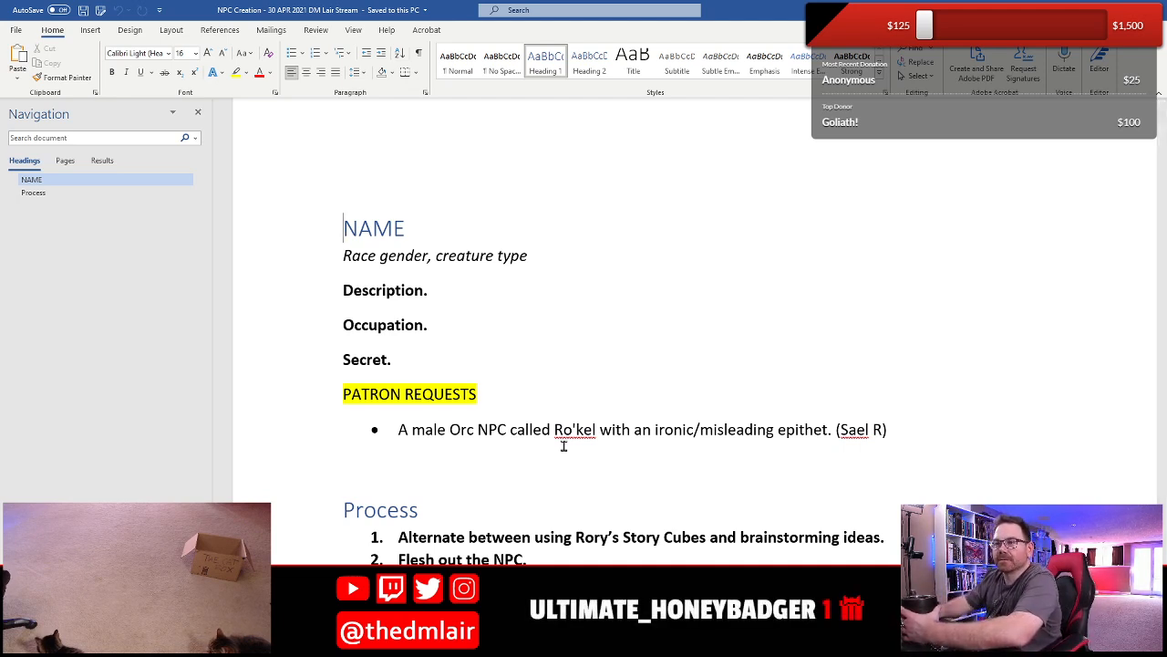
- Review the patron request bullet, focusing on the NPC's race, gender, name and ironic/misleading epithet
{"action": "left_click", "coordinate": [432, 430]}
{"action": "scroll", "coordinate": [383, 452], "scroll_direction": "down", "scroll_amount": 2}
{"action": "scroll", "coordinate": [367, 465], "scroll_direction": "up", "scroll_amount": 2}
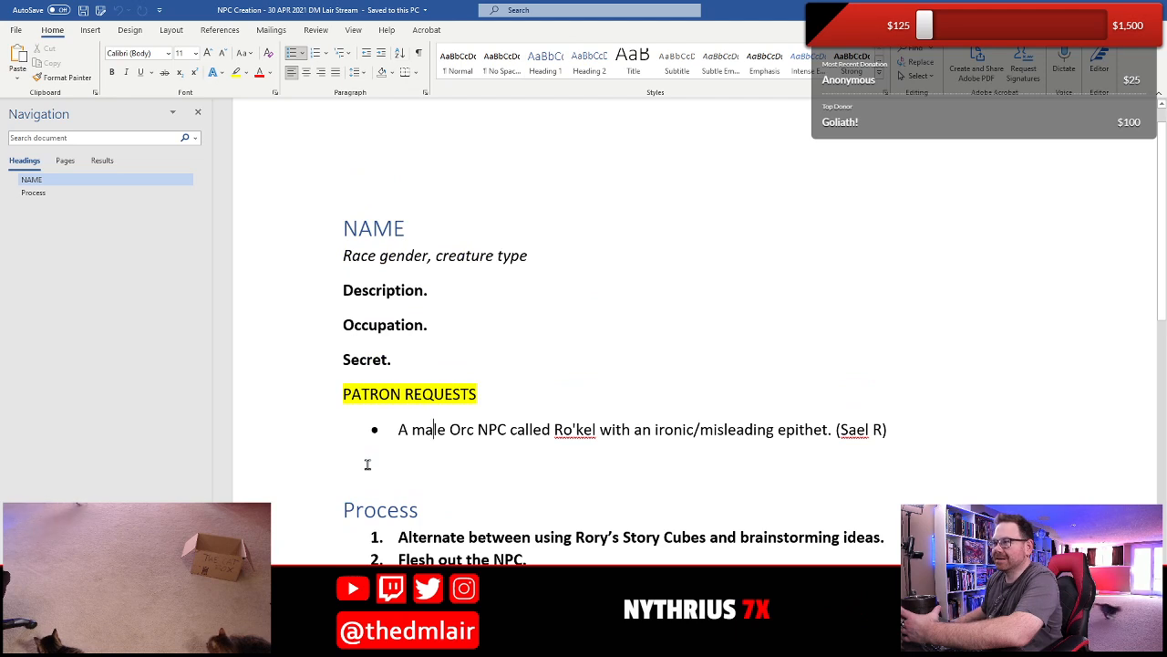
{"action": "left_click", "coordinate": [391, 394]}
{"action": "left_click", "coordinate": [401, 444]}
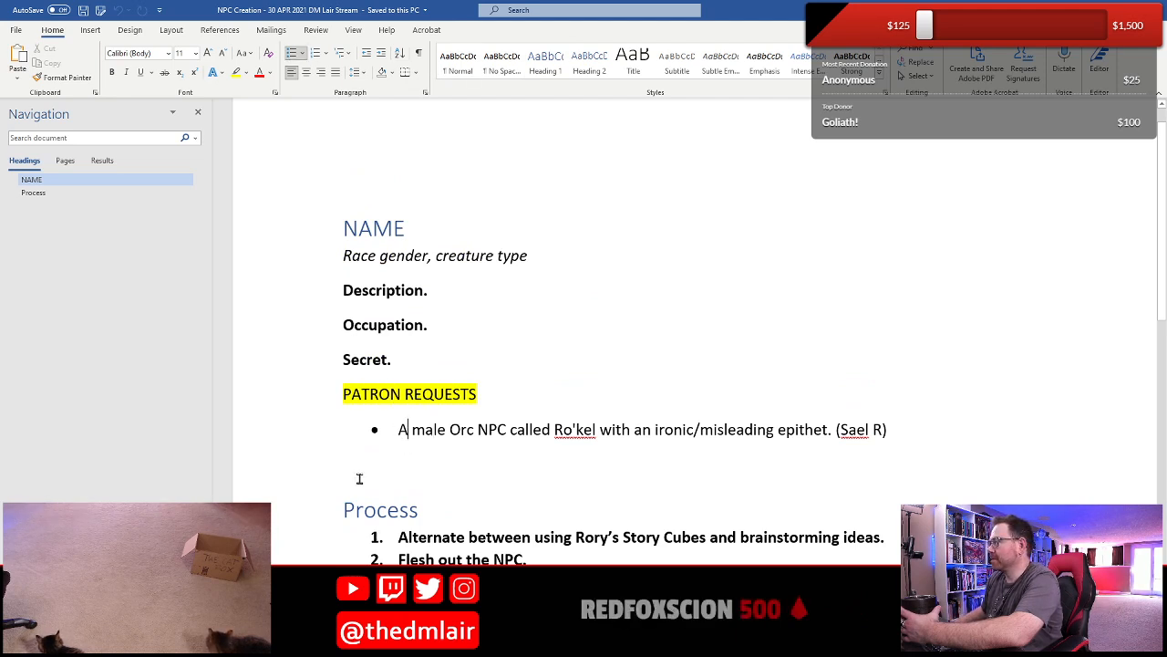
{"action": "left_click", "coordinate": [380, 405]}
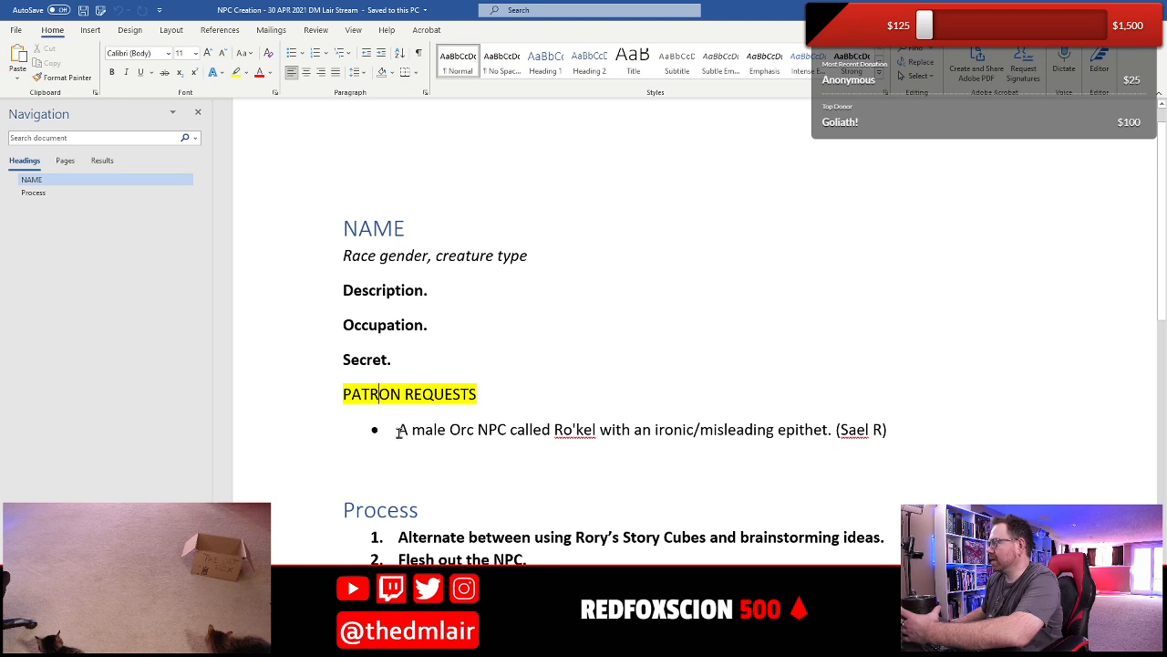
{"action": "left_click_drag", "start_coordinate": [398, 432], "coordinate": [573, 439]}
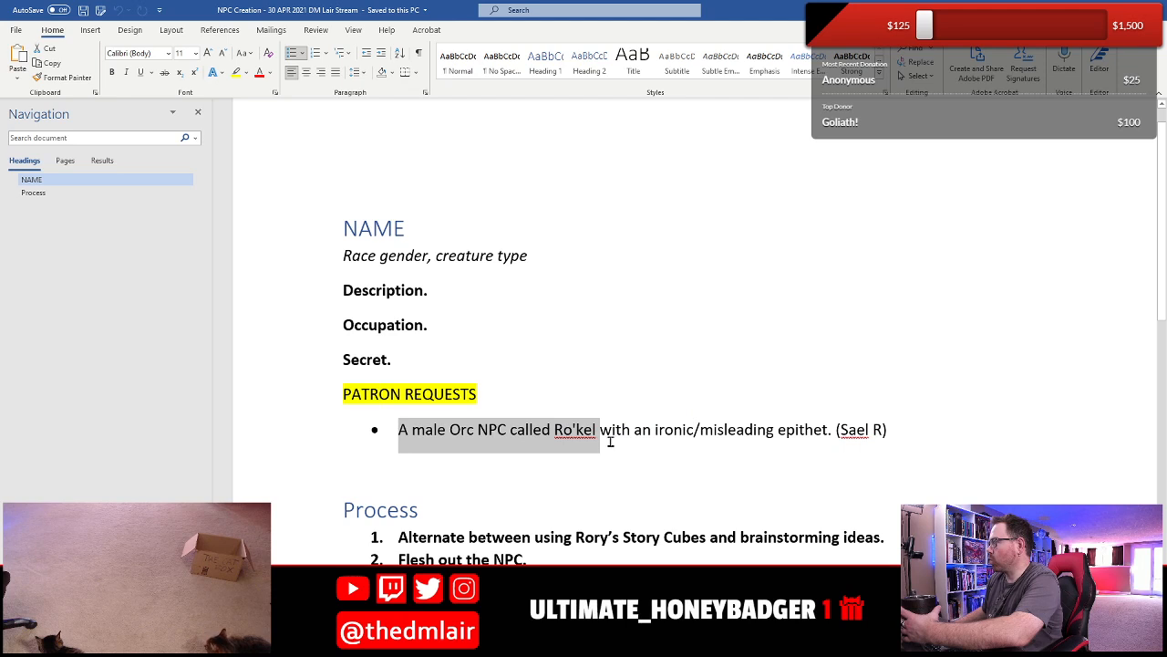
{"action": "left_click", "coordinate": [653, 439]}
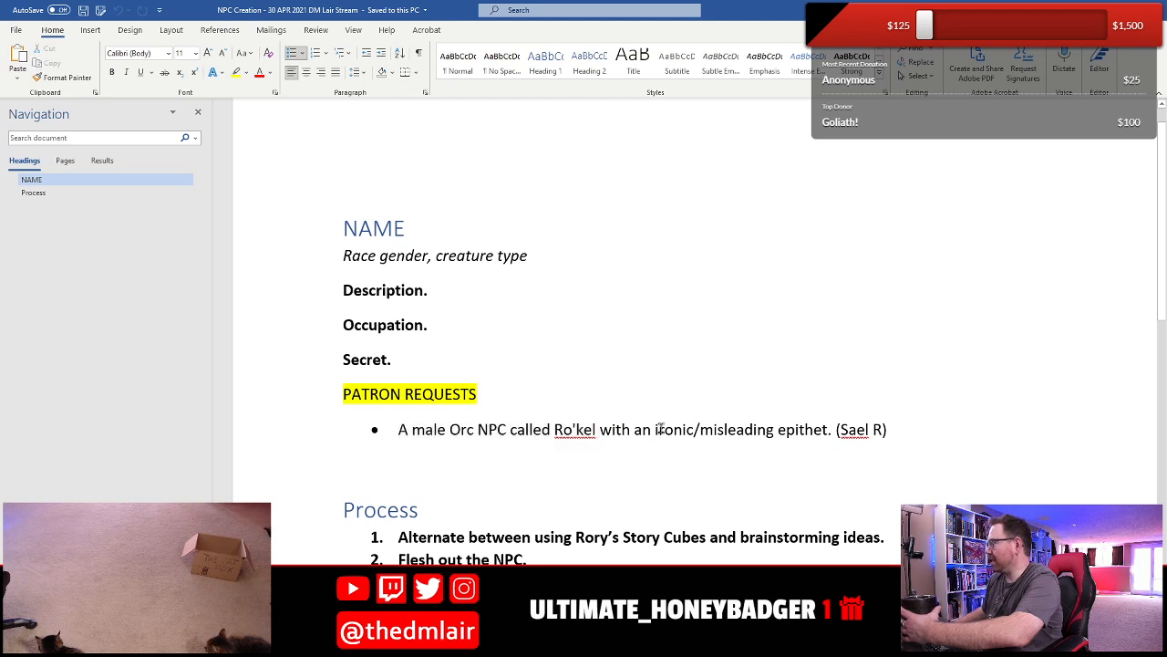
{"action": "left_click_drag", "start_coordinate": [651, 430], "coordinate": [798, 447]}
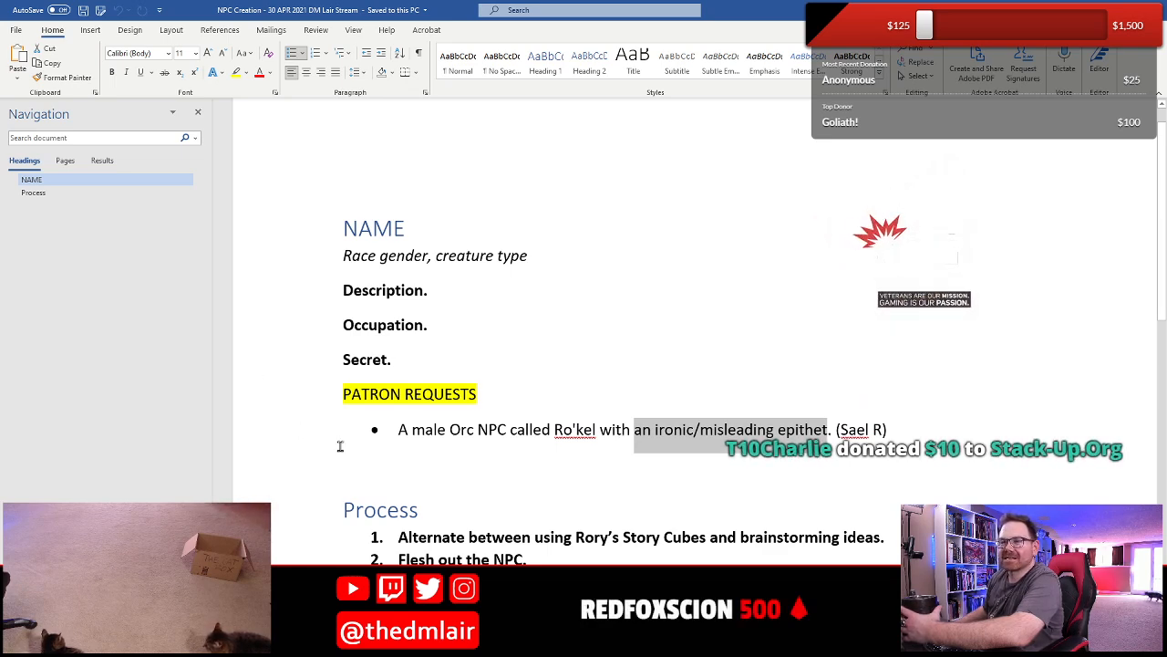
{"action": "left_click", "coordinate": [469, 436]}
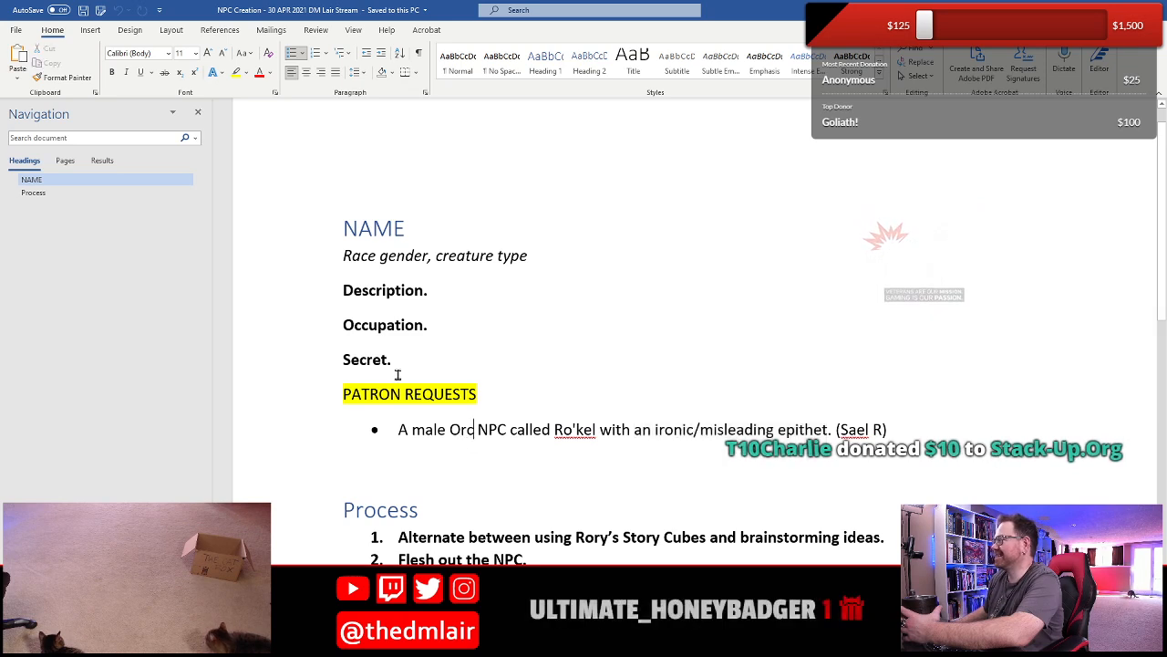
- Replace the NAME placeholder heading with "Ro’Kel"
{"action": "left_click", "coordinate": [399, 236]}
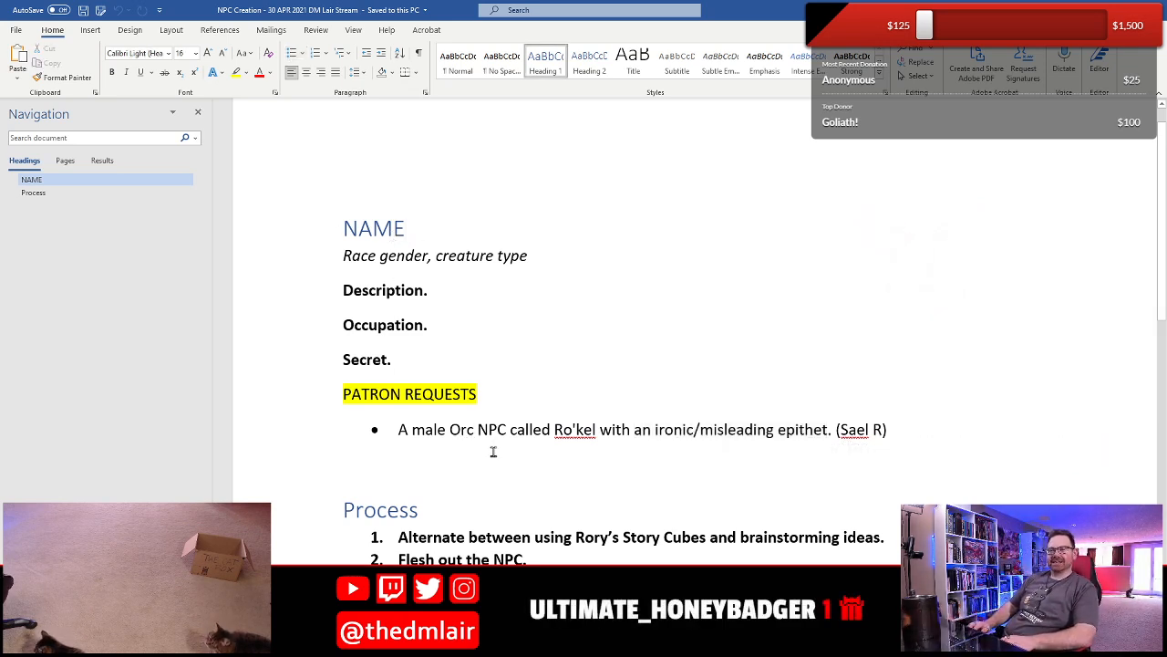
{"action": "key", "text": "shift+Home"}
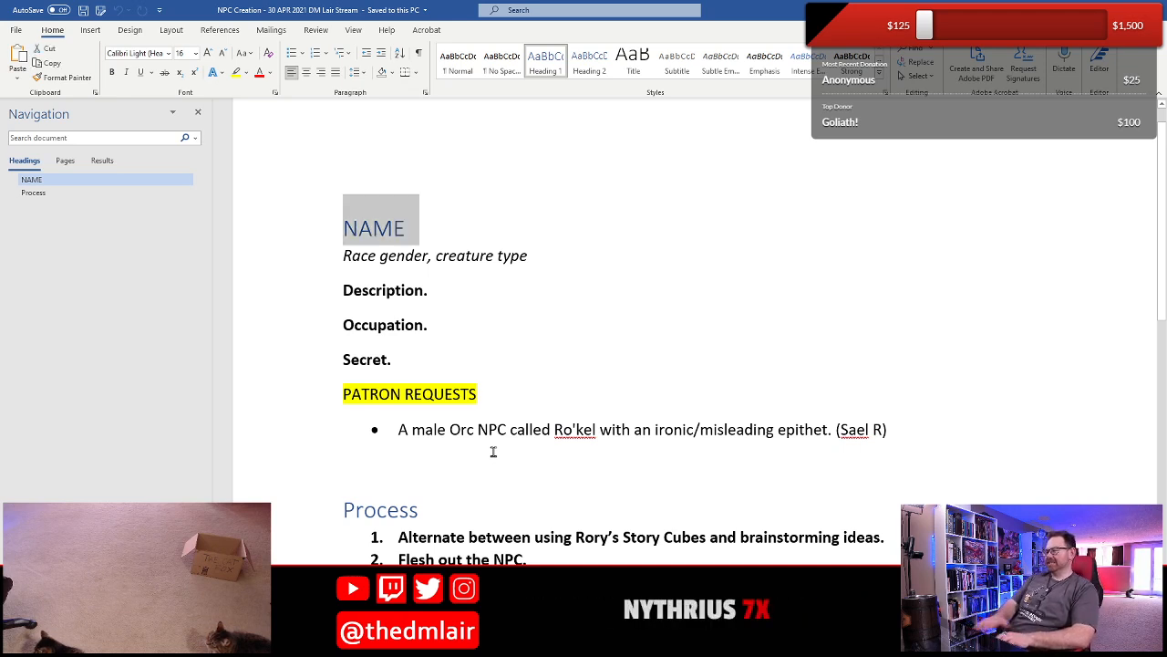
{"action": "key", "text": "Left"}
{"action": "key", "text": "shift+Right"}
{"action": "key", "text": "shift+Right"}
{"action": "key", "text": "shift+Right"}
{"action": "key", "text": "shift+Right"}
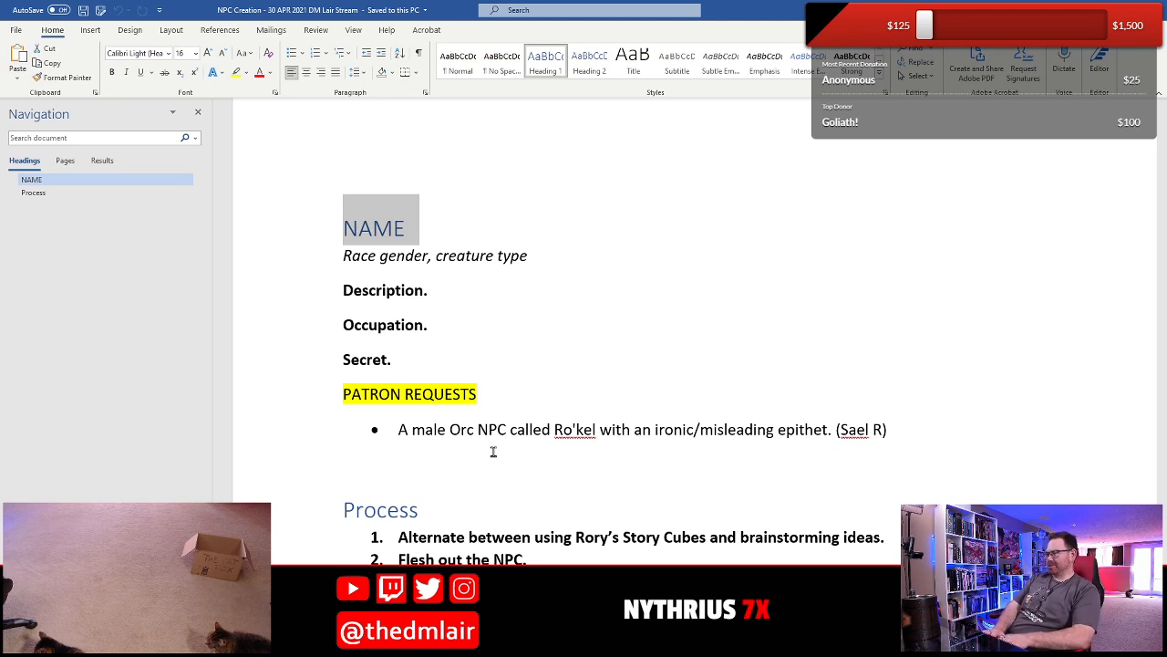
{"action": "type", "text": "Ro’Kel"}
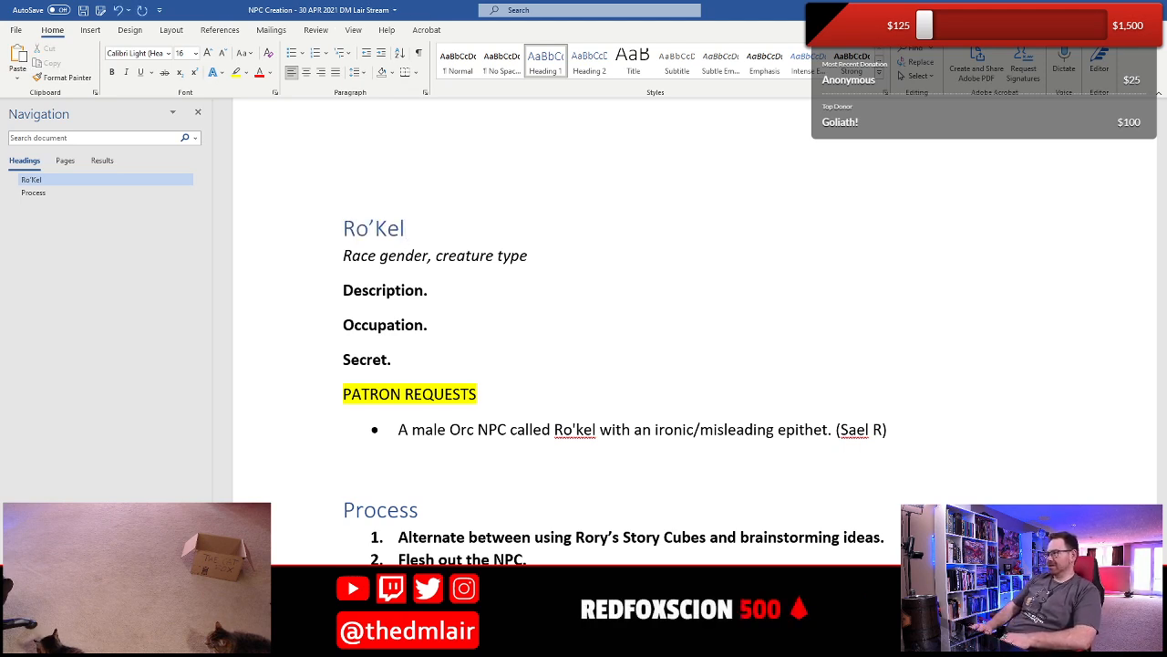
- Replace the "Race gender" placeholder in the italic line under the heading with "Male orc"
{"action": "key", "text": "Down"}
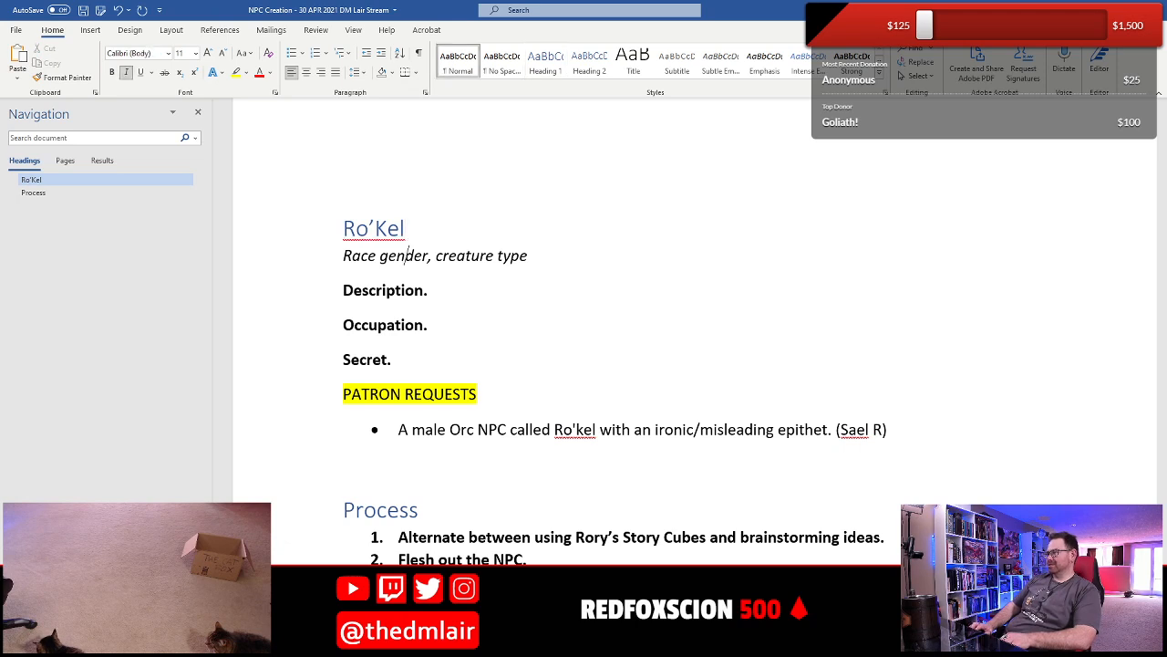
{"action": "key", "text": "Home"}
{"action": "key", "text": "shift+Right"}
{"action": "key", "text": "shift+Right"}
{"action": "key", "text": "shift+Right"}
{"action": "key", "text": "shift+Right"}
{"action": "key", "text": "shift+Right"}
{"action": "key", "text": "shift+Right"}
{"action": "key", "text": "shift+Right"}
{"action": "key", "text": "shift+Right"}
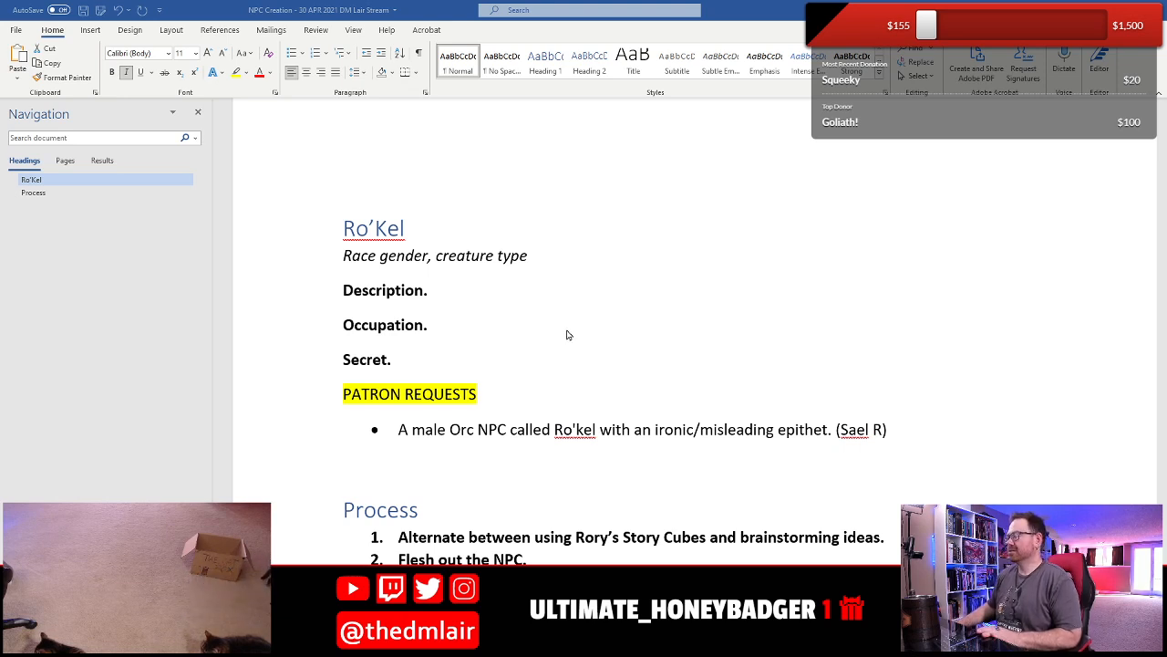
{"action": "left_click", "coordinate": [568, 335]}
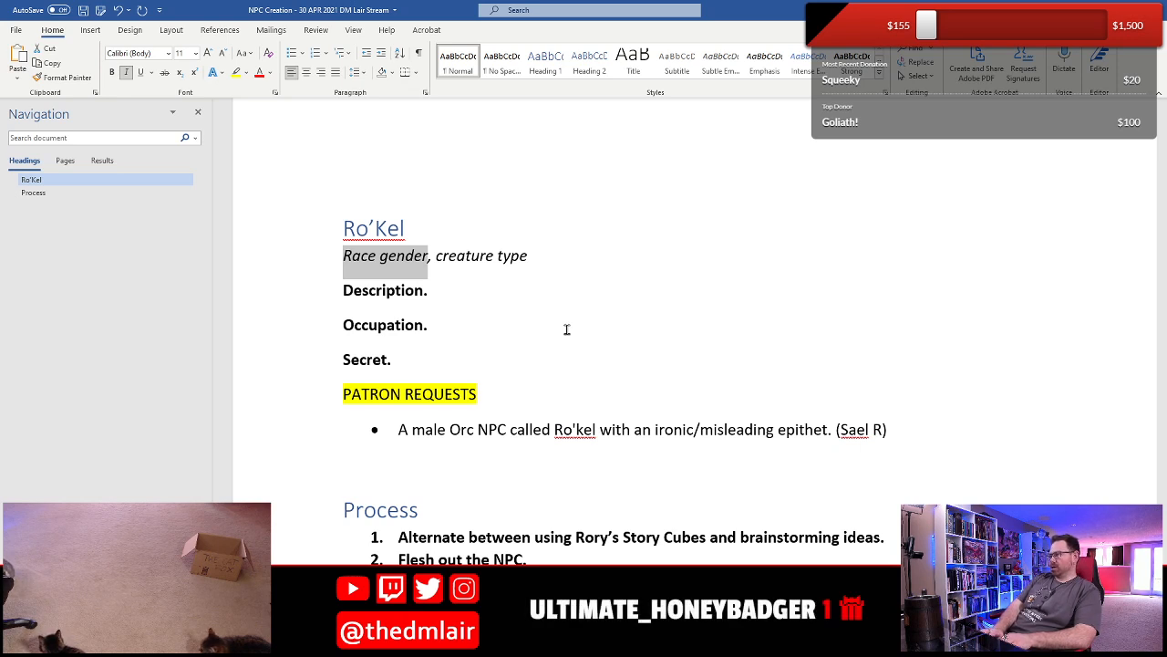
{"action": "type", "text": "Orc "}
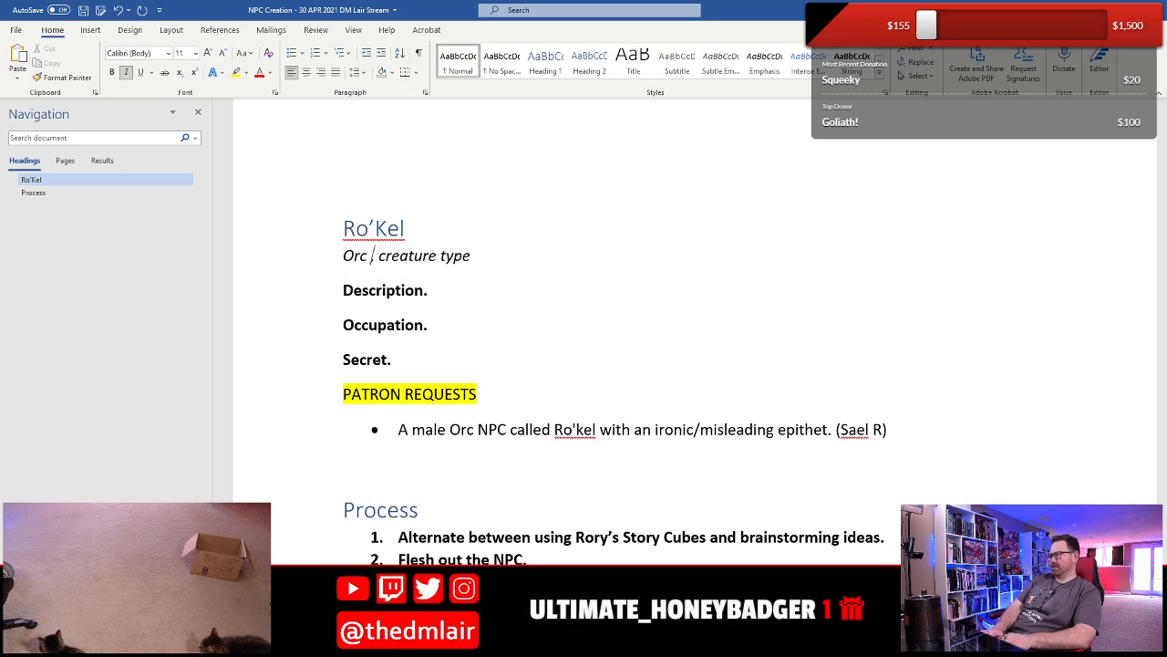
{"action": "type", "text": "m"}
{"action": "key", "text": "BackSpace"}
{"action": "key", "text": "BackSpace"}
{"action": "key", "text": "BackSpace"}
{"action": "key", "text": "BackSpace"}
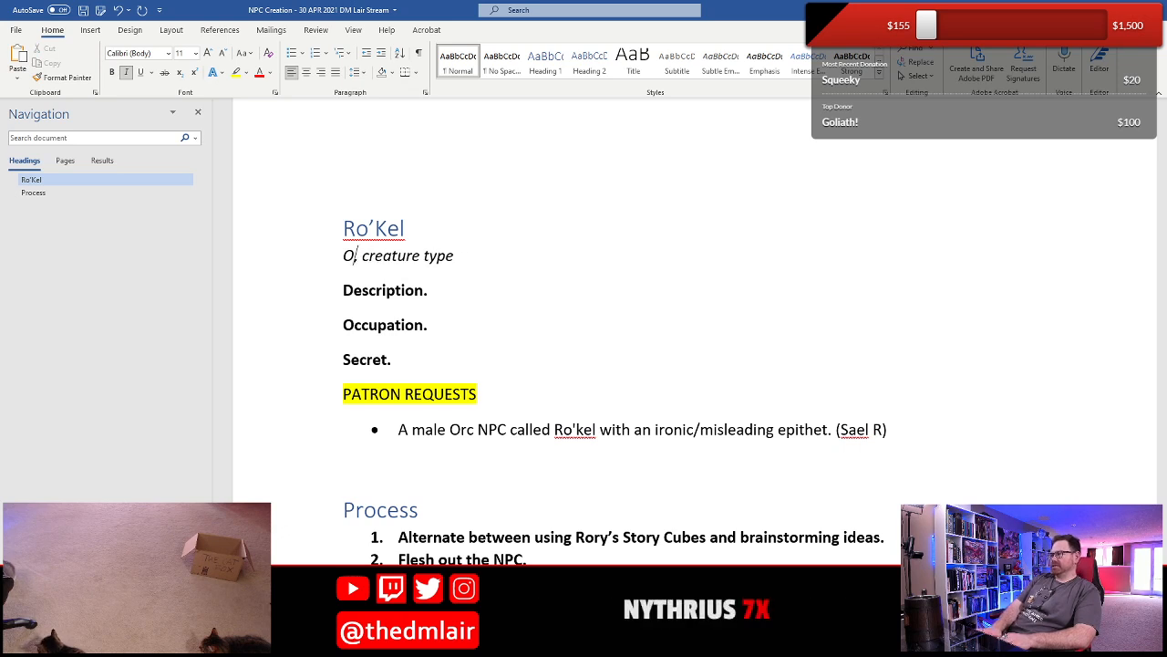
{"action": "key", "text": "BackSpace"}
{"action": "type", "text": "Male orc"}
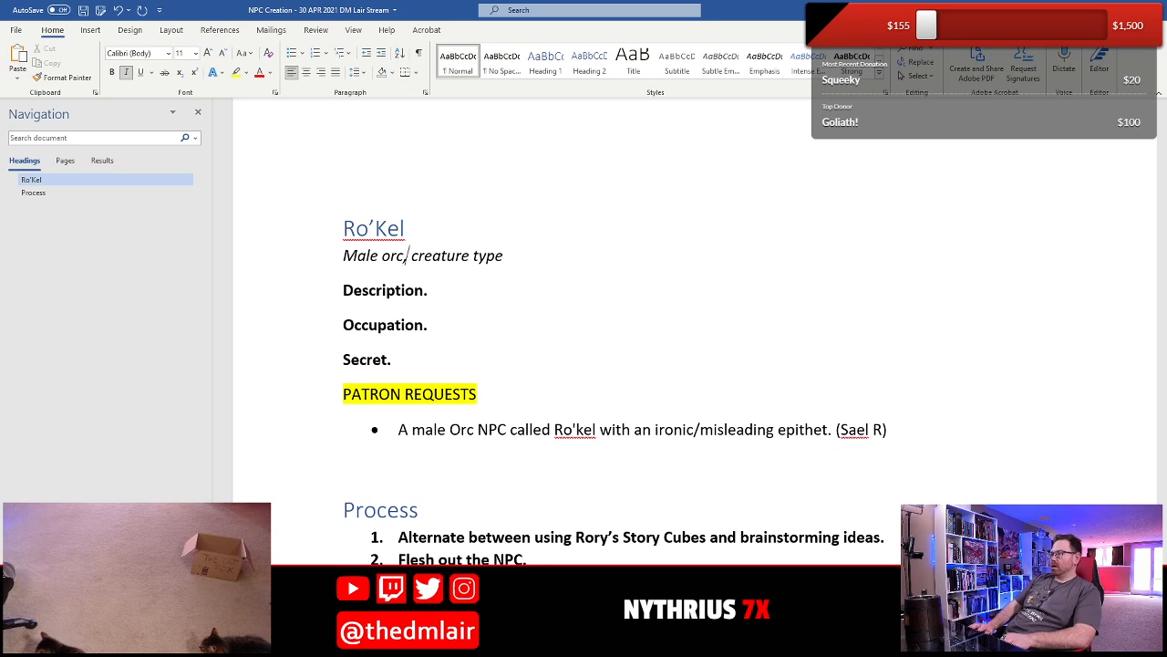
- Remove the comma and the "creature type" placeholder after "Male orc" in the italic line
{"action": "key", "text": "shift+End"}
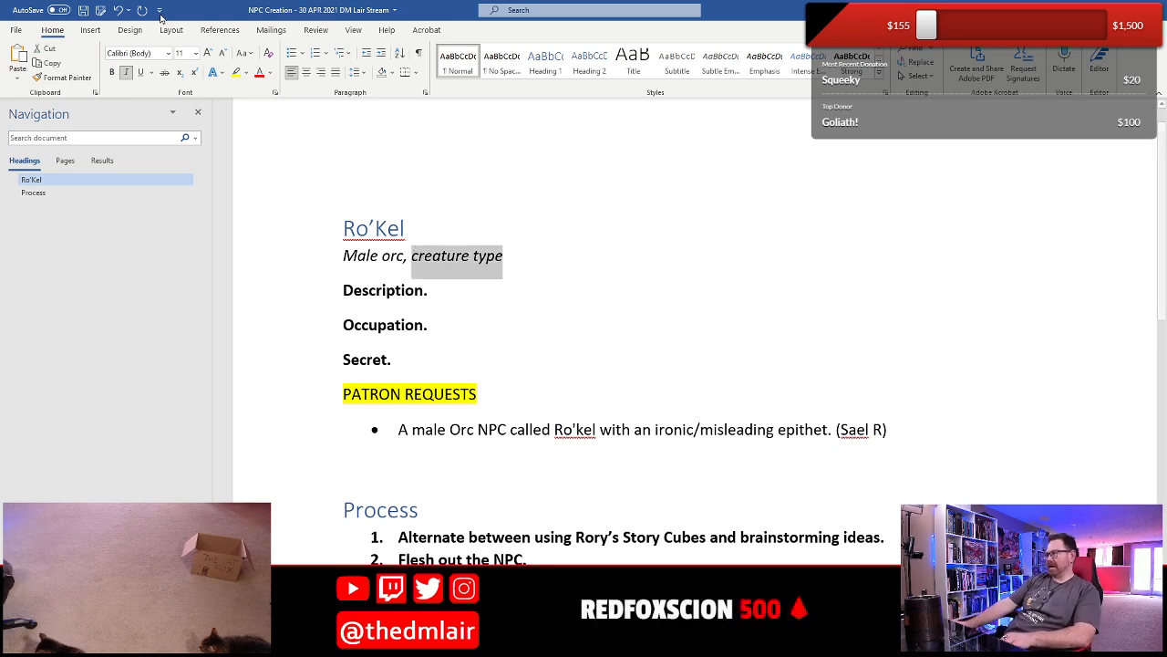
{"action": "left_click", "coordinate": [234, 73]}
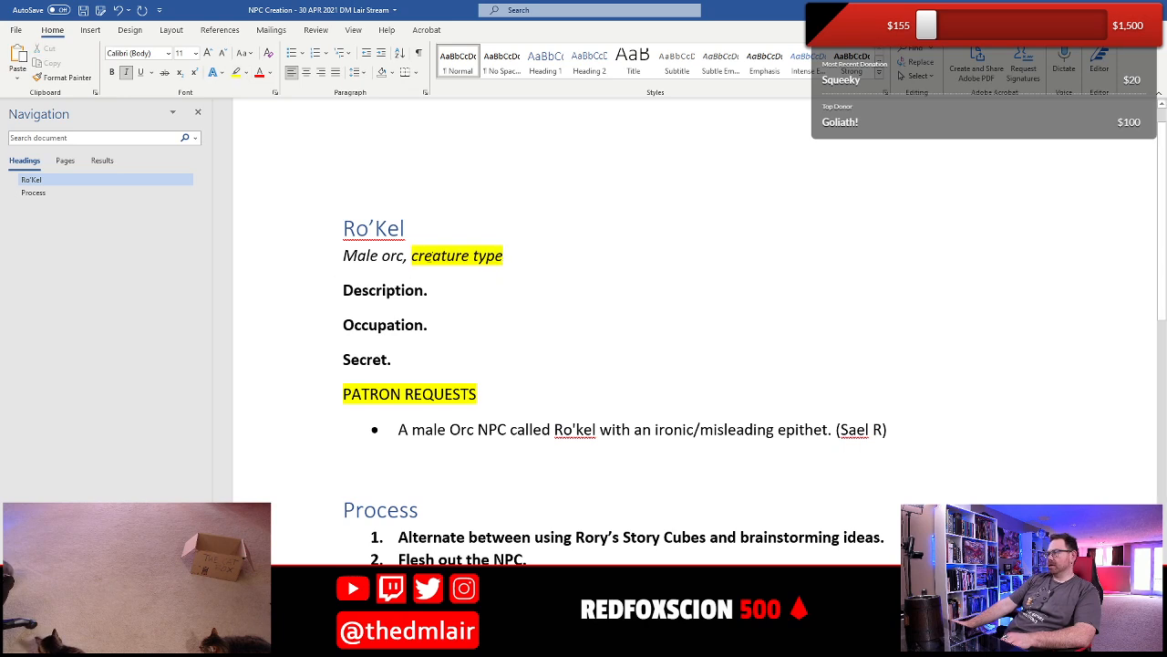
{"action": "left_click", "coordinate": [412, 256]}
{"action": "key", "text": "shift+End"}
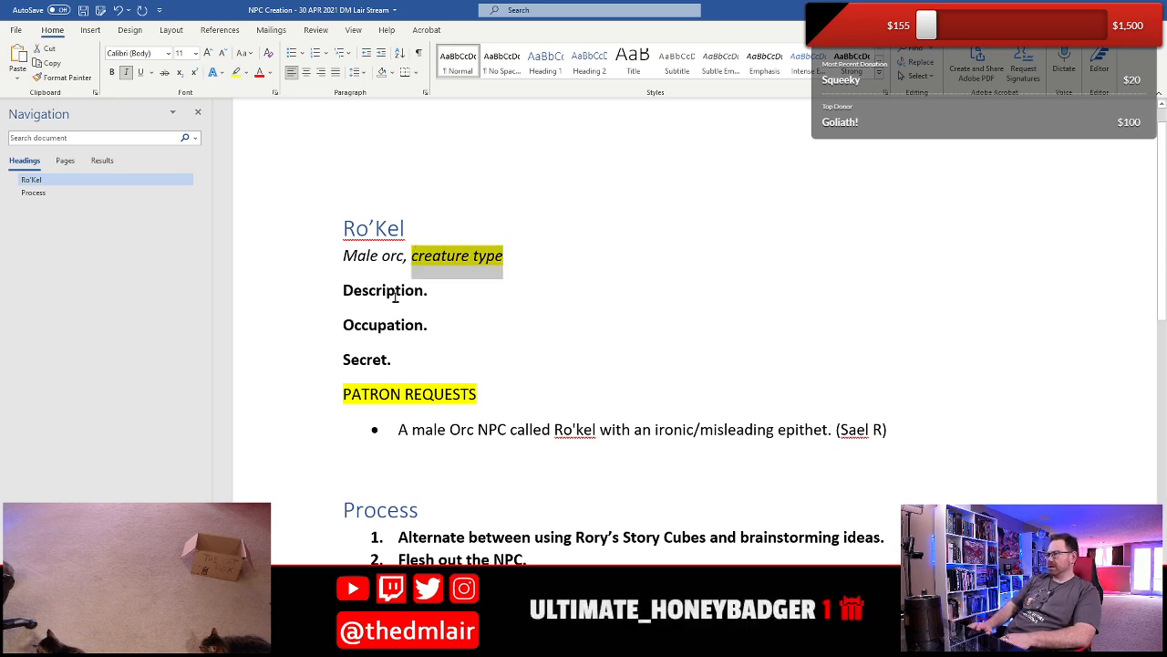
{"action": "key", "text": "Delete"}
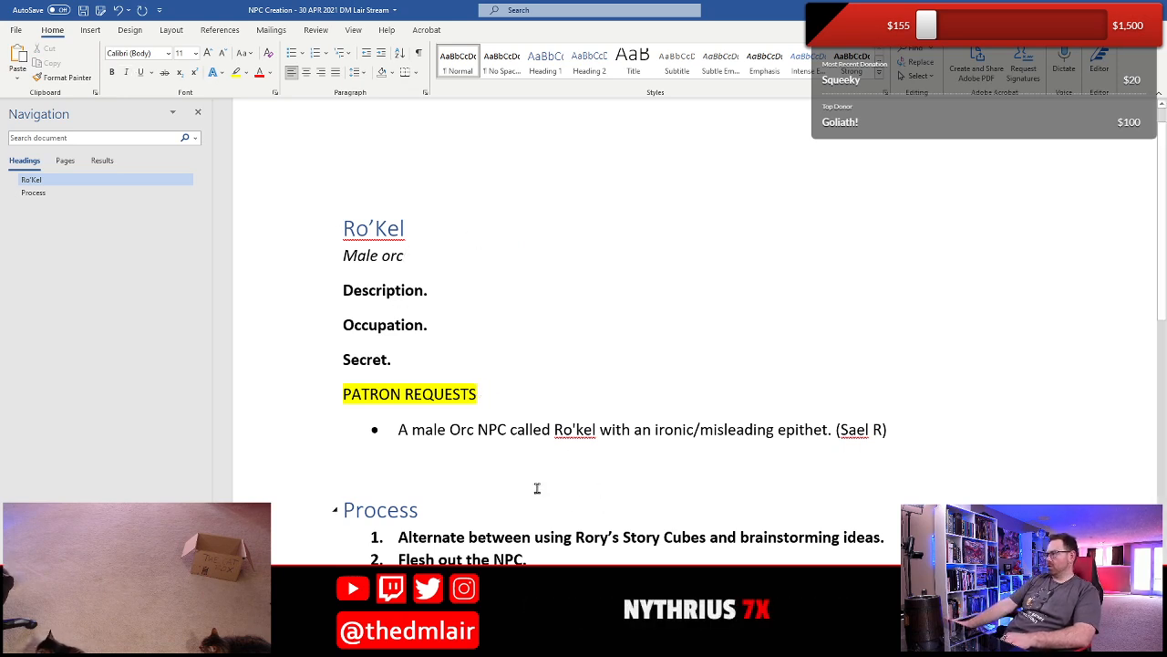
{"action": "left_click_drag", "start_coordinate": [440, 439], "coordinate": [633, 439]}
{"action": "left_click", "coordinate": [687, 429]}
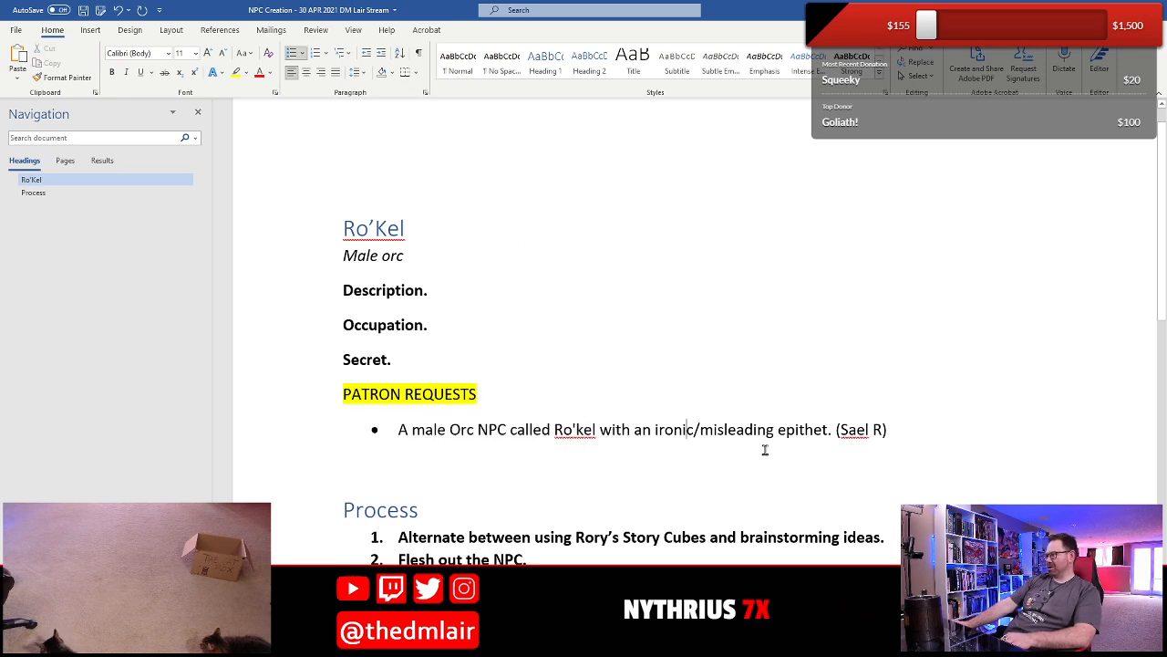
{"action": "left_click", "coordinate": [764, 445]}
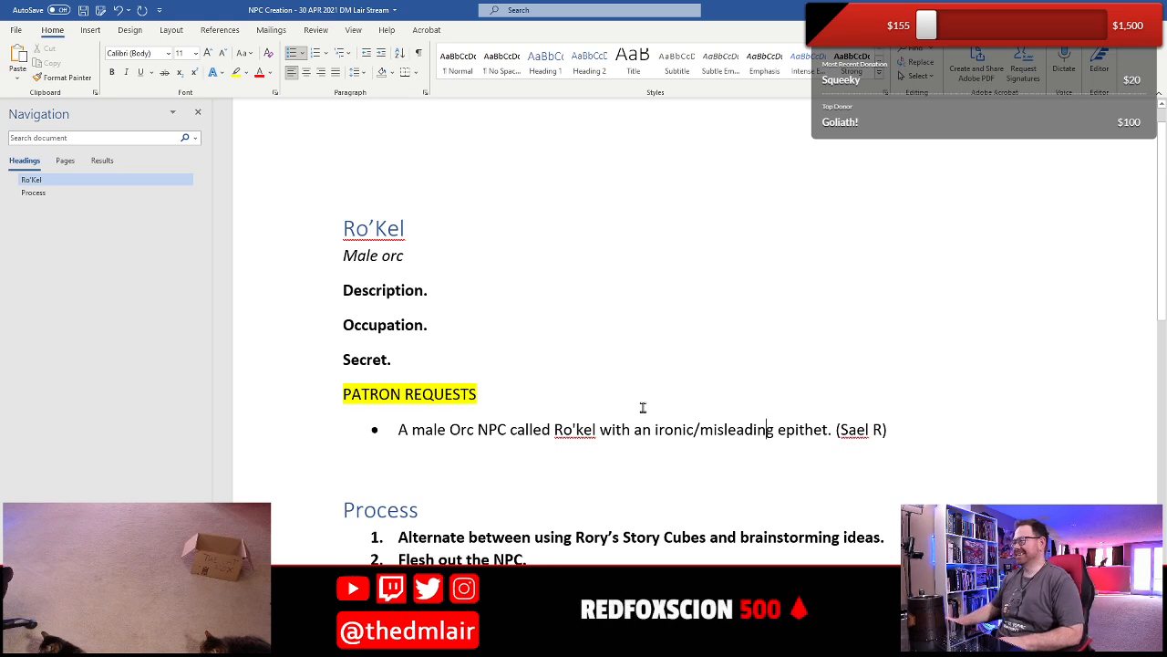
- Add to the Description entry the sentence: When he runs into battle, he yells, “Time to fluff and fold!”
{"action": "left_click", "coordinate": [473, 302]}
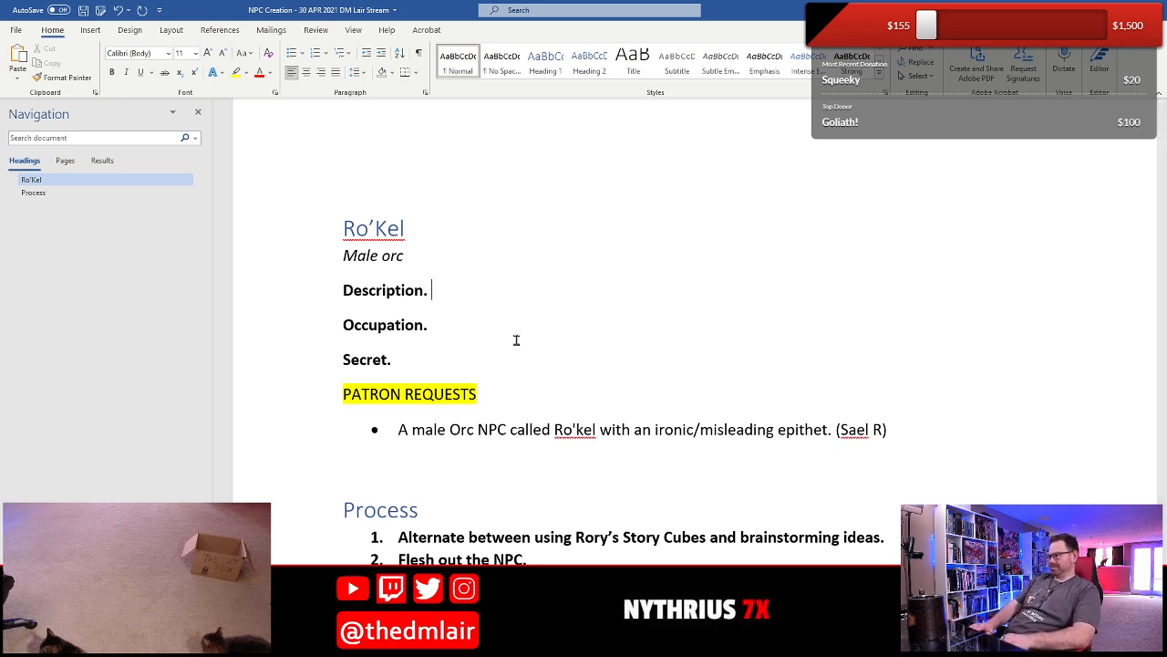
{"action": "type", "text": "When he ru"}
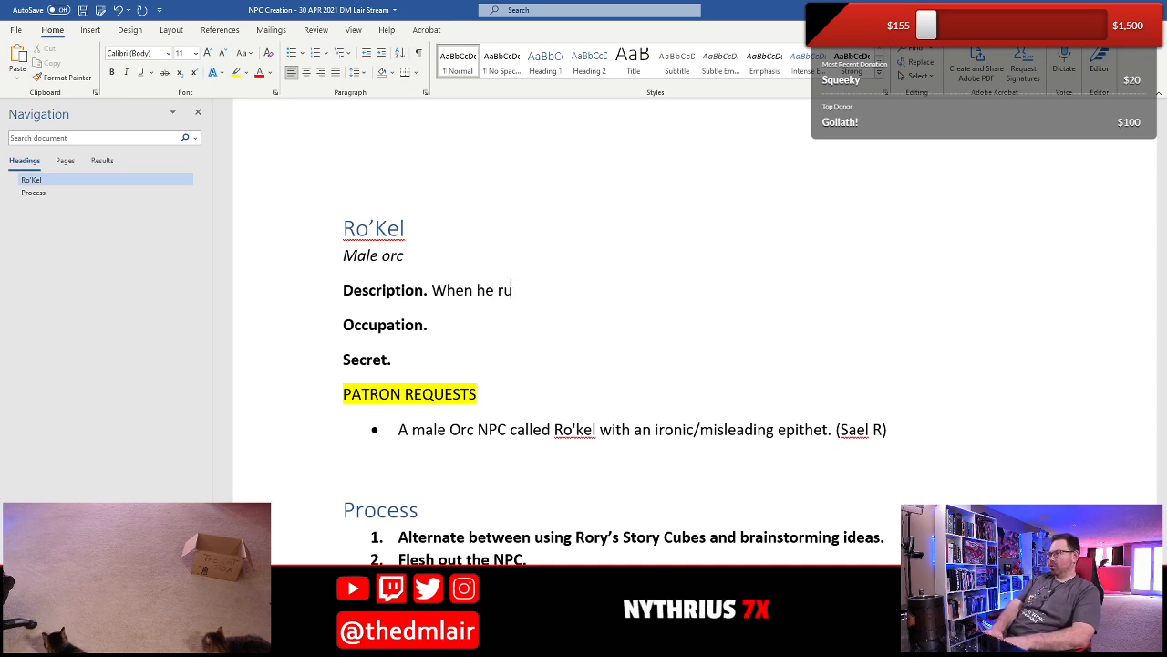
{"action": "type", "text": "ns into battle, he"}
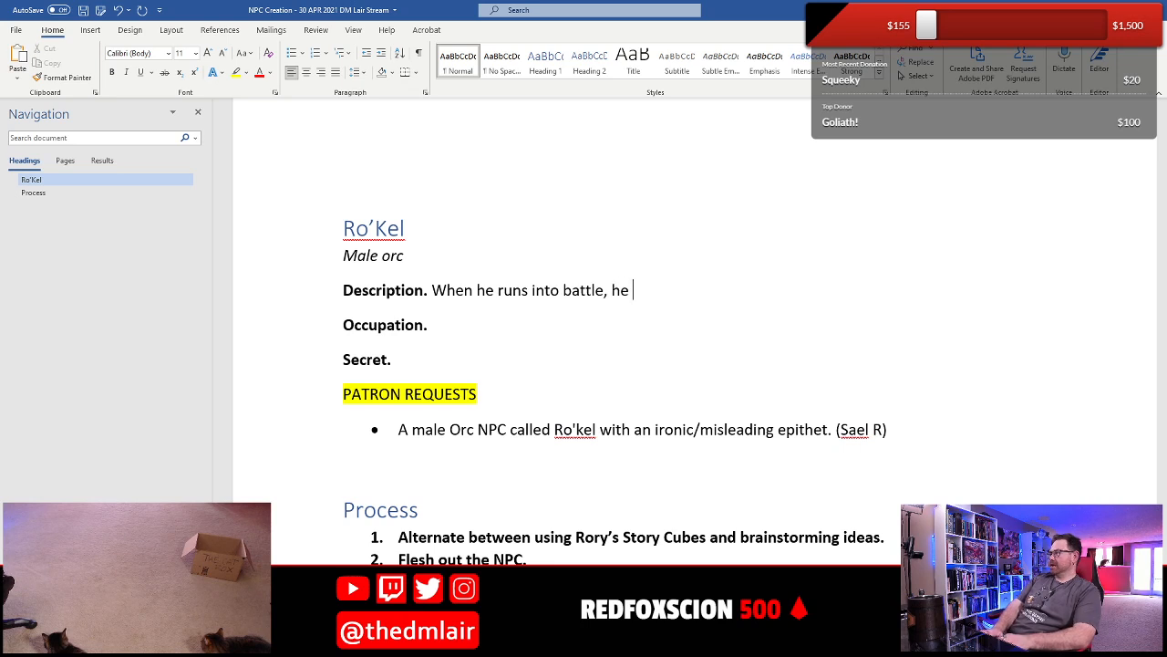
{"action": "type", "text": " yells, “"}
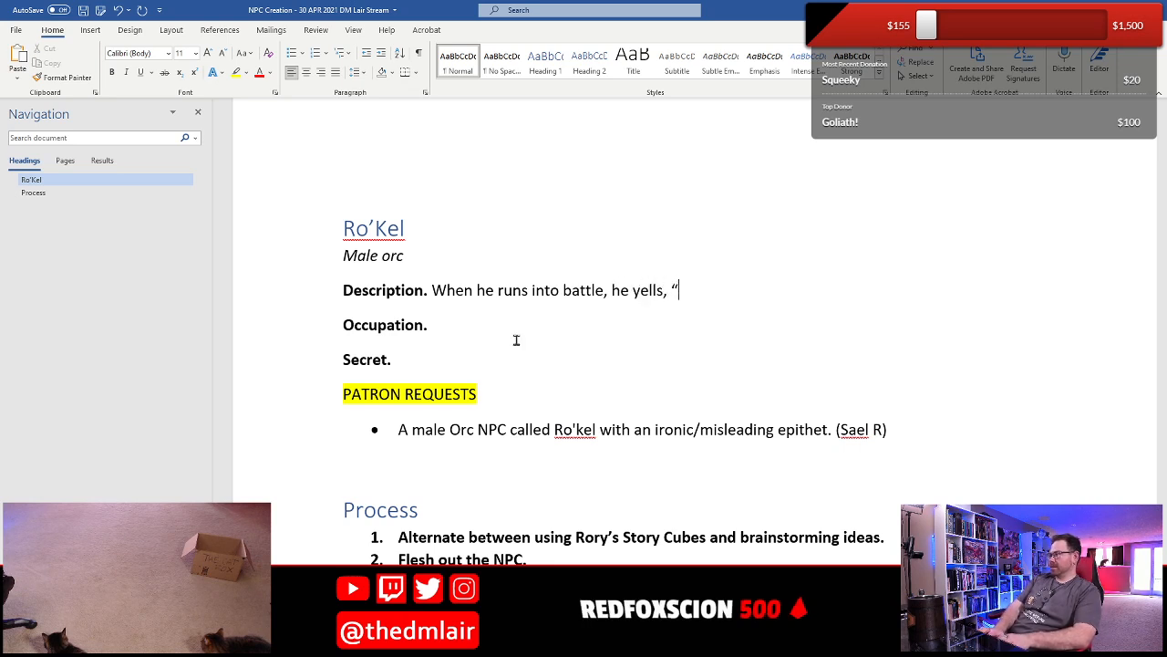
{"action": "type", "text": "Time to flu"}
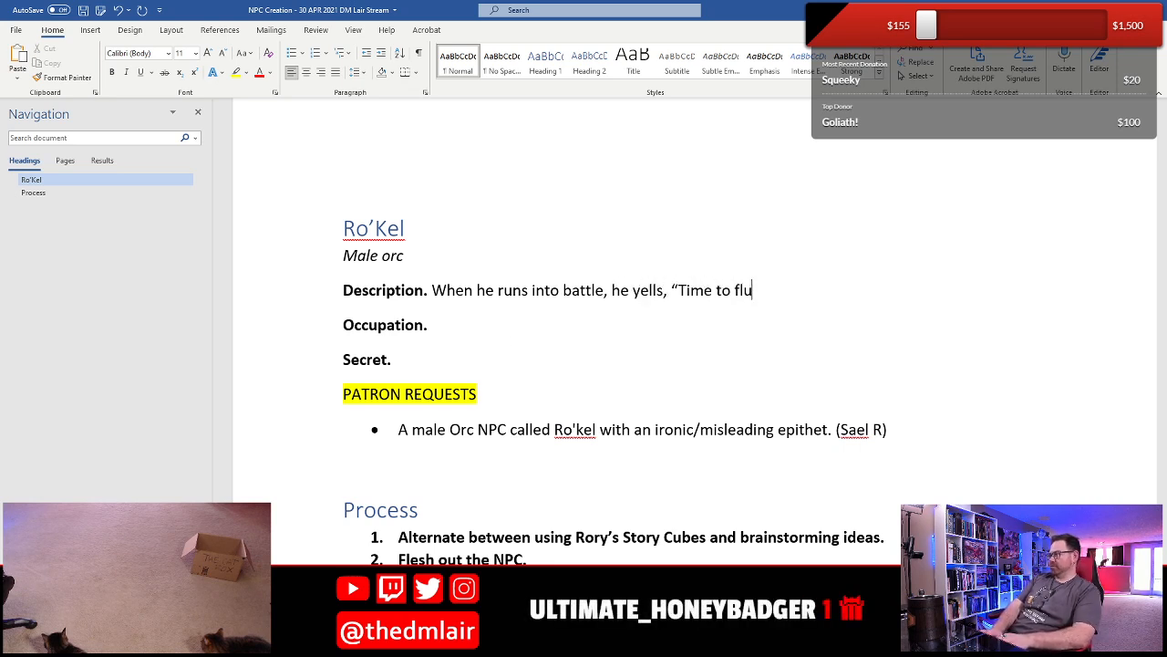
{"action": "type", "text": "ff an"}
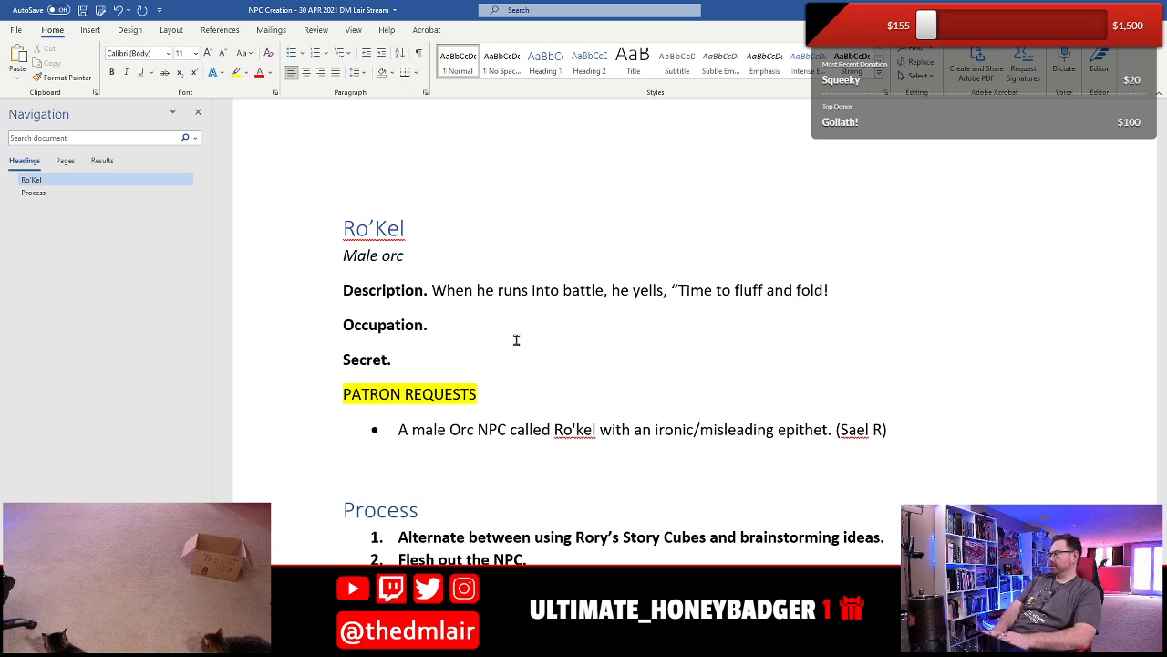
{"action": "type", "text": "d fold!"}
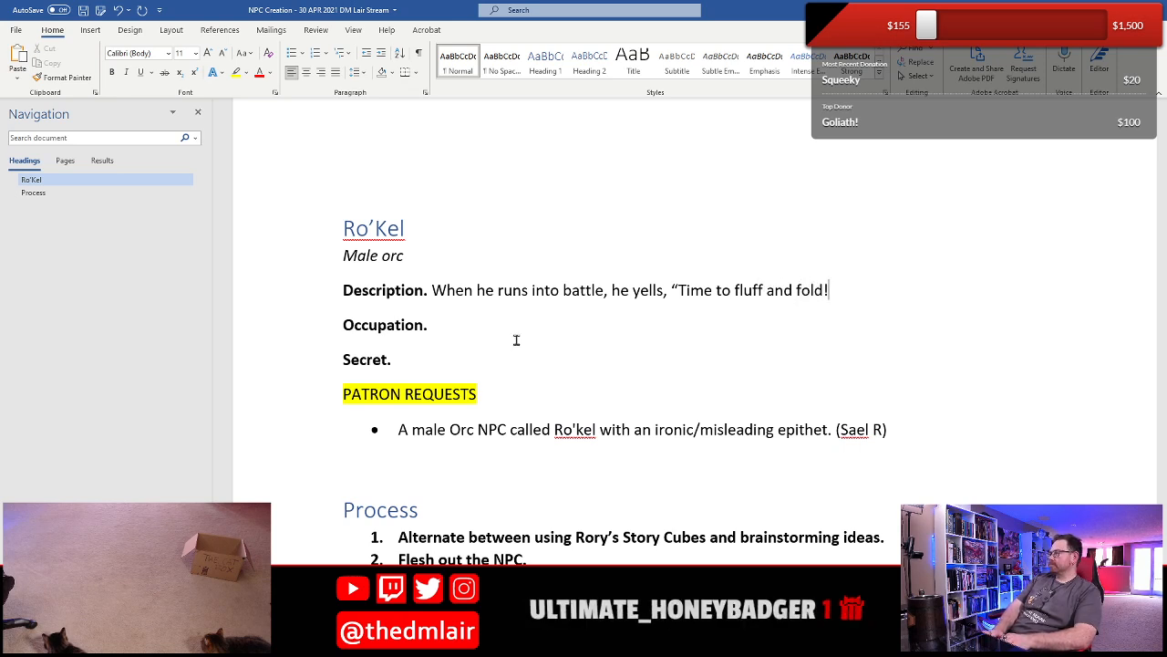
{"action": "type", "text": "” "}
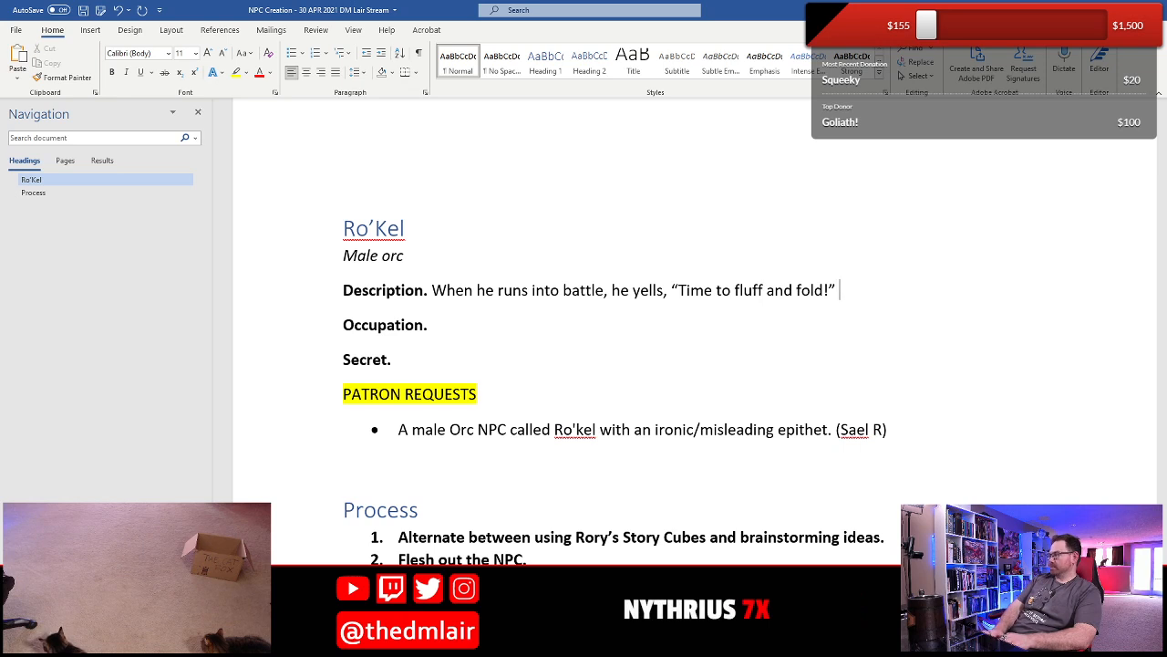
{"action": "type", "text": "This t"}
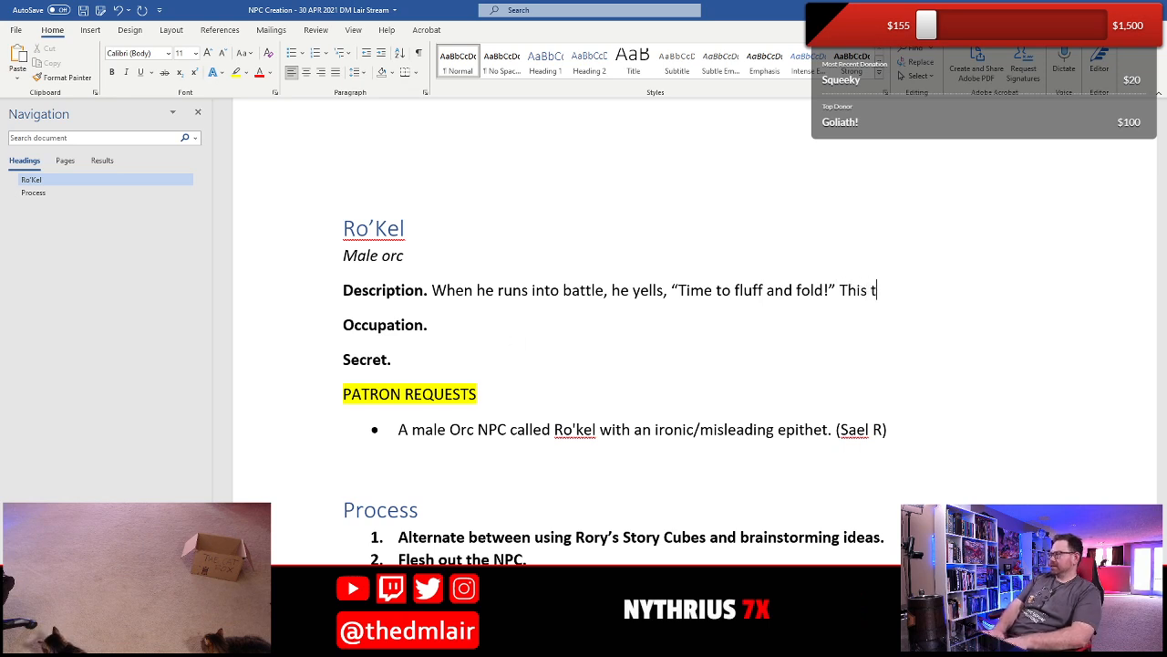
- Start a second sentence in the Description entry with "This epithet"
{"action": "key", "text": "BackSpace"}
{"action": "key", "text": "BackSpace"}
{"action": "type", "text": "is "}
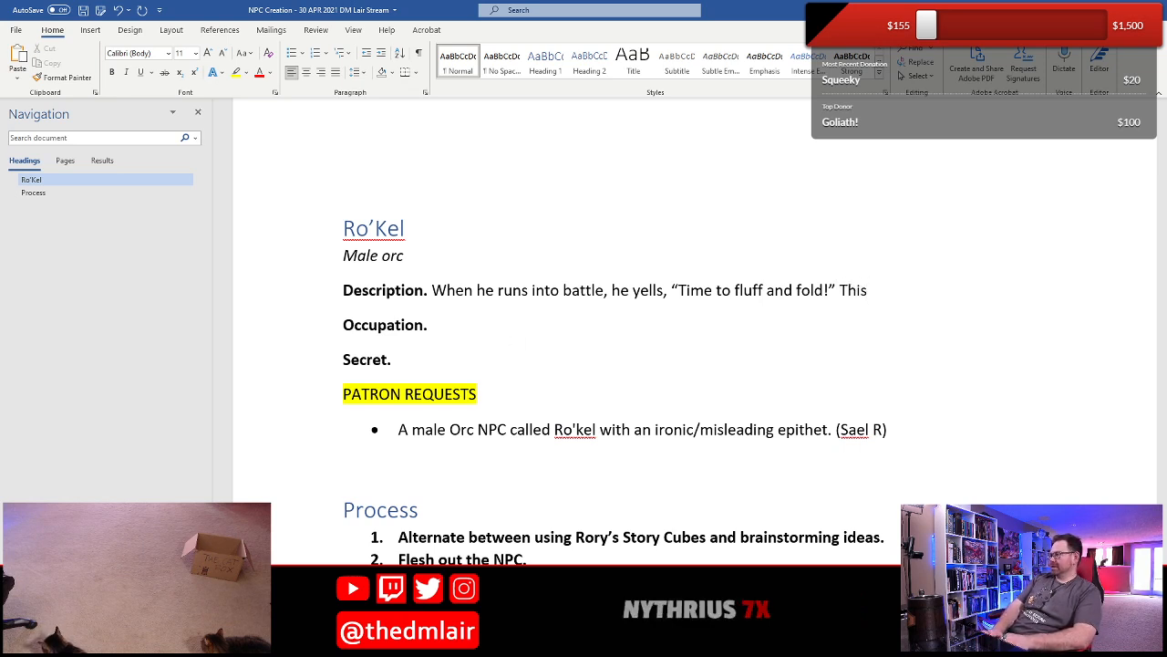
{"action": "type", "text": "epithet"}
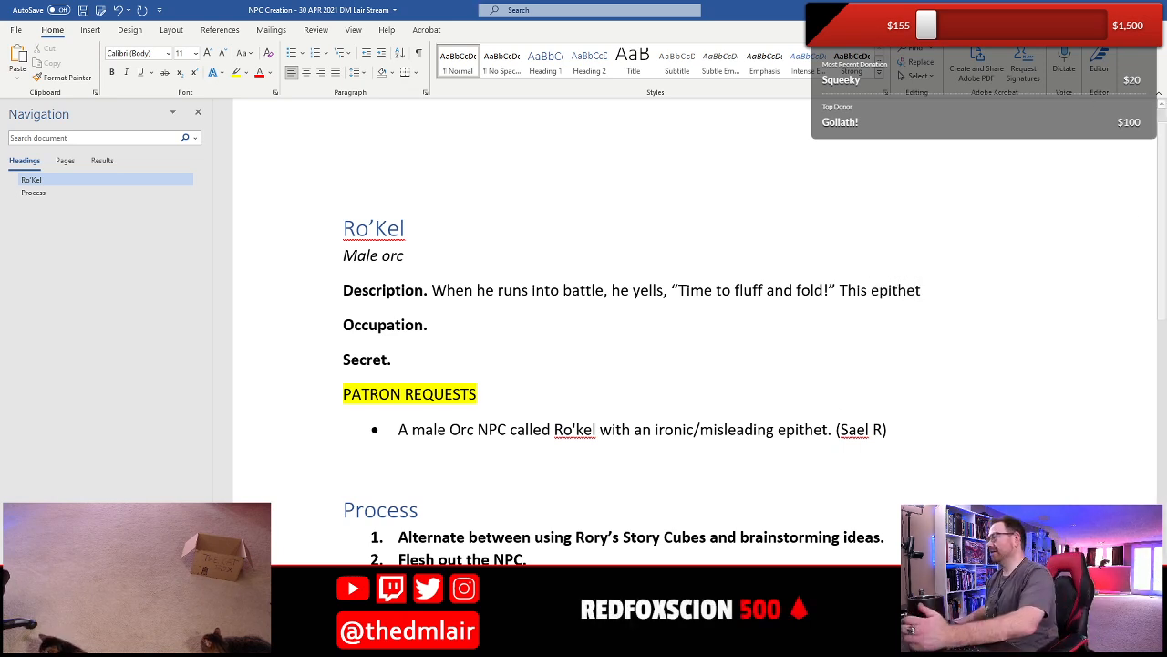
- Switch to the Chrome browser and look up "ephitet" on Google in a new tab
{"action": "left_click", "coordinate": [386, 643]}
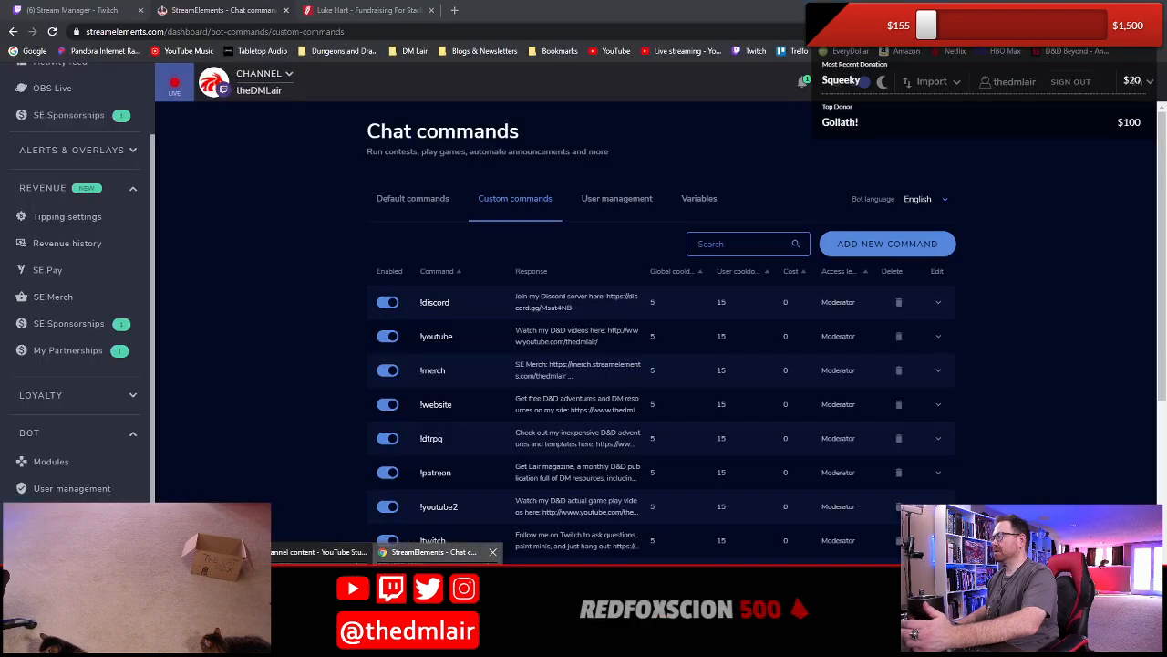
{"action": "left_click", "coordinate": [438, 597]}
{"action": "left_click", "coordinate": [454, 10]}
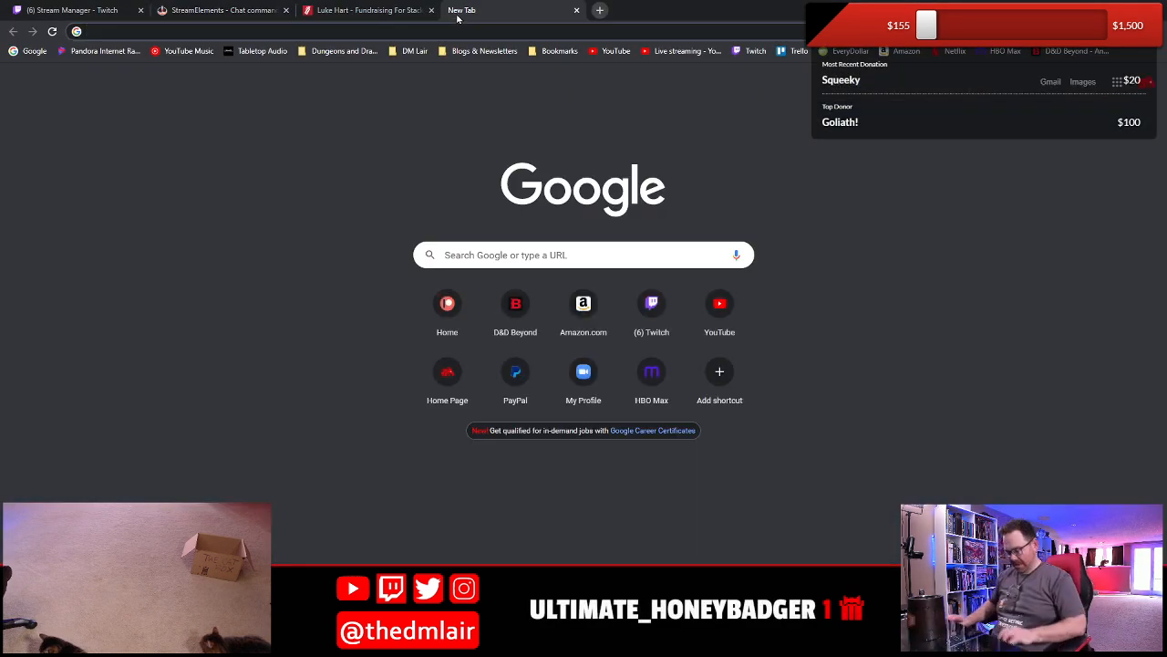
{"action": "type", "text": "ephitet"}
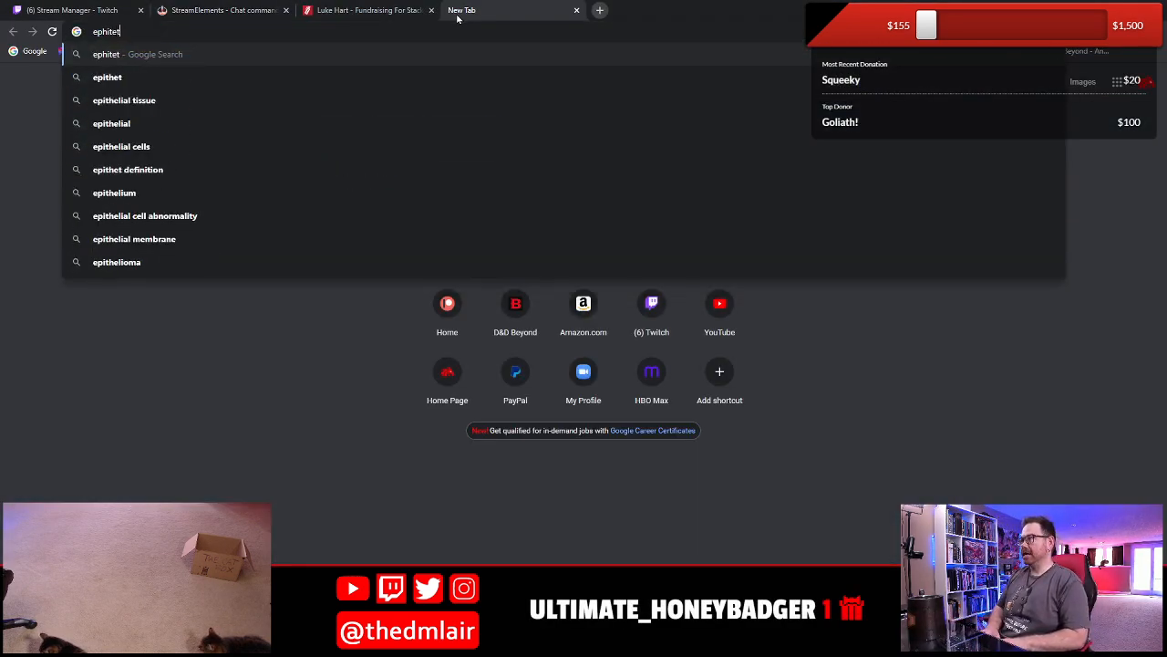
{"action": "key", "text": "Return"}
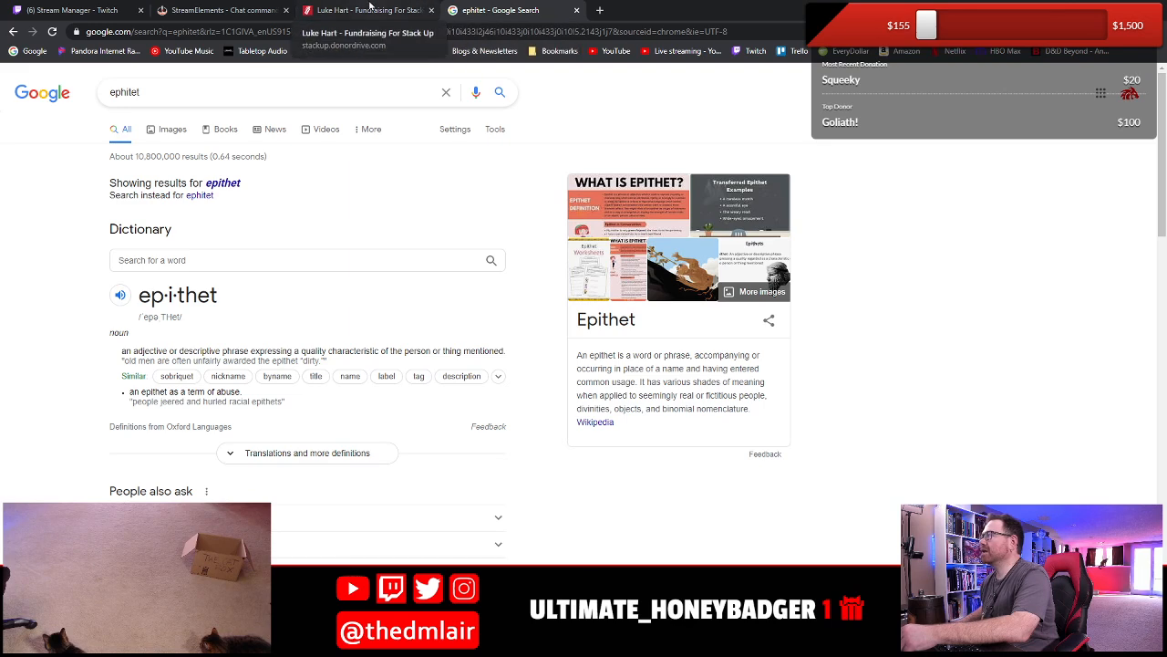
- Return to the Word document and replace "epithet" in the Description's second sentence with "nonsensical tagline serves"
{"action": "key", "text": "alt+Tab"}
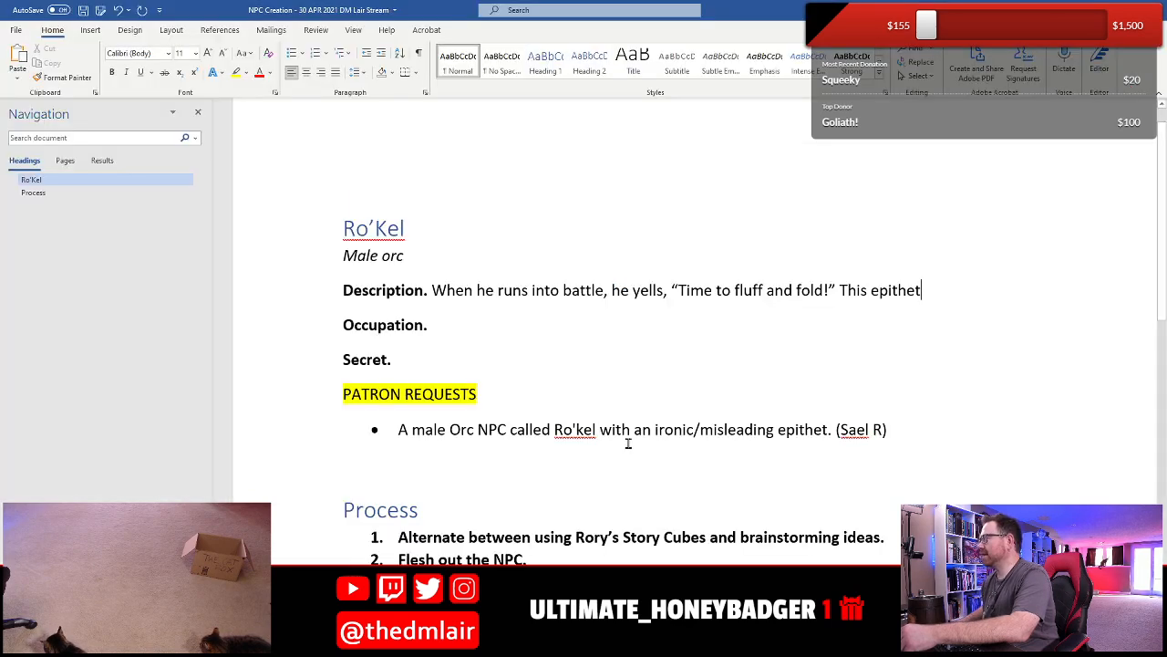
{"action": "key", "text": "BackSpace"}
{"action": "key", "text": "BackSpace"}
{"action": "key", "text": "BackSpace"}
{"action": "key", "text": "BackSpace"}
{"action": "key", "text": "BackSpace"}
{"action": "key", "text": "BackSpace"}
{"action": "key", "text": "BackSpace"}
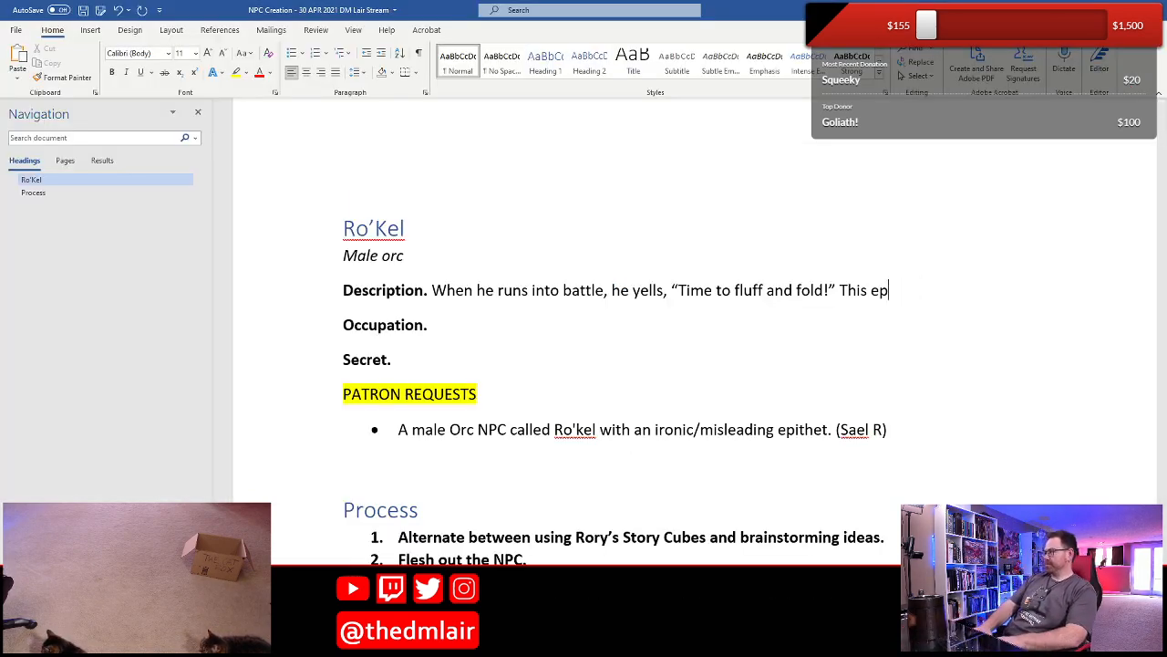
{"action": "type", "text": "taglin"}
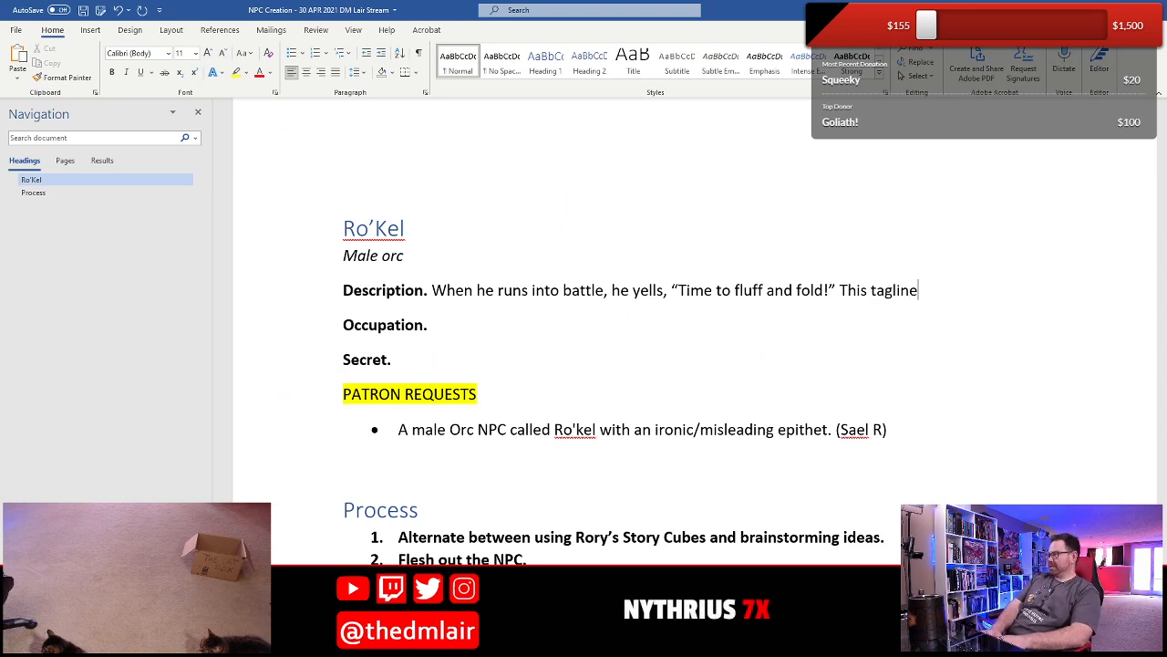
{"action": "key", "text": "BackSpace"}
{"action": "key", "text": "BackSpace"}
{"action": "key", "text": "BackSpace"}
{"action": "type", "text": "non"}
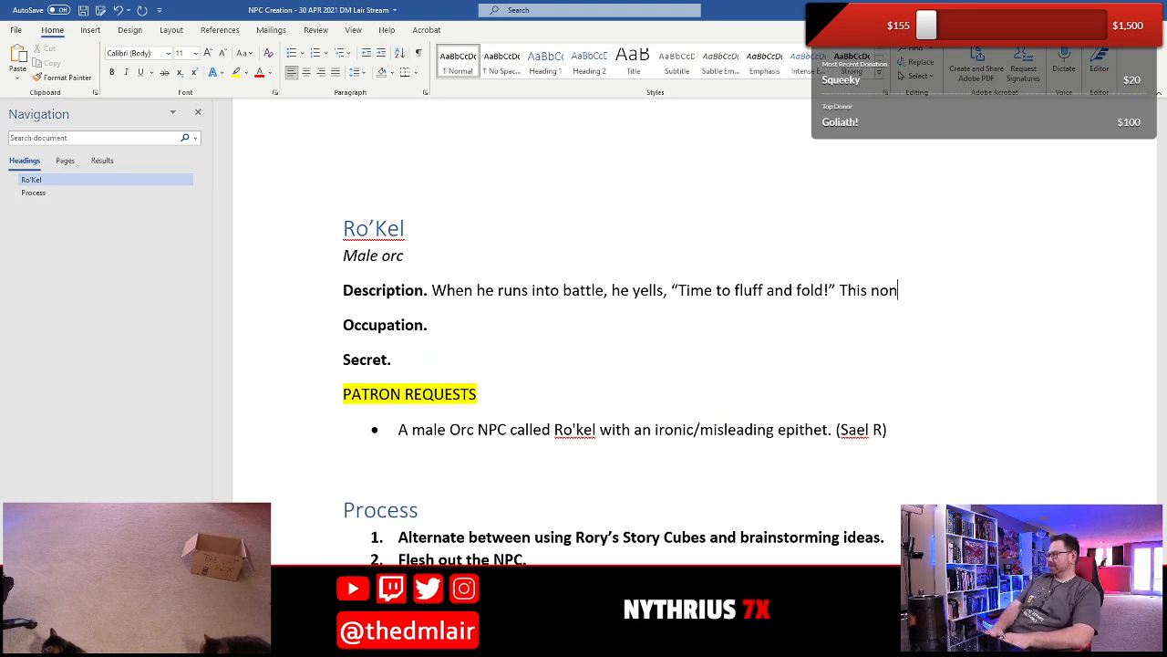
{"action": "type", "text": "sensical tagl"}
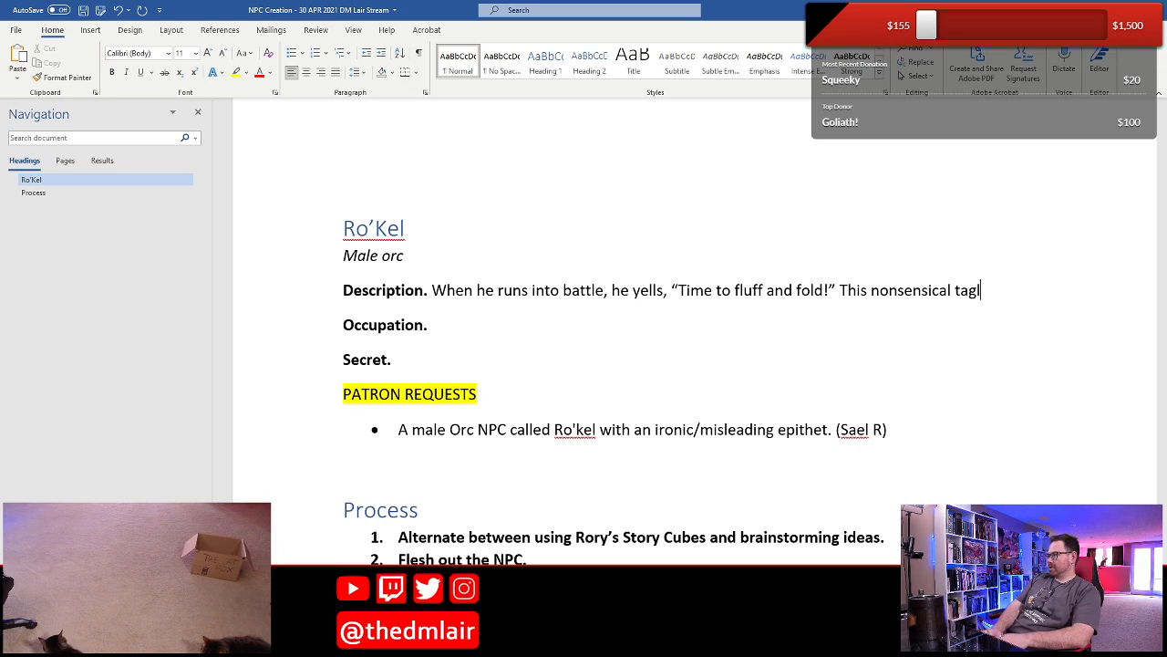
{"action": "type", "text": "ine serves "}
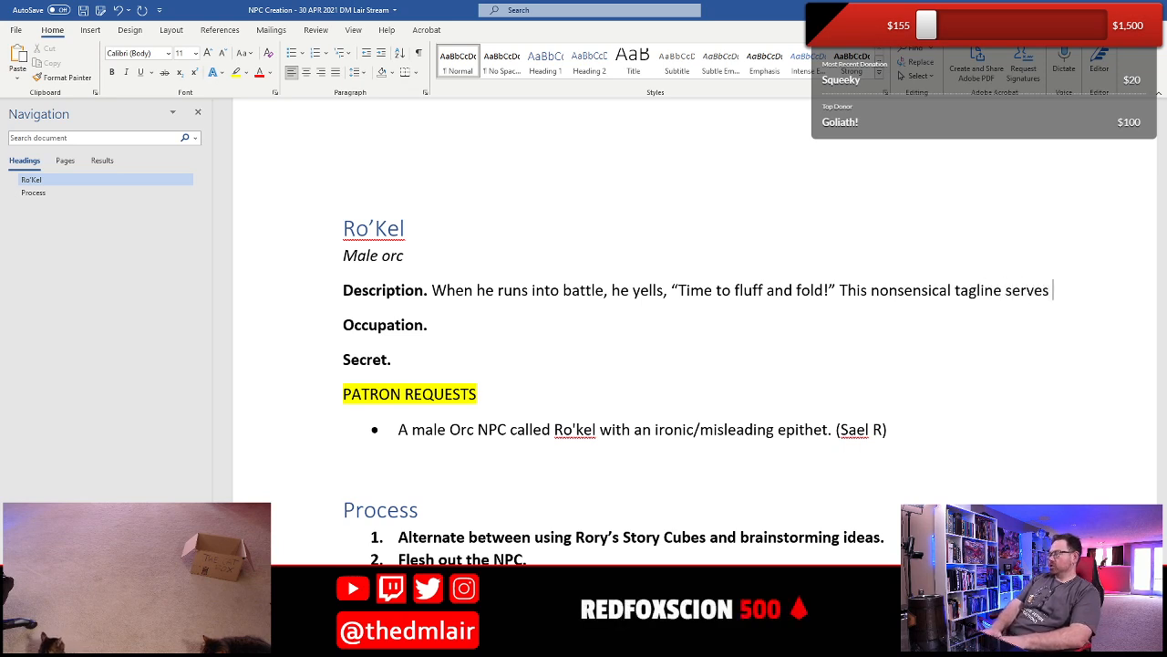
{"action": "type", "text": "to confuse "}
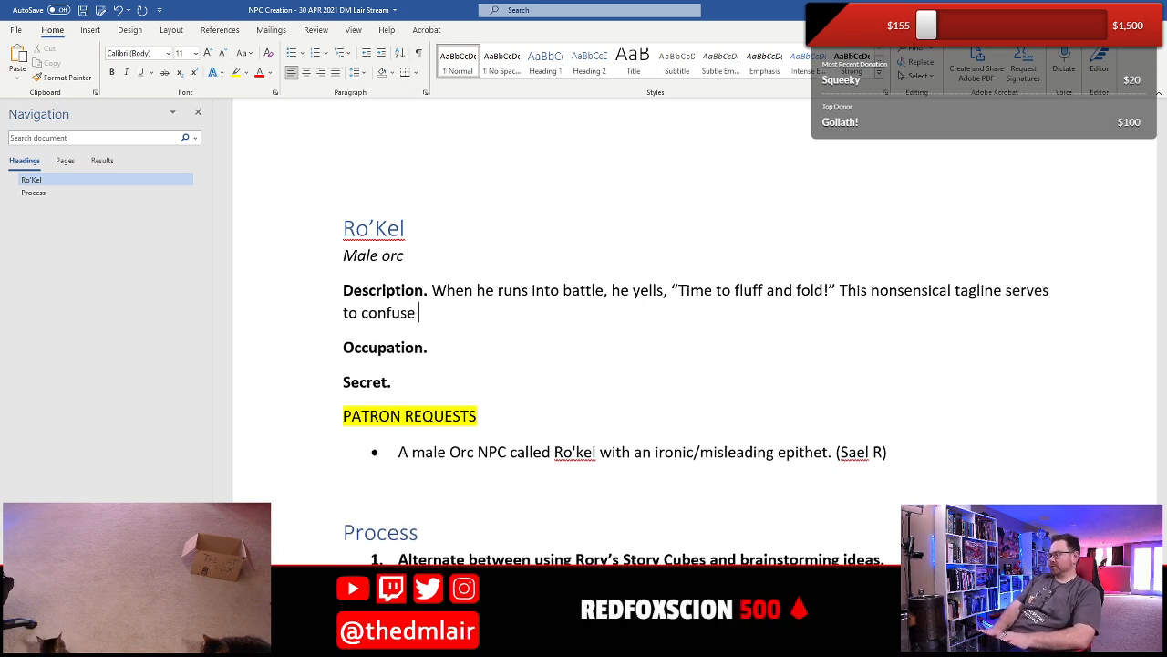
{"action": "type", "text": "his hi"}
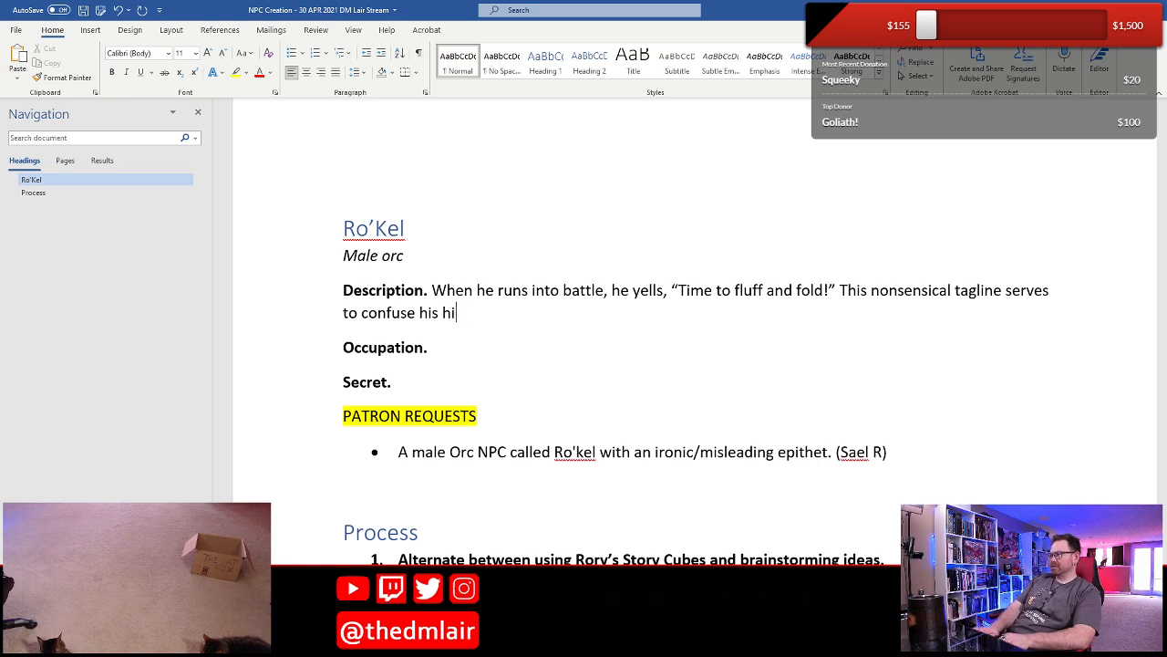
- Continue the second Description sentence with "to confuse his enemies"
{"action": "key", "text": "BackSpace"}
{"action": "key", "text": "BackSpace"}
{"action": "type", "text": "enemies"}
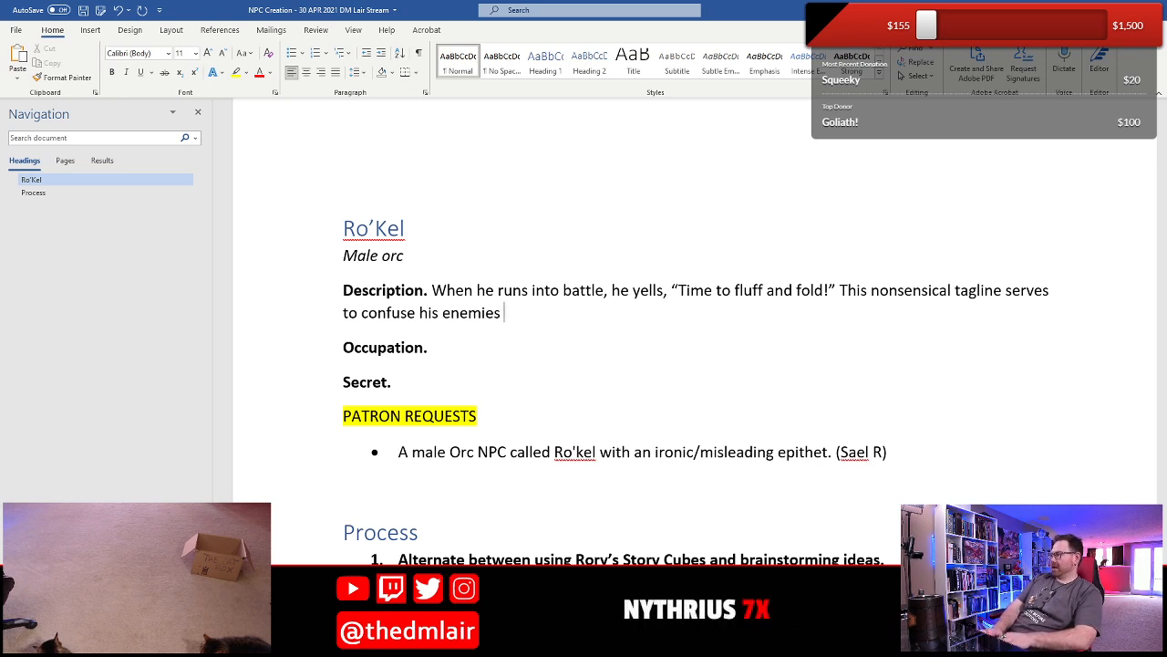
- Finish the second Description sentence with "and has no meaning whatsoever in the context of battle."
{"action": "type", "text": "and has no meani"}
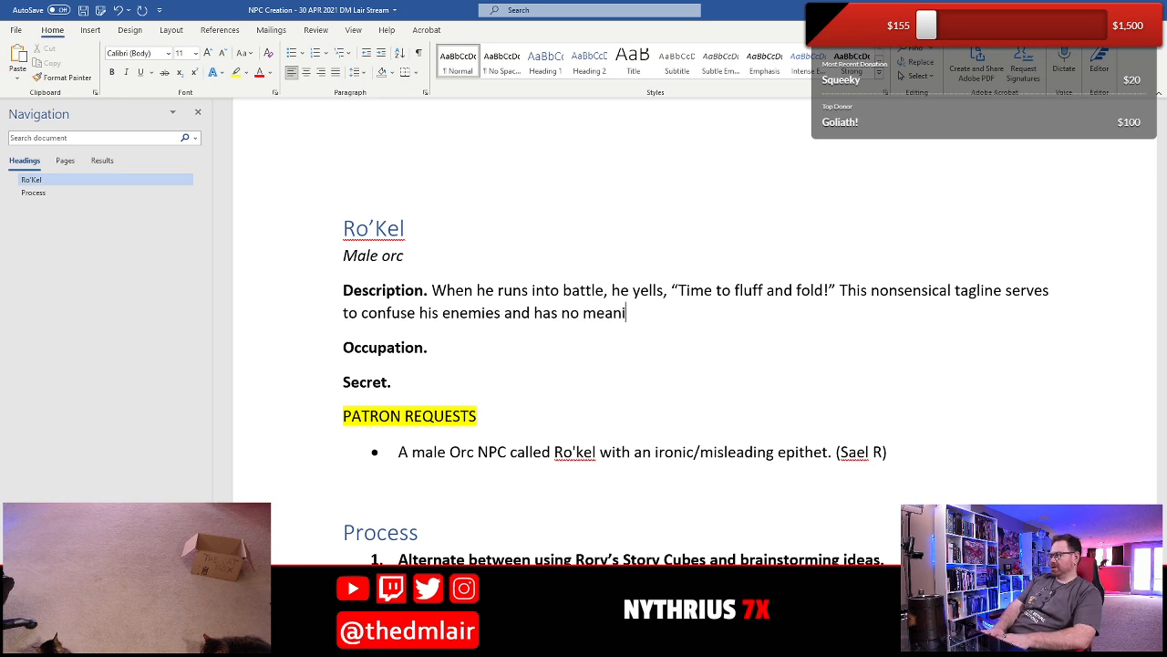
{"action": "type", "text": "ng whatsoe"}
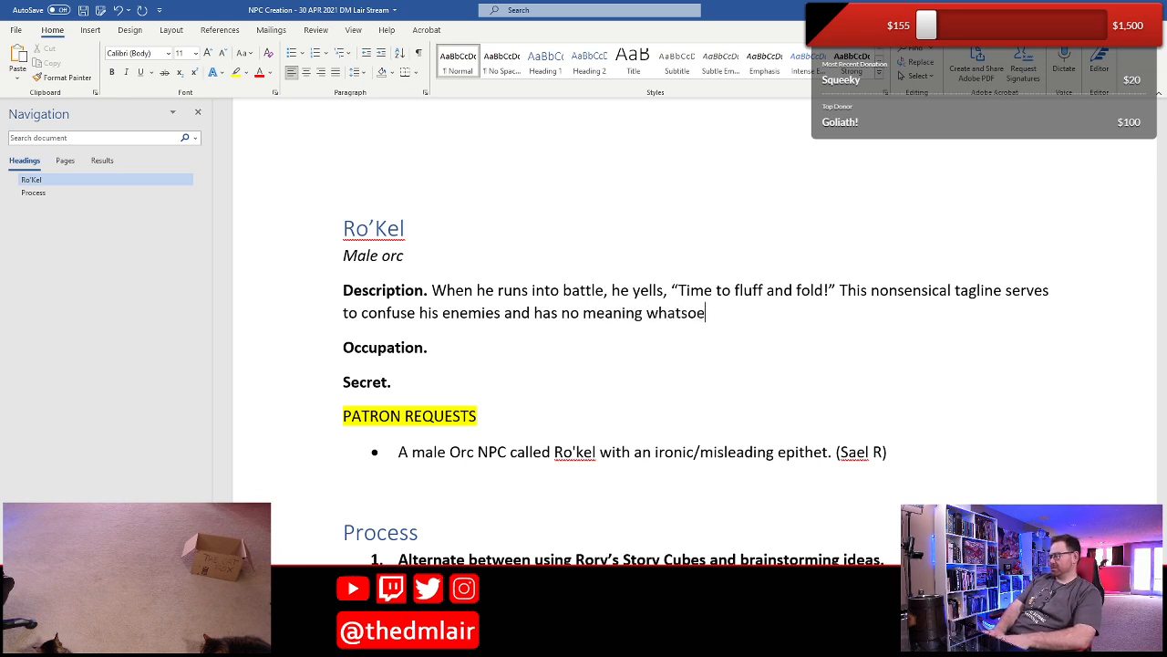
{"action": "type", "text": "ver in the context"}
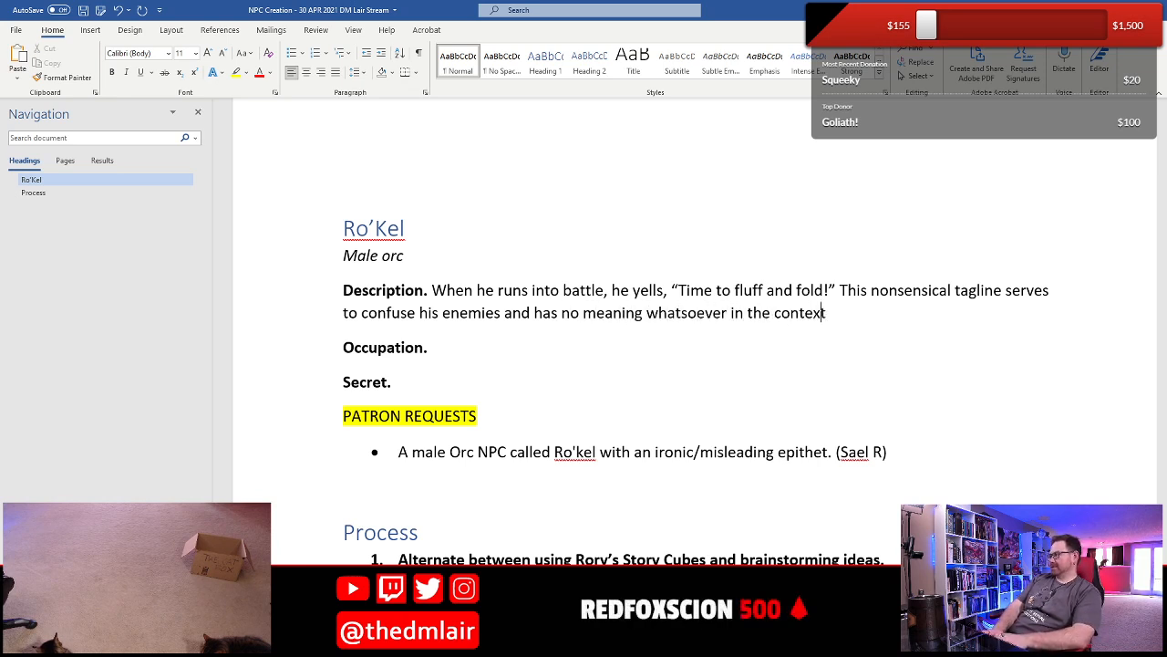
{"action": "type", "text": " of battle. "}
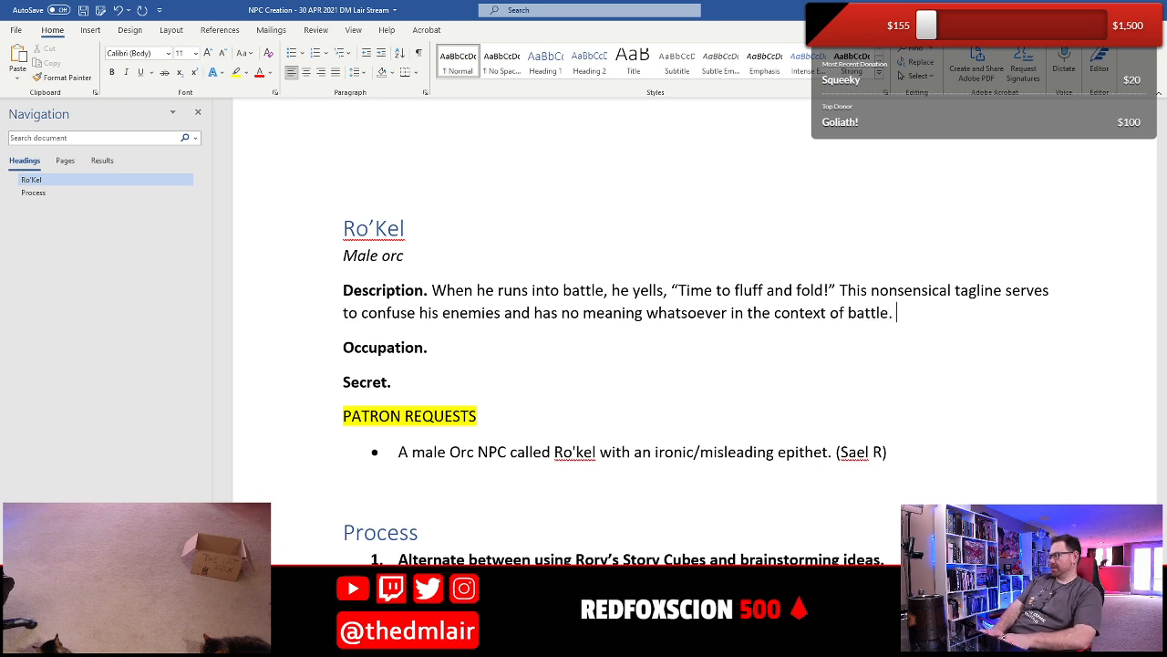
{"action": "type", "text": "He meal"}
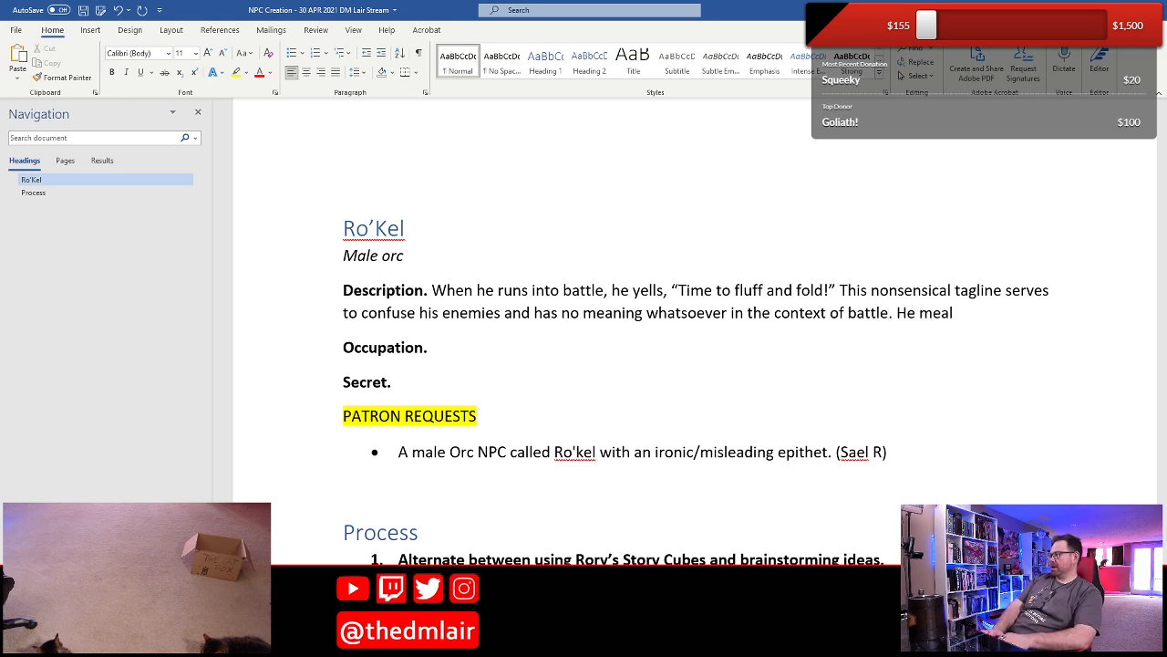
- Start a third sentence in the Description entry with "He merely yells it because his mother"
{"action": "key", "text": "BackSpace"}
{"action": "type", "text": "eely"}
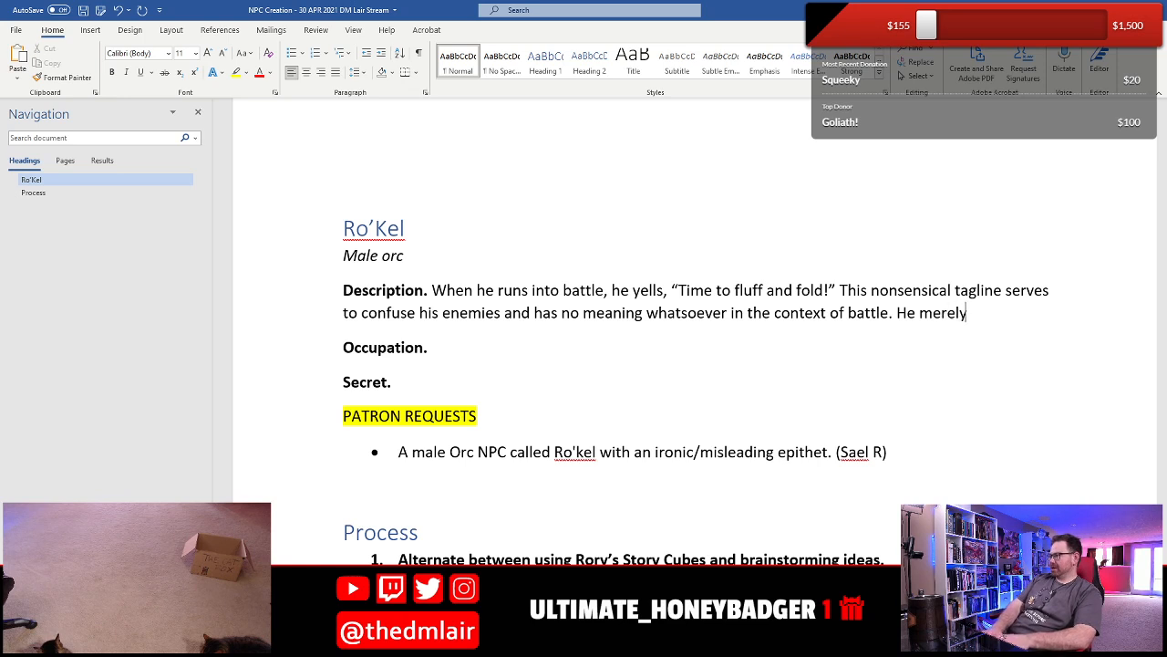
{"action": "type", "text": " yells it bec"}
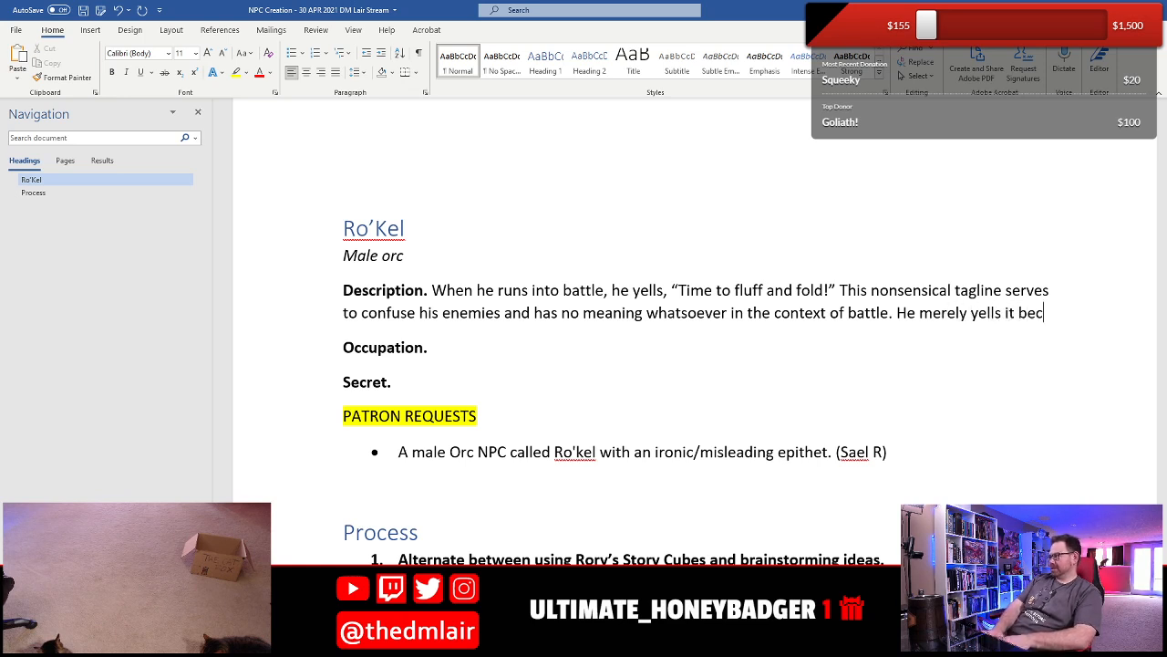
{"action": "type", "text": "ause his mother"}
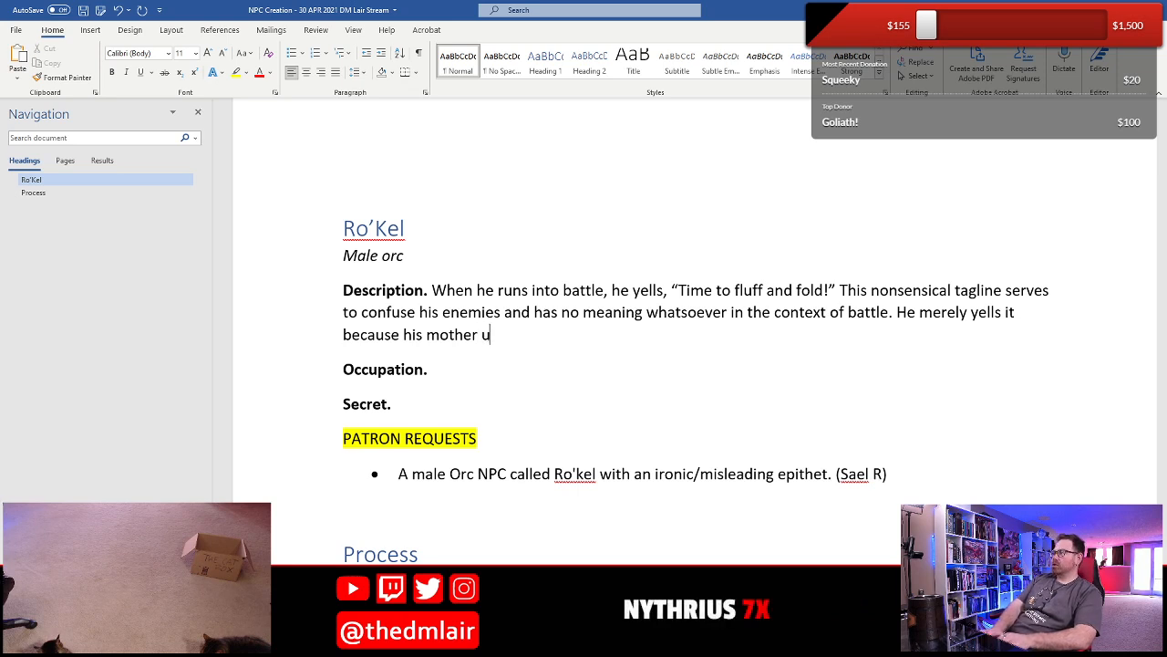
{"action": "type", "text": " u"}
- Continue the third Description sentence with "ran a washing service when he would grow up"
{"action": "key", "text": "BackSpace"}
{"action": "type", "text": "ran a washing"}
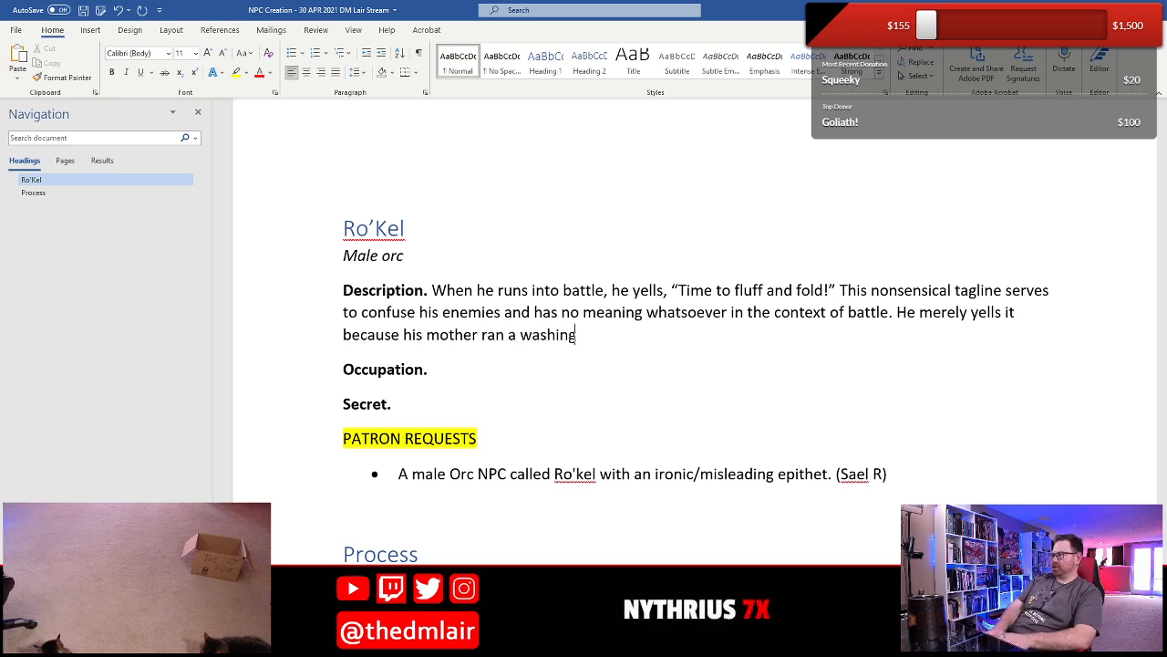
{"action": "type", "text": " service"}
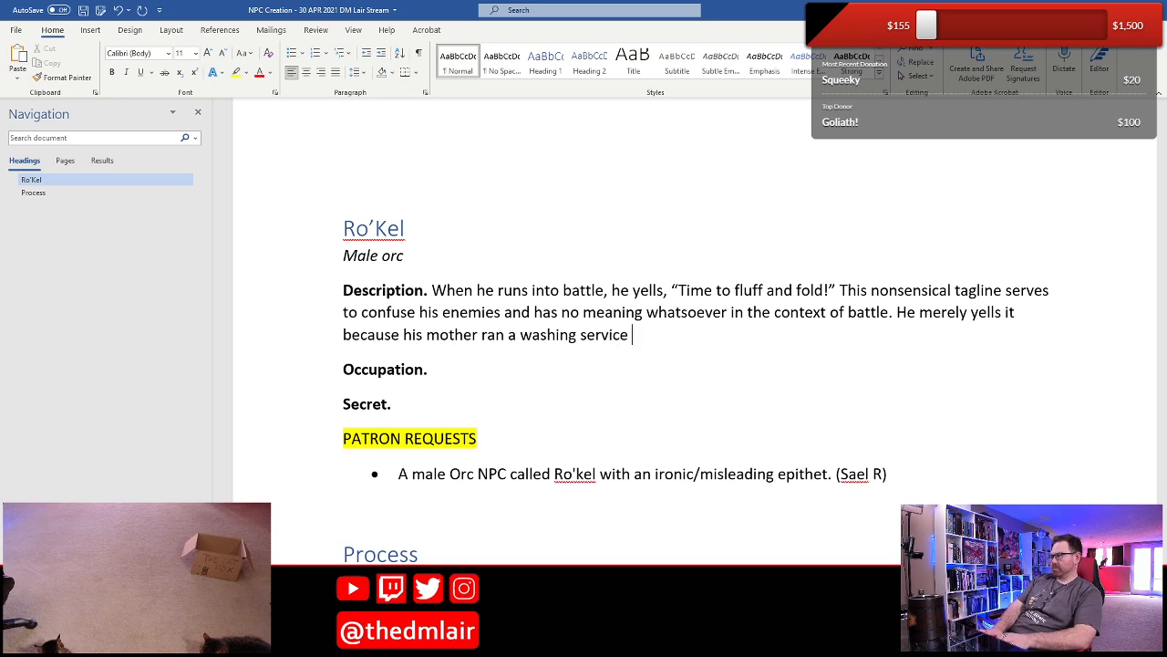
{"action": "type", "text": " when he wou"}
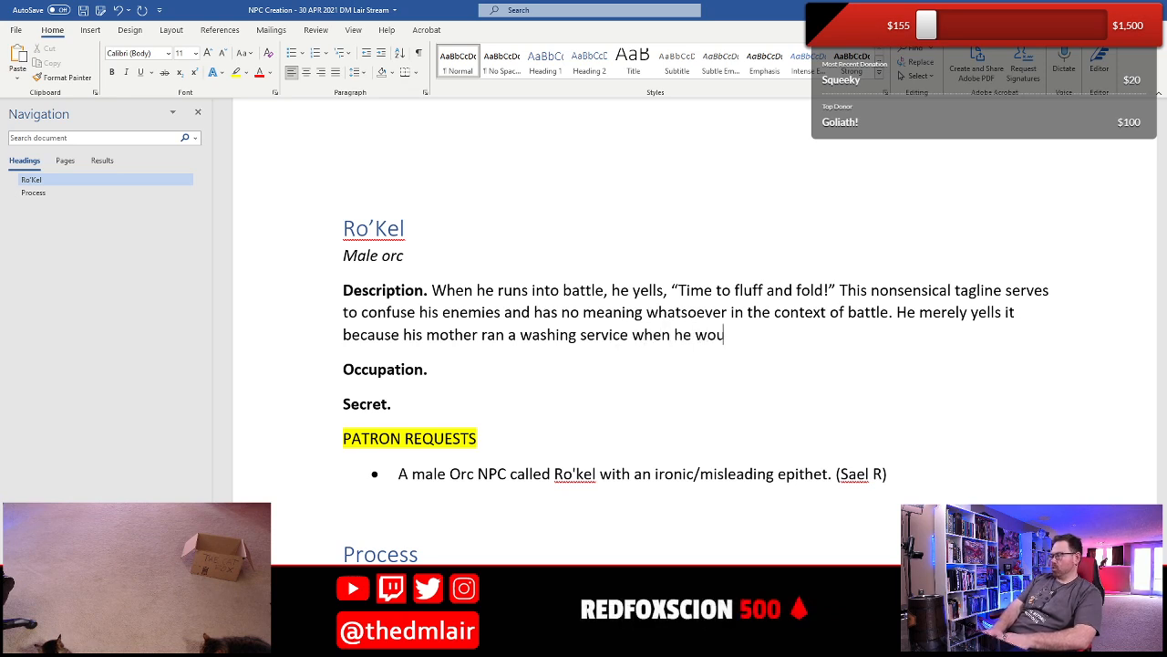
{"action": "type", "text": "ld grow up"}
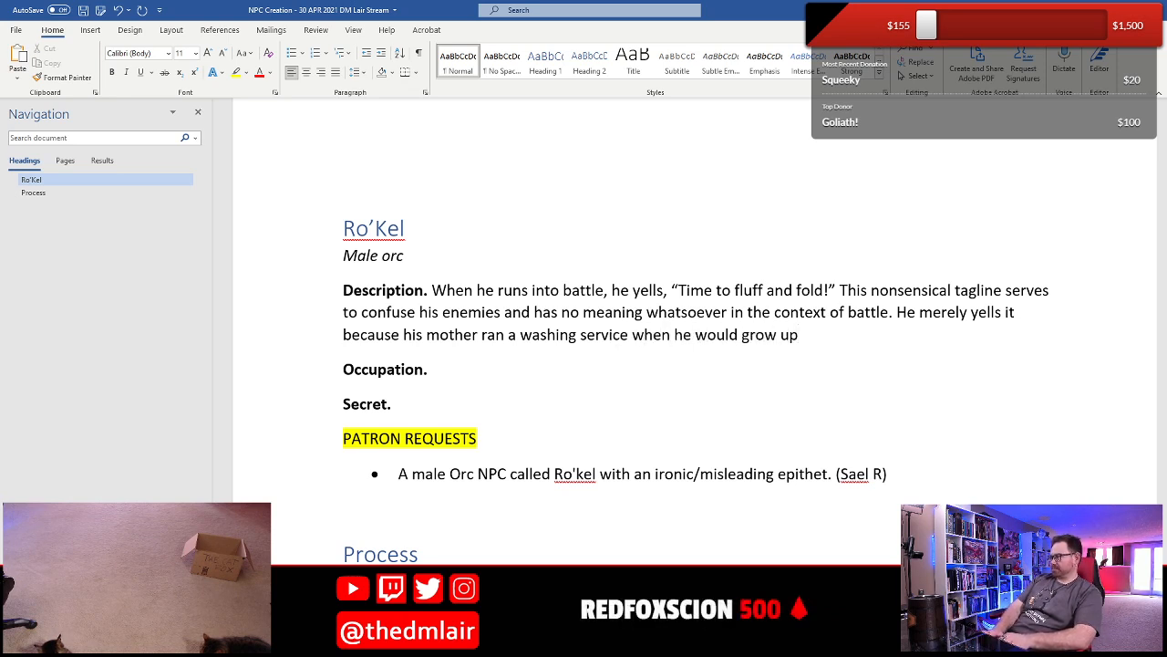
- Replace "would grow up" at the end of the Description with "was growing up, and she would yell that"
{"action": "key", "text": "BackSpace"}
{"action": "key", "text": "BackSpace"}
{"action": "key", "text": "BackSpace"}
{"action": "key", "text": "BackSpace"}
{"action": "key", "text": "BackSpace"}
{"action": "key", "text": "BackSpace"}
{"action": "key", "text": "BackSpace"}
{"action": "key", "text": "BackSpace"}
{"action": "key", "text": "BackSpace"}
{"action": "key", "text": "BackSpace"}
{"action": "key", "text": "BackSpace"}
{"action": "key", "text": "BackSpace"}
{"action": "key", "text": "BackSpace"}
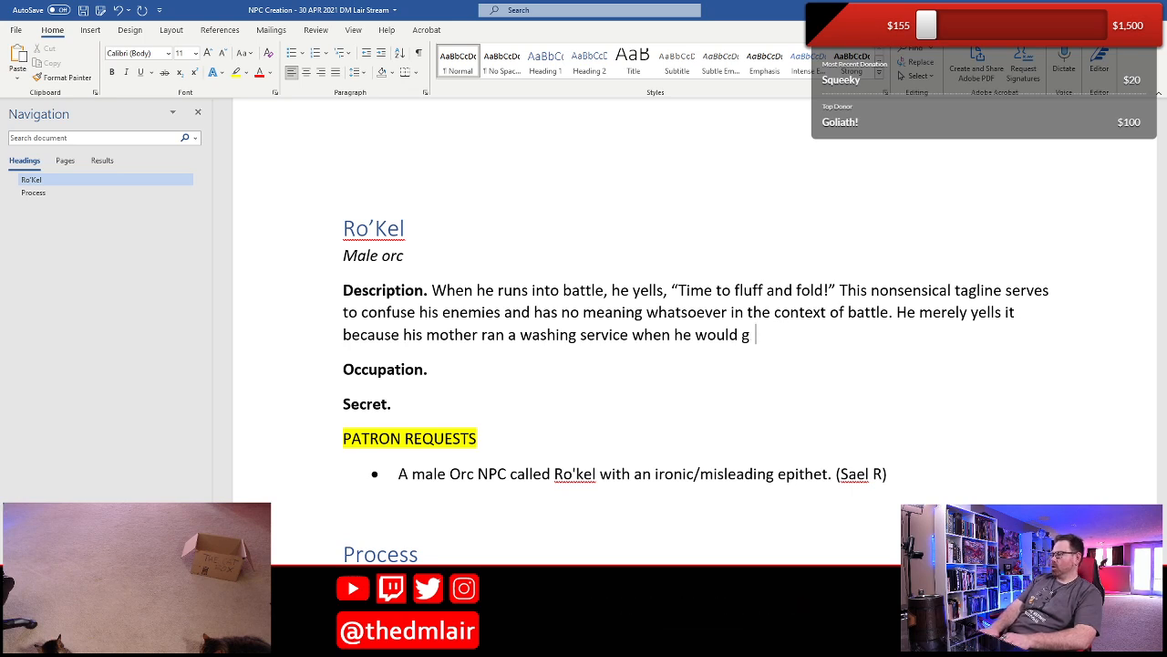
{"action": "type", "text": "was gro"}
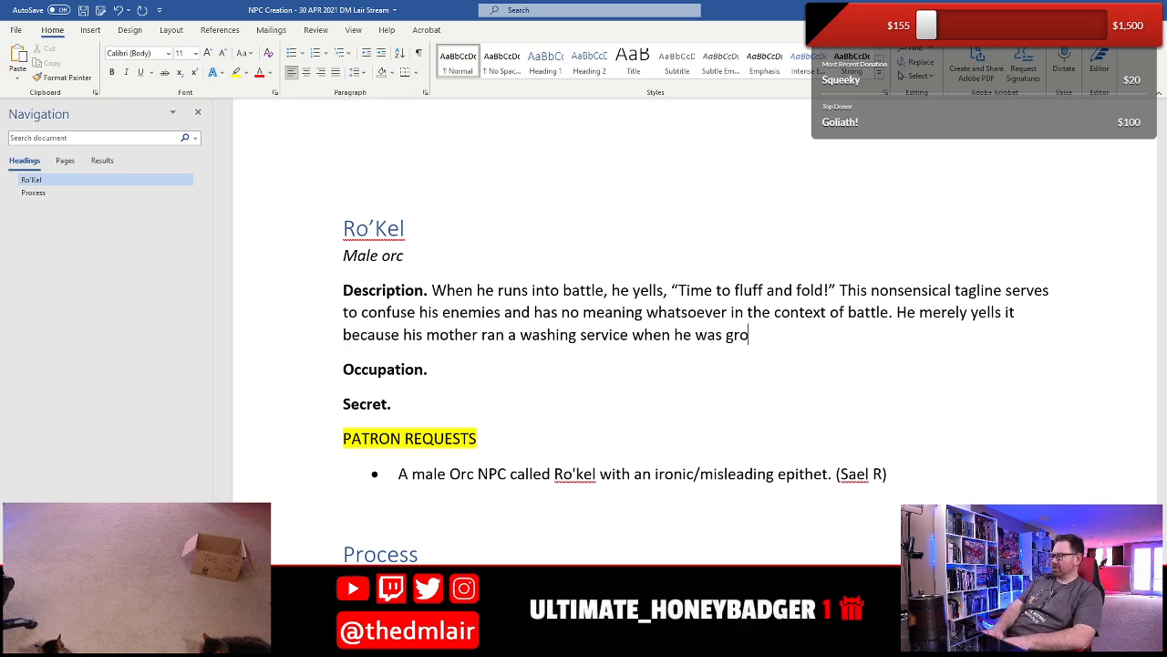
{"action": "type", "text": "wing up, and she whould"}
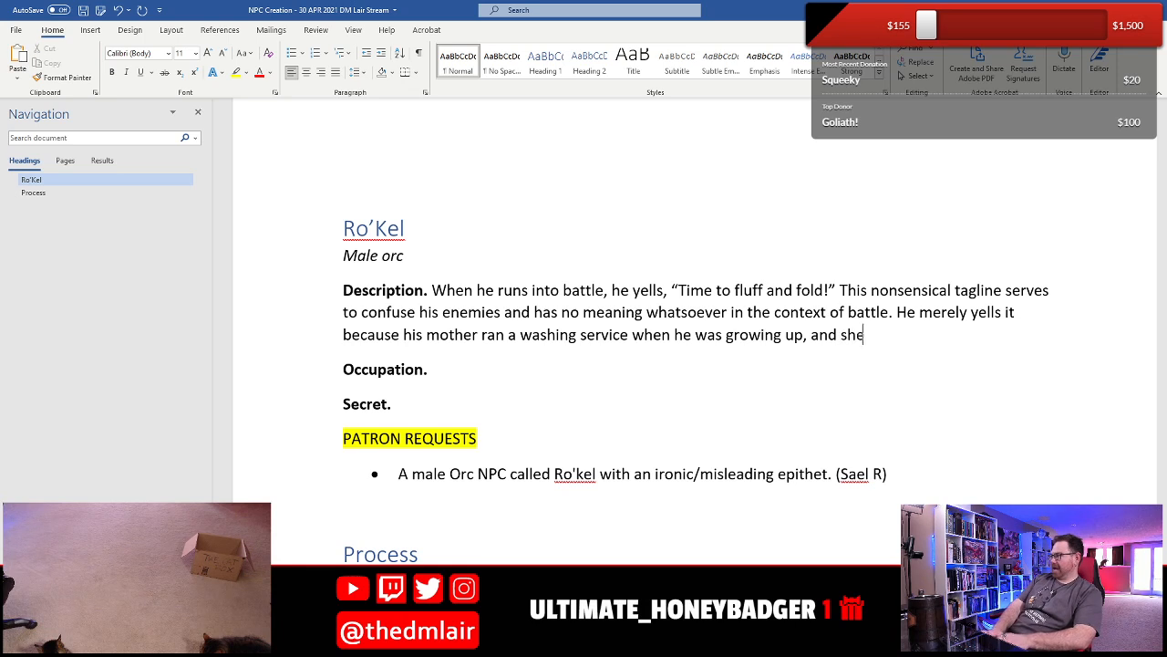
{"action": "key", "text": "BackSpace"}
{"action": "key", "text": "BackSpace"}
{"action": "key", "text": "BackSpace"}
{"action": "key", "text": "BackSpace"}
{"action": "key", "text": "BackSpace"}
{"action": "key", "text": "BackSpace"}
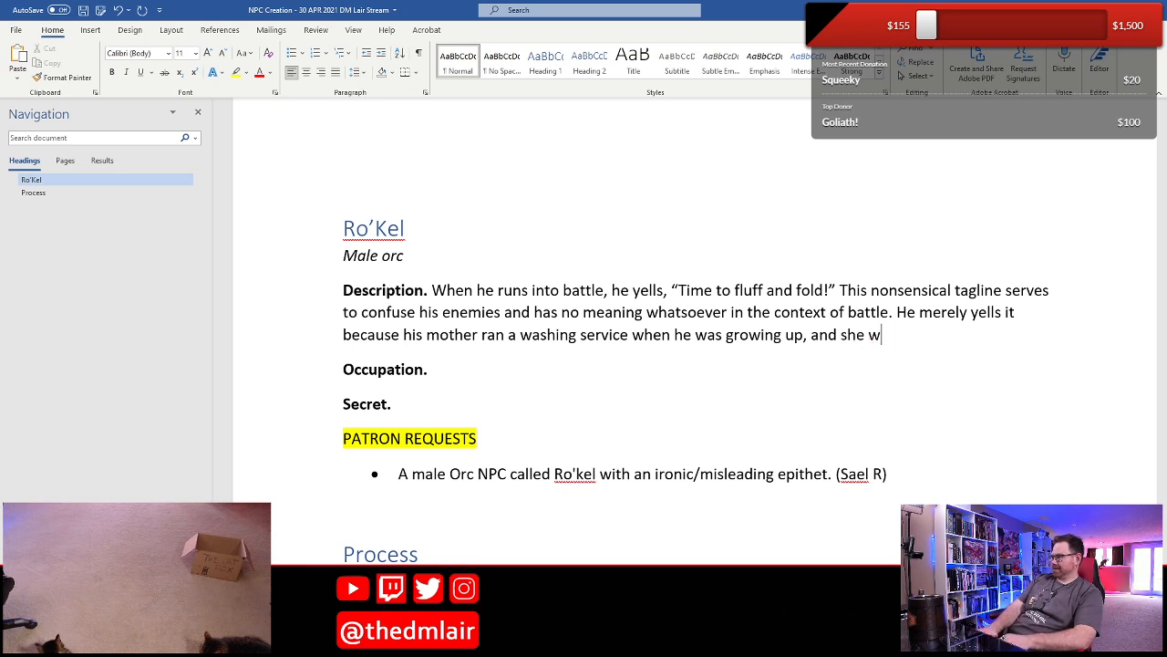
{"action": "type", "text": "ould yell that "}
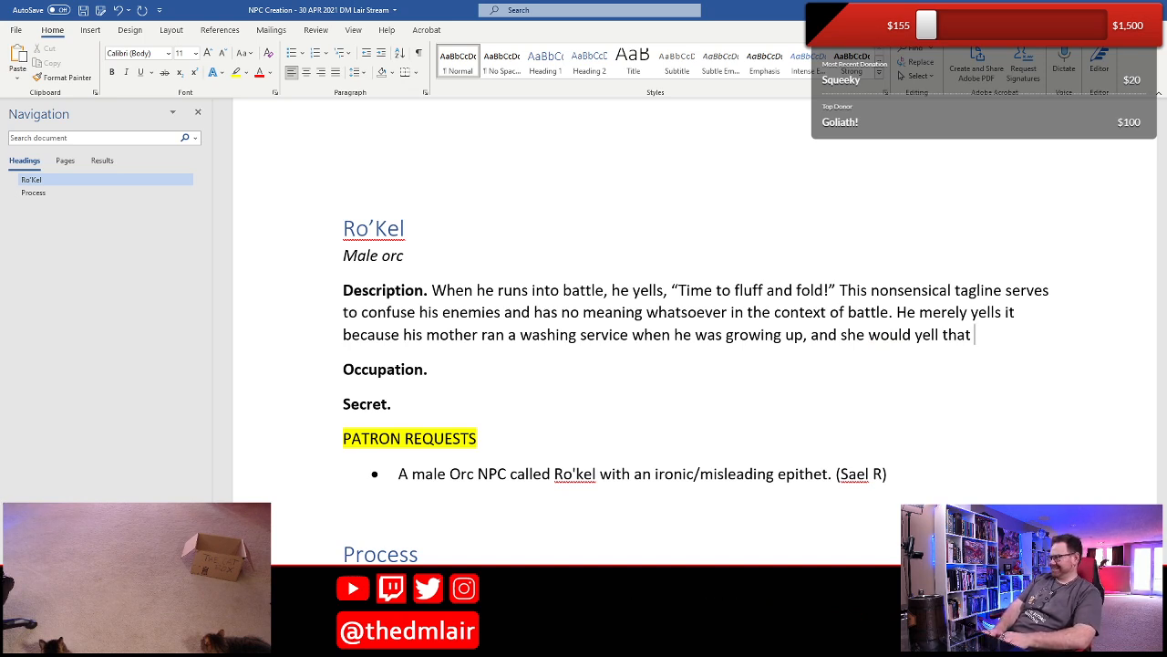
{"action": "type", "text": "at her ch"}
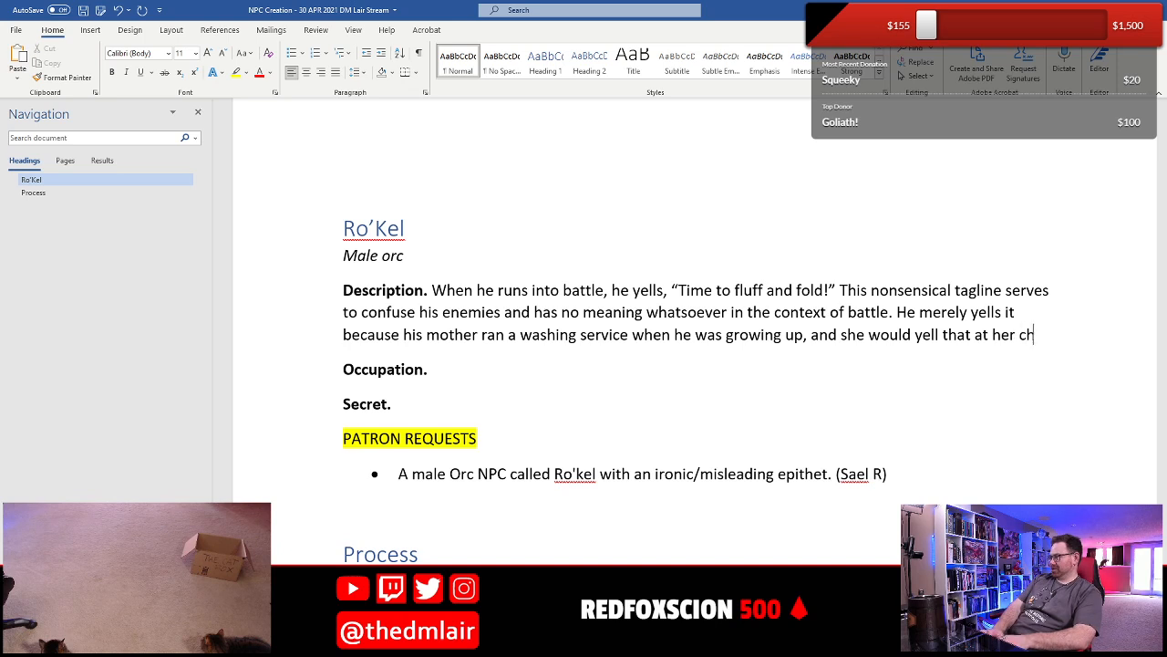
{"action": "type", "text": "ildren  after they"}
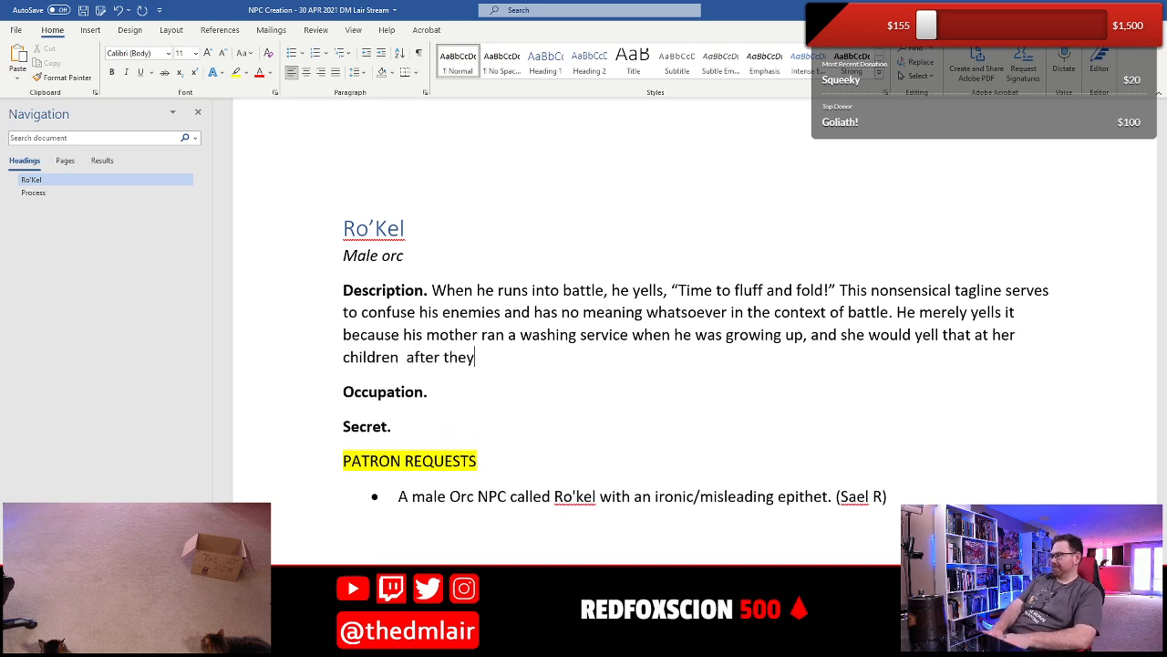
{"action": "type", "text": " had finished"}
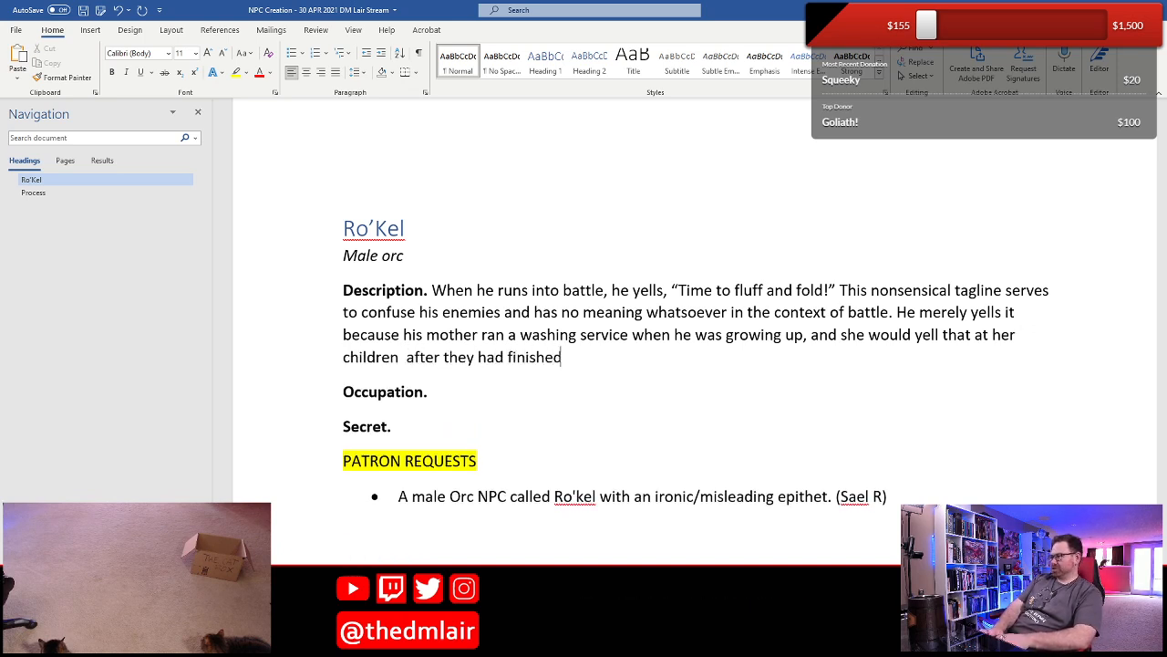
{"action": "type", "text": " their"}
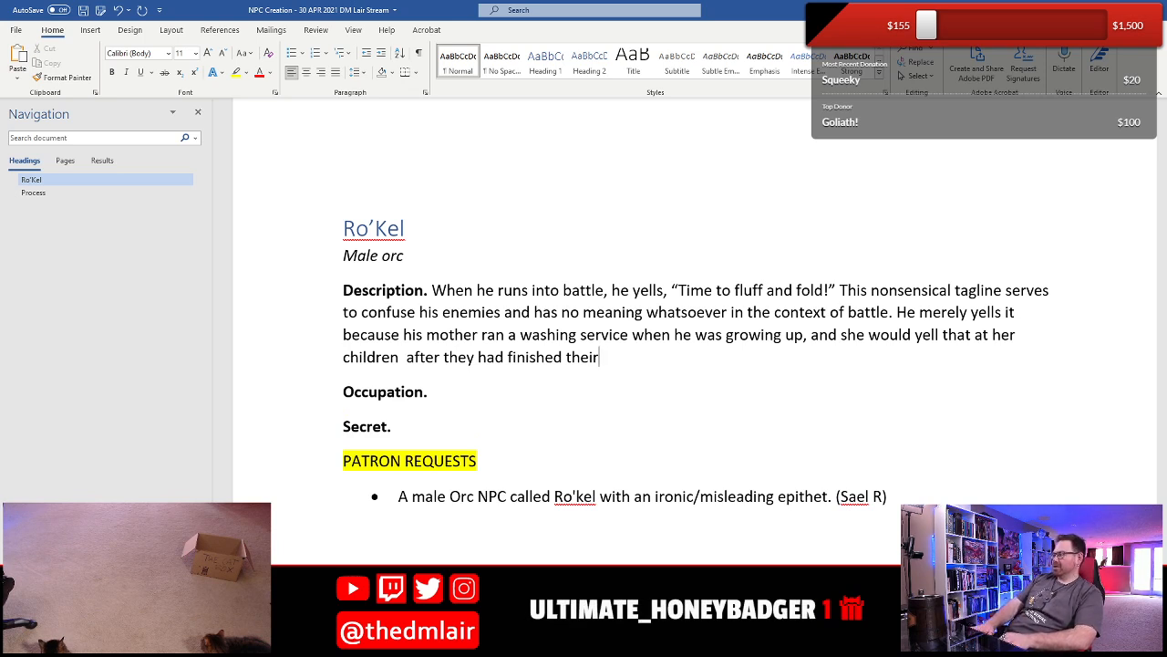
- Remove the extra space after "children" and retype the Description's ending as "after they had finished their homework."
{"action": "key", "text": "BackSpace"}
{"action": "key", "text": "BackSpace"}
{"action": "key", "text": "BackSpace"}
{"action": "key", "text": "BackSpace"}
{"action": "key", "text": "BackSpace"}
{"action": "key", "text": "BackSpace"}
{"action": "key", "text": "BackSpace"}
{"action": "key", "text": "BackSpace"}
{"action": "key", "text": "BackSpace"}
{"action": "key", "text": "BackSpace"}
{"action": "key", "text": "BackSpace"}
{"action": "key", "text": "BackSpace"}
{"action": "key", "text": "BackSpace"}
{"action": "key", "text": "BackSpace"}
{"action": "key", "text": "BackSpace"}
{"action": "key", "text": "BackSpace"}
{"action": "key", "text": "BackSpace"}
{"action": "key", "text": "BackSpace"}
{"action": "key", "text": "BackSpace"}
{"action": "key", "text": "BackSpace"}
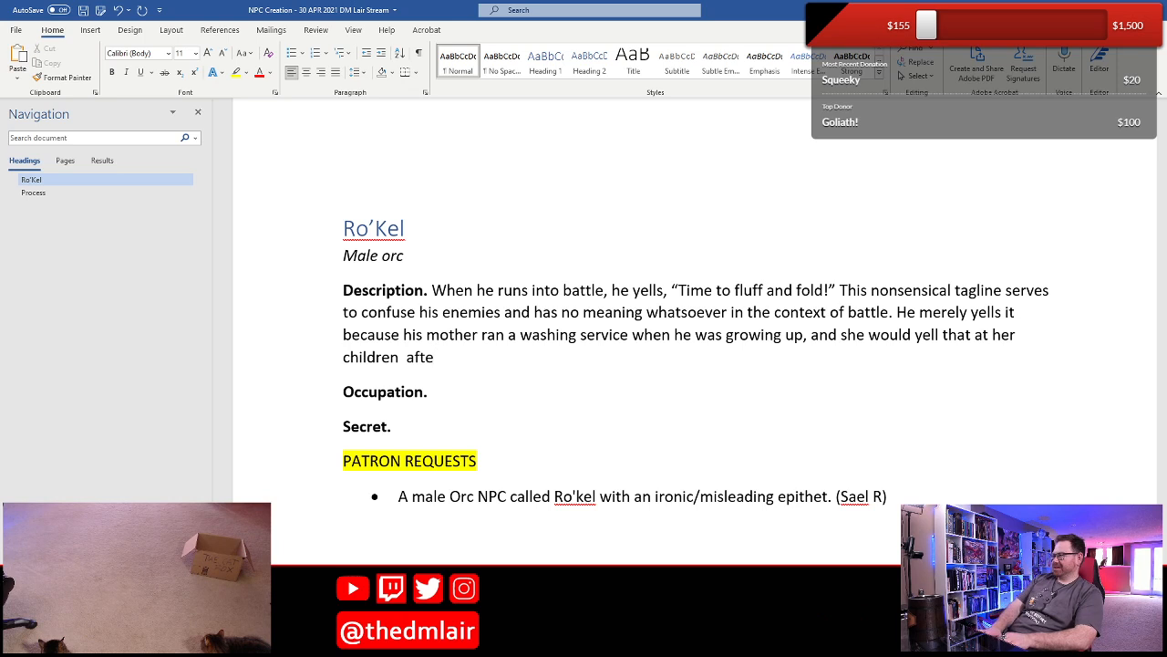
{"action": "key", "text": "BackSpace"}
{"action": "key", "text": "BackSpace"}
{"action": "key", "text": "BackSpace"}
{"action": "key", "text": "BackSpace"}
{"action": "key", "text": "BackSpace"}
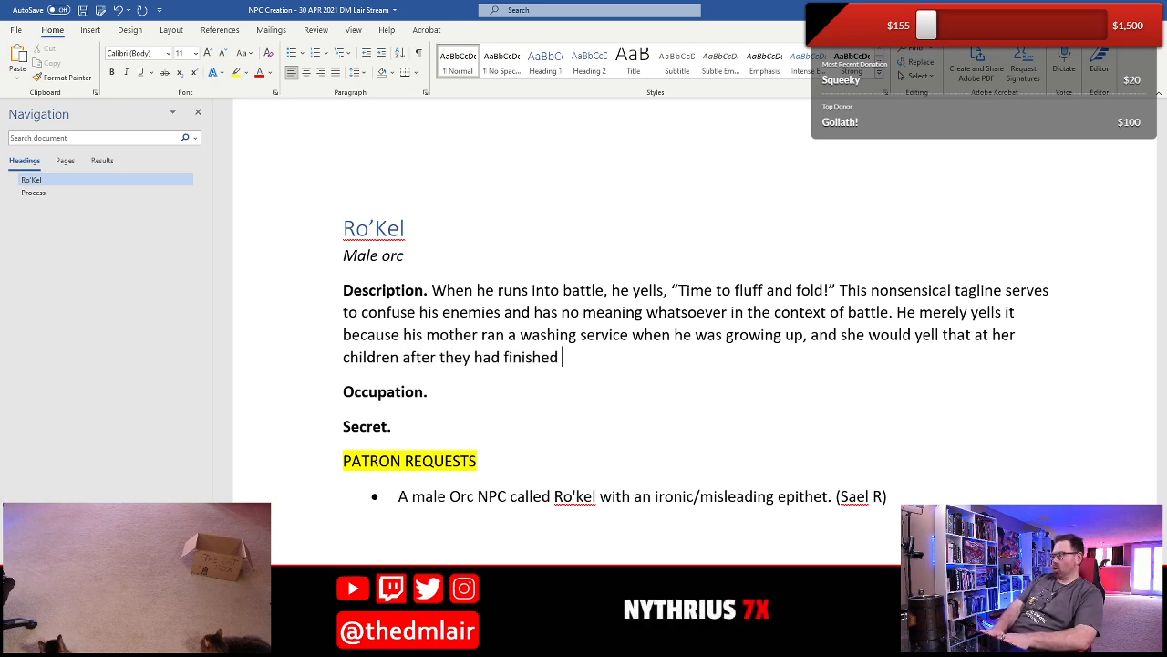
{"action": "type", "text": "mework."}
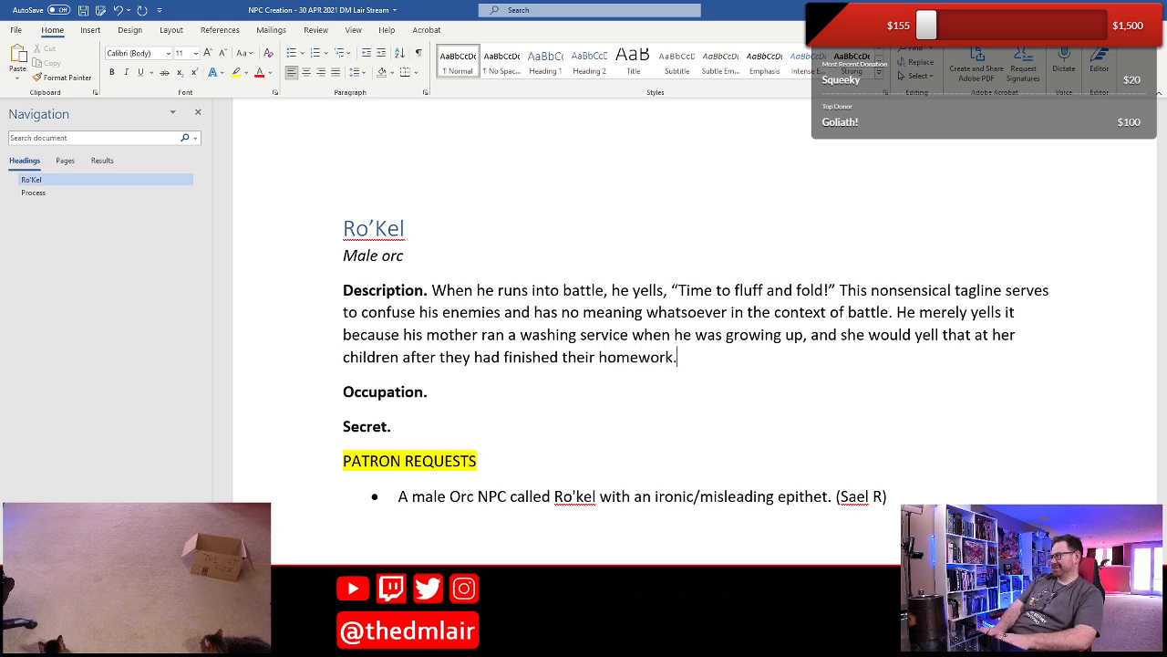
- Extend the Description's last sentence with "and it was time to work at the family business." and save the document
{"action": "key", "text": "BackSpace"}
{"action": "type", "text": "and it was tim"}
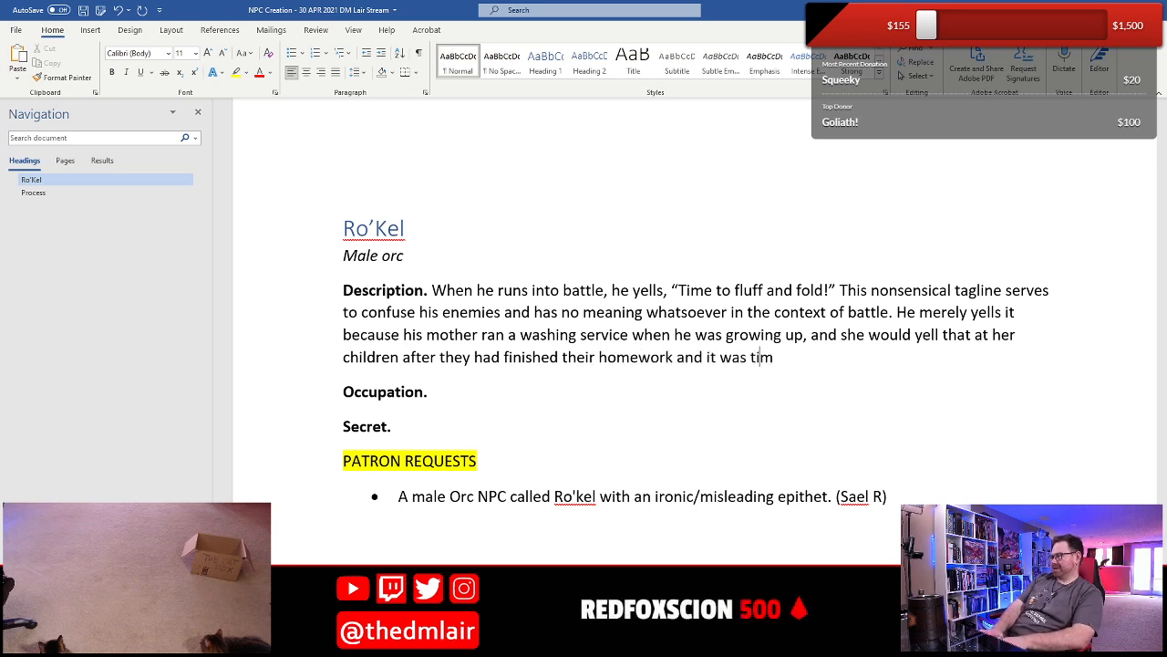
{"action": "type", "text": "e fami"}
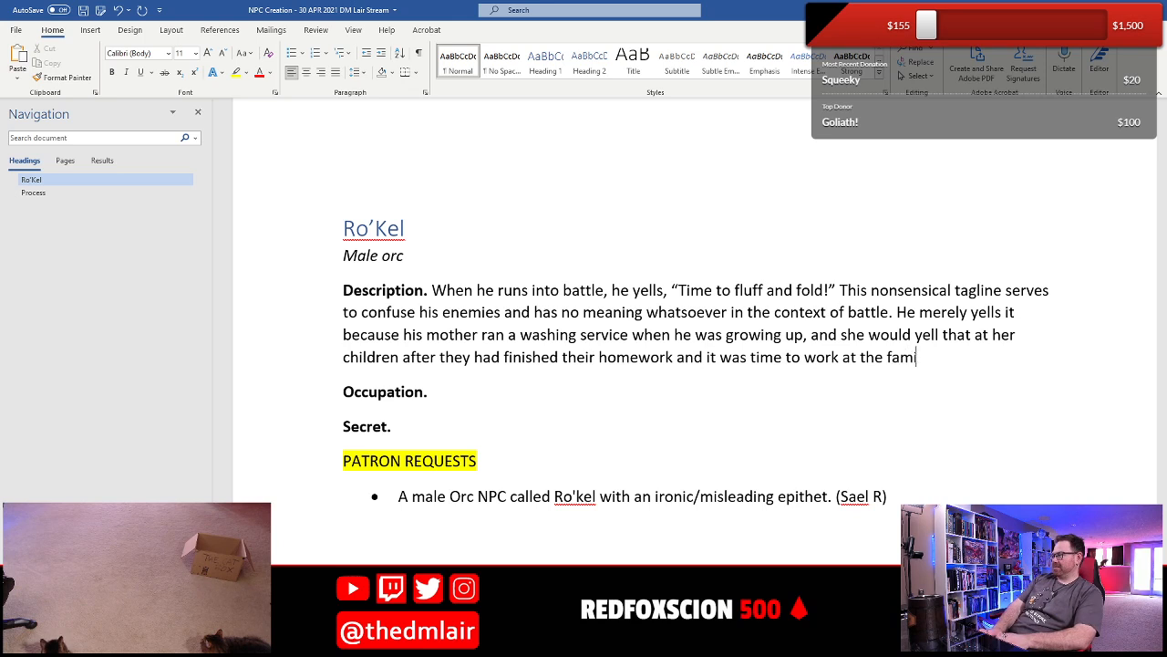
{"action": "type", "text": "ly business."}
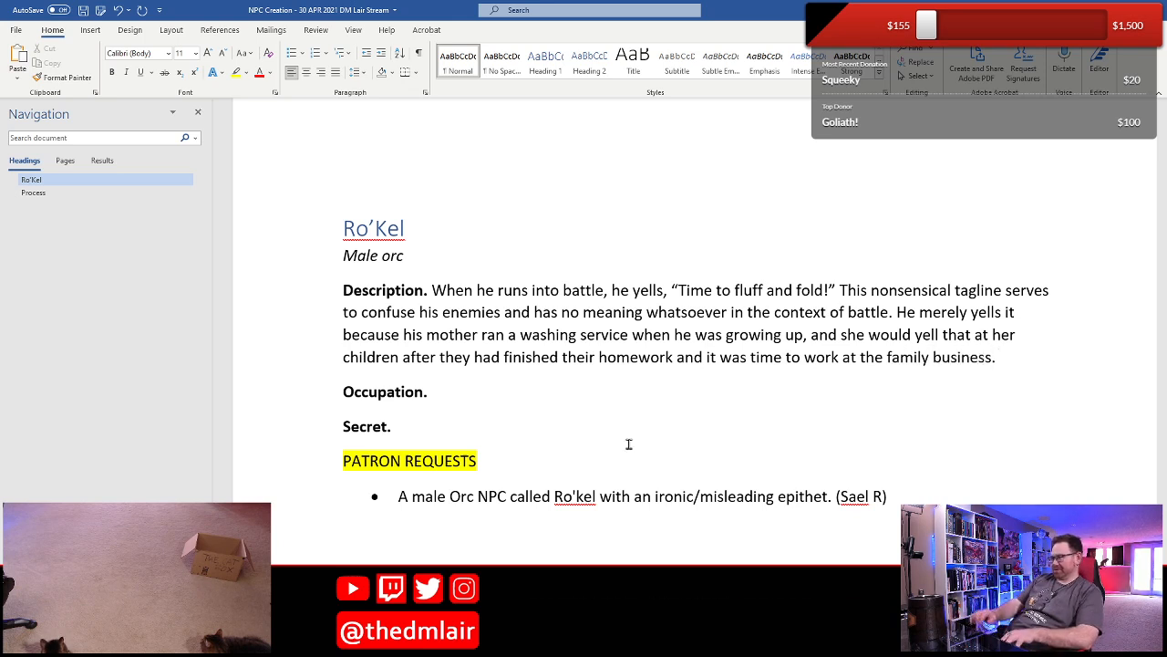
{"action": "key", "text": "ctrl+s"}
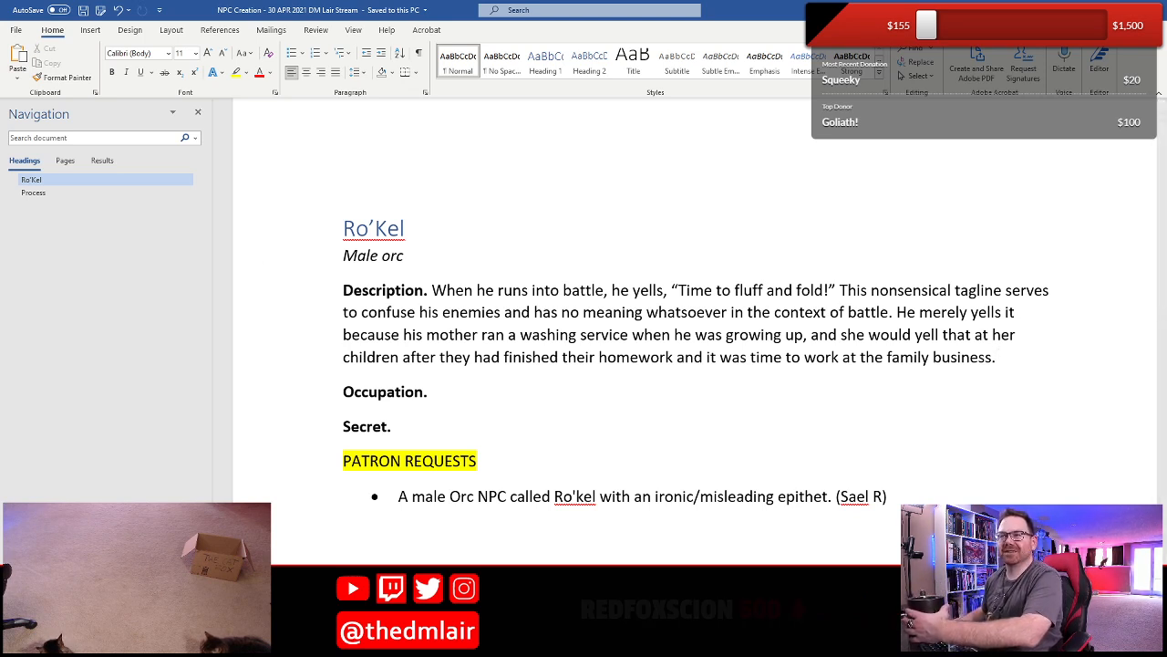
- Add the epithet "the Cleanser" after Ro’Kel in the NPC's heading
{"action": "left_click", "coordinate": [459, 237]}
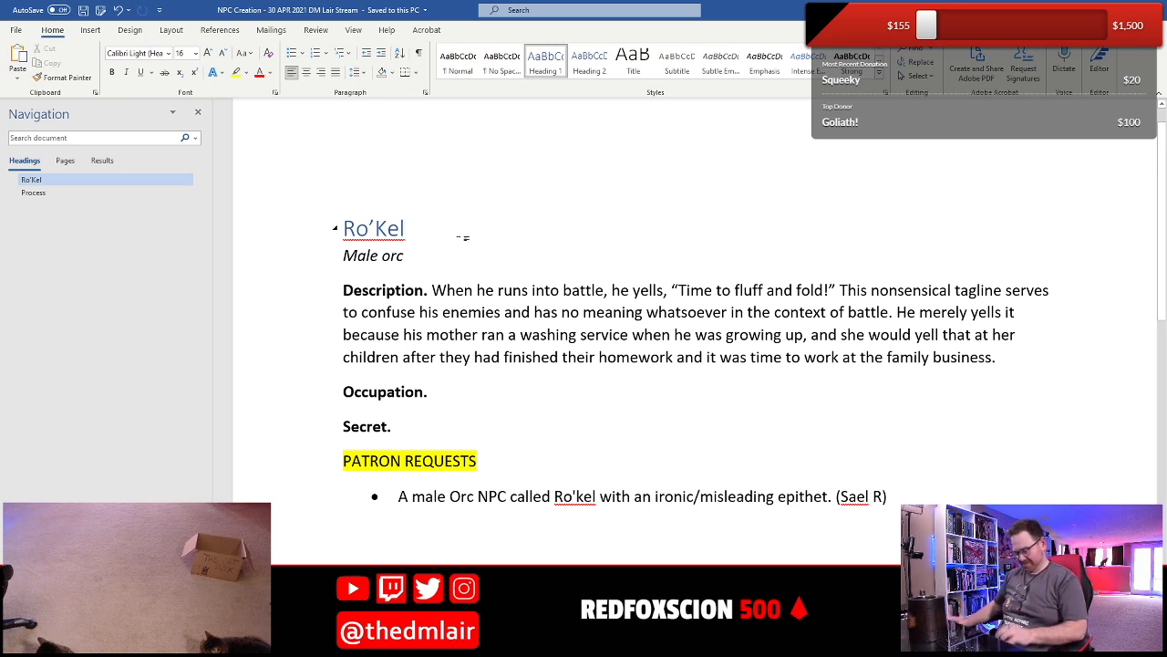
{"action": "type", "text": "the "}
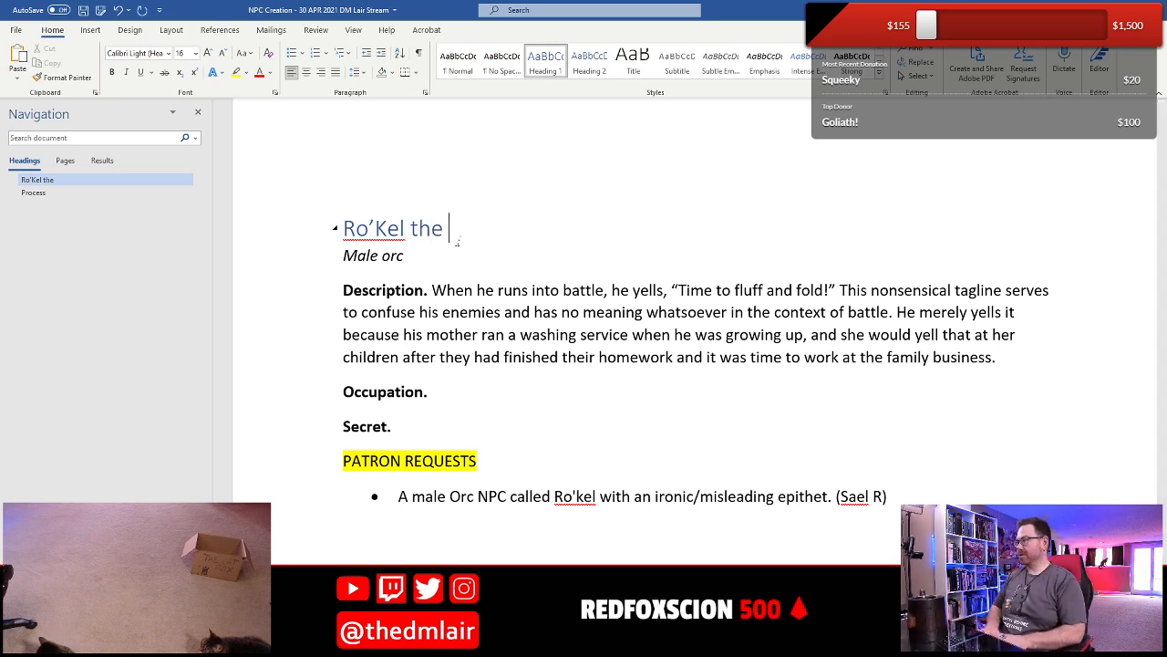
{"action": "type", "text": "Cleanser"}
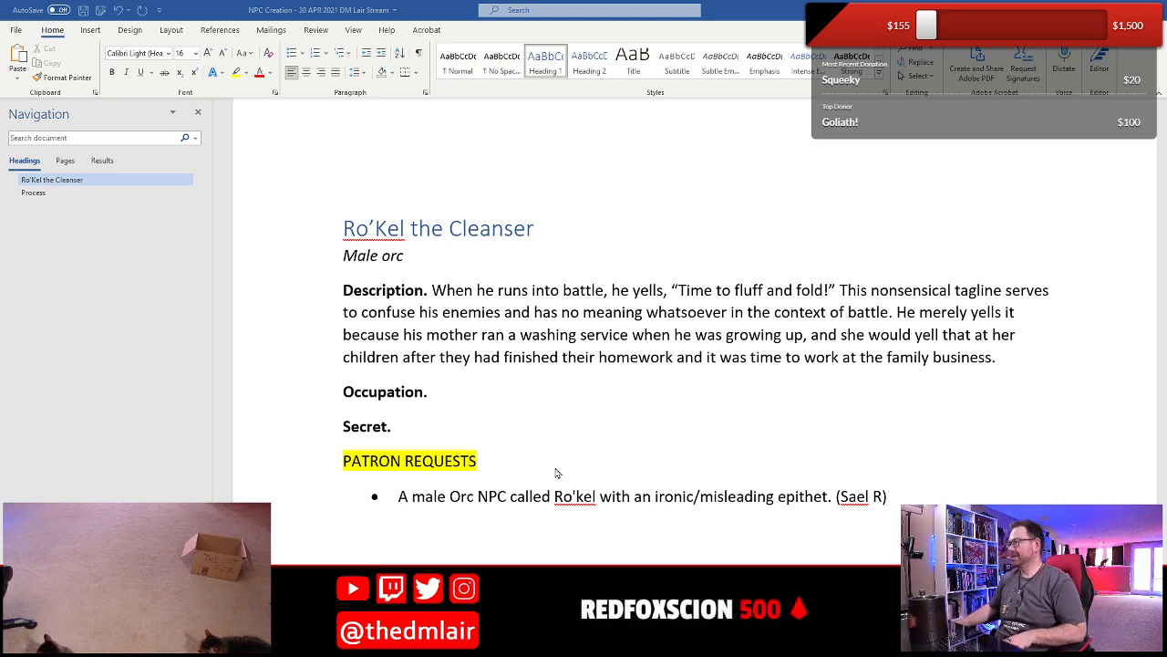
- Paste the copied sentence beginning "He's scary looking but he smells like the rose petals" at the start of the Description and save
{"action": "left_click", "coordinate": [433, 290]}
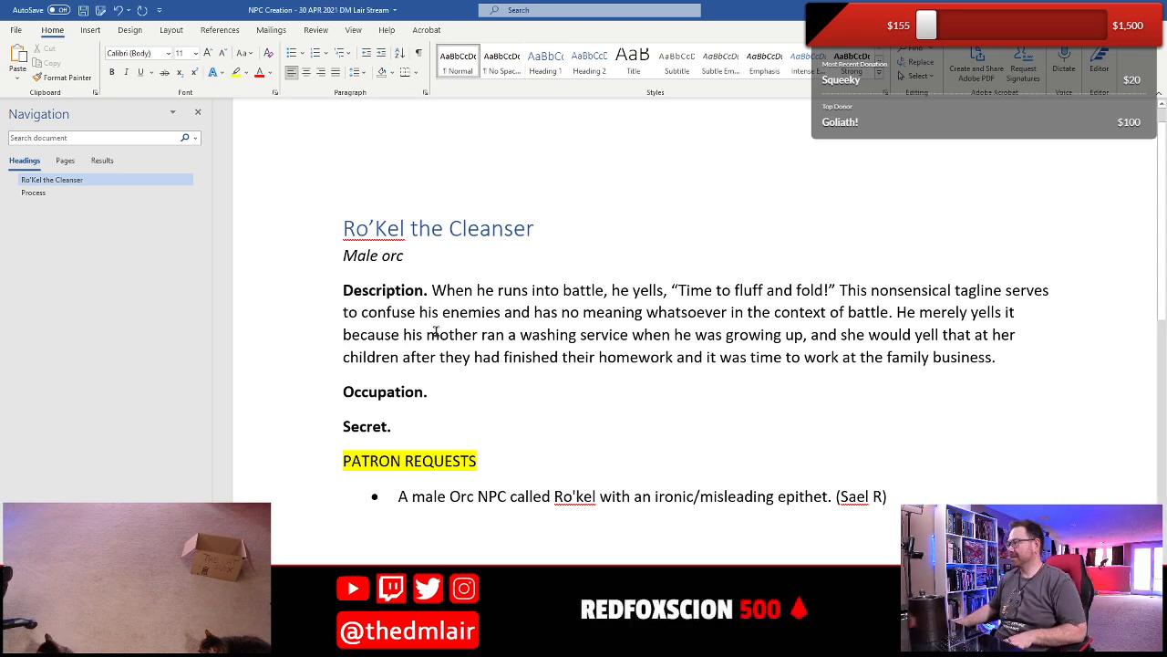
{"action": "left_click", "coordinate": [17, 81]}
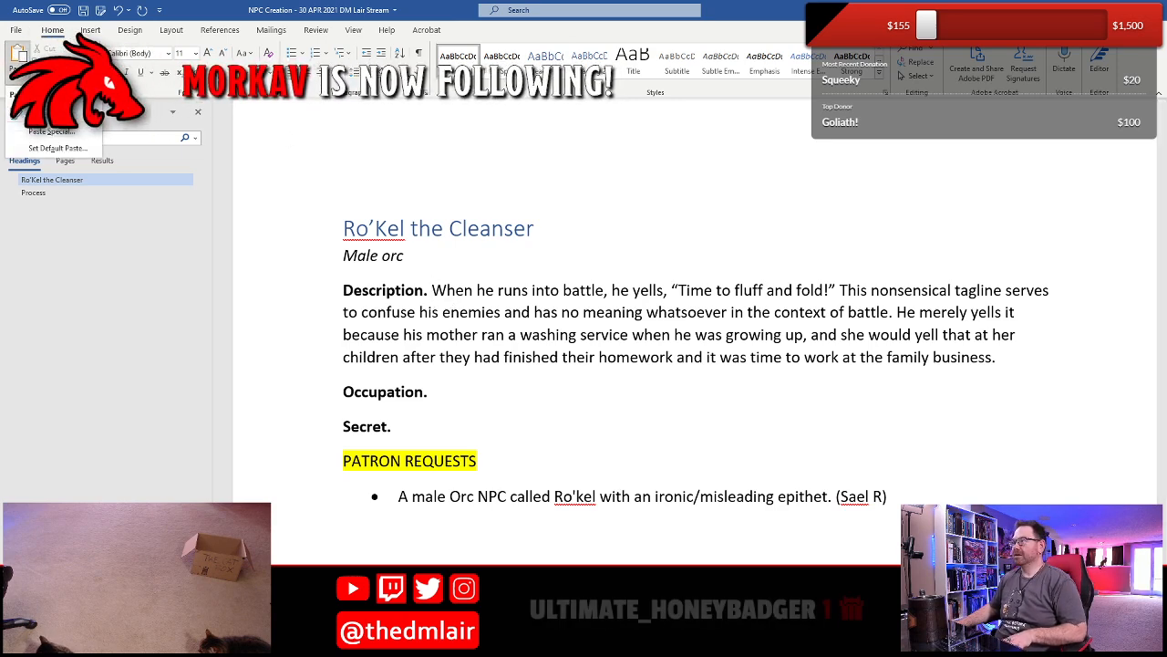
{"action": "left_click", "coordinate": [60, 111]}
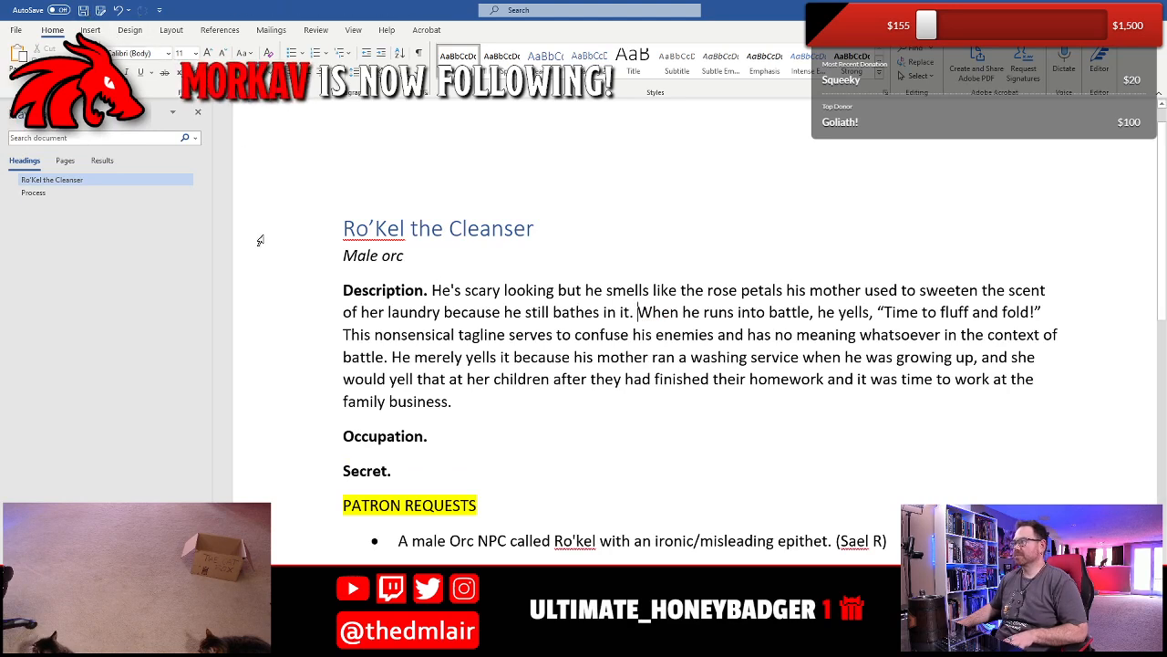
{"action": "key", "text": "ctrl+s"}
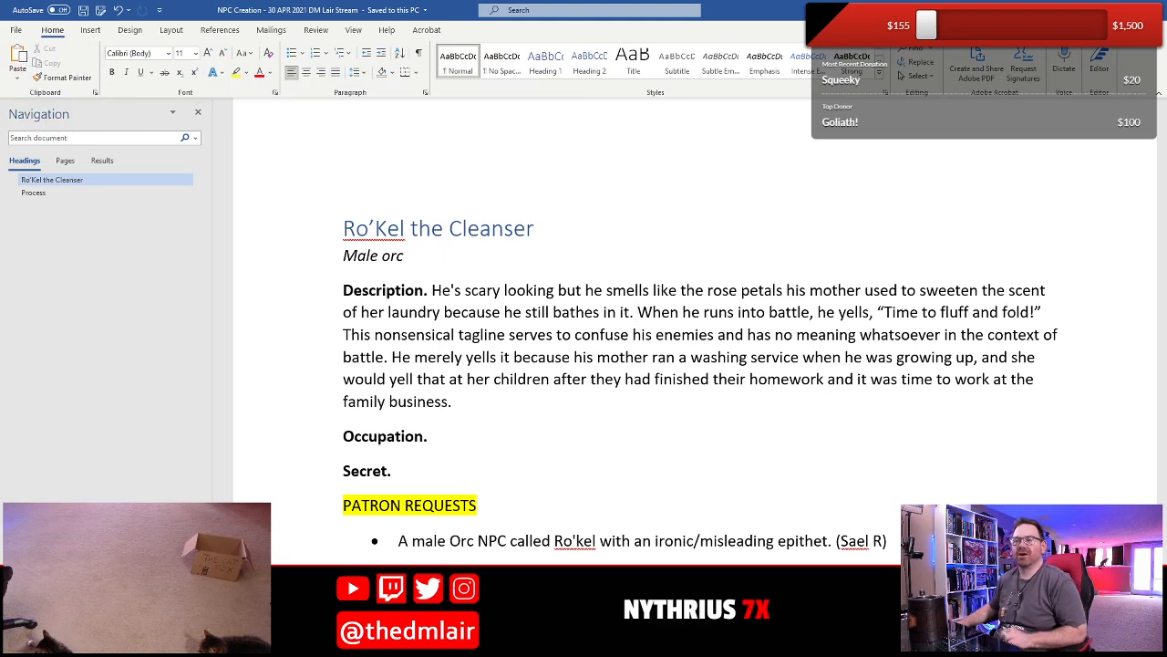
- Reword the opening of the Description's first sentence to "He's a scary, seven-foot-tall orc"
{"action": "left_click", "coordinate": [462, 290]}
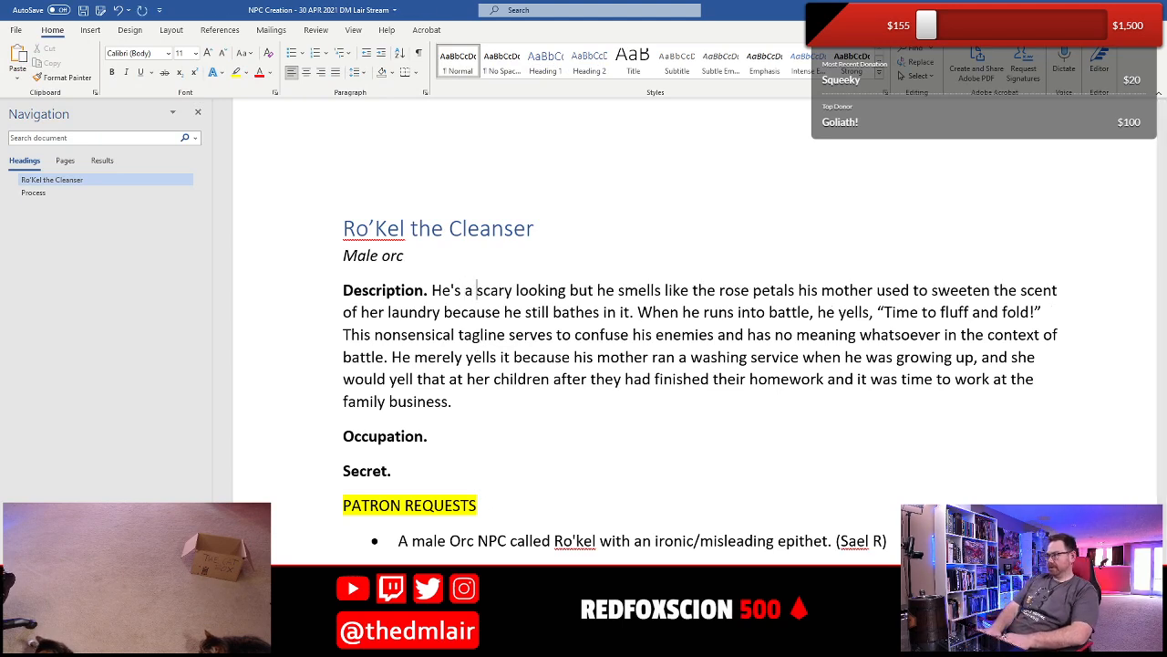
{"action": "type", "text": "a "}
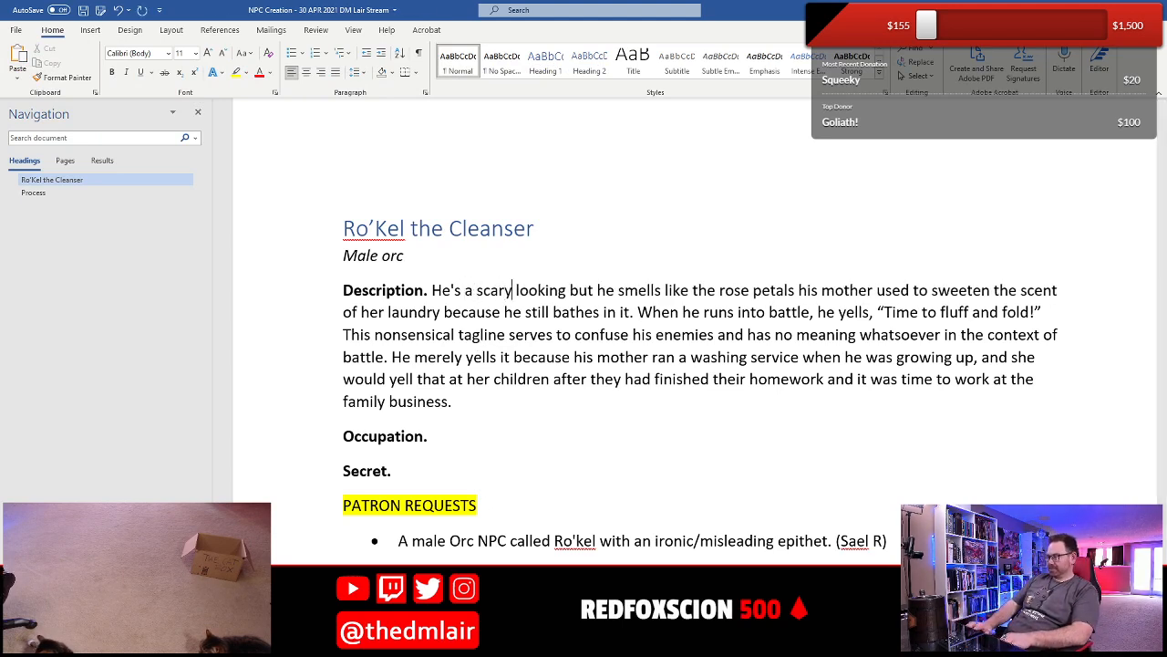
{"action": "type", "text": ", seven"}
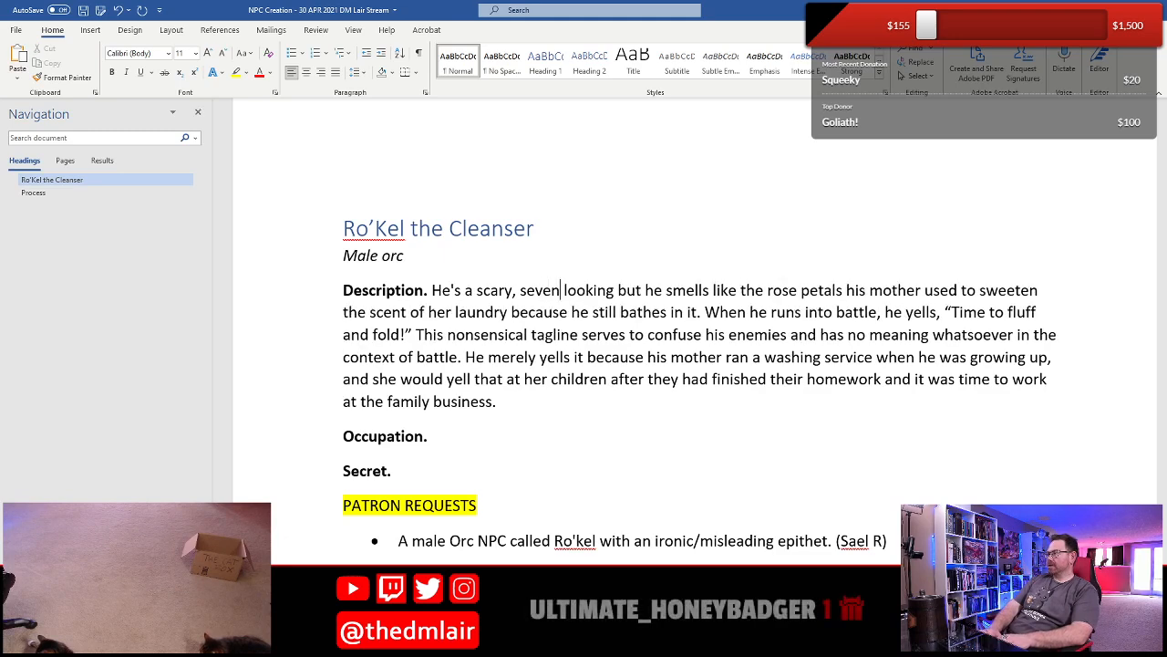
{"action": "type", "text": "-foot-tall"}
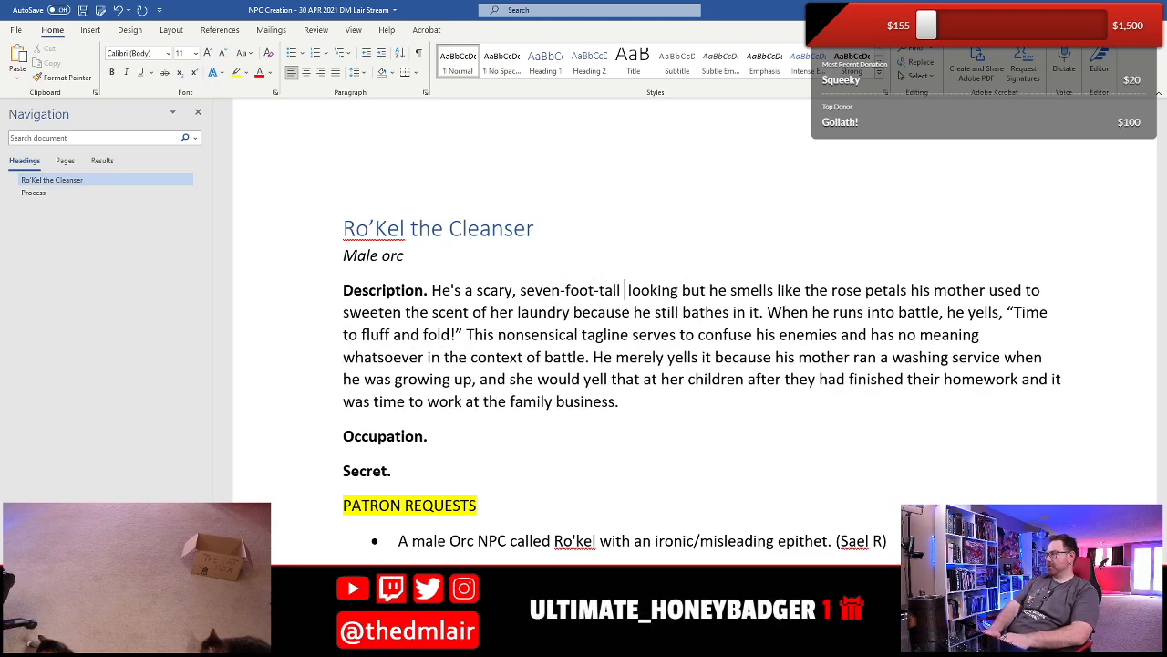
{"action": "type", "text": " orc"}
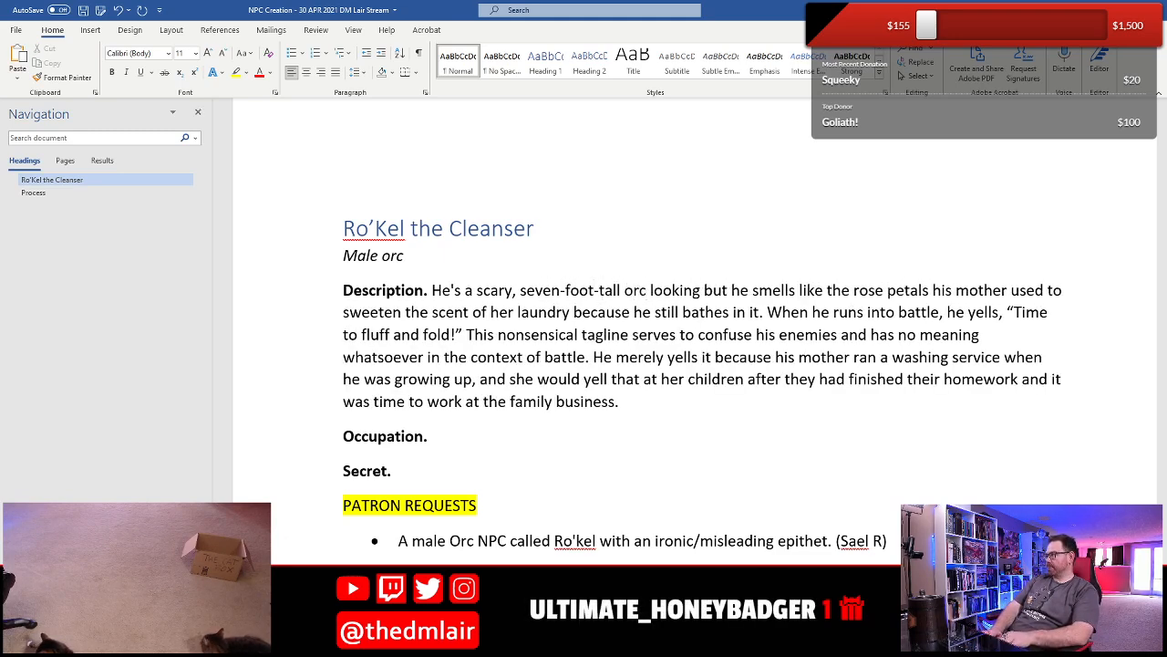
{"action": "type", "text": " that"}
- Replace "looking but he" after "orc" in the first Description sentence with "who"
{"action": "key", "text": "BackSpace"}
{"action": "key", "text": "BackSpace"}
{"action": "key", "text": "BackSpace"}
{"action": "key", "text": "BackSpace"}
{"action": "type", "text": "who"}
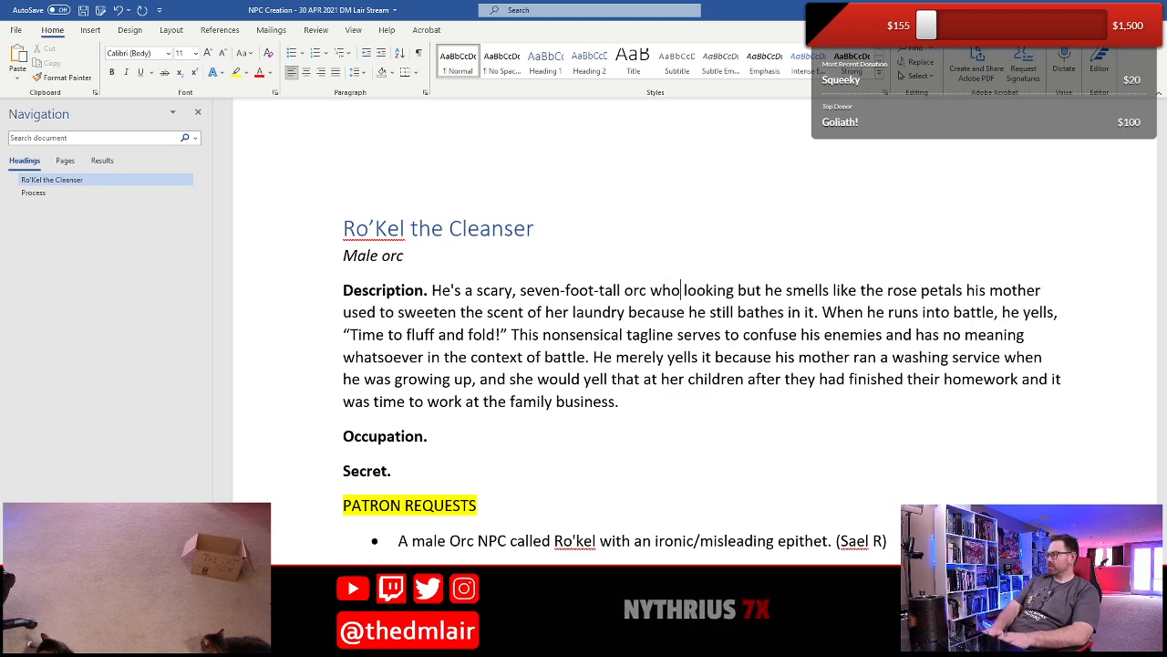
{"action": "key", "text": "ctrl+shift+Right"}
{"action": "key", "text": "shift+Right"}
{"action": "key", "text": "shift+Right"}
{"action": "key", "text": "shift+Right"}
{"action": "key", "text": "shift+Right"}
{"action": "key", "text": "shift+Right"}
{"action": "key", "text": "shift+Right"}
{"action": "key", "text": "shift+Right"}
{"action": "key", "text": "shift+Right"}
{"action": "key", "text": "shift+Right"}
{"action": "key", "text": "shift+Right"}
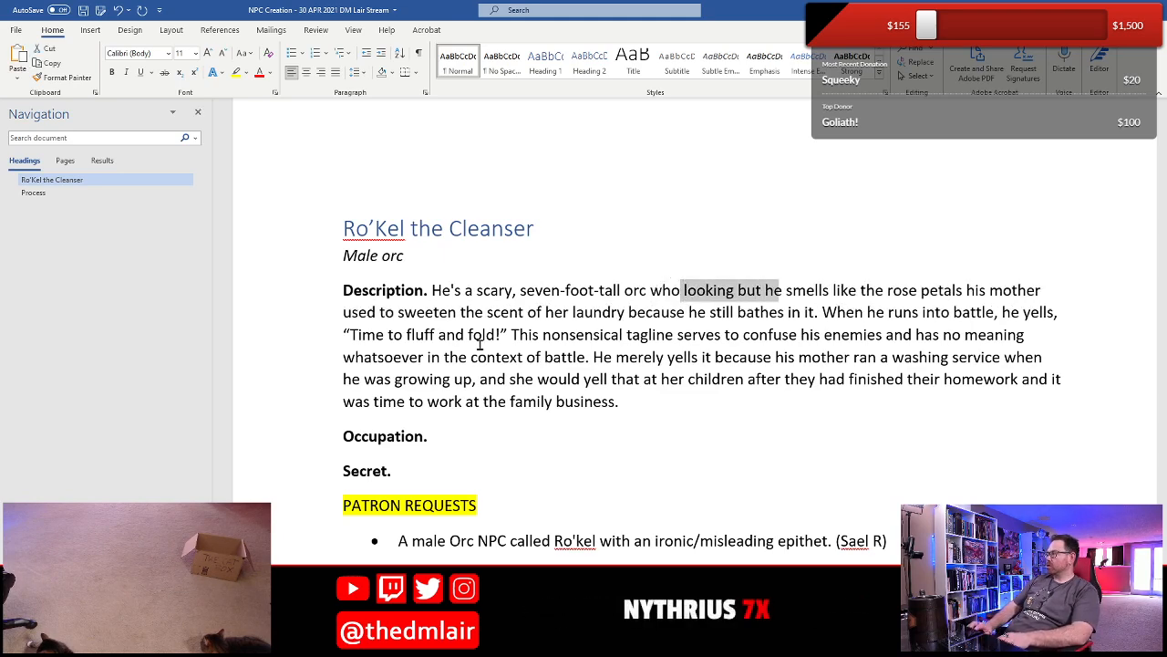
{"action": "key", "text": "BackSpace"}
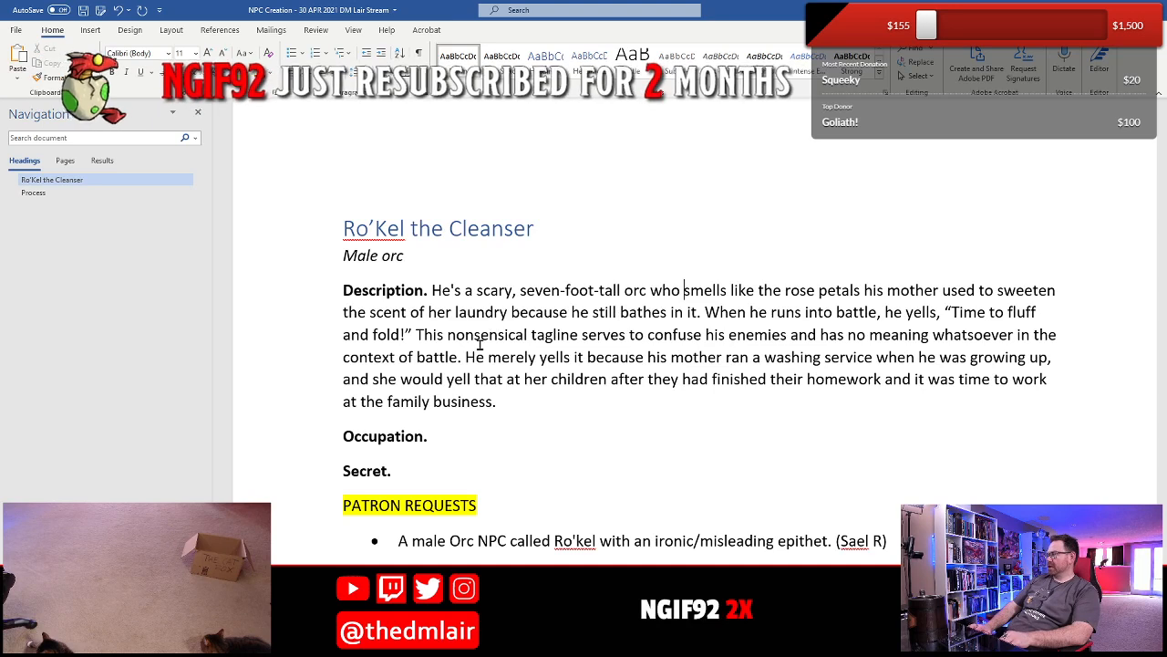
- Change "used" to "uses" after "his mother" in the first Description sentence
{"action": "key", "text": "ctrl+Right"}
{"action": "key", "text": "ctrl+Right"}
{"action": "key", "text": "Right"}
{"action": "key", "text": "Right"}
{"action": "key", "text": "Right"}
{"action": "key", "text": "Right"}
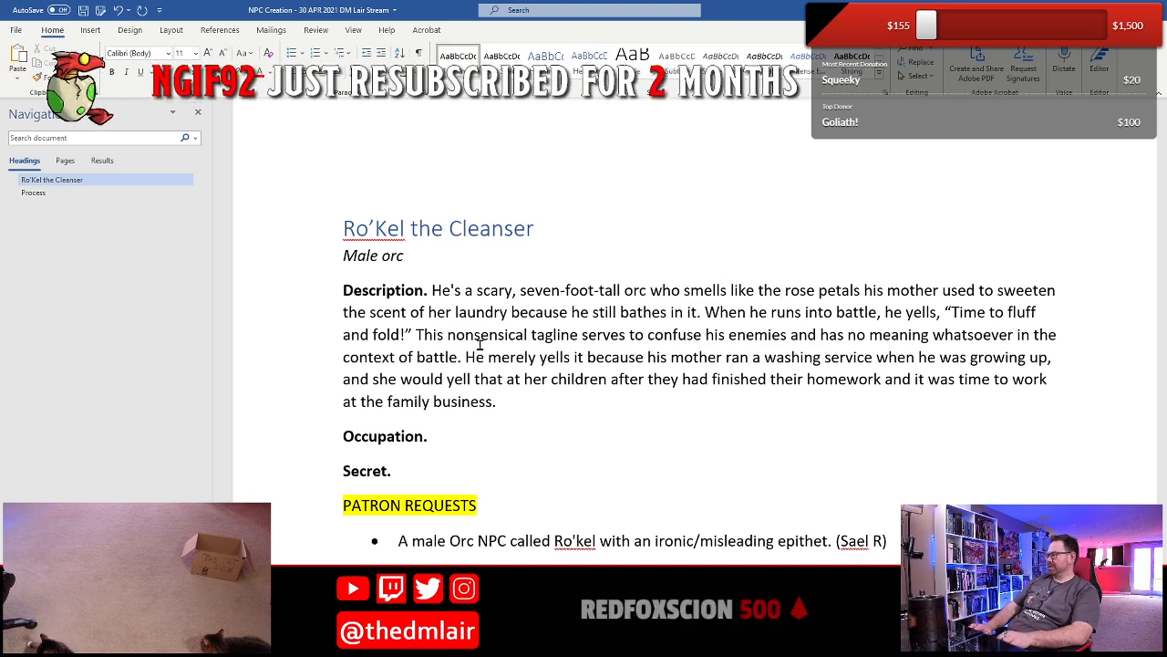
{"action": "key", "text": "Right"}
{"action": "key", "text": "Right"}
{"action": "key", "text": "Right"}
{"action": "key", "text": "Right"}
{"action": "key", "text": "Right"}
{"action": "key", "text": "Right"}
{"action": "key", "text": "Right"}
{"action": "key", "text": "Right"}
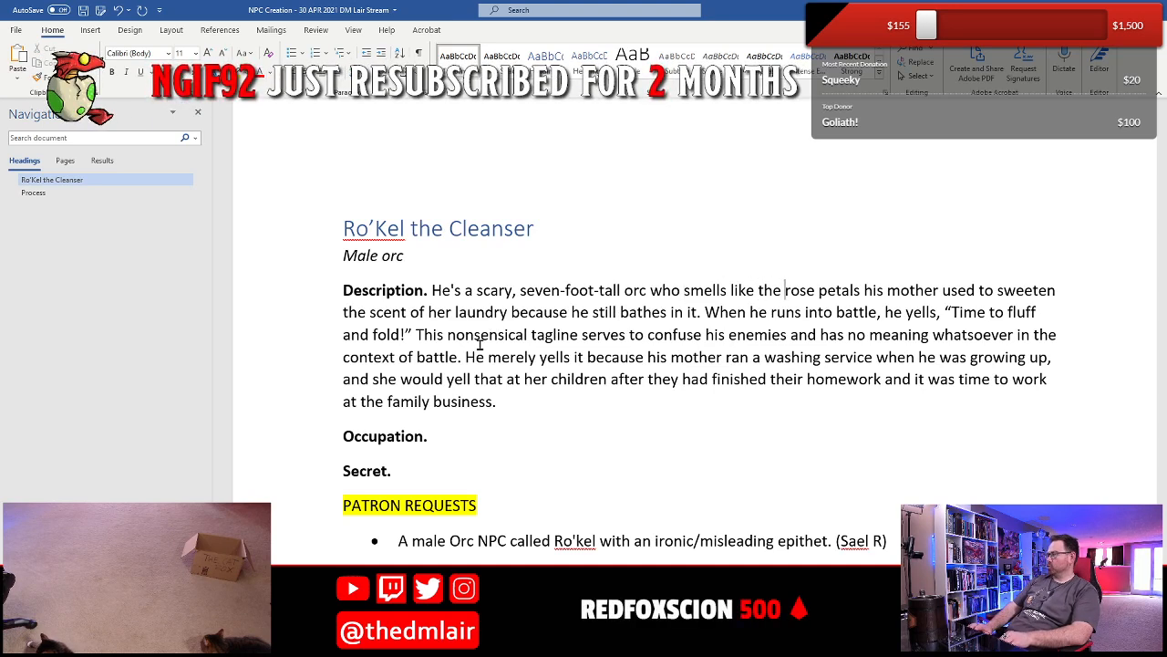
{"action": "key", "text": "Right"}
{"action": "key", "text": "Right"}
{"action": "key", "text": "Right"}
{"action": "key", "text": "Right"}
{"action": "key", "text": "Right"}
{"action": "key", "text": "BackSpace"}
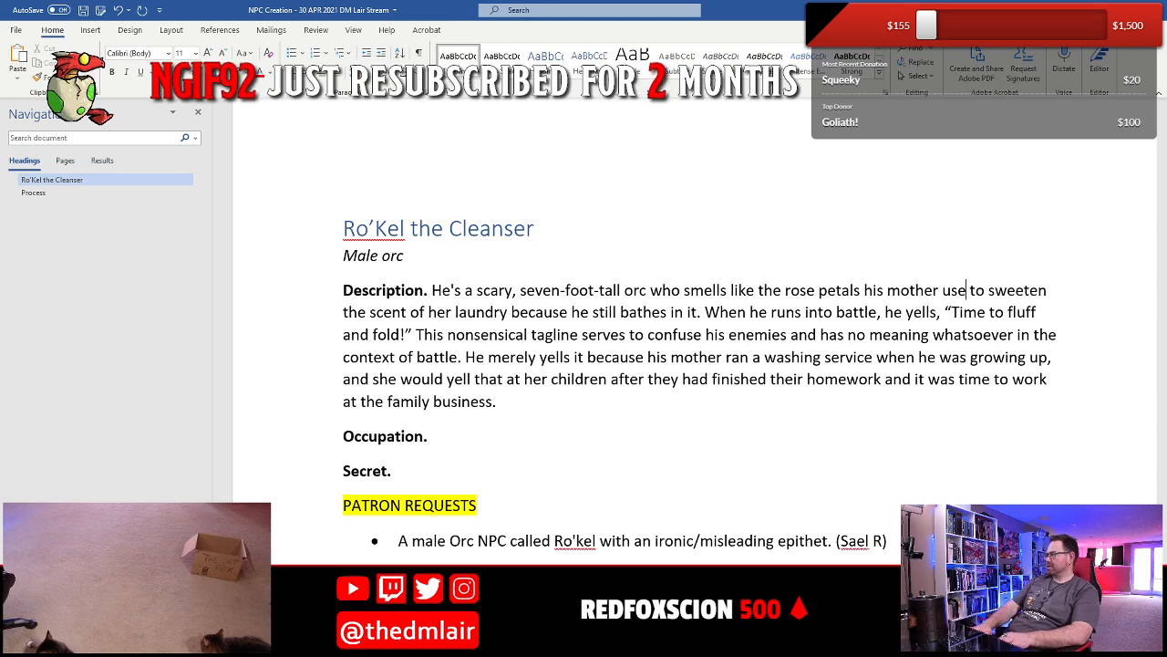
{"action": "type", "text": "s"}
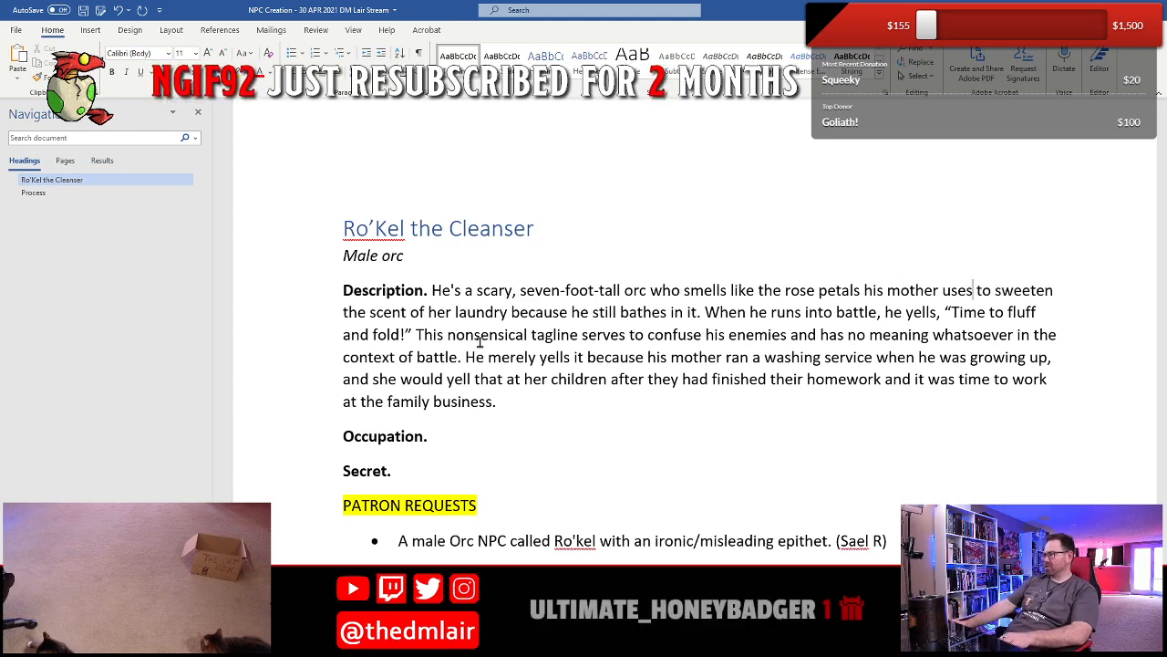
- Delete "because he still bathes in it" from the end of the first Description sentence
{"action": "left_click", "coordinate": [516, 317]}
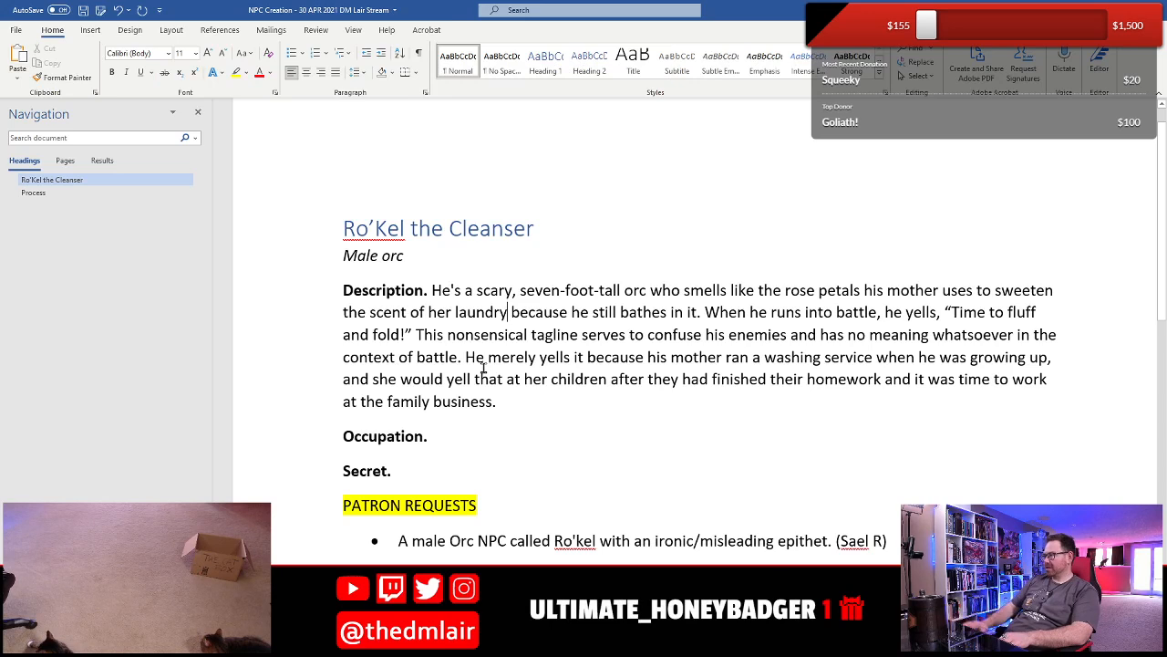
{"action": "key", "text": "shift+Right"}
{"action": "key", "text": "shift+Right"}
{"action": "key", "text": "shift+Right"}
{"action": "key", "text": "shift+Right"}
{"action": "key", "text": "shift+Right"}
{"action": "key", "text": "shift+Right"}
{"action": "key", "text": "shift+Right"}
{"action": "key", "text": "shift+Right"}
{"action": "key", "text": "shift+Right"}
{"action": "key", "text": "shift+Right"}
{"action": "key", "text": "shift+Right"}
{"action": "key", "text": "shift+Right"}
{"action": "key", "text": "shift+Right"}
{"action": "key", "text": "shift+Right"}
{"action": "key", "text": "shift+Right"}
{"action": "key", "text": "shift+Right"}
{"action": "key", "text": "shift+Right"}
{"action": "key", "text": "shift+Right"}
{"action": "key", "text": "shift+Right"}
{"action": "key", "text": "shift+Right"}
{"action": "key", "text": "shift+Right"}
{"action": "key", "text": "shift+Right"}
{"action": "key", "text": "shift+Right"}
{"action": "key", "text": "shift+Right"}
{"action": "key", "text": "shift+Right"}
{"action": "key", "text": "shift+Right"}
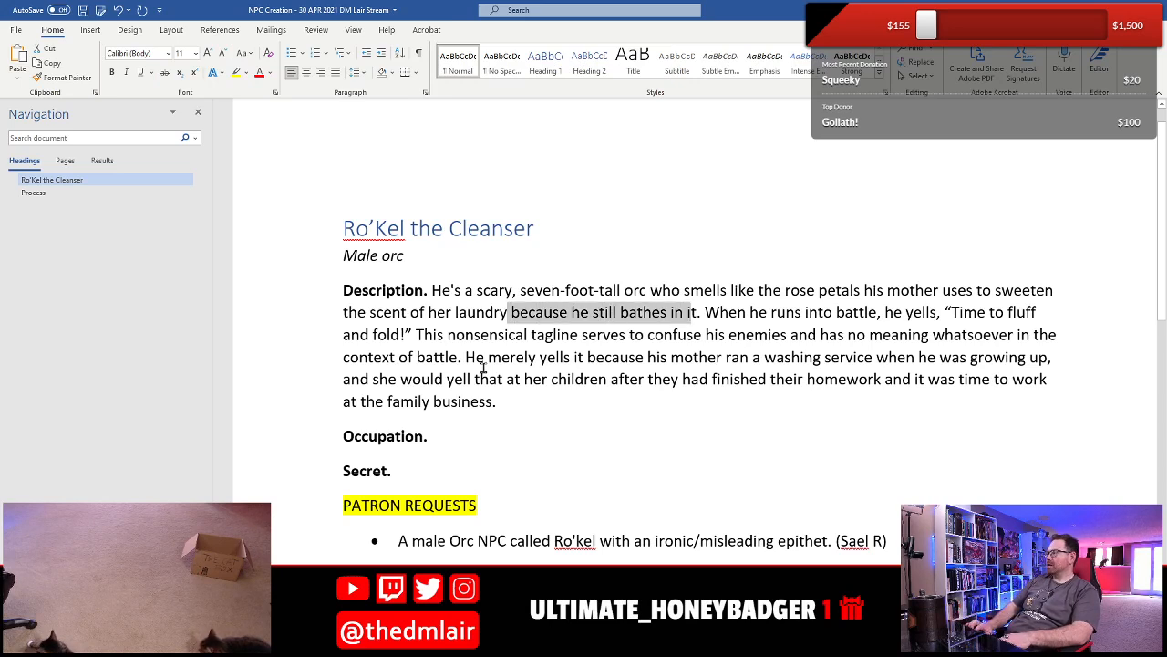
{"action": "key", "text": "BackSpace"}
- Insert the parenthetical "(Yes, he still lives with mom.)" after the first Description sentence
{"action": "key", "text": "Right"}
{"action": "key", "text": "Right"}
{"action": "type", "text": "(Yes, "}
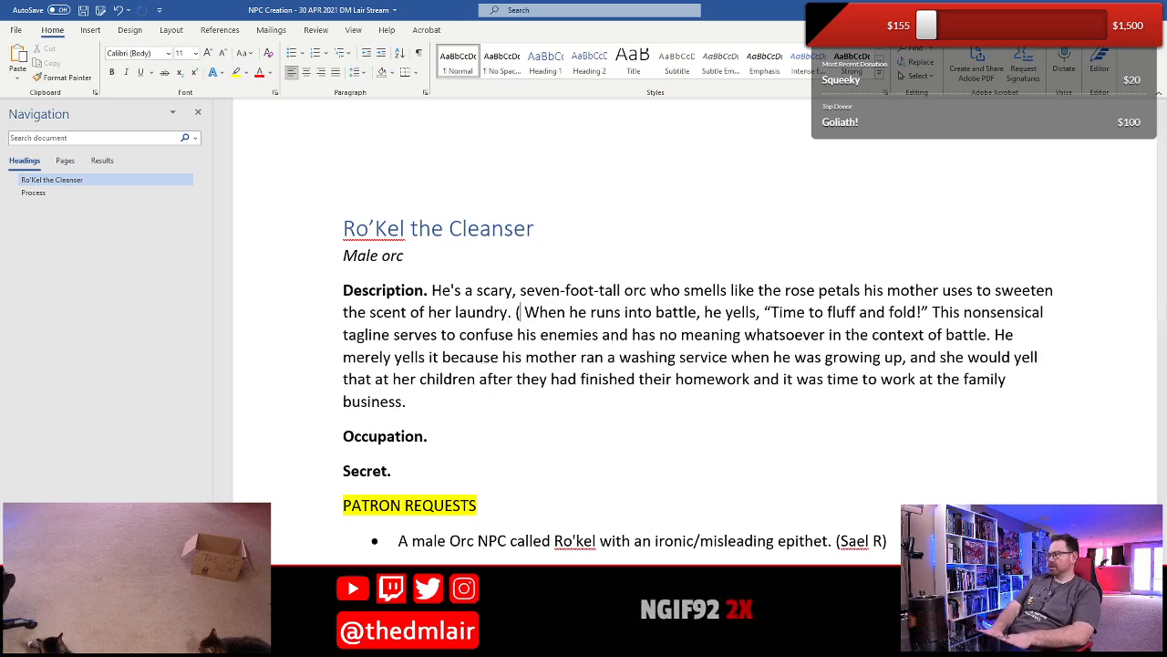
{"action": "type", "text": "he still lives "}
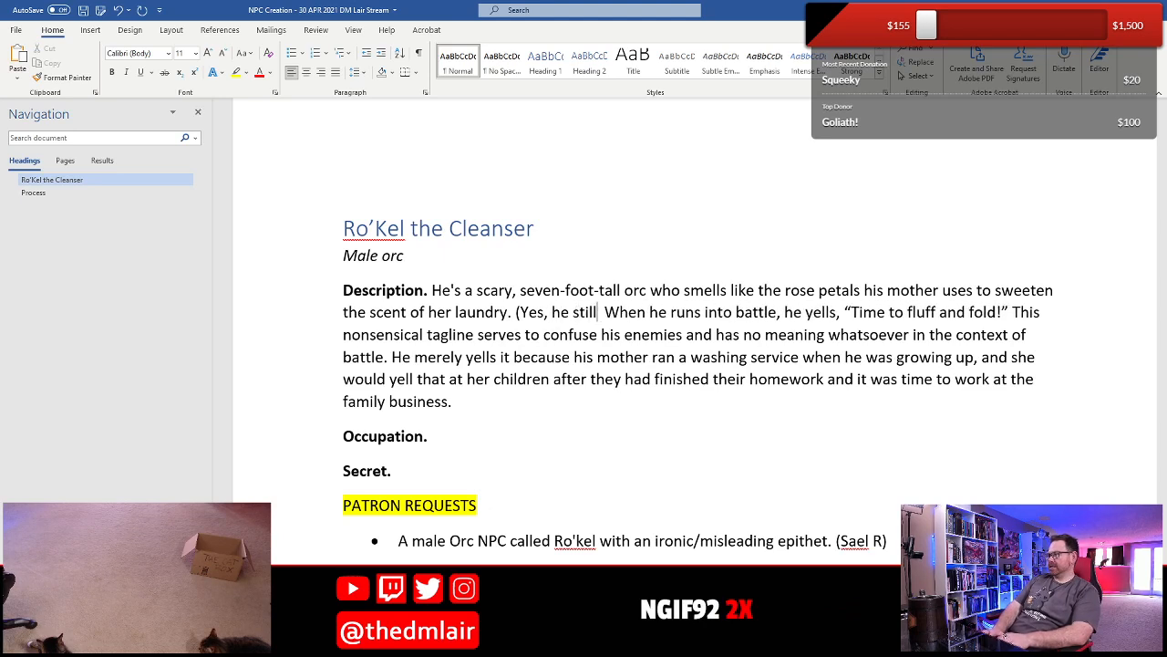
{"action": "type", "text": "with mom.)"}
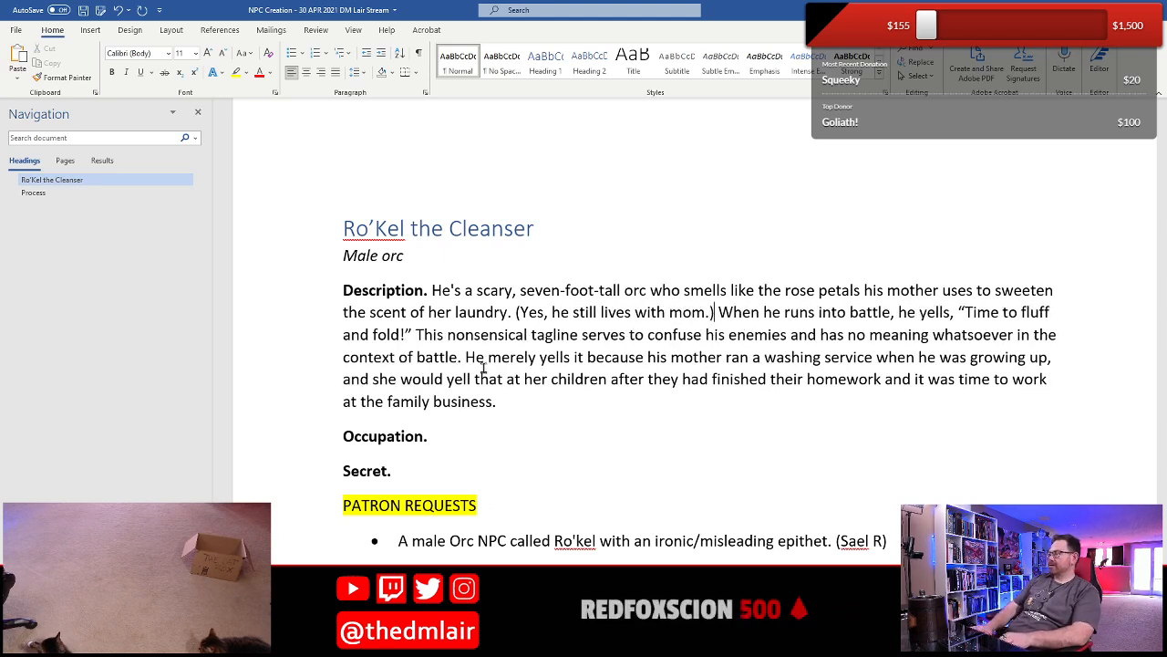
- Capitalize "Mom" in the Description's parenthetical and save the document
{"action": "key", "text": "Left"}
{"action": "key", "text": "Left"}
{"action": "key", "text": "Left"}
{"action": "key", "text": "Left"}
{"action": "key", "text": "BackSpace"}
{"action": "type", "text": "M"}
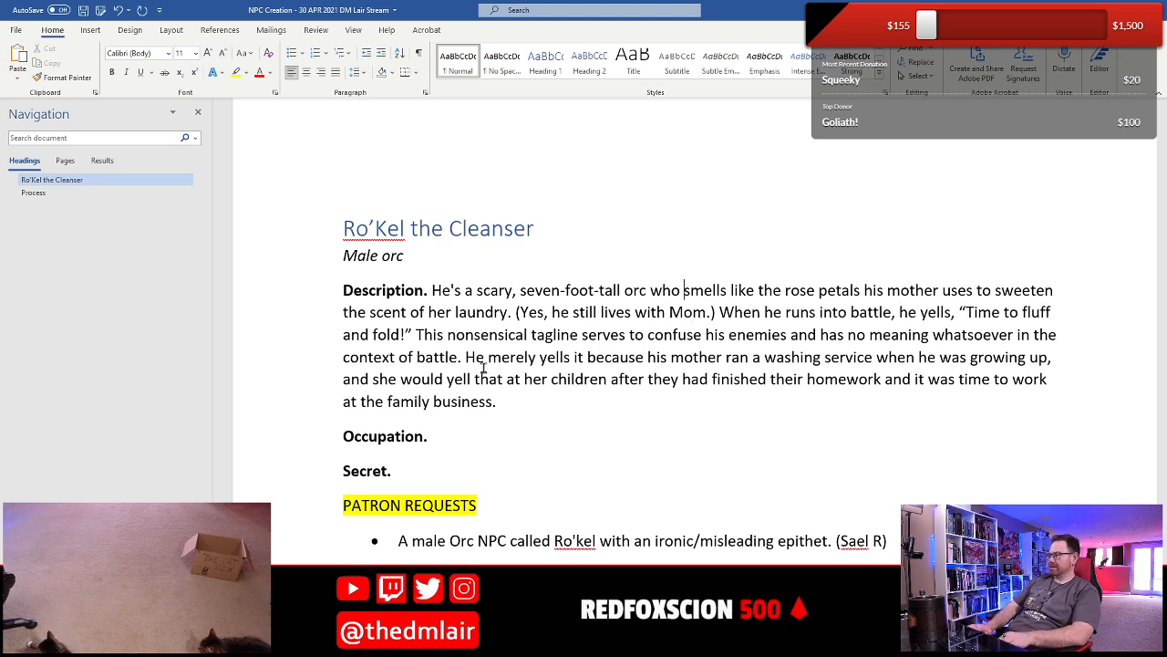
{"action": "key", "text": "ctrl+s"}
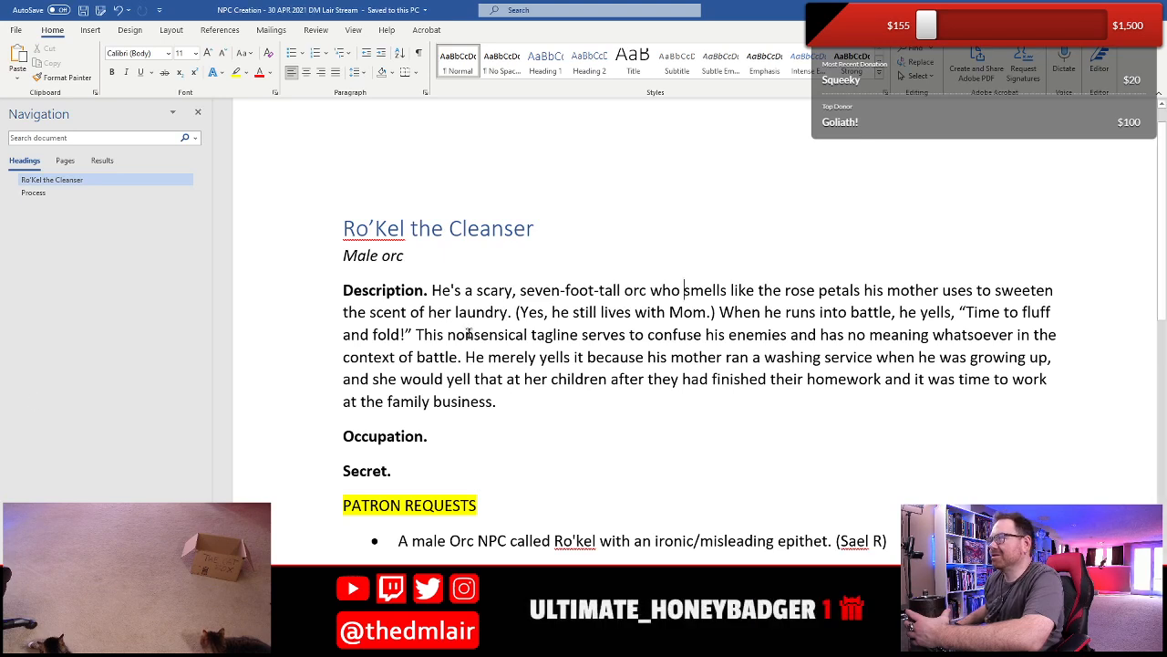
{"action": "left_click_drag", "start_coordinate": [511, 362], "coordinate": [544, 407]}
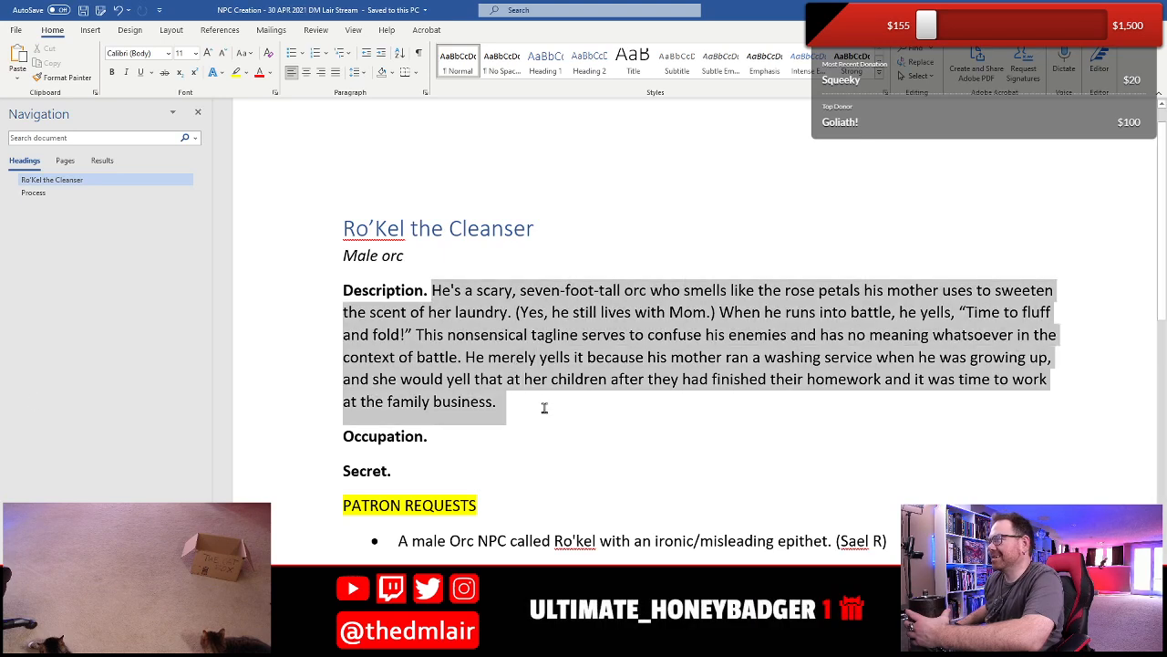
{"action": "left_click", "coordinate": [402, 334]}
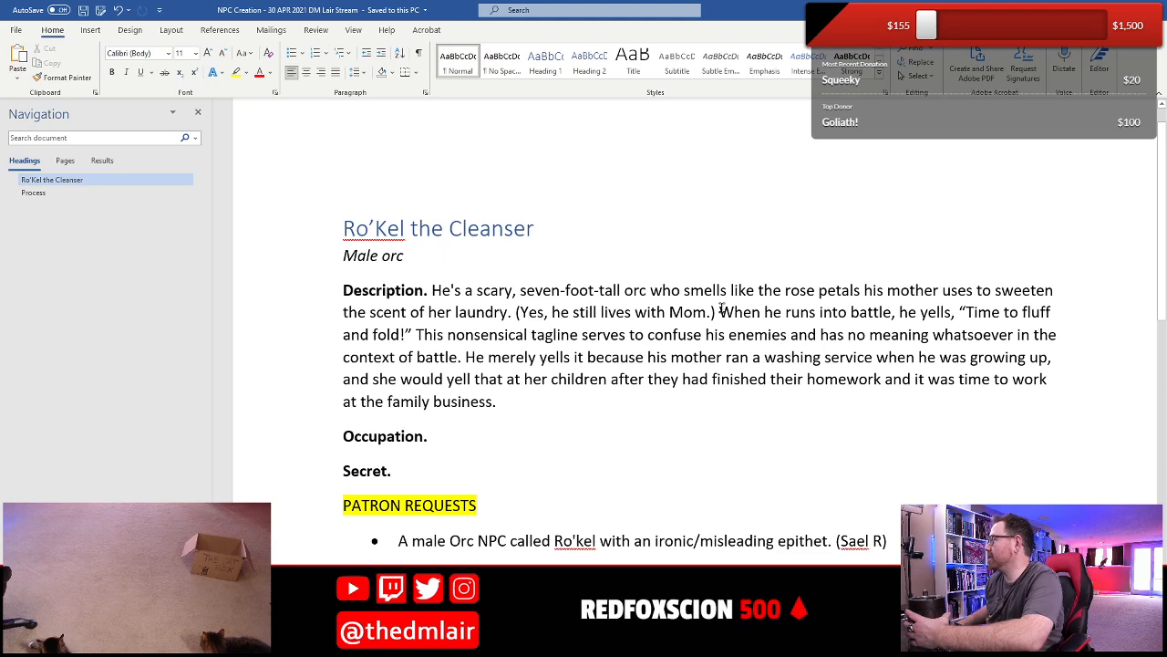
- Move the text from "When he runs into battle" through "the family business." from the Description to the Occupation entry
{"action": "left_click_drag", "start_coordinate": [722, 310], "coordinate": [498, 411]}
{"action": "key", "text": "ctrl+c"}
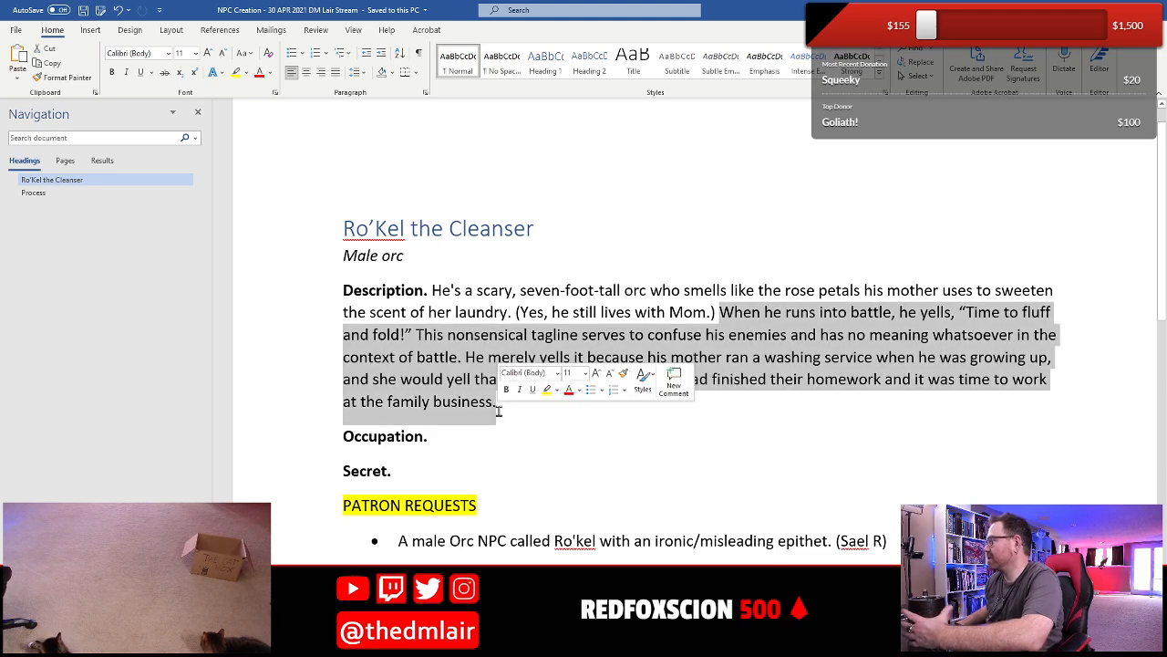
{"action": "key", "text": "Delete"}
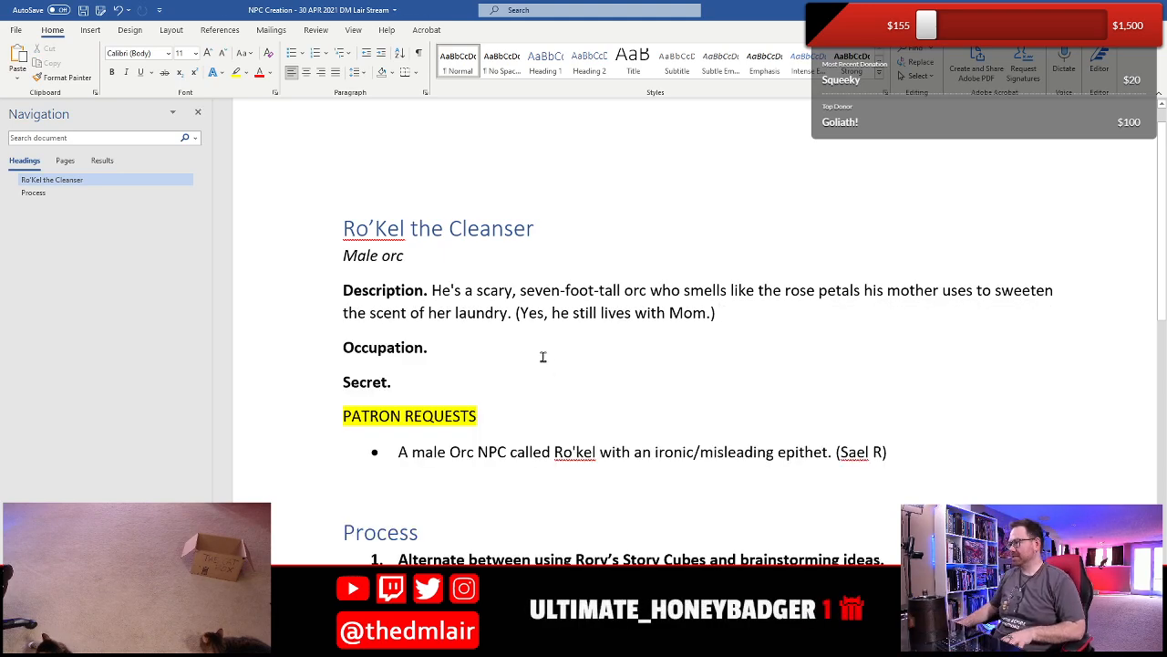
{"action": "key", "text": "ctrl+v"}
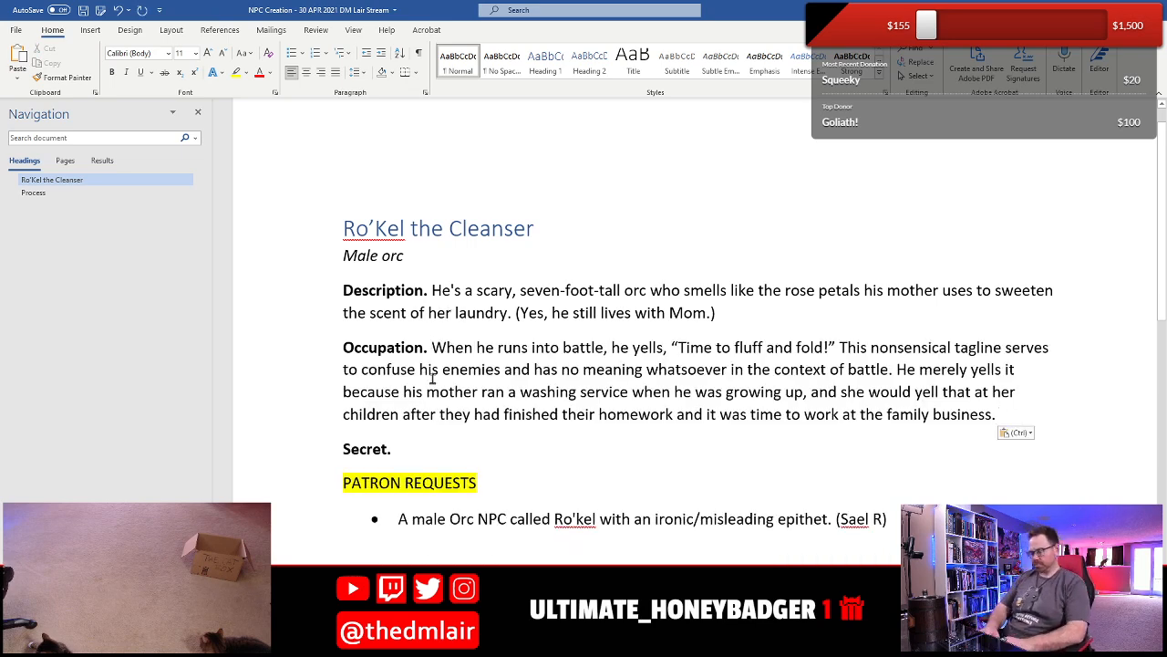
- Insert "He is a mercenary that hires out to the highest bidder, though" at the start of the Occupation text
{"action": "type", "text": "He is a m"}
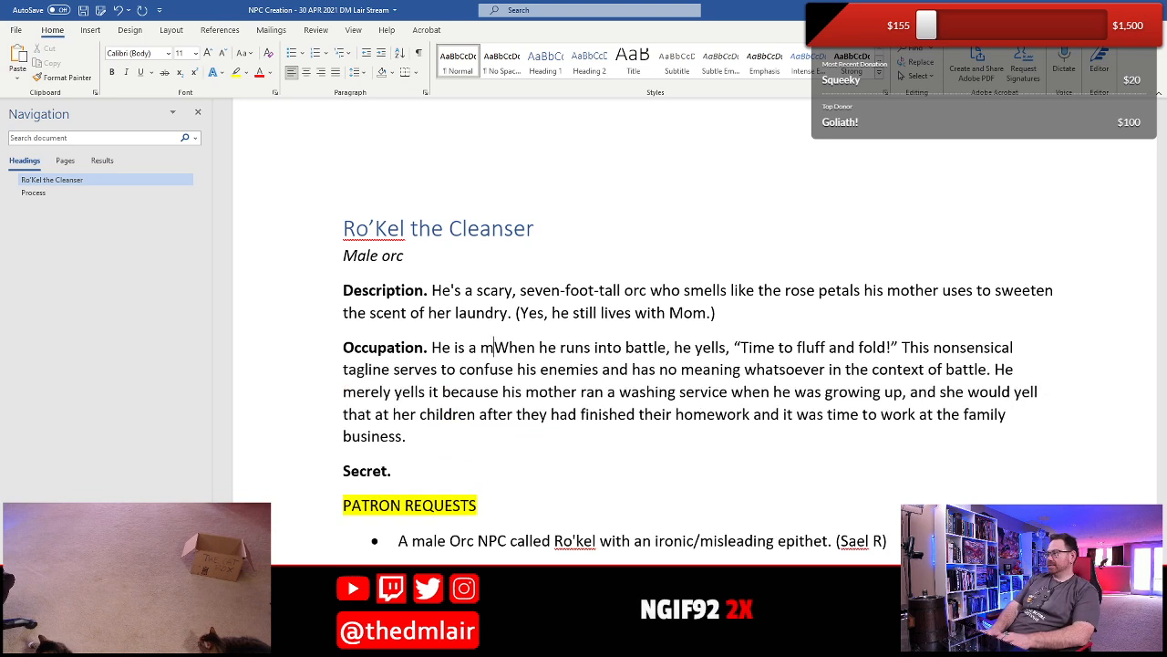
{"action": "type", "text": "ercenary "}
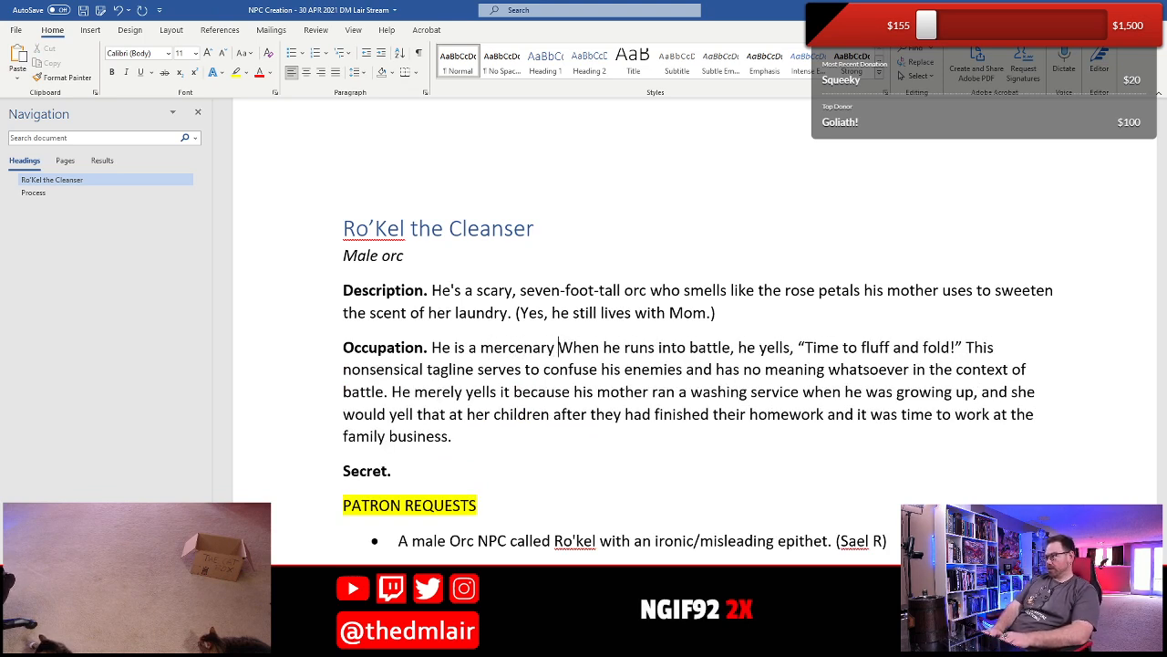
{"action": "type", "text": "that hires ou"}
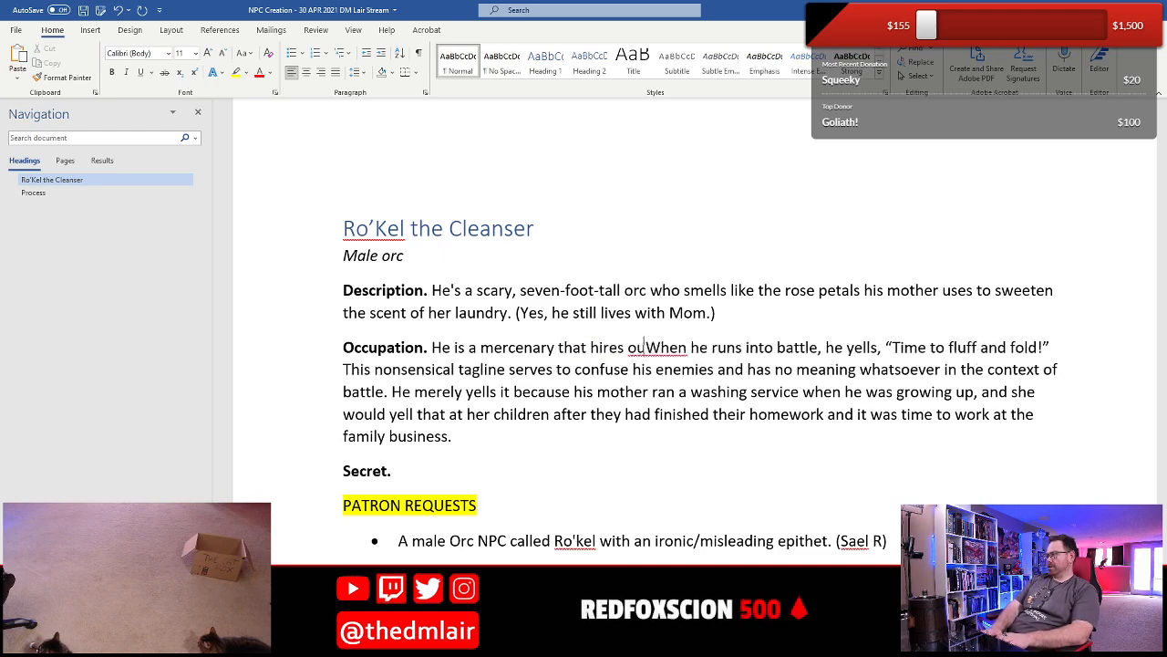
{"action": "type", "text": "t to the h"}
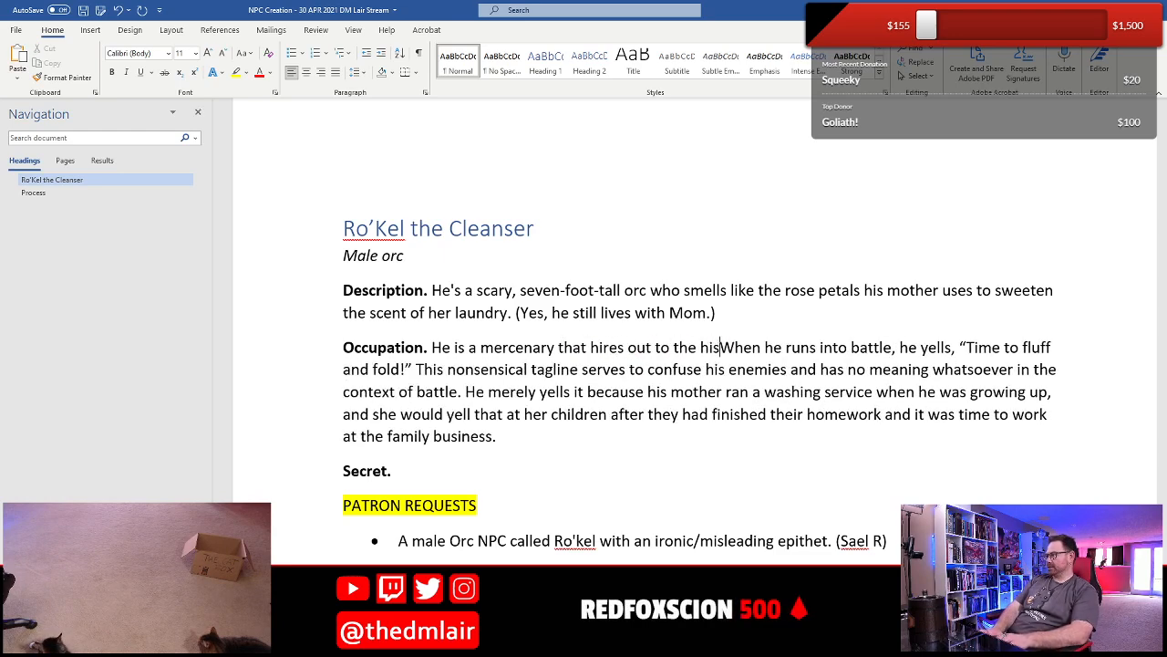
{"action": "type", "text": "ighest big"}
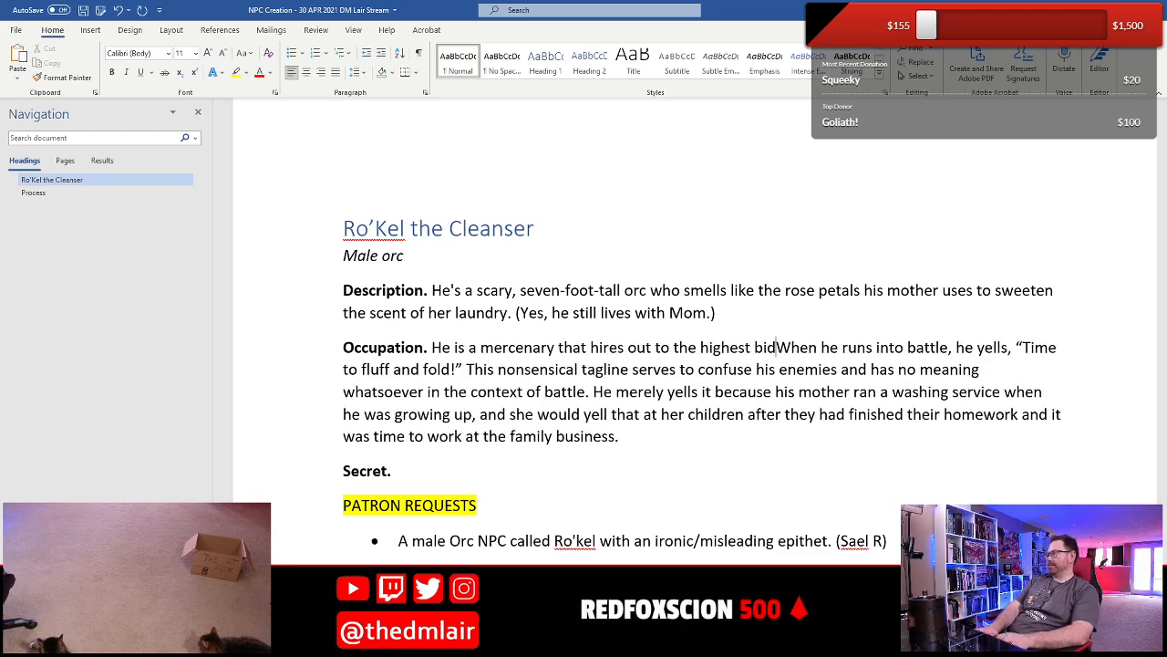
{"action": "type", "text": "der, though "}
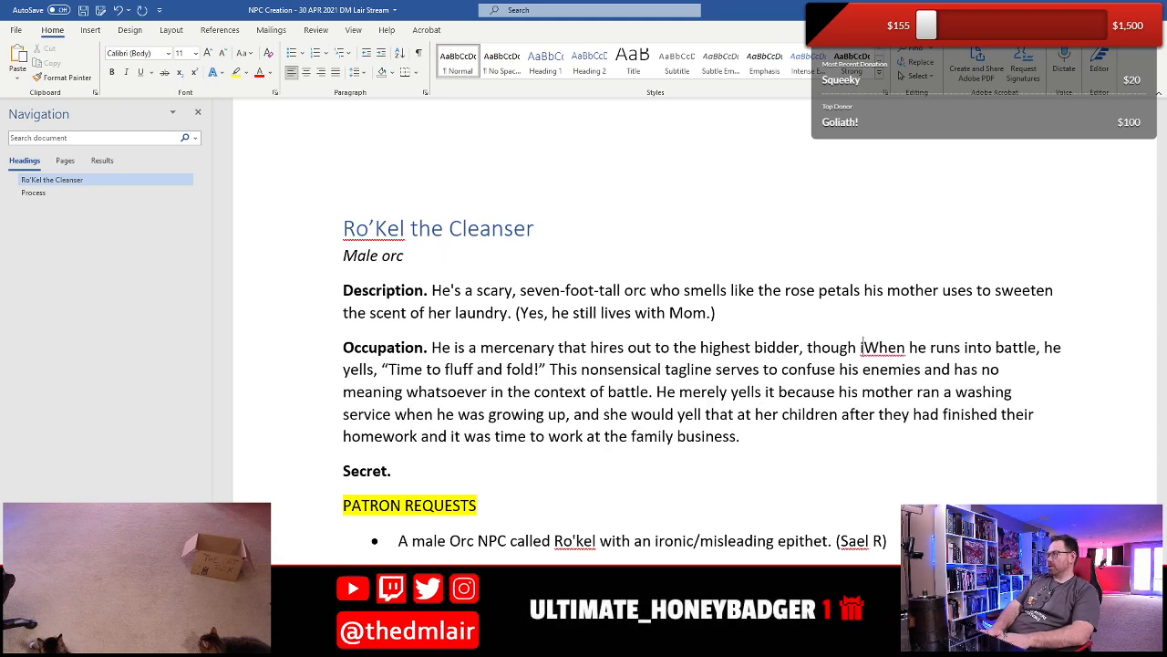
{"action": "type", "text": "in the case o"}
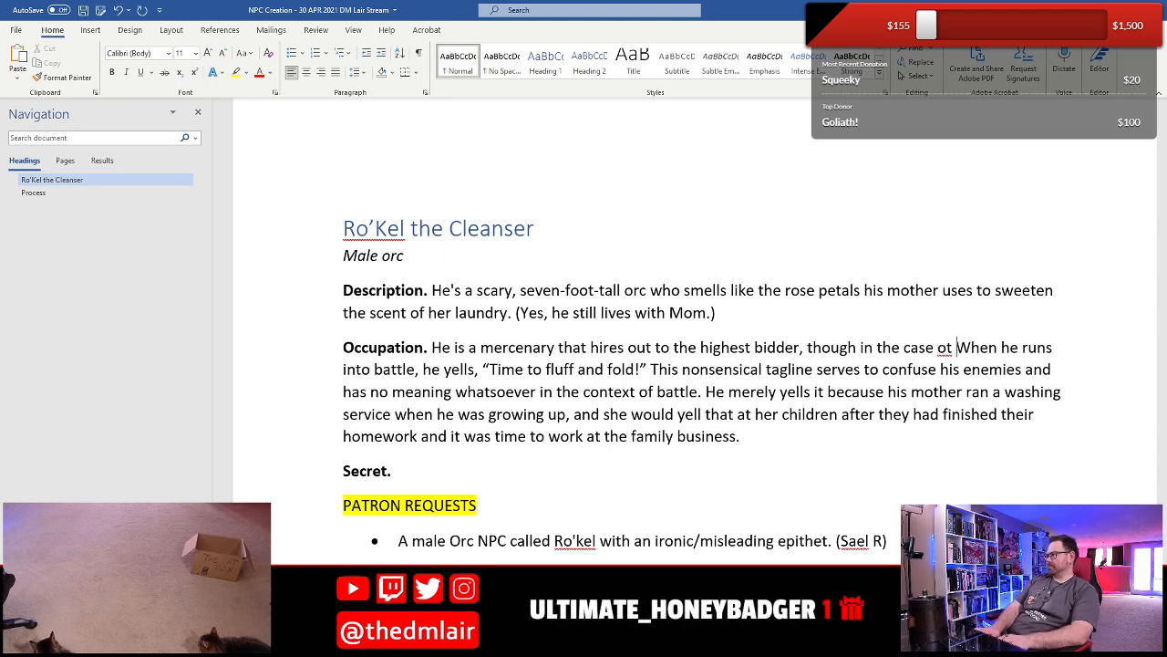
{"action": "type", "text": "f ties, fhe al"}
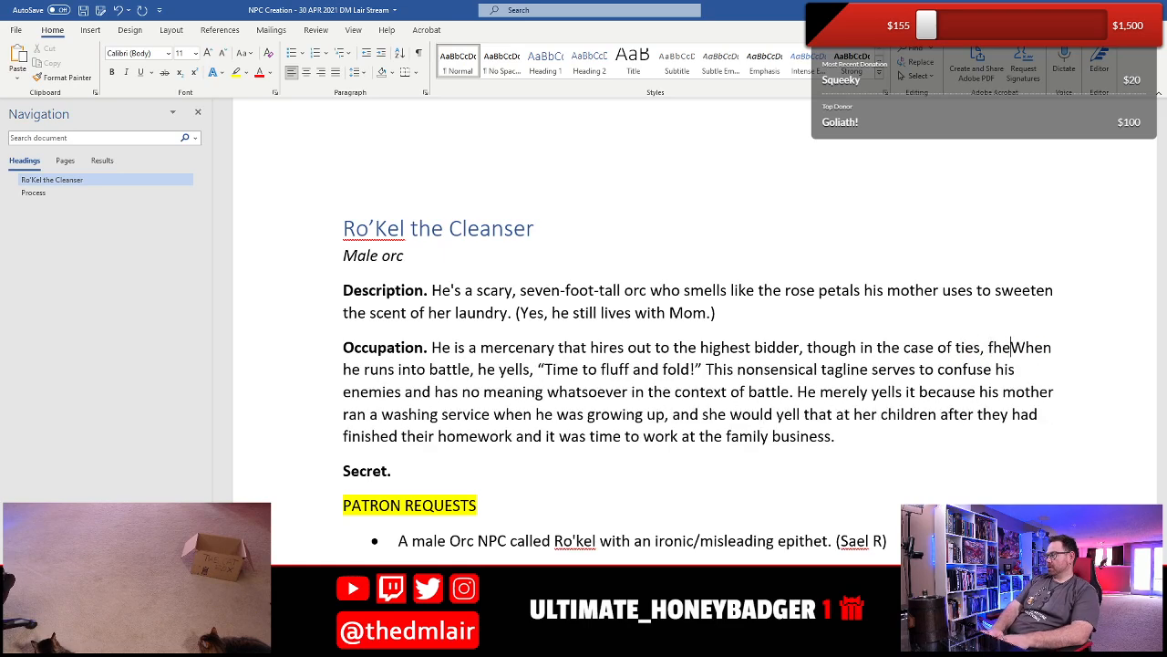
- Complete the mercenary sentence in Occupation with "in the case of ties, he always sides with party wearing cleaner clothes."
{"action": "key", "text": "BackSpace"}
{"action": "key", "text": "BackSpace"}
{"action": "key", "text": "BackSpace"}
{"action": "key", "text": "BackSpace"}
{"action": "key", "text": "BackSpace"}
{"action": "key", "text": "BackSpace"}
{"action": "type", "text": "he always sid"}
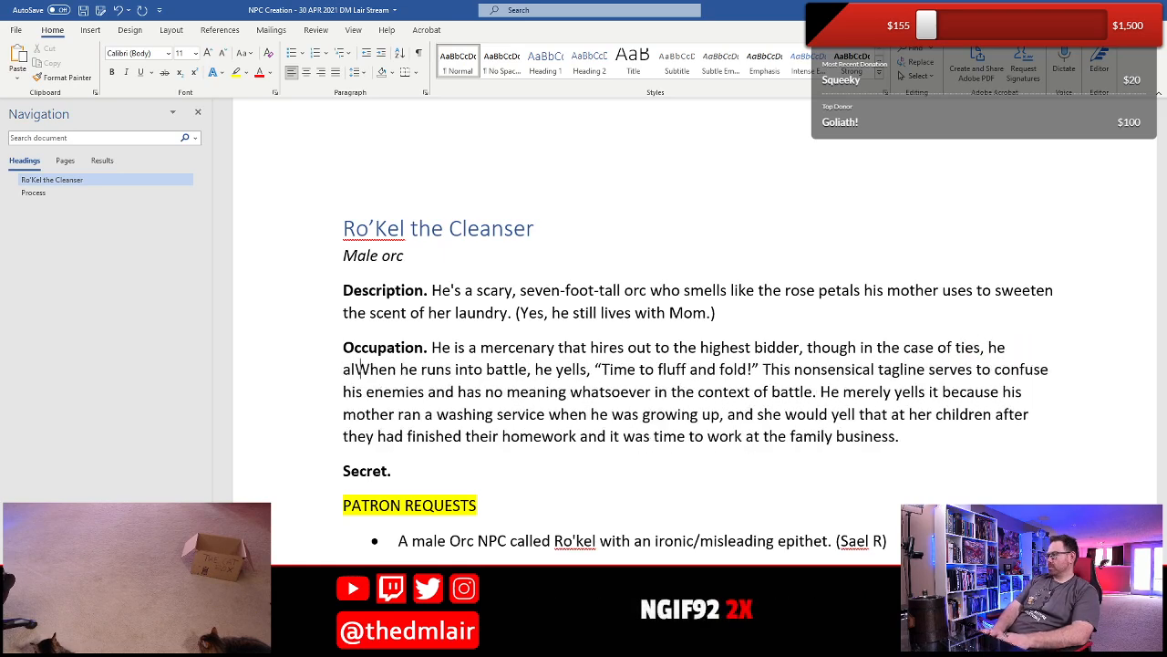
{"action": "type", "text": "es wiut"}
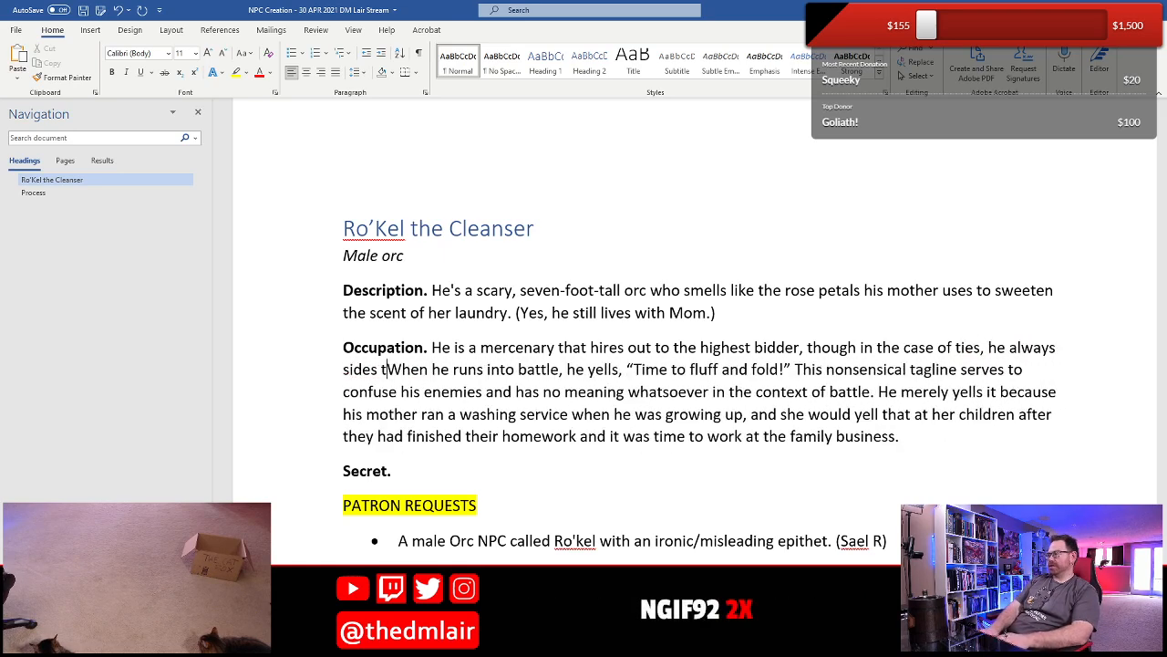
{"action": "key", "text": "BackSpace"}
{"action": "key", "text": "BackSpace"}
{"action": "type", "text": "th party w"}
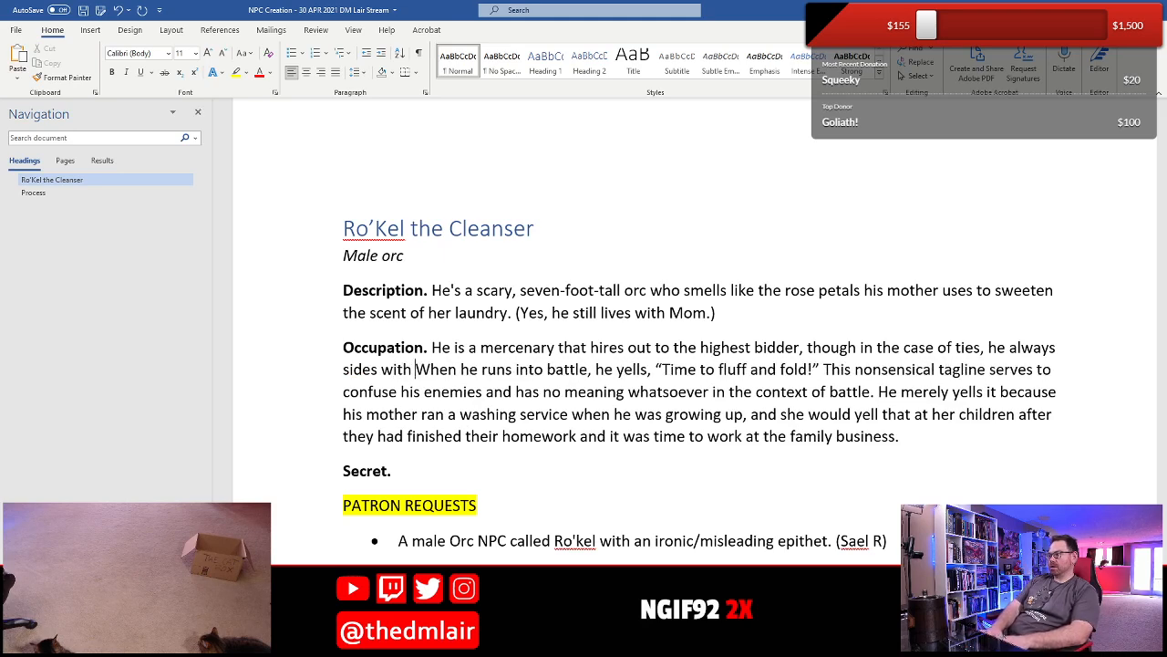
{"action": "type", "text": "earing cleaner"}
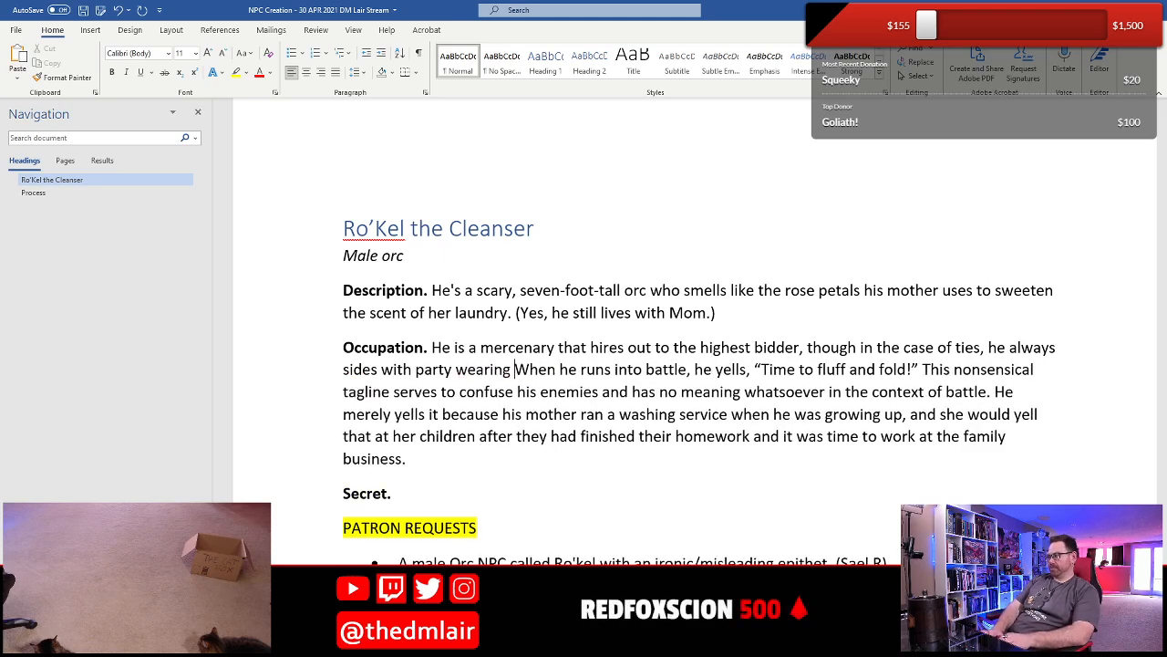
{"action": "type", "text": " clothes"}
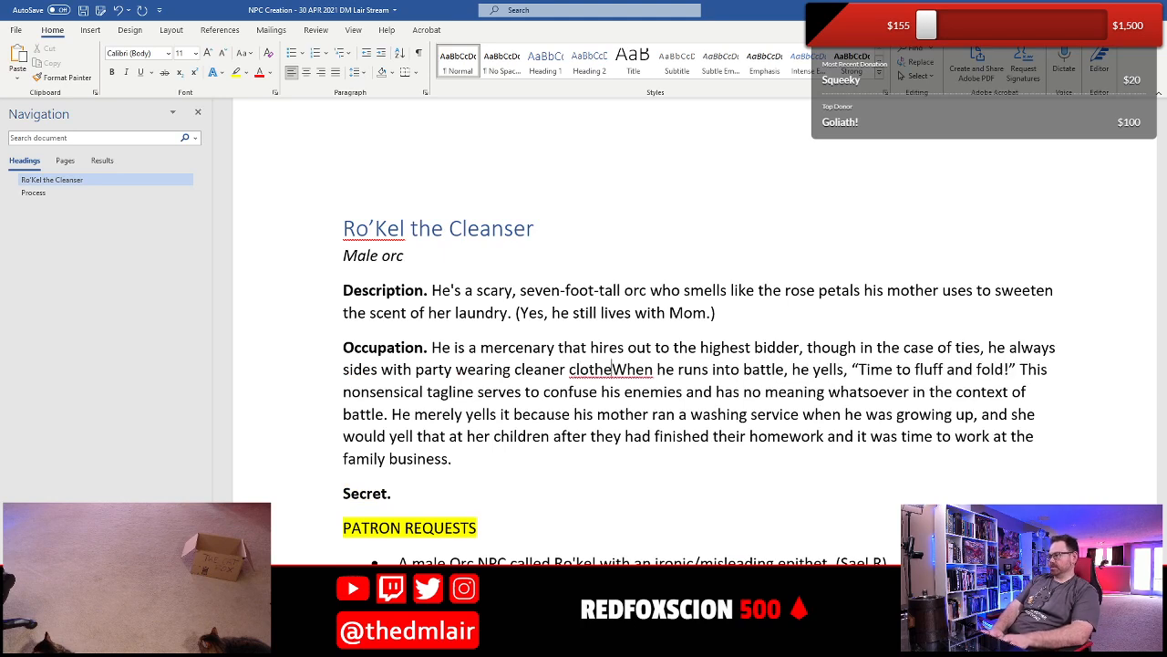
{"action": "type", "text": "."}
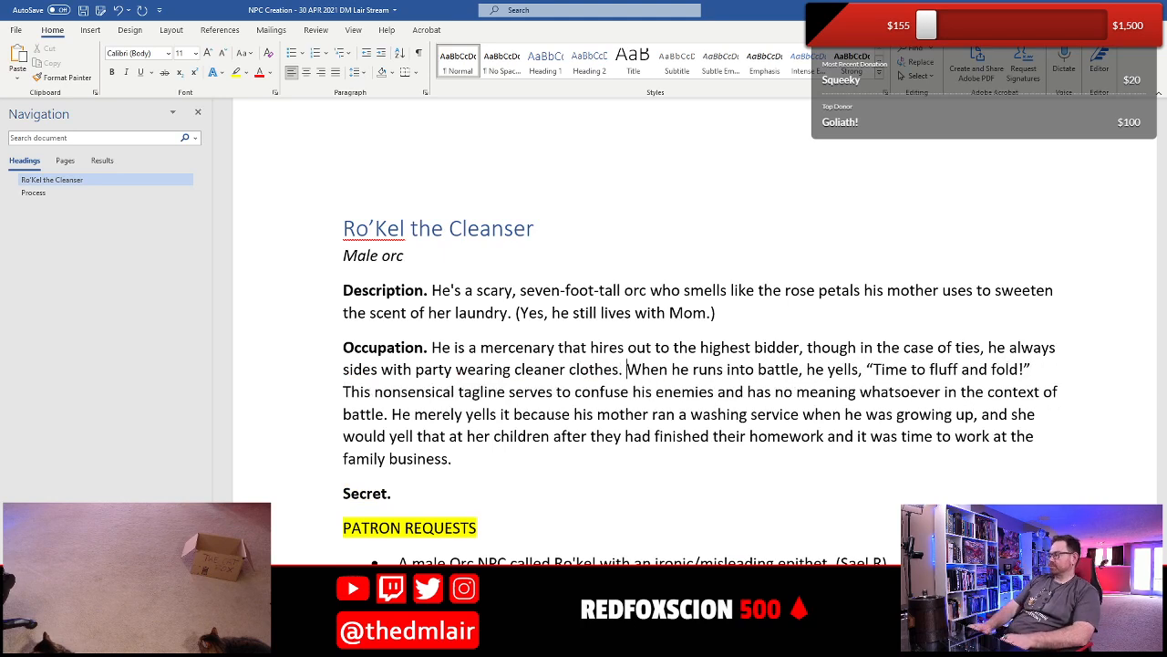
- Append "When torturing prisoners, his preferred method is washing their mouths with lye soap." to the end of the Occupation entry
{"action": "key", "text": "Down"}
{"action": "key", "text": "Down"}
{"action": "key", "text": "Down"}
{"action": "key", "text": "Down"}
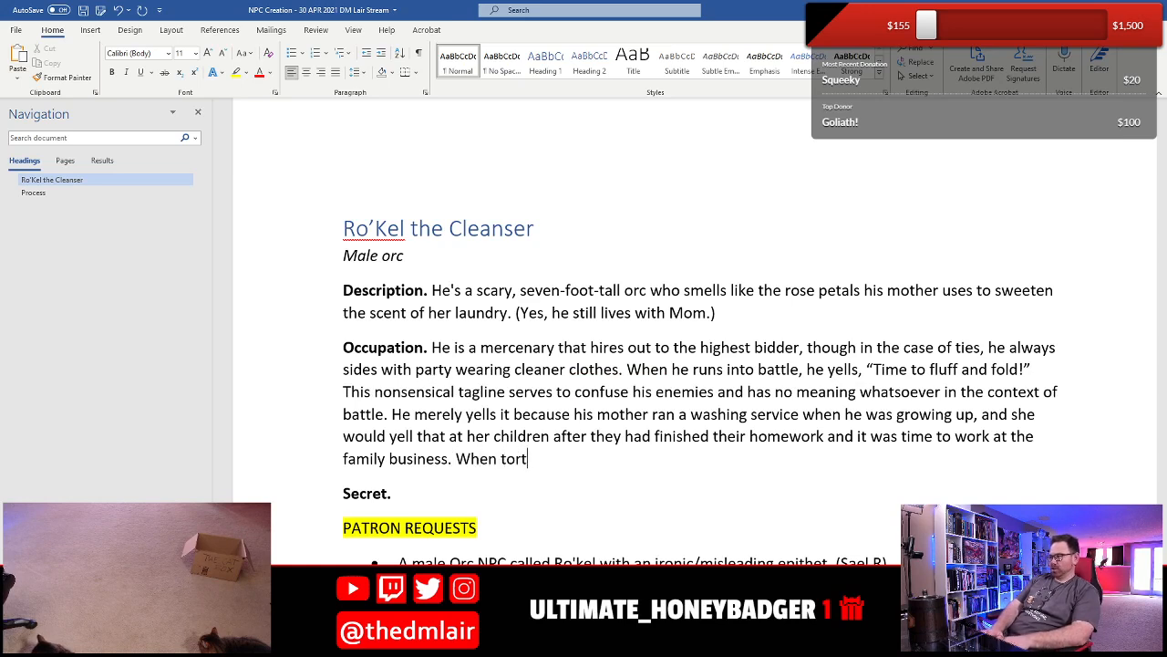
{"action": "type", "text": "When torturing p"}
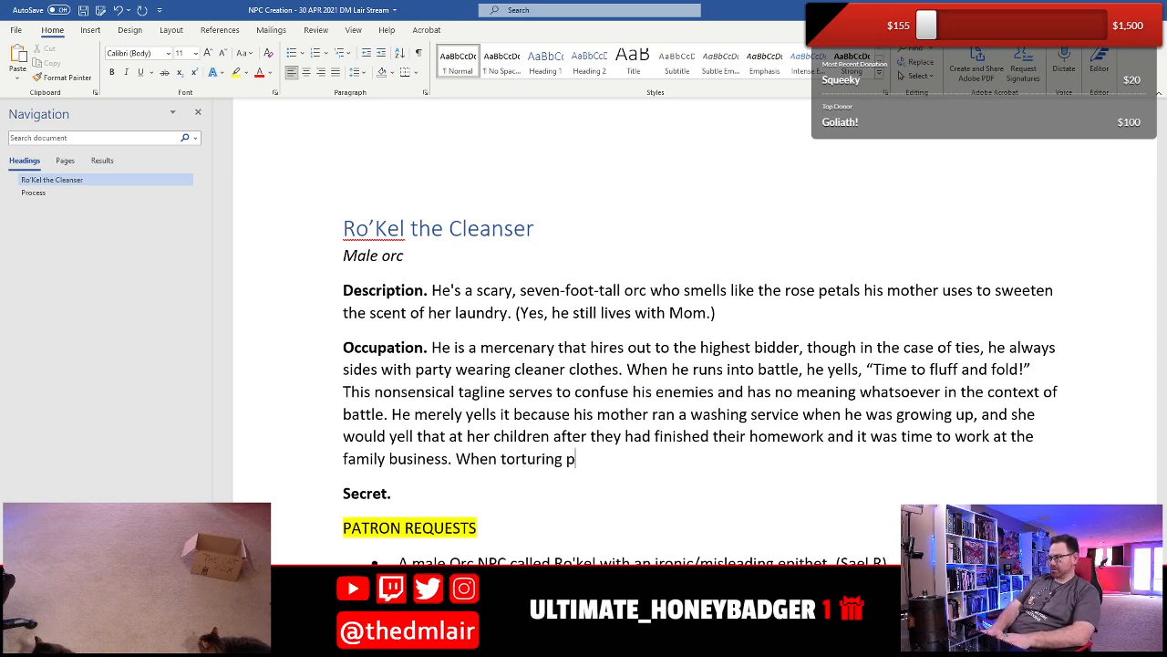
{"action": "type", "text": "risoners, his preferred method is"}
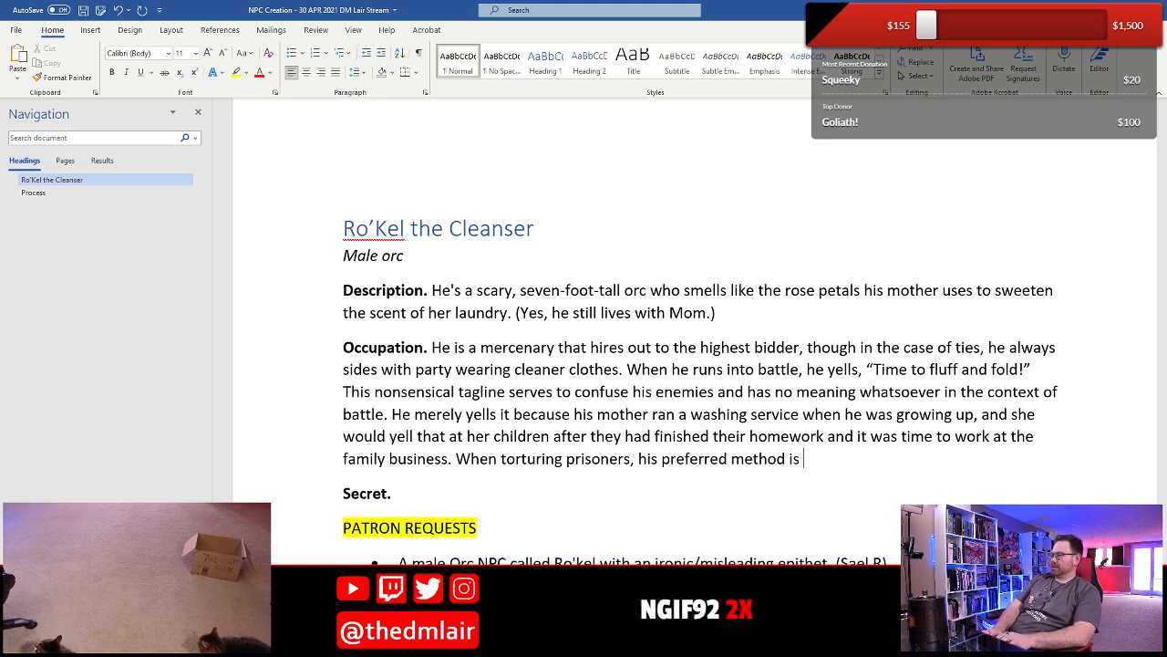
{"action": "type", "text": "waws"}
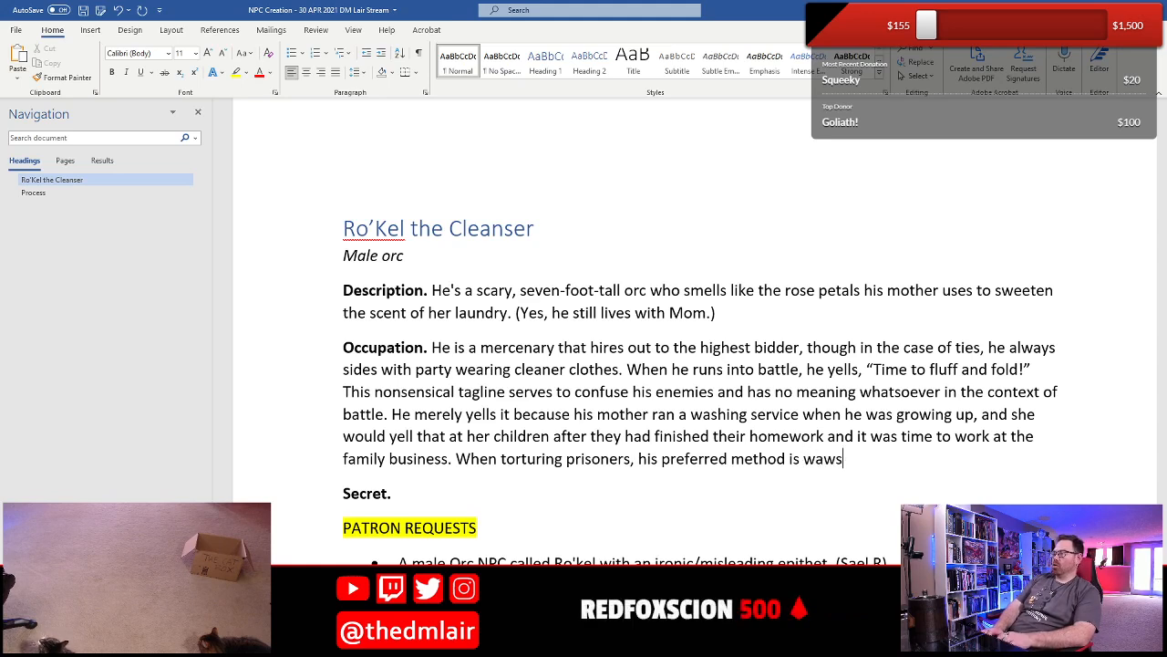
{"action": "key", "text": "BackSpace"}
{"action": "key", "text": "BackSpace"}
{"action": "type", "text": "shing their mouths with"}
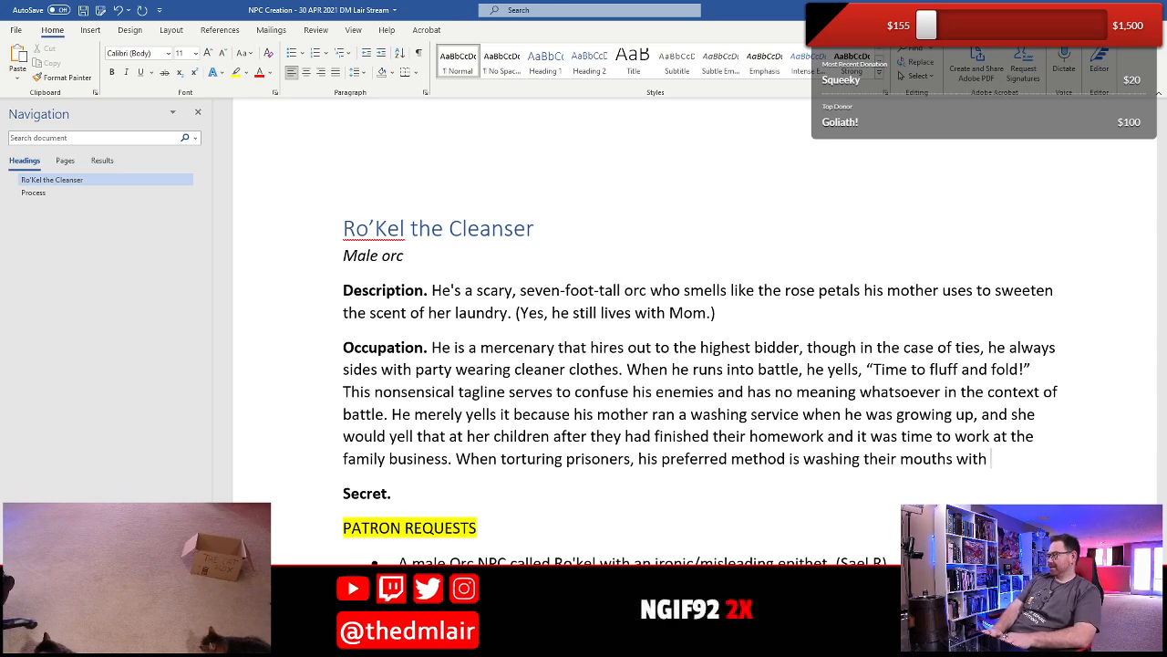
{"action": "type", "text": "sou"}
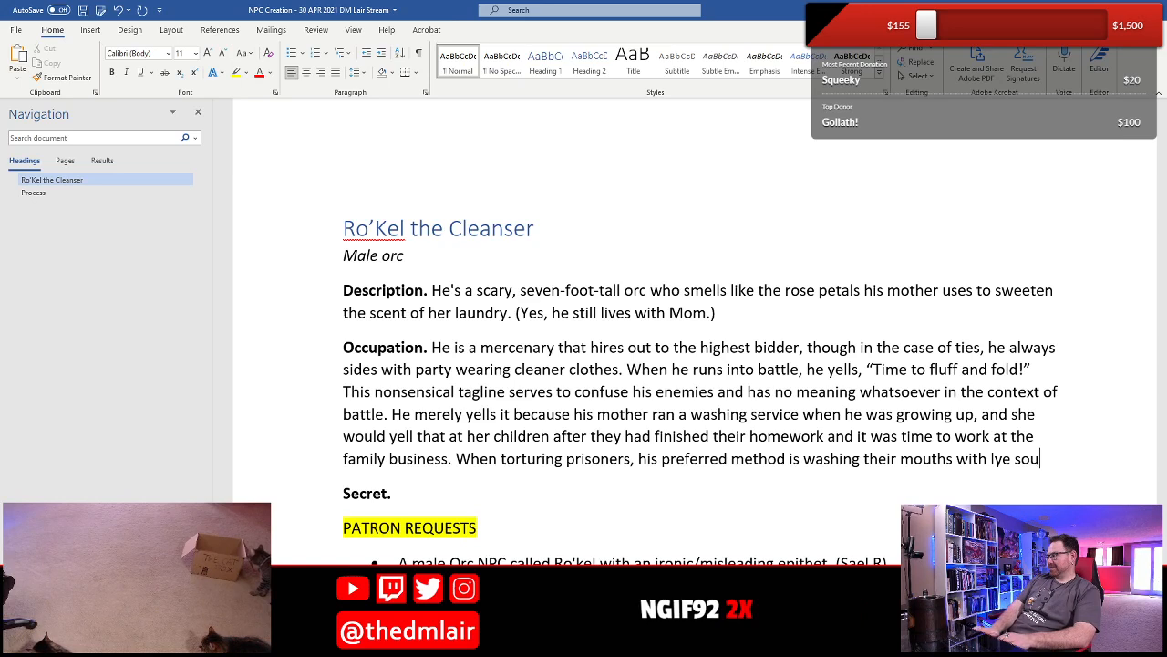
{"action": "key", "text": "BackSpace"}
{"action": "type", "text": "ap."}
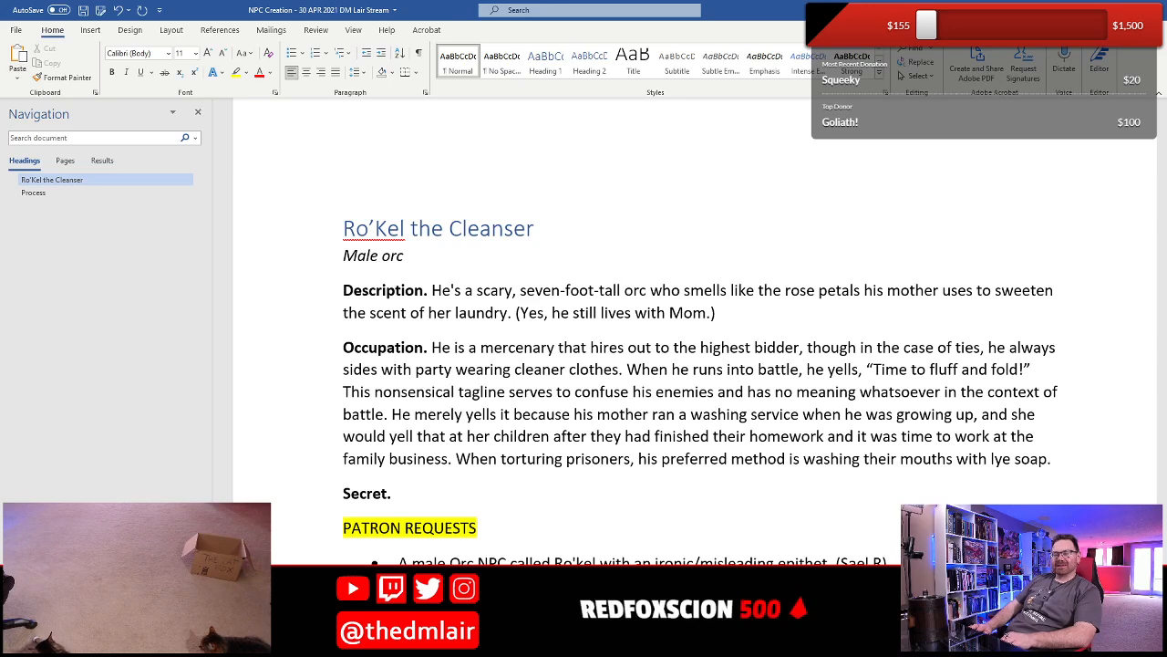
- Append "He carries a massive maul that has the business end carved into a giant block of soap." to the Description
{"action": "key", "text": "Up"}
{"action": "key", "text": "Up"}
{"action": "key", "text": "Up"}
{"action": "key", "text": "Up"}
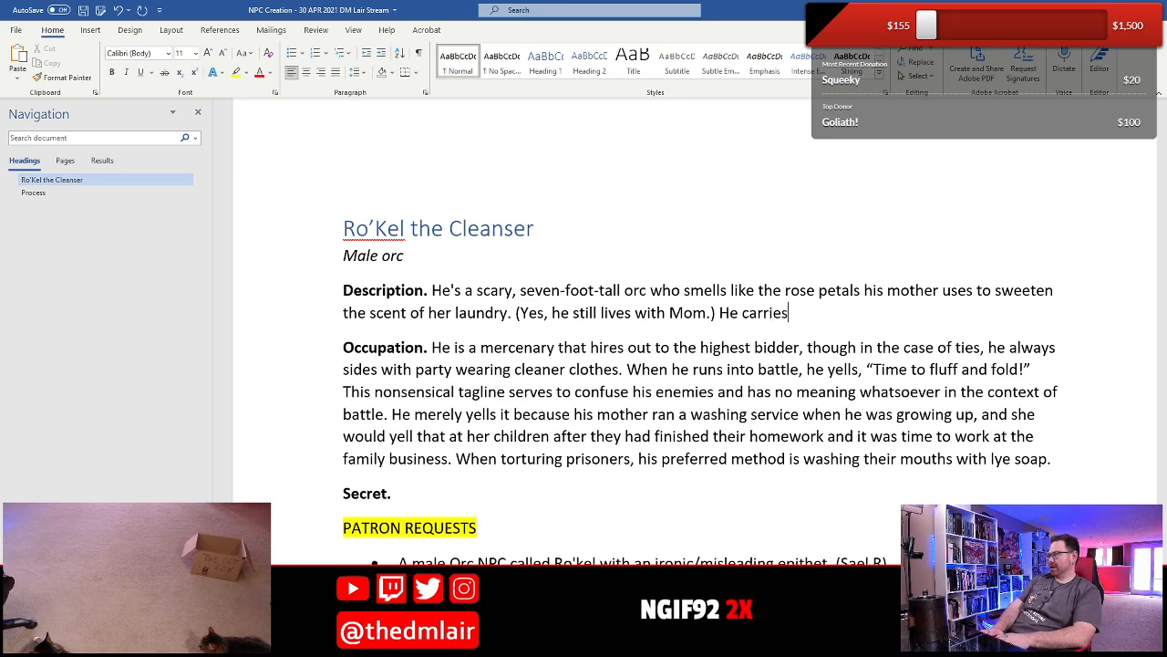
{"action": "type", "text": "assive maul"}
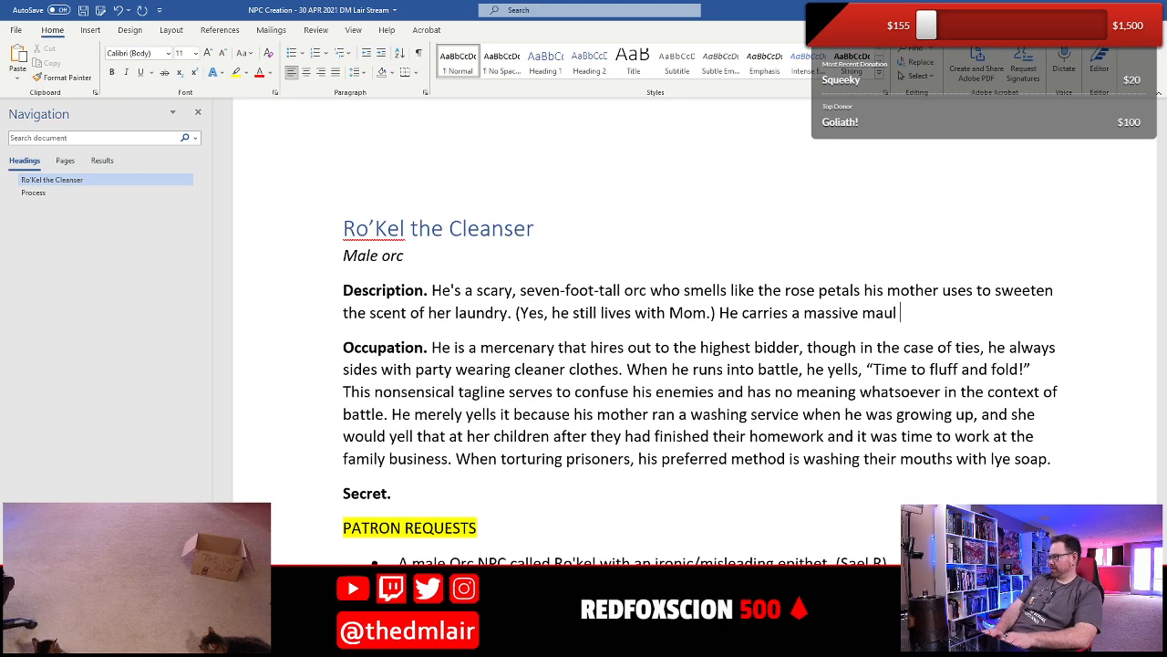
{"action": "type", "text": "that has the bu"}
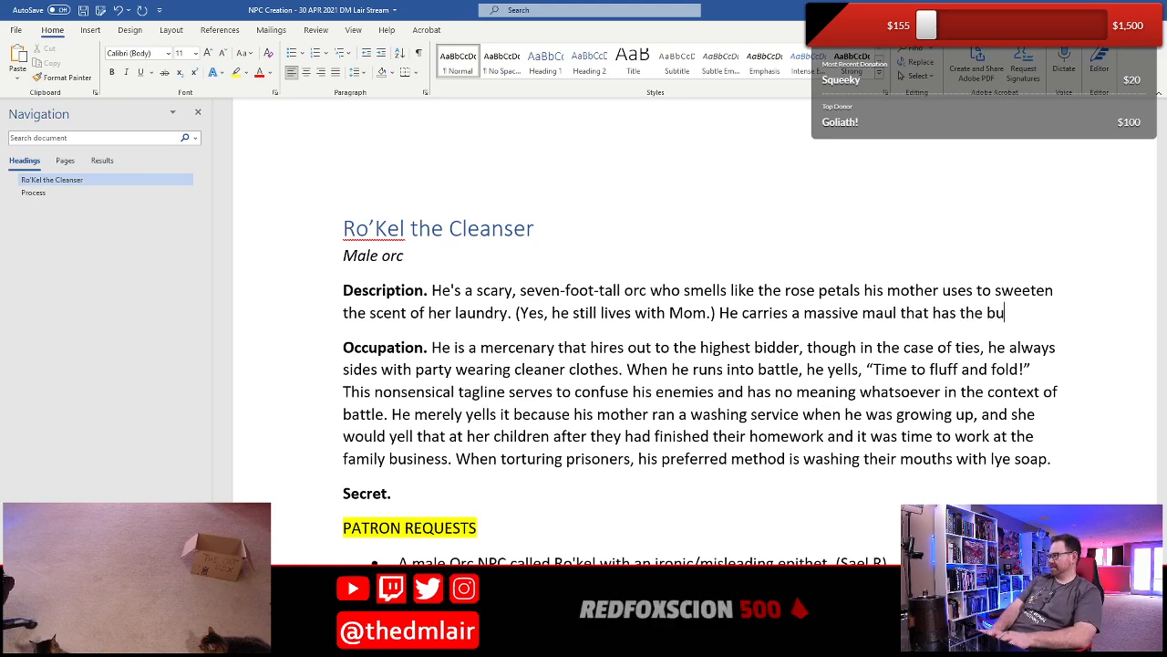
{"action": "type", "text": "siness car"}
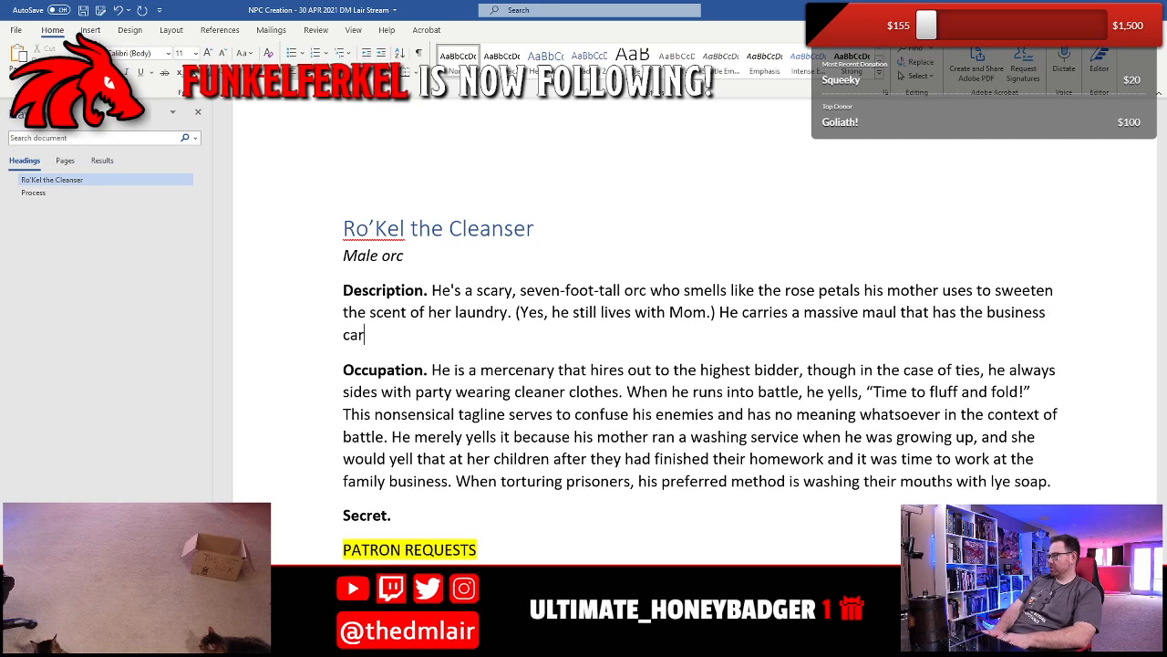
{"action": "key", "text": "BackSpace"}
{"action": "key", "text": "BackSpace"}
{"action": "key", "text": "BackSpace"}
{"action": "type", "text": "enmd"}
{"action": "key", "text": "BackSpace"}
{"action": "key", "text": "BackSpace"}
{"action": "type", "text": "d "}
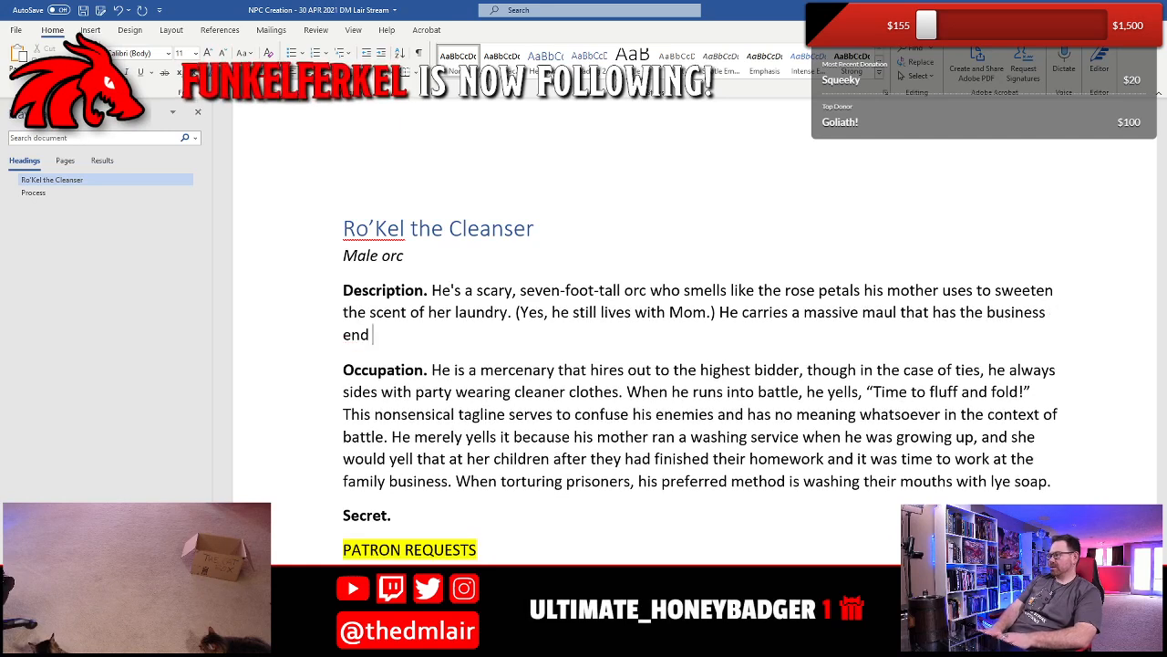
{"action": "type", "text": "carved into a"}
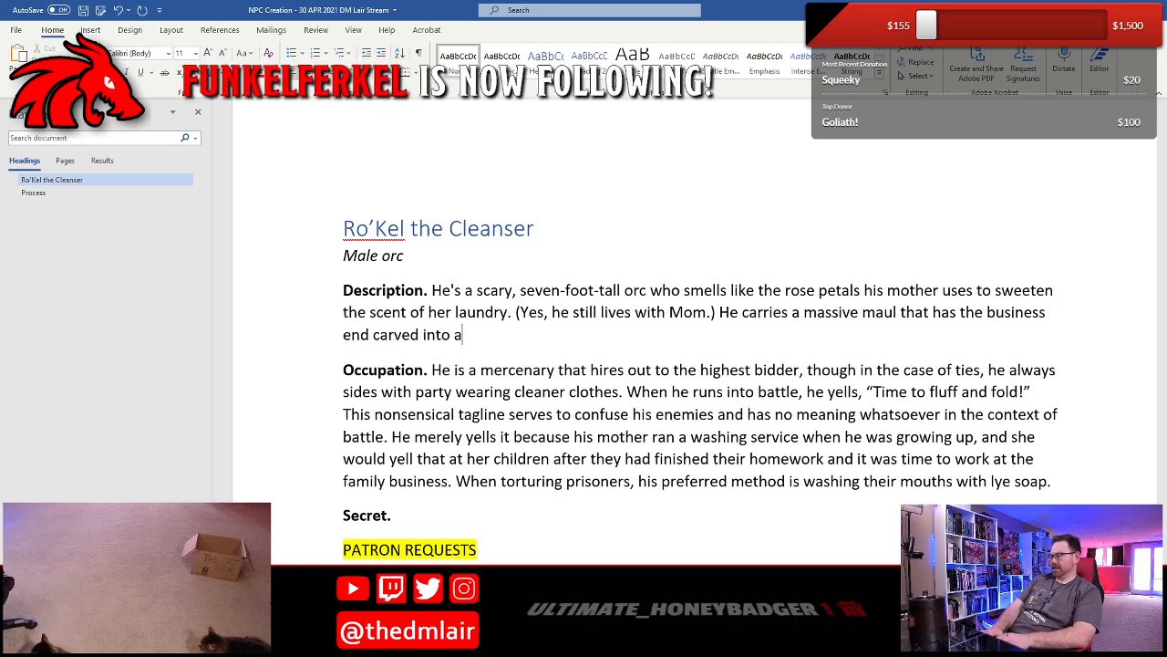
{"action": "type", "text": " giant block of soapo"}
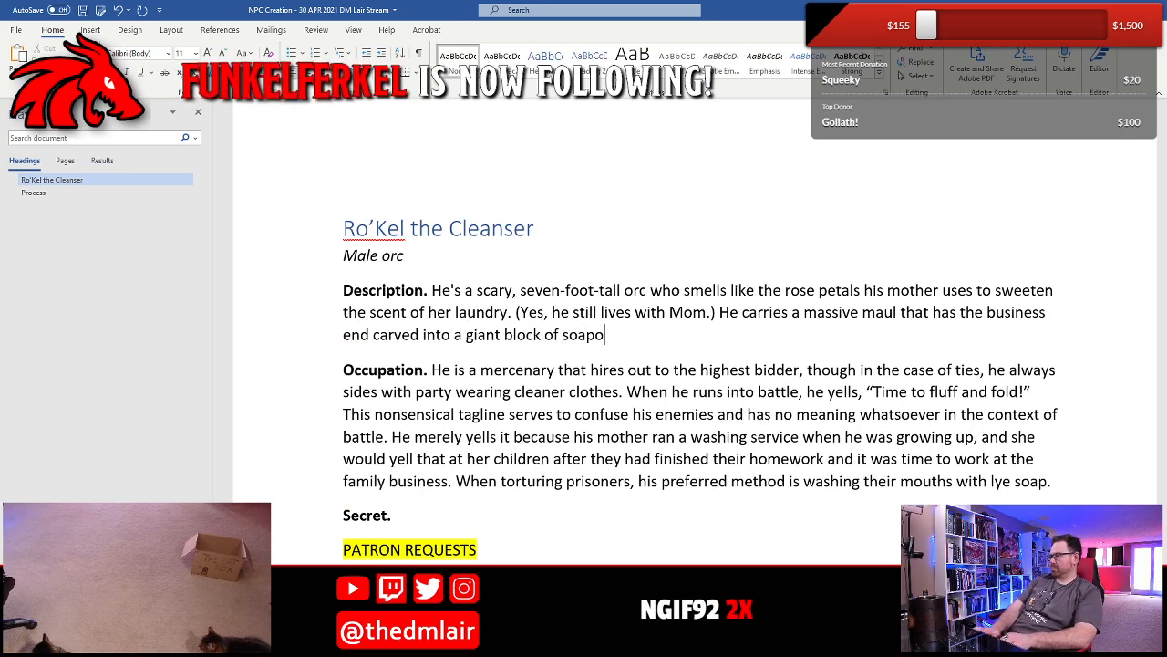
{"action": "key", "text": "BackSpace"}
{"action": "type", "text": "."}
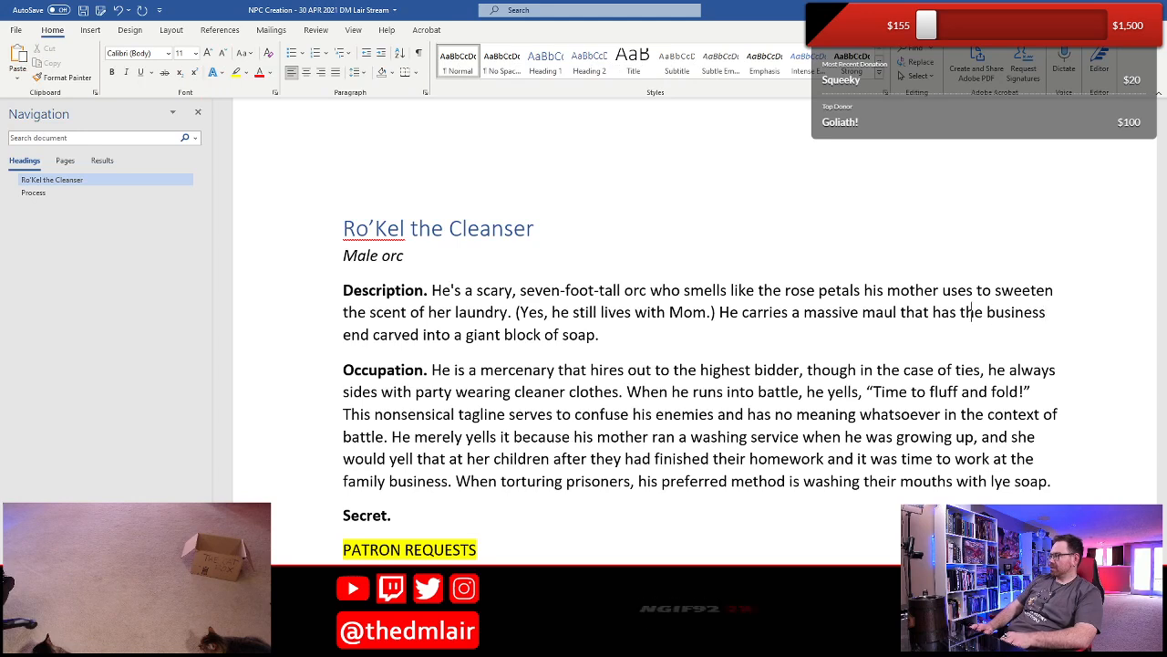
- Insert "wooden" before "business end" in the Description's maul sentence and save the document
{"action": "left_click", "coordinate": [985, 312]}
{"action": "type", "text": "wopoder"}
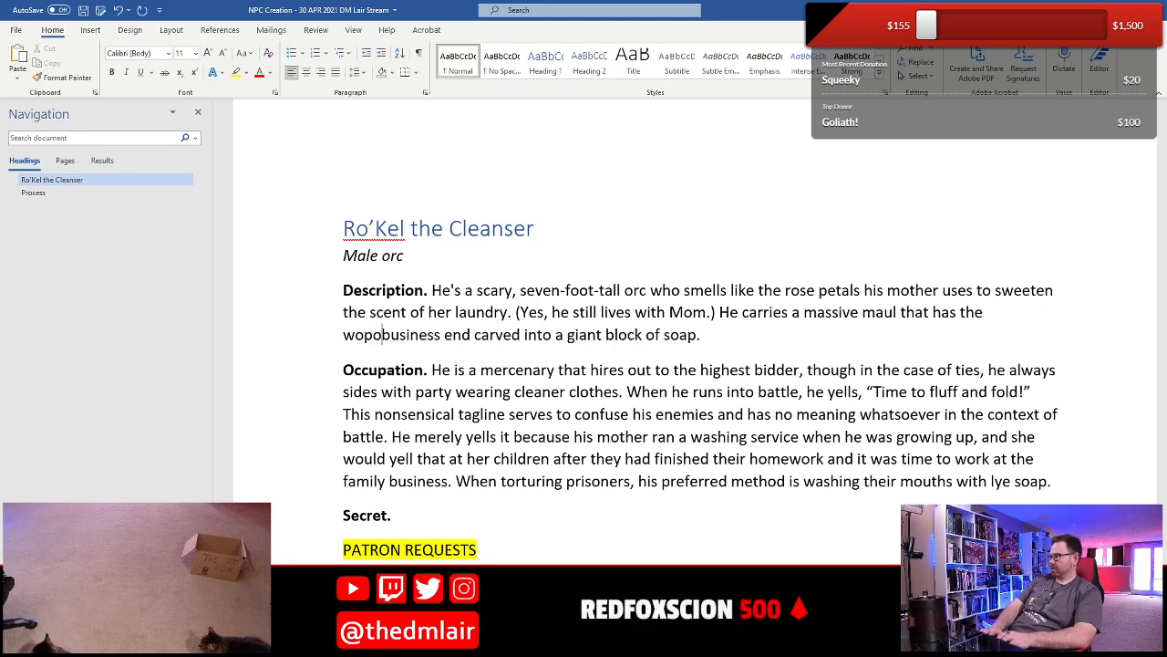
{"action": "key", "text": "BackSpace"}
{"action": "key", "text": "BackSpace"}
{"action": "key", "text": "BackSpace"}
{"action": "key", "text": "BackSpace"}
{"action": "key", "text": "BackSpace"}
{"action": "type", "text": "oden"}
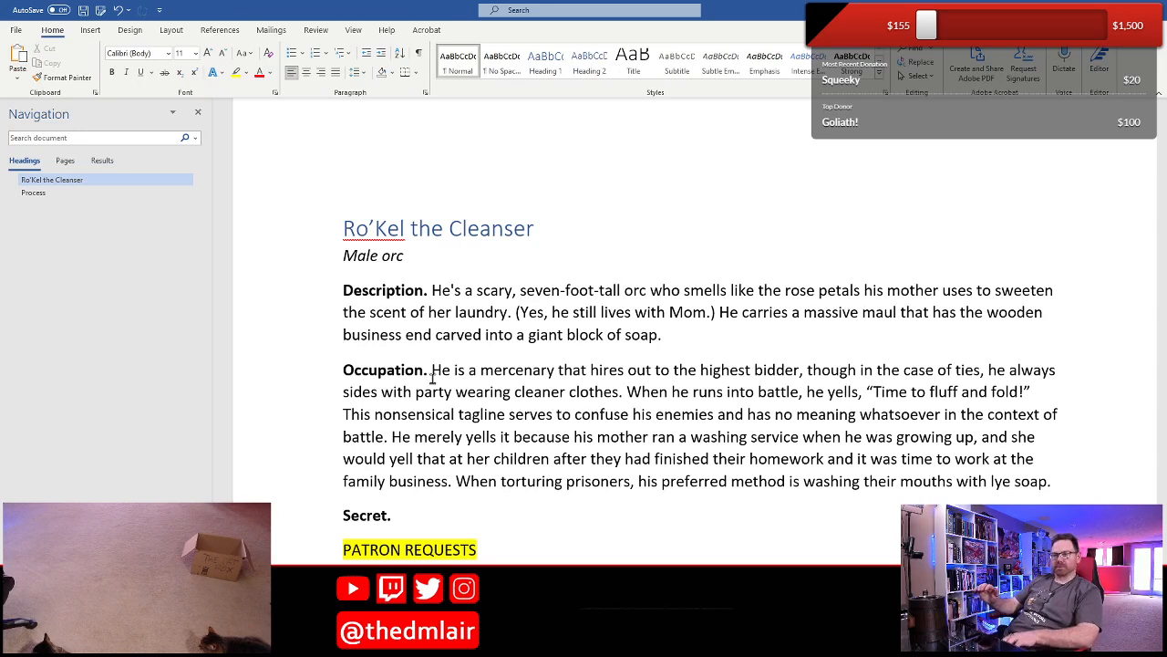
{"action": "key", "text": "ctrl+s"}
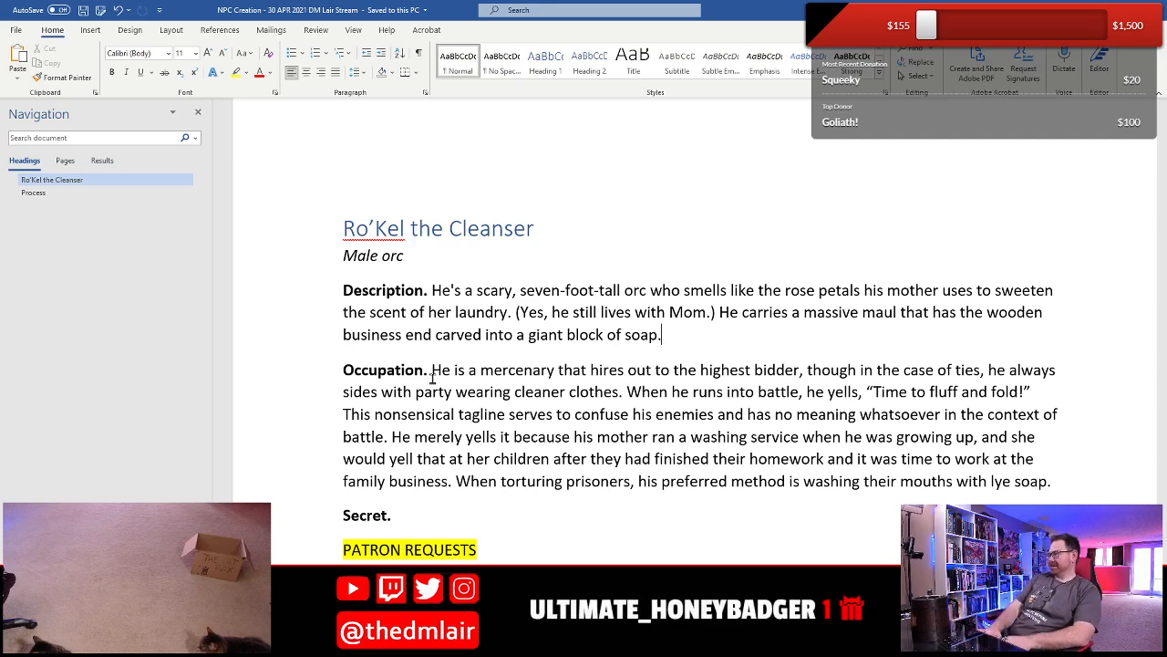
- Extend the Description's maul sentence with ", and his shield is comprised of several washboards compressed together."
{"action": "key", "text": "BackSpace"}
{"action": "type", "text": ", and "}
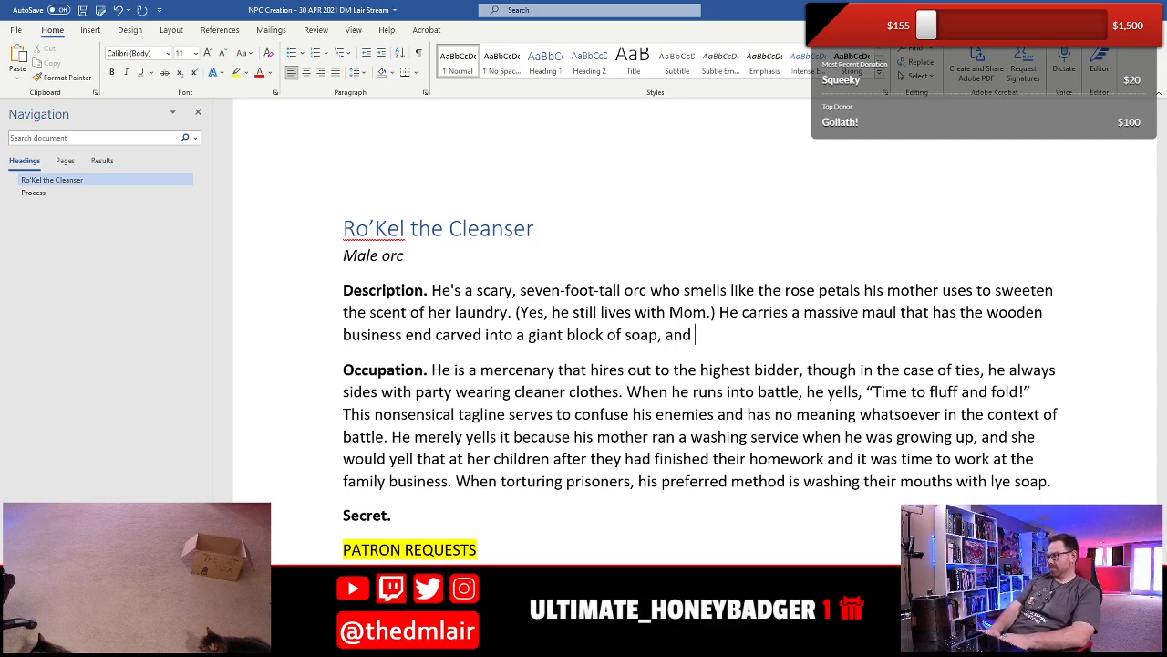
{"action": "type", "text": "his shield "}
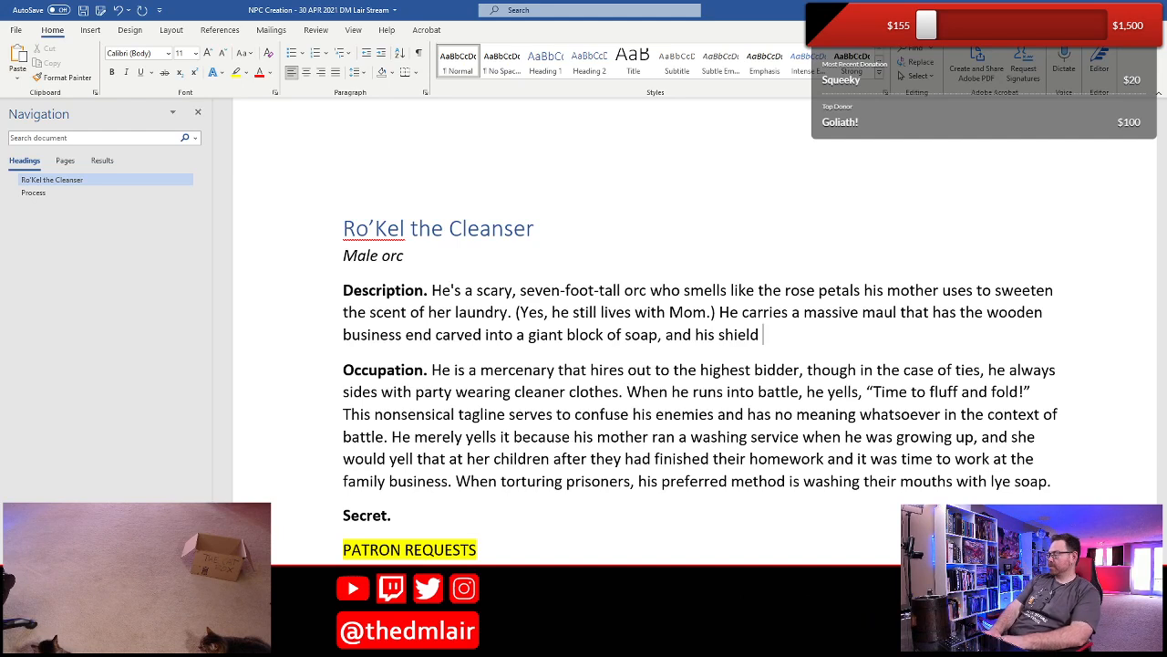
{"action": "type", "text": "is comprised of several"}
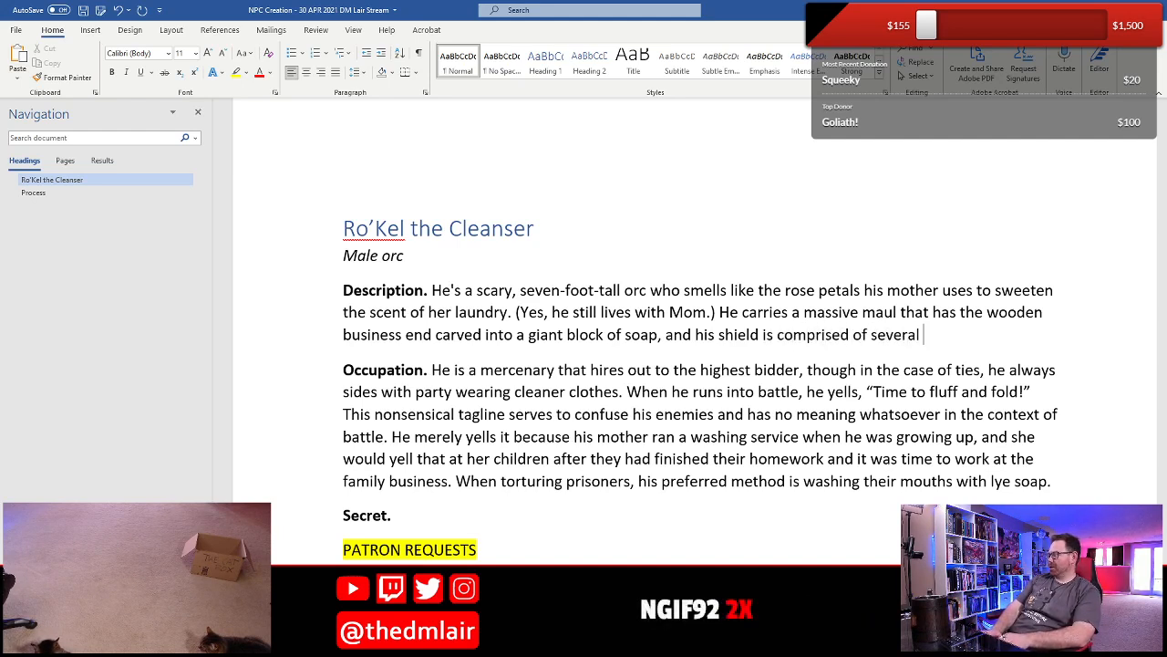
{"action": "type", "text": " washboards "}
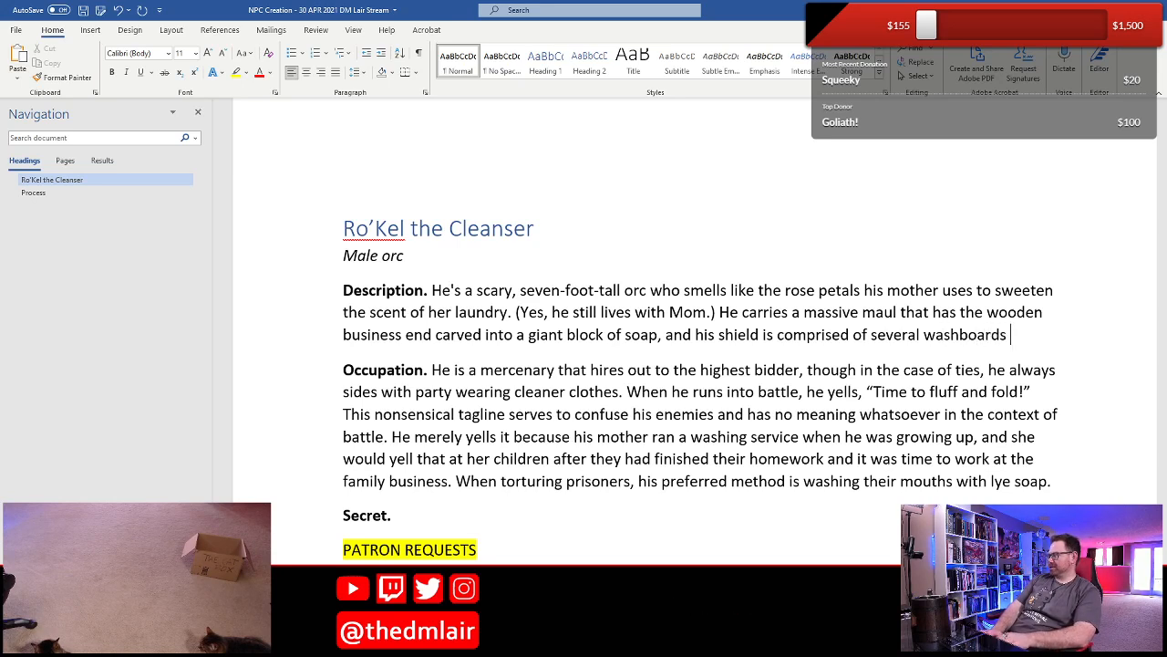
{"action": "type", "text": "compressed together."}
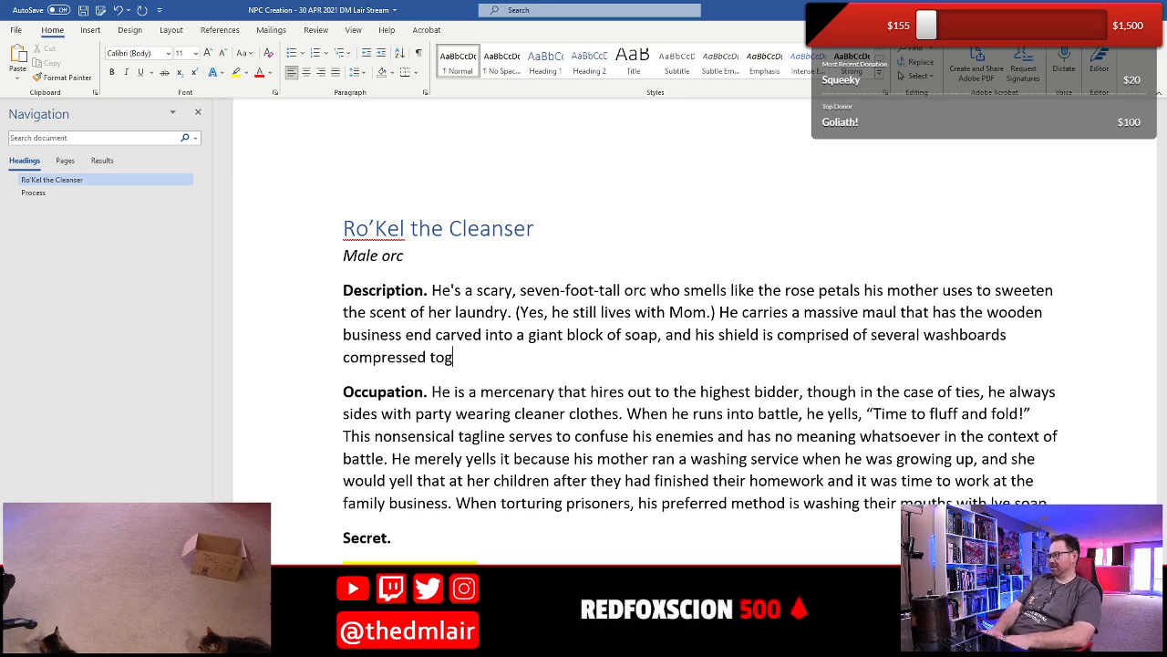
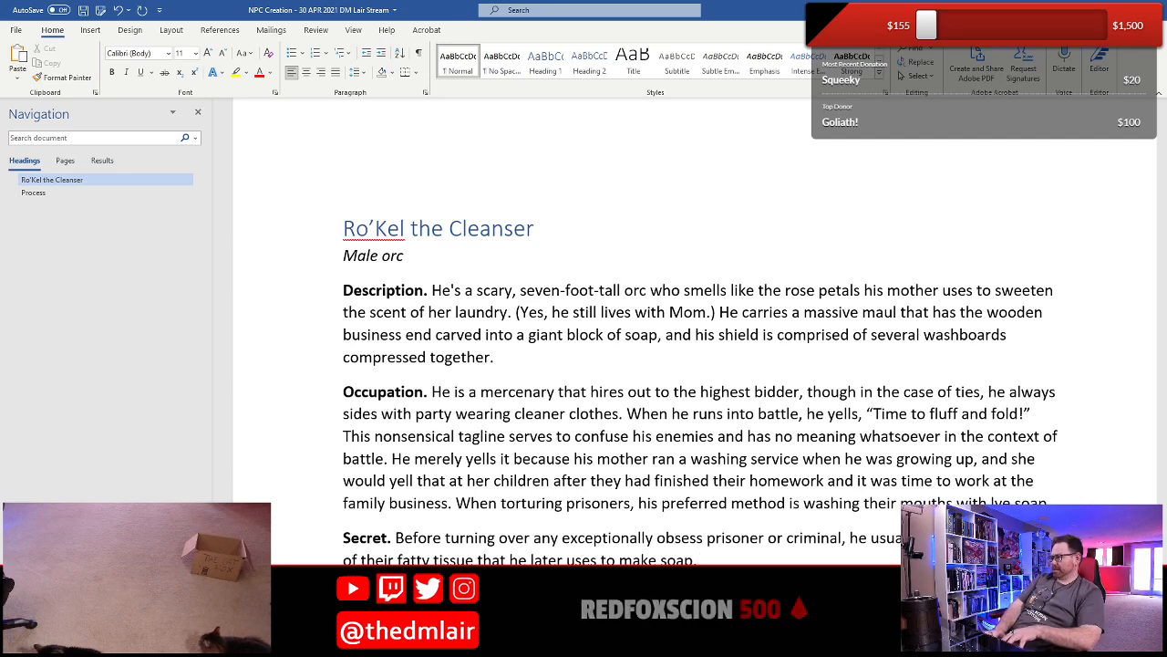
- Save the document and correct "obsess" to "obese" in the Secret entry
{"action": "key", "text": "ctrl+s"}
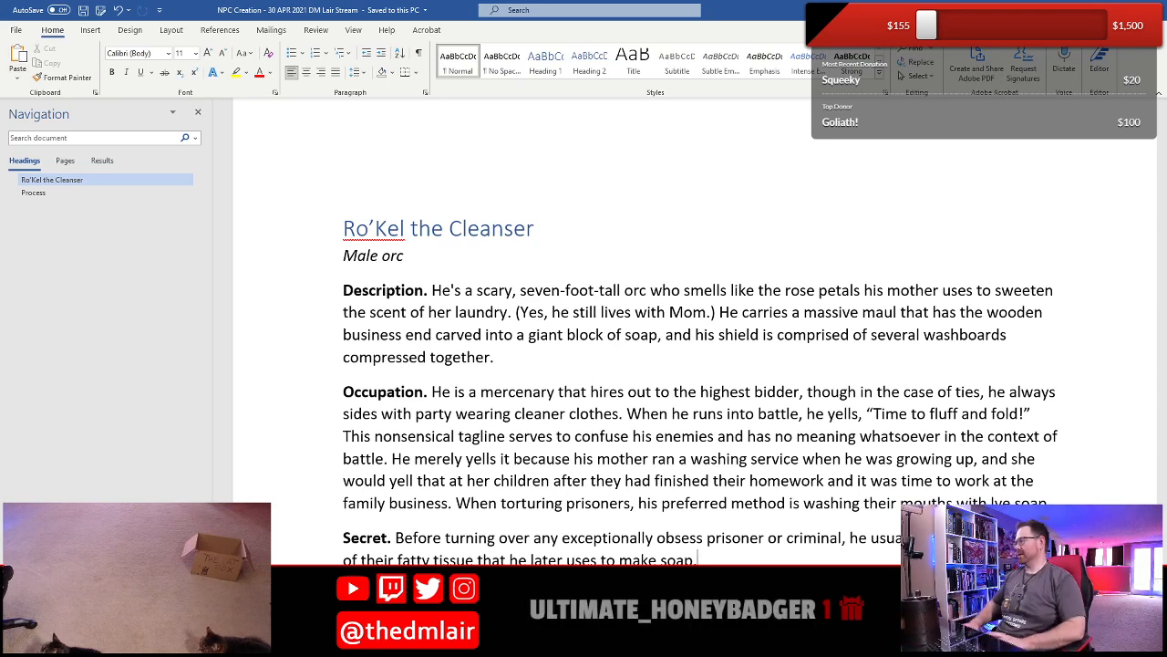
{"action": "key", "text": "BackSpace"}
{"action": "key", "text": "BackSpace"}
{"action": "key", "text": "BackSpace"}
{"action": "key", "text": "BackSpace"}
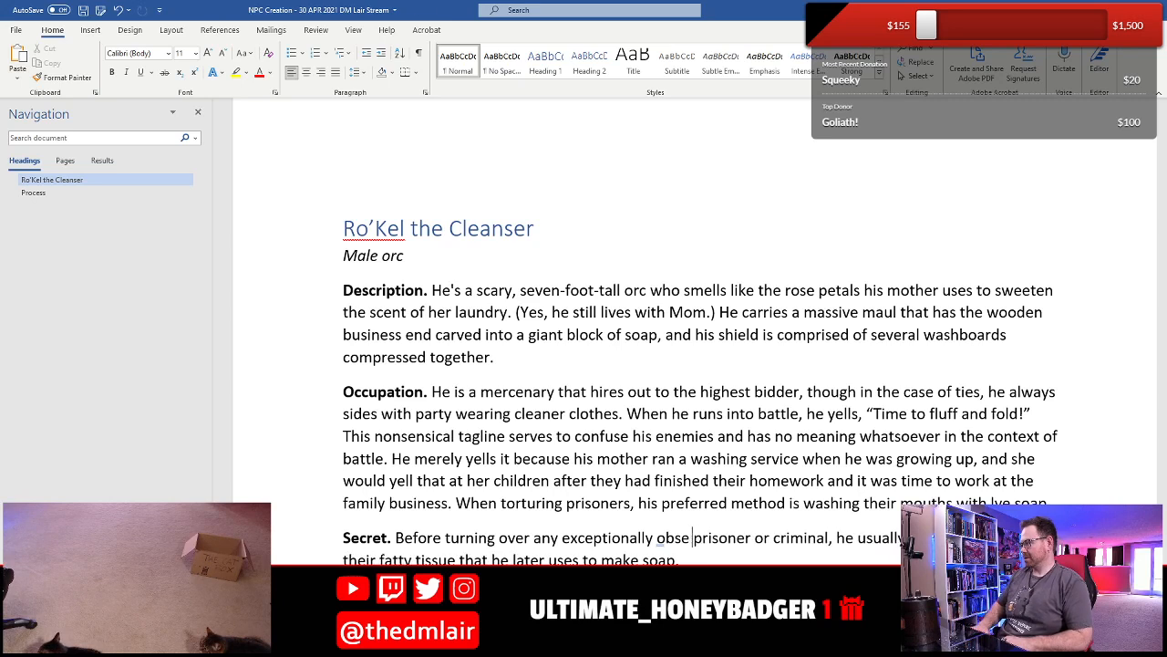
{"action": "type", "text": "ese"}
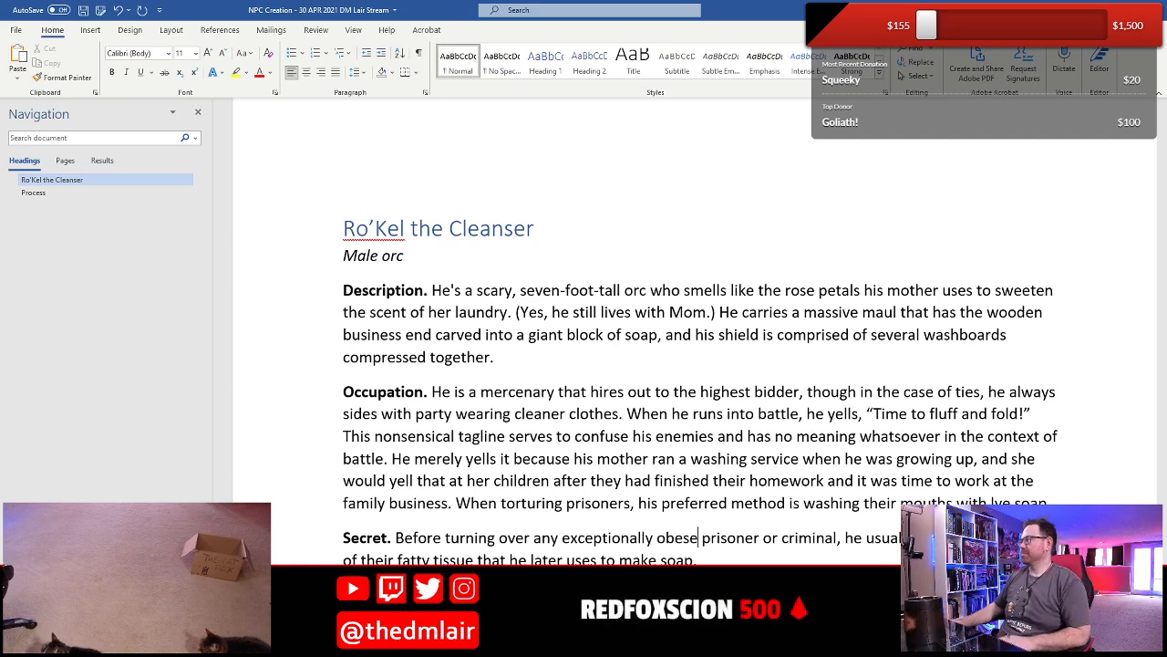
- Insert "—named Mr. Clean—" after "massive maul" in the Description and save the document
{"action": "left_click", "coordinate": [900, 313]}
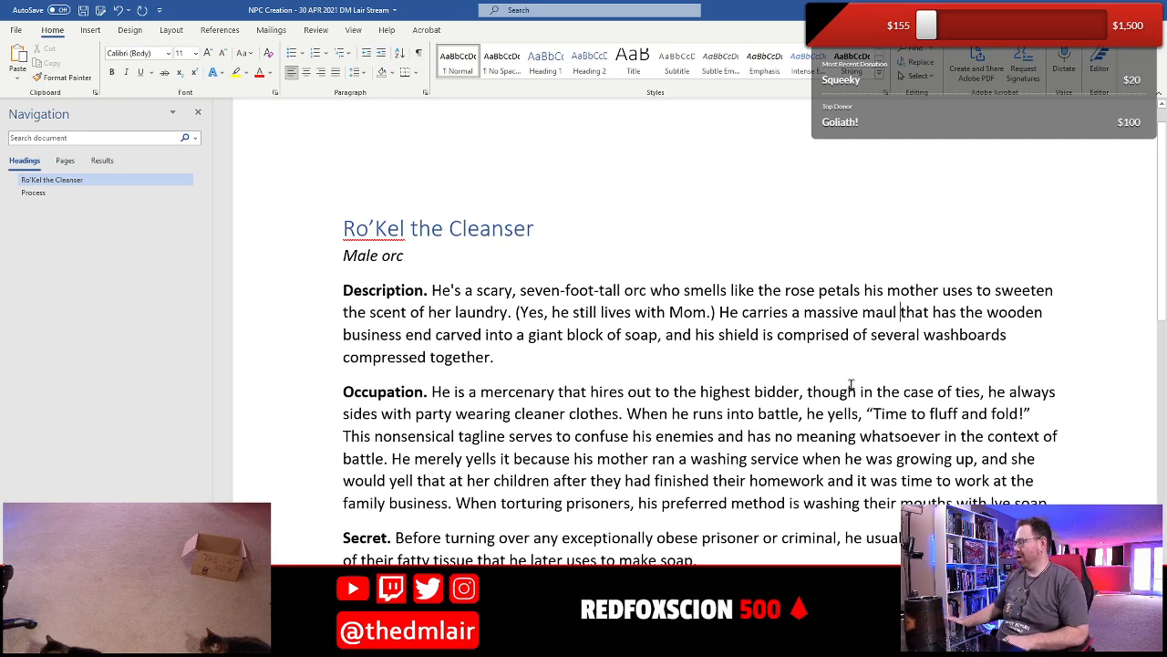
{"action": "type", "text": "---name"}
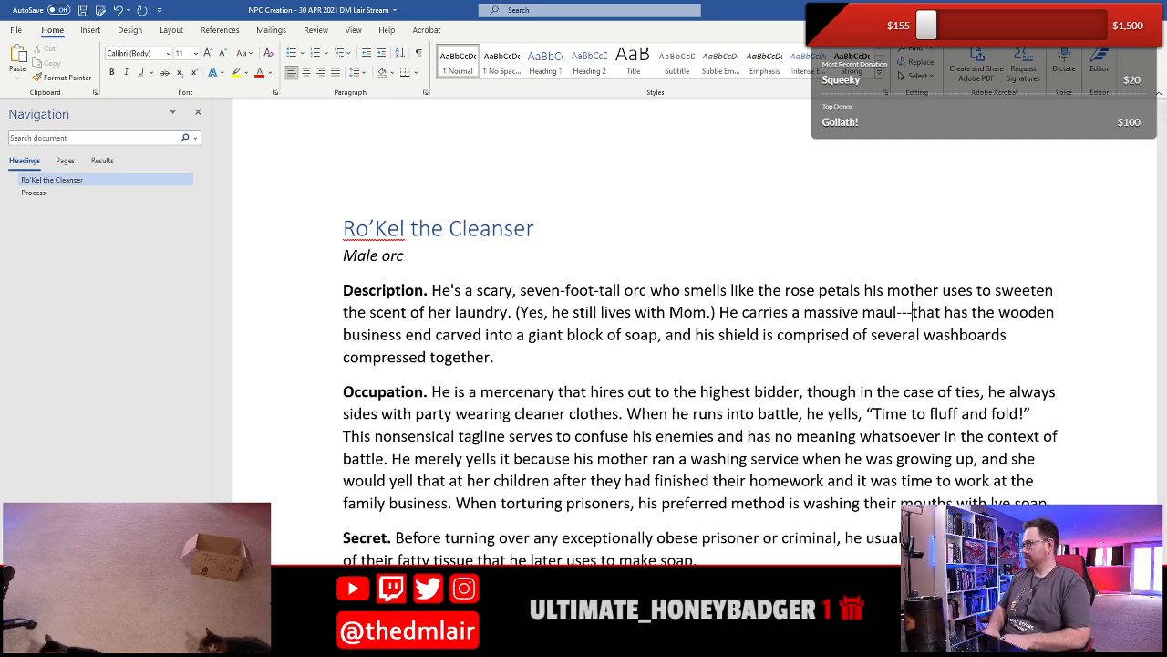
{"action": "key", "text": "BackSpace"}
{"action": "key", "text": "BackSpace"}
{"action": "key", "text": "BackSpace"}
{"action": "key", "text": "BackSpace"}
{"action": "key", "text": "BackSpace"}
{"action": "type", "text": "named "}
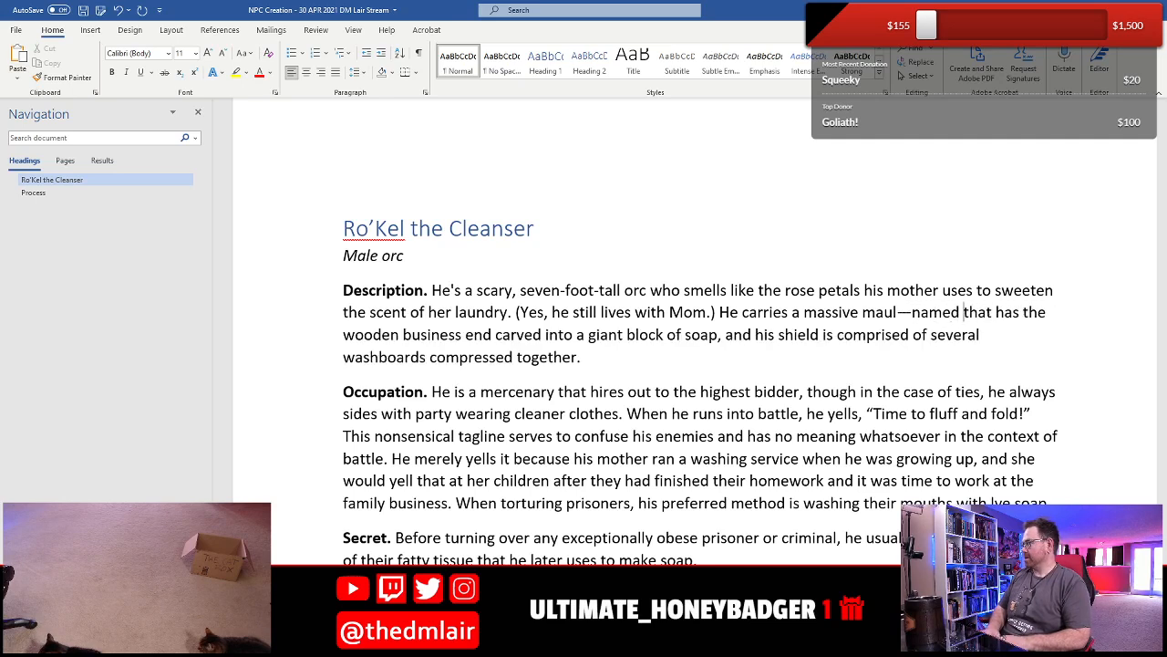
{"action": "type", "text": "Mr. Clean"}
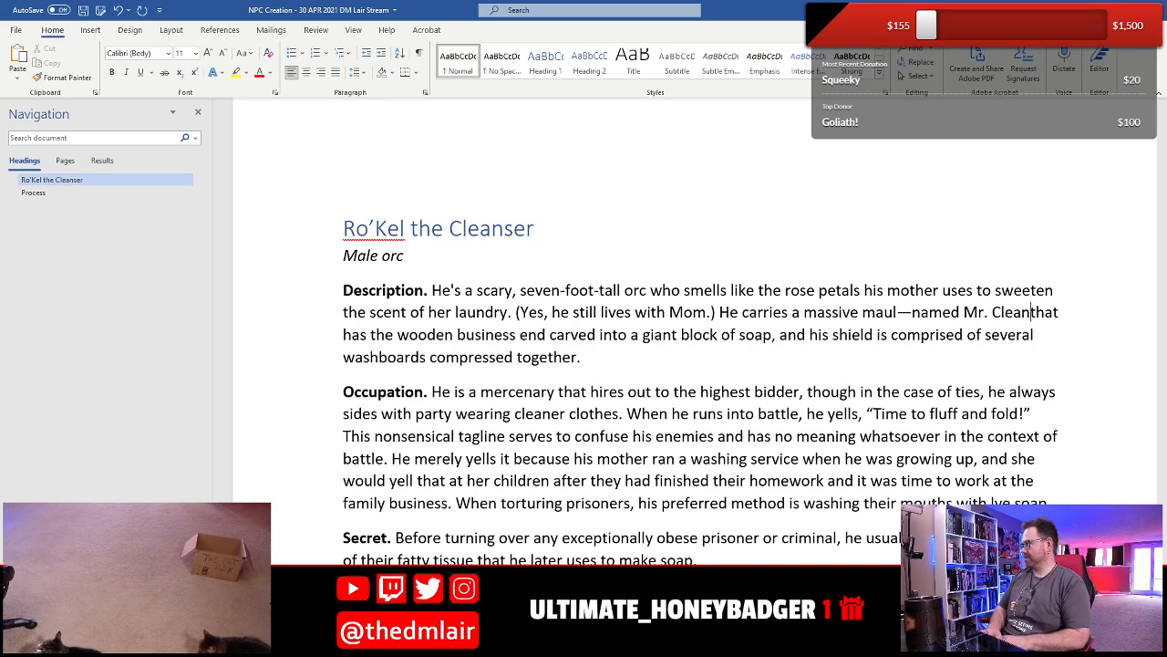
{"action": "type", "text": "--"}
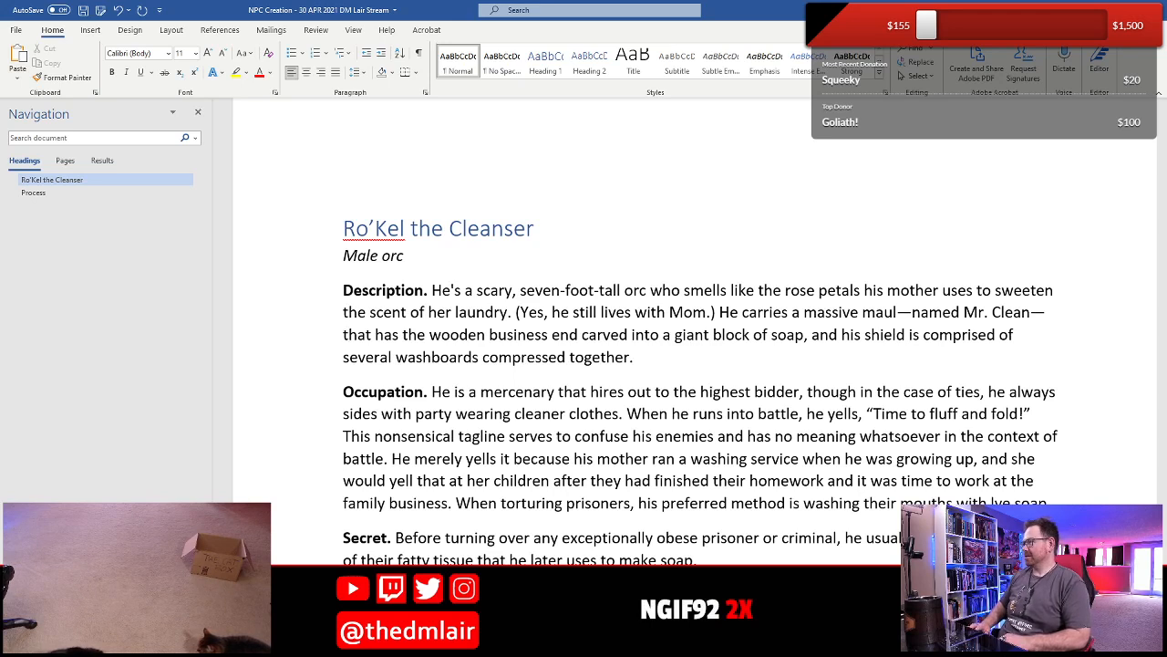
{"action": "key", "text": "ctrl+s"}
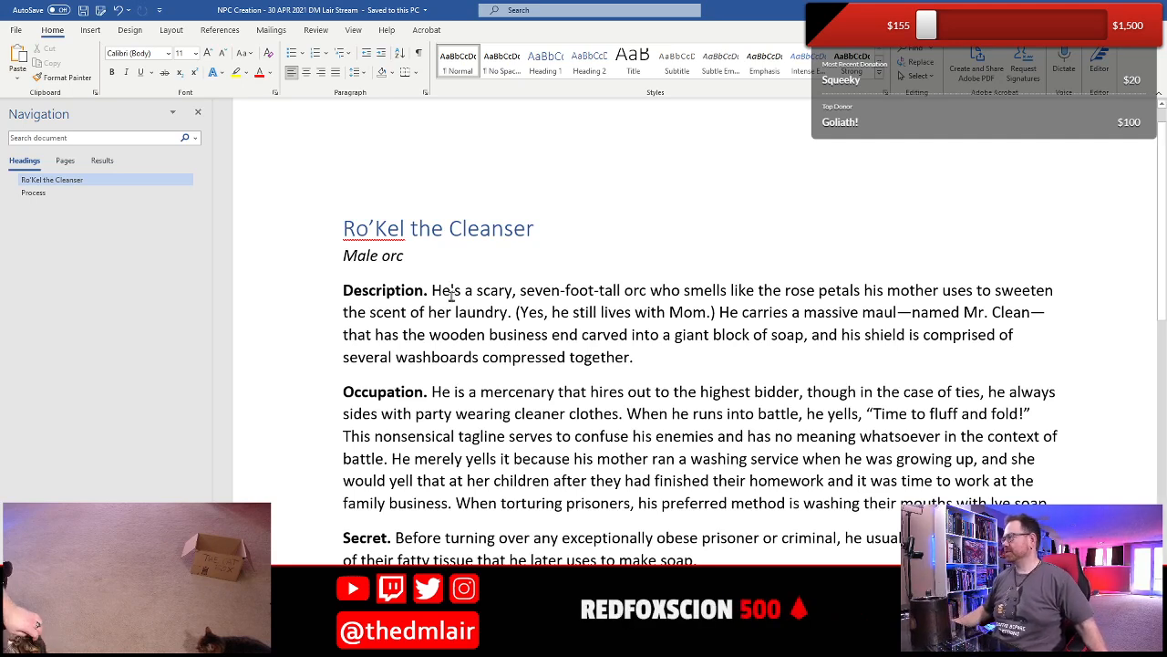
- Replace "Mr." with "Mister" in the maul's name in the Description
{"action": "scroll", "coordinate": [451, 296], "scroll_direction": "down", "scroll_amount": 3}
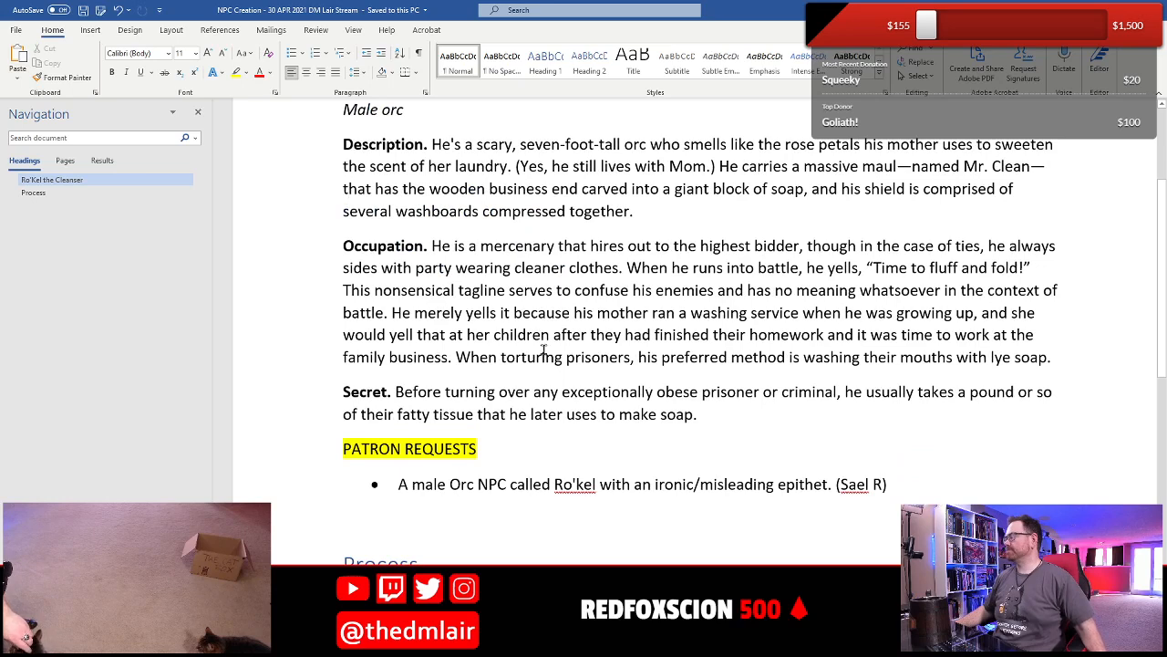
{"action": "left_click", "coordinate": [546, 356]}
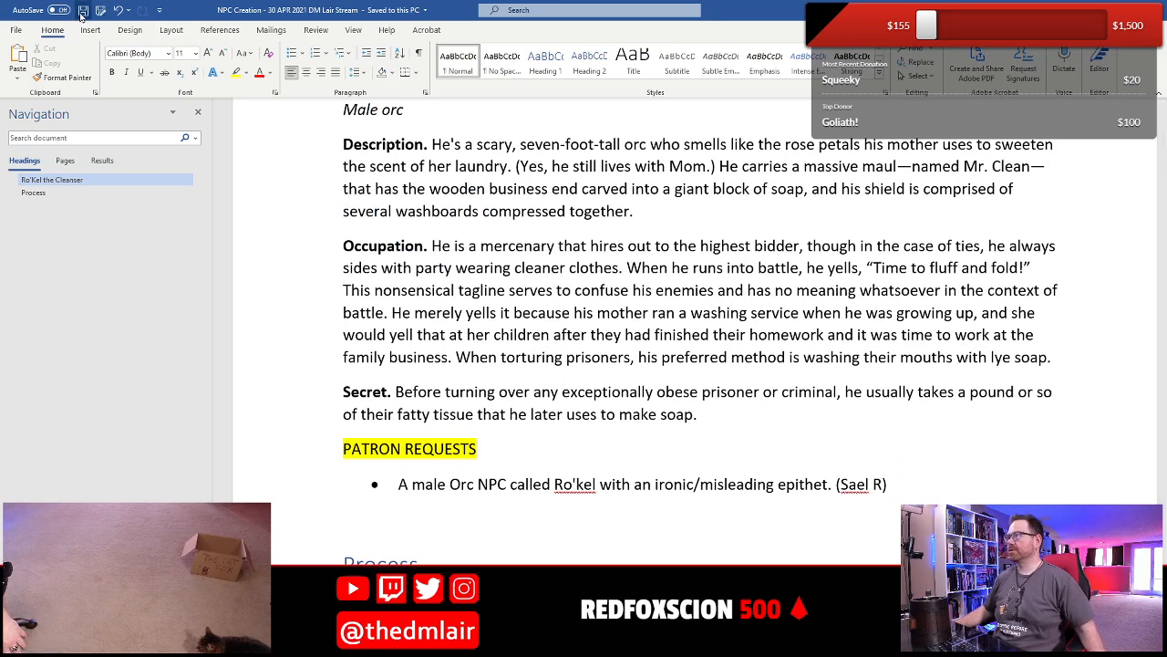
{"action": "left_click", "coordinate": [526, 392]}
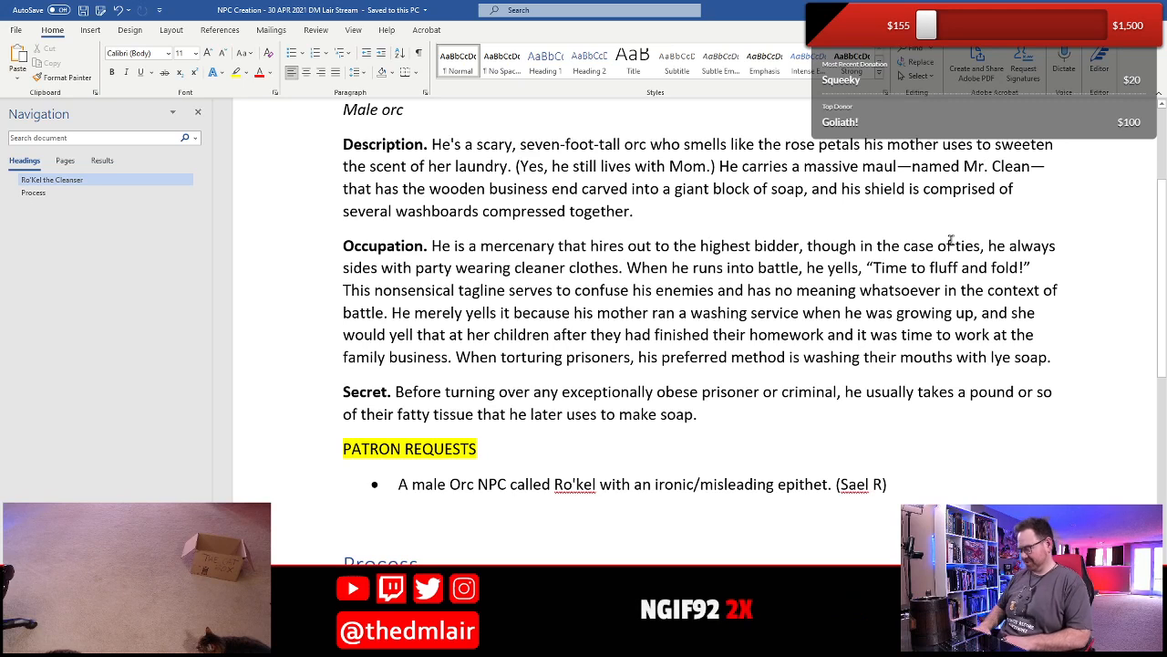
{"action": "left_click", "coordinate": [986, 167]}
{"action": "key", "text": "BackSpace"}
{"action": "key", "text": "BackSpace"}
{"action": "type", "text": "ister"}
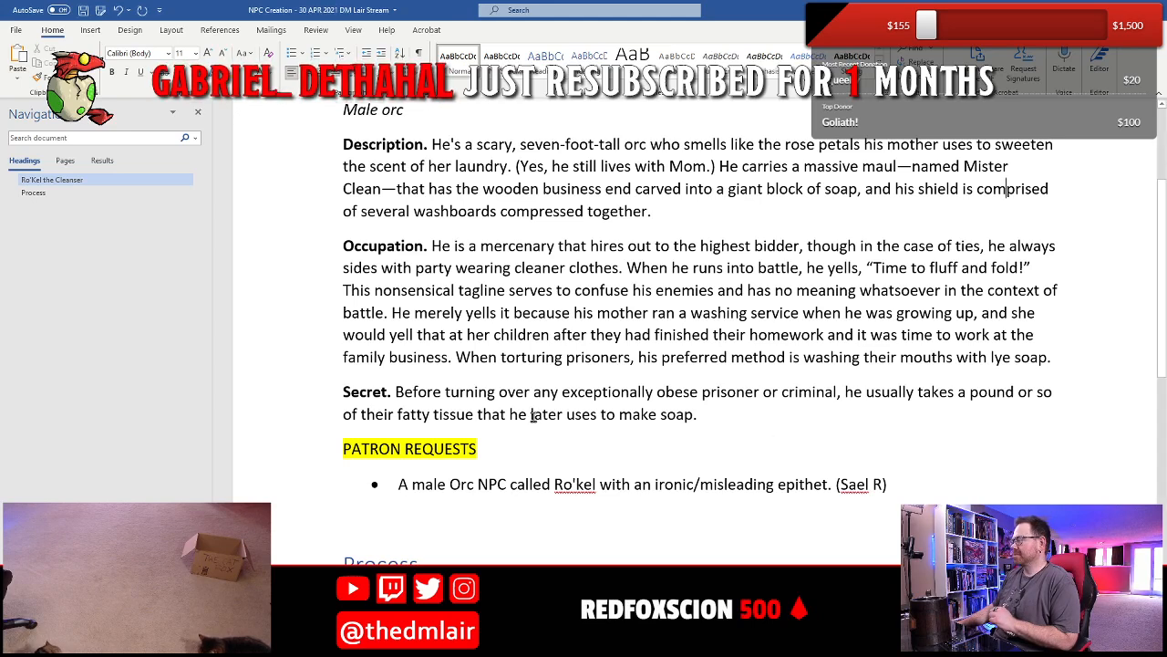
- Begin a new sentence at the end of the Secret entry with "He despises", using the spelling suggestion to correct the verb
{"action": "left_click", "coordinate": [730, 407]}
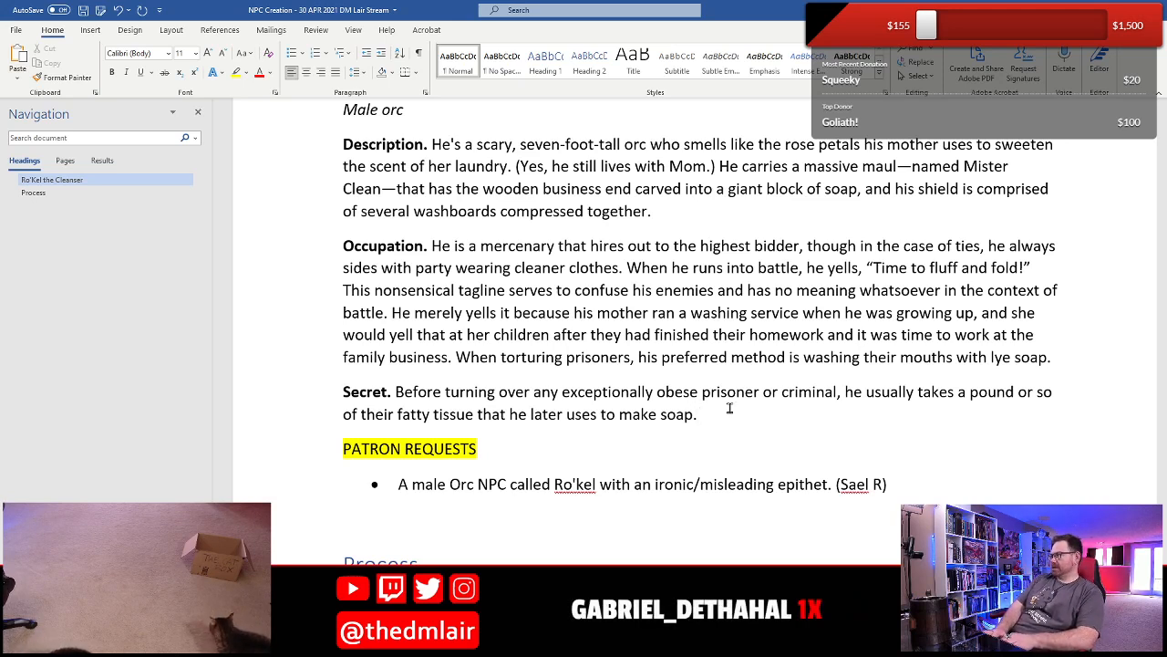
{"action": "type", "text": "dispisses"}
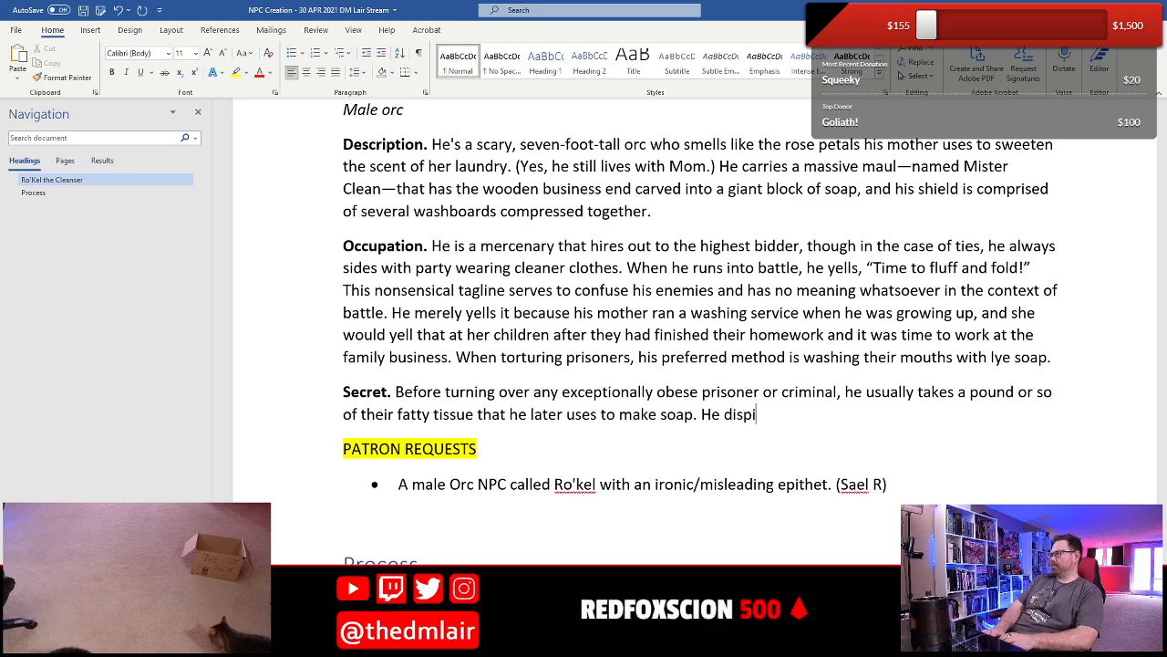
{"action": "key", "text": "BackSpace"}
{"action": "key", "text": "BackSpace"}
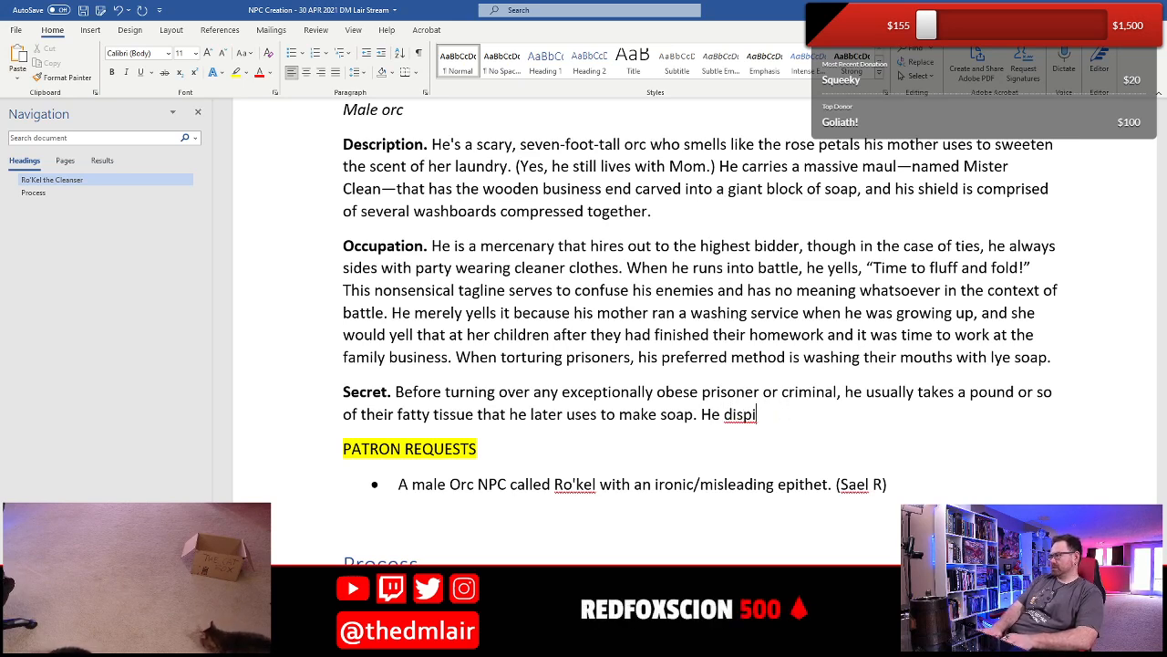
{"action": "type", "text": "ses"}
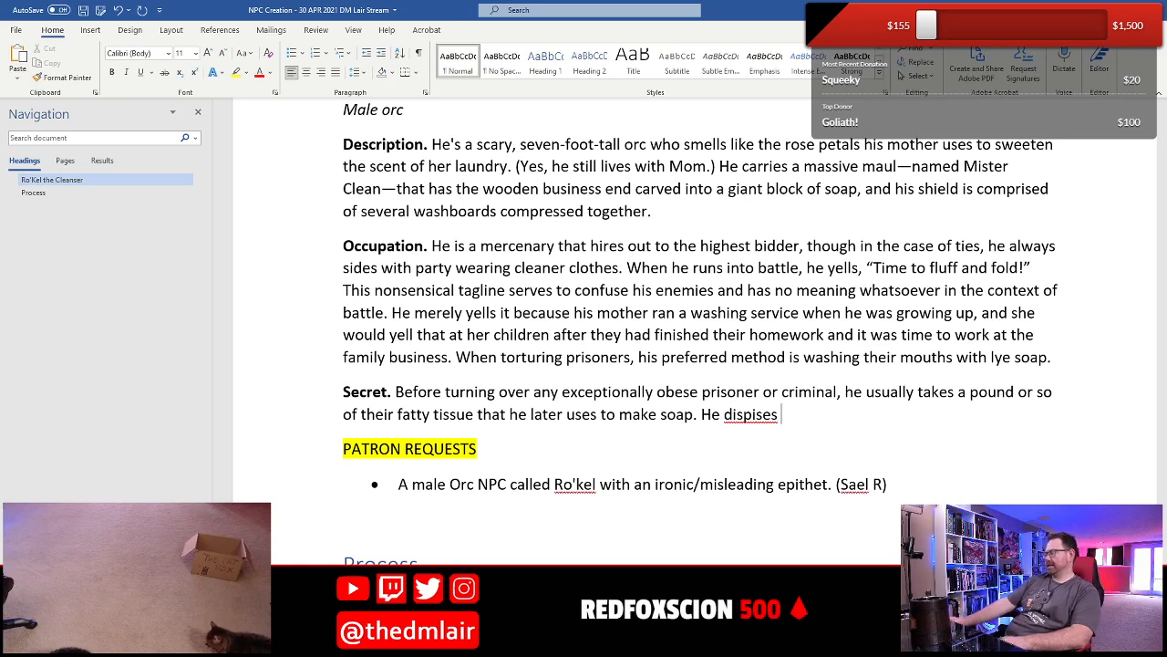
{"action": "right_click", "coordinate": [764, 420]}
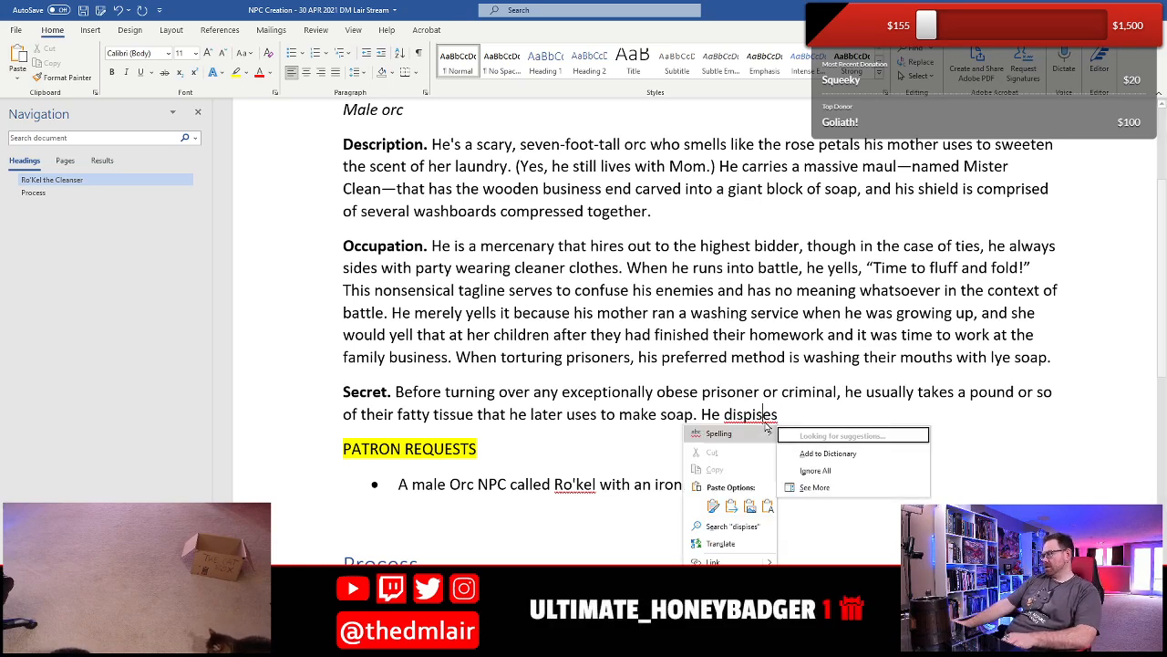
{"action": "left_click", "coordinate": [817, 432]}
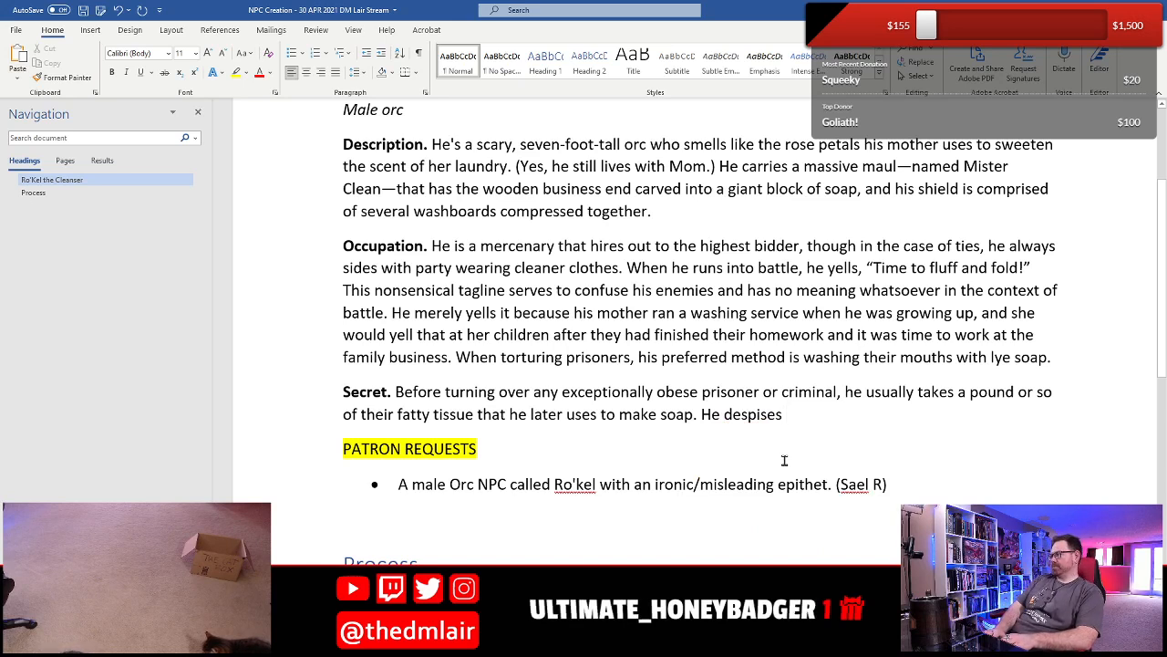
- Continue the new Secret sentence with "gleaming armors" in italics
{"action": "key", "text": "ctrl+i"}
{"action": "type", "text": "gleaming "}
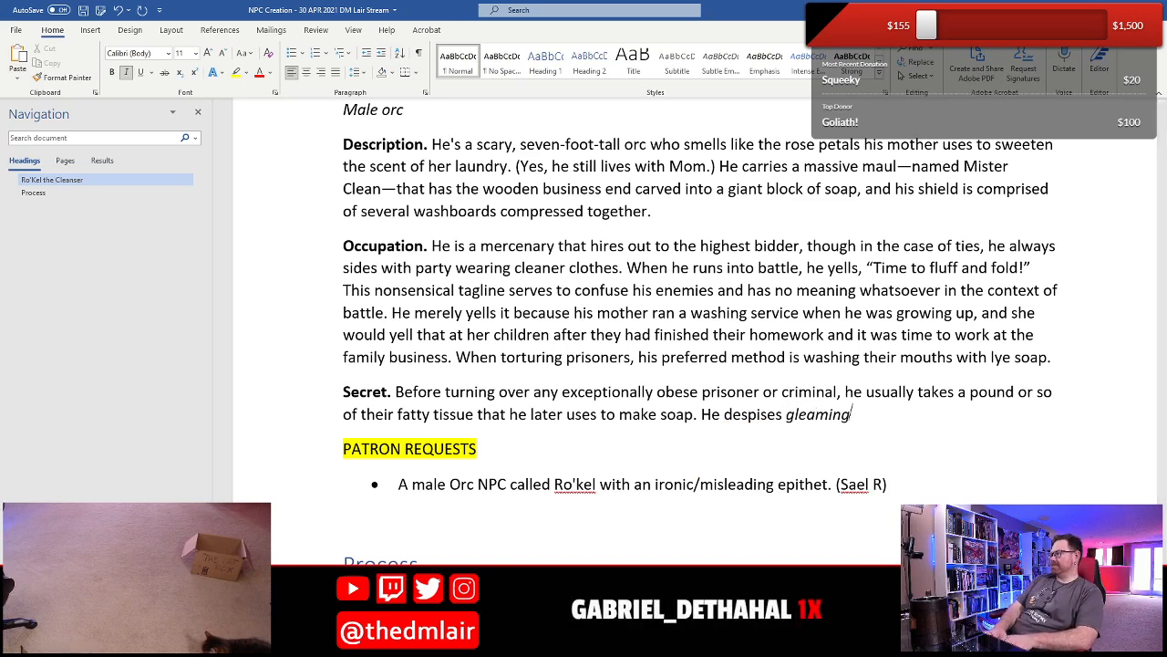
{"action": "type", "text": "armors"}
{"action": "key", "text": "ctrl+i"}
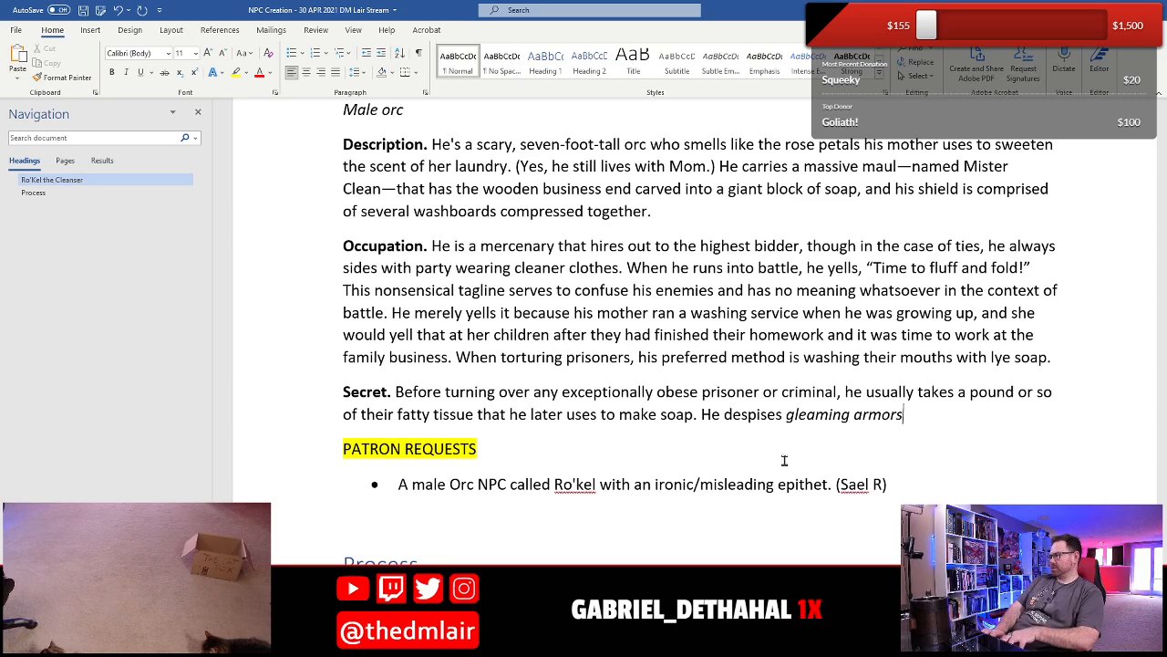
- Add "because to him, they are" in regular text after "gleaming armors" in the Secret entry
{"action": "type", "text": "because to h"}
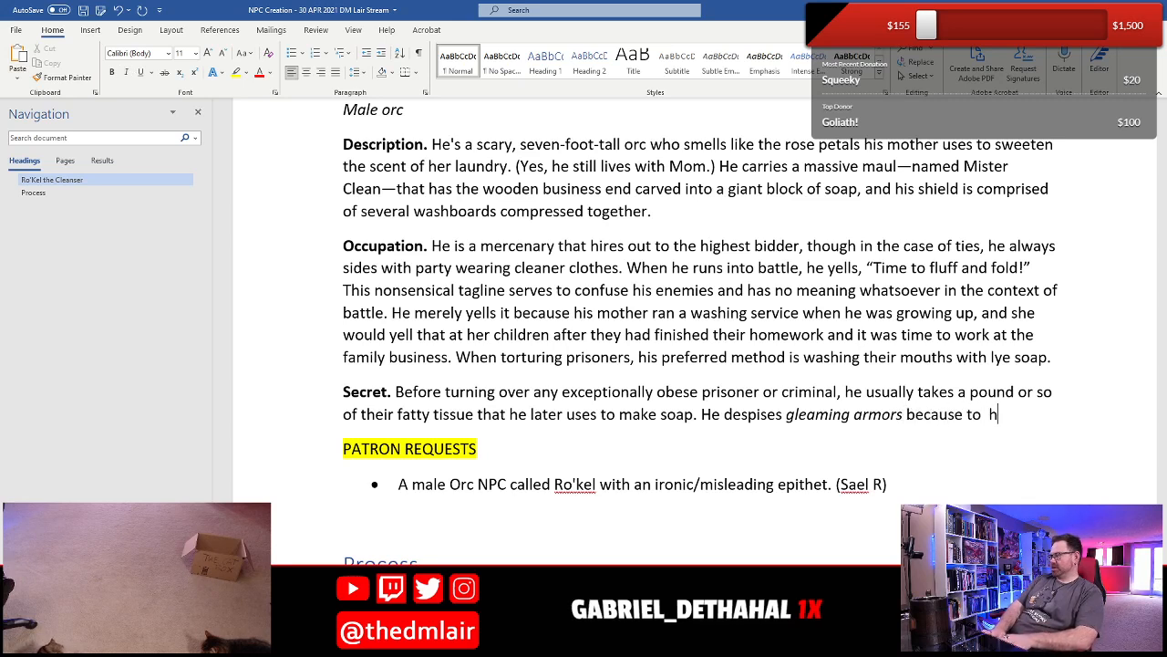
{"action": "type", "text": "im."}
{"action": "key", "text": "BackSpace"}
{"action": "key", "text": "BackSpace"}
{"action": "key", "text": "BackSpace"}
{"action": "key", "text": "BackSpace"}
{"action": "type", "text": "hi"}
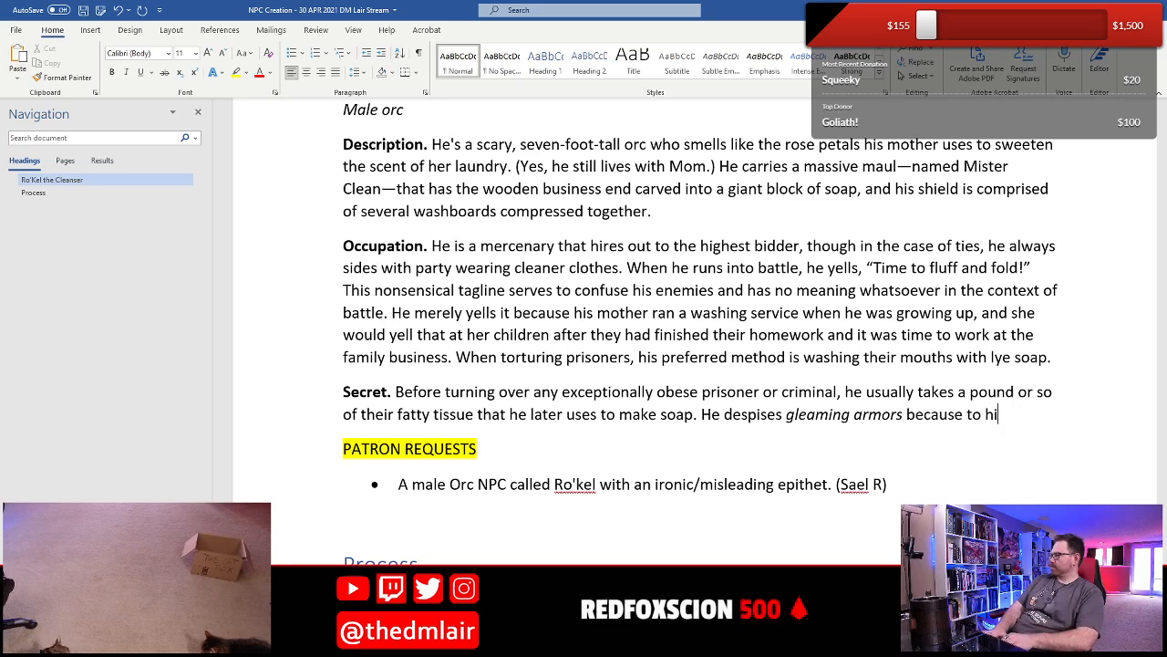
{"action": "type", "text": "m, they"}
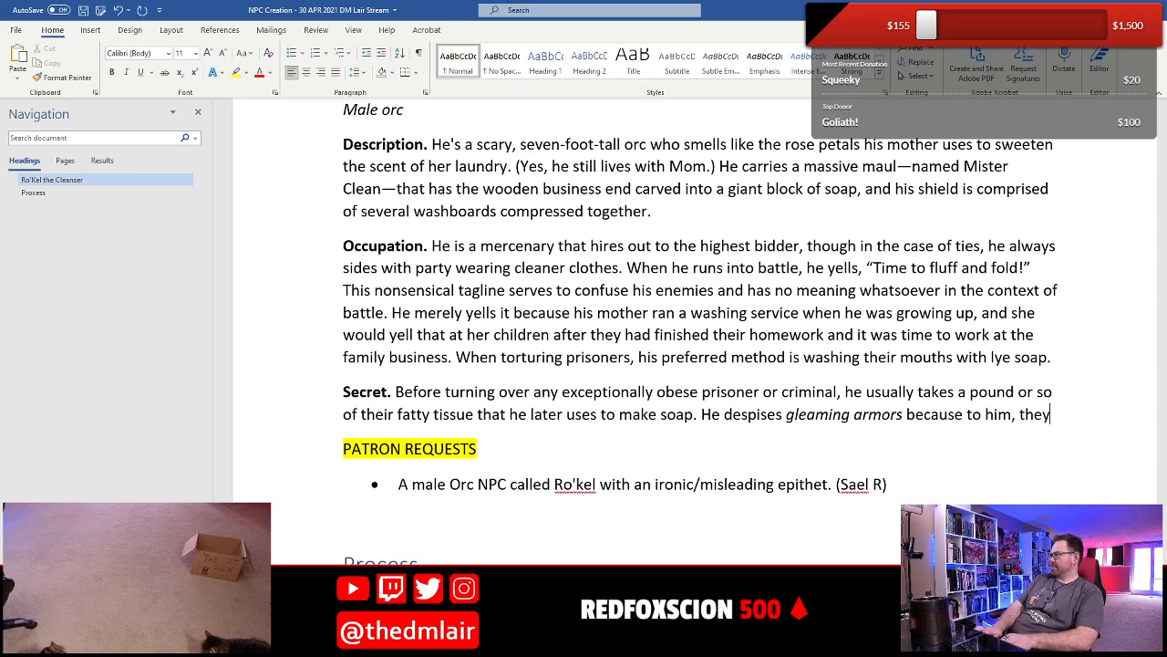
{"action": "type", "text": " are an indication of lay"}
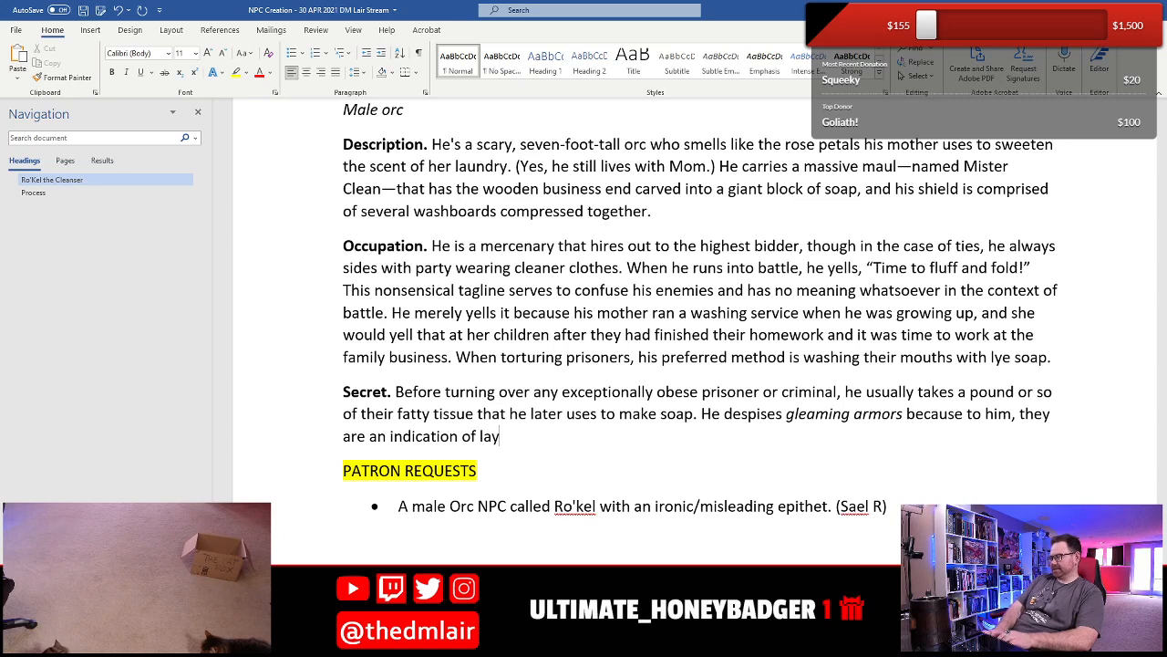
{"action": "key", "text": "BackSpace"}
{"action": "type", "text": "ziness and "}
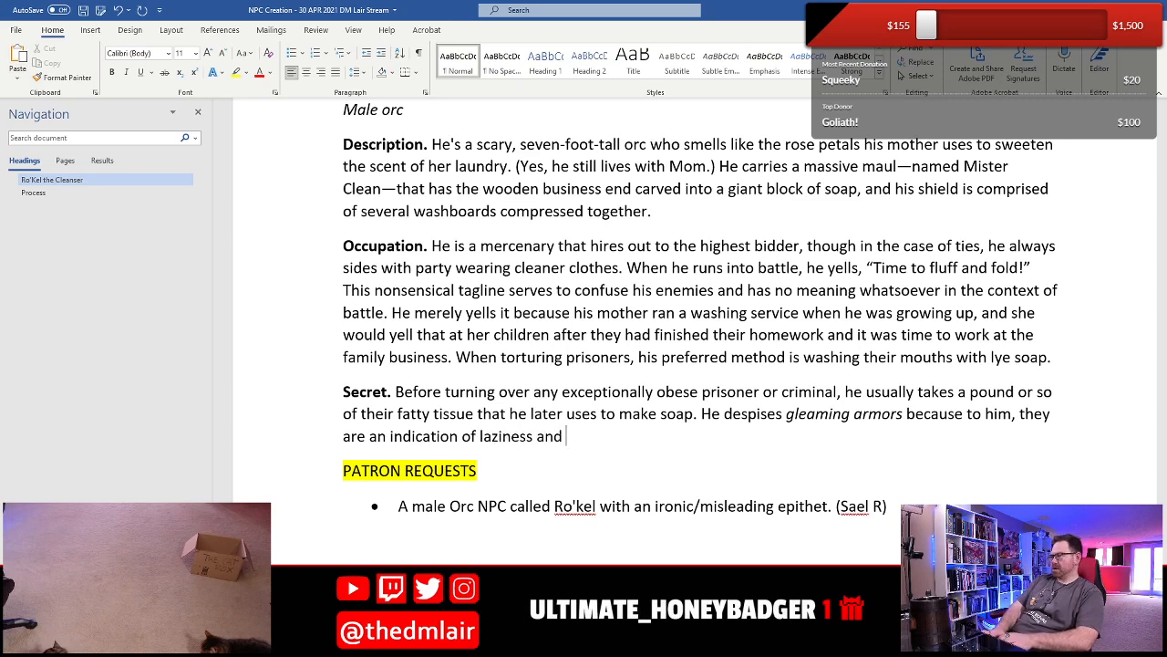
{"action": "type", "text": "wanton unclean"}
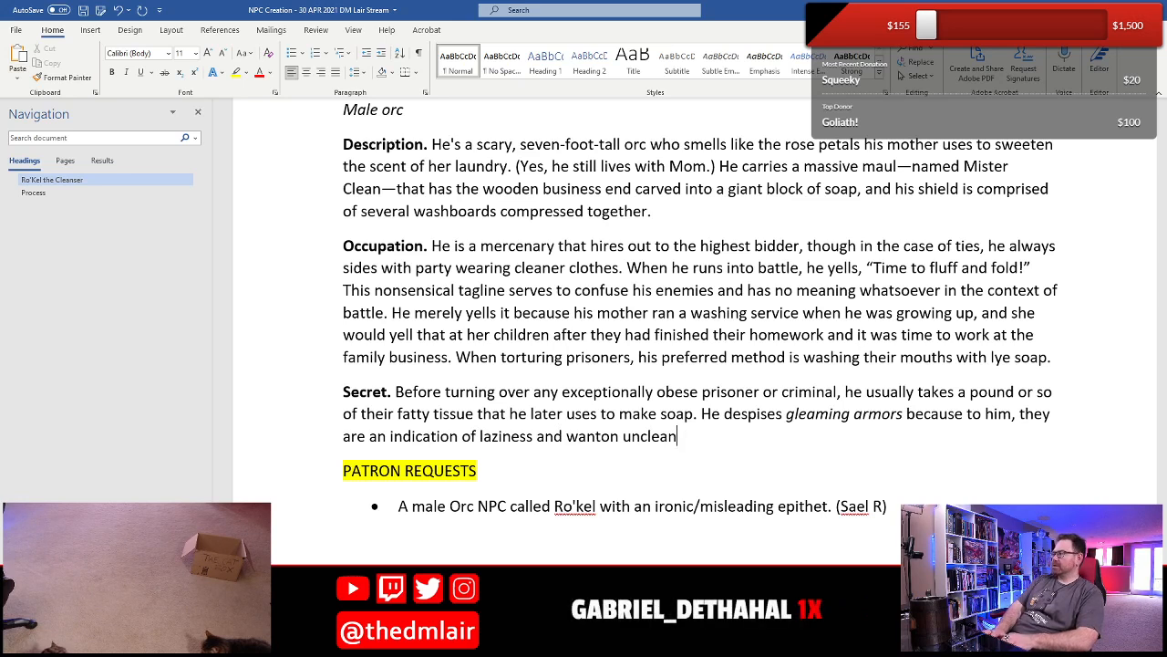
{"action": "type", "text": "liness on the "}
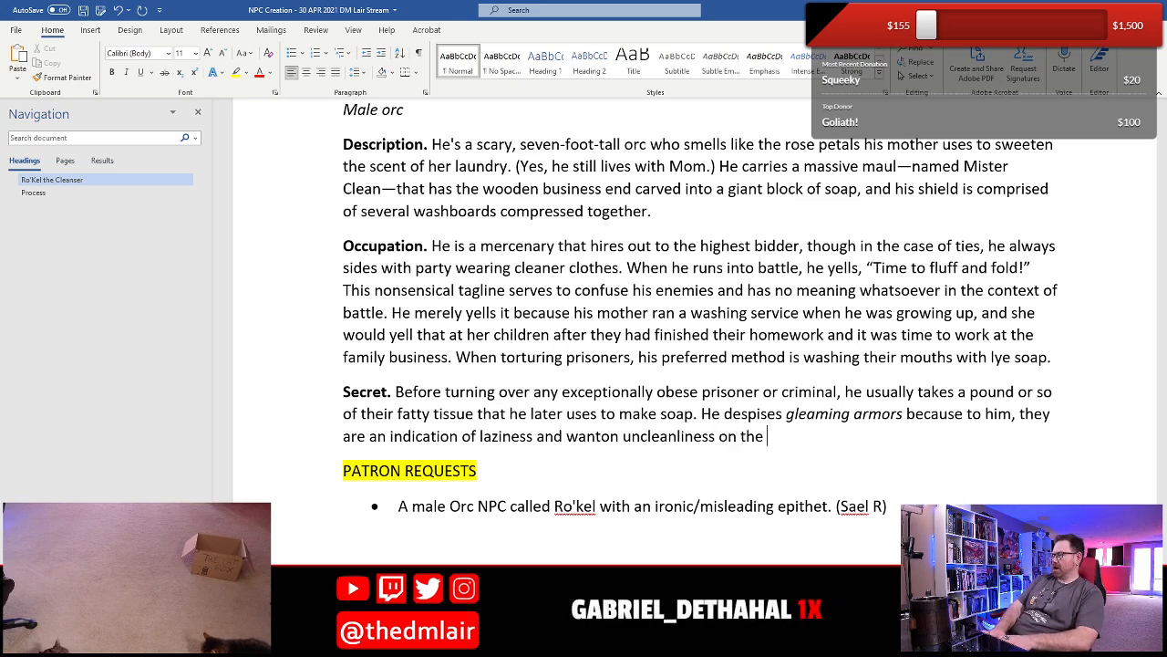
{"action": "type", "text": "part of their usuer"}
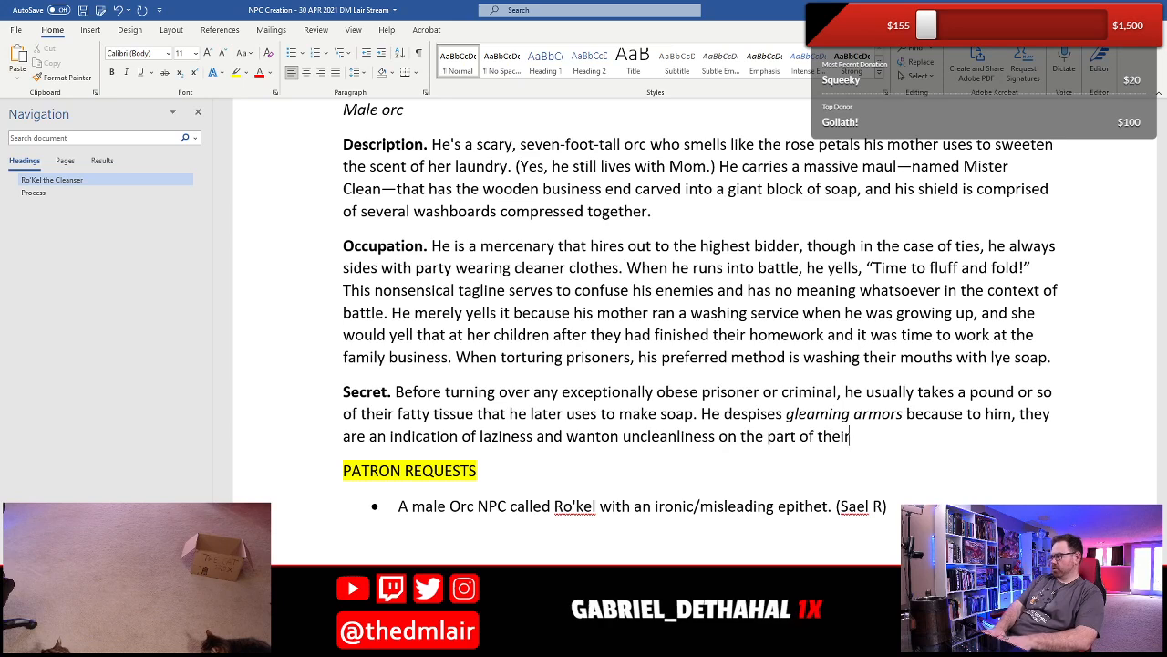
- Complete the gleaming armors sentence with "an indication of laziness and wanton uncleanliness on the part of their users"
{"action": "key", "text": "BackSpace"}
{"action": "key", "text": "BackSpace"}
{"action": "key", "text": "BackSpace"}
{"action": "key", "text": "BackSpace"}
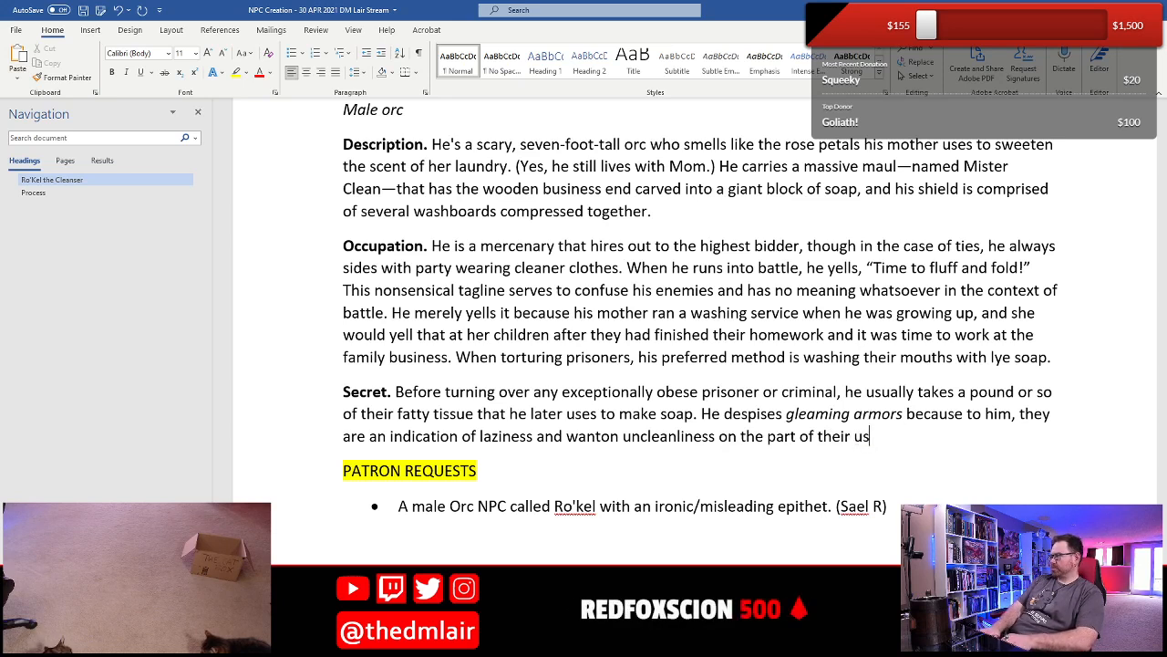
{"action": "type", "text": "ers"}
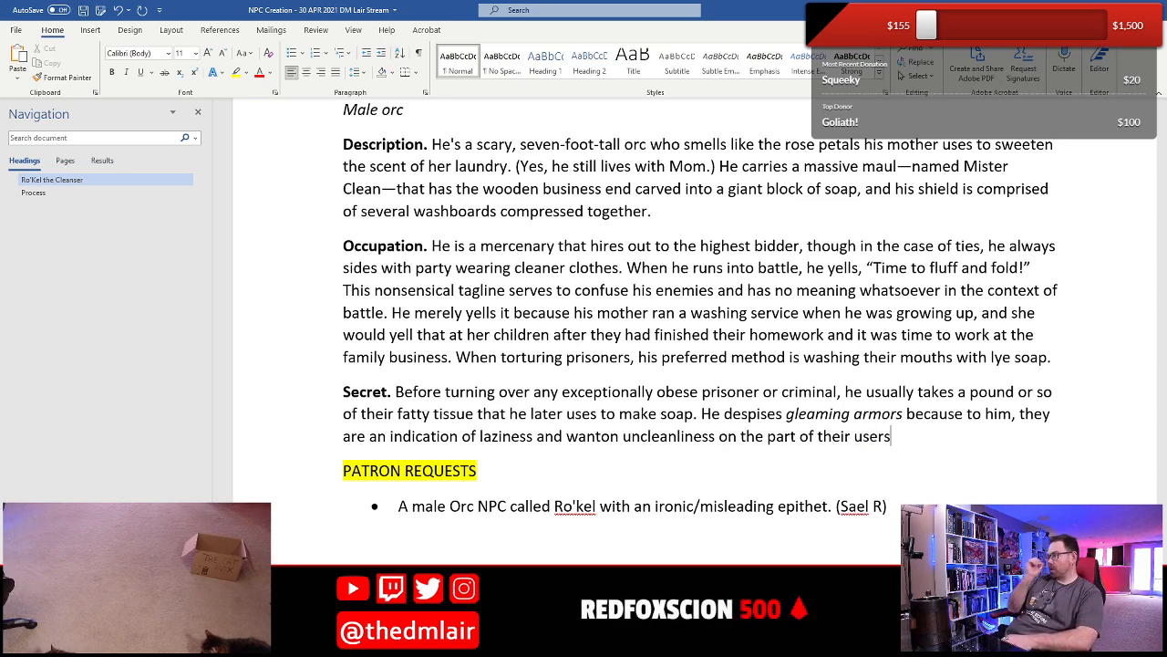
{"action": "type", "text": ". "}
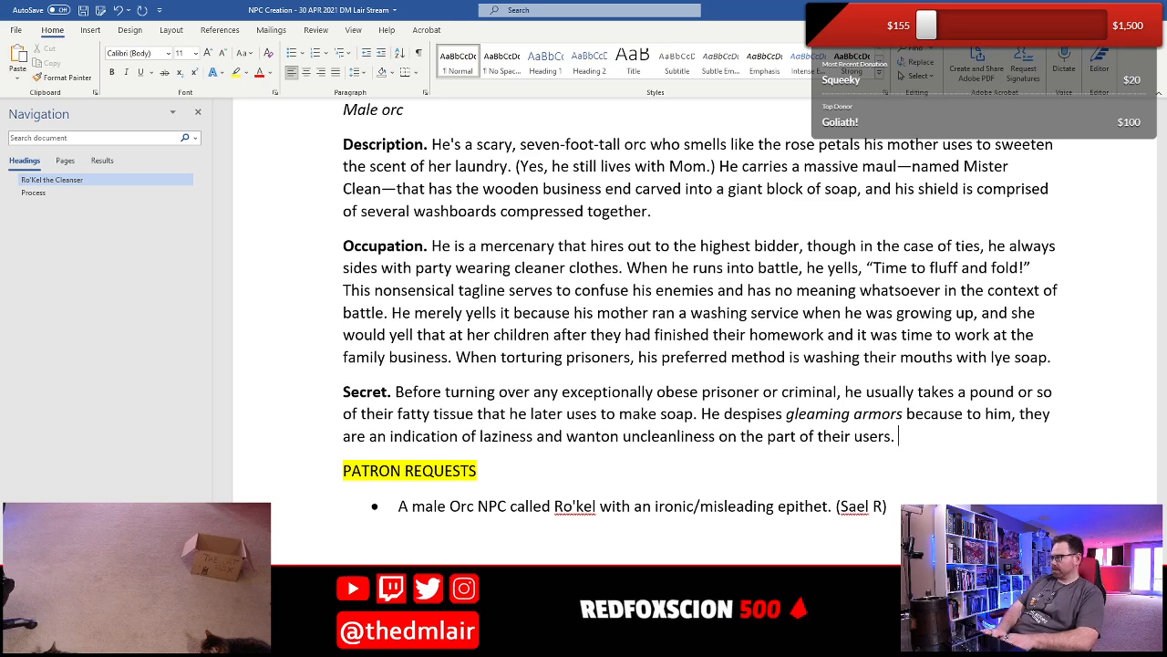
{"action": "type", "text": "A warrior should g"}
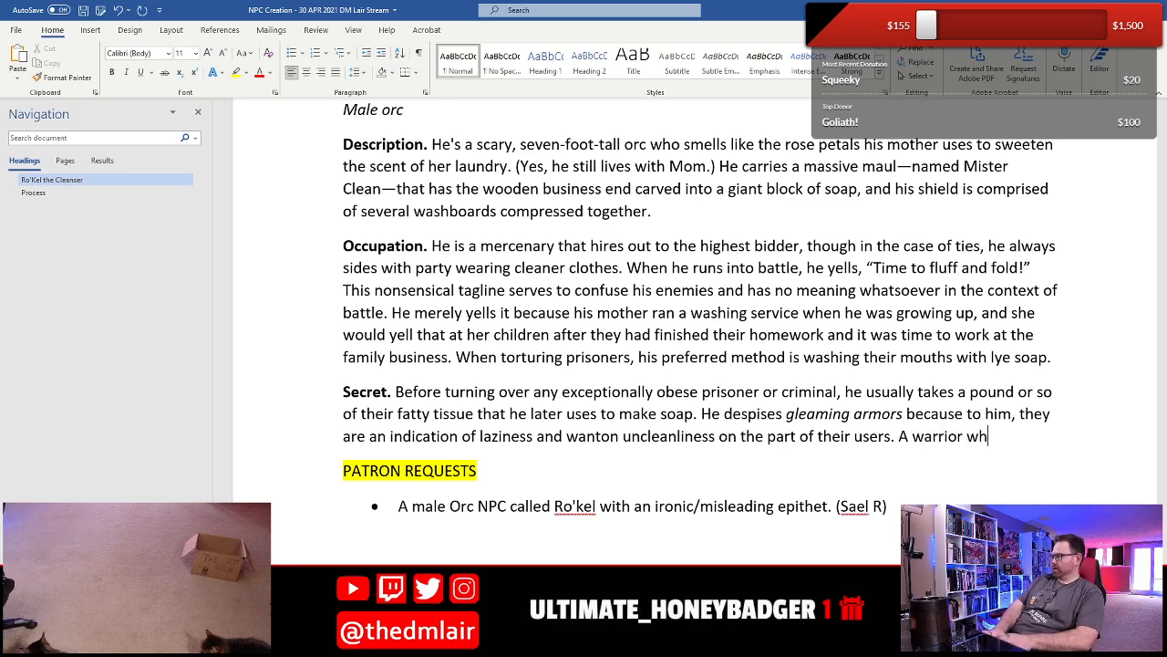
{"action": "type", "text": "lean"}
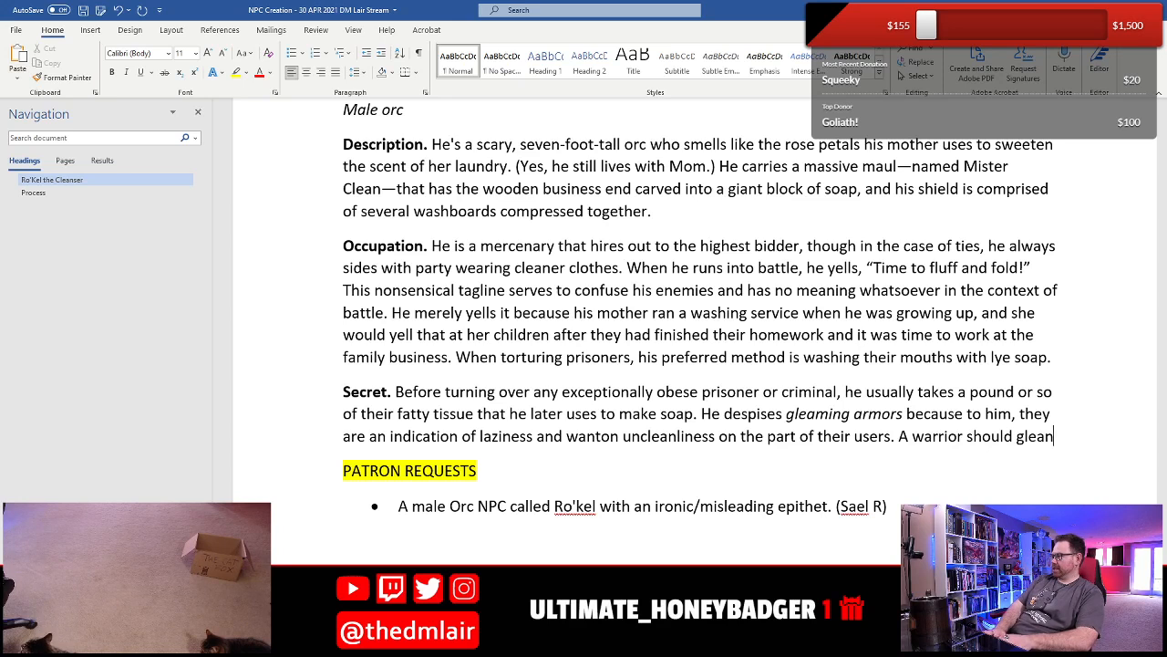
- End the Secret entry's sentence with a period, add "A warrior should clean their own armor, not rely on magics to do so!" and save the document
{"action": "key", "text": "BackSpace"}
{"action": "key", "text": "BackSpace"}
{"action": "key", "text": "BackSpace"}
{"action": "key", "text": "BackSpace"}
{"action": "key", "text": "BackSpace"}
{"action": "type", "text": "clean "}
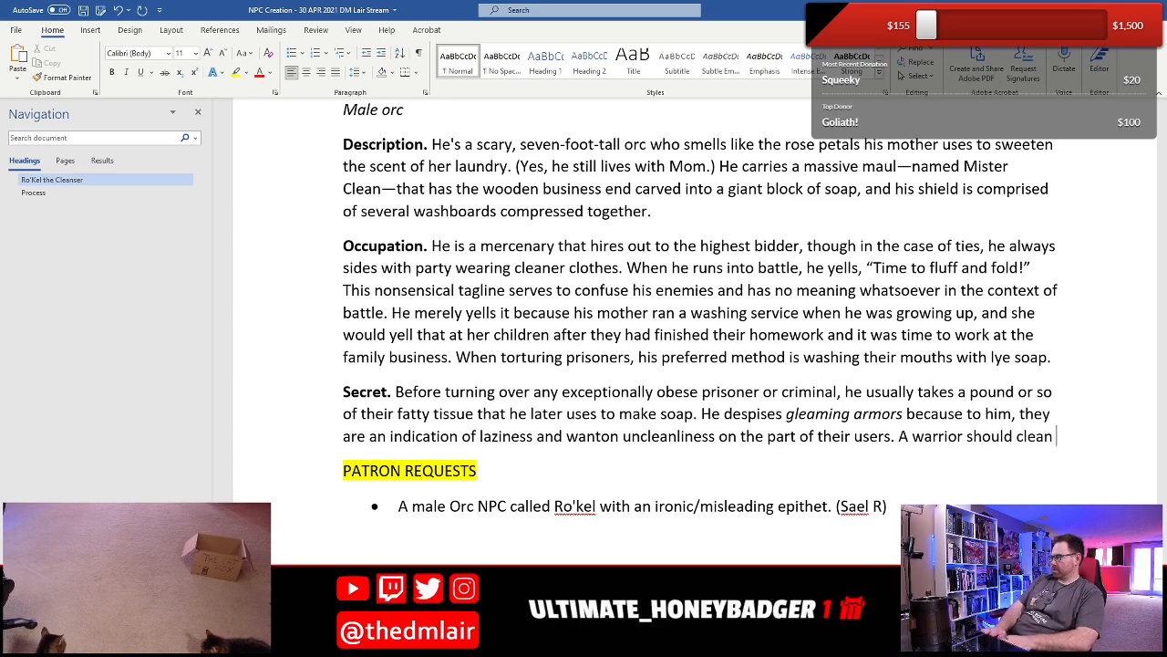
{"action": "type", "text": "their own armor, not rely"}
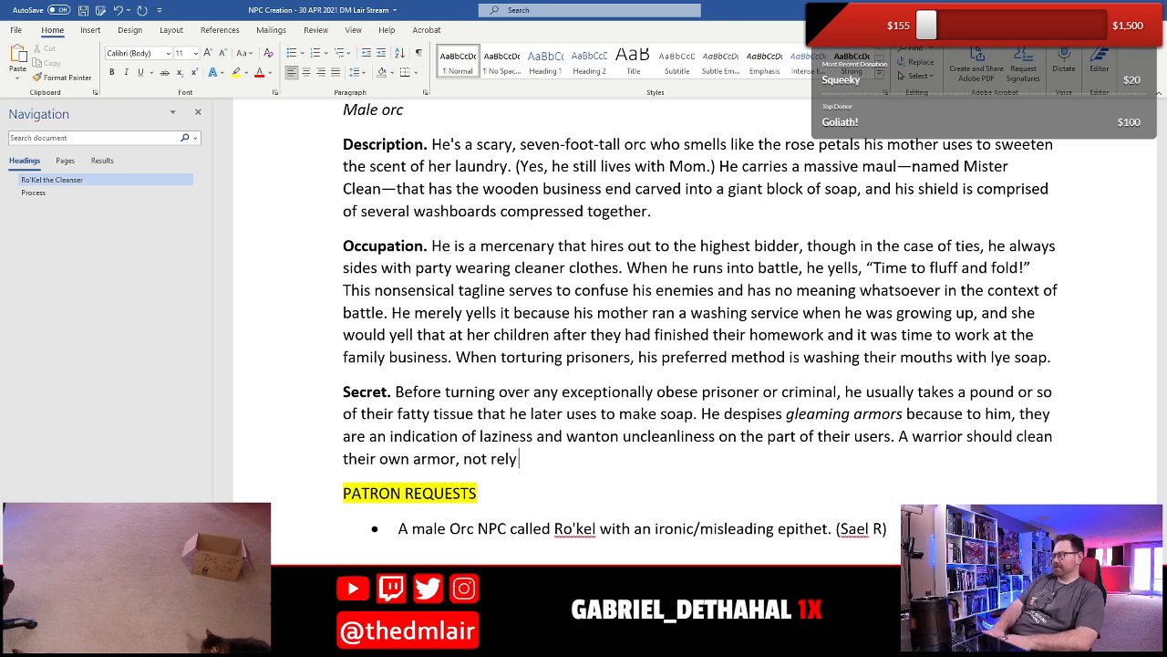
{"action": "type", "text": " on magics to do so."}
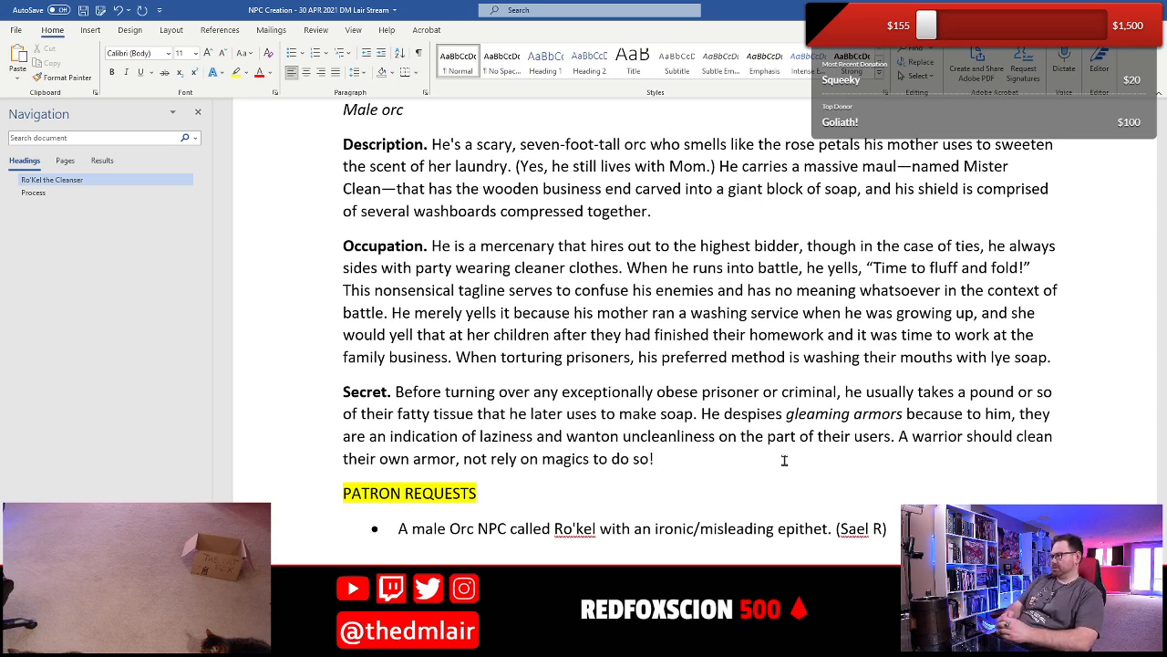
{"action": "key", "text": "ctrl+s"}
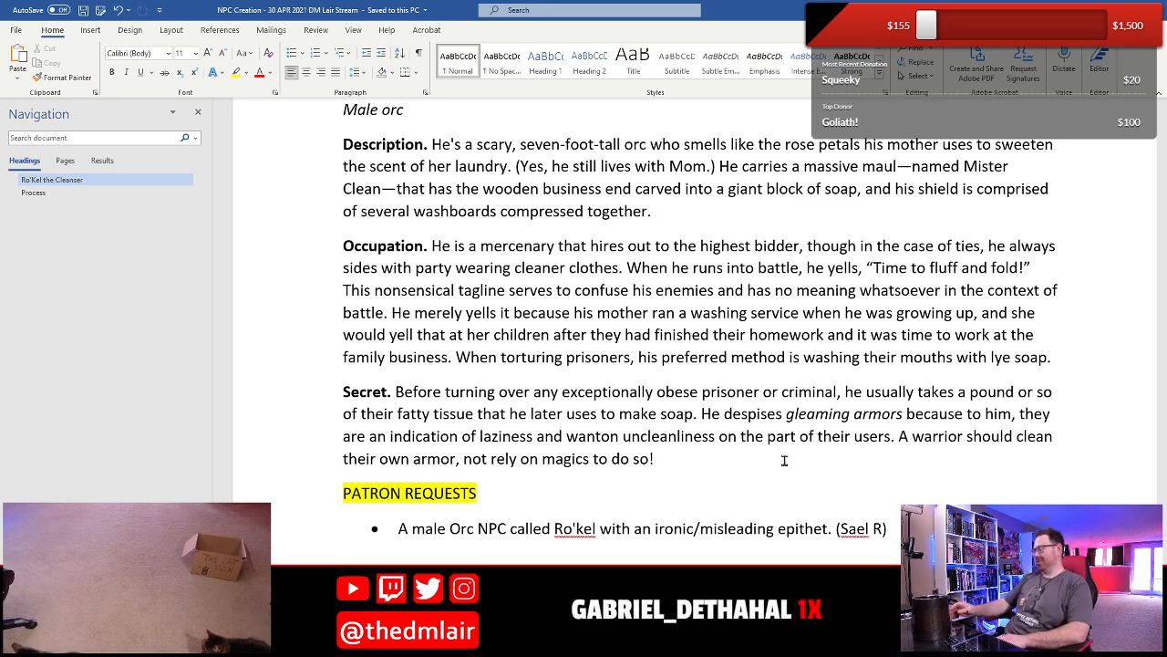
- Begin another sentence at the end of the Secret entry with "Furthermore, he has murdered no fewer than 2d6 wizards"
{"action": "type", "text": "Fu"}
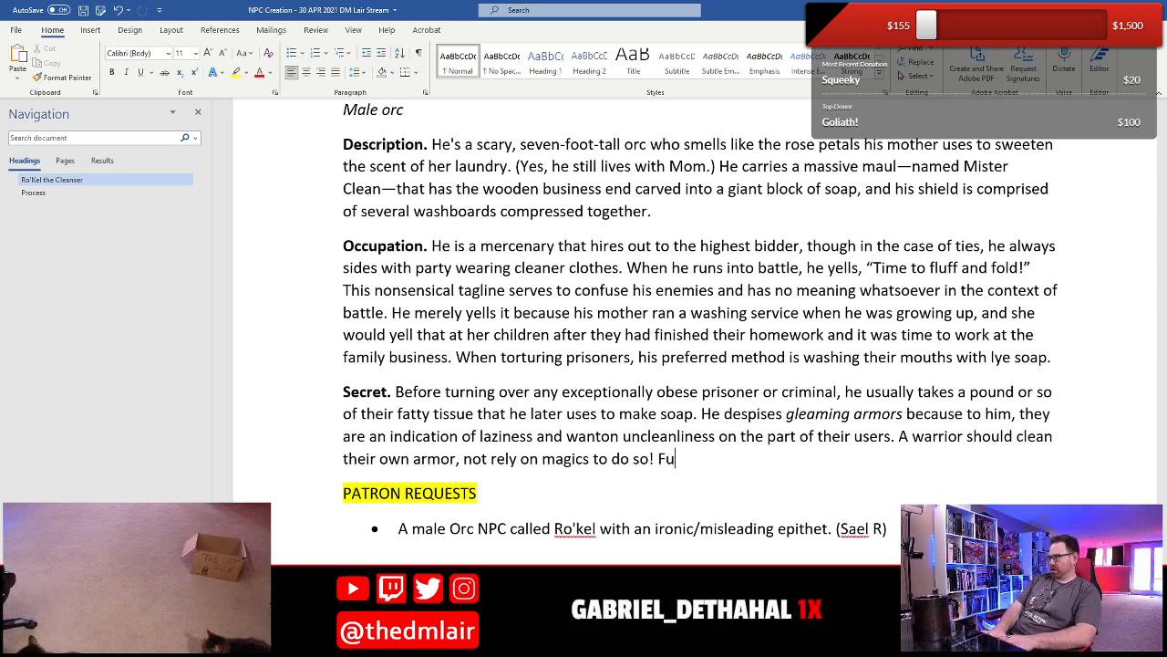
{"action": "type", "text": "rthermore, he has kik"}
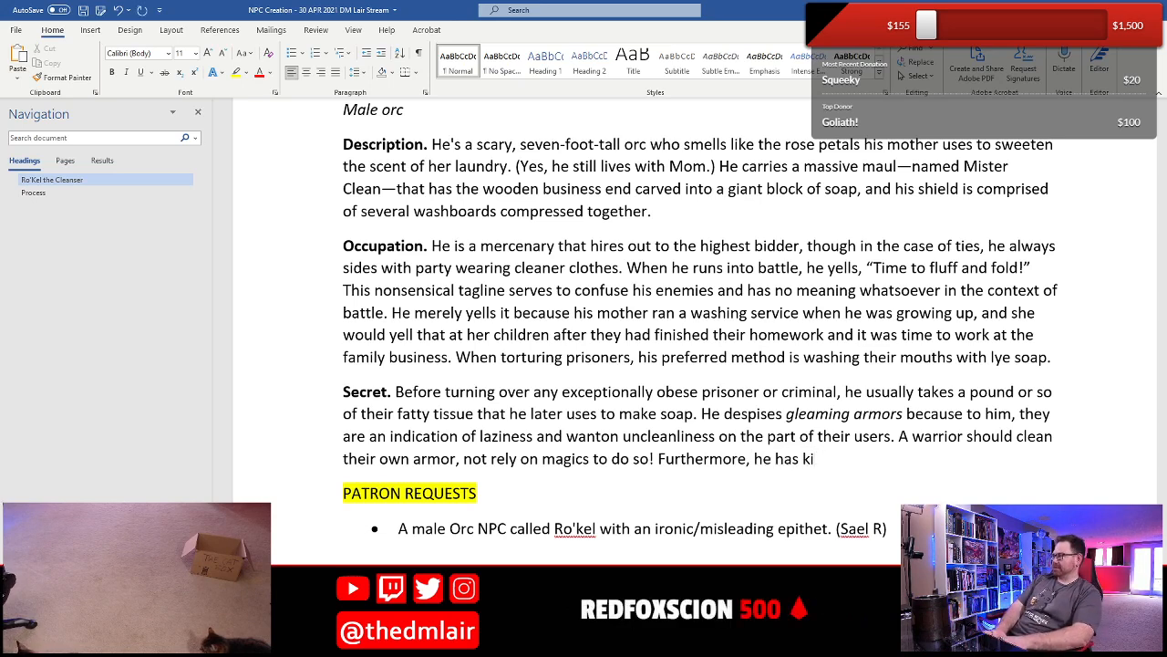
{"action": "key", "text": "BackSpace"}
{"action": "type", "text": "m"}
{"action": "key", "text": "BackSpace"}
{"action": "key", "text": "BackSpace"}
{"action": "type", "text": "mur"}
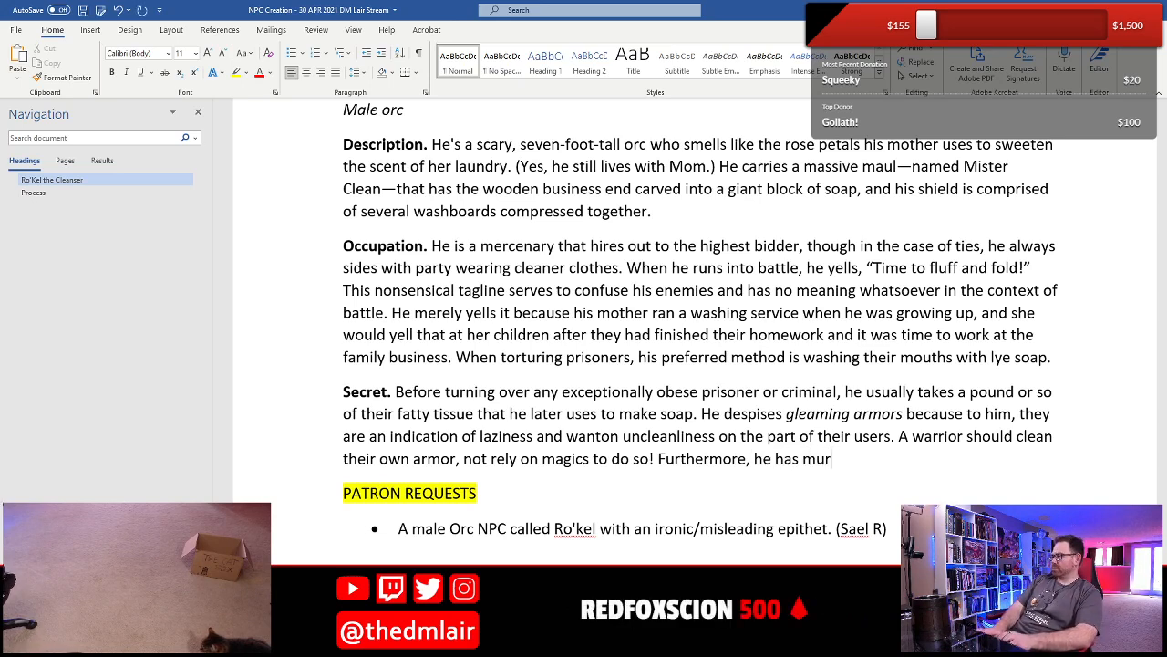
{"action": "type", "text": "dered no fewer than 2d6 wizards"}
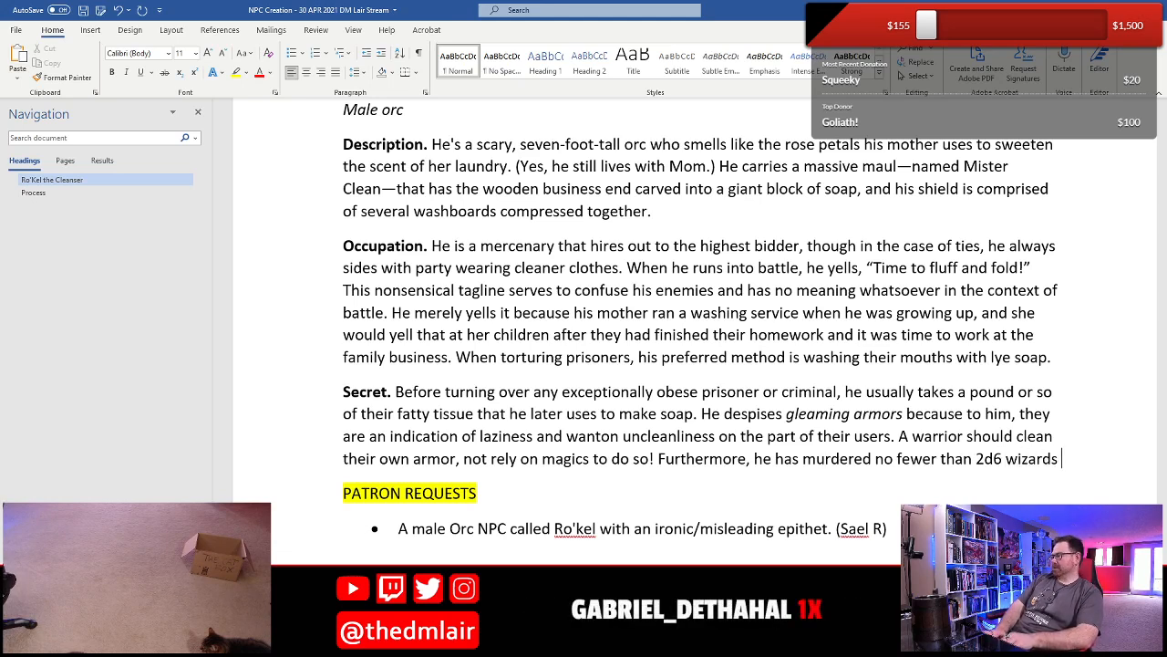
- Continue the wizards sentence in the Secret entry with "that traveled with him in the past for the use of"
{"action": "type", "text": "that trave"}
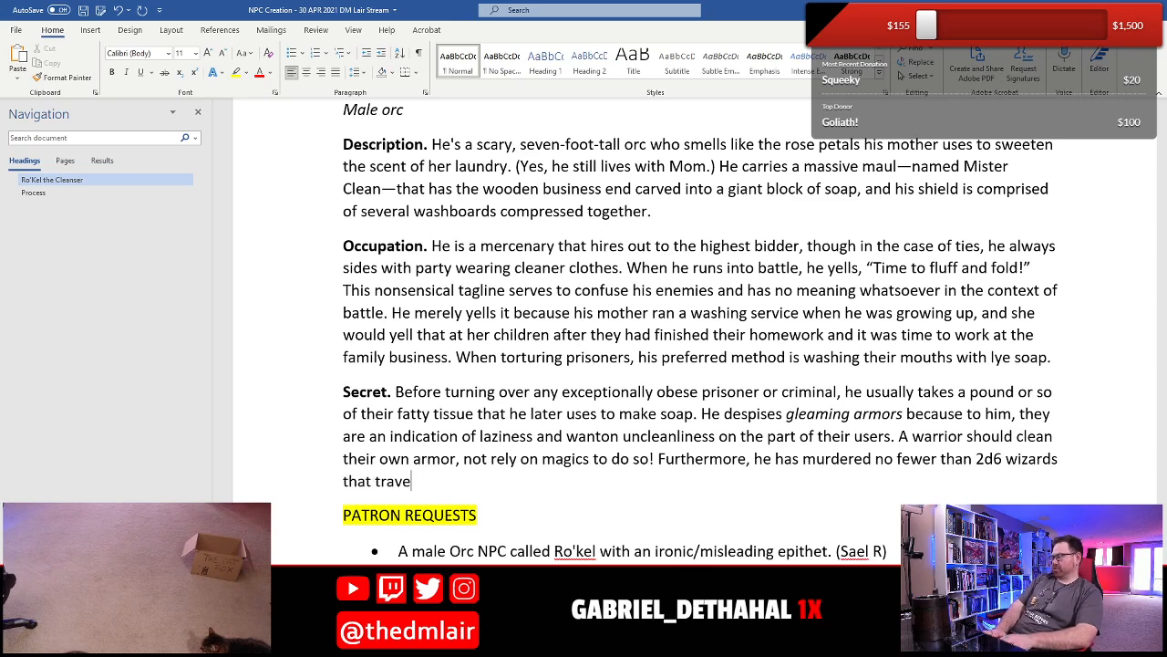
{"action": "type", "text": "led with him"}
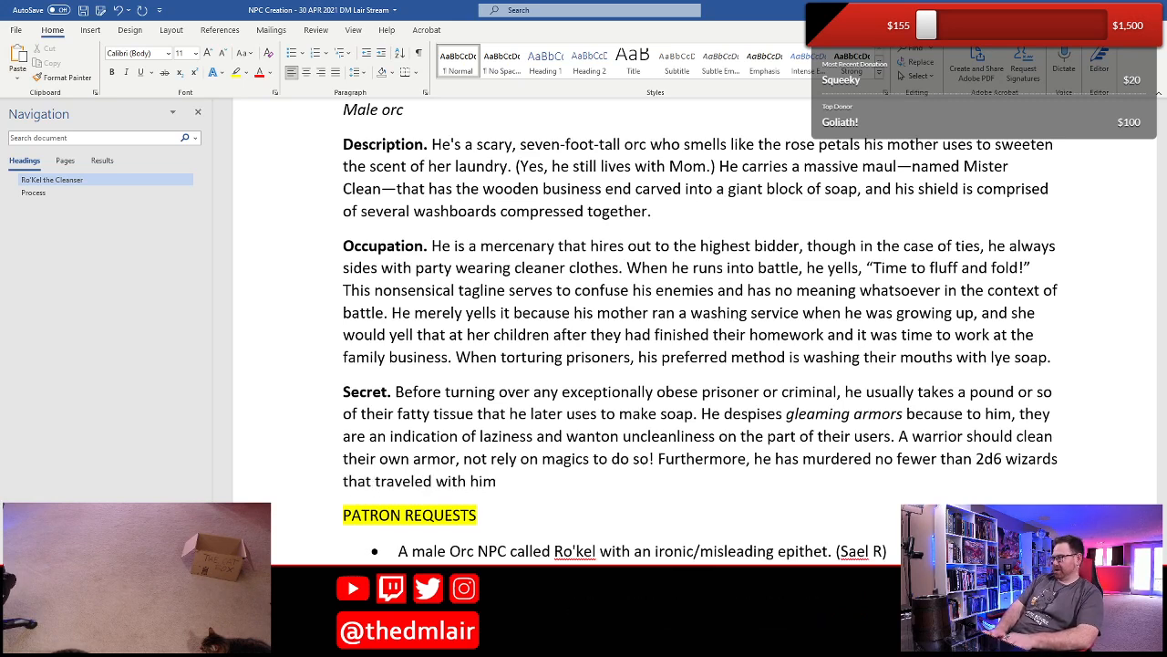
{"action": "key", "text": "Home"}
{"action": "key", "text": "Right"}
{"action": "key", "text": "Right"}
{"action": "key", "text": "Right"}
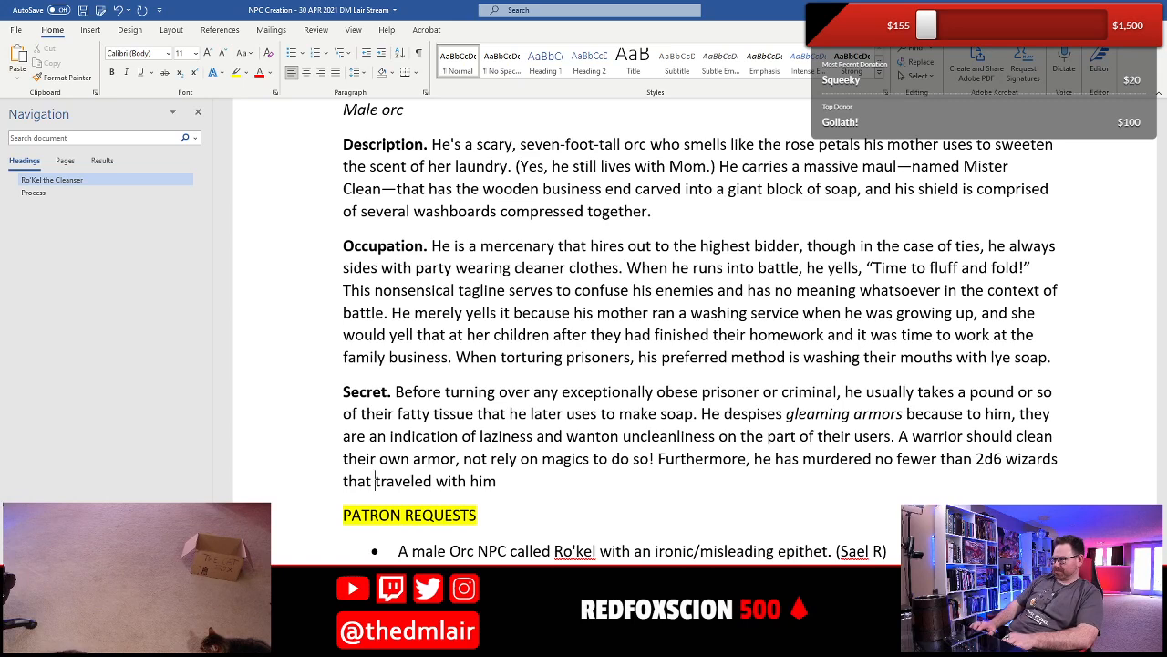
{"action": "type", "text": "in th"}
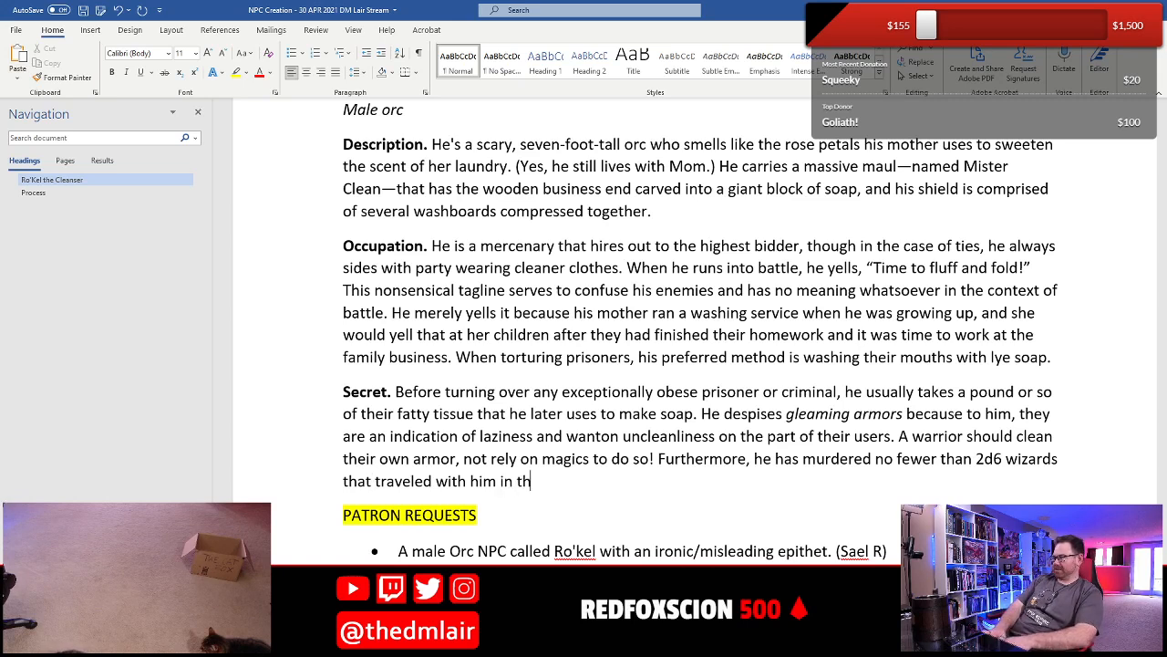
{"action": "type", "text": "e past for "}
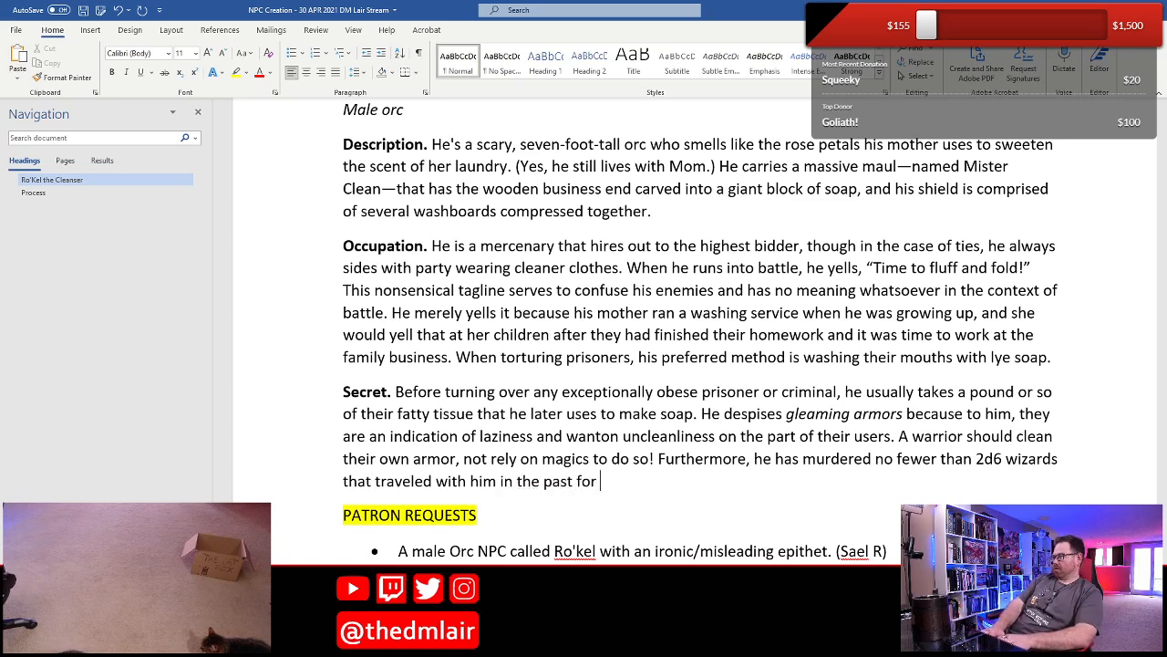
{"action": "type", "text": "the use"}
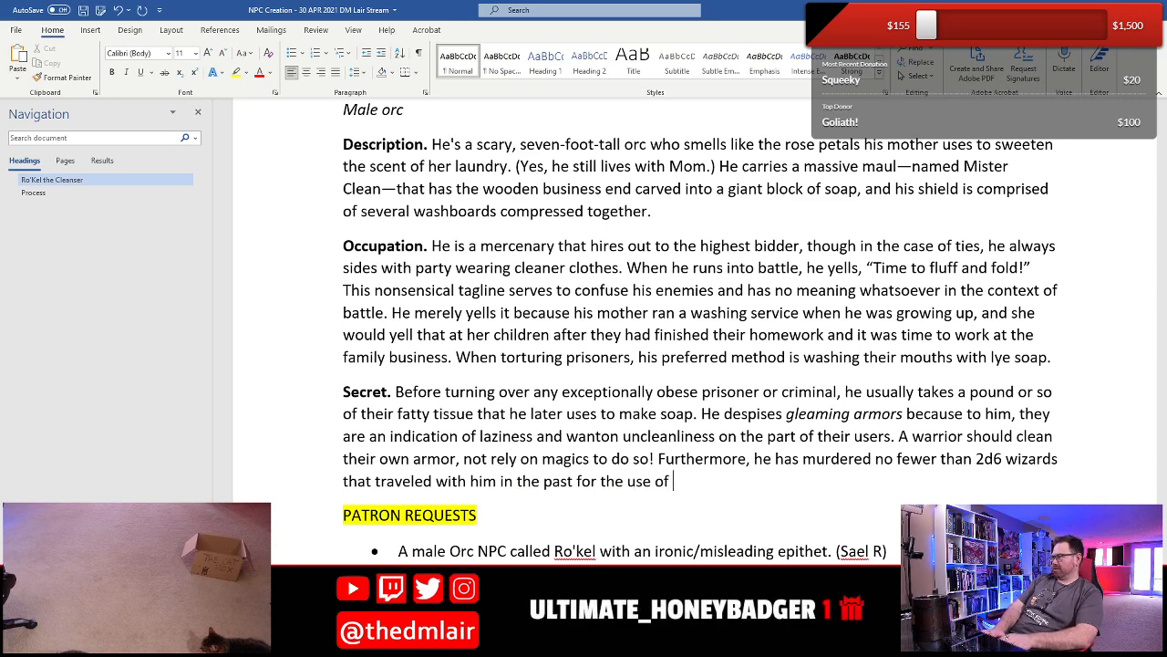
{"action": "type", "text": " of"}
- Finish the wizards sentence with "prestigidation" in italics and "to clean up when elbow grease should have been used." in regular text
{"action": "key", "text": "ctrl+i"}
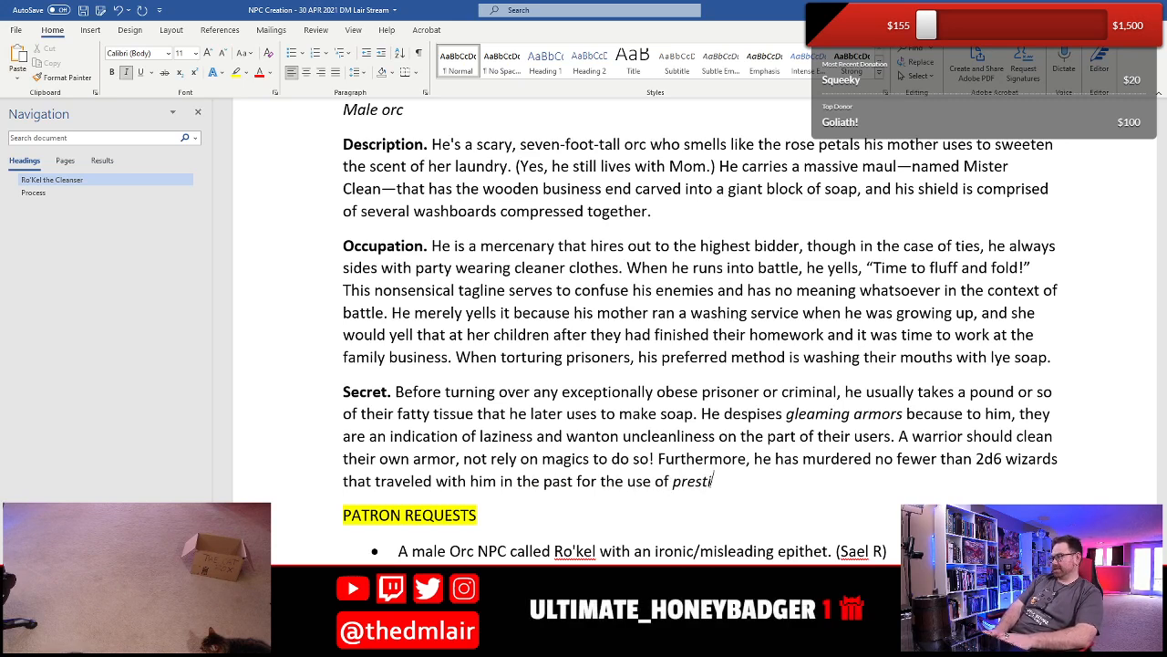
{"action": "type", "text": "prestigidation"}
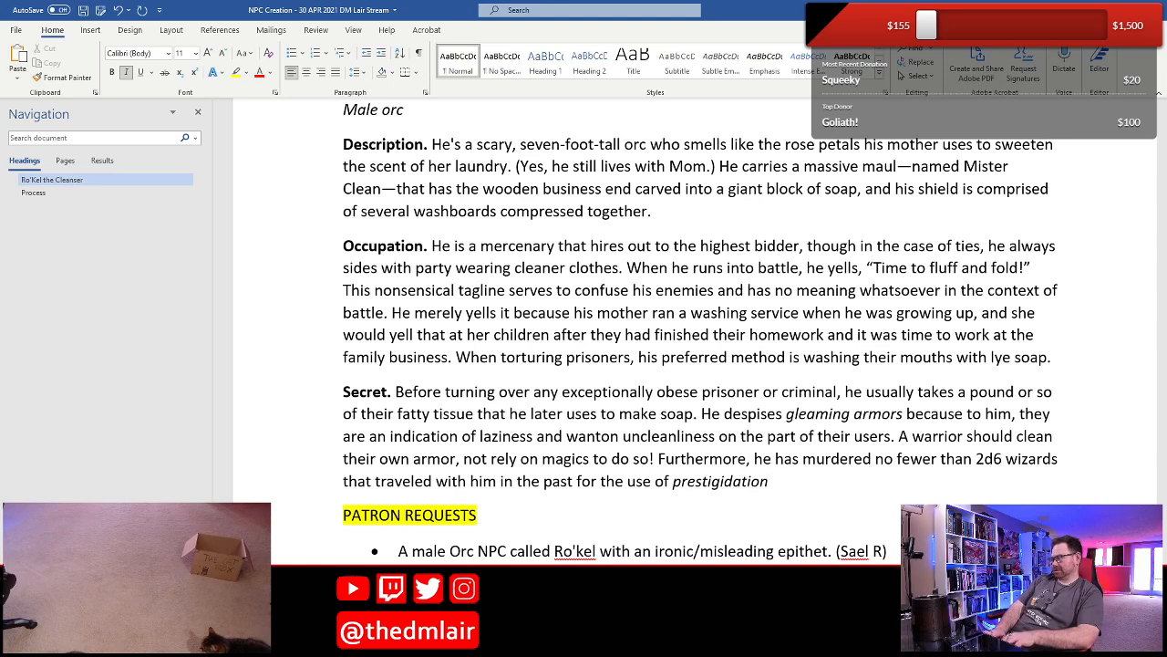
{"action": "key", "text": "ctrl+i"}
{"action": "type", "text": "to "}
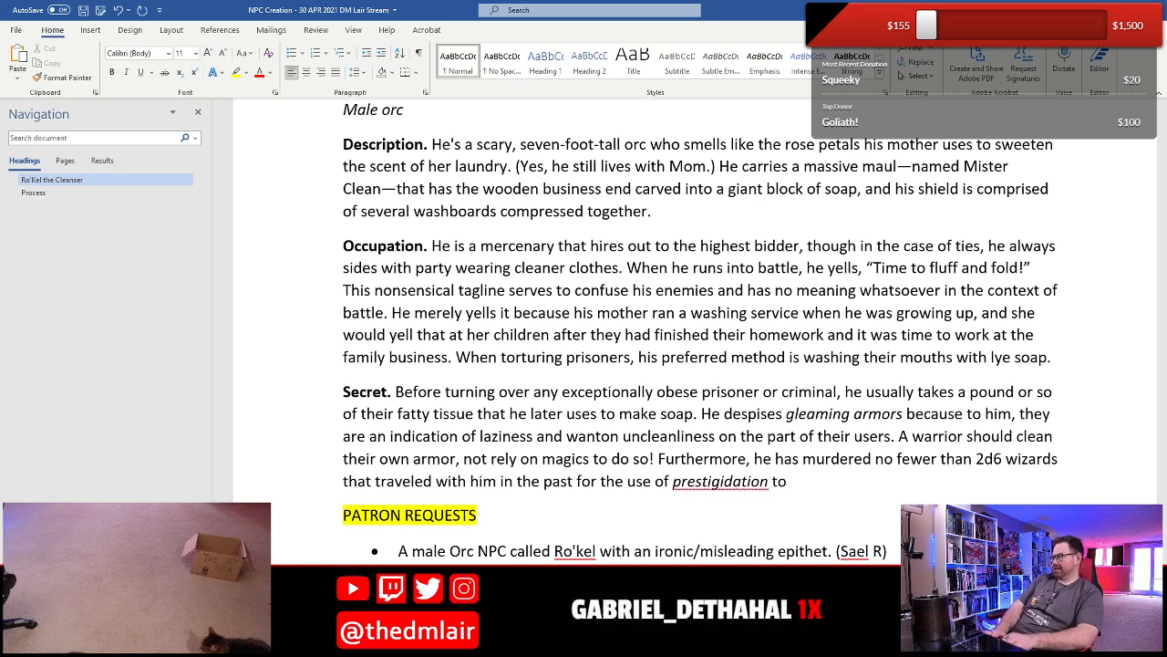
{"action": "type", "text": "clean up "}
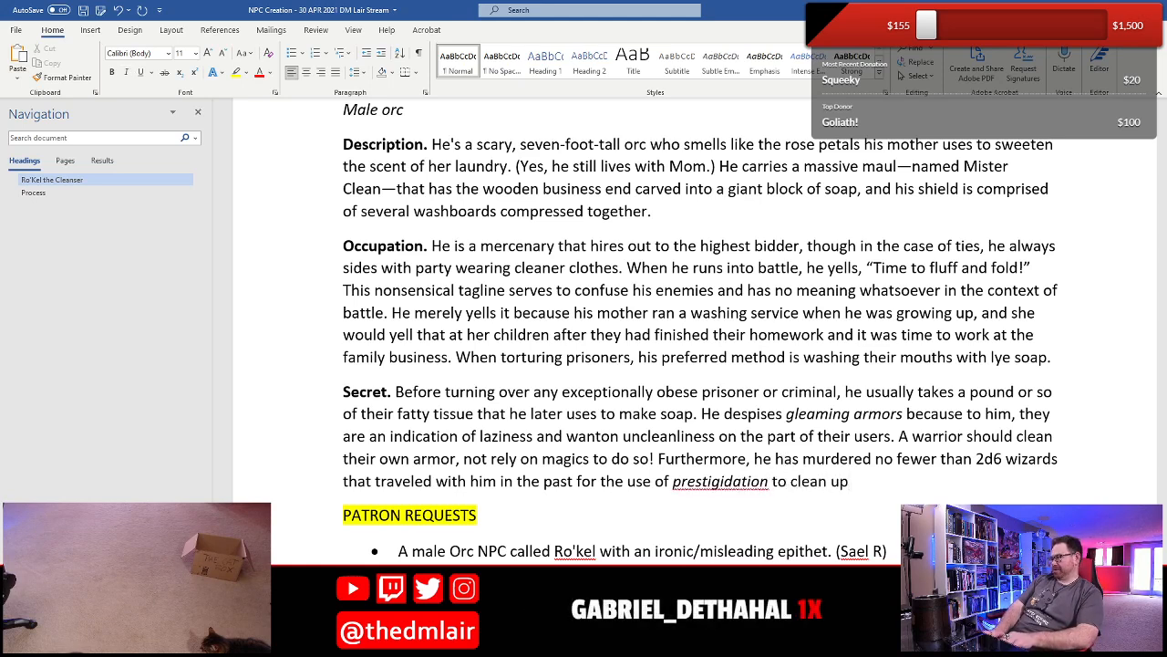
{"action": "type", "text": "when elbow gre"}
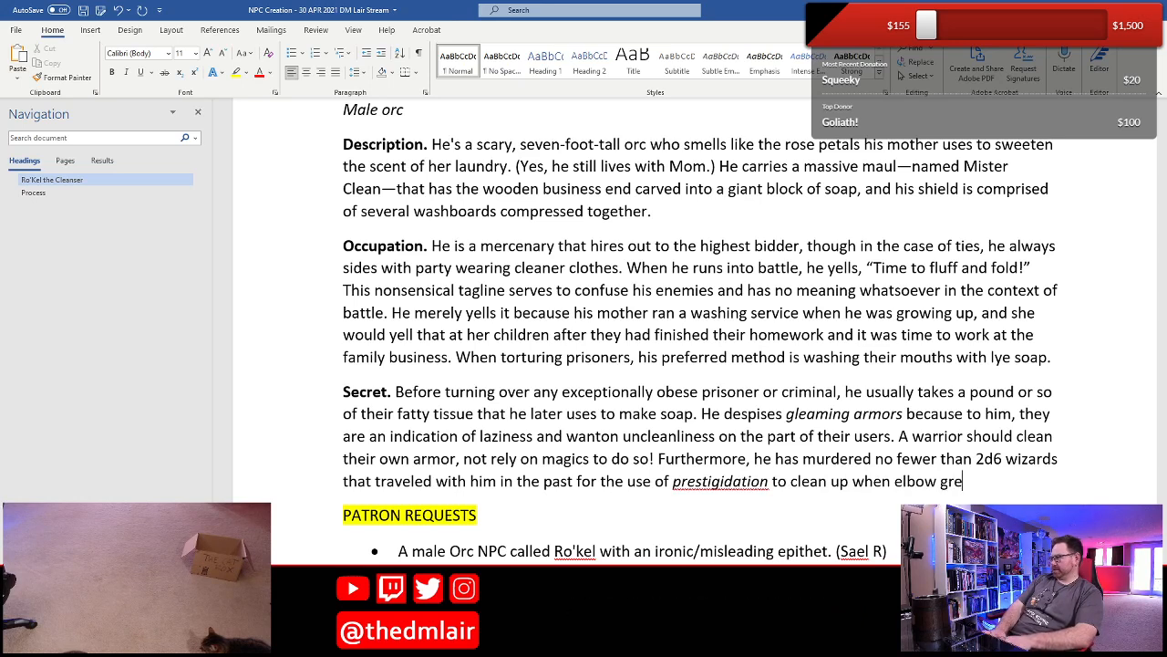
{"action": "type", "text": "ase should hav"}
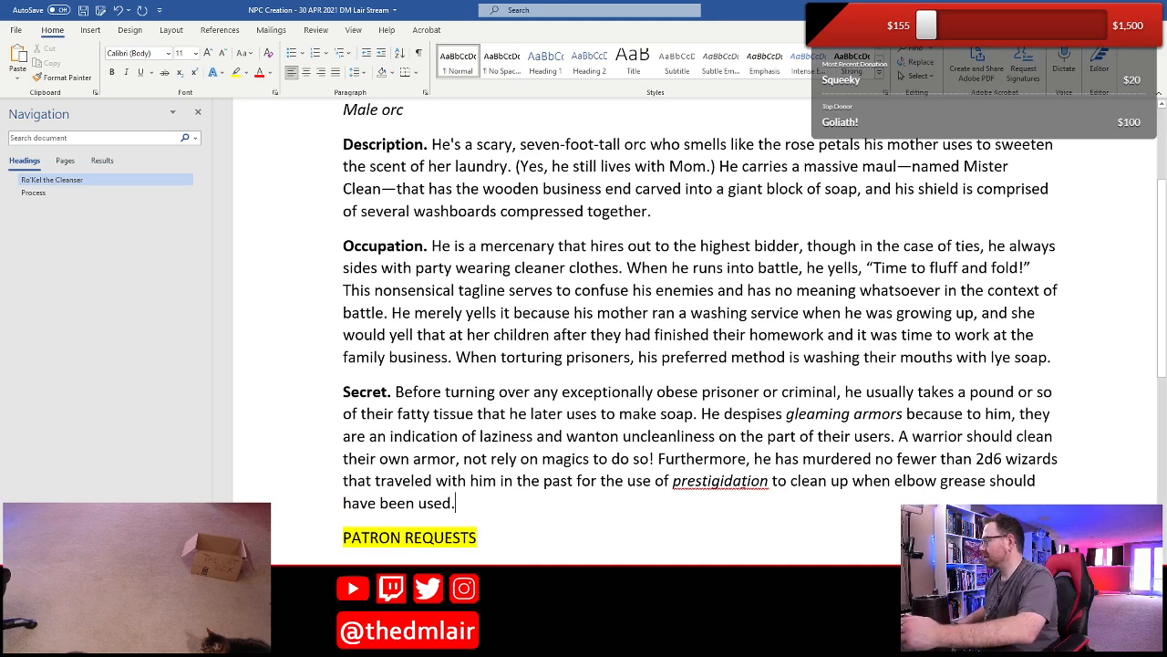
- Correct the misspelled italic spell name to "prestidigitation" with the spelling suggestion and save the document
{"action": "right_click", "coordinate": [743, 480]}
{"action": "left_click", "coordinate": [817, 319]}
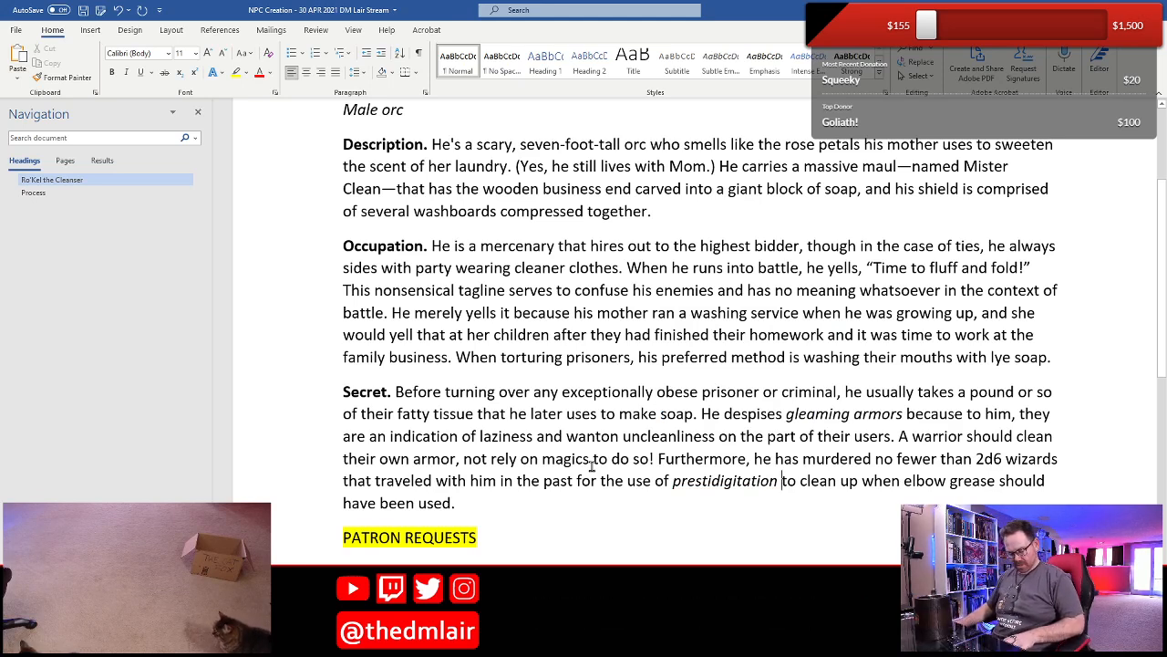
{"action": "key", "text": "ctrl+s"}
{"action": "scroll", "coordinate": [586, 423], "scroll_direction": "up", "scroll_amount": 2}
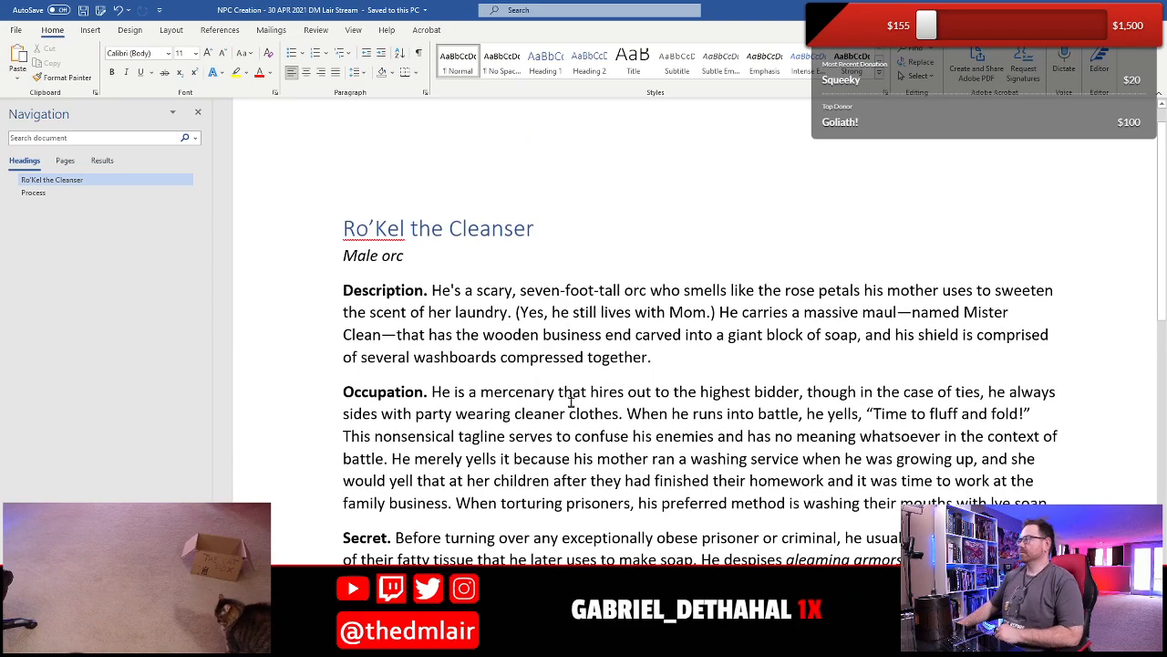
{"action": "scroll", "coordinate": [571, 401], "scroll_direction": "down", "scroll_amount": 2}
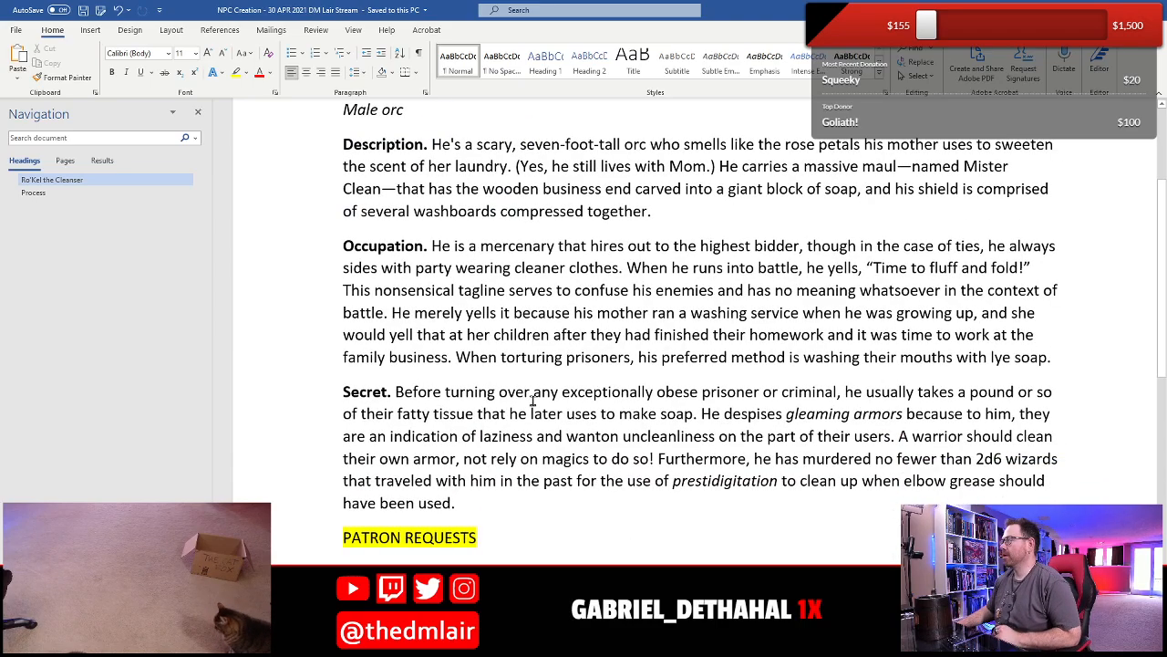
{"action": "scroll", "coordinate": [533, 401], "scroll_direction": "up", "scroll_amount": 1}
{"action": "scroll", "coordinate": [522, 490], "scroll_direction": "down", "scroll_amount": 1}
{"action": "scroll", "coordinate": [522, 491], "scroll_direction": "down", "scroll_amount": 1}
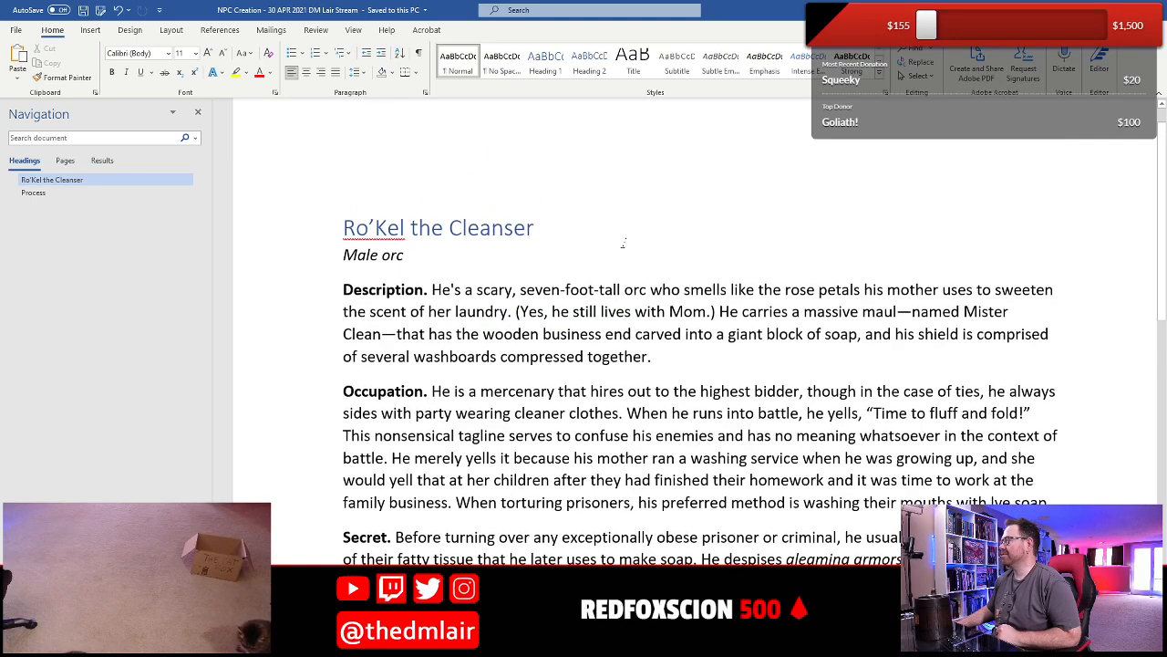
- Begin a new sentence at the end of the Description entry with "He is never without his cubby tabby cat,"
{"action": "scroll", "coordinate": [642, 277], "scroll_direction": "up", "scroll_amount": 2}
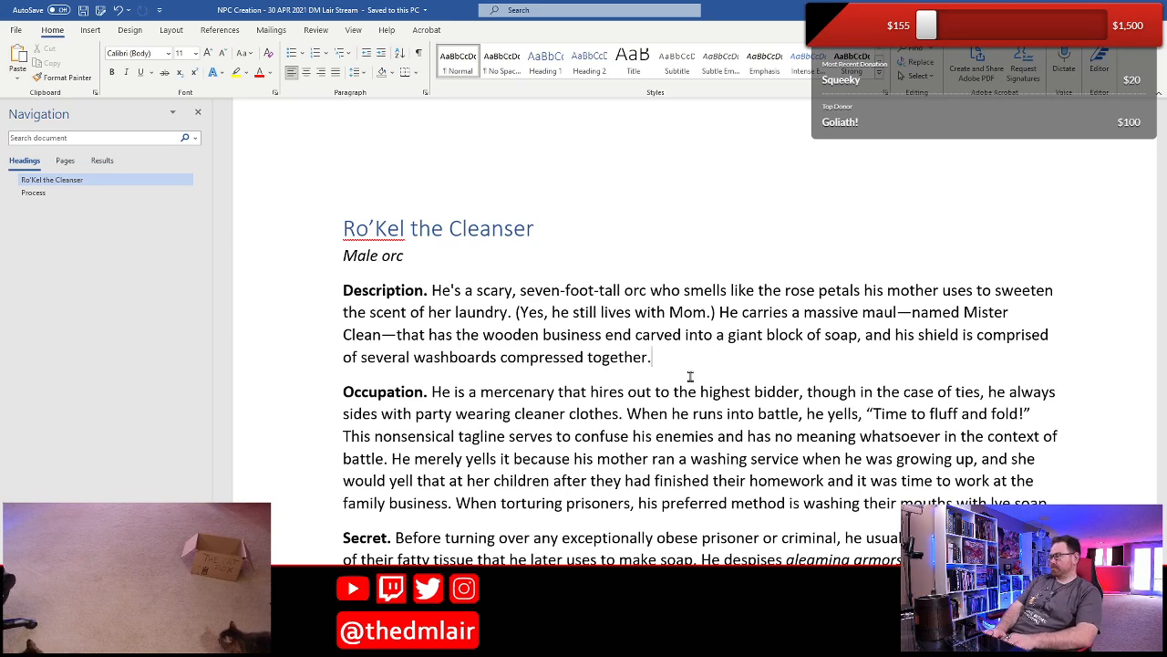
{"action": "type", "text": "He is n"}
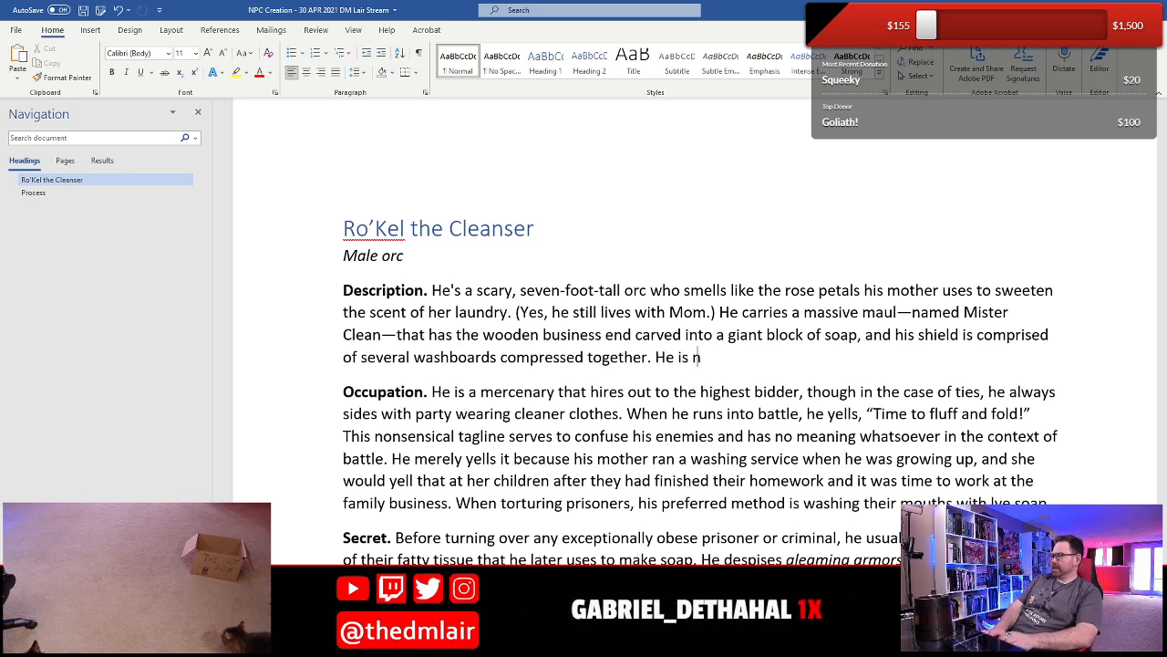
{"action": "type", "text": "ever without thi"}
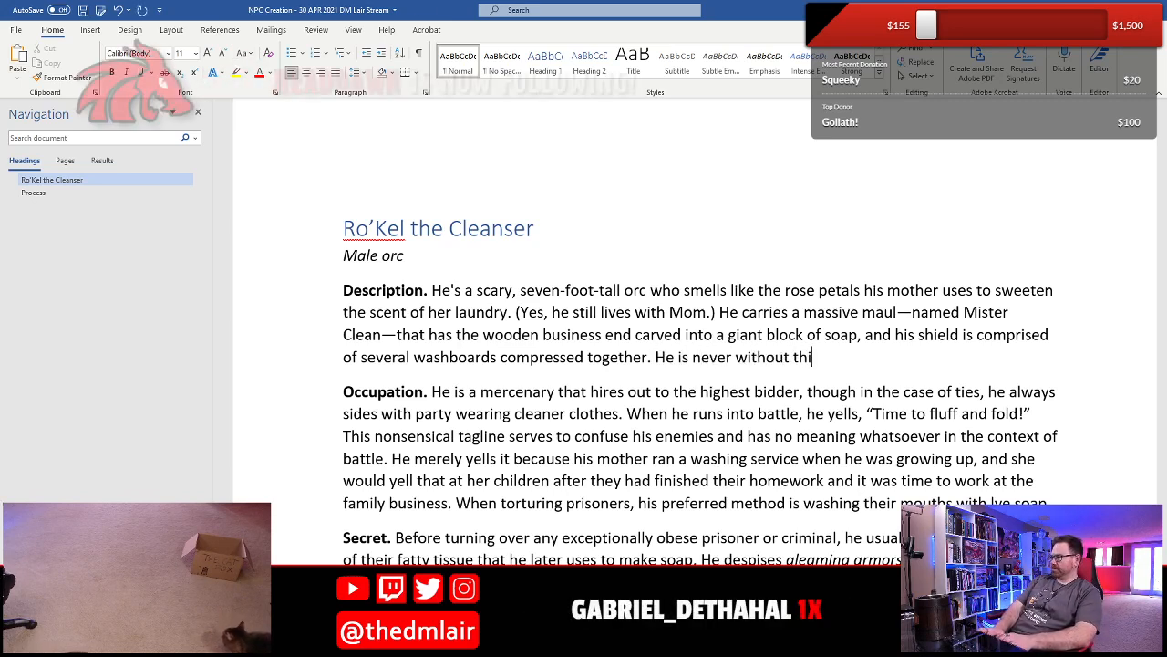
{"action": "key", "text": "BackSpace"}
{"action": "key", "text": "BackSpace"}
{"action": "key", "text": "BackSpace"}
{"action": "type", "text": "his"}
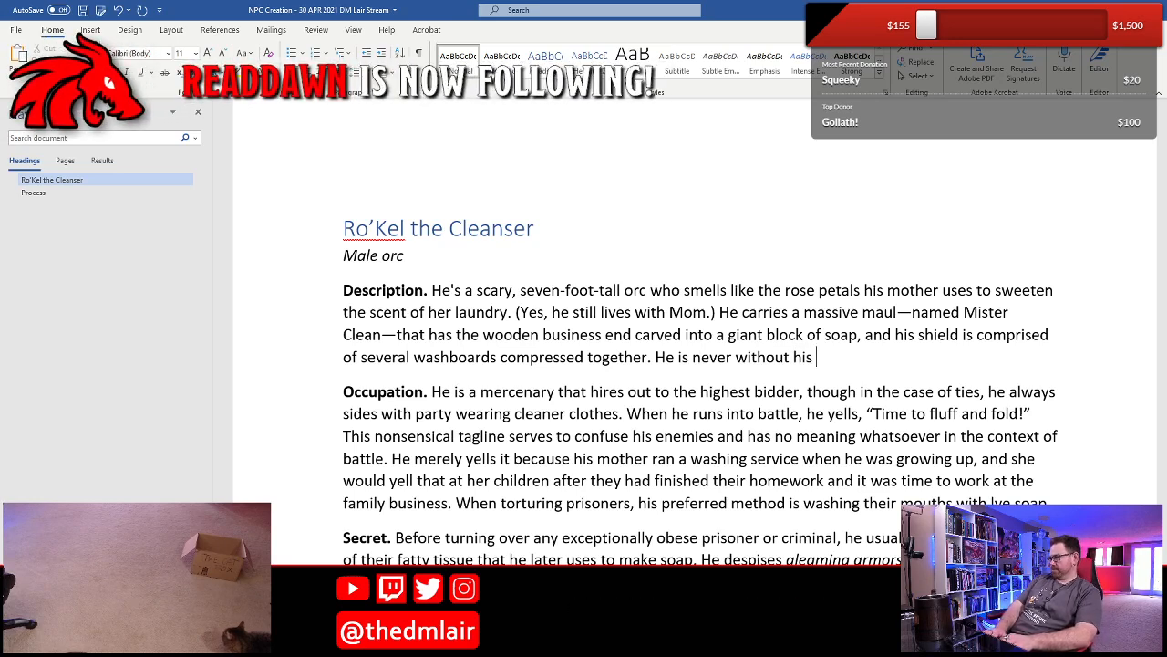
{"action": "type", "text": " cub"}
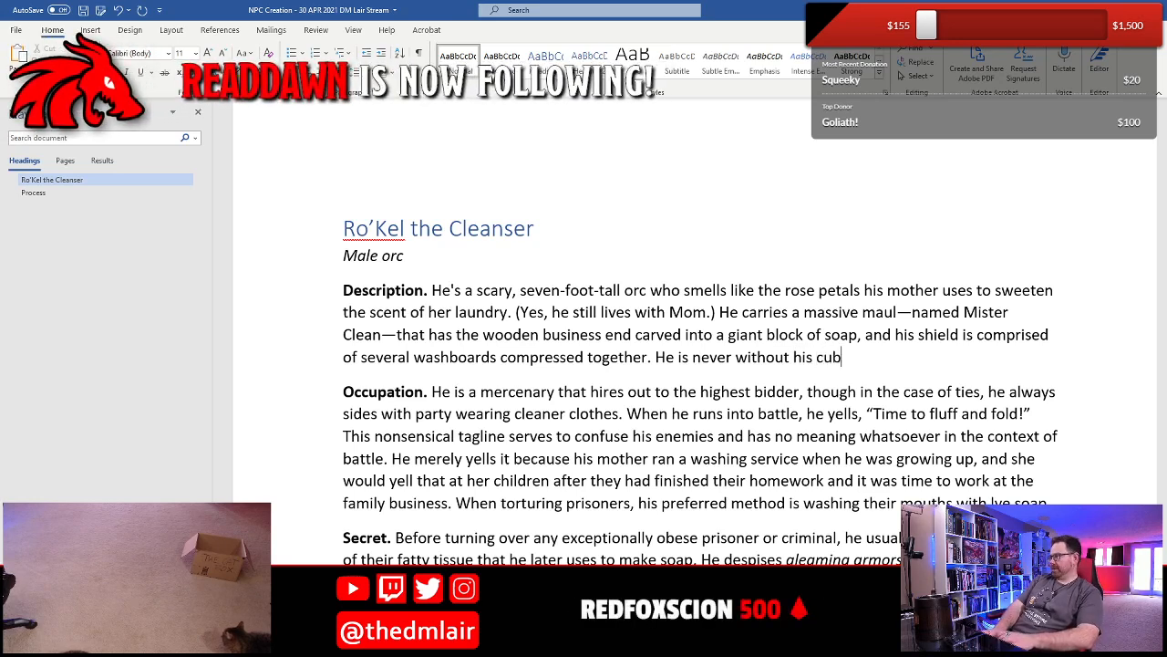
{"action": "type", "text": "by tabbyc"}
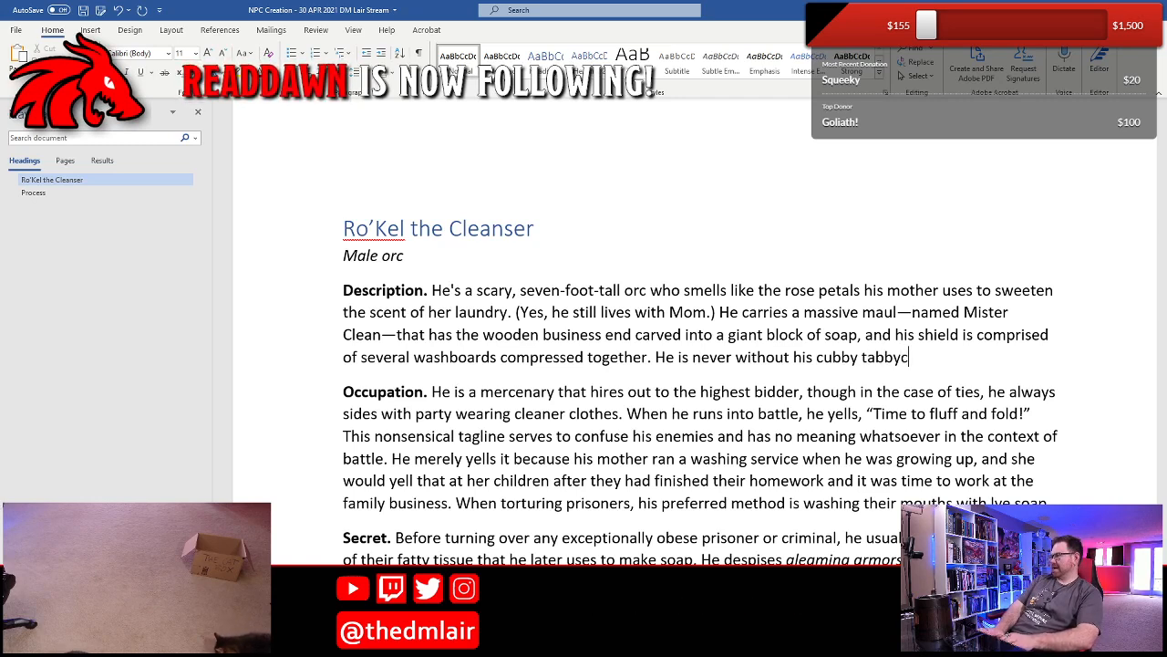
{"action": "type", "text": "at"}
{"action": "key", "text": "BackSpace"}
{"action": "key", "text": "BackSpace"}
{"action": "key", "text": "BackSpace"}
{"action": "key", "text": "BackSpace"}
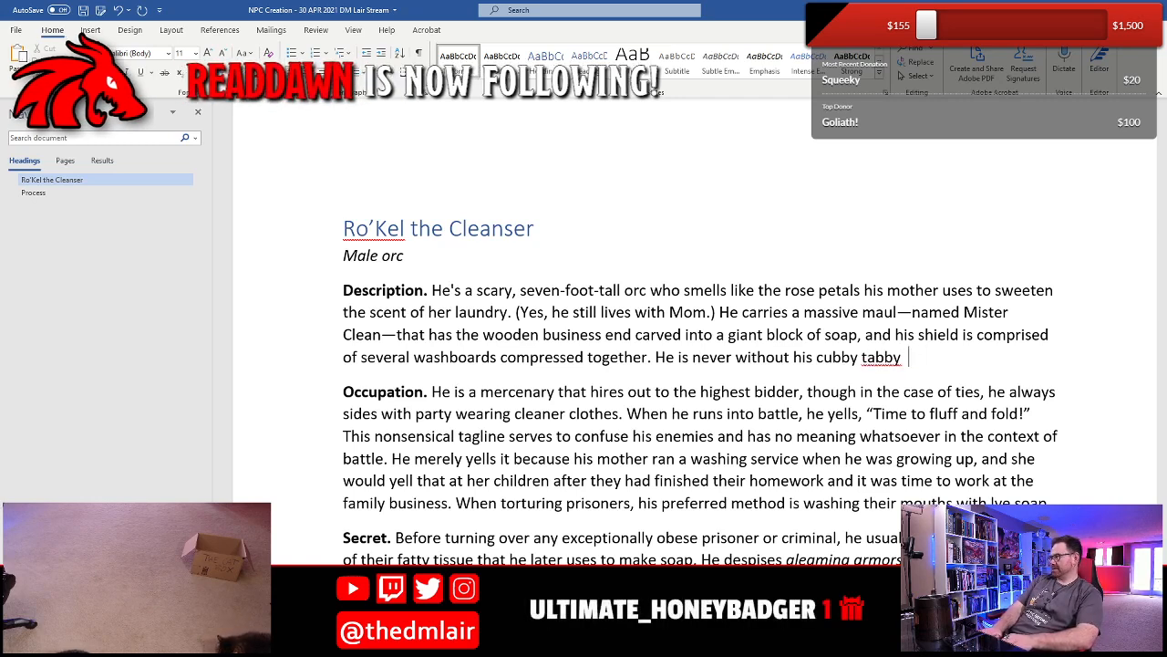
{"action": "type", "text": "cat,"}
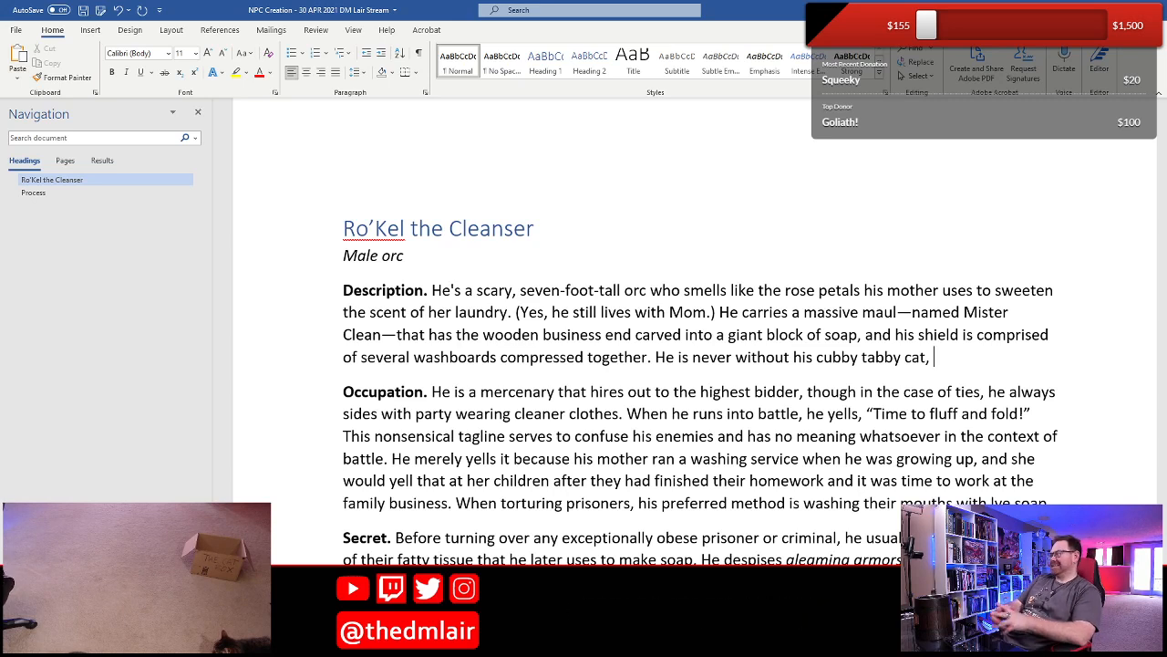
- Finish the cat sentence with "Spotless, who he adores for his exceptional grooming habits." and correct "cubby" to "chubby"
{"action": "type", "text": "Spotles"}
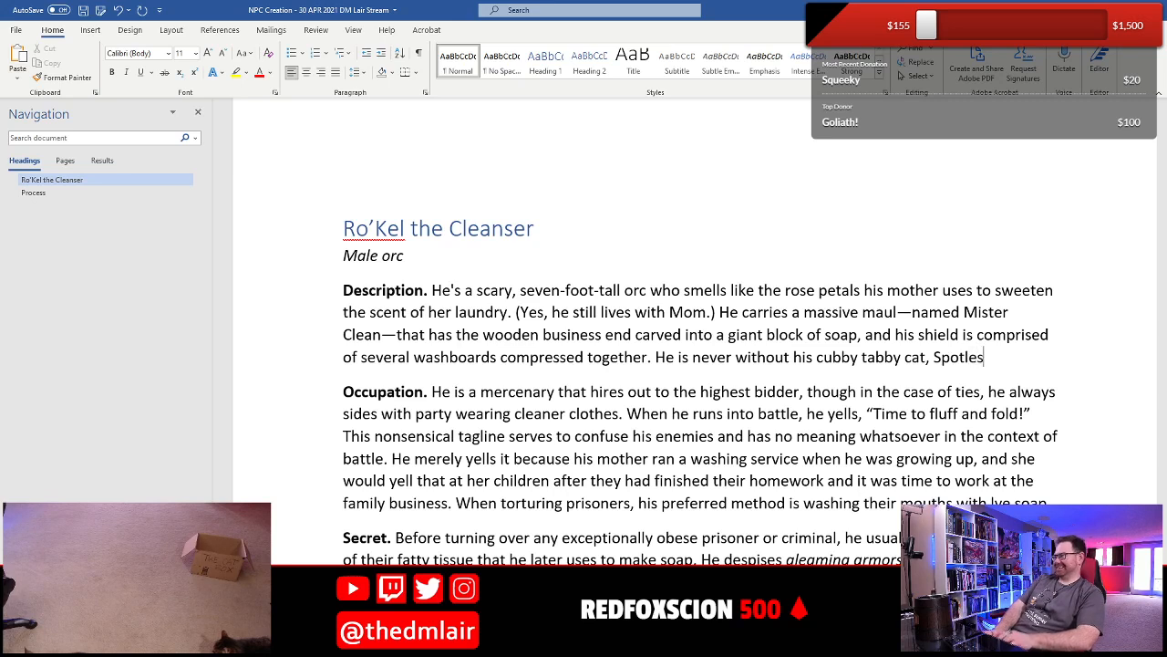
{"action": "type", "text": "s"}
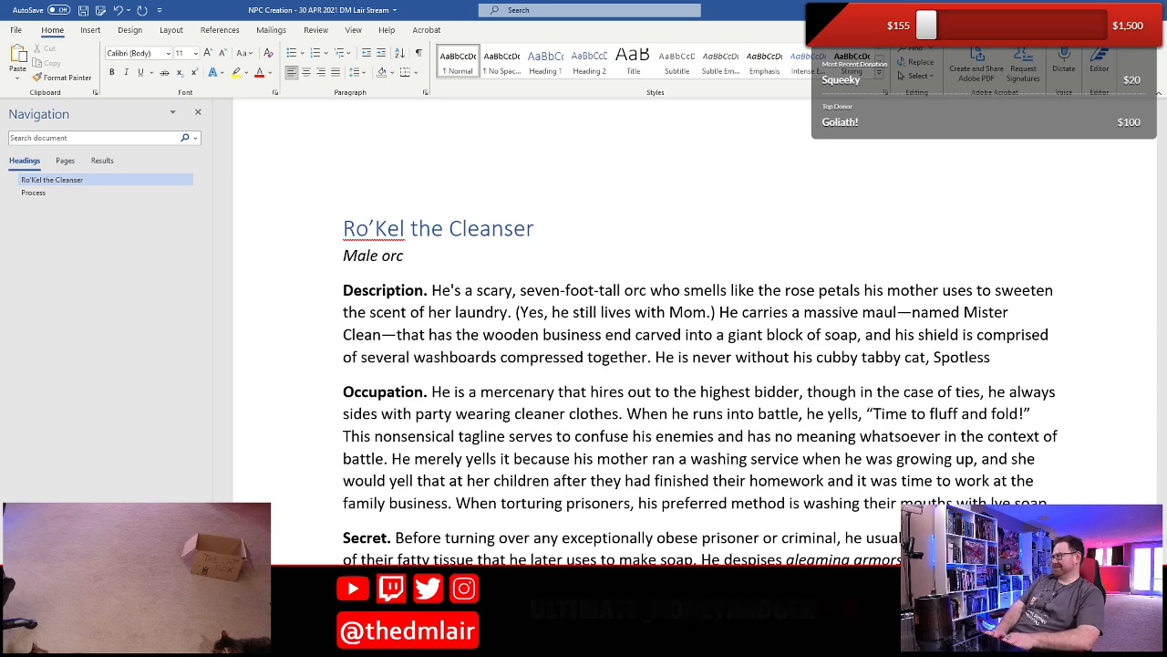
{"action": "type", "text": ", who he"}
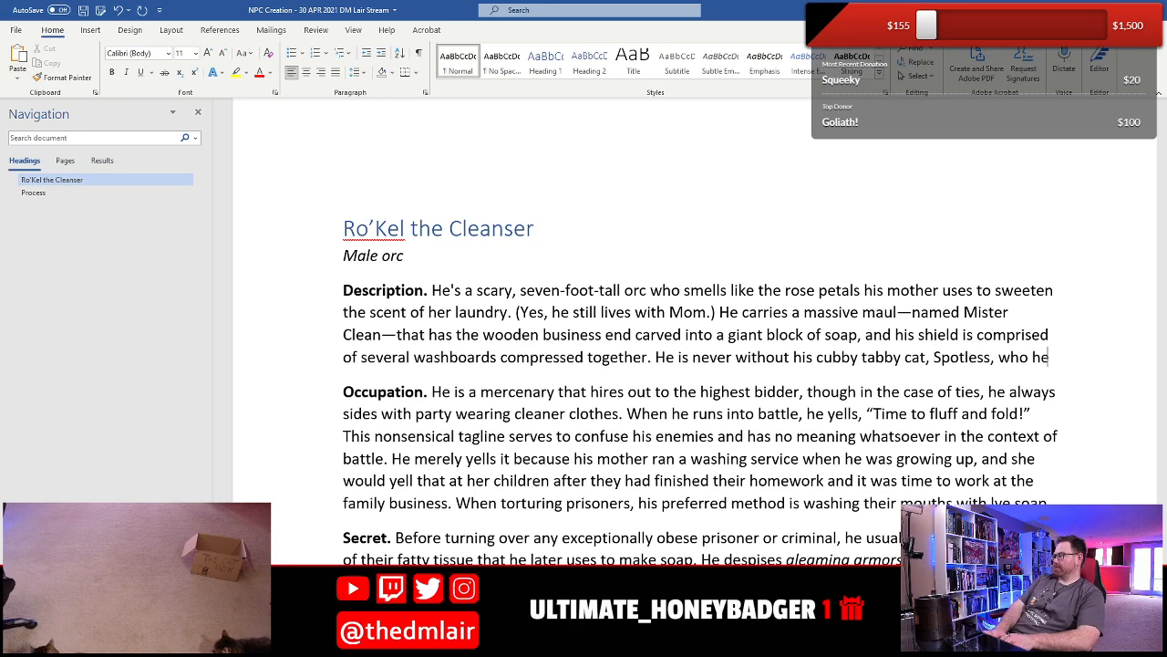
{"action": "type", "text": " ado"}
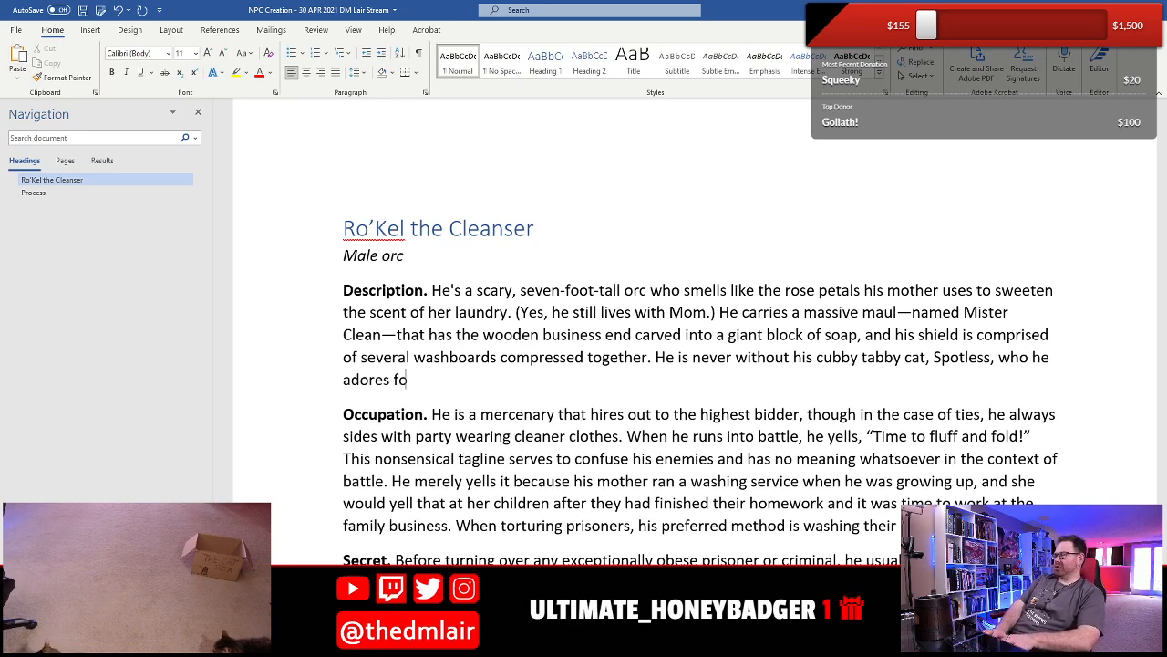
{"action": "type", "text": "res for his e"}
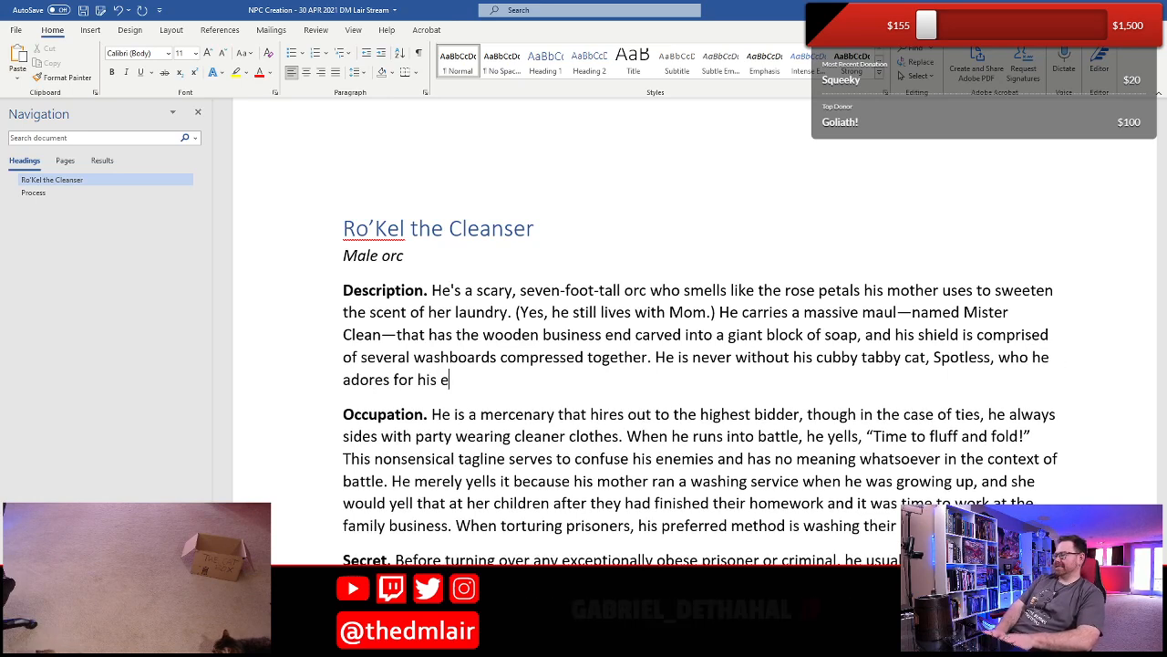
{"action": "type", "text": "xceptional grooming"}
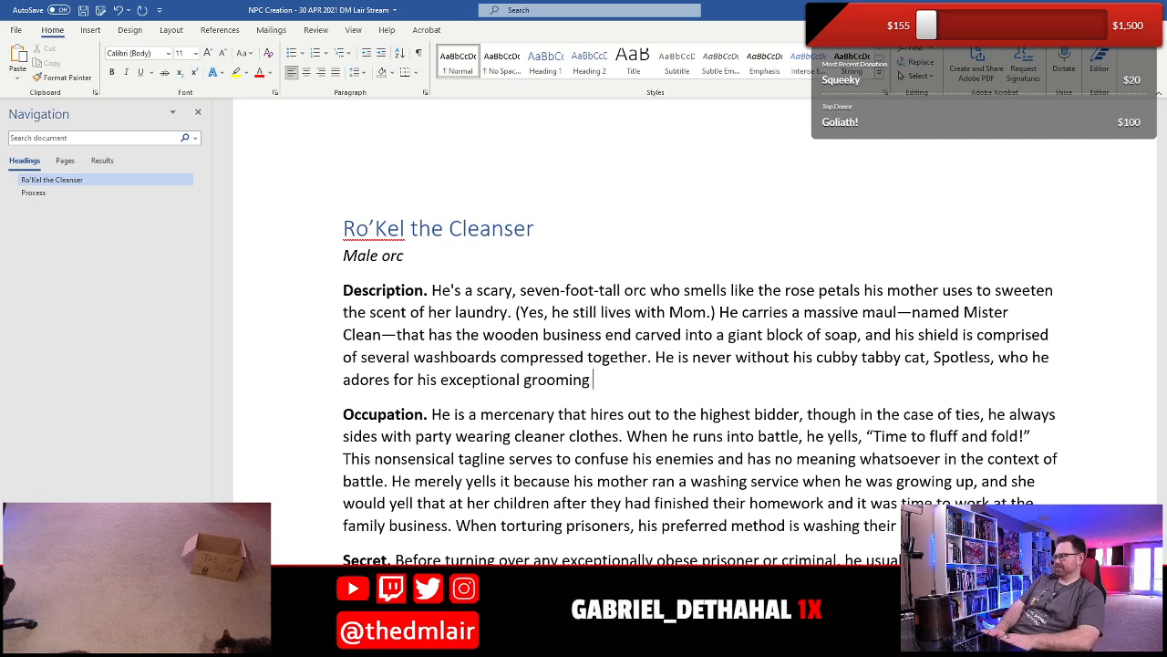
{"action": "type", "text": " habits."}
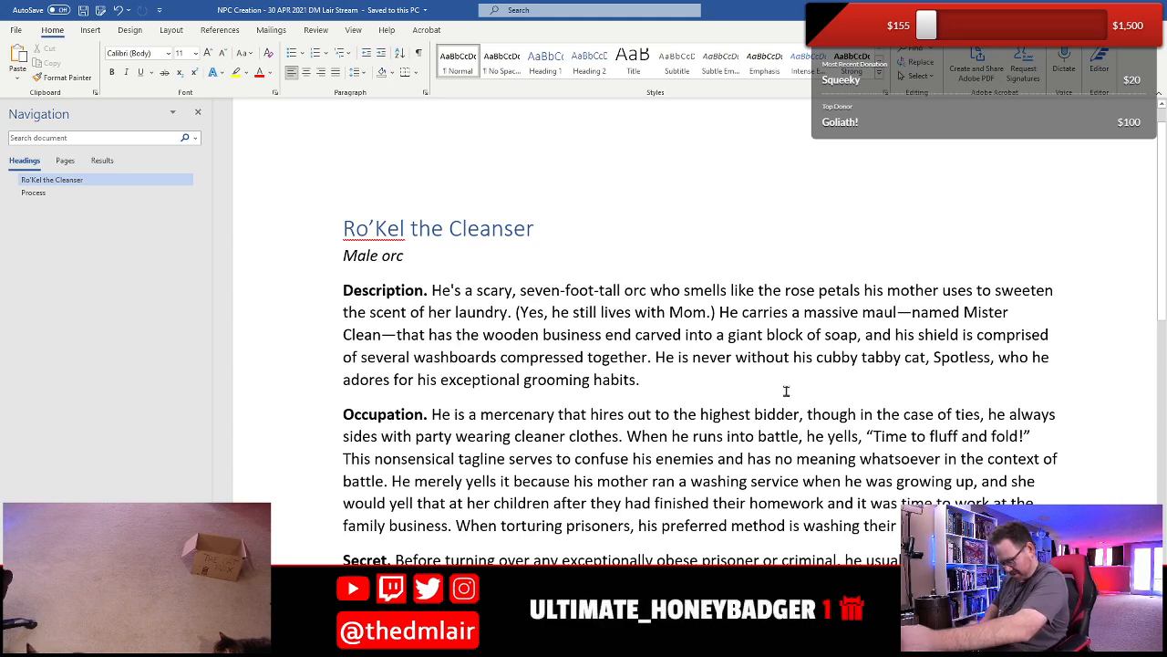
{"action": "type", "text": "h"}
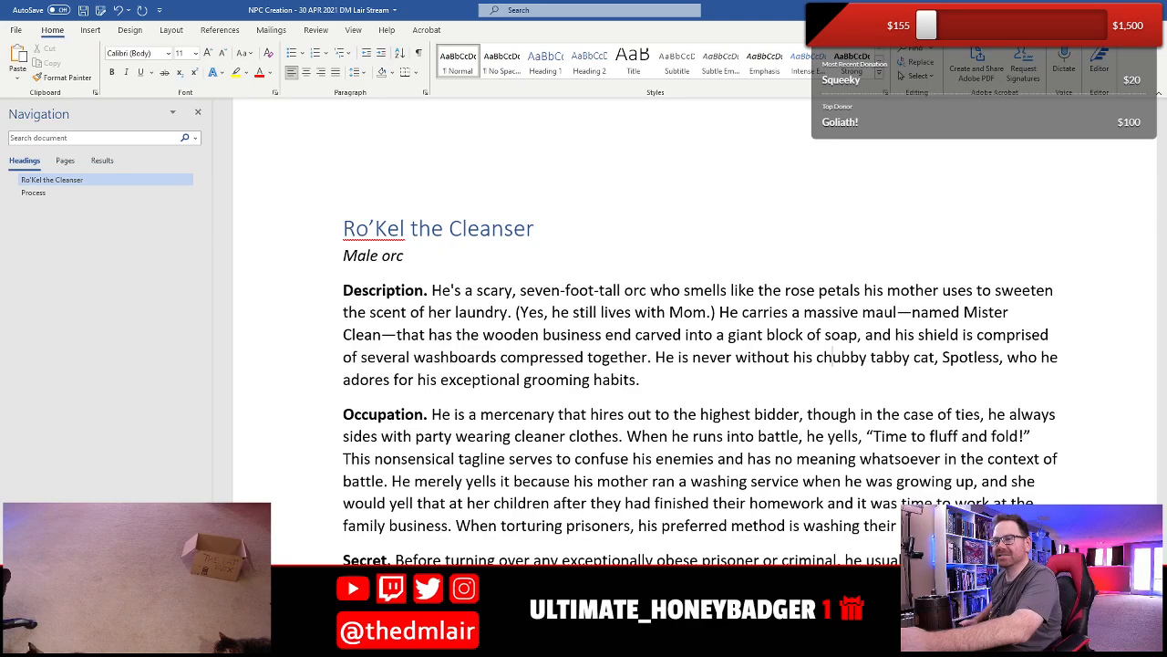
- Delete the highlighted PATRON REQUESTS line and its bulleted male orc request below the Secret entry
{"action": "scroll", "coordinate": [591, 371], "scroll_direction": "down", "scroll_amount": 5}
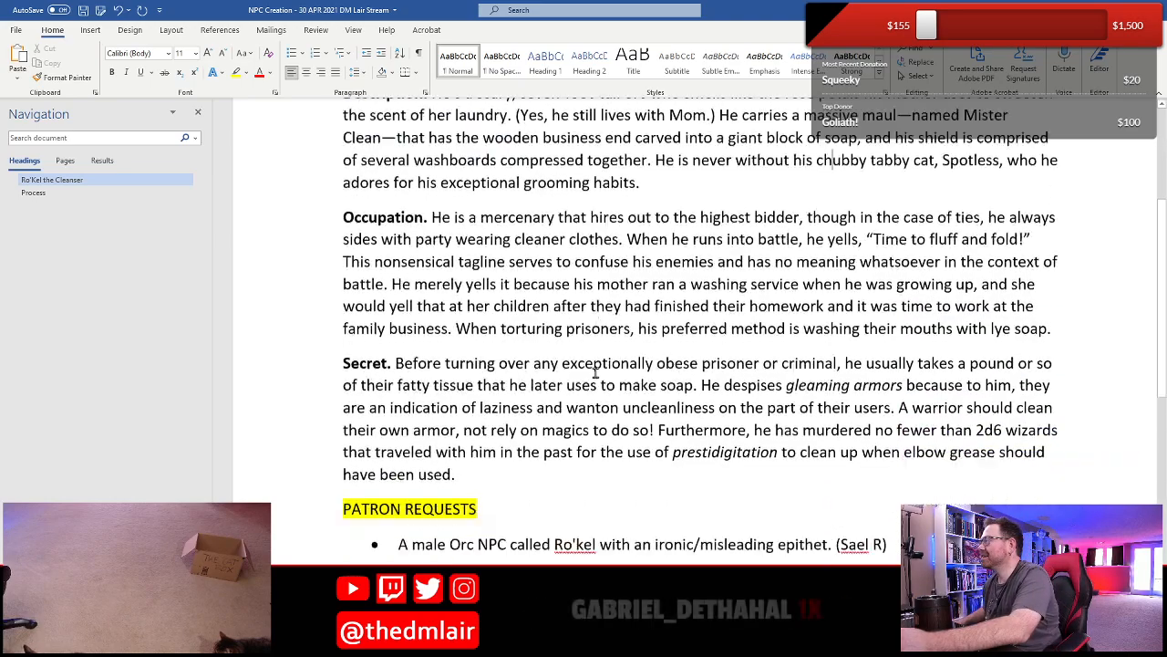
{"action": "scroll", "coordinate": [491, 319], "scroll_direction": "up", "scroll_amount": 5}
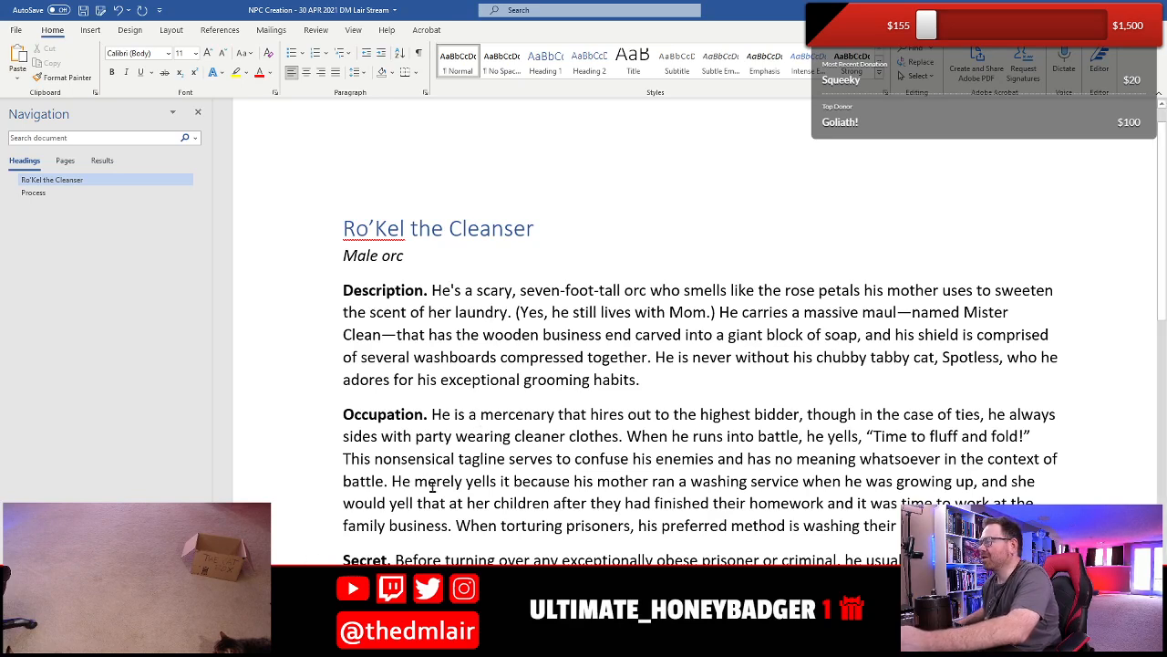
{"action": "scroll", "coordinate": [432, 486], "scroll_direction": "down", "scroll_amount": 3}
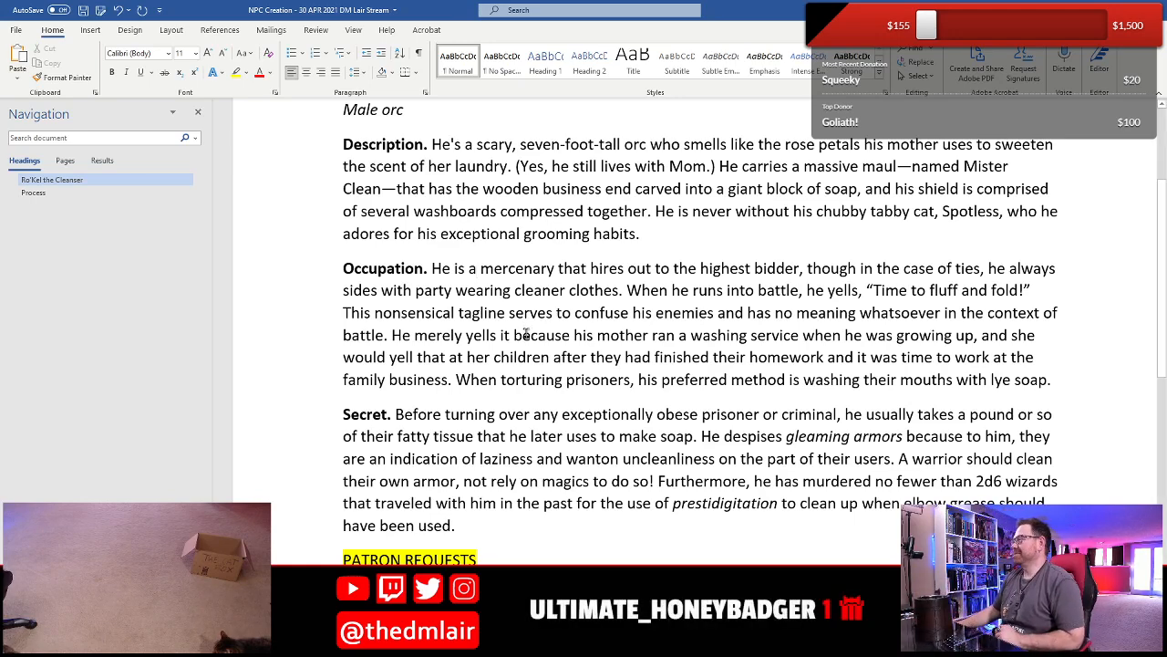
{"action": "scroll", "coordinate": [526, 330], "scroll_direction": "up", "scroll_amount": 1}
{"action": "scroll", "coordinate": [526, 328], "scroll_direction": "down", "scroll_amount": 3}
{"action": "scroll", "coordinate": [526, 326], "scroll_direction": "down", "scroll_amount": 1}
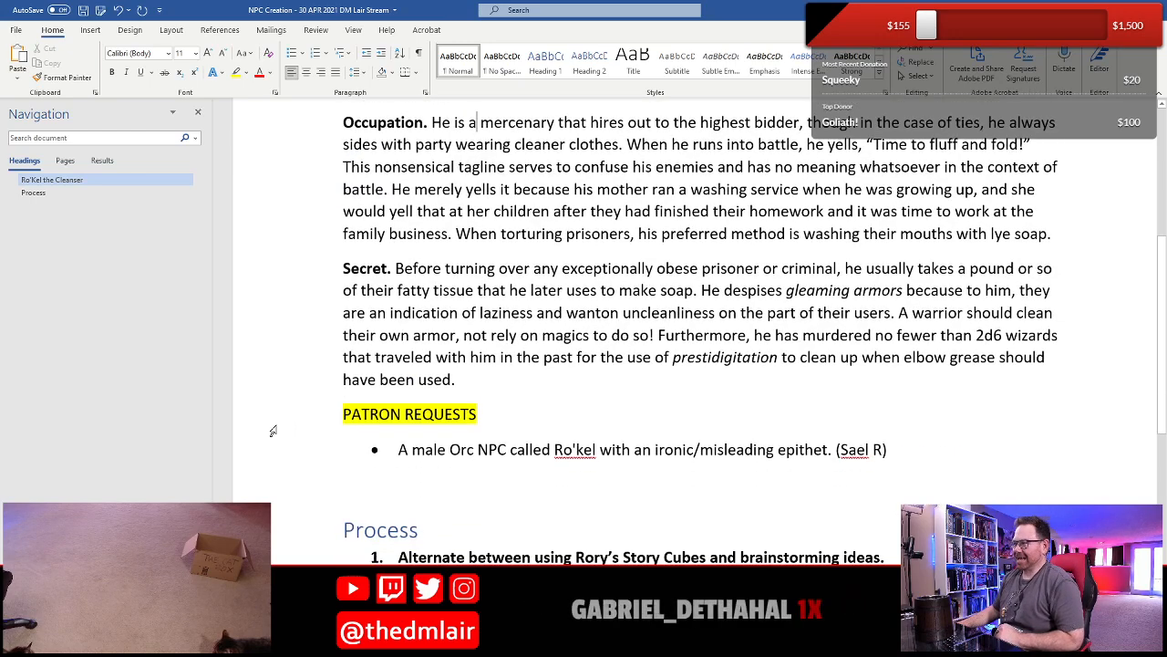
{"action": "left_click_drag", "start_coordinate": [286, 433], "coordinate": [270, 456]}
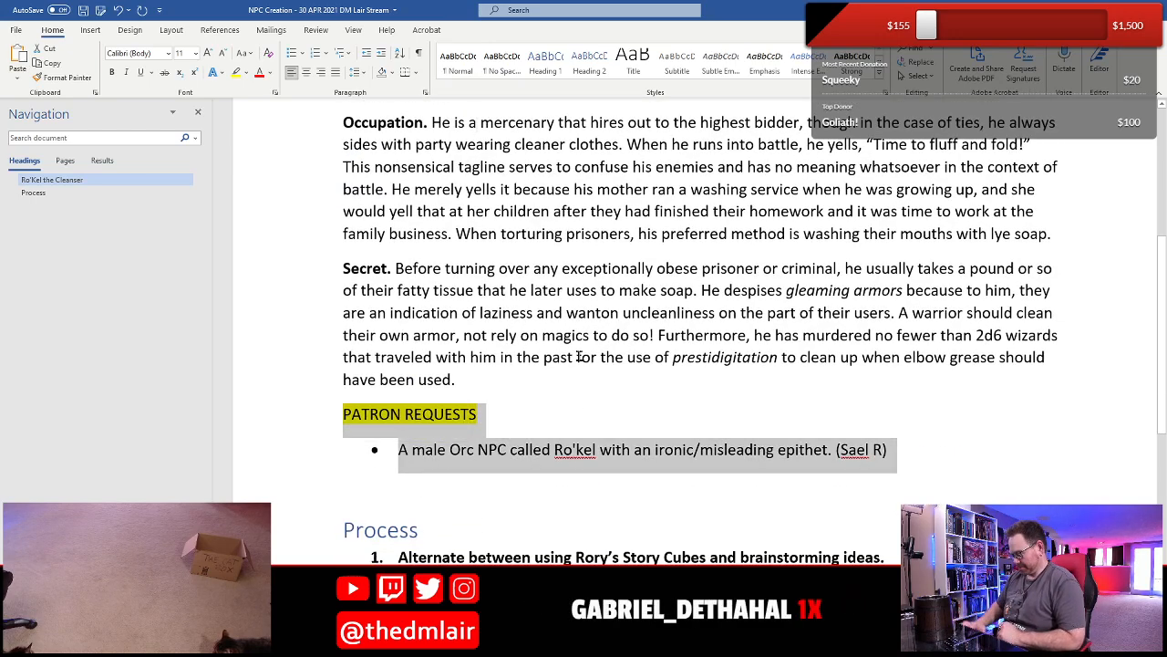
{"action": "key", "text": "Delete"}
- Look over the completed Ro’Kel the Cleanser entry and save the document
{"action": "scroll", "coordinate": [578, 356], "scroll_direction": "up", "scroll_amount": 3}
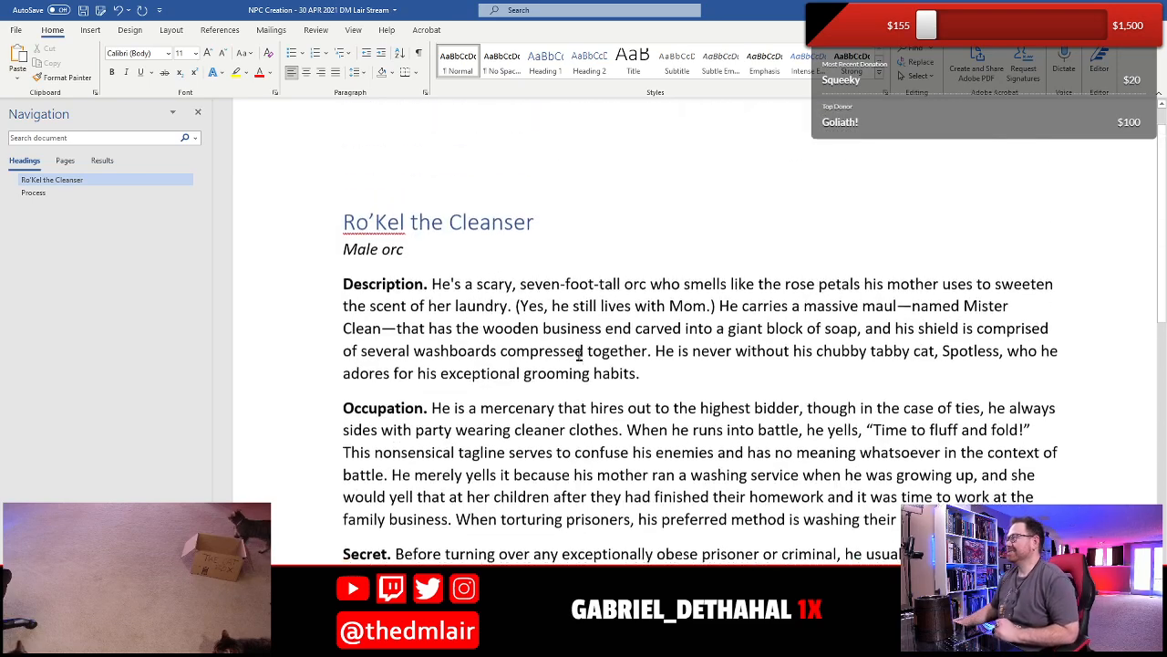
{"action": "scroll", "coordinate": [569, 357], "scroll_direction": "down", "scroll_amount": 1}
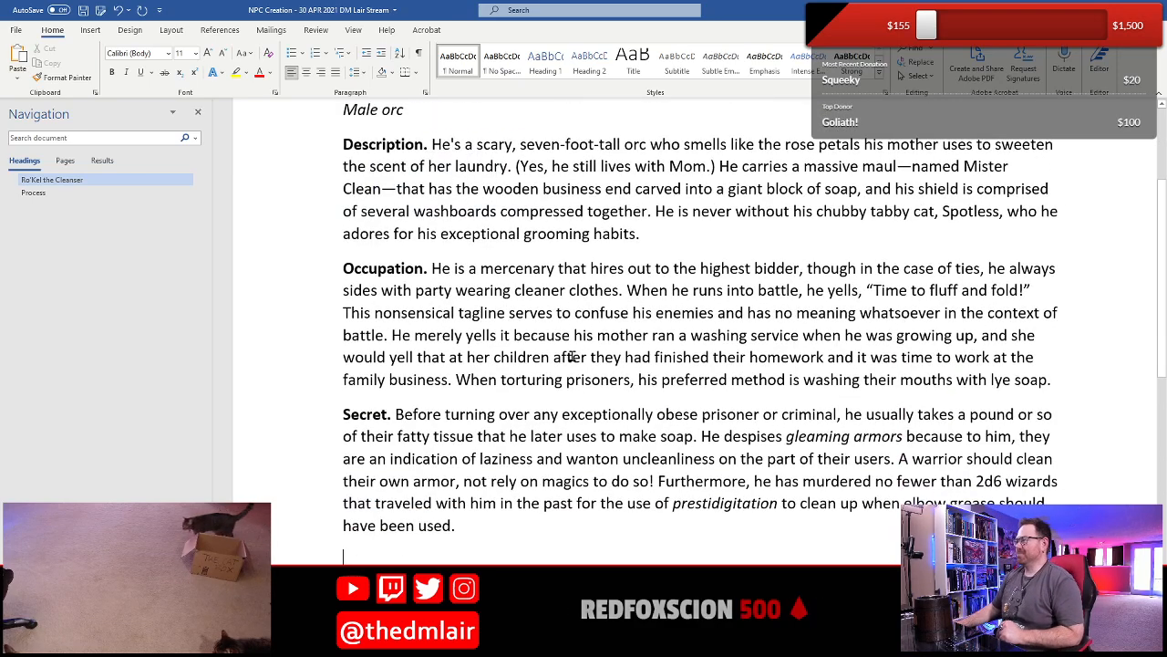
{"action": "scroll", "coordinate": [572, 357], "scroll_direction": "up", "scroll_amount": 2}
{"action": "scroll", "coordinate": [571, 357], "scroll_direction": "down", "scroll_amount": 2}
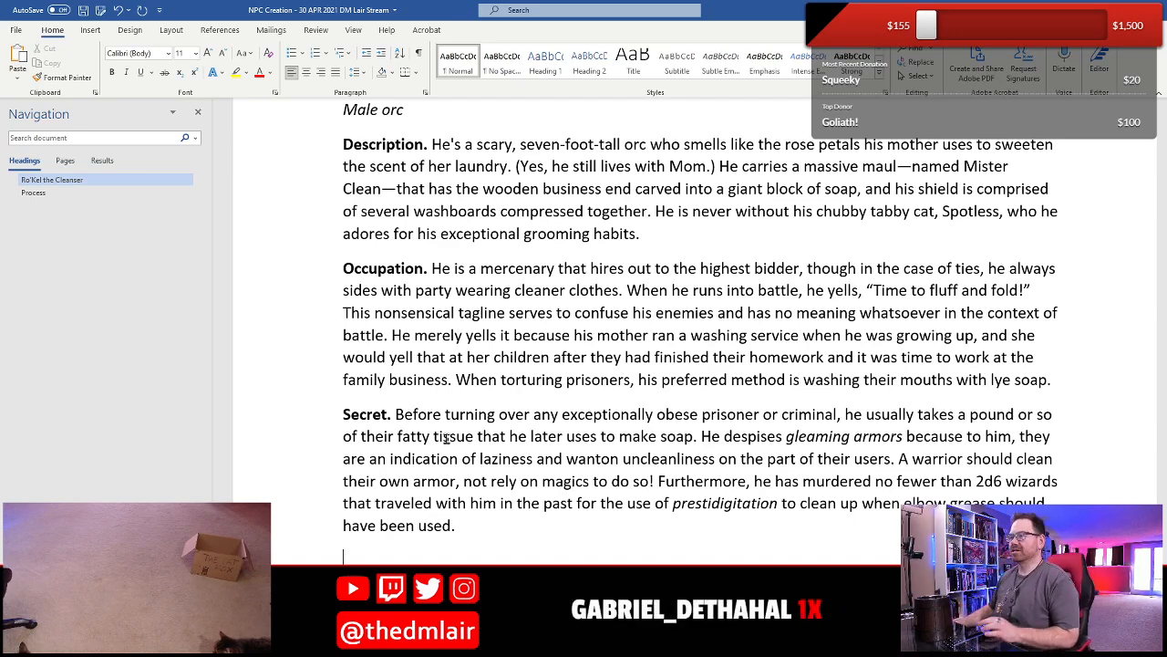
{"action": "scroll", "coordinate": [510, 448], "scroll_direction": "up", "scroll_amount": 1}
{"action": "scroll", "coordinate": [510, 447], "scroll_direction": "down", "scroll_amount": 3}
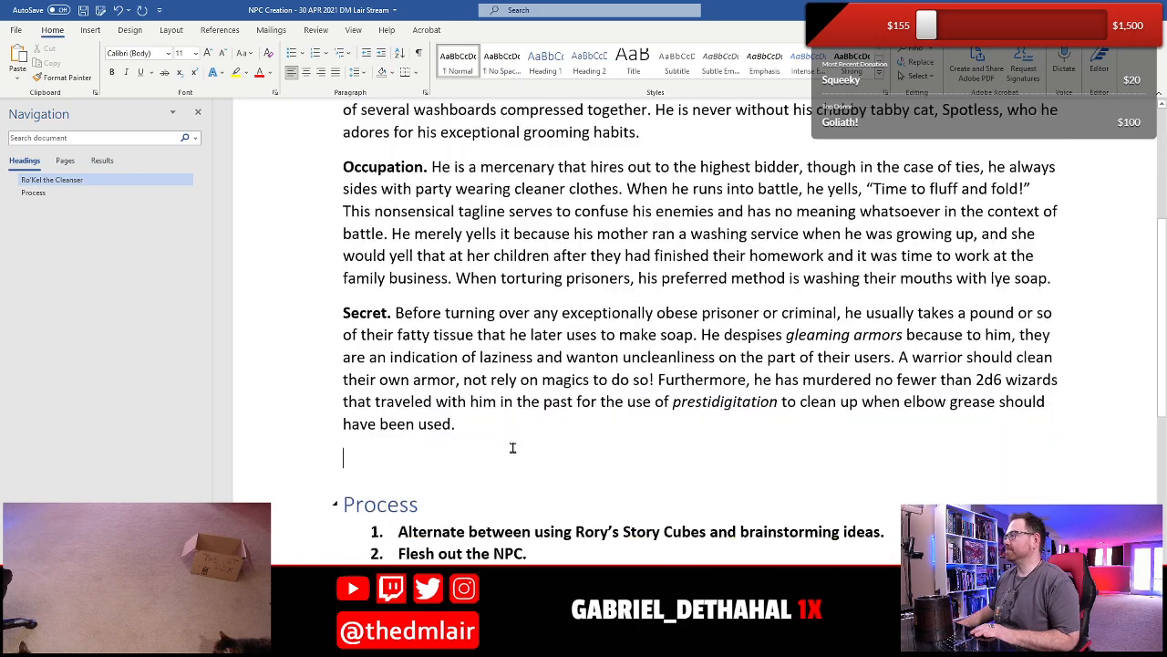
{"action": "left_click", "coordinate": [83, 10]}
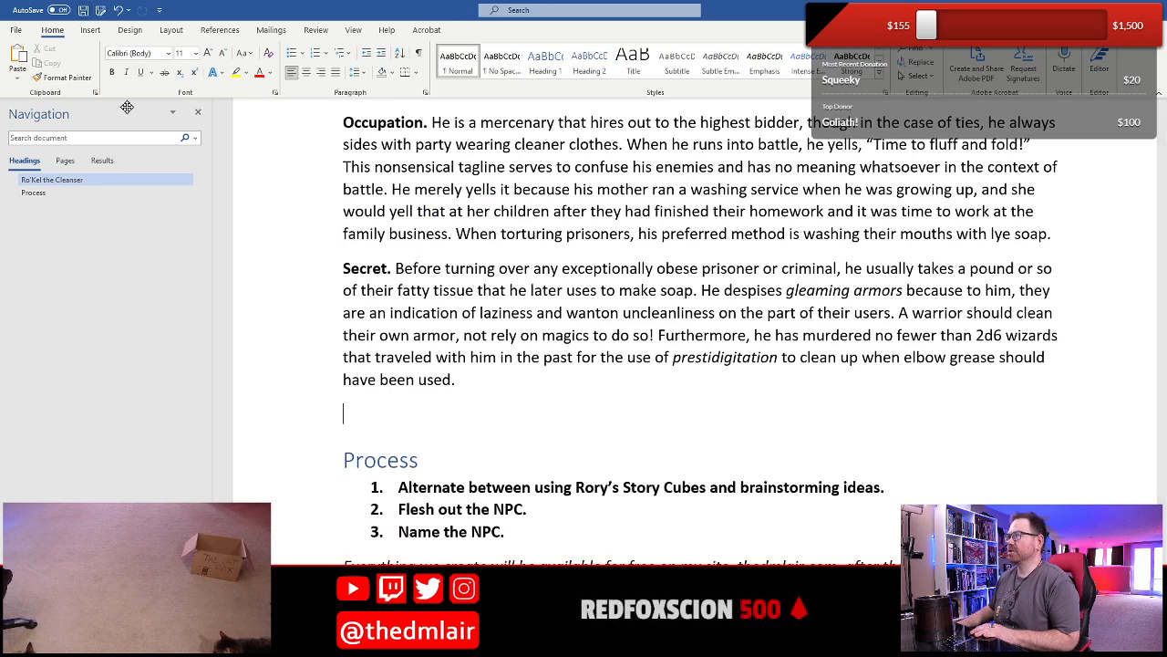
- Insert the NPC Template 2 building block on the empty line between the Secret entry and the Process heading
{"action": "left_click", "coordinate": [91, 30]}
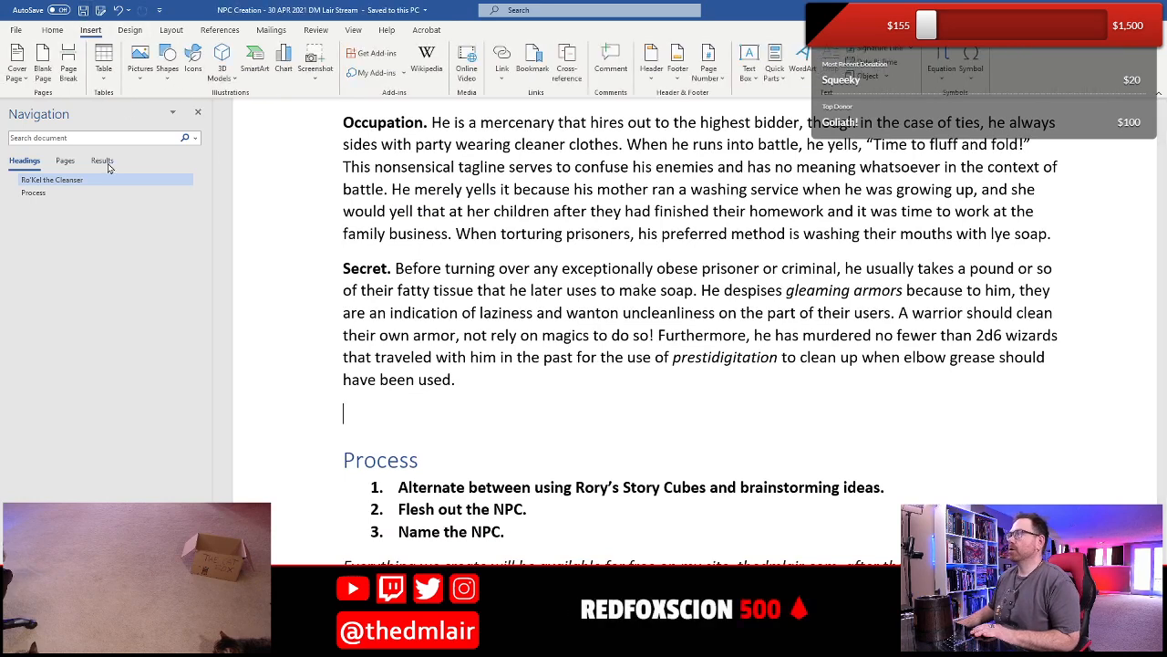
{"action": "left_click", "coordinate": [774, 69]}
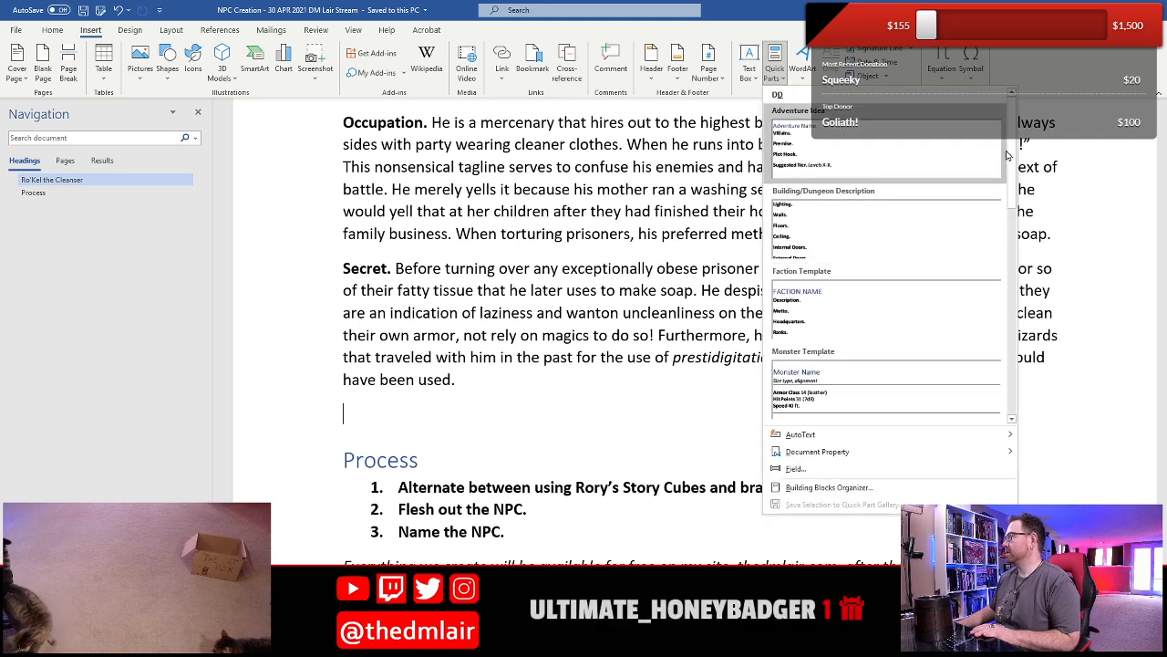
{"action": "scroll", "coordinate": [879, 278], "scroll_direction": "down", "scroll_amount": 5}
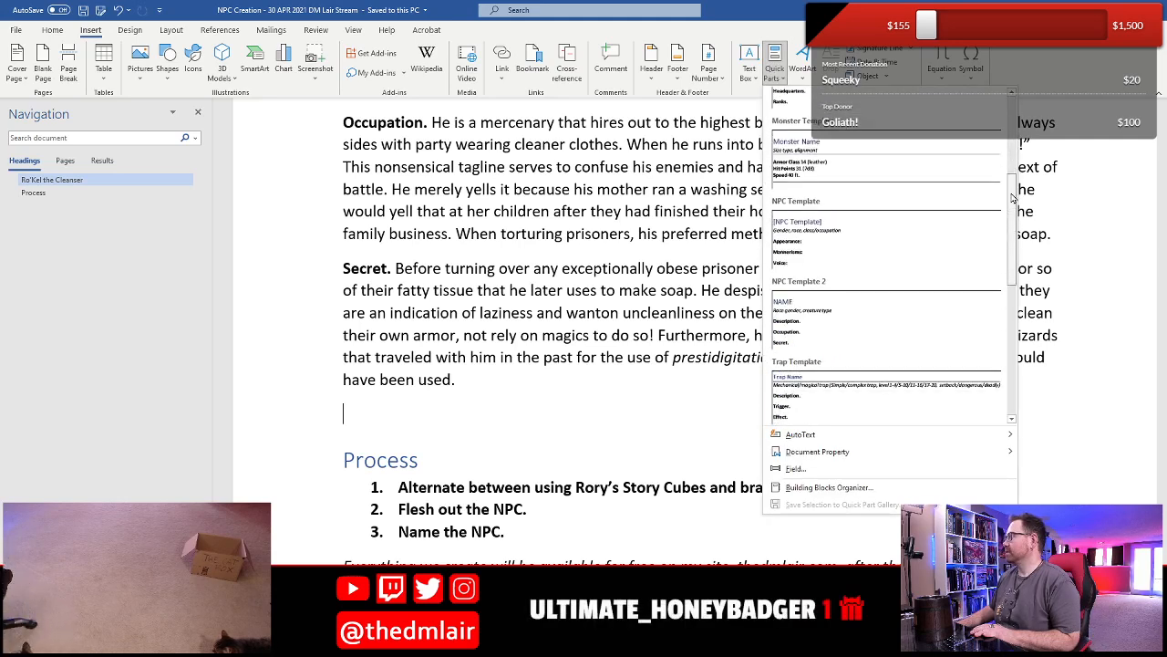
{"action": "left_click", "coordinate": [878, 278]}
{"action": "scroll", "coordinate": [447, 351], "scroll_direction": "down", "scroll_amount": 6}
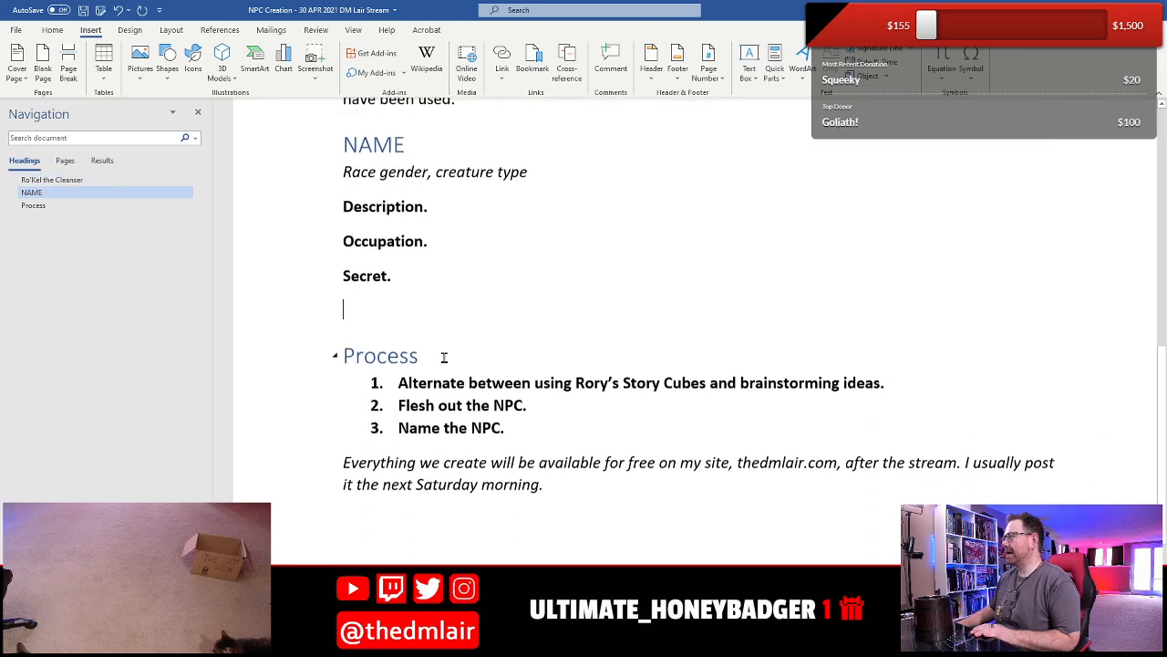
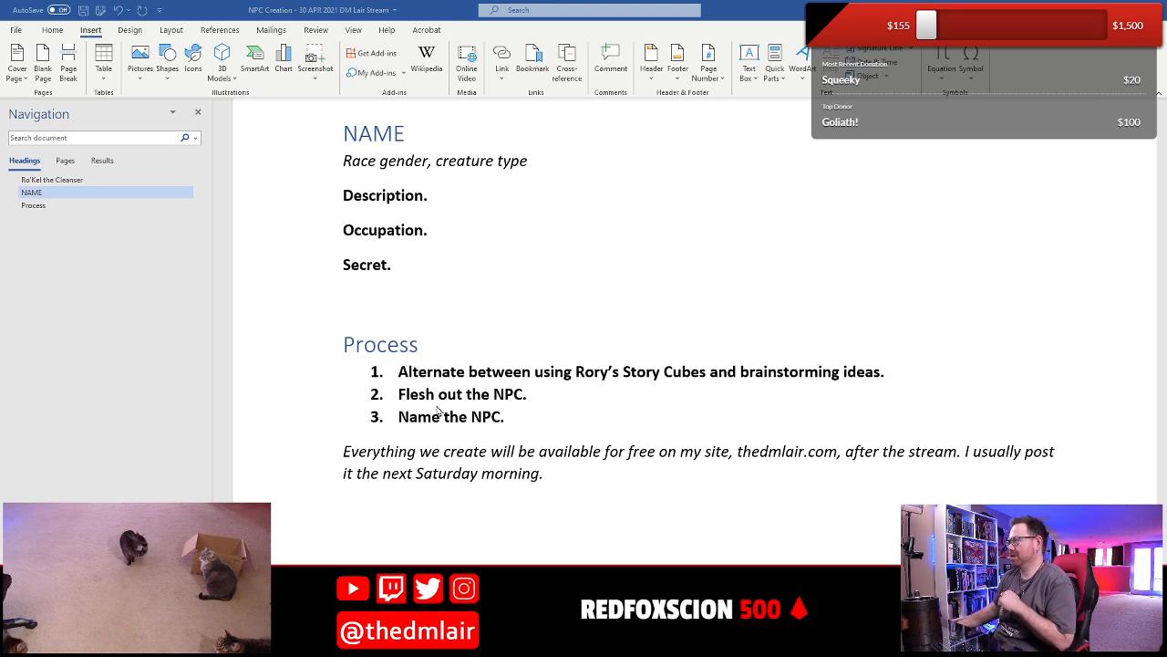
- Replace the "Race gender" placeholder under the blank NAME heading with "Human female"
{"action": "left_click", "coordinate": [435, 287]}
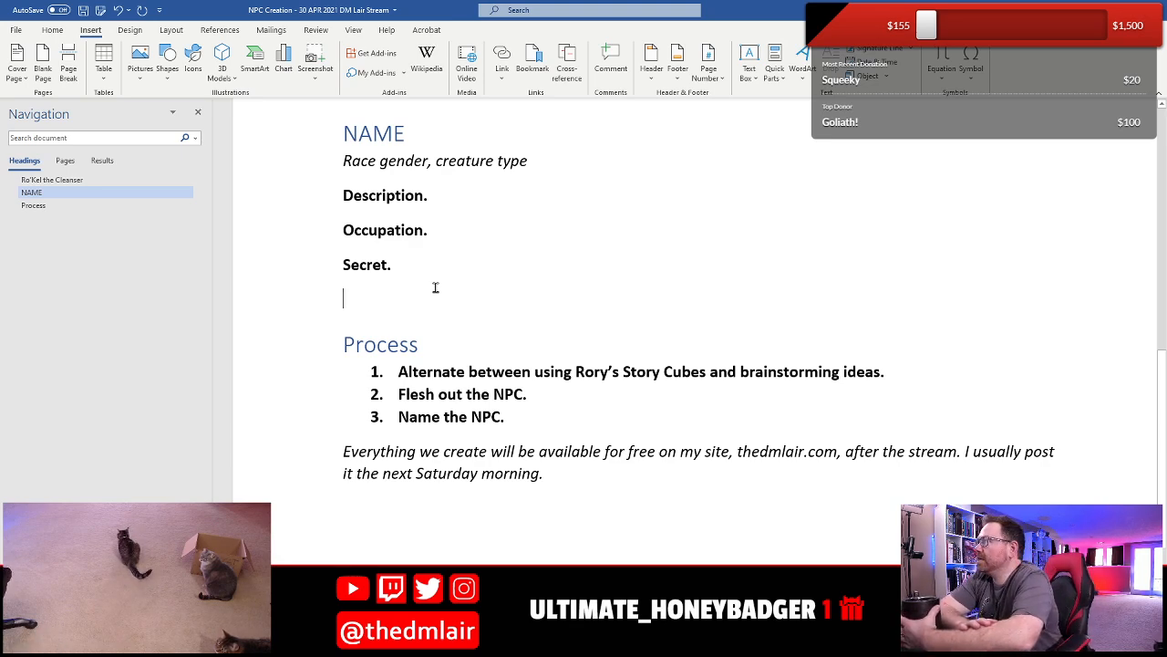
{"action": "scroll", "coordinate": [435, 288], "scroll_direction": "up", "scroll_amount": 3}
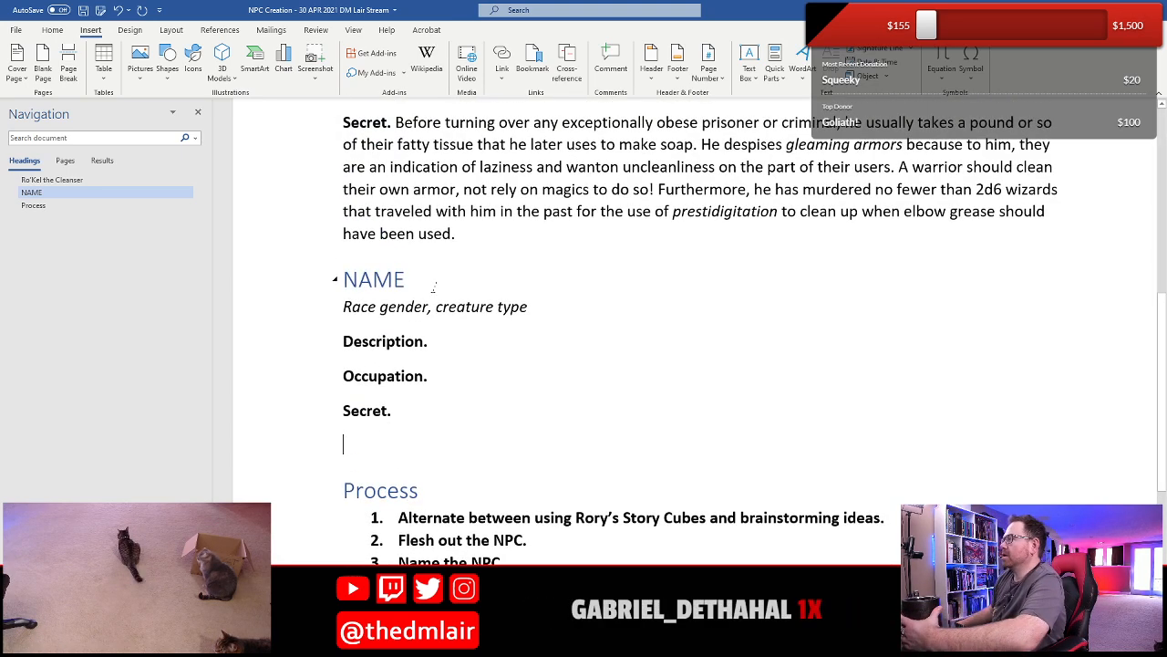
{"action": "double_click", "coordinate": [345, 306]}
{"action": "scroll", "coordinate": [427, 423], "scroll_direction": "up", "scroll_amount": 8}
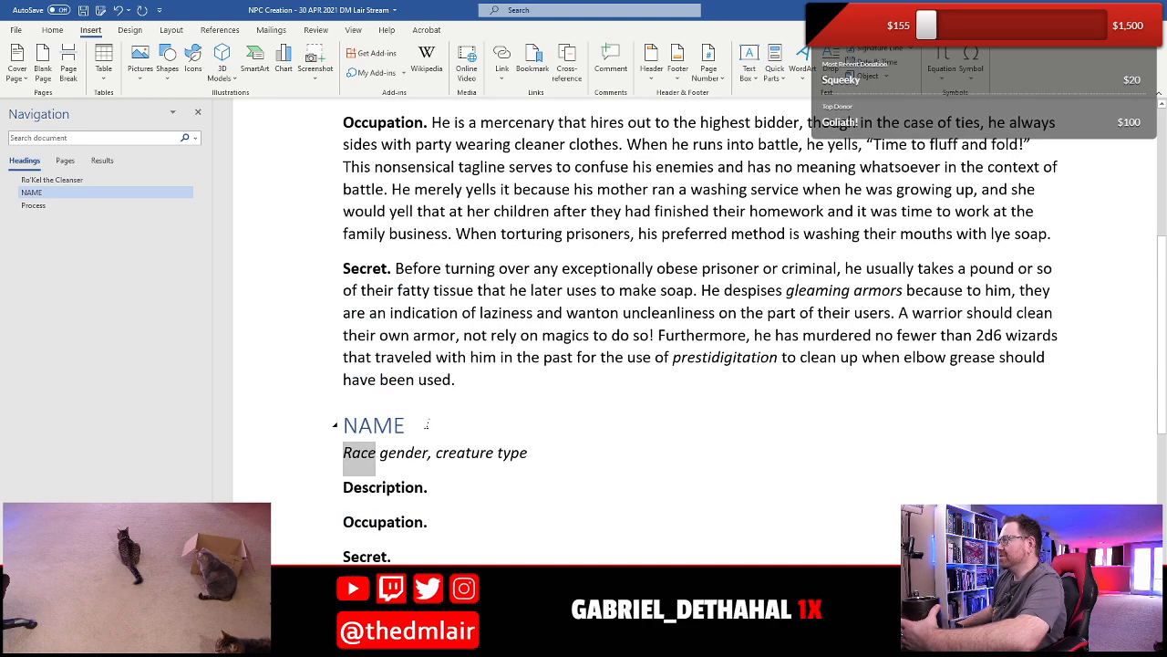
{"action": "scroll", "coordinate": [428, 423], "scroll_direction": "down", "scroll_amount": 8}
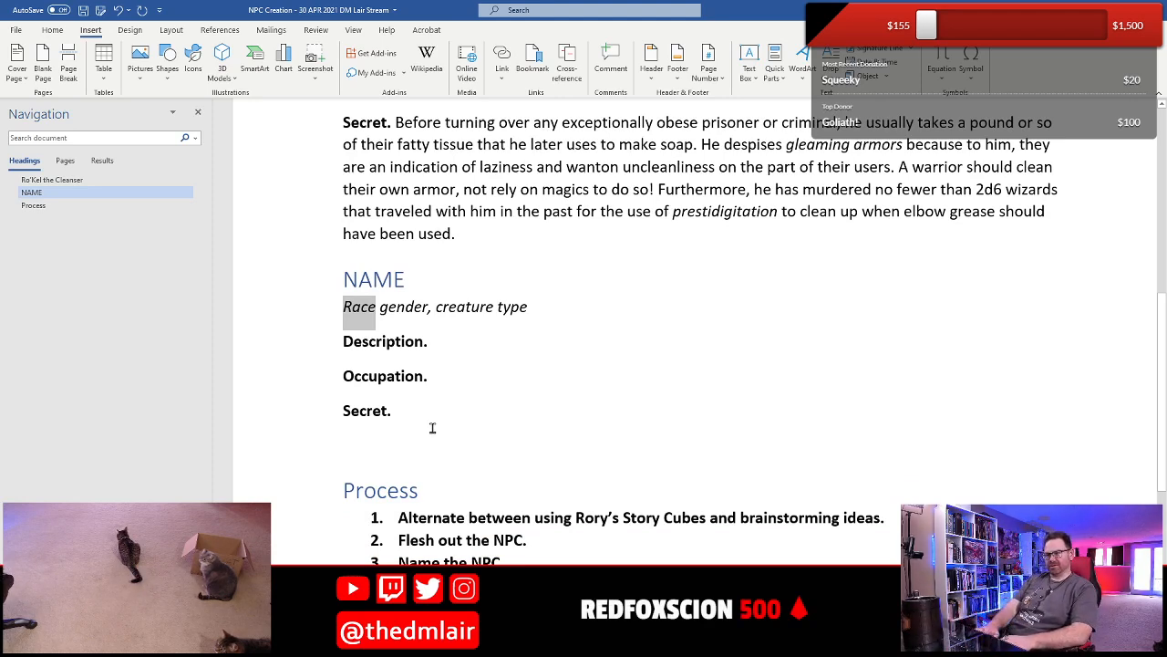
{"action": "type", "text": "Human"}
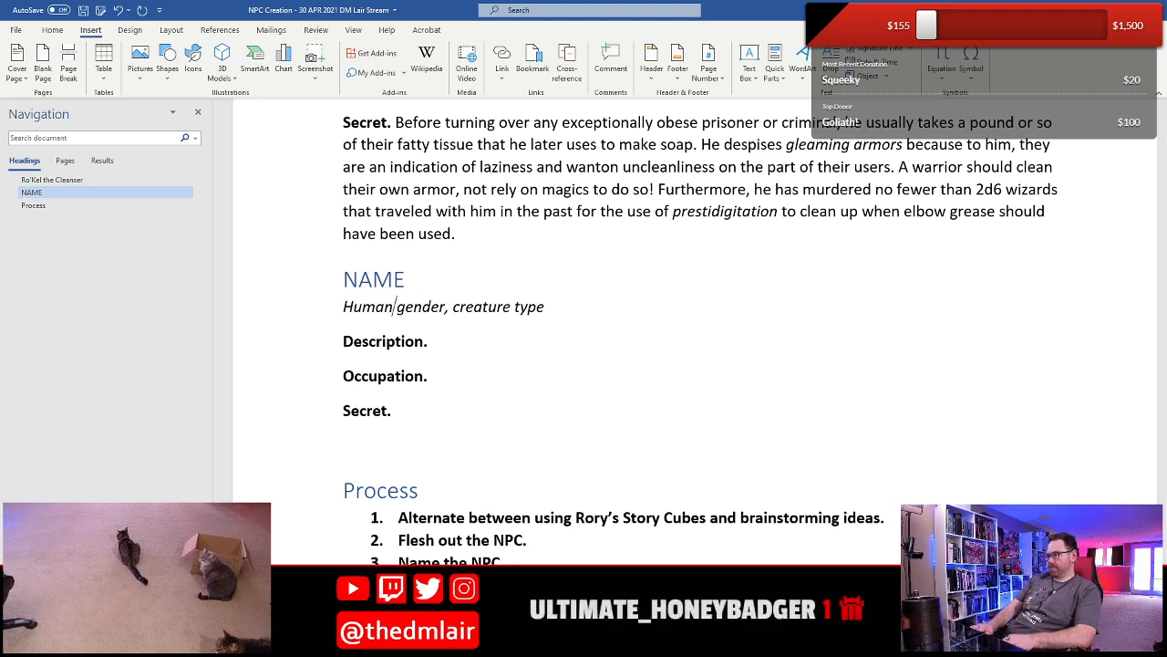
{"action": "key", "text": "shift+Right"}
{"action": "key", "text": "shift+Right"}
{"action": "key", "text": "shift+Right"}
{"action": "key", "text": "shift+Right"}
{"action": "key", "text": "shift+Right"}
{"action": "type", "text": "female"}
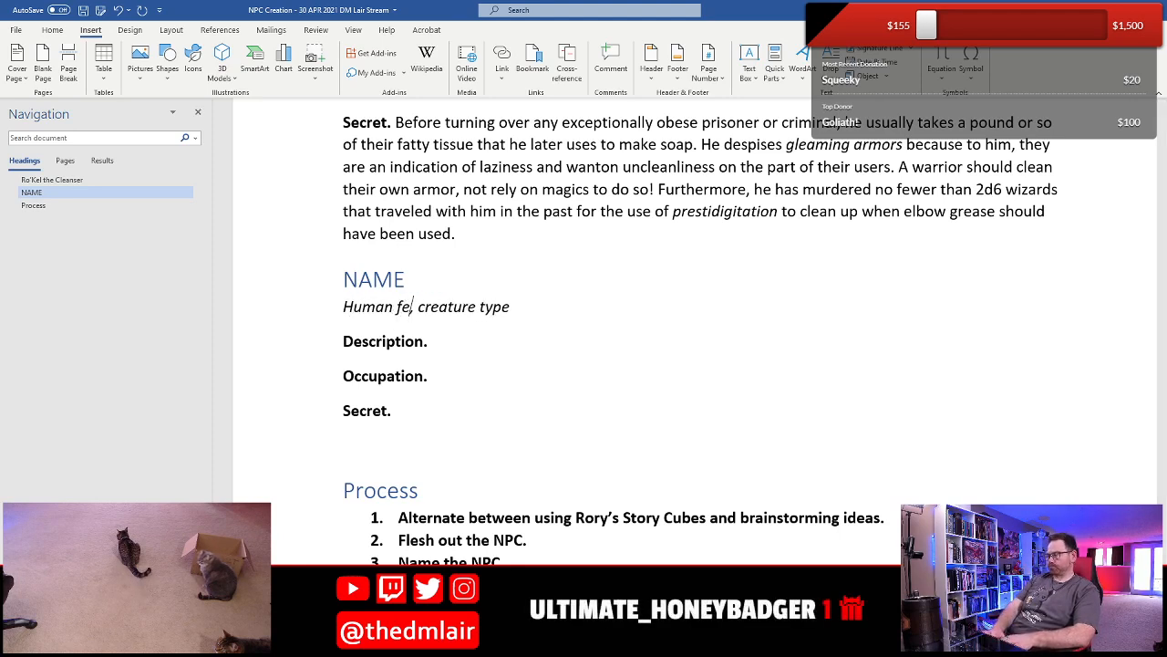
- Highlight the "creature type" placeholder under the NAME heading in yellow
{"action": "key", "text": "Right"}
{"action": "key", "text": "Right"}
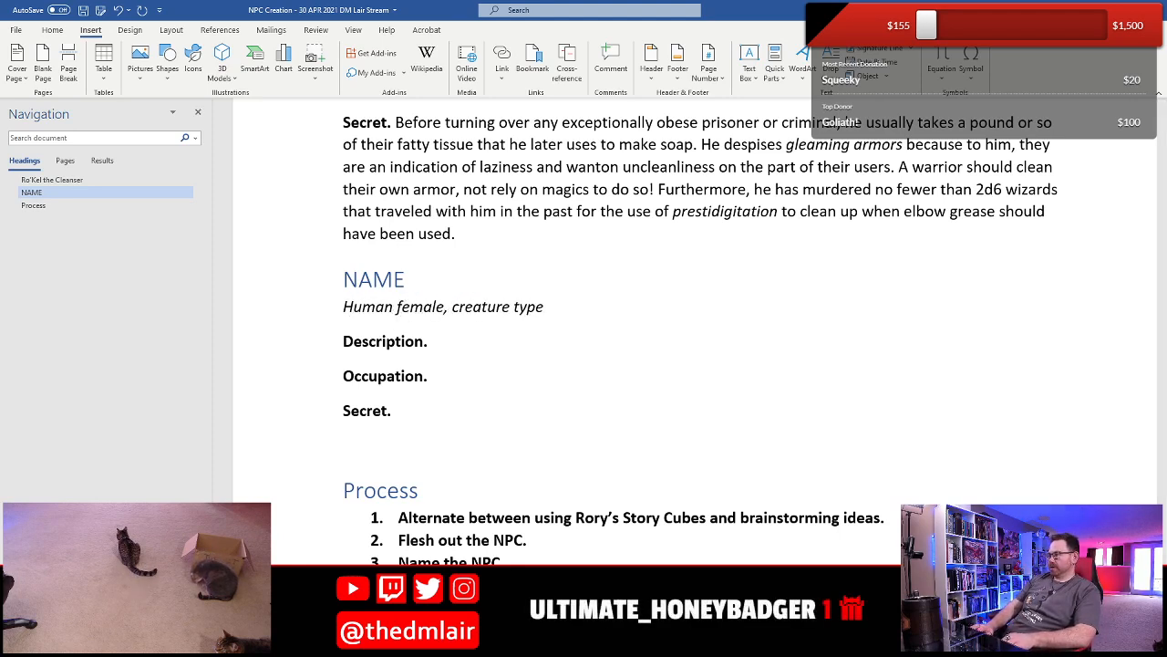
{"action": "key", "text": "shift+End"}
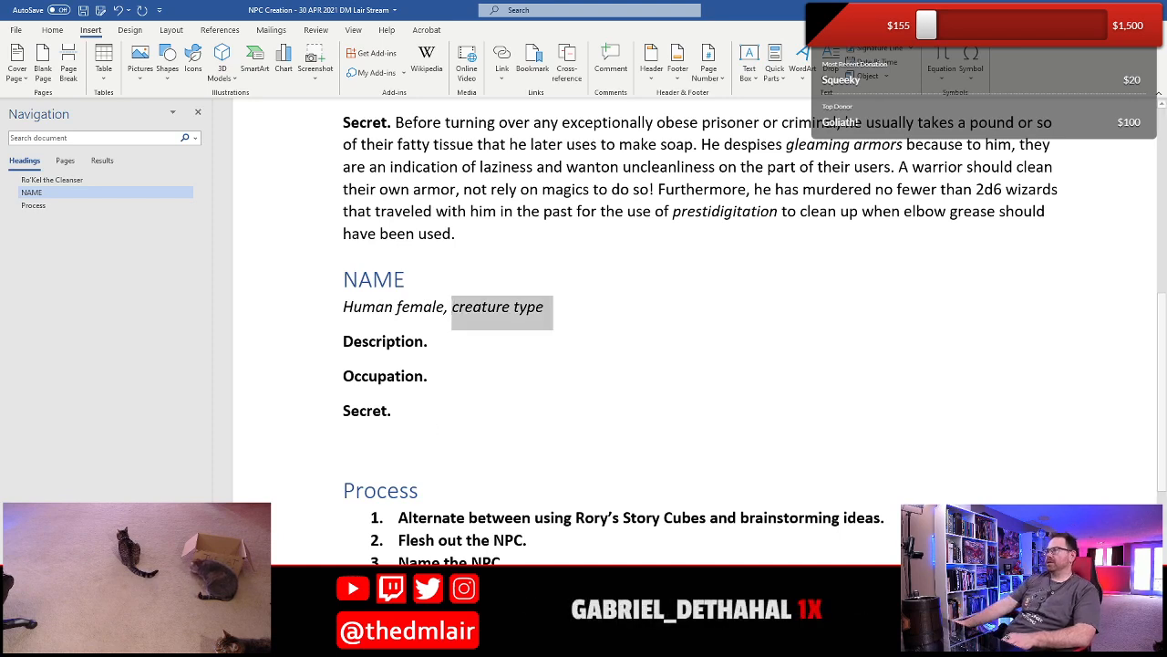
{"action": "left_click", "coordinate": [52, 29]}
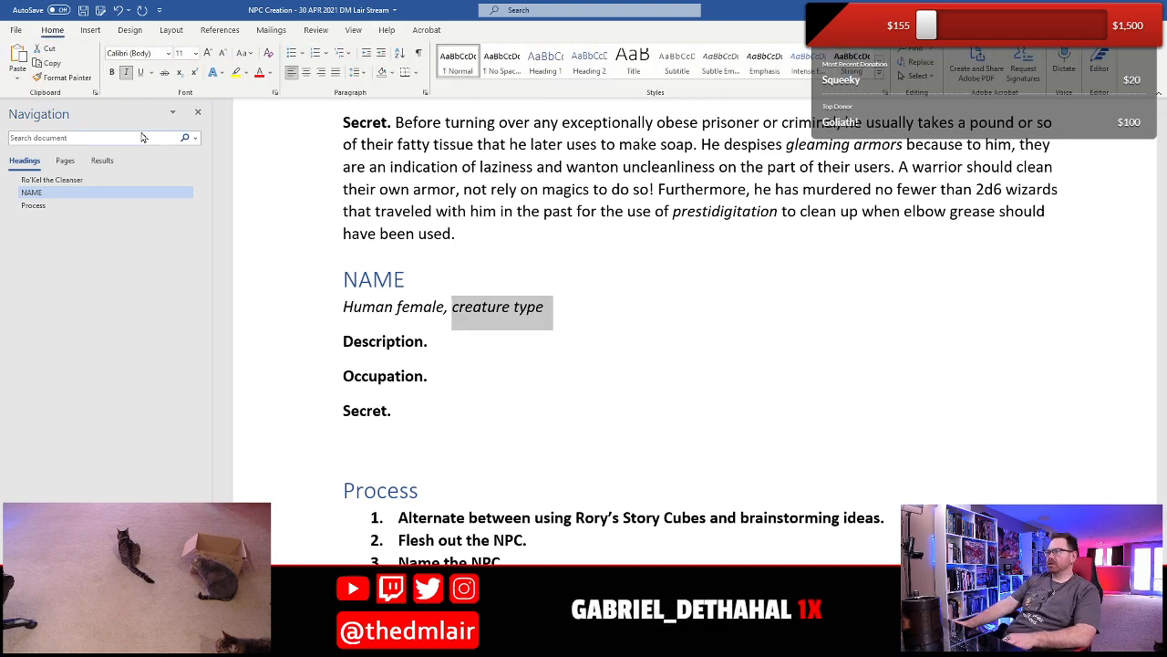
{"action": "left_click", "coordinate": [235, 72]}
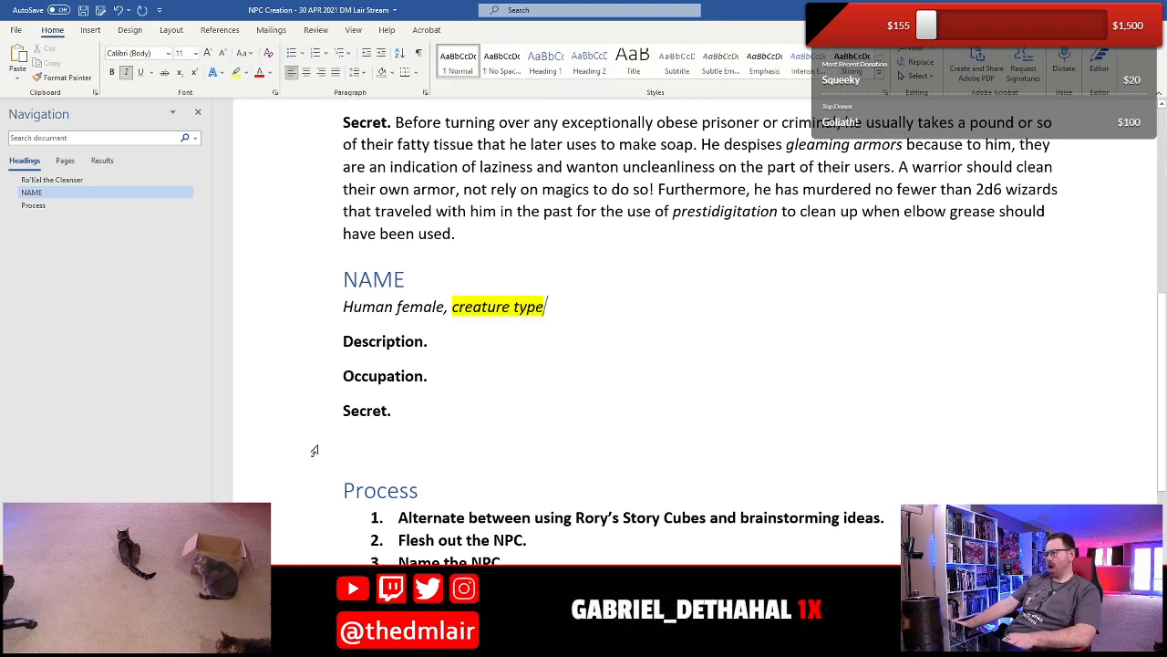
{"action": "left_click", "coordinate": [465, 358]}
{"action": "left_click", "coordinate": [472, 381]}
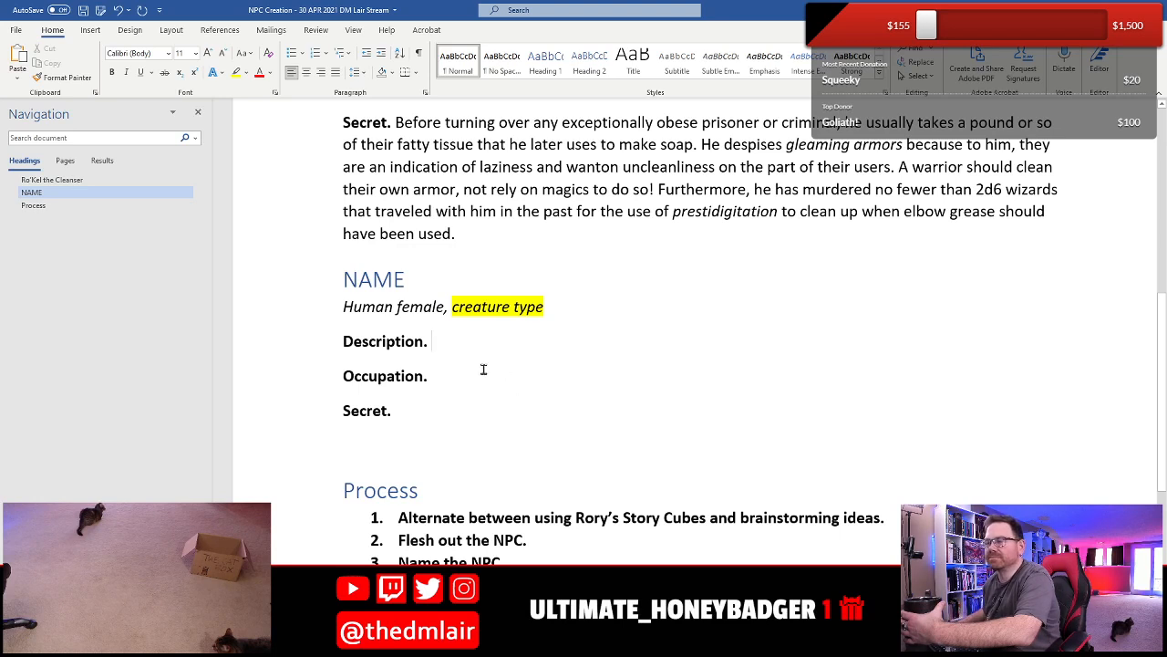
{"action": "key", "text": "Up"}
{"action": "left_click", "coordinate": [457, 382]}
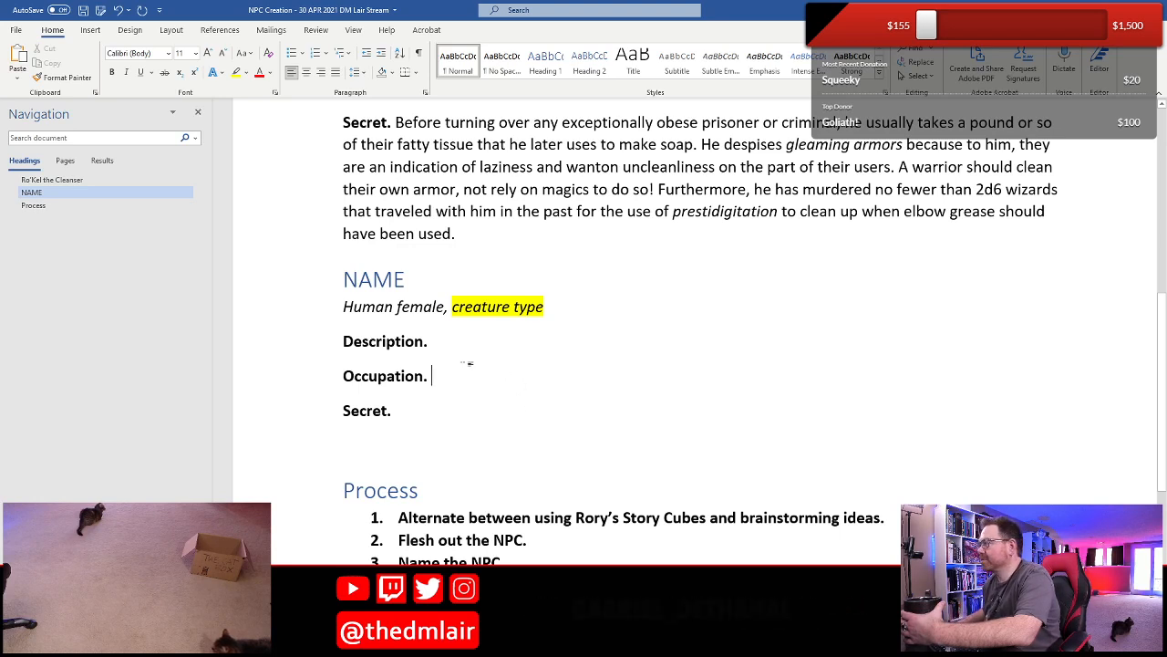
{"action": "left_click", "coordinate": [453, 343]}
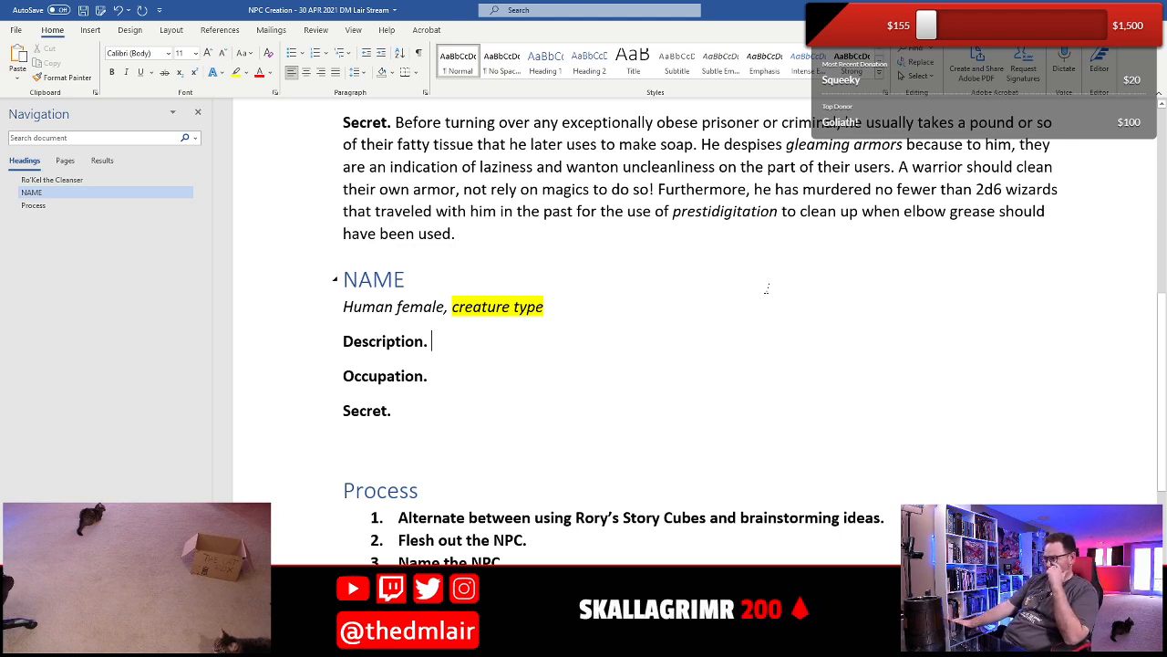
{"action": "left_click", "coordinate": [489, 376]}
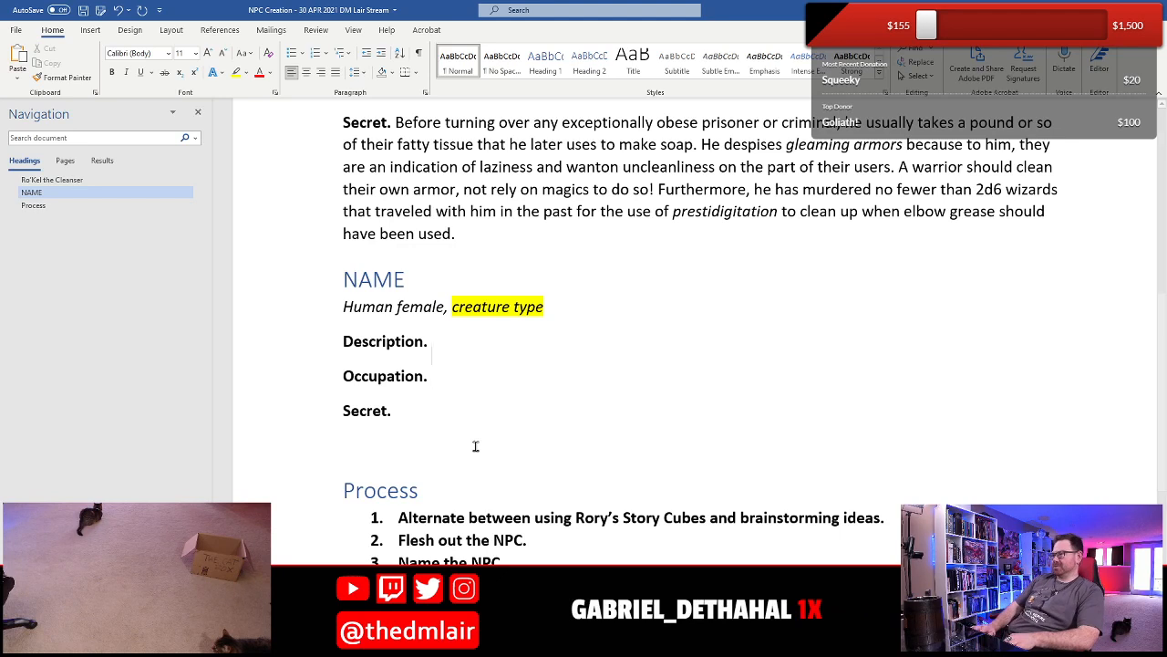
- Fill in the new NPC's Description with "Every time she sneezes, she travels forward or backward in time by 1d4 days."
{"action": "key", "text": "Up"}
{"action": "type", "text": "Every time she"}
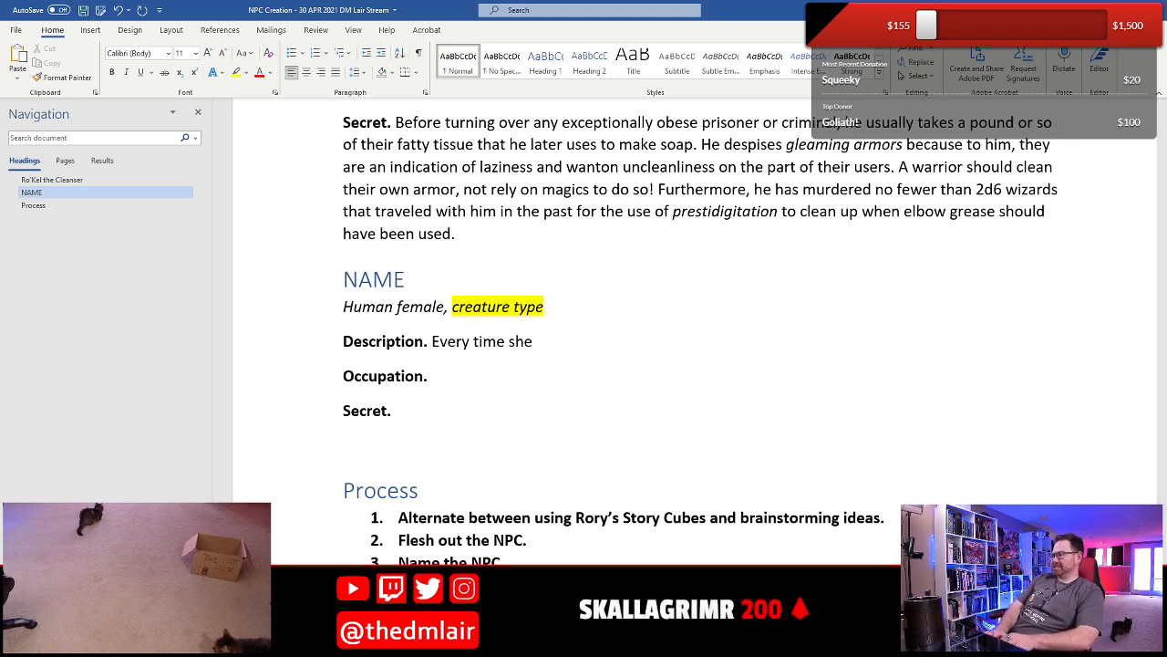
{"action": "type", "text": " sneezes"}
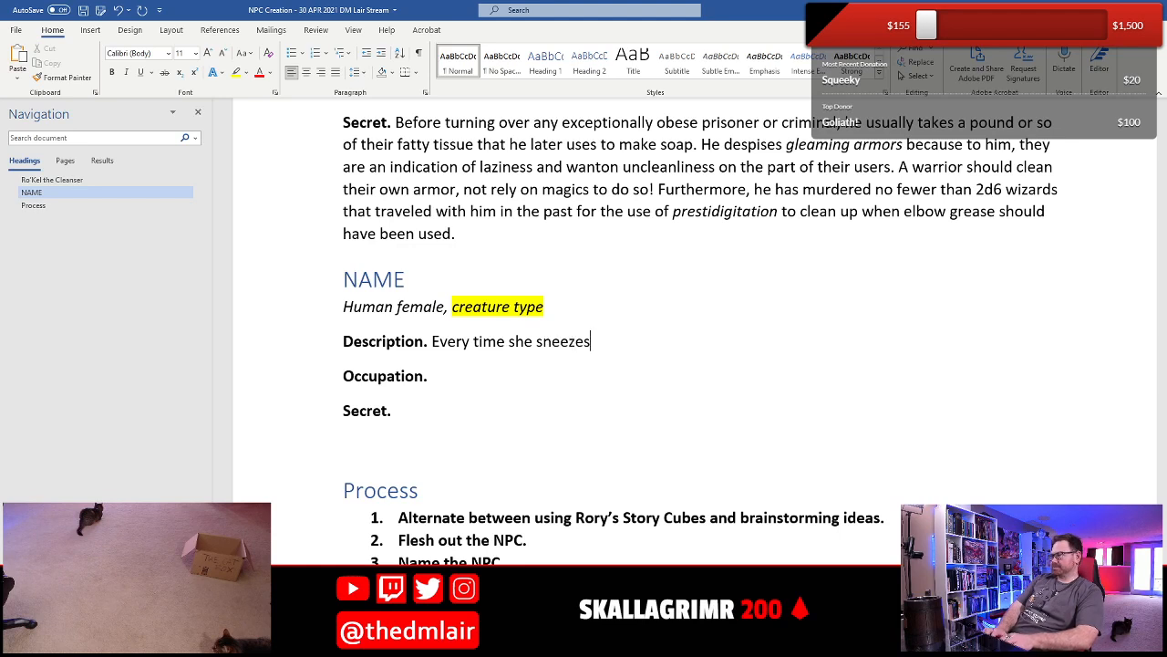
{"action": "type", "text": ", she trav"}
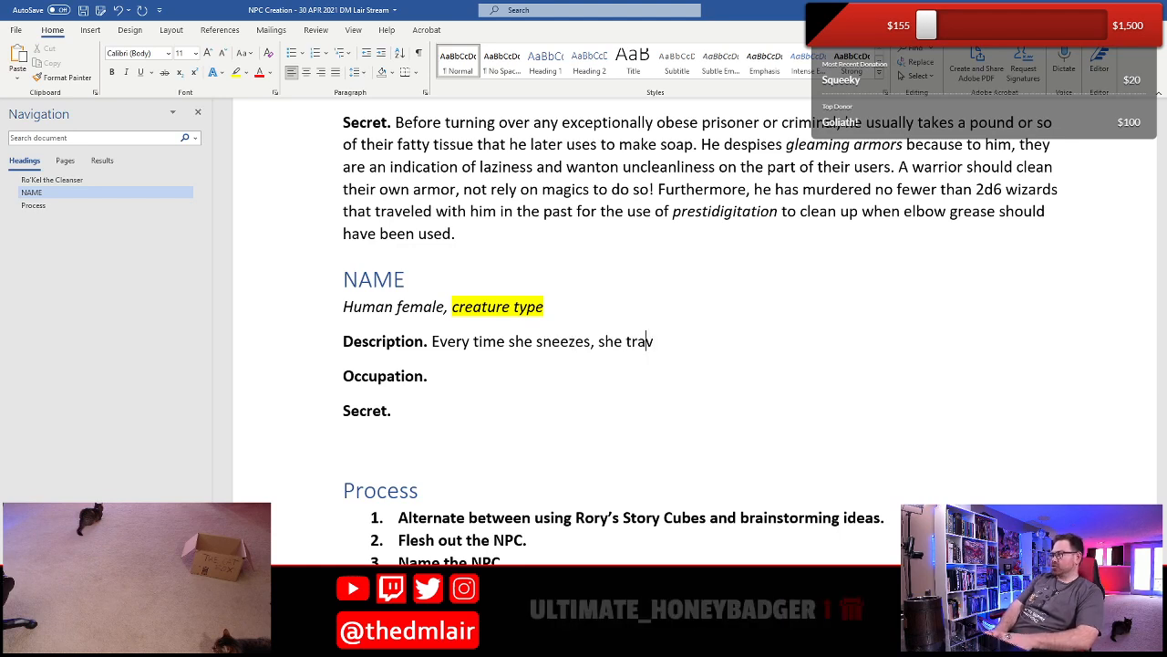
{"action": "type", "text": "els forwa"}
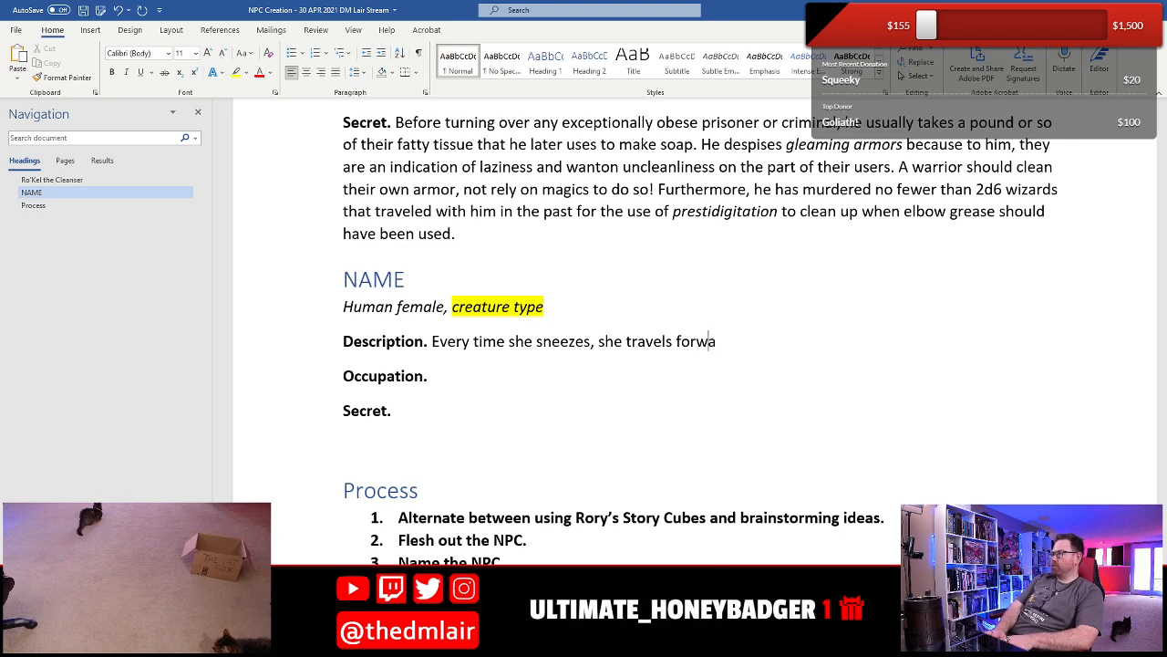
{"action": "type", "text": "rd or backward"}
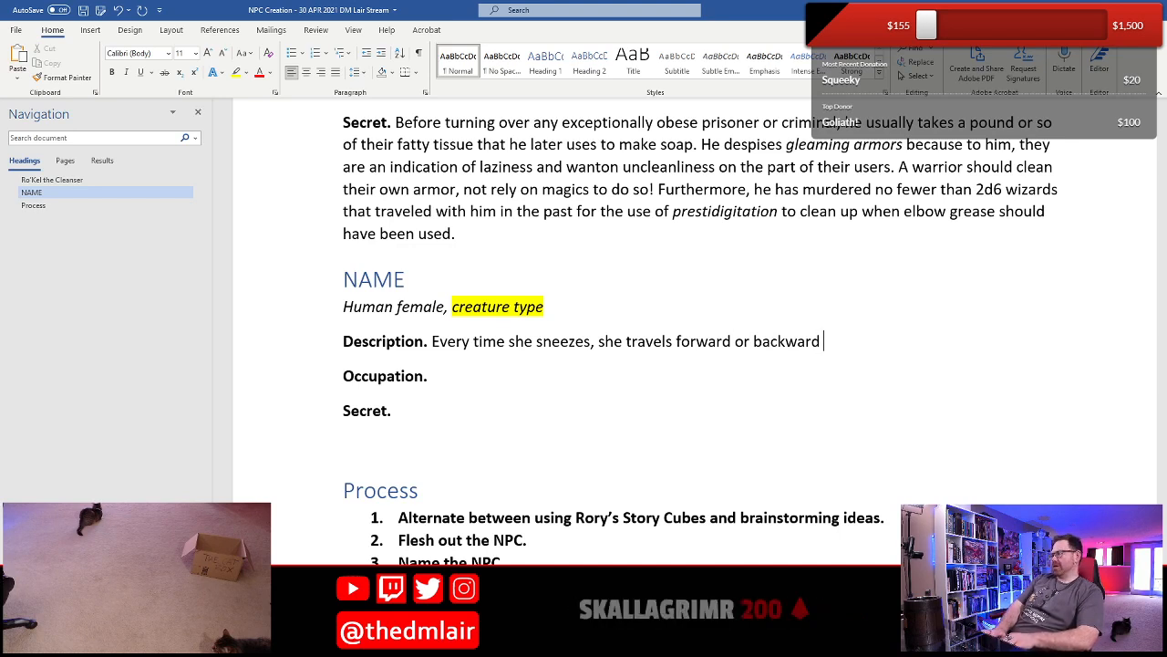
{"action": "type", "text": "in time by "}
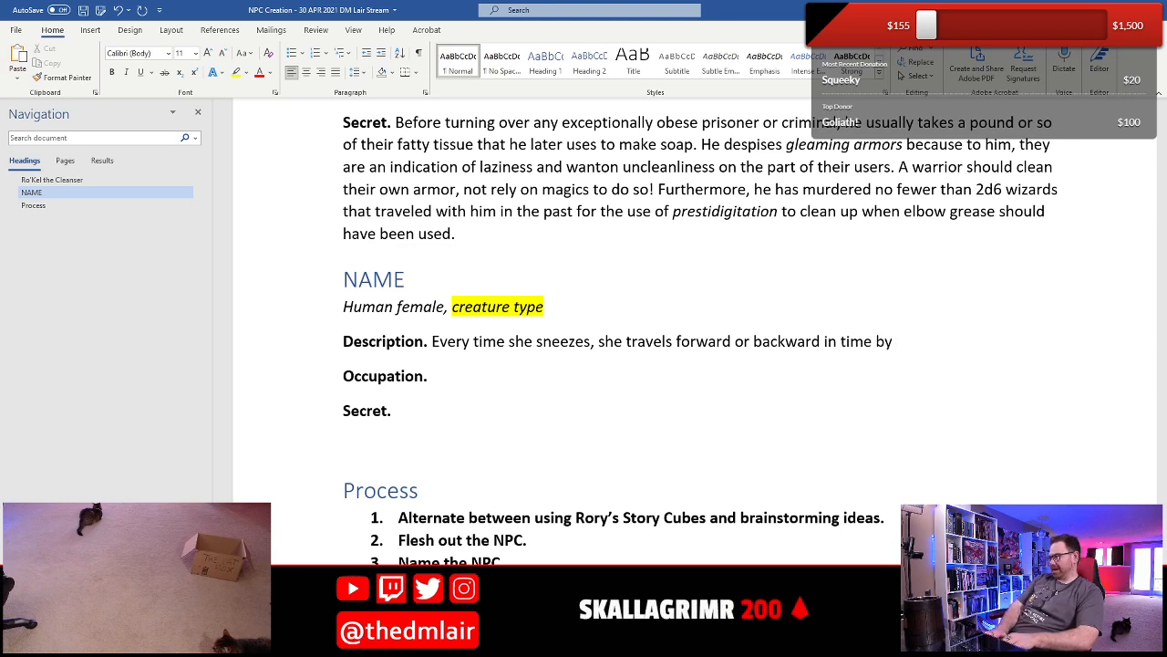
{"action": "type", "text": "1d4 "}
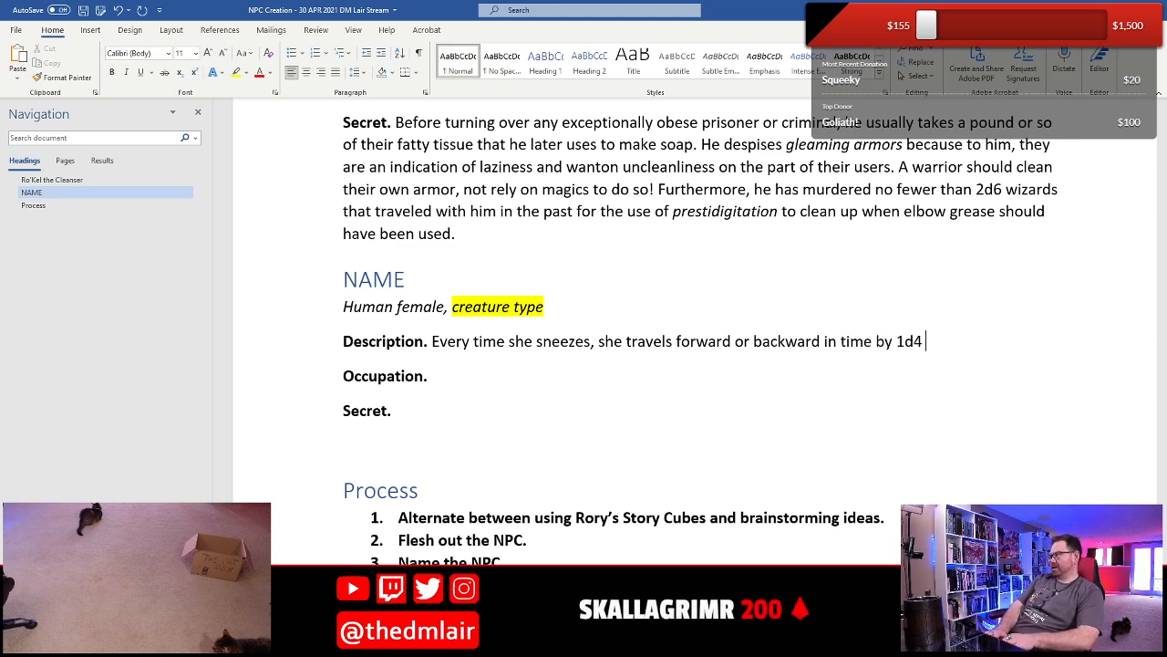
{"action": "type", "text": "days"}
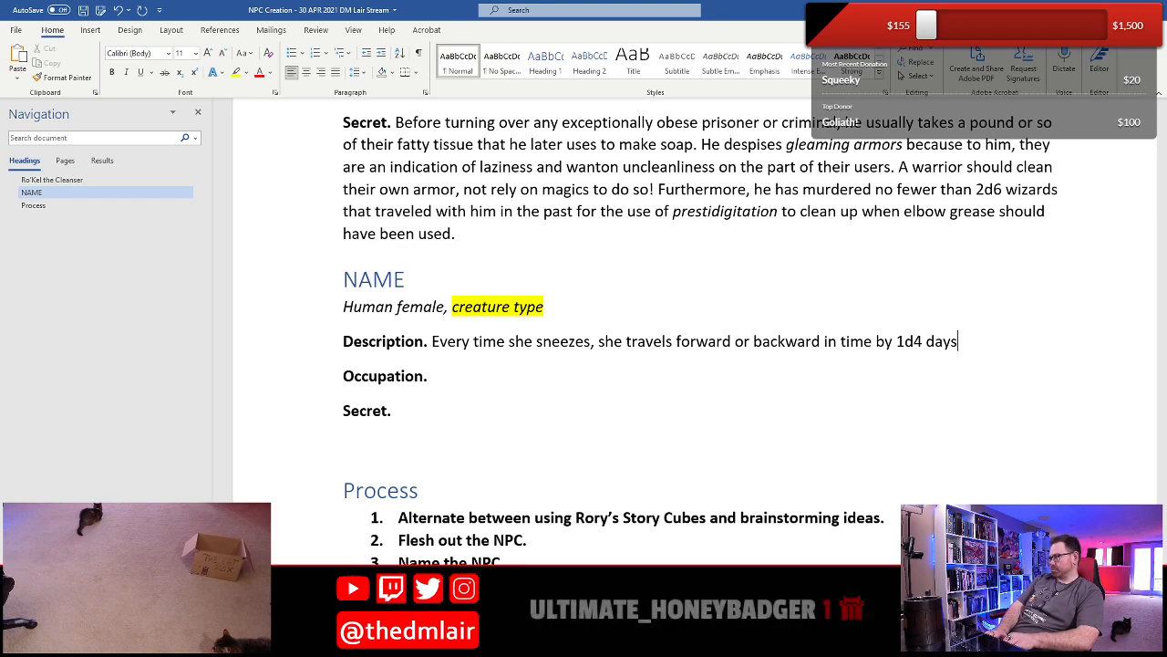
{"action": "type", "text": "."}
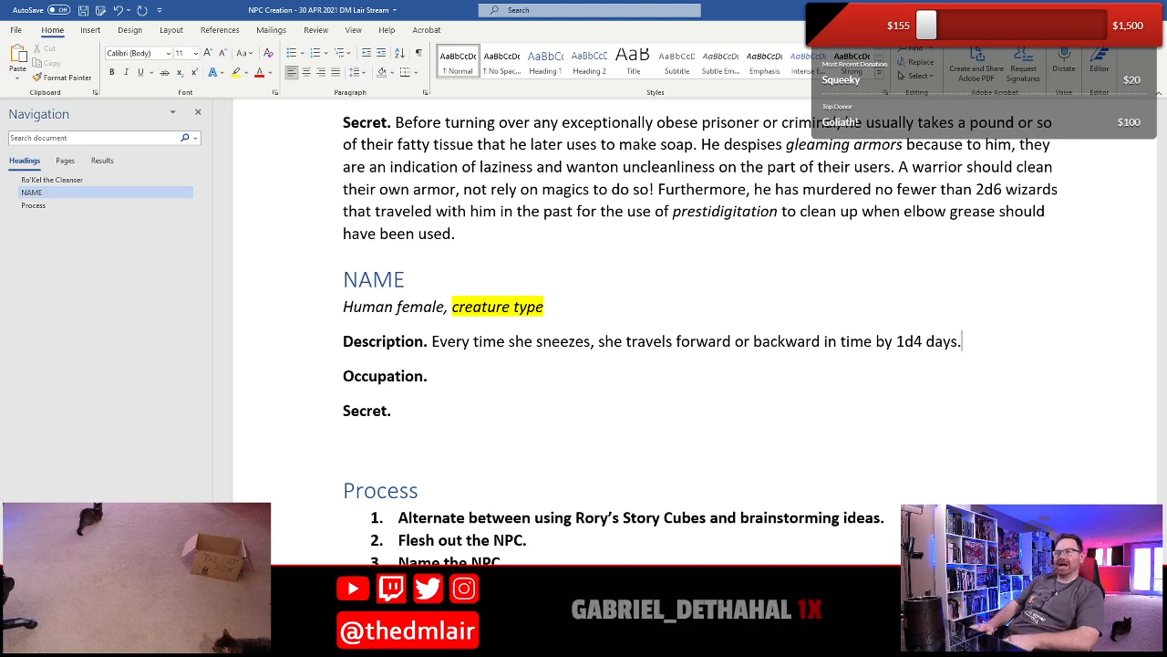
- Replace the highlighted "creature type" placeholder with "expert"
{"action": "left_click", "coordinate": [546, 307]}
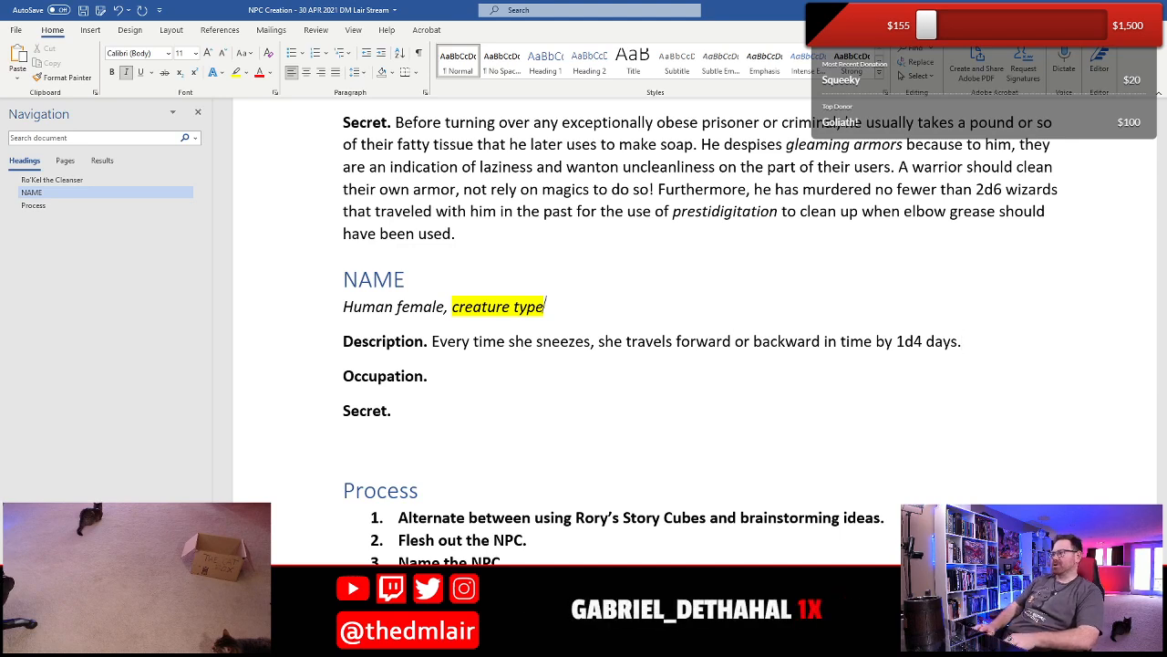
{"action": "left_click", "coordinate": [452, 306]}
{"action": "type", "text": "expert"}
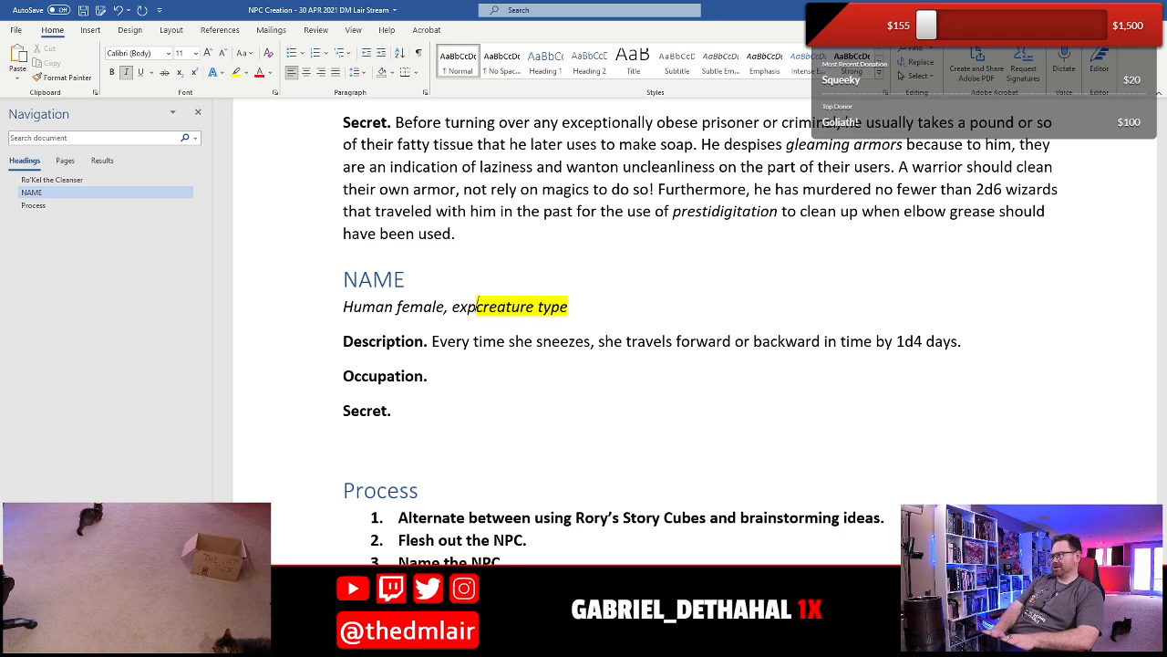
{"action": "key", "text": "shift+End"}
{"action": "key", "text": "Delete"}
- Fill in the Occupation with "She is a historian who through a deal with a wizard was granted “magical” powers of time travel."
{"action": "key", "text": "Down"}
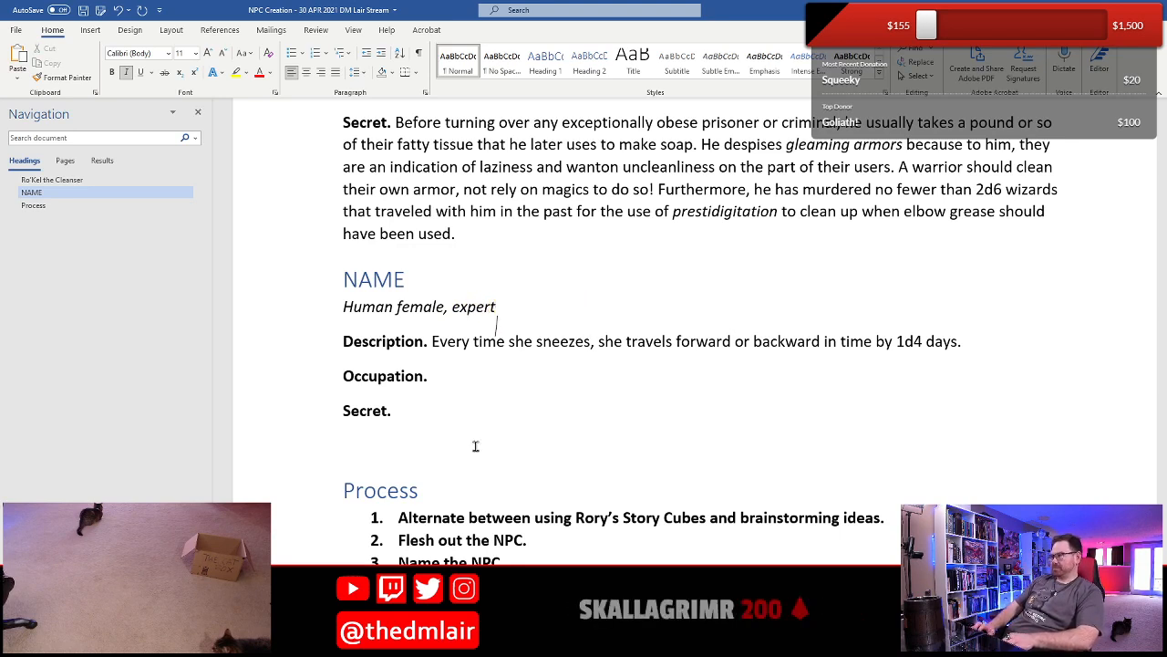
{"action": "key", "text": "Home"}
{"action": "key", "text": "Right"}
{"action": "key", "text": "End"}
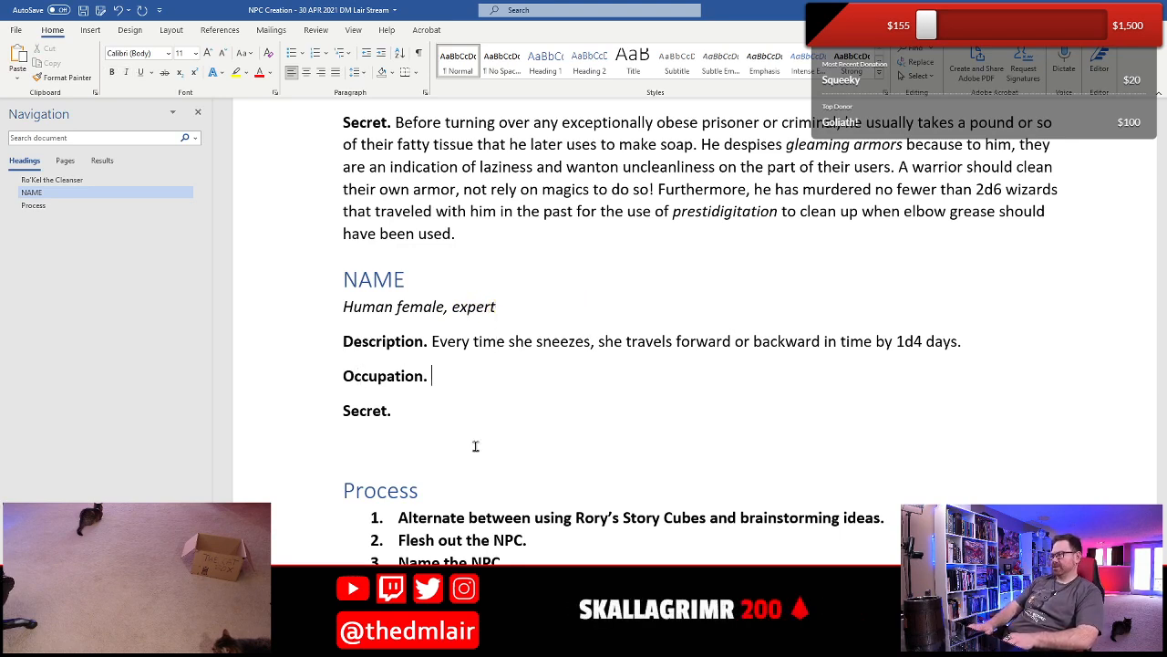
{"action": "type", "text": "She"}
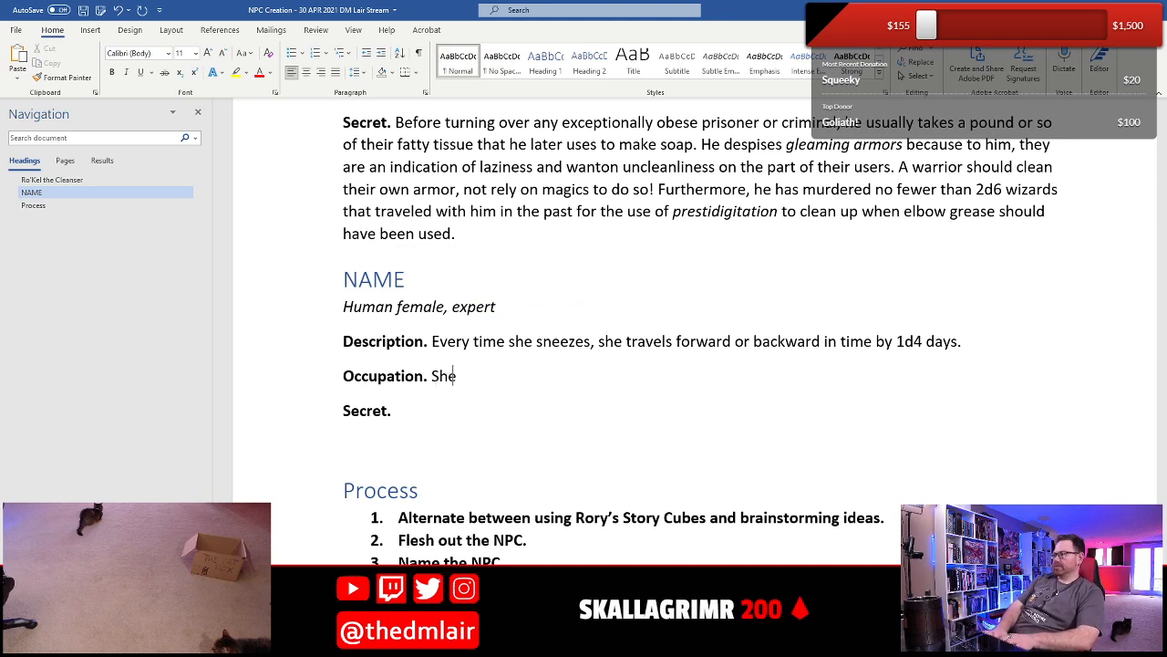
{"action": "type", "text": " is a historian "}
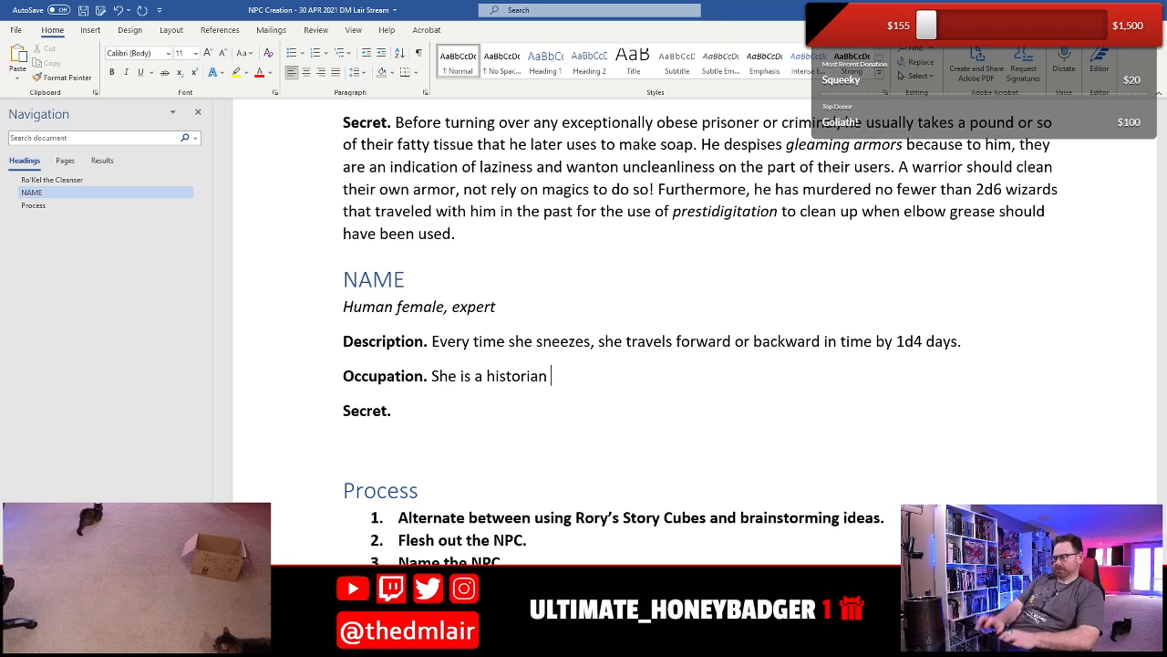
{"action": "type", "text": "who"}
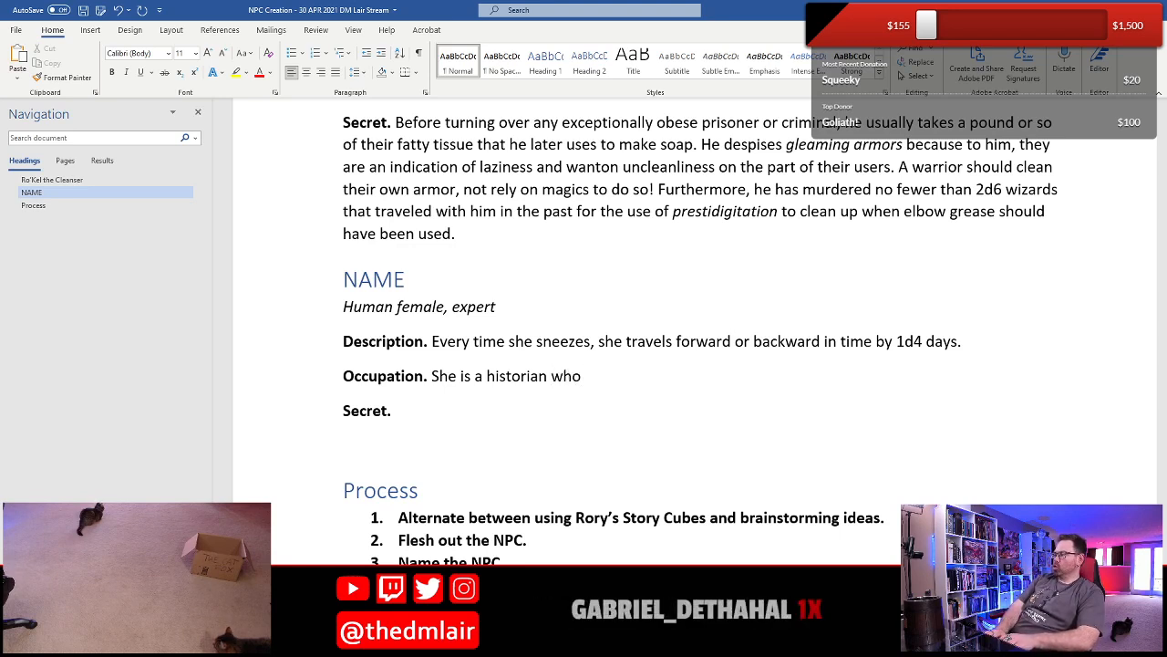
{"action": "type", "text": " through a "}
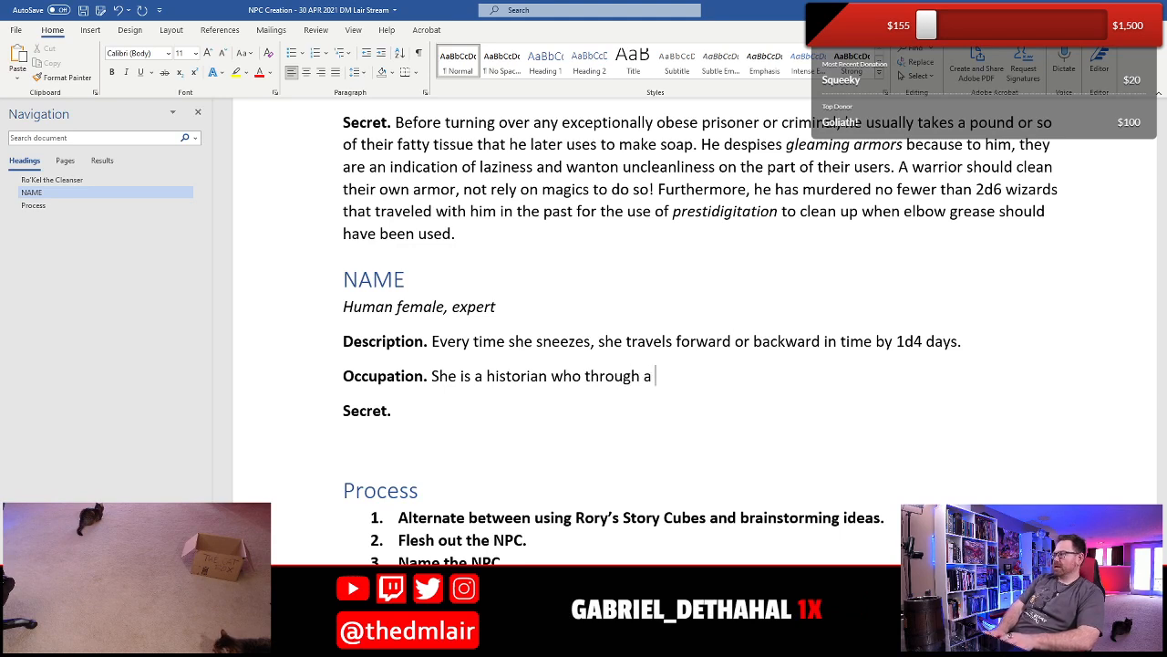
{"action": "type", "text": "deal with a wizard was "}
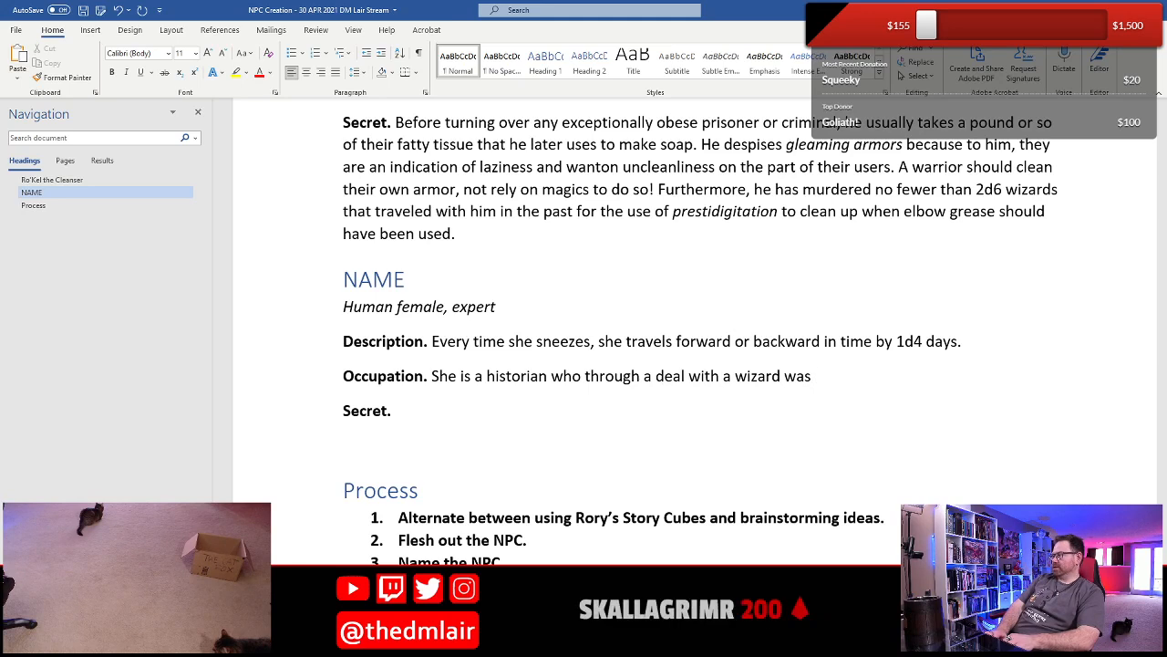
{"action": "type", "text": "granted "}
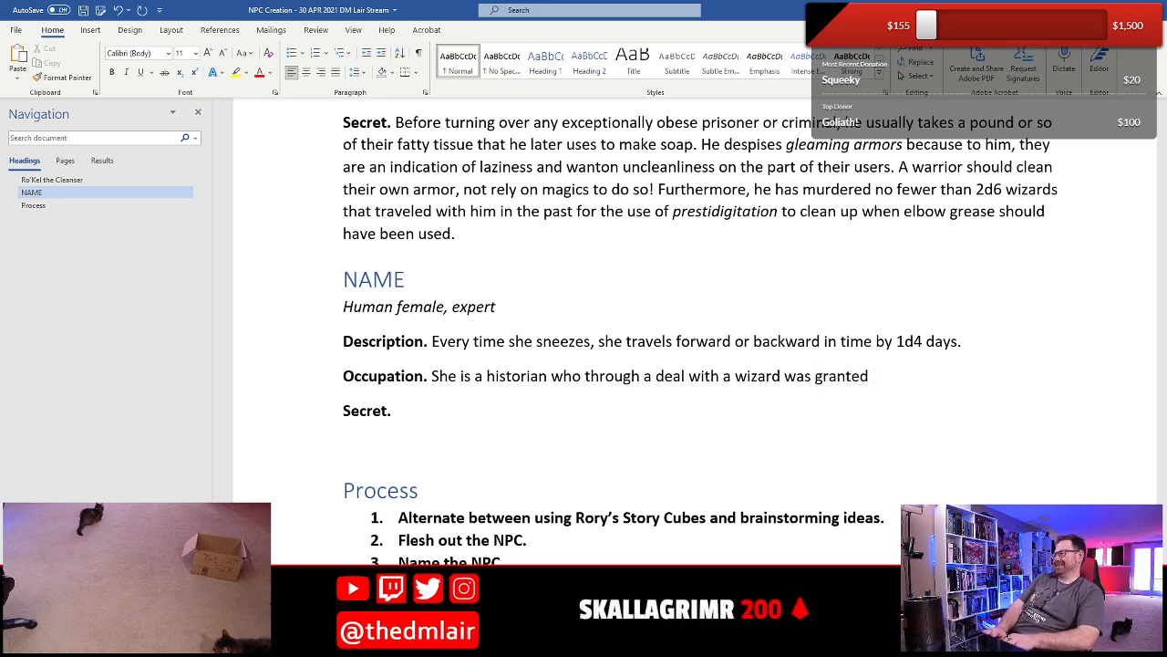
{"action": "type", "text": "\"magical\" p"}
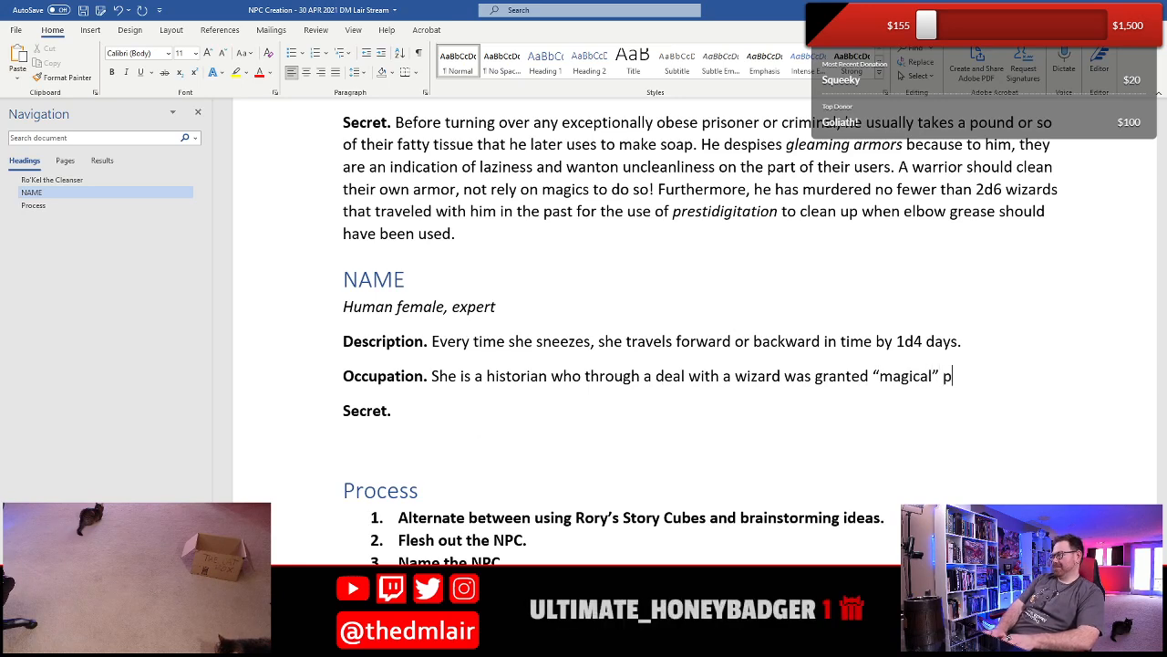
{"action": "type", "text": "owers of time "}
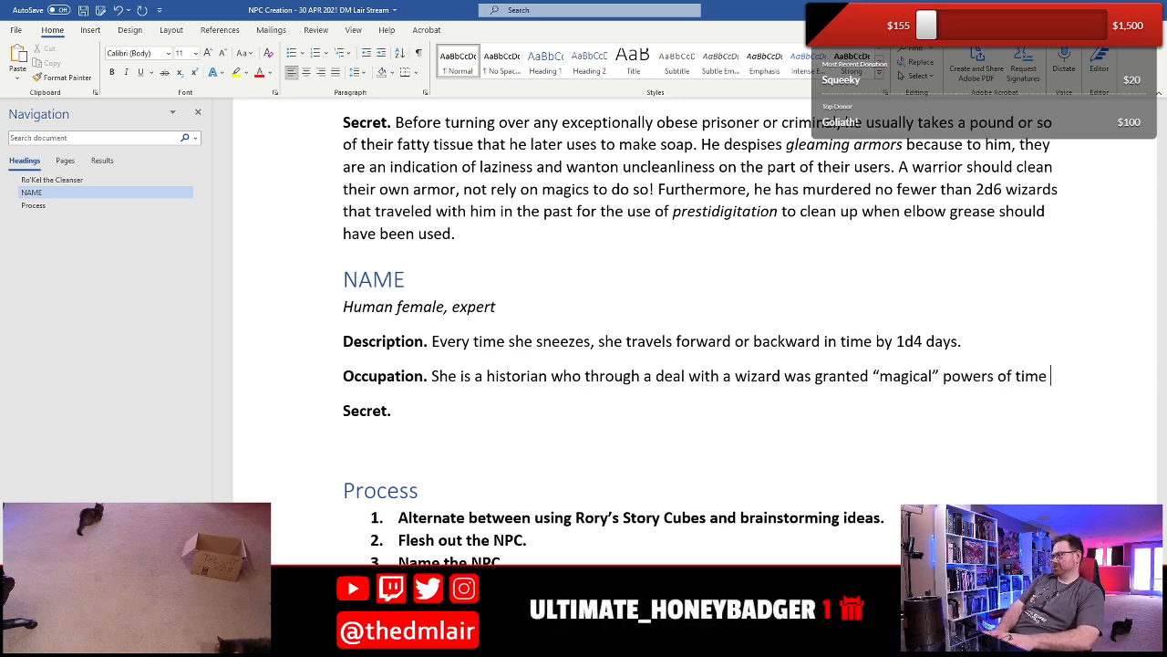
{"action": "type", "text": "travel."}
- Move the sentence about sneezing and time travel from the Description to the end of the Occupation paragraph
{"action": "key", "text": "Up"}
{"action": "key", "text": "Up"}
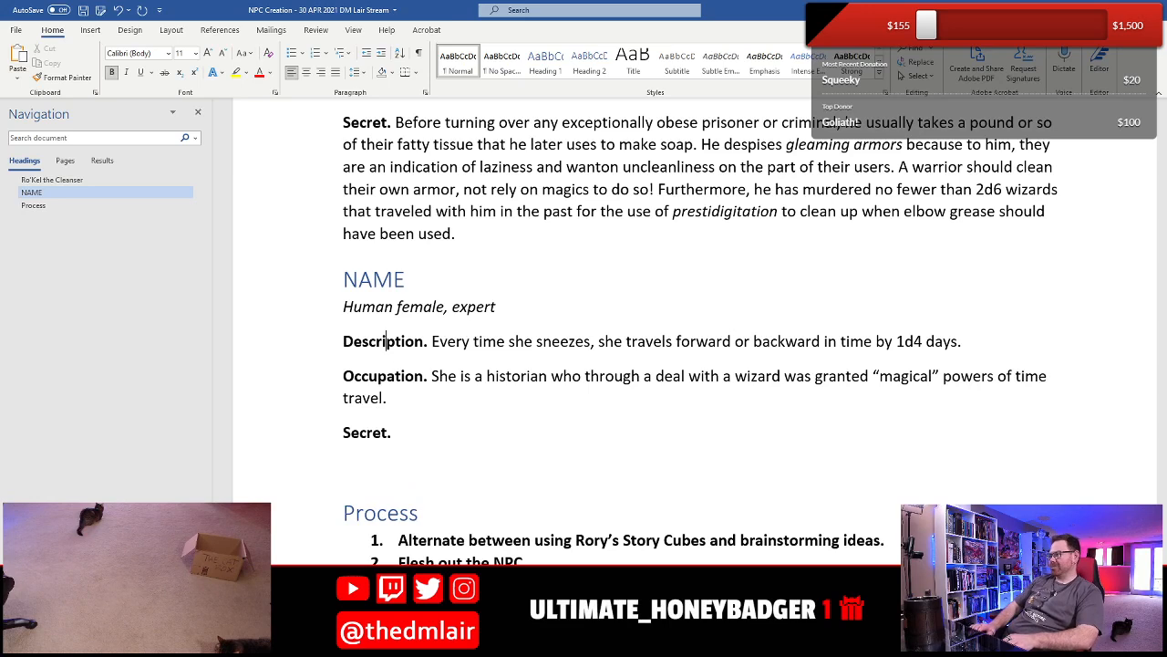
{"action": "key", "text": "Right"}
{"action": "key", "text": "Right"}
{"action": "key", "text": "Right"}
{"action": "key", "text": "Right"}
{"action": "key", "text": "Right"}
{"action": "key", "text": "Right"}
{"action": "key", "text": "shift+End"}
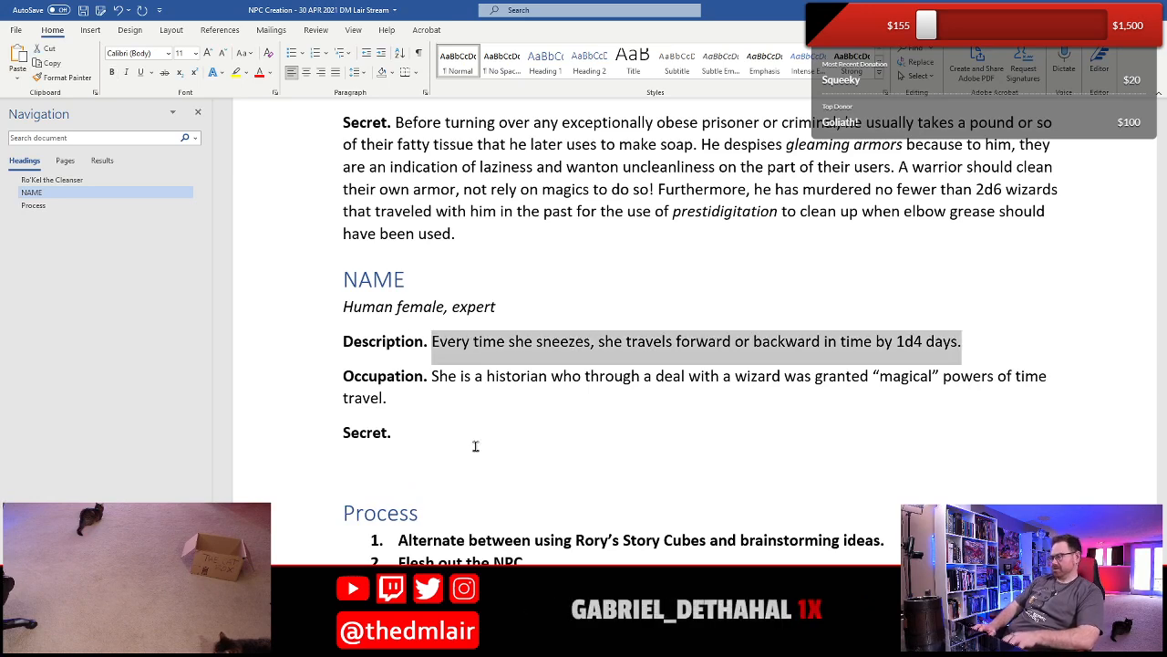
{"action": "key", "text": "ctrl+x"}
{"action": "key", "text": "Down"}
{"action": "key", "text": "Down"}
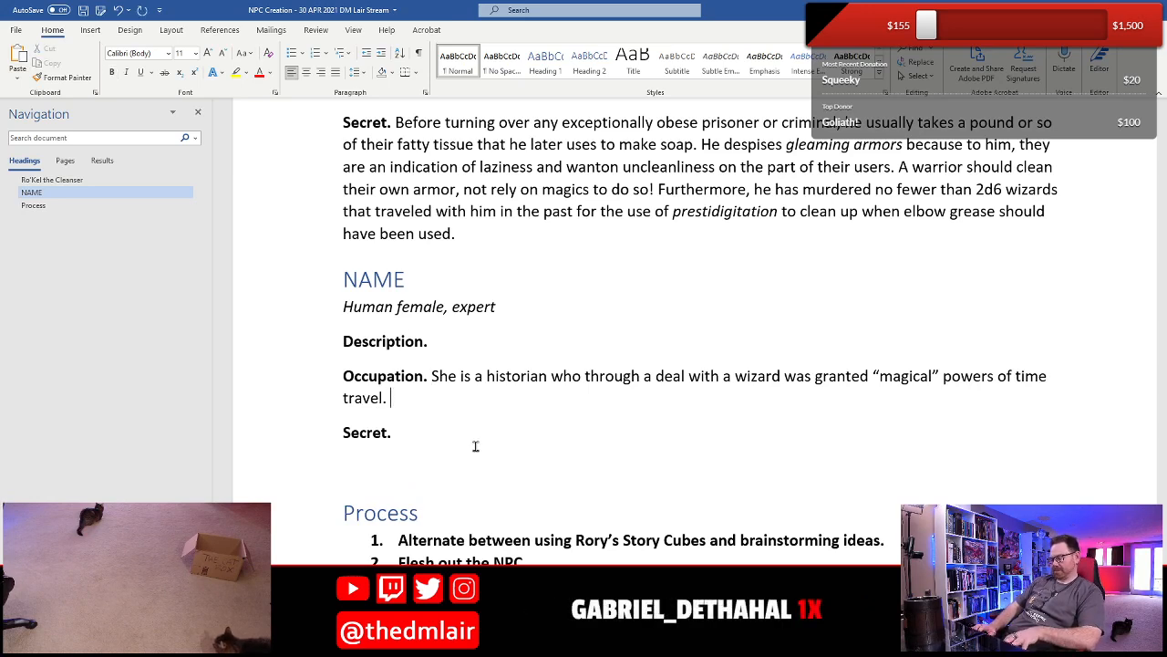
{"action": "key", "text": "ctrl+v"}
- Add "This wasn’t exactly what she had in mind when she commissioned the wizard, but it works." to the end of the Occupation
{"action": "key", "text": "Home"}
{"action": "key", "text": "Right"}
{"action": "key", "text": "Right"}
{"action": "key", "text": "Right"}
{"action": "key", "text": "Right"}
{"action": "key", "text": "Right"}
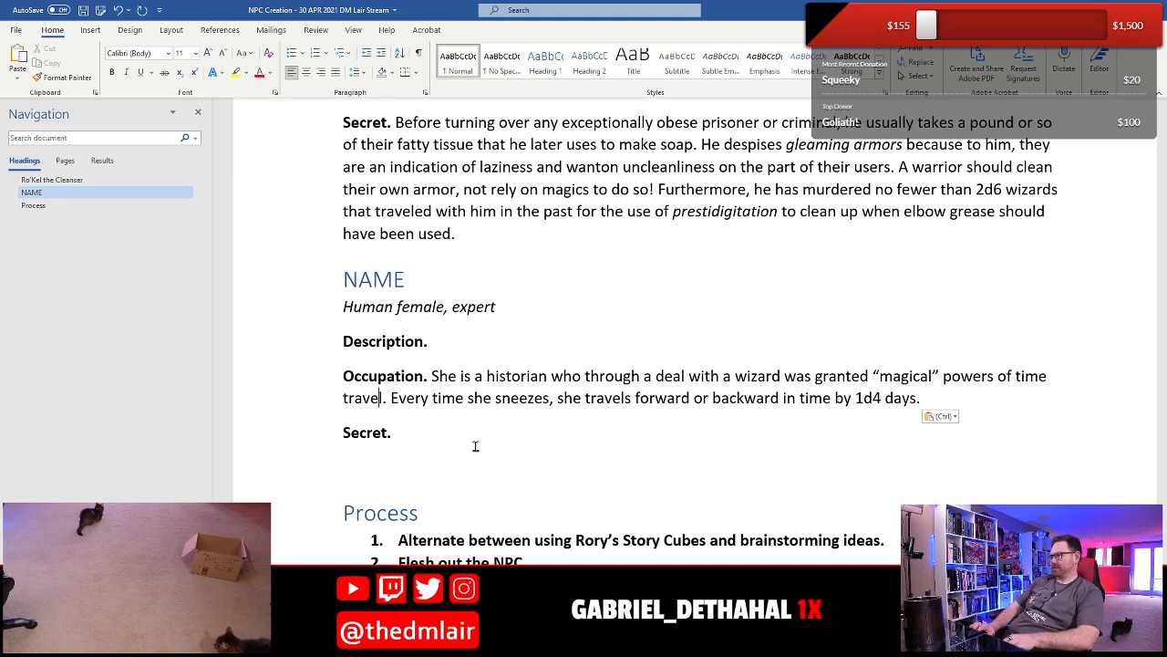
{"action": "type", "text": "This wasn"}
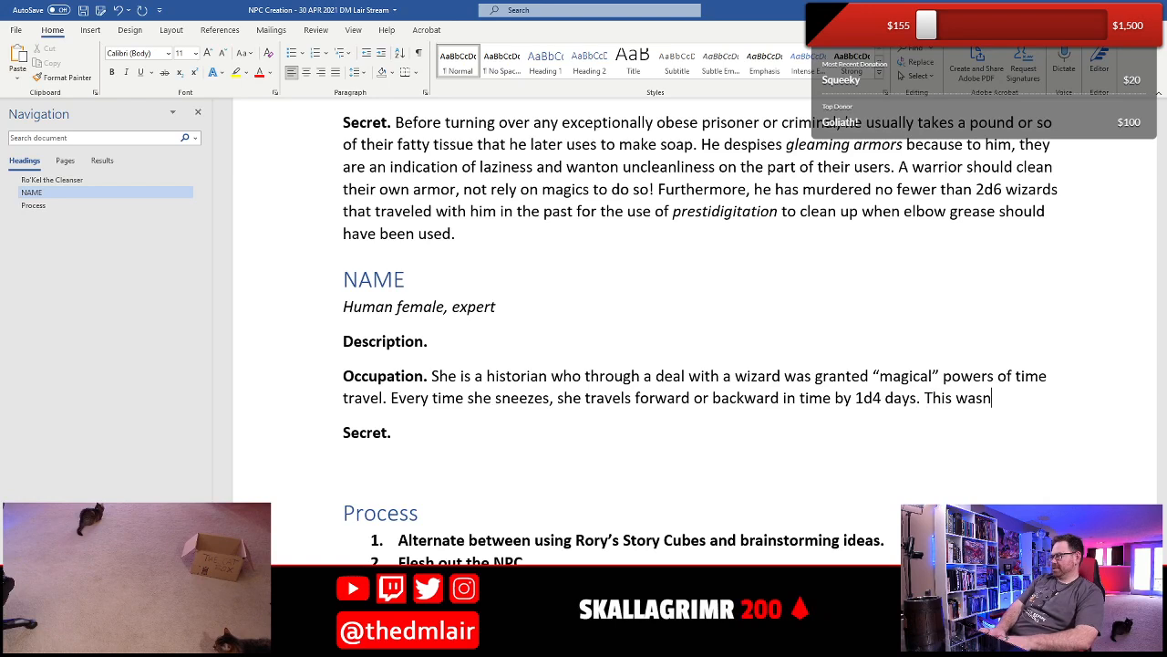
{"action": "type", "text": "’t exac"}
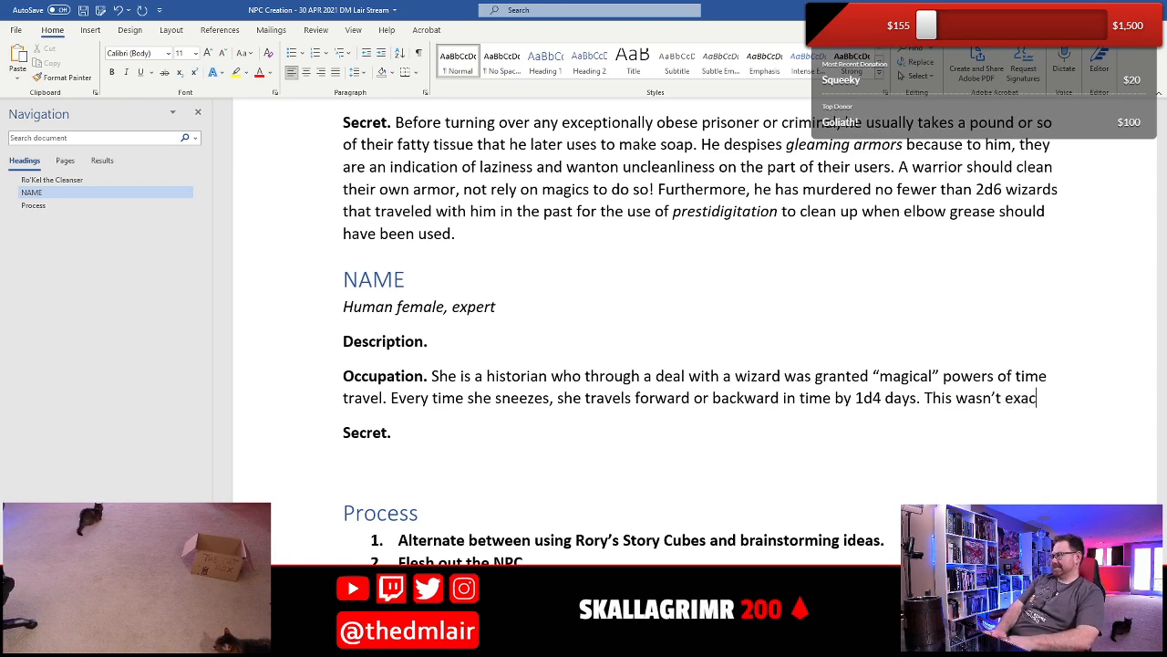
{"action": "type", "text": "tly "}
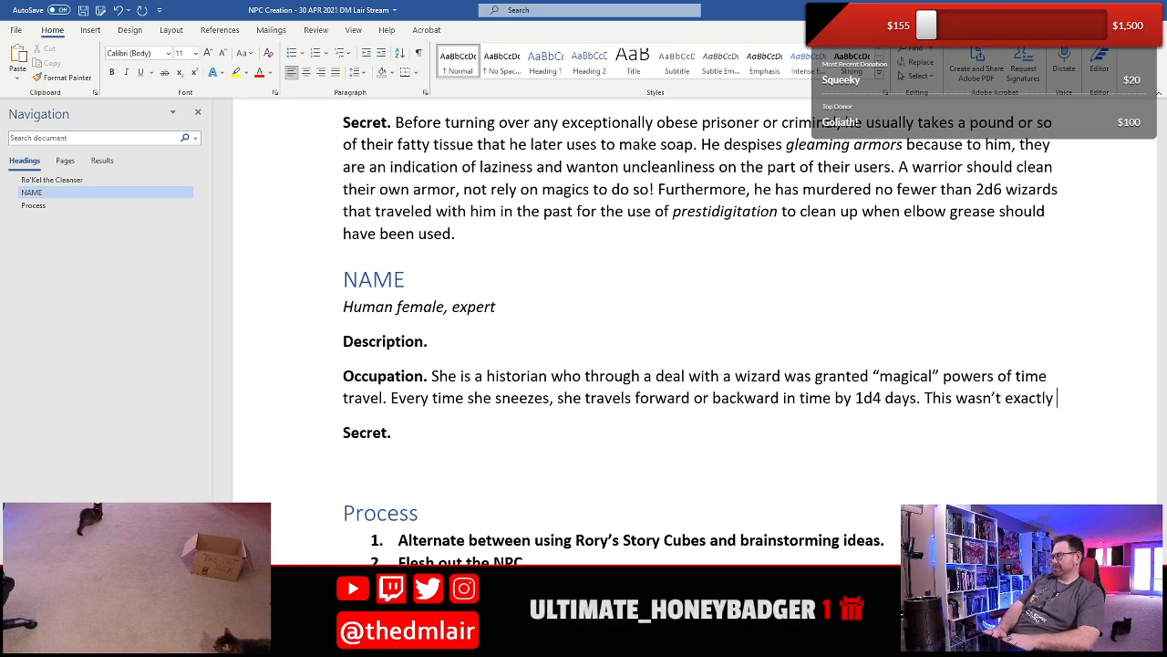
{"action": "type", "text": "what she had in mi"}
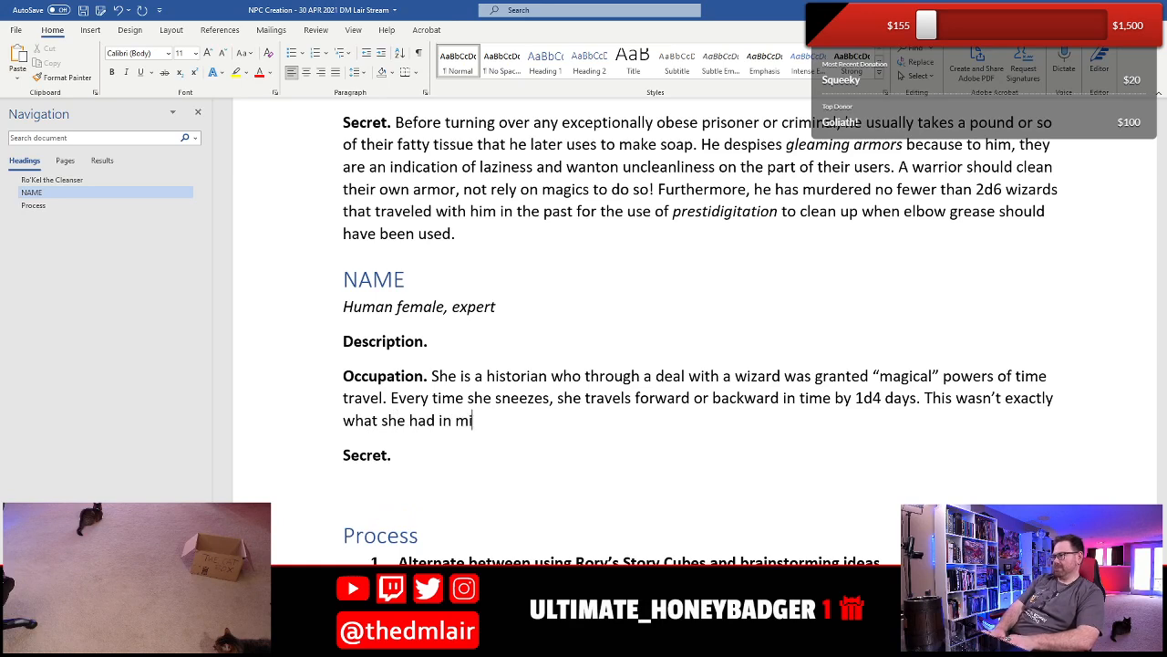
{"action": "type", "text": "nd when she commis"}
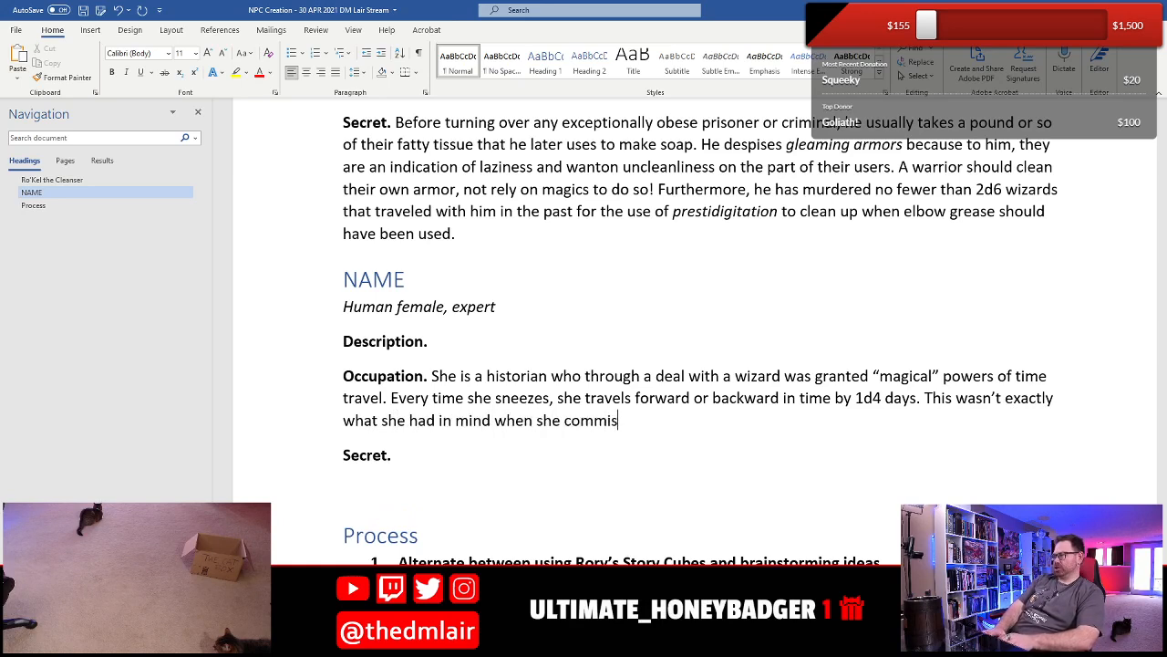
{"action": "type", "text": "sioned the wi"}
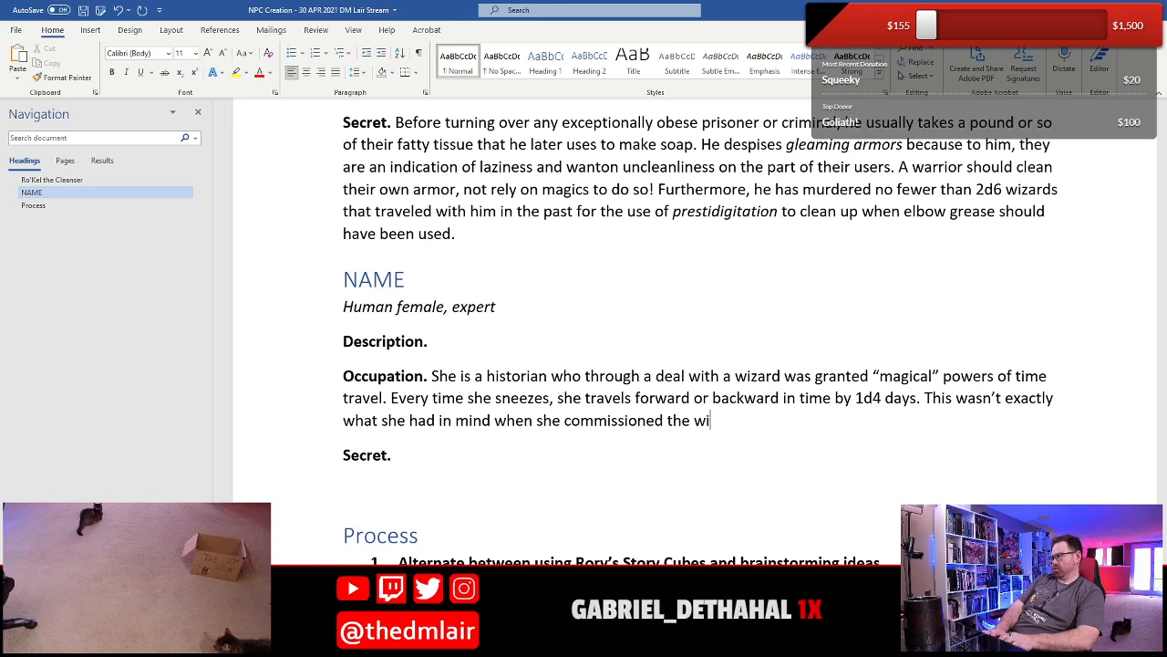
{"action": "type", "text": "zard, but it works."}
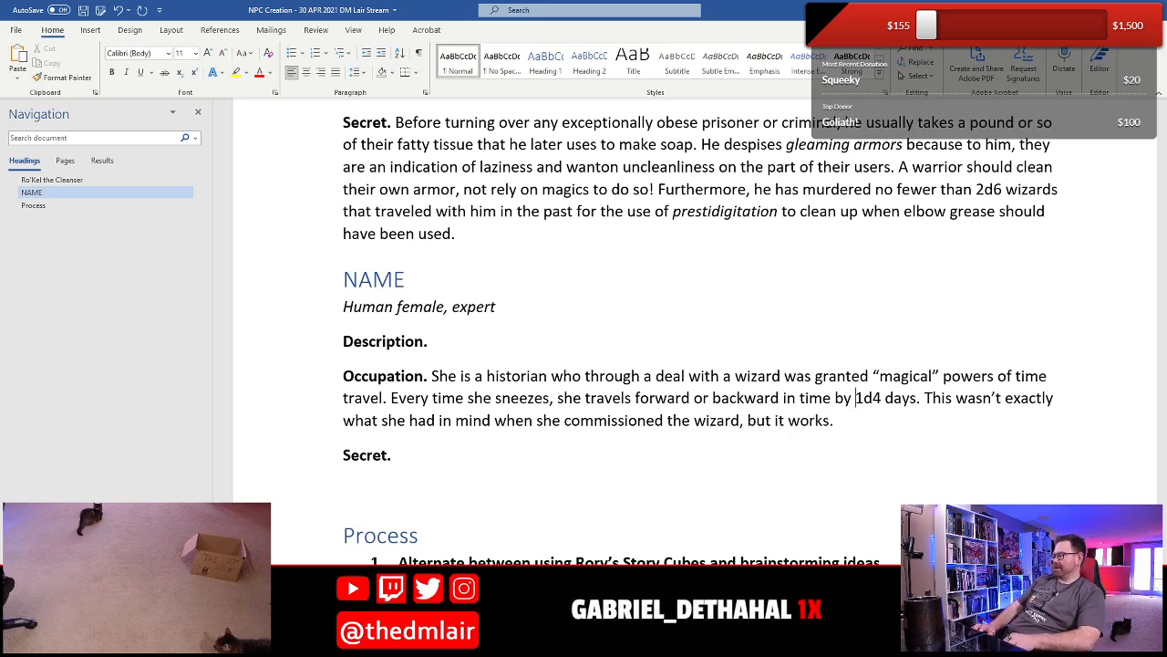
- Replace "days" with "years" after "1d4" in the Occupation's sneezing sentence
{"action": "key", "text": "Right"}
{"action": "key", "text": "Right"}
{"action": "key", "text": "Right"}
{"action": "key", "text": "Right"}
{"action": "key", "text": "Right"}
{"action": "key", "text": "shift+Left"}
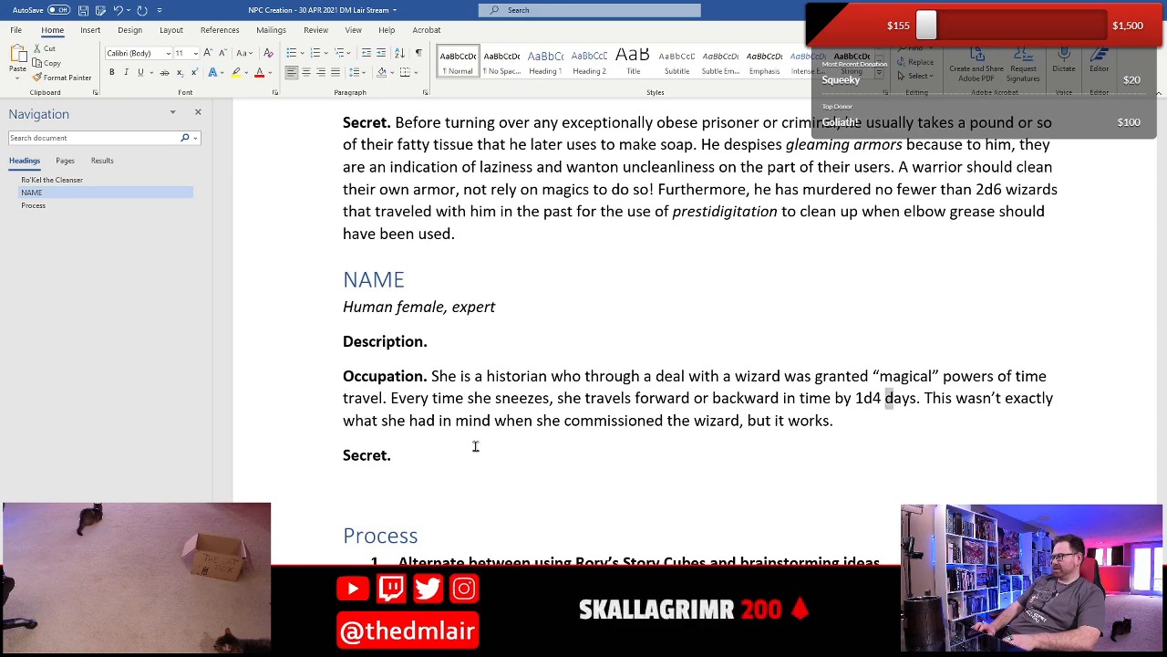
{"action": "key", "text": "shift+Right"}
{"action": "key", "text": "shift+Right"}
{"action": "key", "text": "shift+Right"}
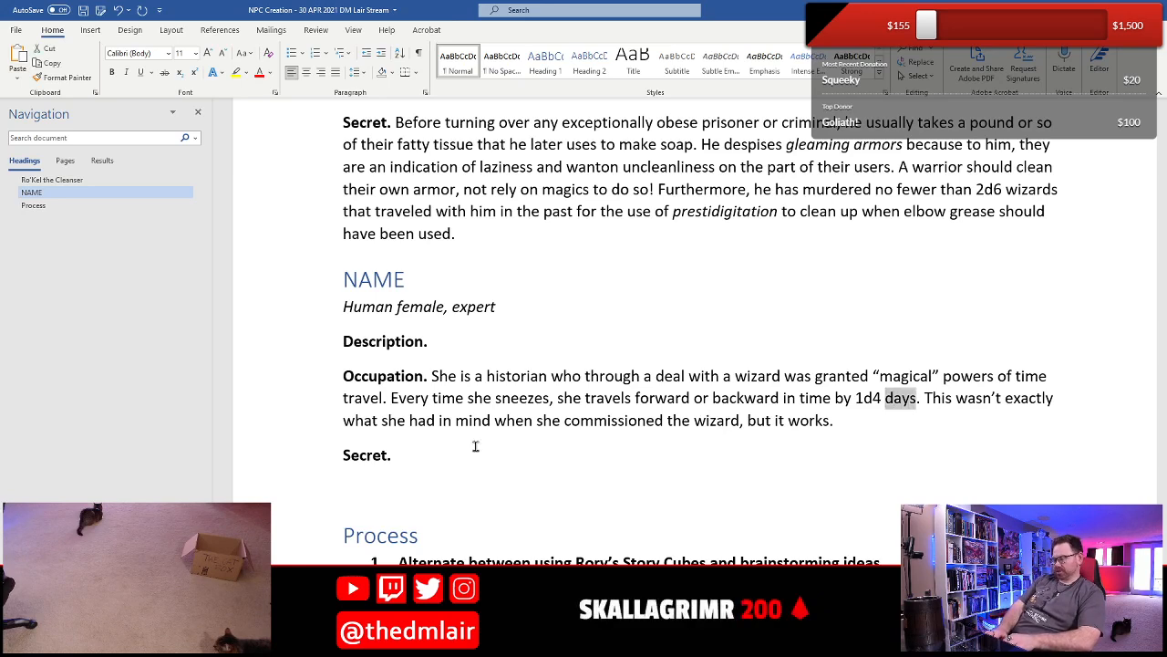
{"action": "type", "text": "years"}
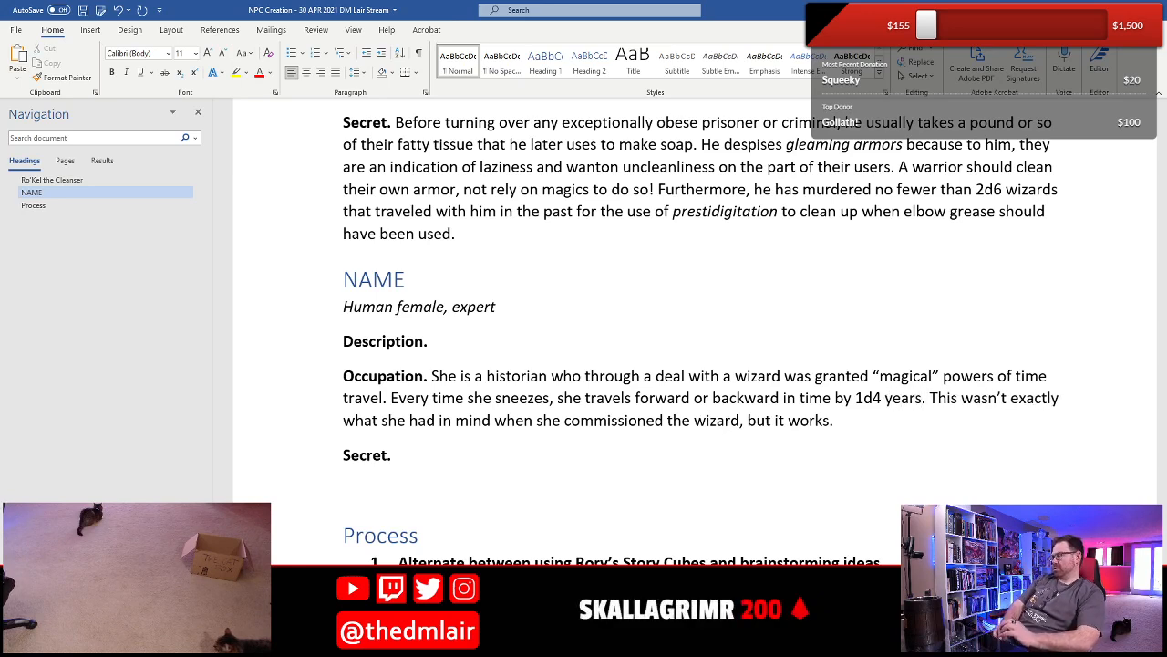
{"action": "key", "text": "Down"}
{"action": "key", "text": "BackSpace"}
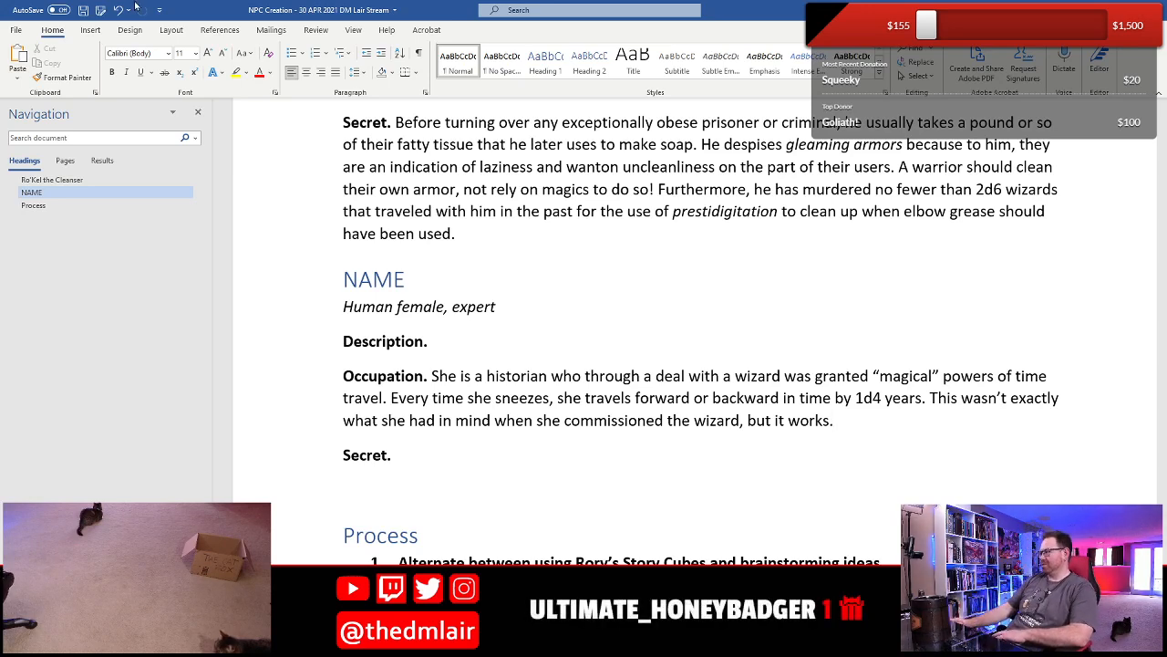
- Delete "or backward" from the Occupation's sentence about how she travels when she sneezes
{"action": "double_click", "coordinate": [698, 400]}
{"action": "key", "text": "shift+Right"}
{"action": "key", "text": "shift+Right"}
{"action": "key", "text": "shift+Right"}
{"action": "key", "text": "shift+Right"}
{"action": "key", "text": "shift+Right"}
{"action": "key", "text": "shift+Right"}
{"action": "key", "text": "shift+Right"}
{"action": "key", "text": "shift+Right"}
{"action": "key", "text": "shift+Right"}
{"action": "key", "text": "shift+Right"}
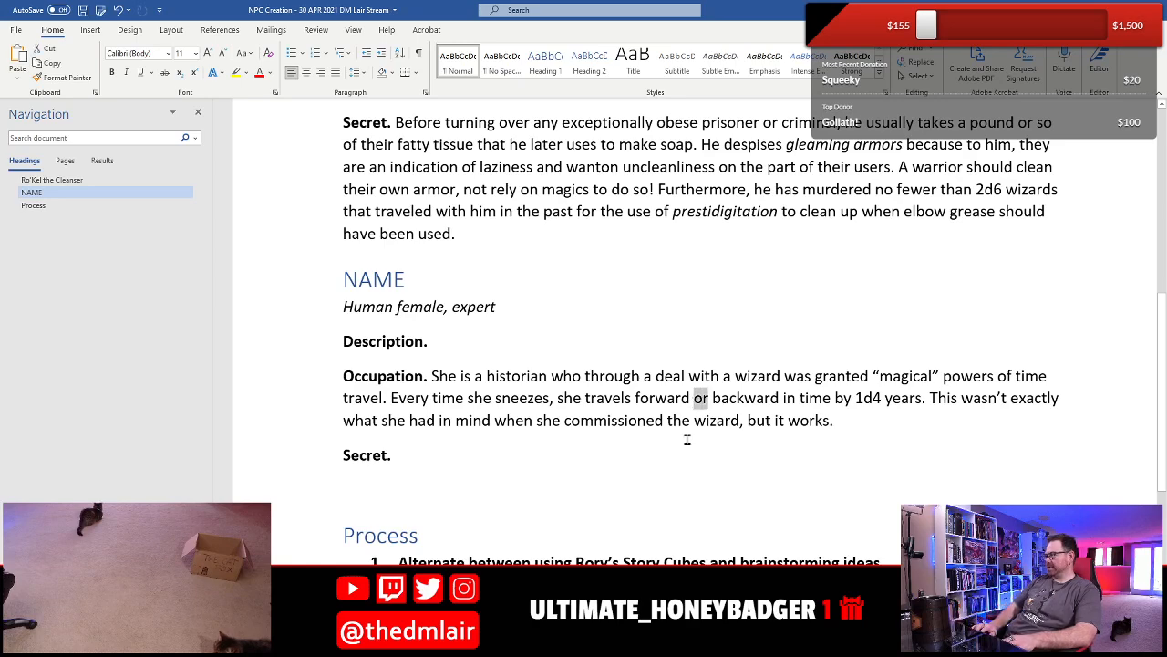
{"action": "key", "text": "Delete"}
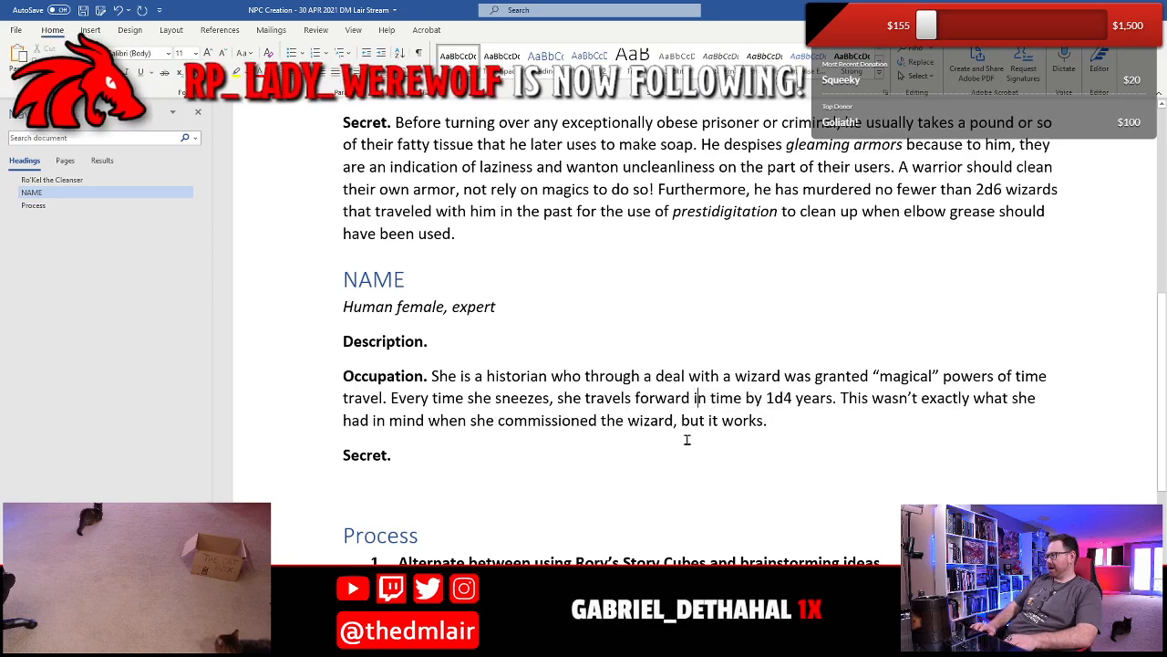
- Extend the sneezing sentence after "1d4 years" with "; every time she hiccups, she travels backward in time by 1d4 years"
{"action": "type", "text": "; everyt"}
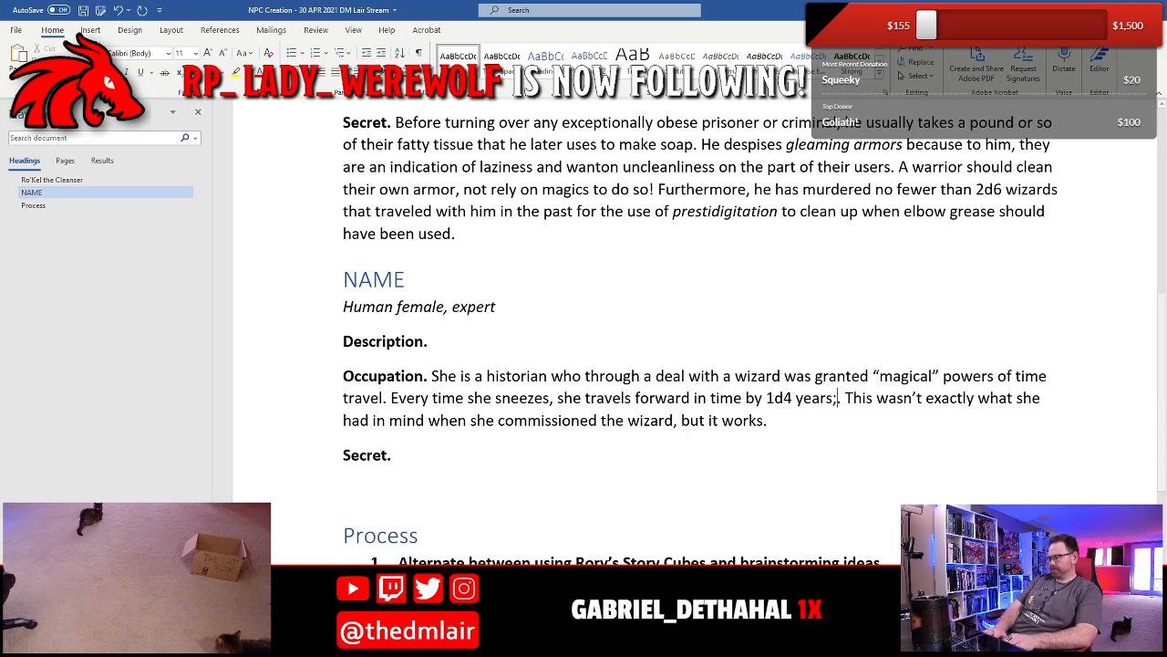
{"action": "key", "text": "BackSpace"}
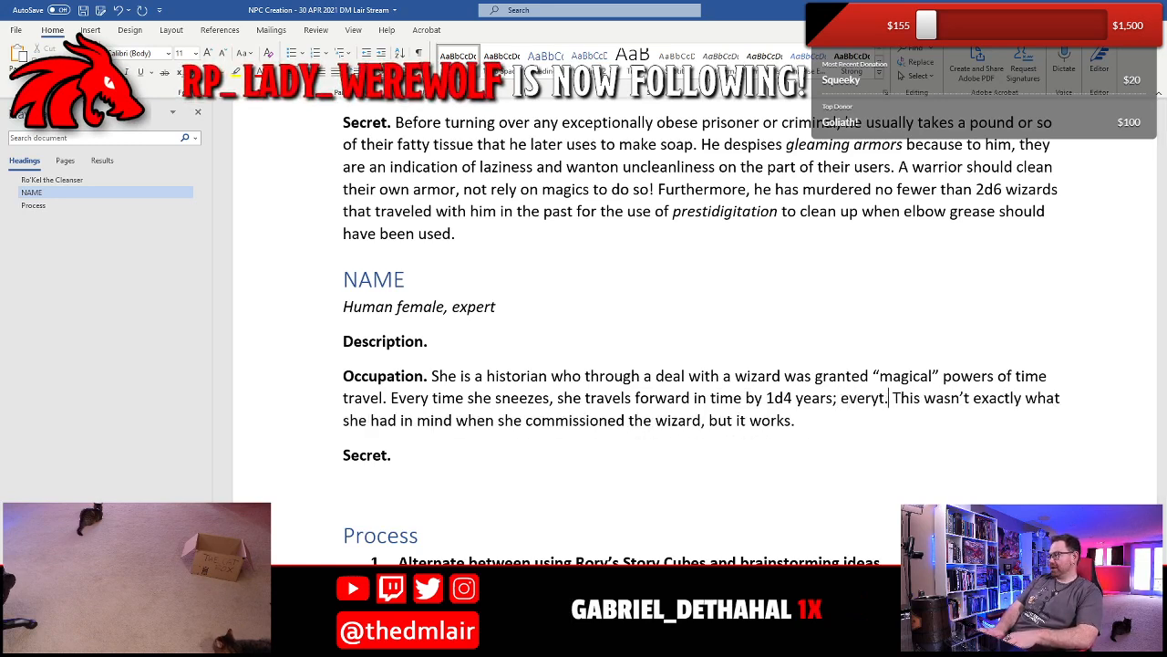
{"action": "type", "text": "time she hiccups, she"}
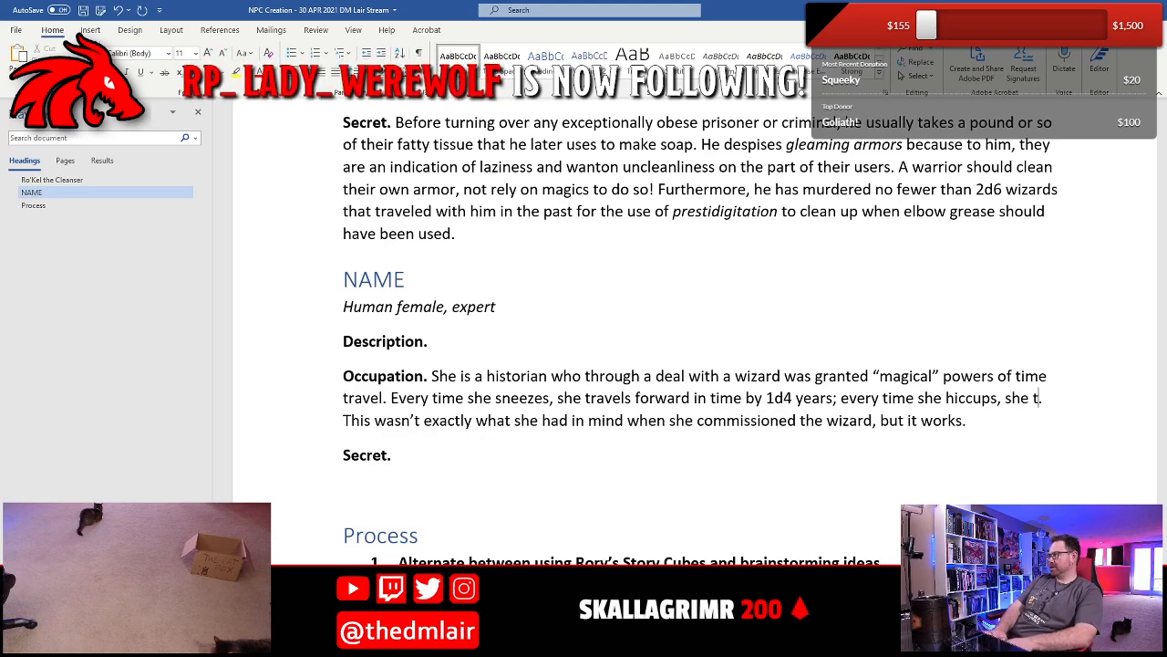
{"action": "type", "text": " travels bac"}
{"action": "type", "text": "kward in teim"}
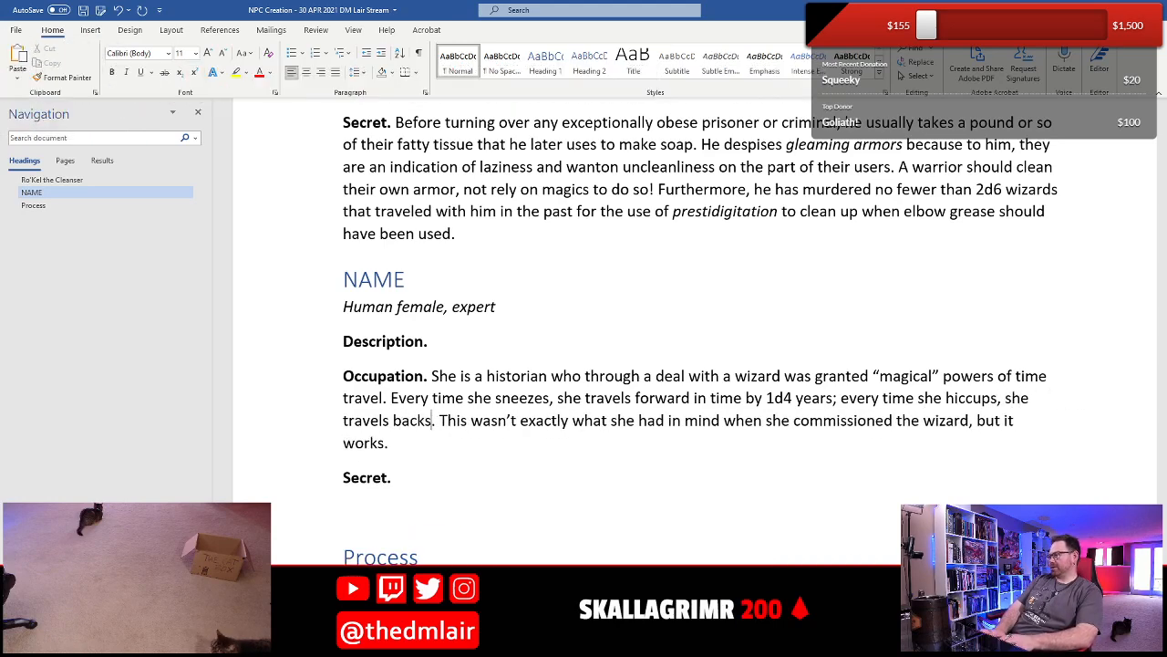
{"action": "key", "text": "BackSpace"}
{"action": "key", "text": "BackSpace"}
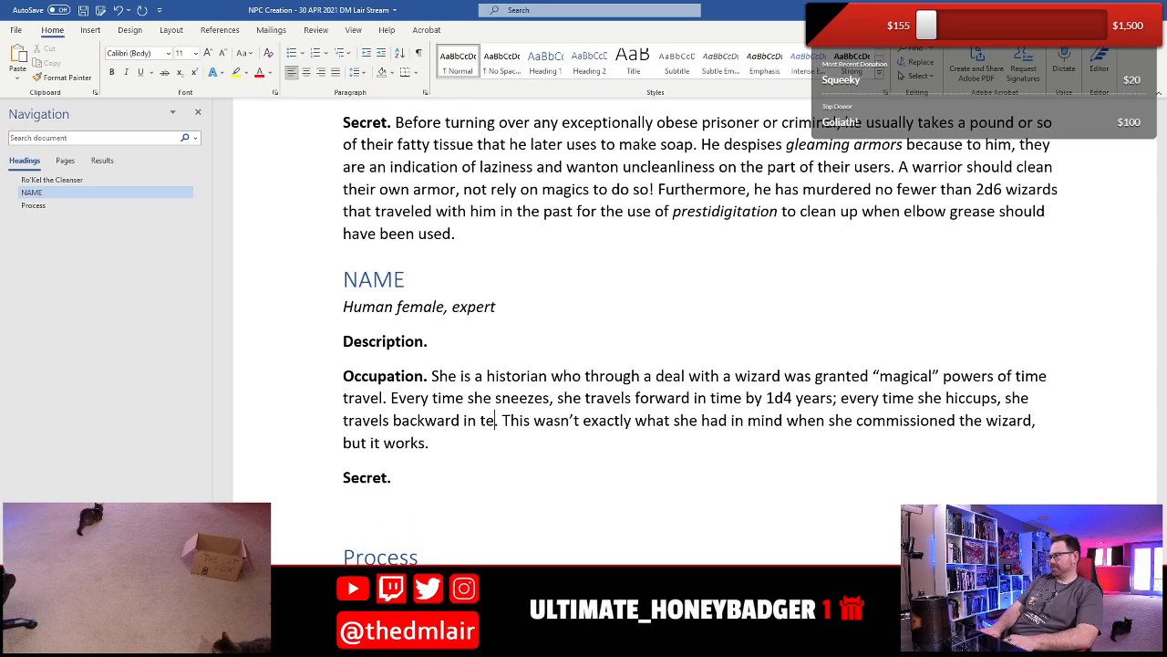
{"action": "type", "text": "ime by 1d"}
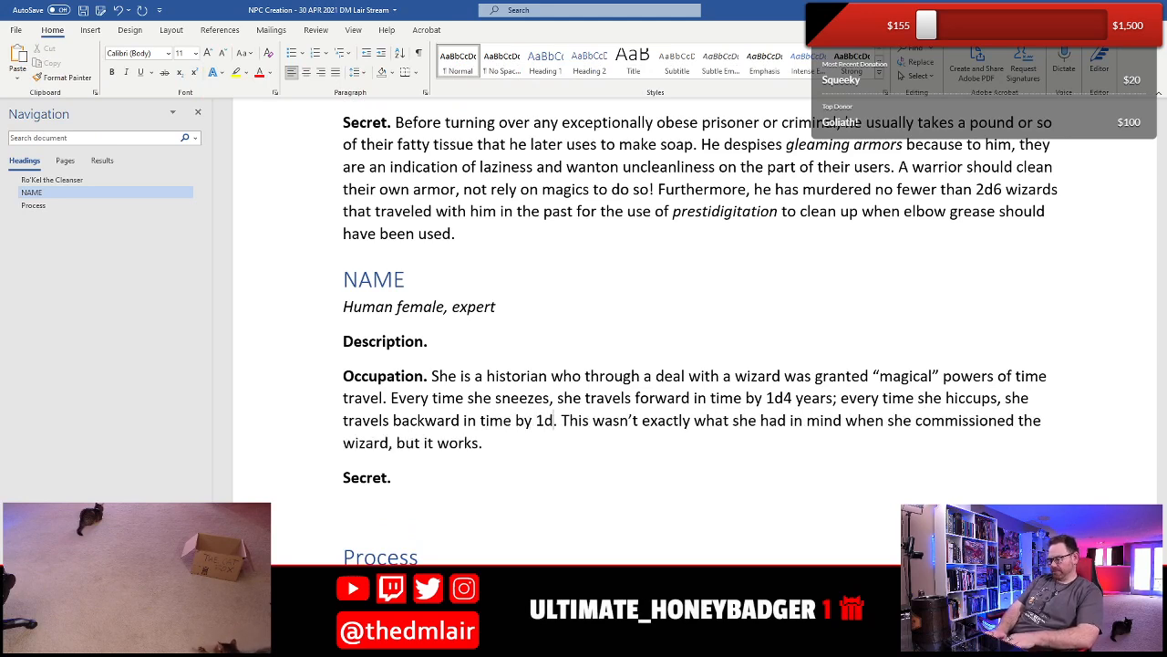
{"action": "type", "text": "4 year4"}
{"action": "key", "text": "BackSpace"}
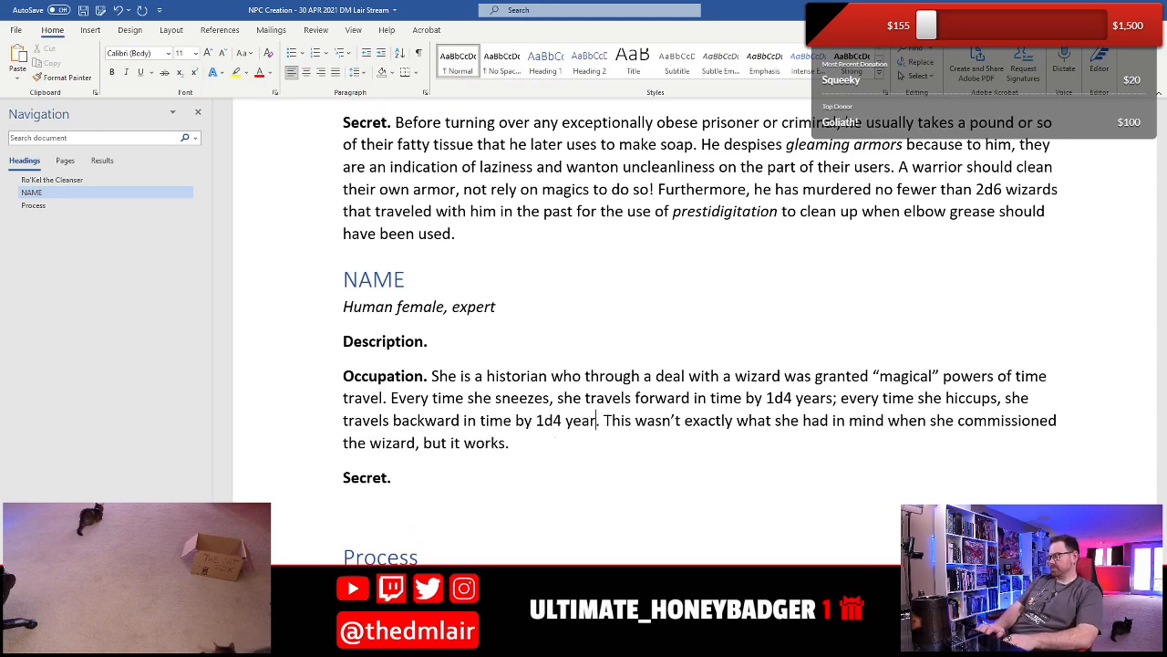
{"action": "type", "text": "s"}
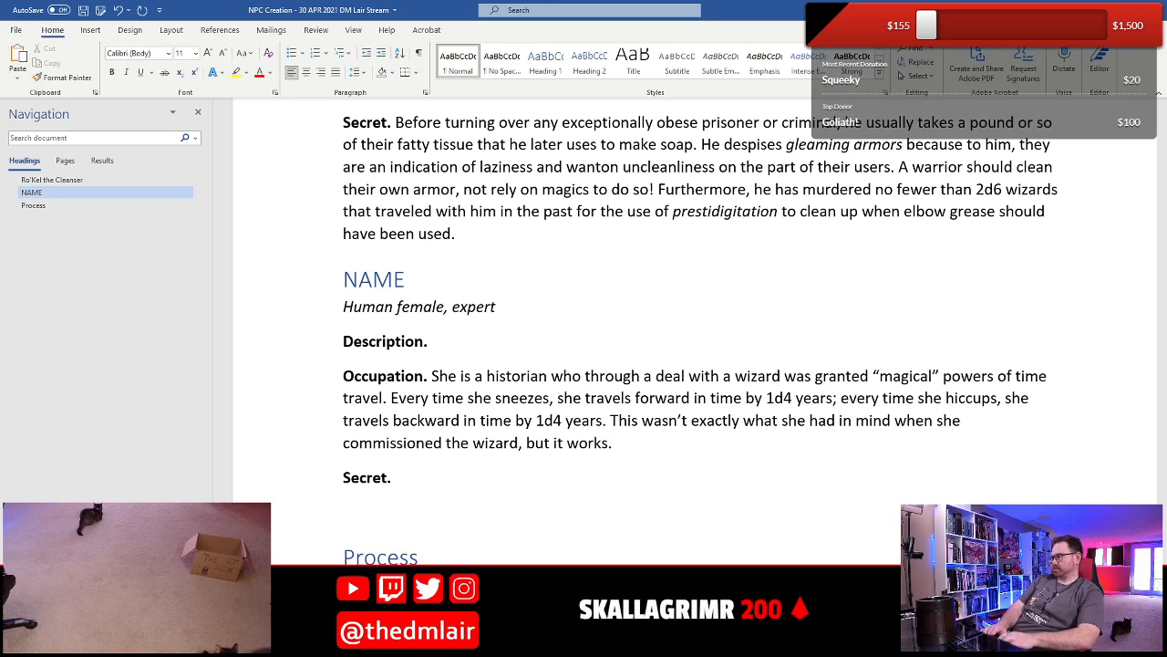
- Replace the Occupation's final period with ", and sense she promptly sneezed after the wizard cast his"
{"action": "key", "text": "BackSpace"}
{"action": "type", "text": ", ans"}
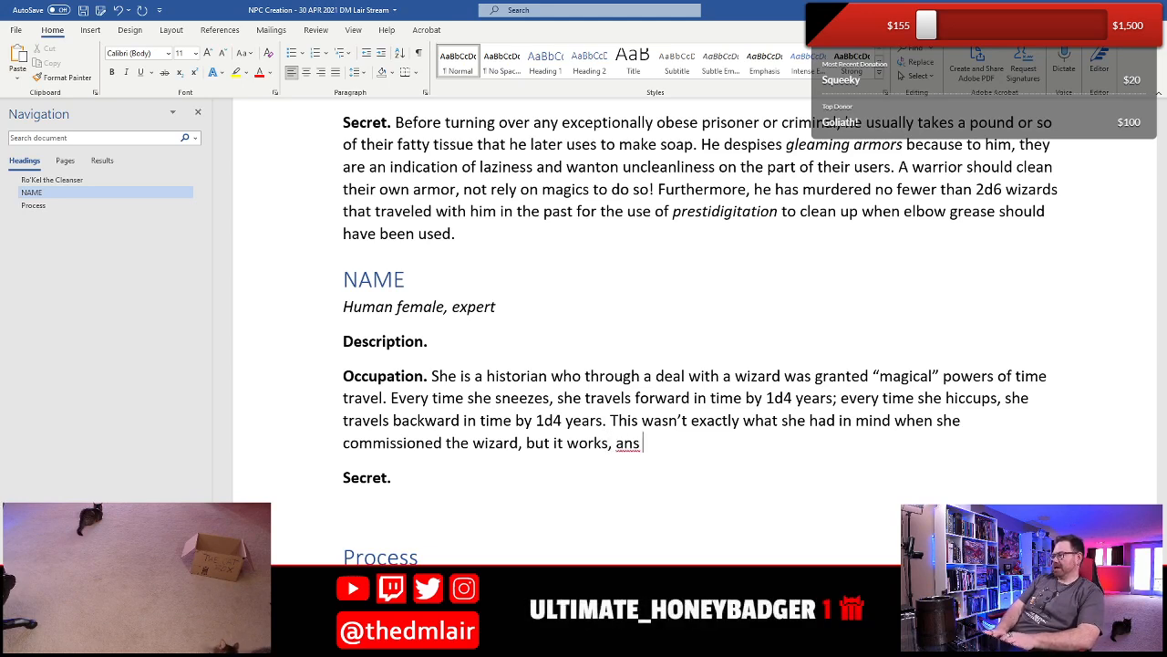
{"action": "key", "text": "BackSpace"}
{"action": "type", "text": "d sense"}
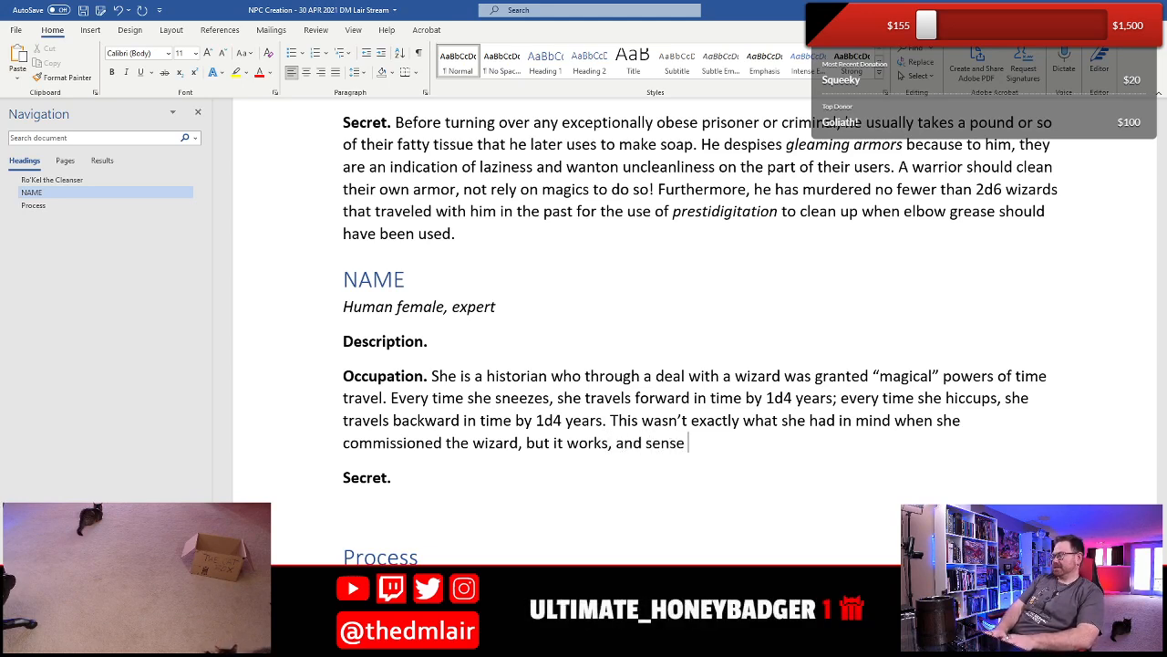
{"action": "type", "text": " she "}
{"action": "type", "text": "promptly sn"}
{"action": "key", "text": "BackSpace"}
{"action": "type", "text": "mpt"}
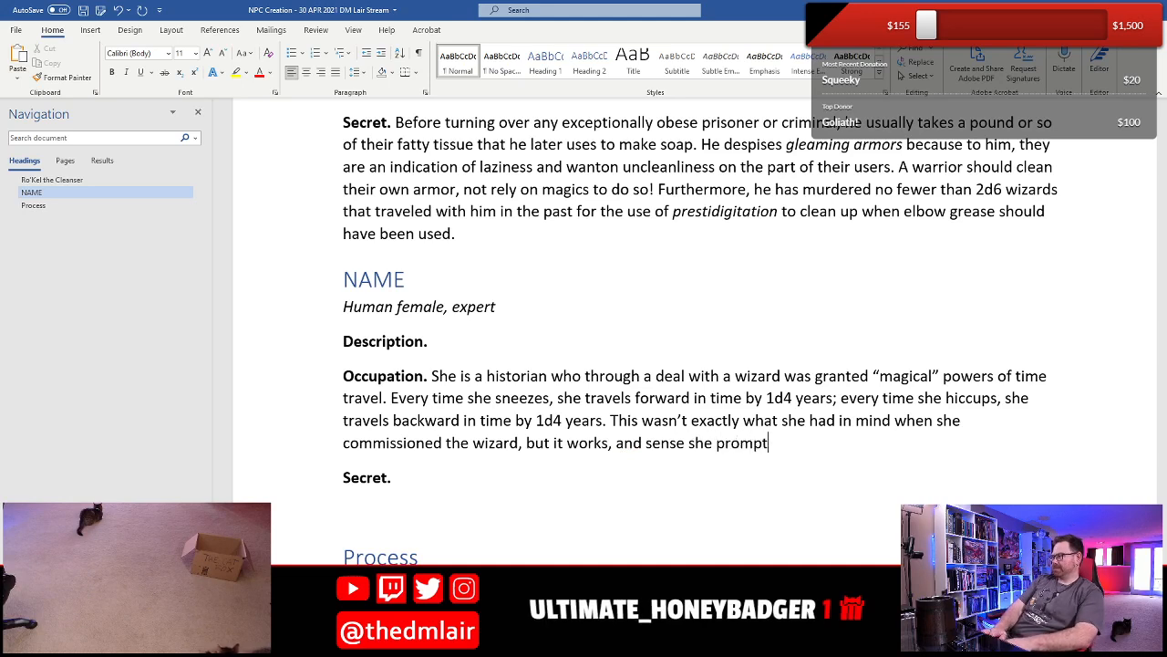
{"action": "type", "text": "ly sneezed"}
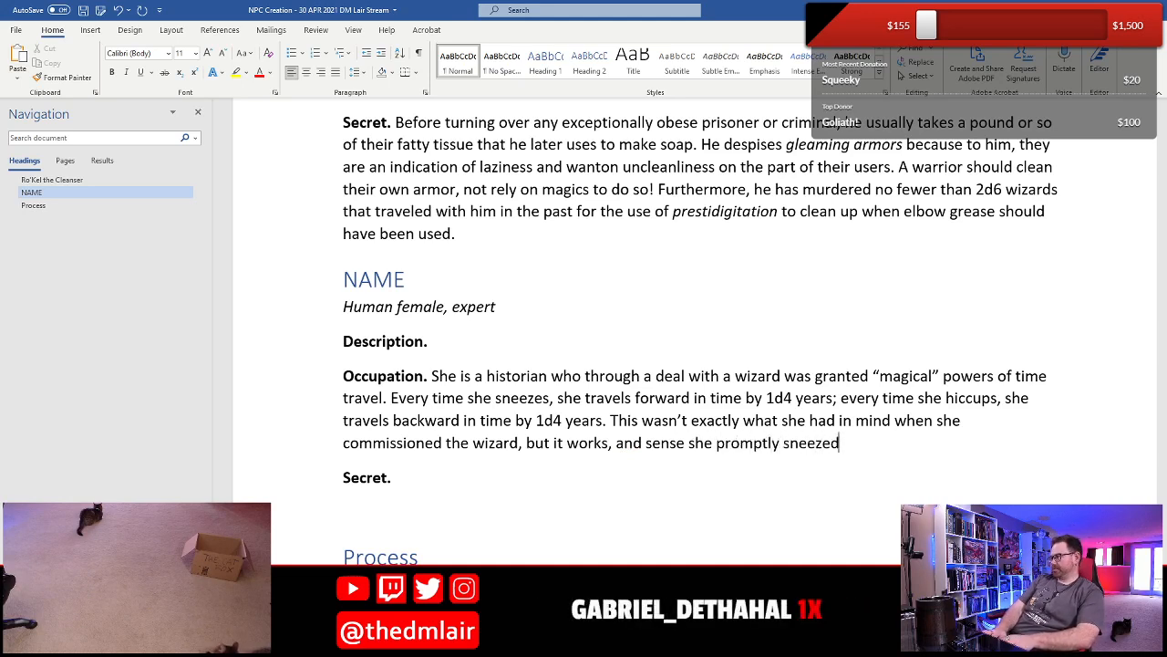
{"action": "type", "text": " after the wiz"}
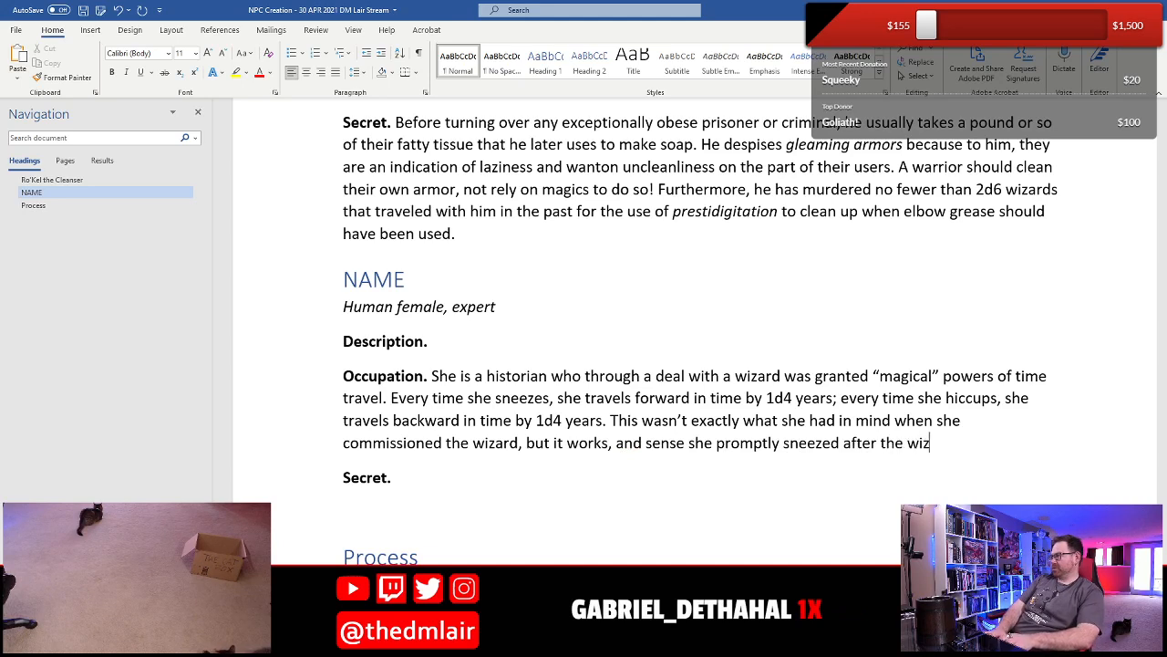
{"action": "type", "text": "ard cast his spells, she never"}
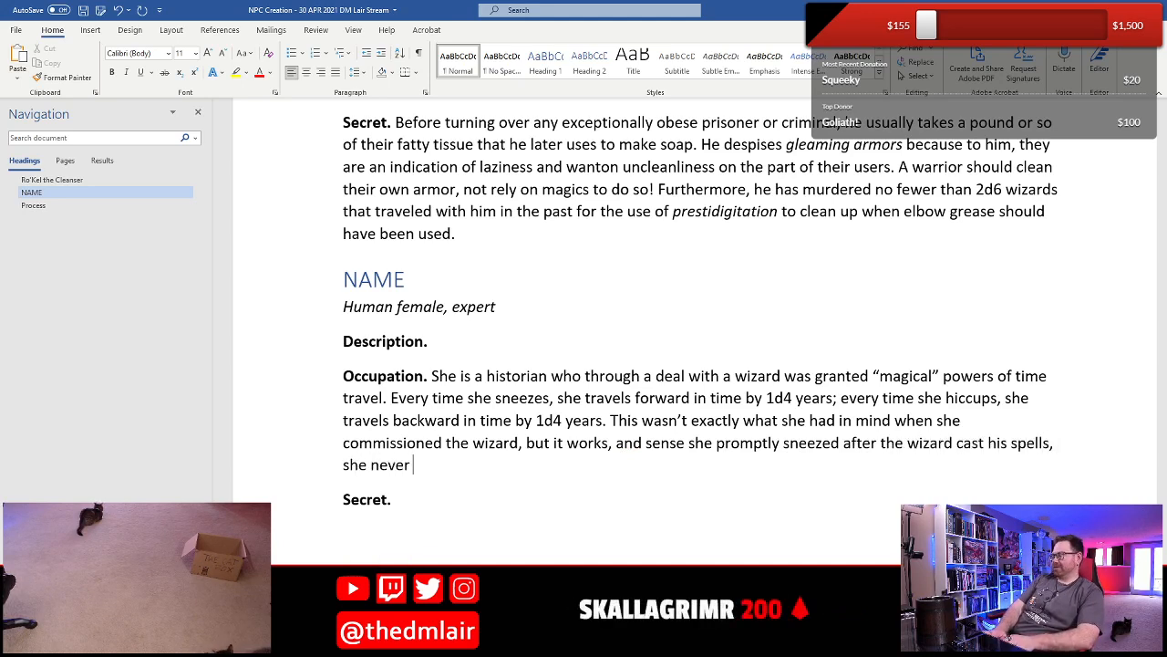
{"action": "type", "text": " got to "}
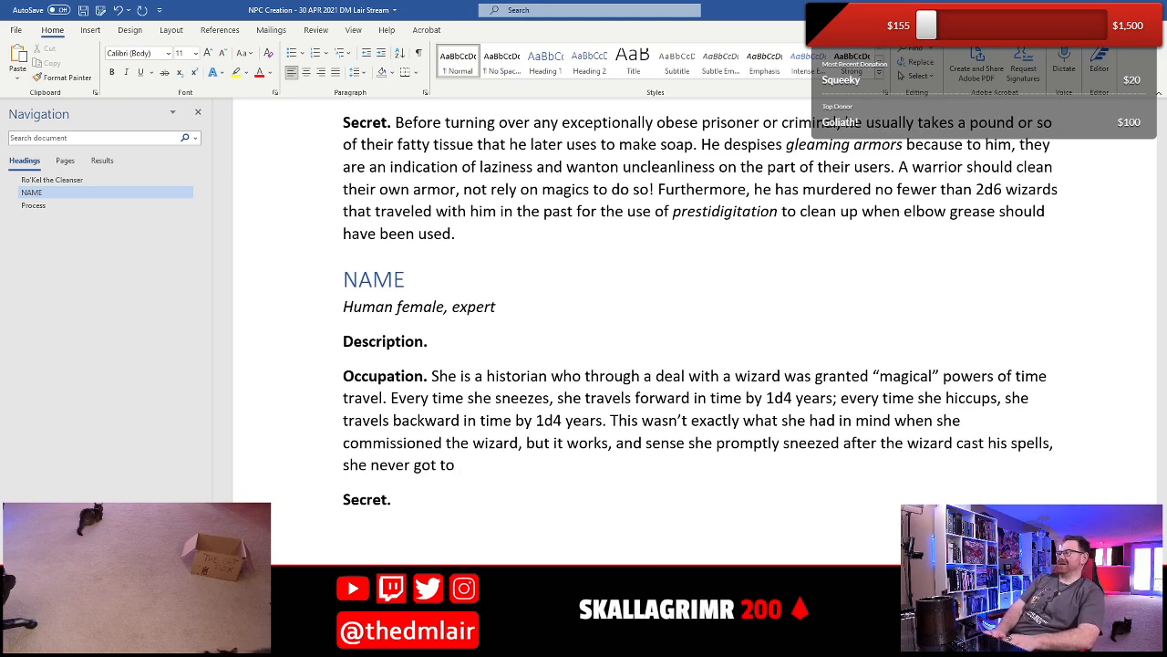
{"action": "type", "text": "file a comp"}
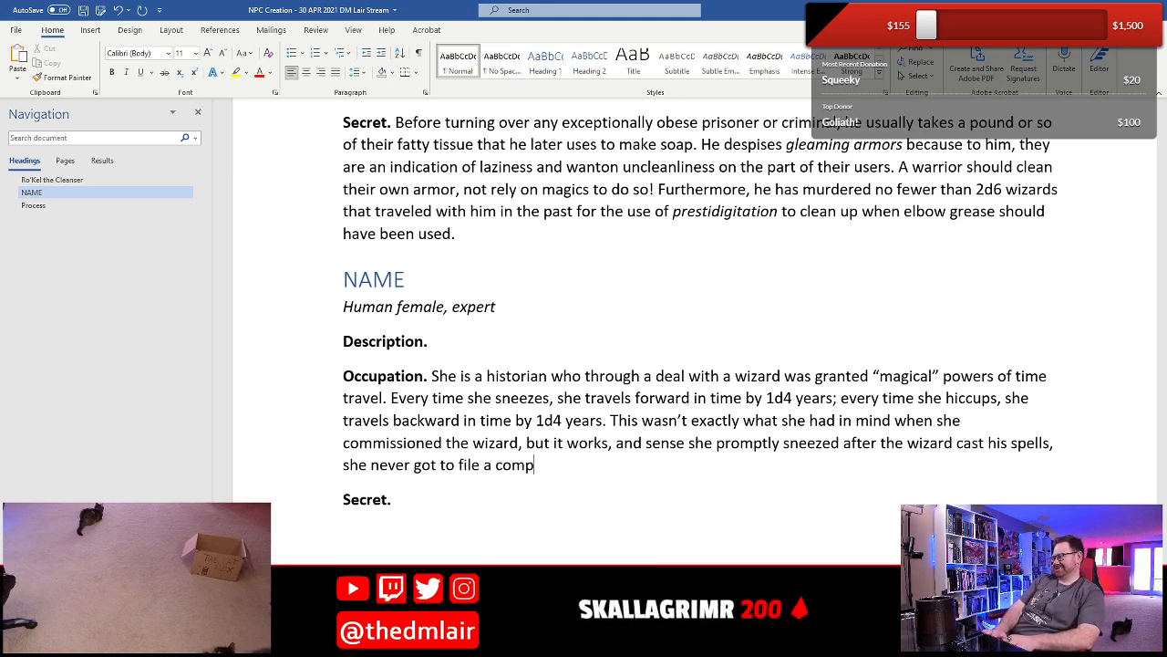
- Finish the Occupation's last sentence with "spells, she never got to file a greavence."
{"action": "key", "text": "BackSpace"}
{"action": "key", "text": "BackSpace"}
{"action": "key", "text": "BackSpace"}
{"action": "key", "text": "BackSpace"}
{"action": "type", "text": "g"}
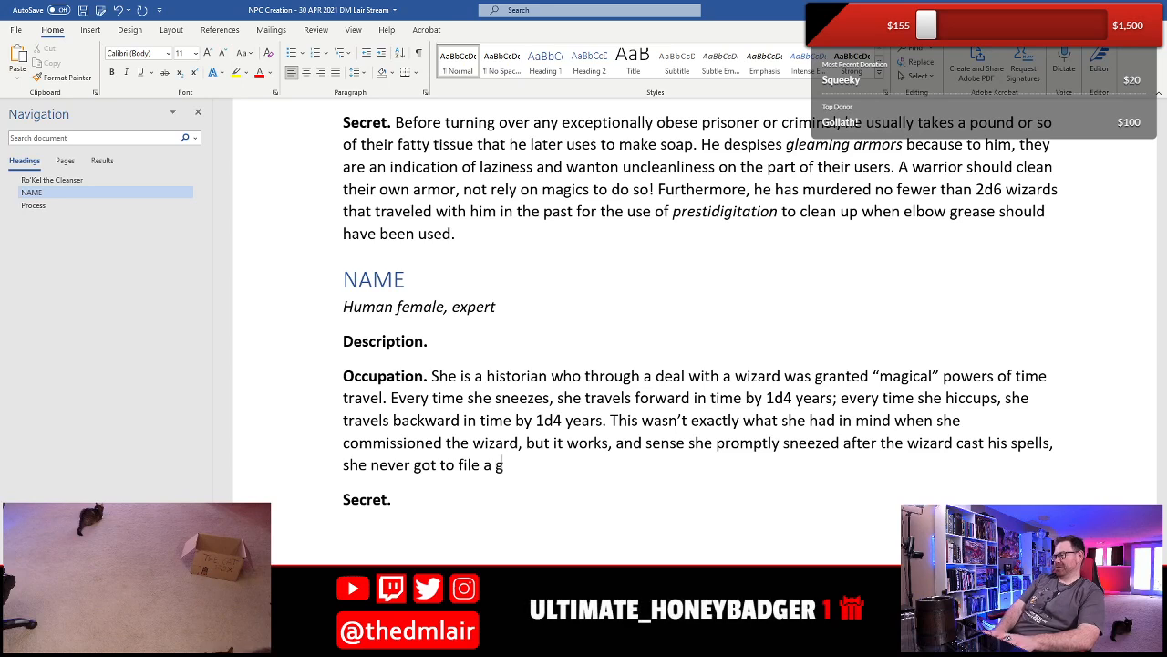
{"action": "type", "text": "reavence"}
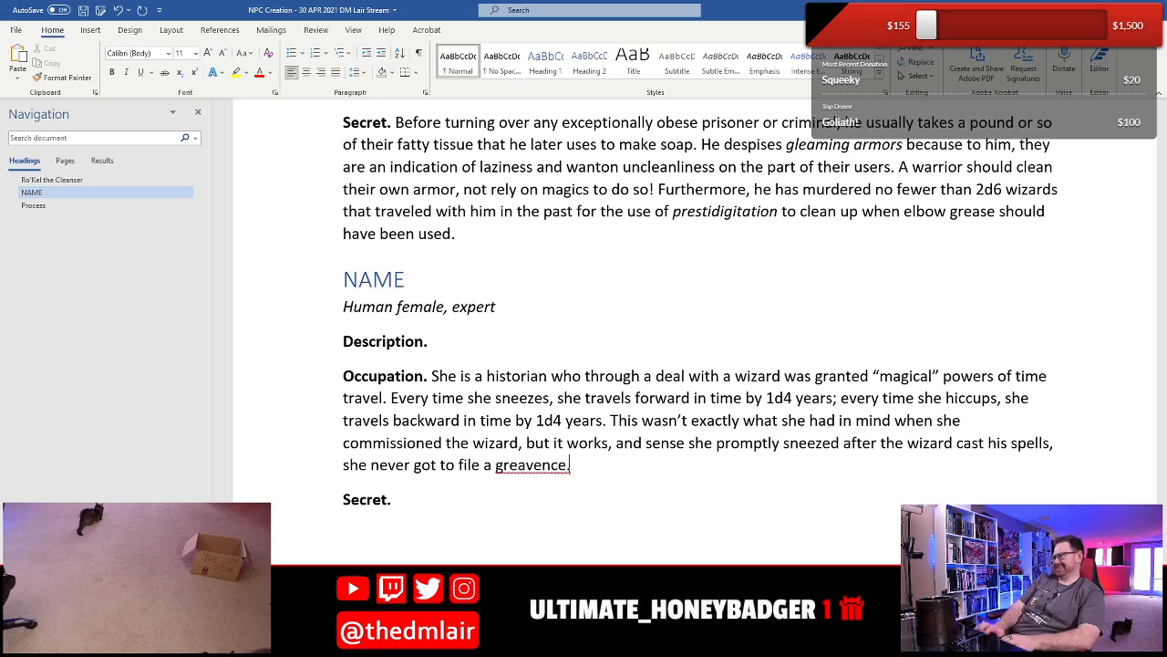
{"action": "type", "text": "."}
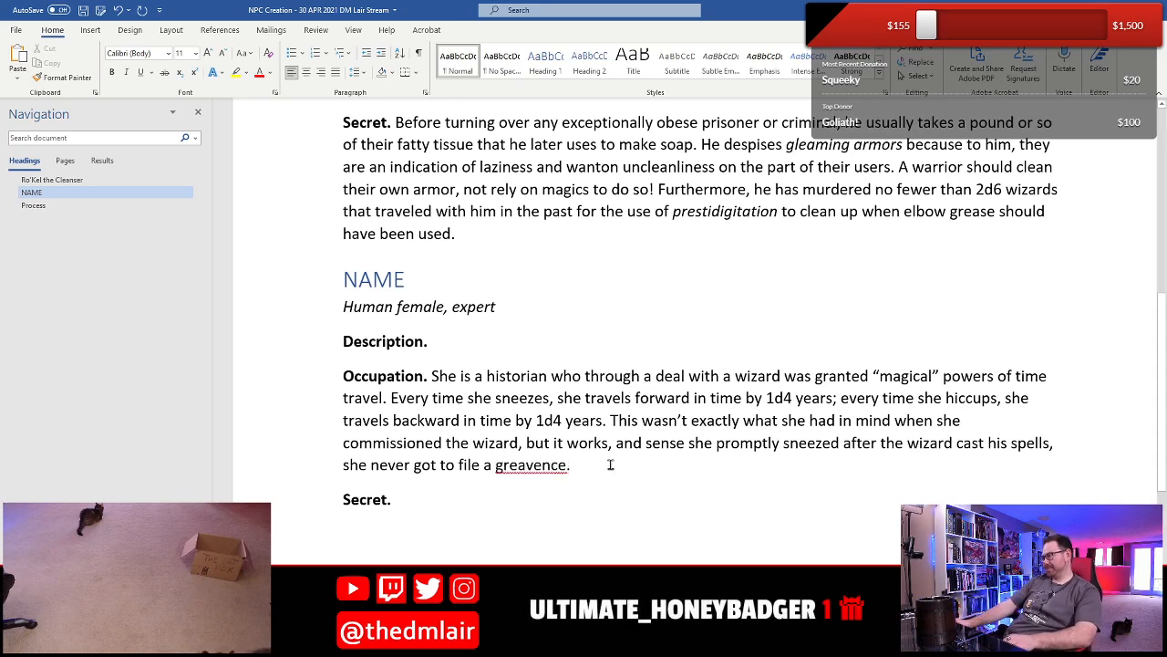
- Correct the misspelled word "greavence" at the end of the Occupation to "grievance" using the suggested spelling
{"action": "right_click", "coordinate": [539, 470]}
{"action": "left_click", "coordinate": [620, 306]}
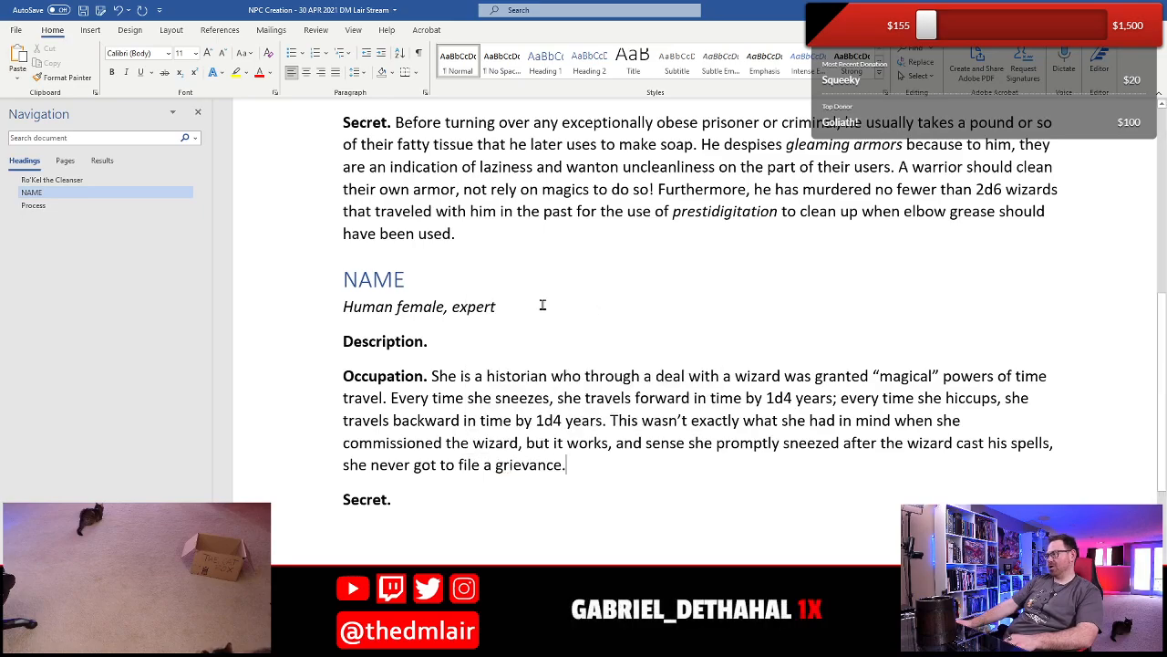
{"action": "scroll", "coordinate": [546, 303], "scroll_direction": "down", "scroll_amount": 3}
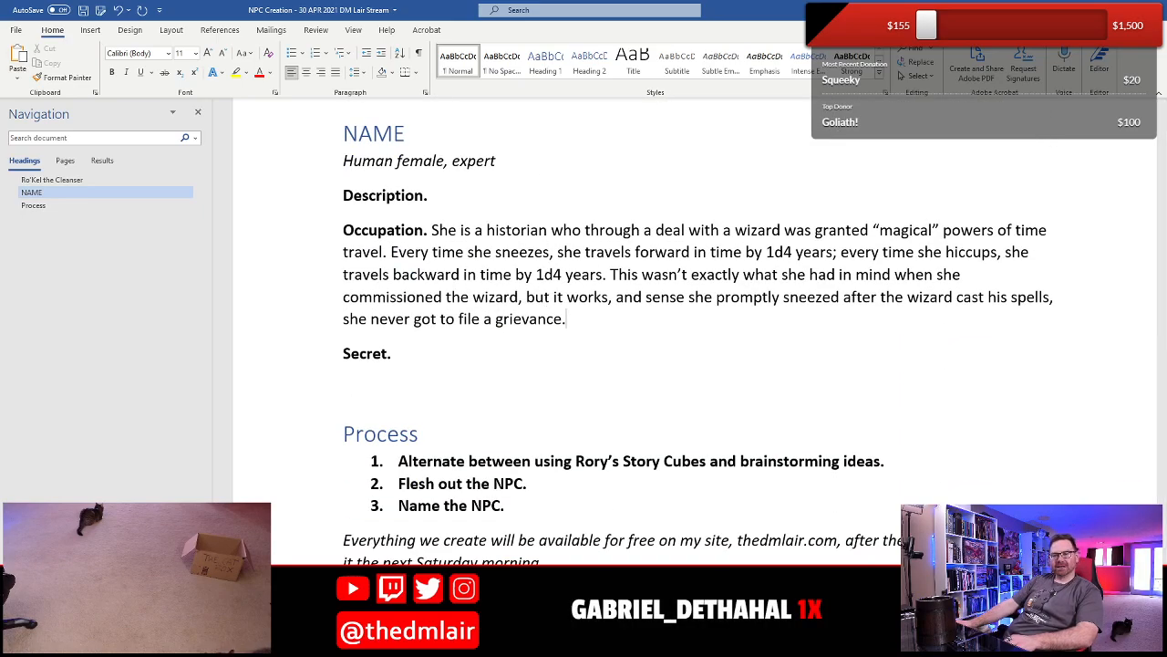
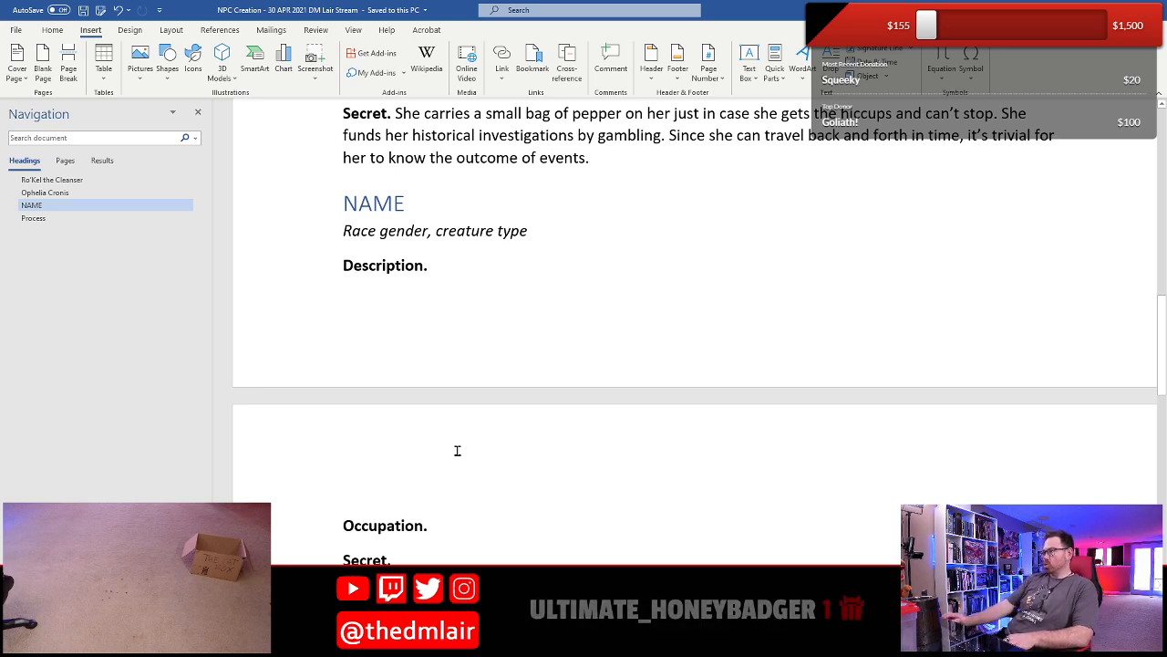
- Enter "Tinker" as the Occupation in the blank NPC template
{"action": "scroll", "coordinate": [411, 328], "scroll_direction": "down", "scroll_amount": 2}
{"action": "scroll", "coordinate": [424, 438], "scroll_direction": "up", "scroll_amount": 2}
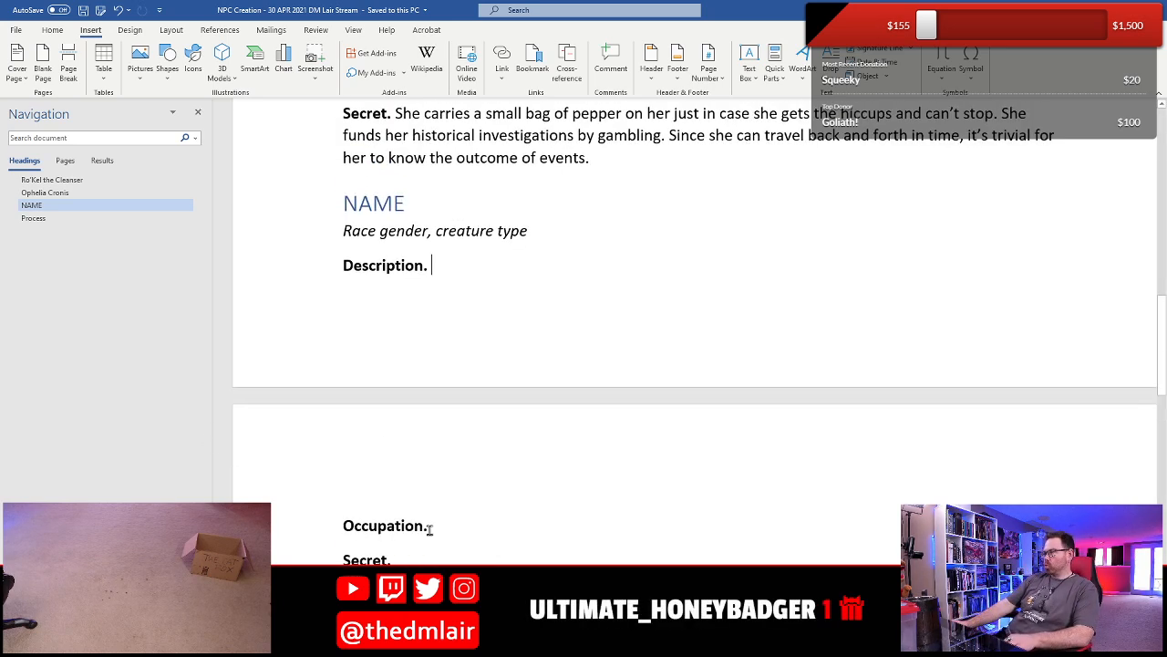
{"action": "left_click", "coordinate": [522, 522]}
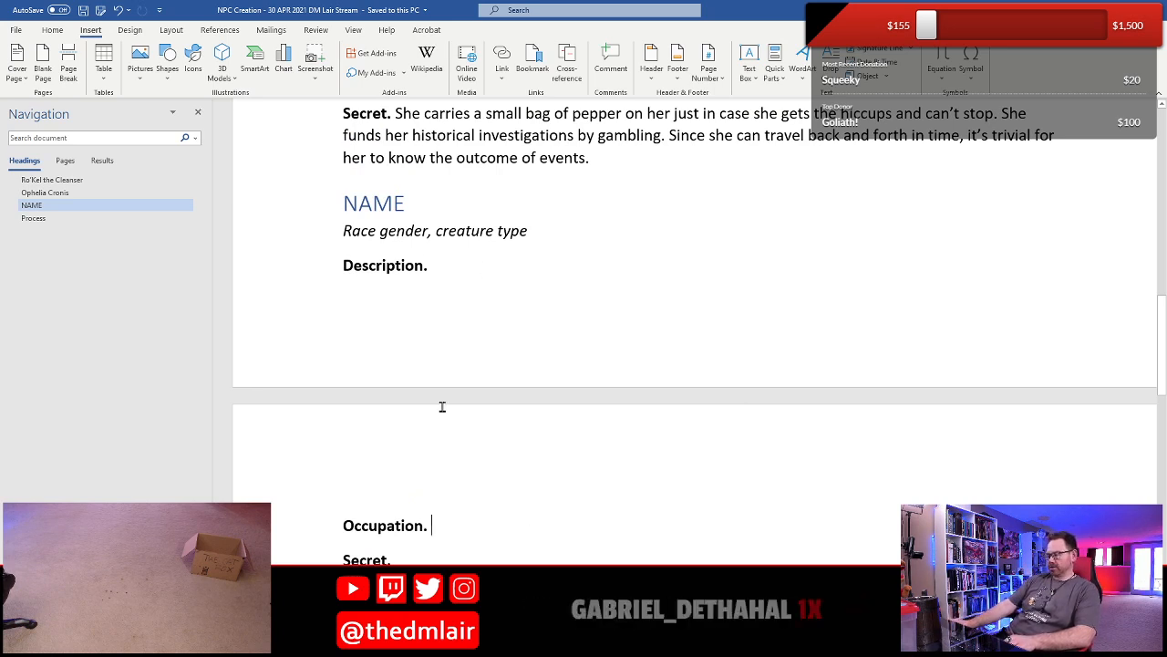
{"action": "type", "text": "Tinker"}
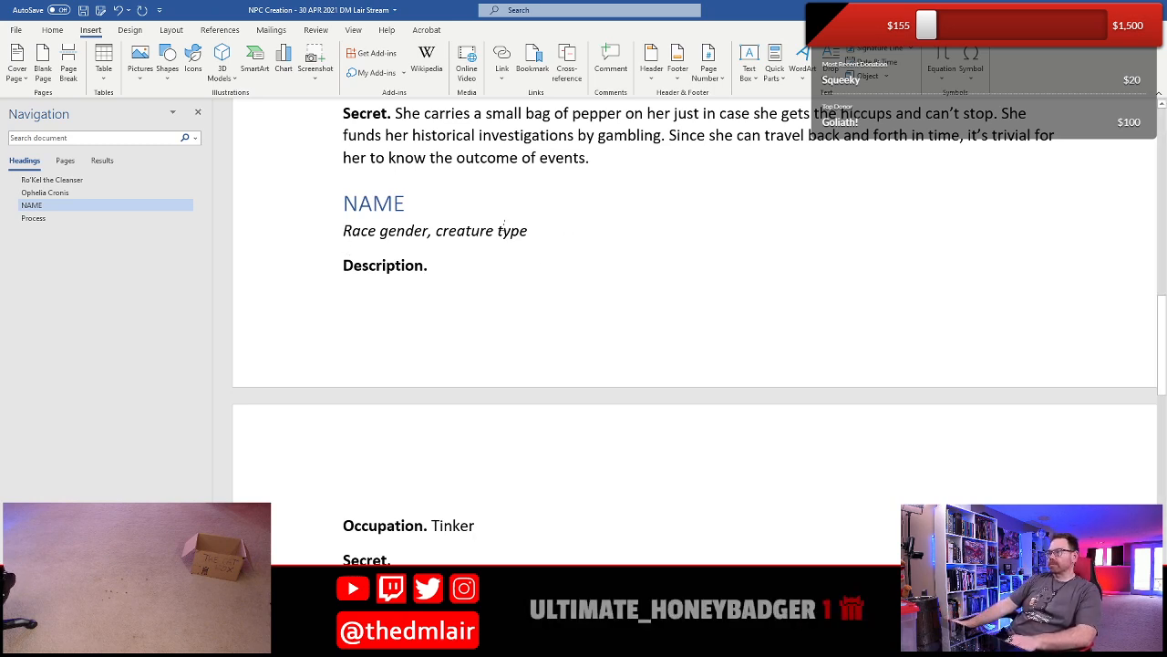
- Replace the "Race gender" placeholder under the NAME heading with "Goblin male"
{"action": "left_click", "coordinate": [400, 230]}
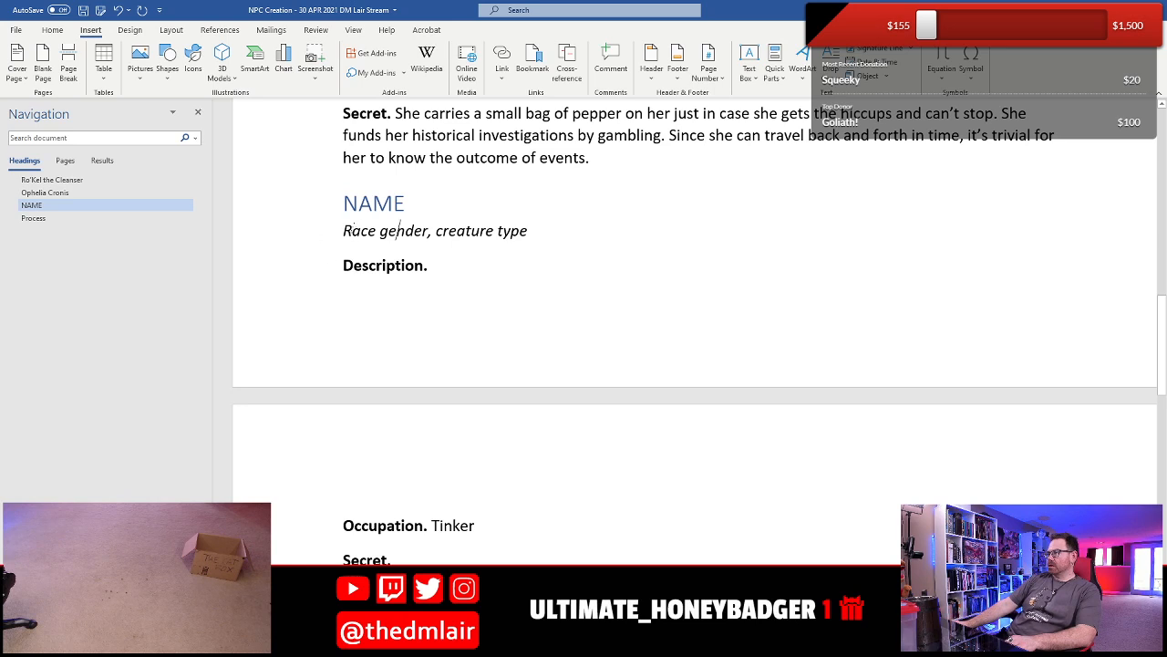
{"action": "double_click", "coordinate": [361, 232]}
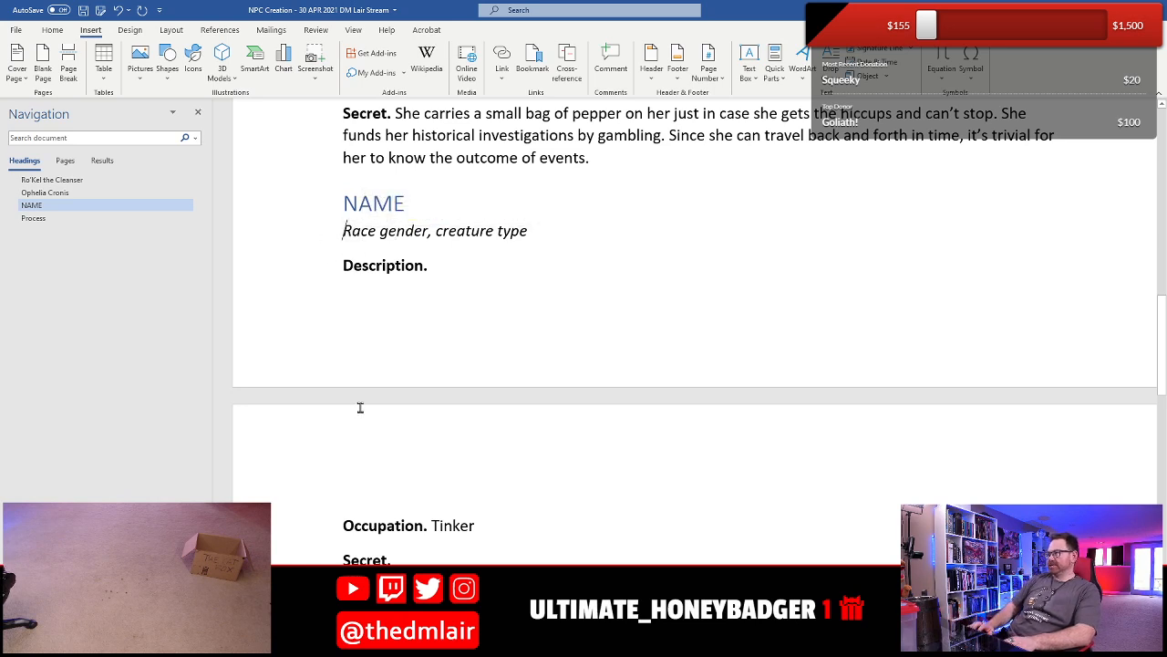
{"action": "key", "text": "shift+Right"}
{"action": "key", "text": "shift+Right"}
{"action": "key", "text": "shift+Right"}
{"action": "key", "text": "shift+Right"}
{"action": "key", "text": "shift+Right"}
{"action": "key", "text": "shift+Right"}
{"action": "key", "text": "shift+Right"}
{"action": "key", "text": "shift+Right"}
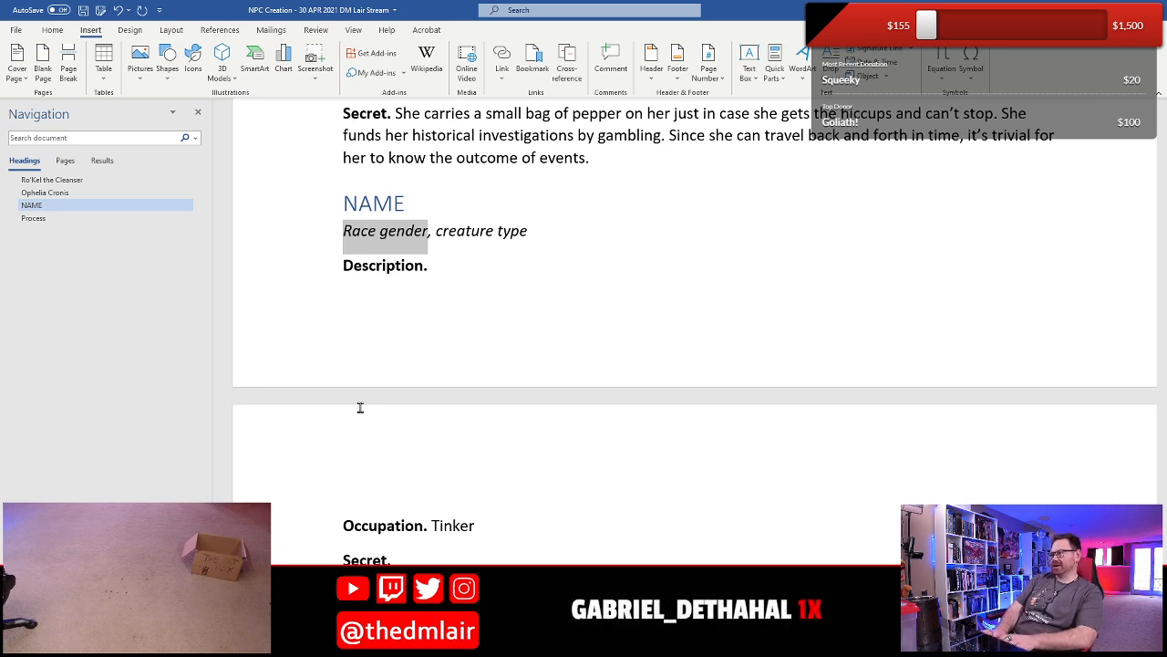
{"action": "type", "text": "Goblin "}
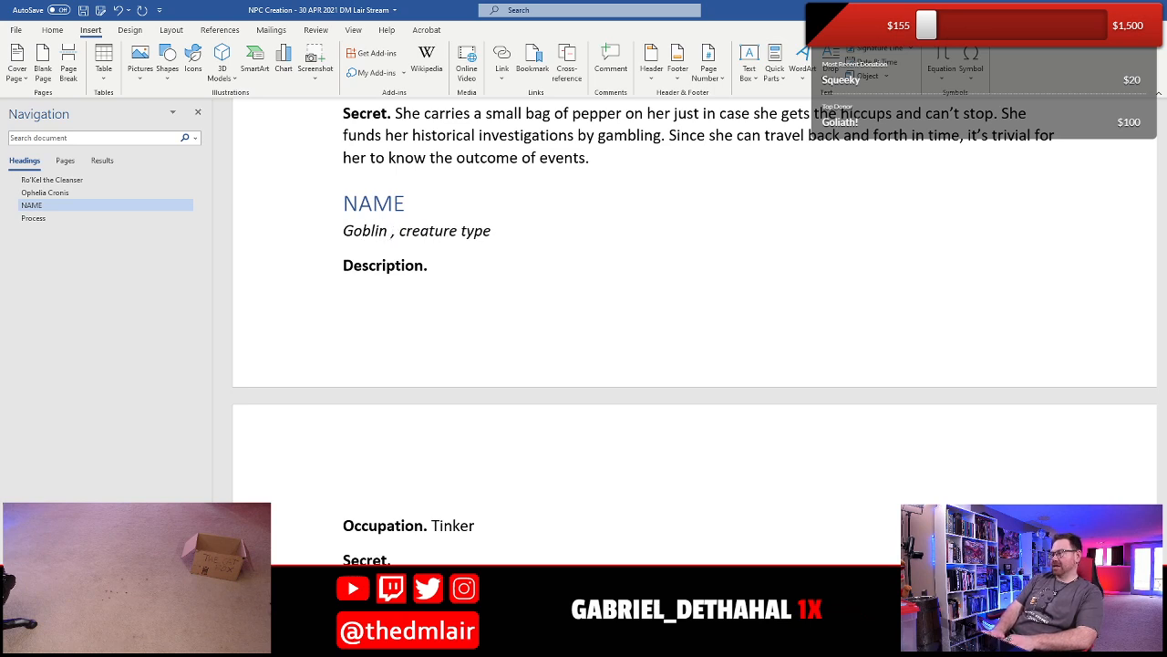
{"action": "type", "text": "male"}
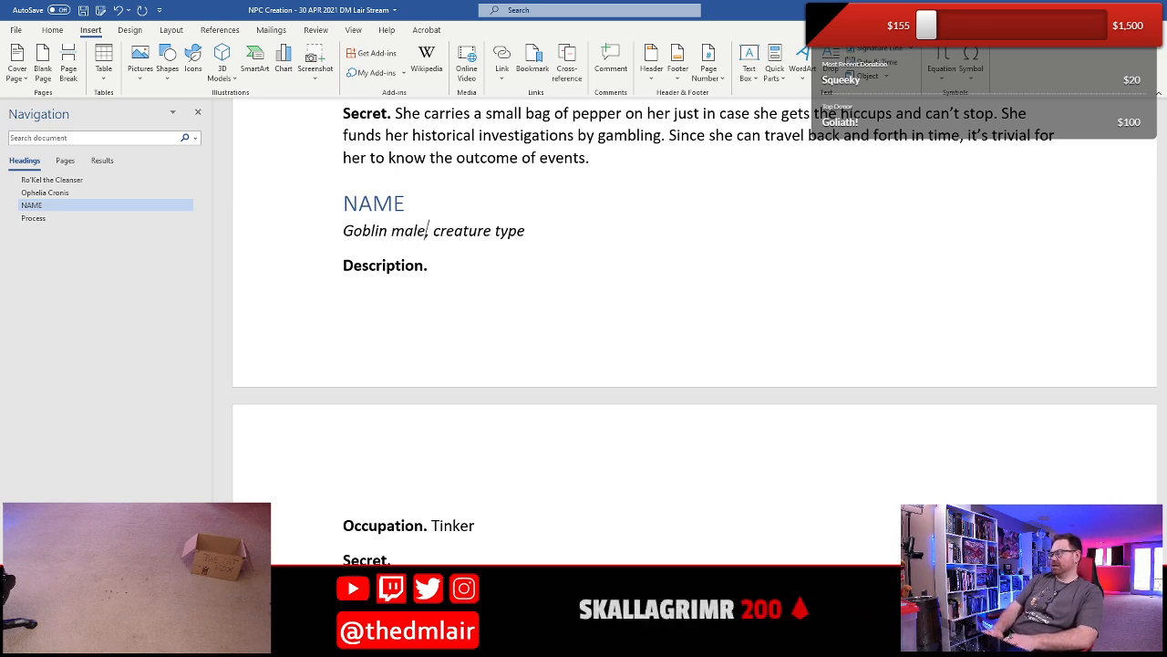
- Delete the ", creature type" placeholder text from the line under the NAME heading
{"action": "key", "text": "ctrl+Right"}
{"action": "key", "text": "shift+End"}
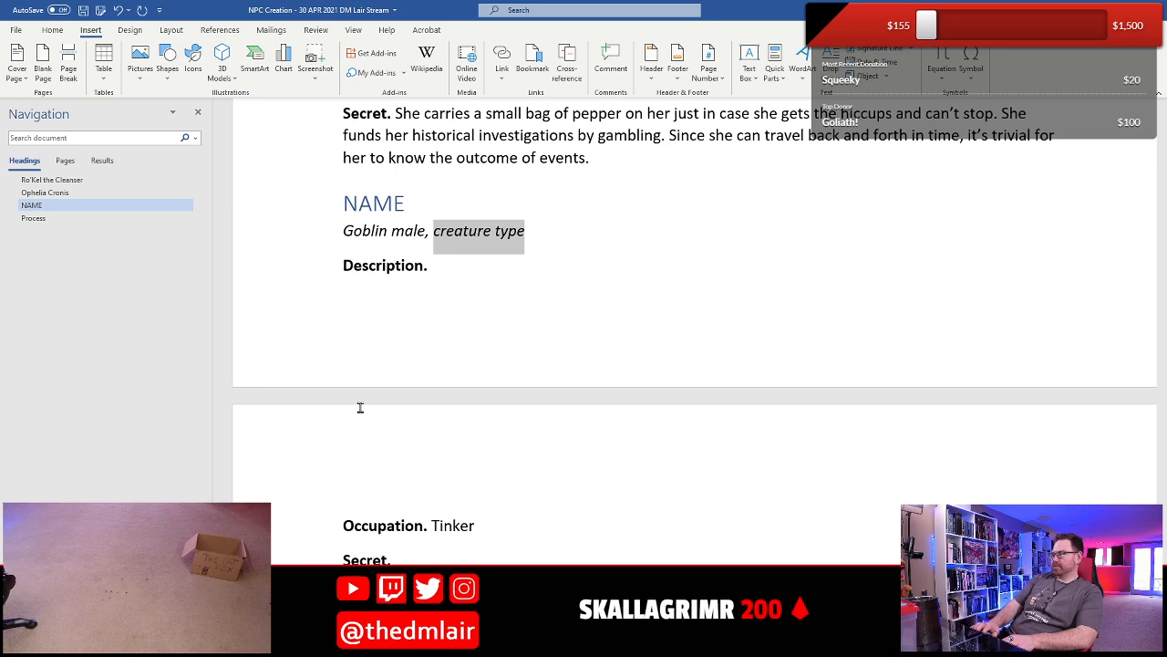
{"action": "key", "text": "BackSpace"}
{"action": "key", "text": "BackSpace"}
{"action": "key", "text": "BackSpace"}
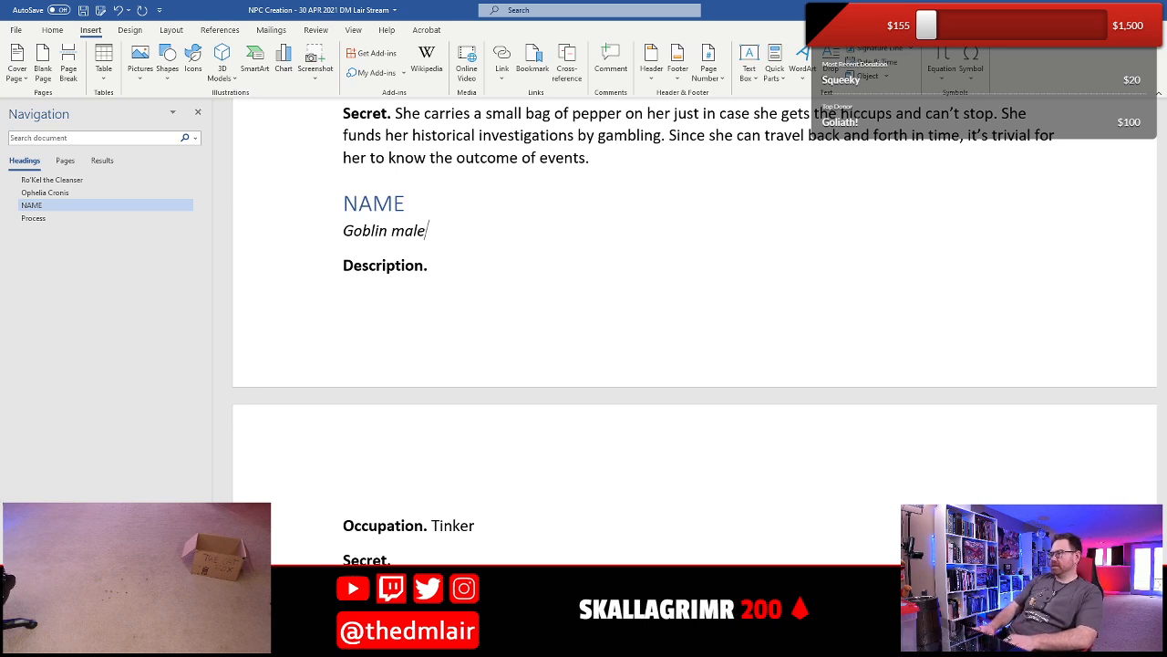
- Replace "Tinker" in the goblin's Occupation with "He was a tinker for his tribe"
{"action": "key", "text": "Down"}
{"action": "key", "text": "Down"}
{"action": "key", "text": "Down"}
{"action": "key", "text": "End"}
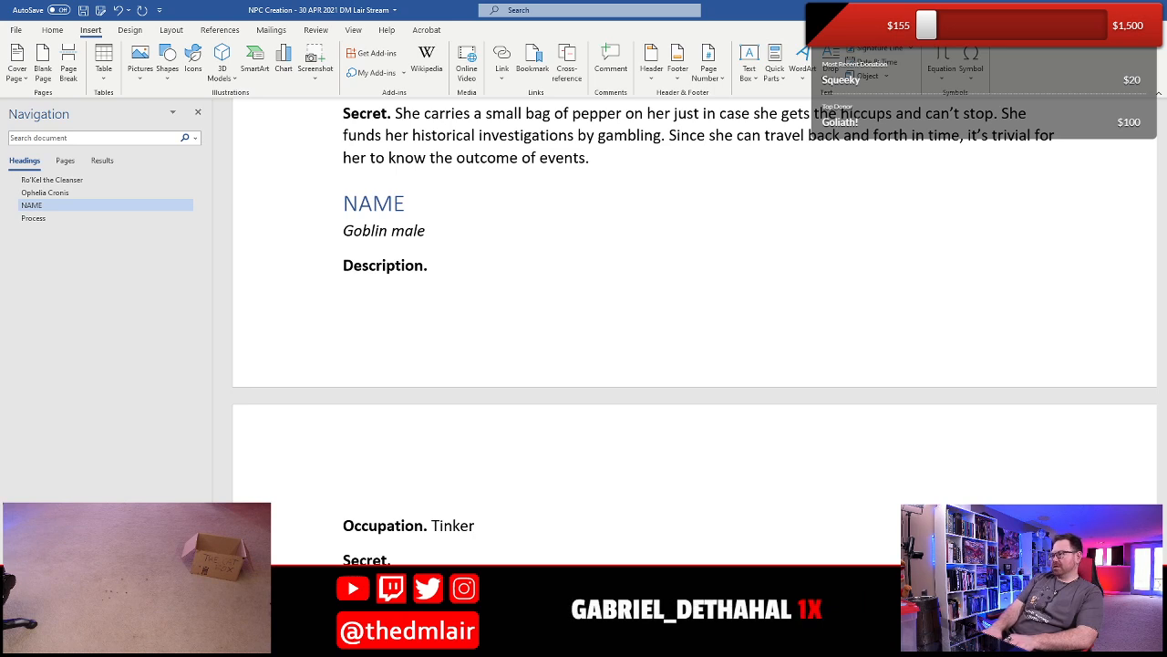
{"action": "key", "text": "BackSpace"}
{"action": "key", "text": "BackSpace"}
{"action": "key", "text": "BackSpace"}
{"action": "key", "text": "BackSpace"}
{"action": "key", "text": "BackSpace"}
{"action": "key", "text": "BackSpace"}
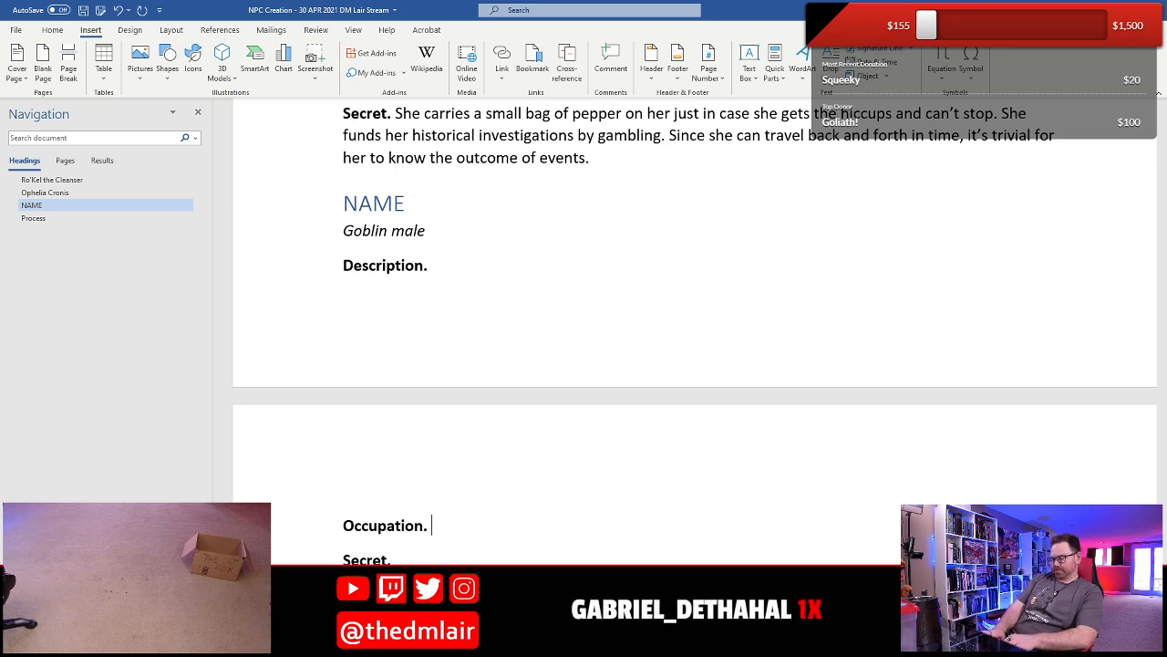
{"action": "type", "text": "He was"}
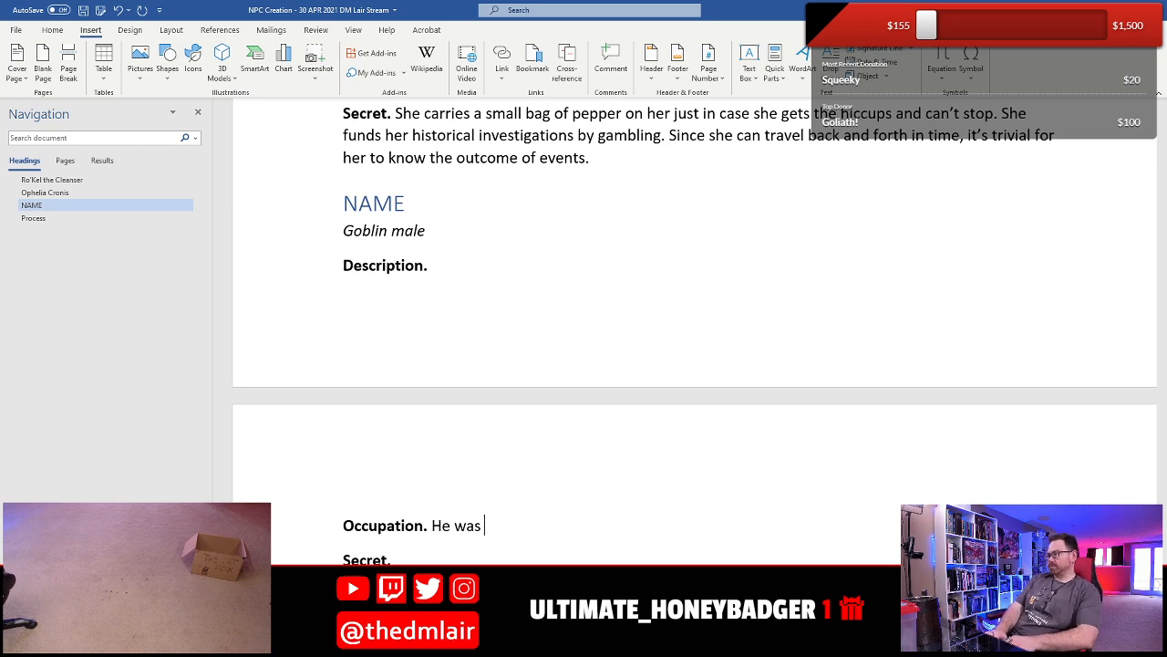
{"action": "type", "text": "a "}
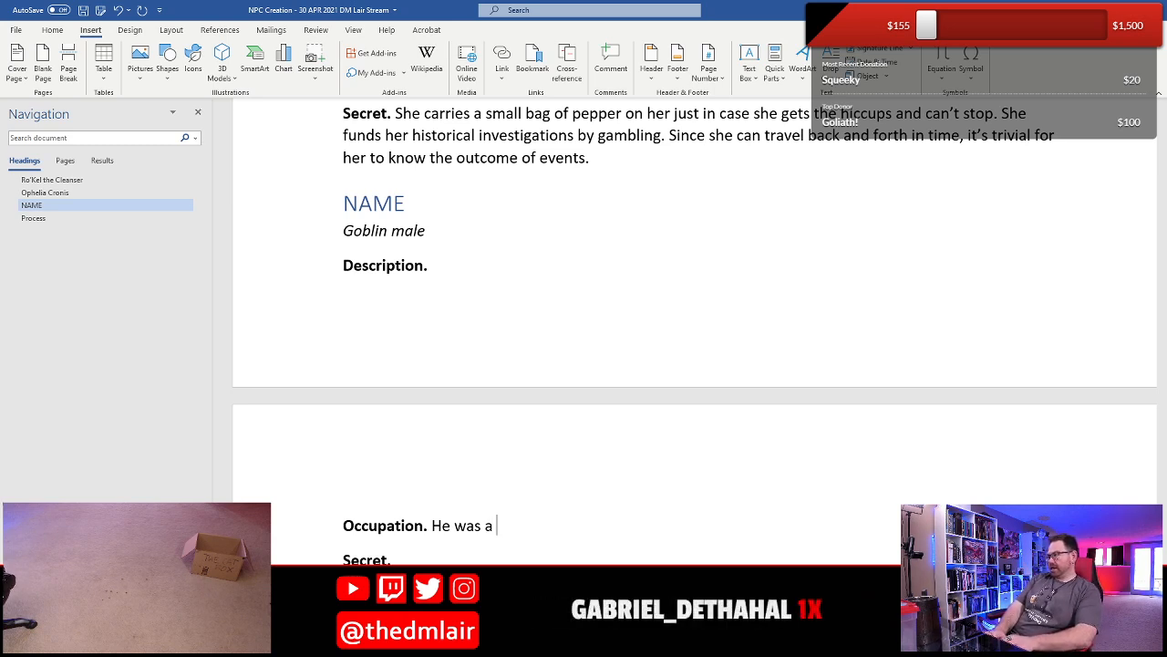
{"action": "type", "text": "tinker for his tr"}
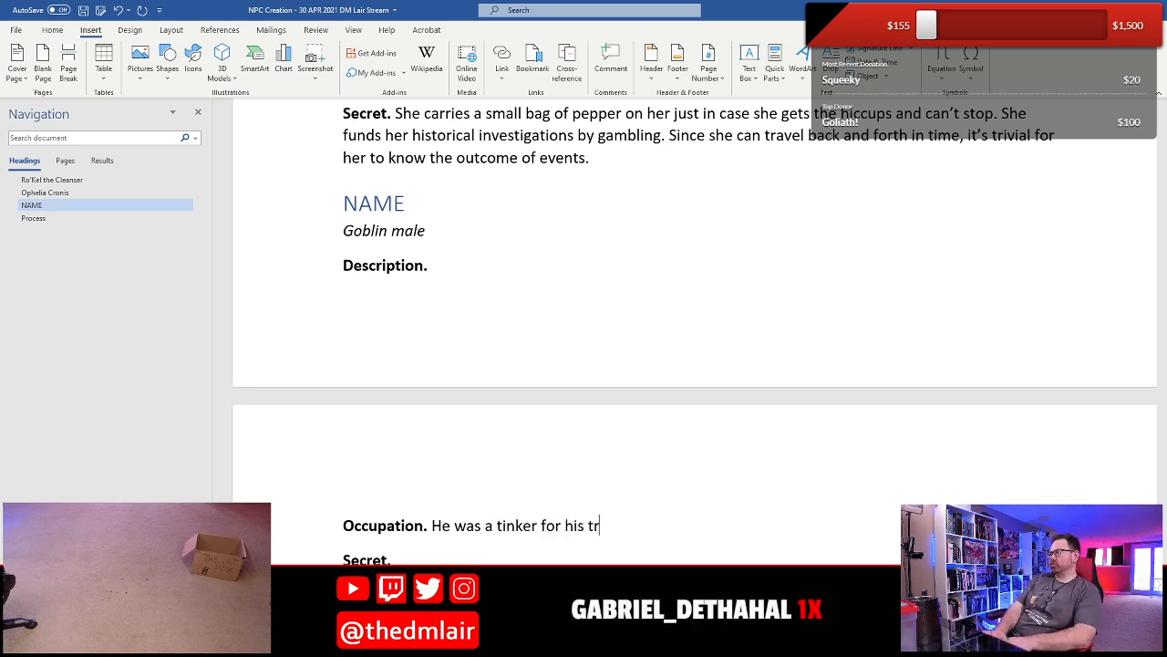
{"action": "type", "text": "ibe"}
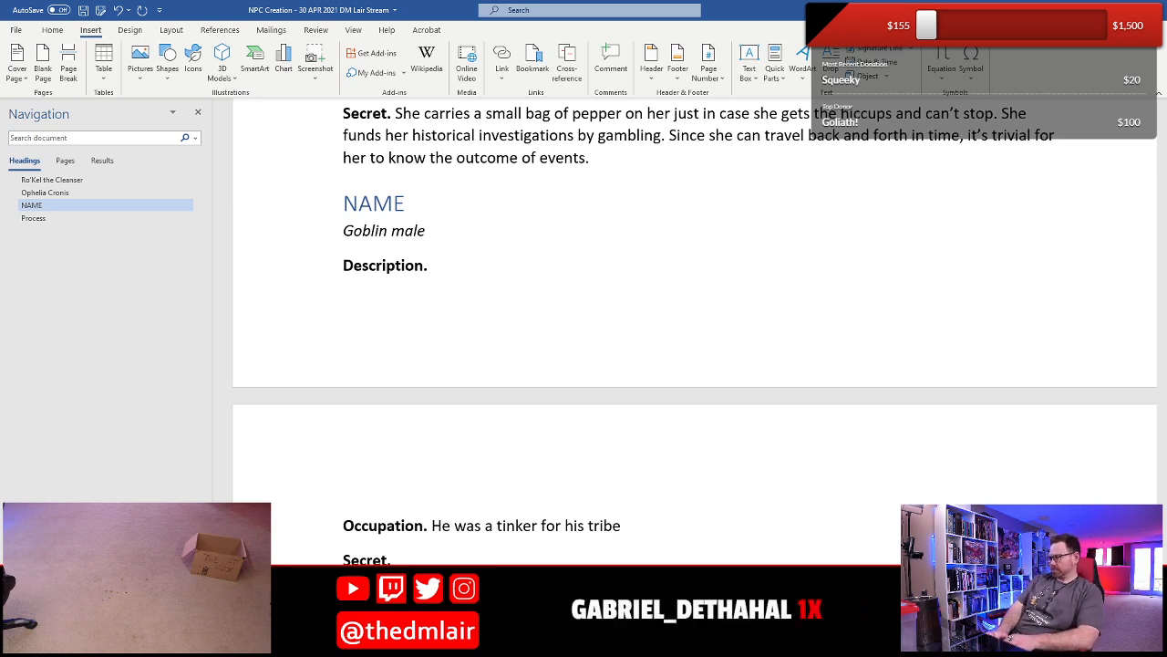
- Continue the Occupation with "creating items such as household tools, mouse traps, clocks, traps, clockwork gadgets, and the like"
{"action": "type", "text": "creating it"}
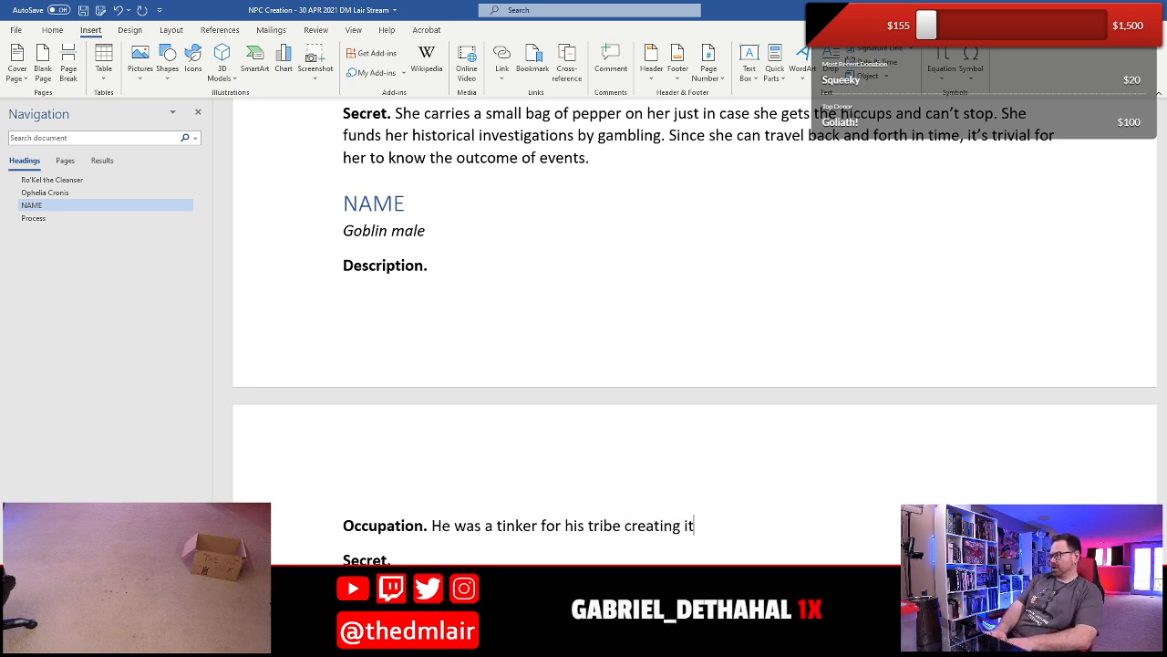
{"action": "type", "text": "ems such as"}
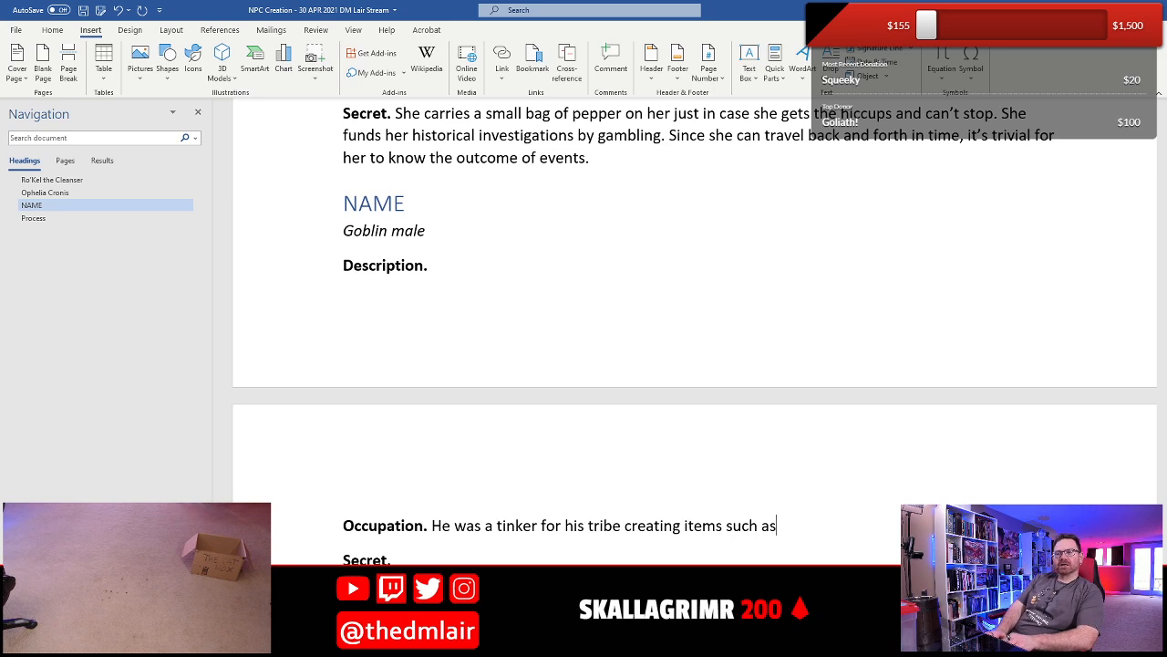
{"action": "type", "text": "house"}
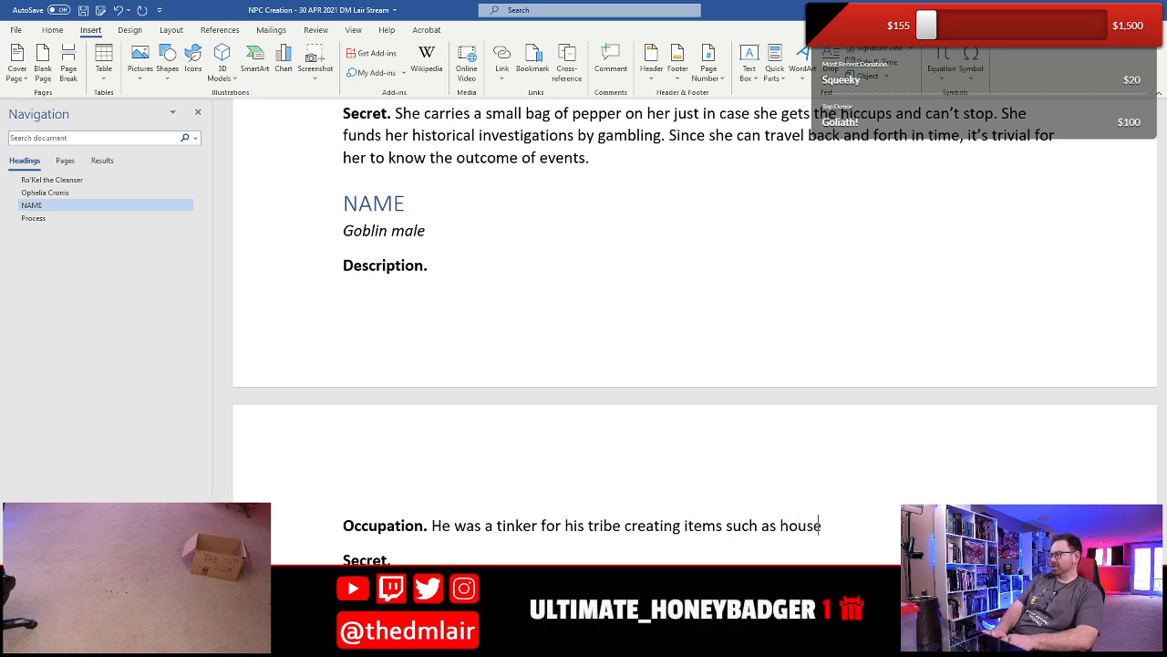
{"action": "type", "text": "hold tools, r"}
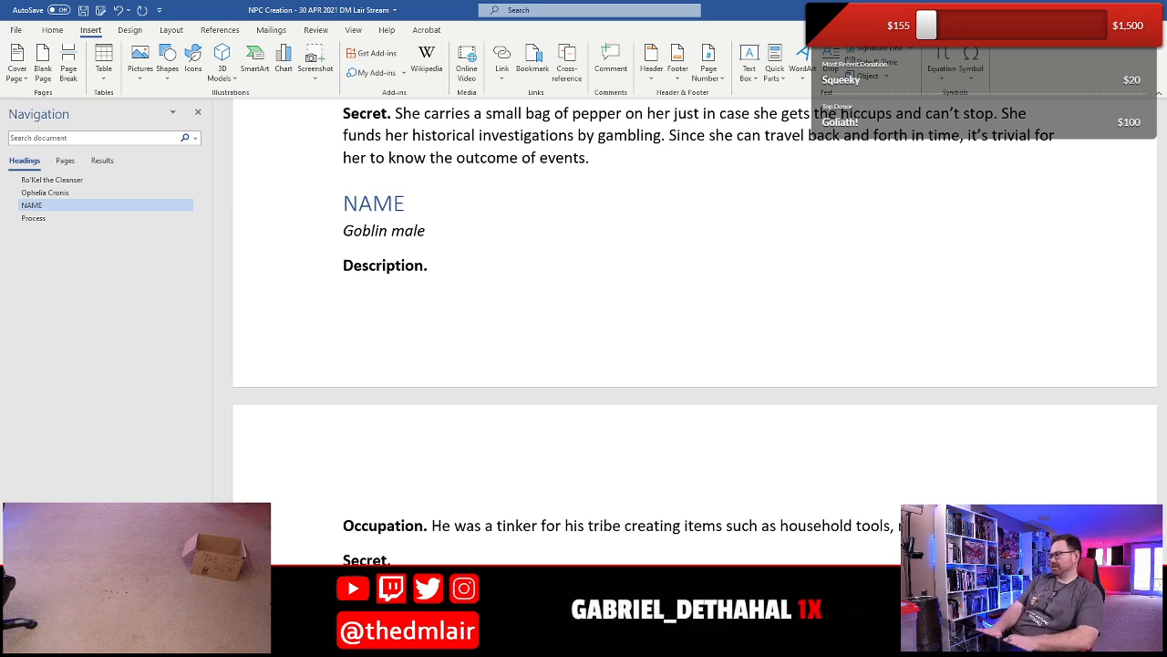
{"action": "type", "text": "traps"}
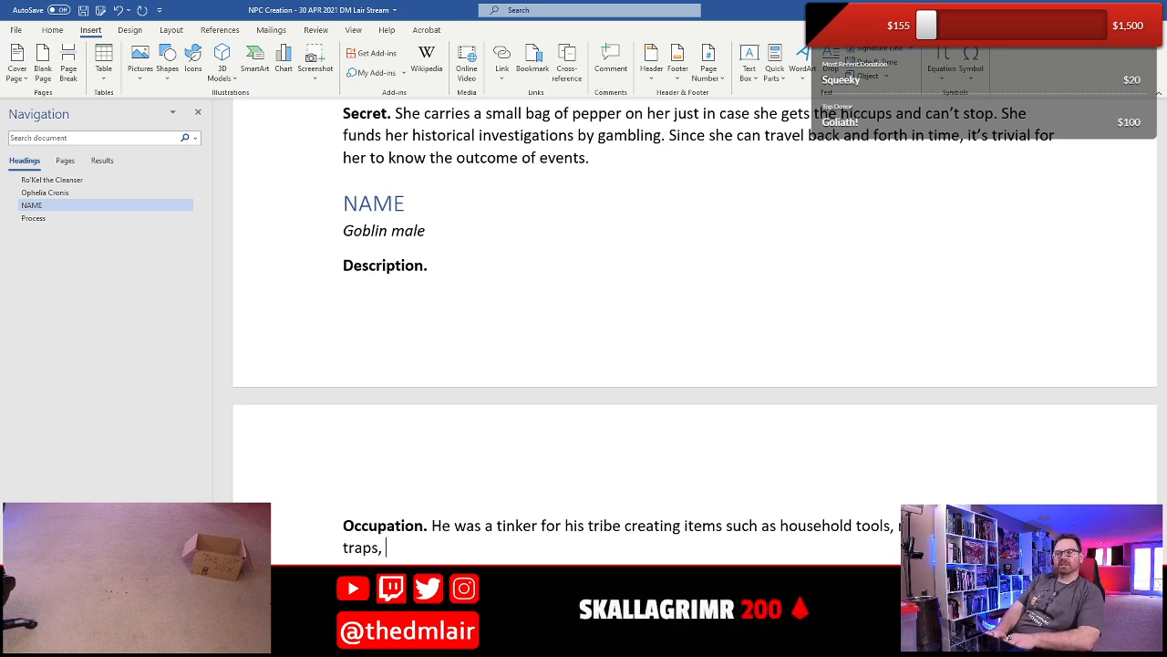
{"action": "type", "text": ", "}
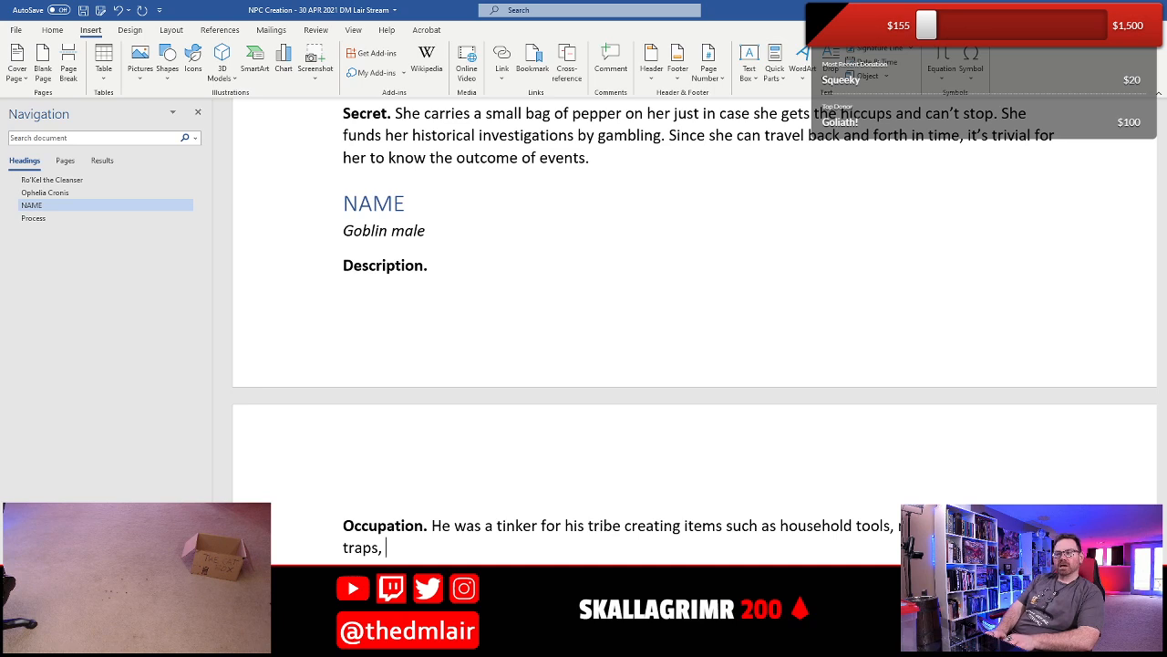
{"action": "type", "text": "clockwork"}
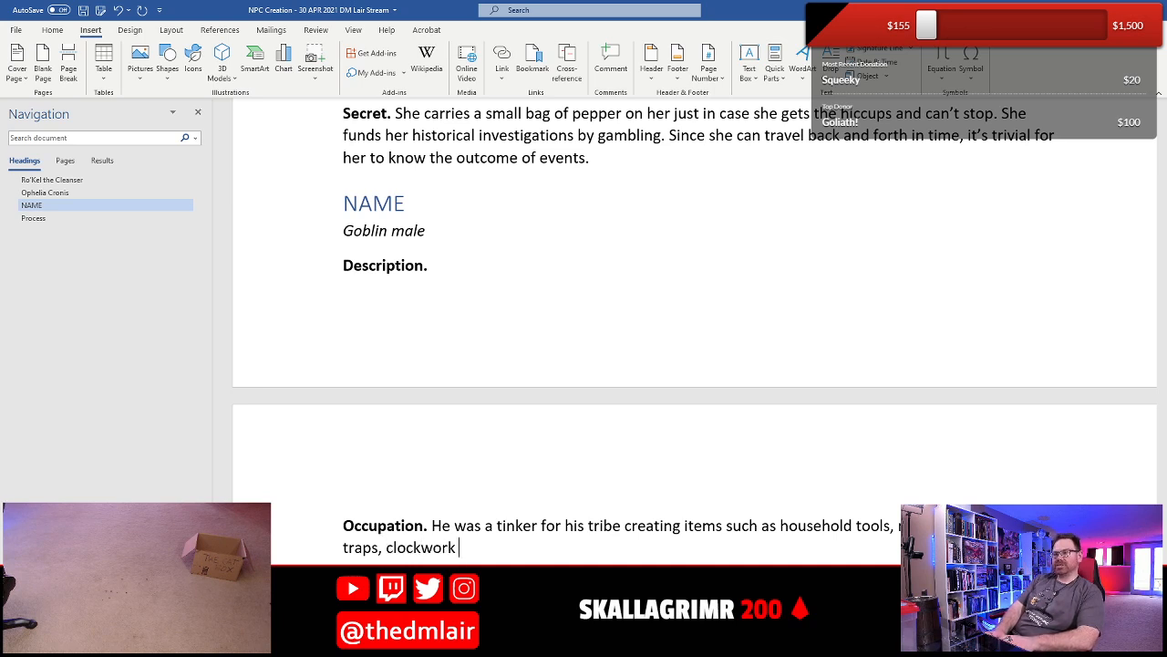
{"action": "type", "text": " gadgets,"}
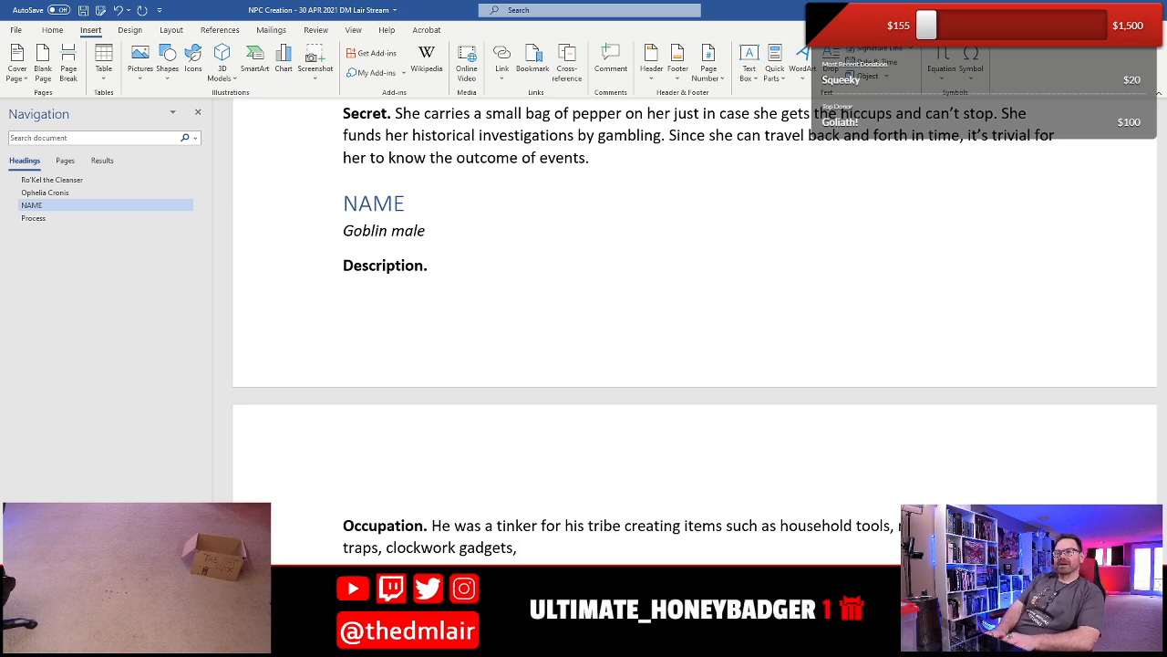
{"action": "type", "text": "and th"}
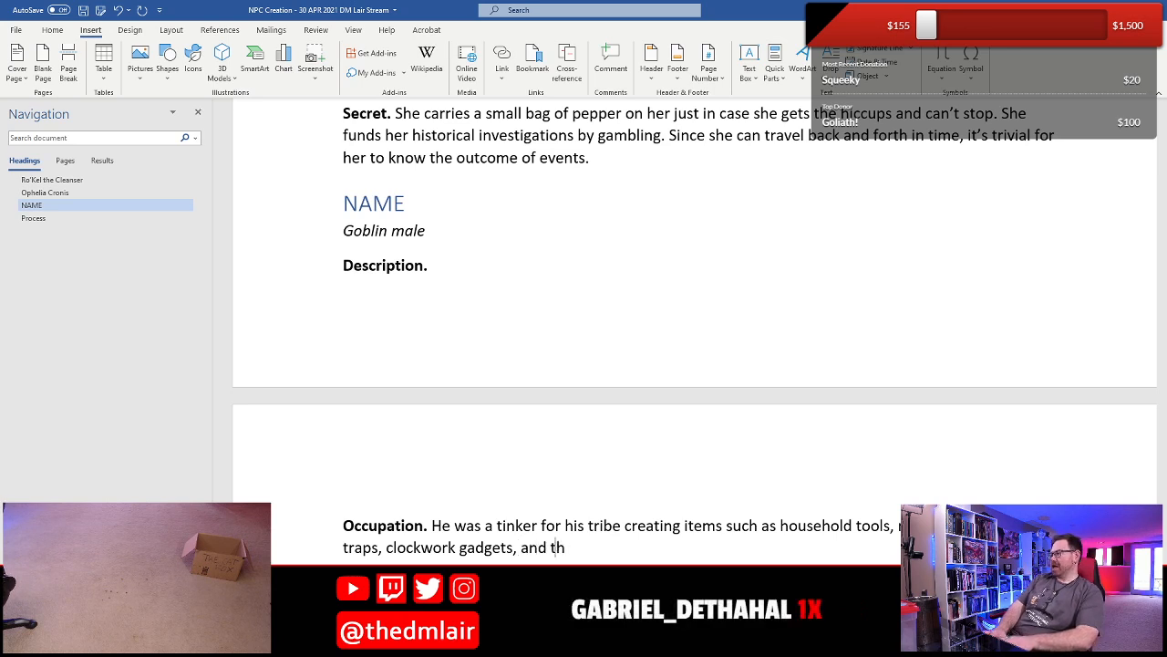
{"action": "type", "text": "e like. Howe"}
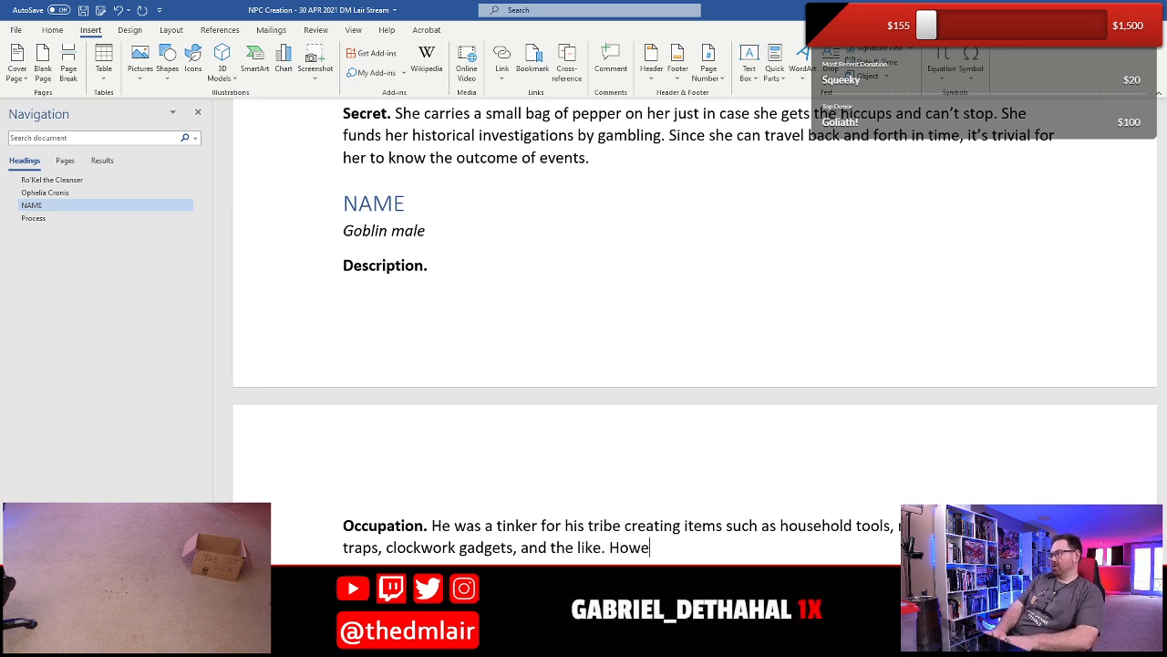
{"action": "type", "text": "ver, his corw"}
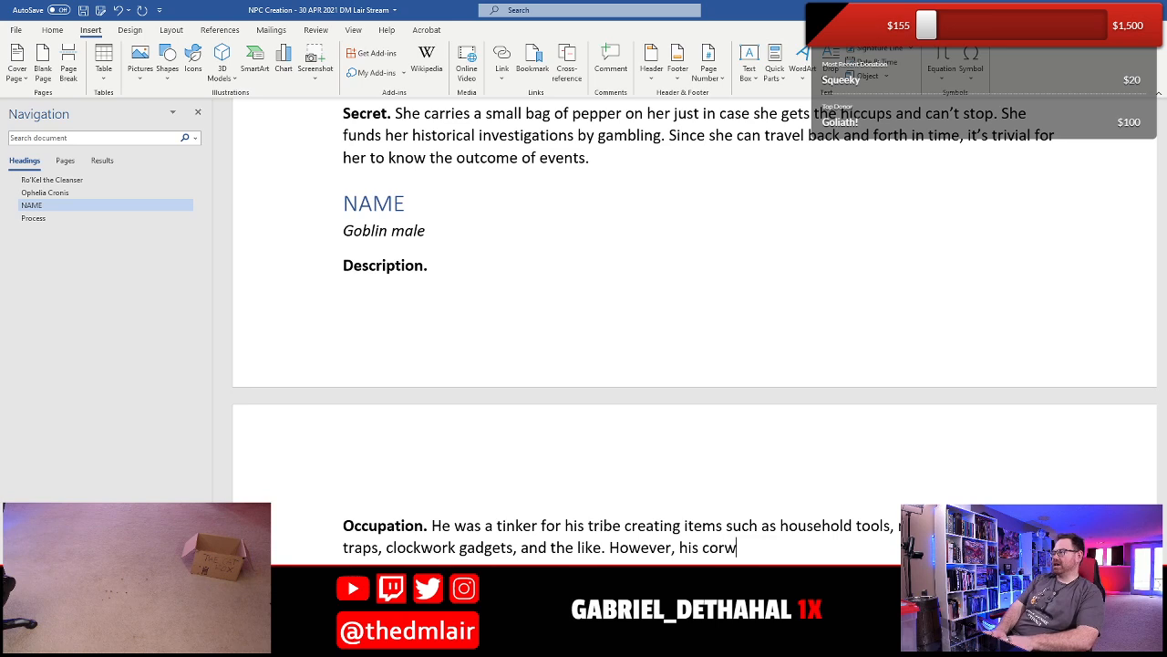
- End the Occupation's first sentence and add "However, his crowning achievement was the creation of a self-stirring pot"
{"action": "key", "text": "BackSpace"}
{"action": "key", "text": "BackSpace"}
{"action": "key", "text": "BackSpace"}
{"action": "type", "text": "rowi"}
{"action": "key", "text": "BackSpace"}
{"action": "type", "text": "ning "}
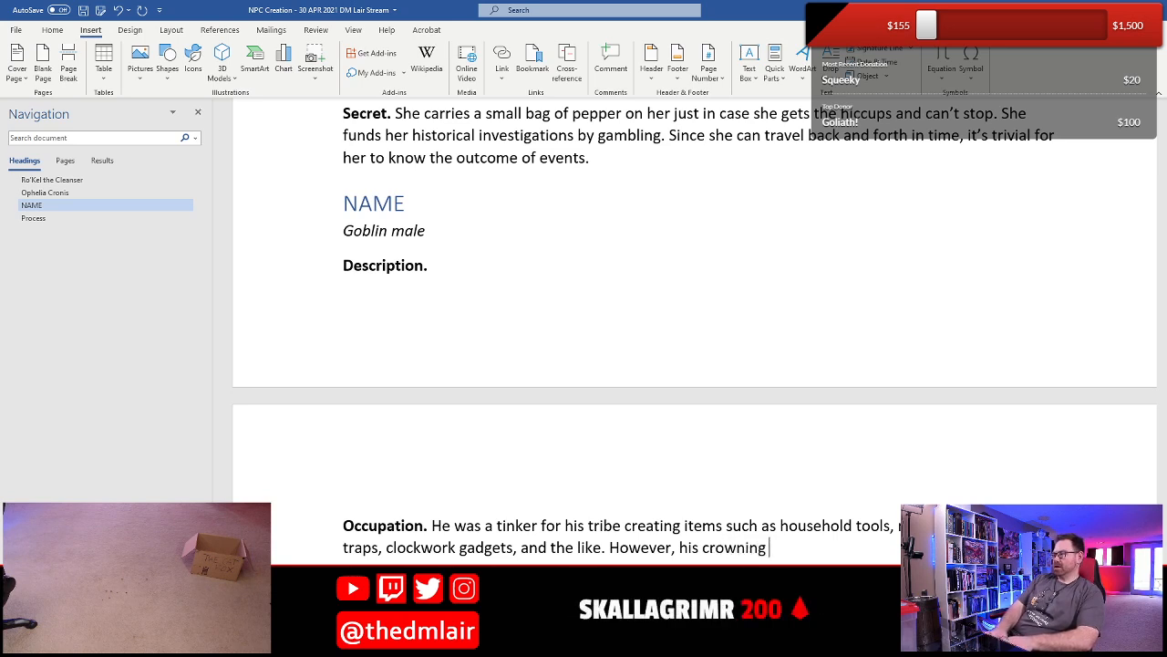
{"action": "type", "text": "achii"}
{"action": "key", "text": "BackSpace"}
{"action": "type", "text": "eve "}
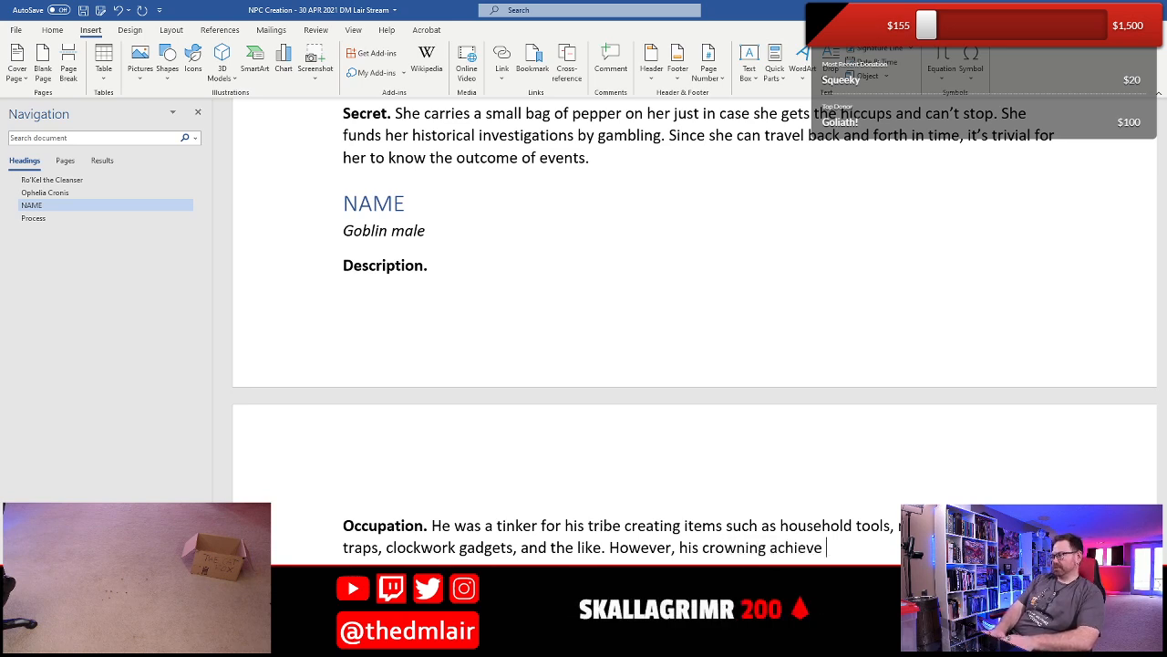
{"action": "type", "text": "ment was th"}
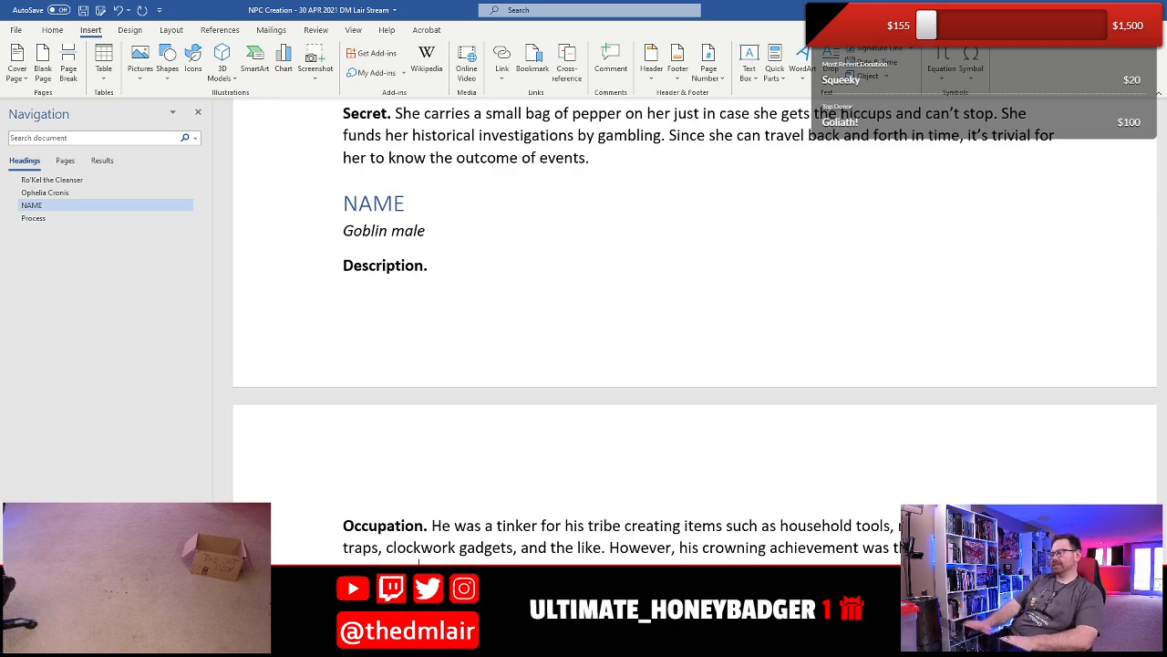
- Insert a page break before the NAME heading so the goblin's entry starts on a new page
{"action": "scroll", "coordinate": [367, 407], "scroll_direction": "up", "scroll_amount": 3}
{"action": "scroll", "coordinate": [367, 407], "scroll_direction": "down", "scroll_amount": 5}
{"action": "scroll", "coordinate": [414, 319], "scroll_direction": "up", "scroll_amount": 2}
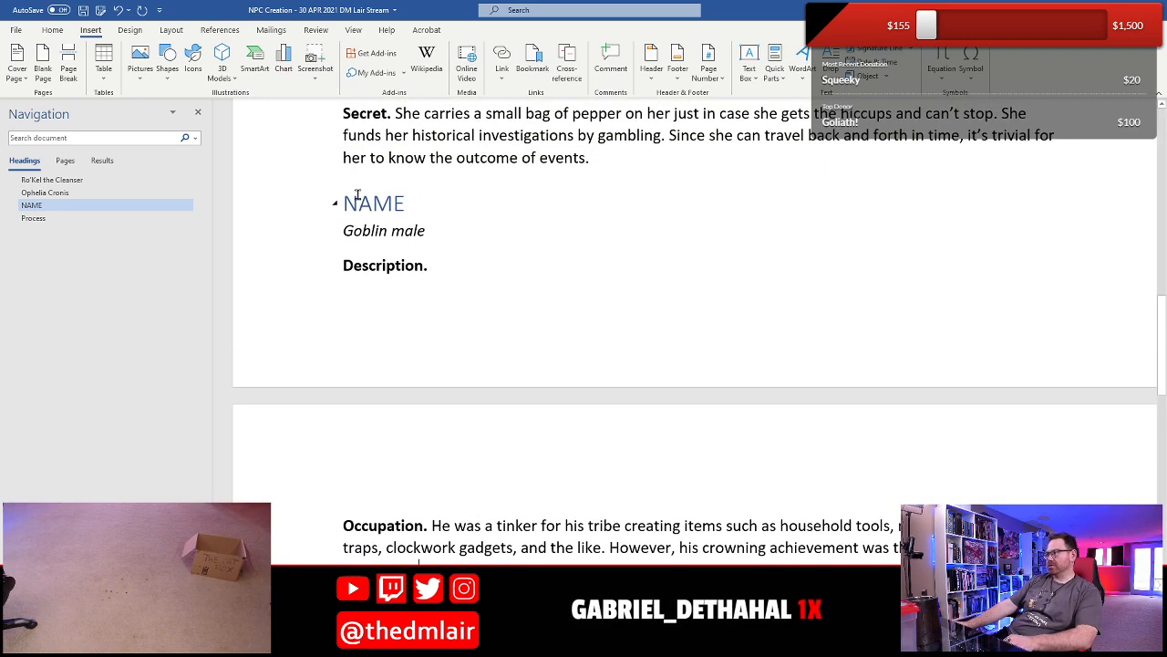
{"action": "key", "text": "ctrl+Return"}
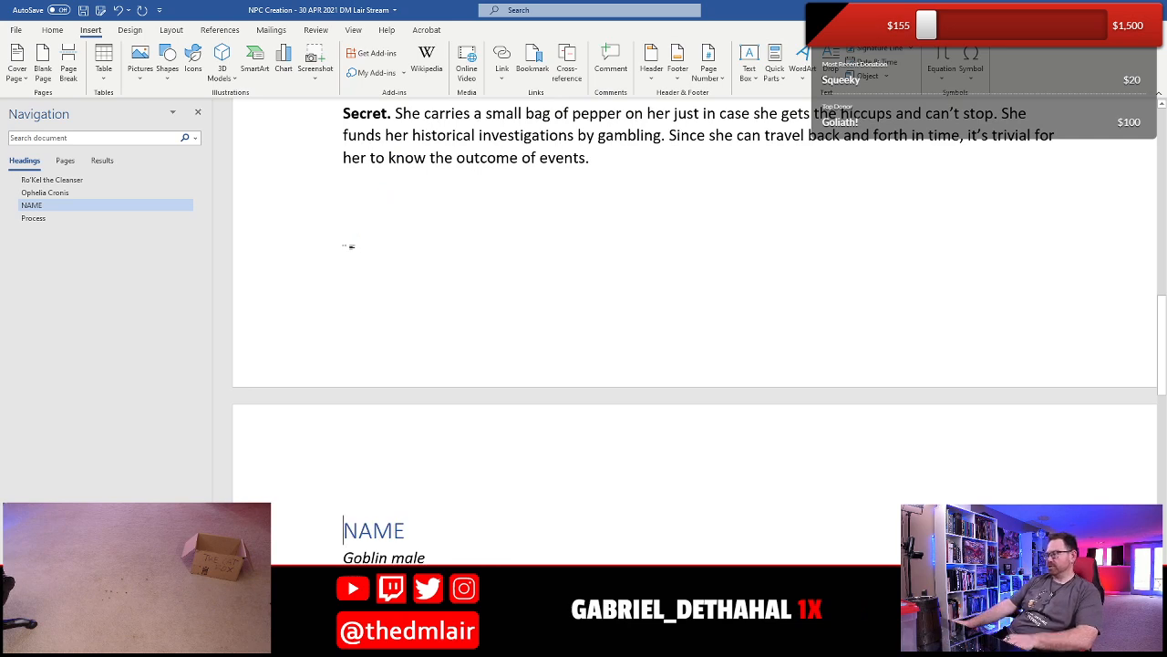
- End the Occupation's self-stirring pot sentence with a period
{"action": "scroll", "coordinate": [402, 149], "scroll_direction": "down", "scroll_amount": 3}
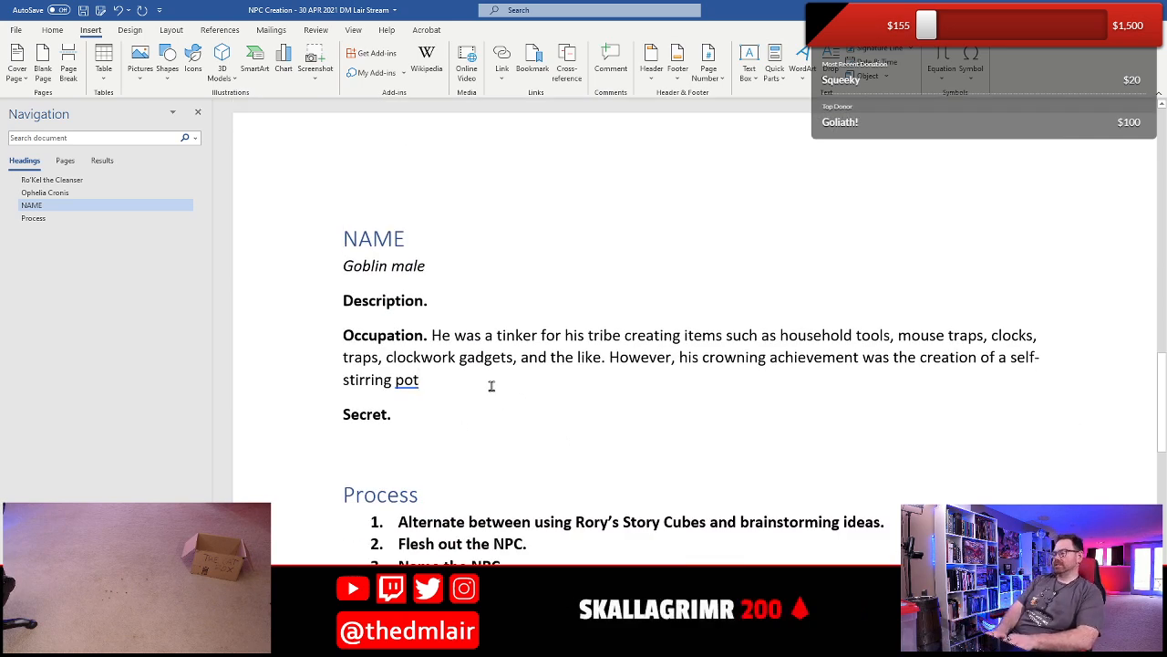
{"action": "type", "text": "."}
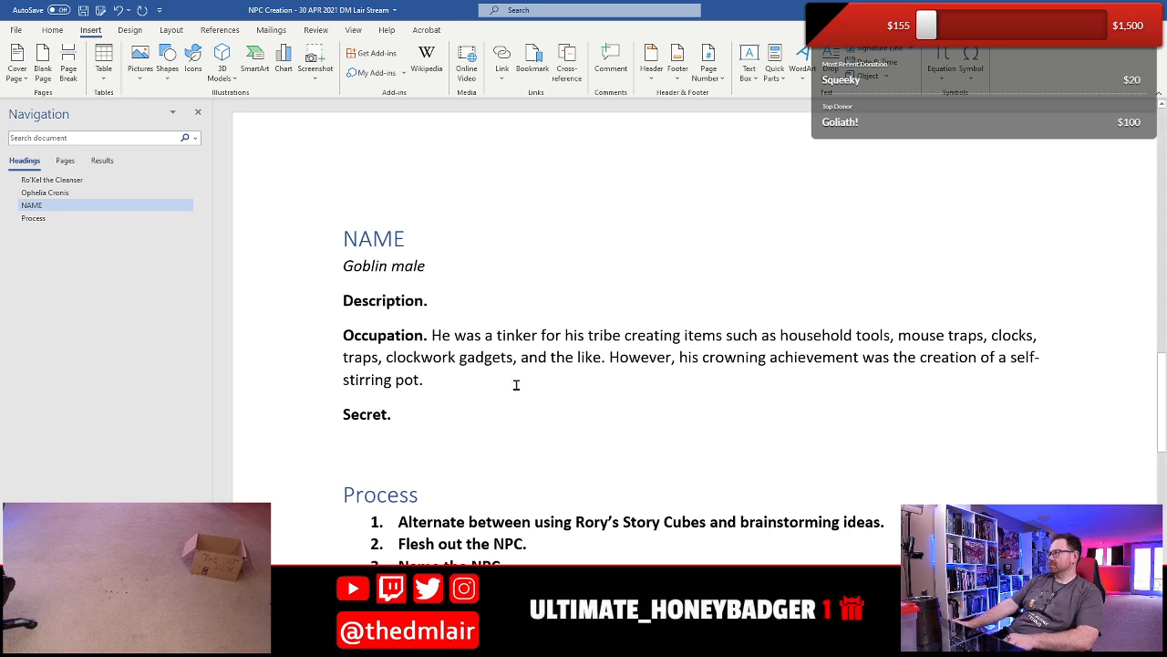
{"action": "left_click", "coordinate": [467, 336]}
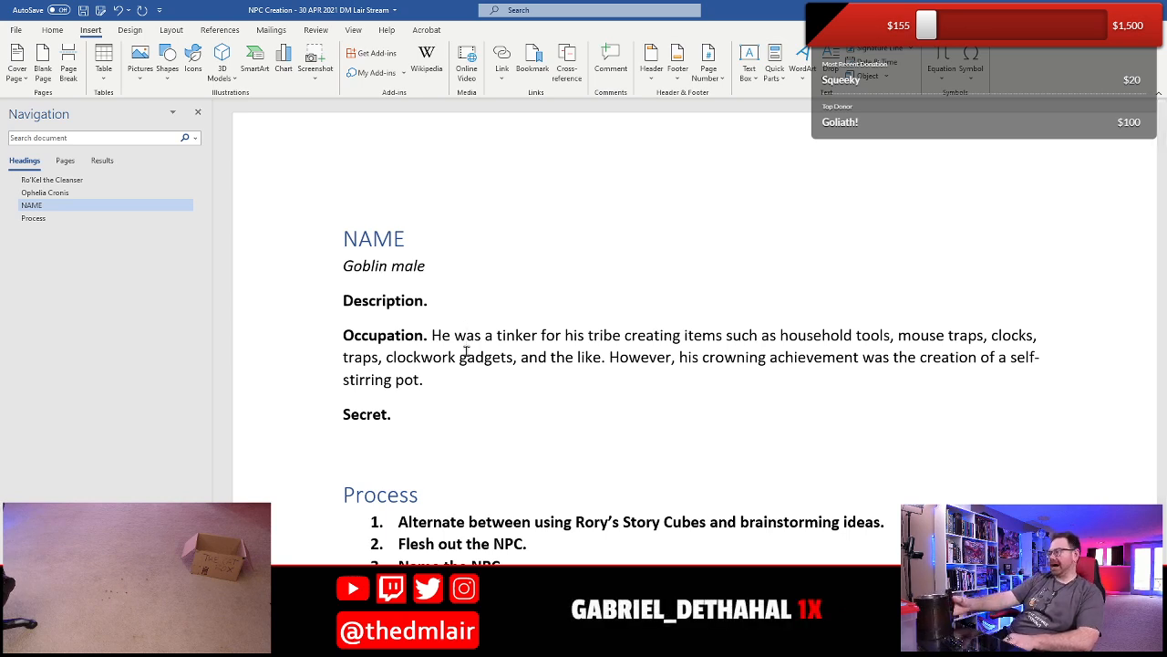
- Add "locks," before "clocks" in the Occupation's list of items the tinker creates
{"action": "left_click", "coordinate": [992, 337]}
{"action": "type", "text": "loc"}
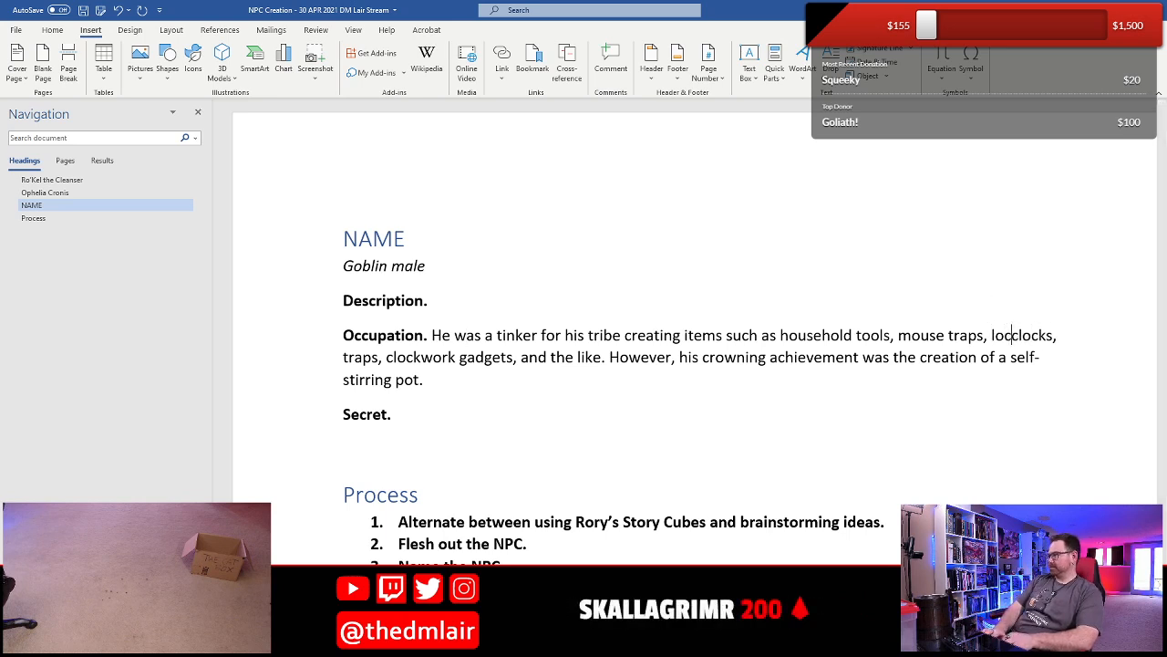
{"action": "type", "text": "ks,"}
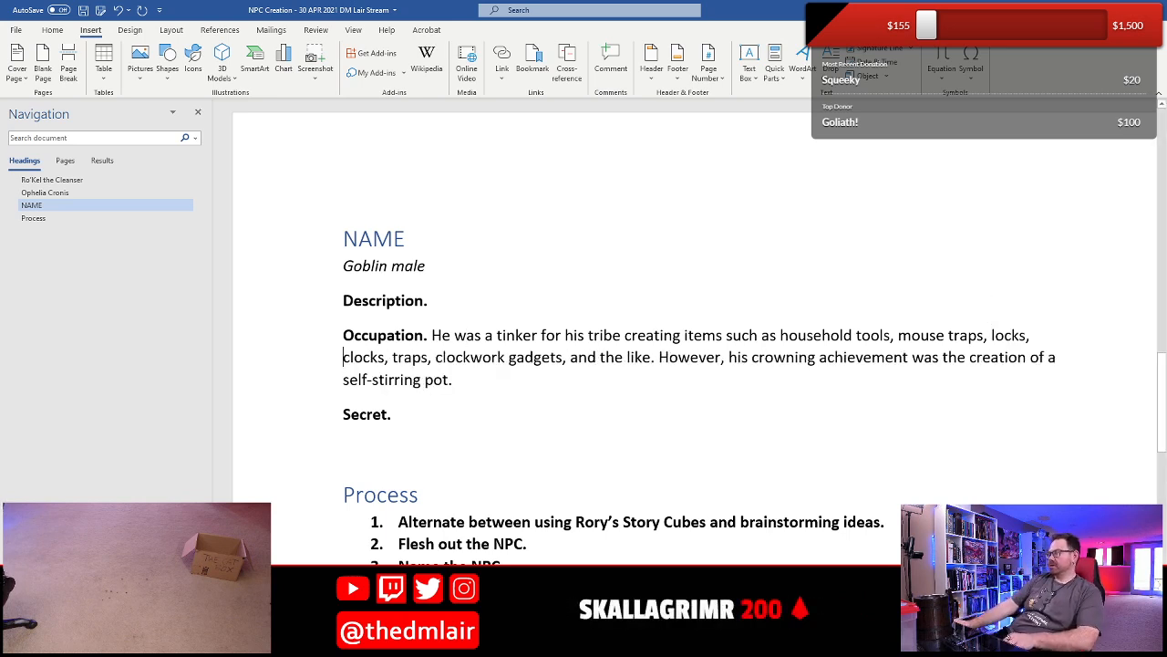
- Begin the goblin's Description with "He is about three-foot-tall with"
{"action": "left_click", "coordinate": [468, 309]}
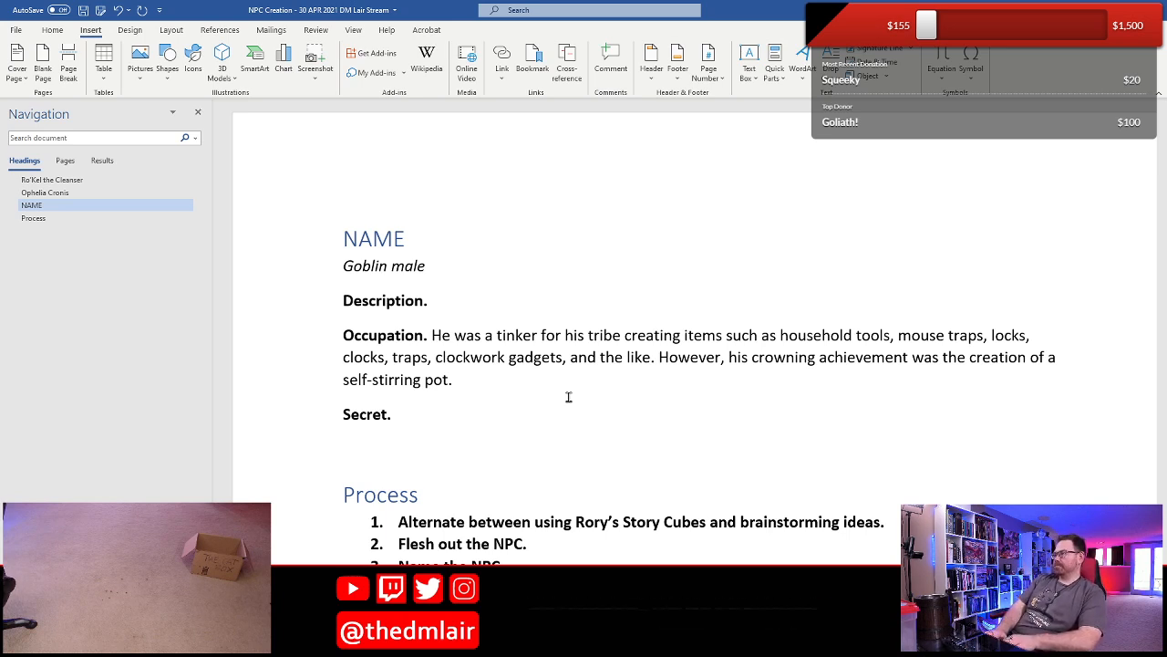
{"action": "type", "text": "He is "}
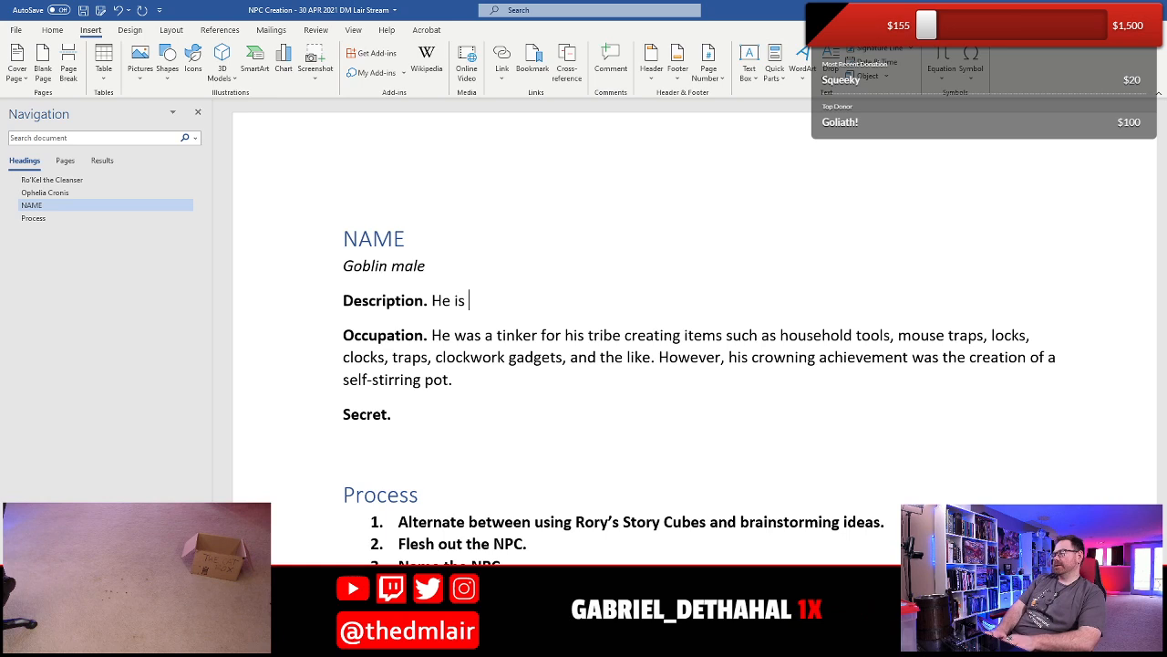
{"action": "type", "text": "about "}
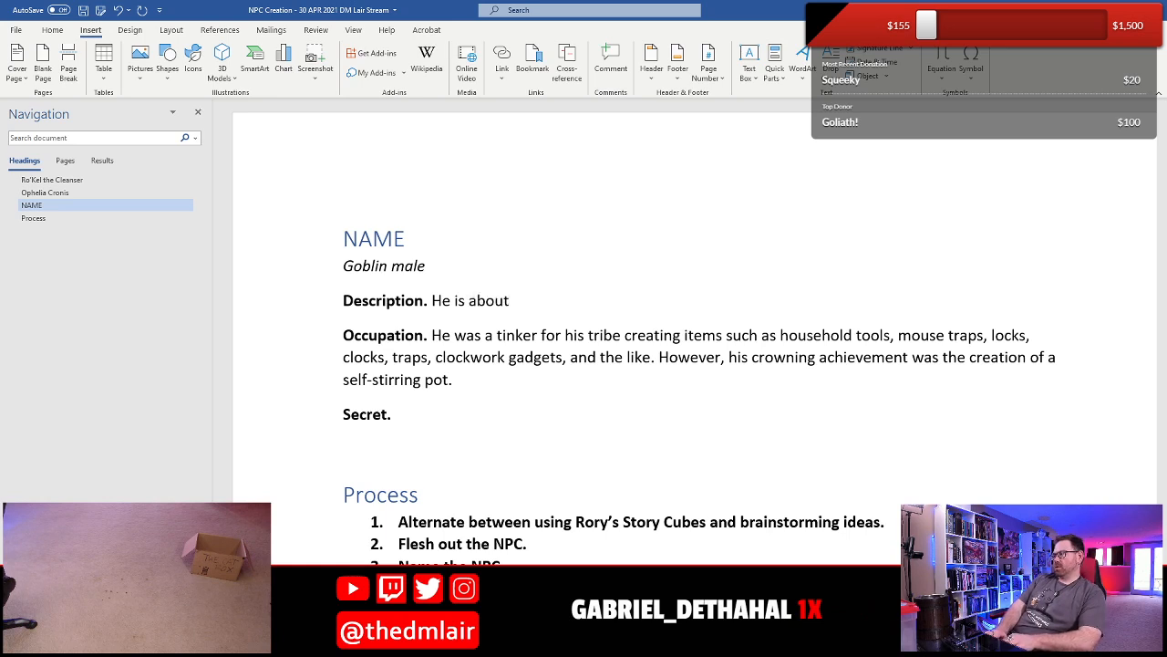
{"action": "type", "text": "three-"}
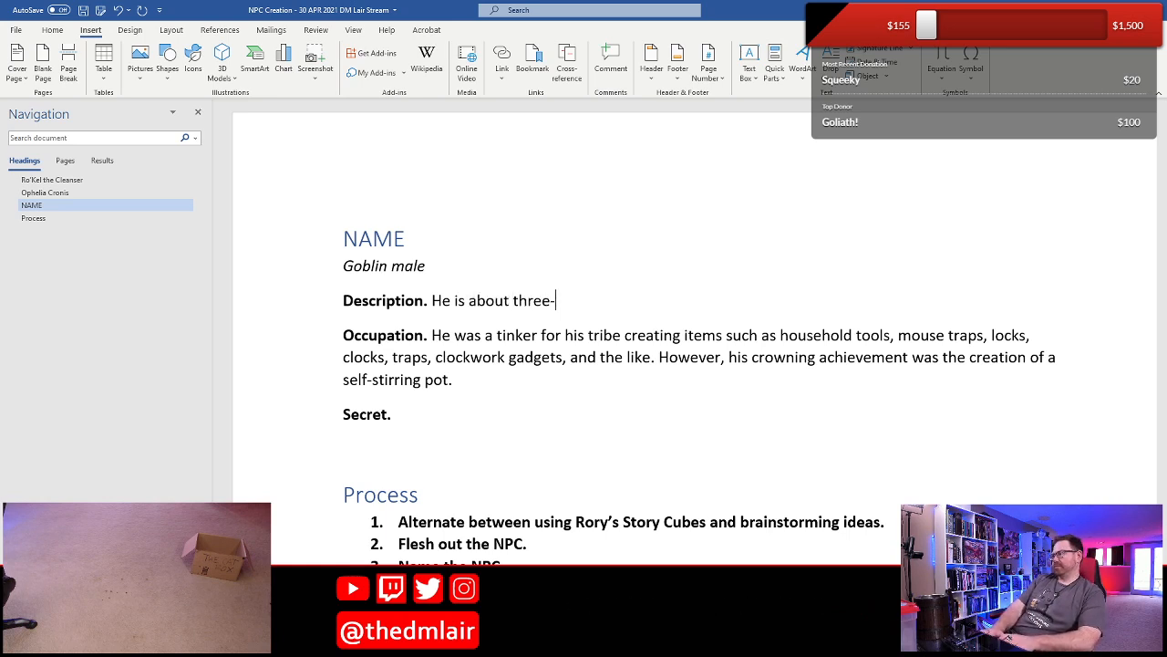
{"action": "type", "text": "foot-tal"}
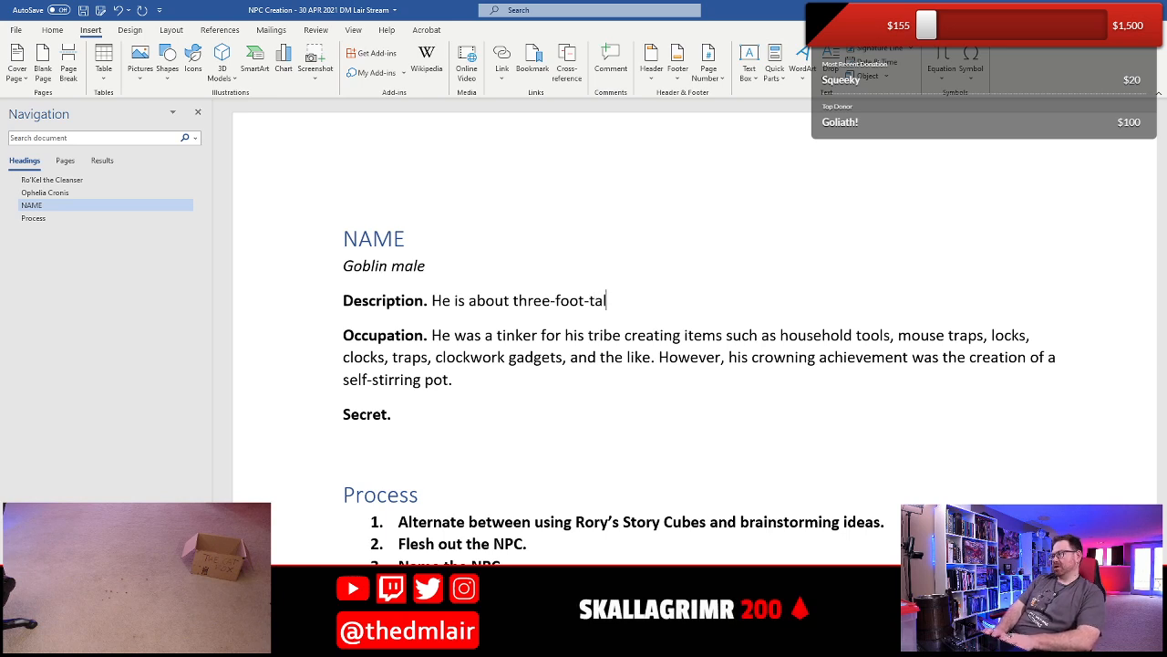
{"action": "type", "text": "l with"}
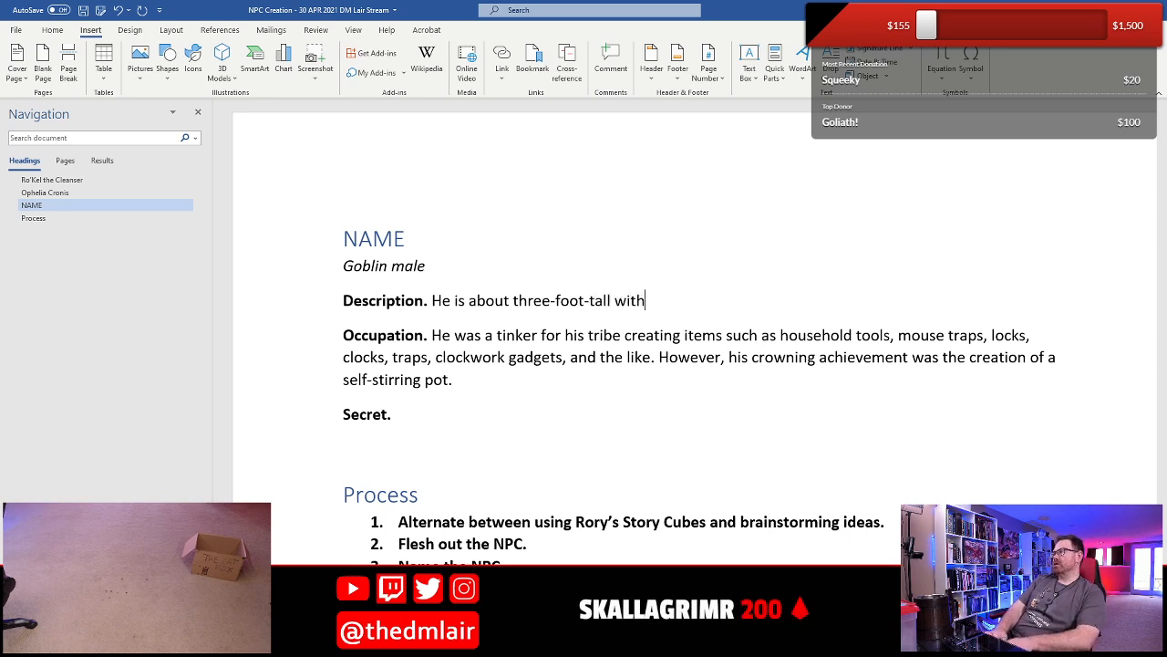
{"action": "type", "text": " to"}
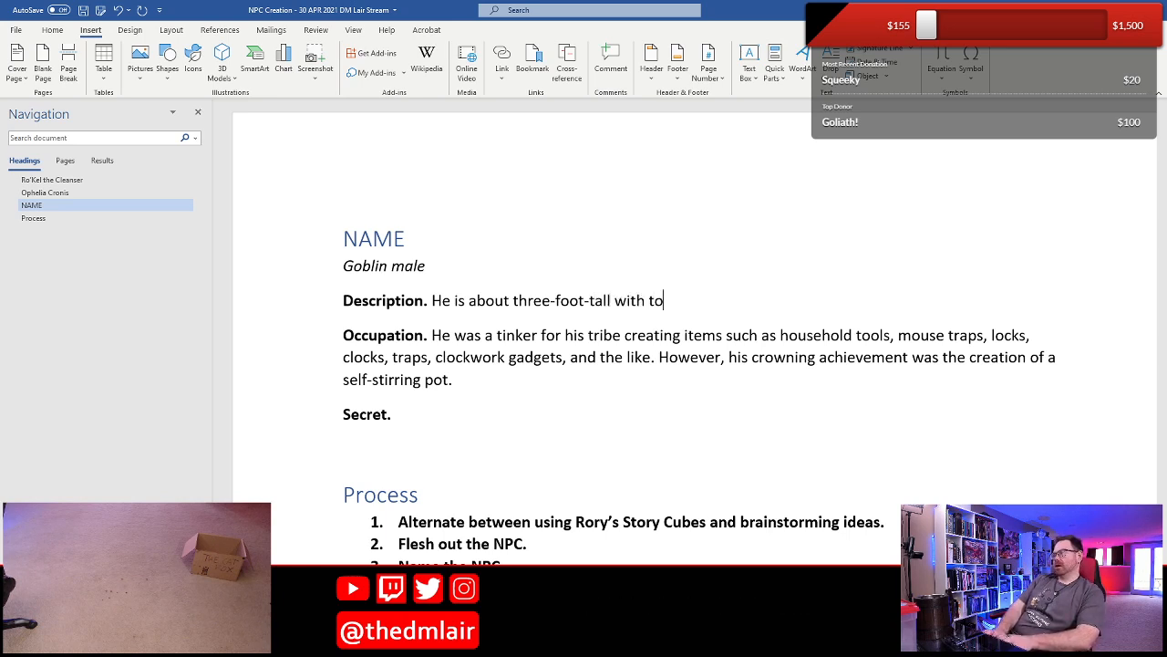
- Complete the Description's opening sentence with "mottle green and brown skin"
{"action": "key", "text": "BackSpace"}
{"action": "key", "text": "BackSpace"}
{"action": "type", "text": "nm"}
{"action": "key", "text": "BackSpace"}
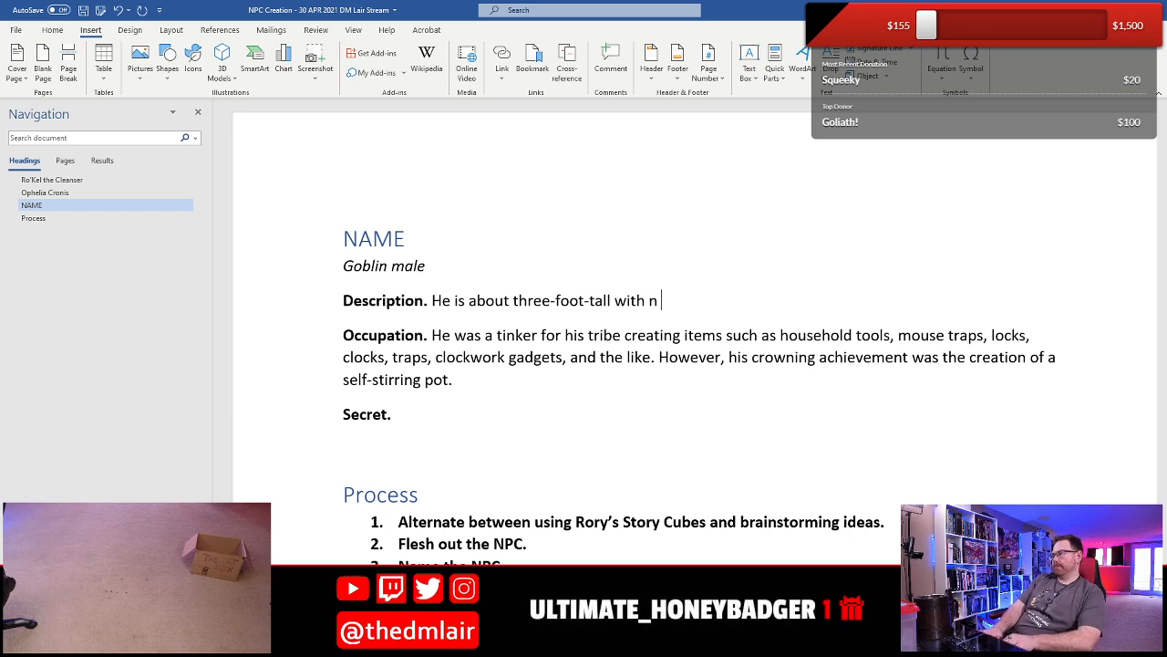
{"action": "key", "text": "BackSpace"}
{"action": "type", "text": "mottle g"}
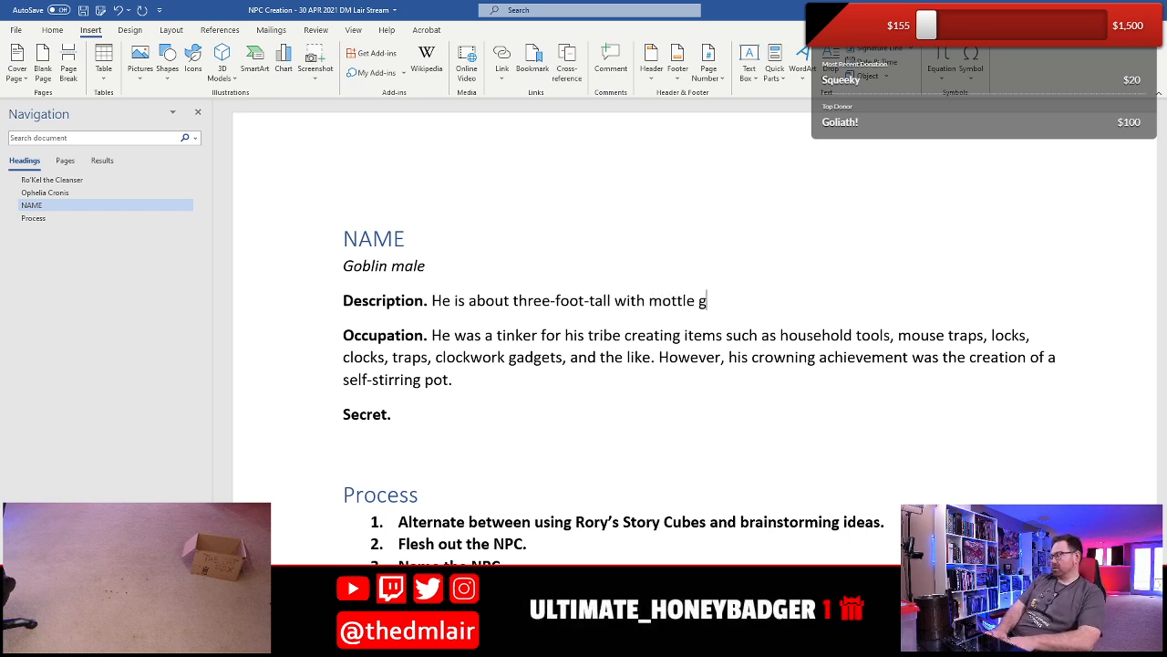
{"action": "type", "text": "reen and "}
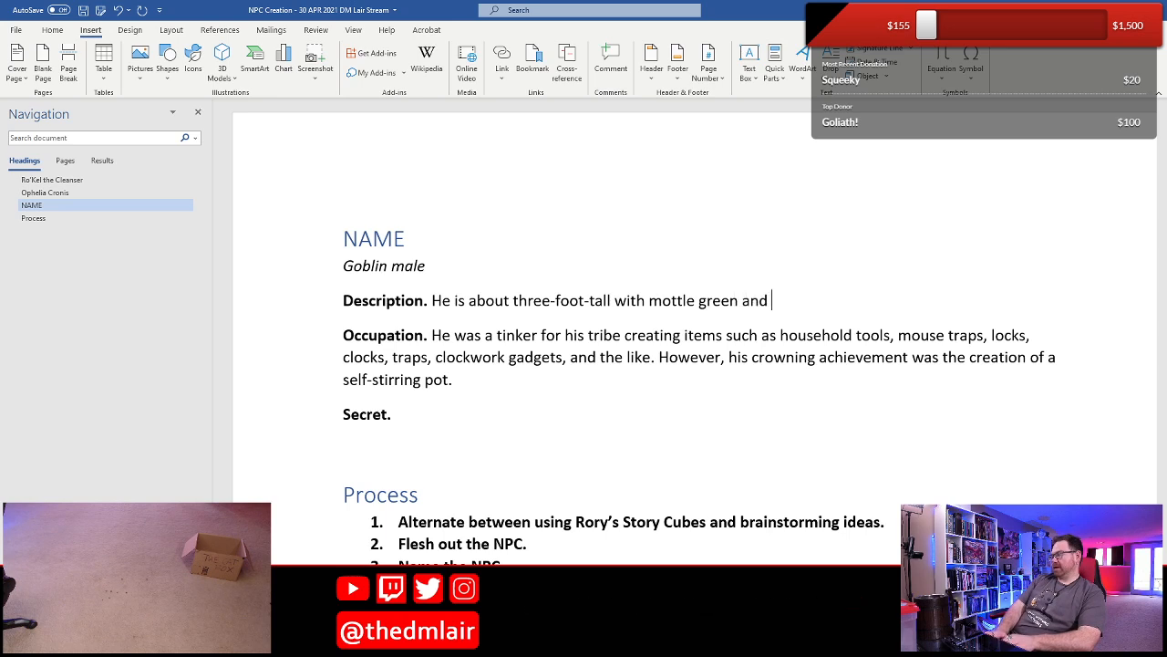
{"action": "type", "text": "brown skin"}
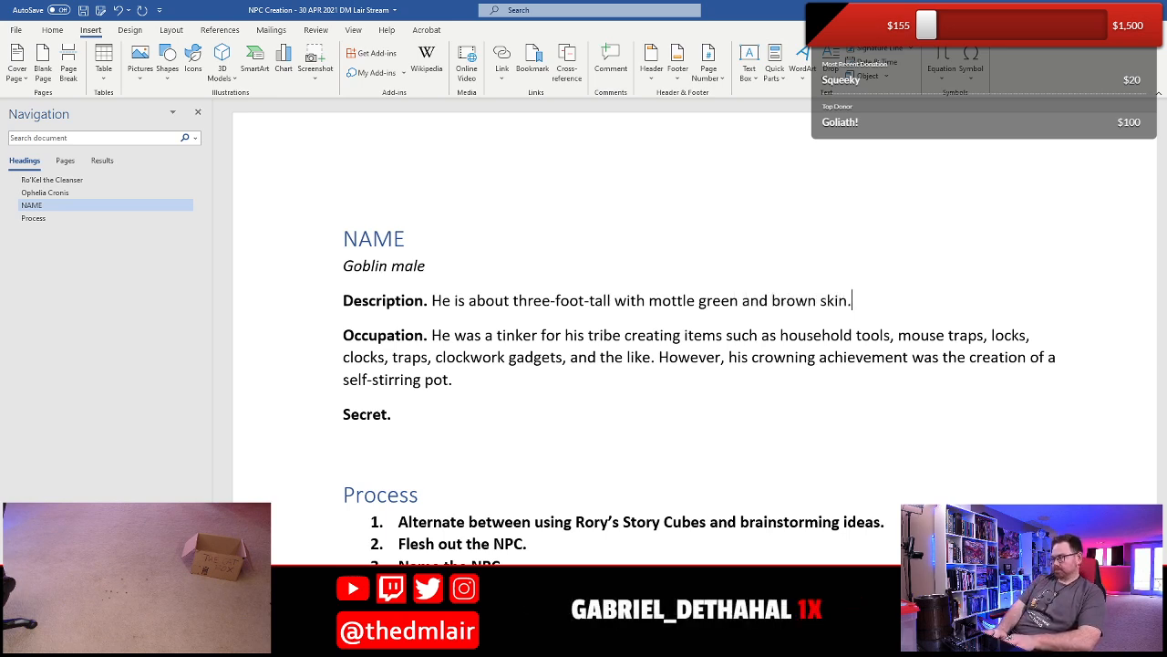
{"action": "type", "text": ". His left armr"}
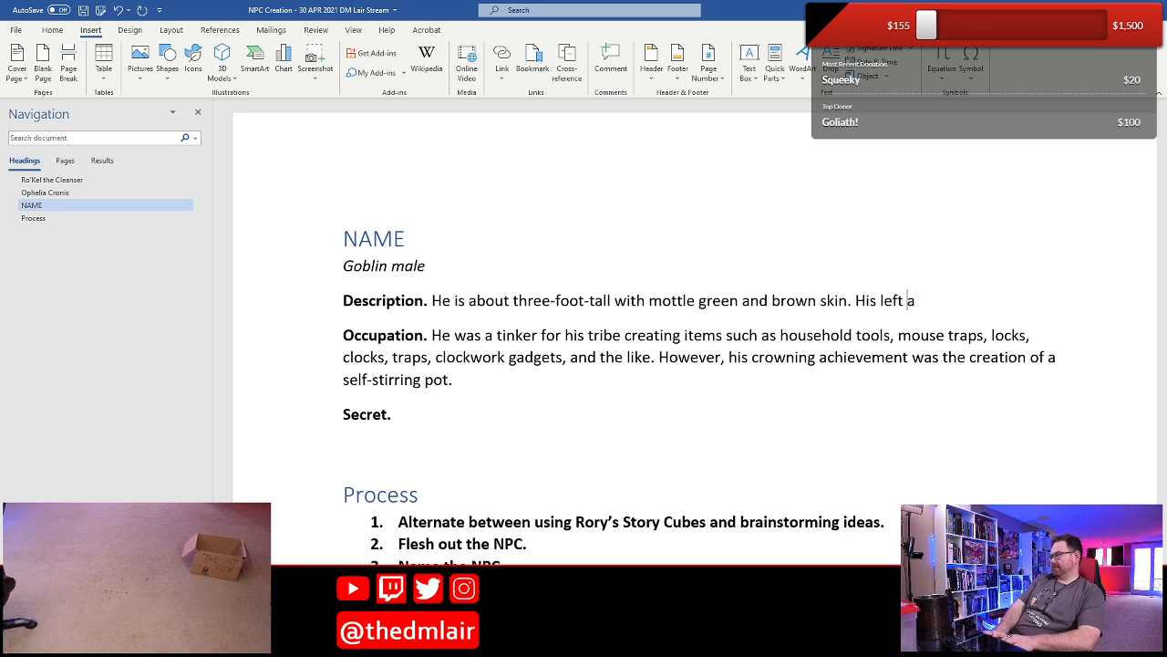
- End the skin sentence with a period and add "His left arm was mangled in one of his own clockwork" to the Description
{"action": "key", "text": "BackSpace"}
{"action": "type", "text": "was "}
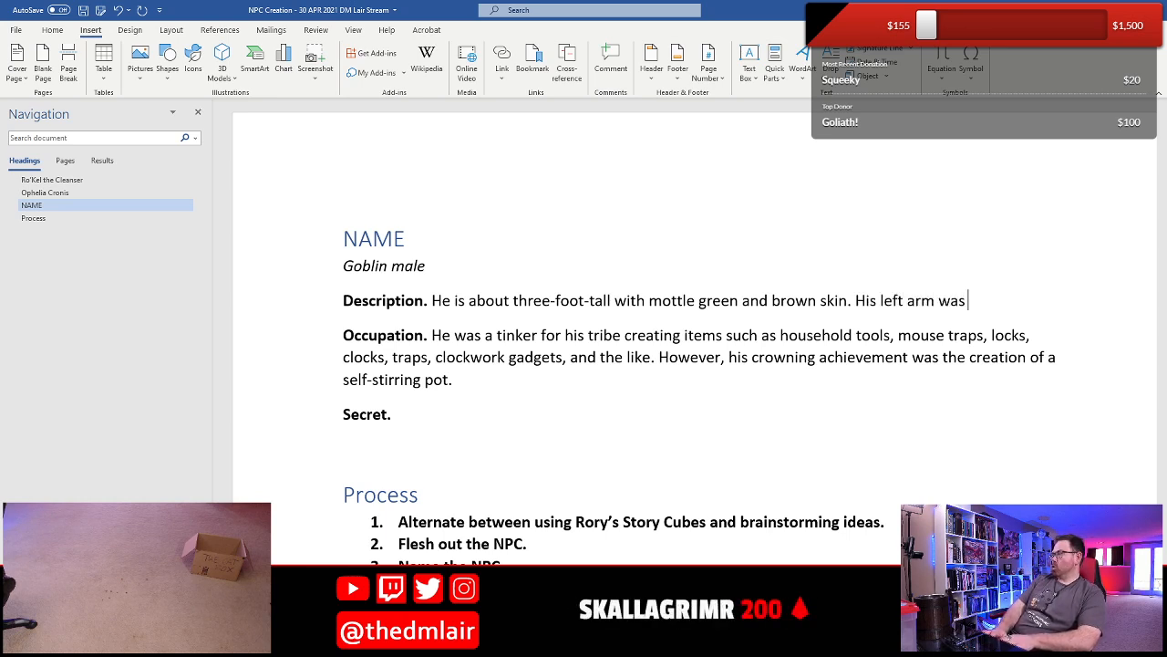
{"action": "type", "text": "mangled in one"}
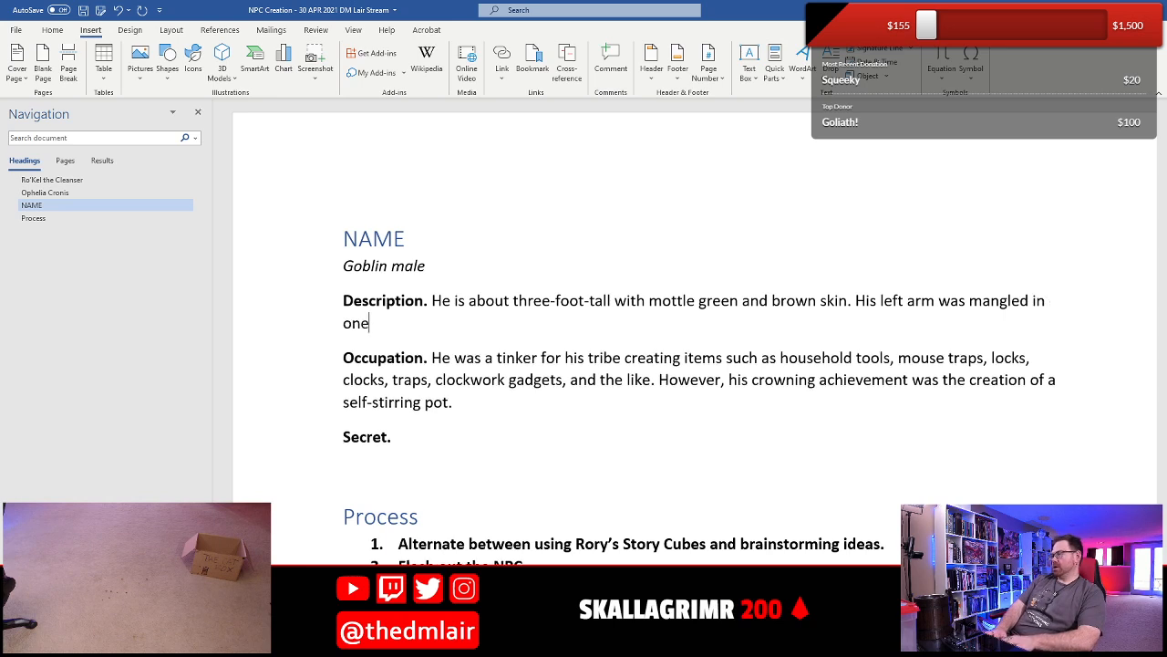
{"action": "type", "text": " of his"}
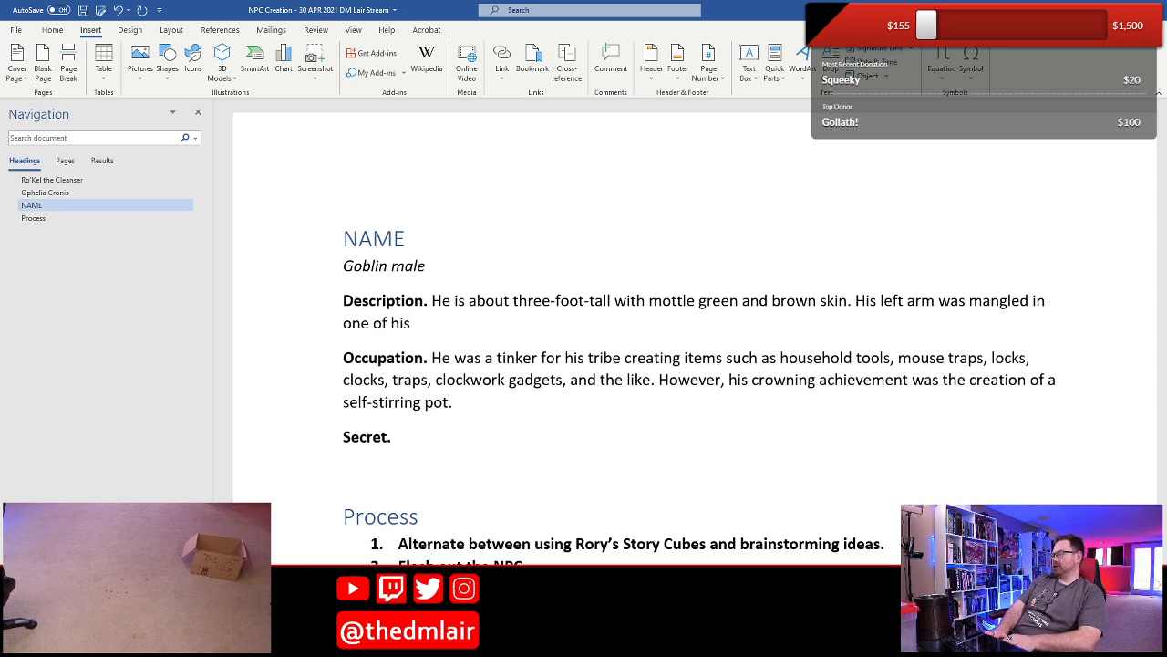
{"action": "type", "text": " own clockwork g"}
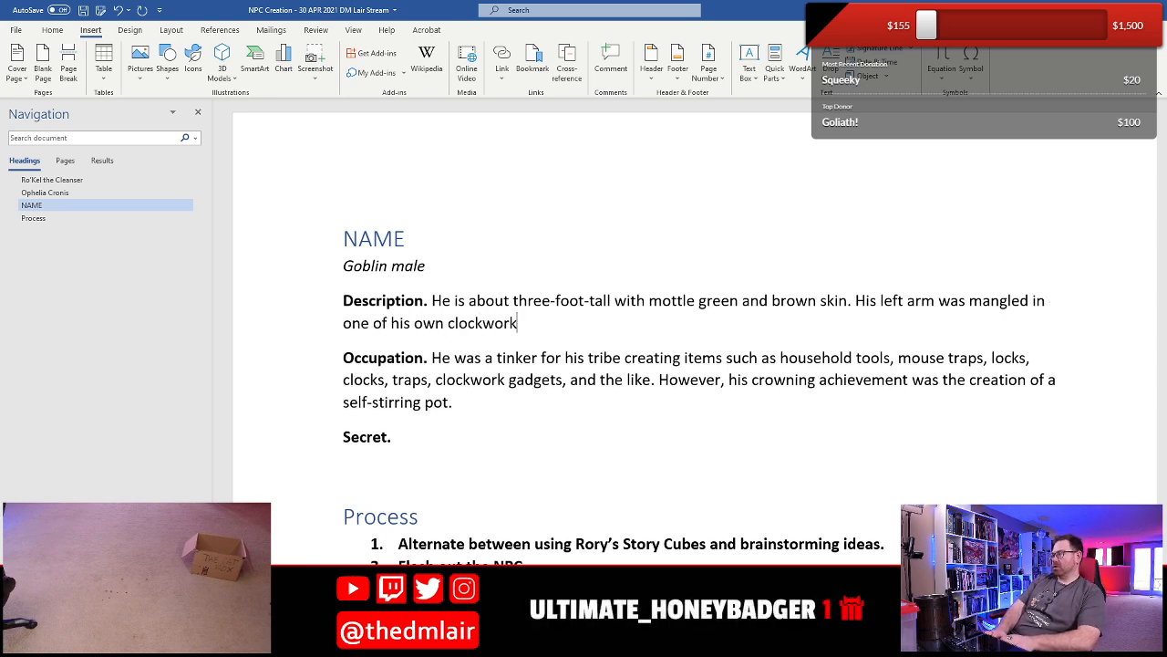
- Replace "one of his own clockwork" in the Description with "the gears of one of his own creations"
{"action": "key", "text": "BackSpace"}
{"action": "key", "text": "BackSpace"}
{"action": "key", "text": "BackSpace"}
{"action": "key", "text": "BackSpace"}
{"action": "key", "text": "BackSpace"}
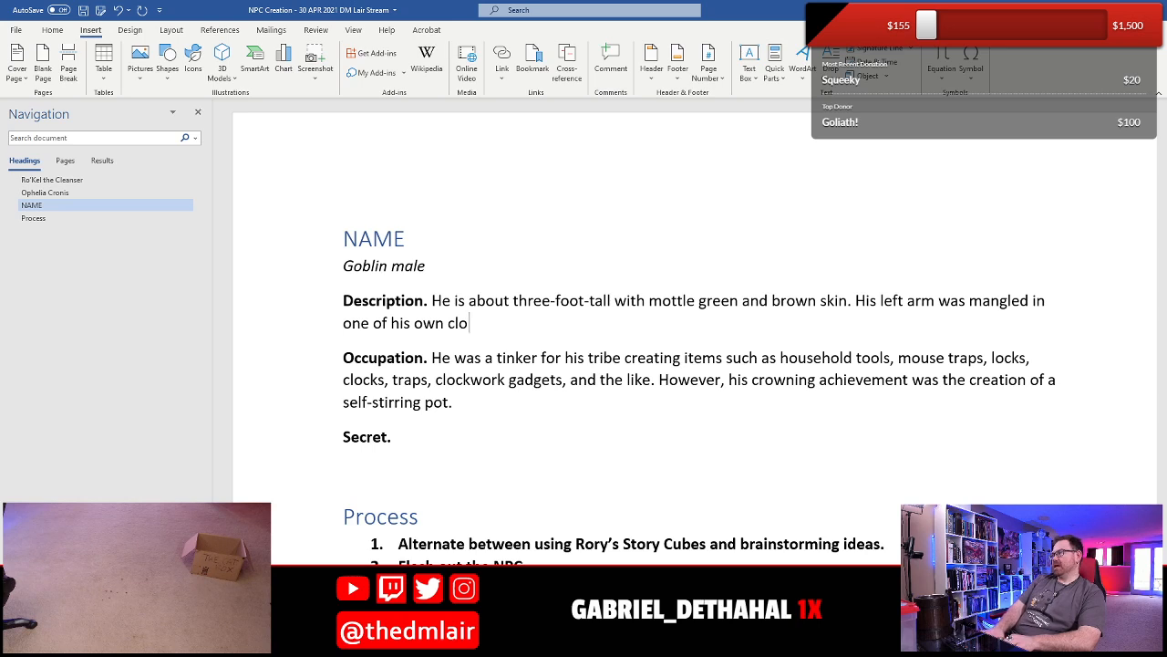
{"action": "key", "text": "shift+Home"}
{"action": "type", "text": "the"}
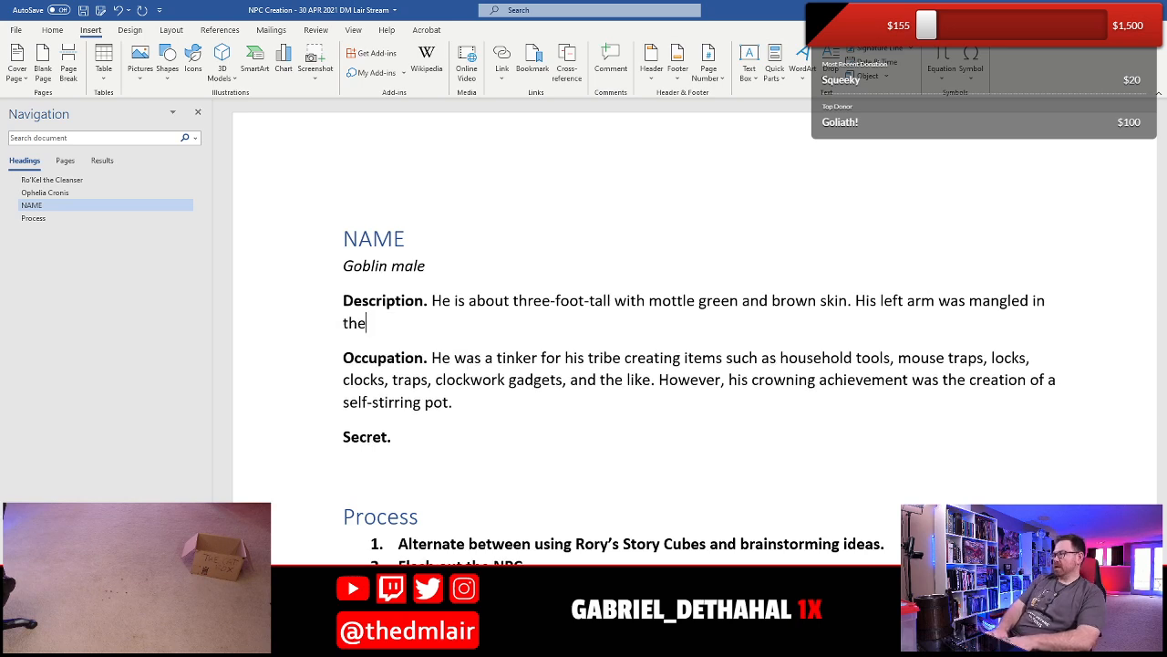
{"action": "type", "text": " gears of o"}
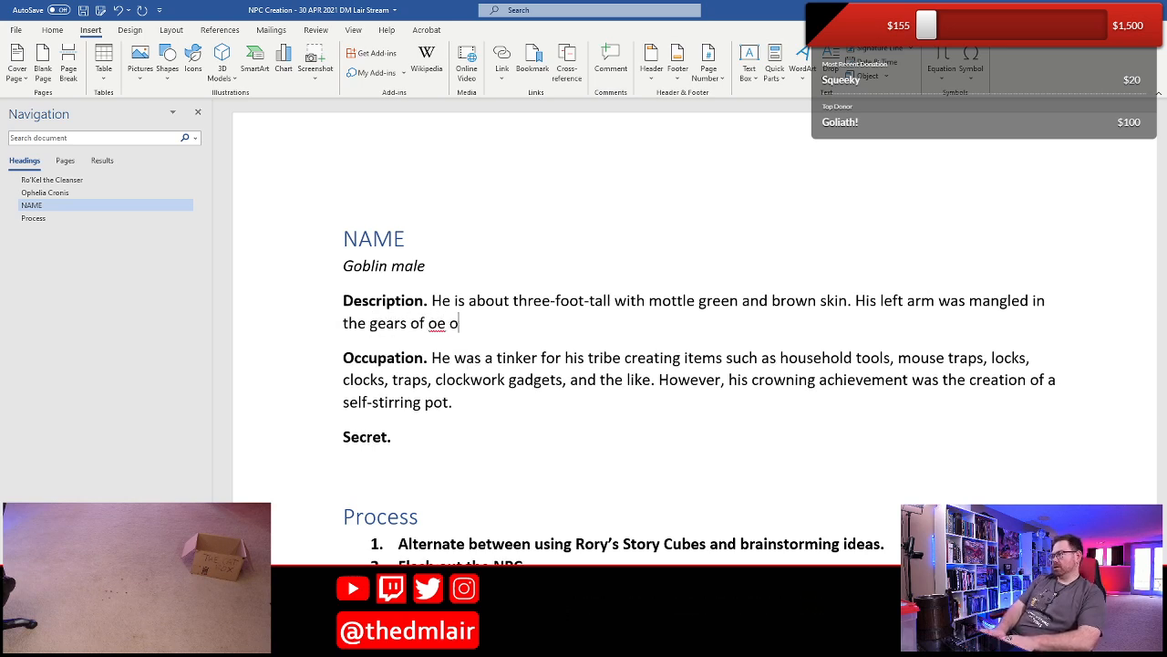
{"action": "type", "text": "ne of his o"}
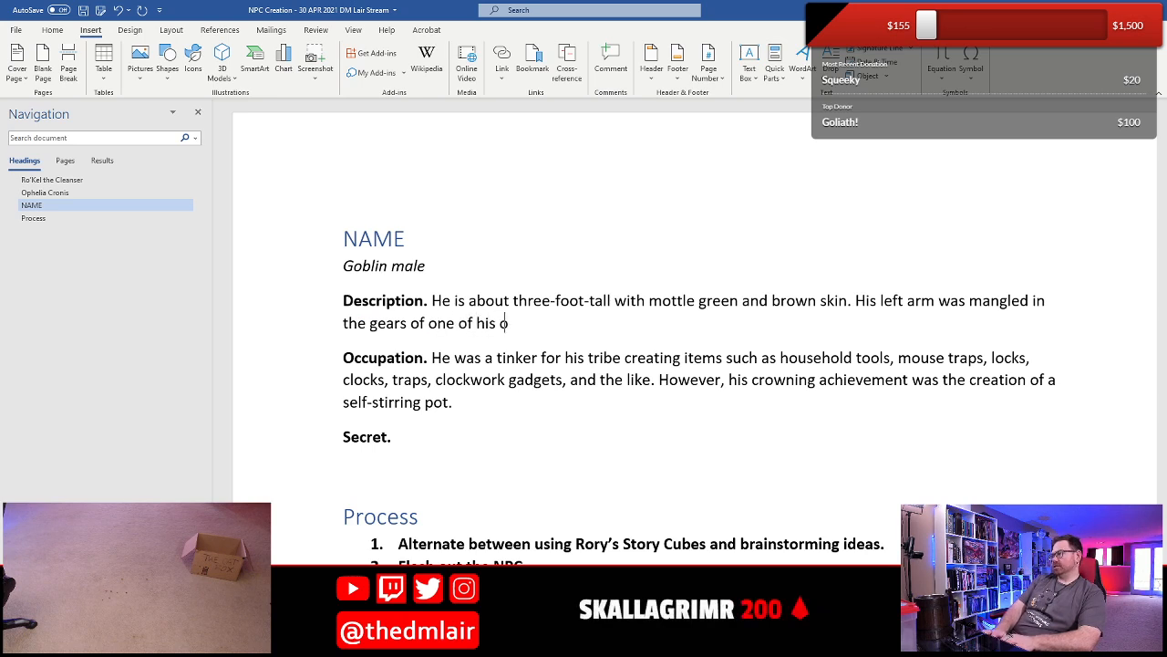
{"action": "type", "text": "wn creations"}
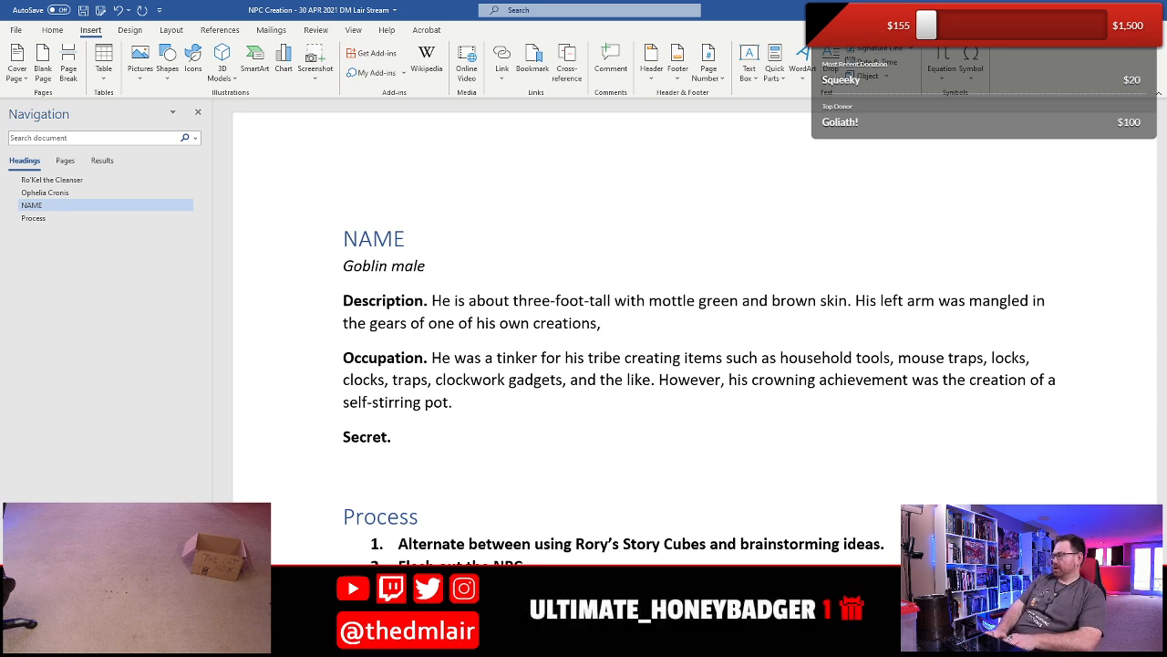
- Finish the mangled-arm sentence with "and needed to be amputated."
{"action": "type", "text": ", and"}
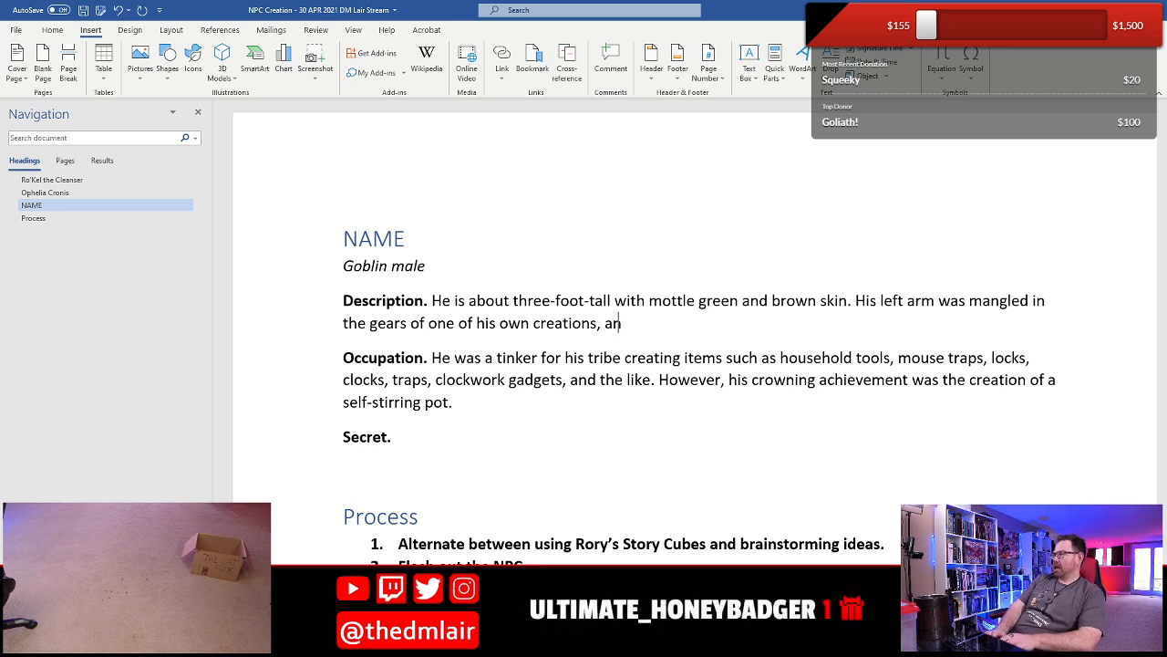
{"action": "key", "text": "BackSpace"}
{"action": "key", "text": "BackSpace"}
{"action": "key", "text": "BackSpace"}
{"action": "key", "text": "BackSpace"}
{"action": "key", "text": "BackSpace"}
{"action": "key", "text": "BackSpace"}
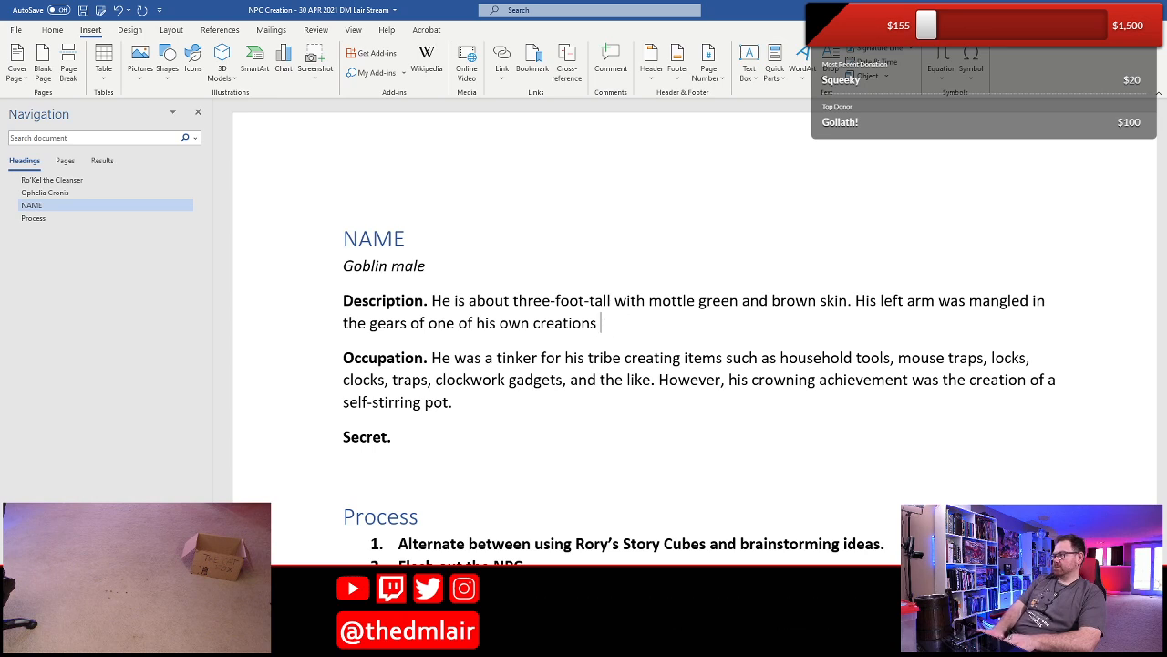
{"action": "type", "text": "and needed "}
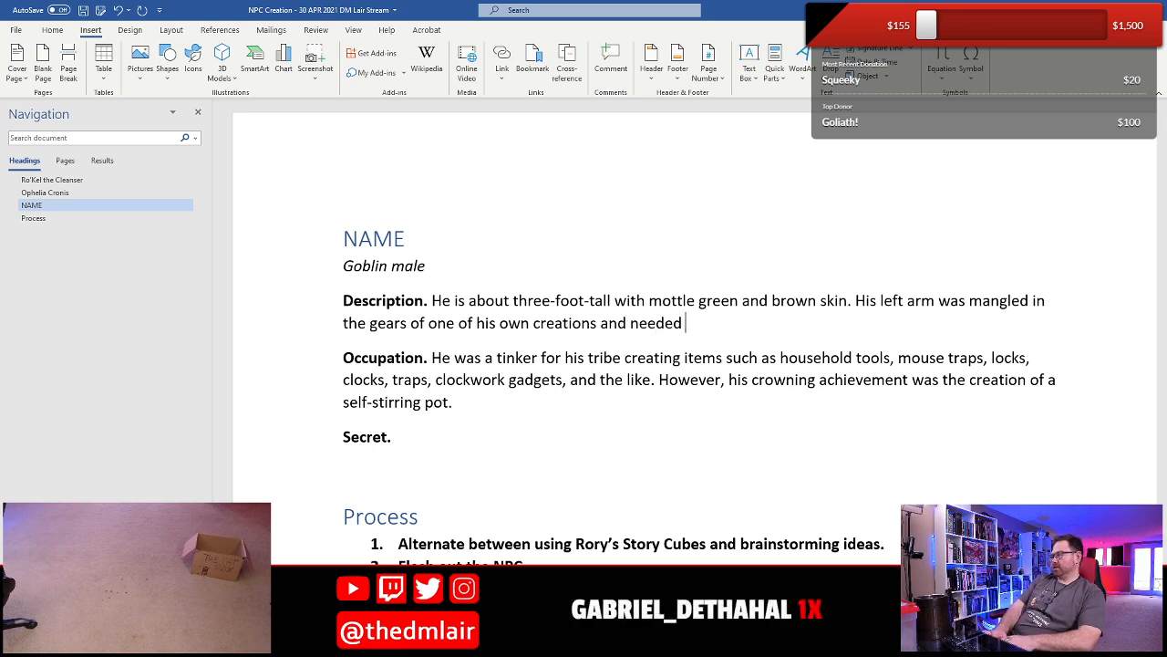
{"action": "type", "text": "to be amputated. He"}
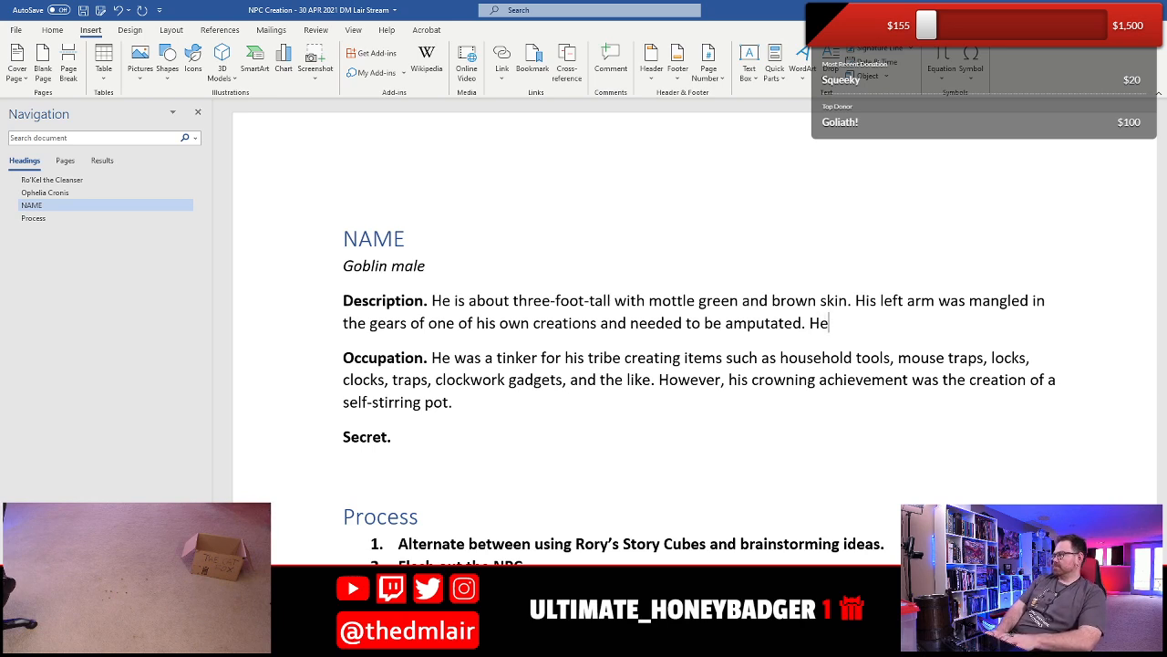
- Start the Description's next sentence with "He now has a mechanical arm"
{"action": "key", "text": "BackSpace"}
{"action": "key", "text": "BackSpace"}
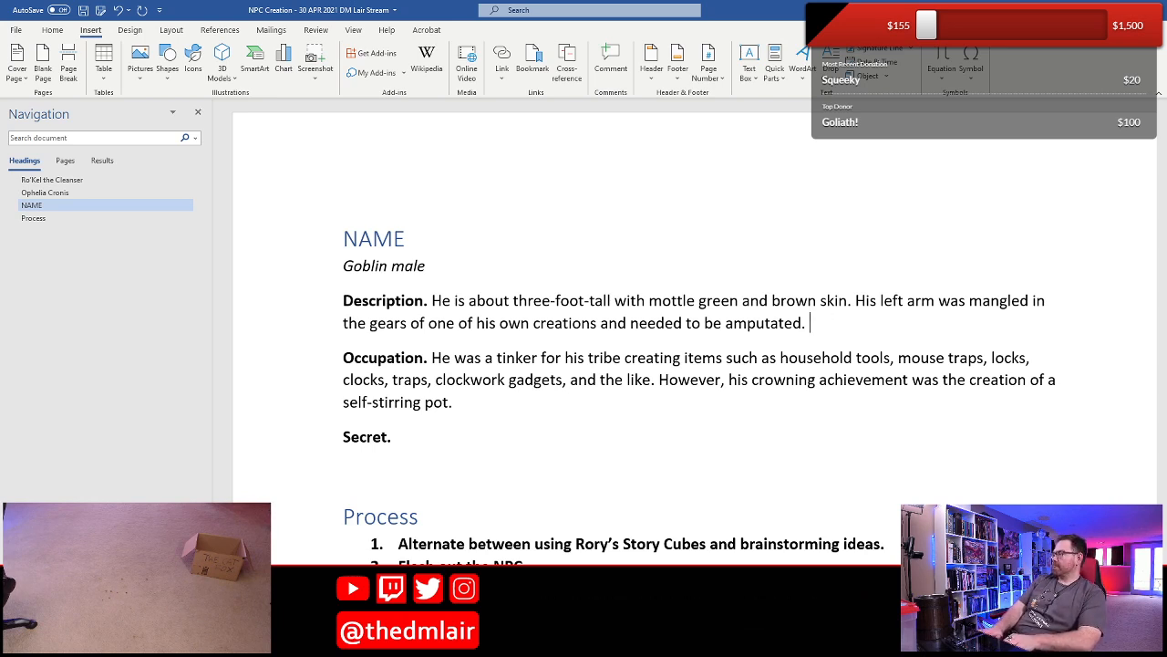
{"action": "type", "text": "H"}
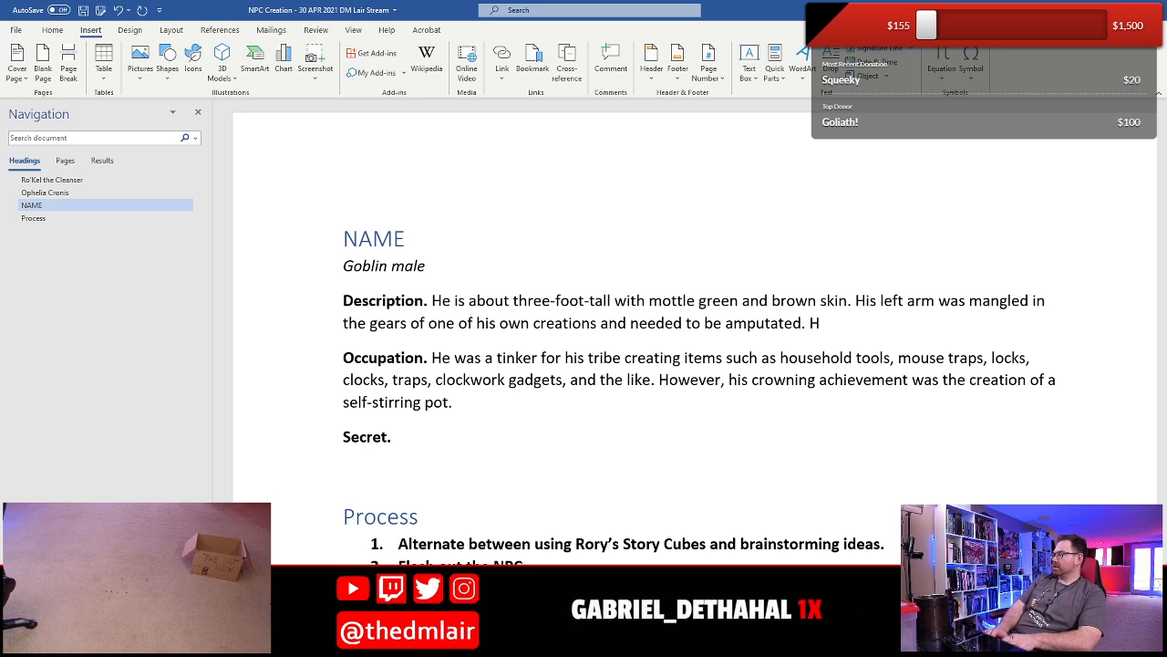
{"action": "type", "text": "e now has"}
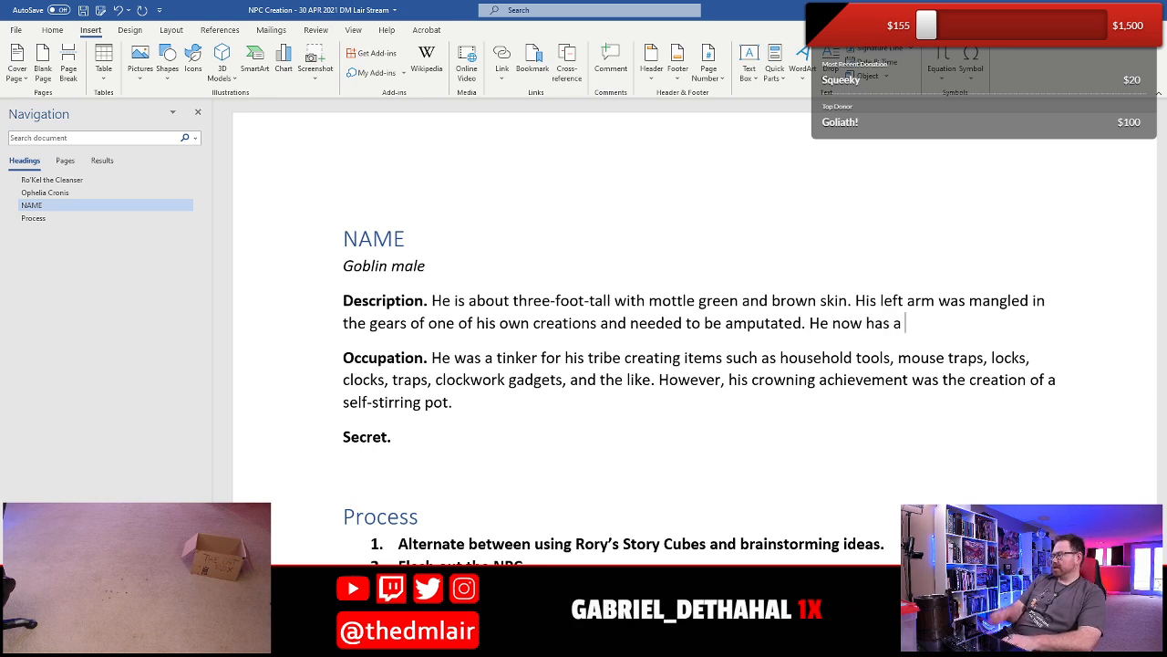
{"action": "type", "text": " a m"}
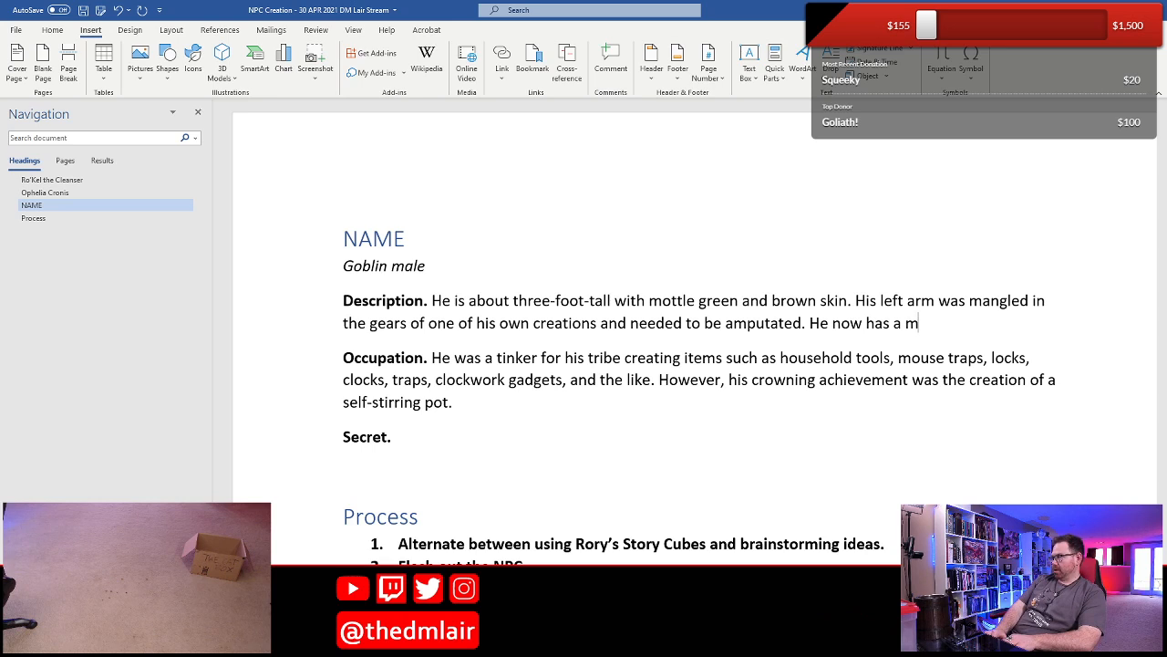
{"action": "type", "text": "echanical arm"}
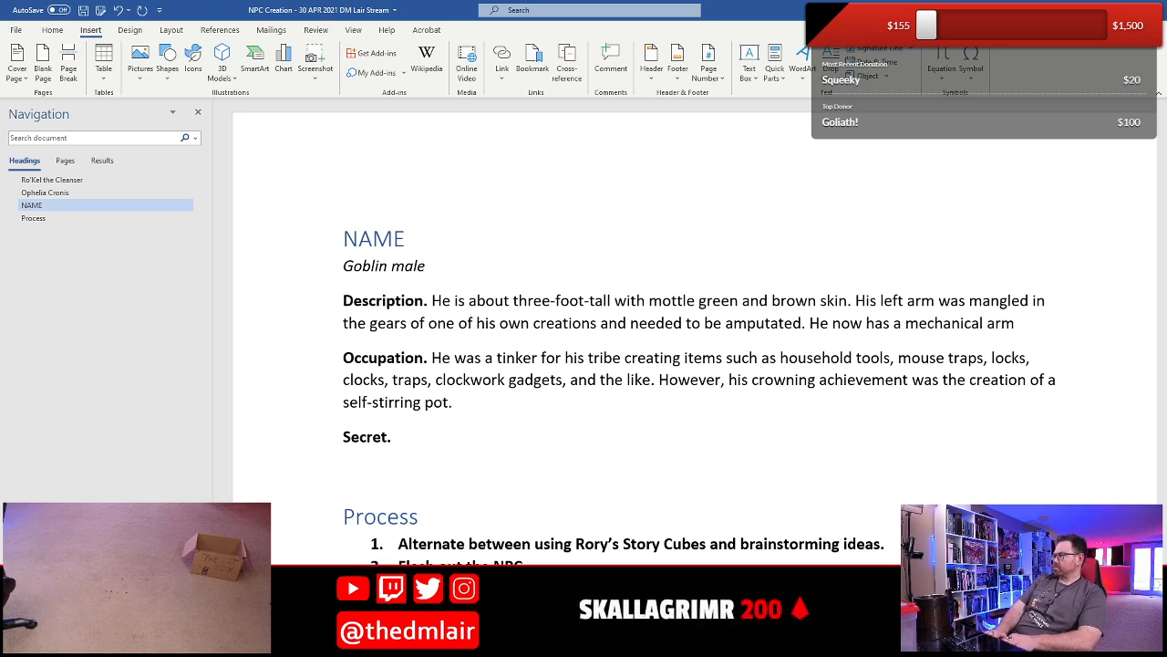
{"action": "type", "text": " that he crate"}
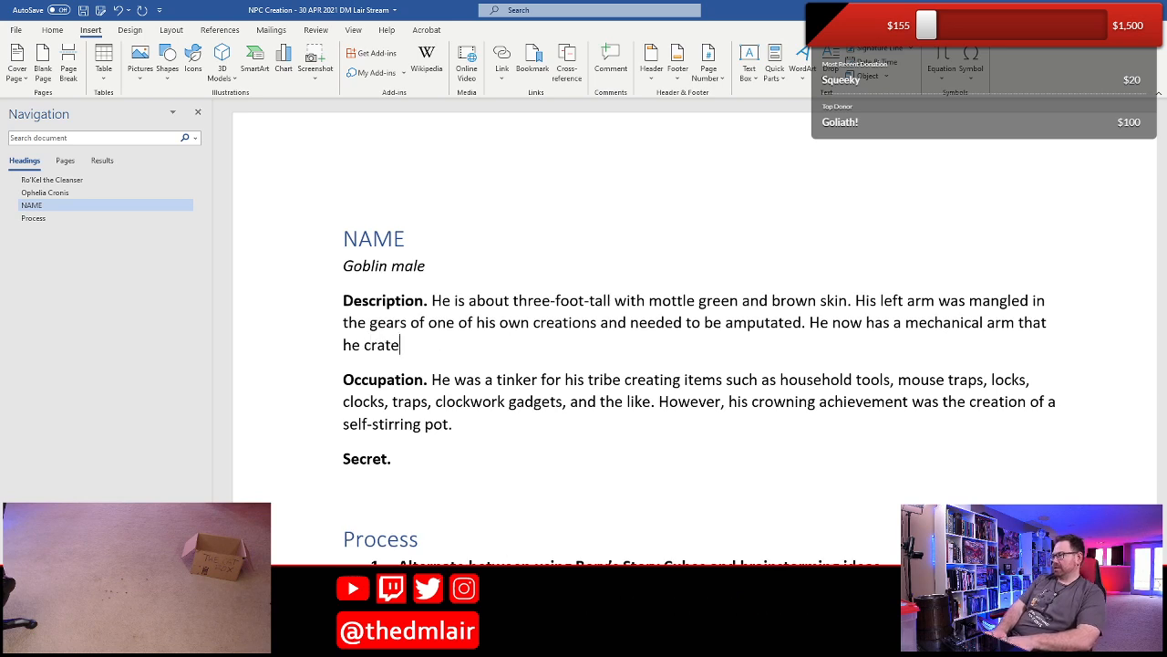
- Continue the mechanical arm sentence in the Description with "that he created himself and the"
{"action": "key", "text": "BackSpace"}
{"action": "key", "text": "BackSpace"}
{"action": "key", "text": "BackSpace"}
{"action": "type", "text": "ea"}
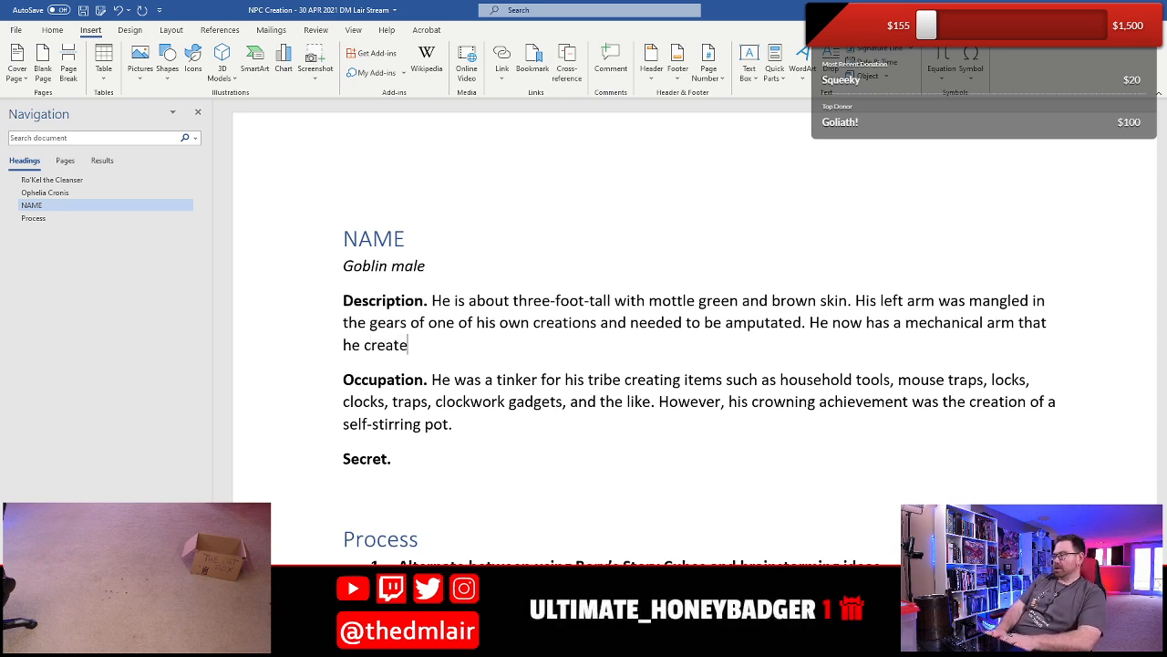
{"action": "type", "text": "ted himself and the "}
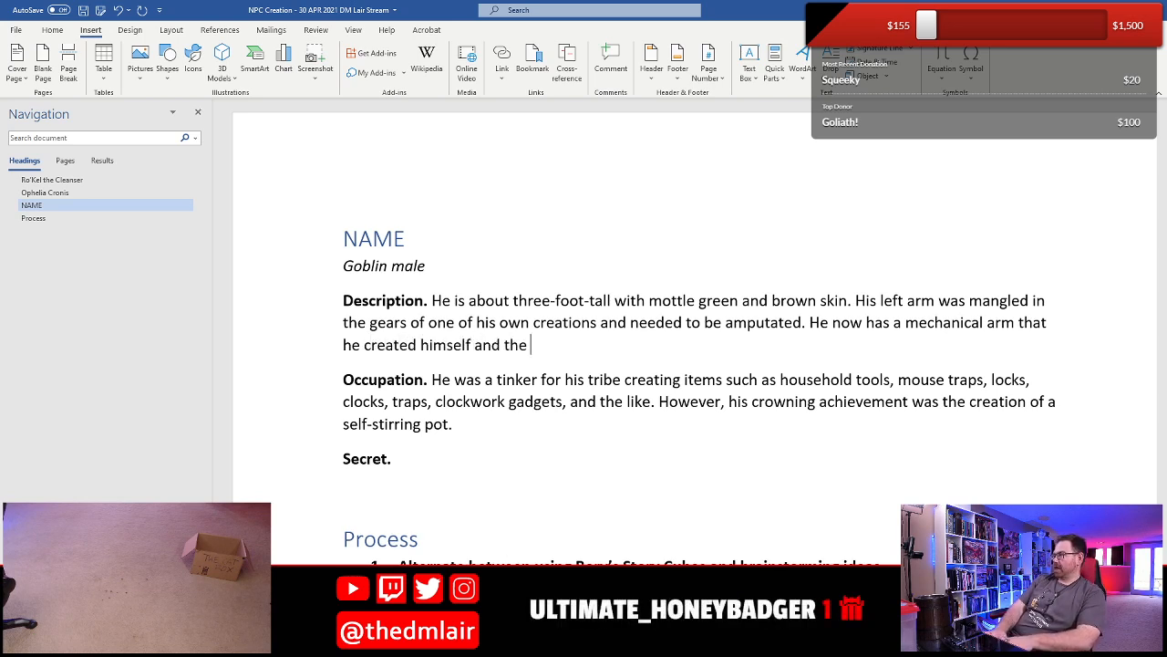
{"action": "type", "text": "tribe wor"}
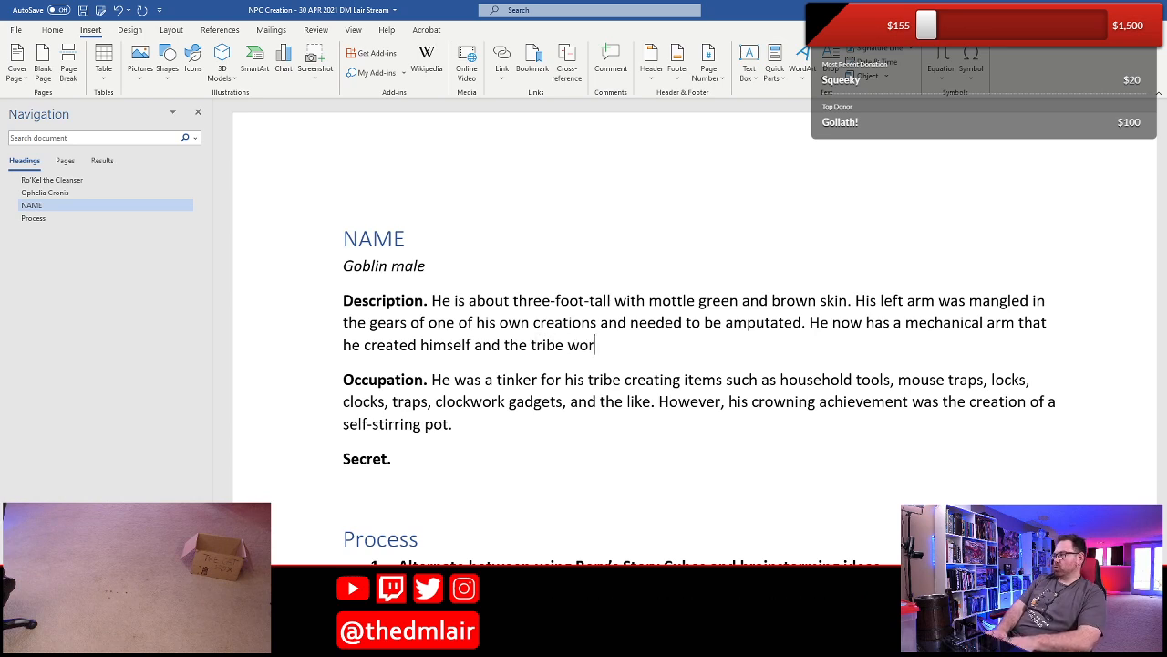
- Extend the mechanical arm sentence with "tribe wizard placed a few encantations upon"
{"action": "key", "text": "BackSpace"}
{"action": "key", "text": "BackSpace"}
{"action": "type", "text": "izard pla"}
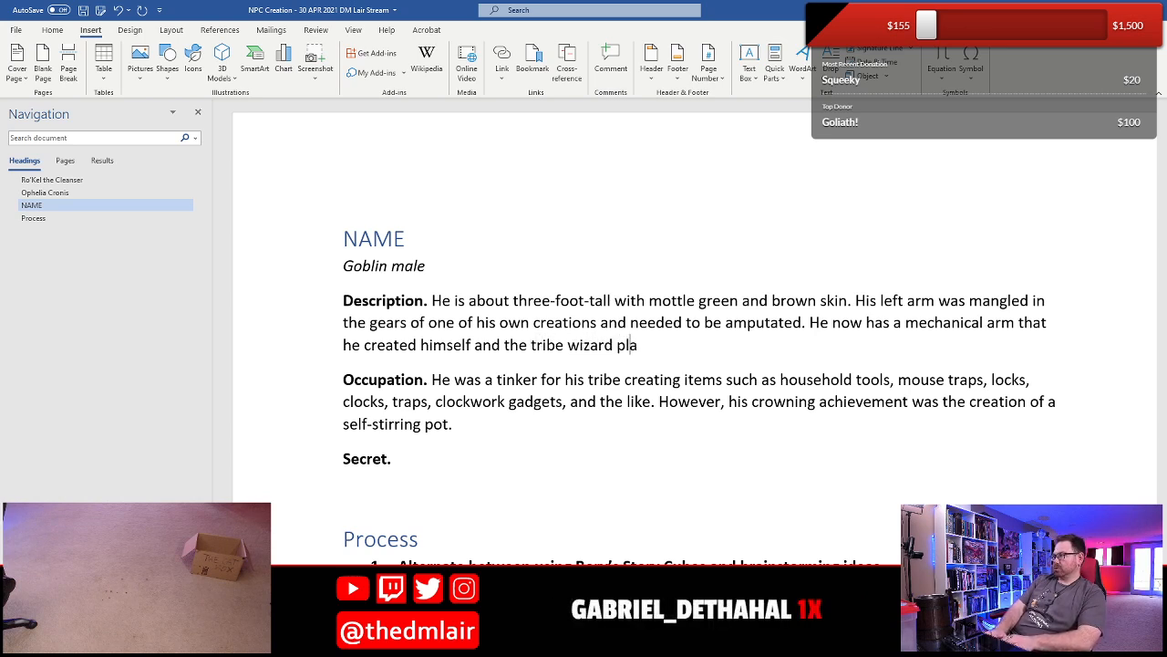
{"action": "type", "text": "ced a few en"}
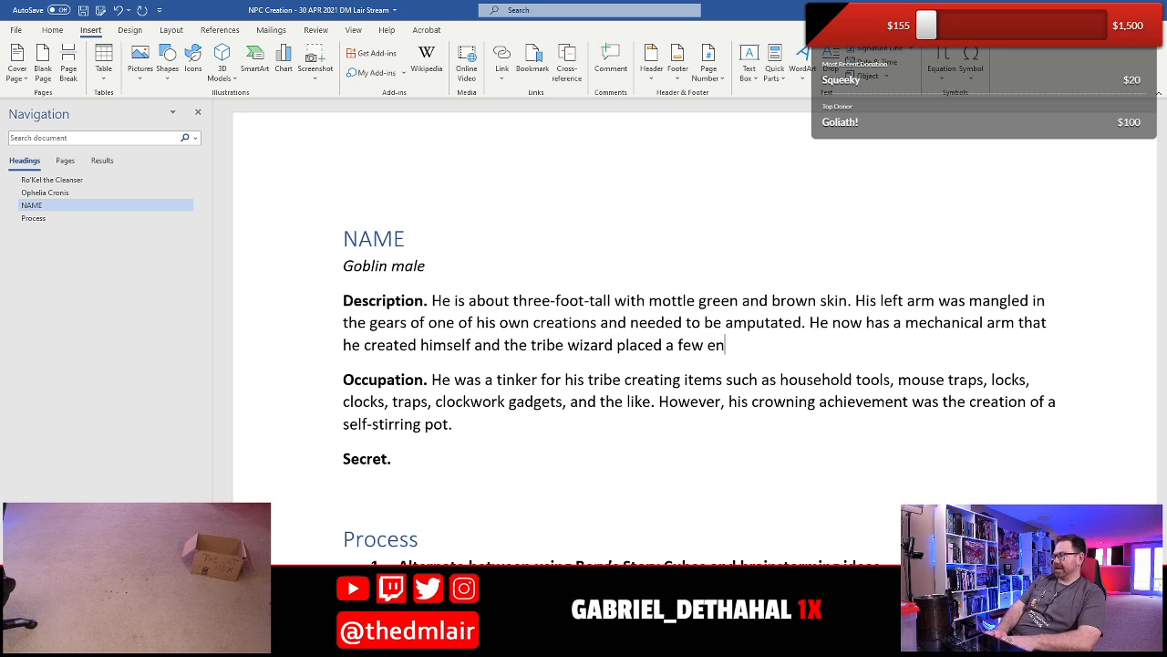
{"action": "type", "text": "cantations upon"}
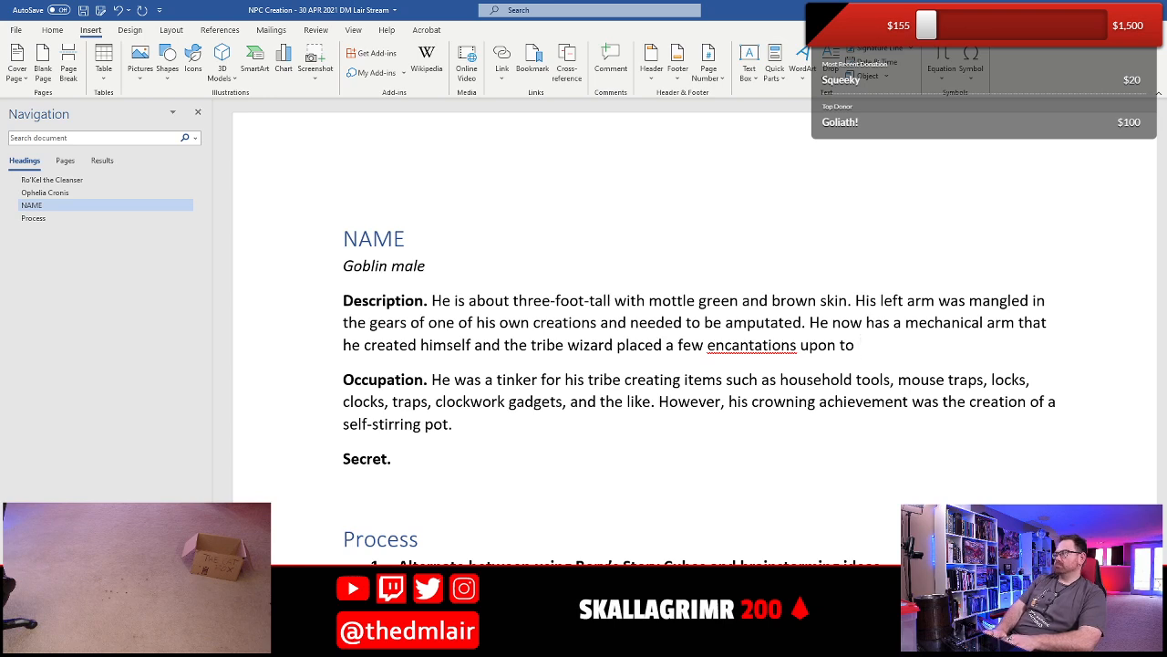
{"action": "type", "text": " to make it as s"}
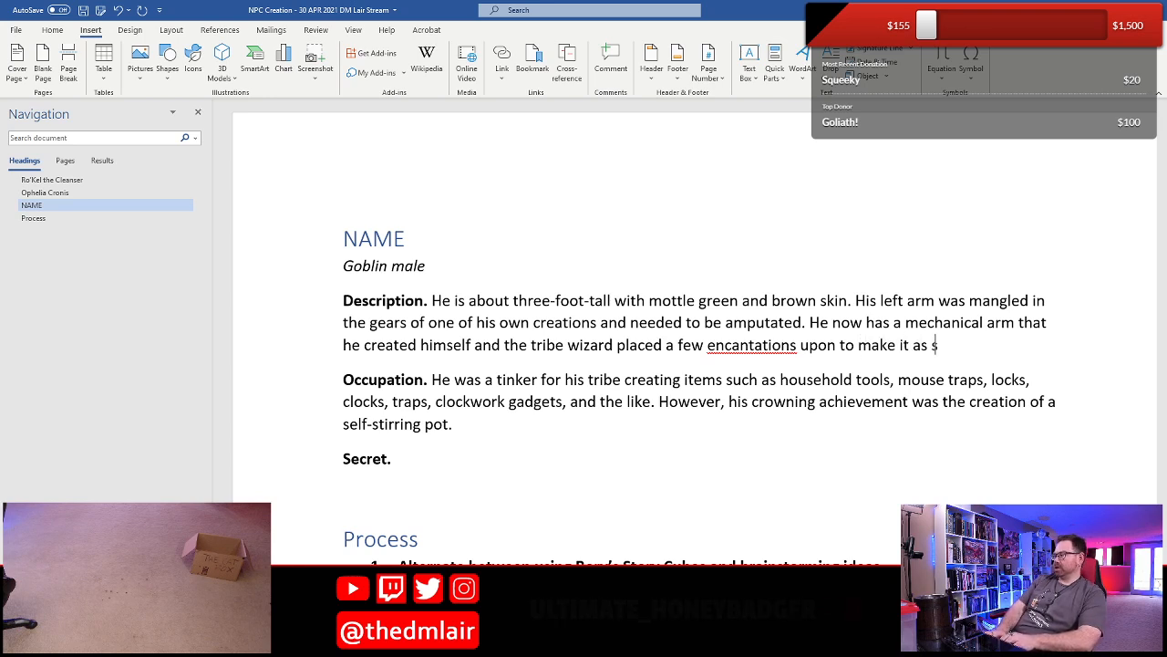
{"action": "type", "text": "ervic"}
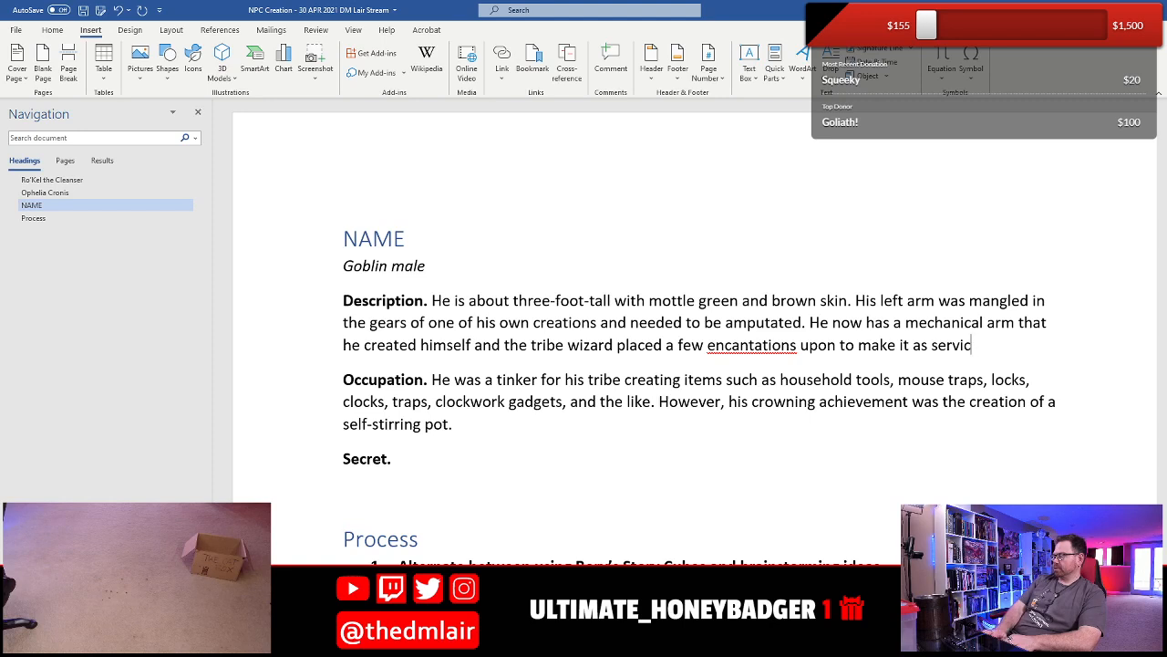
{"action": "type", "text": "alble as"}
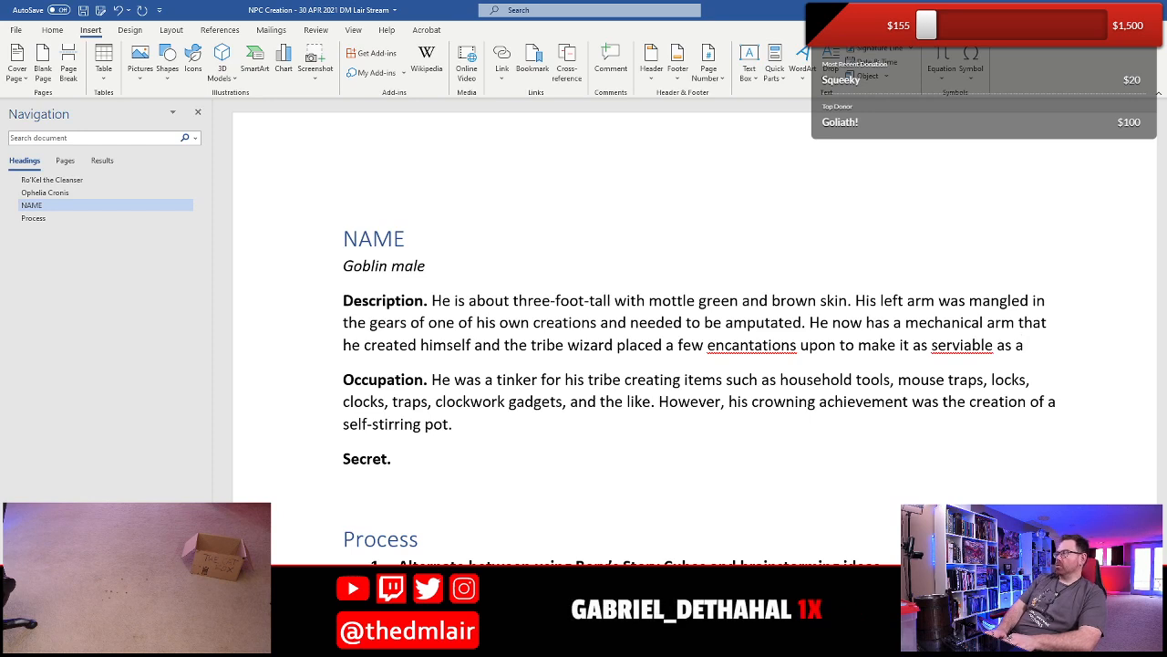
- Finish the mechanical arm sentence with "to make it as serviable as a real limb."
{"action": "type", "text": "a real limb."}
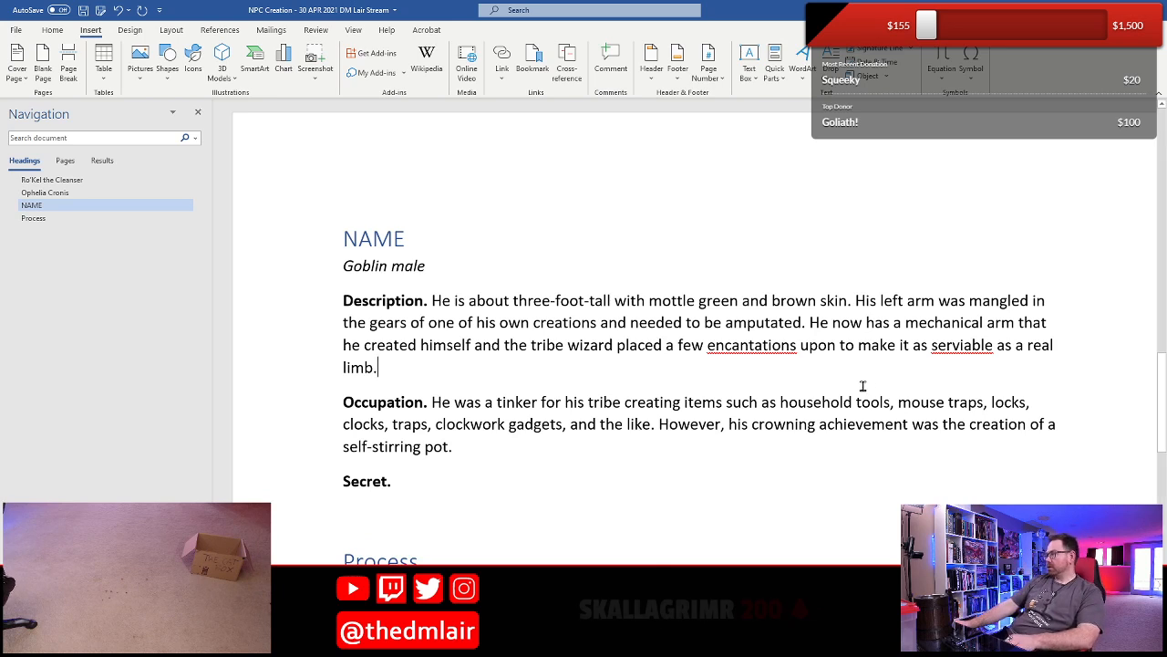
- Correct "encantations" to "incantations" and "serviable" to "serviceable" in the Description
{"action": "right_click", "coordinate": [741, 347]}
{"action": "left_click", "coordinate": [826, 367]}
{"action": "right_click", "coordinate": [959, 347]}
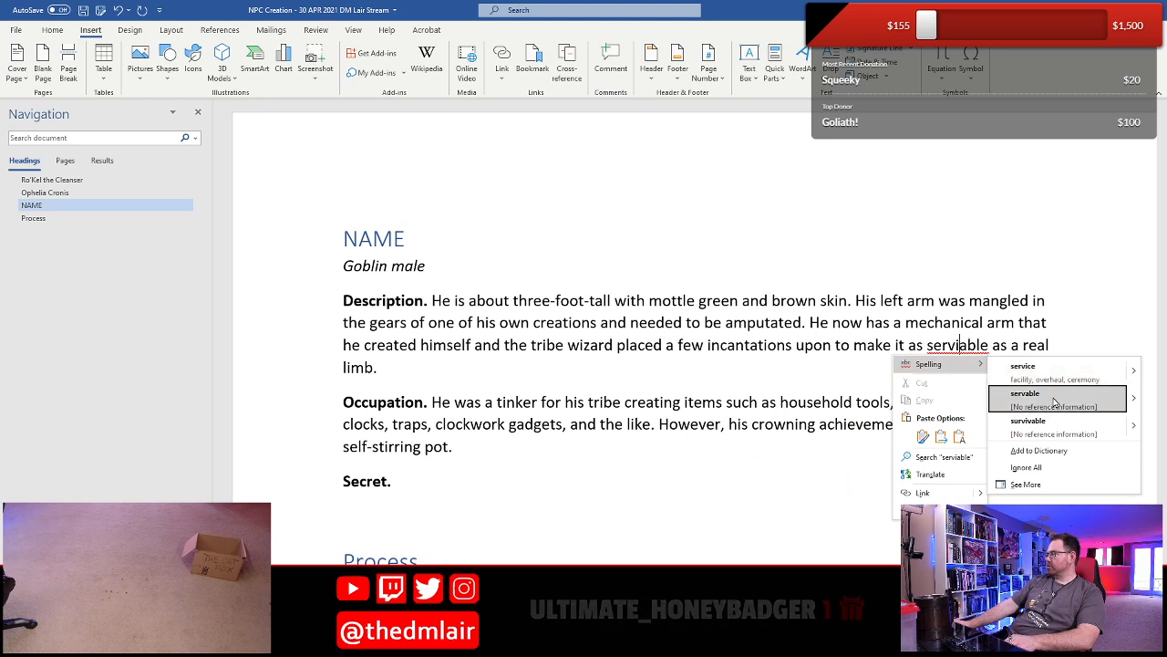
{"action": "left_click", "coordinate": [943, 336]}
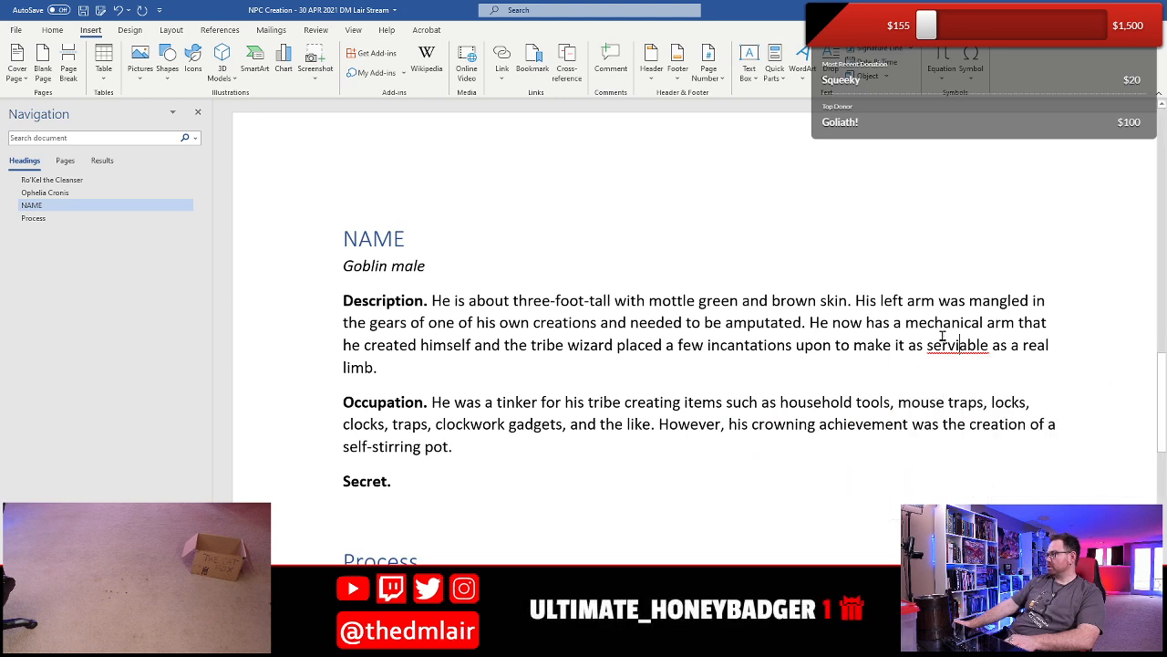
{"action": "key", "text": "Left"}
{"action": "key", "text": "Left"}
{"action": "key", "text": "Left"}
{"action": "key", "text": "Left"}
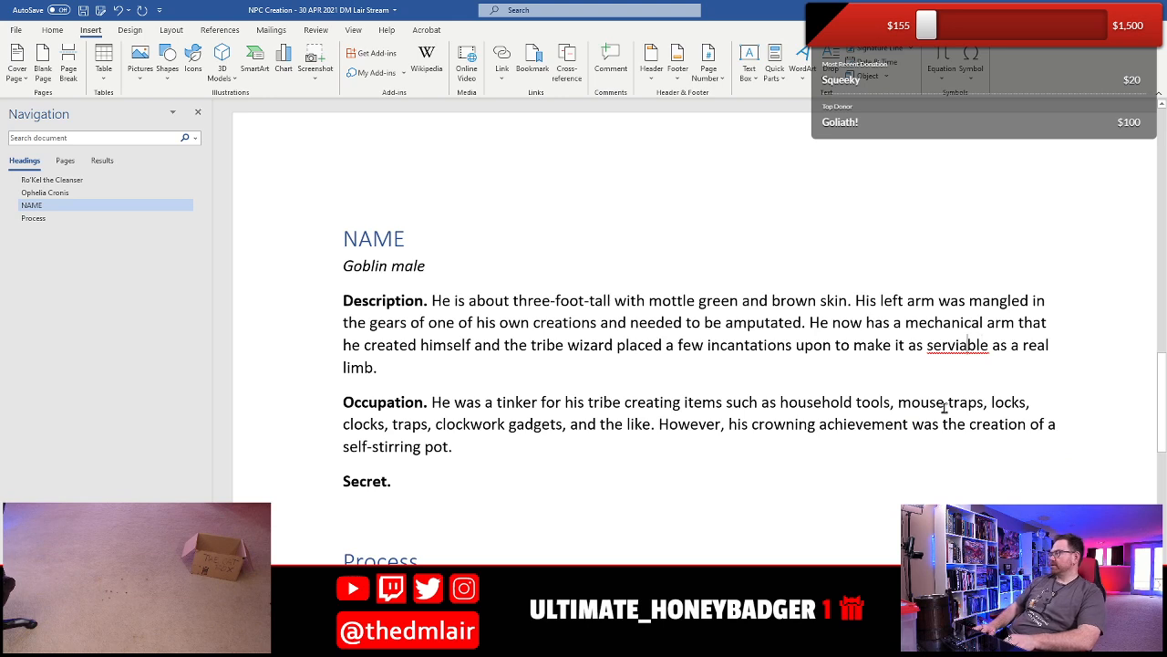
{"action": "type", "text": "ce"}
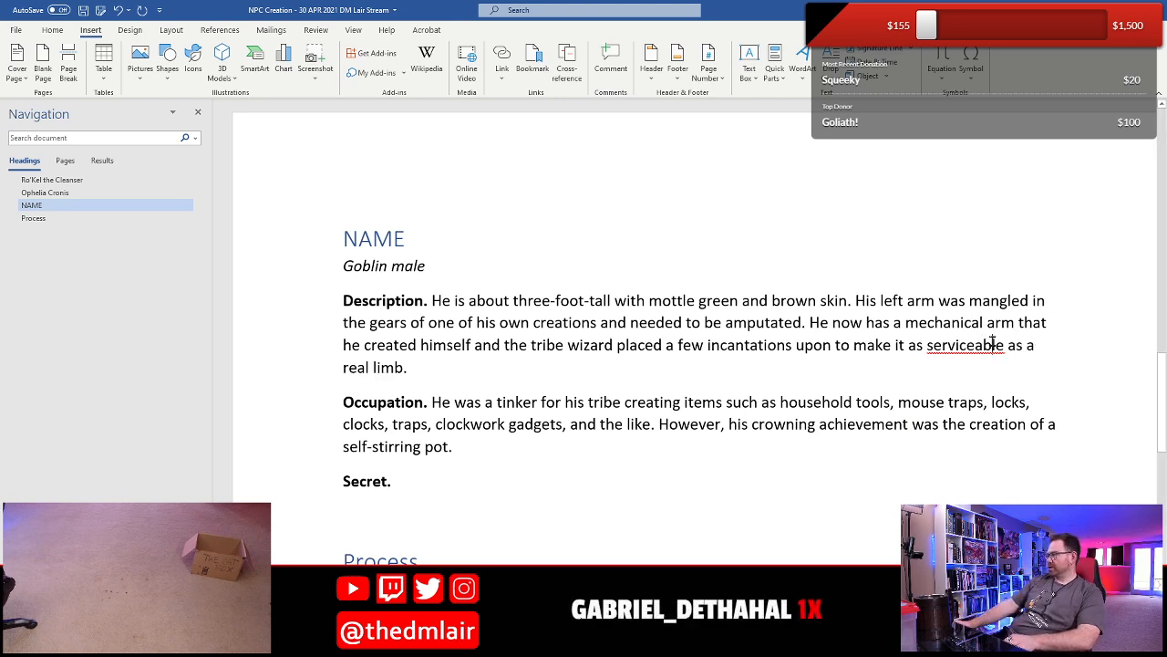
- Check the spelling suggestions for the flagged word "serviceable" in the Description
{"action": "right_click", "coordinate": [983, 344]}
{"action": "left_click", "coordinate": [909, 389]}
{"action": "right_click", "coordinate": [964, 350]}
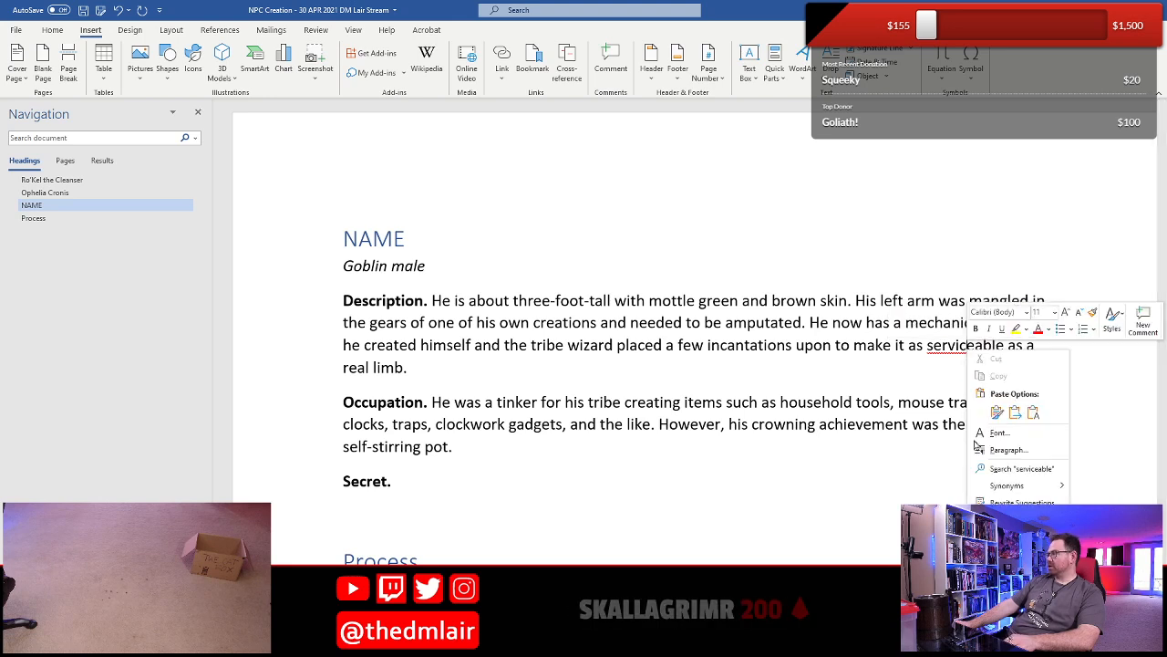
{"action": "mouse_move", "coordinate": [1019, 486]}
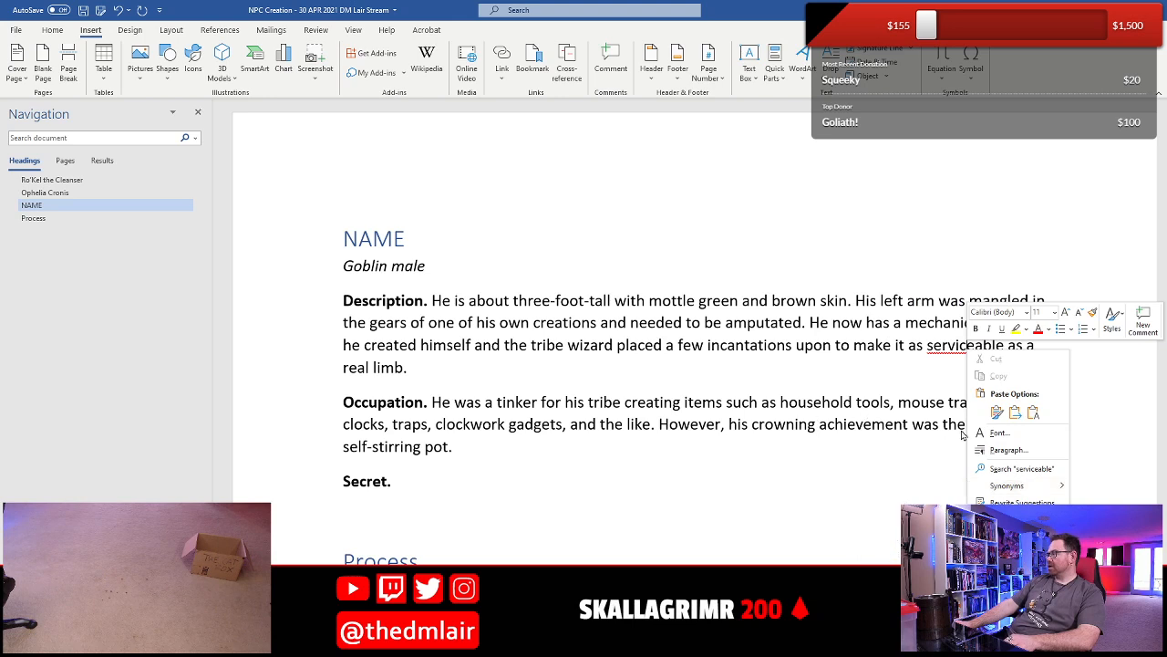
{"action": "left_click", "coordinate": [790, 378]}
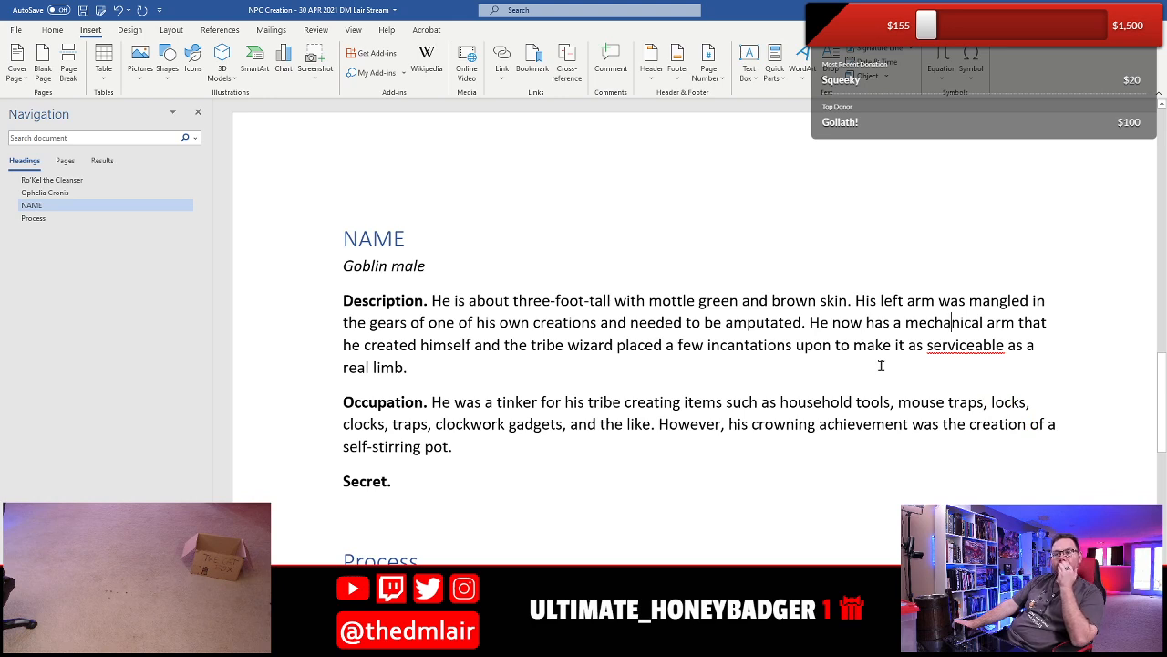
{"action": "left_click", "coordinate": [962, 358]}
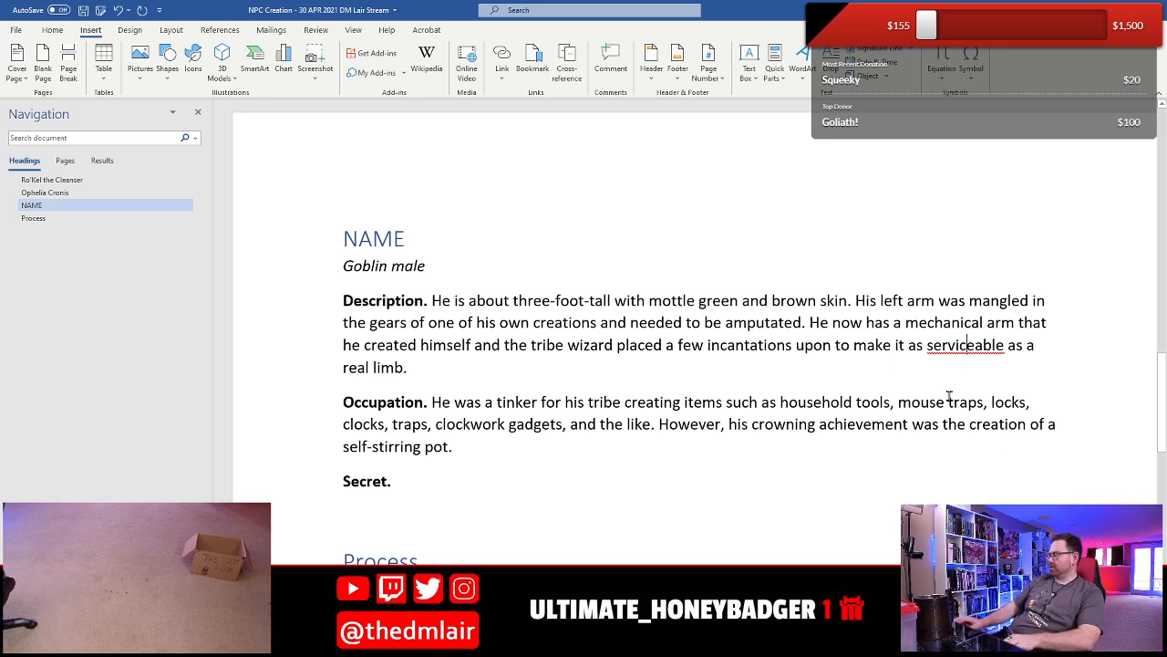
- Retype the "e" in "serviceable", and try the spelling "servicable" instead
{"action": "key", "text": "Delete"}
{"action": "type", "text": "eal"}
{"action": "key", "text": "Up"}
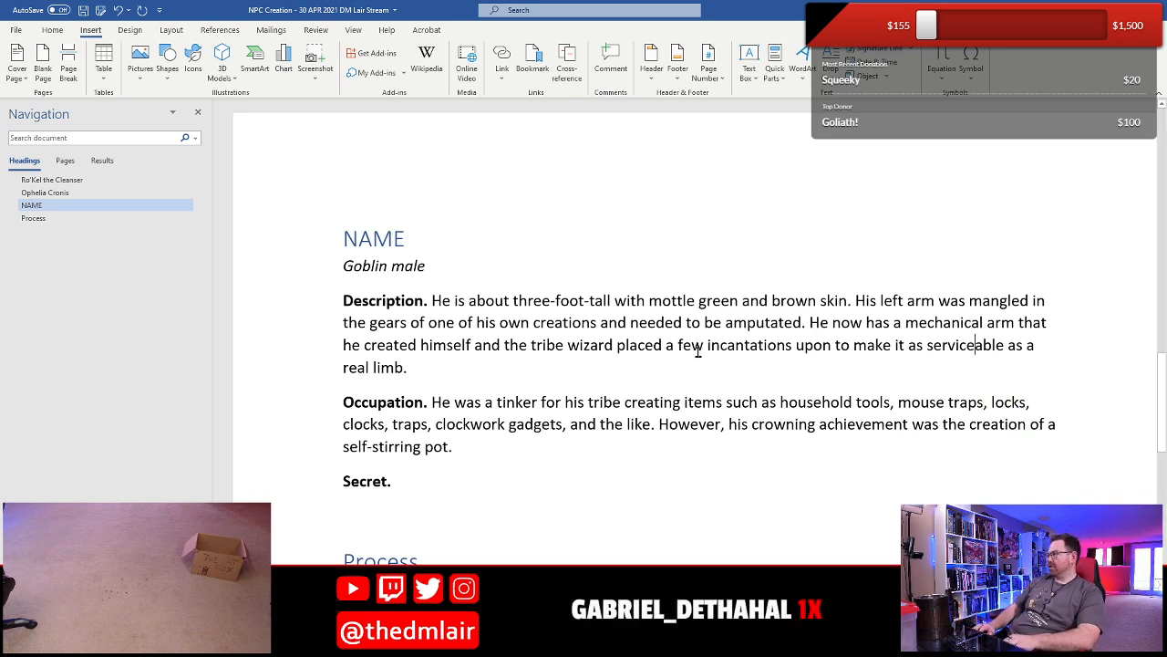
{"action": "key", "text": "Down"}
{"action": "key", "text": "BackSpace"}
{"action": "key", "text": "Up"}
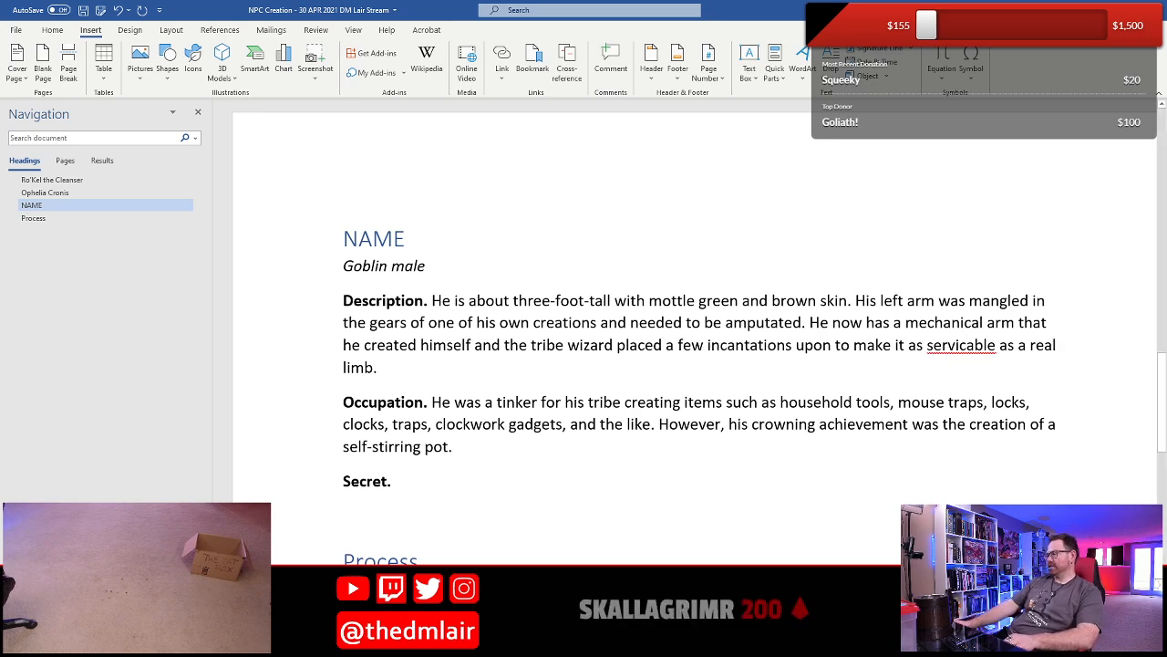
- Switch to Chrome and search Google for "serviceable" in the tab with the earlier word search
{"action": "left_click", "coordinate": [342, 645]}
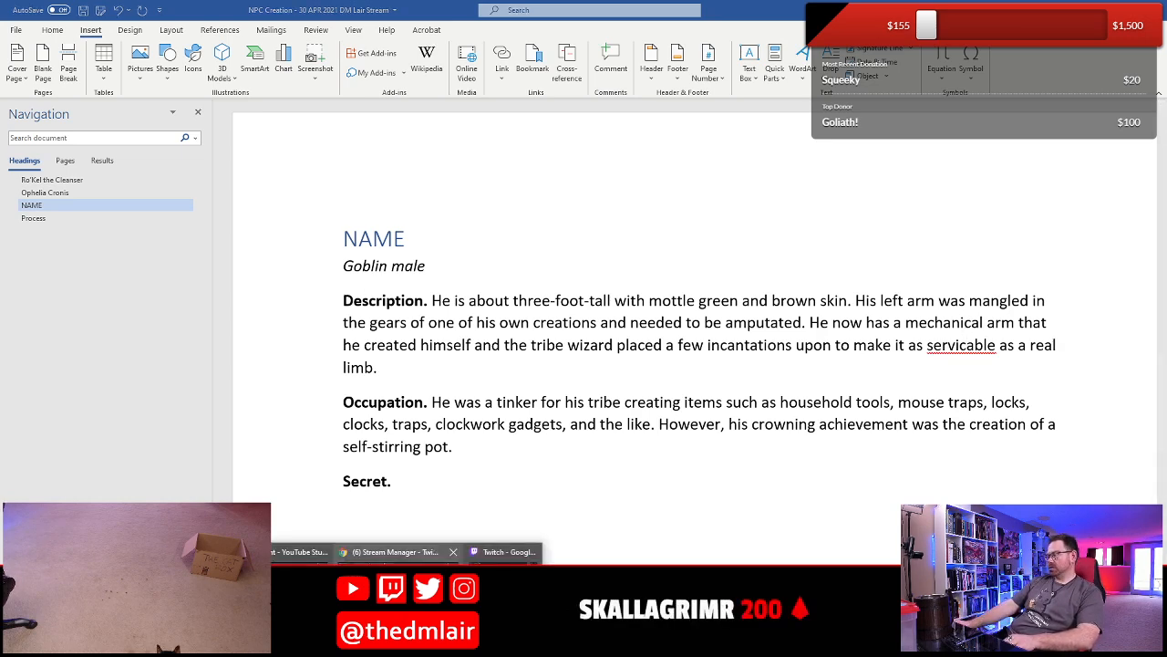
{"action": "left_click", "coordinate": [383, 552]}
{"action": "left_click", "coordinate": [489, 8]}
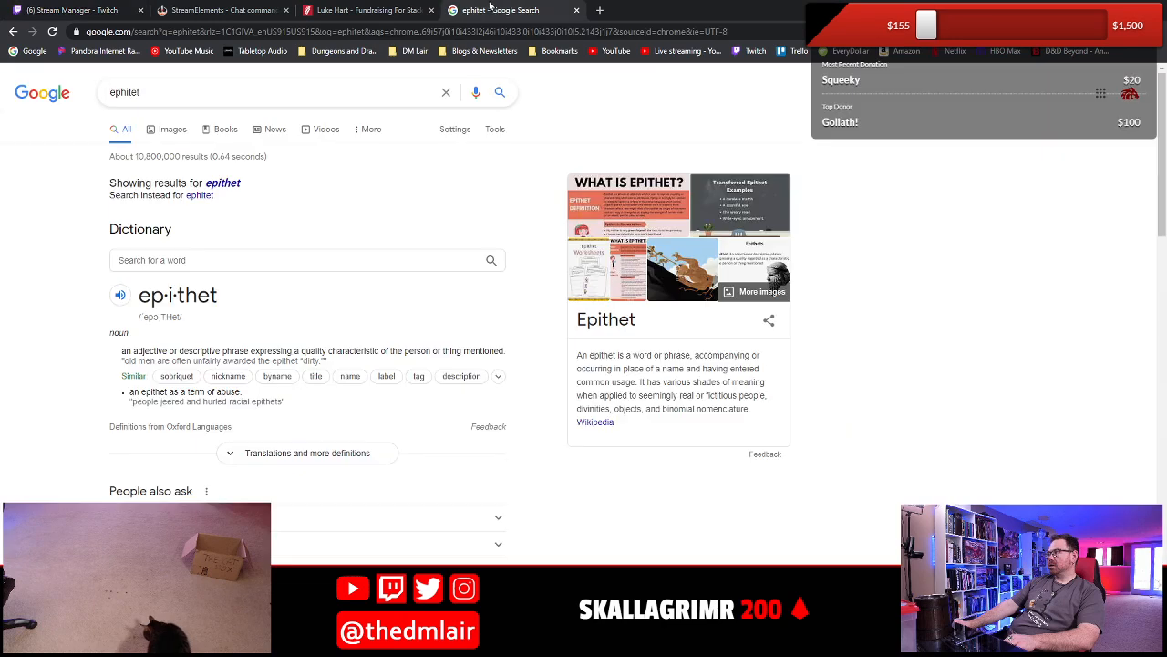
{"action": "left_click", "coordinate": [445, 92]}
{"action": "type", "text": "s"}
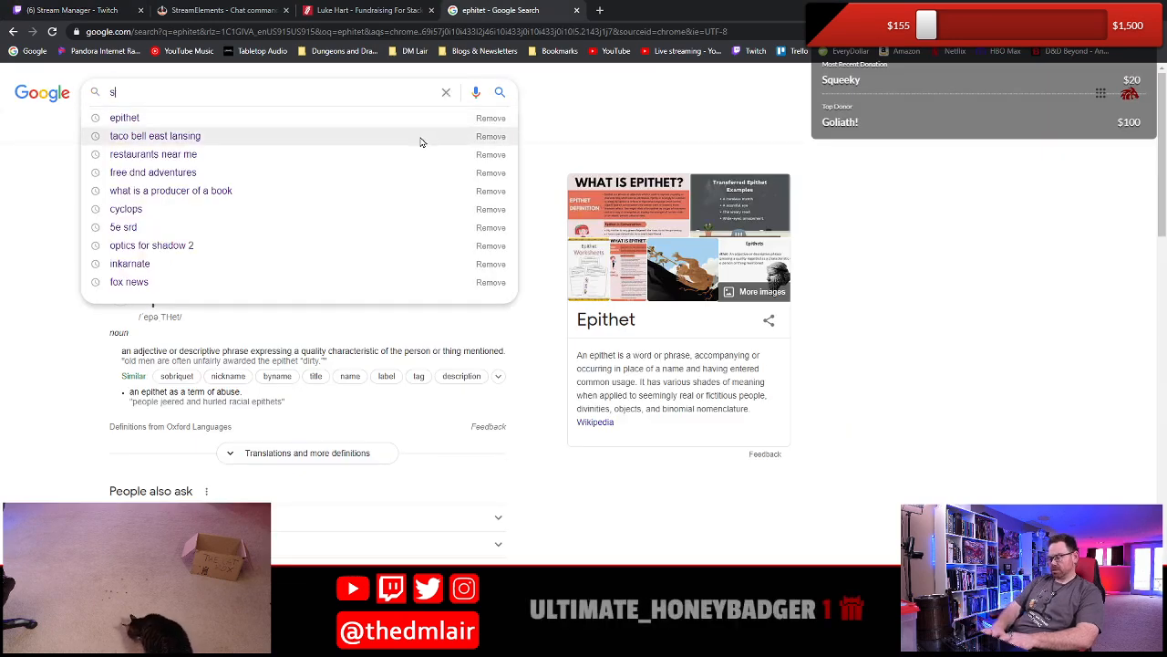
{"action": "type", "text": "erviceable"}
{"action": "key", "text": "Return"}
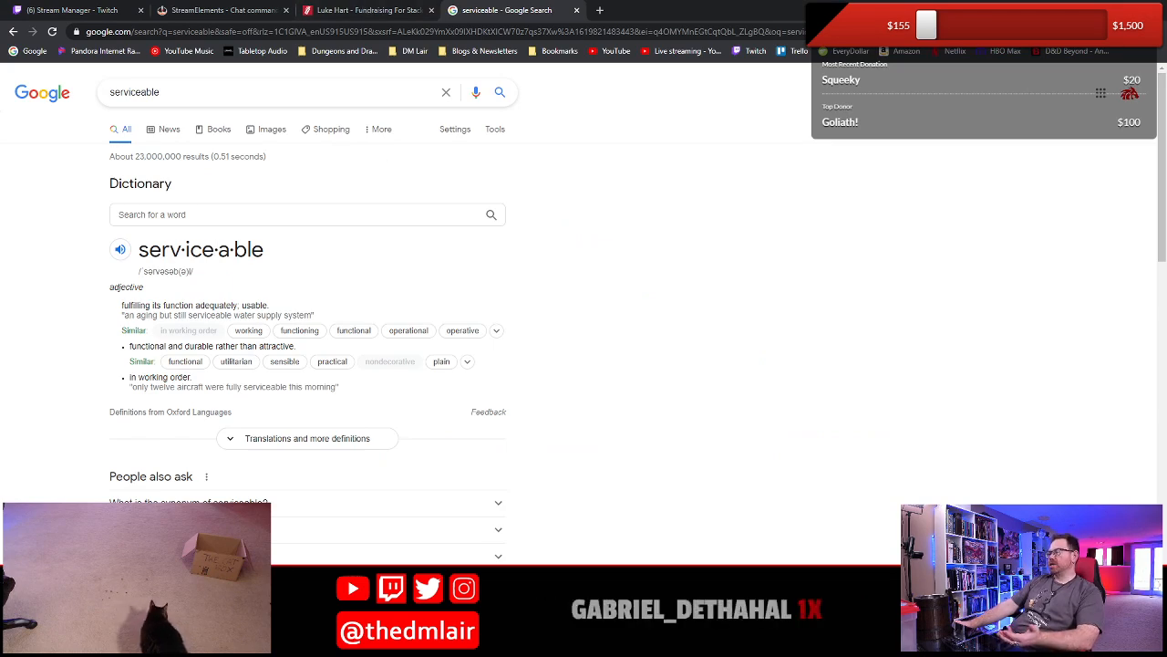
- Return to the Word document, replace "servicable" with the suggested spelling "serviceable", and save the document
{"action": "key", "text": "alt+Tab"}
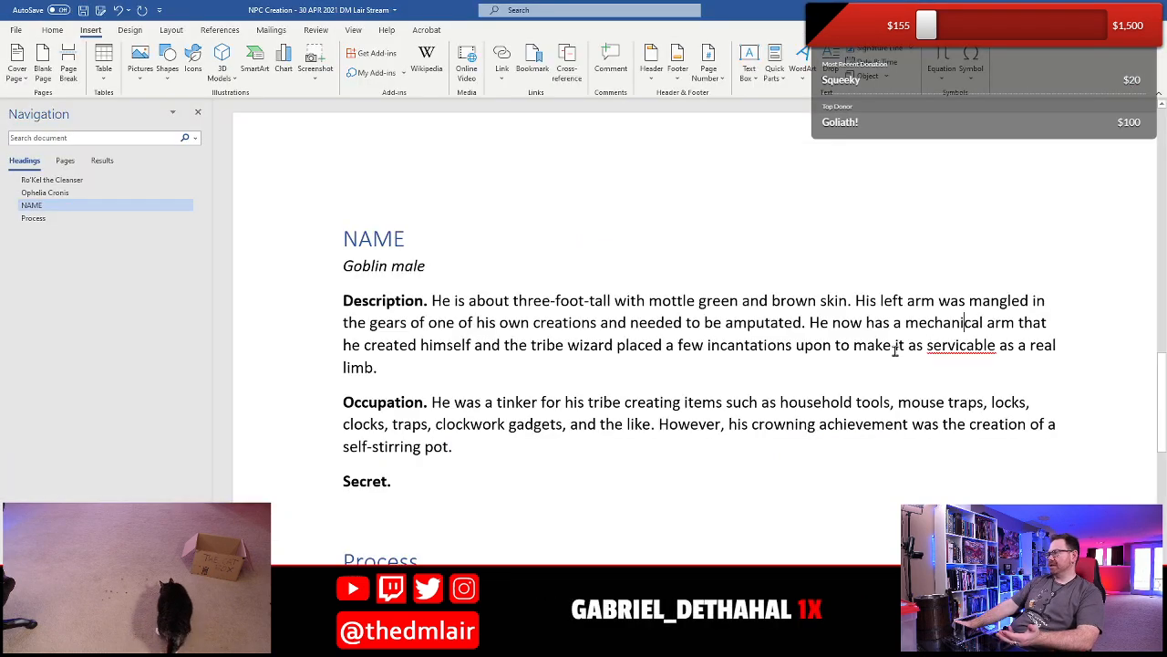
{"action": "right_click", "coordinate": [956, 346]}
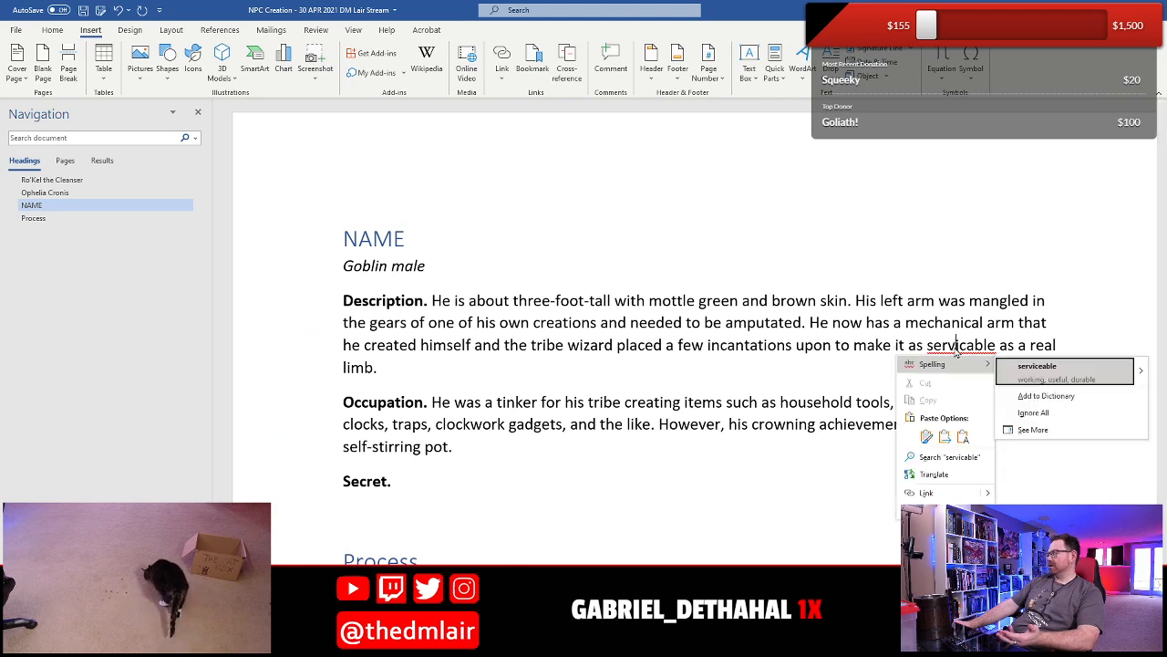
{"action": "left_click", "coordinate": [1061, 369]}
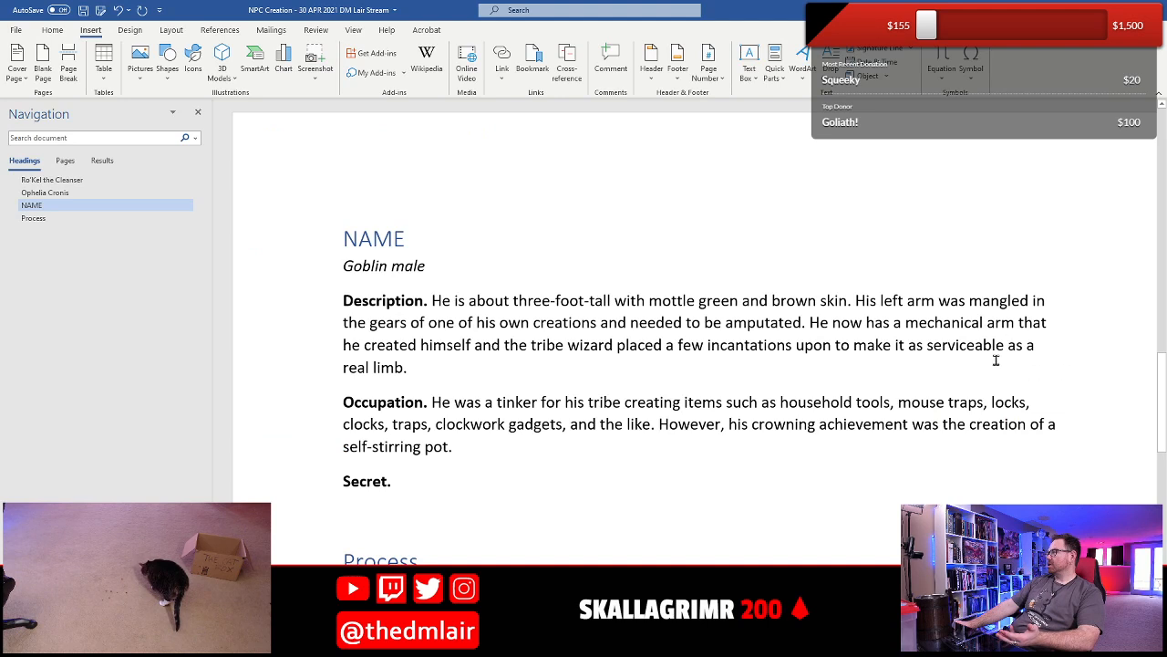
{"action": "key", "text": "ctrl+z"}
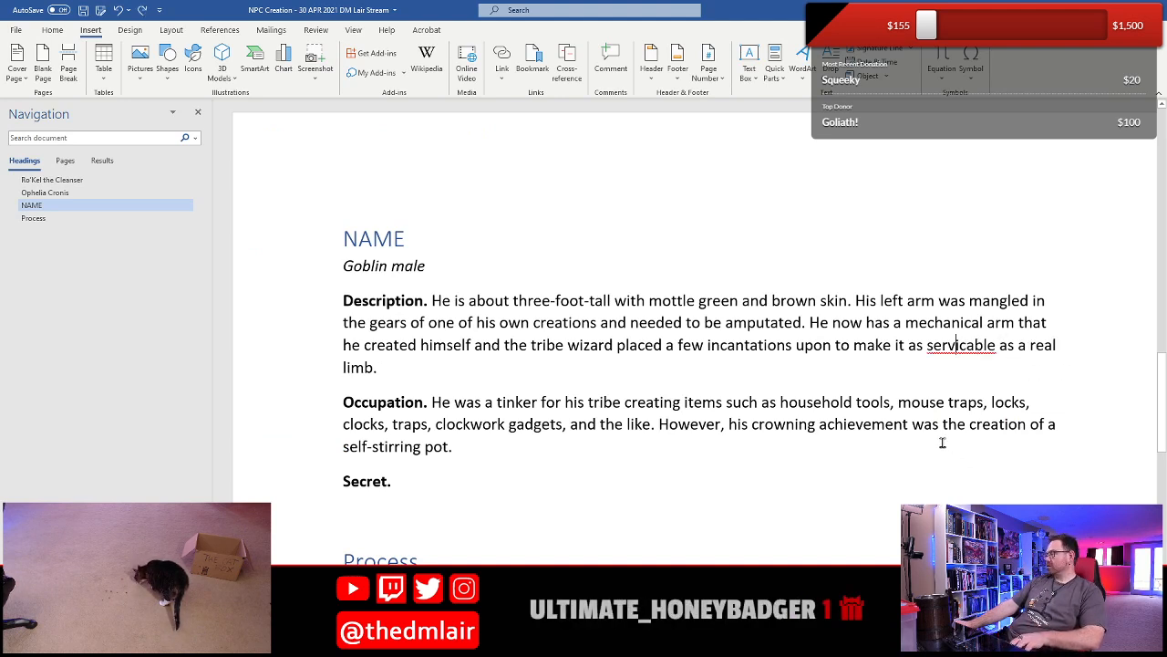
{"action": "right_click", "coordinate": [967, 346]}
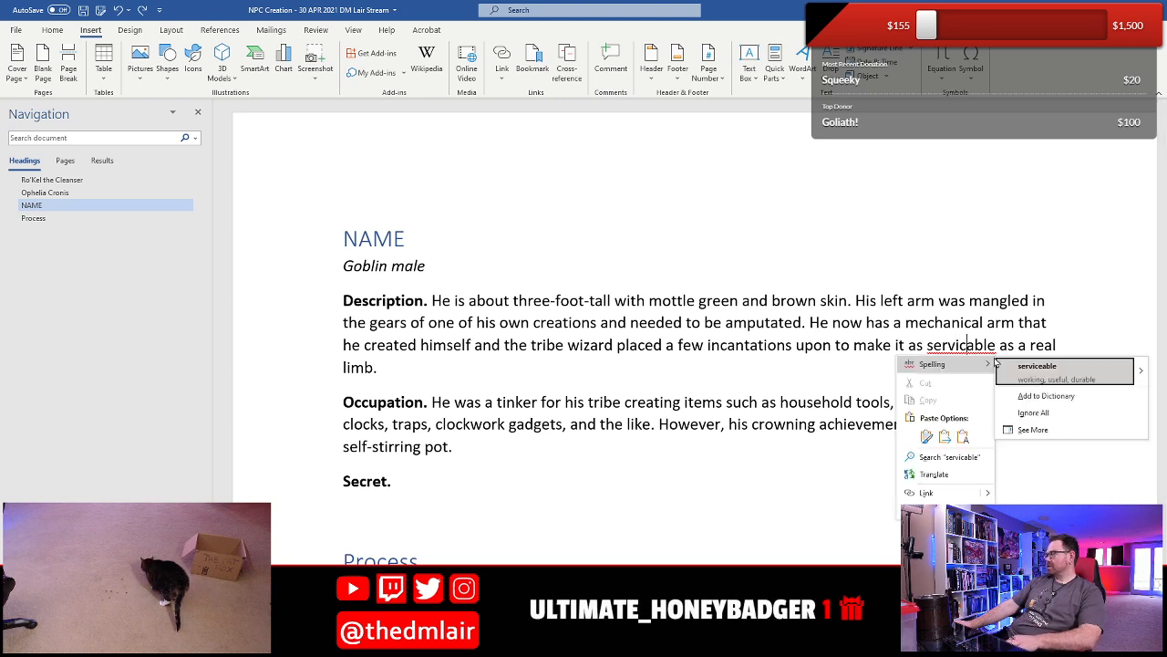
{"action": "left_click", "coordinate": [1036, 368]}
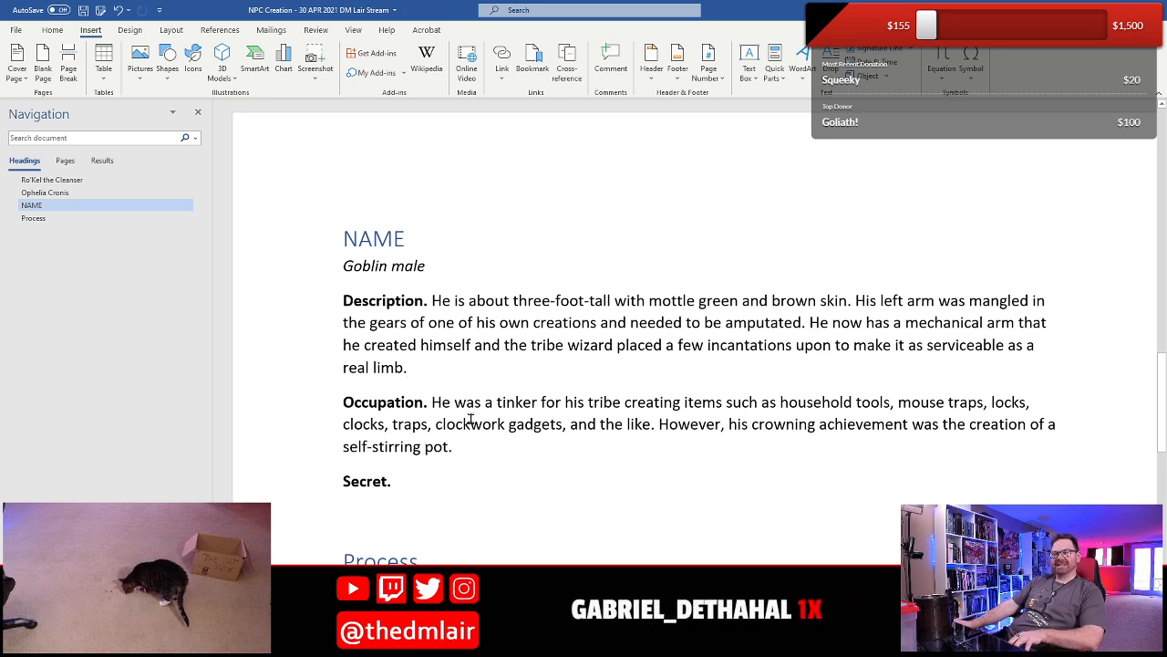
{"action": "key", "text": "ctrl+s"}
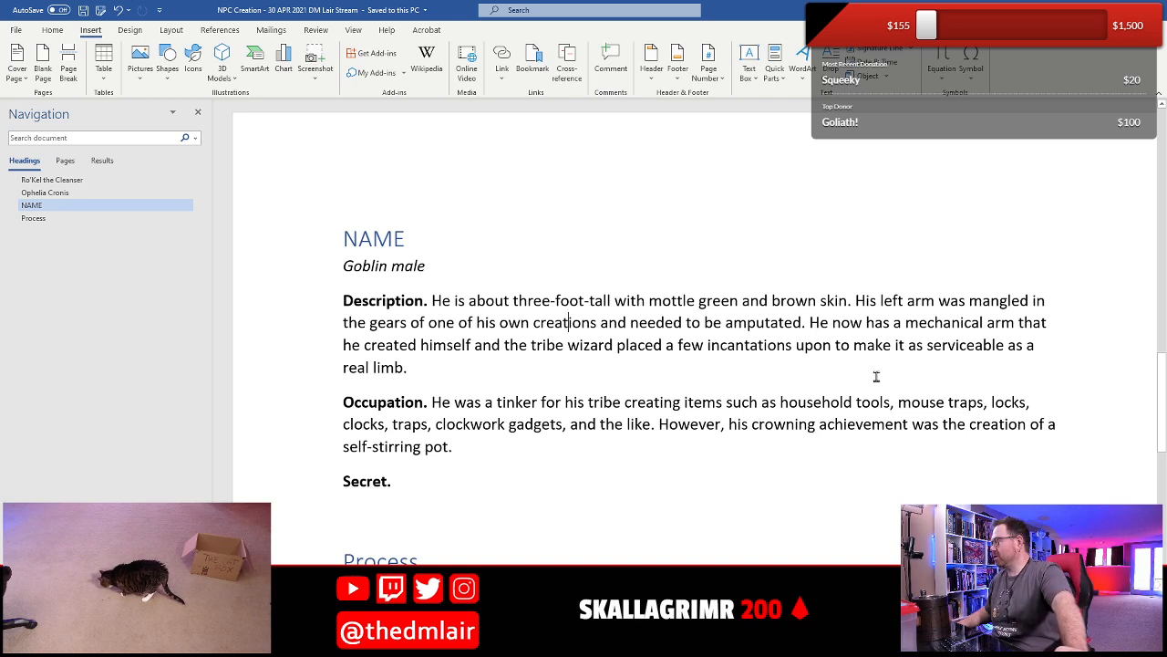
- Add "He wears a massive toolbelt filled with various implements" after "real limb." at the end of the goblin's Description
{"action": "left_click", "coordinate": [503, 327]}
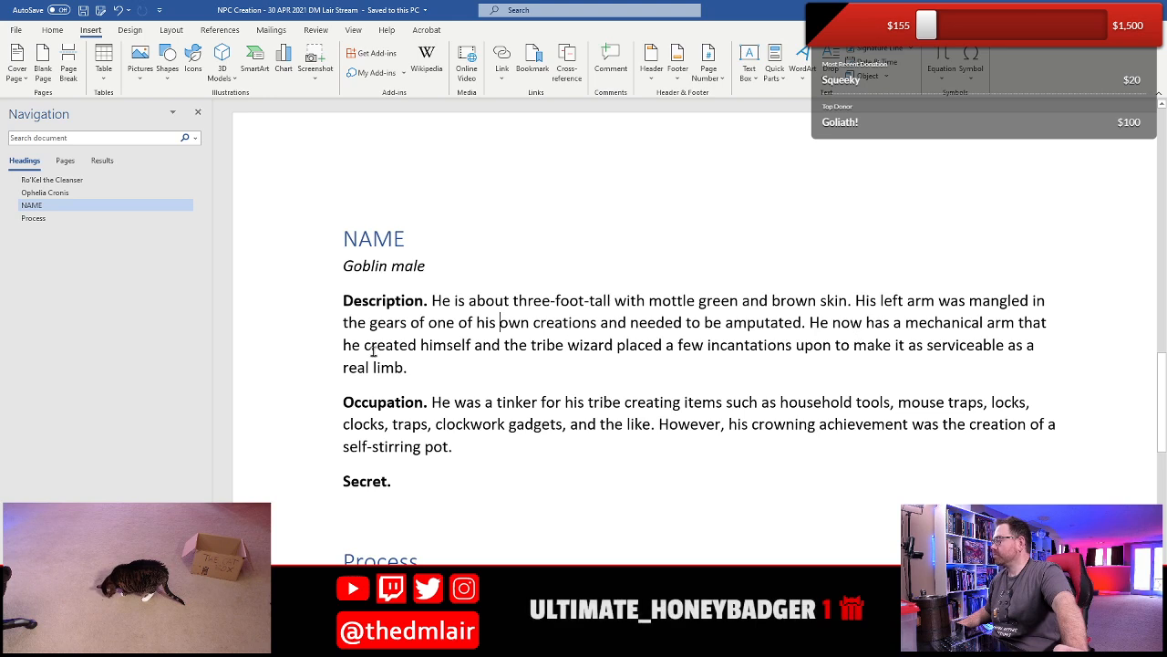
{"action": "left_click", "coordinate": [447, 374]}
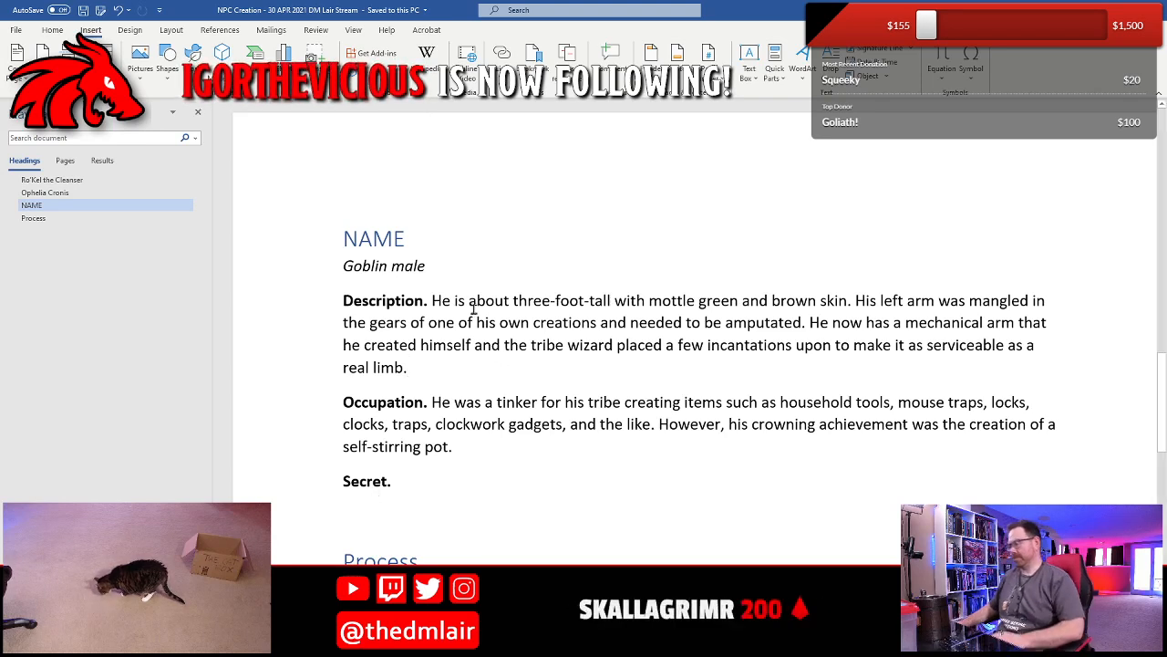
{"action": "type", "text": "He w"}
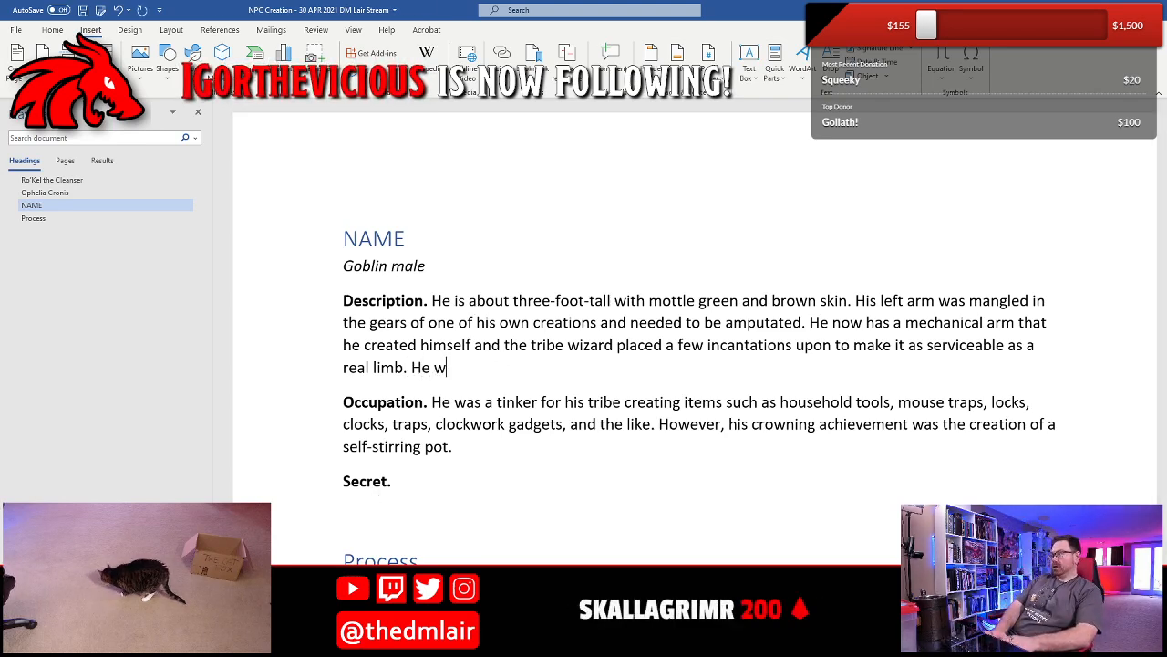
{"action": "type", "text": "ears a massive t"}
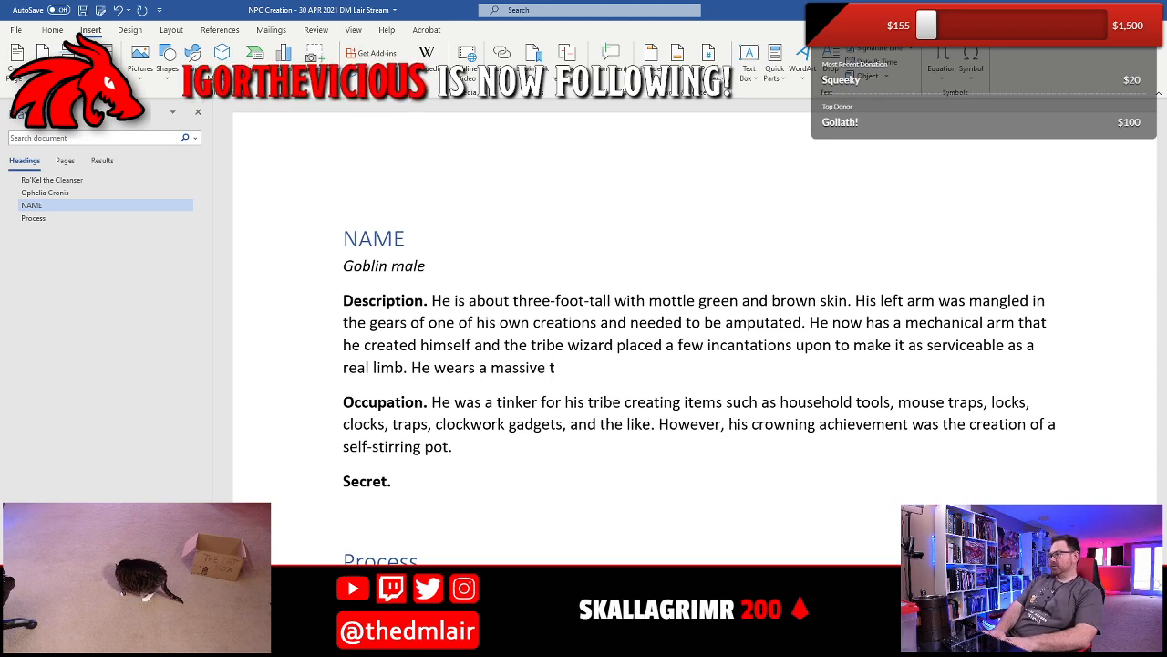
{"action": "type", "text": "oolbelt "}
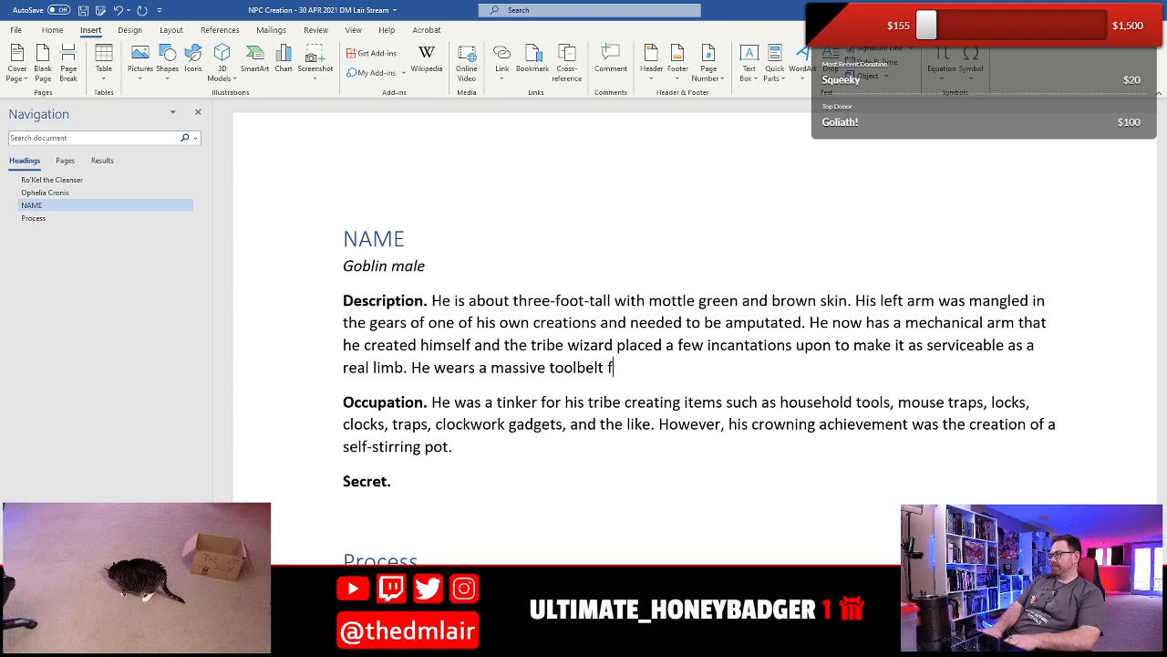
{"action": "type", "text": "filled with va"}
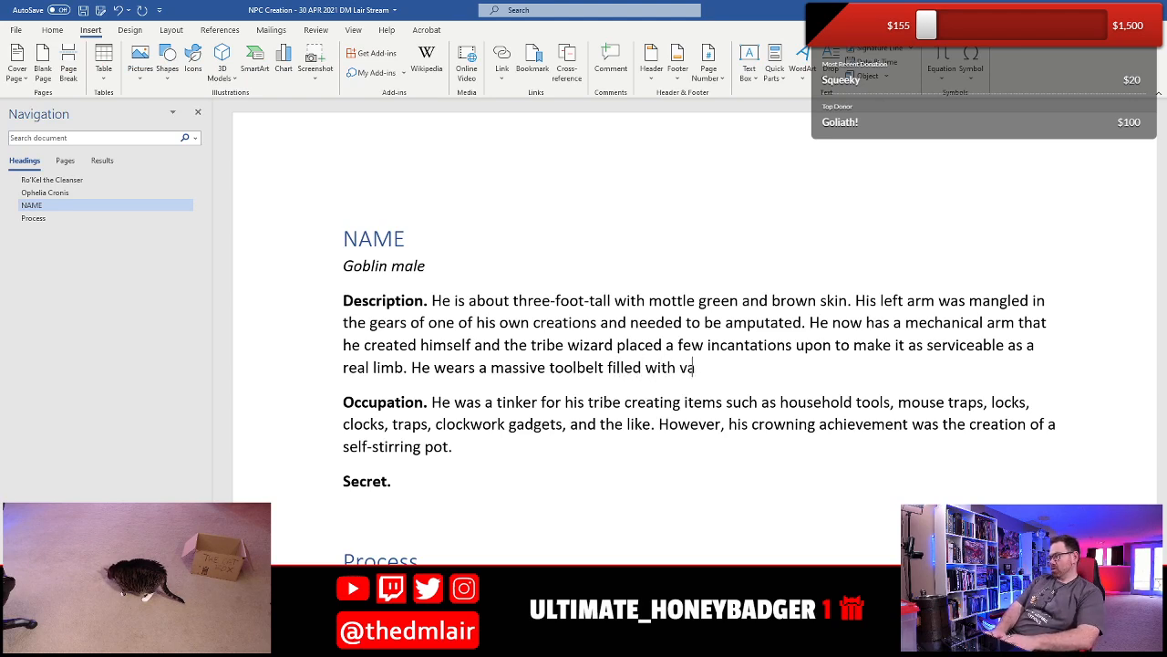
{"action": "type", "text": "rious implelemnts"}
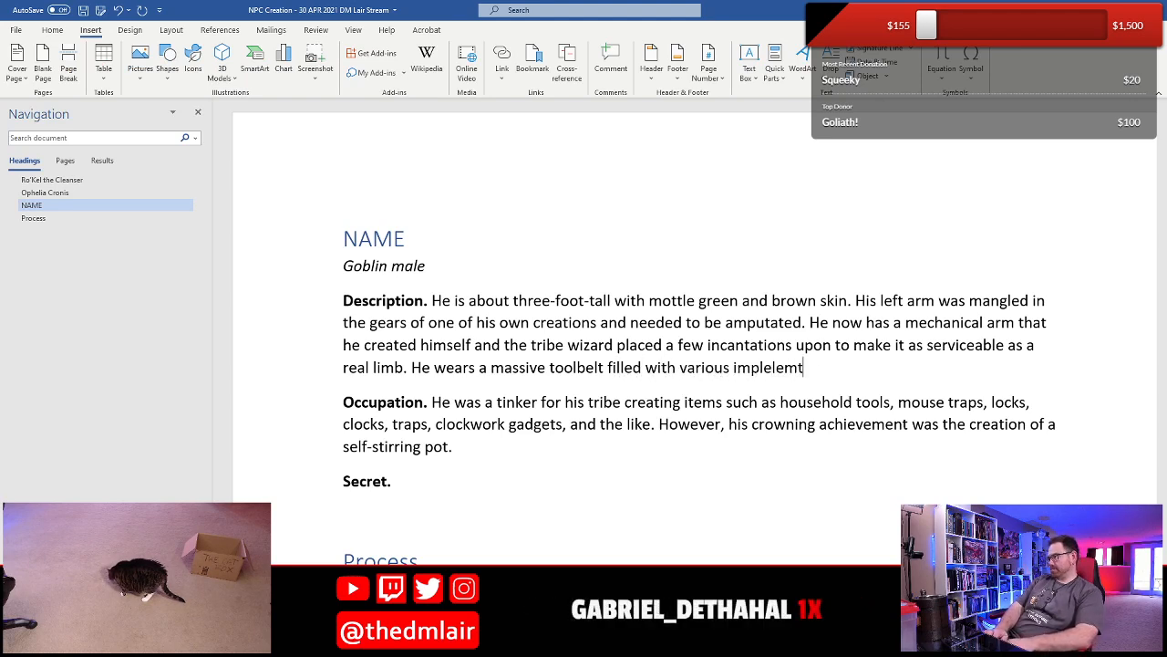
{"action": "key", "text": "BackSpace"}
{"action": "key", "text": "BackSpace"}
{"action": "key", "text": "BackSpace"}
{"action": "key", "text": "BackSpace"}
{"action": "key", "text": "BackSpace"}
{"action": "key", "text": "BackSpace"}
{"action": "type", "text": "men"}
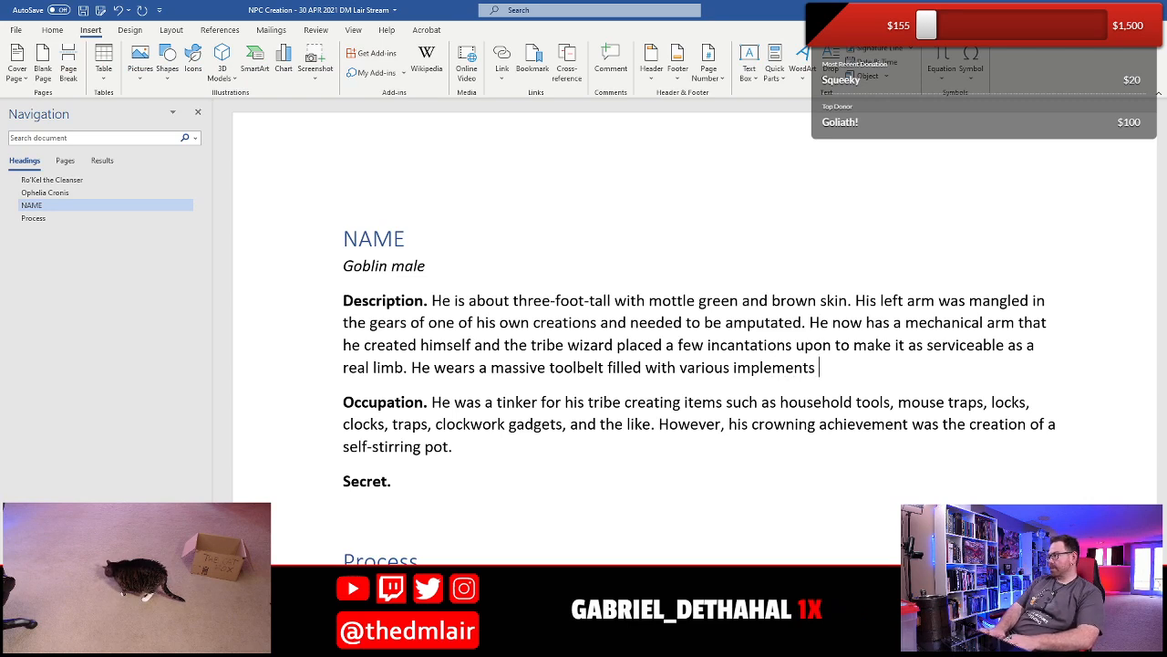
{"action": "type", "text": "ts; the belt"}
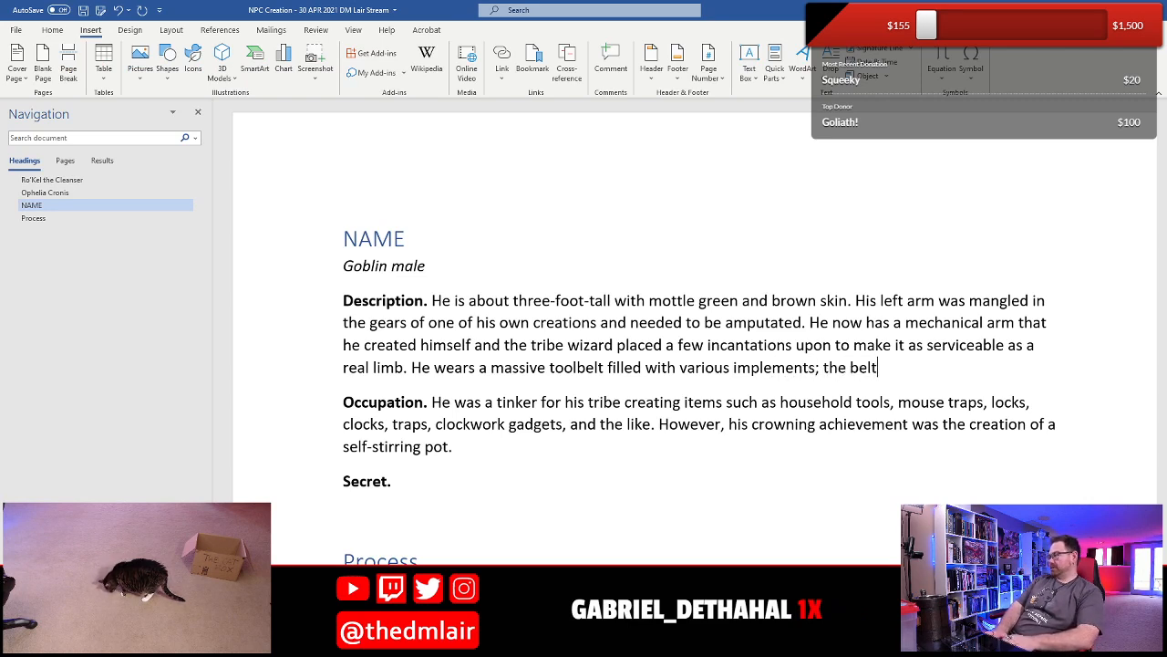
{"action": "type", "text": " weighs nearly"}
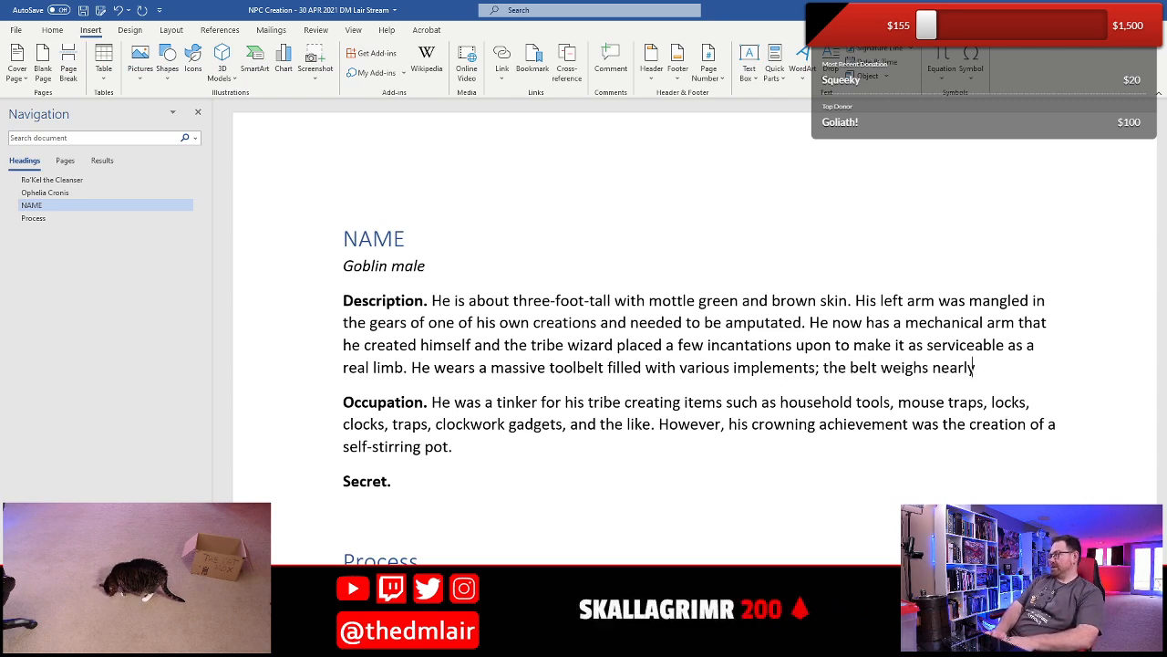
{"action": "type", "text": " as much as he does"}
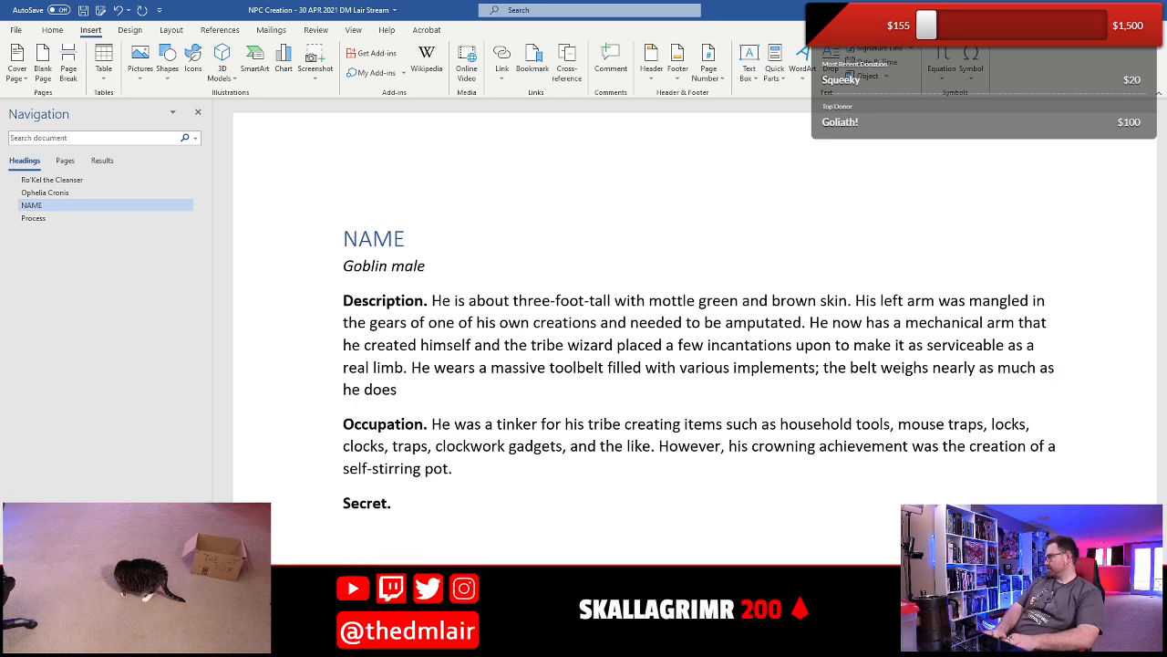
{"action": "type", "text": " and is constantl"}
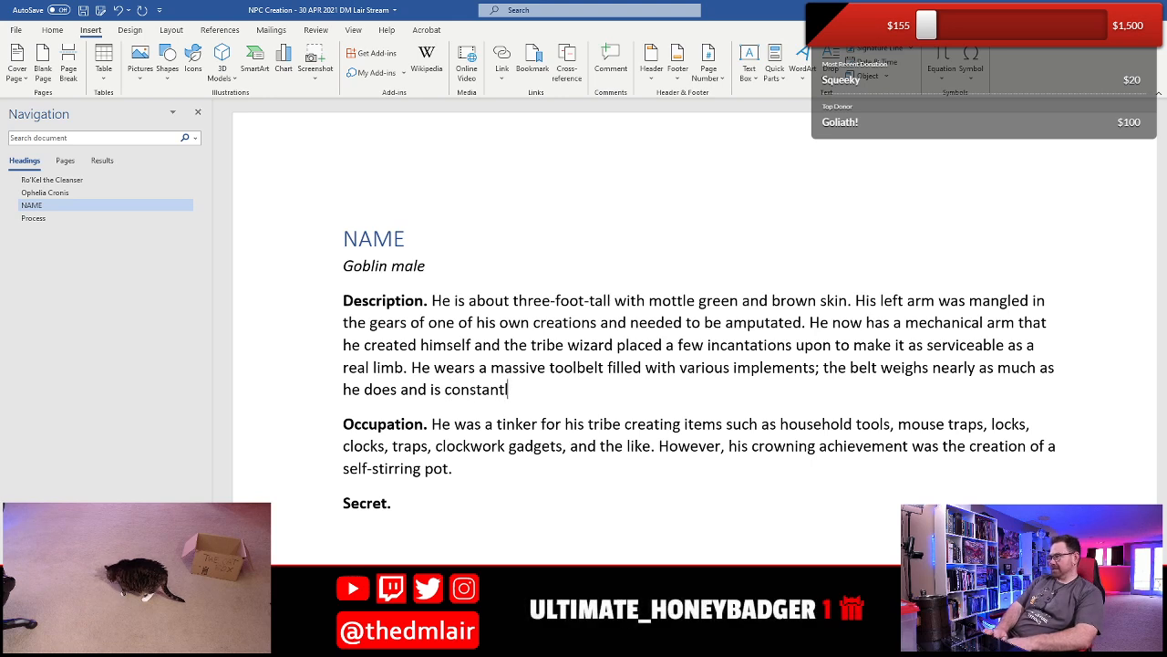
{"action": "type", "text": "y slipping down."}
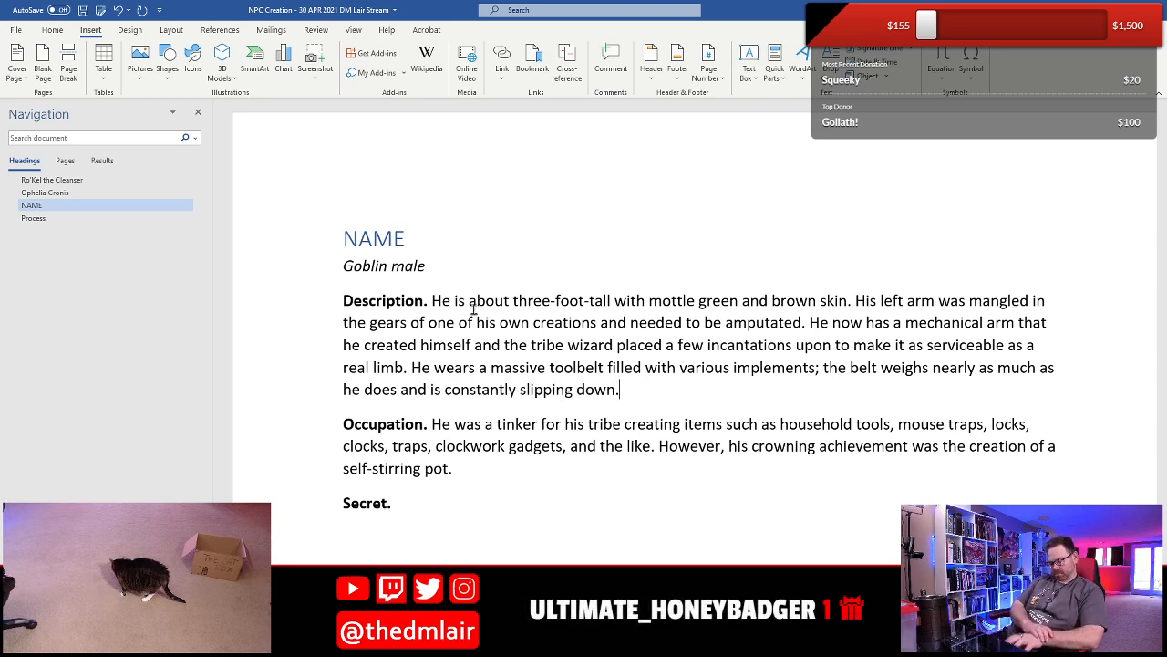
- Continue the toolbelt sentence with "; the belt weighs nearly as much as he does and is constantly slipping down." and save the document
{"action": "key", "text": "ctrl+s"}
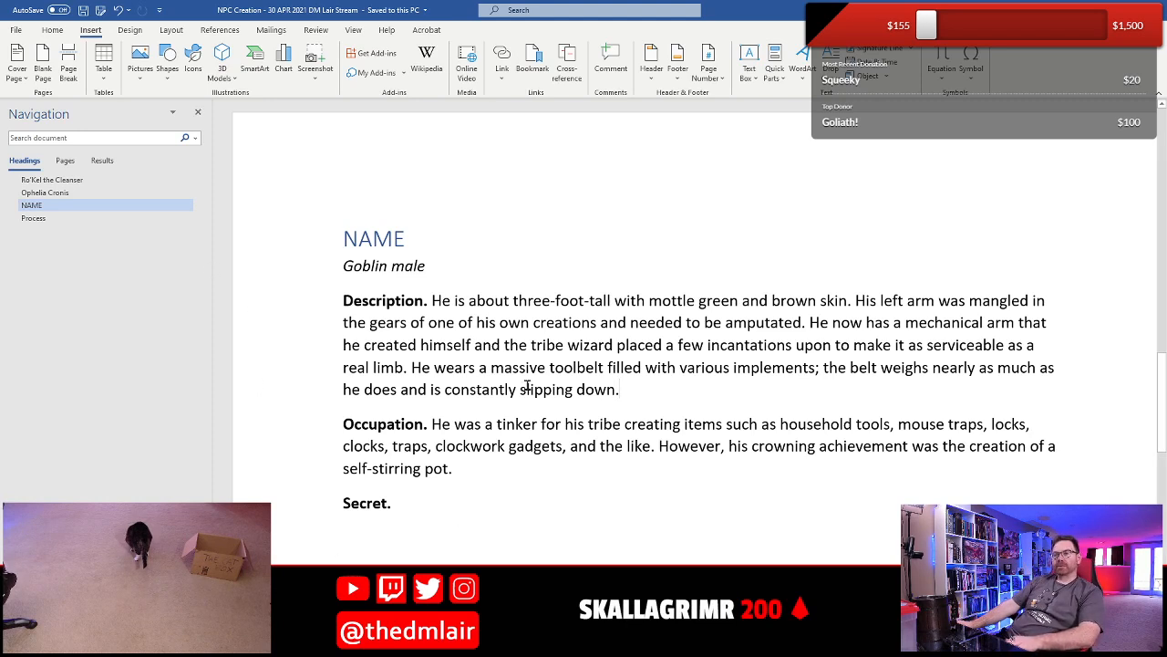
- Start the goblin's Secret paragraph with "He hates the word tinker", setting "tinker" in italics
{"action": "left_click", "coordinate": [541, 445]}
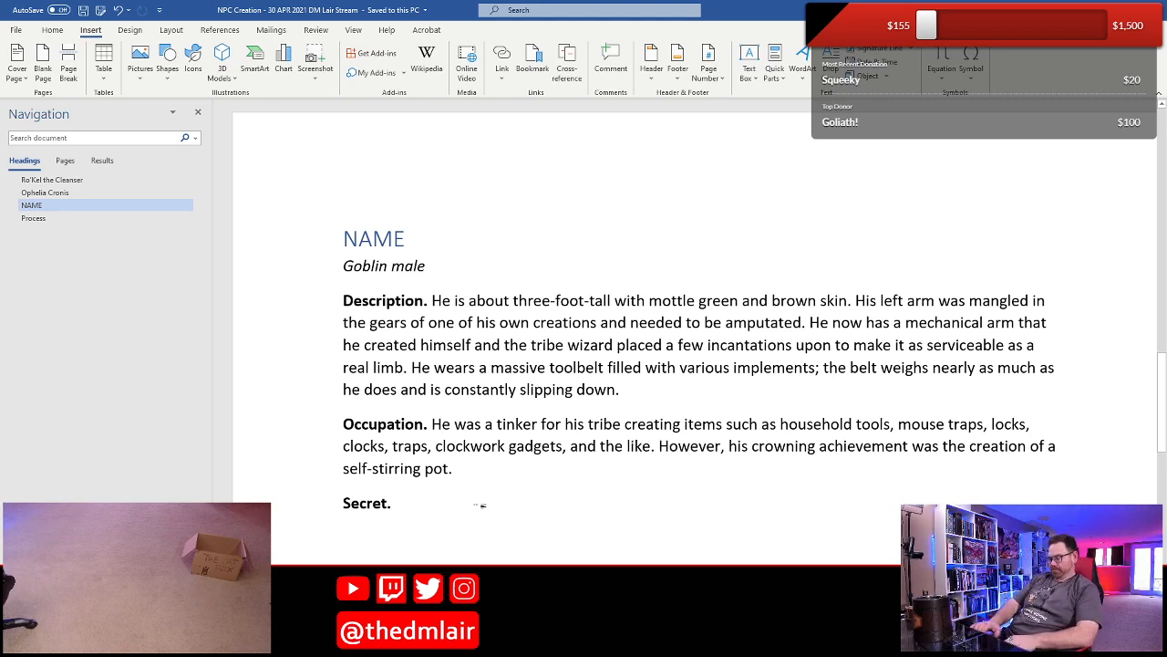
{"action": "type", "text": "He hate"}
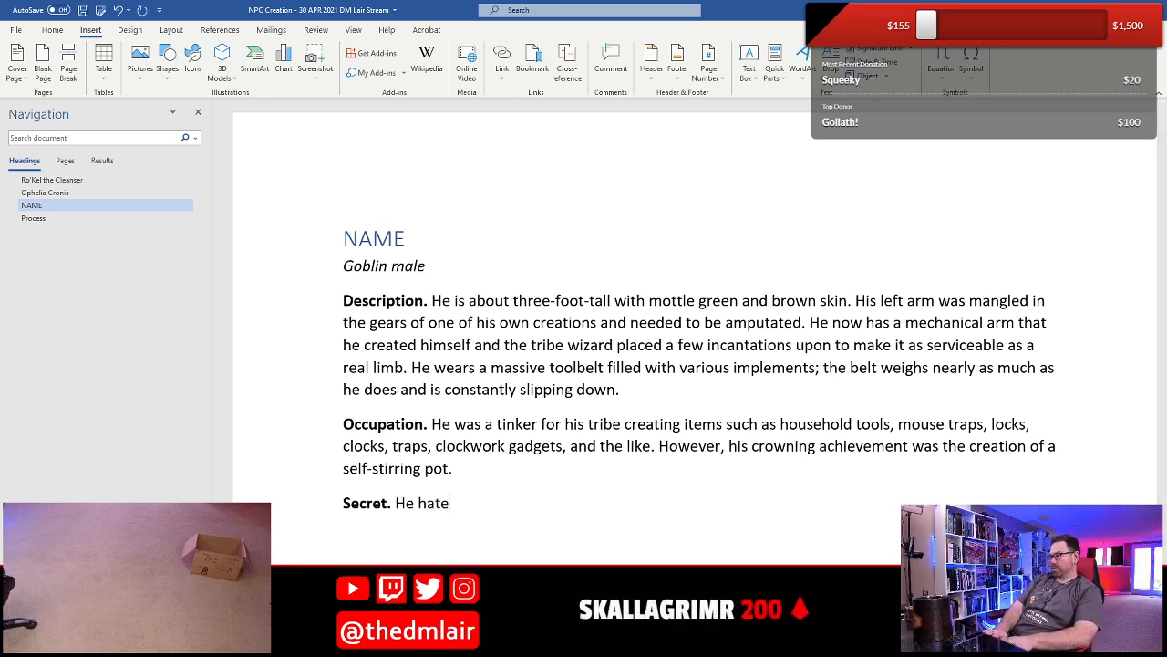
{"action": "type", "text": "s the world"}
{"action": "key", "text": "BackSpace"}
{"action": "key", "text": "BackSpace"}
{"action": "type", "text": "d"}
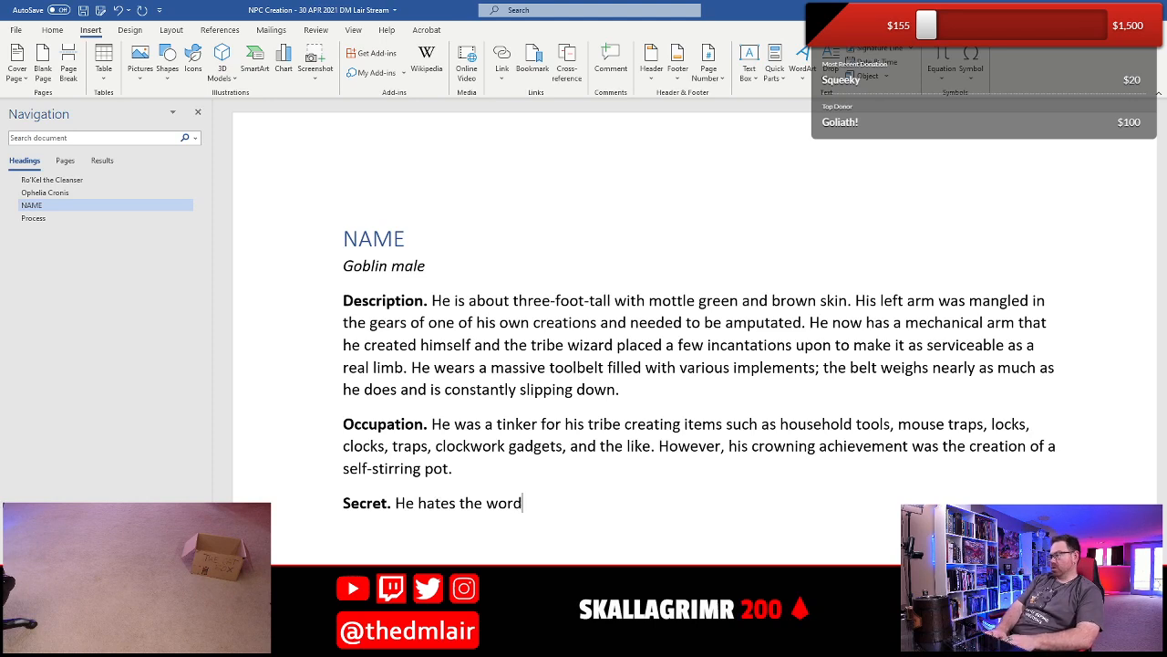
{"action": "key", "text": "ctrl+i"}
{"action": "type", "text": "tinker"}
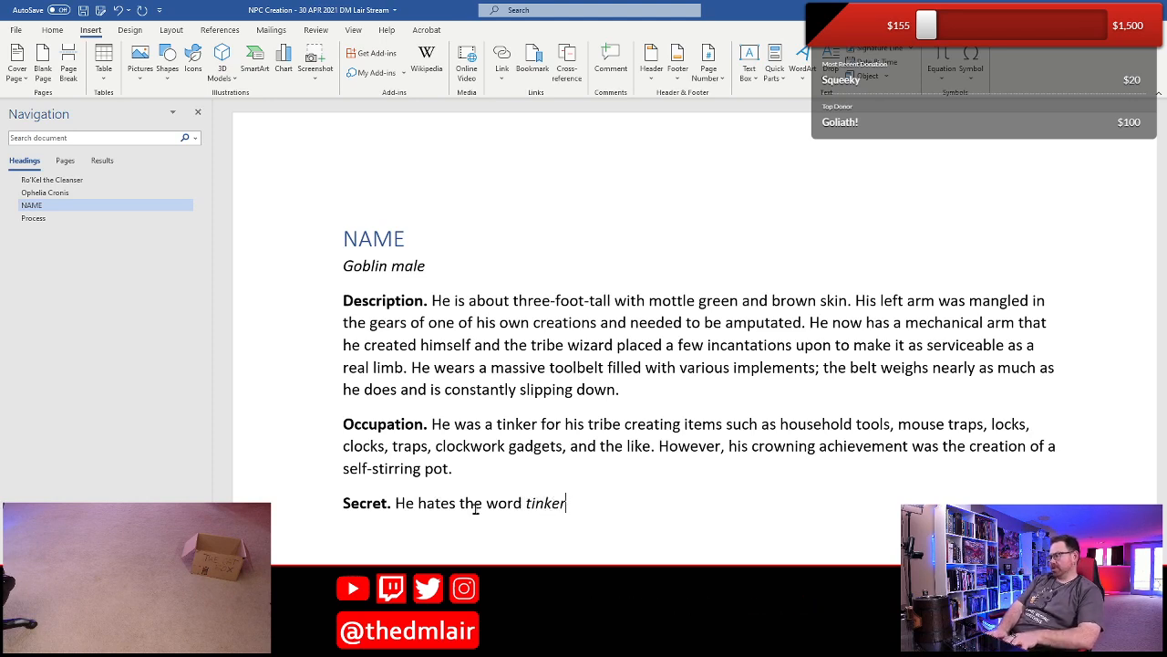
- Continue the Secret sentence in regular text with "and is adamant that he be referred to as a tinkerer.", italicizing only "tinkerer"
{"action": "key", "text": "ctrl+i"}
{"action": "type", "text": "and is adamant"}
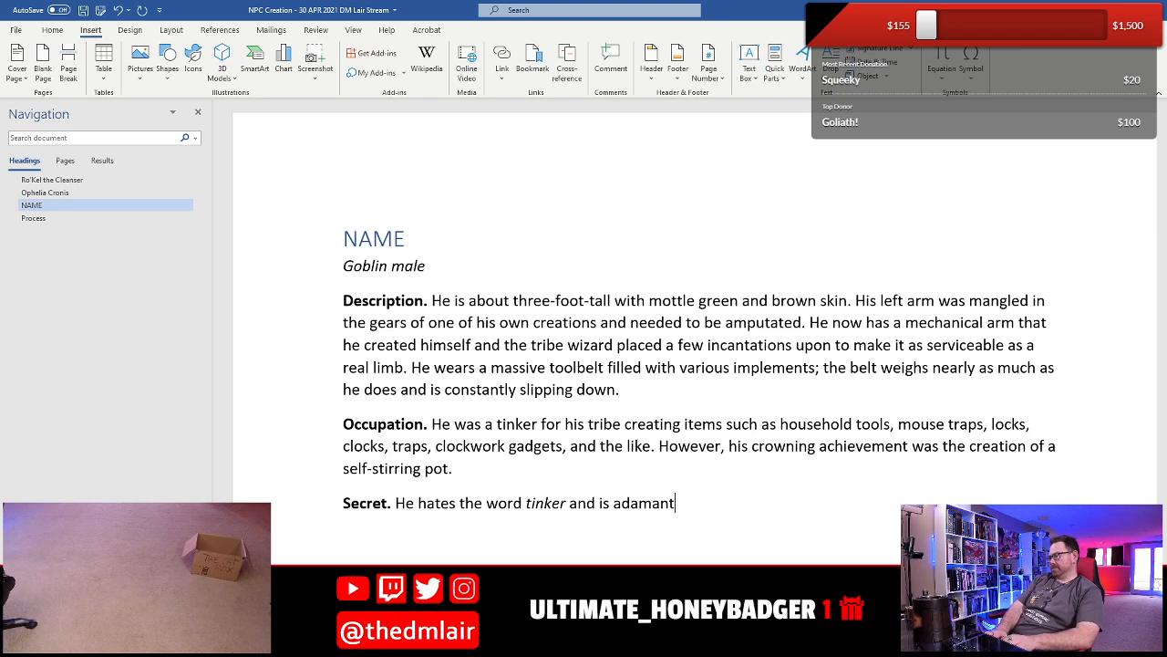
{"action": "type", "text": " that he be r"}
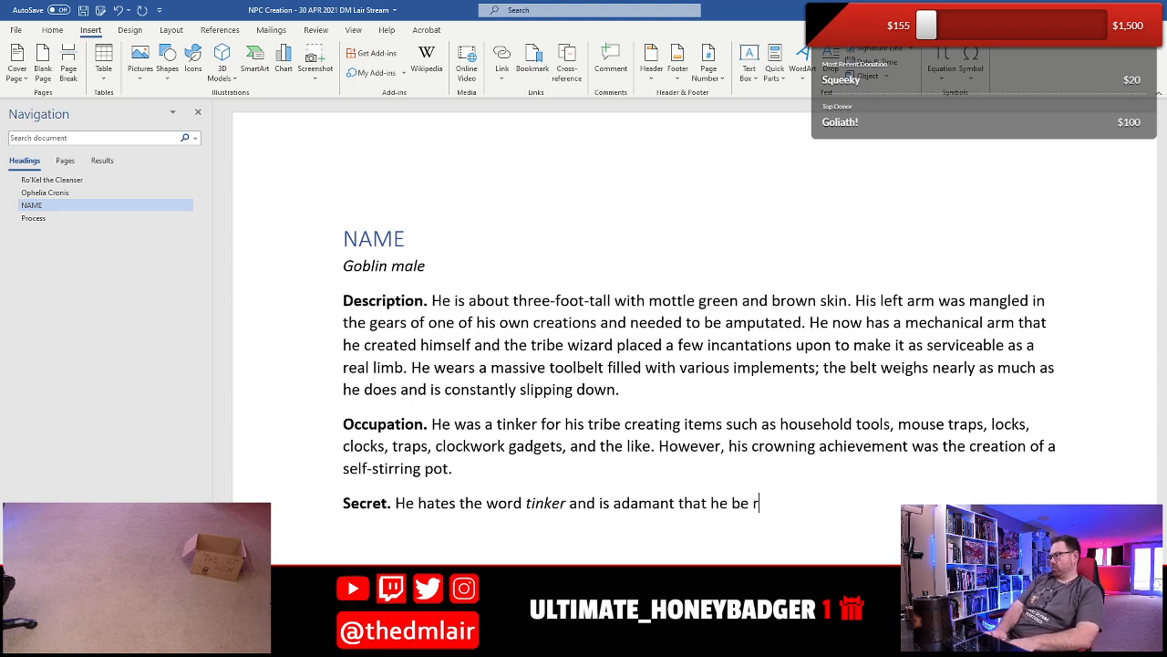
{"action": "type", "text": "eferred to as a"}
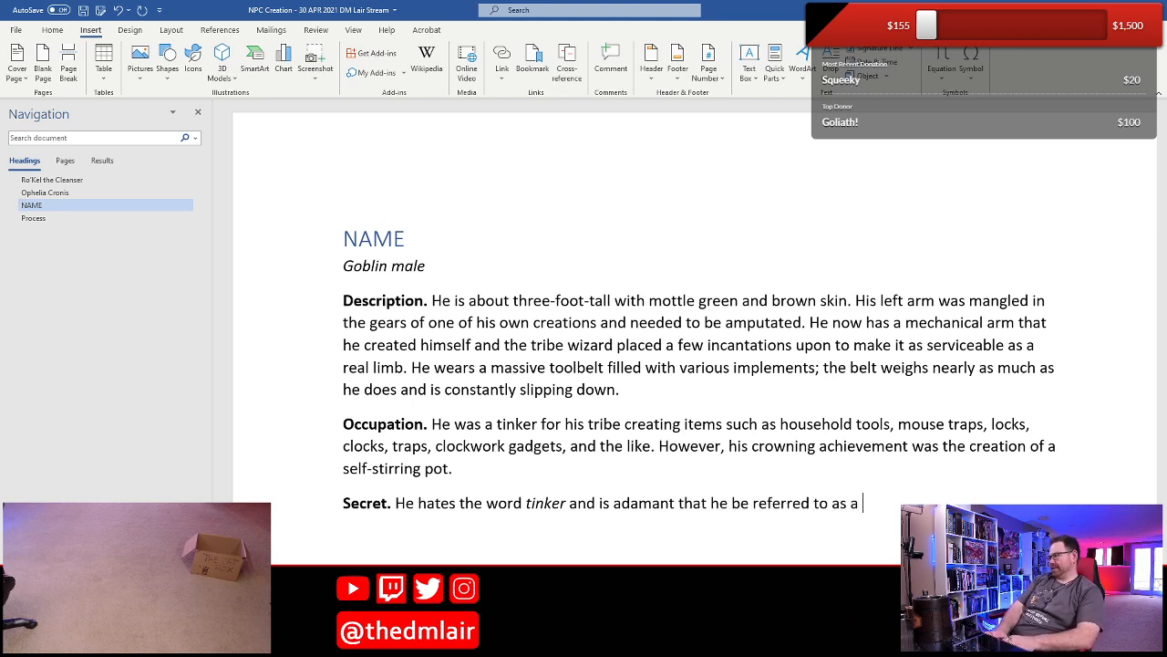
{"action": "key", "text": "ctrl+i"}
{"action": "type", "text": "tinkerer"}
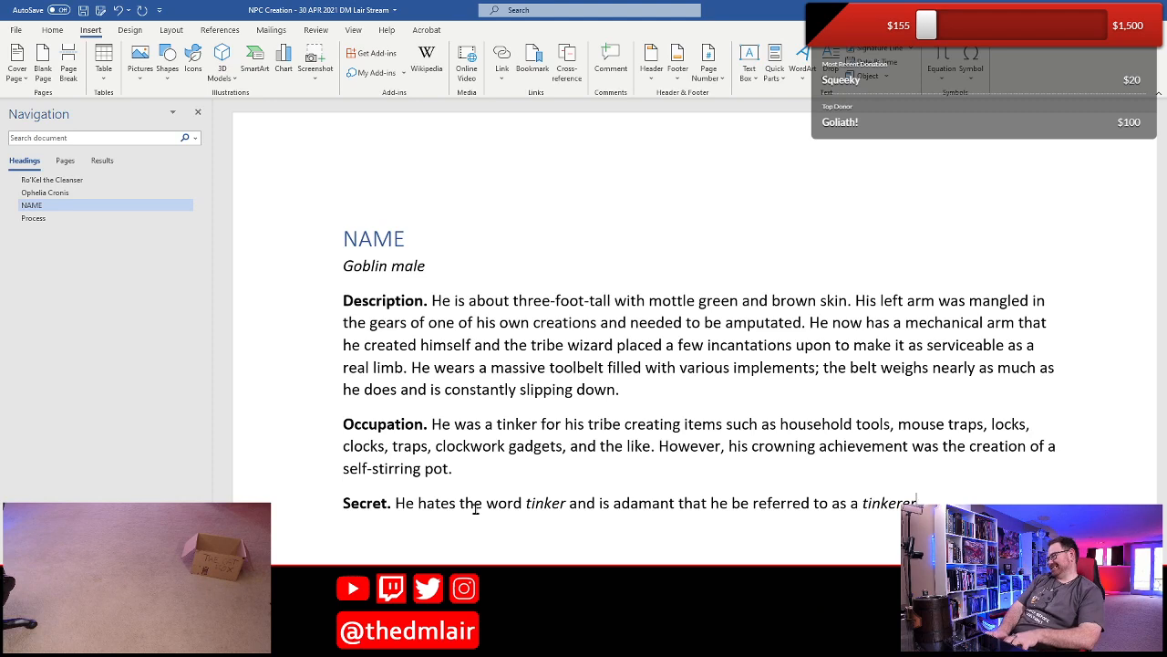
{"action": "type", "text": "."}
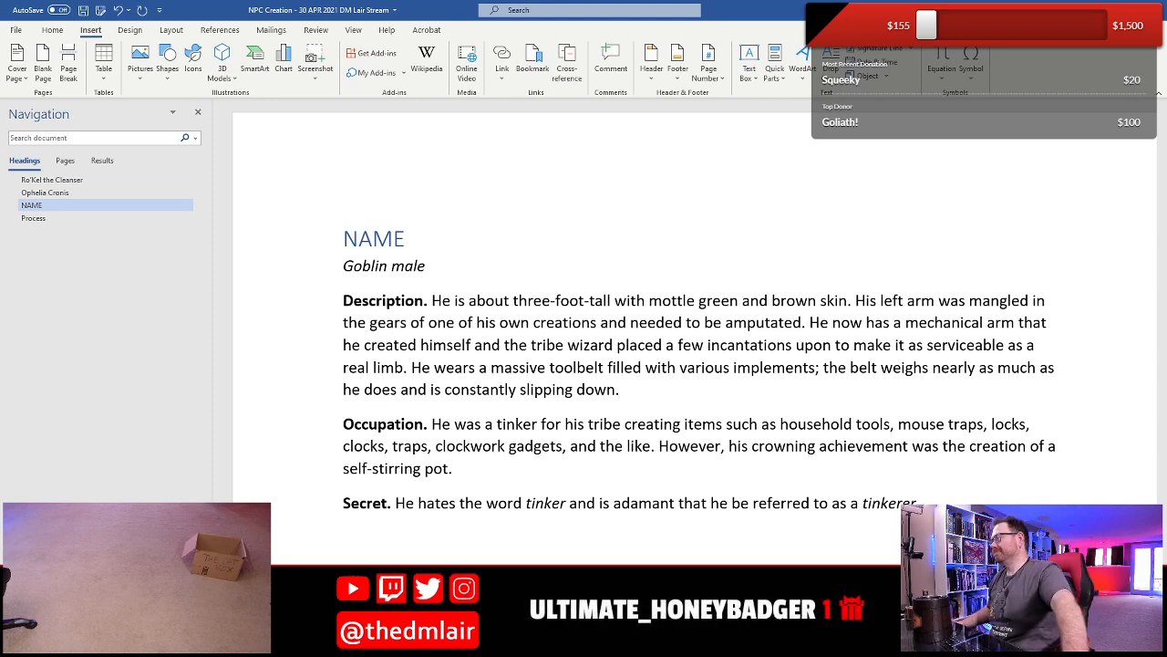
- Move the sentence about hating the word "tinker" from Secret to the end of the Occupation paragraph
{"action": "left_click", "coordinate": [438, 512]}
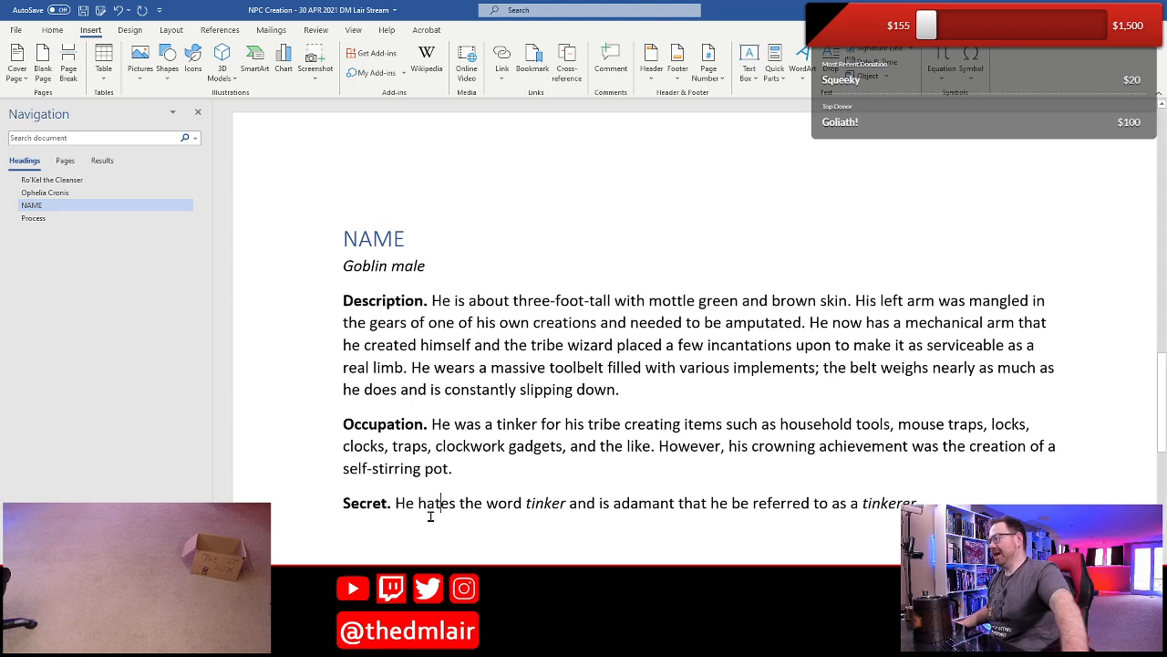
{"action": "left_click", "coordinate": [402, 509]}
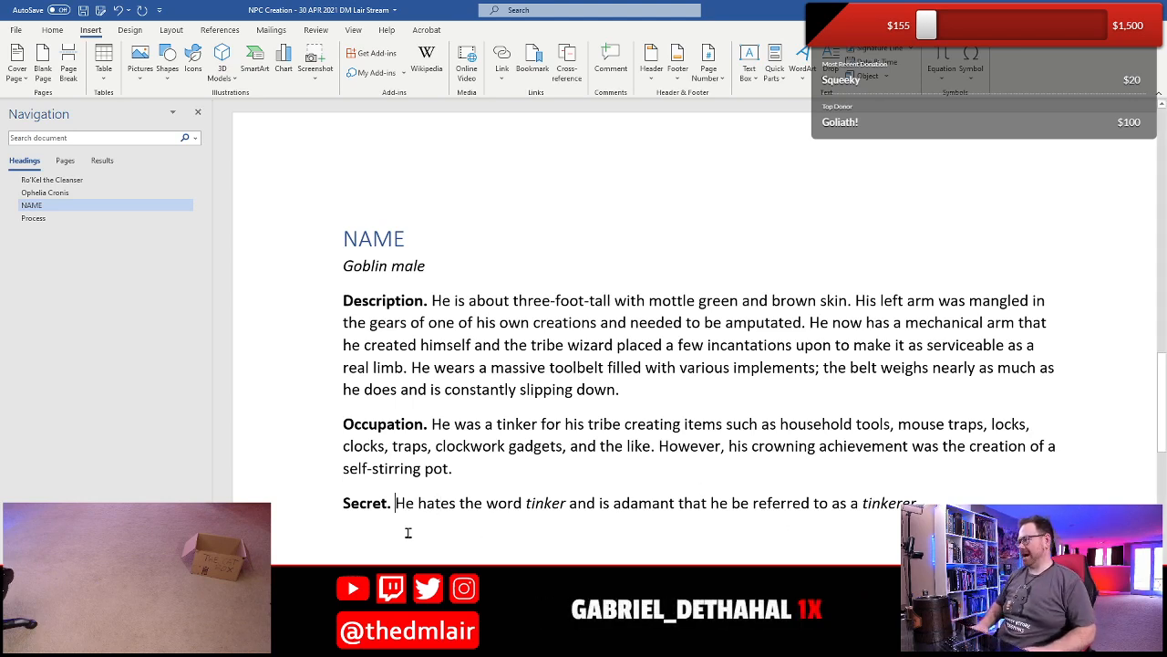
{"action": "key", "text": "shift+End"}
{"action": "key", "text": "ctrl+c"}
{"action": "key", "text": "Delete"}
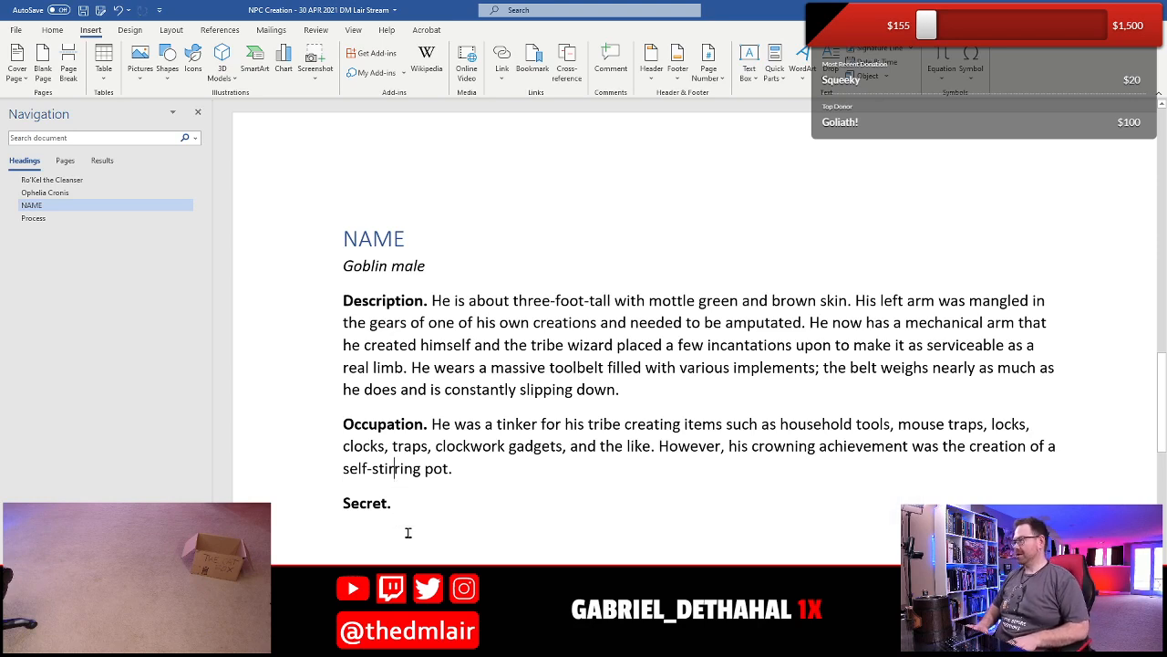
{"action": "key", "text": "End"}
{"action": "key", "text": "ctrl+v"}
{"action": "key", "text": "Down"}
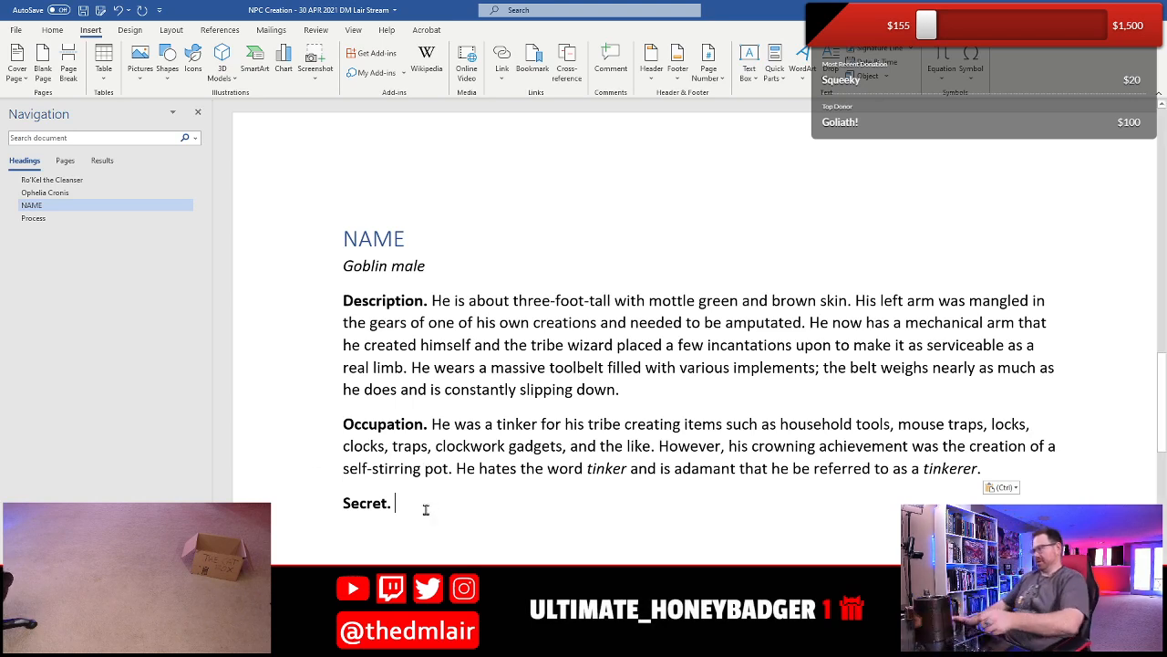
- Write the Secret sentence "His self-stirring pot has a hidden defect that he expertly hides whenever he's selling them."
{"action": "type", "text": "Hi"}
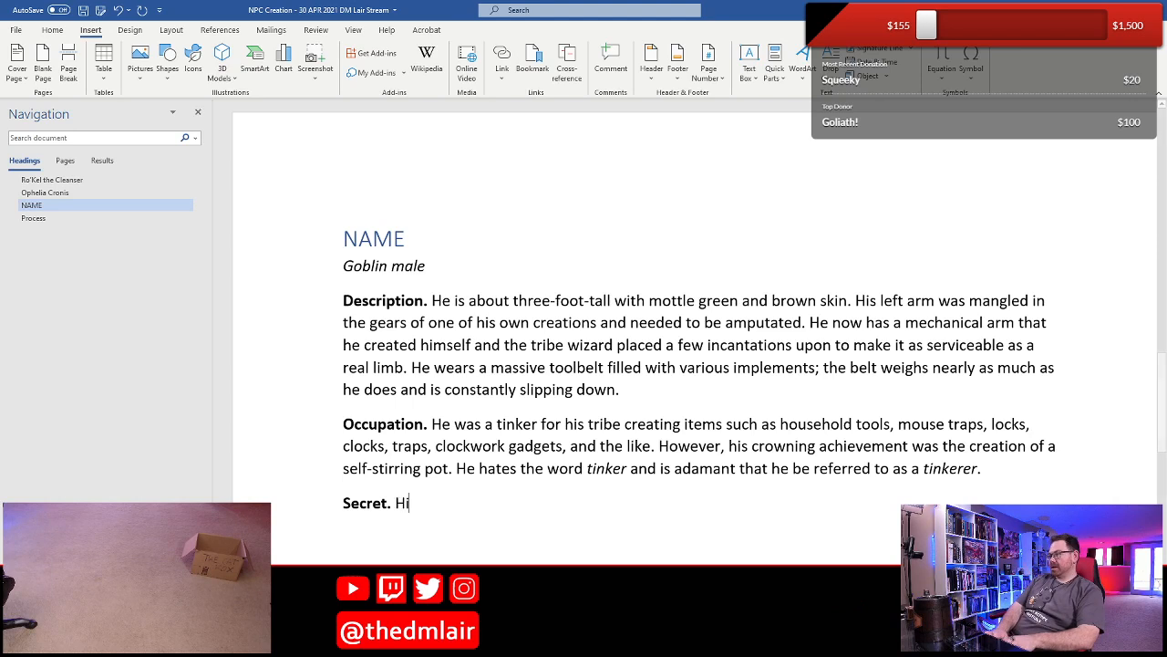
{"action": "type", "text": "s self-stir"}
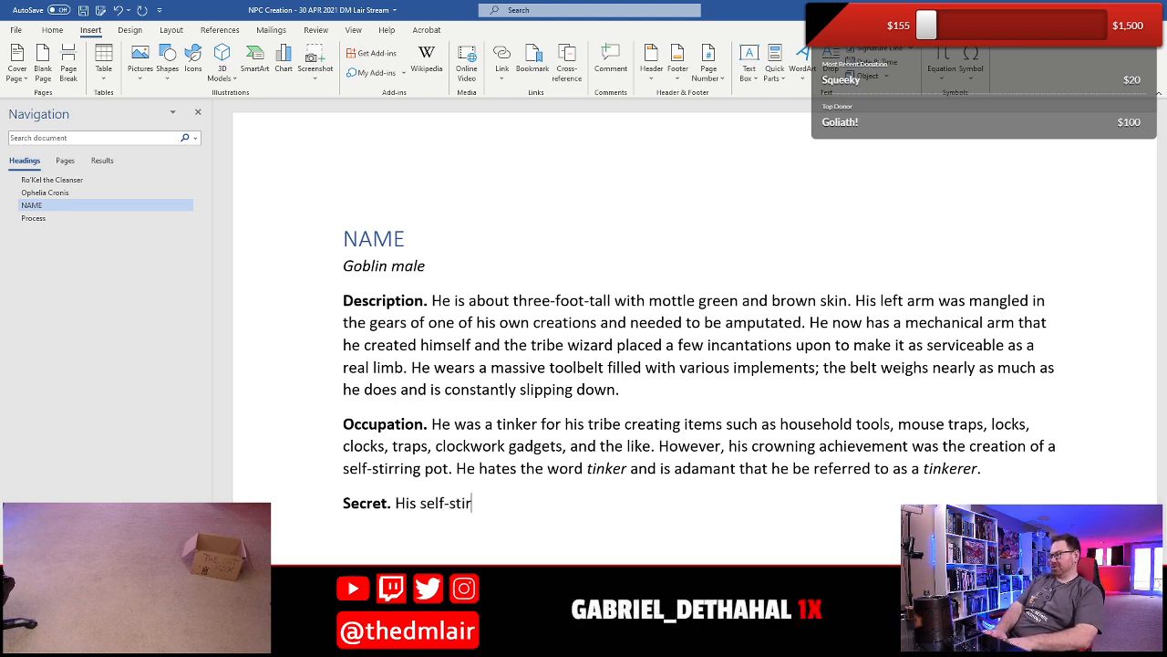
{"action": "type", "text": "ring pot has a "}
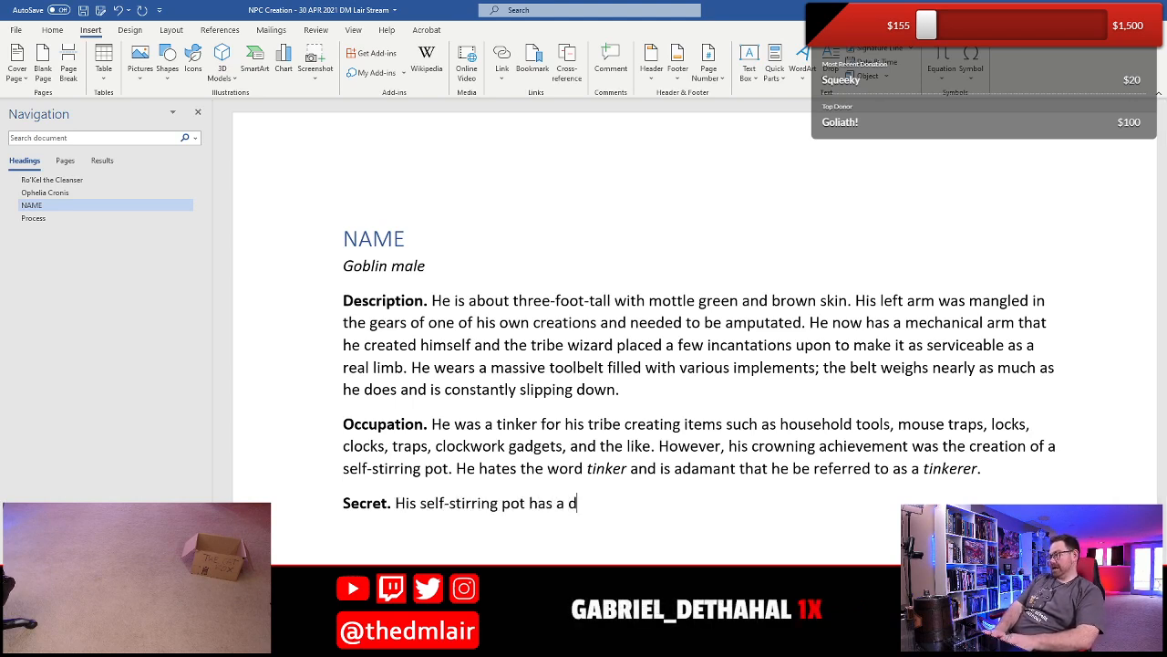
{"action": "type", "text": "hidden def"}
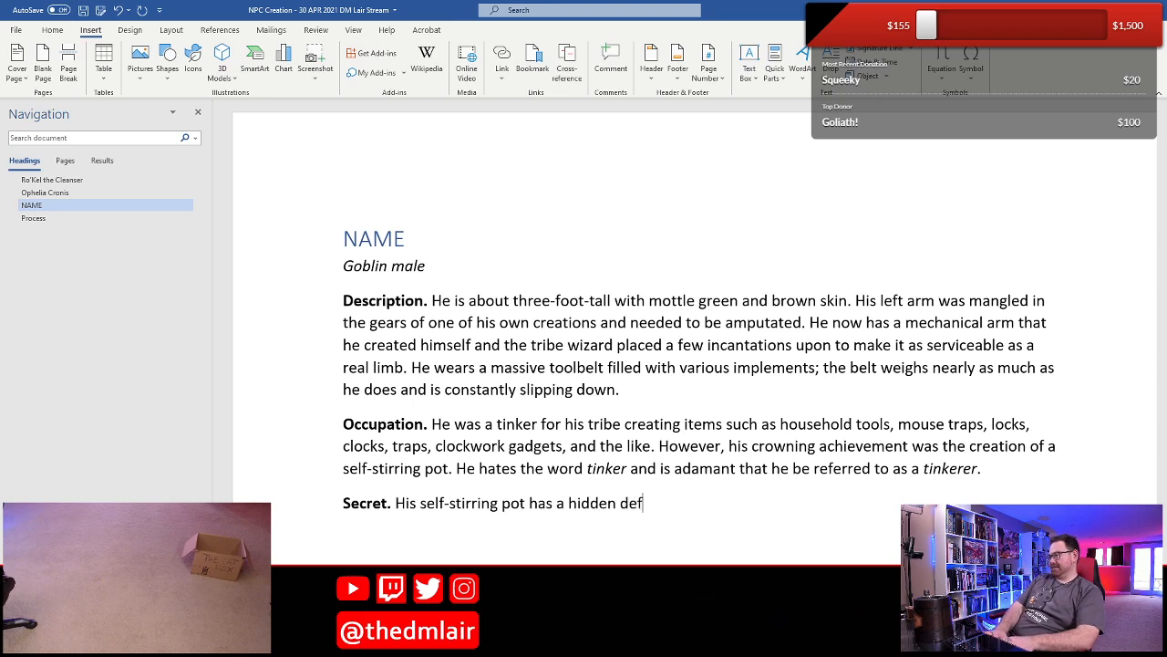
{"action": "type", "text": "ect that he "}
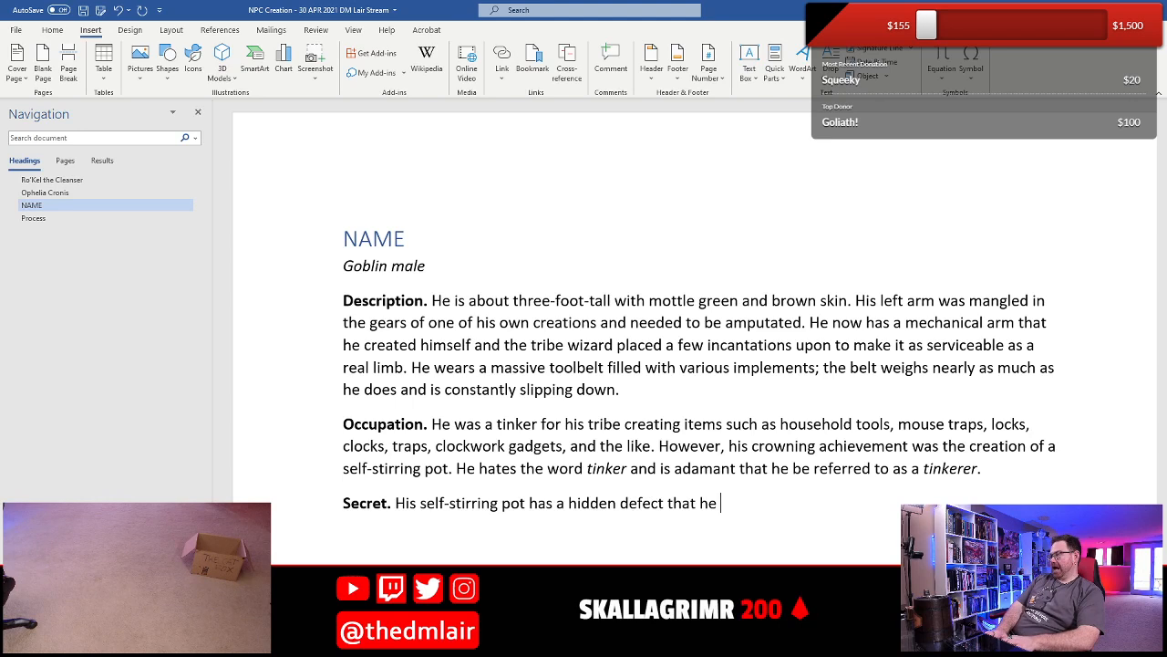
{"action": "type", "text": "expertly"}
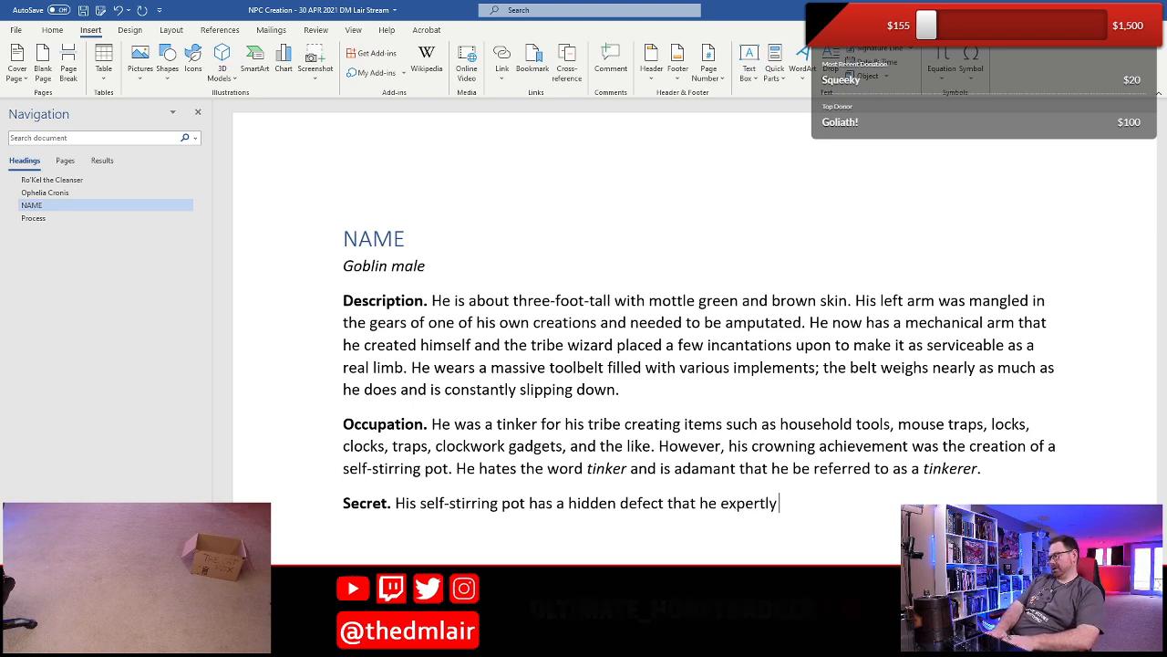
{"action": "type", "text": " hides when"}
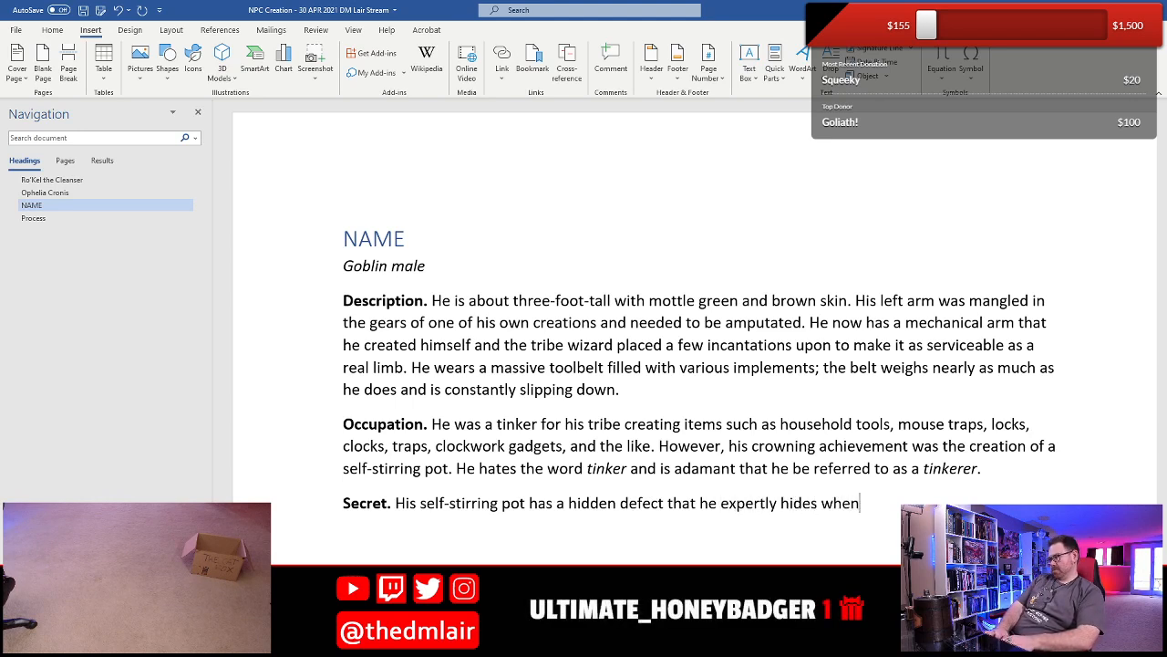
{"action": "type", "text": "ever he"}
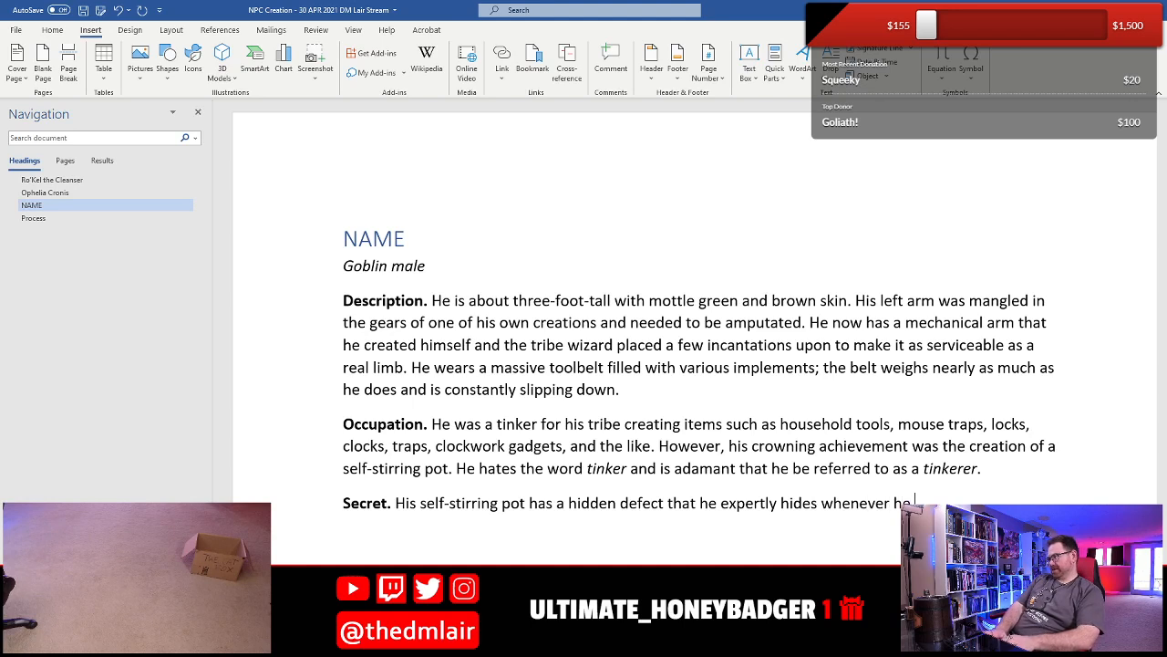
{"action": "type", "text": "'s selling i"}
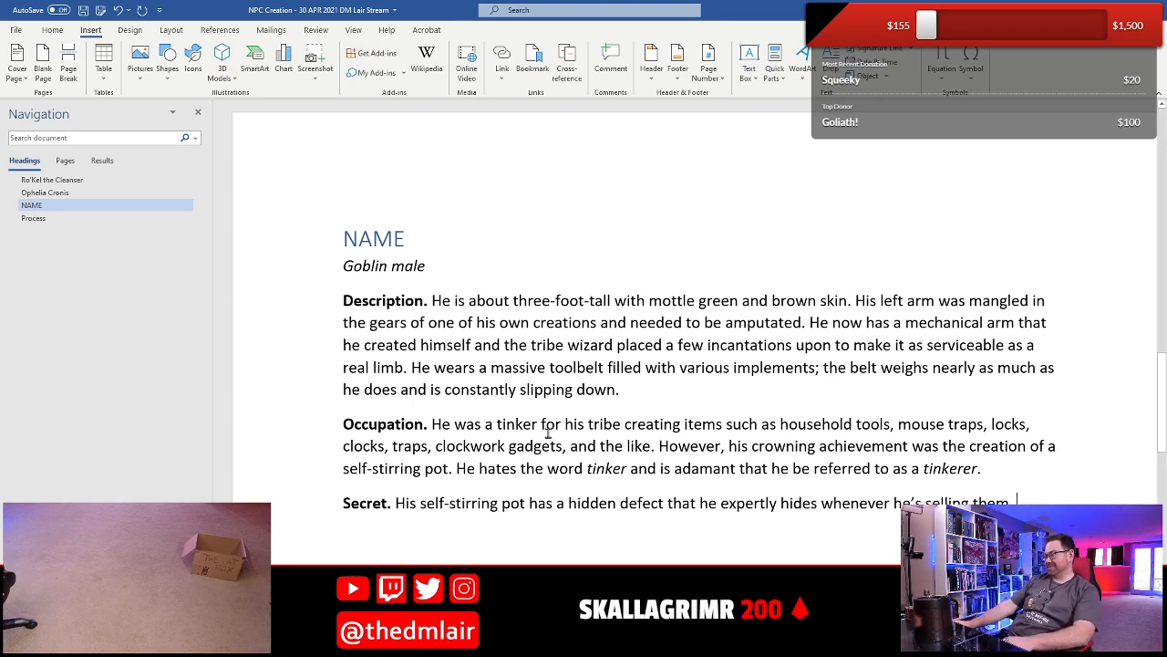
- Change the opening of the Secret sentence from "His" to "He has engineered his" before "self-stirring pot"
{"action": "left_click", "coordinate": [421, 503]}
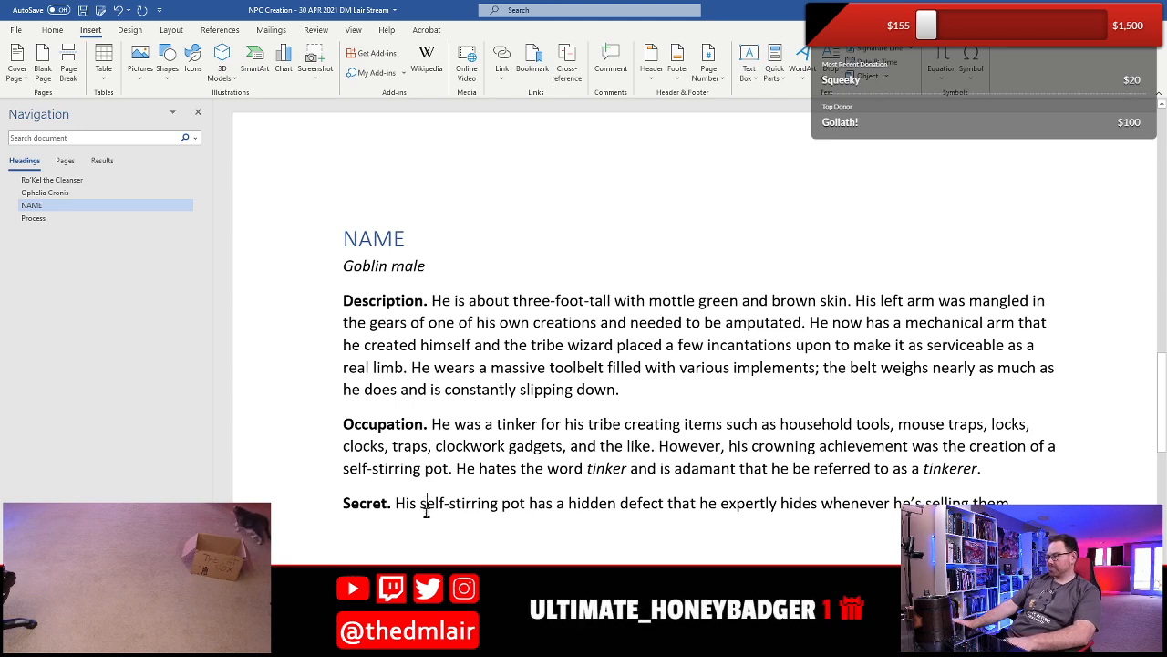
{"action": "key", "text": "BackSpace"}
{"action": "key", "text": "BackSpace"}
{"action": "key", "text": "BackSpace"}
{"action": "type", "text": "e has "}
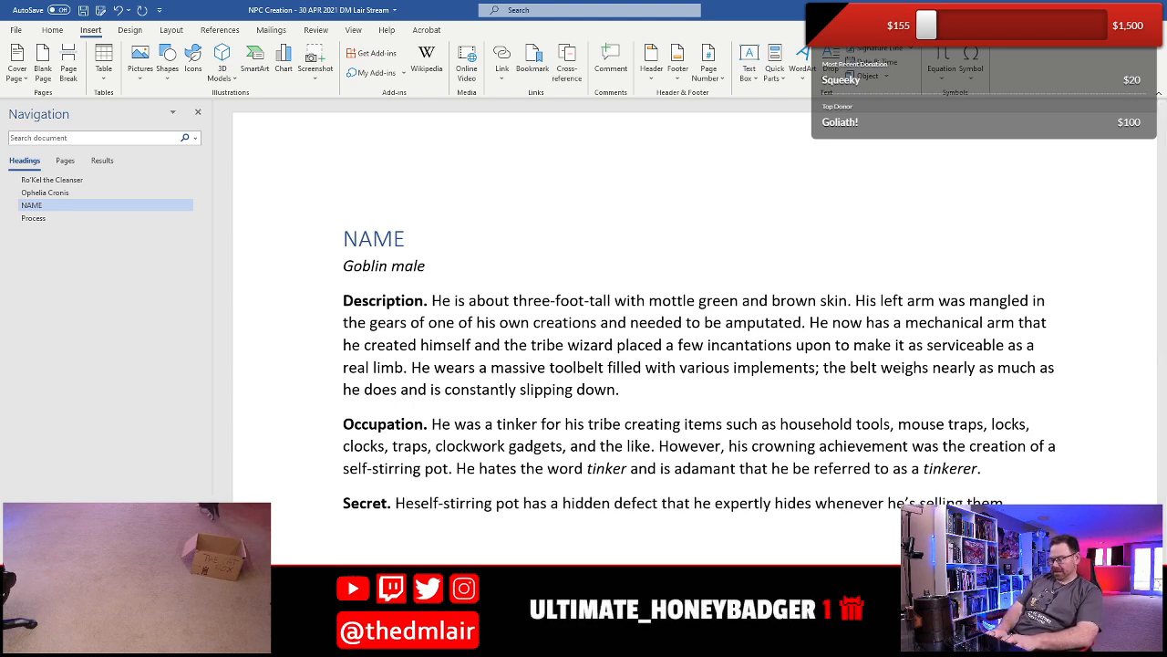
{"action": "type", "text": "engine"}
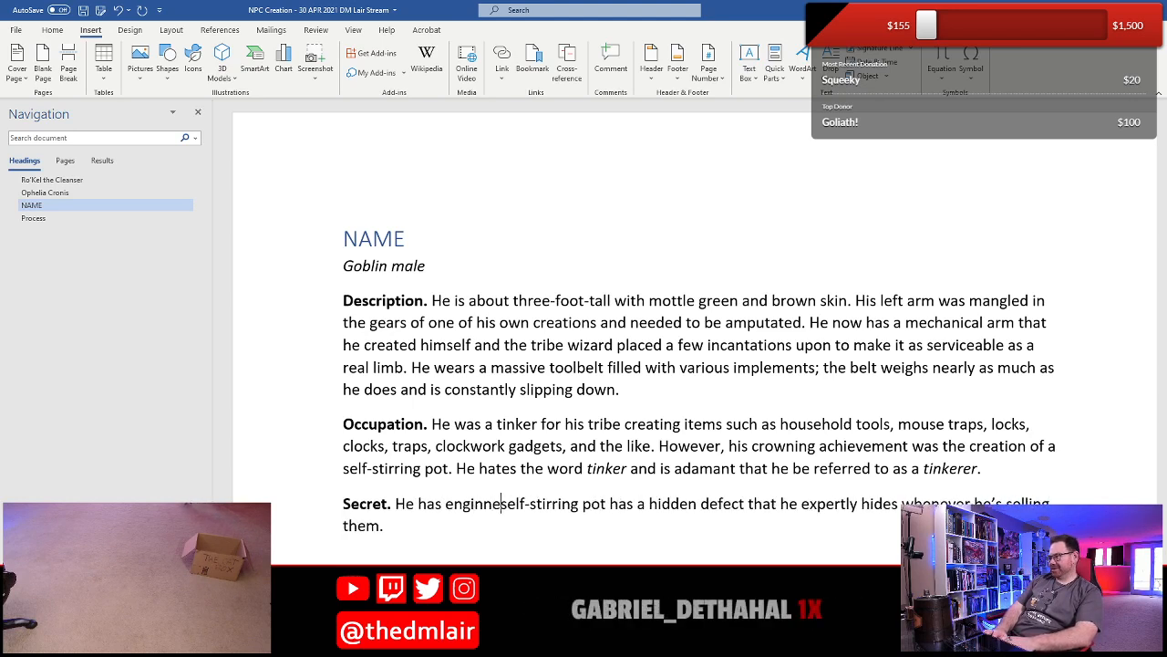
{"action": "type", "text": "ered his"}
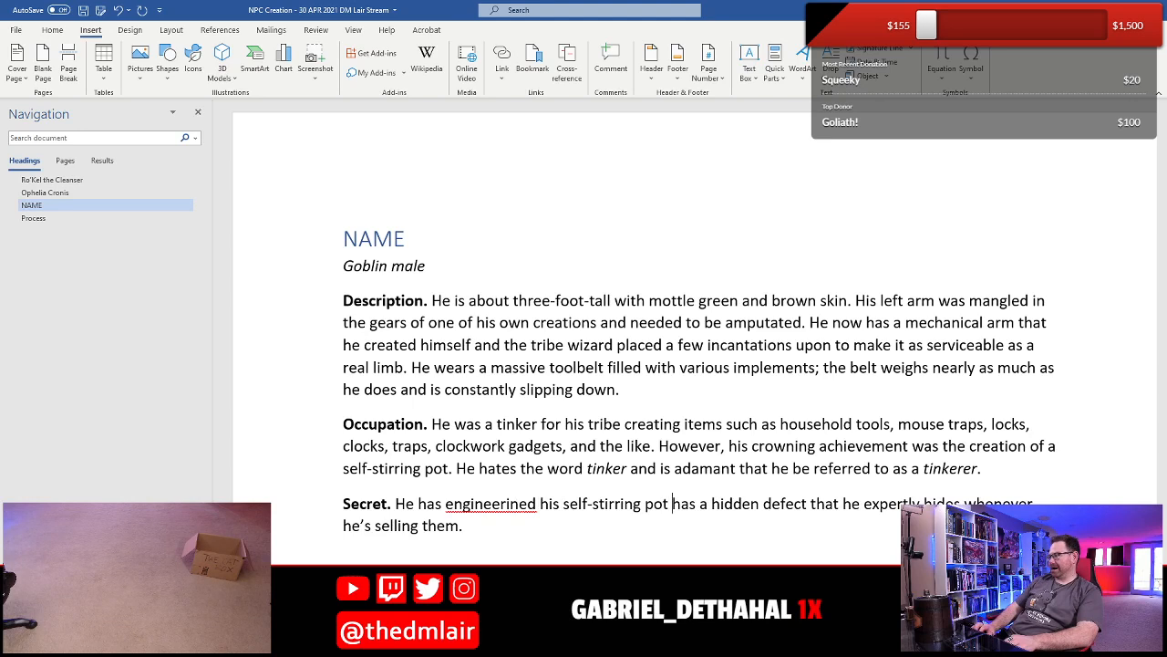
- Replace the rest of the Secret sentence after "self-stirring pot" with "to break down after so much use in order to"
{"action": "key", "text": "ctrl+shift+Down"}
{"action": "type", "text": "."}
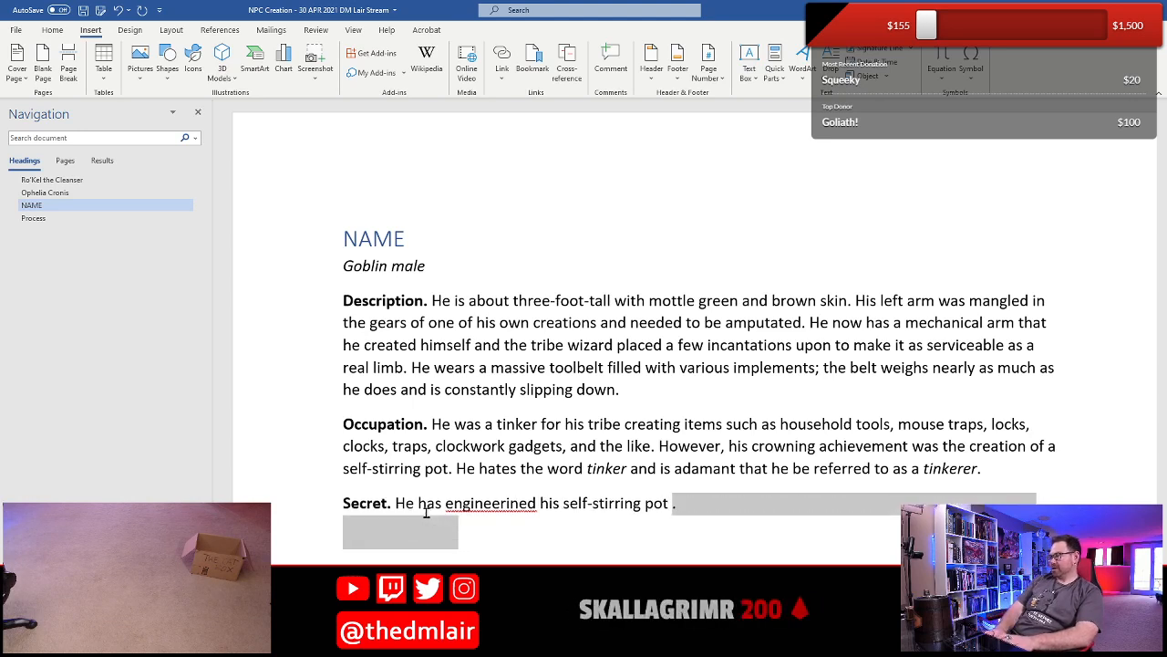
{"action": "type", "text": "to break"}
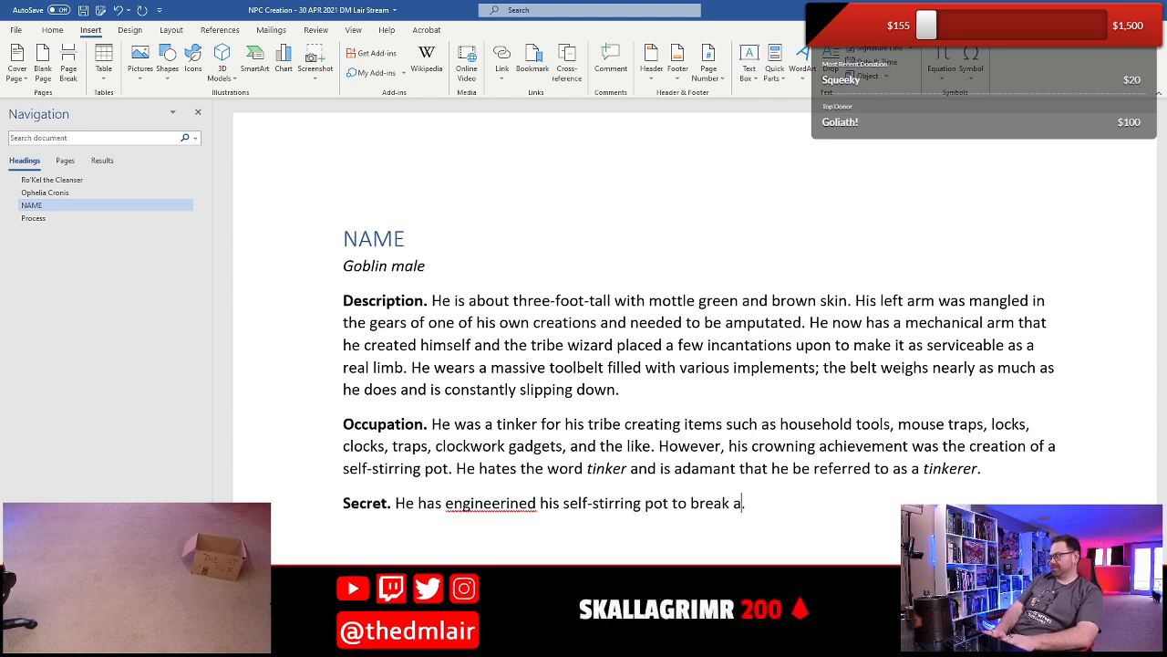
{"action": "type", "text": " down after"}
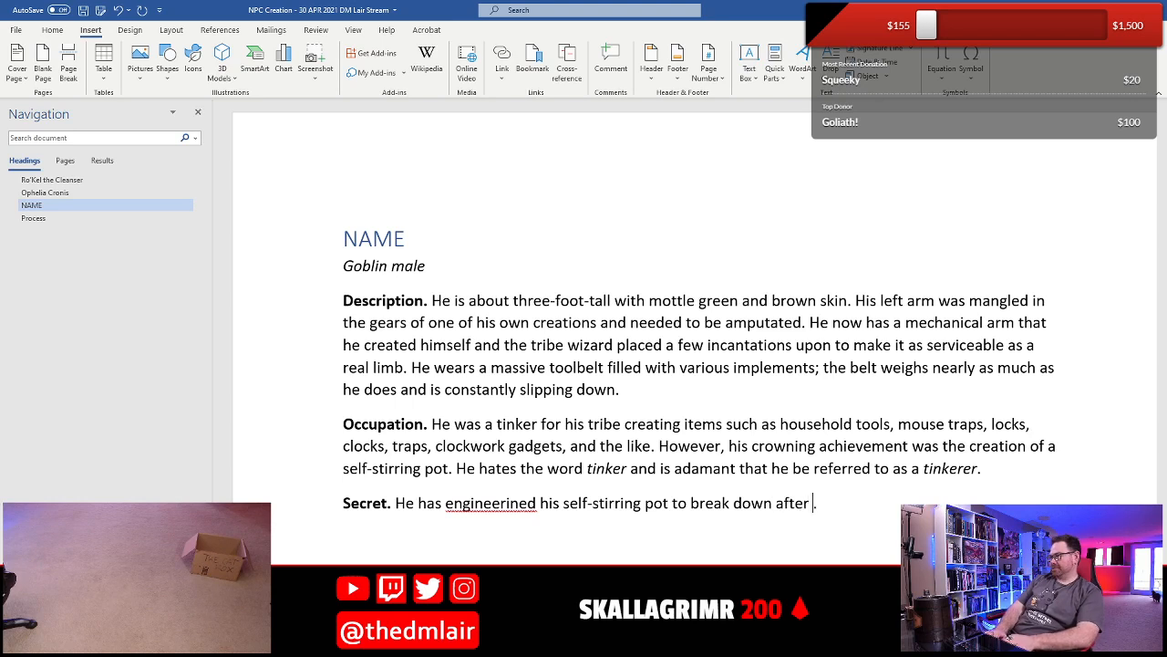
{"action": "type", "text": " so much use"}
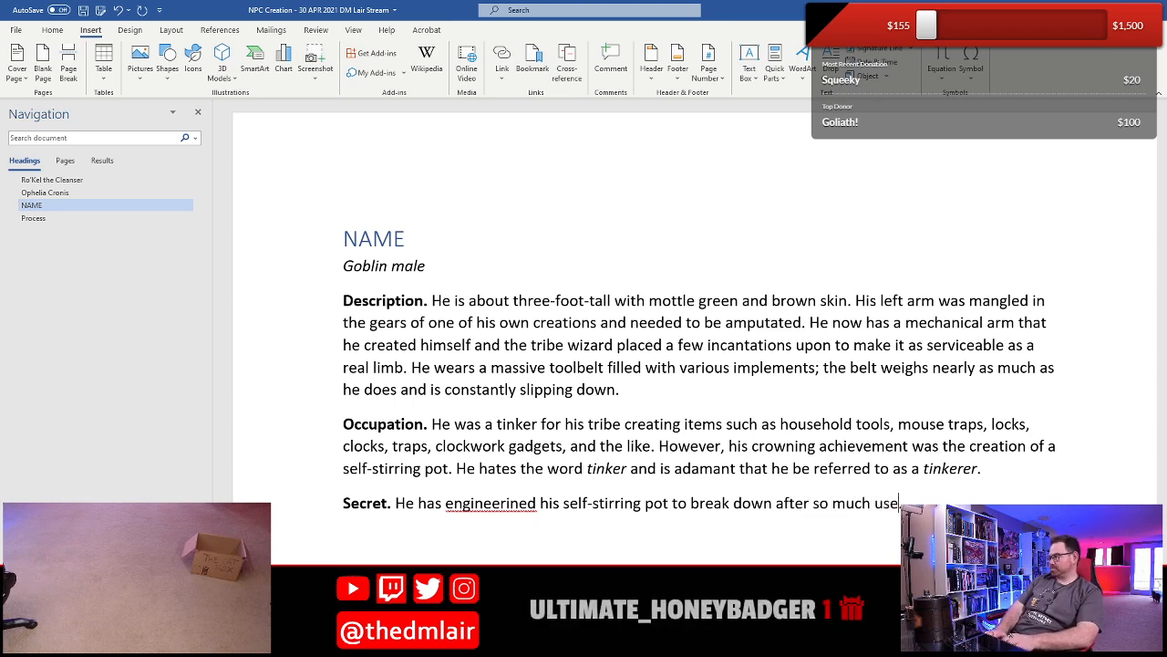
{"action": "type", "text": " in roder"}
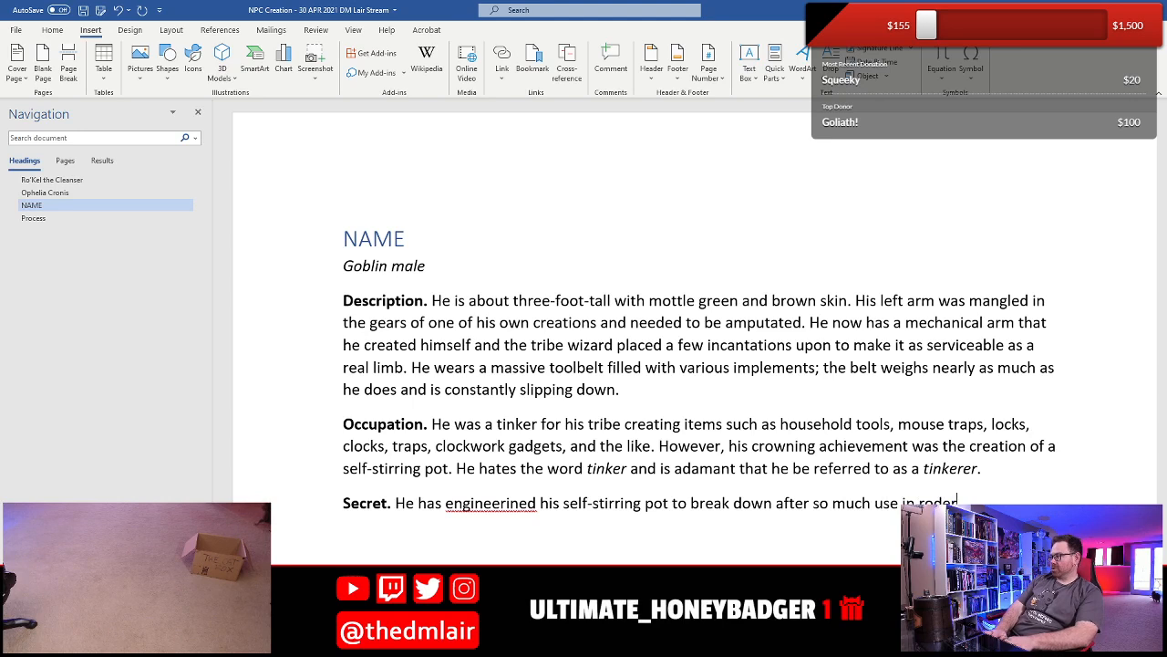
{"action": "key", "text": "BackSpace"}
{"action": "key", "text": "BackSpace"}
{"action": "key", "text": "BackSpace"}
{"action": "key", "text": "BackSpace"}
{"action": "key", "text": "BackSpace"}
{"action": "type", "text": "order to "}
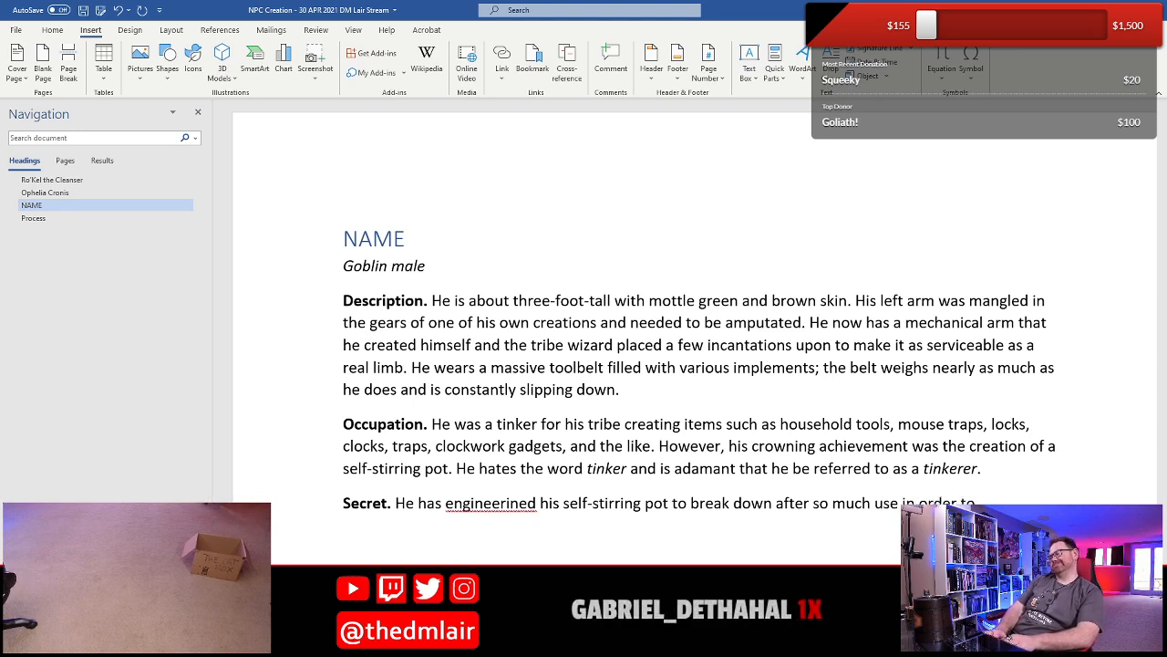
{"action": "type", "text": "se"}
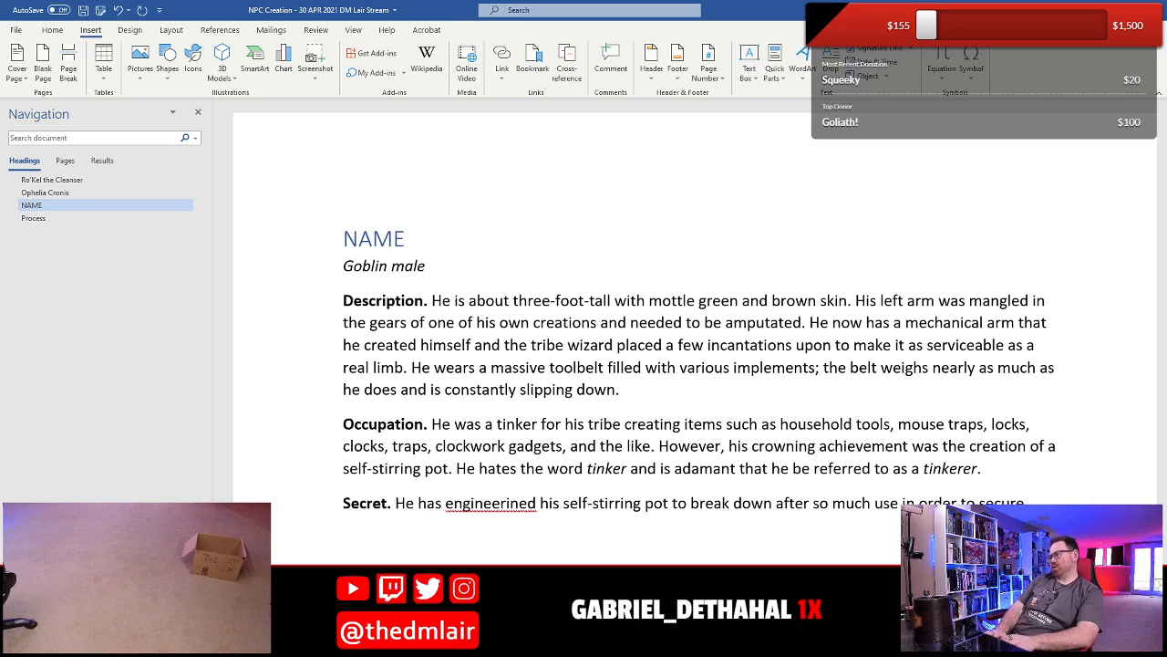
{"action": "type", "text": "cure repeat.customers that nee"}
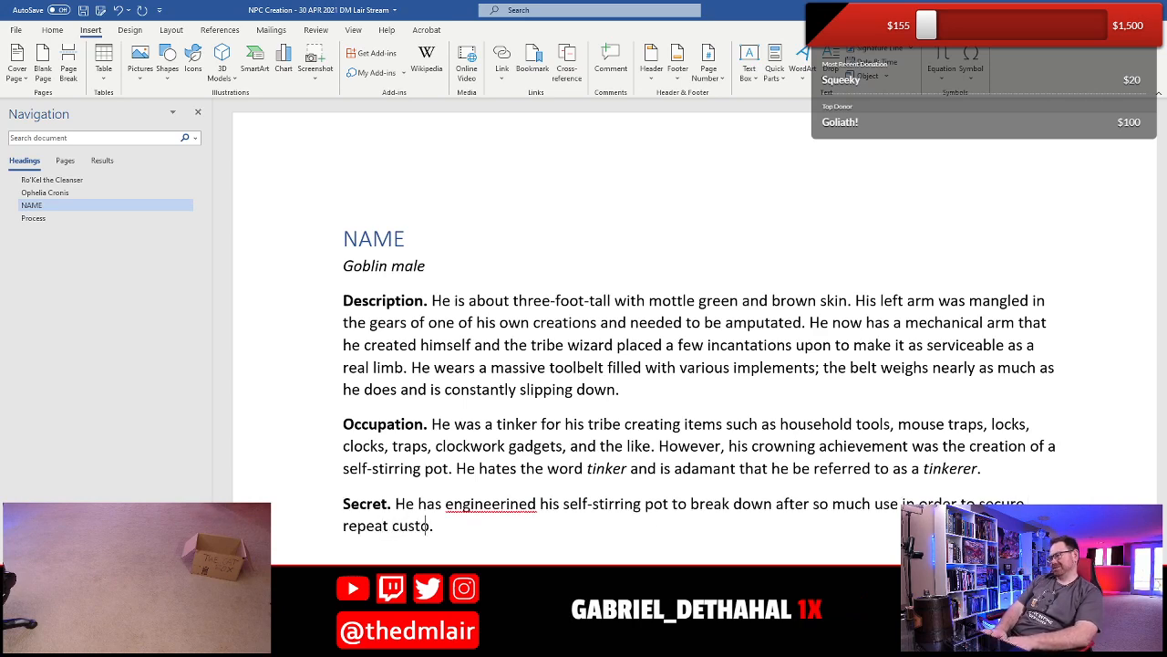
{"action": "type", "text": "d their post"}
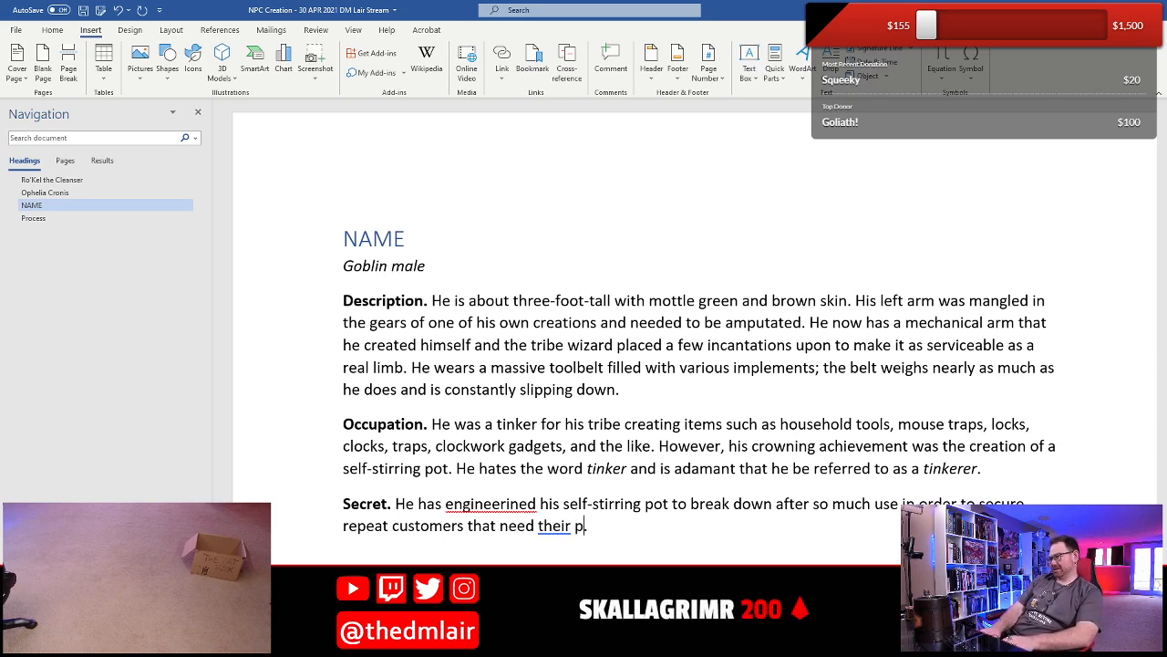
{"action": "type", "text": "ots fixed."}
- Finish the Secret sentence with "secure repeat customers that need their pots fixed."
{"action": "key", "text": "End"}
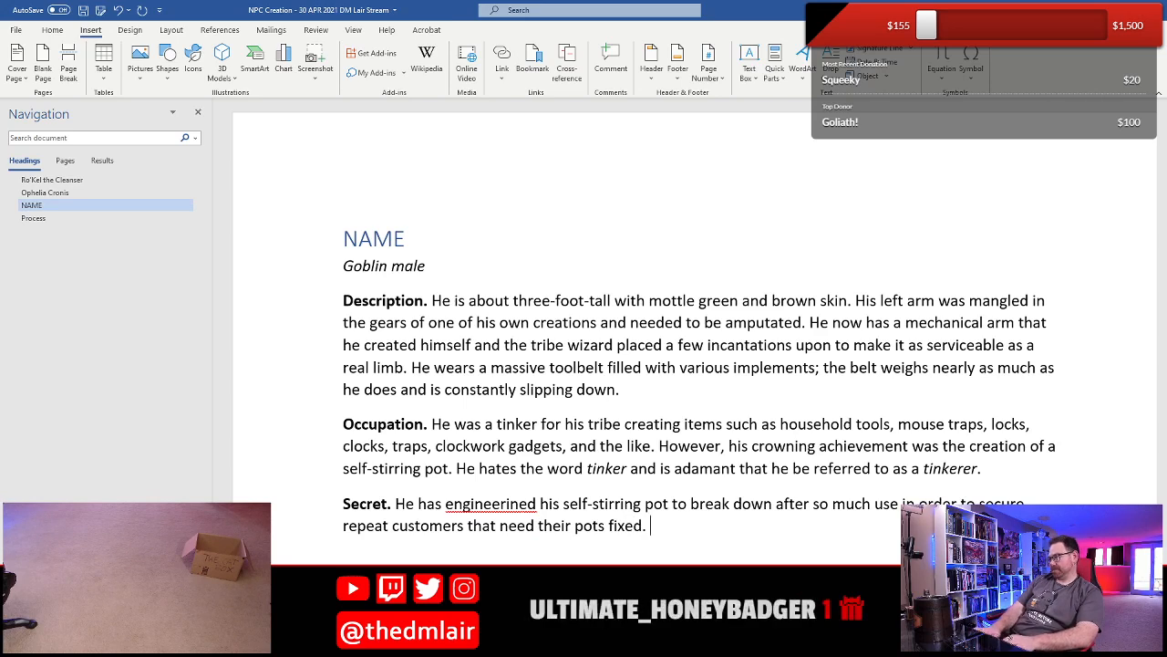
- Add a second Secret sentence beginning "Such a tactic would be noticed in" and continue it through "communities"
{"action": "type", "text": "Such a tac"}
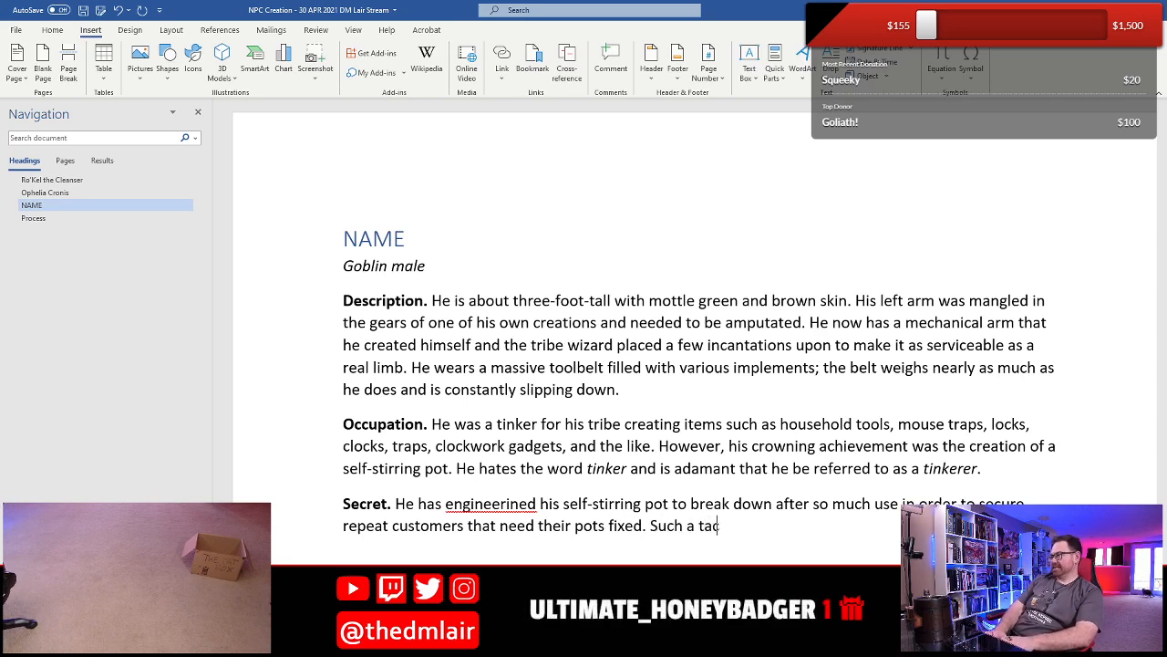
{"action": "type", "text": "tic would be no"}
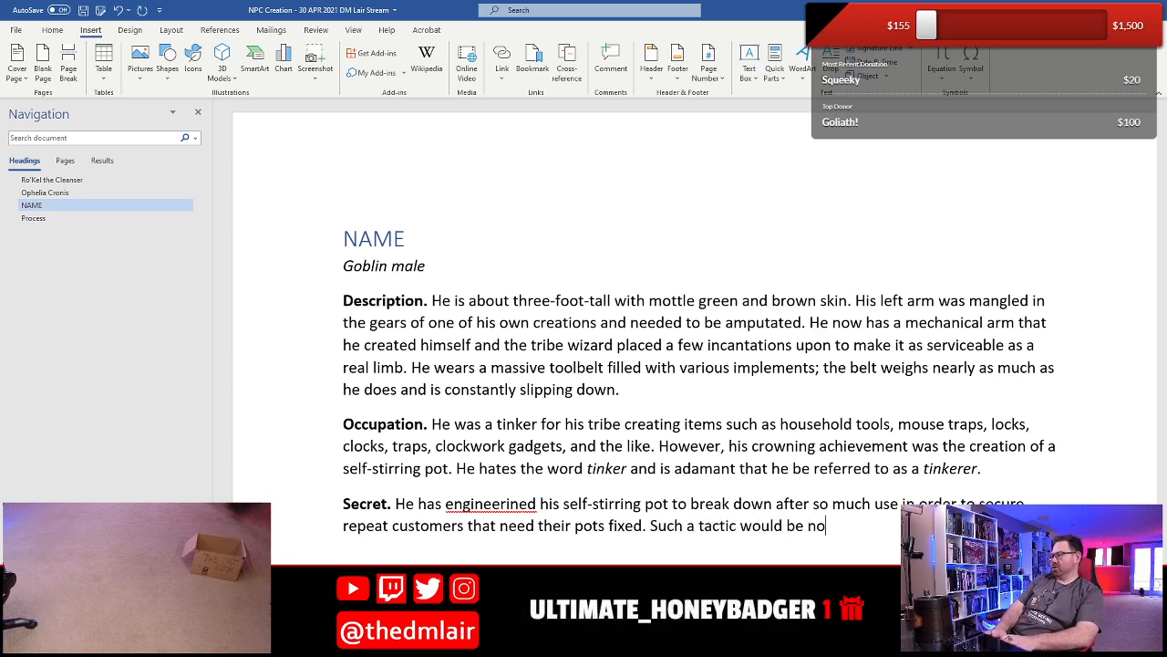
{"action": "type", "text": "ticed in"}
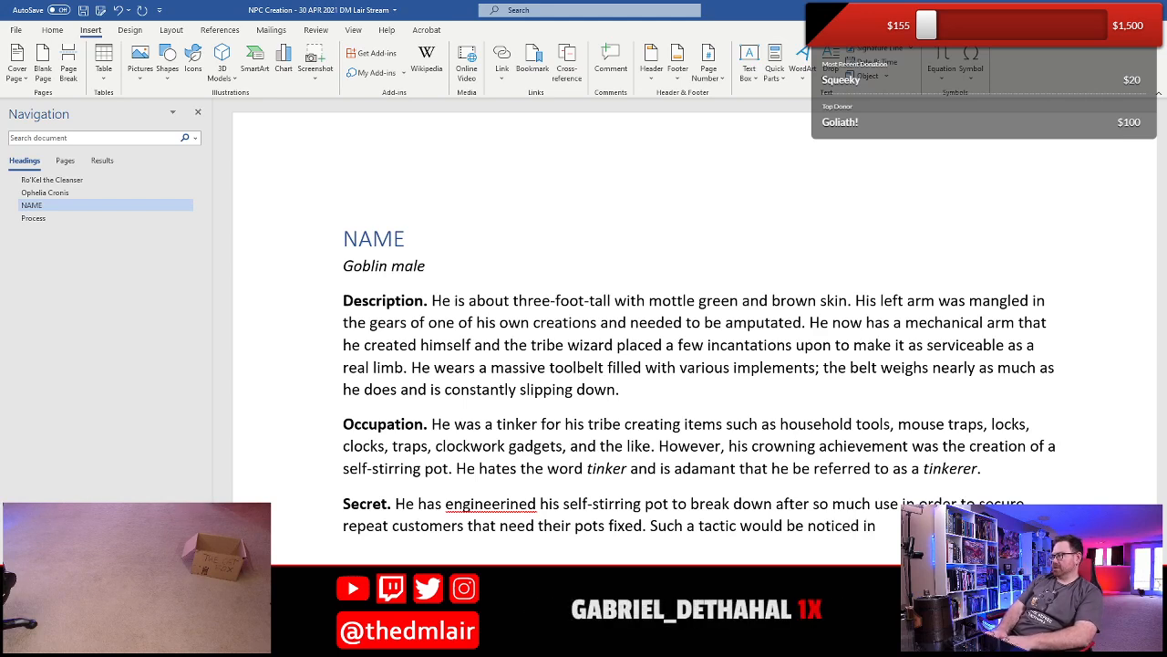
{"action": "type", "text": " mo"}
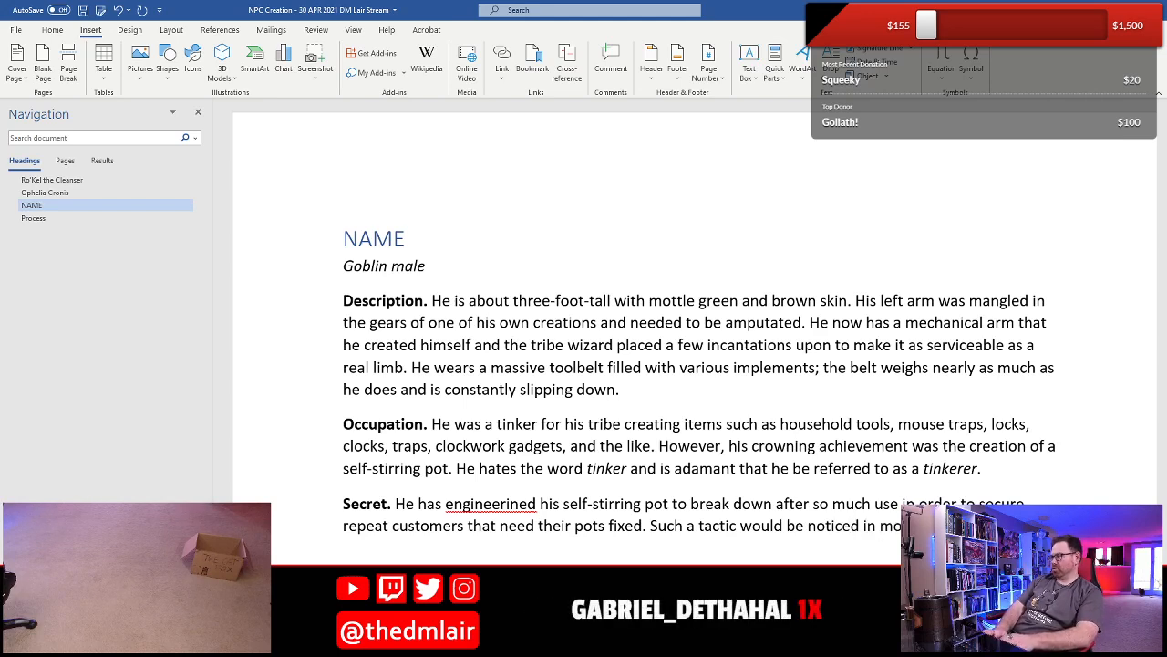
{"action": "type", "text": "communit"}
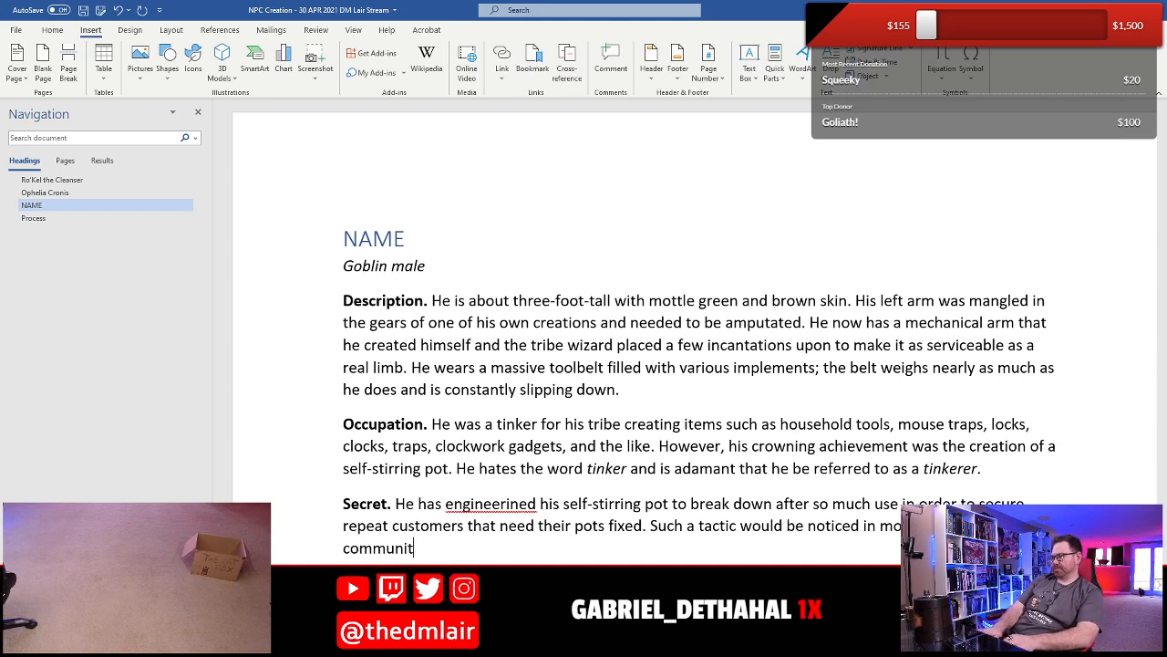
{"action": "type", "text": "yies, but the majori"}
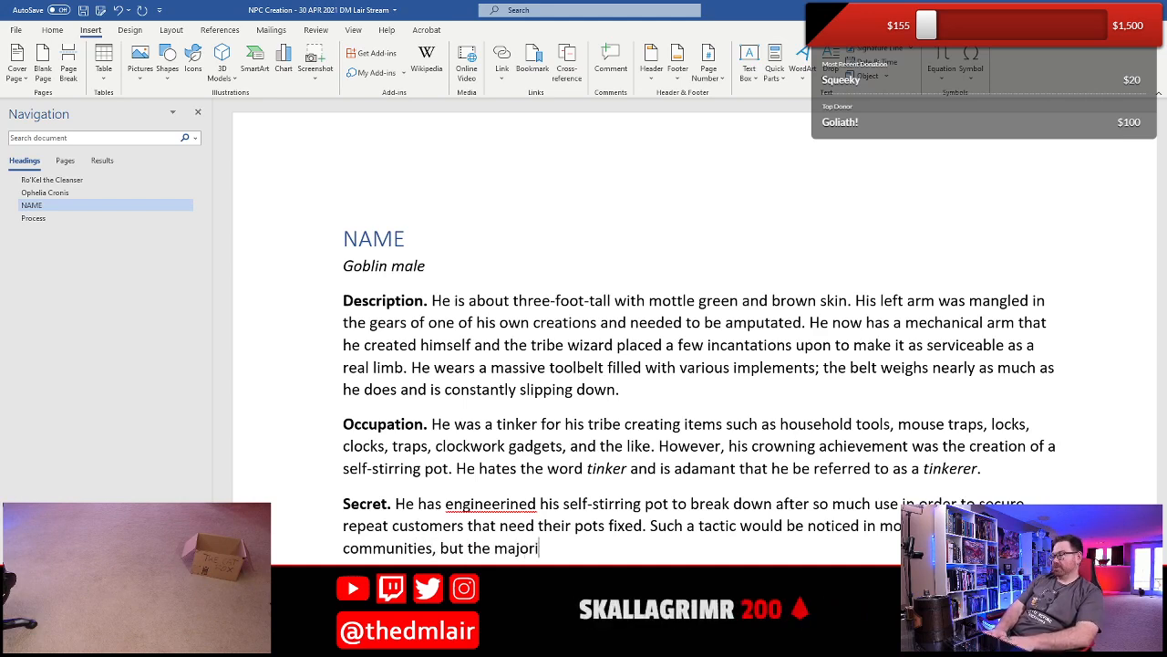
{"action": "type", "text": "ty of his cusomters"}
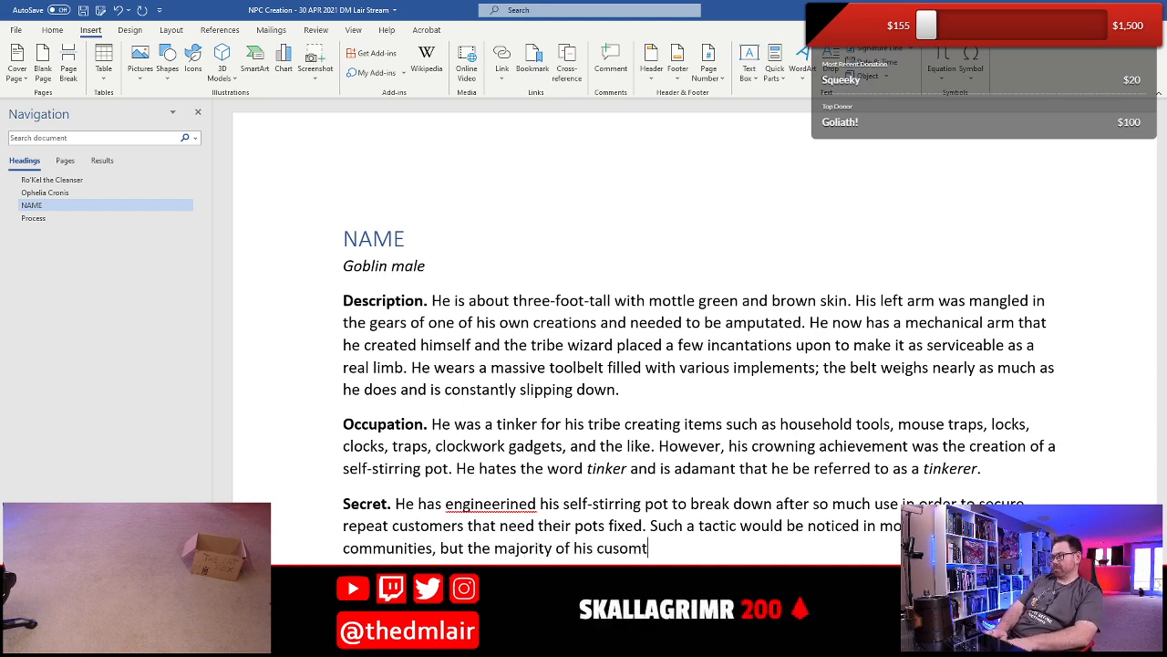
- Complete the tactic sentence with ", but the majority of his customers are goblins."
{"action": "key", "text": "BackSpace"}
{"action": "key", "text": "BackSpace"}
{"action": "key", "text": "BackSpace"}
{"action": "key", "text": "BackSpace"}
{"action": "key", "text": "BackSpace"}
{"action": "key", "text": "BackSpace"}
{"action": "type", "text": "tomer"}
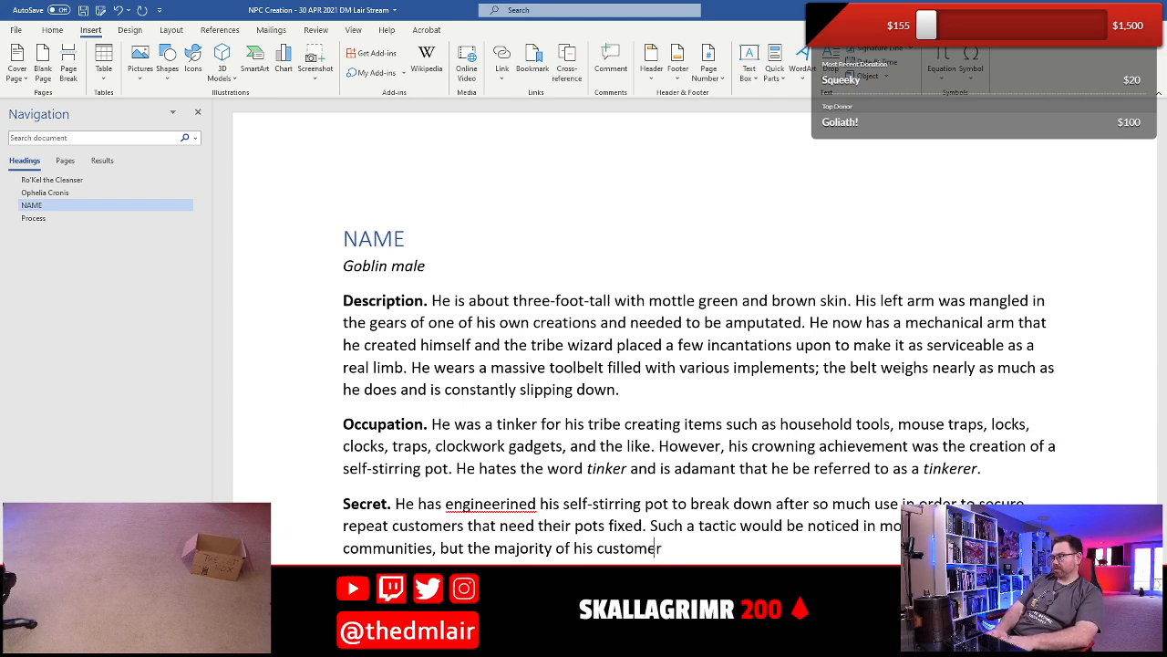
{"action": "type", "text": "s are goblins"}
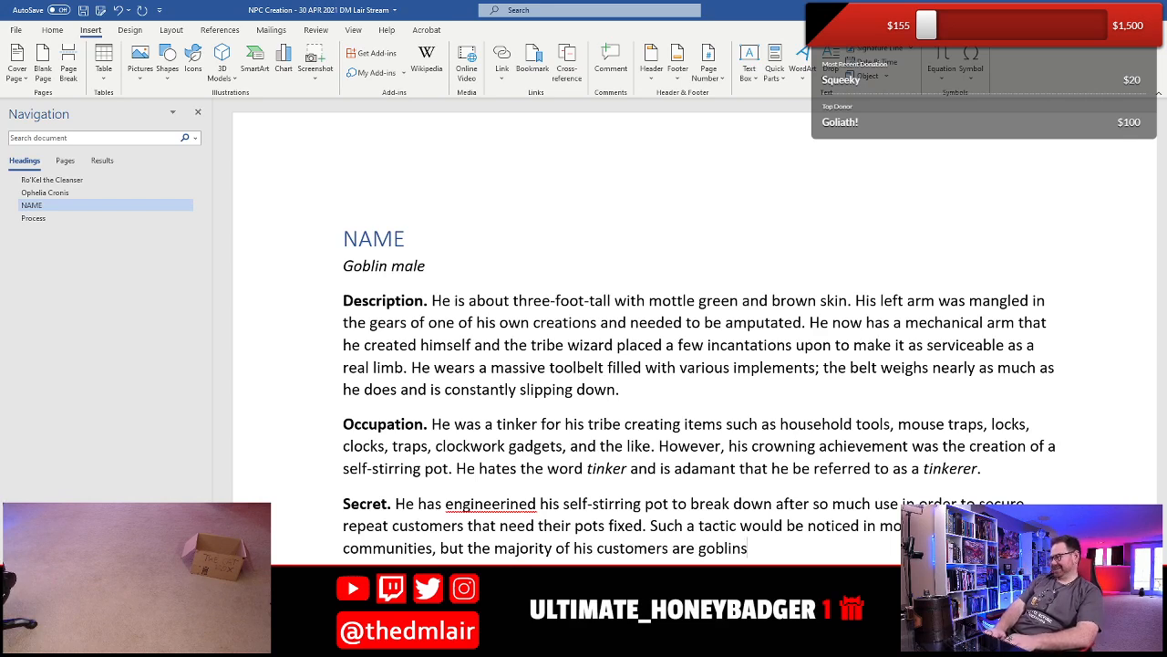
{"action": "type", "text": "."}
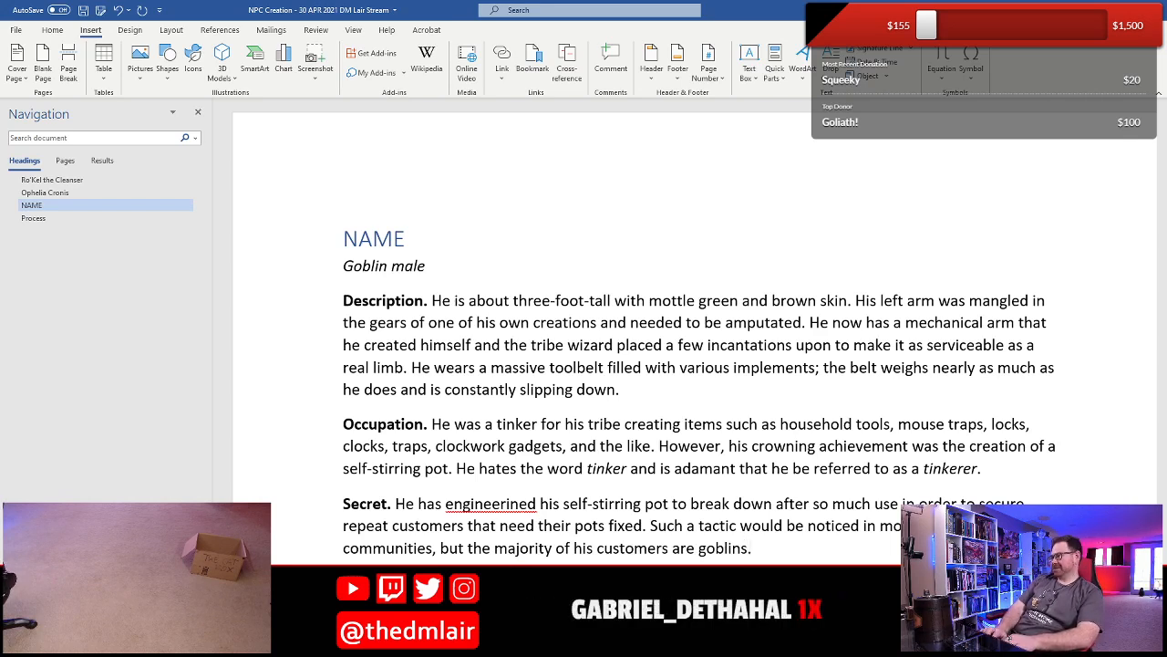
{"action": "type", "text": " He's been a"}
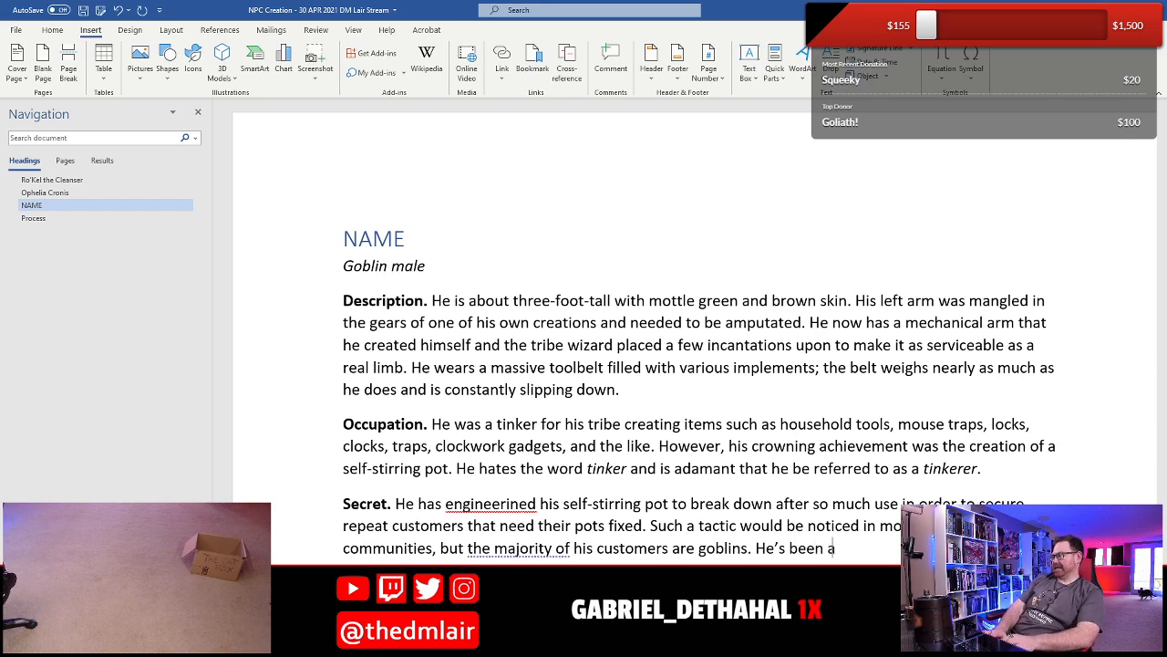
{"action": "type", "text": "t this scar"}
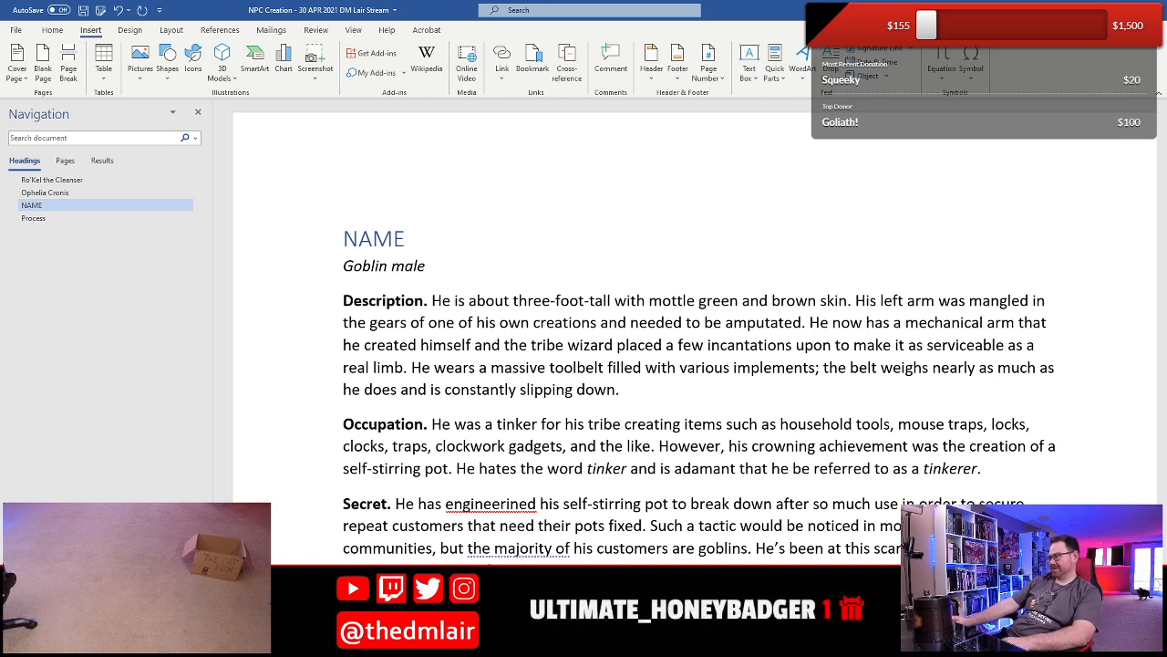
- Correct the misspelled "engineerined" in the Secret paragraph to "engineered" and save the document
{"action": "right_click", "coordinate": [501, 509]}
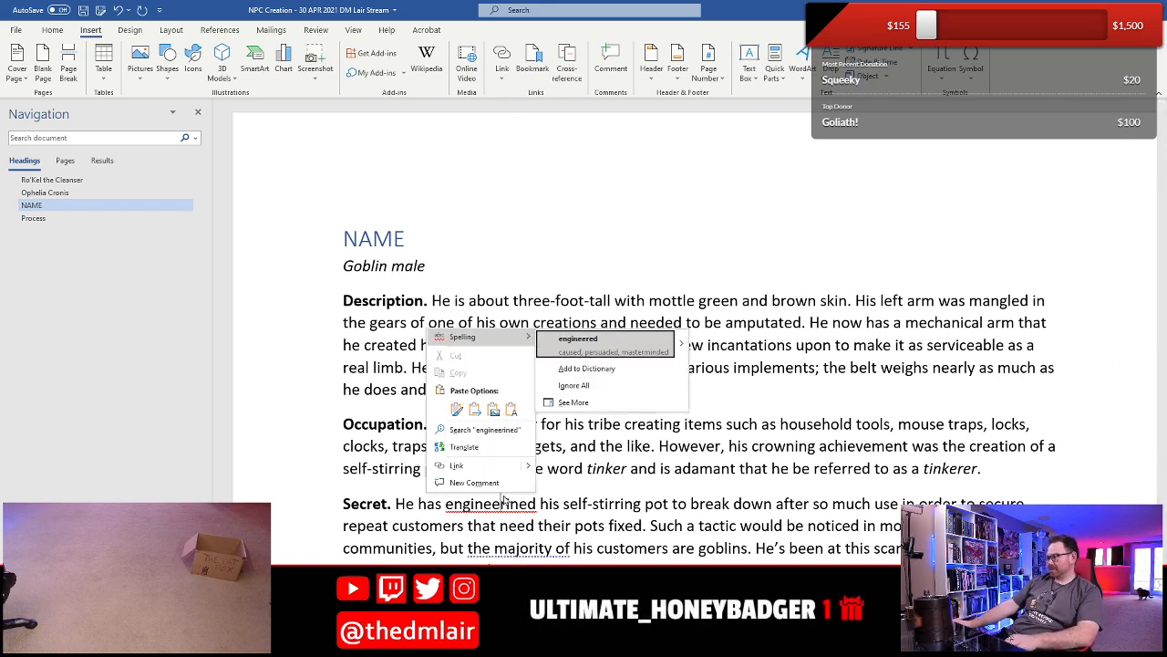
{"action": "left_click", "coordinate": [578, 338]}
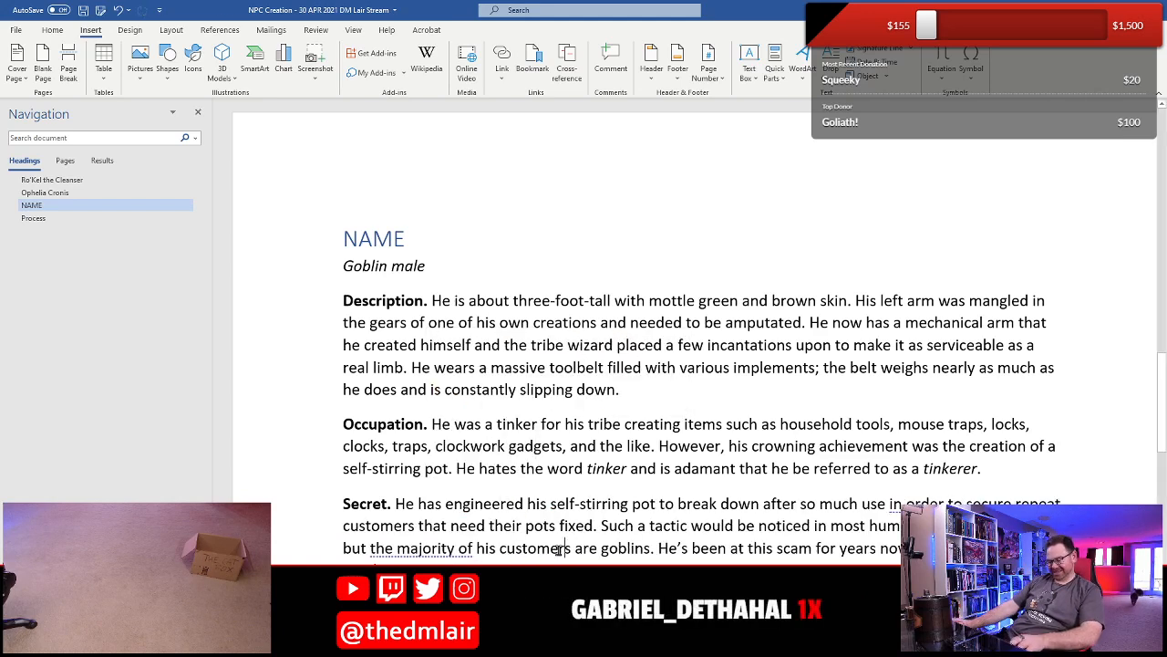
{"action": "key", "text": "ctrl+s"}
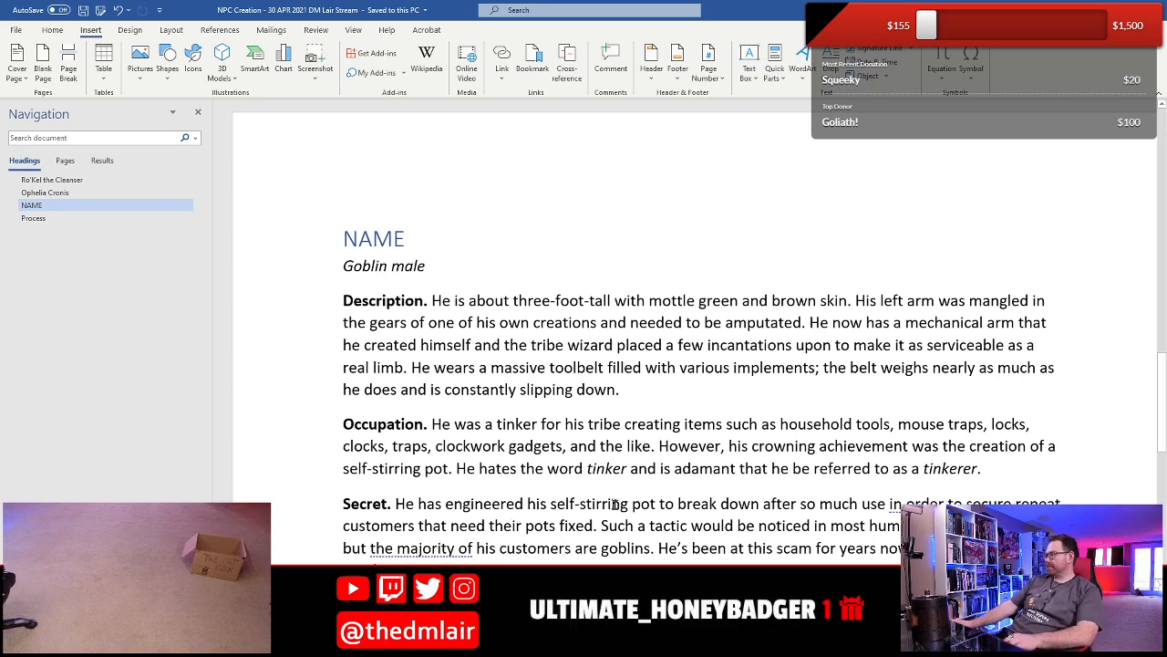
- Insert "He tells customers that it was user error that caused the pots to break." before "Such a tactic" in Secret, and save the document
{"action": "left_click", "coordinate": [599, 531]}
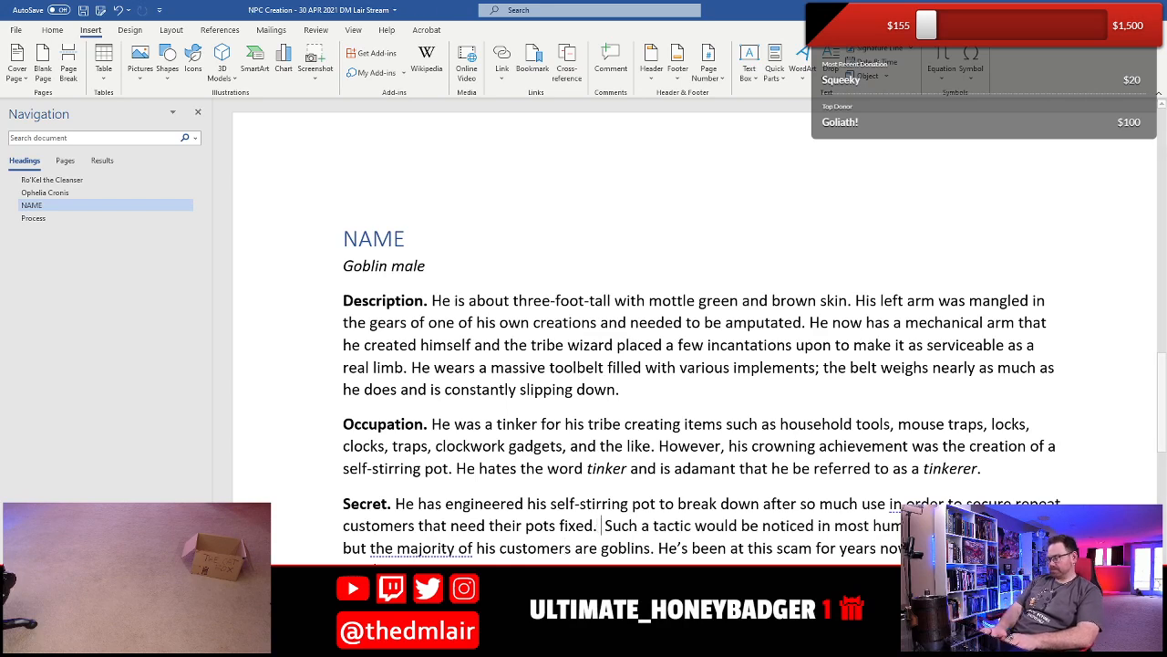
{"action": "type", "text": "He "}
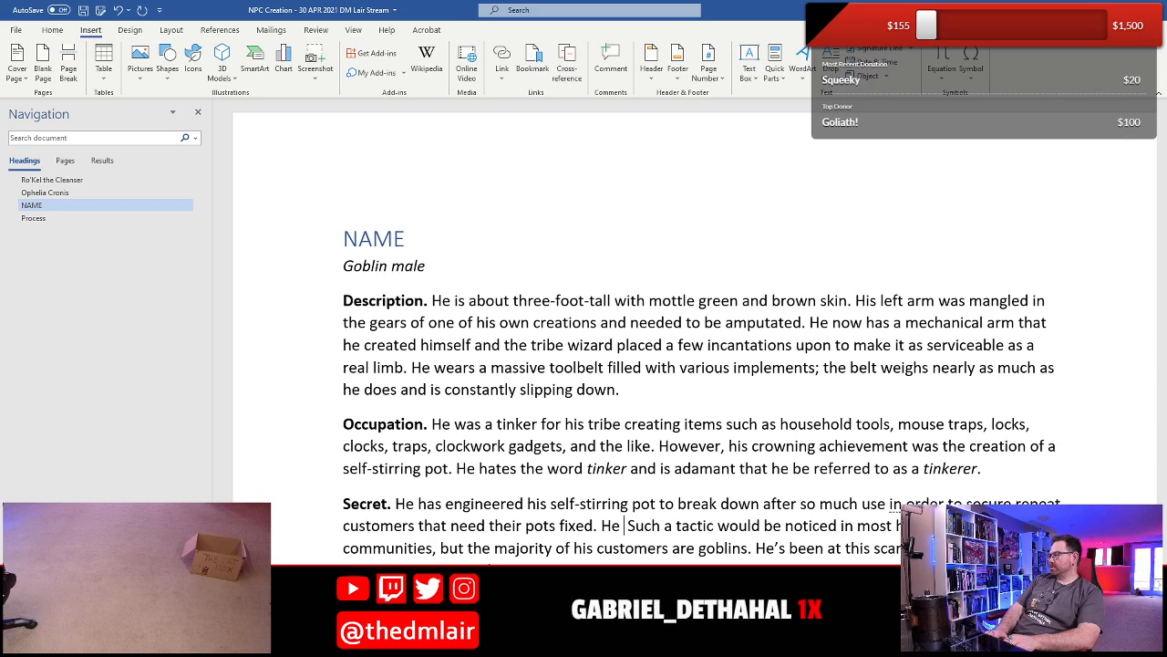
{"action": "type", "text": "tells customer"}
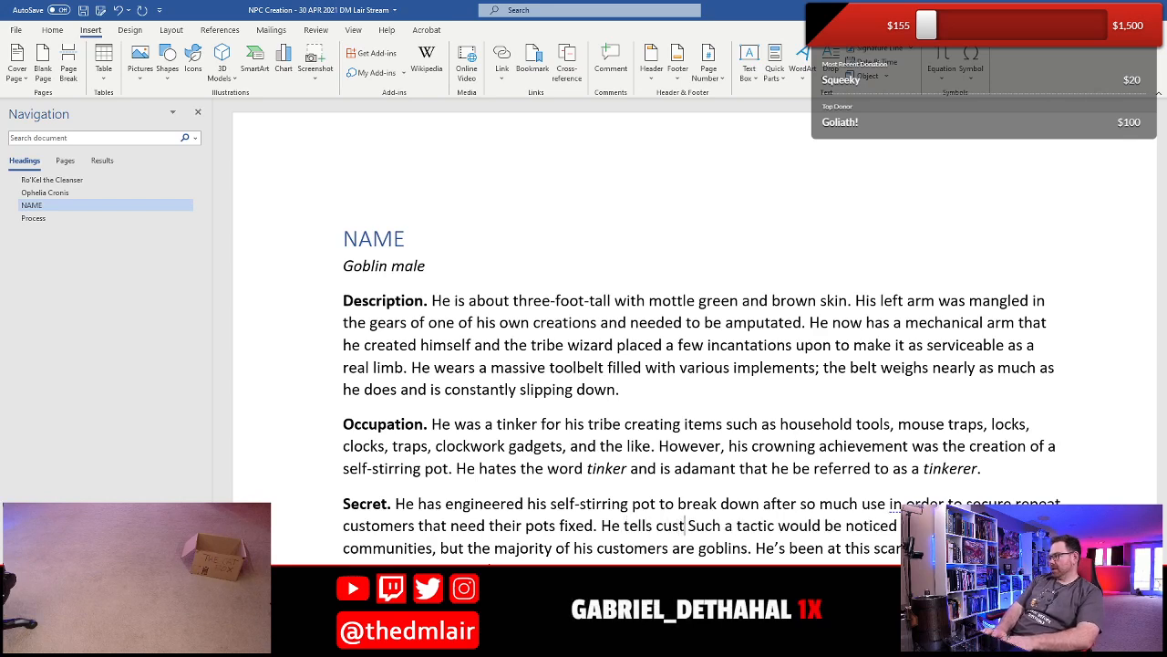
{"action": "type", "text": "s that i"}
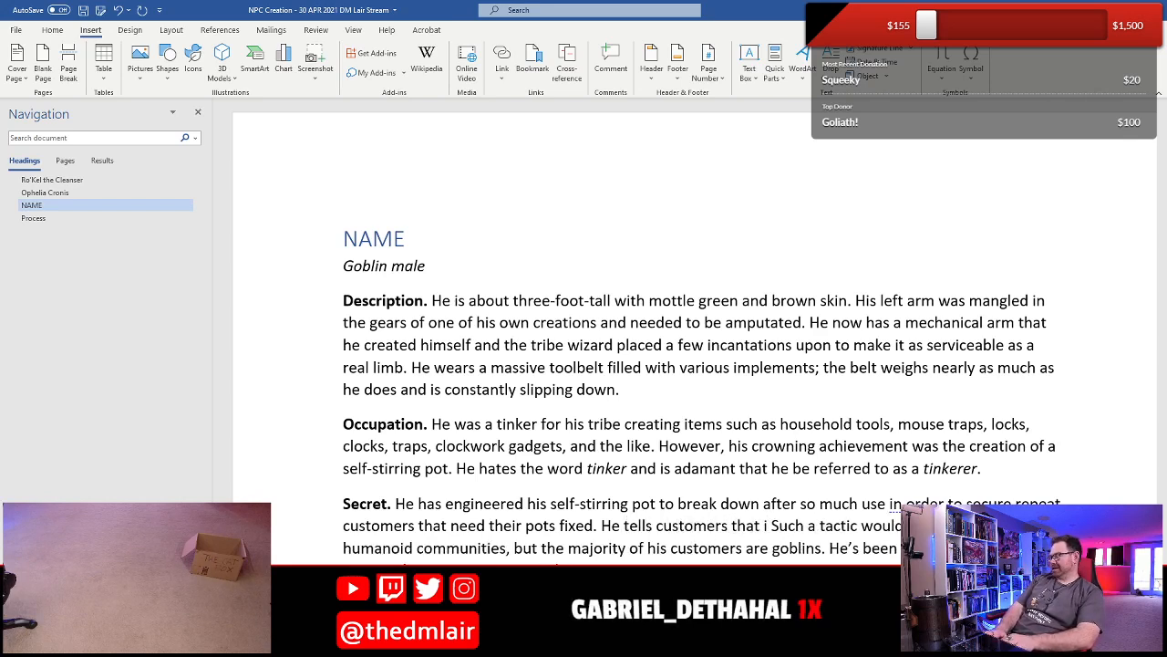
{"action": "type", "text": "t was u"}
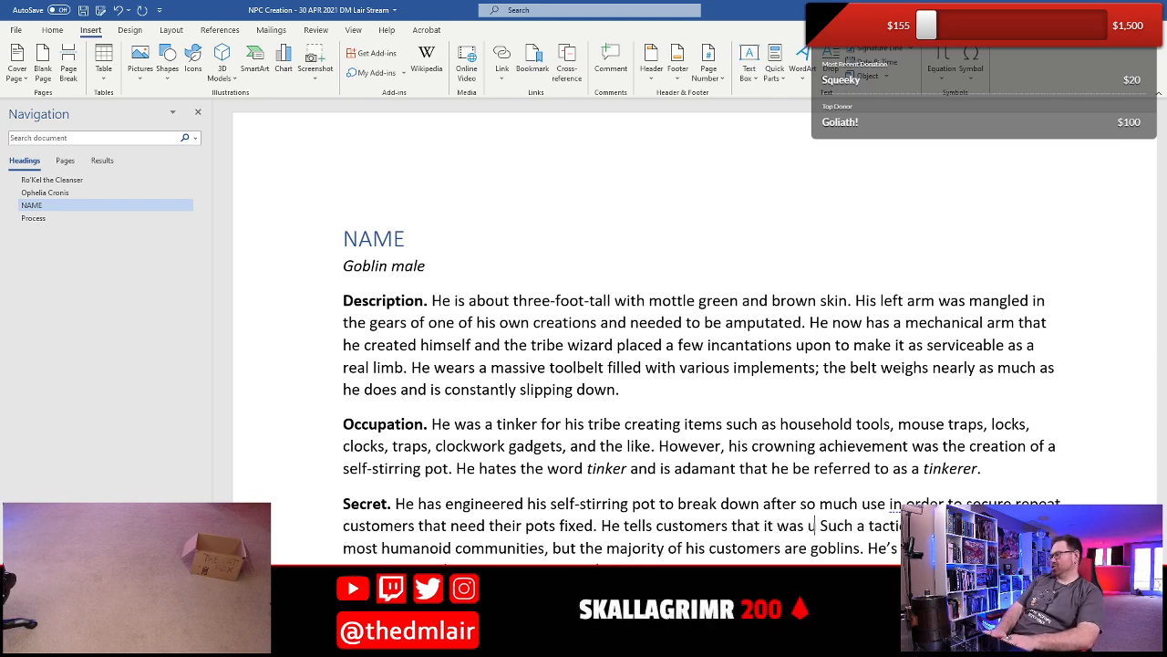
{"action": "type", "text": "ser error tha"}
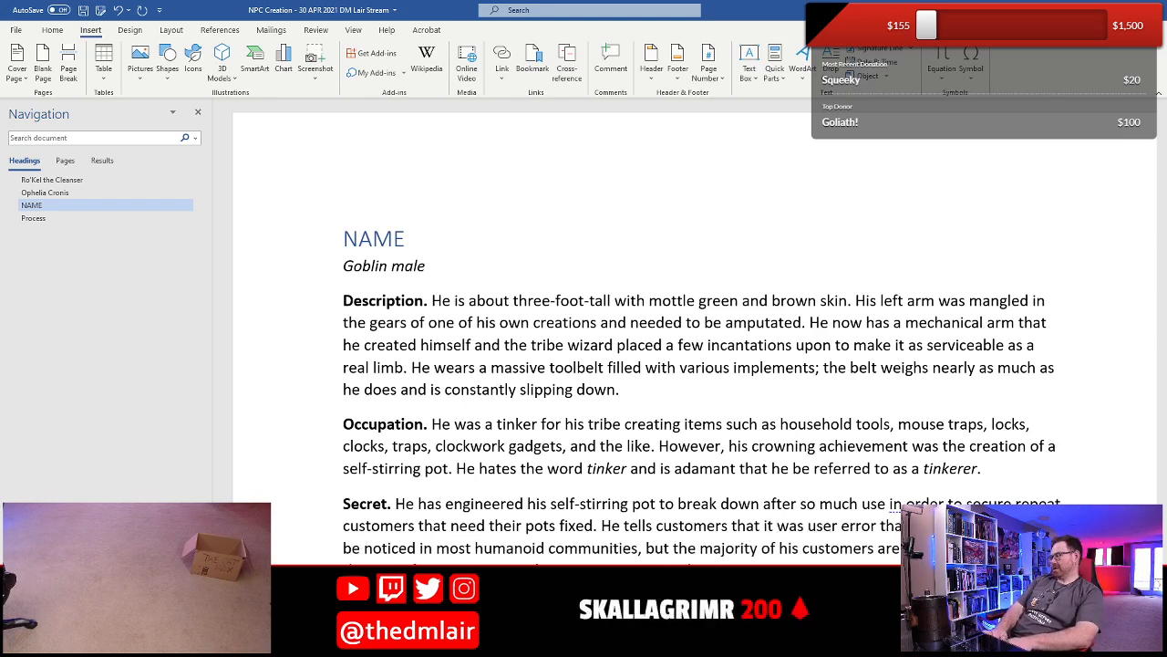
{"action": "type", "text": "t "}
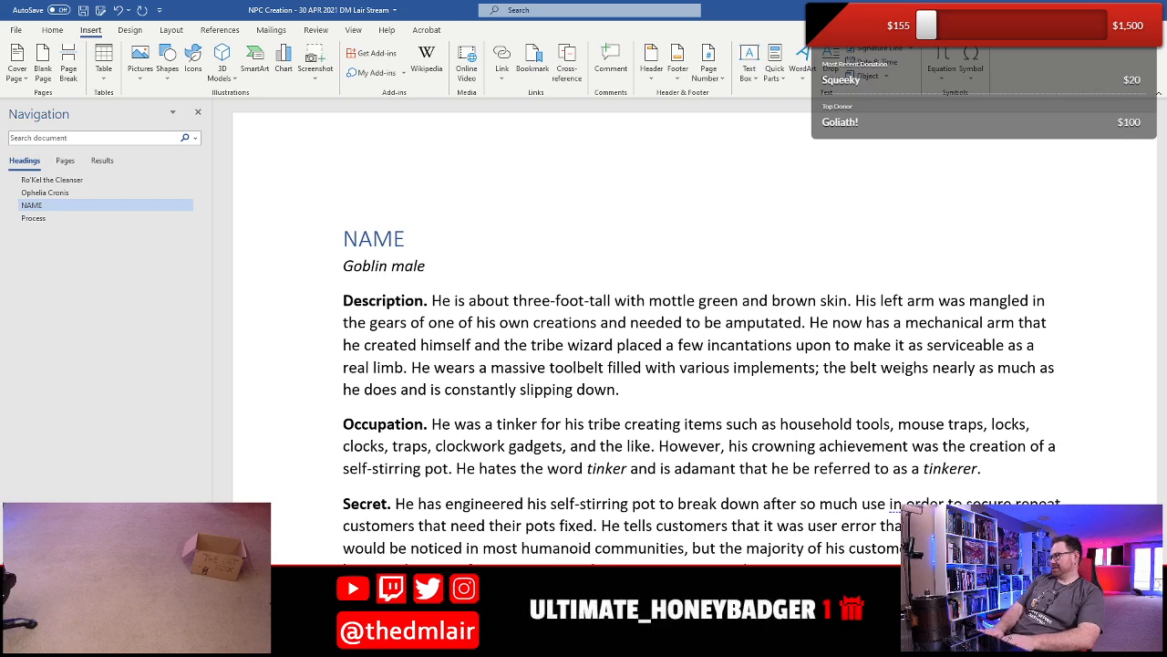
{"action": "type", "text": "caused"}
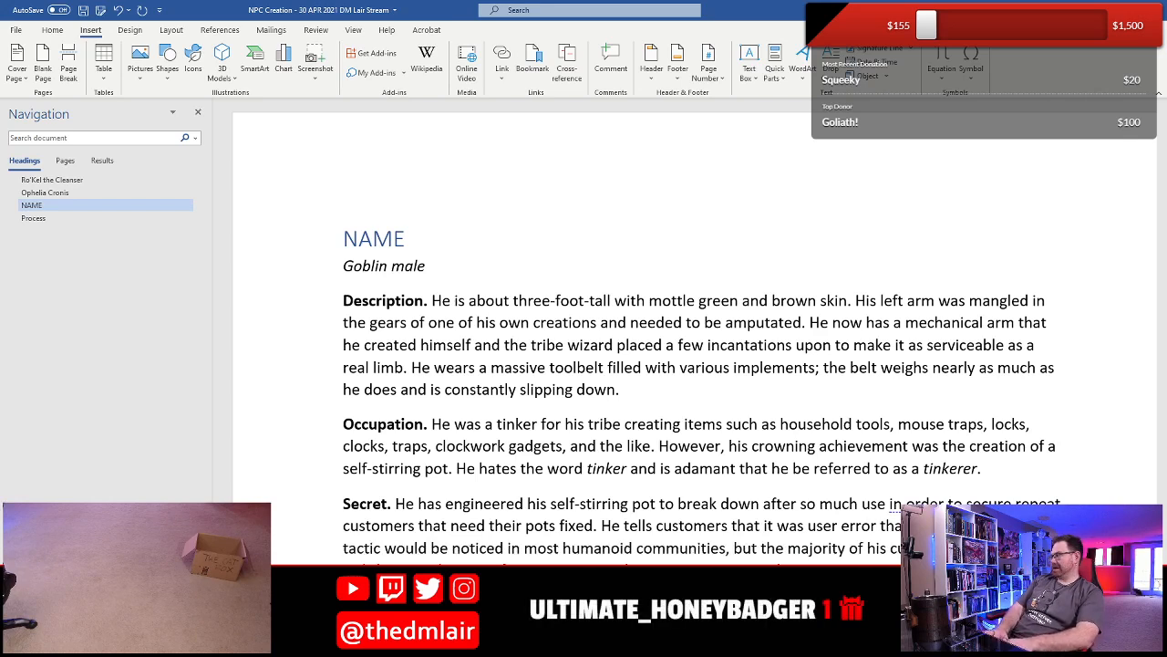
{"action": "type", "text": "the "}
{"action": "type", "text": "pot to break."}
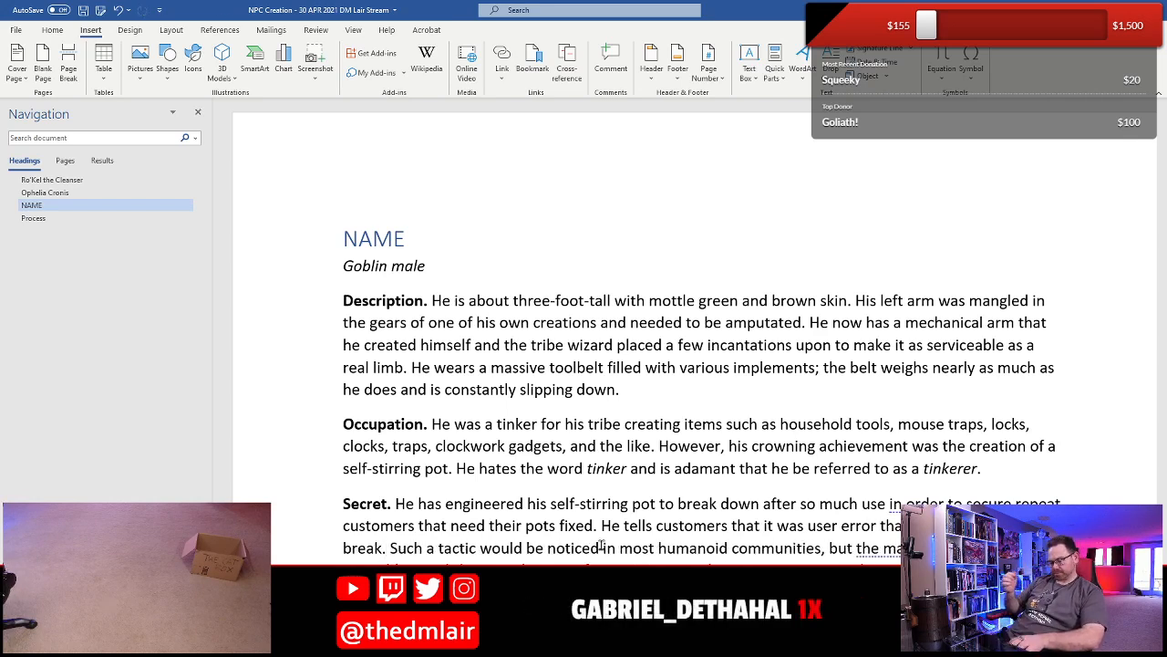
{"action": "key", "text": "ctrl+s"}
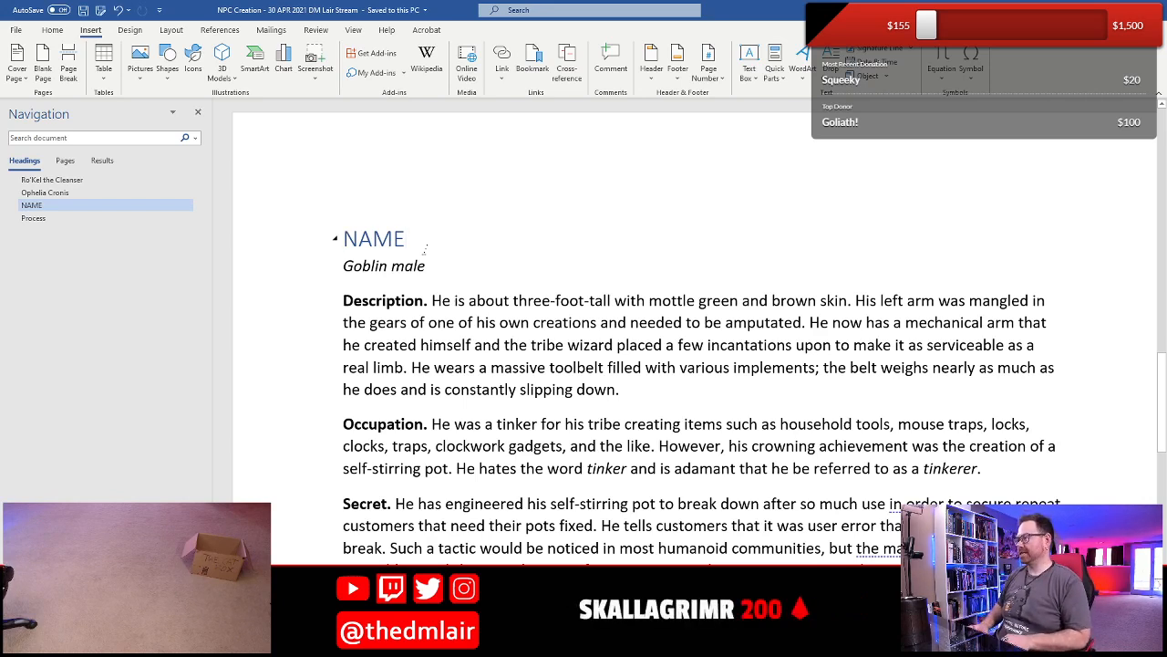
- Replace the heading "NAME" with "Steve Jobs" spelled backwards, leaving only "sboj evets"
{"action": "key", "text": "shift+End"}
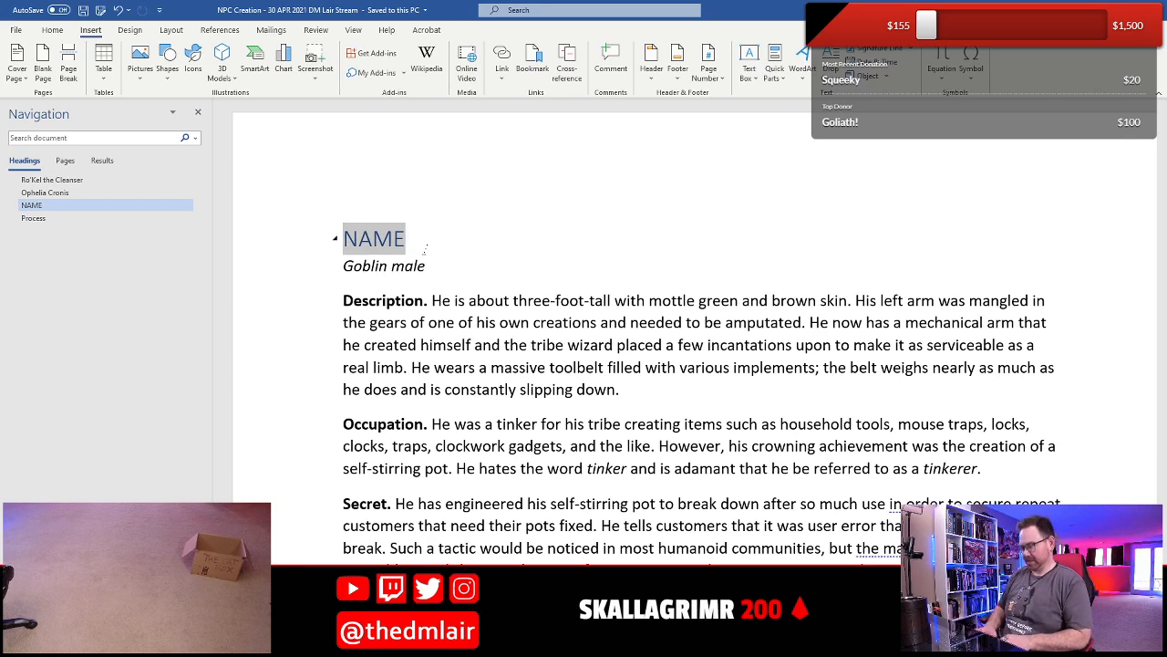
{"action": "type", "text": "Steve Jobs"}
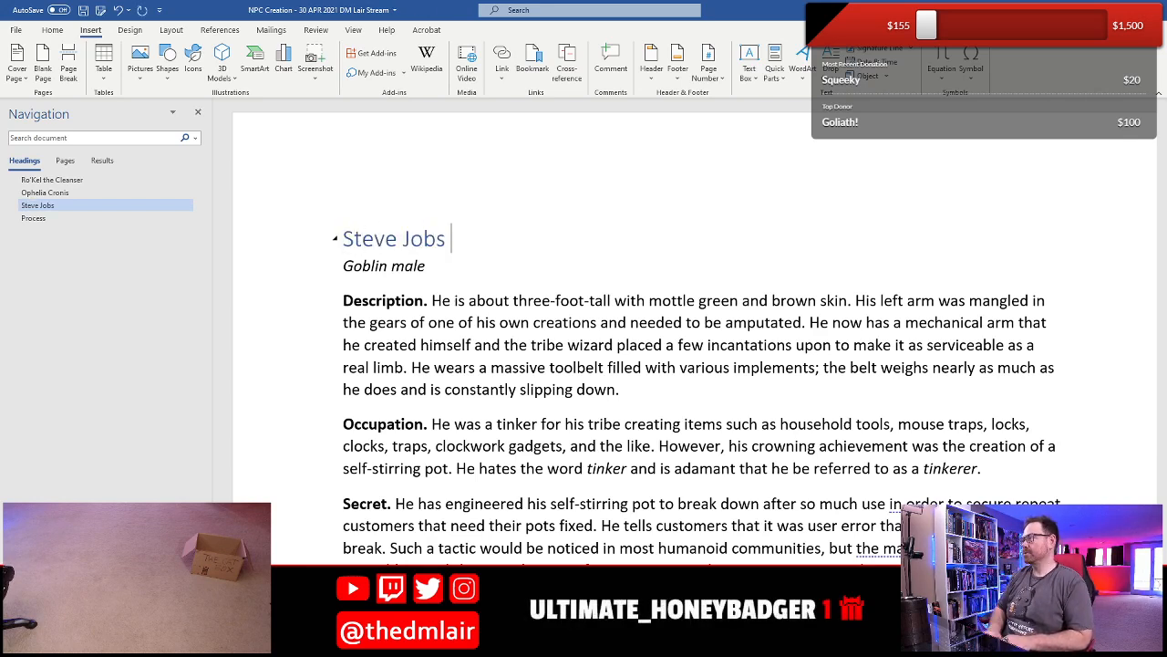
{"action": "type", "text": " sboj evets"}
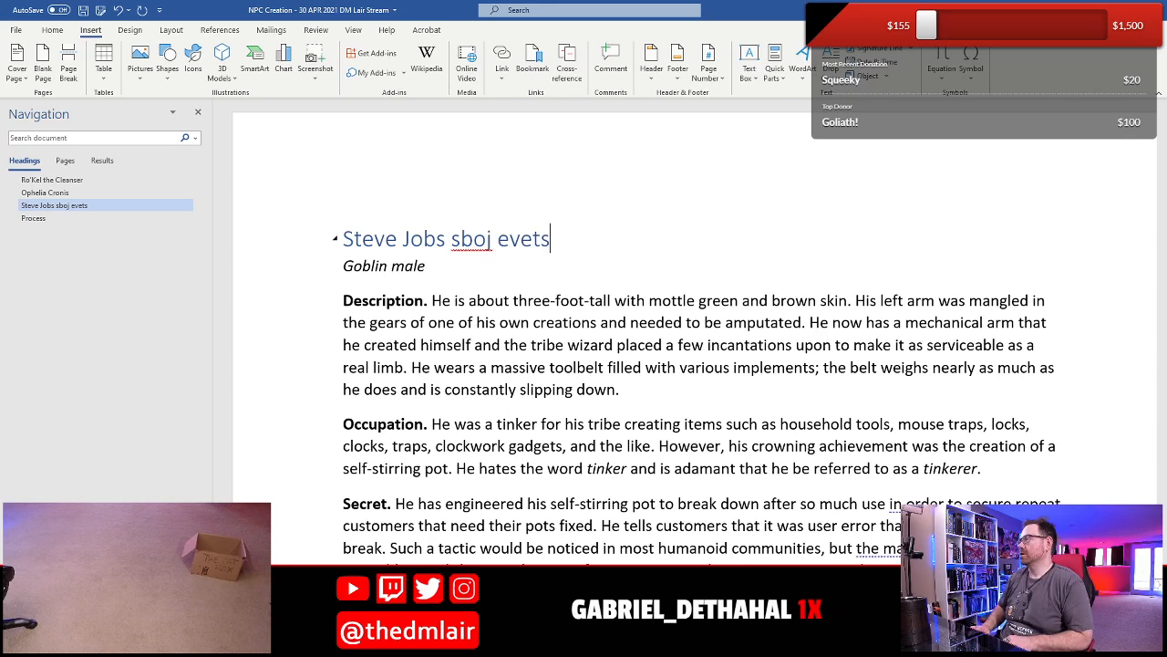
{"action": "key", "text": "Left"}
{"action": "key", "text": "shift+Home"}
{"action": "key", "text": "Delete"}
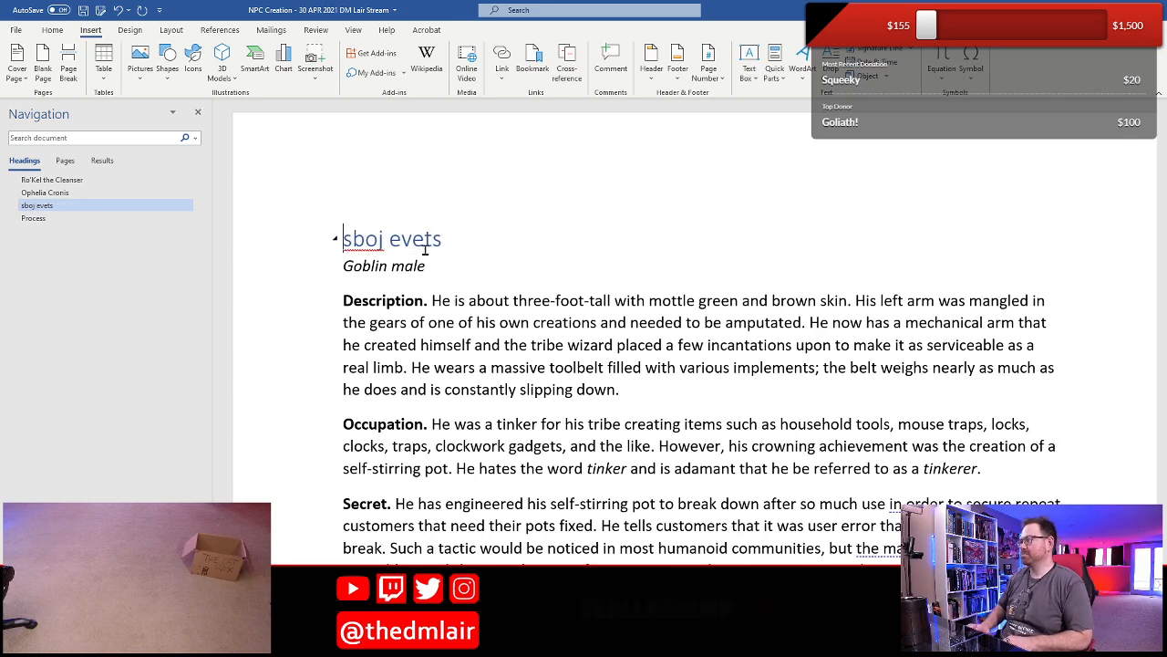
- Capitalize both words of the goblin's name in the heading as "Sboj Evets"
{"action": "key", "text": "Delete"}
{"action": "type", "text": "S"}
{"action": "key", "text": "Right"}
{"action": "key", "text": "Right"}
{"action": "key", "text": "Right"}
{"action": "key", "text": "Right"}
{"action": "key", "text": "Right"}
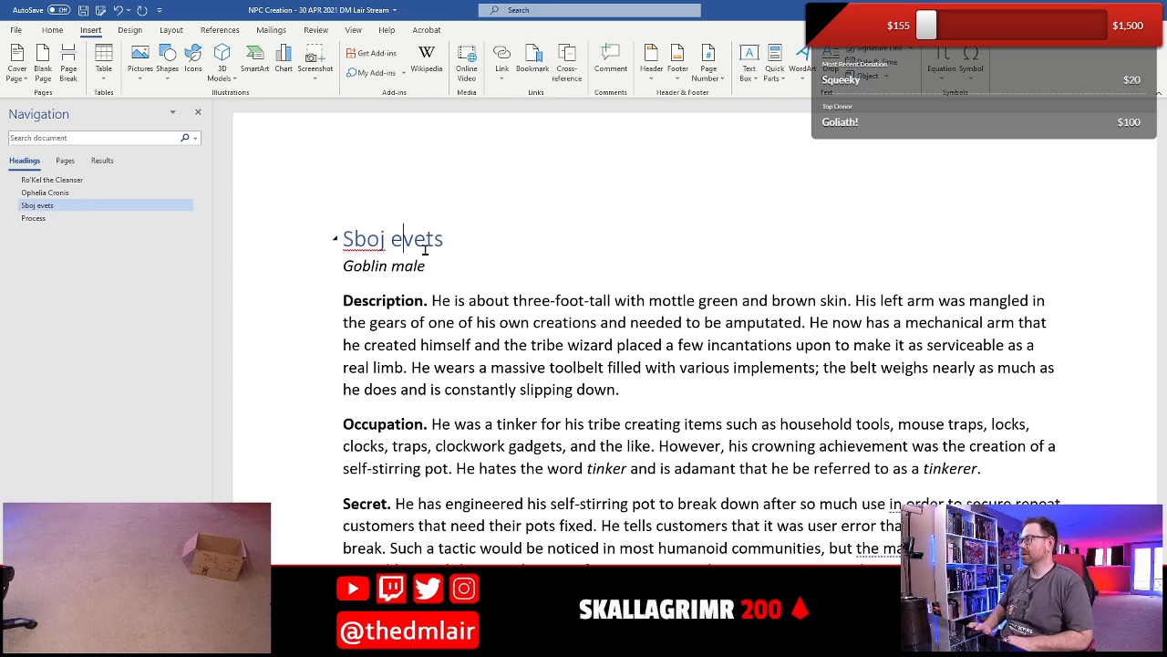
{"action": "key", "text": "BackSpace"}
{"action": "type", "text": "E"}
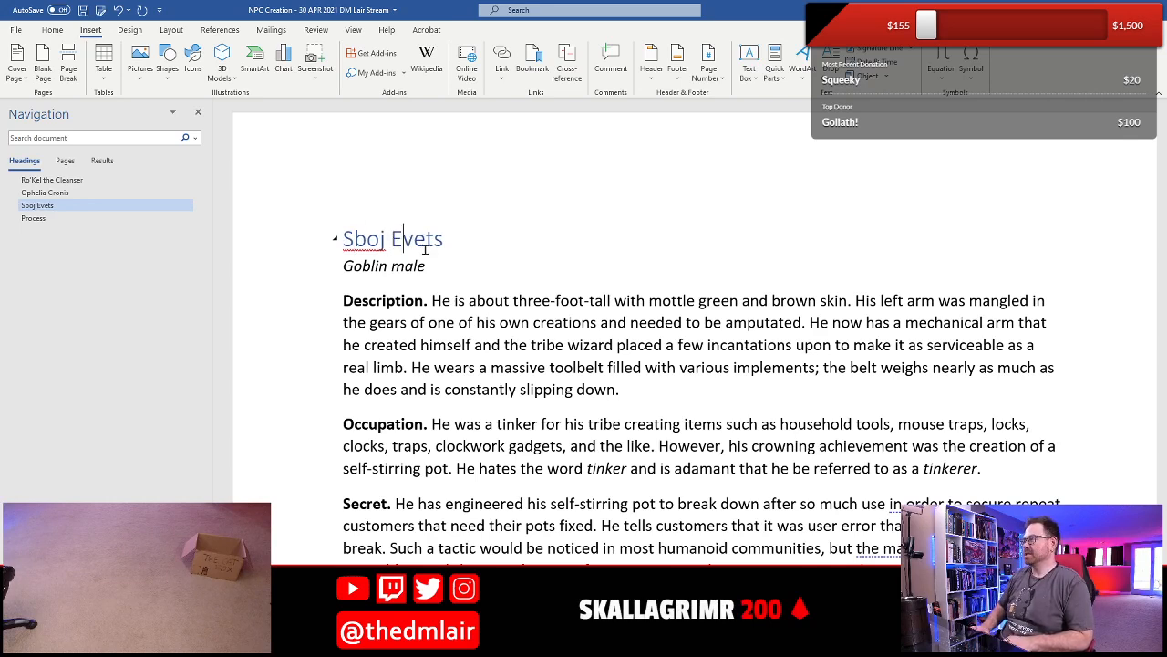
{"action": "key", "text": "Down"}
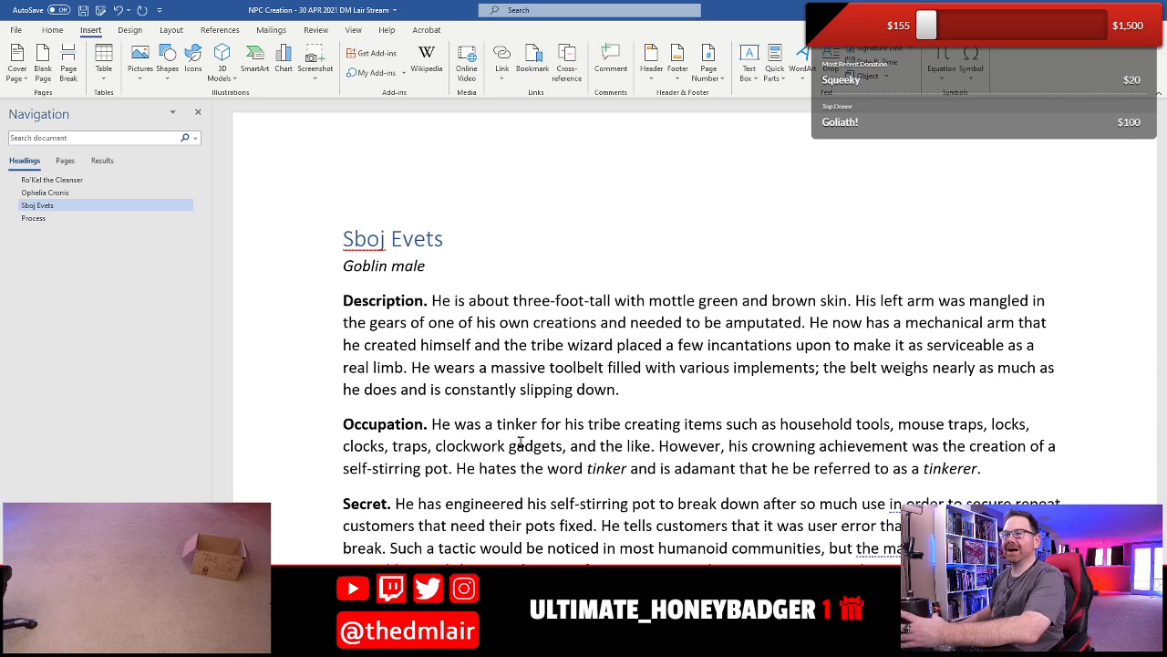
- Try the spelling "e'Vets" for the goblin's surname in the heading
{"action": "left_click", "coordinate": [403, 239]}
{"action": "key", "text": "BackSpace"}
{"action": "type", "text": "e\""}
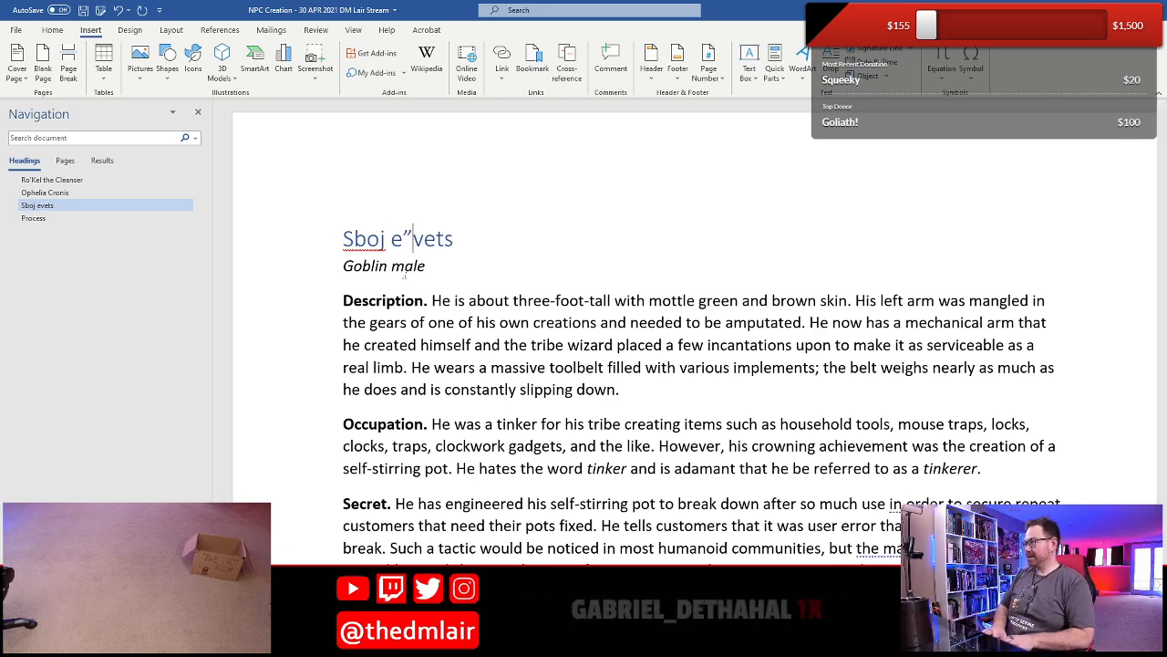
{"action": "key", "text": "BackSpace"}
{"action": "type", "text": "'"}
{"action": "key", "text": "Right"}
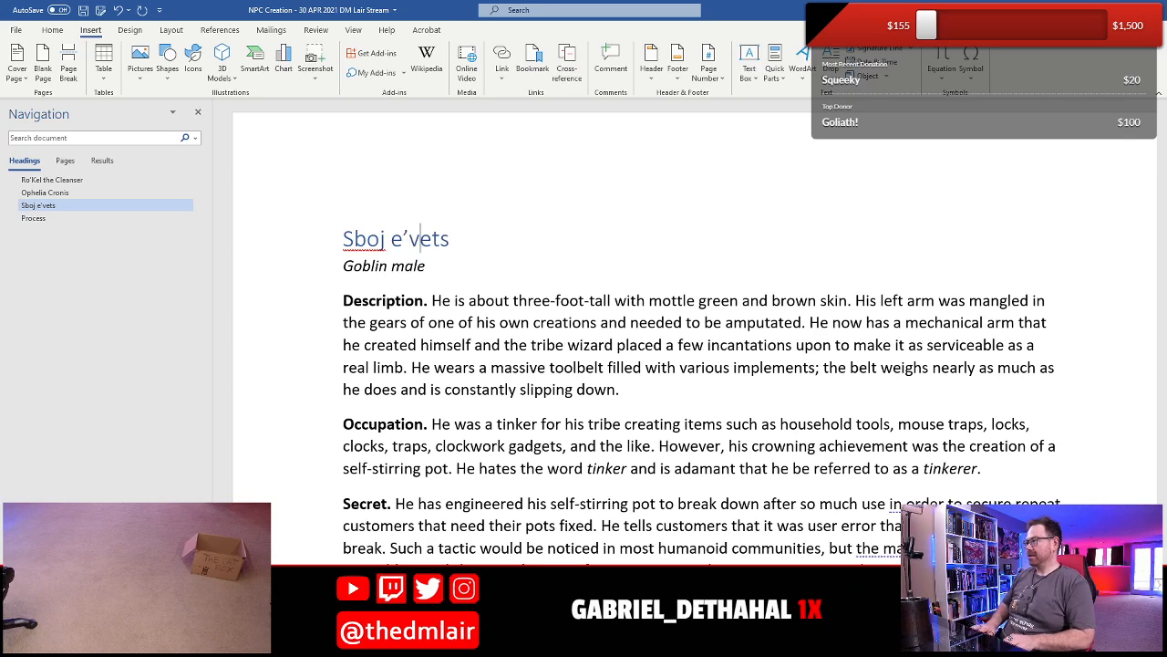
{"action": "key", "text": "BackSpace"}
{"action": "type", "text": "V"}
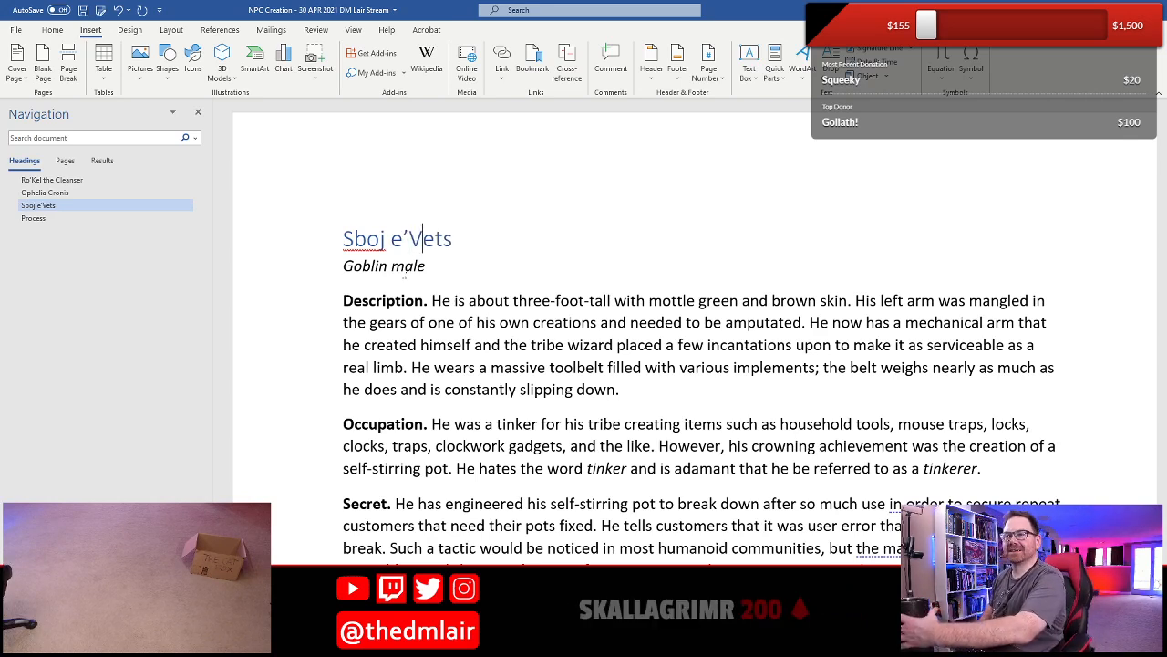
{"action": "key", "text": "Left"}
{"action": "key", "text": "Left"}
{"action": "key", "text": "Left"}
{"action": "key", "text": "Left"}
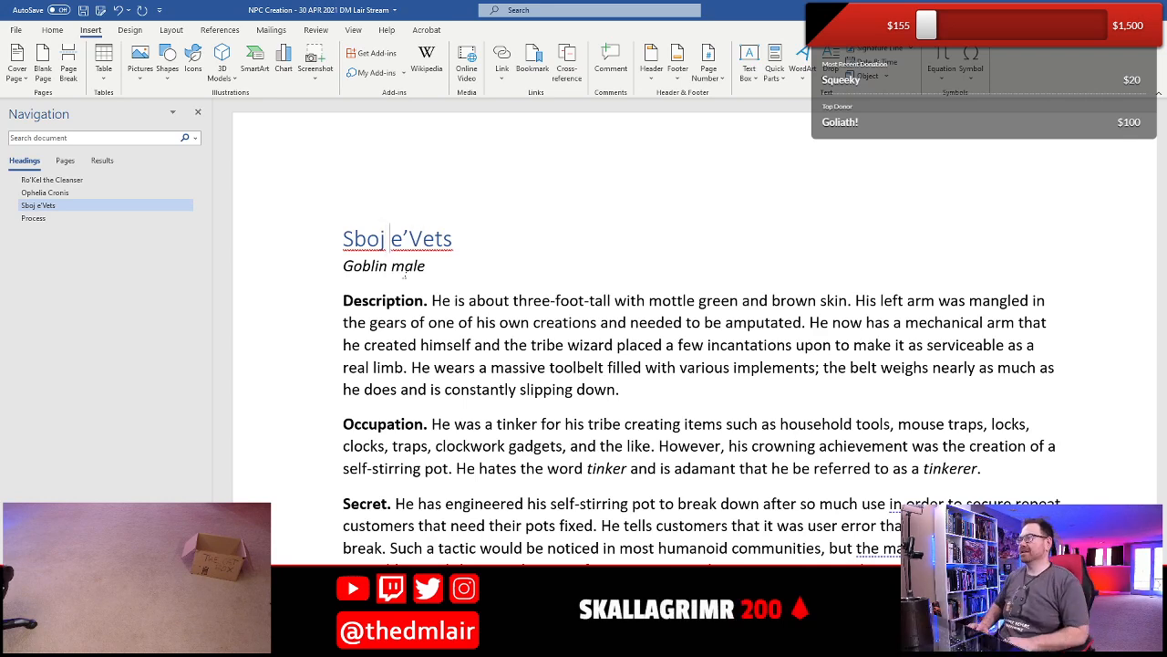
- Restore the goblin's surname in the heading to "Evets"
{"action": "key", "text": "Right"}
{"action": "key", "text": "Right"}
{"action": "key", "text": "Right"}
{"action": "key", "text": "Right"}
{"action": "key", "text": "BackSpace"}
{"action": "key", "text": "BackSpace"}
{"action": "key", "text": "BackSpace"}
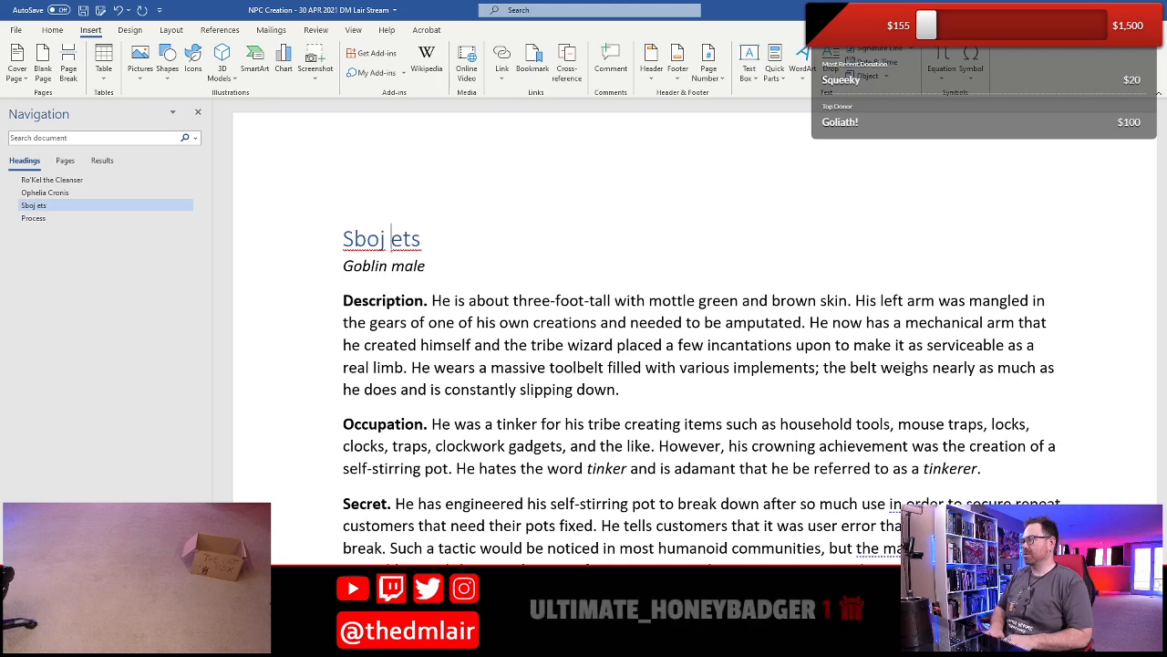
{"action": "type", "text": "Ev"}
- Insert an apostrophe into the first name so the heading reads "S'boj Evets", and save the document
{"action": "key", "text": "Left"}
{"action": "key", "text": "Left"}
{"action": "key", "text": "Left"}
{"action": "key", "text": "Left"}
{"action": "key", "text": "Left"}
{"action": "key", "text": "Left"}
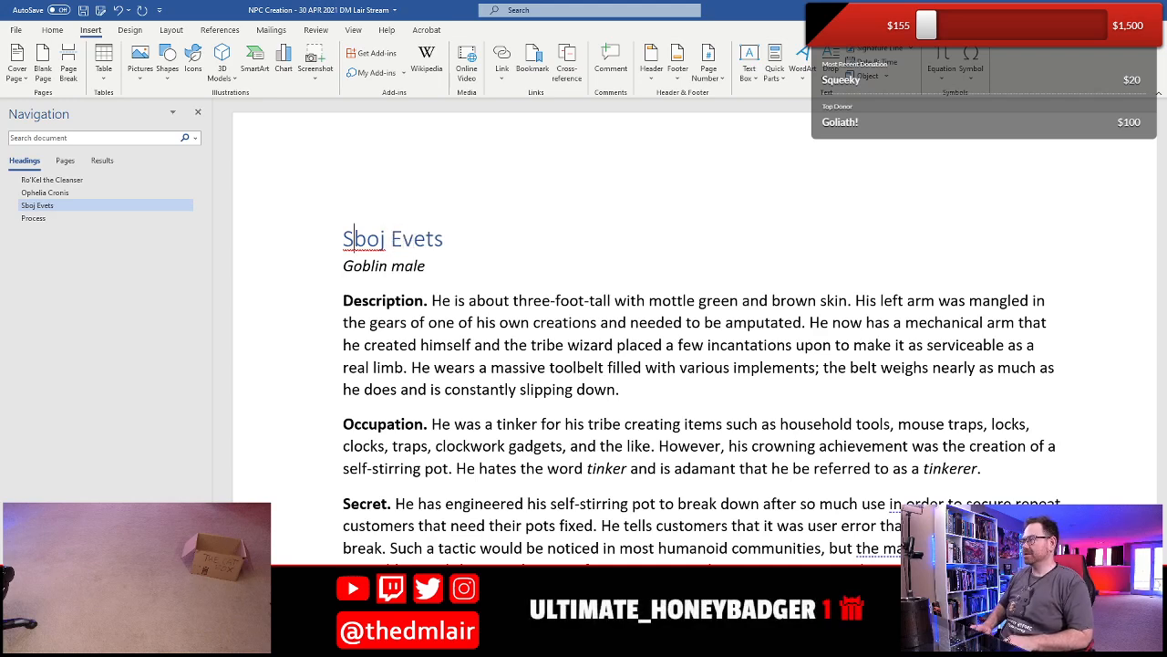
{"action": "type", "text": "'"}
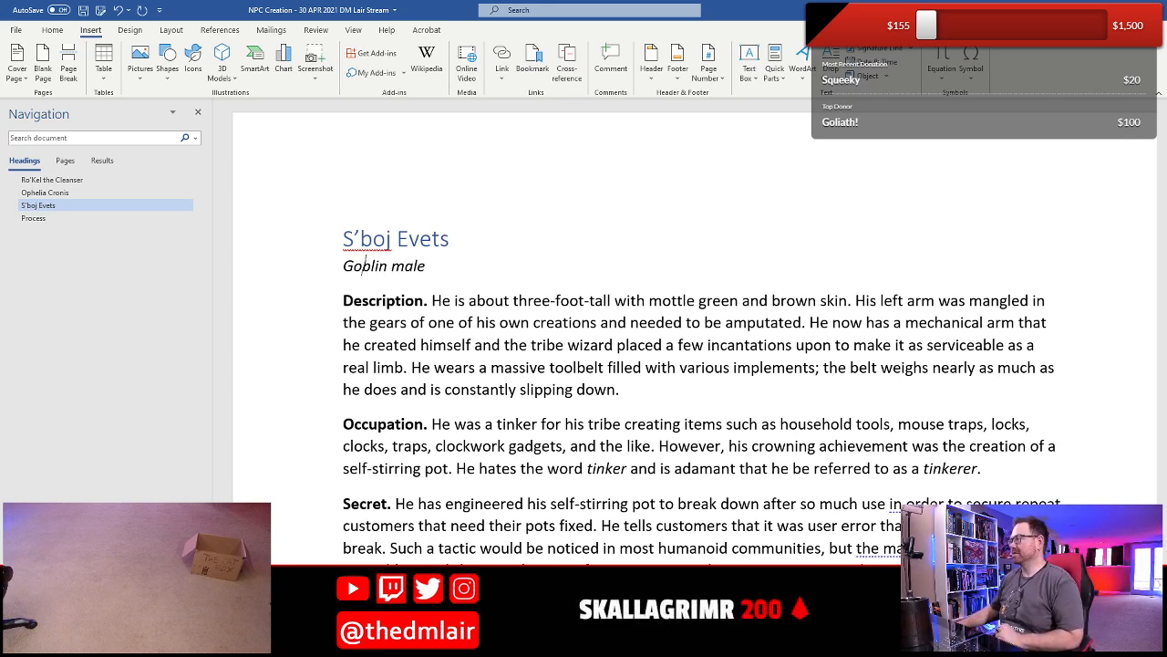
{"action": "scroll", "coordinate": [446, 372], "scroll_direction": "down", "scroll_amount": 3}
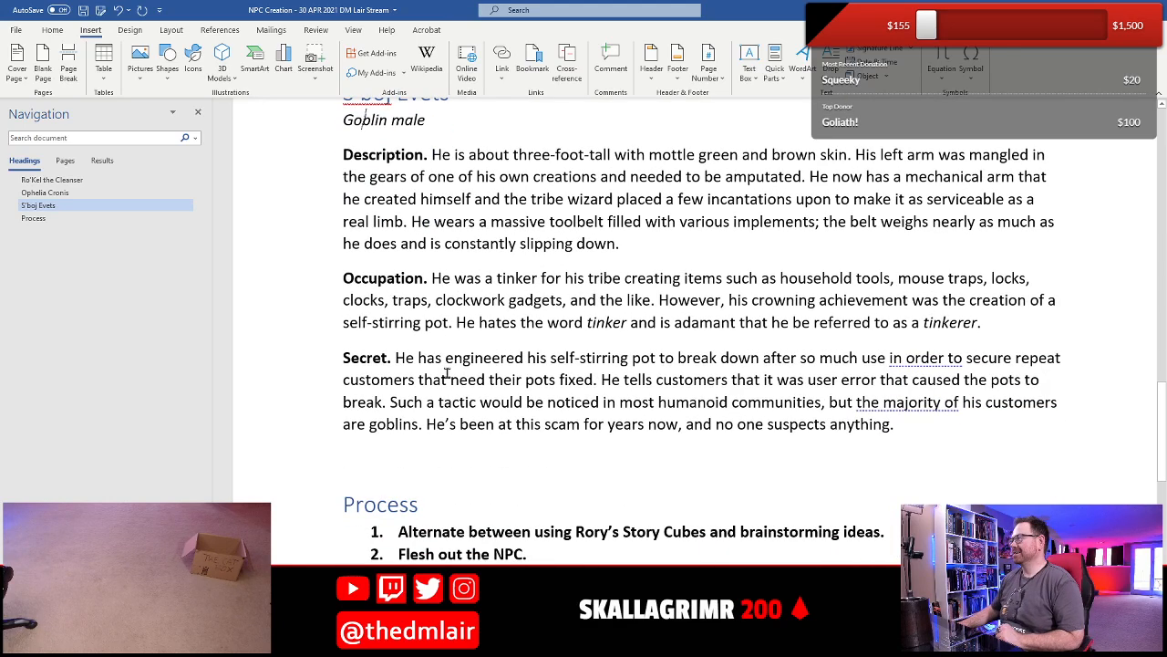
{"action": "scroll", "coordinate": [447, 372], "scroll_direction": "up", "scroll_amount": 3}
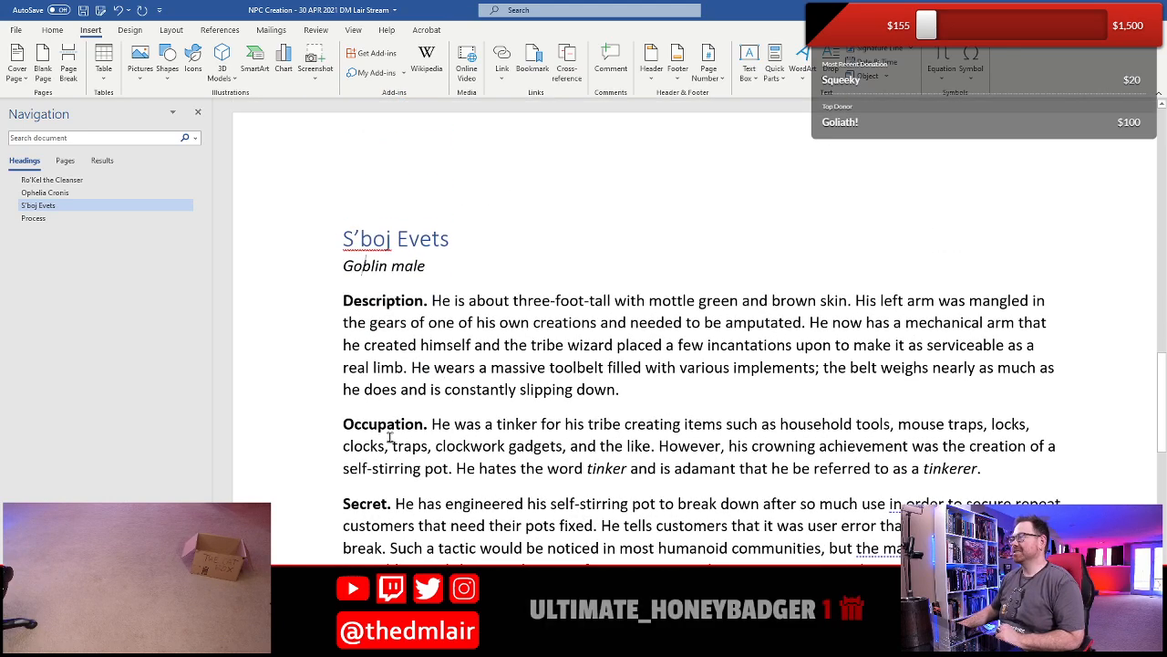
{"action": "left_click", "coordinate": [84, 11]}
- Insert the "NPC Template 2" building block on the empty line between the goblin's Secret paragraph and the Process heading
{"action": "scroll", "coordinate": [424, 510], "scroll_direction": "down", "scroll_amount": 3}
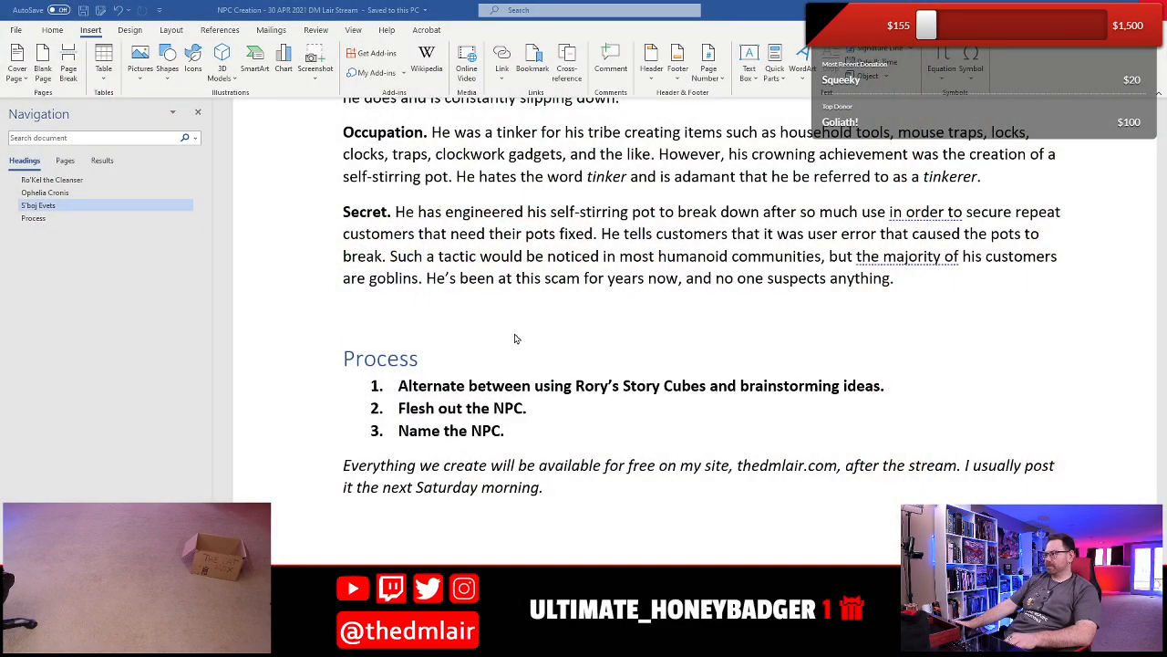
{"action": "scroll", "coordinate": [515, 338], "scroll_direction": "down", "scroll_amount": 2}
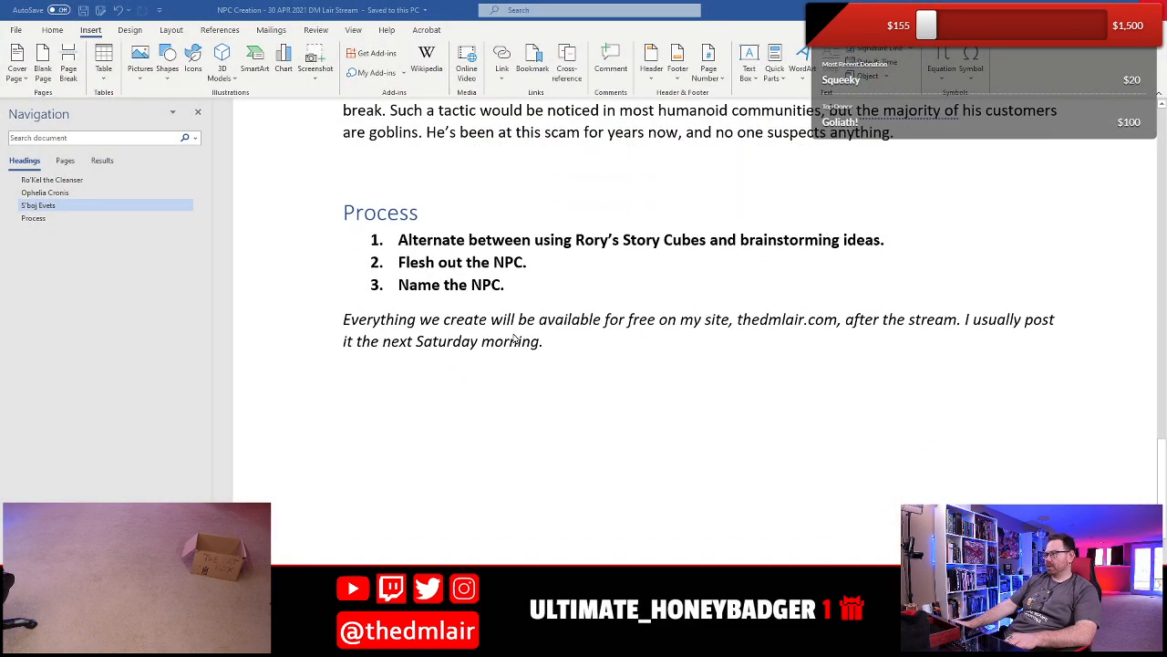
{"action": "scroll", "coordinate": [513, 326], "scroll_direction": "up", "scroll_amount": 2}
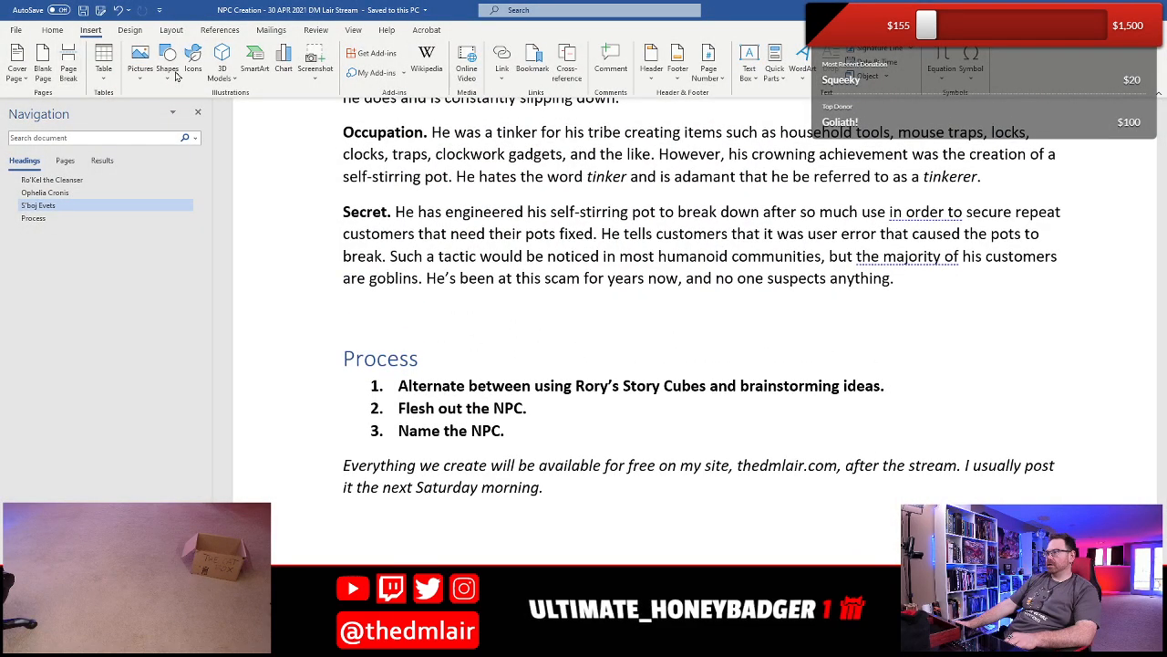
{"action": "left_click", "coordinate": [773, 71]}
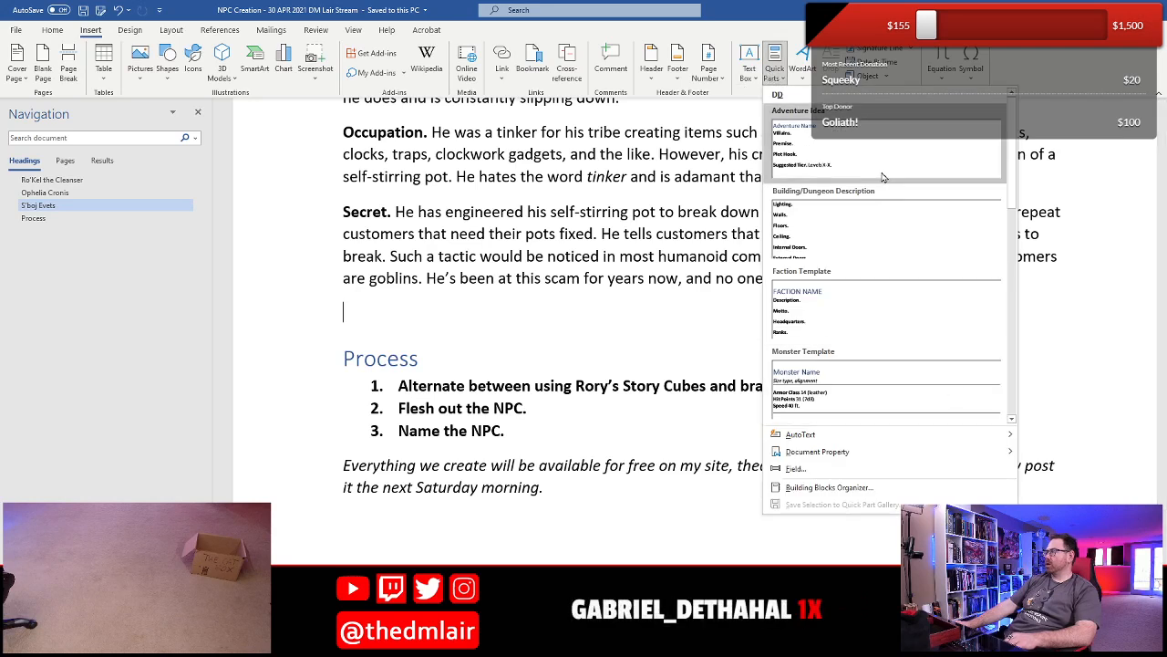
{"action": "left_click_drag", "start_coordinate": [1010, 138], "coordinate": [1001, 228]}
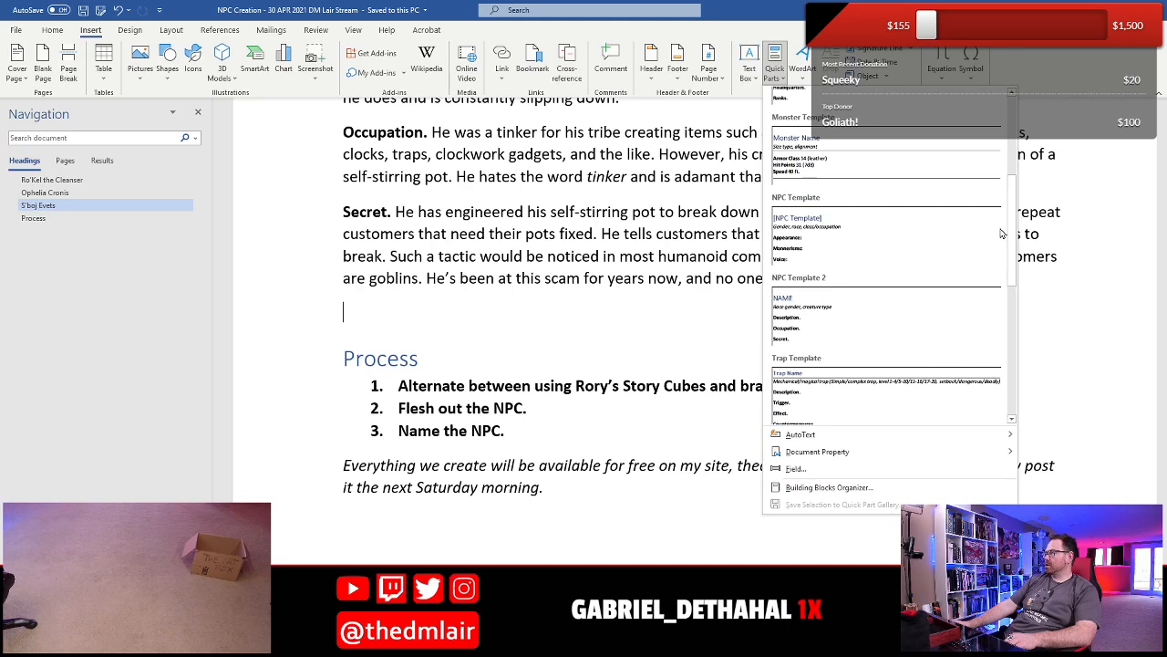
{"action": "left_click", "coordinate": [839, 313]}
{"action": "scroll", "coordinate": [463, 405], "scroll_direction": "down", "scroll_amount": 3}
{"action": "scroll", "coordinate": [468, 279], "scroll_direction": "up", "scroll_amount": 3}
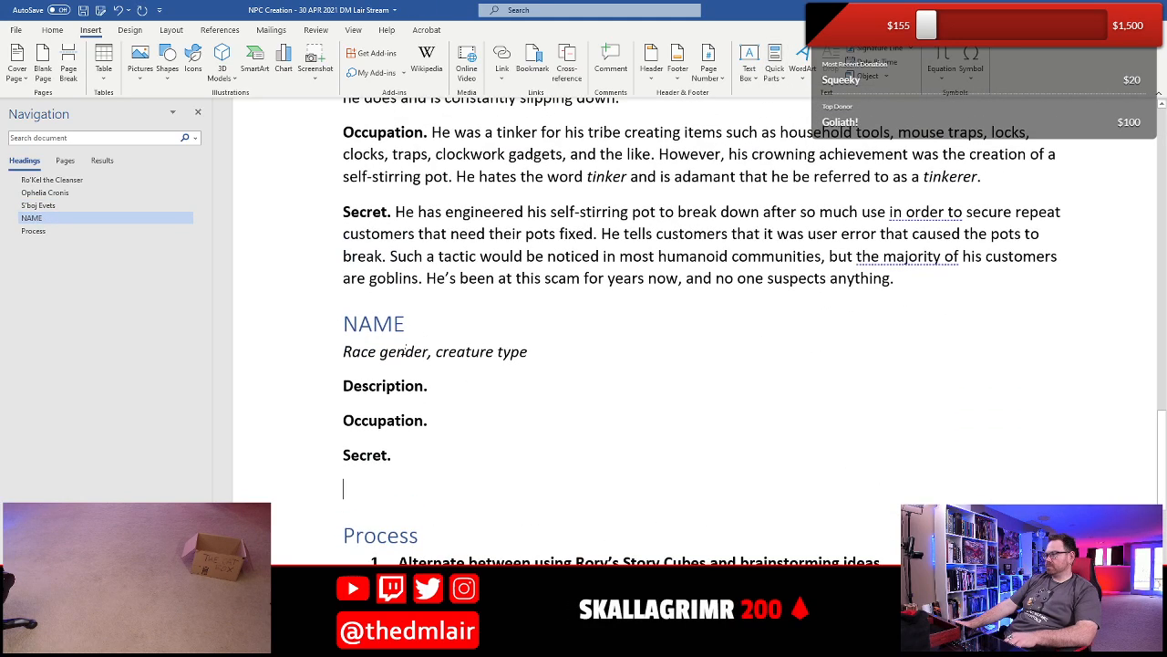
- Replace the placeholder line under the new NAME heading with "Lizardfolk female, bard"
{"action": "left_click_drag", "start_coordinate": [395, 358], "coordinate": [428, 356]}
{"action": "scroll", "coordinate": [435, 415], "scroll_direction": "up", "scroll_amount": 2}
{"action": "scroll", "coordinate": [435, 415], "scroll_direction": "up", "scroll_amount": 3}
{"action": "scroll", "coordinate": [435, 415], "scroll_direction": "down", "scroll_amount": 6}
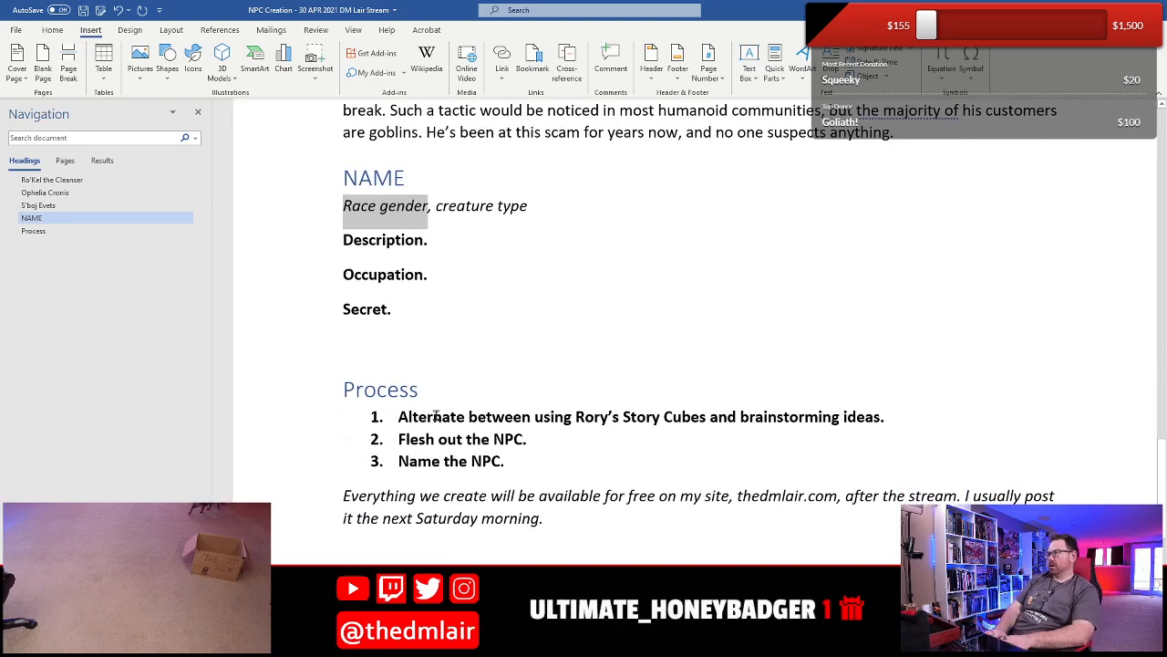
{"action": "type", "text": "L"}
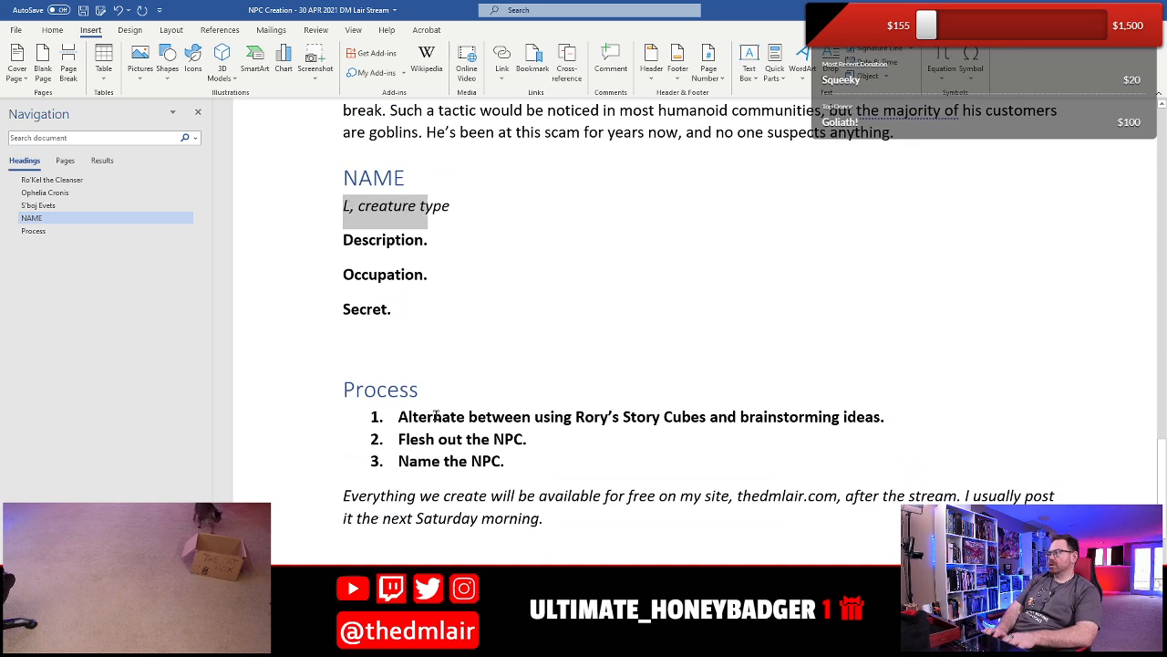
{"action": "type", "text": "izardfolk female"}
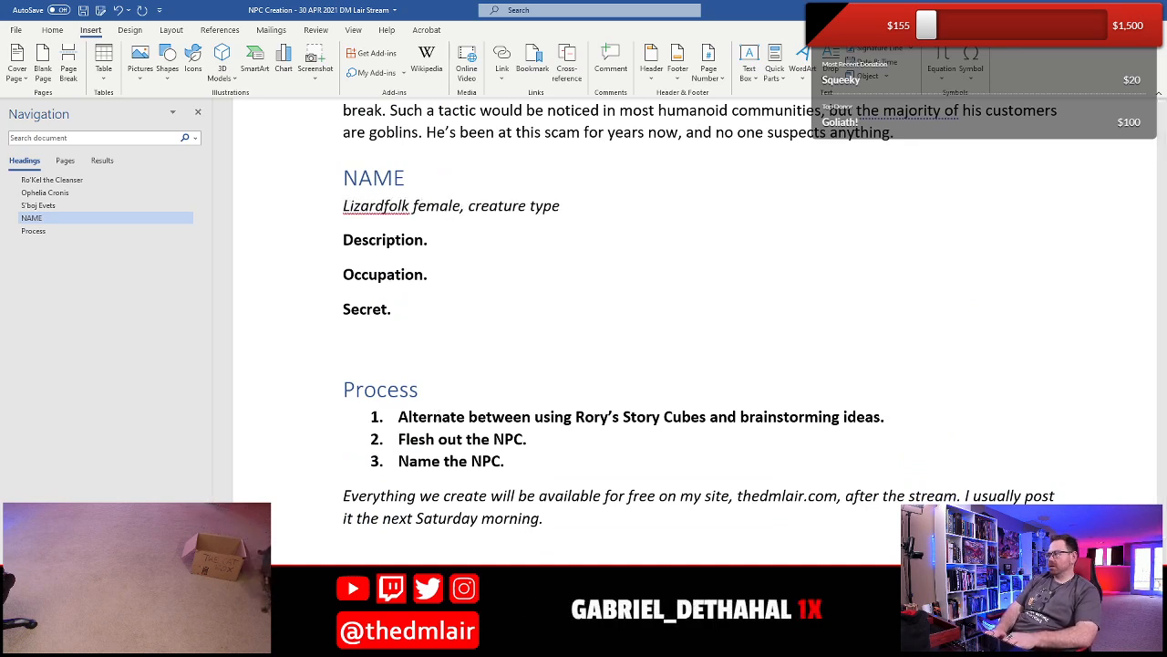
{"action": "key", "text": "shift+End"}
{"action": "type", "text": "ba"}
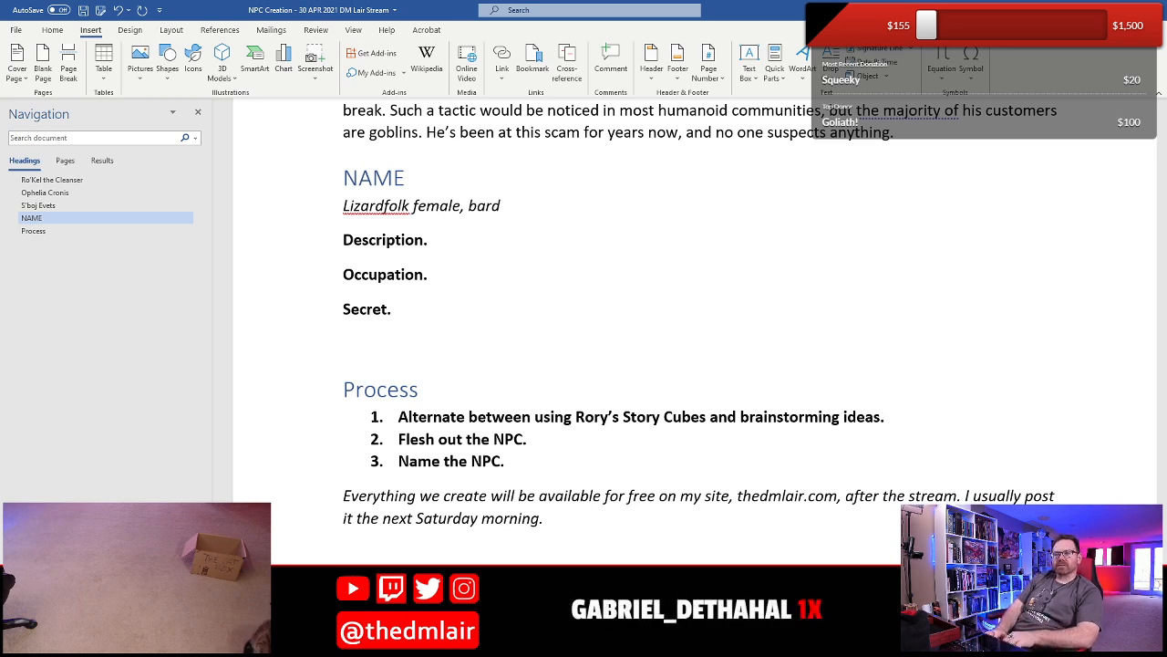
- Start the new NPC's Description with "This short lizardfolk has scales the color of the desert sand."
{"action": "type", "text": "S"}
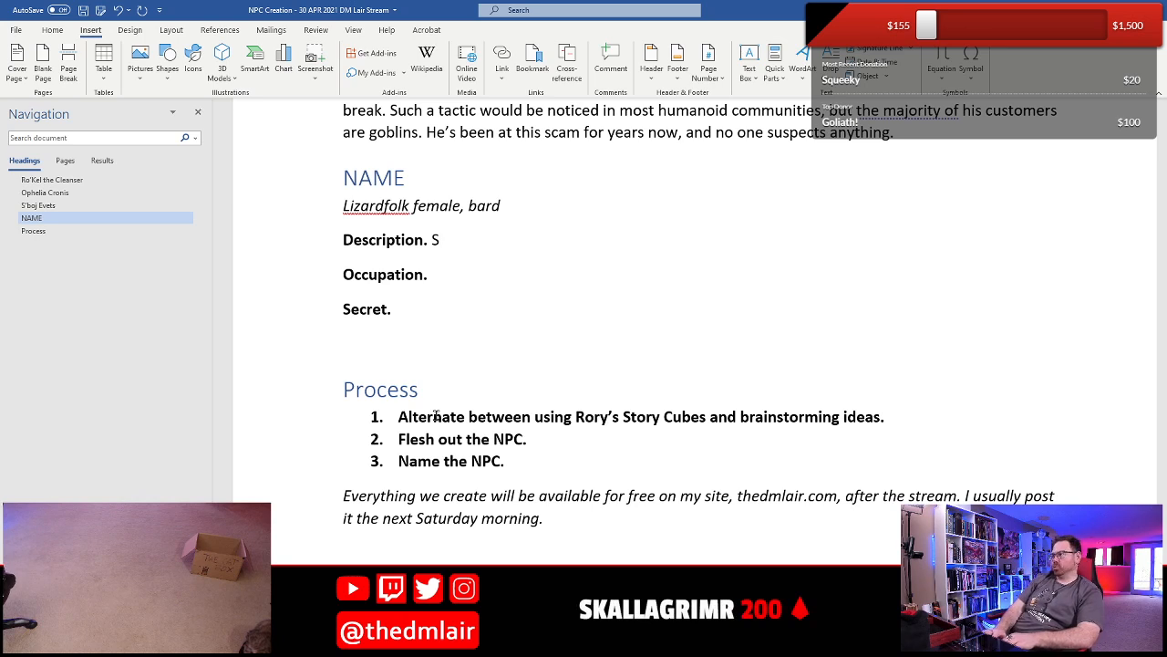
{"action": "key", "text": "BackSpace"}
{"action": "type", "text": "This"}
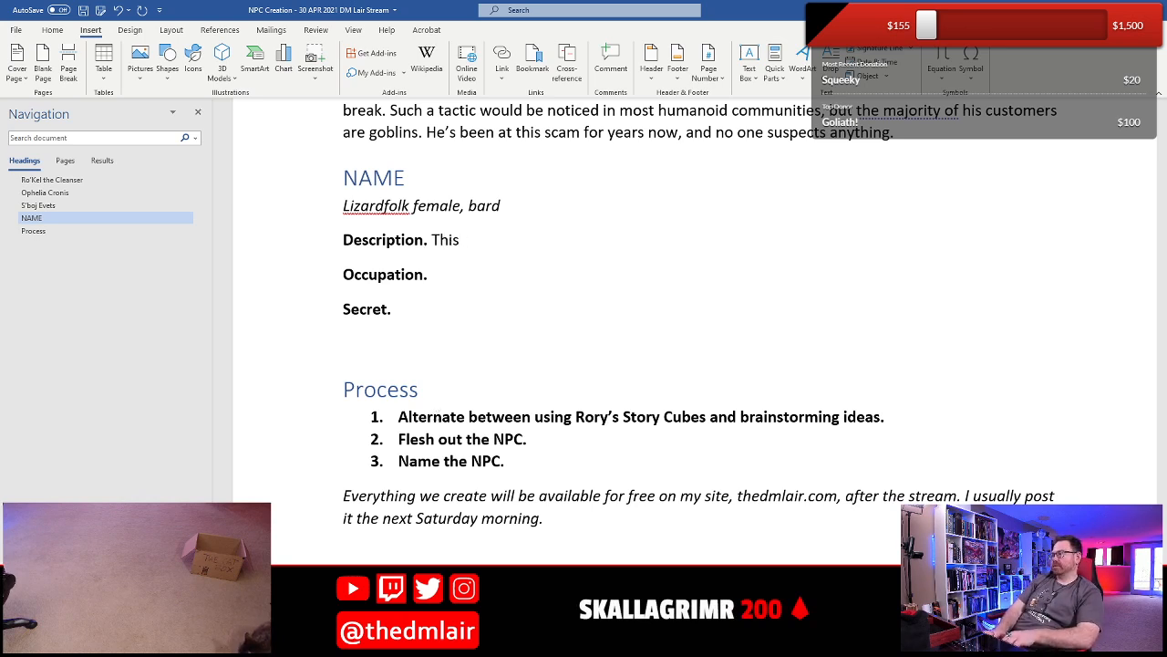
{"action": "type", "text": " short liz"}
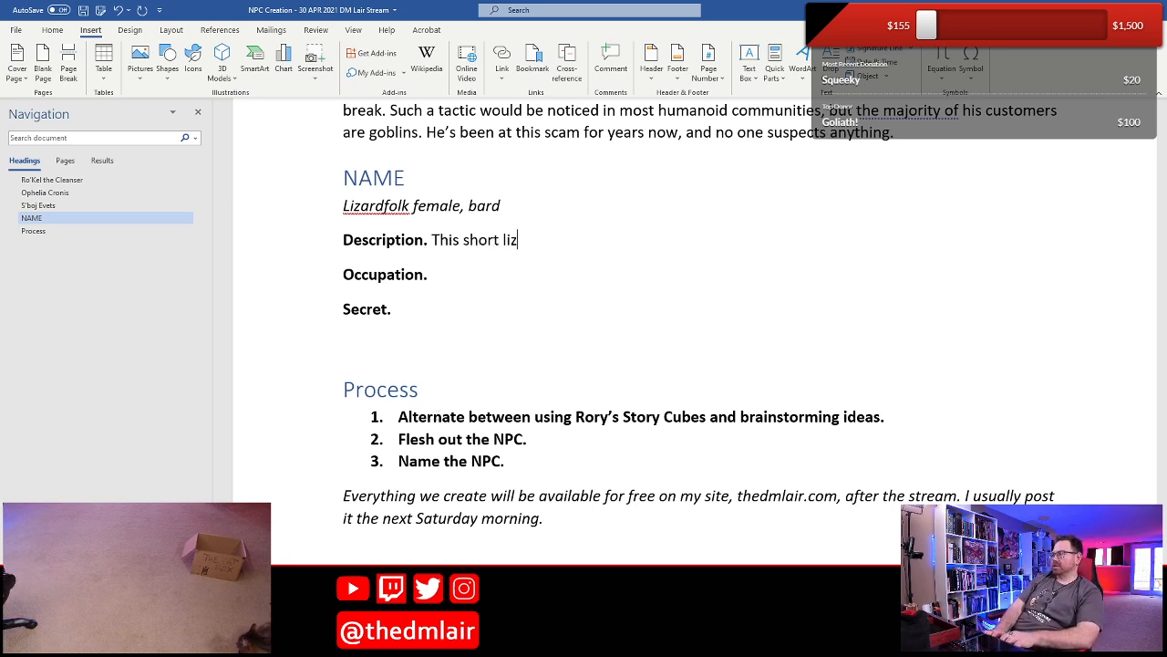
{"action": "type", "text": "ardlfolk has "}
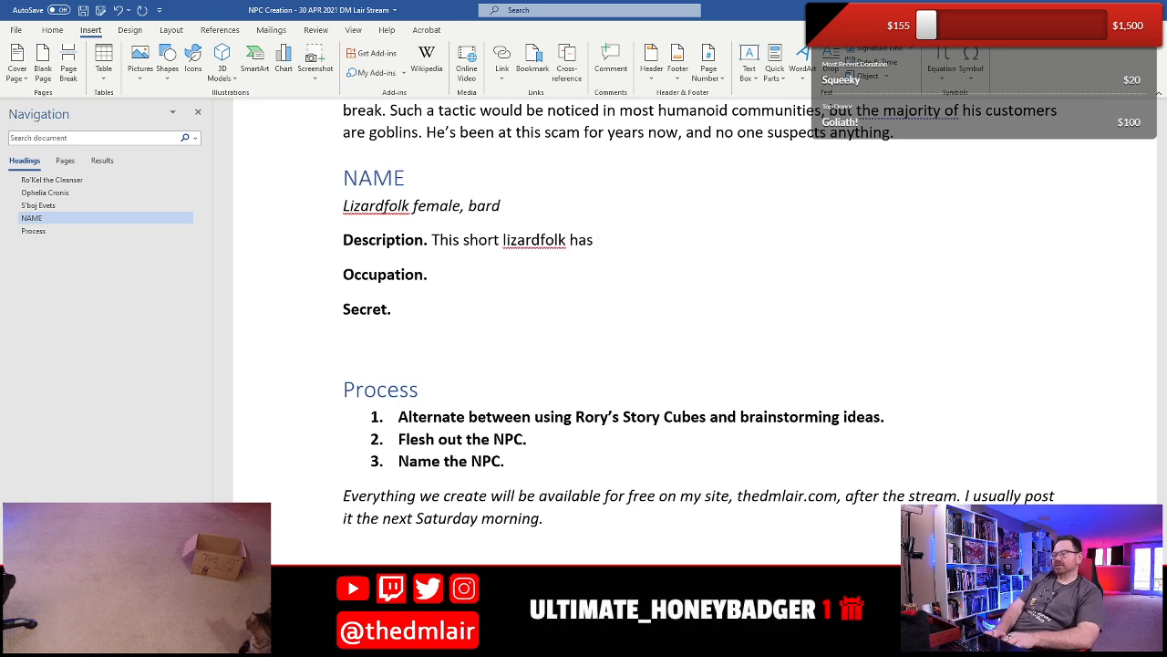
{"action": "type", "text": "sacles the color"}
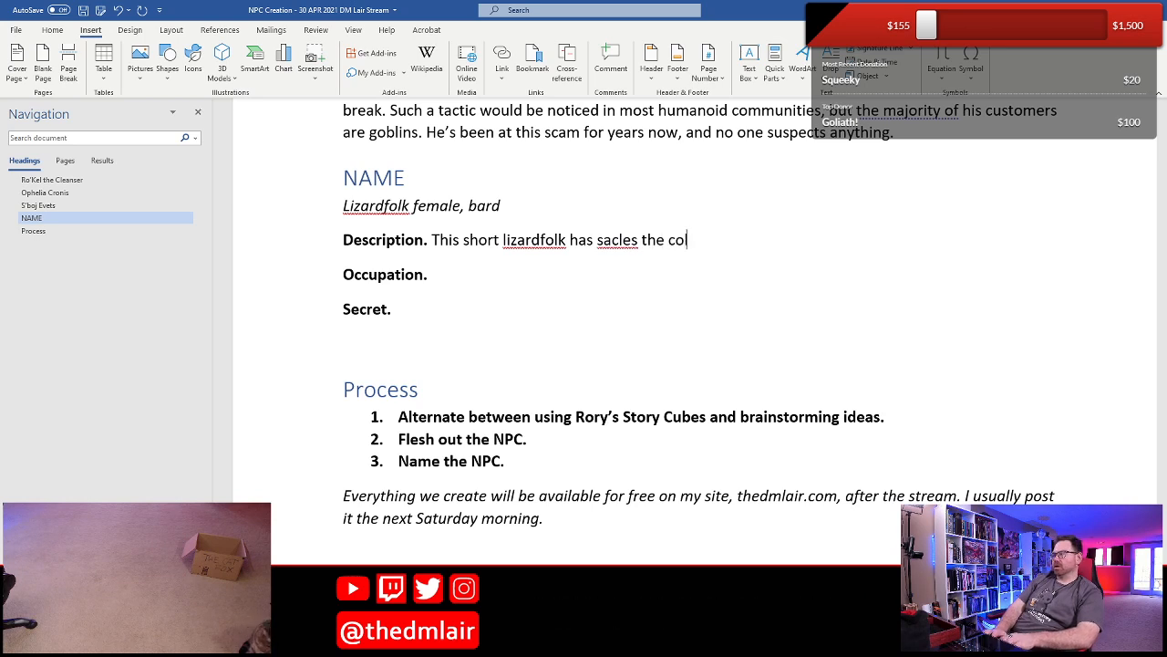
{"action": "key", "text": "BackSpace"}
{"action": "key", "text": "BackSpace"}
{"action": "key", "text": "BackSpace"}
{"action": "key", "text": "BackSpace"}
{"action": "key", "text": "BackSpace"}
{"action": "key", "text": "BackSpace"}
{"action": "key", "text": "BackSpace"}
{"action": "key", "text": "BackSpace"}
{"action": "key", "text": "BackSpace"}
{"action": "key", "text": "BackSpace"}
{"action": "key", "text": "BackSpace"}
{"action": "key", "text": "BackSpace"}
{"action": "key", "text": "BackSpace"}
{"action": "key", "text": "BackSpace"}
{"action": "key", "text": "BackSpace"}
{"action": "key", "text": "BackSpace"}
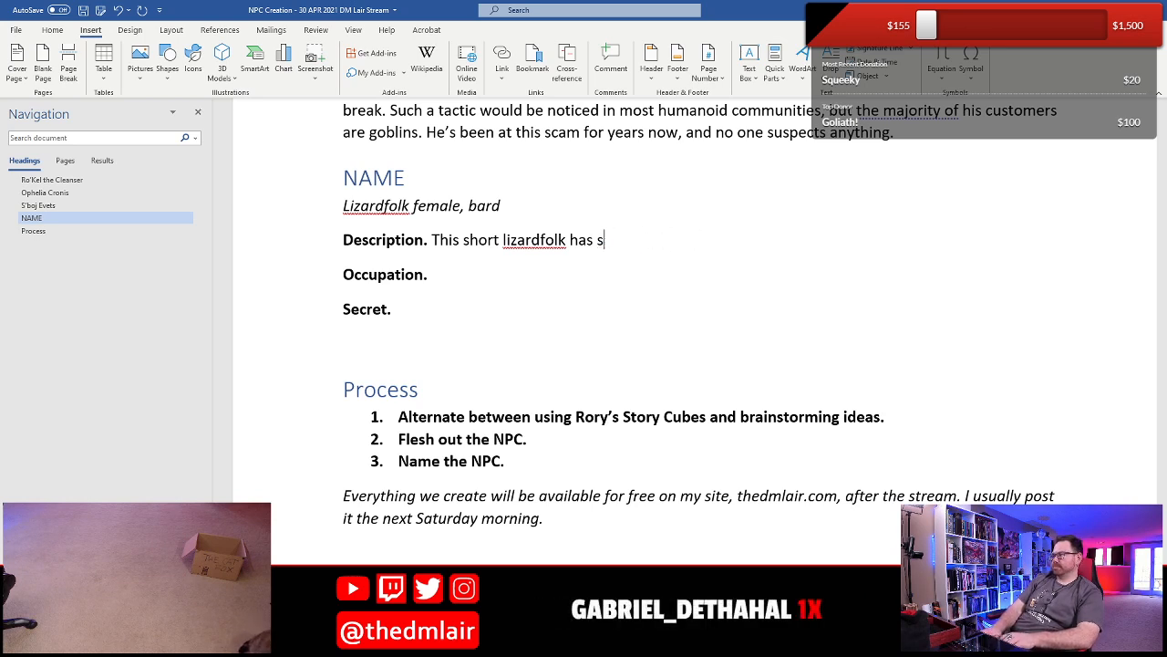
{"action": "type", "text": "claes the"}
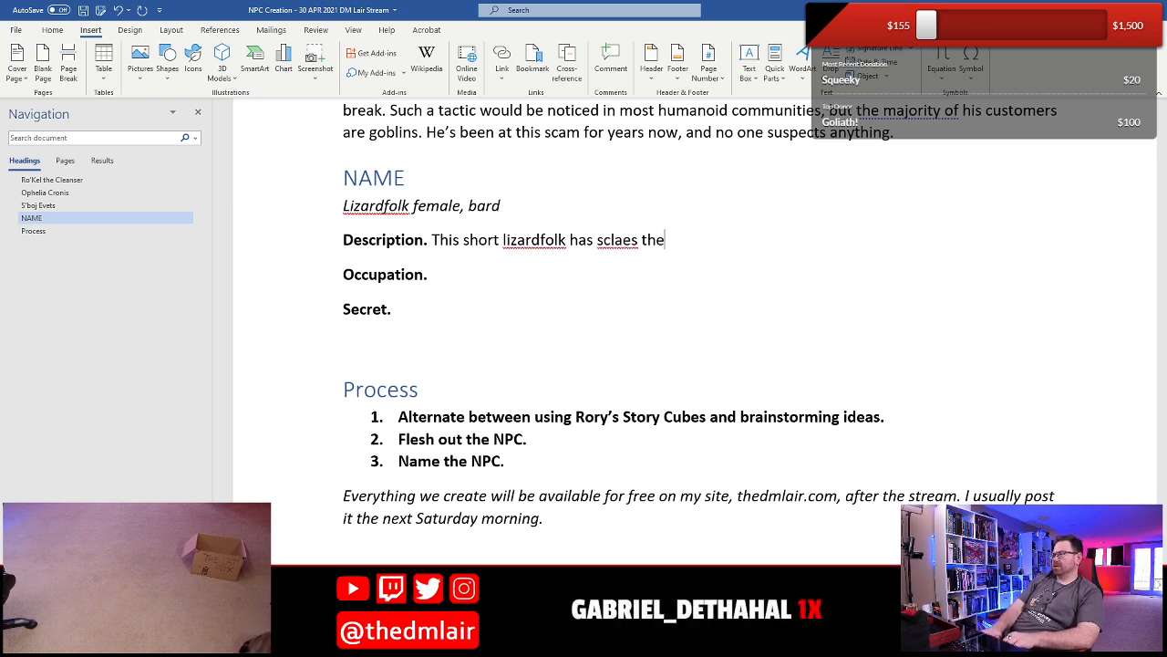
{"action": "key", "text": "BackSpace"}
{"action": "key", "text": "BackSpace"}
{"action": "key", "text": "BackSpace"}
{"action": "key", "text": "BackSpace"}
{"action": "key", "text": "BackSpace"}
{"action": "key", "text": "BackSpace"}
{"action": "key", "text": "BackSpace"}
{"action": "key", "text": "BackSpace"}
{"action": "type", "text": "ales the co"}
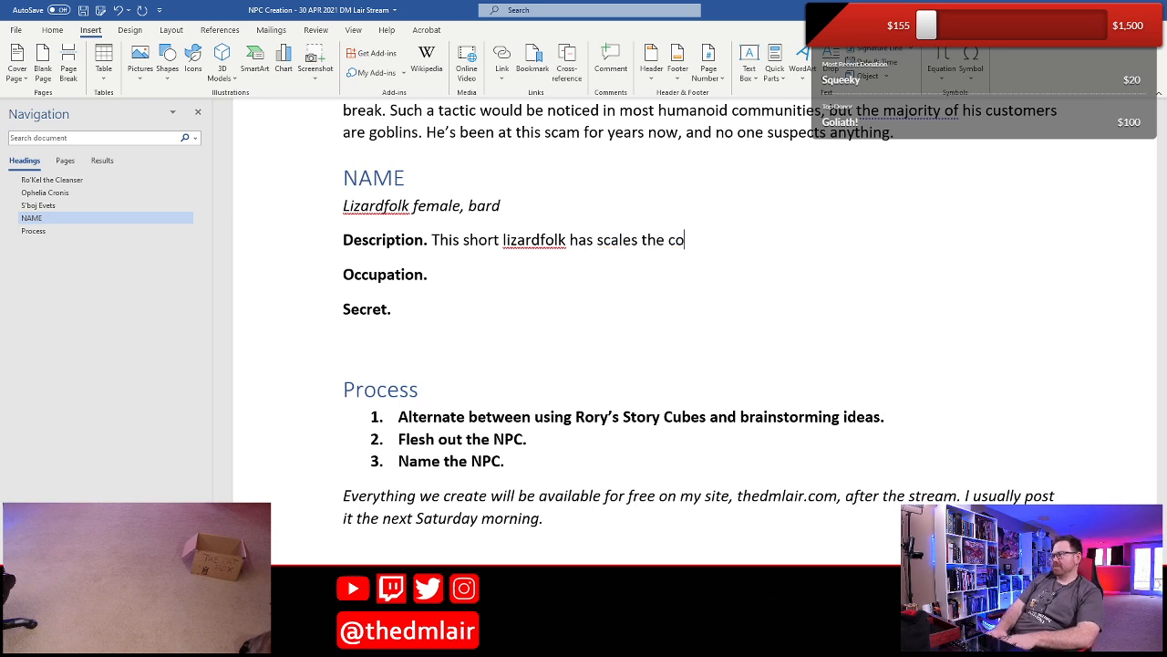
{"action": "type", "text": "lor of the deser"}
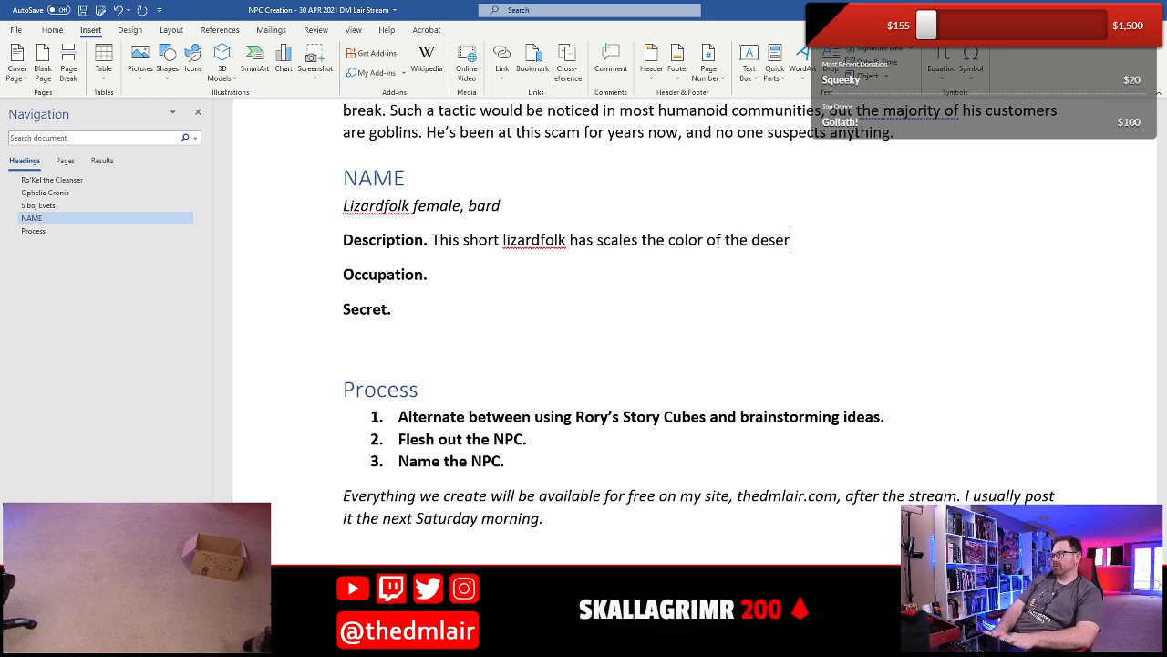
{"action": "type", "text": "t sand."}
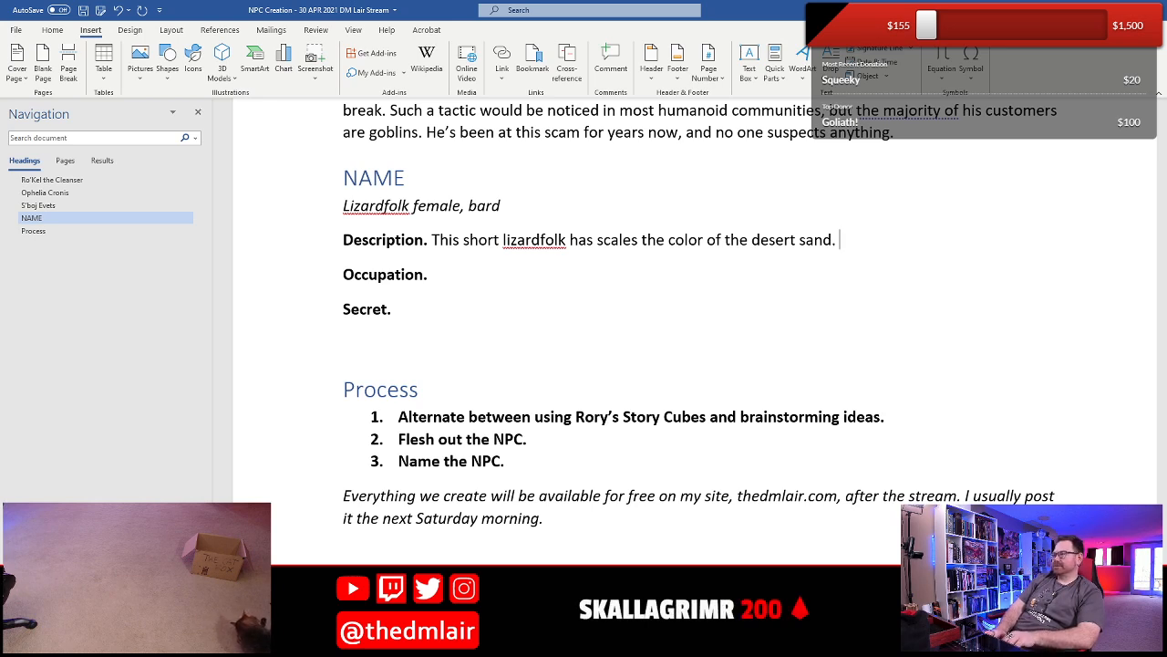
- Add to the Description the sentence "She is overly expressive, waving her arms about with every sentence she utters."
{"action": "type", "text": "She is overly "}
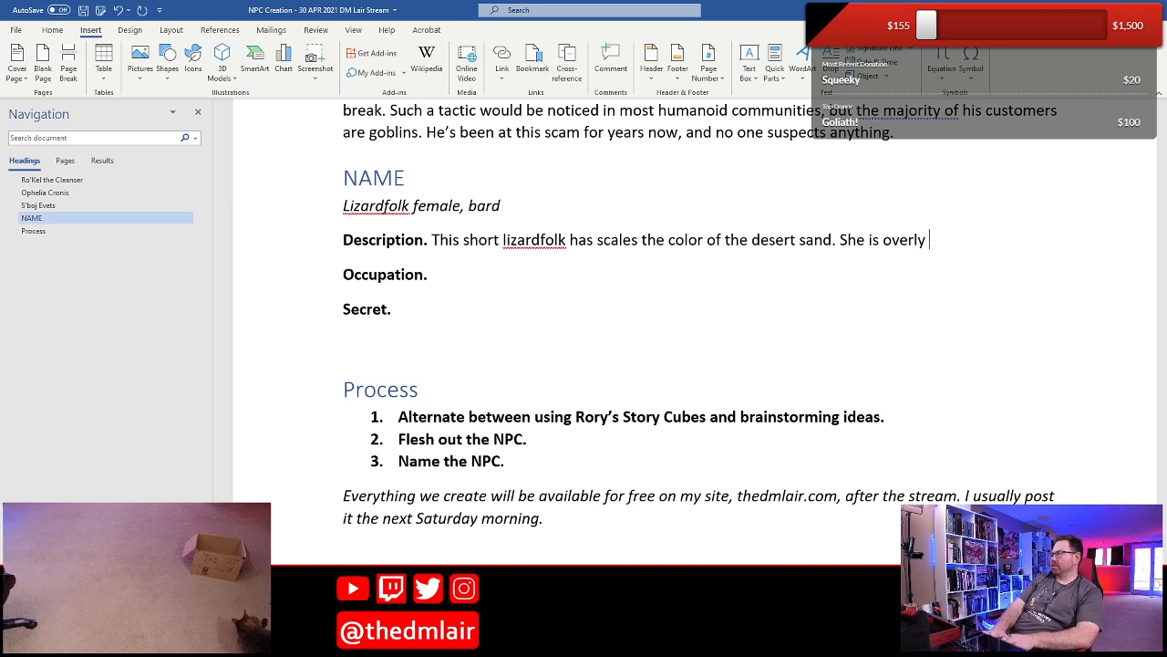
{"action": "type", "text": "expressive, w"}
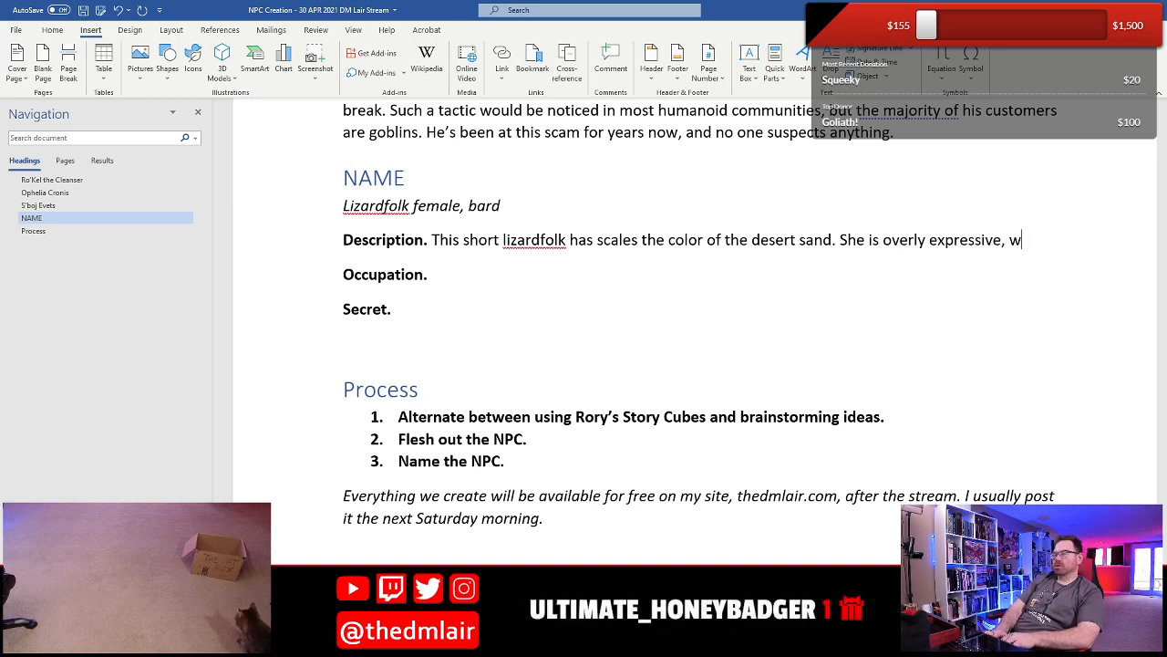
{"action": "type", "text": "aving her amr"}
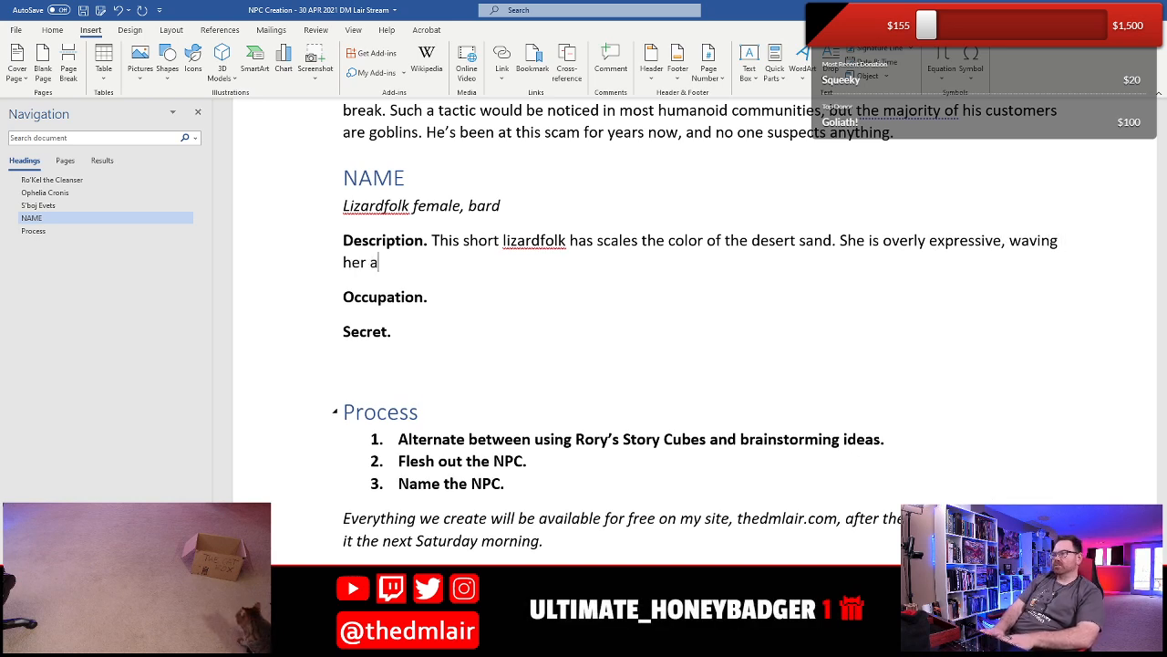
{"action": "key", "text": "BackSpace"}
{"action": "key", "text": "BackSpace"}
{"action": "type", "text": "rms about "}
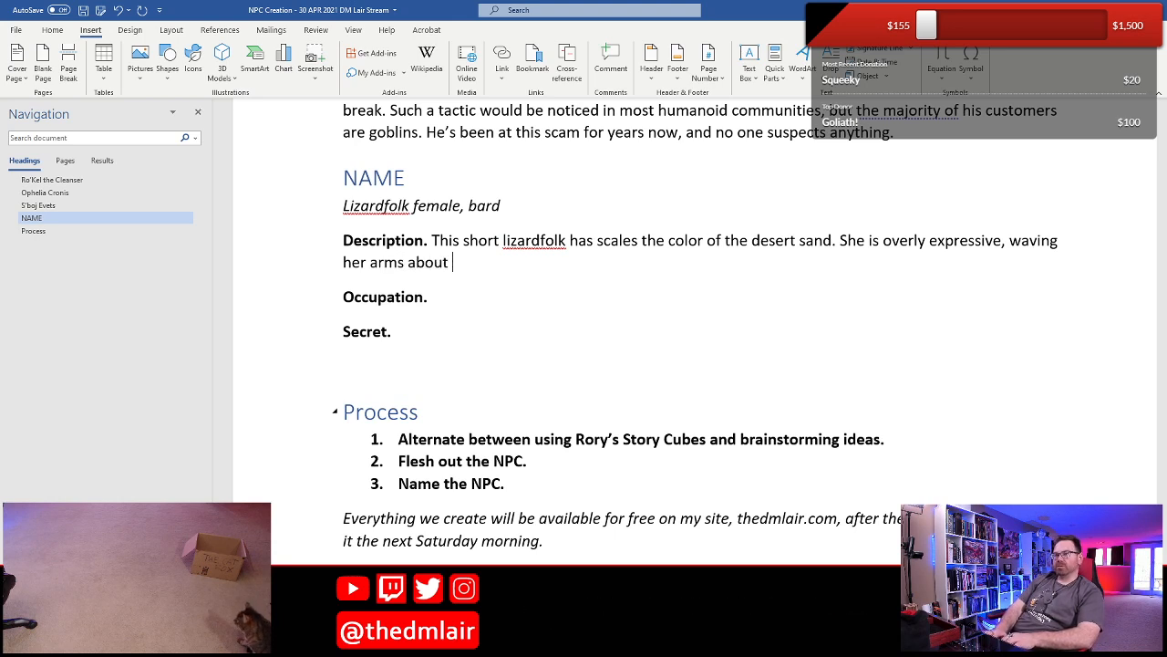
{"action": "type", "text": "with"}
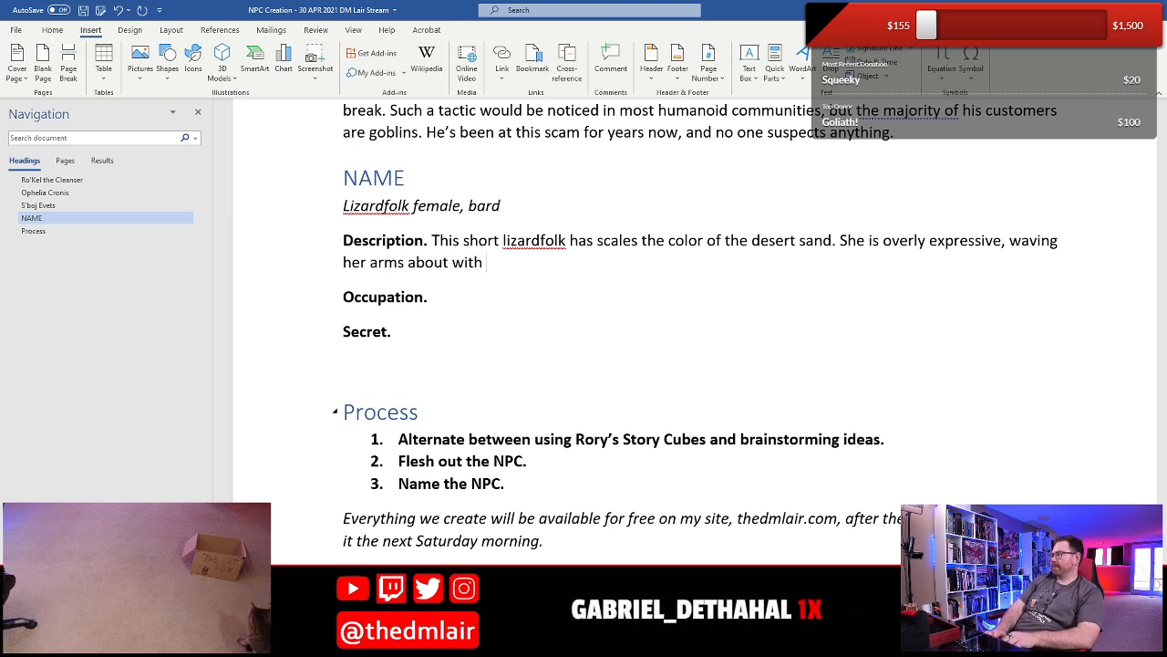
{"action": "key", "text": "BackSpace"}
{"action": "key", "text": "BackSpace"}
{"action": "key", "text": "BackSpace"}
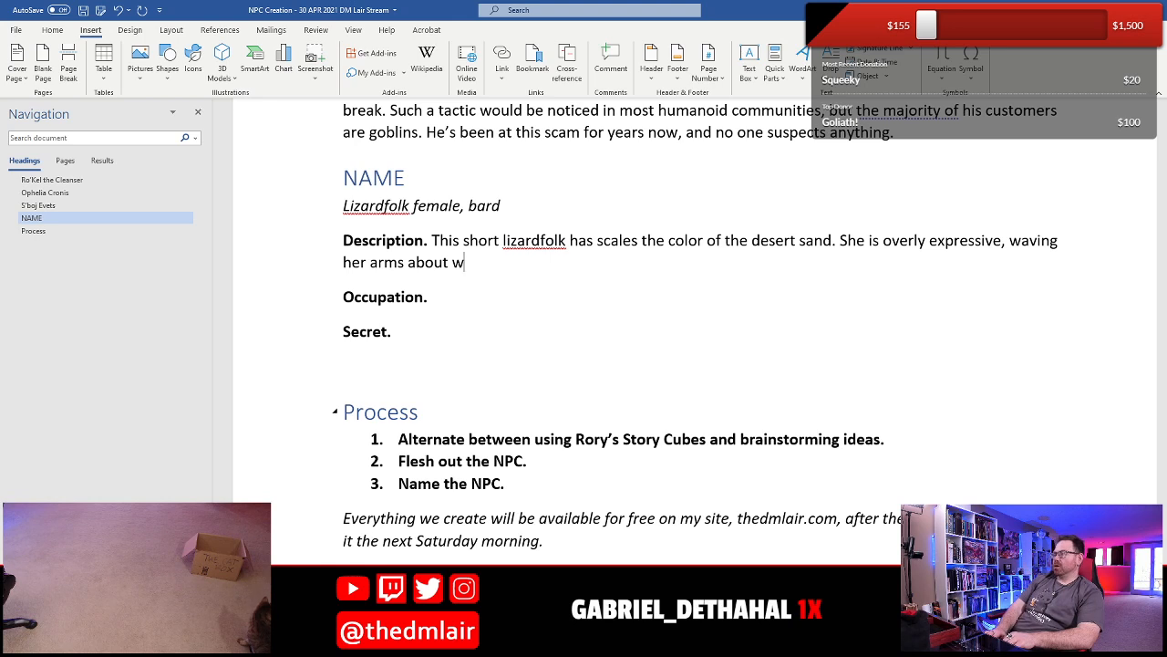
{"action": "type", "text": "ith every"}
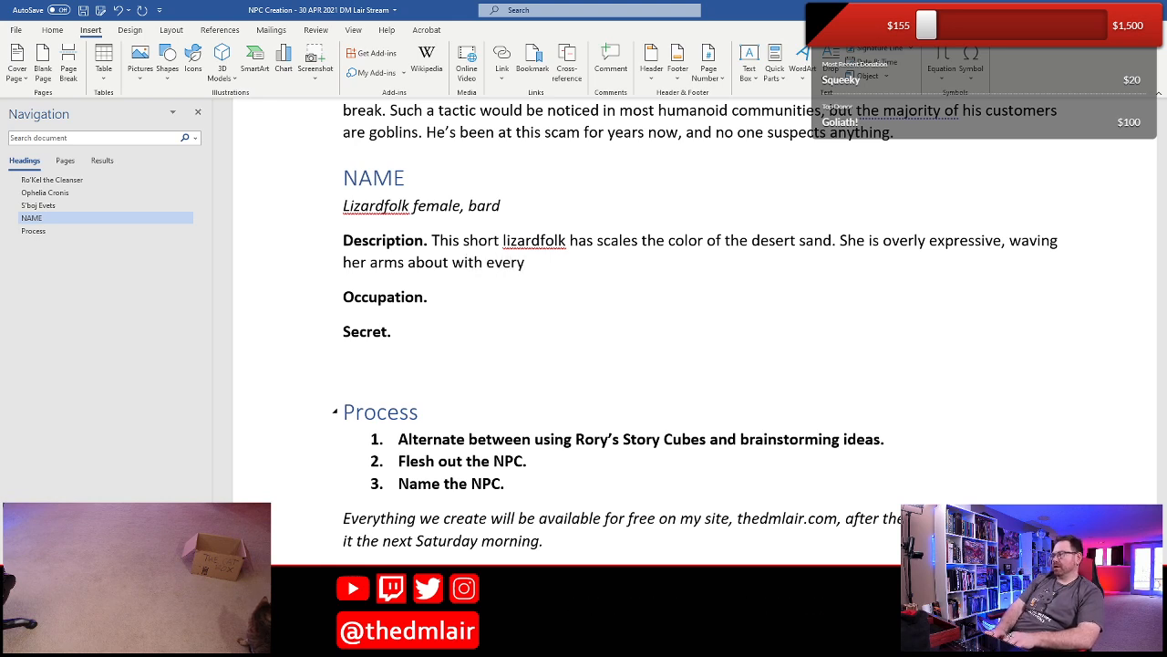
{"action": "type", "text": " ex"}
{"action": "key", "text": "BackSpace"}
{"action": "key", "text": "BackSpace"}
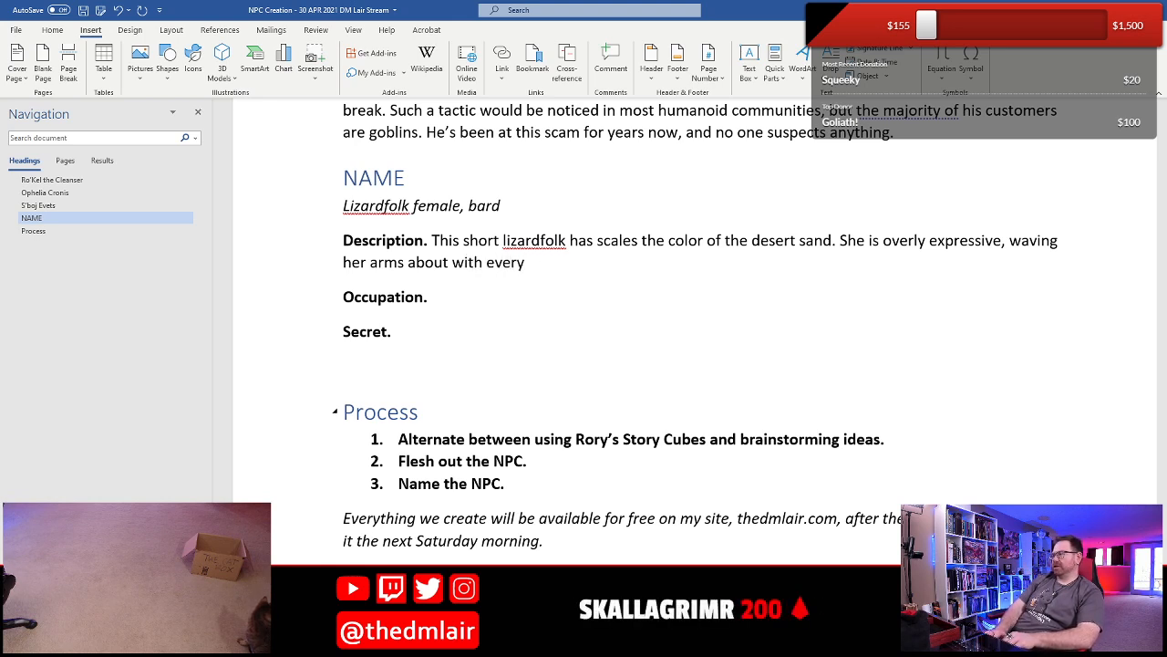
{"action": "type", "text": "sentence"}
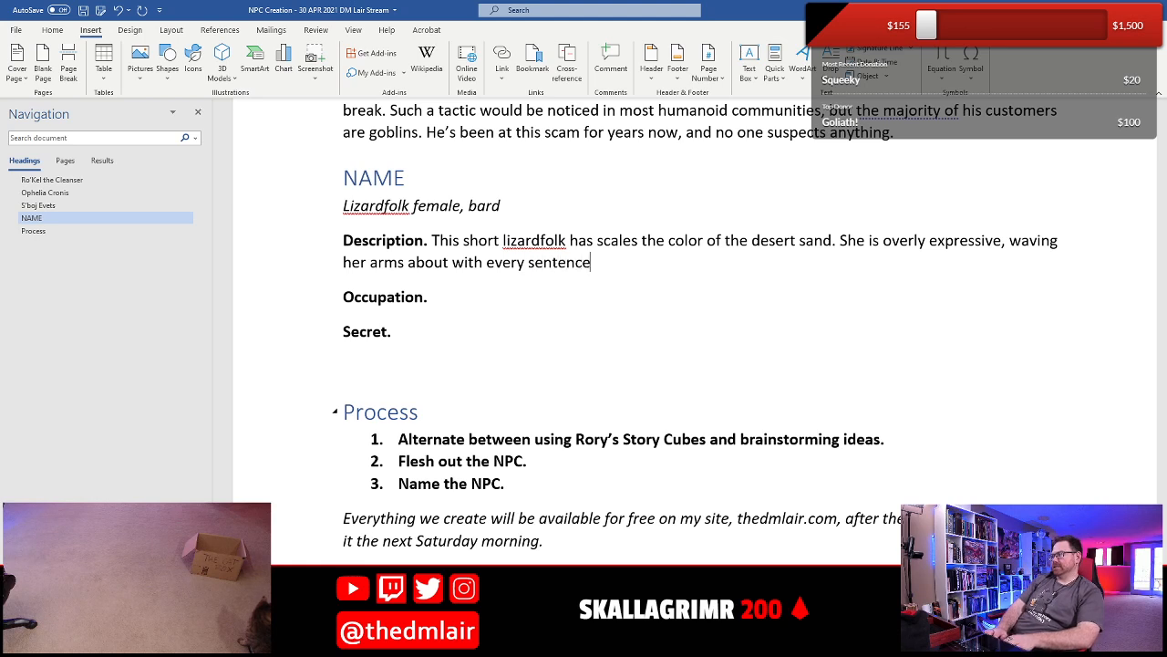
{"action": "type", "text": " she utters."}
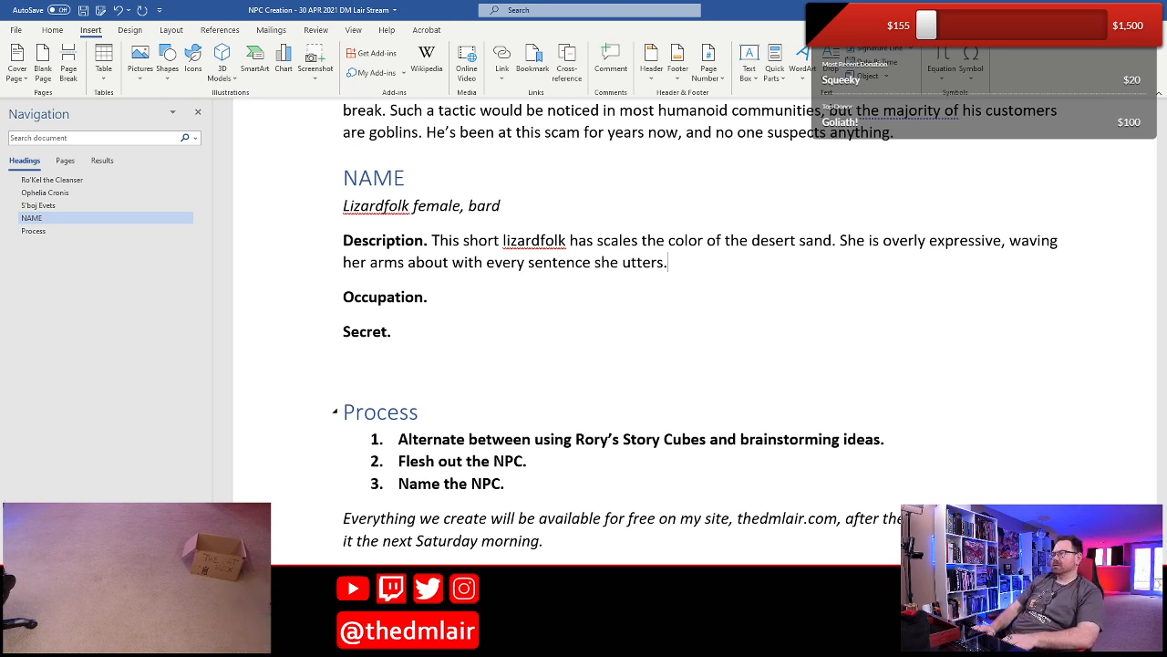
- Start the lizardfolk NPC's Occupation with "She is a College of Swords dervish who"
{"action": "left_click", "coordinate": [433, 297]}
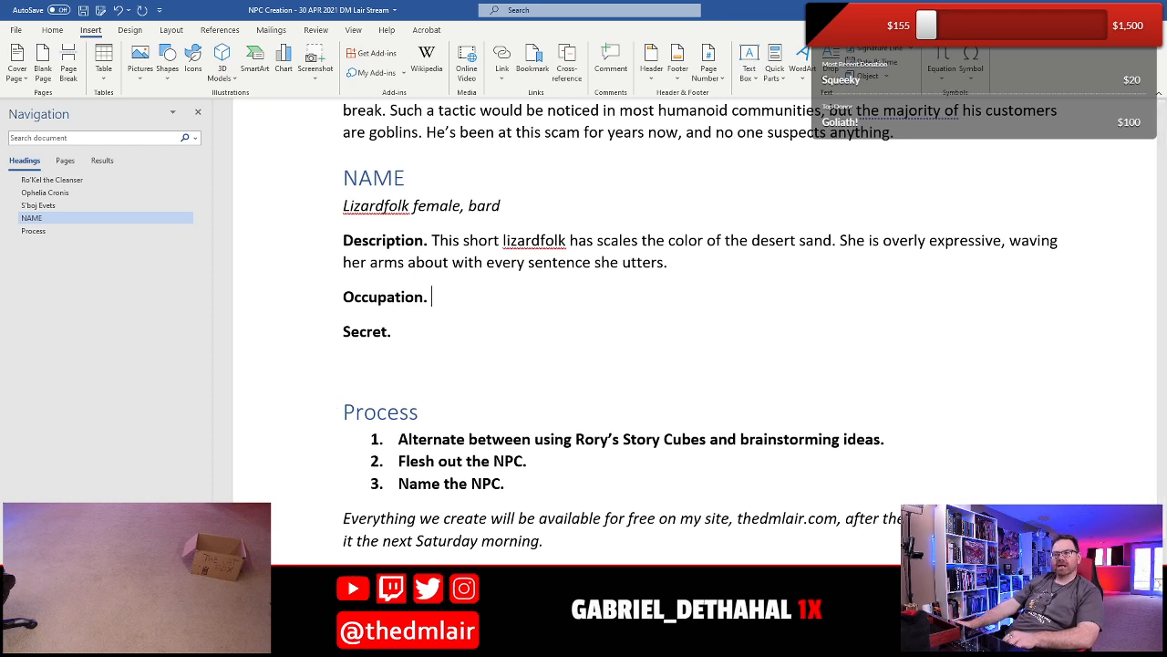
{"action": "scroll", "coordinate": [396, 346], "scroll_direction": "down", "scroll_amount": 3}
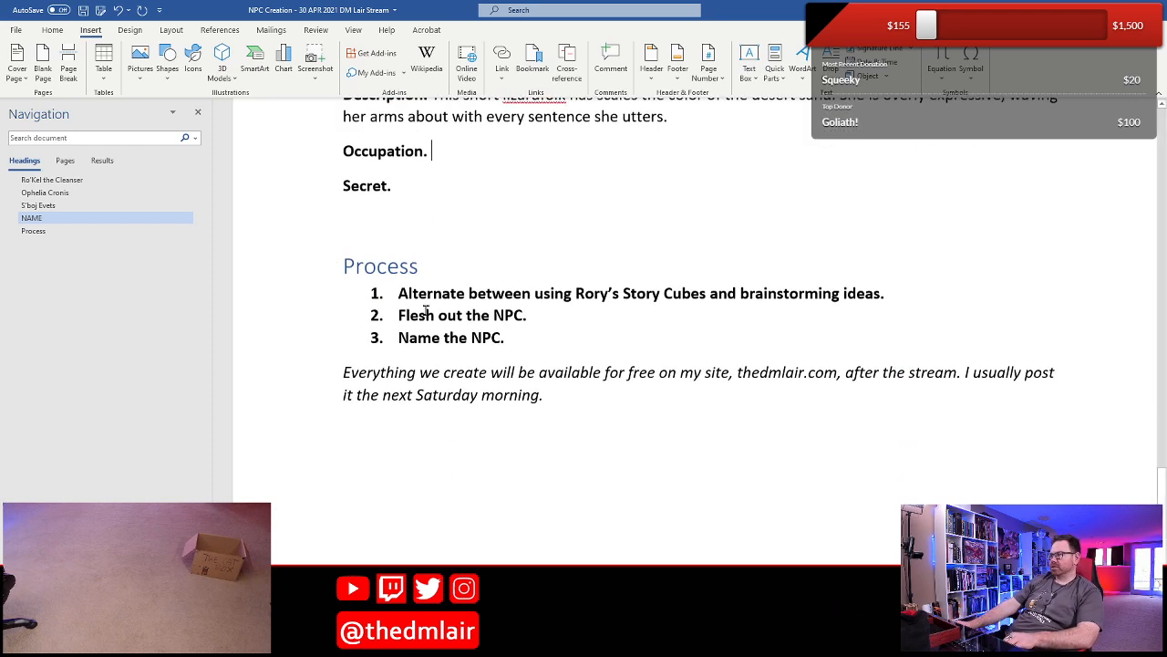
{"action": "scroll", "coordinate": [396, 329], "scroll_direction": "up", "scroll_amount": 3}
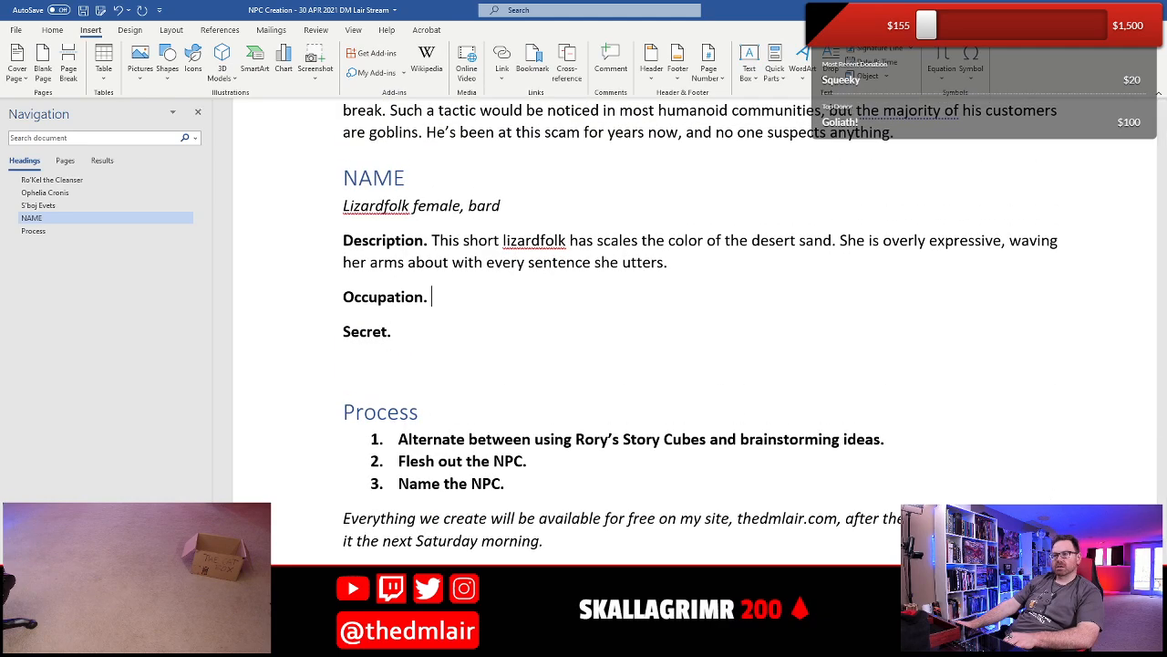
{"action": "type", "text": "She"}
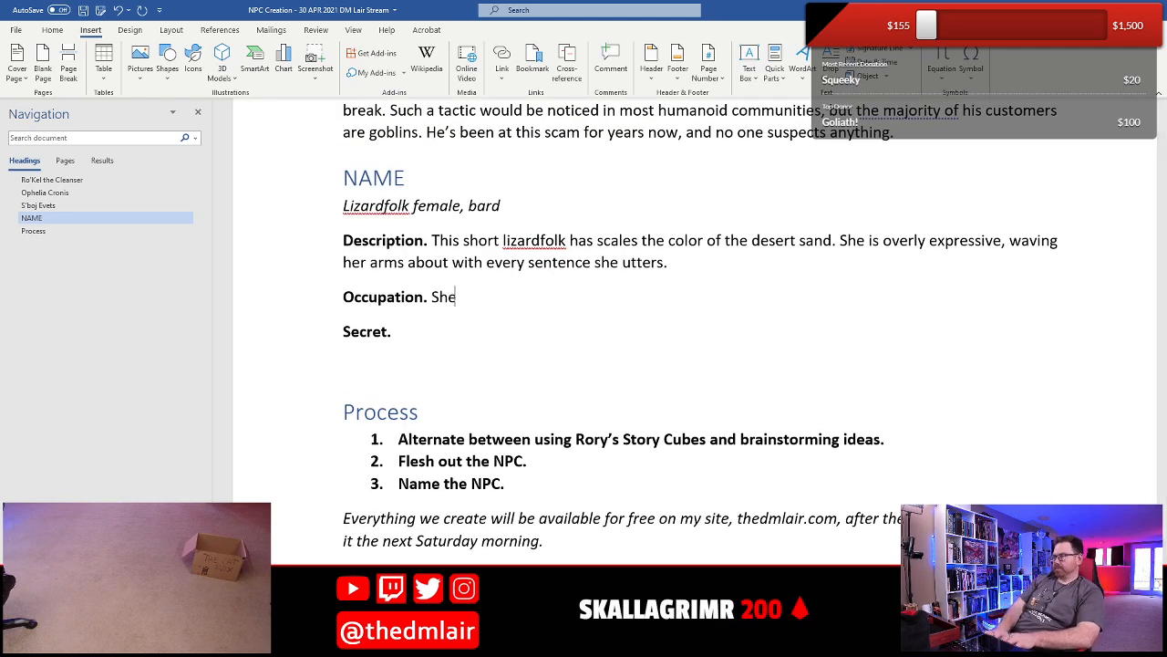
{"action": "type", "text": " is a c"}
{"action": "key", "text": "BackSpace"}
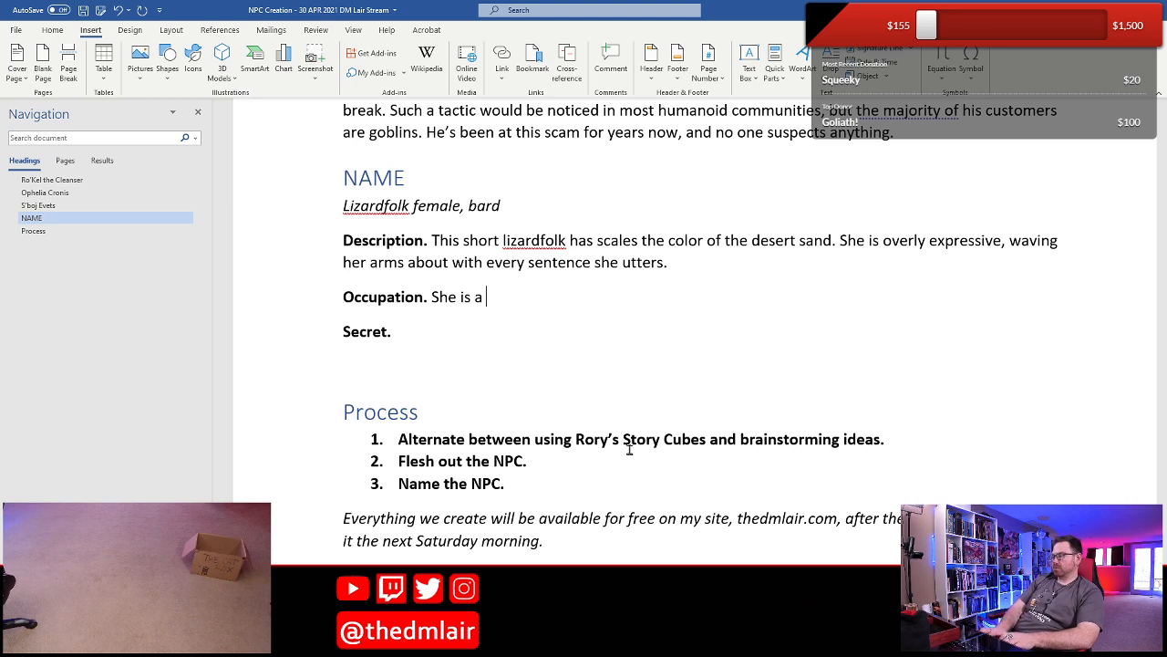
{"action": "type", "text": "College of Sword"}
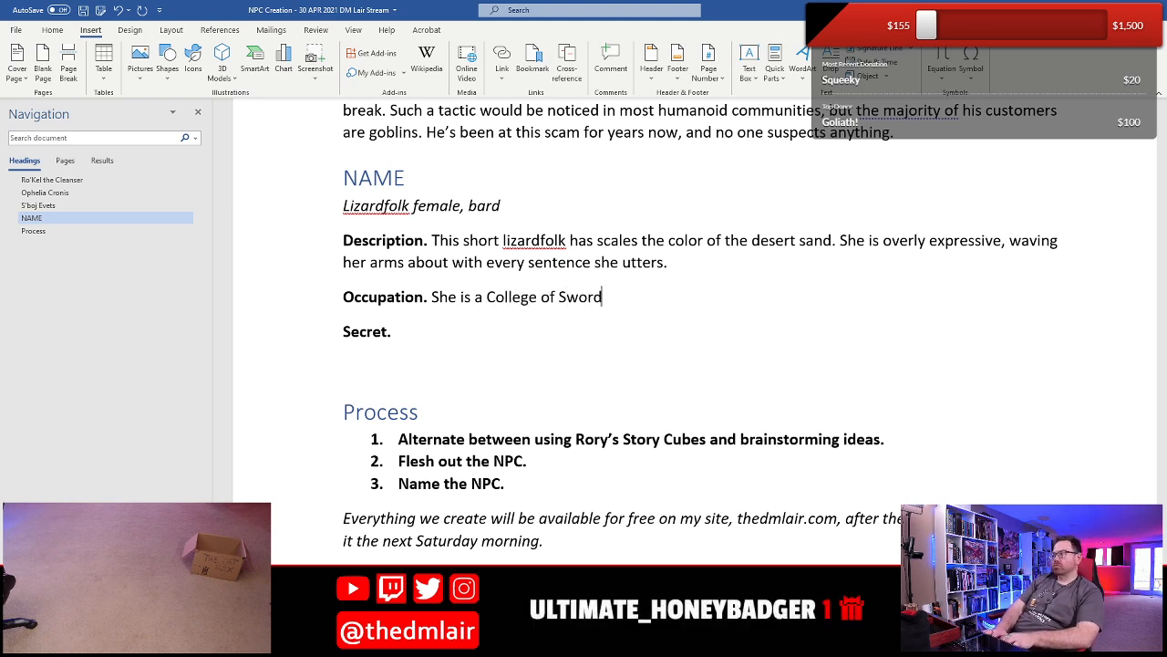
{"action": "type", "text": "s dervics"}
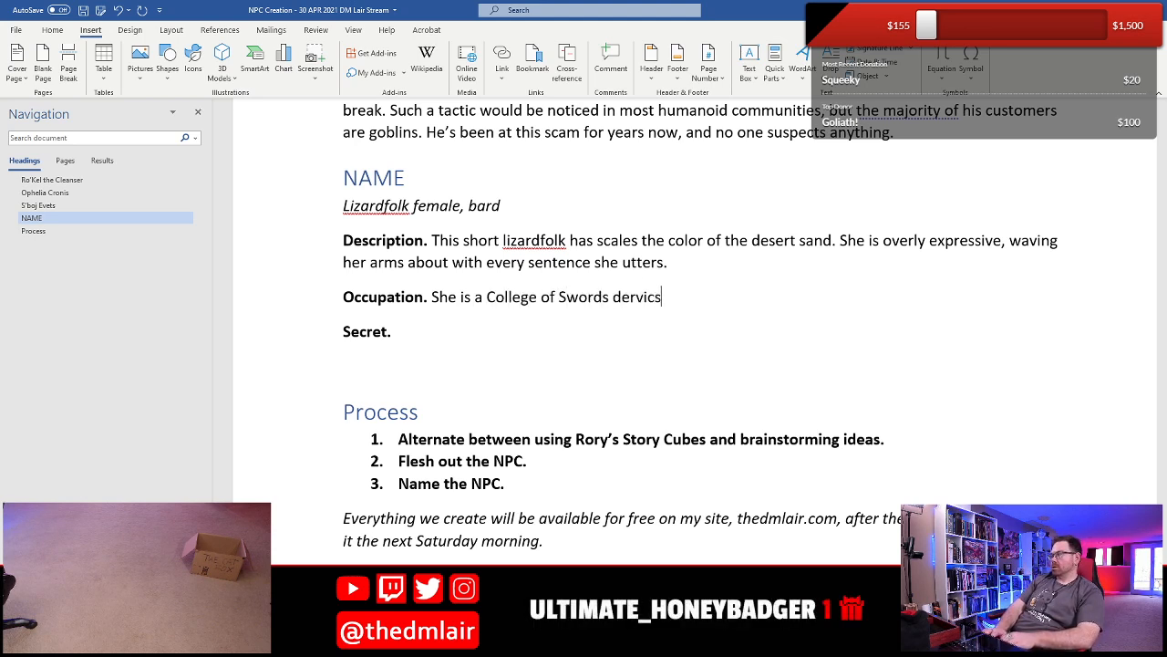
{"action": "key", "text": "BackSpace"}
{"action": "key", "text": "BackSpace"}
{"action": "type", "text": "sh who"}
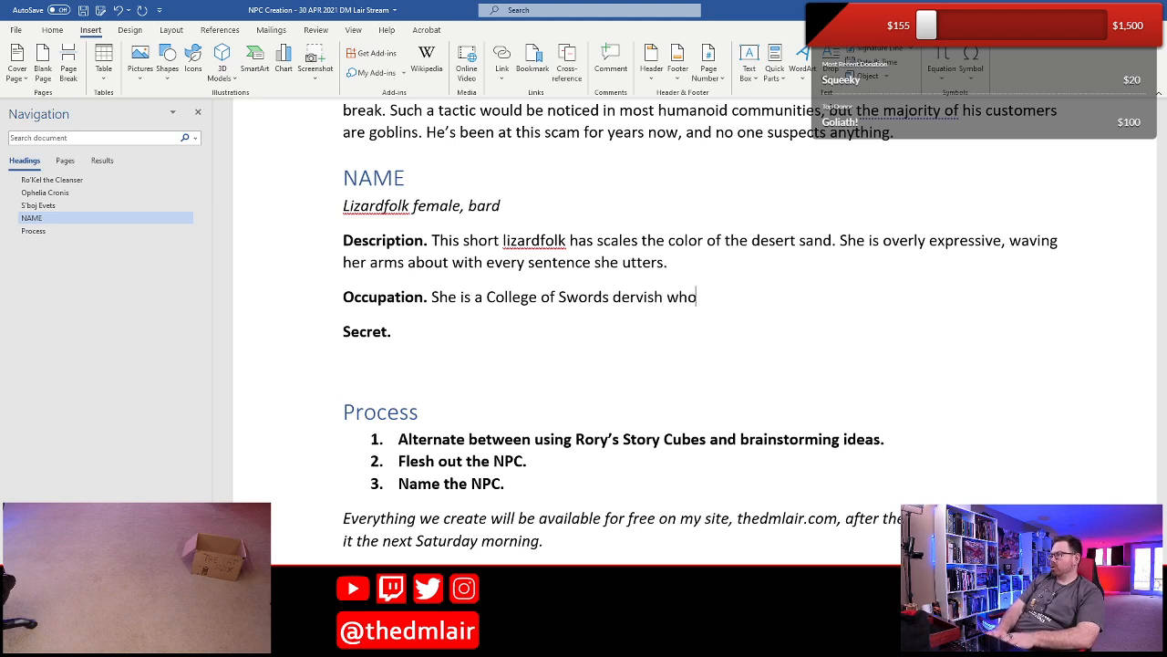
{"action": "type", "text": " serves"}
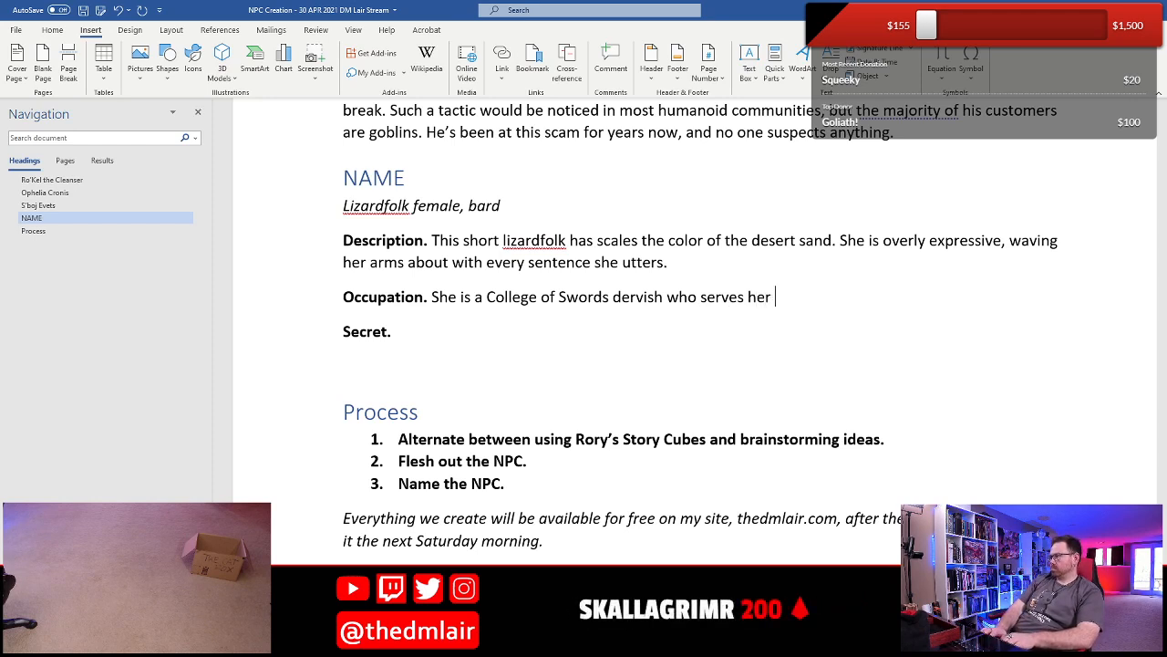
{"action": "type", "text": " her p"}
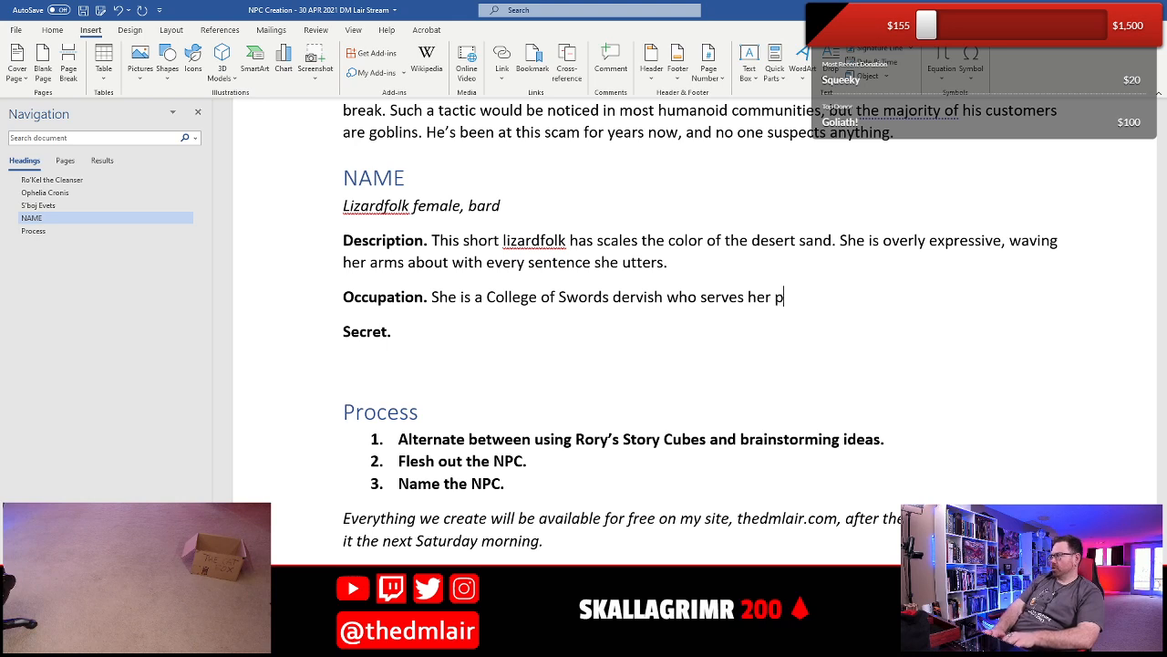
{"action": "type", "text": "eople by "}
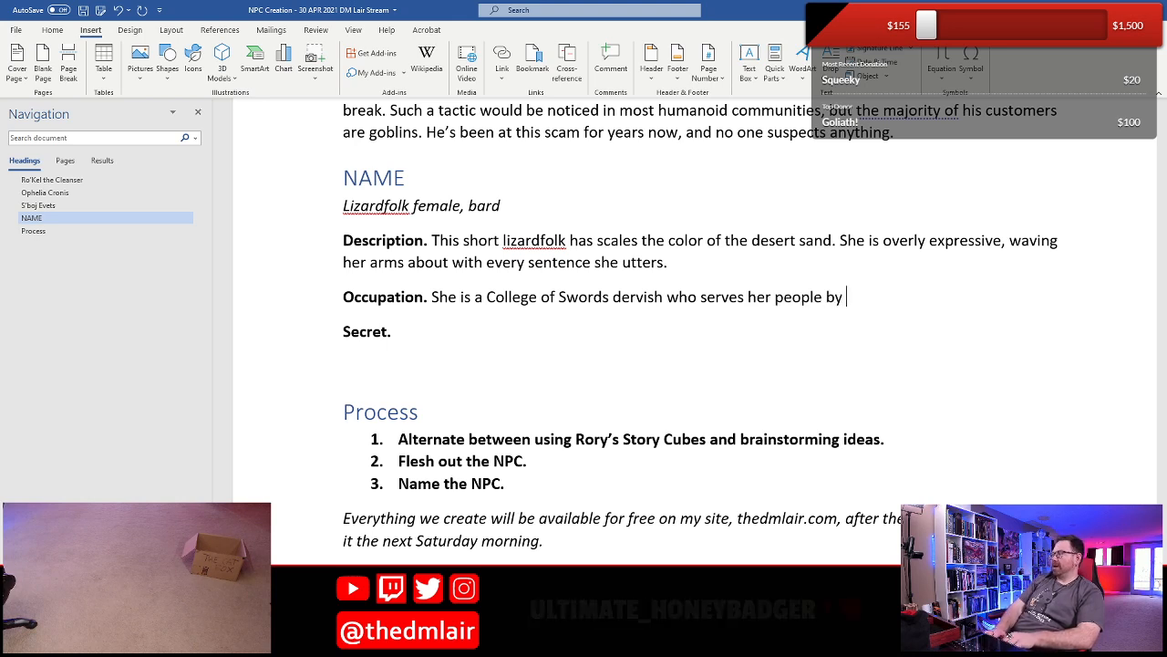
{"action": "type", "text": "inspiring the w"}
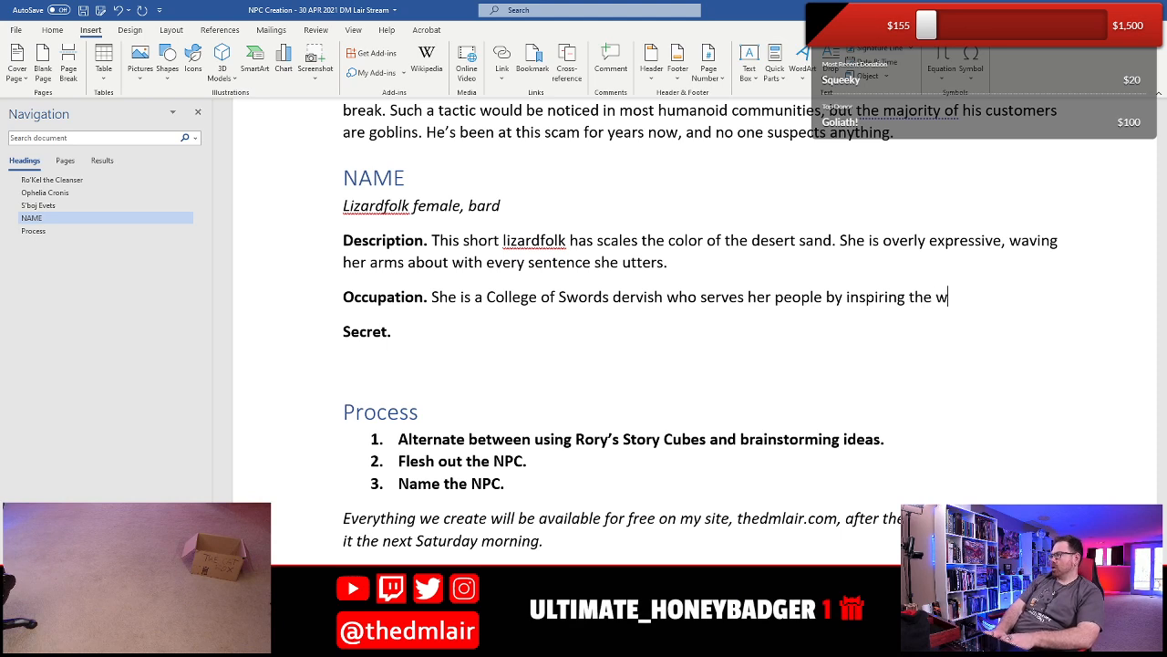
{"action": "type", "text": "arr"}
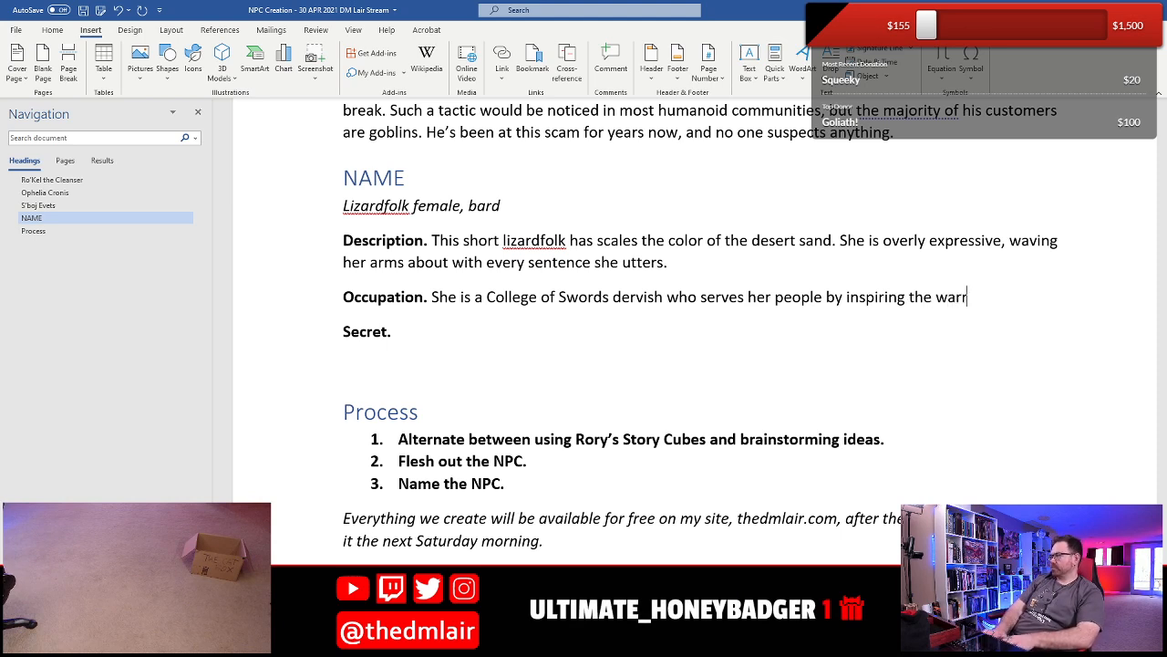
{"action": "type", "text": "ior s with "}
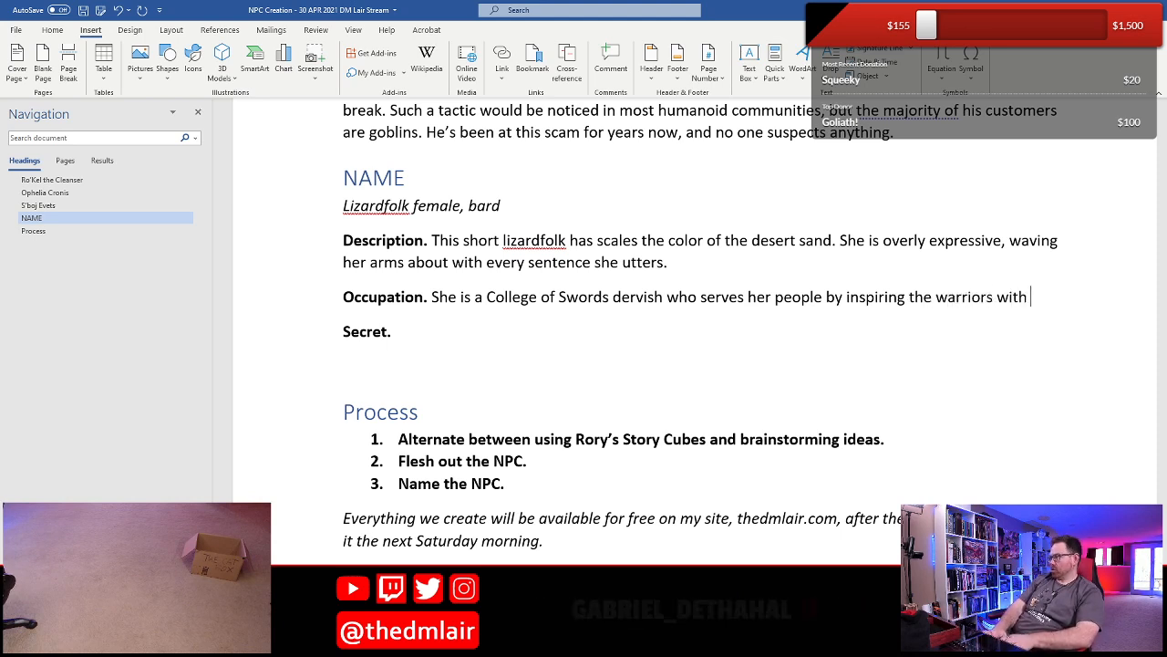
{"action": "type", "text": "her heroic "}
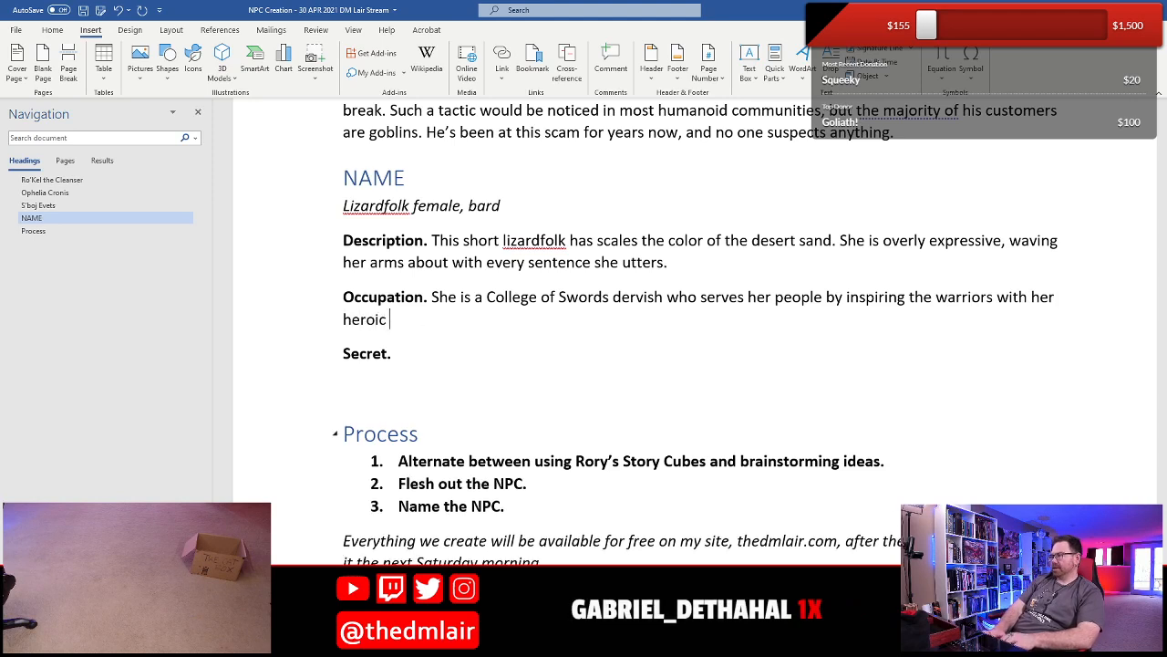
{"action": "type", "text": "tales and "}
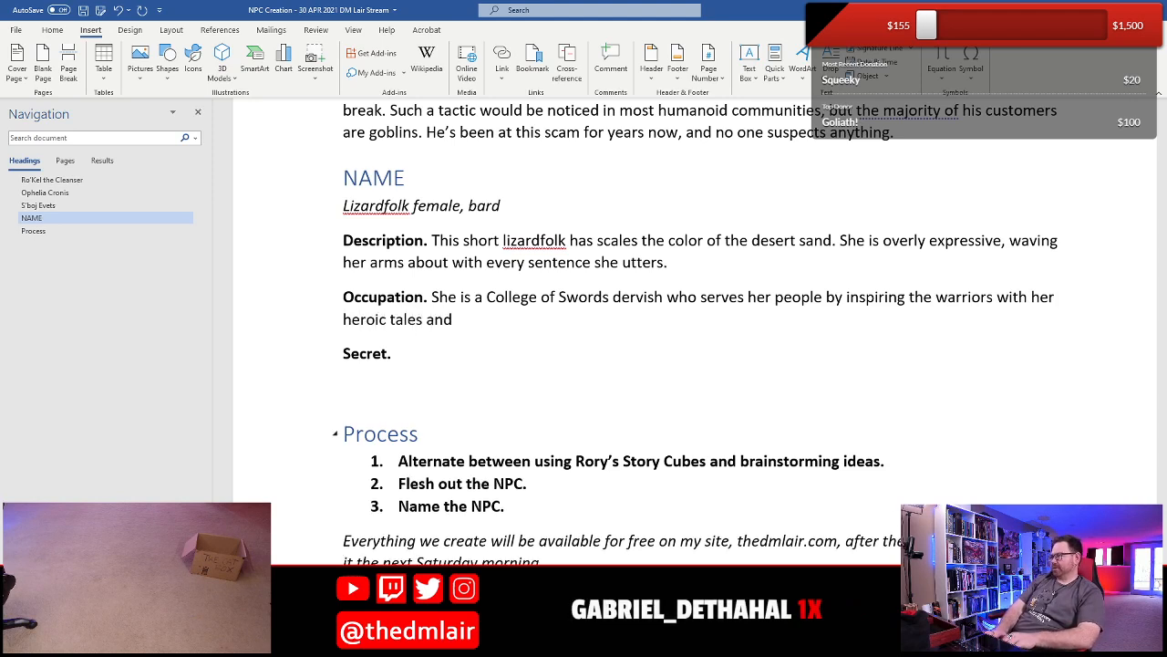
{"action": "type", "text": "fighting by the"}
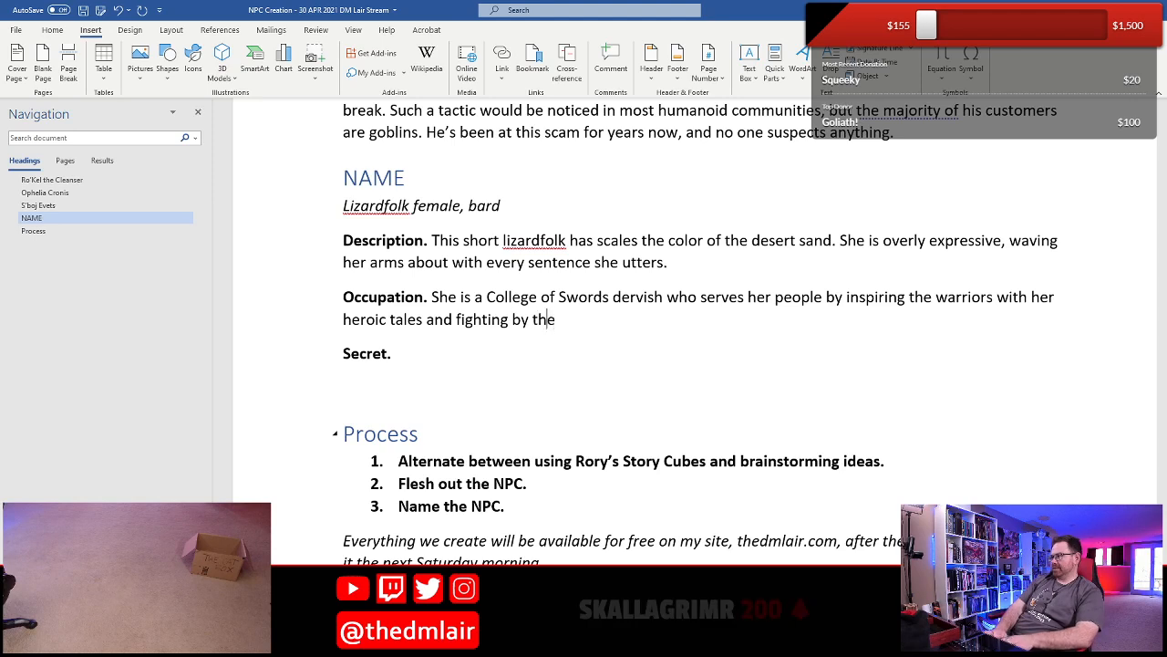
{"action": "type", "text": "ir side."}
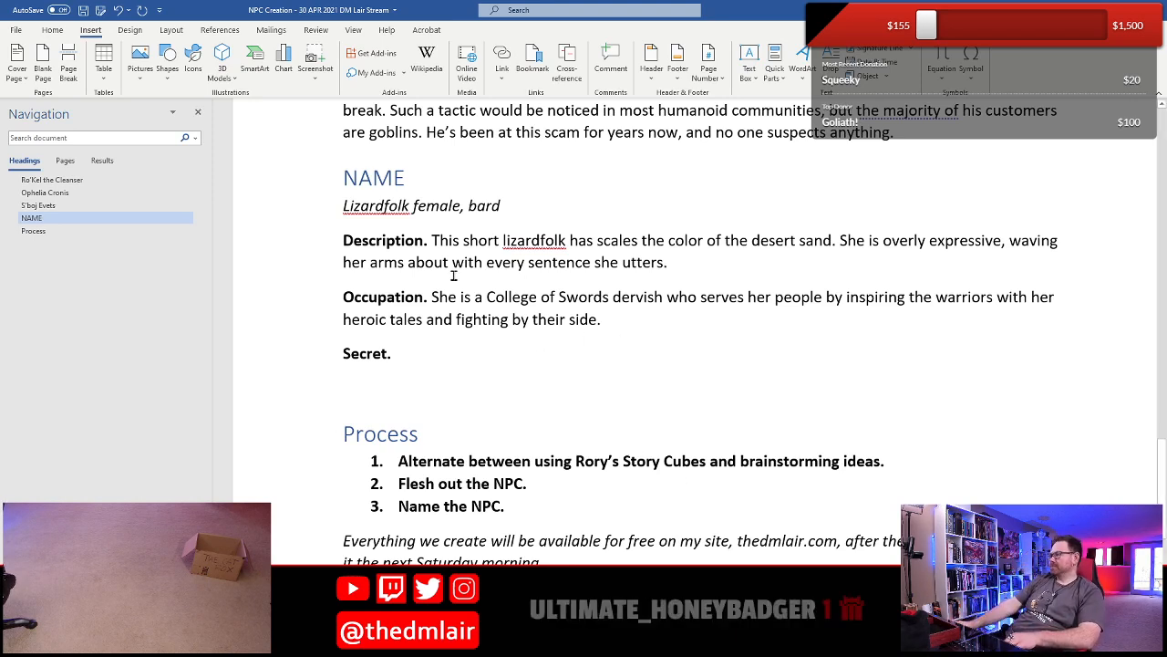
- Finish the Occupation sentence with "with her heroic tales and fighting by their side."
{"action": "left_click", "coordinate": [422, 320]}
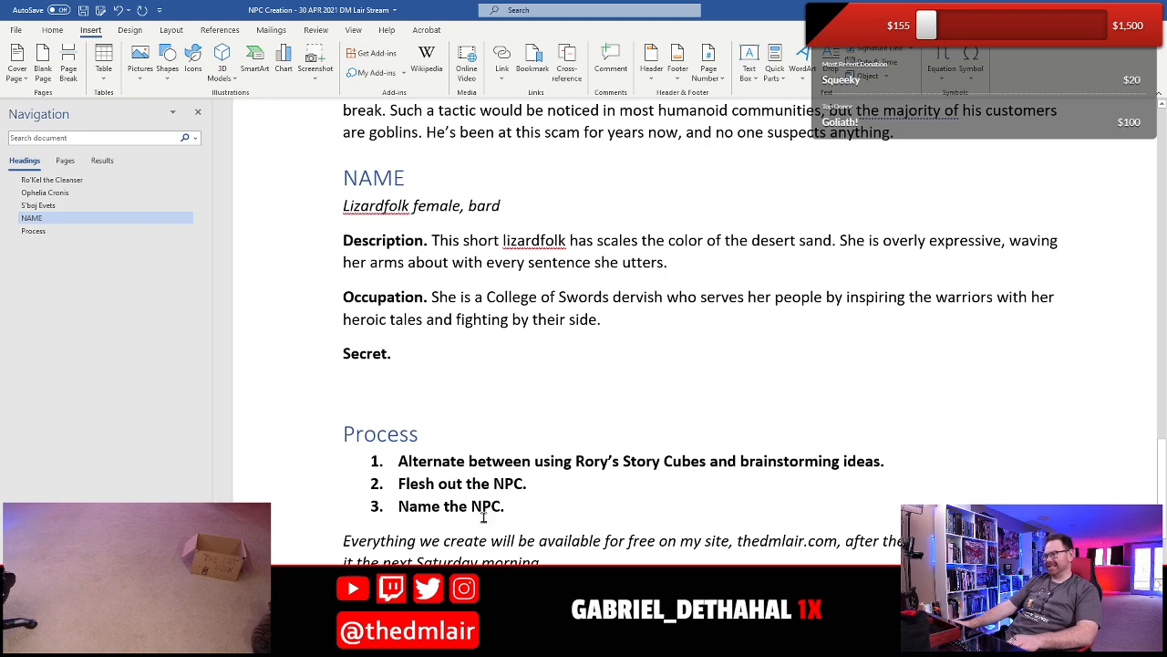
- Switch to Chrome, search Google for "roadrunner" and examine where the birds live in the overview text
{"action": "left_click", "coordinate": [372, 644]}
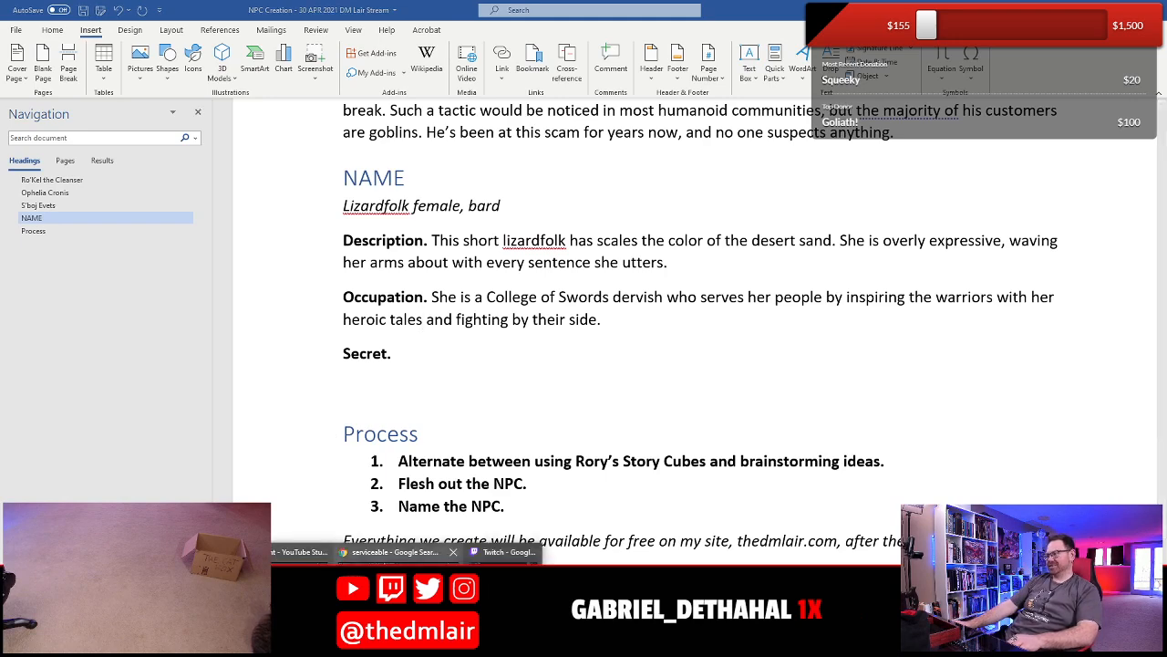
{"action": "left_click", "coordinate": [410, 556]}
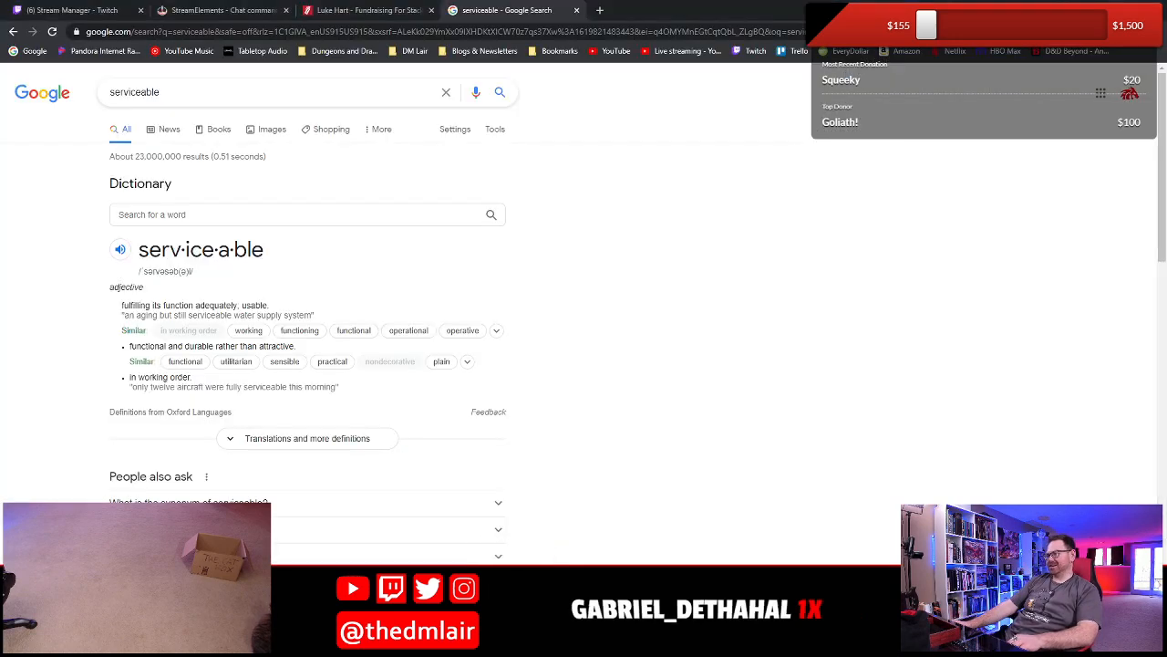
{"action": "left_click", "coordinate": [402, 86]}
{"action": "key", "text": "ctrl+a"}
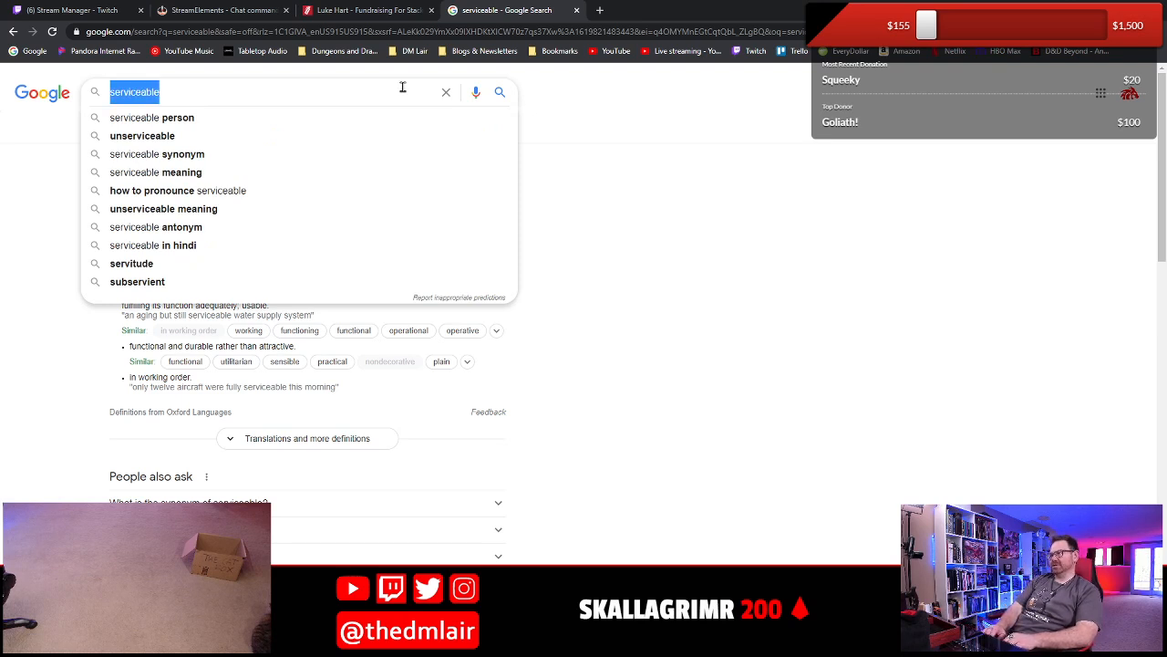
{"action": "type", "text": "roadru"}
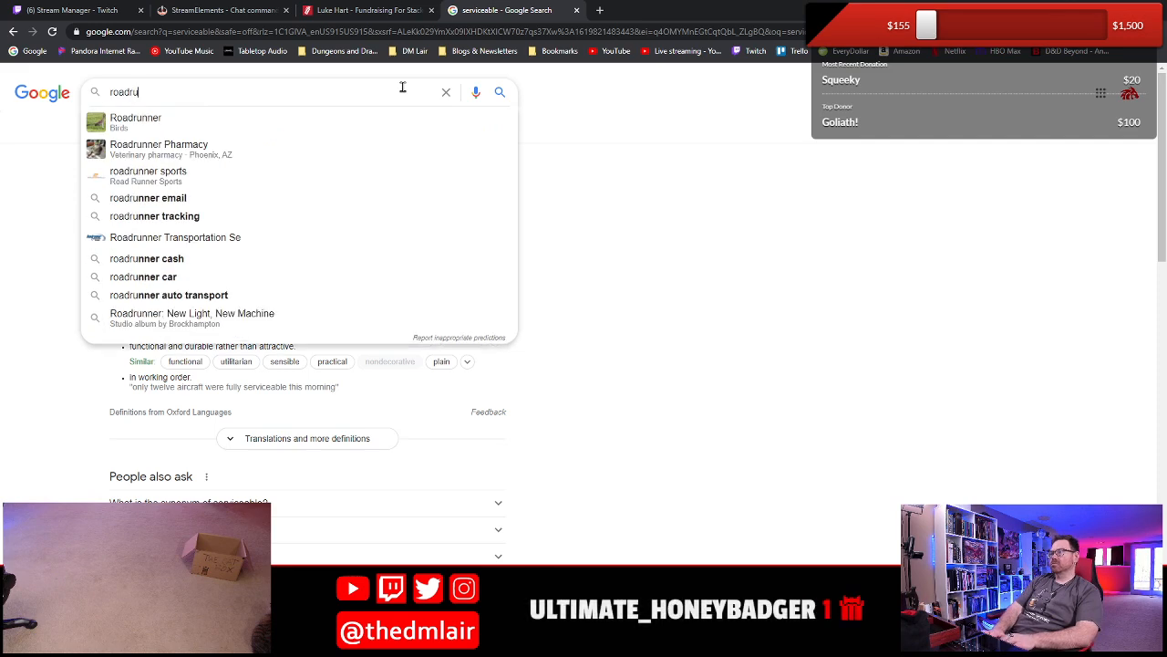
{"action": "type", "text": "nner"}
{"action": "key", "text": "Return"}
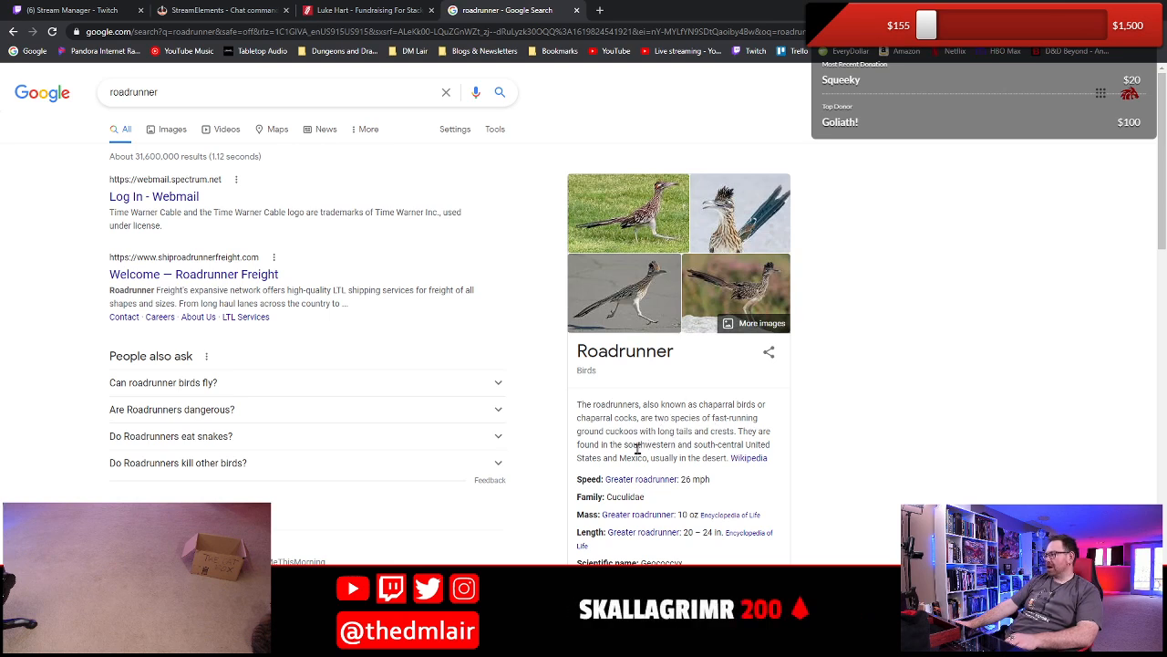
{"action": "left_click_drag", "start_coordinate": [637, 447], "coordinate": [770, 445]}
{"action": "left_click", "coordinate": [664, 469]}
{"action": "left_click_drag", "start_coordinate": [681, 444], "coordinate": [730, 458]}
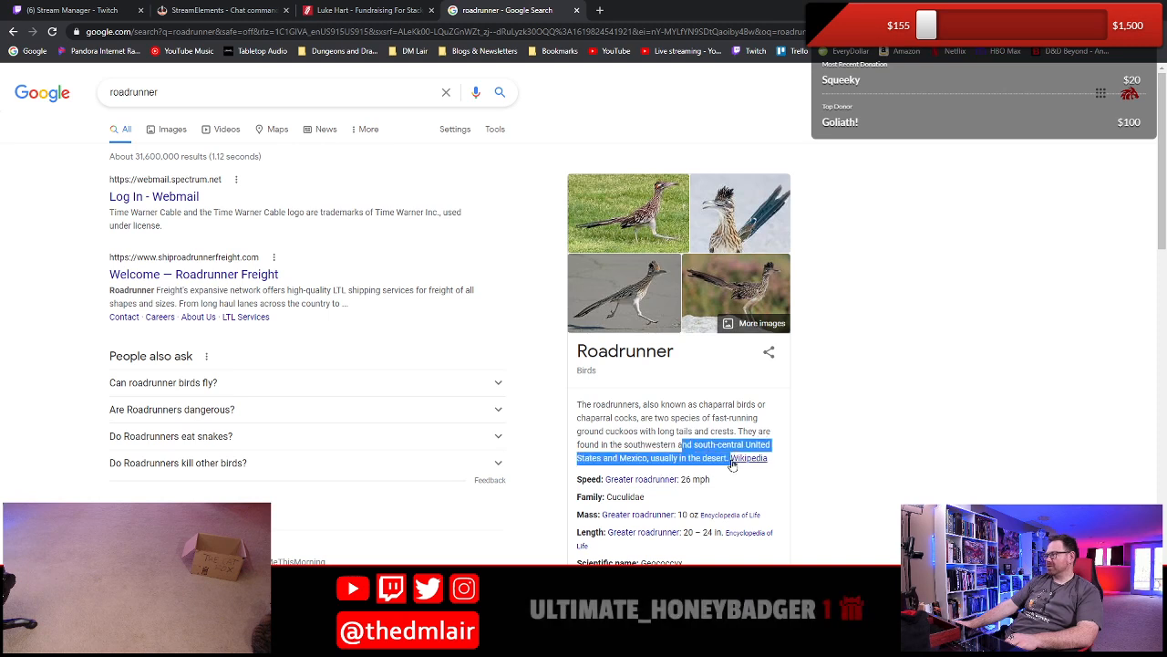
{"action": "left_click", "coordinate": [651, 432]}
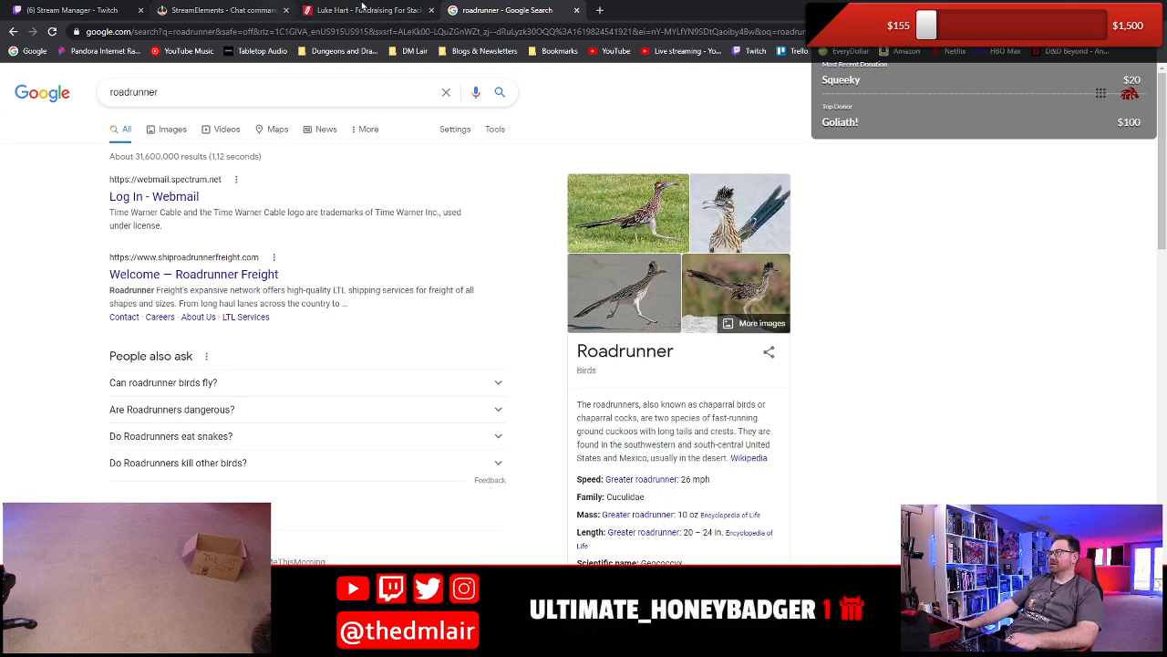
- Switch back to Word and add to the Description "She wears a colorful headdress made from the feathers of roadrunners."
{"action": "key", "text": "alt+Tab"}
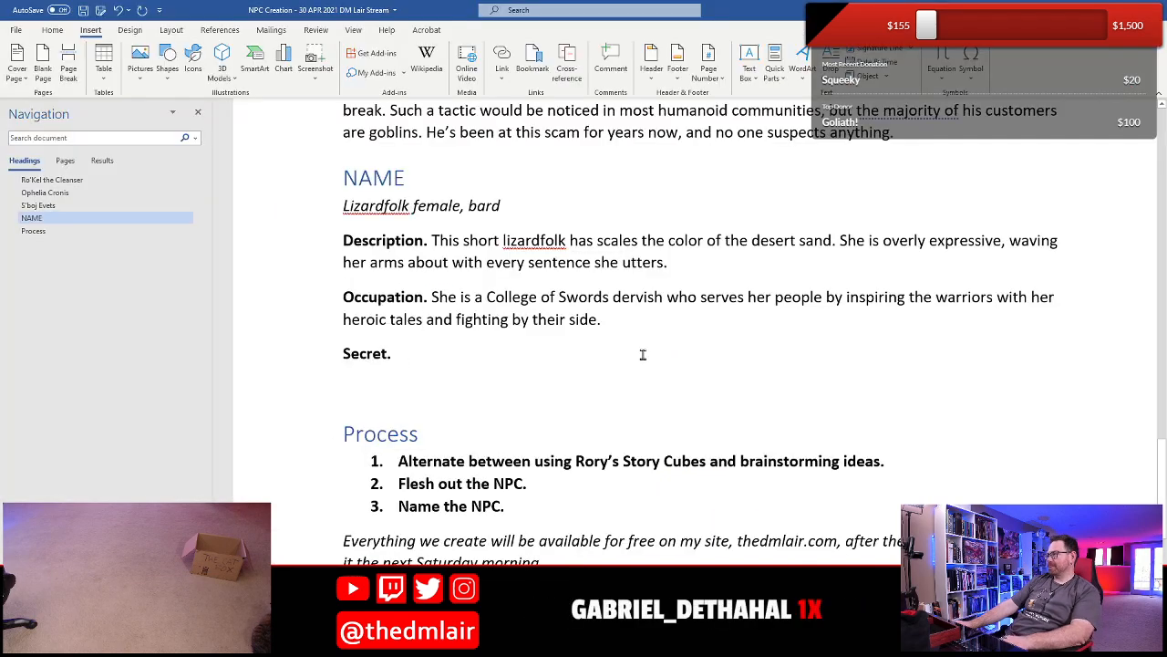
{"action": "left_click", "coordinate": [687, 258]}
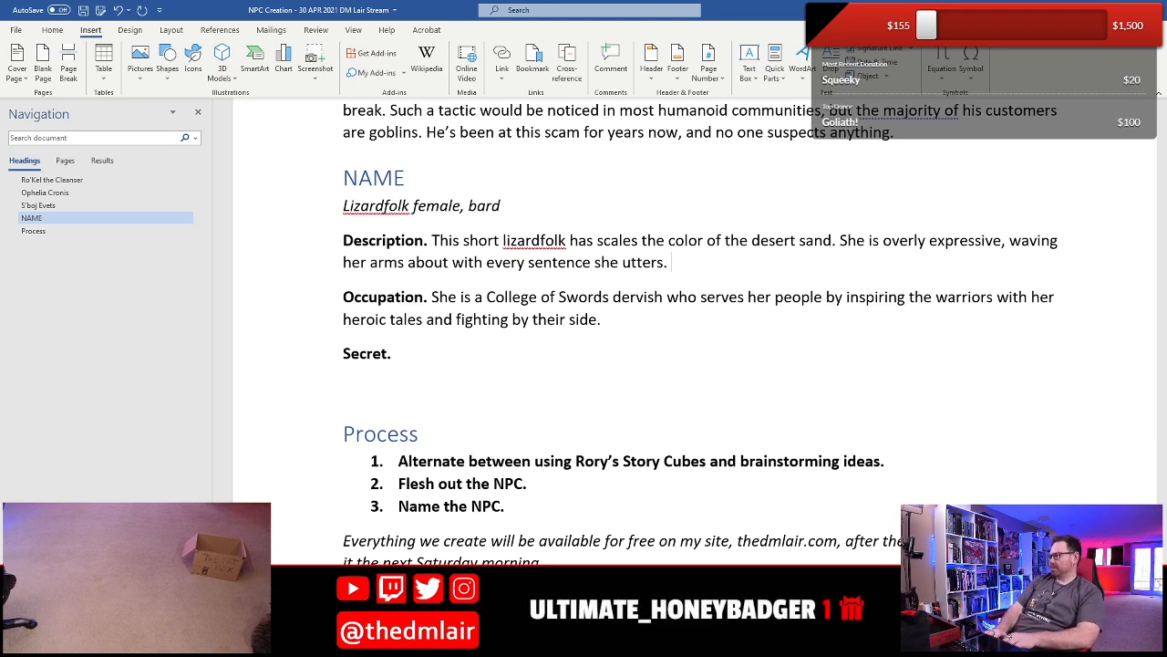
{"action": "type", "text": "She wears a "}
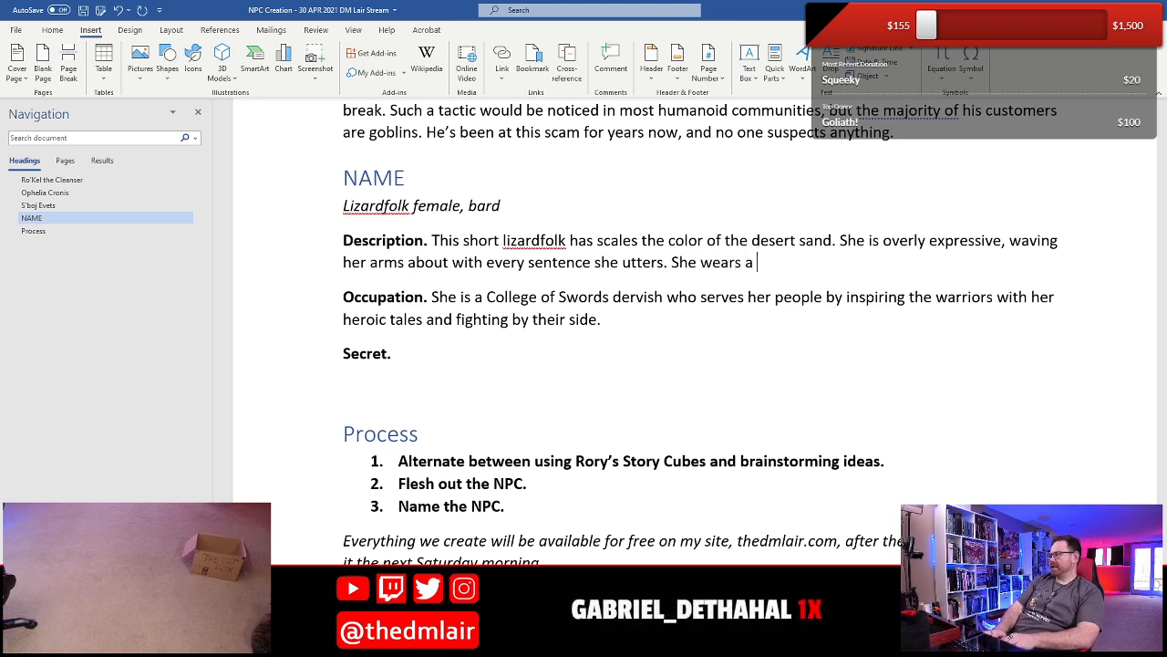
{"action": "type", "text": "colorful"}
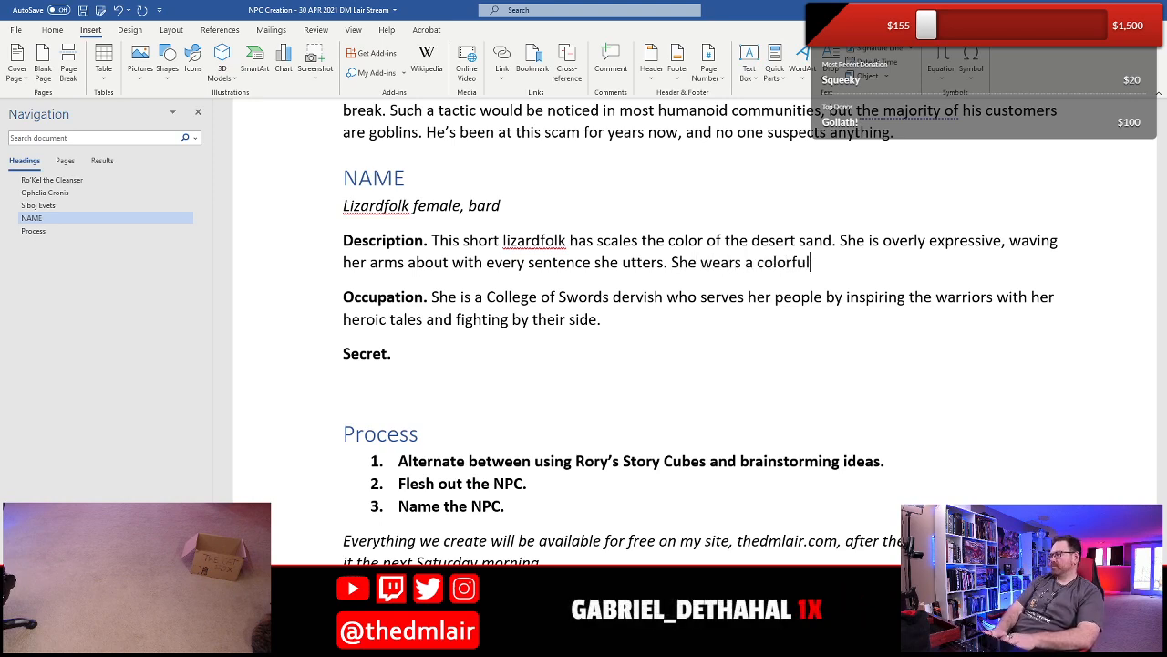
{"action": "type", "text": " headdress"}
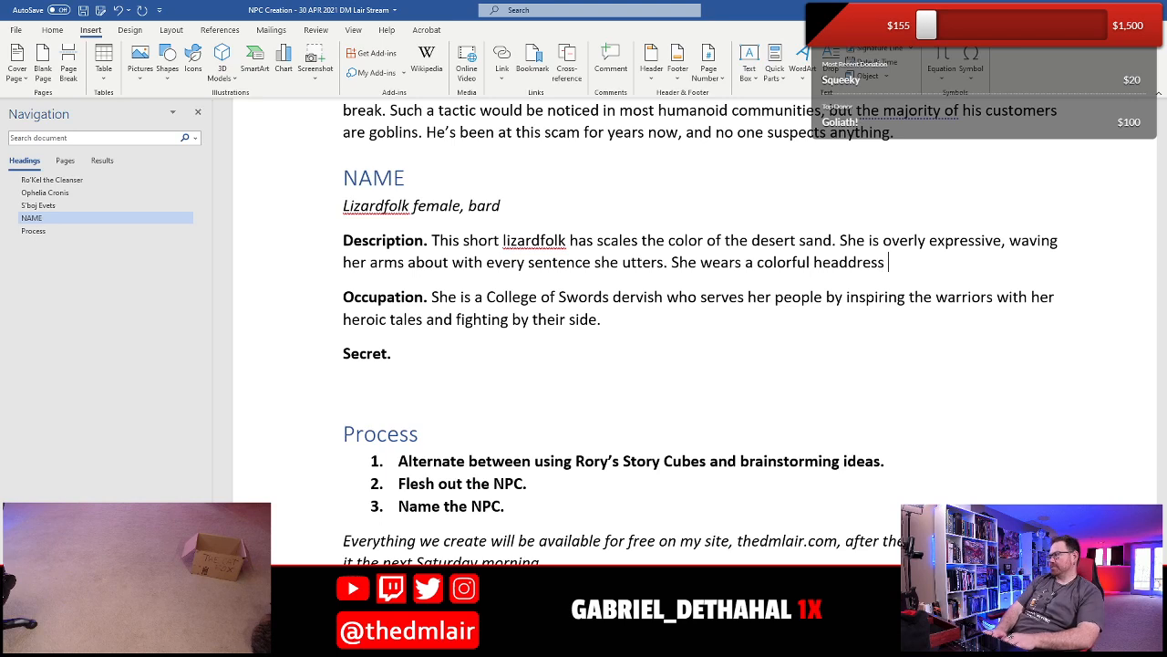
{"action": "type", "text": " made from the fe"}
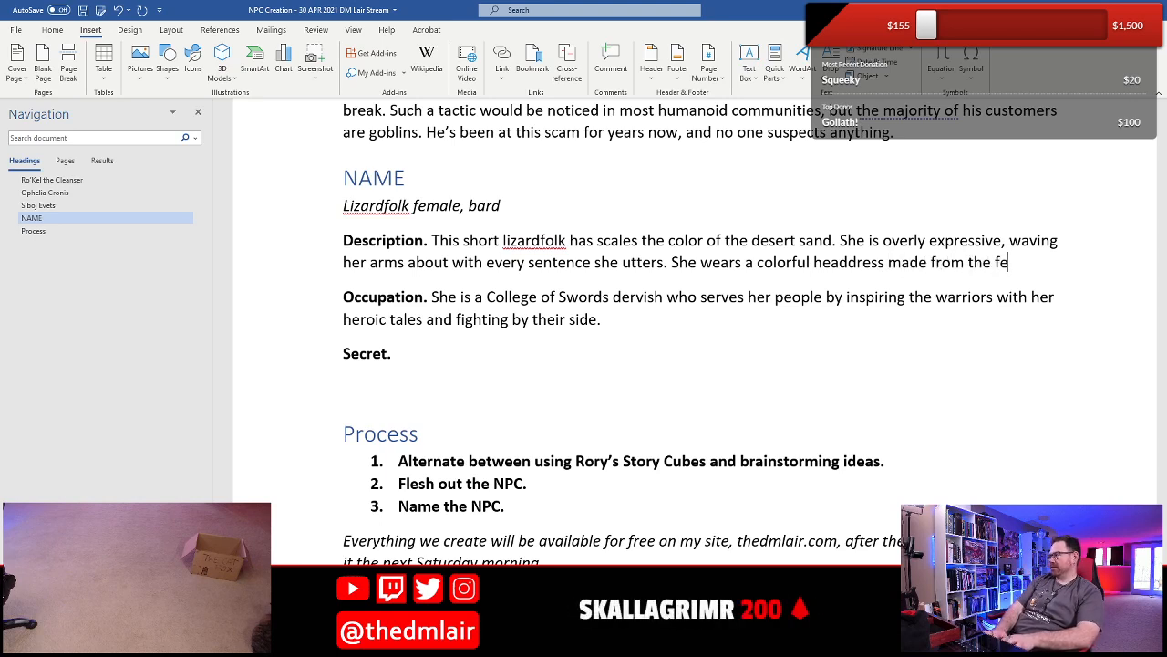
{"action": "type", "text": "athers of r"}
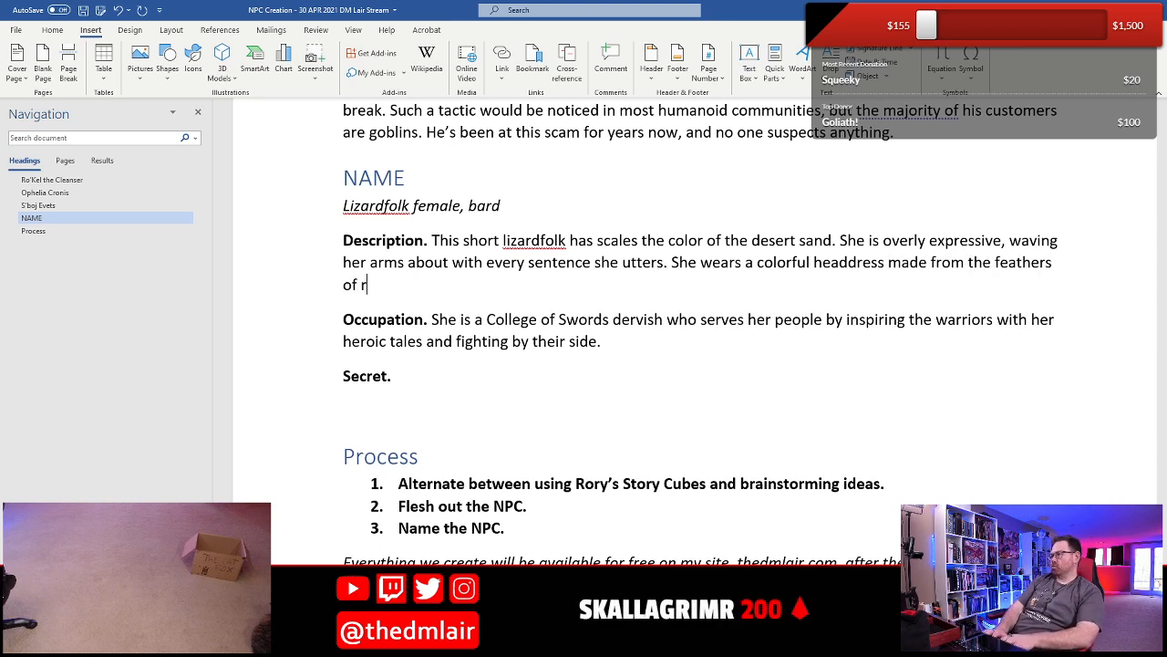
{"action": "type", "text": "oadrunners."}
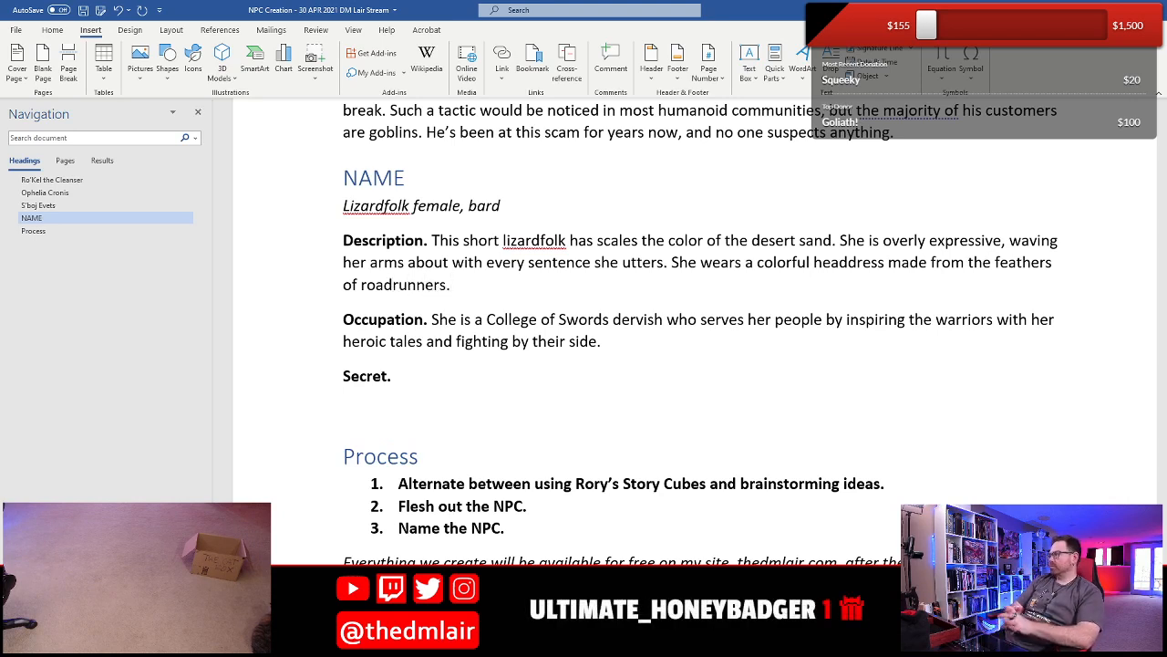
{"action": "key", "text": "Down"}
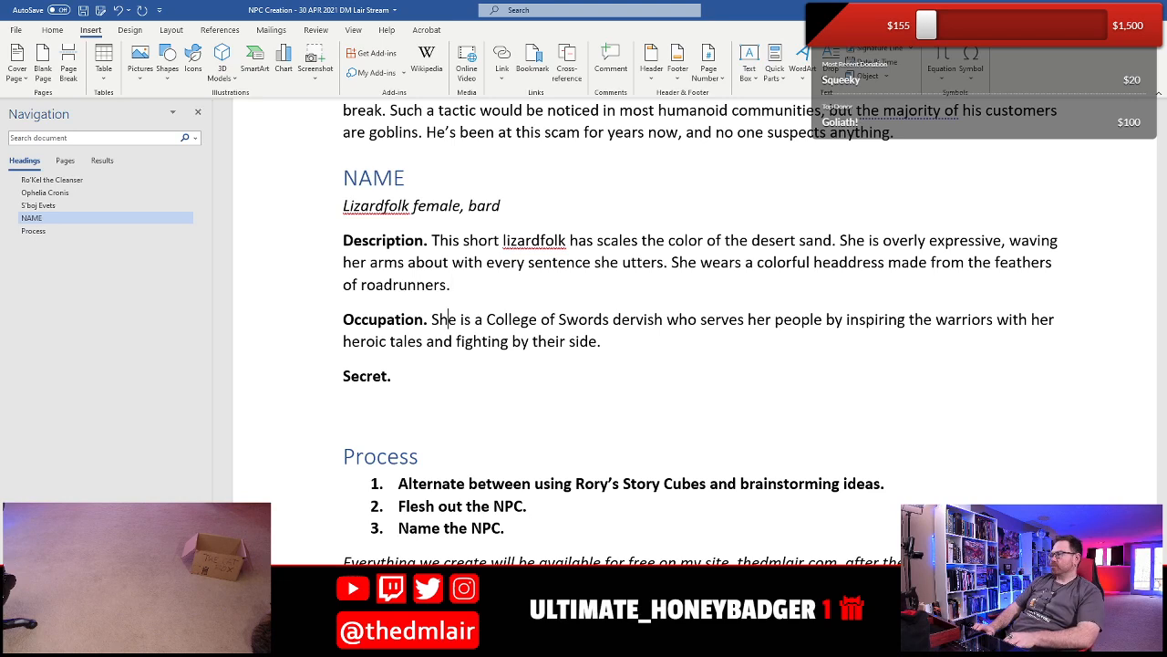
- Extend the roadrunner feather sentence in the Description with "who have served as her familiar in the past" before its period
{"action": "key", "text": "End"}
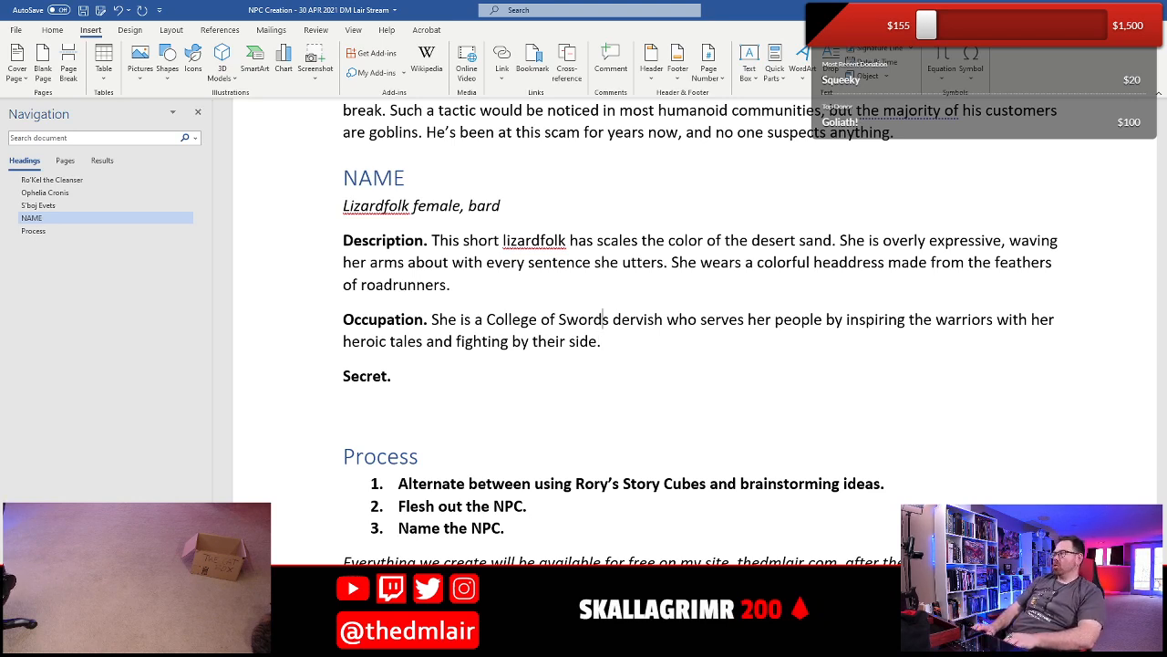
{"action": "key", "text": "Up"}
{"action": "key", "text": "Home"}
{"action": "key", "text": "ctrl+Right"}
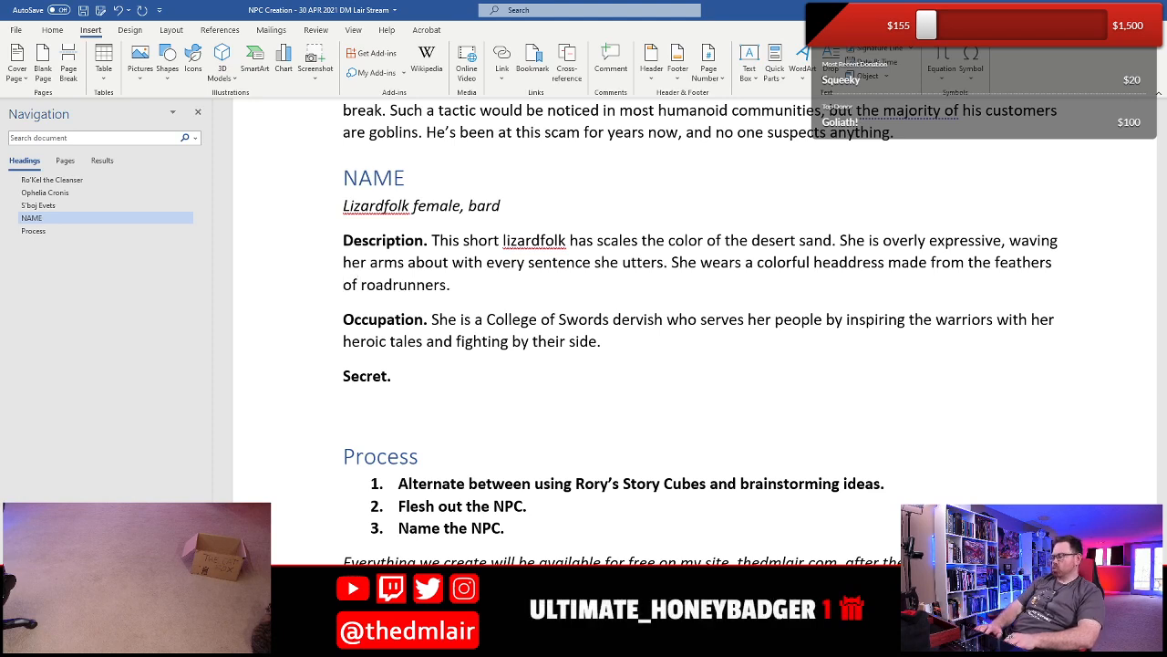
{"action": "key", "text": "ctrl+Right"}
{"action": "key", "text": "Left"}
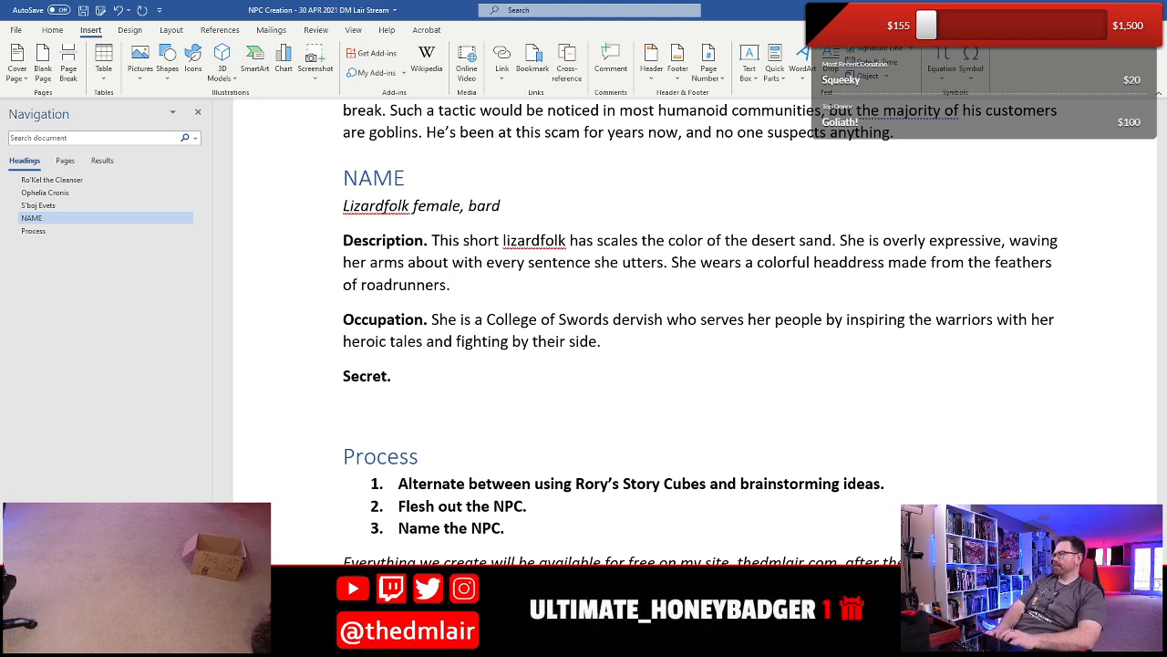
{"action": "type", "text": "who have served as"}
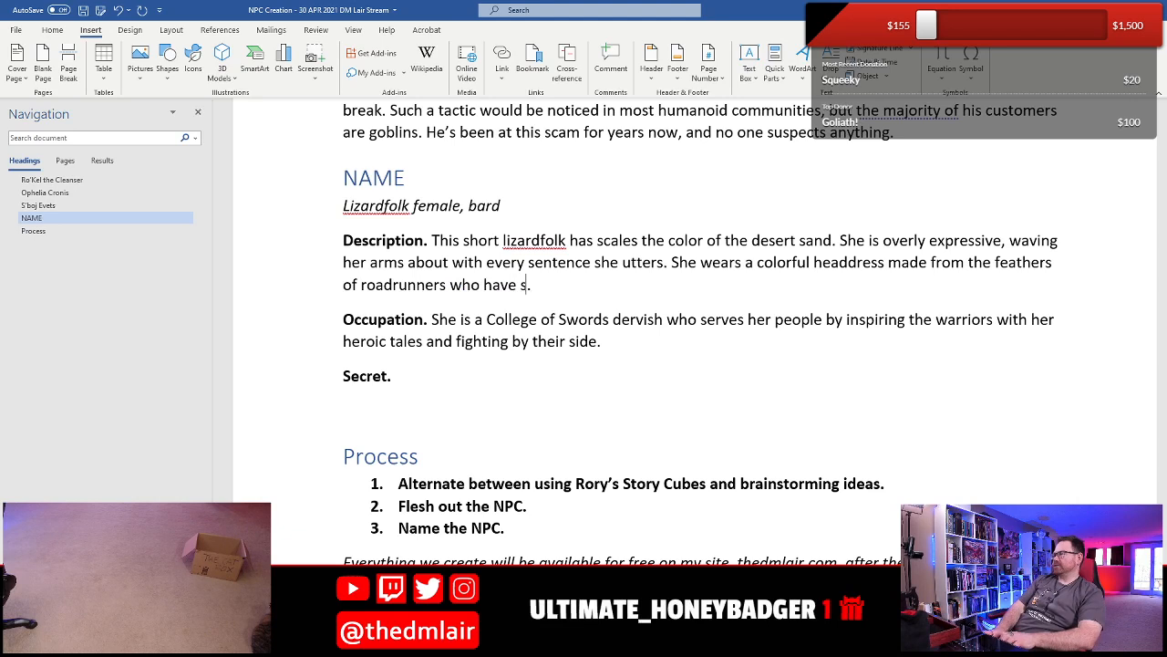
{"action": "type", "text": " her f"}
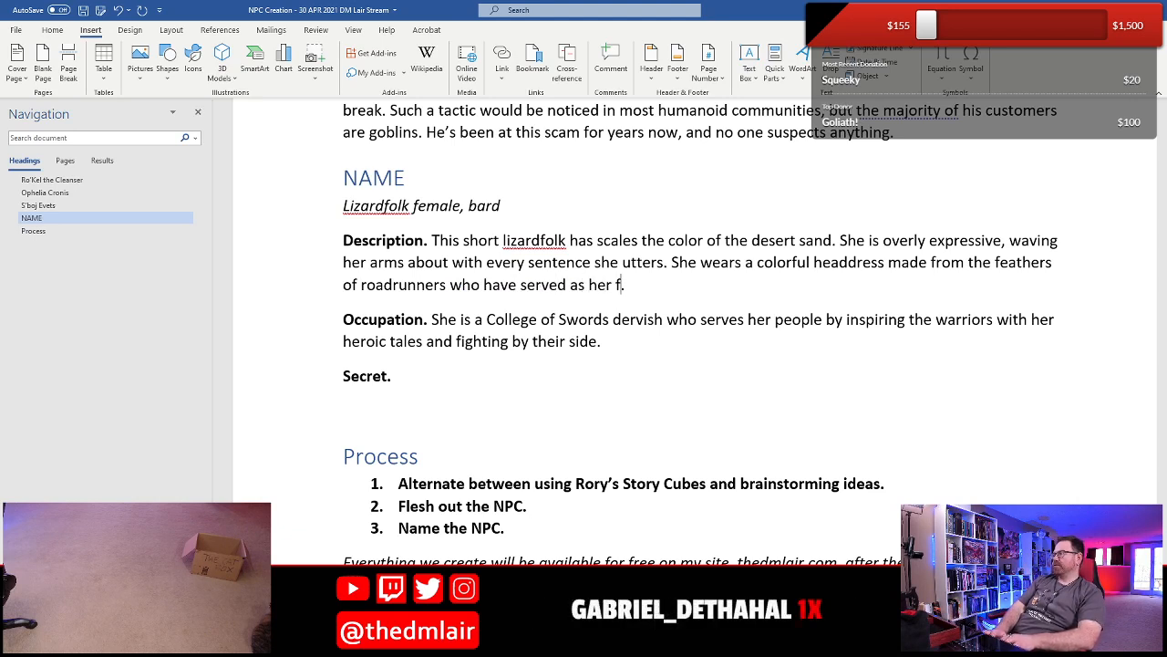
{"action": "type", "text": "amiliar in the pas"}
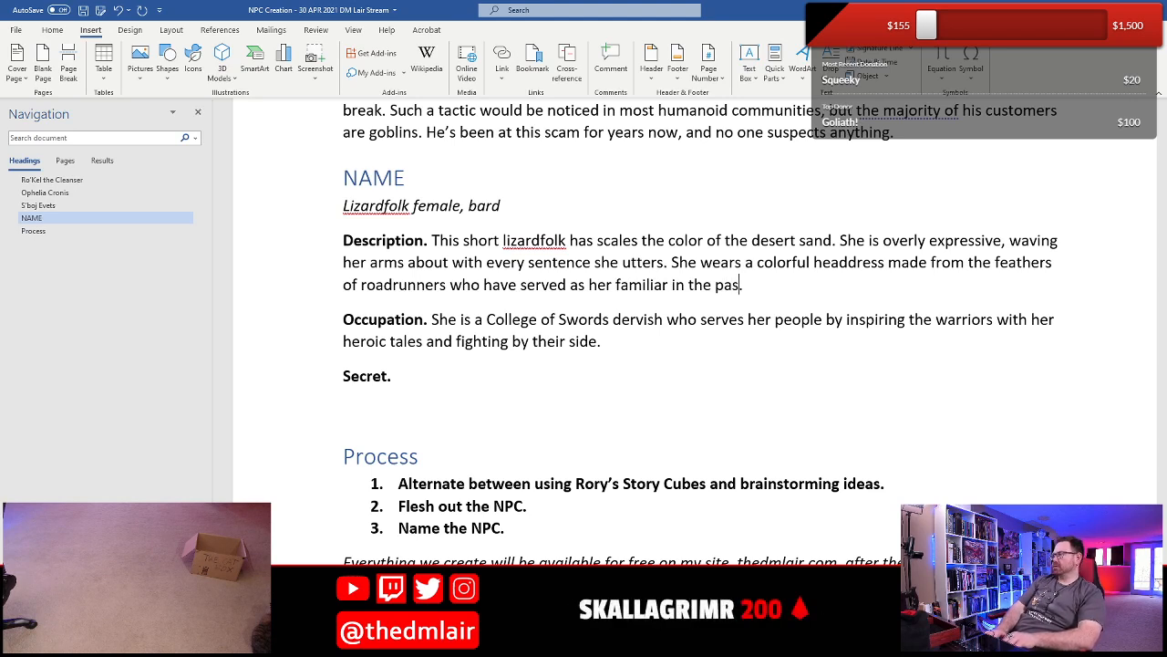
{"action": "type", "text": "t."}
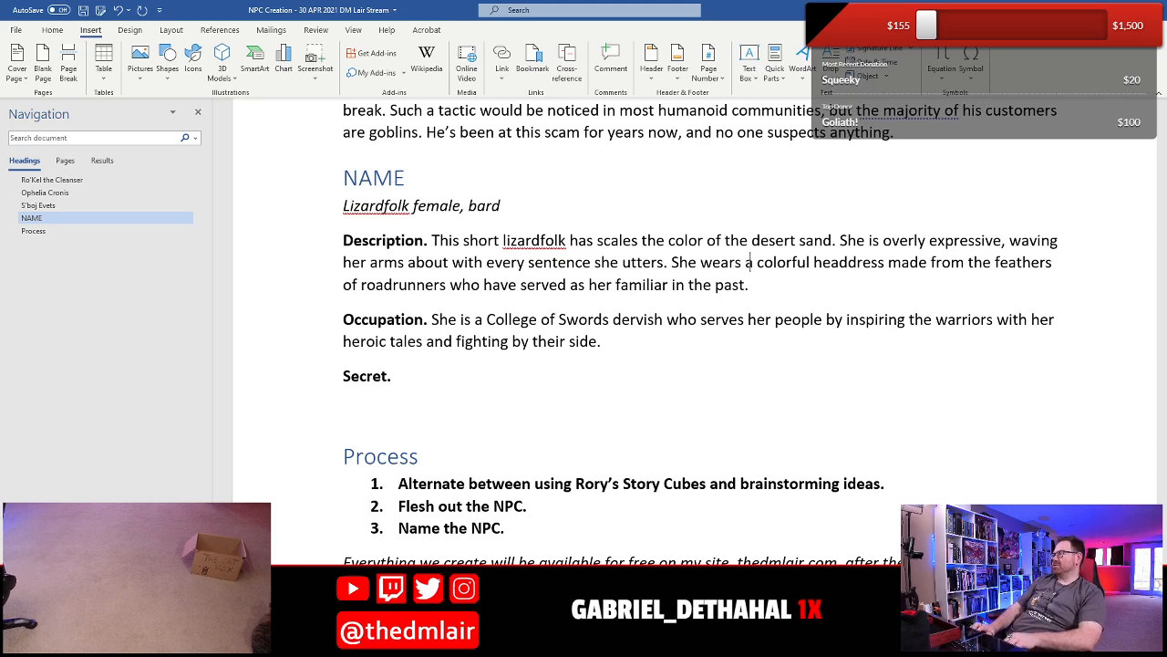
- Replace the word "colorful" describing the headdress in the Description with "dull, muted"
{"action": "key", "text": "Left"}
{"action": "key", "text": "shift+Right"}
{"action": "key", "text": "shift+Right"}
{"action": "key", "text": "shift+Right"}
{"action": "key", "text": "shift+Right"}
{"action": "key", "text": "shift+Right"}
{"action": "key", "text": "shift+Right"}
{"action": "key", "text": "shift+Right"}
{"action": "key", "text": "shift+Right"}
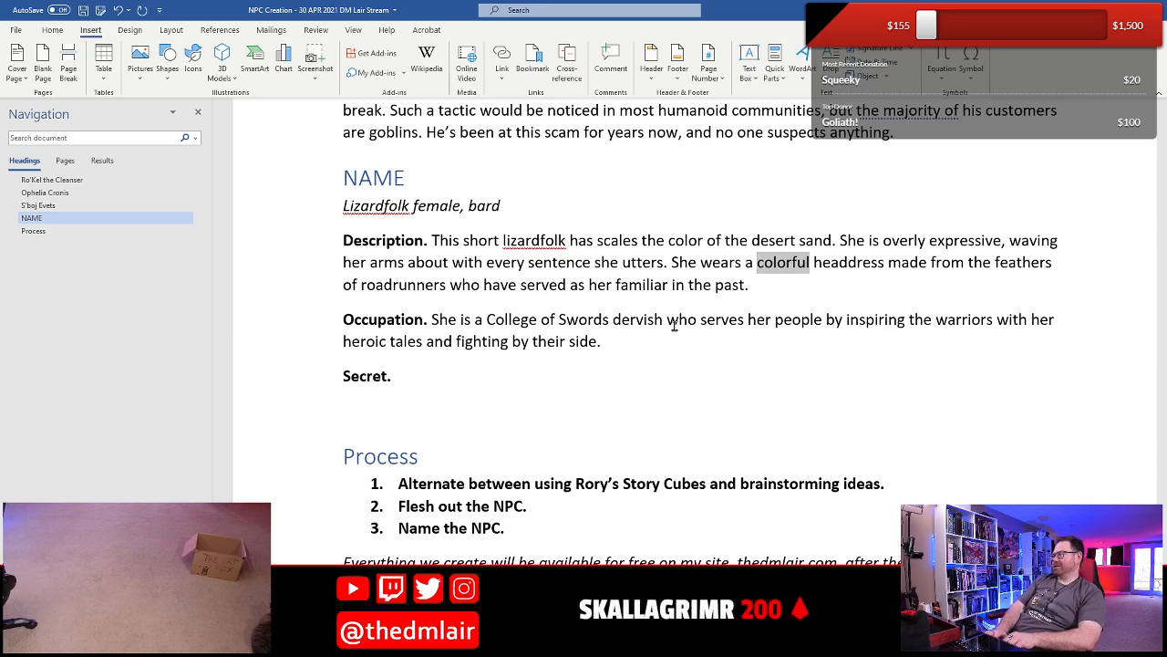
{"action": "type", "text": "dull, muted"}
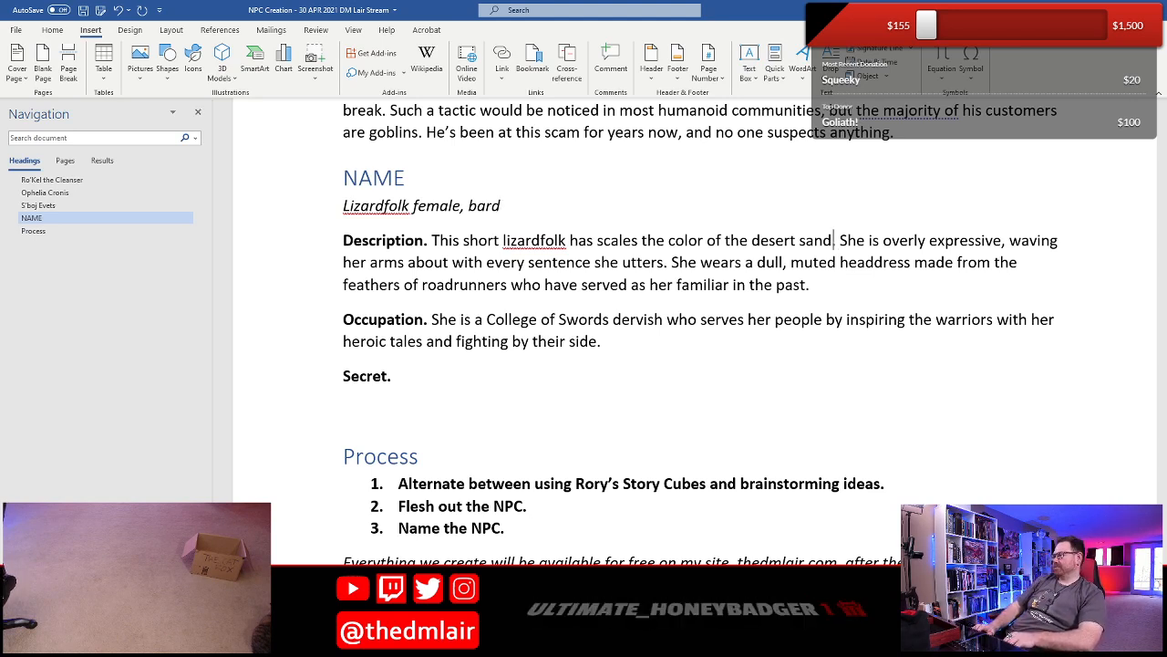
- Replace "muted" in the headdress sentence of the Description with "sunbeaten"
{"action": "key", "text": "shift+Left"}
{"action": "key", "text": "shift+Left"}
{"action": "key", "text": "shift+Left"}
{"action": "key", "text": "shift+Left"}
{"action": "key", "text": "shift+Left"}
{"action": "key", "text": "shift+Left"}
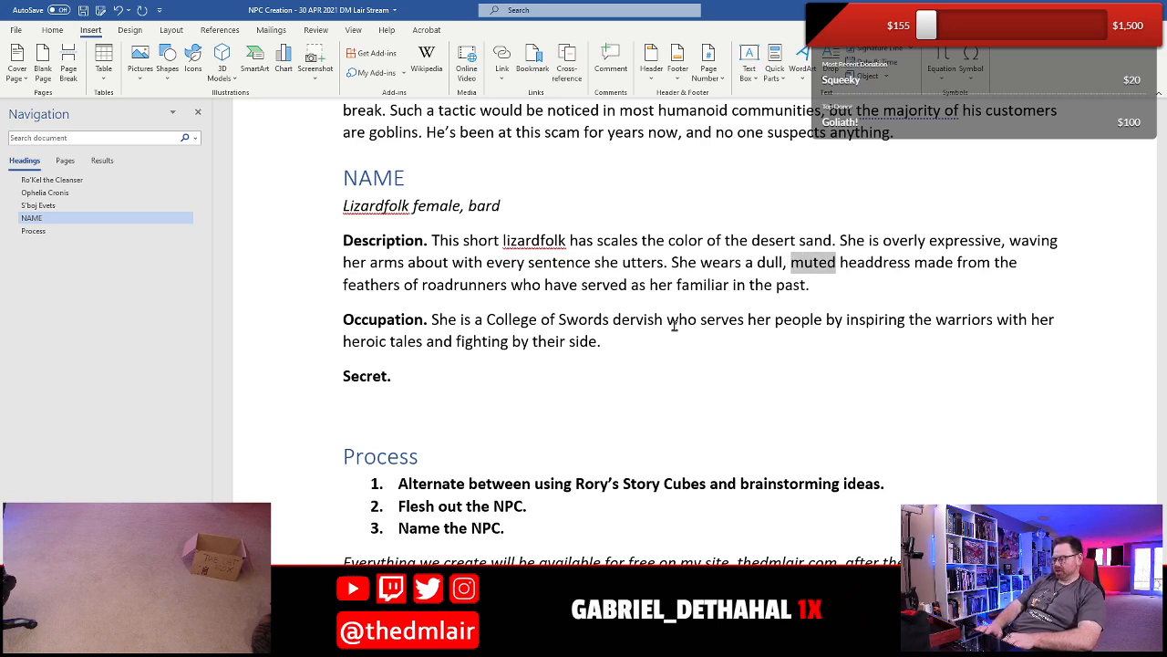
{"action": "type", "text": ", sunbeate"}
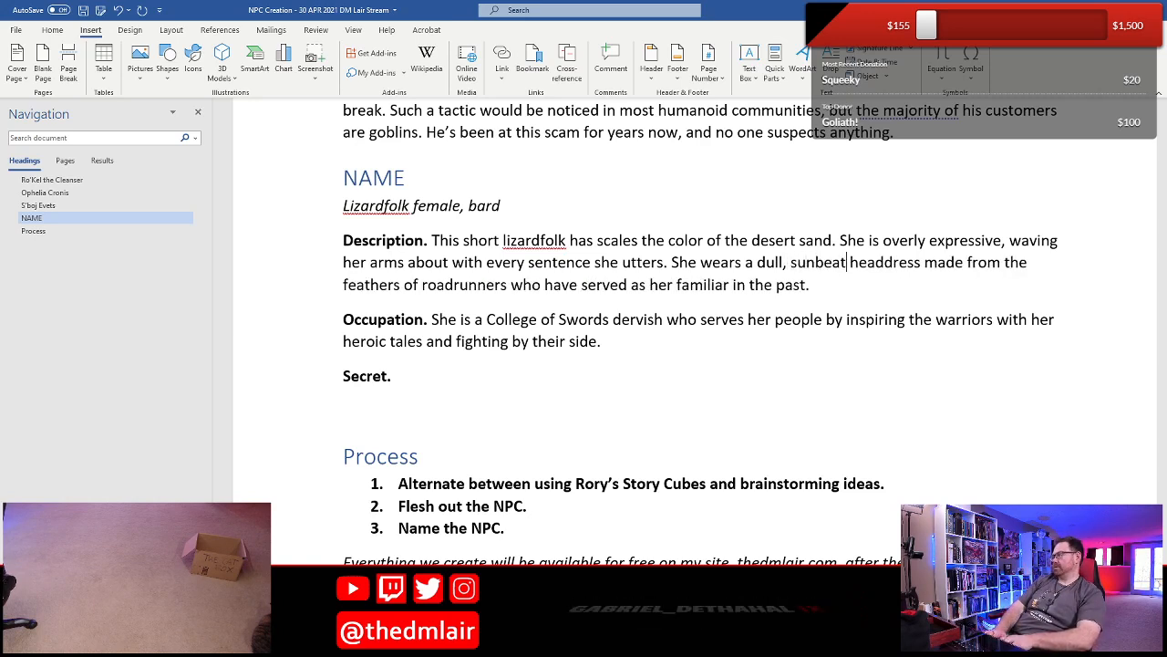
{"action": "type", "text": "n"}
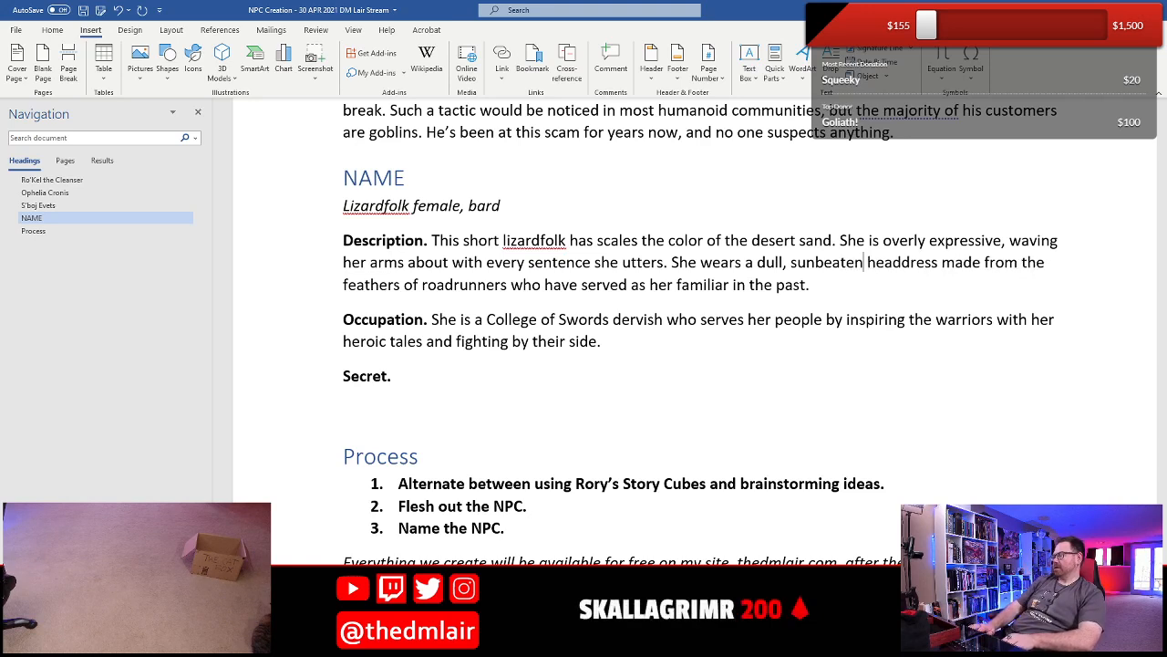
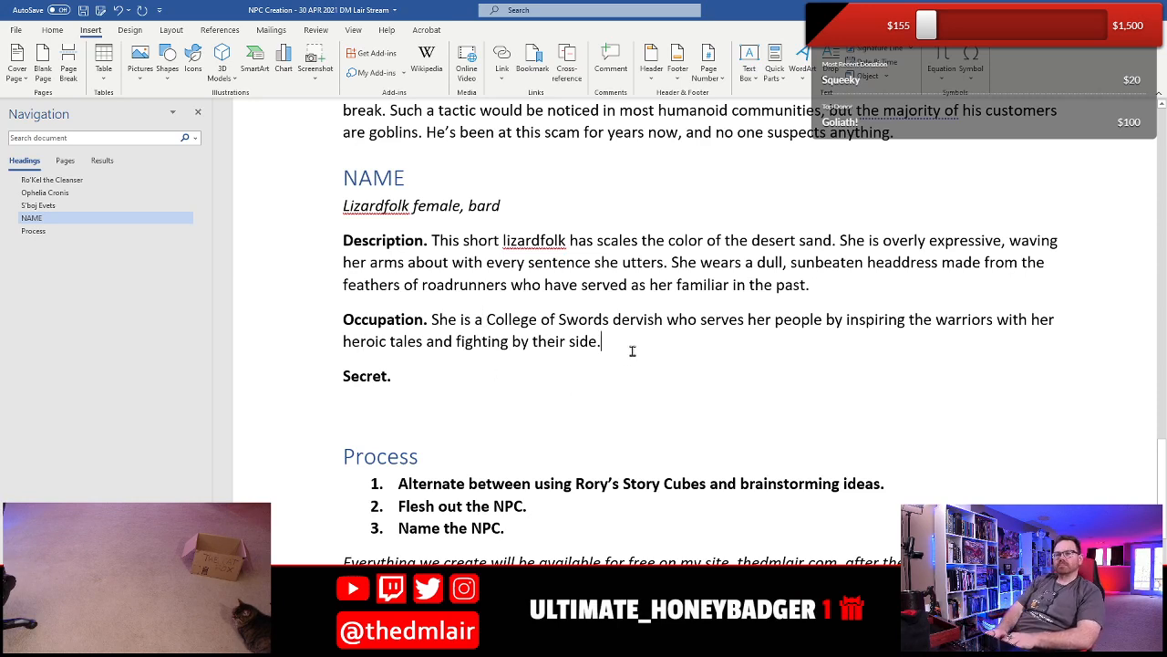
- Continue the Occupation paragraph after "fighting by their side." with "She is the daughter of the chieftain"
{"action": "type", "text": "She is the"}
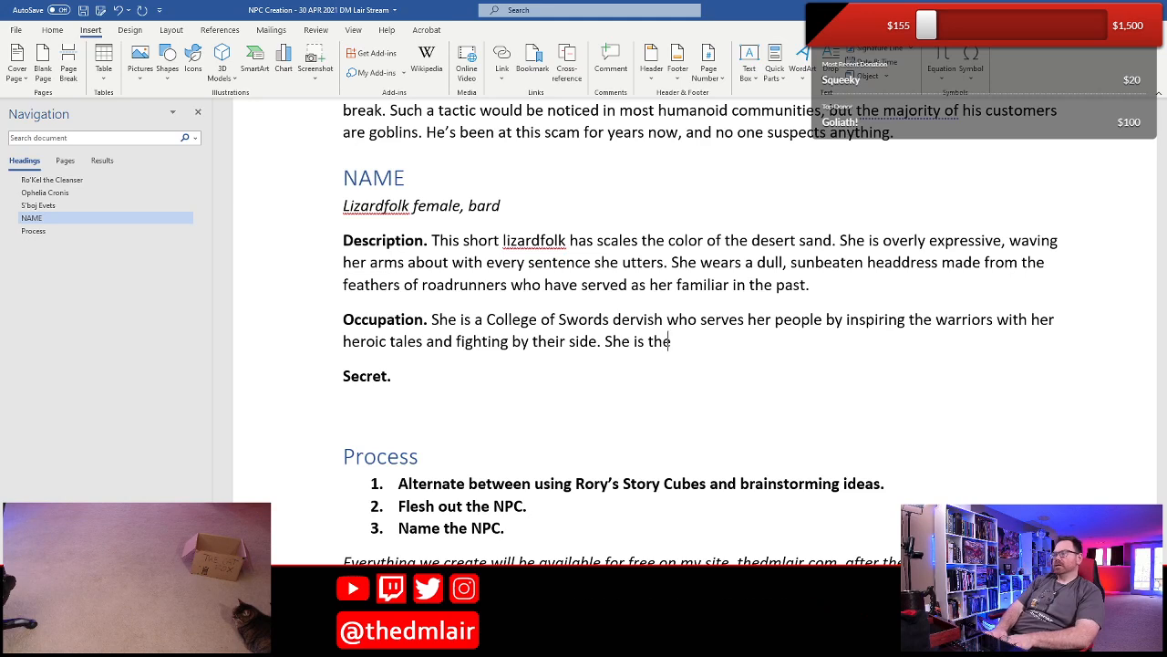
{"action": "type", "text": " daughter o the f"}
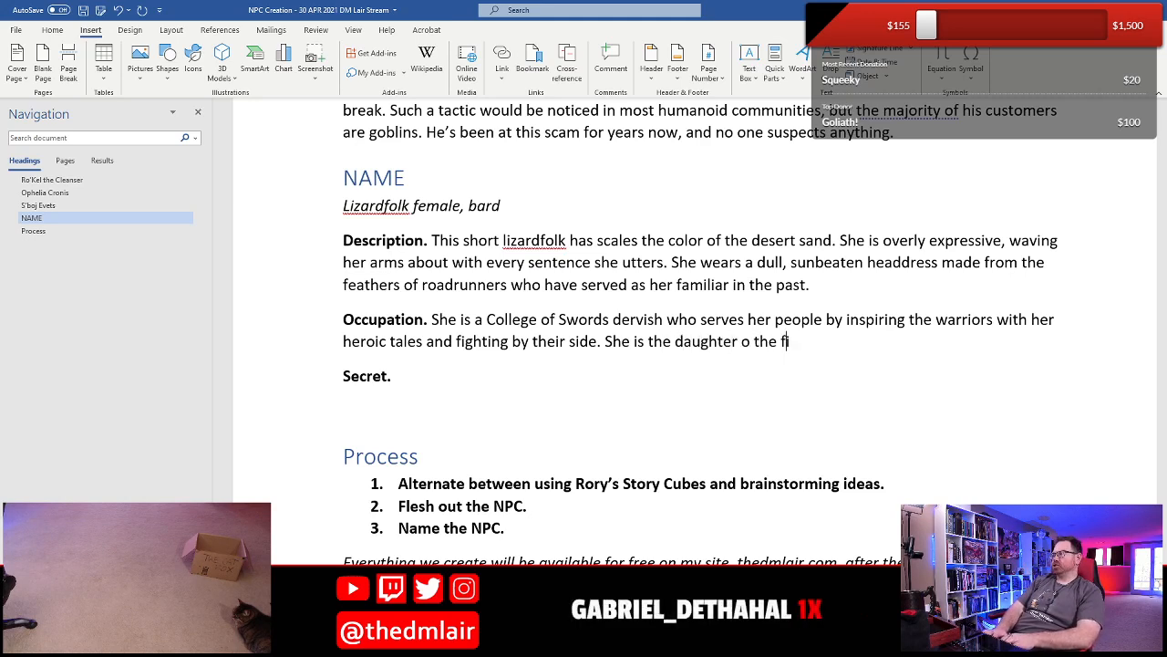
{"action": "key", "text": "BackSpace"}
{"action": "key", "text": "BackSpace"}
{"action": "key", "text": "BackSpace"}
{"action": "key", "text": "BackSpace"}
{"action": "type", "text": "f the f"}
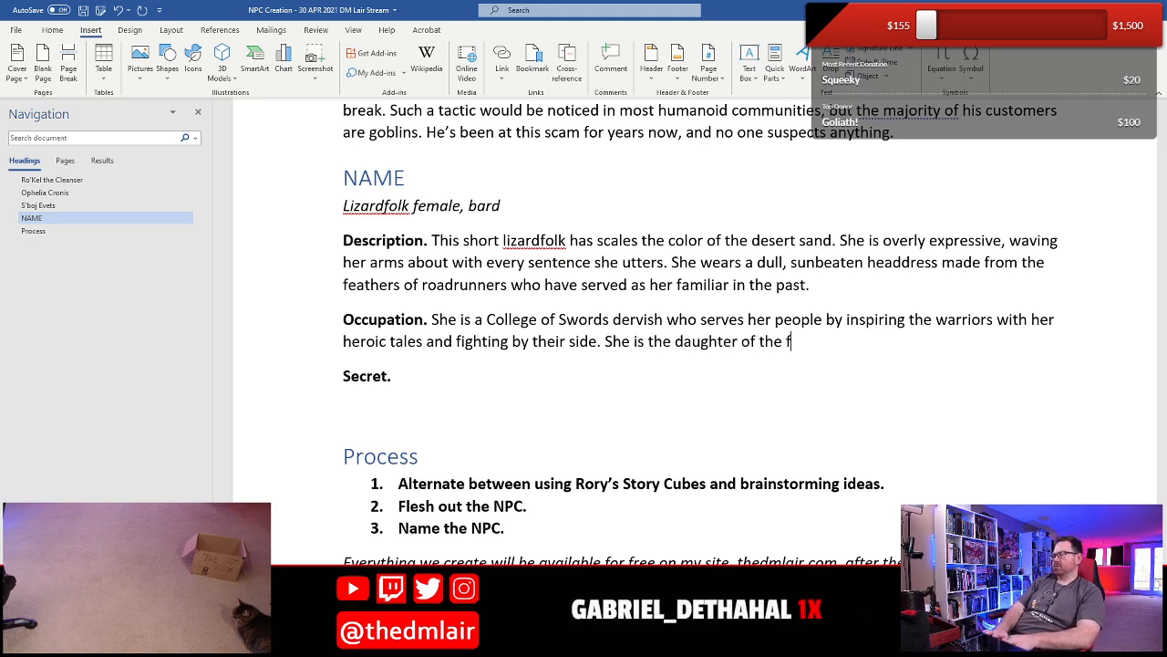
{"action": "key", "text": "BackSpace"}
{"action": "type", "text": "chieft"}
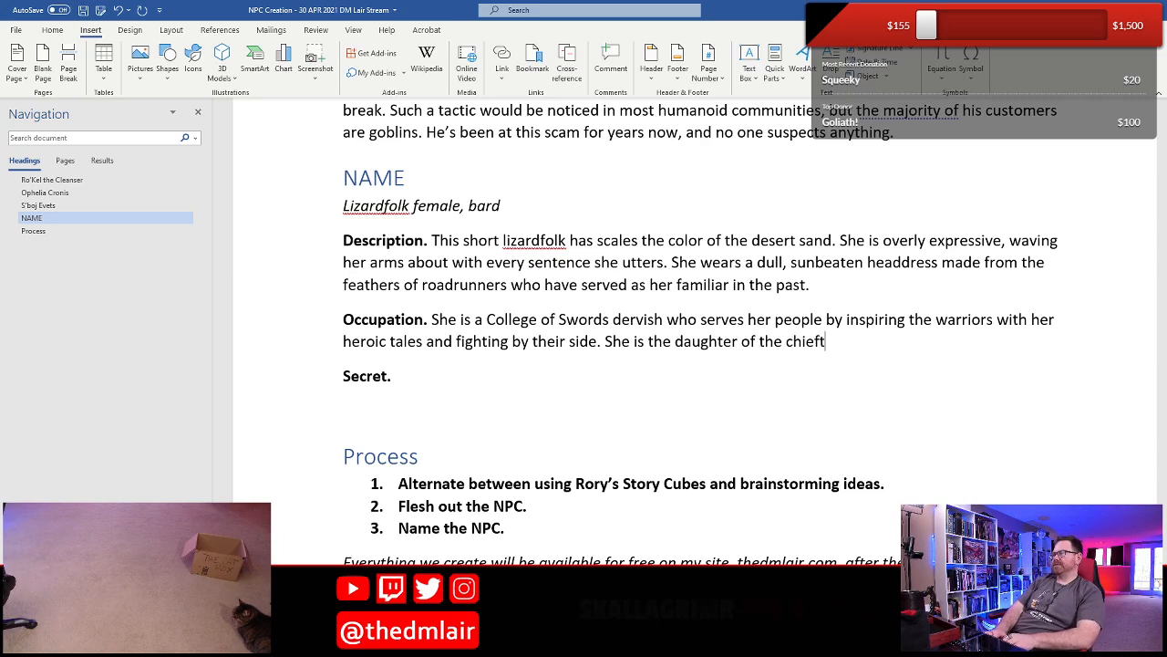
{"action": "type", "text": "an"}
{"action": "key", "text": "BackSpace"}
{"action": "key", "text": "BackSpace"}
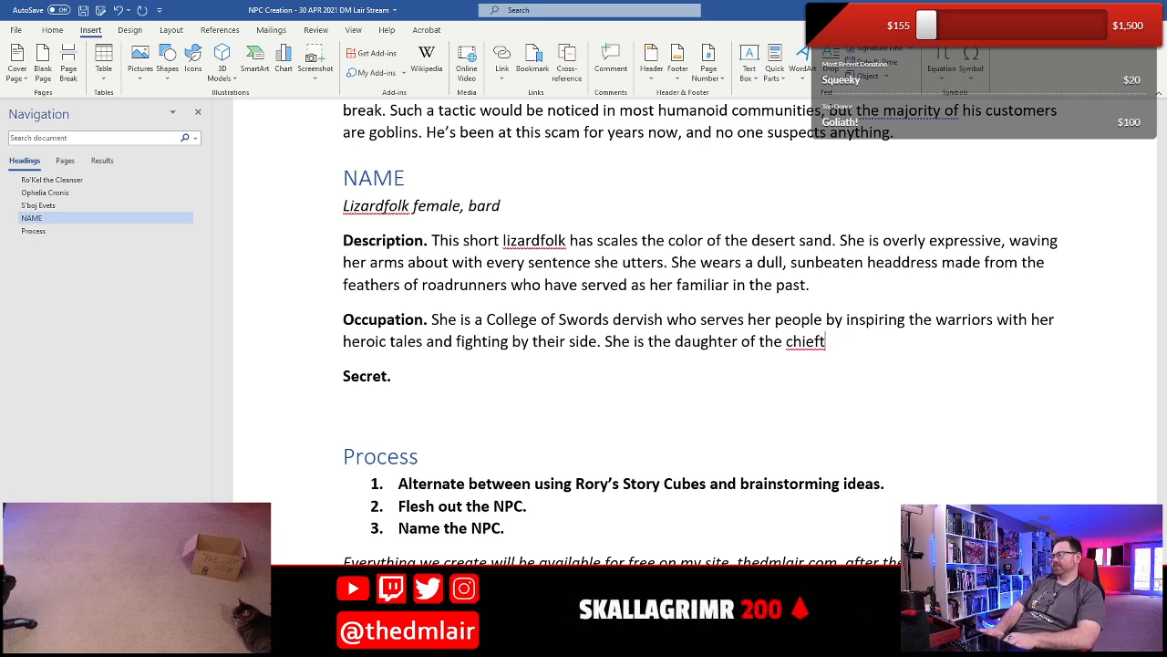
{"action": "type", "text": "ain "}
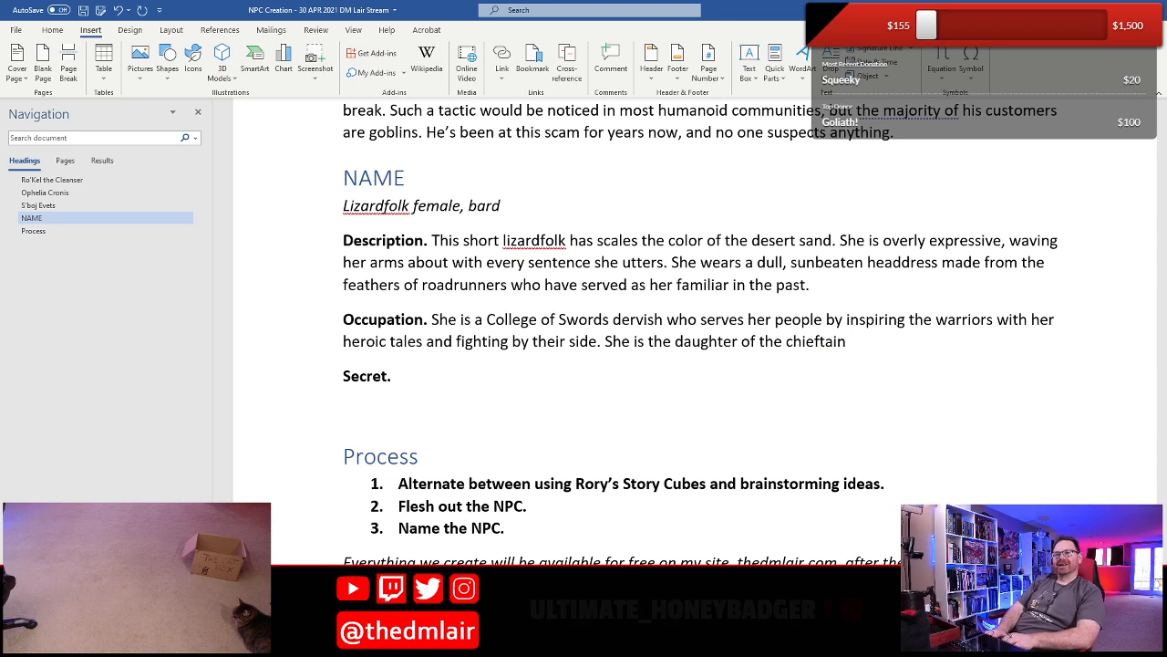
{"action": "type", "text": "w"}
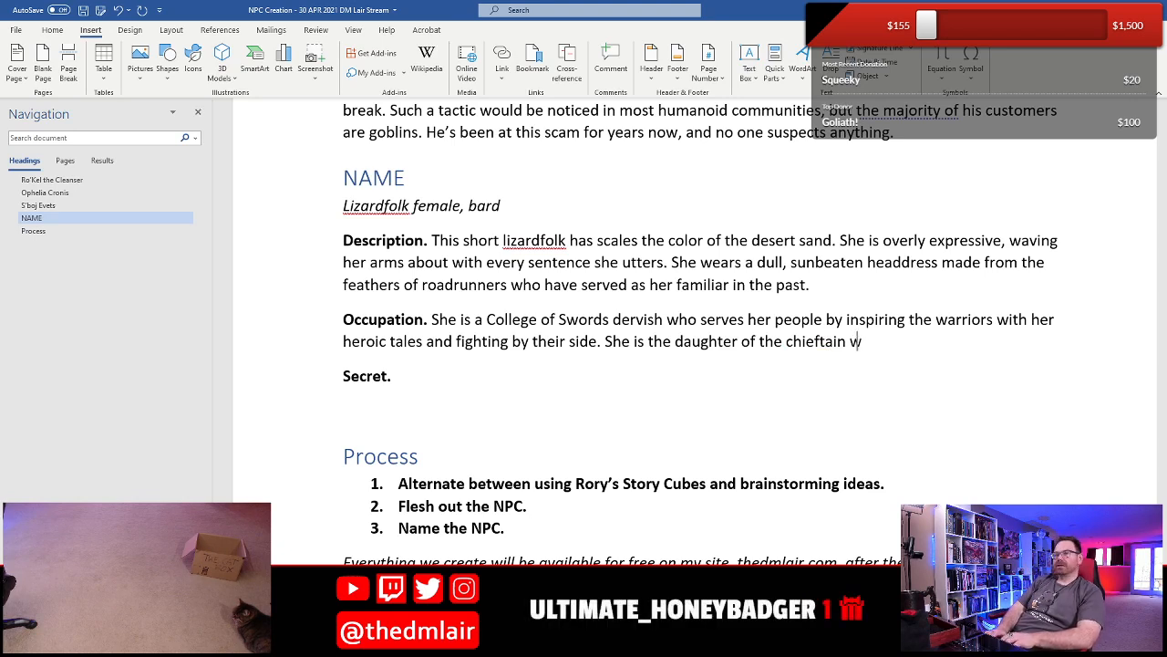
{"action": "type", "text": "ho learned her"}
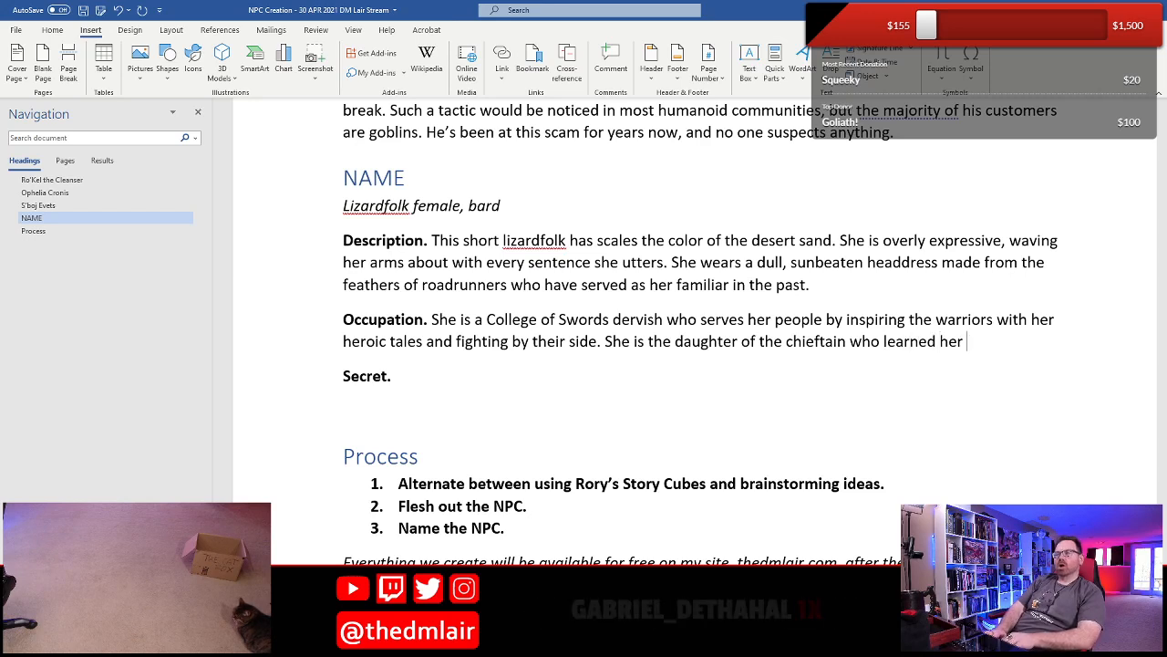
{"action": "type", "text": " bardeic"}
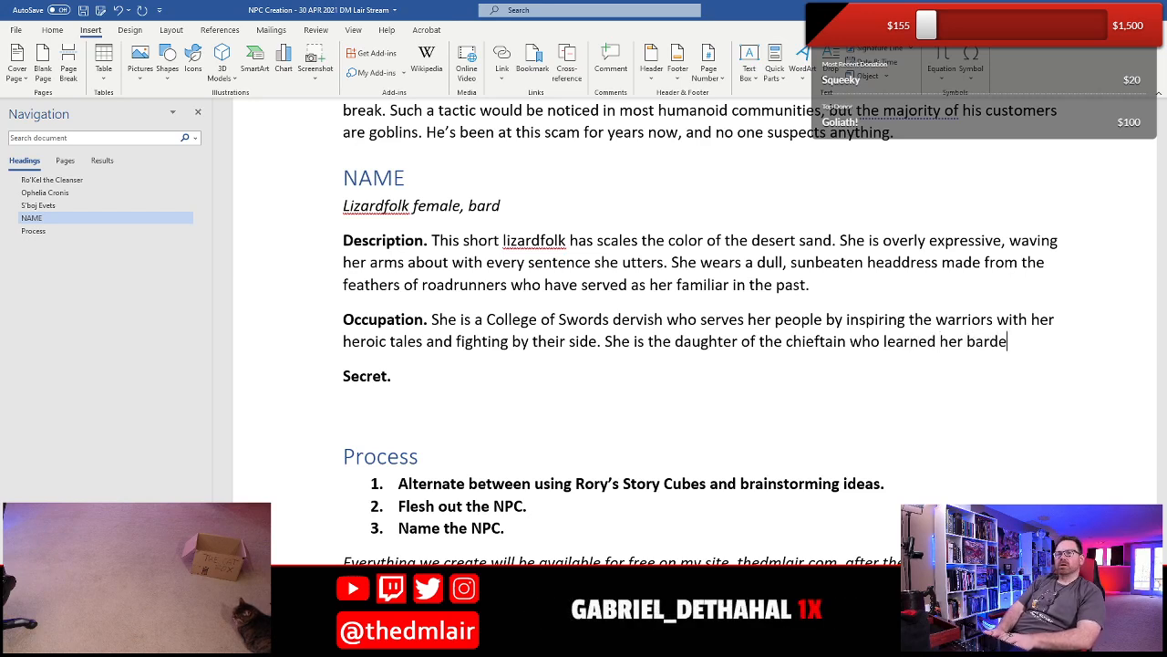
- Extend the chieftain's daughter sentence in the Occupation with "who learned her bardic trade in secret because"
{"action": "key", "text": "BackSpace"}
{"action": "key", "text": "BackSpace"}
{"action": "key", "text": "BackSpace"}
{"action": "type", "text": "ic t"}
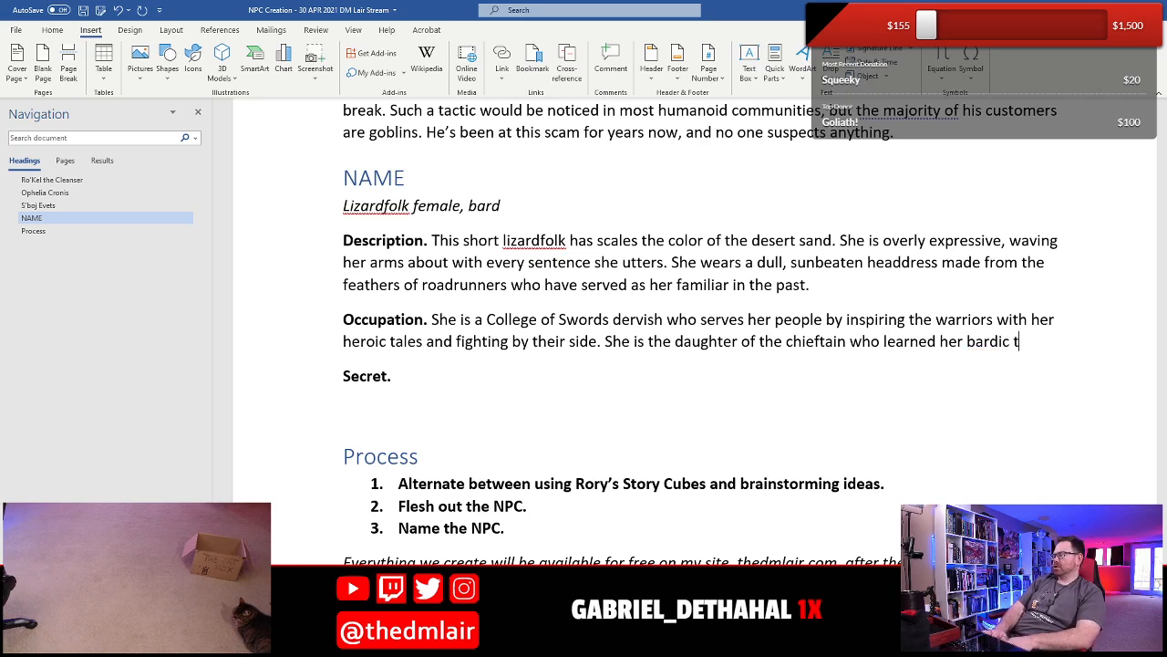
{"action": "type", "text": "rade in secret"}
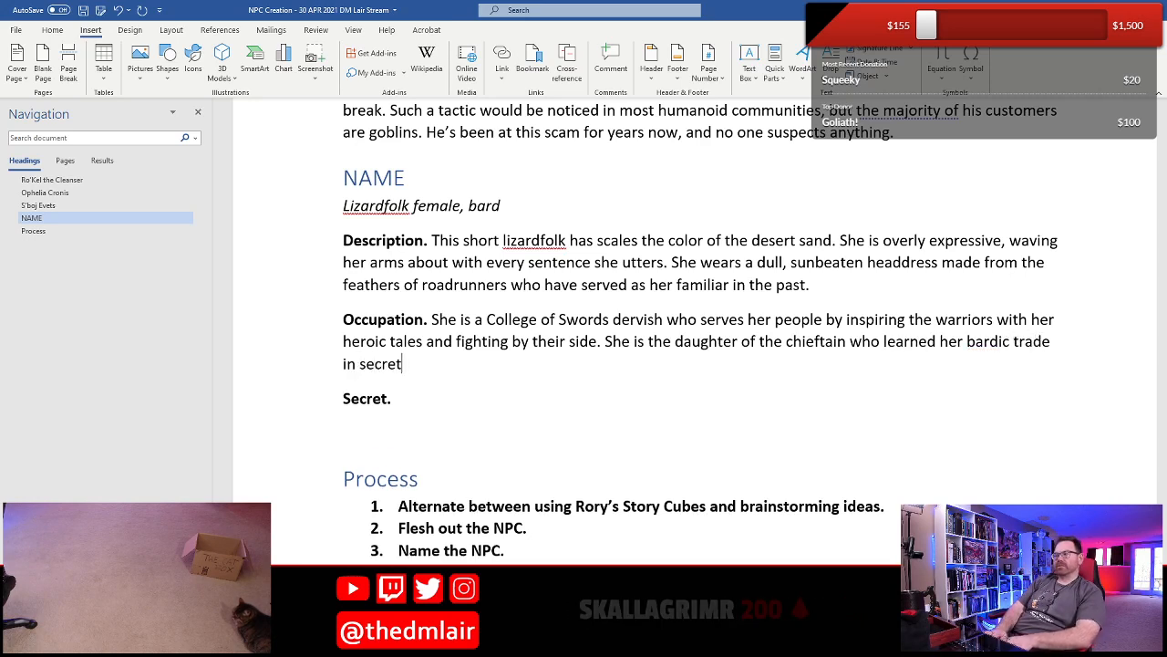
{"action": "type", "text": " because it was considered"}
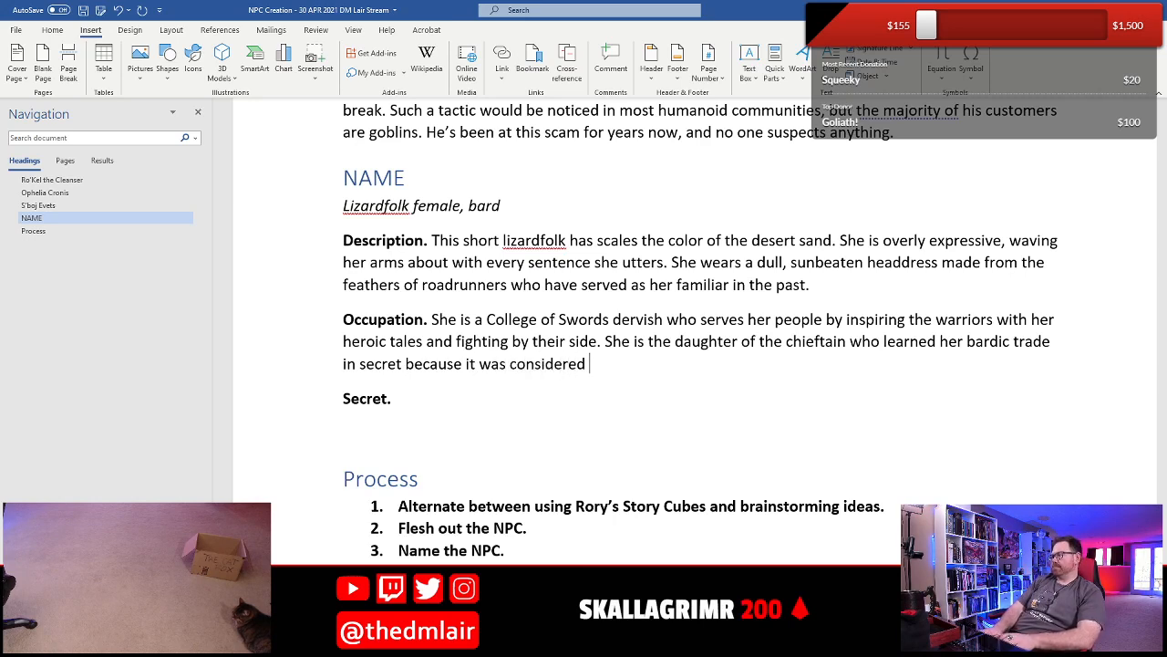
{"action": "type", "text": " be"}
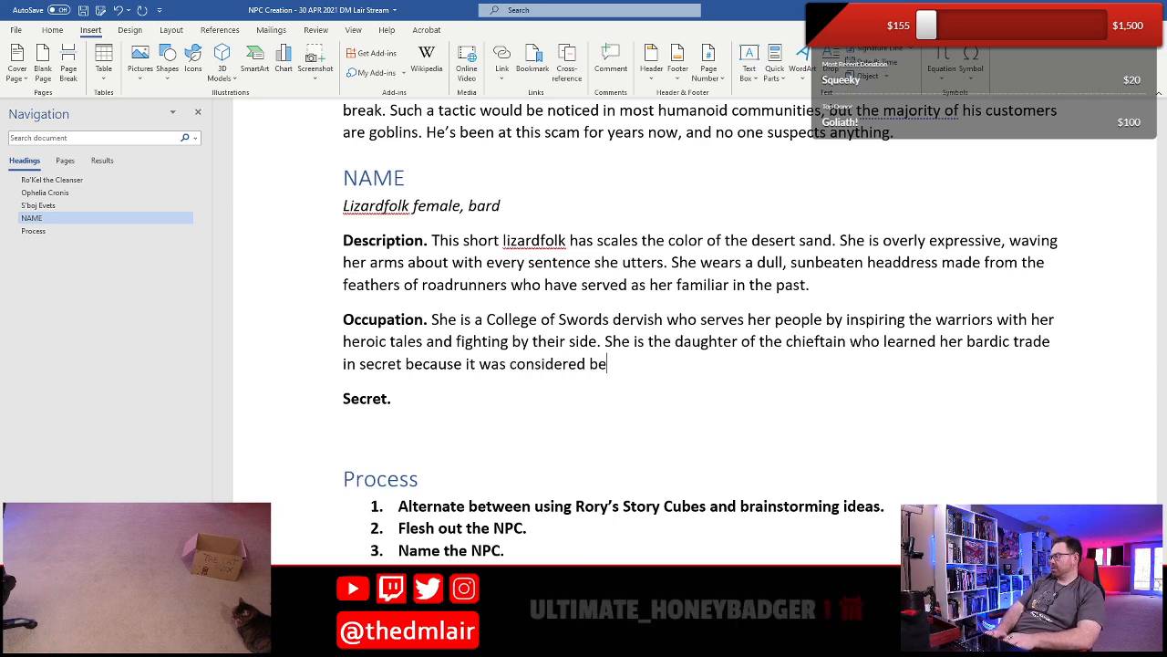
{"action": "type", "text": "neath her by her father."}
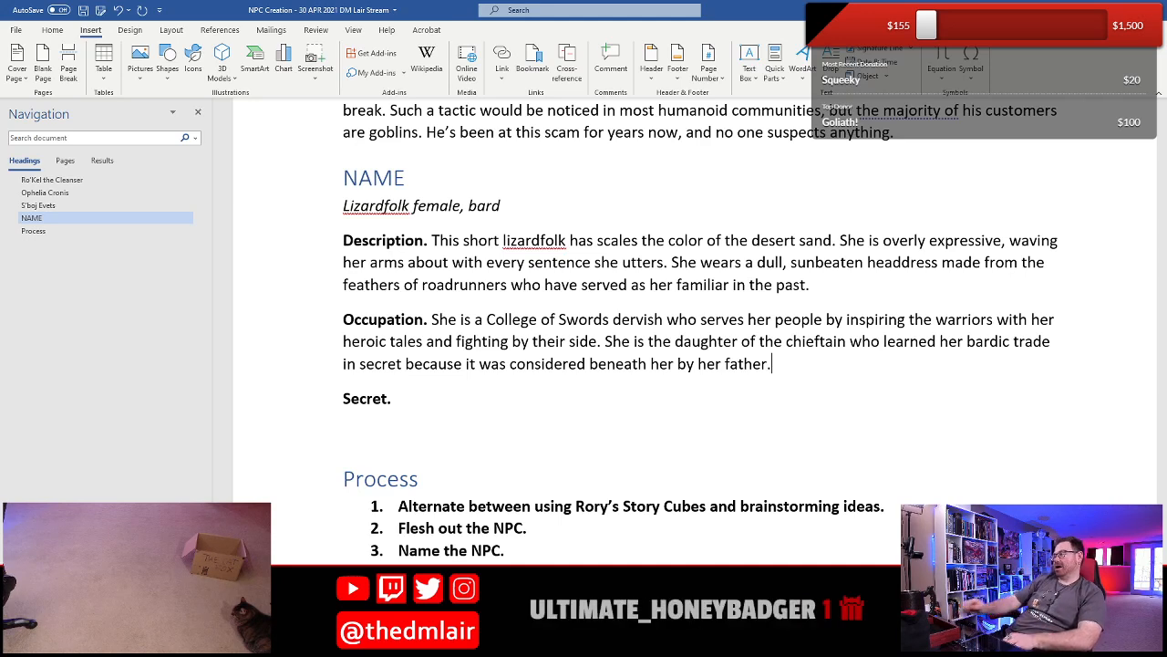
- Write the lizardfolk bard's Secret as "She has stolen someone's egg!"
{"action": "left_click", "coordinate": [426, 402]}
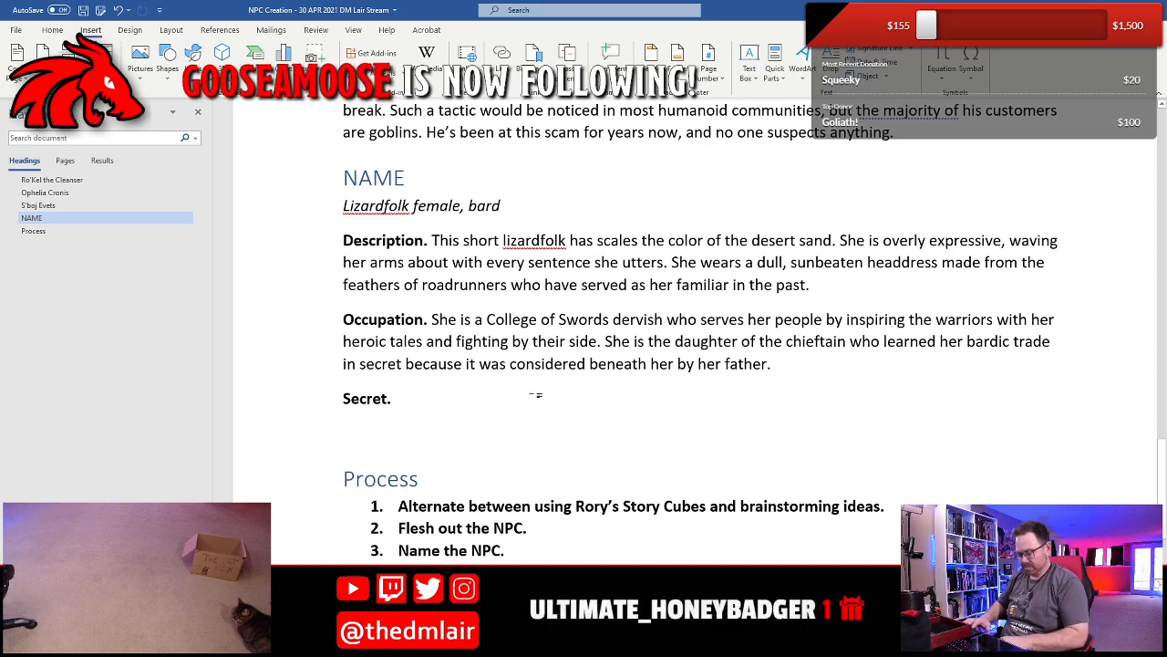
{"action": "type", "text": "She has sto"}
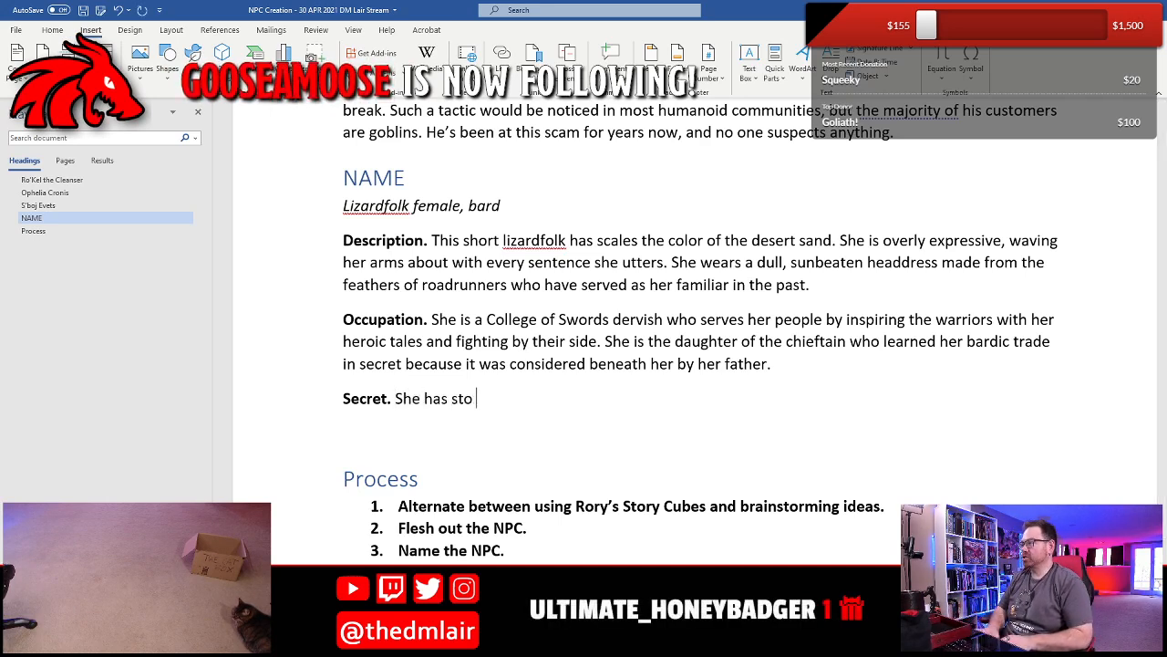
{"action": "type", "text": "len someone's e"}
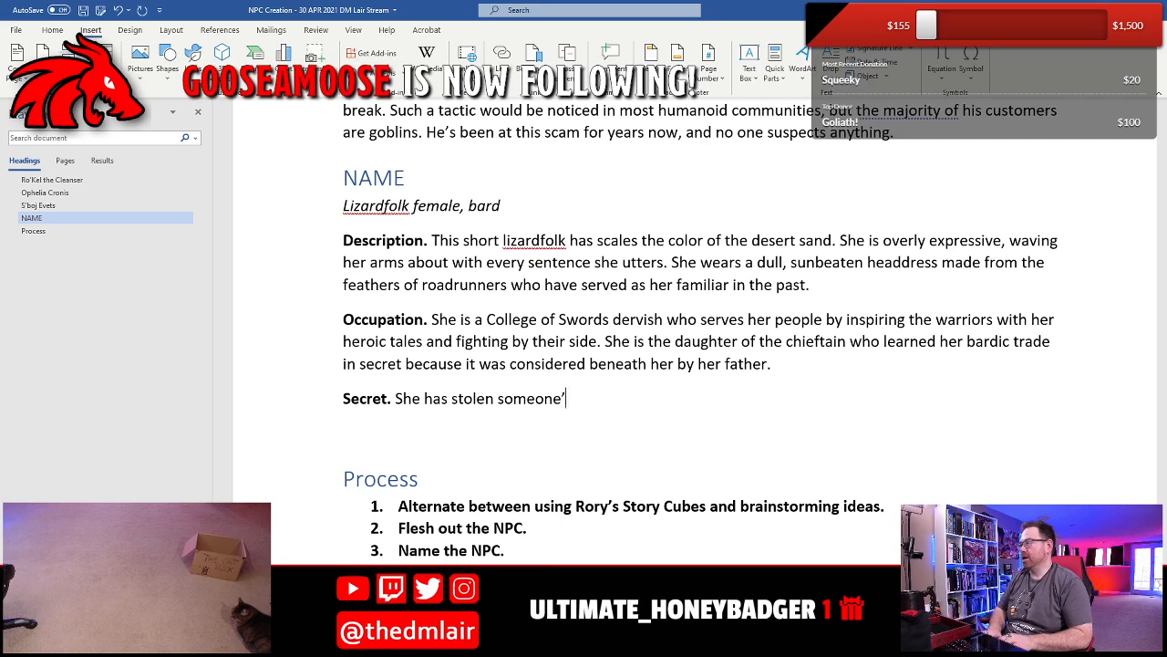
{"action": "type", "text": "gg!"}
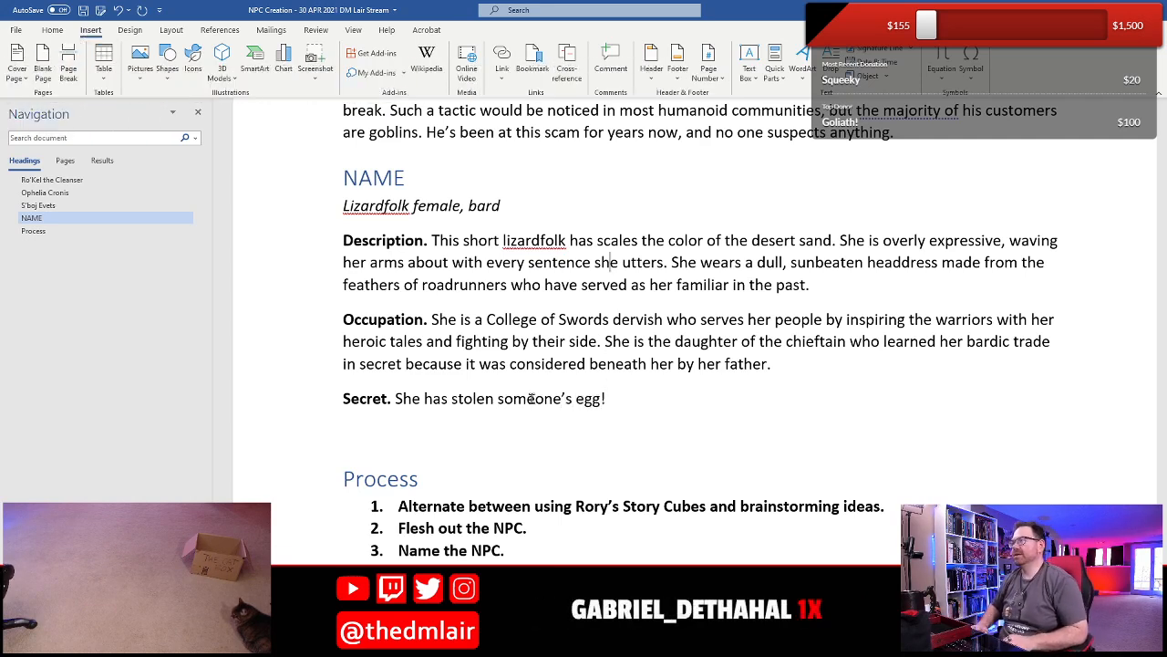
- Replace the NAME heading above the lizardfolk bard's entry with "Belinda Slavendar"
{"action": "key", "text": "shift+End"}
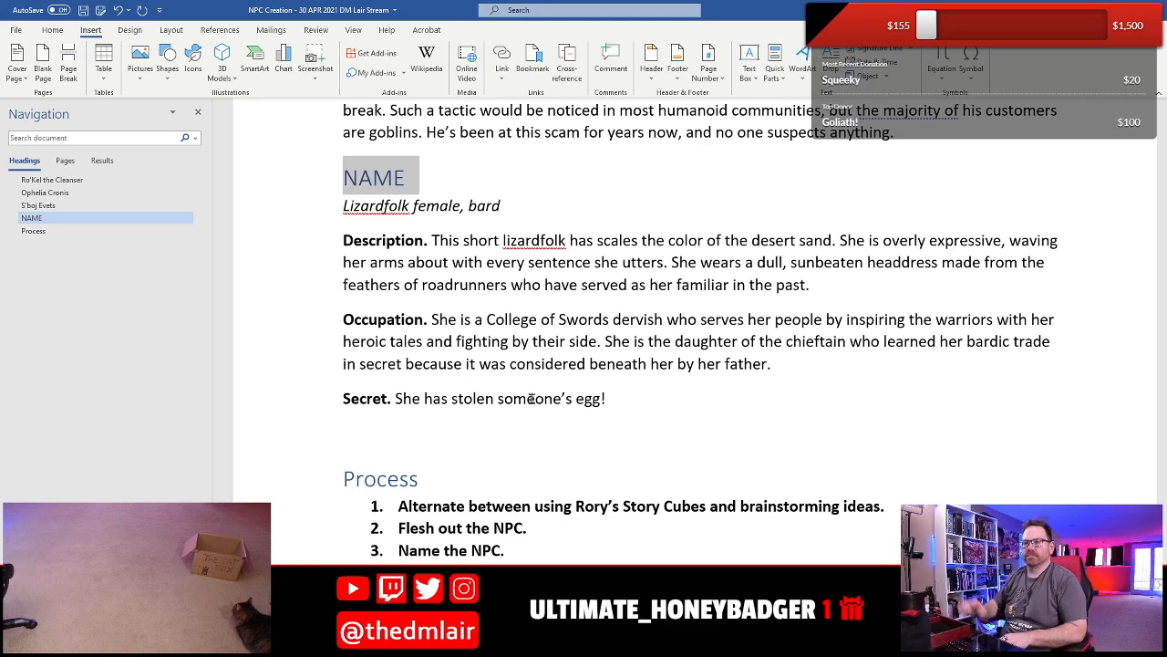
{"action": "type", "text": "Beli"}
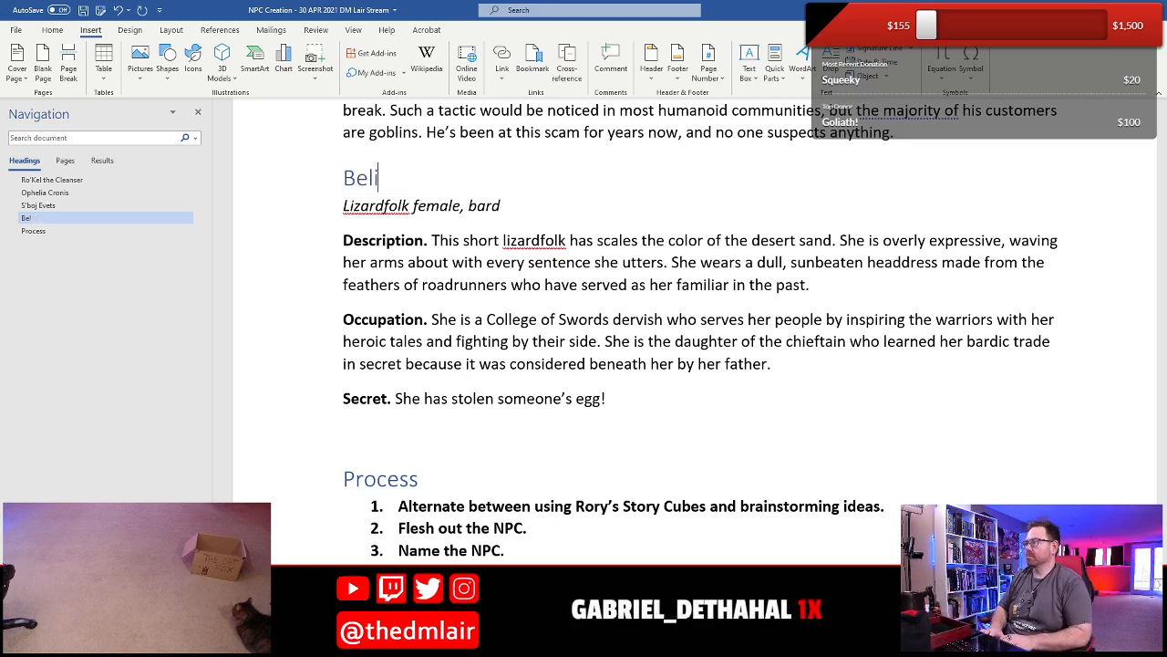
{"action": "type", "text": "nda"}
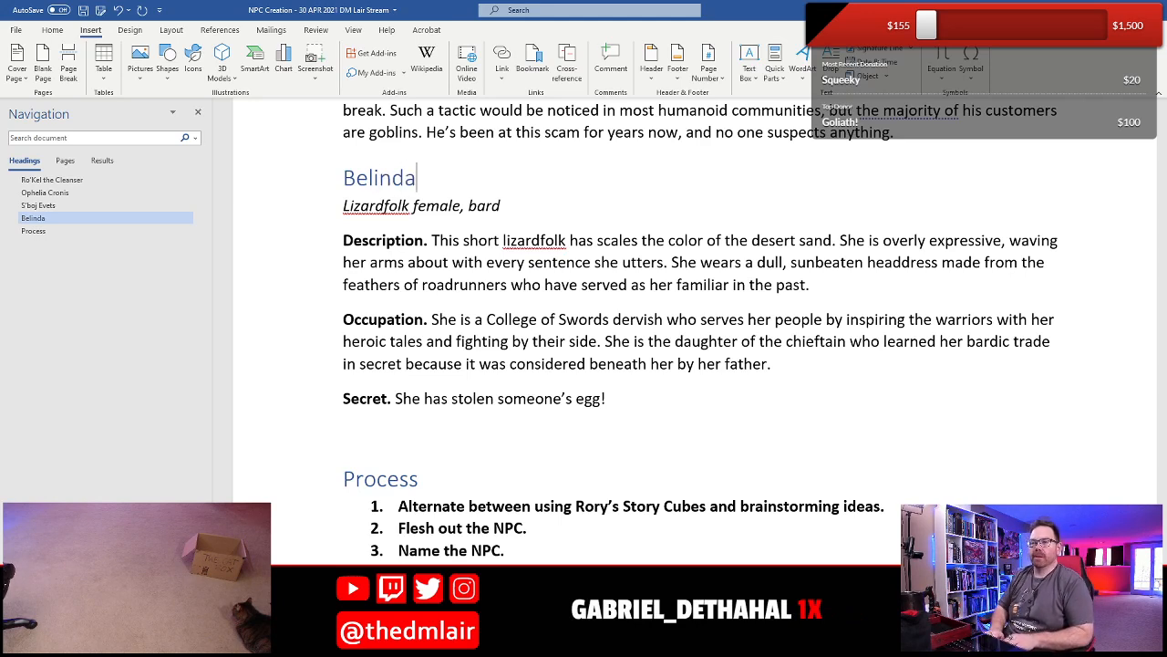
{"action": "type", "text": " Slavendar"}
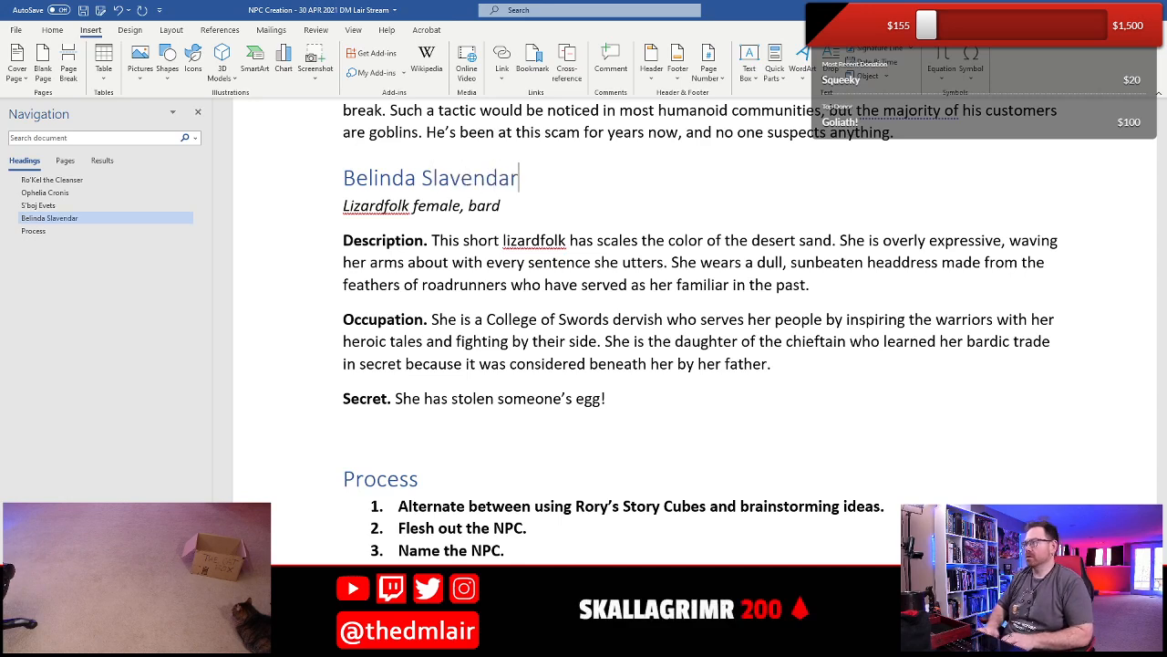
- Replace "someone's" in the lizardfolk bard's Secret with "the"
{"action": "key", "text": "Down"}
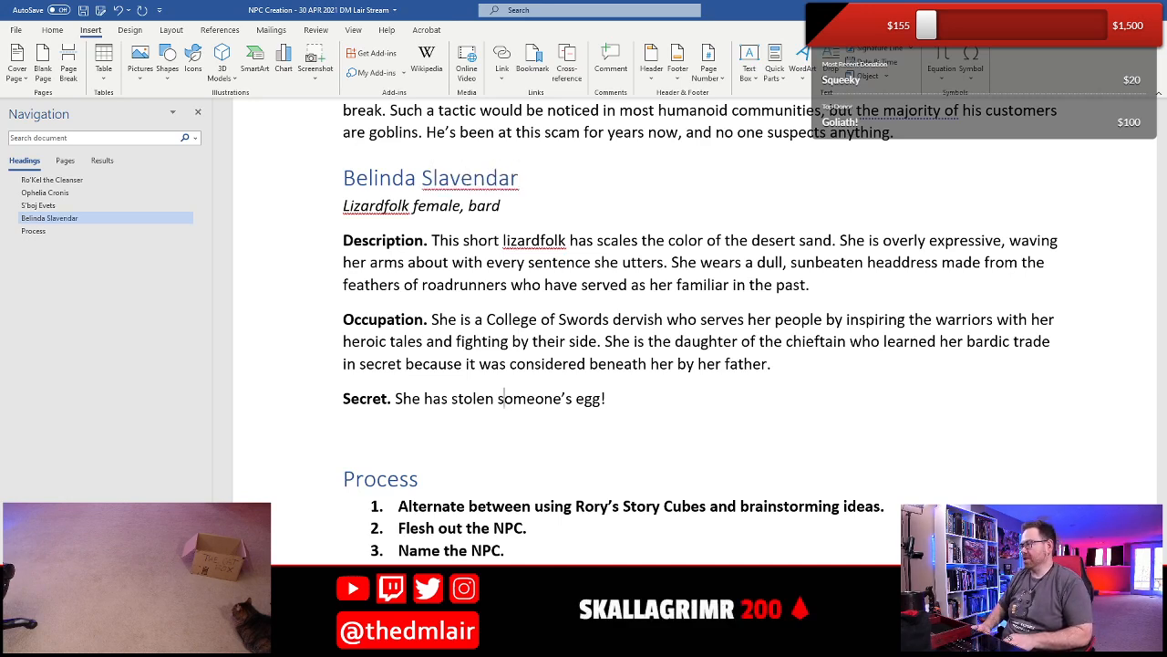
{"action": "left_click_drag", "start_coordinate": [500, 399], "coordinate": [530, 398]}
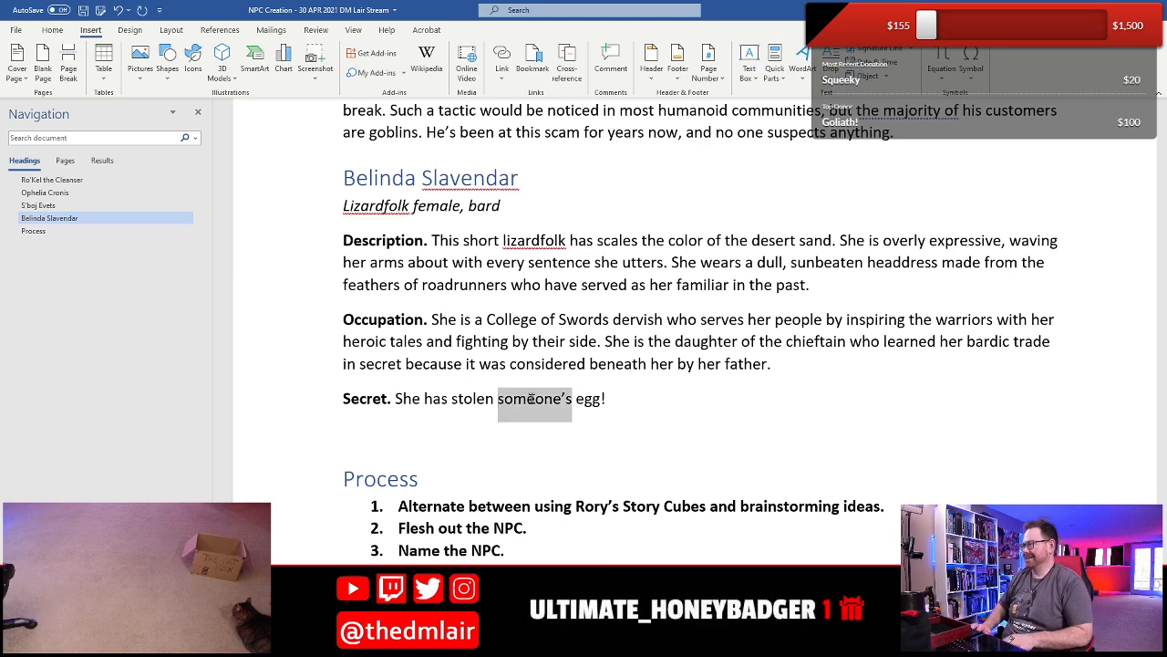
{"action": "type", "text": "te"}
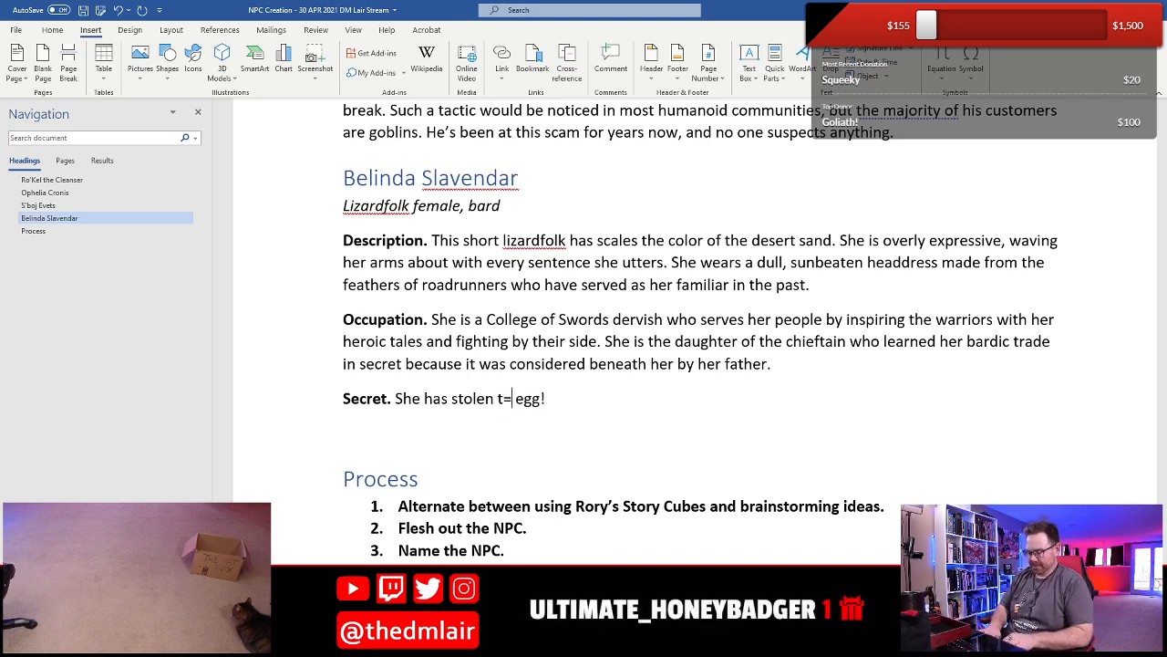
{"action": "type", "text": "he"}
{"action": "key", "text": "Left"}
{"action": "key", "text": "Left"}
{"action": "key", "text": "BackSpace"}
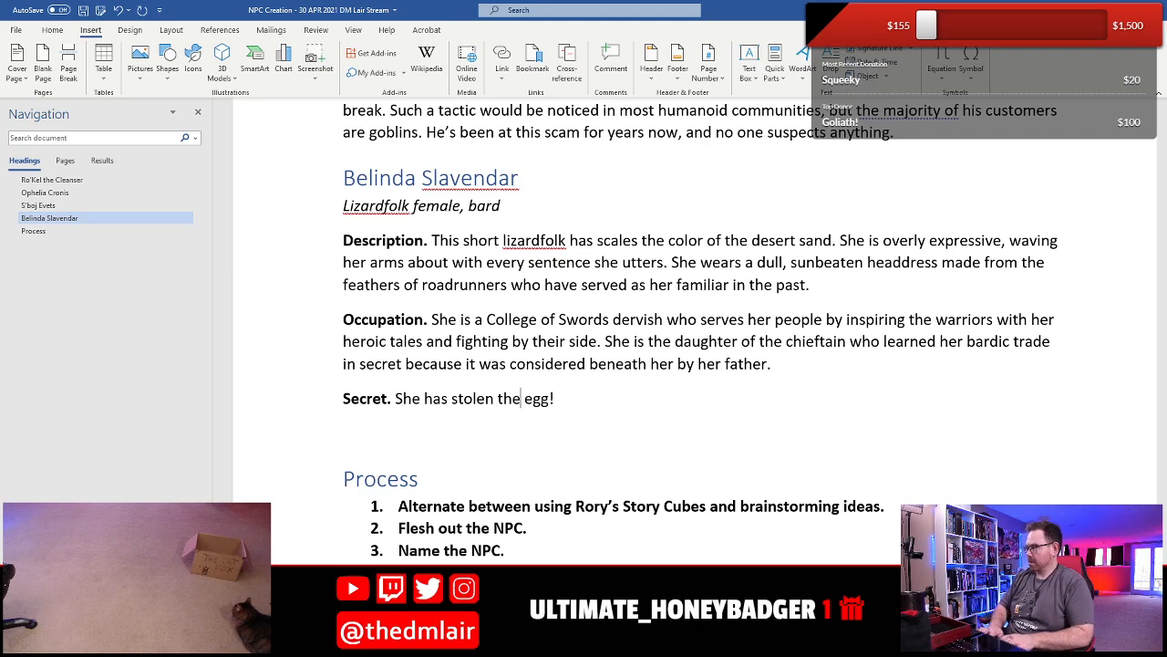
- Change "egg" in the Secret to uppercase "EGG" and save the document
{"action": "left_click_drag", "start_coordinate": [533, 398], "coordinate": [549, 398]}
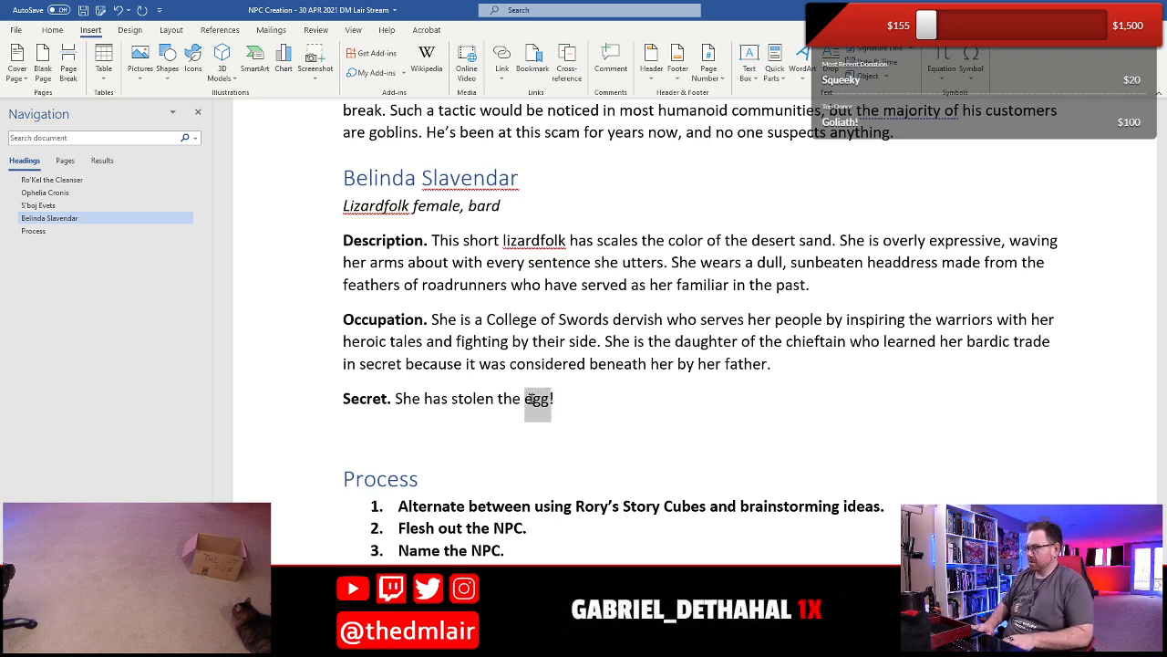
{"action": "type", "text": "EGG"}
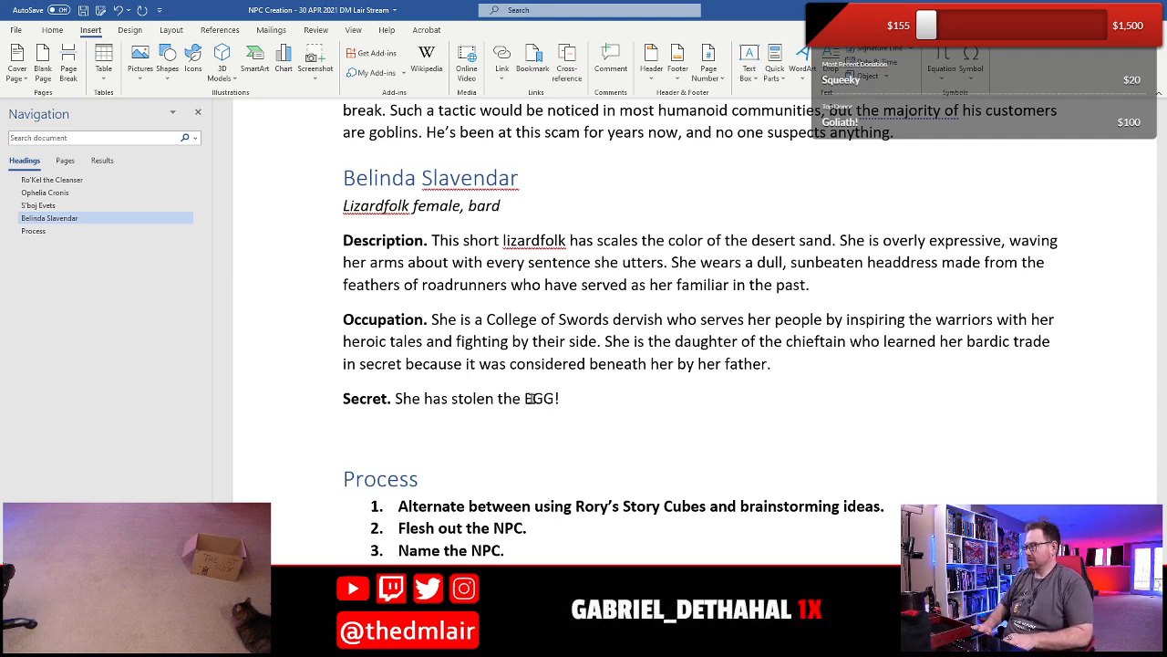
{"action": "key", "text": "Down"}
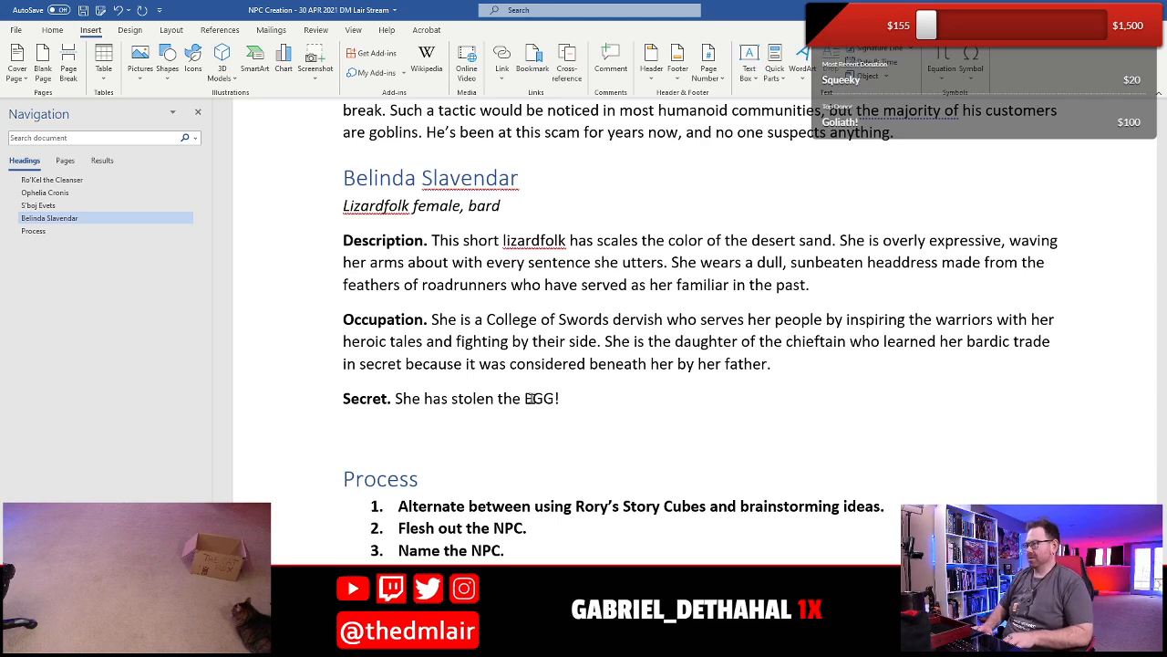
{"action": "key", "text": "ctrl+s"}
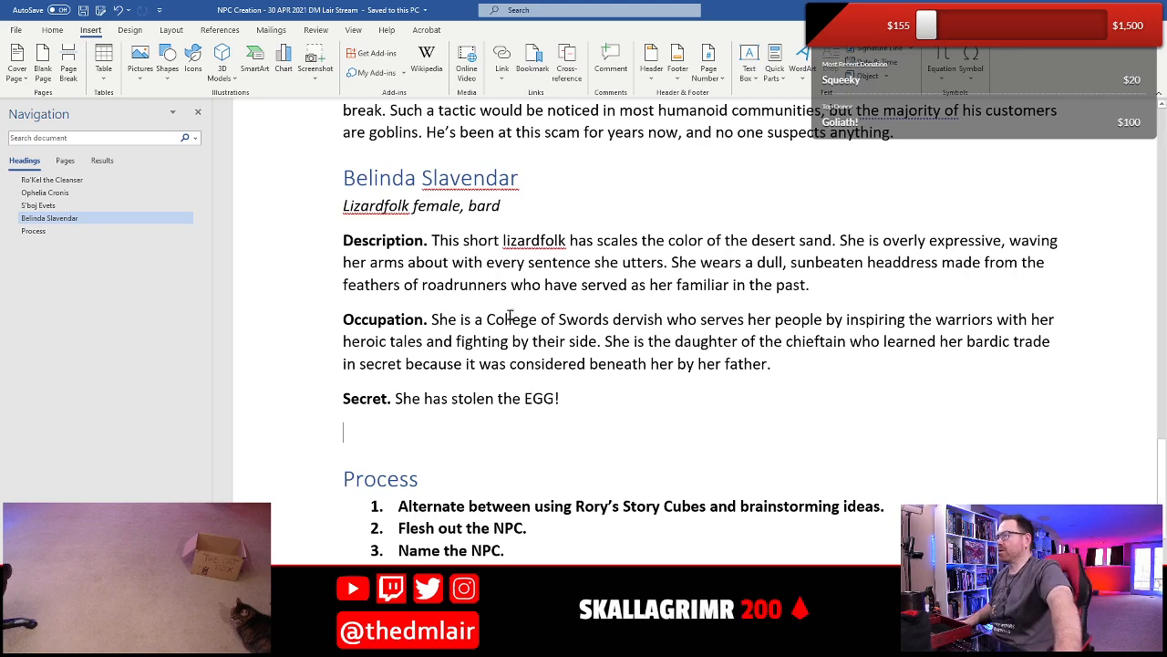
- Insert the NPC Template 2 quick part on the empty line above the Process heading and save the document
{"action": "scroll", "coordinate": [511, 315], "scroll_direction": "down", "scroll_amount": 2}
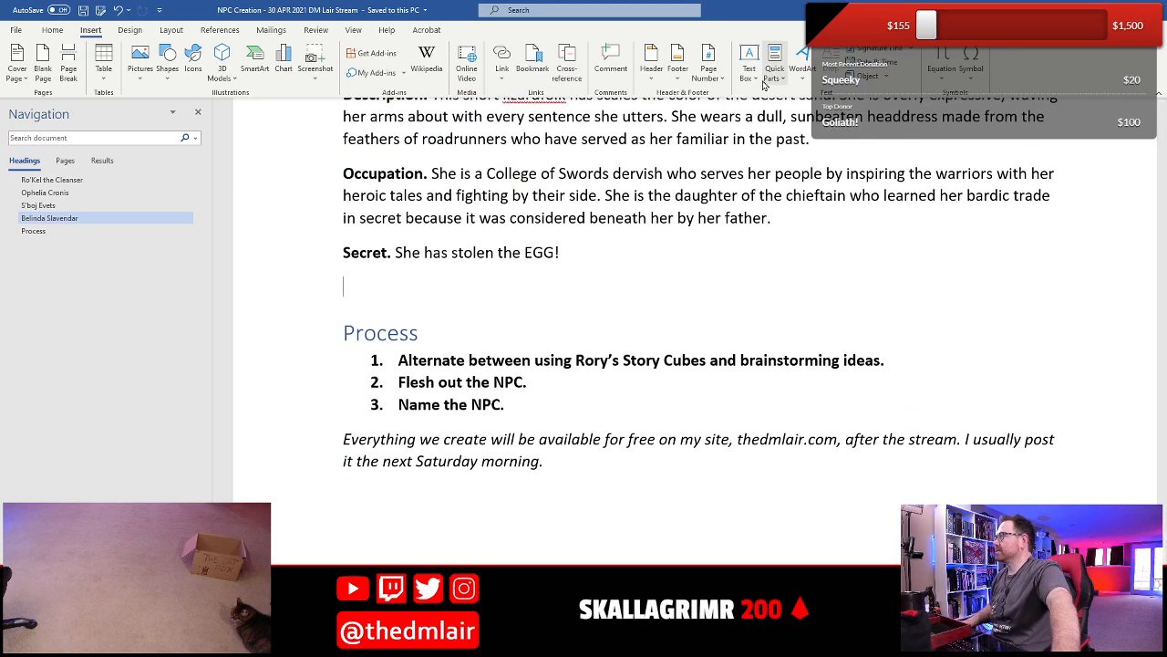
{"action": "left_click", "coordinate": [768, 79]}
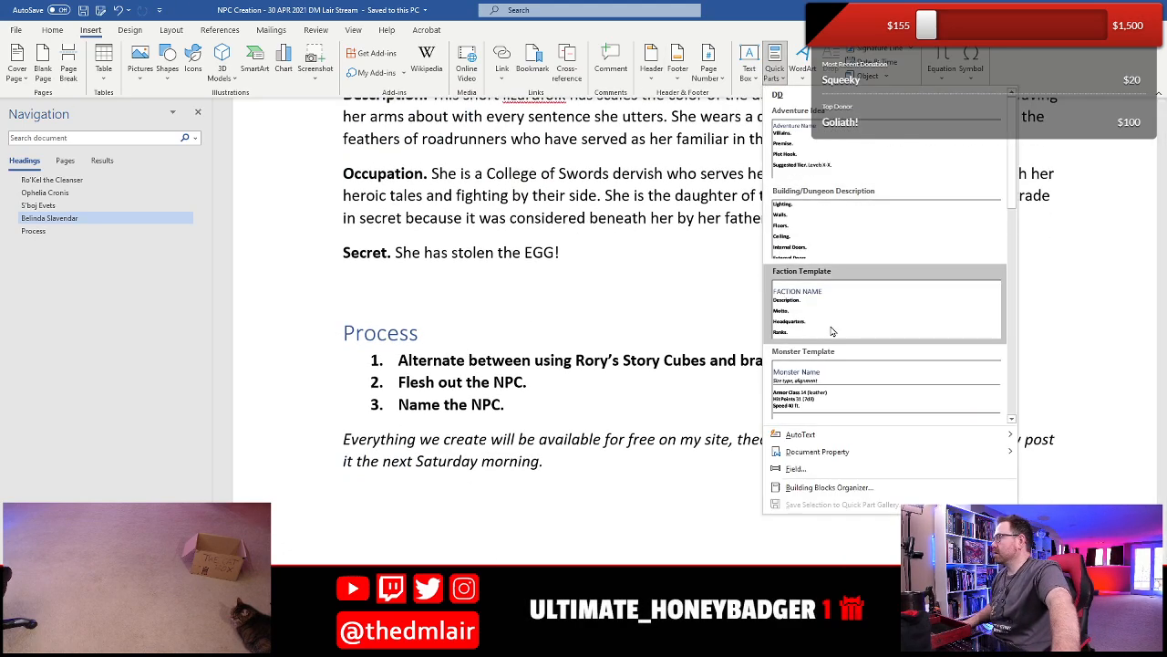
{"action": "left_click_drag", "start_coordinate": [1012, 143], "coordinate": [1044, 212]}
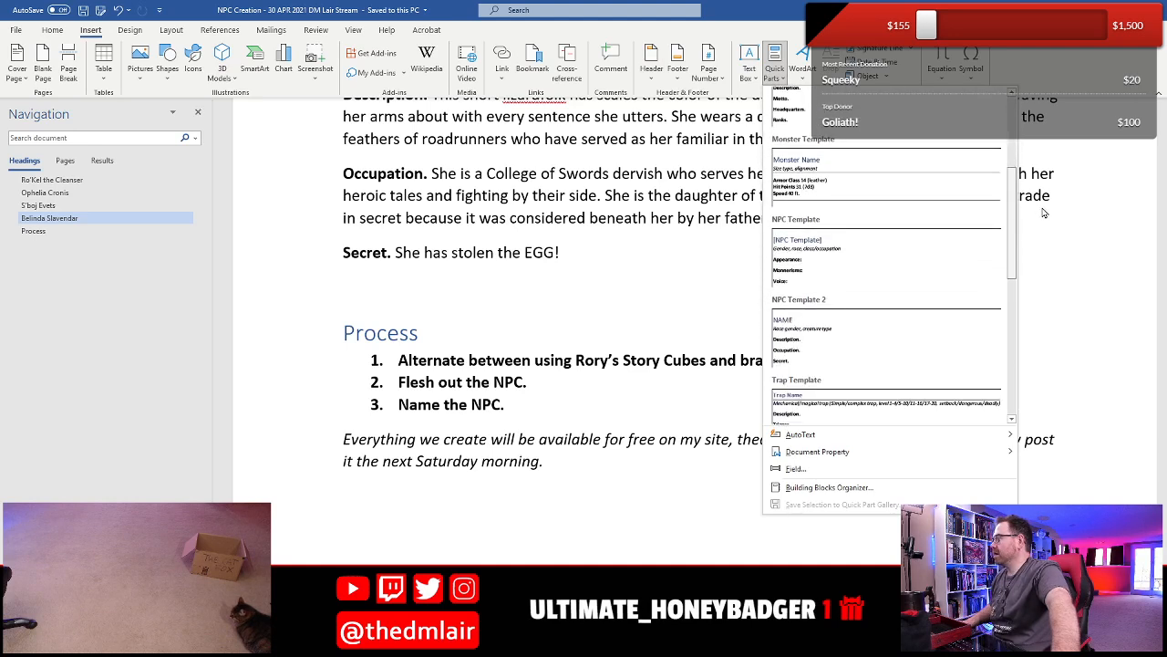
{"action": "left_click", "coordinate": [909, 323]}
{"action": "scroll", "coordinate": [394, 408], "scroll_direction": "down", "scroll_amount": 2}
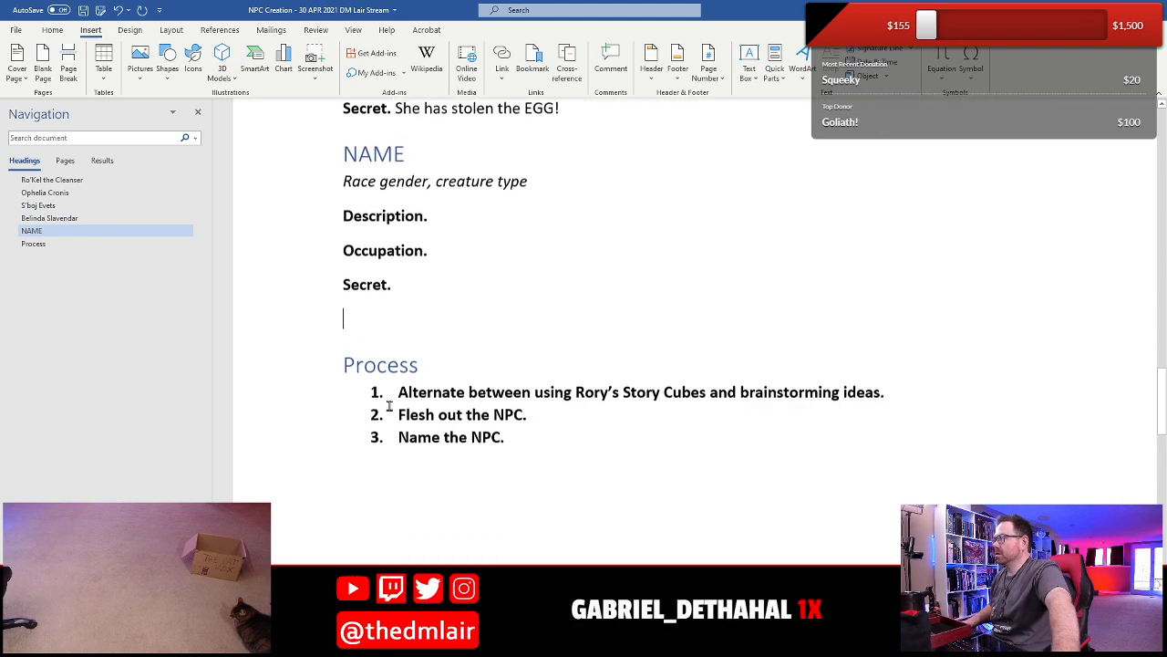
{"action": "left_click", "coordinate": [83, 9]}
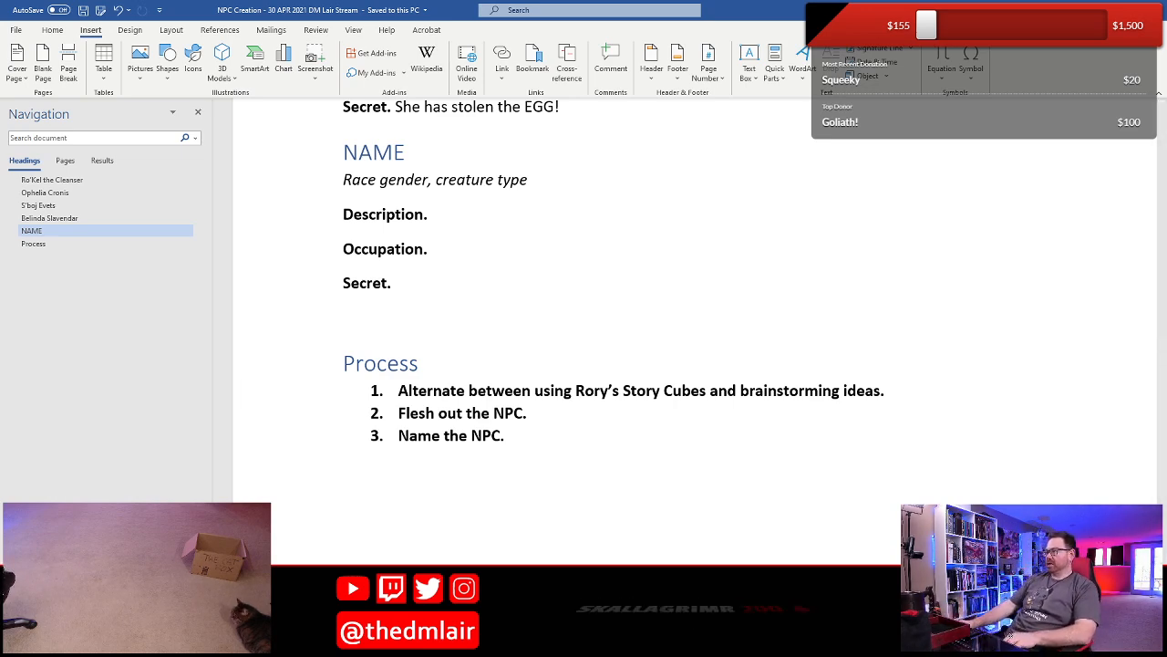
- Replace "Race gender" in the line under the blank entry's NAME heading with "Half-elf male"
{"action": "scroll", "coordinate": [584, 383], "scroll_direction": "up", "scroll_amount": 3}
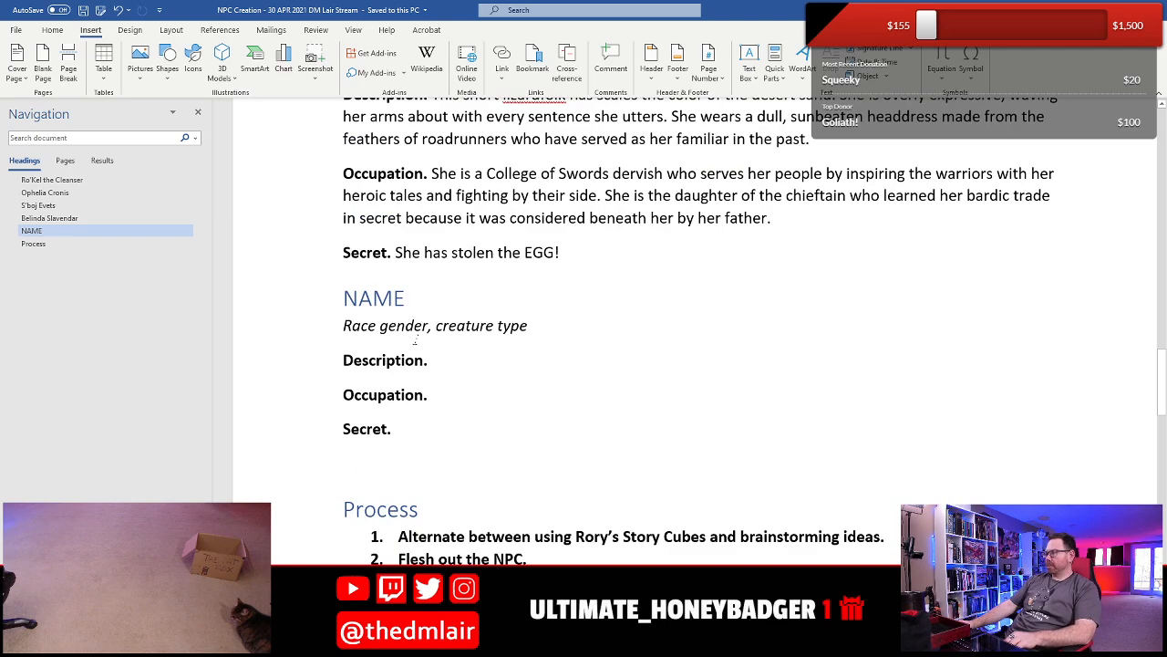
{"action": "left_click", "coordinate": [330, 334]}
{"action": "scroll", "coordinate": [353, 335], "scroll_direction": "up", "scroll_amount": 3}
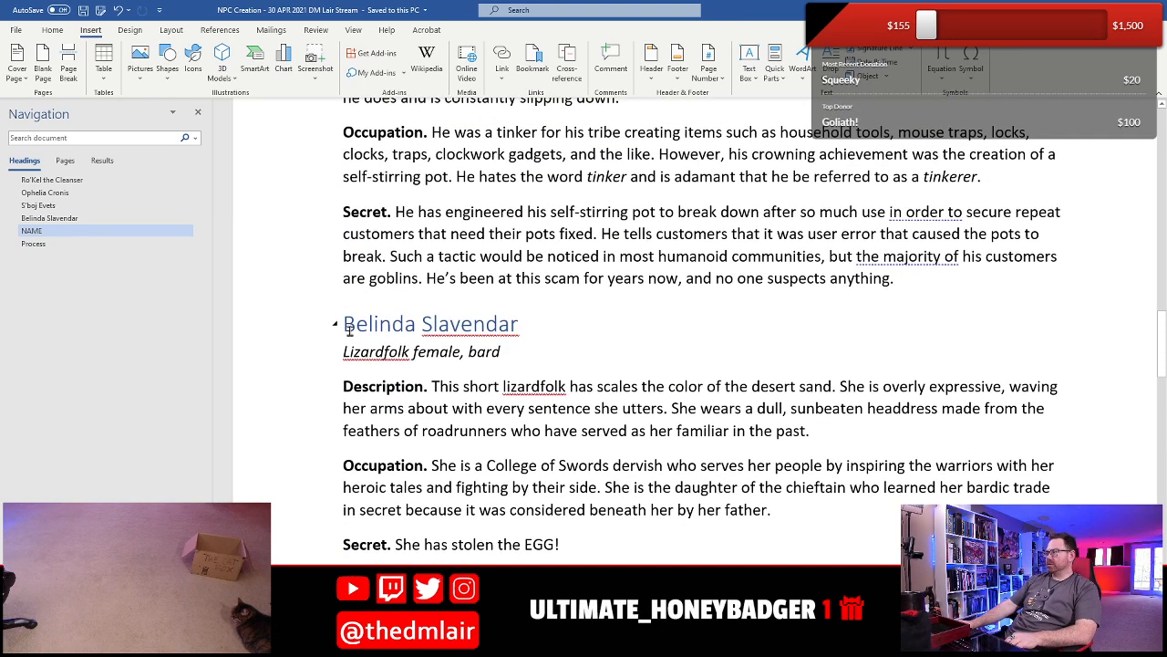
{"action": "scroll", "coordinate": [392, 383], "scroll_direction": "down", "scroll_amount": 2}
{"action": "left_click", "coordinate": [410, 497]}
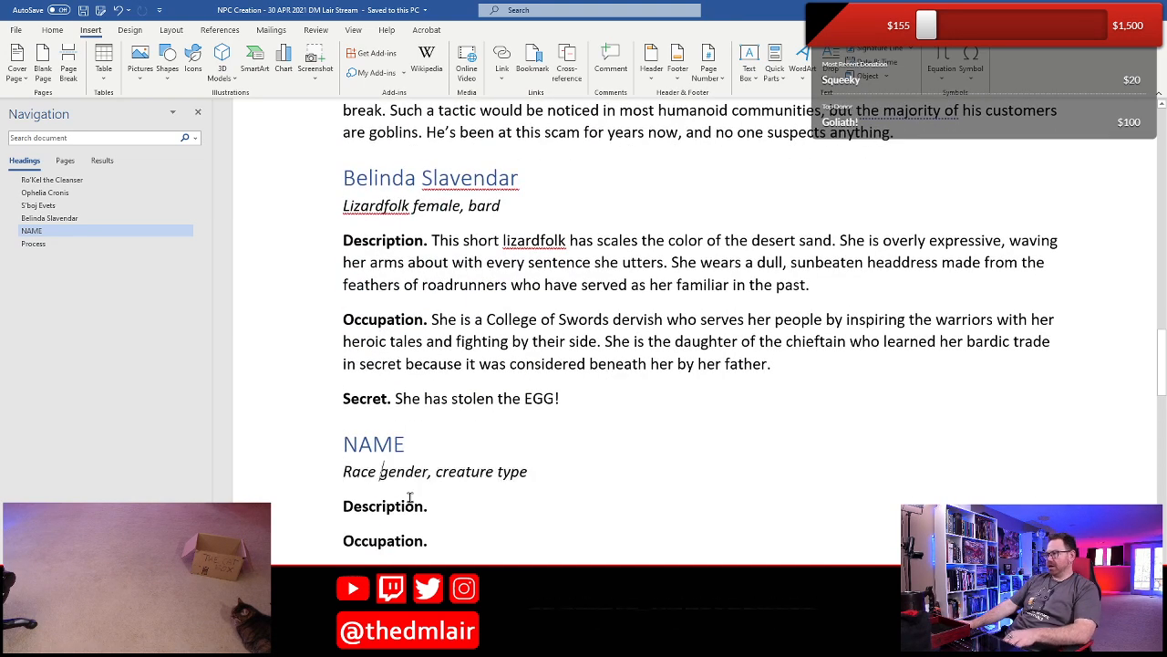
{"action": "key", "text": "shift+Right"}
{"action": "key", "text": "shift+Right"}
{"action": "key", "text": "shift+Right"}
{"action": "key", "text": "shift+Right"}
{"action": "key", "text": "shift+Right"}
{"action": "key", "text": "shift+Right"}
{"action": "key", "text": "shift+Right"}
{"action": "key", "text": "shift+Right"}
{"action": "key", "text": "shift+Right"}
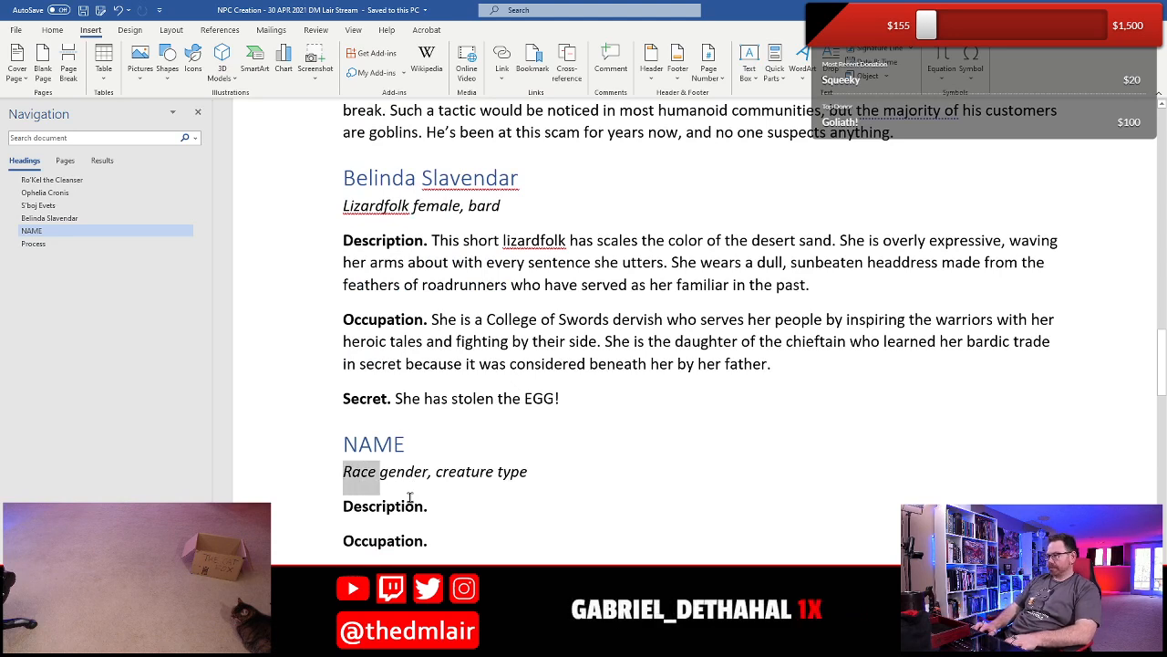
{"action": "key", "text": "shift+Right"}
{"action": "key", "text": "shift+Right"}
{"action": "key", "text": "shift+Right"}
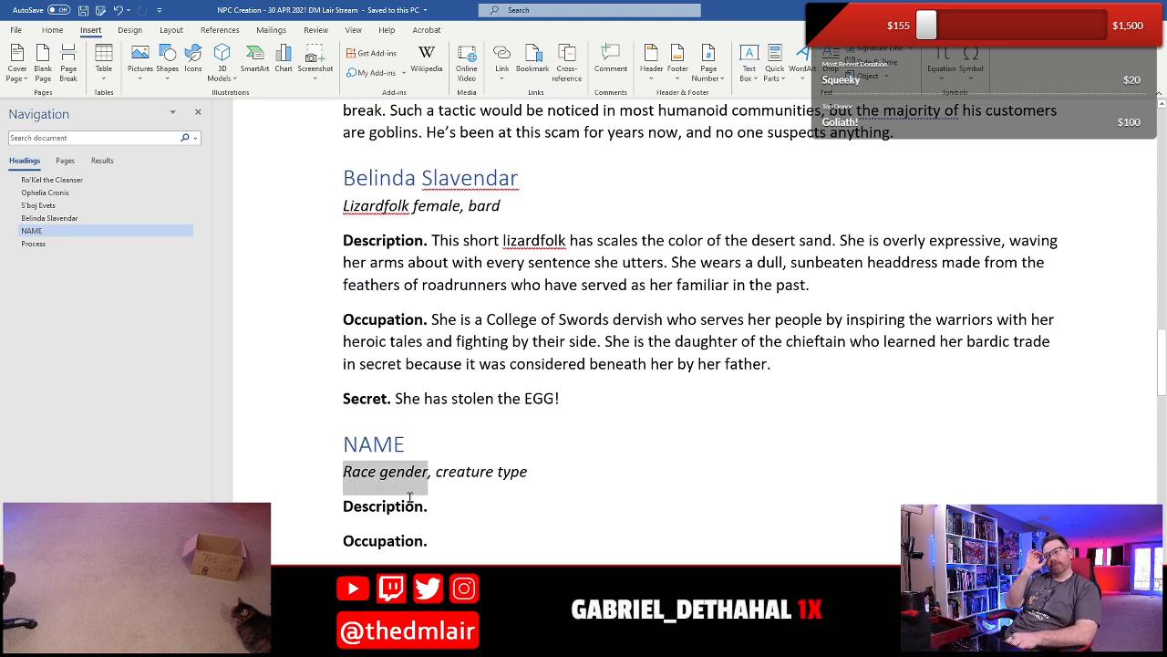
{"action": "type", "text": "Half-e"}
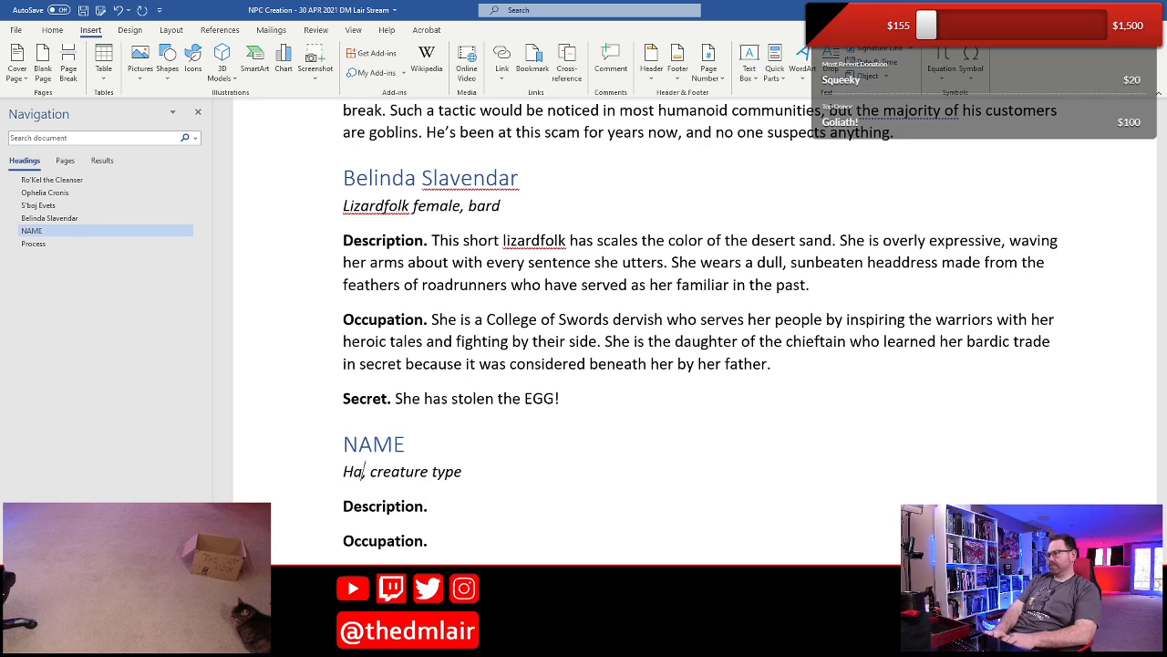
{"action": "type", "text": "lf male,"}
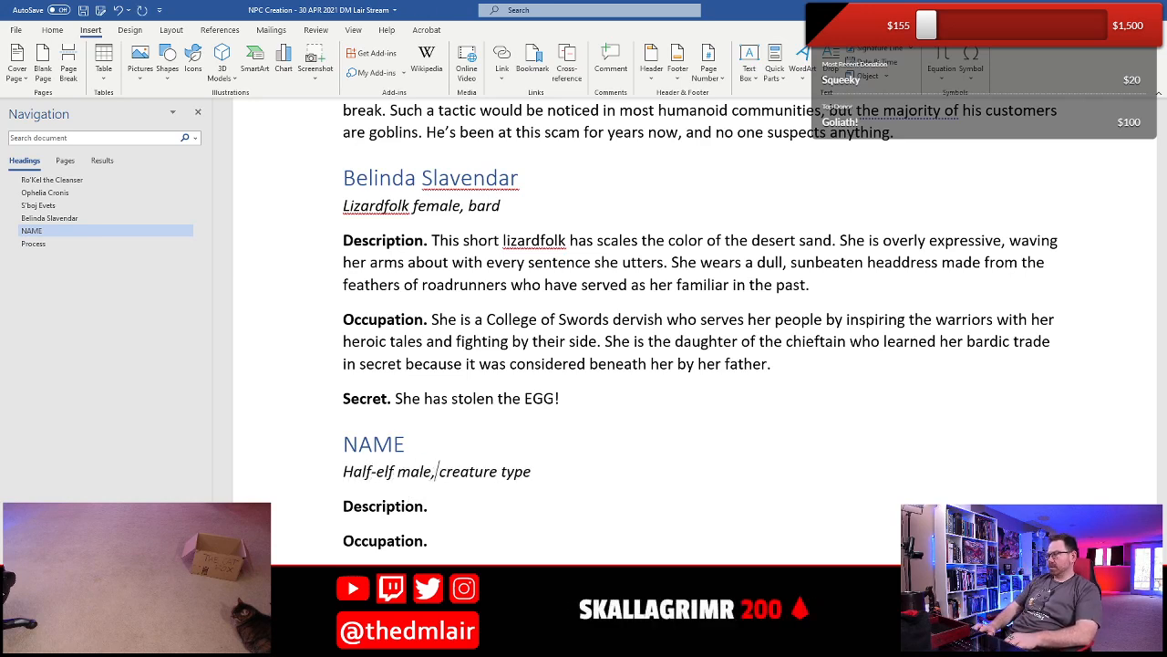
- Replace the "creature type" placeholder after "Half-elf male" with "commoner"
{"action": "key", "text": "shift+End"}
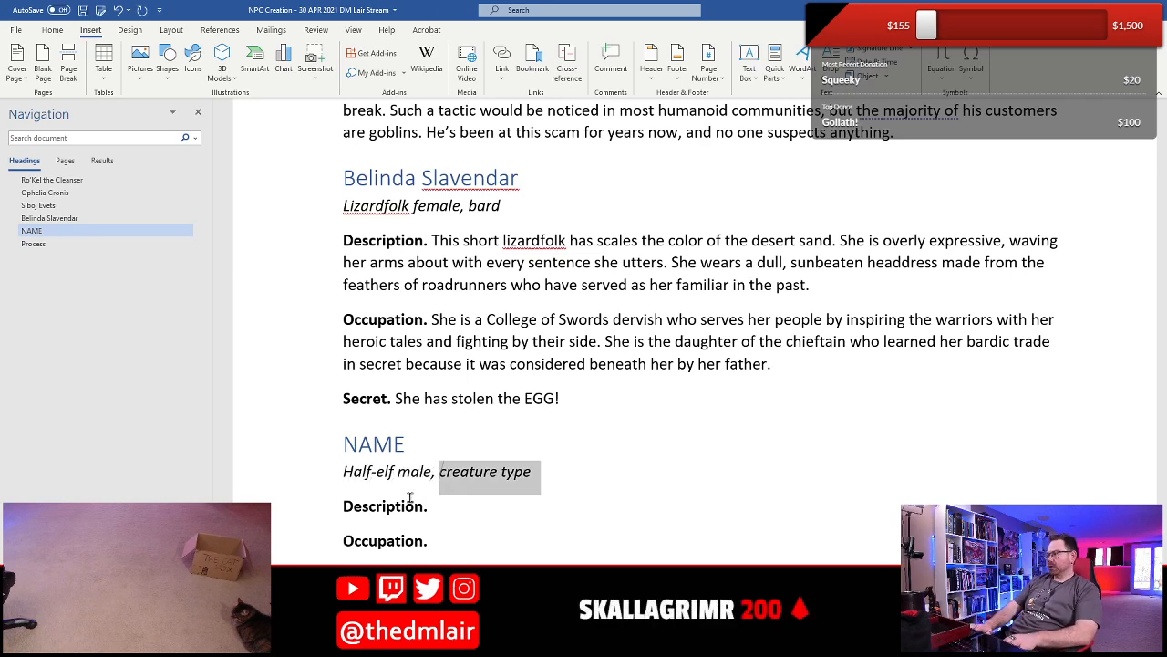
{"action": "type", "text": "commoner"}
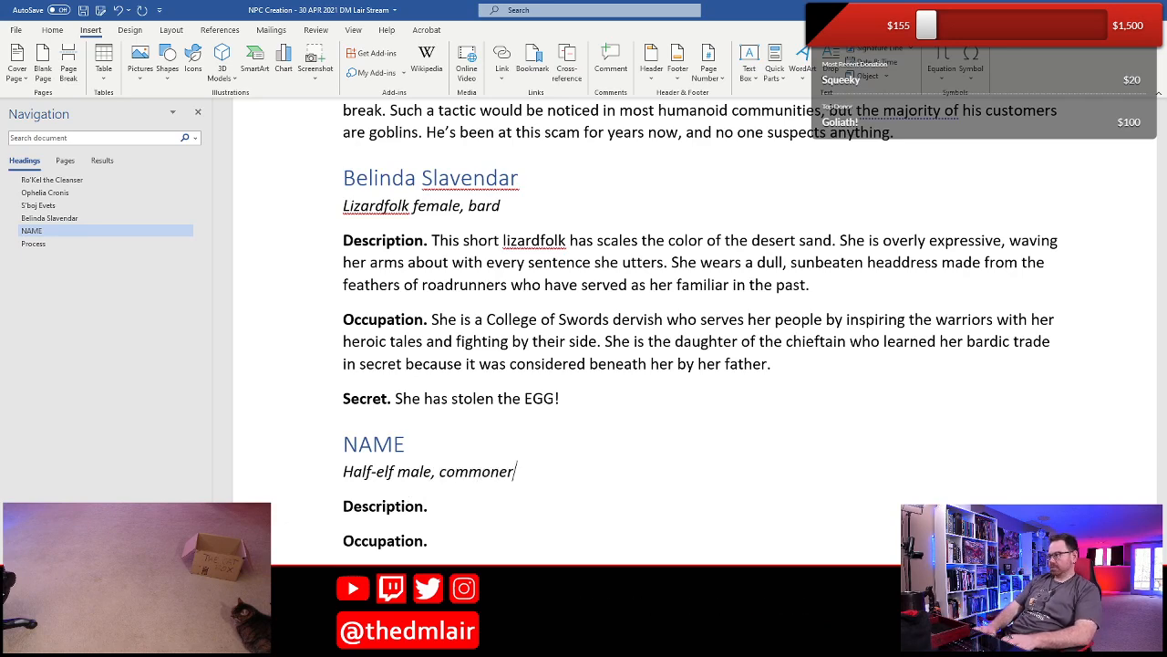
- Write "He owns a pet shop" after the half-elf's Occupation label
{"action": "key", "text": "Up"}
{"action": "key", "text": "Down"}
{"action": "key", "text": "Down"}
{"action": "key", "text": "Down"}
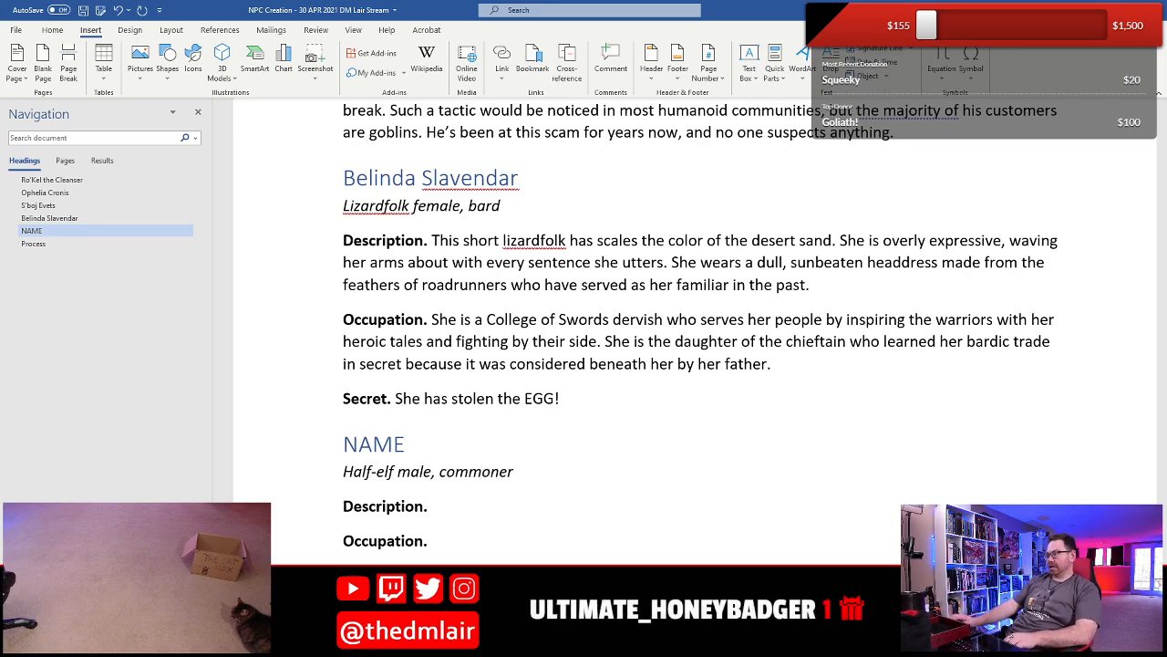
{"action": "scroll", "coordinate": [425, 490], "scroll_direction": "down", "scroll_amount": 4}
{"action": "scroll", "coordinate": [374, 518], "scroll_direction": "up", "scroll_amount": 2}
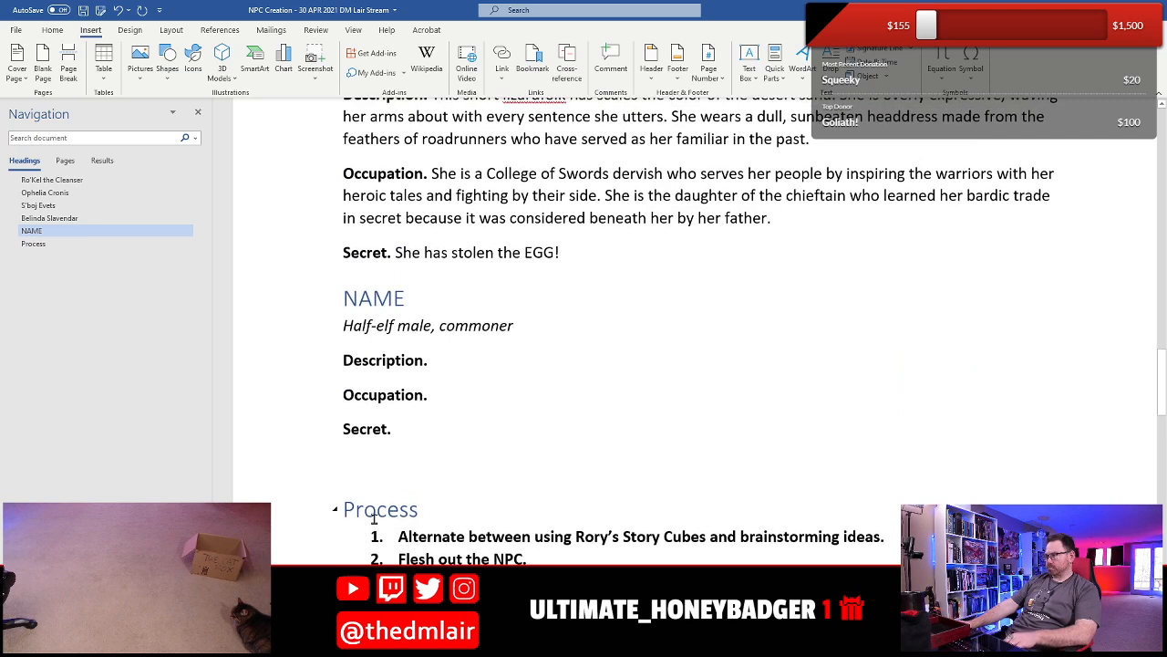
{"action": "type", "text": "He owns a "}
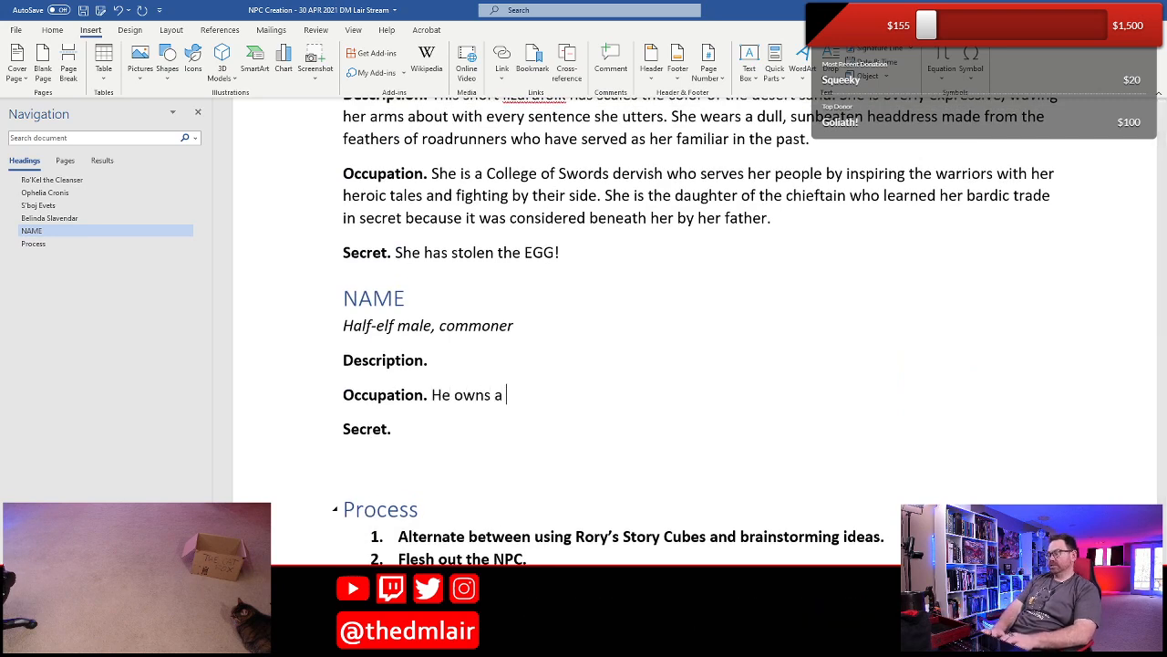
{"action": "type", "text": "pet shot"}
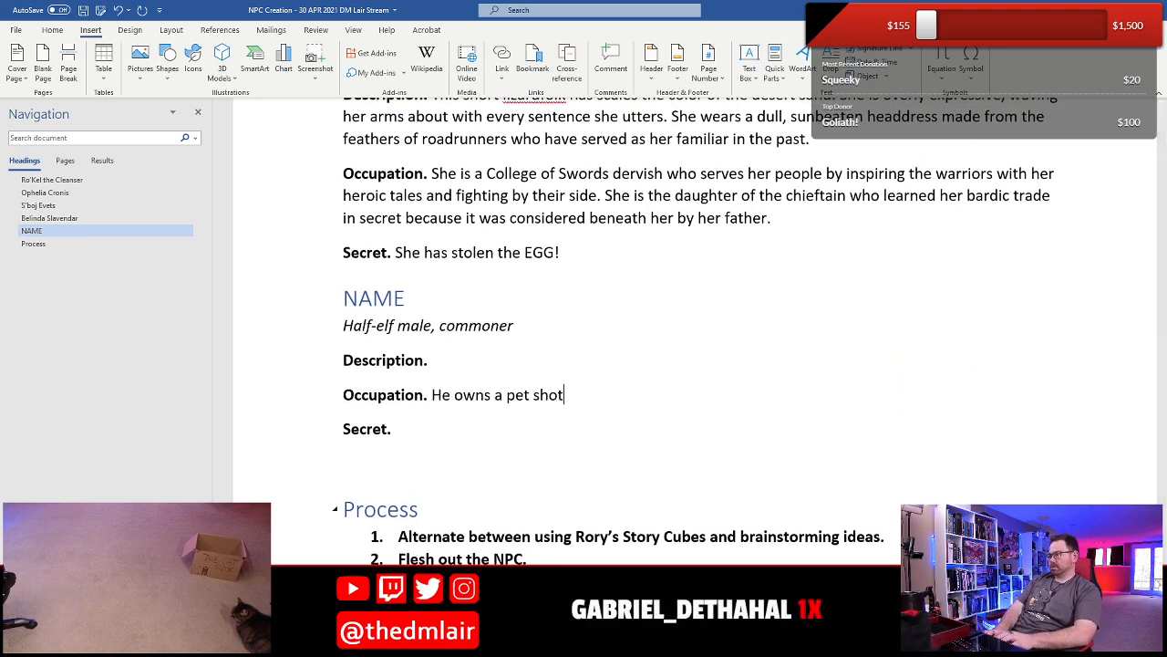
{"action": "key", "text": "BackSpace"}
{"action": "type", "text": "p"}
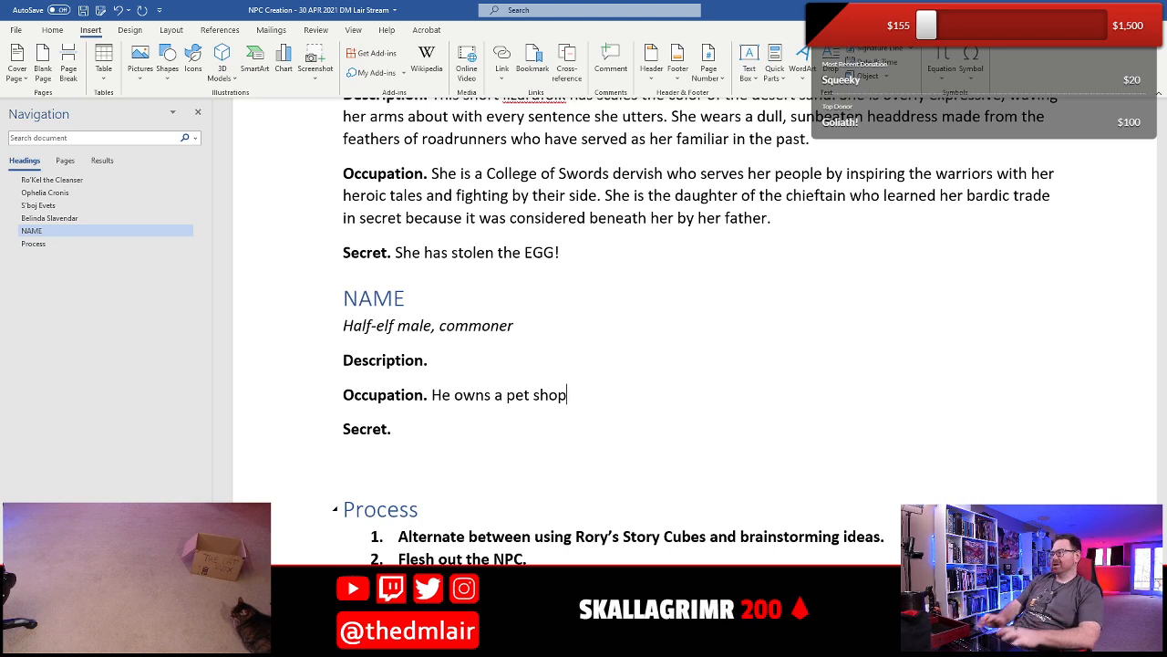
- Write "He keeps several creatures in the basement that are illegal to keep or sell in the city." as the half-elf's Secret
{"action": "left_click", "coordinate": [395, 428]}
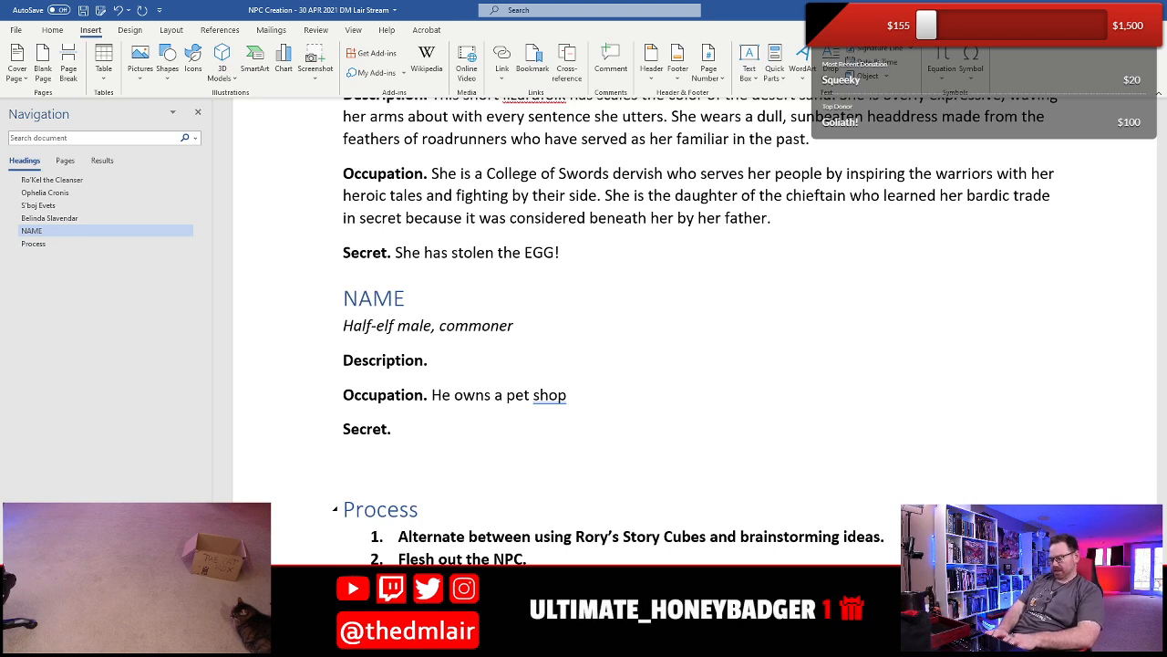
{"action": "type", "text": "He keeps several i"}
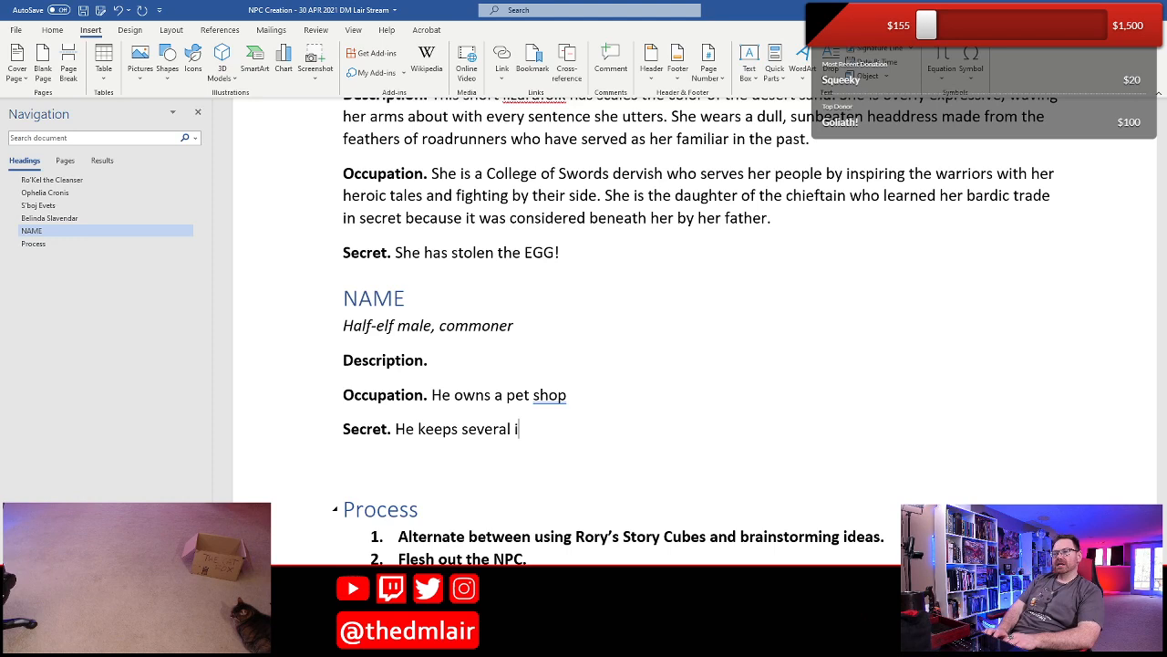
{"action": "key", "text": "BackSpace"}
{"action": "type", "text": "creatu"}
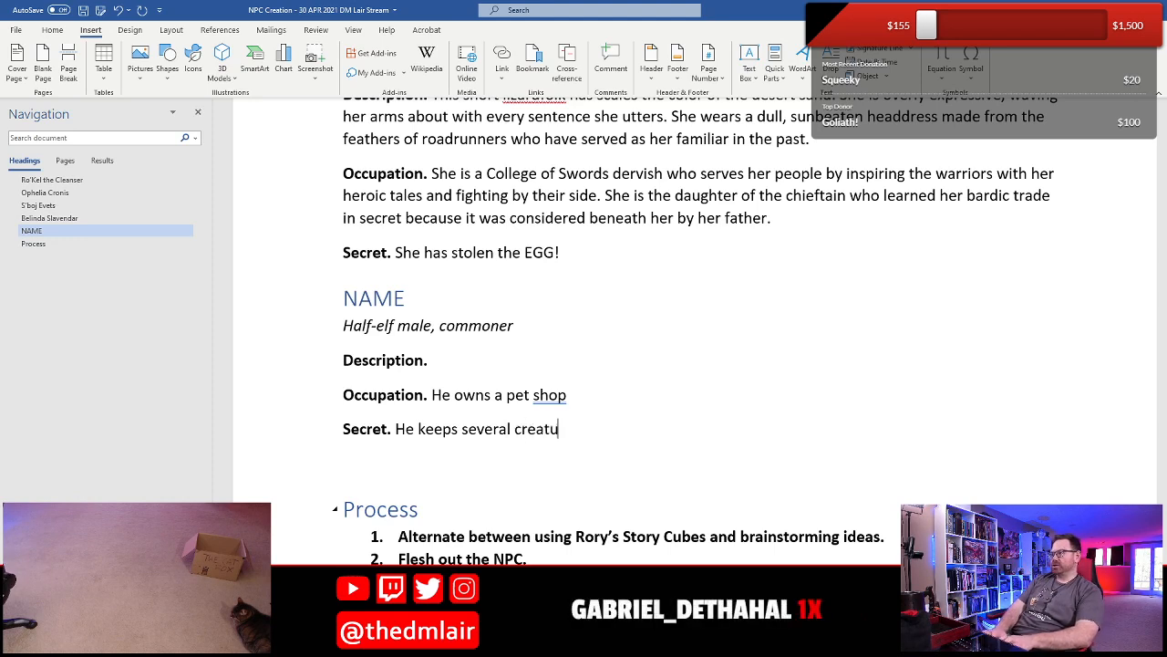
{"action": "type", "text": "res in the basement"}
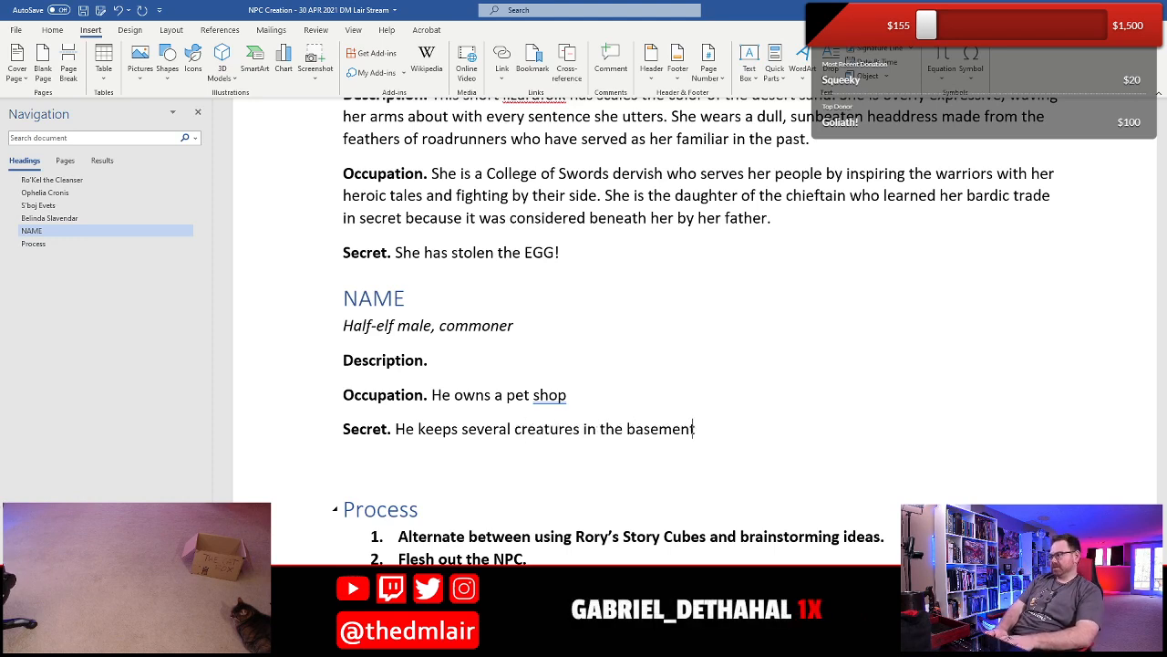
{"action": "type", "text": " that are il"}
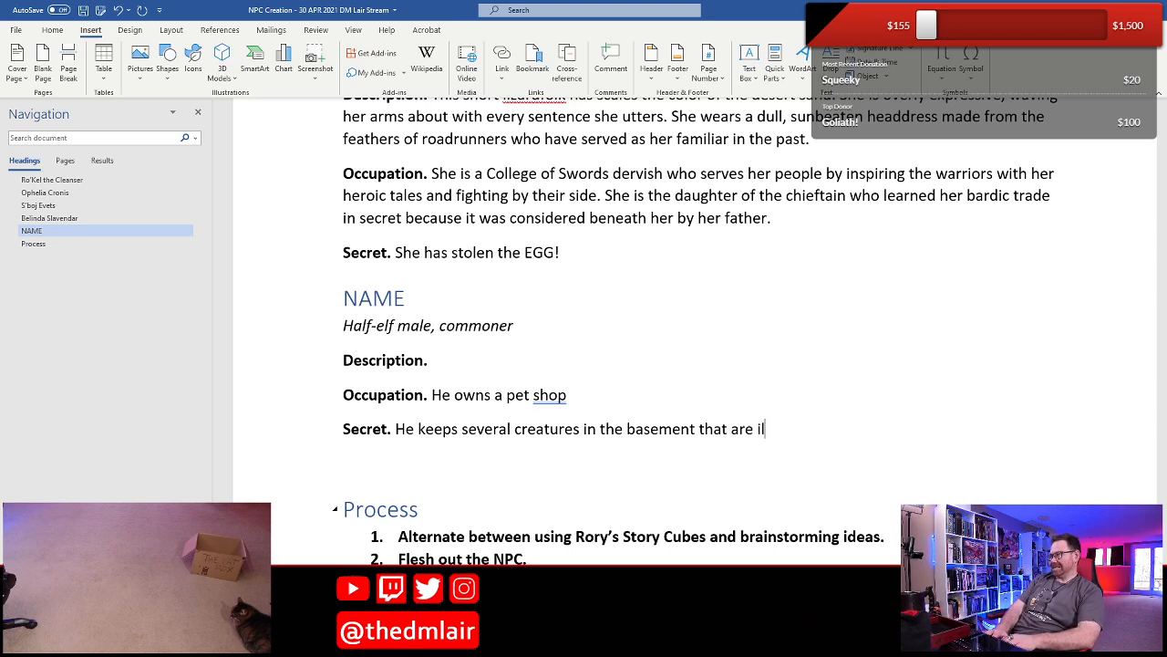
{"action": "type", "text": "lgegal"}
{"action": "key", "text": "BackSpace"}
{"action": "key", "text": "BackSpace"}
{"action": "key", "text": "BackSpace"}
{"action": "key", "text": "BackSpace"}
{"action": "key", "text": "BackSpace"}
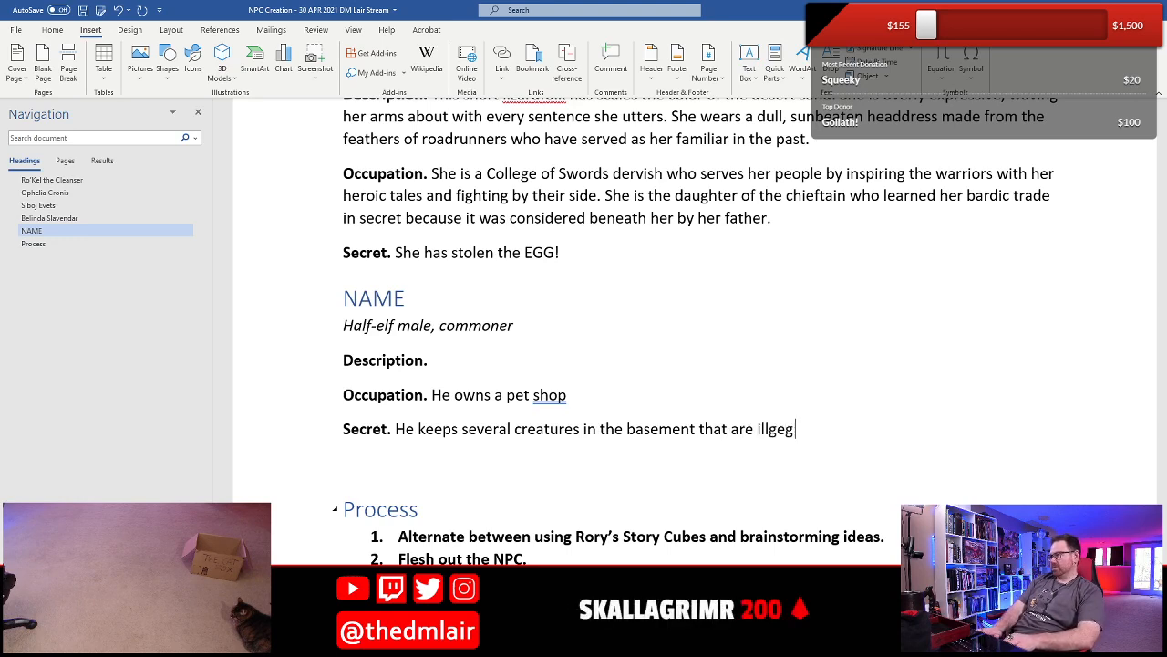
{"action": "type", "text": "egal to ke"}
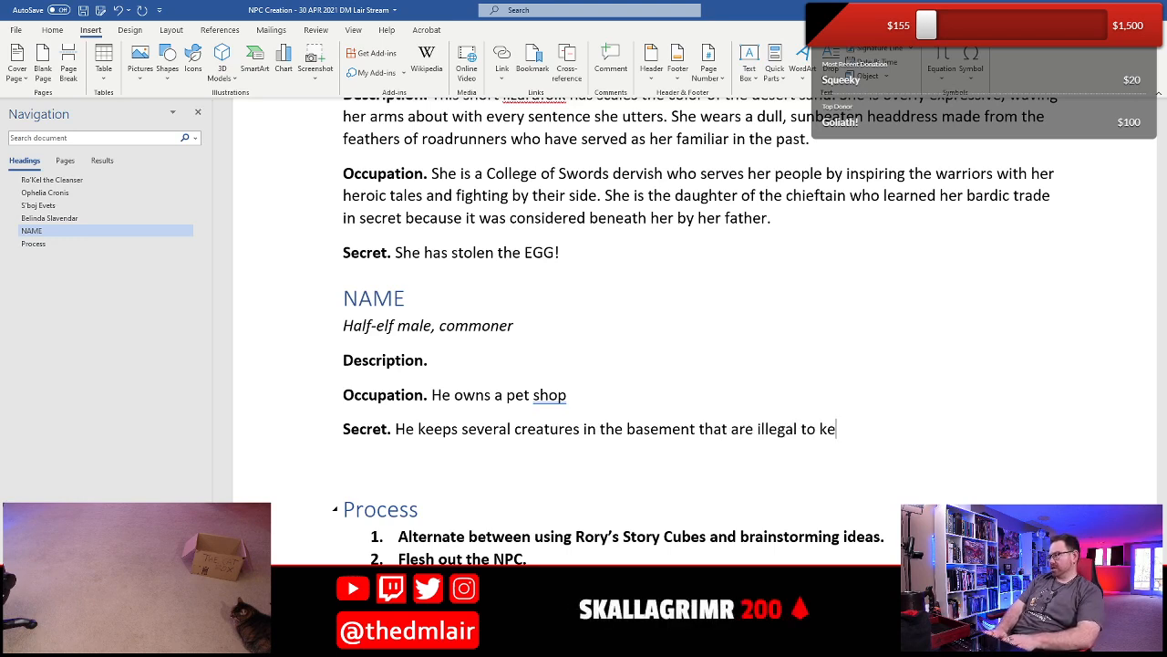
{"action": "type", "text": "ep or sell in the city"}
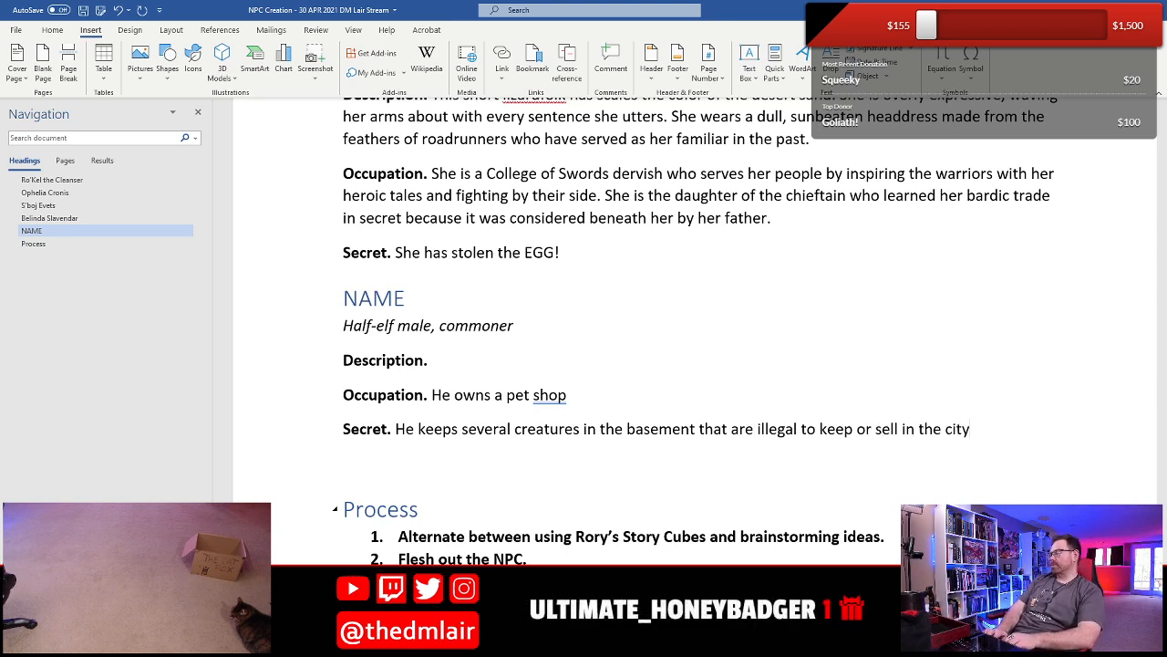
{"action": "type", "text": "."}
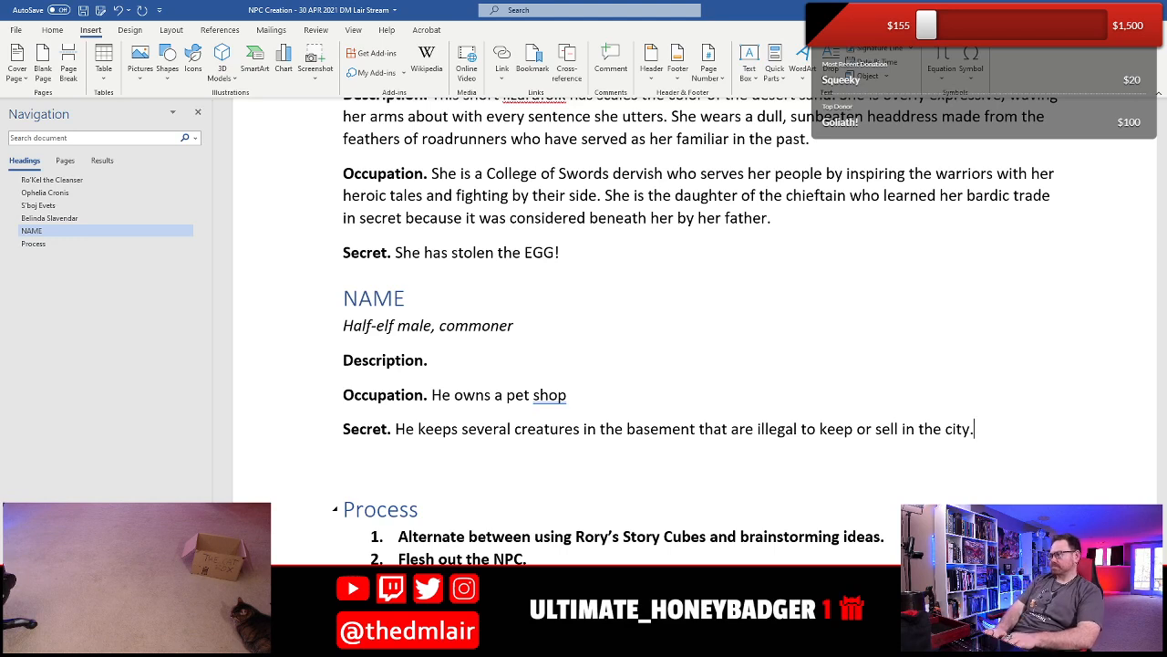
{"action": "type", "text": " They fet "}
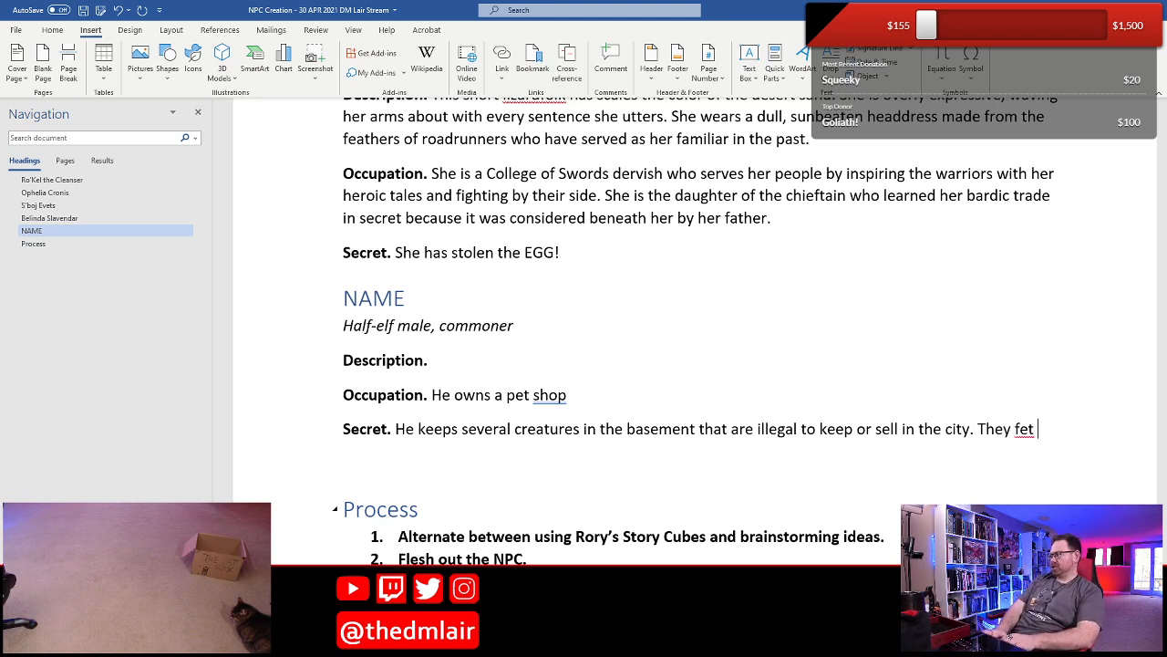
{"action": "type", "text": "ch high prices"}
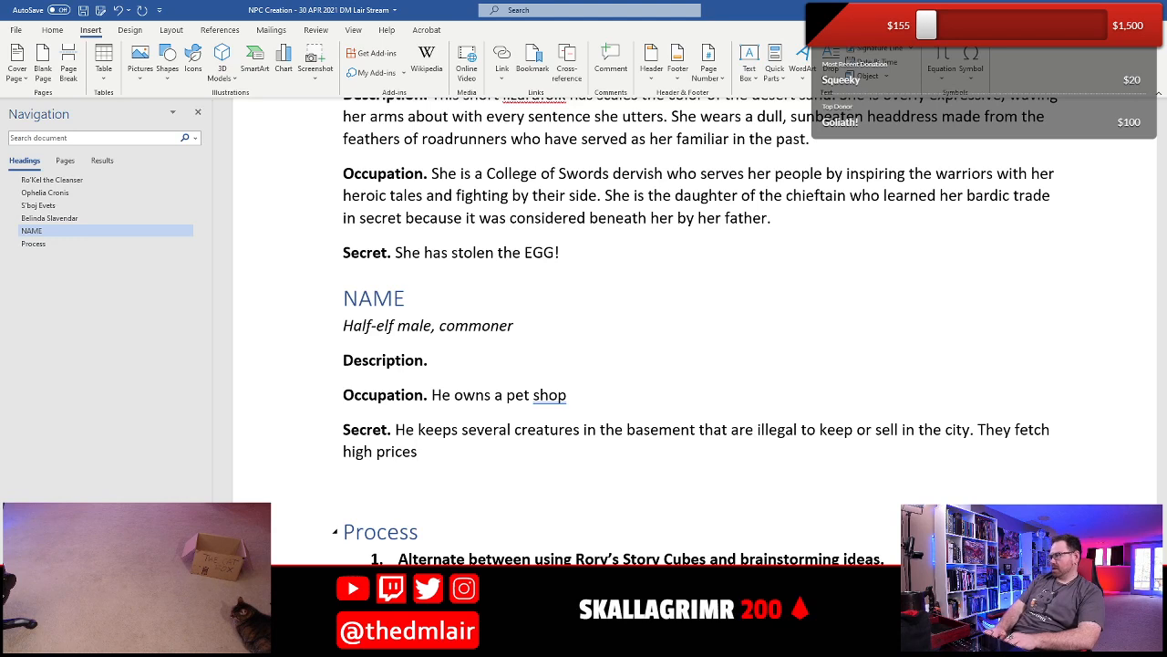
- Continue the half-elf's Secret with "They fetch high prices and"
{"action": "type", "text": "and"}
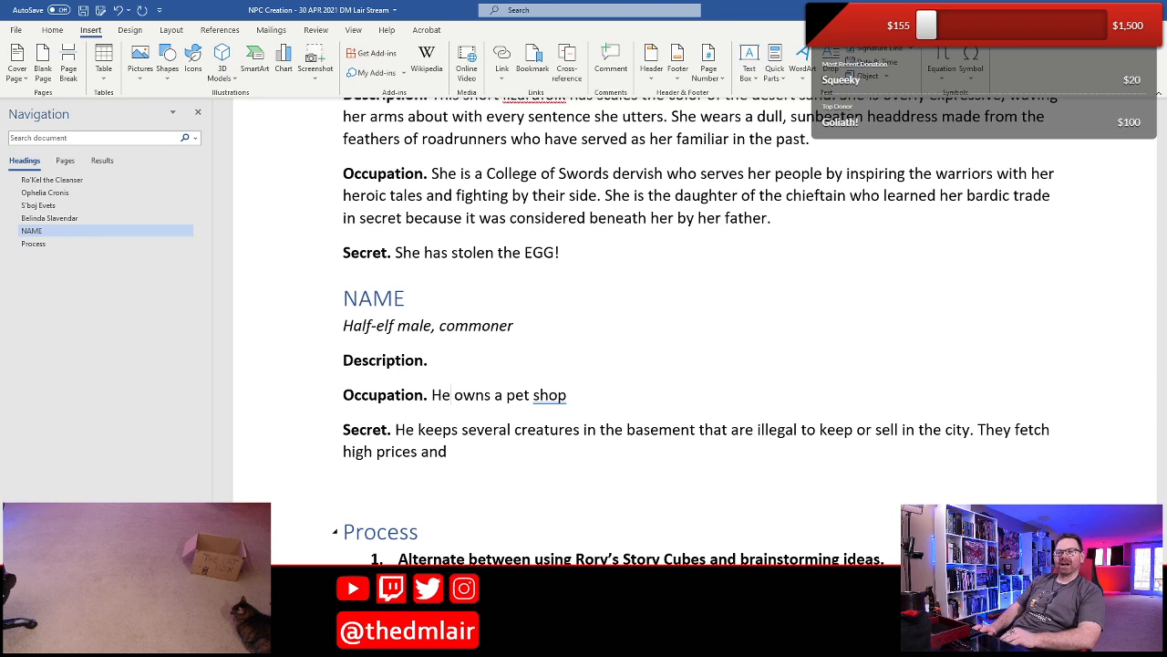
- Add "Typical creatures are cranium rats" at the end of the half-elf's Secret
{"action": "key", "text": "Home"}
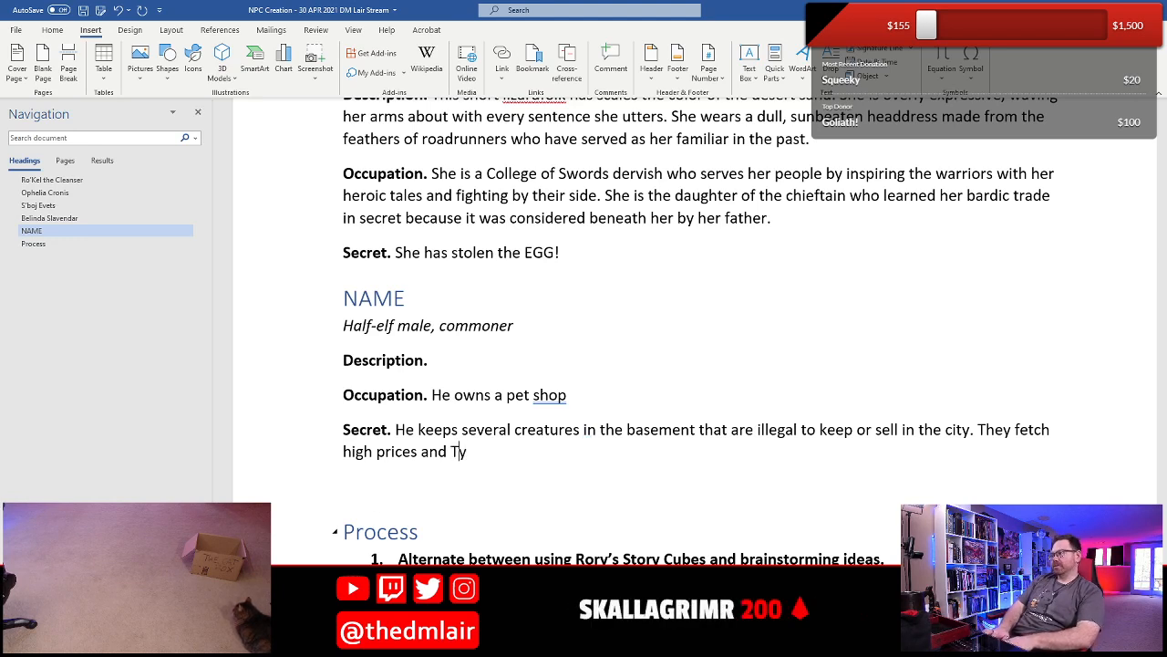
{"action": "type", "text": "al cr"}
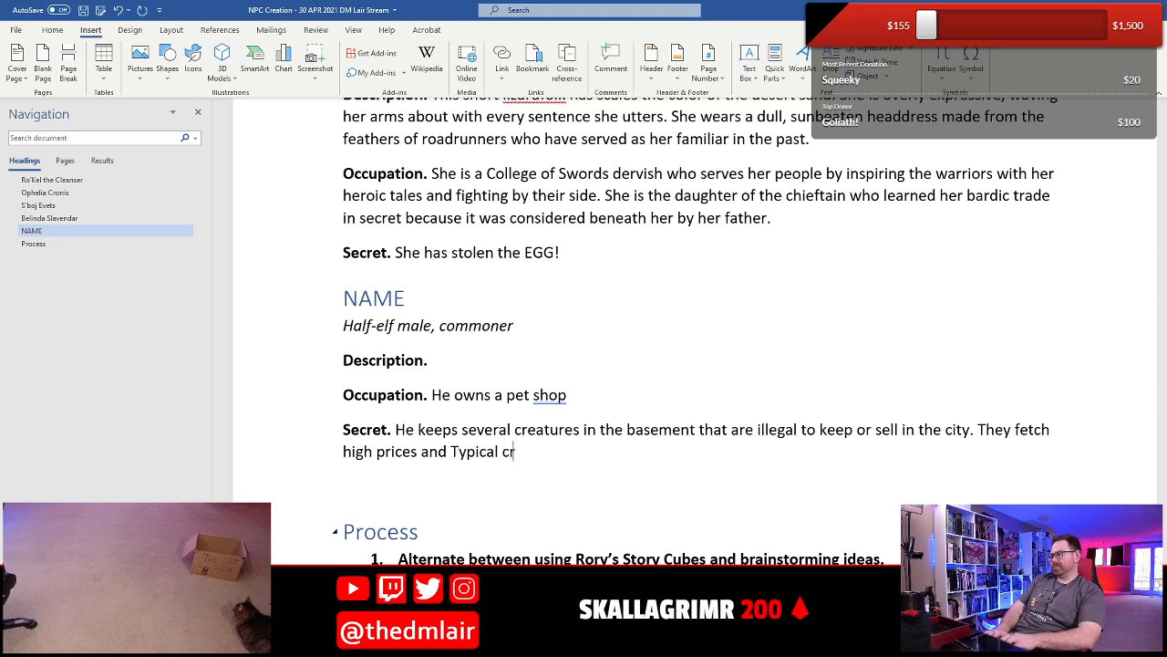
{"action": "type", "text": "eatures"}
{"action": "key", "text": "BackSpace"}
{"action": "key", "text": "BackSpace"}
{"action": "key", "text": "BackSpace"}
{"action": "key", "text": "BackSpace"}
{"action": "key", "text": "BackSpace"}
{"action": "key", "text": "BackSpace"}
{"action": "type", "text": "ea"}
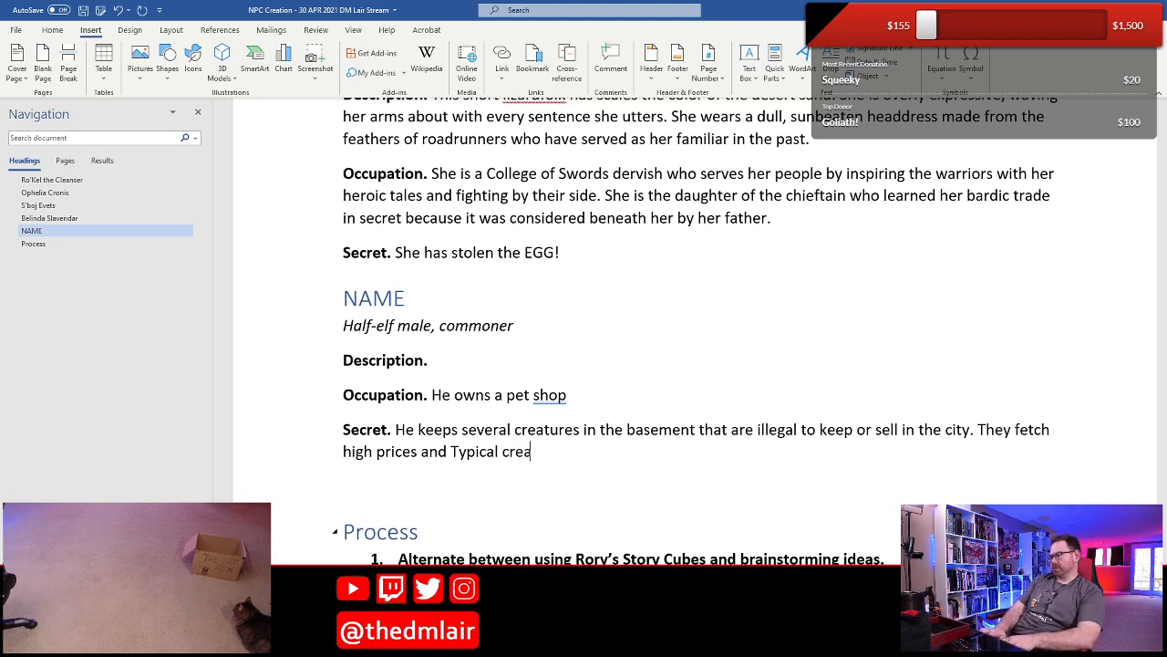
{"action": "type", "text": "tures are"}
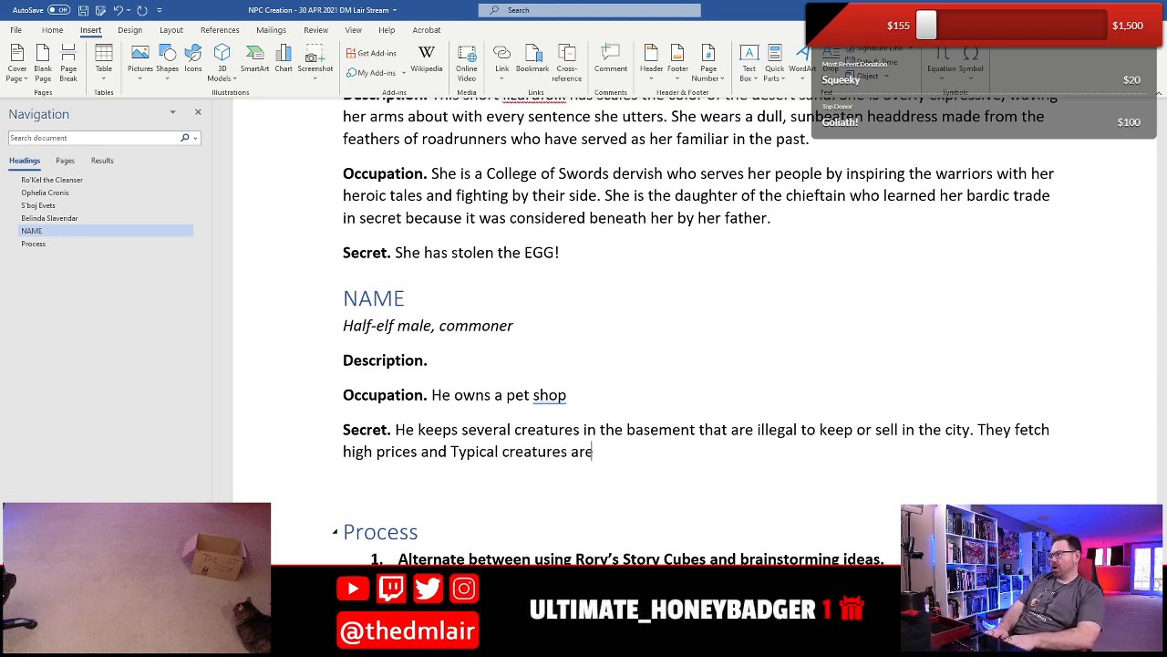
{"action": "type", "text": " craniljn"}
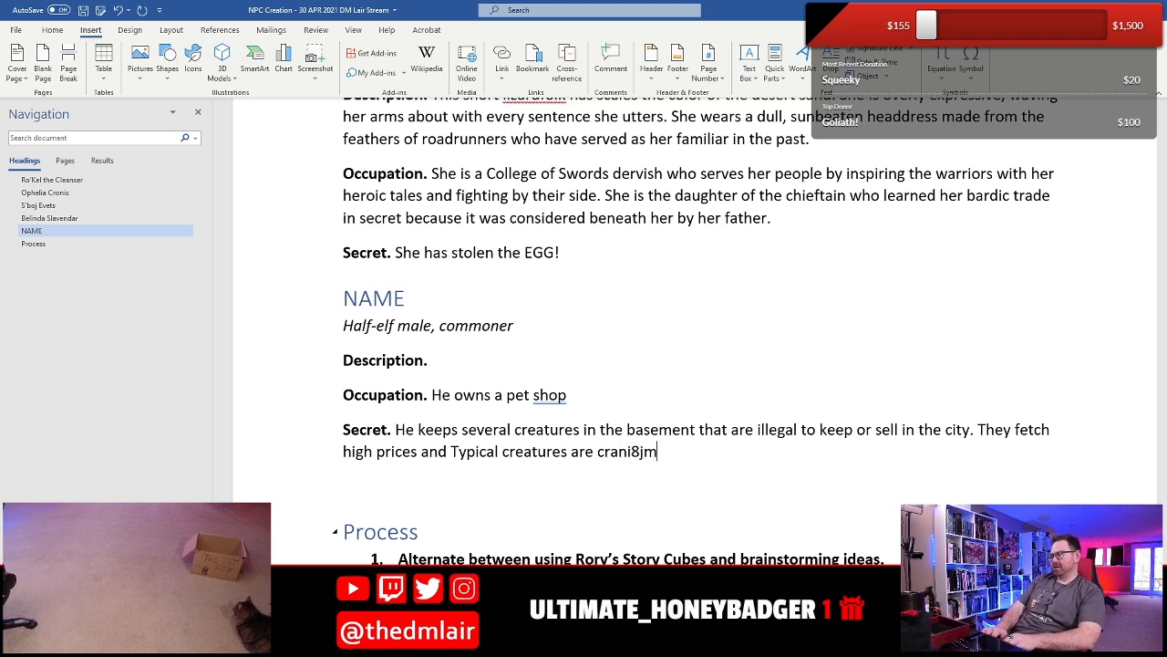
{"action": "key", "text": "BackSpace"}
{"action": "key", "text": "BackSpace"}
{"action": "key", "text": "BackSpace"}
{"action": "key", "text": "BackSpace"}
{"action": "type", "text": "ium rats"}
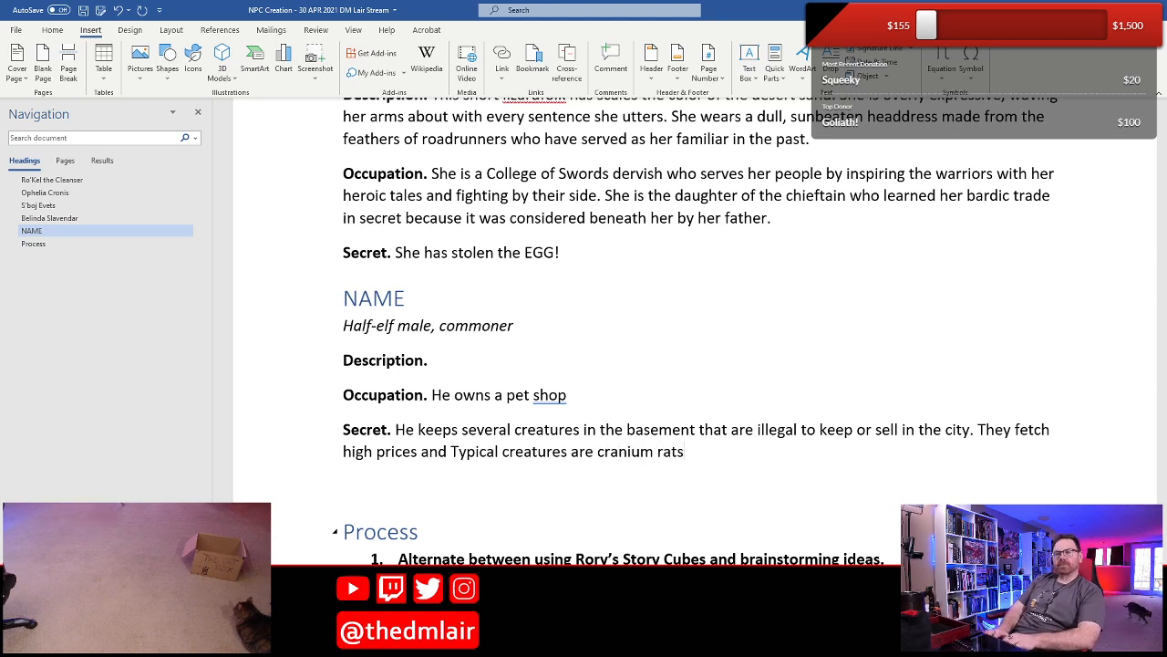
{"action": "type", "text": ","}
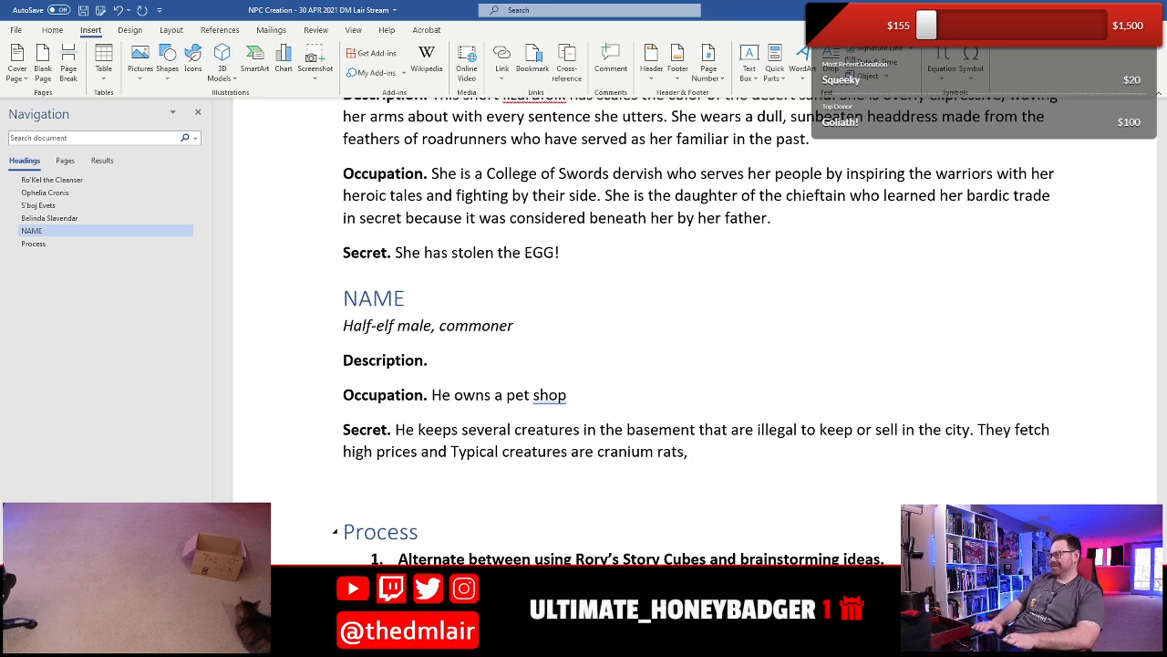
- Add ", blink kitties," after "cranium rats" in the half-elf's Secret
{"action": "type", "text": "ink kitties "}
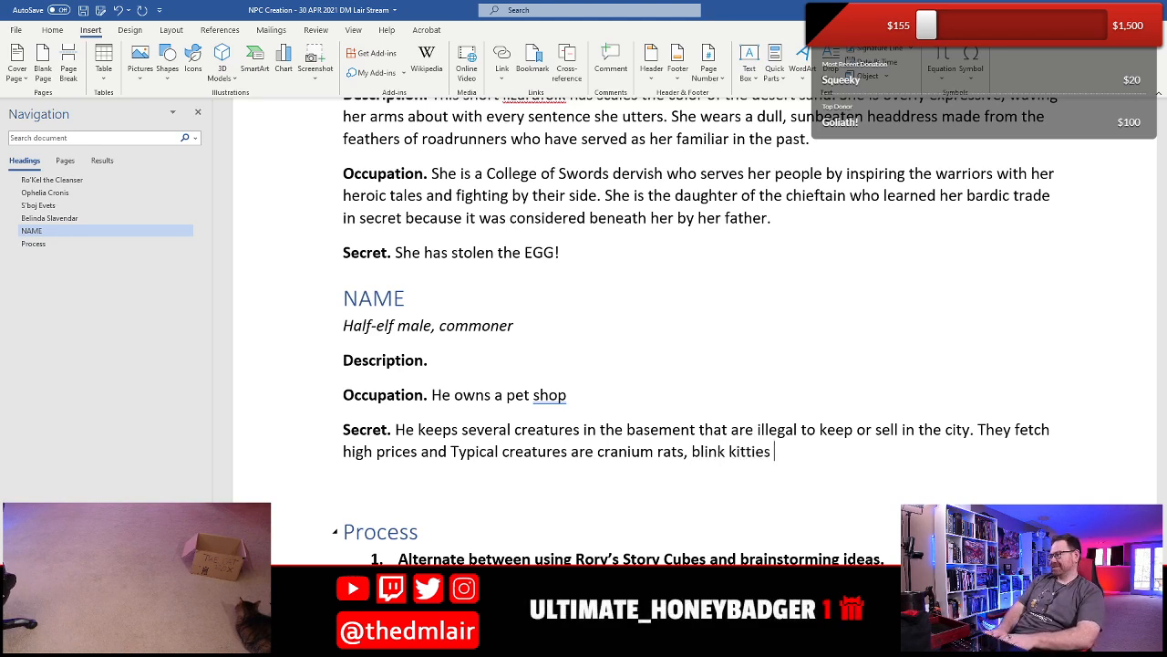
{"action": "type", "text": ","}
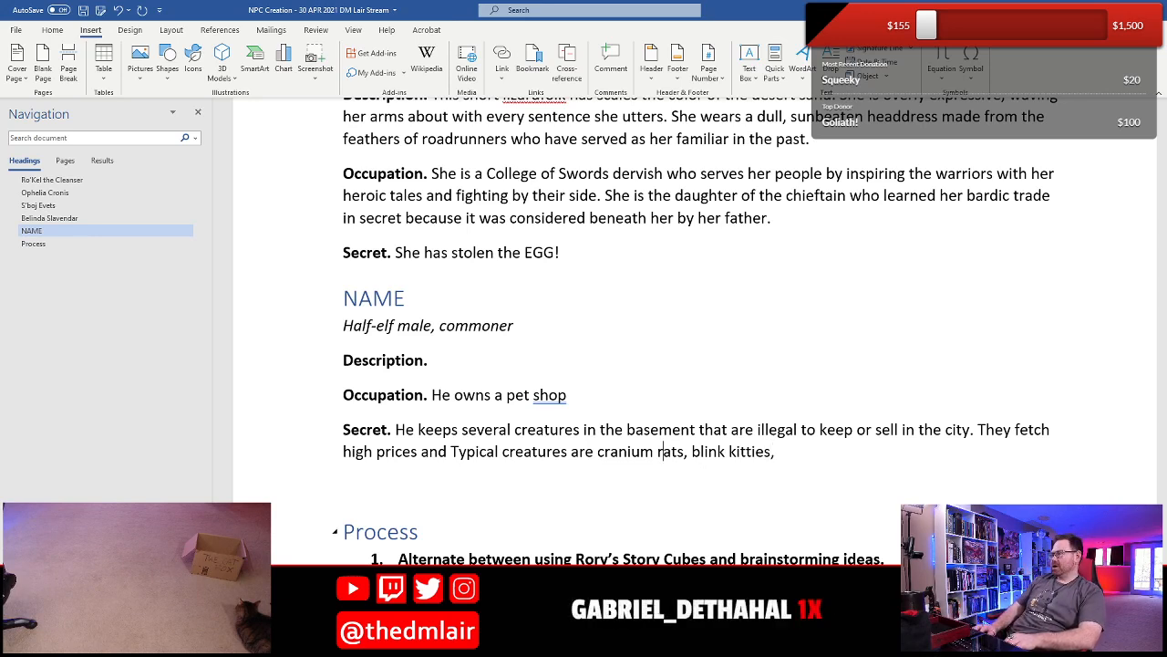
- Replace "cranium" with "cerebellum" in the list of creatures in the half-elf's Secret
{"action": "key", "text": "shift+Left"}
{"action": "key", "text": "shift+Left"}
{"action": "key", "text": "shift+Left"}
{"action": "key", "text": "shift+Left"}
{"action": "key", "text": "shift+Left"}
{"action": "key", "text": "shift+Left"}
{"action": "key", "text": "shift+Left"}
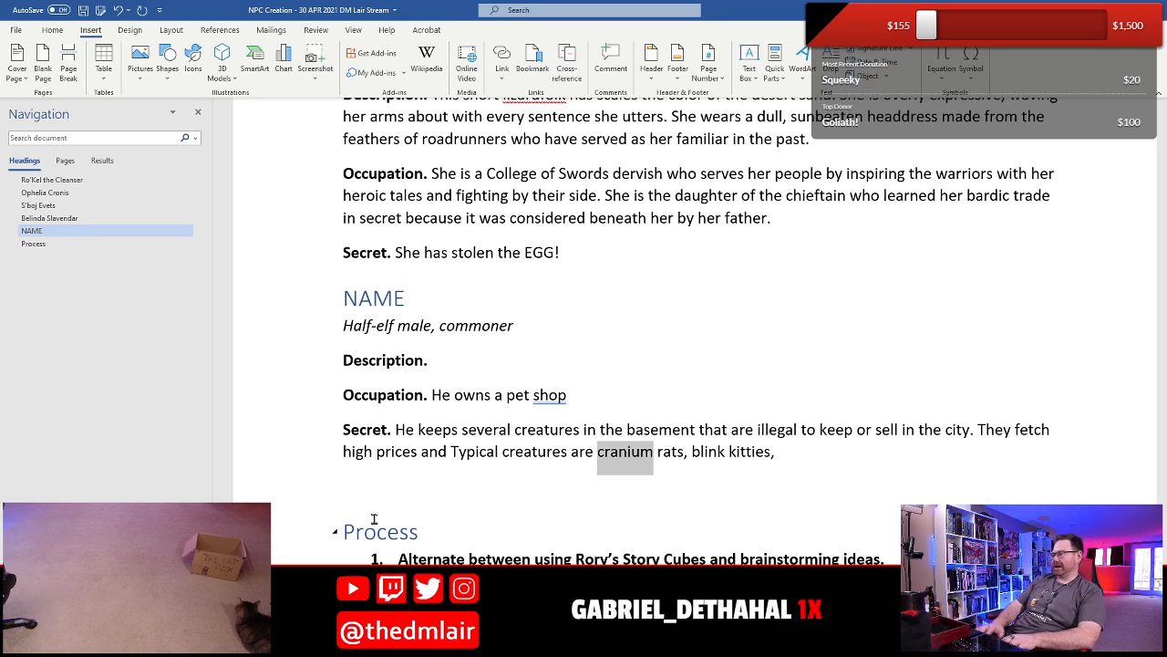
{"action": "type", "text": "cerebellum"}
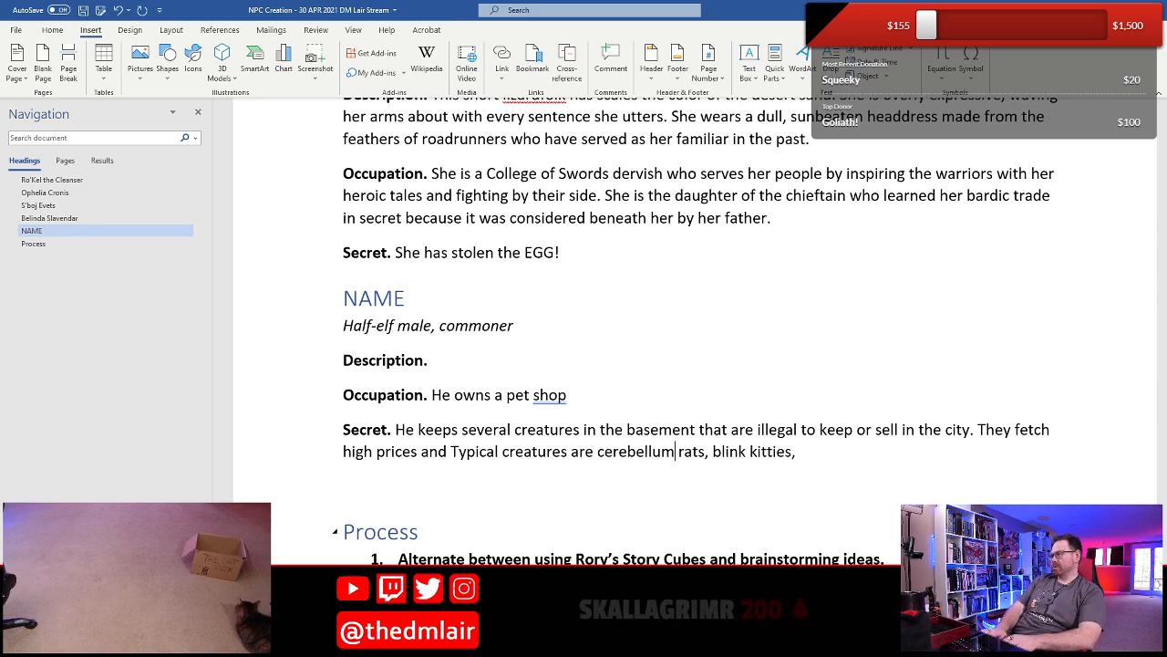
- Add "displacer cubs," at the end of the creature list in the half-elf's Secret
{"action": "key", "text": "Right"}
{"action": "key", "text": "Right"}
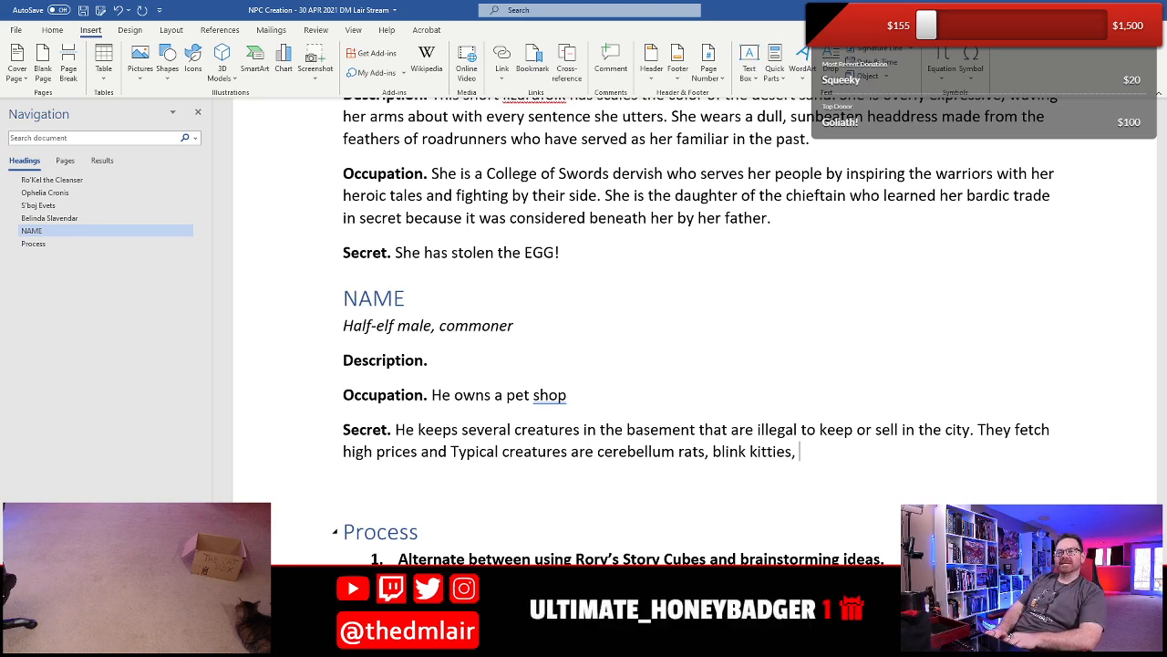
{"action": "type", "text": "disp"}
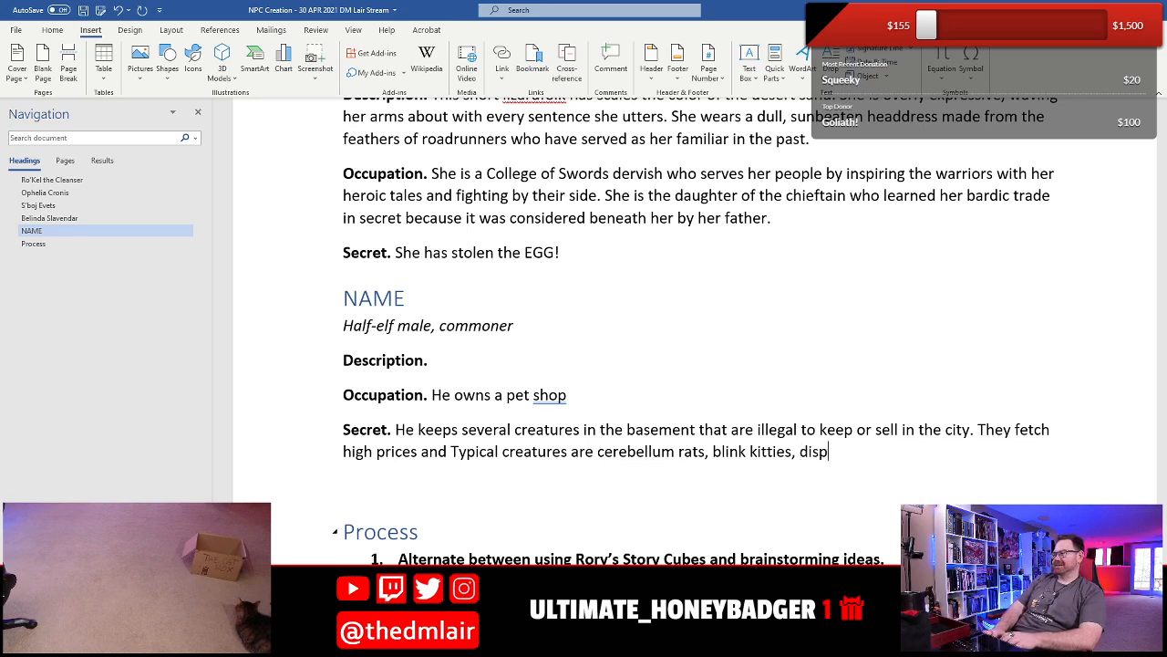
{"action": "type", "text": "lacer cubs,"}
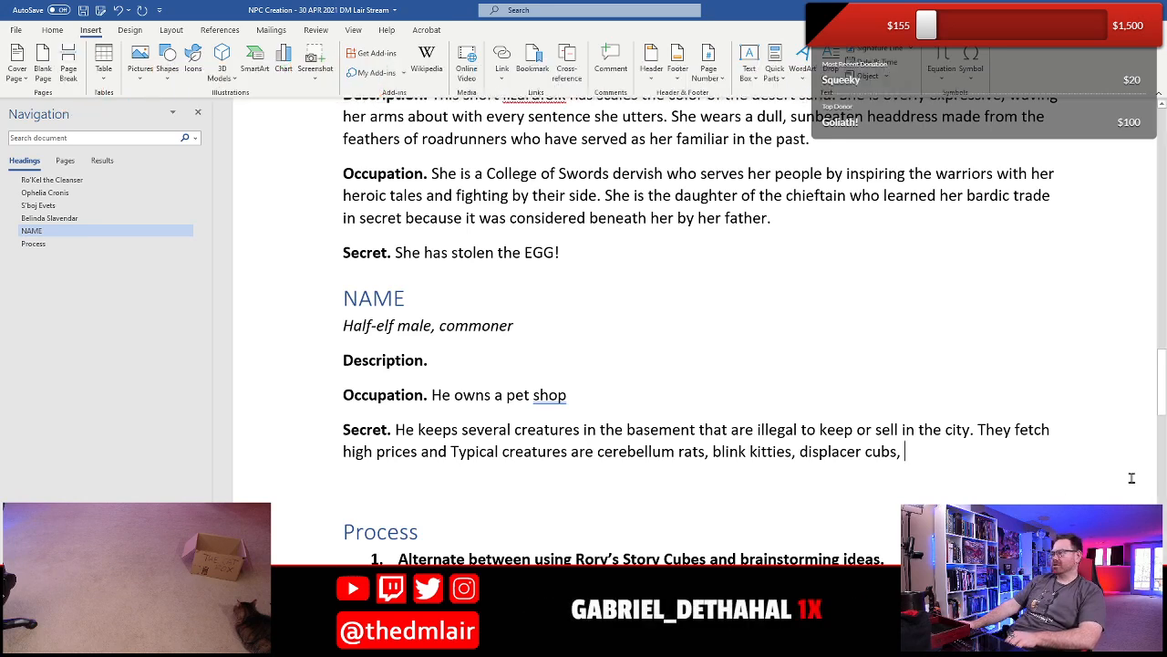
- Continue the half-elf's Occupation after "He owns a pet shop" with "where he sells a variety of wonderful furry companions."
{"action": "left_click", "coordinate": [594, 451]}
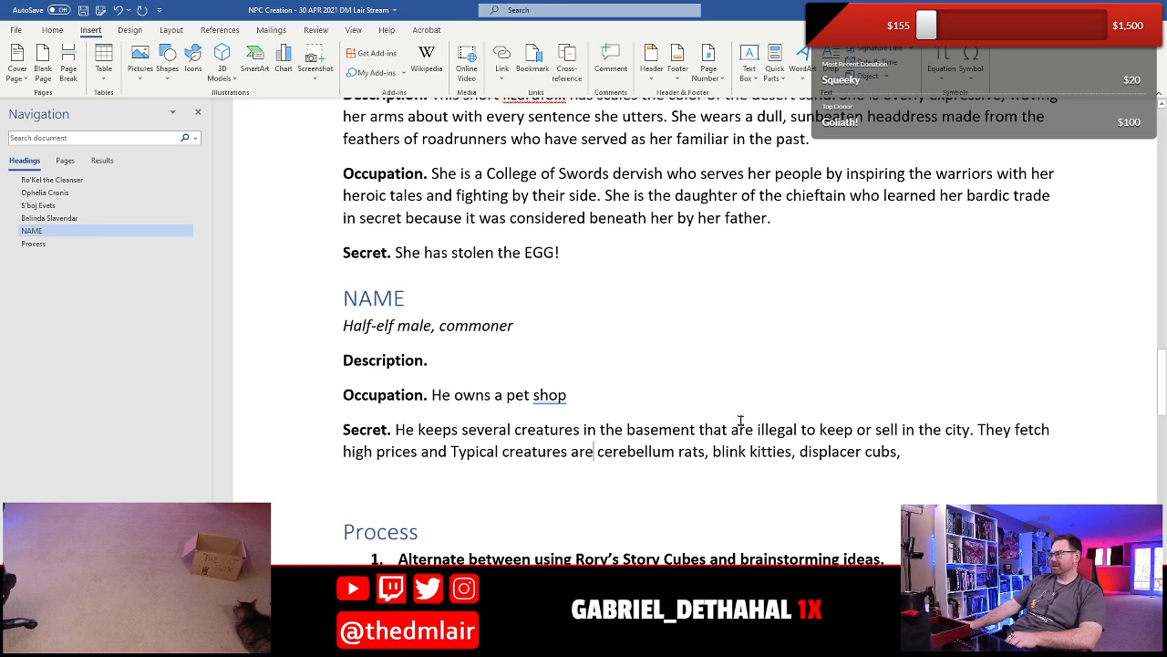
{"action": "left_click", "coordinate": [638, 393]}
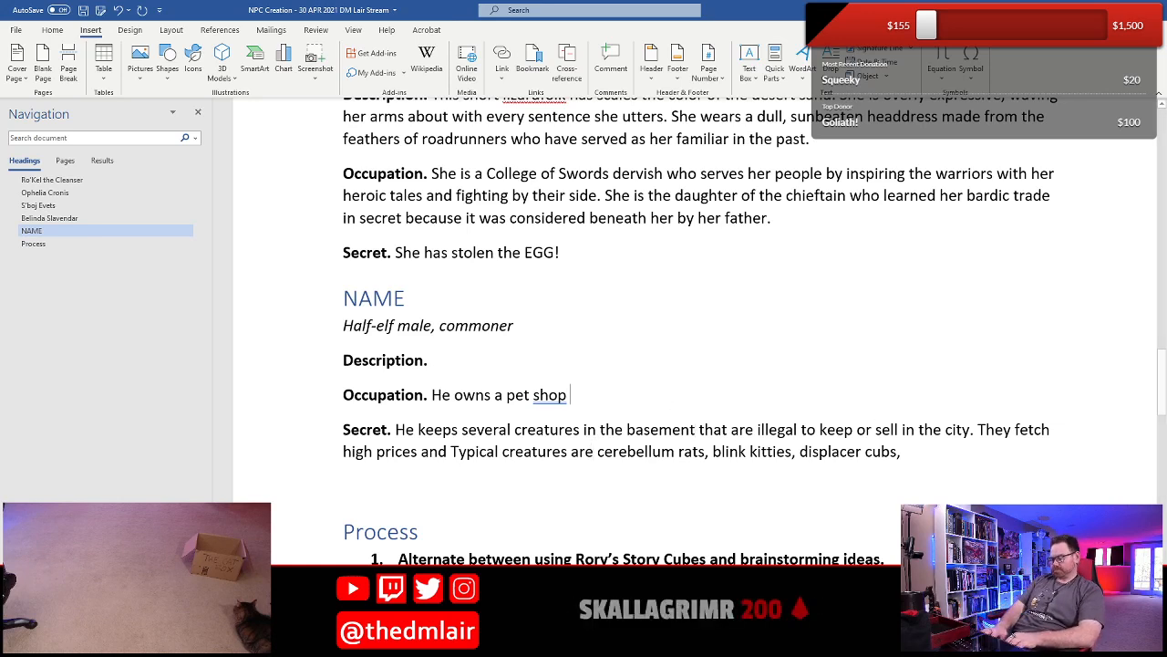
{"action": "type", "text": "where he s"}
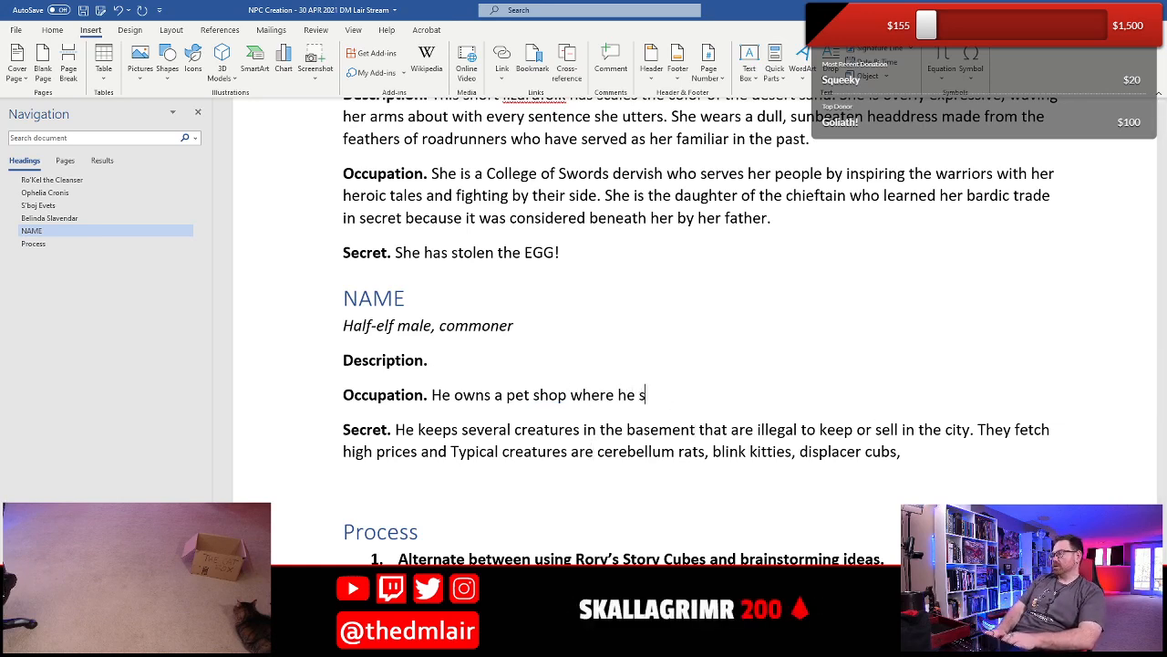
{"action": "type", "text": "ells a"}
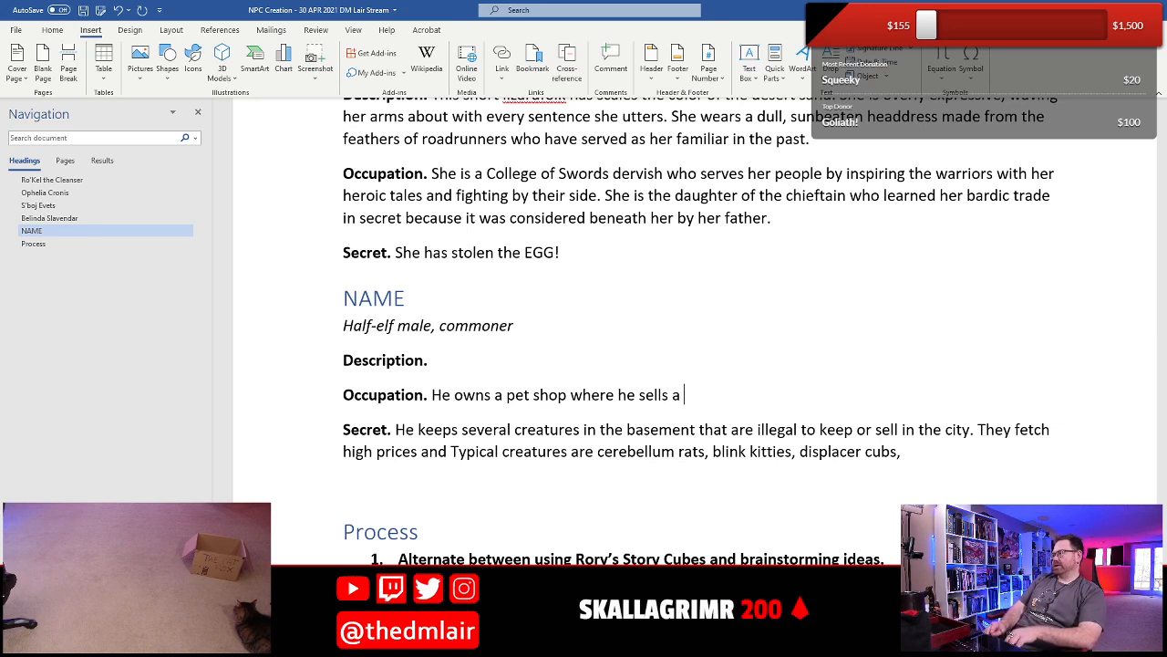
{"action": "type", "text": " variety of"}
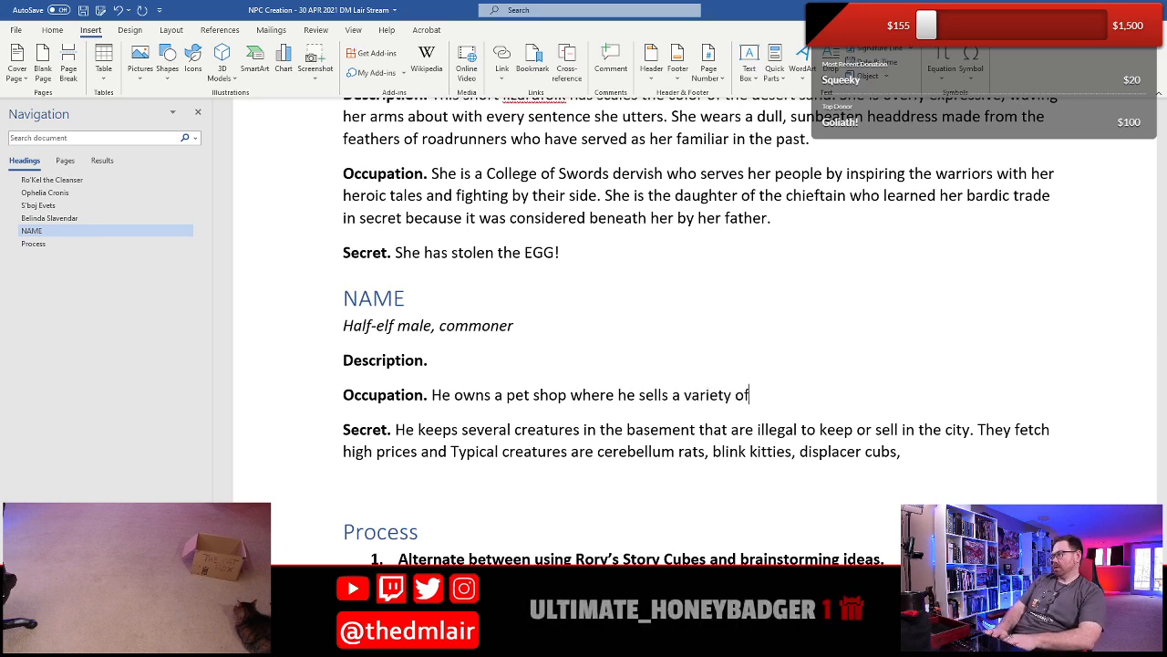
{"action": "type", "text": " wonderful furry companions. "}
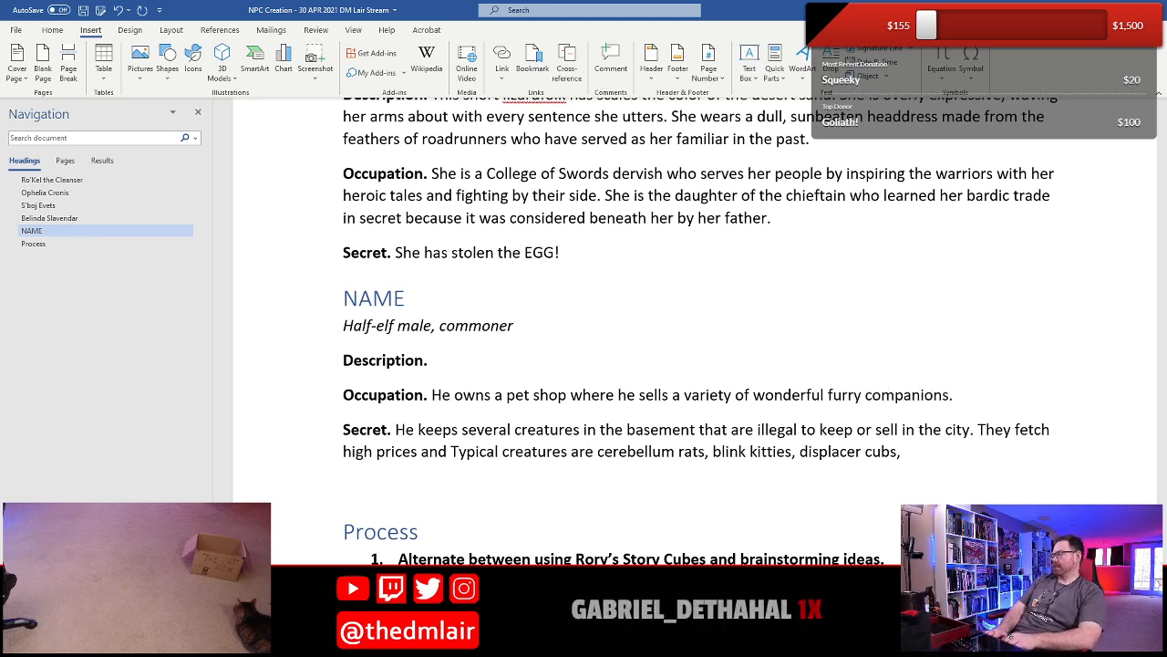
{"action": "type", "text": "He "}
{"action": "type", "text": "use"}
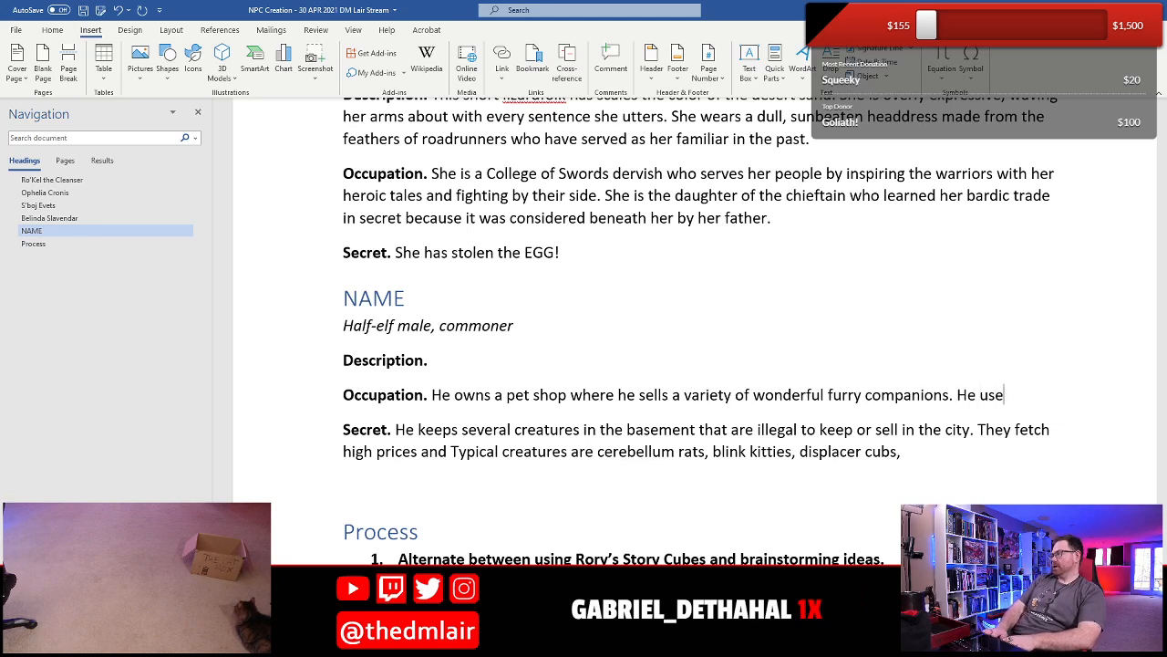
{"action": "type", "text": "d to be a s"}
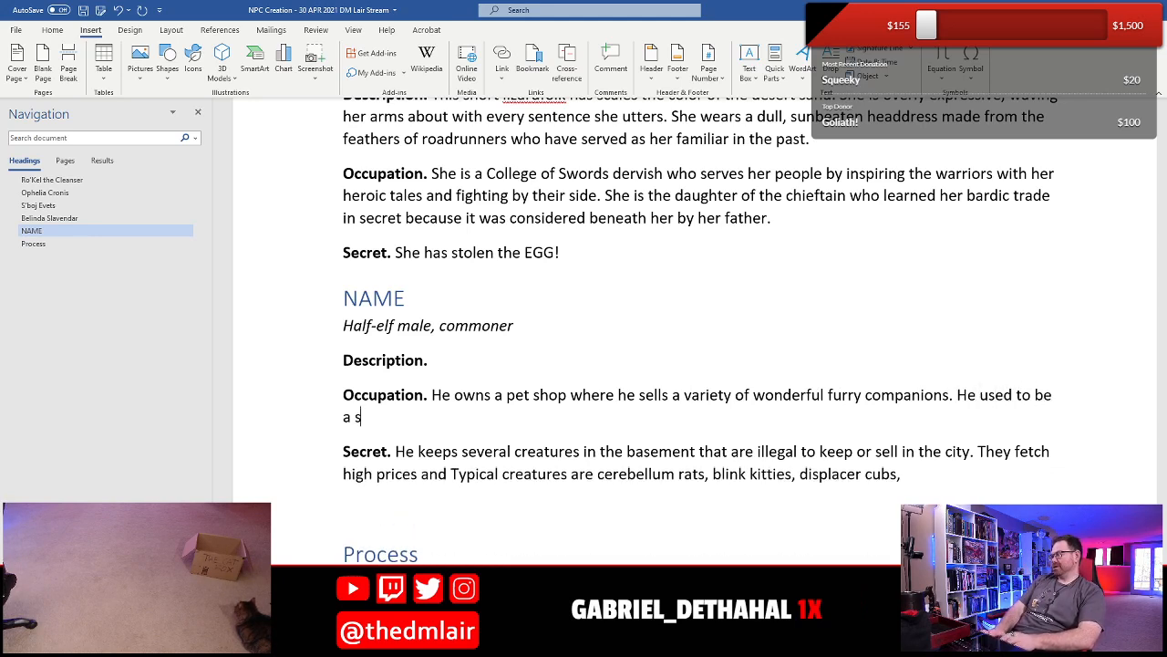
{"action": "type", "text": "treet sweper"}
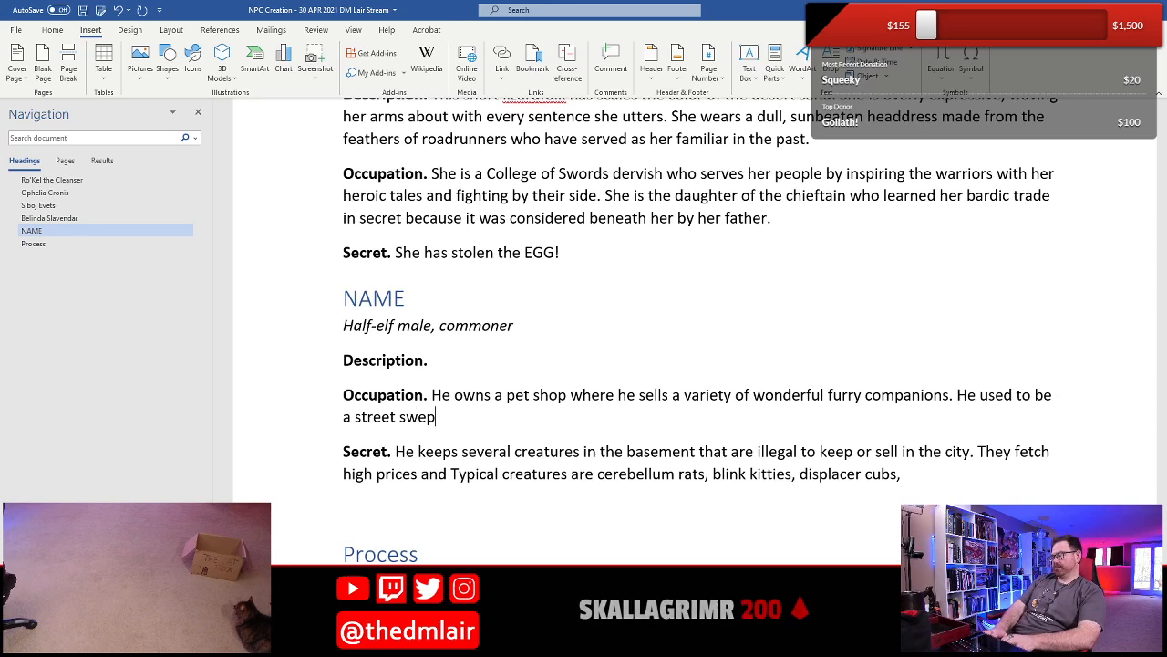
- Start a second sentence in the half-elf's Occupation with "He used to be a street sweeper"
{"action": "key", "text": "BackSpace"}
{"action": "key", "text": "BackSpace"}
{"action": "key", "text": "BackSpace"}
{"action": "key", "text": "BackSpace"}
{"action": "type", "text": "eper "}
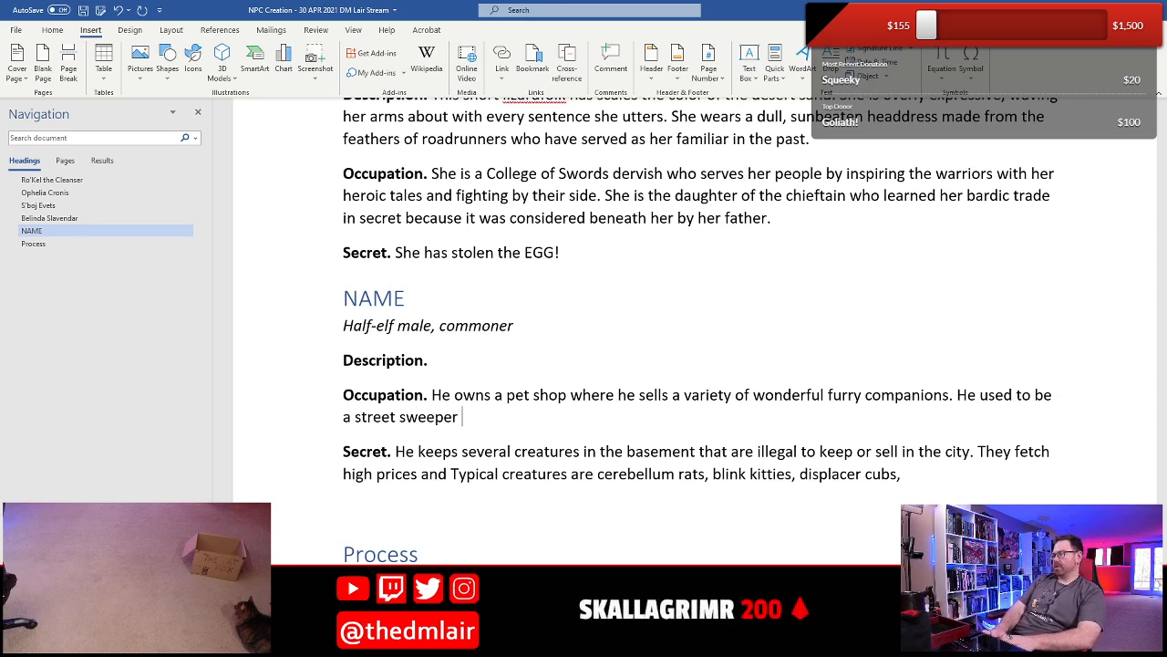
{"action": "type", "text": "before he saved up "}
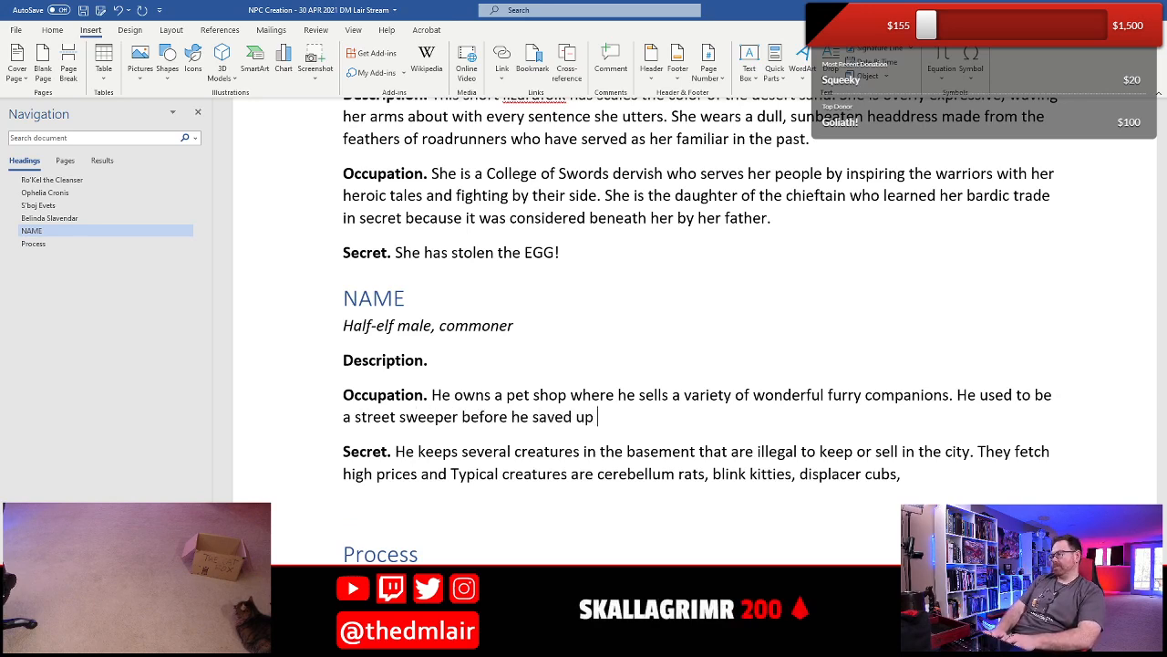
{"action": "type", "text": "enough to "}
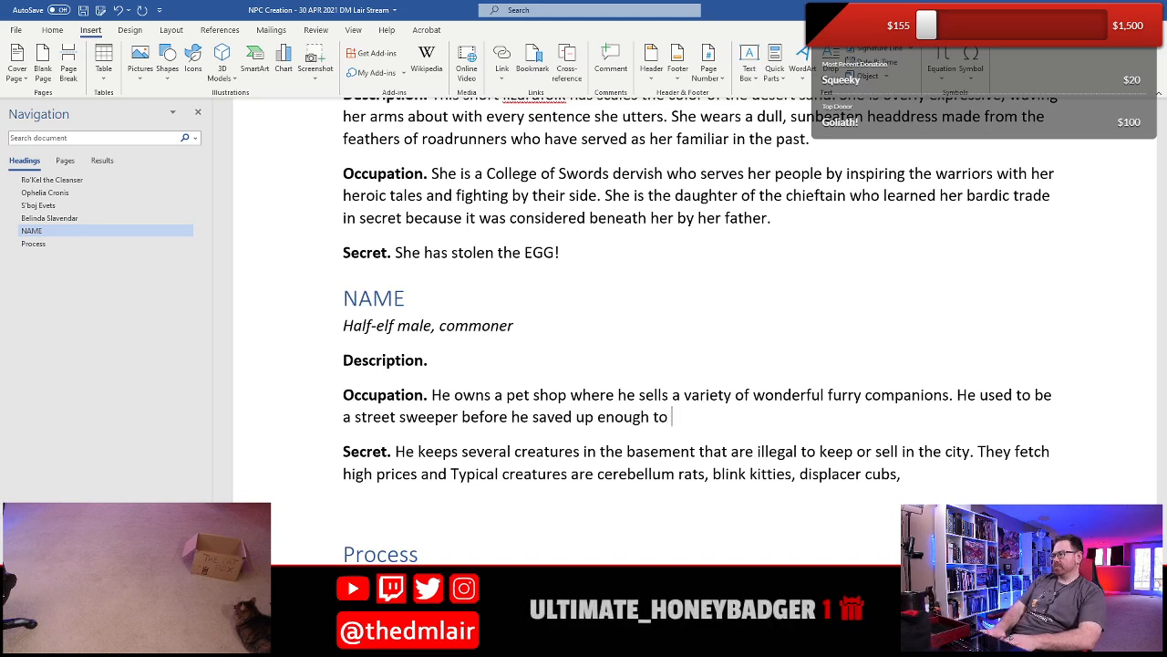
{"action": "type", "text": "open his "}
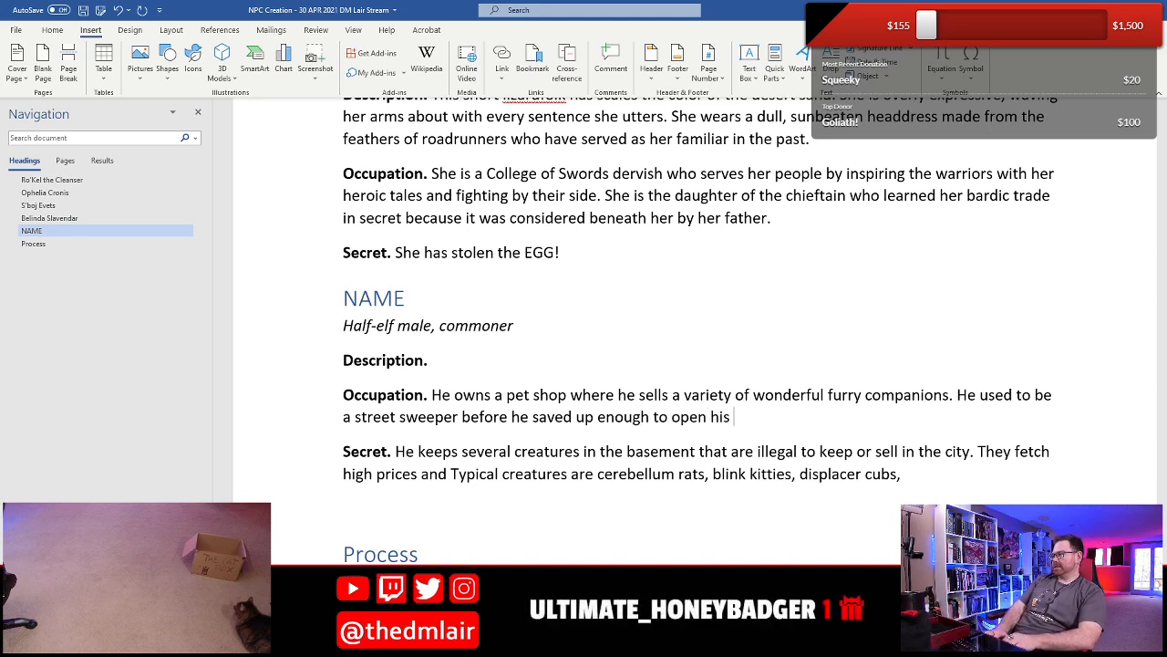
{"action": "type", "text": "pet show"}
{"action": "type", "text": ", an"}
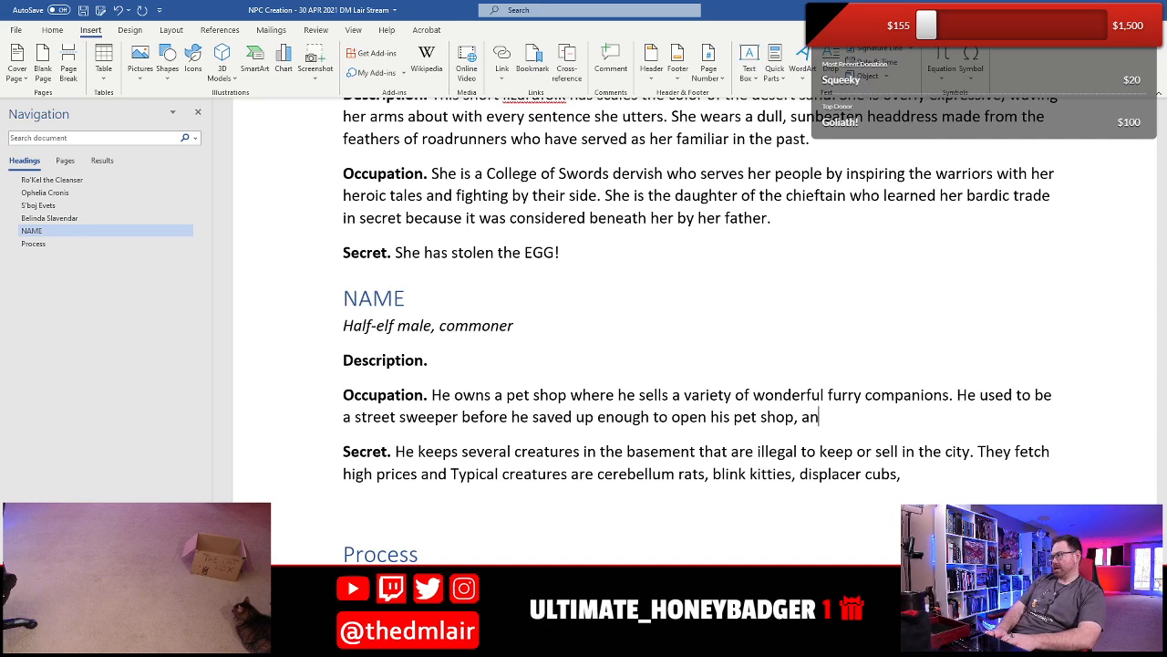
{"action": "type", "text": "d even though he h"}
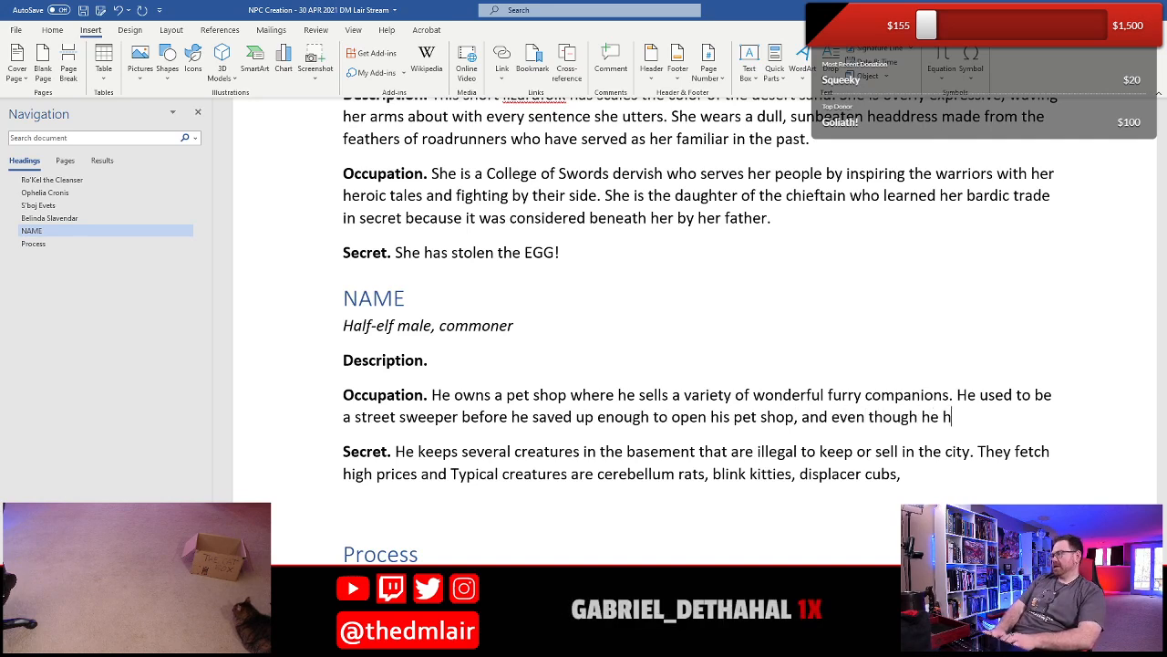
{"action": "type", "text": "as to clean up"}
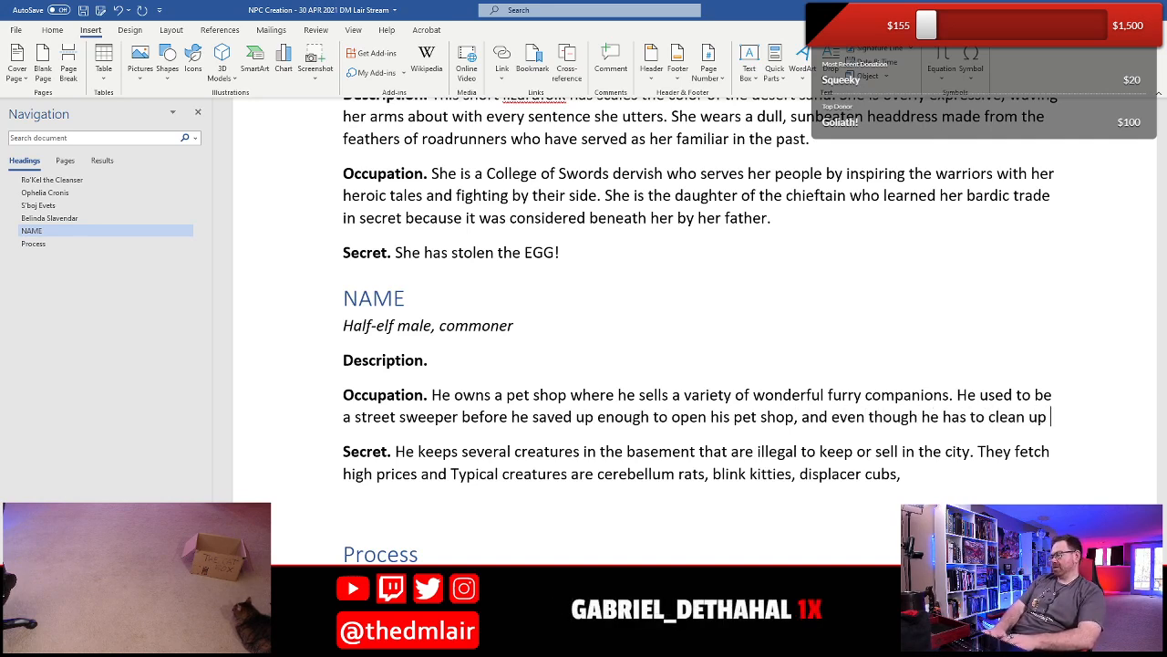
{"action": "type", "text": " after t"}
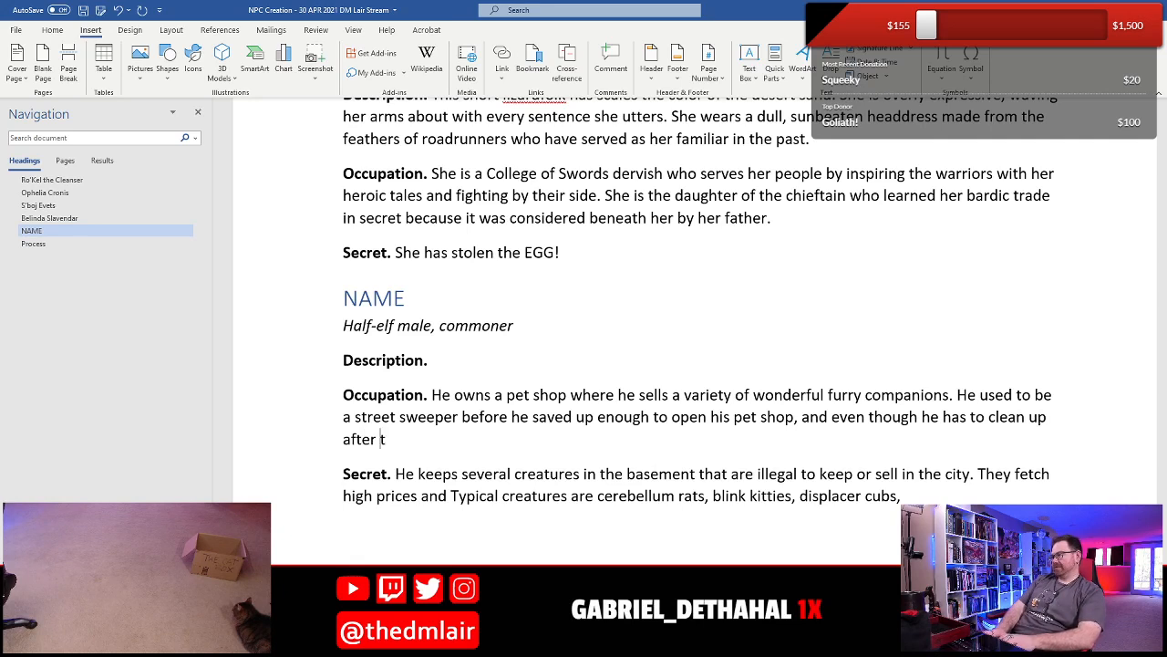
{"action": "type", "text": "he animals, he "}
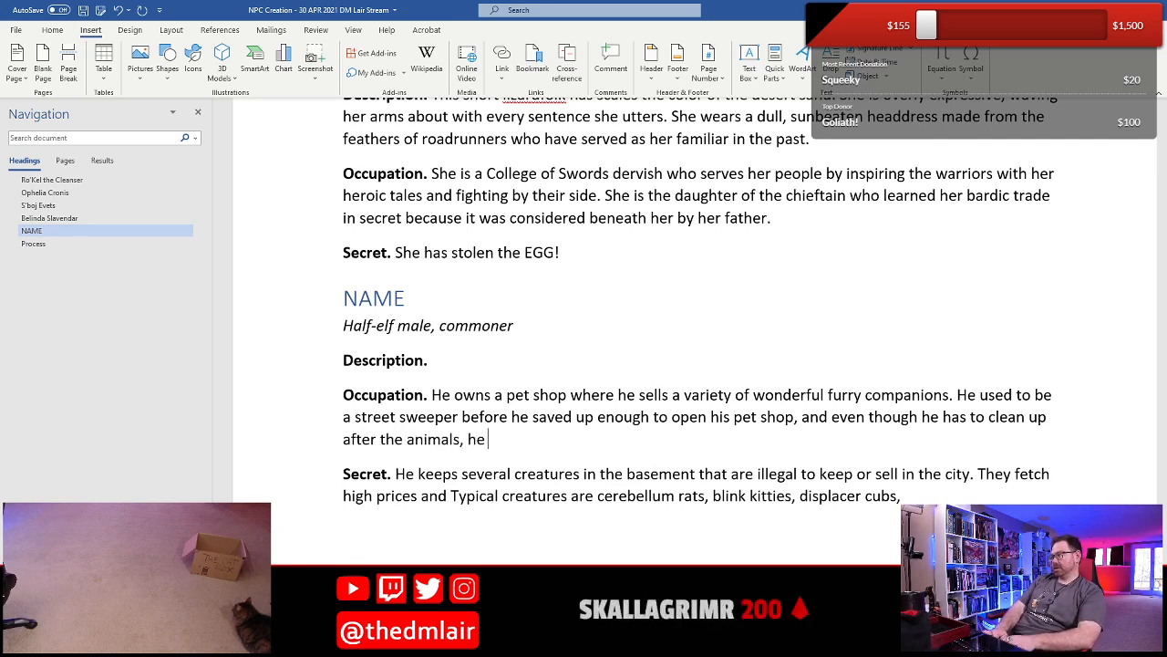
{"action": "type", "text": "consideres"}
- Finish the Occupation sentence with "considers it a huge step up." and save the document
{"action": "key", "text": "BackSpace"}
{"action": "key", "text": "BackSpace"}
{"action": "type", "text": "s"}
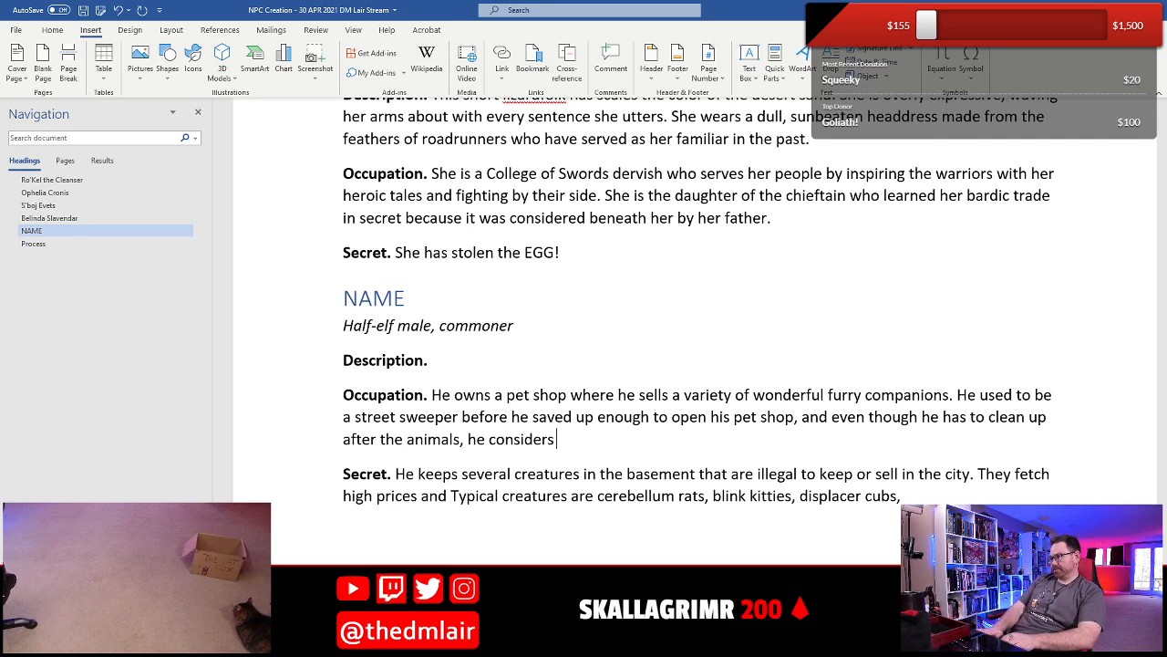
{"action": "type", "text": " it a hug"}
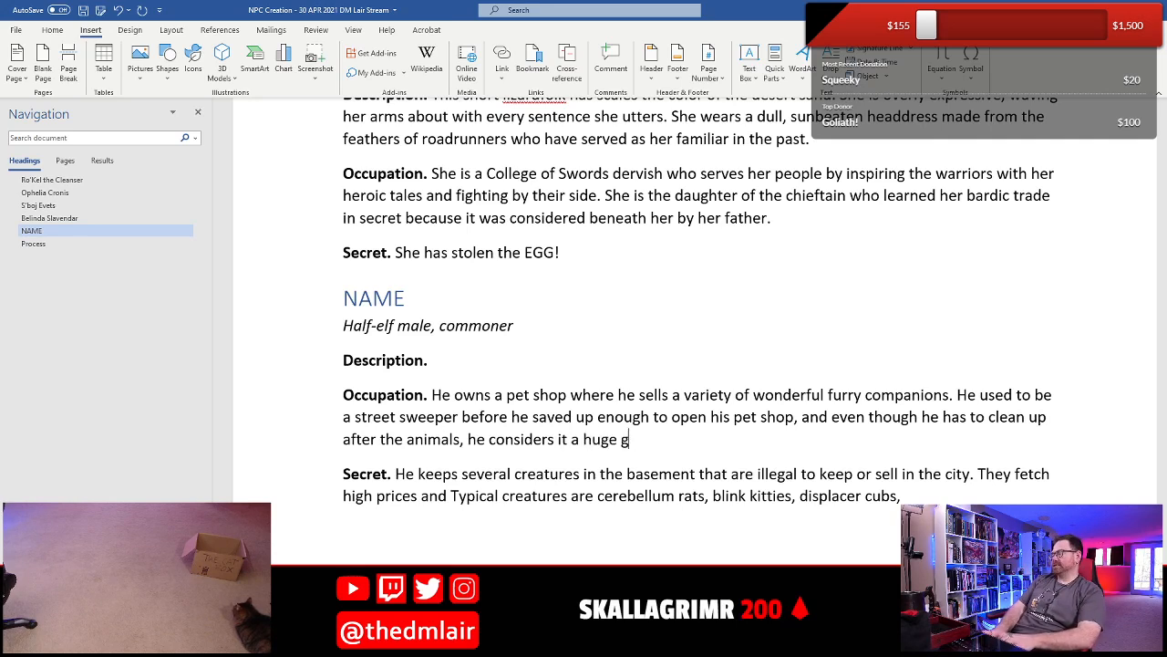
{"action": "type", "text": "e step up."}
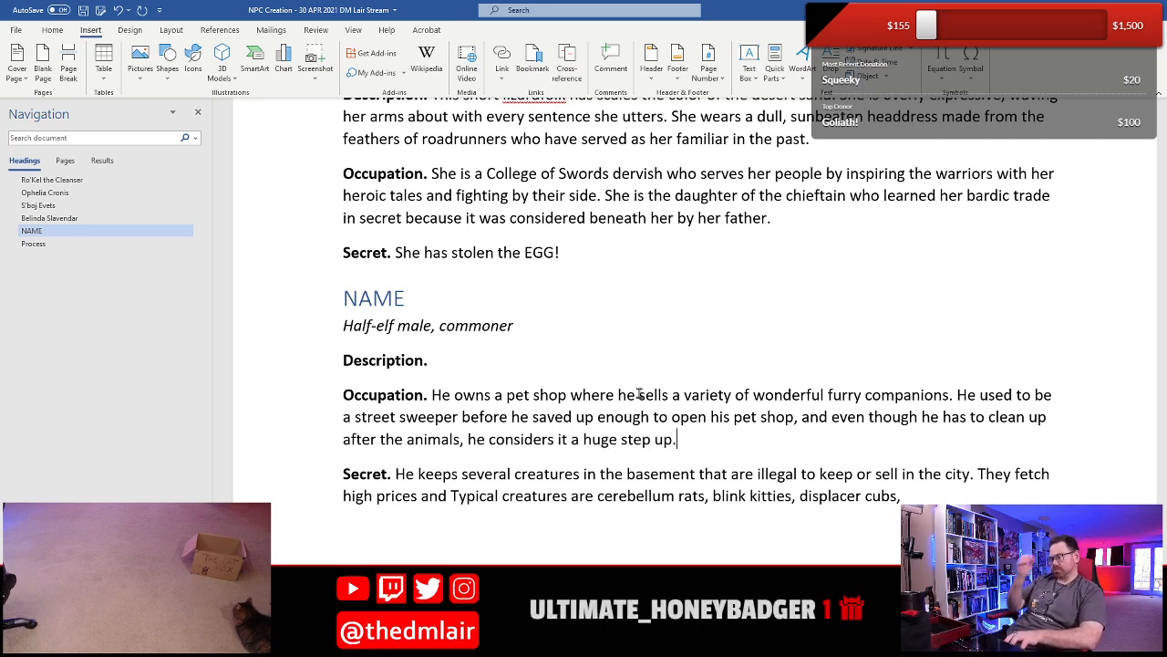
{"action": "key", "text": "ctrl+s"}
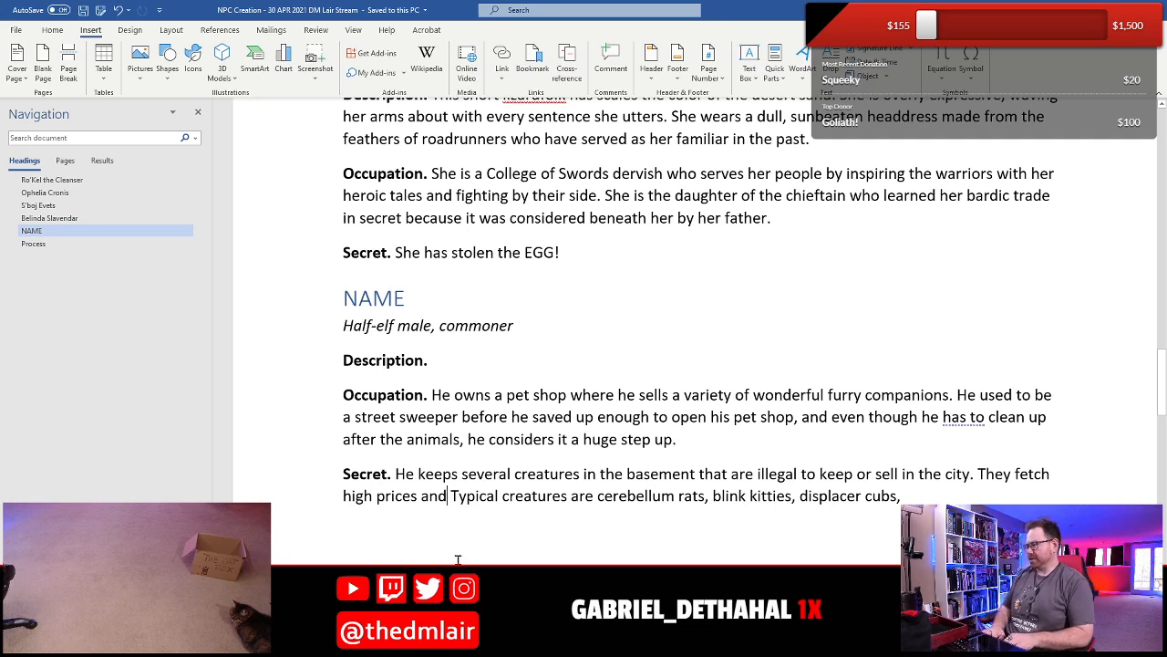
- Insert "help fund the store" after "They fetch high prices and" in the half-elf's Secret
{"action": "type", "text": "help fu"}
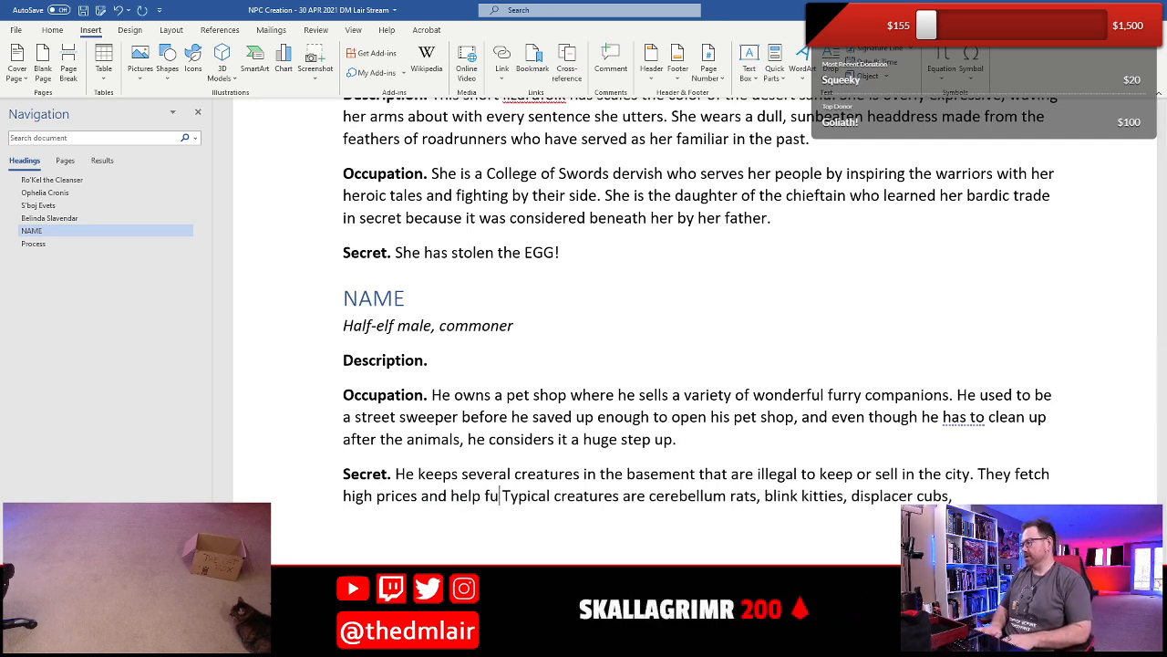
{"action": "type", "text": "n the "}
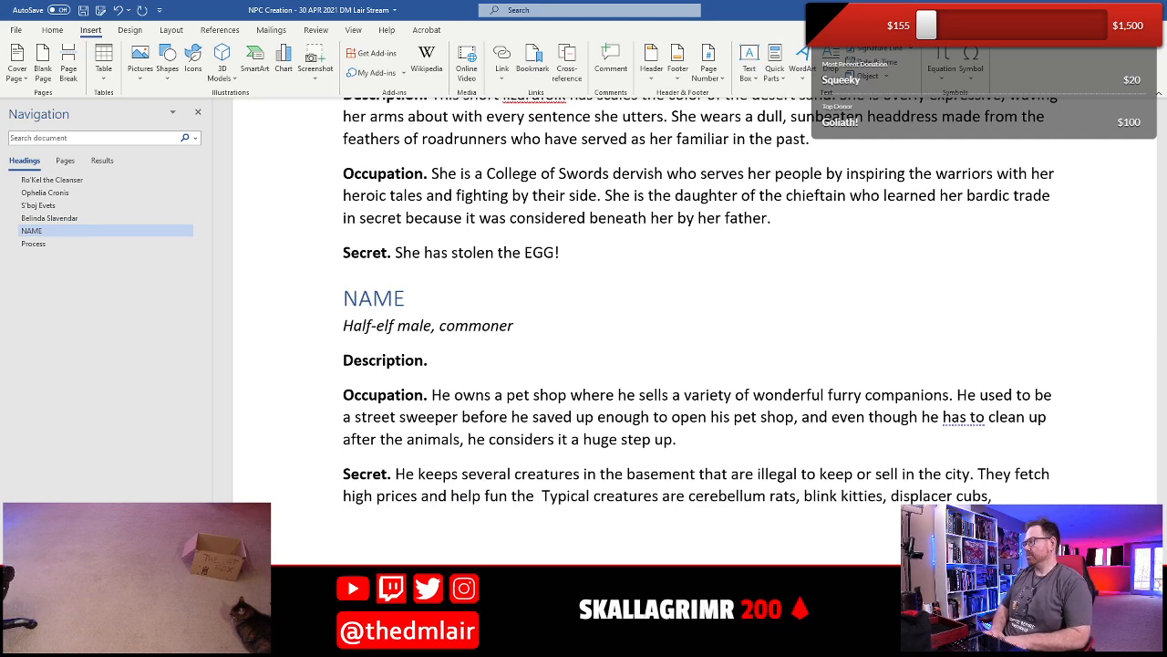
{"action": "type", "text": "store"}
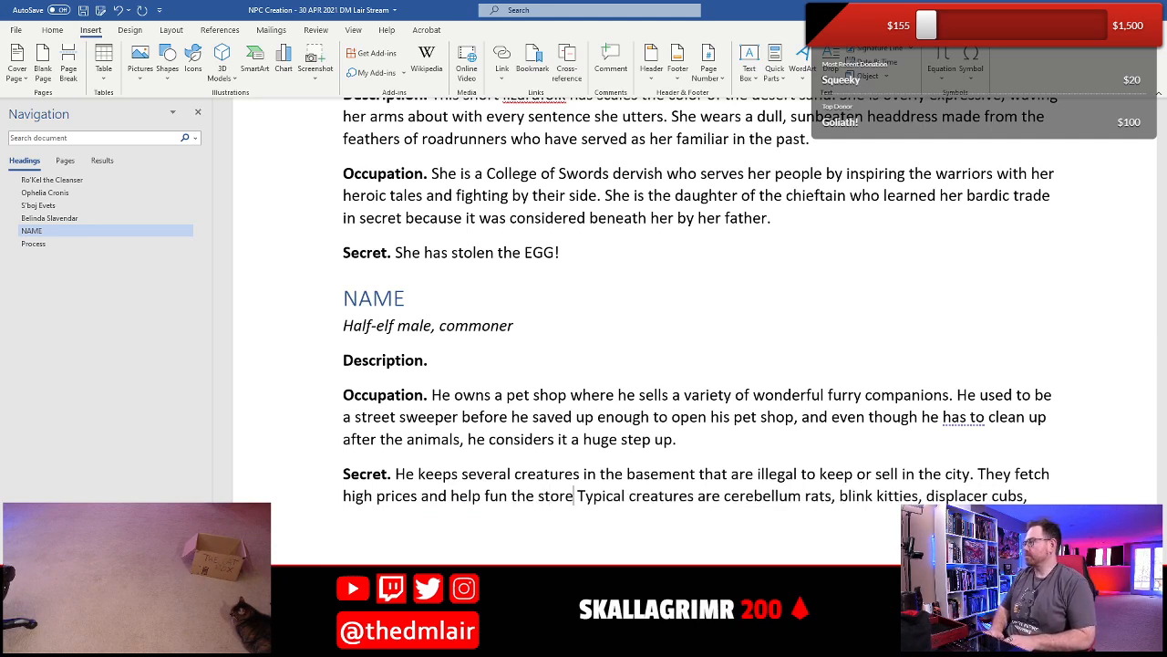
{"action": "key", "text": "Left"}
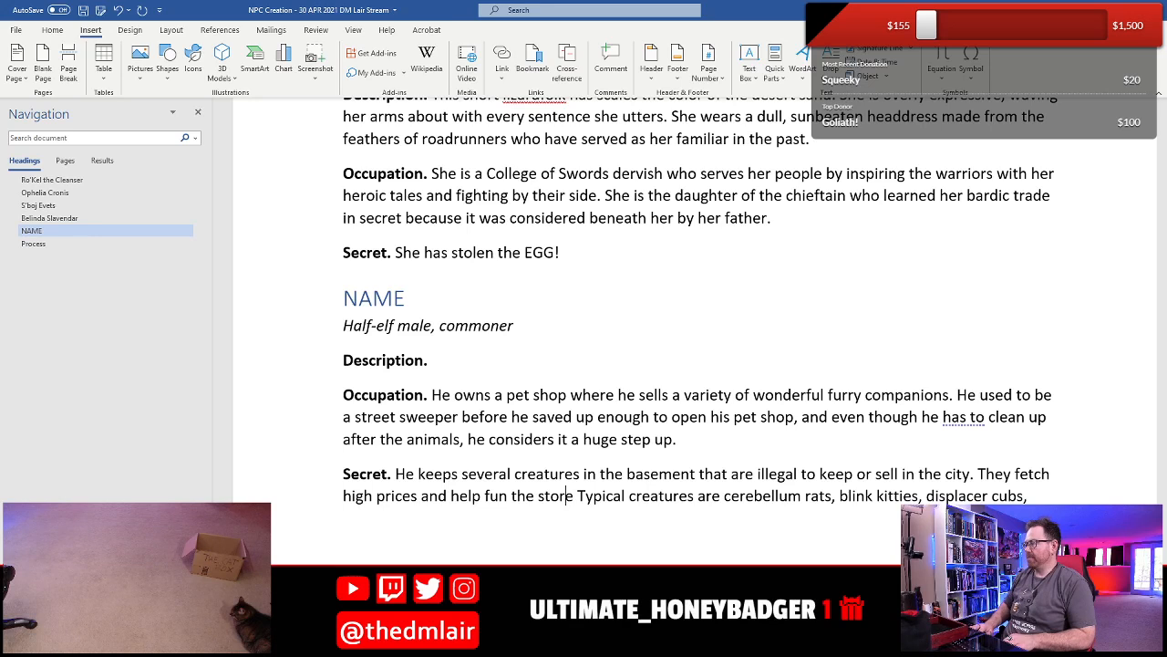
{"action": "type", "text": "d"}
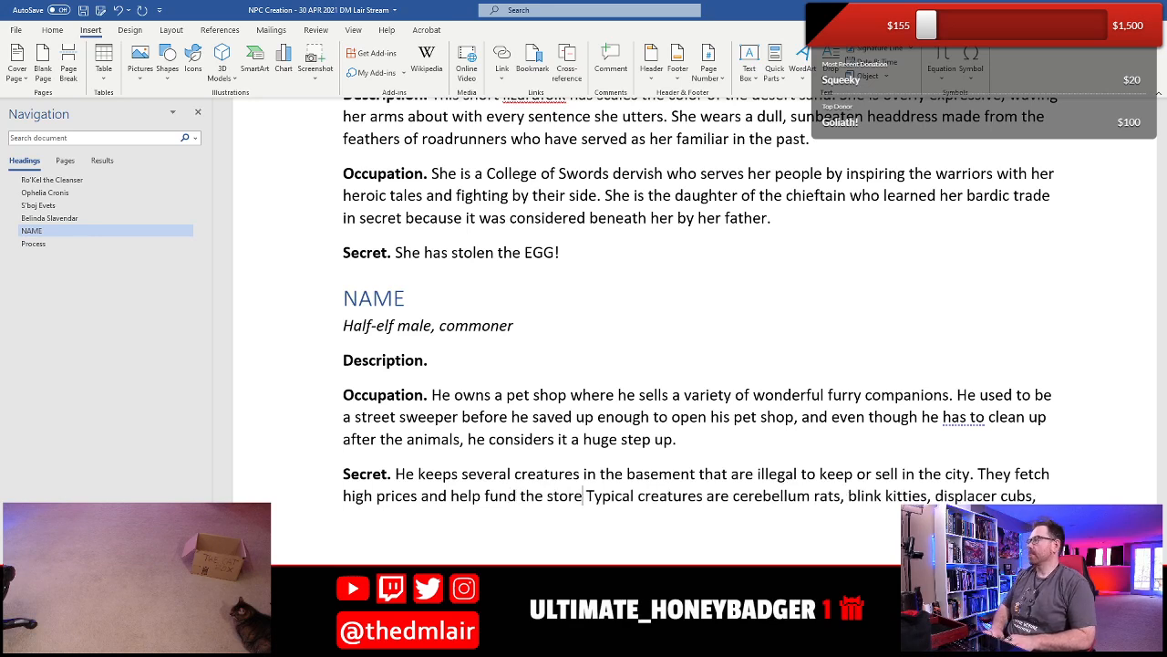
{"action": "type", "text": " the store which usually"}
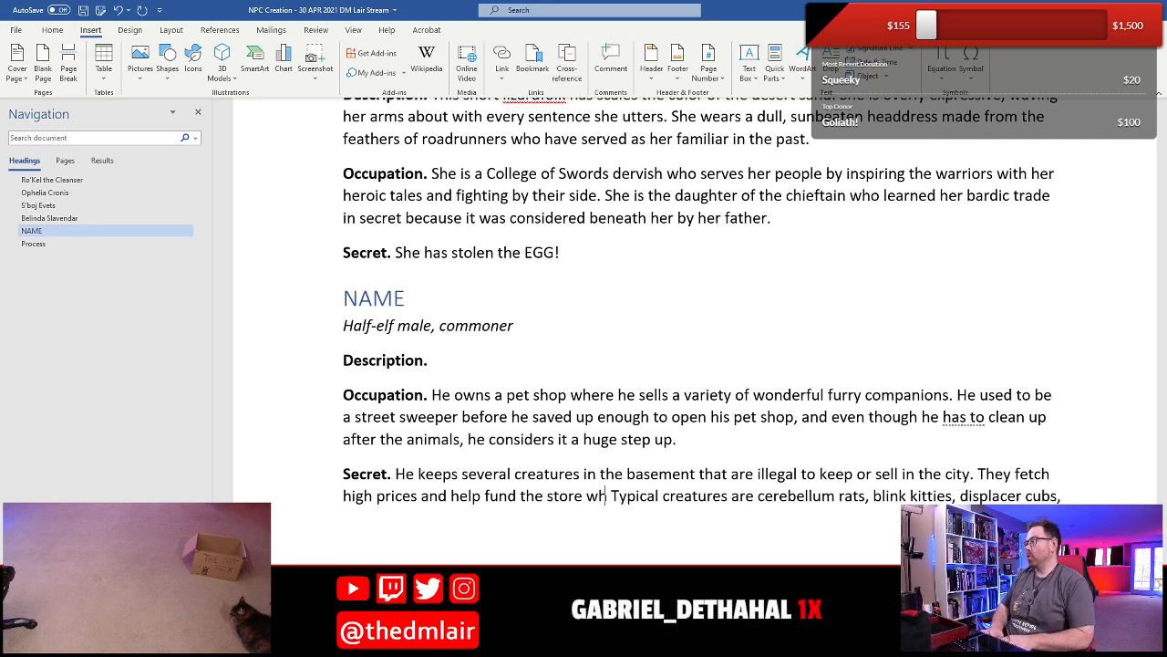
{"action": "type", "text": " loses mon"}
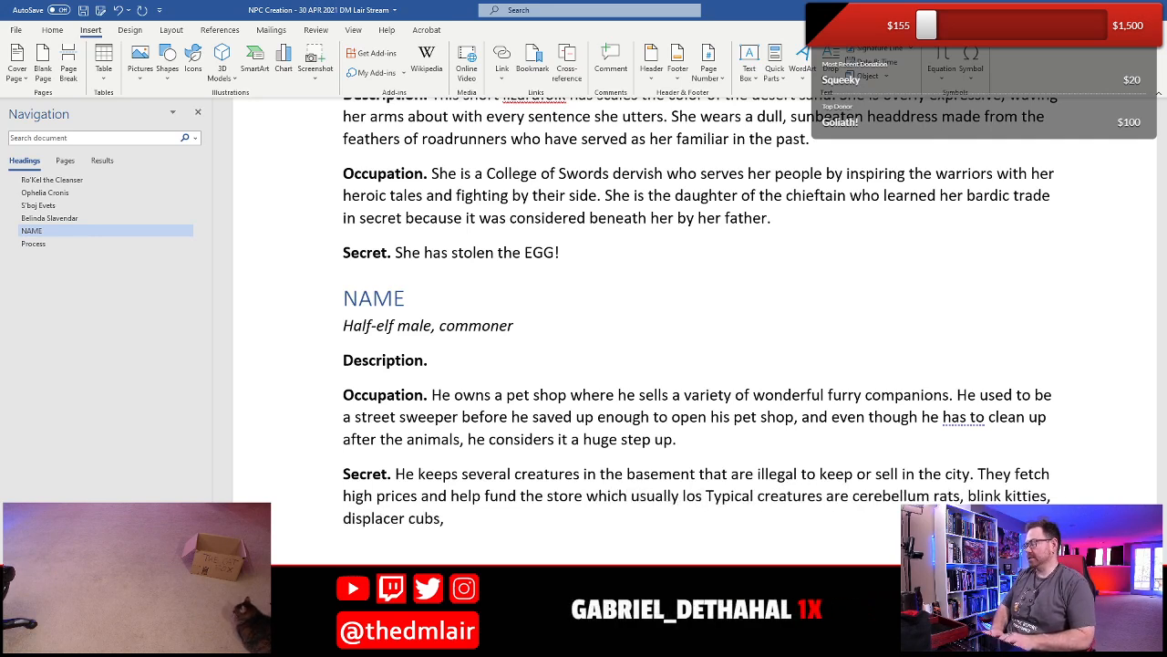
{"action": "type", "text": "ey from its "}
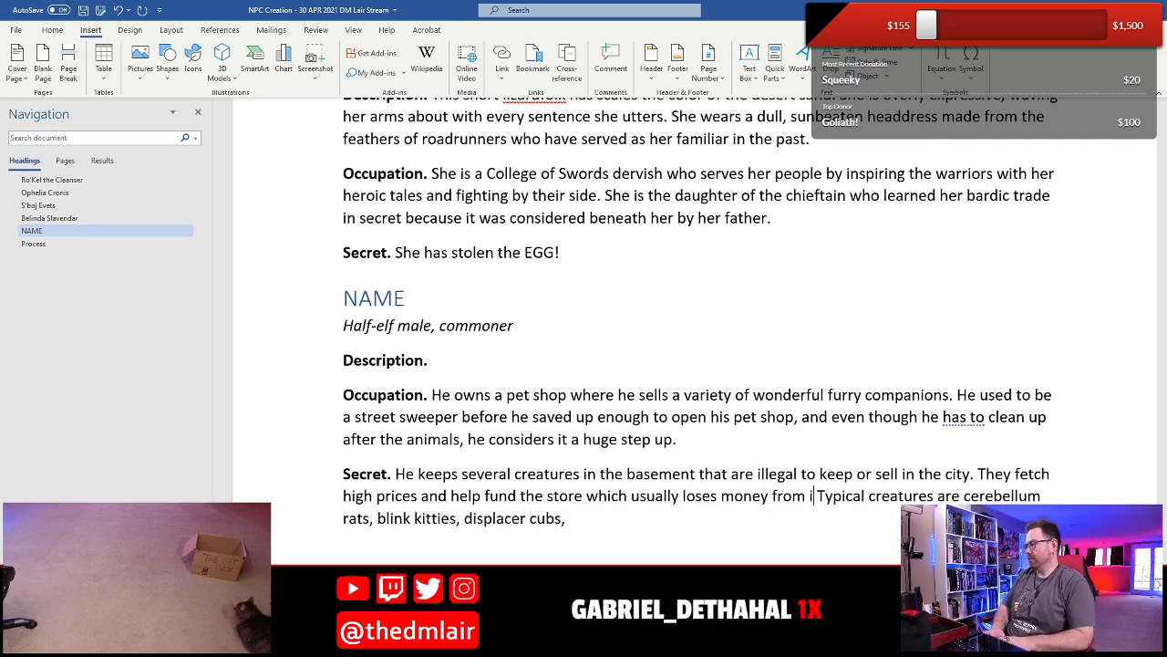
{"action": "type", "text": "legal sales."}
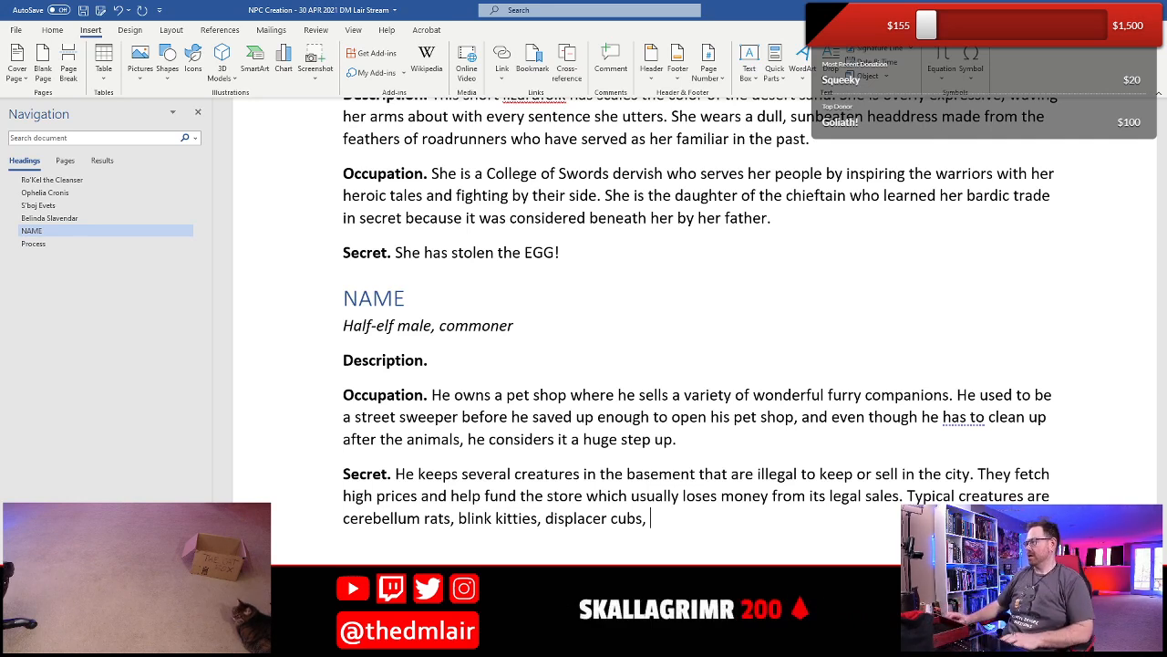
{"action": "type", "text": "a"}
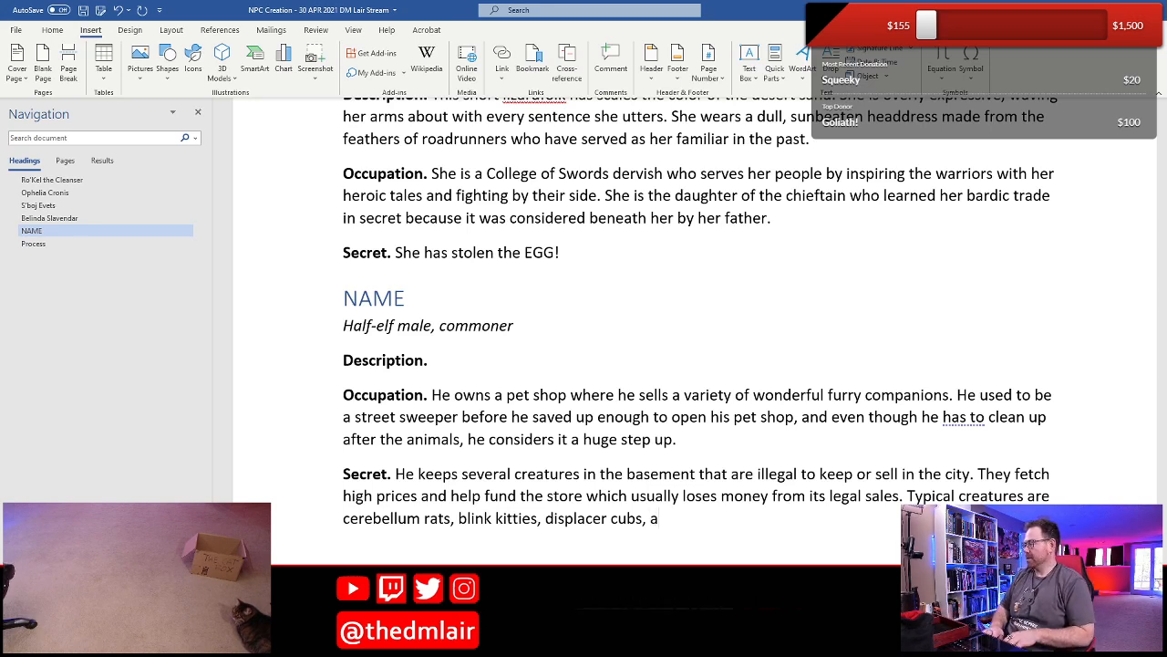
{"action": "type", "text": " p"}
{"action": "key", "text": "BackSpace"}
{"action": "key", "text": "BackSpace"}
{"action": "type", "text": "juvenile"}
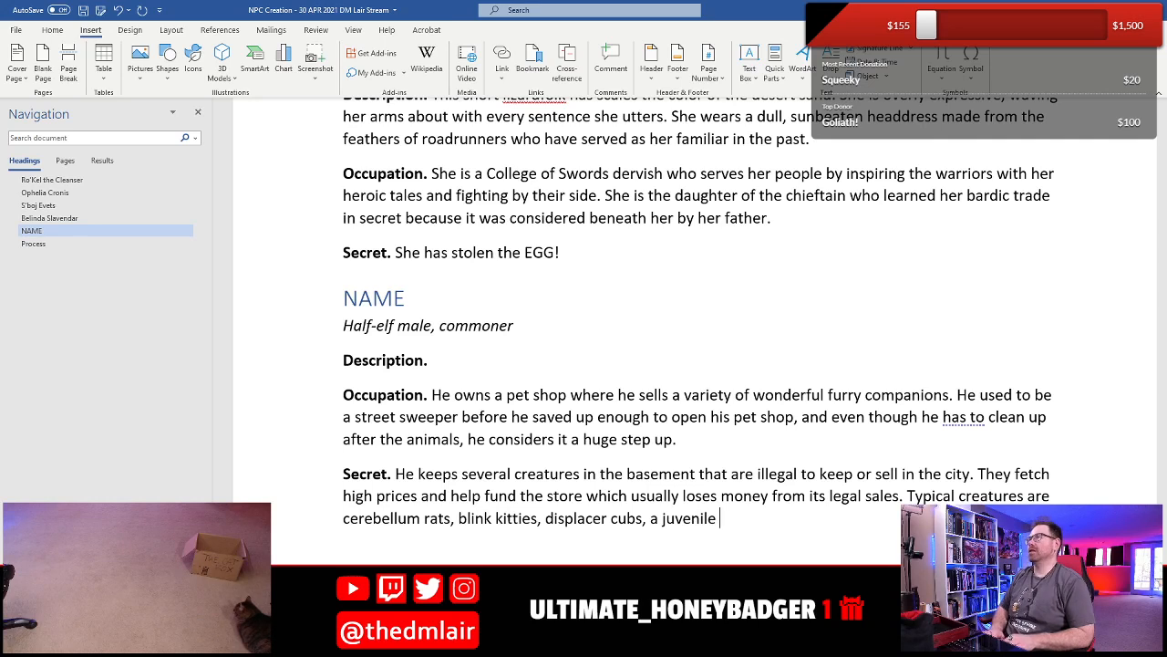
{"action": "type", "text": " grayk o"}
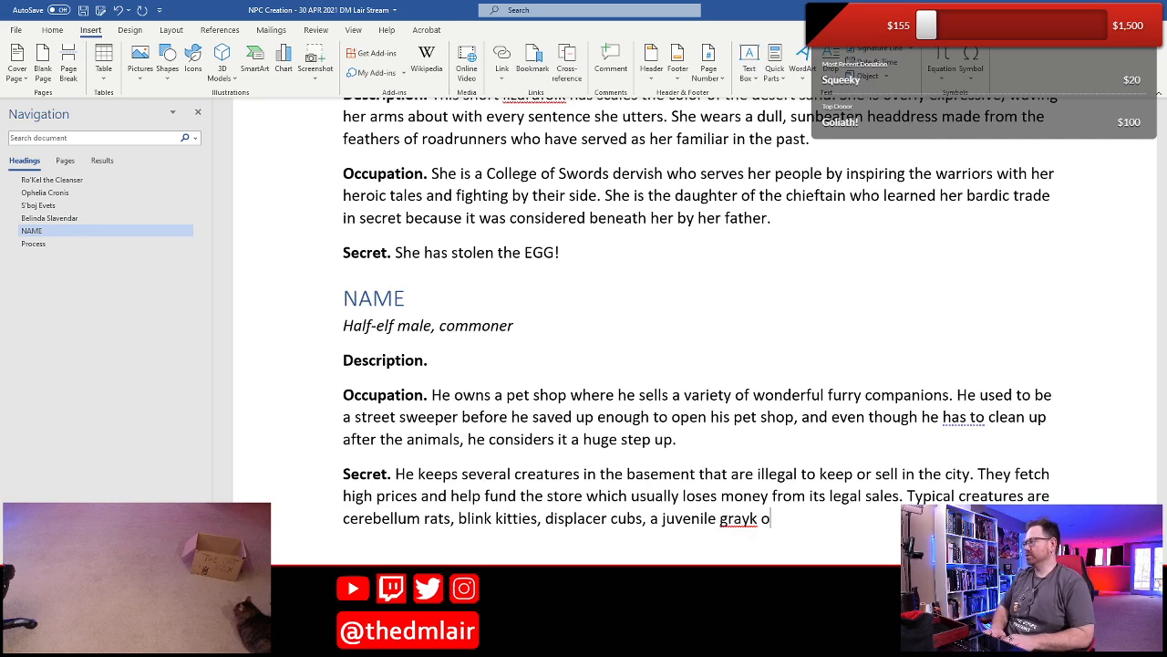
{"action": "key", "text": "BackSpace"}
{"action": "key", "text": "BackSpace"}
{"action": "key", "text": "BackSpace"}
{"action": "key", "text": "BackSpace"}
{"action": "key", "text": "BackSpace"}
{"action": "key", "text": "BackSpace"}
{"action": "key", "text": "BackSpace"}
{"action": "key", "text": "BackSpace"}
{"action": "key", "text": "BackSpace"}
{"action": "key", "text": "BackSpace"}
- Add "juvenile oozes," after "displacer cubs," in the Secret's list of typical creatures
{"action": "key", "text": "BackSpace"}
{"action": "key", "text": "BackSpace"}
{"action": "key", "text": "BackSpace"}
{"action": "key", "text": "BackSpace"}
{"action": "key", "text": "BackSpace"}
{"action": "key", "text": "BackSpace"}
{"action": "key", "text": "BackSpace"}
{"action": "key", "text": "BackSpace"}
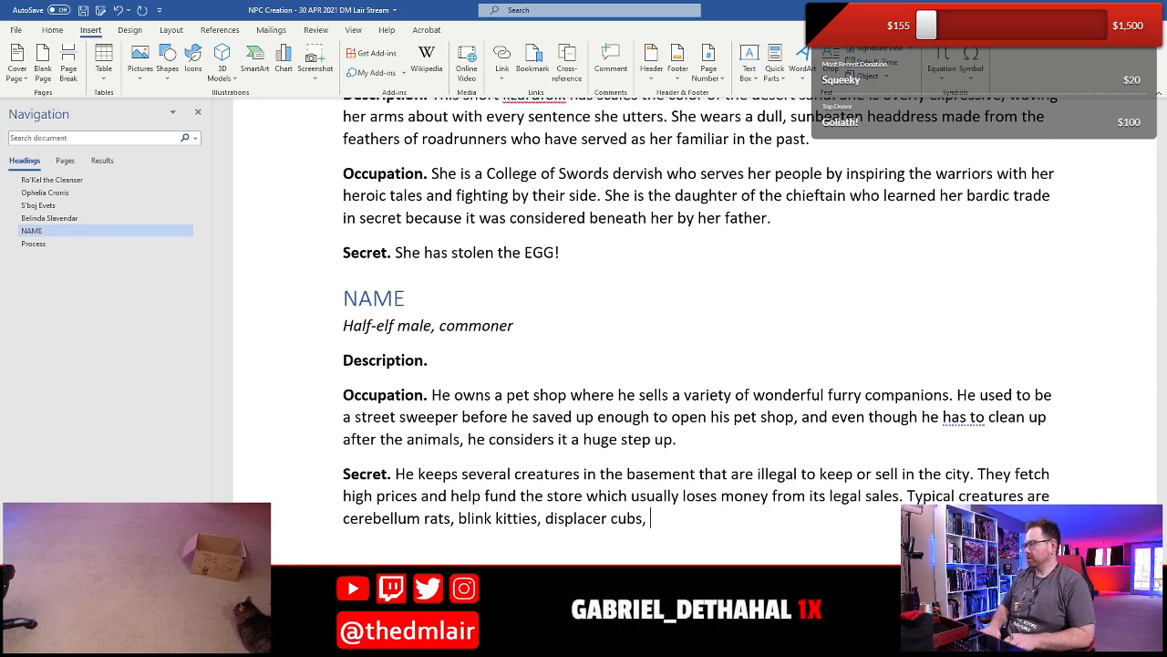
{"action": "type", "text": "juniv"}
{"action": "key", "text": "BackSpace"}
{"action": "key", "text": "BackSpace"}
{"action": "key", "text": "BackSpace"}
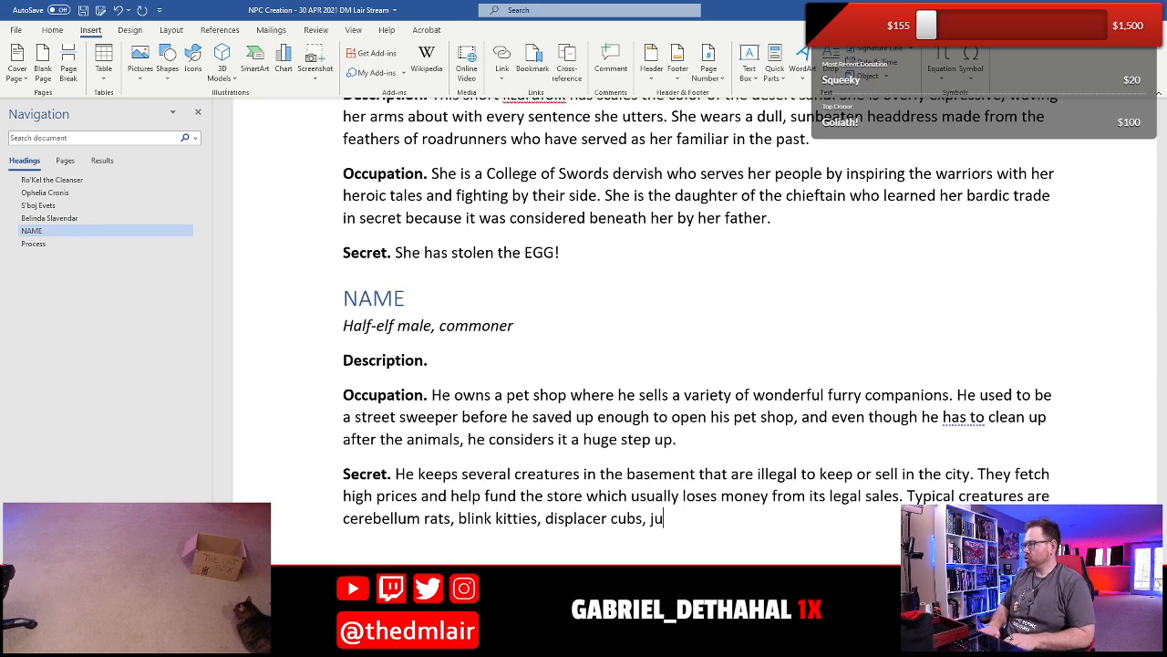
{"action": "type", "text": "venile oozes,"}
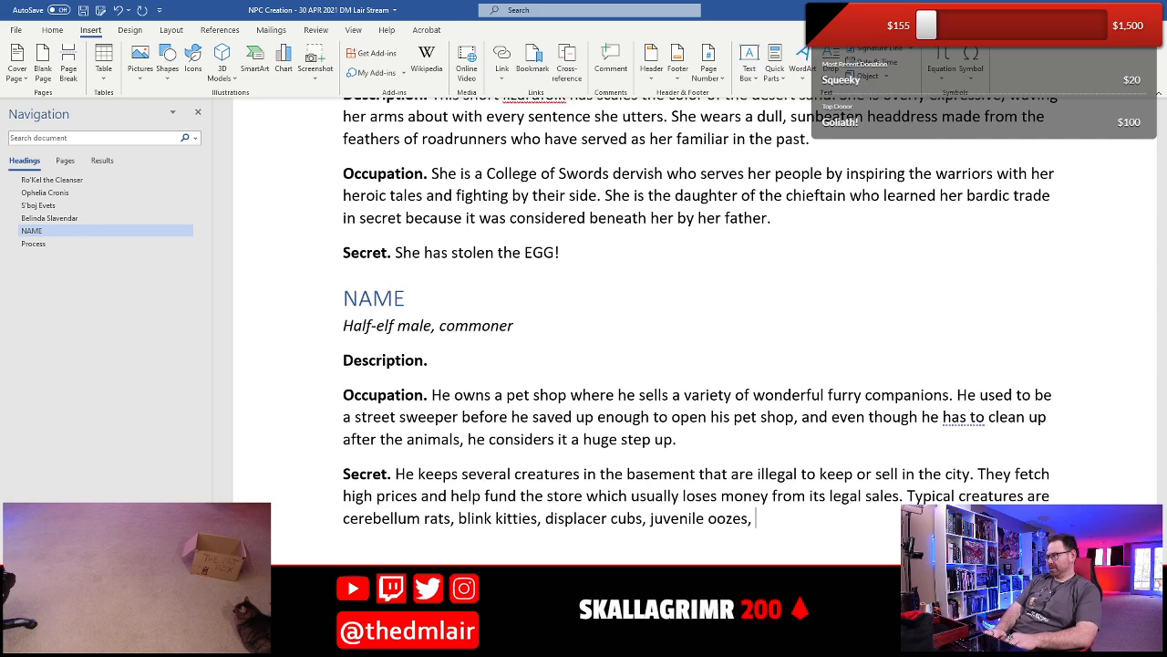
- Extend the Secret's creature list with "and demon salad egg" and save the document
{"action": "type", "text": "and de"}
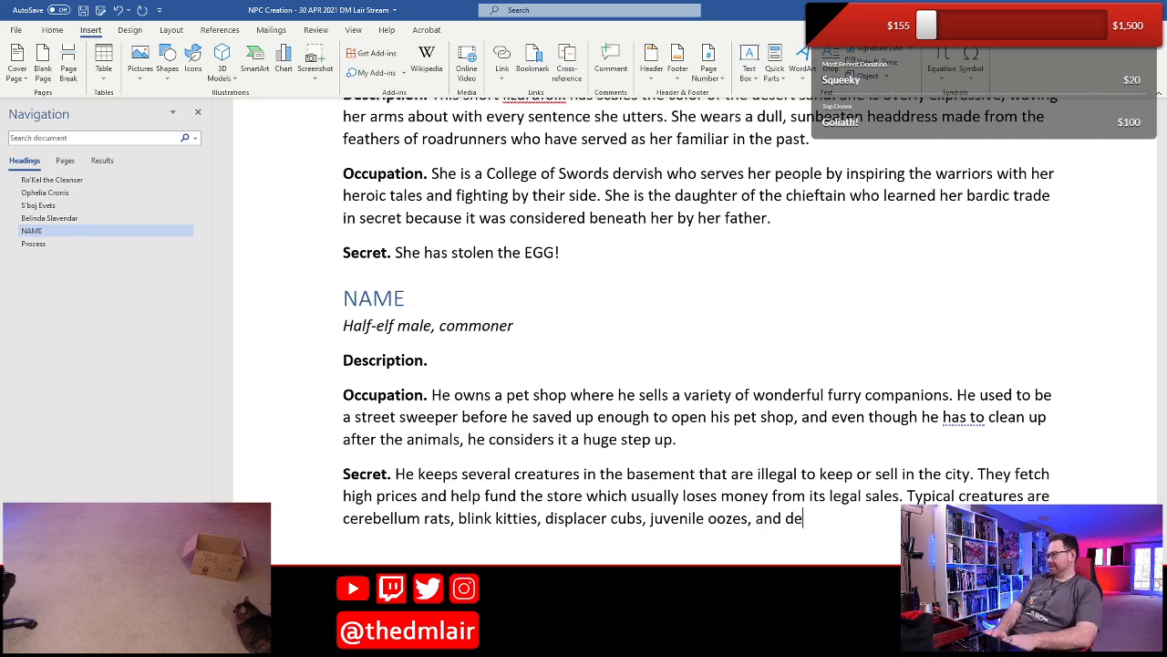
{"action": "type", "text": "mon salad"}
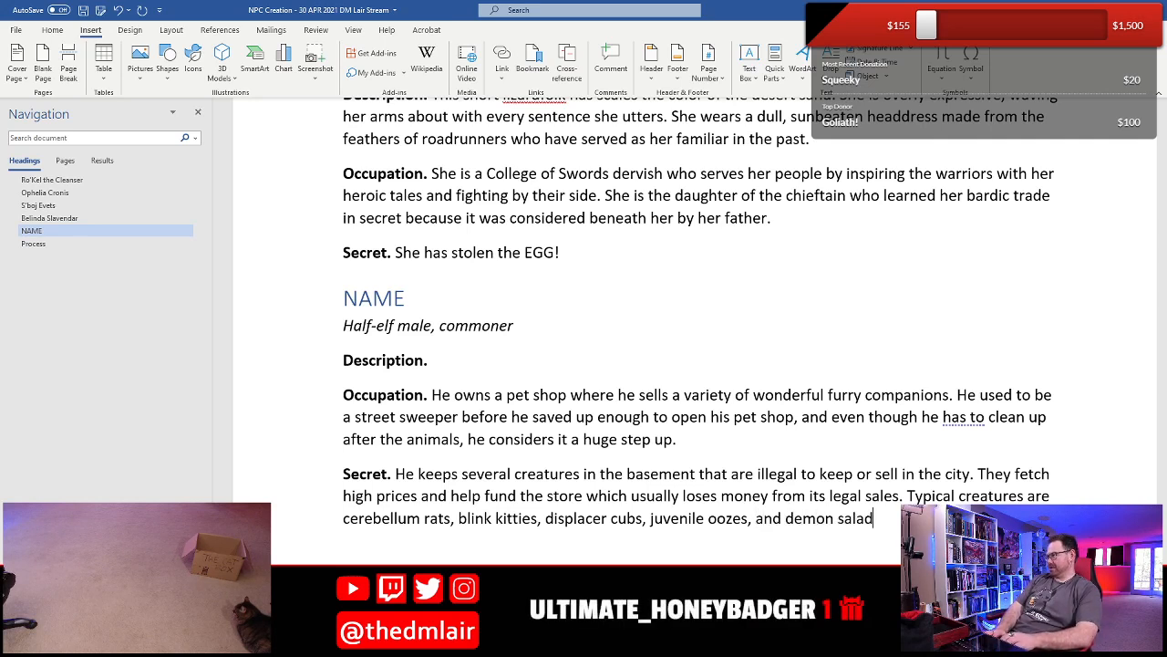
{"action": "type", "text": " egg"}
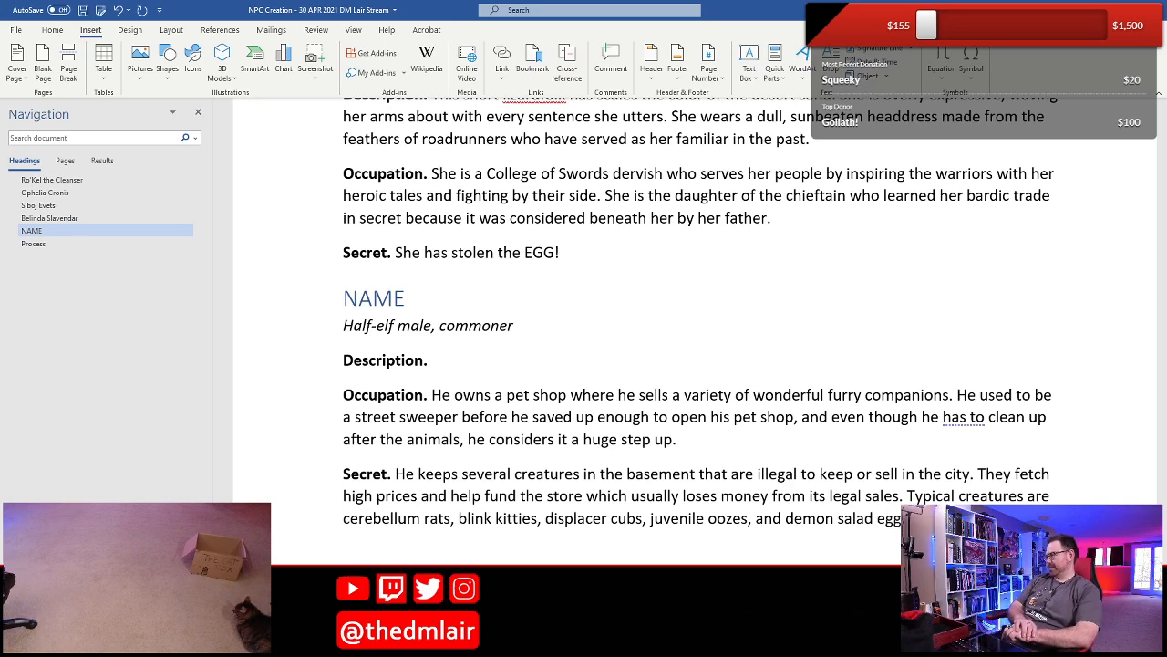
{"action": "key", "text": "ctrl+s"}
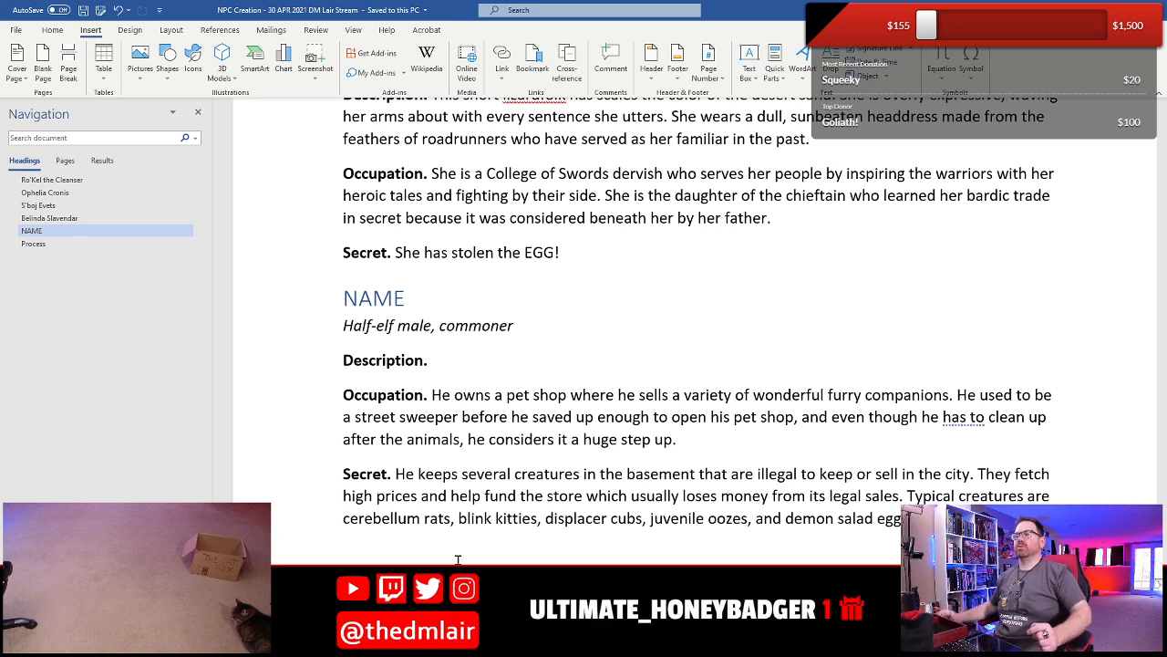
- Begin the half-elf's empty Description with "He has bright pink hair and"
{"action": "left_click", "coordinate": [503, 357]}
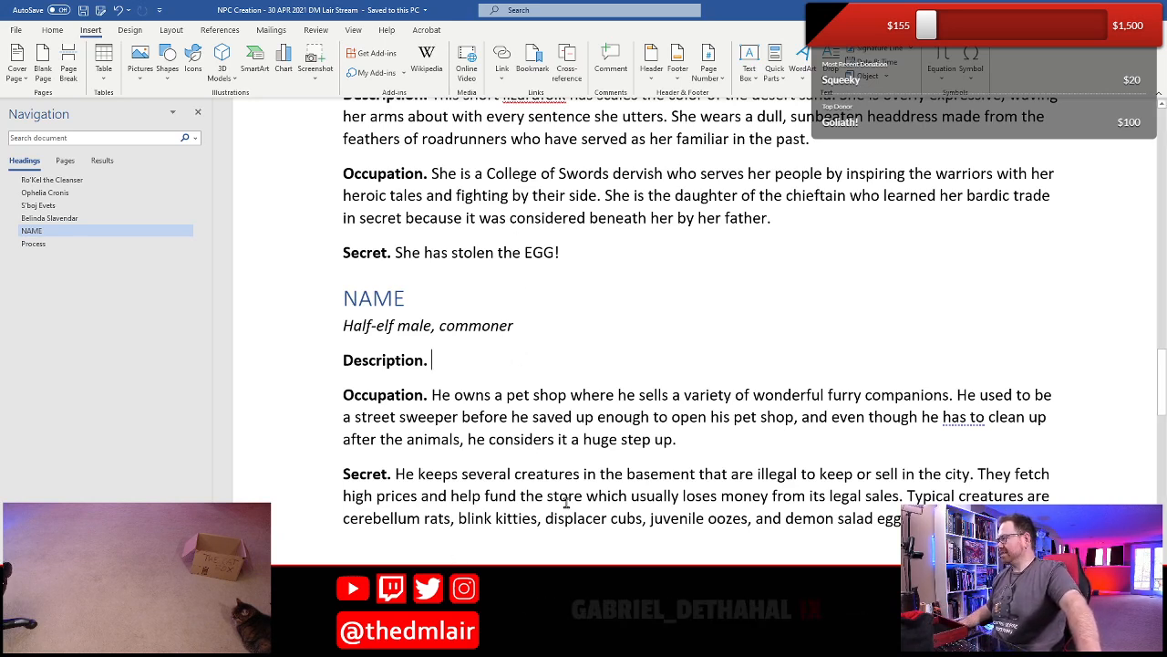
{"action": "left_click_drag", "start_coordinate": [541, 475], "coordinate": [569, 517]}
{"action": "left_click", "coordinate": [505, 398]}
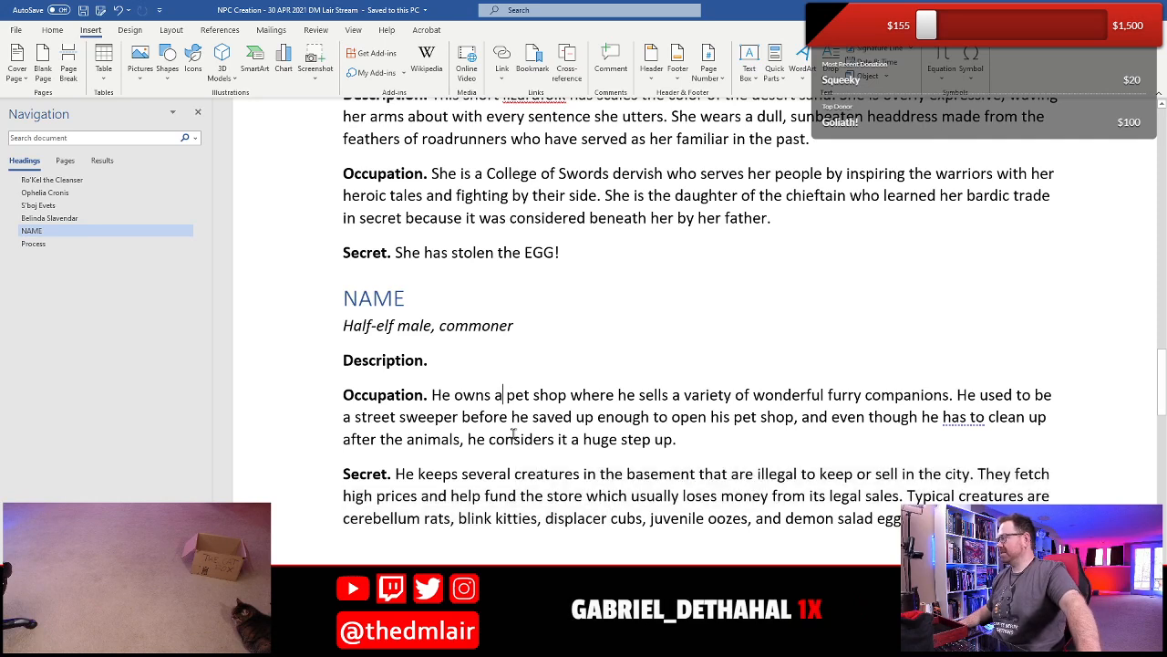
{"action": "left_click", "coordinate": [462, 358]}
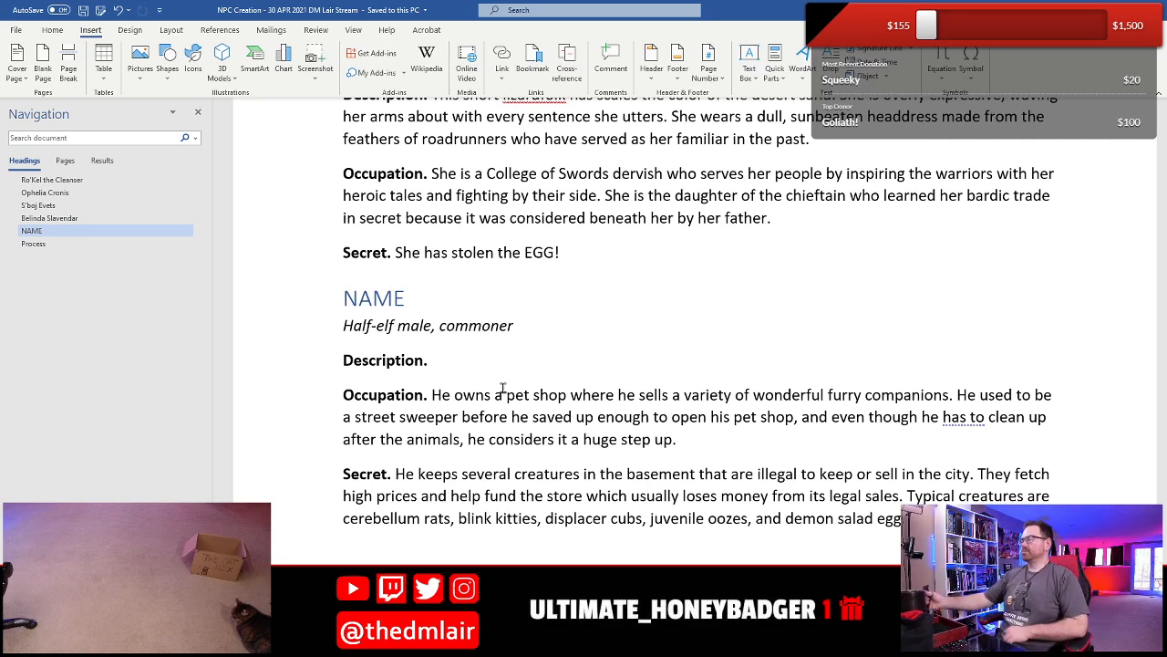
{"action": "type", "text": "H"}
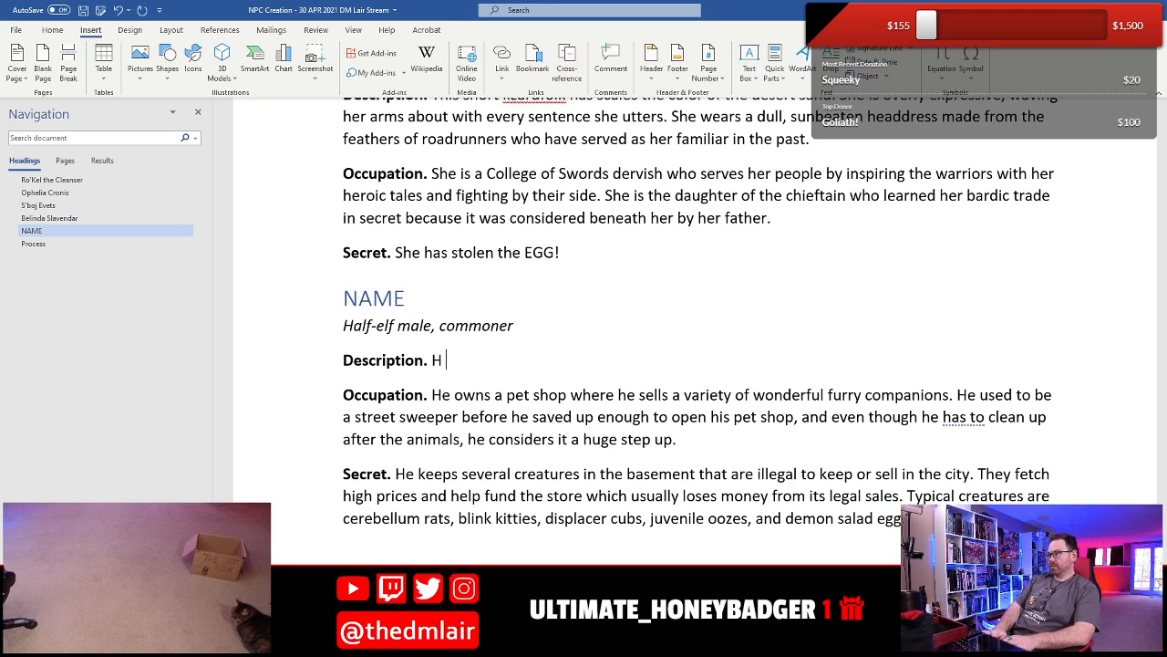
{"action": "type", "text": "e has bright pink hair"}
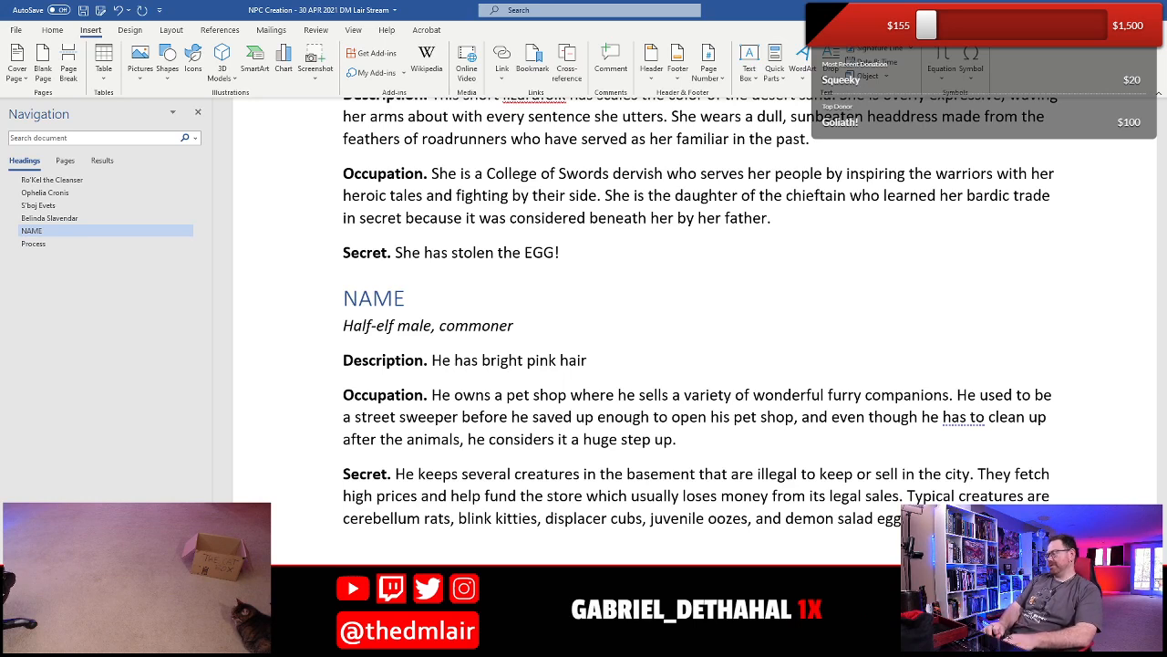
{"action": "type", "text": " and alw"}
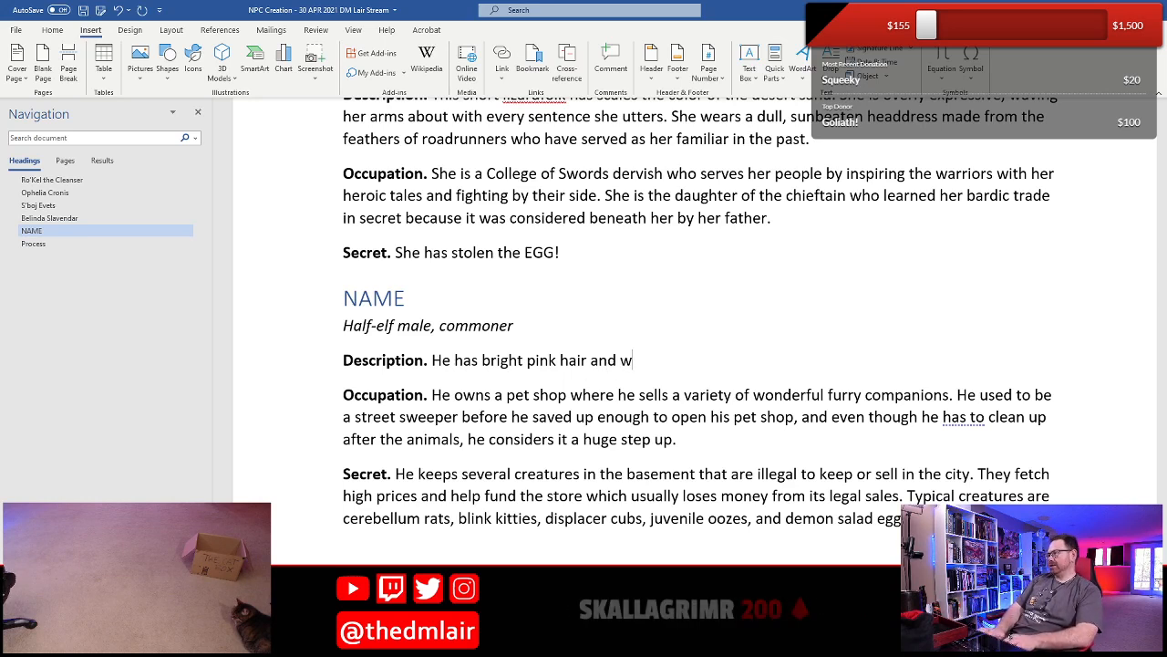
- Continue the Description sentence with "always wears a white shirt in an attempt"
{"action": "key", "text": "BackSpace"}
{"action": "type", "text": "always wears a"}
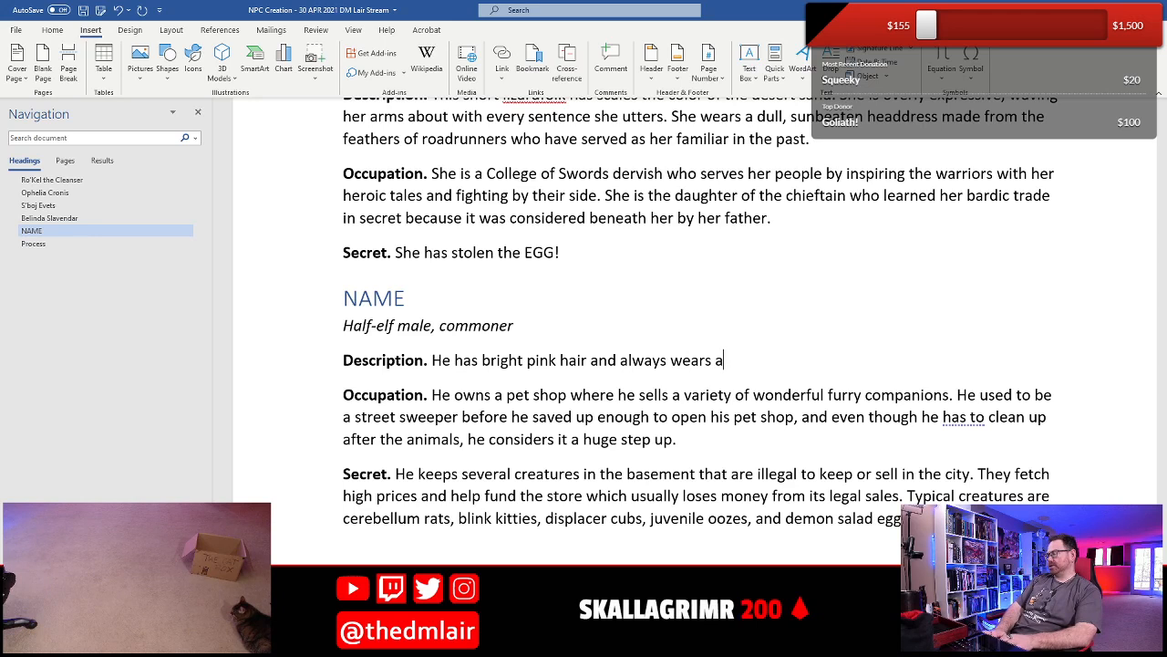
{"action": "type", "text": " white shir"}
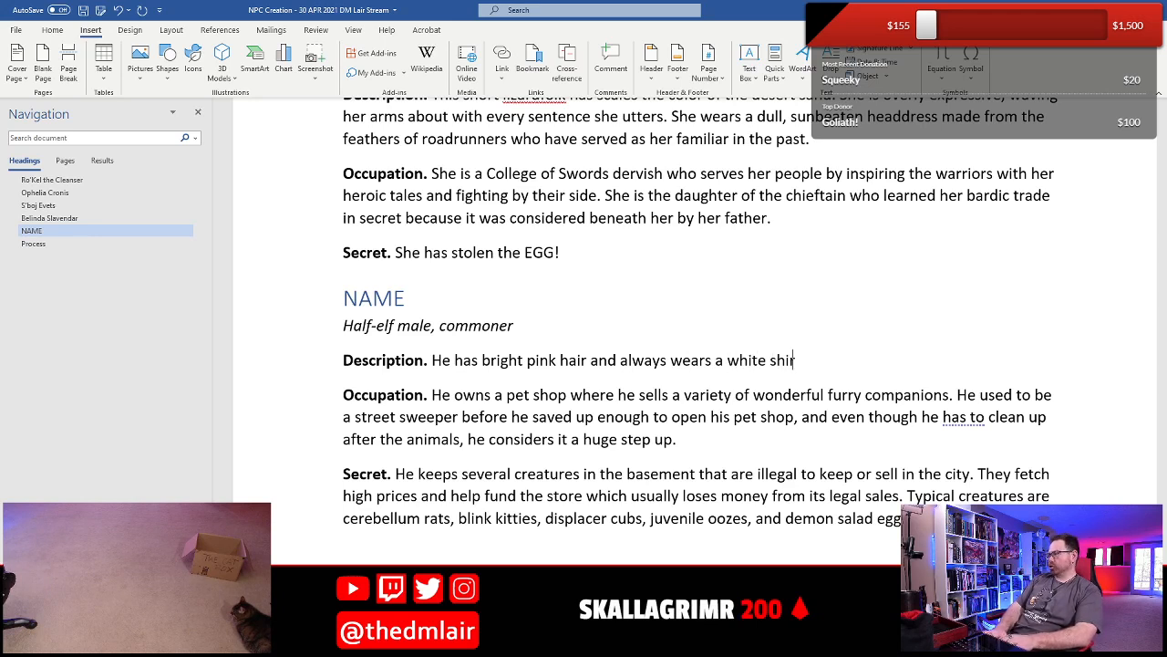
{"action": "type", "text": "t in an a"}
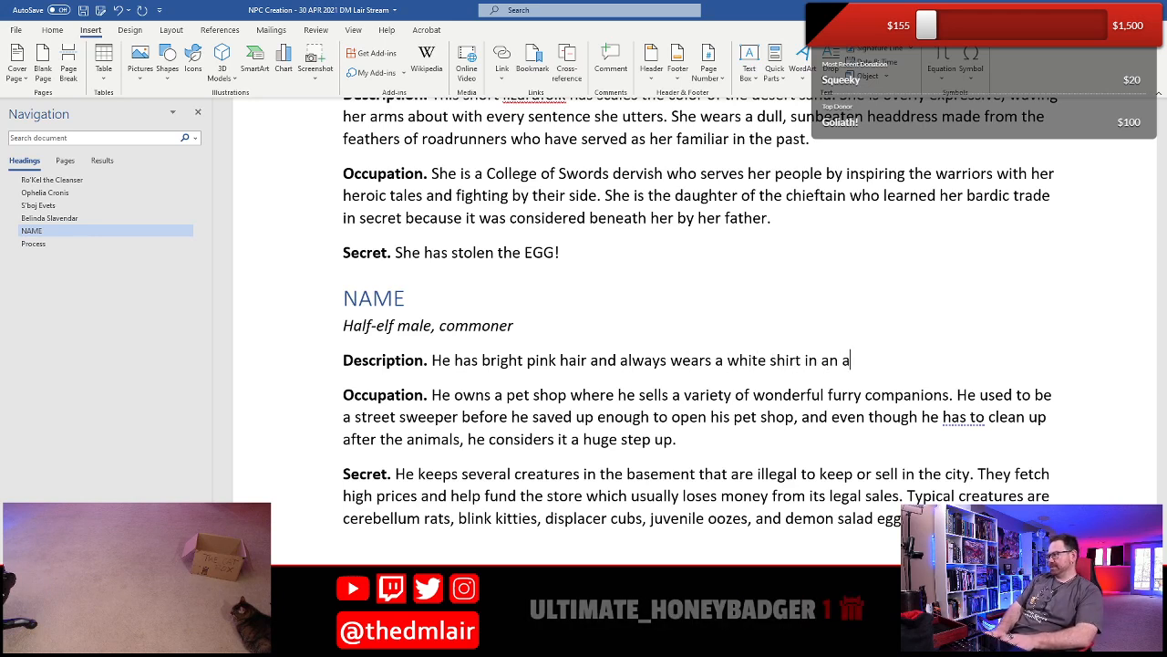
{"action": "type", "text": "ttempt to h"}
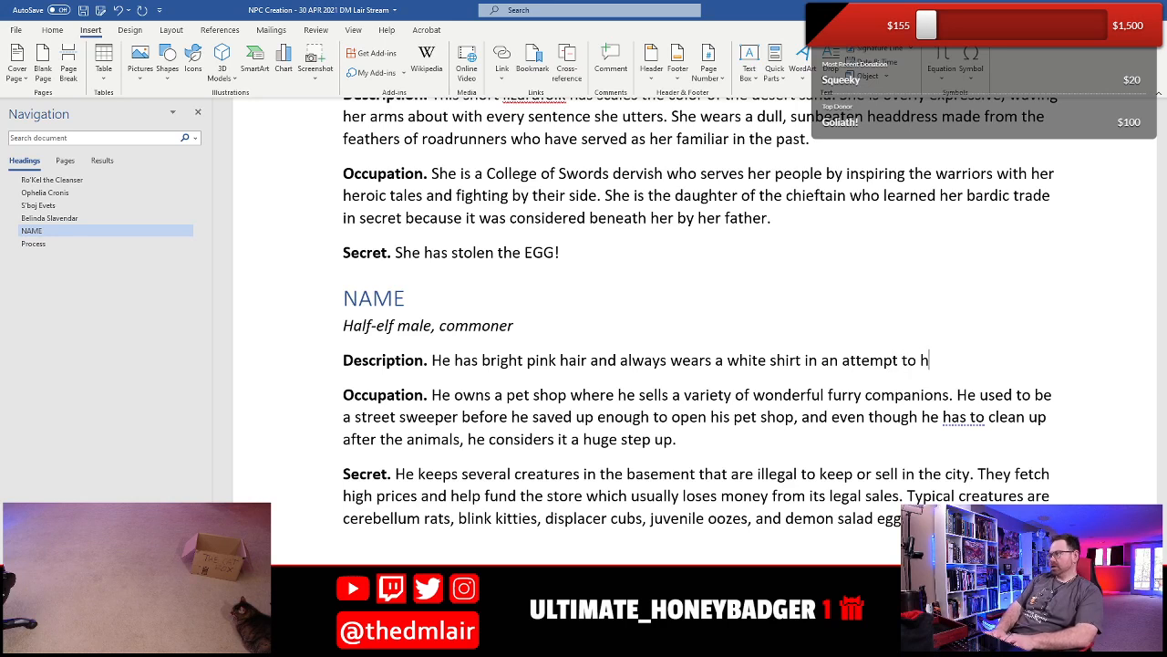
{"action": "type", "text": "ide th"}
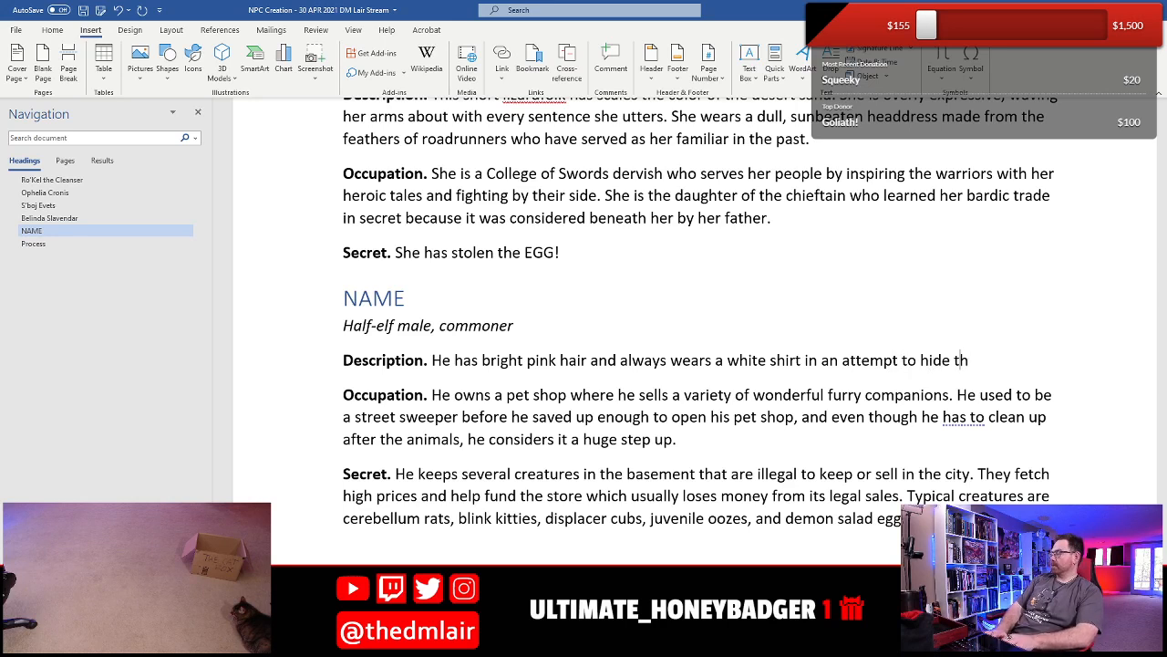
{"action": "type", "text": "e brid"}
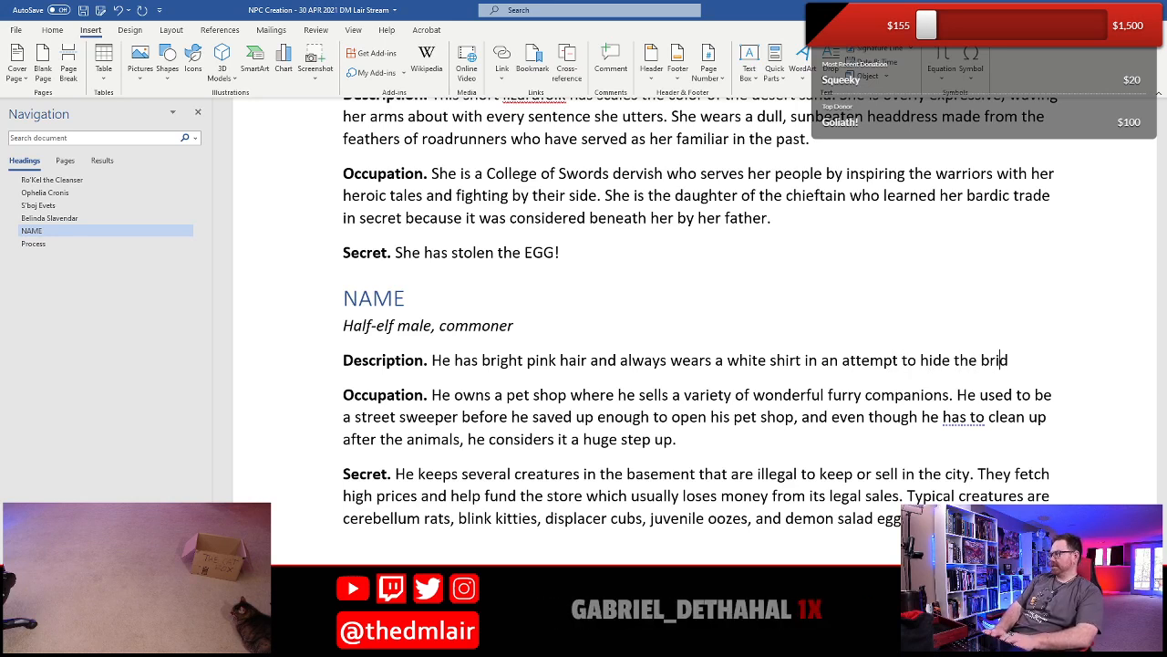
- Finish the first Description sentence with "to hide the bird poop stains."
{"action": "key", "text": "BackSpace"}
{"action": "key", "text": "BackSpace"}
{"action": "key", "text": "BackSpace"}
{"action": "type", "text": "ird p"}
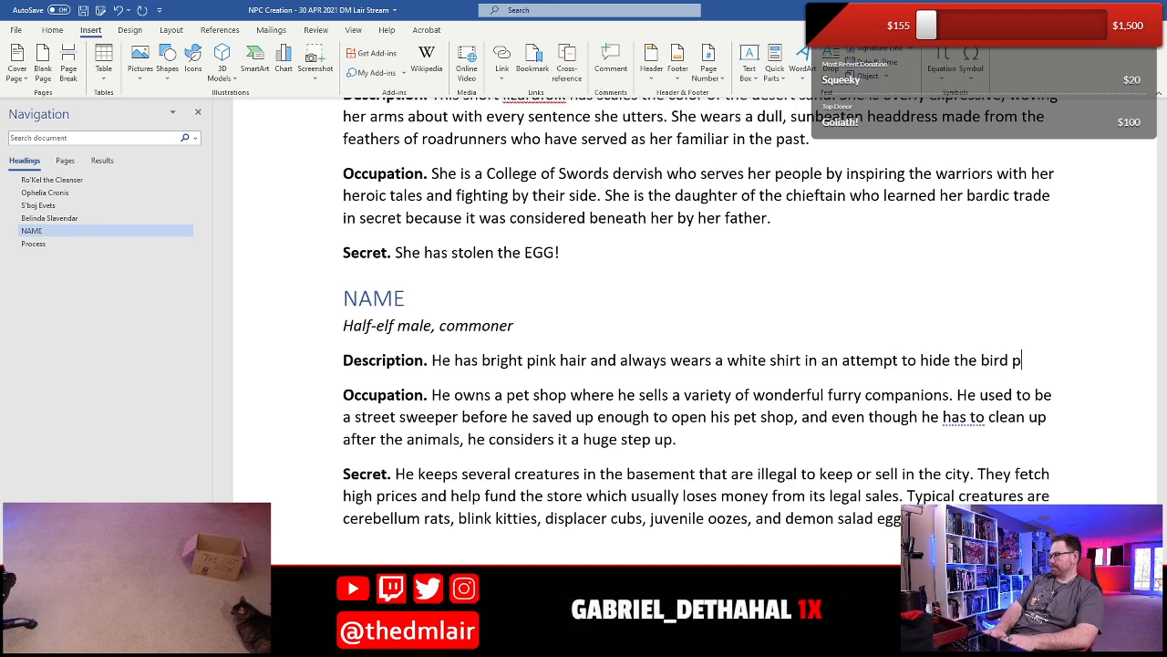
{"action": "type", "text": "oop stains"}
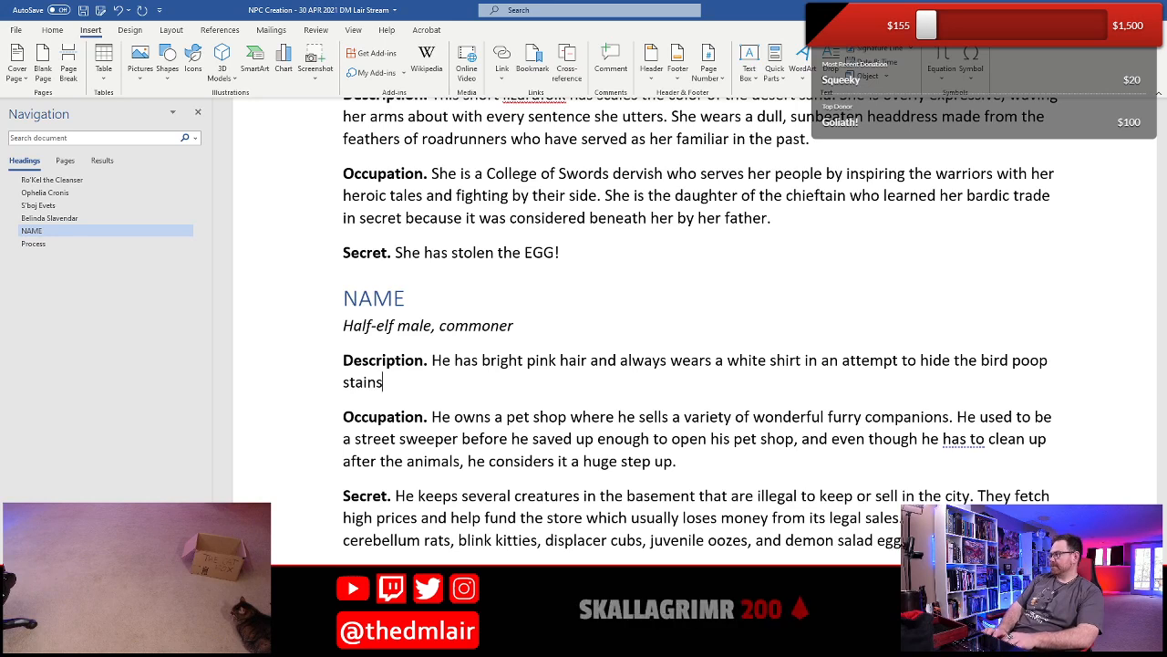
{"action": "type", "text": "."}
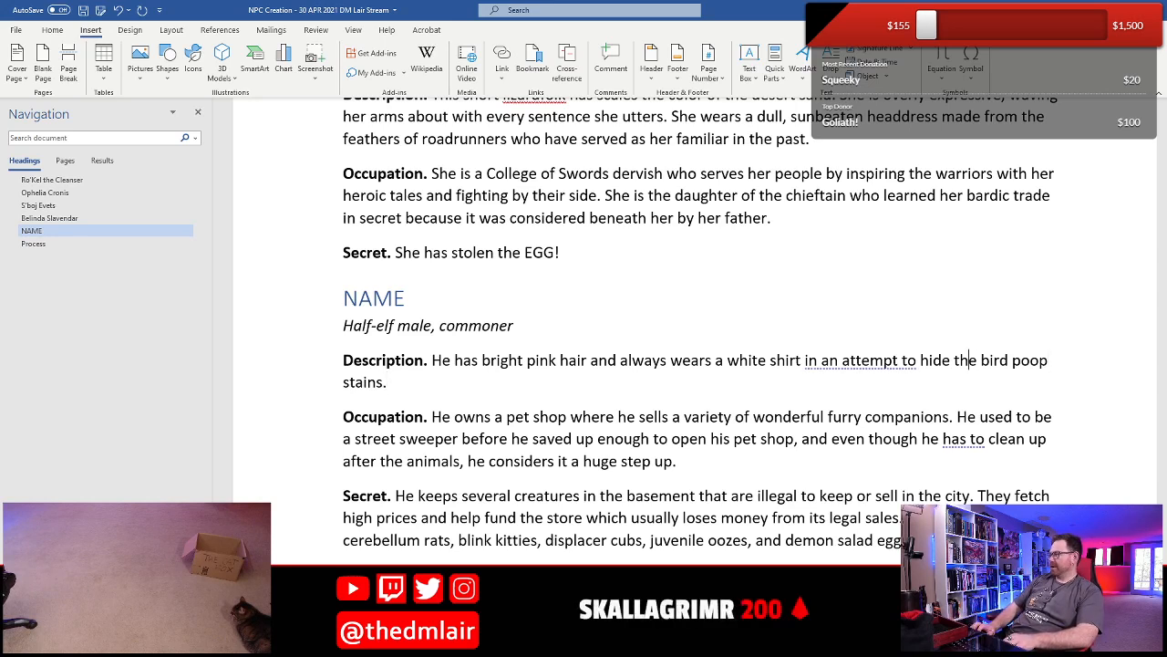
- Delete the word "the" before "bird poop stains" in the Description
{"action": "key", "text": "BackSpace"}
{"action": "key", "text": "BackSpace"}
{"action": "key", "text": "BackSpace"}
{"action": "key", "text": "BackSpace"}
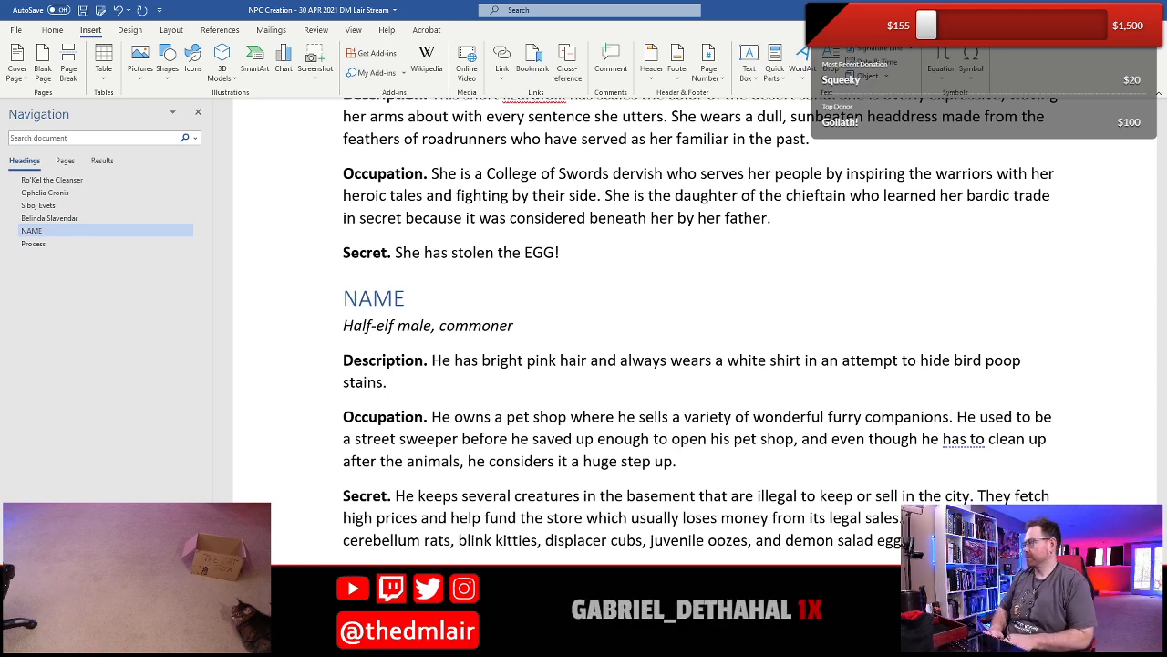
- Add to the half-elf's Description: "One of his fingers is missing, having been bitten off by a blood hawk"
{"action": "type", "text": "One"}
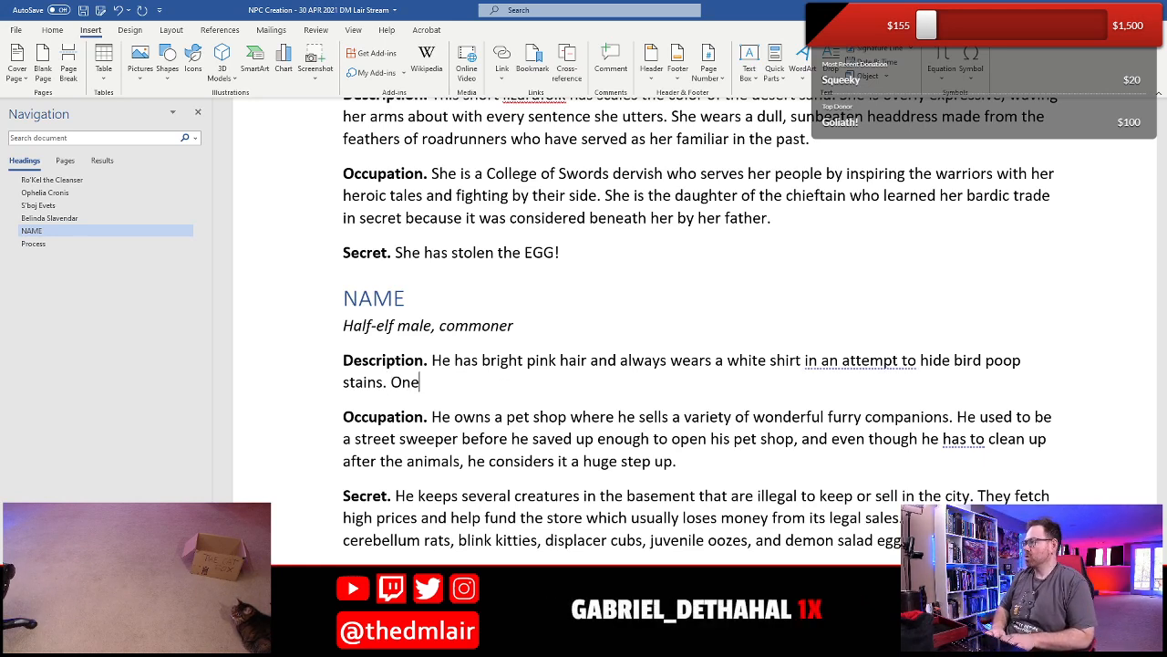
{"action": "type", "text": " of his fingers is missing, "}
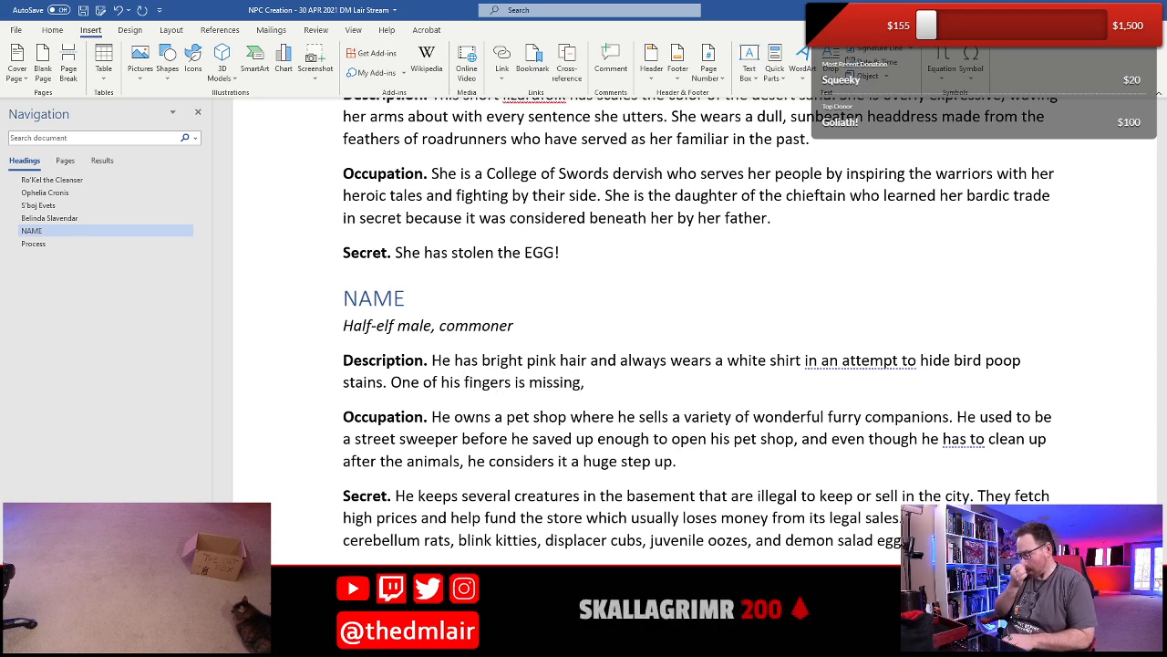
{"action": "type", "text": "having been bittne"}
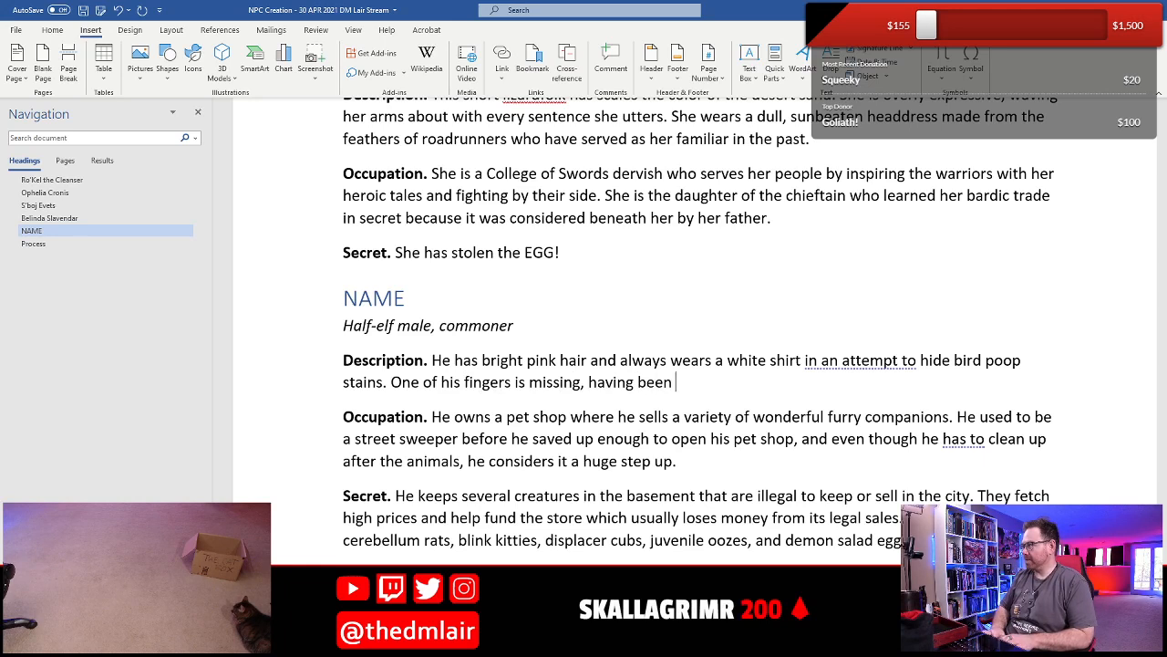
{"action": "key", "text": "BackSpace"}
{"action": "key", "text": "BackSpace"}
{"action": "type", "text": "en off"}
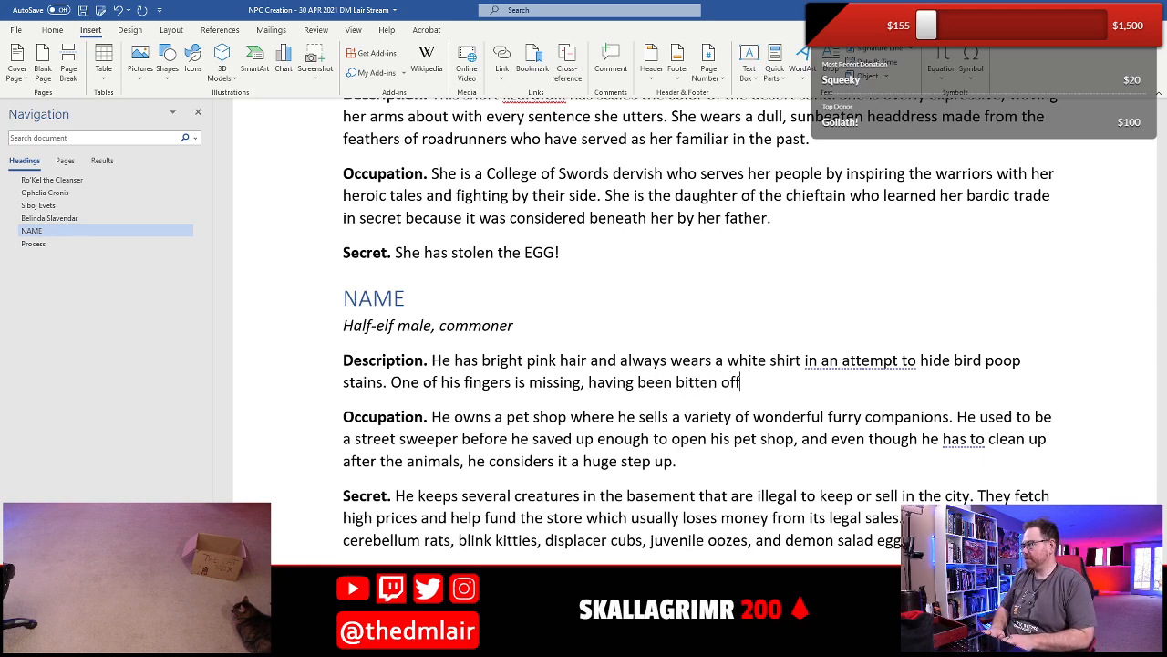
{"action": "type", "text": " by a blood hawk"}
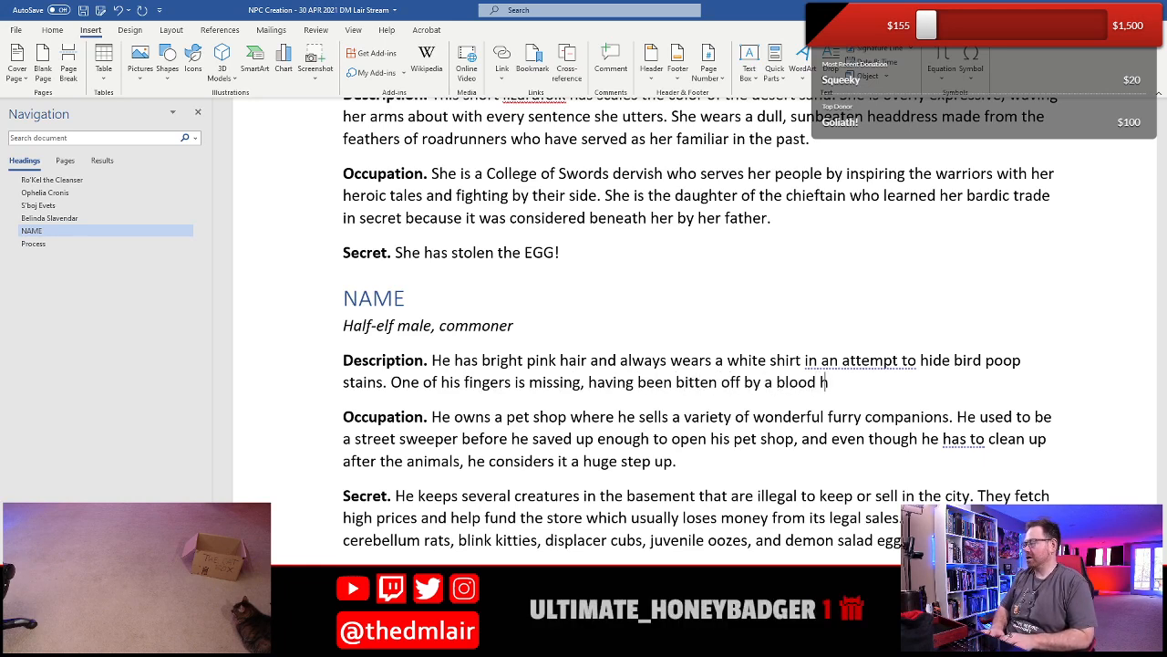
{"action": "key", "text": "BackSpace"}
{"action": "type", "text": "ik"}
{"action": "key", "text": "BackSpace"}
{"action": "key", "text": "BackSpace"}
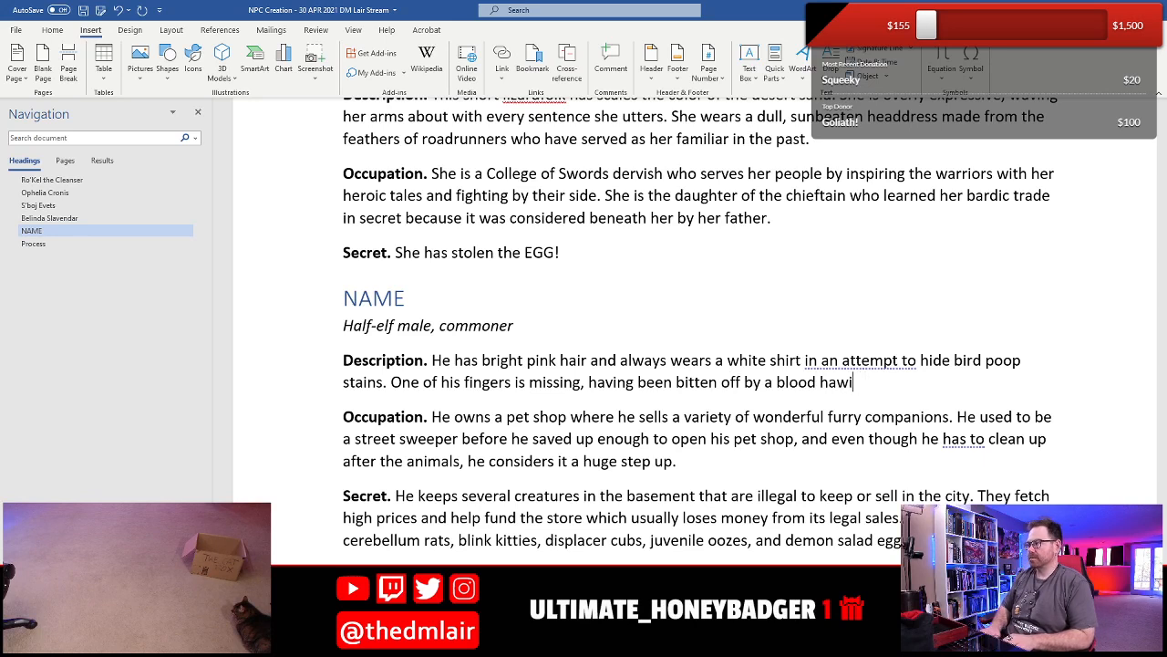
{"action": "type", "text": "k"}
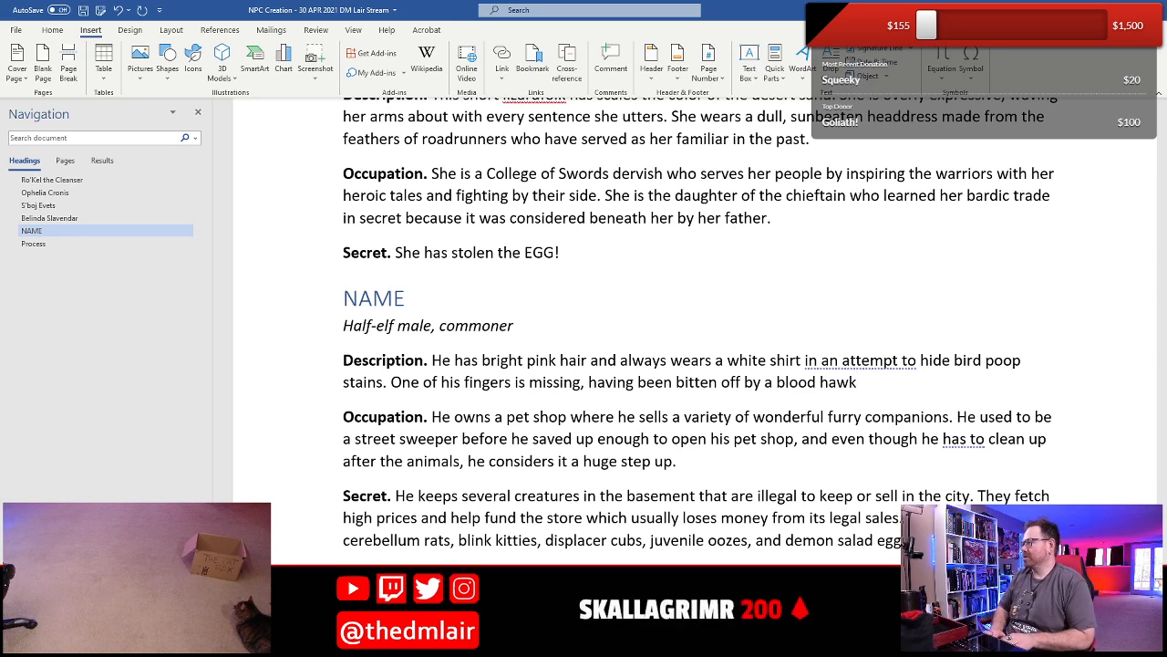
- Continue the second Description sentence with ", and one of his ears is missing from when a"
{"action": "type", "text": ", and there"}
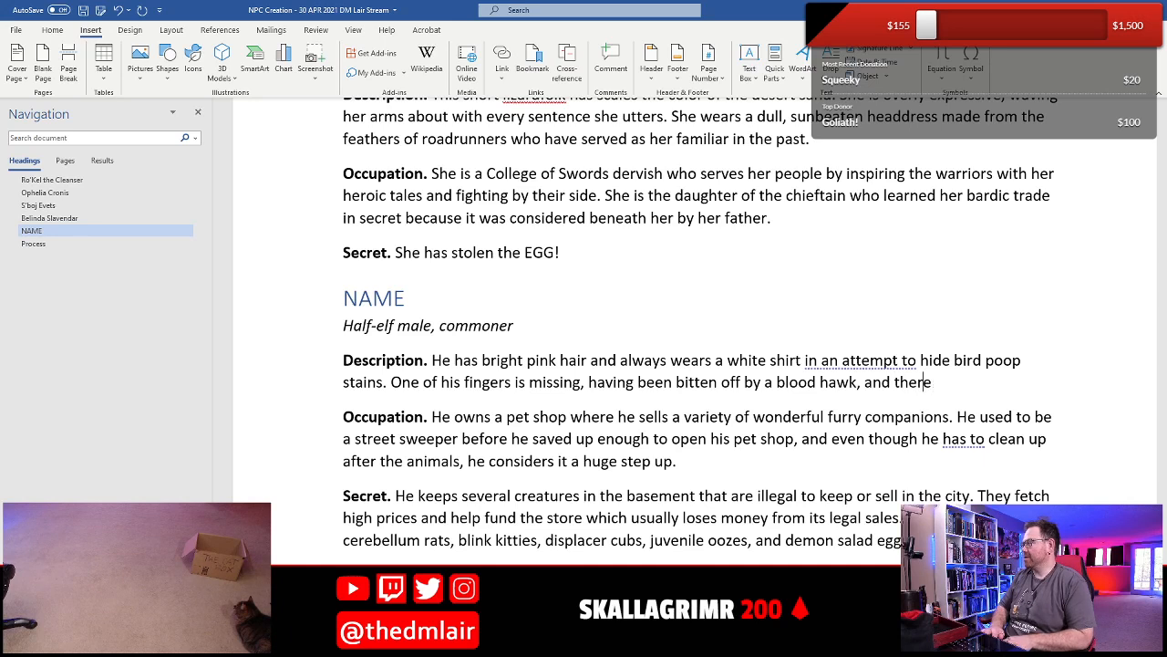
{"action": "type", "text": " is a large"}
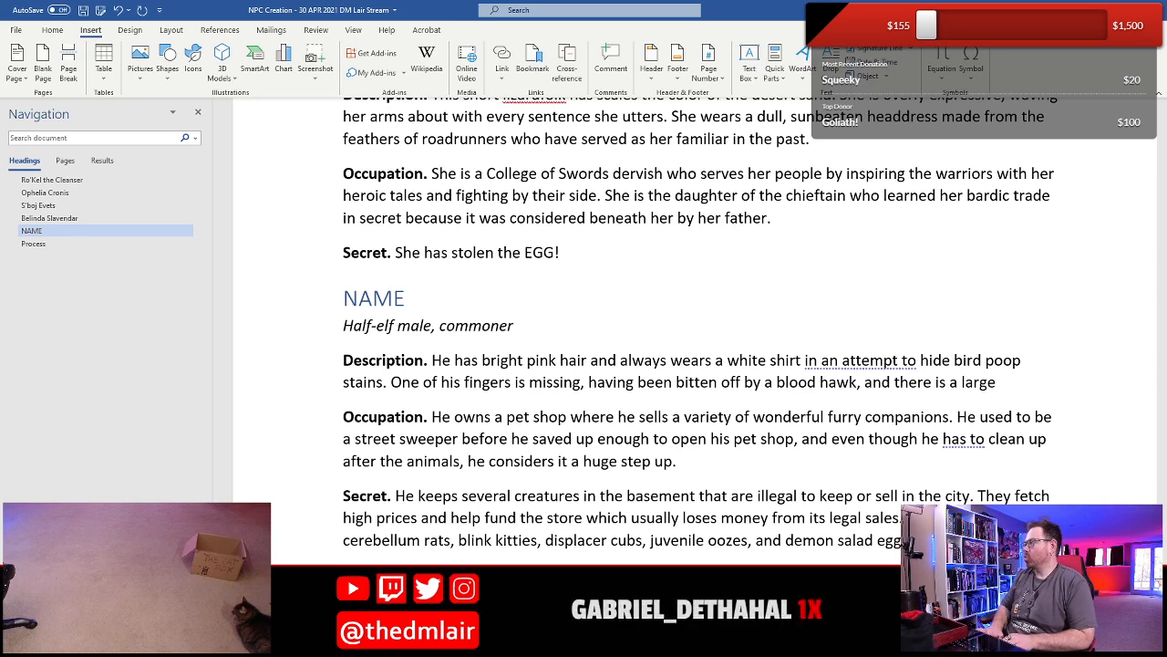
{"action": "key", "text": "BackSpace"}
{"action": "key", "text": "BackSpace"}
{"action": "key", "text": "BackSpace"}
{"action": "key", "text": "BackSpace"}
{"action": "key", "text": "BackSpace"}
{"action": "key", "text": "BackSpace"}
{"action": "key", "text": "BackSpace"}
{"action": "key", "text": "BackSpace"}
{"action": "key", "text": "BackSpace"}
{"action": "key", "text": "BackSpace"}
{"action": "key", "text": "BackSpace"}
{"action": "key", "text": "BackSpace"}
{"action": "key", "text": "BackSpace"}
{"action": "key", "text": "BackSpace"}
{"action": "key", "text": "BackSpace"}
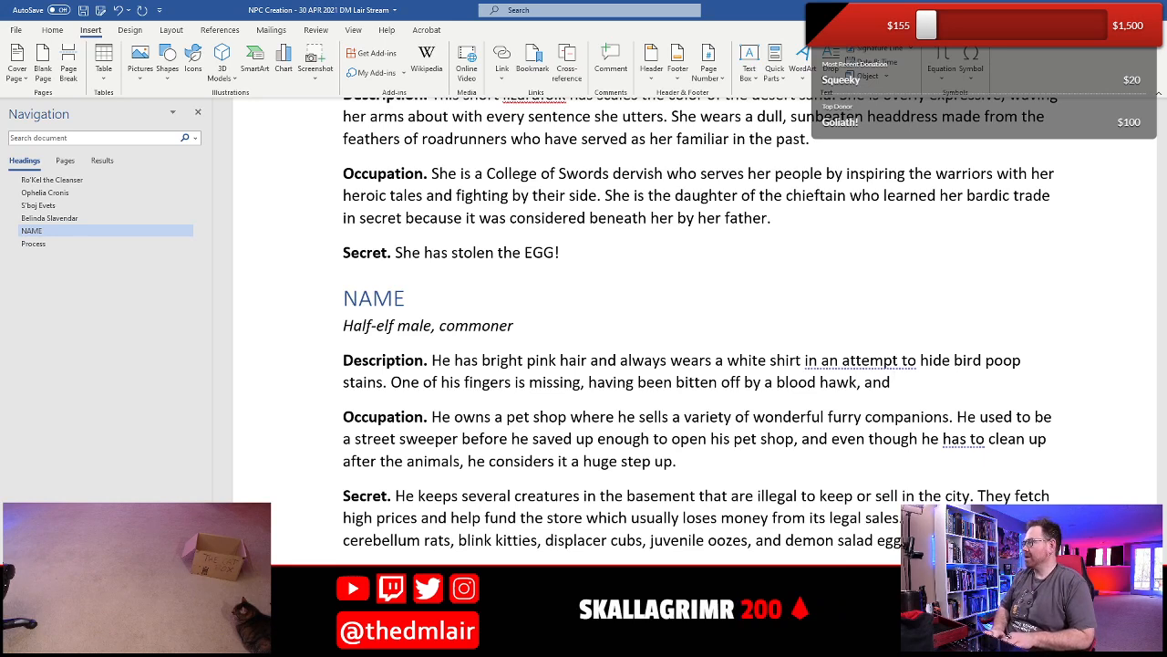
{"action": "type", "text": "one of his "}
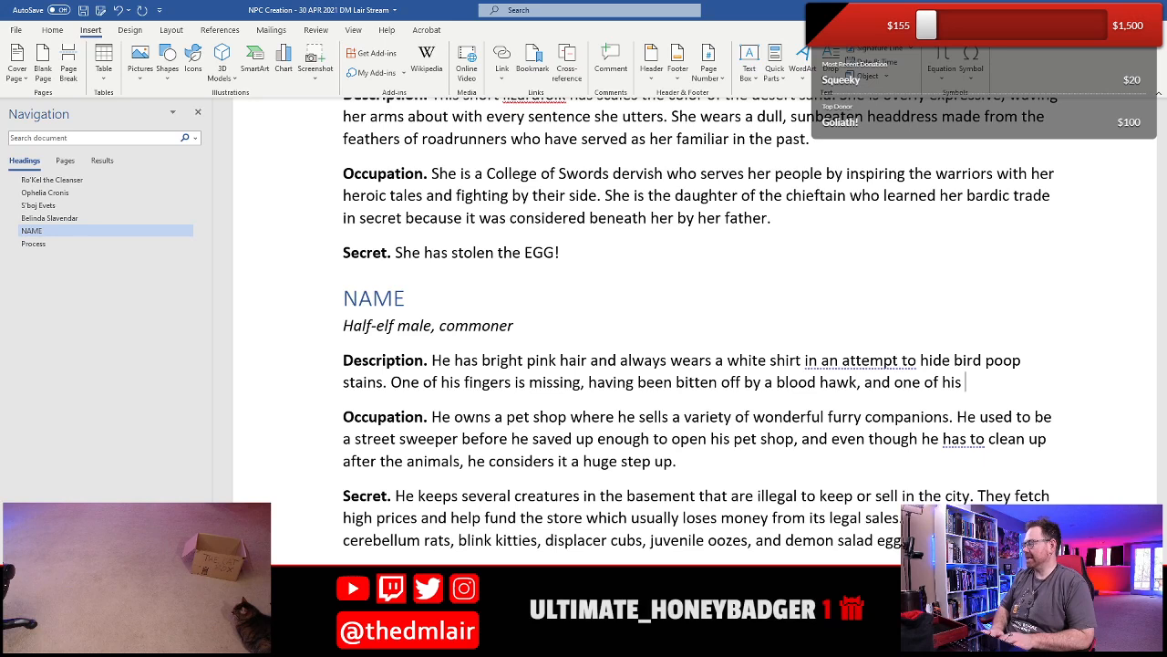
{"action": "type", "text": "ears is mi"}
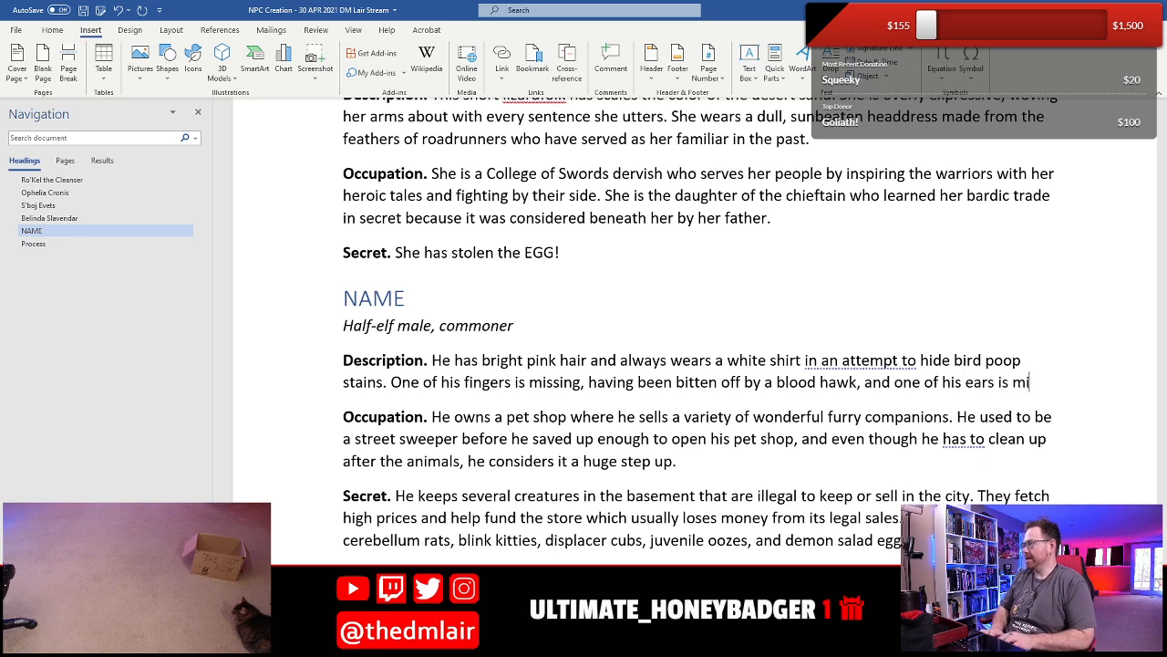
{"action": "type", "text": "ssing from"}
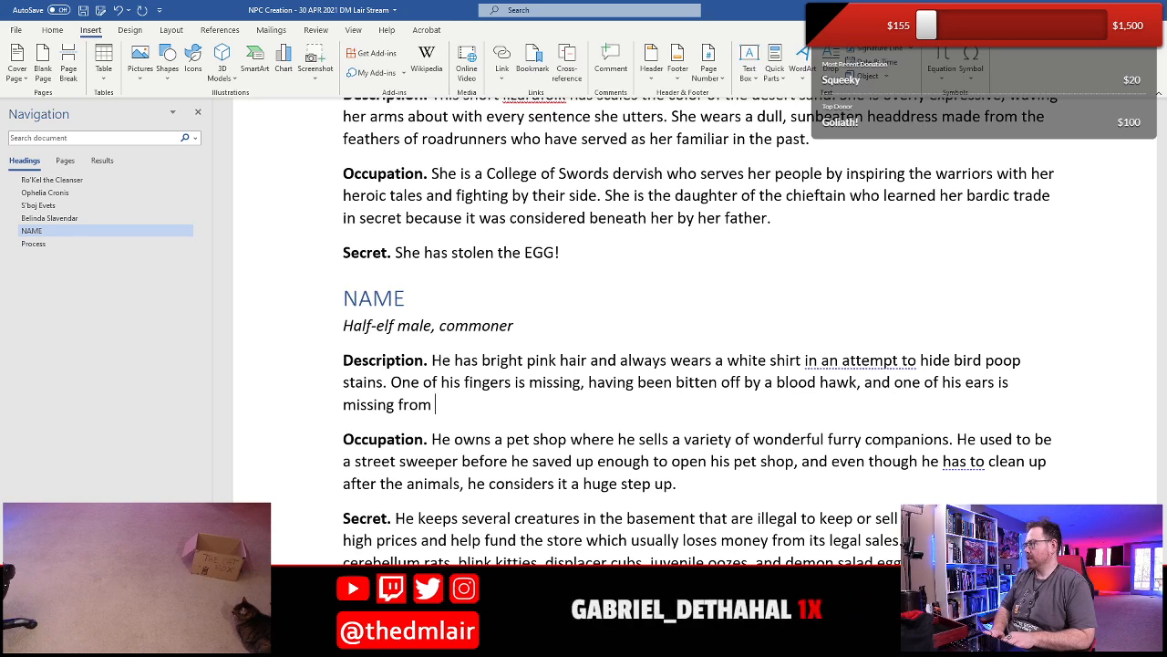
{"action": "type", "text": " when a "}
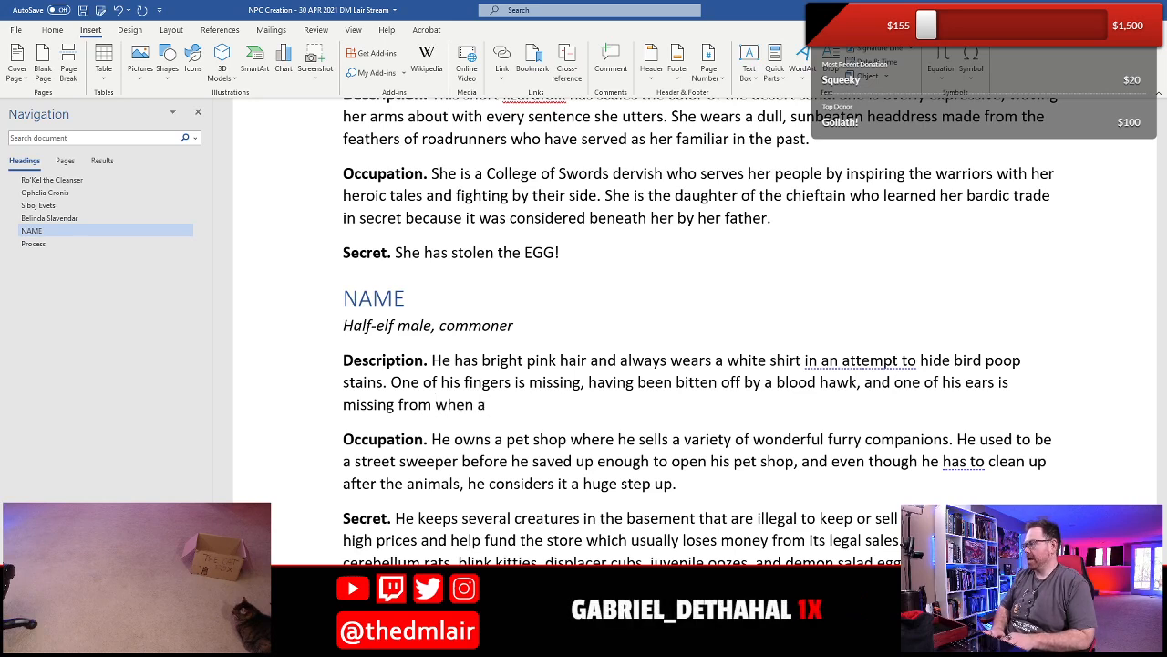
{"action": "type", "text": "j"}
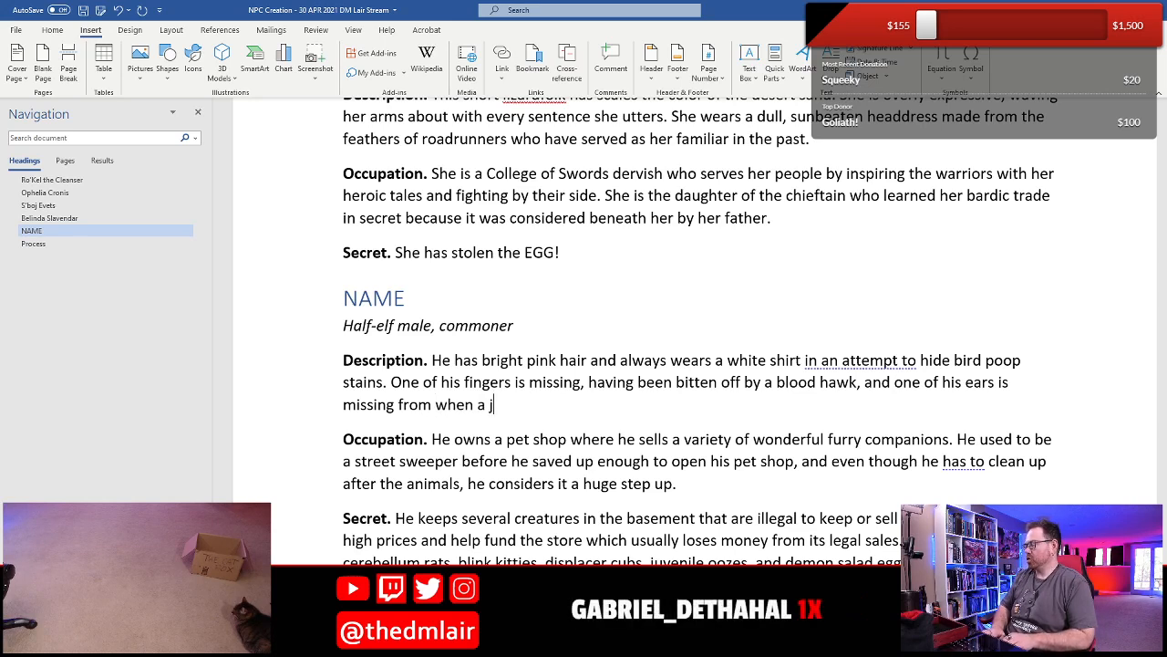
{"action": "type", "text": "uveni"}
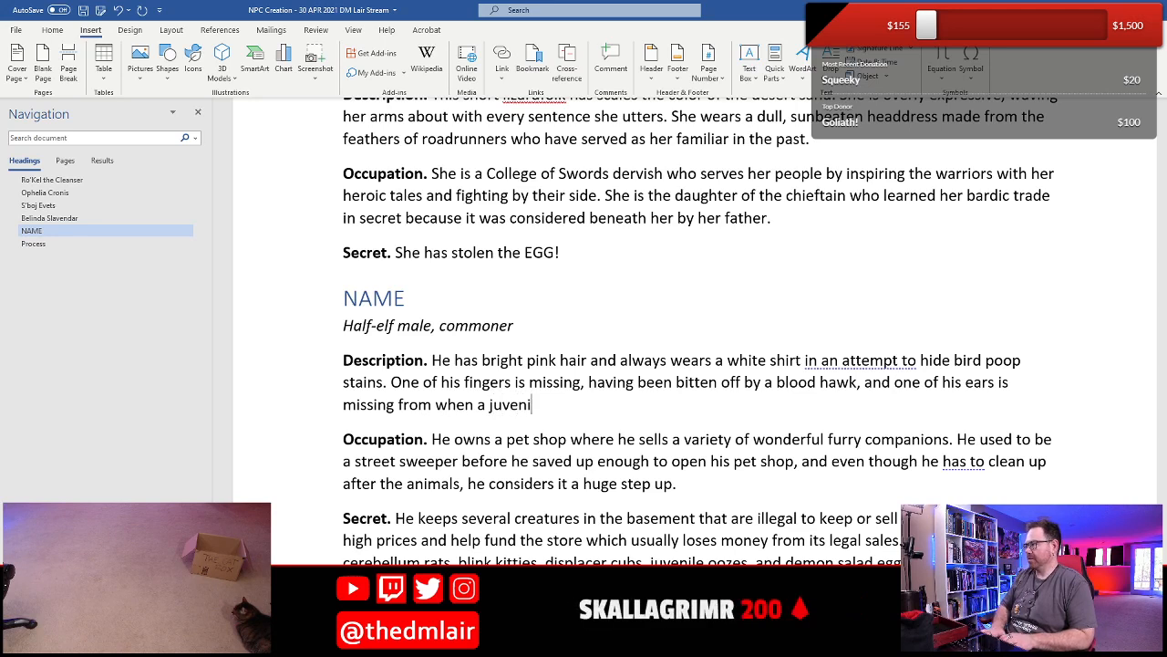
{"action": "type", "text": "le ooze s"}
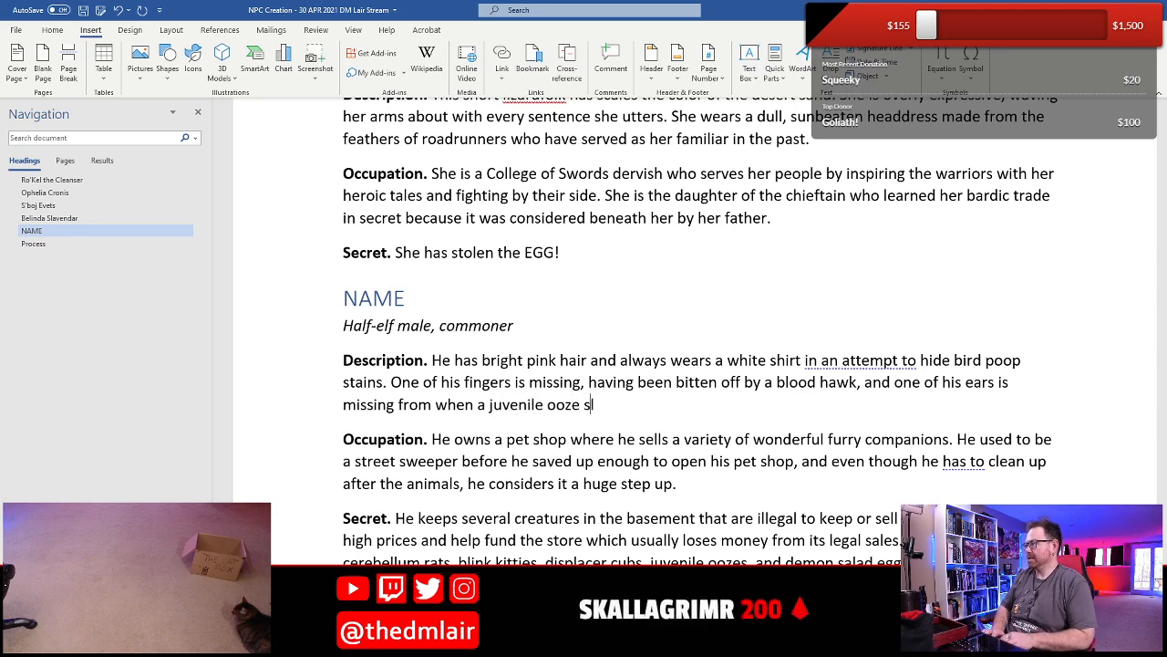
{"action": "type", "text": "lipped l"}
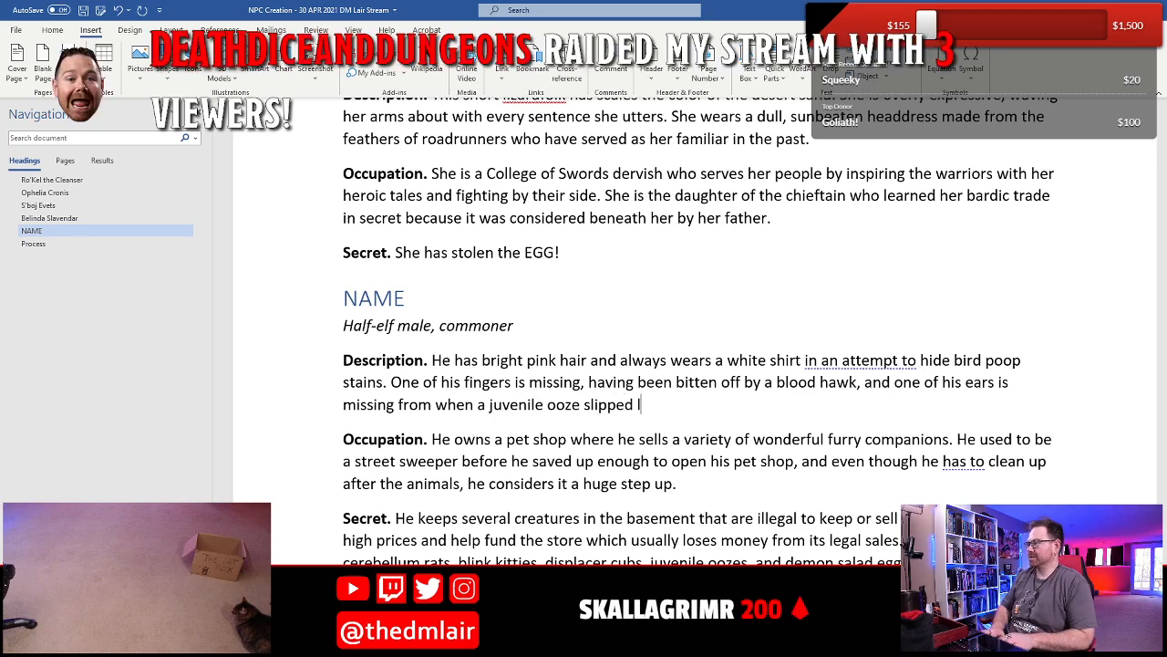
{"action": "type", "text": "oose and"}
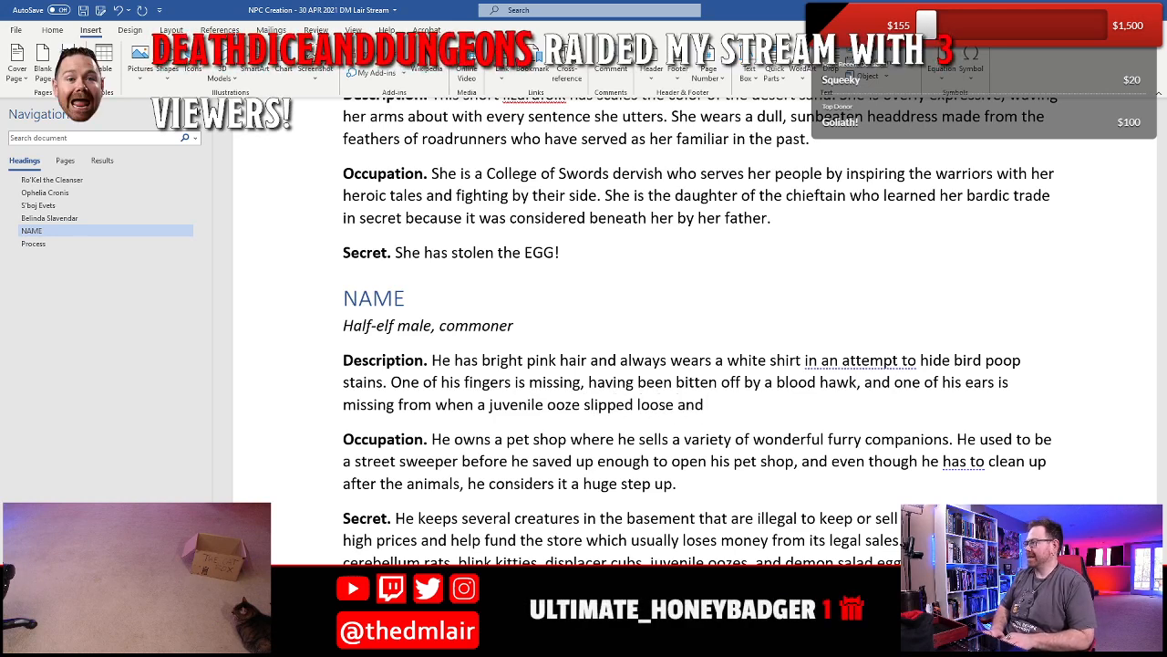
{"action": "type", "text": " clipped him."}
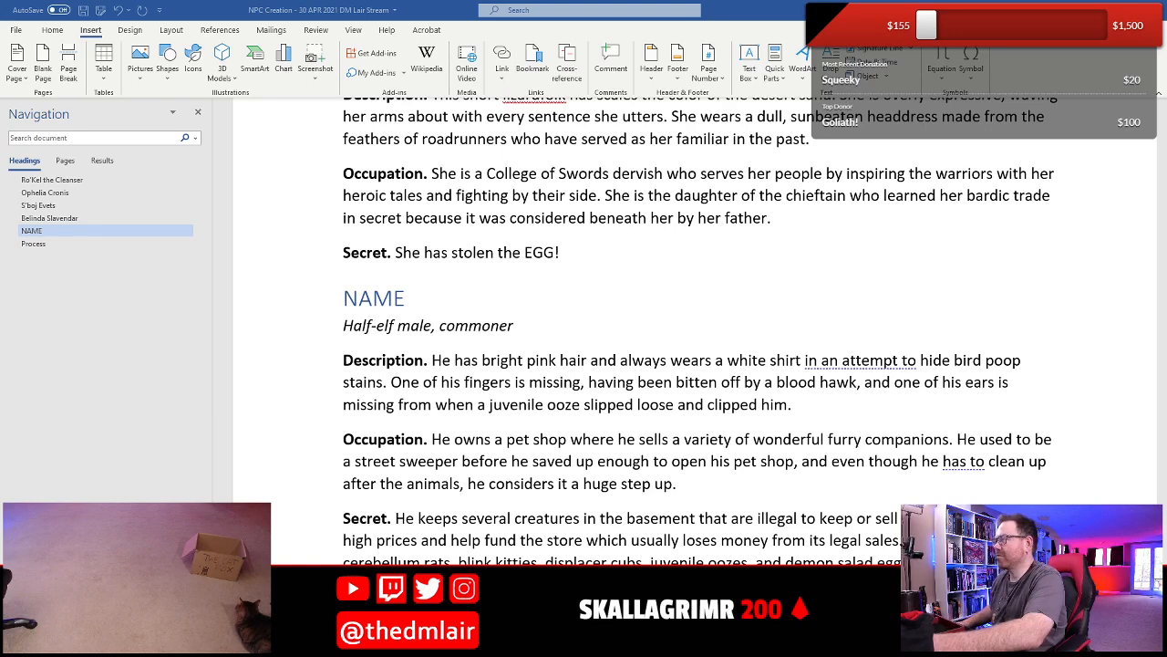
- Review the half-elf's completed text alongside the preceding entry for Belinda Slavendar
{"action": "scroll", "coordinate": [552, 442], "scroll_direction": "down", "scroll_amount": 3}
{"action": "scroll", "coordinate": [551, 442], "scroll_direction": "up", "scroll_amount": 3}
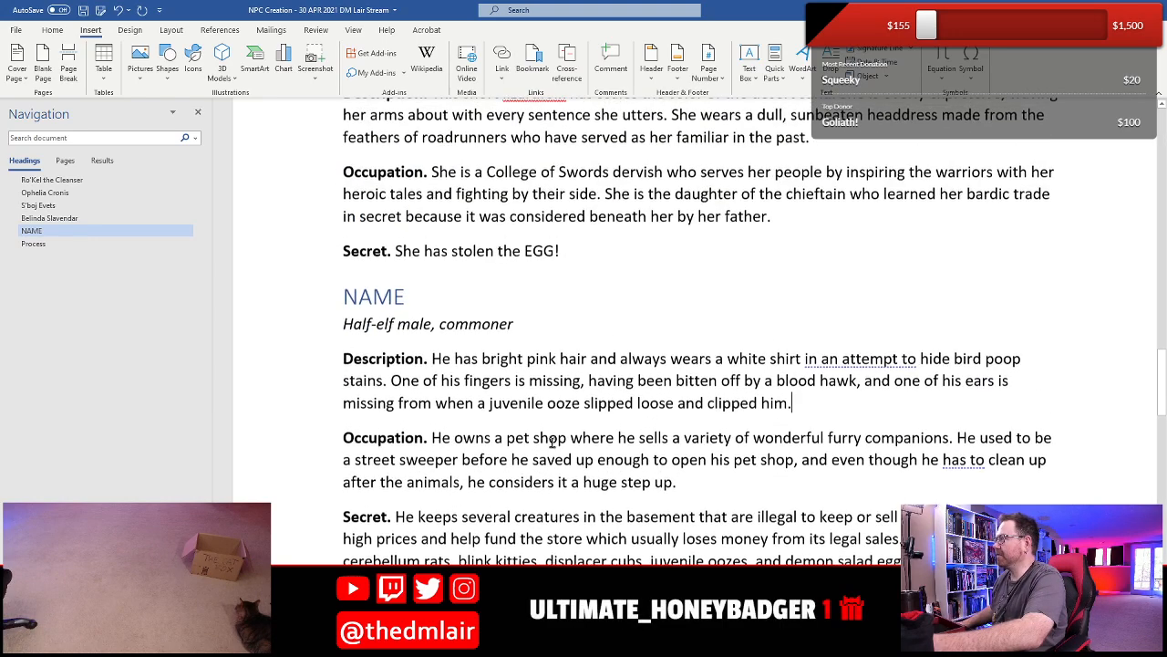
{"action": "scroll", "coordinate": [436, 383], "scroll_direction": "up", "scroll_amount": 3}
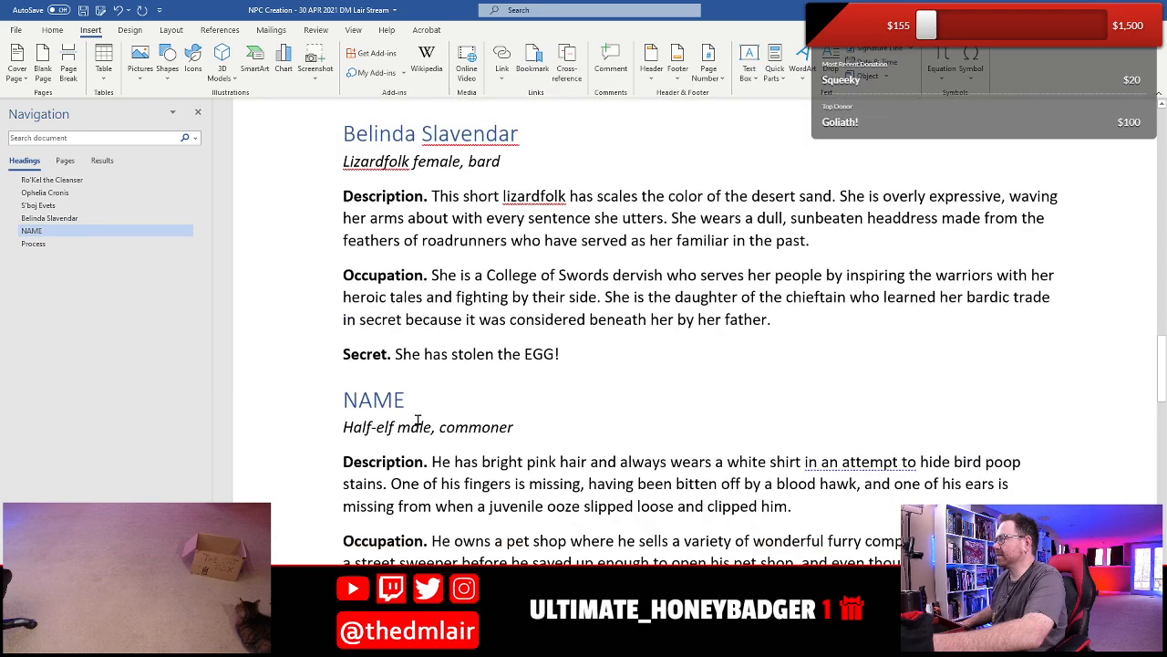
{"action": "scroll", "coordinate": [442, 374], "scroll_direction": "down", "scroll_amount": 3}
{"action": "left_click_drag", "start_coordinate": [447, 365], "coordinate": [492, 547]}
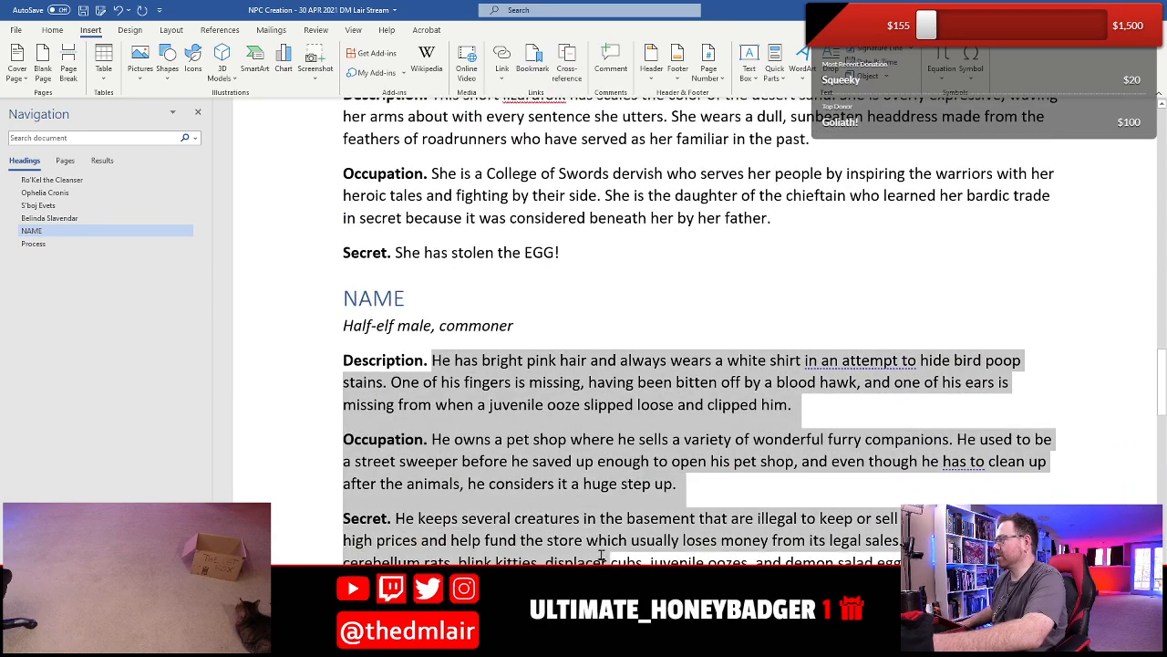
{"action": "left_click", "coordinate": [492, 460]}
{"action": "scroll", "coordinate": [478, 436], "scroll_direction": "up", "scroll_amount": 3}
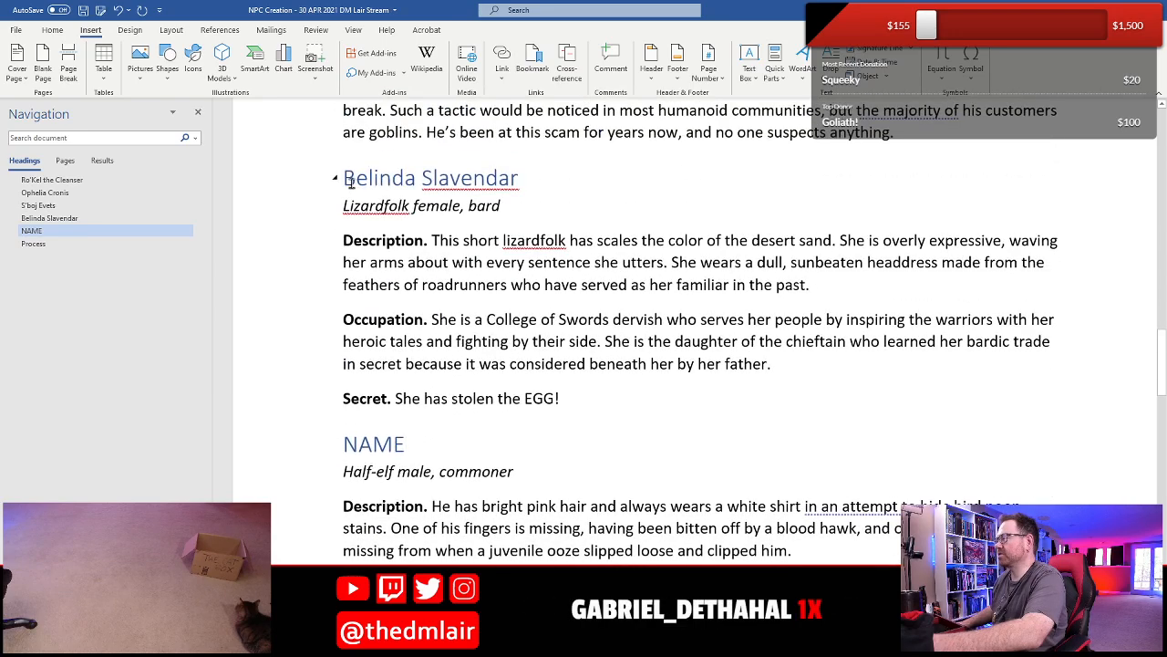
{"action": "left_click_drag", "start_coordinate": [345, 178], "coordinate": [529, 415]}
{"action": "left_click", "coordinate": [524, 473]}
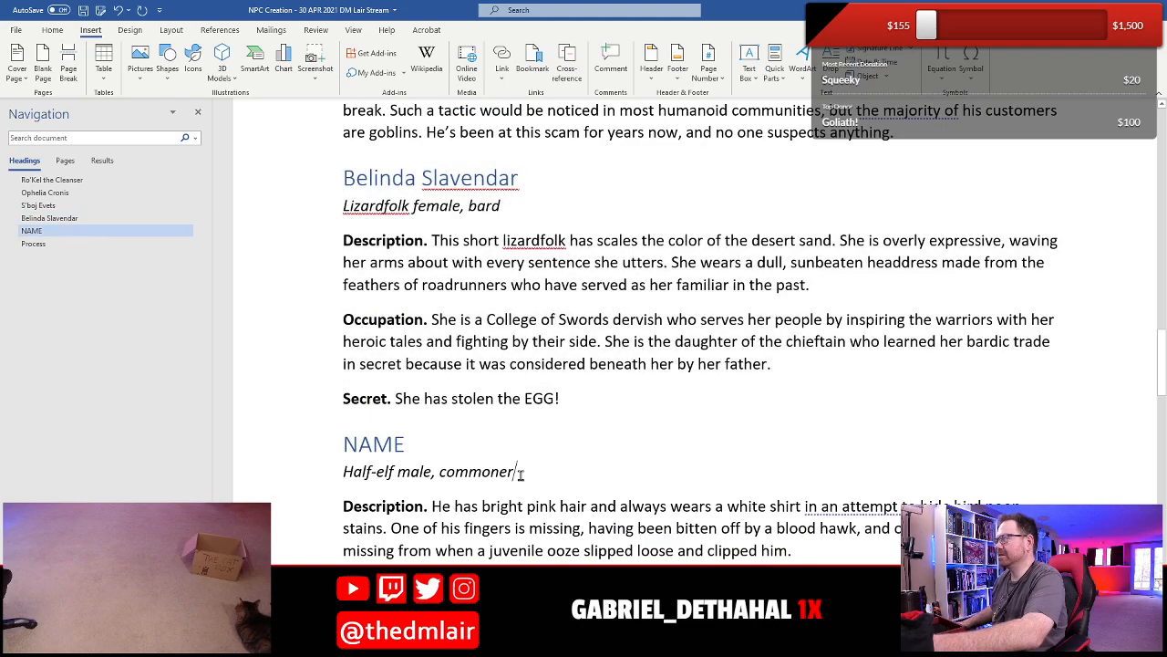
{"action": "scroll", "coordinate": [515, 475], "scroll_direction": "down", "scroll_amount": 6}
- Replace the half-elf's placeholder heading NAME with "Galfred Leaftree" and save the document
{"action": "left_click", "coordinate": [357, 153]}
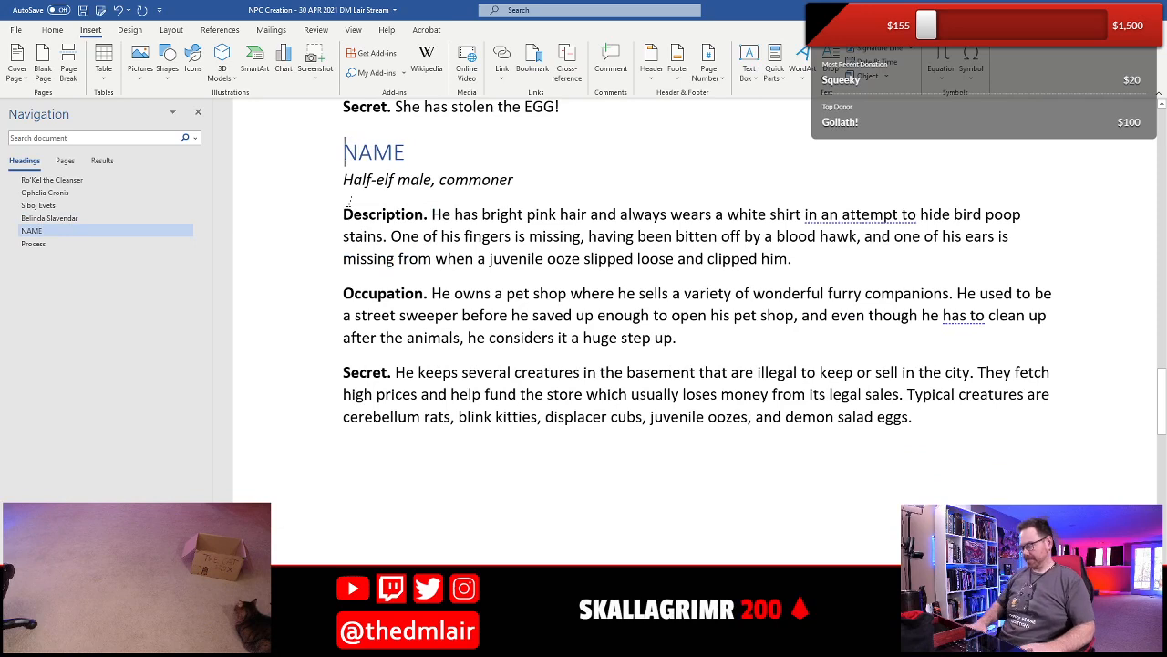
{"action": "triple_click", "coordinate": [357, 154]}
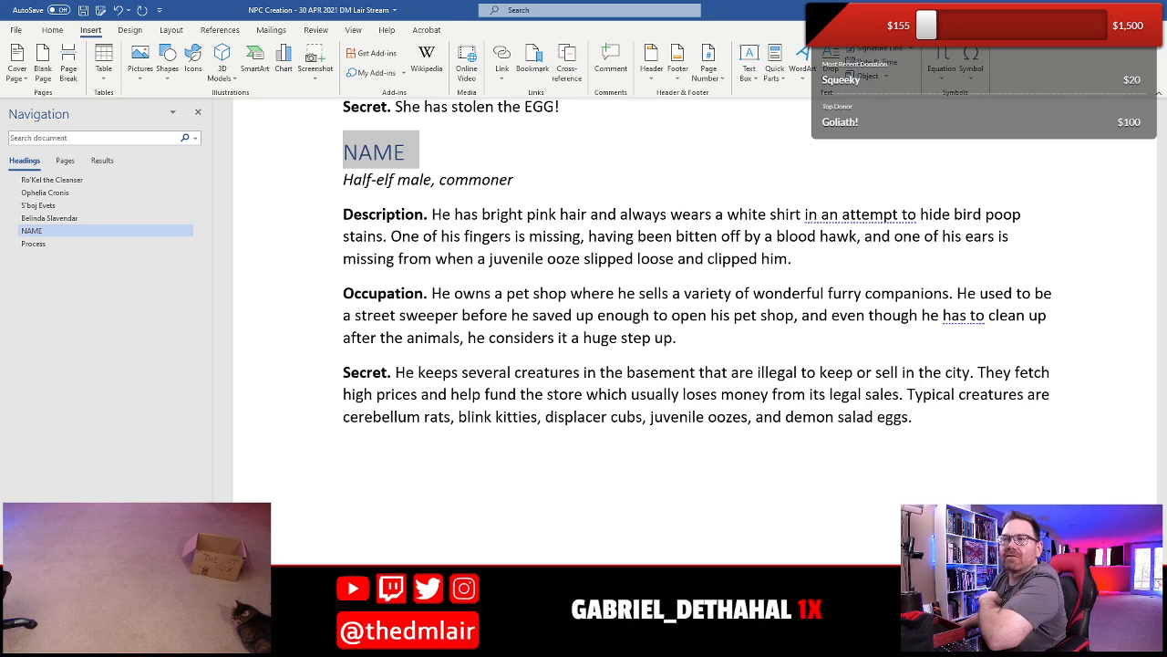
{"action": "left_click", "coordinate": [465, 150]}
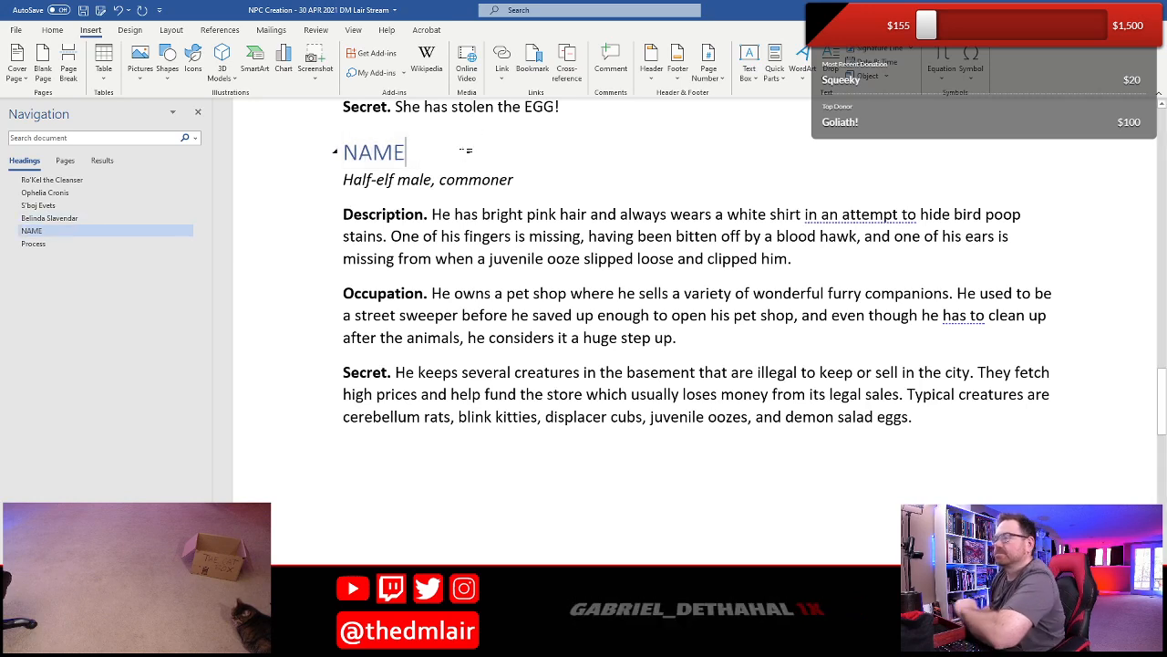
{"action": "triple_click", "coordinate": [462, 154]}
{"action": "key", "text": "Delete"}
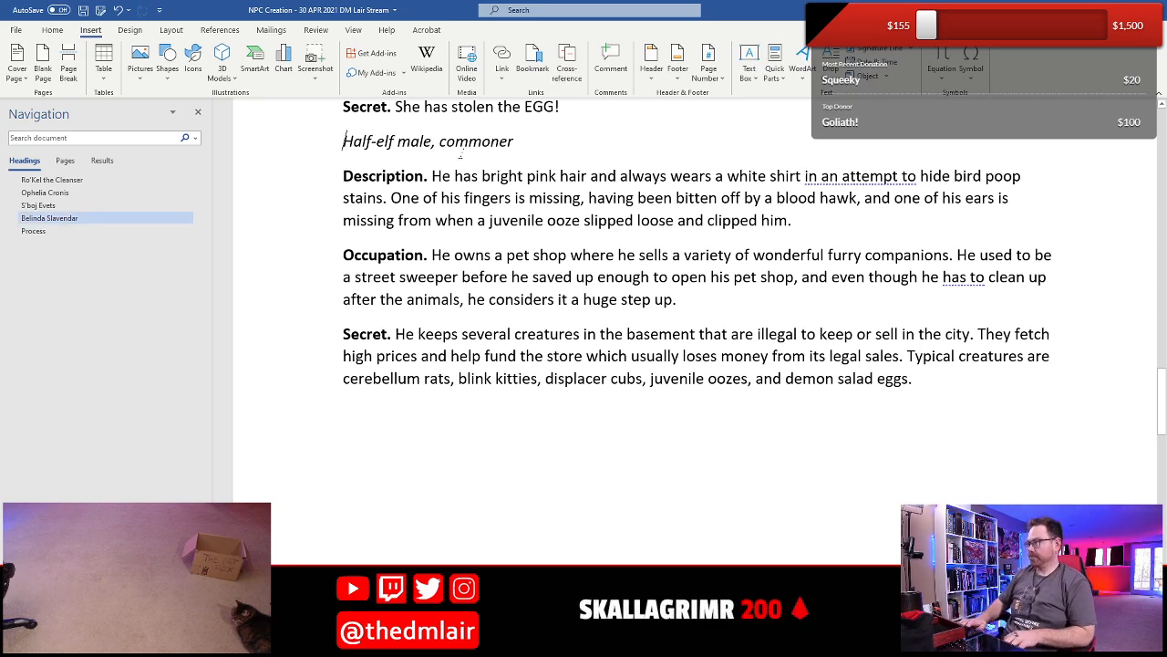
{"action": "key", "text": "ctrl+z"}
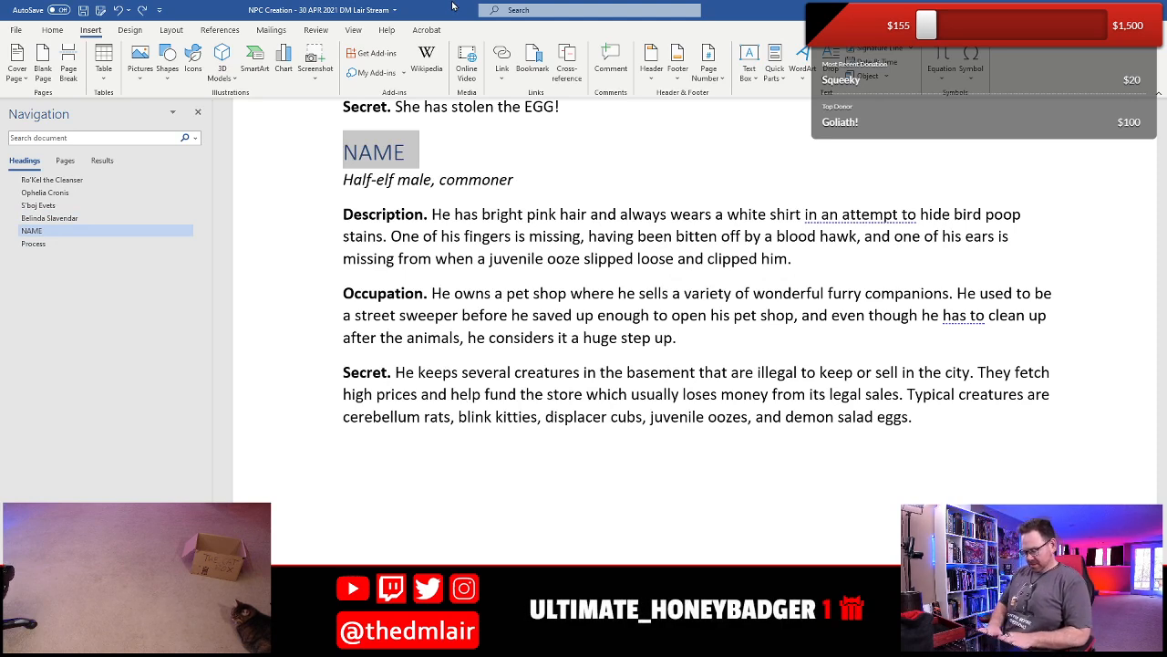
{"action": "type", "text": "Gal"}
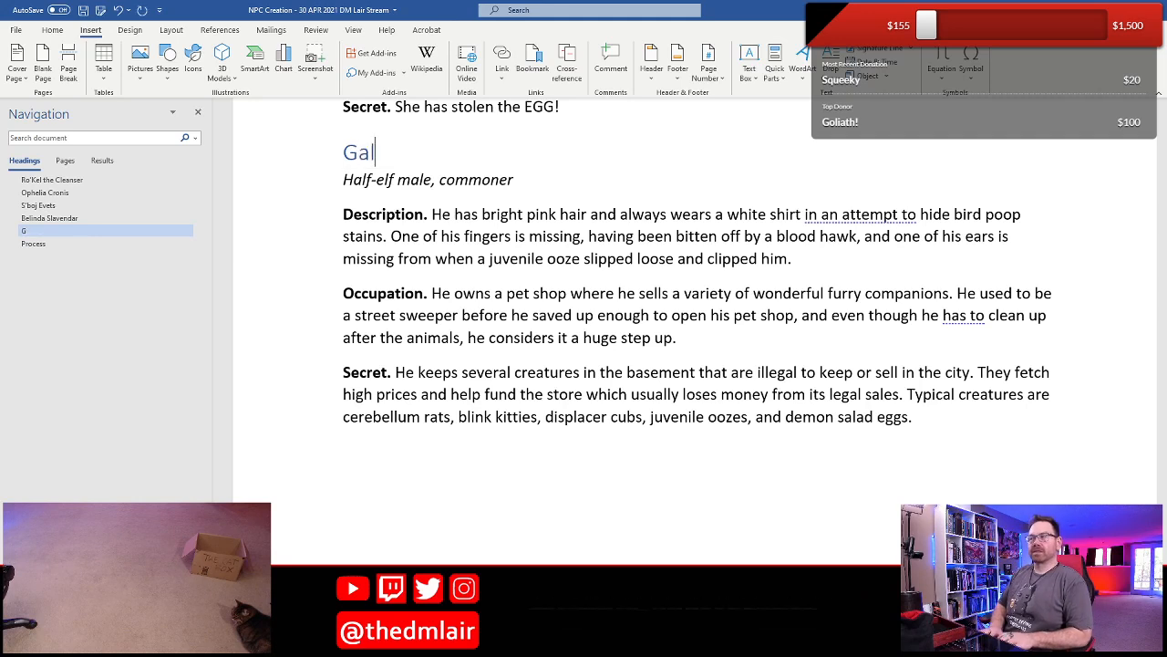
{"action": "type", "text": "fred Leaftree"}
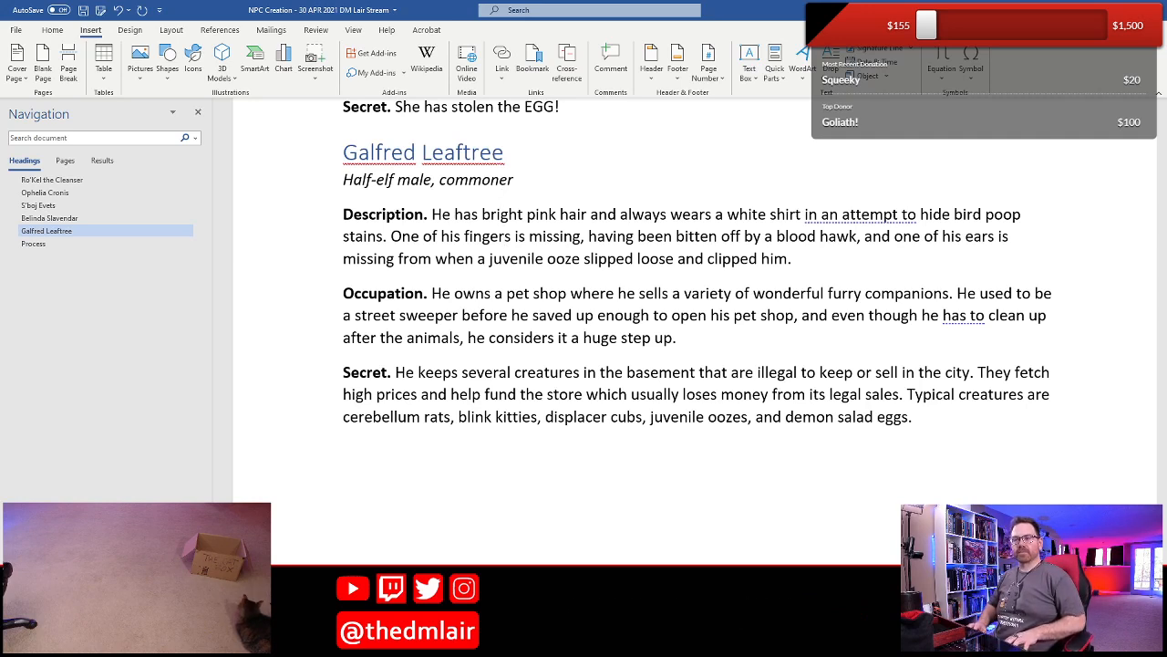
{"action": "key", "text": "ctrl+s"}
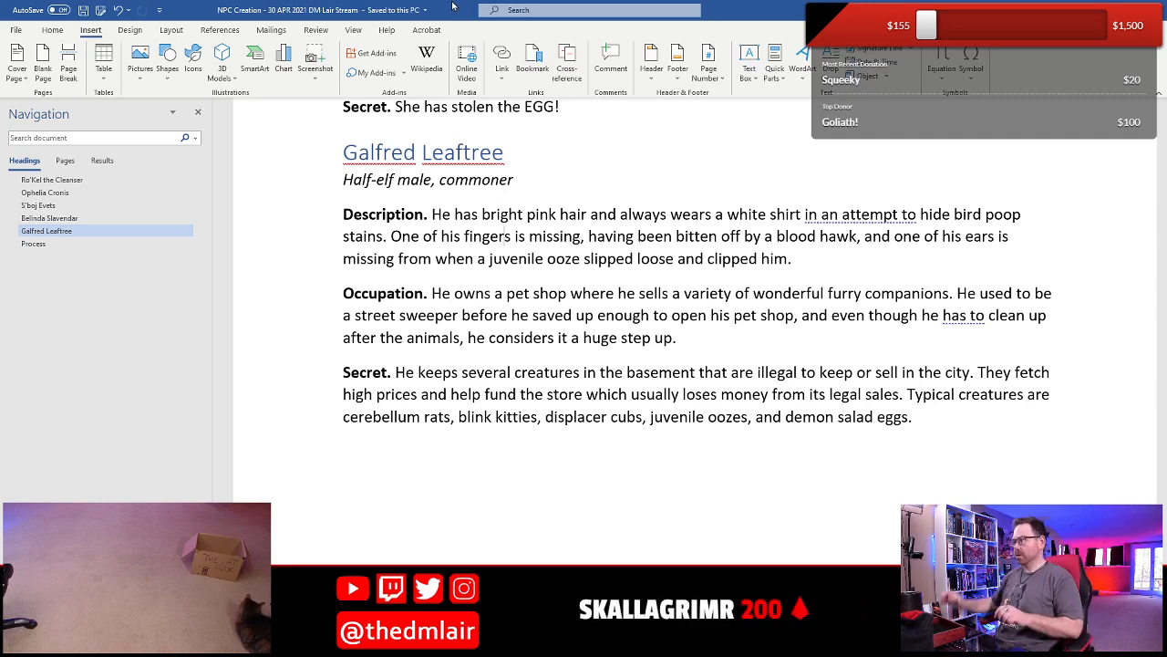
{"action": "scroll", "coordinate": [428, 398], "scroll_direction": "up", "scroll_amount": 6}
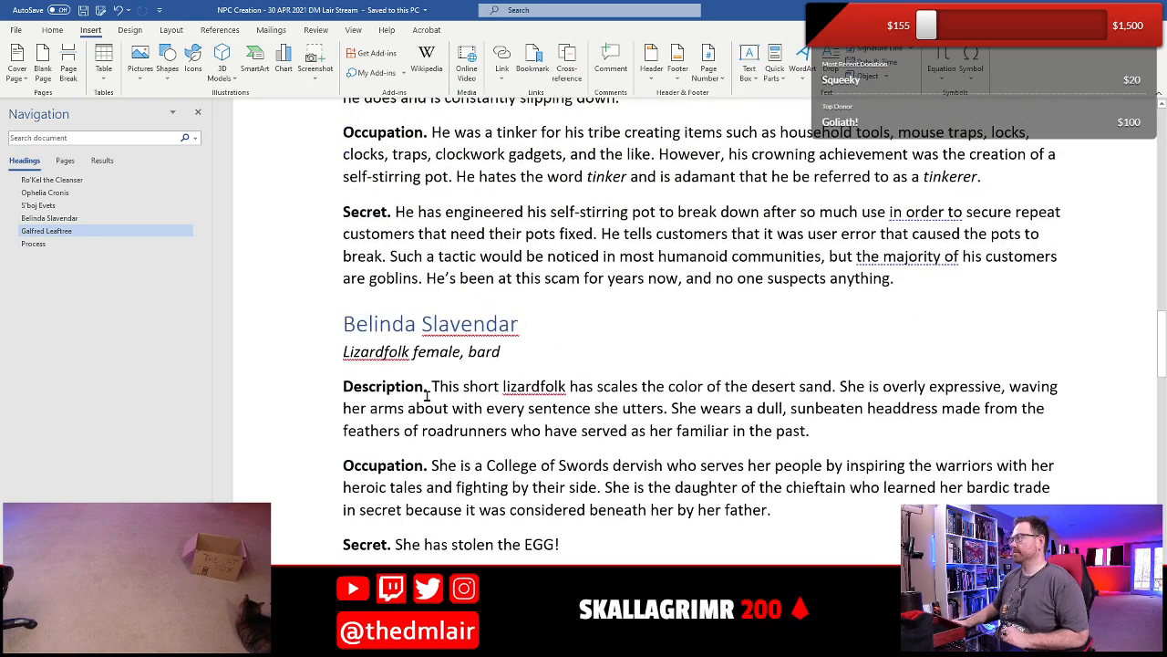
{"action": "scroll", "coordinate": [426, 396], "scroll_direction": "down", "scroll_amount": 5}
{"action": "scroll", "coordinate": [426, 397], "scroll_direction": "down", "scroll_amount": 5}
{"action": "scroll", "coordinate": [426, 397], "scroll_direction": "up", "scroll_amount": 6}
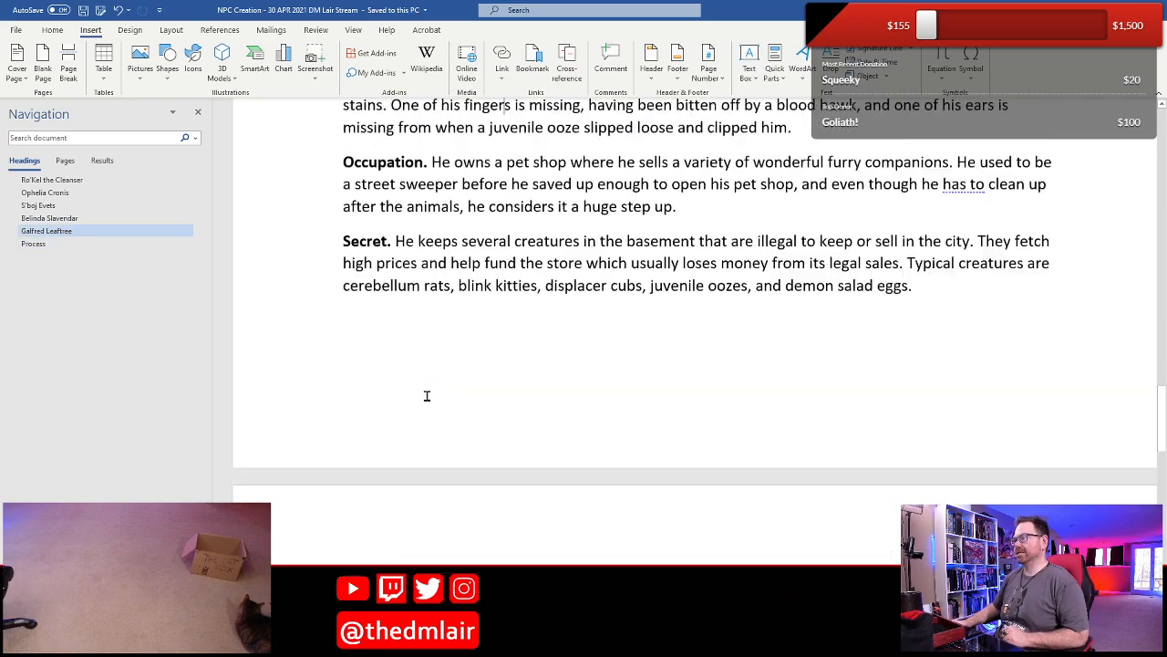
- Insert the saved NPC Template 2 building block on the blank line after Galfred Leaftree's entry
{"action": "scroll", "coordinate": [425, 397], "scroll_direction": "down", "scroll_amount": 3}
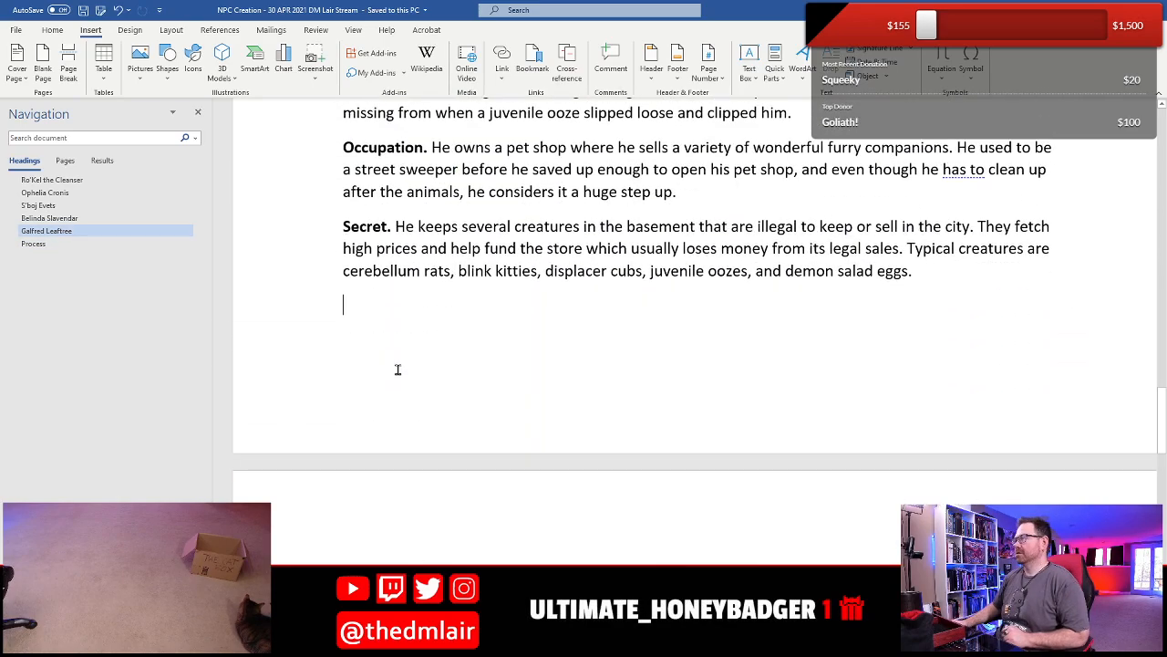
{"action": "scroll", "coordinate": [452, 381], "scroll_direction": "up", "scroll_amount": 1}
{"action": "scroll", "coordinate": [451, 380], "scroll_direction": "down", "scroll_amount": 3}
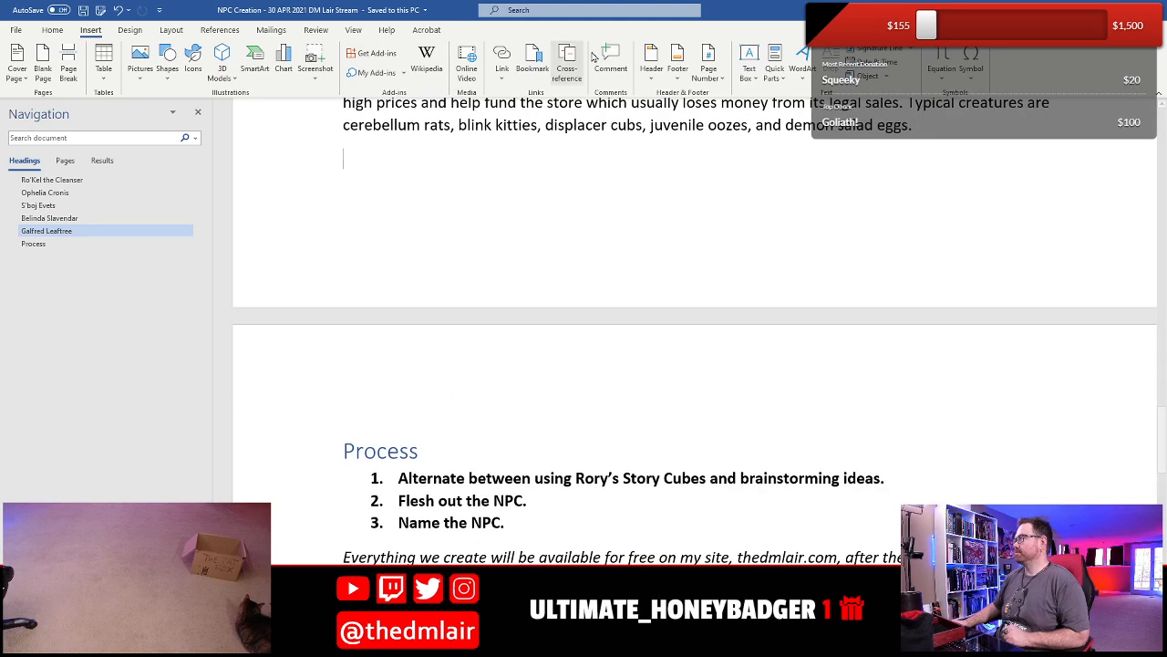
{"action": "left_click", "coordinate": [774, 69]}
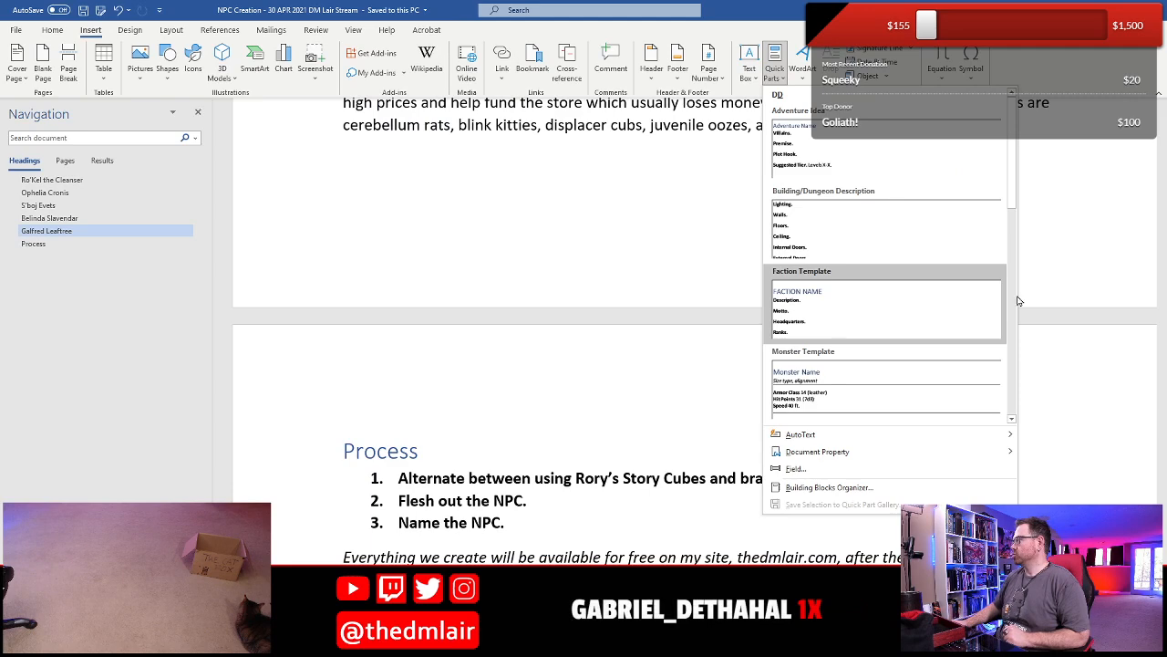
{"action": "scroll", "coordinate": [1020, 265], "scroll_direction": "down", "scroll_amount": 5}
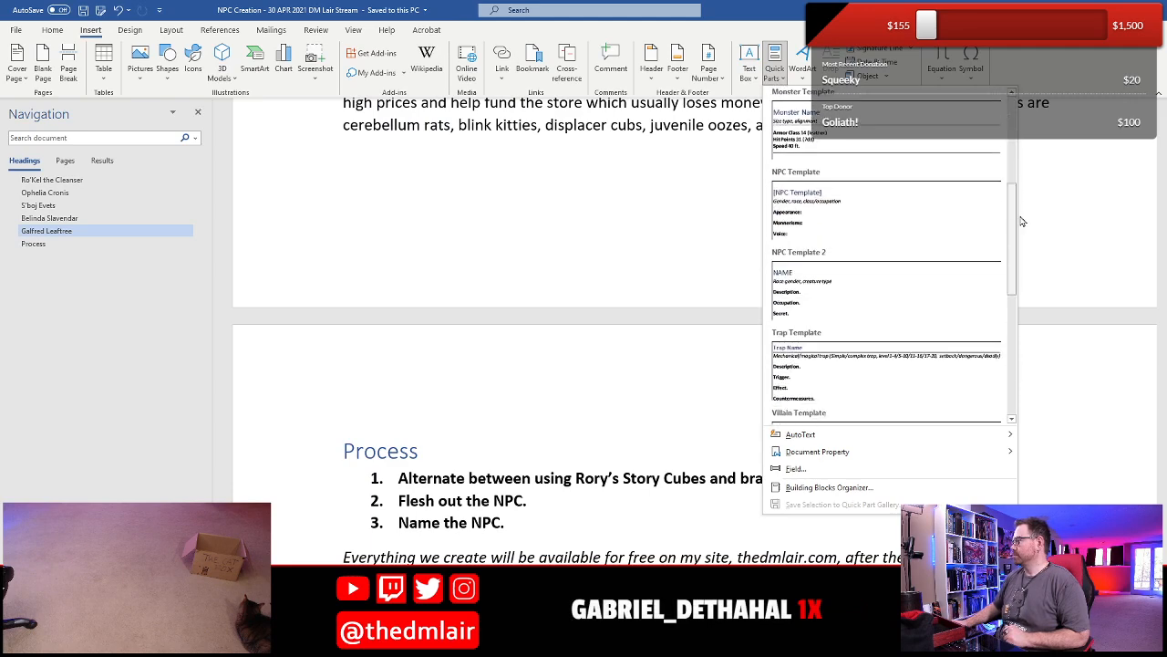
{"action": "left_click", "coordinate": [945, 311]}
- Replace the new entry's placeholder heading NAME with "Nine-Finger Ned"
{"action": "scroll", "coordinate": [459, 277], "scroll_direction": "up", "scroll_amount": 6}
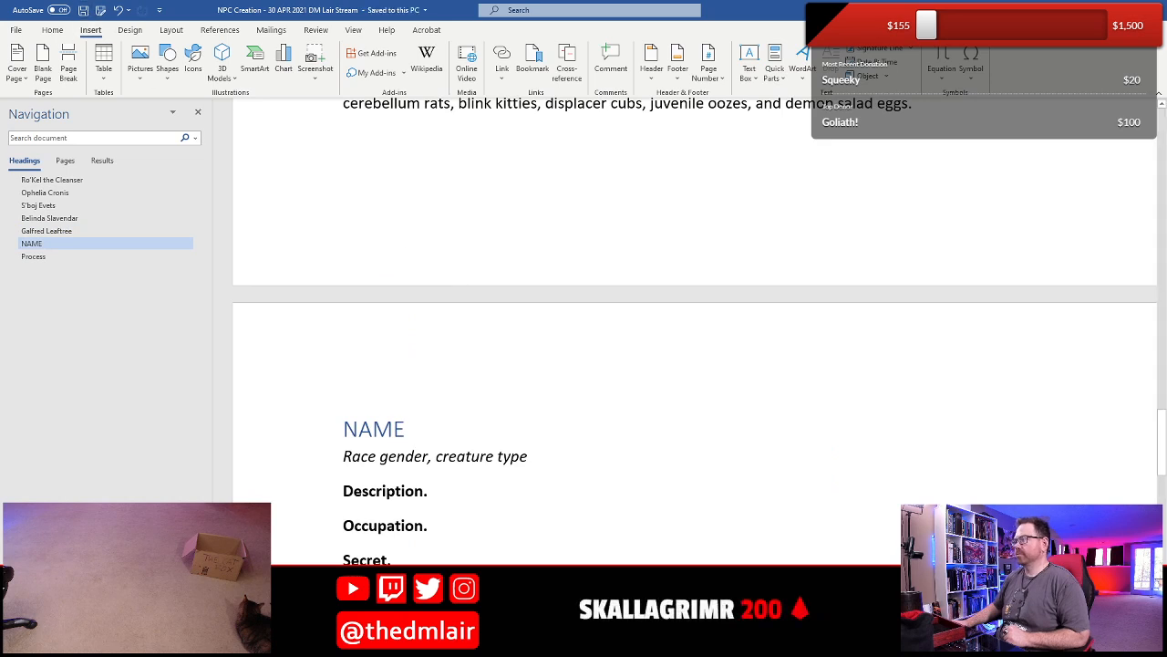
{"action": "scroll", "coordinate": [476, 429], "scroll_direction": "down", "scroll_amount": 3}
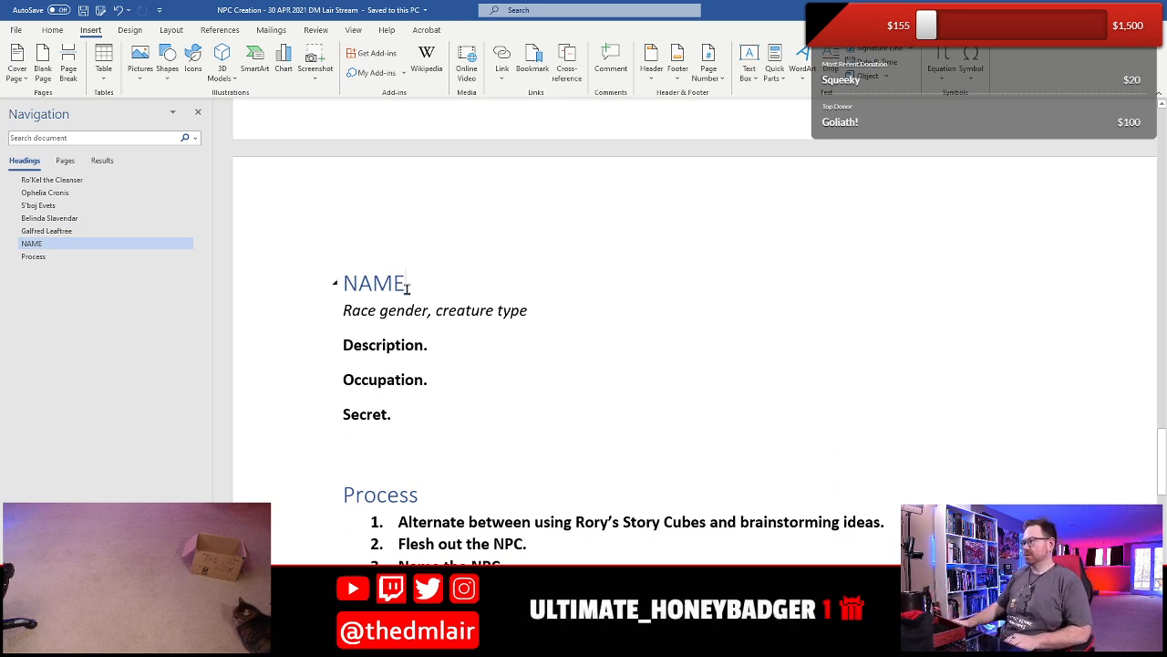
{"action": "key", "text": "shift+Home"}
{"action": "type", "text": "N"}
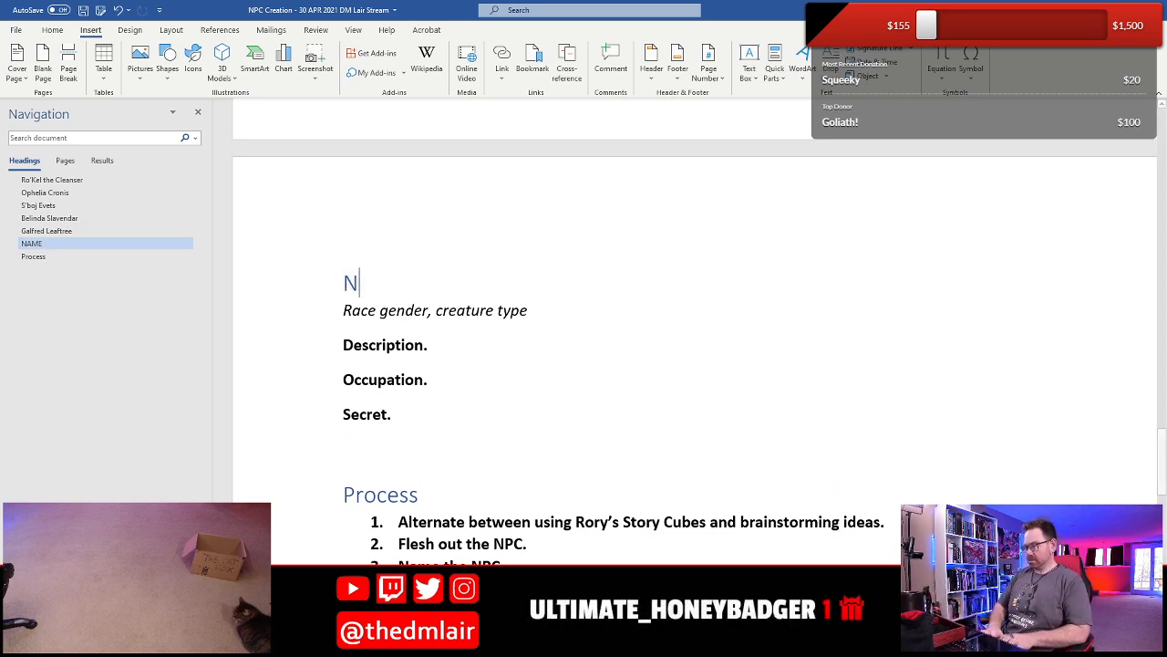
{"action": "type", "text": "ine-Fin"}
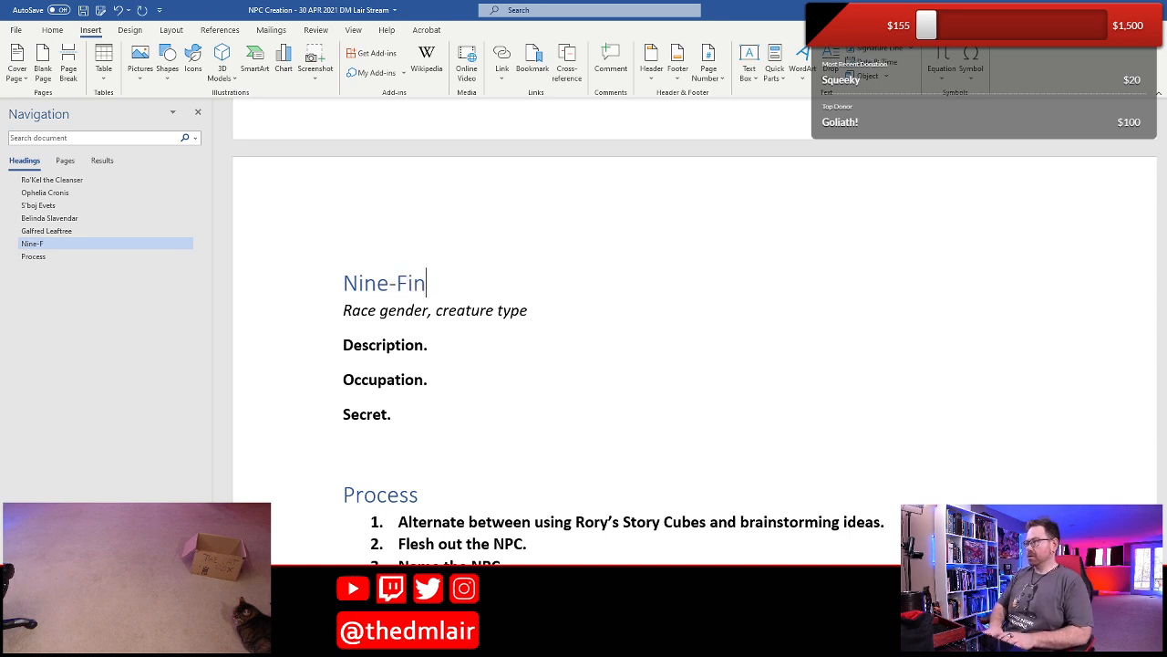
{"action": "type", "text": "ger Ned"}
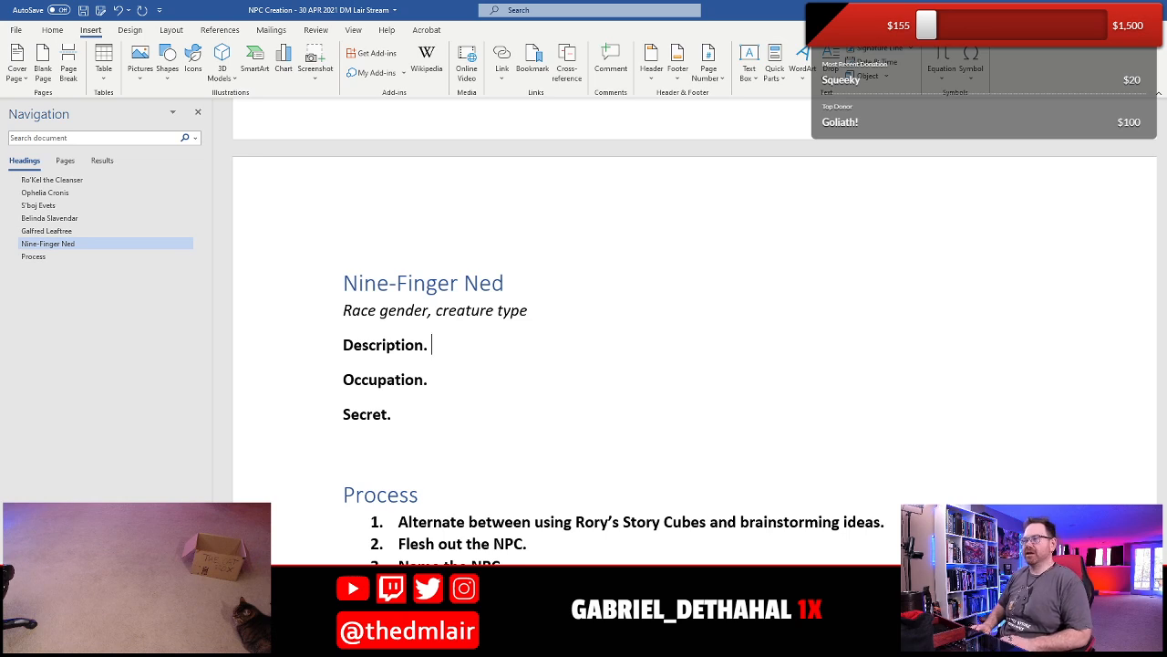
- Replace the "Race gender" placeholder under Nine-Finger Ned with "Human female"
{"action": "key", "text": "Home"}
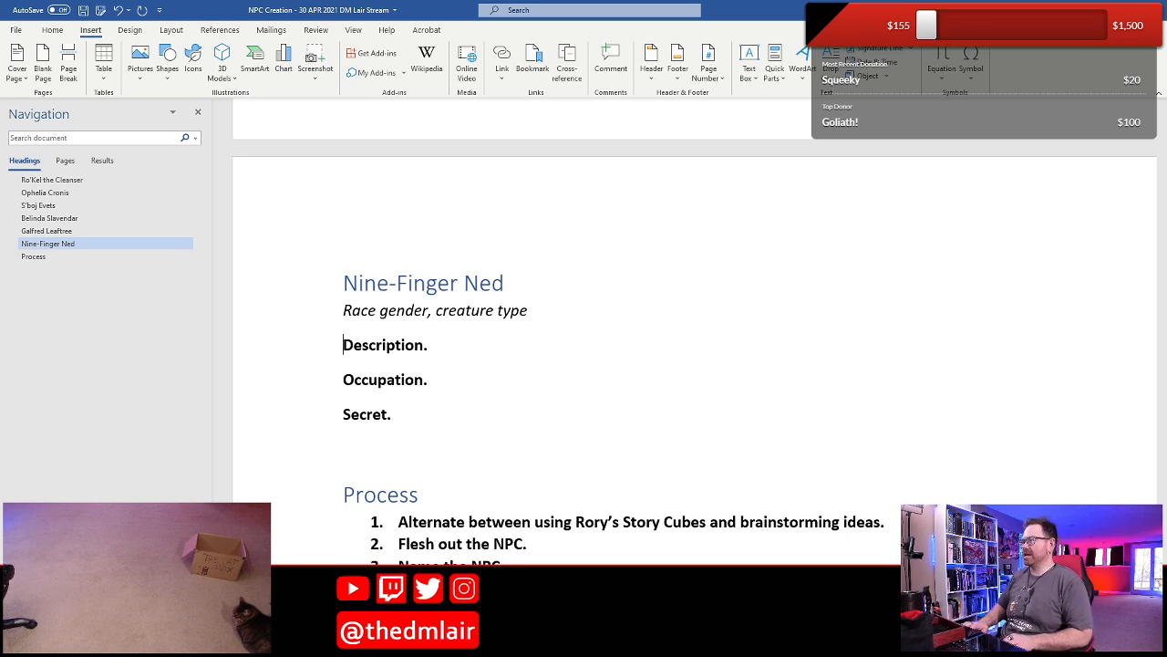
{"action": "key", "text": "Up"}
{"action": "key", "text": "shift+Right"}
{"action": "key", "text": "shift+Right"}
{"action": "key", "text": "shift+Right"}
{"action": "key", "text": "shift+Right"}
{"action": "key", "text": "shift+Right"}
{"action": "key", "text": "shift+Right"}
{"action": "key", "text": "shift+Right"}
{"action": "key", "text": "shift+Right"}
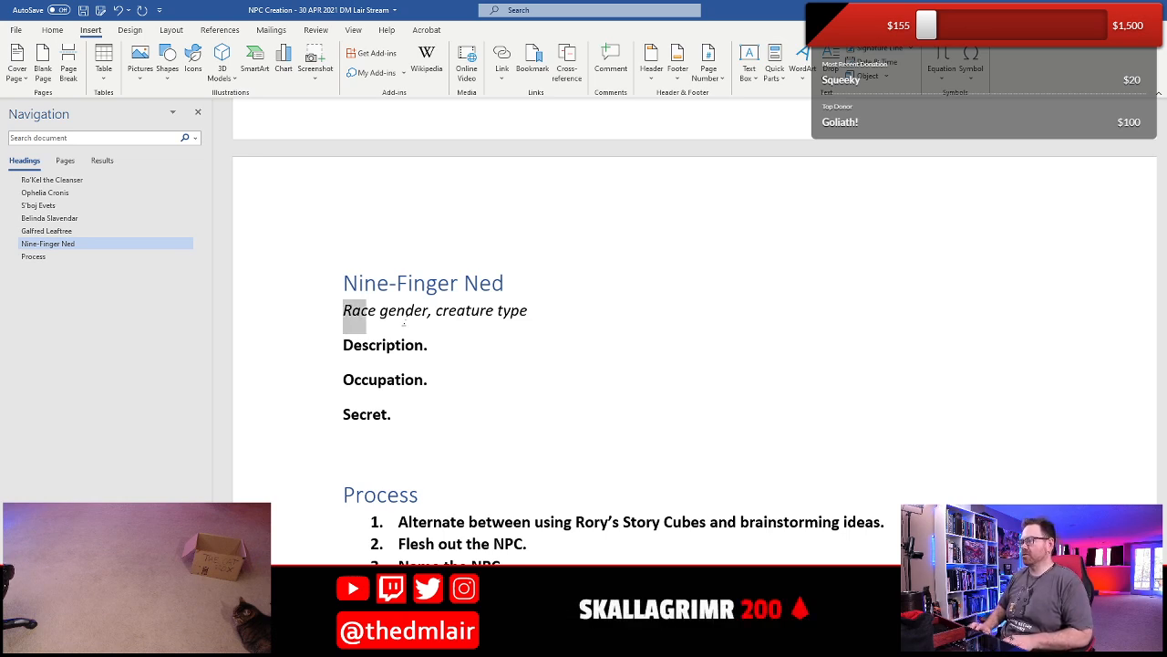
{"action": "key", "text": "shift+Right"}
{"action": "key", "text": "shift+Right"}
{"action": "key", "text": "shift+Right"}
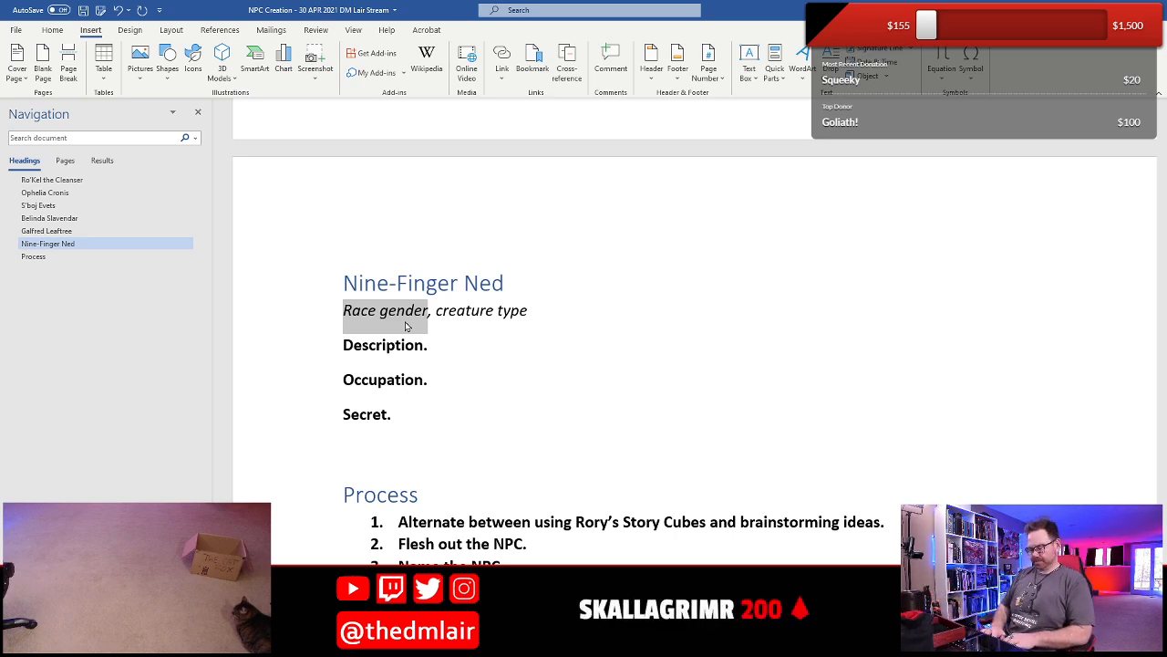
{"action": "scroll", "coordinate": [406, 325], "scroll_direction": "up", "scroll_amount": 5}
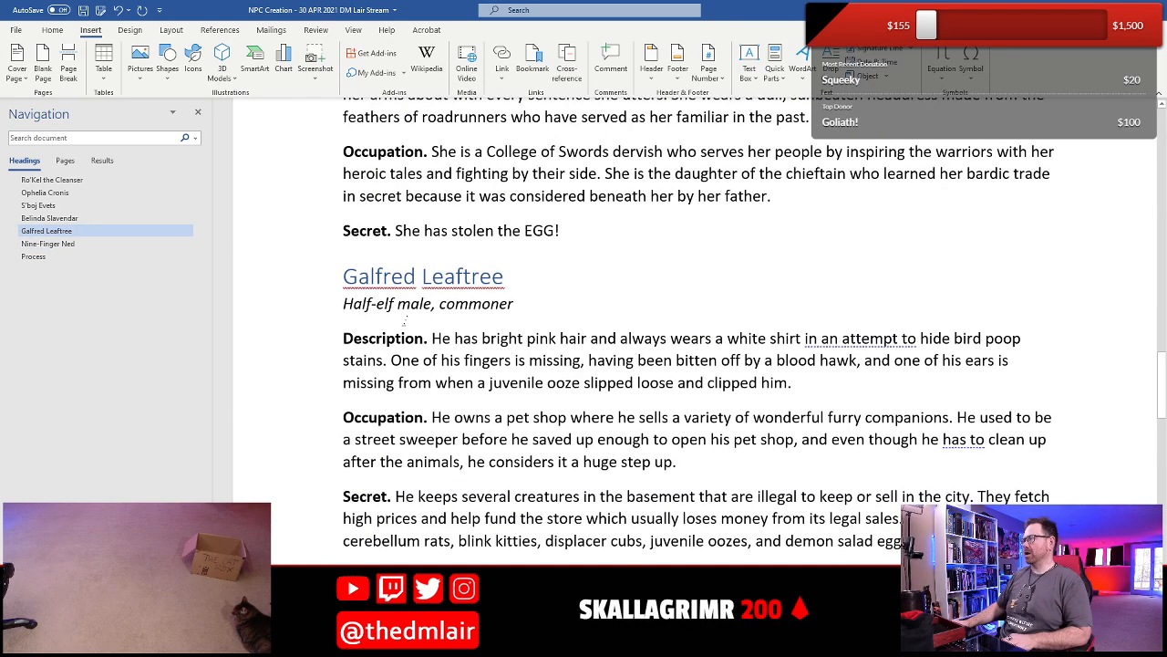
{"action": "scroll", "coordinate": [447, 330], "scroll_direction": "down", "scroll_amount": 6}
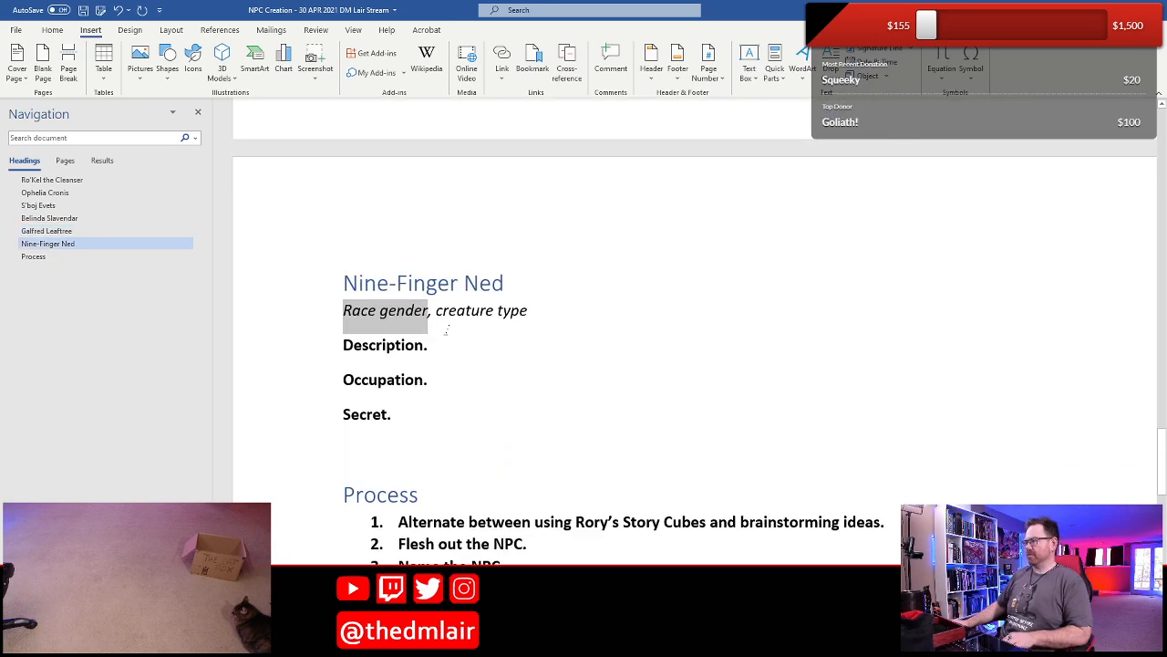
{"action": "type", "text": "Human female"}
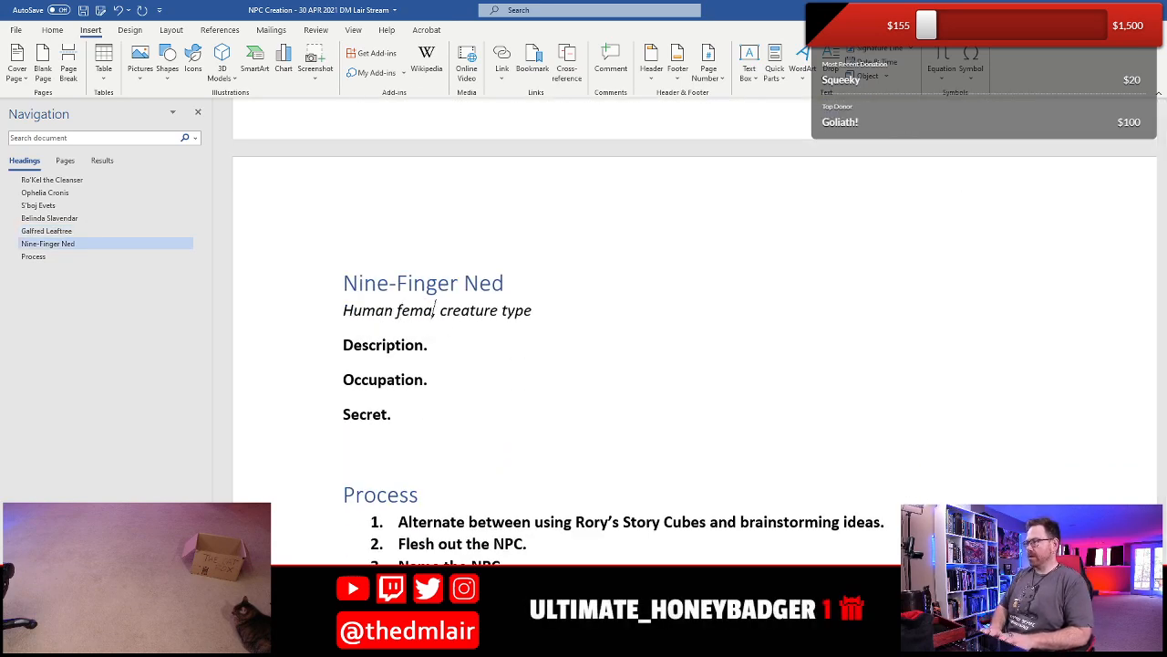
- Replace the "creature type" placeholder in Nine-Finger Ned's subtitle with "veteran"
{"action": "key", "text": "shift+End"}
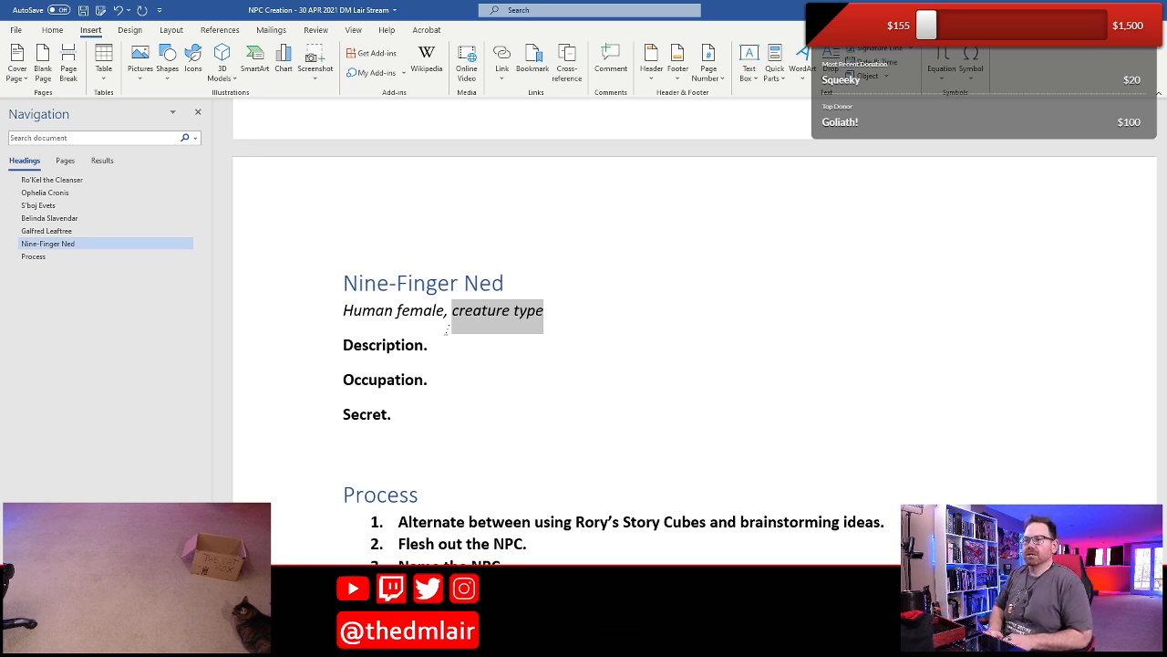
{"action": "type", "text": "veterna"}
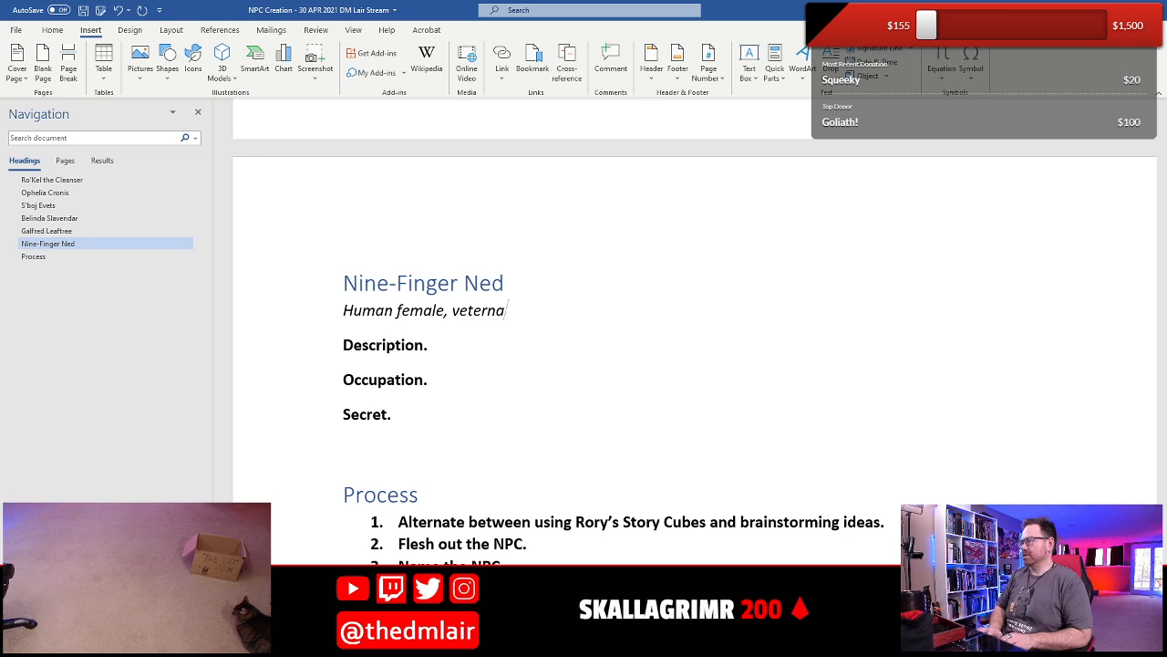
{"action": "type", "text": "n"}
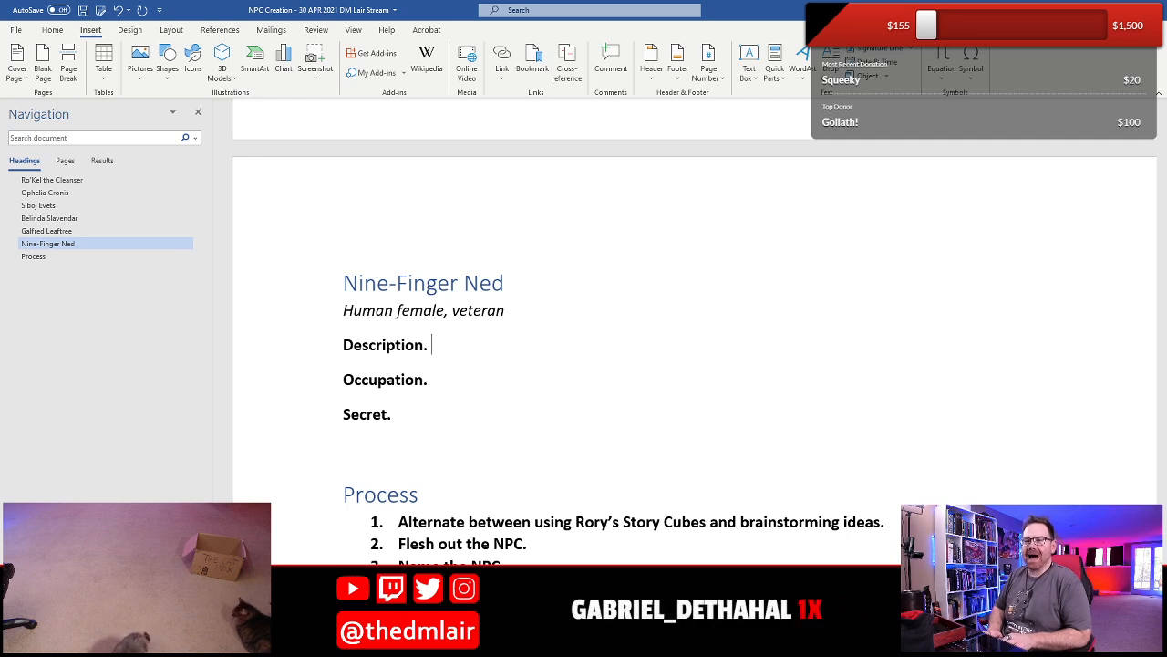
- Begin Nine-Finger Ned's Description with the words "This scarred face"
{"action": "type", "text": "Scarre"}
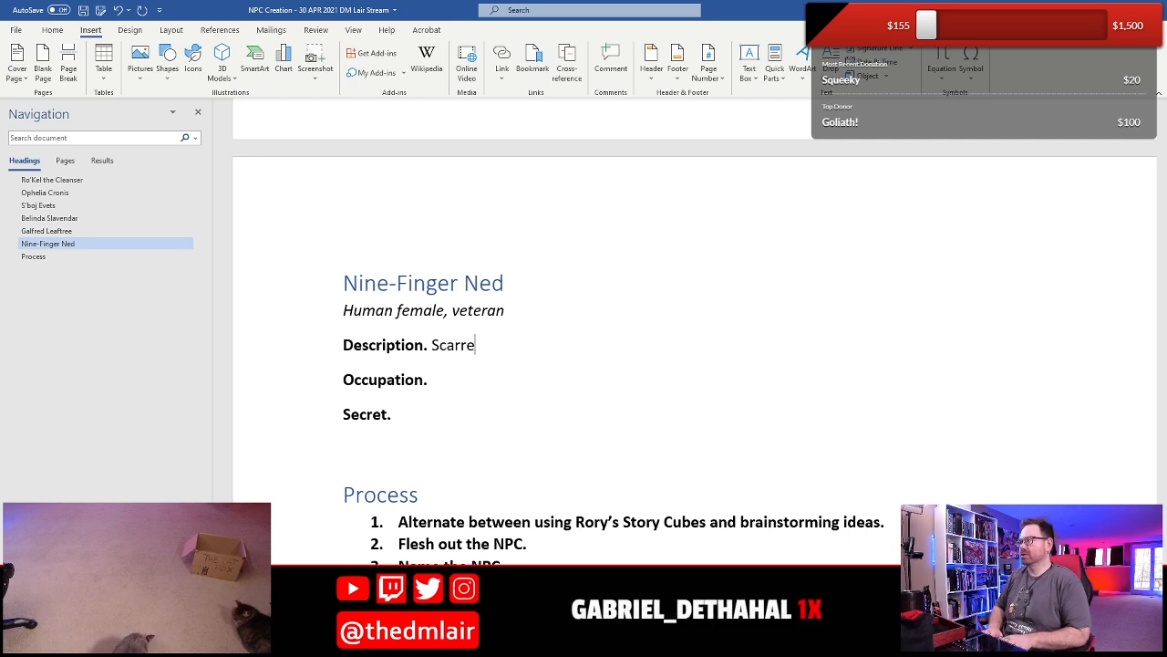
{"action": "type", "text": "d face"}
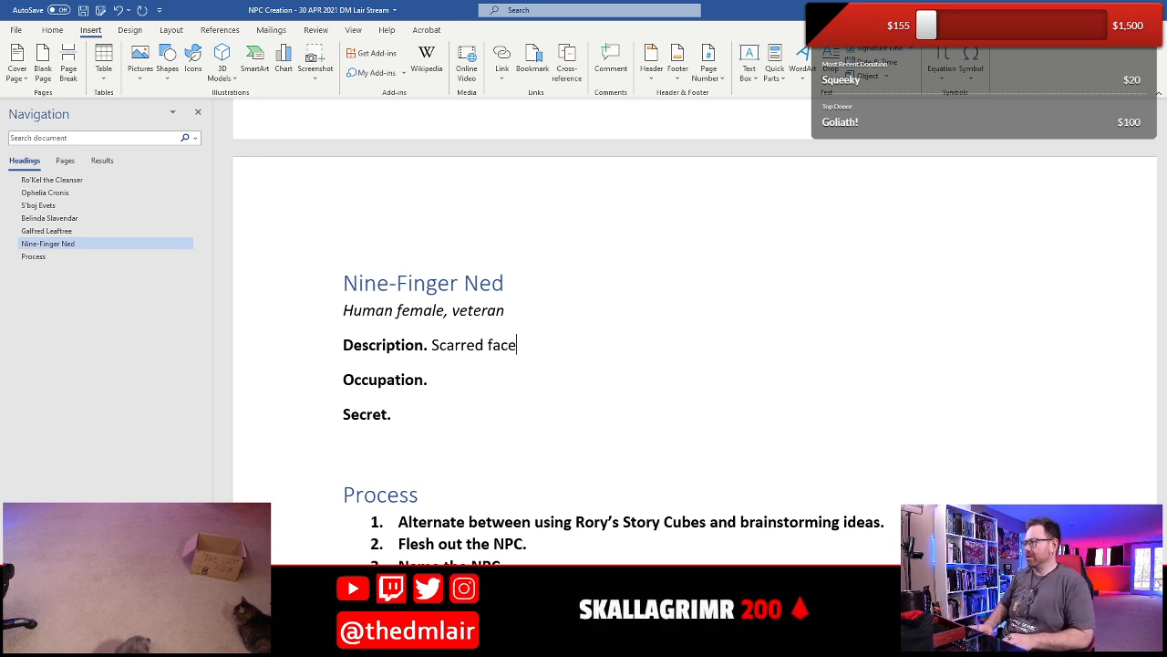
{"action": "key", "text": "Left"}
{"action": "key", "text": "Left"}
{"action": "key", "text": "Left"}
{"action": "key", "text": "Left"}
{"action": "key", "text": "Left"}
{"action": "key", "text": "Left"}
{"action": "key", "text": "Left"}
{"action": "key", "text": "Left"}
{"action": "key", "text": "Left"}
{"action": "key", "text": "Left"}
{"action": "key", "text": "Left"}
{"action": "key", "text": "BackSpace"}
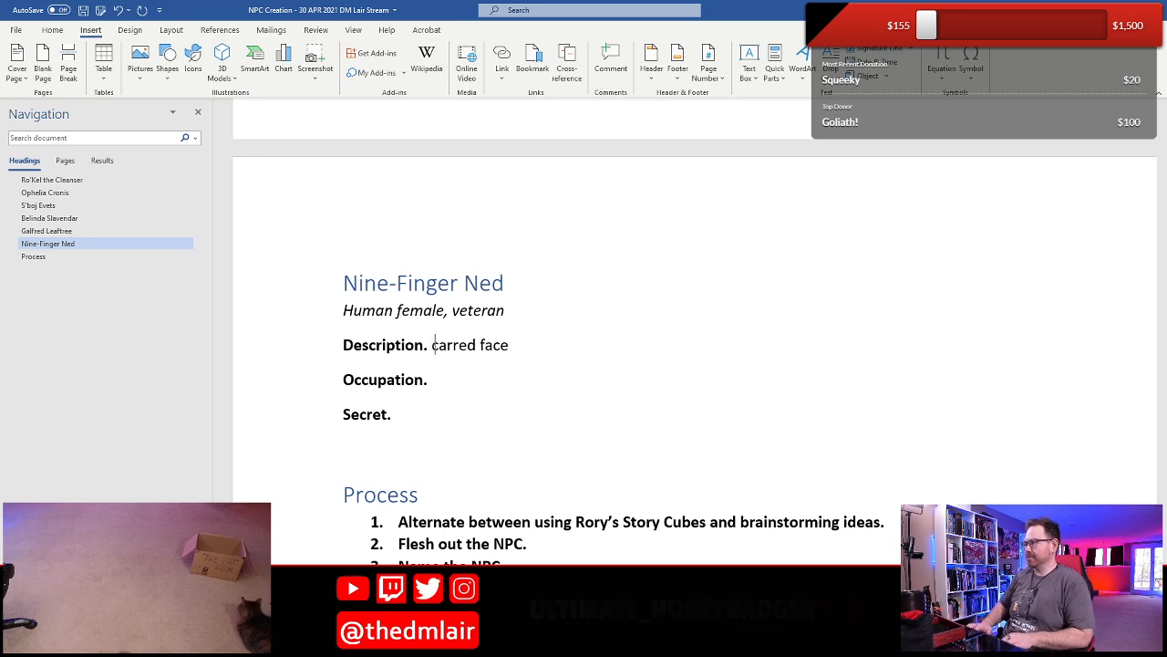
{"action": "type", "text": "This s"}
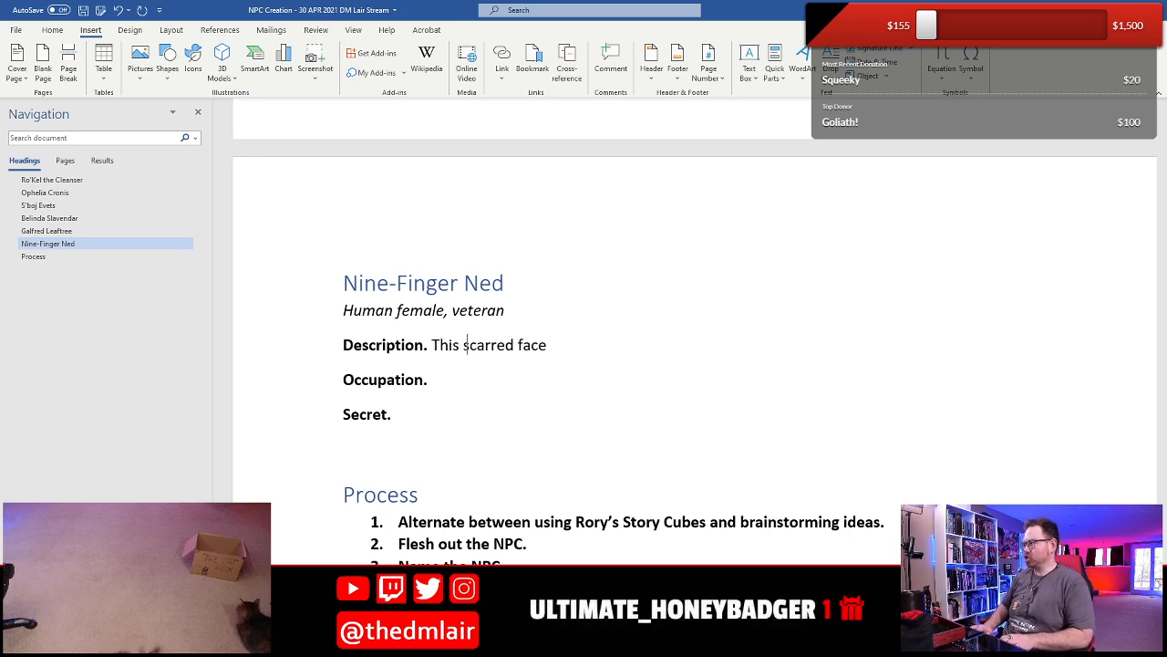
- Extend the Description to read "This scarred faced, muscle-packed, red-haired, thin-framed man", with the hyphen in "muscle-packed"
{"action": "key", "text": "End"}
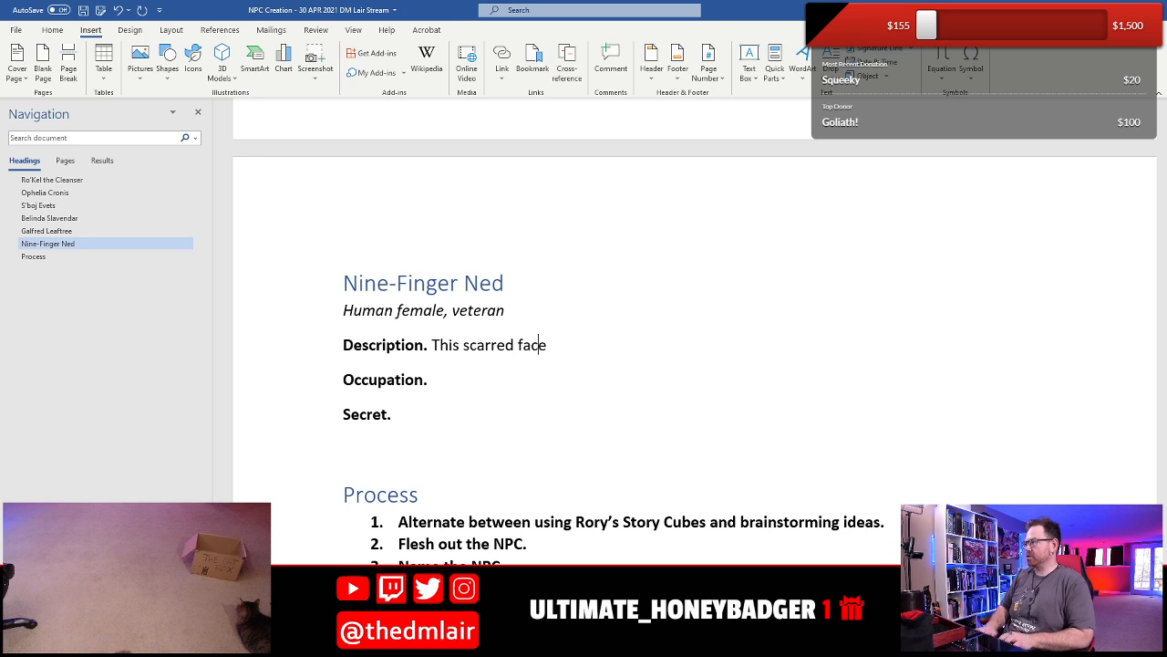
{"action": "type", "text": "d, muscle pa"}
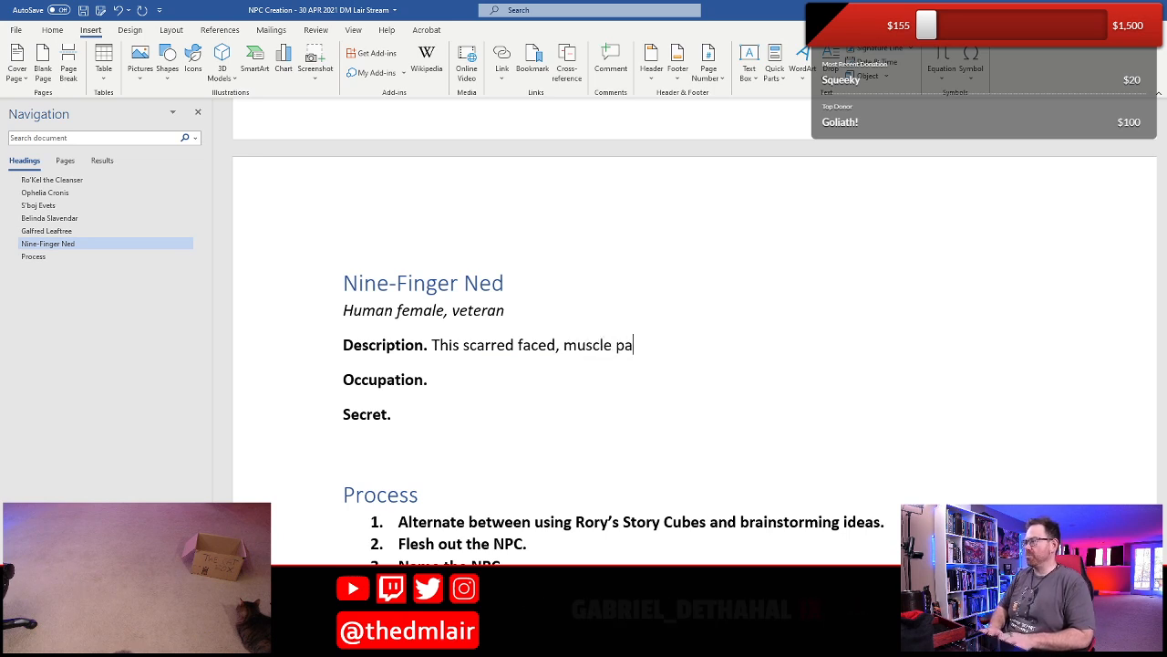
{"action": "key", "text": "BackSpace"}
{"action": "type", "text": "packed, r"}
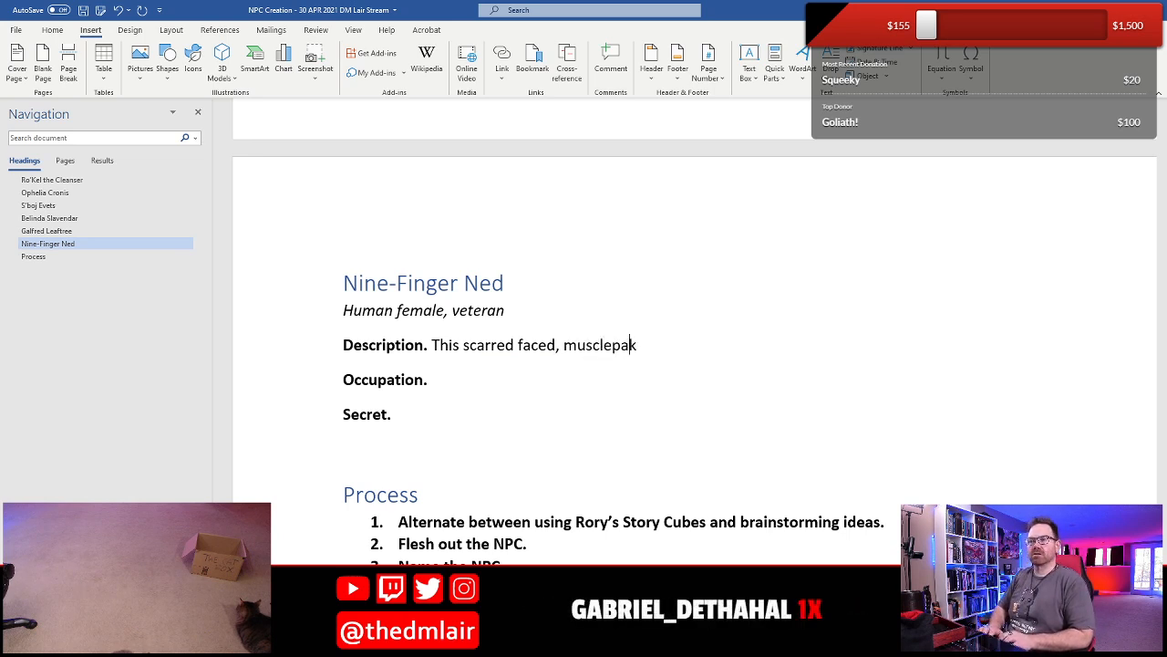
{"action": "type", "text": "ed-haired"}
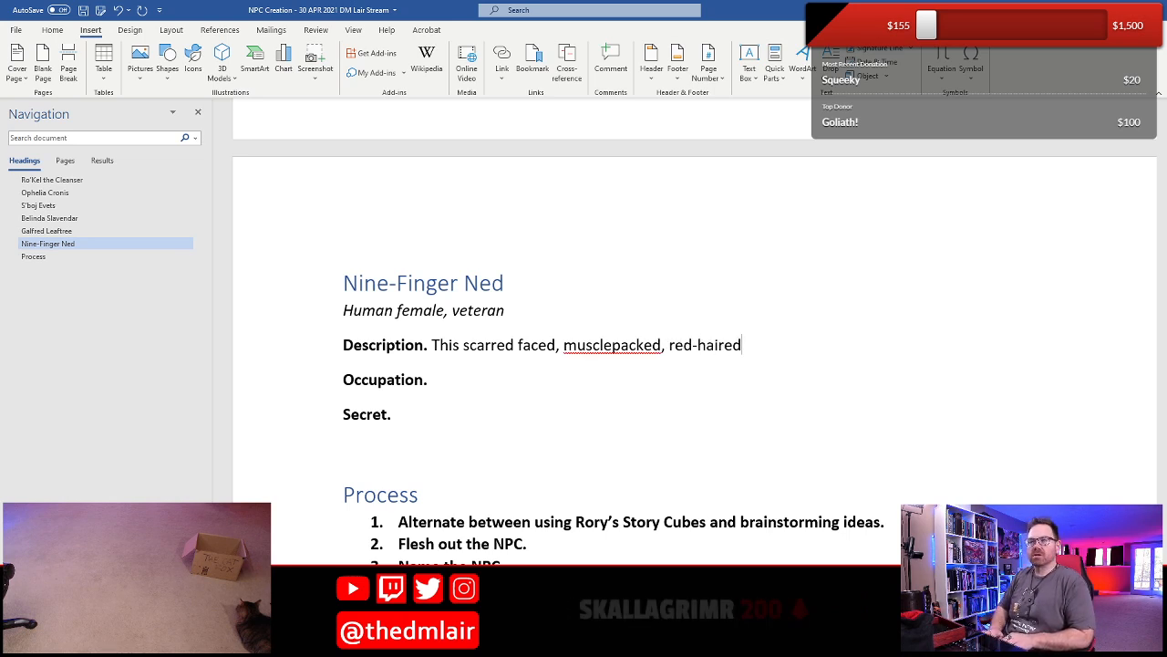
{"action": "type", "text": ", t"}
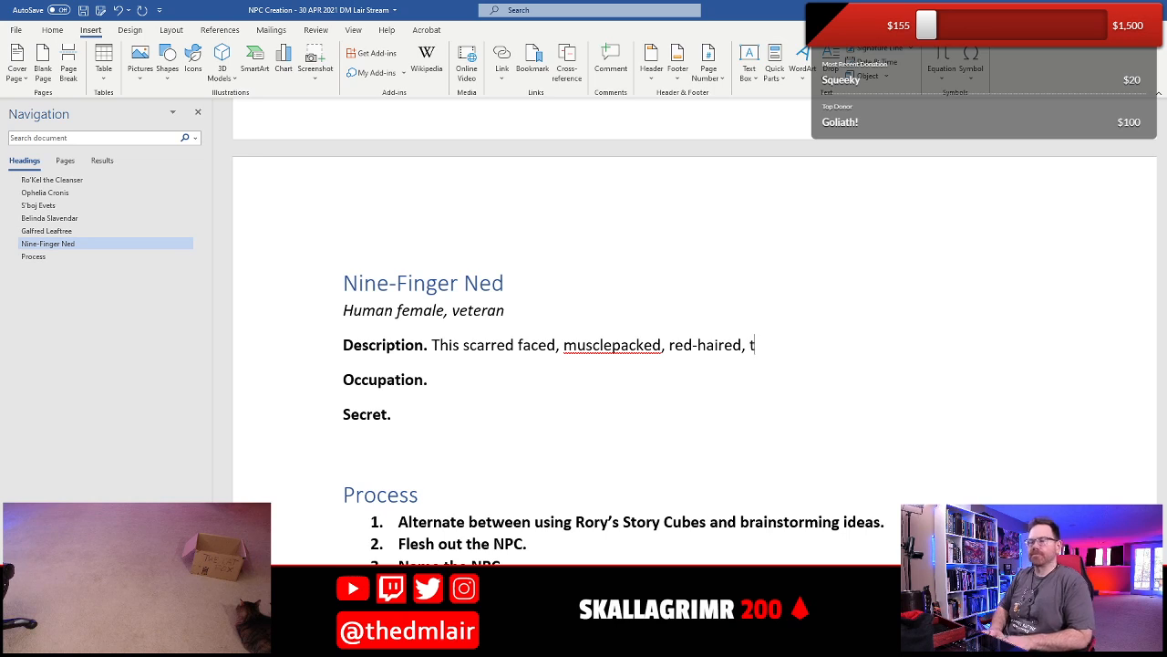
{"action": "type", "text": "hin-framed m"}
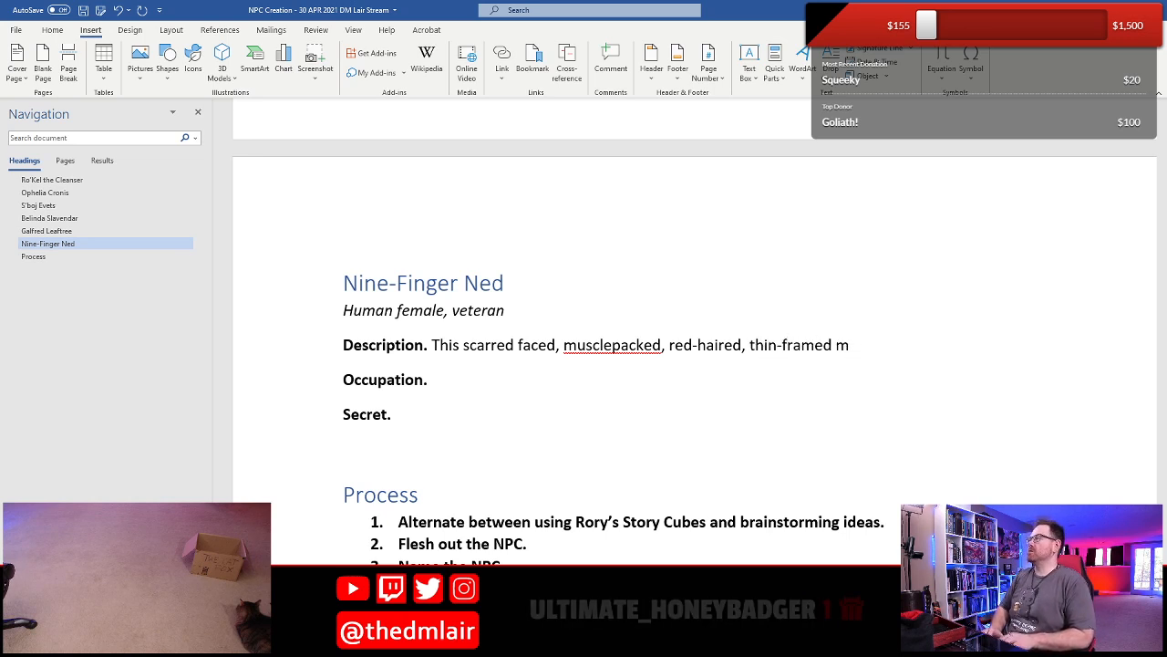
{"action": "type", "text": "an"}
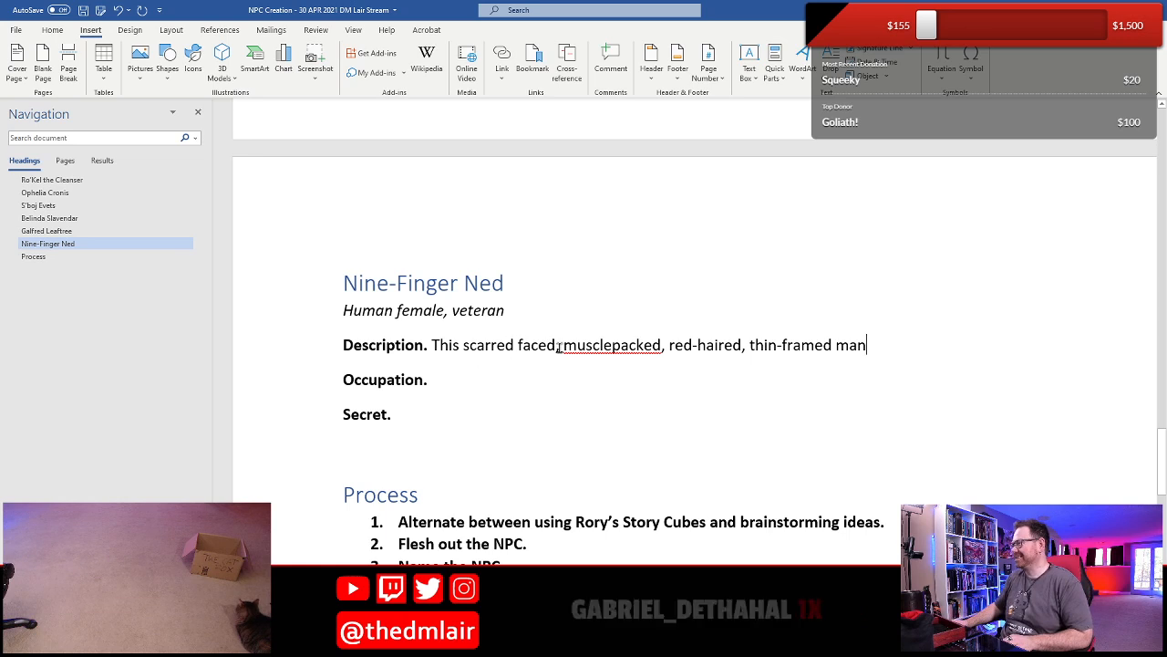
{"action": "left_click", "coordinate": [613, 345]}
{"action": "type", "text": "-"}
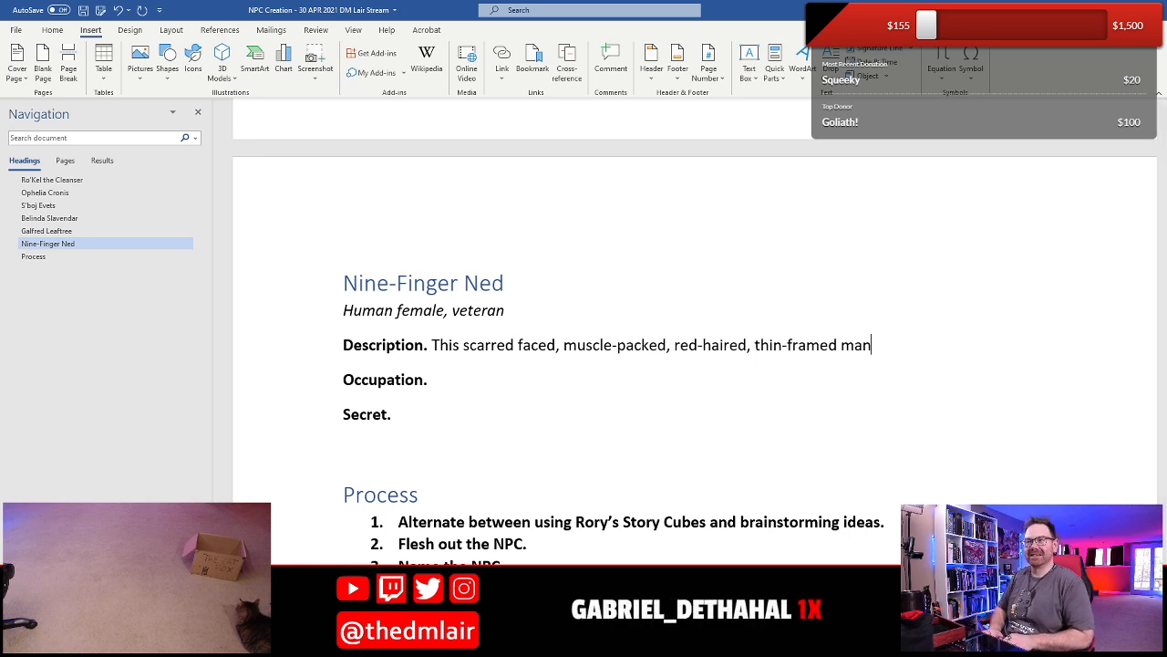
- Complete the Description's first sentence with "has a start that boars holes in brick."
{"action": "key", "text": "End"}
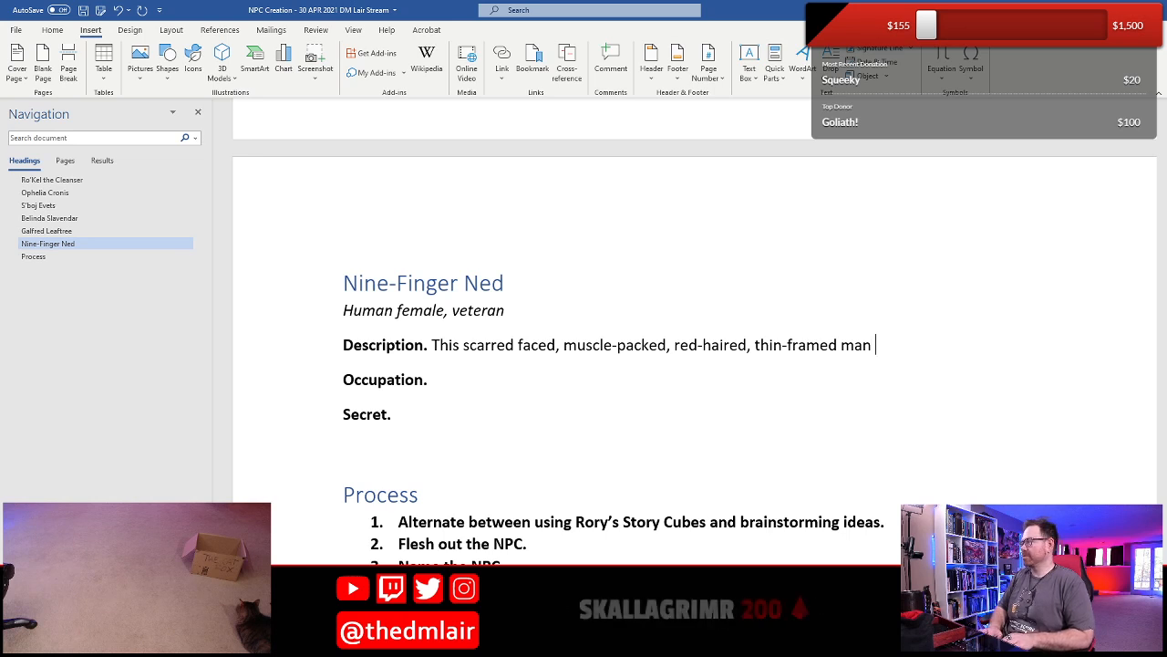
{"action": "type", "text": "has a s"}
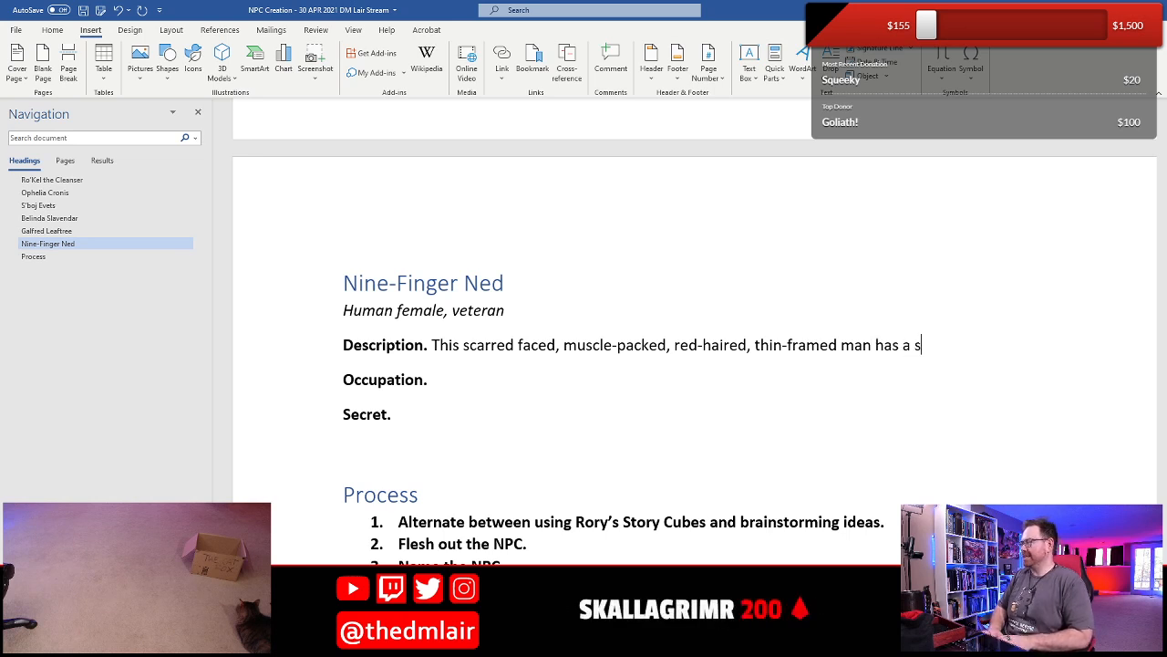
{"action": "type", "text": "tart that bo"}
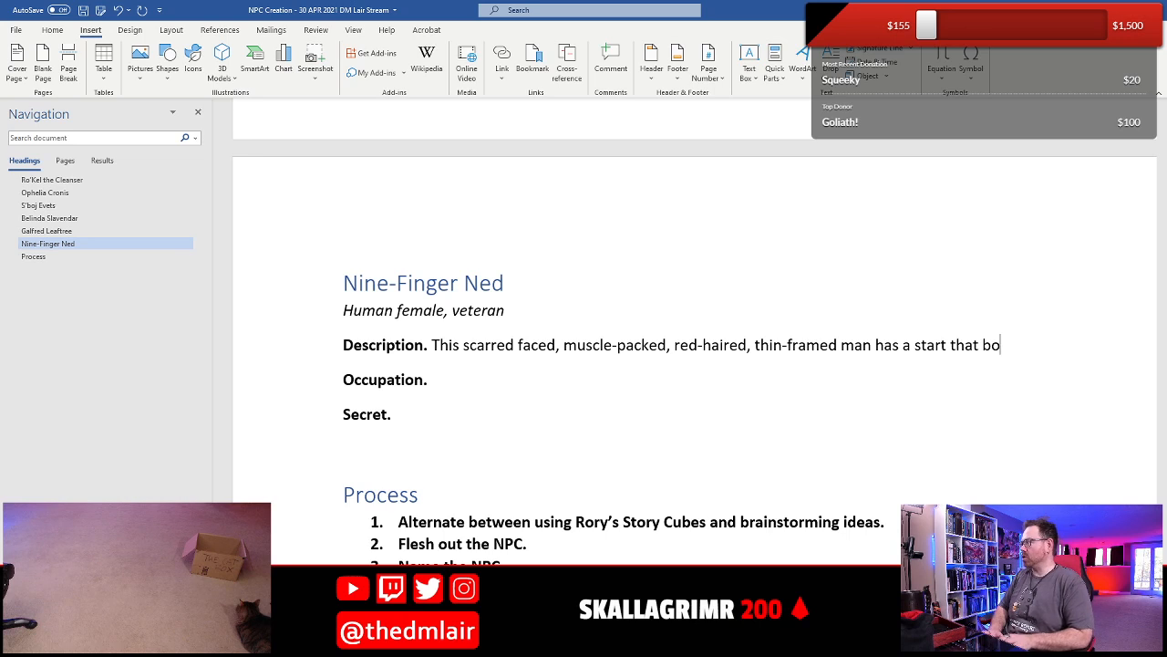
{"action": "type", "text": "ar"}
{"action": "key", "text": "BackSpace"}
{"action": "type", "text": "ars h"}
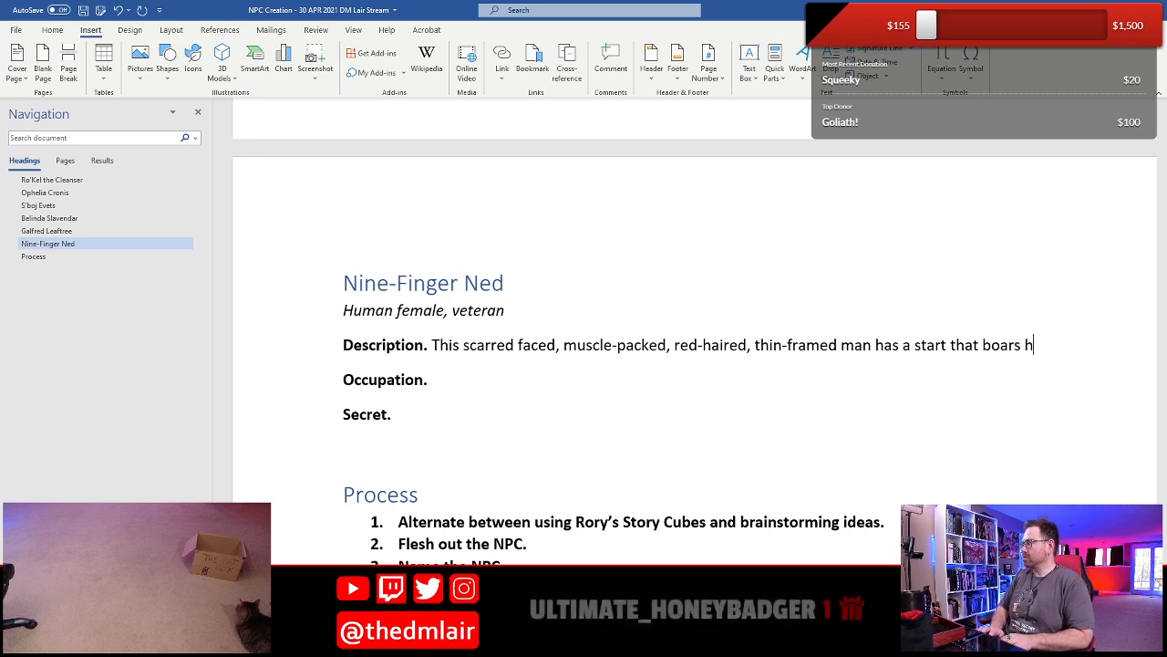
{"action": "type", "text": "oles in"}
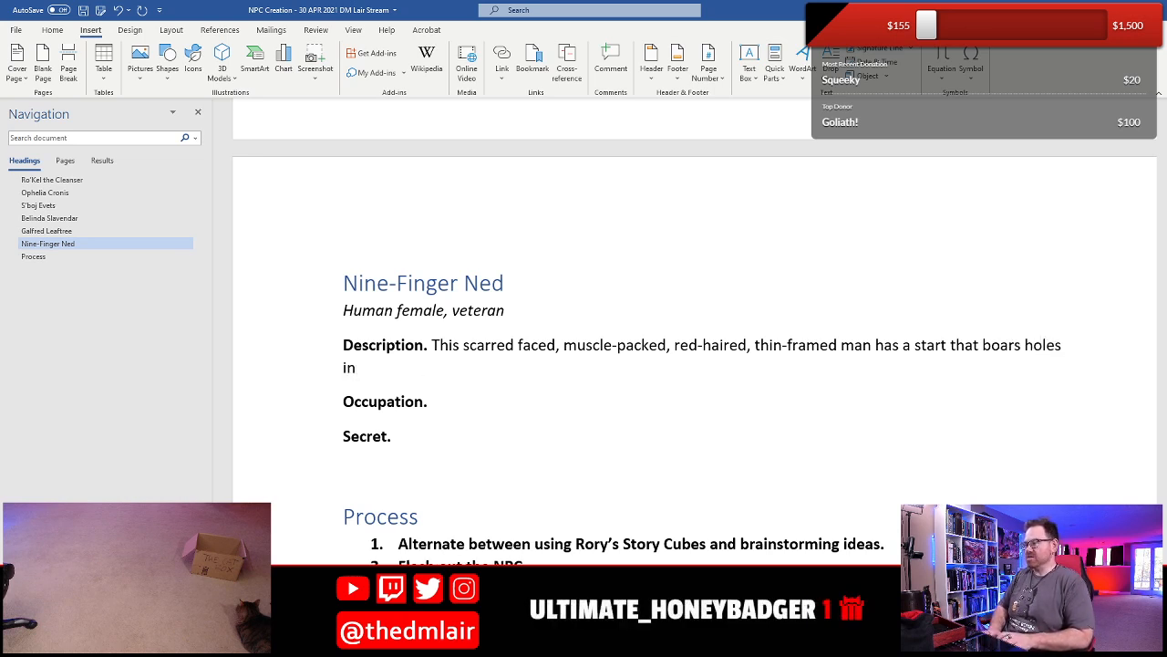
{"action": "type", "text": " brink"}
{"action": "key", "text": "BackSpace"}
{"action": "key", "text": "BackSpace"}
{"action": "type", "text": "ck."}
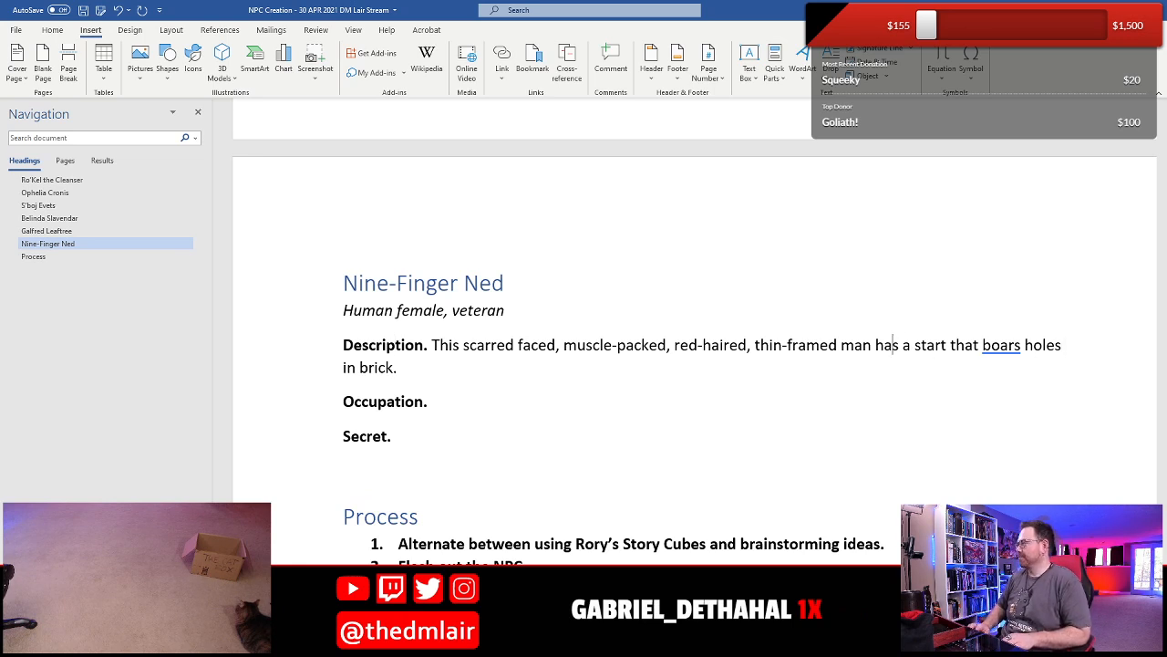
- Change "man" to "woman" and "start" to "star" in Nine-Finger Ned's Description
{"action": "key", "text": "Left"}
{"action": "key", "text": "Left"}
{"action": "key", "text": "Left"}
{"action": "type", "text": "wo"}
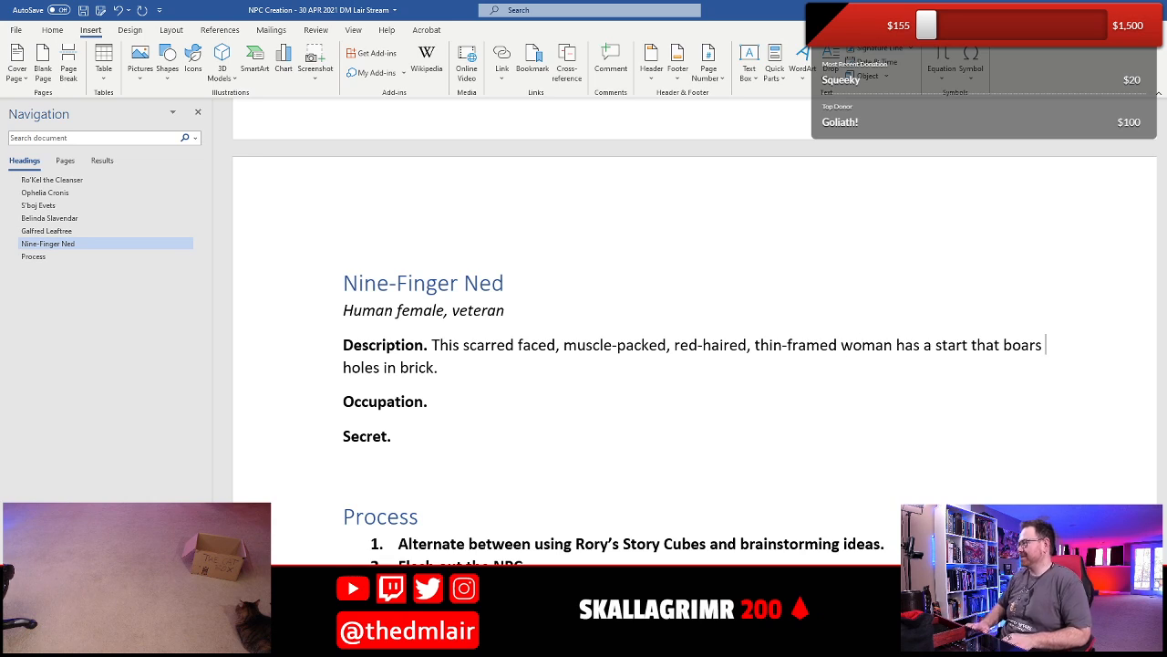
{"action": "key", "text": "BackSpace"}
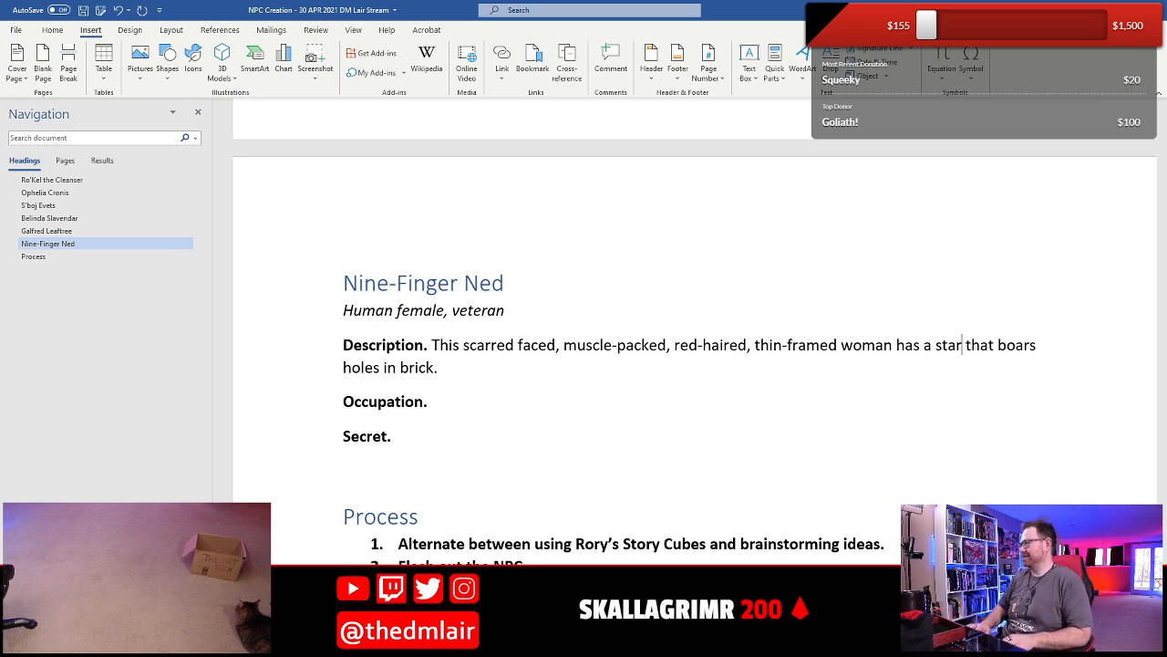
- Correct "boars" to "bores" in Nine-Finger Ned's Description
{"action": "key", "text": "Down"}
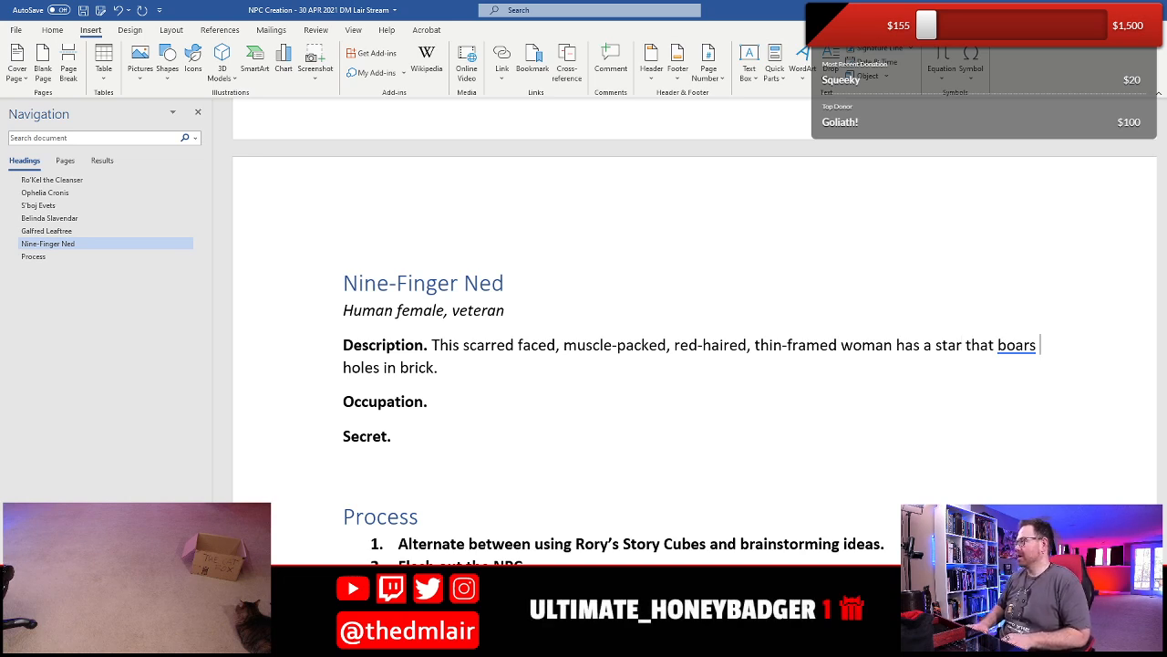
{"action": "key", "text": "Left"}
{"action": "key", "text": "Left"}
{"action": "key", "text": "Left"}
{"action": "key", "text": "BackSpace"}
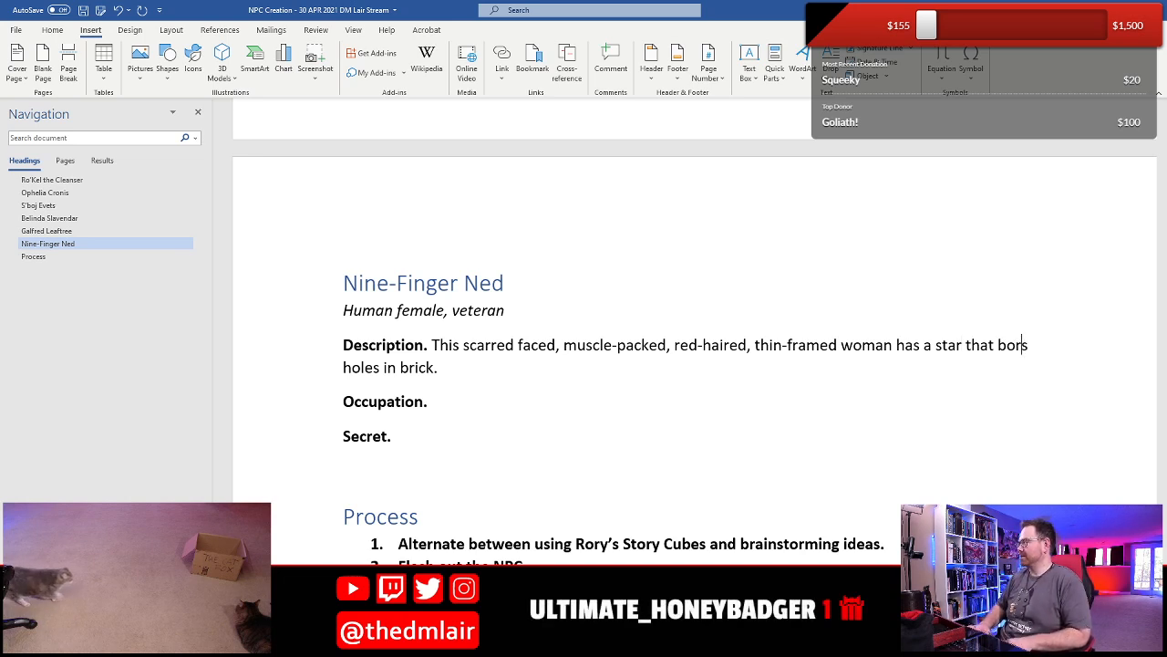
{"action": "type", "text": "e"}
{"action": "key", "text": "Down"}
{"action": "key", "text": "Down"}
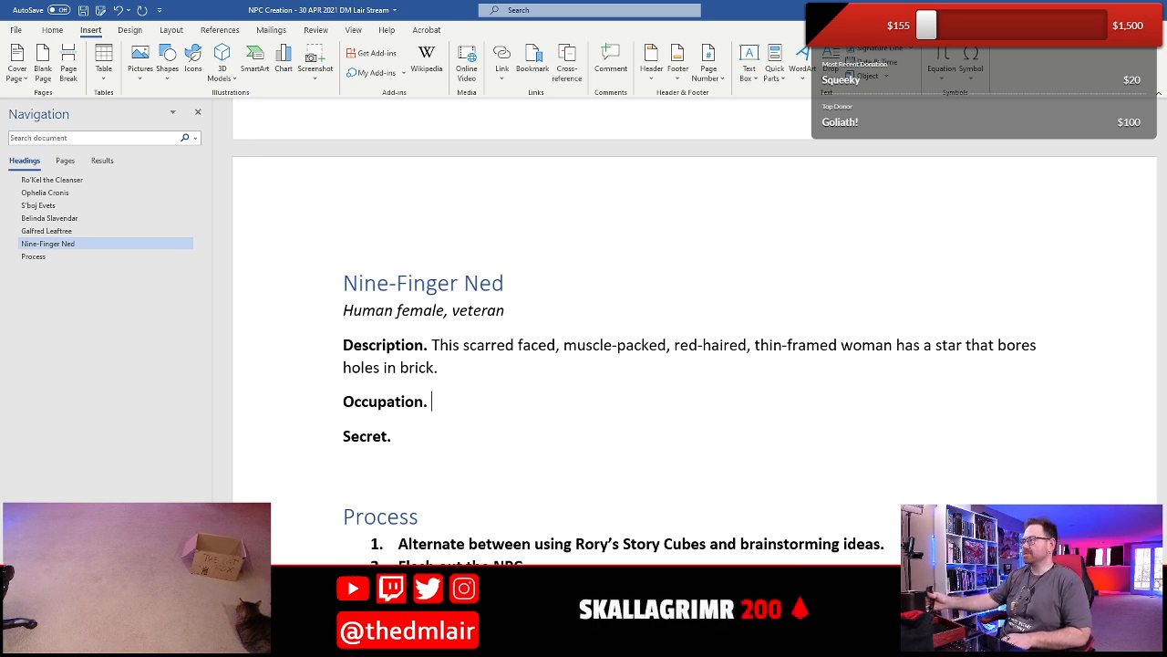
- Add the sentence "She talks constantly about how easy adventurers have it these days." to the end of the Description
{"action": "left_click", "coordinate": [486, 376]}
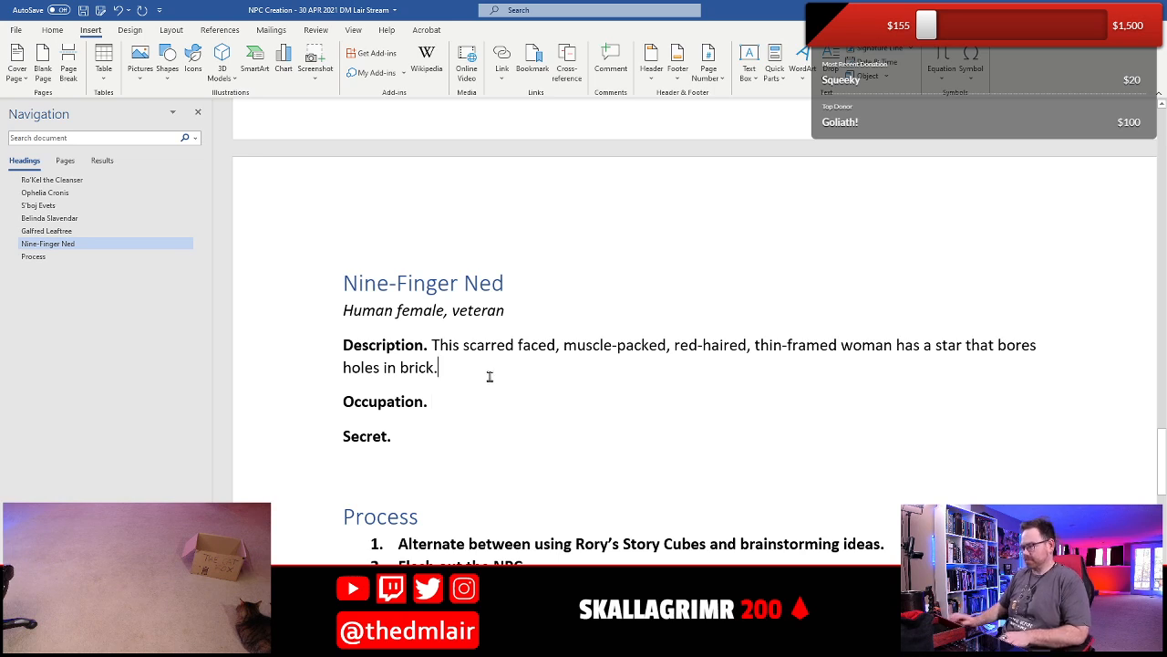
{"action": "type", "text": "She talks "}
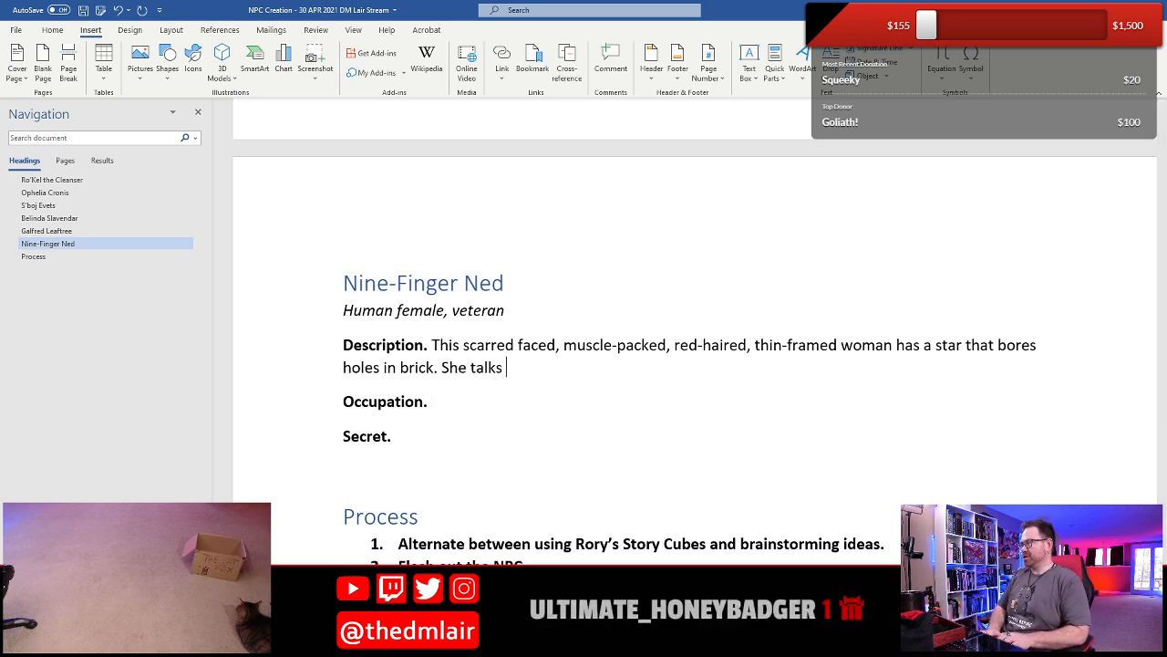
{"action": "type", "text": "constantly about"}
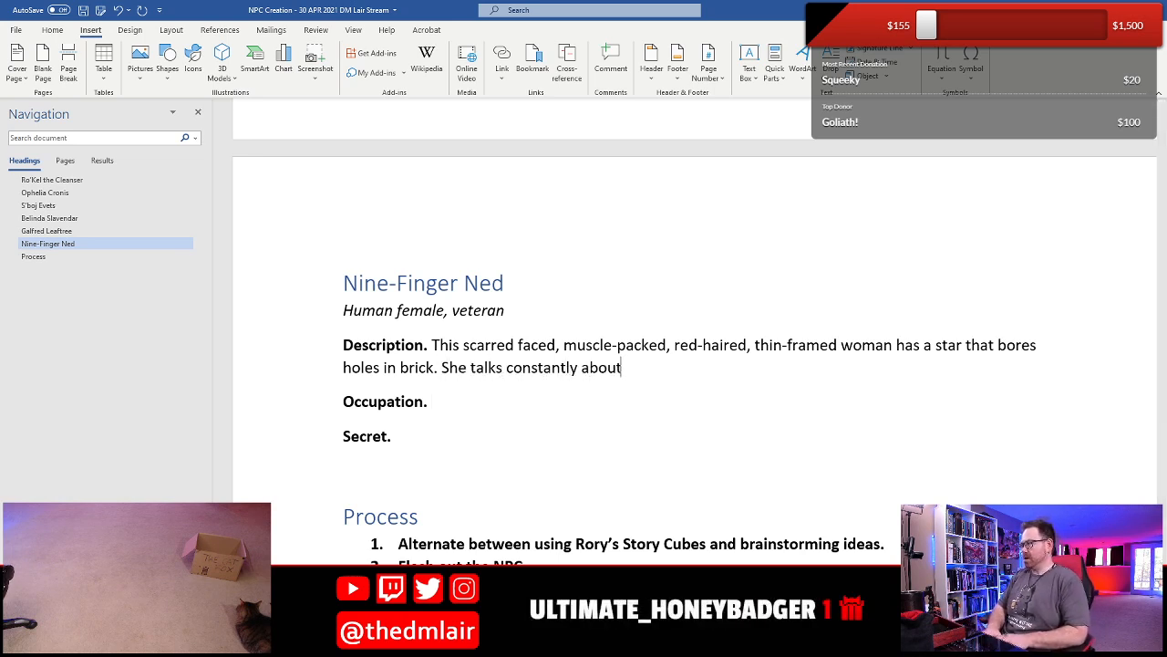
{"action": "type", "text": " how easy"}
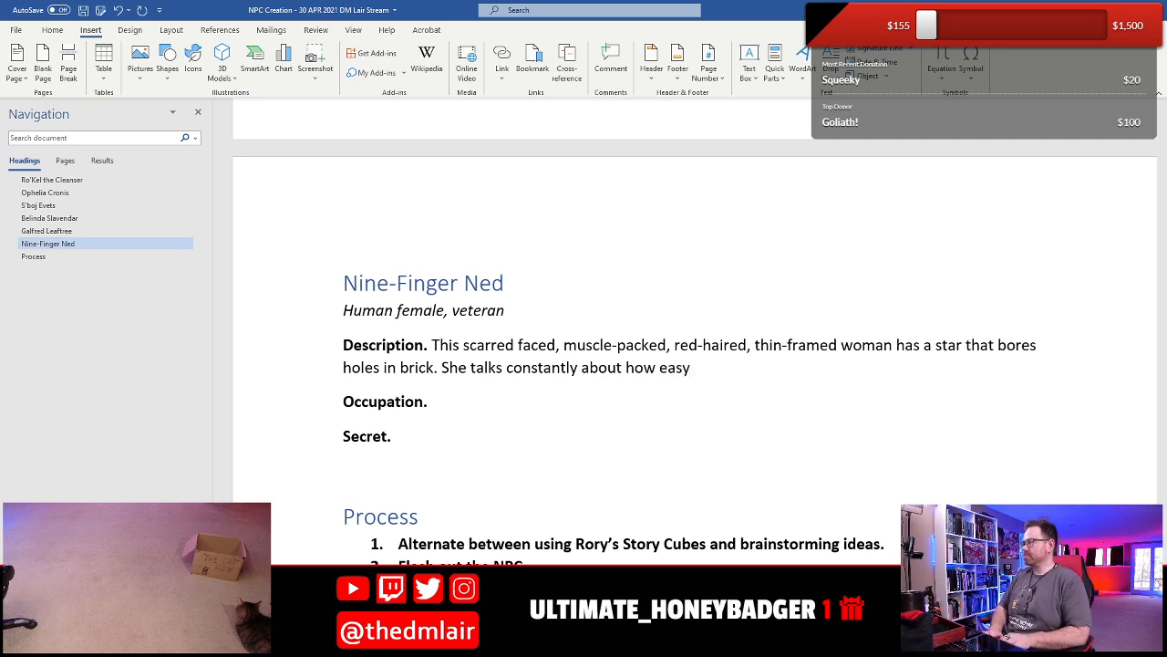
{"action": "type", "text": " adventurers ha"}
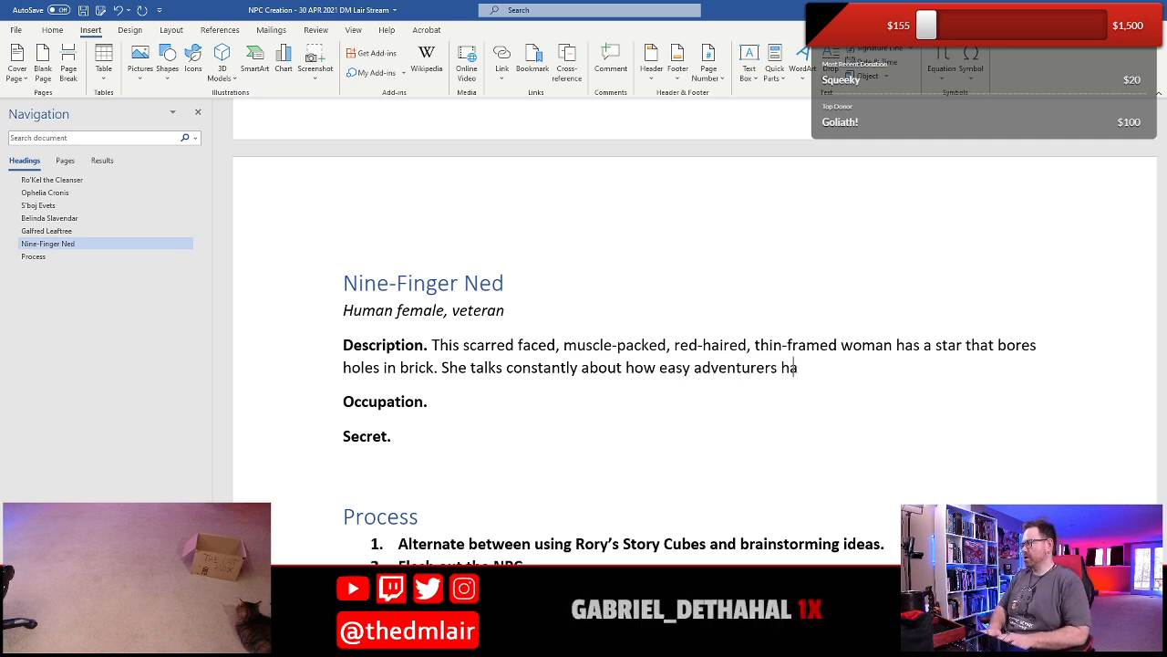
{"action": "type", "text": "vie"}
{"action": "type", "text": "it these days."}
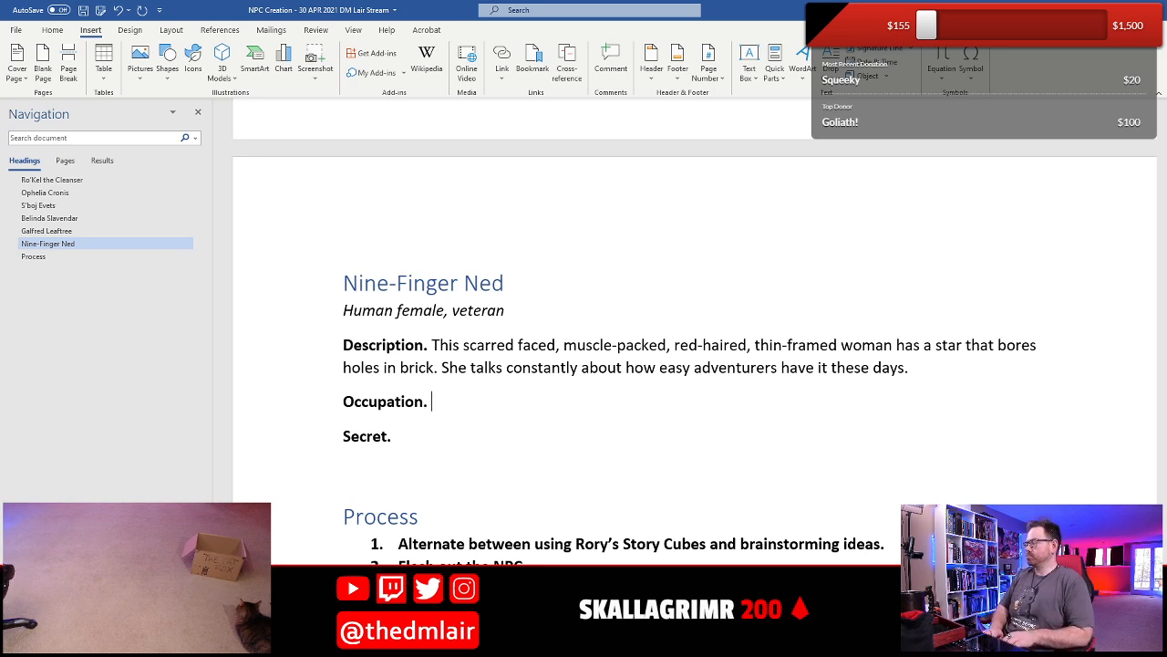
- Fill in the Occupation with "She used to be an adventurer until she XXX, but now she hires out as a bouncer."
{"action": "type", "text": "She used "}
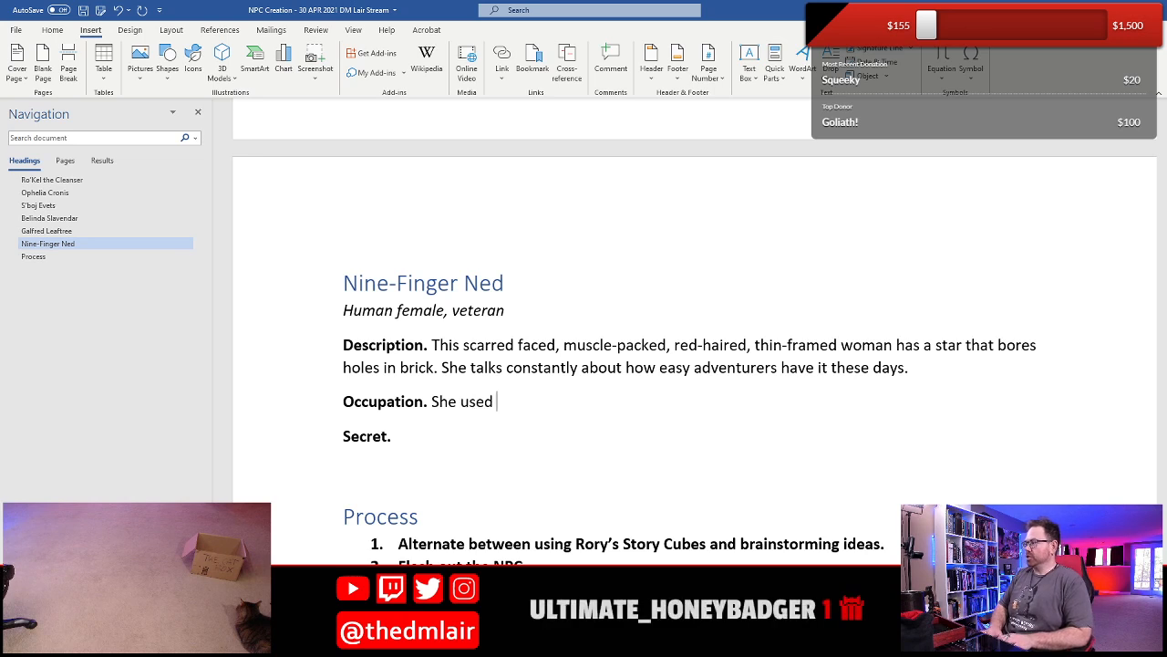
{"action": "type", "text": "to ba an adven"}
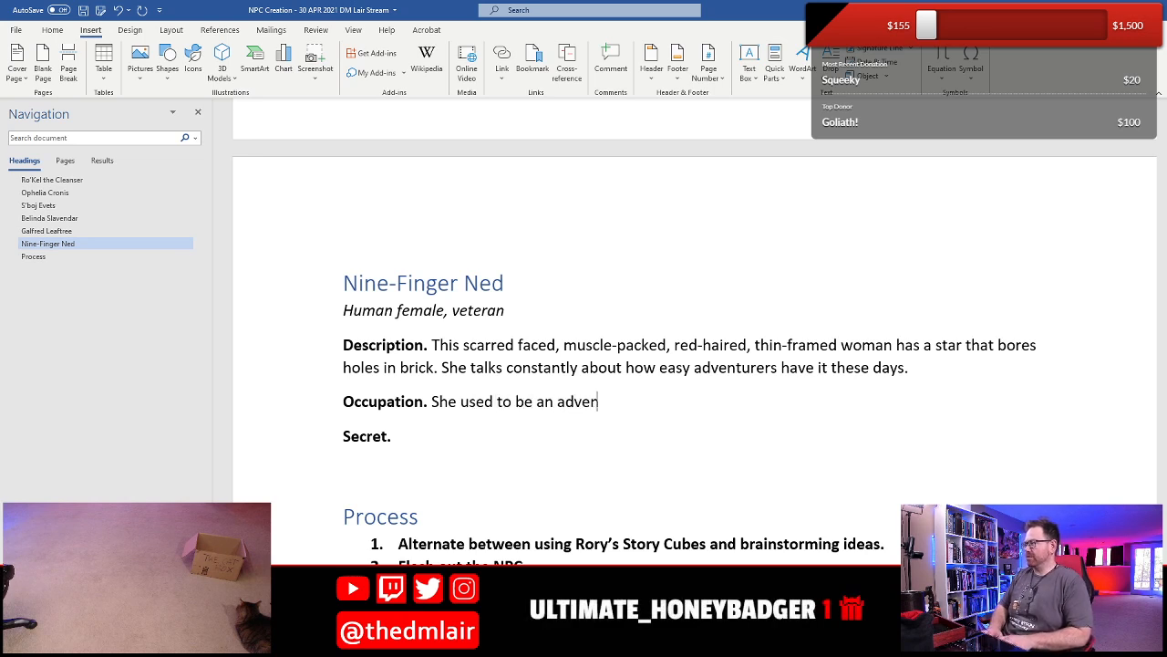
{"action": "type", "text": "turer until "}
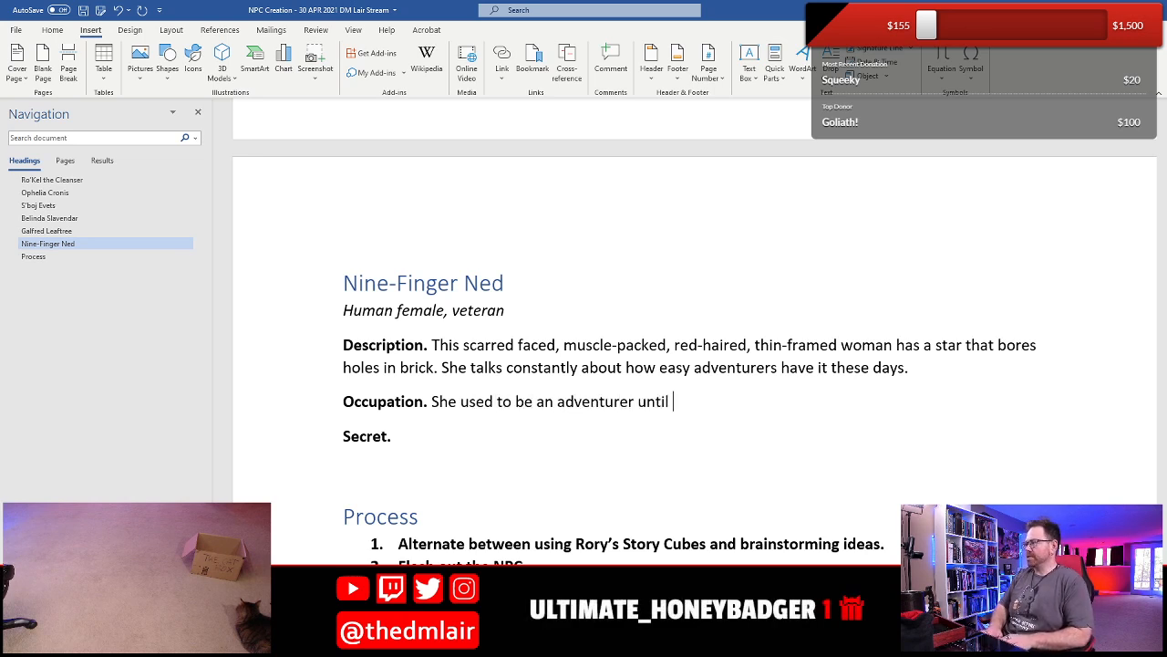
{"action": "type", "text": "she XXX"}
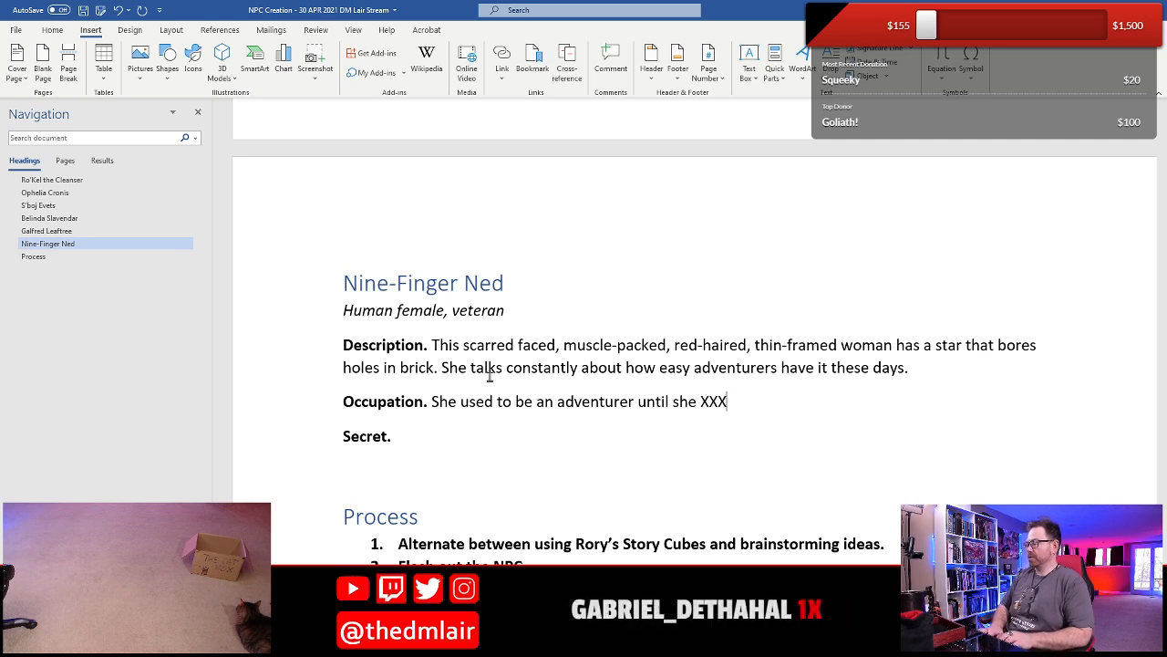
{"action": "type", "text": ", but now "}
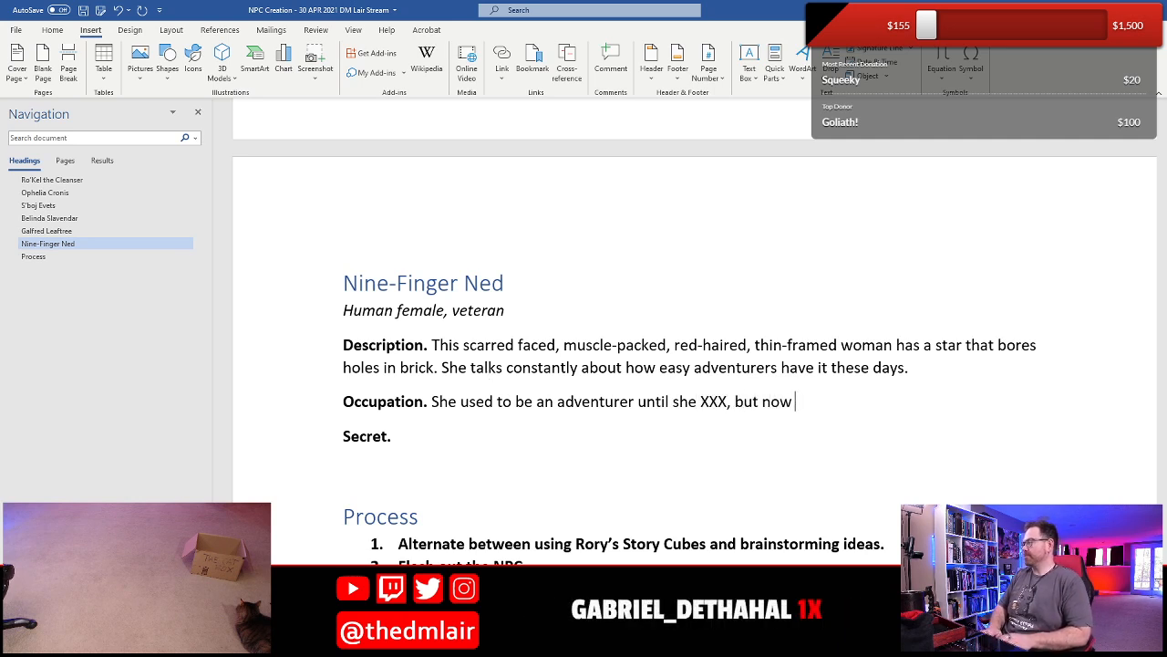
{"action": "type", "text": "she hire"}
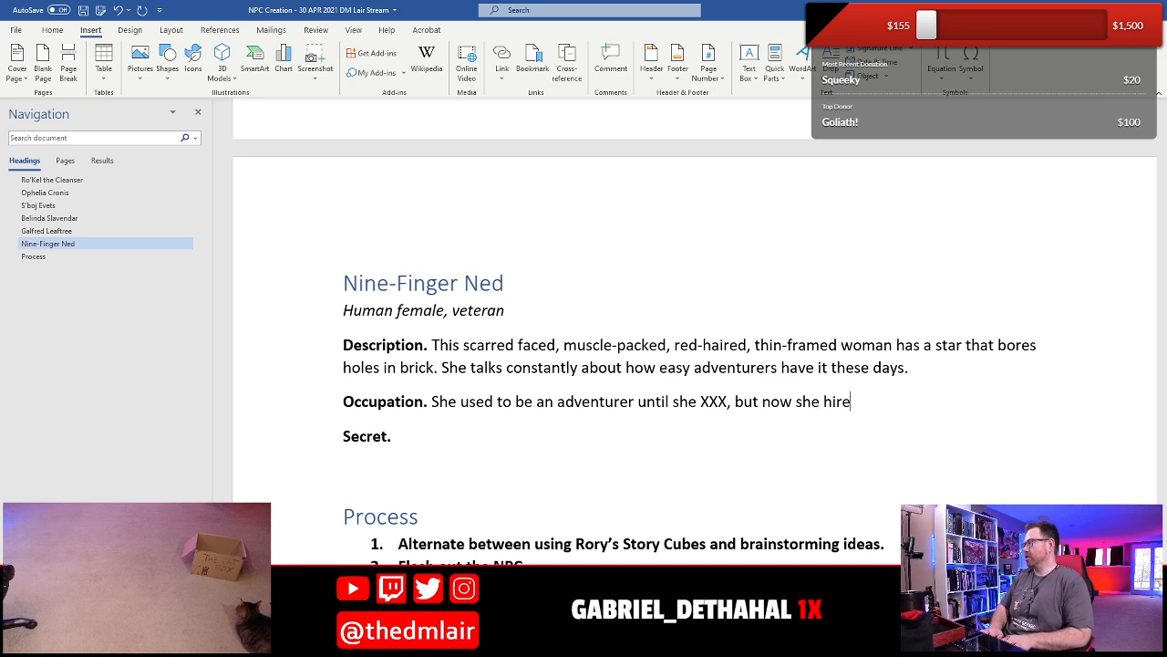
{"action": "type", "text": "s out as a bouncer."}
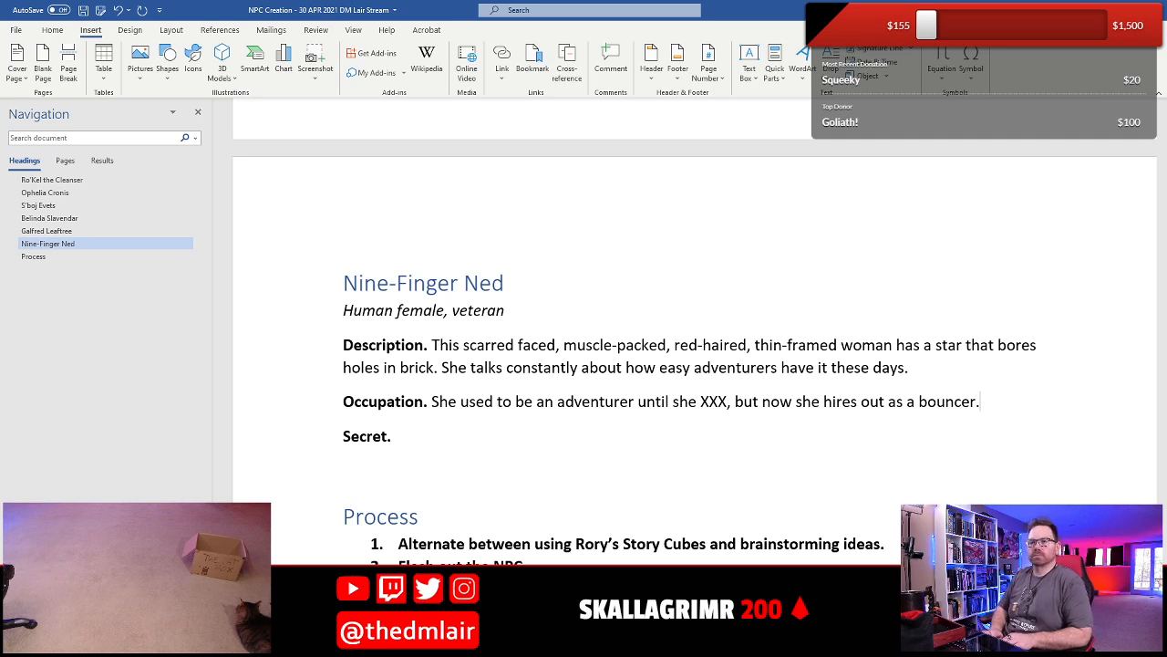
- Replace "an adventurer" in Nine-Finger Ned's Occupation with "a drill sergeant", using the suggested spelling of "sergeant"
{"action": "key", "text": "Left"}
{"action": "key", "text": "Left"}
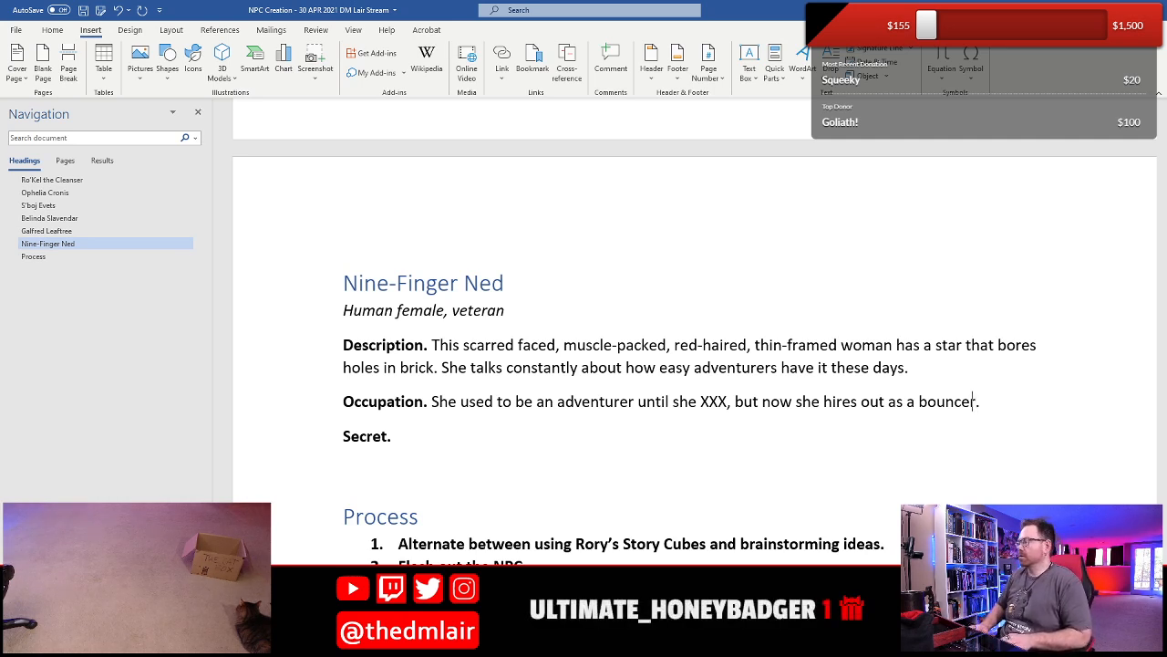
{"action": "key", "text": "Left"}
{"action": "key", "text": "Left"}
{"action": "key", "text": "Left"}
{"action": "key", "text": "Left"}
{"action": "key", "text": "Left"}
{"action": "key", "text": "Left"}
{"action": "key", "text": "Left"}
{"action": "key", "text": "Left"}
{"action": "key", "text": "Left"}
{"action": "key", "text": "Left"}
{"action": "key", "text": "Left"}
{"action": "key", "text": "Left"}
{"action": "key", "text": "Left"}
{"action": "key", "text": "Left"}
{"action": "key", "text": "Left"}
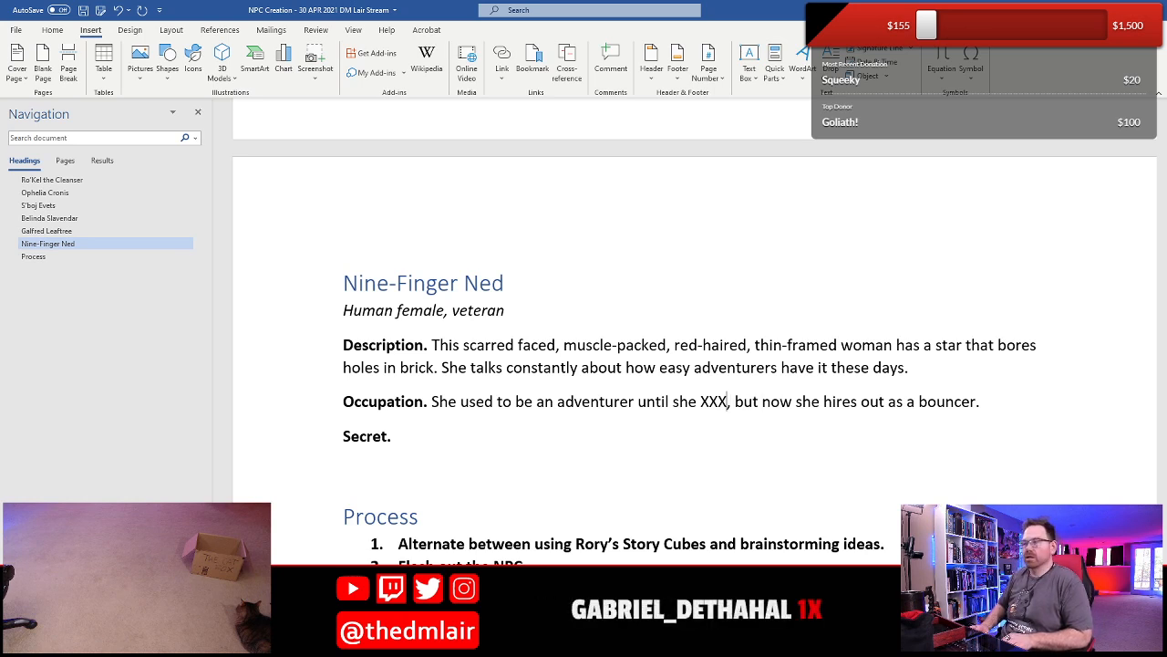
{"action": "key", "text": "shift+Left"}
{"action": "key", "text": "shift+Left"}
{"action": "key", "text": "shift+Left"}
{"action": "key", "text": "shift+Left"}
{"action": "key", "text": "shift+Left"}
{"action": "key", "text": "shift+Left"}
{"action": "key", "text": "shift+Left"}
{"action": "key", "text": "shift+Left"}
{"action": "key", "text": "shift+Left"}
{"action": "key", "text": "shift+Left"}
{"action": "key", "text": "shift+Left"}
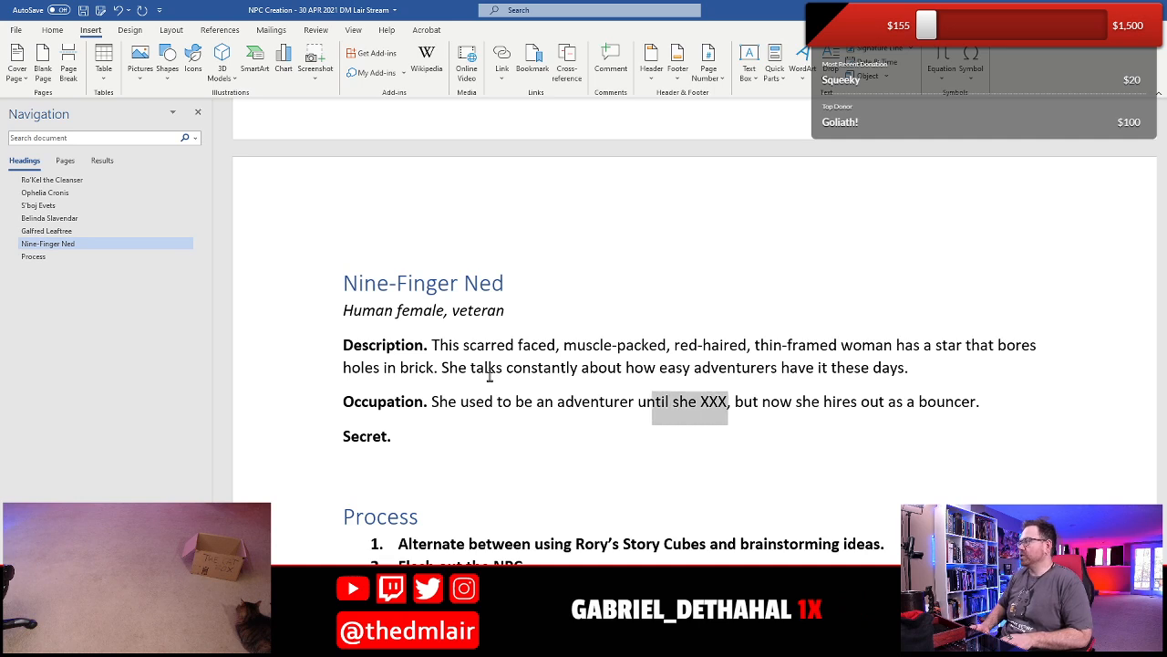
{"action": "key", "text": "shift+Left"}
{"action": "key", "text": "shift+Left"}
{"action": "key", "text": "shift+Left"}
{"action": "key", "text": "shift+Left"}
{"action": "key", "text": "shift+Left"}
{"action": "key", "text": "Left"}
{"action": "key", "text": "shift+Left"}
{"action": "key", "text": "shift+Left"}
{"action": "key", "text": "shift+Left"}
{"action": "key", "text": "shift+Left"}
{"action": "key", "text": "shift+Left"}
{"action": "key", "text": "shift+Left"}
{"action": "key", "text": "shift+Left"}
{"action": "key", "text": "shift+Left"}
{"action": "key", "text": "shift+Left"}
{"action": "key", "text": "shift+Left"}
{"action": "key", "text": "shift+Left"}
{"action": "key", "text": "shift+Left"}
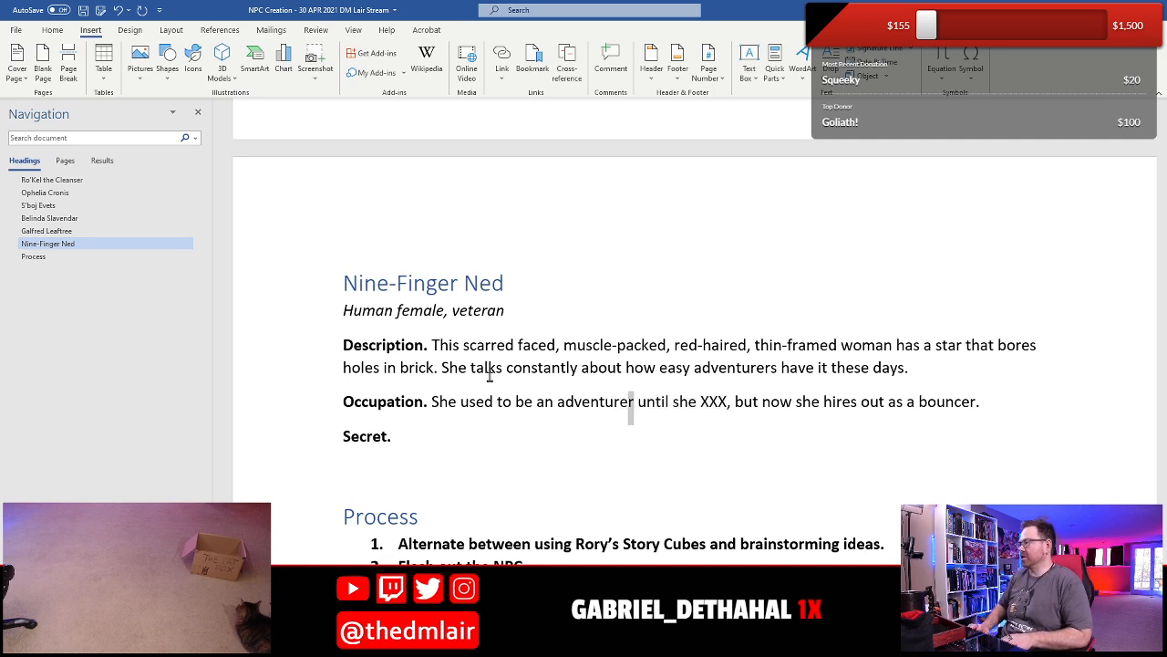
{"action": "key", "text": "BackSpace"}
{"action": "type", "text": "drill searg"}
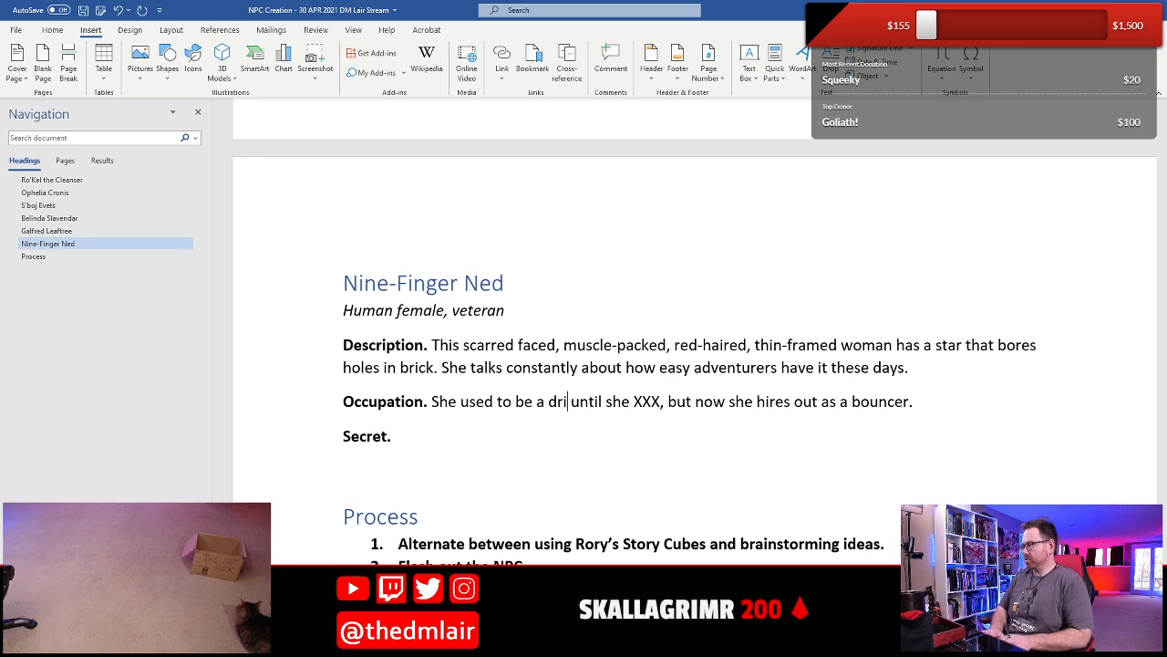
{"action": "type", "text": "ent"}
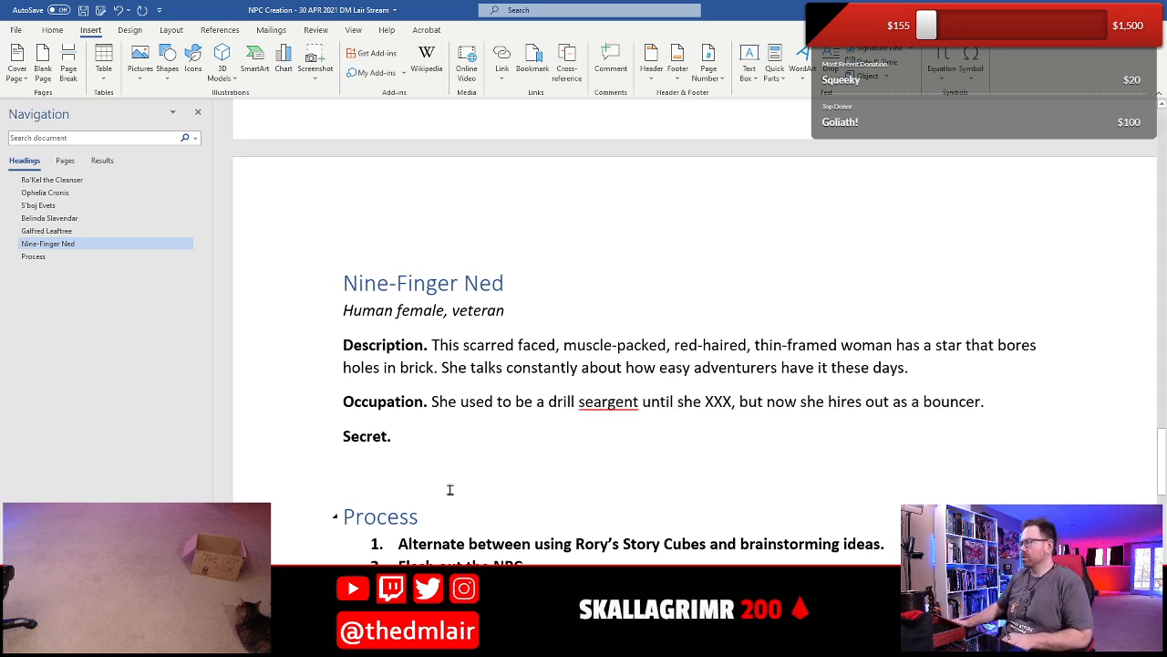
{"action": "right_click", "coordinate": [613, 404]}
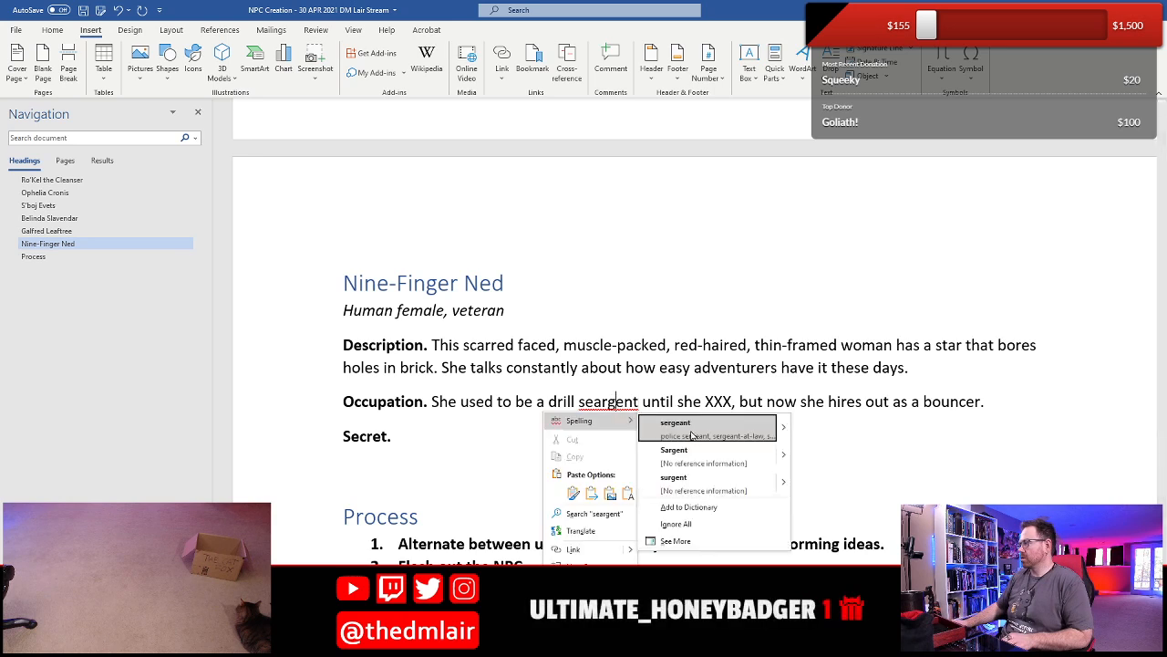
{"action": "left_click", "coordinate": [691, 435]}
- Replace the placeholder "XXX" in Nine-Finger Ned's Occupation with "was abandoned by her unit who left her for dead"
{"action": "left_click", "coordinate": [733, 402]}
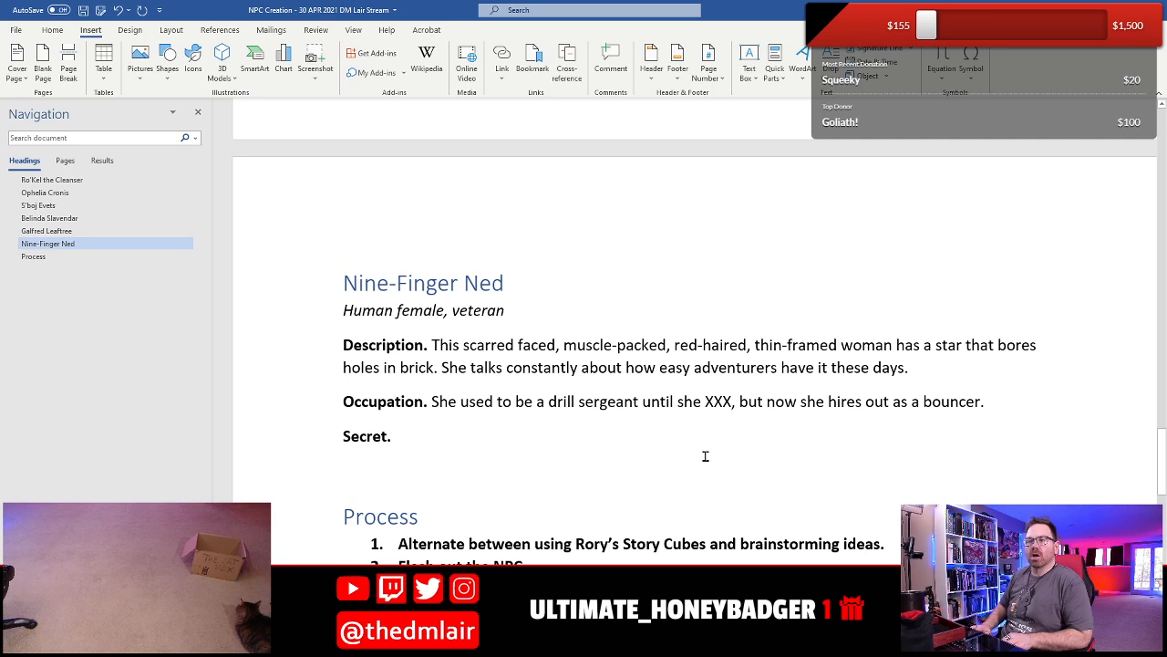
{"action": "key", "text": "shift+Left"}
{"action": "key", "text": "shift+Left"}
{"action": "key", "text": "shift+Left"}
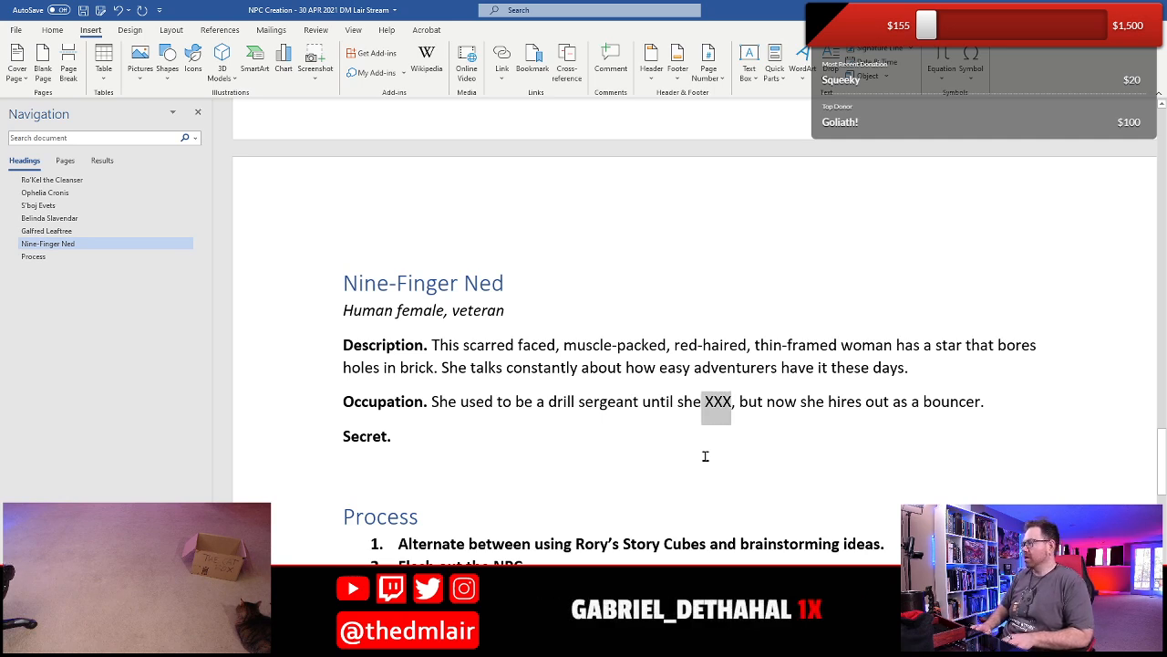
{"action": "key", "text": "shift+Right"}
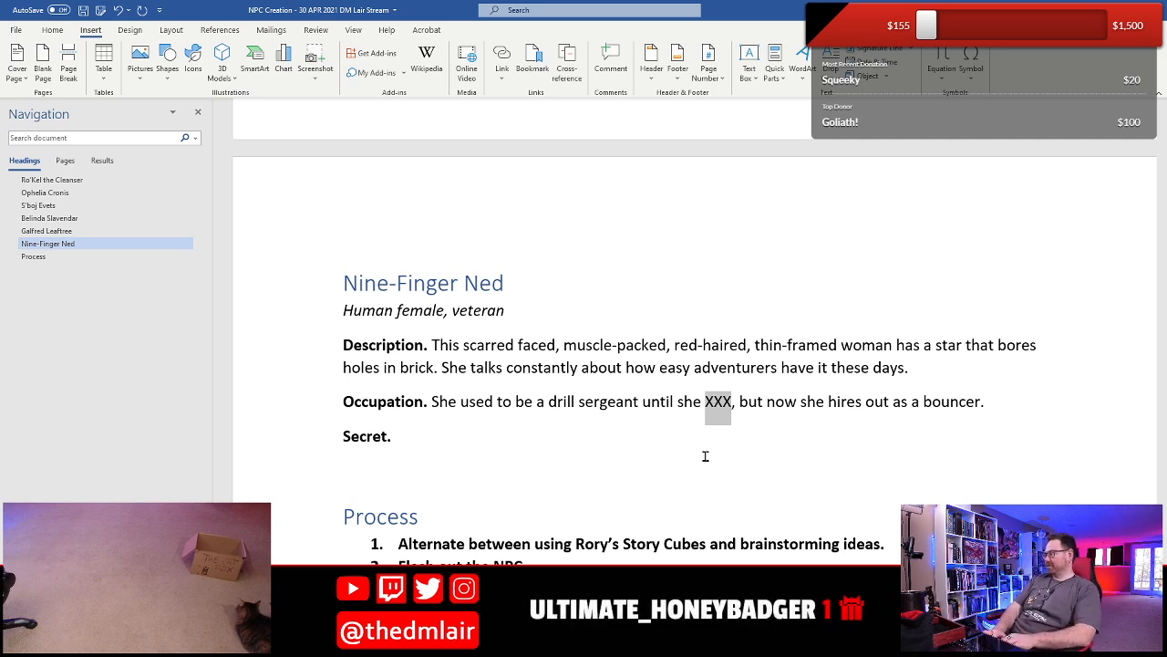
{"action": "type", "text": "was abandoned "}
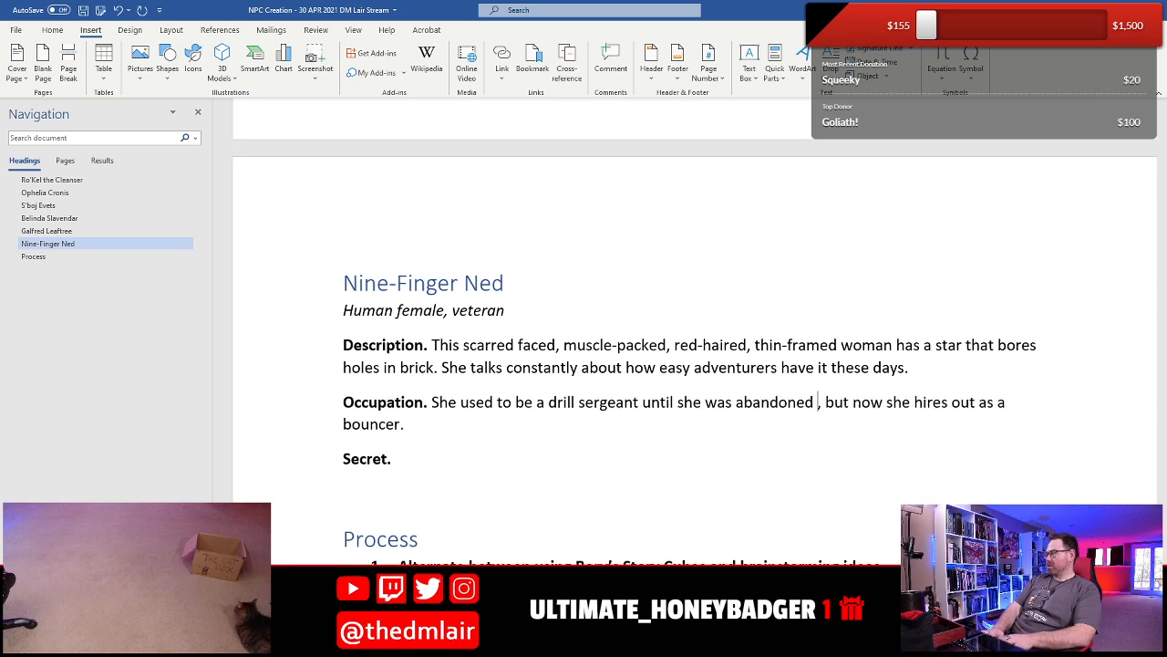
{"action": "type", "text": "by her until"}
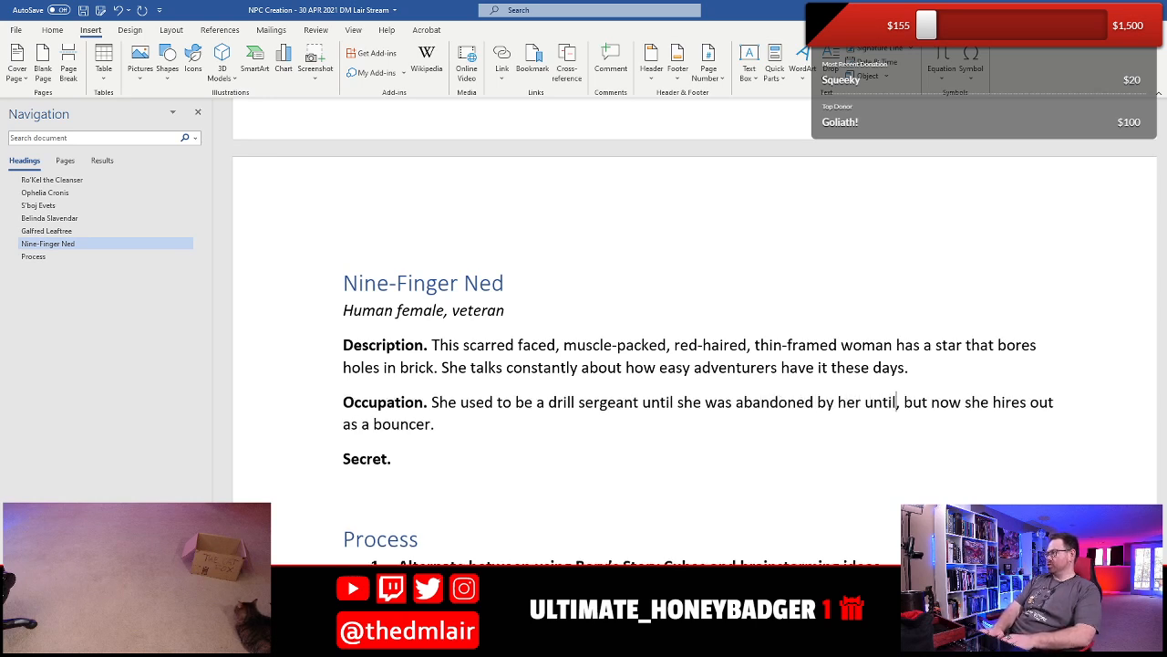
{"action": "key", "text": "BackSpace"}
{"action": "key", "text": "BackSpace"}
{"action": "key", "text": "BackSpace"}
{"action": "type", "text": "it who l"}
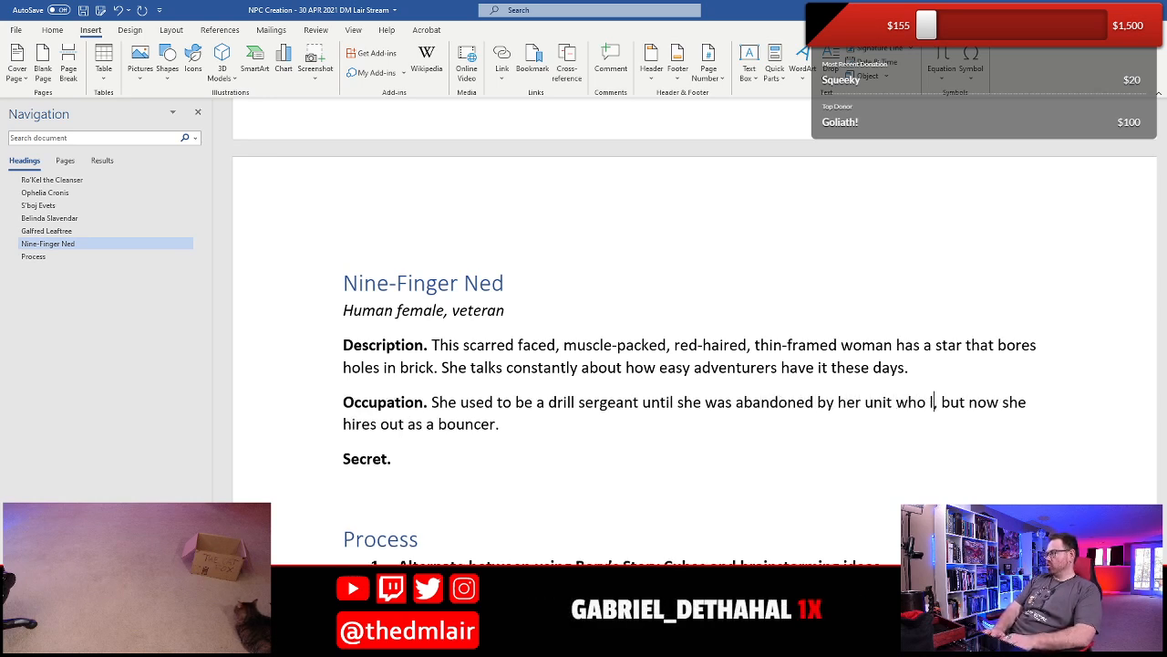
{"action": "type", "text": "eft her f, but now she hires o"}
{"action": "key", "text": "BackSpace"}
{"action": "key", "text": "BackSpace"}
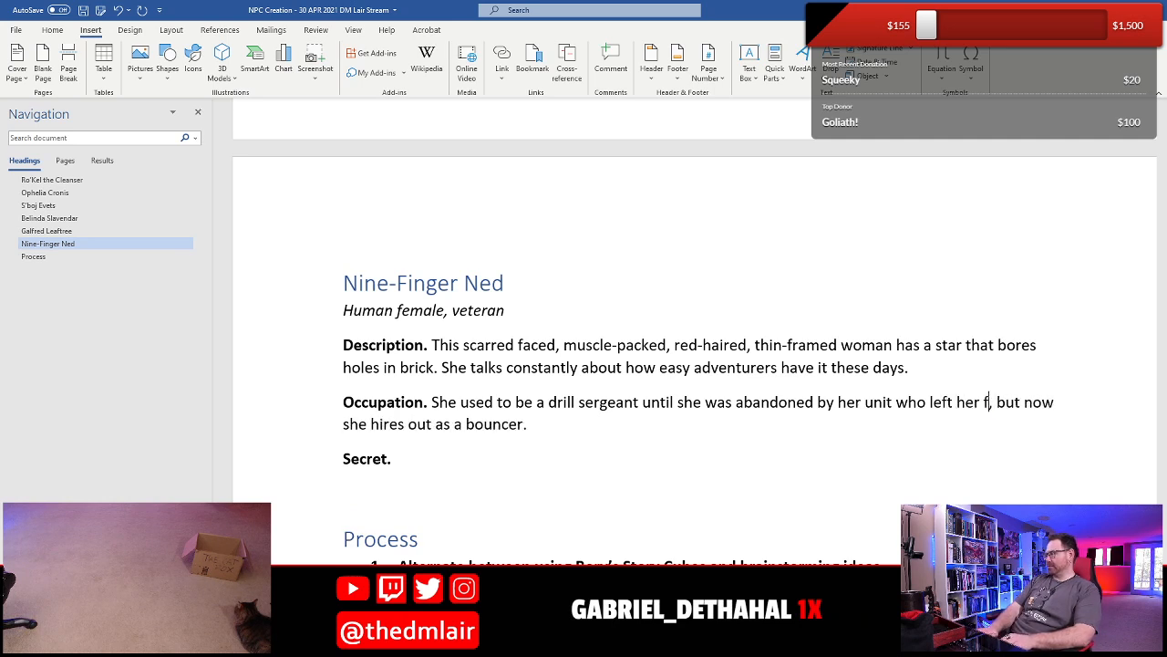
{"action": "type", "text": "or dead"}
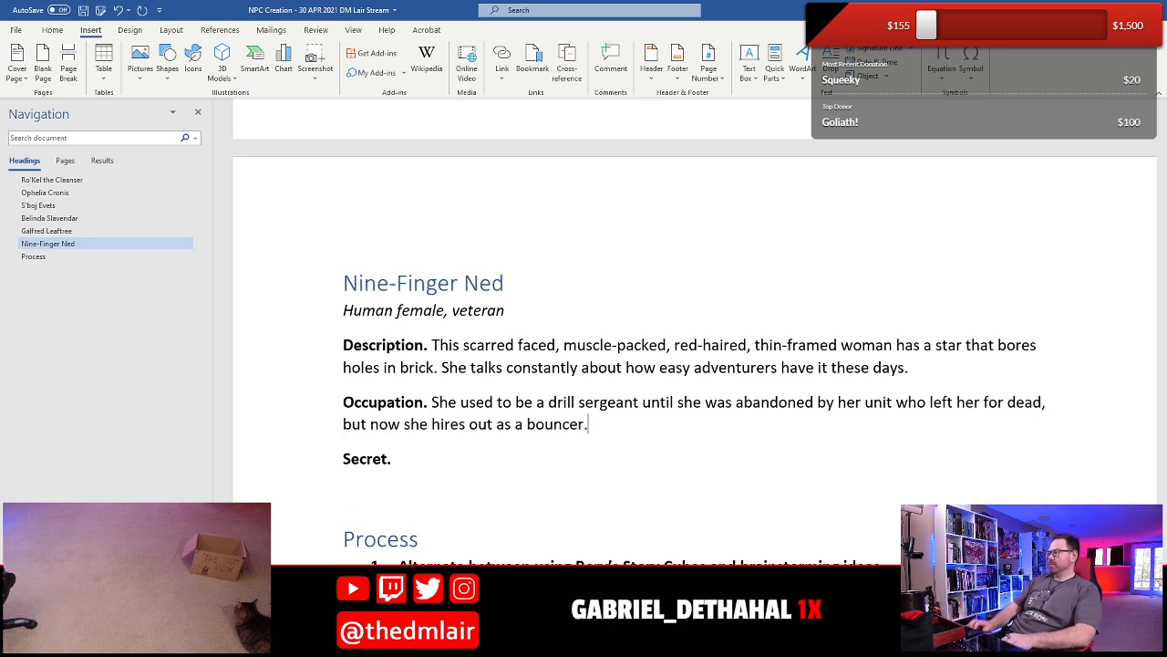
- Add "in the local tavern" after "bouncer" at the end of the Occupation and save the document
{"action": "key", "text": "BackSpace"}
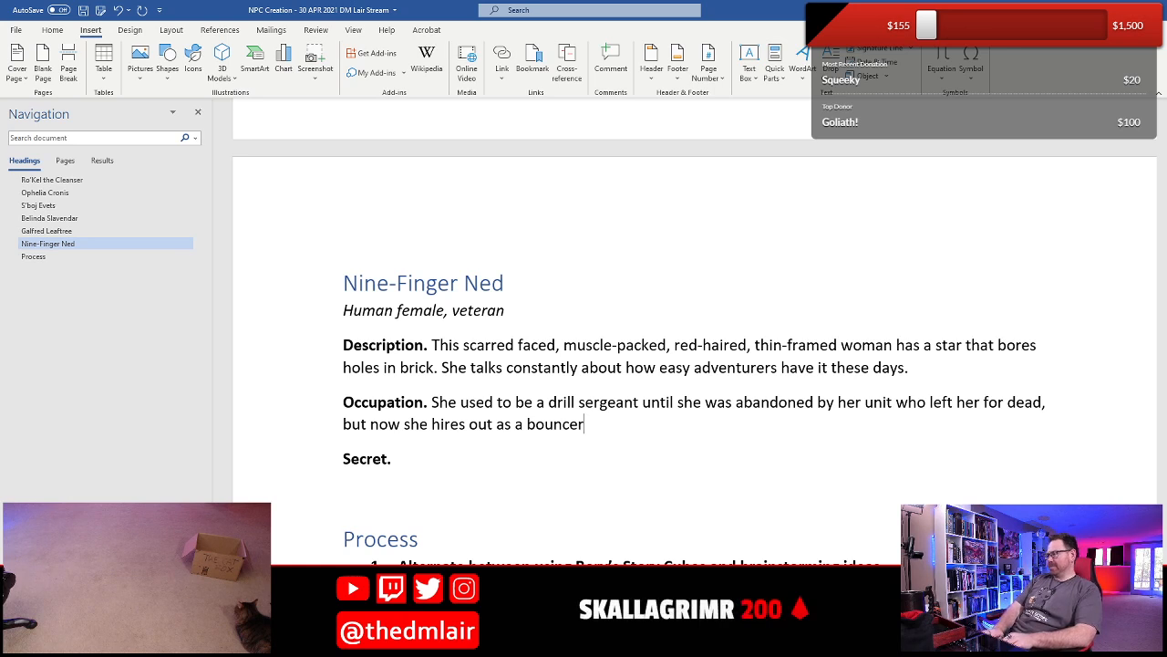
{"action": "type", "text": "in the local"}
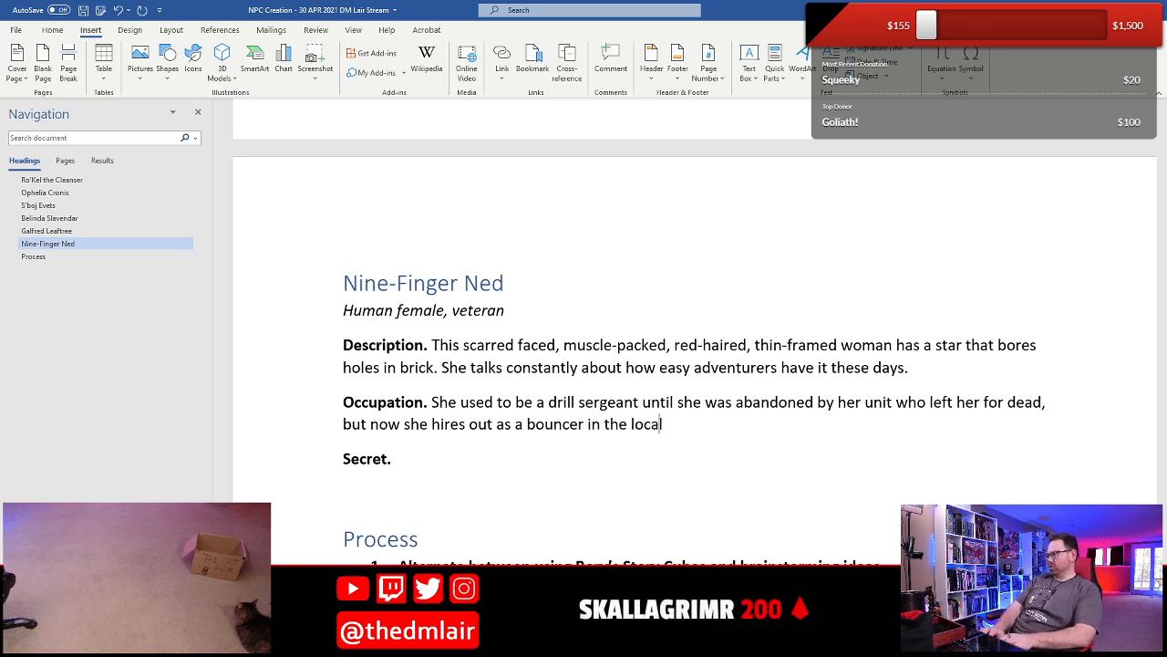
{"action": "type", "text": " tavern."}
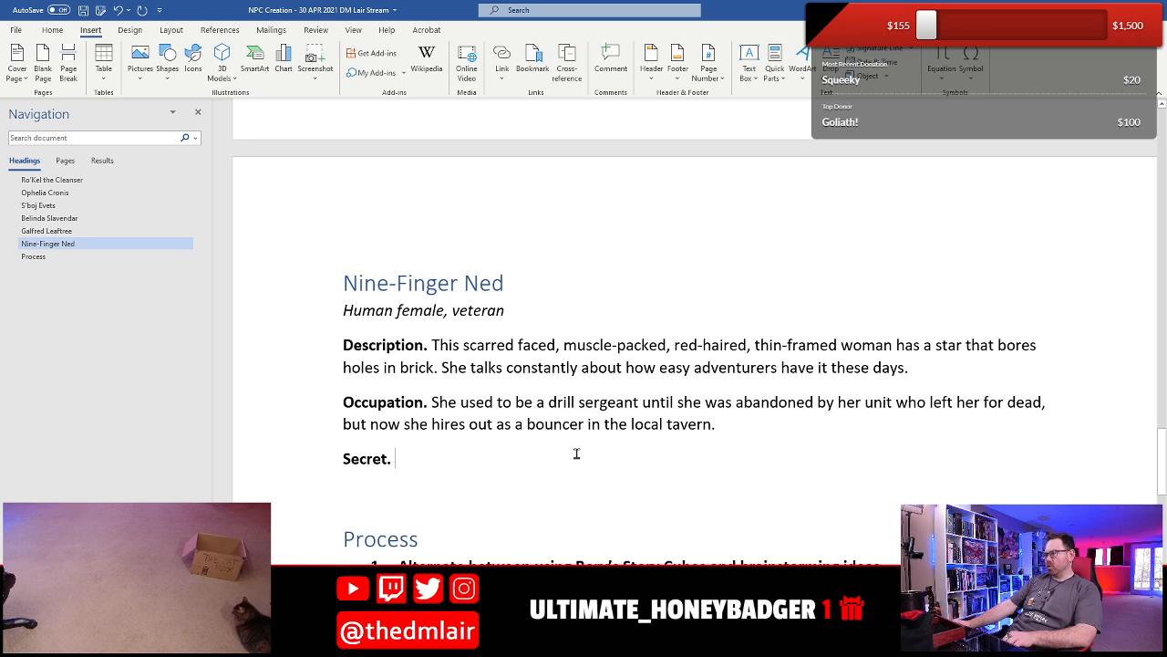
{"action": "key", "text": "ctrl+s"}
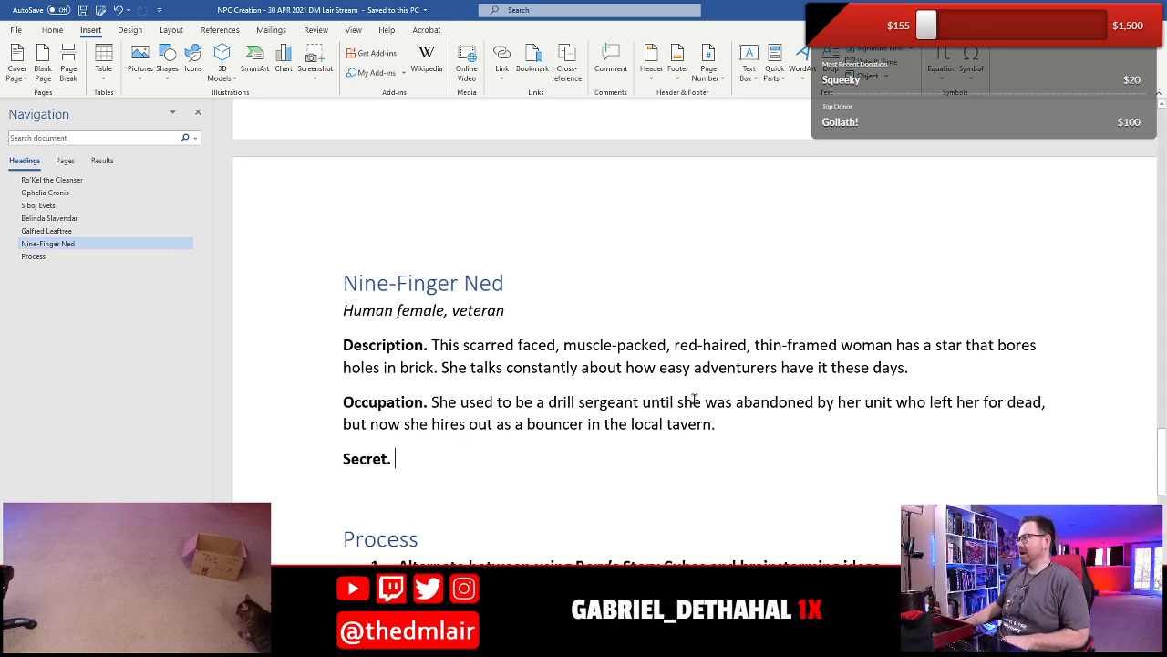
- Replace "drill sergeant" in Nine-Finger Ned's Occupation with "captain"
{"action": "left_click", "coordinate": [651, 402]}
{"action": "key", "text": "Left"}
{"action": "key", "text": "Left"}
{"action": "key", "text": "shift+Left"}
{"action": "key", "text": "shift+Left"}
{"action": "key", "text": "shift+Left"}
{"action": "key", "text": "shift+Left"}
{"action": "key", "text": "shift+Left"}
{"action": "key", "text": "shift+Left"}
{"action": "key", "text": "shift+Left"}
{"action": "key", "text": "shift+Left"}
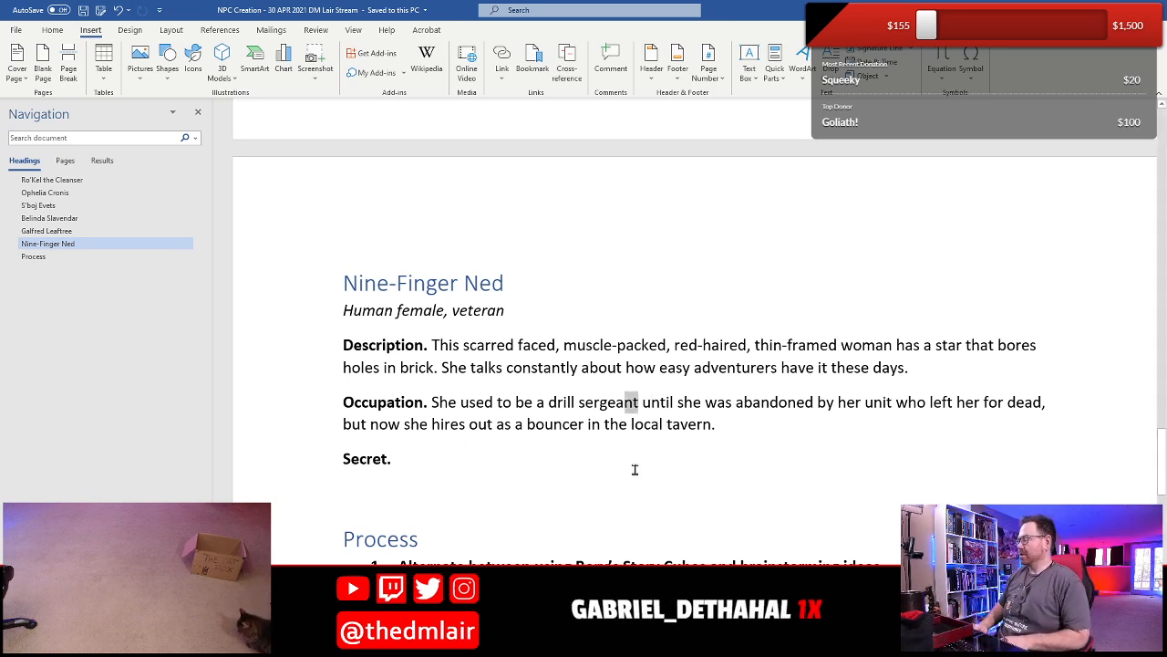
{"action": "key", "text": "shift+Left"}
{"action": "key", "text": "shift+Left"}
{"action": "key", "text": "shift+Left"}
{"action": "key", "text": "shift+Left"}
{"action": "key", "text": "shift+Left"}
{"action": "key", "text": "shift+Left"}
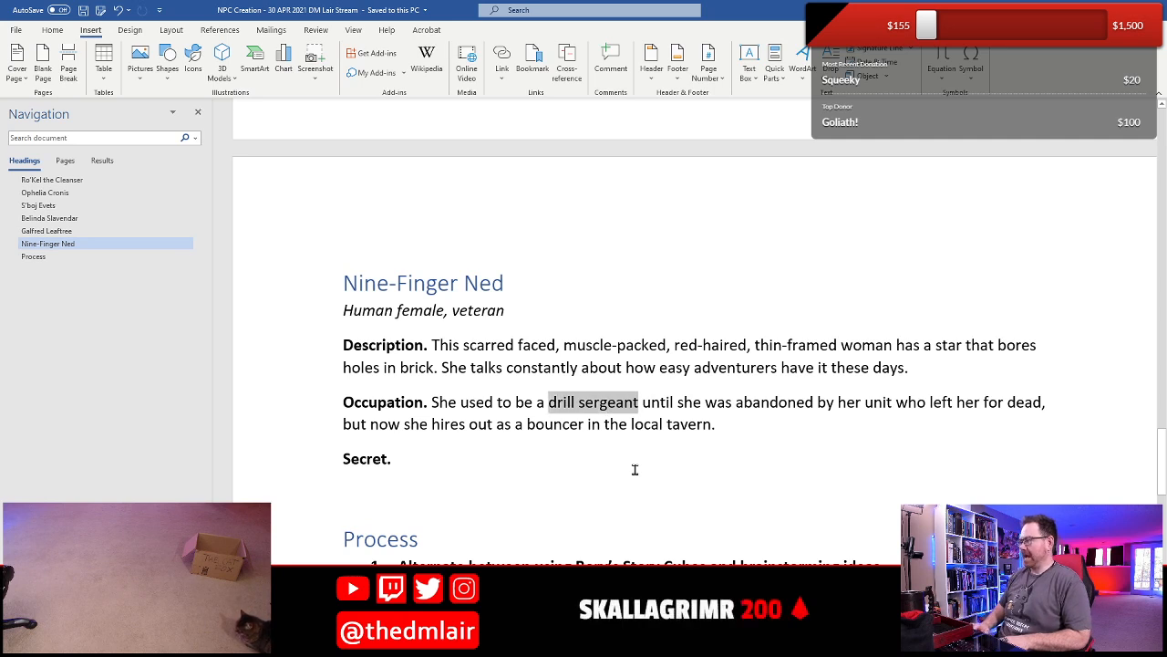
{"action": "type", "text": "captain"}
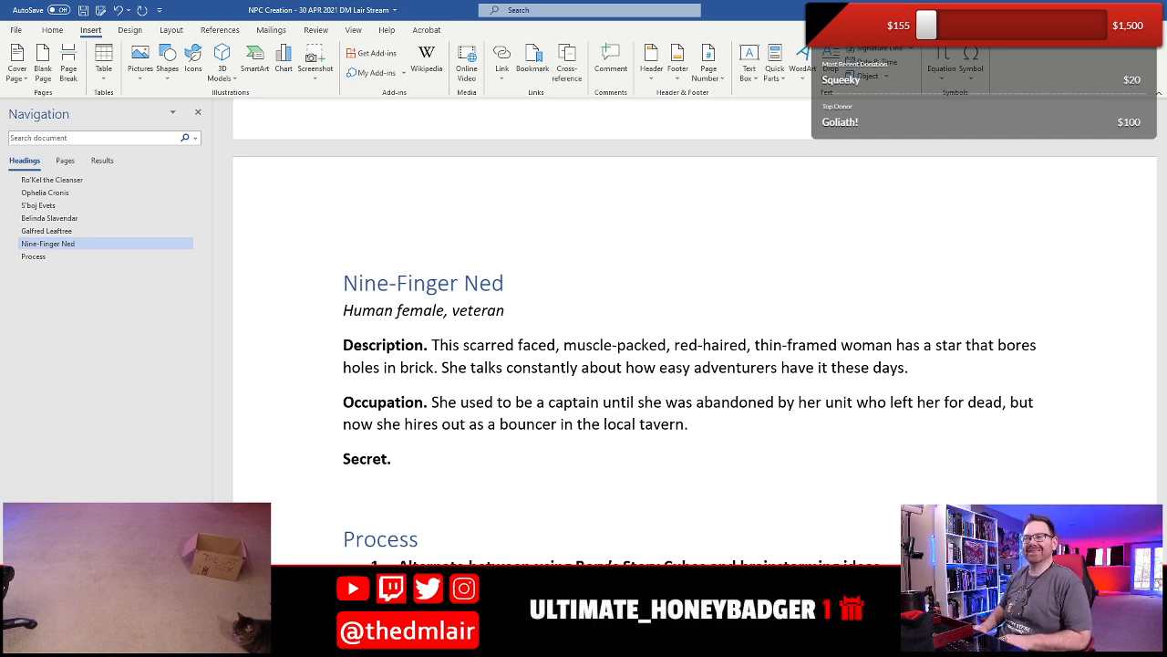
- Start Nine-Finger Ned's Secret with "She only saw one battle in her tour of duty"
{"action": "key", "text": "Down"}
{"action": "key", "text": "Down"}
{"action": "key", "text": "Up"}
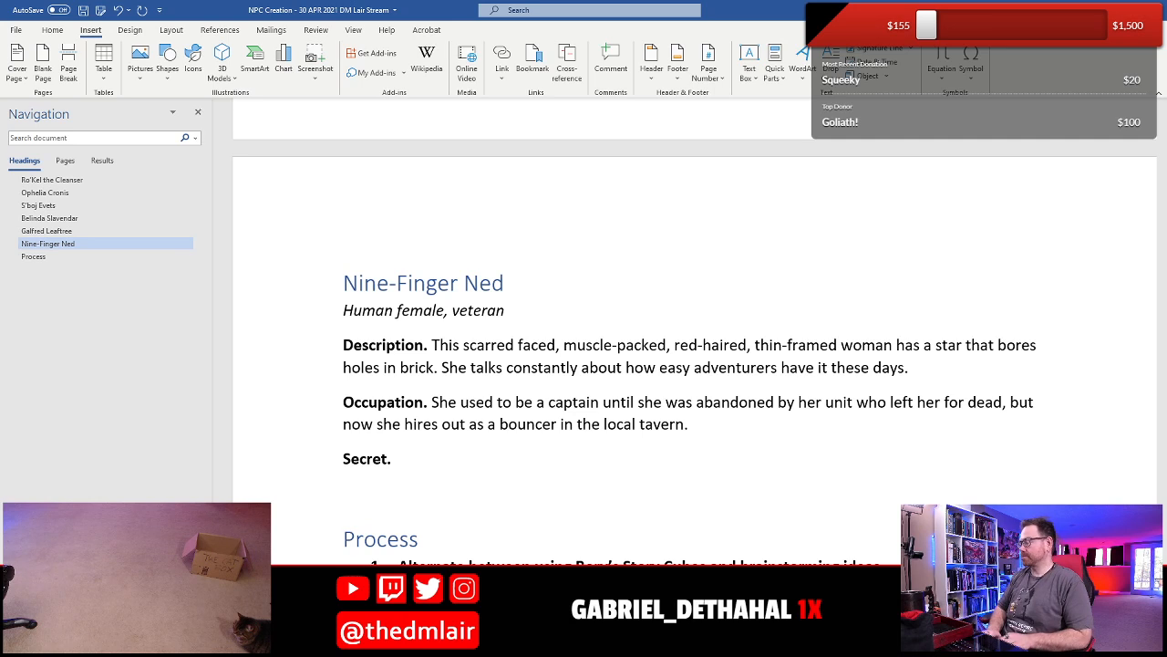
{"action": "type", "text": "She only saw w"}
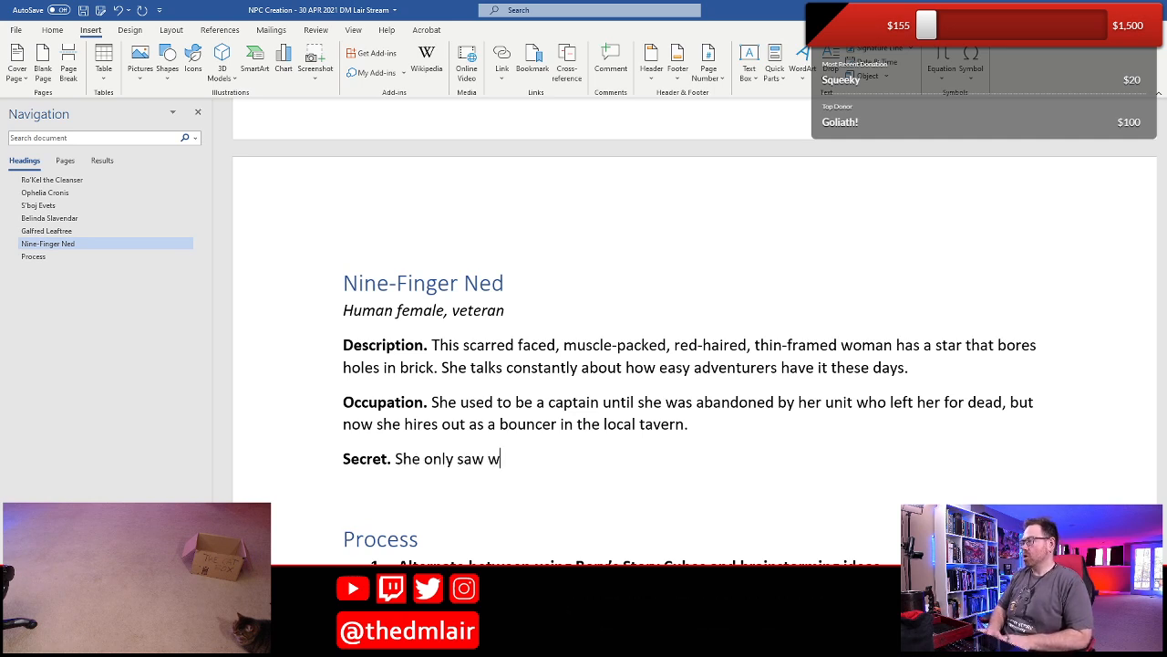
{"action": "key", "text": "BackSpace"}
{"action": "type", "text": "one bat"}
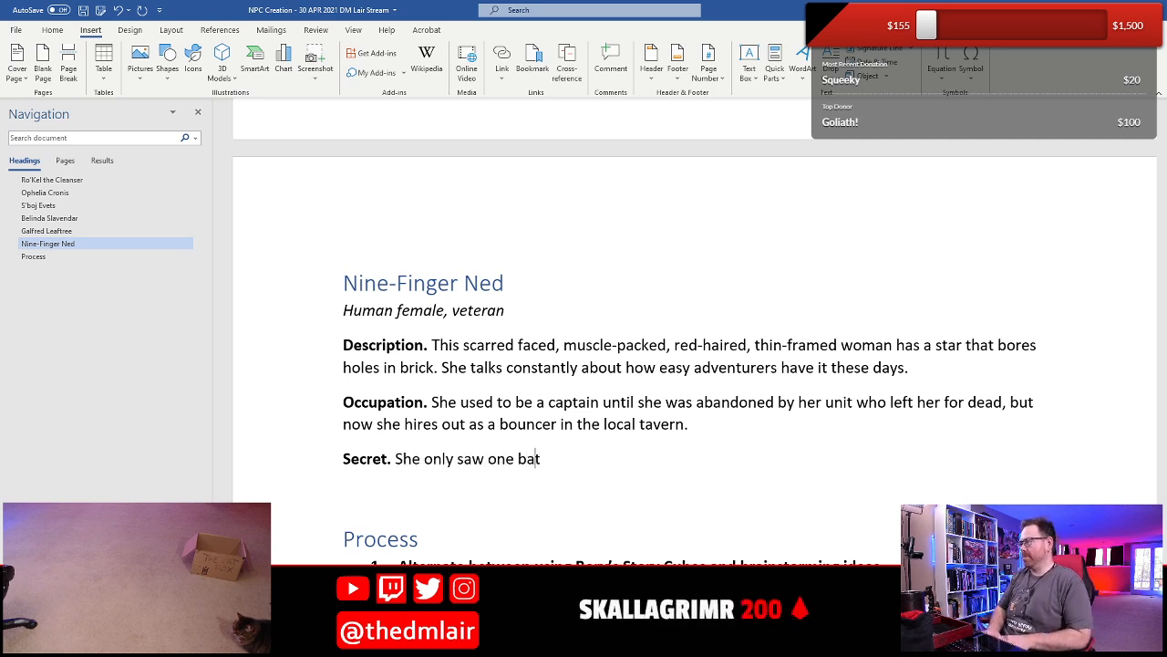
{"action": "type", "text": "tle in her"}
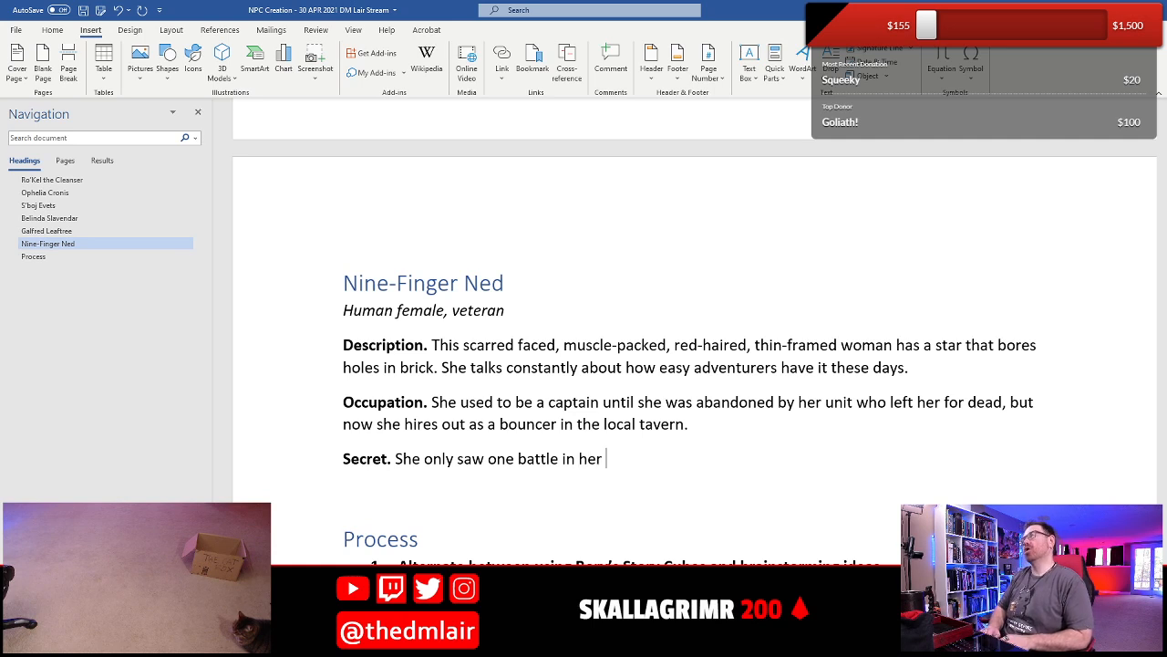
{"action": "type", "text": " tour of duty"}
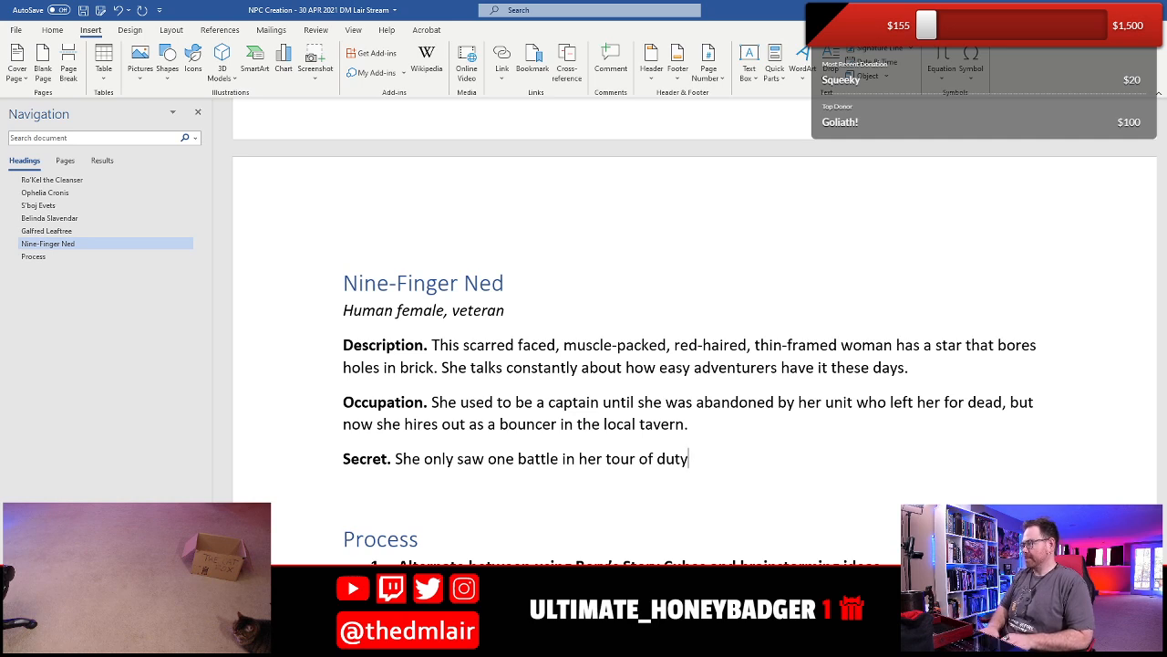
- Continue the Secret with the sentence "It terrified her so much that she played dead on the battlefield and then stole away afterwards."
{"action": "type", "text": ". It"}
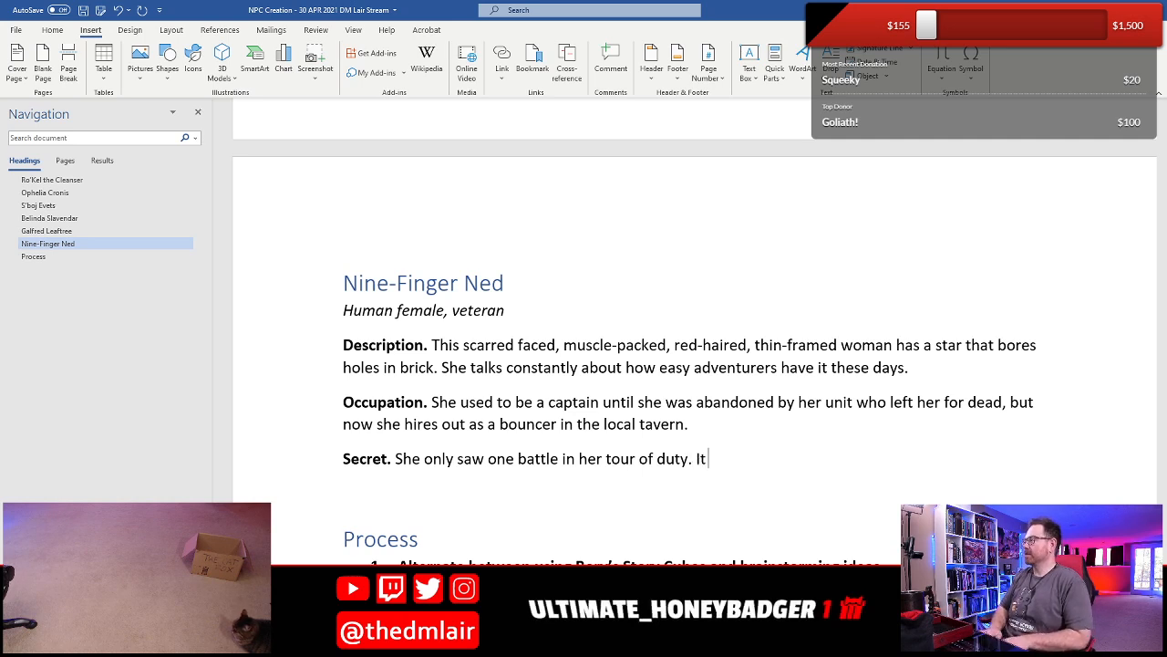
{"action": "type", "text": " terrified her so "}
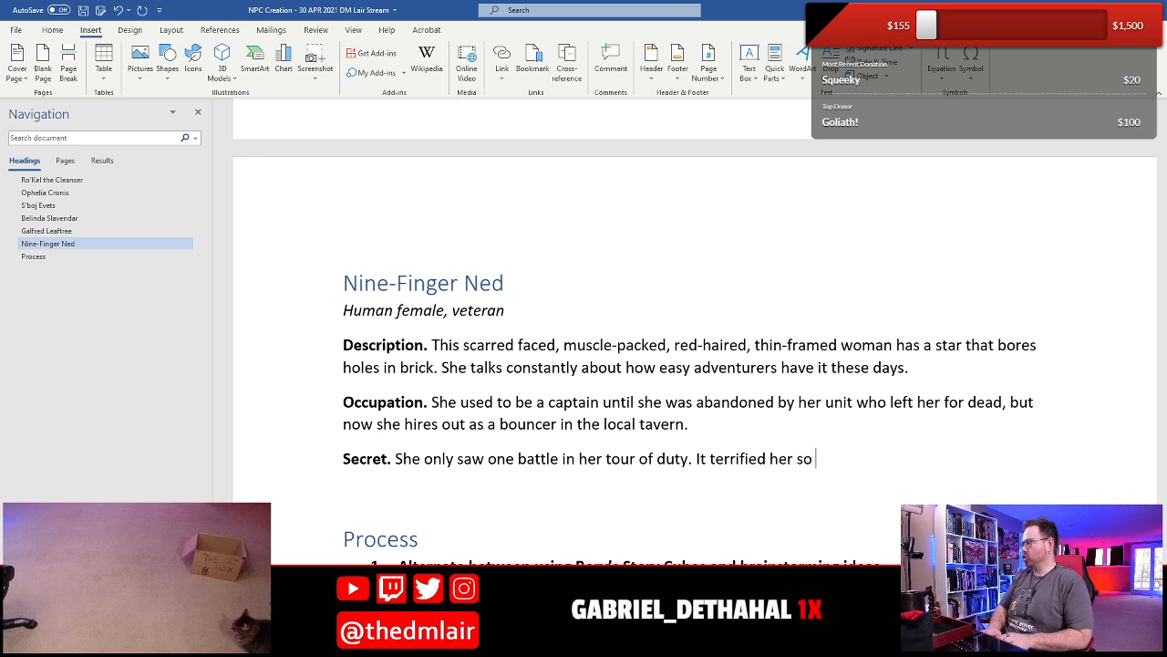
{"action": "type", "text": "much that she played dead ont"}
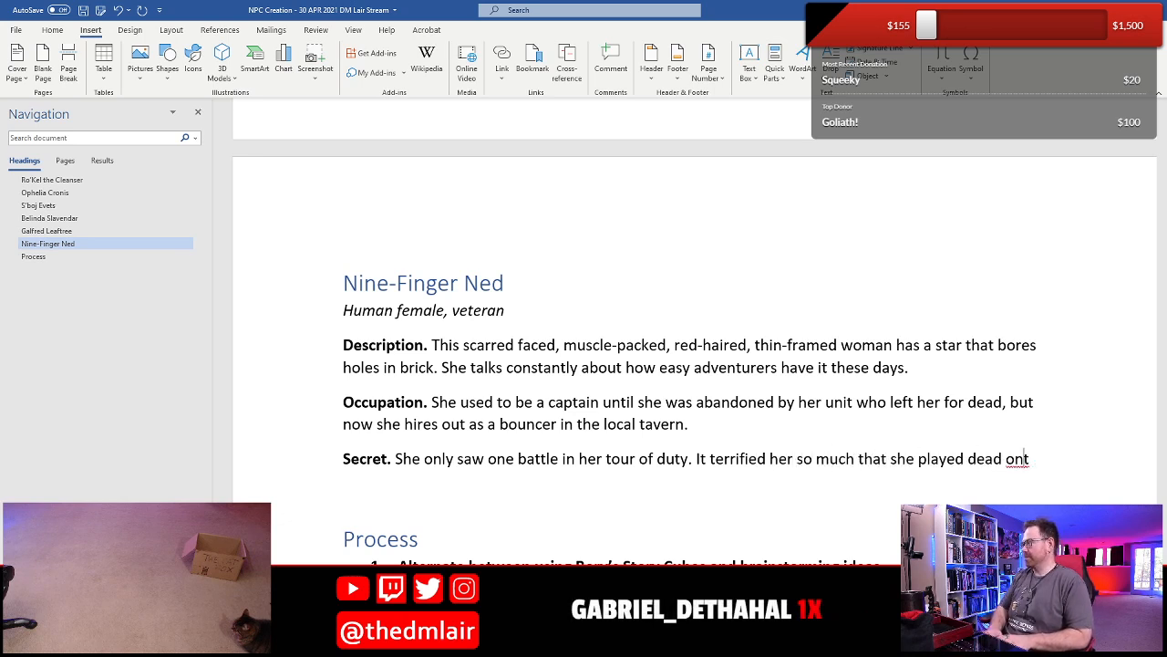
{"action": "key", "text": "BackSpace"}
{"action": "type", "text": "the battlefield and"}
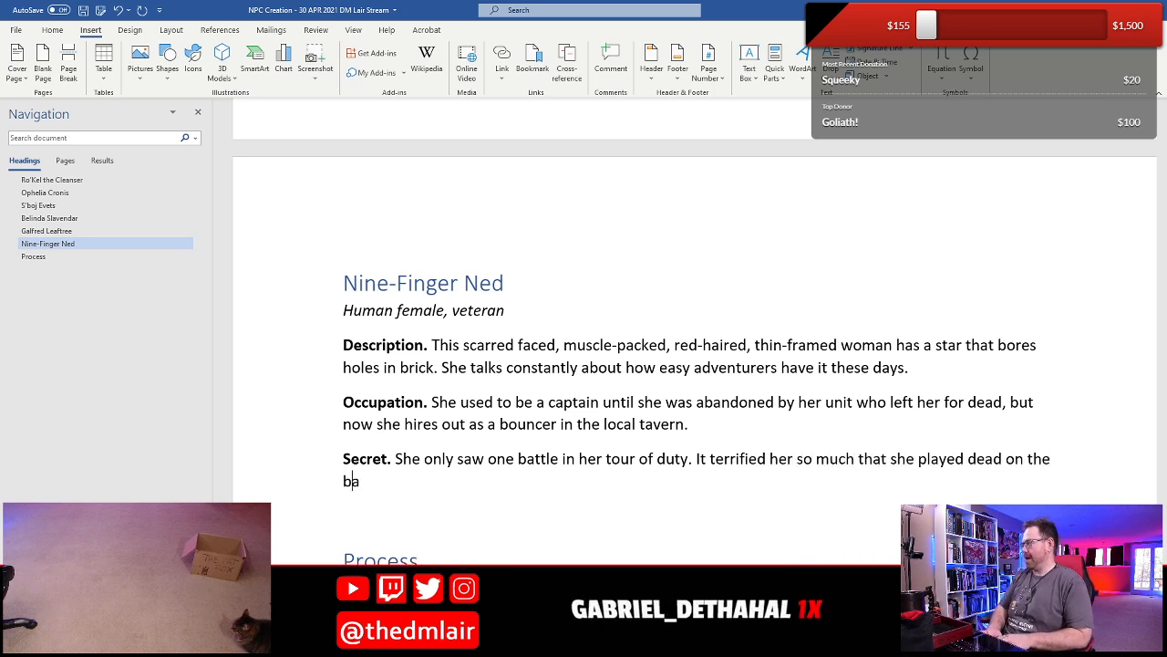
{"action": "type", "text": " then stole away "}
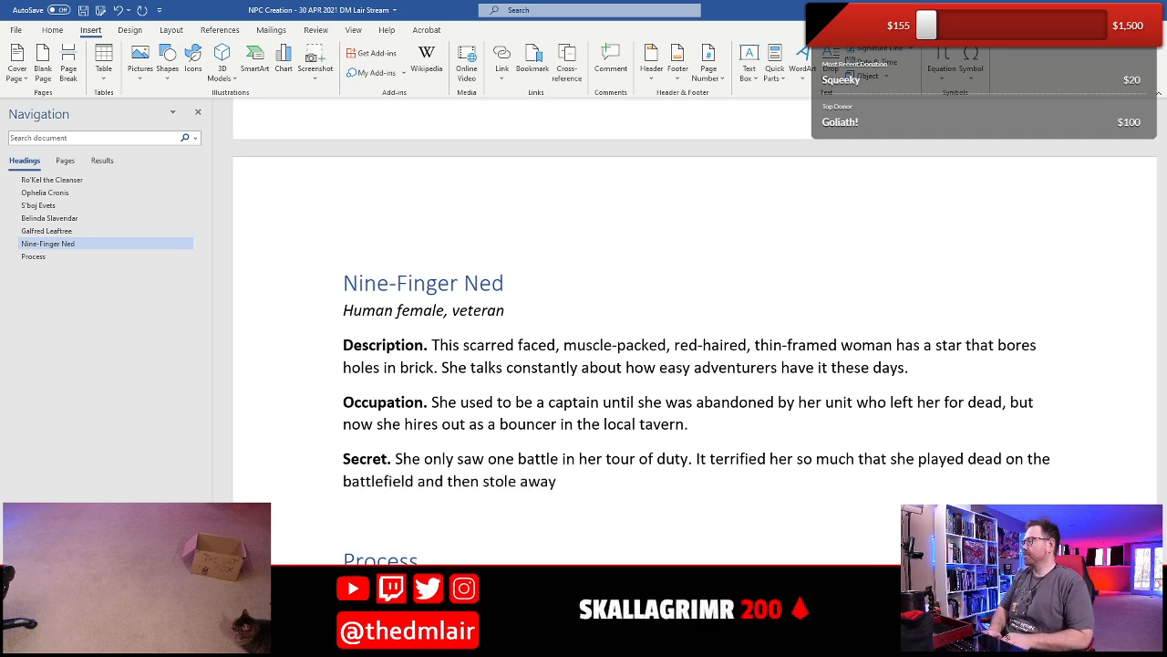
{"action": "type", "text": "afterwards."}
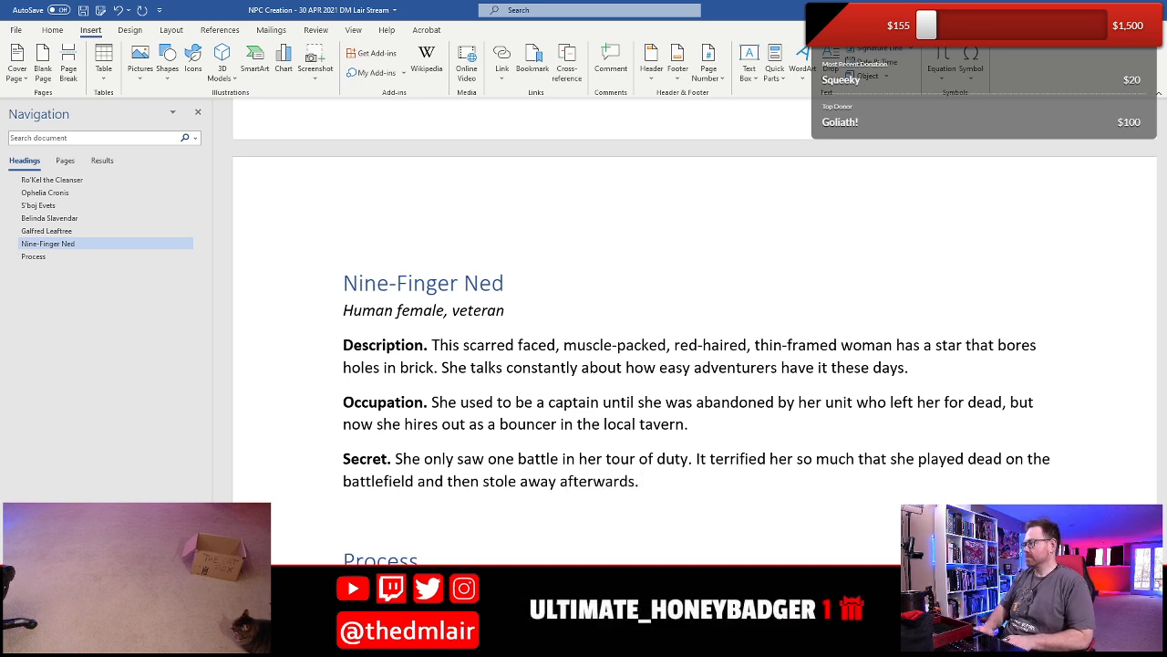
- Replace "stole away" in Nine-Finger Ned's Secret with "deserted" and save the document
{"action": "left_click", "coordinate": [572, 481]}
{"action": "key", "text": "Left"}
{"action": "key", "text": "Left"}
{"action": "key", "text": "Left"}
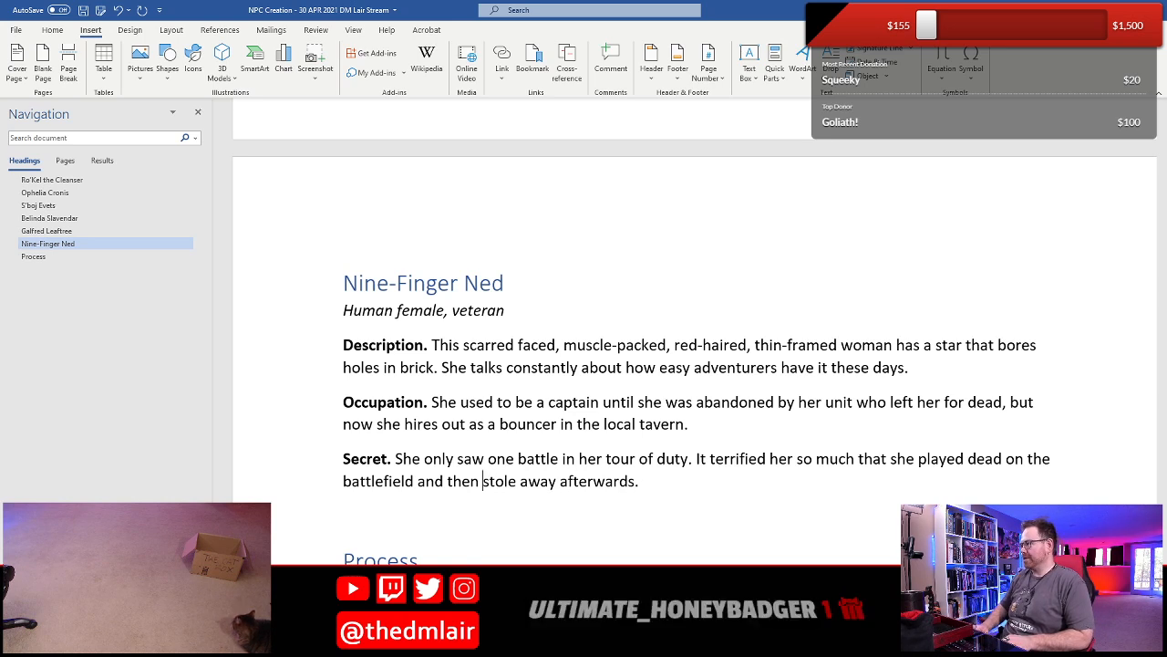
{"action": "key", "text": "shift+Right"}
{"action": "key", "text": "shift+Right"}
{"action": "key", "text": "shift+Right"}
{"action": "key", "text": "shift+Right"}
{"action": "key", "text": "shift+Right"}
{"action": "key", "text": "shift+Right"}
{"action": "key", "text": "shift+Right"}
{"action": "key", "text": "shift+Right"}
{"action": "key", "text": "shift+Right"}
{"action": "key", "text": "shift+Right"}
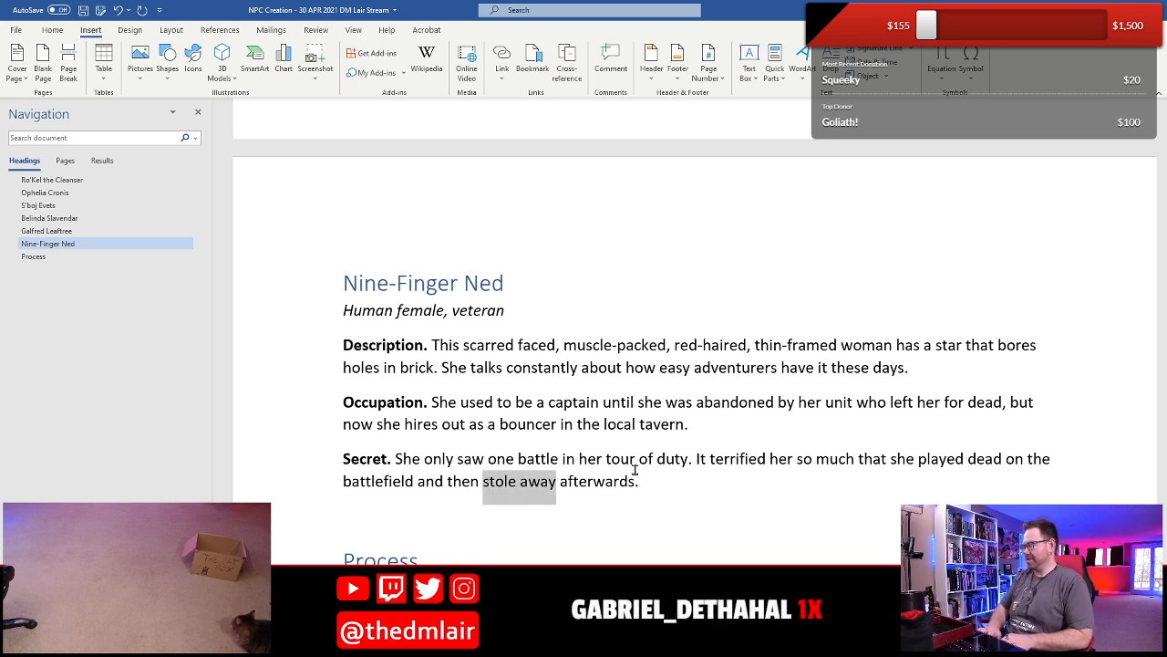
{"action": "type", "text": "deser"}
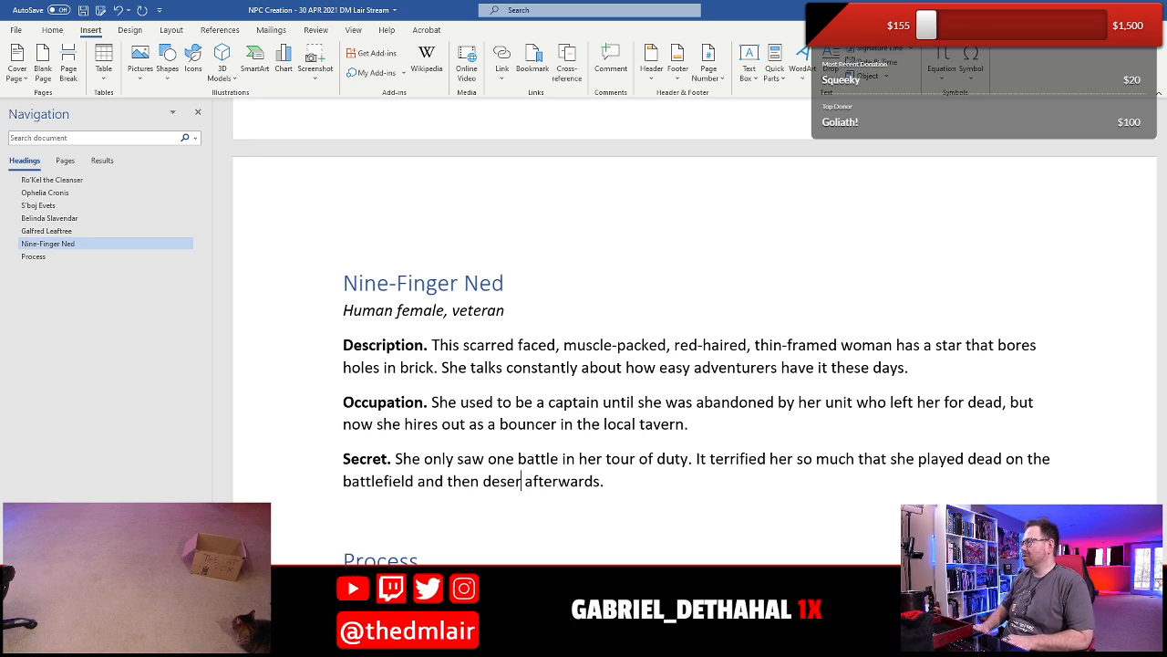
{"action": "key", "text": "Up"}
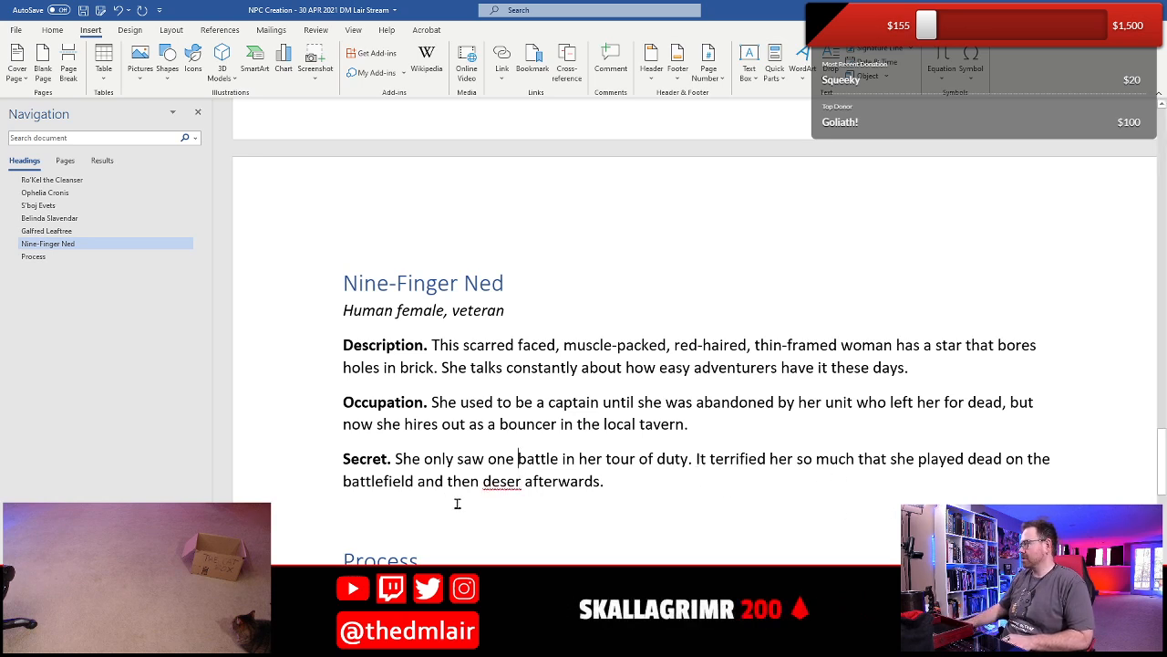
{"action": "left_click", "coordinate": [522, 478]}
{"action": "type", "text": "ted"}
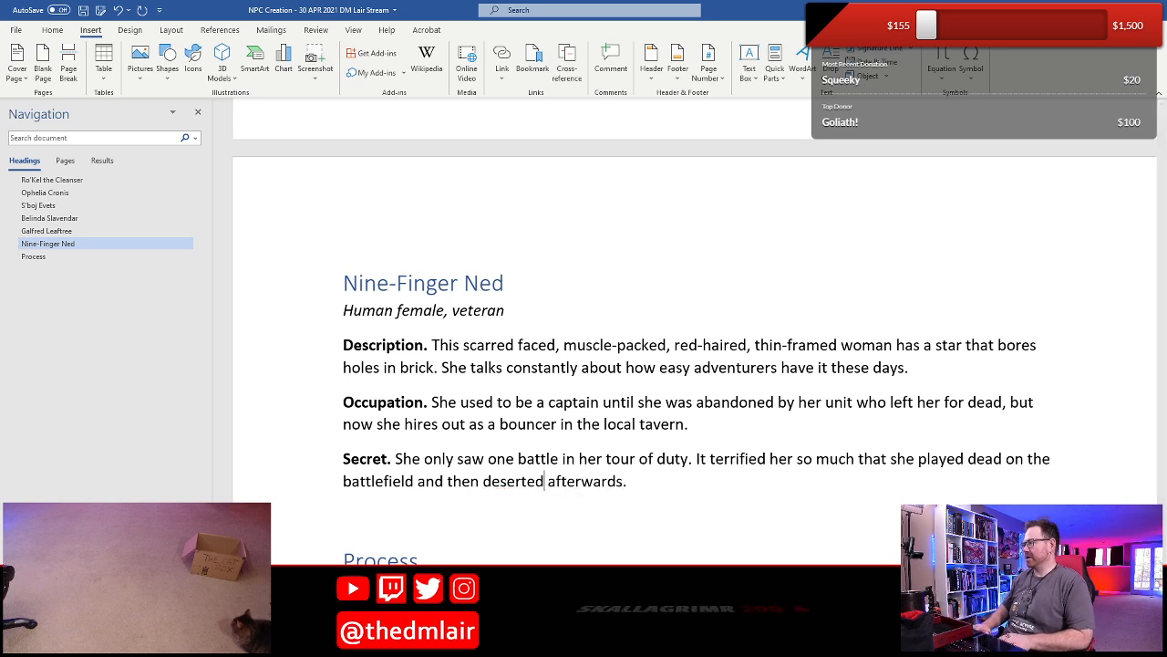
{"action": "key", "text": "End"}
{"action": "key", "text": "ctrl+s"}
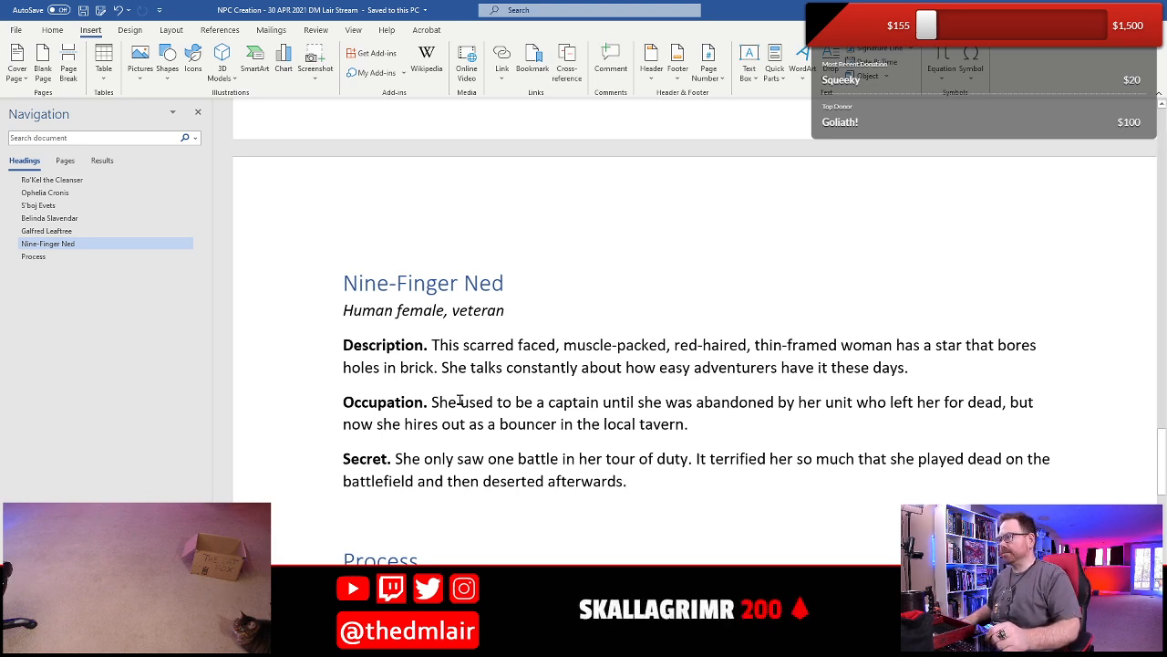
- Add a blank paragraph below Nine-Finger Ned's Secret, above the Process heading
{"action": "scroll", "coordinate": [461, 401], "scroll_direction": "down", "scroll_amount": 4}
{"action": "scroll", "coordinate": [456, 396], "scroll_direction": "up", "scroll_amount": 4}
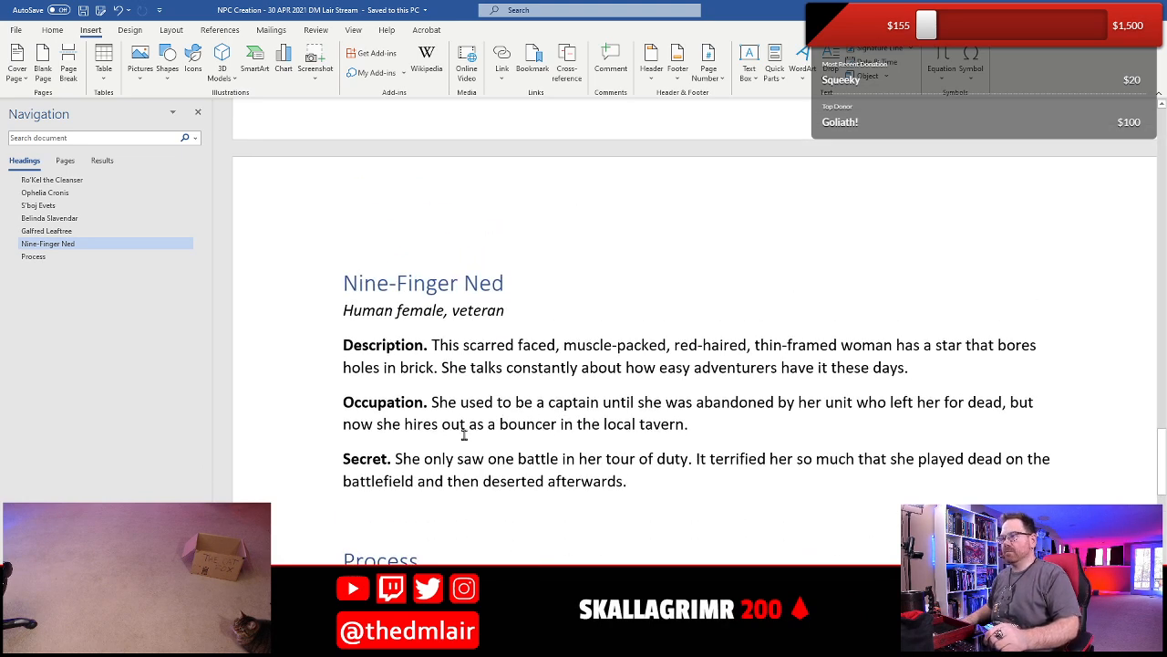
{"action": "left_click", "coordinate": [656, 489]}
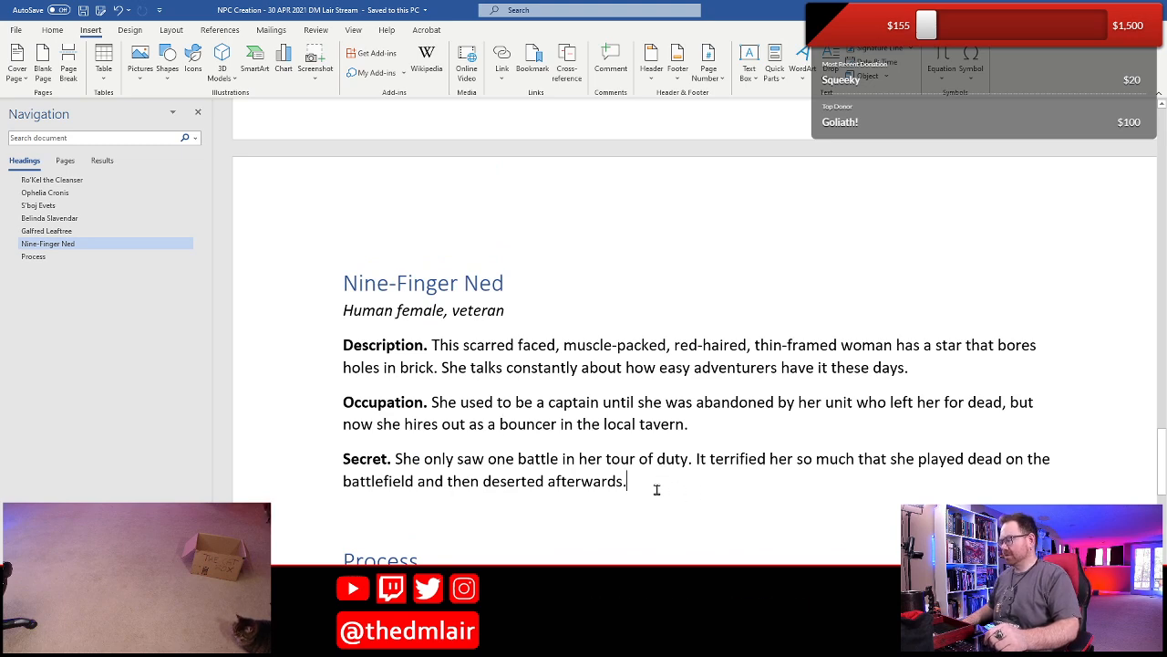
{"action": "key", "text": "Return"}
{"action": "scroll", "coordinate": [638, 365], "scroll_direction": "down", "scroll_amount": 3}
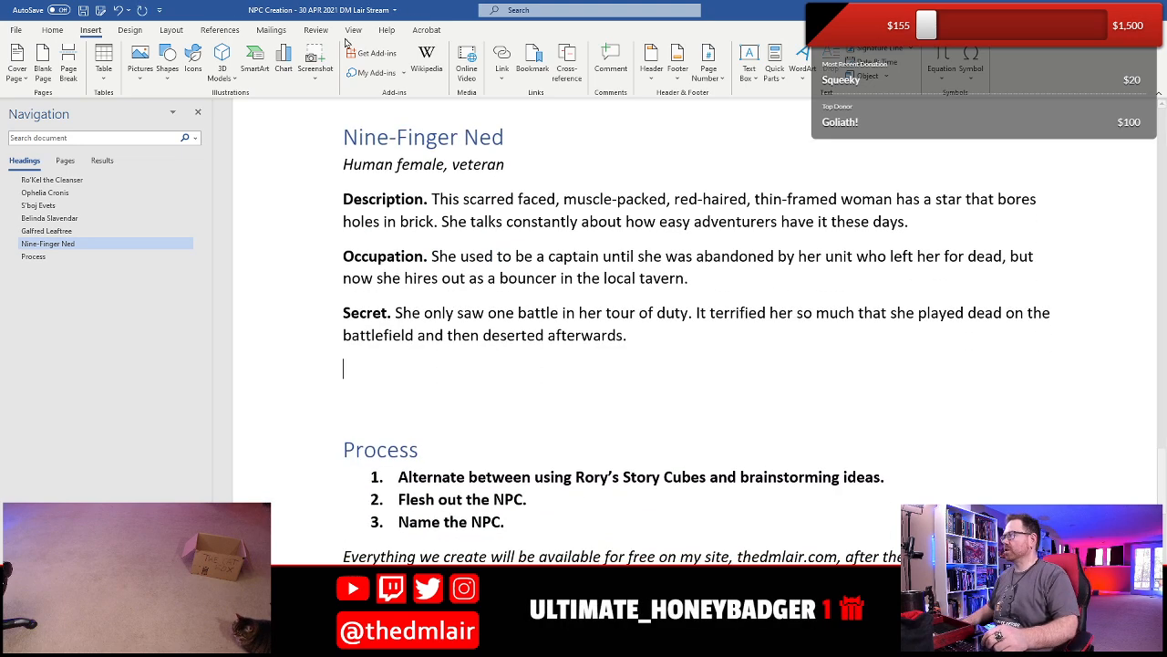
- Insert the NPC Template 2 building block in the blank paragraph below Nine-Finger Ned's Secret
{"action": "left_click", "coordinate": [749, 66]}
{"action": "left_click", "coordinate": [774, 65]}
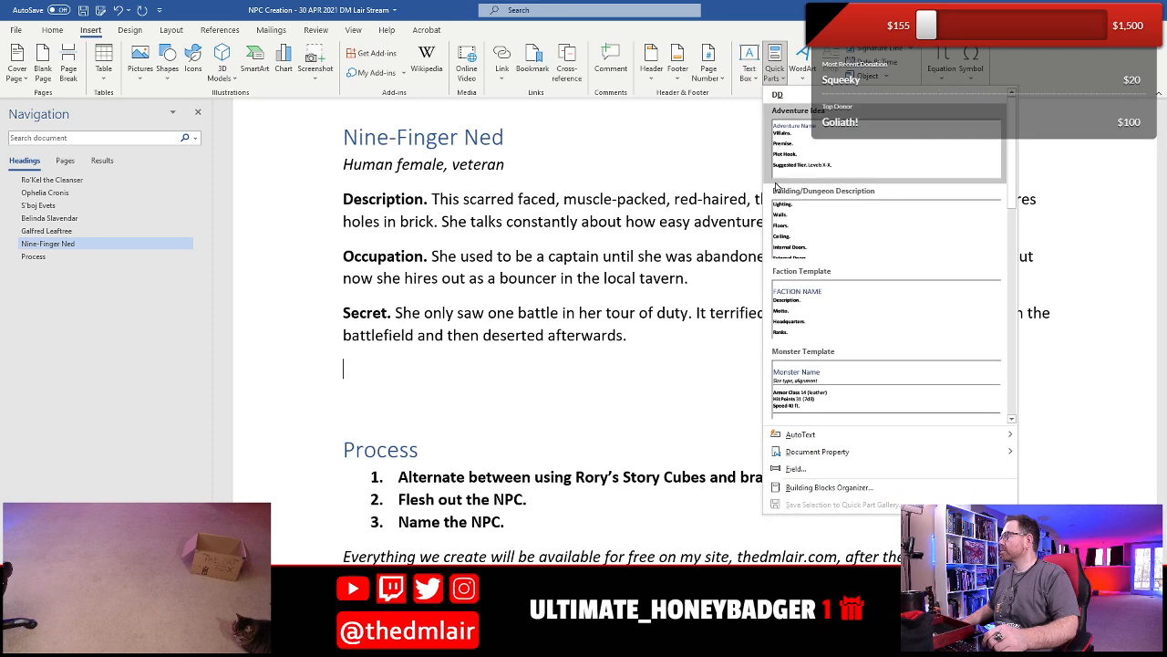
{"action": "scroll", "coordinate": [995, 162], "scroll_direction": "down", "scroll_amount": 5}
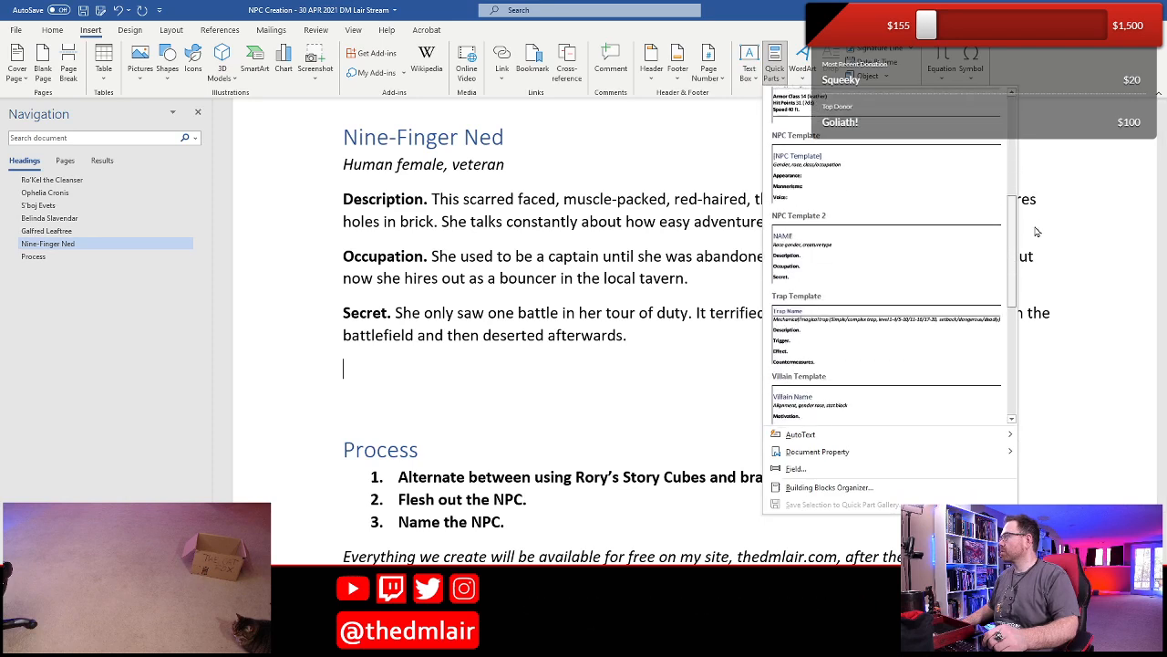
{"action": "left_click", "coordinate": [862, 256]}
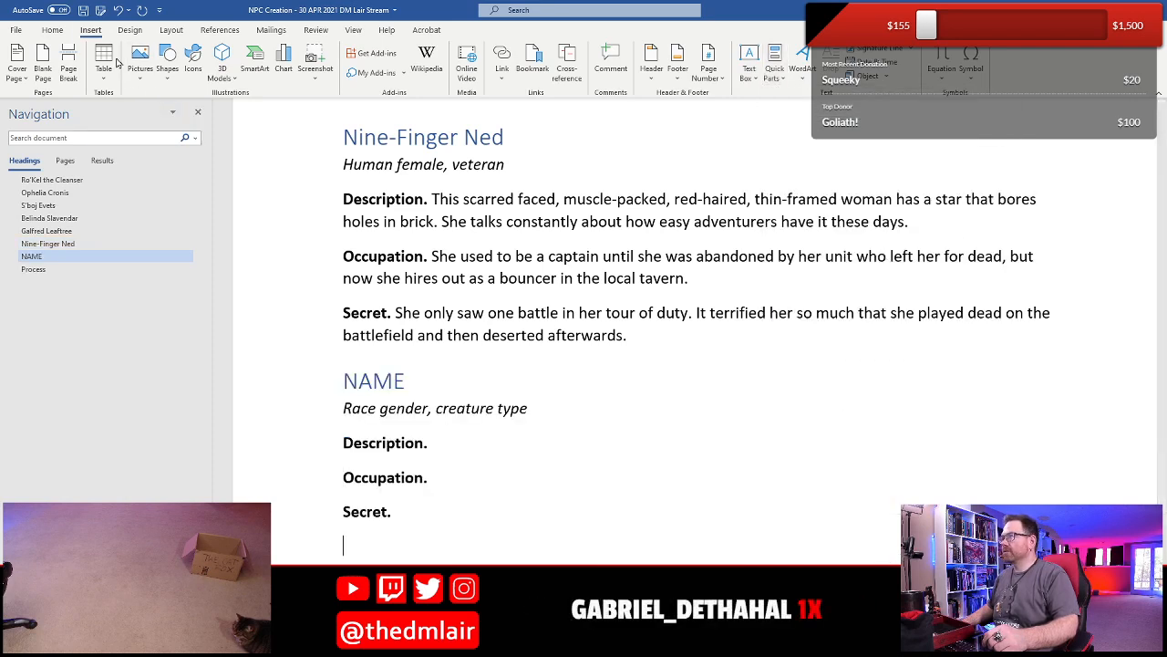
- Change the Nine-Finger Ned heading to "Nine-Finger Nedrina"
{"action": "scroll", "coordinate": [670, 302], "scroll_direction": "up", "scroll_amount": 3}
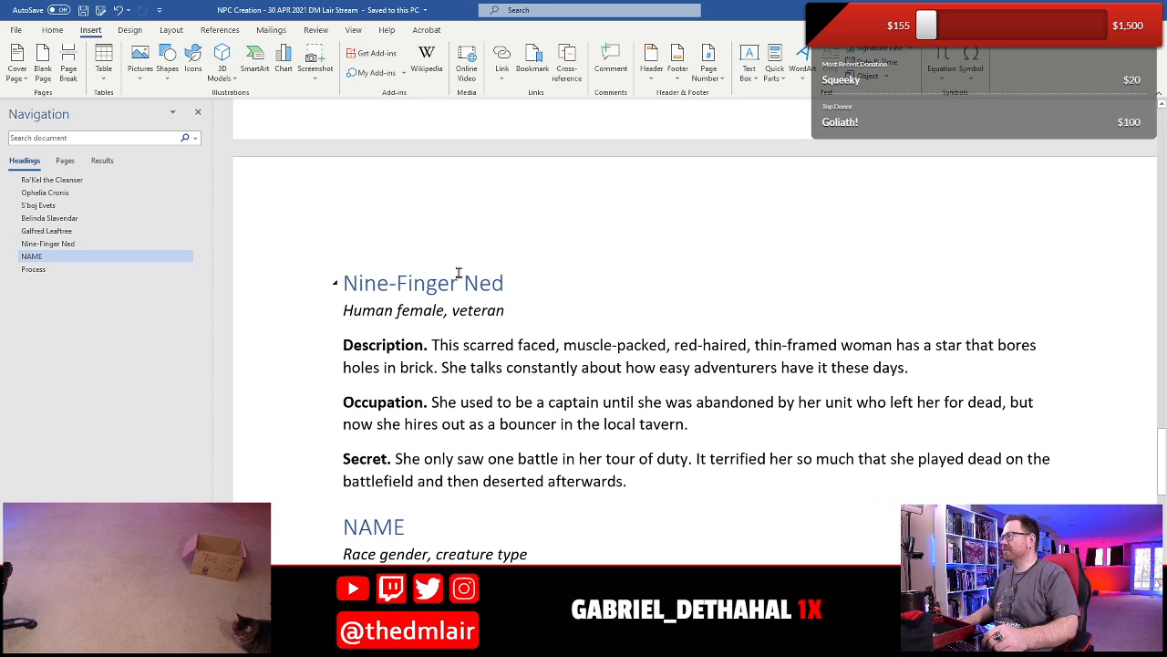
{"action": "left_click", "coordinate": [466, 285]}
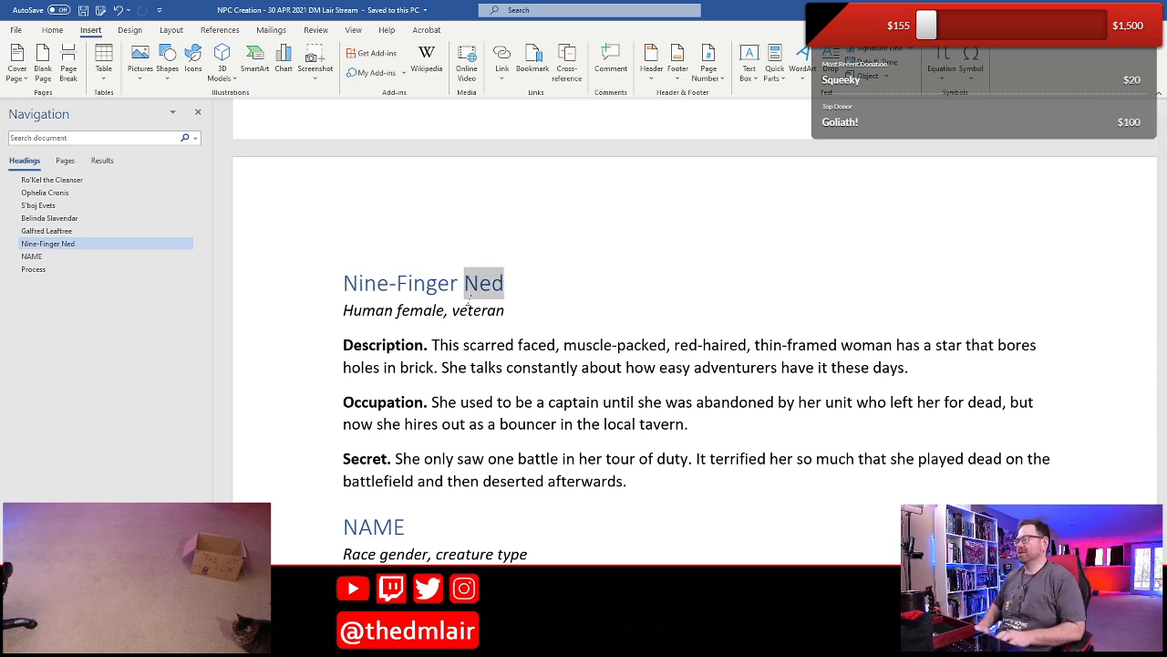
{"action": "key", "text": "End"}
{"action": "type", "text": "rina"}
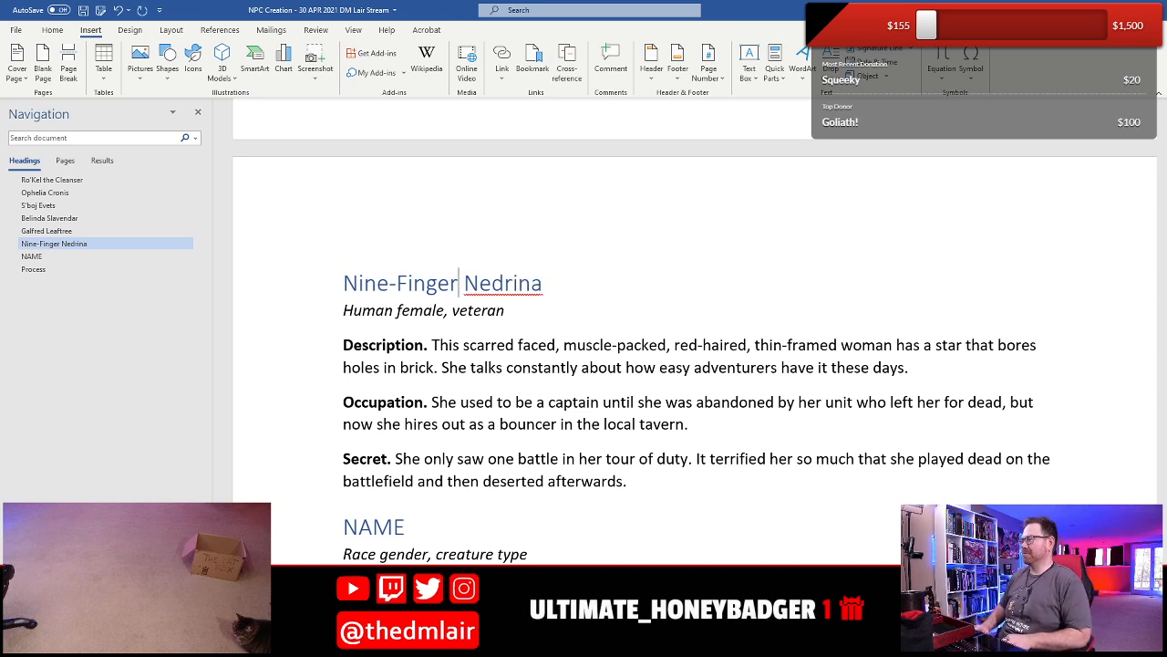
- Replace the first name in the Nine-Finger heading with "Nelly"
{"action": "key", "text": "ctrl+Left"}
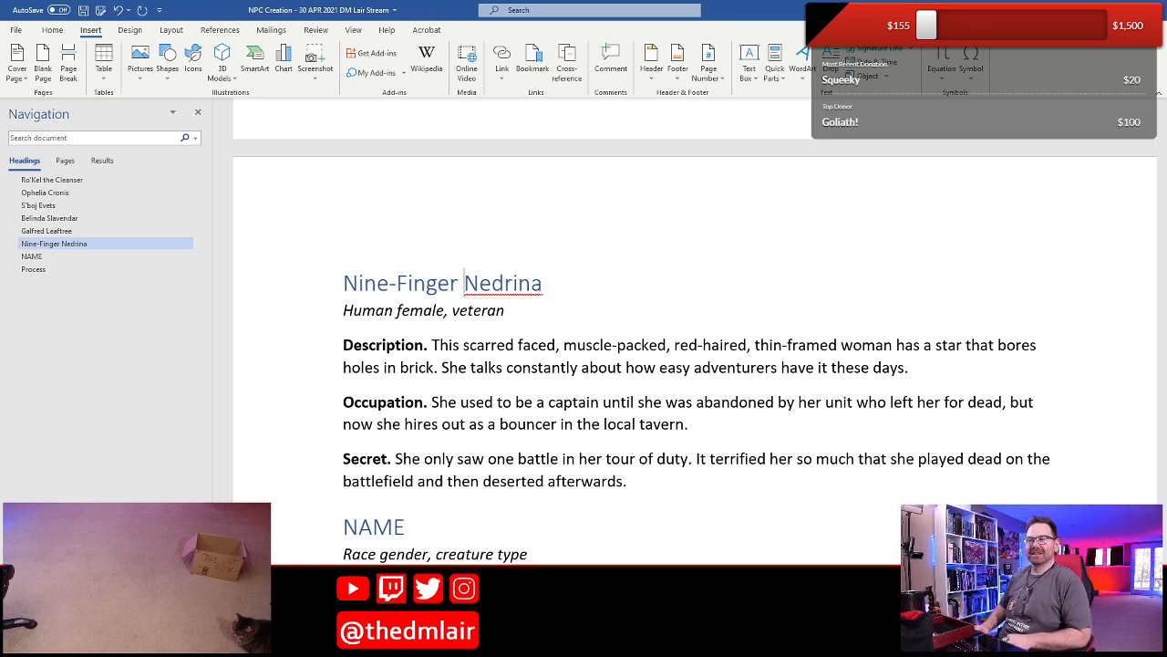
{"action": "key", "text": "Right"}
{"action": "key", "text": "Right"}
{"action": "key", "text": "Right"}
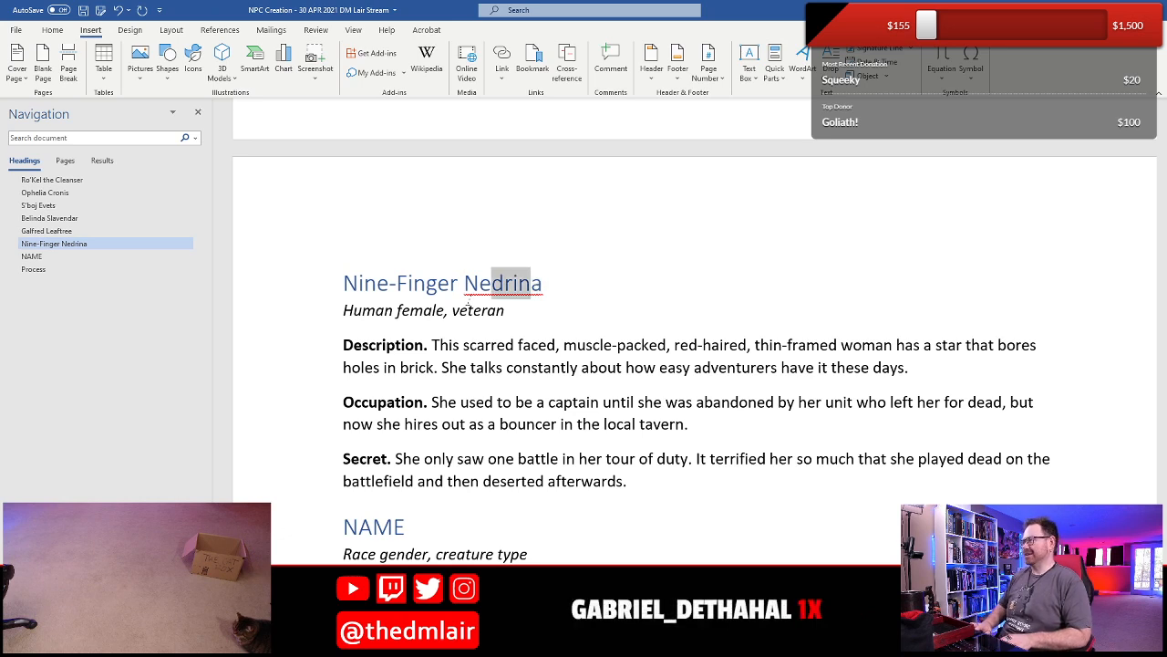
{"action": "key", "text": "shift+Down"}
{"action": "key", "text": "Up"}
{"action": "key", "text": "Down"}
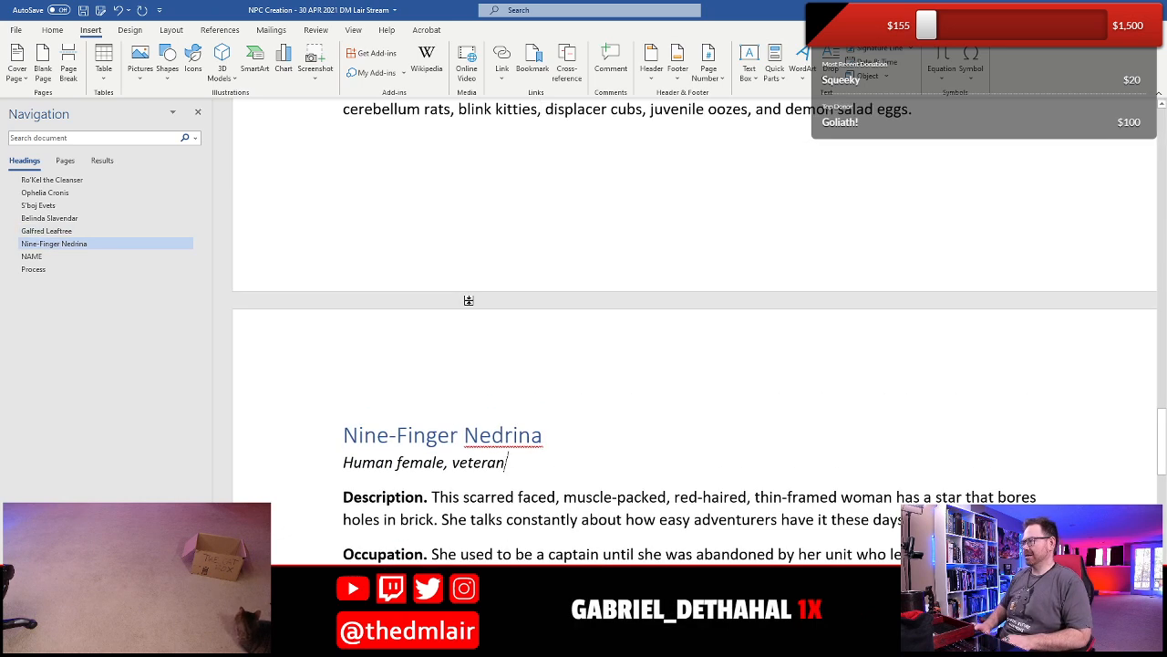
{"action": "key", "text": "BackSpace"}
{"action": "key", "text": "BackSpace"}
{"action": "type", "text": "lly"}
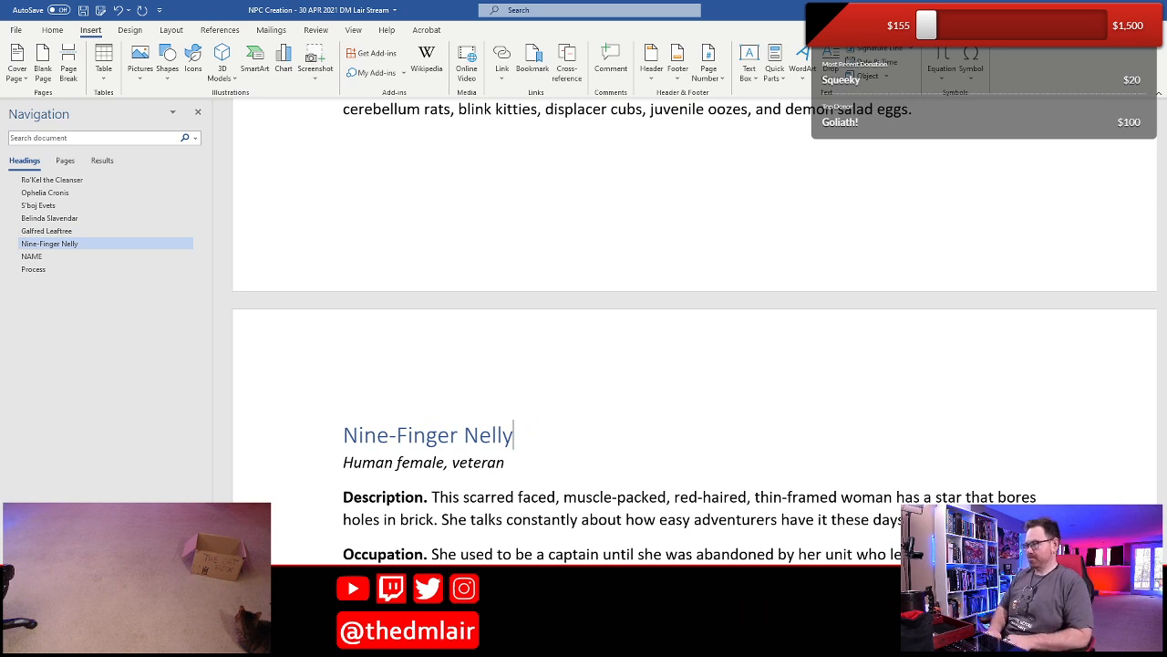
- Rename the veteran NPC's heading to "Nine-Finger Natasha"
{"action": "key", "text": "BackSpace"}
{"action": "key", "text": "BackSpace"}
{"action": "key", "text": "BackSpace"}
{"action": "key", "text": "BackSpace"}
{"action": "type", "text": "atasha"}
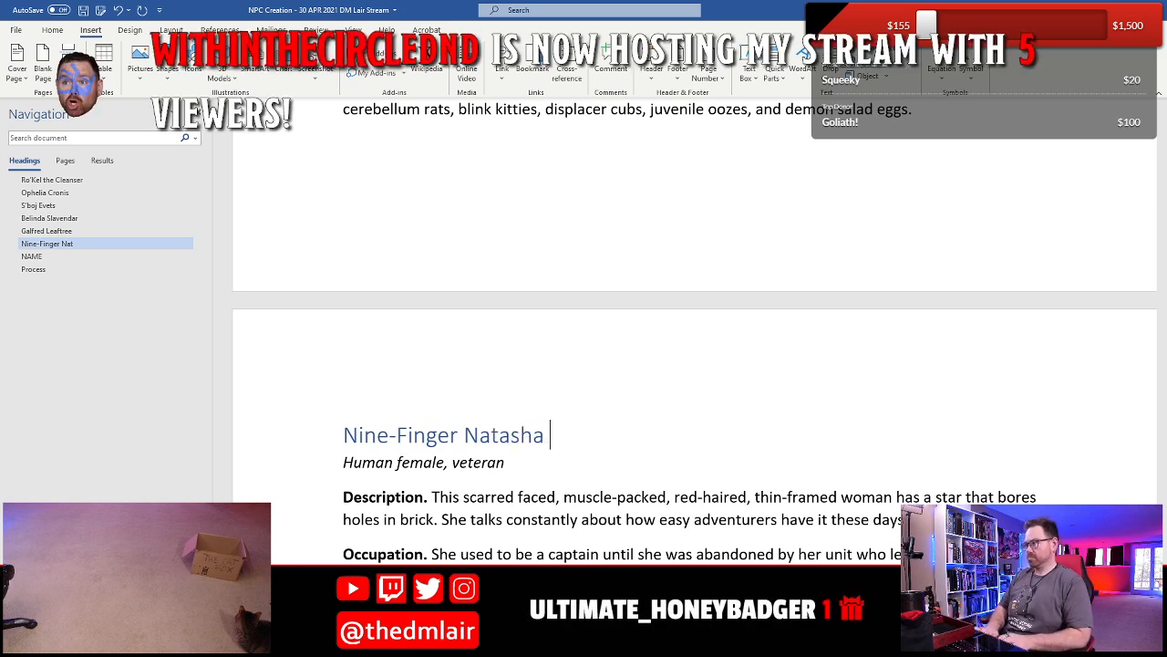
{"action": "key", "text": "BackSpace"}
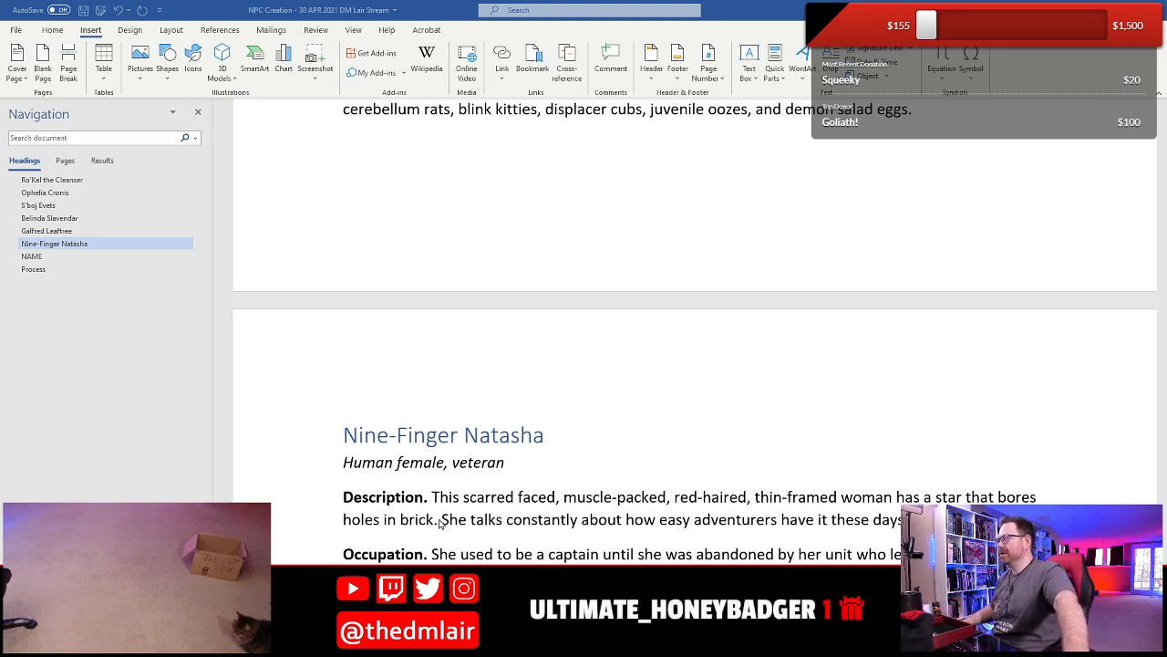
{"action": "left_click", "coordinate": [545, 435]}
{"action": "scroll", "coordinate": [544, 435], "scroll_direction": "down", "scroll_amount": 3}
{"action": "left_click", "coordinate": [387, 289]}
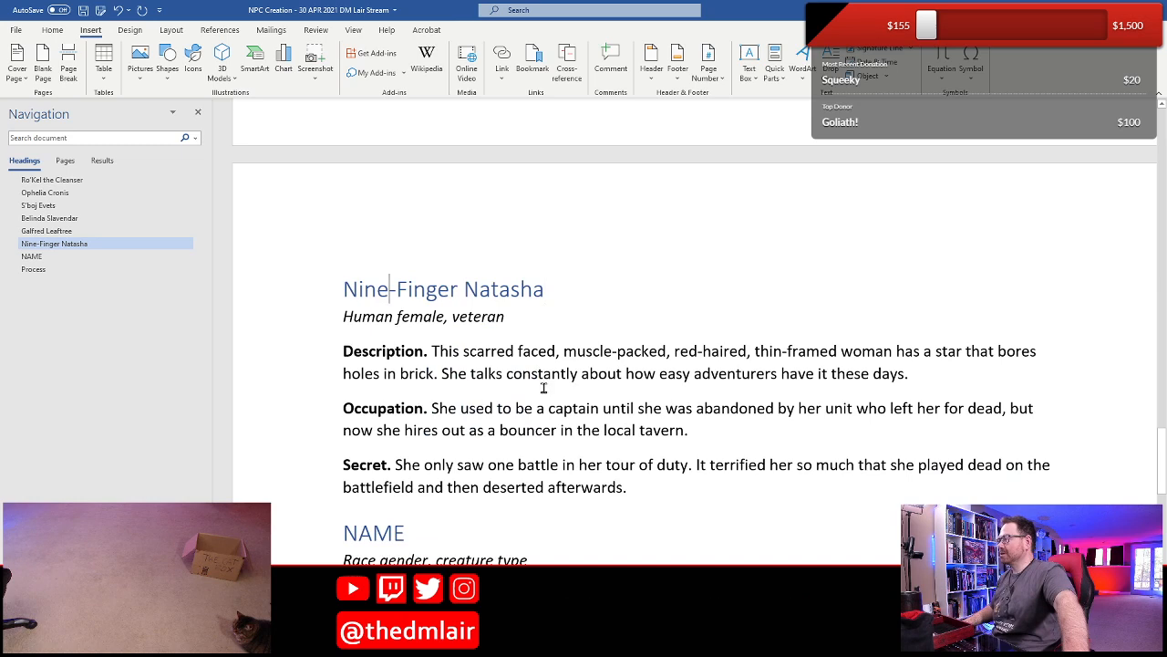
{"action": "scroll", "coordinate": [496, 385], "scroll_direction": "down", "scroll_amount": 3}
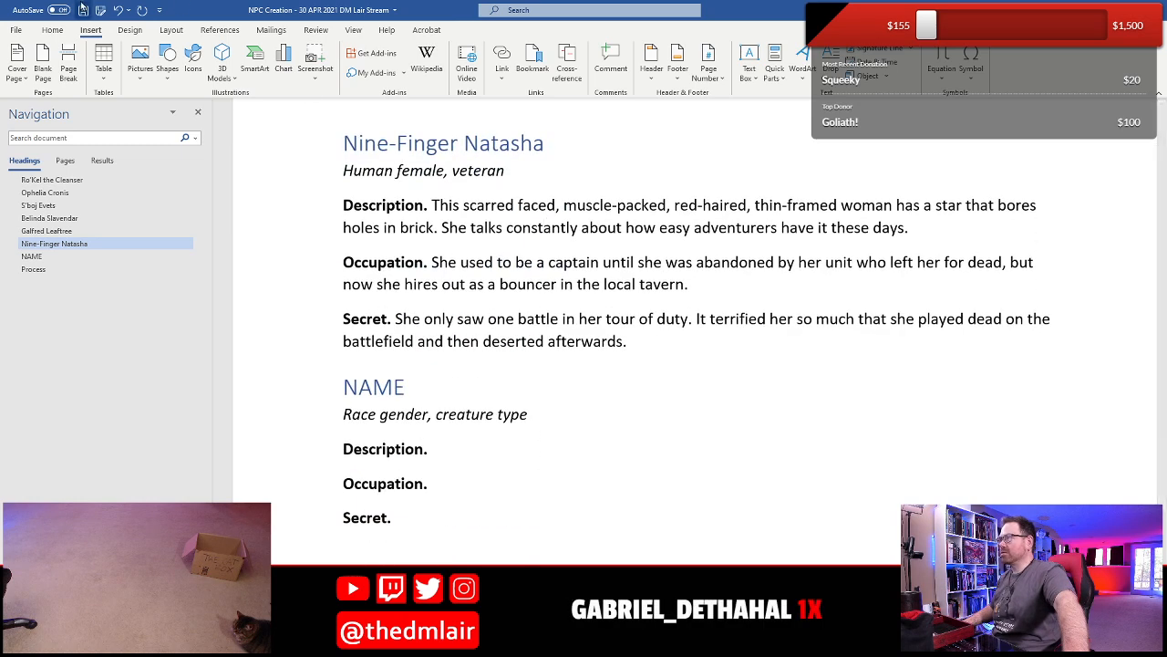
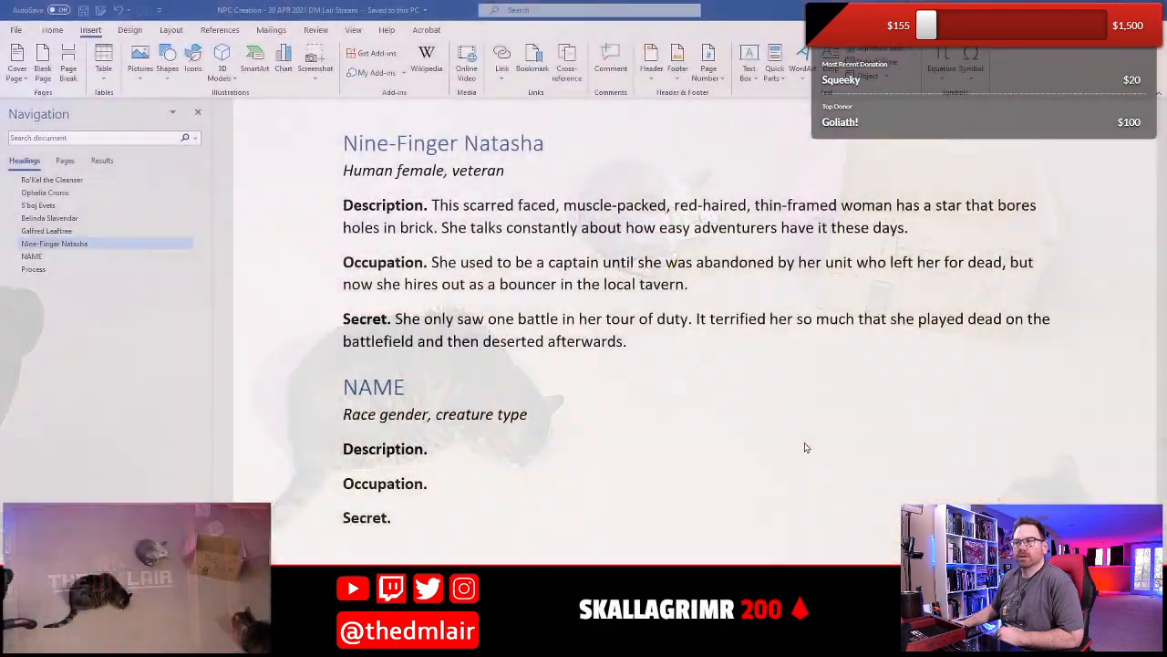
{"action": "scroll", "coordinate": [471, 438], "scroll_direction": "down", "scroll_amount": 3}
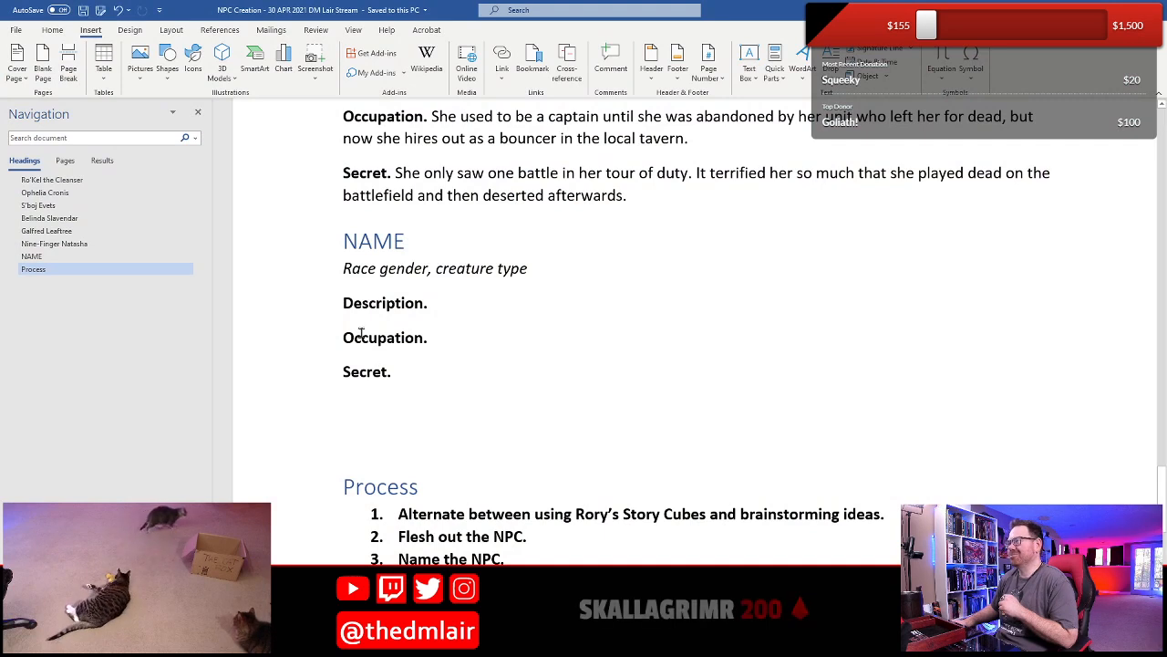
{"action": "left_click", "coordinate": [418, 268]}
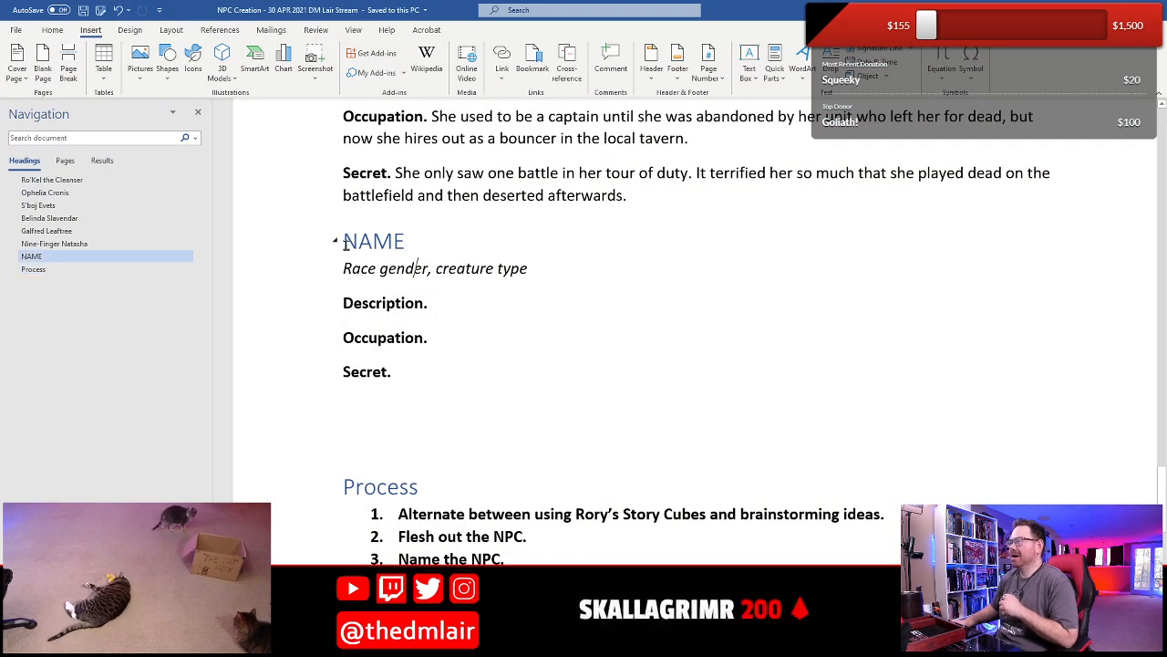
{"action": "scroll", "coordinate": [359, 265], "scroll_direction": "up", "scroll_amount": 3}
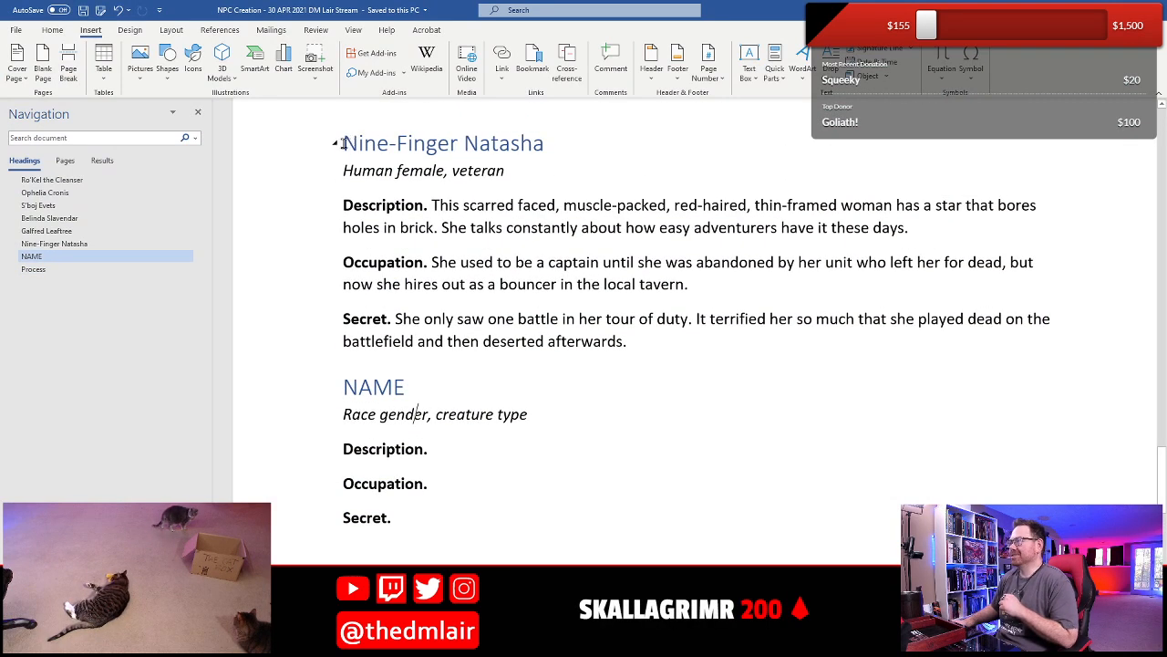
{"action": "left_click", "coordinate": [337, 143]}
{"action": "scroll", "coordinate": [497, 304], "scroll_direction": "up", "scroll_amount": 5}
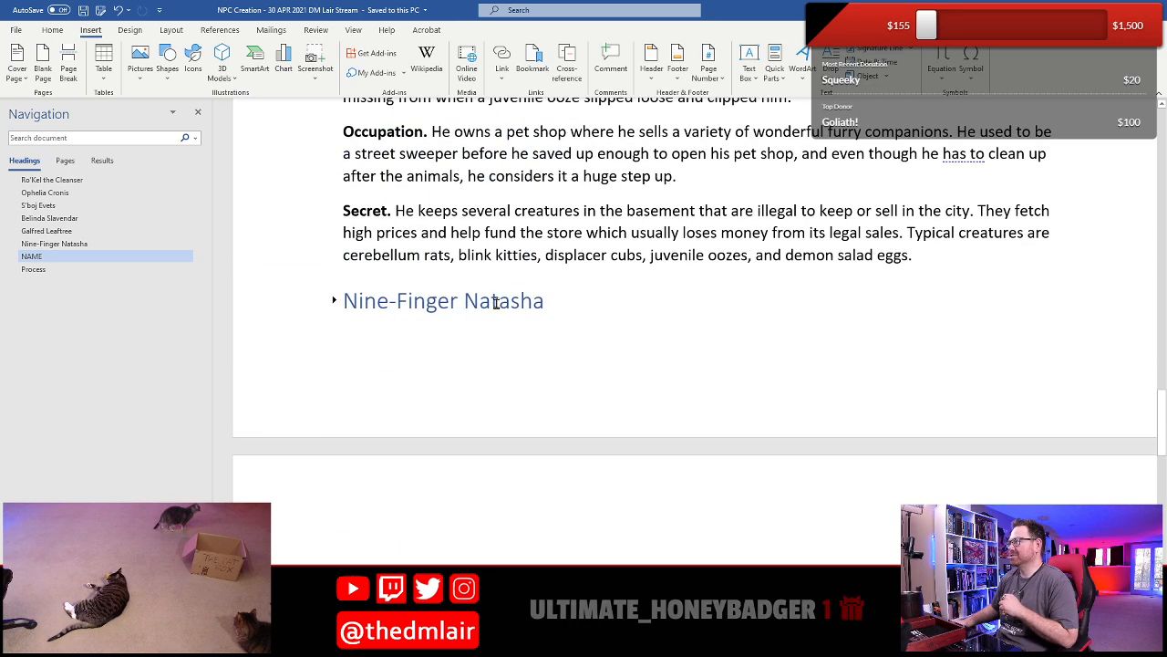
{"action": "scroll", "coordinate": [497, 303], "scroll_direction": "down", "scroll_amount": 3}
{"action": "left_click", "coordinate": [334, 157]}
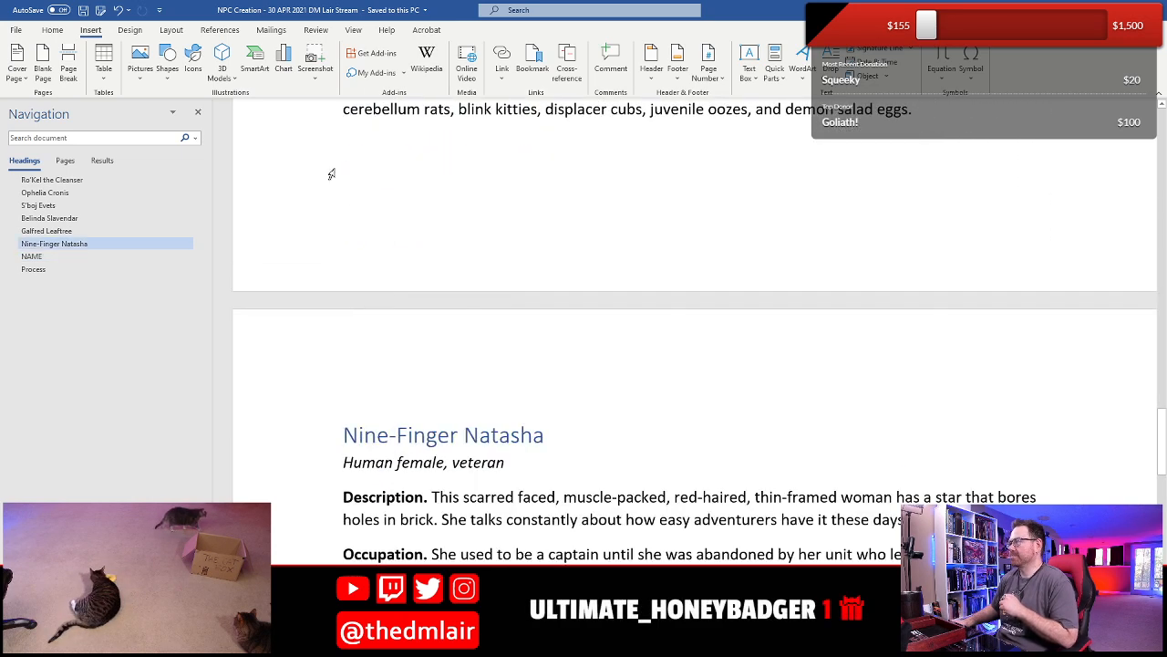
{"action": "scroll", "coordinate": [346, 237], "scroll_direction": "down", "scroll_amount": 5}
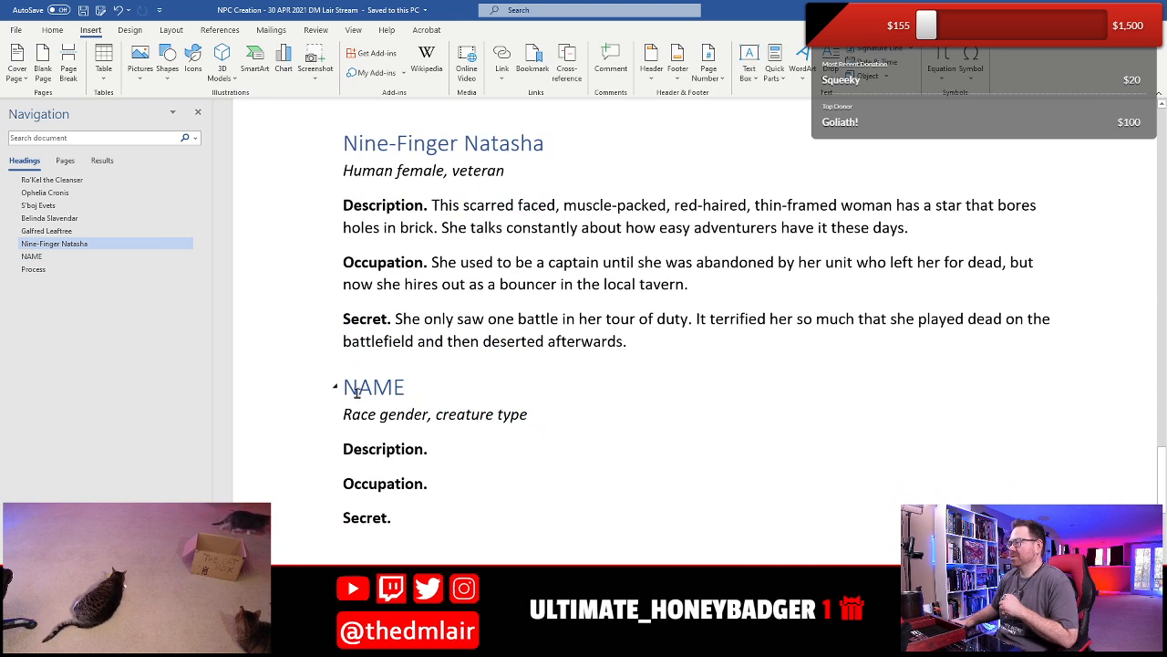
- Replace the placeholder heading NAME below the Nine-Finger Natasha entry with "Keldar Chaos"
{"action": "left_click", "coordinate": [356, 392]}
{"action": "key", "text": "Home"}
{"action": "key", "text": "shift+End"}
{"action": "key", "text": "shift+Left"}
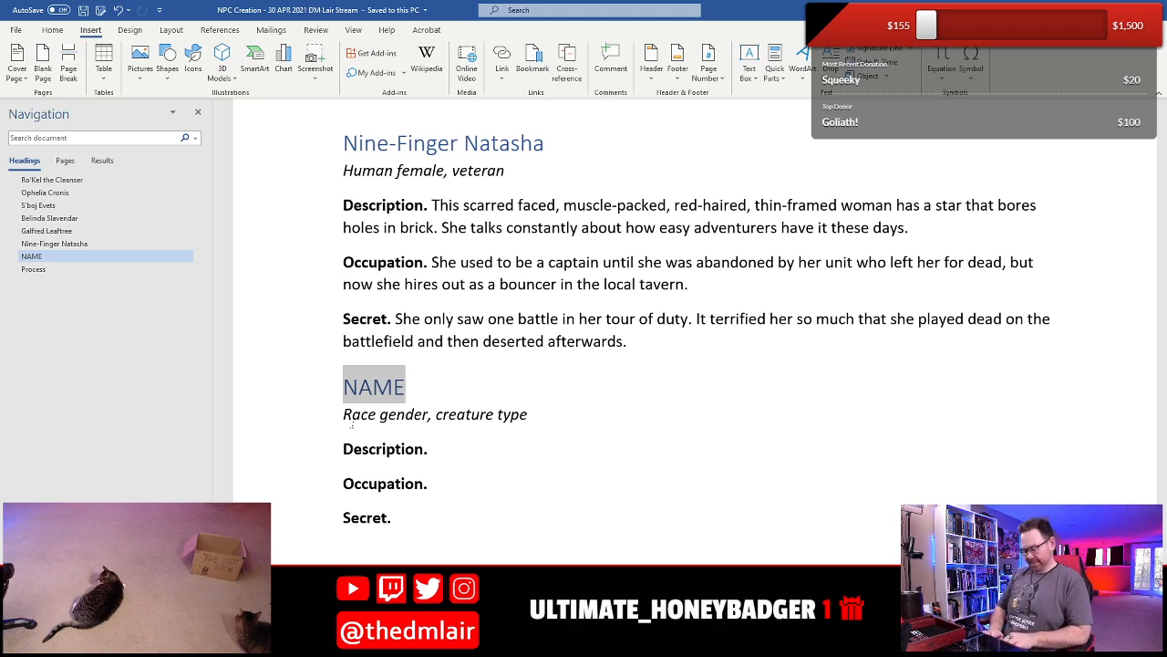
{"action": "type", "text": "Keldar Ch"}
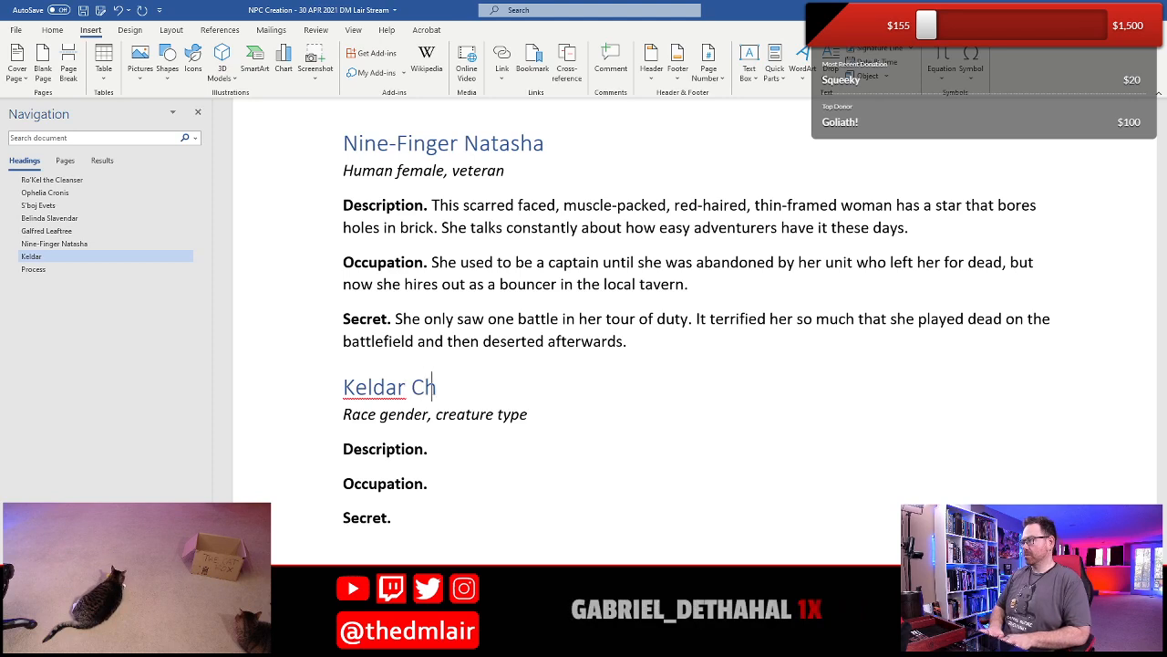
{"action": "type", "text": "aos"}
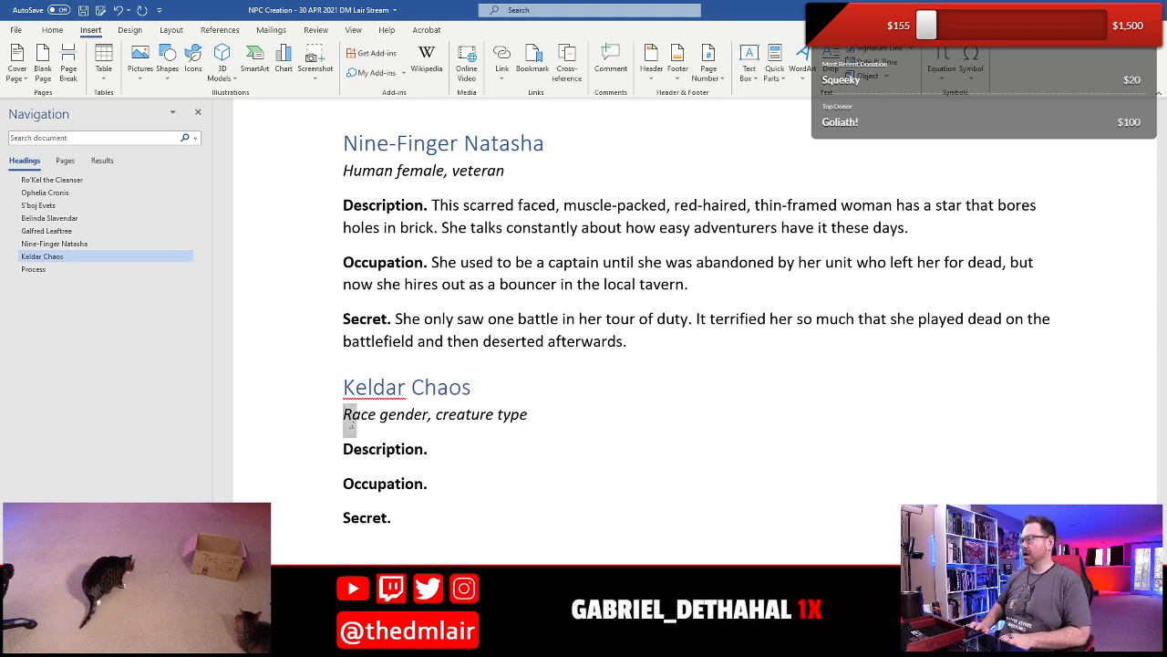
- Replace the placeholder "Race gender" in the italic line under Keldar Chaos with "Tiefling male"
{"action": "key", "text": "shift+Right"}
{"action": "key", "text": "shift+Right"}
{"action": "key", "text": "shift+Right"}
{"action": "key", "text": "shift+Right"}
{"action": "key", "text": "shift+Right"}
{"action": "key", "text": "shift+Right"}
{"action": "key", "text": "shift+Right"}
{"action": "key", "text": "shift+Right"}
{"action": "key", "text": "shift+Right"}
{"action": "key", "text": "shift+Right"}
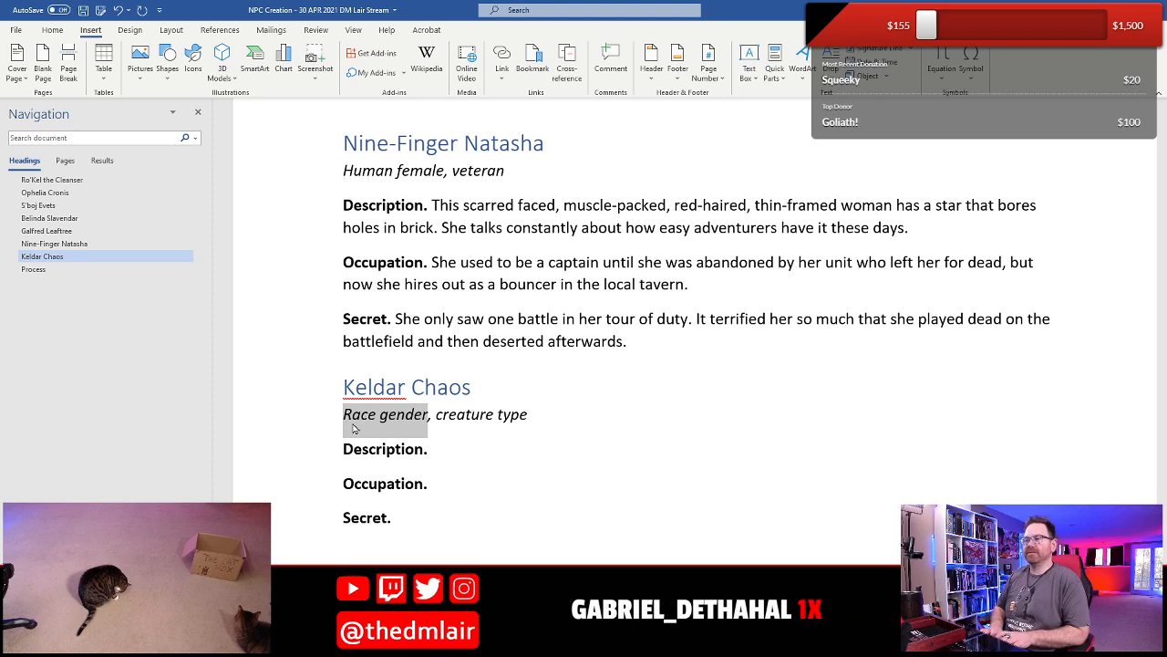
{"action": "type", "text": "Tieflin"}
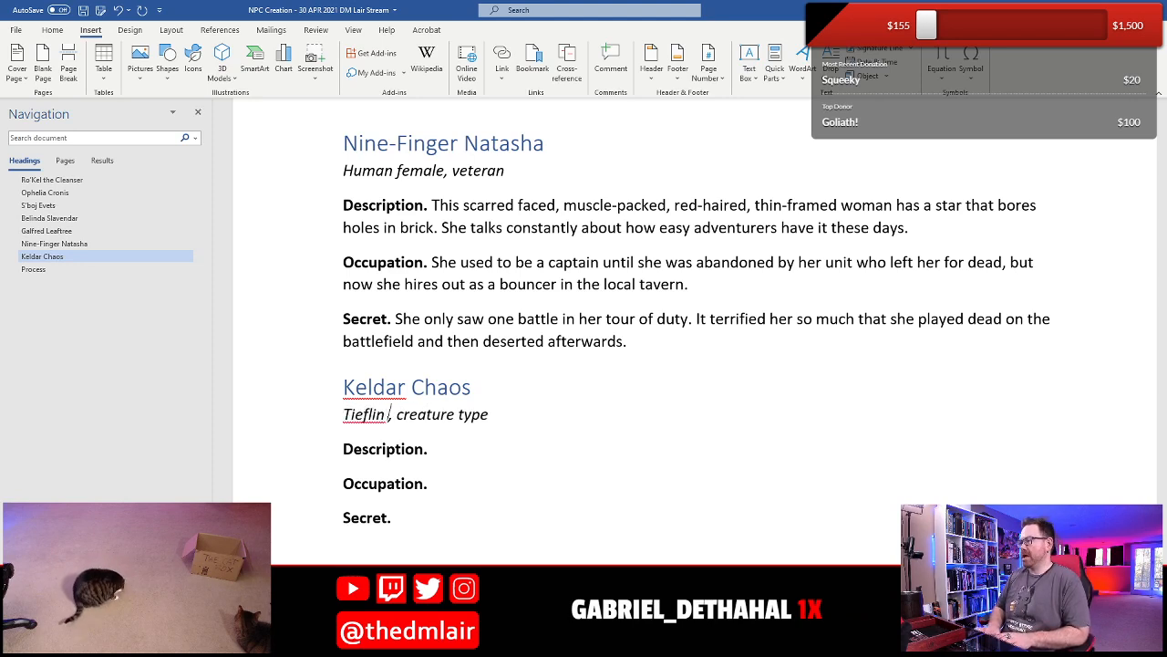
{"action": "type", "text": "g male"}
{"action": "key", "text": "Right"}
{"action": "key", "text": "Right"}
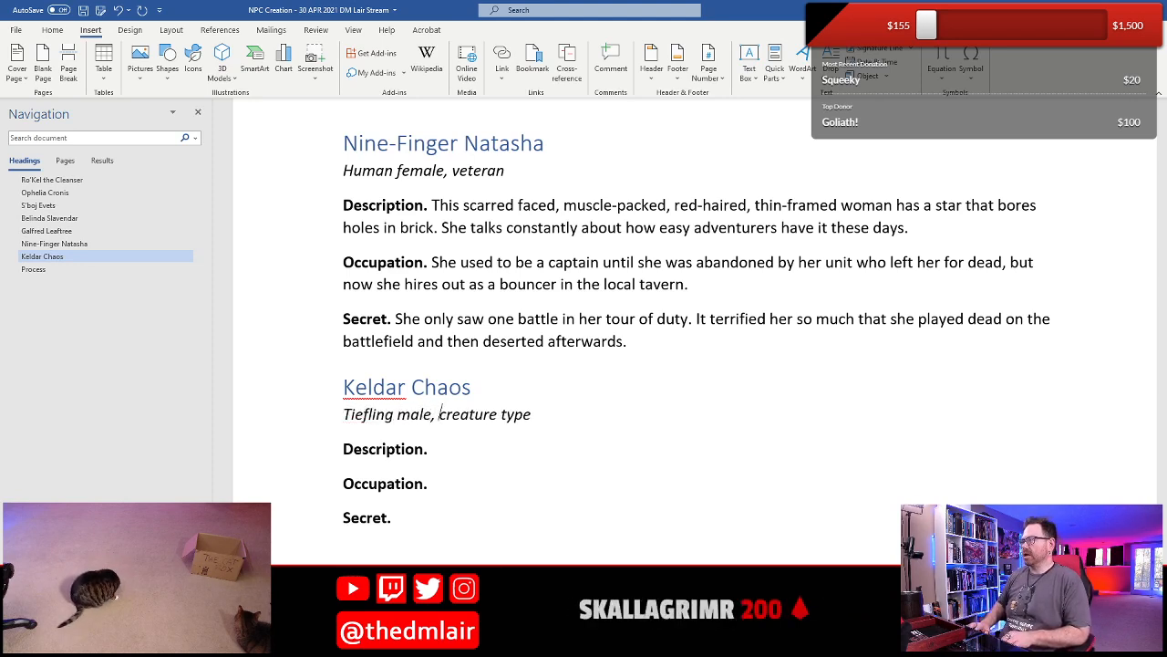
- Replace the placeholder "creature type" in the italic line under Keldar Chaos with "sorcerer"
{"action": "key", "text": "shift+End"}
{"action": "key", "text": "shift+Left"}
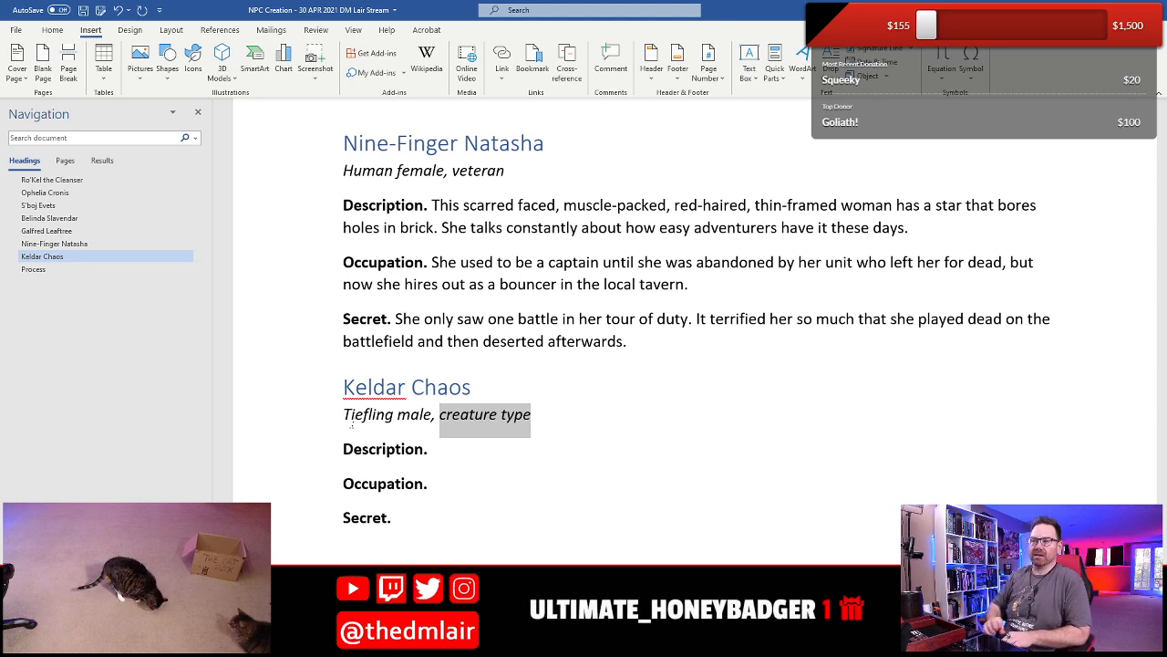
{"action": "type", "text": "ser"}
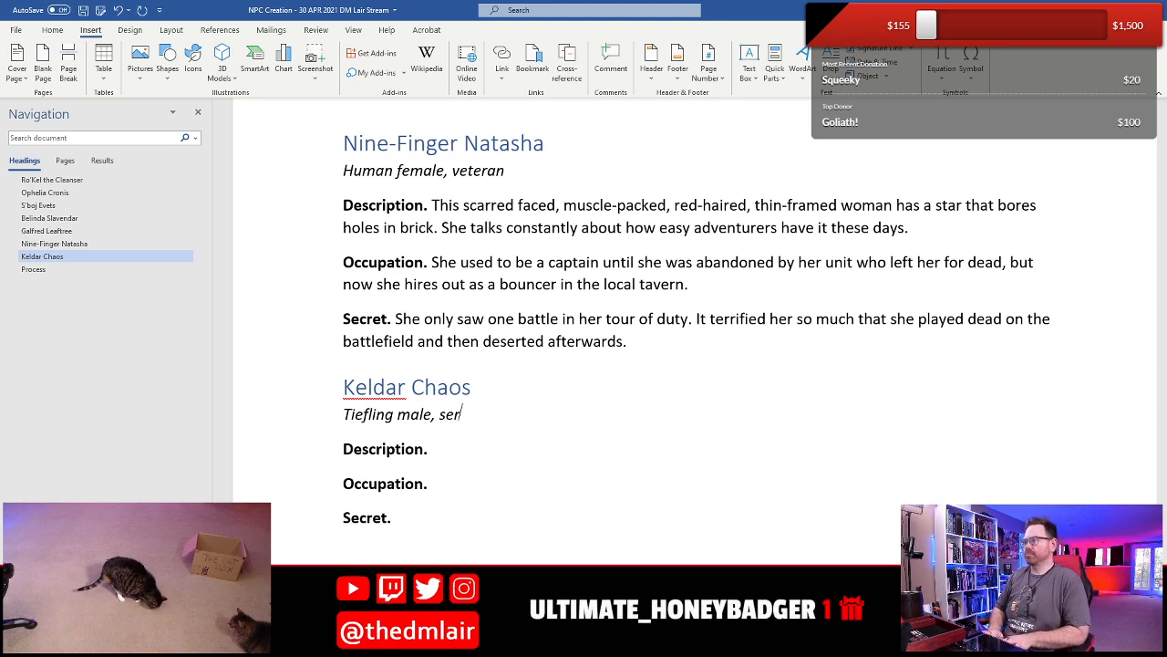
{"action": "type", "text": "cere"}
{"action": "key", "text": "BackSpace"}
{"action": "key", "text": "BackSpace"}
{"action": "key", "text": "BackSpace"}
{"action": "key", "text": "BackSpace"}
{"action": "key", "text": "BackSpace"}
{"action": "key", "text": "BackSpace"}
{"action": "type", "text": "orc"}
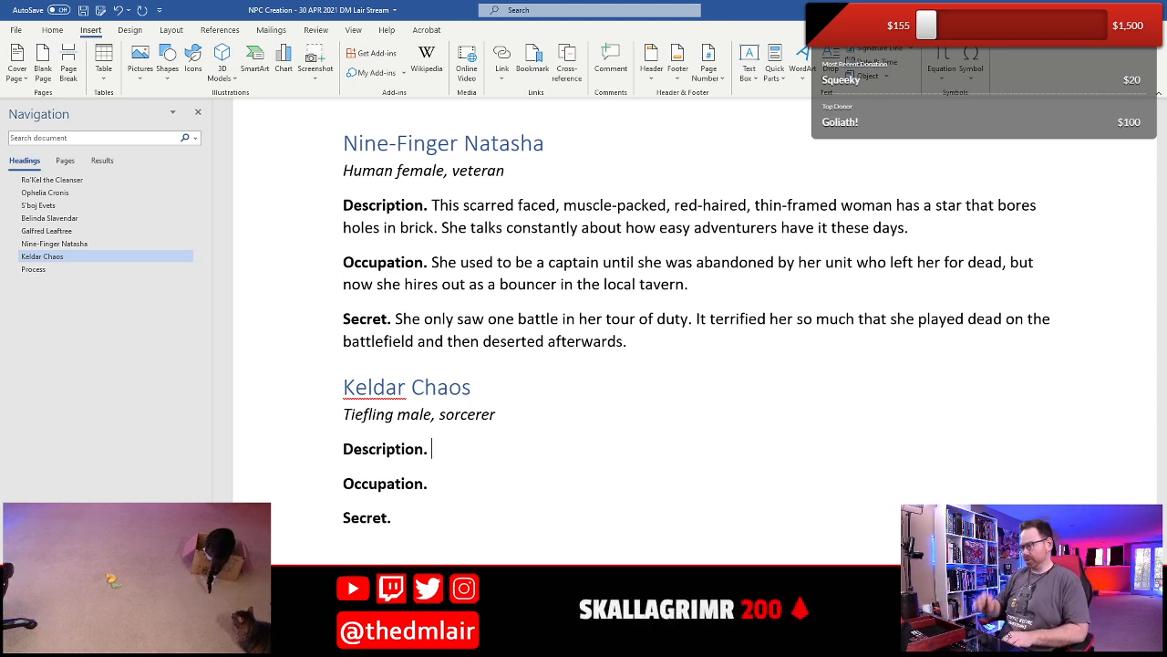
- Begin Keldar Chaos's Description with "He has sharpened horns, is missing the toes on his left foot, and has glowing yellow eyes."
{"action": "type", "text": "He has sh"}
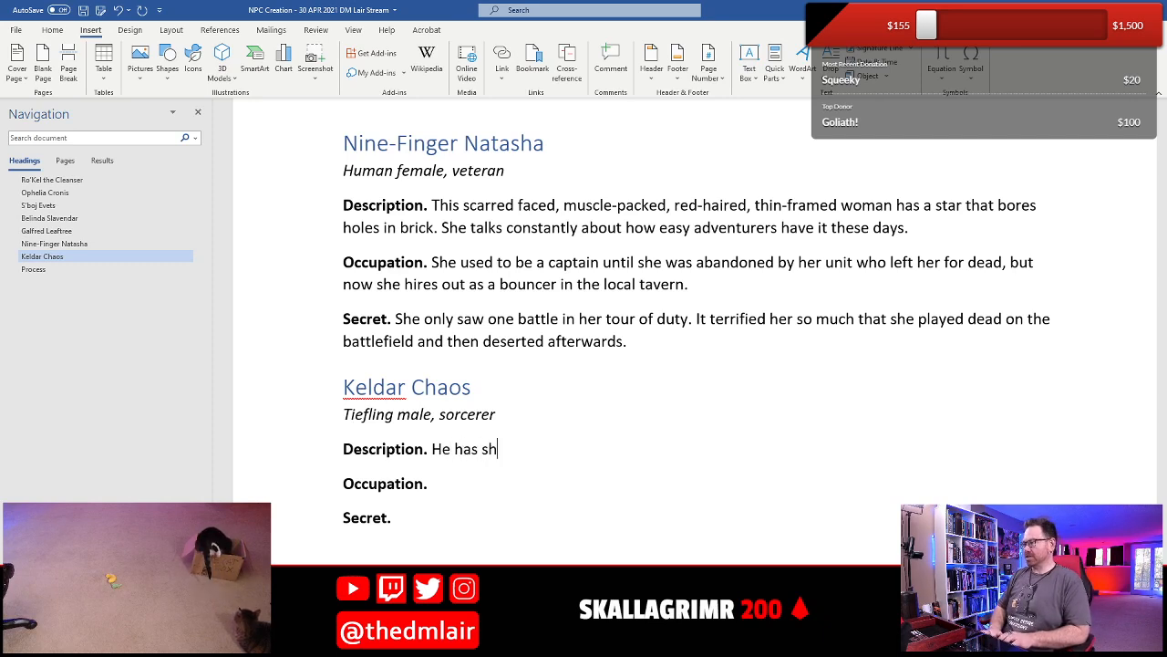
{"action": "type", "text": "arpened hor"}
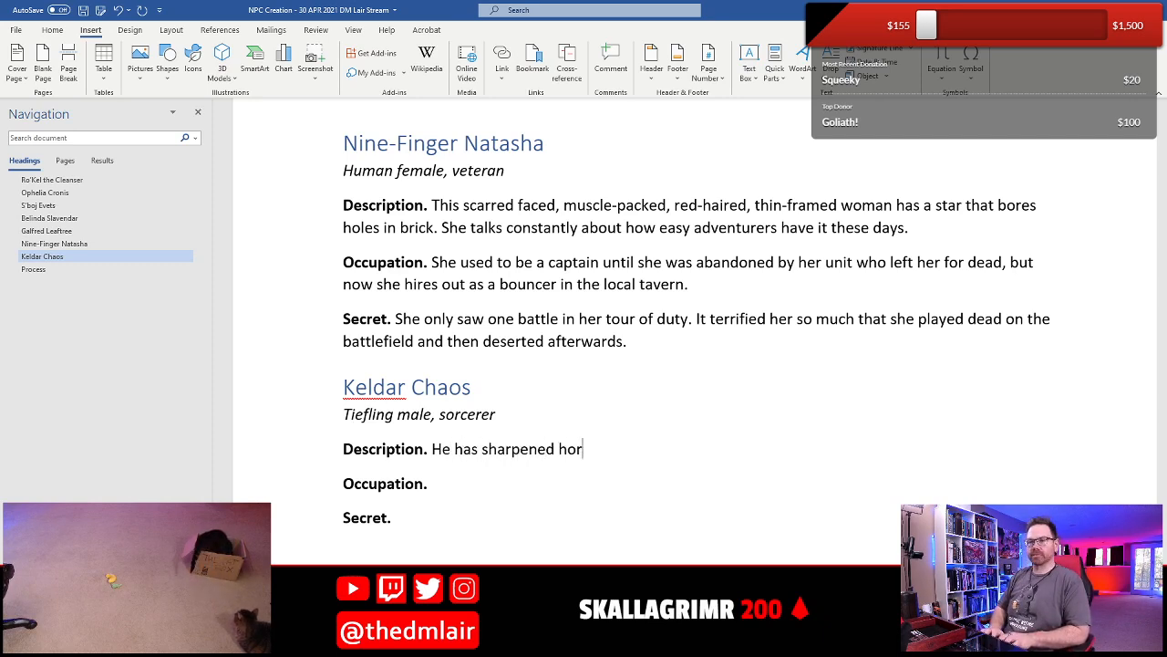
{"action": "type", "text": "ns, is missing the "}
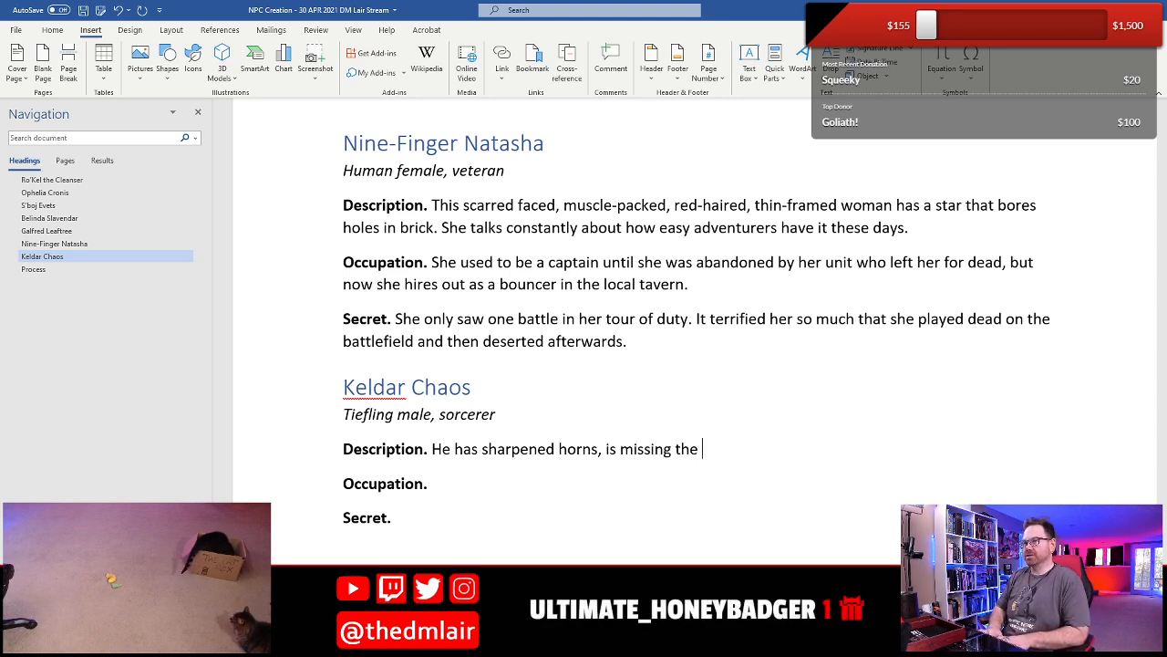
{"action": "type", "text": "toes on his left foot, and has glowing ye"}
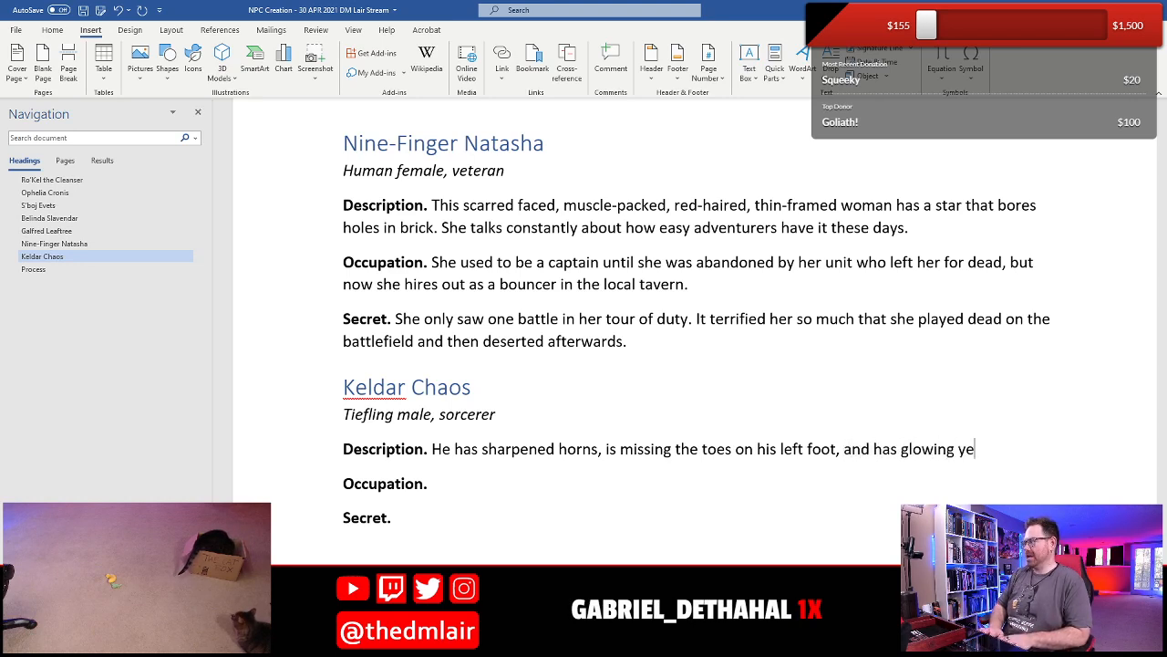
{"action": "type", "text": "llow yee"}
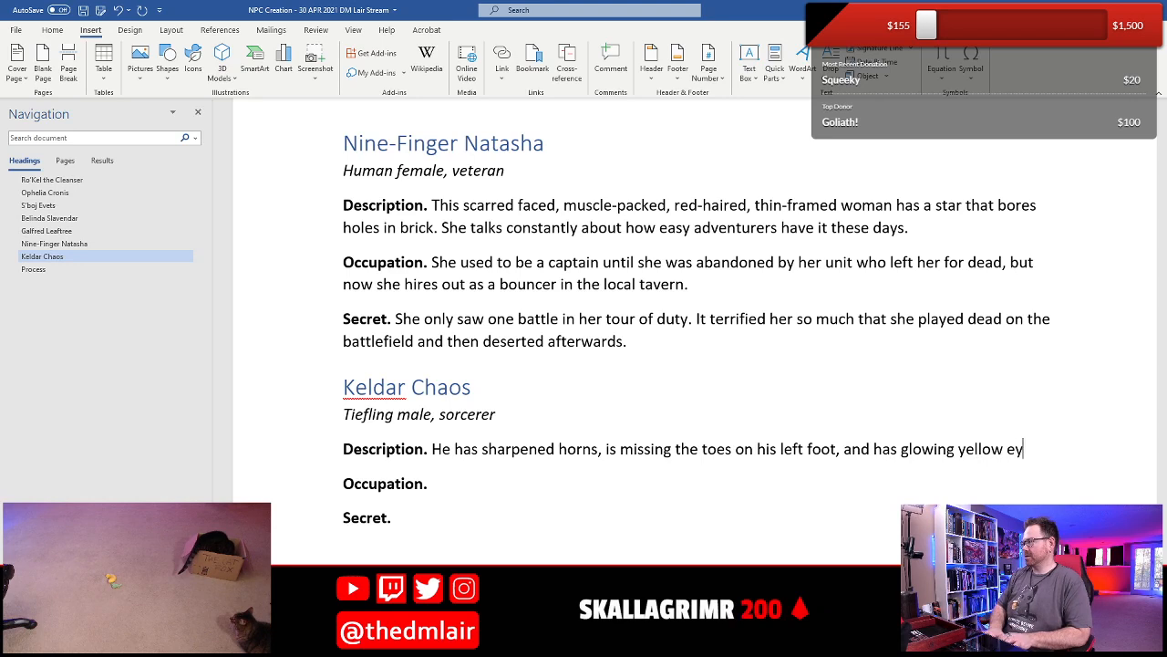
{"action": "type", "text": "es."}
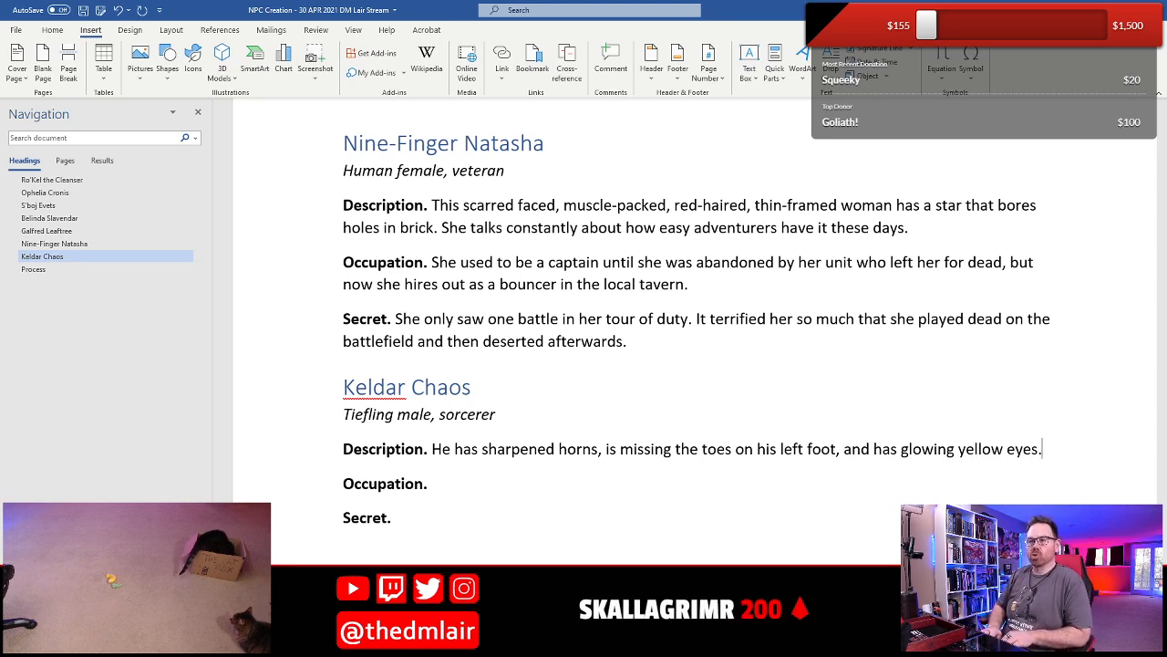
{"action": "type", "text": " His arms ar"}
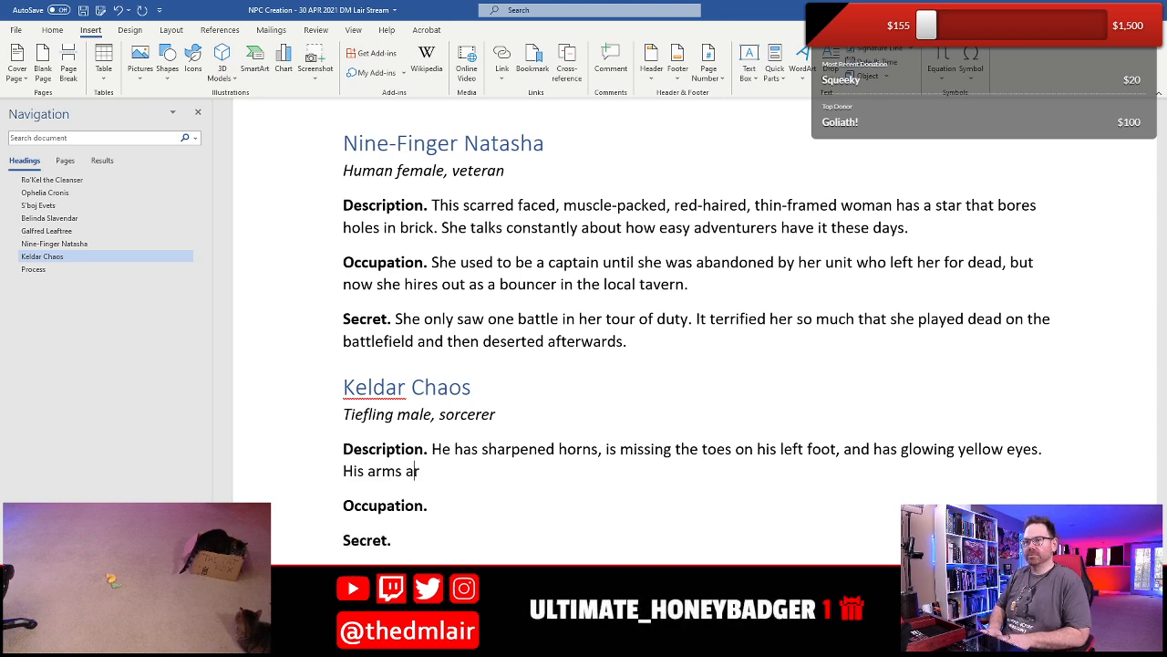
{"action": "type", "text": "e tattoed wit"}
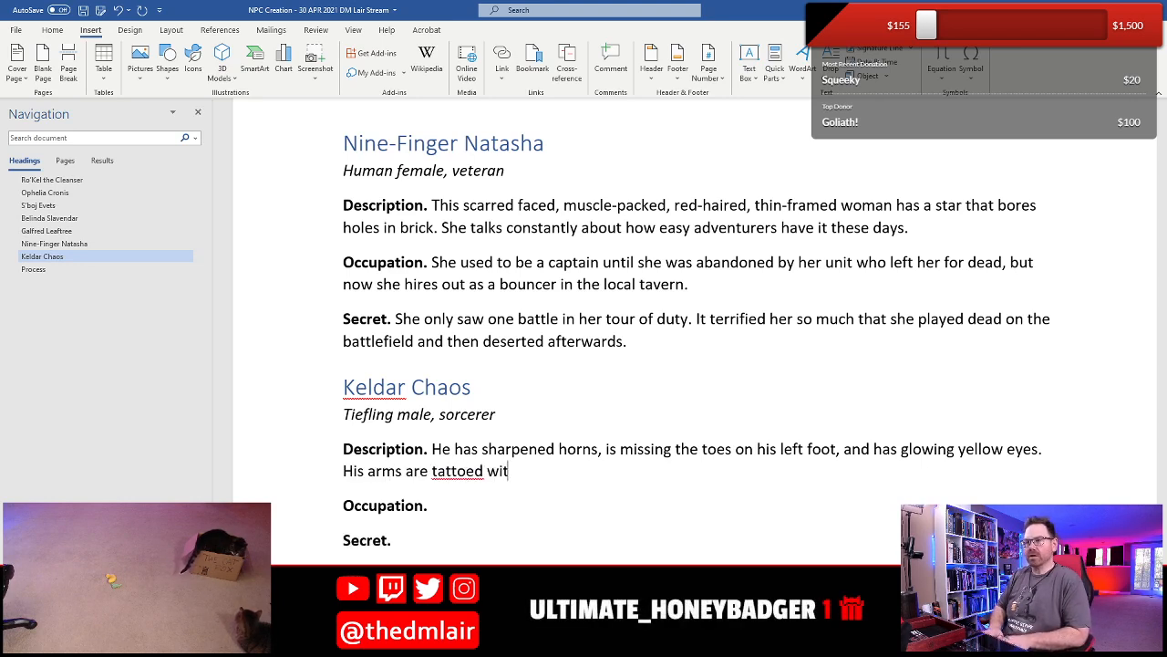
{"action": "type", "text": "h his spells in "}
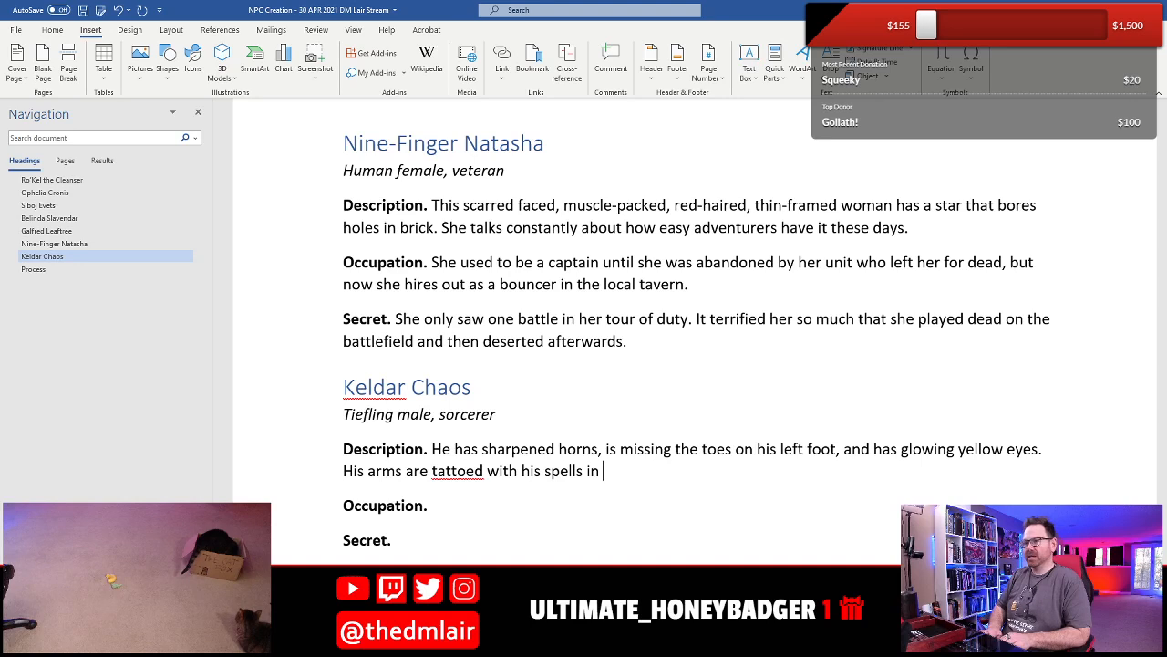
{"action": "type", "text": "various colors of"}
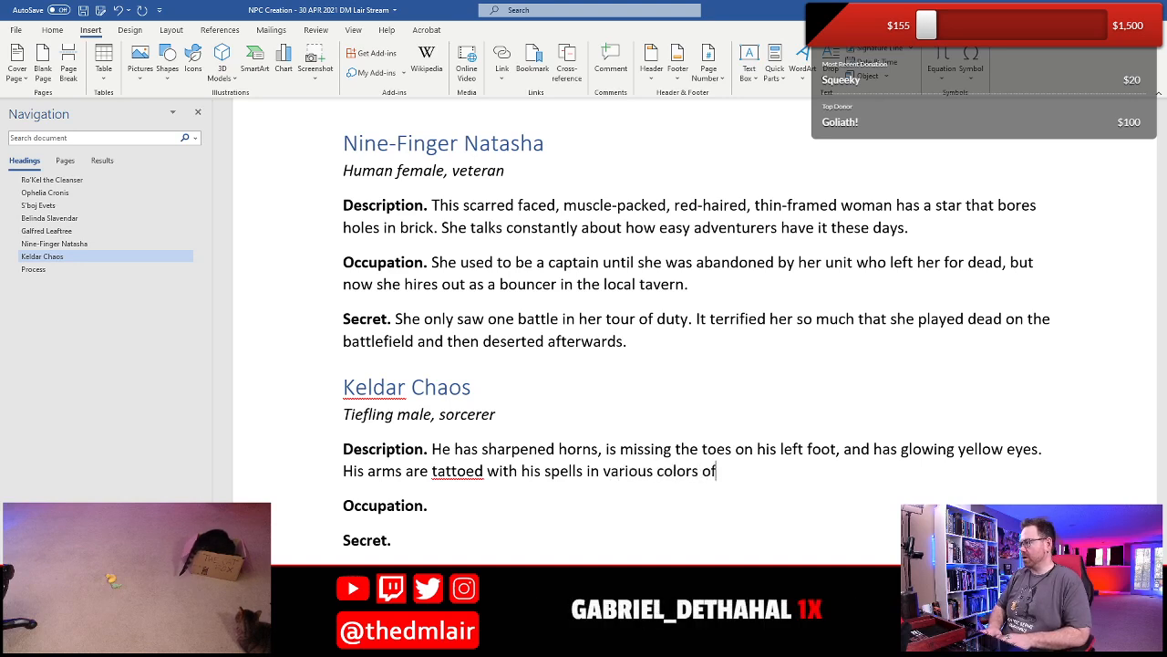
{"action": "type", "text": " ink."}
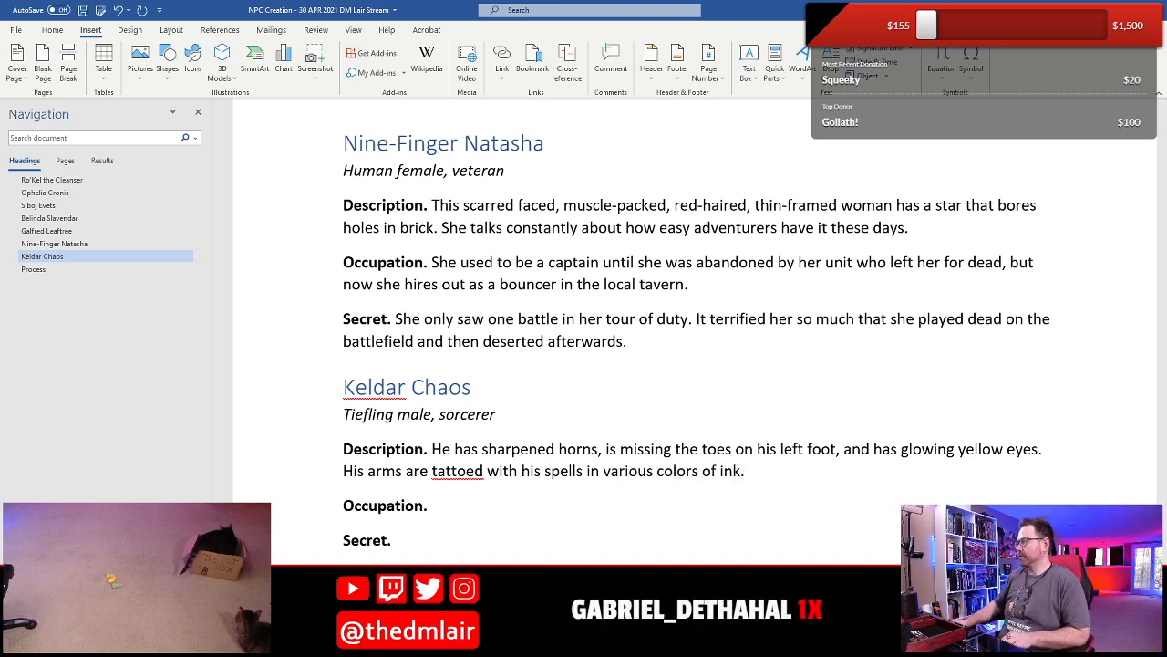
- Add "His arms are tattooed with his spells in various colors of ink." to the Description, using the suggested spelling "tattooed"
{"action": "right_click", "coordinate": [467, 476]}
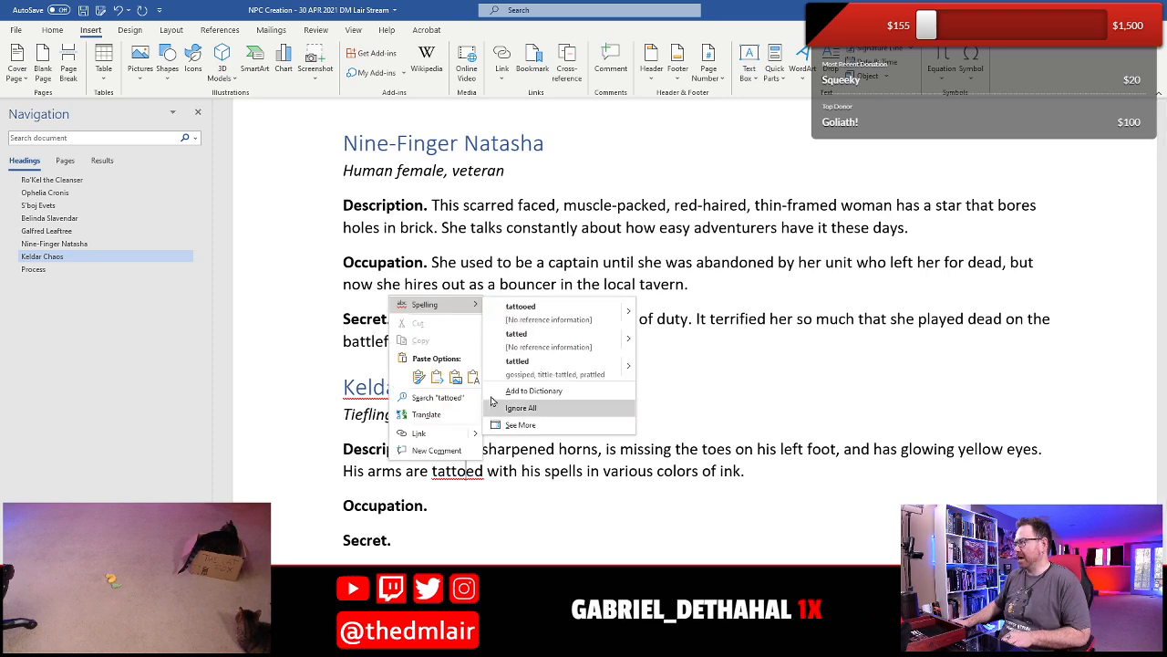
{"action": "left_click", "coordinate": [524, 308]}
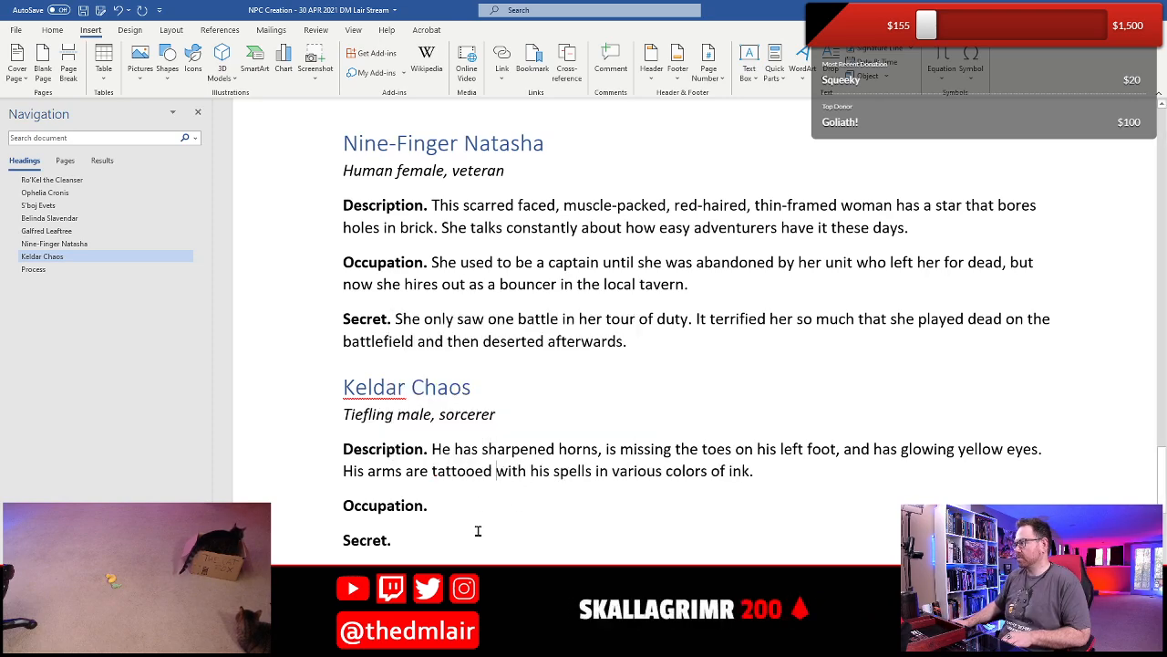
- Begin Keldar Chaos's Occupation with "He is a human trafficker who smuggles"
{"action": "scroll", "coordinate": [476, 507], "scroll_direction": "down", "scroll_amount": 3}
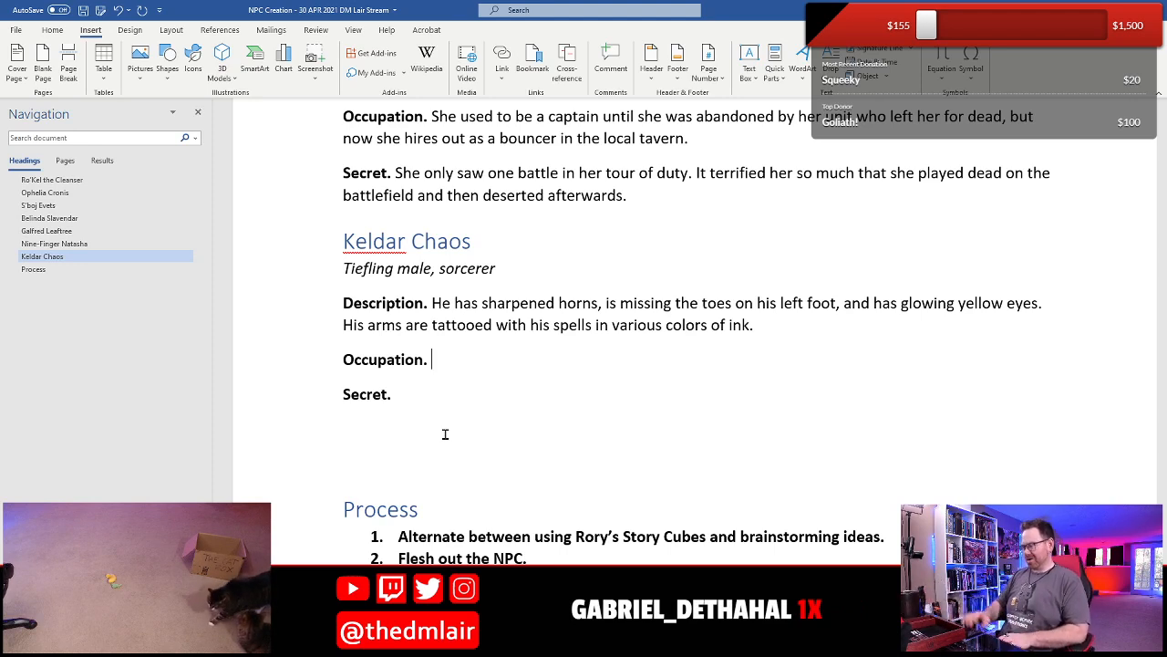
{"action": "type", "text": "He is a smuggler"}
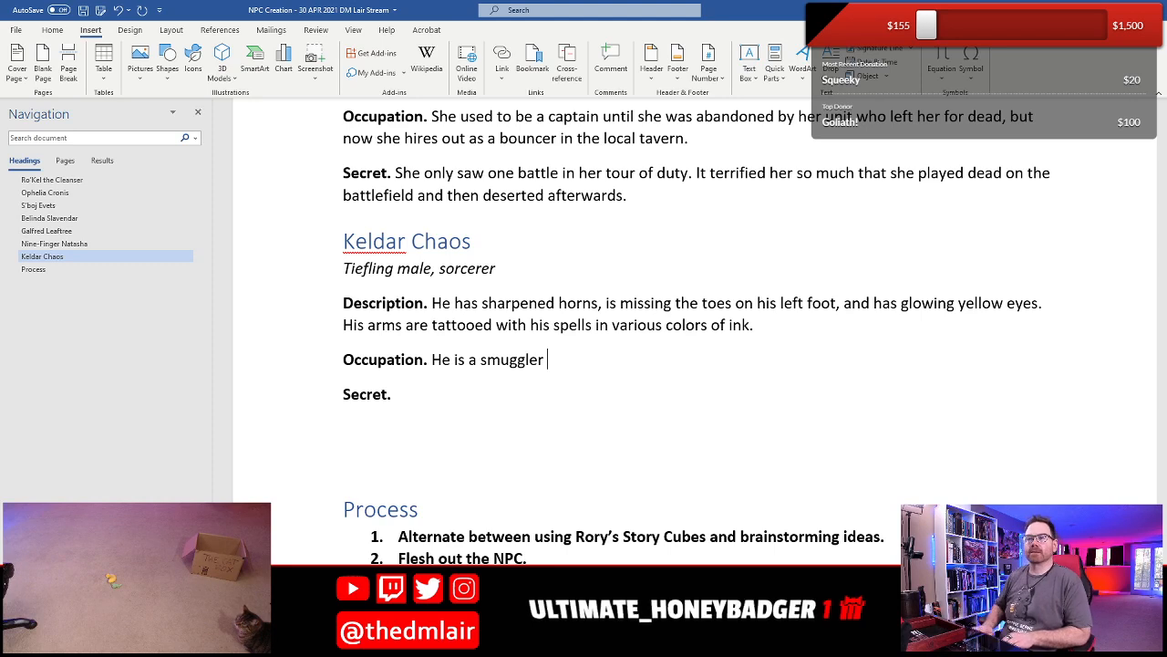
{"action": "key", "text": "Left"}
{"action": "key", "text": "Left"}
{"action": "key", "text": "Left"}
{"action": "key", "text": "Left"}
{"action": "key", "text": "Left"}
{"action": "key", "text": "Left"}
{"action": "key", "text": "Left"}
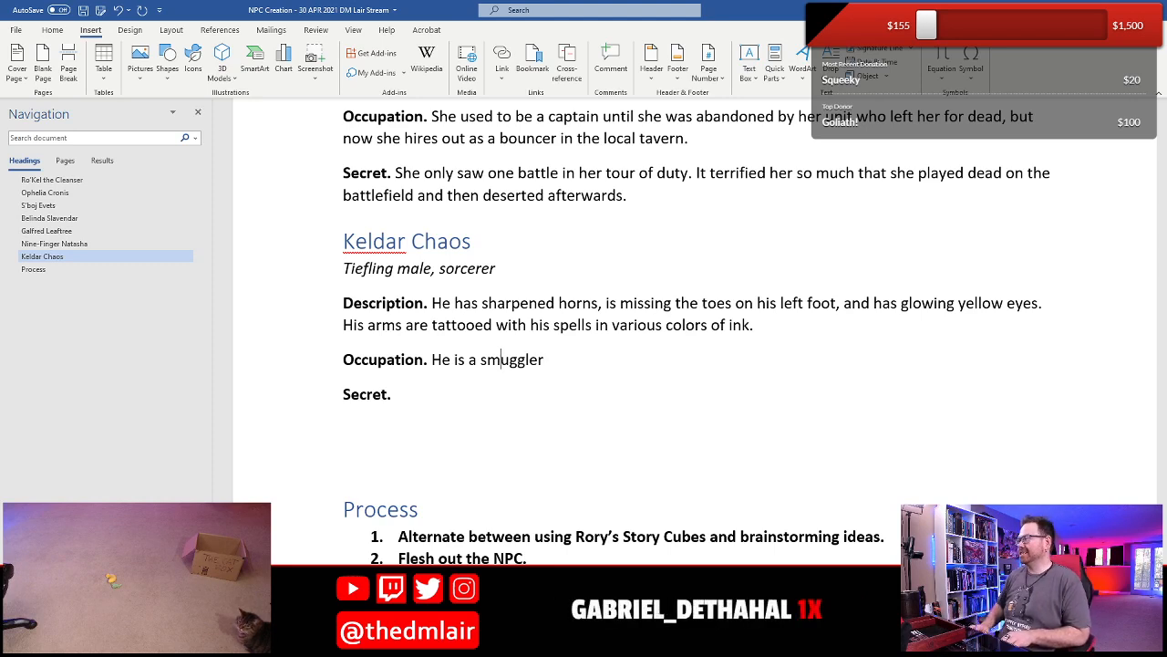
{"action": "type", "text": "human traffic"}
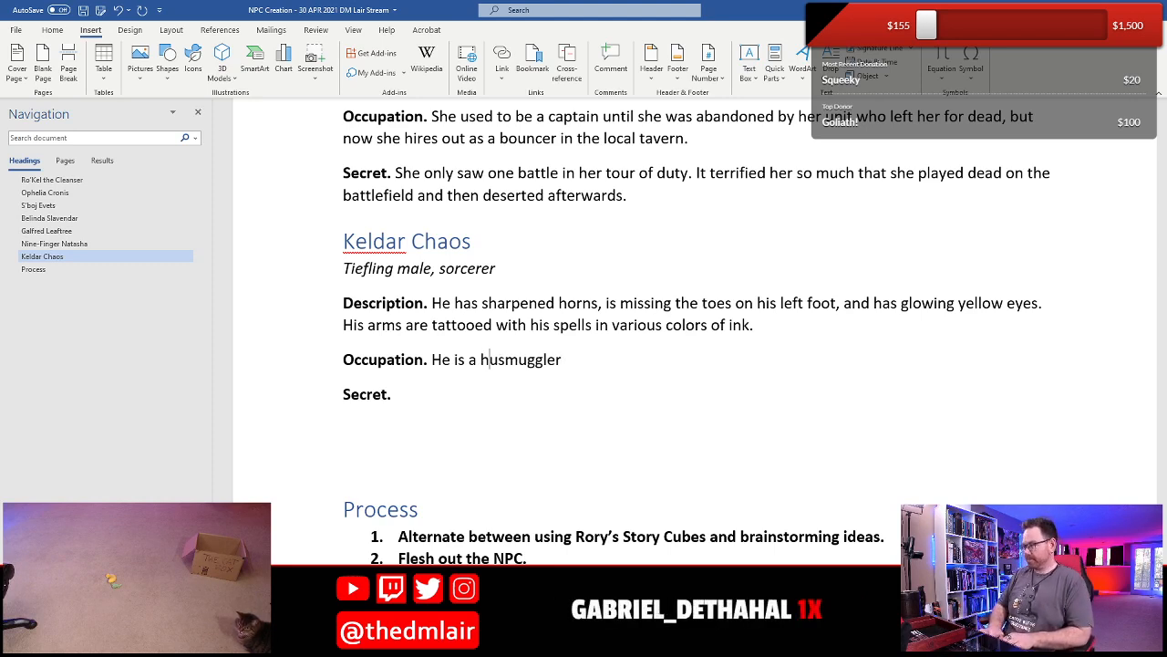
{"action": "type", "text": "ker who"}
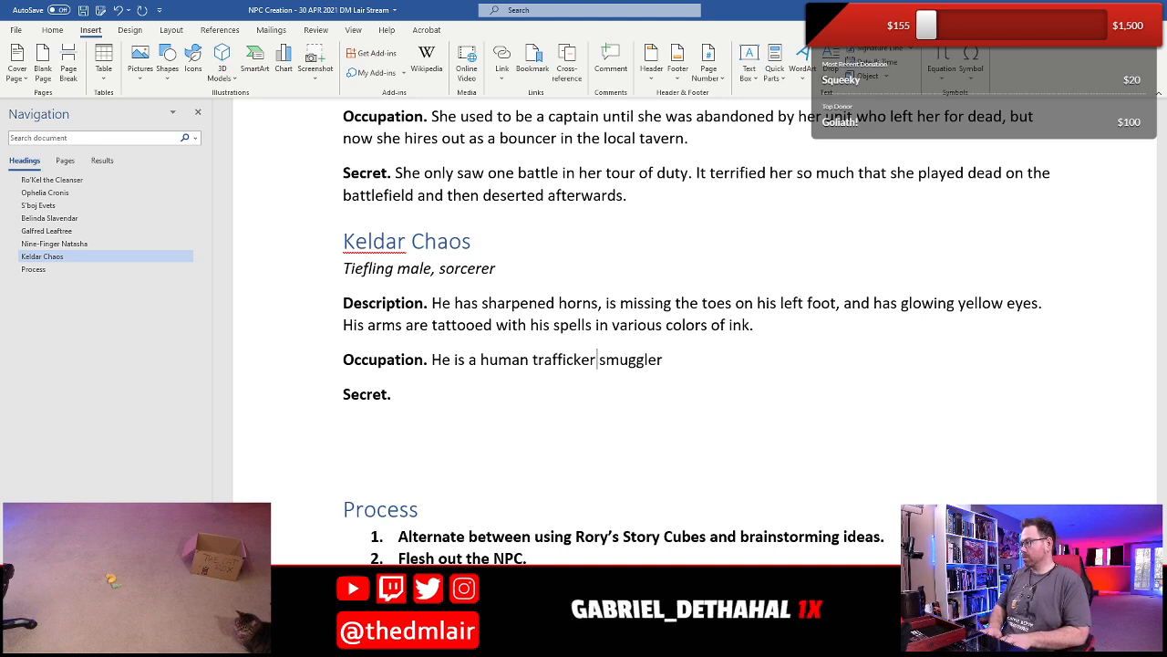
{"action": "key", "text": "End"}
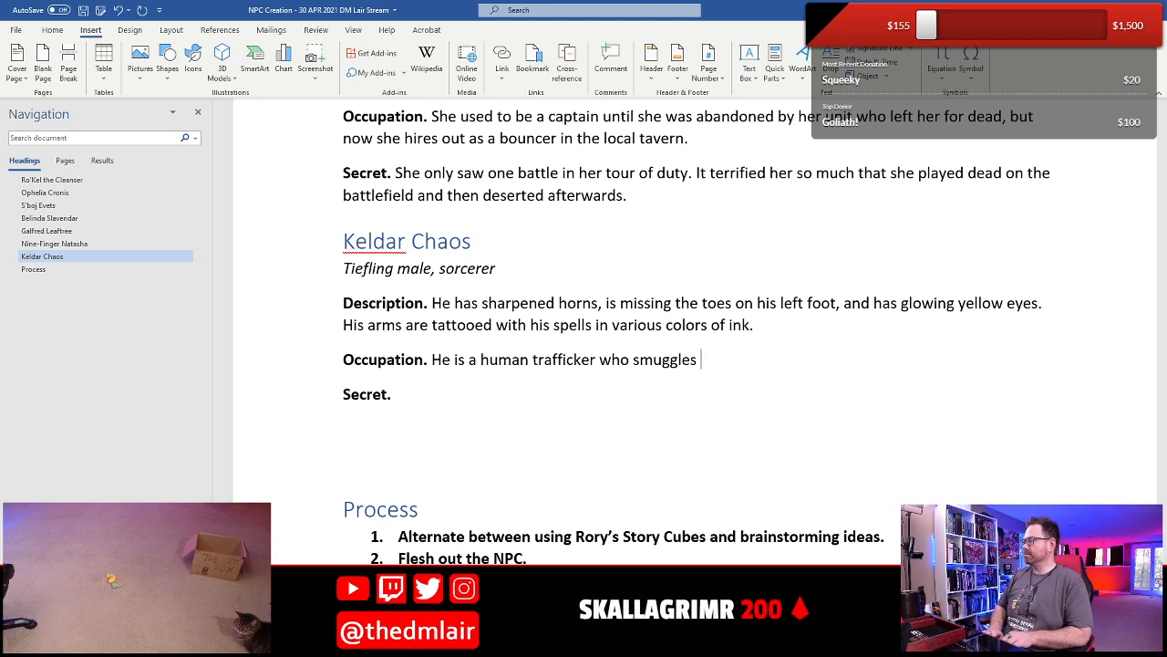
- Complete the Occupation sentence after "smuggles" with "clients between the different planes of existence."
{"action": "type", "text": "people be"}
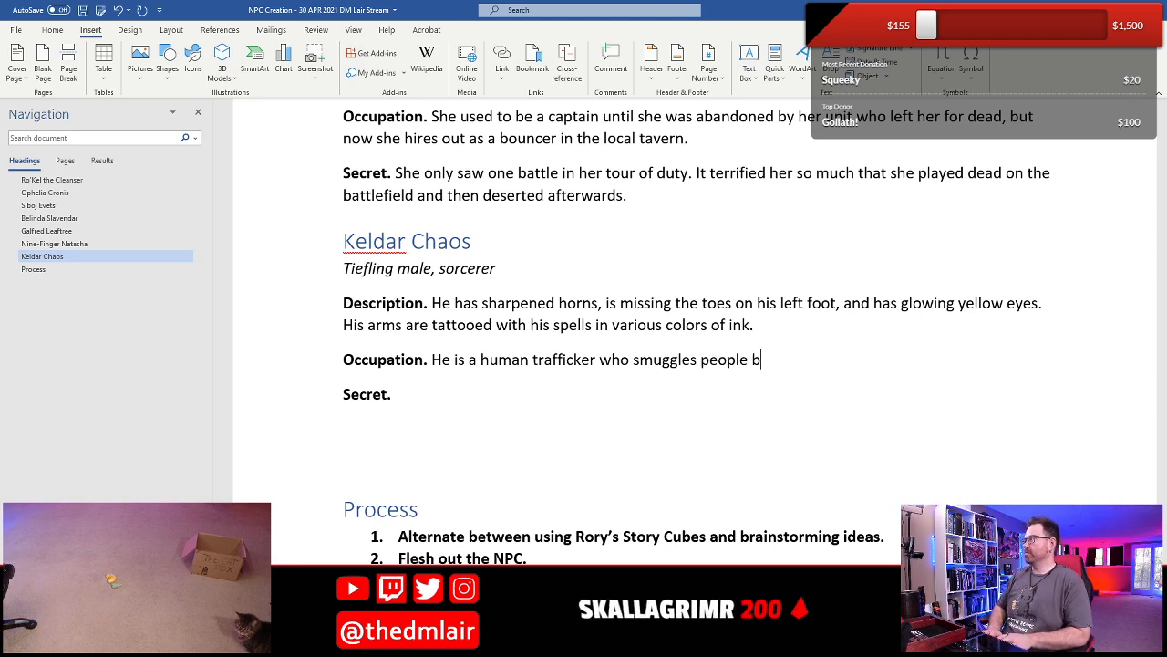
{"action": "key", "text": "BackSpace"}
{"action": "key", "text": "BackSpace"}
{"action": "key", "text": "BackSpace"}
{"action": "key", "text": "BackSpace"}
{"action": "key", "text": "BackSpace"}
{"action": "key", "text": "BackSpace"}
{"action": "key", "text": "BackSpace"}
{"action": "key", "text": "BackSpace"}
{"action": "key", "text": "BackSpace"}
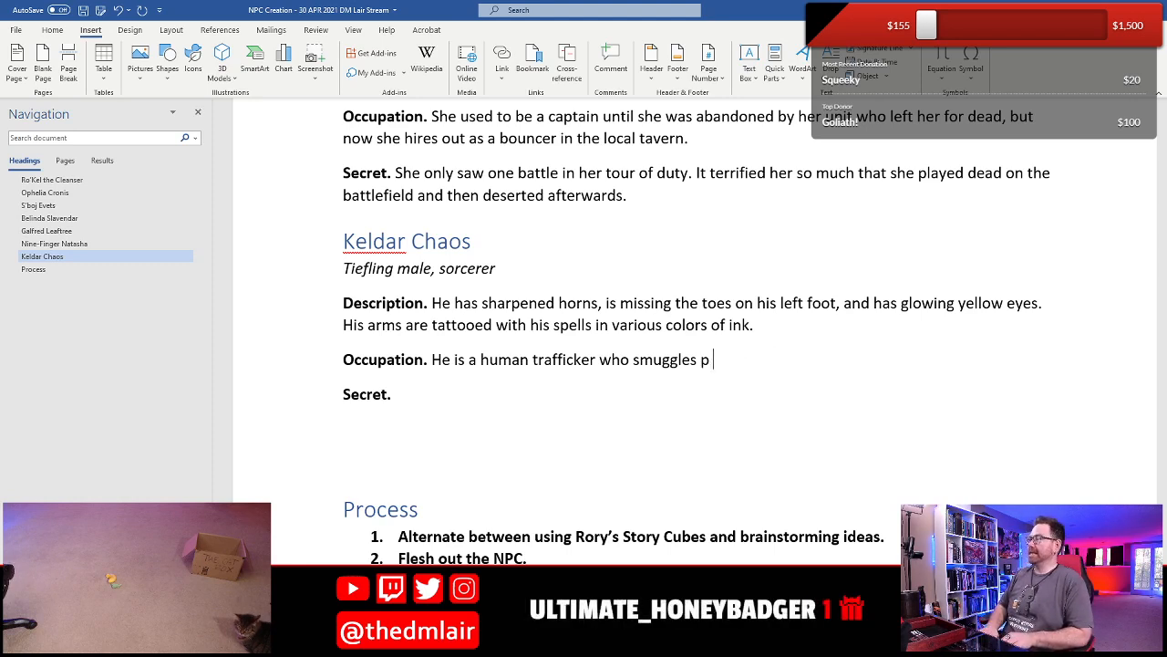
{"action": "type", "text": "clients betwe"}
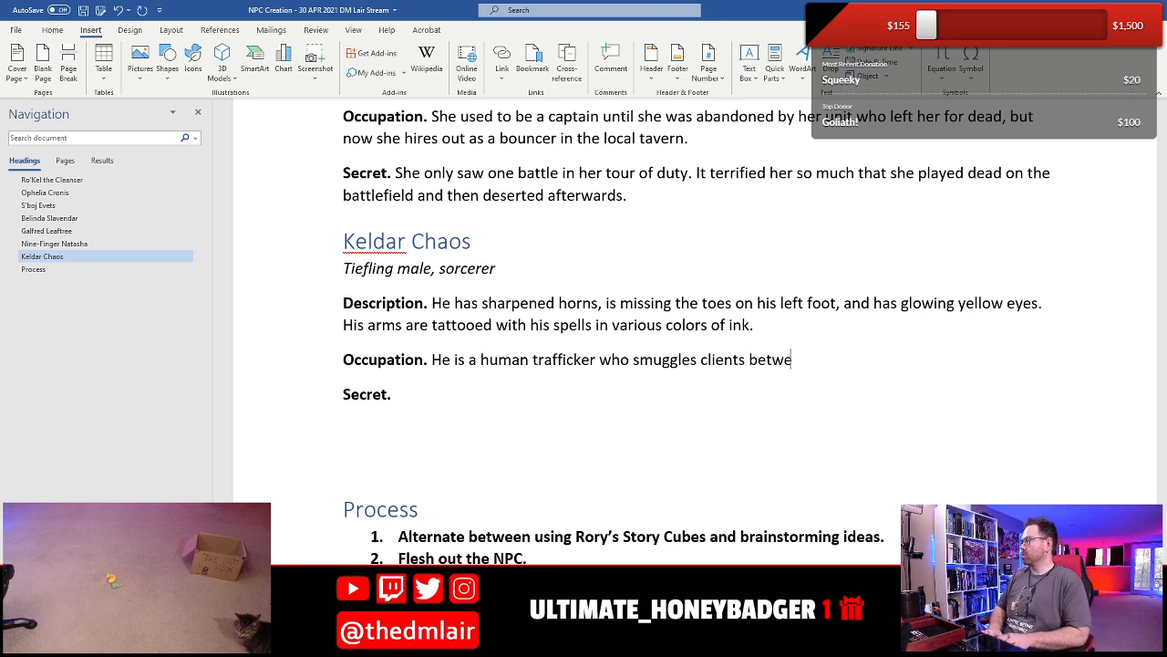
{"action": "type", "text": "en the different "}
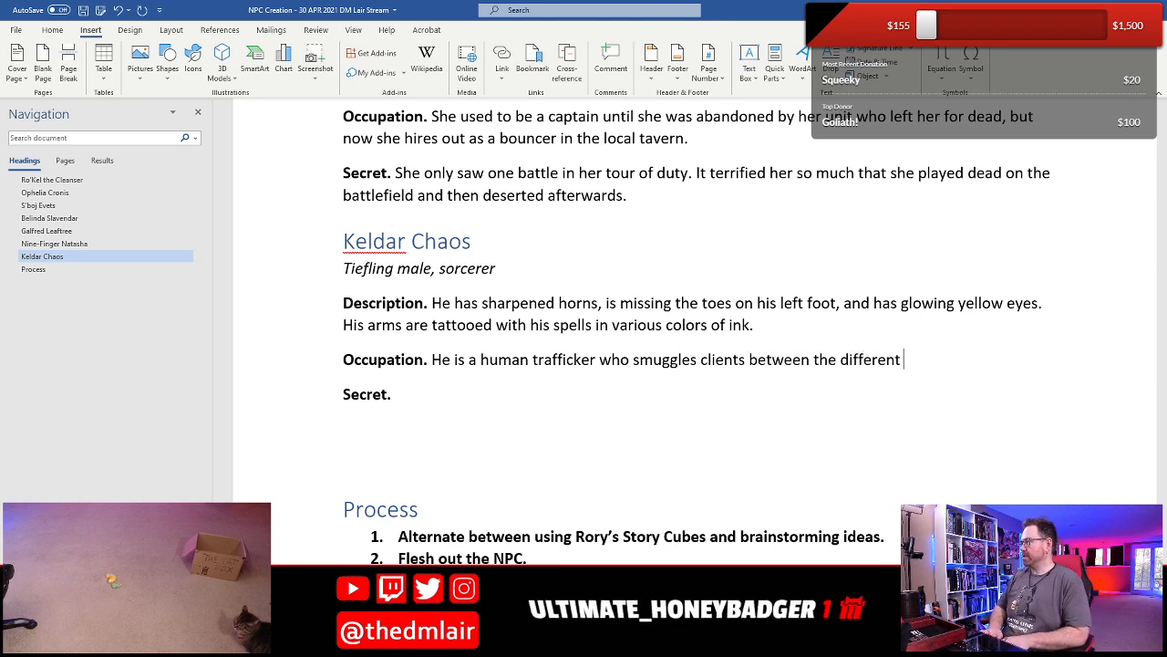
{"action": "type", "text": "planes of ex"}
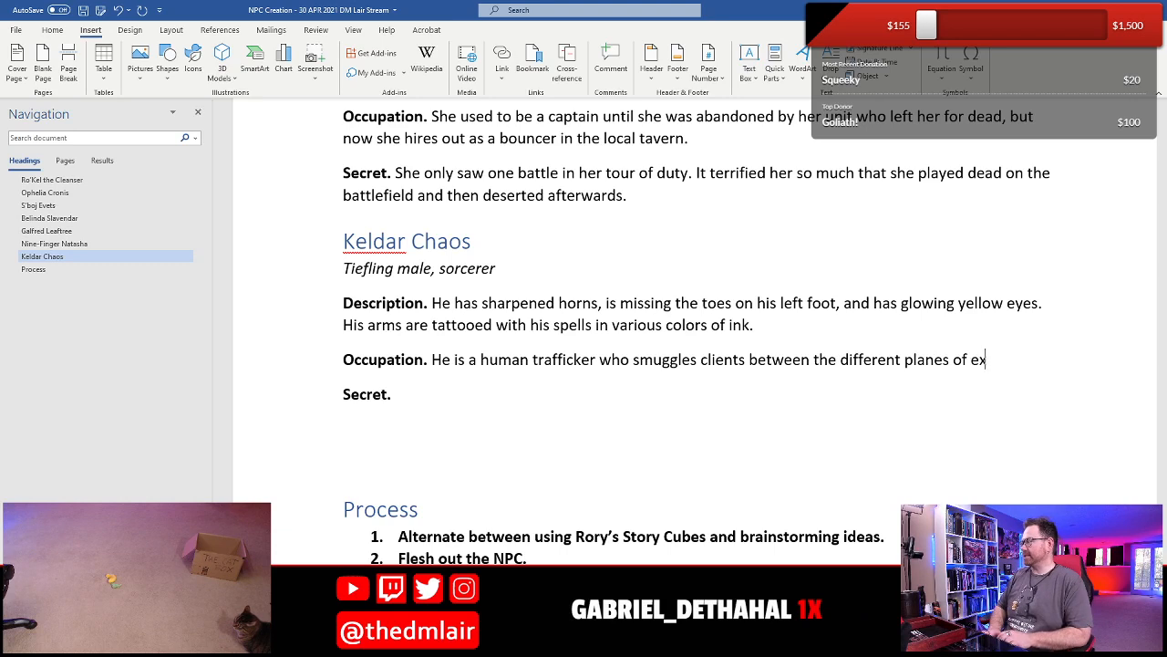
{"action": "type", "text": "istance"}
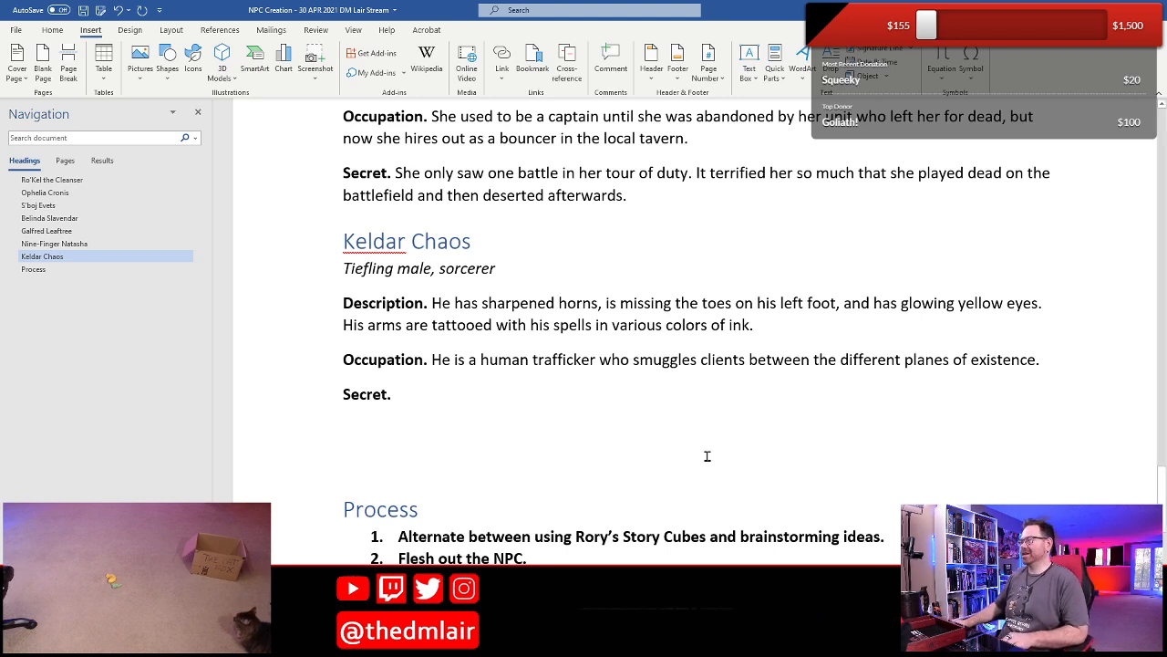
- Begin Keldar Chaos's Secret with "His spells don't always work, and he can always tell when he teleports someone to the wrong plane of existence."
{"action": "type", "text": "His spells"}
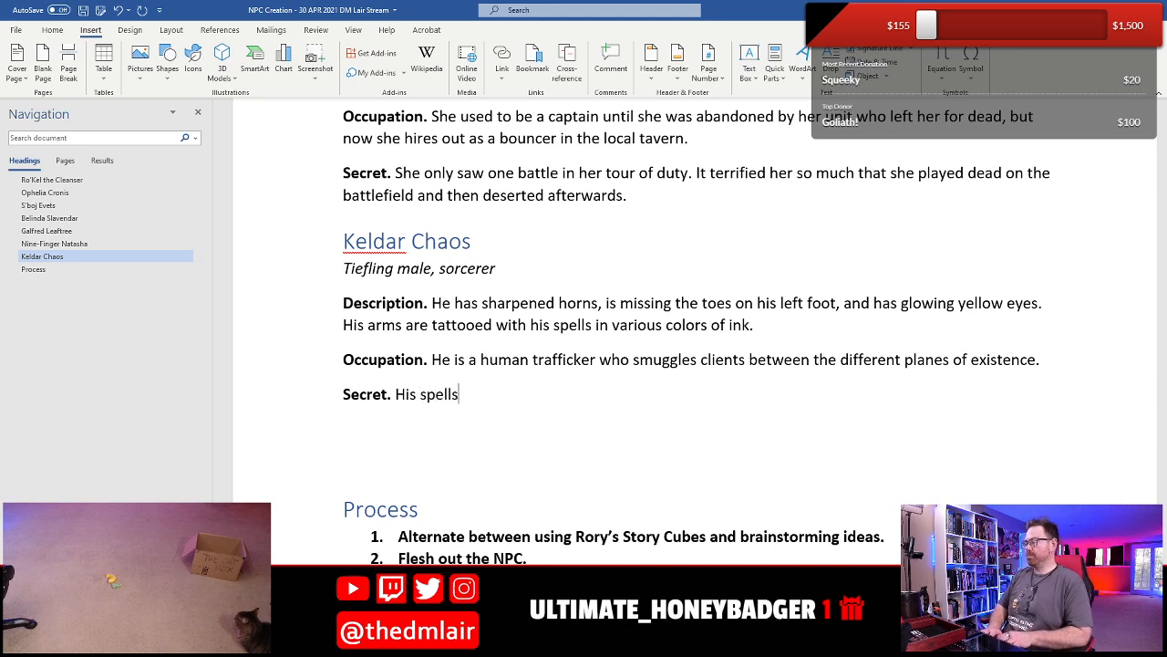
{"action": "type", "text": " don'e"}
{"action": "key", "text": "BackSpace"}
{"action": "type", "text": "t always work"}
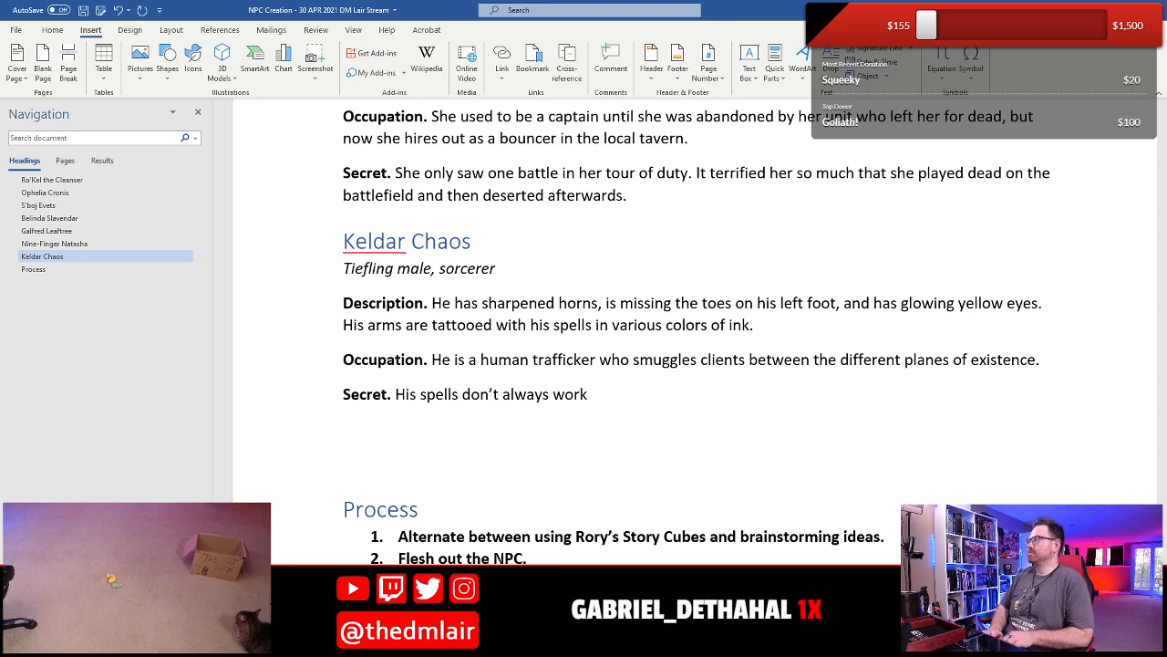
{"action": "type", "text": ", and "}
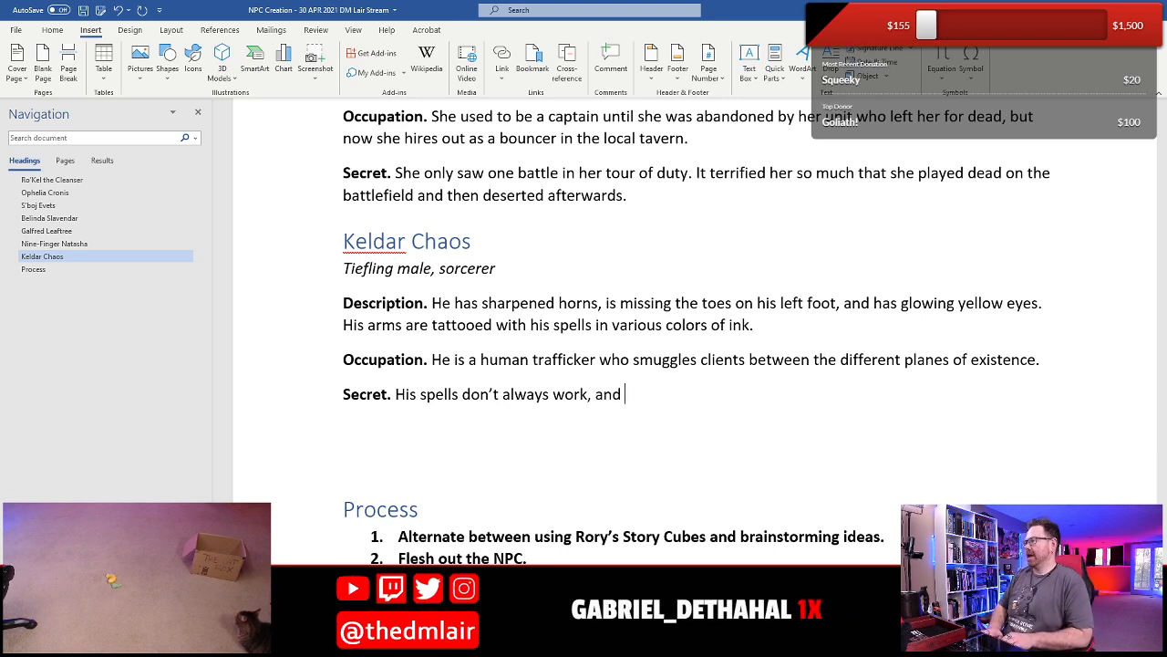
{"action": "type", "text": "he can always"}
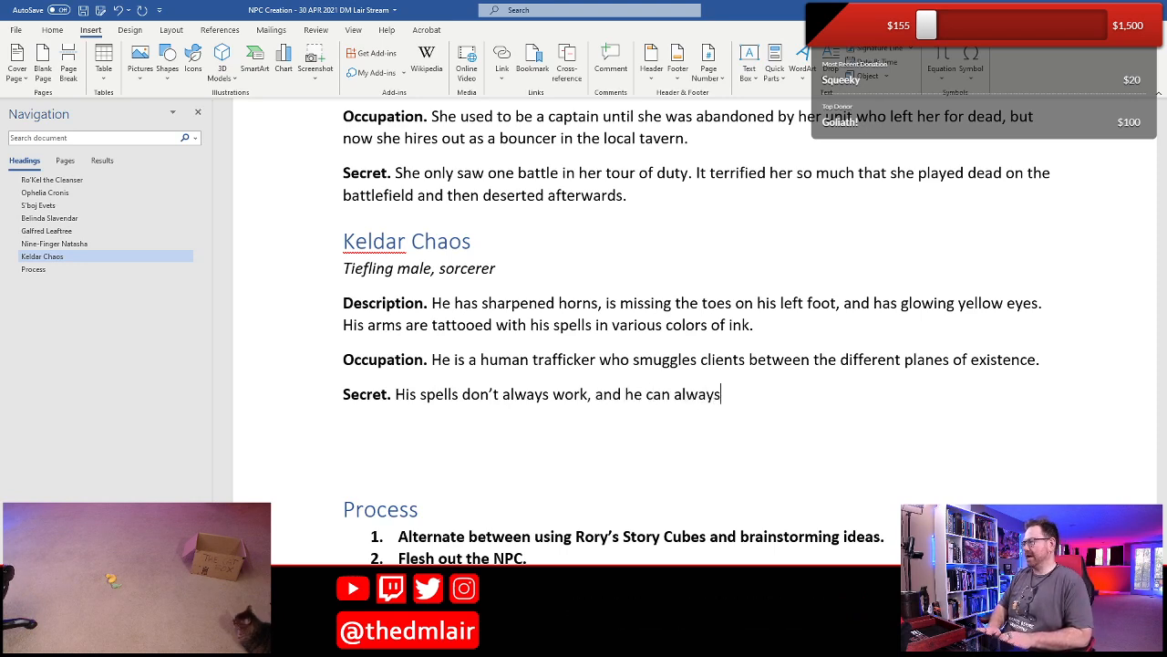
{"action": "type", "text": " tell when "}
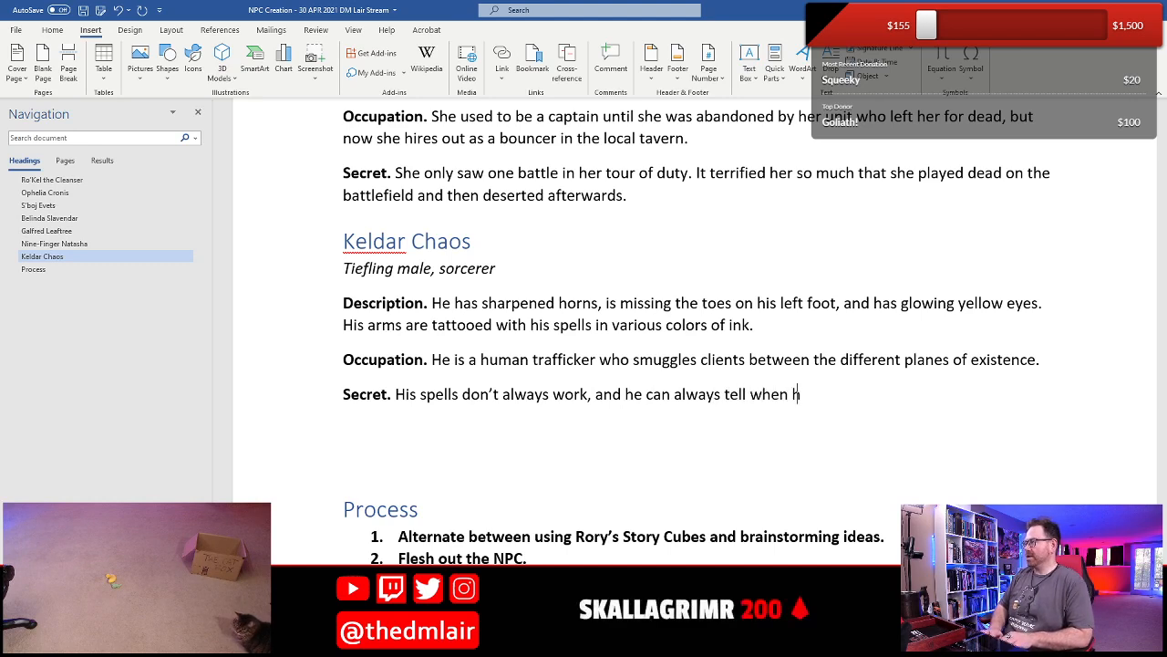
{"action": "type", "text": "he tel"}
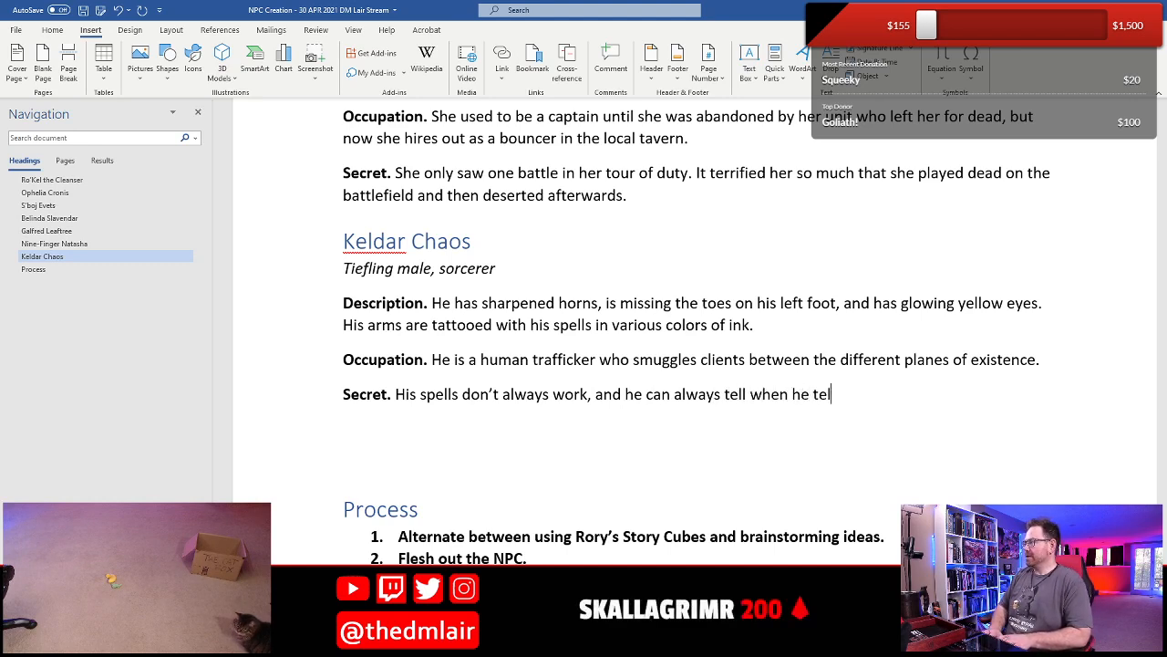
{"action": "type", "text": "eports someone to "}
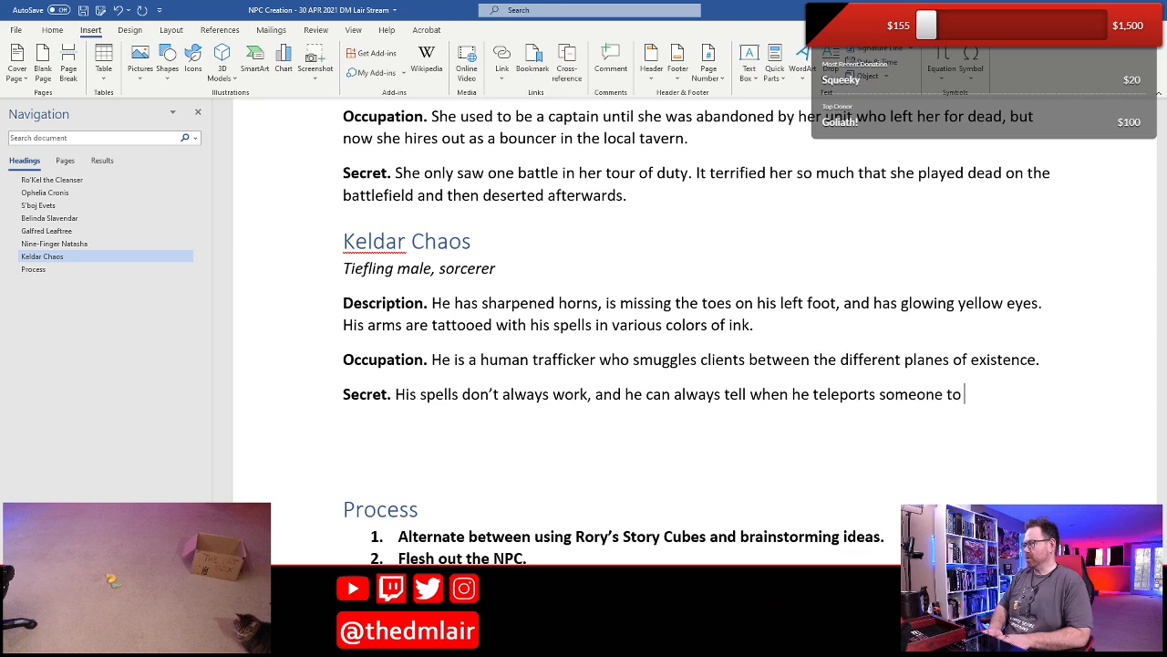
{"action": "type", "text": "the wrong plane o"}
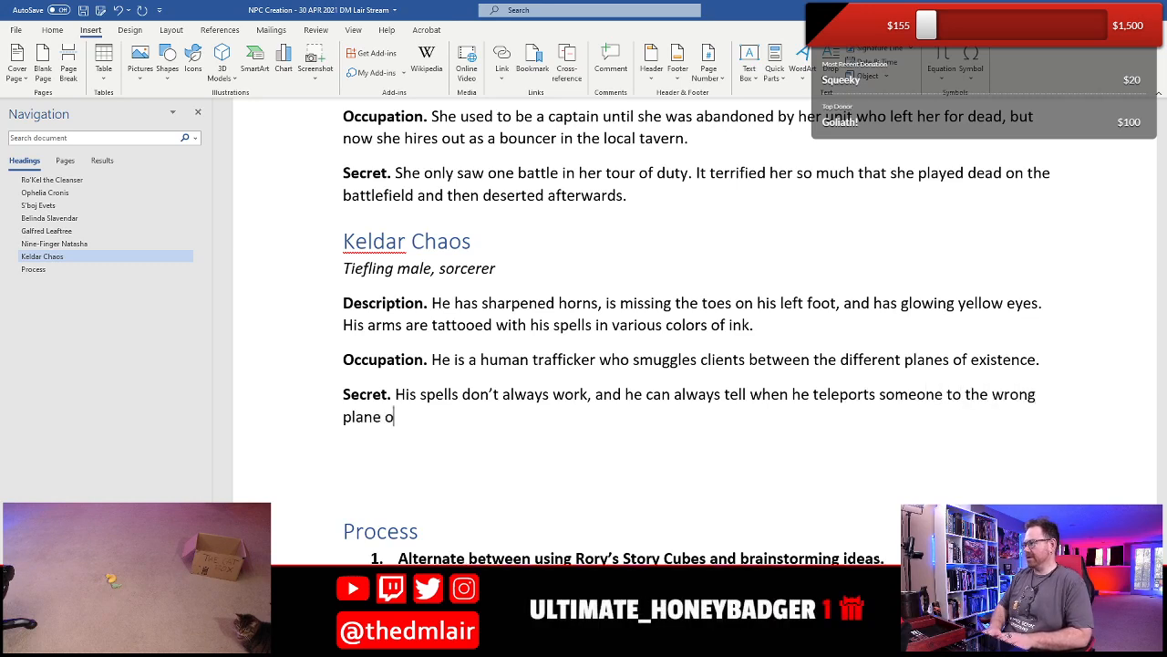
{"action": "type", "text": "f existance "}
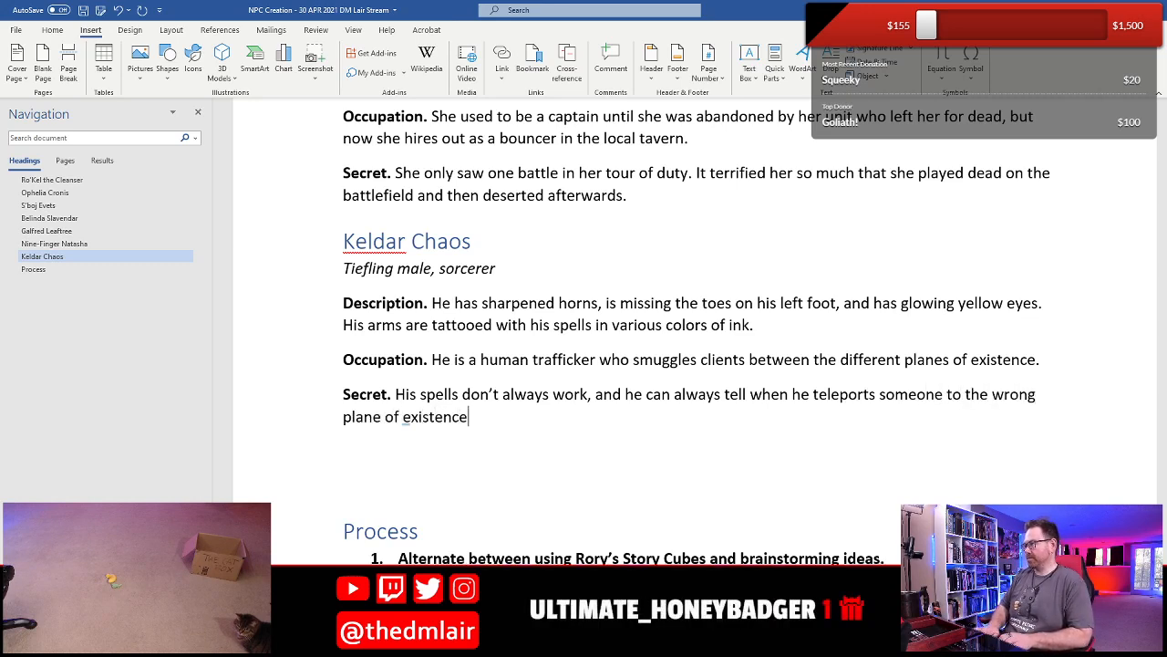
{"action": "type", "text": "Howeve"}
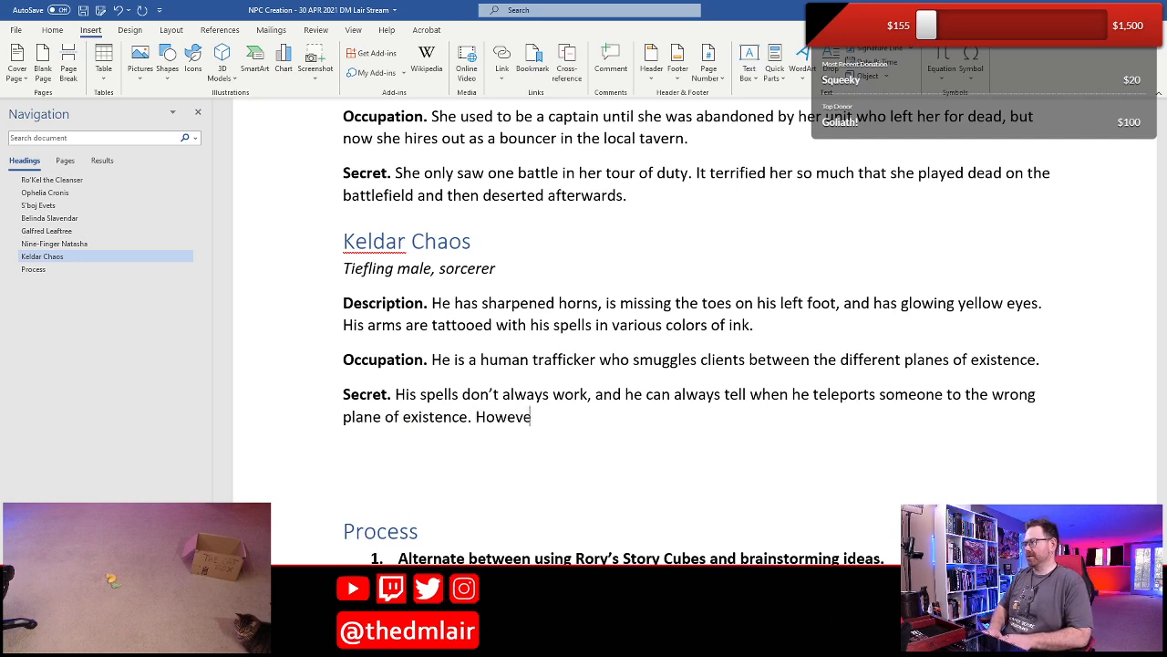
{"action": "type", "text": "r, he ne"}
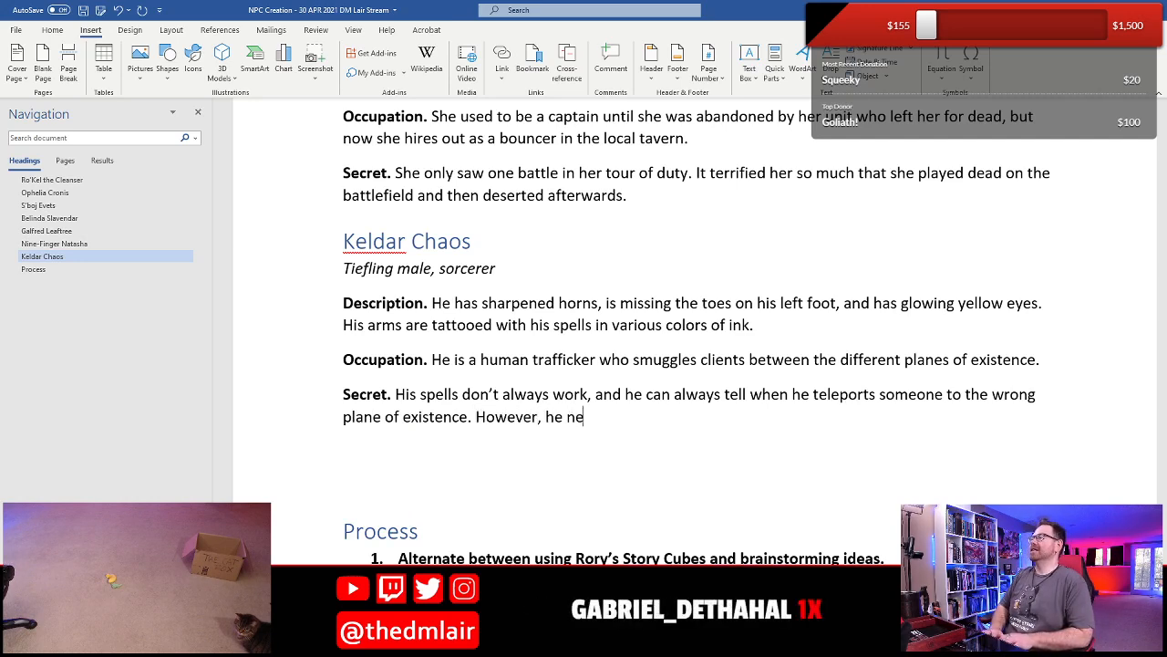
{"action": "type", "text": "ver ltet"}
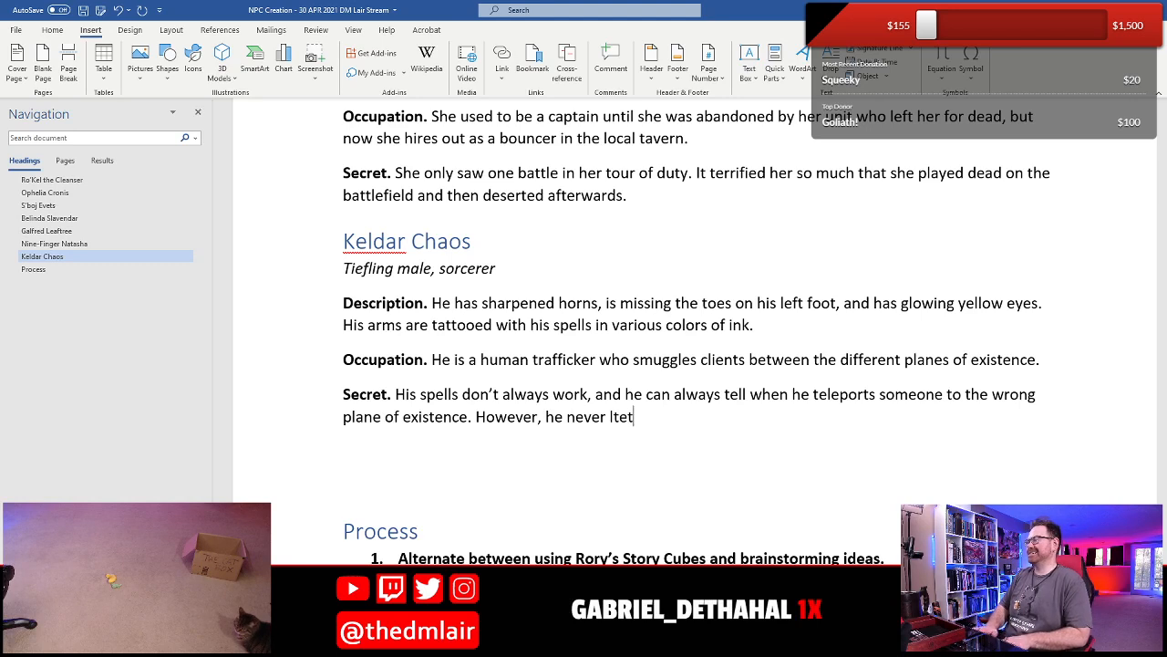
- Add the sentence "However, he never lets on that anything went wrong." to Keldar Chaos's Secret
{"action": "key", "text": "BackSpace"}
{"action": "key", "text": "BackSpace"}
{"action": "key", "text": "BackSpace"}
{"action": "type", "text": "ets th"}
{"action": "key", "text": "BackSpace"}
{"action": "key", "text": "BackSpace"}
{"action": "type", "text": "on th"}
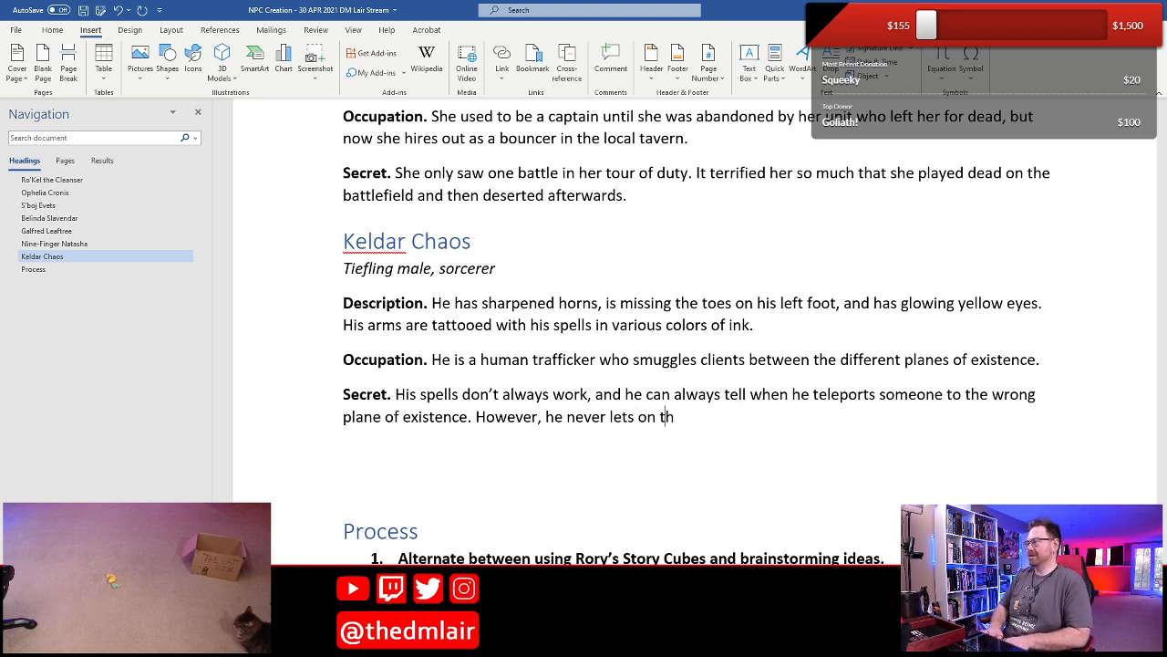
{"action": "type", "text": "at anything"}
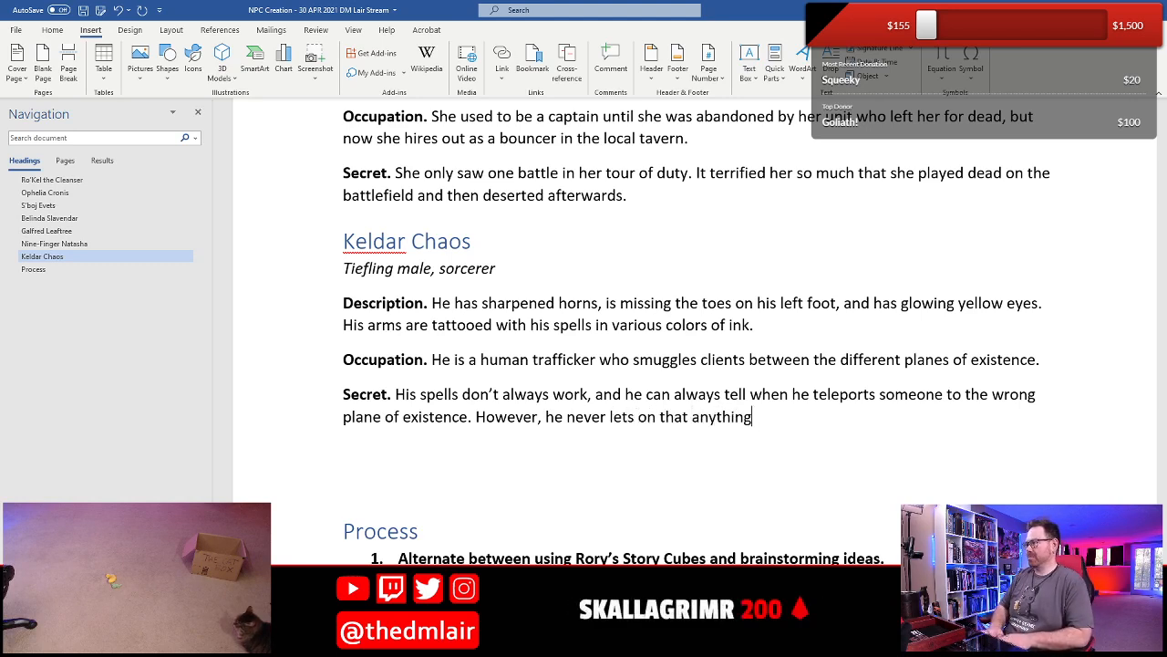
{"action": "type", "text": " went wrong."}
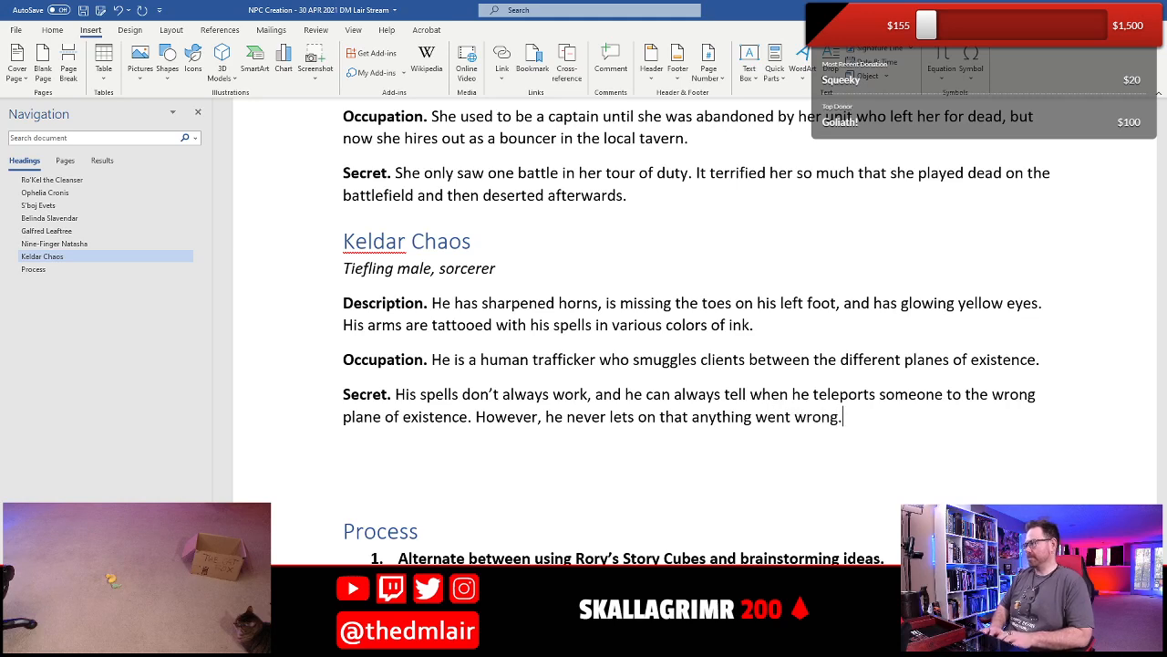
{"action": "type", "text": " To d"}
- Start another sentence in the Secret with "To date, he has mis-travelled"
{"action": "key", "text": "BackSpace"}
{"action": "type", "text": "d"}
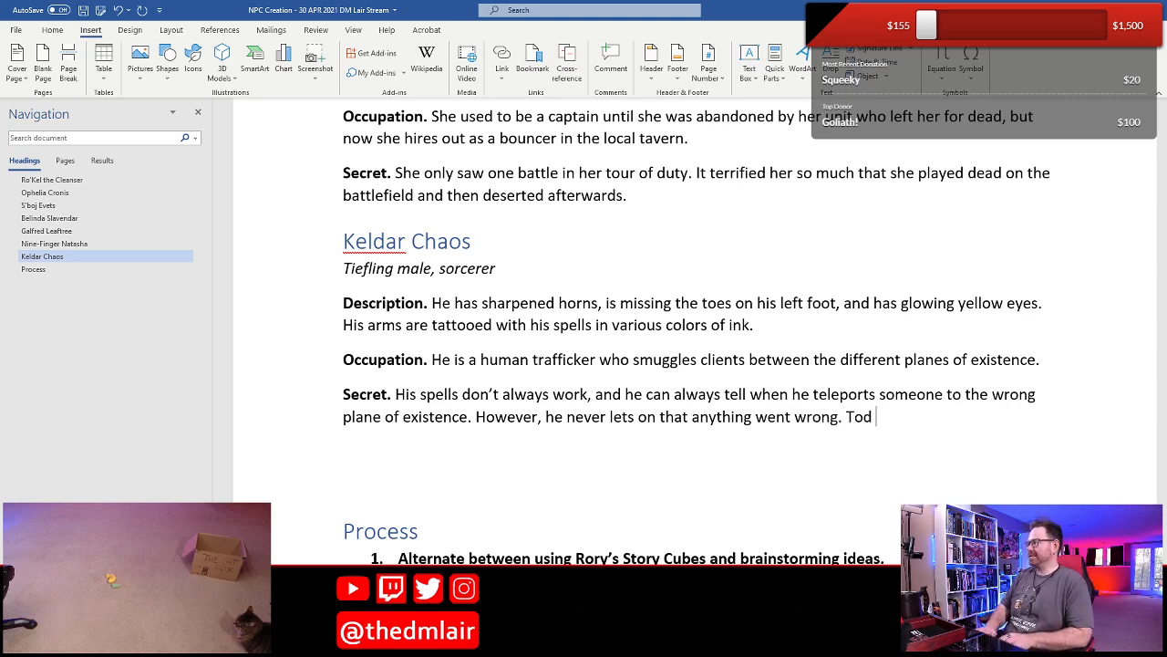
{"action": "type", "text": "ate, he "}
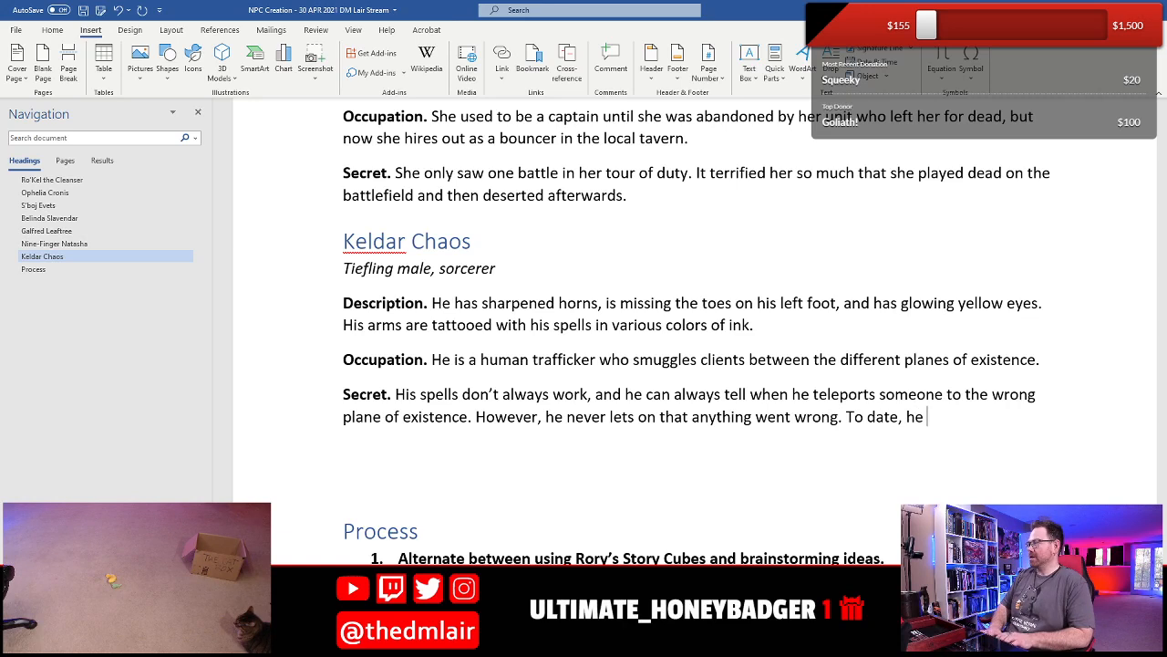
{"action": "type", "text": "has mis"}
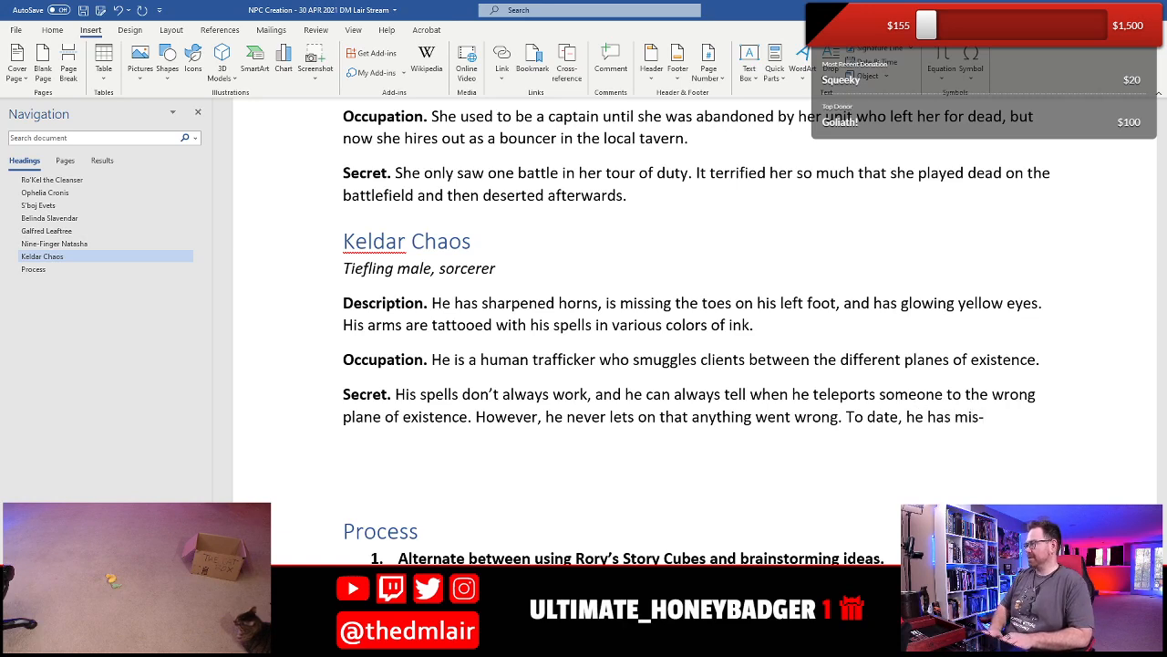
{"action": "type", "text": "-travelled"}
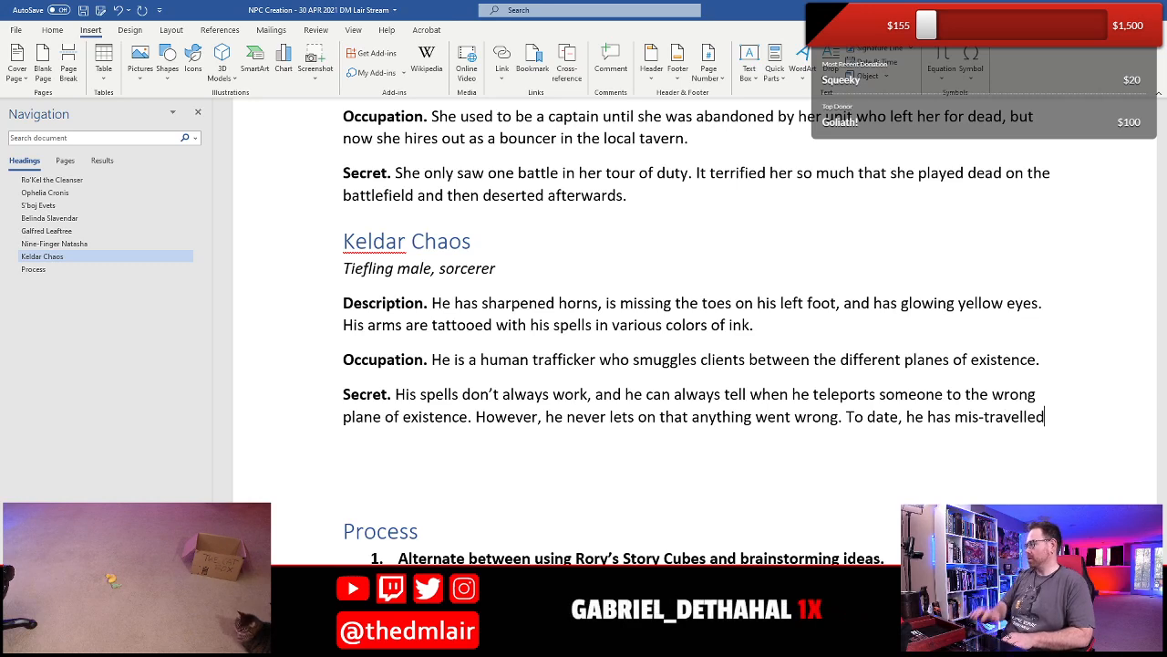
- Change the spelling of the last word in the Secret to "mis-traveled", followed by a space
{"action": "key", "text": "BackSpace"}
{"action": "key", "text": "BackSpace"}
{"action": "key", "text": "BackSpace"}
{"action": "type", "text": "ed "}
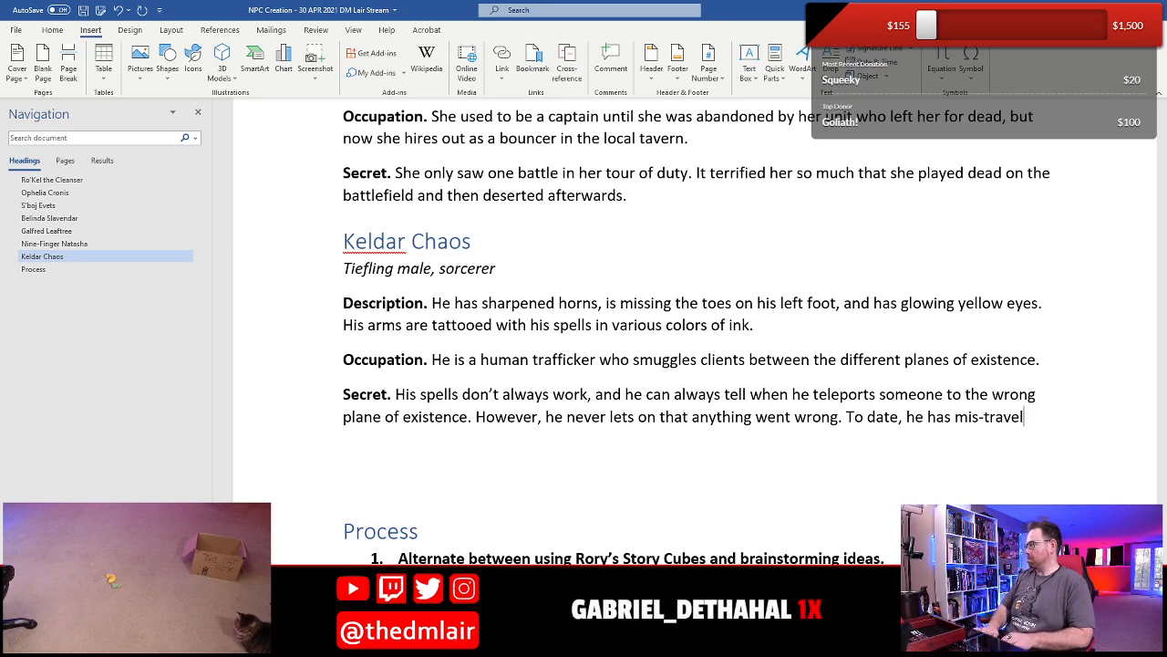
{"action": "type", "text": "led"}
{"action": "key", "text": "BackSpace"}
{"action": "key", "text": "BackSpace"}
{"action": "key", "text": "BackSpace"}
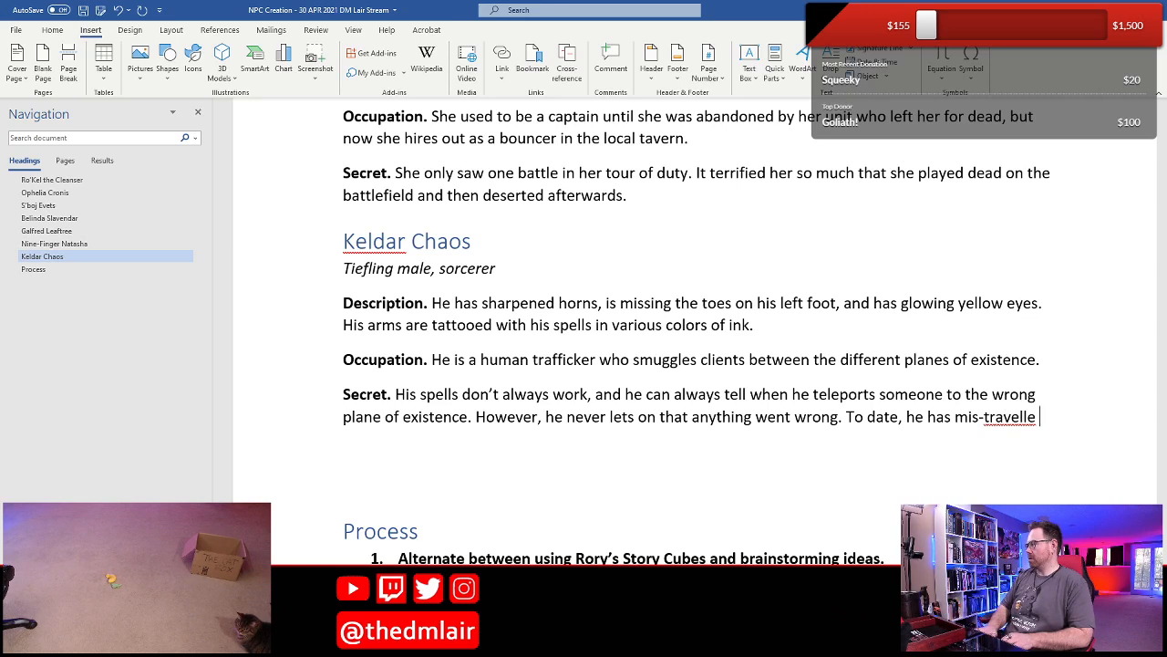
{"action": "type", "text": "e d"}
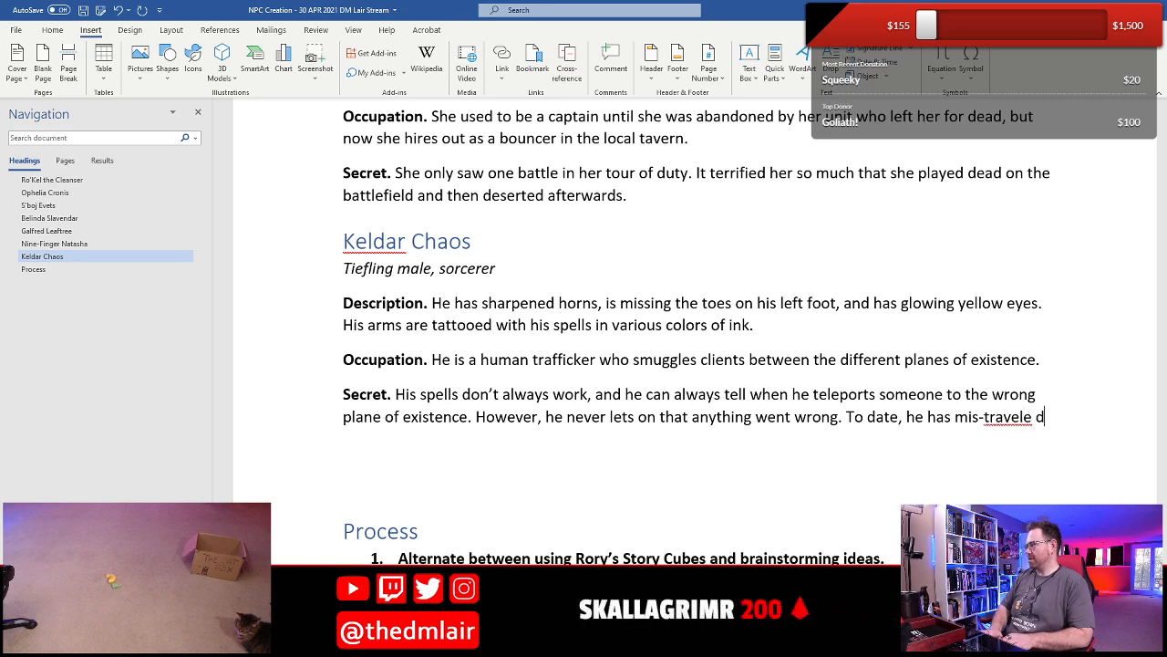
{"action": "key", "text": "BackSpace"}
{"action": "key", "text": "BackSpace"}
{"action": "type", "text": "d "}
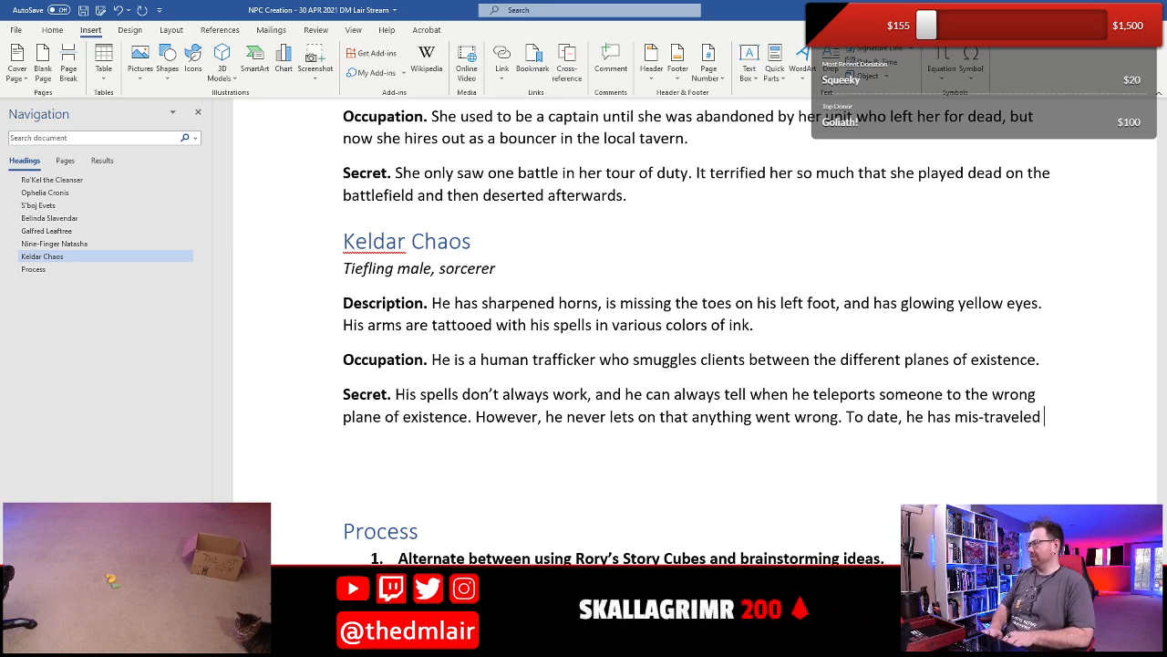
{"action": "type", "text": "over a hundred "}
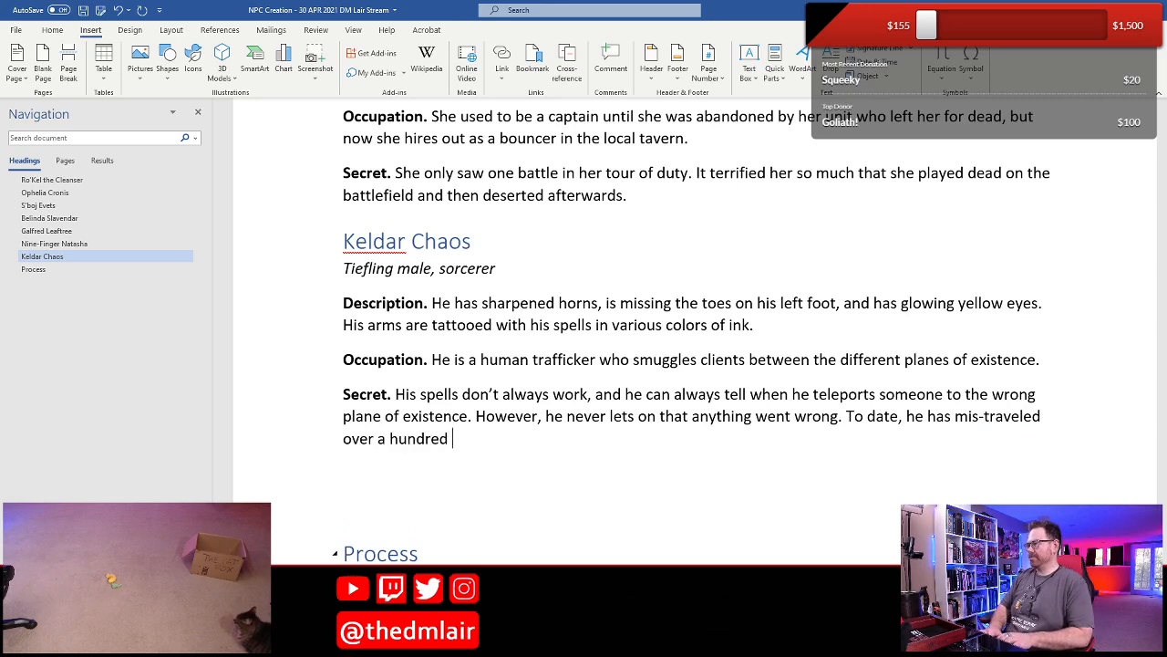
{"action": "type", "text": "clients"}
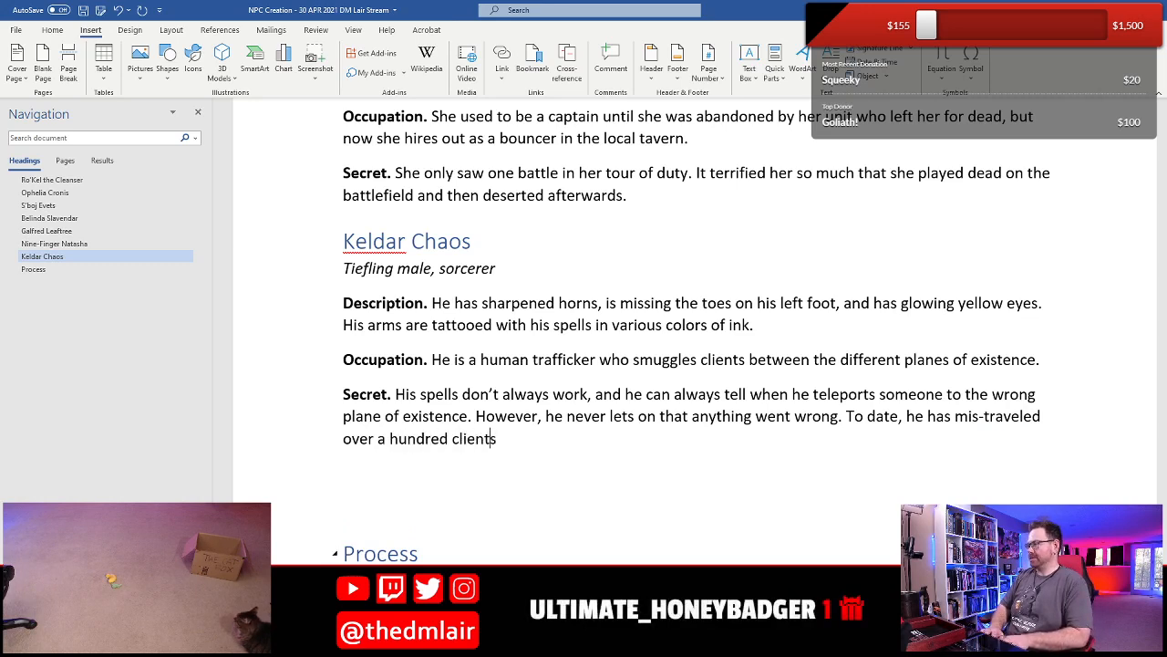
{"action": "type", "text": " hw"}
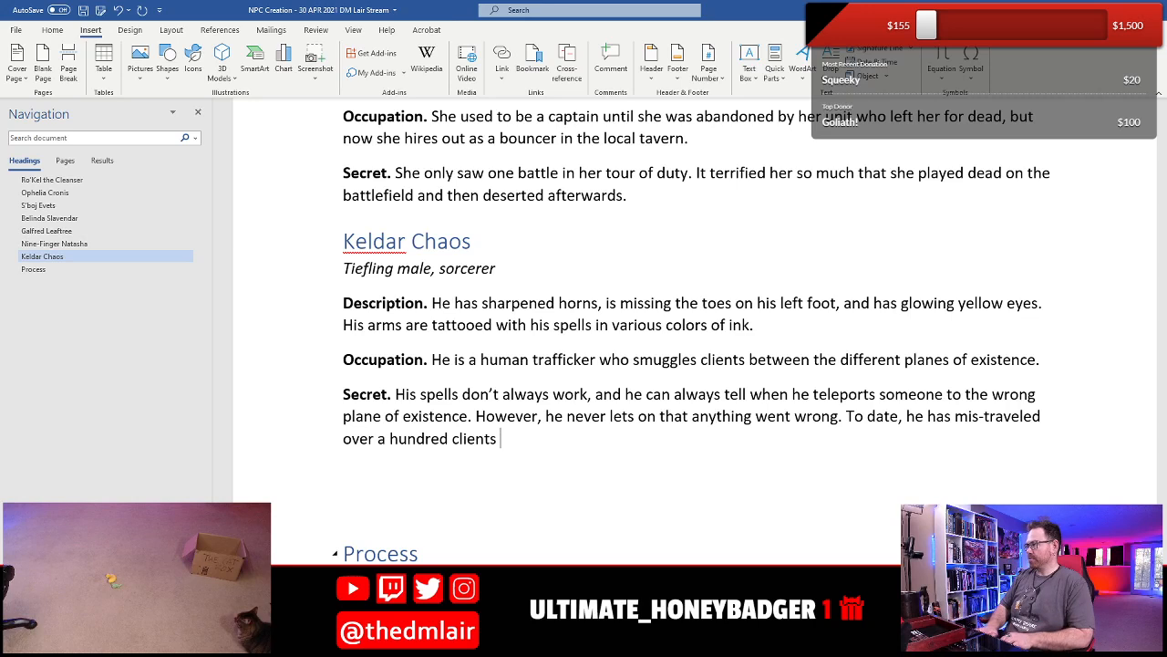
{"action": "type", "text": "whoa"}
- Continue the last sentence of Keldar Chaos's Secret with "over a hundred clients who are presumed dead"
{"action": "key", "text": "BackSpace"}
{"action": "key", "text": "BackSpace"}
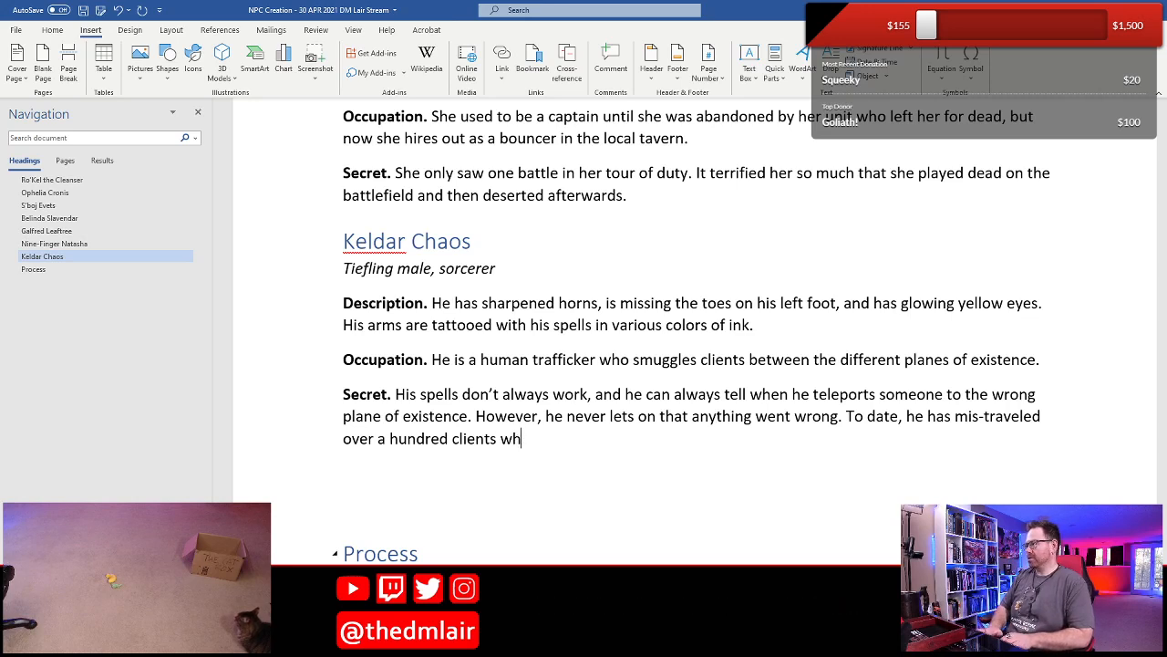
{"action": "type", "text": "o are presumed d"}
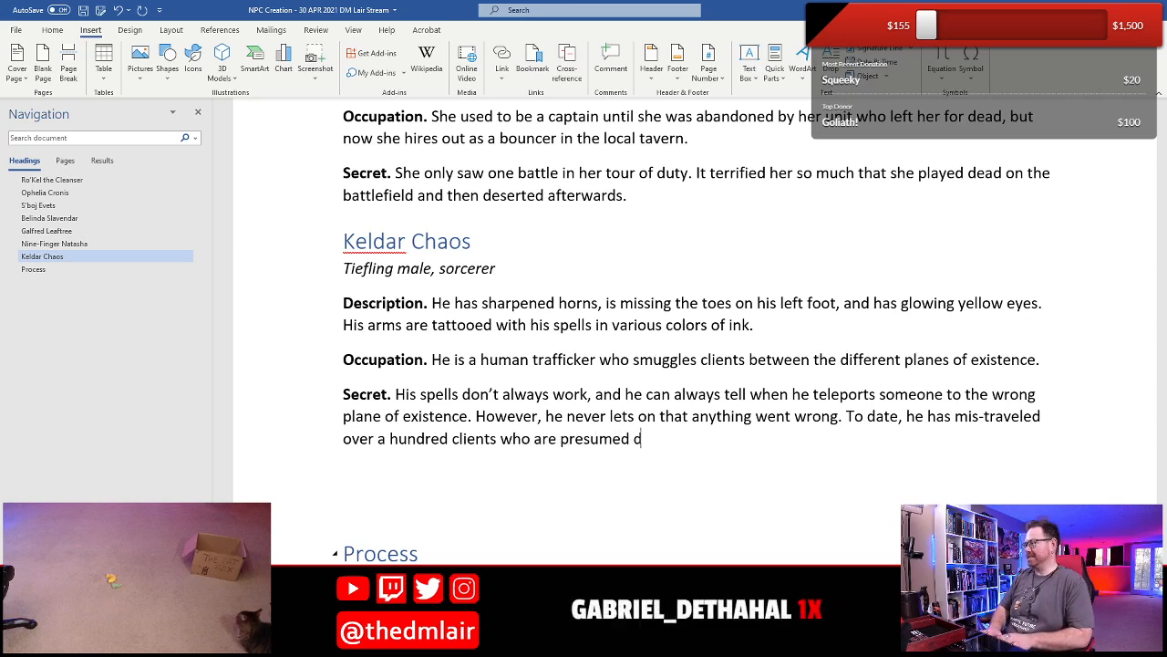
{"action": "type", "text": "ead or lost for"}
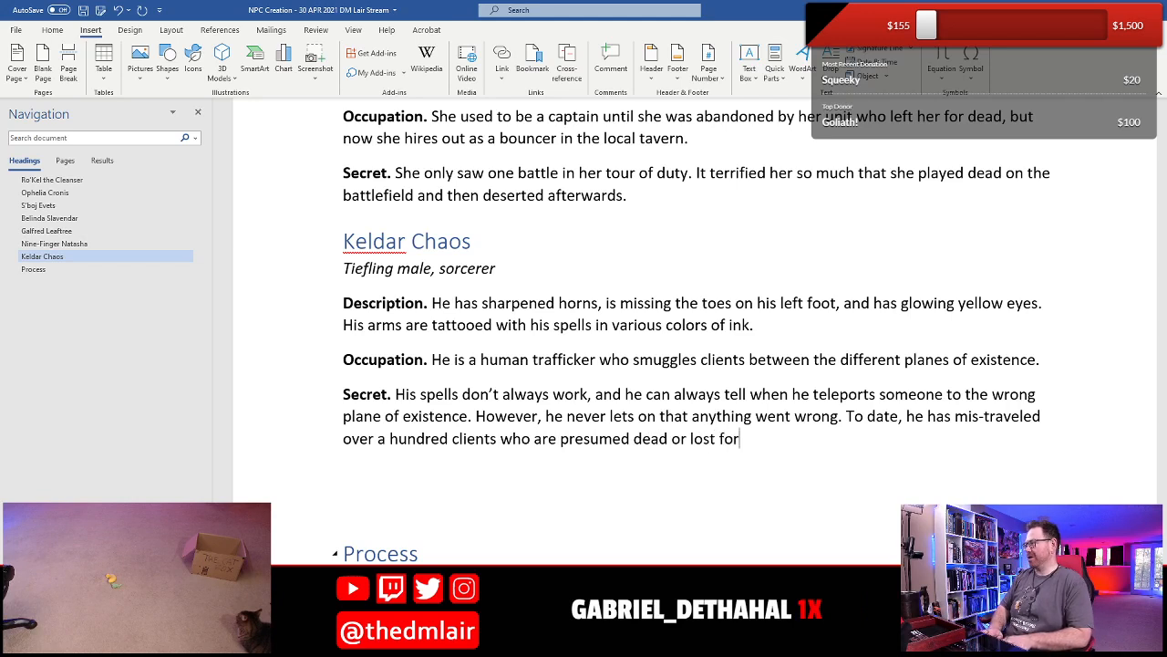
- Finish the last sentence of Keldar Chaos's Secret with "or lost forever in the multiverse." and save the document
{"action": "key", "text": "BackSpace"}
{"action": "type", "text": "rever"}
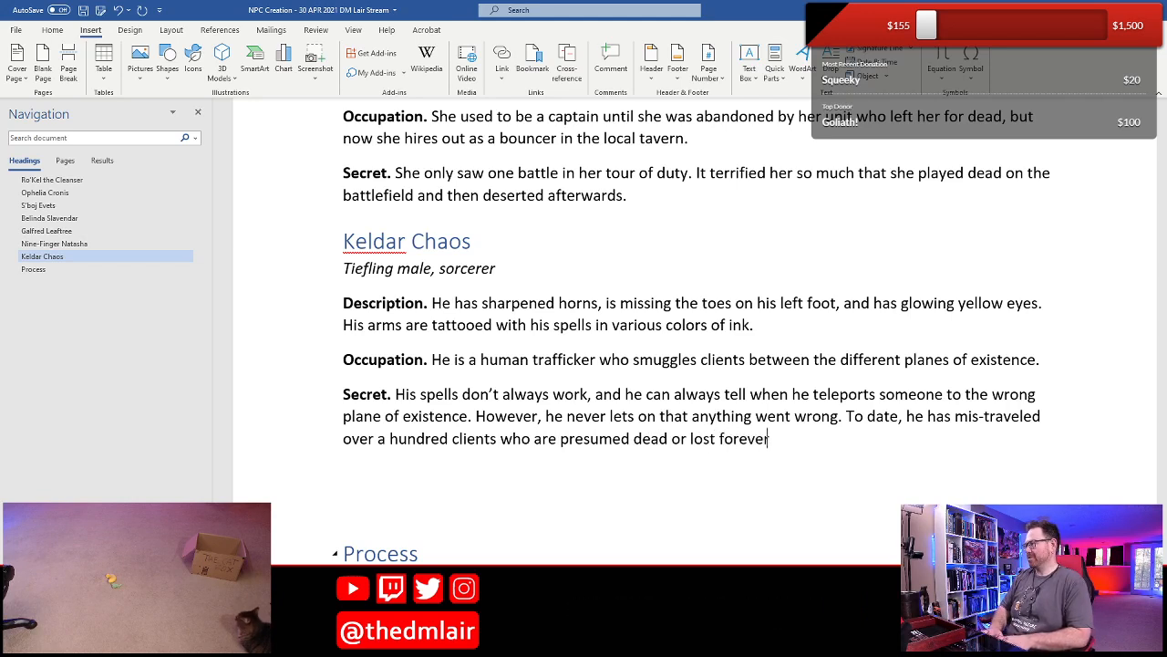
{"action": "type", "text": " in the multiverse"}
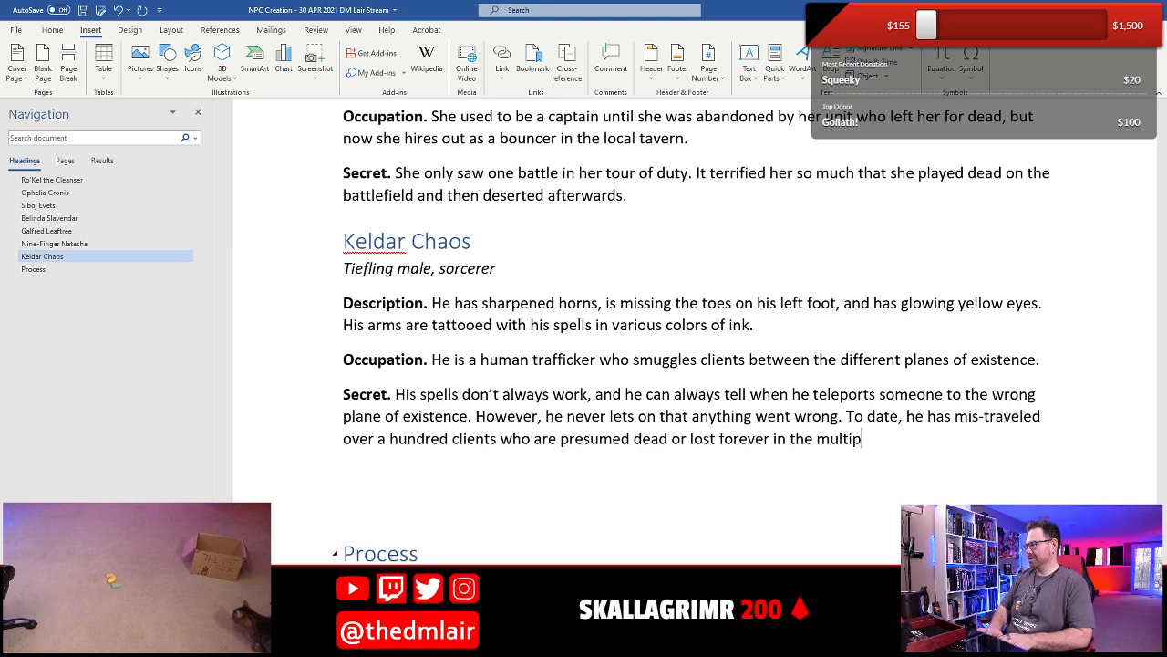
{"action": "key", "text": "BackSpace"}
{"action": "type", "text": "."}
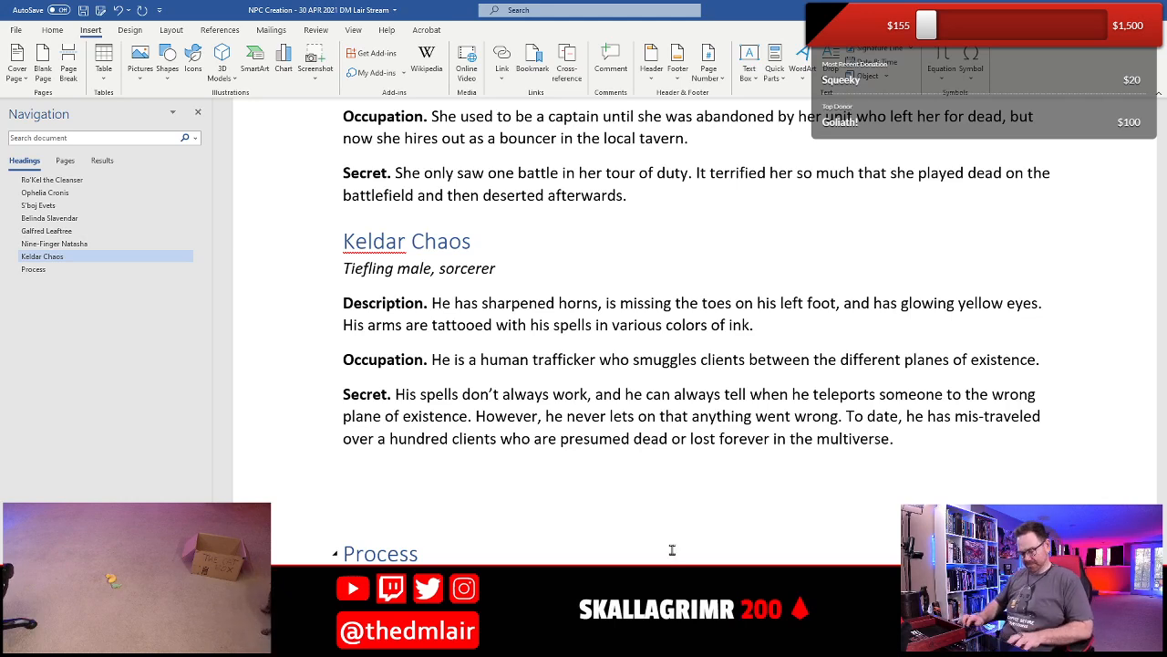
{"action": "key", "text": "ctrl+s"}
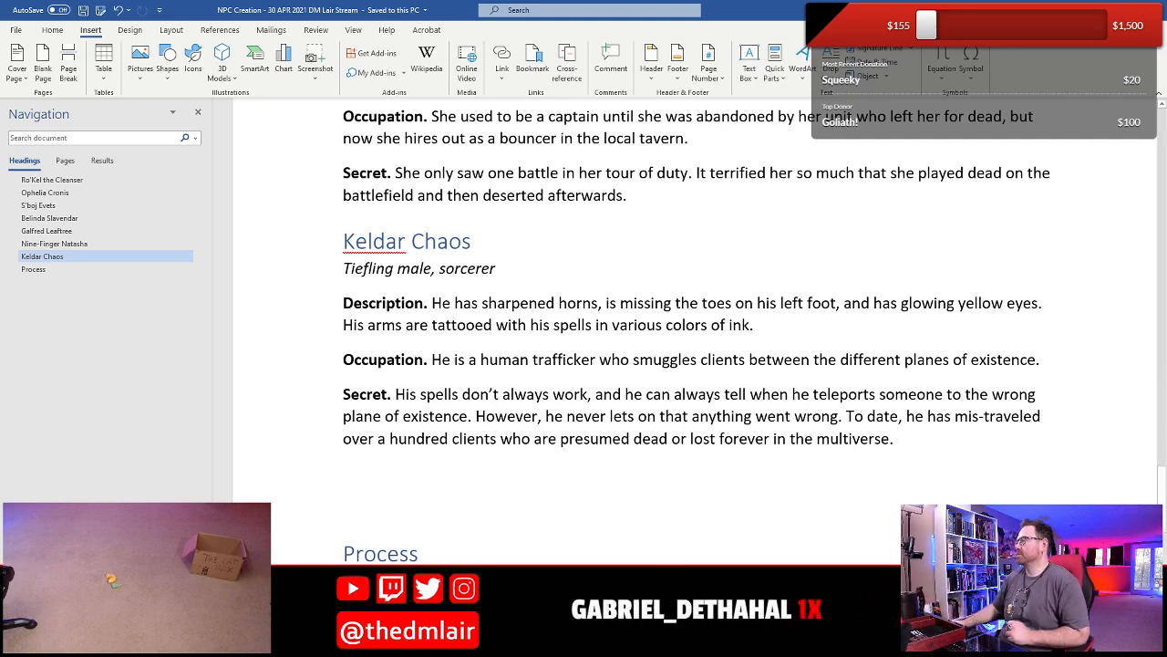
- Insert the NPC Template 2 quick part in the empty paragraph below Keldar Chaos's Secret
{"action": "left_click", "coordinate": [443, 303]}
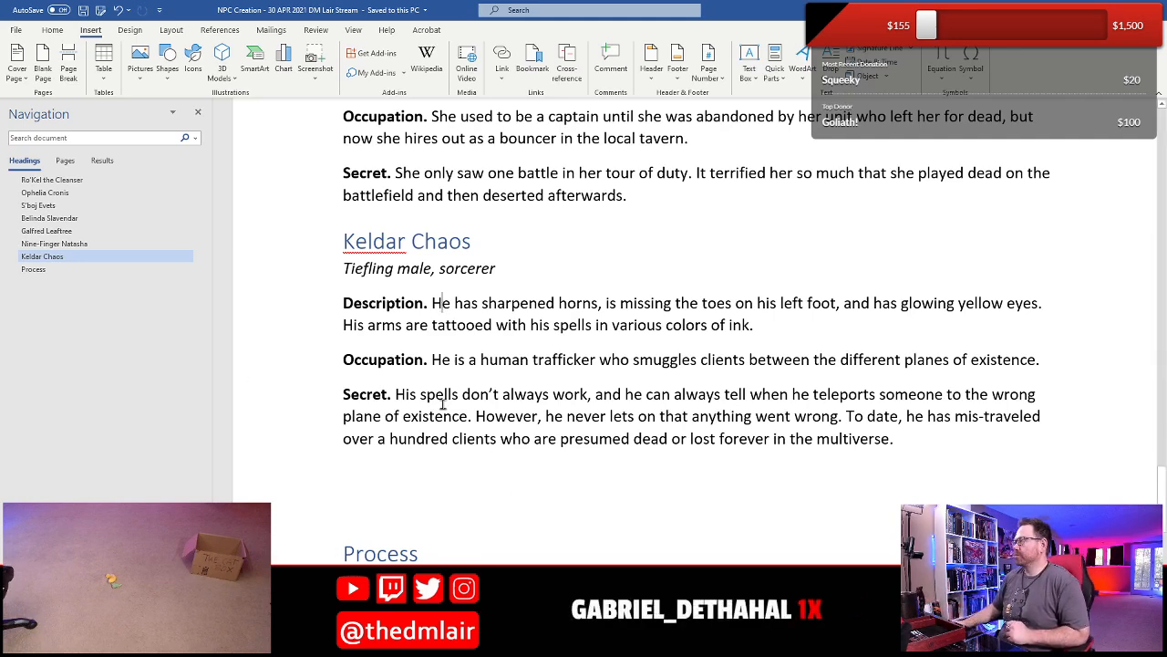
{"action": "scroll", "coordinate": [443, 403], "scroll_direction": "down", "scroll_amount": 3}
{"action": "left_click", "coordinate": [398, 356]}
{"action": "left_click", "coordinate": [379, 344]}
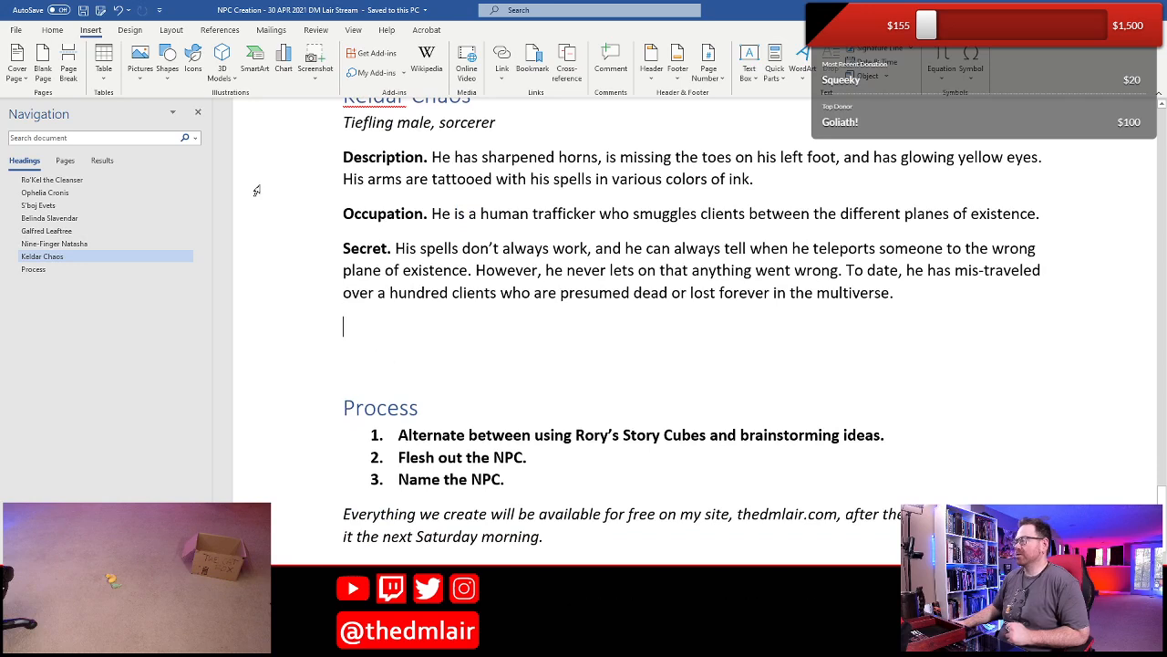
{"action": "left_click", "coordinate": [774, 71]}
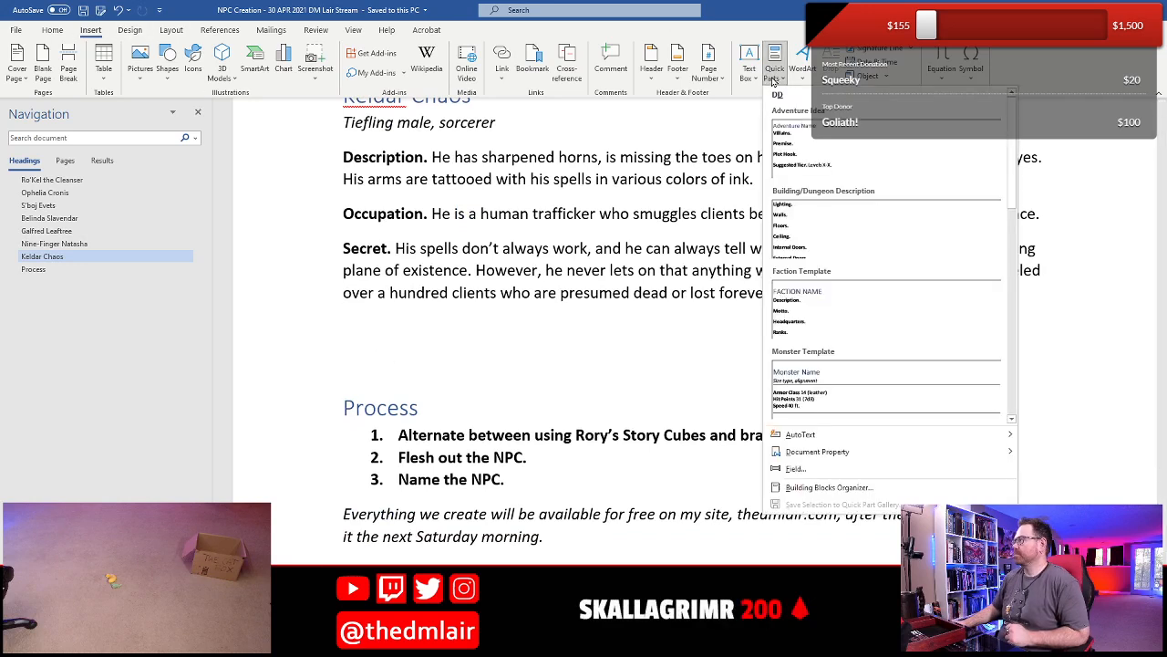
{"action": "scroll", "coordinate": [1007, 119], "scroll_direction": "down", "scroll_amount": 3}
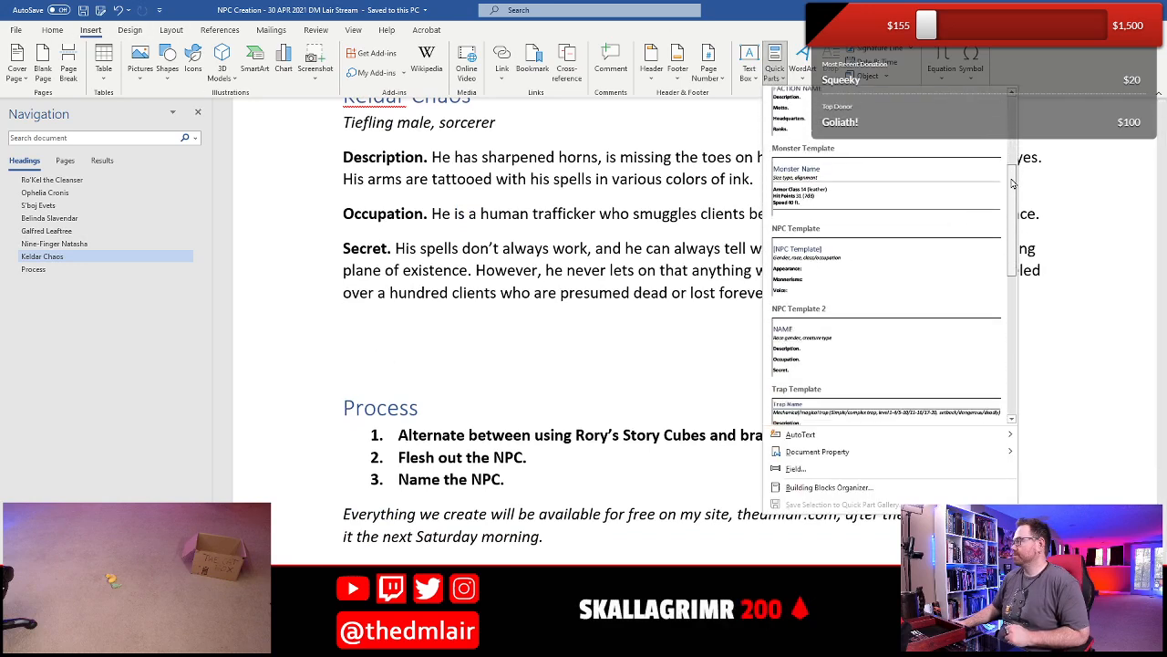
{"action": "left_click", "coordinate": [841, 274]}
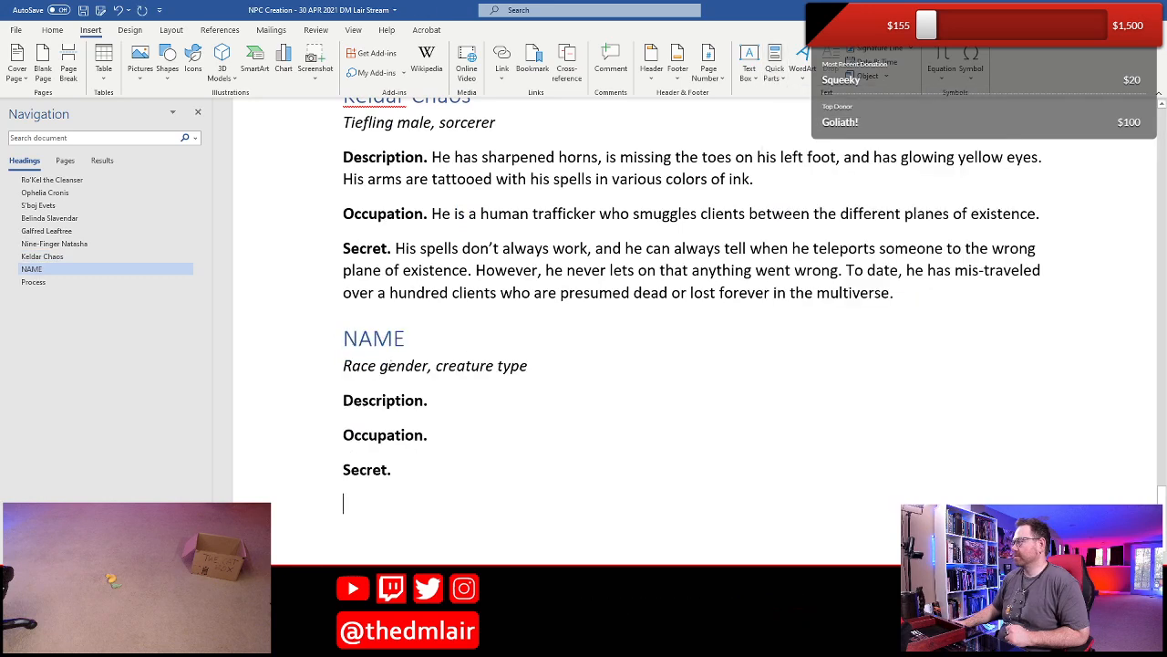
- Replace the NAME heading of the new NPC template with "Lillian Firebreather"
{"action": "left_click_drag", "start_coordinate": [343, 338], "coordinate": [405, 339]}
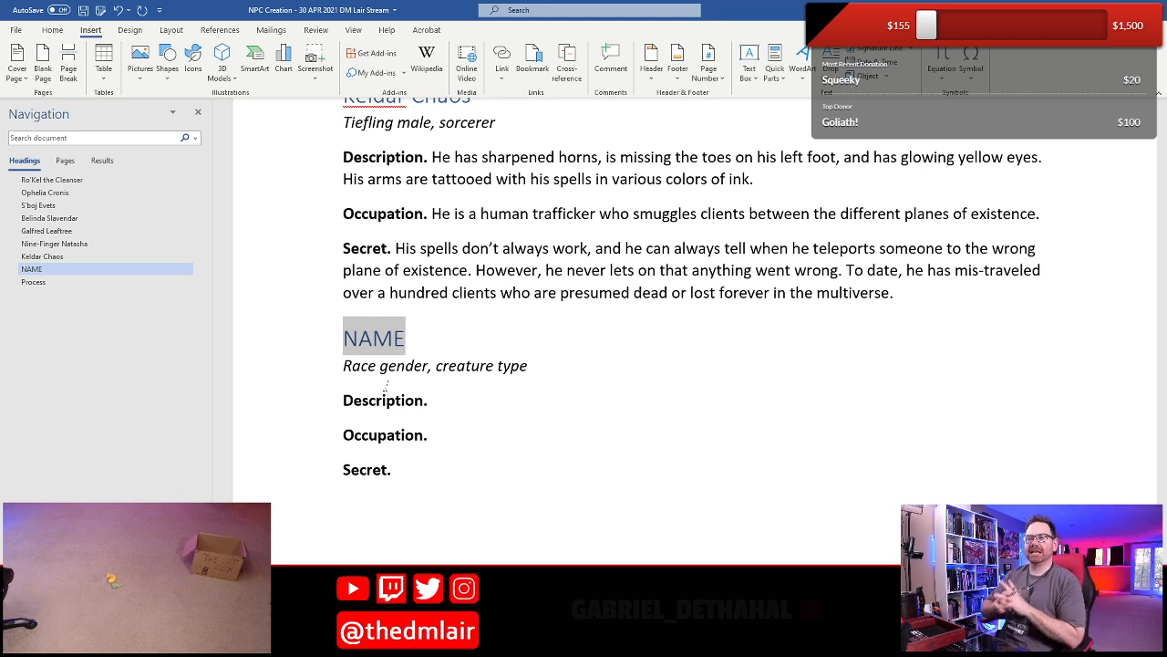
{"action": "type", "text": "L"}
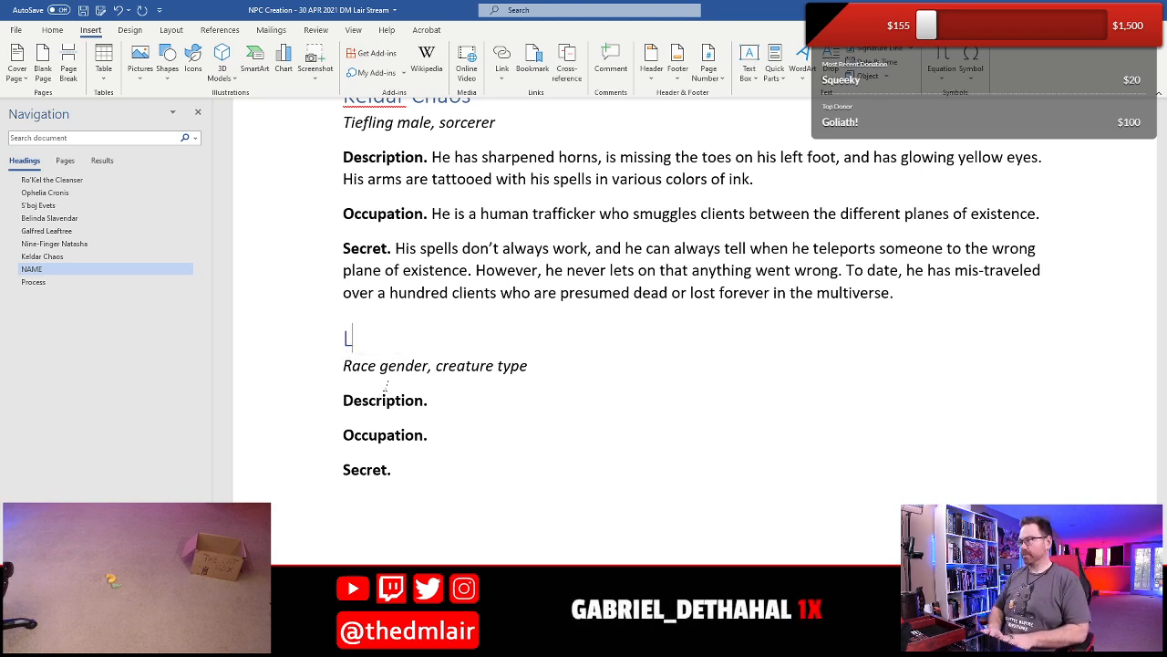
{"action": "type", "text": "illian Firebreather"}
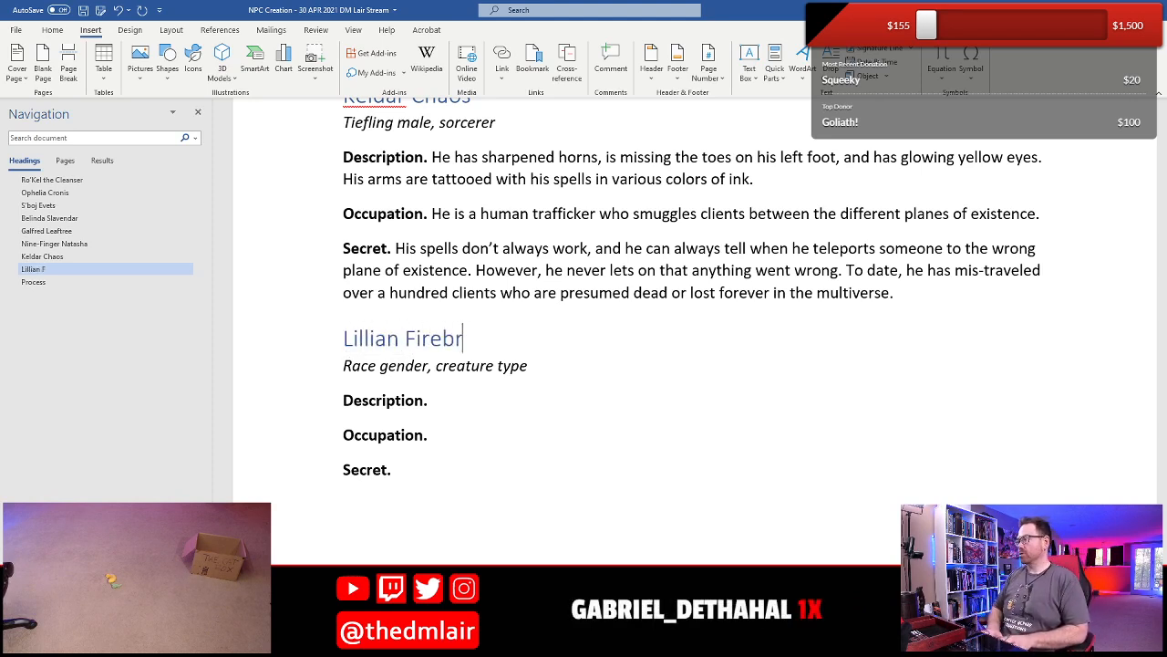
- Replace "Race gender" in the line under the Lillian Firebreather heading with "Dwarven female"
{"action": "key", "text": "Down"}
{"action": "key", "text": "Home"}
{"action": "key", "text": "shift+Right"}
{"action": "key", "text": "shift+Right"}
{"action": "key", "text": "shift+Right"}
{"action": "key", "text": "shift+Right"}
{"action": "key", "text": "shift+Right"}
{"action": "key", "text": "shift+Right"}
{"action": "key", "text": "shift+Right"}
{"action": "key", "text": "shift+Right"}
{"action": "key", "text": "shift+Right"}
{"action": "key", "text": "shift+Right"}
{"action": "key", "text": "shift+Right"}
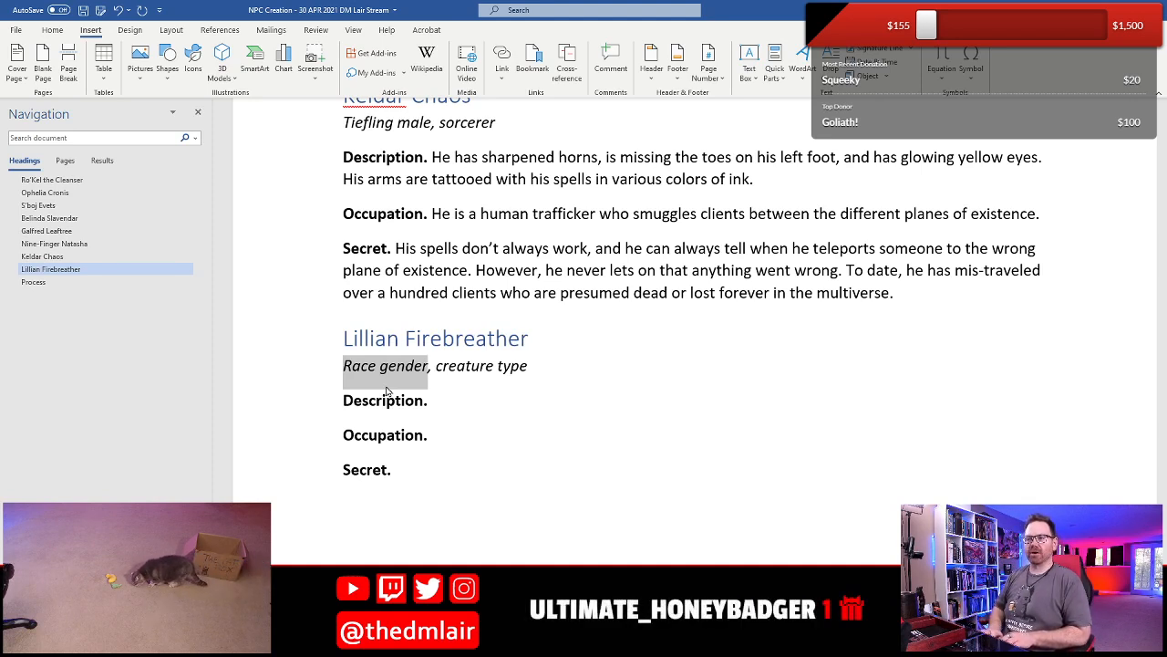
{"action": "type", "text": "Dwarf"}
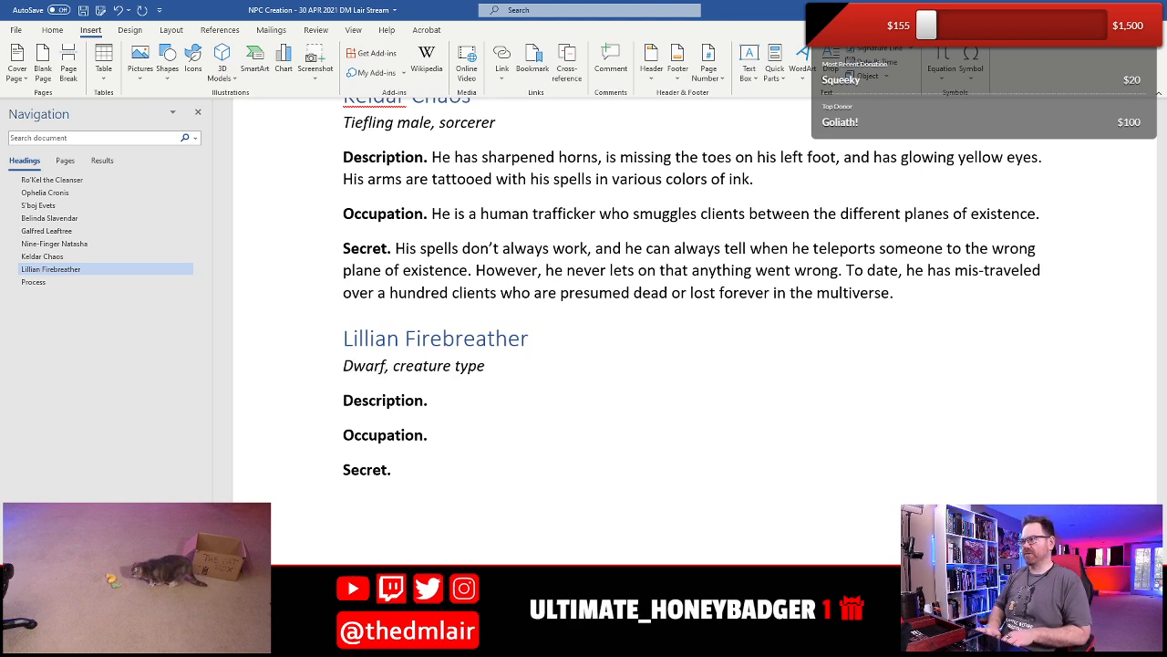
{"action": "key", "text": "BackSpace"}
{"action": "type", "text": "ven femal"}
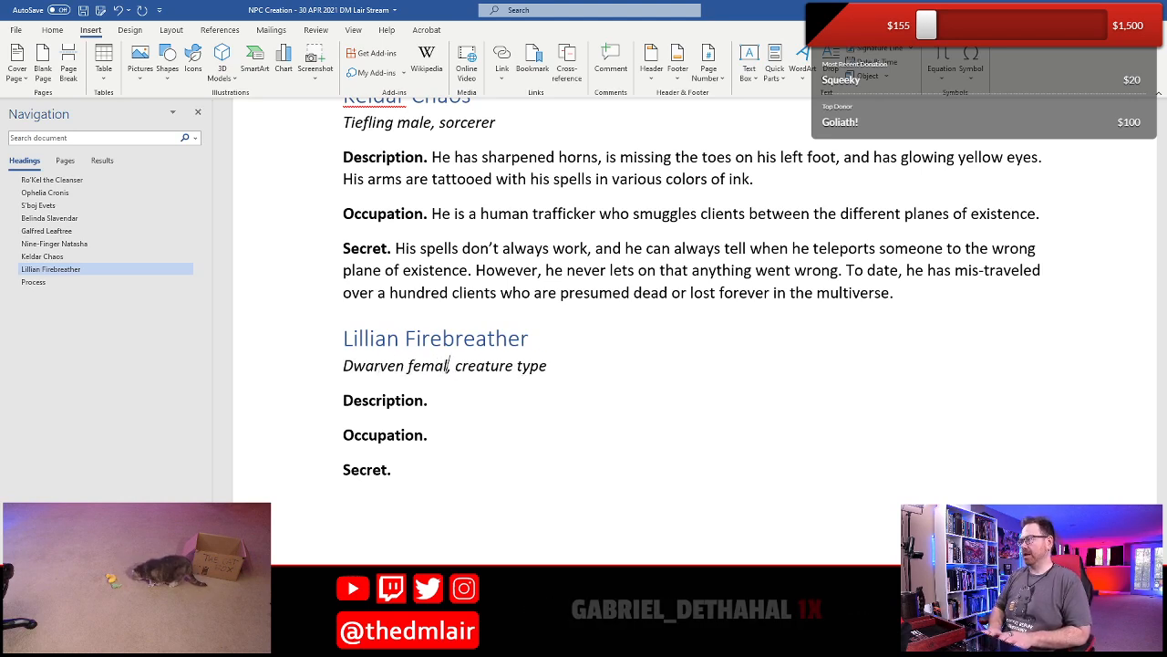
{"action": "type", "text": "e,"}
- Replace the "creature type" placeholder under Lillian Firebreather with "commoner"
{"action": "key", "text": "Right"}
{"action": "key", "text": "shift+End"}
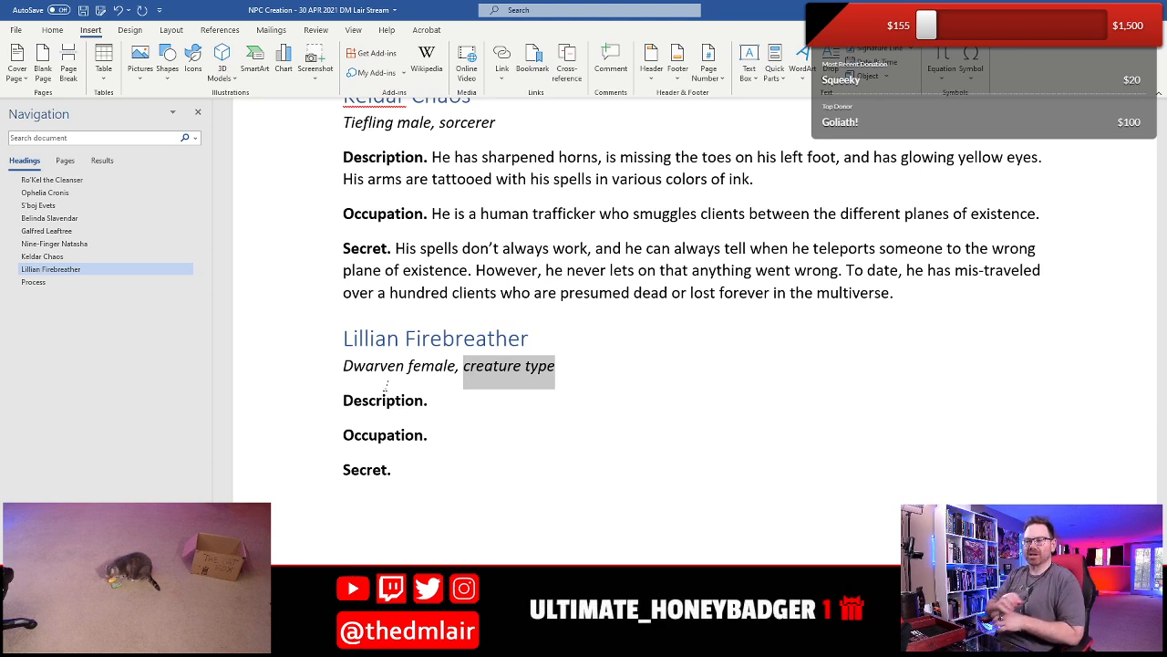
{"action": "type", "text": "comm"}
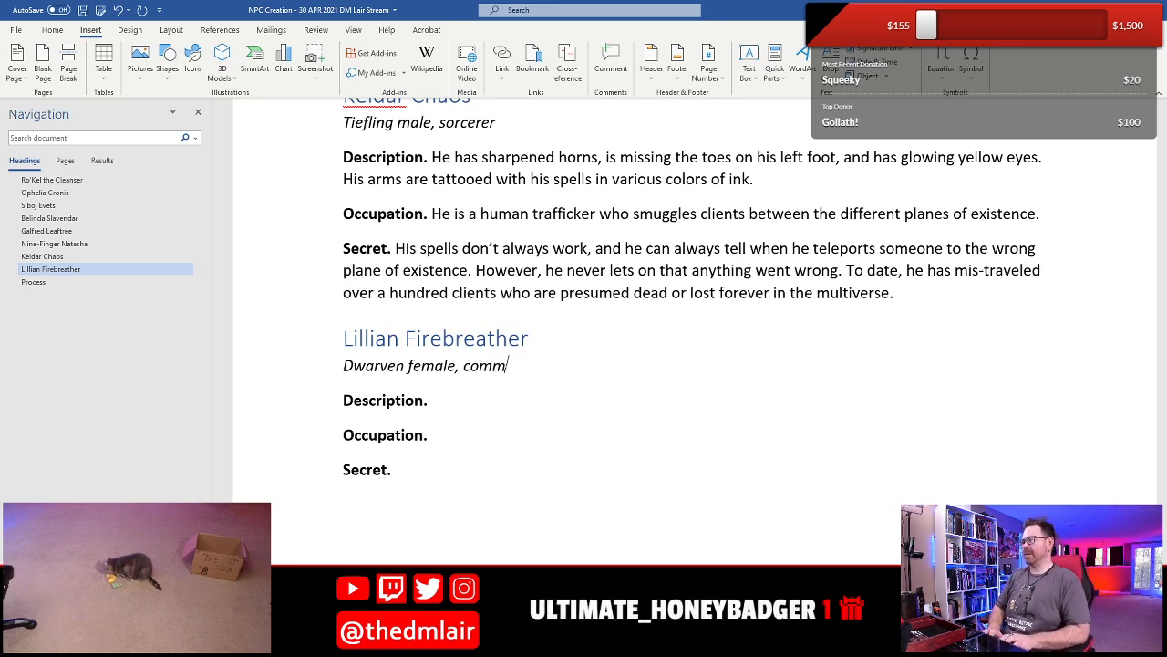
{"action": "type", "text": "oner"}
{"action": "key", "text": "BackSpace"}
{"action": "key", "text": "BackSpace"}
{"action": "type", "text": "oner"}
- Begin Lillian Firebreather's Occupation with "She is a banker in a small town"
{"action": "key", "text": "Down"}
{"action": "key", "text": "Down"}
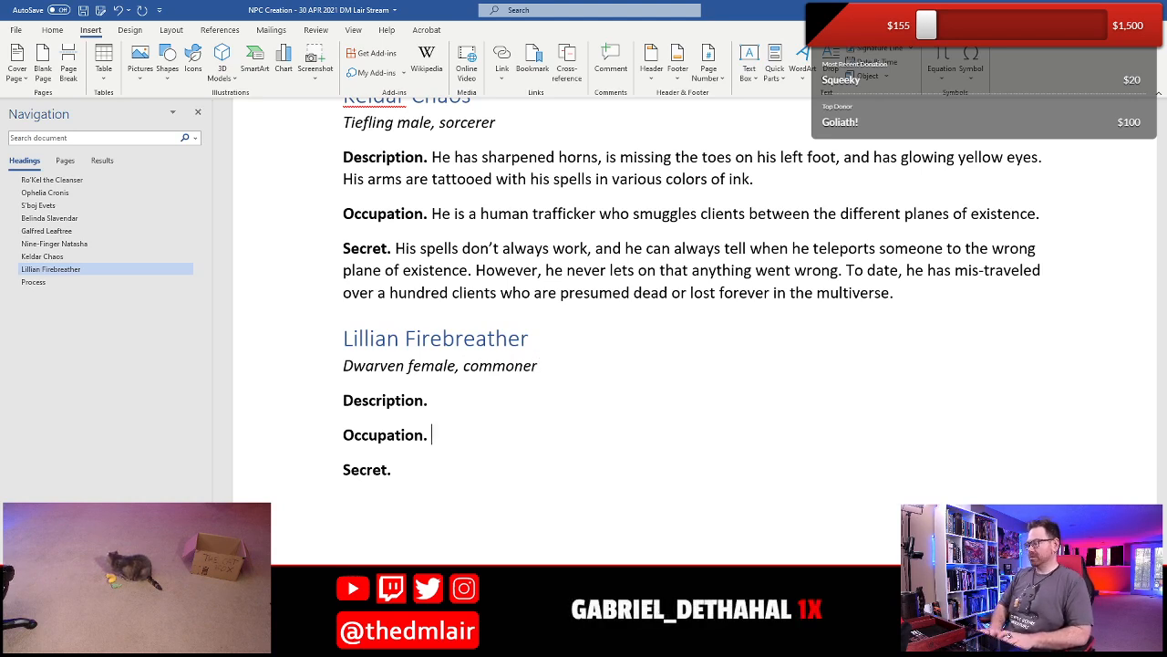
{"action": "type", "text": "Banker"}
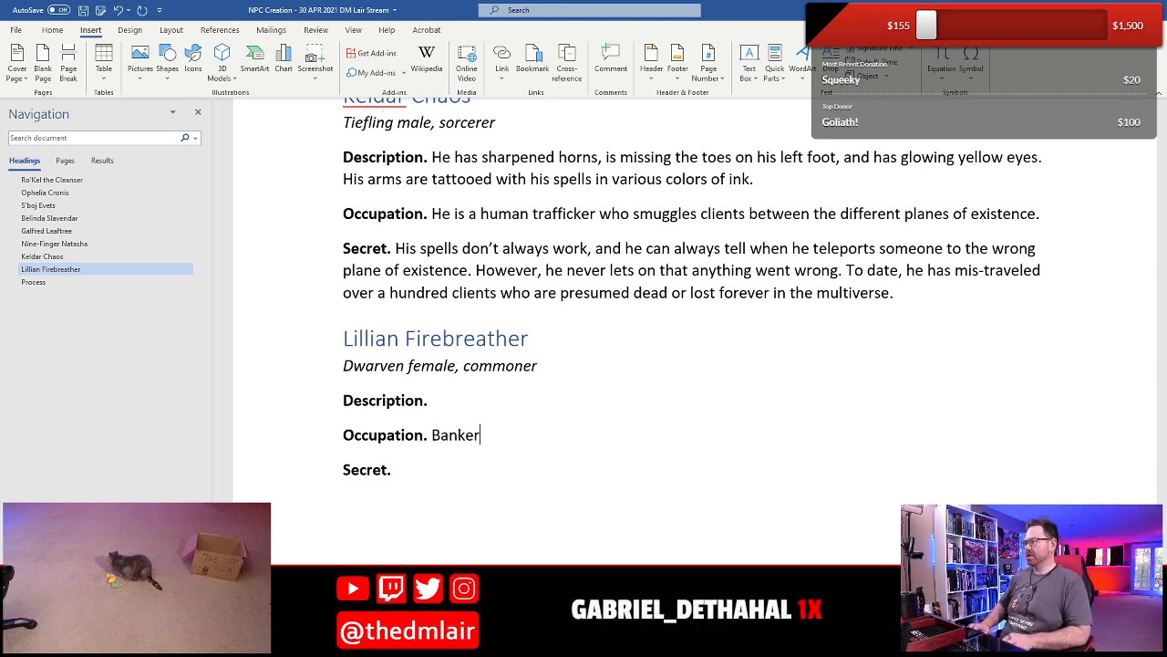
{"action": "key", "text": "BackSpace"}
{"action": "key", "text": "BackSpace"}
{"action": "key", "text": "BackSpace"}
{"action": "key", "text": "BackSpace"}
{"action": "key", "text": "BackSpace"}
{"action": "key", "text": "BackSpace"}
{"action": "type", "text": "S"}
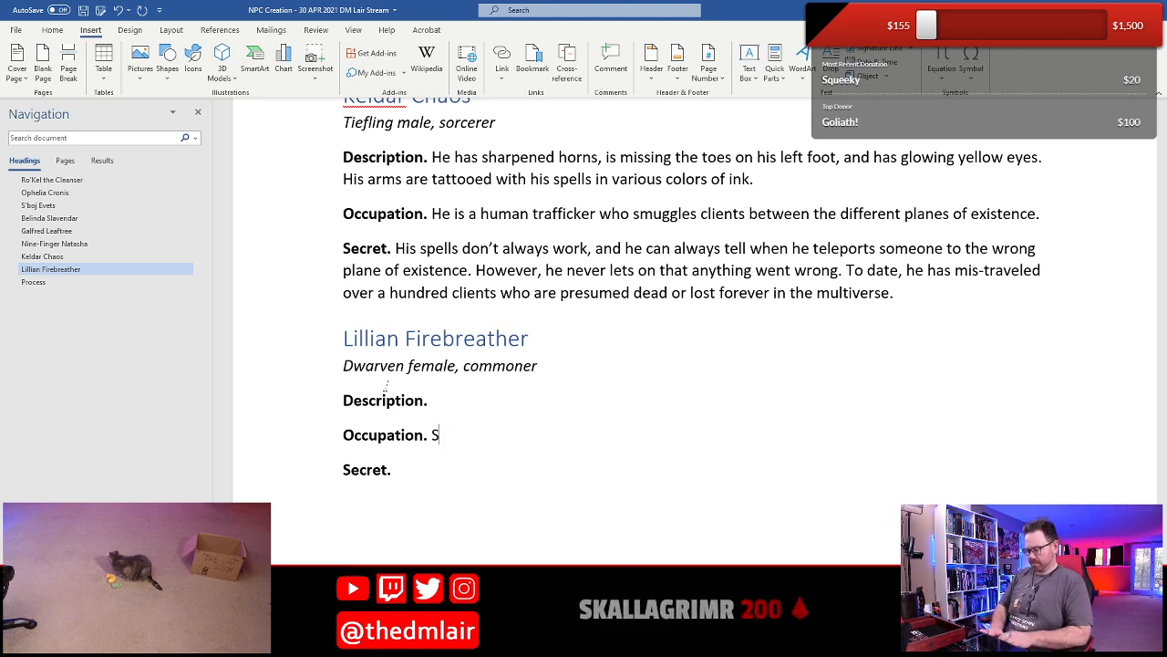
{"action": "type", "text": "he is a banker"}
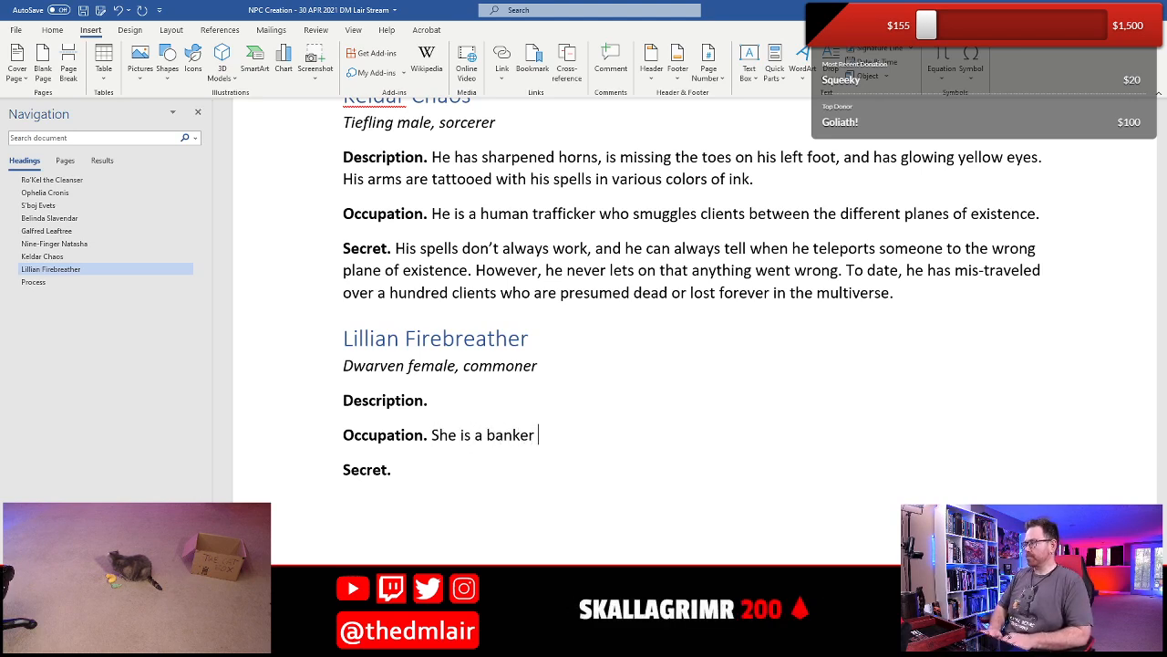
{"action": "type", "text": " in a "}
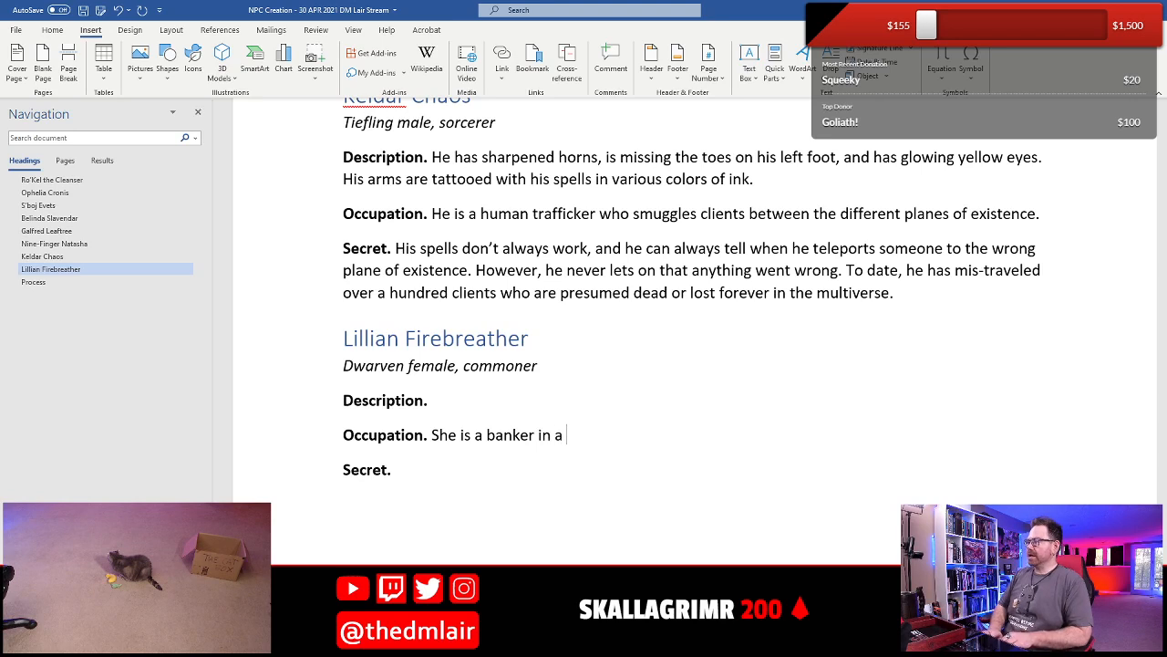
{"action": "type", "text": "small town"}
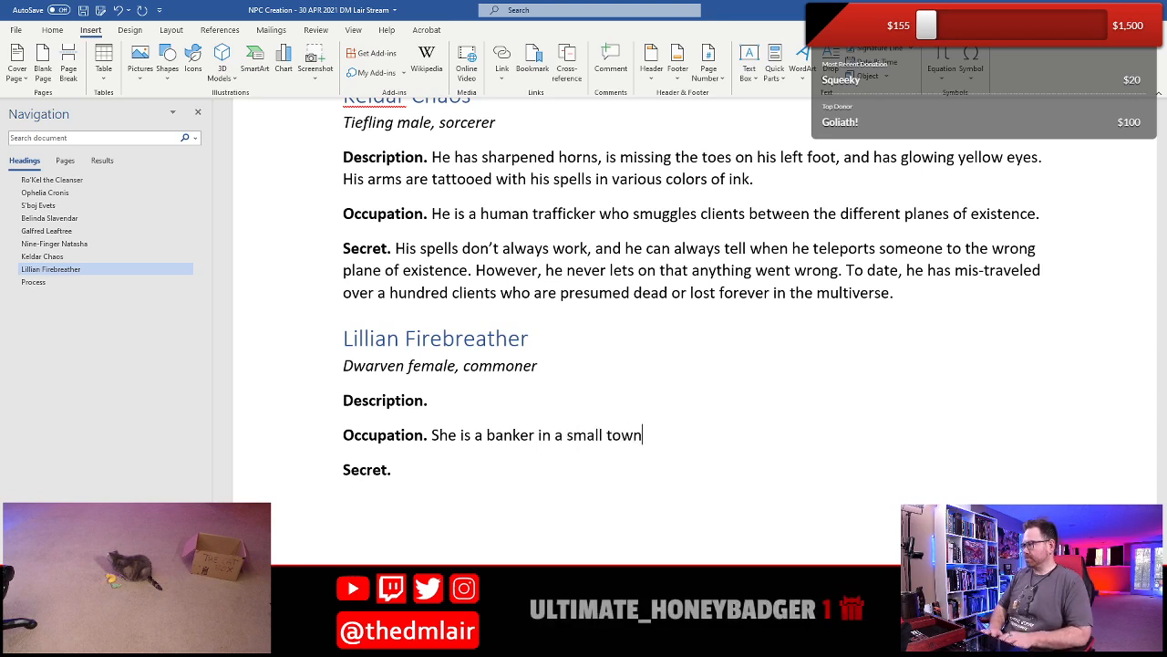
{"action": "type", "text": "er but has c"}
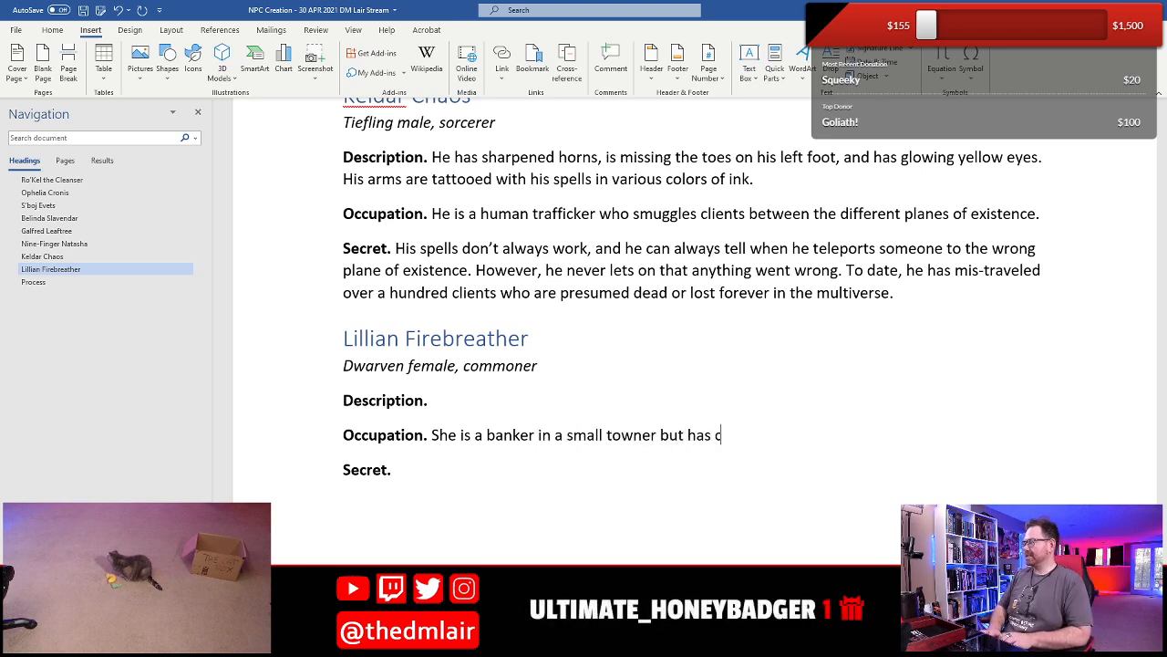
{"action": "type", "text": "onnections to "}
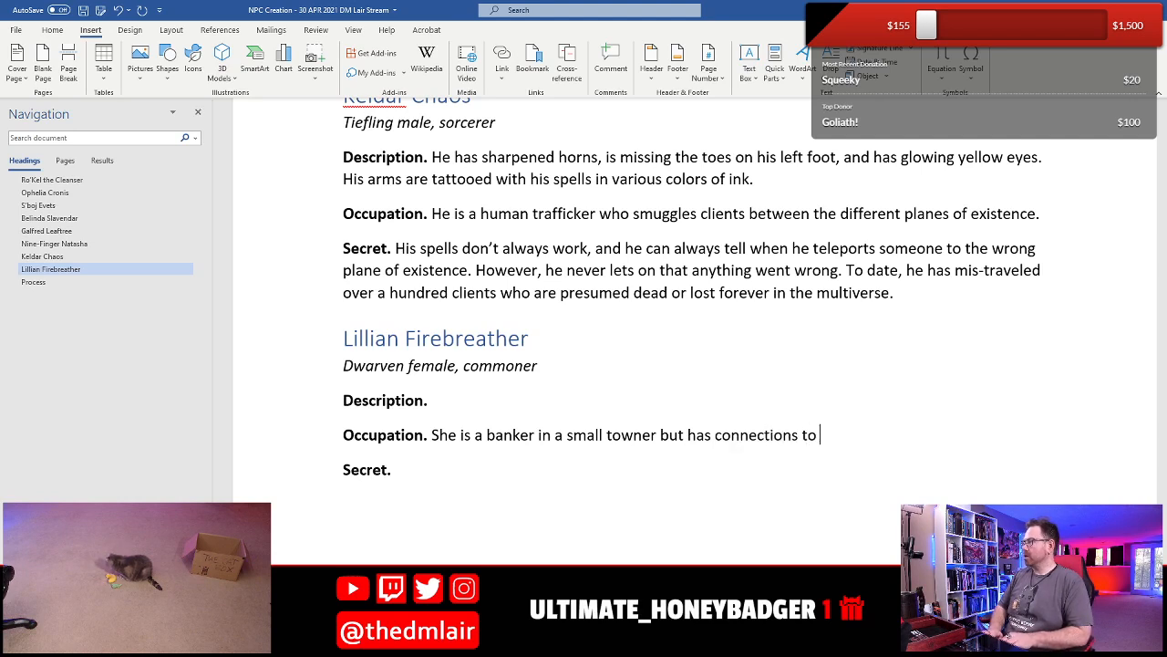
{"action": "type", "text": "banks in the"}
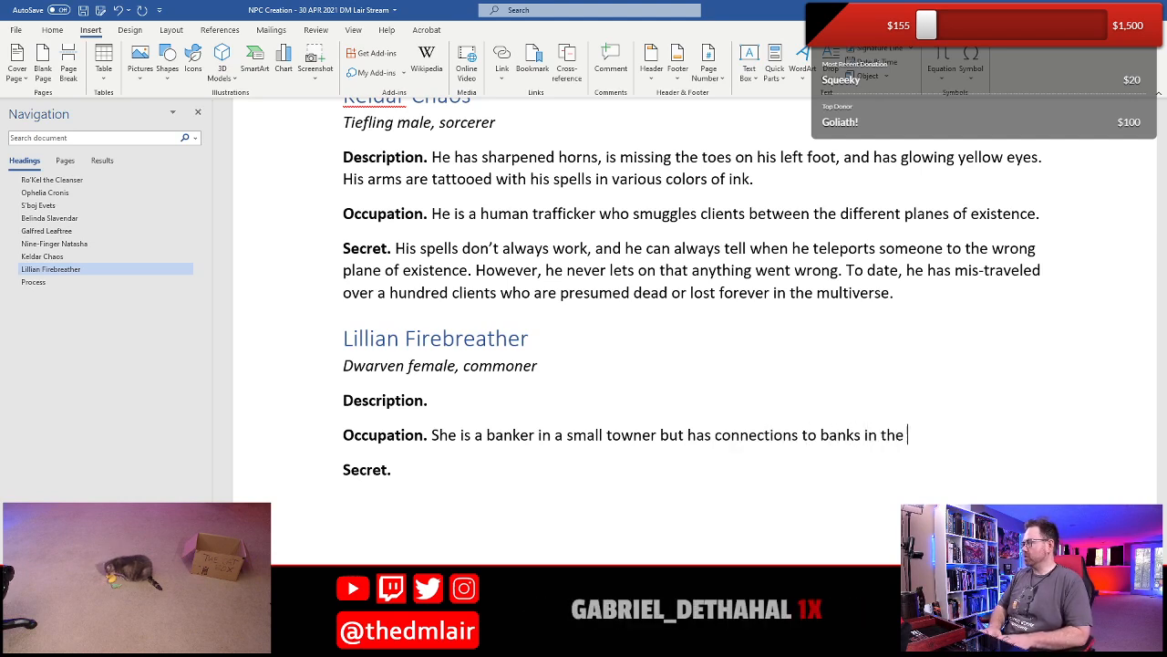
- Extend the Occupation sentence so that it continues "small towner but has connections to banks in"
{"action": "key", "text": "BackSpace"}
{"action": "key", "text": "BackSpace"}
{"action": "key", "text": "BackSpace"}
{"action": "key", "text": "BackSpace"}
- Complete Lillian Firebreather's first Occupation sentence after "connections to banks in" with "the nearby cities."
{"action": "type", "text": "nearly"}
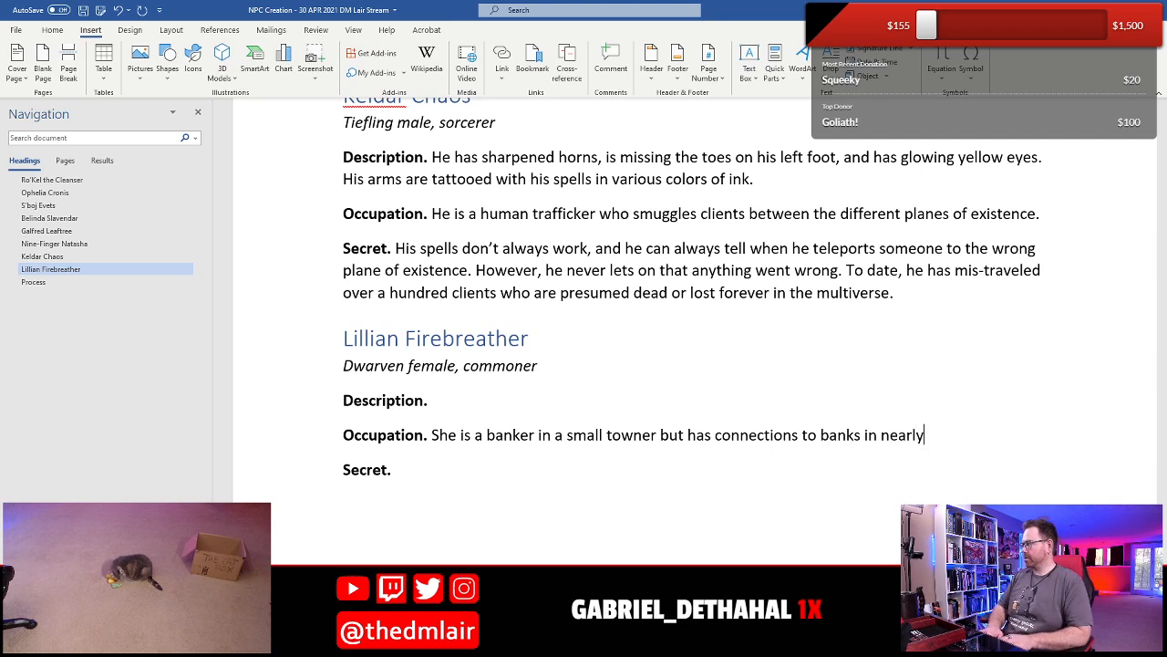
{"action": "key", "text": "BackSpace"}
{"action": "key", "text": "BackSpace"}
{"action": "key", "text": "BackSpace"}
{"action": "key", "text": "BackSpace"}
{"action": "key", "text": "BackSpace"}
{"action": "key", "text": "BackSpace"}
{"action": "type", "text": "the nearl"}
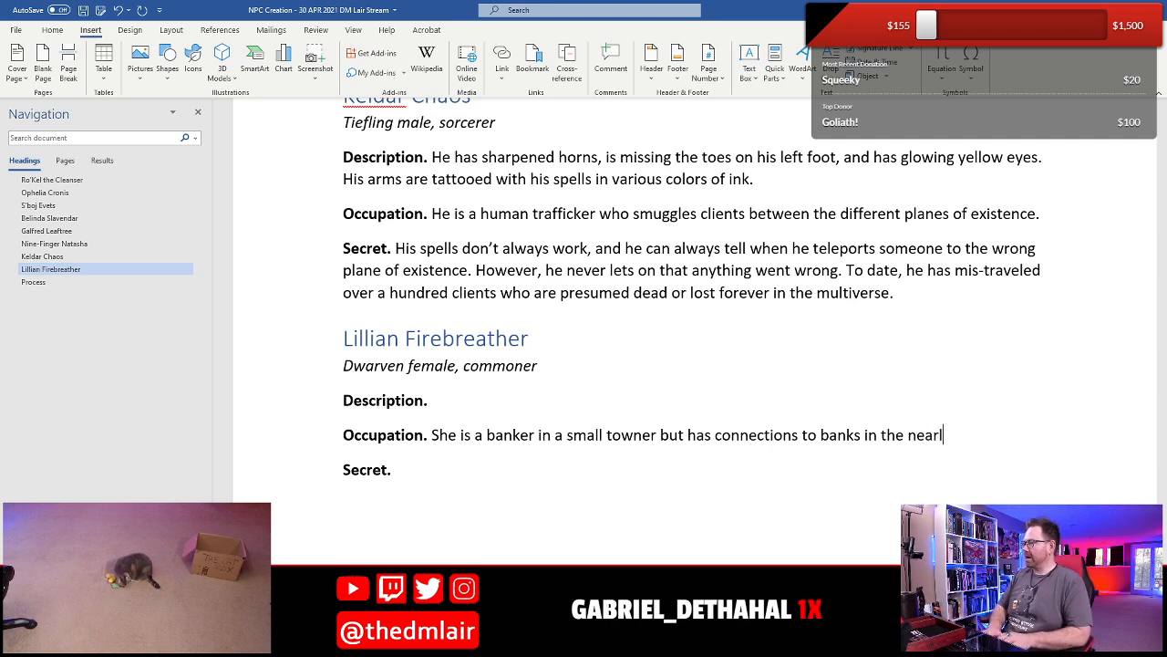
{"action": "key", "text": "BackSpace"}
{"action": "type", "text": "by cioty"}
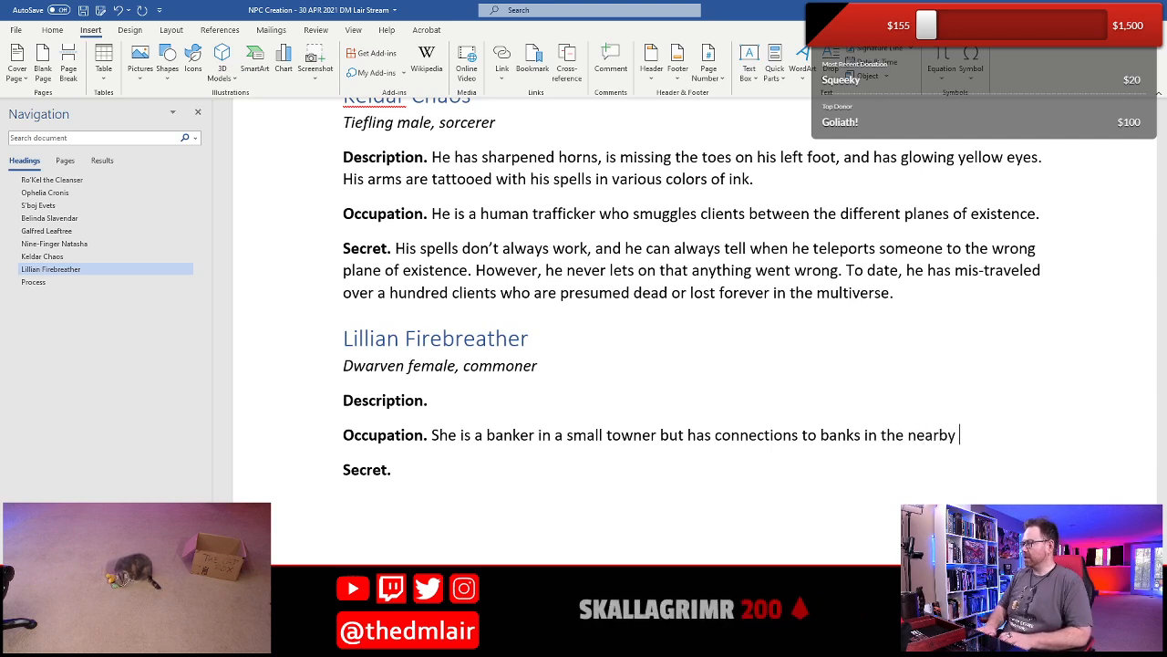
{"action": "key", "text": "BackSpace"}
{"action": "key", "text": "BackSpace"}
{"action": "key", "text": "BackSpace"}
{"action": "type", "text": "ties."}
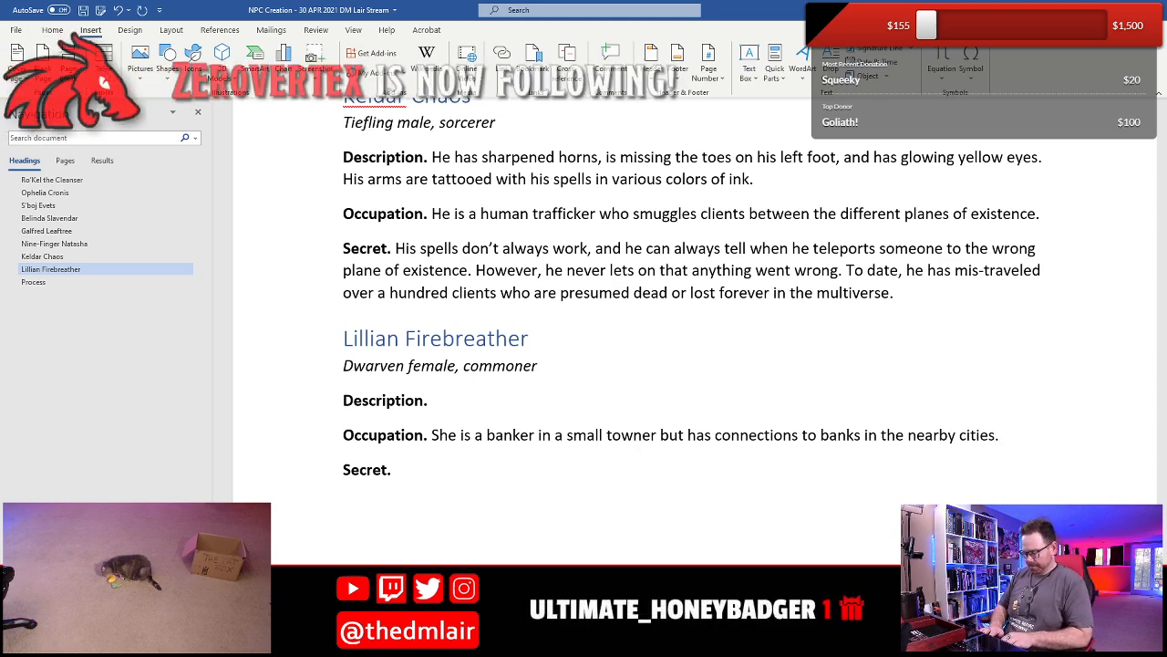
{"action": "type", "text": "Besides the stand"}
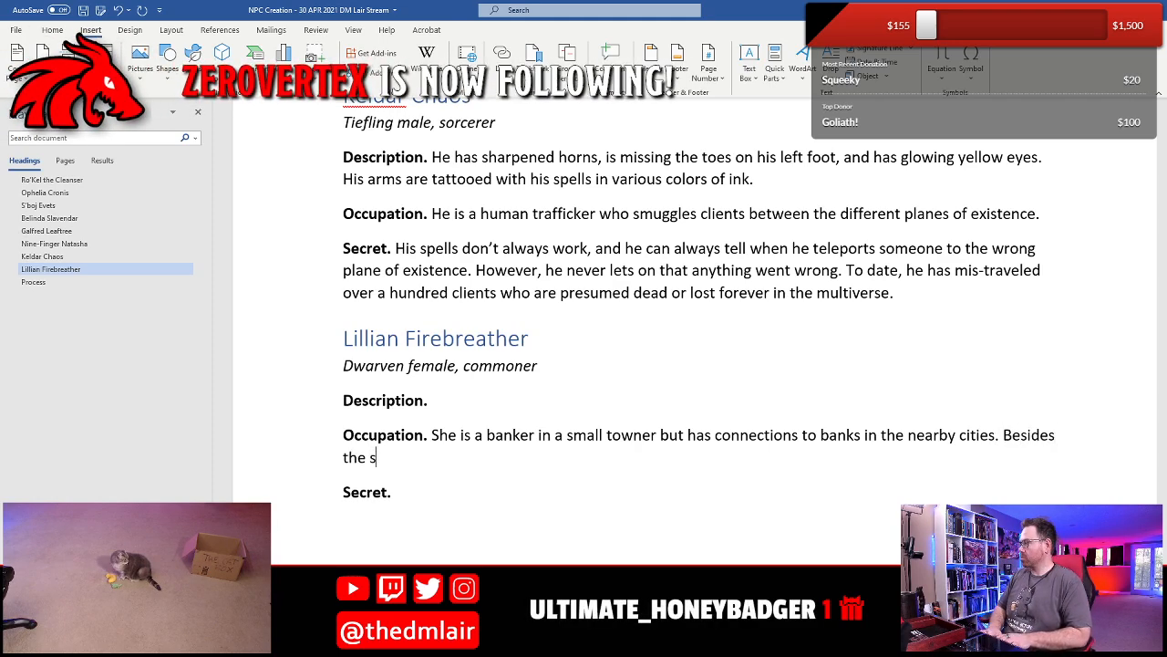
{"action": "key", "text": "BackSpace"}
{"action": "key", "text": "BackSpace"}
{"action": "key", "text": "BackSpace"}
{"action": "key", "text": "BackSpace"}
{"action": "key", "text": "BackSpace"}
{"action": "key", "text": "BackSpace"}
{"action": "key", "text": "BackSpace"}
{"action": "key", "text": "BackSpace"}
{"action": "key", "text": "BackSpace"}
{"action": "key", "text": "BackSpace"}
{"action": "key", "text": "BackSpace"}
{"action": "key", "text": "BackSpace"}
{"action": "key", "text": "BackSpace"}
{"action": "key", "text": "BackSpace"}
{"action": "key", "text": "BackSpace"}
{"action": "key", "text": "BackSpace"}
{"action": "key", "text": "BackSpace"}
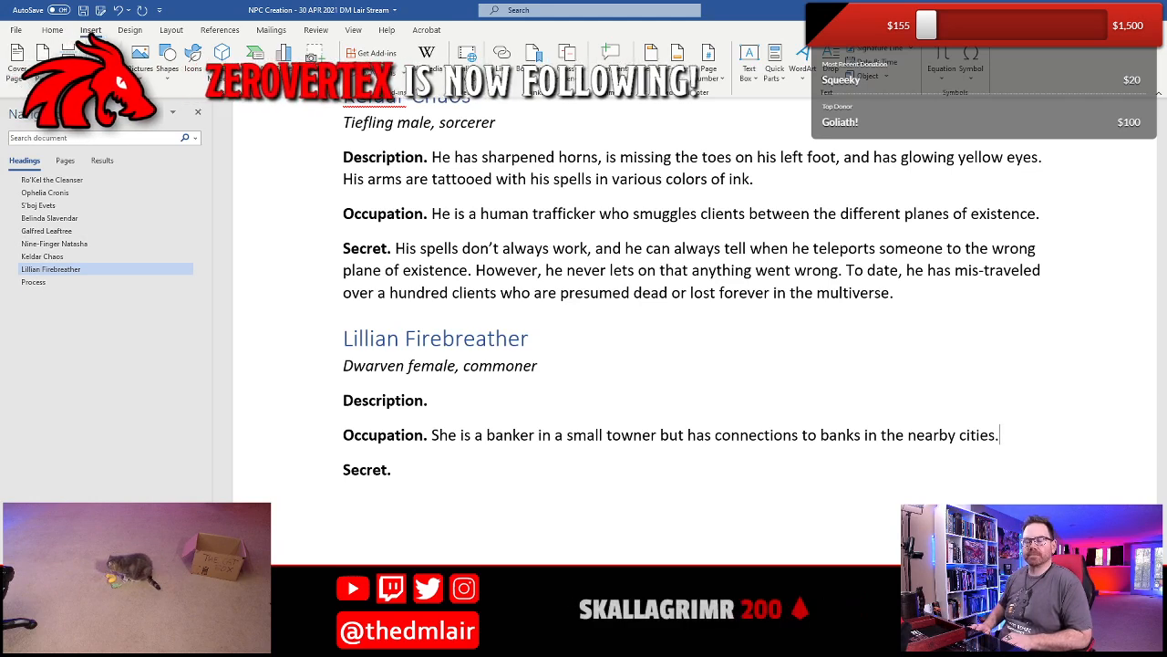
- Begin Lillian Firebreather's Description with "She is overly fond of dwarven fire ale"
{"action": "left_click", "coordinate": [431, 401]}
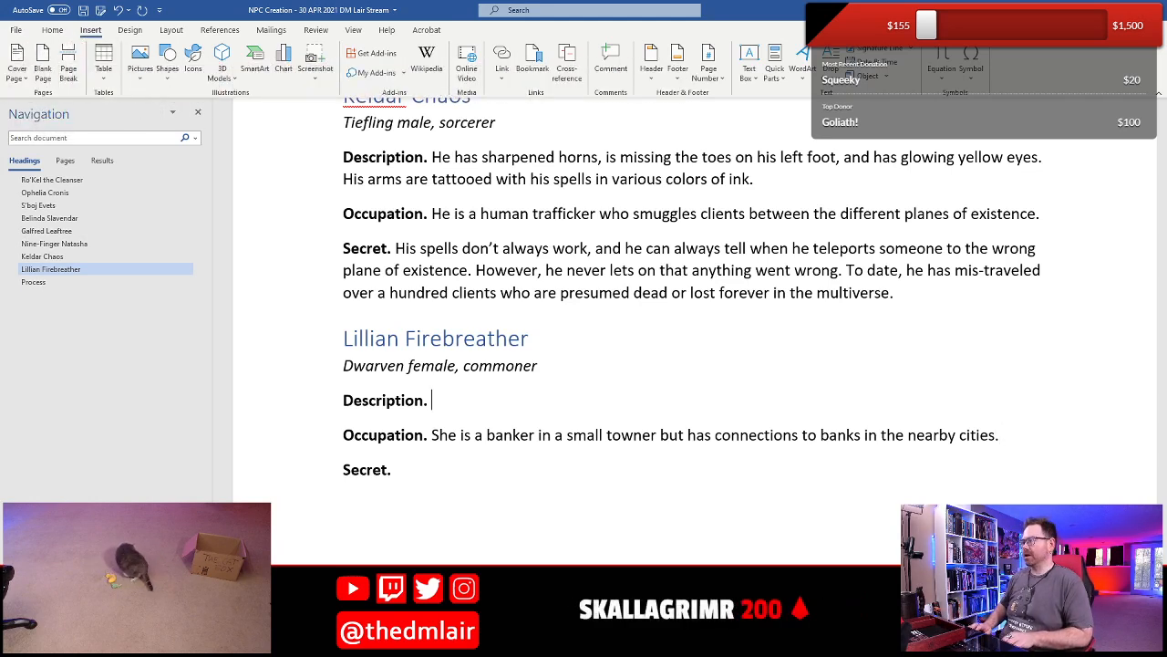
{"action": "type", "text": "She is ov"}
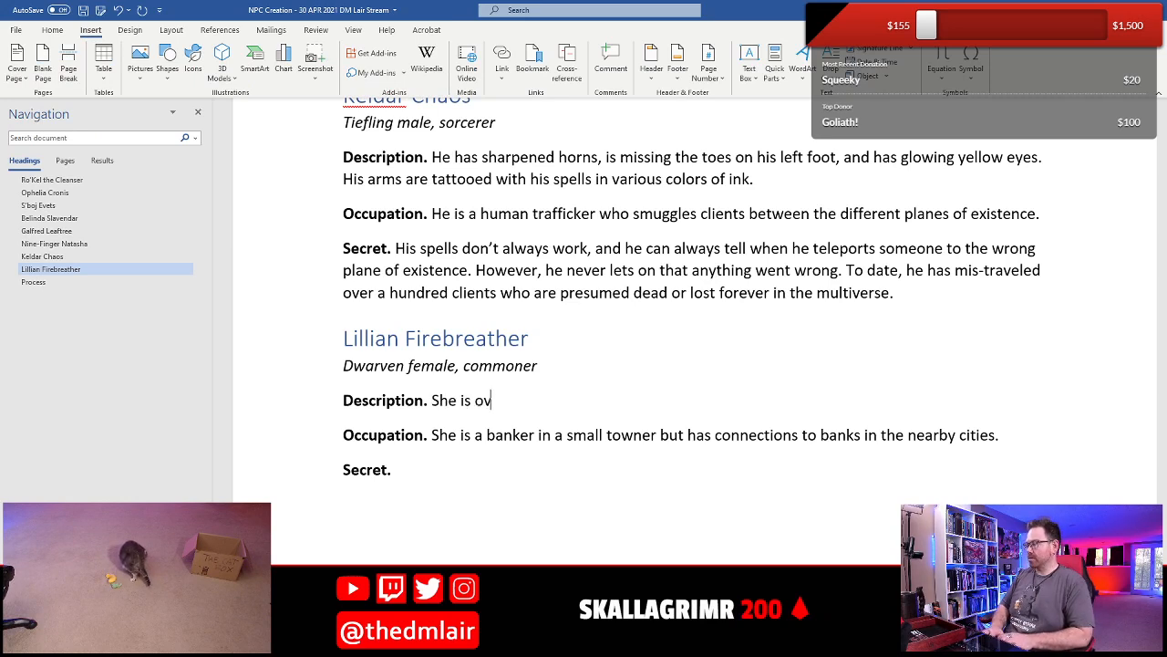
{"action": "type", "text": "erly fond of dwar"}
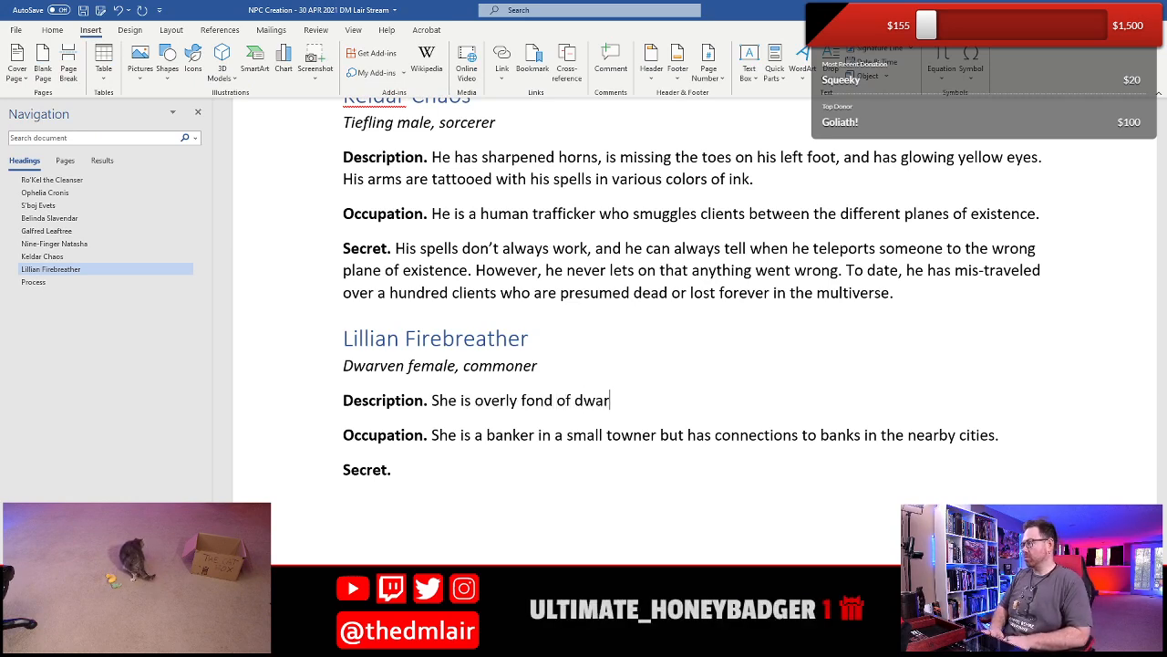
{"action": "type", "text": "ven fireale"}
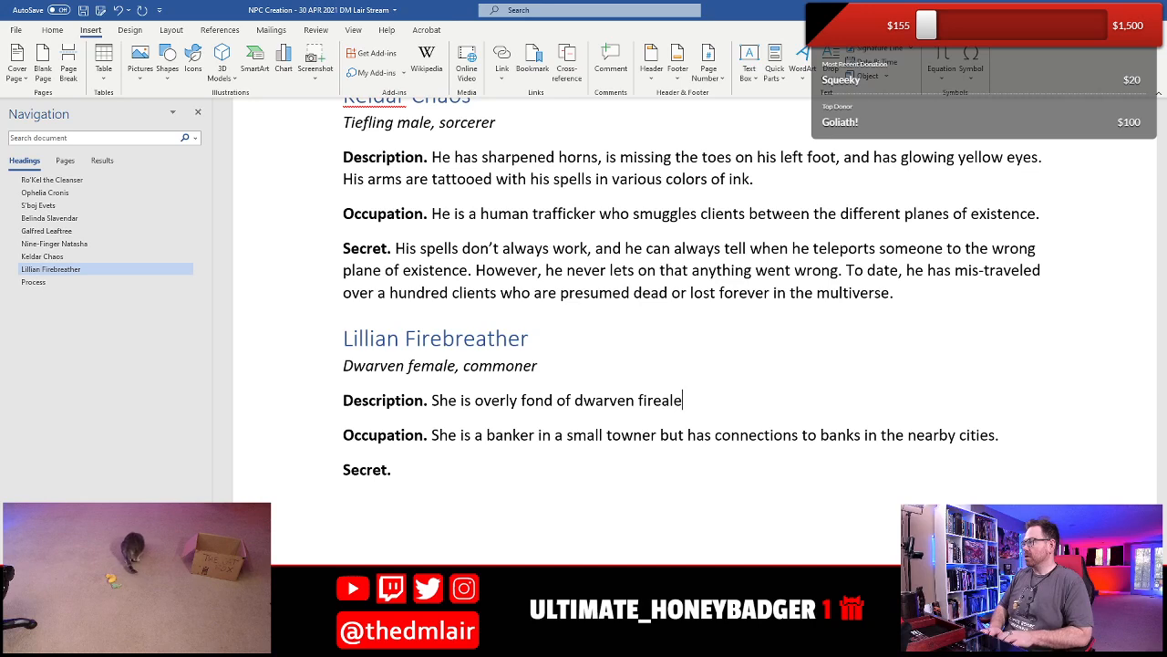
{"action": "type", "text": " an"}
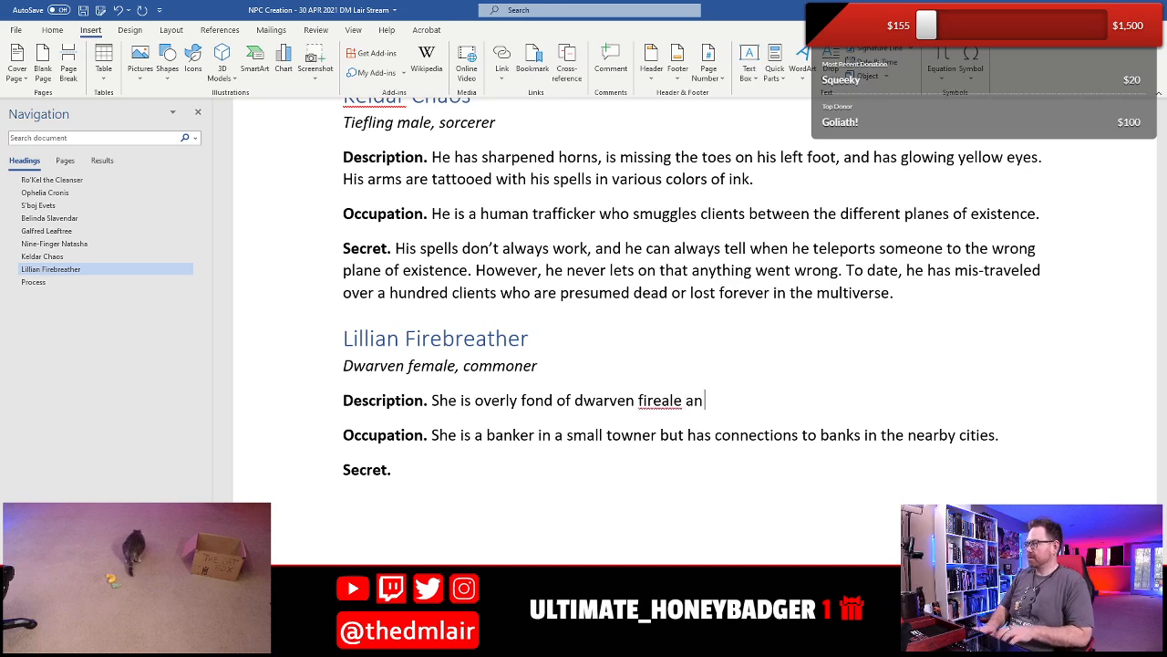
{"action": "key", "text": "BackSpace"}
{"action": "key", "text": "BackSpace"}
{"action": "key", "text": "BackSpace"}
{"action": "key", "text": "BackSpace"}
{"action": "key", "text": "BackSpace"}
{"action": "key", "text": "BackSpace"}
{"action": "type", "text": "al"}
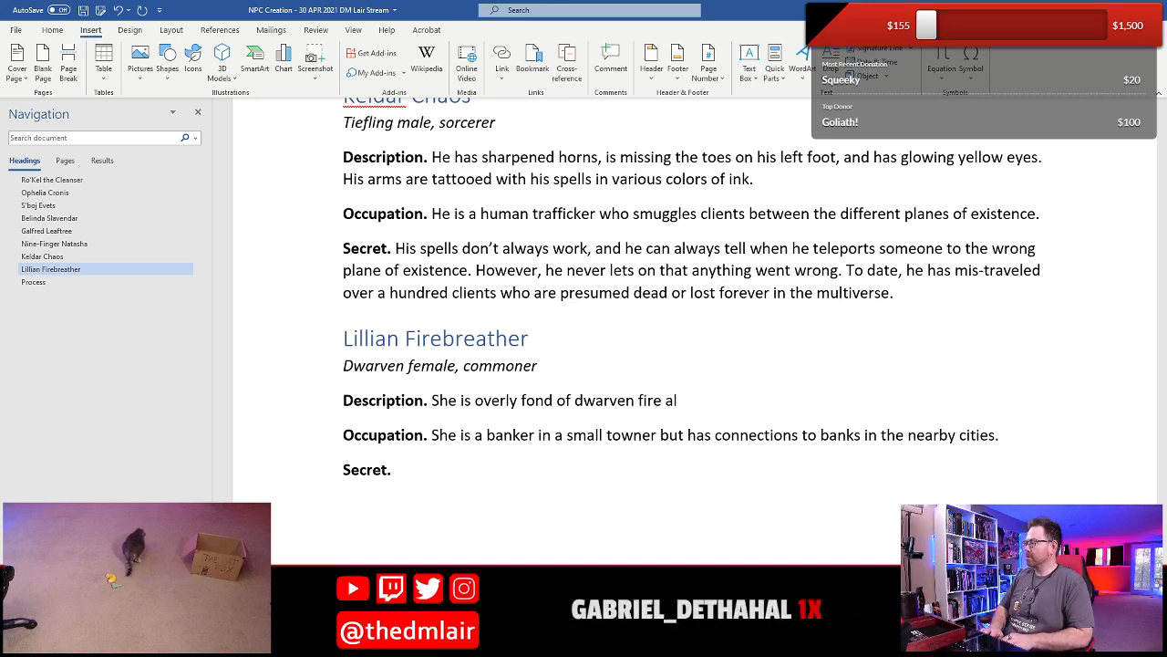
{"action": "type", "text": "e and some"}
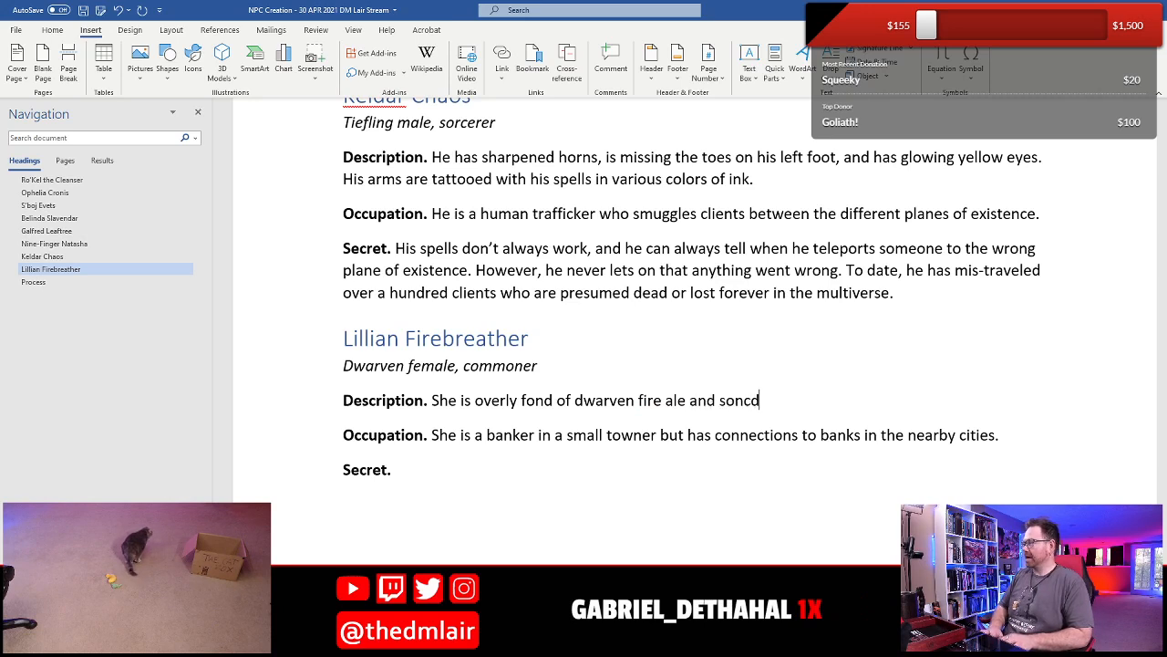
- Finish the Description sentence with "and consequently her breath reeks."
{"action": "key", "text": "BackSpace"}
{"action": "key", "text": "BackSpace"}
{"action": "key", "text": "BackSpace"}
{"action": "key", "text": "BackSpace"}
{"action": "type", "text": "conseque"}
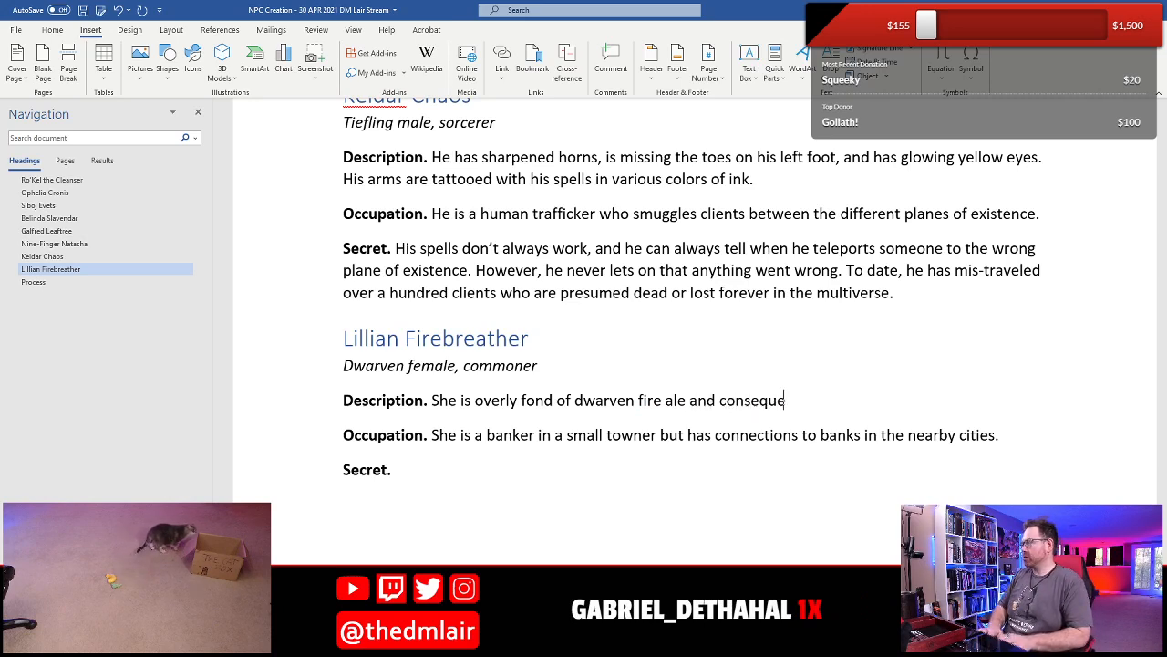
{"action": "type", "text": "ntly her brat"}
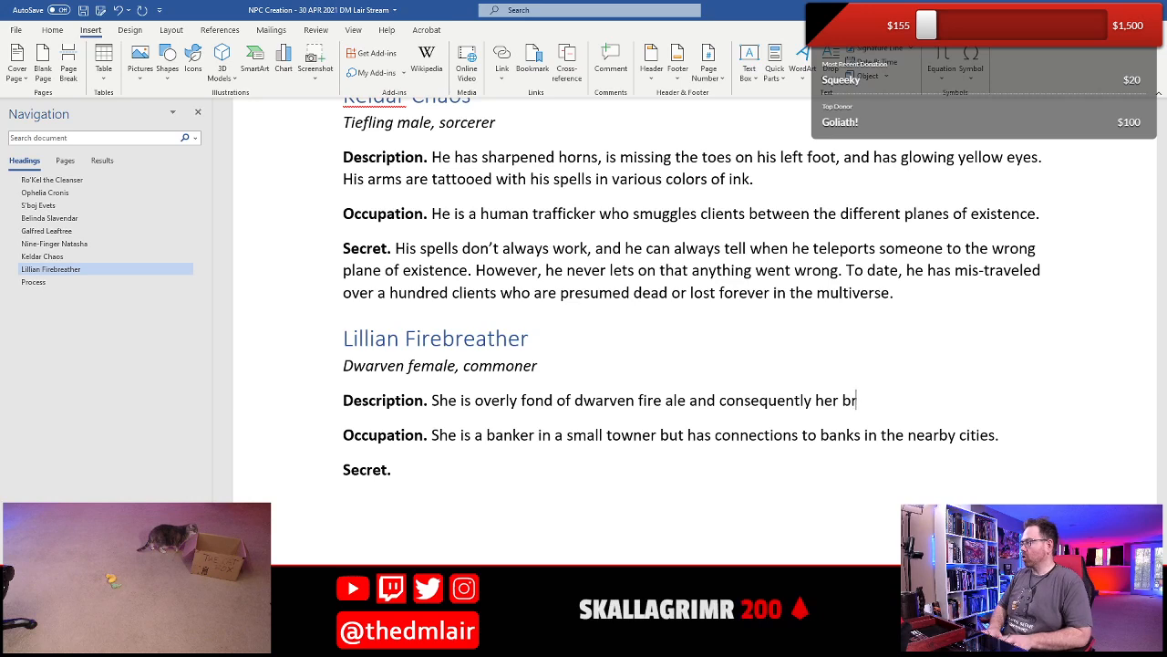
{"action": "key", "text": "BackSpace"}
{"action": "type", "text": "eath "}
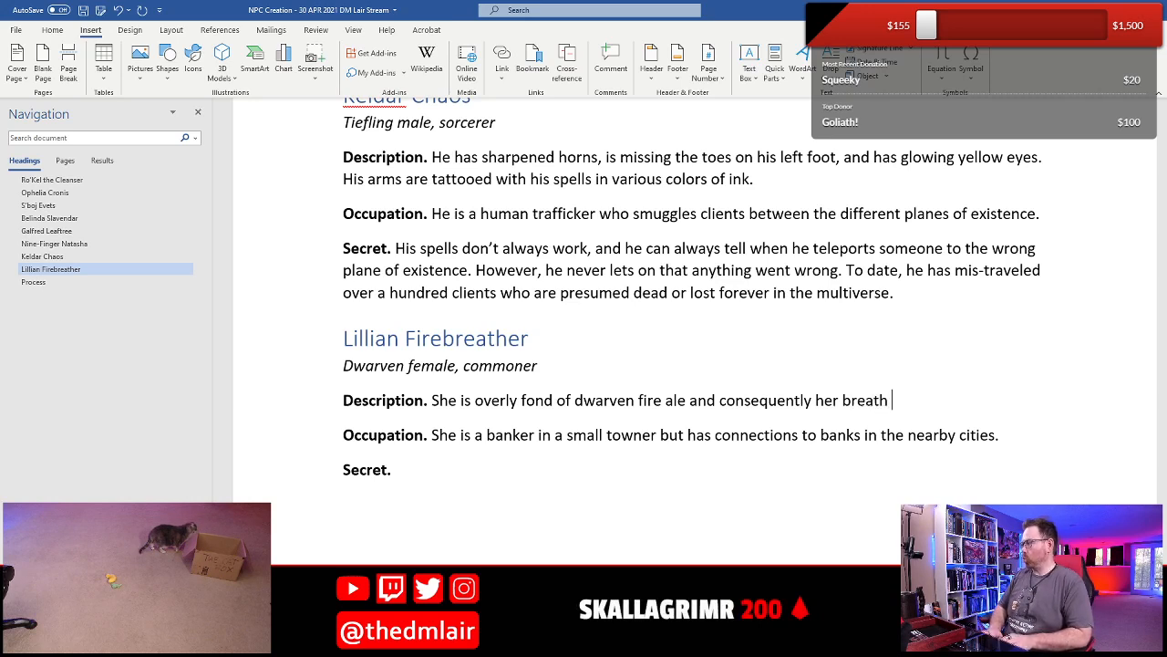
{"action": "type", "text": "reeks."}
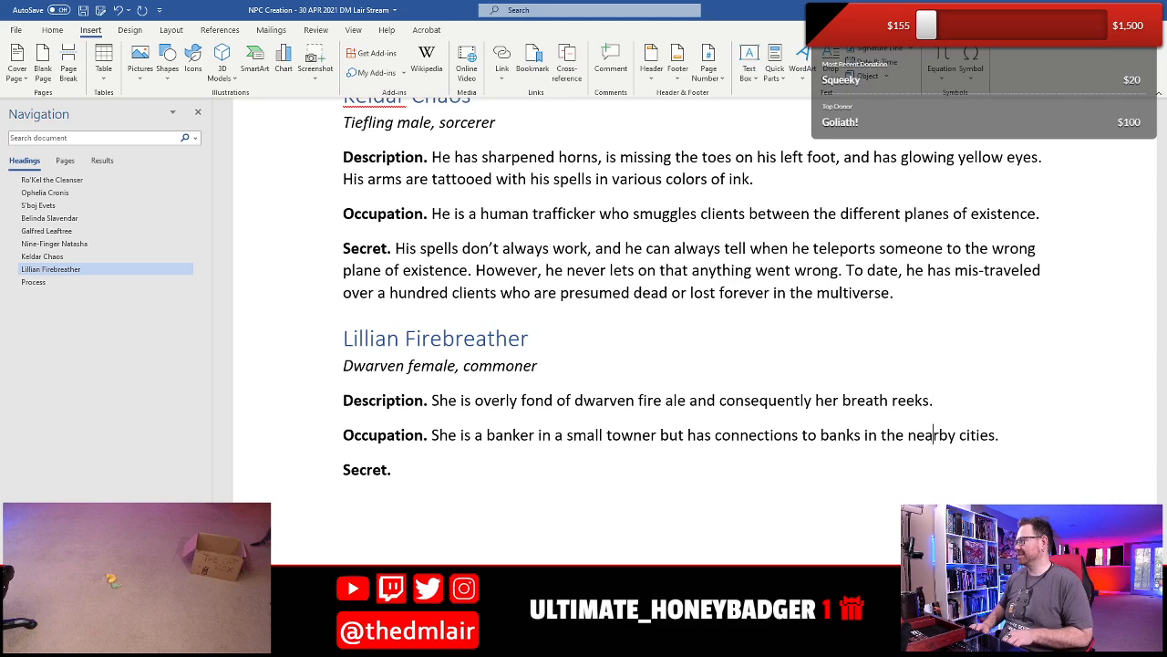
- Add a second sentence to Lillian's Occupation that begins "She is known as a ruthless loan shark who"
{"action": "key", "text": "End"}
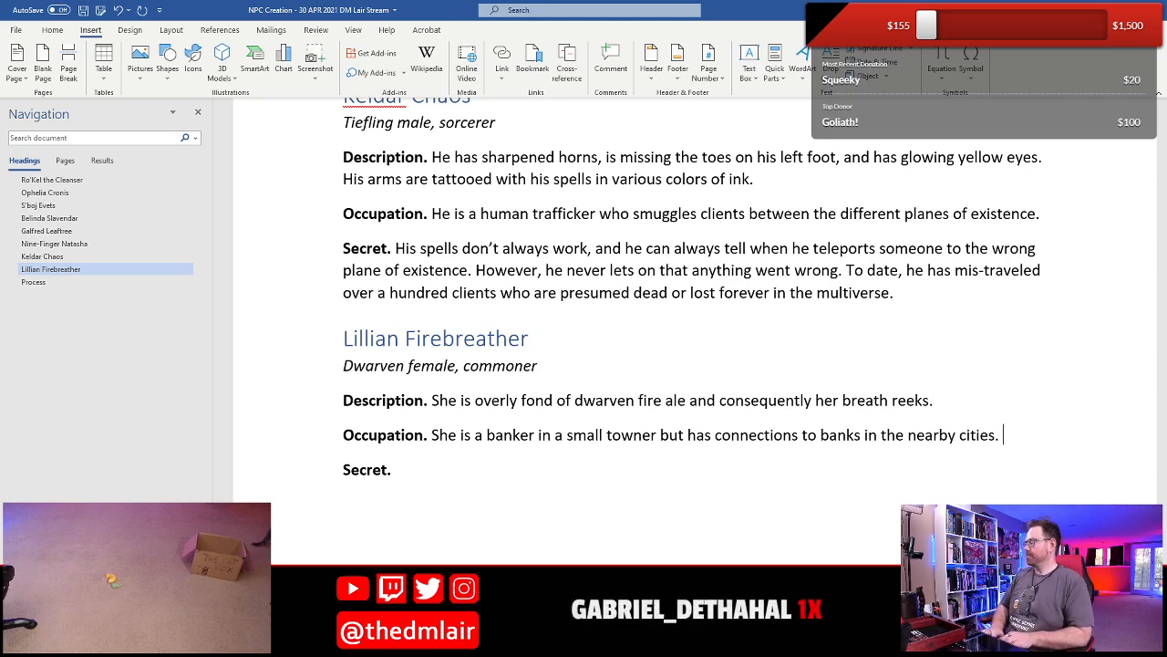
{"action": "type", "text": "She is known"}
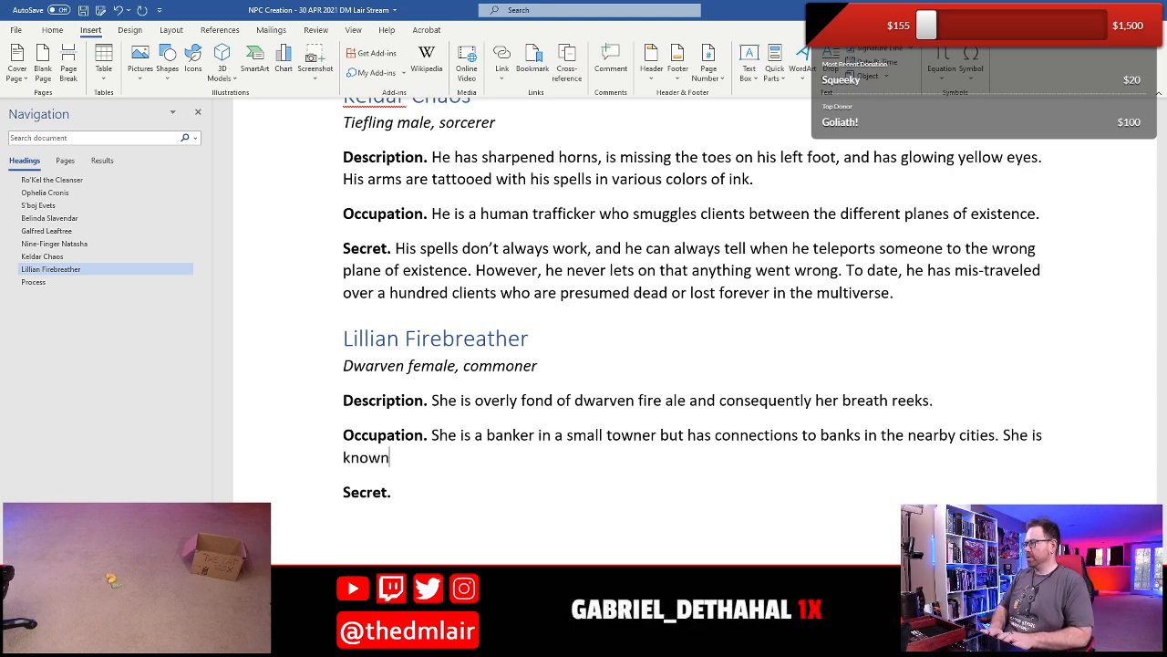
{"action": "type", "text": " as a ruthless"}
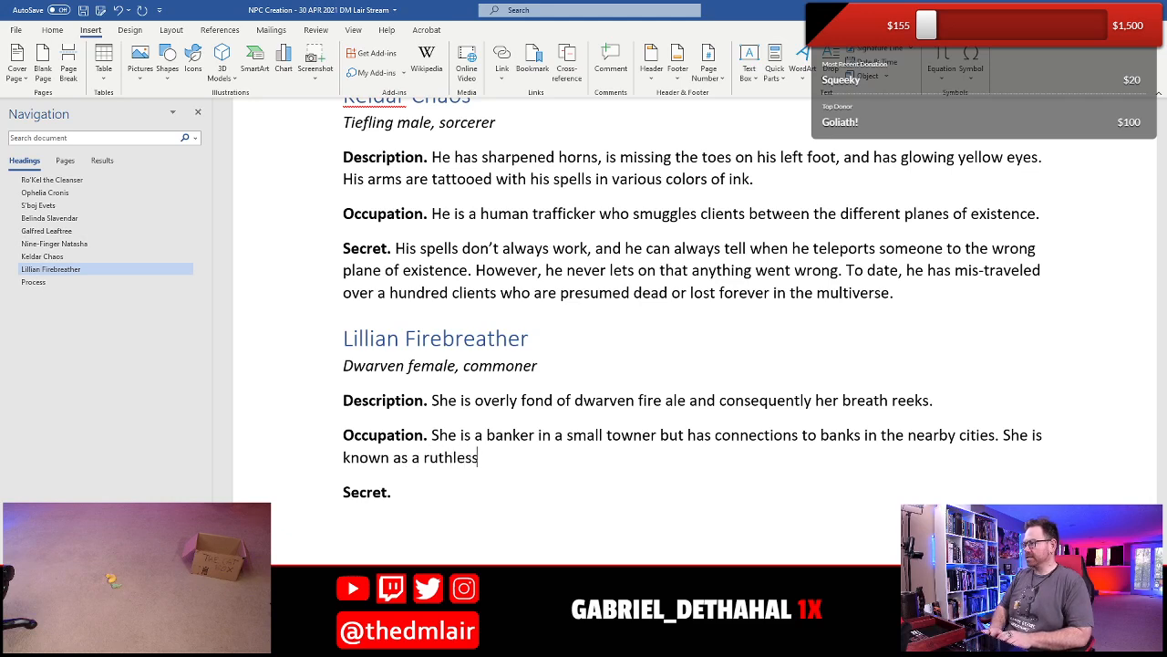
{"action": "type", "text": " loan shortk"}
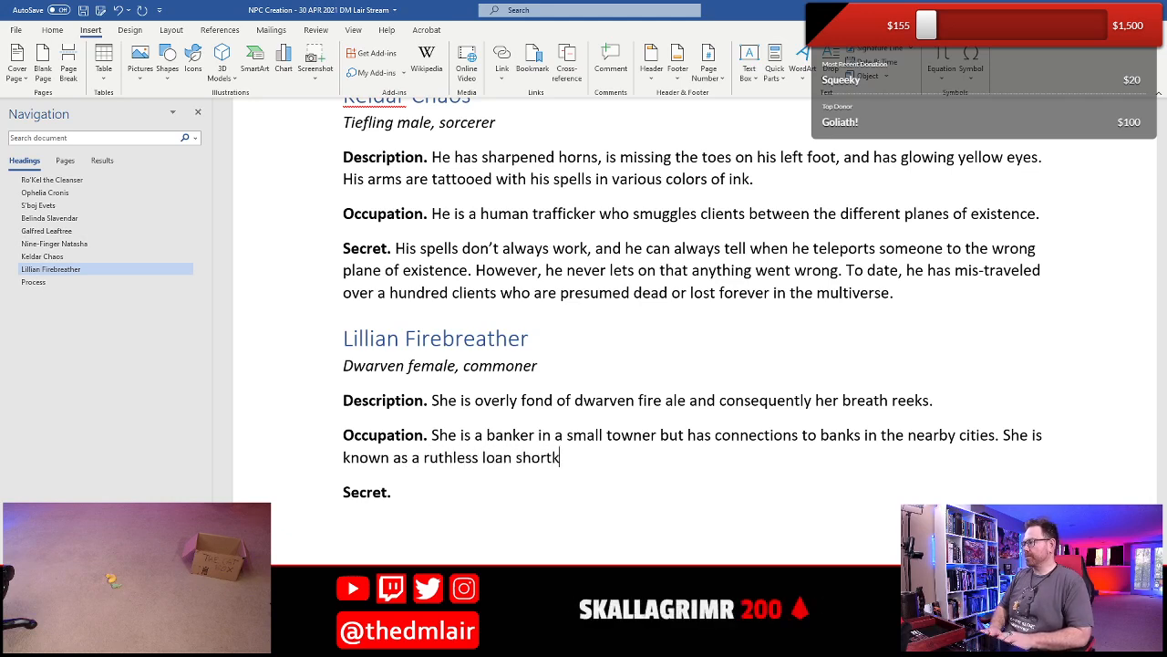
{"action": "key", "text": "BackSpace"}
{"action": "key", "text": "BackSpace"}
{"action": "key", "text": "BackSpace"}
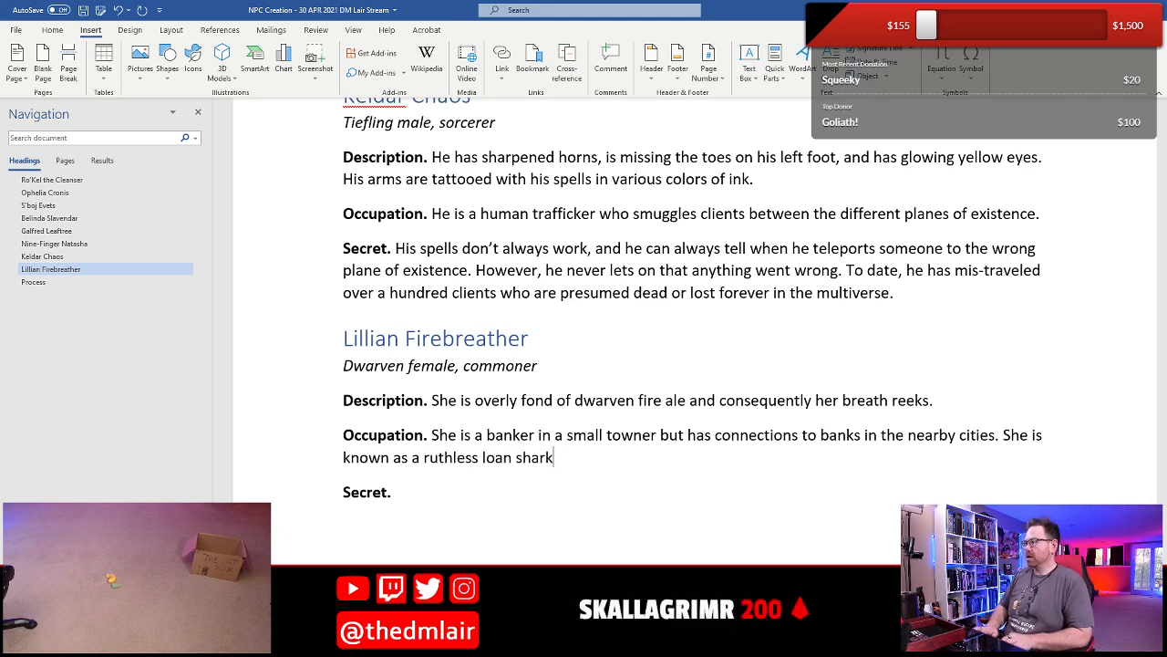
{"action": "type", "text": "rk who"}
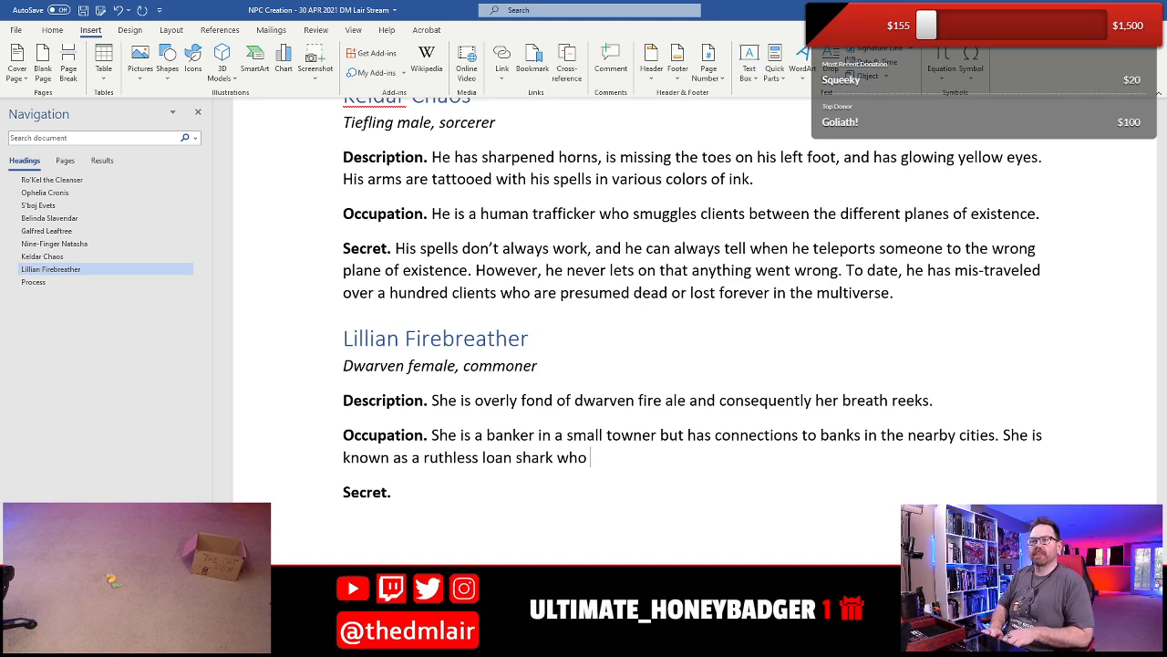
- Complete the loan shark sentence with "dumps flaming alcohol down the throats of those who don't pay."
{"action": "type", "text": "dunk"}
{"action": "key", "text": "BackSpace"}
{"action": "key", "text": "BackSpace"}
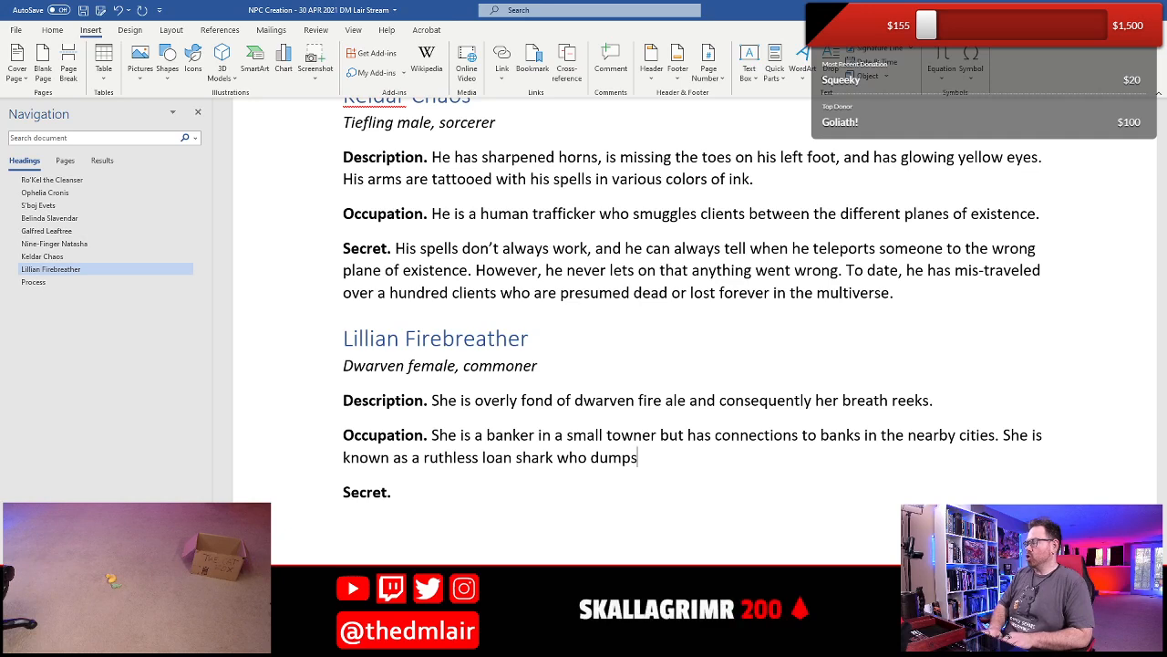
{"action": "type", "text": "mps lfa"}
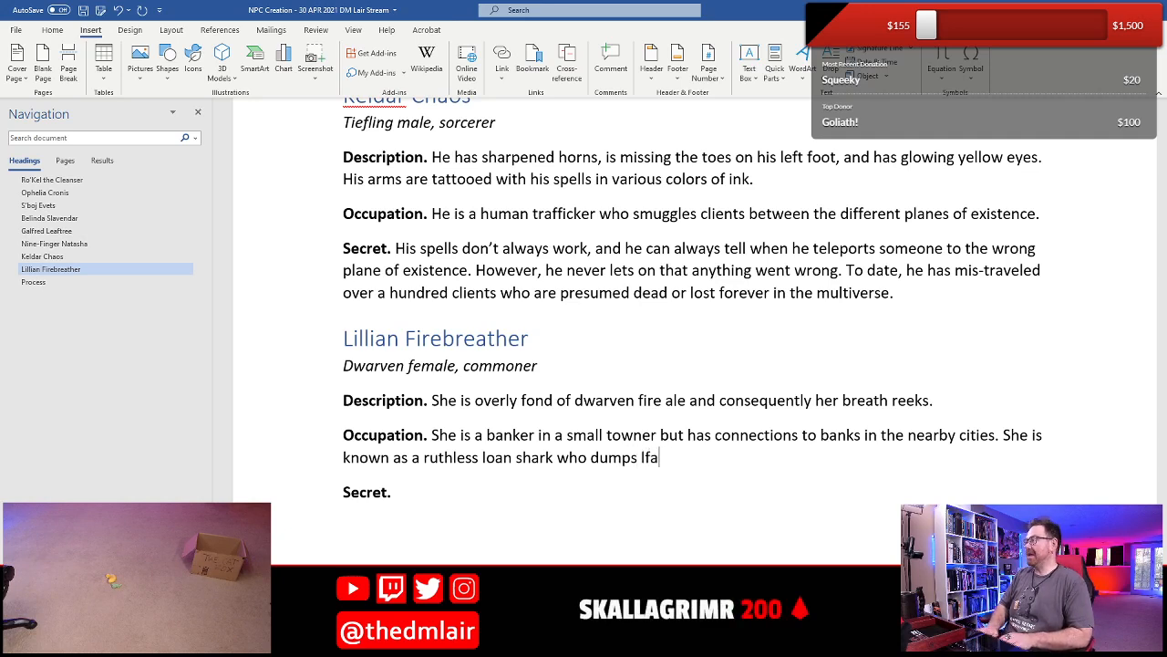
{"action": "key", "text": "BackSpace"}
{"action": "key", "text": "BackSpace"}
{"action": "key", "text": "BackSpace"}
{"action": "type", "text": "flaming alch"}
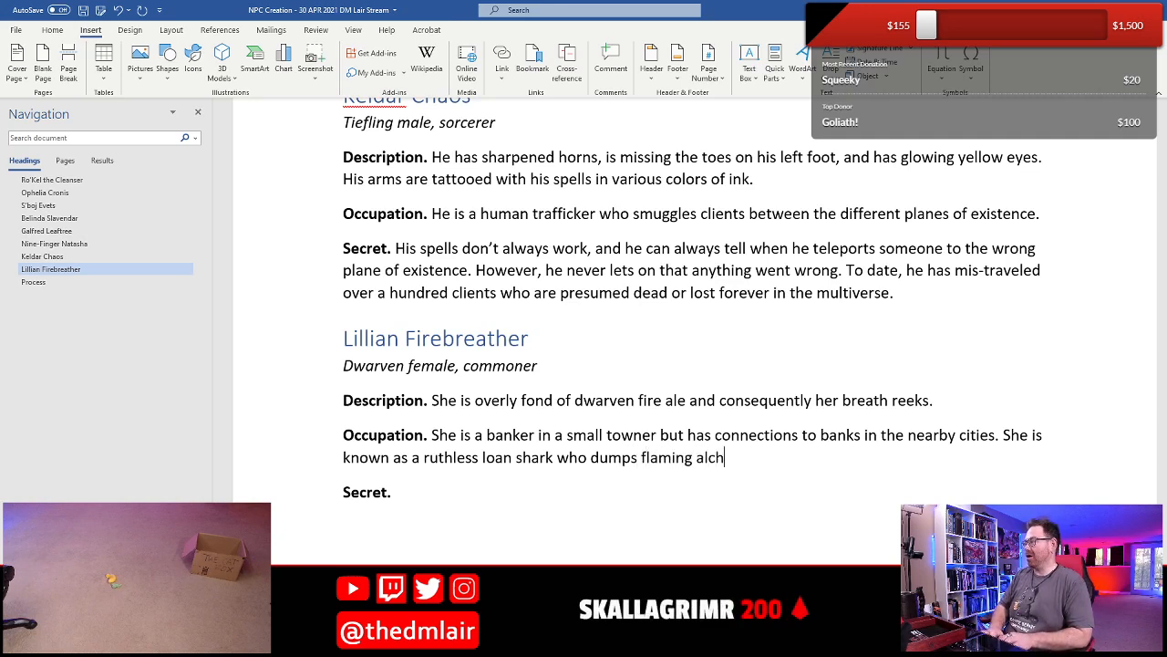
{"action": "key", "text": "BackSpace"}
{"action": "type", "text": "ohol "}
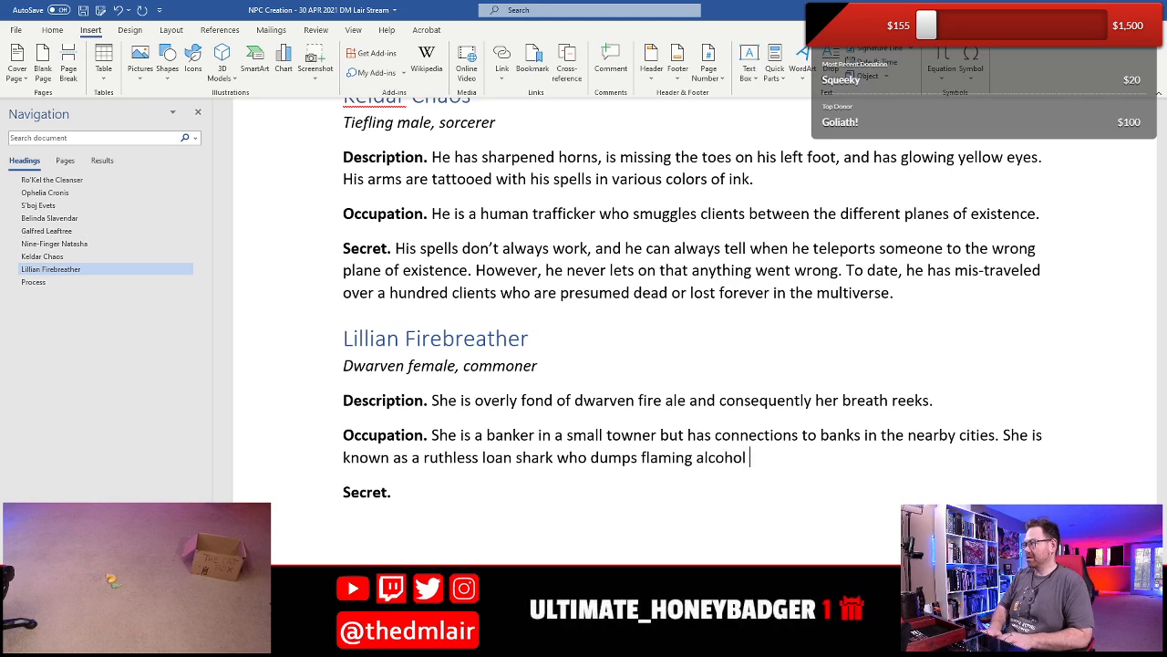
{"action": "type", "text": "down the thro"}
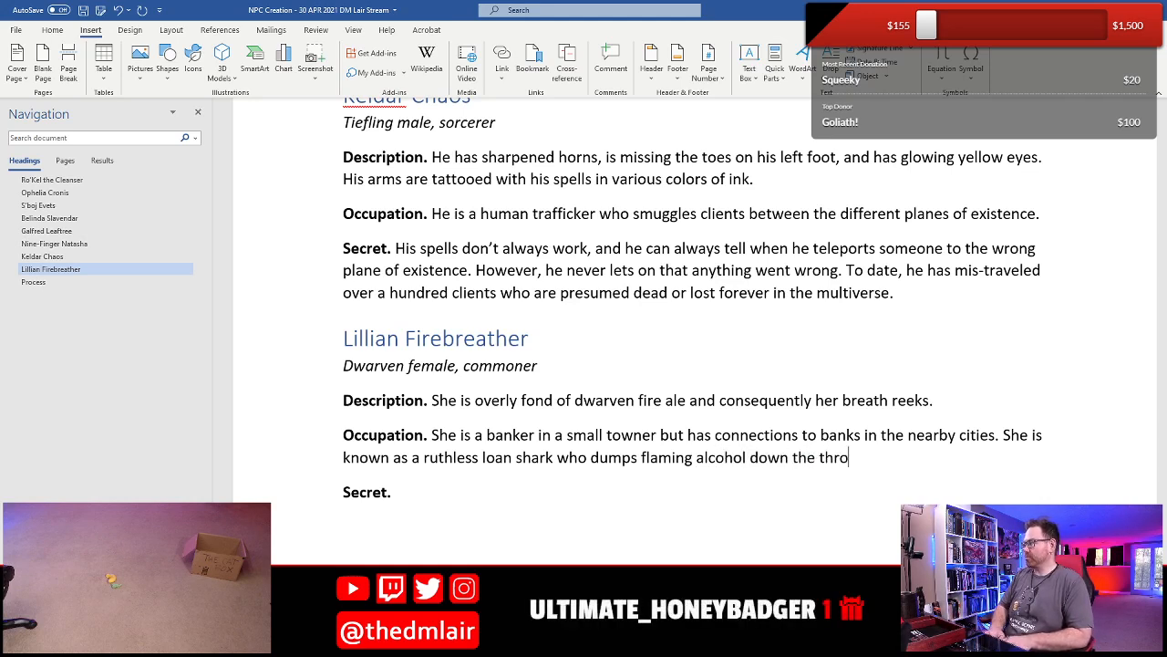
{"action": "type", "text": "ats of those who "}
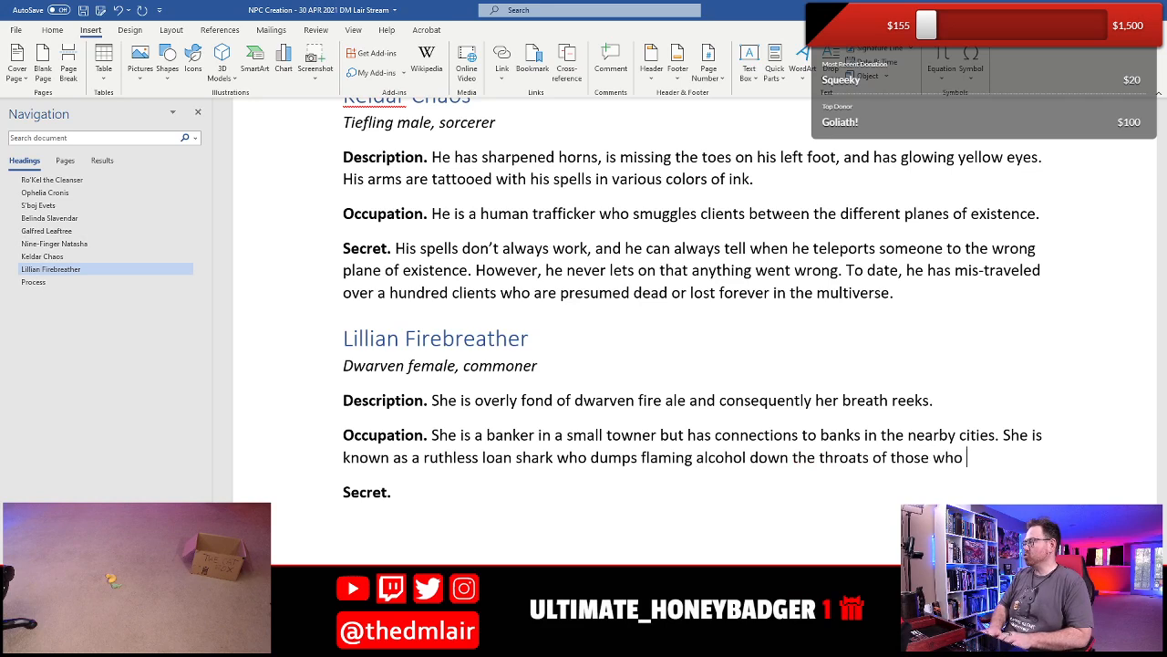
{"action": "type", "text": "don't pay."}
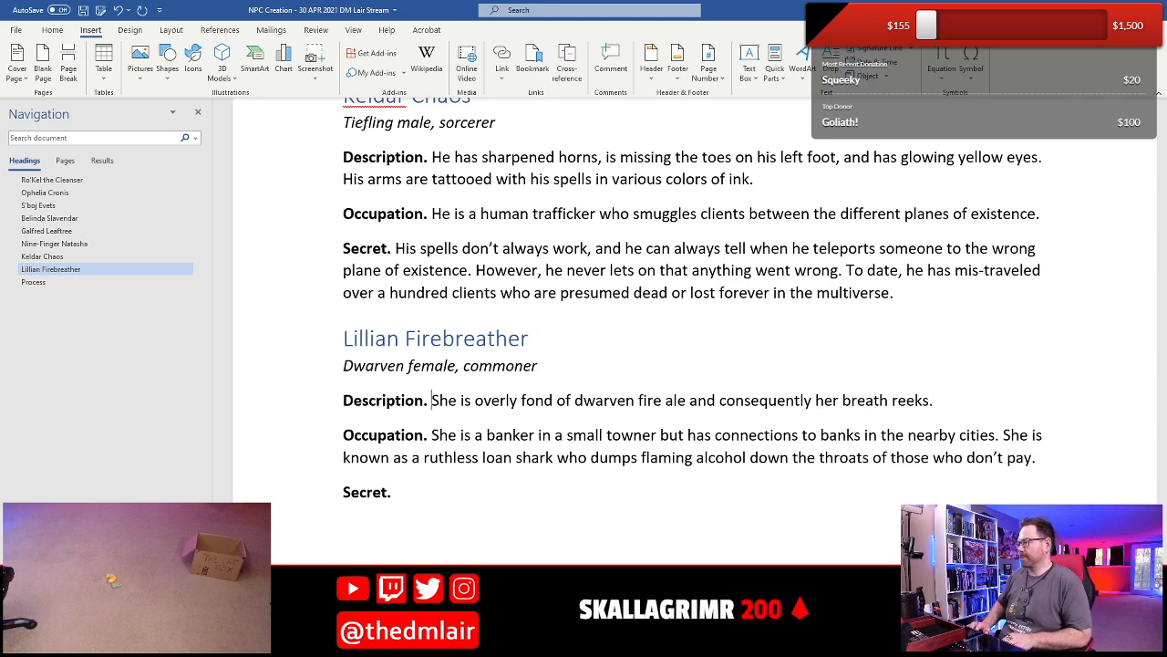
- Insert "She has" at the start of Lillian's Description, before the existing sentence
{"action": "type", "text": "She "}
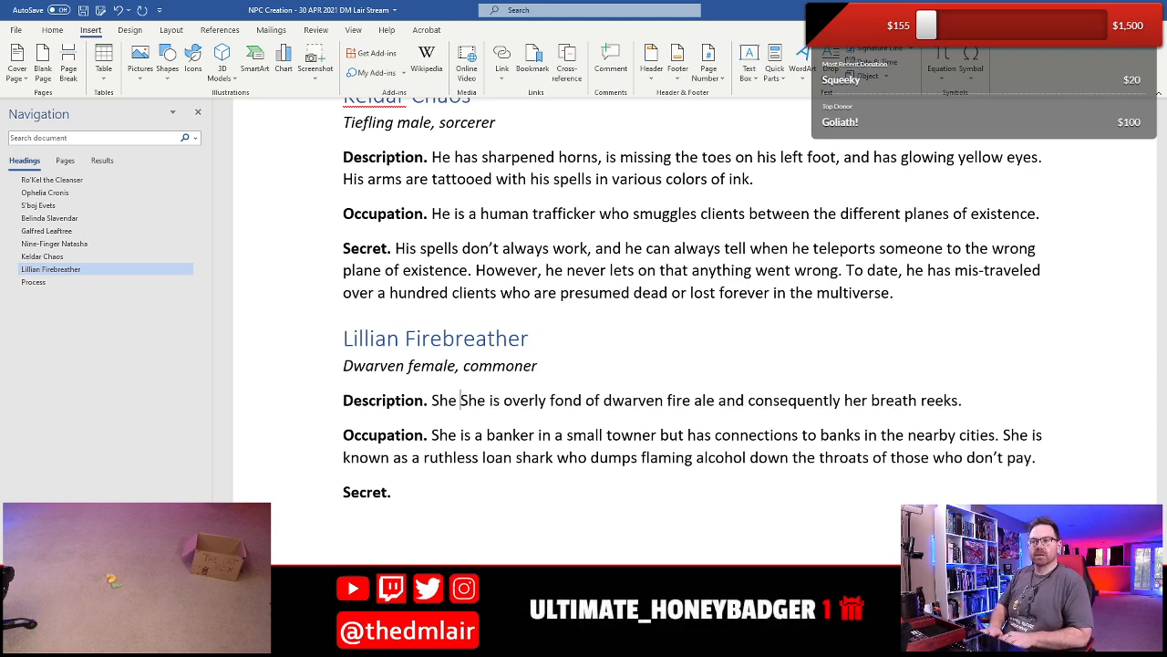
{"action": "type", "text": "has"}
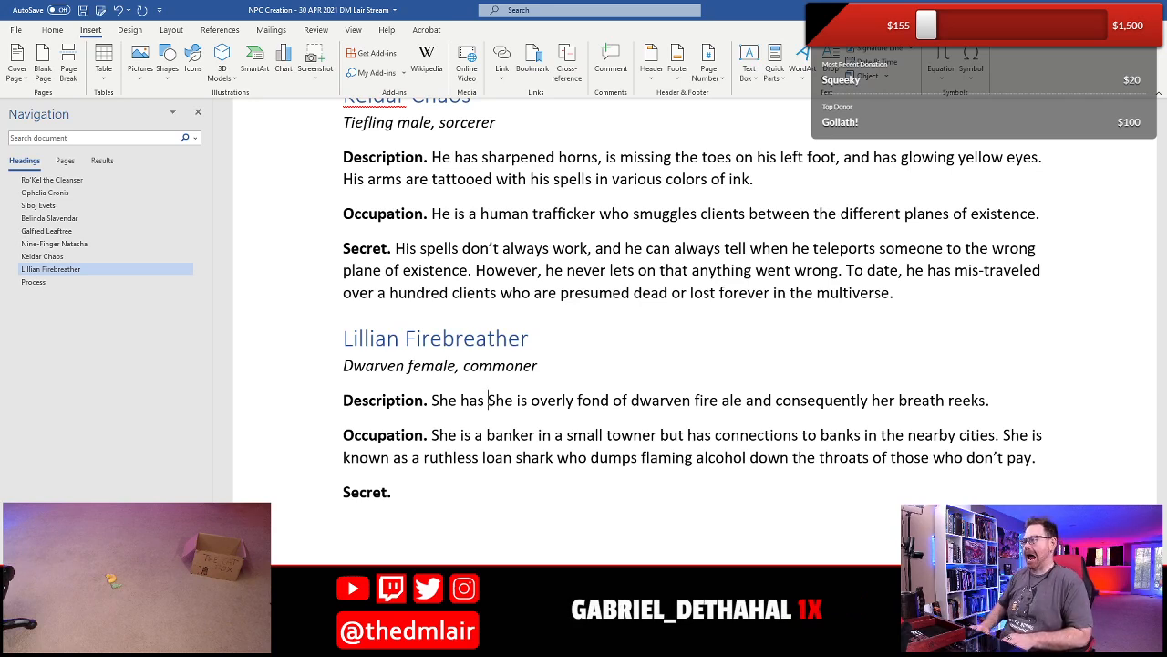
- Begin a third sentence in Lillian's Occupation with "She employs six barbarian thugs"
{"action": "key", "text": "Down"}
{"action": "key", "text": "Down"}
{"action": "key", "text": "End"}
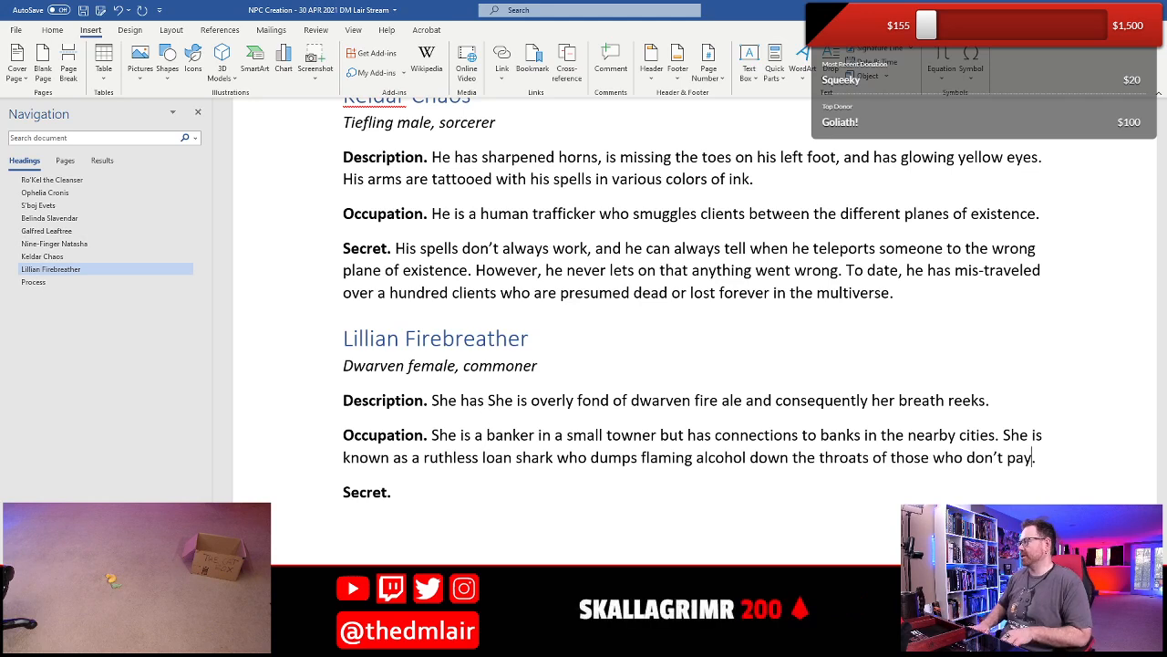
{"action": "type", "text": "She employes"}
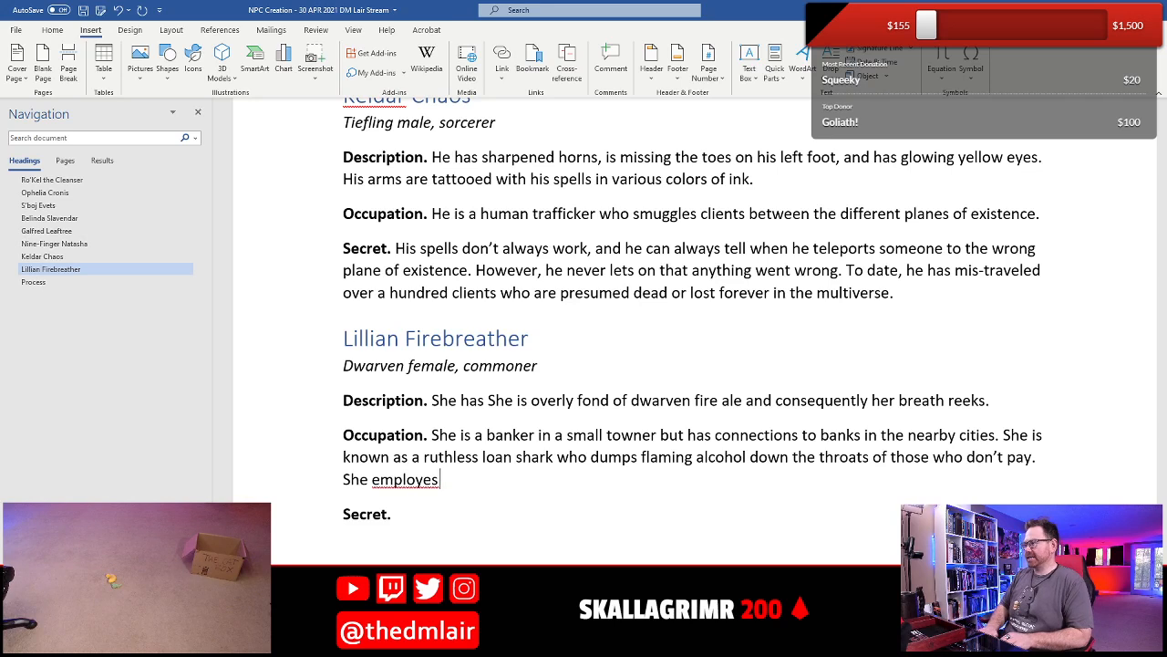
{"action": "key", "text": "BackSpace"}
{"action": "type", "text": "es"}
{"action": "key", "text": "BackSpace"}
{"action": "key", "text": "BackSpace"}
{"action": "key", "text": "BackSpace"}
{"action": "key", "text": "BackSpace"}
{"action": "type", "text": "six"}
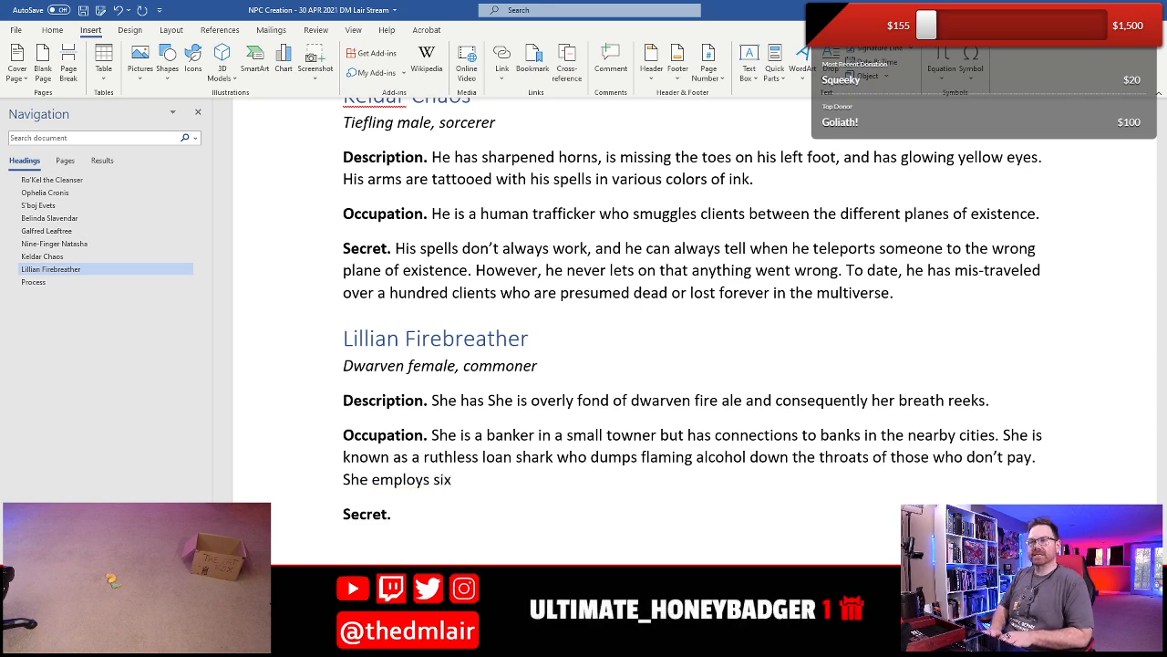
{"action": "type", "text": " six barbarian thu"}
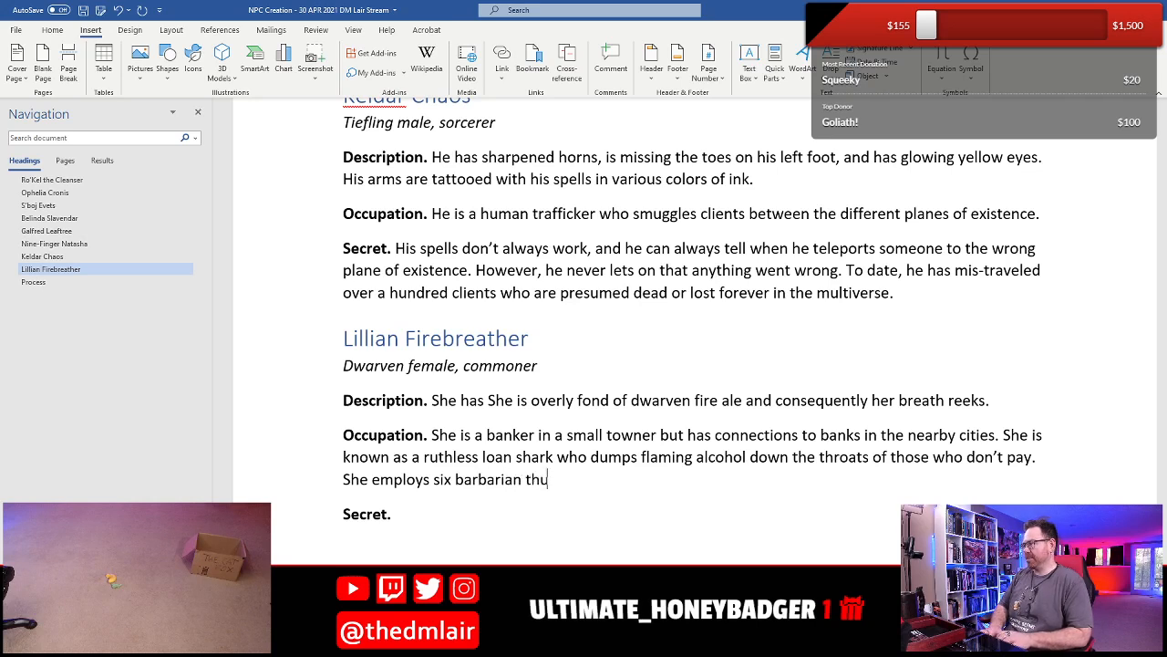
{"action": "type", "text": "gs who he"}
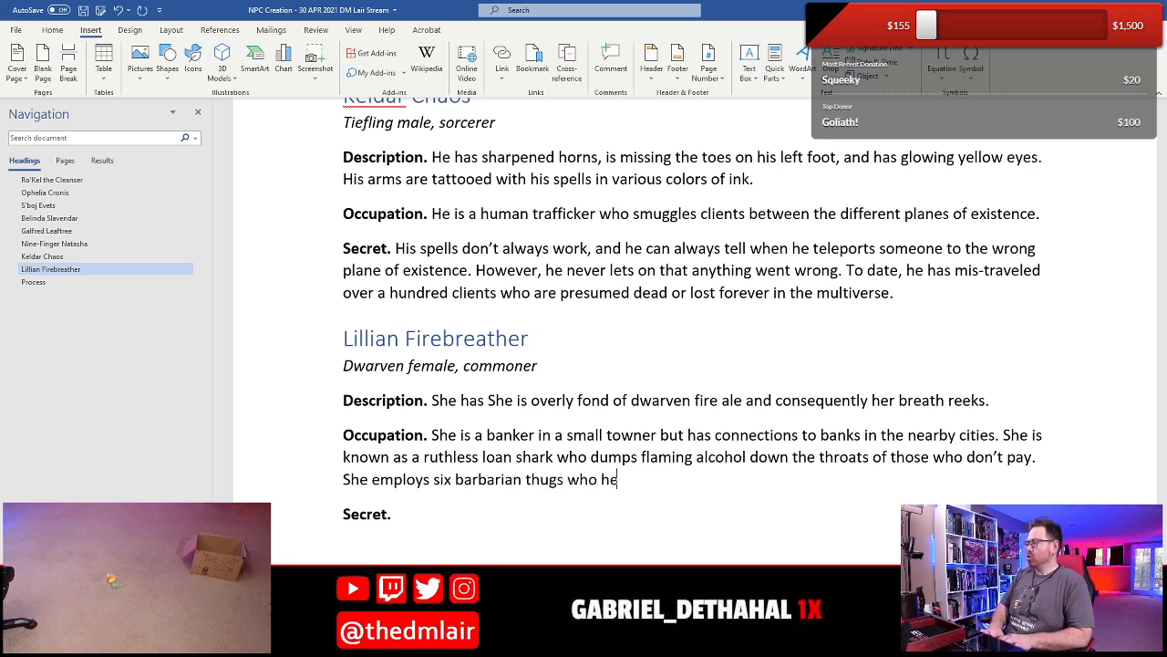
{"action": "type", "text": "lp her deal"}
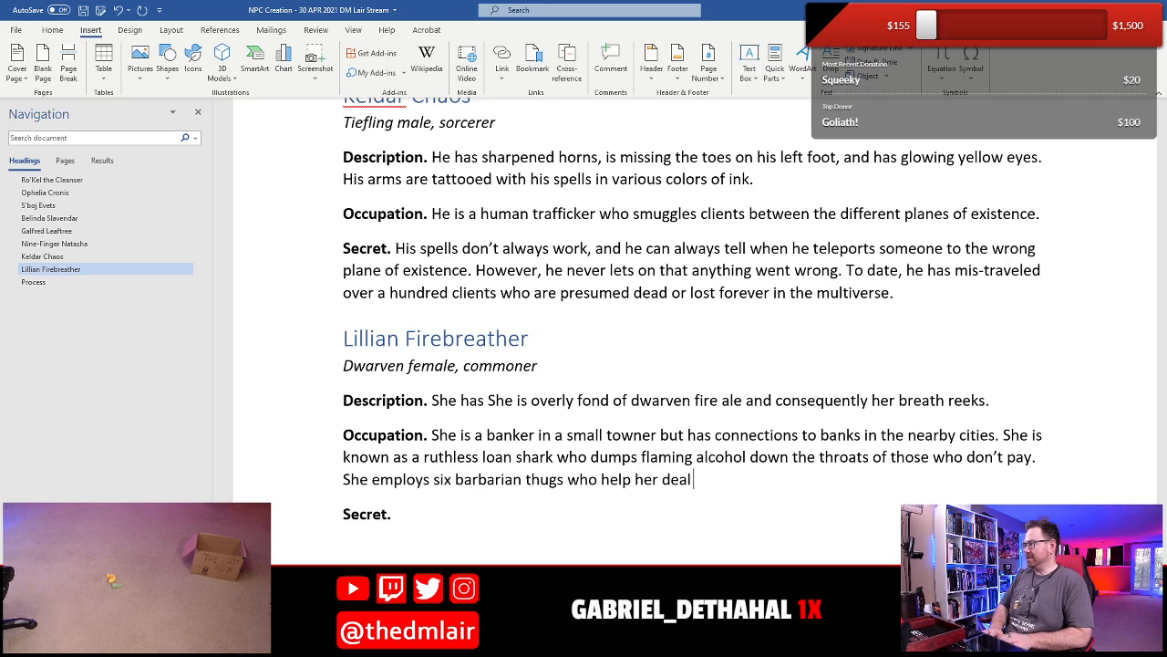
{"action": "type", "text": " with deadbeat4 s"}
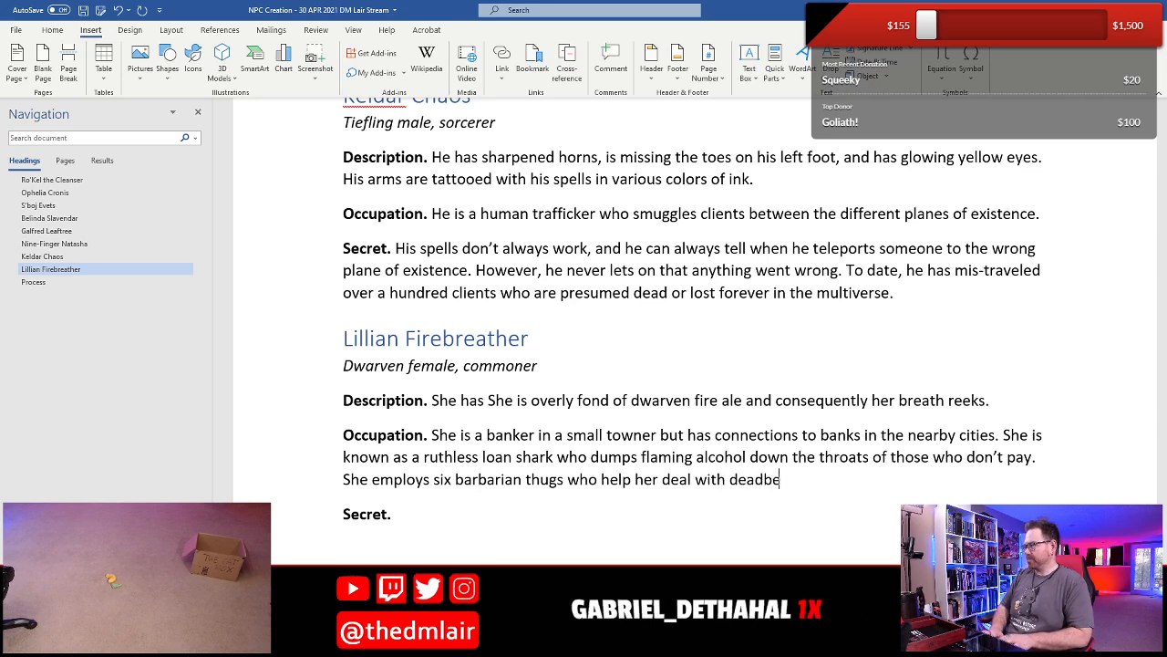
- Complete the sentence about the barbarian thugs with "who help her deal with deadbeats."
{"action": "key", "text": "BackSpace"}
{"action": "key", "text": "BackSpace"}
{"action": "key", "text": "BackSpace"}
{"action": "type", "text": "s."}
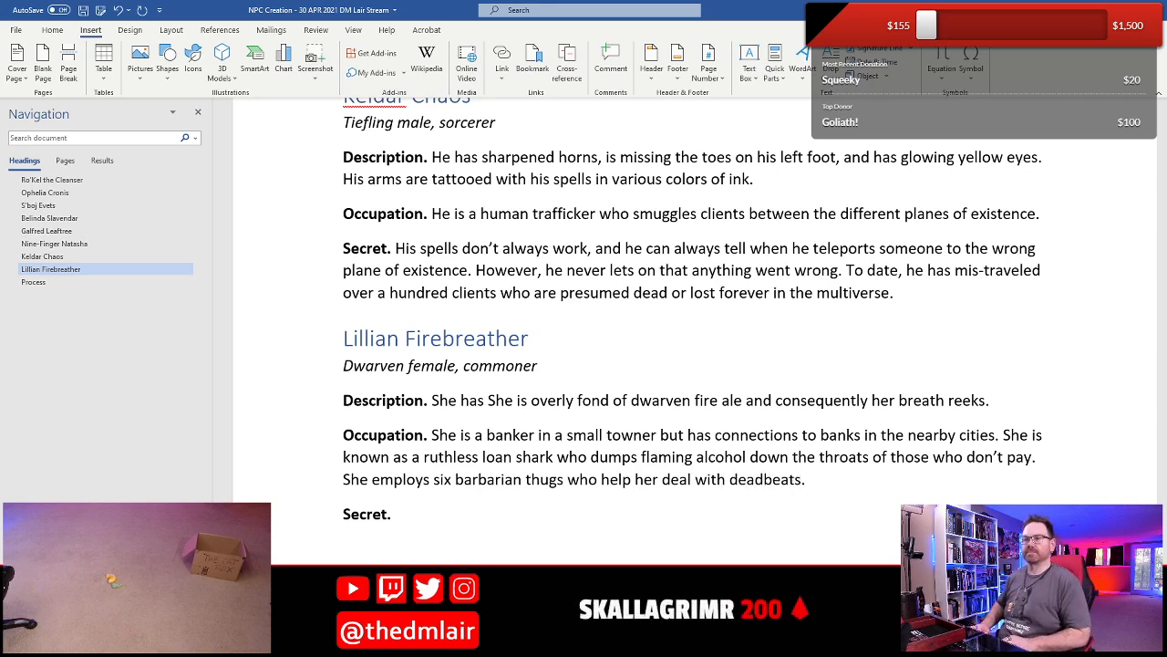
- Continue the opening "She has" in Lillian's Description with "no beard"
{"action": "key", "text": "Up"}
{"action": "key", "text": "Up"}
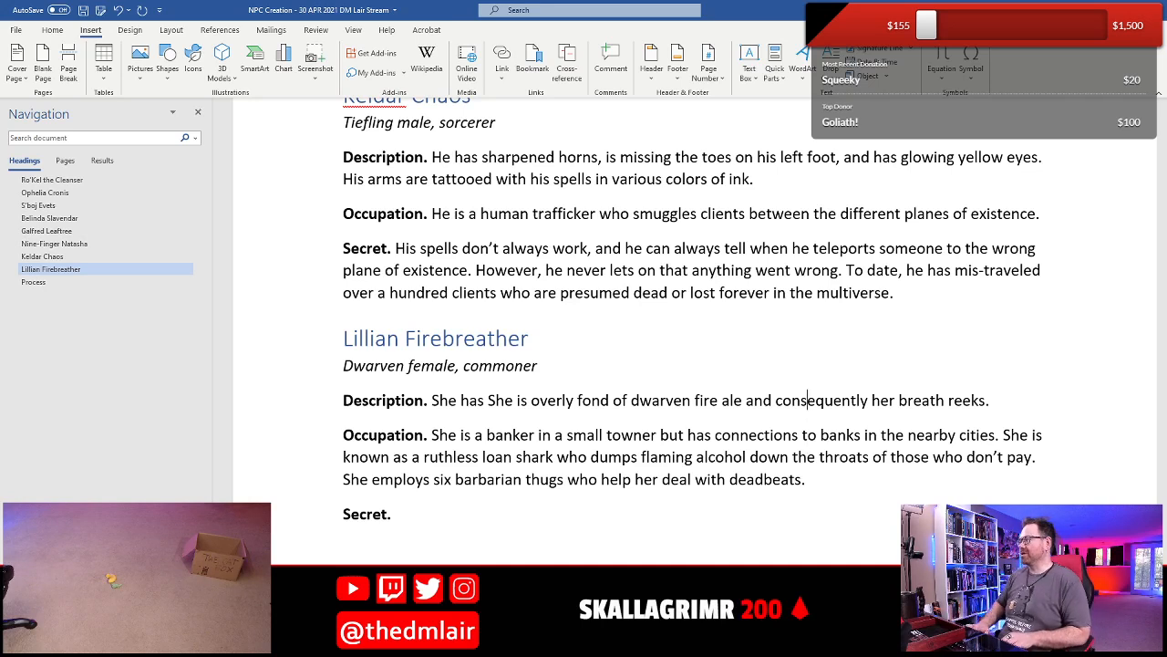
{"action": "key", "text": "Right"}
{"action": "key", "text": "Right"}
{"action": "key", "text": "Right"}
{"action": "key", "text": "Right"}
{"action": "key", "text": "Right"}
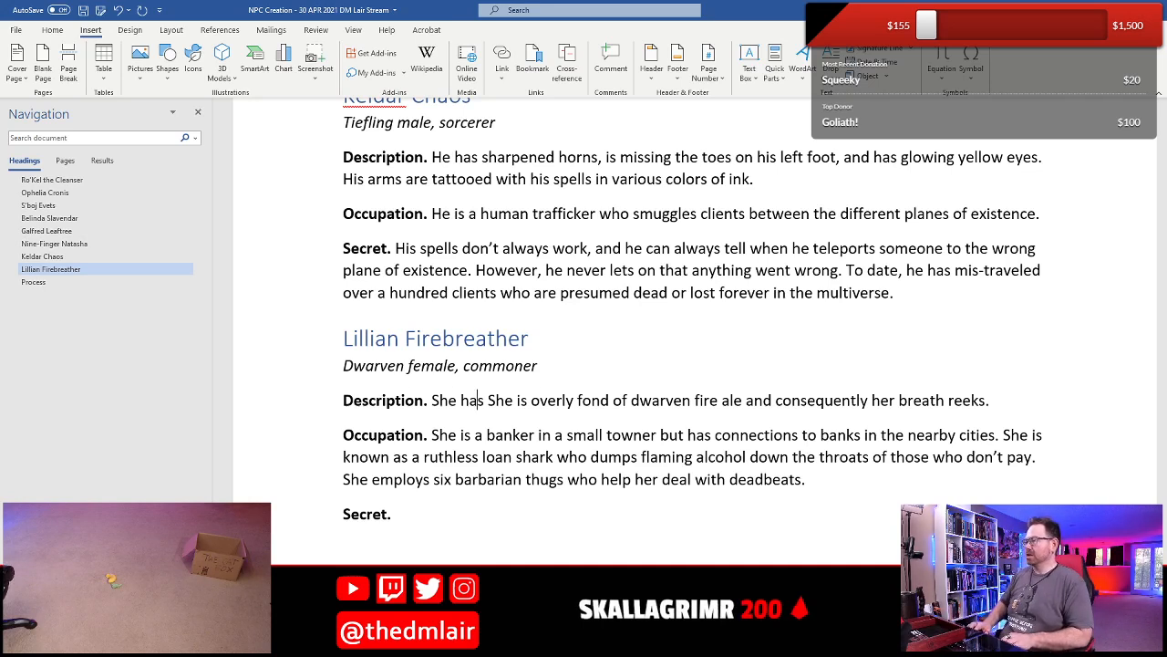
{"action": "type", "text": "beard"}
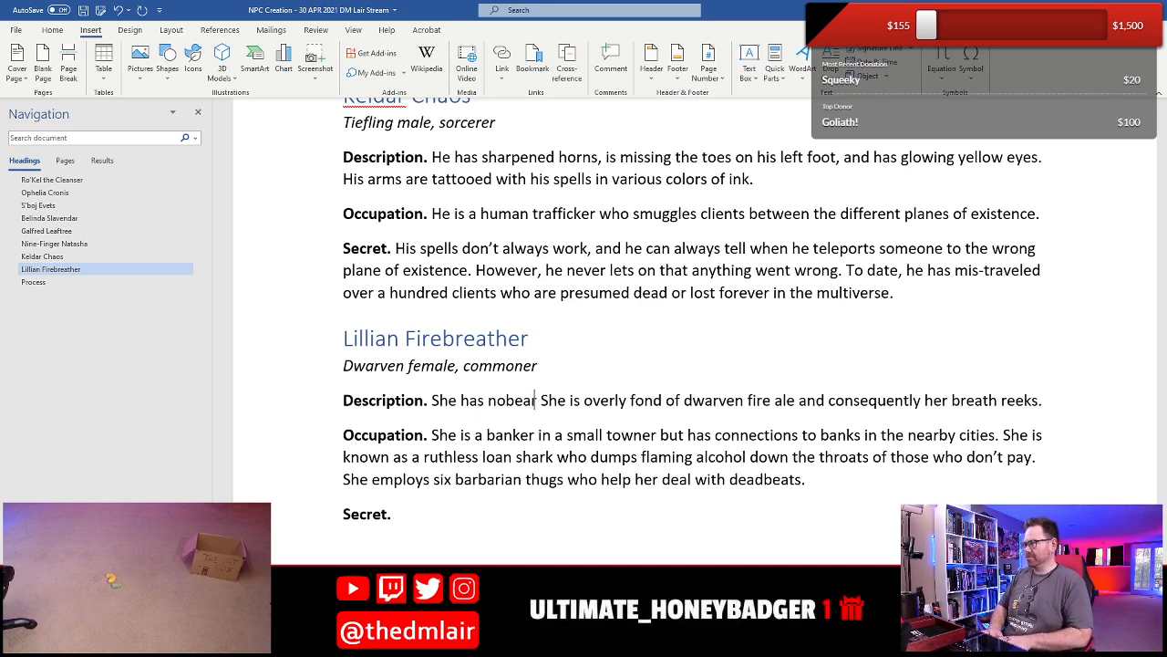
{"action": "key", "text": "BackSpace"}
{"action": "key", "text": "BackSpace"}
{"action": "key", "text": "BackSpace"}
{"action": "key", "text": "BackSpace"}
{"action": "key", "text": "BackSpace"}
{"action": "type", "text": "beard"}
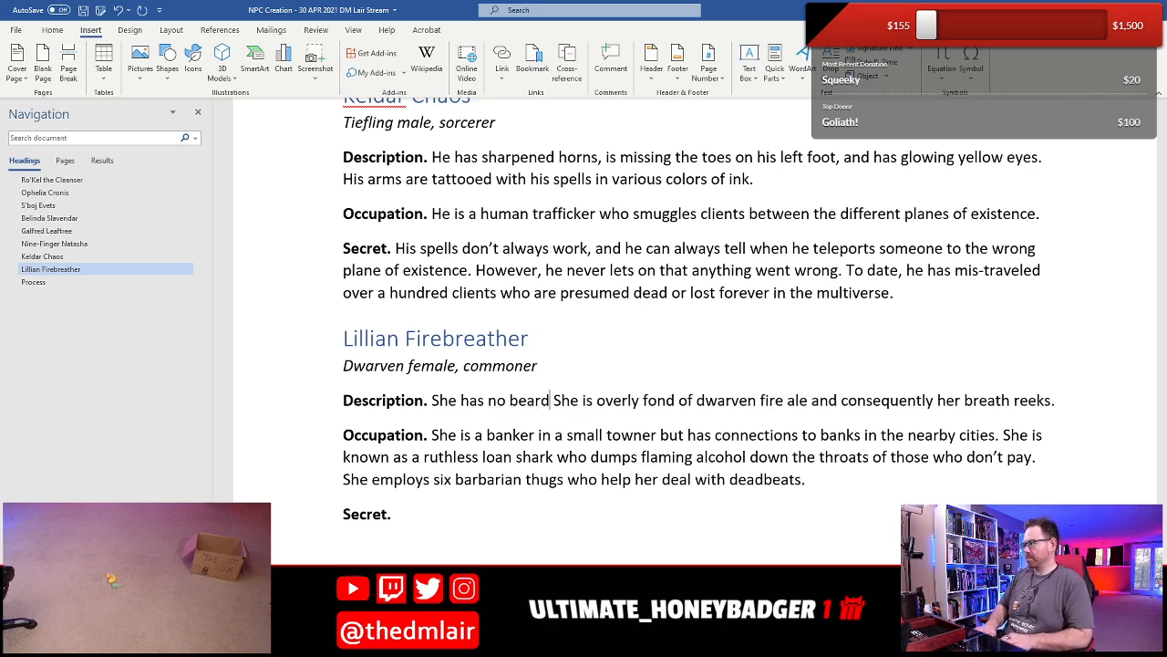
{"action": "type", "text": "—it was burned off"}
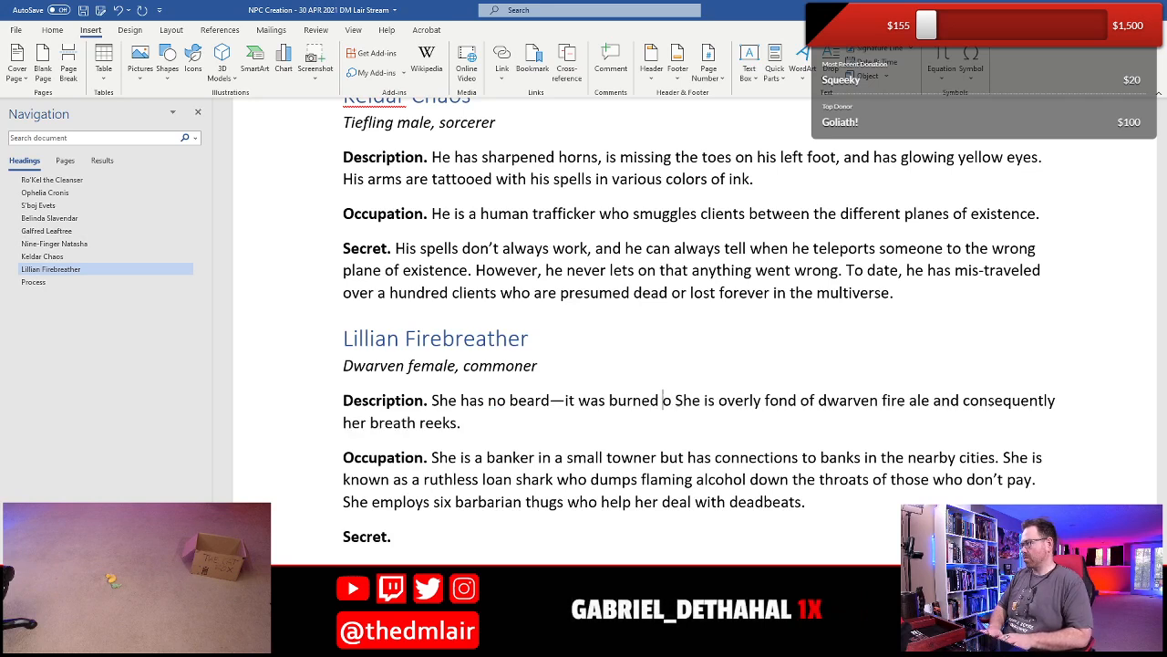
{"action": "type", "text": " and "}
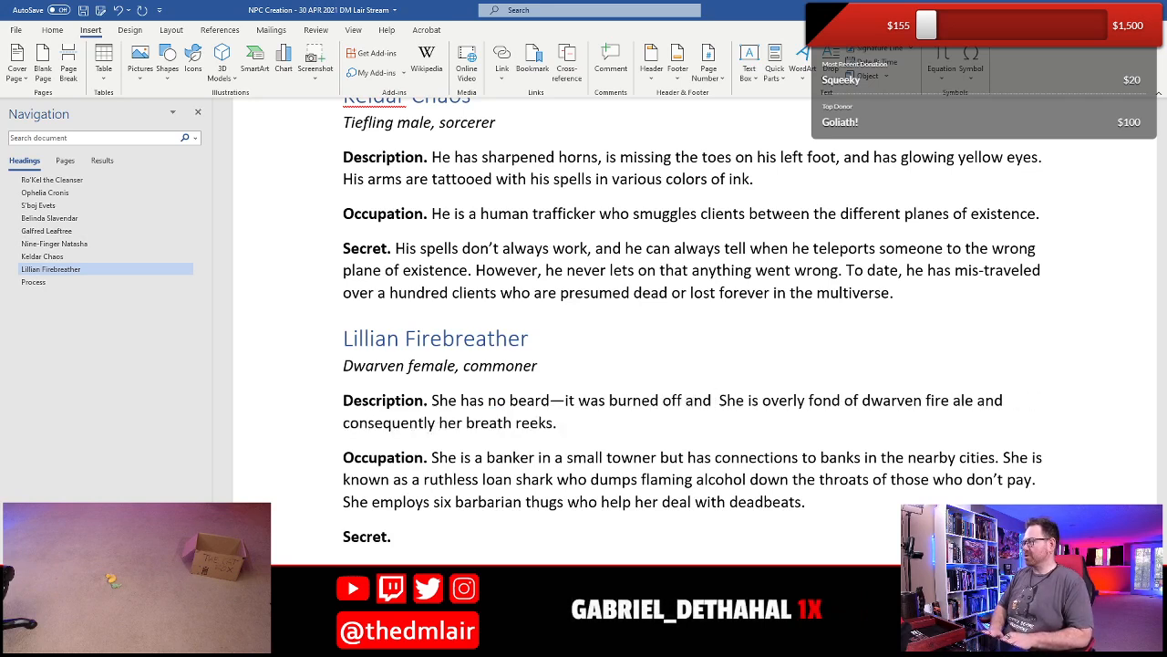
{"action": "type", "text": "never re"}
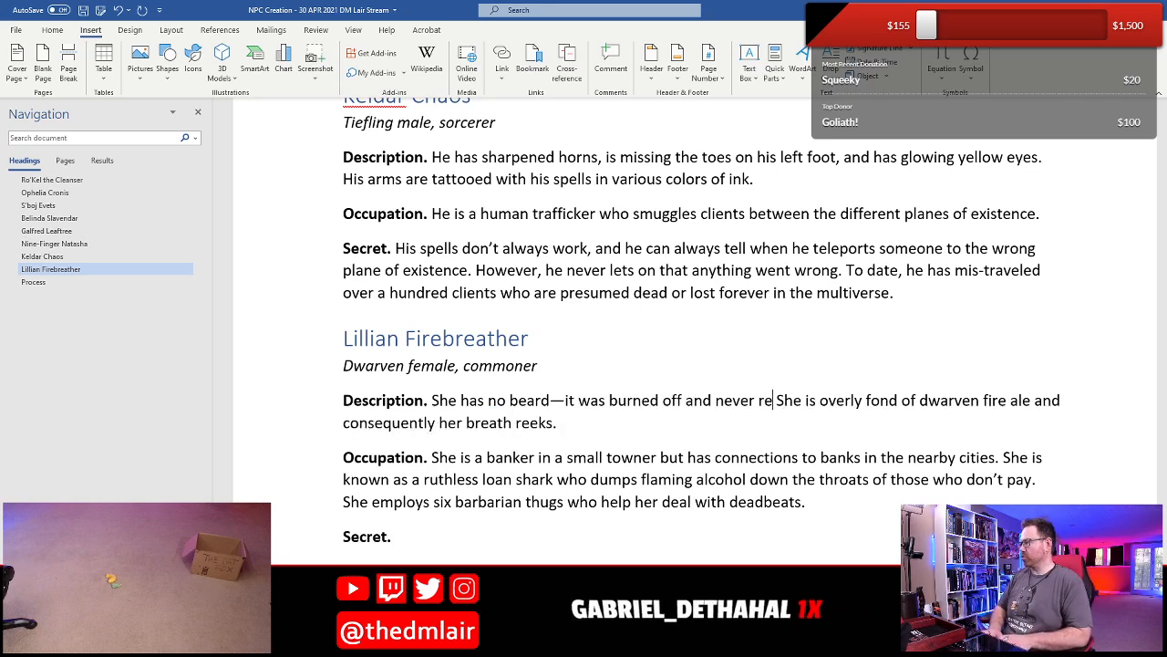
{"action": "type", "text": "grew"}
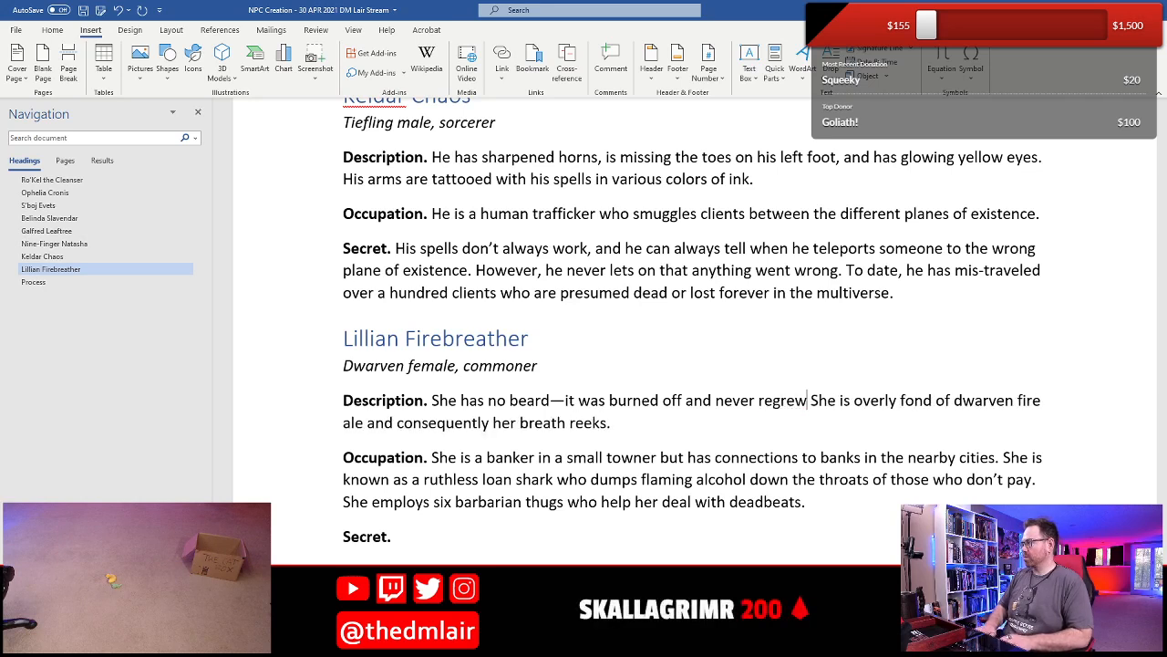
{"action": "type", "text": "--"}
{"action": "type", "text": "and she keeps "}
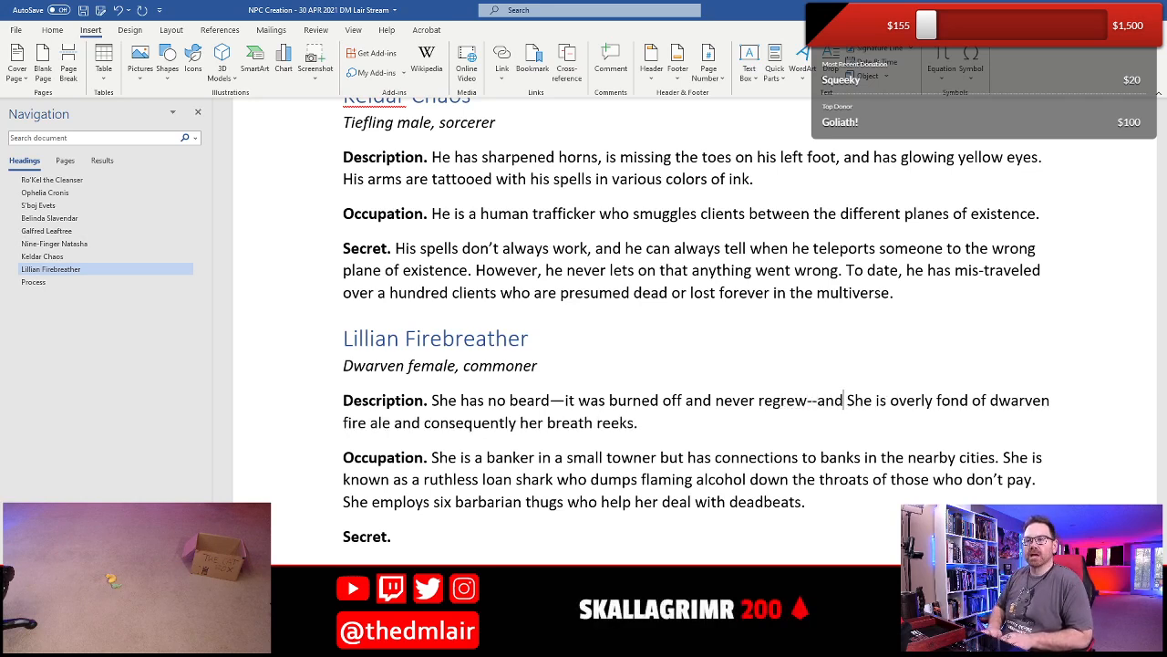
{"action": "type", "text": "her hea"}
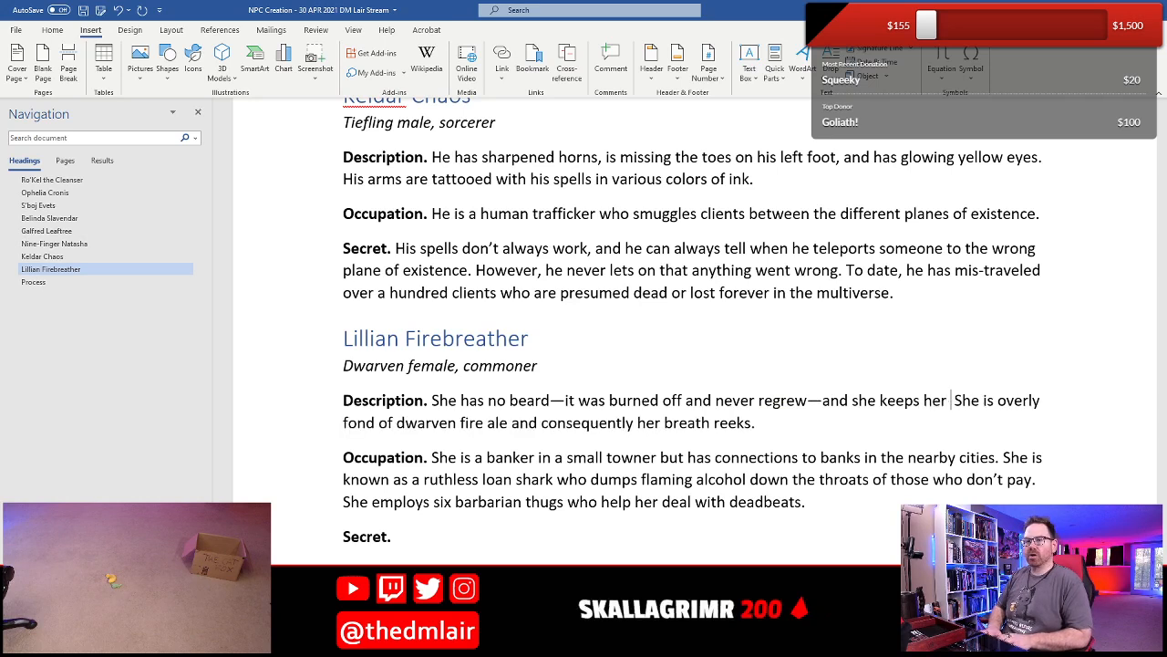
- Finish the beard sentence in the Description with "—and she keeps her black hair tied up in a tight bun."
{"action": "key", "text": "BackSpace"}
{"action": "key", "text": "BackSpace"}
{"action": "type", "text": "air tied up"}
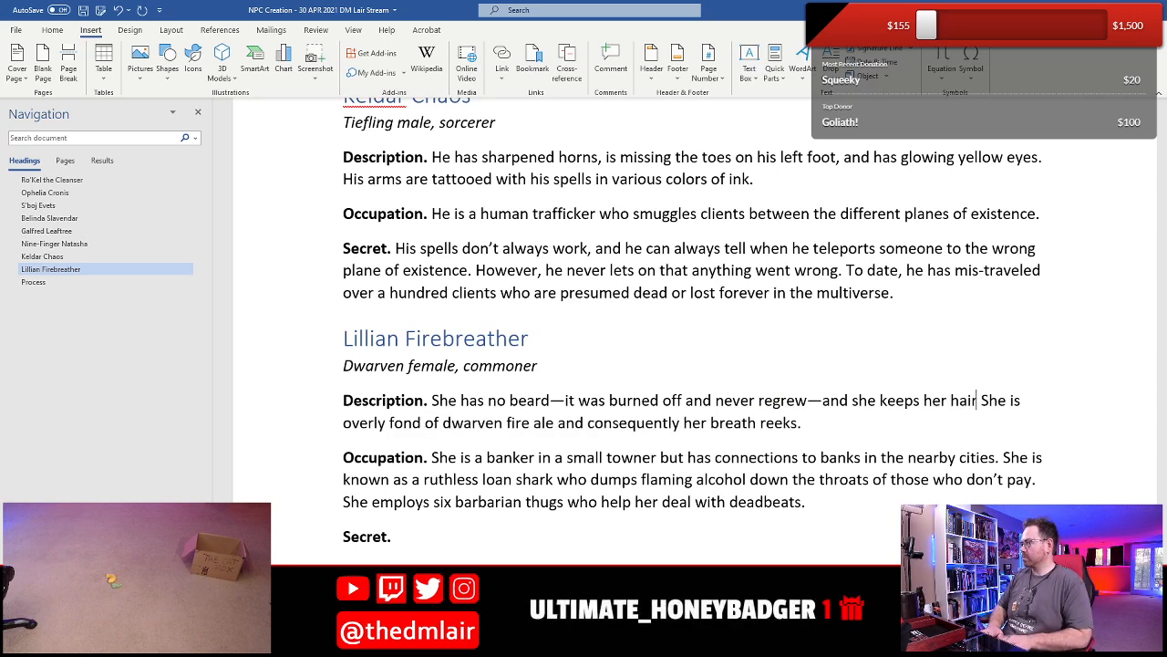
{"action": "type", "text": " in"}
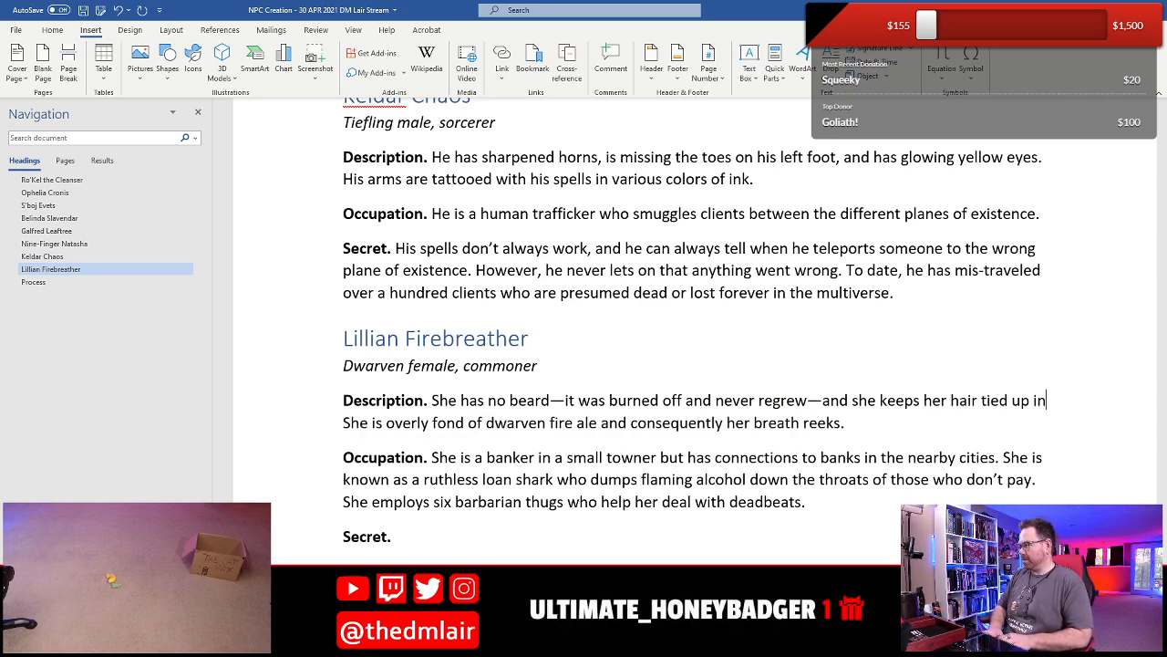
{"action": "type", "text": " a tight bun. "}
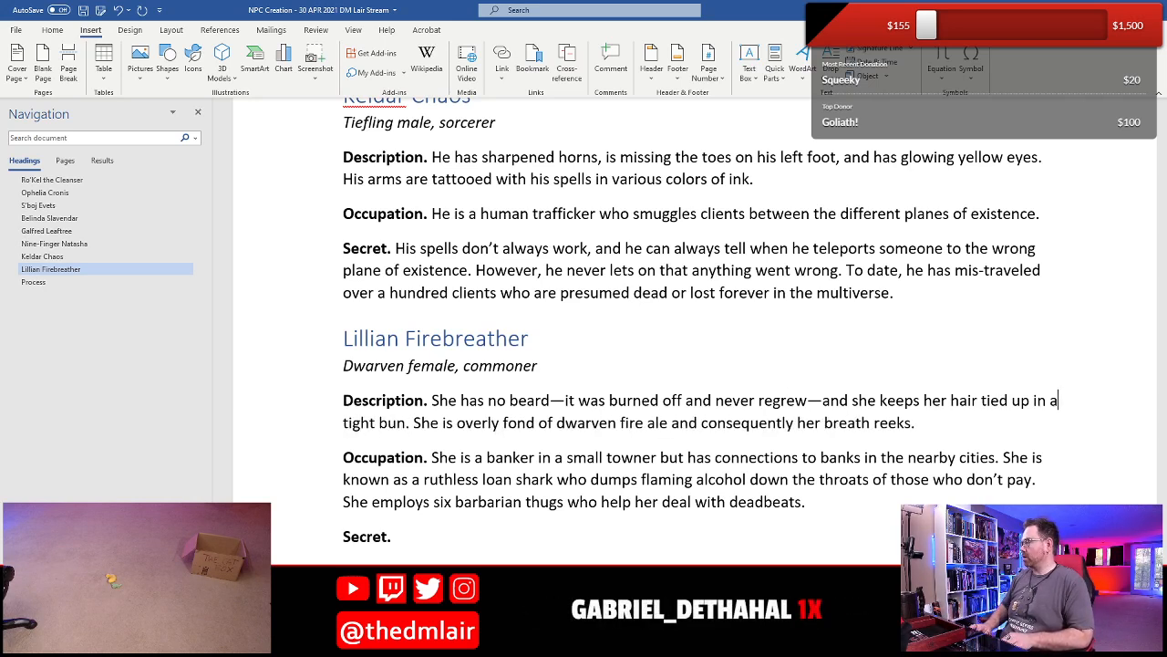
{"action": "type", "text": "black"}
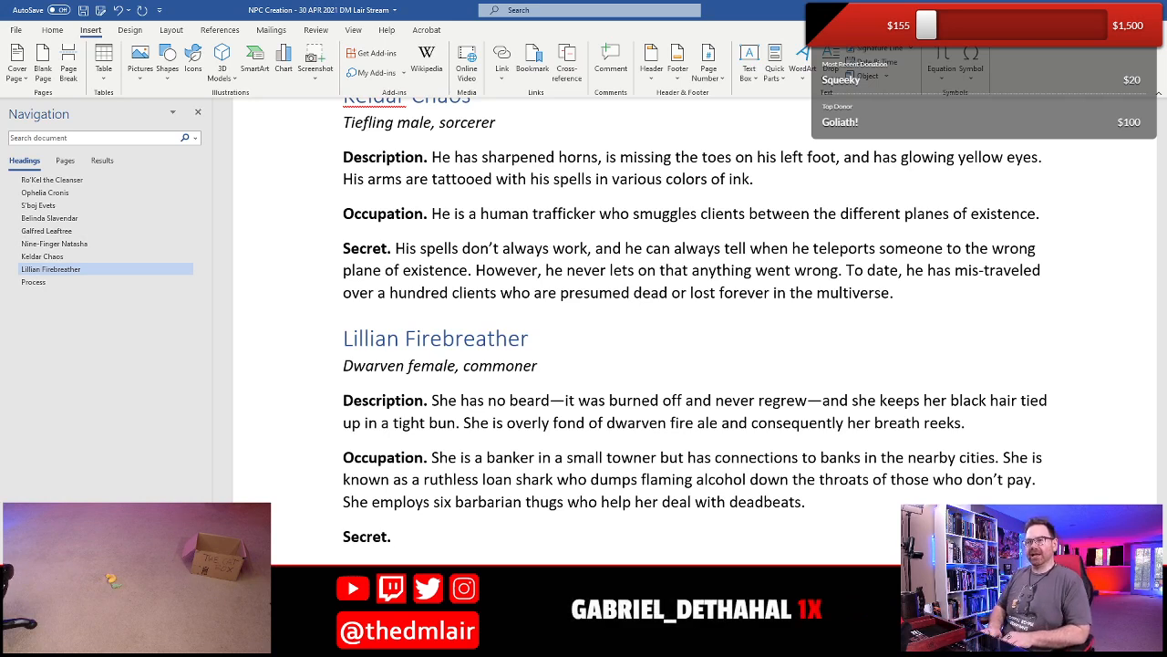
- Start Lillian's Secret with "She has a clutch of dragon eggs hidden in an abandoned vault under her"
{"action": "type", "text": "She protects"}
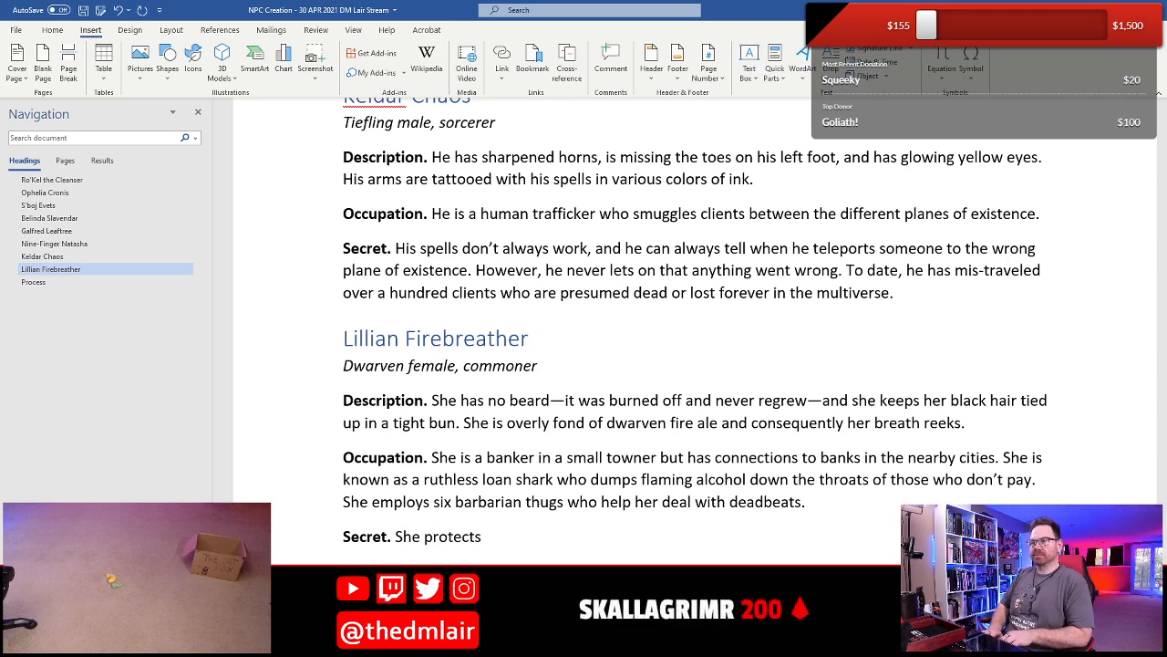
{"action": "key", "text": "BackSpace"}
{"action": "key", "text": "BackSpace"}
{"action": "key", "text": "BackSpace"}
{"action": "key", "text": "BackSpace"}
{"action": "key", "text": "BackSpace"}
{"action": "key", "text": "BackSpace"}
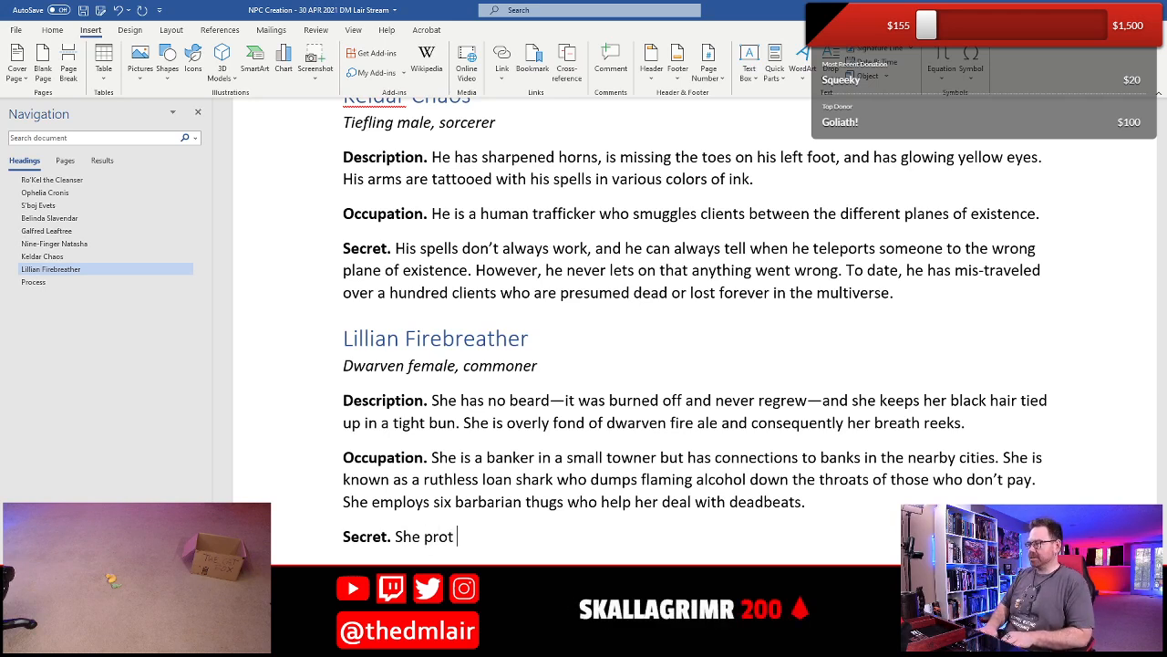
{"action": "type", "text": "has a clut"}
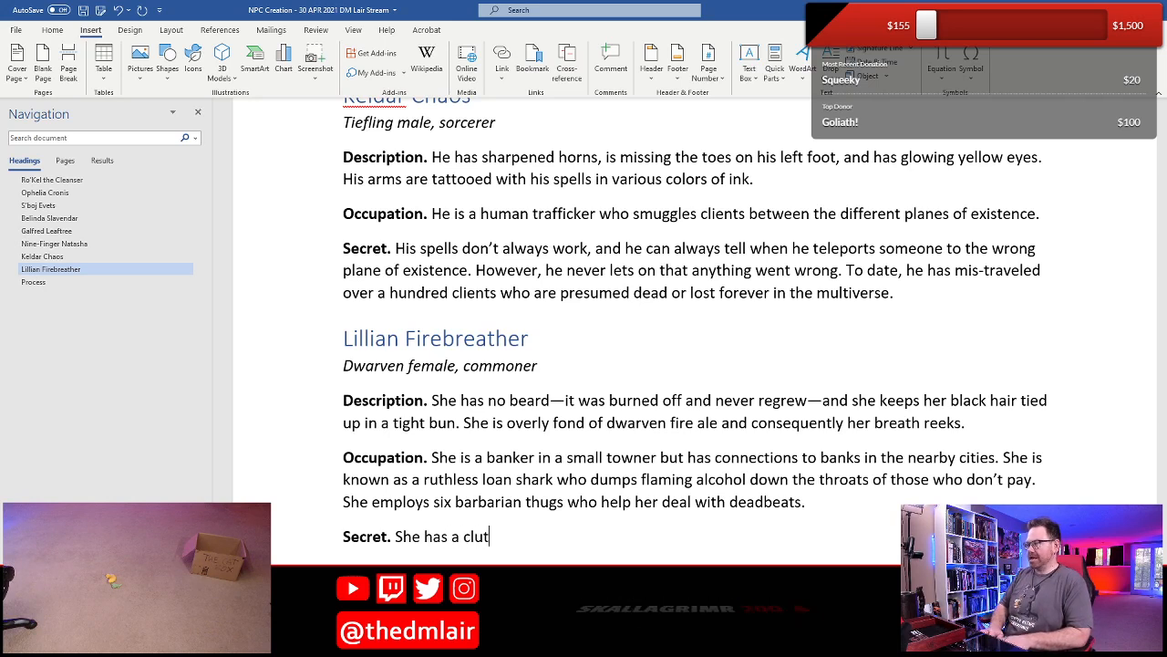
{"action": "type", "text": "ch of dragon egg"}
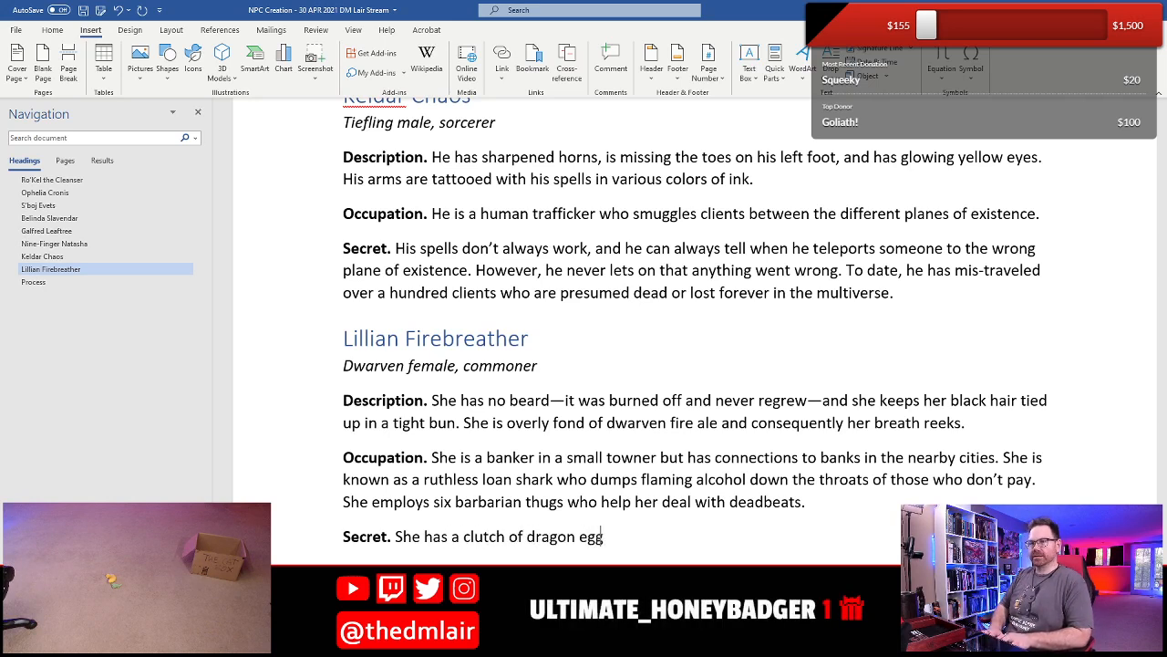
{"action": "type", "text": "s hidden "}
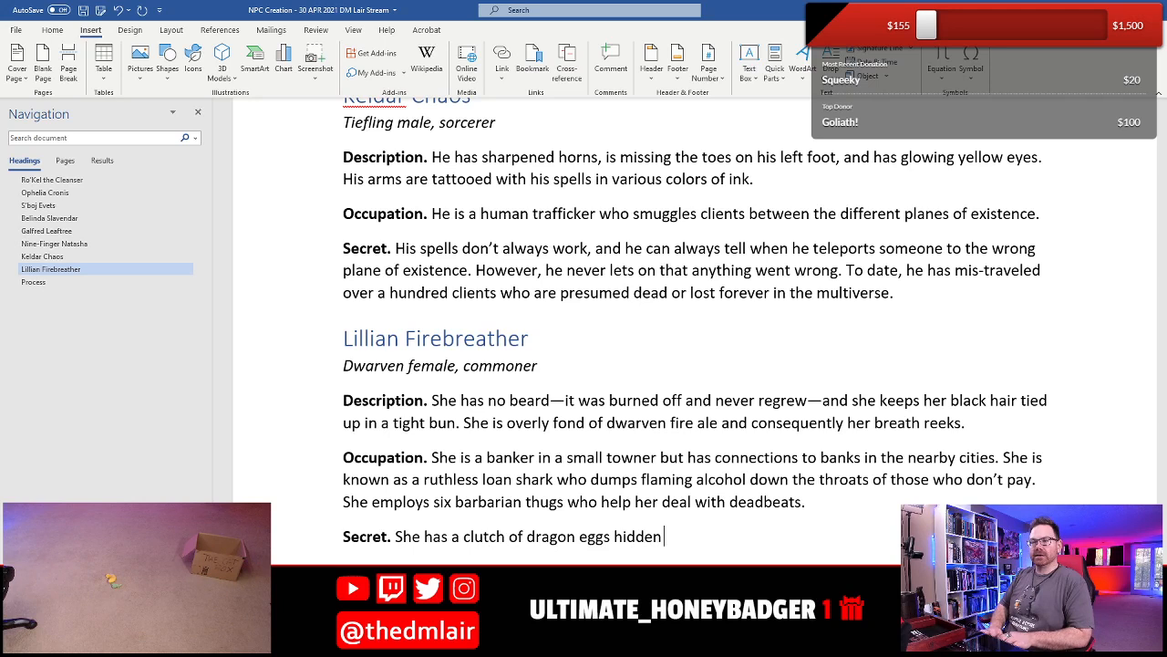
{"action": "type", "text": "in an abando"}
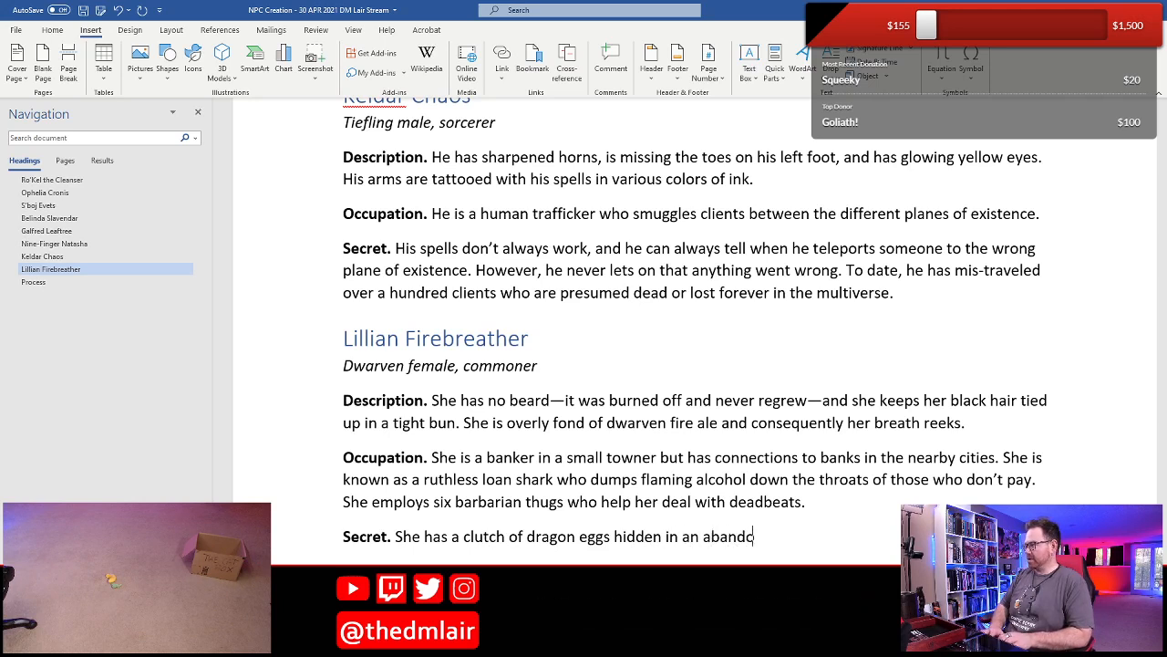
{"action": "type", "text": "ned vault un"}
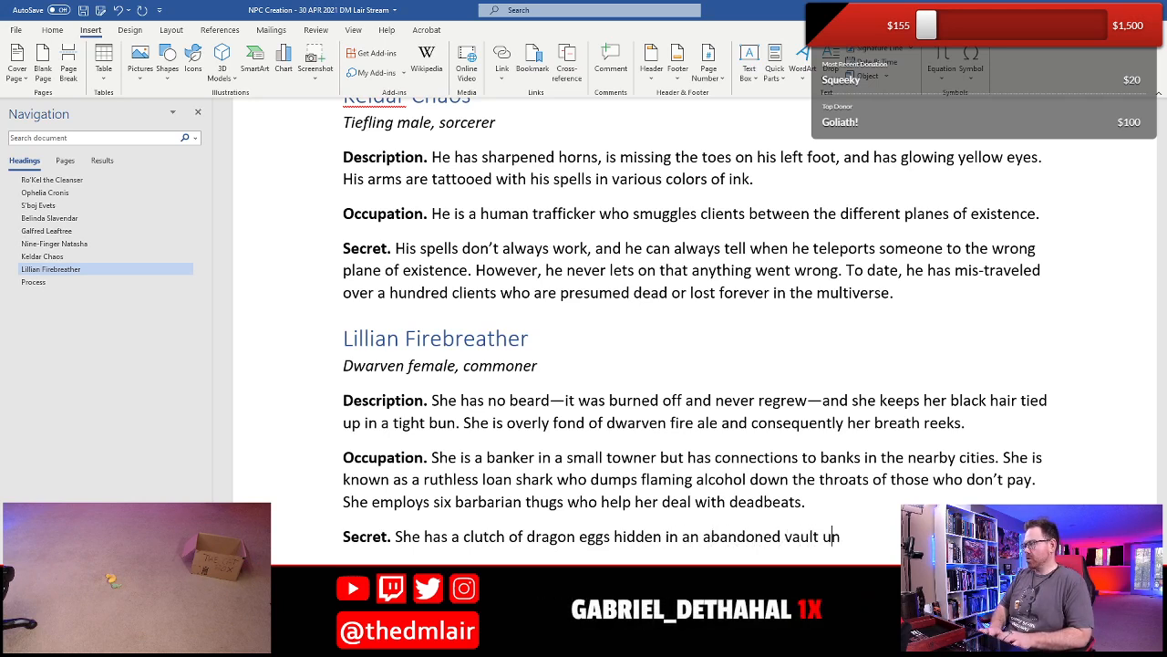
{"action": "type", "text": "der her b"}
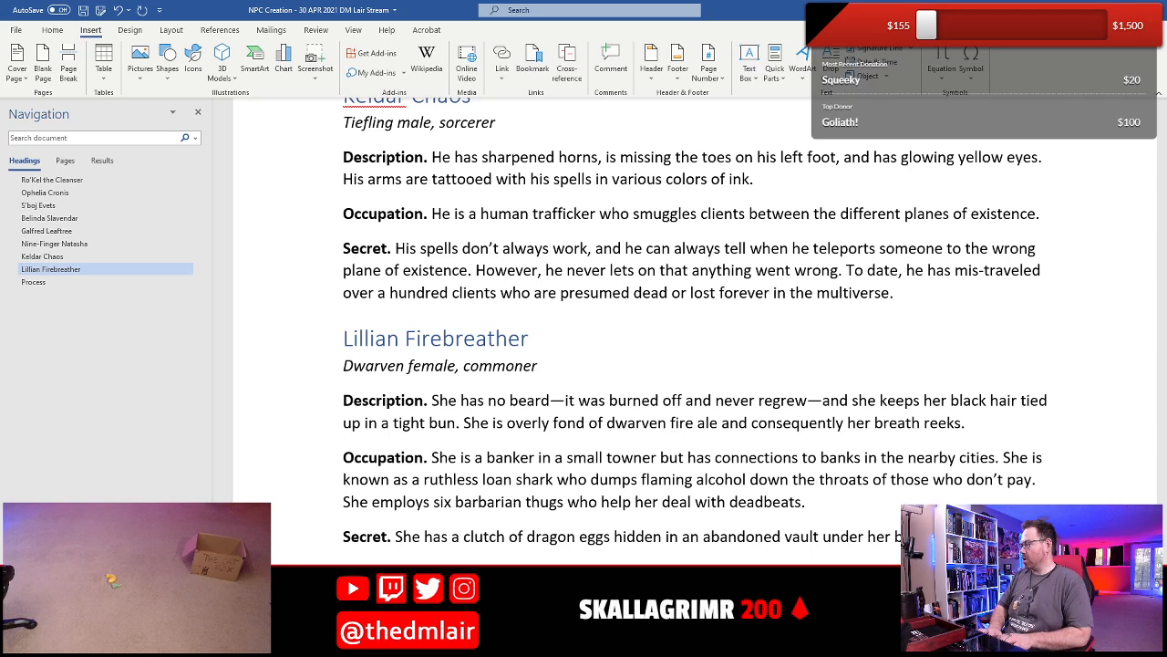
- Finish Lillian's Secret with "bank. The eggs are close to hatching, and she looks forward to wielding dragons against deadbeats who won't pay."
{"action": "key", "text": "BackSpace"}
{"action": "key", "text": "BackSpace"}
{"action": "type", "text": "ha"}
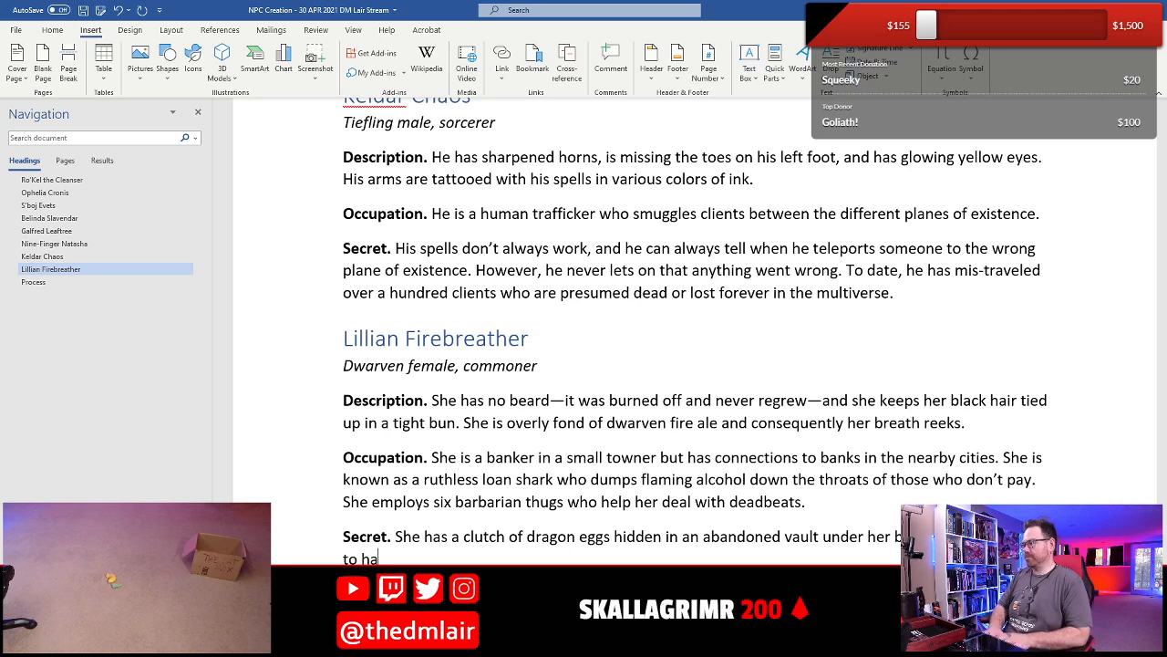
{"action": "type", "text": "tching, and she lo"}
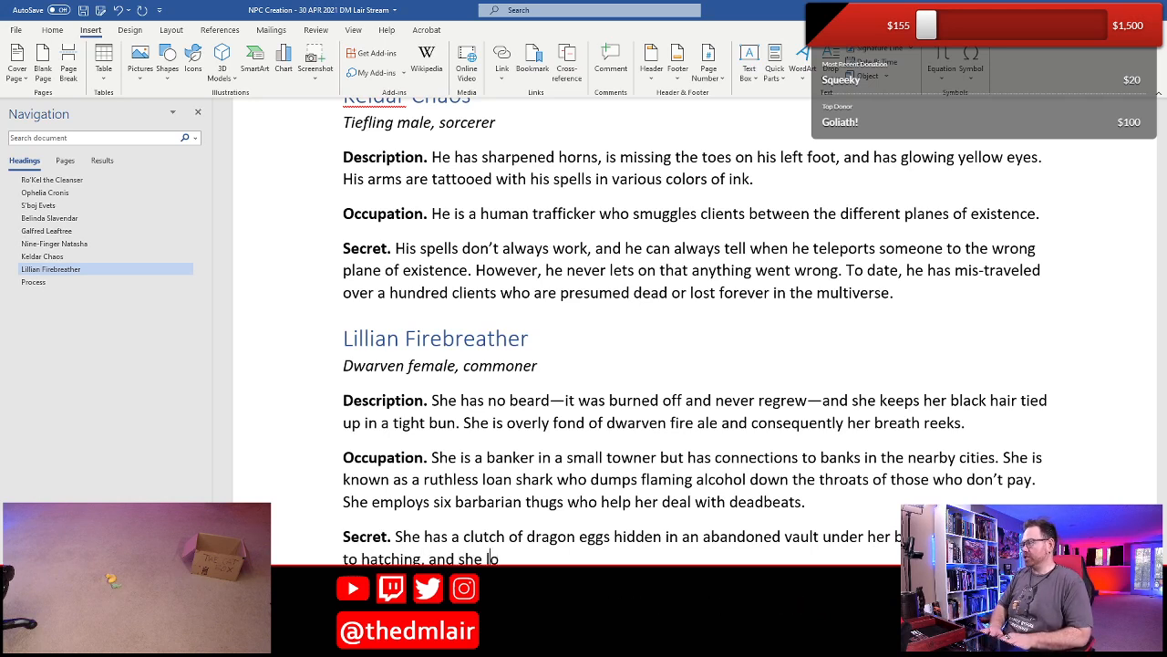
{"action": "type", "text": "oks forwa"}
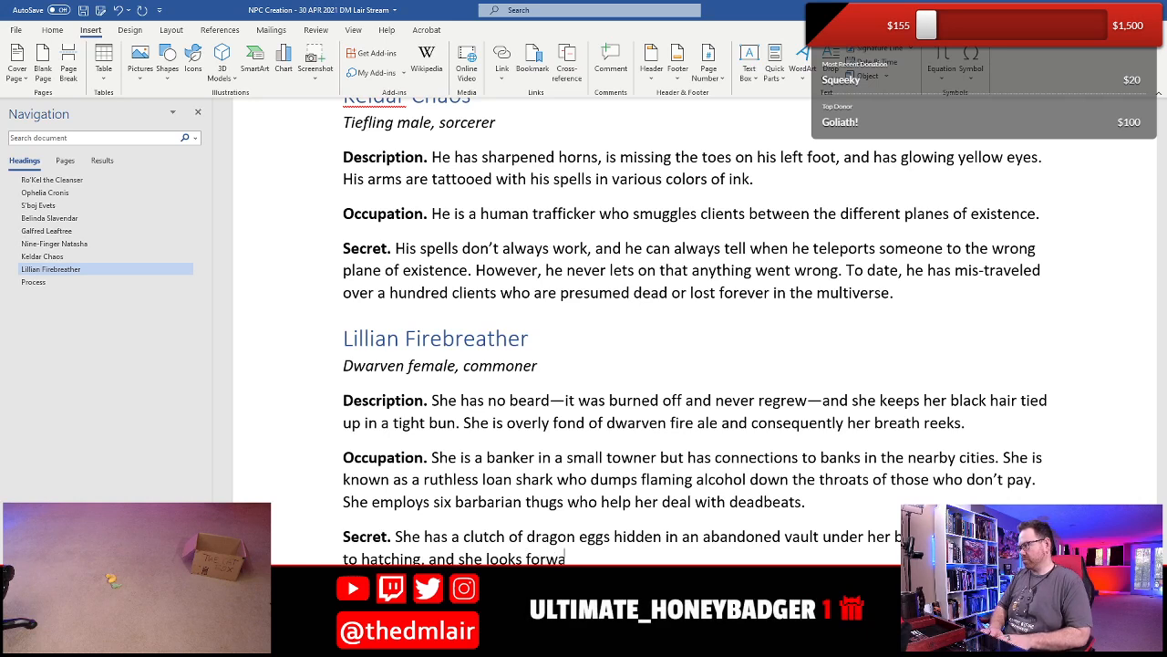
{"action": "type", "text": "rd to wie"}
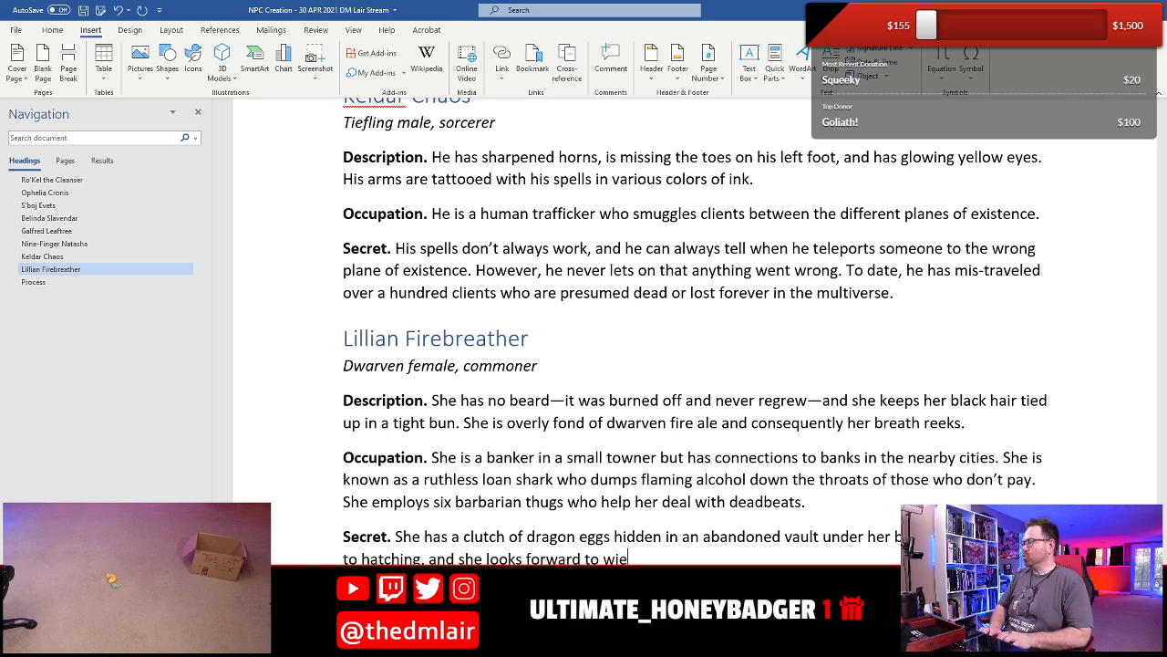
{"action": "type", "text": "lding dragons against"}
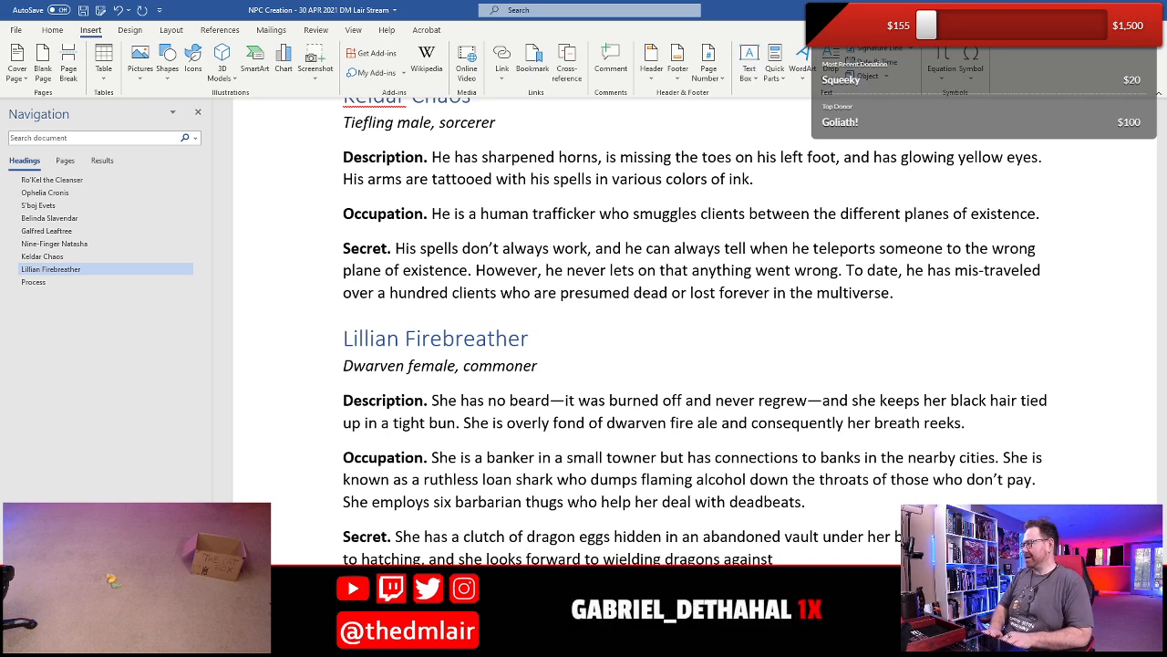
{"action": "type", "text": " deadbeat"}
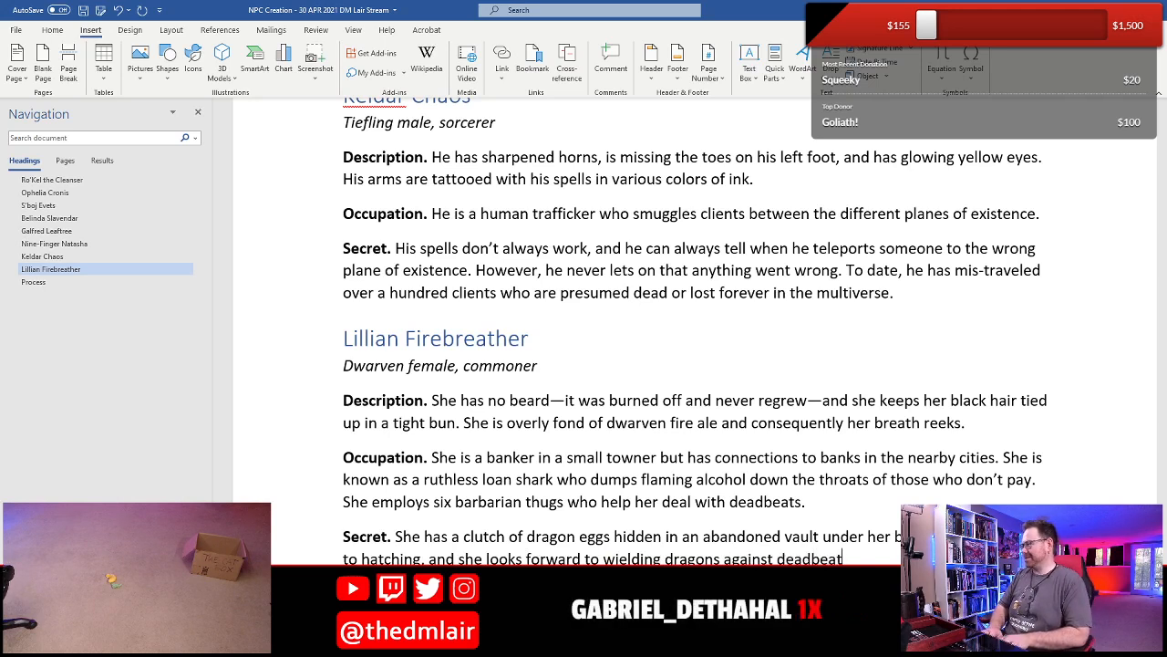
{"action": "type", "text": "s who w"}
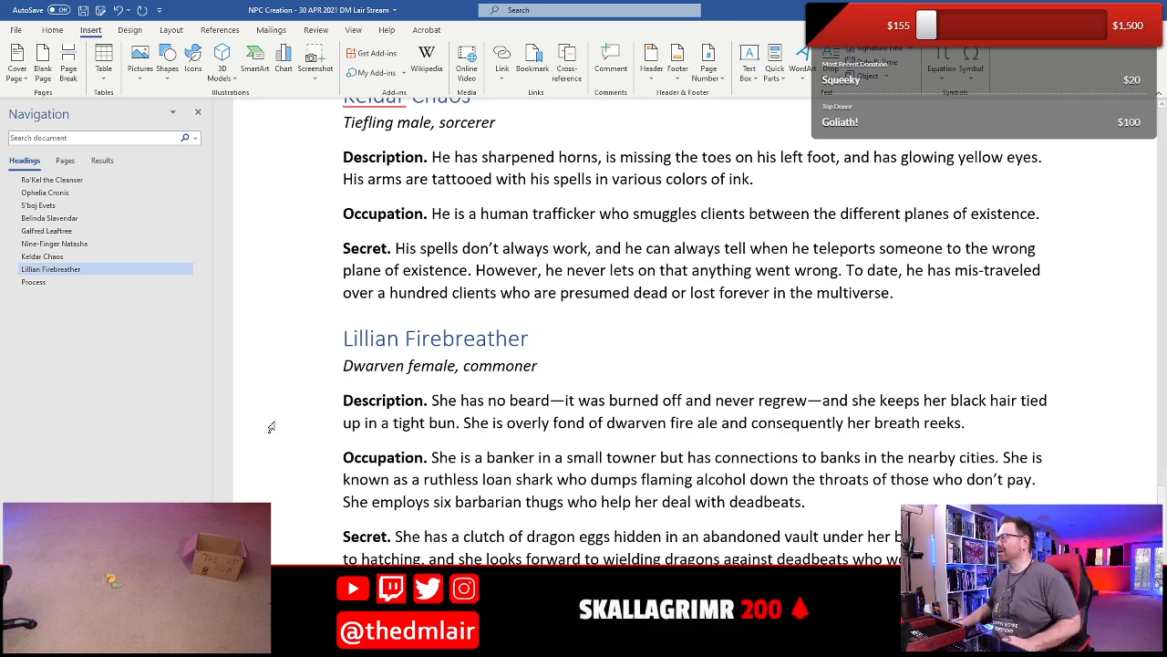
- Insert the saved NPC template with the NAME heading on the empty line below Lillian's Secret, saving the document before and after
{"action": "scroll", "coordinate": [436, 465], "scroll_direction": "down", "scroll_amount": 2}
{"action": "left_click", "coordinate": [366, 448]}
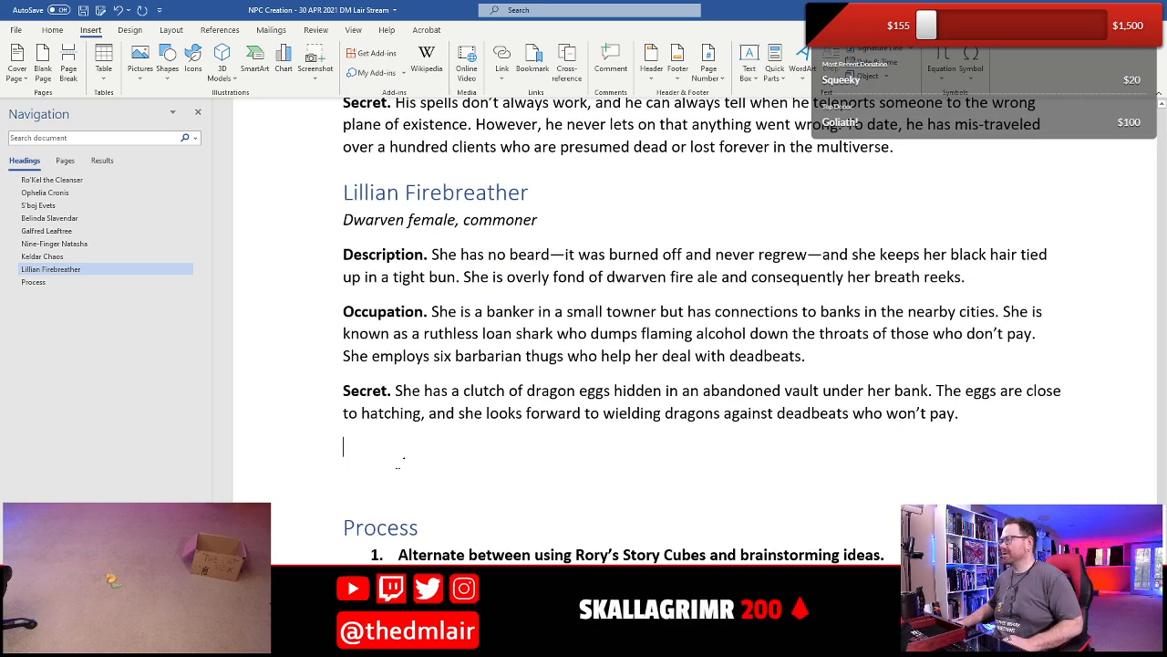
{"action": "key", "text": "ctrl+s"}
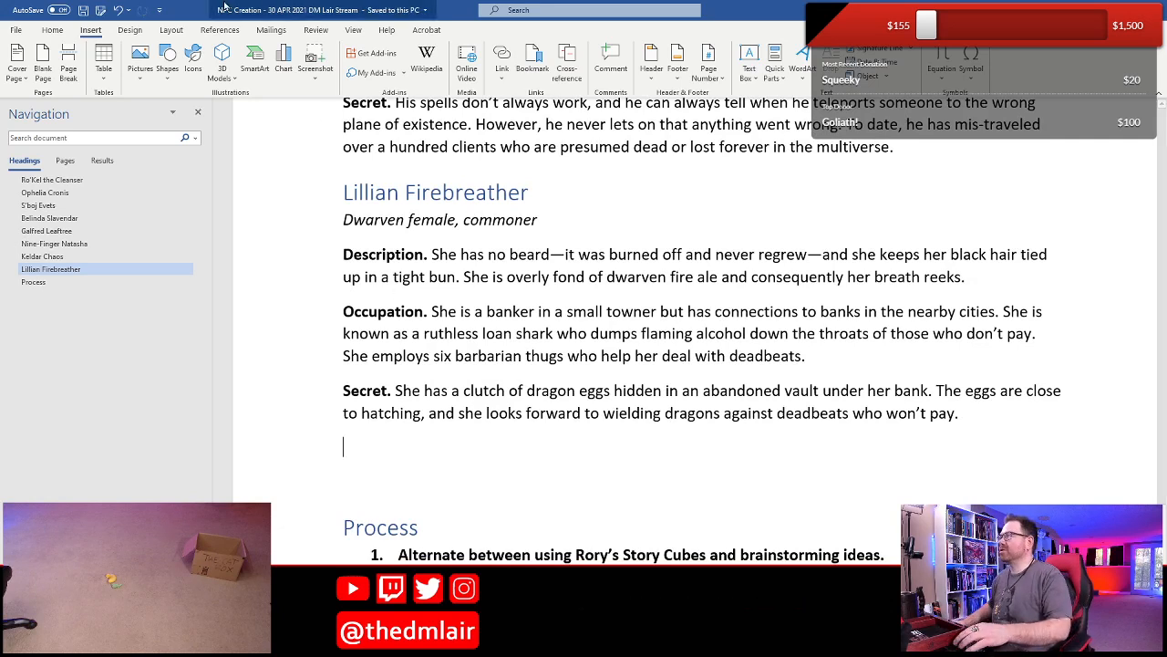
{"action": "left_click", "coordinate": [774, 70]}
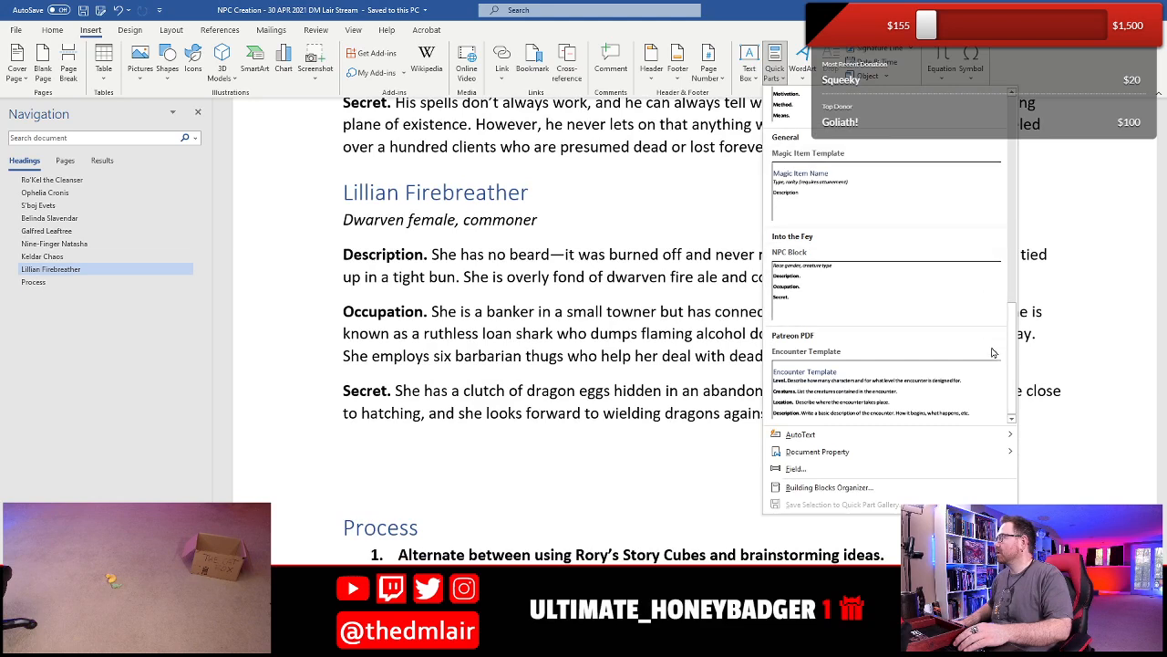
{"action": "scroll", "coordinate": [1012, 357], "scroll_direction": "up", "scroll_amount": 3}
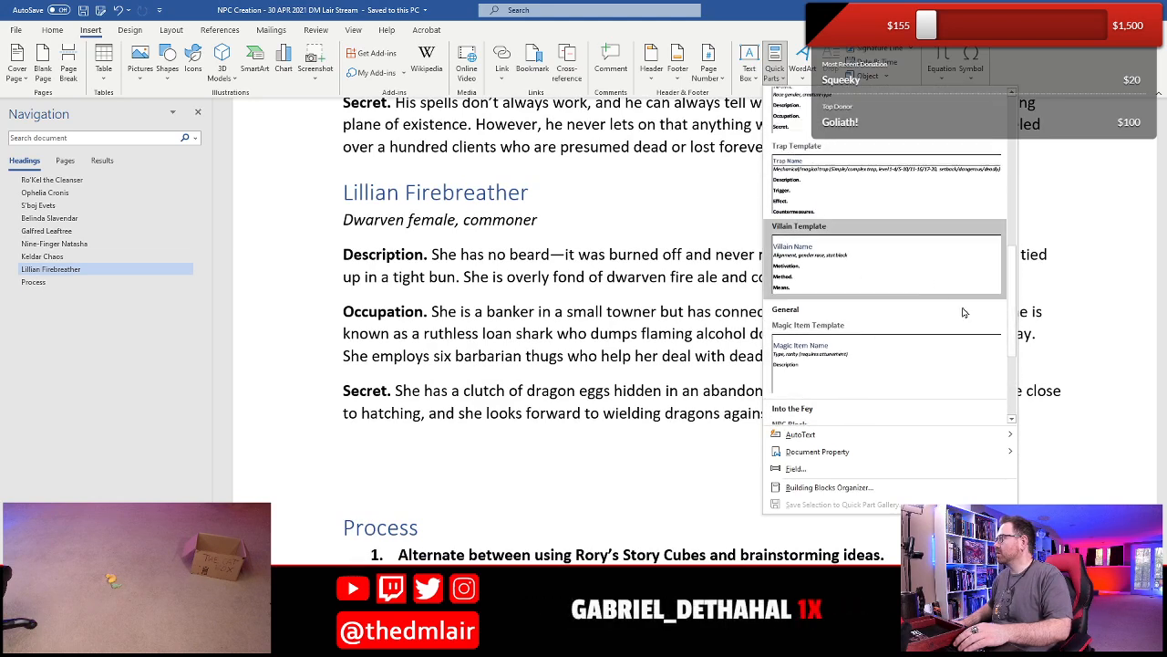
{"action": "scroll", "coordinate": [1012, 335], "scroll_direction": "up", "scroll_amount": 2}
{"action": "left_click", "coordinate": [860, 216]}
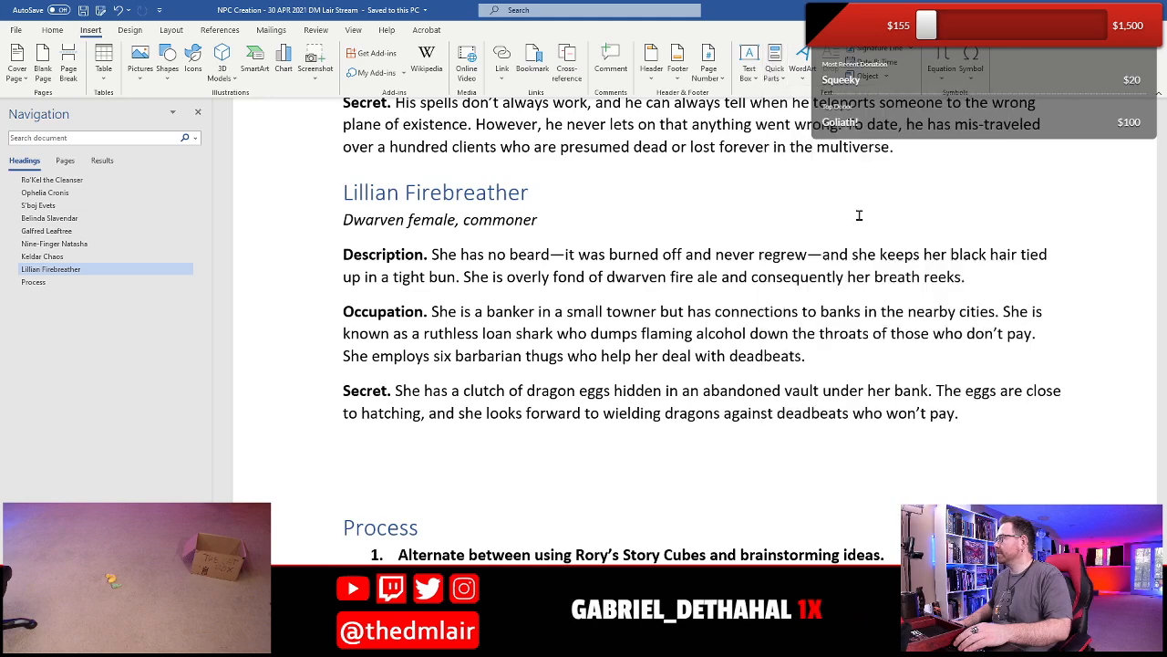
{"action": "scroll", "coordinate": [583, 316], "scroll_direction": "up", "scroll_amount": 7}
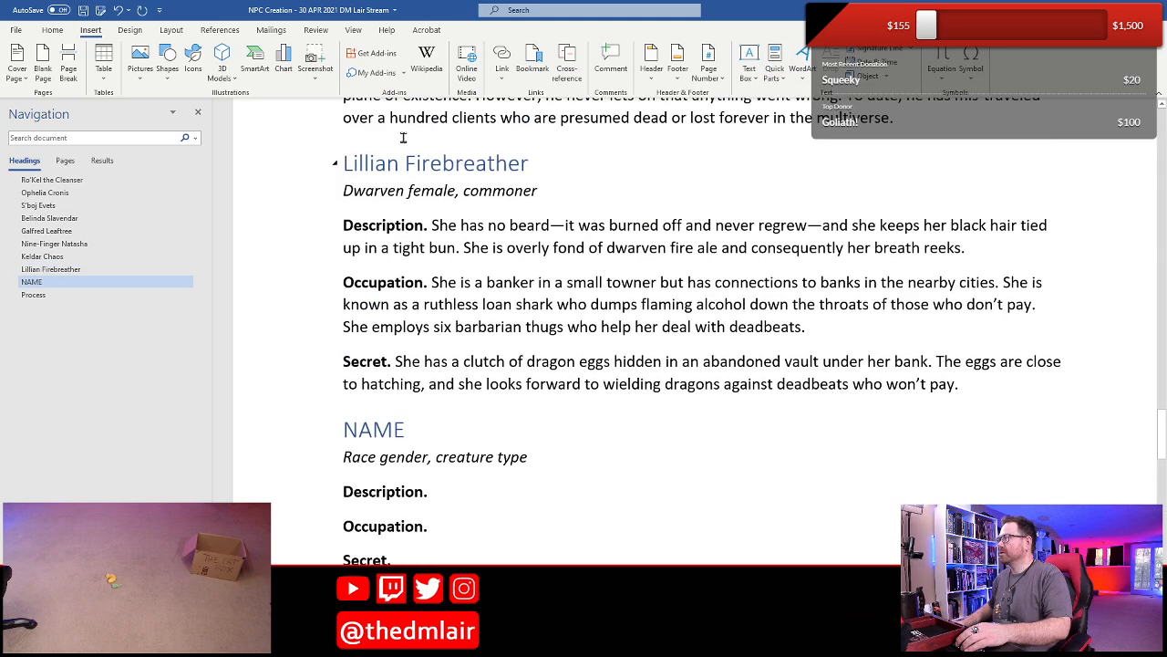
{"action": "left_click", "coordinate": [82, 10]}
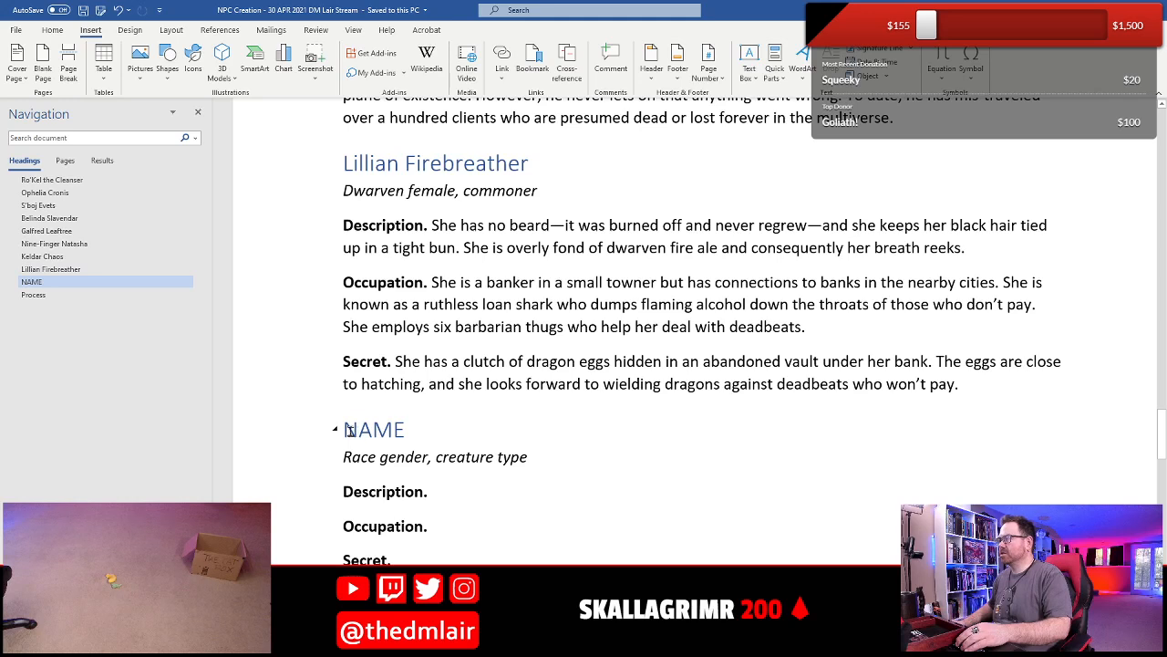
- Replace the NAME placeholder heading of the new NPC entry with "Horus Blackfeather"
{"action": "left_click_drag", "start_coordinate": [348, 431], "coordinate": [405, 432]}
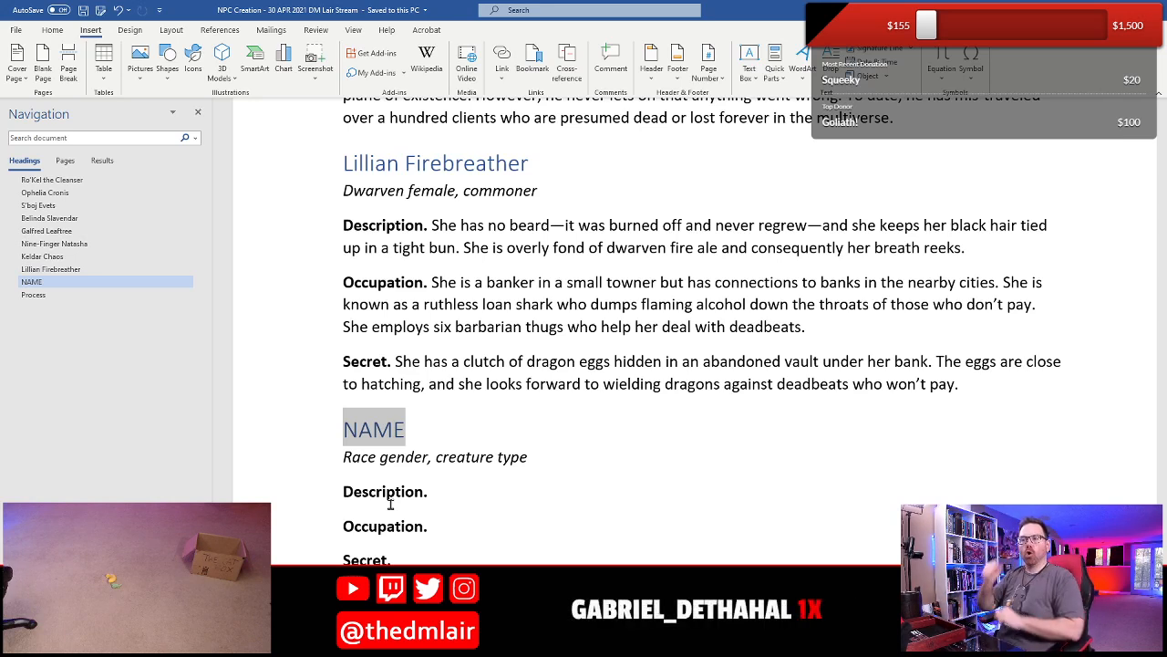
{"action": "type", "text": "Ho"}
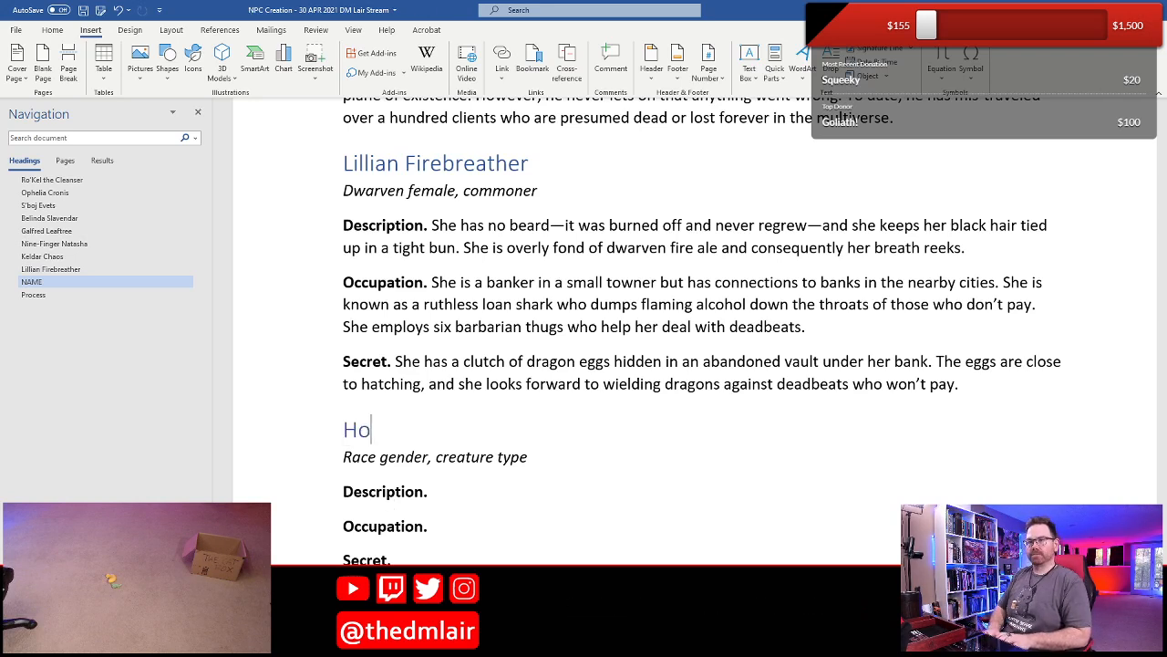
{"action": "type", "text": "rus Blackfeathe"}
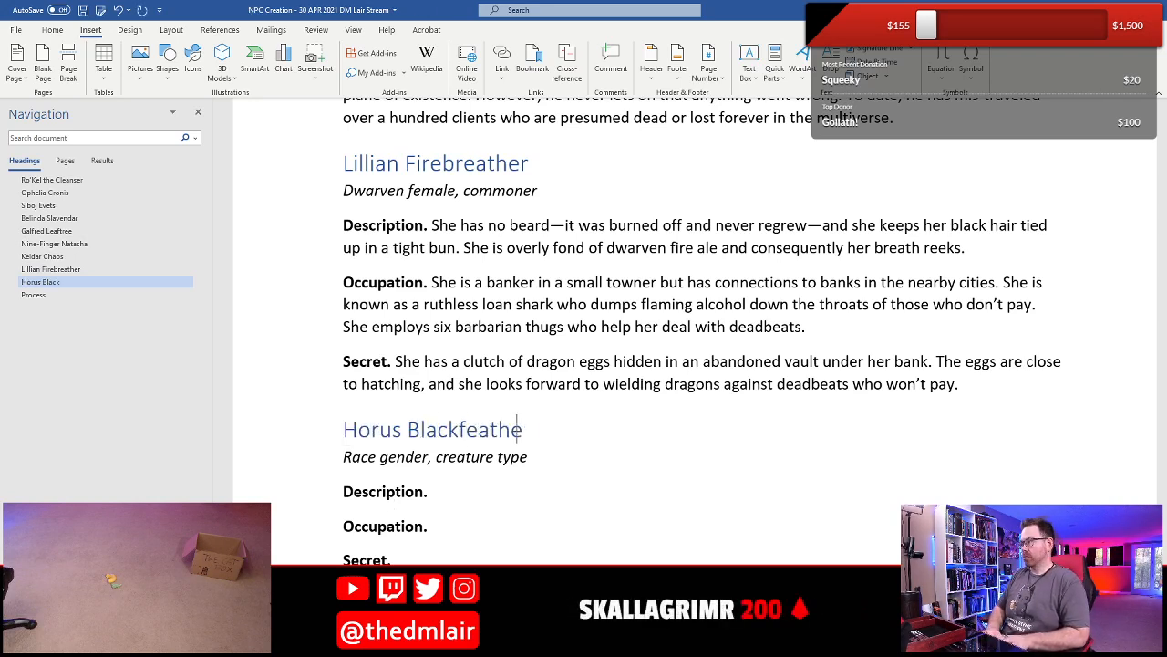
{"action": "type", "text": "r"}
- Replace the race, gender and creature type placeholders under Horus Blackfeather with "Birdfolk male, commoner"
{"action": "key", "text": "Down"}
{"action": "key", "text": "Home"}
{"action": "key", "text": "shift+Right"}
{"action": "key", "text": "shift+Right"}
{"action": "key", "text": "shift+Right"}
{"action": "key", "text": "shift+Right"}
{"action": "key", "text": "shift+Right"}
{"action": "key", "text": "shift+Right"}
{"action": "key", "text": "shift+Right"}
{"action": "key", "text": "shift+Right"}
{"action": "key", "text": "shift+Right"}
{"action": "key", "text": "shift+Right"}
{"action": "key", "text": "shift+Right"}
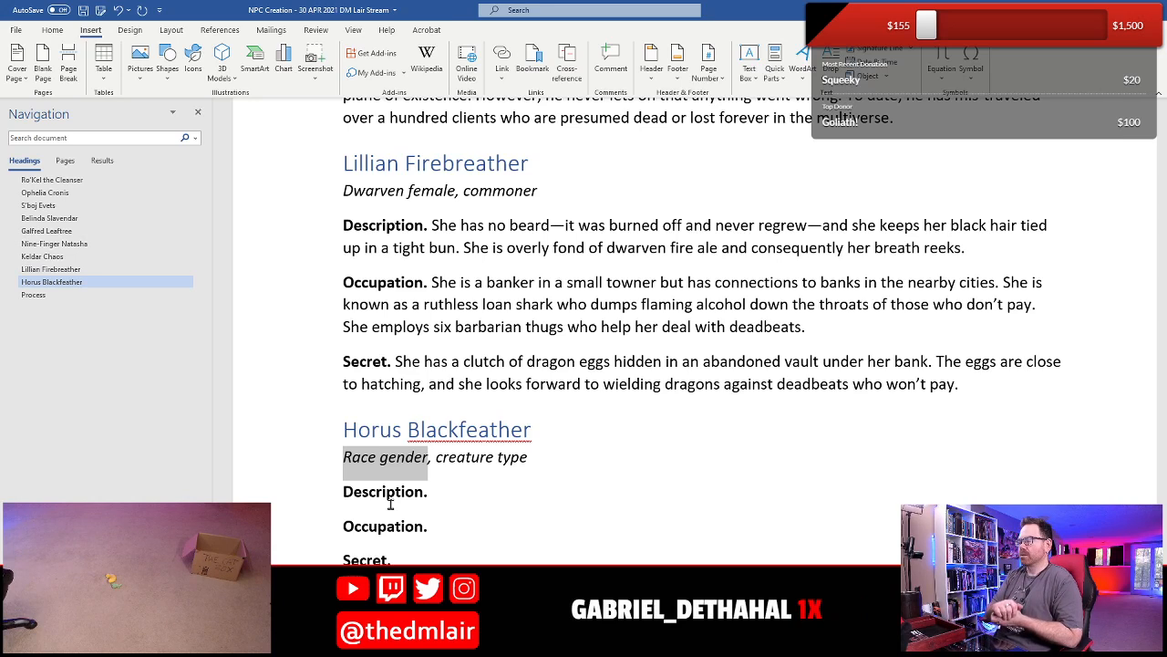
{"action": "type", "text": "Birdfolk m"}
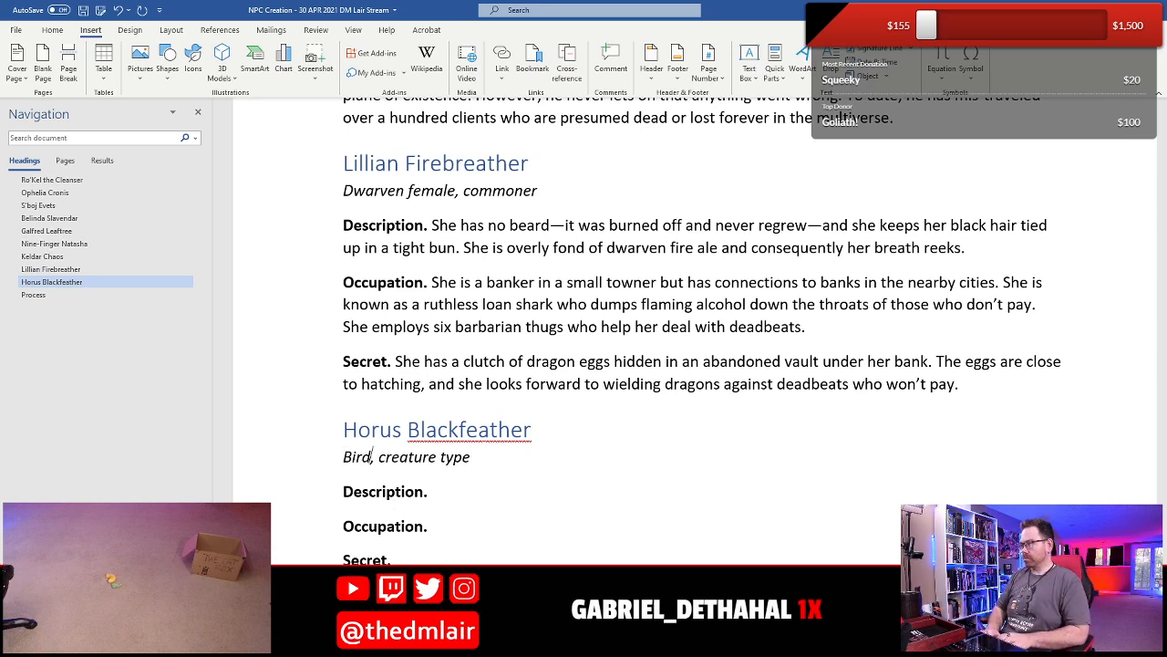
{"action": "type", "text": "ale"}
{"action": "key", "text": "Right"}
{"action": "key", "text": "Right"}
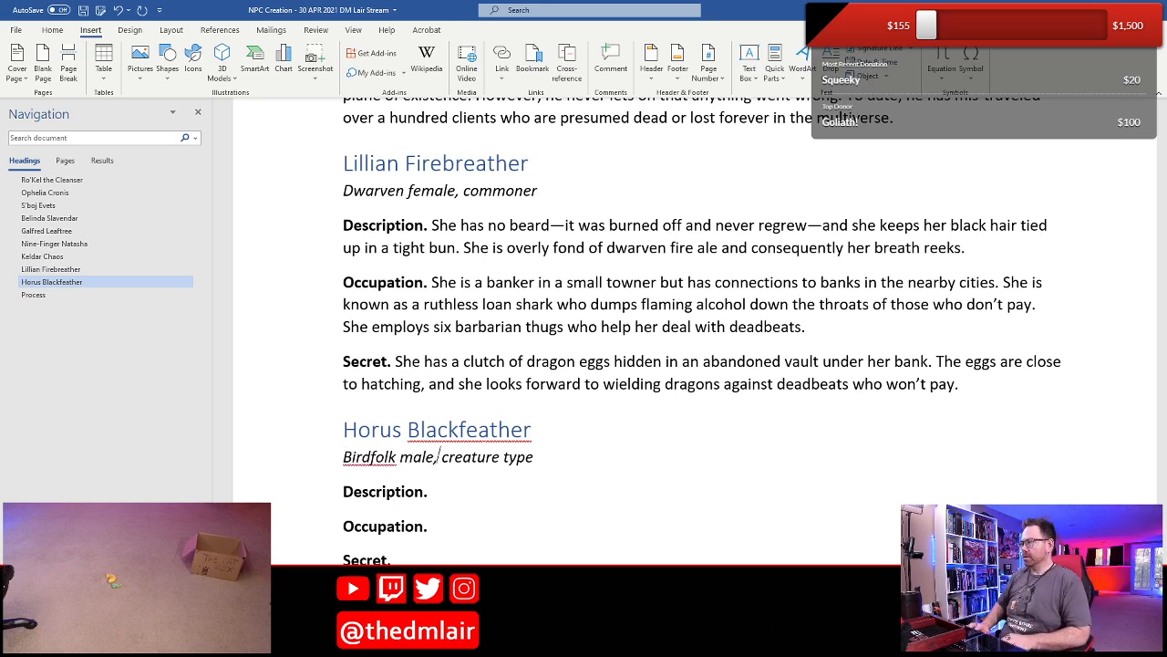
{"action": "key", "text": "shift+End"}
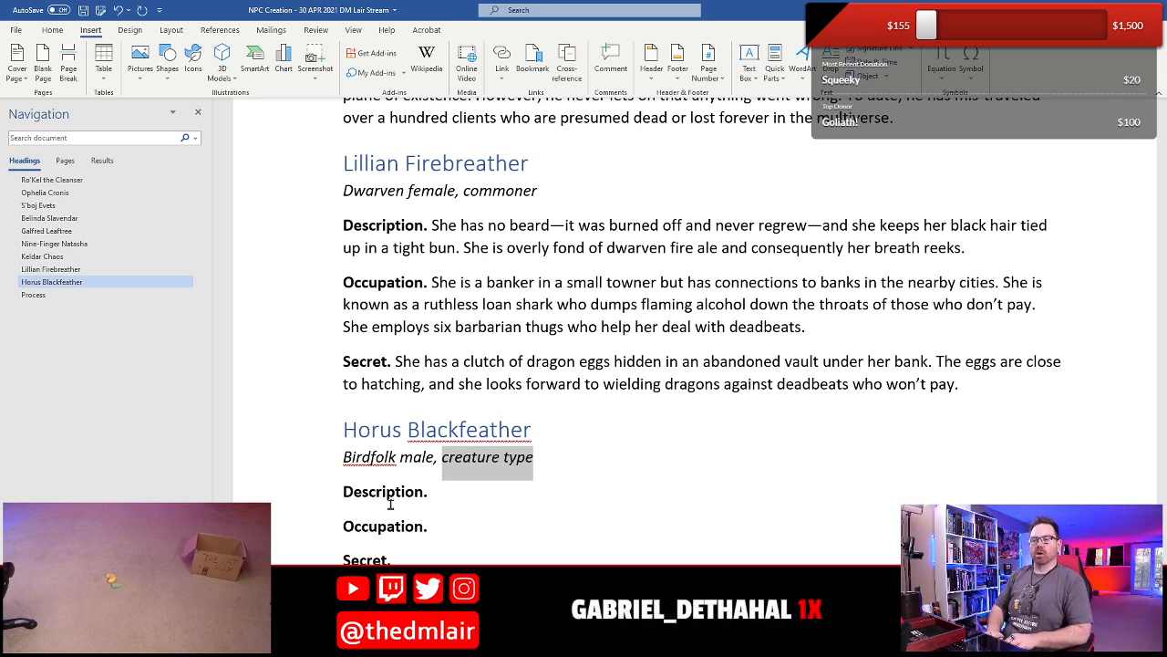
{"action": "type", "text": "commoner"}
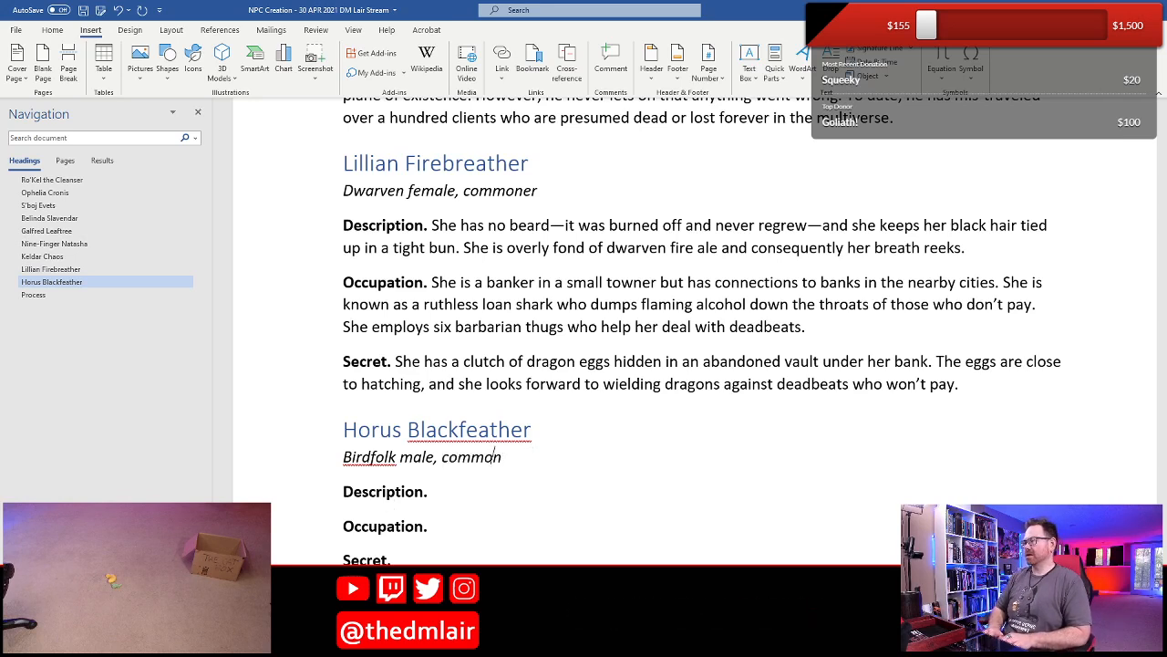
- Start Horus's Occupation with "He is a scribe", leaving his Description empty
{"action": "key", "text": "Down"}
{"action": "key", "text": "Down"}
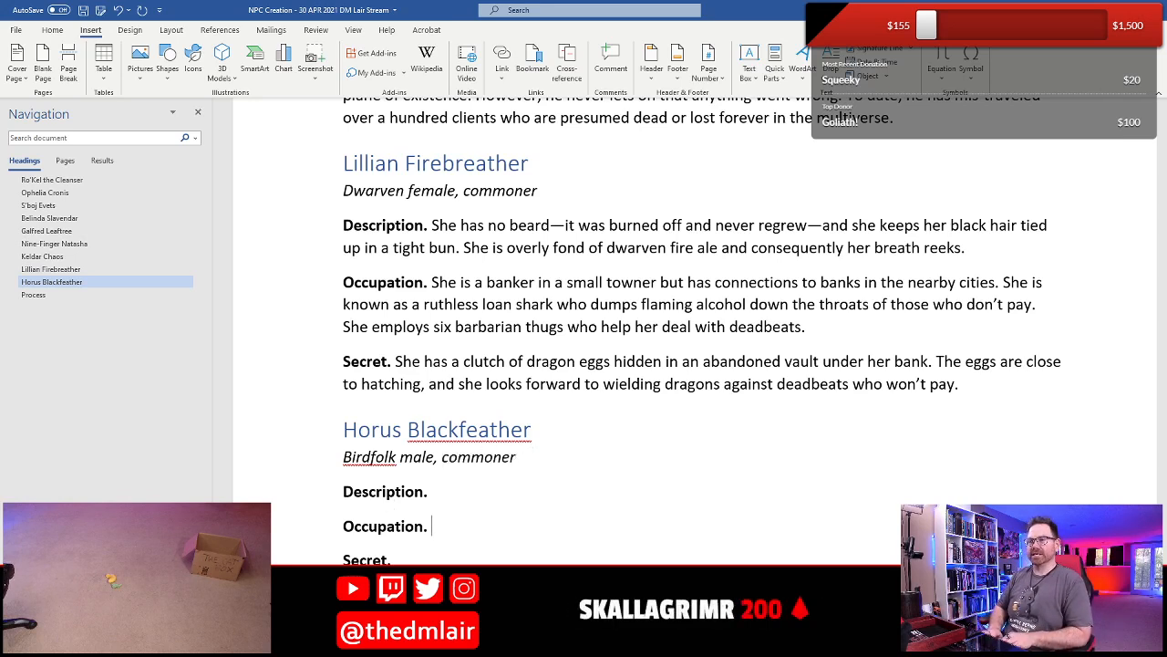
{"action": "type", "text": "He is a scribe"}
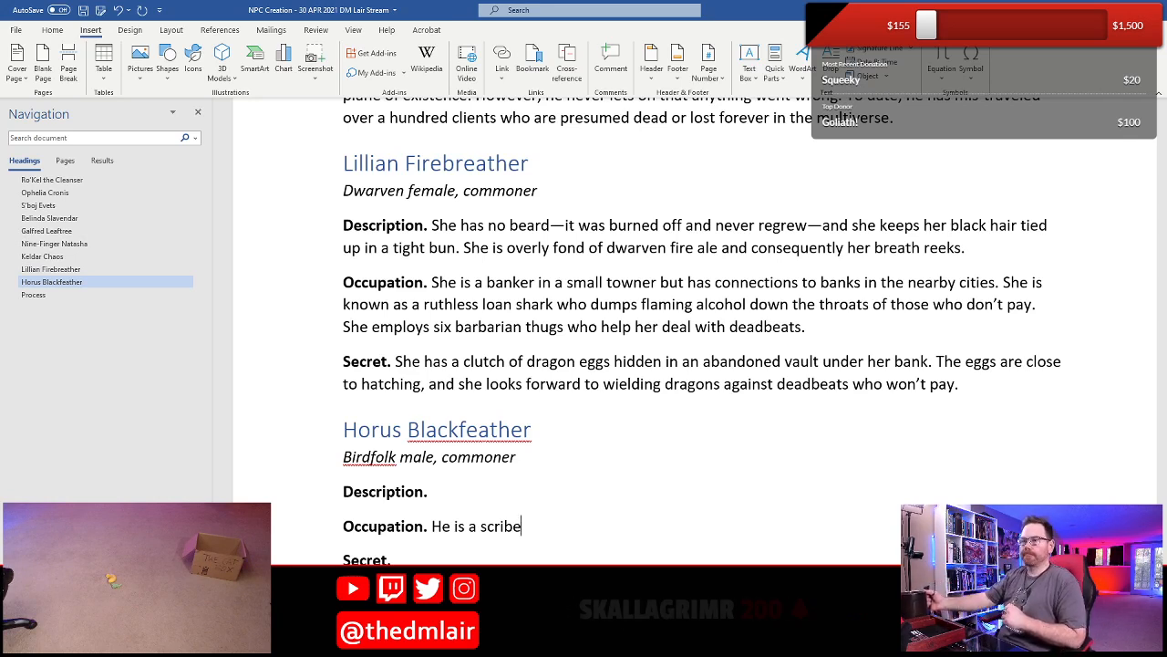
- Switch to the Chrome browser, check the live stream player on the fundraising page, and return to the Word document
{"action": "key", "text": "XF86AudioLowerVolume"}
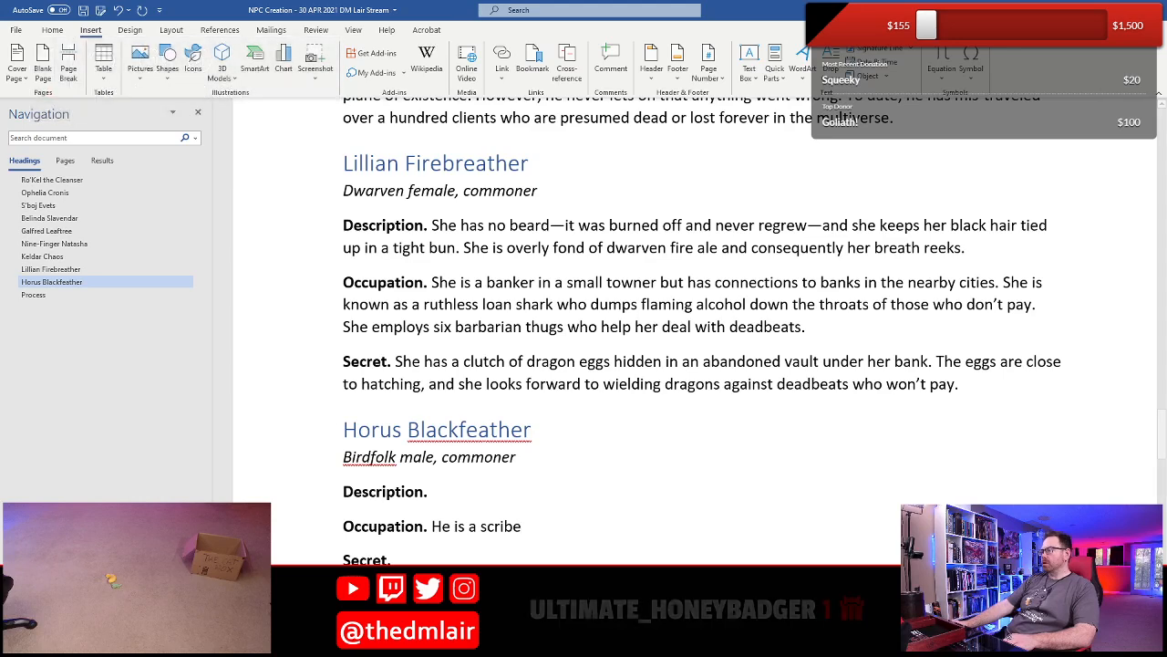
{"action": "mouse_move", "coordinate": [319, 644]}
{"action": "left_click", "coordinate": [398, 584]}
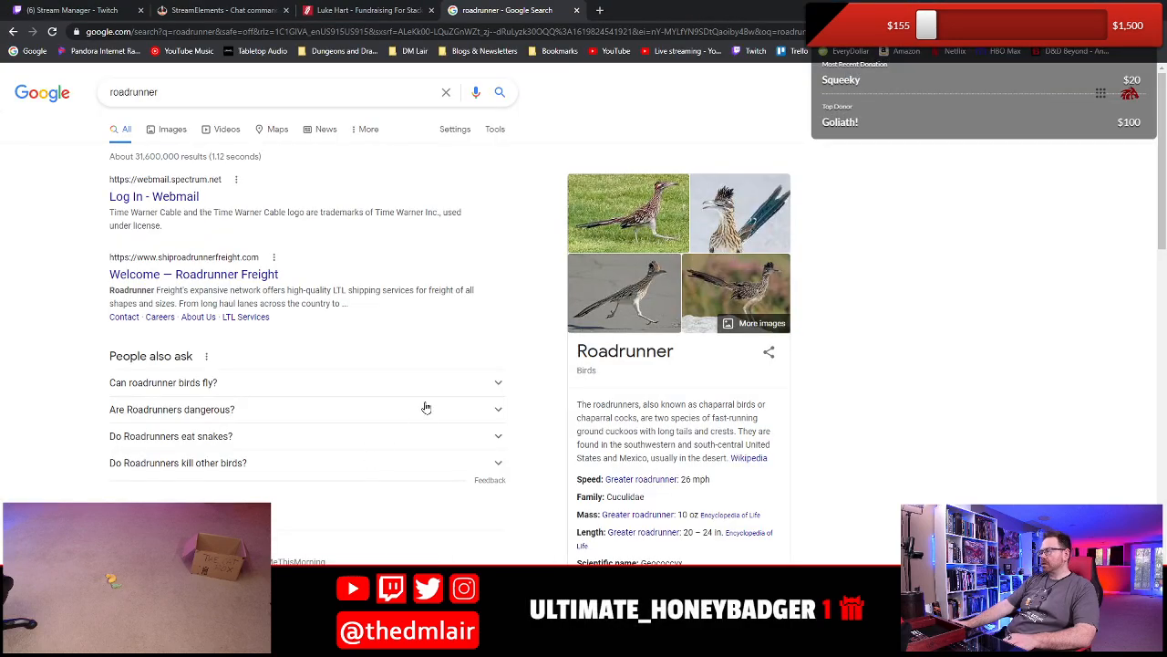
{"action": "left_click", "coordinate": [362, 9]}
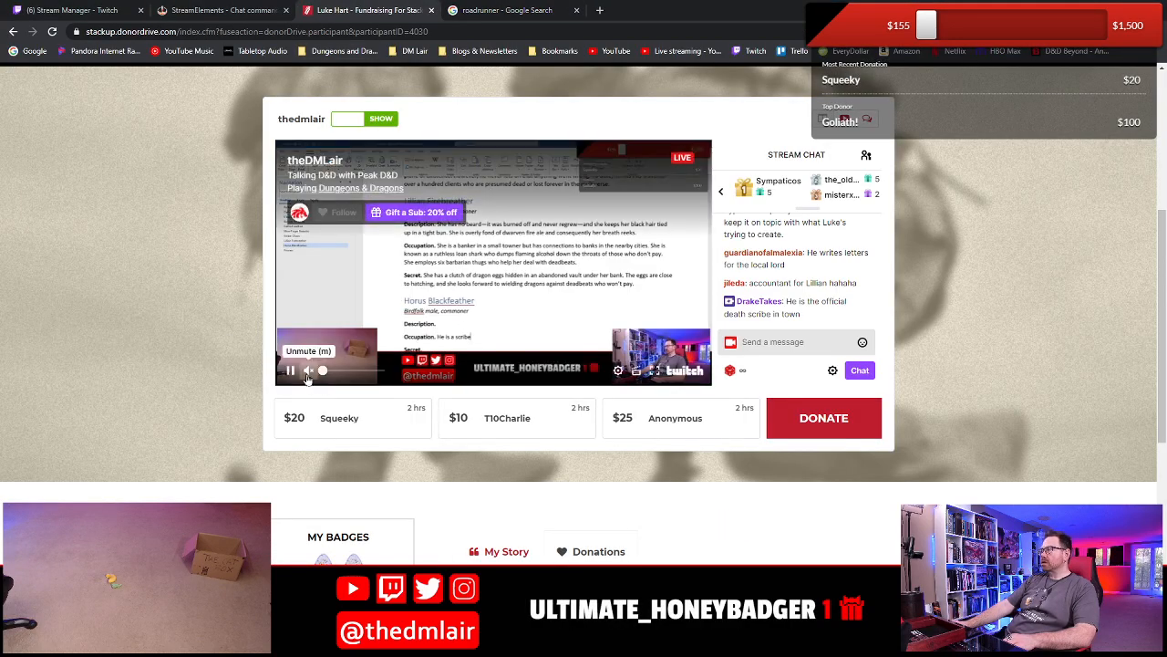
{"action": "left_click", "coordinate": [506, 9]}
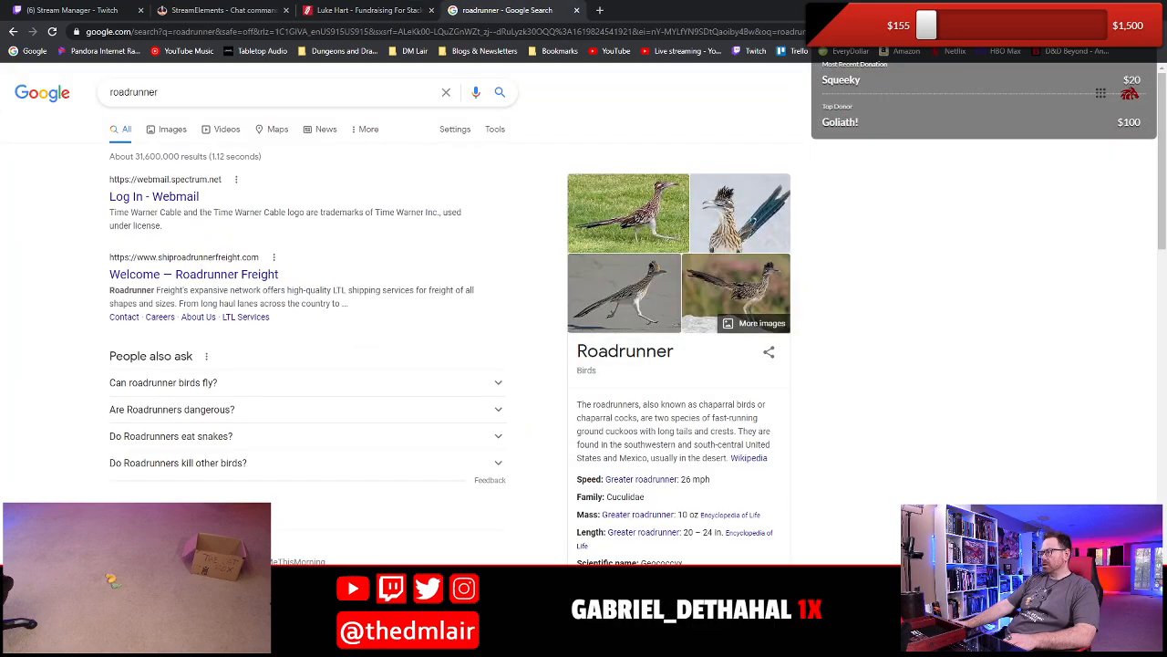
{"action": "key", "text": "alt+Tab"}
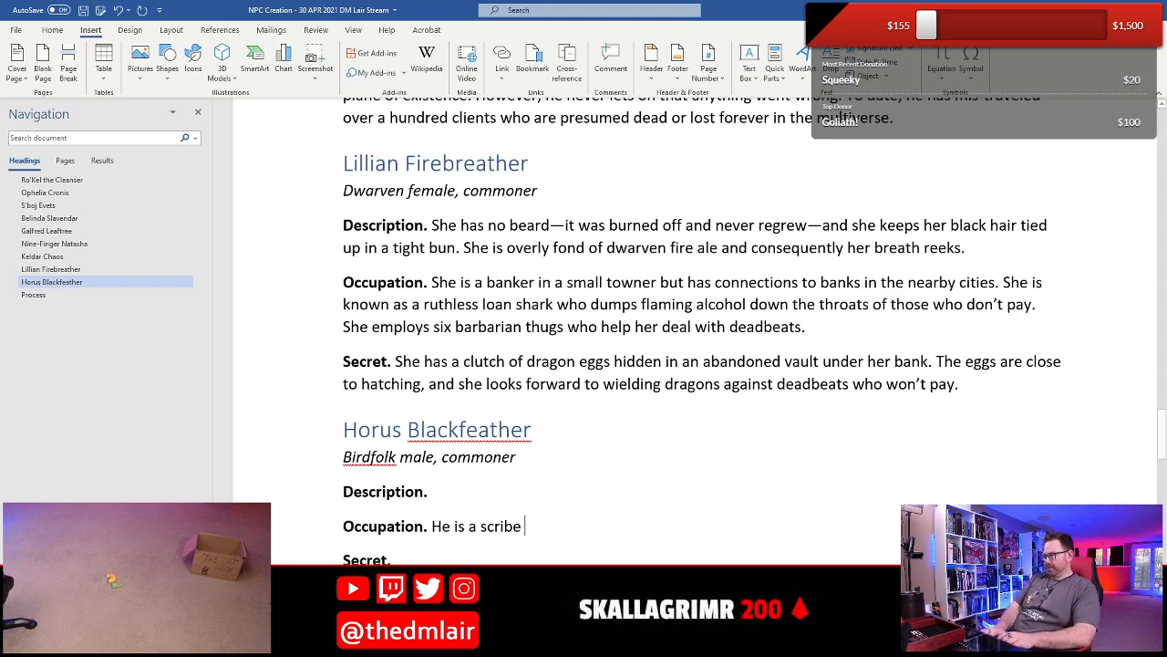
- Continue the scribe sentence in Horus's Occupation with "that works for the local lord"
{"action": "type", "text": "that works for "}
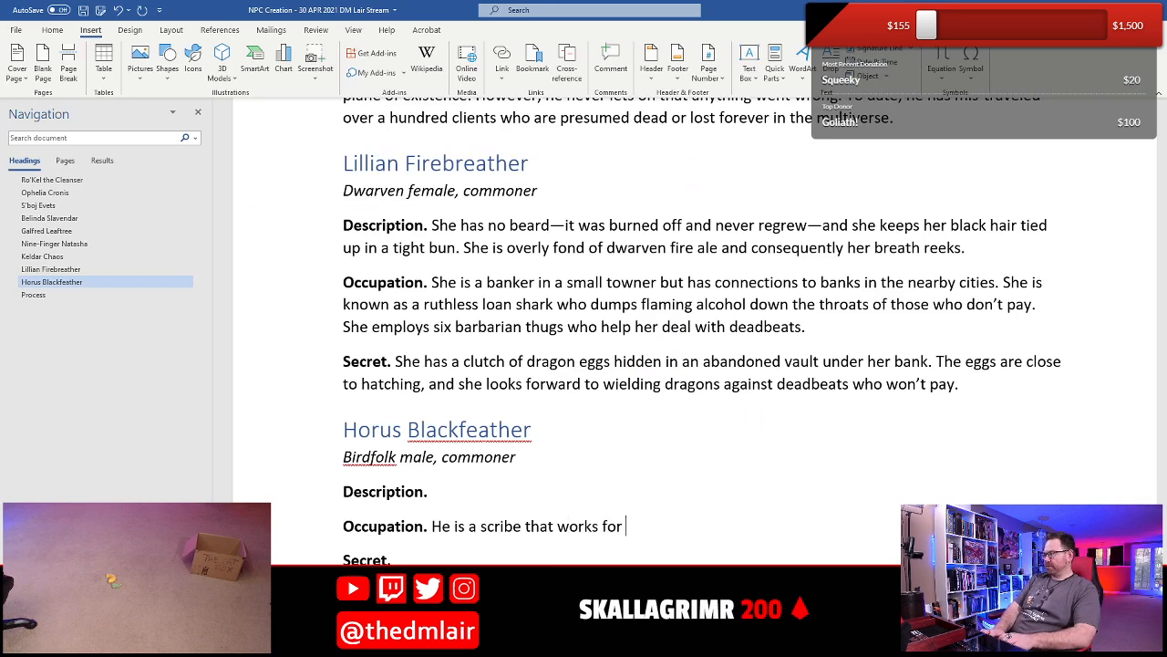
{"action": "type", "text": "the local lord"}
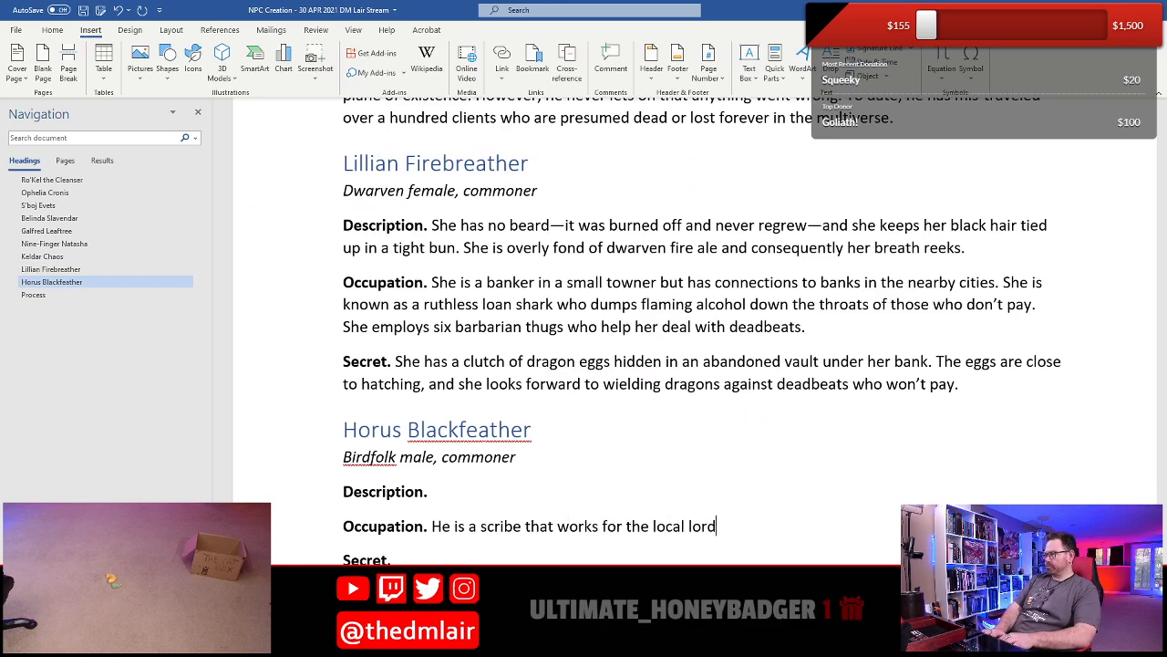
{"action": "type", "text": ", writing"}
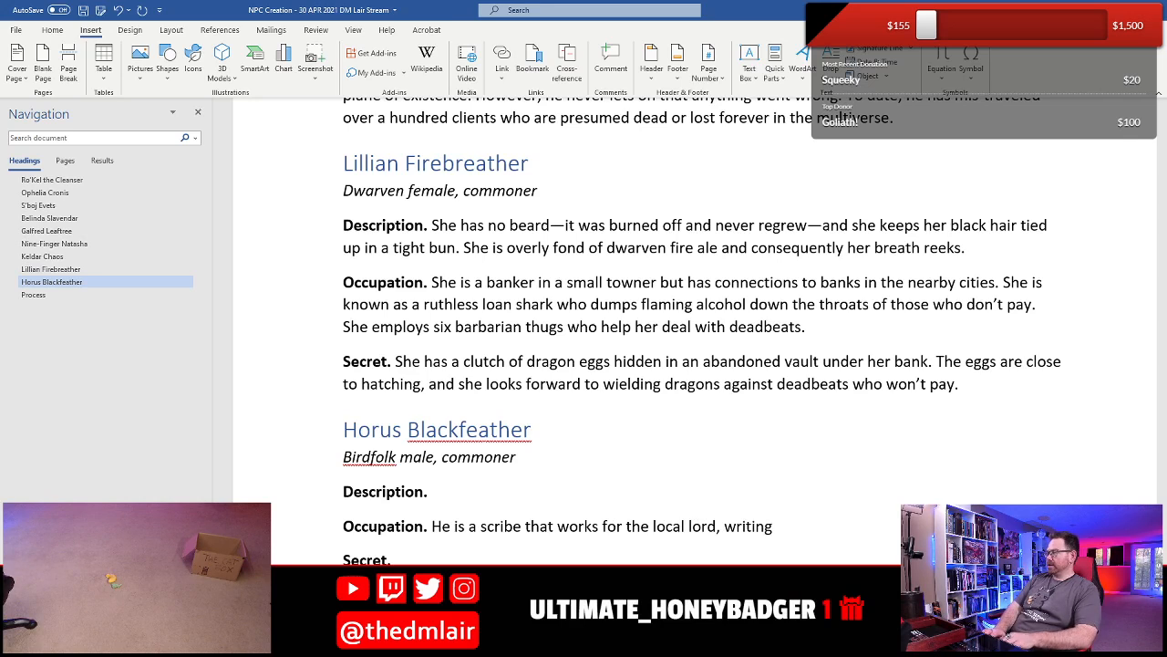
{"action": "type", "text": " important"}
- Complete the sentence in Horus's Occupation with ", writing important letters and manuscripts."
{"action": "type", "text": "ters a"}
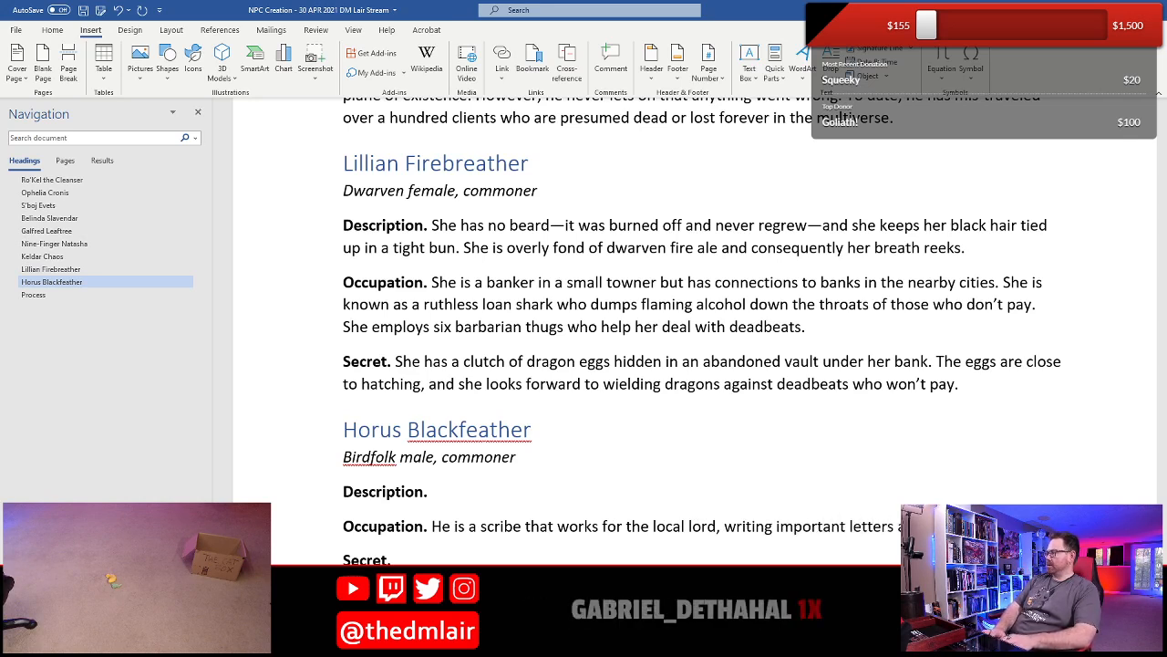
{"action": "type", "text": "manuscripots"}
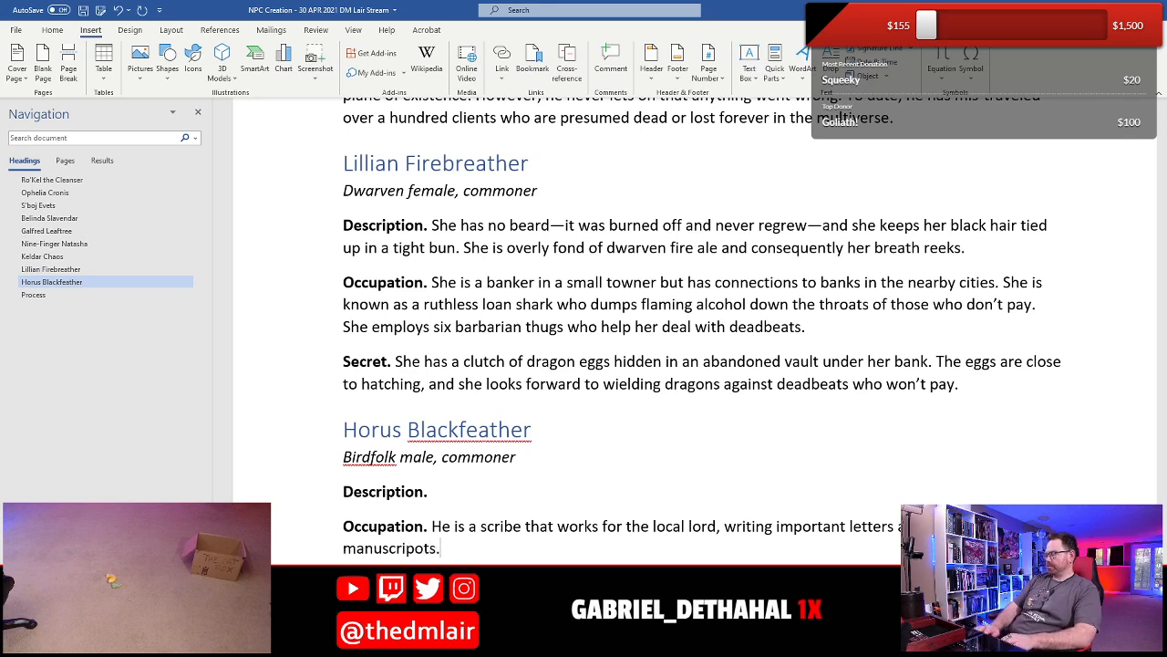
{"action": "type", "text": "."}
{"action": "key", "text": "BackSpace"}
{"action": "key", "text": "BackSpace"}
{"action": "key", "text": "BackSpace"}
{"action": "key", "text": "BackSpace"}
{"action": "type", "text": "ts"}
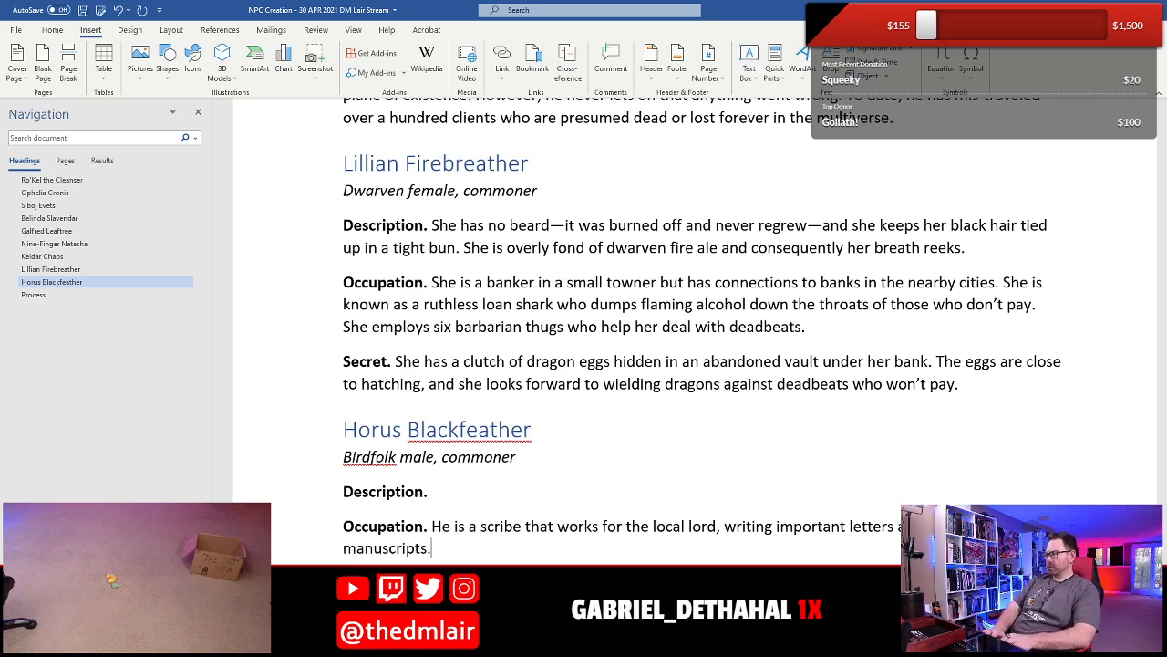
- Insert "copying prized" before "manuscripts" in Horus's Occupation
{"action": "key", "text": "ctrl+Left"}
{"action": "key", "text": "ctrl+Left"}
{"action": "type", "text": "prized"}
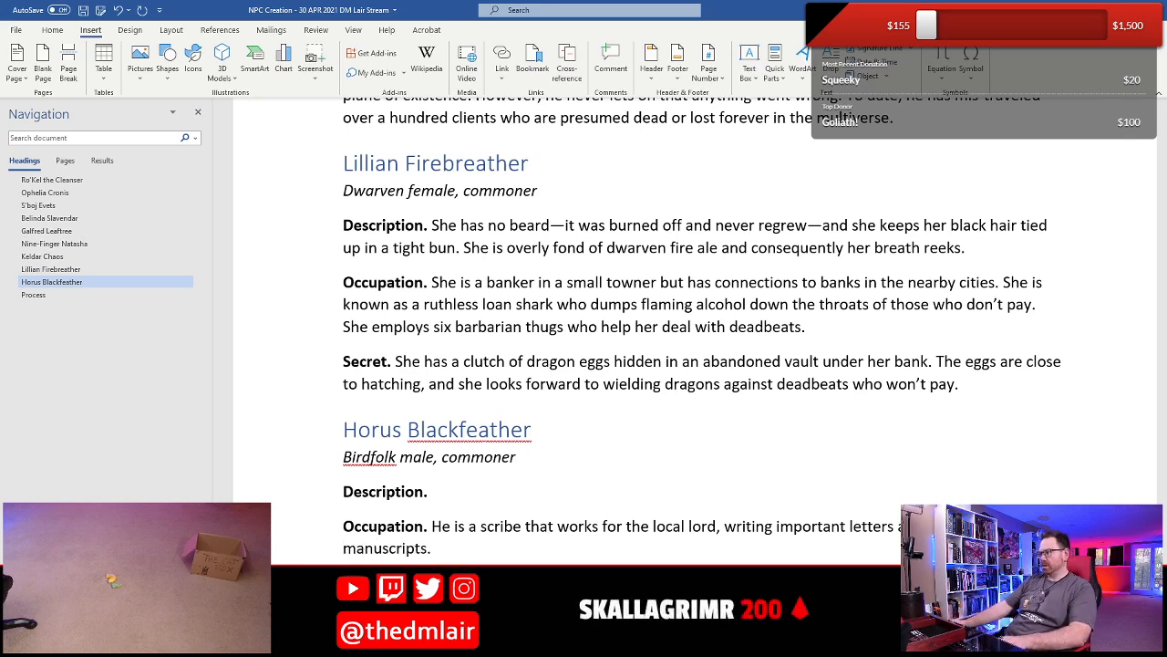
- Start Horus's Description with "He wears fine silken clothes, a large floppy hat"
{"action": "left_click", "coordinate": [508, 506]}
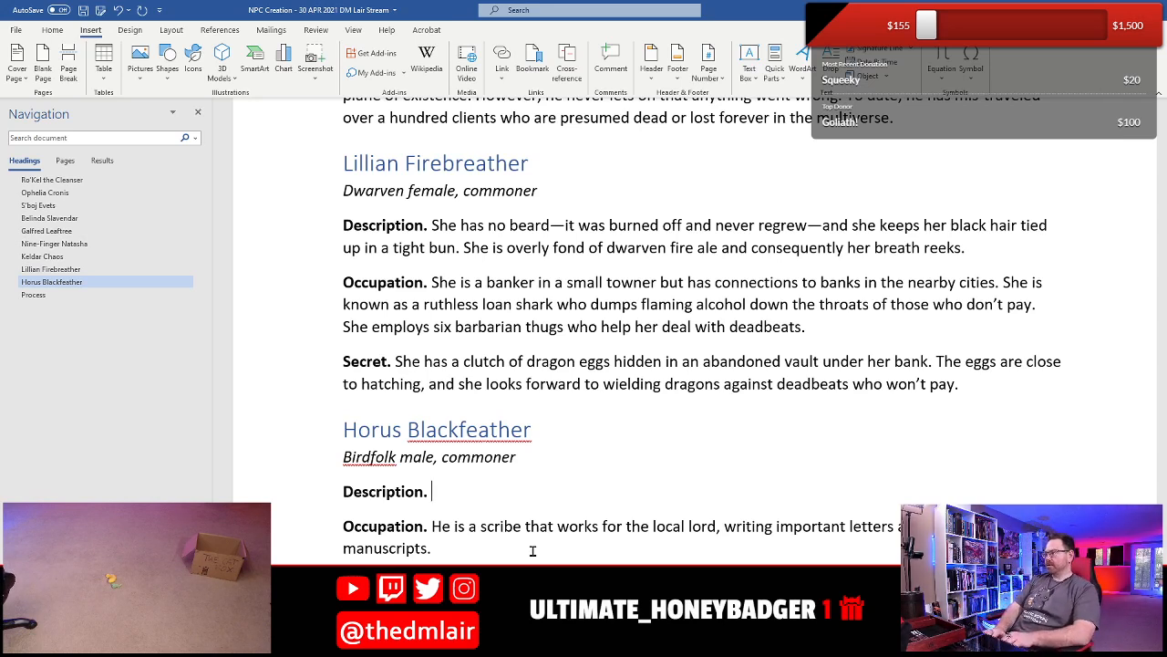
{"action": "type", "text": "He wears fine"}
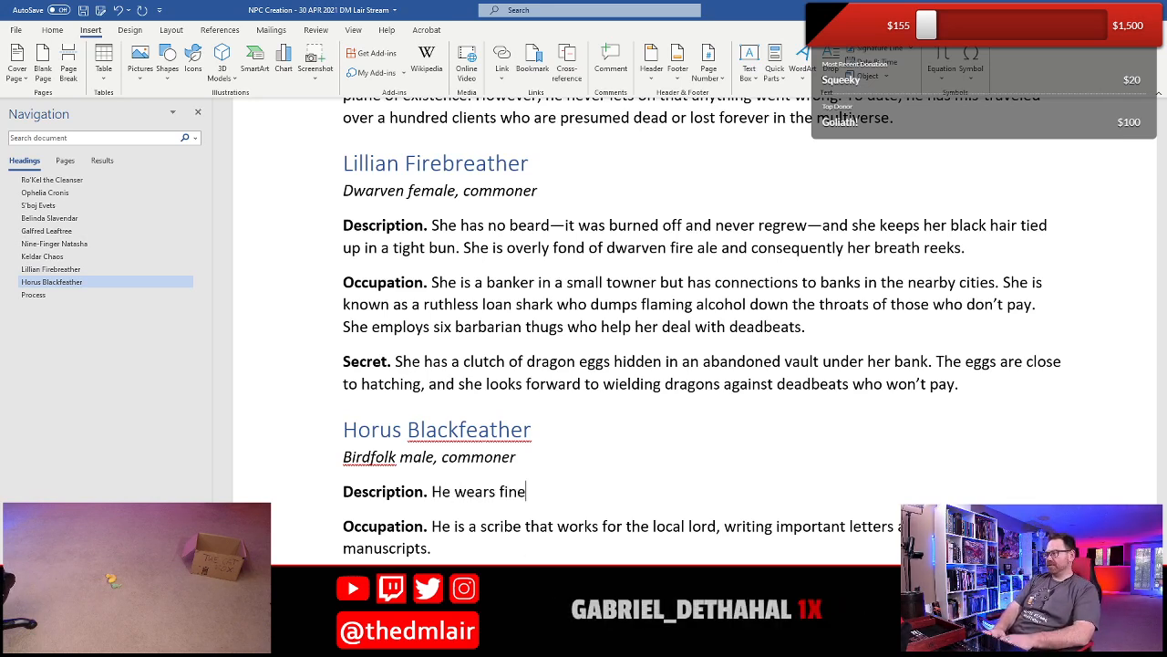
{"action": "type", "text": " silken clothes"}
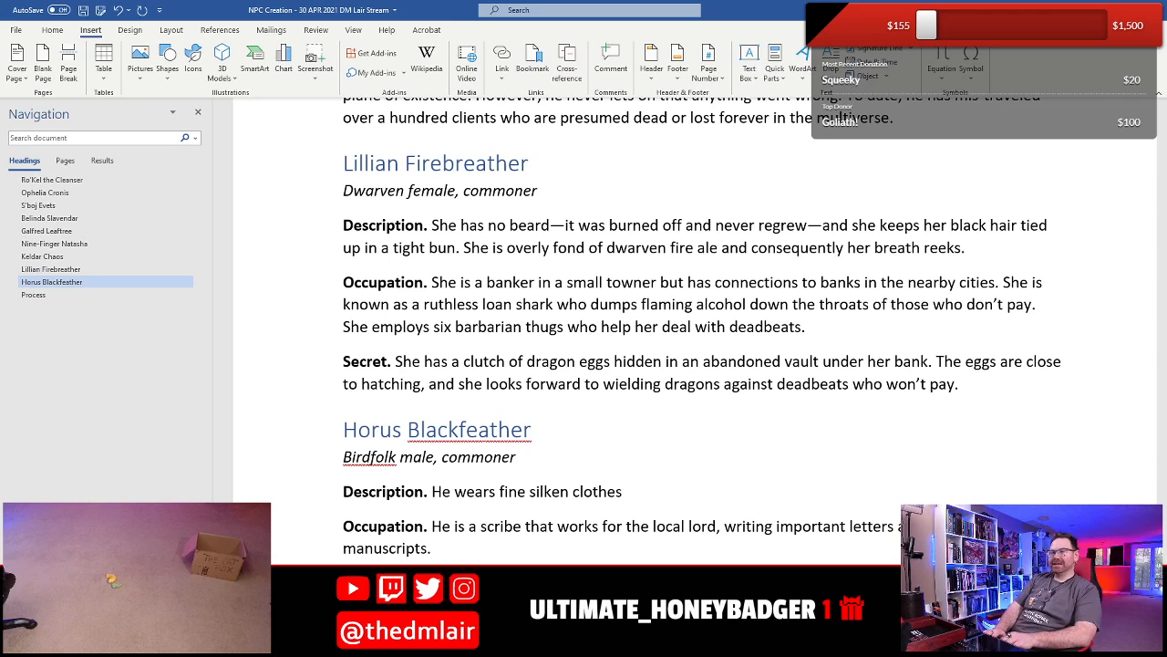
{"action": "type", "text": ", a "}
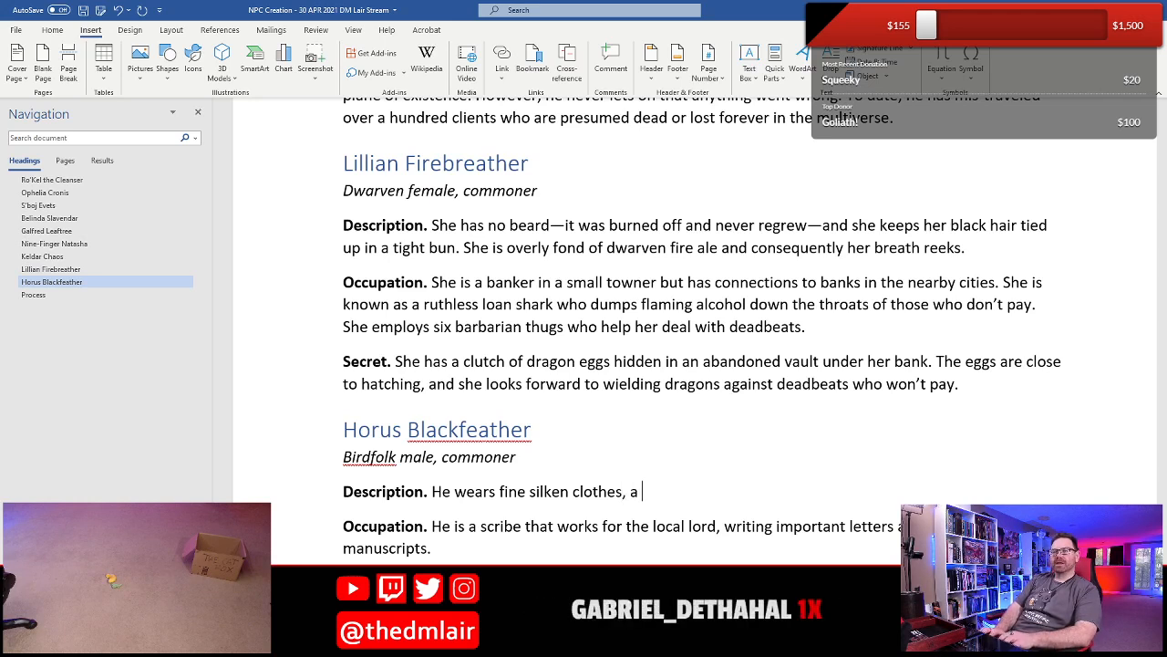
{"action": "type", "text": "large floppy hat th"}
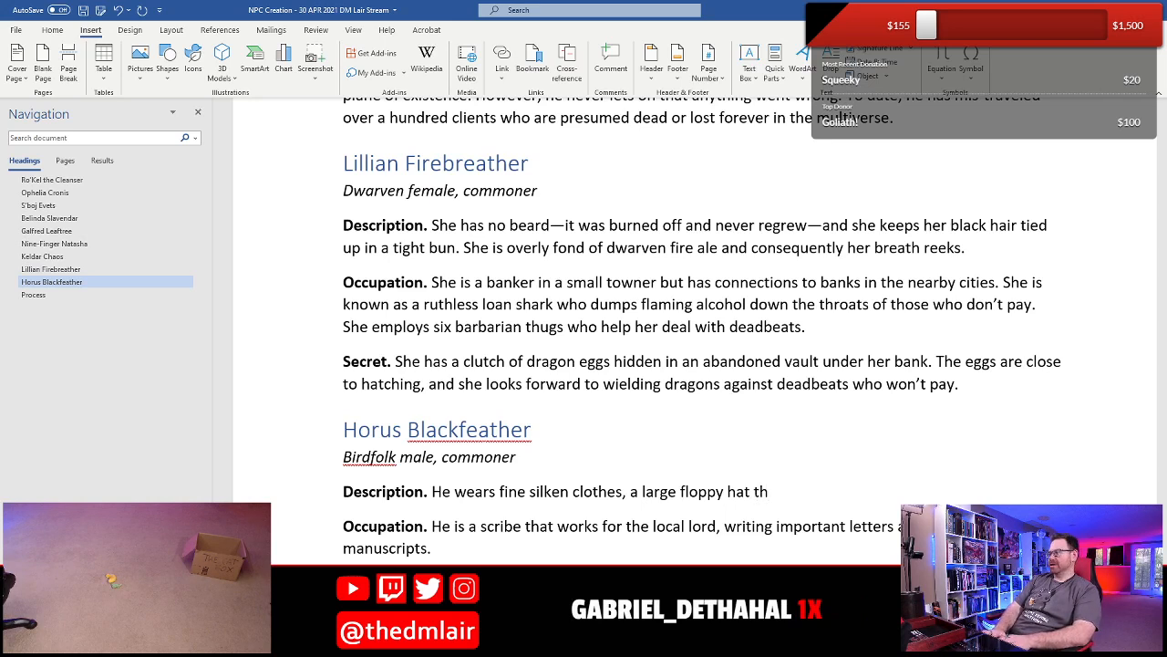
{"action": "type", "text": "at covers the bal"}
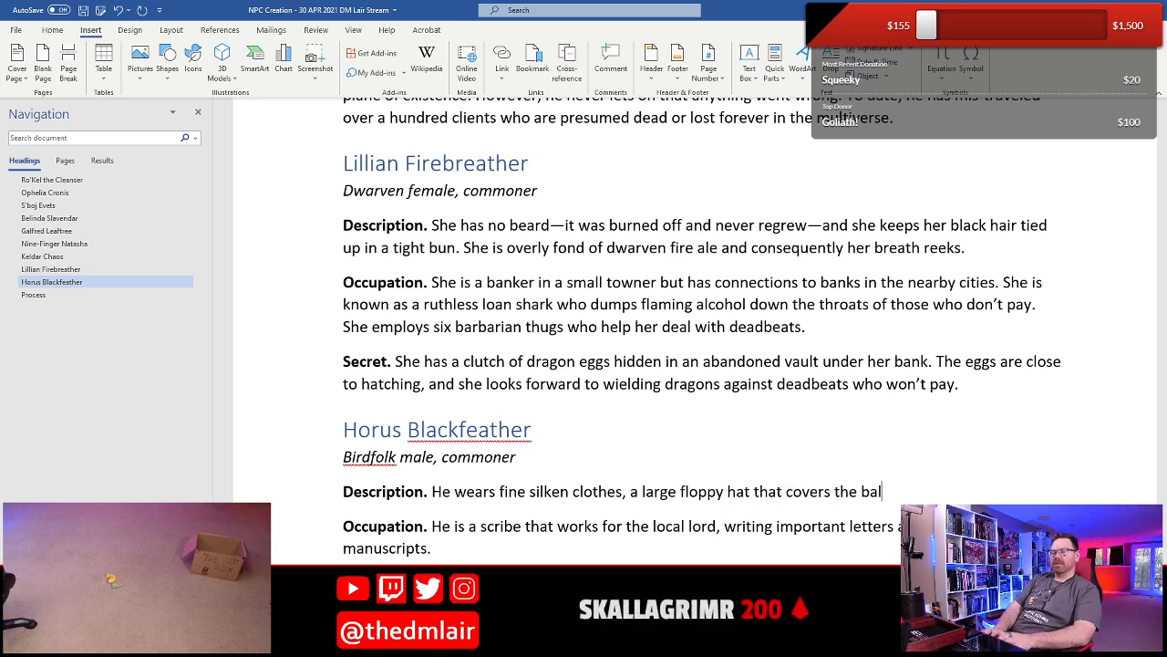
{"action": "type", "text": "d spot in the"}
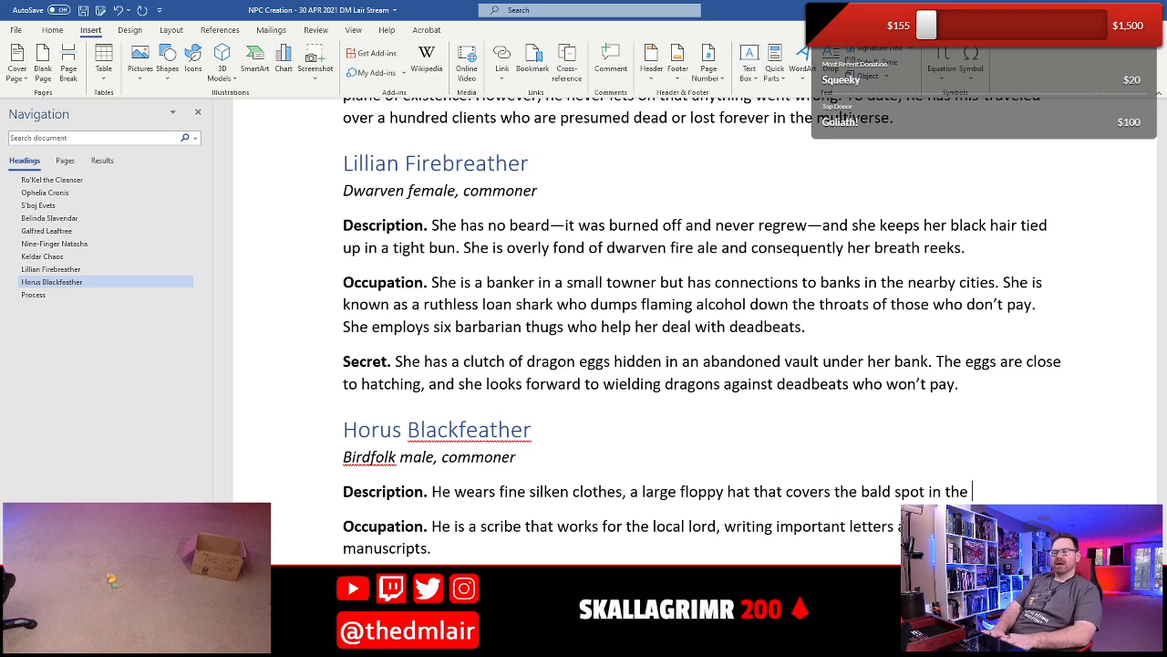
- Continue Horus's Description with "that covers the bald spot on the top of his head"
{"action": "key", "text": "BackSpace"}
{"action": "key", "text": "BackSpace"}
{"action": "key", "text": "BackSpace"}
{"action": "key", "text": "BackSpace"}
{"action": "key", "text": "BackSpace"}
{"action": "key", "text": "BackSpace"}
{"action": "key", "text": "BackSpace"}
{"action": "type", "text": "on the "}
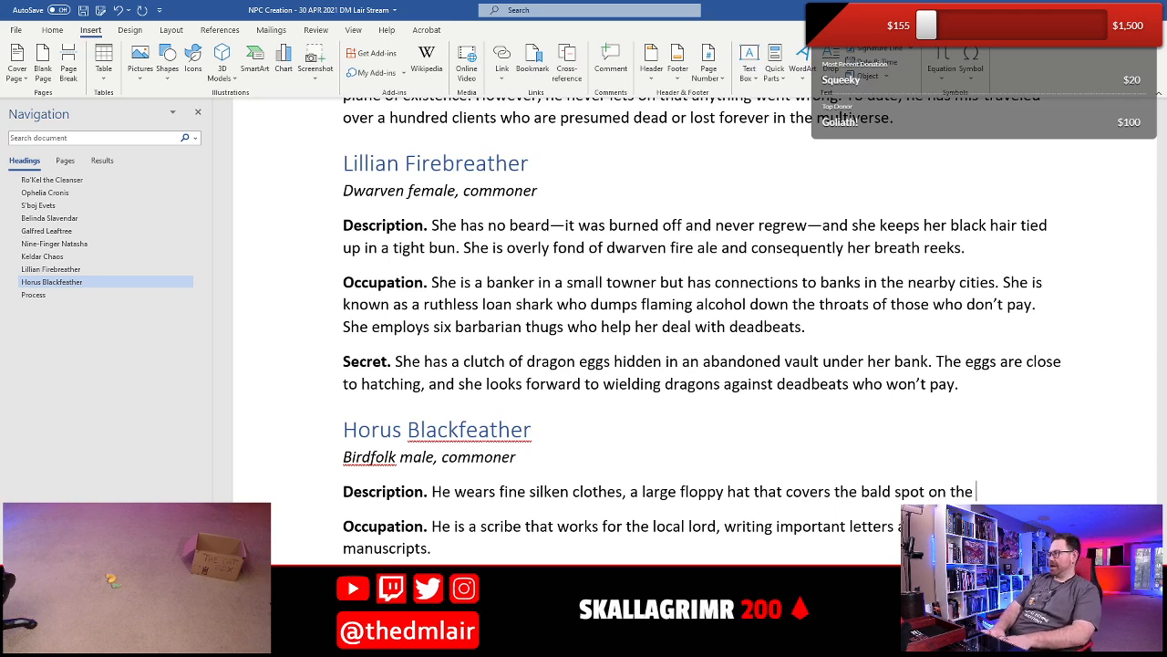
{"action": "type", "text": "top of his"}
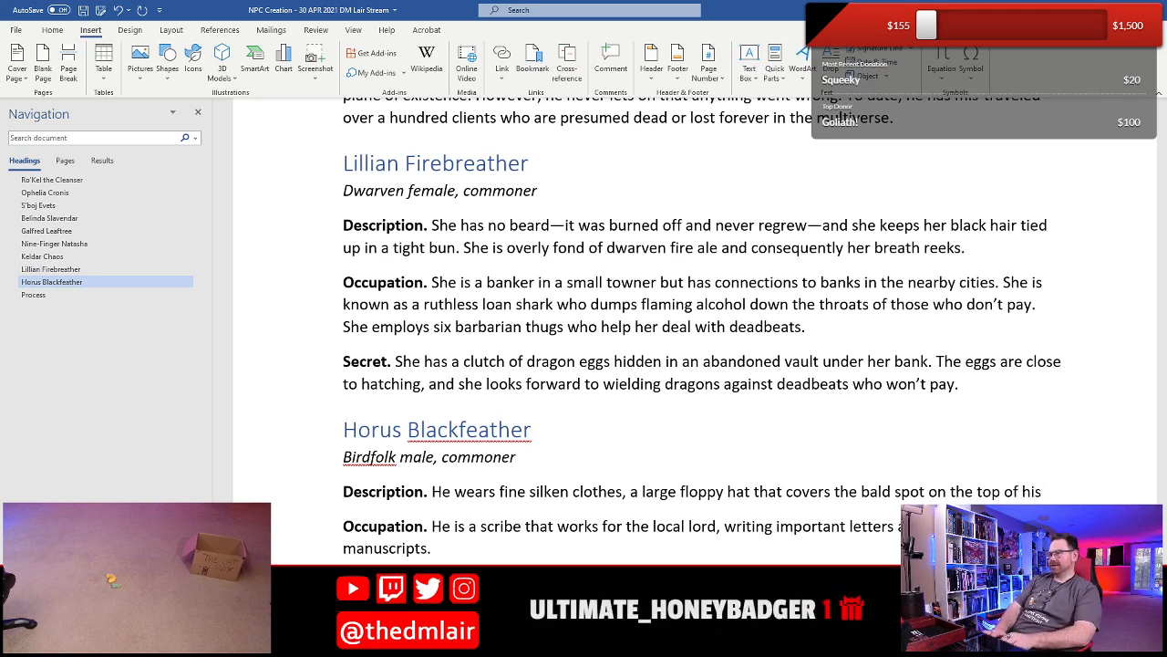
{"action": "type", "text": " head"}
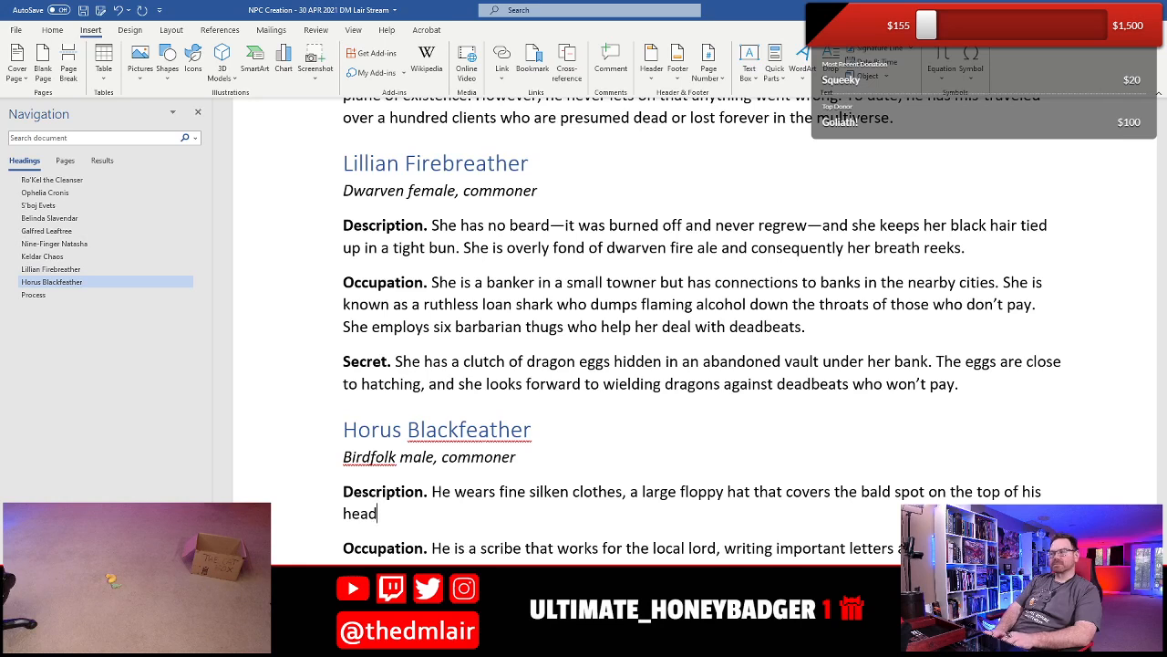
{"action": "type", "text": " where "}
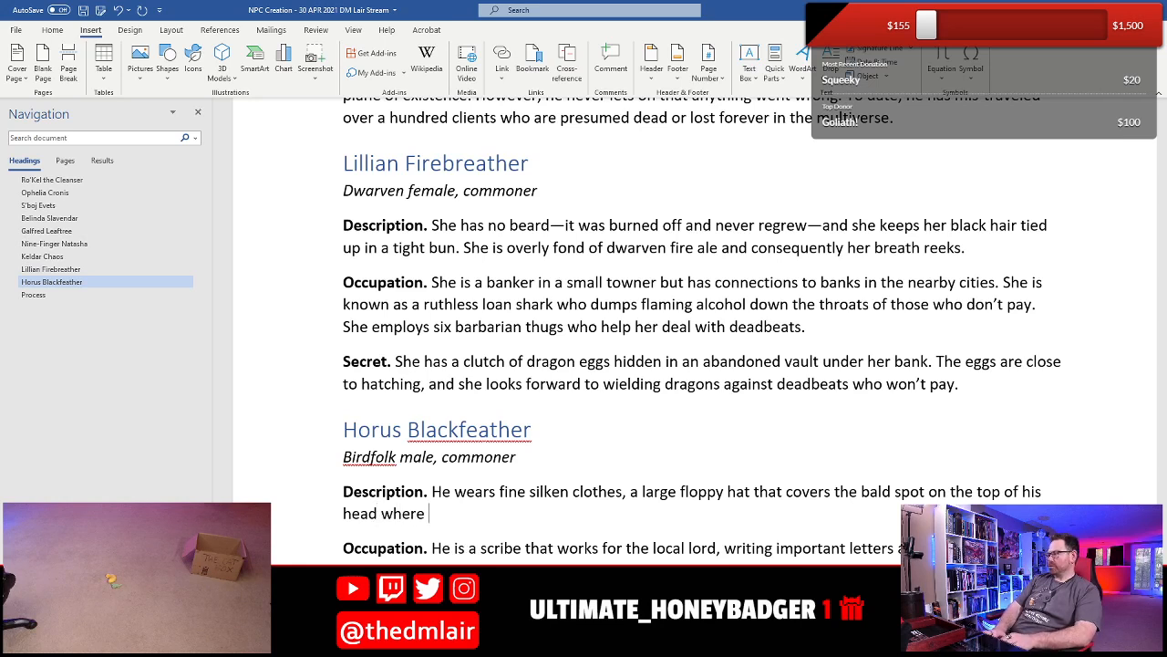
{"action": "type", "text": "he "}
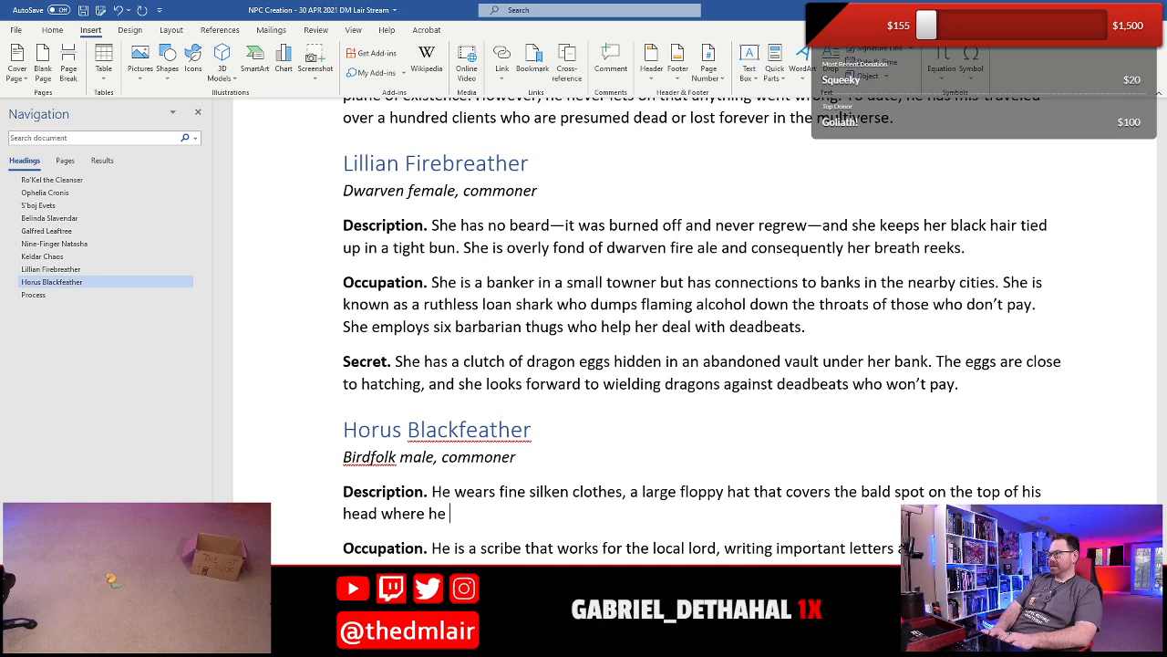
{"action": "type", "text": "pull"}
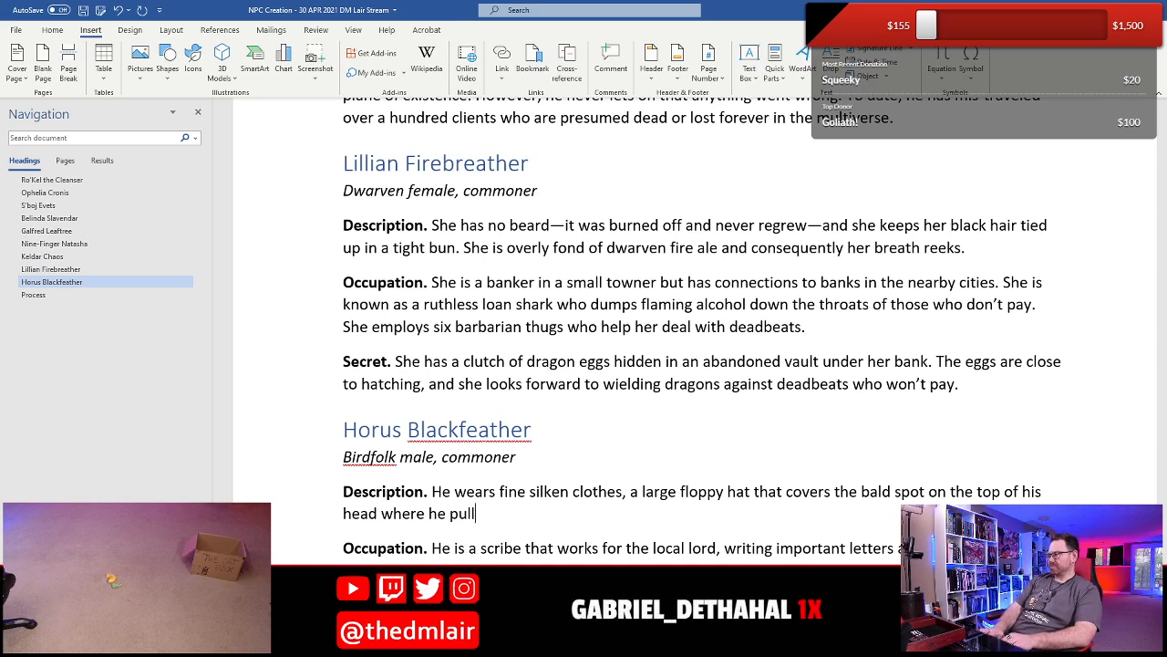
{"action": "type", "text": "ss quil"}
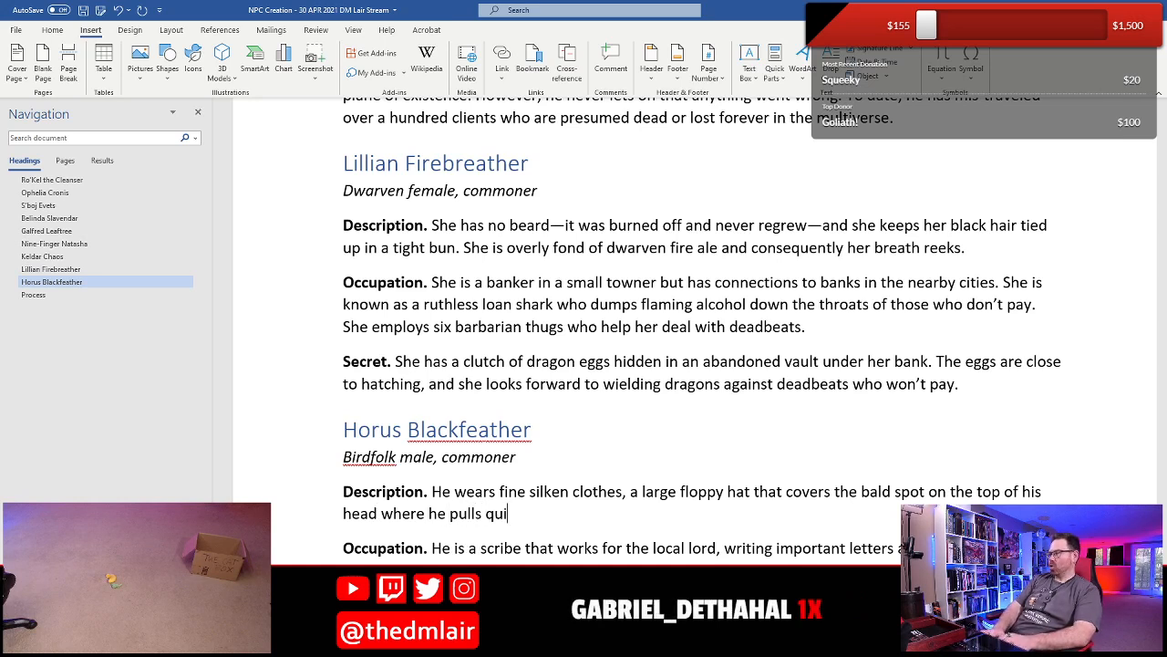
- Finish the sentence in Horus's Description with "where he pulls feathers for use as quills."
{"action": "key", "text": "BackSpace"}
{"action": "key", "text": "BackSpace"}
{"action": "key", "text": "BackSpace"}
{"action": "key", "text": "BackSpace"}
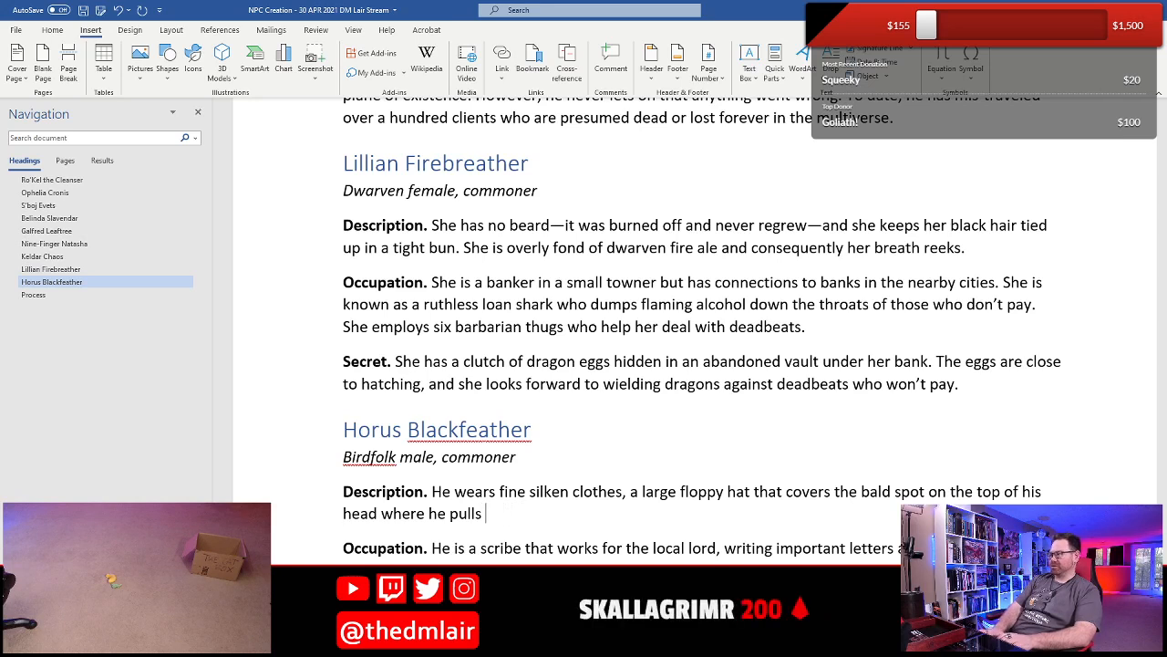
{"action": "type", "text": "feathers for "}
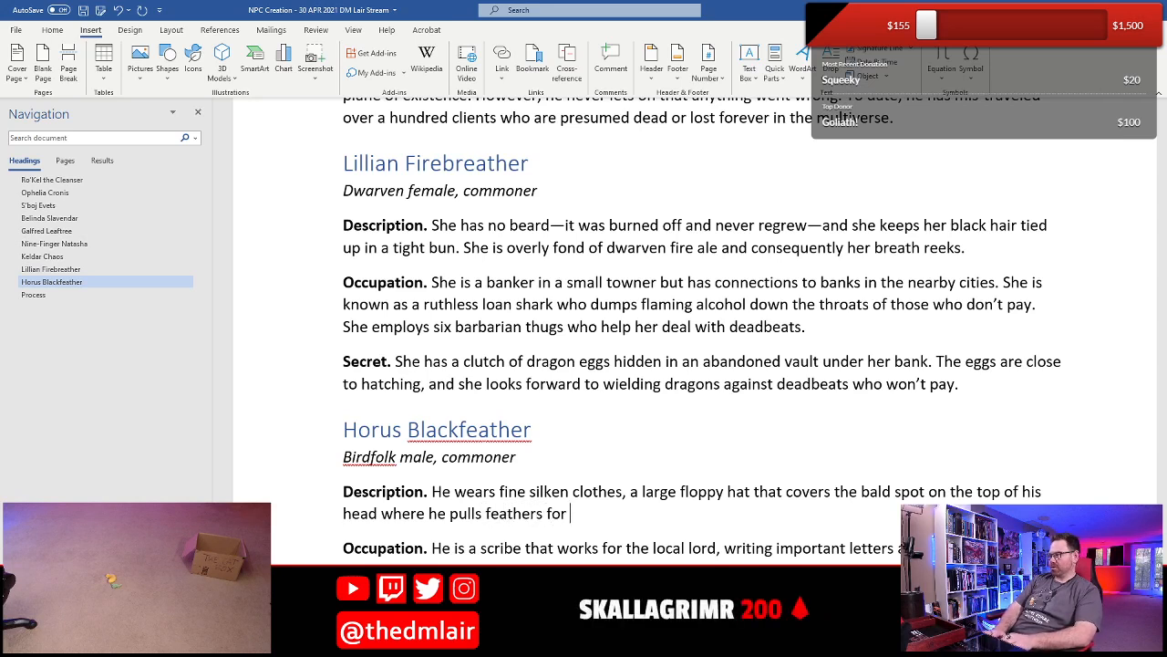
{"action": "type", "text": "use as quills."}
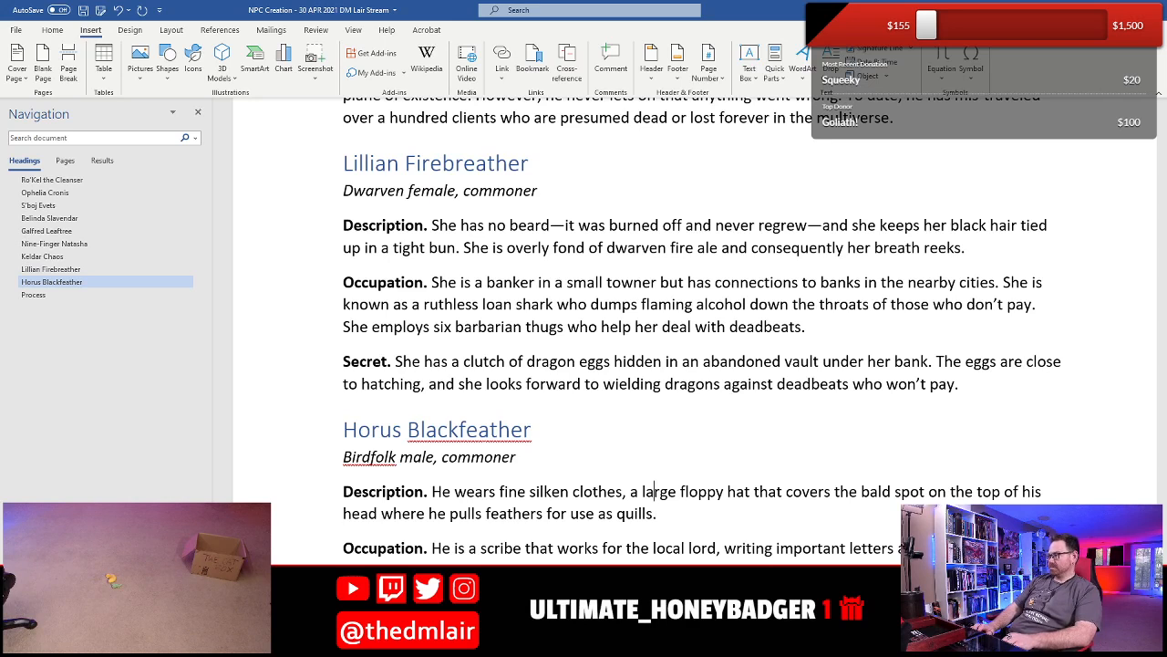
- Replace the comma after "clothes" in Horus's Description with "and"
{"action": "key", "text": "Down"}
{"action": "key", "text": "Left"}
{"action": "key", "text": "Up"}
{"action": "key", "text": "Left"}
{"action": "key", "text": "Left"}
{"action": "key", "text": "Left"}
{"action": "key", "text": "Left"}
{"action": "key", "text": "Left"}
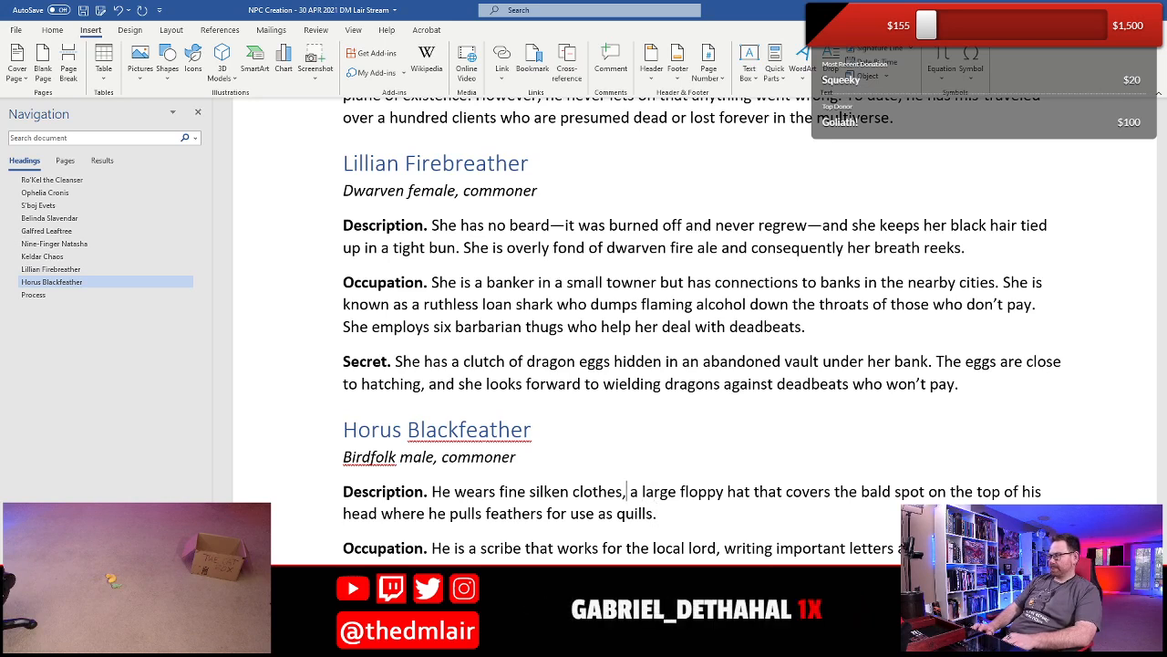
{"action": "key", "text": "BackSpace"}
{"action": "type", "text": "and"}
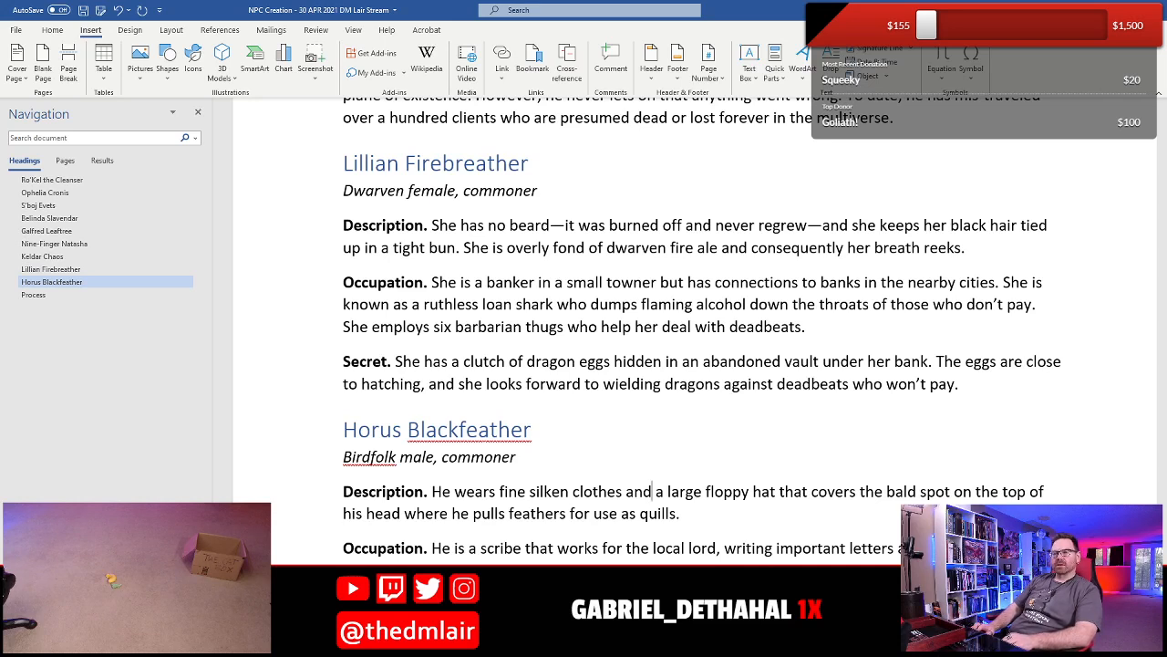
{"action": "key", "text": "Down"}
{"action": "key", "text": "End"}
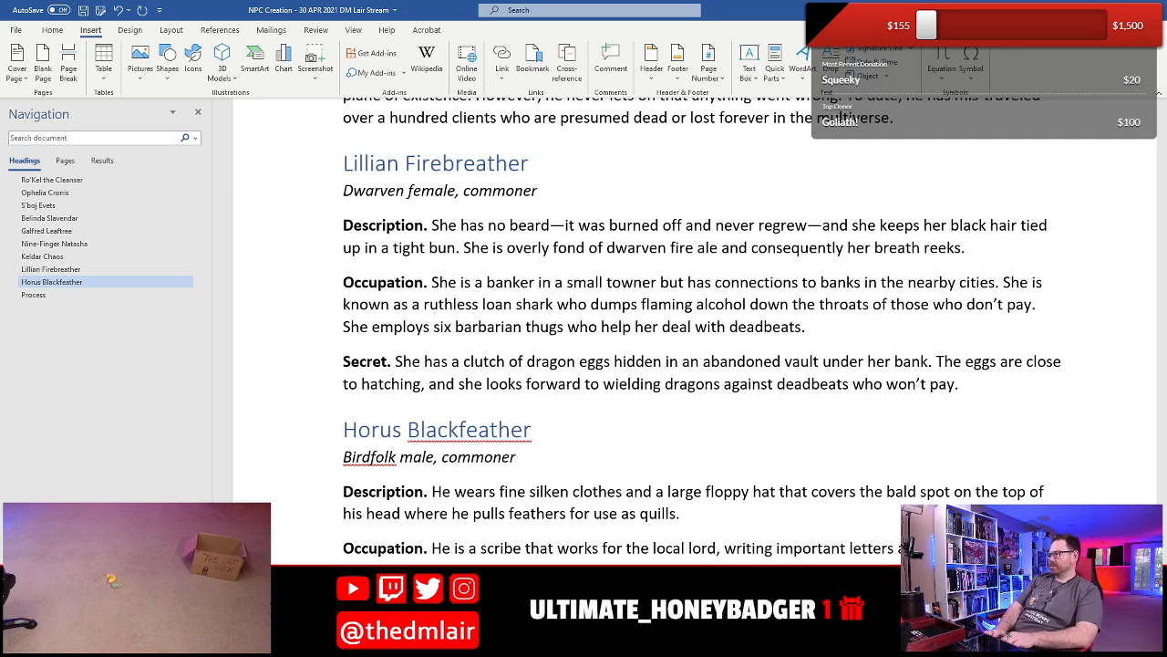
- Write in Horus's Secret "He sells copies of the most interesting letters to the local thieves' guild"
{"action": "scroll", "coordinate": [693, 301], "scroll_direction": "down", "scroll_amount": 2}
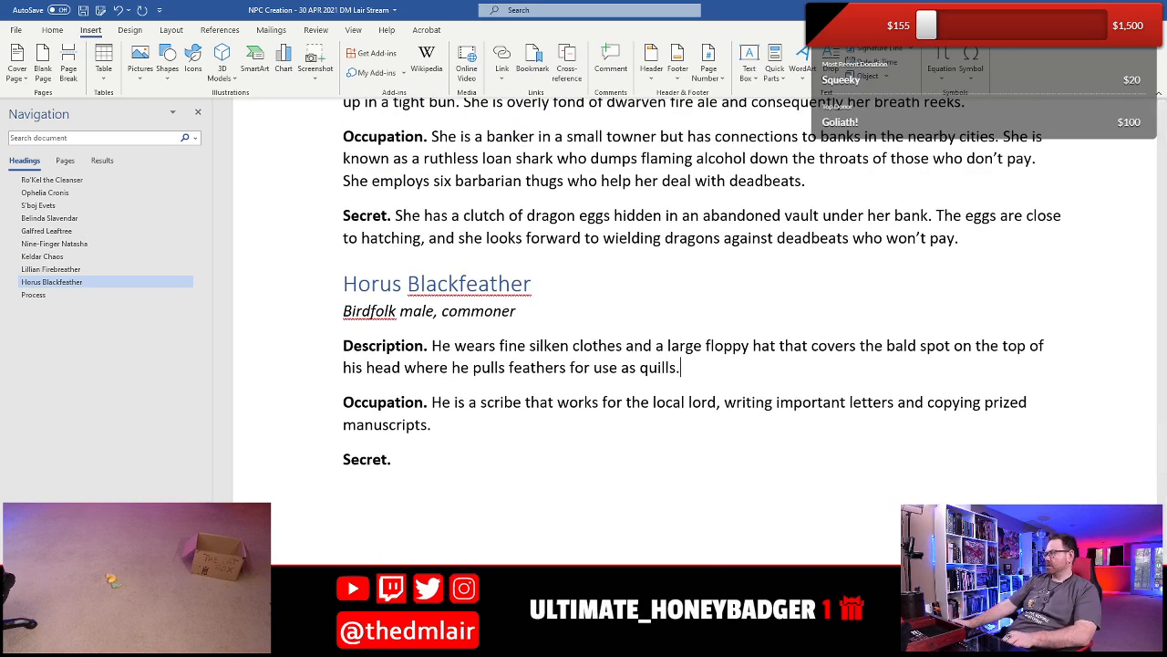
{"action": "left_click", "coordinate": [492, 472]}
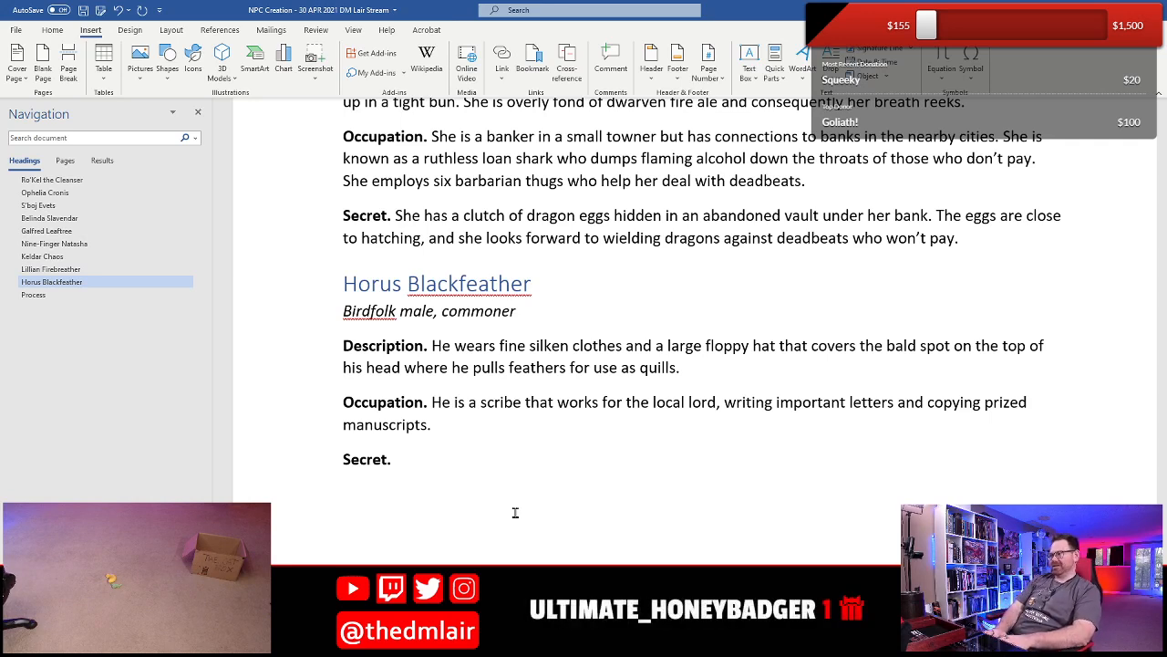
{"action": "type", "text": "He sells copies"}
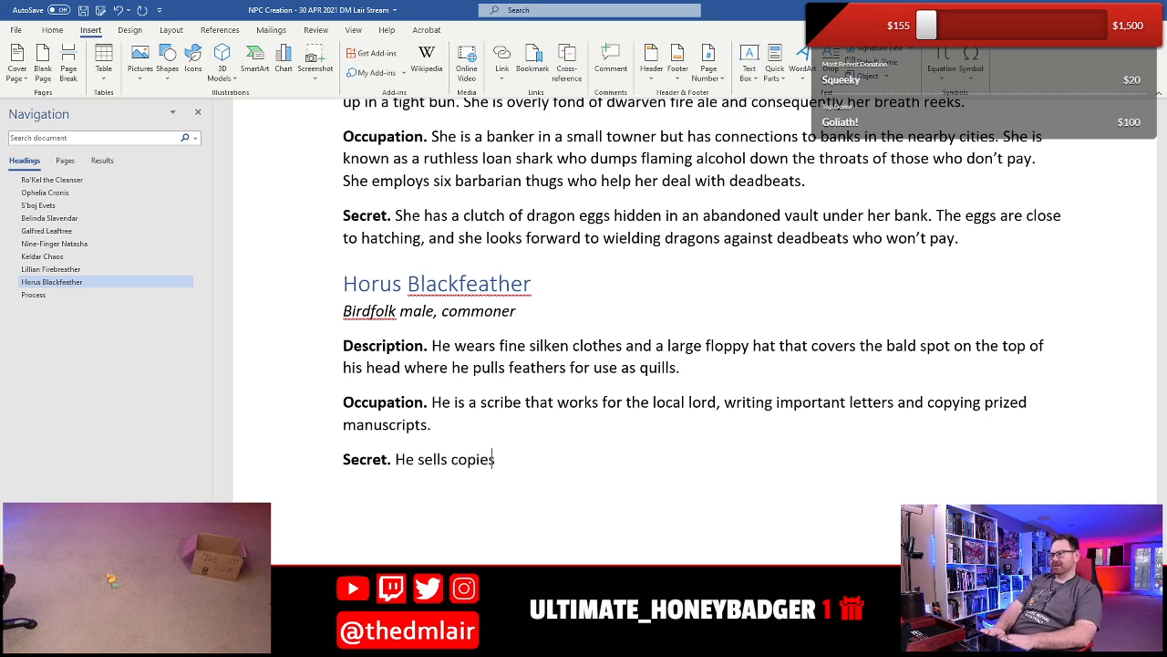
{"action": "type", "text": " of the most inter"}
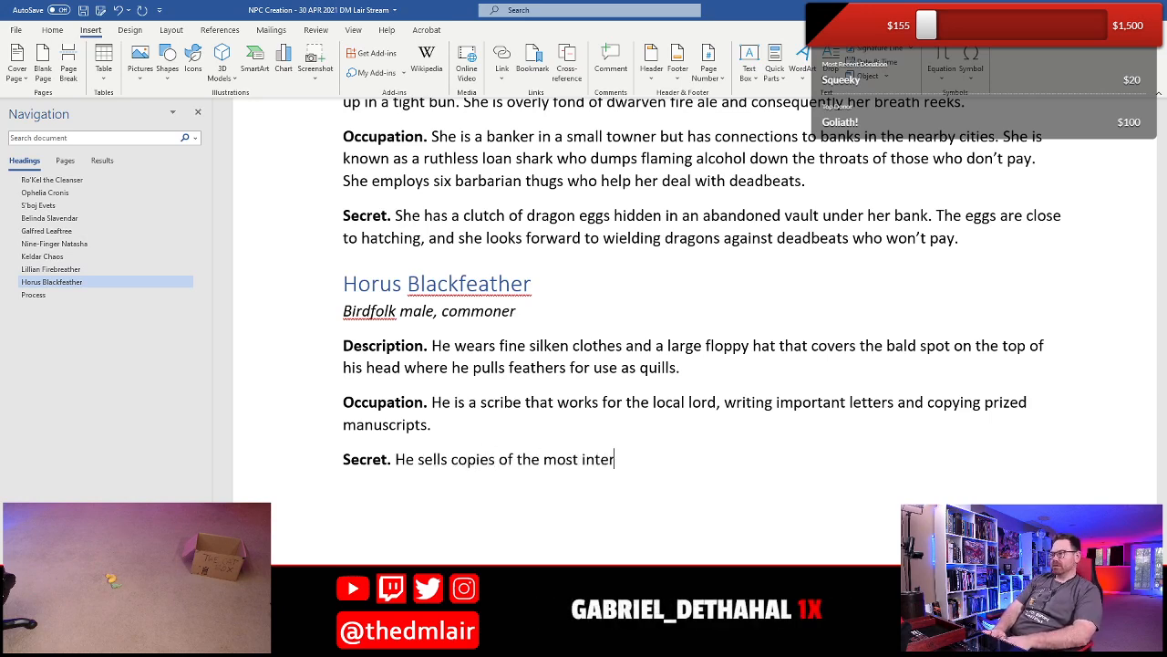
{"action": "type", "text": "esting letters to "}
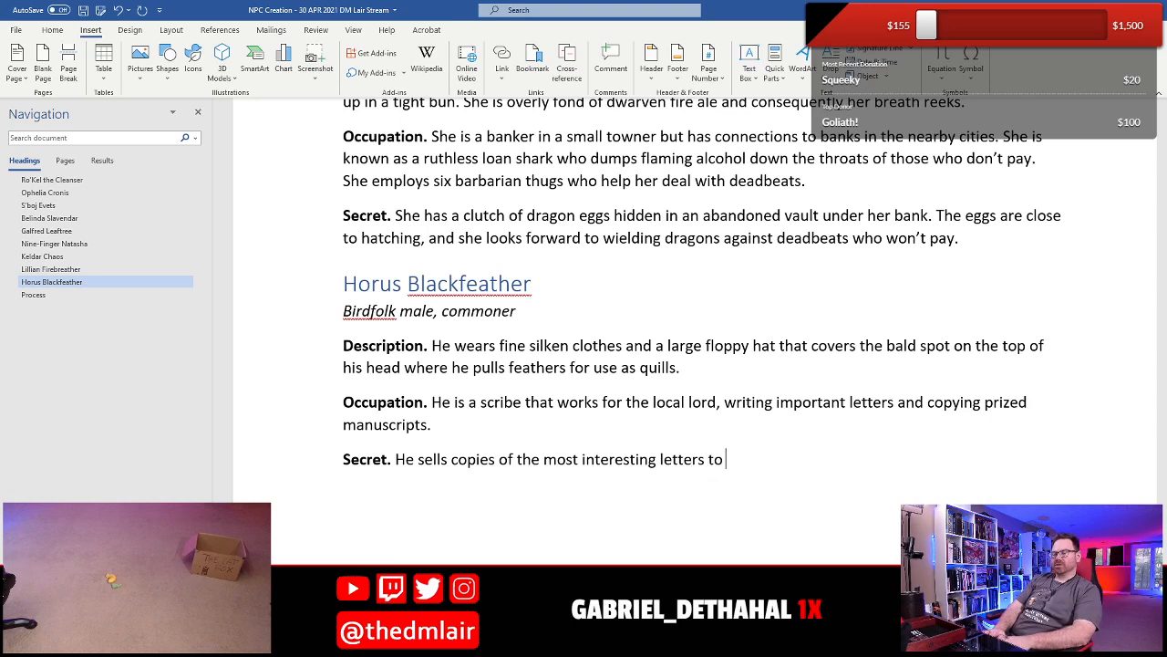
{"action": "type", "text": "the local "}
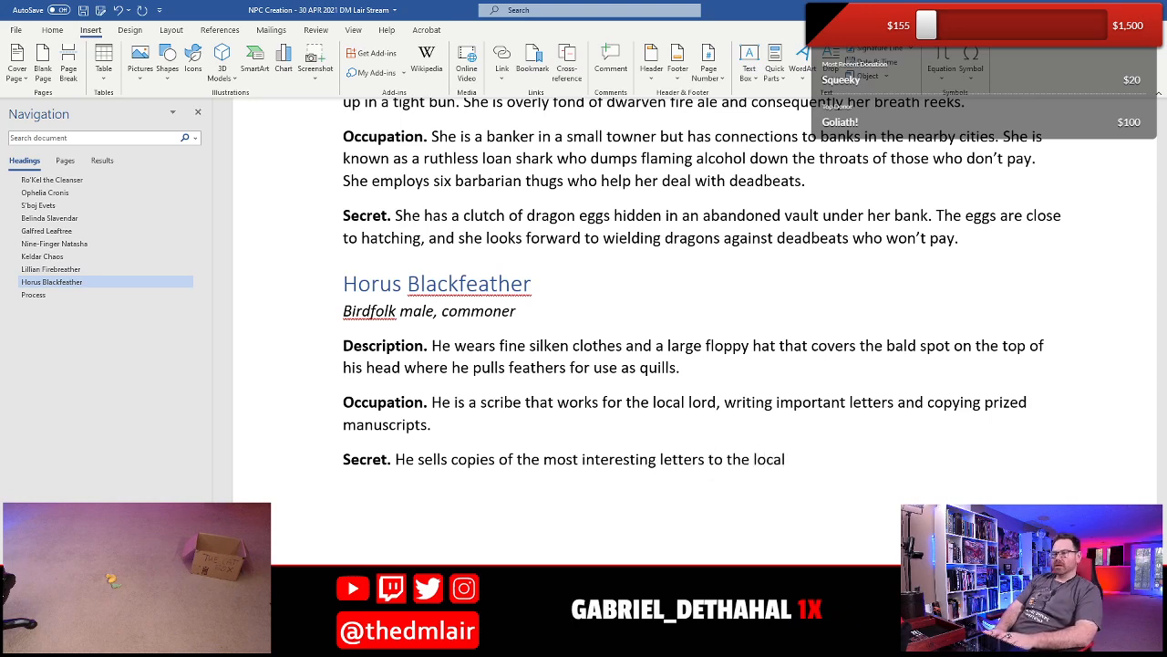
{"action": "type", "text": "thieve's"}
{"action": "key", "text": "BackSpace"}
{"action": "key", "text": "BackSpace"}
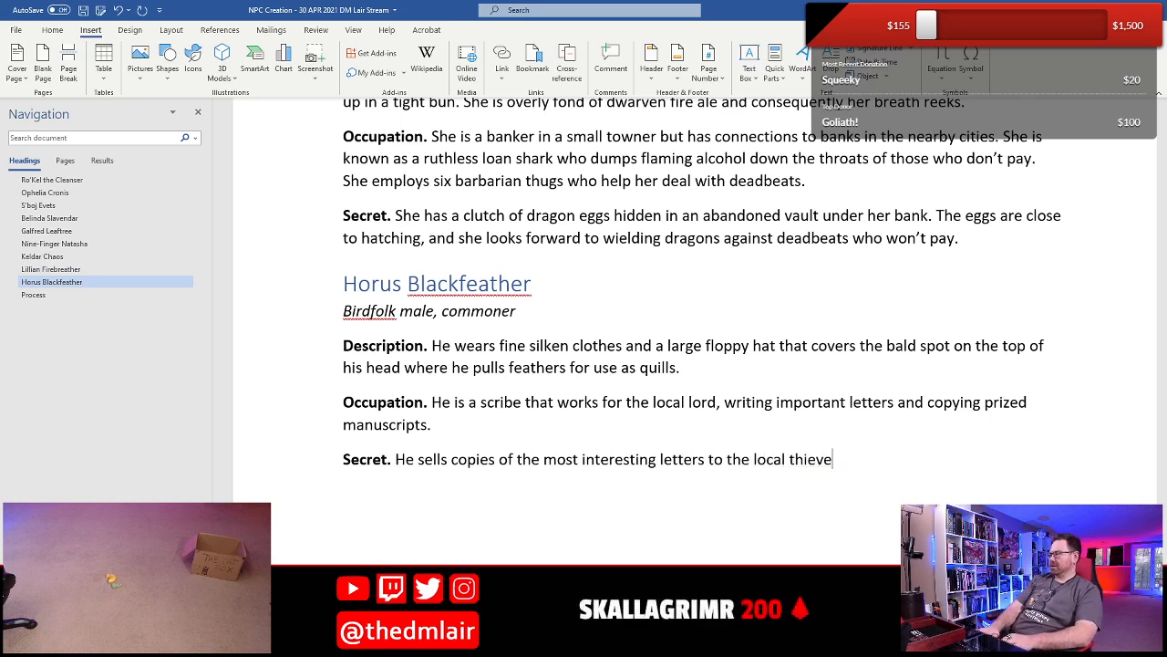
{"action": "type", "text": "s' guild"}
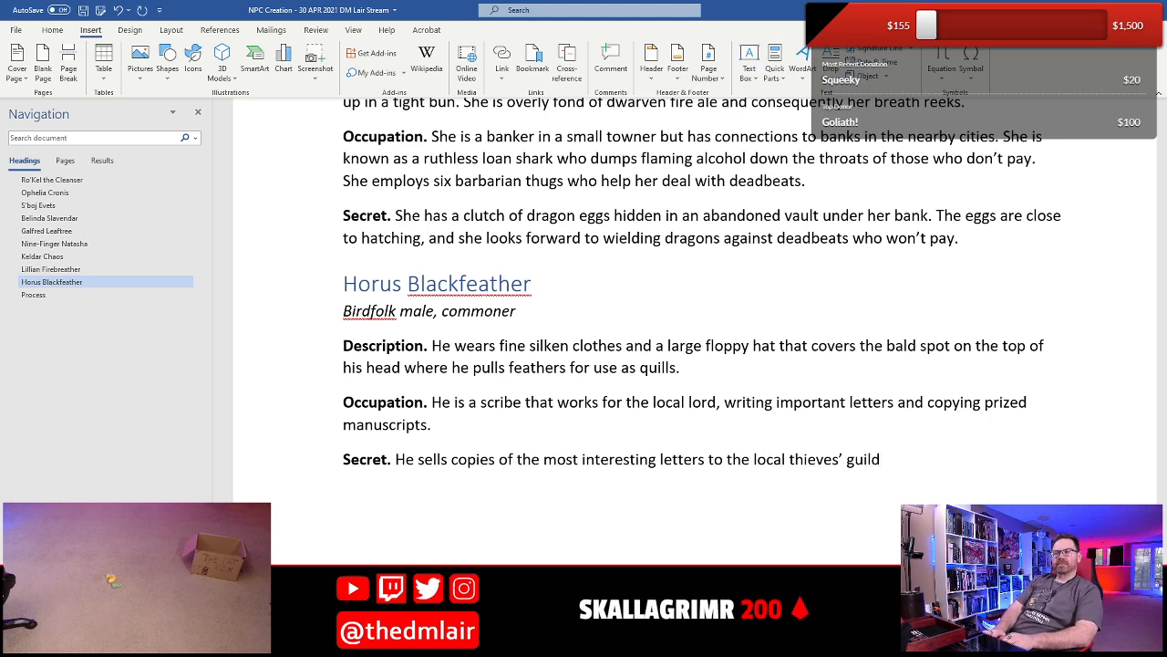
{"action": "type", "text": ", and the lord i"}
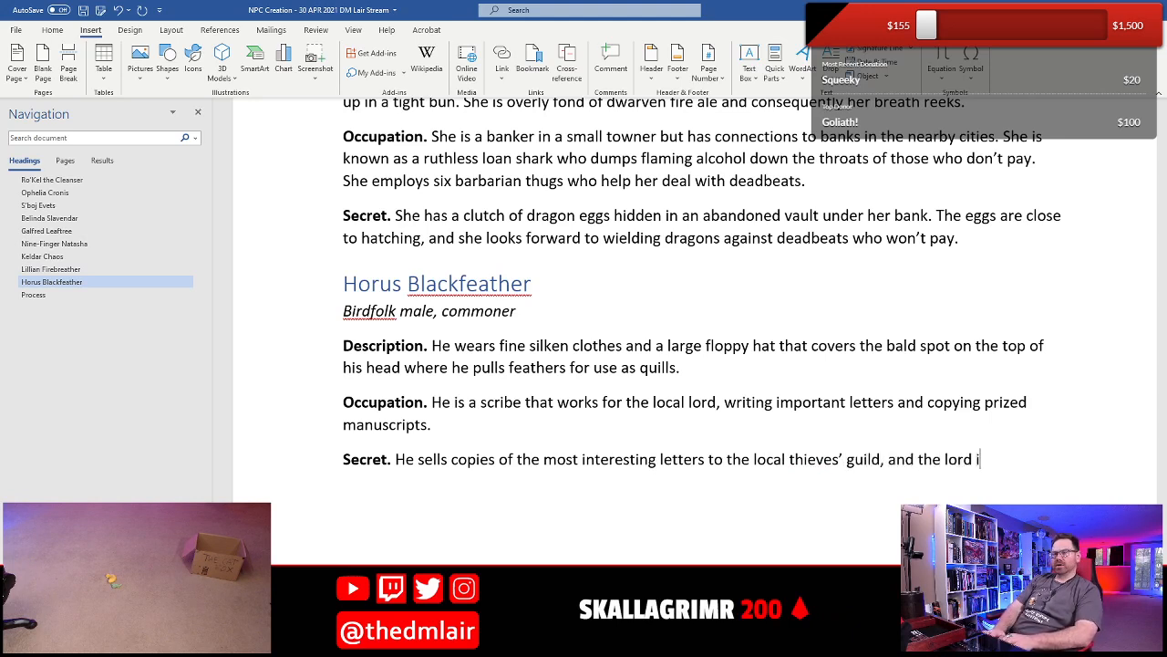
{"action": "type", "text": "s be"}
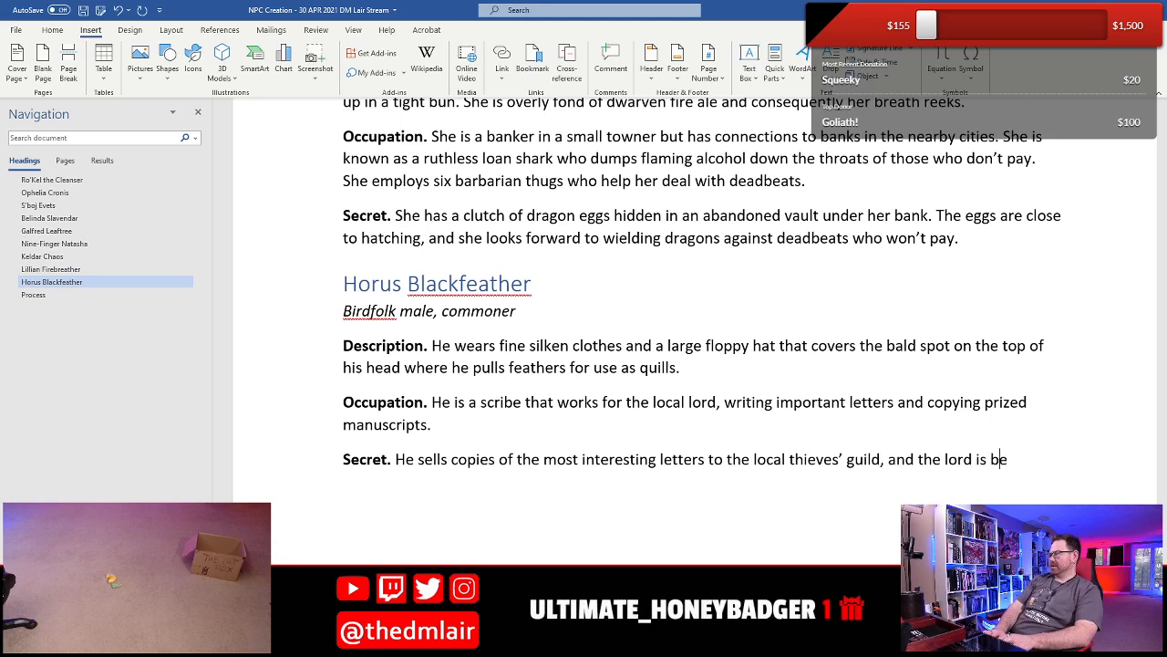
{"action": "type", "text": "coming suspci"}
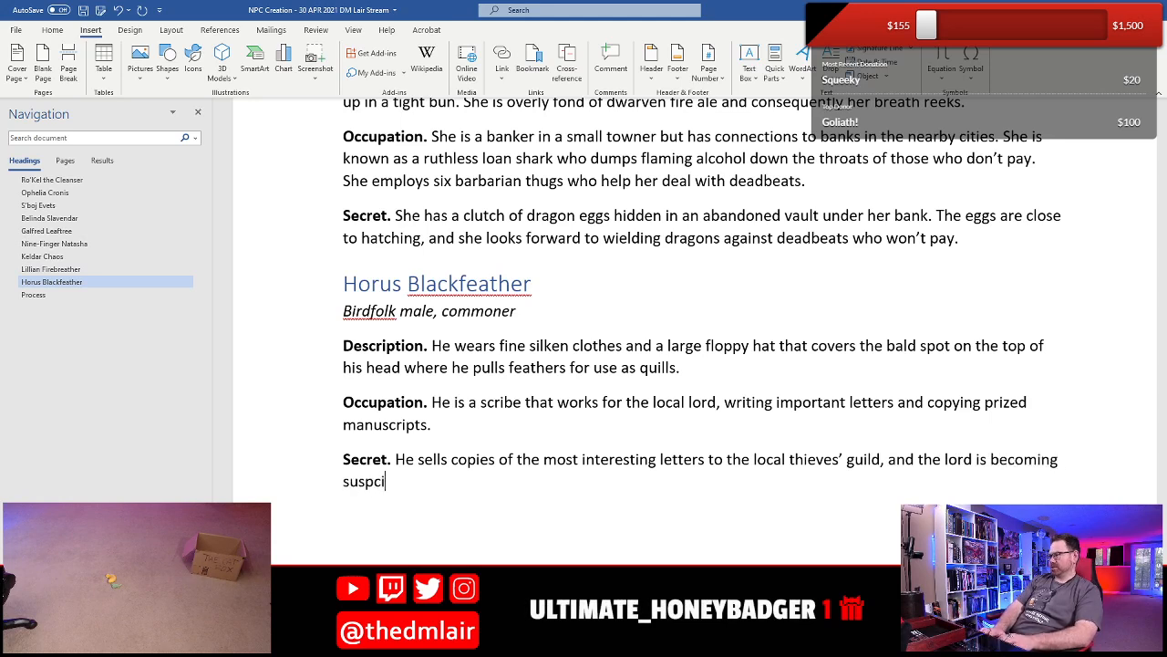
- Complete the sentence in Horus's Secret with ", and the lord is becoming suspicious."
{"action": "key", "text": "BackSpace"}
{"action": "key", "text": "BackSpace"}
{"action": "type", "text": "icious."}
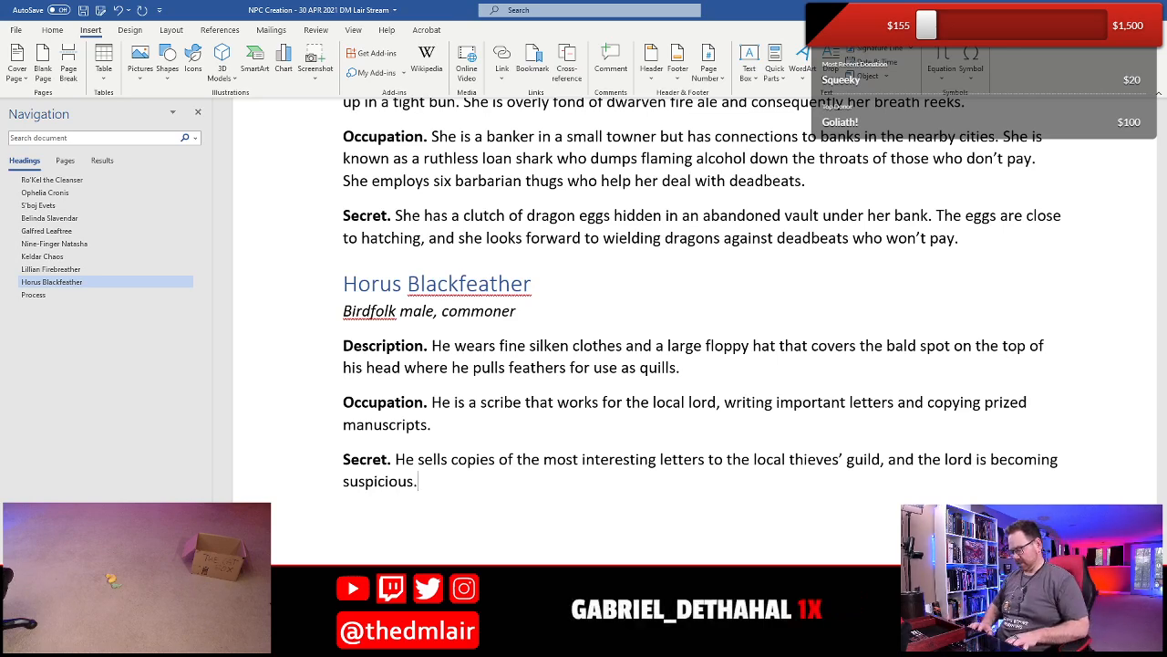
- Insert a page break after Horus's entry and save the document
{"action": "key", "text": "ctrl+Return"}
{"action": "key", "text": "ctrl+s"}
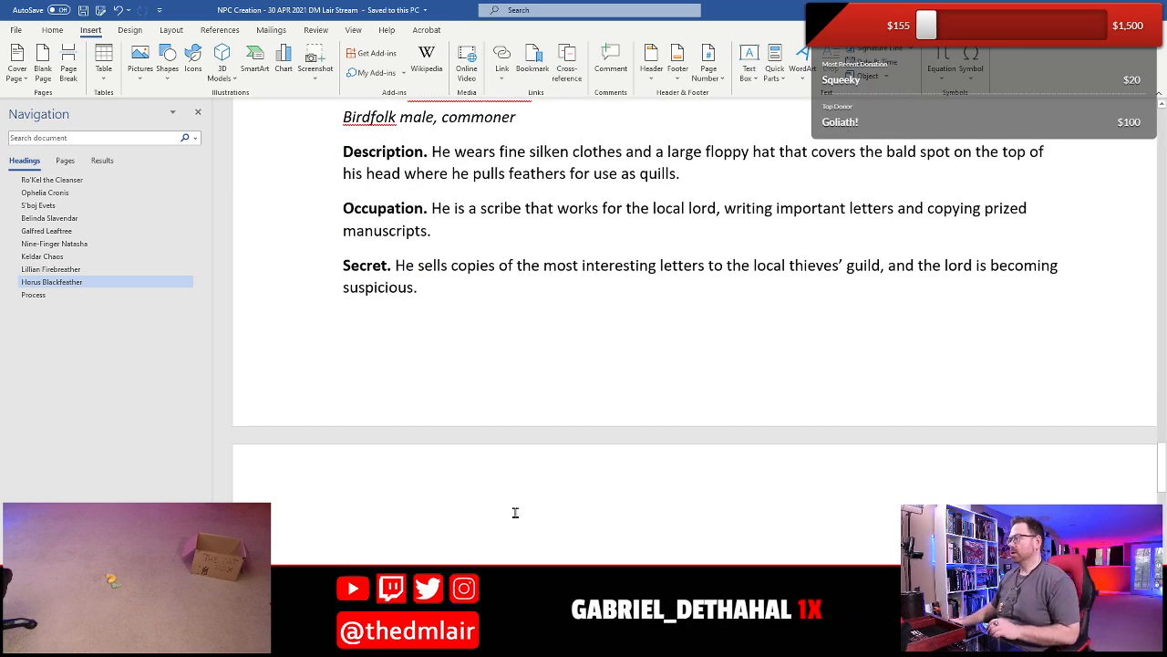
- Insert an NPC Block from the saved building blocks on the new page after Horus's entry
{"action": "left_click", "coordinate": [775, 73]}
{"action": "scroll", "coordinate": [886, 243], "scroll_direction": "down", "scroll_amount": 5}
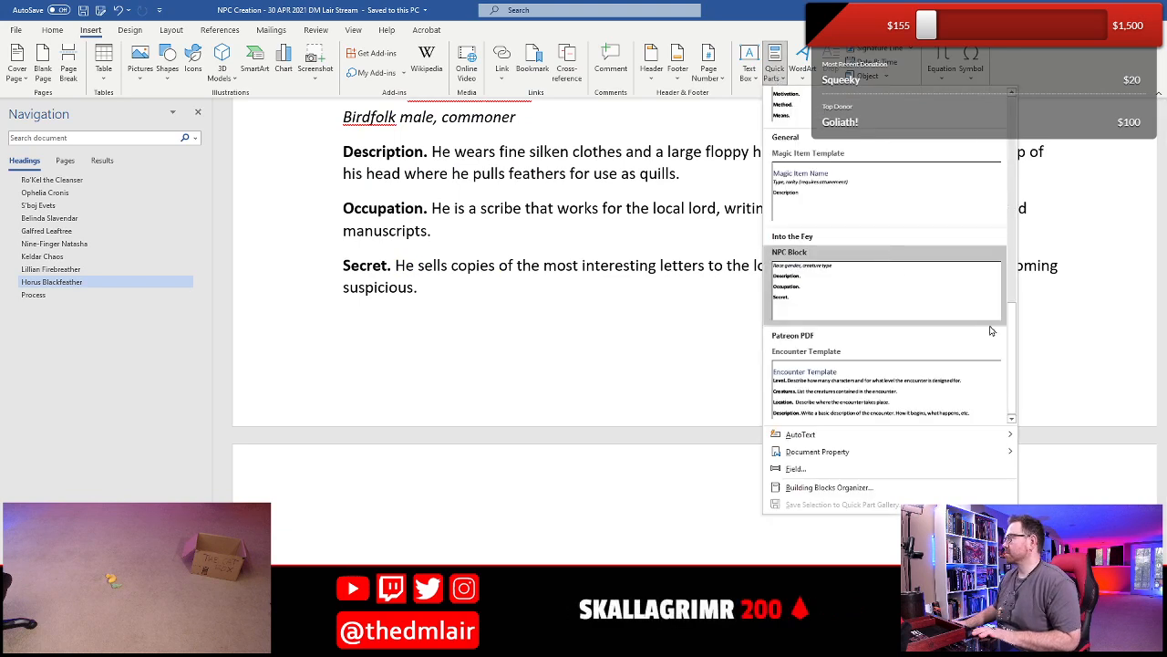
{"action": "left_click_drag", "start_coordinate": [1012, 331], "coordinate": [1017, 228]}
{"action": "left_click", "coordinate": [875, 239]}
{"action": "scroll", "coordinate": [541, 420], "scroll_direction": "up", "scroll_amount": 3}
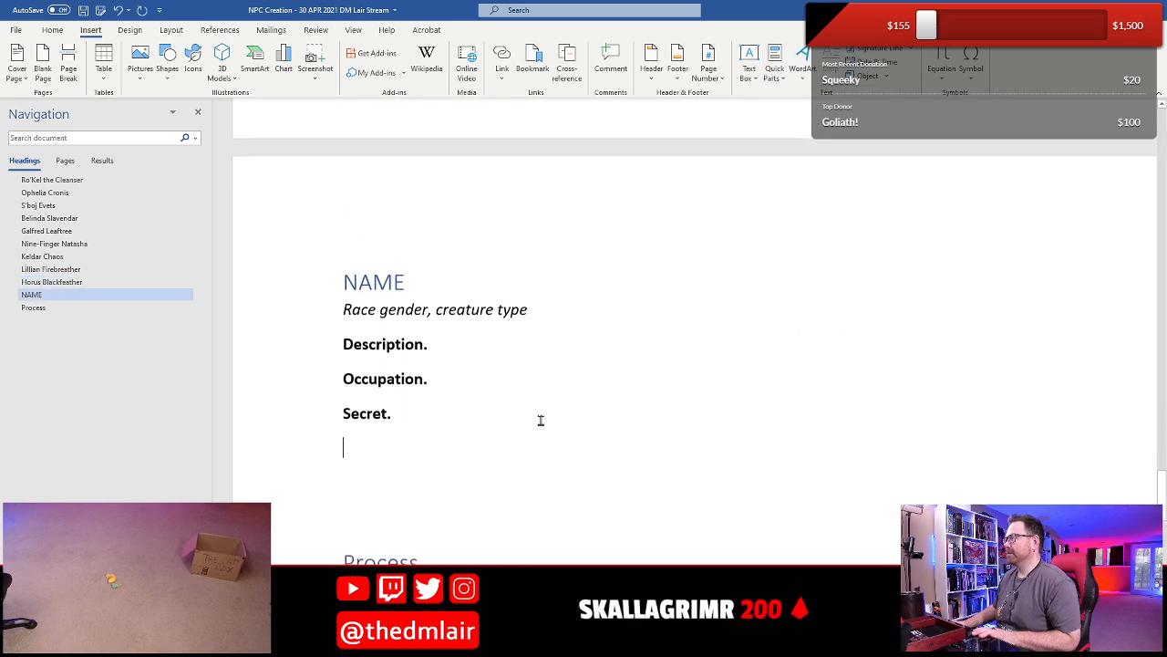
- Replace the NAME placeholder in the new block's heading with "Thorsten Cowstrangler"
{"action": "key", "text": "Up"}
{"action": "key", "text": "Up"}
{"action": "key", "text": "Up"}
{"action": "key", "text": "Up"}
{"action": "key", "text": "Up"}
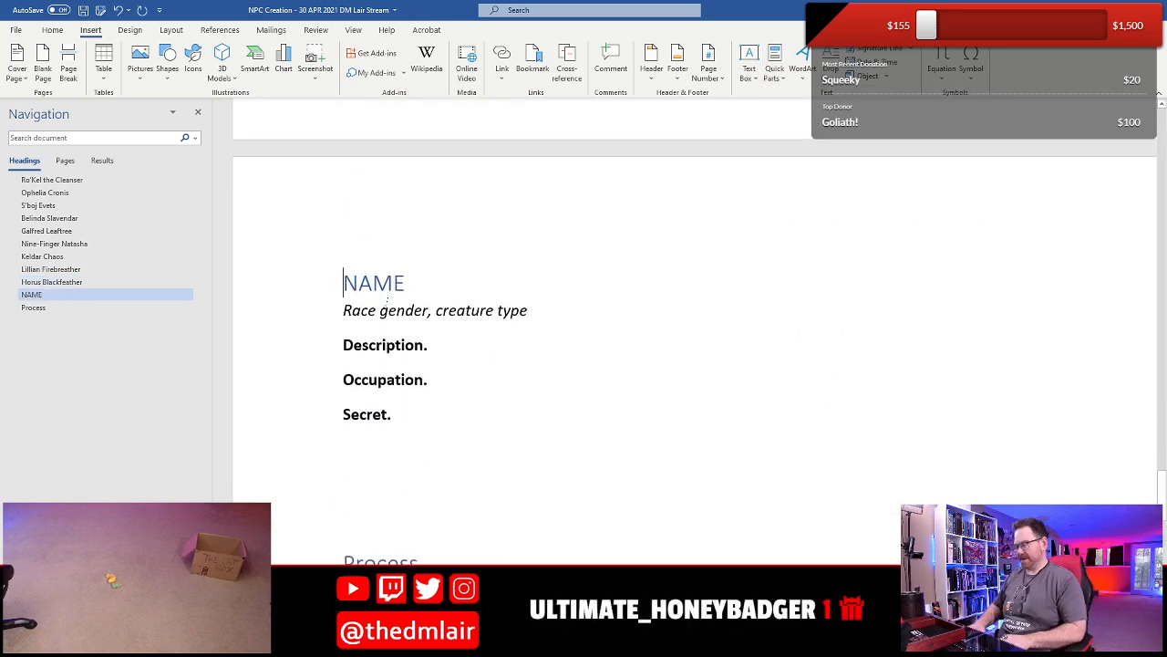
{"action": "key", "text": "shift+Down"}
{"action": "key", "text": "shift+Left"}
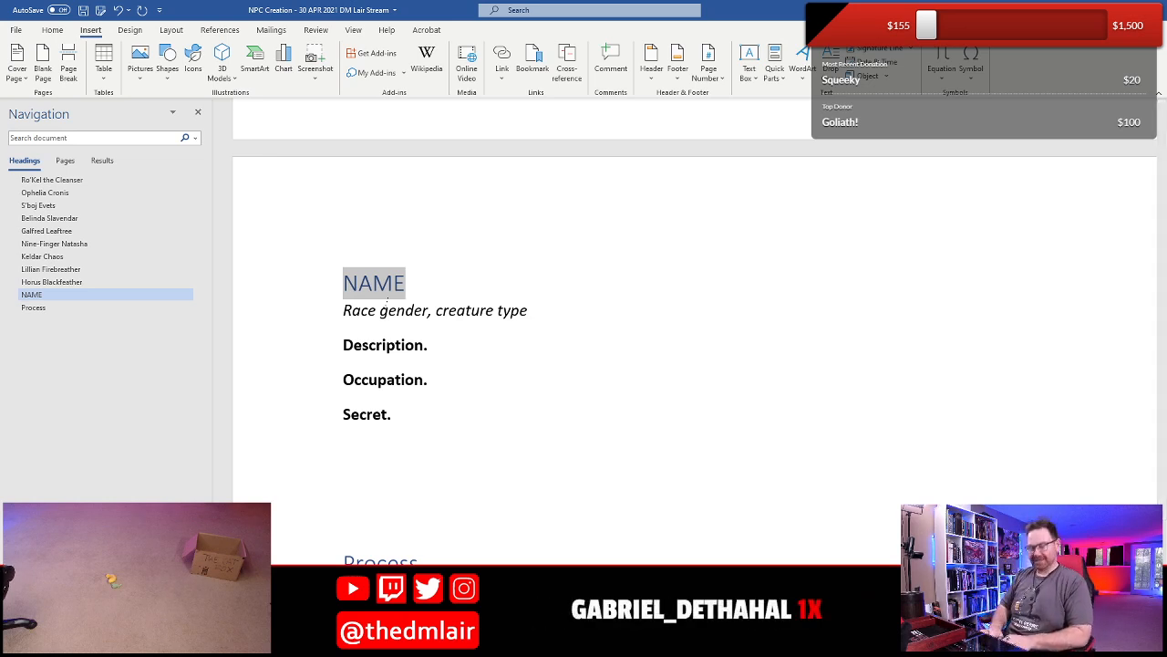
{"action": "type", "text": "Thorst"}
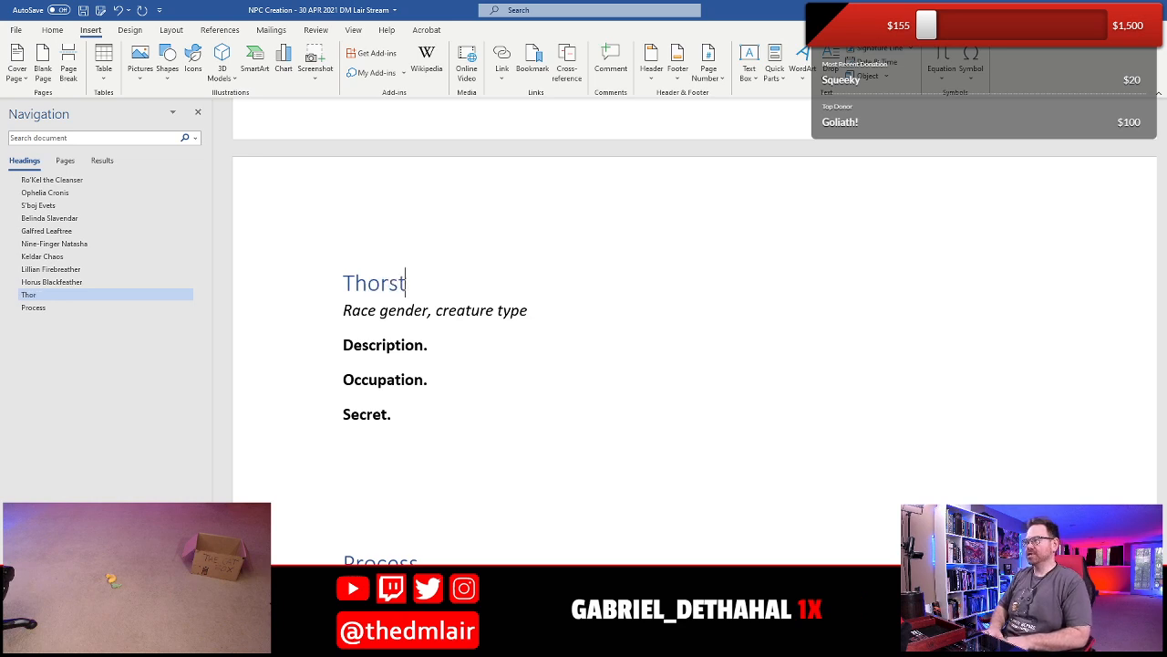
{"action": "type", "text": "en Cowst"}
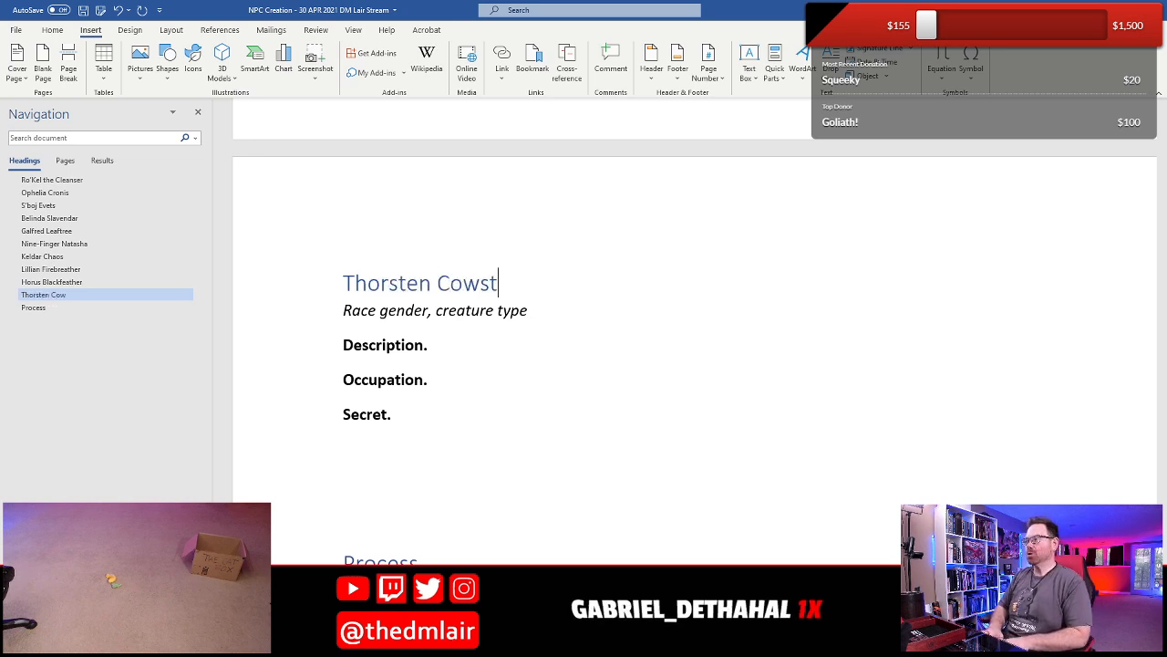
{"action": "type", "text": "rangler"}
{"action": "key", "text": "Down"}
{"action": "key", "text": "Home"}
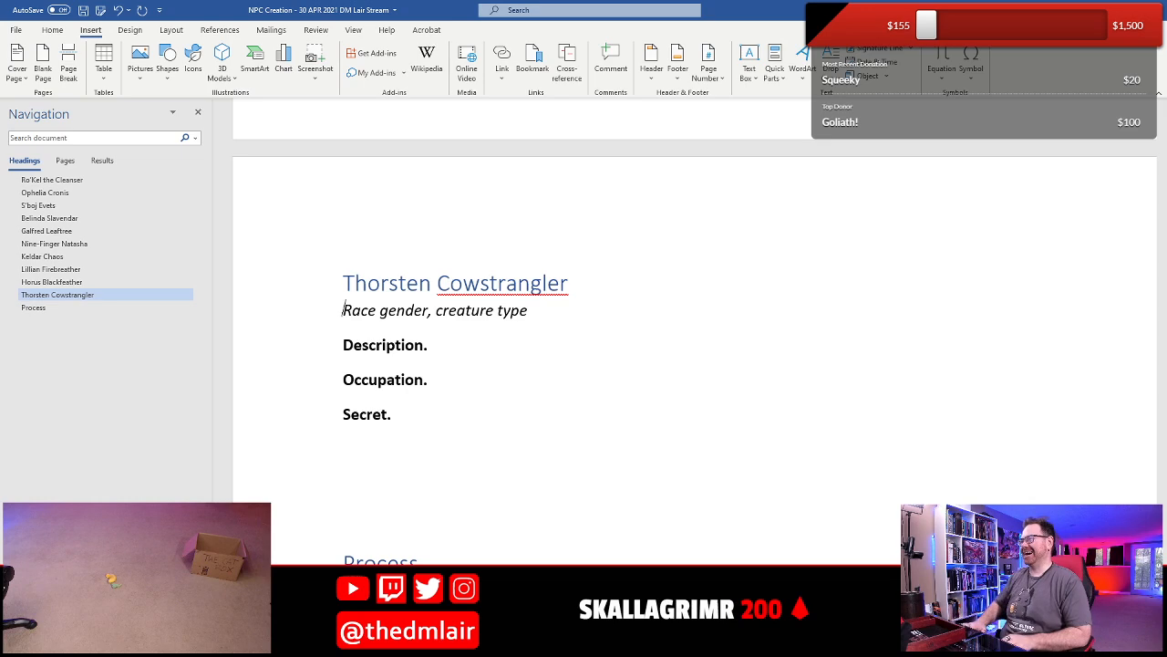
- Replace the gender placeholder with "female" and change the character's first name in the heading to "Crystal"
{"action": "scroll", "coordinate": [408, 344], "scroll_direction": "up", "scroll_amount": 9}
{"action": "scroll", "coordinate": [408, 344], "scroll_direction": "down", "scroll_amount": 9}
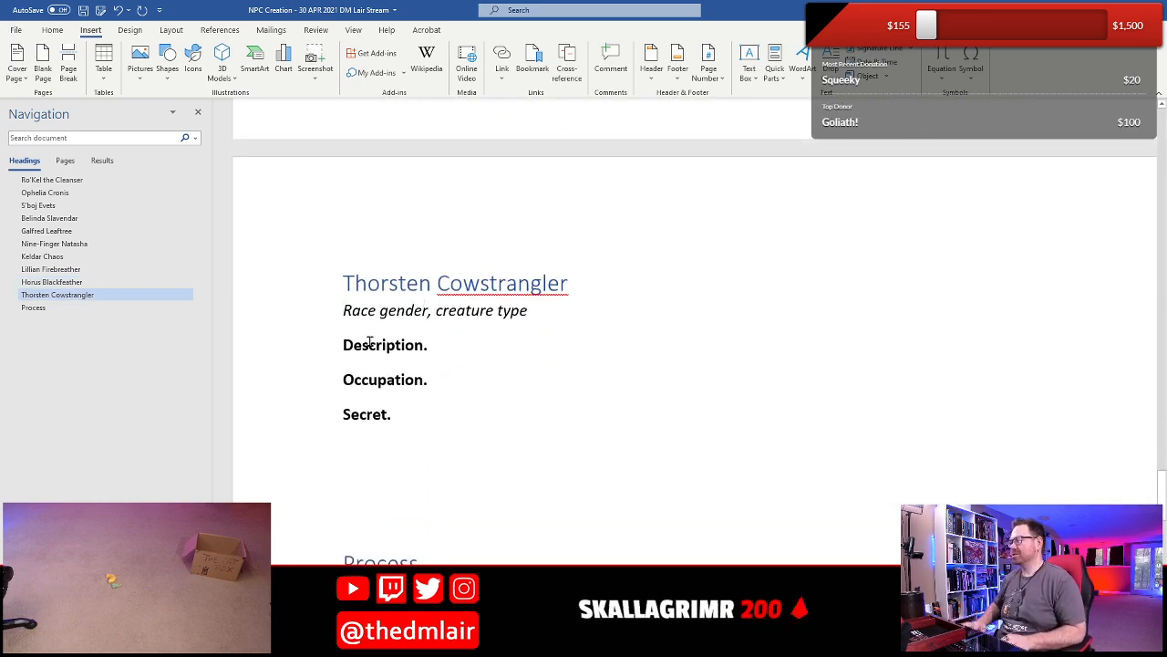
{"action": "key", "text": "shift+Left"}
{"action": "key", "text": "shift+Left"}
{"action": "key", "text": "shift+Left"}
{"action": "key", "text": "shift+Left"}
{"action": "key", "text": "shift+Left"}
{"action": "key", "text": "shift+Left"}
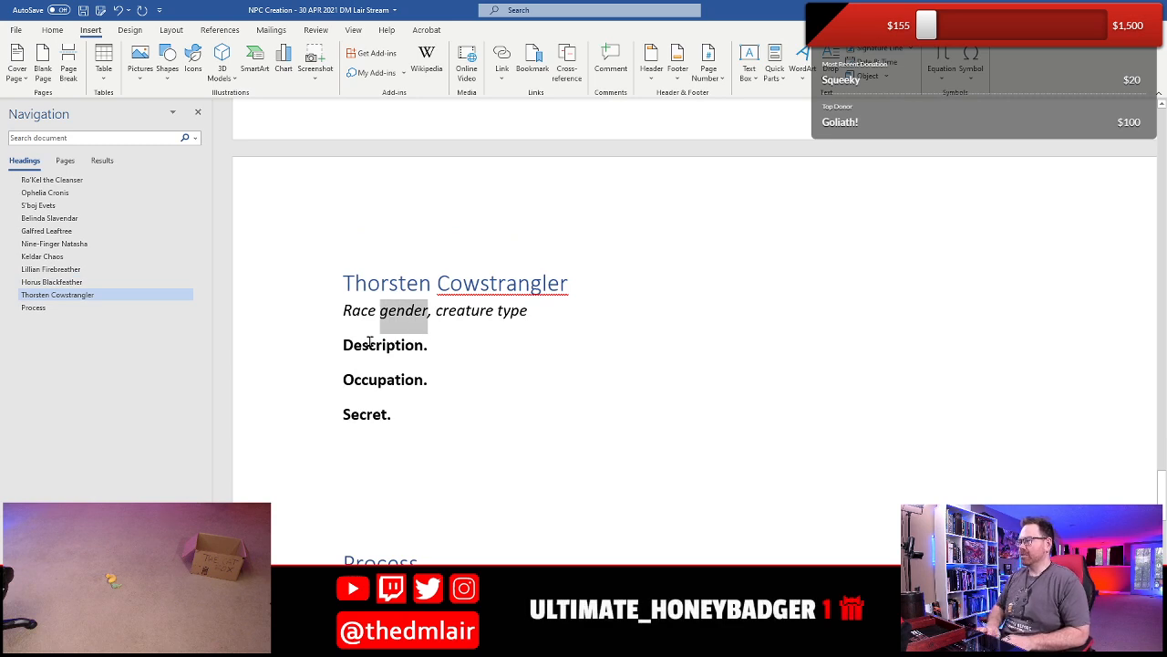
{"action": "type", "text": "f"}
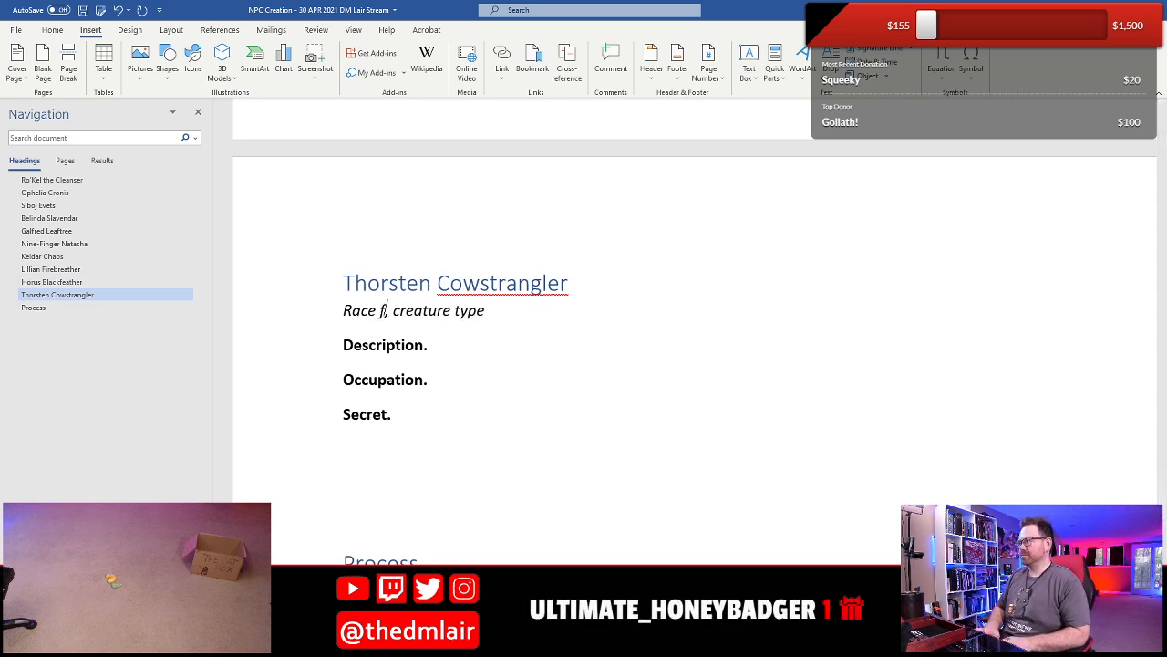
{"action": "type", "text": "emale"}
{"action": "key", "text": "ctrl+shift+Left"}
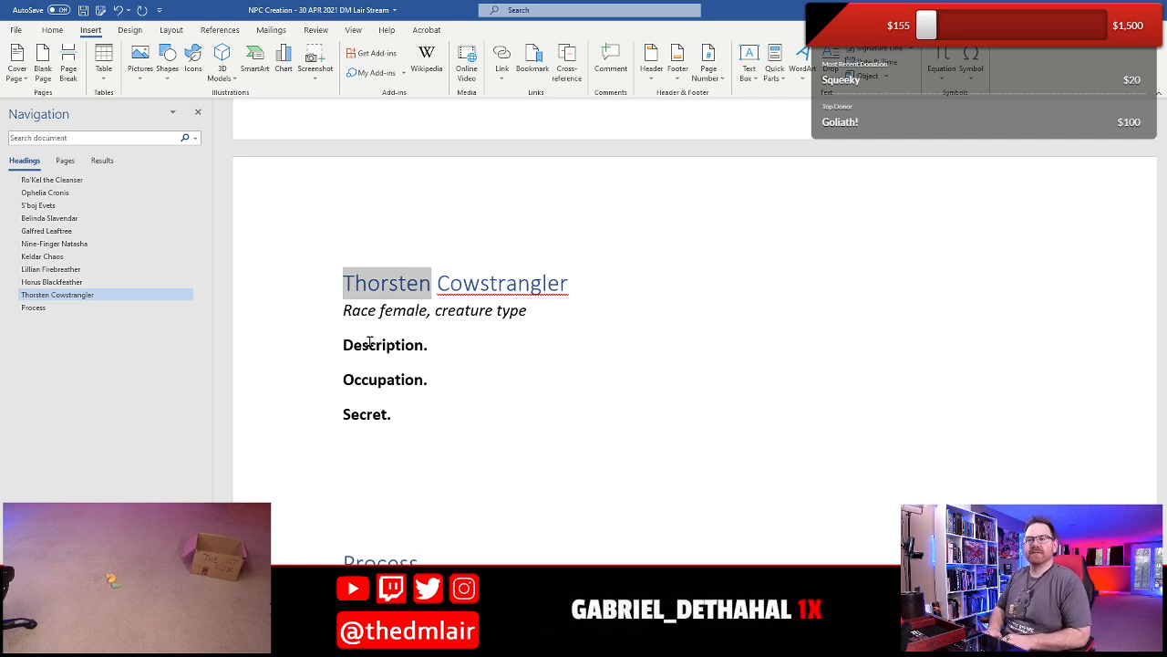
{"action": "type", "text": "Crystal"}
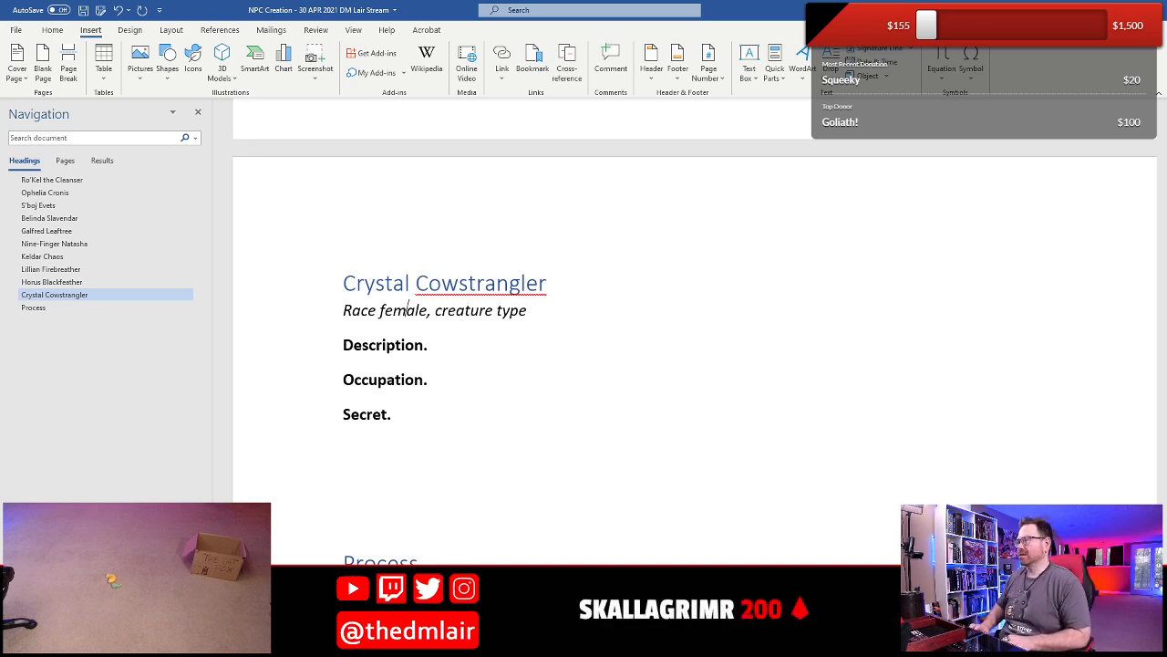
- Set Crystal's race to "Half-orc" and her creature type to "thug" in the italic line
{"action": "double_click", "coordinate": [361, 311]}
{"action": "type", "text": "Half-orc"}
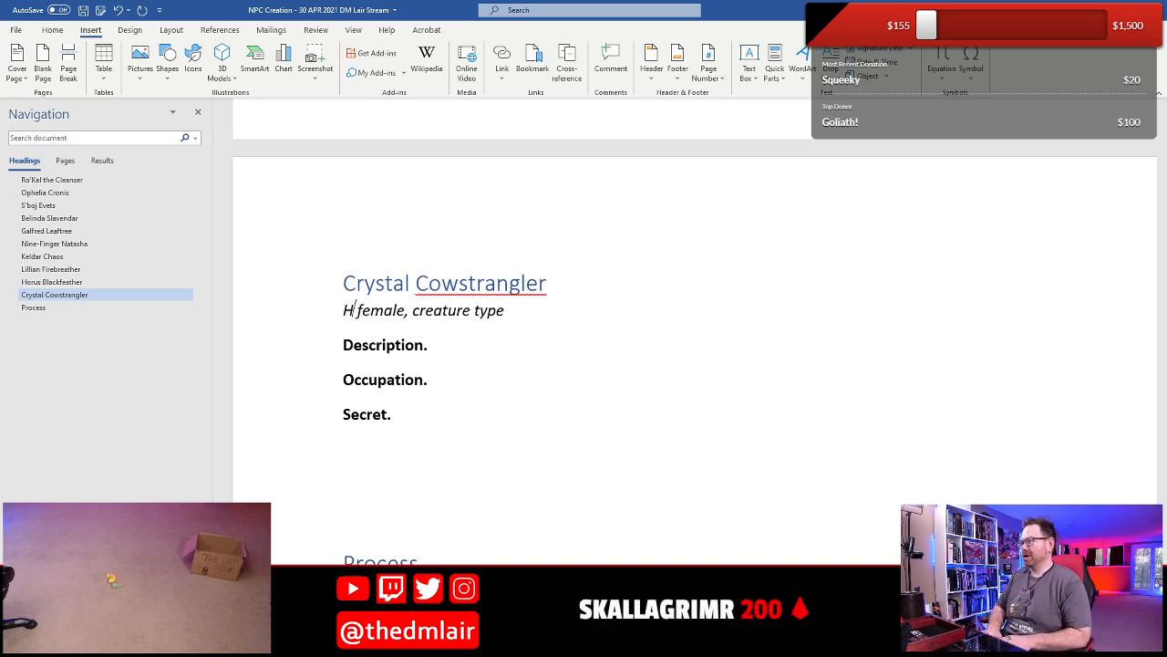
{"action": "key", "text": "Right"}
{"action": "key", "text": "Right"}
{"action": "key", "text": "Right"}
{"action": "key", "text": "Right"}
{"action": "key", "text": "Right"}
{"action": "key", "text": "Right"}
{"action": "key", "text": "Right"}
{"action": "key", "text": "Right"}
{"action": "key", "text": "Right"}
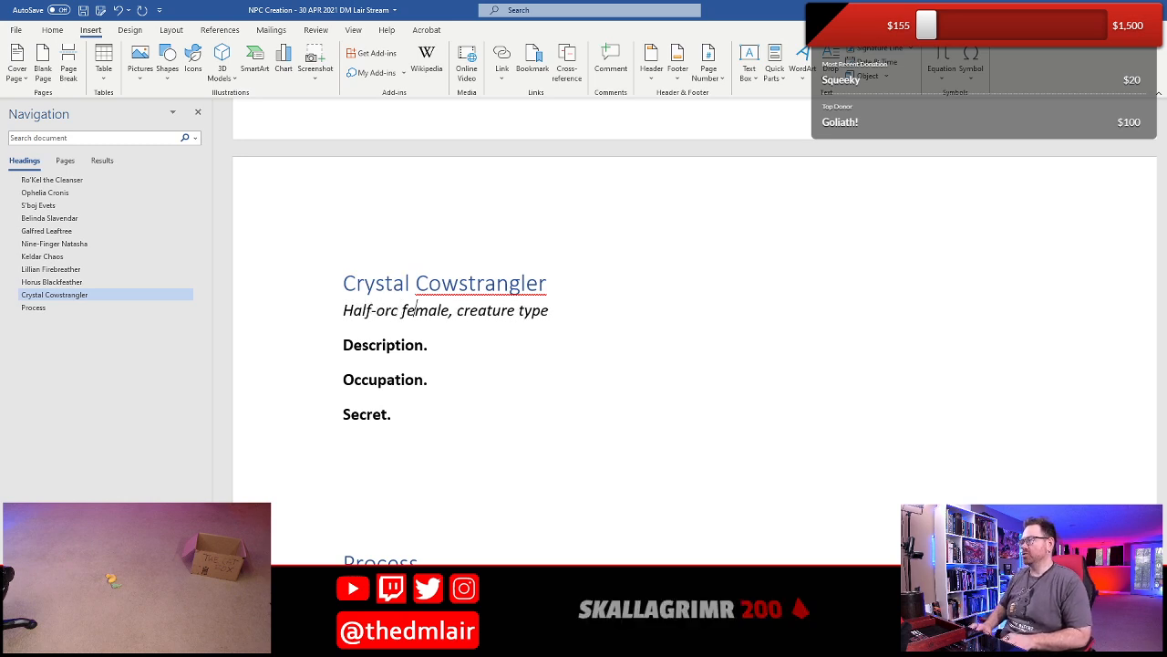
{"action": "key", "text": "shift+End"}
{"action": "key", "text": "shift+Left"}
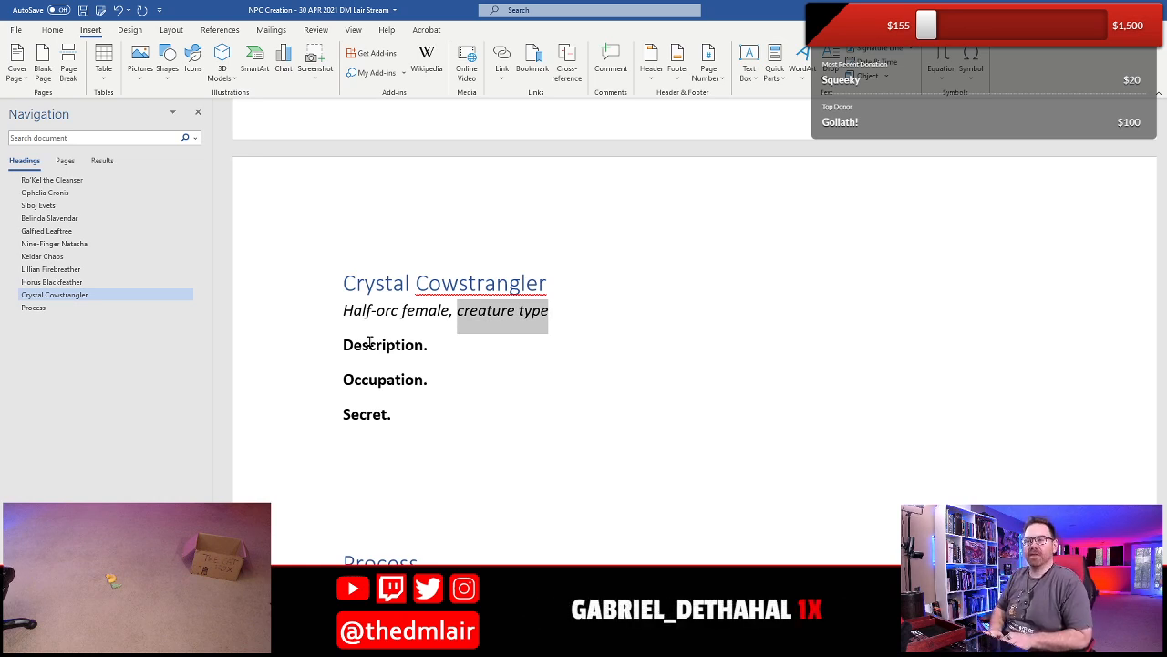
{"action": "type", "text": "thug"}
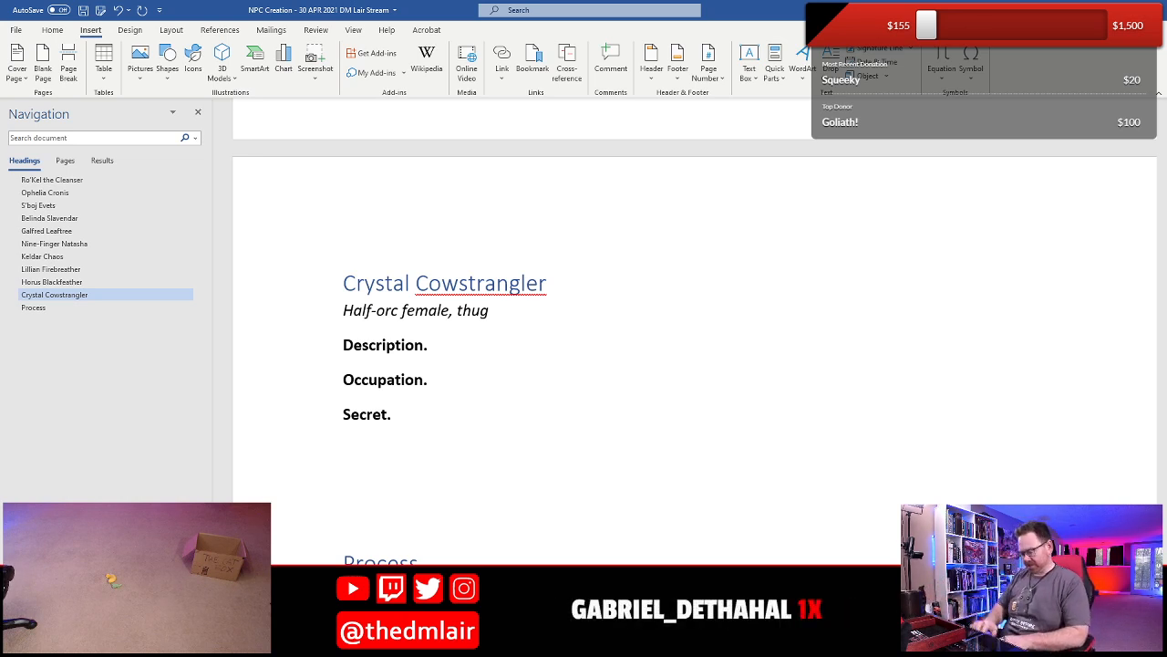
- Write Crystal's Description: "She was cursed by a minor bovina deity for her misdeeds, and she now has cow hooves instead of feet."
{"action": "type", "text": "he wa"}
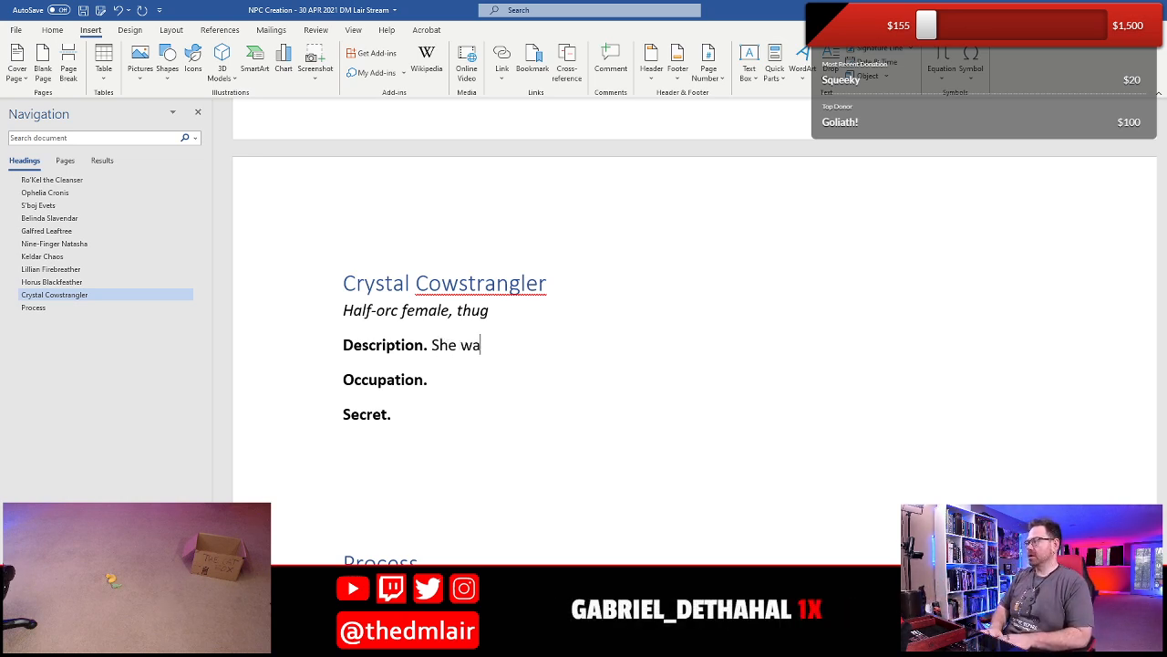
{"action": "type", "text": "s cursed by a minior"}
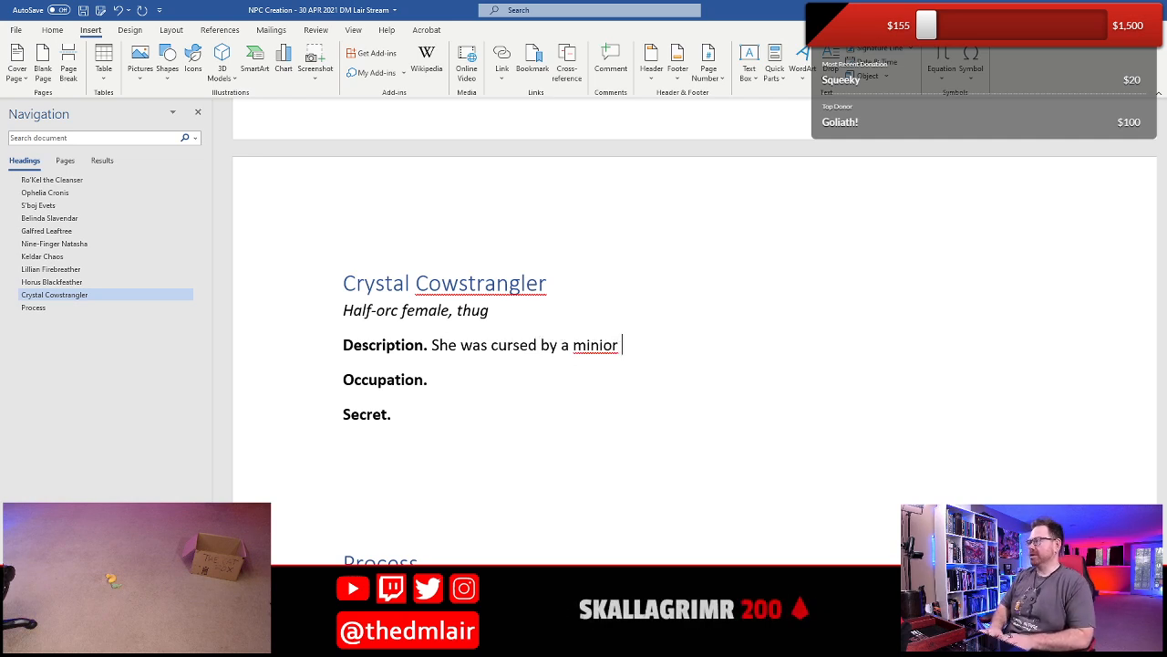
{"action": "key", "text": "BackSpace"}
{"action": "type", "text": "nor"}
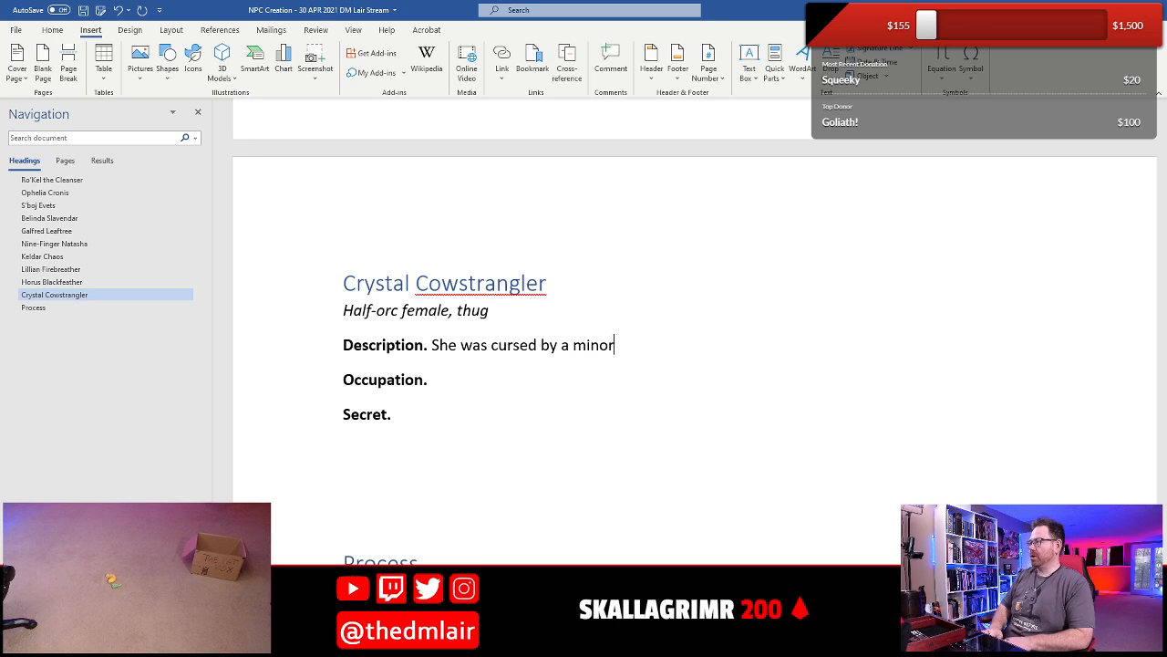
{"action": "type", "text": " bovina dei"}
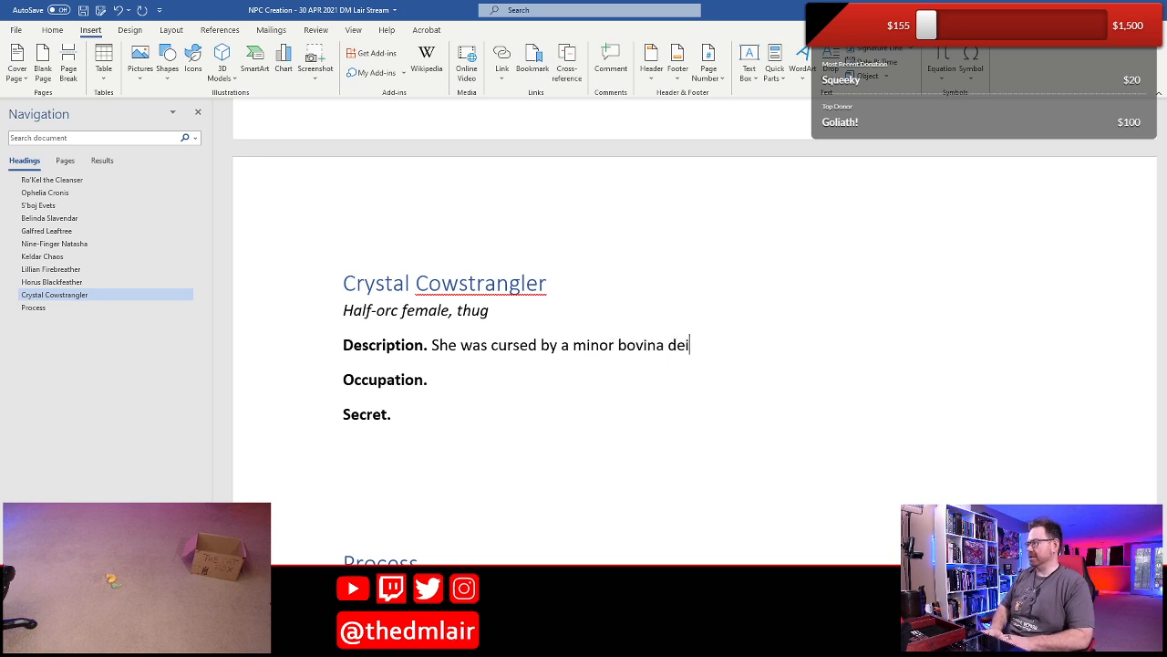
{"action": "type", "text": "ty for her mi"}
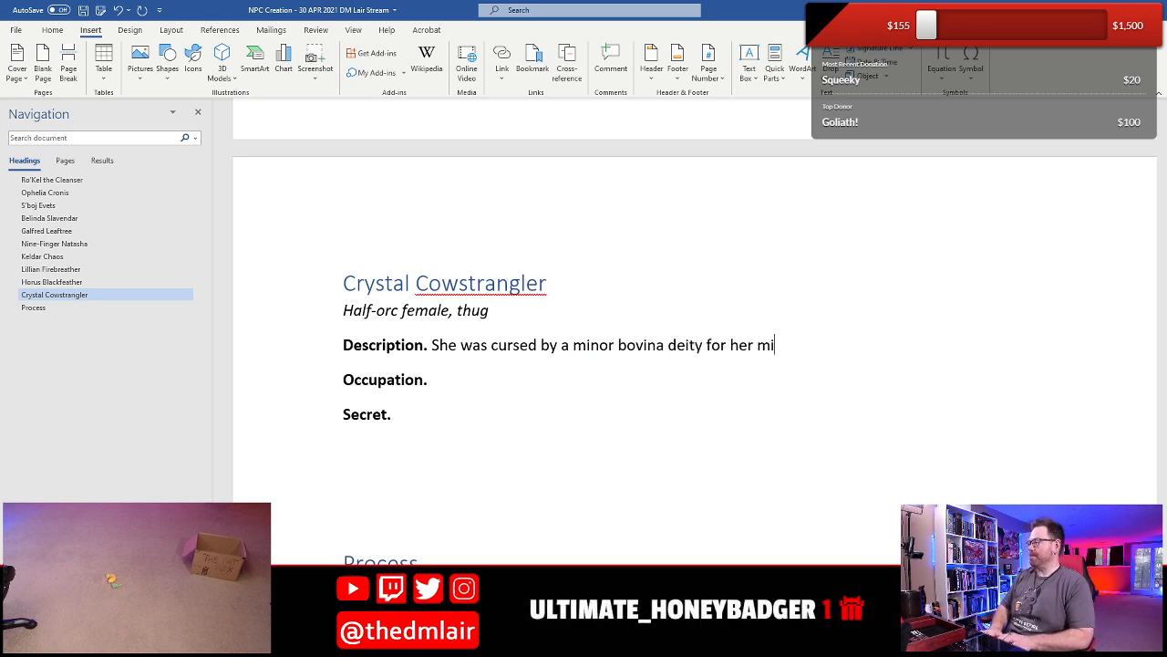
{"action": "type", "text": "sdeeds, and "}
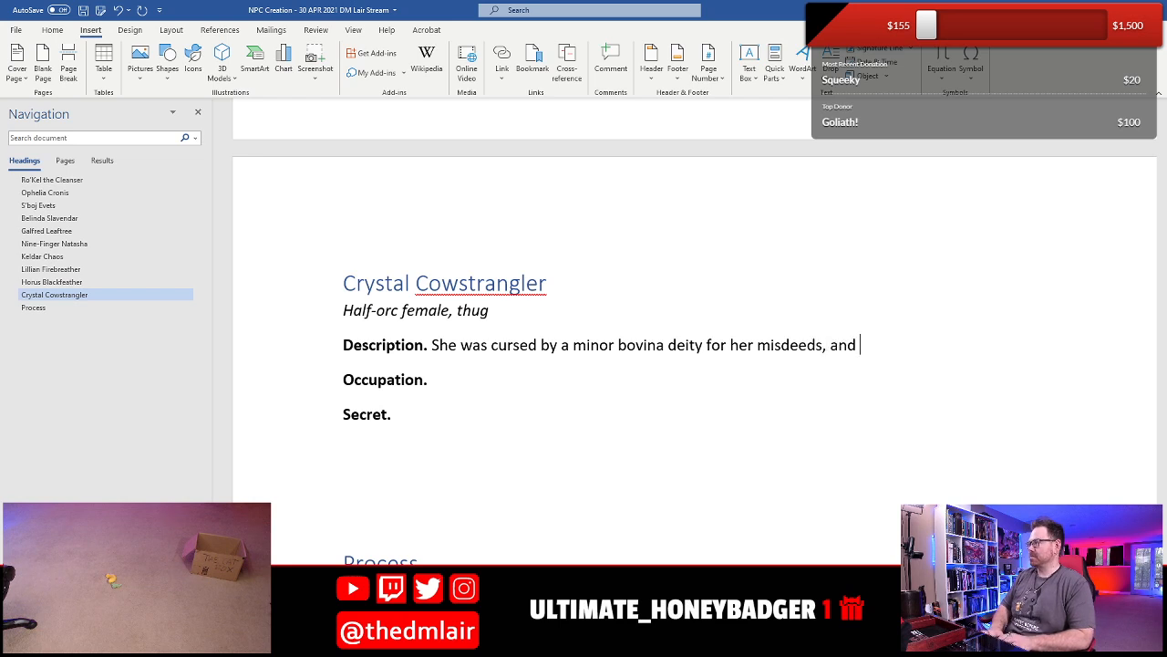
{"action": "type", "text": "she now "}
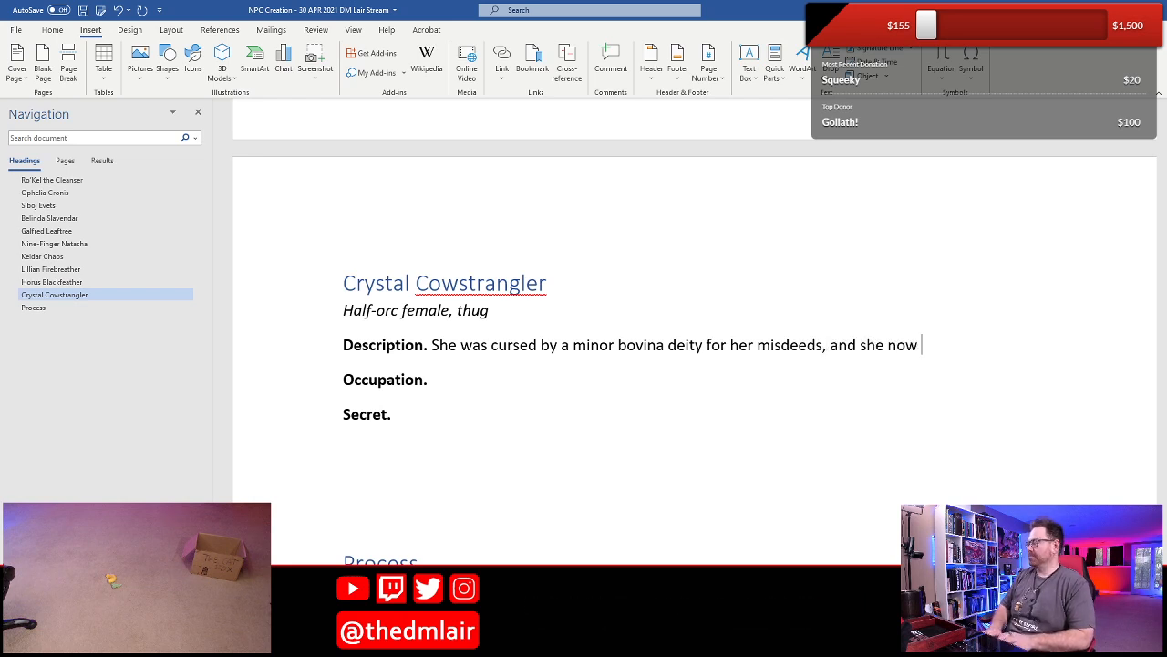
{"action": "type", "text": "has co"}
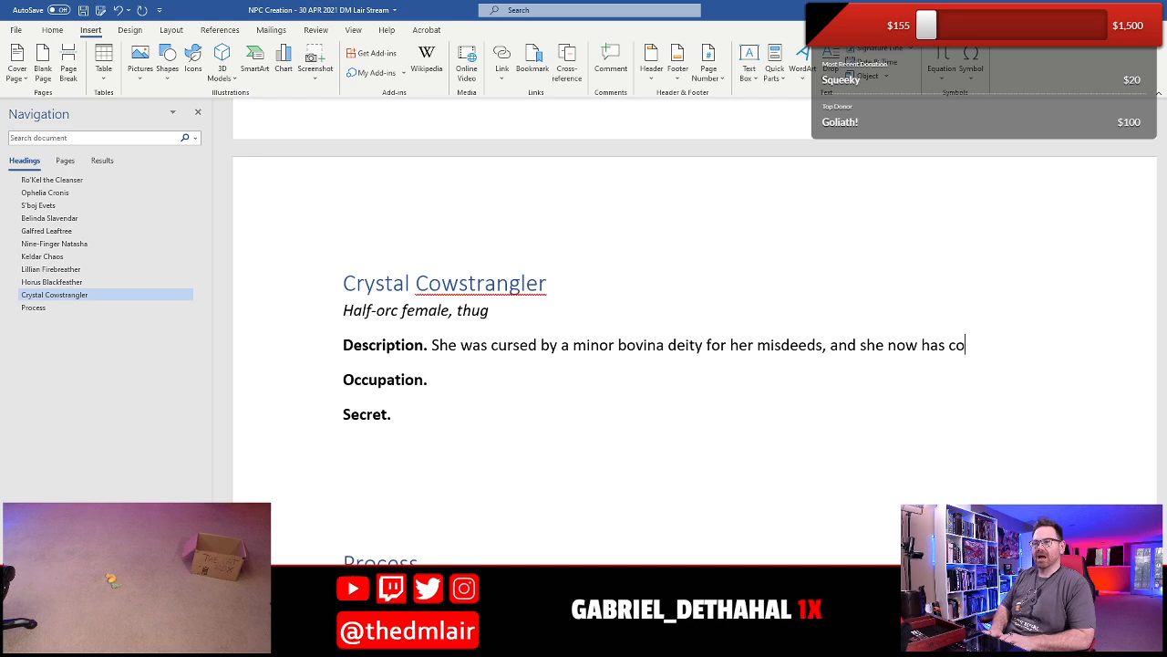
{"action": "type", "text": "w hooves inst"}
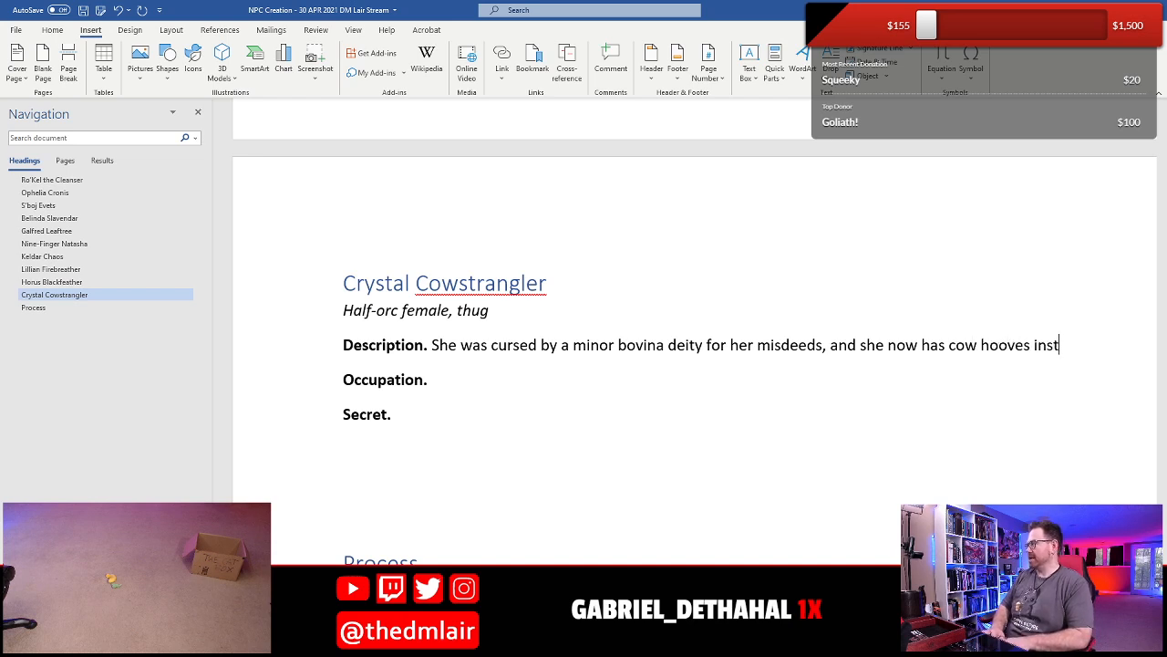
{"action": "type", "text": "ead of feet."}
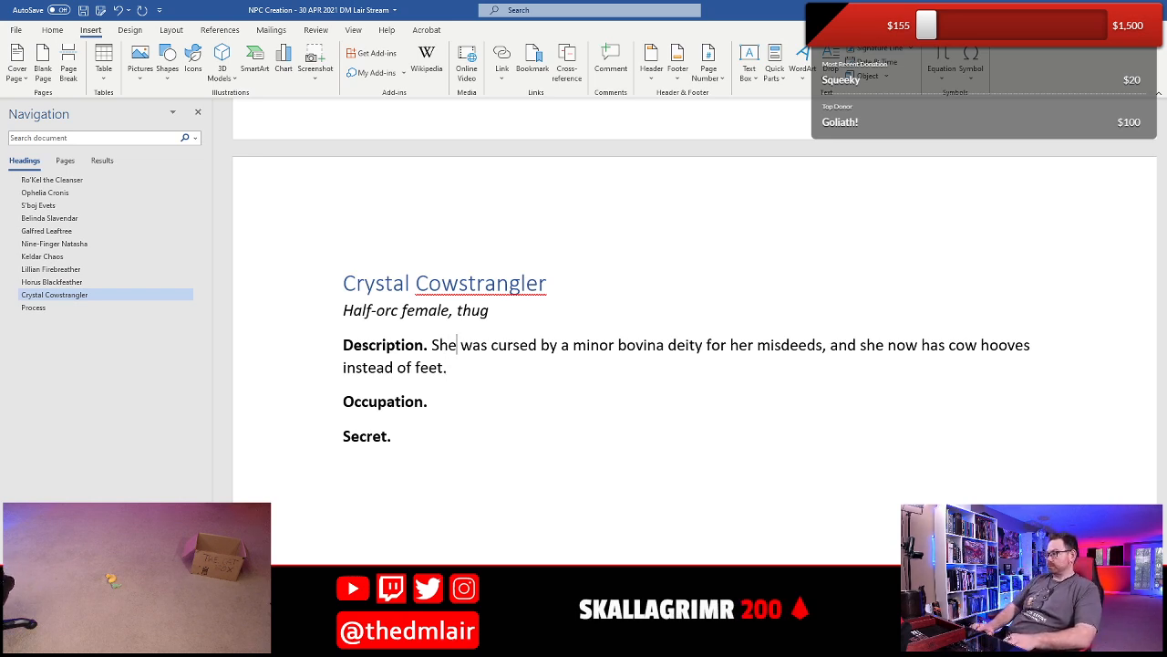
- Change the word "bovina" in Crystal's Description to "bovine"
{"action": "key", "text": "Right"}
{"action": "key", "text": "BackSpace"}
{"action": "key", "text": "BackSpace"}
{"action": "key", "text": "BackSpace"}
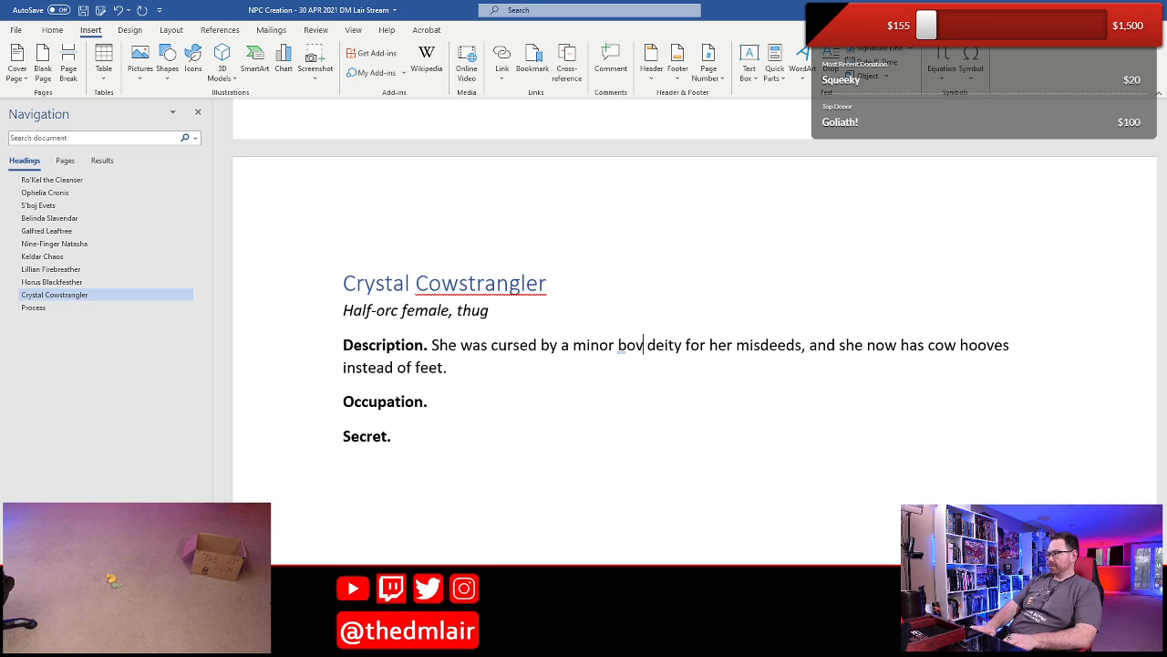
{"action": "type", "text": "ine"}
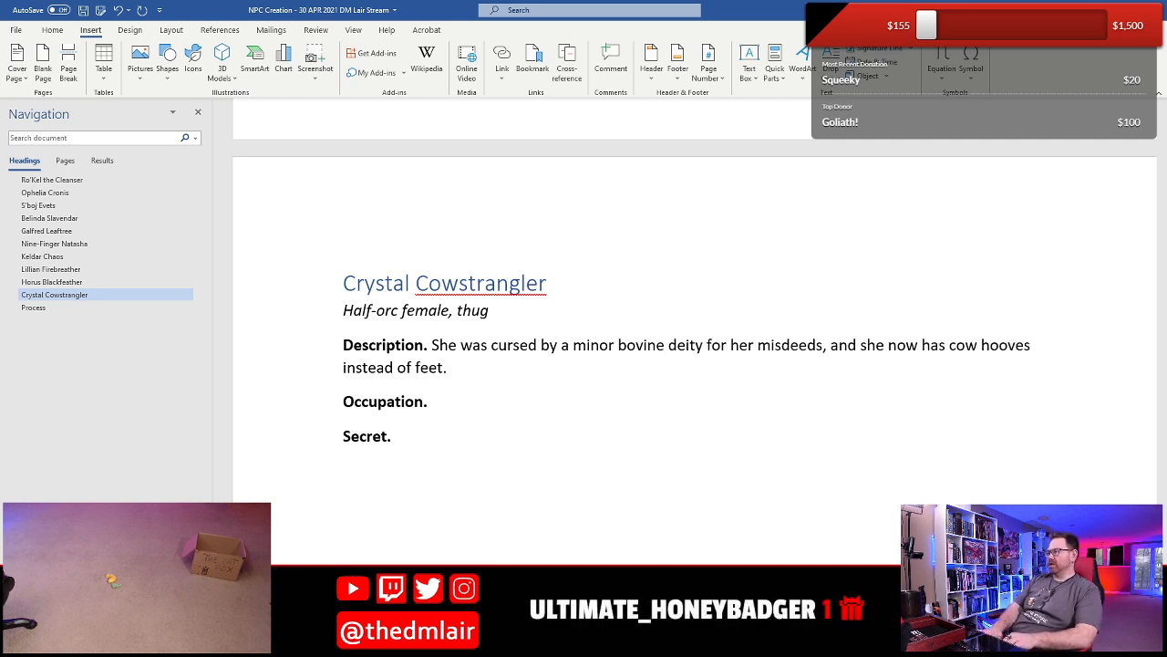
- Restore the spelling "bovina" before "deity" in Crystal's Description
{"action": "key", "text": "BackSpace"}
{"action": "key", "text": "BackSpace"}
{"action": "key", "text": "BackSpace"}
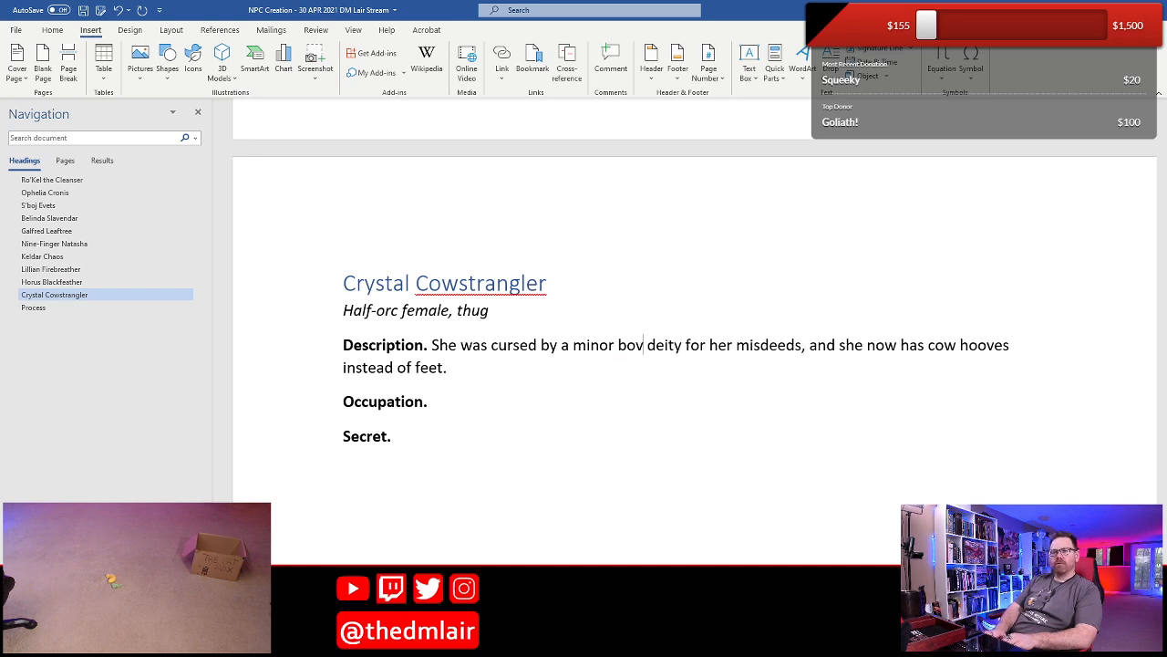
{"action": "type", "text": "ina"}
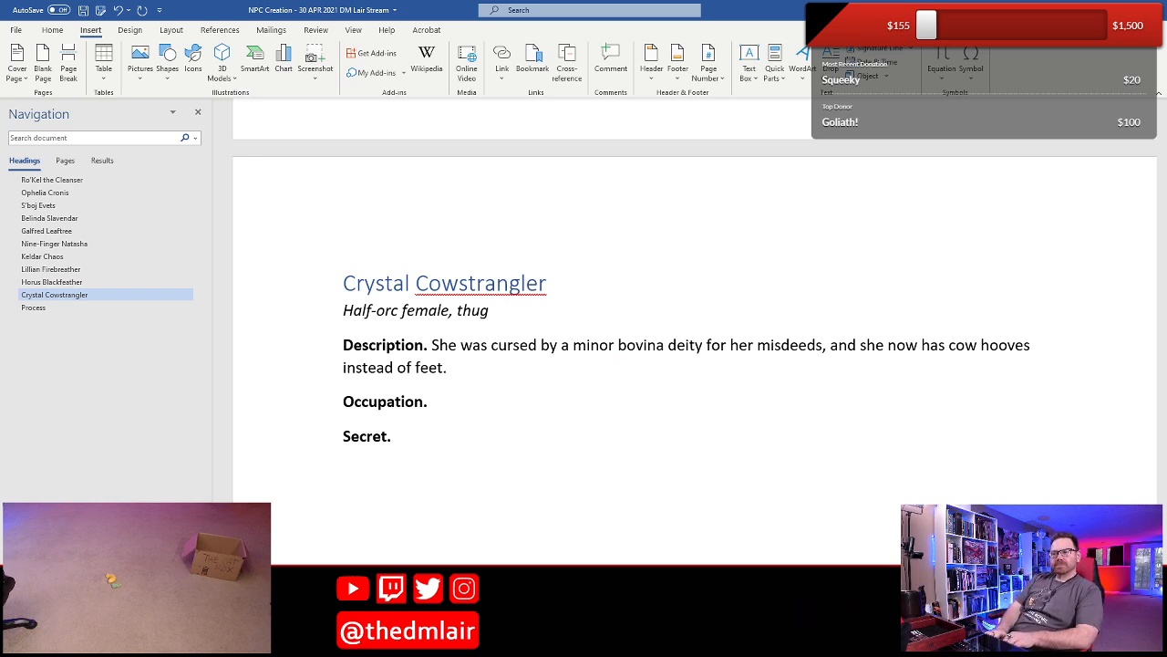
- Begin Crystal's Occupation entry with "She is a raider, often stealing from farmers,"
{"action": "left_click", "coordinate": [432, 401]}
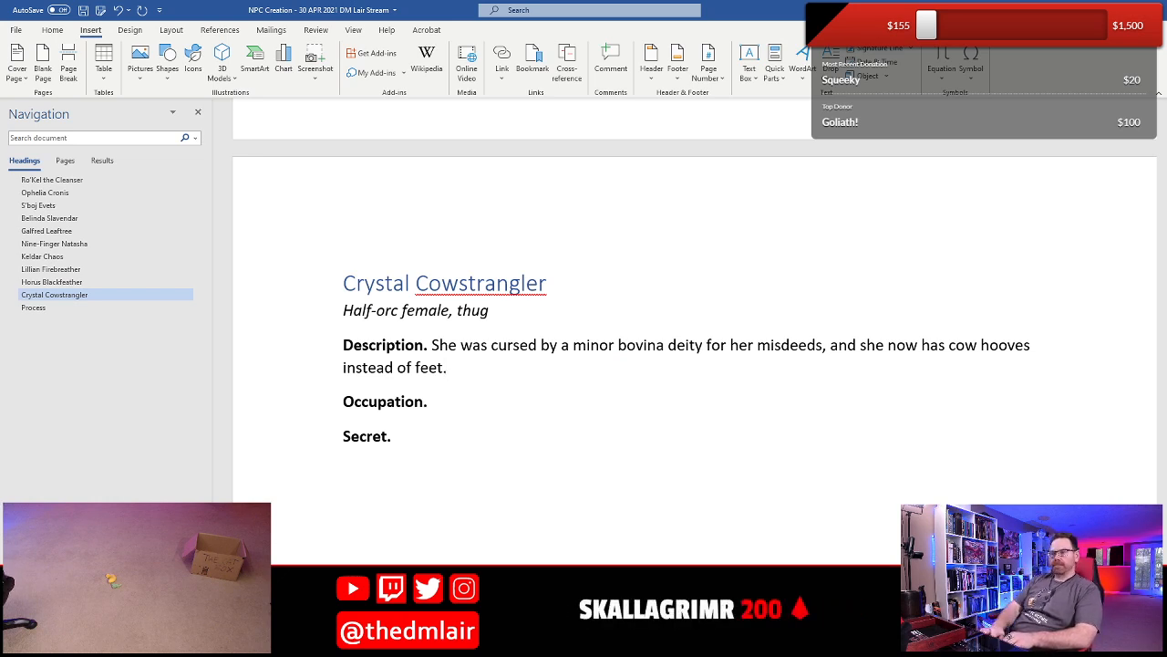
{"action": "type", "text": "She is"}
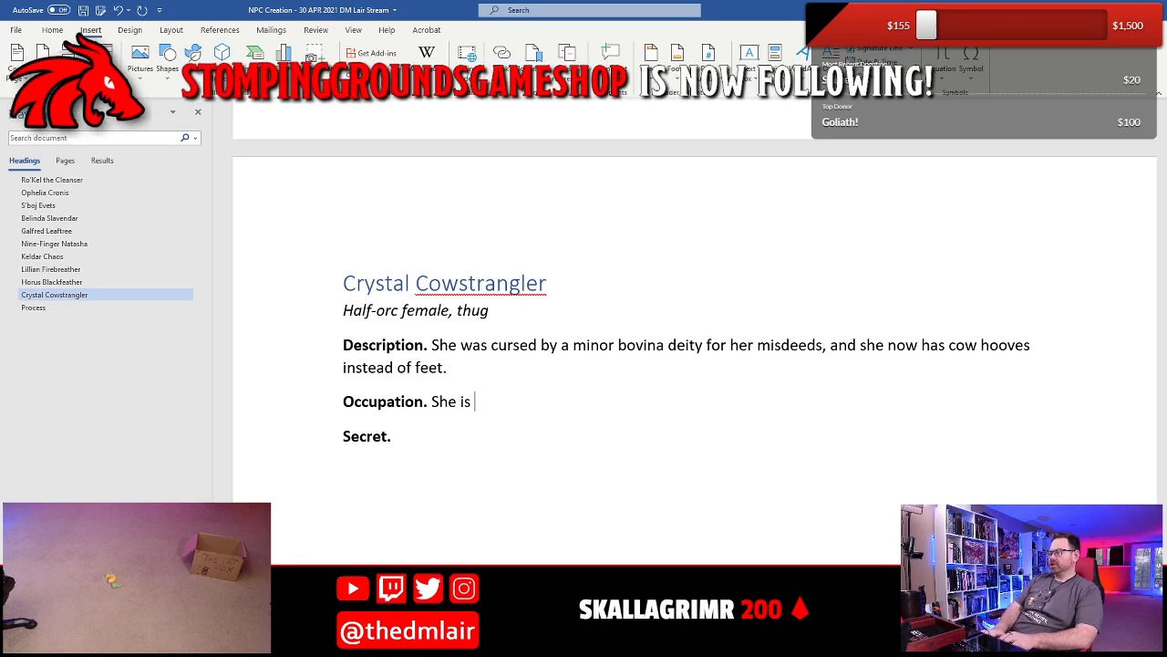
{"action": "type", "text": " a raider, ofent"}
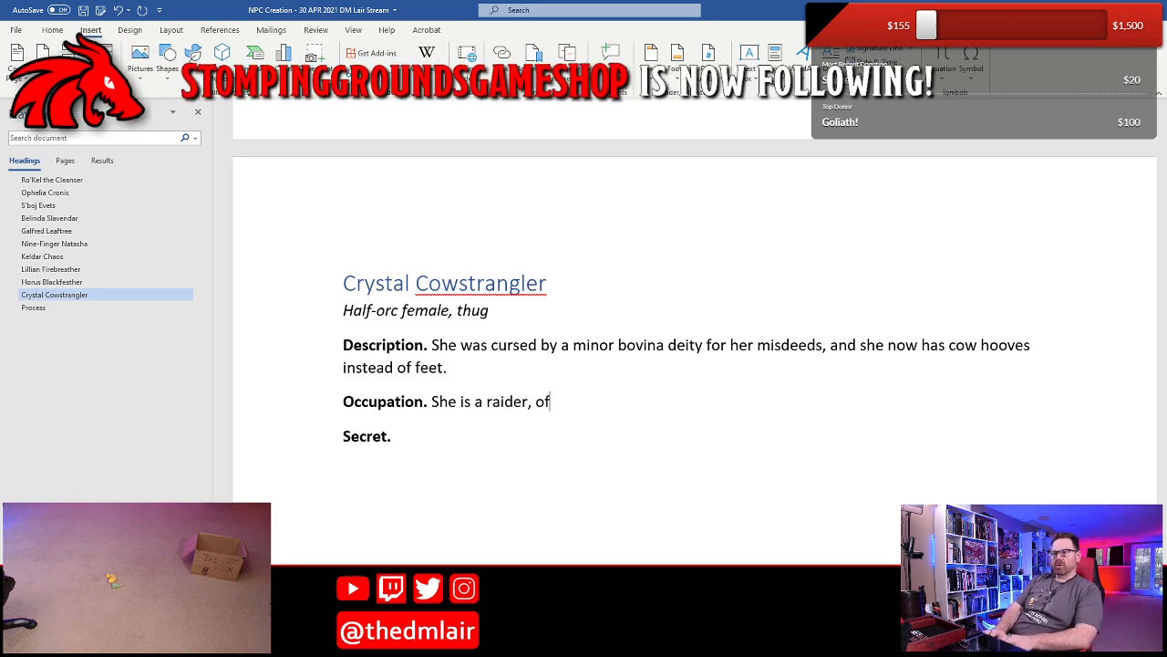
{"action": "key", "text": "BackSpace"}
{"action": "key", "text": "BackSpace"}
{"action": "key", "text": "BackSpace"}
{"action": "key", "text": "BackSpace"}
{"action": "type", "text": "ten"}
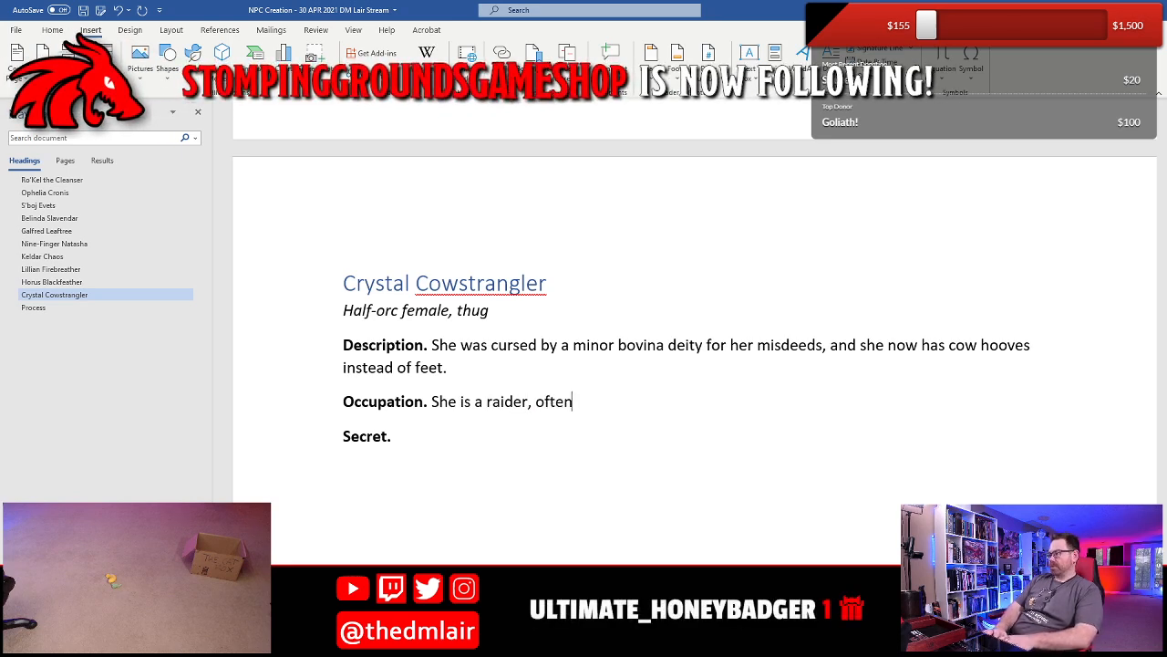
{"action": "type", "text": " stealing from fa"}
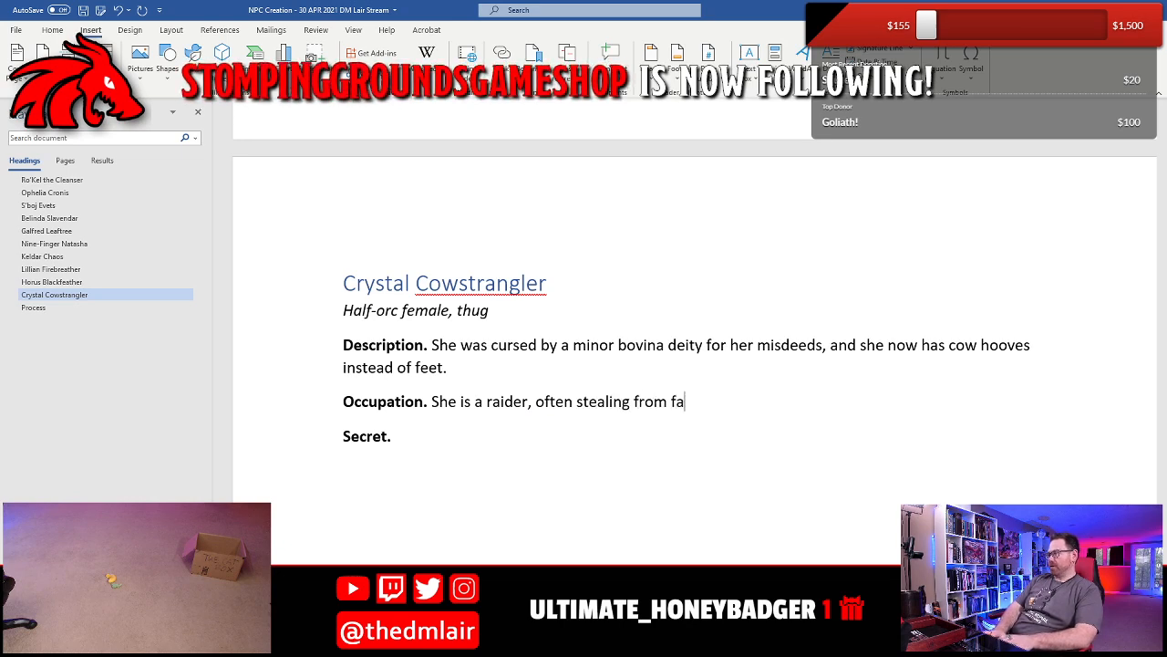
{"action": "type", "text": "rmers"}
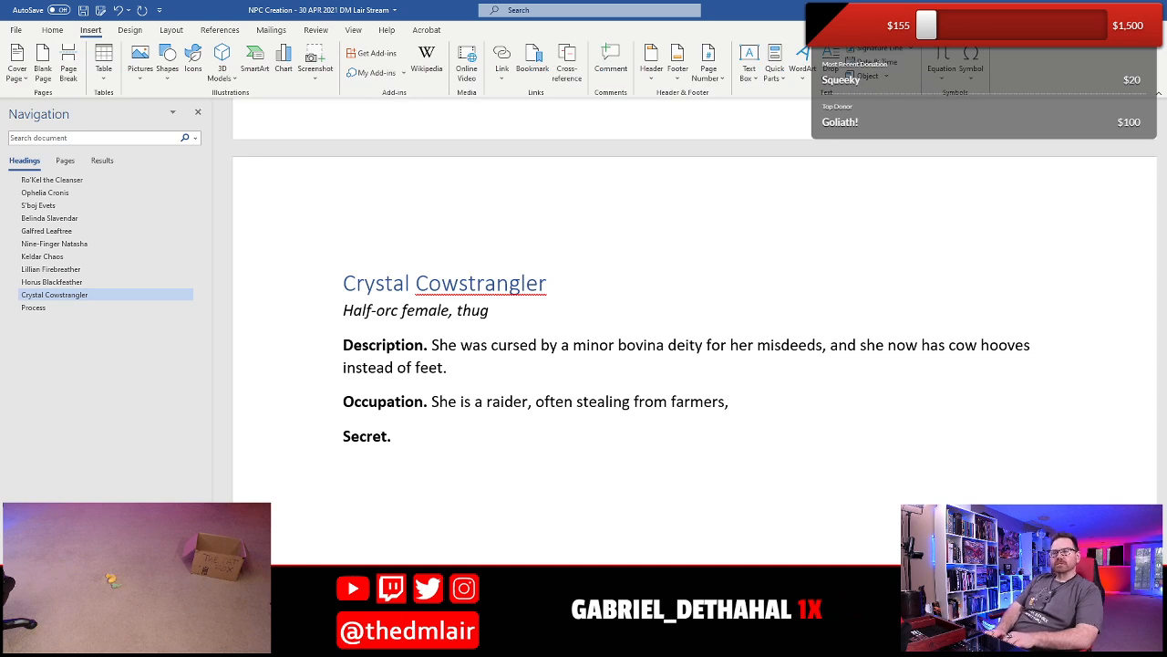
- Complete Crystal's Occupation sentence with "and often strangles cattle she can't take with her, leaving them dead in the fields."
{"action": "type", "text": ", and"}
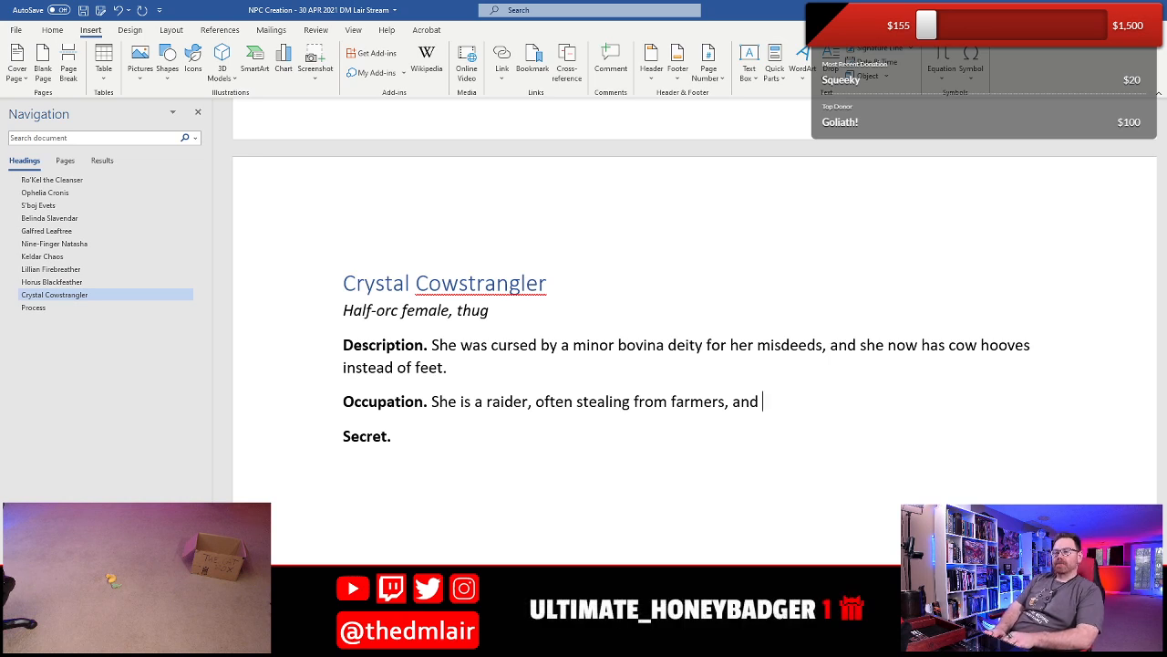
{"action": "type", "text": "of"}
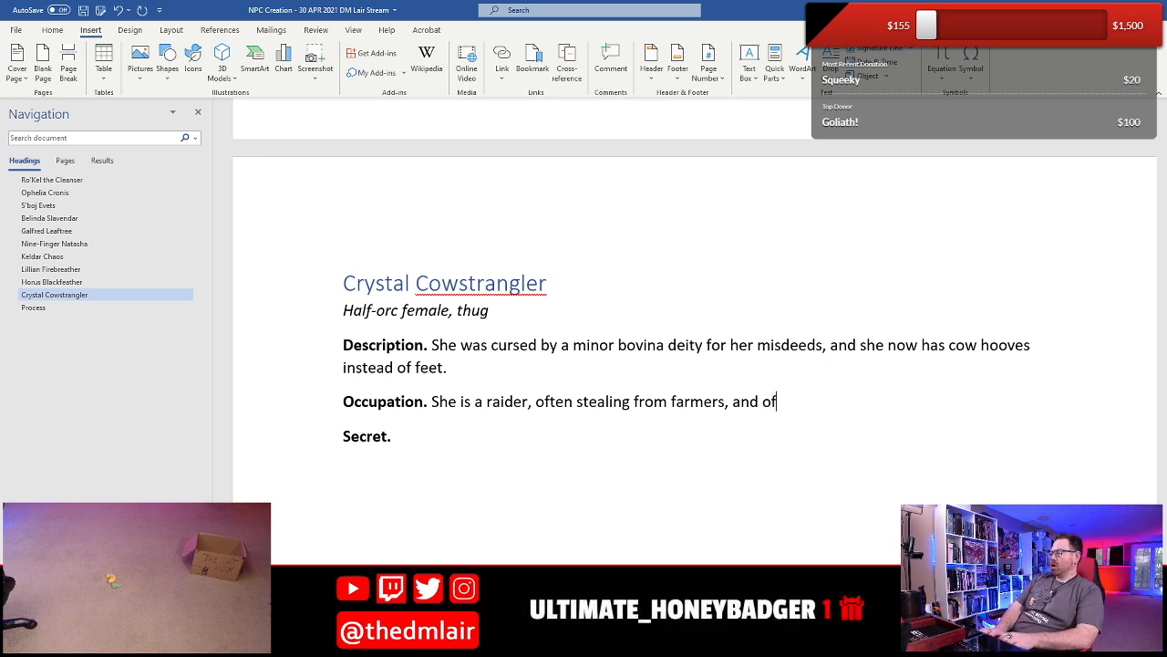
{"action": "type", "text": "ten s"}
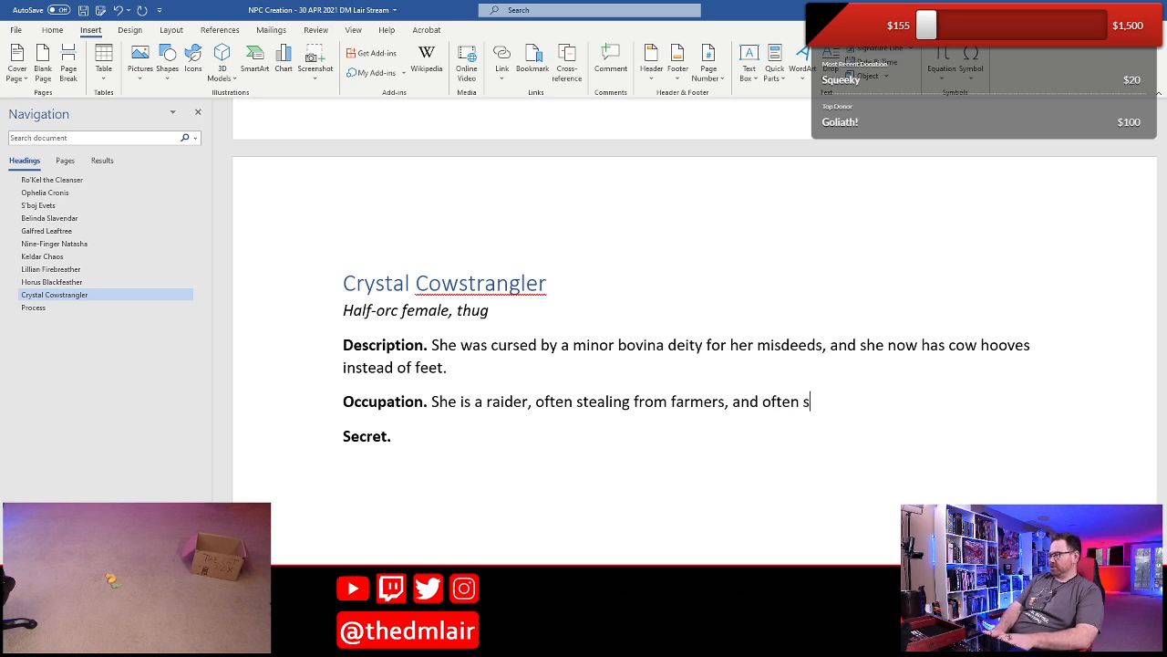
{"action": "type", "text": "trangles ca"}
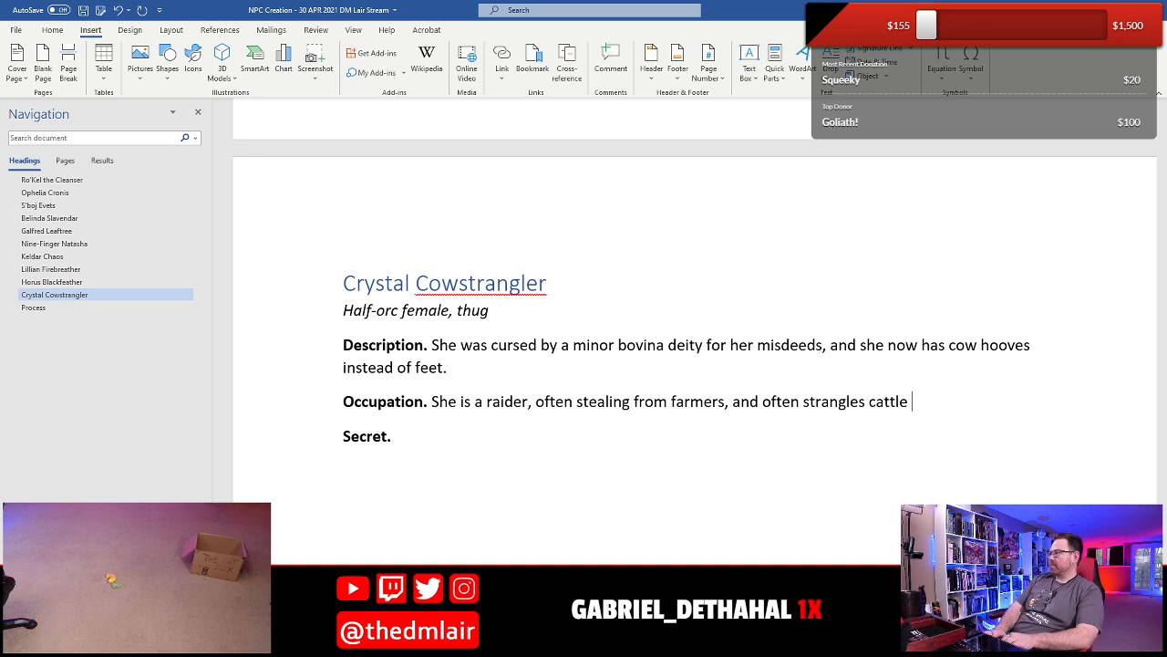
{"action": "type", "text": "ttle,"}
{"action": "key", "text": "BackSpace"}
{"action": "key", "text": "BackSpace"}
{"action": "type", "text": "and l"}
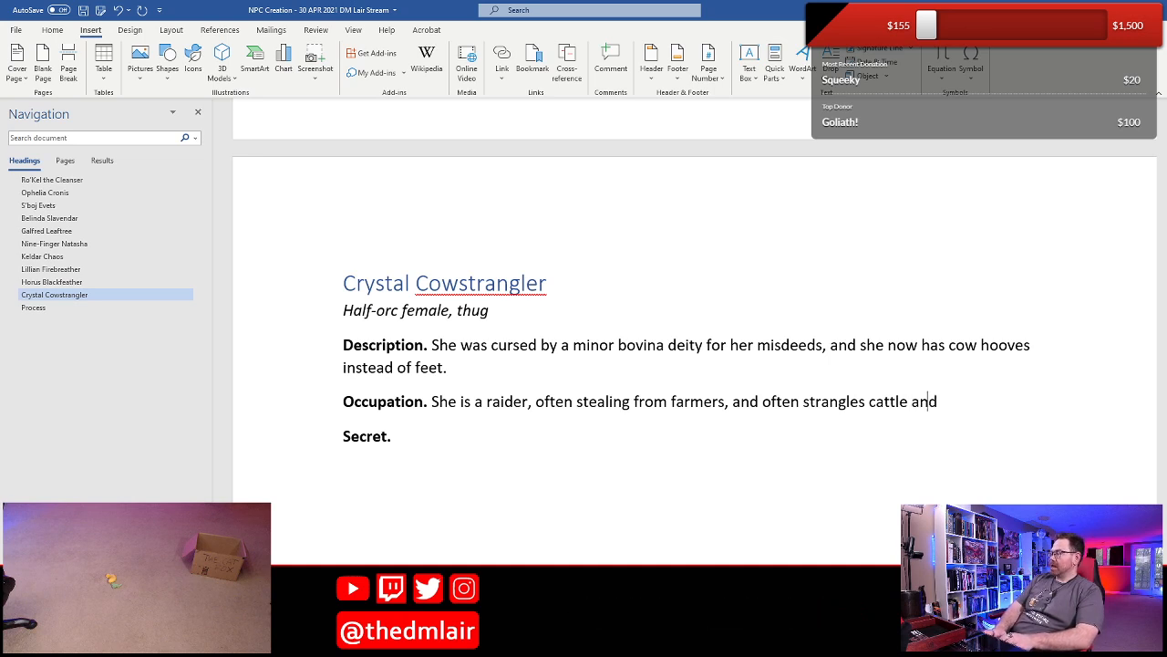
{"action": "key", "text": "BackSpace"}
{"action": "key", "text": "BackSpace"}
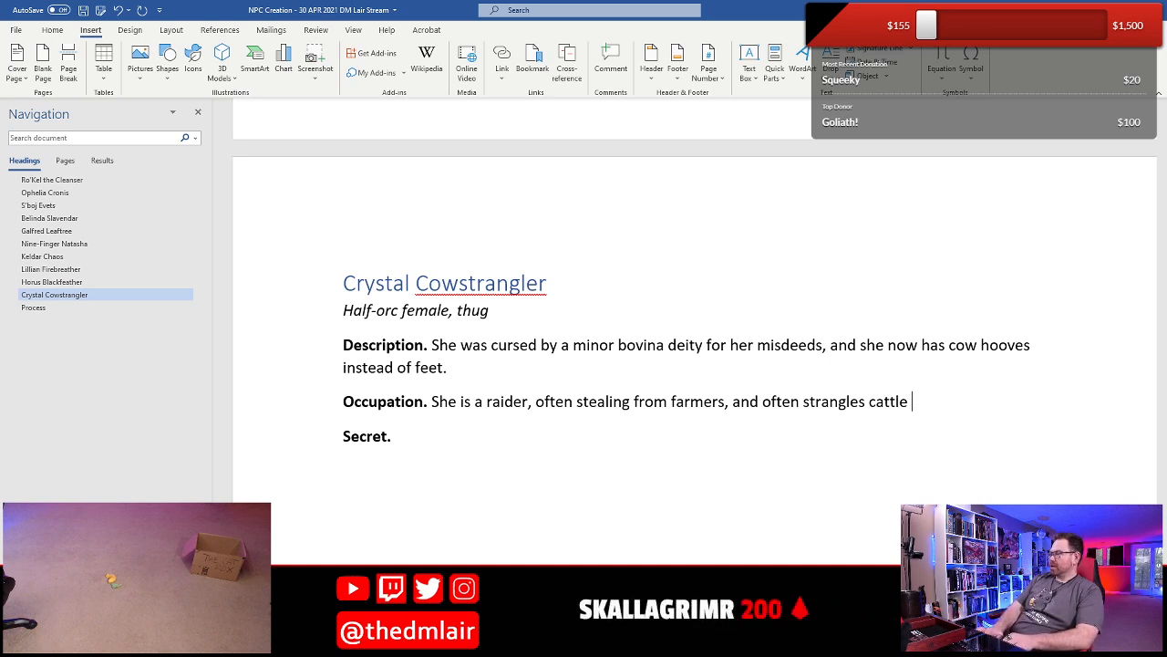
{"action": "type", "text": "she "}
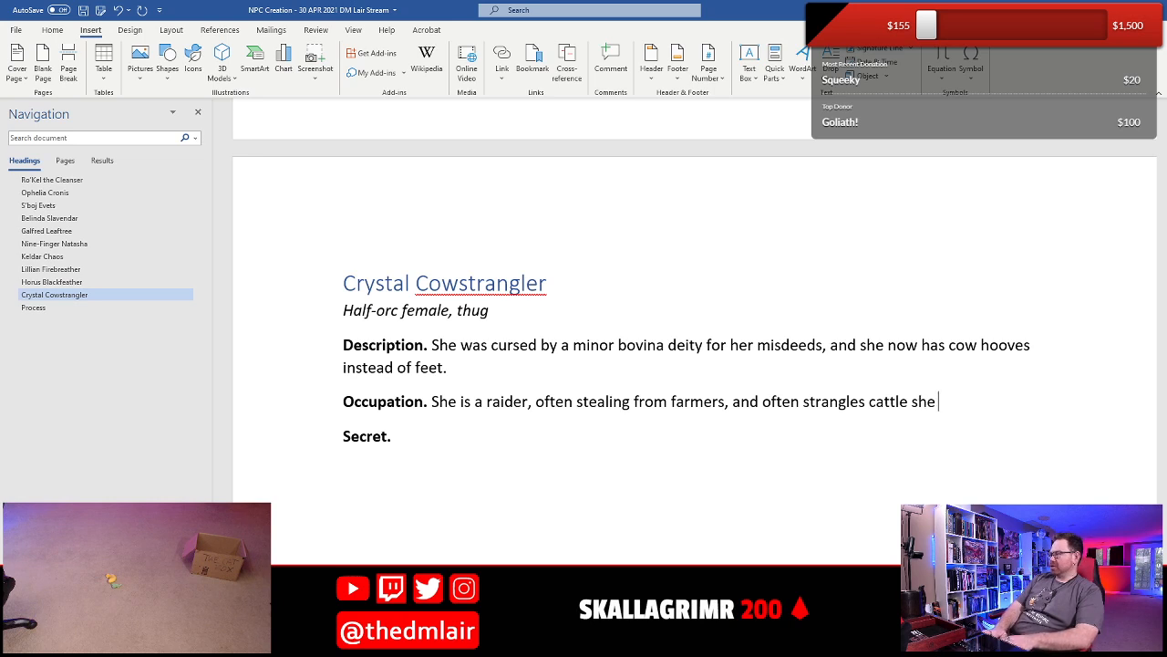
{"action": "type", "text": "can't take with"}
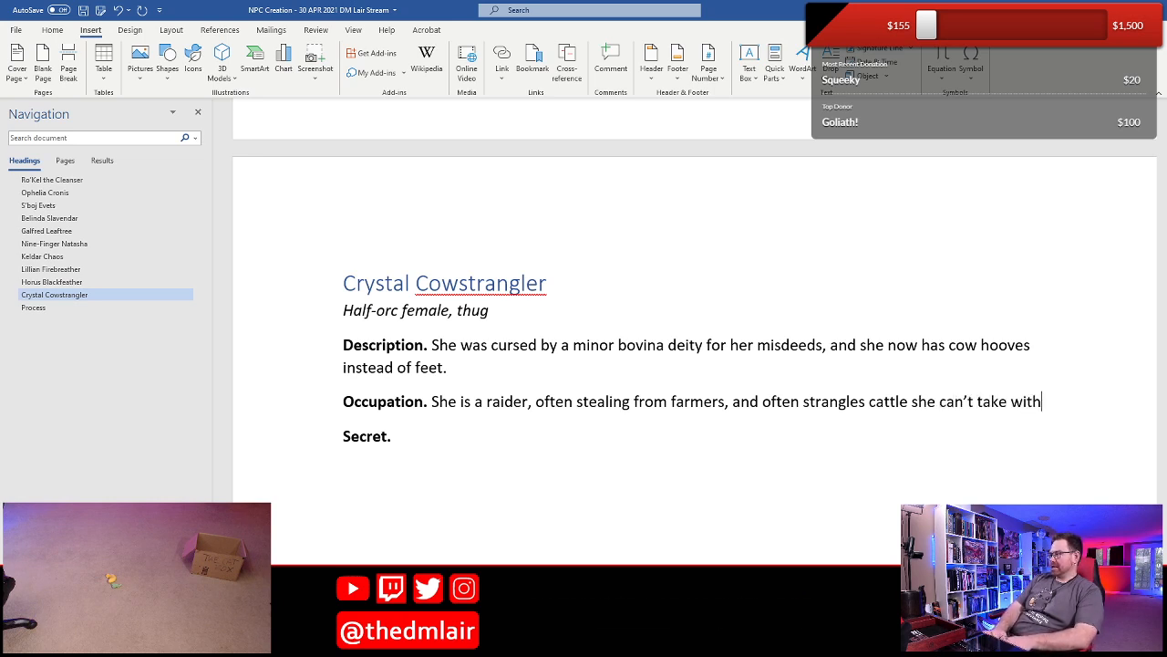
{"action": "type", "text": " her, lea"}
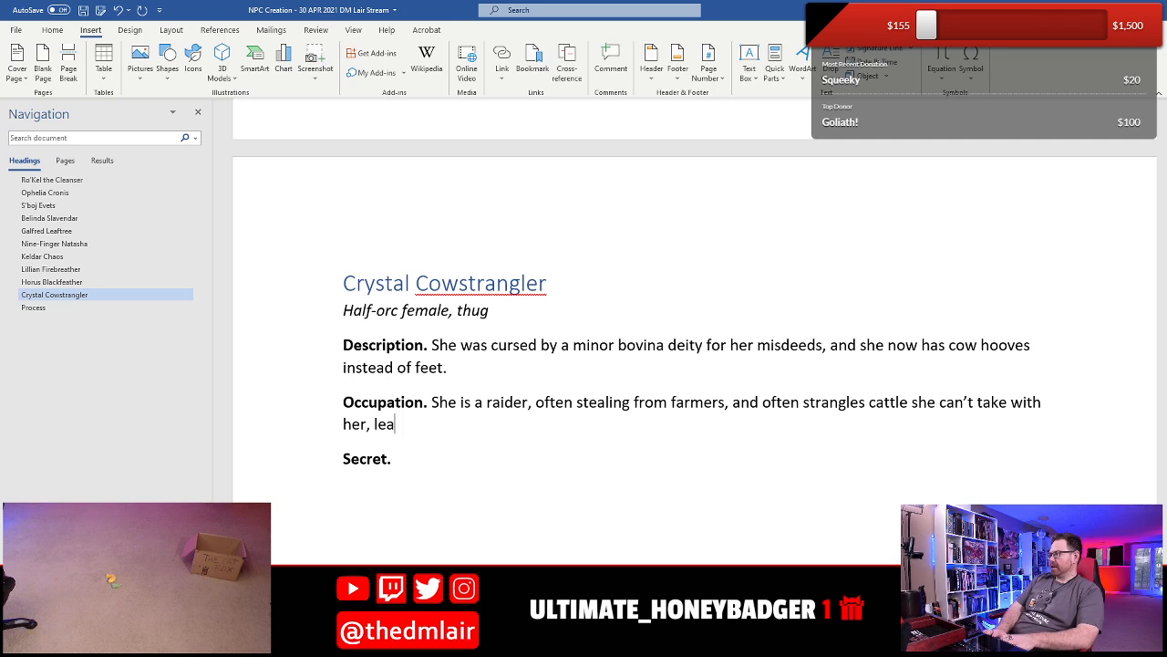
{"action": "type", "text": "ving them dead in the fields."}
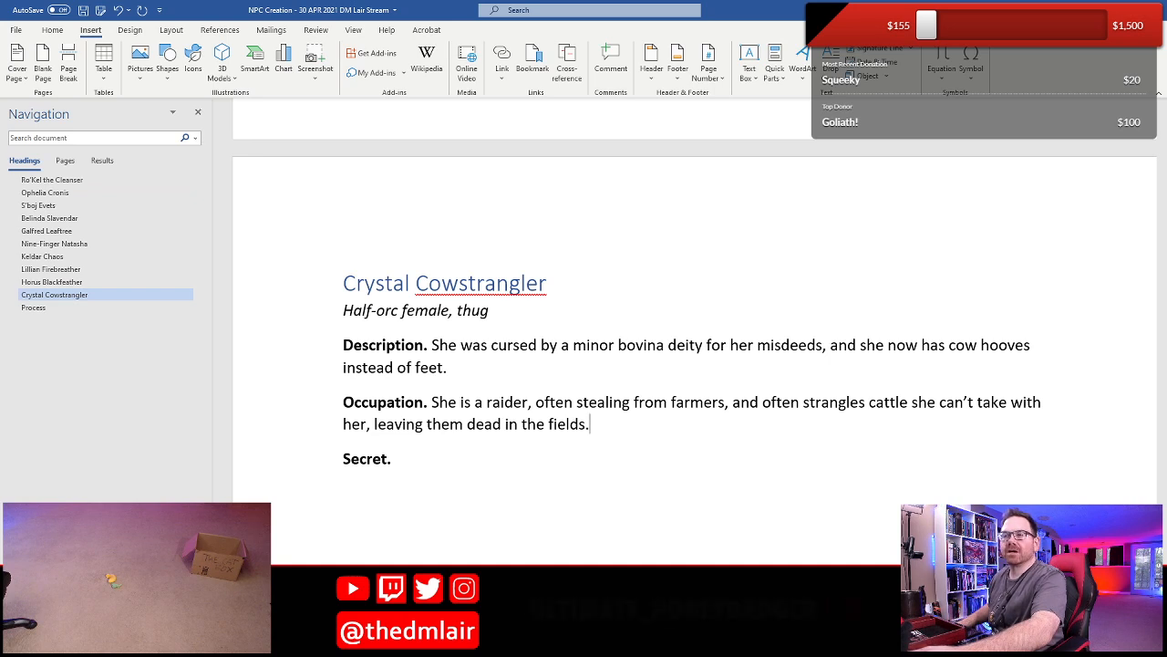
- Delete the word "often" before "stealing from farmers" in Crystal's Occupation, keeping the comma after "raider"
{"action": "key", "text": "Left"}
{"action": "key", "text": "Left"}
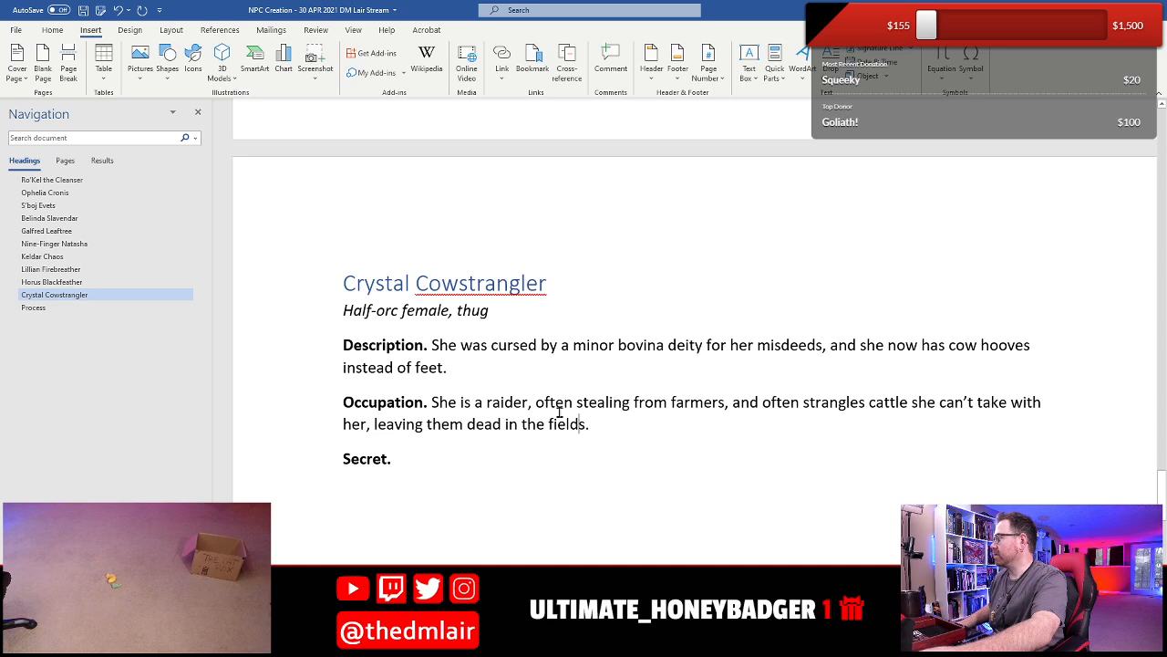
{"action": "left_click", "coordinate": [802, 402]}
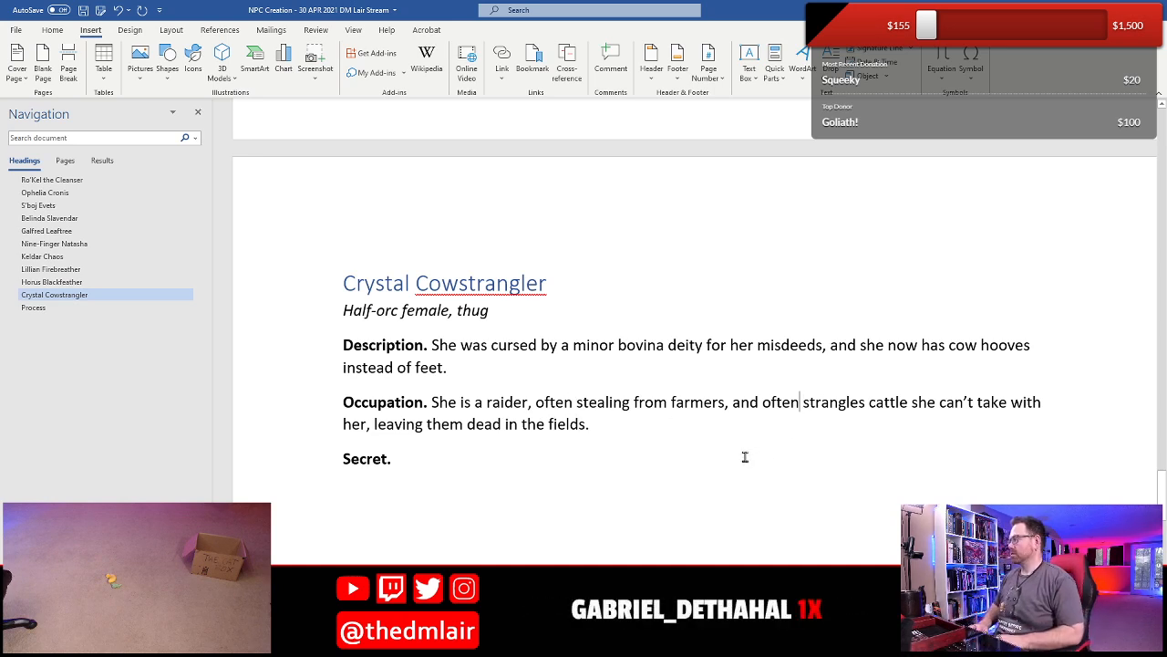
{"action": "key", "text": "Left"}
{"action": "key", "text": "Left"}
{"action": "key", "text": "Left"}
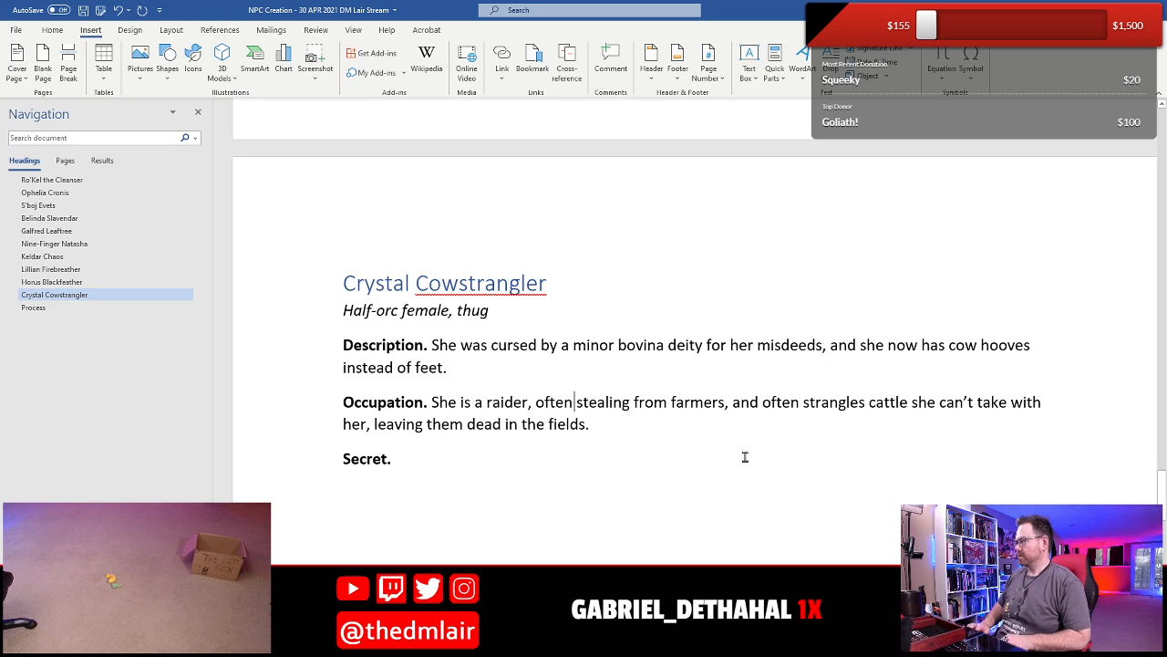
{"action": "key", "text": "BackSpace"}
{"action": "key", "text": "BackSpace"}
{"action": "key", "text": "BackSpace"}
{"action": "key", "text": "BackSpace"}
{"action": "key", "text": "BackSpace"}
{"action": "key", "text": "BackSpace"}
{"action": "key", "text": "Delete"}
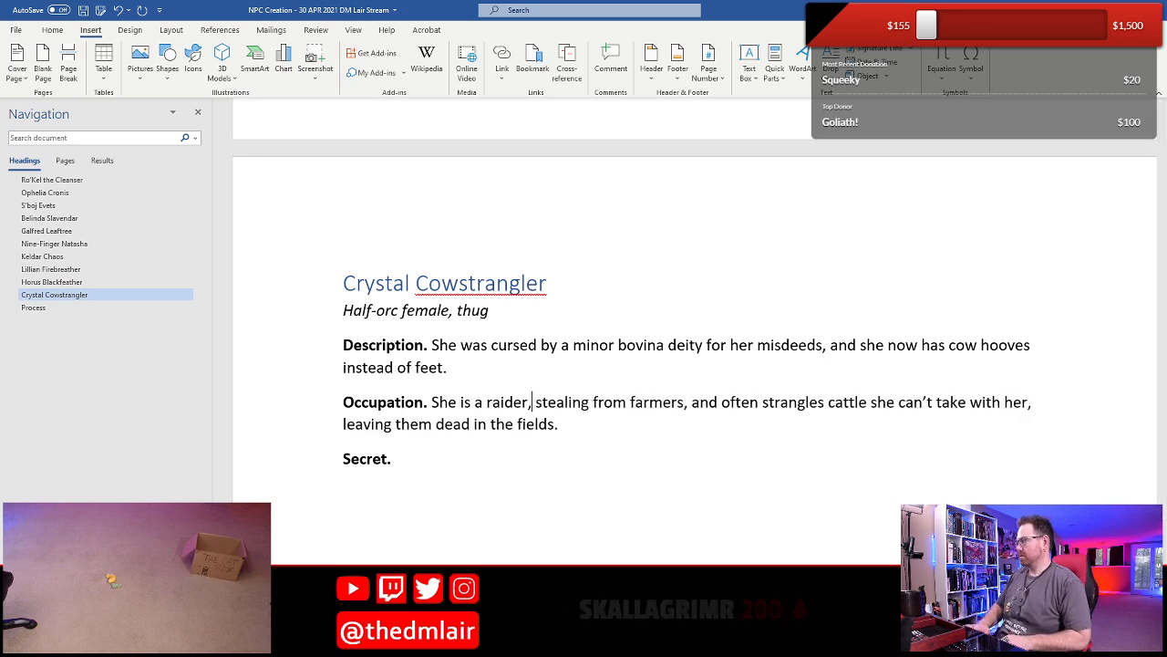
{"action": "key", "text": "Down"}
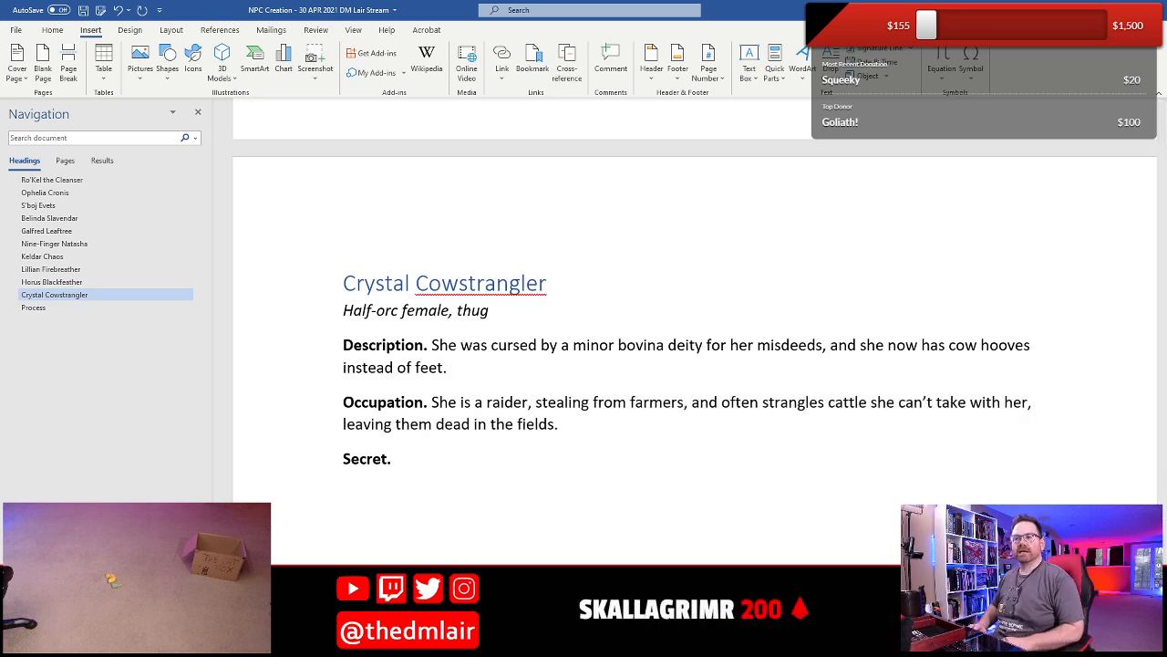
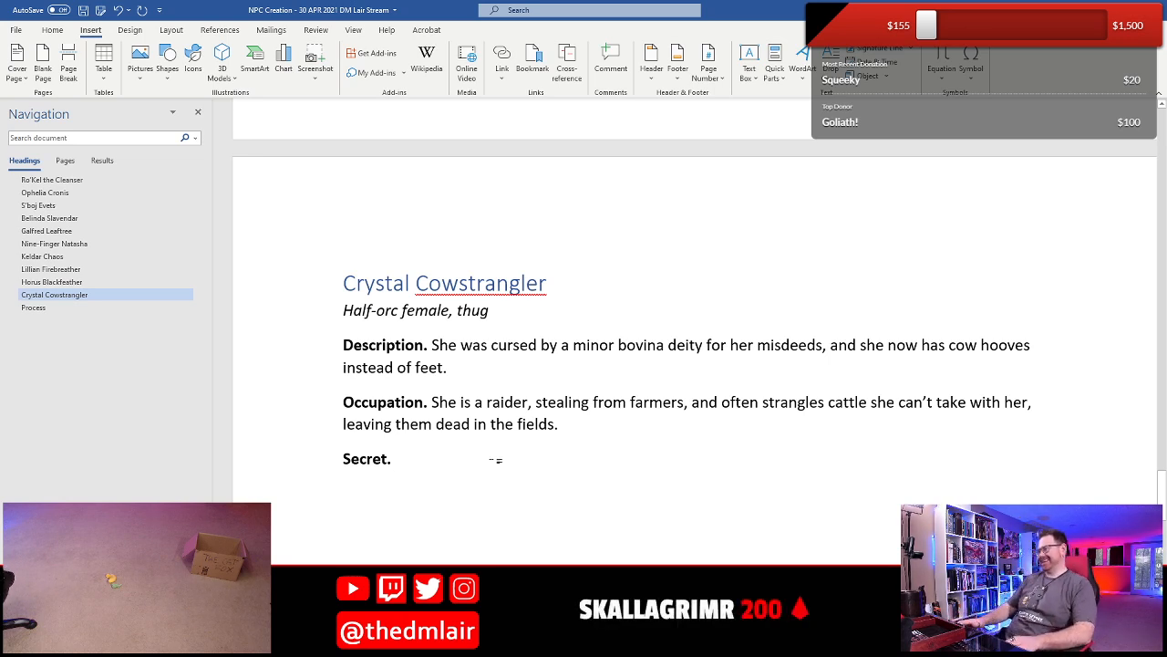
- Write Crystal's Secret as "She's vegetarian and despises the people who buy the cattle from her." and save the document
{"action": "type", "text": "She's vegeg"}
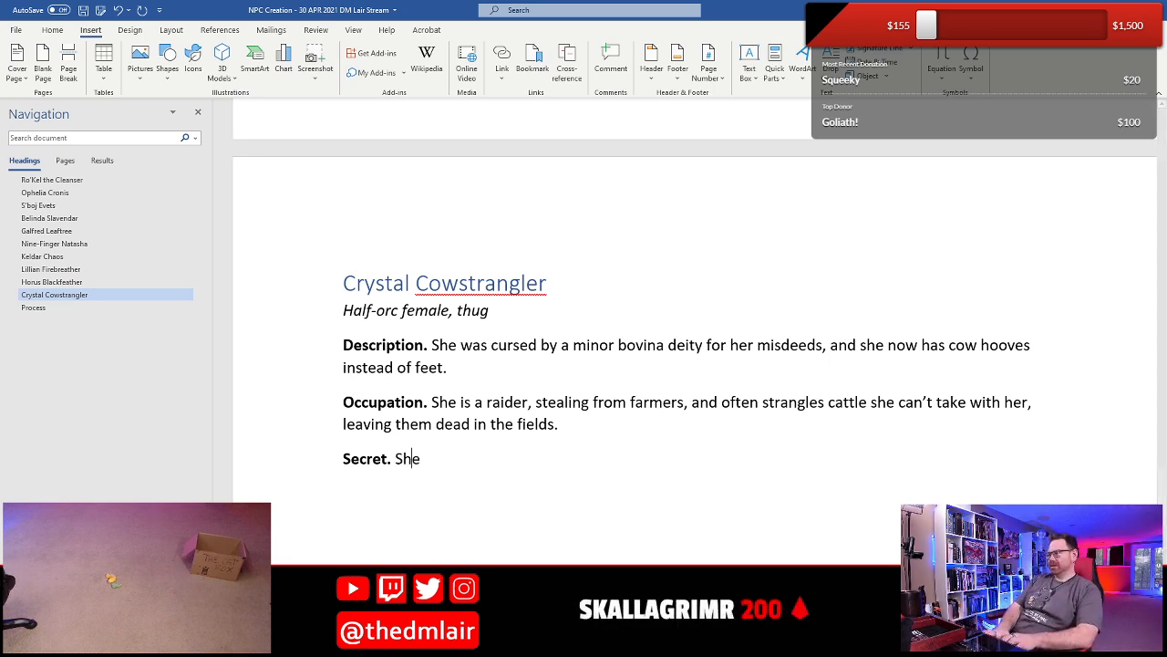
{"action": "key", "text": "BackSpace"}
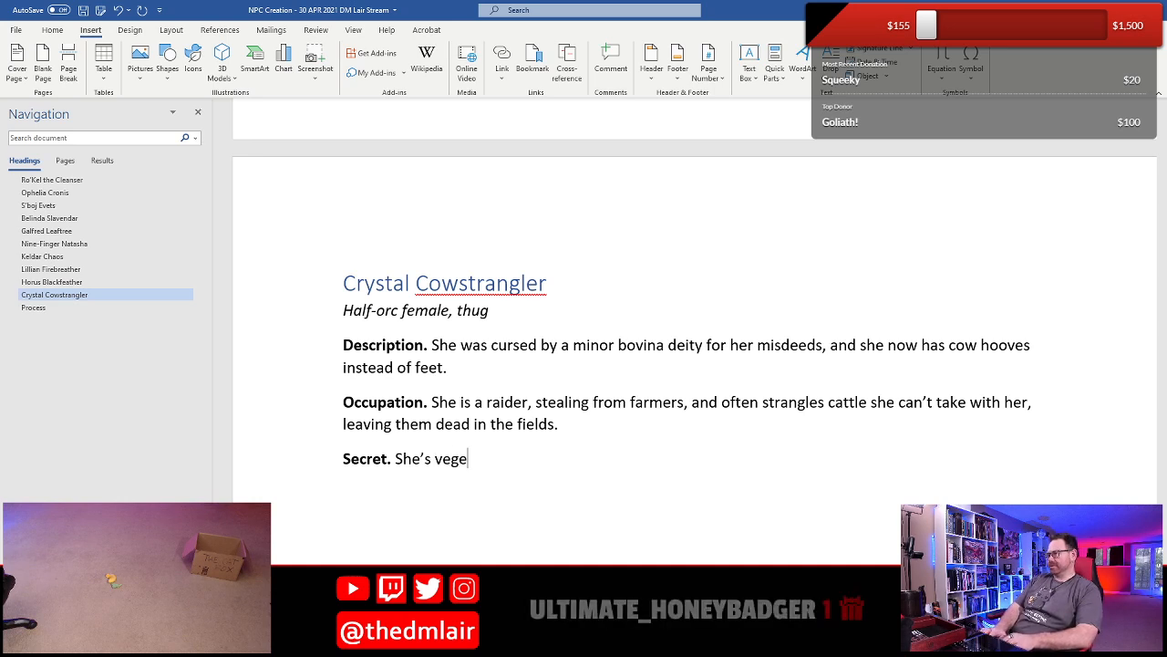
{"action": "type", "text": "tarian and de"}
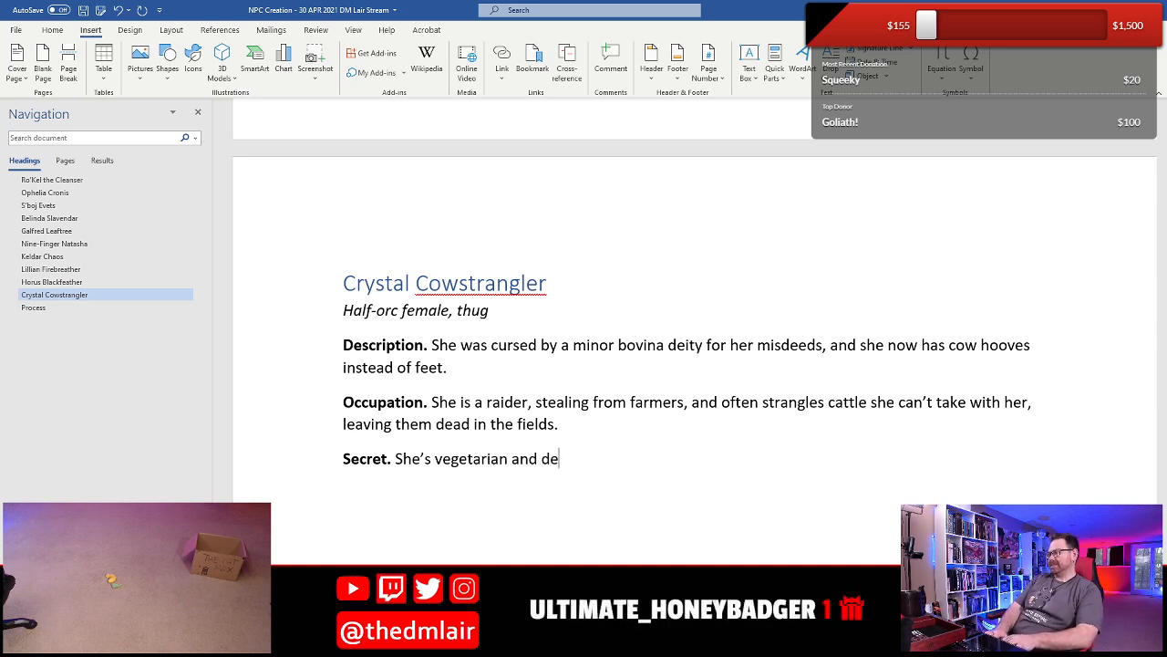
{"action": "type", "text": "spise the people "}
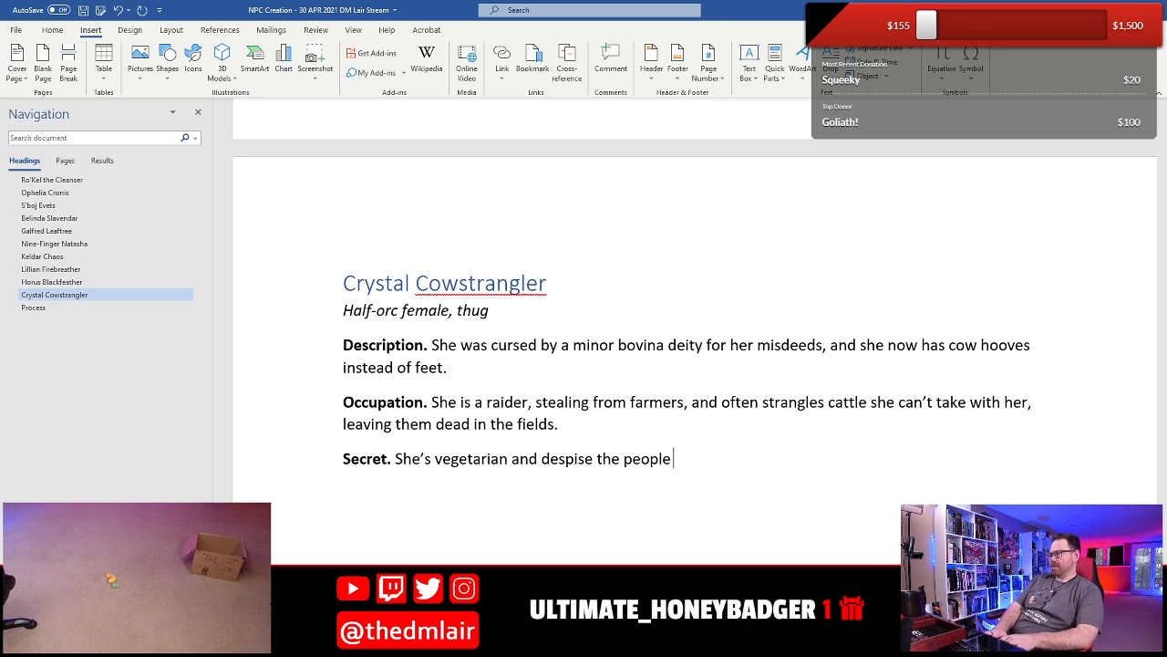
{"action": "type", "text": "who buy "}
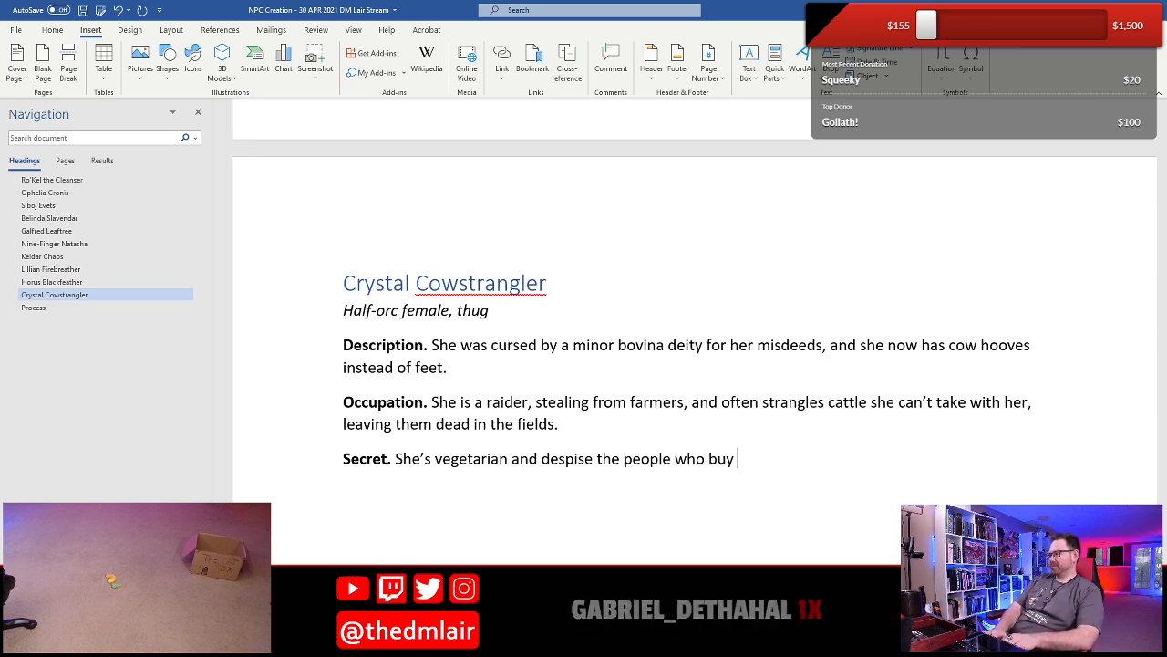
{"action": "type", "text": "the cattle from her."}
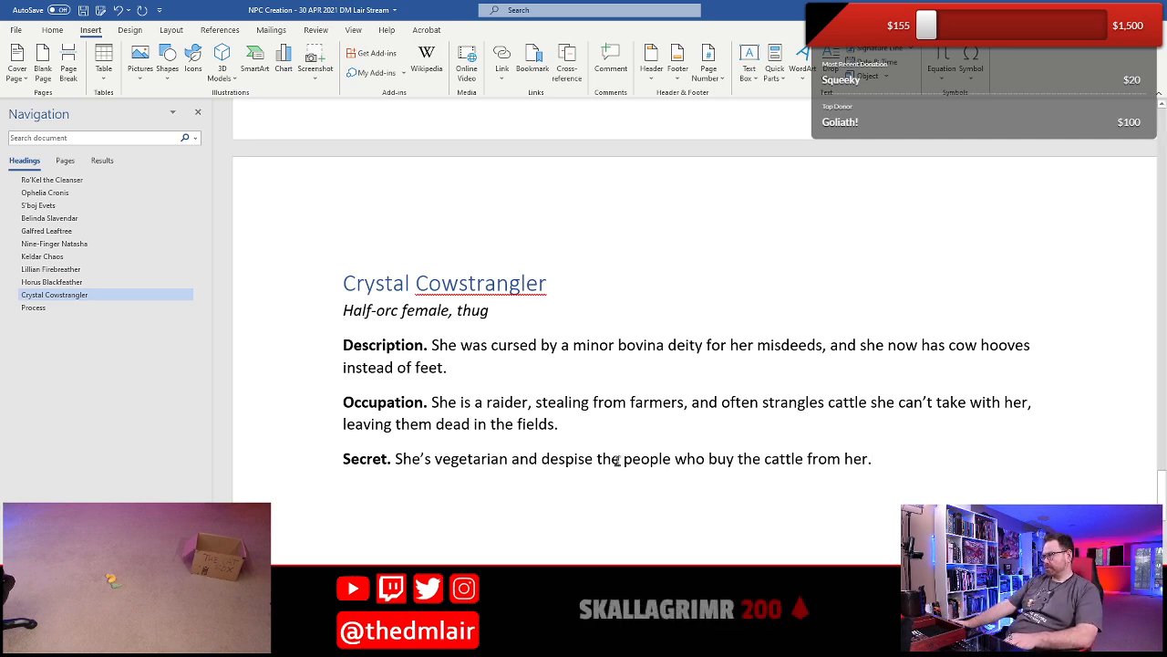
{"action": "type", "text": "s"}
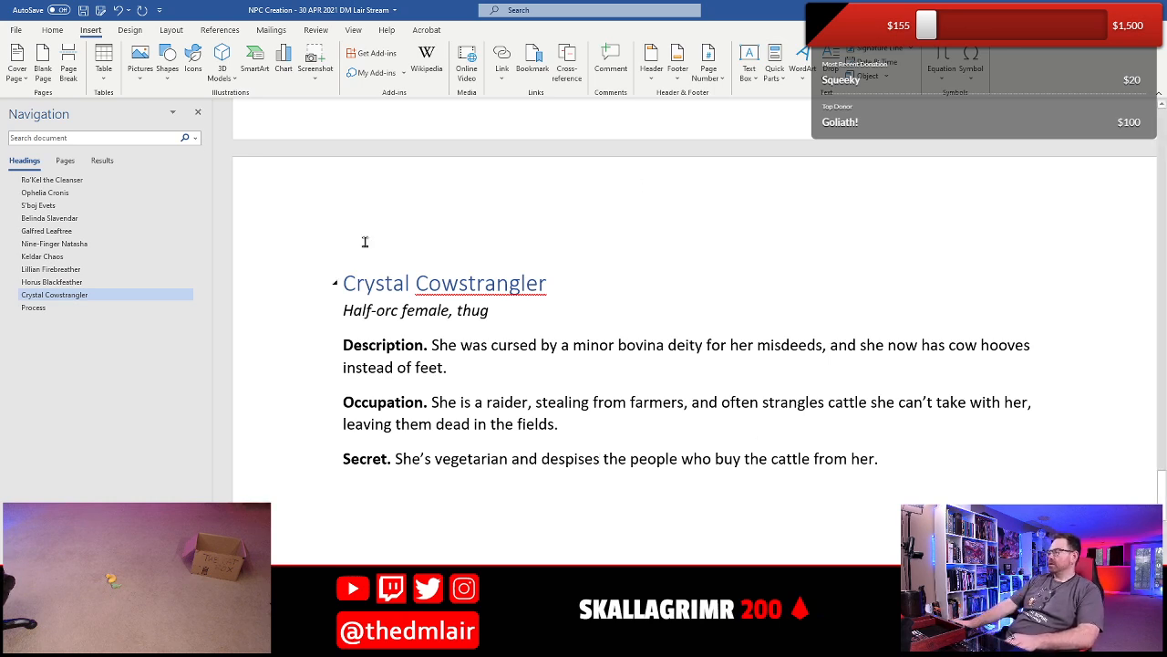
{"action": "left_click", "coordinate": [487, 368]}
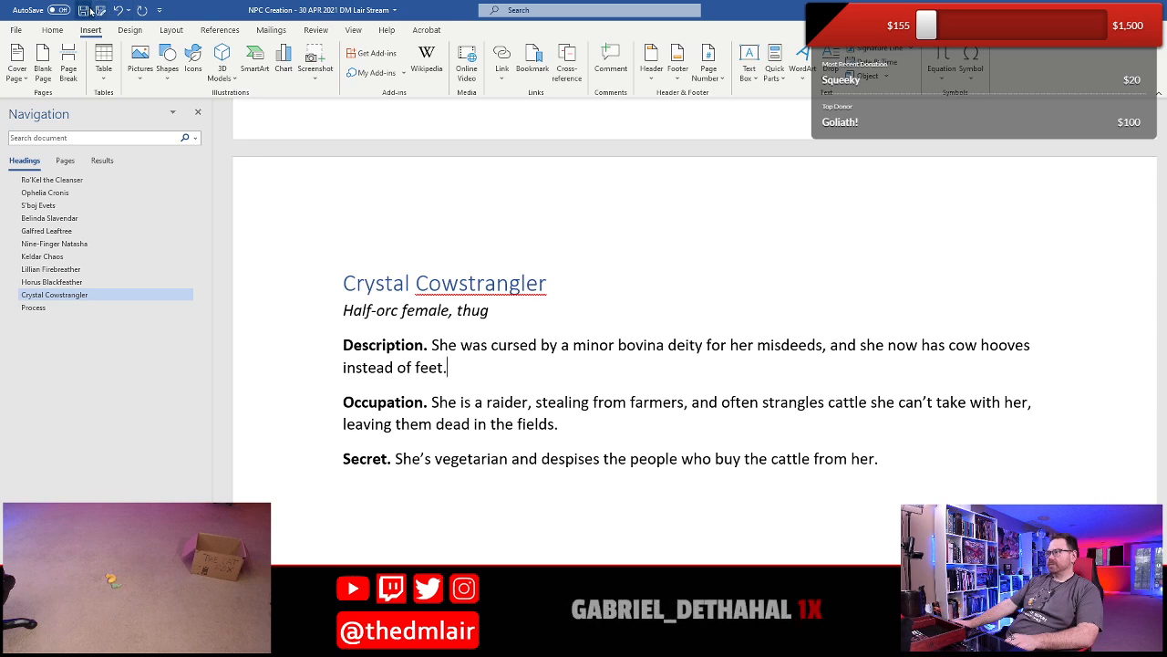
{"action": "key", "text": "ctrl+s"}
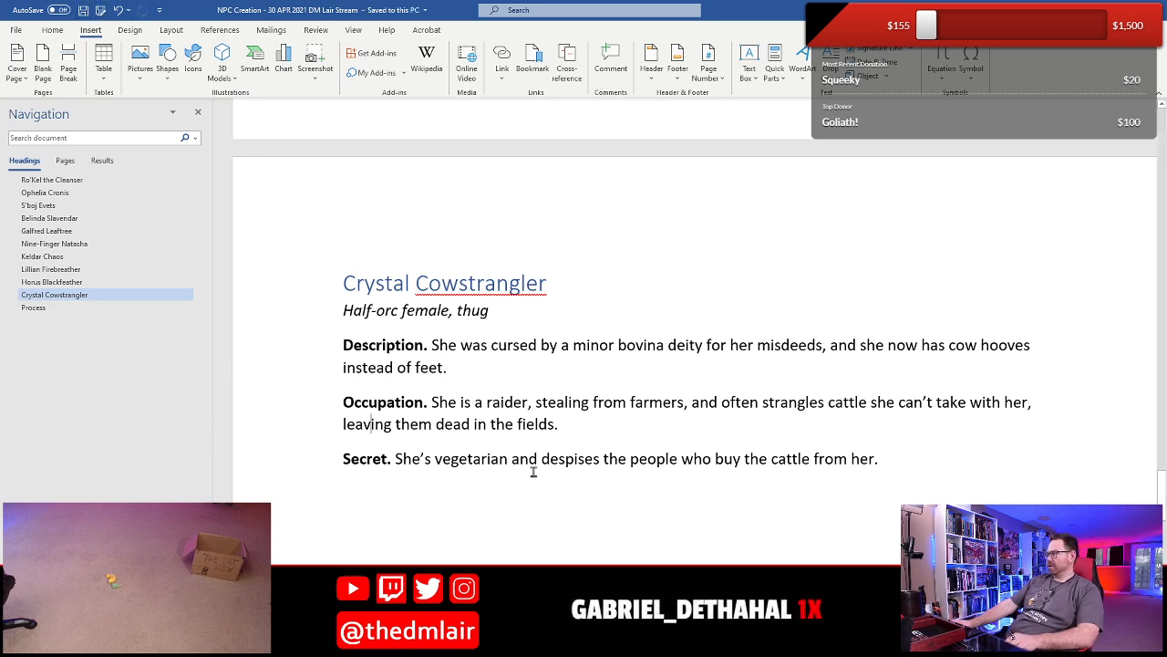
- Insert the NPC Template 2 building block on the empty line below Crystal's Secret
{"action": "left_click", "coordinate": [584, 474]}
{"action": "left_click", "coordinate": [557, 493]}
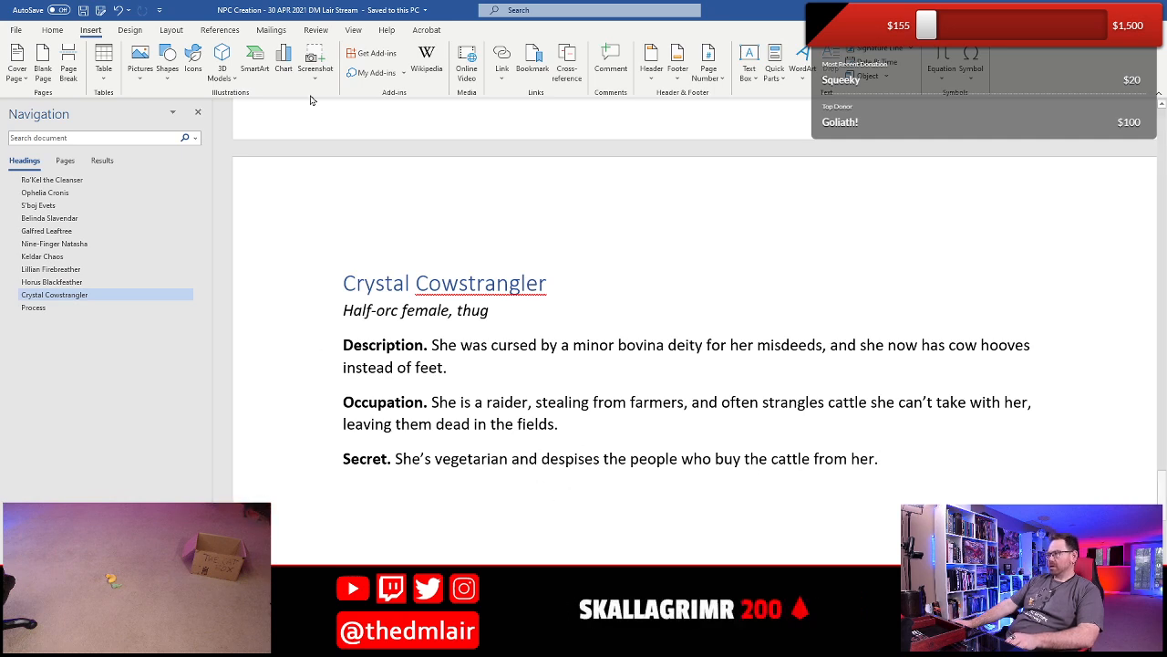
{"action": "left_click", "coordinate": [774, 66]}
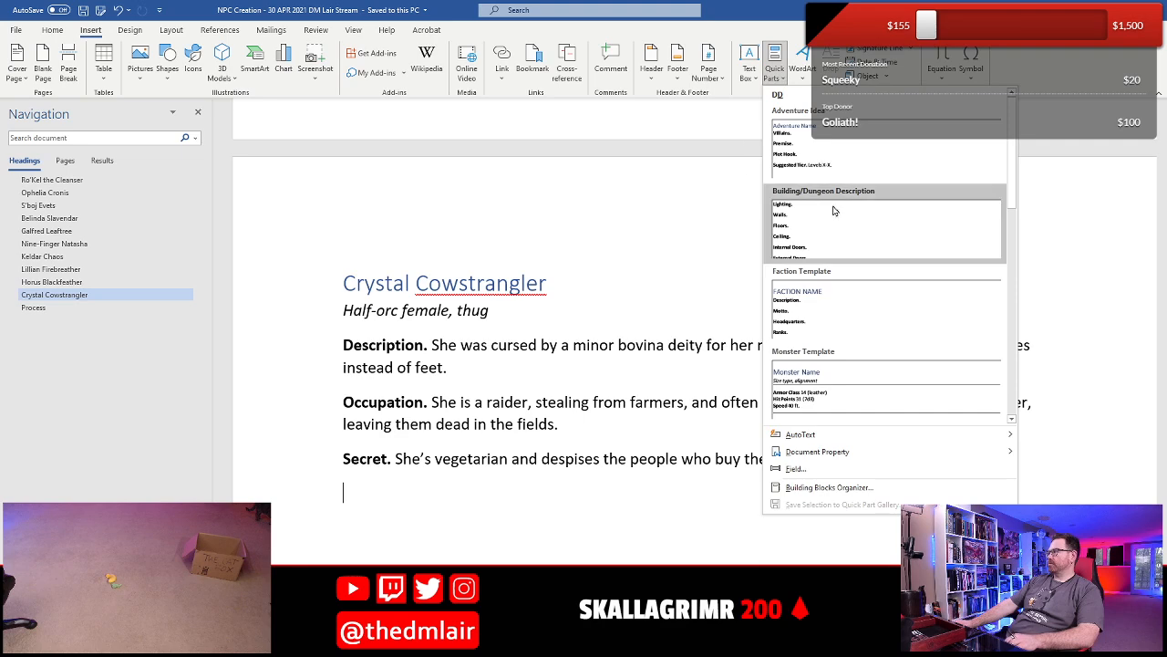
{"action": "scroll", "coordinate": [875, 274], "scroll_direction": "down", "scroll_amount": 4}
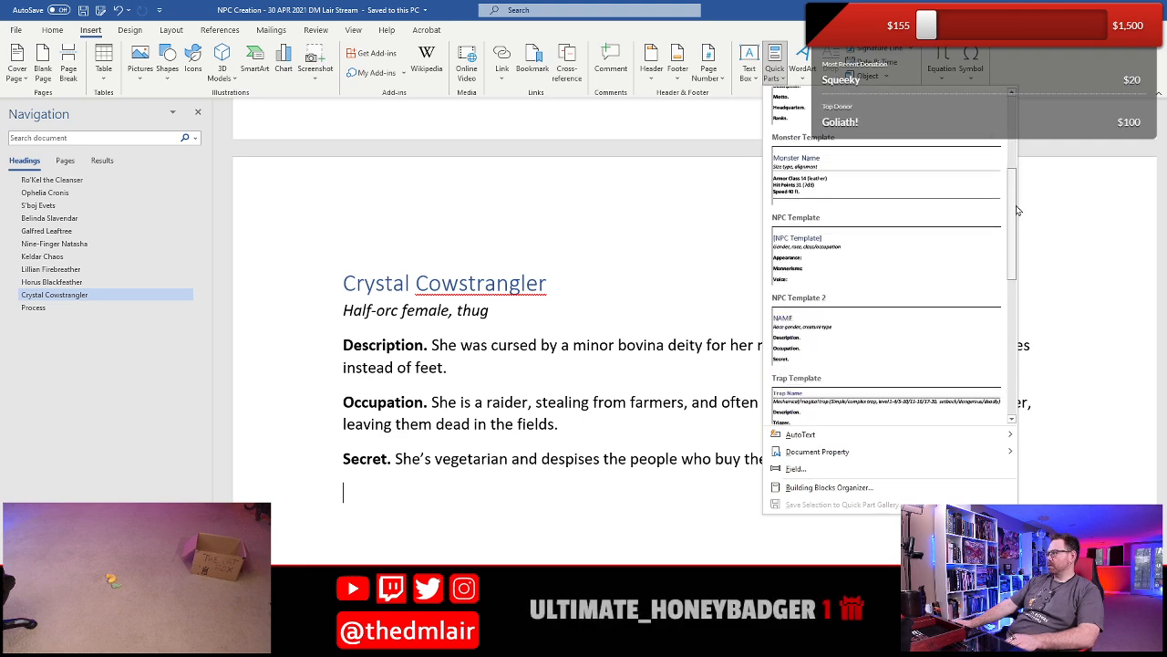
{"action": "left_click", "coordinate": [871, 320]}
{"action": "scroll", "coordinate": [307, 396], "scroll_direction": "up", "scroll_amount": 8}
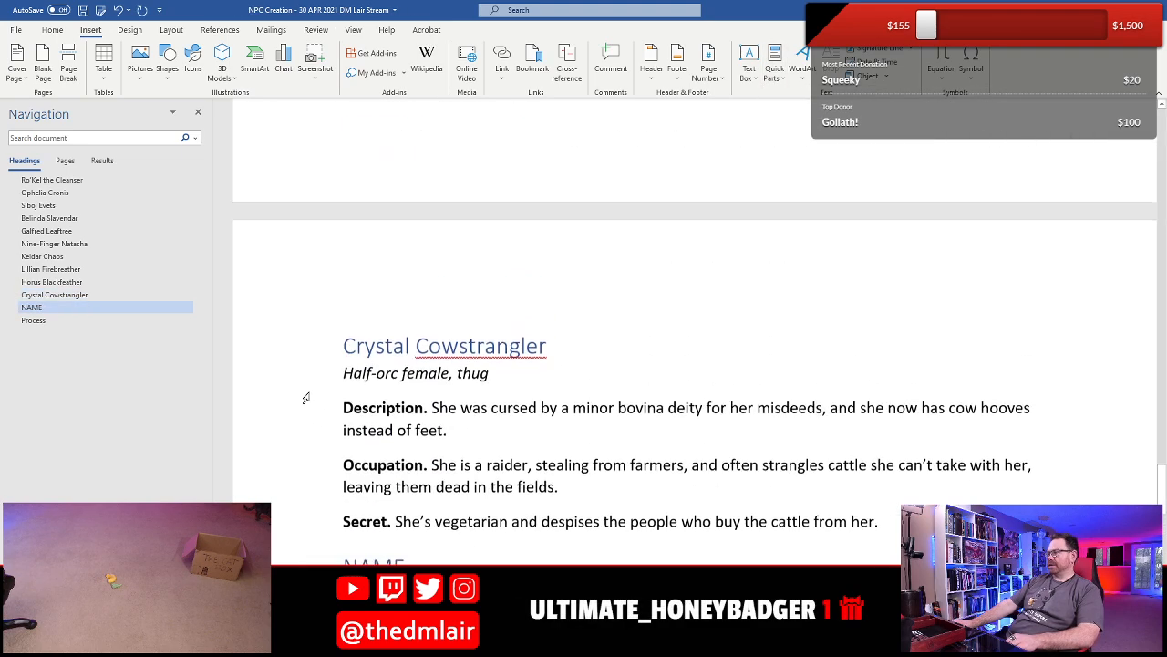
{"action": "scroll", "coordinate": [367, 467], "scroll_direction": "down", "scroll_amount": 2}
{"action": "scroll", "coordinate": [367, 467], "scroll_direction": "down", "scroll_amount": 3}
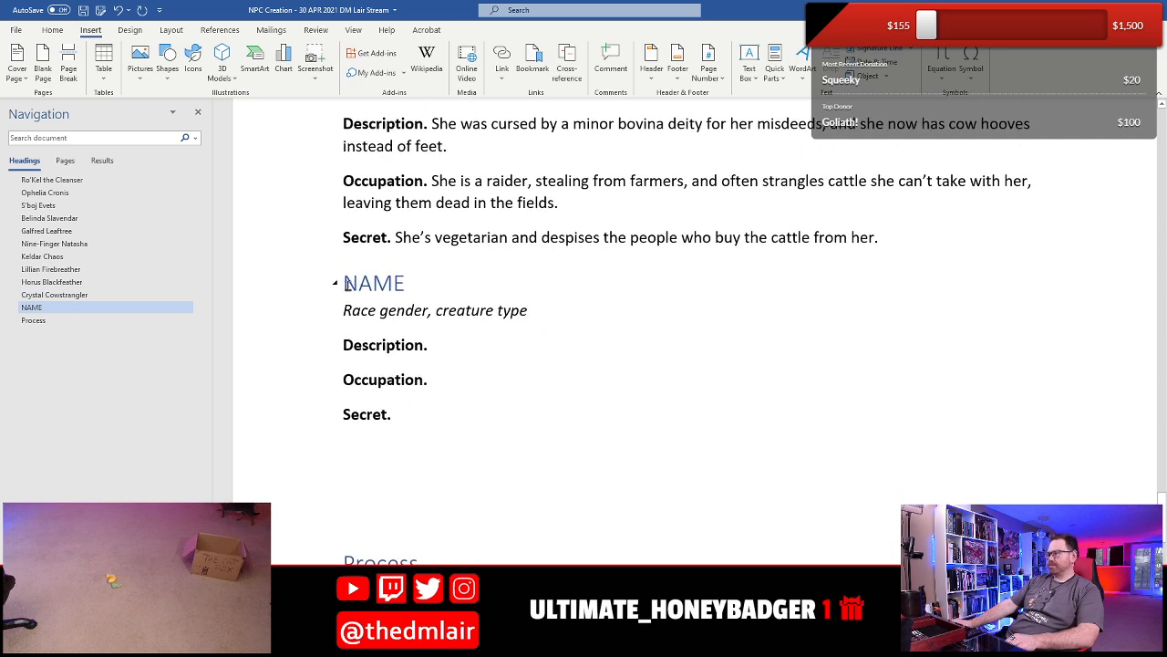
- Replace the NAME placeholder heading of the new NPC block with "Fabian Halfear"
{"action": "left_click", "coordinate": [404, 290]}
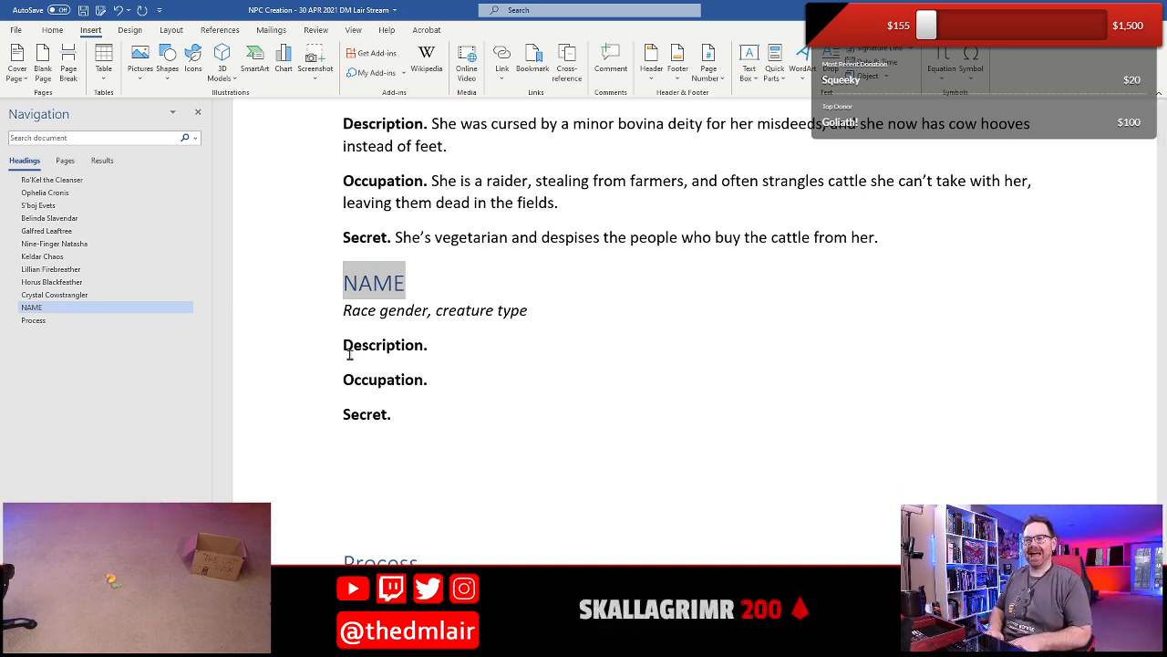
{"action": "type", "text": "Fa"}
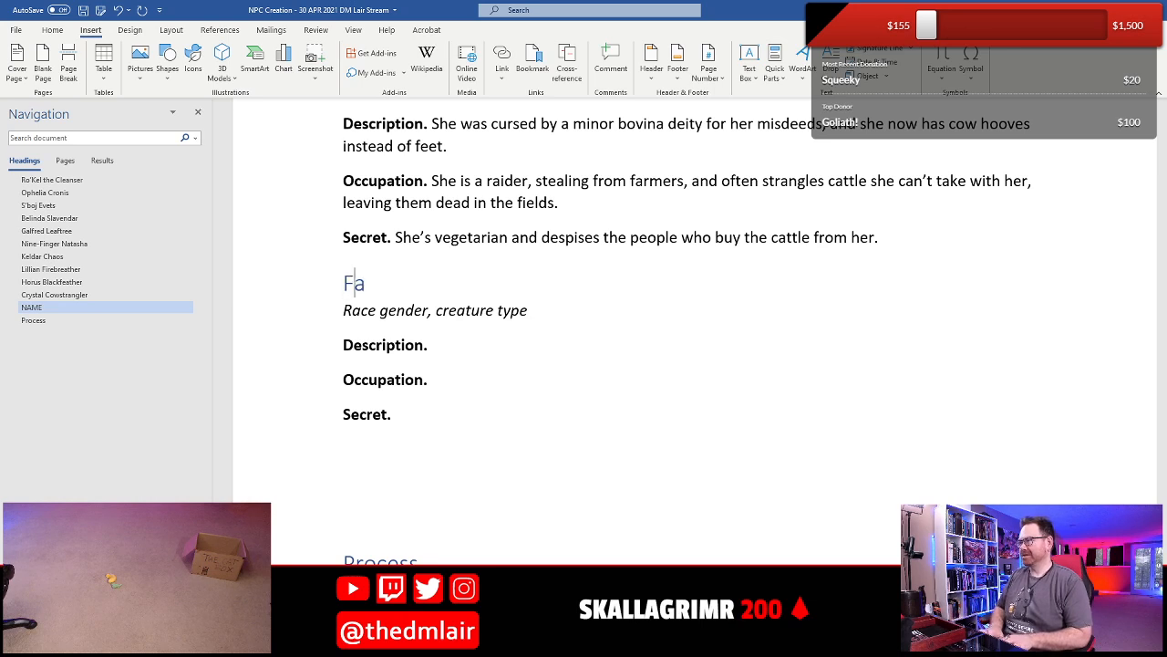
{"action": "type", "text": "bian Halfear"}
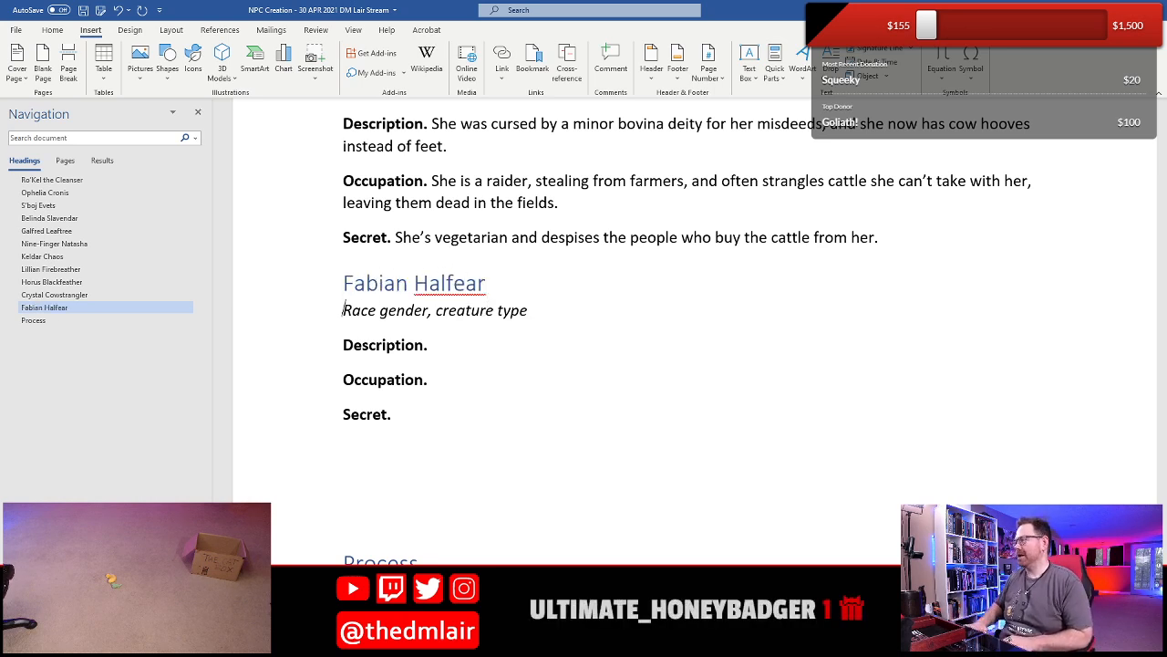
- Replace the "Race gender" placeholder under Fabian's heading with "Elf male", keeping the comma and creature type
{"action": "left_click_drag", "start_coordinate": [344, 312], "coordinate": [349, 354]}
{"action": "key", "text": "shift+Right"}
{"action": "key", "text": "shift+Right"}
{"action": "key", "text": "shift+Right"}
{"action": "key", "text": "shift+Right"}
{"action": "key", "text": "shift+Right"}
{"action": "key", "text": "shift+Right"}
{"action": "key", "text": "shift+Right"}
{"action": "key", "text": "shift+Right"}
{"action": "key", "text": "shift+Right"}
{"action": "key", "text": "shift+Left"}
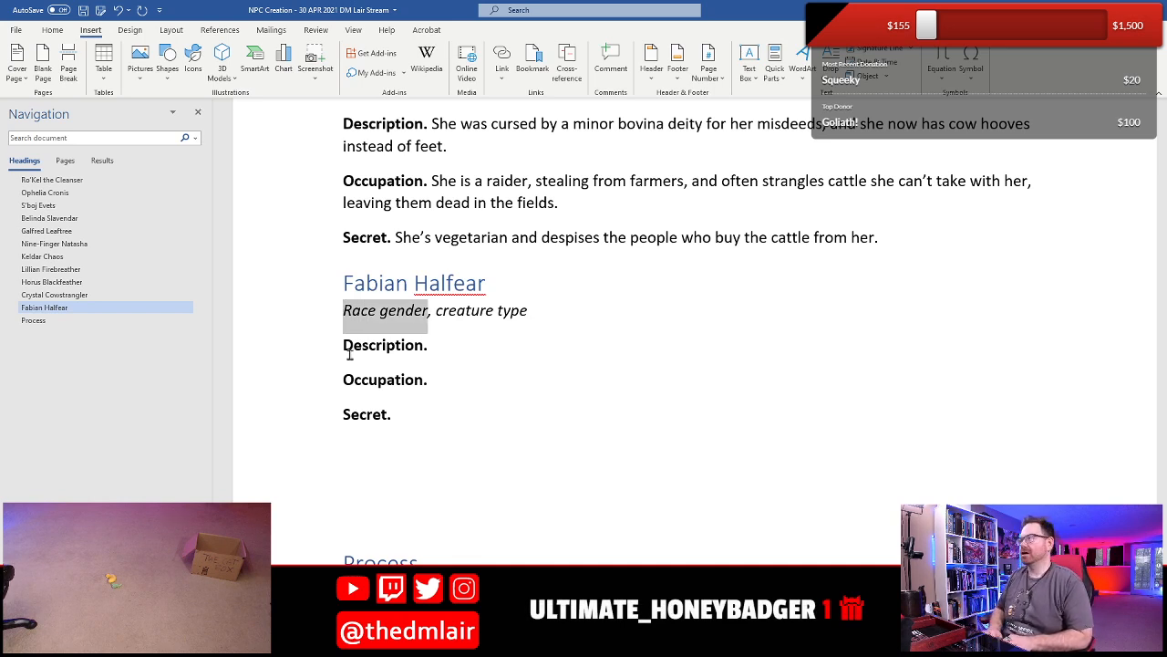
{"action": "scroll", "coordinate": [371, 387], "scroll_direction": "up", "scroll_amount": 10}
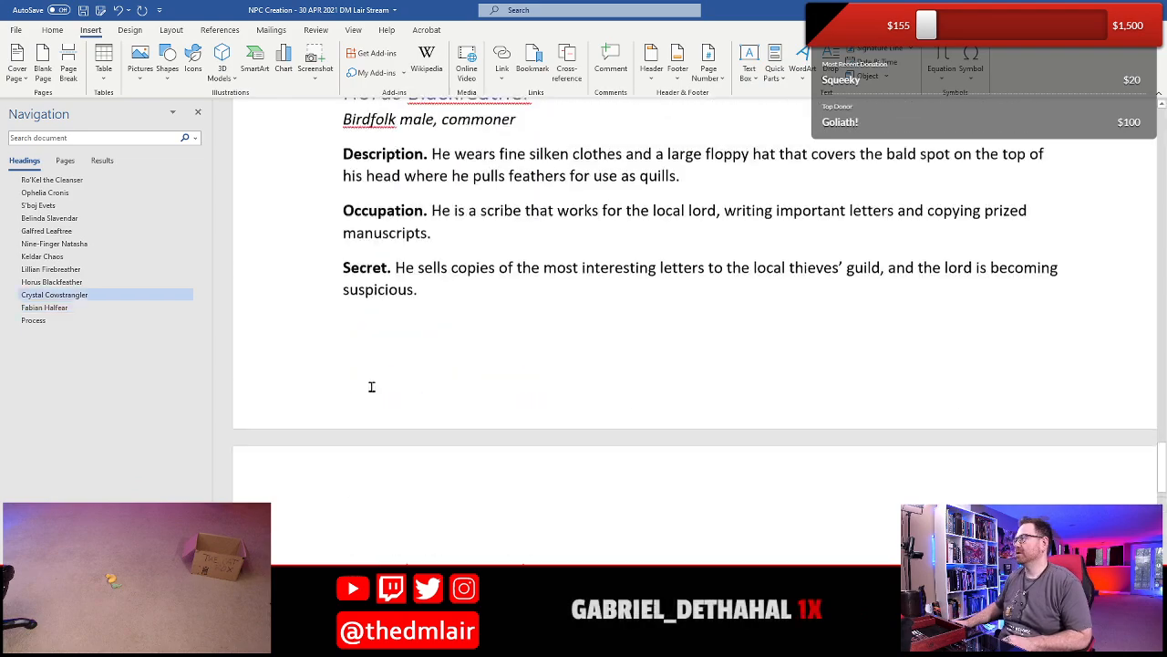
{"action": "scroll", "coordinate": [371, 387], "scroll_direction": "up", "scroll_amount": 12}
{"action": "scroll", "coordinate": [371, 387], "scroll_direction": "down", "scroll_amount": 18}
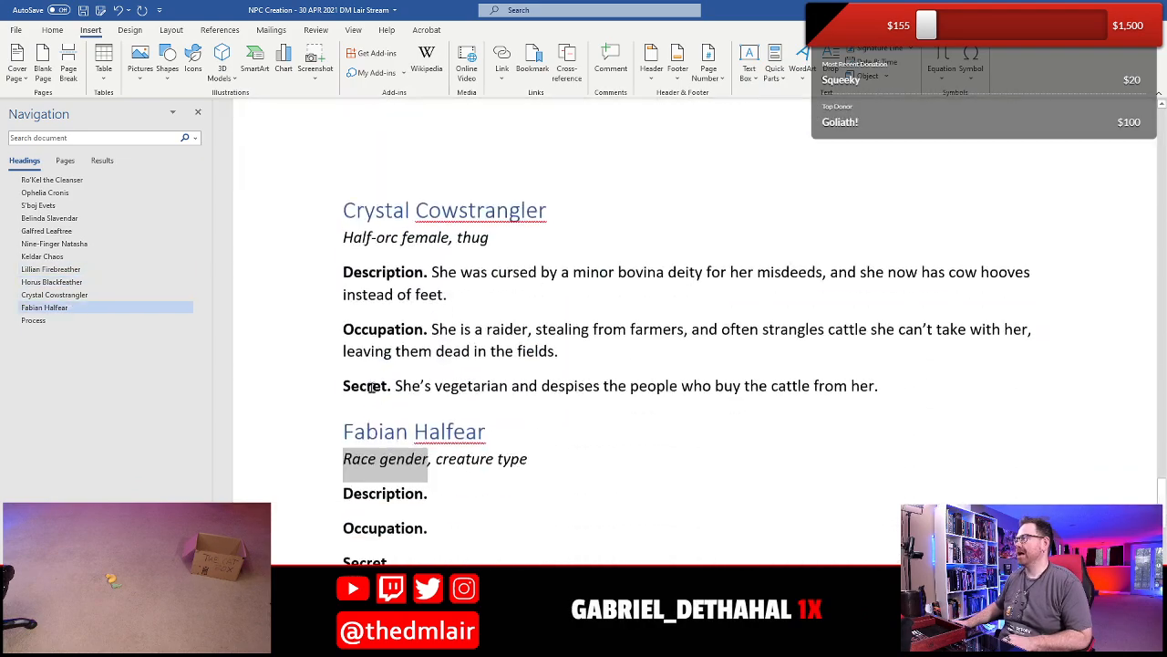
{"action": "scroll", "coordinate": [371, 387], "scroll_direction": "down", "scroll_amount": 3}
{"action": "type", "text": "Elf ma"}
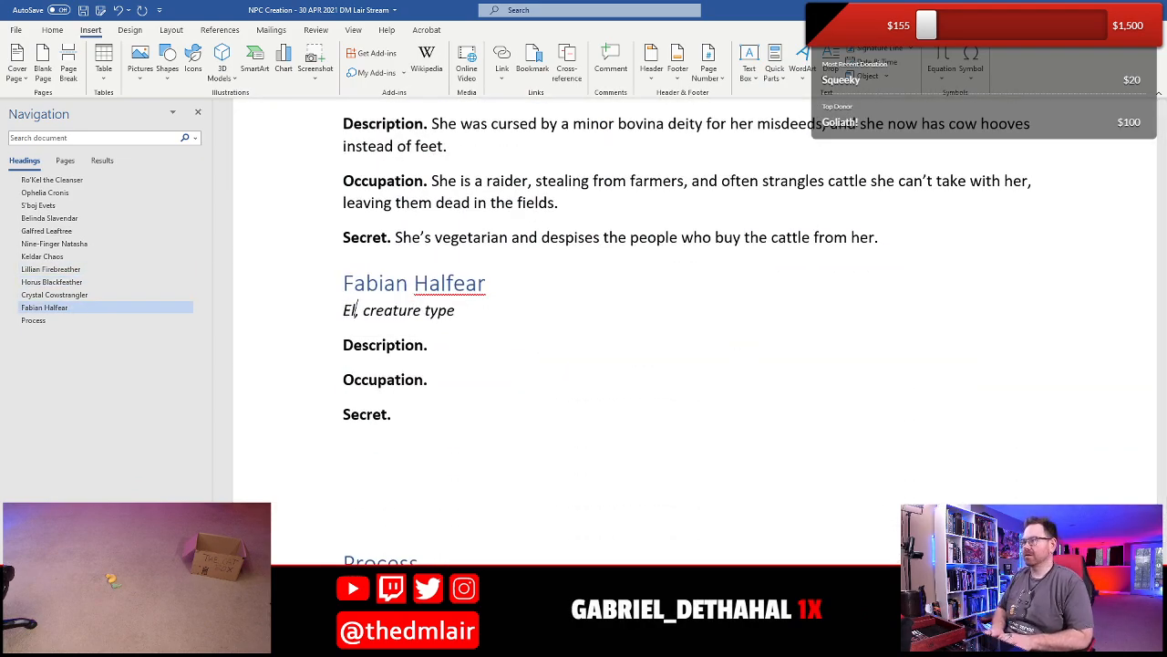
{"action": "type", "text": "le"}
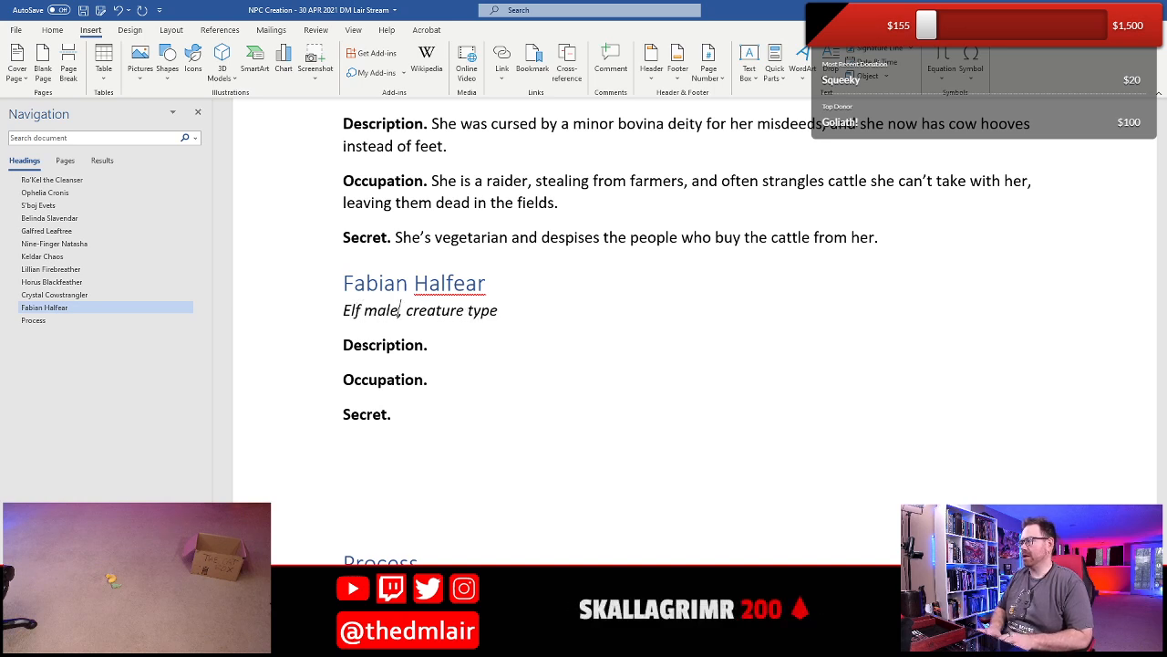
- Change Fabian's race wording to "Elven male" and replace the creature type placeholder with "noble"
{"action": "key", "text": "BackSpace"}
{"action": "key", "text": "BackSpace"}
{"action": "key", "text": "BackSpace"}
{"action": "key", "text": "BackSpace"}
{"action": "key", "text": "BackSpace"}
{"action": "key", "text": "BackSpace"}
{"action": "type", "text": "ven male"}
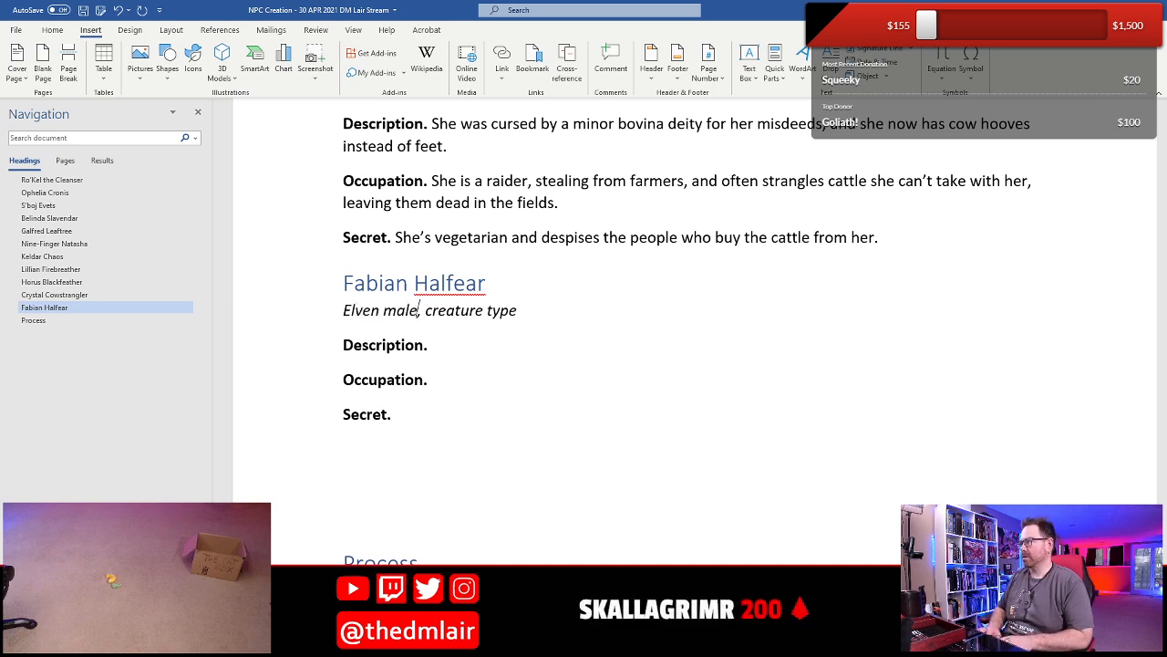
{"action": "left_click", "coordinate": [424, 310]}
{"action": "type", "text": "n"}
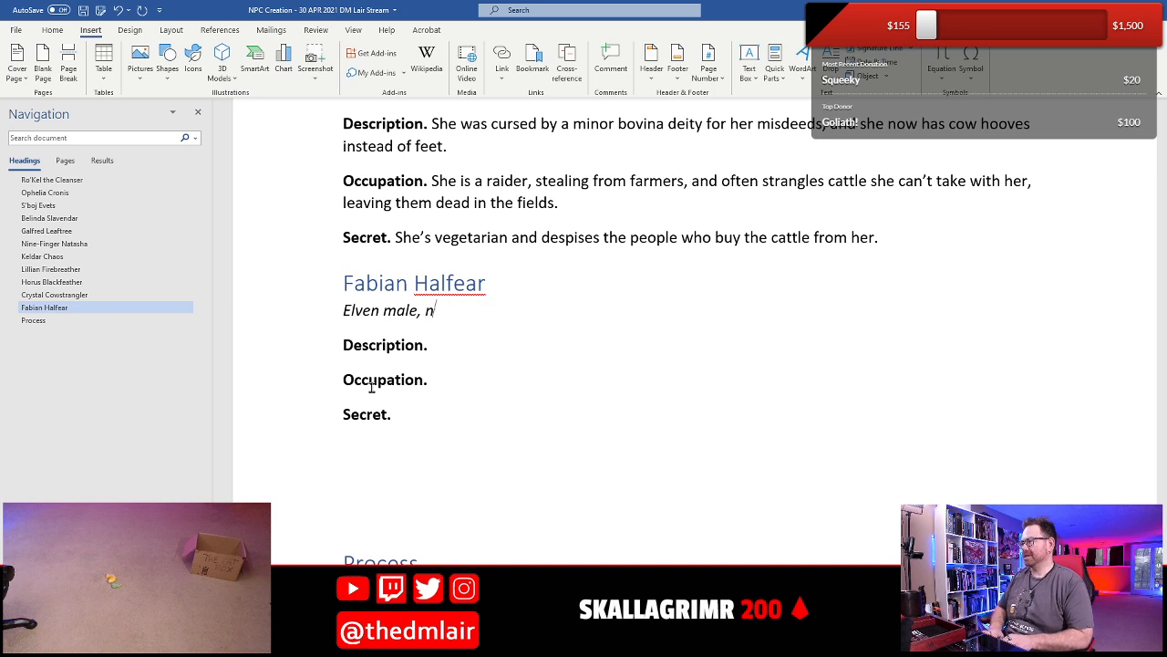
{"action": "type", "text": "oble"}
- Write Fabian's Description as "He has long luscious hair that blows tantalizingly in the breeze."
{"action": "left_click", "coordinate": [432, 345]}
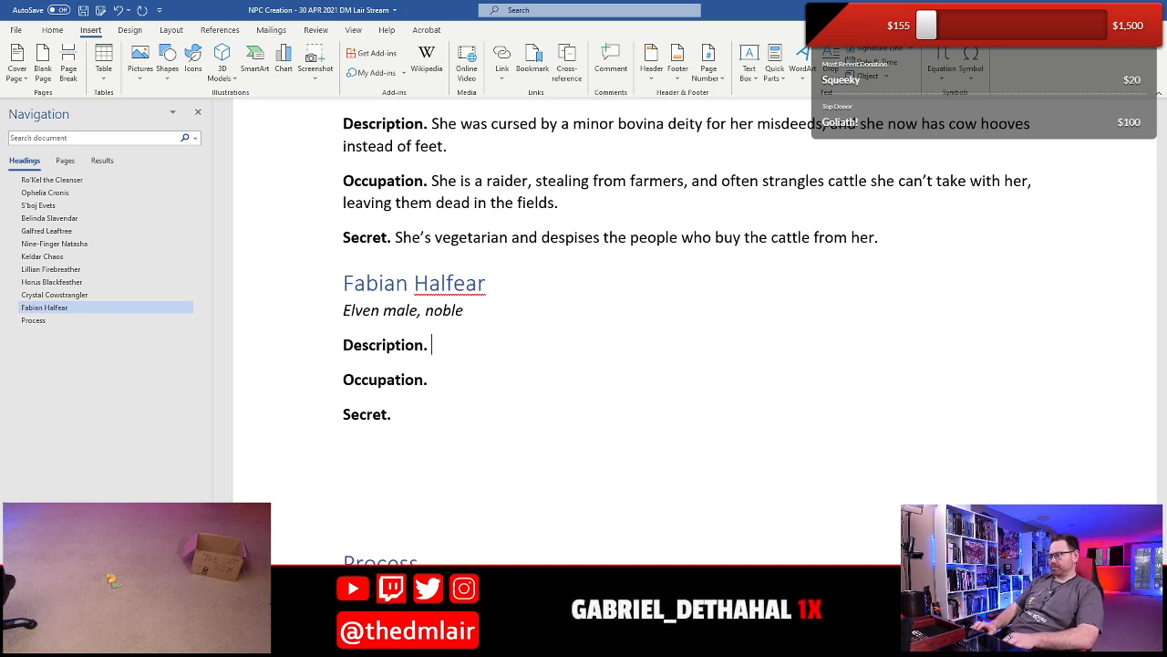
{"action": "type", "text": "He has long "}
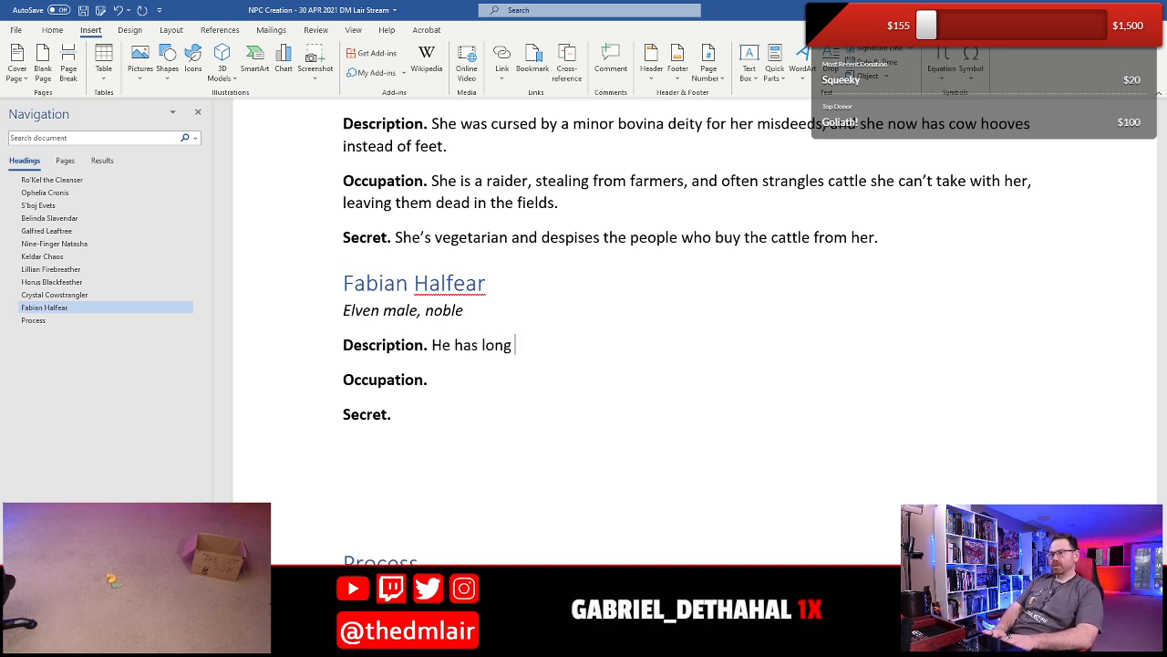
{"action": "type", "text": "lus"}
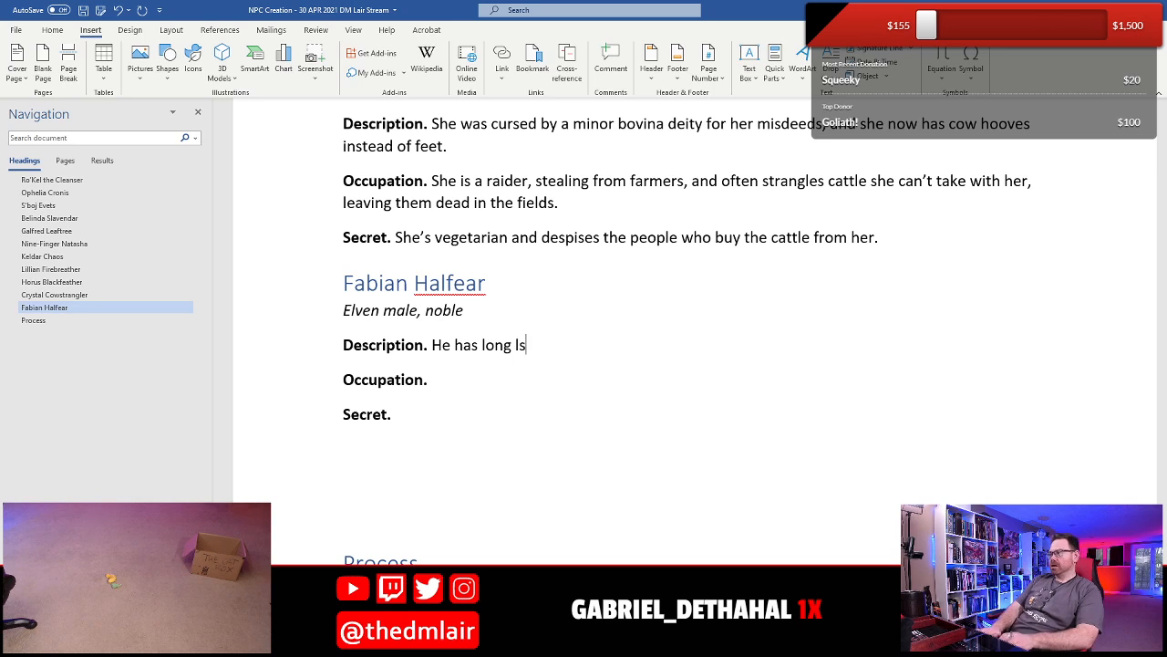
{"action": "type", "text": "cious ha"}
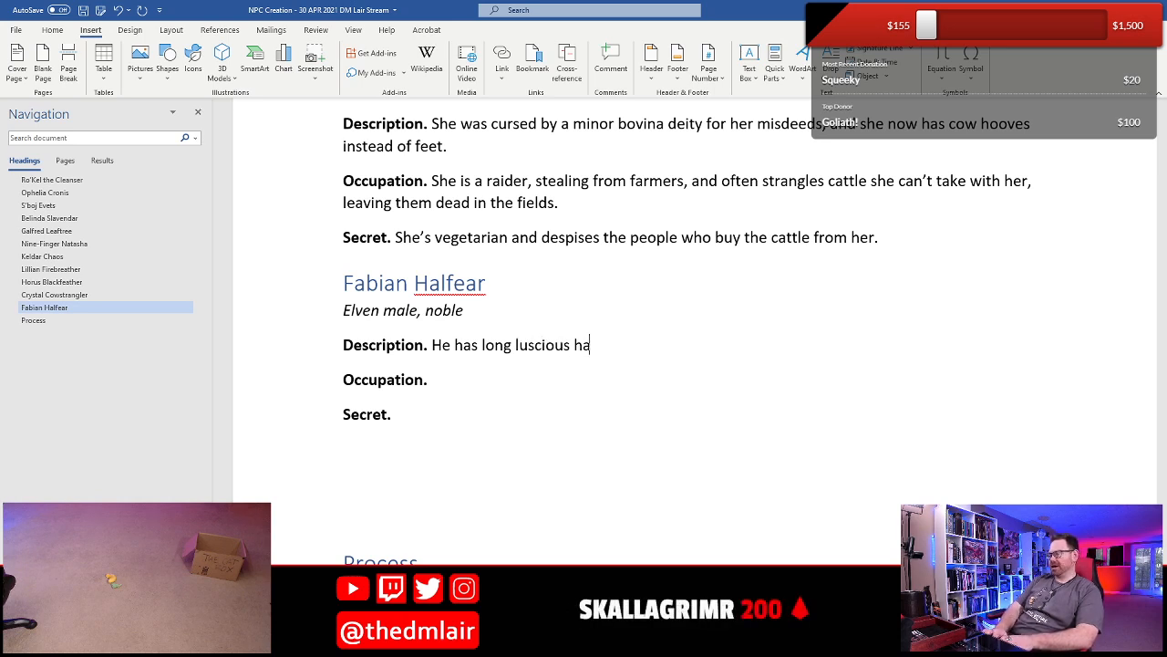
{"action": "type", "text": "ir that blow"}
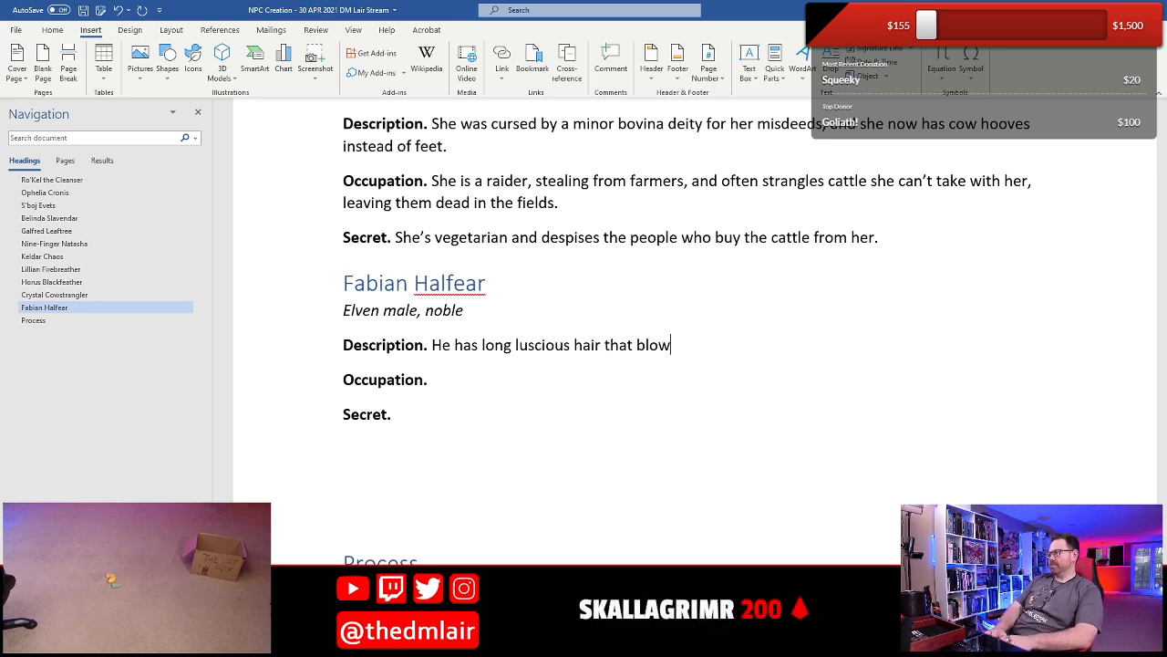
{"action": "type", "text": "s tan"}
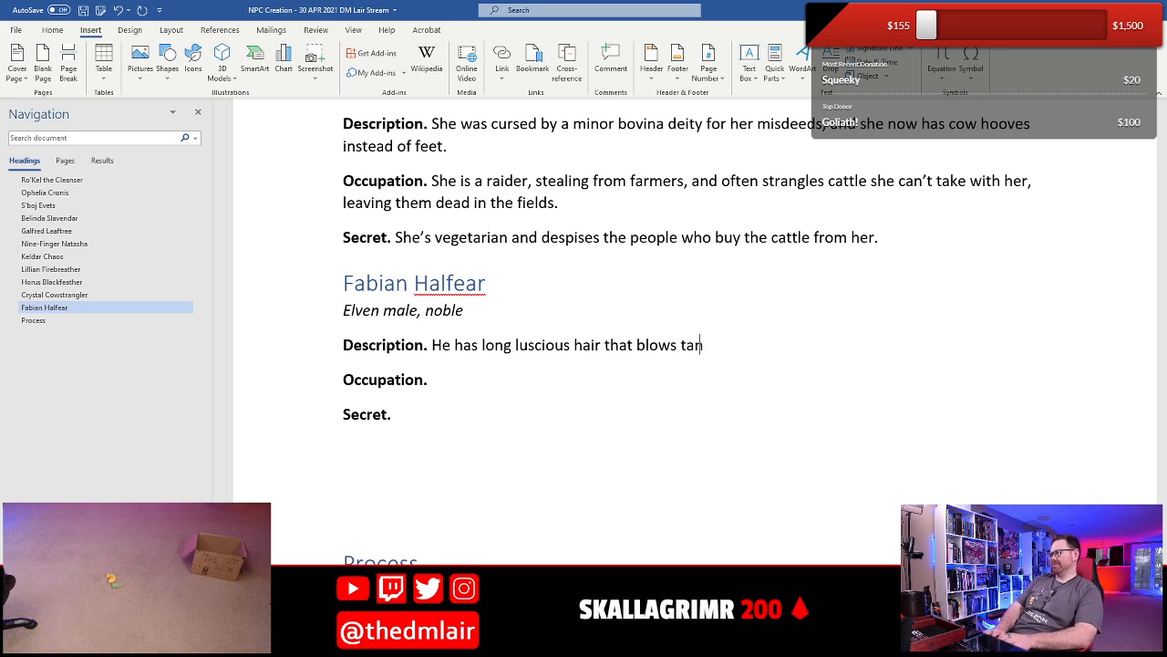
{"action": "type", "text": "tilizingly "}
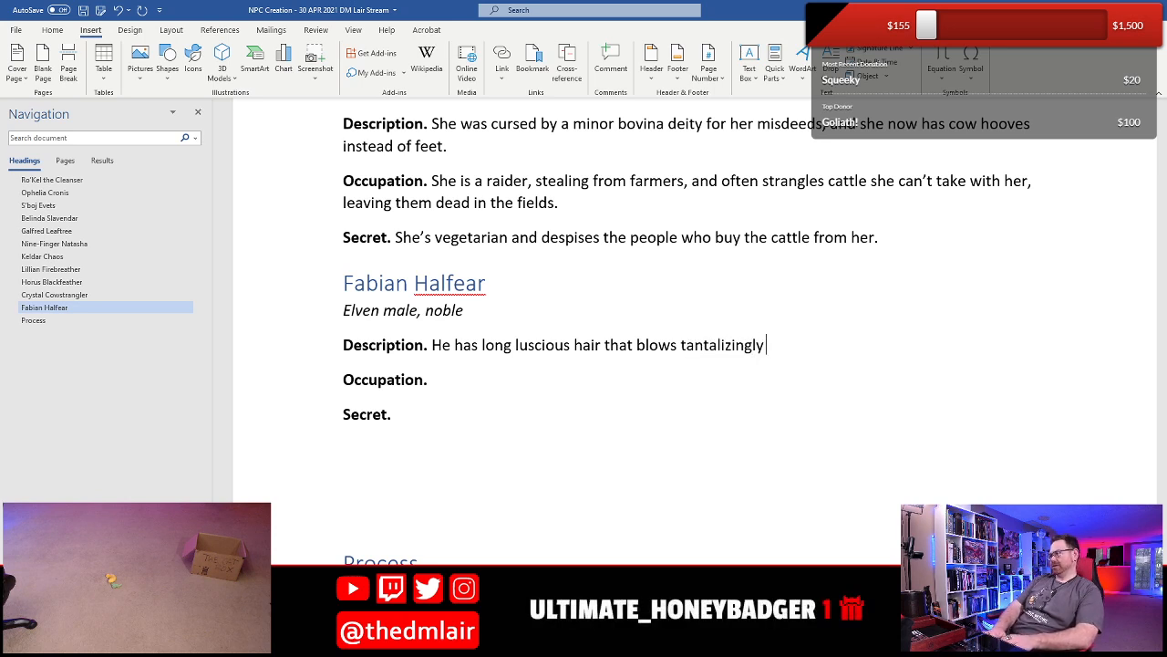
{"action": "type", "text": "in the breeze."}
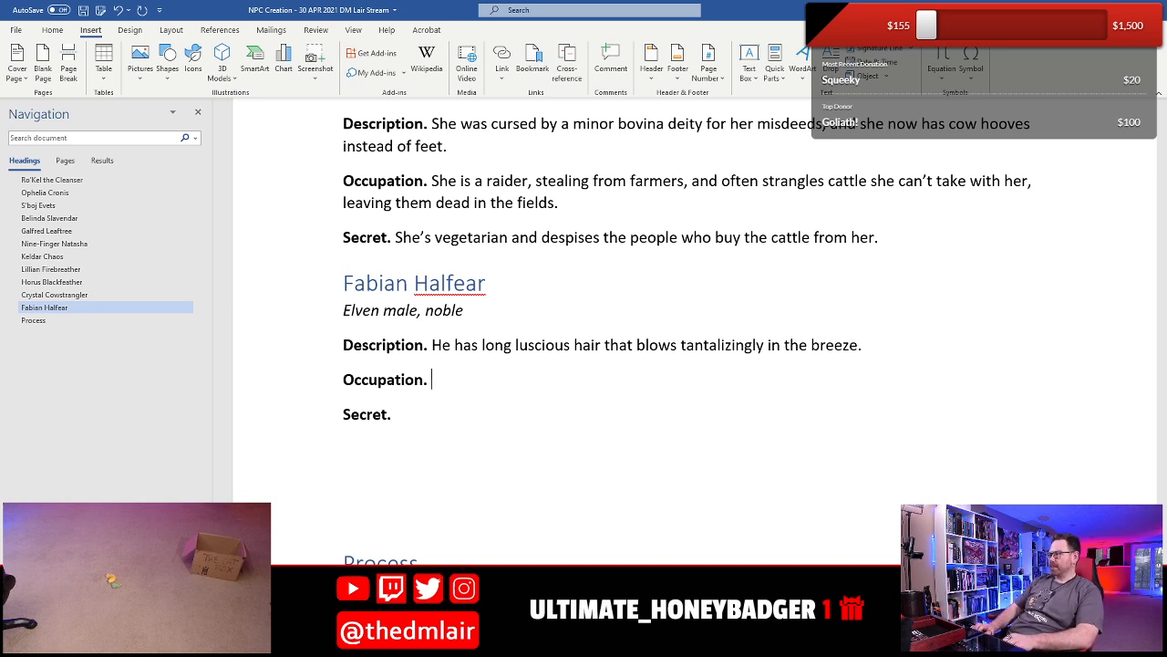
- Write Fabian's Secret as "He is bald and wears a wig.", leaving his Occupation blank
{"action": "key", "text": "Down"}
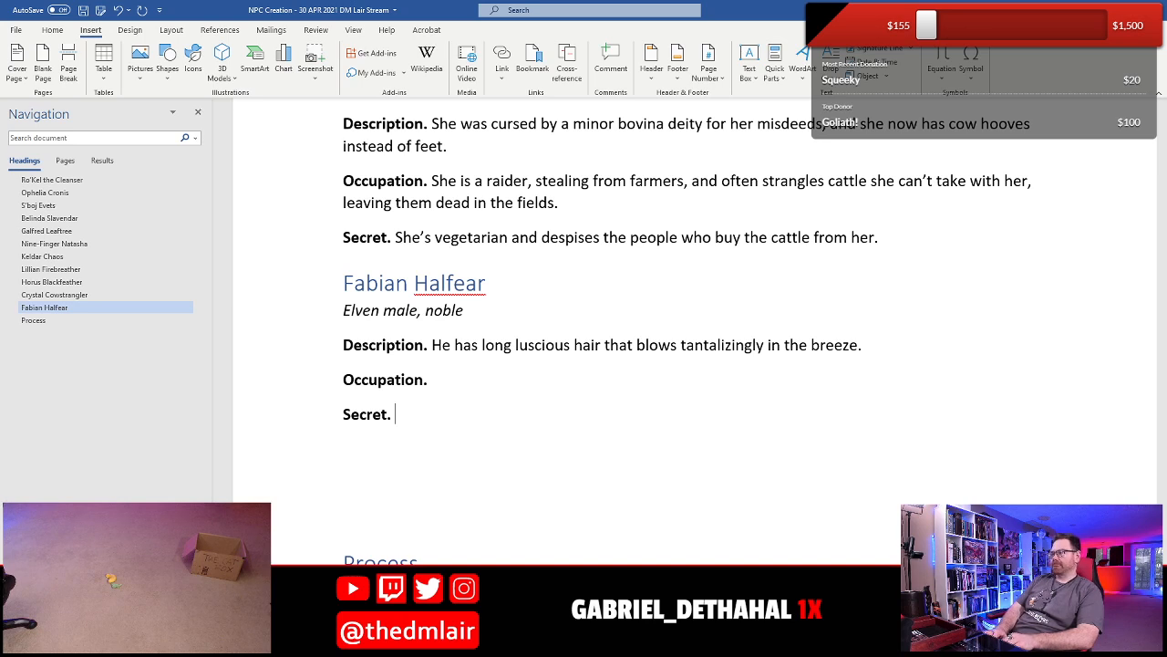
{"action": "type", "text": "His"}
{"action": "key", "text": "BackSpace"}
{"action": "key", "text": "BackSpace"}
{"action": "key", "text": "BackSpace"}
{"action": "type", "text": "e is "}
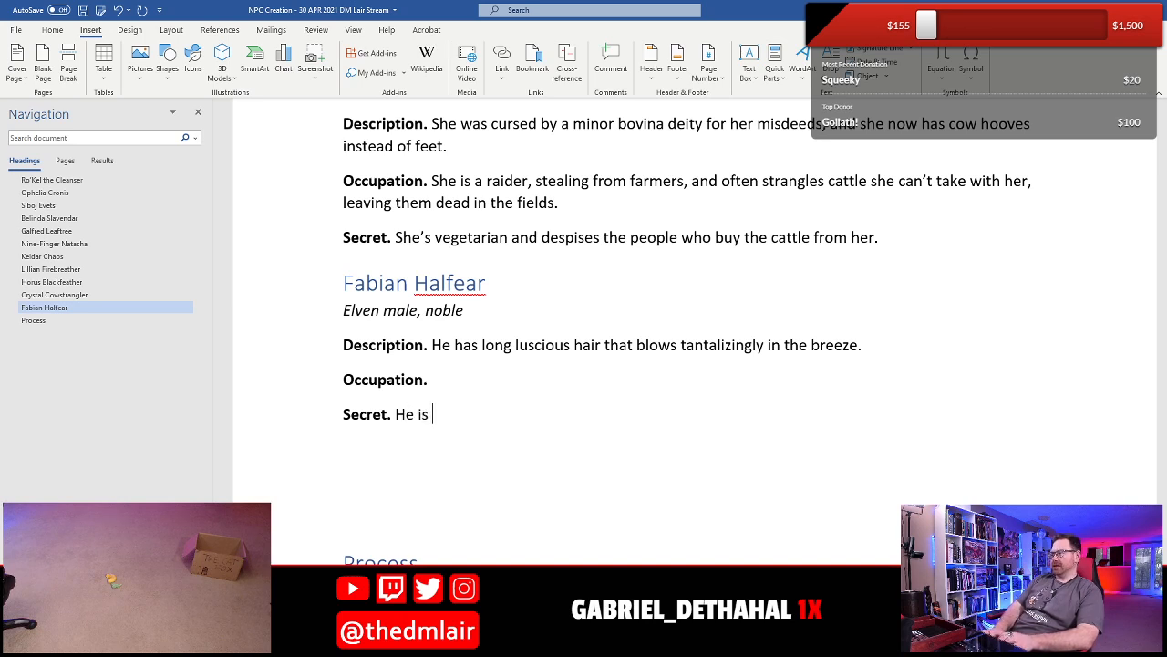
{"action": "type", "text": "bald and"}
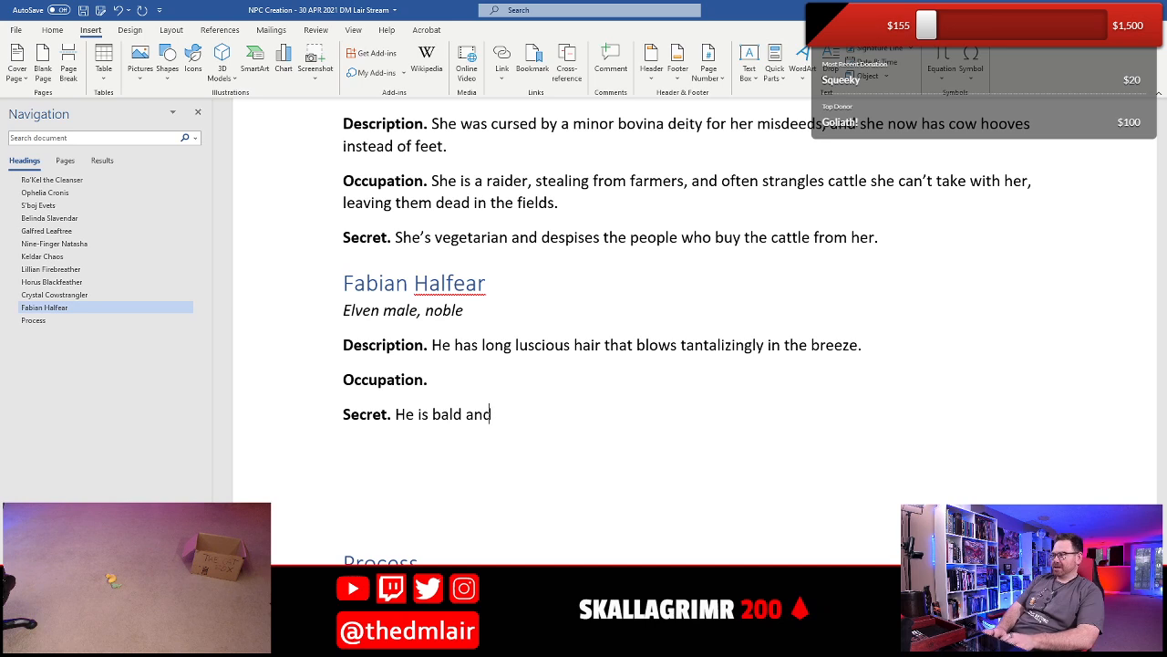
{"action": "type", "text": " wears a wig."}
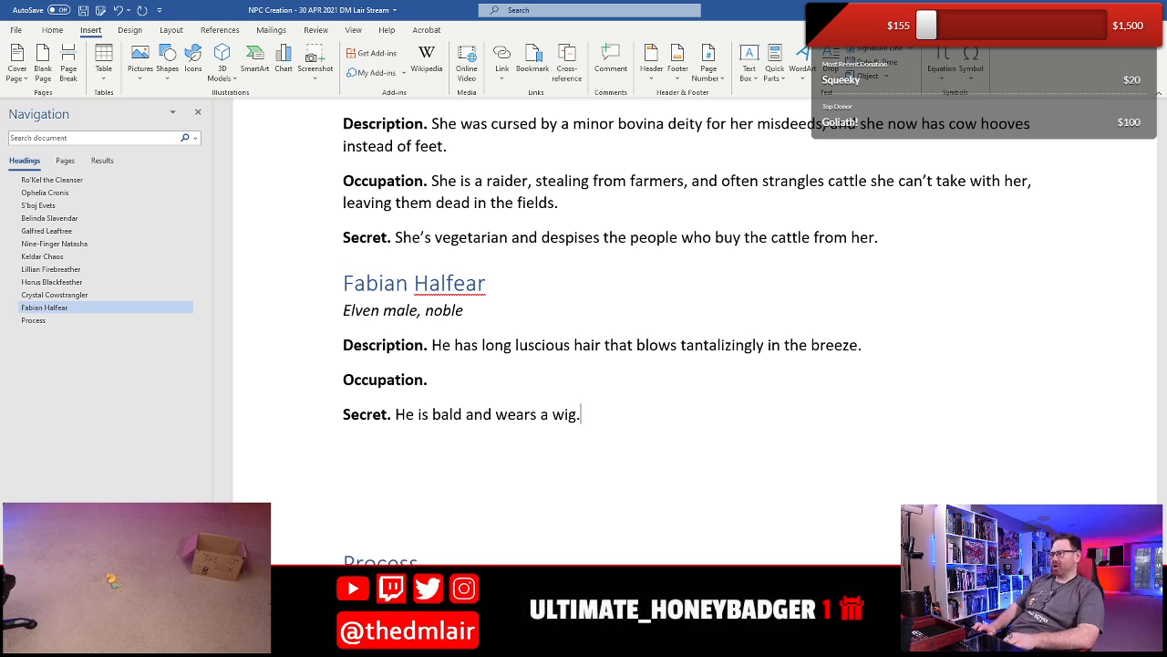
- Start Fabian's Occupation with "He once tried to be a bard, but failed miserably due to XXX", using XXX as a placeholder
{"action": "left_click", "coordinate": [432, 380]}
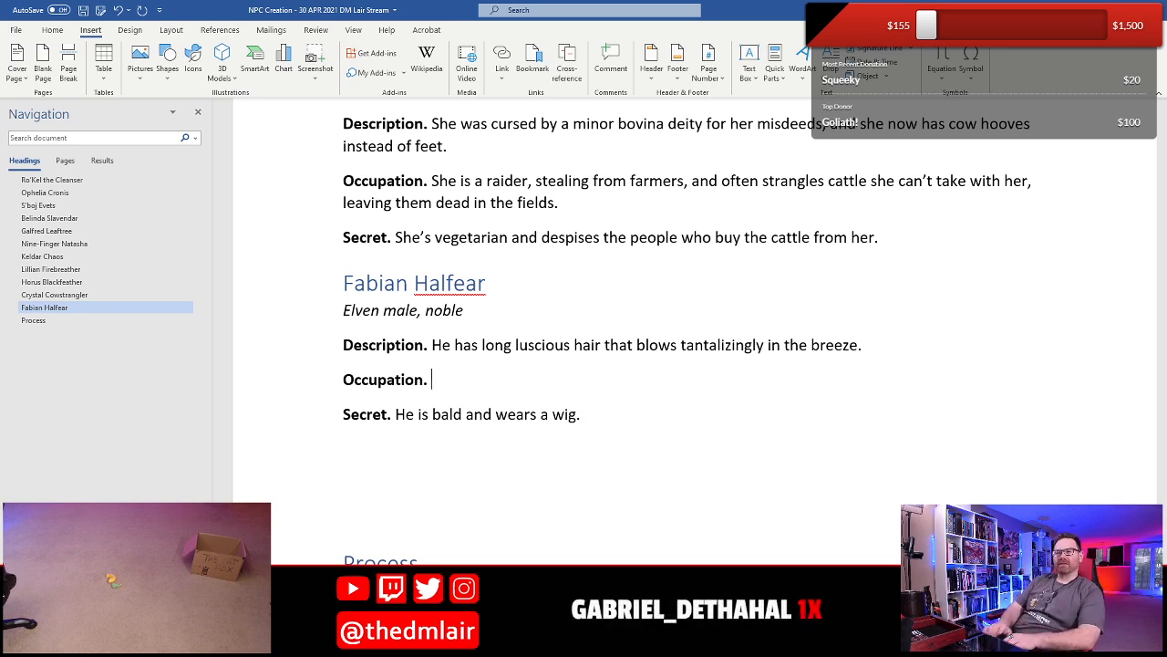
{"action": "type", "text": "He"}
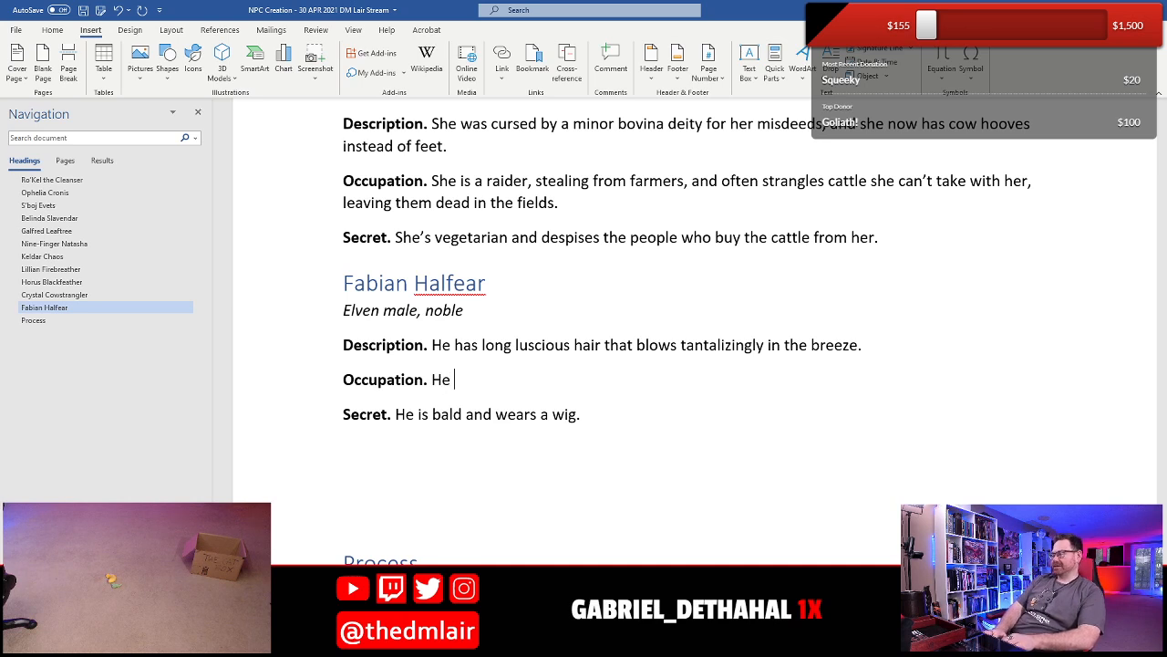
{"action": "type", "text": " once t"}
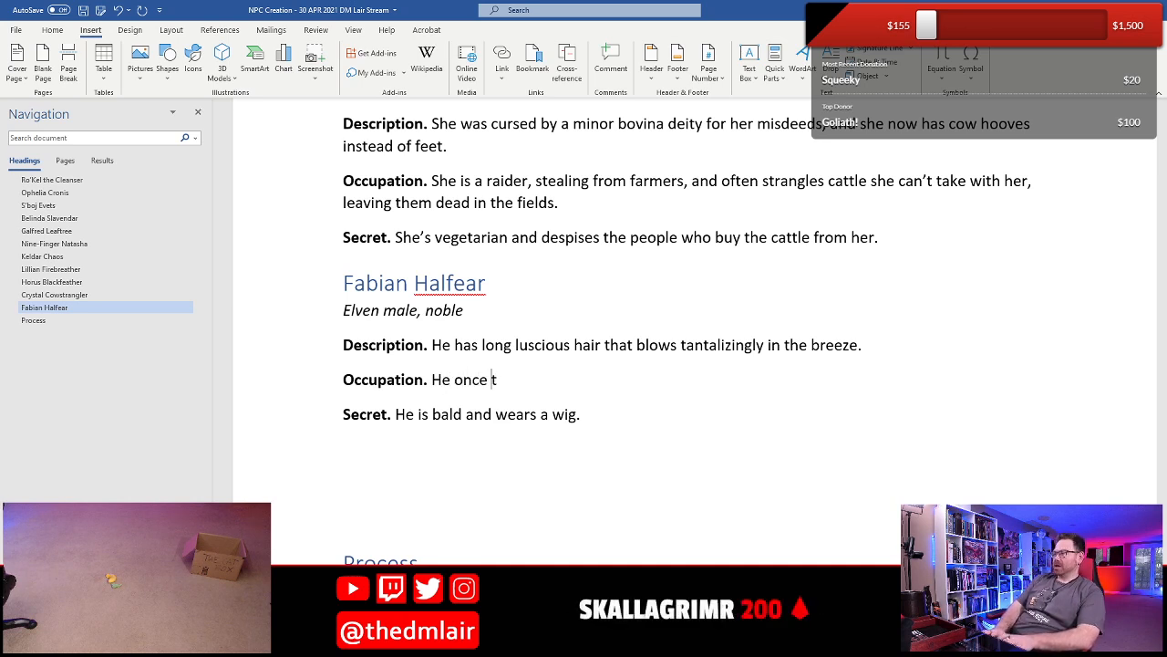
{"action": "type", "text": "ried to be a bared"}
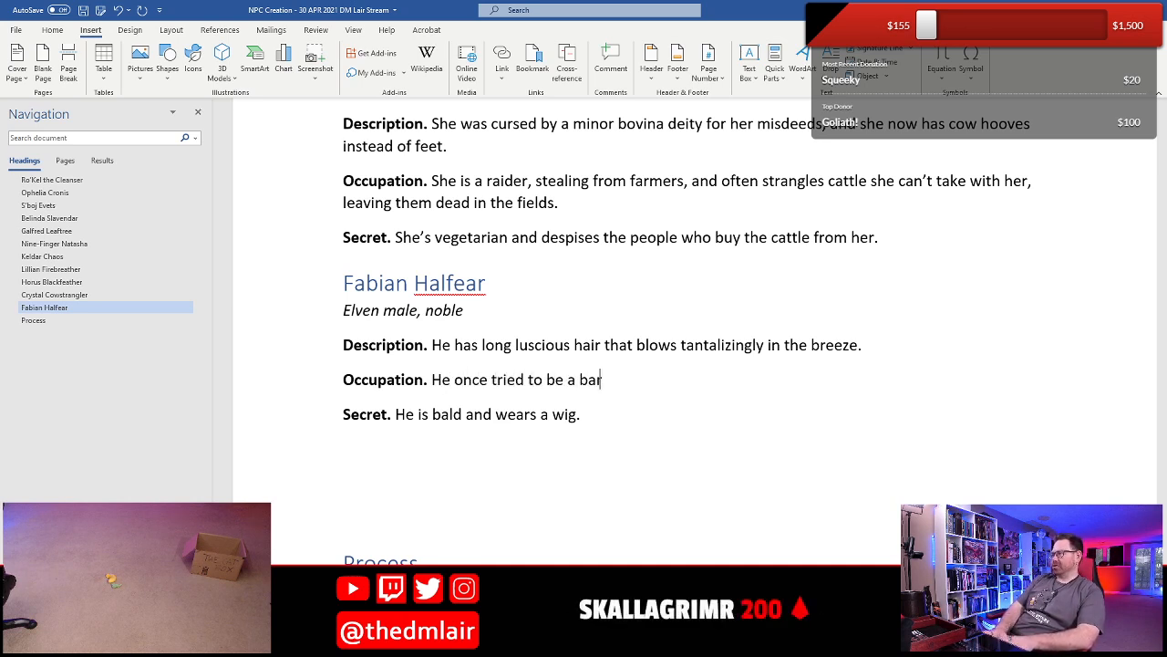
{"action": "key", "text": "BackSpace"}
{"action": "key", "text": "BackSpace"}
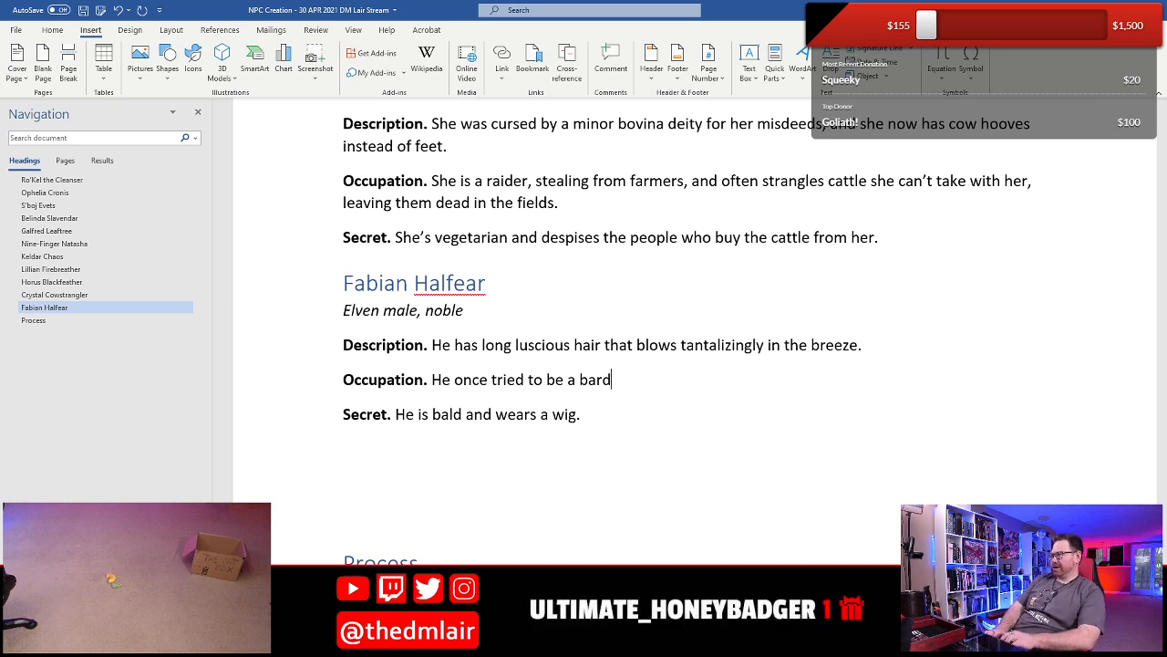
{"action": "type", "text": ", b"}
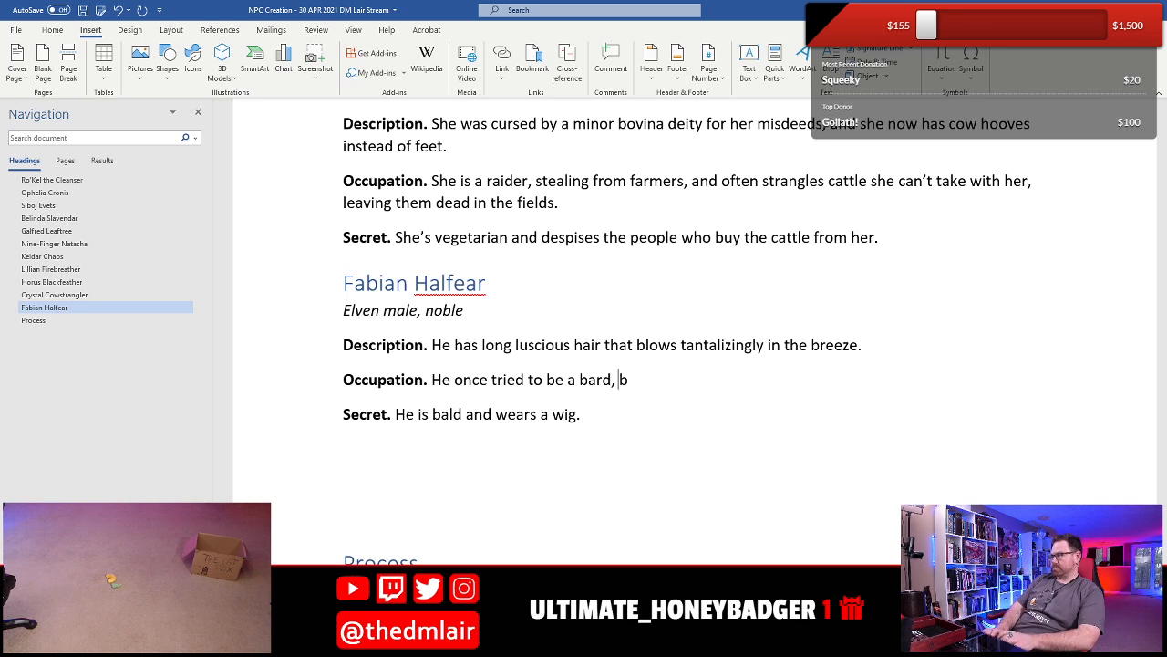
{"action": "type", "text": "ut failed mis"}
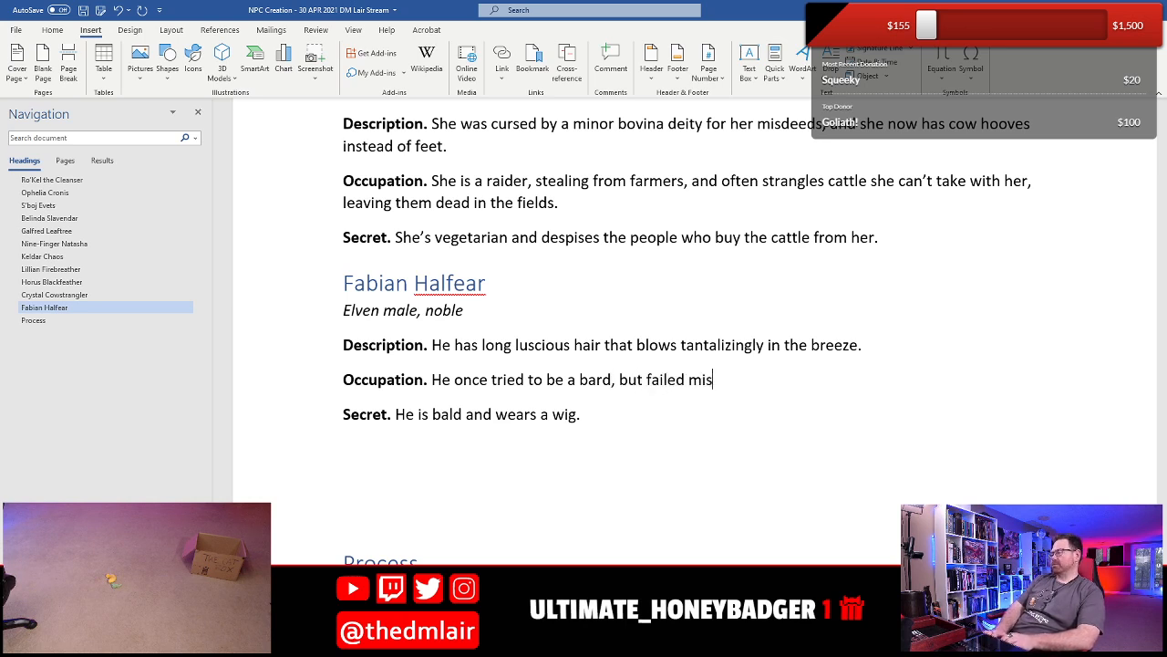
{"action": "type", "text": "erably d"}
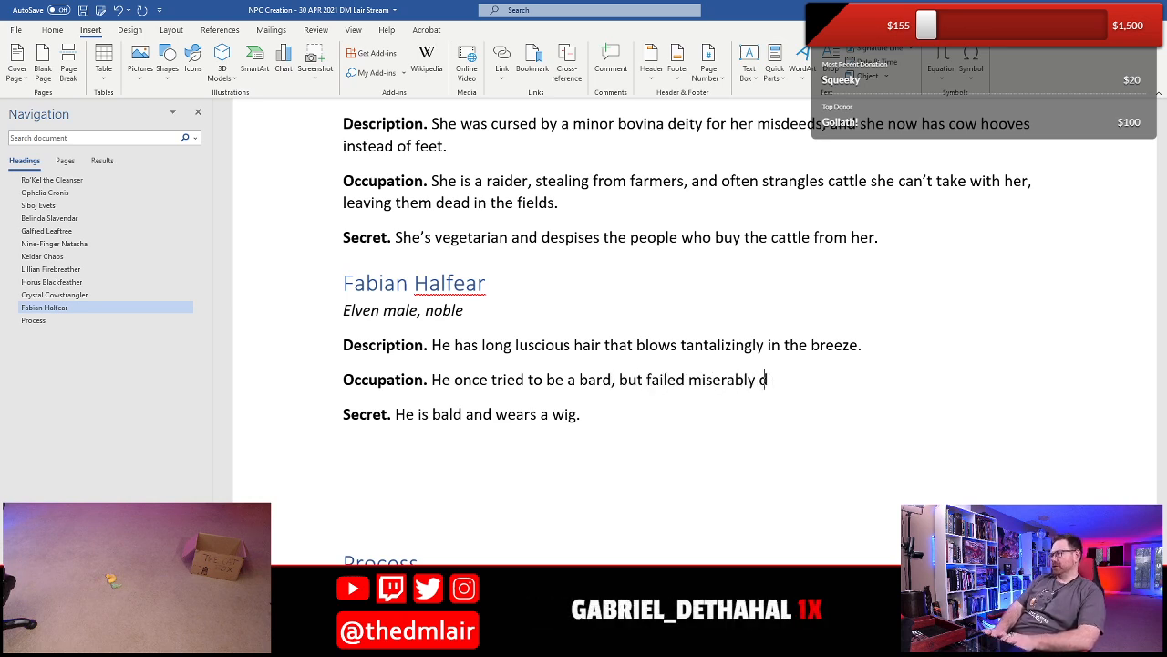
{"action": "type", "text": "ue to XXX"}
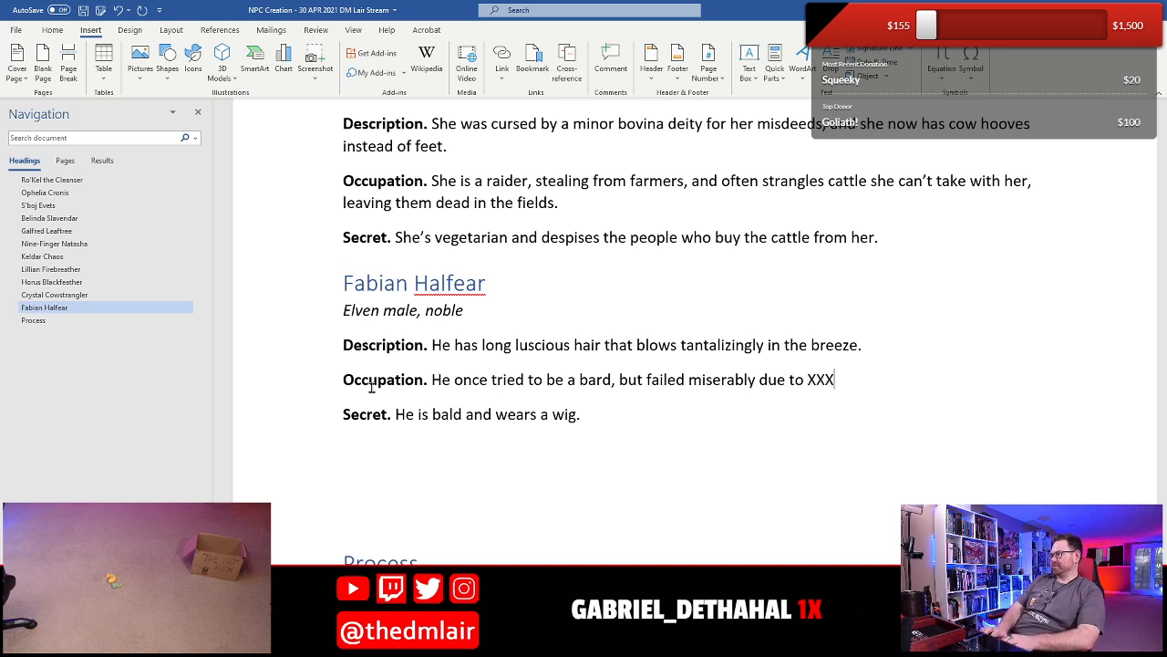
{"action": "type", "text": ". He noe"}
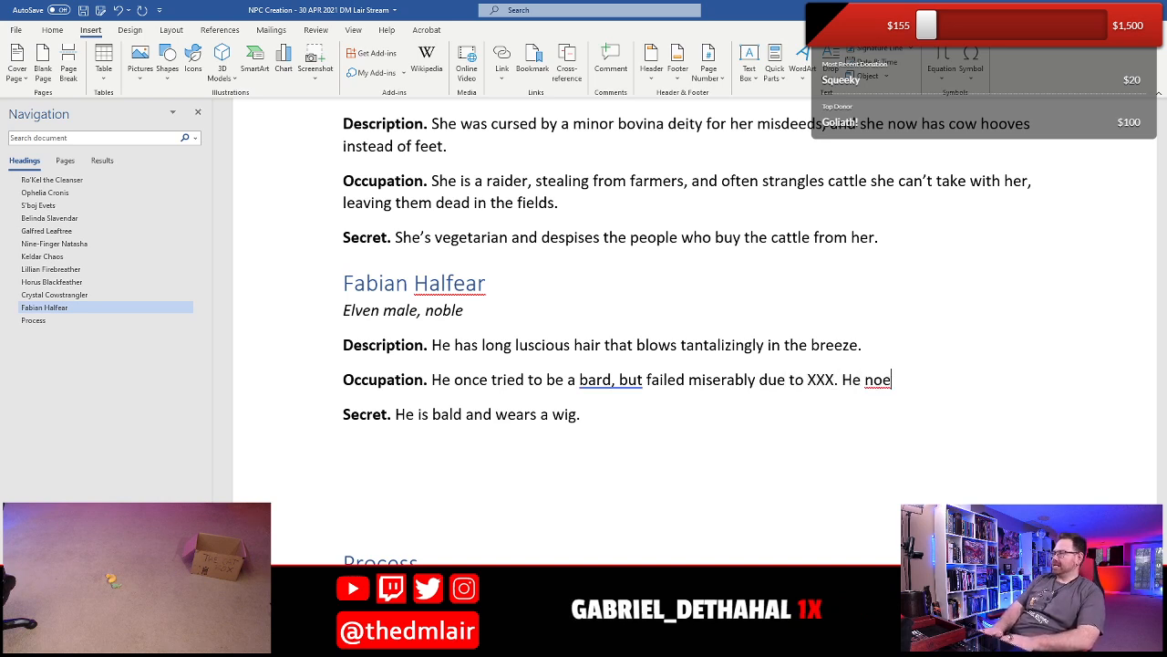
- Continue Fabian's Occupation with a second sentence: "He now gets by as chef in an unknown tavern on the shady side of town."
{"action": "key", "text": "BackSpace"}
{"action": "type", "text": "w gets "}
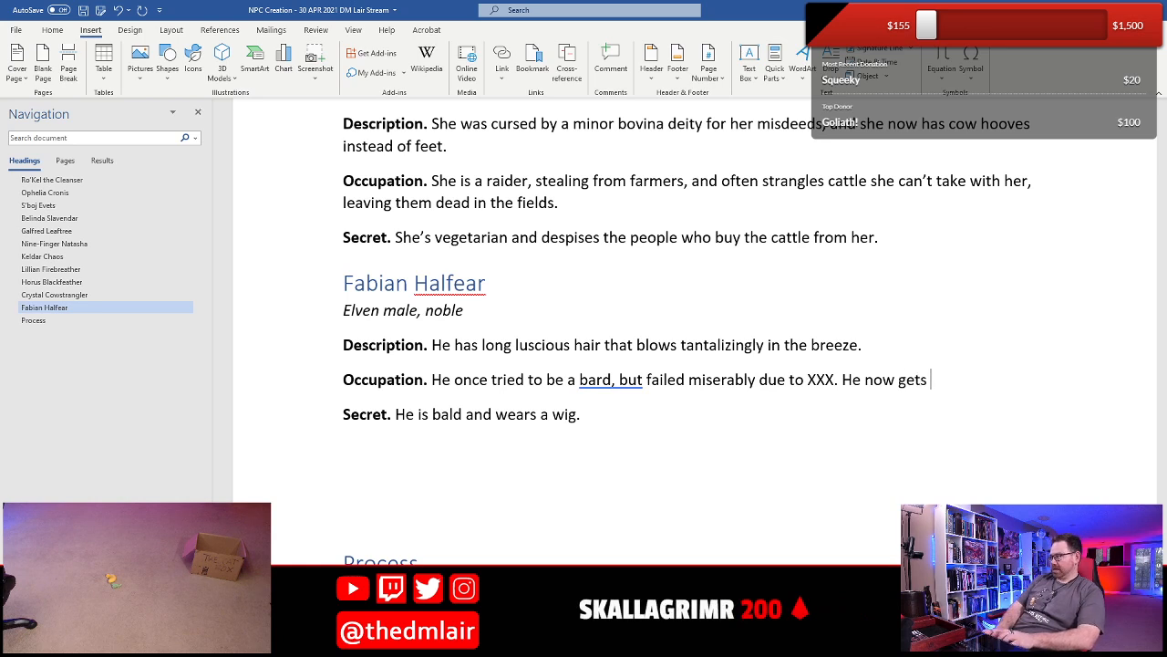
{"action": "type", "text": "by"}
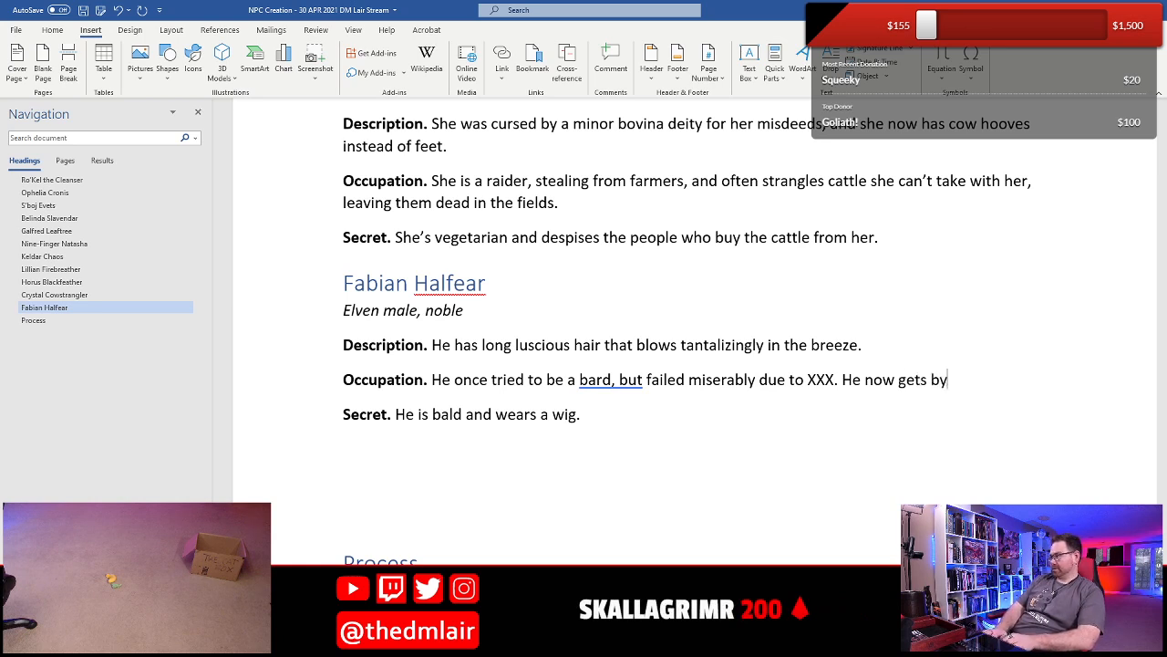
{"action": "type", "text": " as chef"}
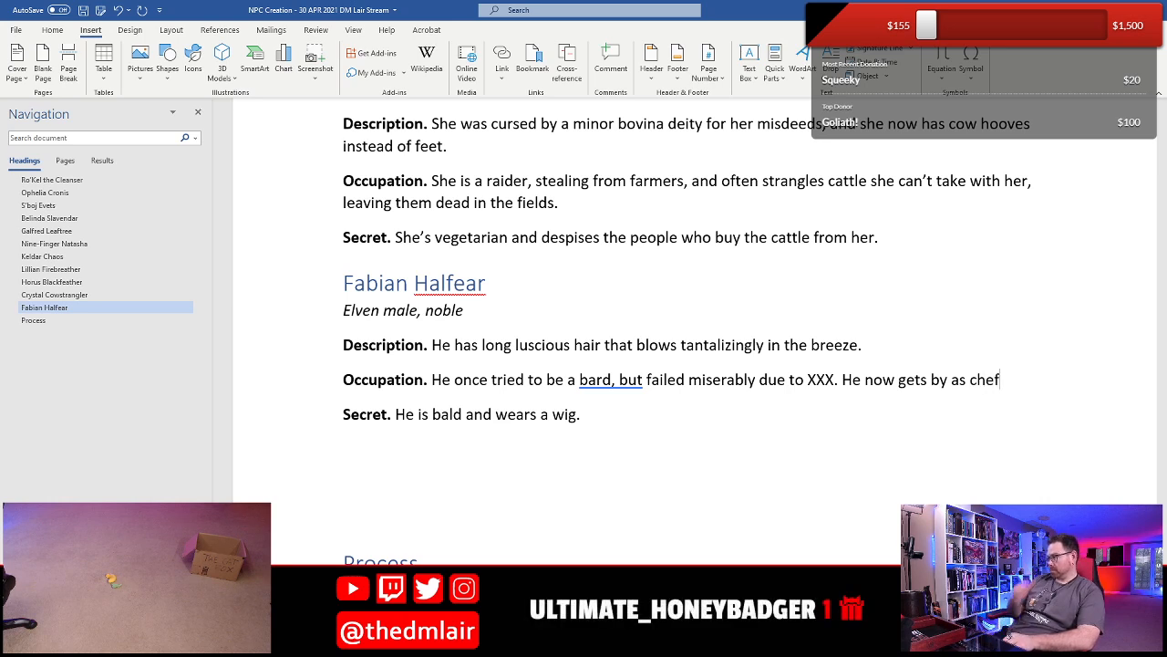
{"action": "type", "text": " on a"}
{"action": "key", "text": "BackSpace"}
{"action": "key", "text": "BackSpace"}
{"action": "key", "text": "BackSpace"}
{"action": "key", "text": "BackSpace"}
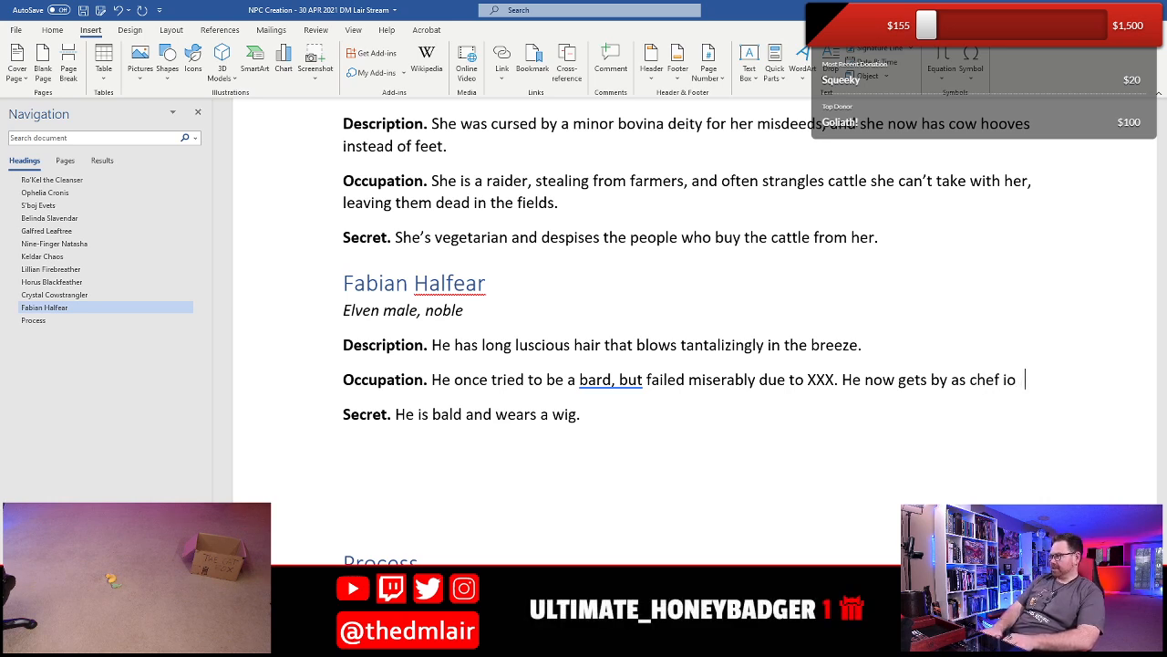
{"action": "type", "text": "iserably due to XXX. He now gets by as chef i"}
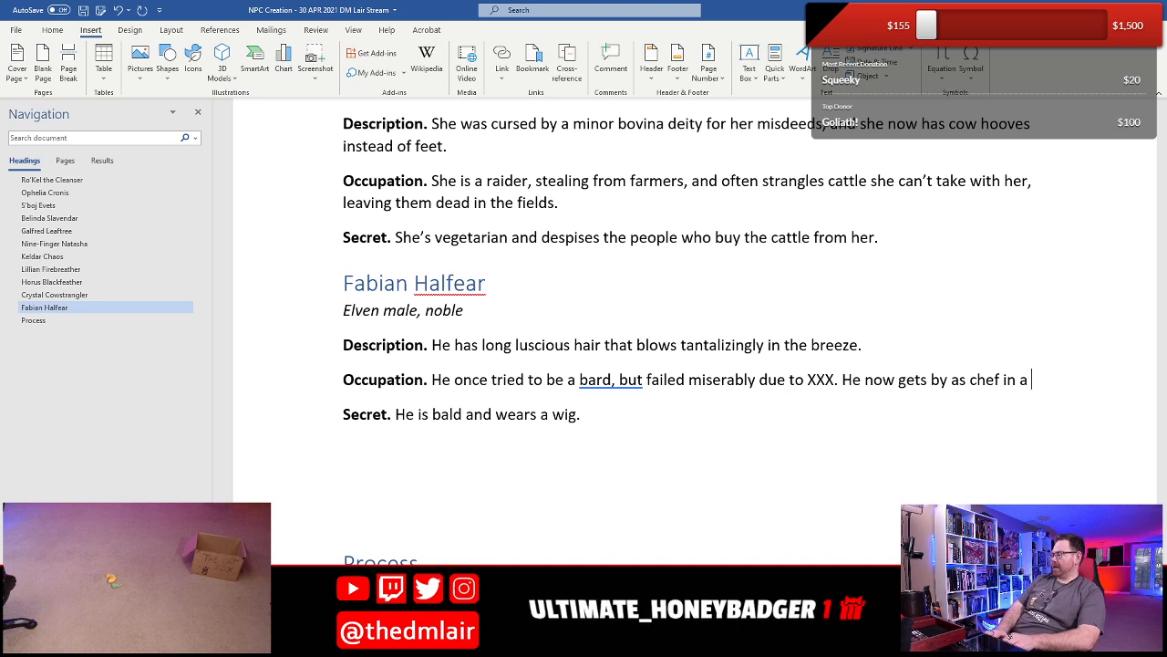
{"action": "type", "text": "n an unknown"}
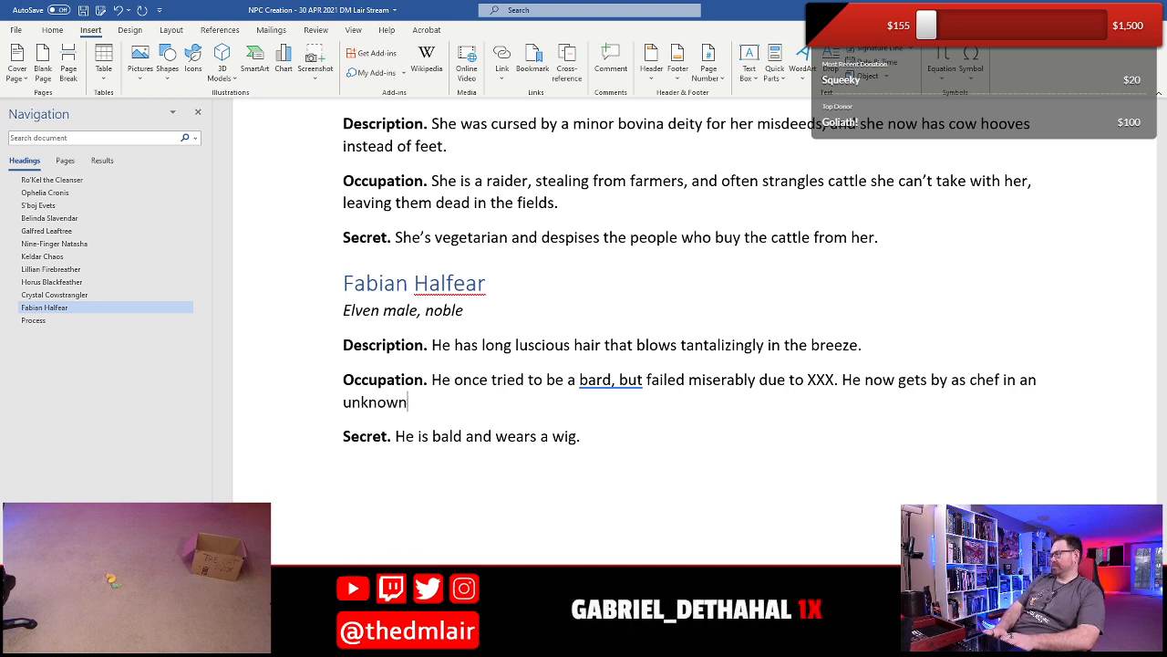
{"action": "type", "text": " ta"}
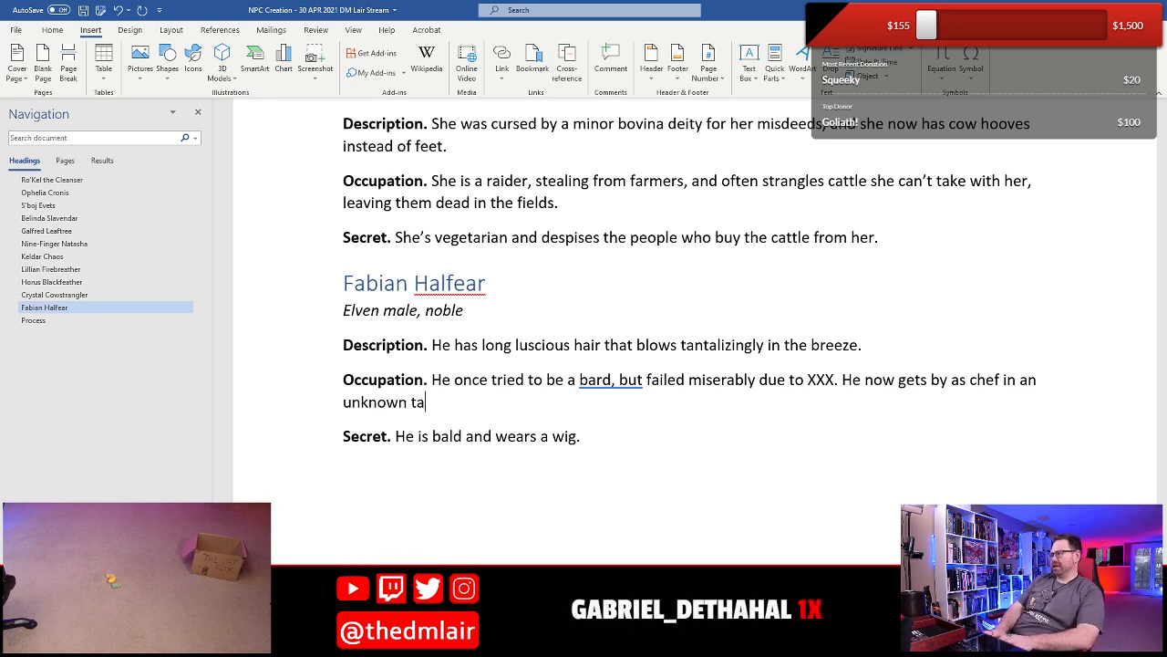
{"action": "type", "text": "vern on the s"}
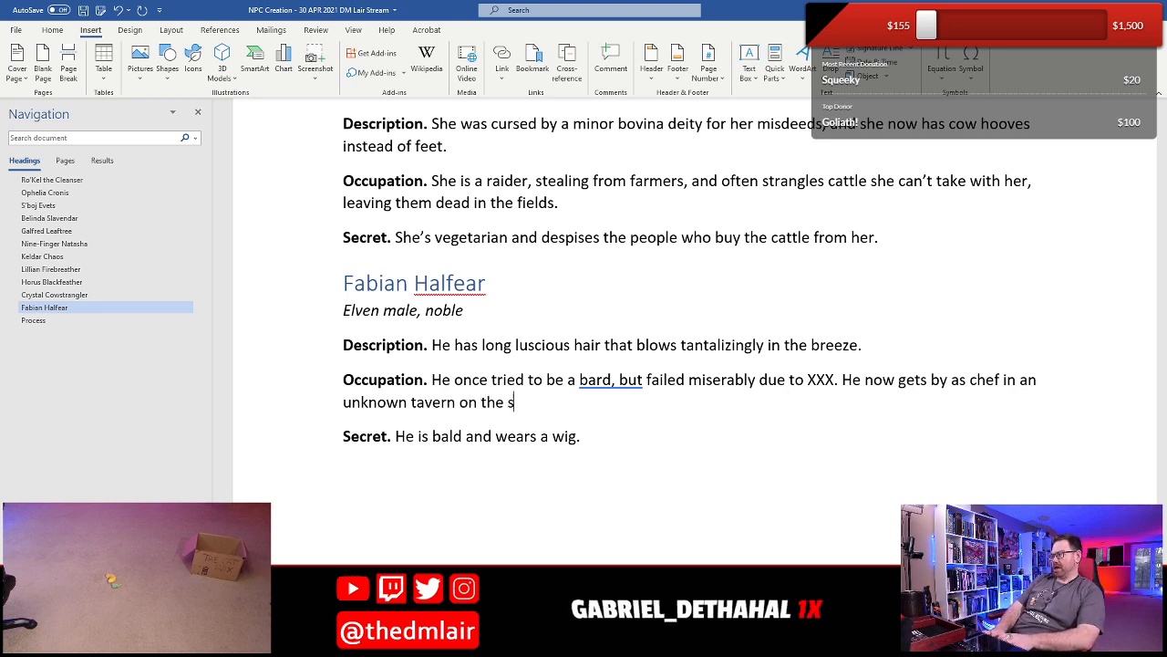
{"action": "type", "text": "hady side of town."}
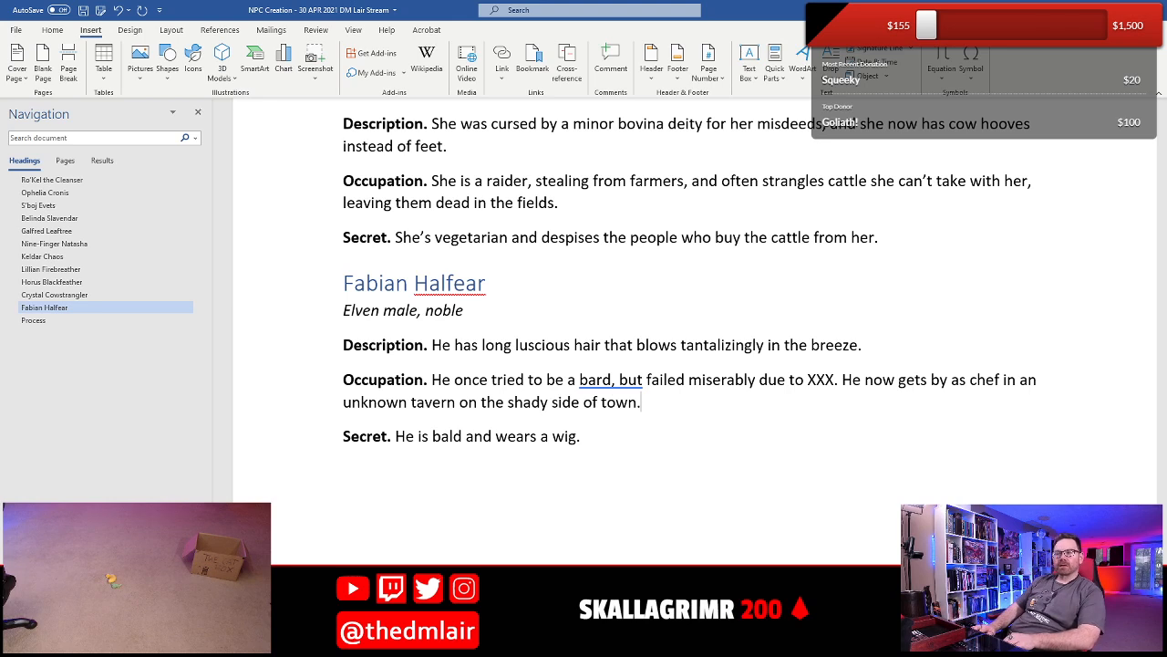
- Replace the XXX placeholder in Fabian's Occupation with "his horrible musical skills" and accept the grammar suggestion "bard but" to remove the comma
{"action": "key", "text": "Up"}
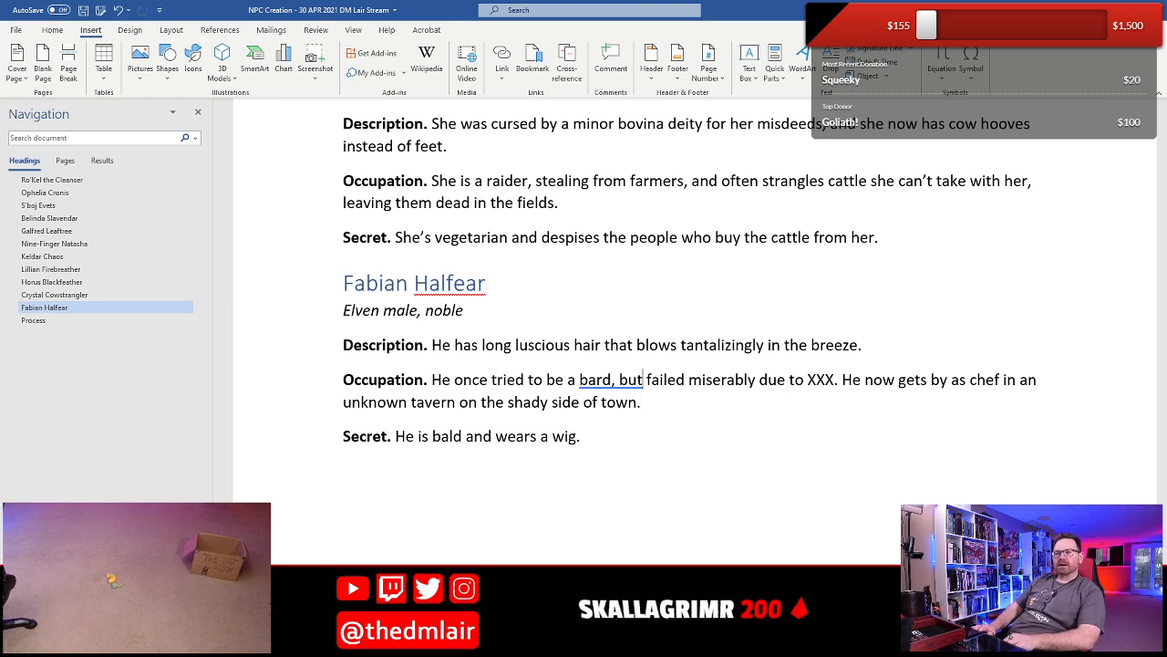
{"action": "key", "text": "Right"}
{"action": "key", "text": "Right"}
{"action": "key", "text": "Right"}
{"action": "key", "text": "Right"}
{"action": "key", "text": "Right"}
{"action": "key", "text": "Right"}
{"action": "key", "text": "Right"}
{"action": "key", "text": "Right"}
{"action": "key", "text": "Right"}
{"action": "key", "text": "Right"}
{"action": "key", "text": "Right"}
{"action": "key", "text": "Right"}
{"action": "key", "text": "Right"}
{"action": "key", "text": "Right"}
{"action": "key", "text": "Right"}
{"action": "key", "text": "Right"}
{"action": "key", "text": "Right"}
{"action": "key", "text": "Right"}
{"action": "key", "text": "Right"}
{"action": "key", "text": "Right"}
{"action": "key", "text": "Right"}
{"action": "key", "text": "Right"}
{"action": "key", "text": "Right"}
{"action": "key", "text": "Right"}
{"action": "key", "text": "Right"}
{"action": "key", "text": "Right"}
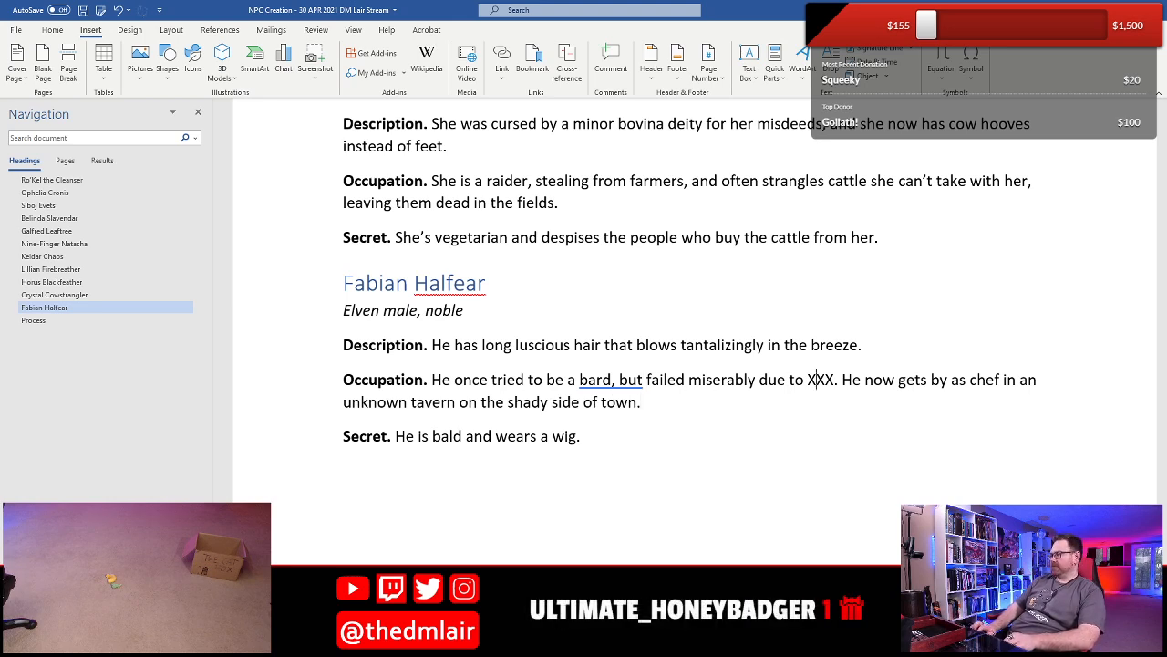
{"action": "key", "text": "shift+Right"}
{"action": "key", "text": "shift+Right"}
{"action": "key", "text": "shift+Right"}
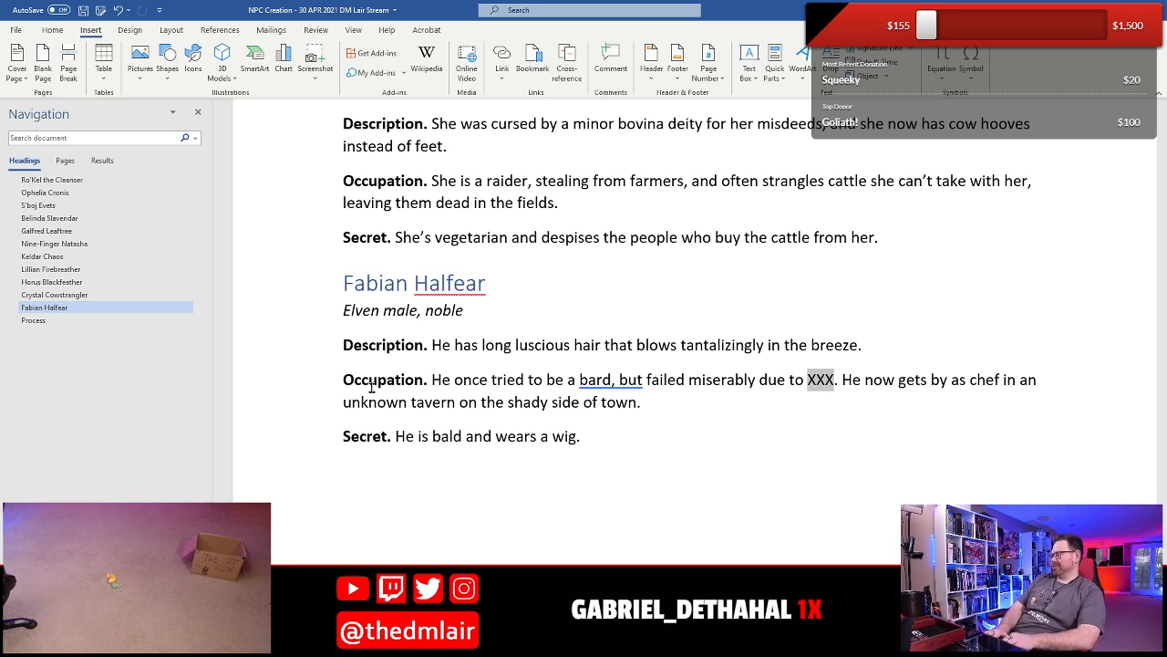
{"action": "type", "text": "his hori"}
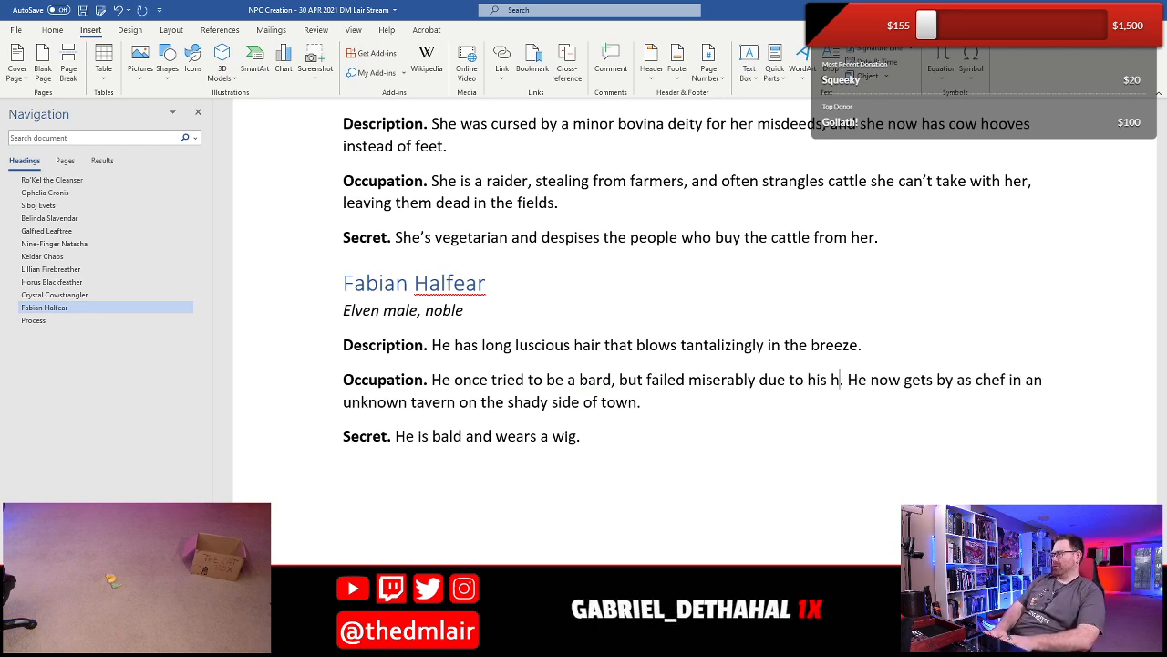
{"action": "type", "text": "ible musc"}
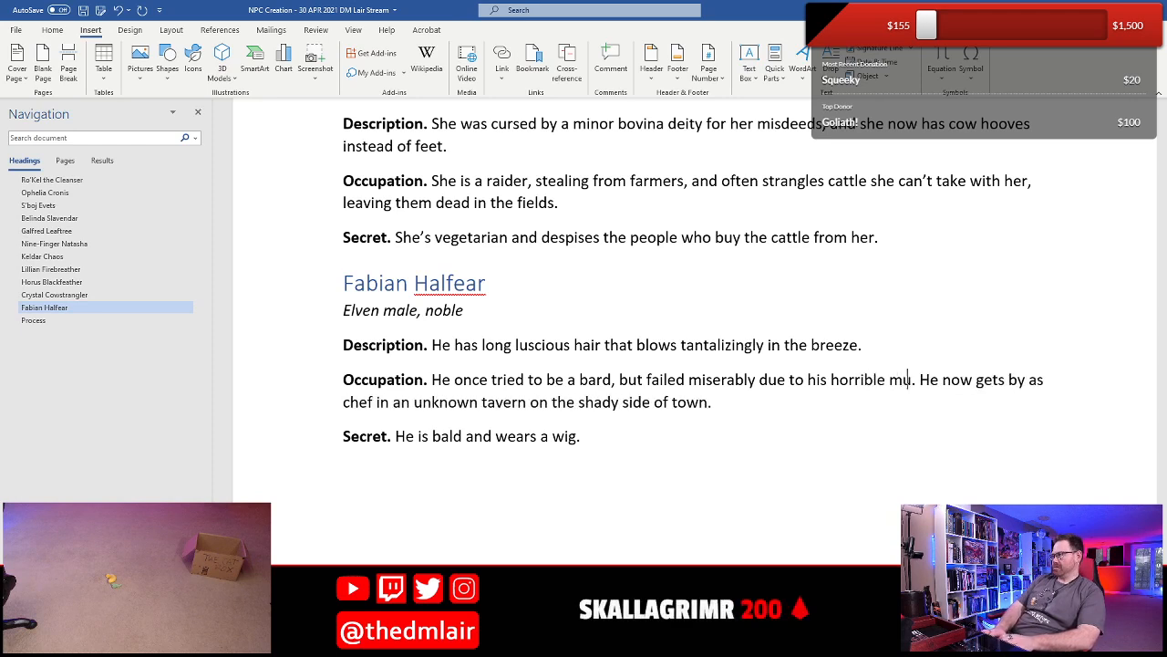
{"action": "type", "text": "ical skils"}
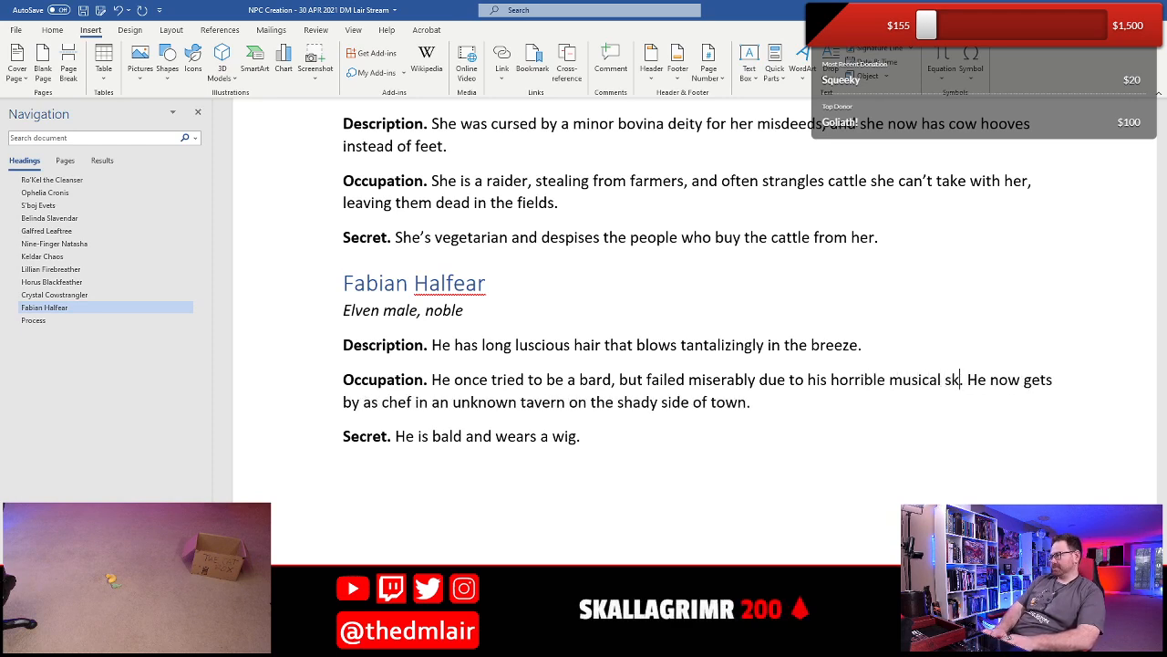
{"action": "key", "text": "BackSpace"}
{"action": "type", "text": "ls."}
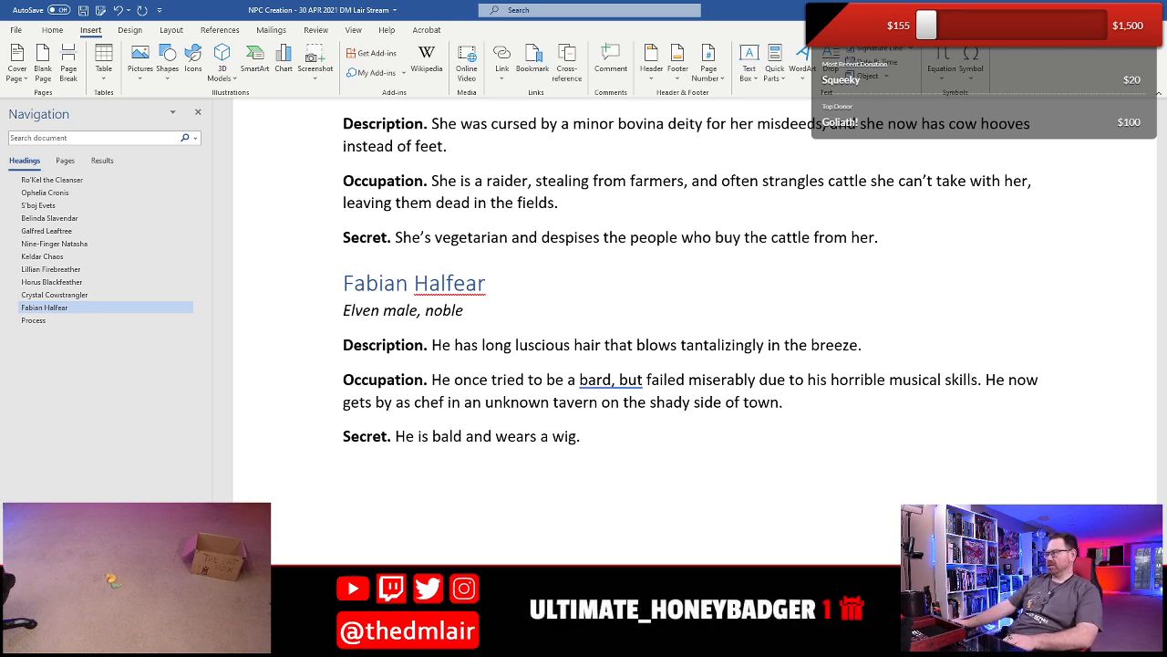
{"action": "right_click", "coordinate": [615, 383]}
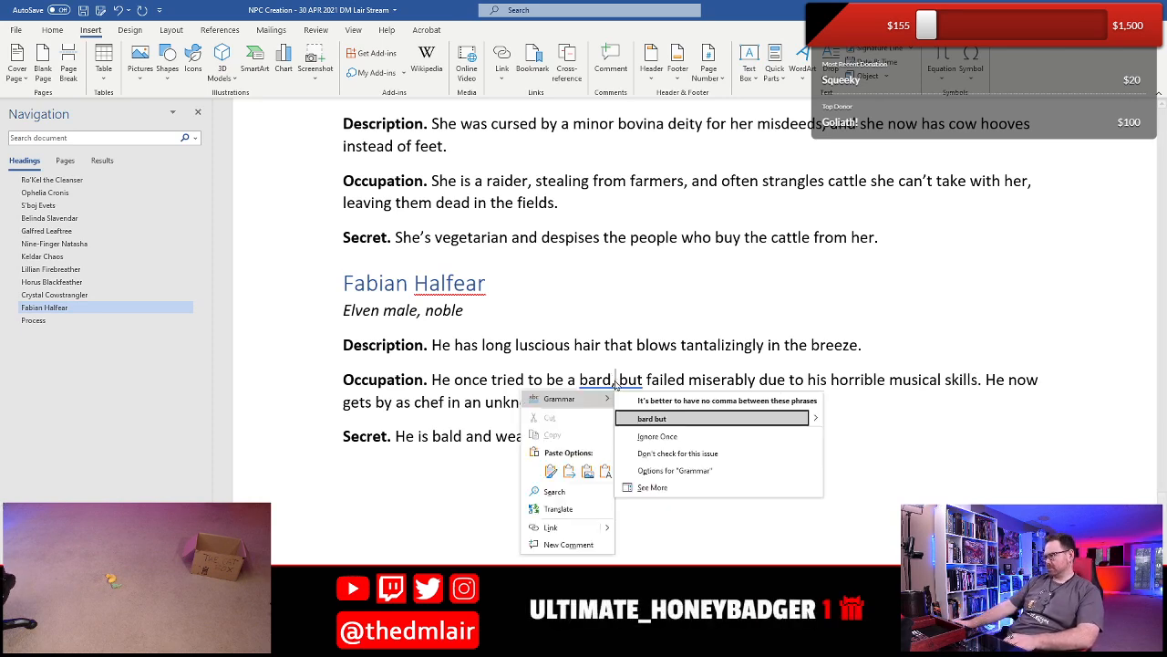
{"action": "left_click", "coordinate": [657, 419]}
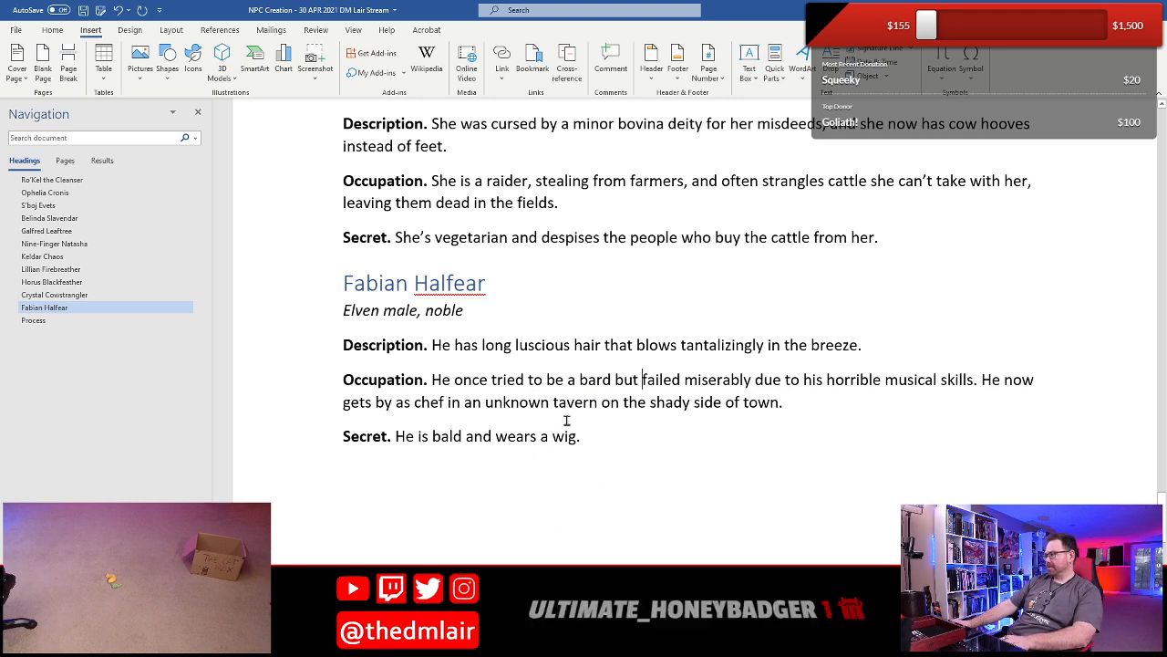
- Reword Fabian's Secret into an open list reading "He is bald, wears a wig, and"
{"action": "left_click", "coordinate": [582, 437]}
{"action": "type", "text": "."}
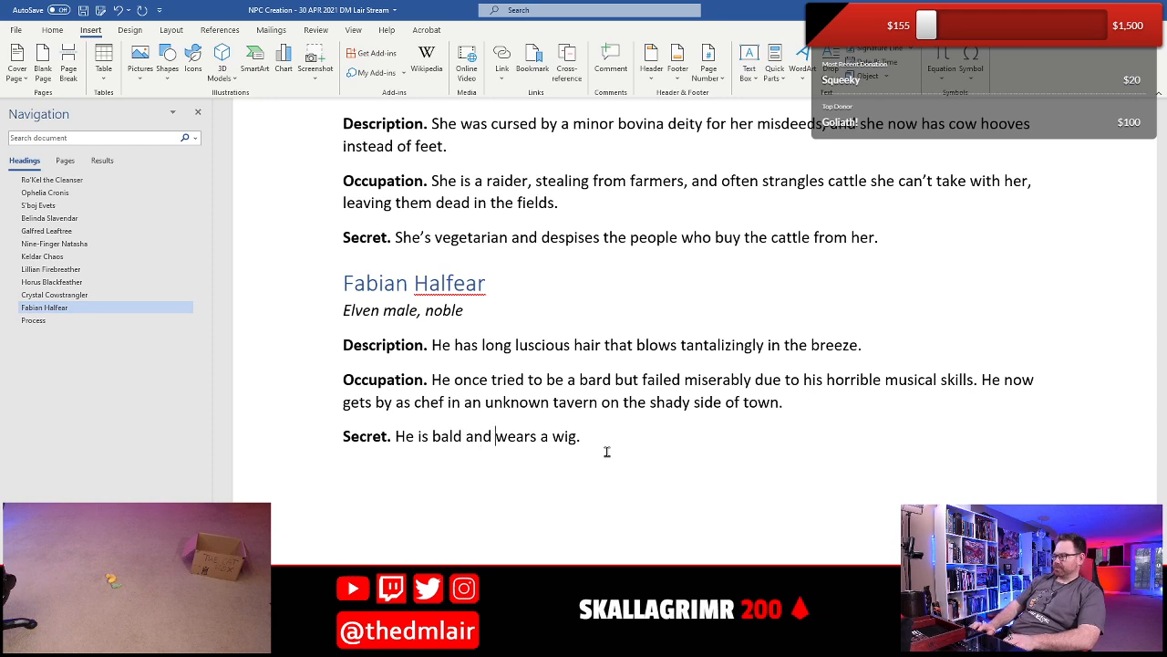
{"action": "key", "text": "BackSpace"}
{"action": "key", "text": "BackSpace"}
{"action": "key", "text": "BackSpace"}
{"action": "key", "text": "BackSpace"}
{"action": "key", "text": "BackSpace"}
{"action": "type", "text": ", "}
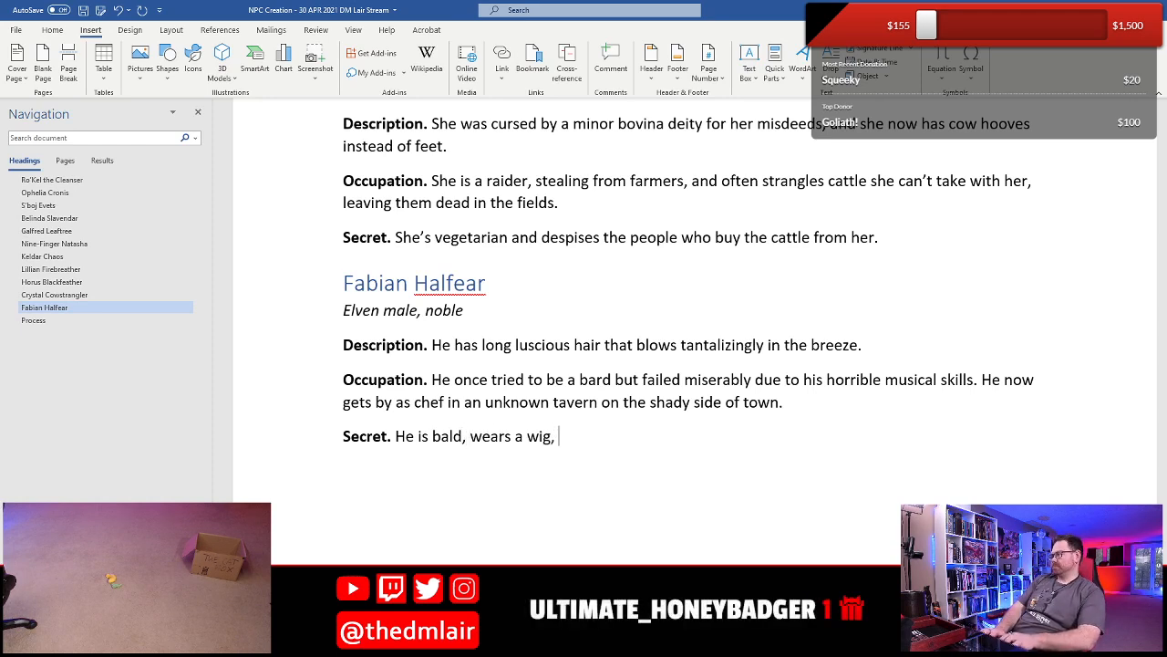
{"action": "type", "text": "and"}
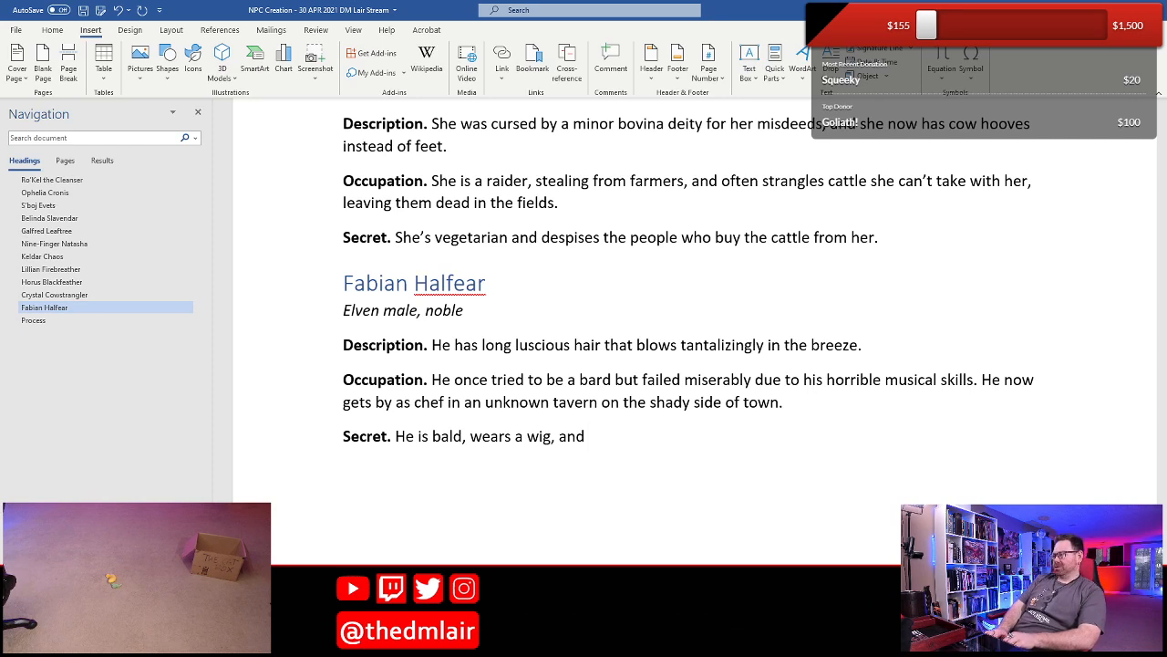
- Finish the first sentence of Fabian's Secret with "has thus far murdered seven people who discovered this truth."
{"action": "type", "text": "has "}
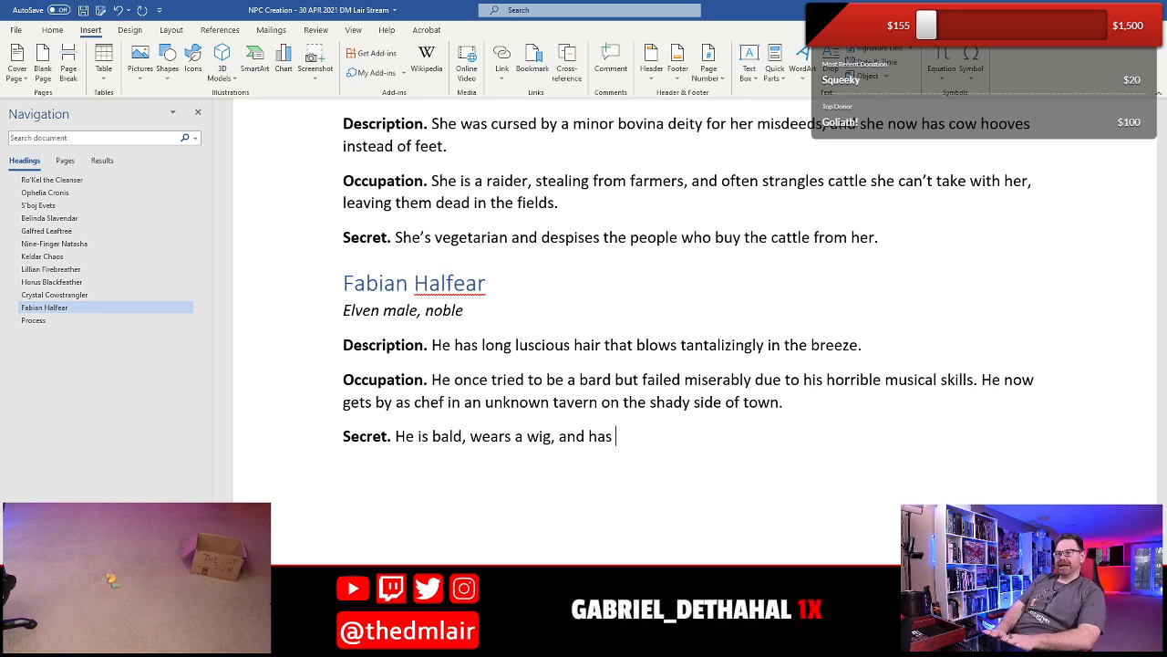
{"action": "type", "text": "thus far murdered"}
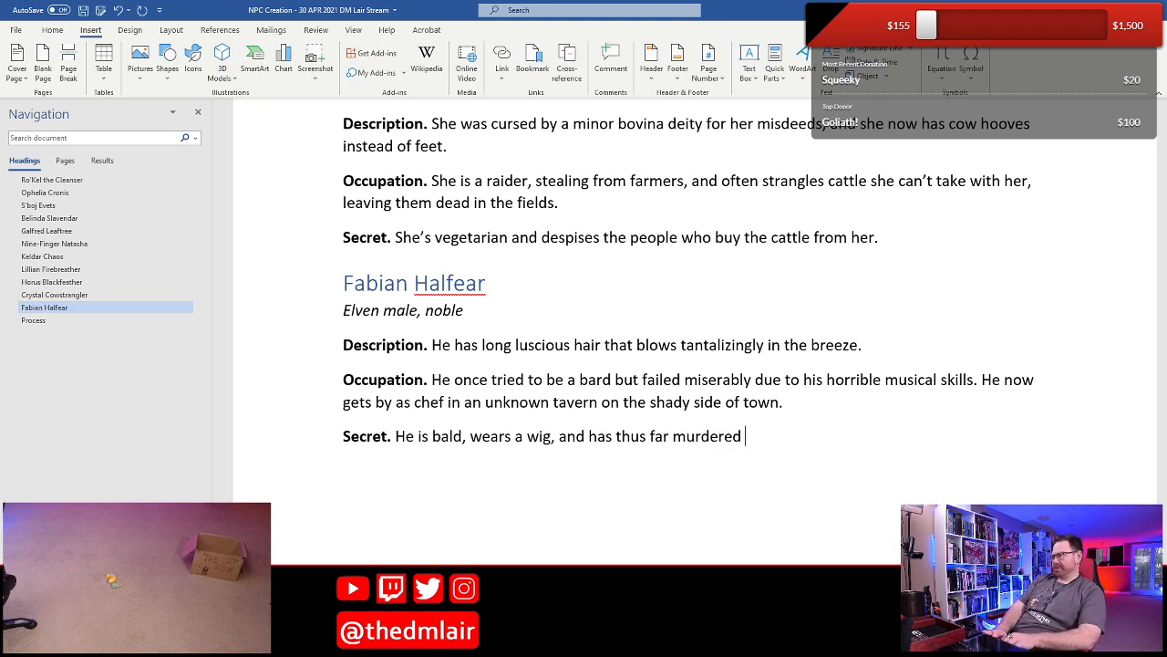
{"action": "type", "text": " 7"}
{"action": "type", "text": "even people"}
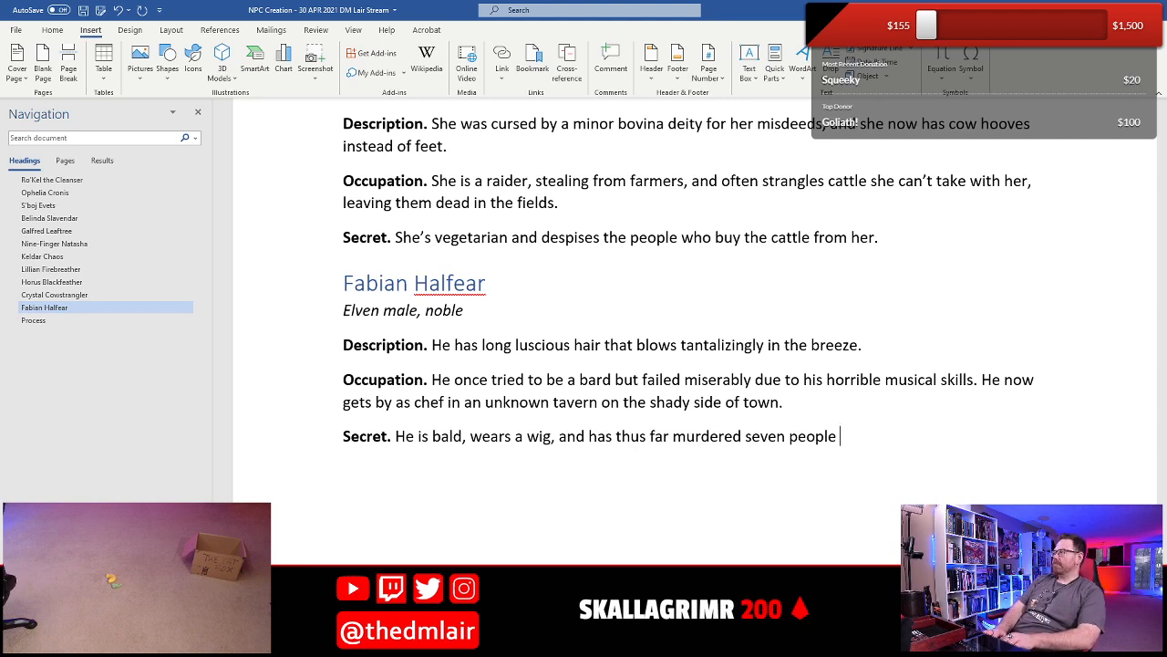
{"action": "type", "text": " who have di"}
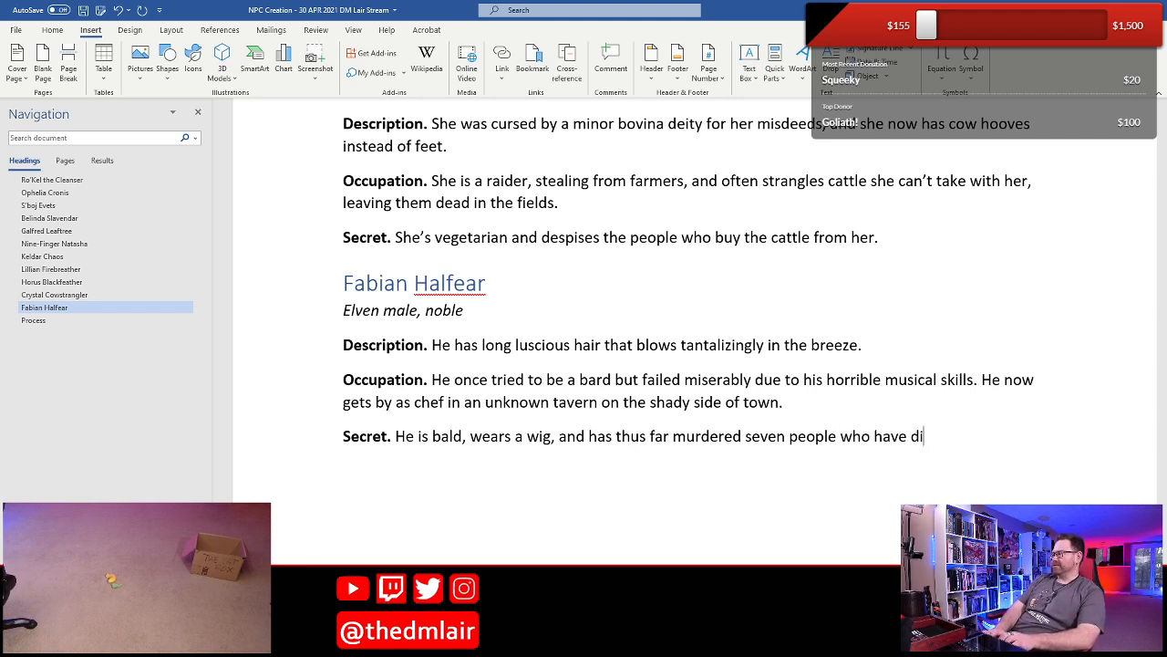
{"action": "type", "text": "scovered"}
{"action": "key", "text": "BackSpace"}
{"action": "key", "text": "BackSpace"}
{"action": "key", "text": "BackSpace"}
{"action": "key", "text": "BackSpace"}
{"action": "key", "text": "BackSpace"}
{"action": "key", "text": "BackSpace"}
{"action": "key", "text": "BackSpace"}
{"action": "key", "text": "BackSpace"}
{"action": "key", "text": "BackSpace"}
{"action": "key", "text": "BackSpace"}
{"action": "key", "text": "BackSpace"}
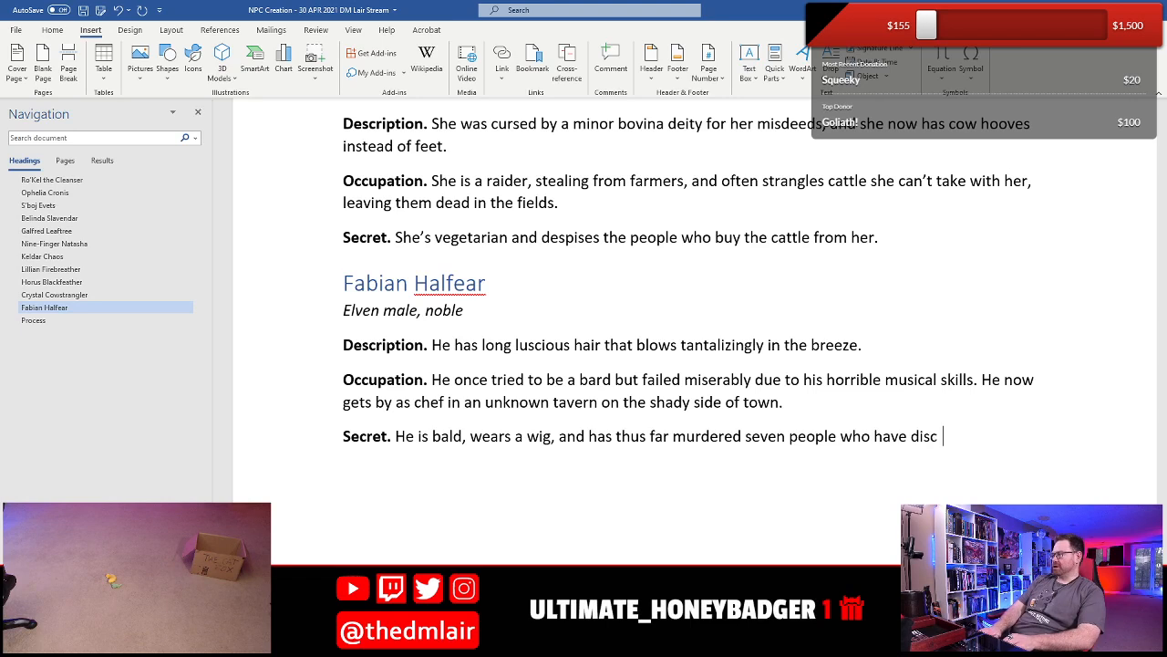
{"action": "key", "text": "BackSpace"}
{"action": "key", "text": "BackSpace"}
{"action": "key", "text": "BackSpace"}
{"action": "key", "text": "BackSpace"}
{"action": "type", "text": "discovere"}
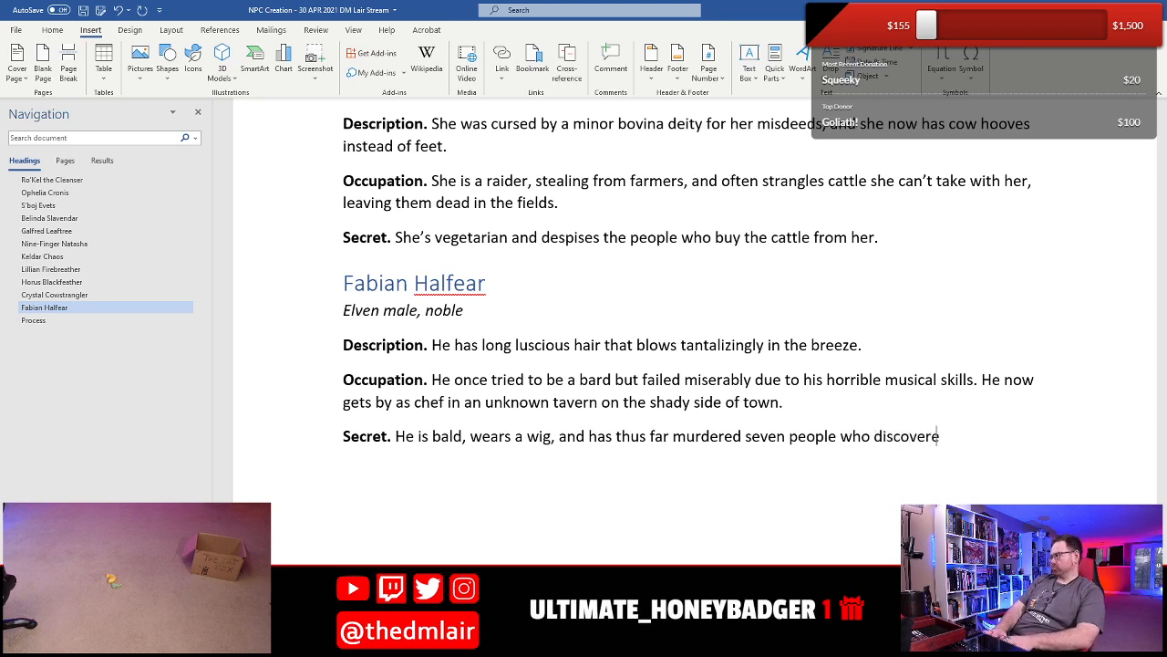
{"action": "type", "text": "d this truth."}
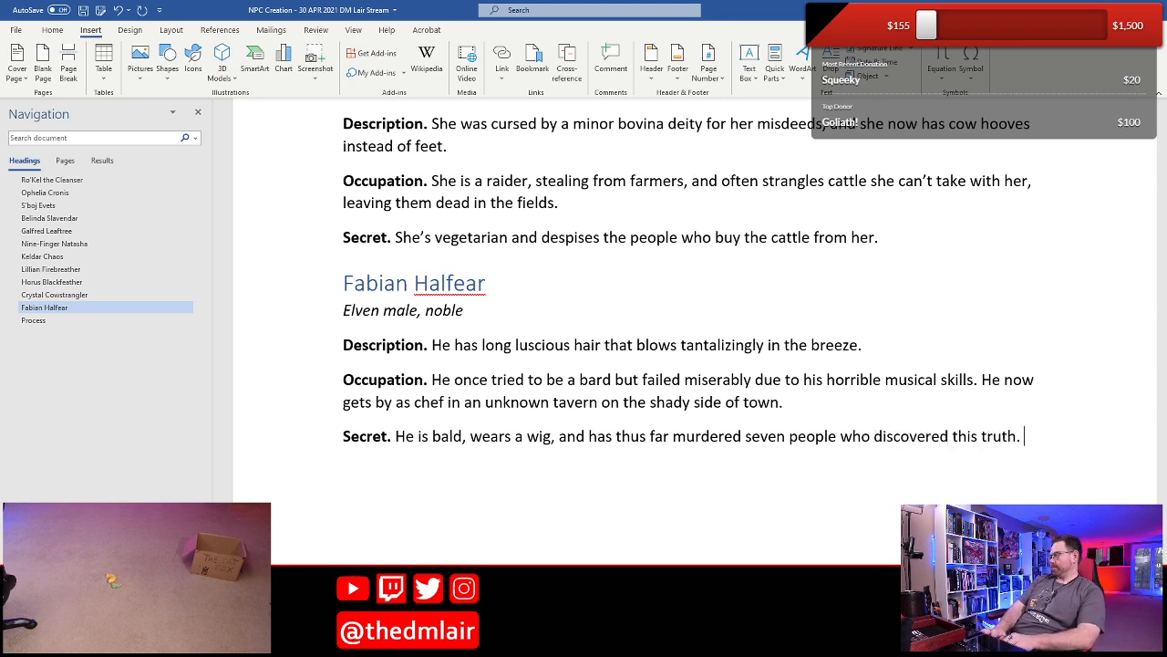
{"action": "type", "text": " He"}
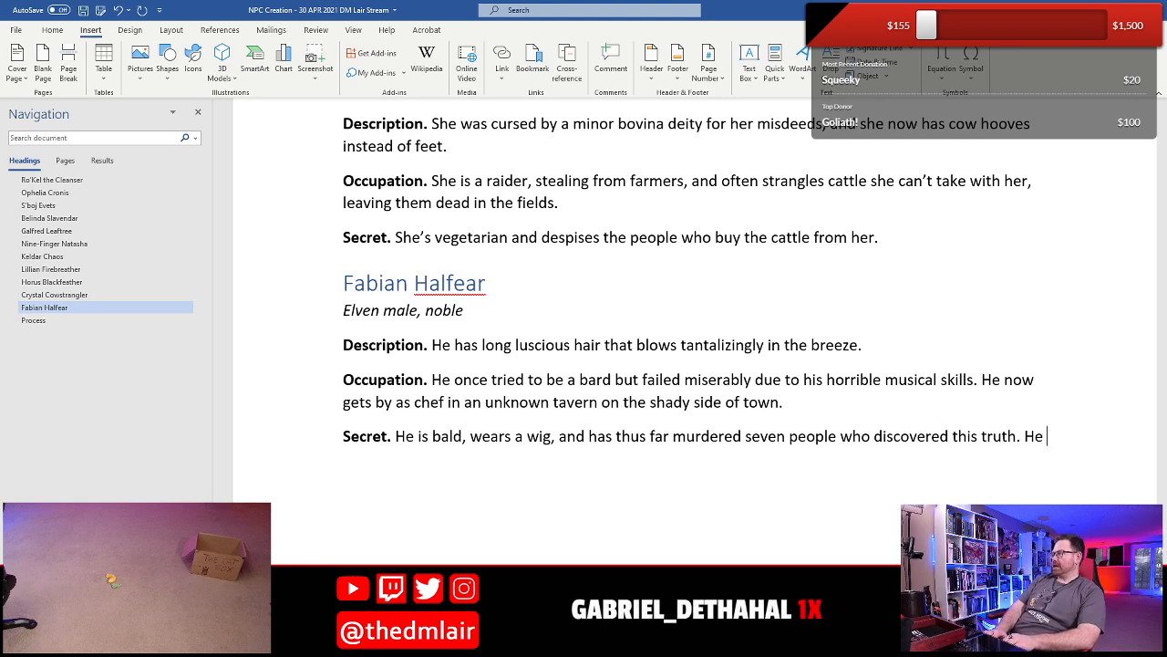
{"action": "type", "text": " disposed of t"}
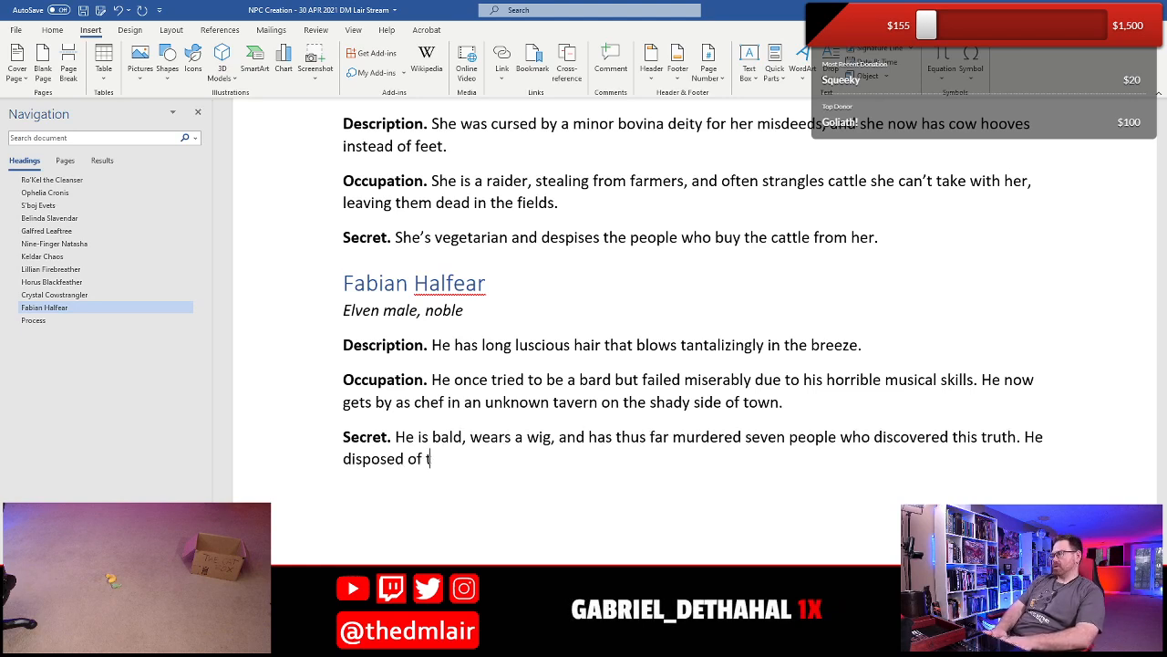
{"action": "type", "text": "heir bodies b"}
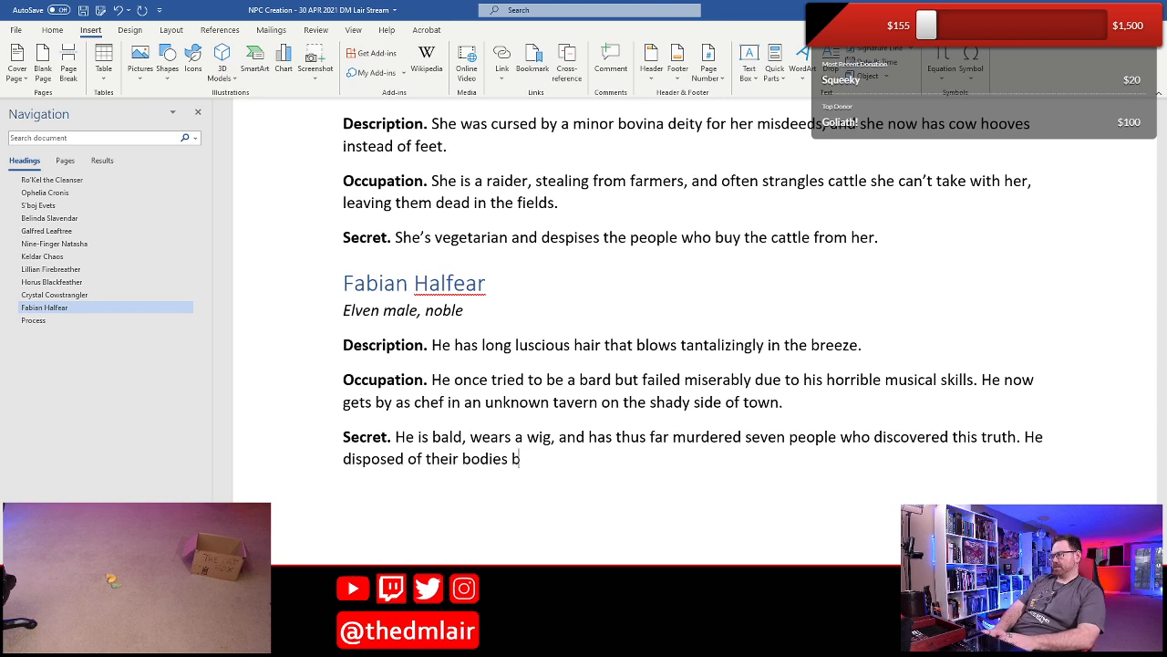
{"action": "type", "text": "y baking in"}
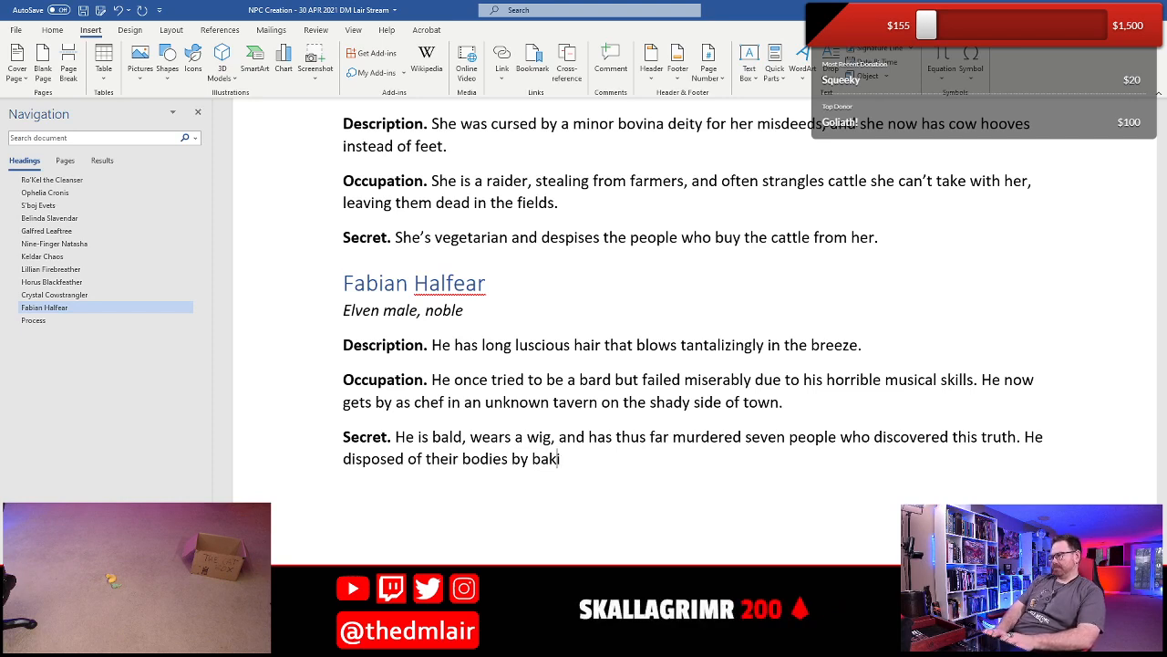
- Add to Fabian's Secret: "He disposed of their bodies by baking them into savory pies that he served at the tavern."
{"action": "key", "text": "BackSpace"}
{"action": "key", "text": "BackSpace"}
{"action": "type", "text": "th"}
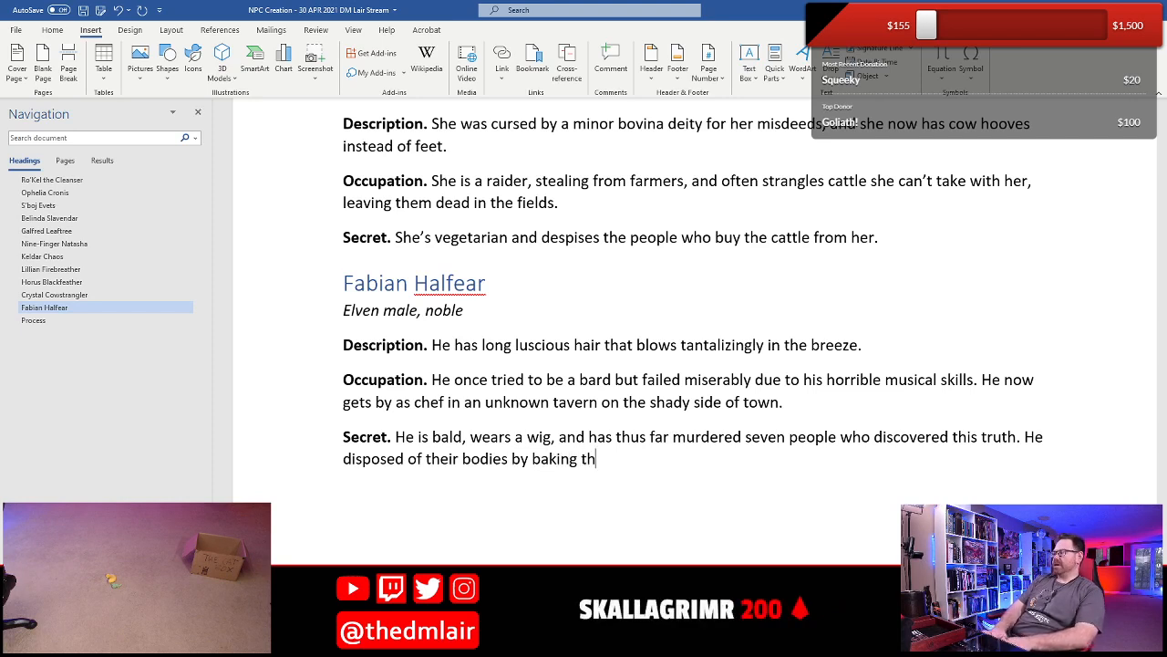
{"action": "type", "text": "em into savory pies that "}
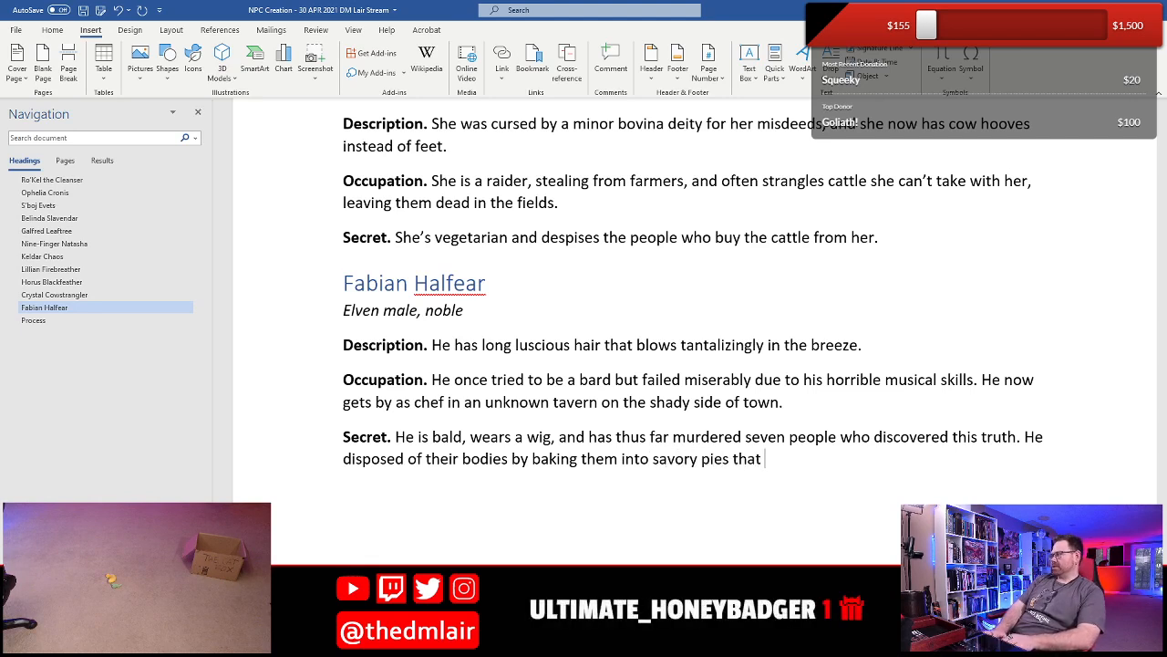
{"action": "type", "text": "he served at th"}
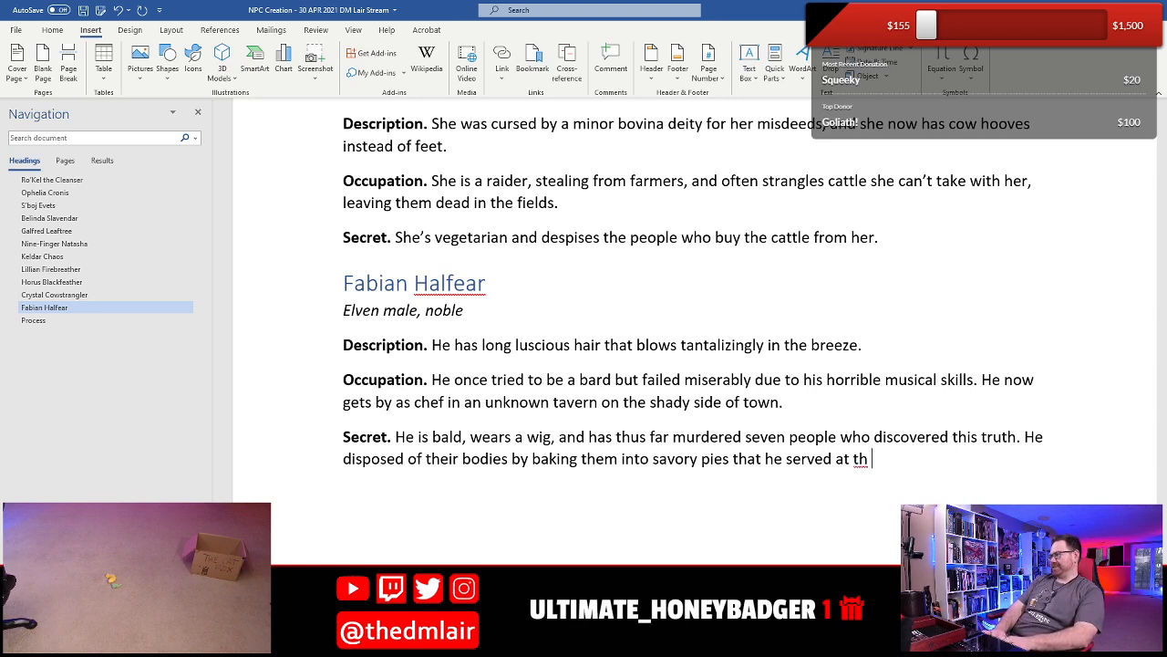
{"action": "key", "text": "BackSpace"}
{"action": "type", "text": "e tavern."}
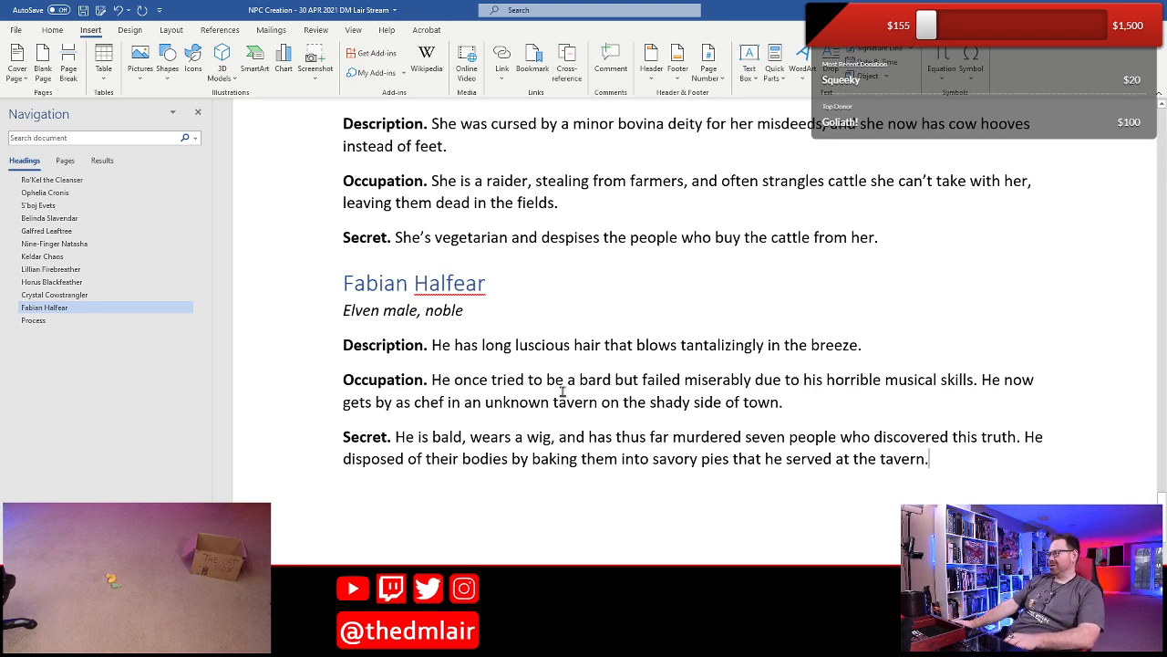
- Insert a blank NPC template from the Quick Parts gallery below Fabian Halfear's entry, saving the document before and after
{"action": "left_click", "coordinate": [399, 478]}
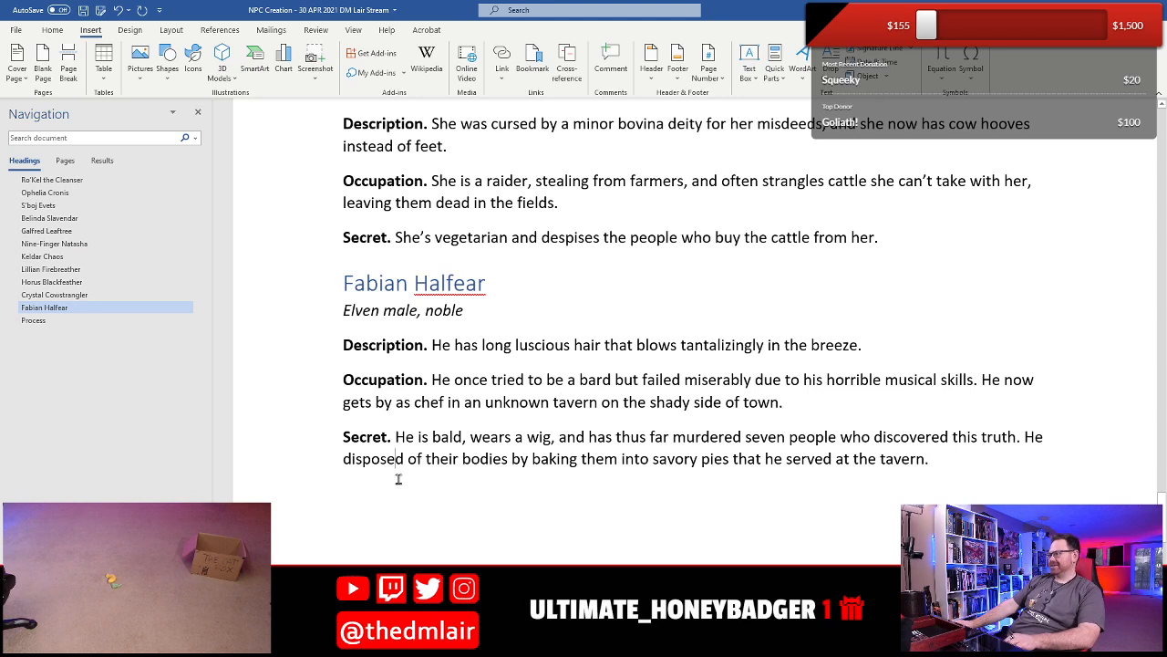
{"action": "left_click", "coordinate": [387, 497]}
{"action": "key", "text": "ctrl+s"}
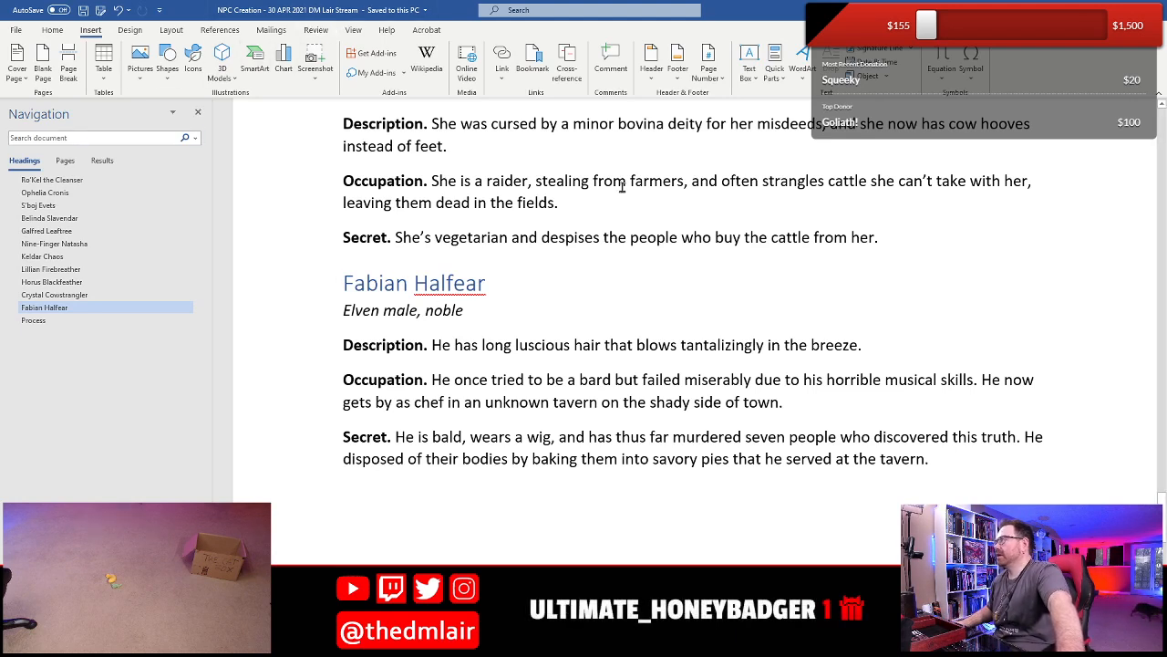
{"action": "left_click", "coordinate": [772, 81]}
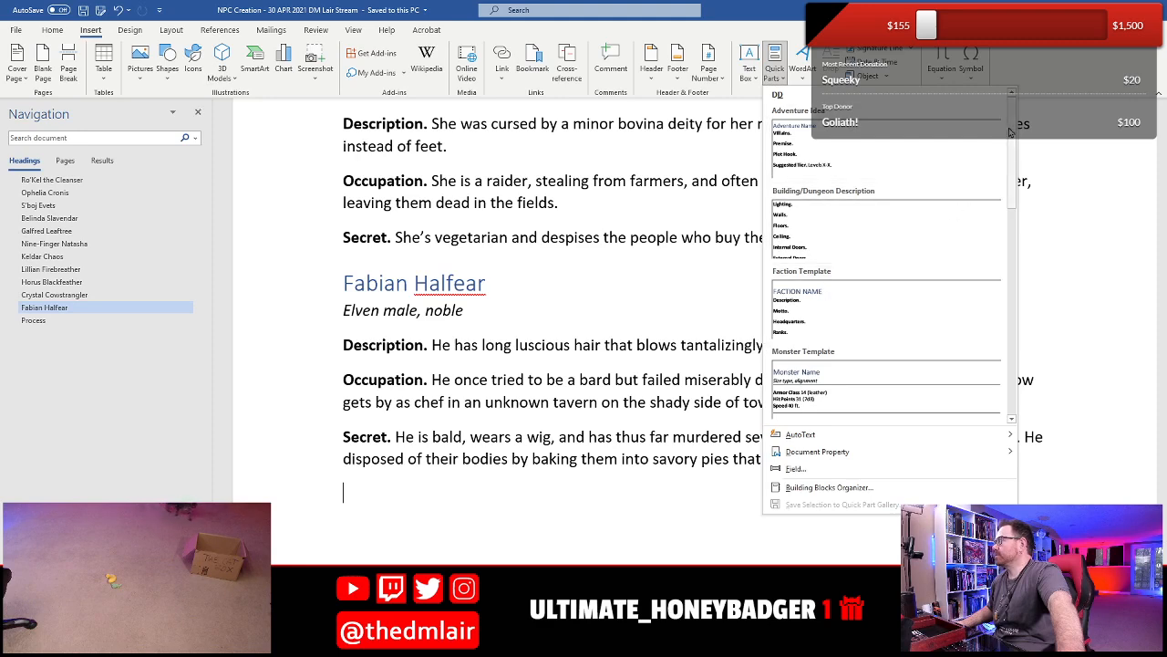
{"action": "scroll", "coordinate": [875, 274], "scroll_direction": "down", "scroll_amount": 5}
{"action": "left_click", "coordinate": [881, 255]}
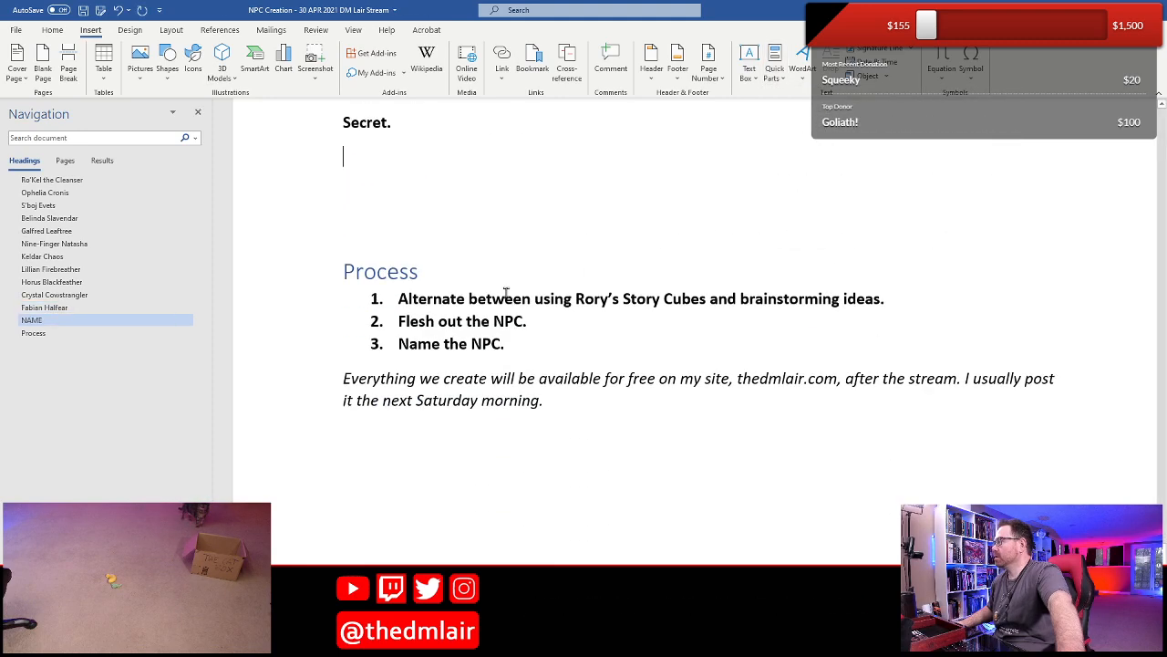
{"action": "key", "text": "ctrl+s"}
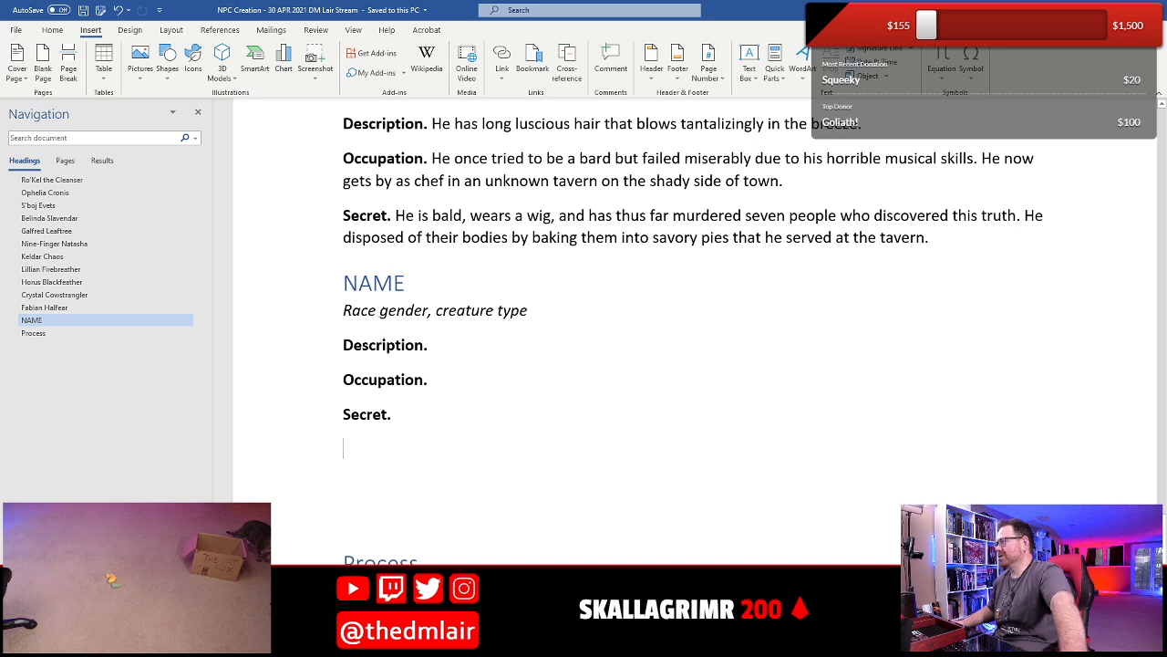
- Replace the NAME heading of the new NPC entry with "Oatley McStuffard"
{"action": "left_click_drag", "start_coordinate": [343, 283], "coordinate": [405, 283]}
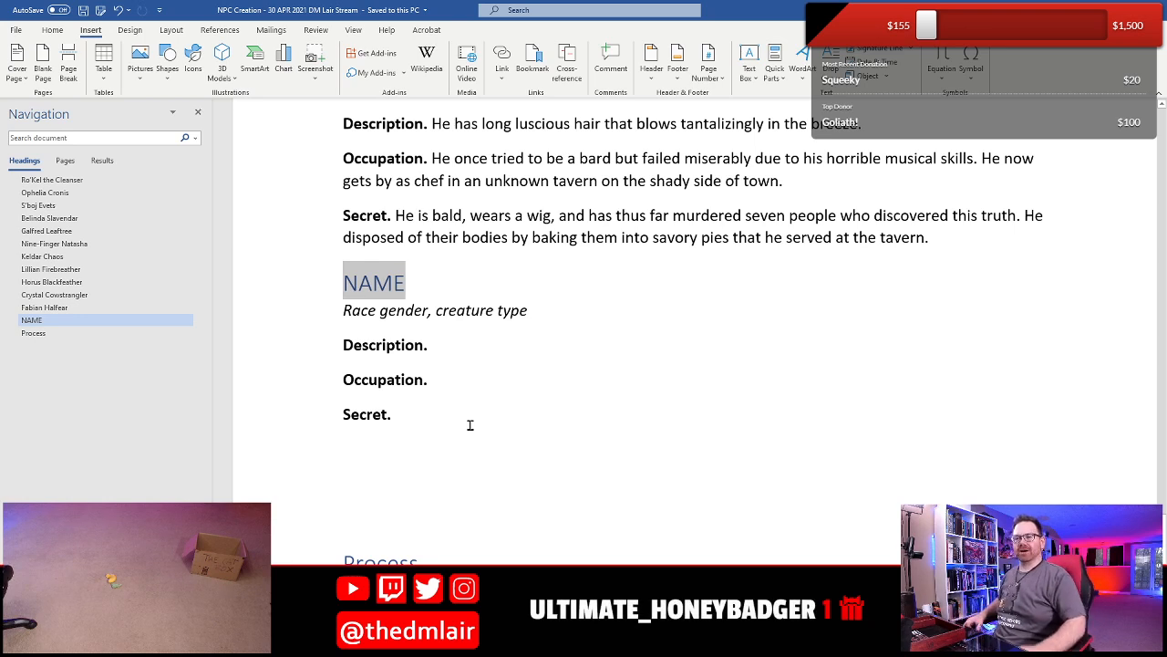
{"action": "type", "text": "Oa"}
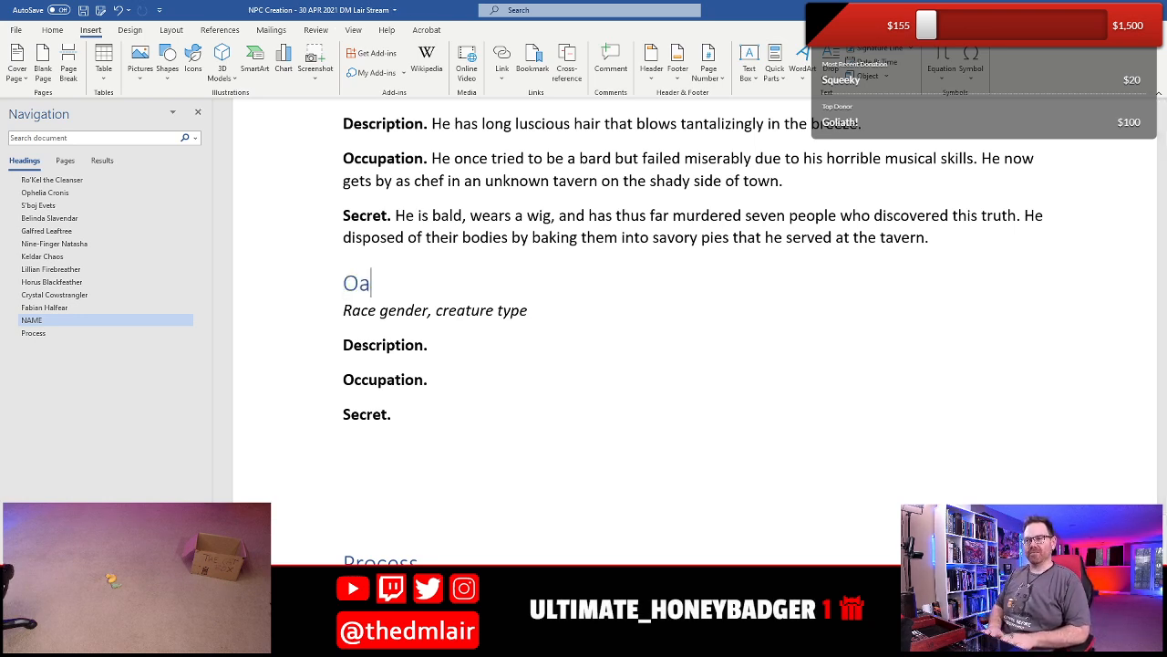
{"action": "type", "text": "tley Mc"}
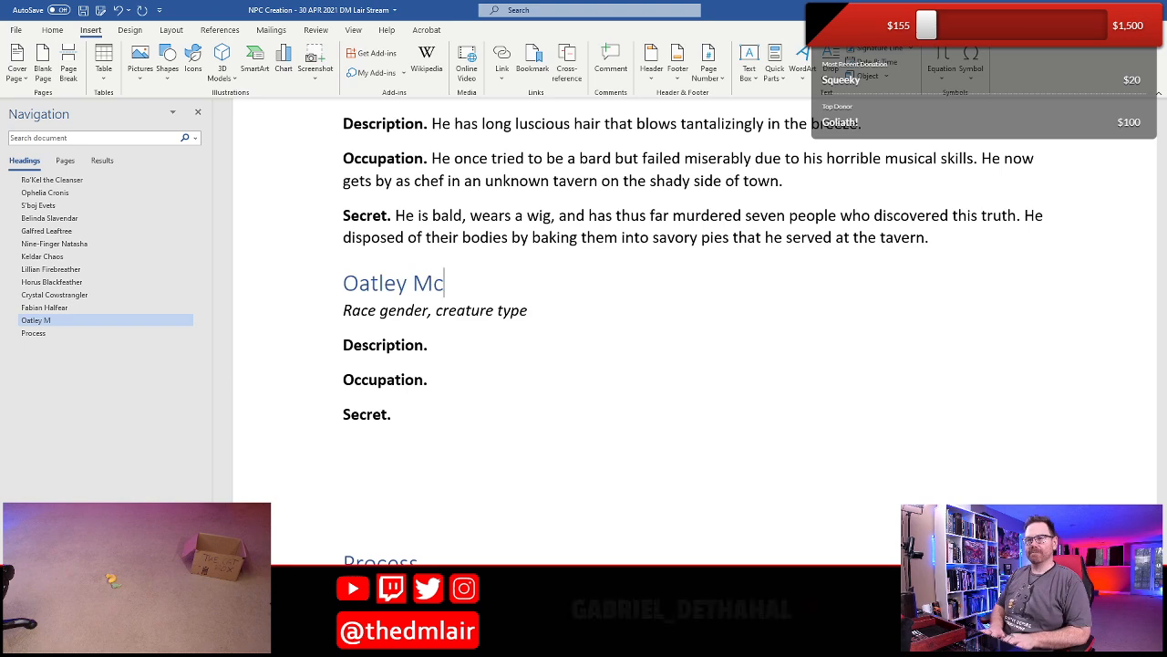
{"action": "type", "text": "Stuffard"}
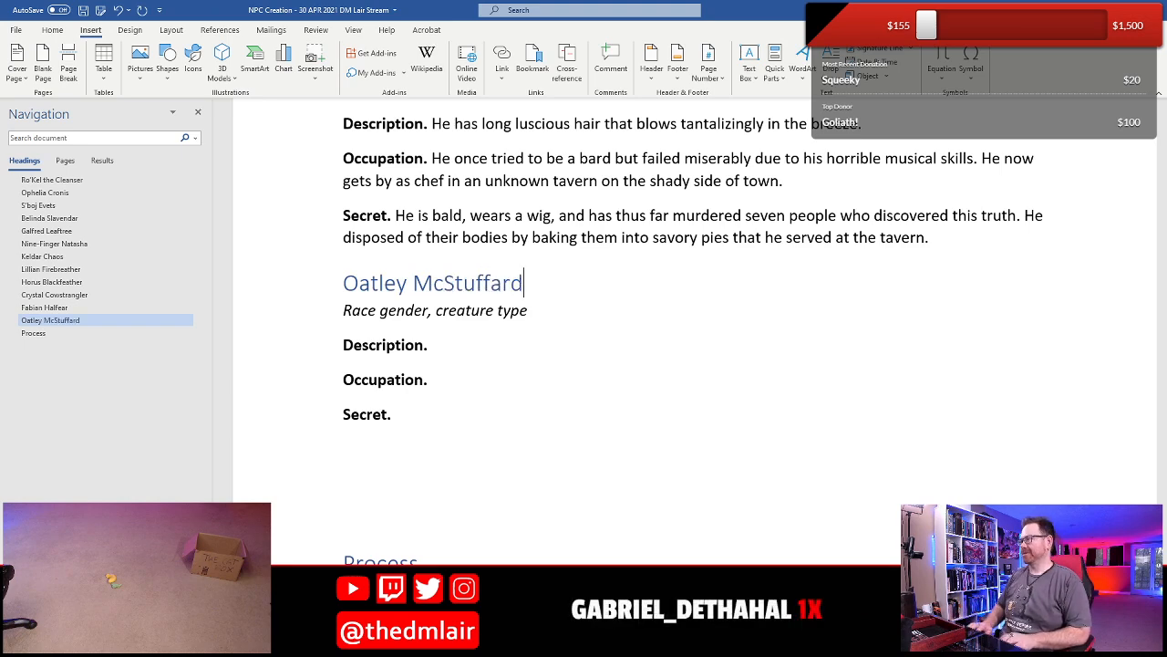
- Replace the "Race gender" placeholder under Oatley McStuffard's heading with "Tortle female"
{"action": "scroll", "coordinate": [373, 516], "scroll_direction": "up", "scroll_amount": 4}
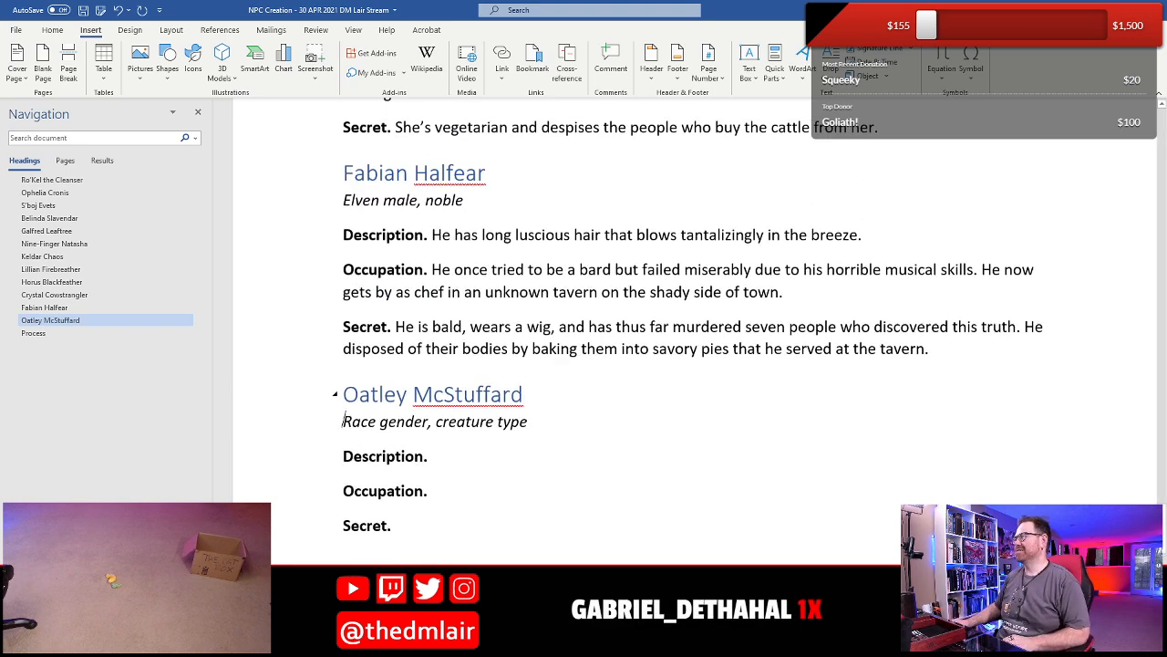
{"action": "scroll", "coordinate": [373, 516], "scroll_direction": "down", "scroll_amount": 3}
{"action": "scroll", "coordinate": [373, 517], "scroll_direction": "down", "scroll_amount": 1}
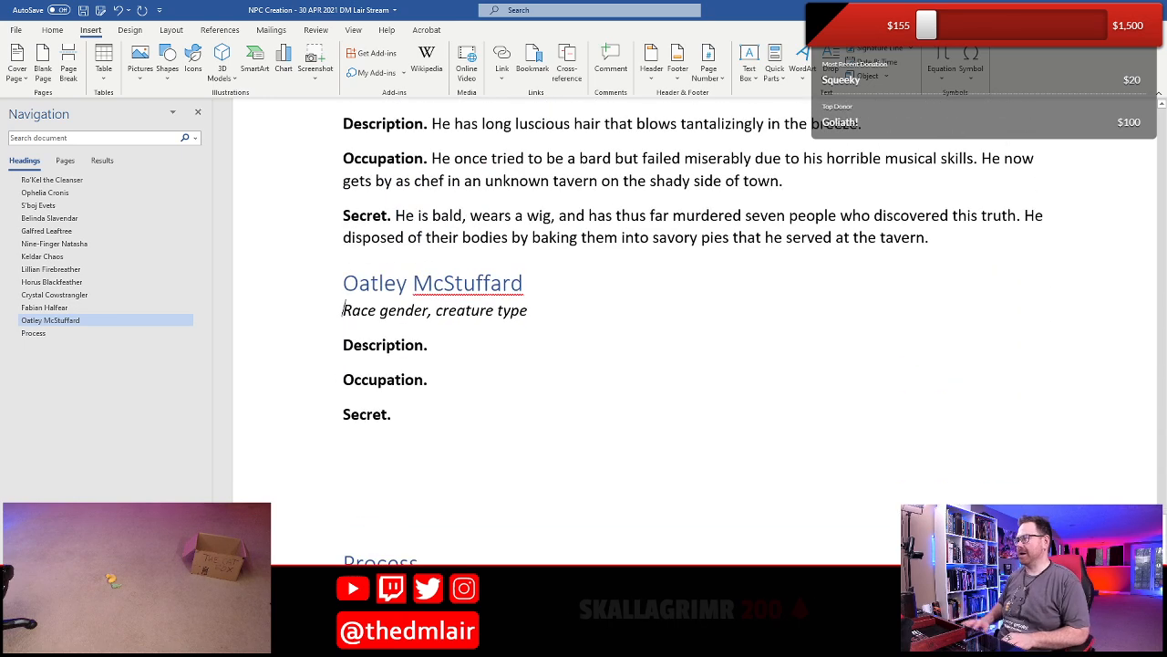
{"action": "key", "text": "shift+Right"}
{"action": "key", "text": "shift+Right"}
{"action": "key", "text": "shift+Right"}
{"action": "key", "text": "shift+Right"}
{"action": "key", "text": "shift+Right"}
{"action": "key", "text": "shift+Right"}
{"action": "key", "text": "shift+Right"}
{"action": "key", "text": "shift+Right"}
{"action": "key", "text": "shift+Right"}
{"action": "key", "text": "shift+Right"}
{"action": "key", "text": "shift+Right"}
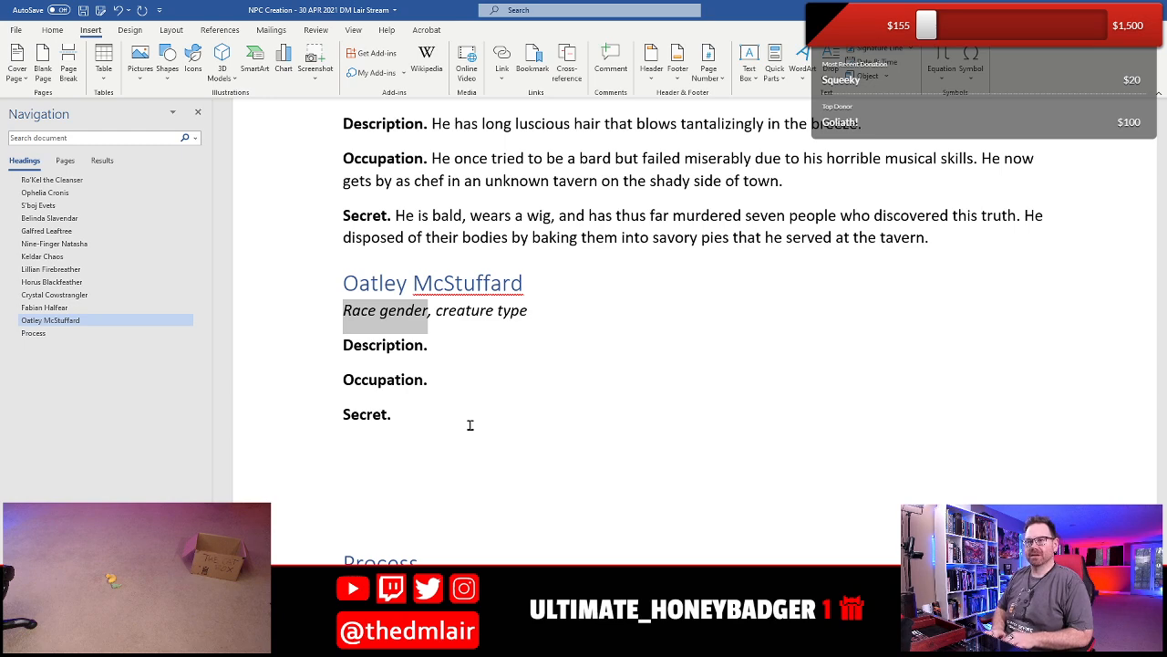
{"action": "type", "text": "Tortle"}
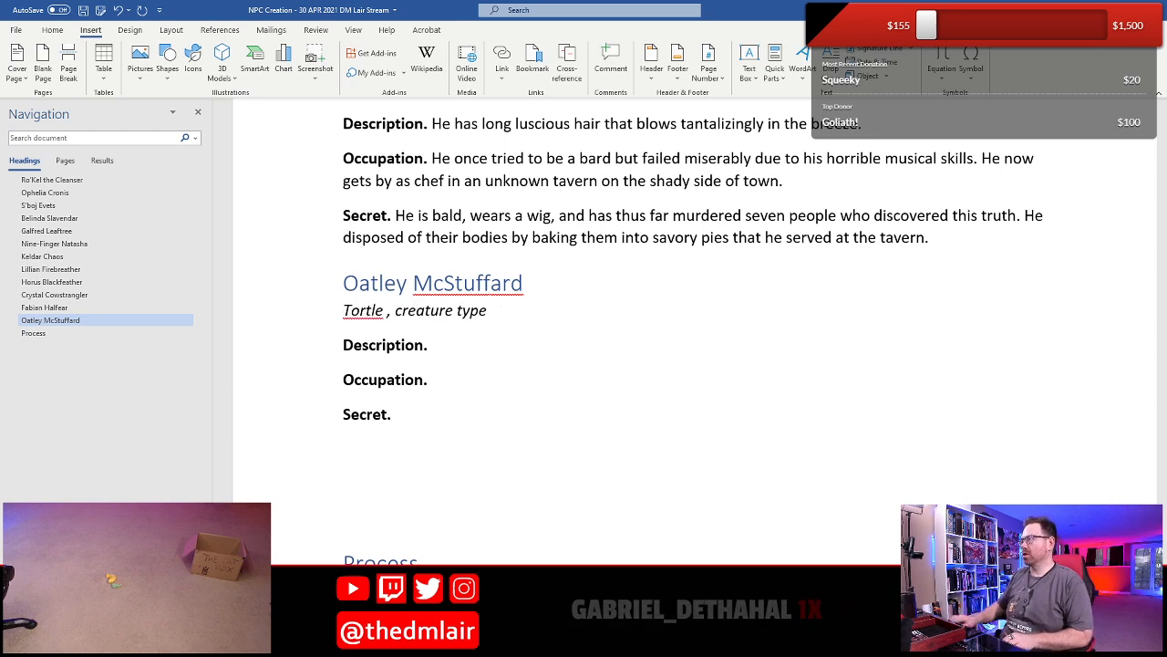
{"action": "scroll", "coordinate": [689, 319], "scroll_direction": "up", "scroll_amount": 4}
{"action": "scroll", "coordinate": [689, 320], "scroll_direction": "down", "scroll_amount": 4}
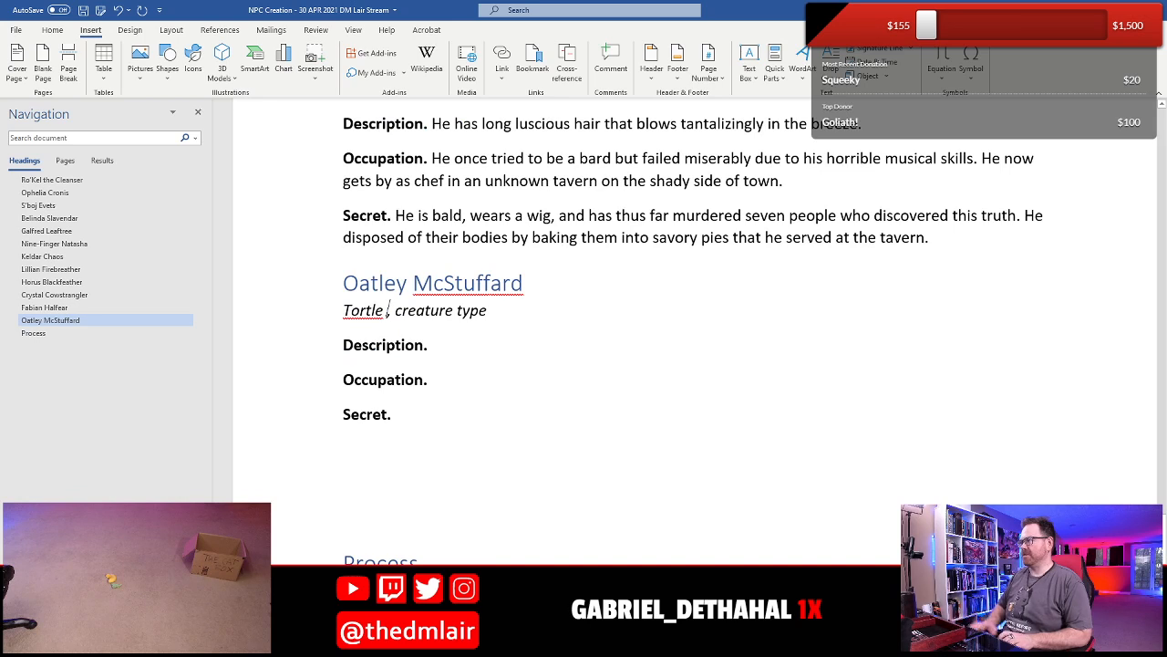
{"action": "type", "text": "female"}
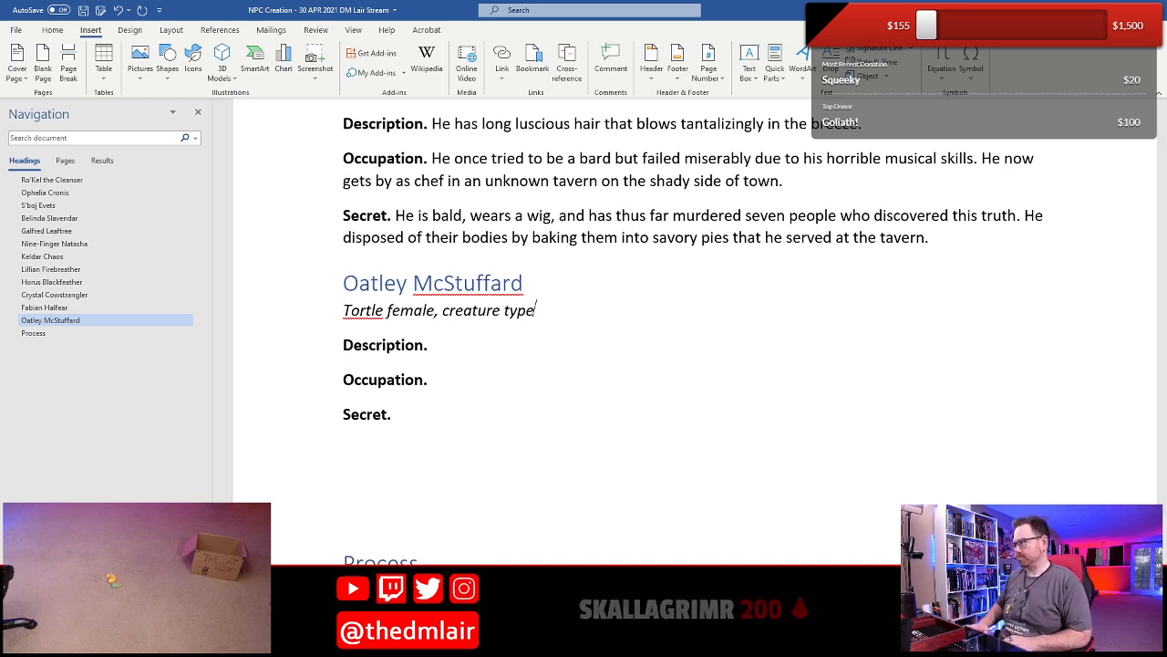
- Replace the "creature type" placeholder in the line under Oatley McStuffard's heading with "commoner"
{"action": "key", "text": "End"}
{"action": "key", "text": "shift+Left"}
{"action": "key", "text": "shift+Left"}
{"action": "key", "text": "shift+Left"}
{"action": "key", "text": "shift+Left"}
{"action": "key", "text": "shift+Left"}
{"action": "key", "text": "shift+Left"}
{"action": "key", "text": "shift+Left"}
{"action": "key", "text": "shift+Left"}
{"action": "key", "text": "shift+Left"}
{"action": "key", "text": "shift+Left"}
{"action": "key", "text": "shift+Left"}
{"action": "key", "text": "shift+Left"}
{"action": "key", "text": "shift+Left"}
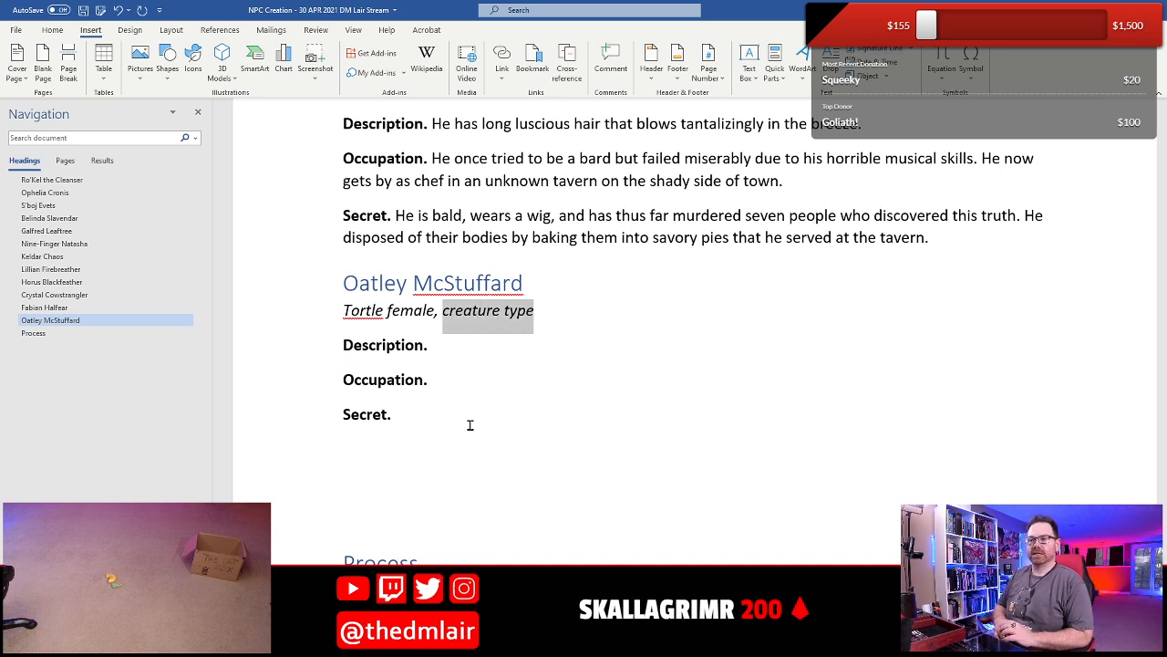
{"action": "type", "text": "commer"}
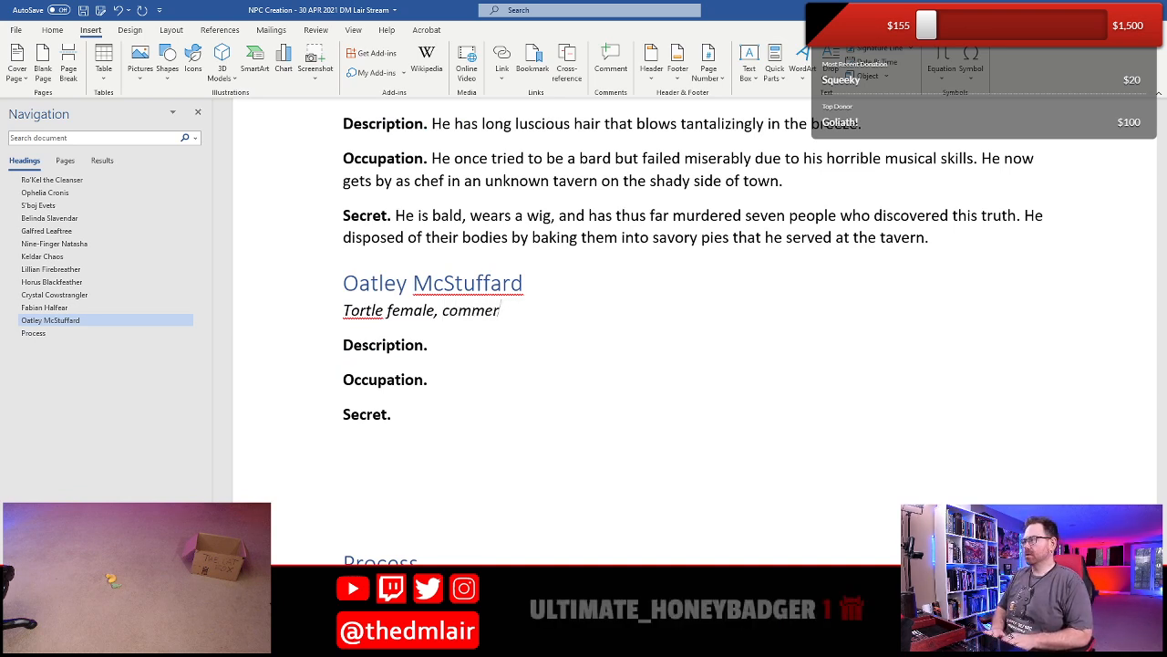
{"action": "key", "text": "BackSpace"}
{"action": "key", "text": "BackSpace"}
{"action": "type", "text": "oner"}
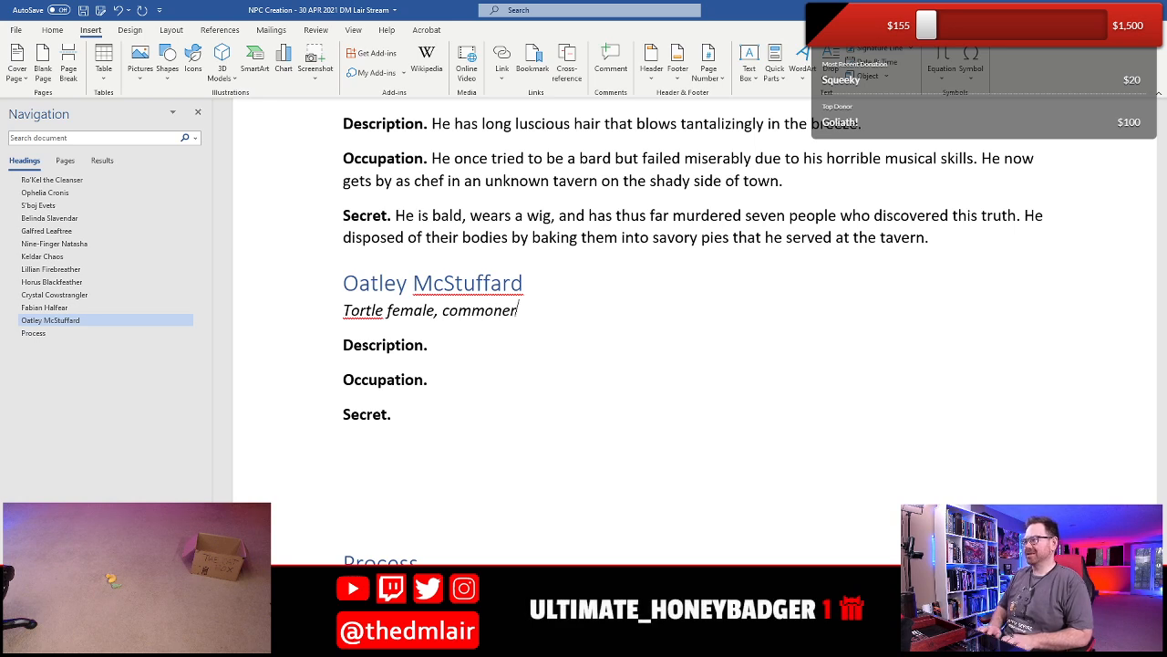
- Change the race "Tortle" in the line under Oatley McStuffard's heading to "Turtlefolk"
{"action": "key", "text": "Home"}
{"action": "key", "text": "shift+Right"}
{"action": "key", "text": "shift+Right"}
{"action": "key", "text": "shift+Right"}
{"action": "key", "text": "shift+Right"}
{"action": "key", "text": "shift+Right"}
{"action": "key", "text": "shift+Right"}
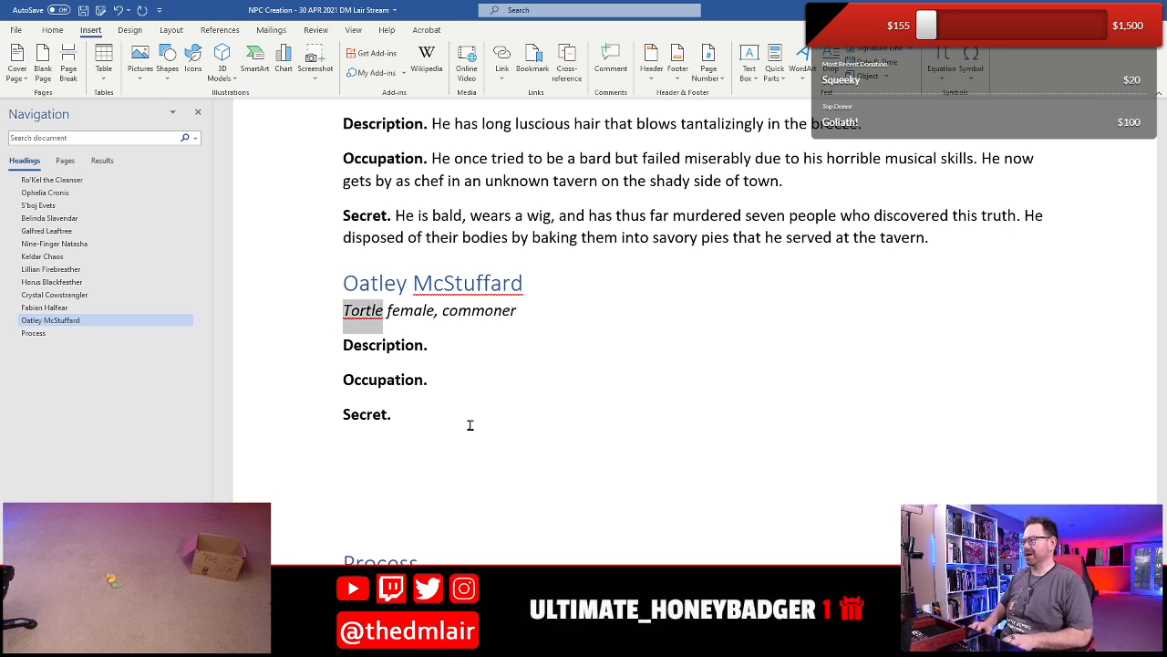
{"action": "type", "text": "Turtlefolk"}
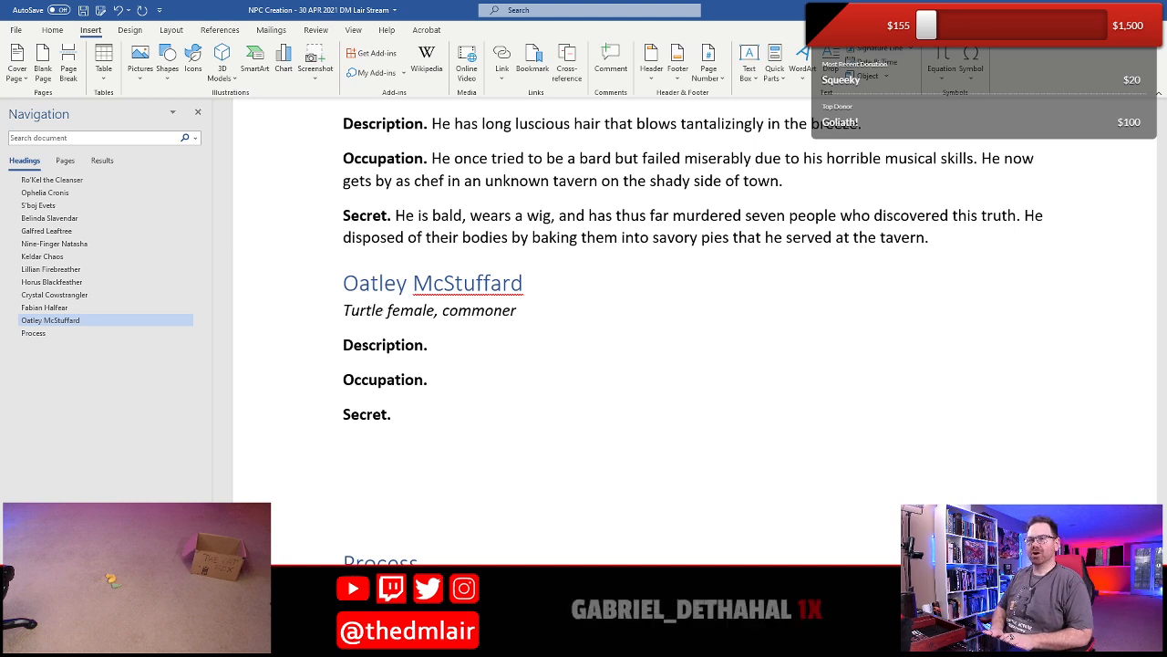
- Fill in Oatley McStuffard's Occupation with "She is a twenty-first generation fish farmer"
{"action": "key", "text": "Down"}
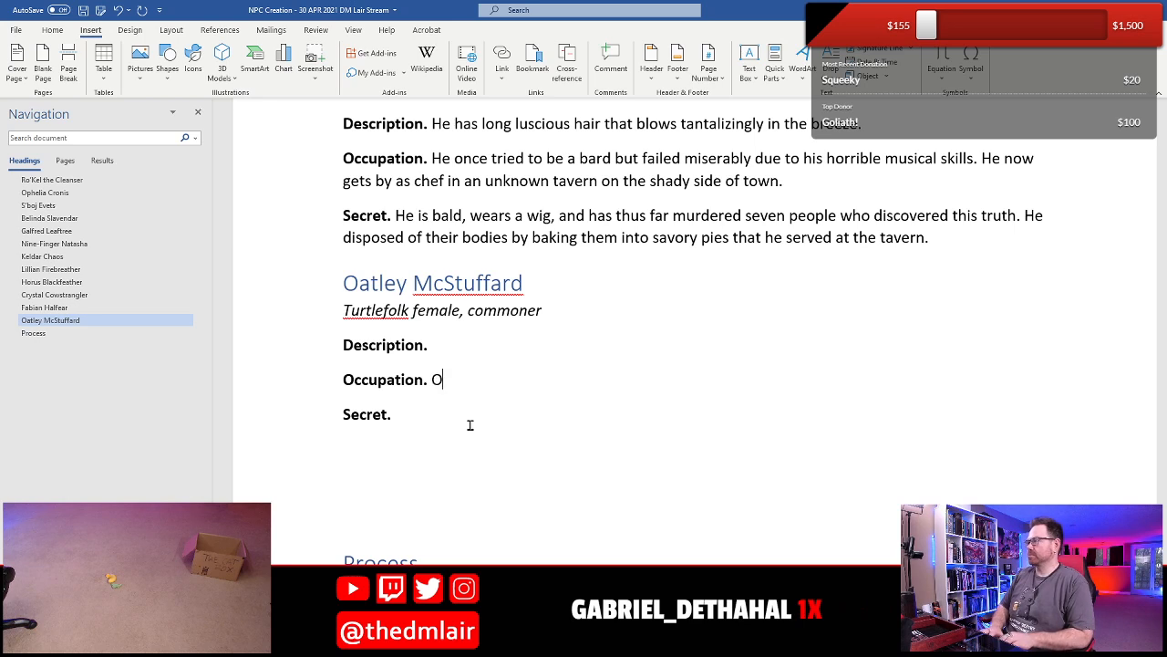
{"action": "key", "text": "BackSpace"}
{"action": "type", "text": "She is"}
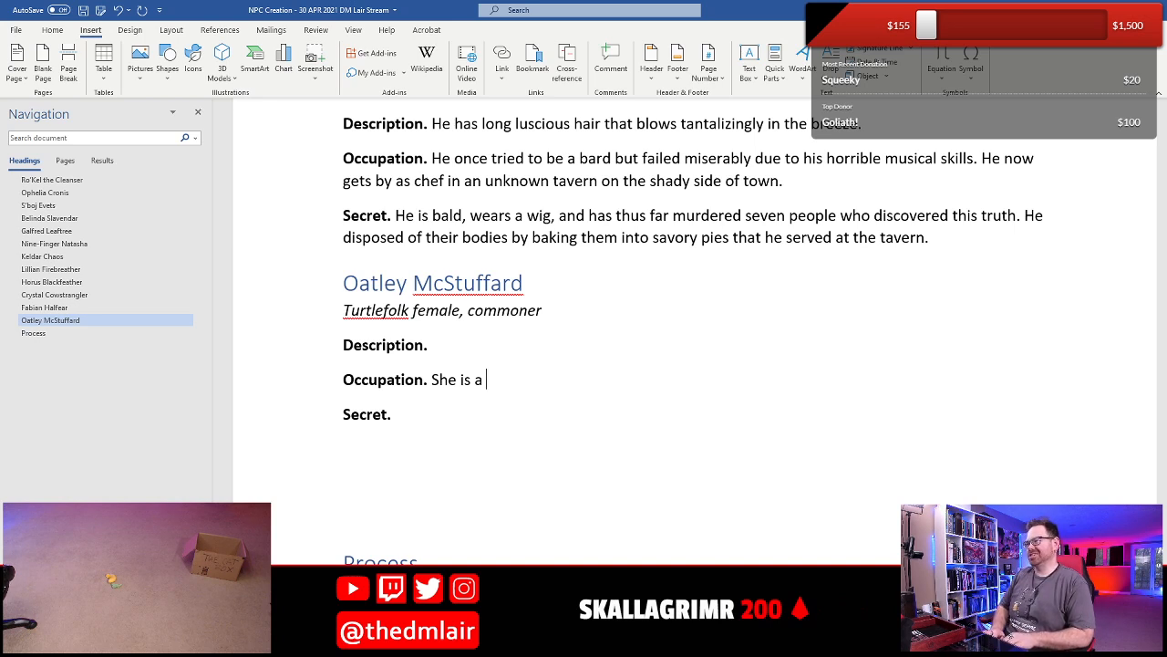
{"action": "type", "text": "a twent"}
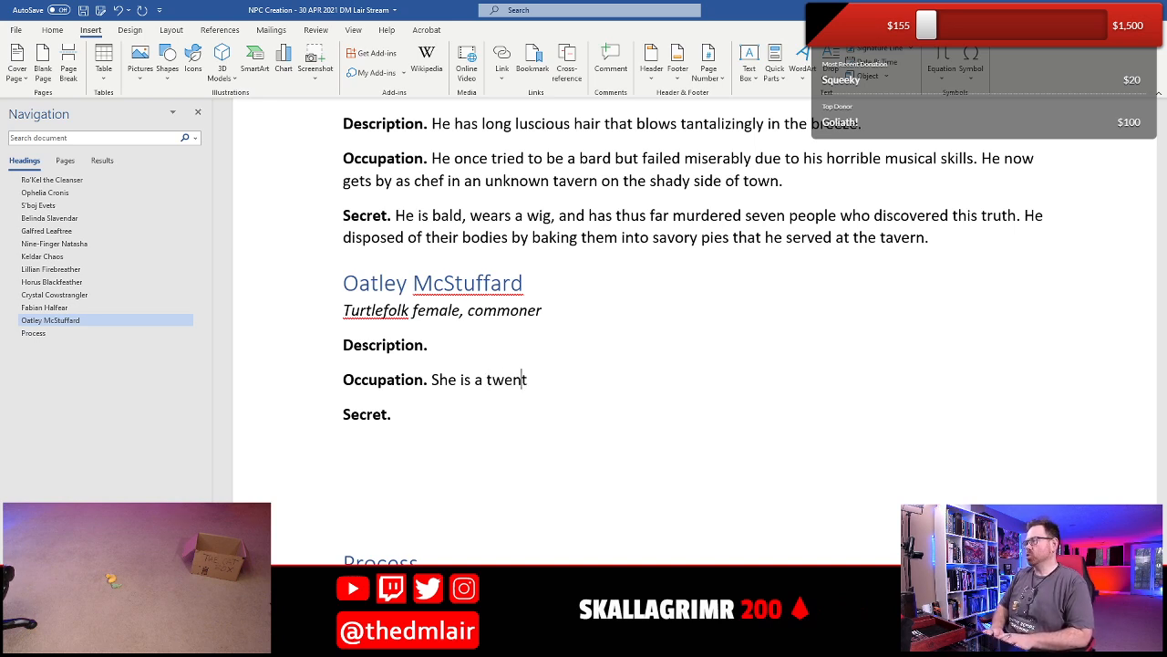
{"action": "type", "text": "y-first generation far"}
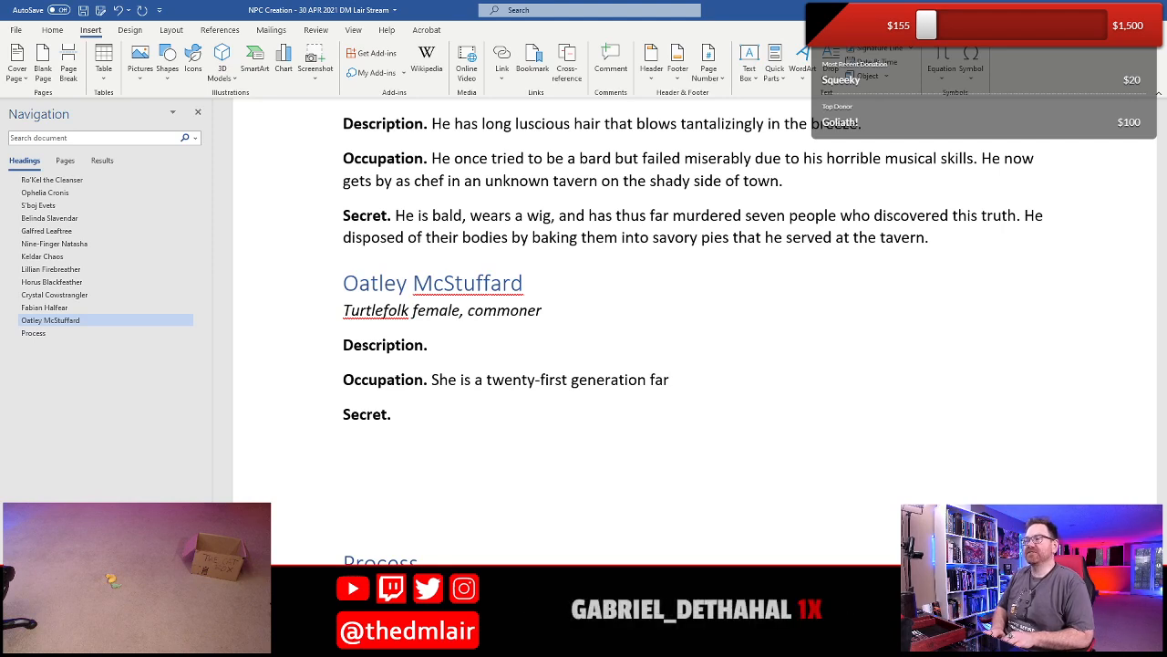
{"action": "key", "text": "BackSpace"}
{"action": "key", "text": "BackSpace"}
{"action": "key", "text": "BackSpace"}
{"action": "type", "text": "fish farmer"}
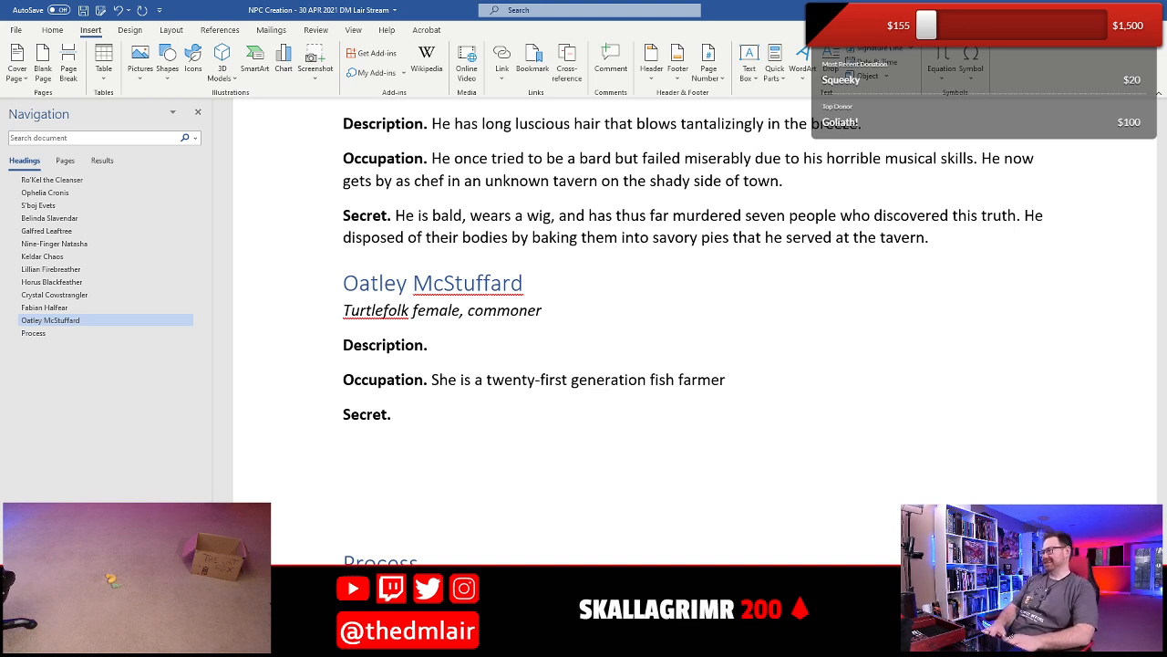
- Replace "fish farmer" in Oatley's Occupation with "lettuce farmer" and end the sentence with a period
{"action": "key", "text": "BackSpace"}
{"action": "key", "text": "BackSpace"}
{"action": "key", "text": "BackSpace"}
{"action": "key", "text": "BackSpace"}
{"action": "key", "text": "BackSpace"}
{"action": "key", "text": "BackSpace"}
{"action": "key", "text": "BackSpace"}
{"action": "key", "text": "BackSpace"}
{"action": "key", "text": "BackSpace"}
{"action": "key", "text": "BackSpace"}
{"action": "key", "text": "BackSpace"}
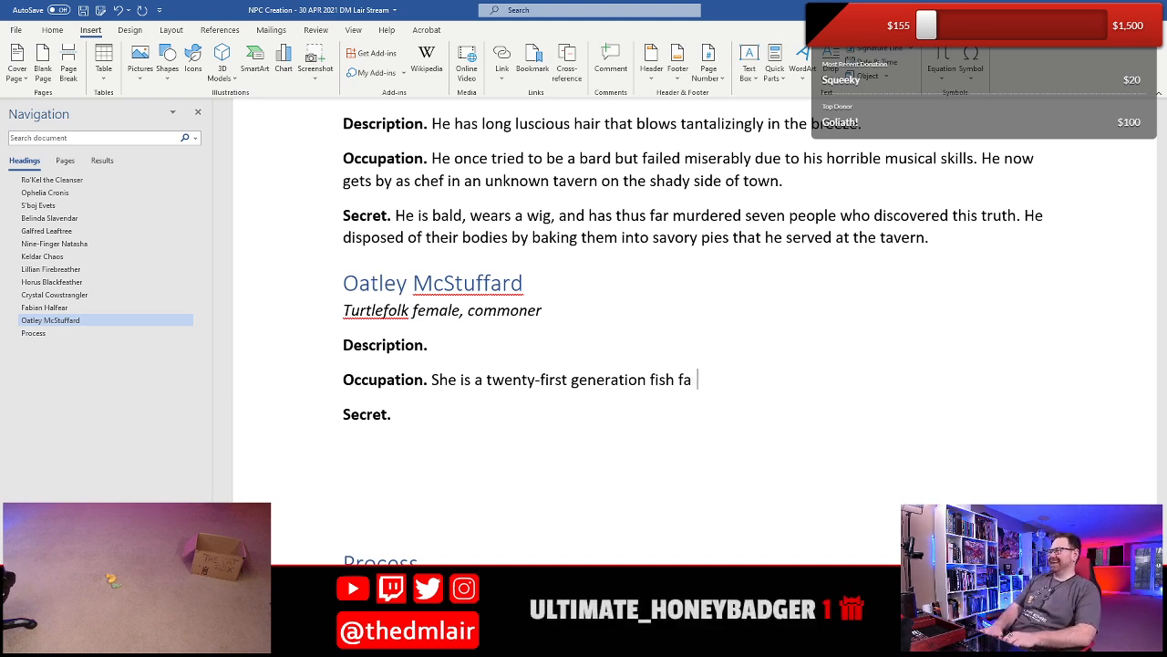
{"action": "type", "text": "lettu"}
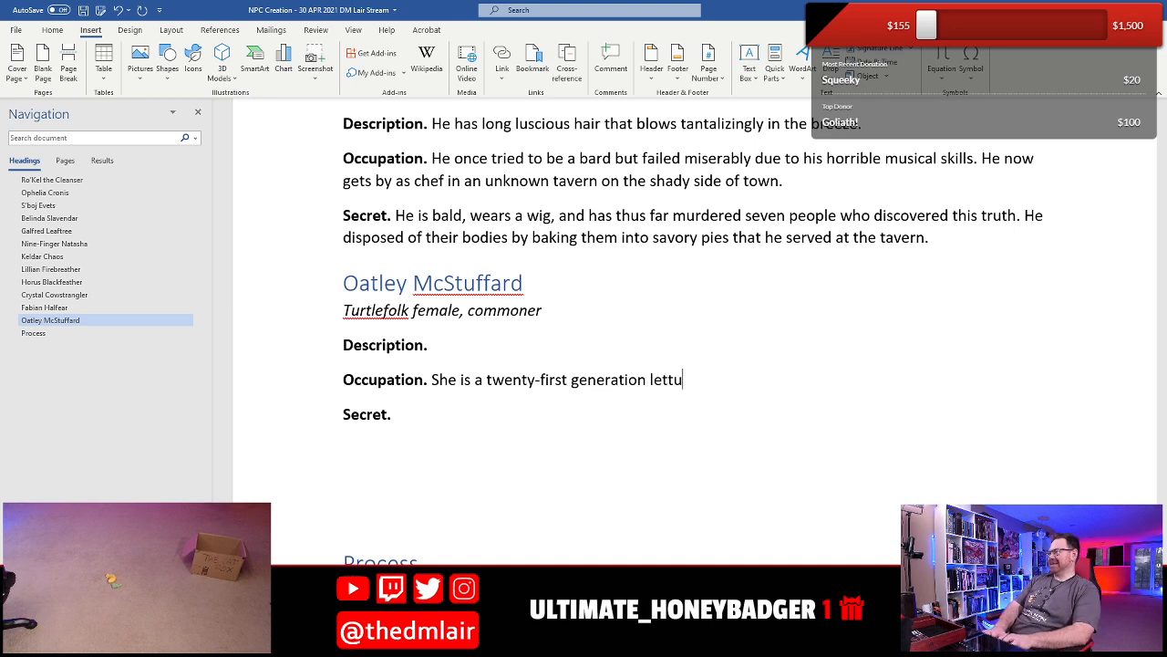
{"action": "type", "text": "ce farmer"}
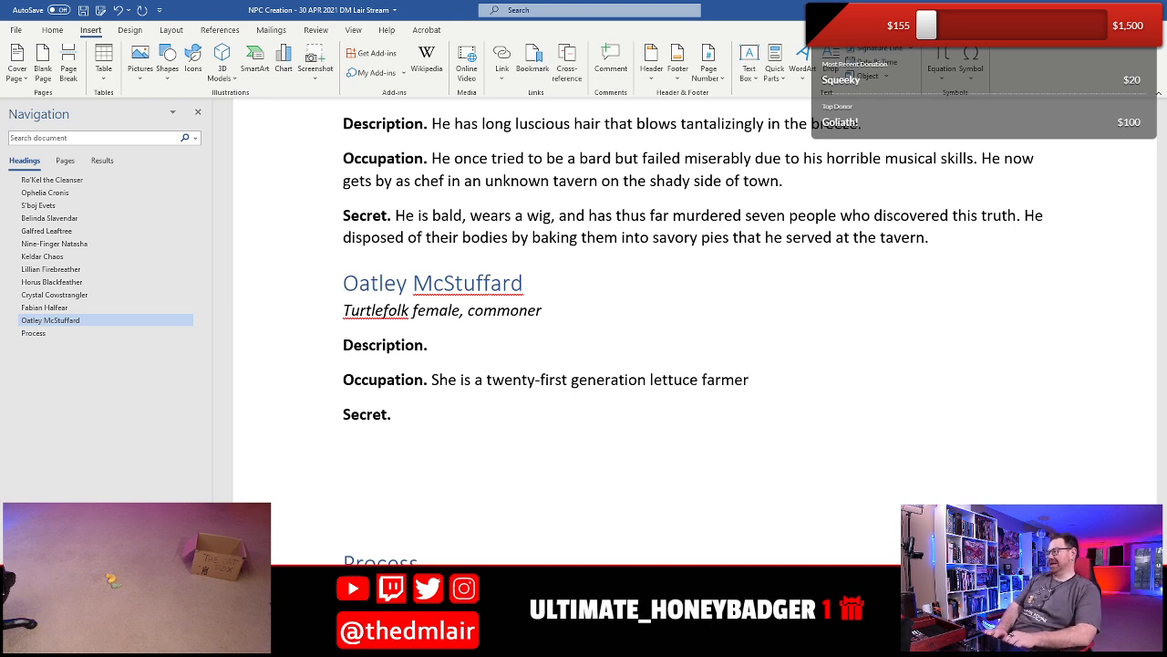
{"action": "type", "text": "."}
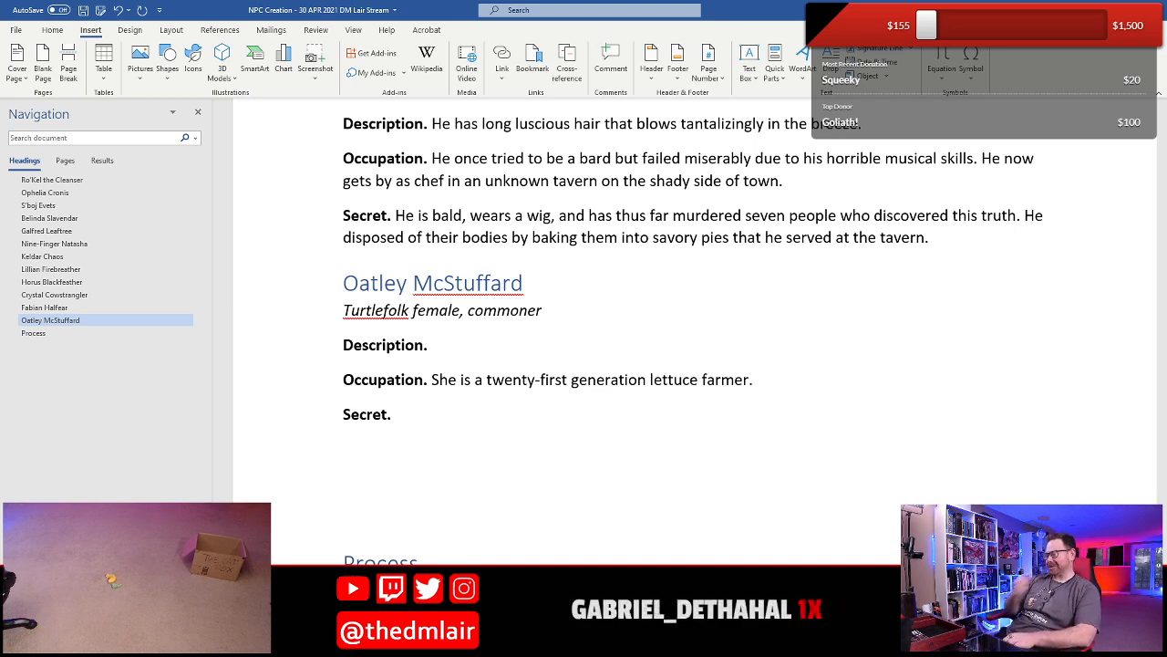
- Correct the flagged wording in Oatley's Occupation to the hyphenated "twenty-first-generation" with the suggested grammar fix
{"action": "left_click", "coordinate": [431, 345]}
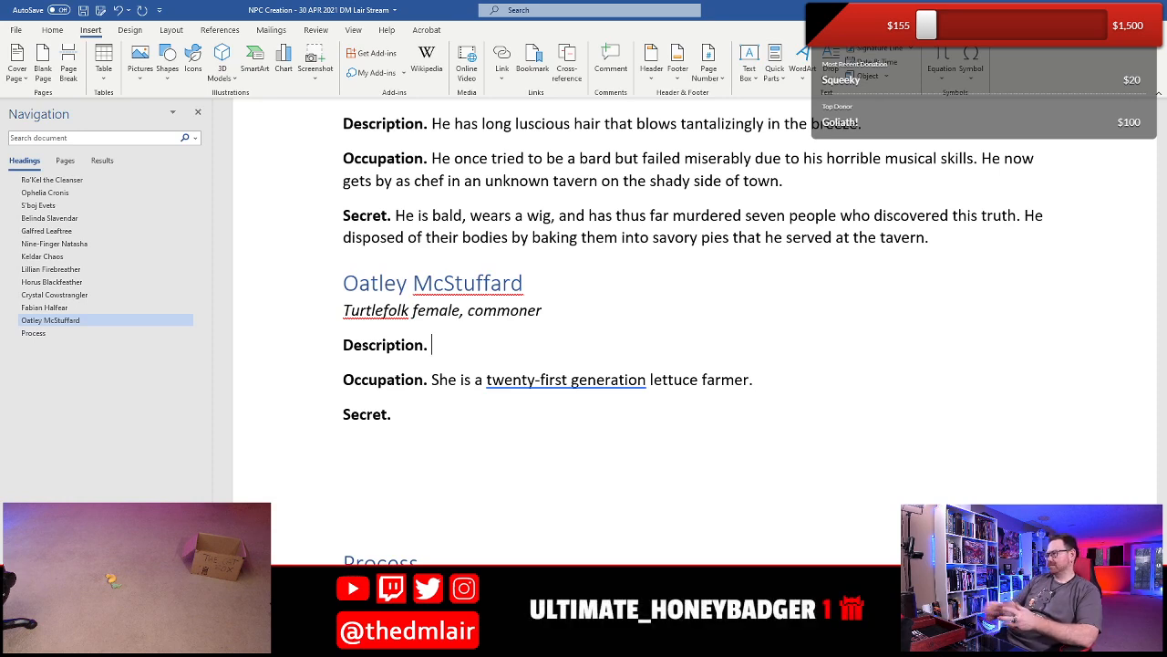
{"action": "right_click", "coordinate": [610, 379]}
{"action": "left_click", "coordinate": [683, 379]}
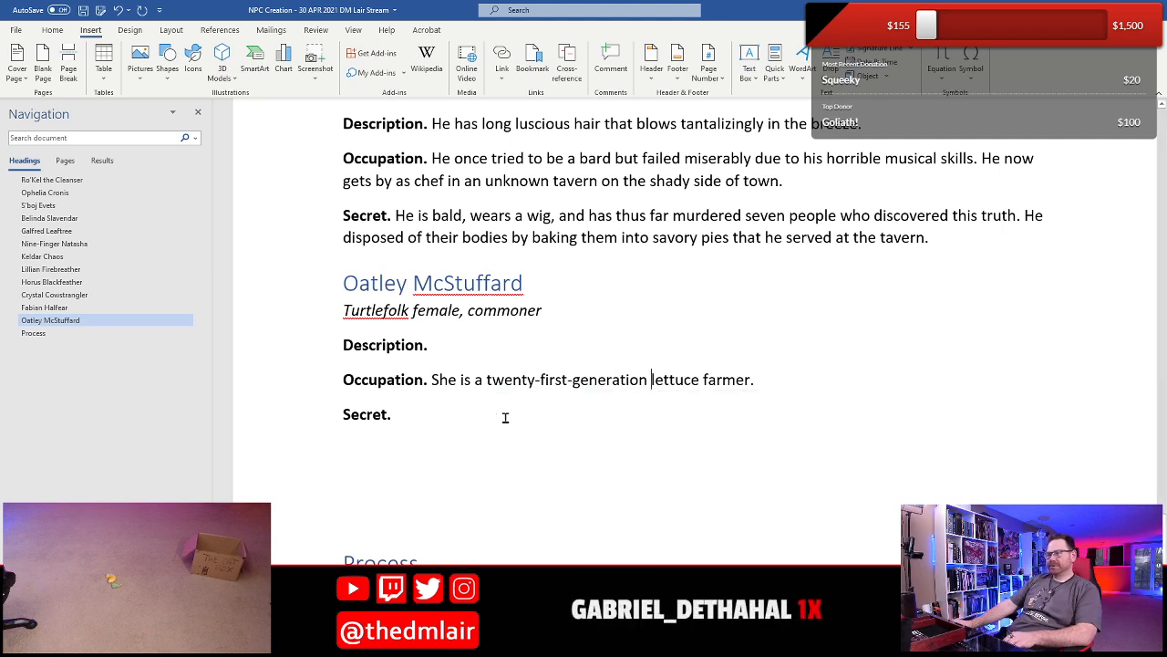
- Fill in Oatley's Description with "She has beautiful amber eyes, a husky voice, and winning disposition."
{"action": "left_click", "coordinate": [450, 357]}
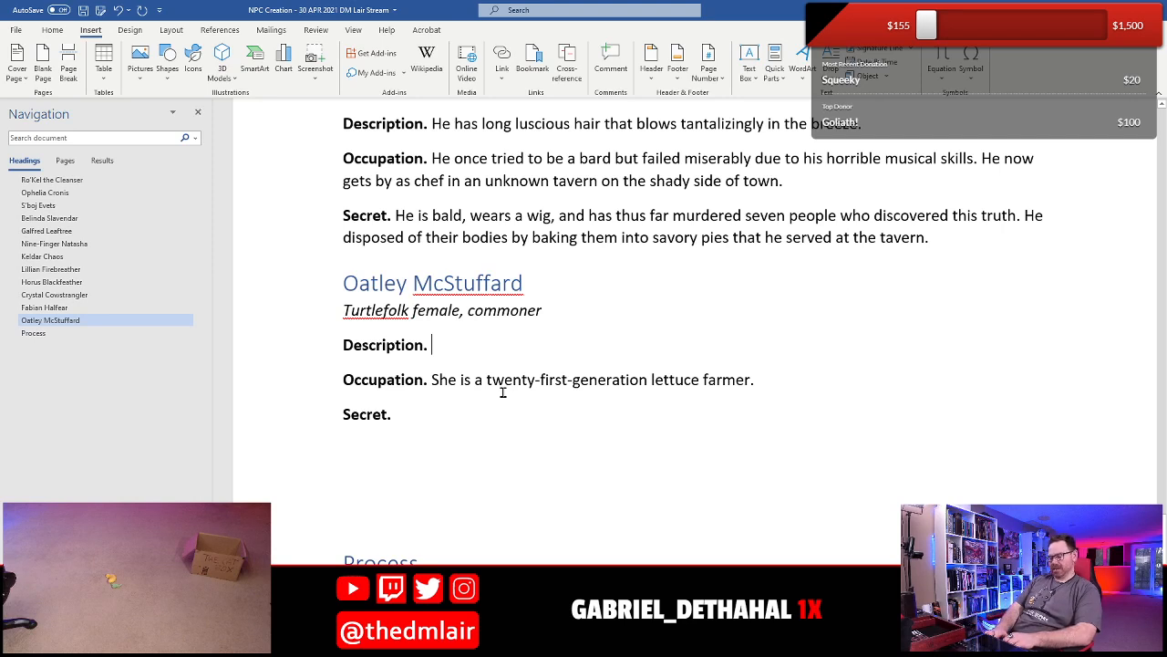
{"action": "type", "text": "She has beautif"}
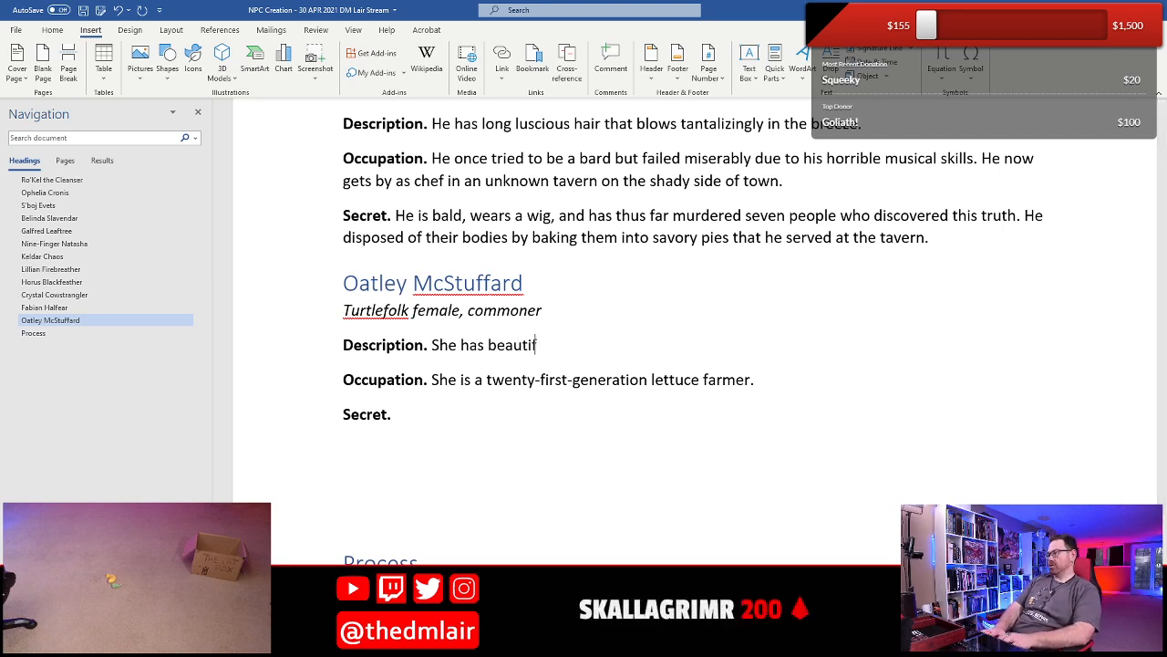
{"action": "type", "text": "ul amber eyes"}
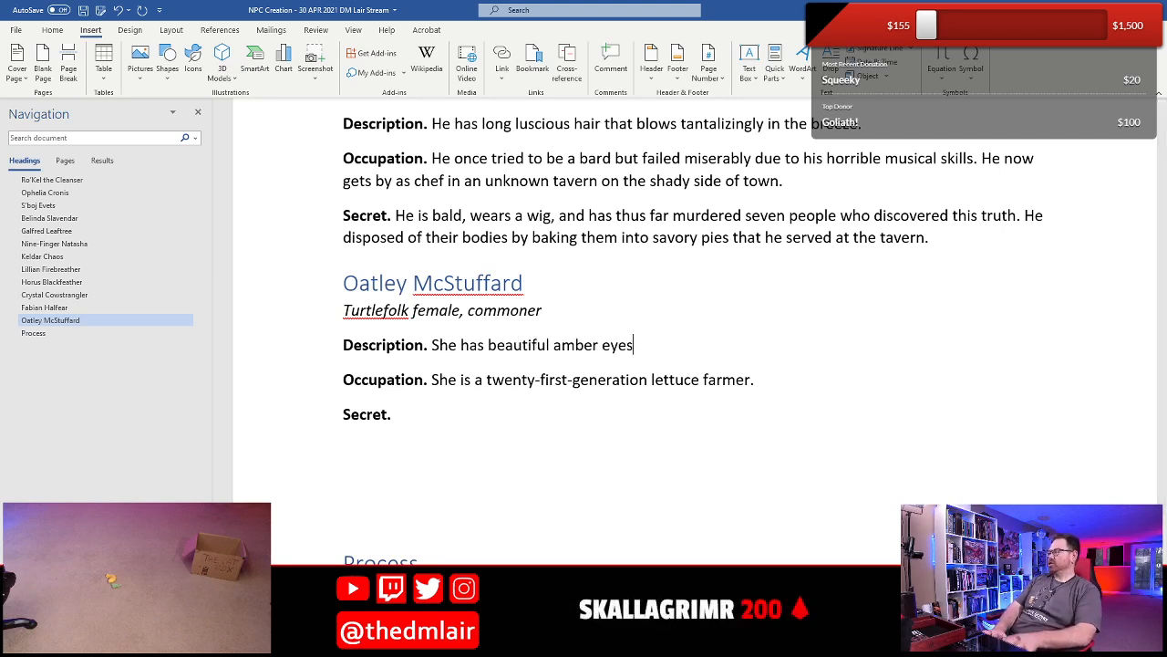
{"action": "type", "text": ", a "}
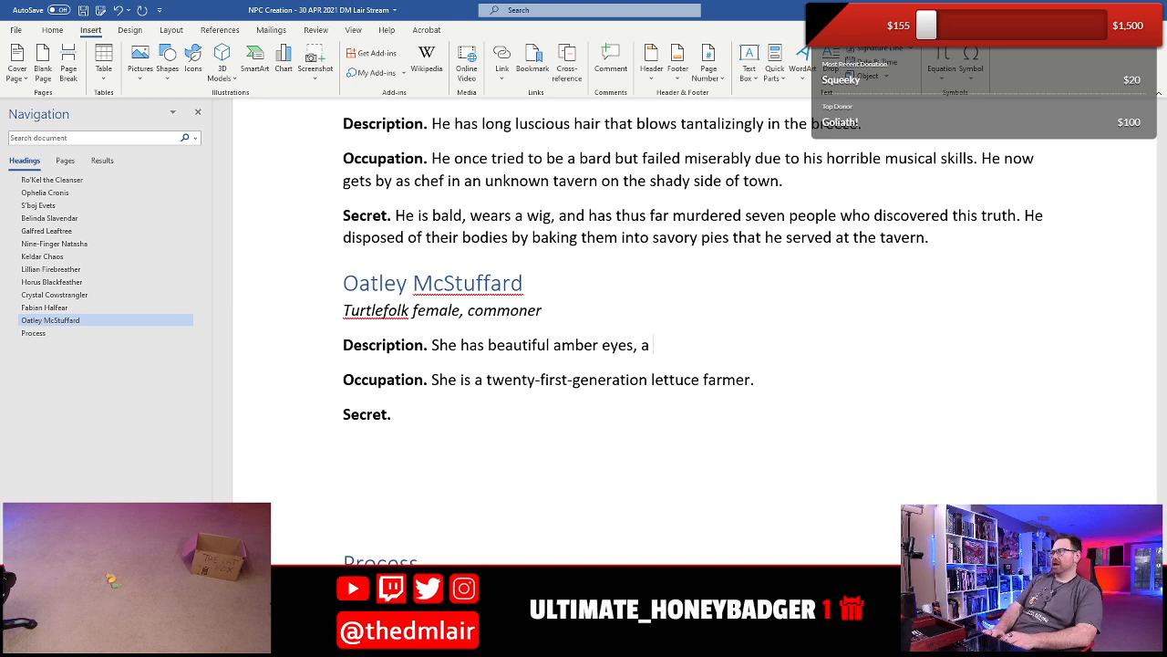
{"action": "type", "text": "husky voice"}
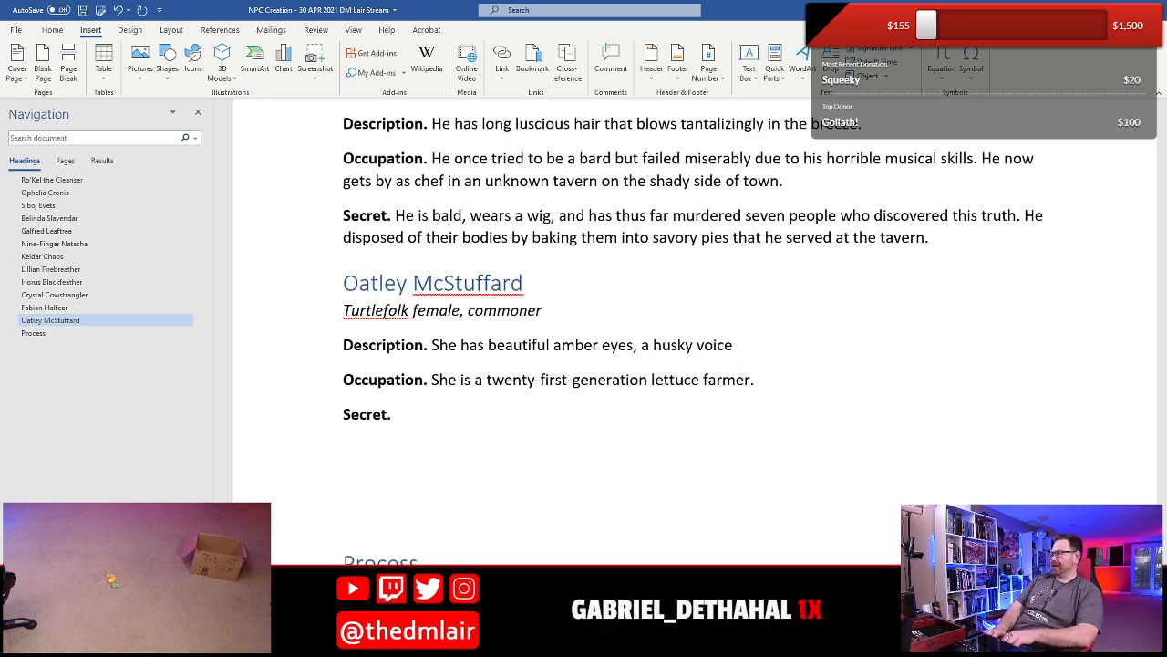
{"action": "type", "text": ", and "}
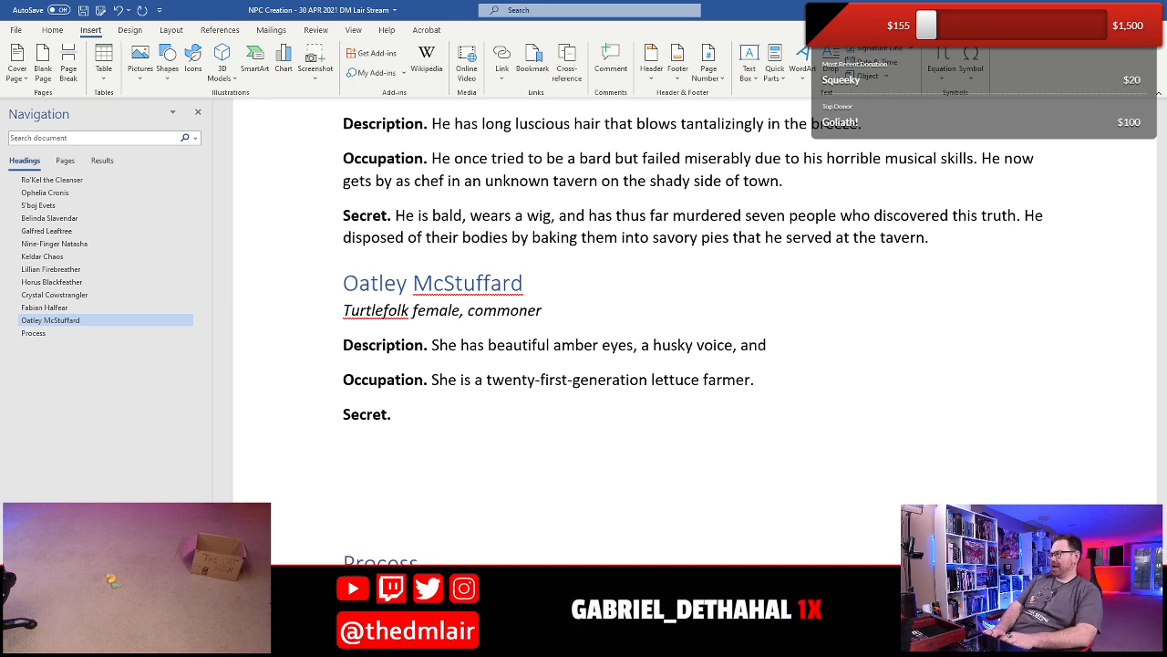
{"action": "type", "text": "winning di"}
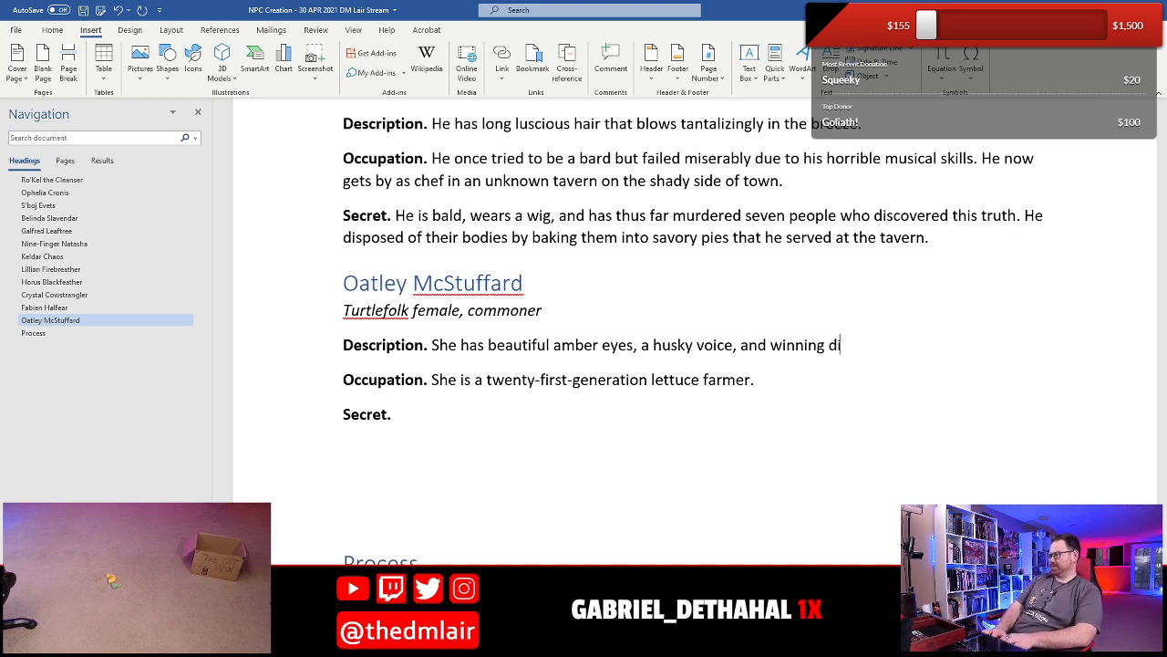
{"action": "type", "text": "sposition"}
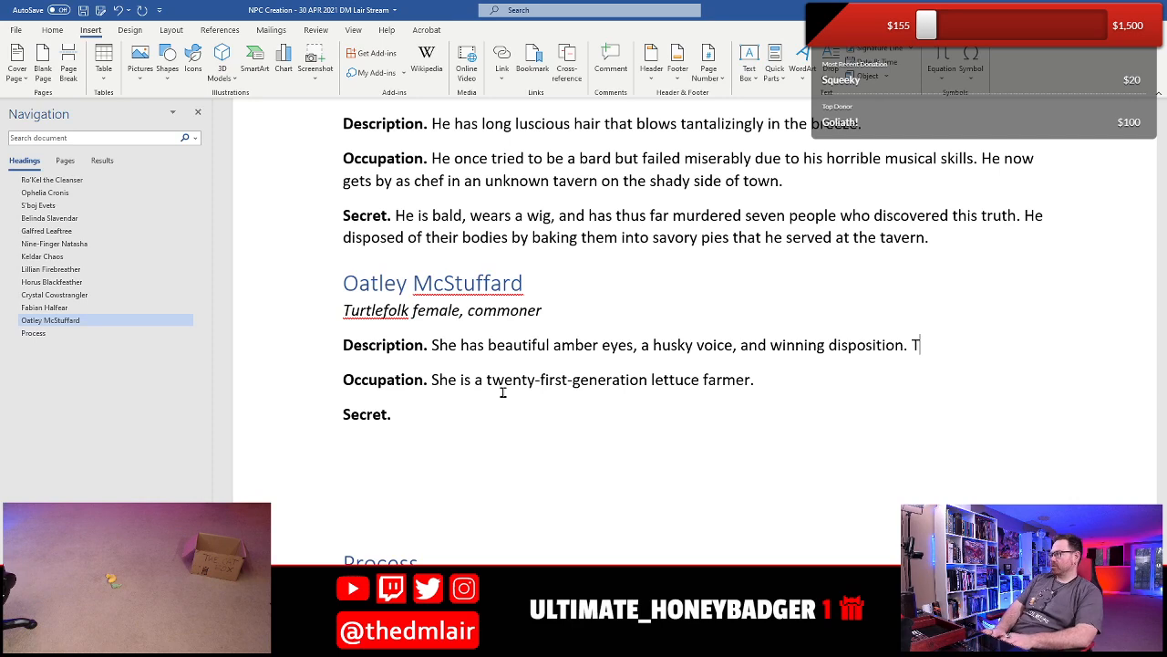
{"action": "key", "text": "BackSpace"}
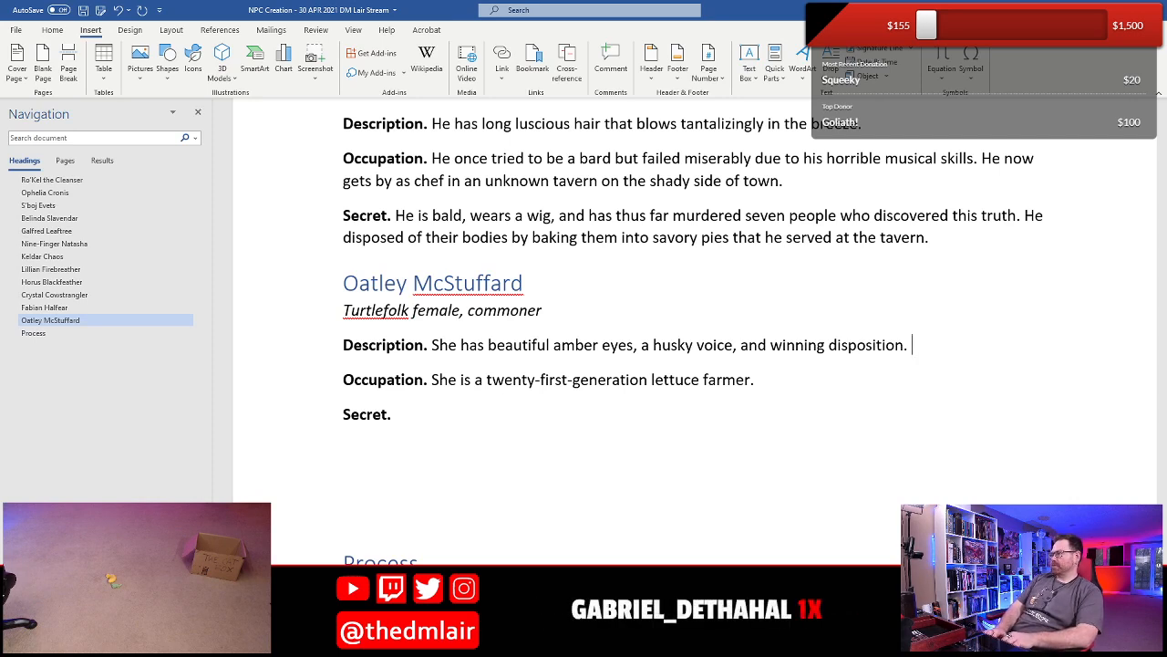
- Add to Oatley's Description: "Still single, turtlefolk males are clamoring (and fighting) to win her hand."
{"action": "type", "text": "Still"}
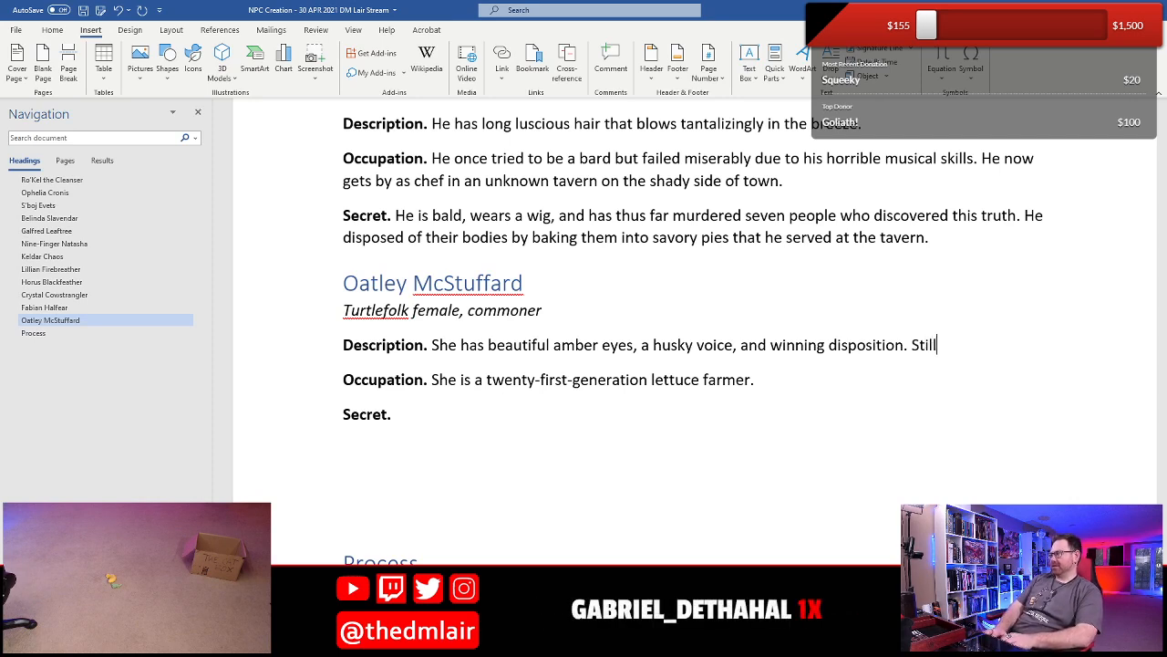
{"action": "type", "text": " single, "}
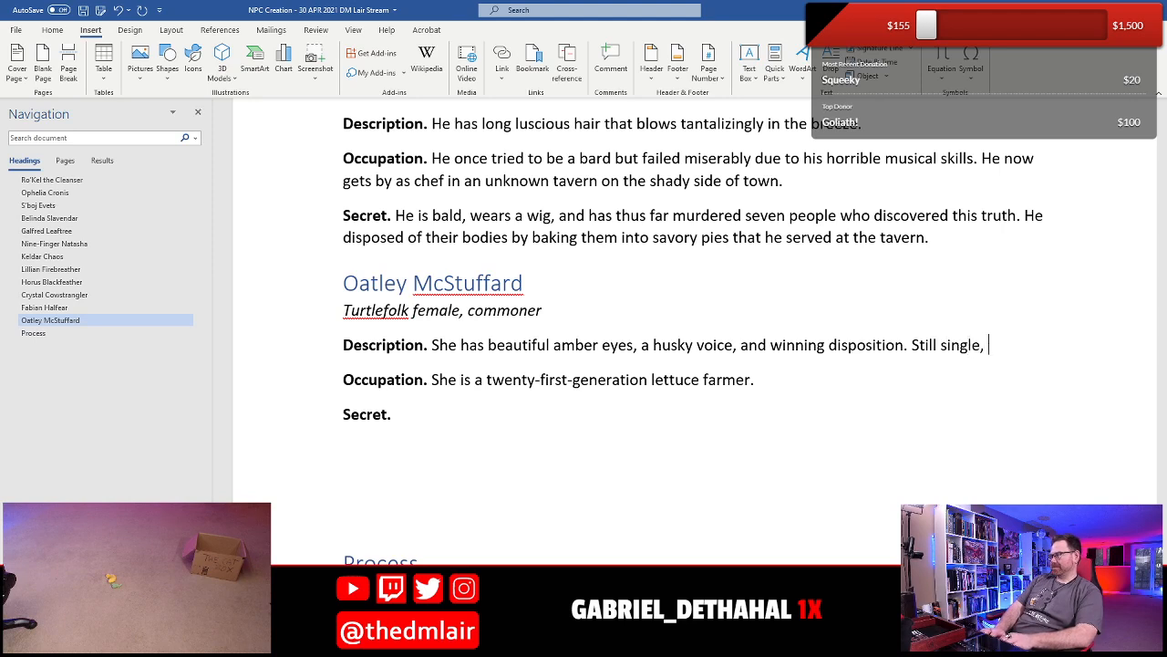
{"action": "type", "text": "turt"}
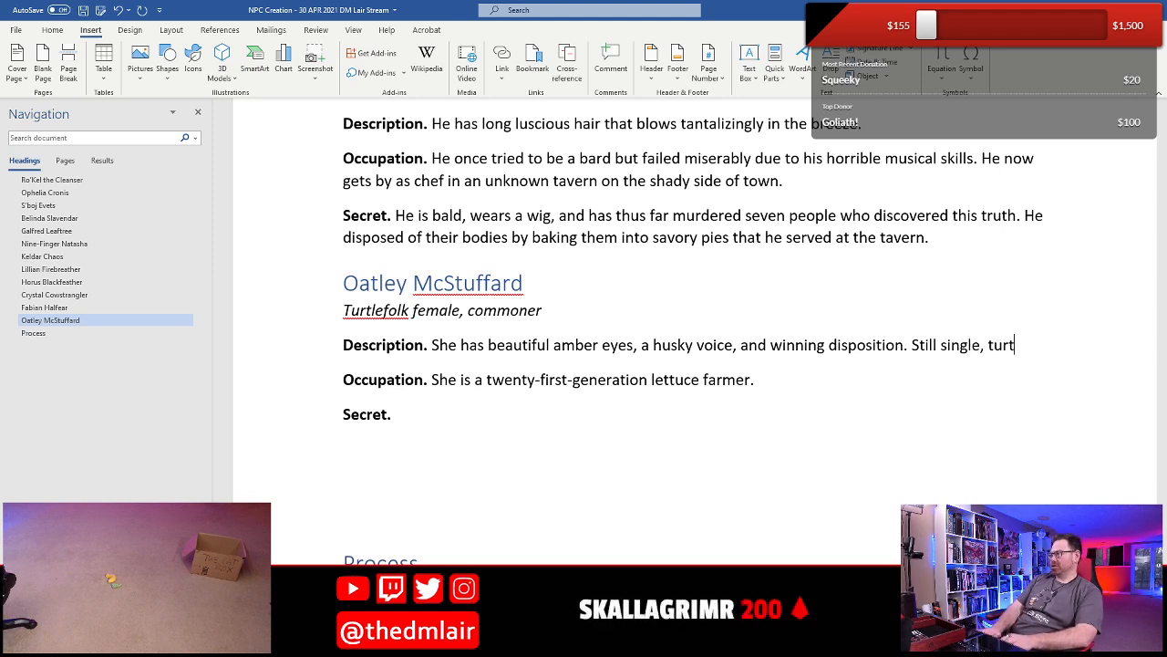
{"action": "type", "text": "lefolk males"}
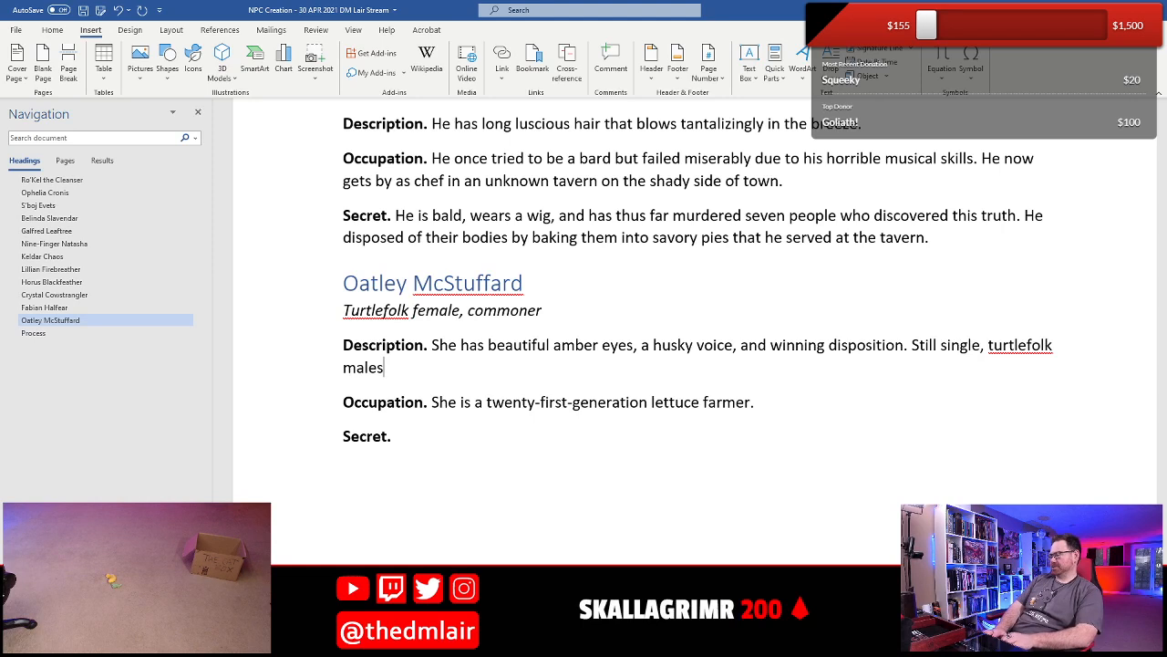
{"action": "type", "text": " are "}
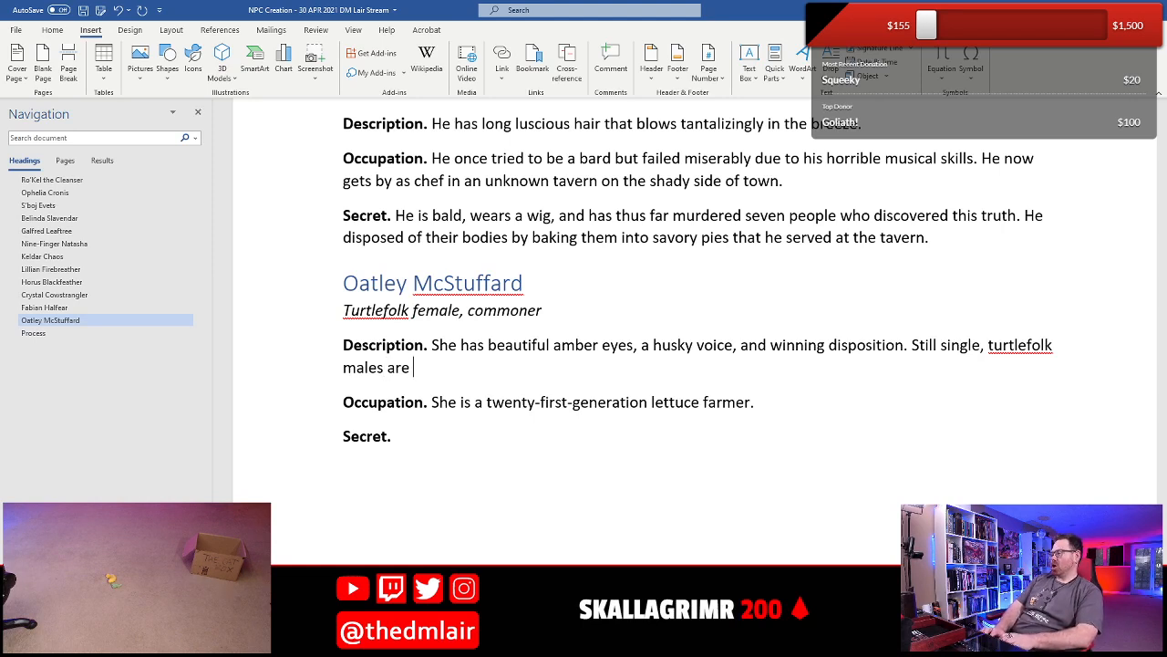
{"action": "type", "text": "clamoring ("}
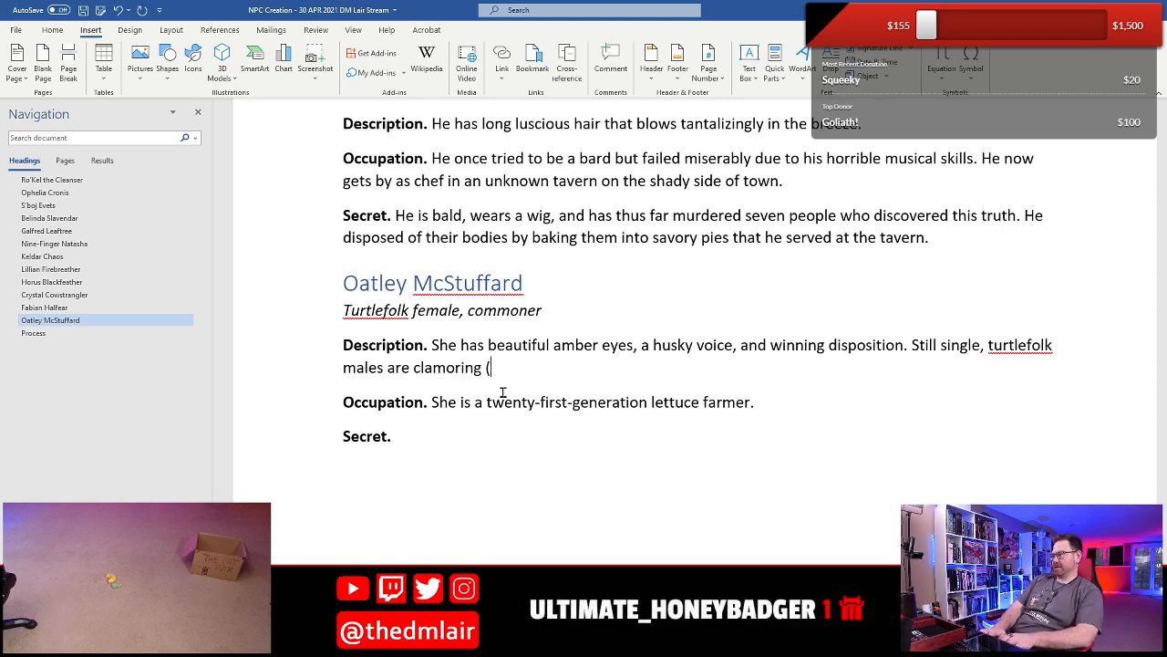
{"action": "type", "text": "and fighting) t"}
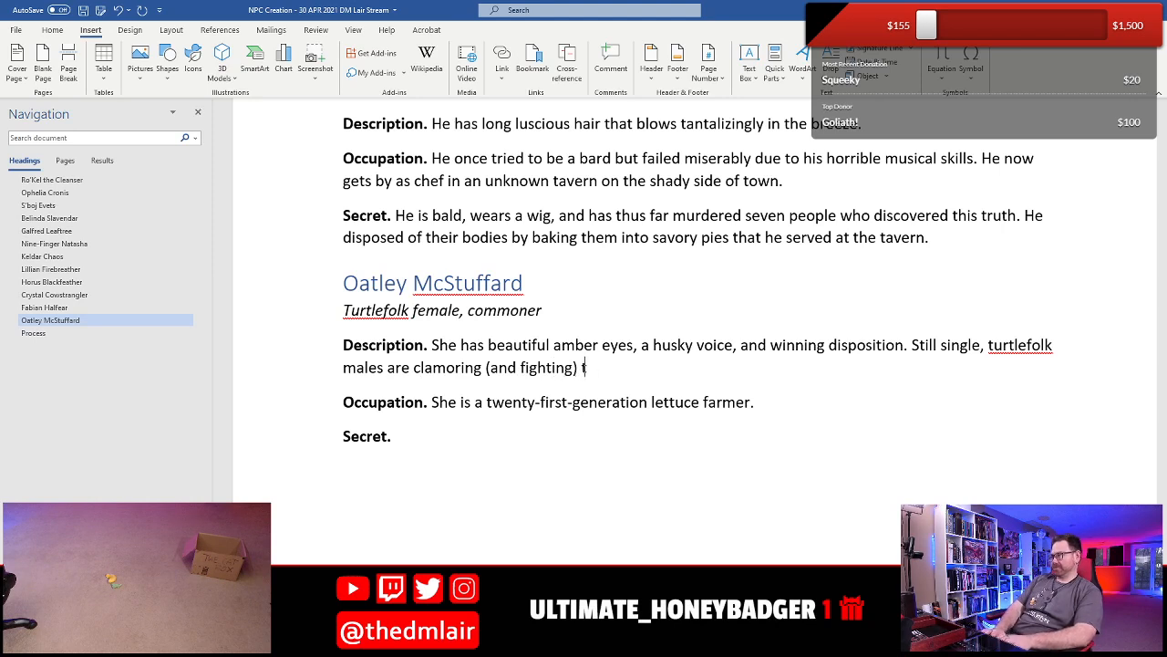
{"action": "type", "text": "o win her ha"}
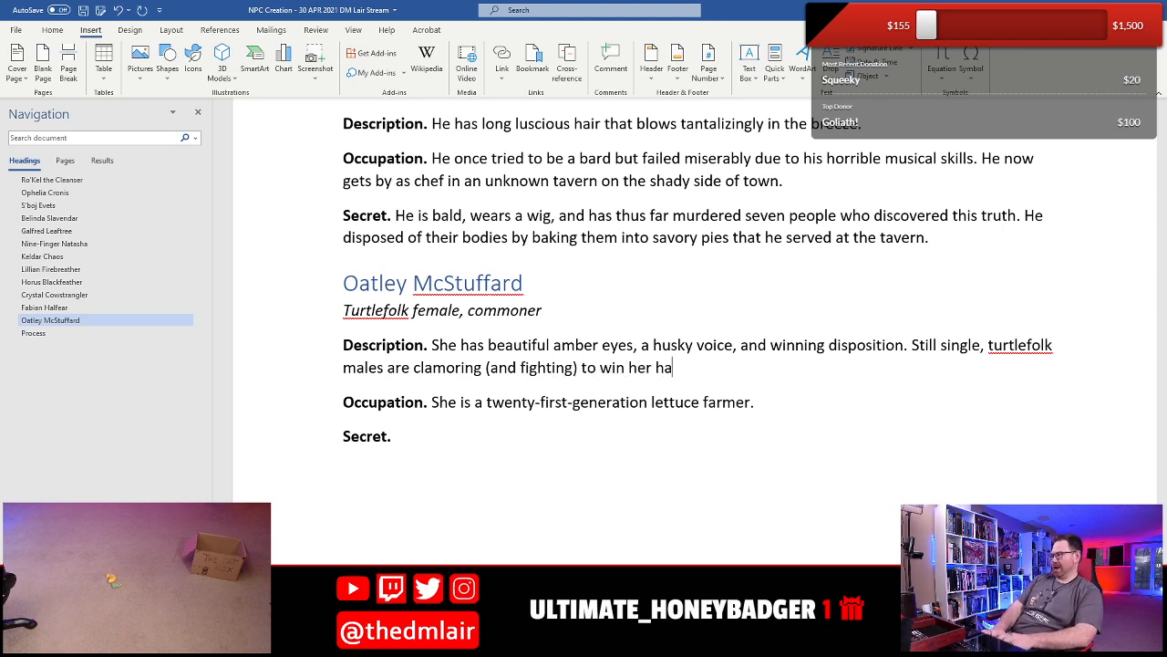
{"action": "type", "text": "nd."}
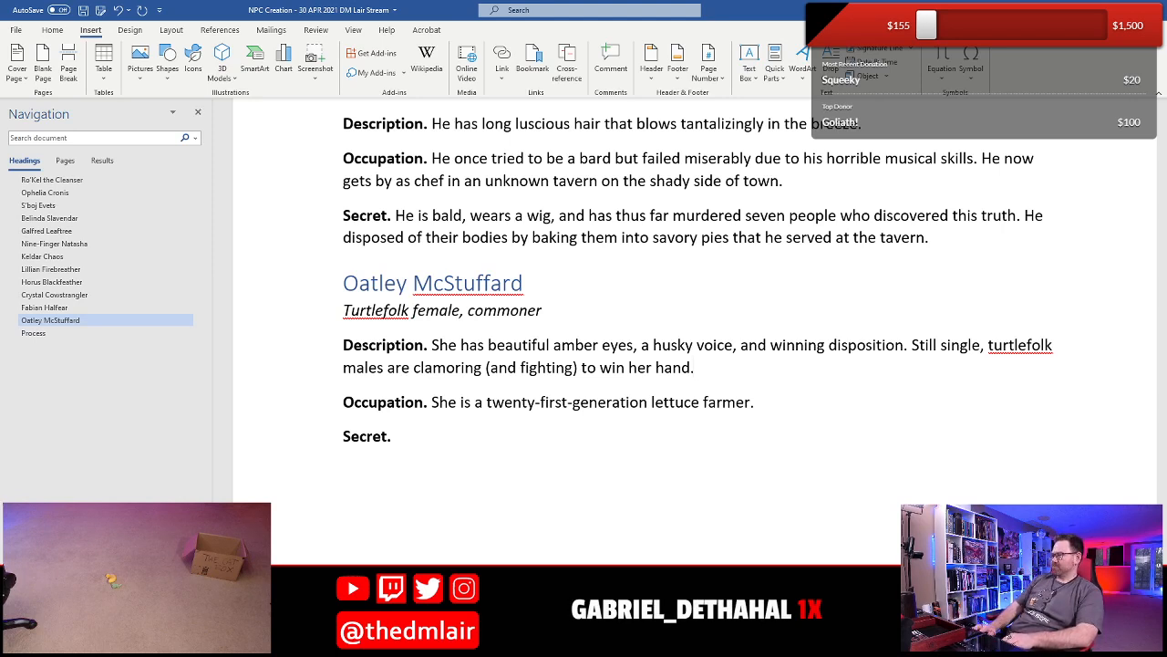
{"action": "key", "text": "Down"}
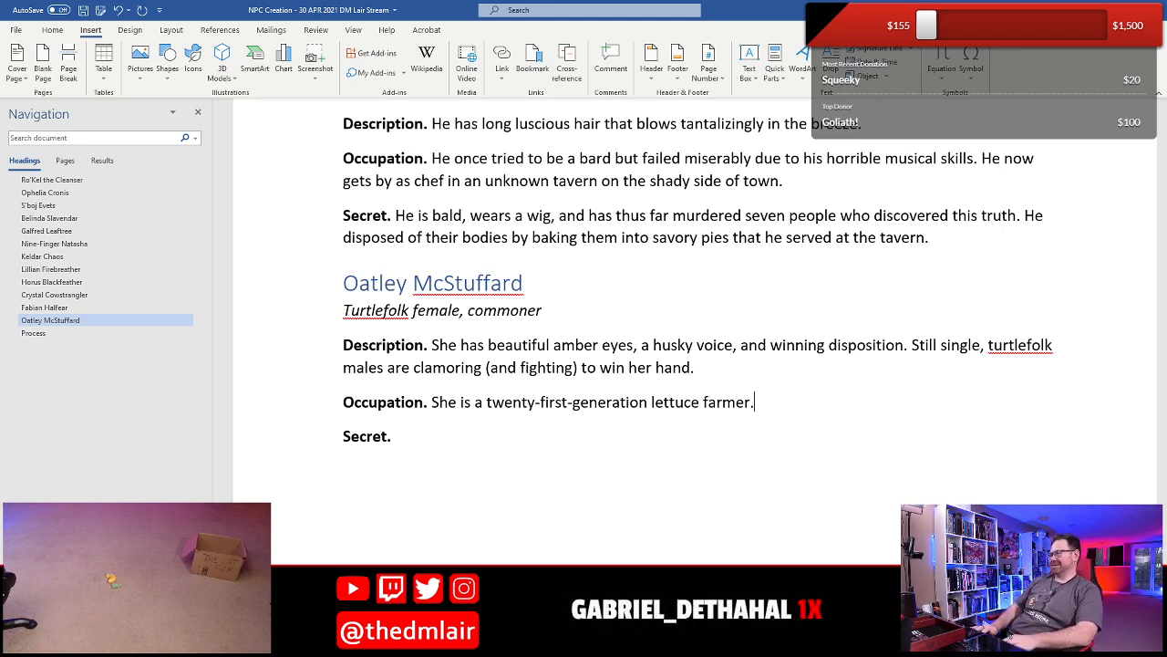
- Begin Oatley's Secret with "Unbeknownst to her parents, Oatley has been producing cabbage on the side"
{"action": "left_click", "coordinate": [396, 436]}
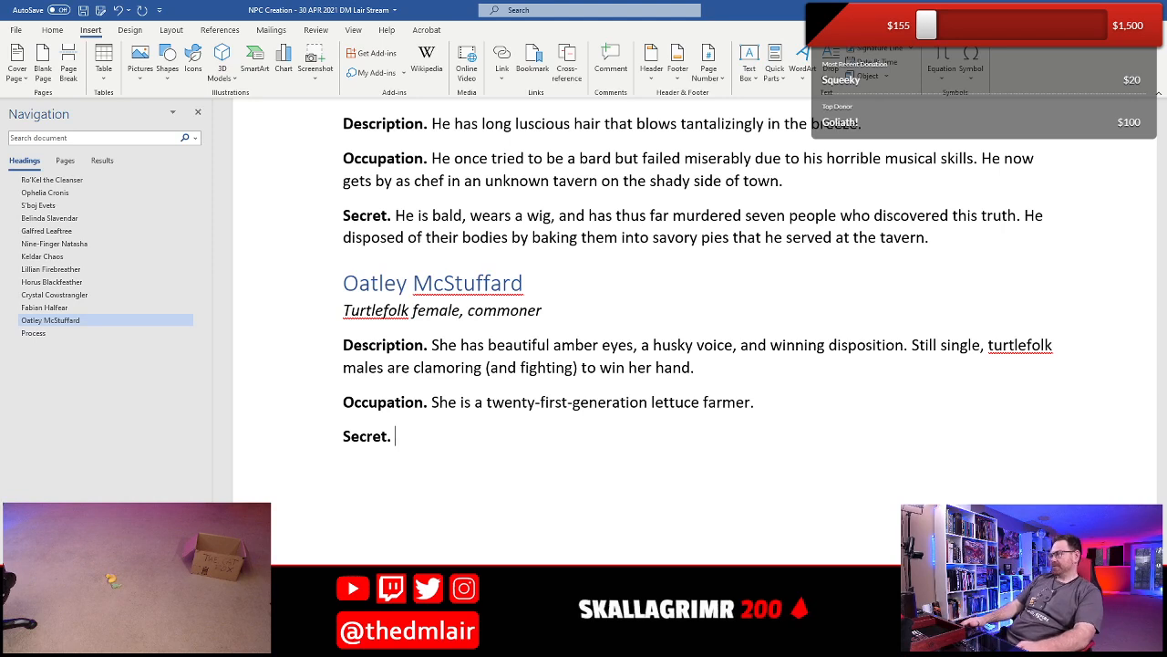
{"action": "type", "text": "Un"}
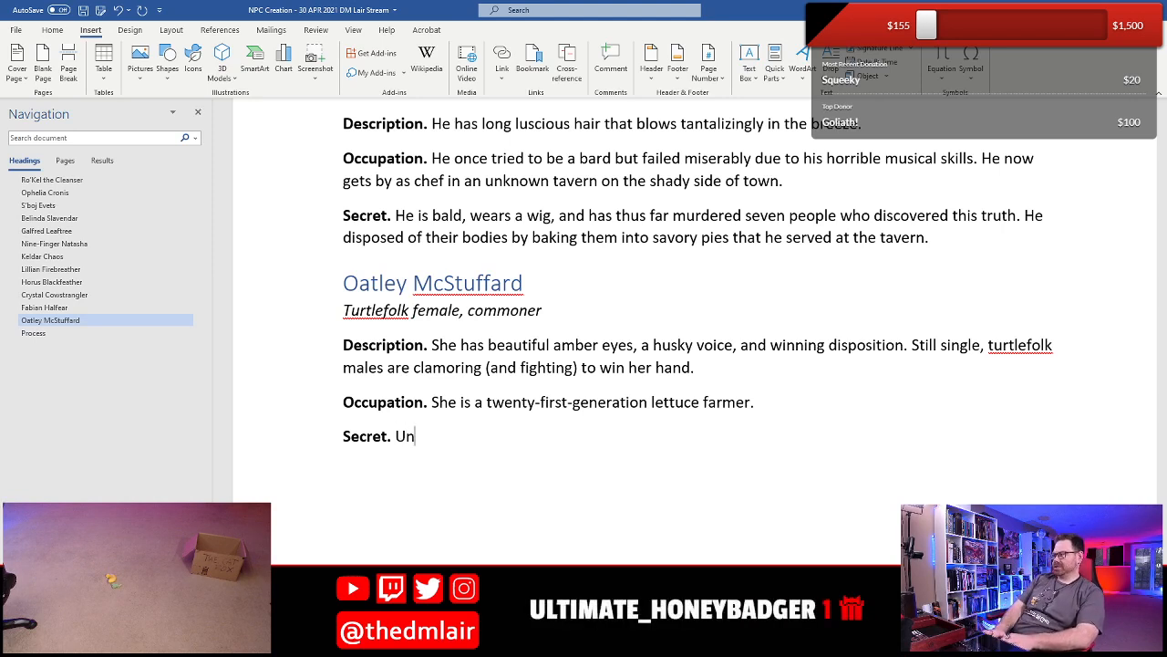
{"action": "type", "text": "beknownst to "}
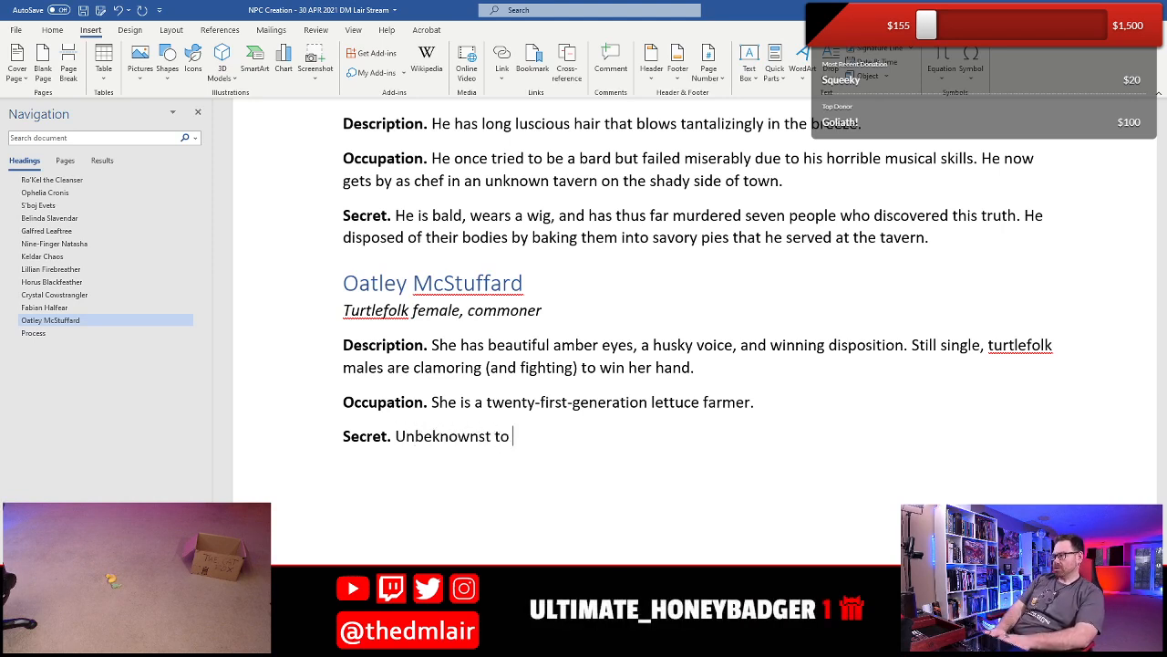
{"action": "type", "text": "her parents"}
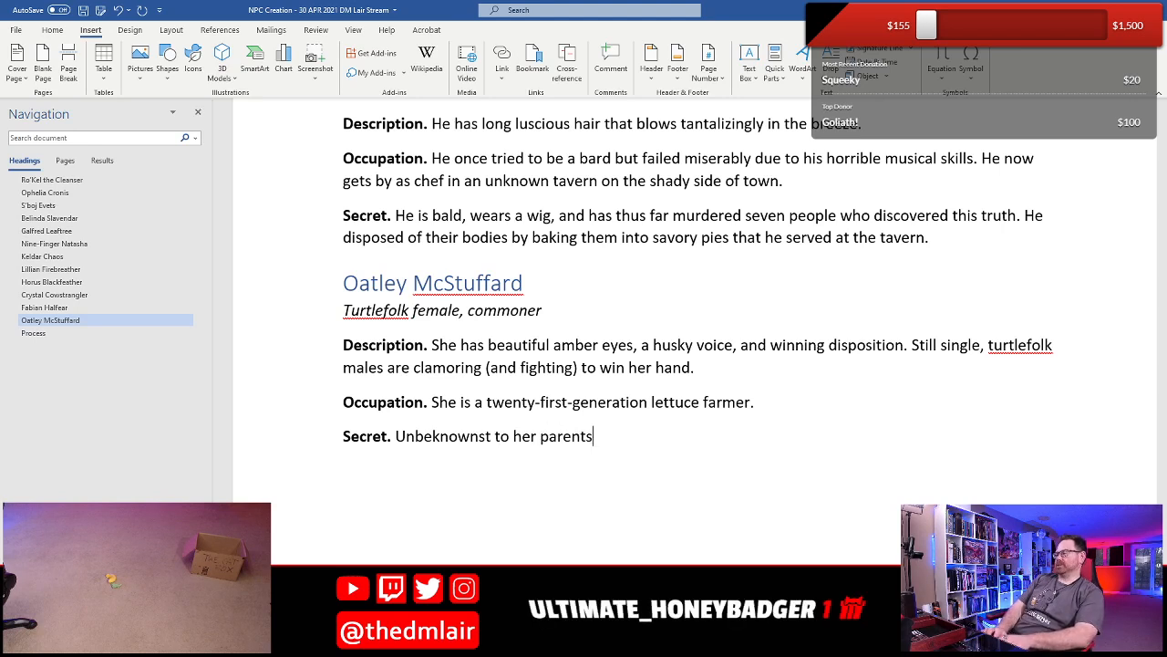
{"action": "type", "text": ", Oatley "}
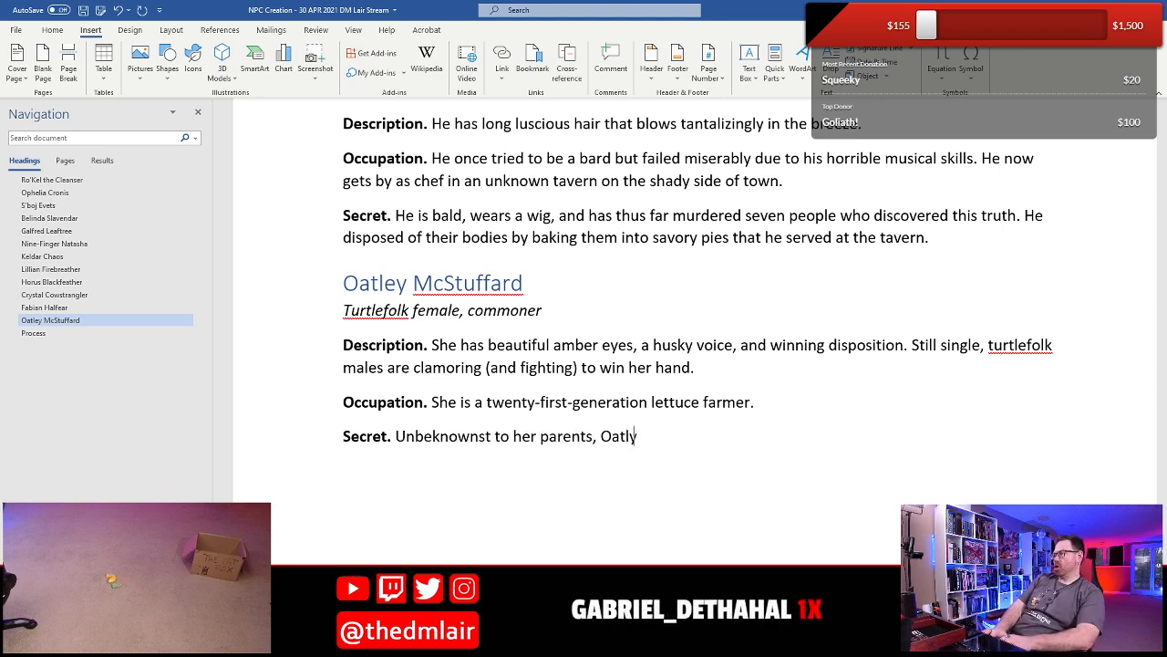
{"action": "type", "text": "has been "}
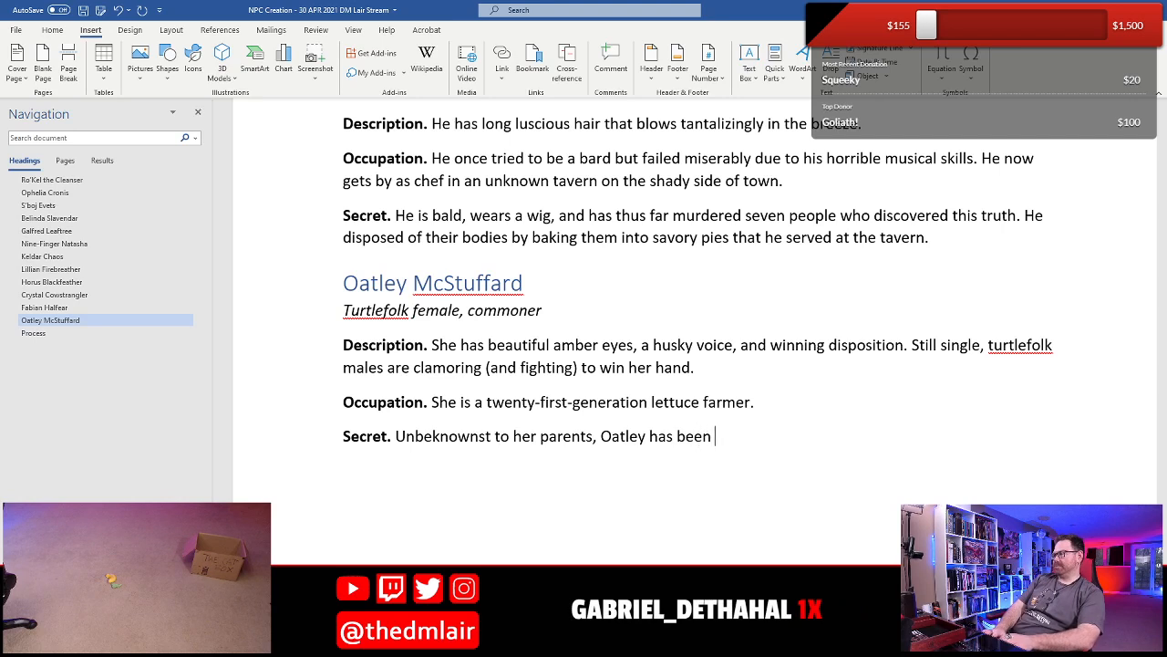
{"action": "type", "text": "fapro"}
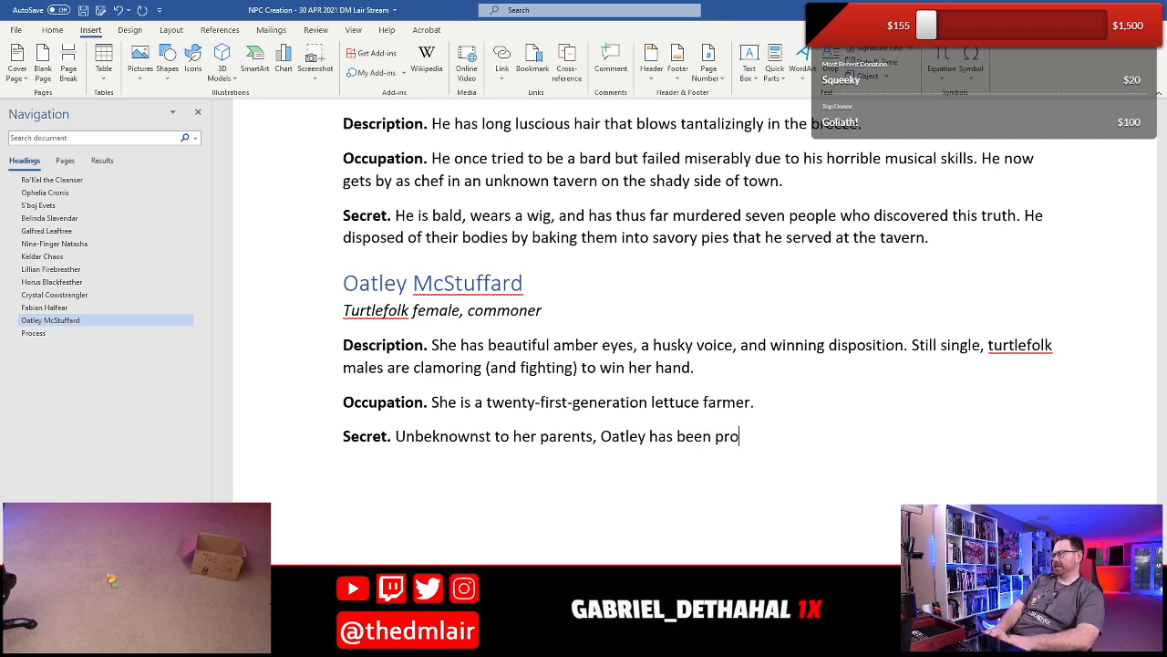
{"action": "type", "text": "ducing cabba"}
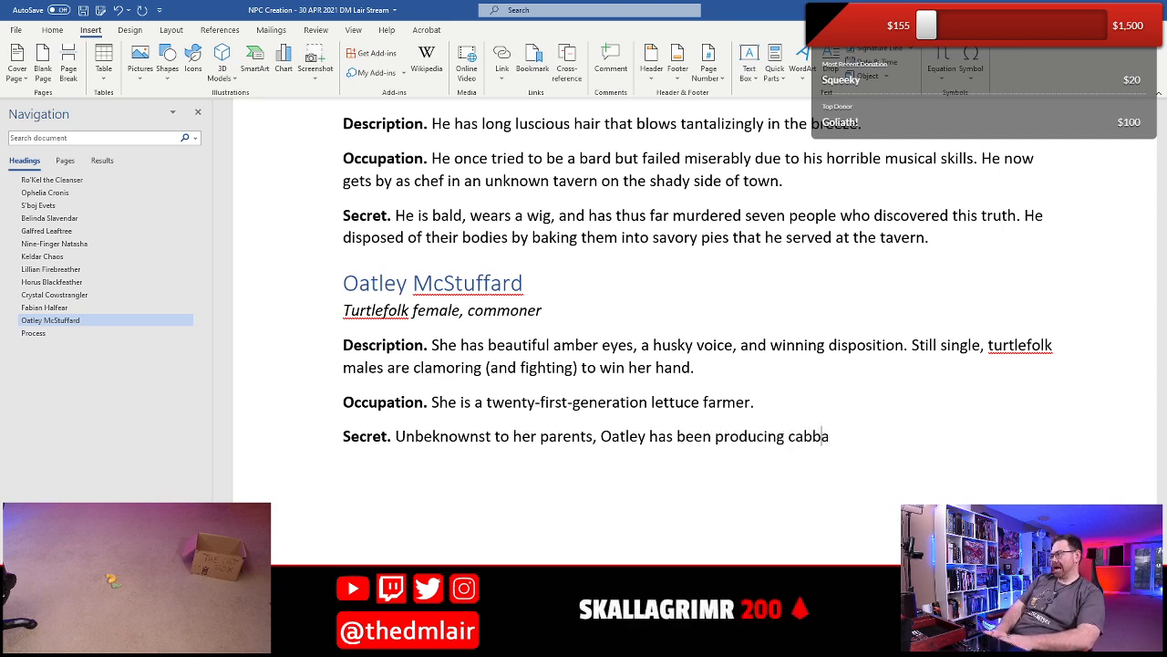
{"action": "type", "text": "ge on the side"}
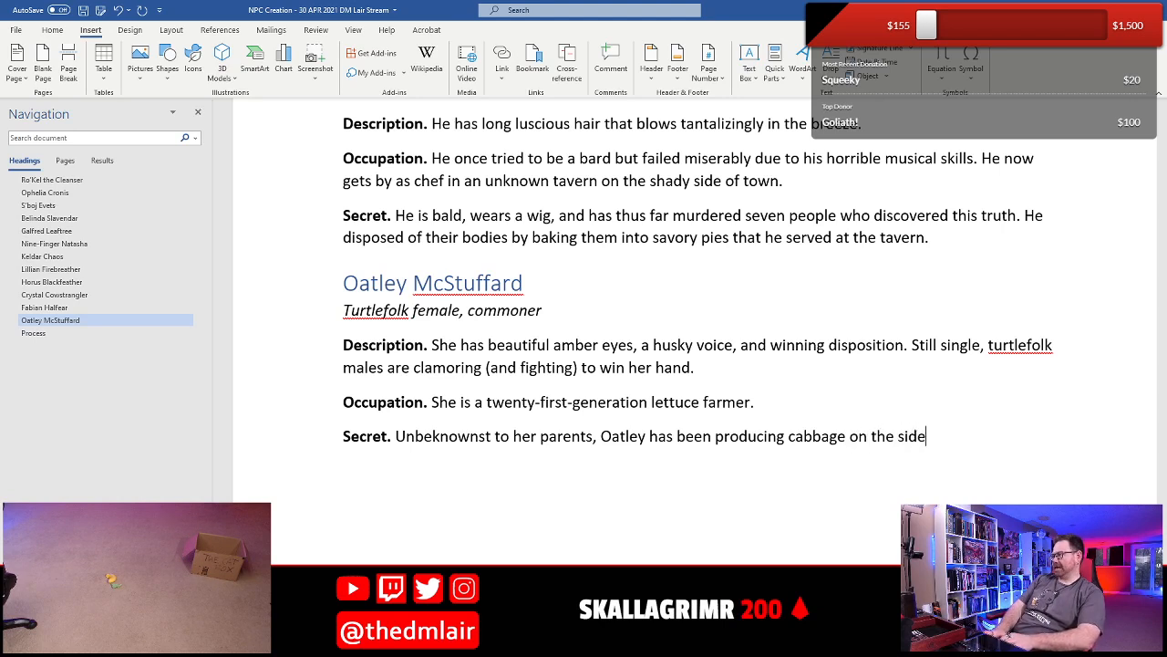
{"action": "type", "text": ". She has a sec"}
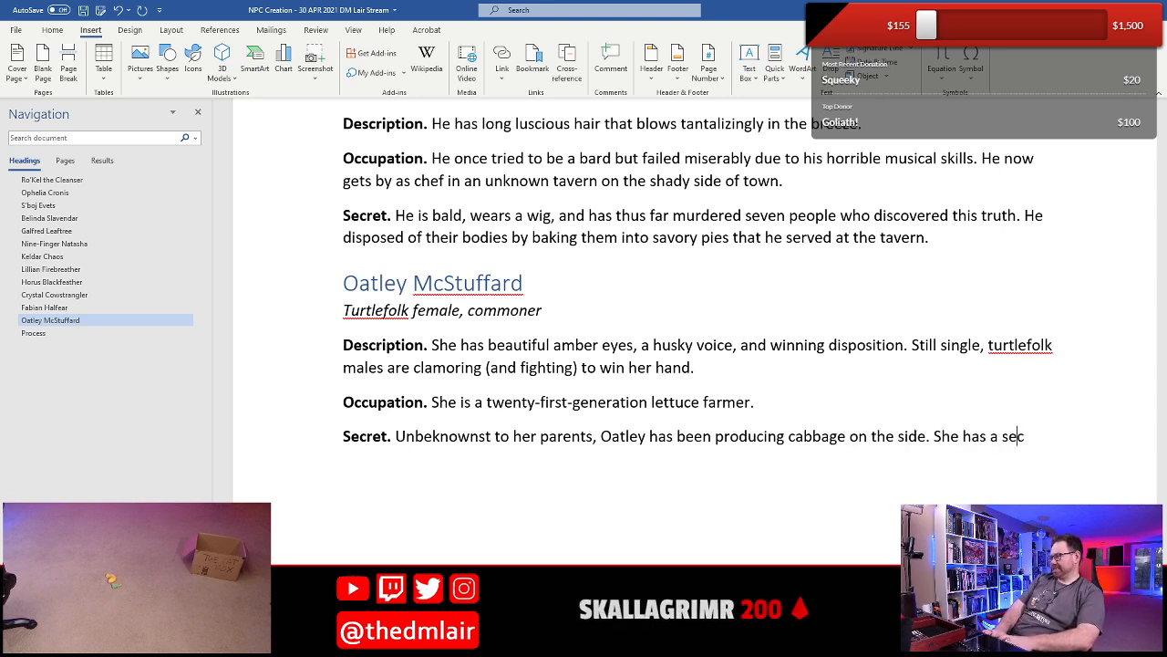
{"action": "type", "text": "ret garden"}
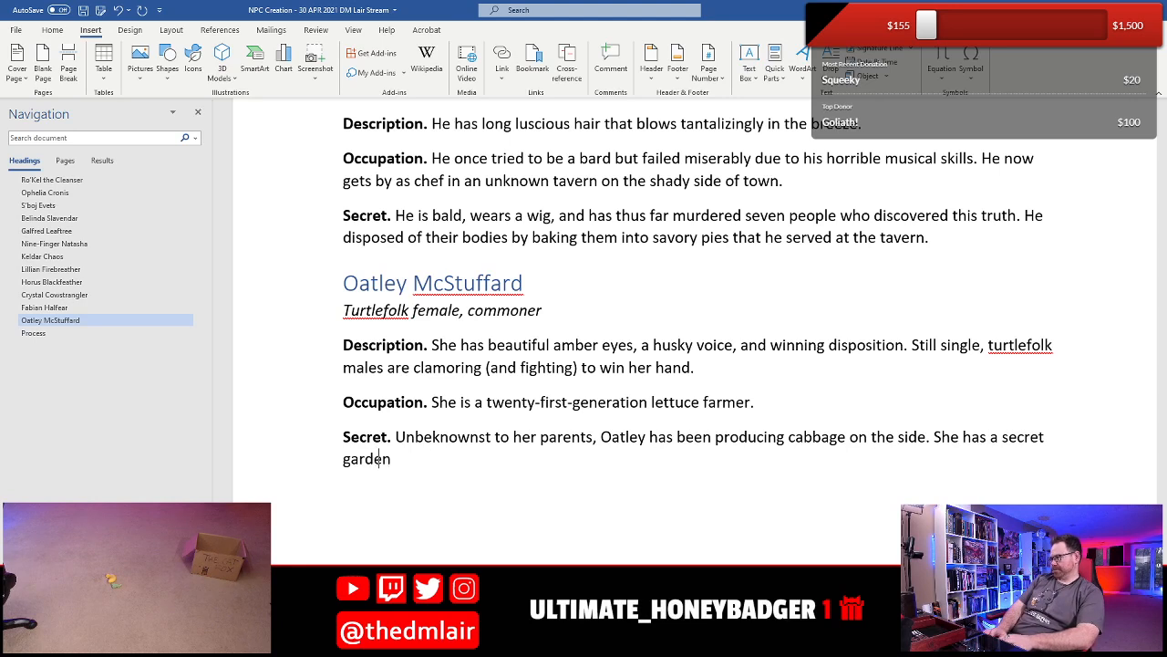
{"action": "type", "text": " in a clearning in t"}
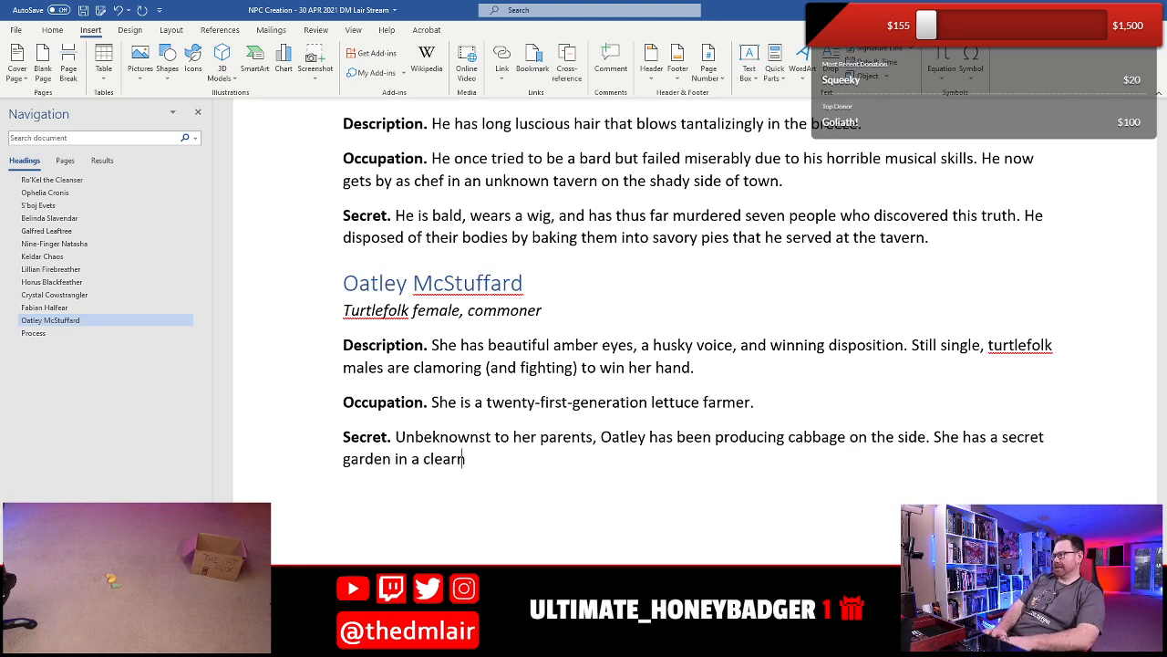
- End that sentence of Oatley's Secret with a period and add "She has a secret garden in a clearing in the forest"
{"action": "key", "text": "BackSpace"}
{"action": "key", "text": "BackSpace"}
{"action": "key", "text": "BackSpace"}
{"action": "key", "text": "BackSpace"}
{"action": "key", "text": "BackSpace"}
{"action": "key", "text": "BackSpace"}
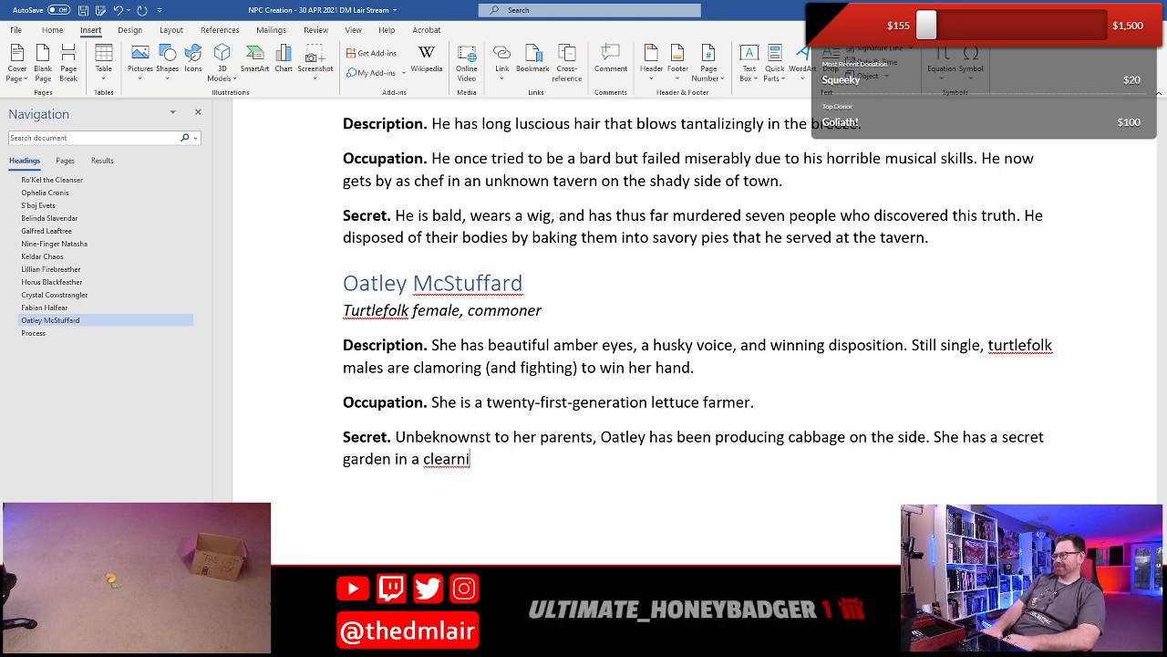
{"action": "type", "text": "ing in the forest"}
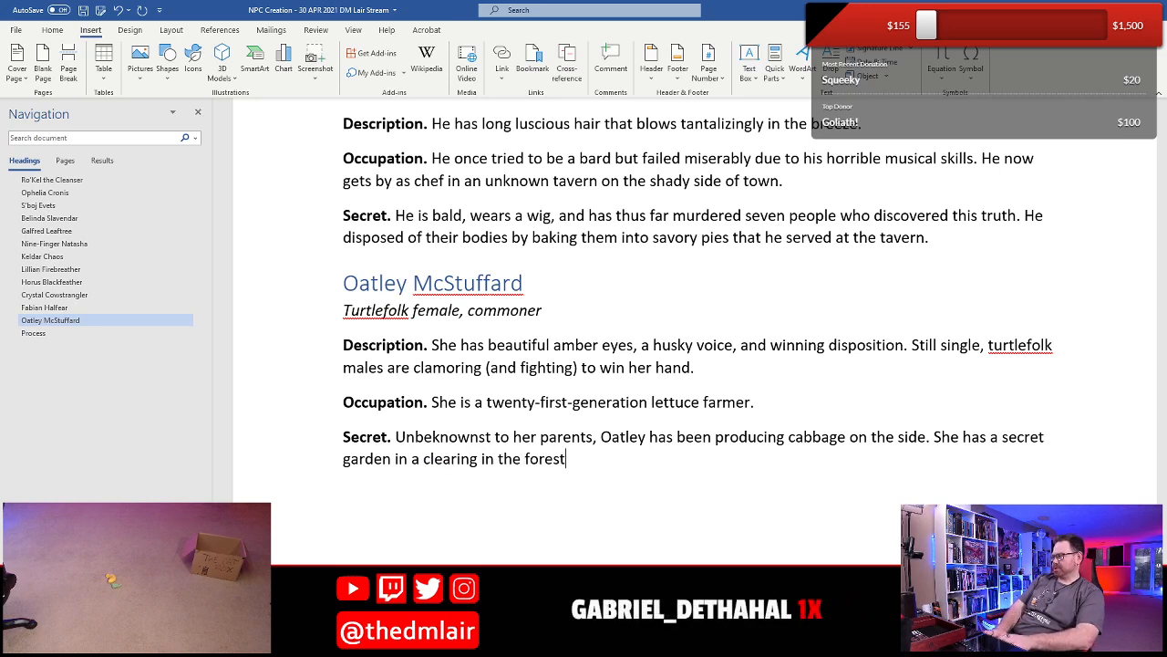
{"action": "type", "text": " where whe"}
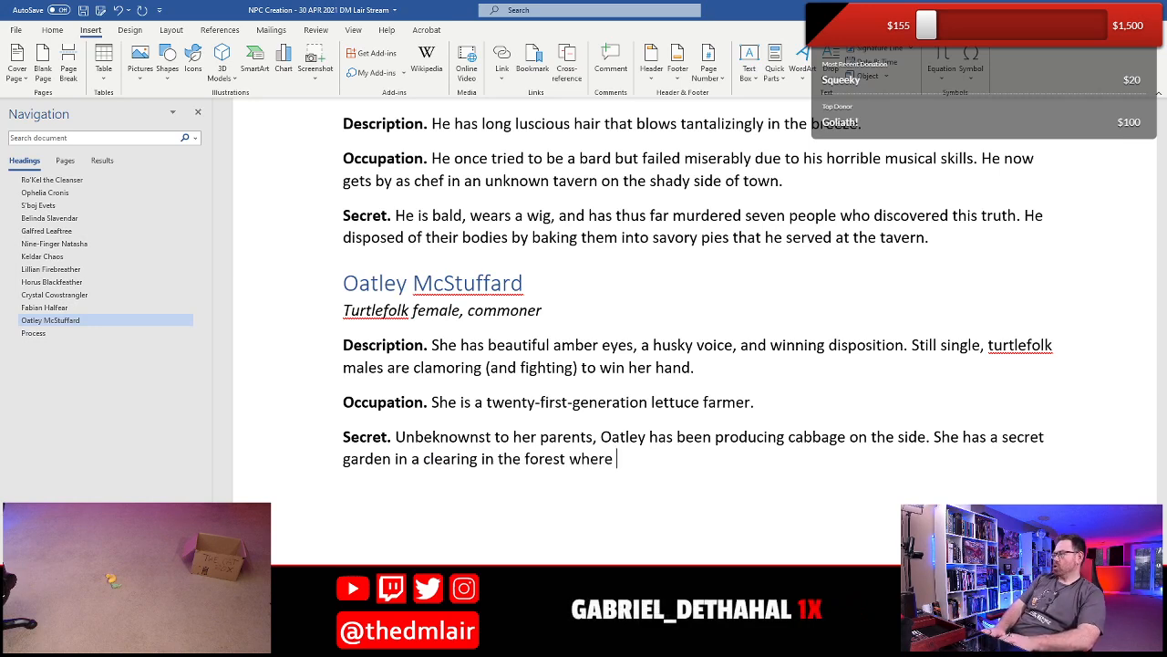
- Continue the garden sentence in Oatley's Secret with "where she commits this act of betrayal"
{"action": "key", "text": "BackSpace"}
{"action": "key", "text": "BackSpace"}
{"action": "key", "text": "BackSpace"}
{"action": "type", "text": "s"}
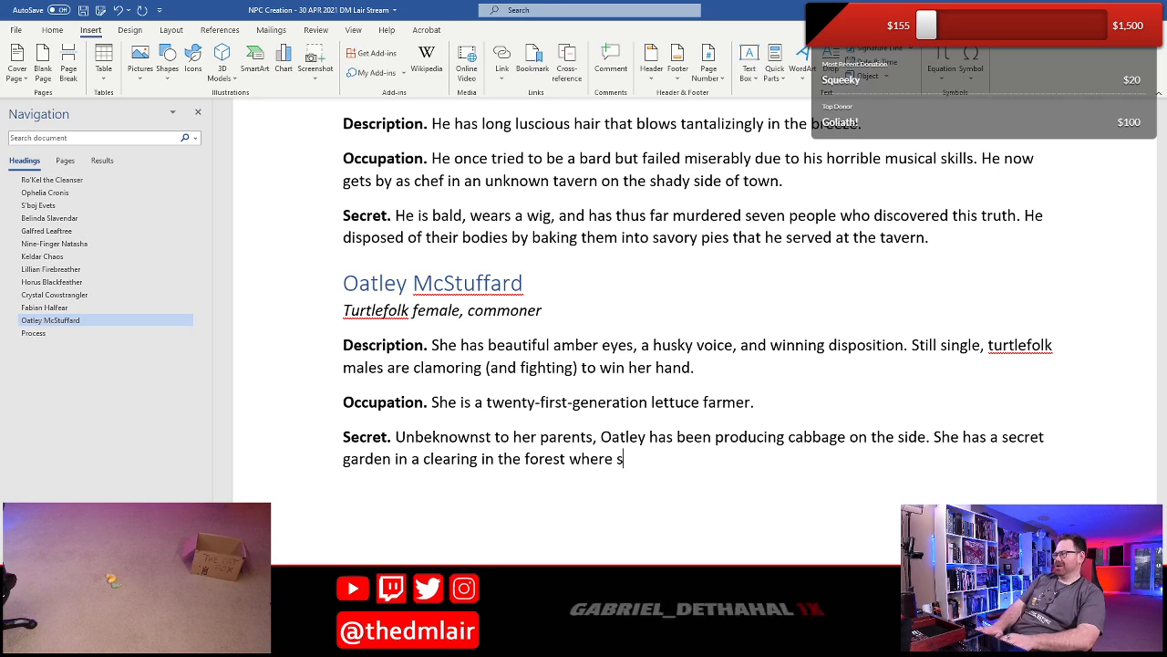
{"action": "type", "text": "he commits this act of"}
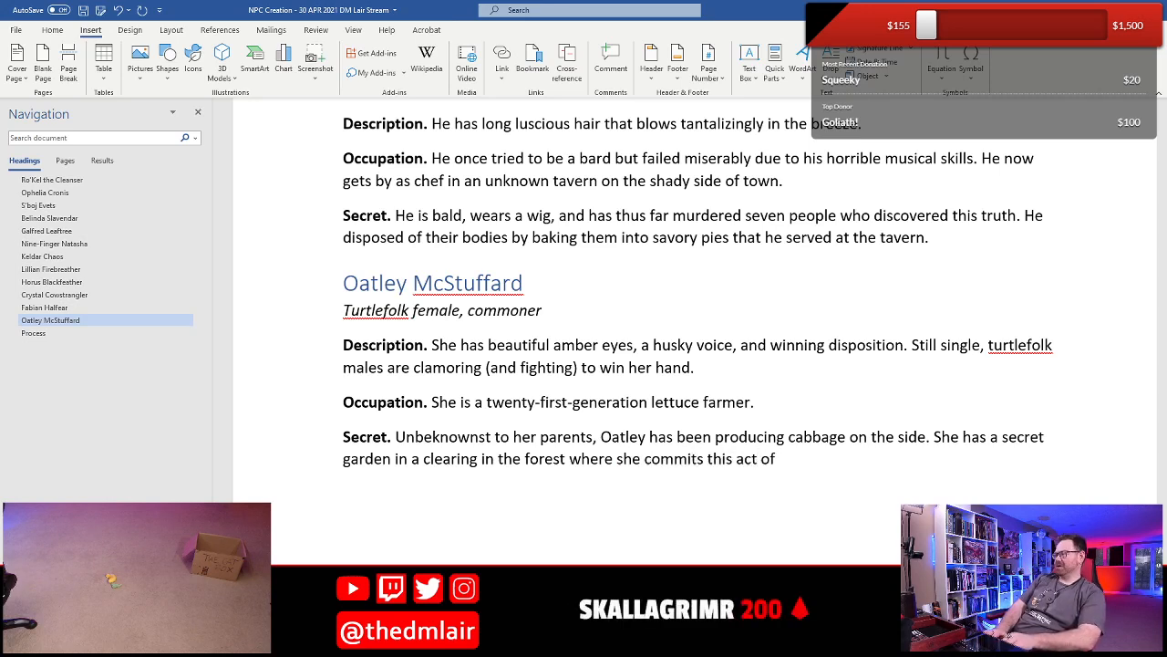
{"action": "type", "text": " bret"}
{"action": "key", "text": "BackSpace"}
{"action": "key", "text": "BackSpace"}
{"action": "key", "text": "BackSpace"}
{"action": "key", "text": "BackSpace"}
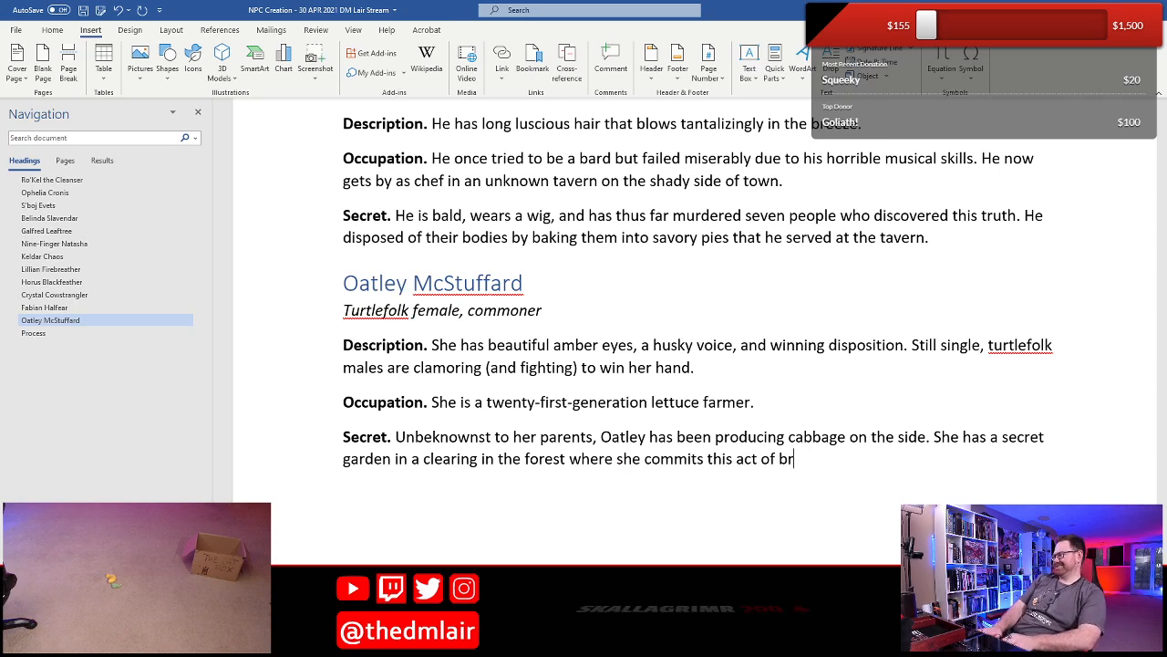
{"action": "type", "text": "betrai"}
{"action": "type", "text": "l e"}
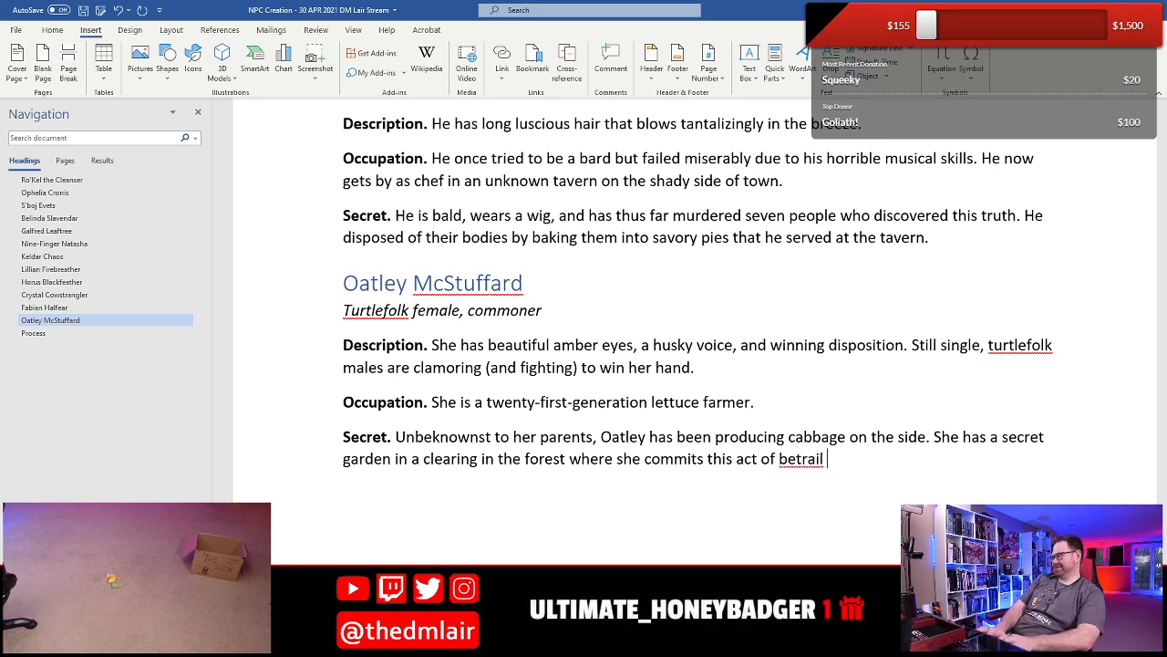
{"action": "key", "text": "BackSpace"}
{"action": "key", "text": "BackSpace"}
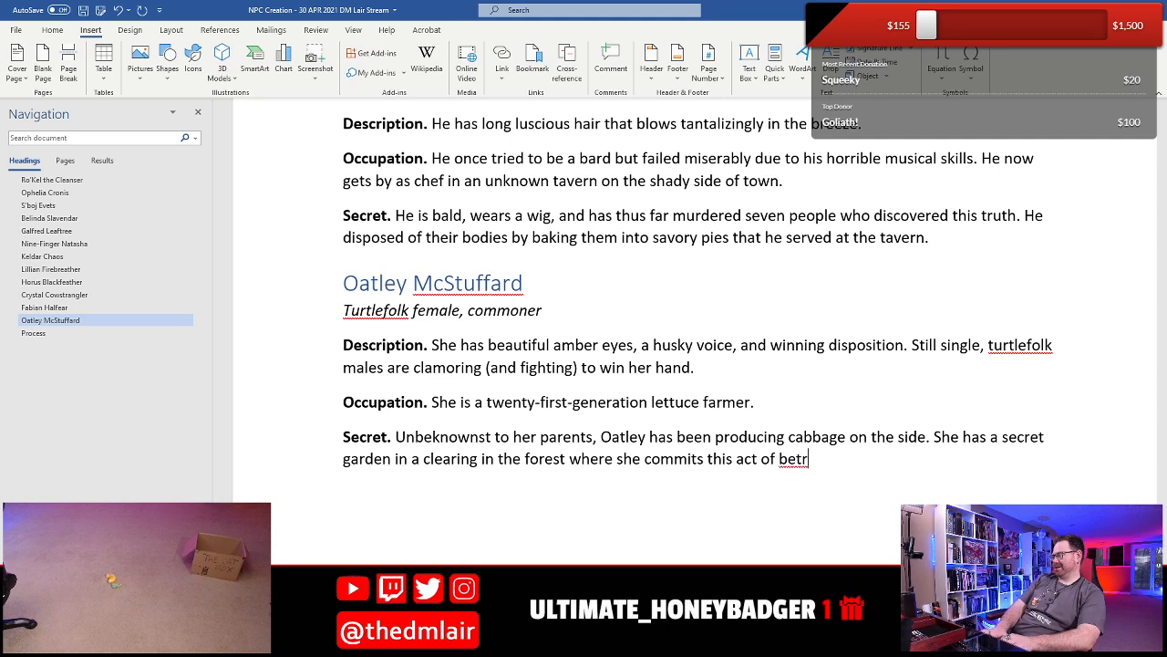
{"action": "type", "text": "ayal"}
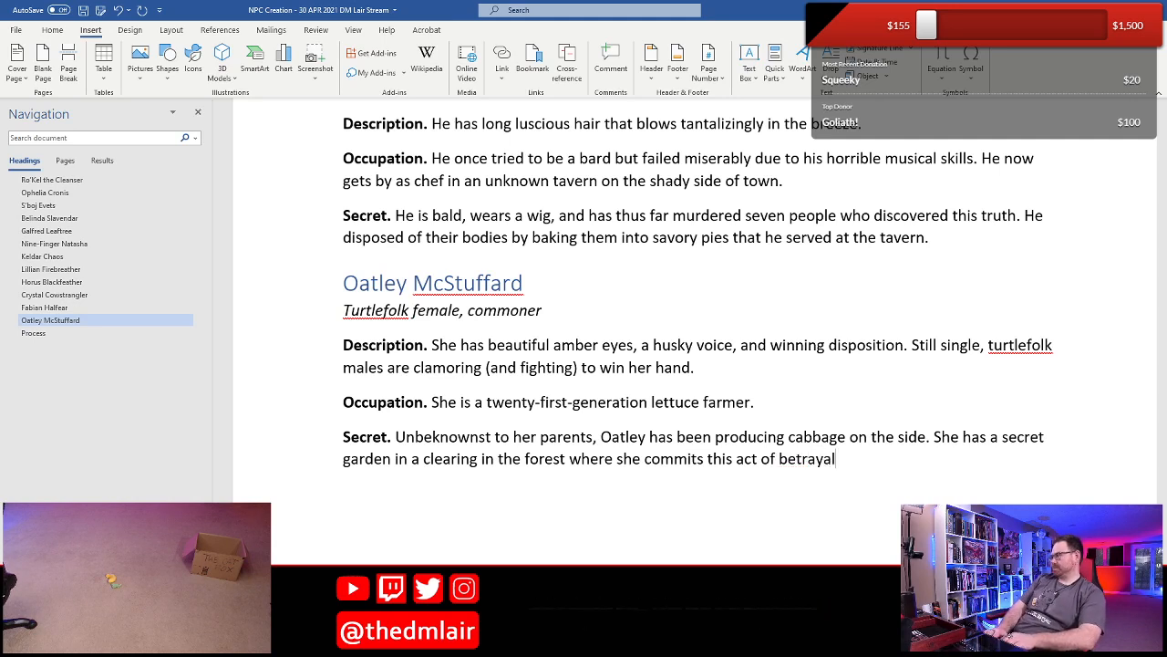
{"action": "type", "text": ", "}
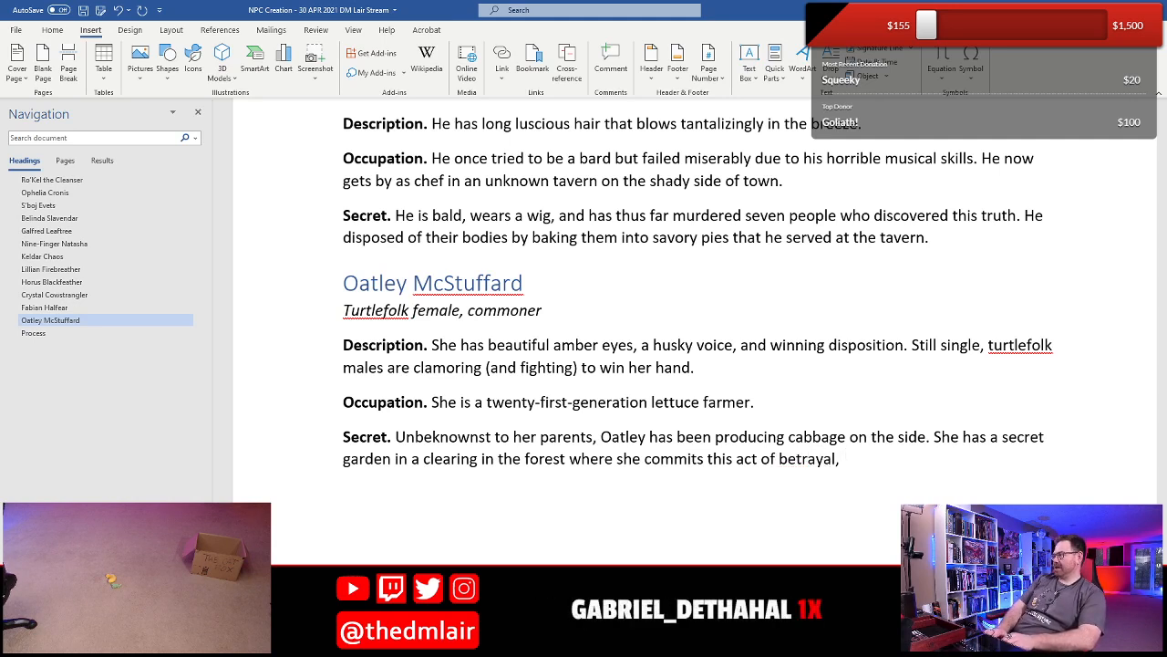
{"action": "type", "text": "and is terrifie"}
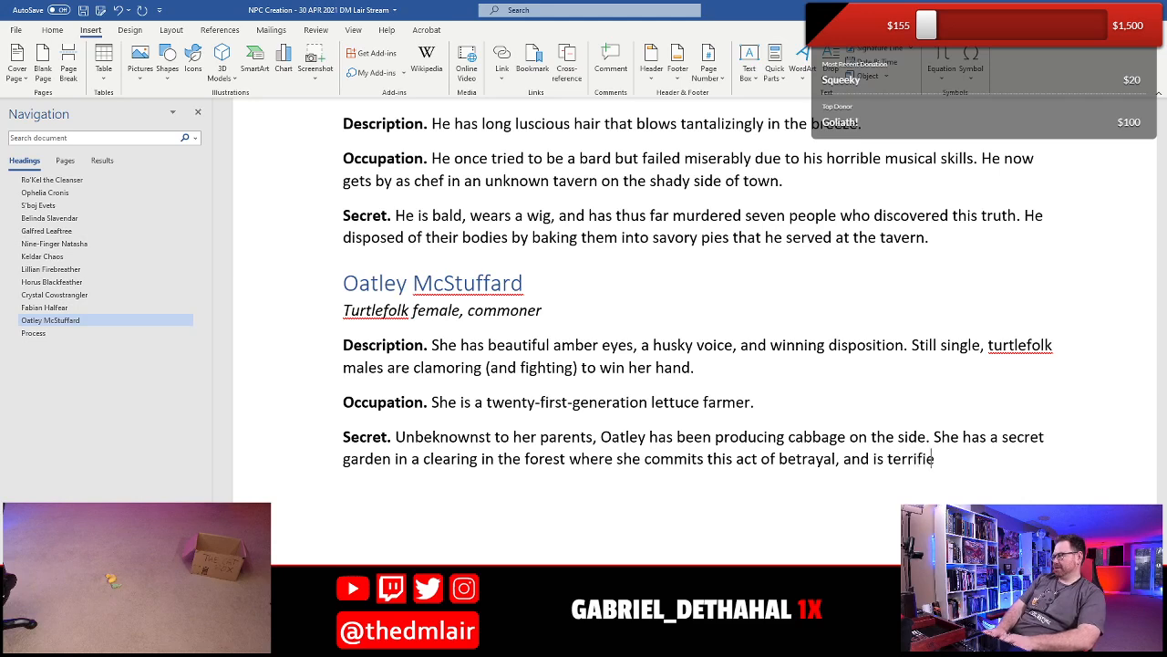
{"action": "type", "text": "d that so"}
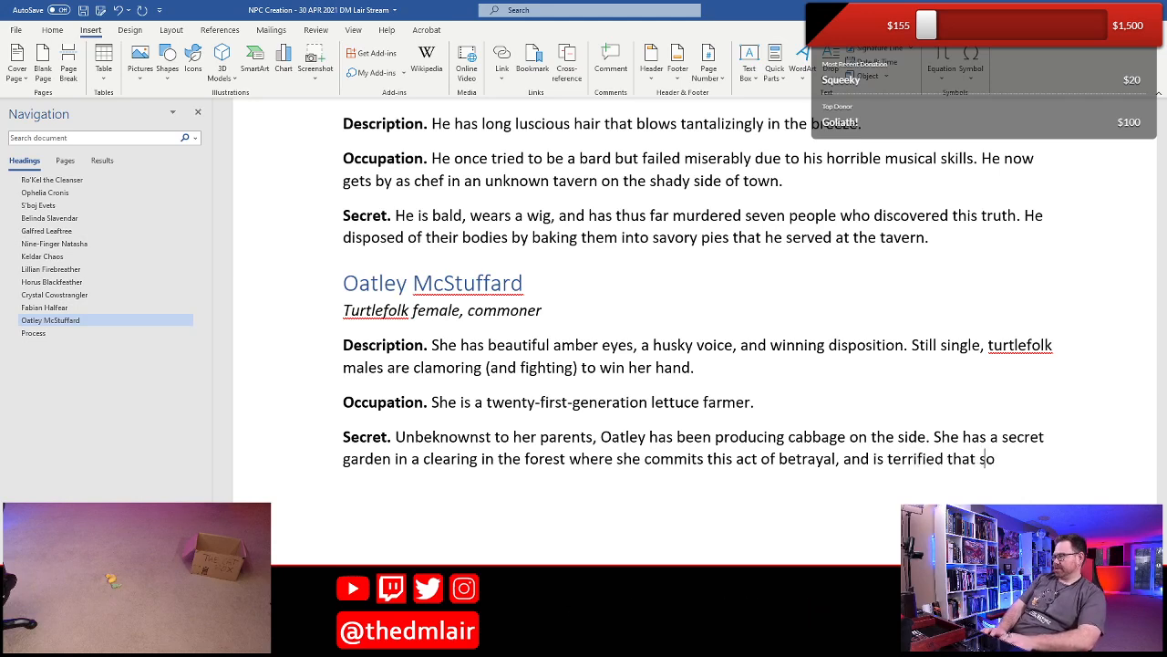
{"action": "type", "text": "meday her par"}
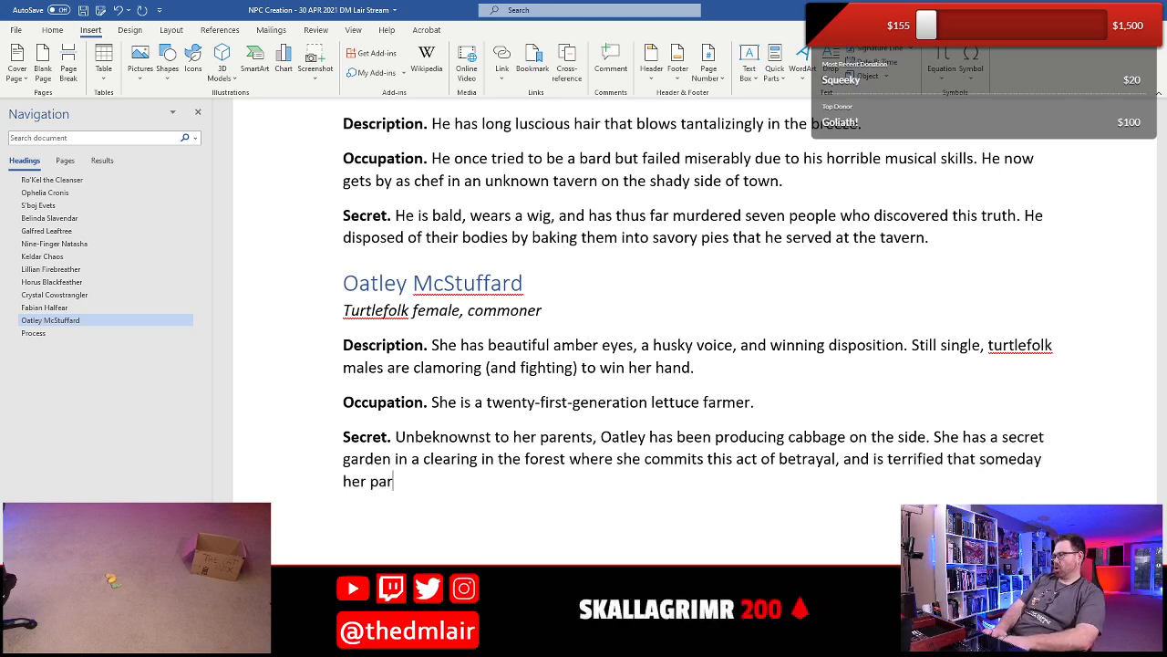
{"action": "type", "text": "ents will learn th"}
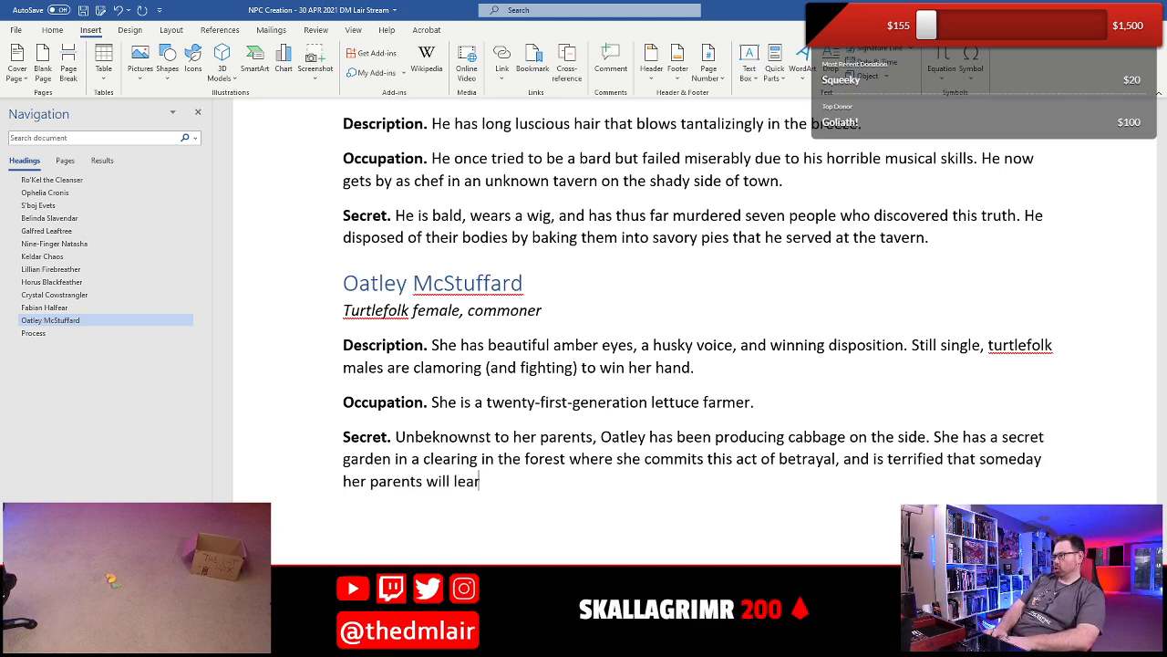
- Finish Oatley's Secret with ", and is terrified that someday her parents will find out." and save the document
{"action": "key", "text": "BackSpace"}
{"action": "key", "text": "BackSpace"}
{"action": "key", "text": "BackSpace"}
{"action": "key", "text": "BackSpace"}
{"action": "key", "text": "BackSpace"}
{"action": "key", "text": "BackSpace"}
{"action": "key", "text": "BackSpace"}
{"action": "key", "text": "BackSpace"}
{"action": "type", "text": "find out."}
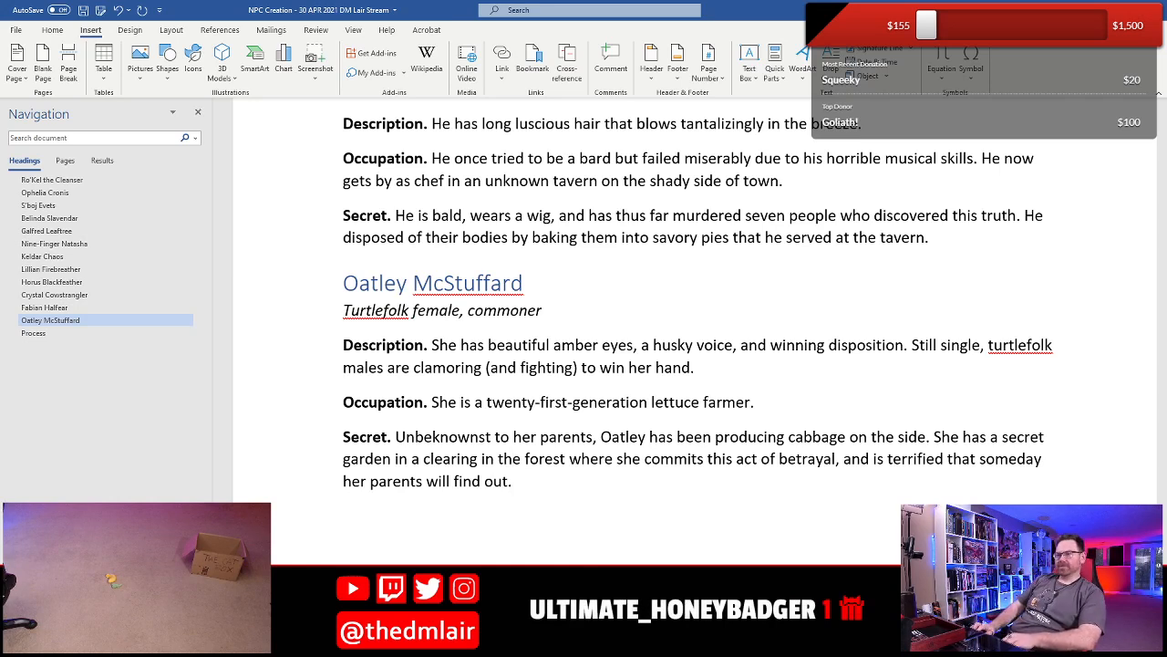
{"action": "key", "text": "ctrl+s"}
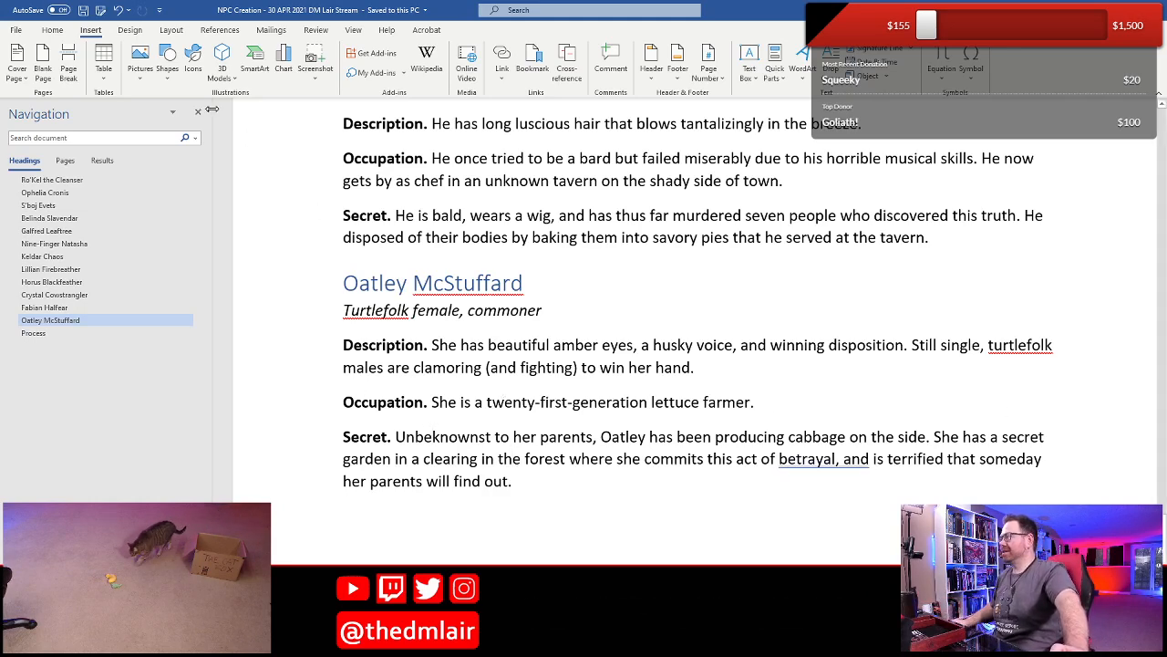
- Insert a blank NPC template from the saved Quick Parts below Oatley McStuffard's entry
{"action": "scroll", "coordinate": [438, 383], "scroll_direction": "down", "scroll_amount": 3}
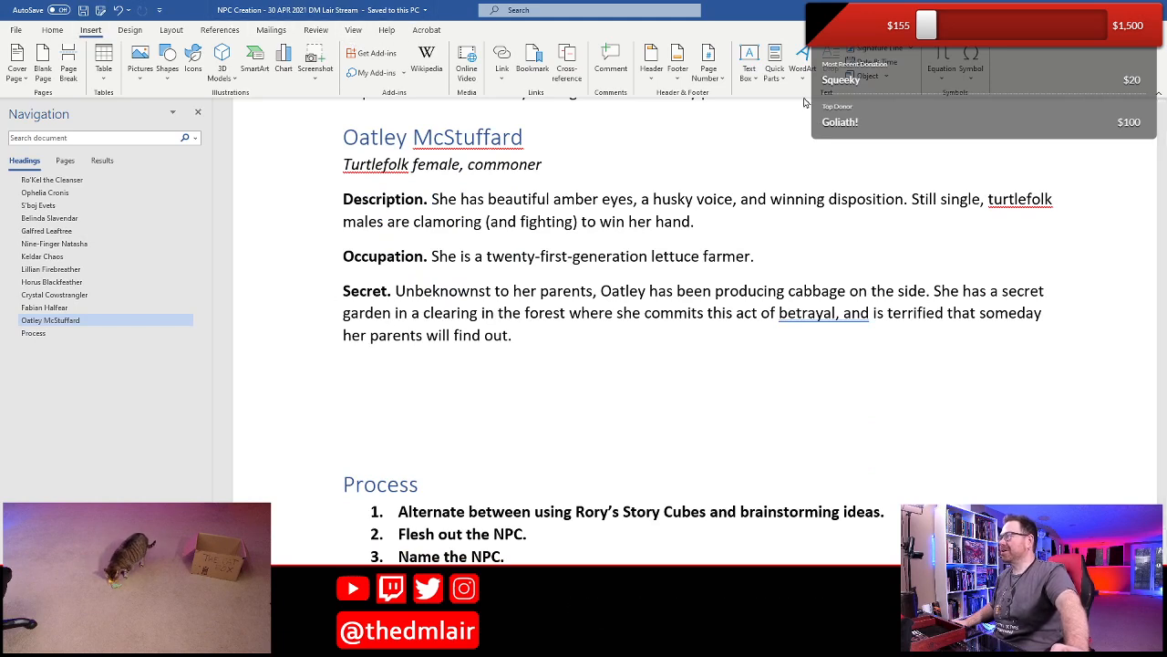
{"action": "left_click", "coordinate": [774, 69]}
{"action": "scroll", "coordinate": [956, 216], "scroll_direction": "down", "scroll_amount": 5}
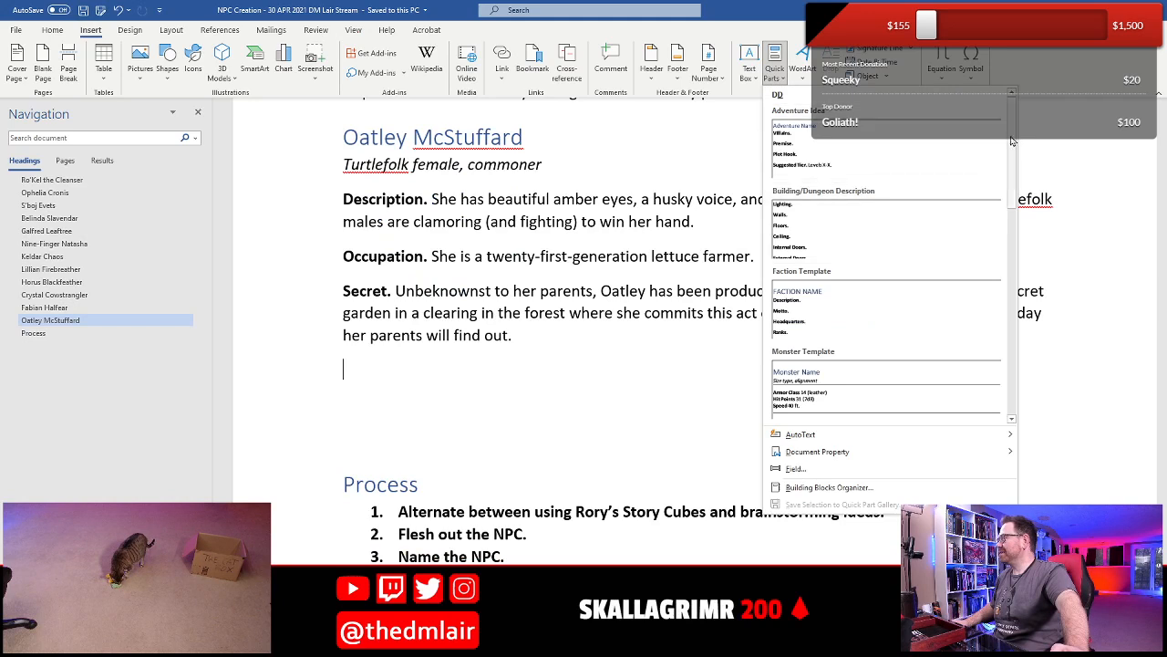
{"action": "left_click", "coordinate": [872, 307]}
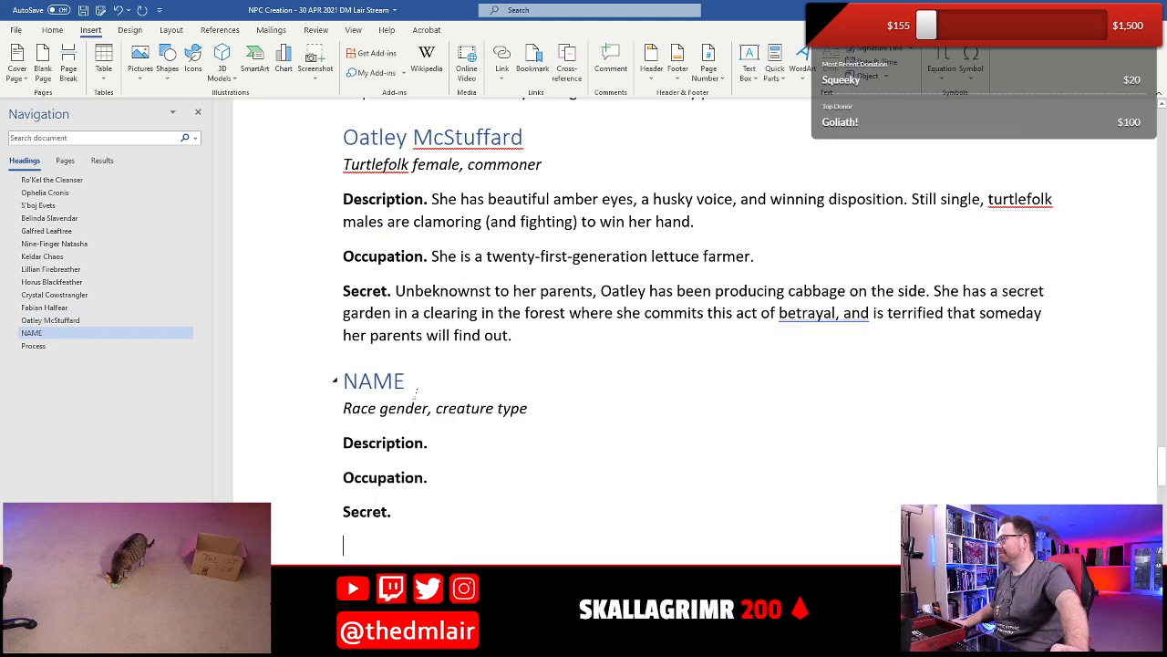
- Replace the NAME placeholder heading of the new NPC entry with "Kibbles Crebbs"
{"action": "scroll", "coordinate": [383, 393], "scroll_direction": "down", "scroll_amount": 2}
{"action": "left_click", "coordinate": [334, 236]}
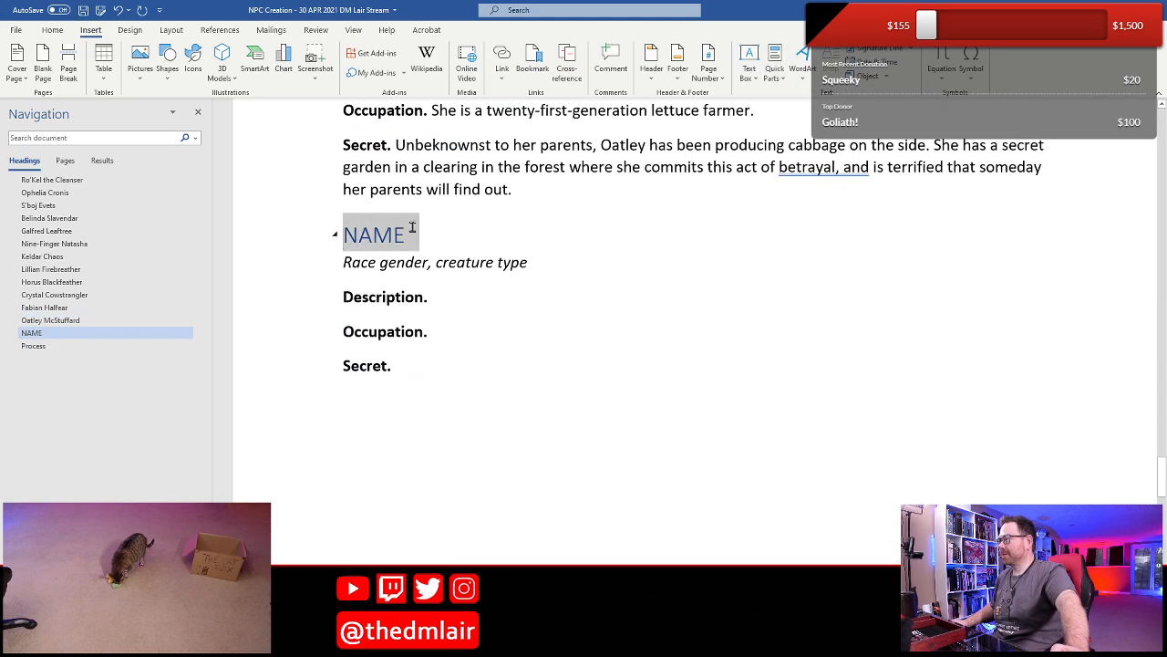
{"action": "key", "text": "shift+Left"}
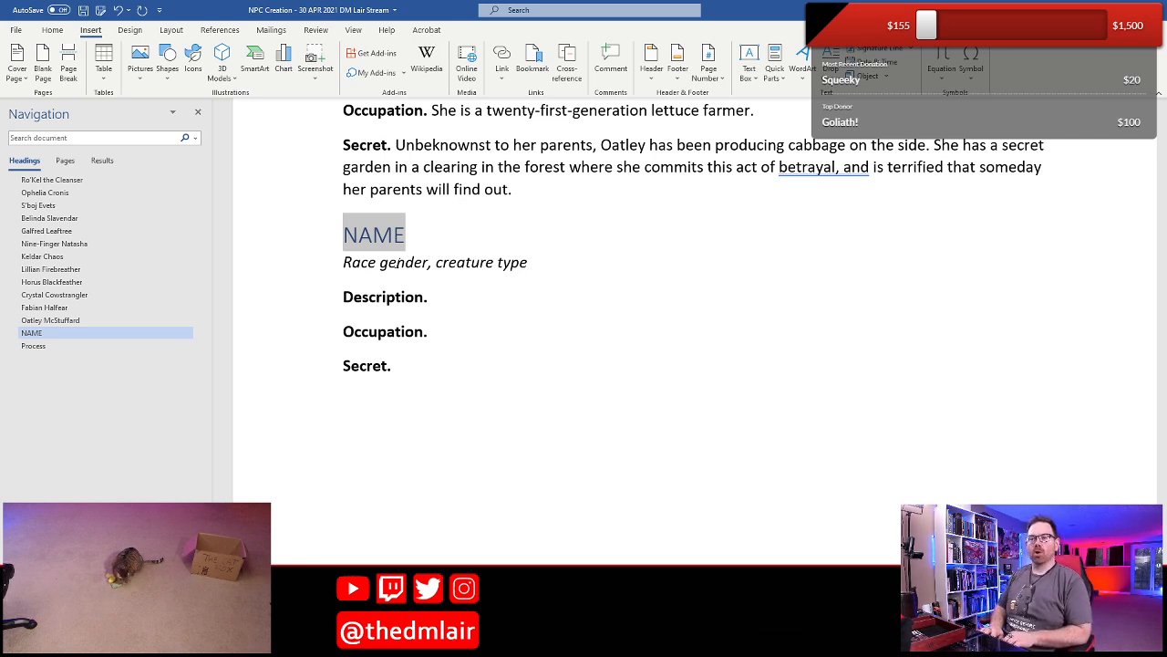
{"action": "type", "text": "Kibble"}
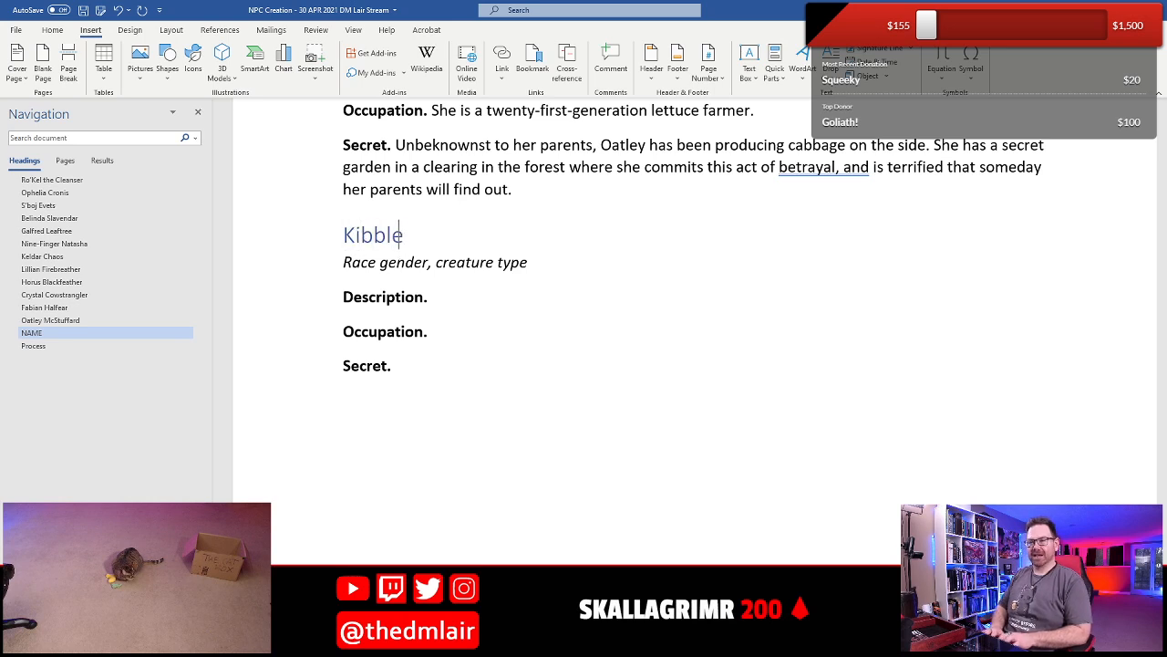
{"action": "type", "text": "s Crebbs"}
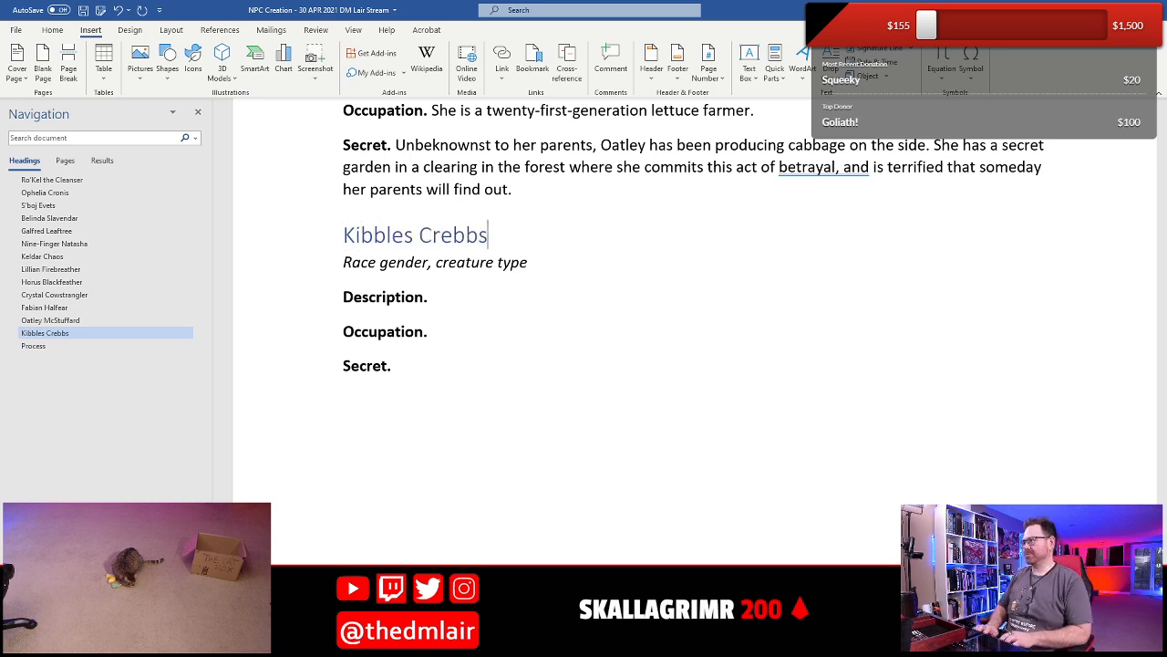
- Replace the race, gender and creature type placeholders under Kibbles Crebbs with "Human male, commoner"
{"action": "left_click_drag", "start_coordinate": [343, 265], "coordinate": [399, 262]}
{"action": "type", "text": "Human male"}
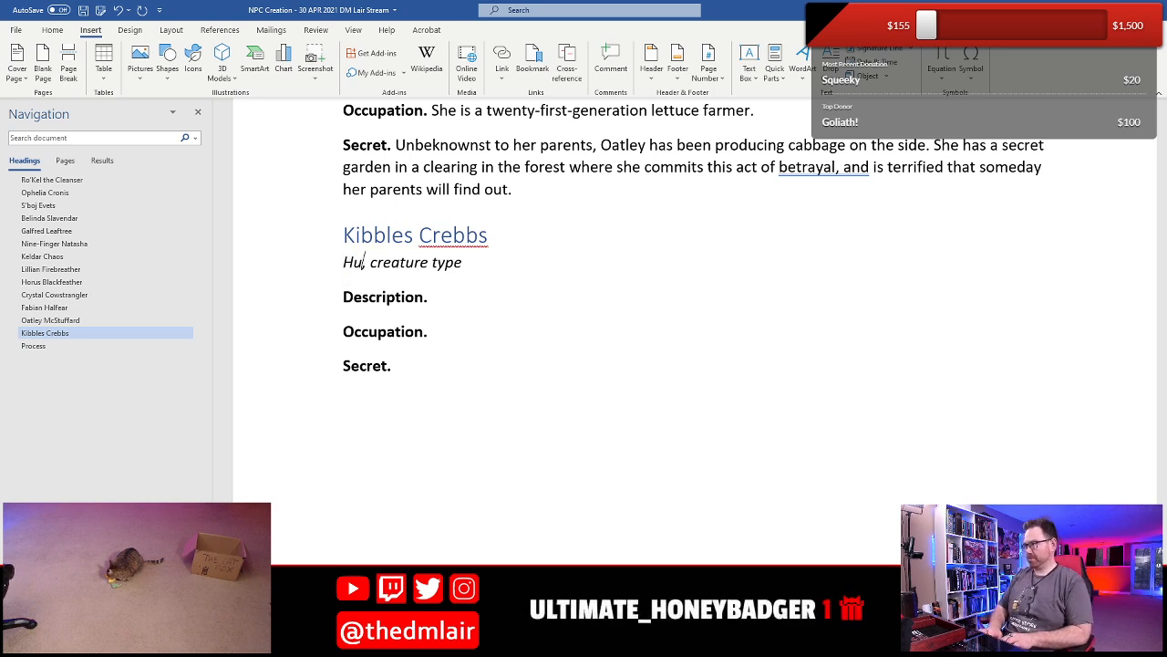
{"action": "left_click_drag", "start_coordinate": [439, 264], "coordinate": [531, 265]}
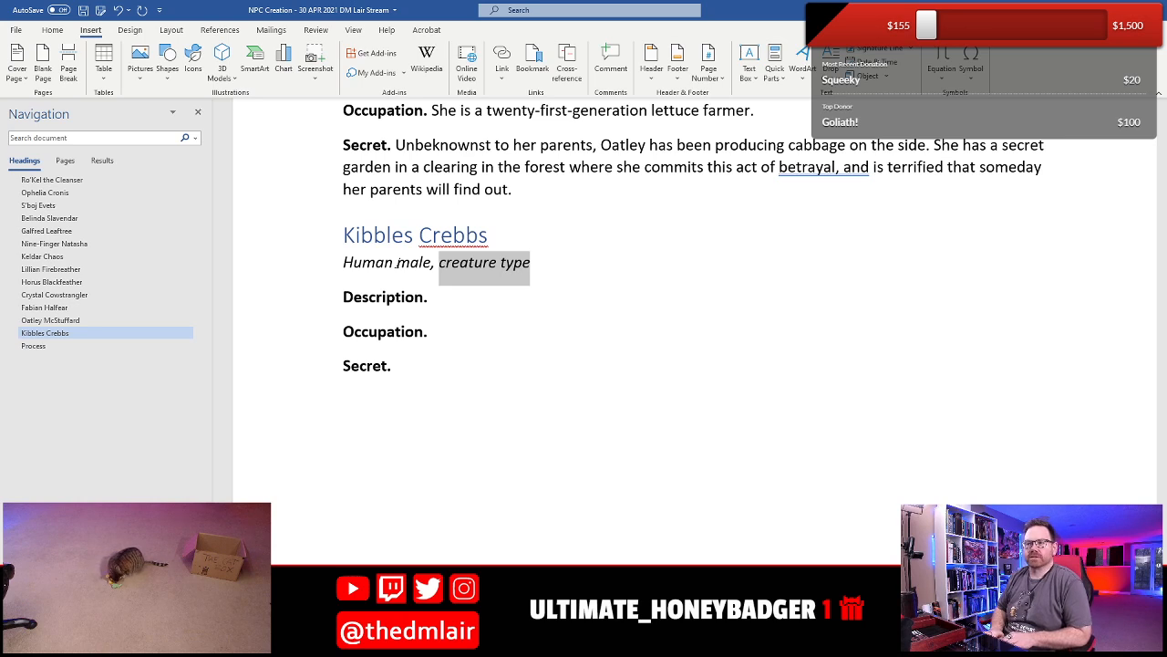
{"action": "type", "text": "co"}
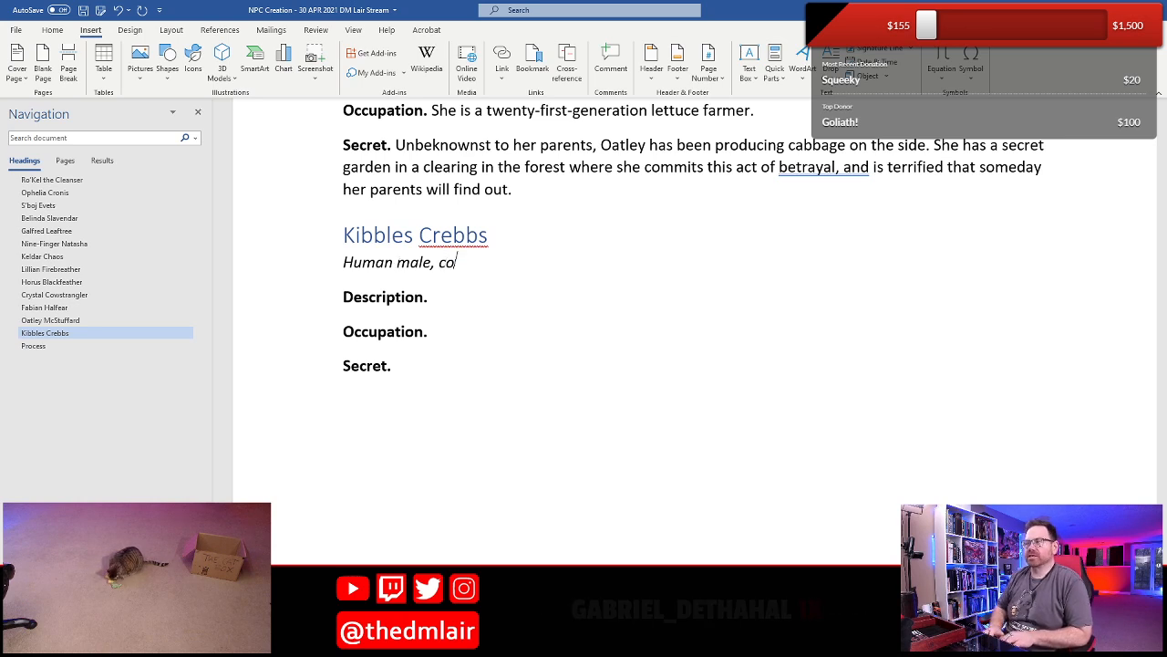
{"action": "type", "text": "mmoner"}
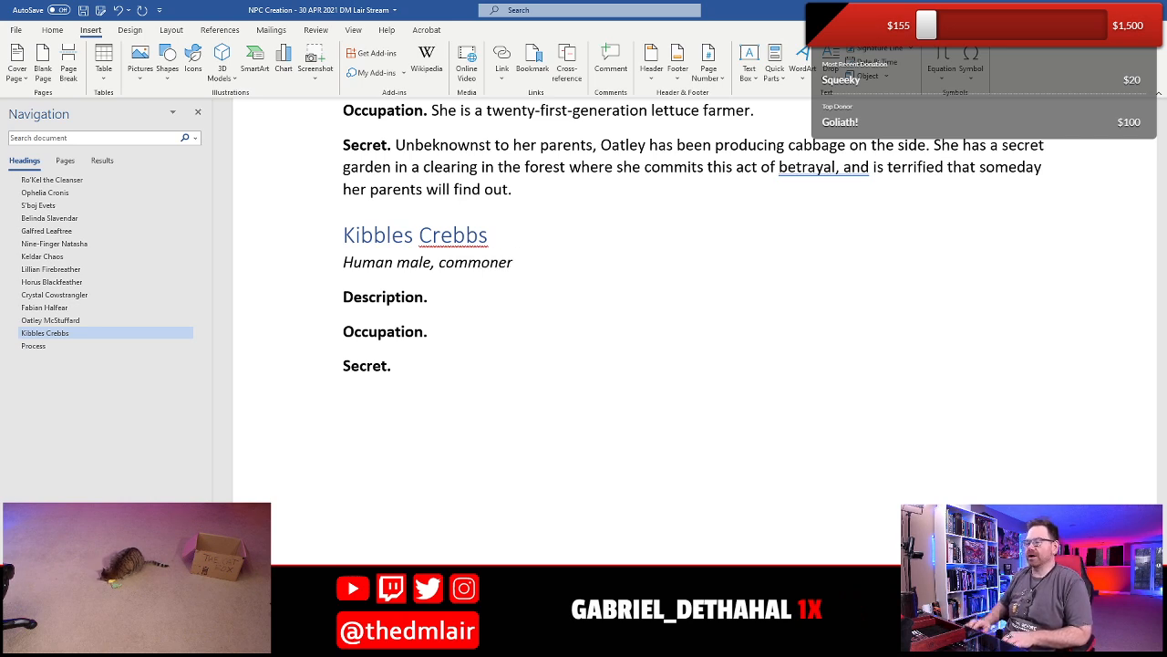
- Begin Kibbles's Occupation paragraph with "He is a trader dealing in fish"
{"action": "left_click", "coordinate": [432, 297]}
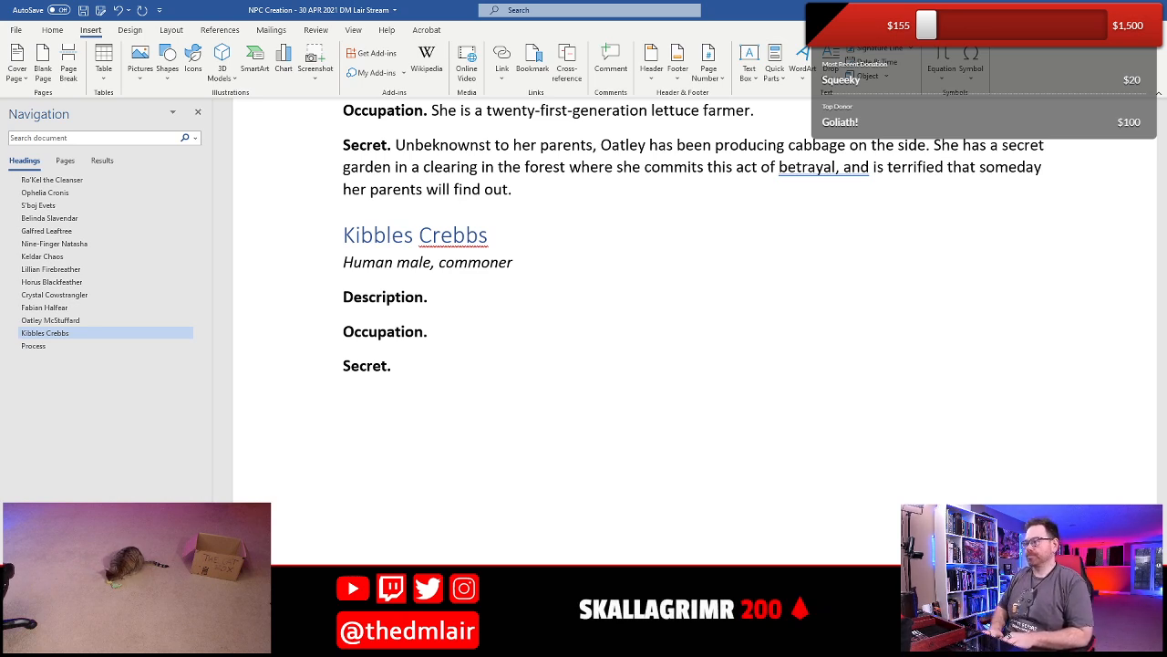
{"action": "type", "text": "H"}
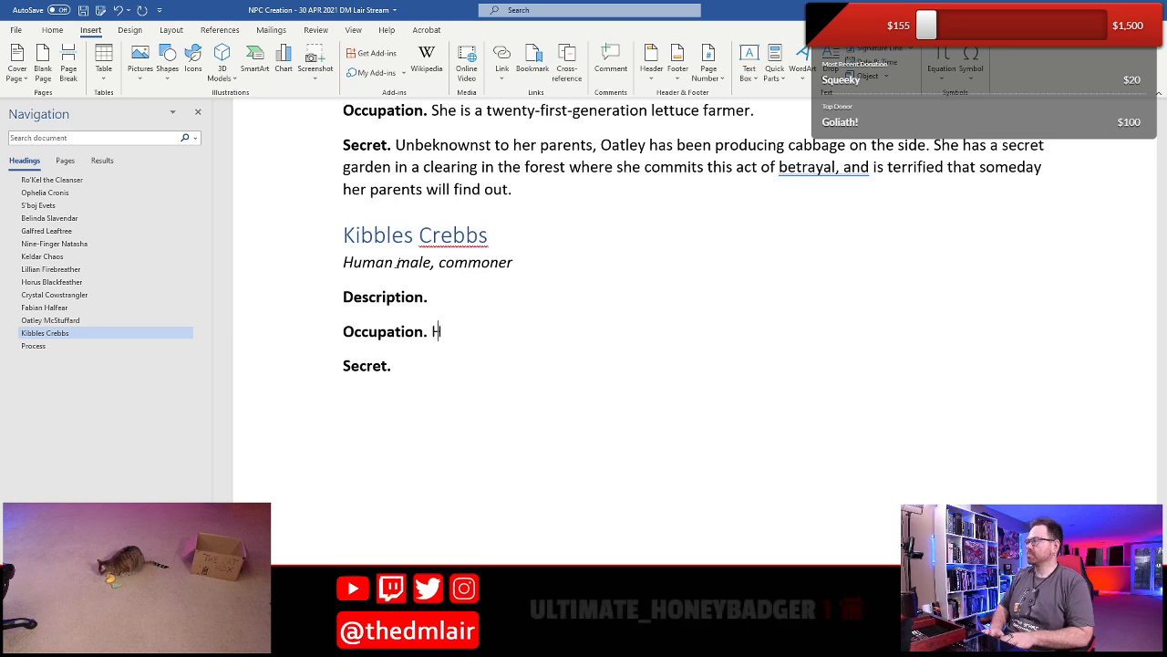
{"action": "type", "text": "e is a "}
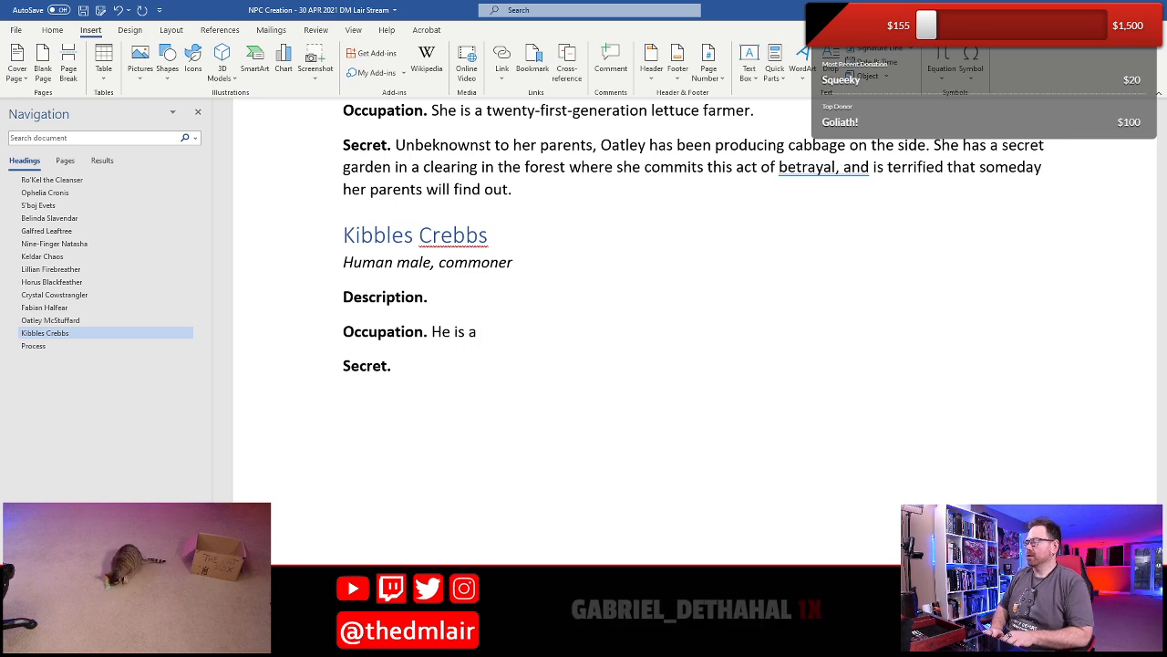
{"action": "type", "text": "trader d"}
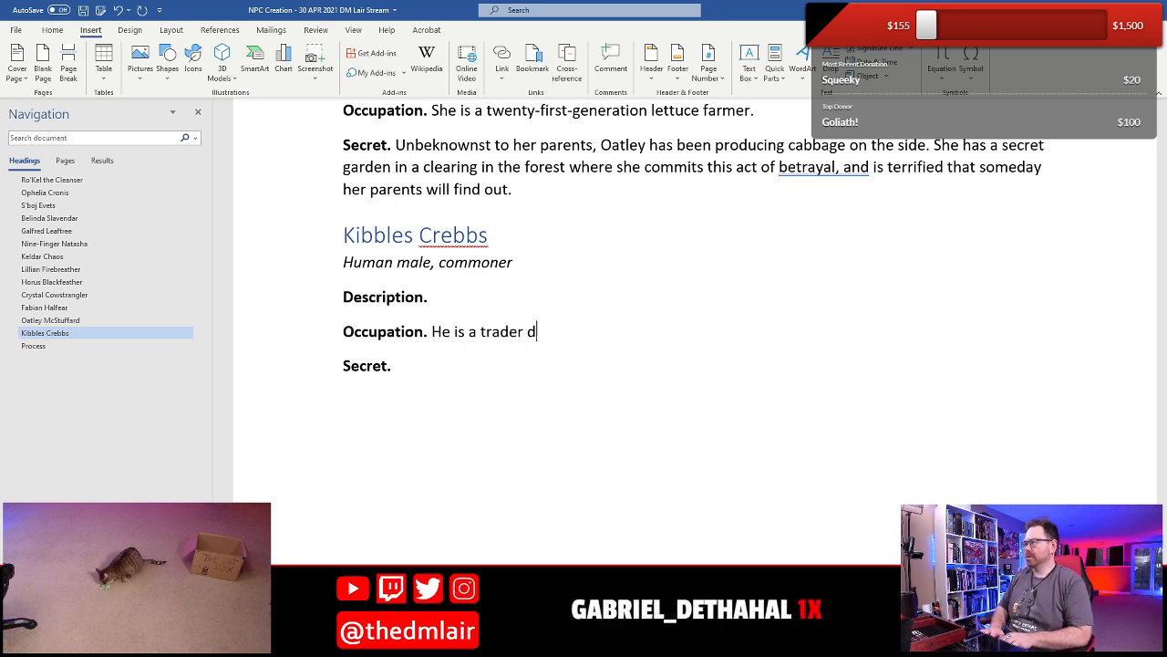
{"action": "type", "text": "ealing in"}
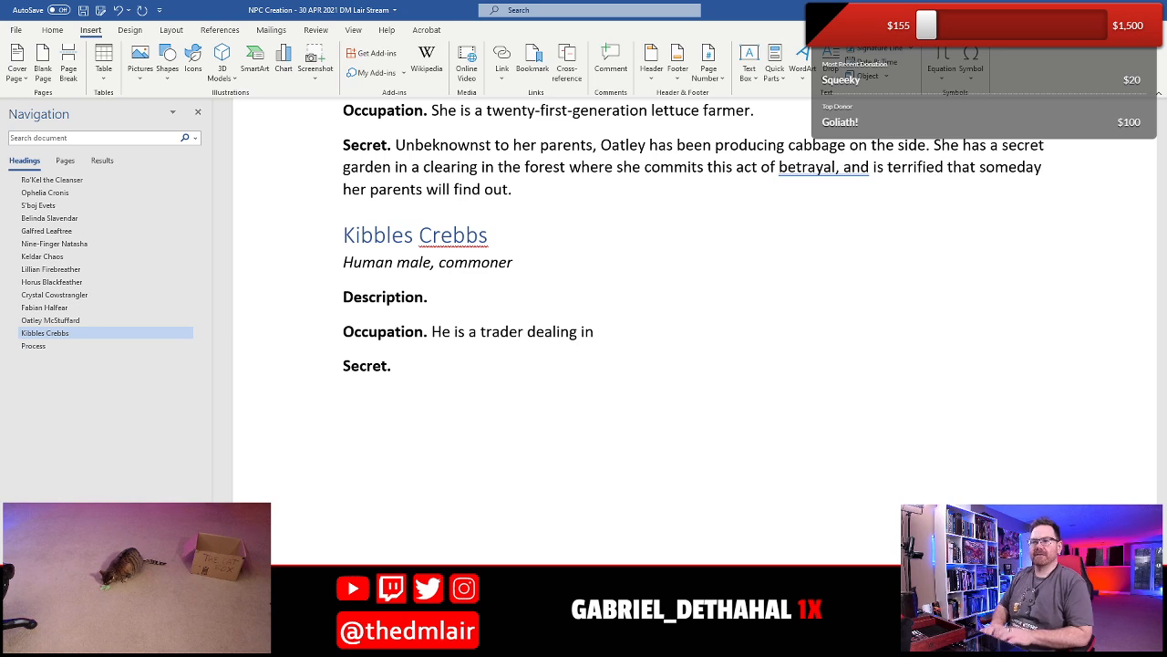
{"action": "type", "text": " fish"}
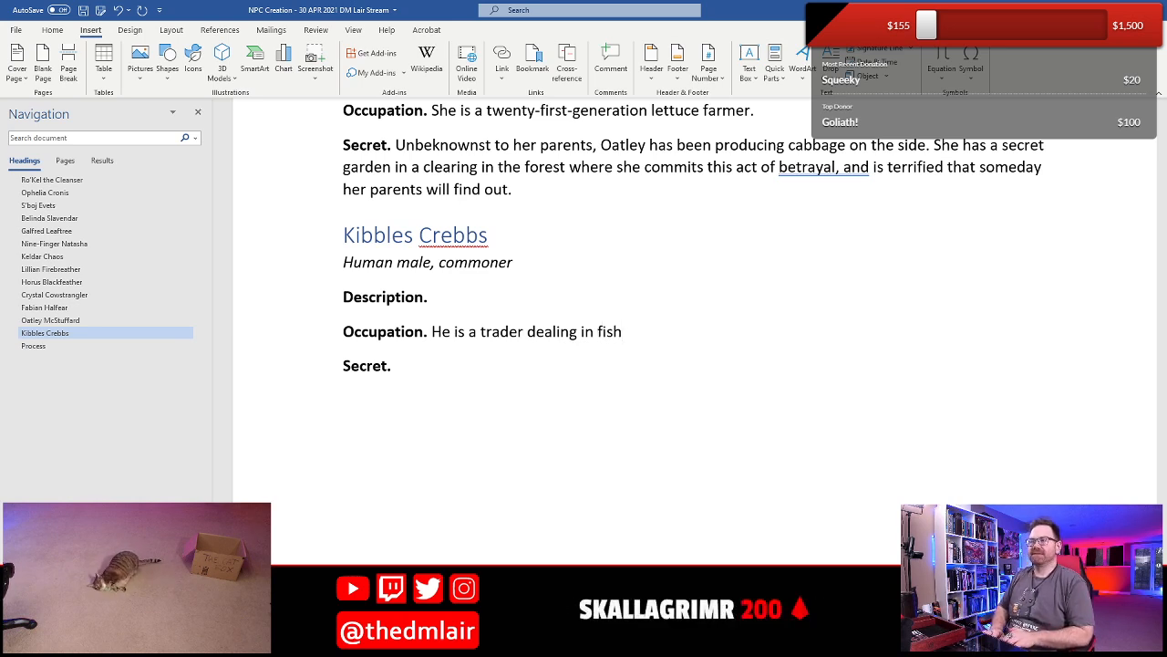
{"action": "type", "text": ", "}
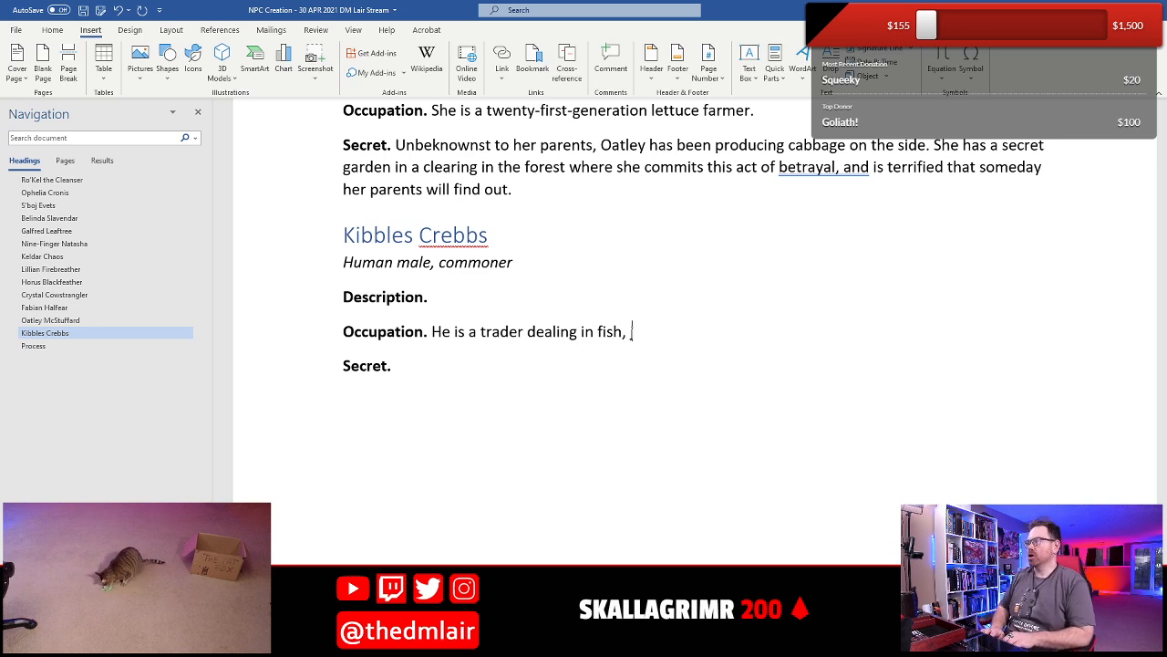
{"action": "type", "text": "jerky"}
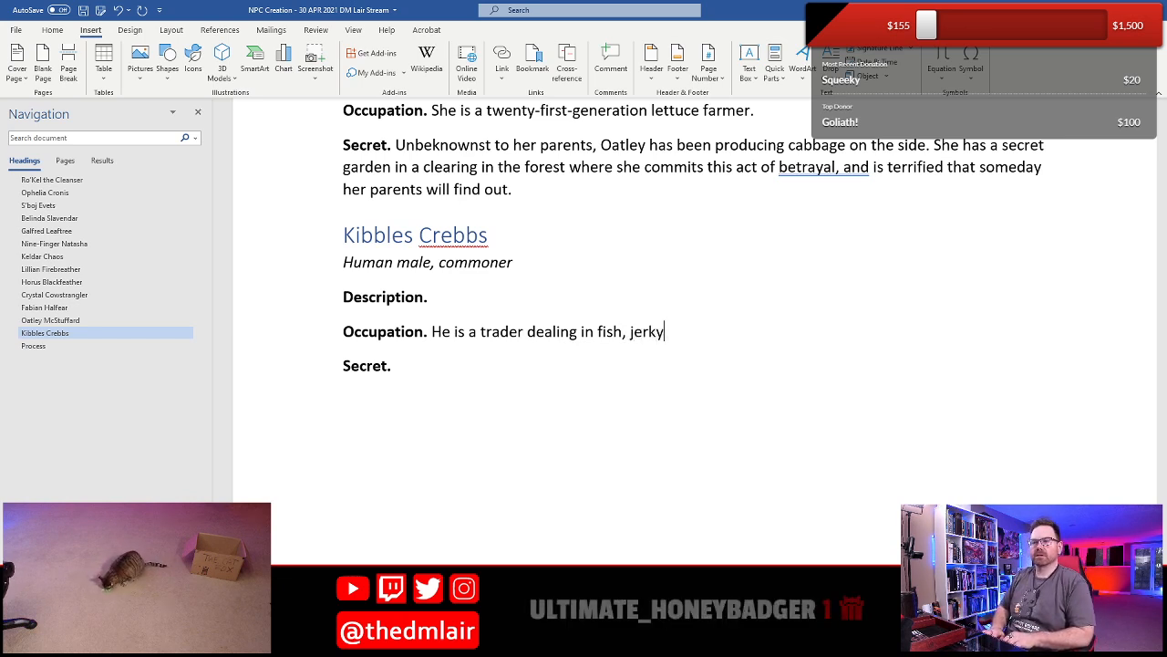
{"action": "type", "text": ", and other"}
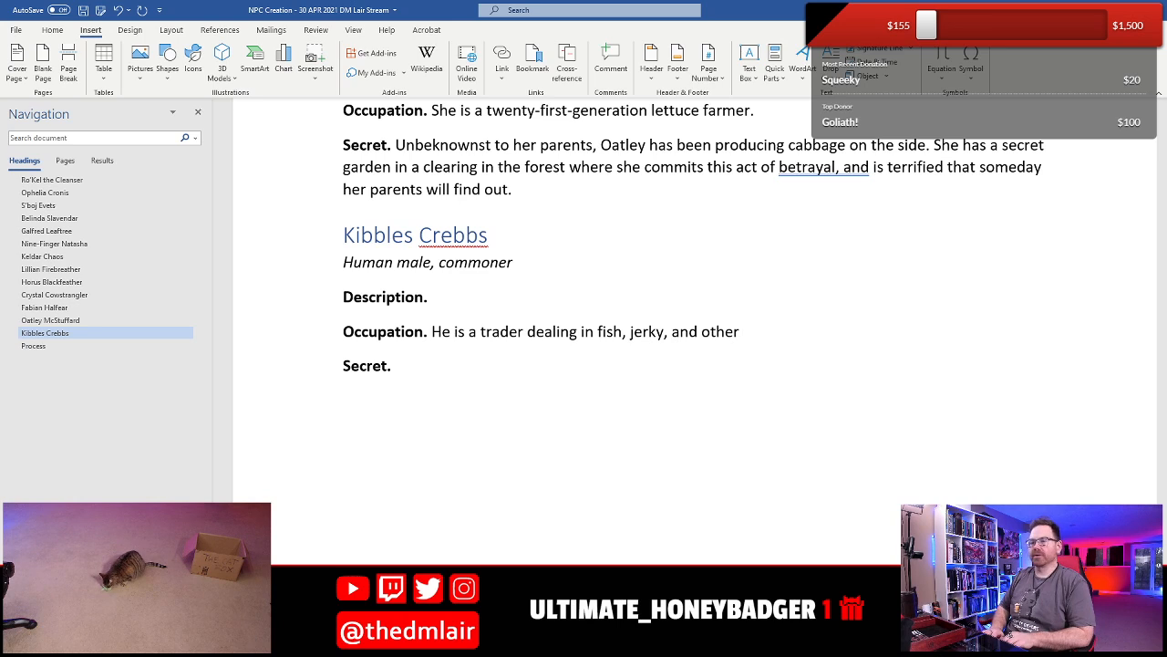
- Continue the Occupation's list of traded goods with ", jerky, seafood, and other meat commodities"
{"action": "key", "text": "BackSpace"}
{"action": "key", "text": "BackSpace"}
{"action": "key", "text": "BackSpace"}
{"action": "key", "text": "BackSpace"}
{"action": "key", "text": "BackSpace"}
{"action": "key", "text": "BackSpace"}
{"action": "key", "text": "BackSpace"}
{"action": "key", "text": "BackSpace"}
{"action": "key", "text": "BackSpace"}
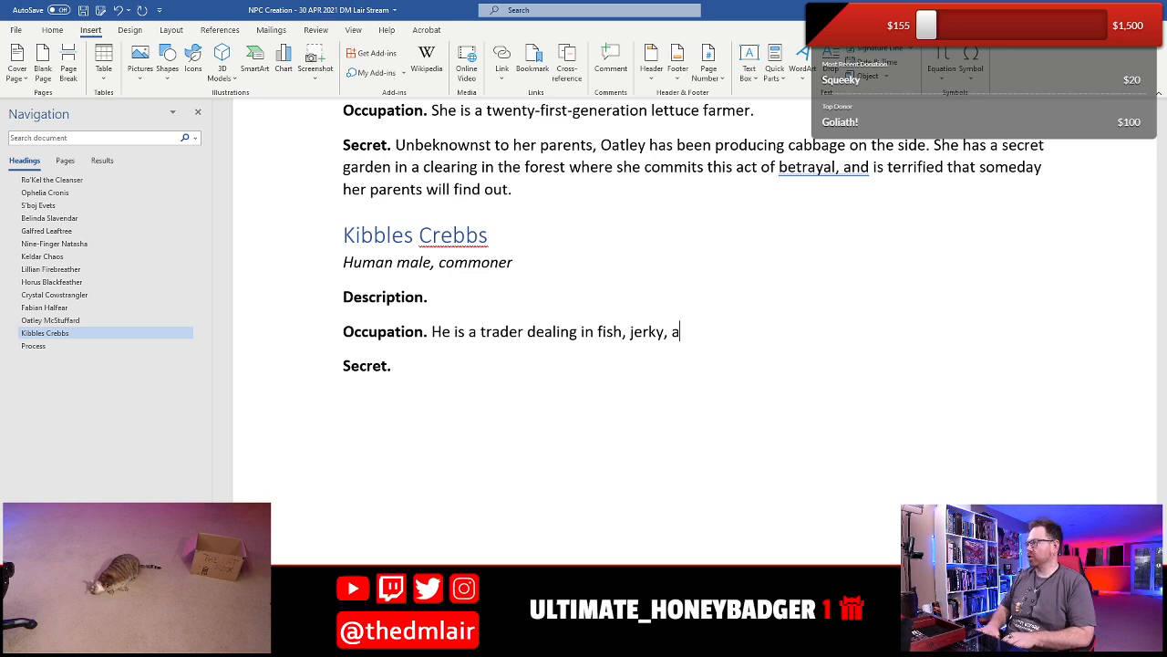
{"action": "type", "text": "seafood"}
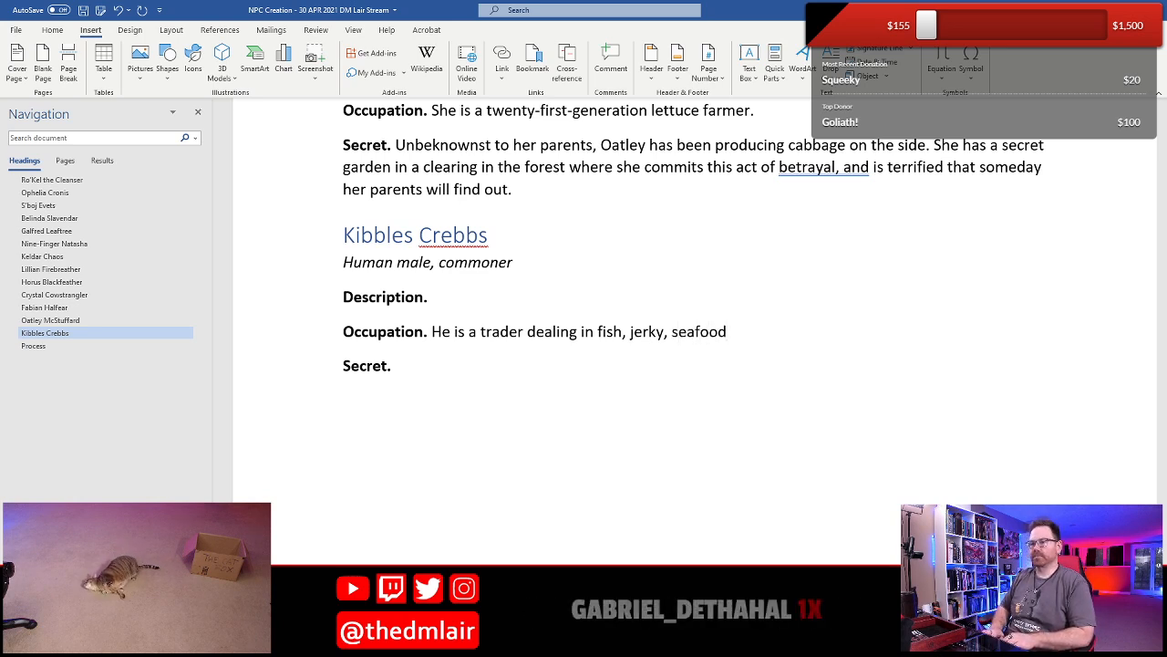
{"action": "type", "text": ", and other "}
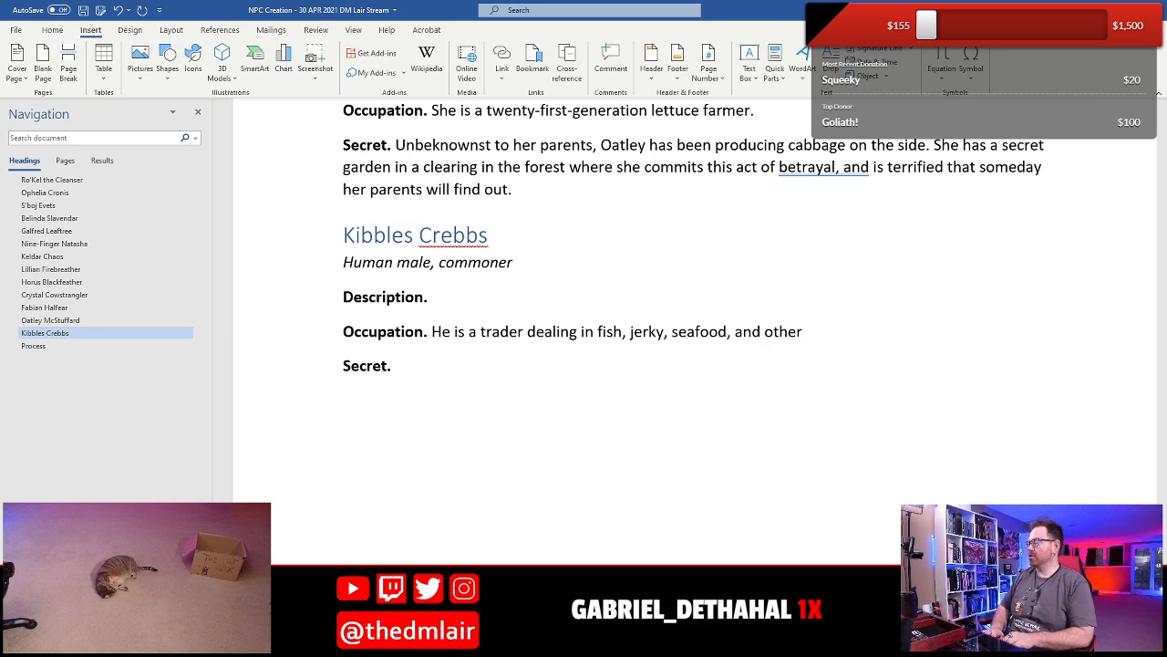
{"action": "type", "text": "meat com"}
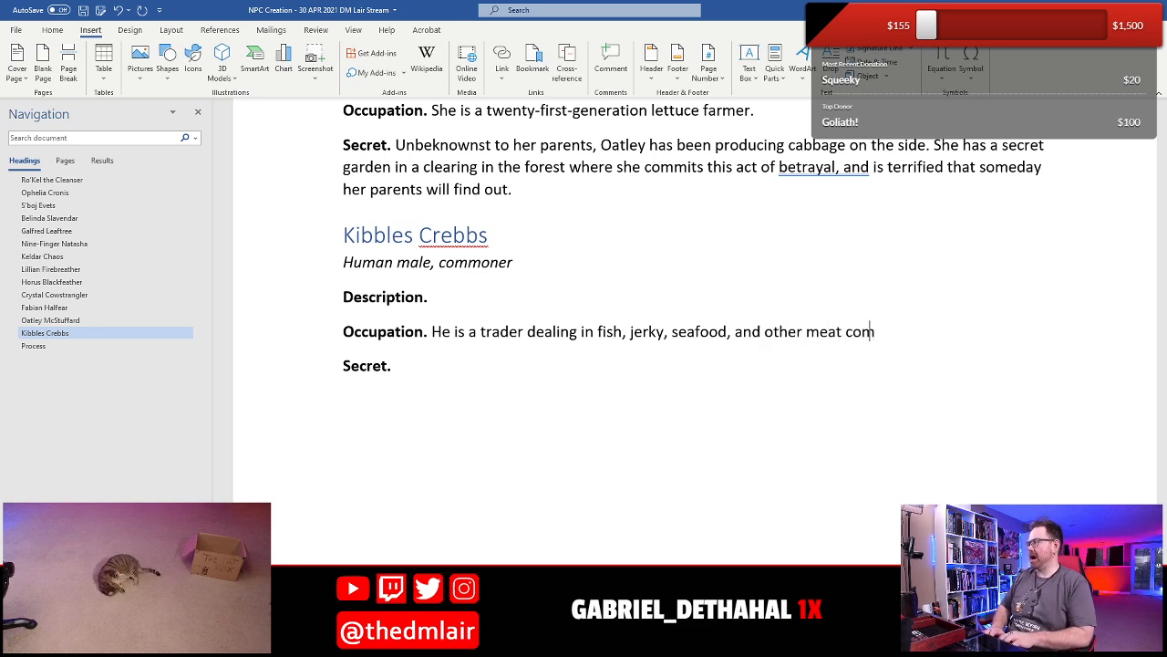
{"action": "type", "text": "modities"}
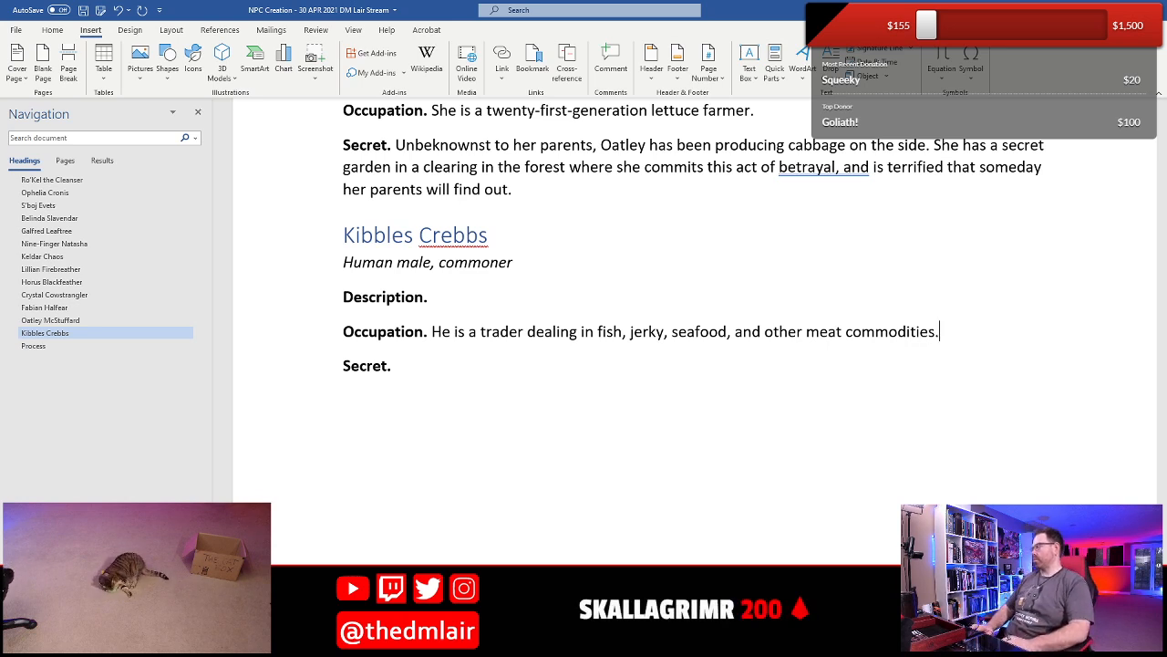
{"action": "type", "text": ". He can "}
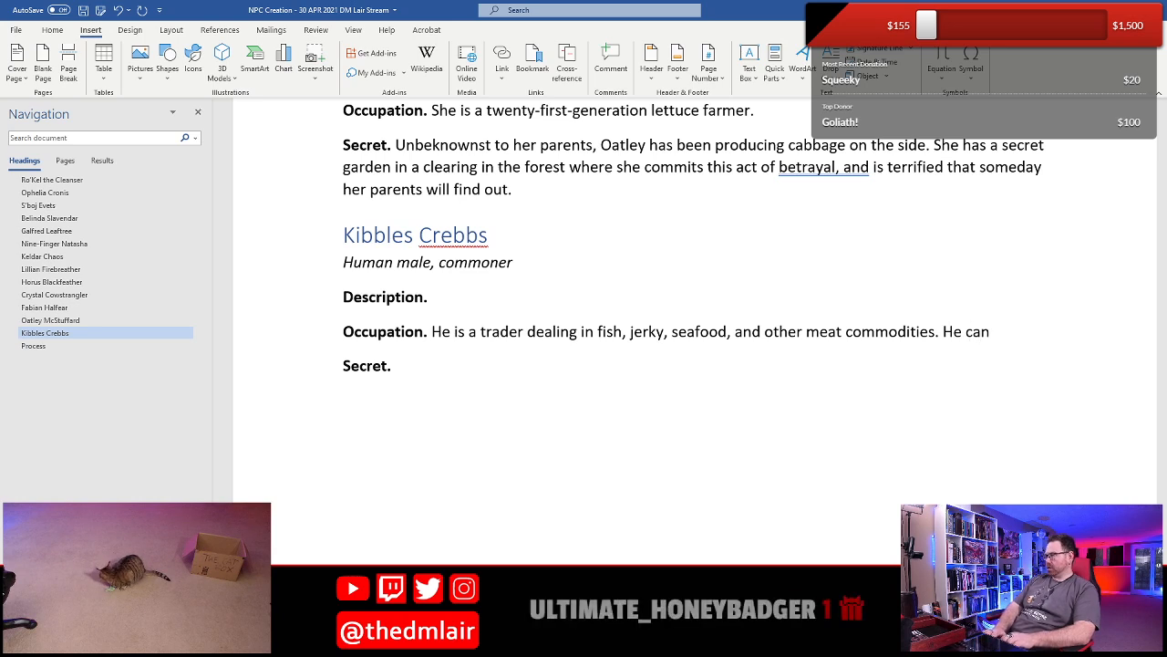
{"action": "type", "text": "often be found pushing h"}
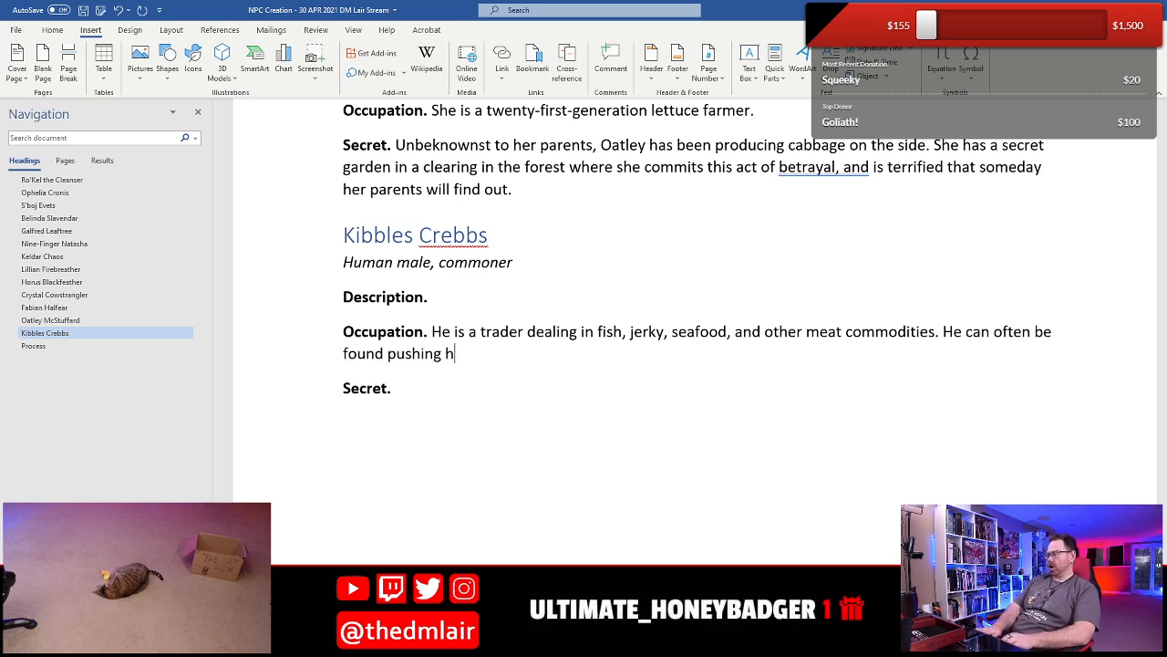
{"action": "type", "text": "is cart around"}
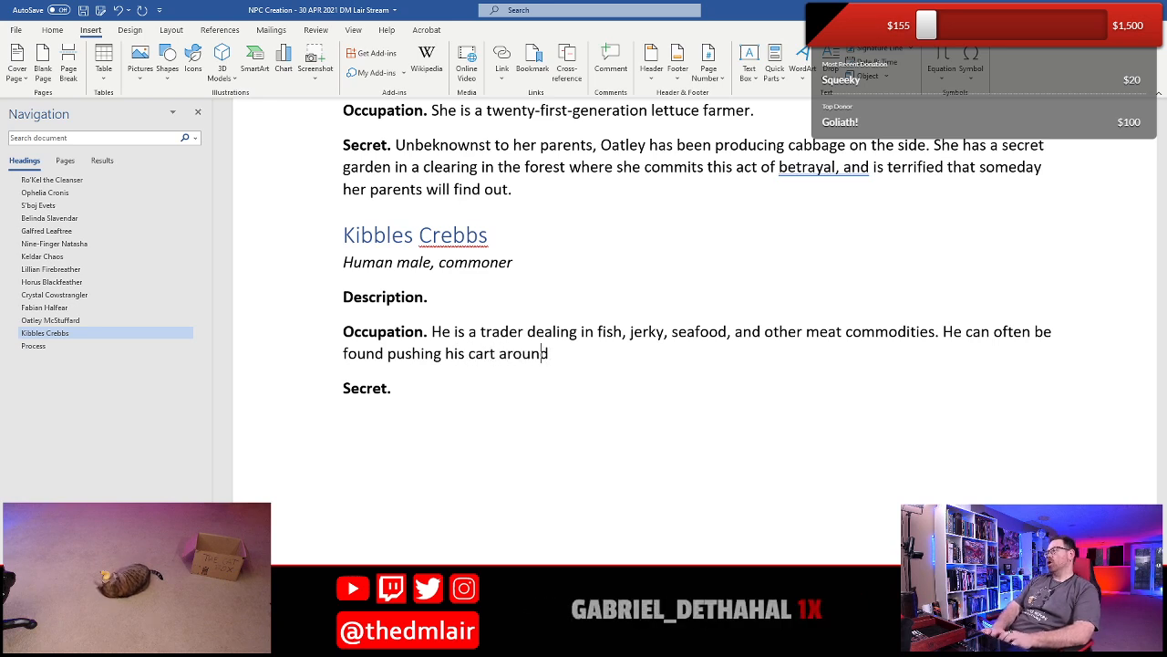
{"action": "type", "text": " town and"}
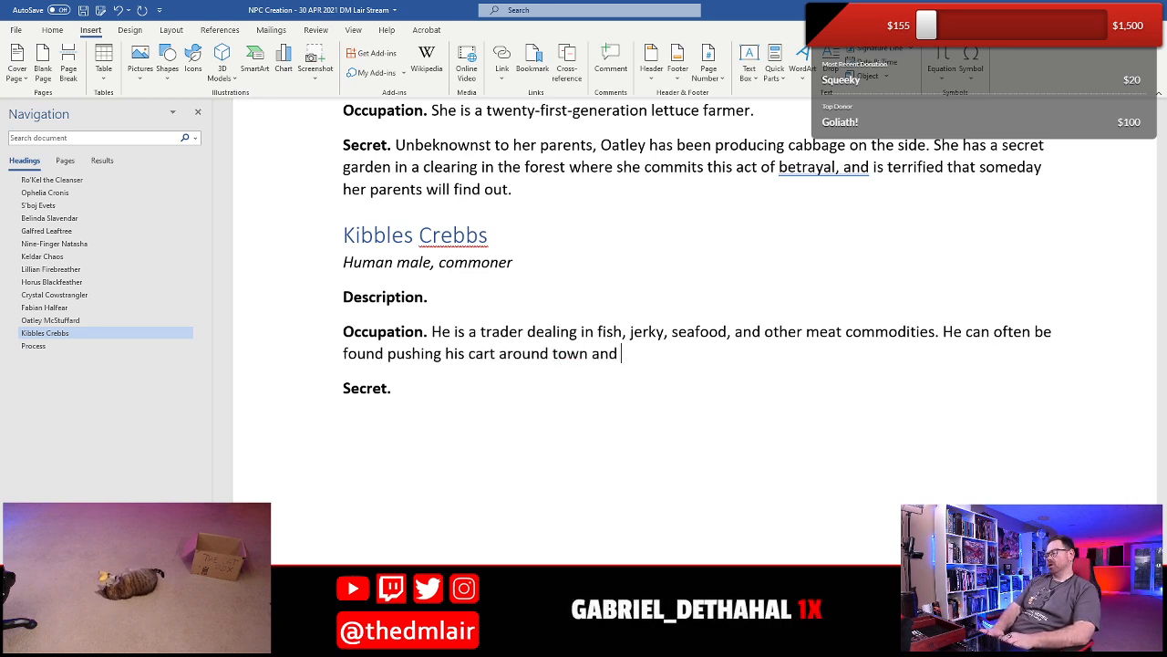
{"action": "type", "text": " hawking his wares."}
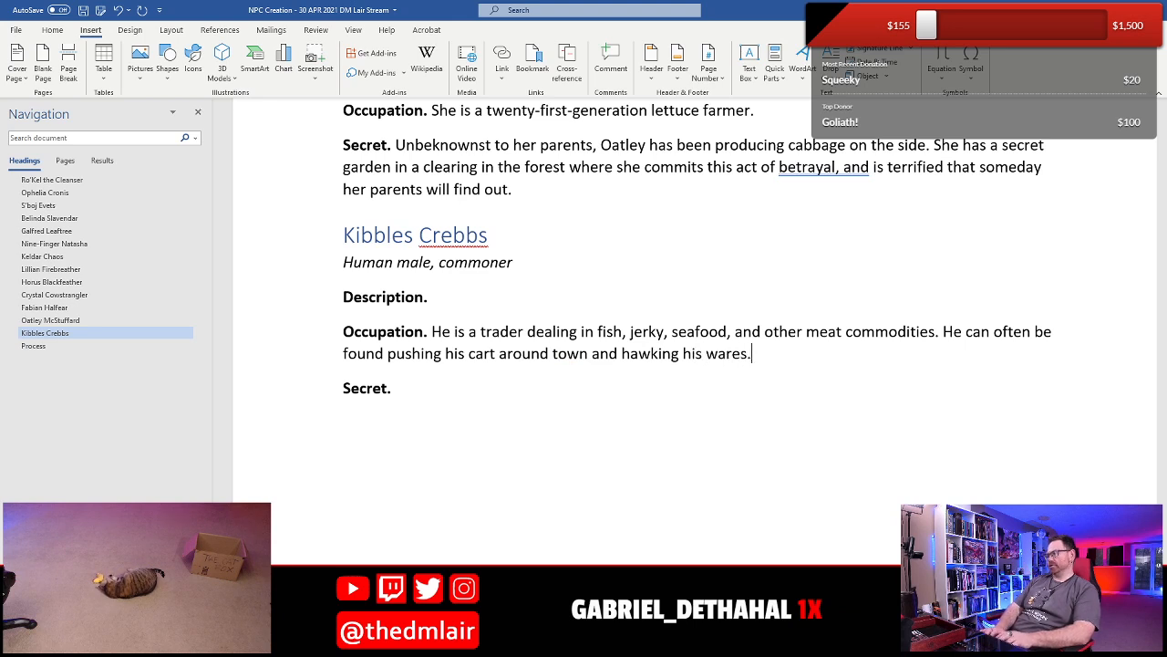
- Begin Kibbles's Description with "One of his legs was XXX,", keeping XXX as a placeholder
{"action": "key", "text": "Up"}
{"action": "key", "text": "Up"}
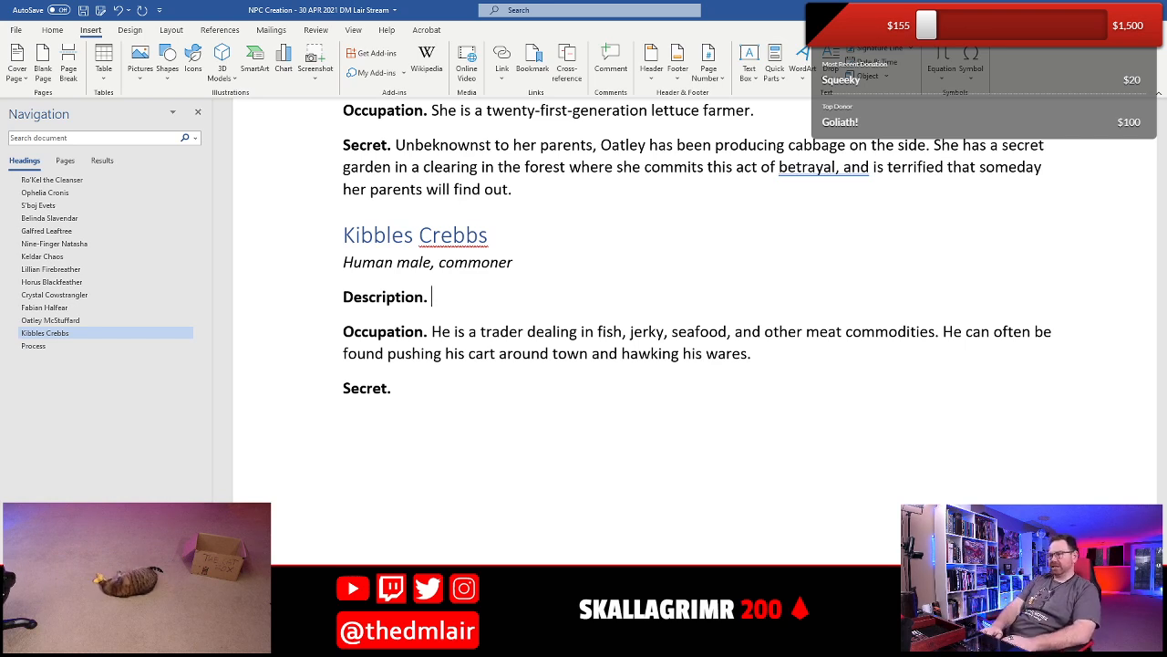
{"action": "type", "text": "He"}
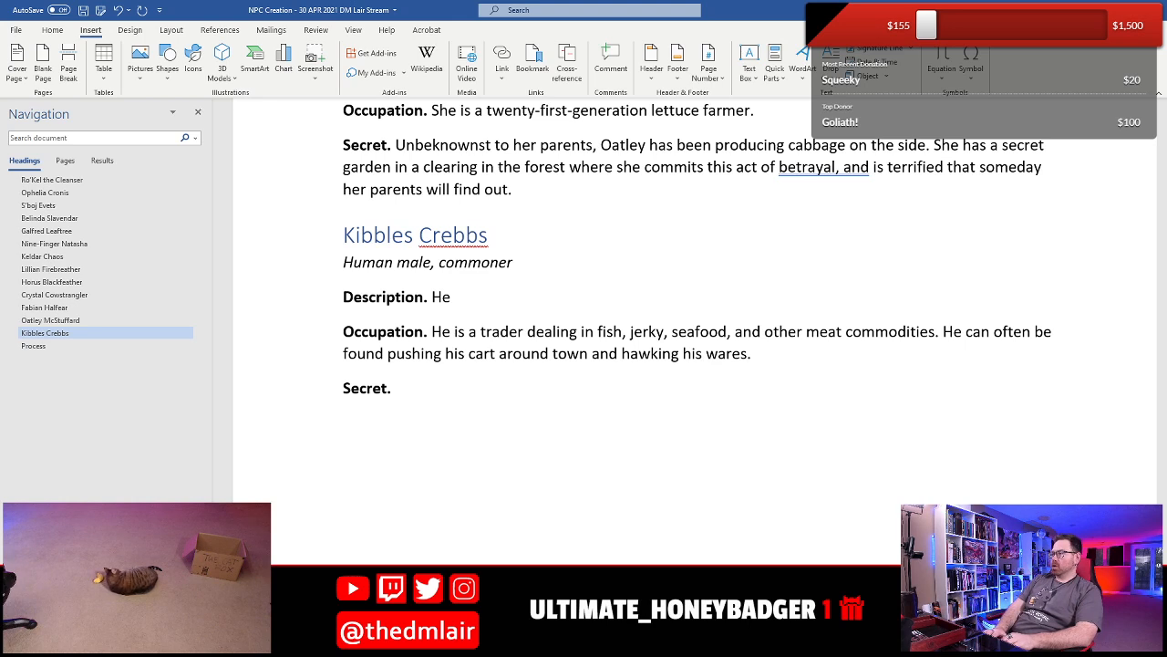
{"action": "key", "text": "BackSpace"}
{"action": "key", "text": "BackSpace"}
{"action": "type", "text": "One of his"}
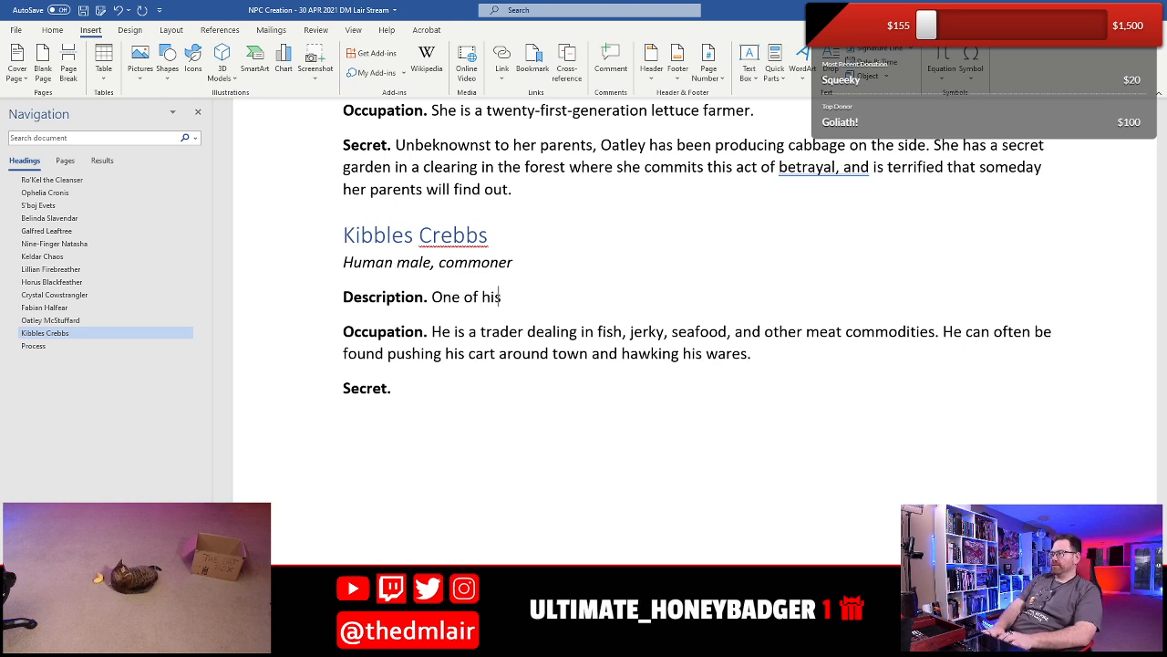
{"action": "type", "text": " legs was "}
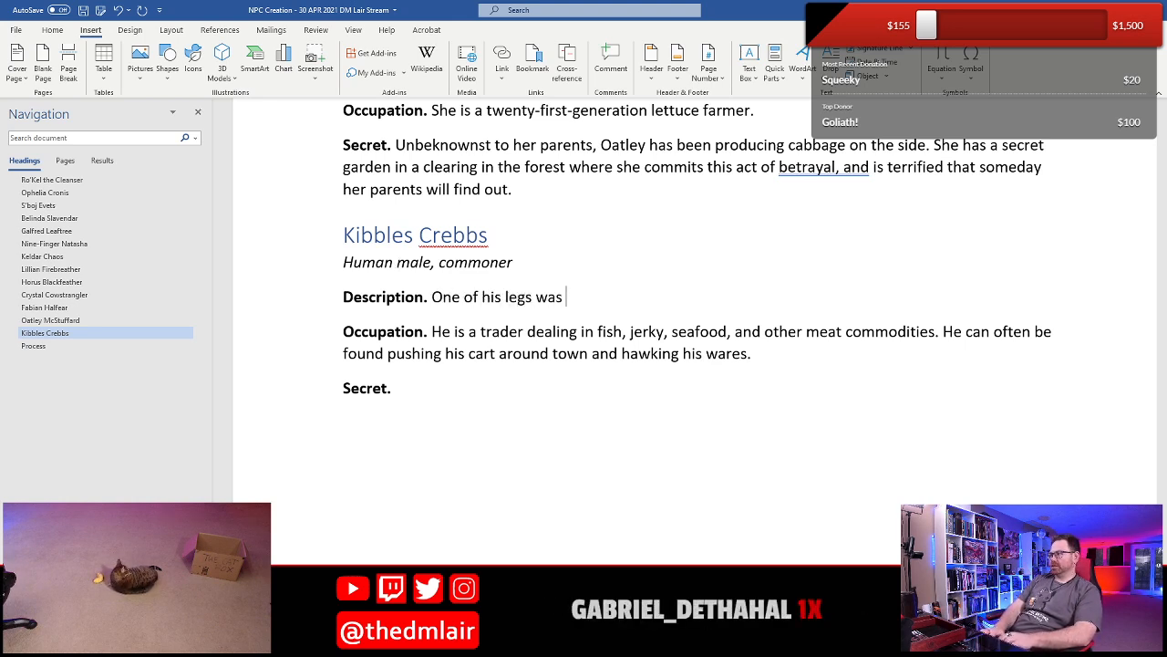
{"action": "type", "text": "XXX,"}
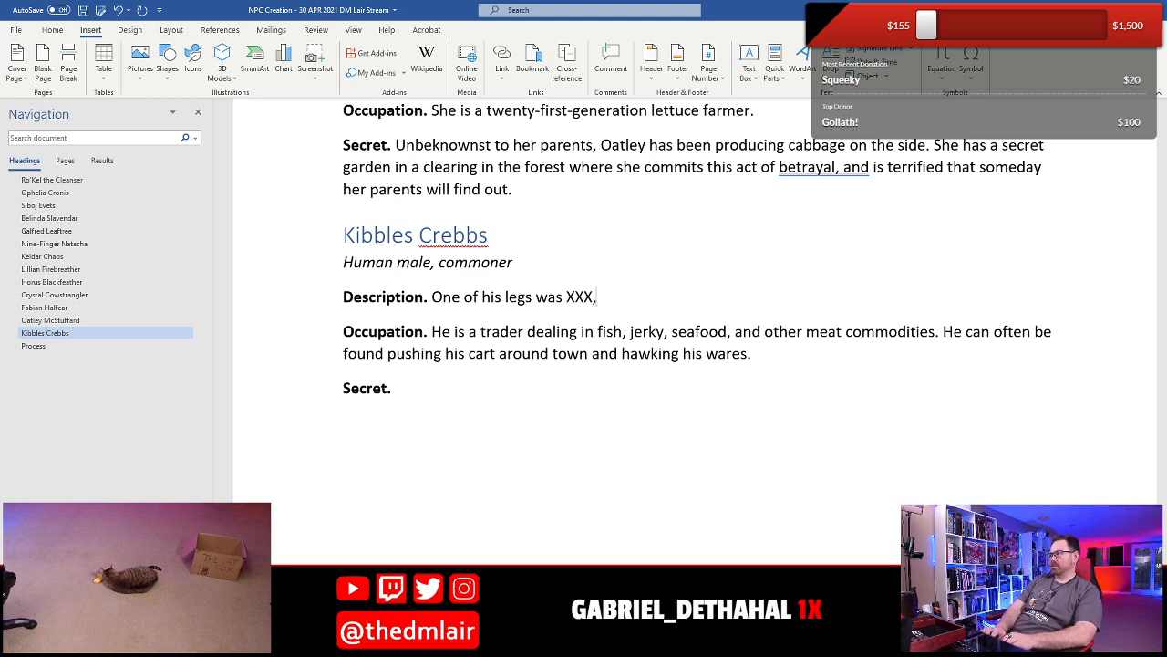
{"action": "type", "text": " and he kn"}
- Continue the Description sentence with "and he know wears a prothetic"
{"action": "key", "text": "BackSpace"}
{"action": "type", "text": "know "}
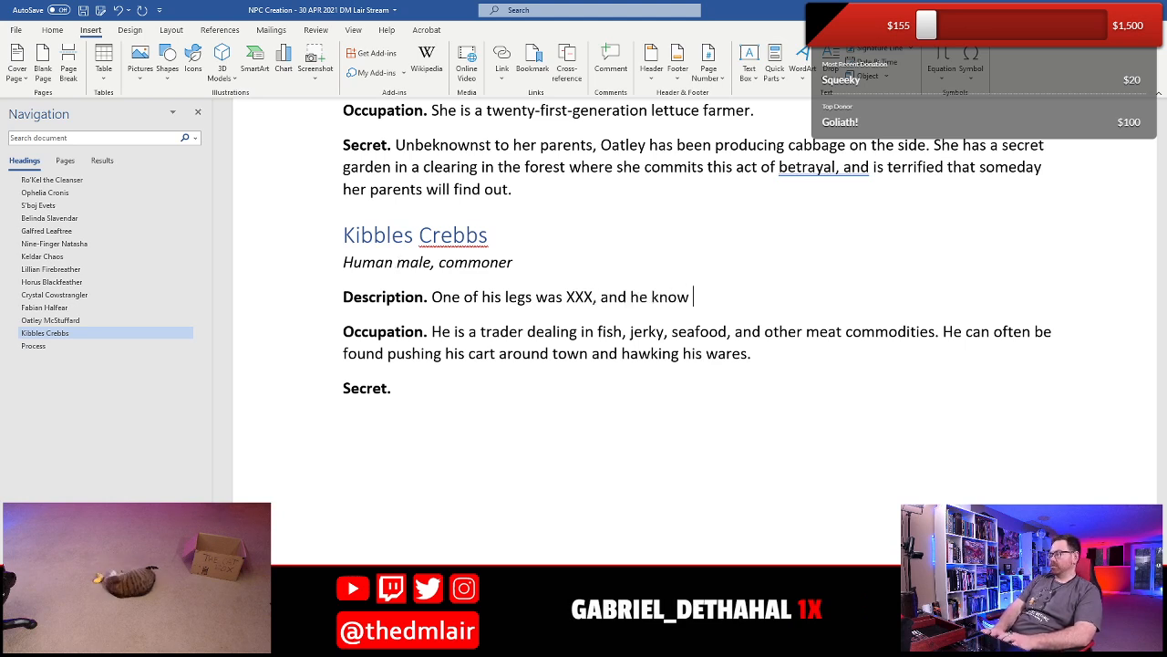
{"action": "type", "text": "weears a"}
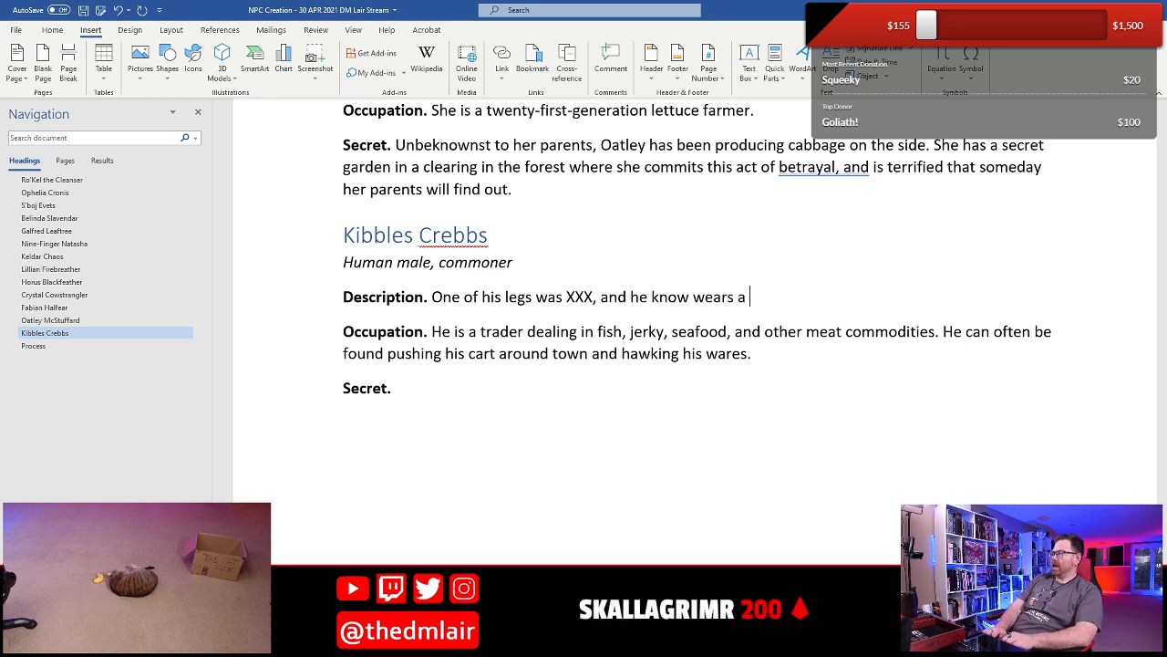
{"action": "type", "text": " pto"}
{"action": "key", "text": "BackSpace"}
{"action": "key", "text": "BackSpace"}
{"action": "type", "text": "p"}
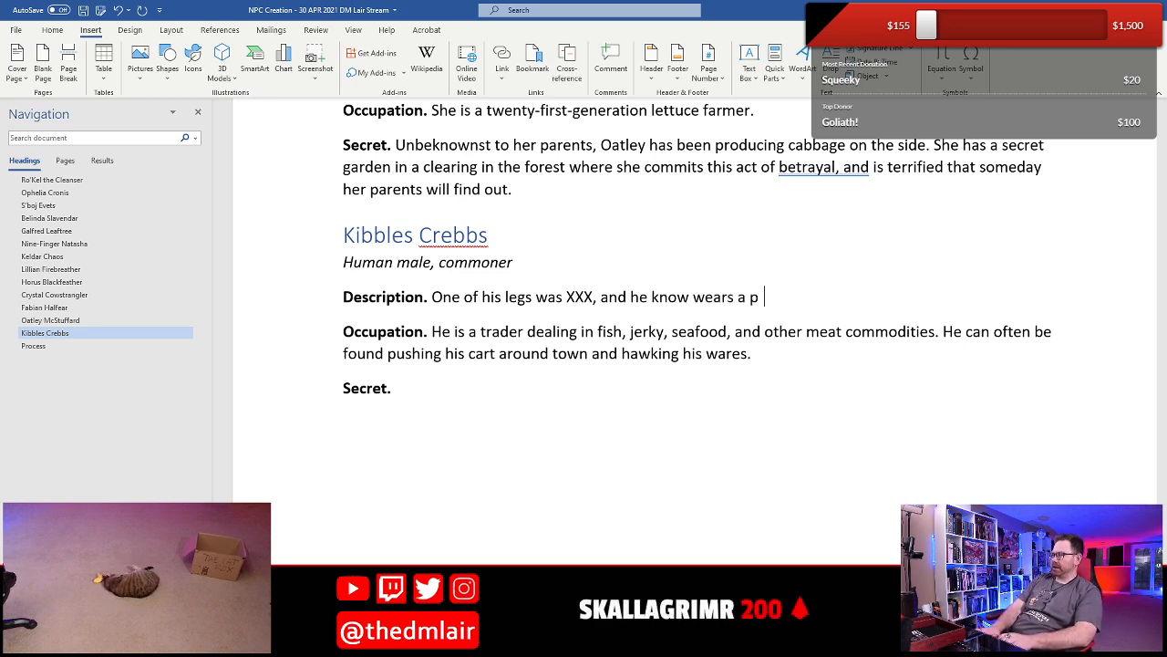
{"action": "type", "text": "rothetic"}
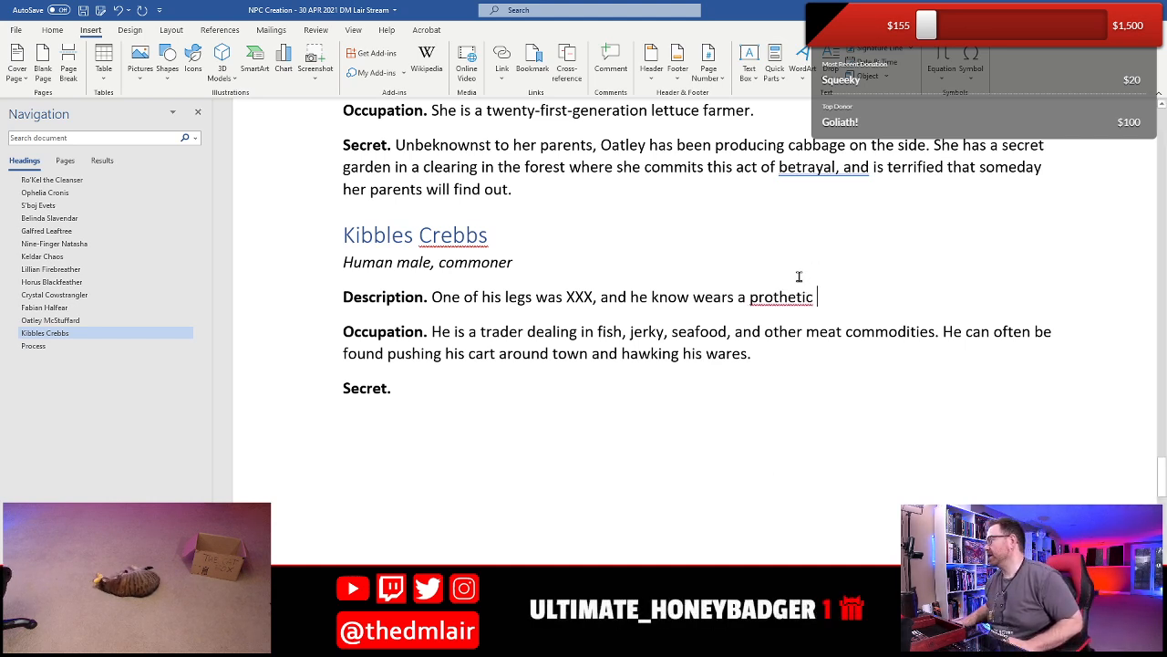
- Correct the misspelled "prothetic" to "prosthetic" and end the Description sentence with "limb made from XXX.", keeping XXX as a placeholder
{"action": "right_click", "coordinate": [773, 297]}
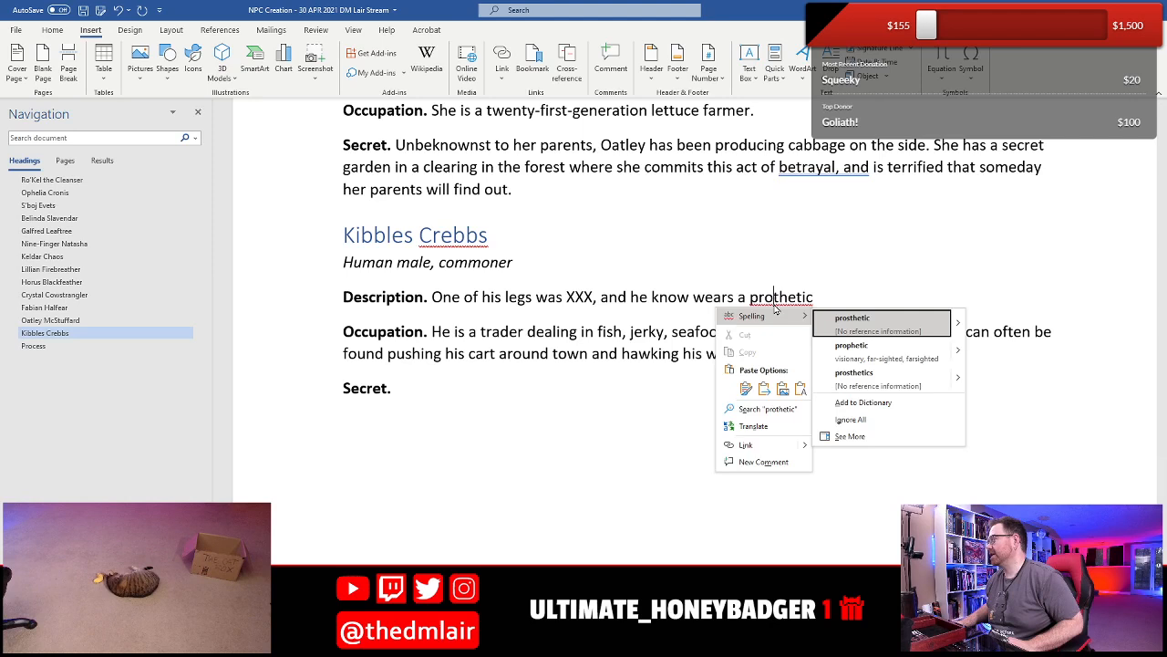
{"action": "left_click", "coordinate": [851, 317]}
{"action": "type", "text": "l;imb"}
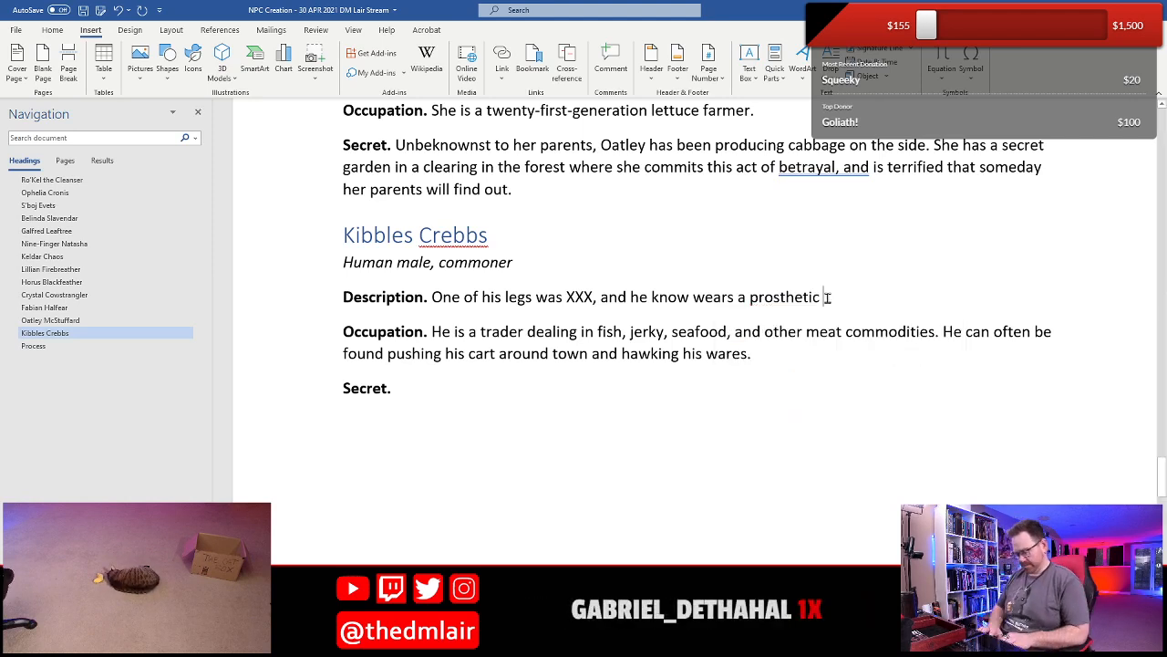
{"action": "key", "text": "BackSpace"}
{"action": "key", "text": "BackSpace"}
{"action": "key", "text": "BackSpace"}
{"action": "key", "text": "BackSpace"}
{"action": "type", "text": "im"}
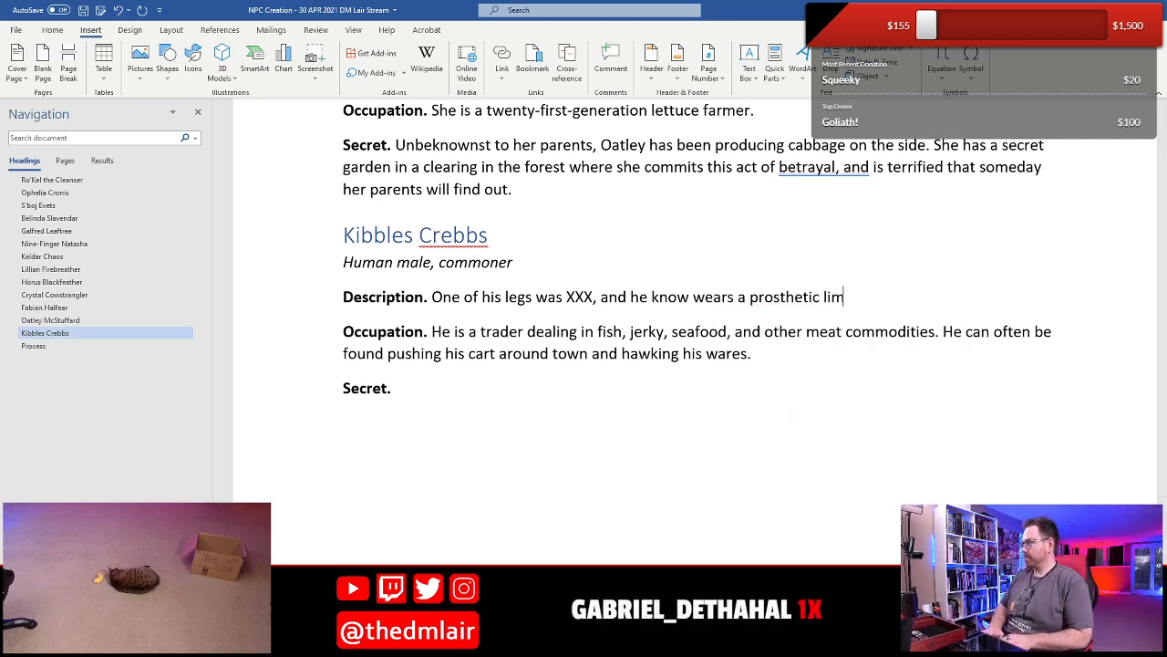
{"action": "type", "text": "b made from "}
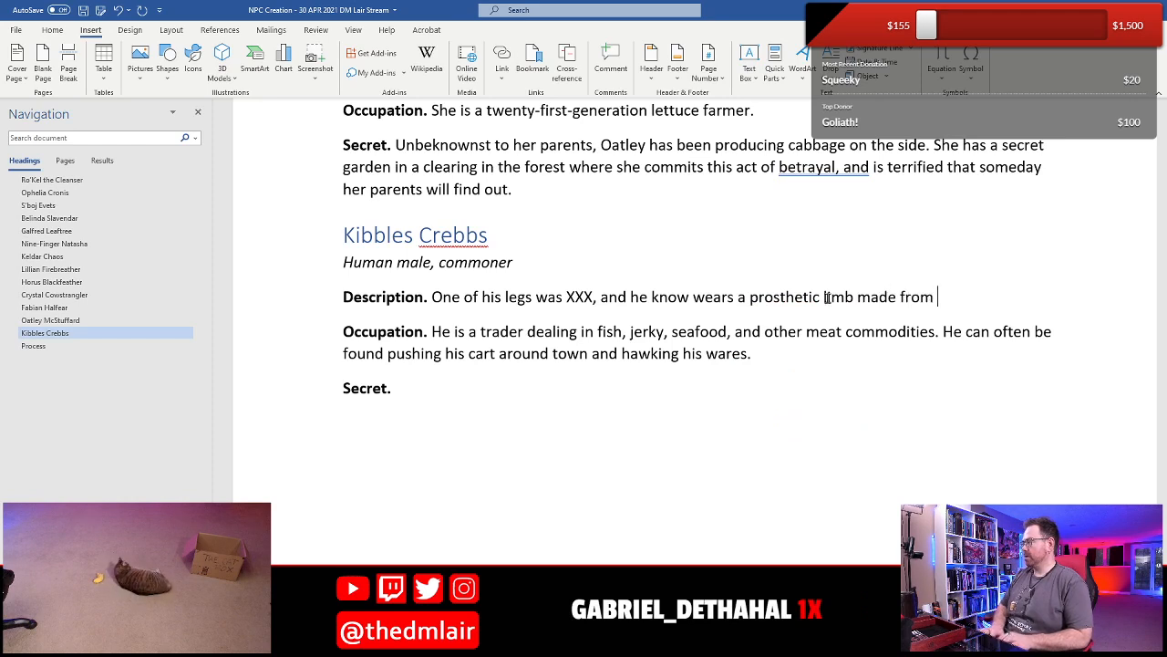
{"action": "type", "text": "XXX."}
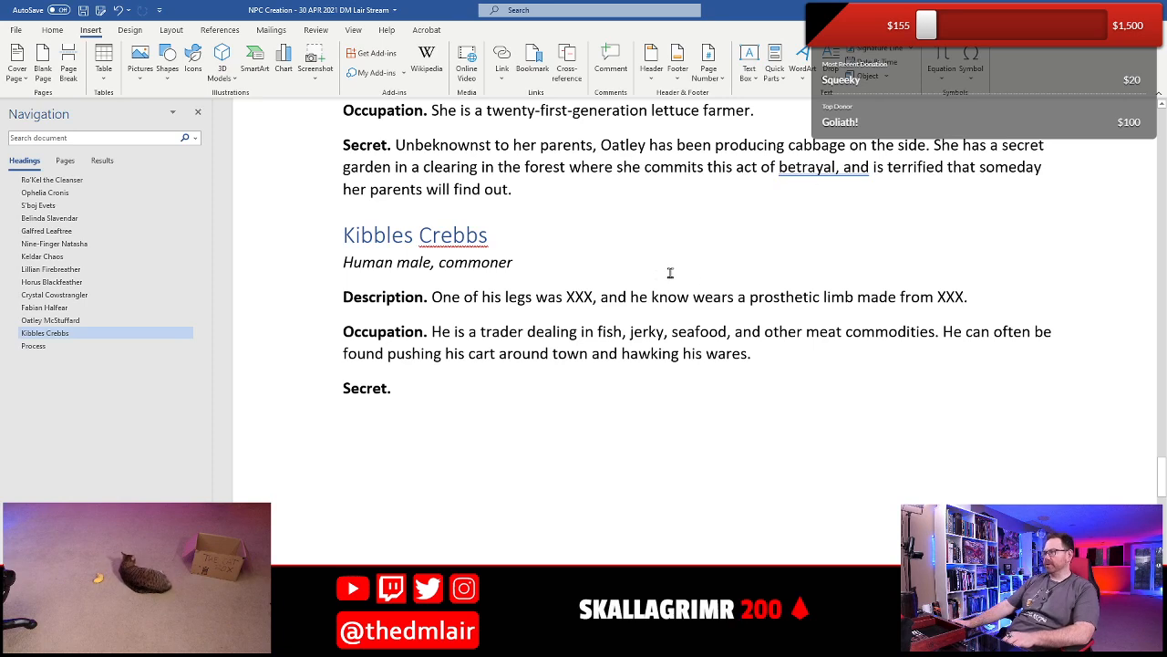
- Replace the first XXX placeholder in Kibbles's Description with "bitten off by a sea creature"
{"action": "left_click", "coordinate": [584, 298]}
{"action": "key", "text": "BackSpace"}
{"action": "key", "text": "BackSpace"}
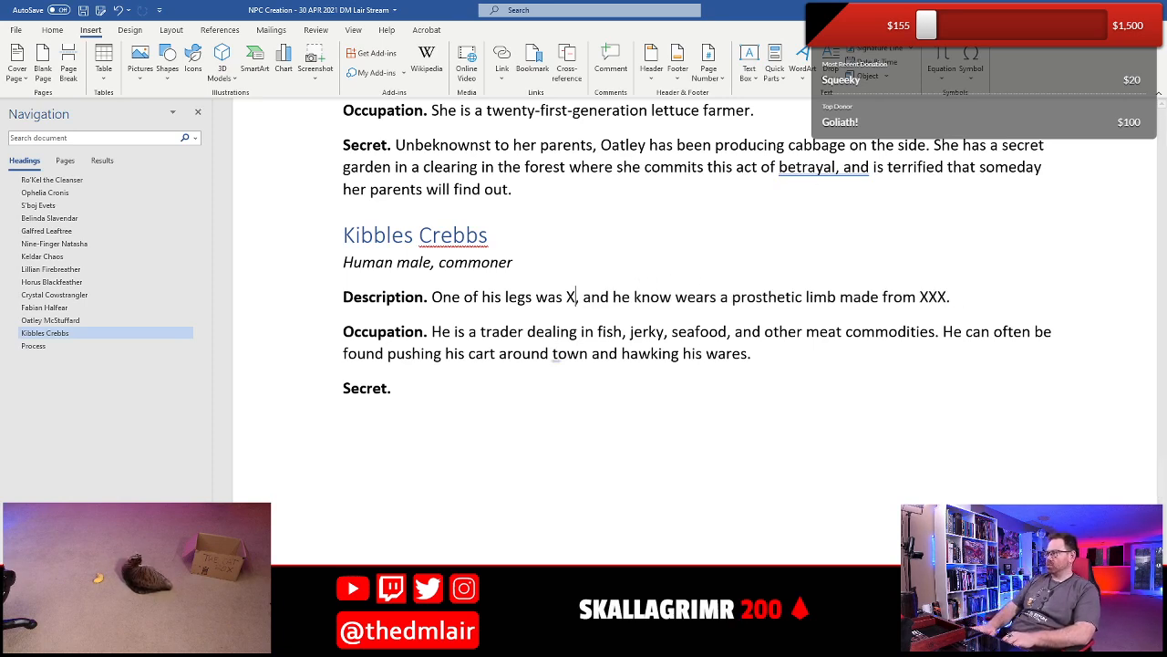
{"action": "key", "text": "BackSpace"}
{"action": "type", "text": "bitten off "}
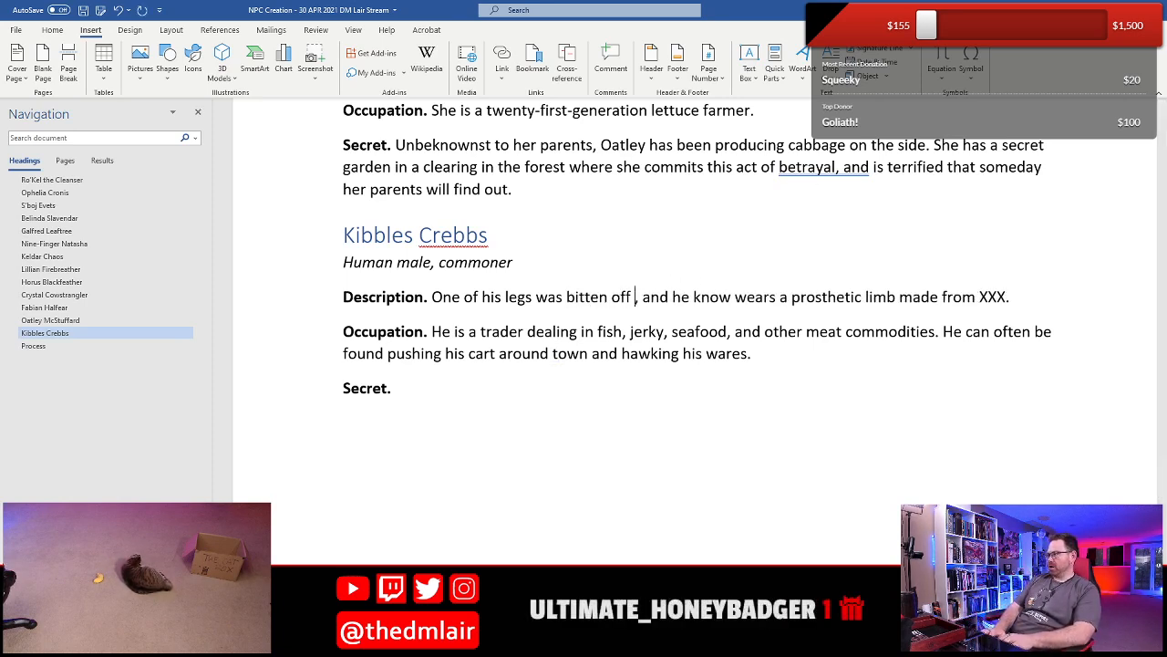
{"action": "type", "text": "by a sea cre"}
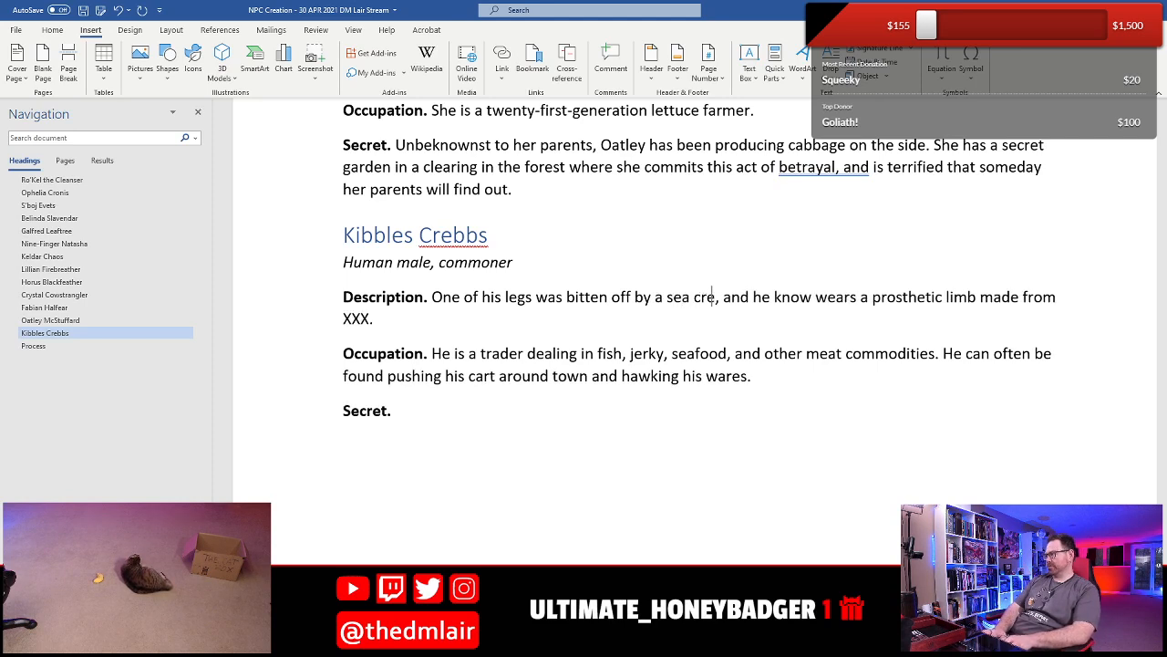
{"action": "type", "text": "ature"}
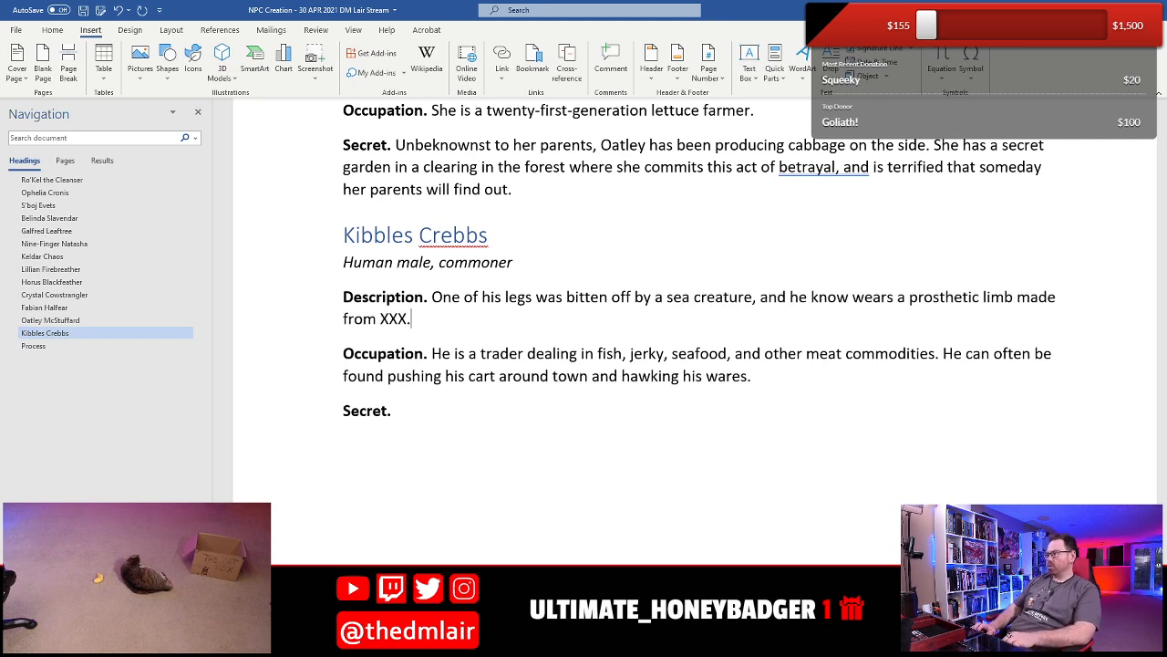
- Replace the XXX placeholder at the end of the Description with "the bone of a narwhale"
{"action": "key", "text": "Left"}
{"action": "key", "text": "ctrl+shift+Left"}
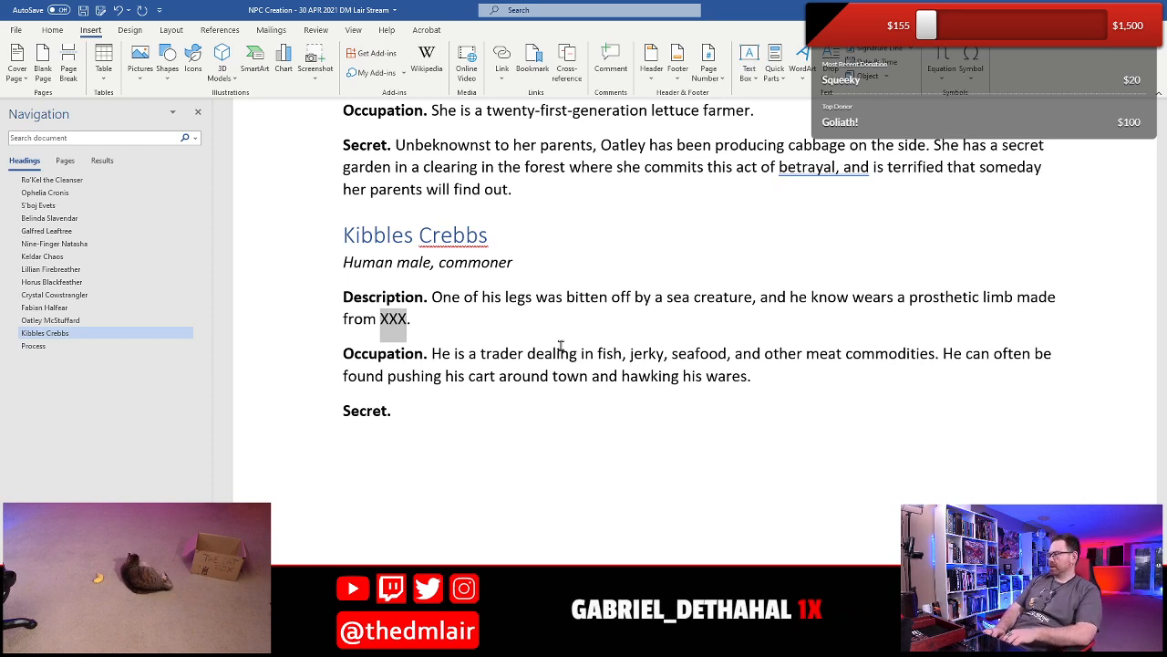
{"action": "type", "text": "the bone of"}
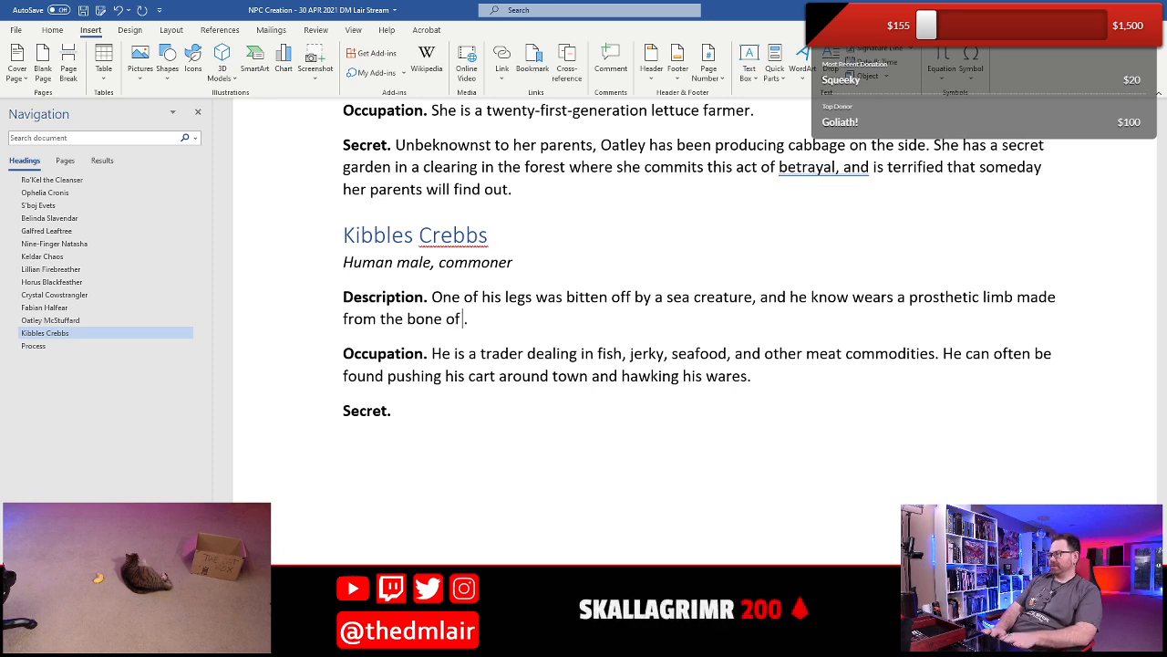
{"action": "type", "text": " a narwhale"}
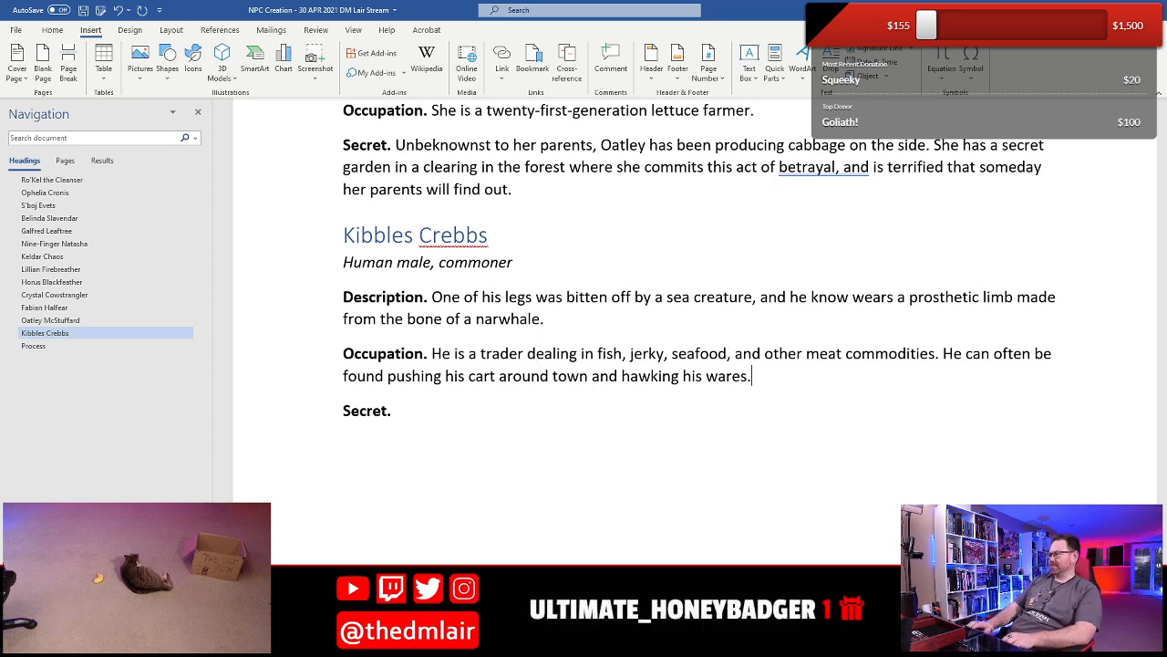
{"action": "type", "text": "Cats"}
{"action": "key", "text": "BackSpace"}
{"action": "key", "text": "BackSpace"}
{"action": "key", "text": "BackSpace"}
{"action": "key", "text": "BackSpace"}
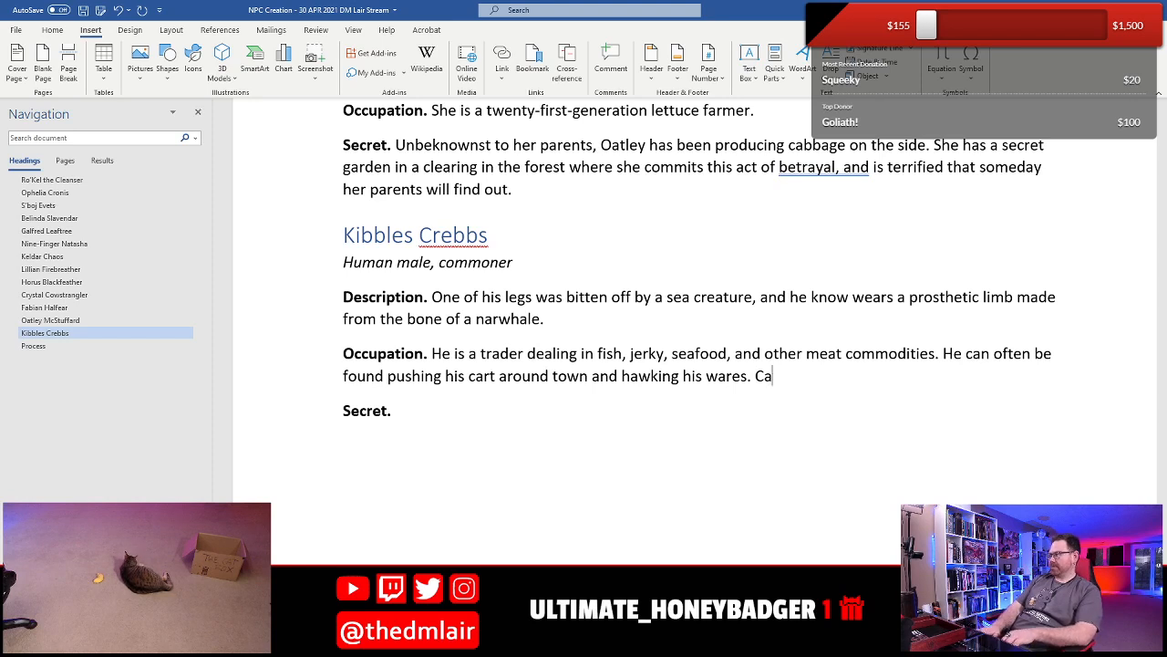
- Begin another sentence at the end of Kibbles's Occupation with "A clowder of cats follows him everywhere"
{"action": "type", "text": "A cla"}
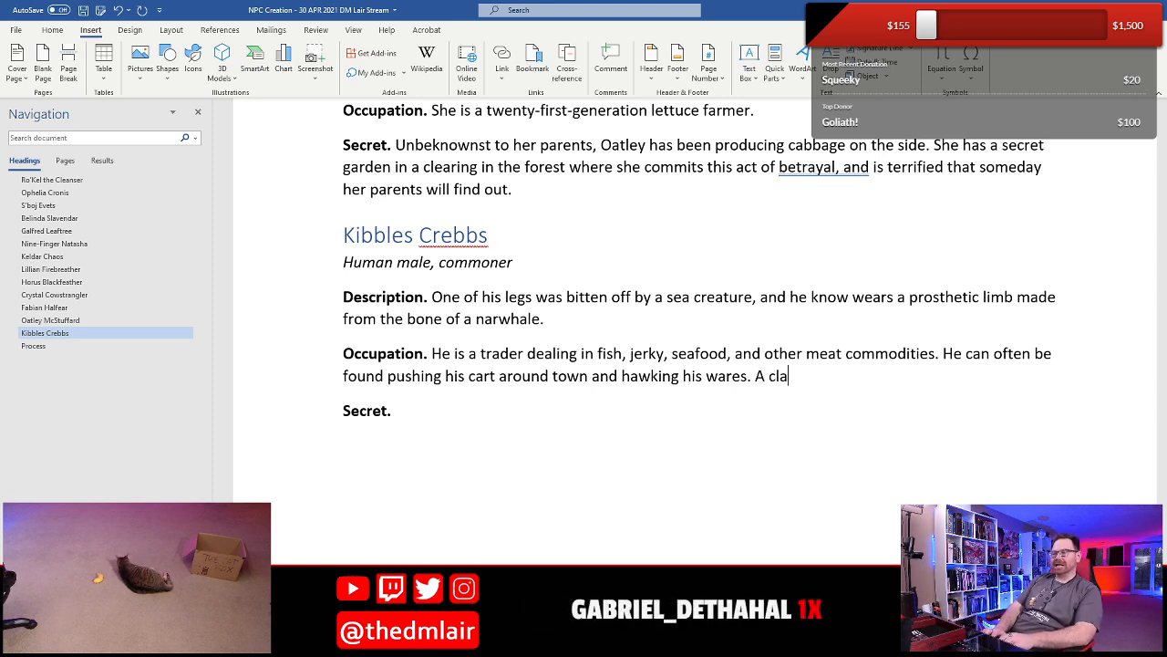
{"action": "key", "text": "BackSpace"}
{"action": "type", "text": "owder of "}
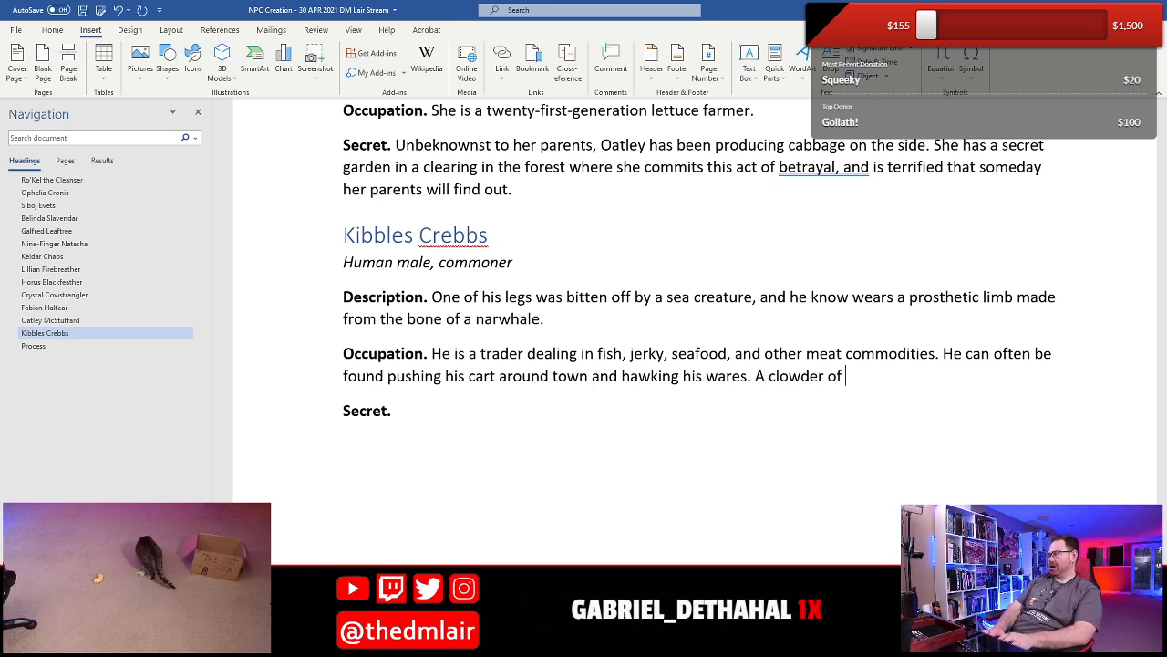
{"action": "type", "text": "cats follows h"}
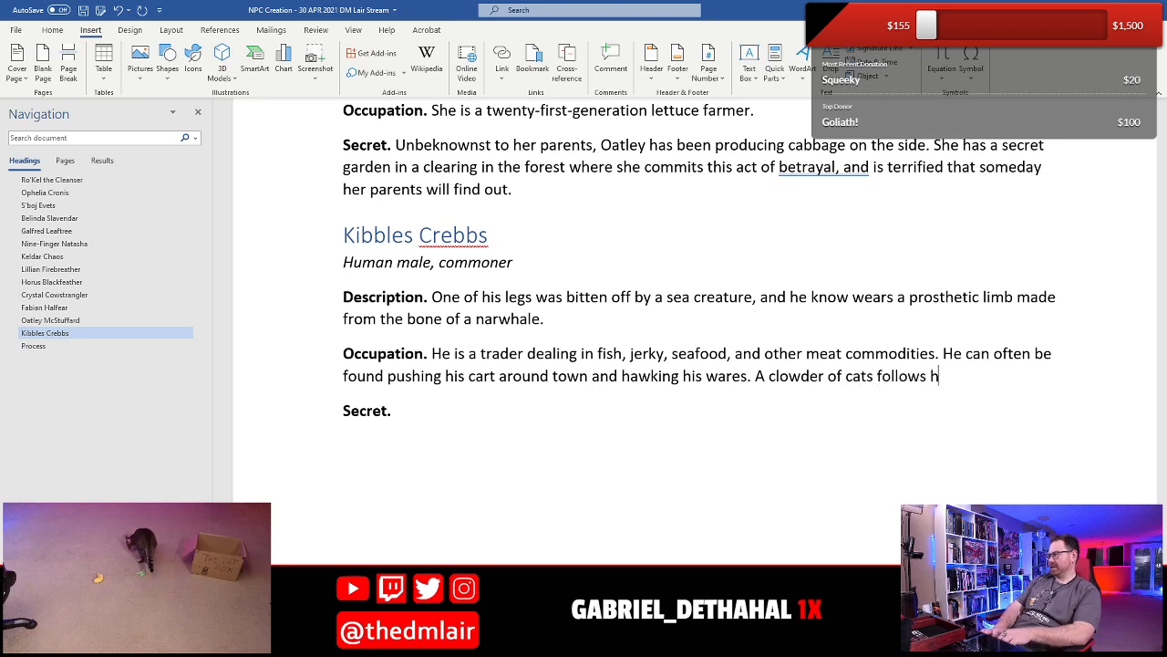
{"action": "type", "text": "im everywher"}
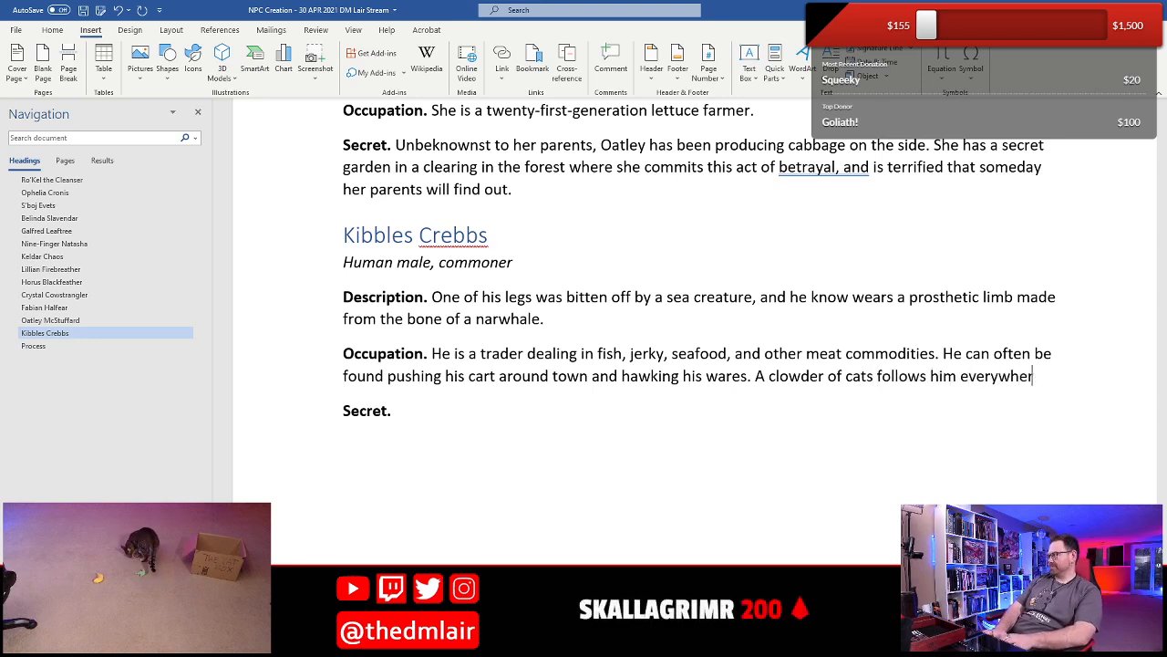
{"action": "type", "text": "e due to"}
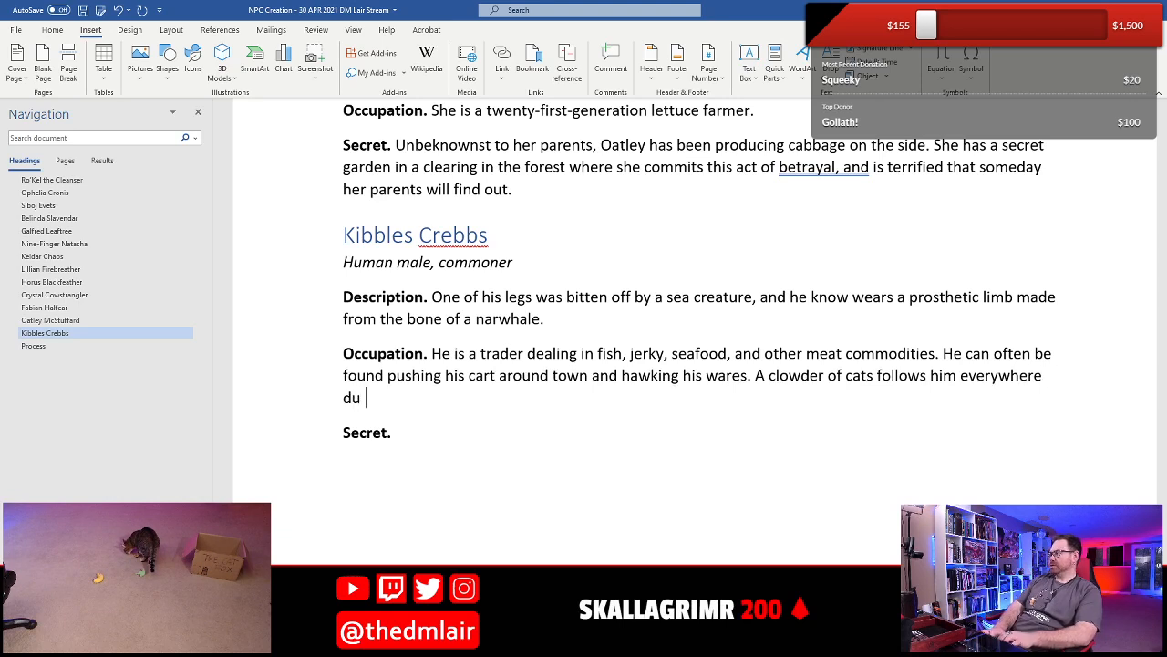
{"action": "type", "text": " the deli"}
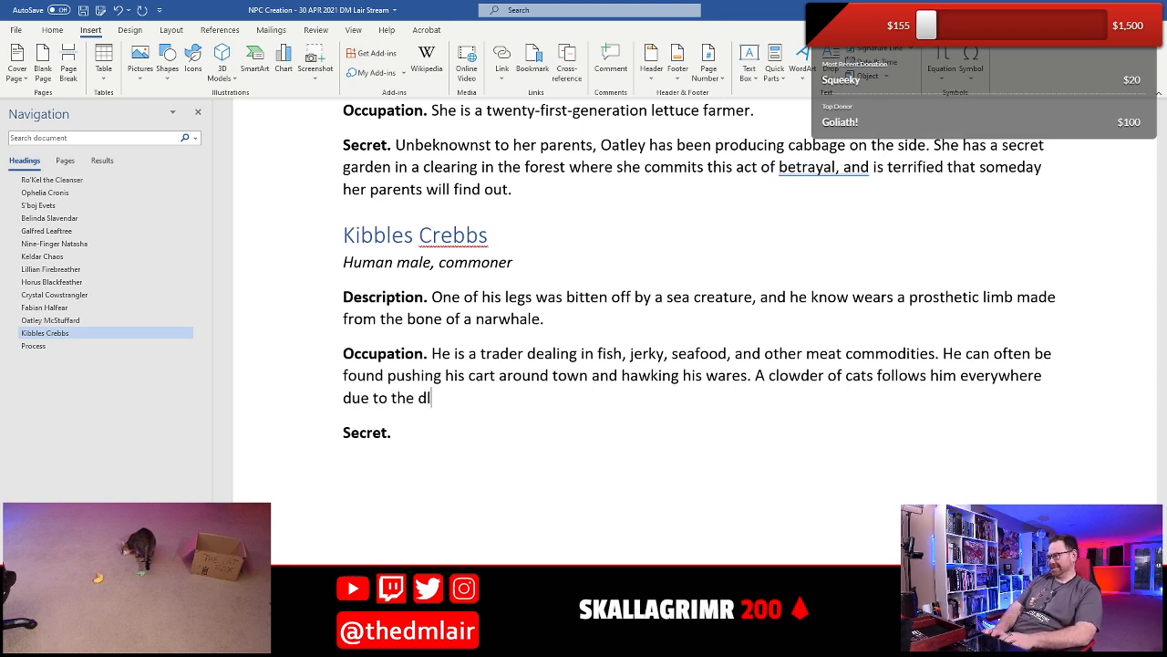
{"action": "type", "text": "cious a"}
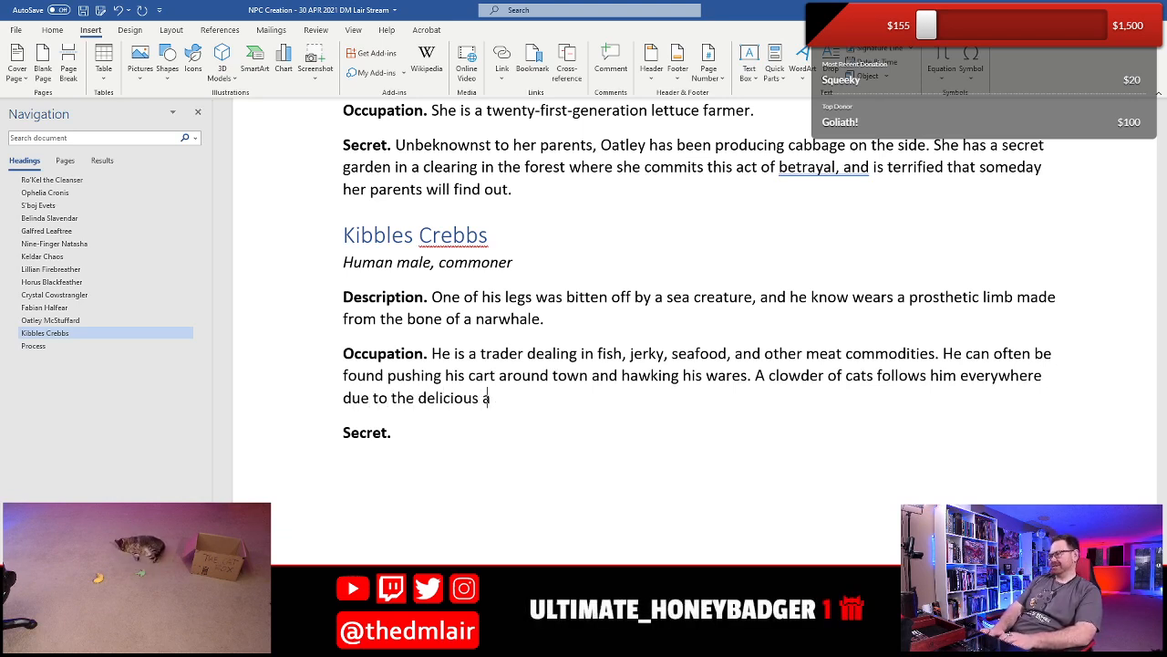
{"action": "type", "text": "roma of fish"}
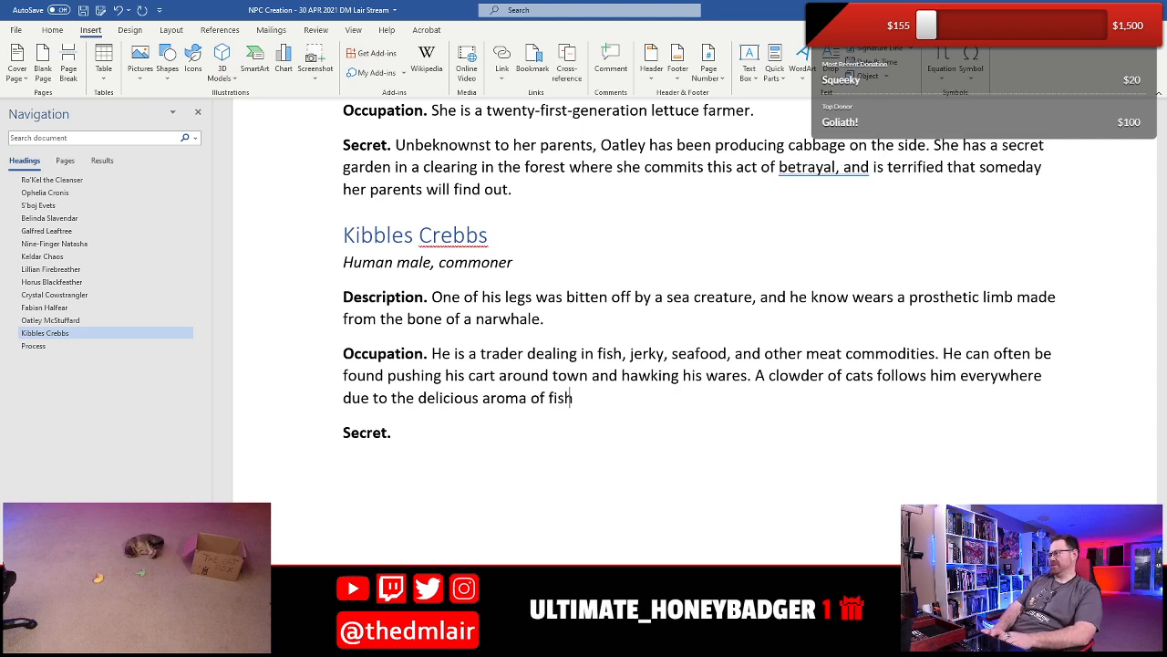
{"action": "type", "text": " and seafood that w"}
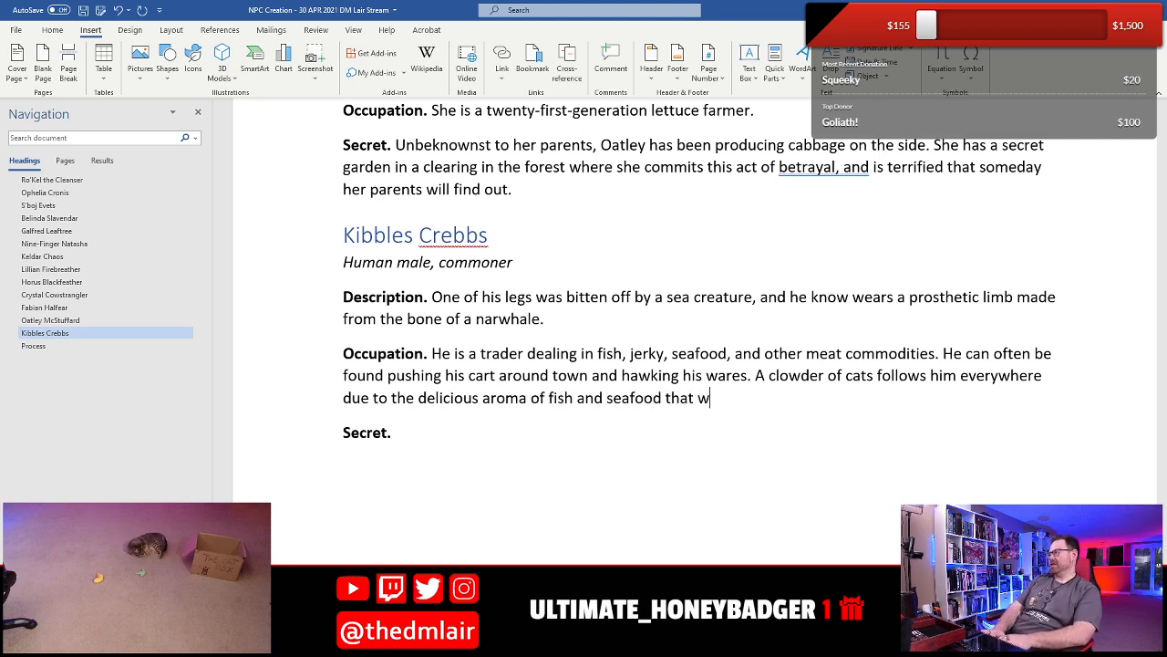
{"action": "type", "text": "afts from his cart."}
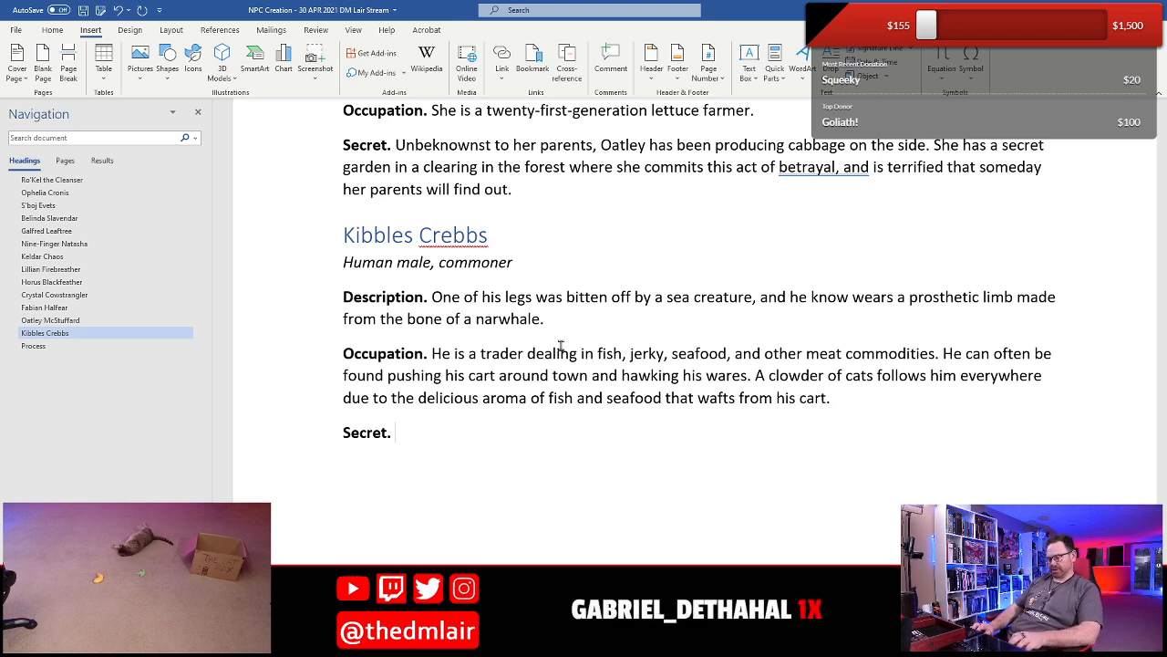
- Finish the Occupation sentence with "due to the delicious aroma of fish and seafood that wafts from his cart." and save the document
{"action": "key", "text": "ctrl+s"}
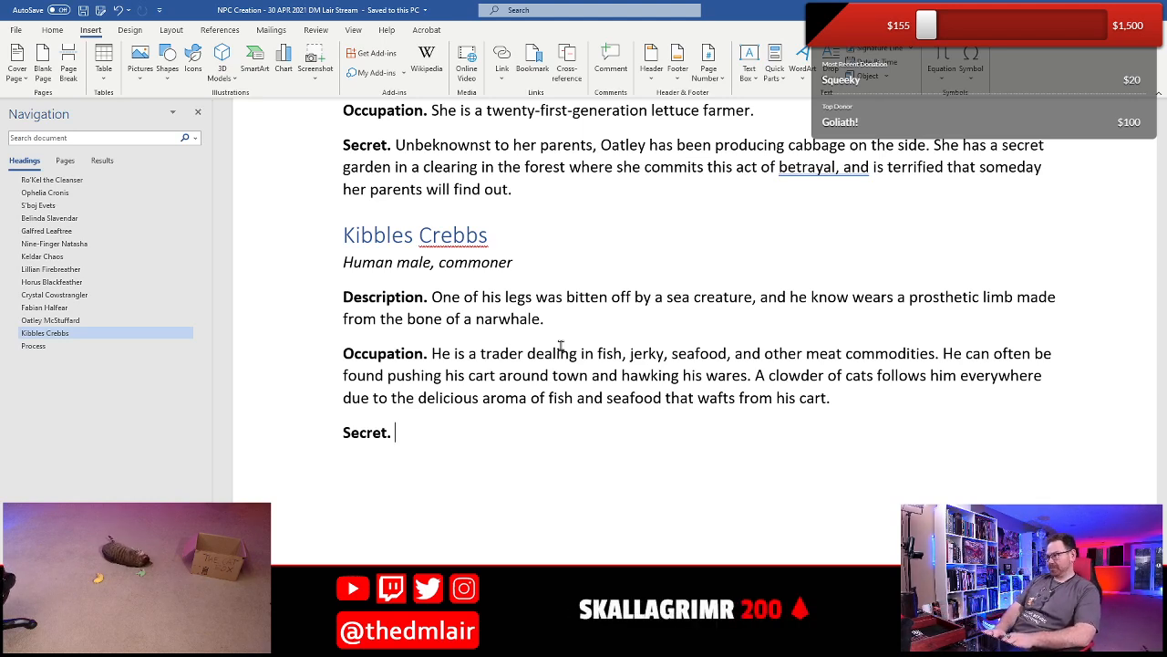
- Enter the Secret "Sometimes, when times are tough, he sells cat and dog meat, passing it off as beef." and save the document
{"action": "type", "text": "Sometimes"}
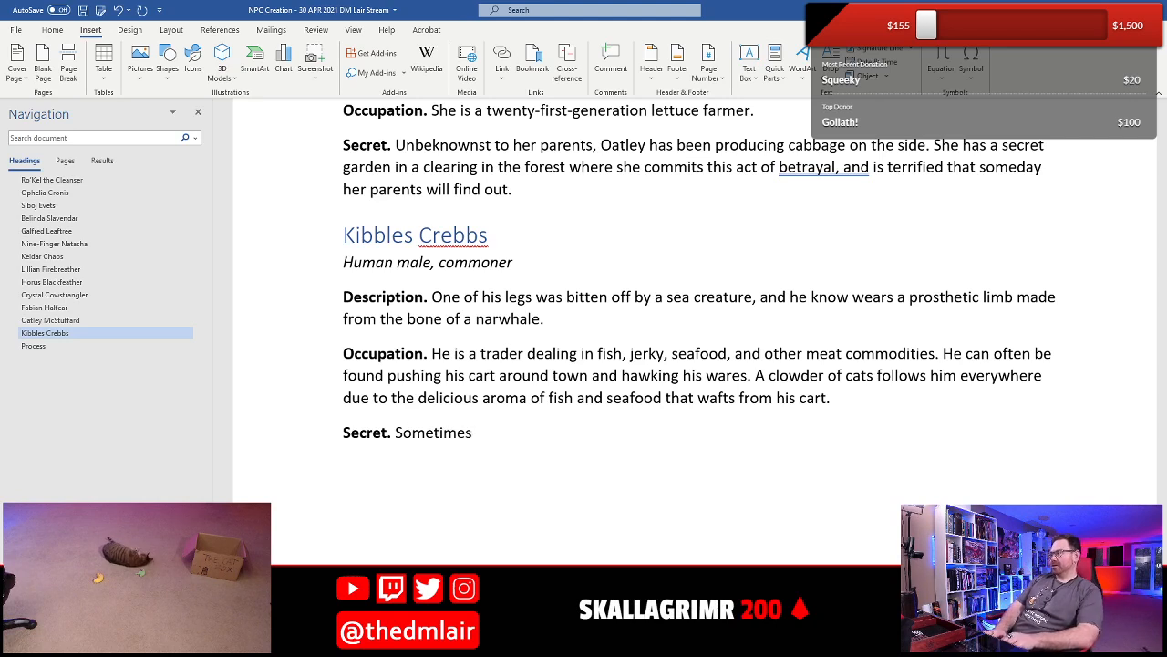
{"action": "type", "text": ", when t"}
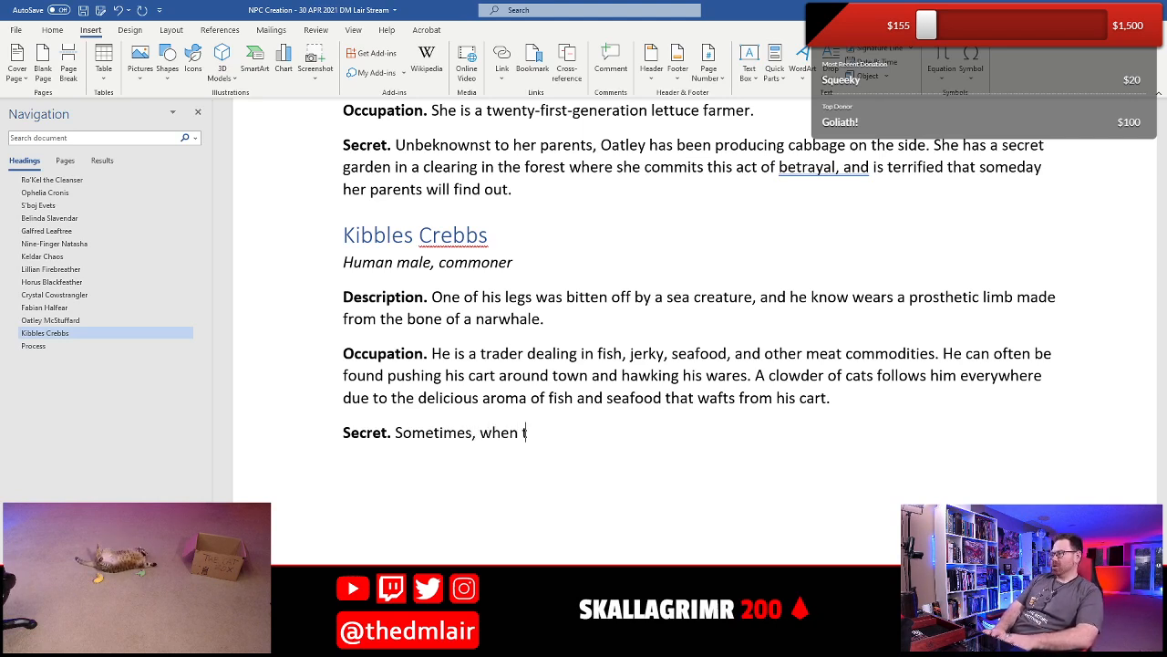
{"action": "type", "text": "imes are toug"}
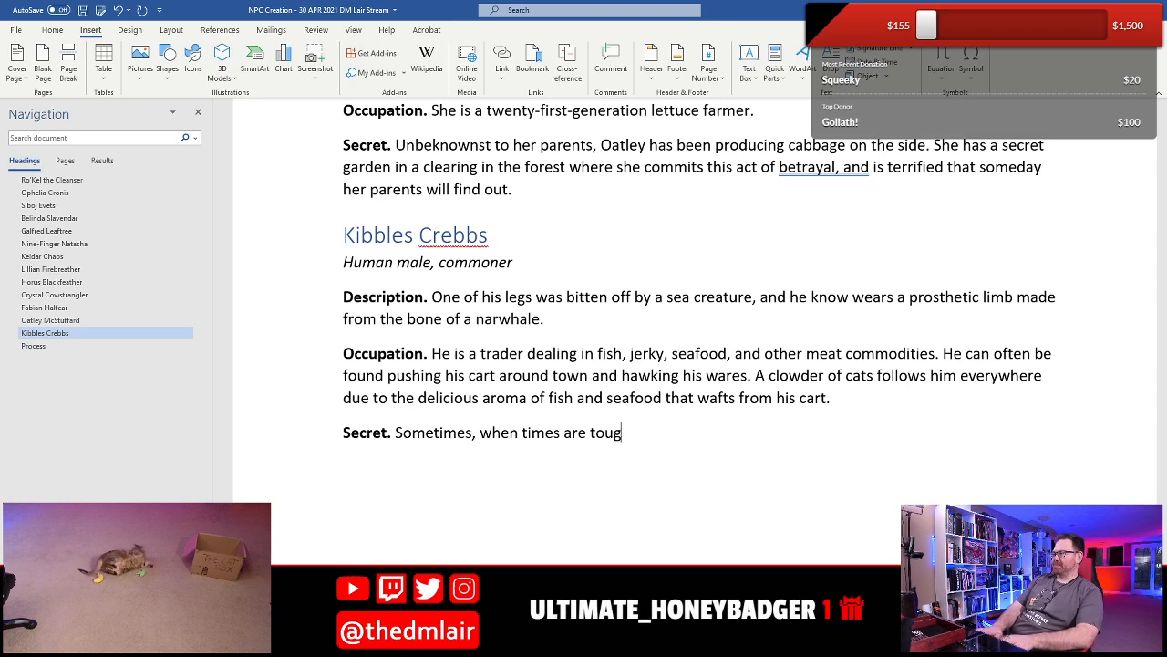
{"action": "type", "text": "h, he sells cal"}
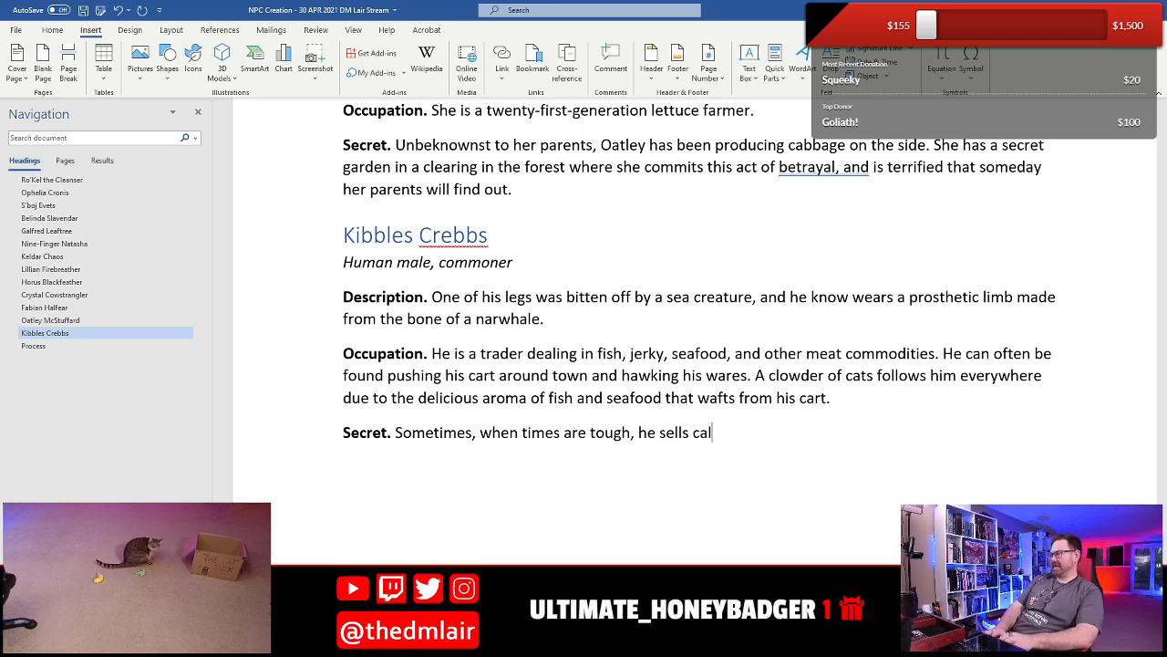
{"action": "type", "text": " and o"}
{"action": "type", "text": "g m"}
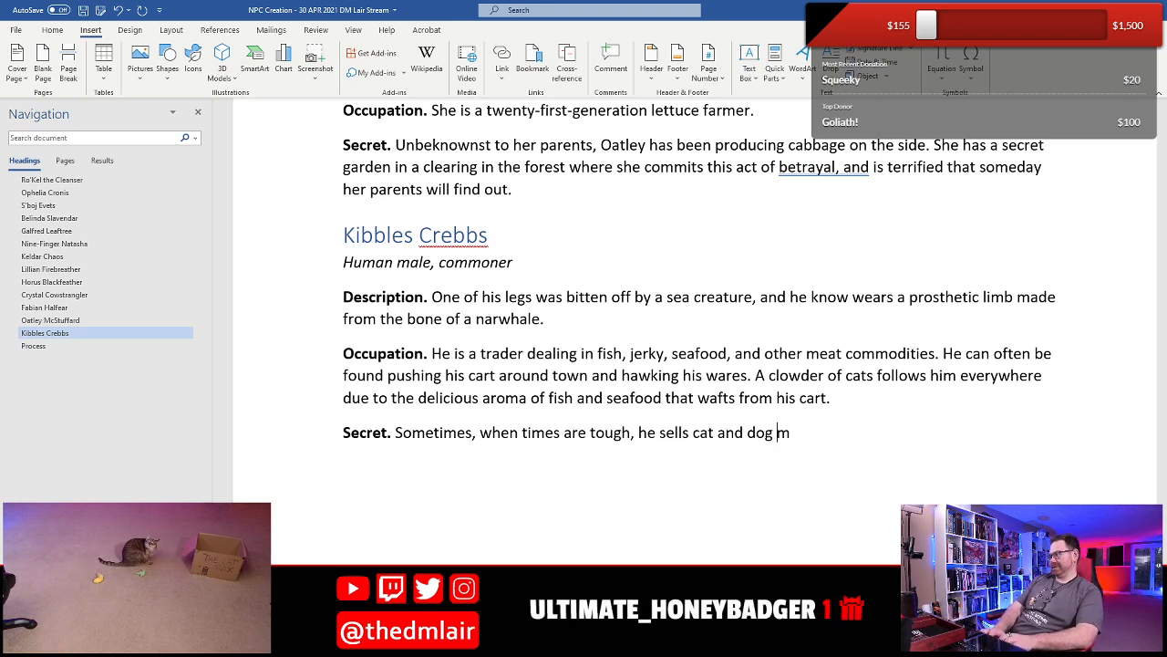
{"action": "type", "text": "eat, passing it "}
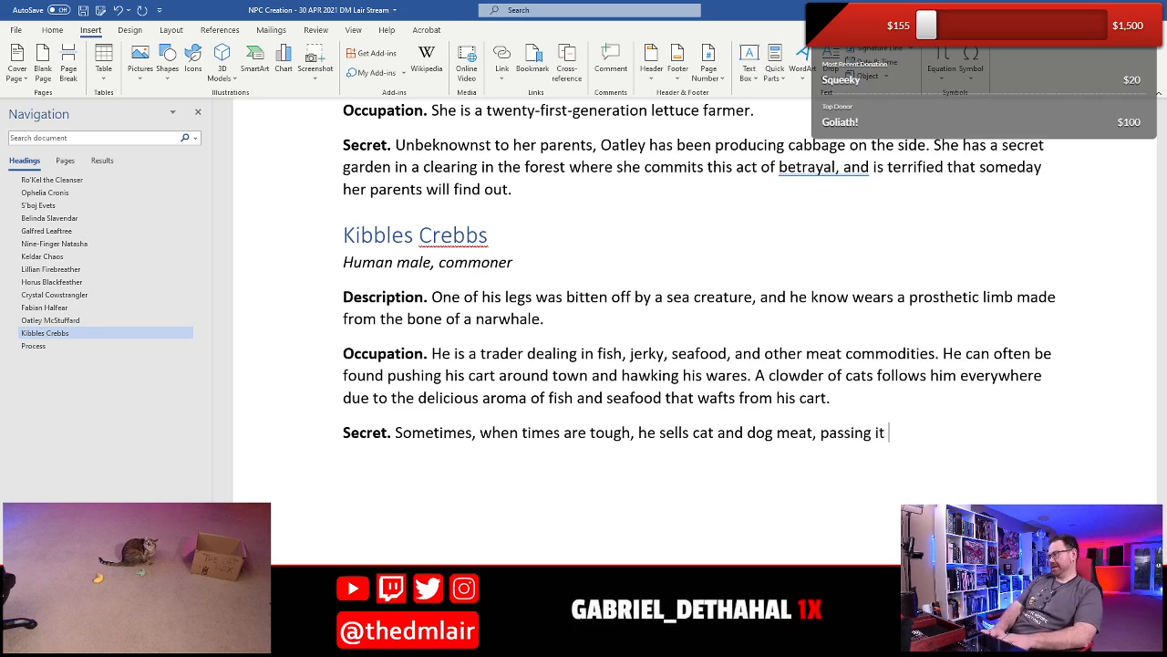
{"action": "type", "text": "off as beef."}
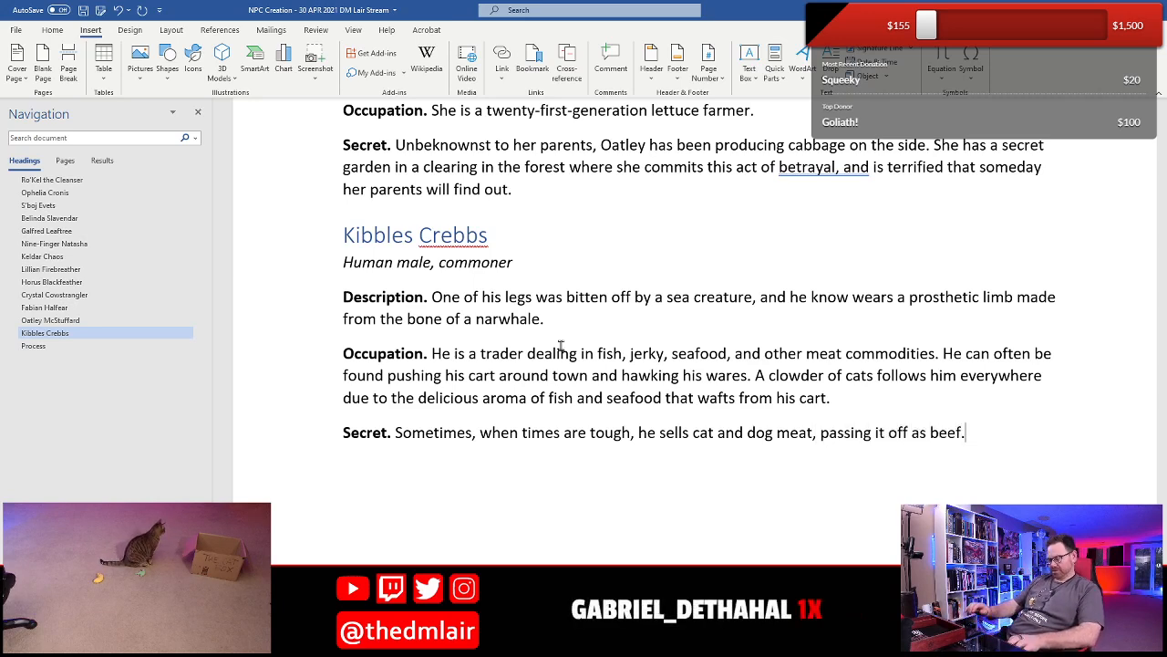
{"action": "key", "text": "ctrl+s"}
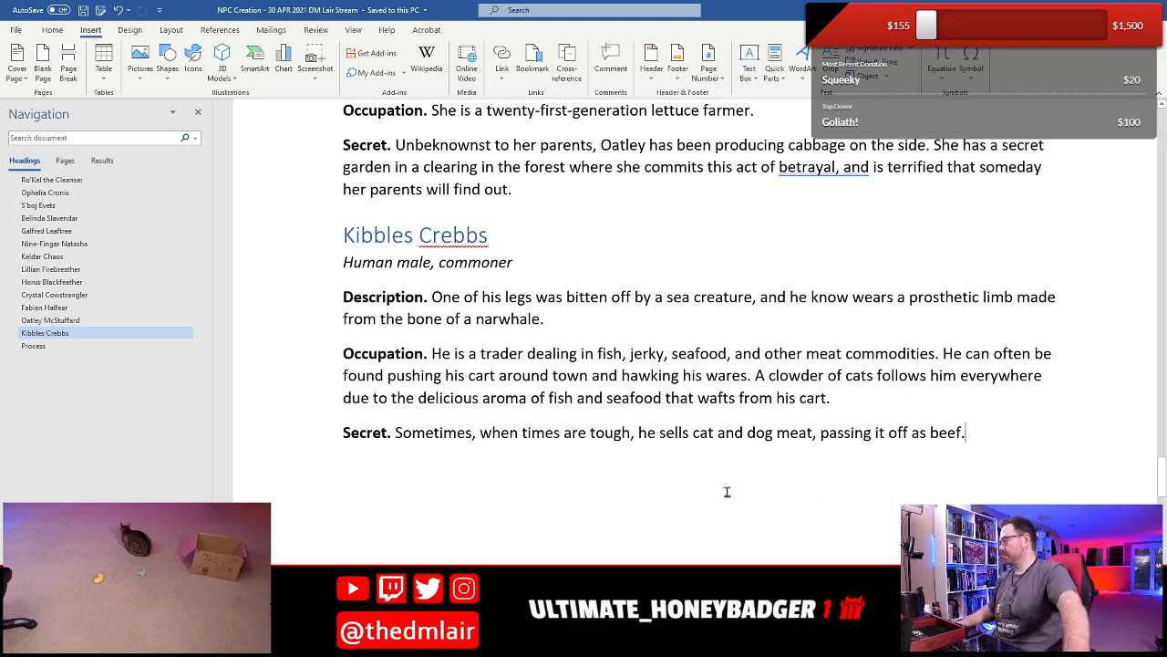
- Add "(He is a meowderer.)" at the end of Kibbles's Secret and save the document
{"action": "type", "text": "(He is a m"}
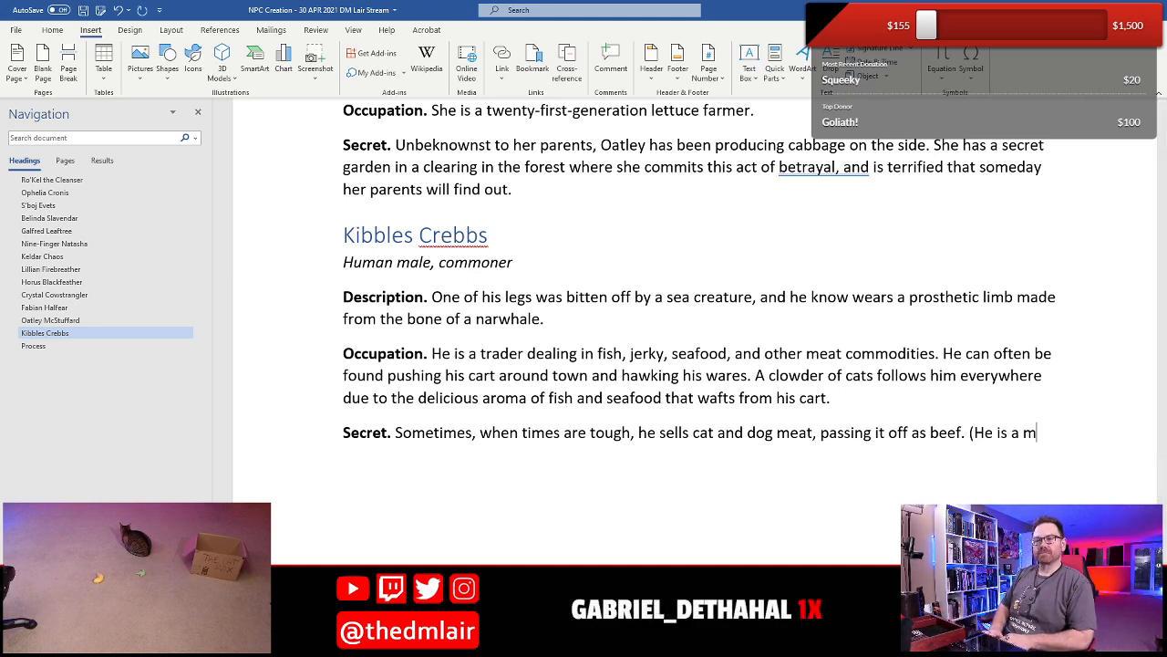
{"action": "type", "text": "eowderer."}
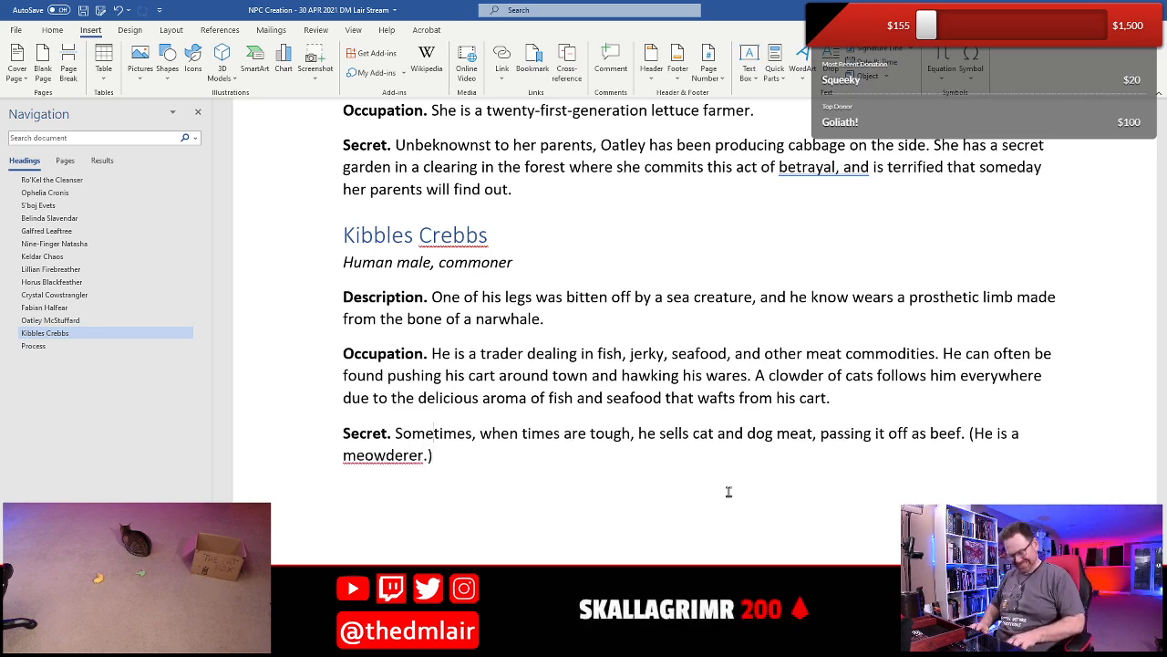
{"action": "key", "text": "ctrl+s"}
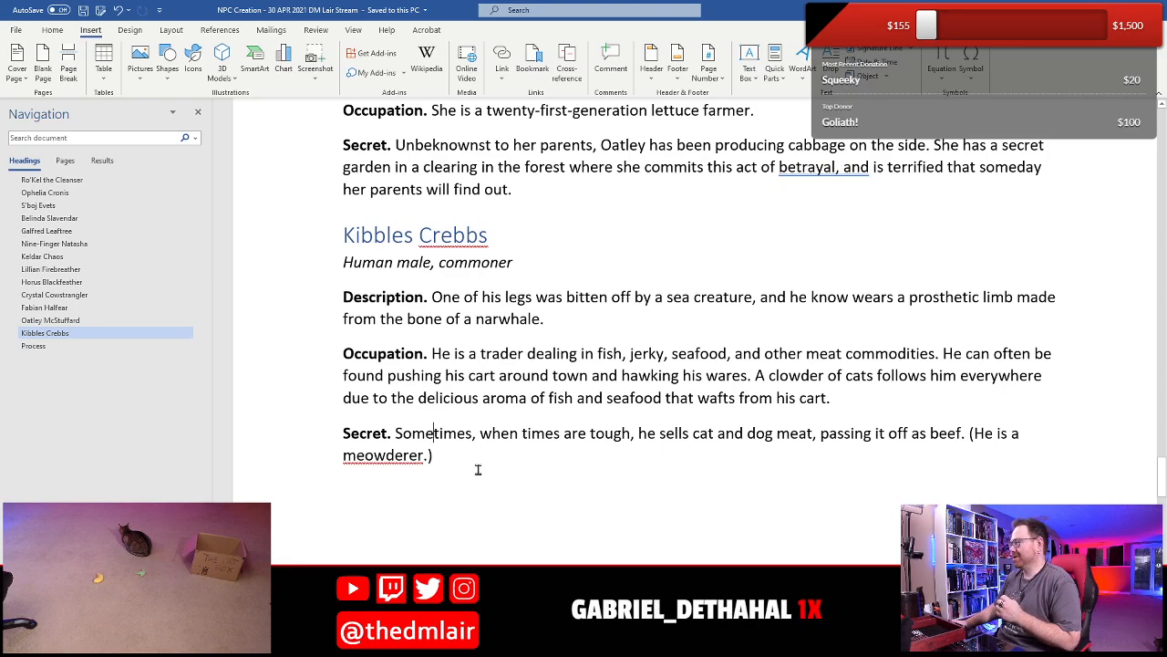
- Insert the blank NPC template from the saved Quick Parts below Kibbles Crebbs's Secret
{"action": "scroll", "coordinate": [481, 402], "scroll_direction": "down", "scroll_amount": 2}
{"action": "scroll", "coordinate": [480, 401], "scroll_direction": "up", "scroll_amount": 2}
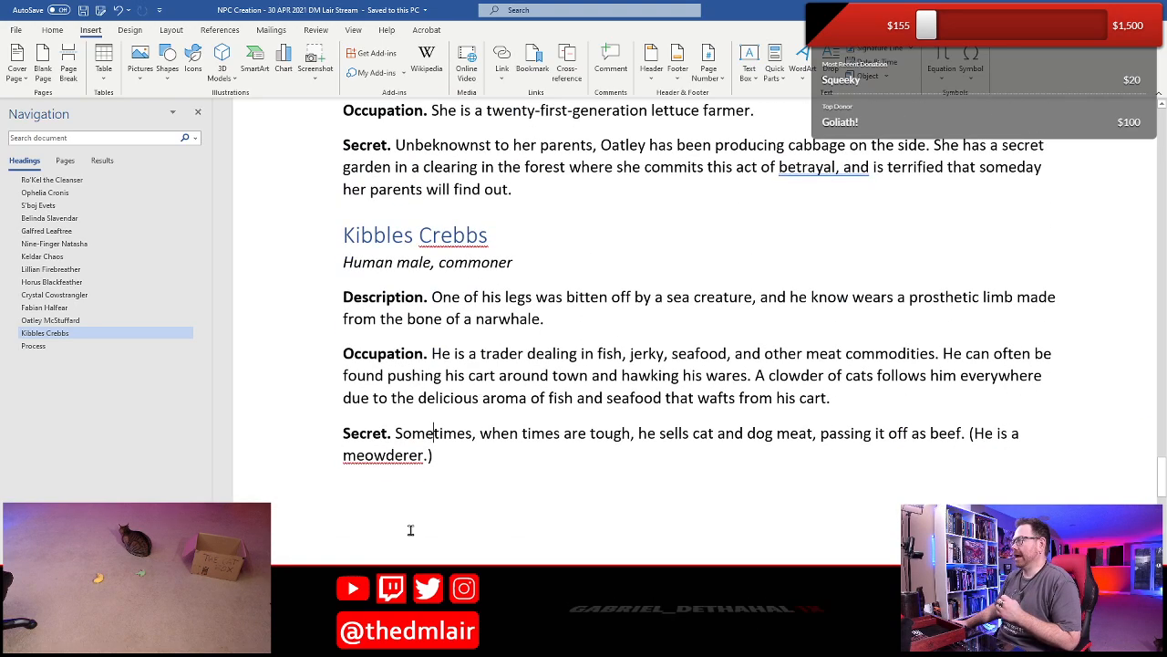
{"action": "scroll", "coordinate": [410, 530], "scroll_direction": "down", "scroll_amount": 5}
{"action": "left_click", "coordinate": [422, 239]}
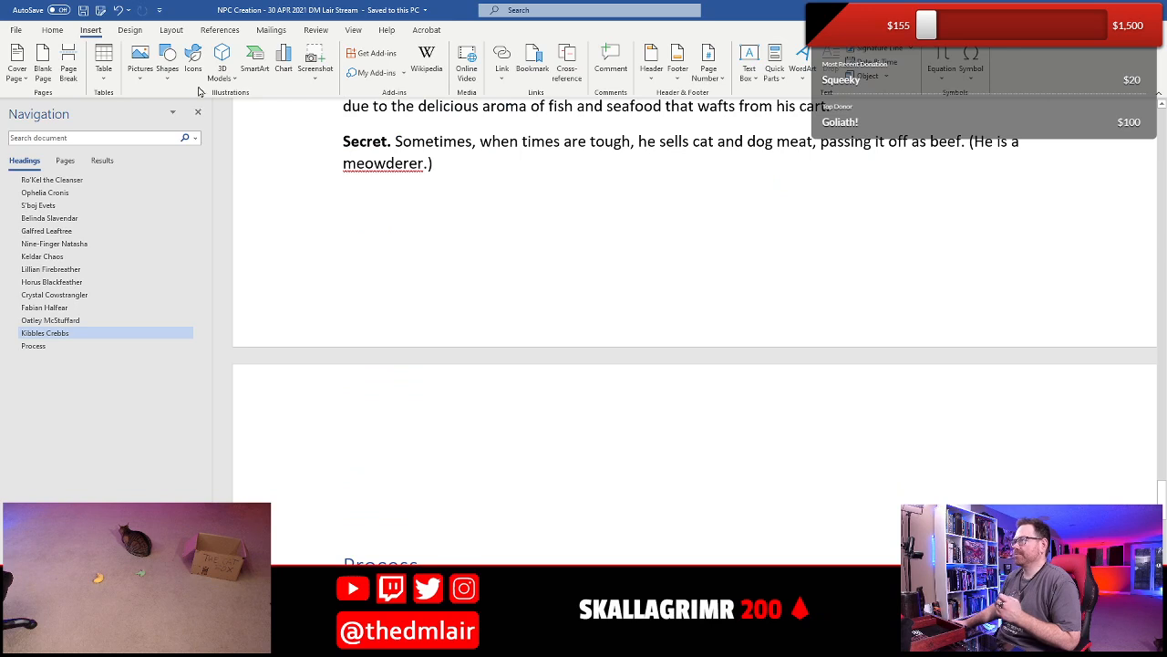
{"action": "left_click", "coordinate": [774, 69]}
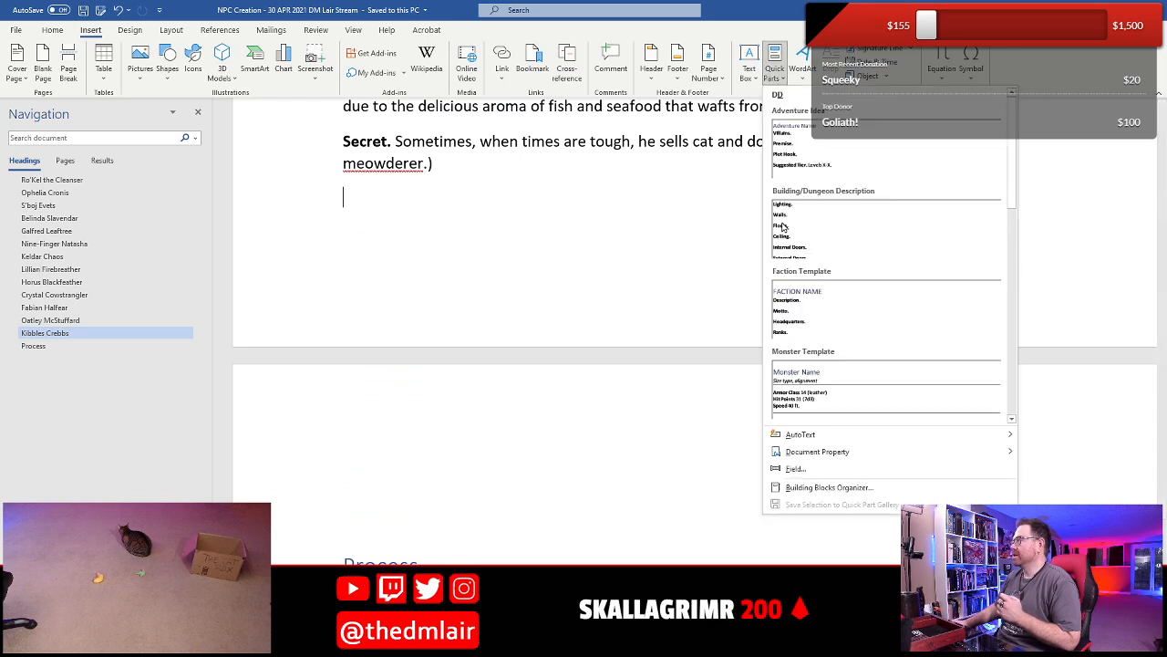
{"action": "left_click_drag", "start_coordinate": [1020, 121], "coordinate": [1013, 214]}
{"action": "left_click", "coordinate": [894, 282]}
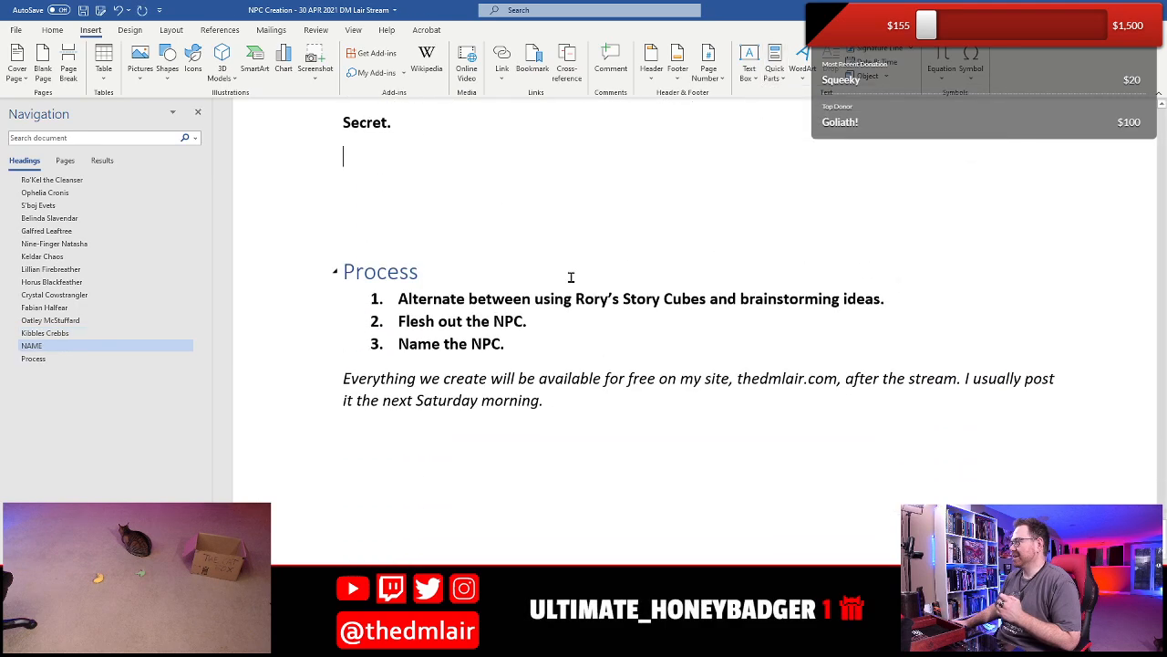
- Replace the NAME placeholder heading of the new NPC entry with "Maria Horsebitter"
{"action": "scroll", "coordinate": [571, 277], "scroll_direction": "up", "scroll_amount": 5}
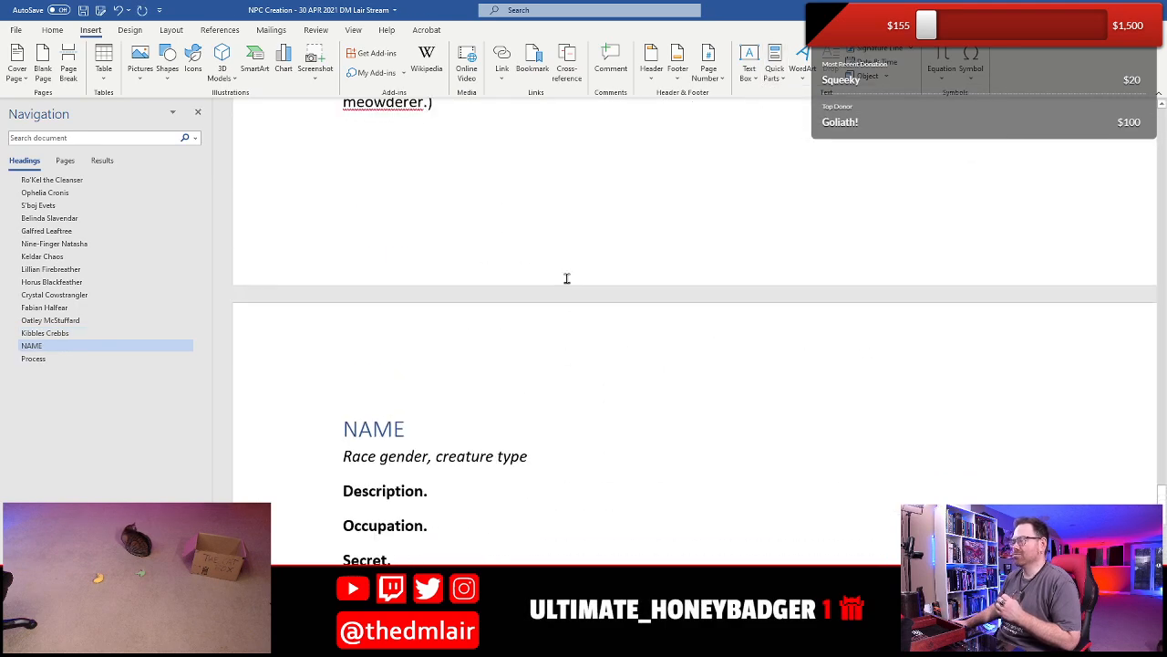
{"action": "scroll", "coordinate": [534, 408], "scroll_direction": "up", "scroll_amount": 4}
{"action": "scroll", "coordinate": [534, 408], "scroll_direction": "down", "scroll_amount": 5}
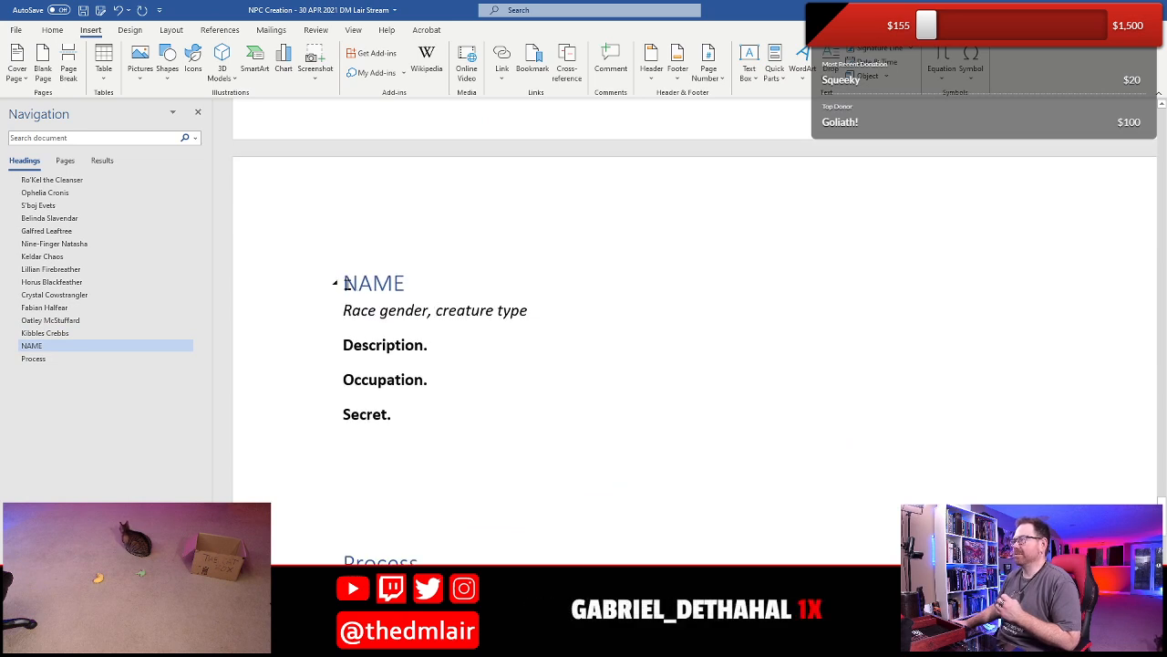
{"action": "left_click_drag", "start_coordinate": [348, 282], "coordinate": [399, 282]}
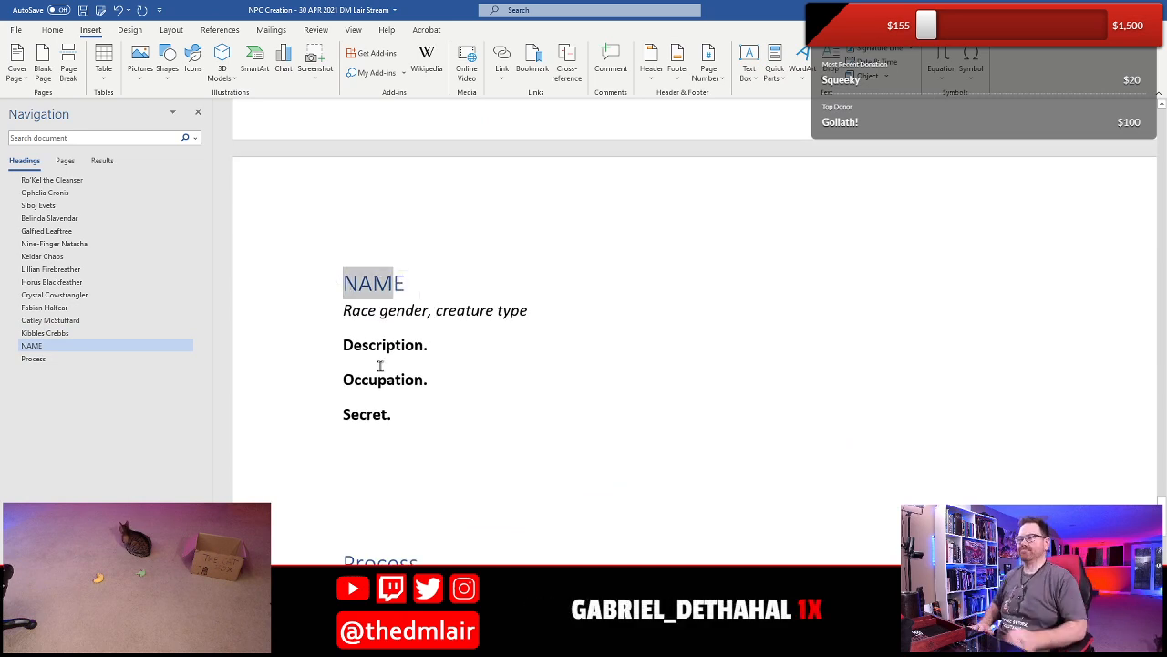
{"action": "key", "text": "shift+Right"}
{"action": "key", "text": "shift+Right"}
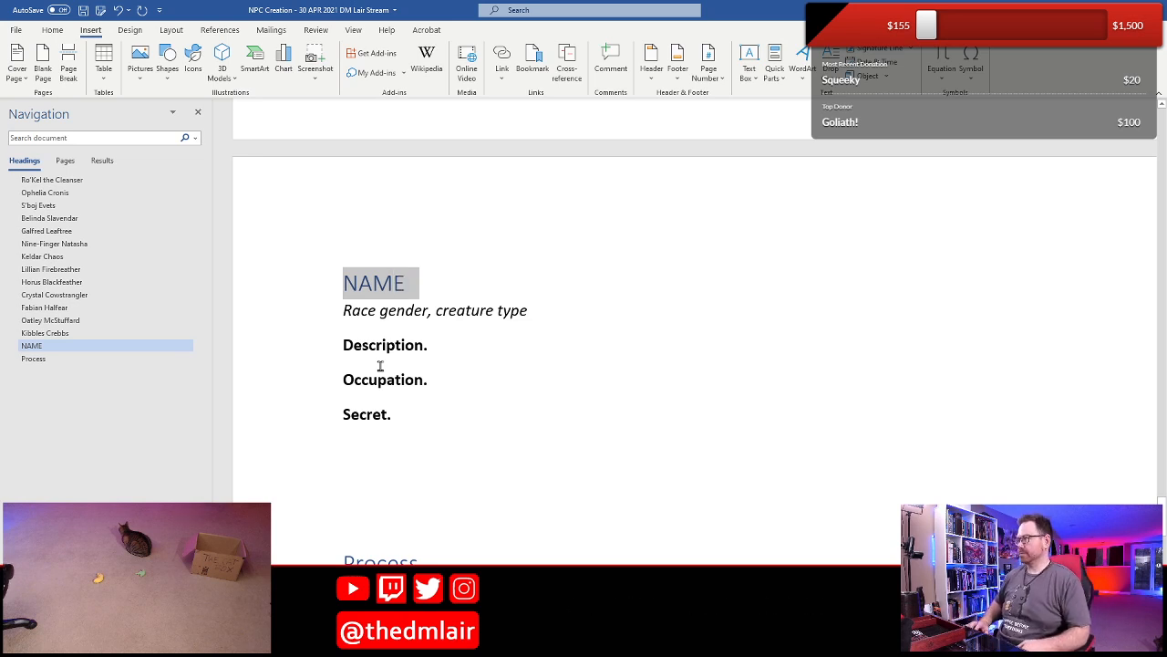
{"action": "key", "text": "shift+Left"}
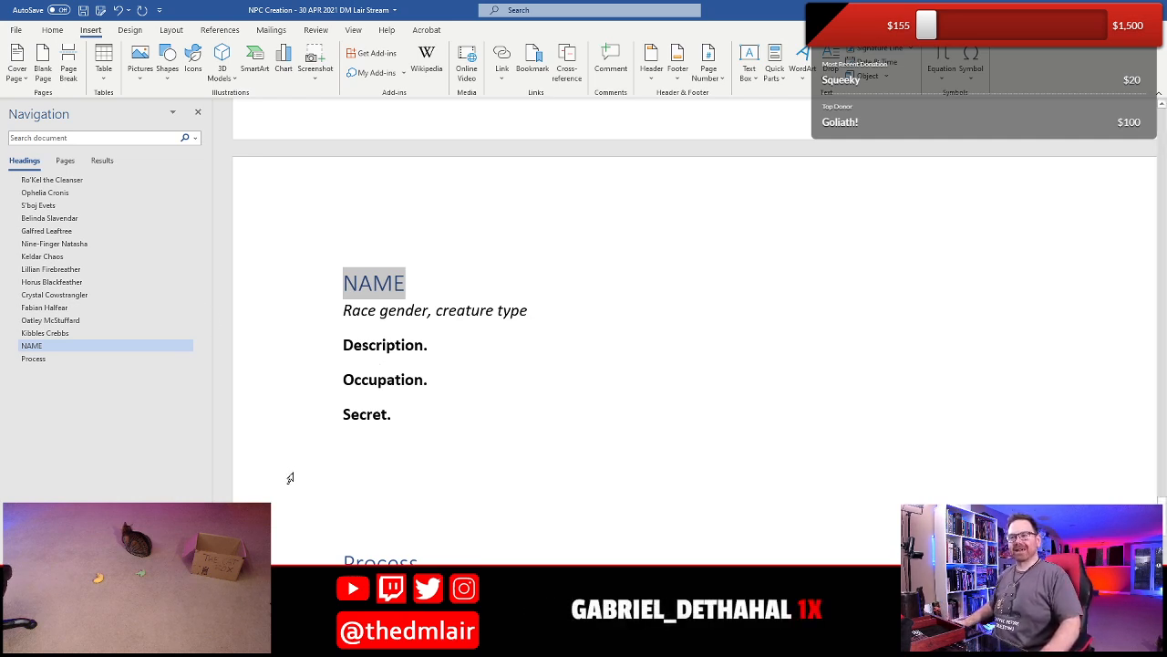
{"action": "scroll", "coordinate": [360, 383], "scroll_direction": "up", "scroll_amount": 5}
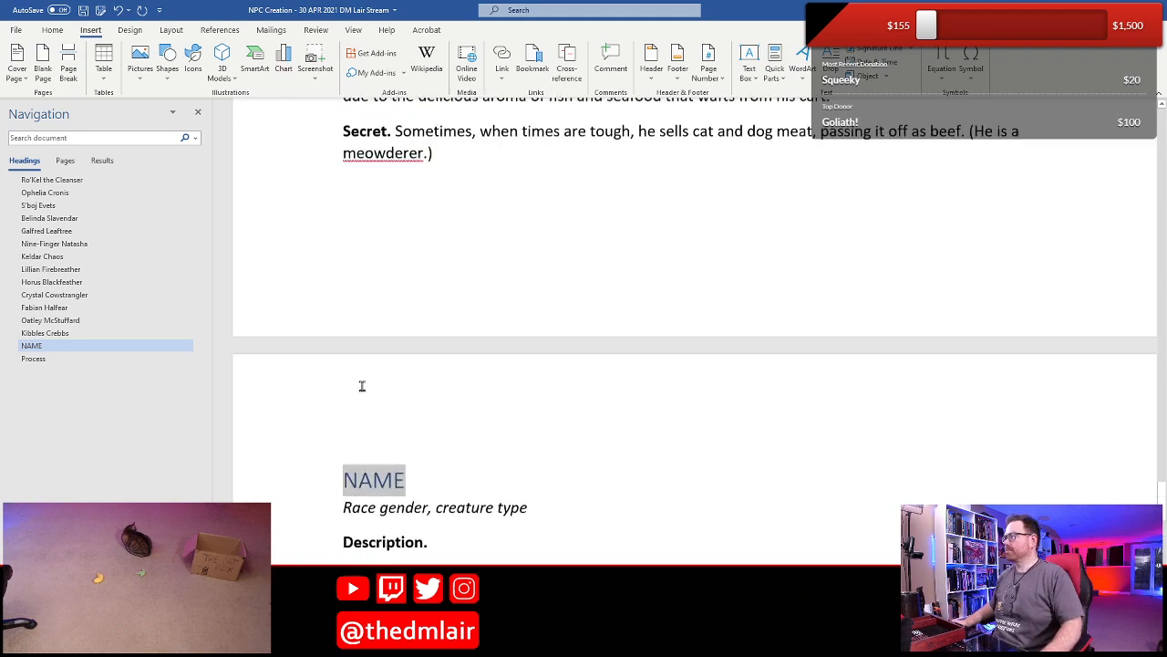
{"action": "scroll", "coordinate": [362, 386], "scroll_direction": "up", "scroll_amount": 1}
{"action": "scroll", "coordinate": [474, 490], "scroll_direction": "down", "scroll_amount": 6}
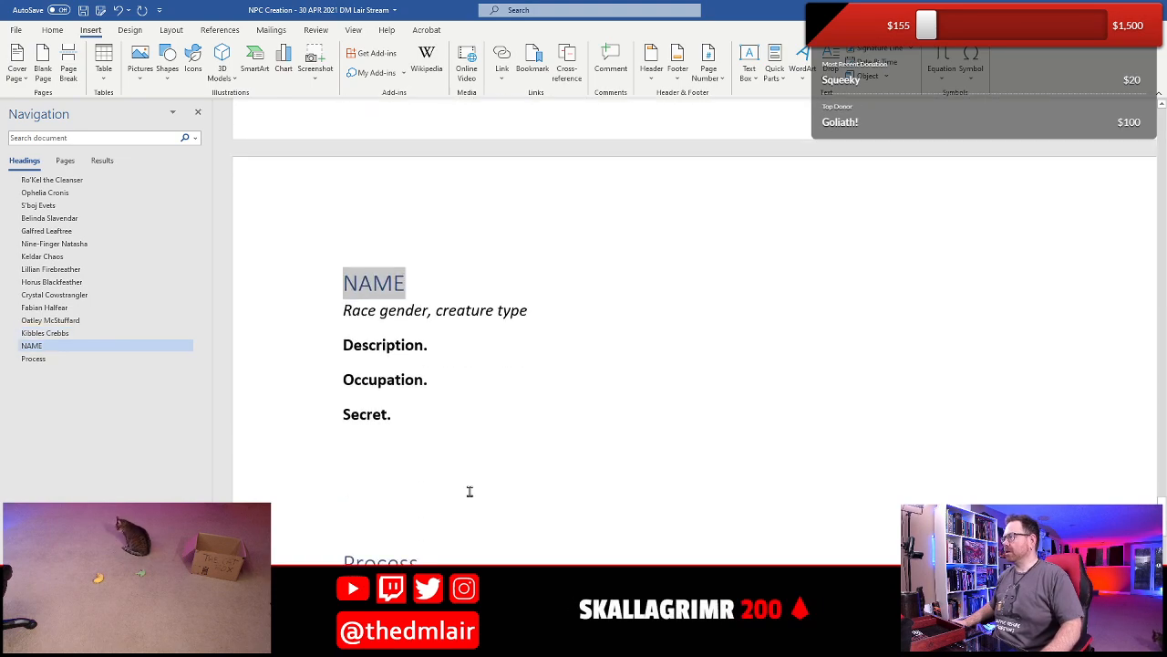
{"action": "type", "text": "Maria"}
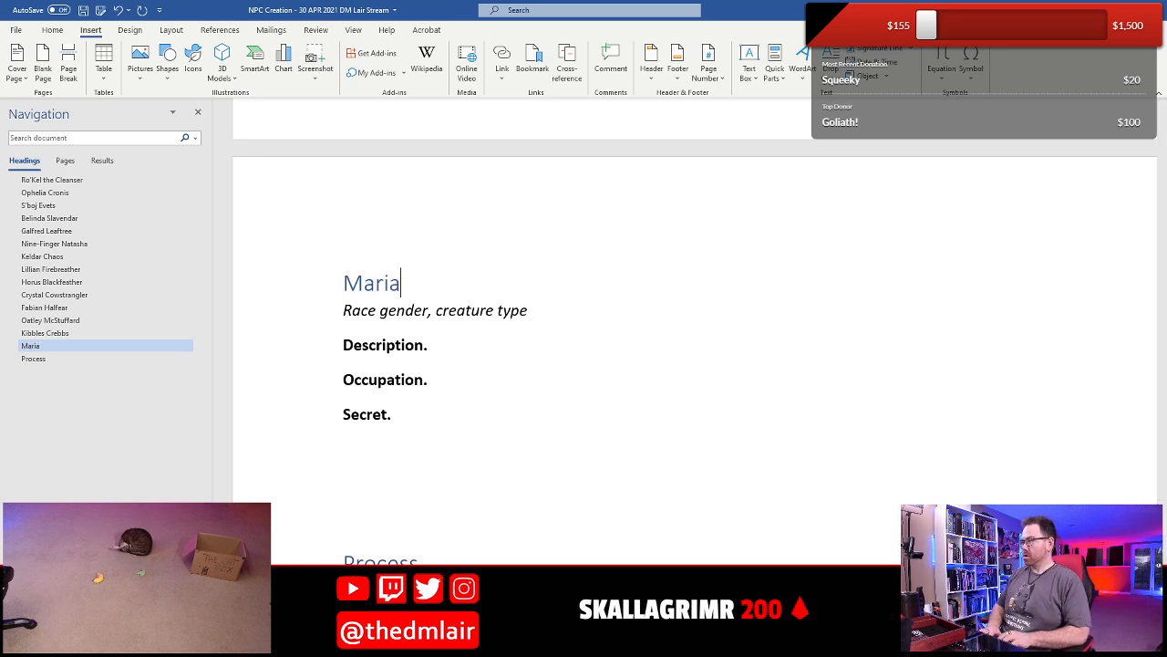
{"action": "type", "text": " Horse"}
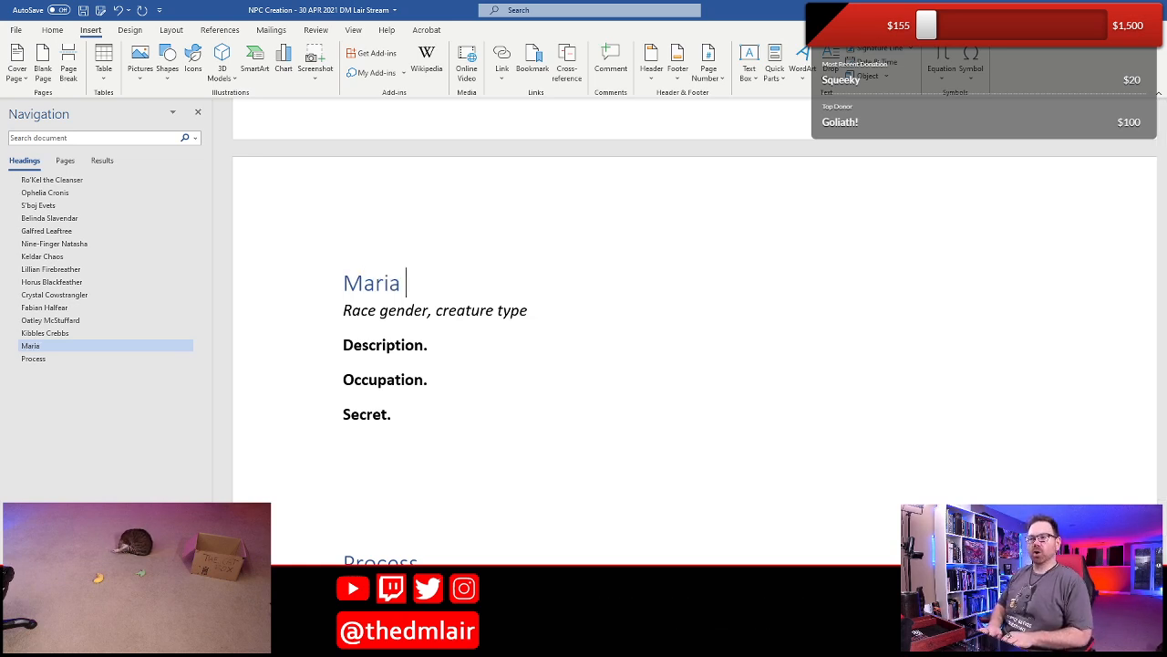
{"action": "type", "text": "bitter"}
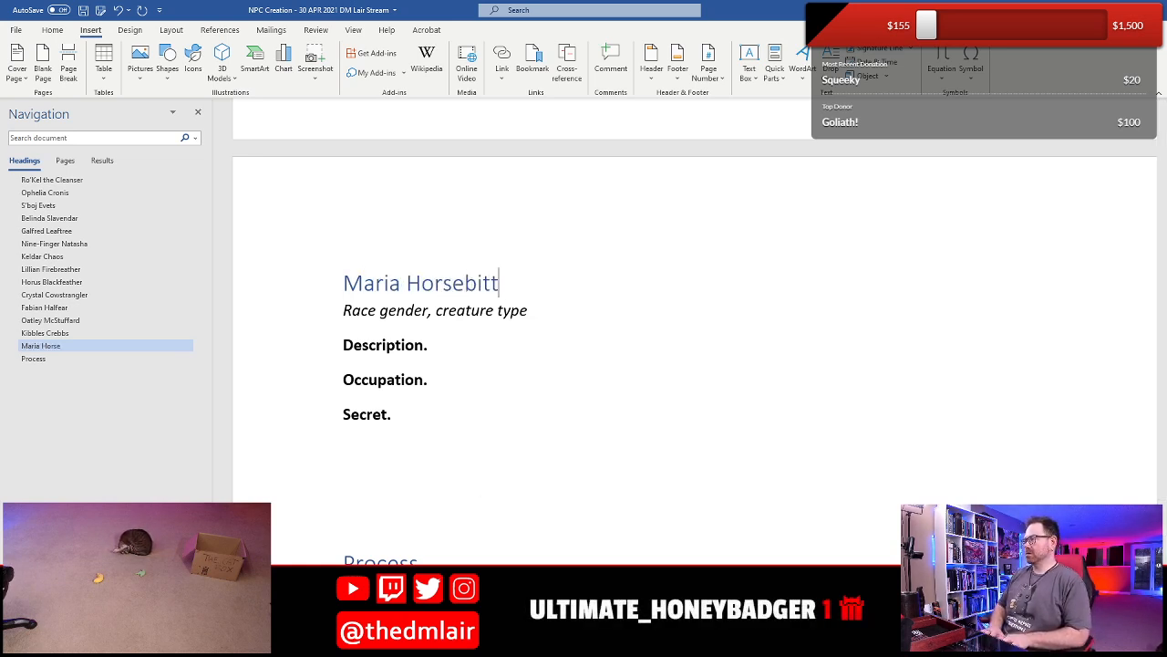
- Replace the "Race gender" placeholder under Maria Horsebitter's heading with "Halfling female", checking the races of the earlier NPCs first
{"action": "key", "text": "shift+Right"}
{"action": "key", "text": "shift+Right"}
{"action": "key", "text": "shift+Right"}
{"action": "key", "text": "shift+Right"}
{"action": "key", "text": "shift+Right"}
{"action": "key", "text": "shift+Right"}
{"action": "key", "text": "shift+Right"}
{"action": "key", "text": "shift+Right"}
{"action": "key", "text": "shift+Right"}
{"action": "key", "text": "shift+Right"}
{"action": "key", "text": "shift+Right"}
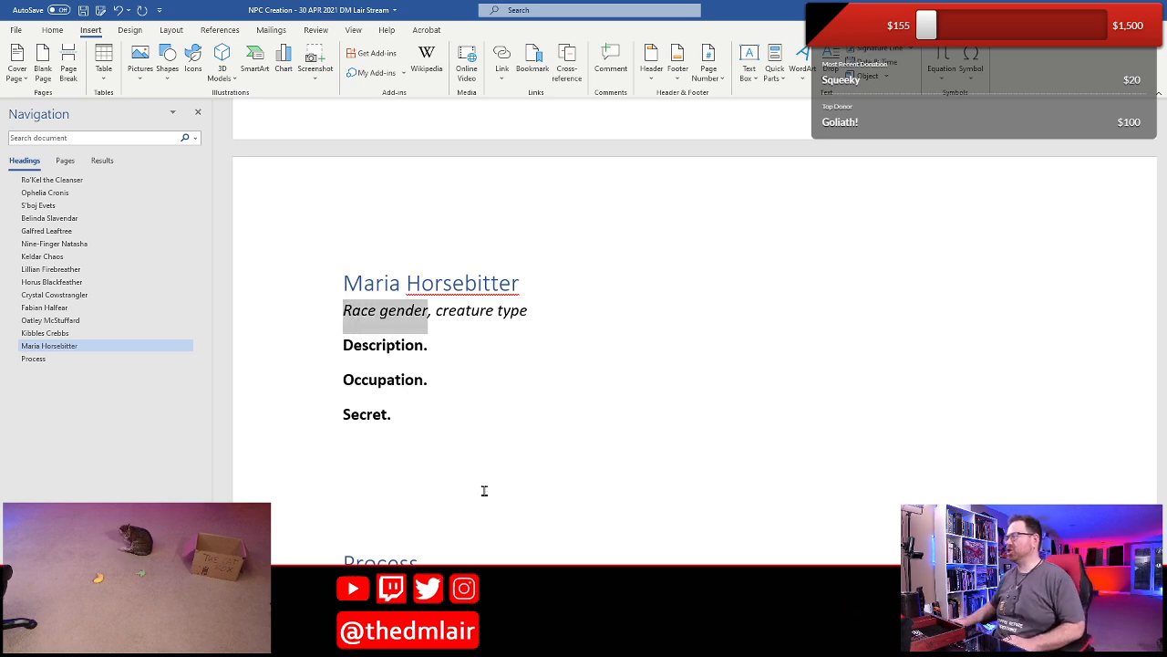
{"action": "scroll", "coordinate": [484, 491], "scroll_direction": "up", "scroll_amount": 10}
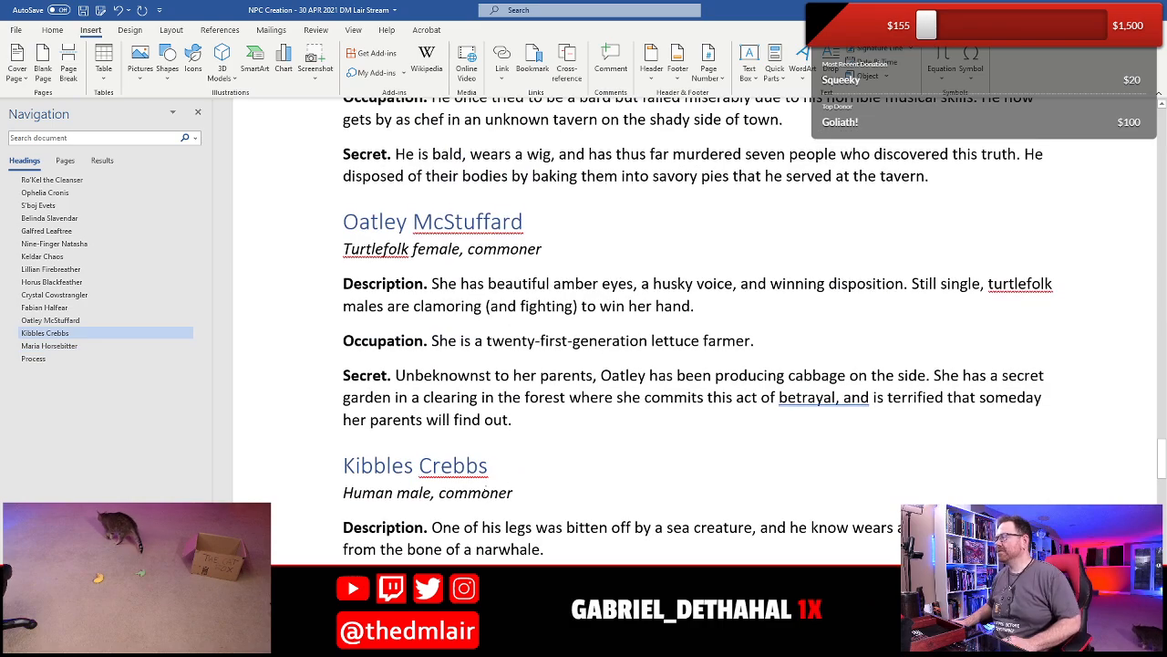
{"action": "scroll", "coordinate": [486, 492], "scroll_direction": "up", "scroll_amount": 15}
{"action": "scroll", "coordinate": [488, 492], "scroll_direction": "up", "scroll_amount": 10}
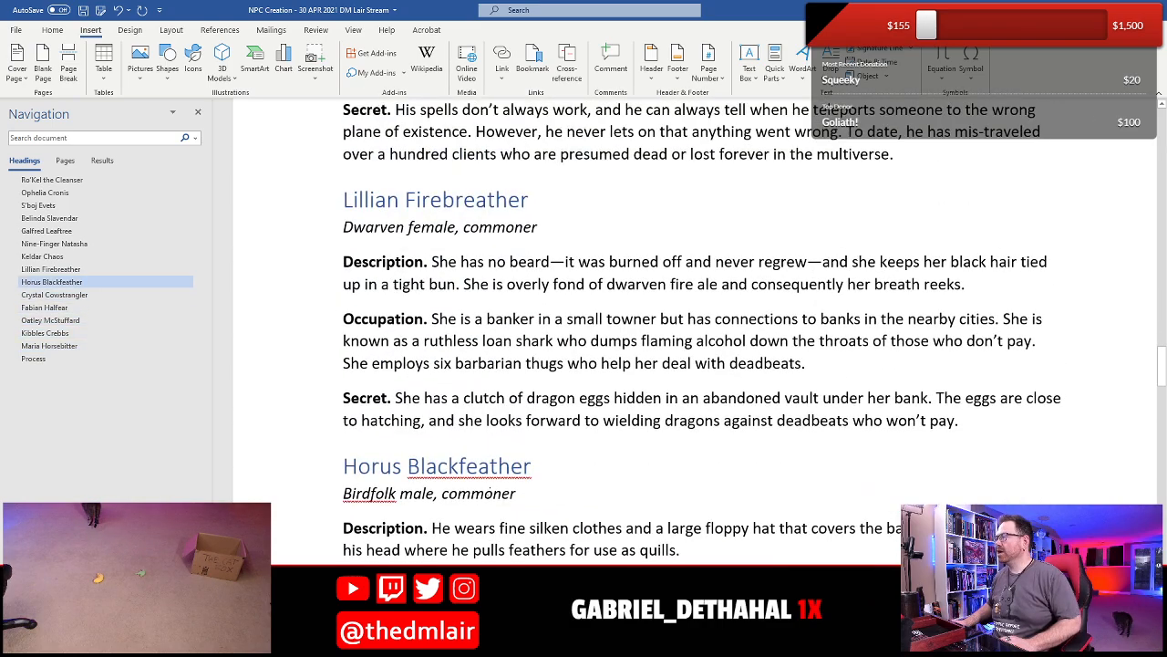
{"action": "scroll", "coordinate": [488, 493], "scroll_direction": "up", "scroll_amount": 10}
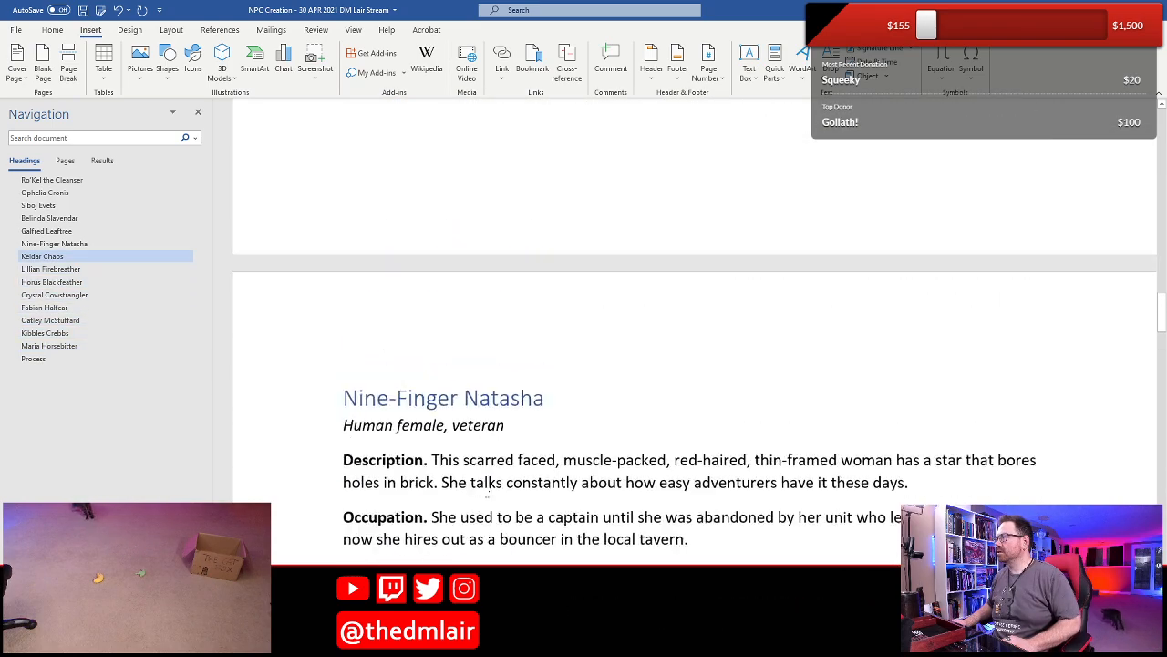
{"action": "scroll", "coordinate": [488, 493], "scroll_direction": "down", "scroll_amount": 15}
{"action": "scroll", "coordinate": [487, 493], "scroll_direction": "down", "scroll_amount": 15}
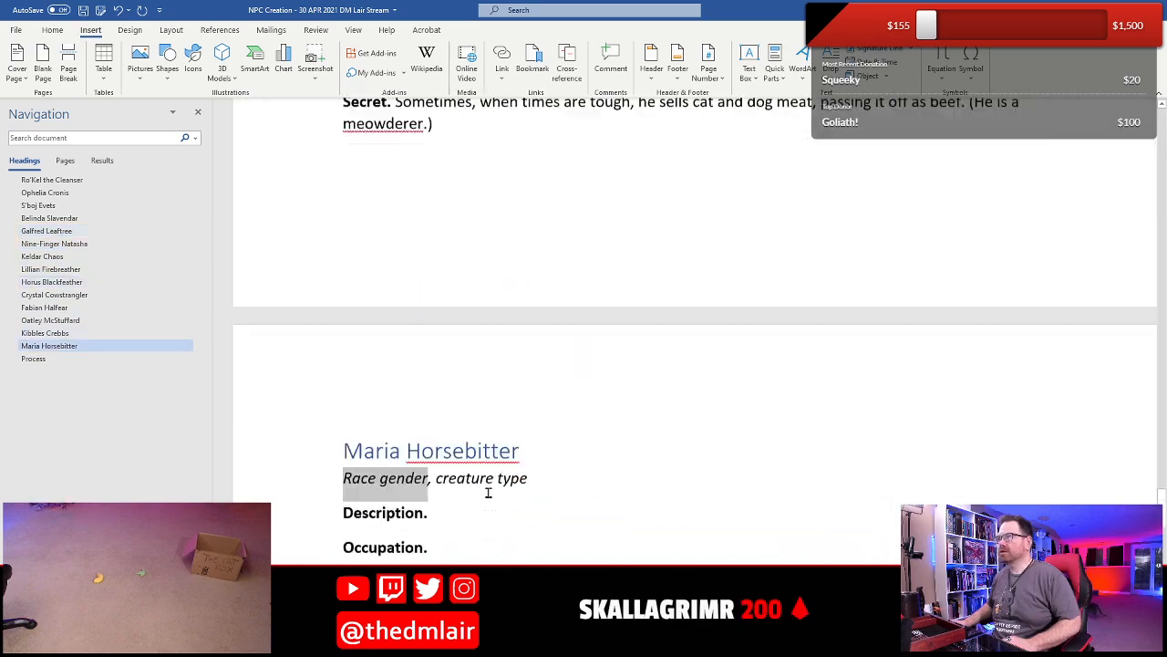
{"action": "scroll", "coordinate": [487, 492], "scroll_direction": "up", "scroll_amount": 2}
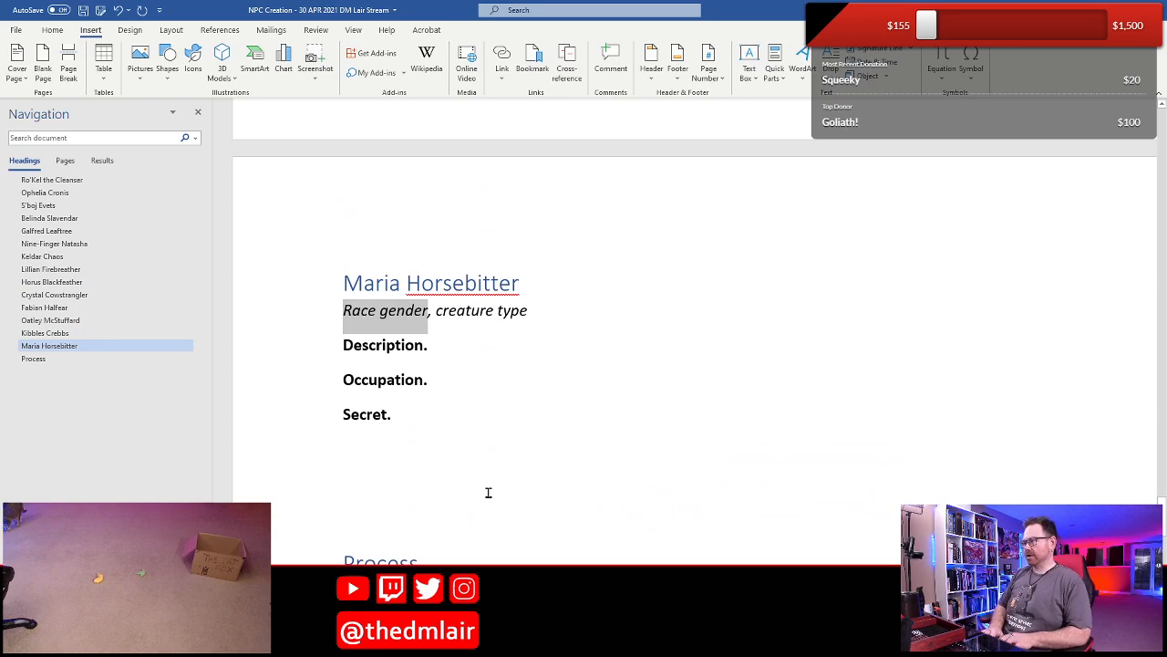
{"action": "type", "text": "Halfling "}
{"action": "type", "text": "female"}
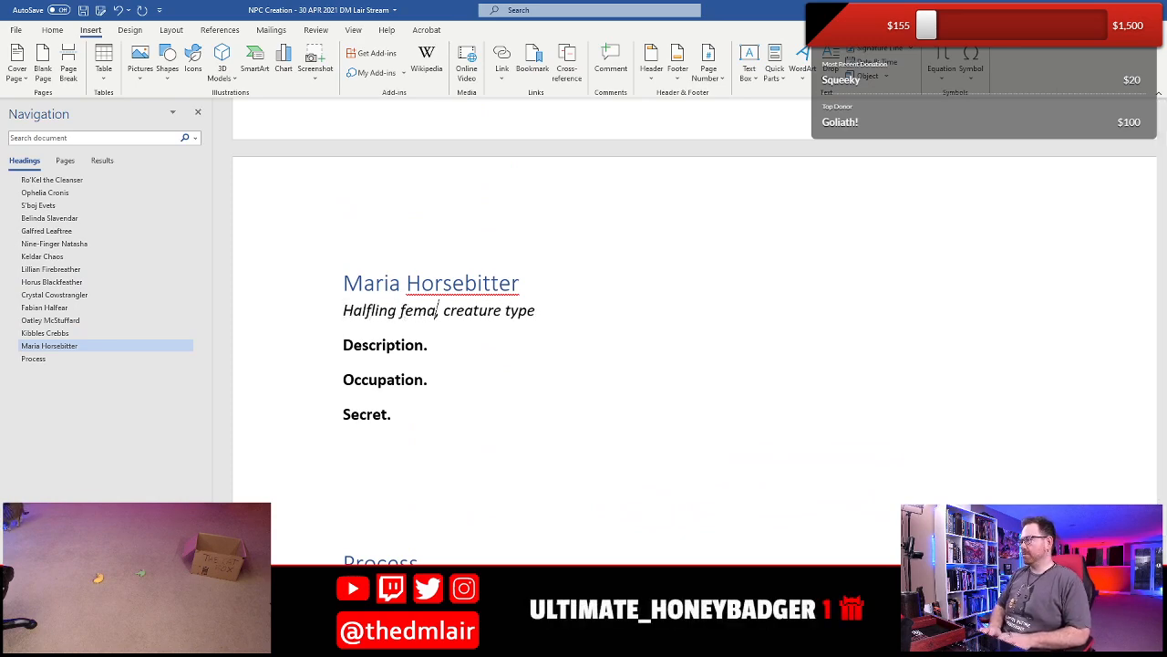
- Replace the "creature type" placeholder in Maria's entry with "bandit"
{"action": "key", "text": "Right"}
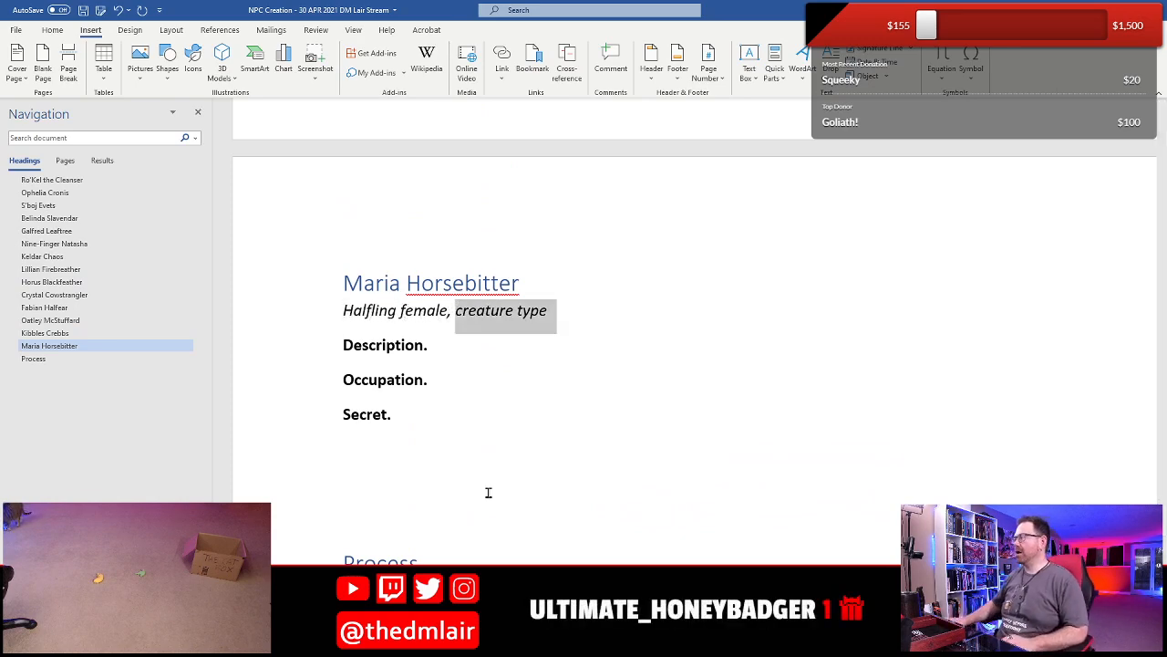
{"action": "scroll", "coordinate": [487, 493], "scroll_direction": "up", "scroll_amount": 8}
{"action": "scroll", "coordinate": [487, 492], "scroll_direction": "down", "scroll_amount": 8}
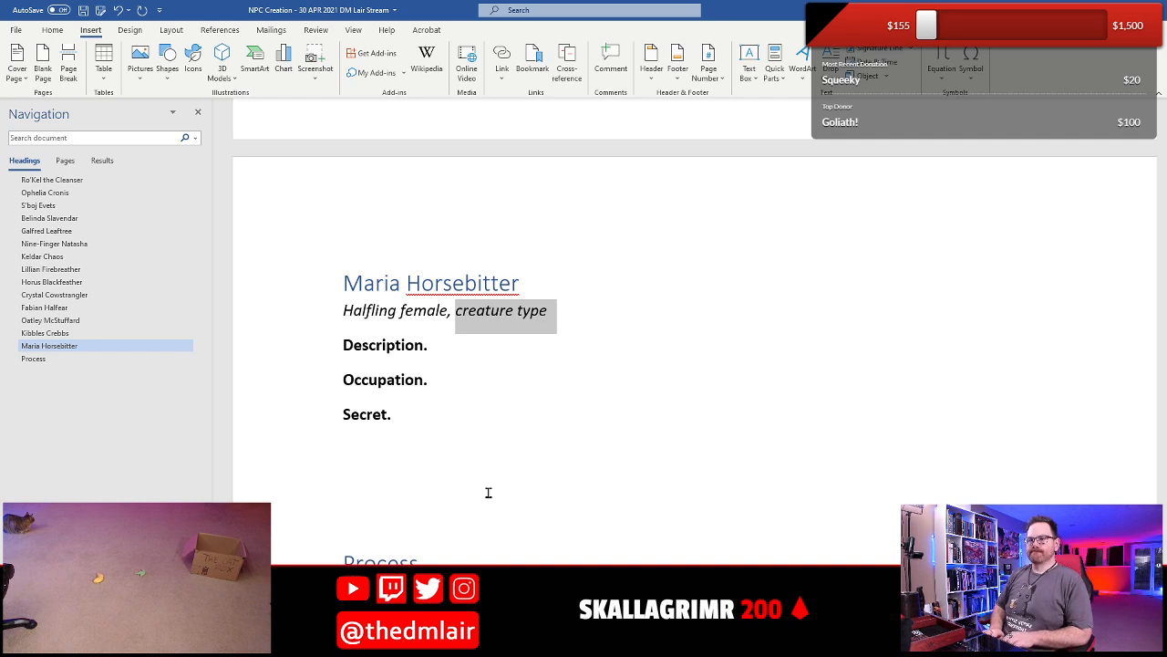
{"action": "type", "text": "bandit"}
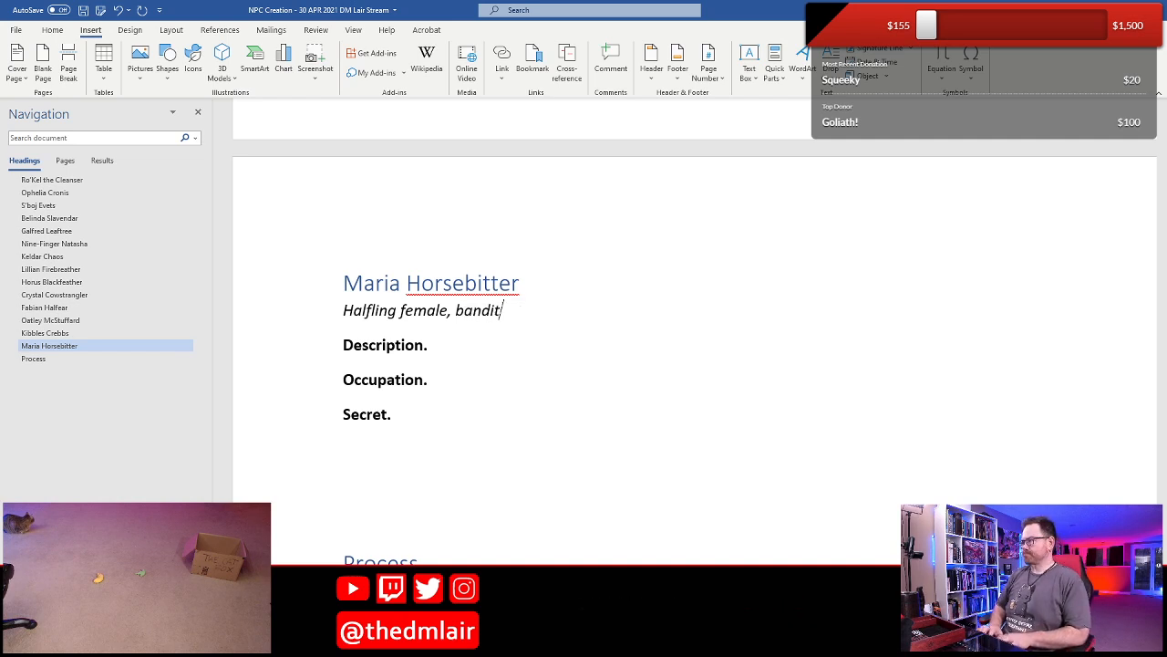
- Begin Maria's Occupation with "She is a horse trainer and owns"
{"action": "key", "text": "Down"}
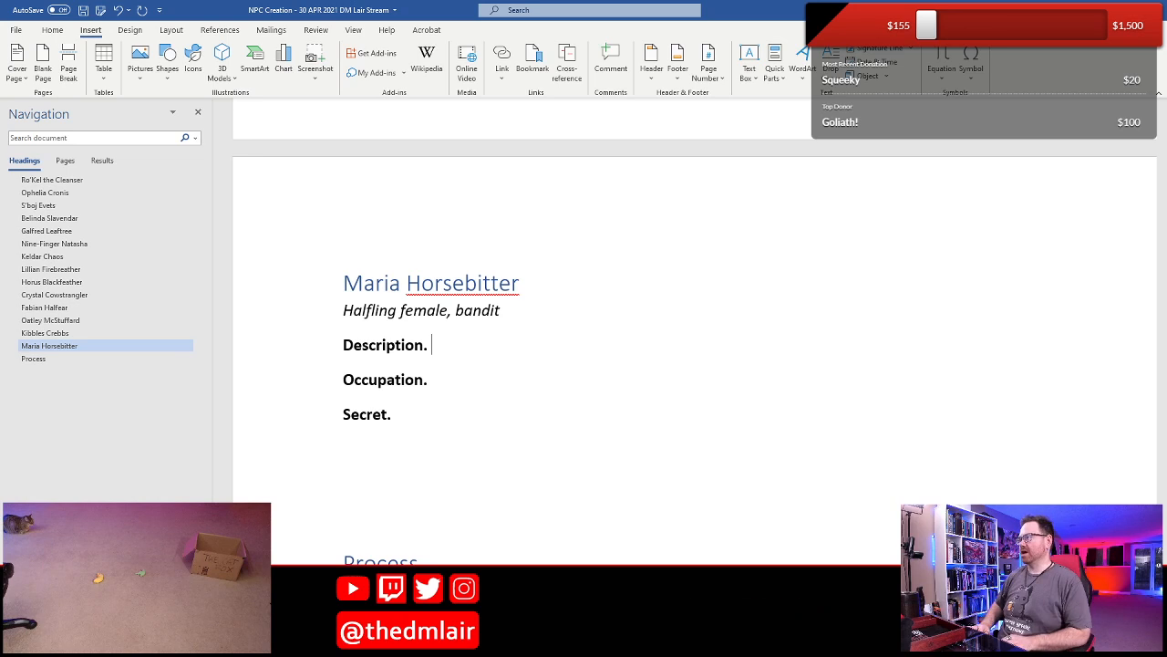
{"action": "key", "text": "Down"}
{"action": "type", "text": "She is "}
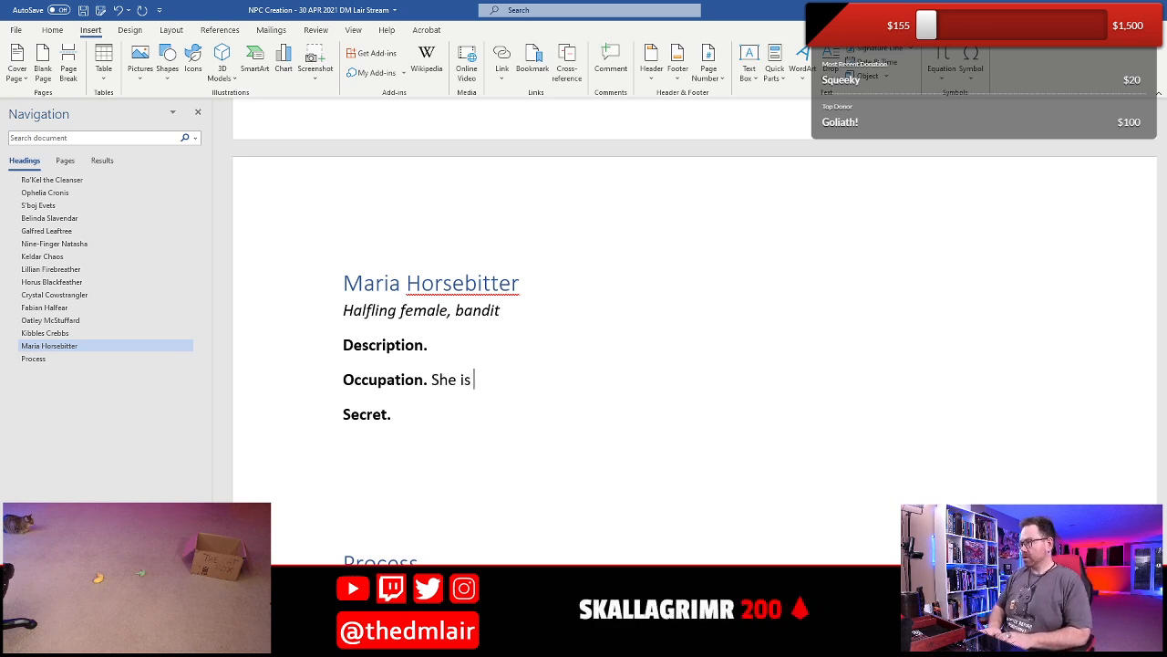
{"action": "type", "text": "a horse tgrainer"}
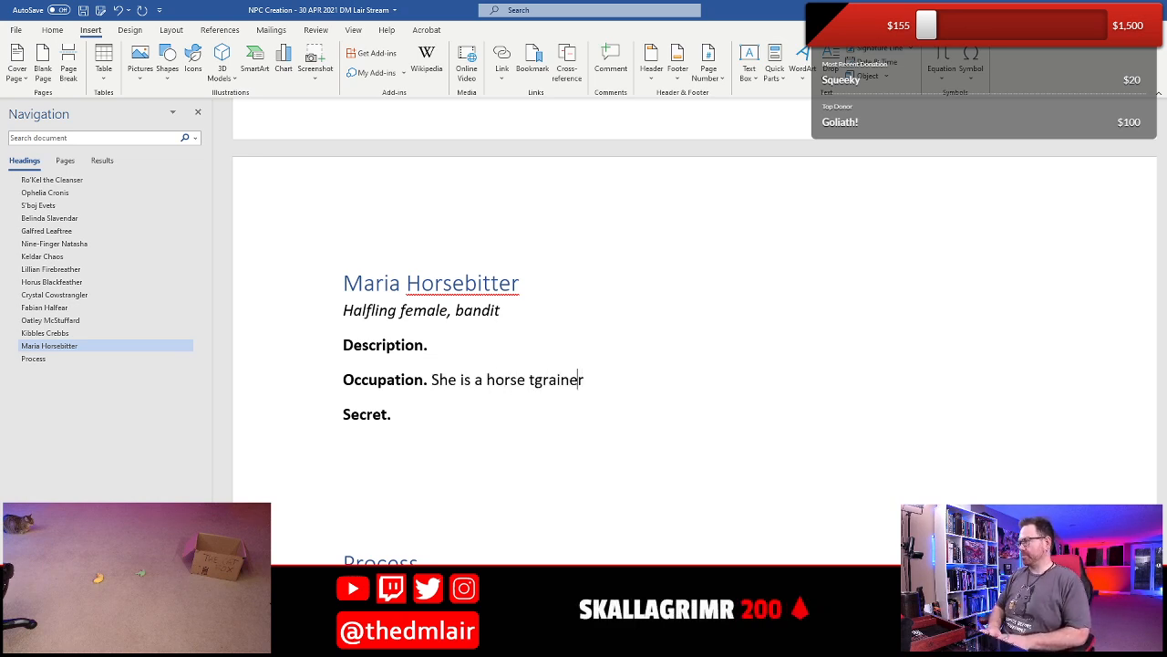
{"action": "key", "text": "BackSpace"}
{"action": "key", "text": "BackSpace"}
{"action": "key", "text": "BackSpace"}
{"action": "key", "text": "BackSpace"}
{"action": "key", "text": "BackSpace"}
{"action": "key", "text": "BackSpace"}
{"action": "key", "text": "BackSpace"}
{"action": "type", "text": "ra"}
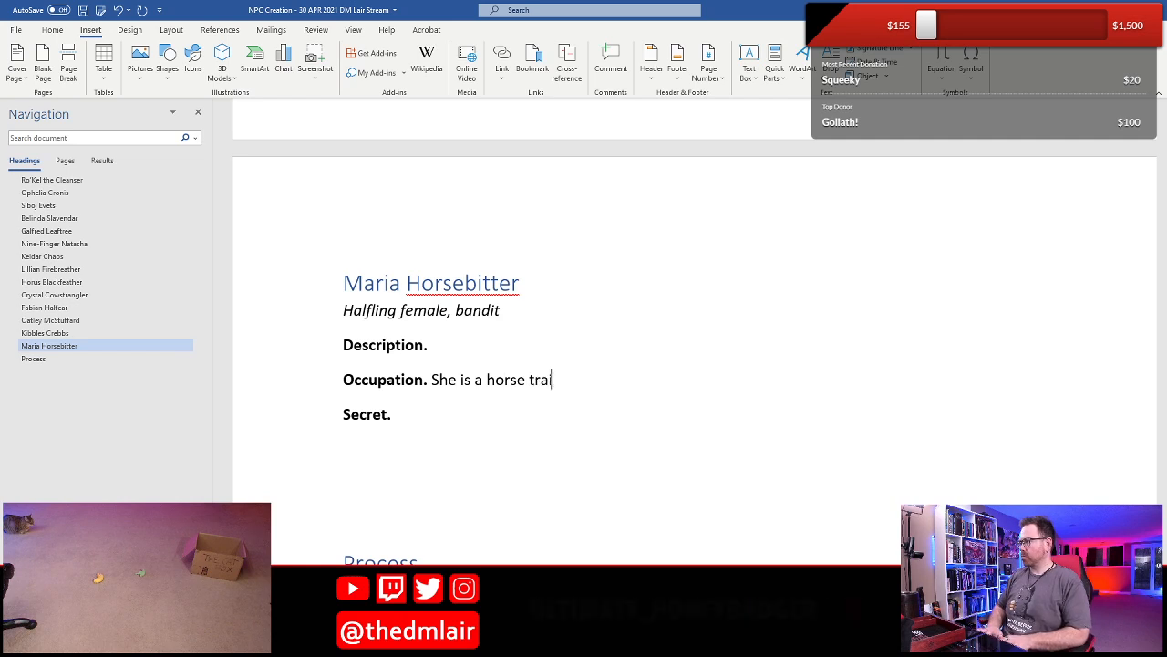
{"action": "type", "text": "iner and h"}
{"action": "key", "text": "BackSpace"}
{"action": "type", "text": "owns"}
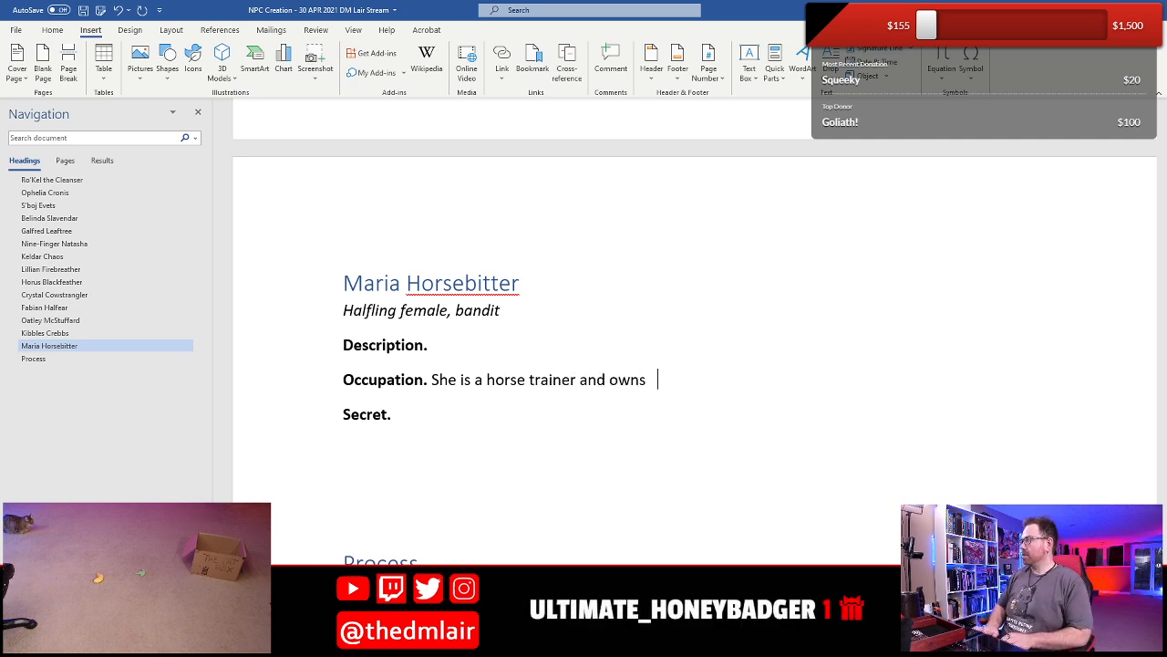
{"action": "type", "text": " th"}
{"action": "key", "text": "BackSpace"}
{"action": "key", "text": "BackSpace"}
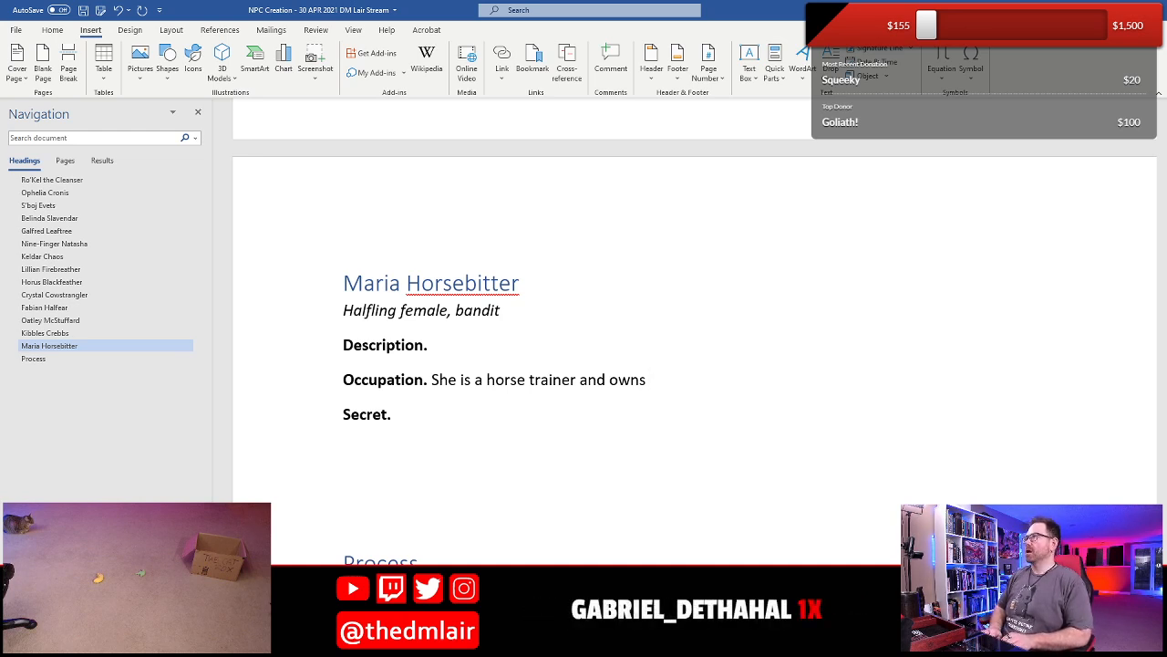
- Continue Maria's Occupation sentence with "a stables in town and a large"
{"action": "type", "text": "a"}
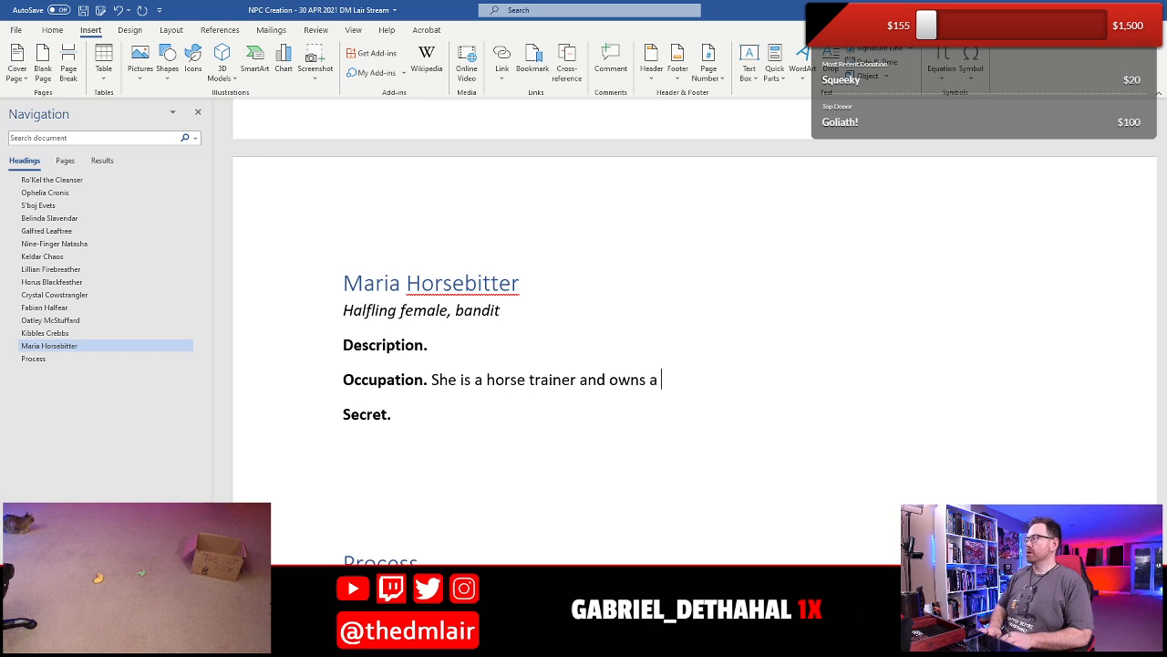
{"action": "key", "text": "BackSpace"}
{"action": "type", "text": "a"}
{"action": "key", "text": "BackSpace"}
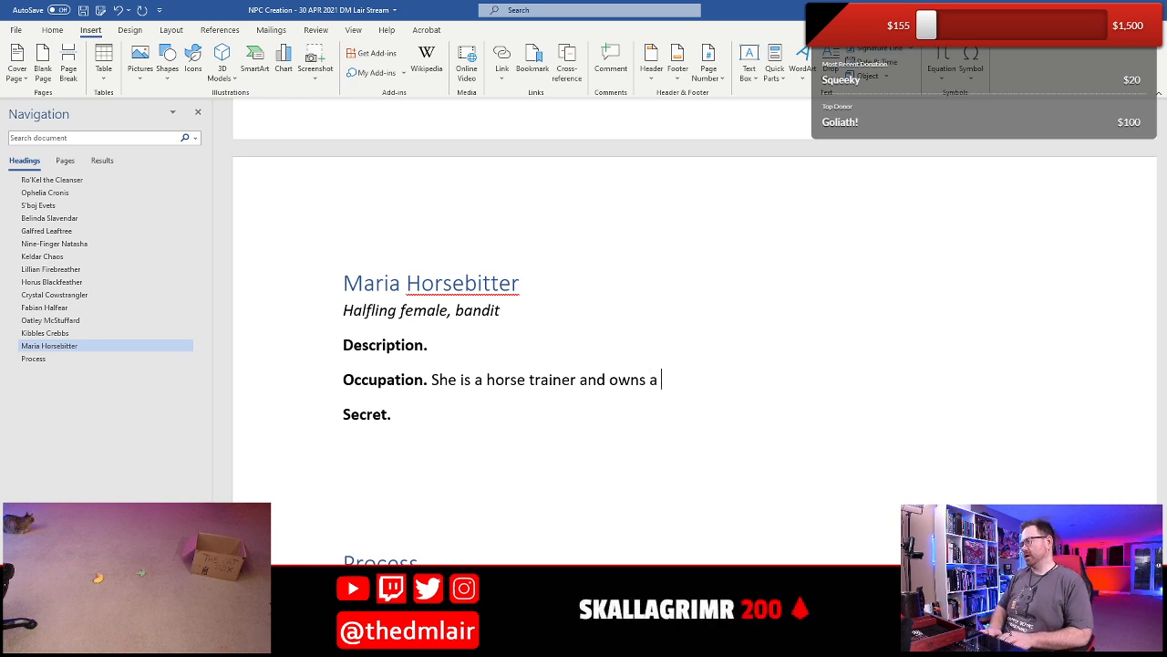
{"action": "type", "text": "a stables in"}
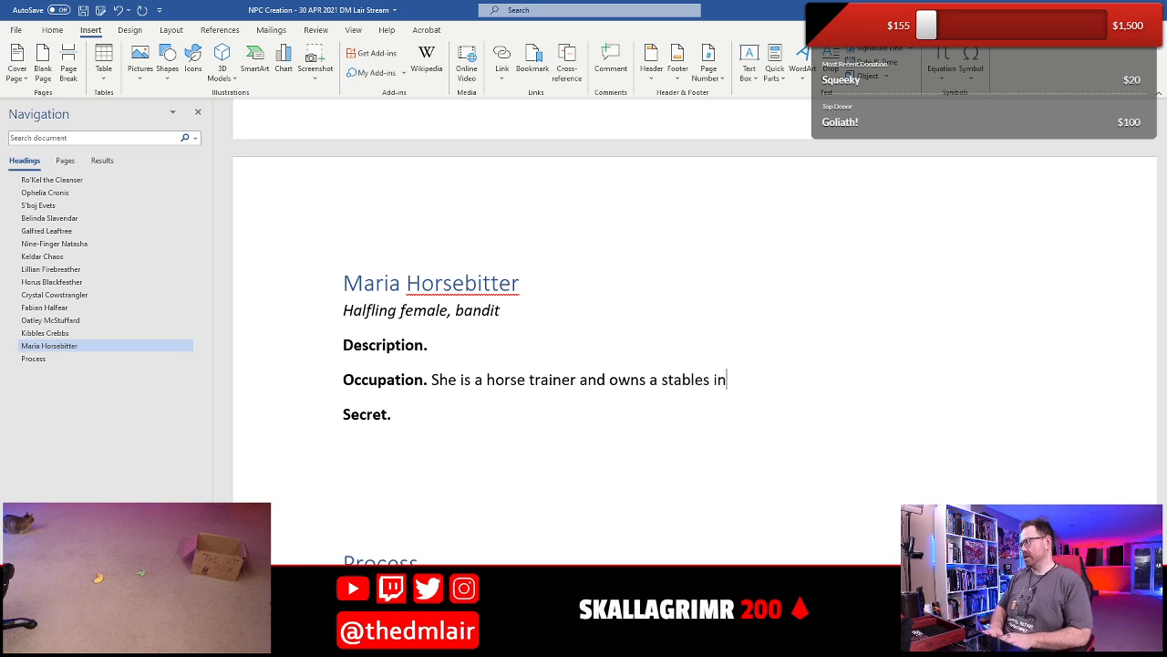
{"action": "type", "text": " town and a large"}
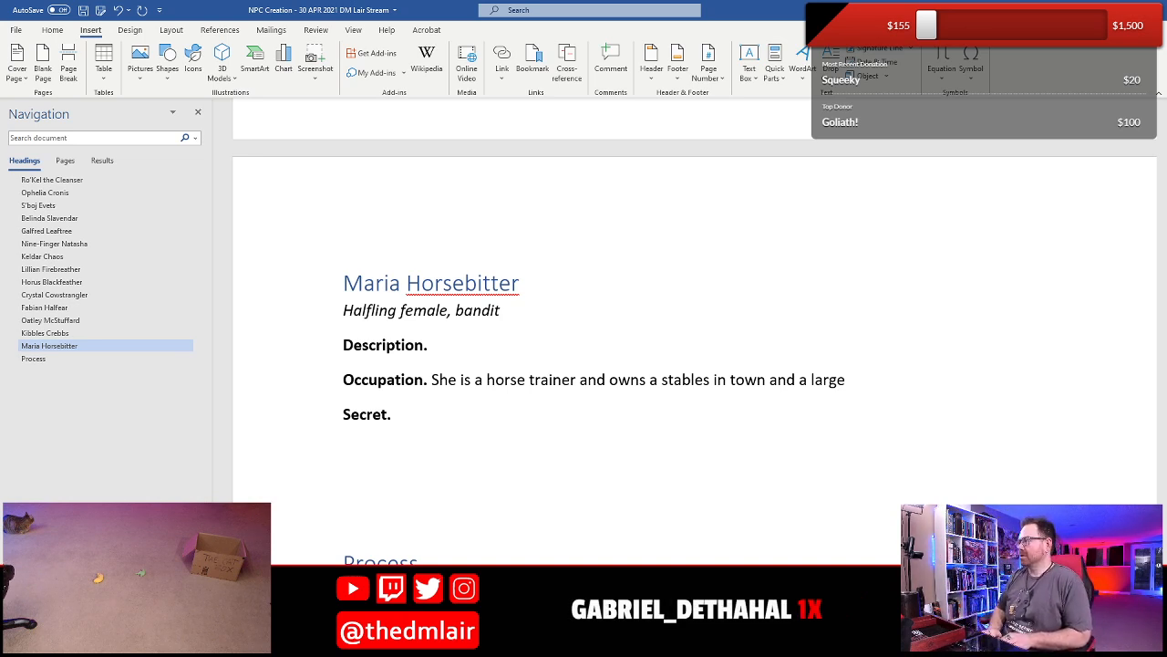
- Correct "stables" to "stable" in Maria's Occupation sentence
{"action": "key", "text": "ctrl+Left"}
{"action": "key", "text": "ctrl+Left"}
{"action": "key", "text": "ctrl+Left"}
{"action": "key", "text": "ctrl+Left"}
{"action": "key", "text": "ctrl+Left"}
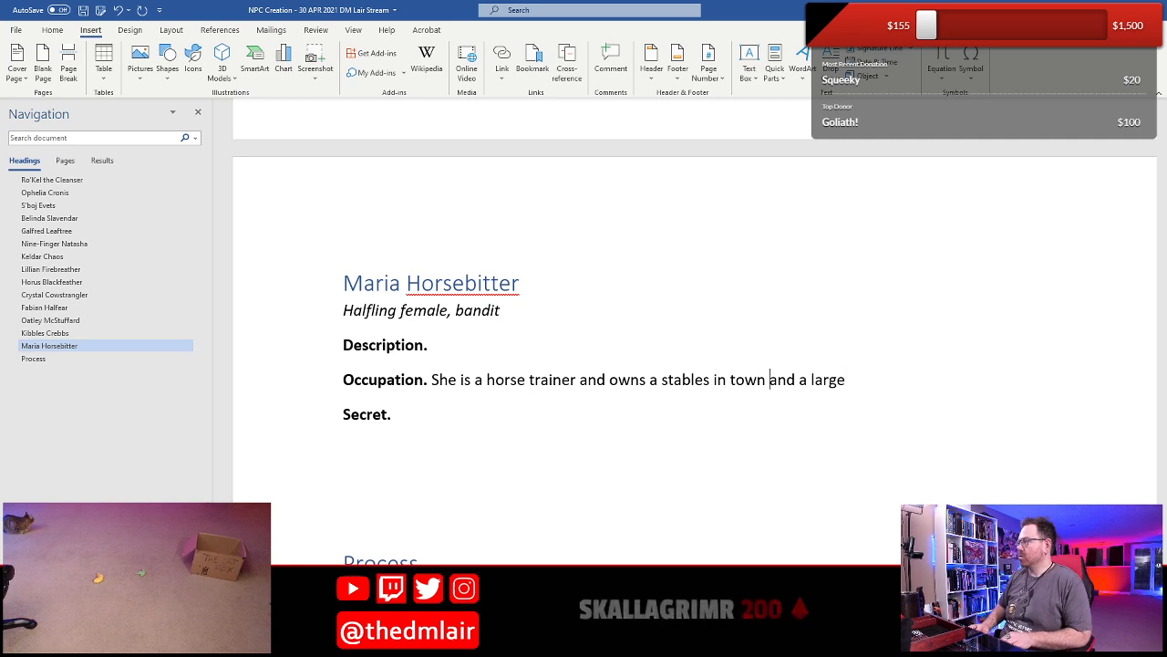
{"action": "key", "text": "Left"}
{"action": "key", "text": "BackSpace"}
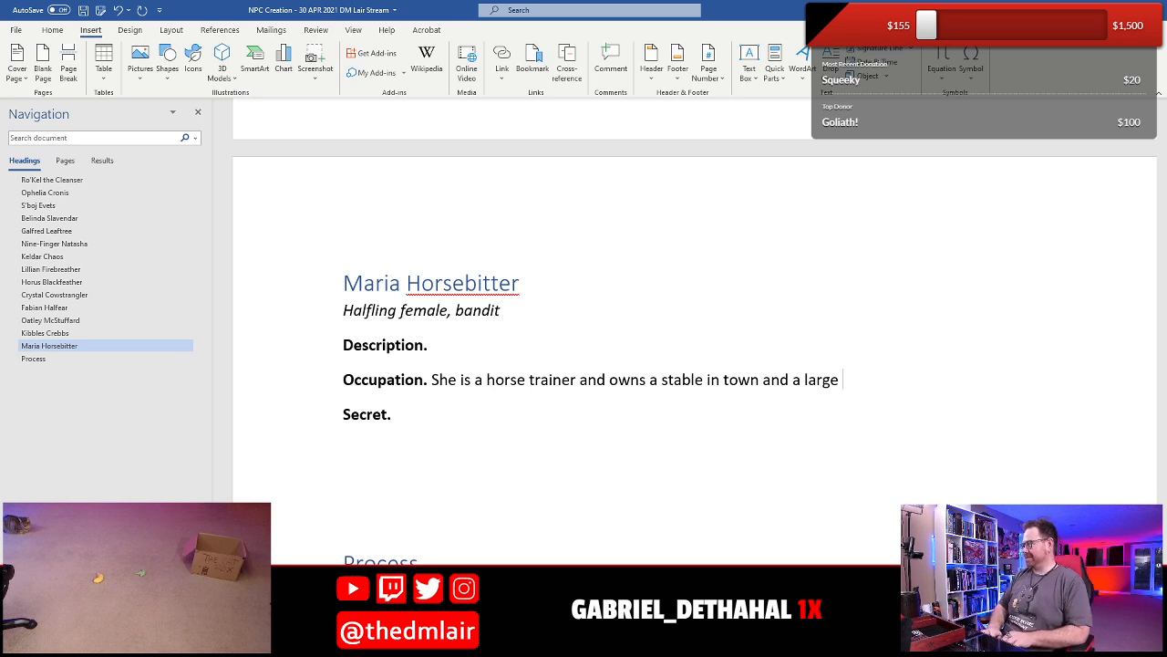
- Finish Maria's Occupation sentence with "ranch out in the country."
{"action": "type", "text": "ranch o"}
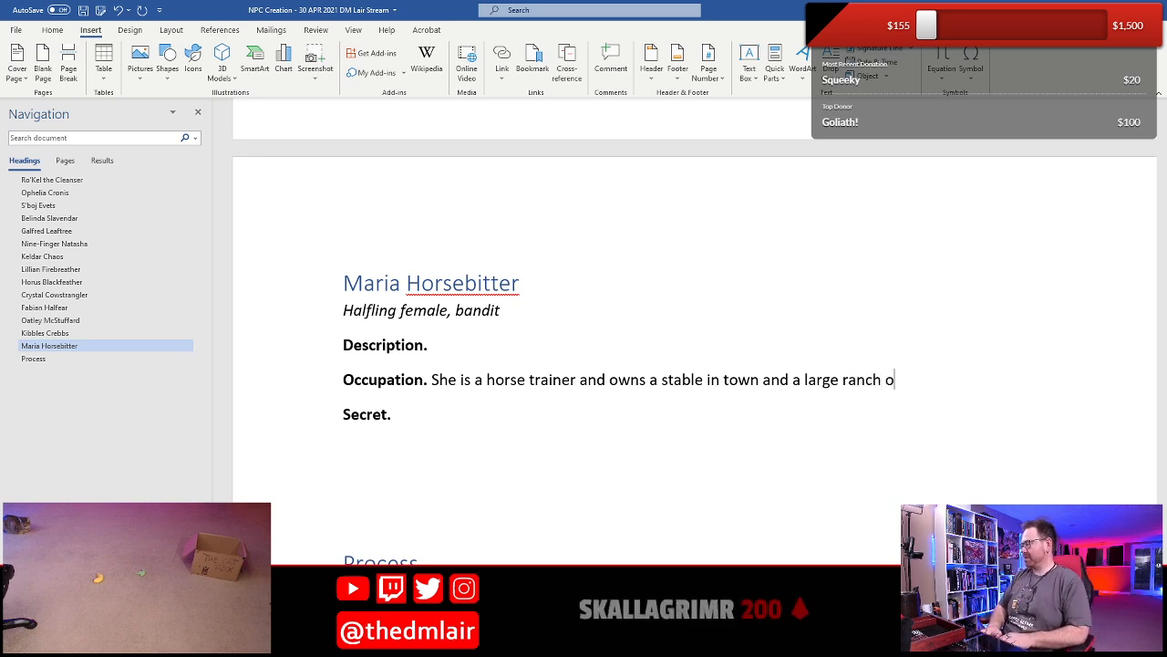
{"action": "type", "text": "ut int he"}
{"action": "key", "text": "BackSpace"}
{"action": "key", "text": "BackSpace"}
{"action": "key", "text": "BackSpace"}
{"action": "key", "text": "BackSpace"}
{"action": "type", "text": "t h"}
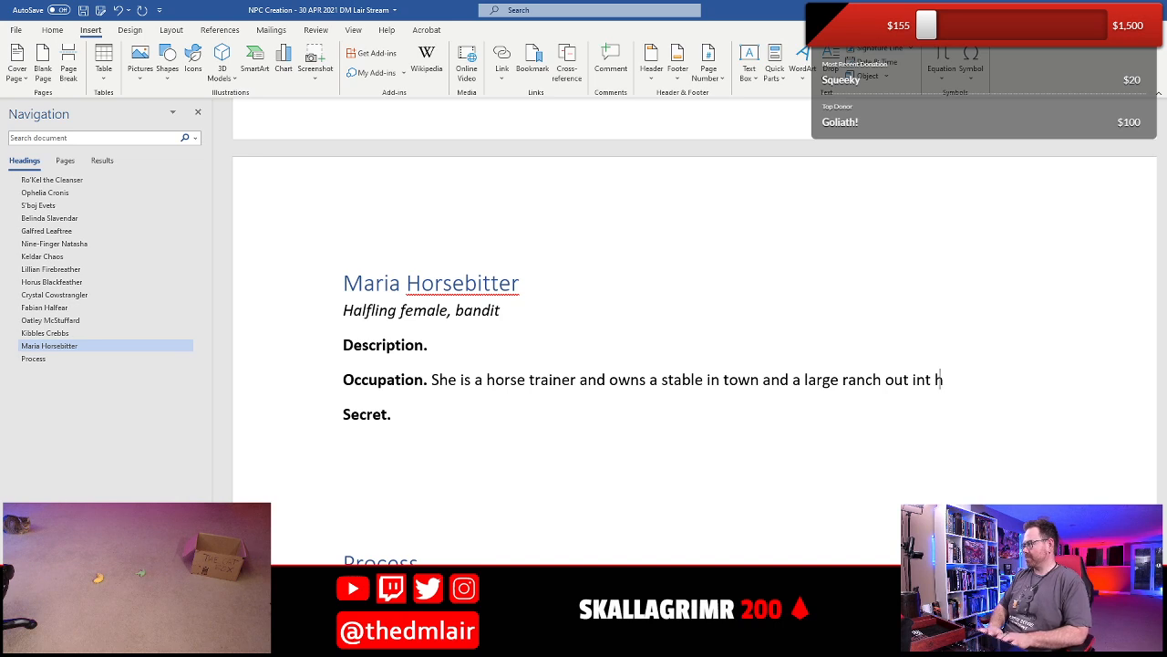
{"action": "key", "text": "BackSpace"}
{"action": "key", "text": "BackSpace"}
{"action": "key", "text": "BackSpace"}
{"action": "type", "text": "th"}
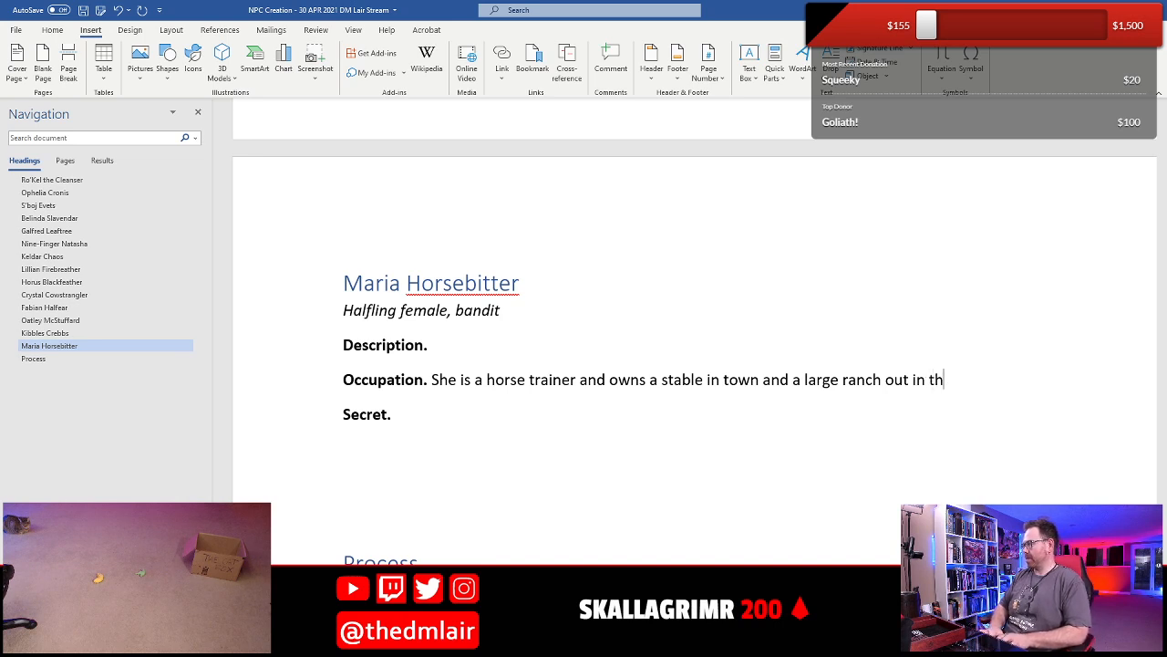
{"action": "type", "text": "e country."}
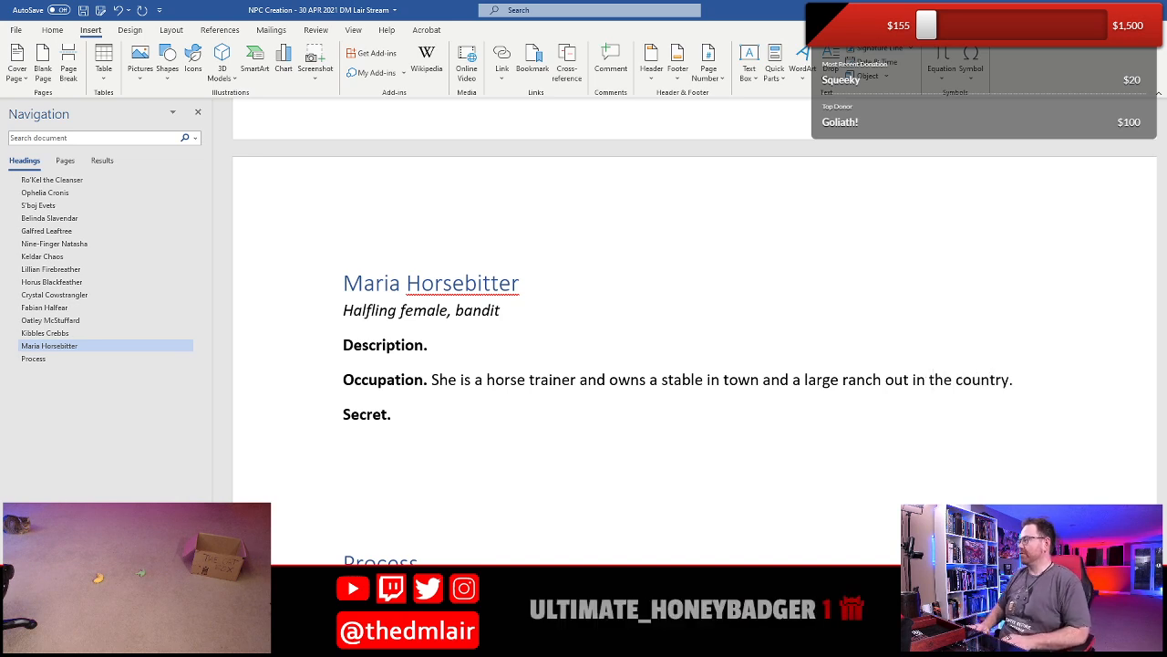
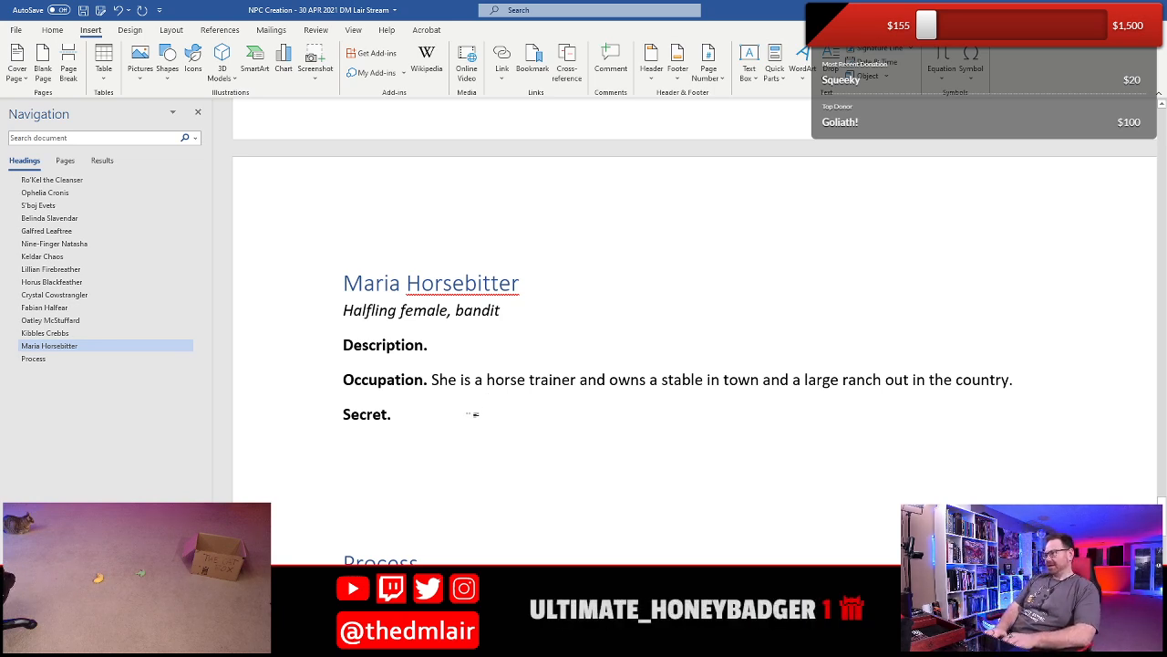
- Begin Maria's Secret with "She started her horse training business by"
{"action": "type", "text": "She s"}
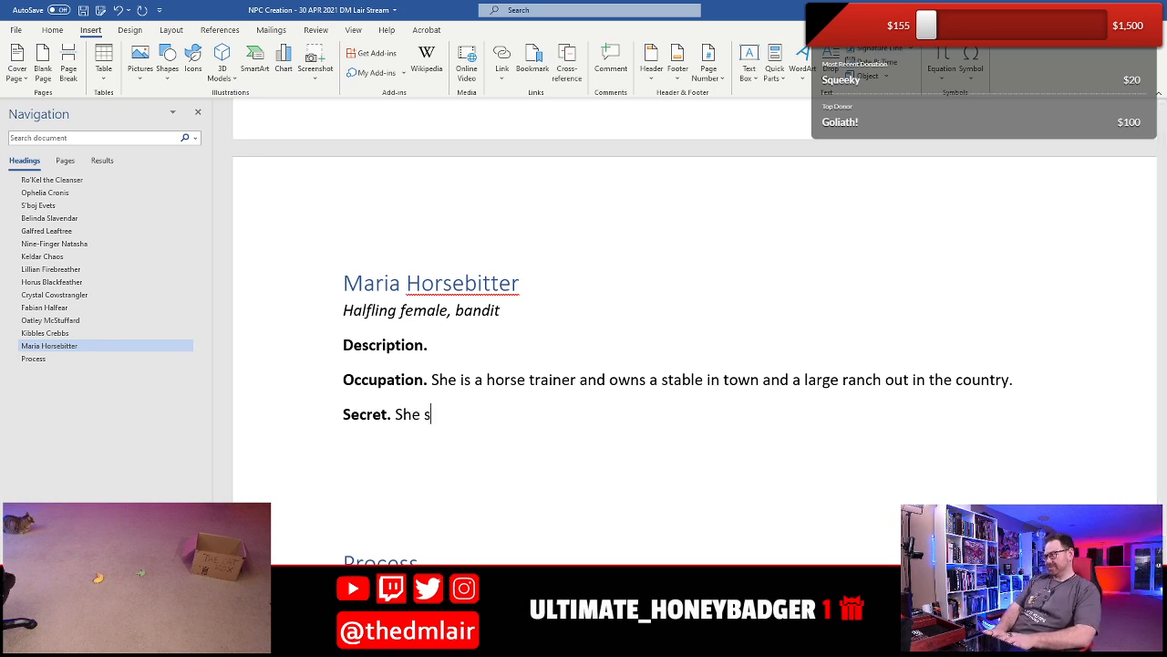
{"action": "type", "text": "tarte"}
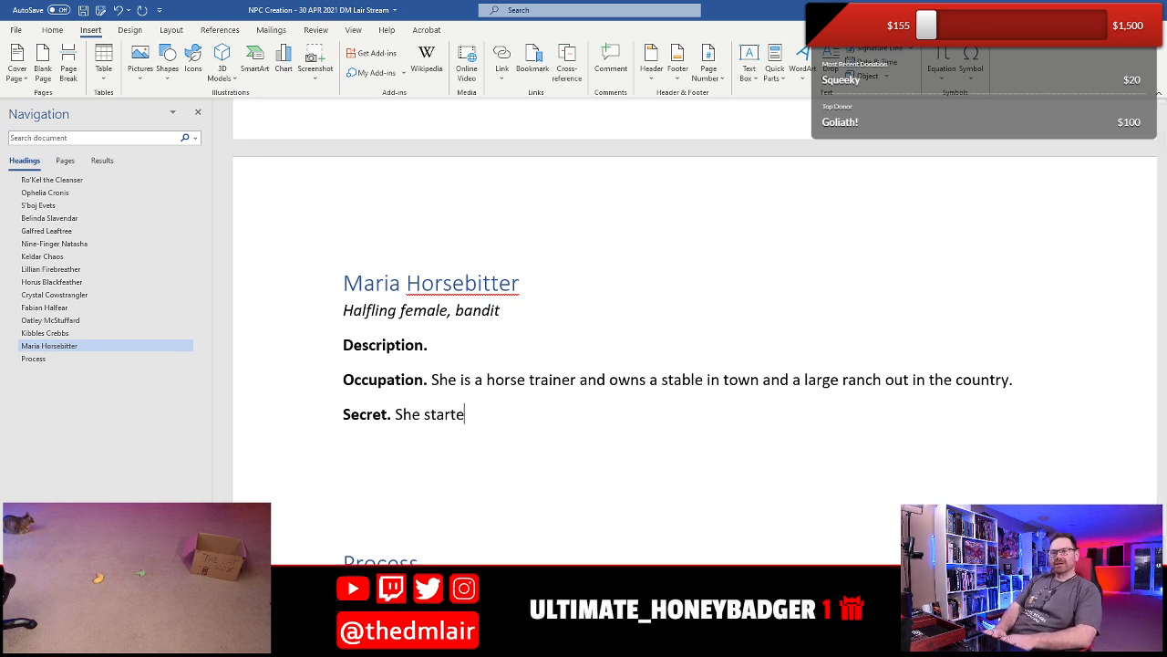
{"action": "type", "text": "d her"}
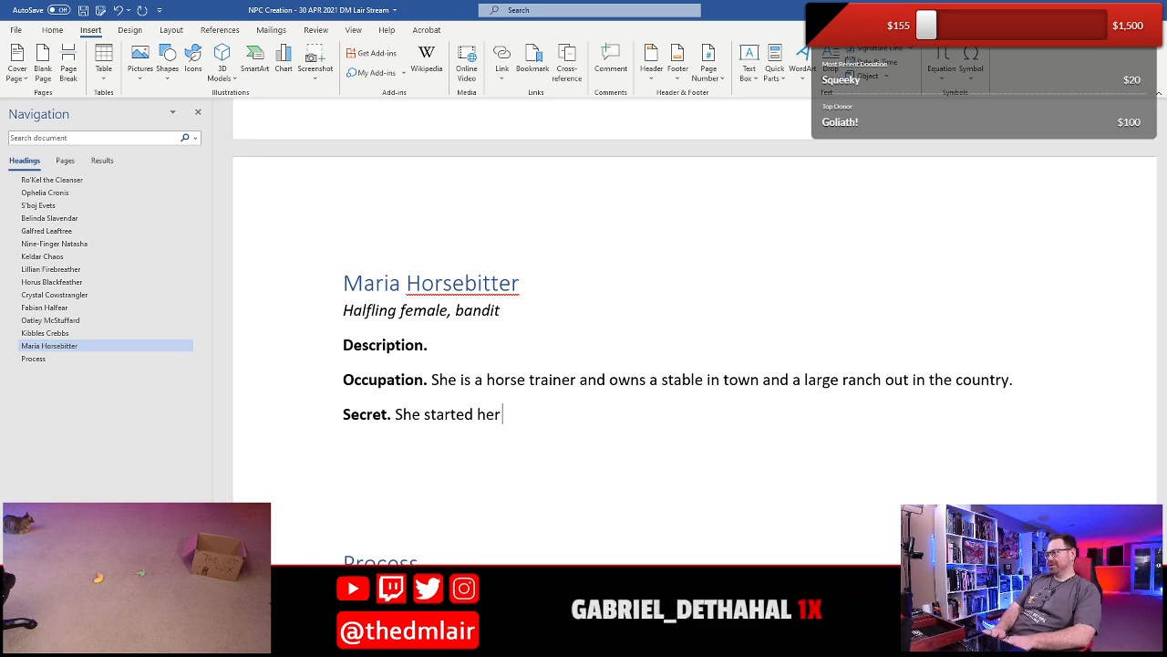
{"action": "type", "text": " horse train"}
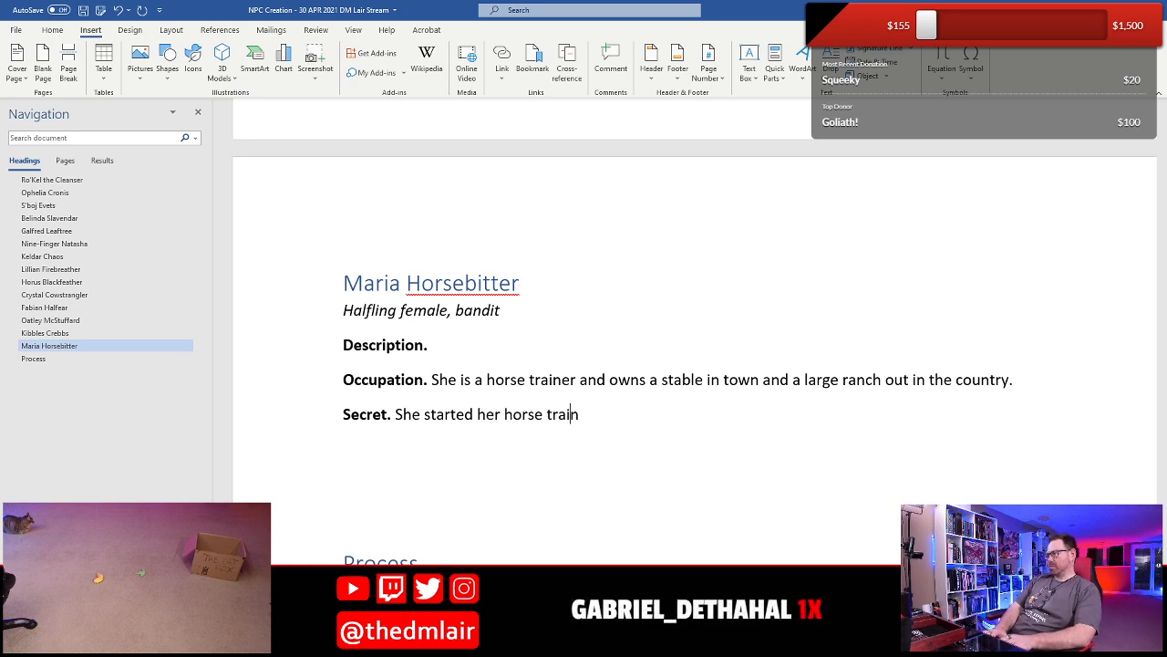
{"action": "type", "text": "ing business"}
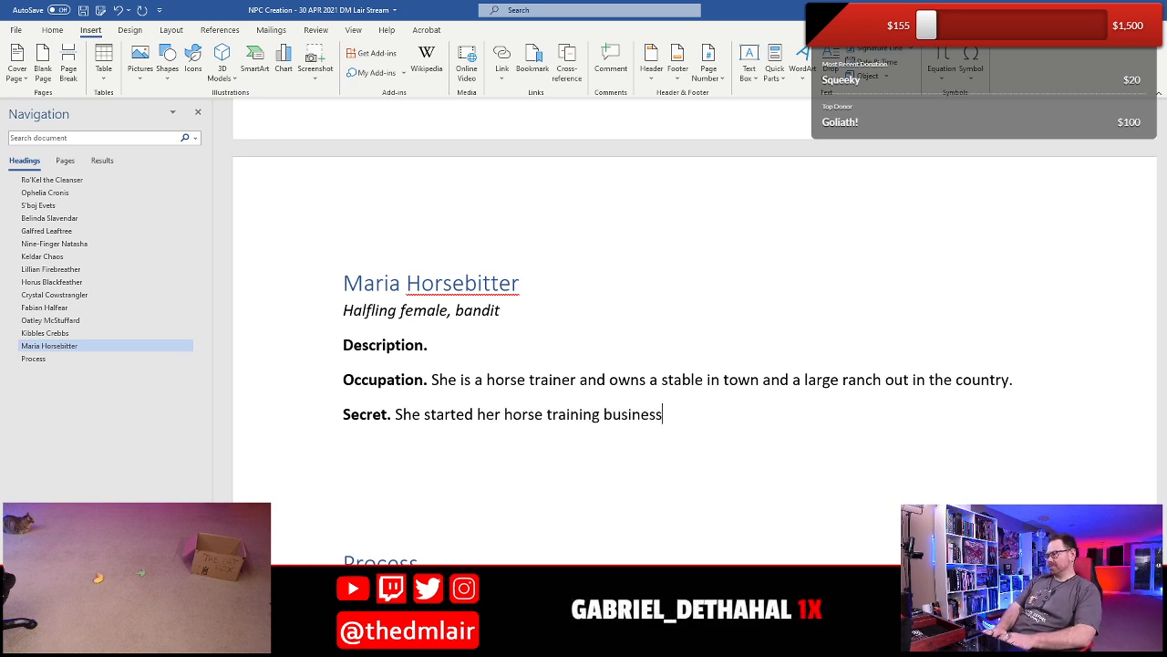
{"action": "type", "text": " by acq"}
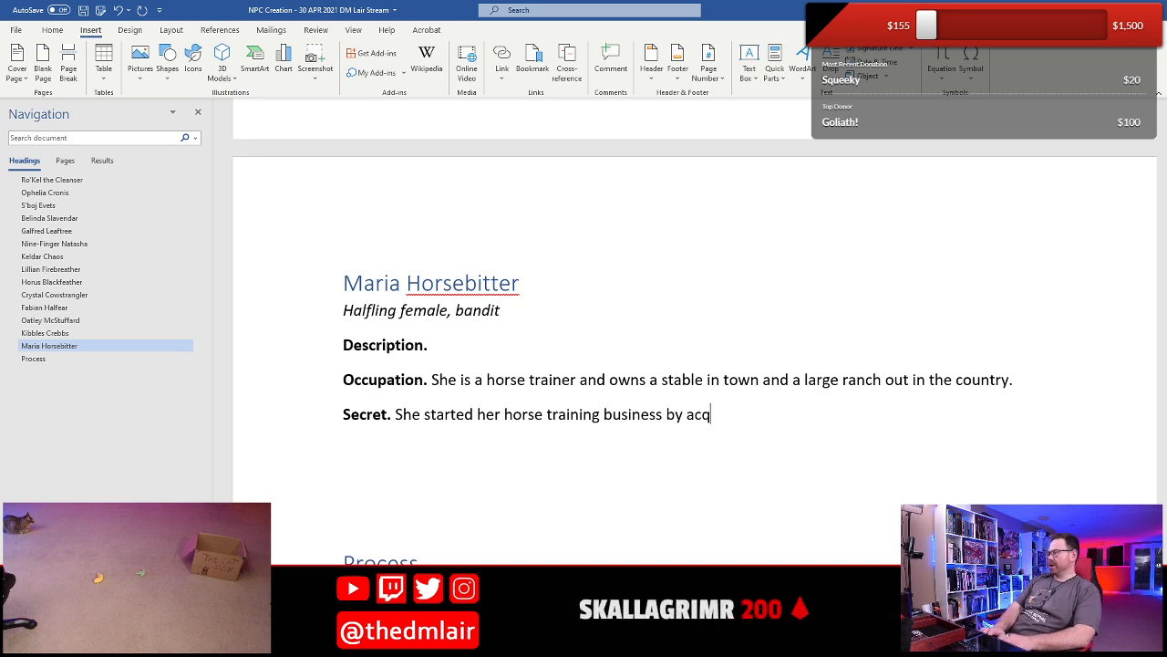
{"action": "type", "text": "uiring her f"}
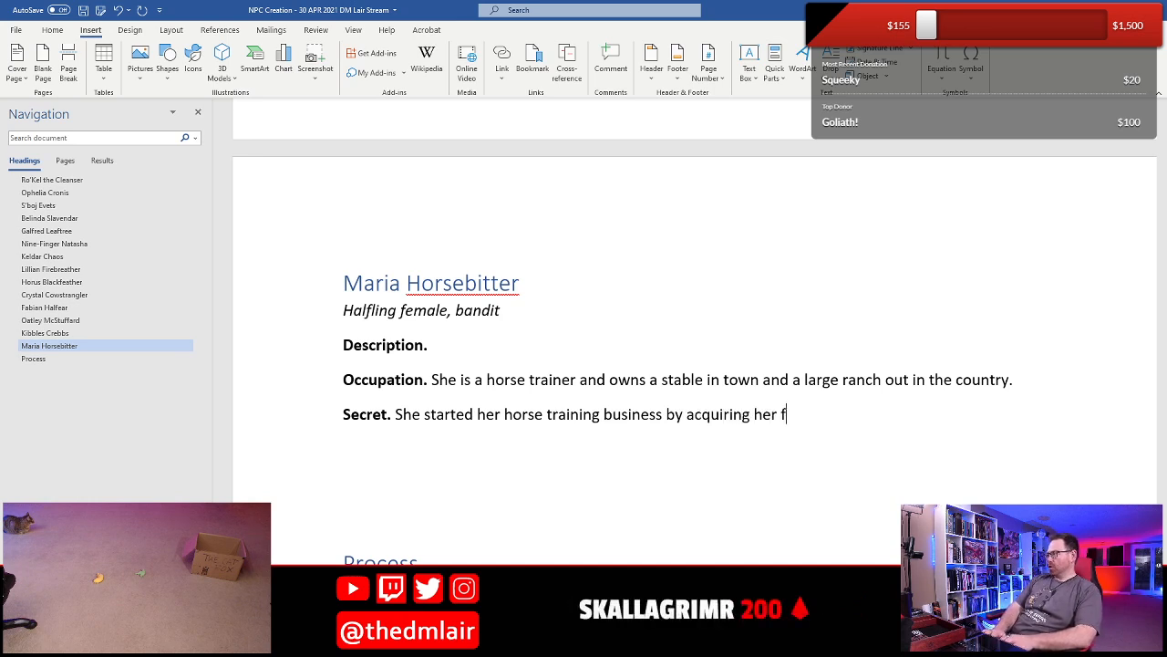
{"action": "type", "text": "irst horses f"}
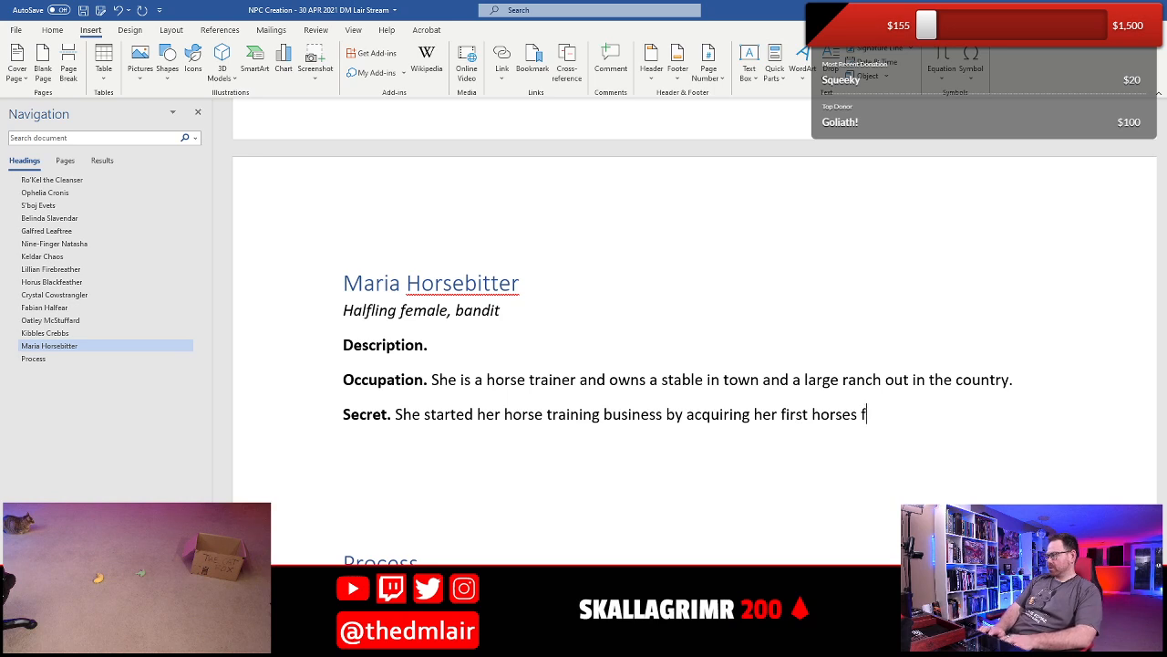
{"action": "type", "text": "rom adventurers"}
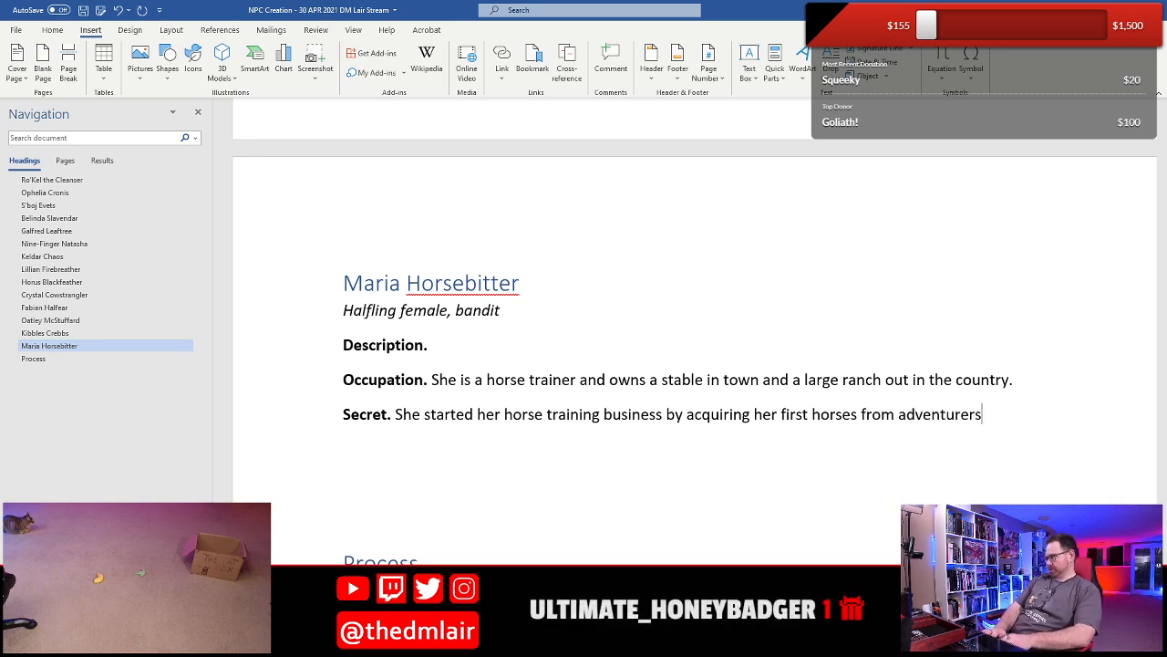
{"action": "type", "text": " who went into"}
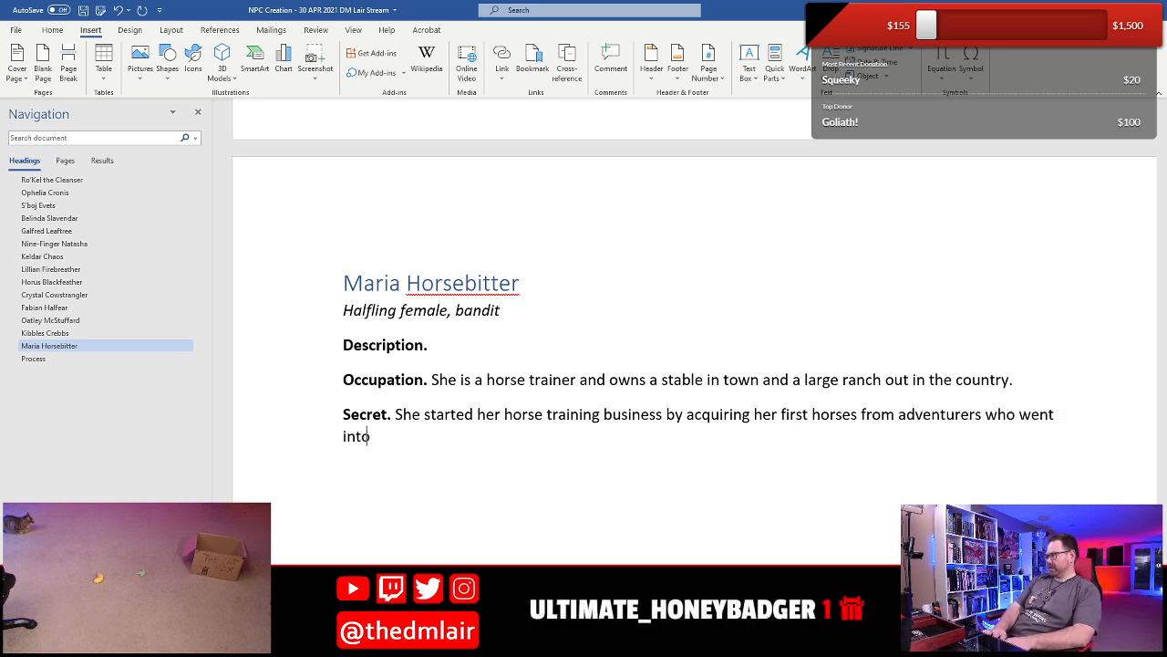
{"action": "type", "text": " a dungeon na"}
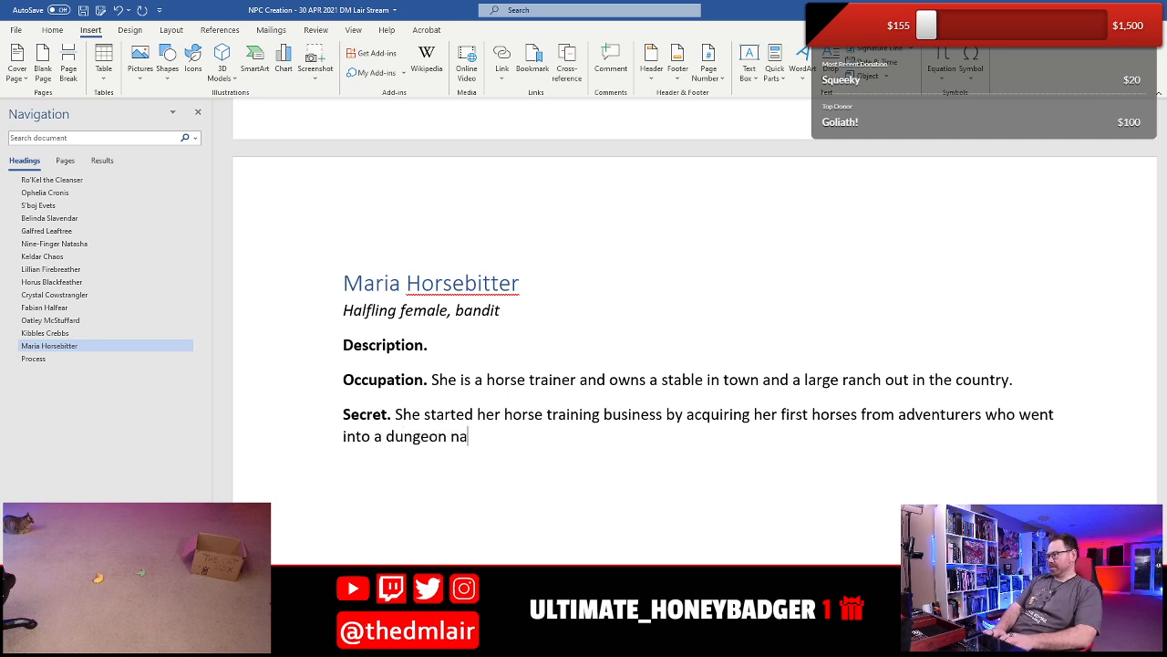
- Finish the first Secret sentence with "who went into a dungeon and never came back." and start the second with "Now she"
{"action": "key", "text": "BackSpace"}
{"action": "key", "text": "BackSpace"}
{"action": "type", "text": "and ne"}
{"action": "type", "text": "ver came ba"}
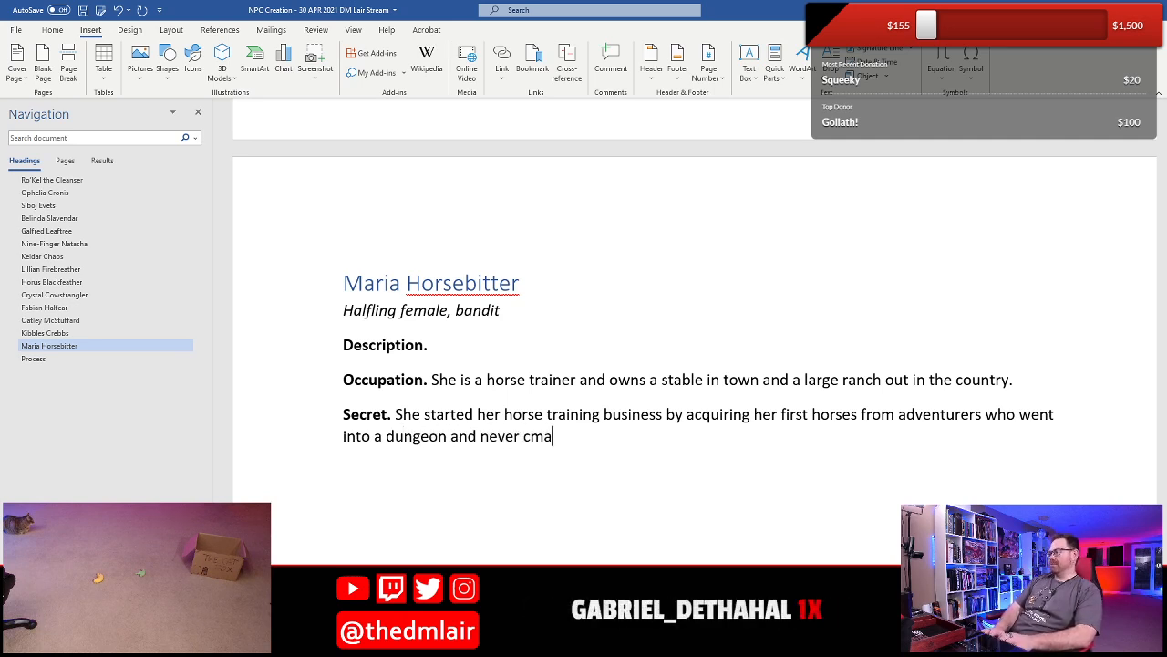
{"action": "key", "text": "BackSpace"}
{"action": "key", "text": "BackSpace"}
{"action": "type", "text": "ame back. Now"}
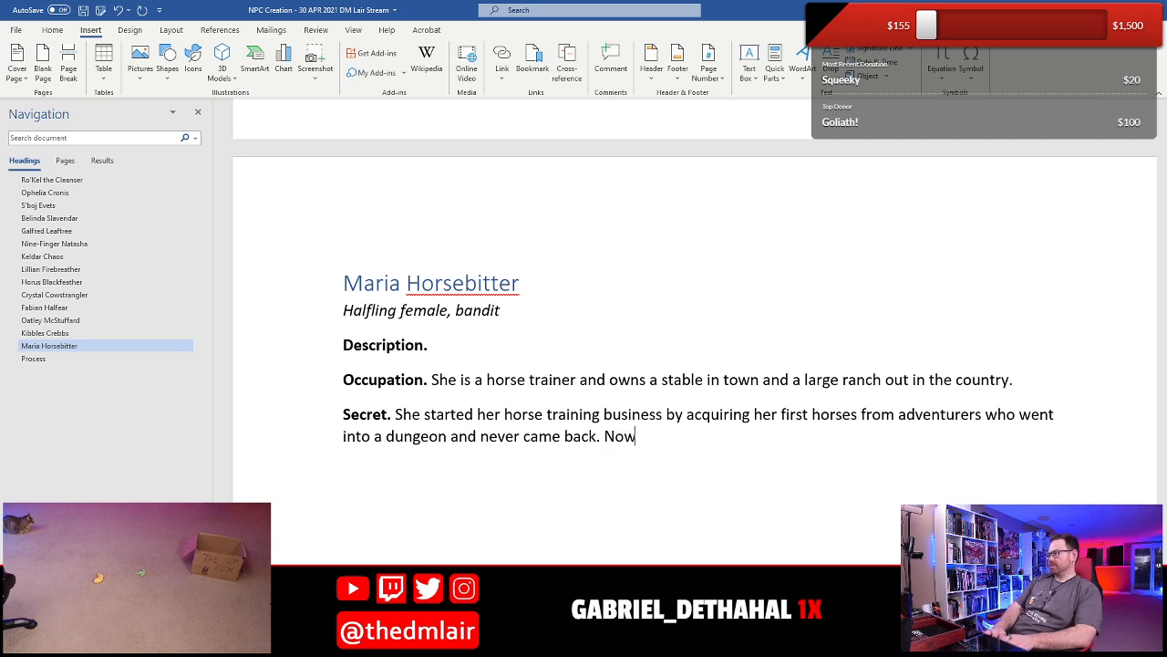
{"action": "type", "text": " she employess"}
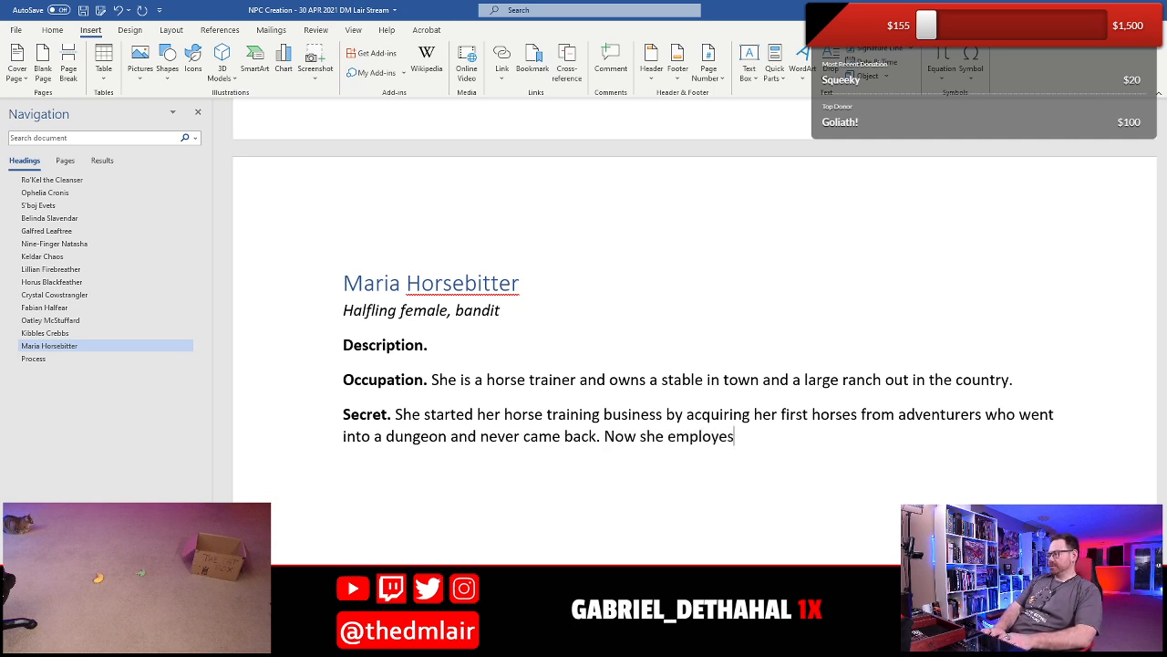
- Continue the second sentence of Maria's Secret with "employs several young lads who follow"
{"action": "key", "text": "BackSpace"}
{"action": "key", "text": "BackSpace"}
{"action": "key", "text": "BackSpace"}
{"action": "type", "text": "s s"}
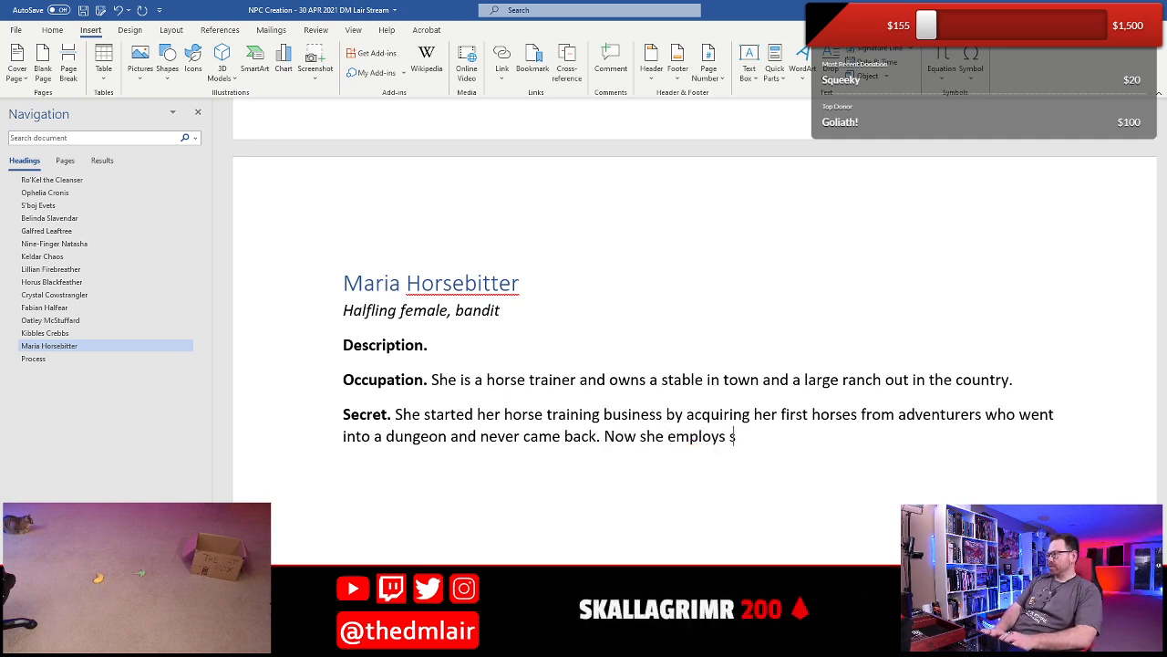
{"action": "type", "text": "everal young"}
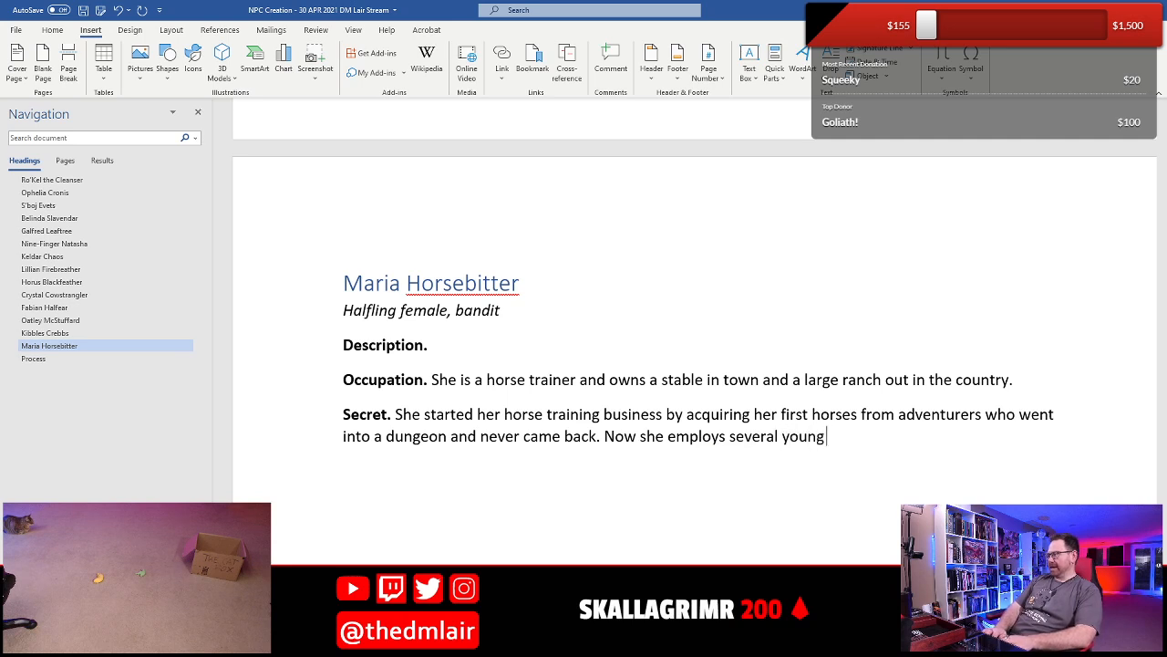
{"action": "type", "text": " lads who follow"}
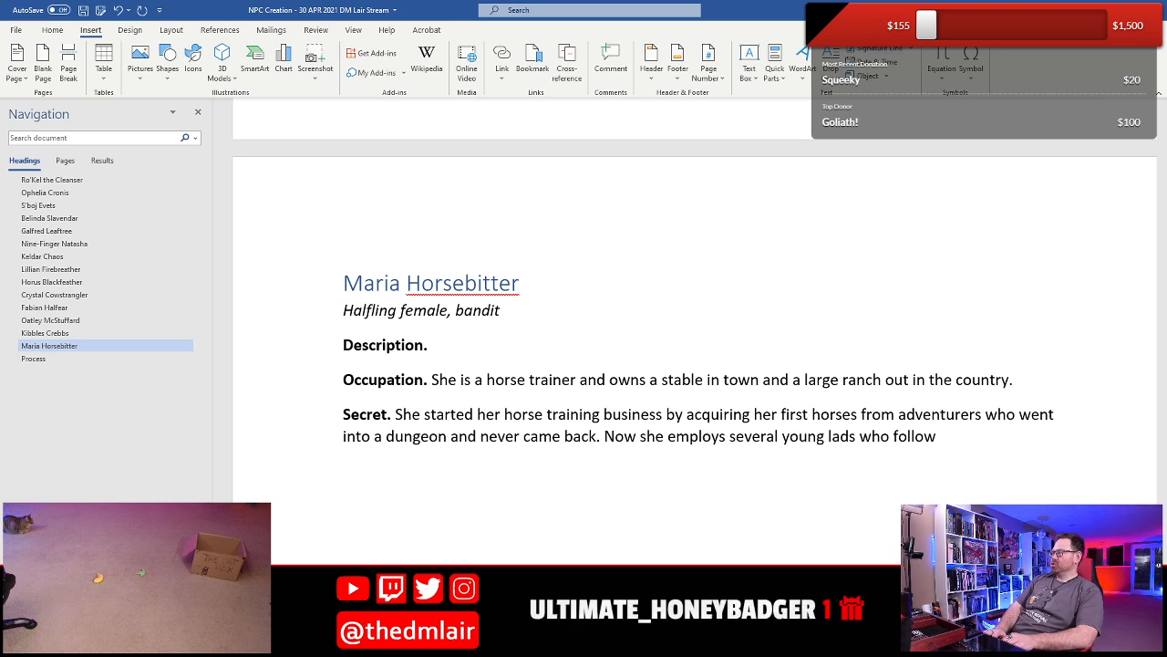
- Replace "follow" in Maria's Secret with "acquire more horses for her by doing the same."
{"action": "key", "text": "BackSpace"}
{"action": "key", "text": "BackSpace"}
{"action": "key", "text": "BackSpace"}
{"action": "key", "text": "BackSpace"}
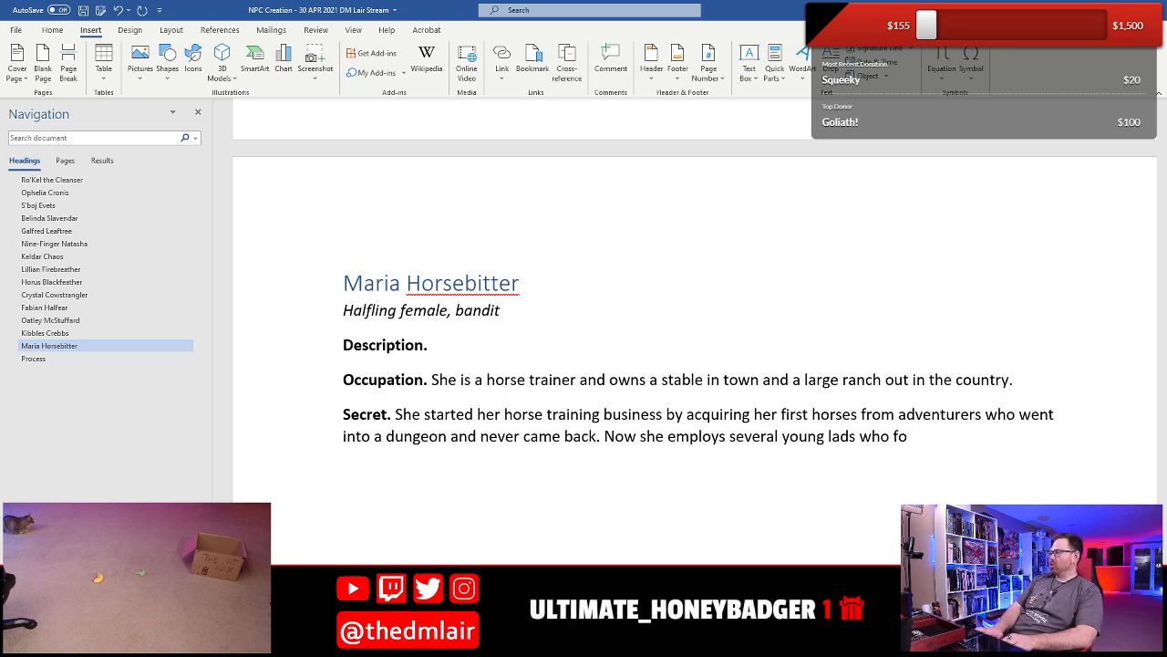
{"action": "type", "text": "a"}
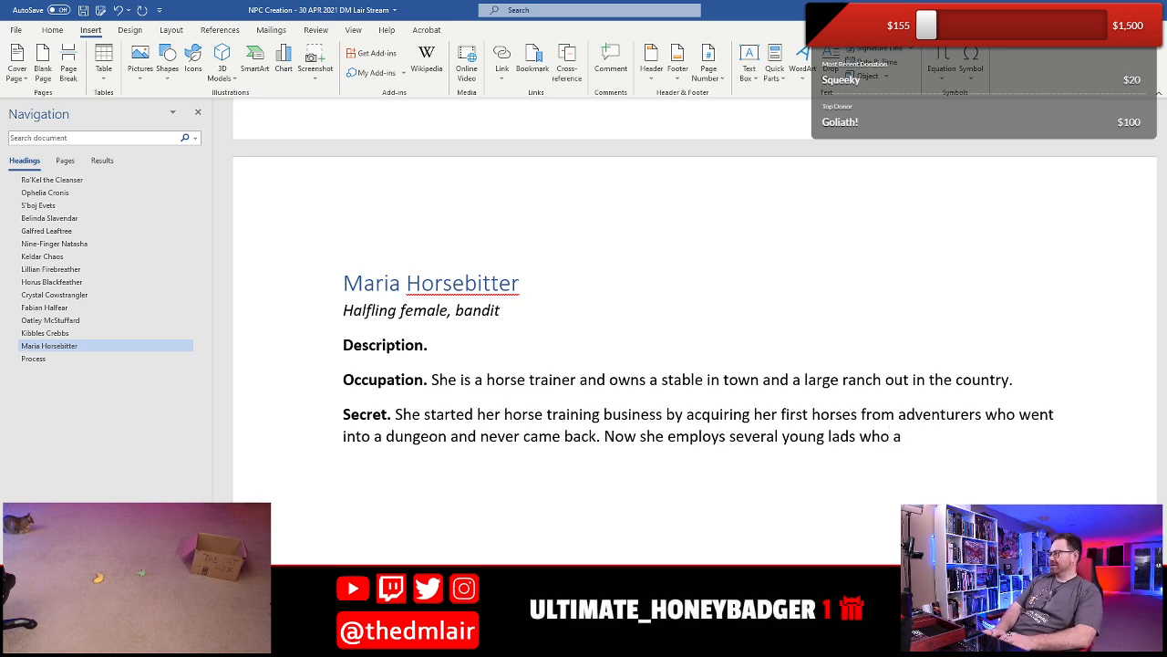
{"action": "type", "text": "cquire "}
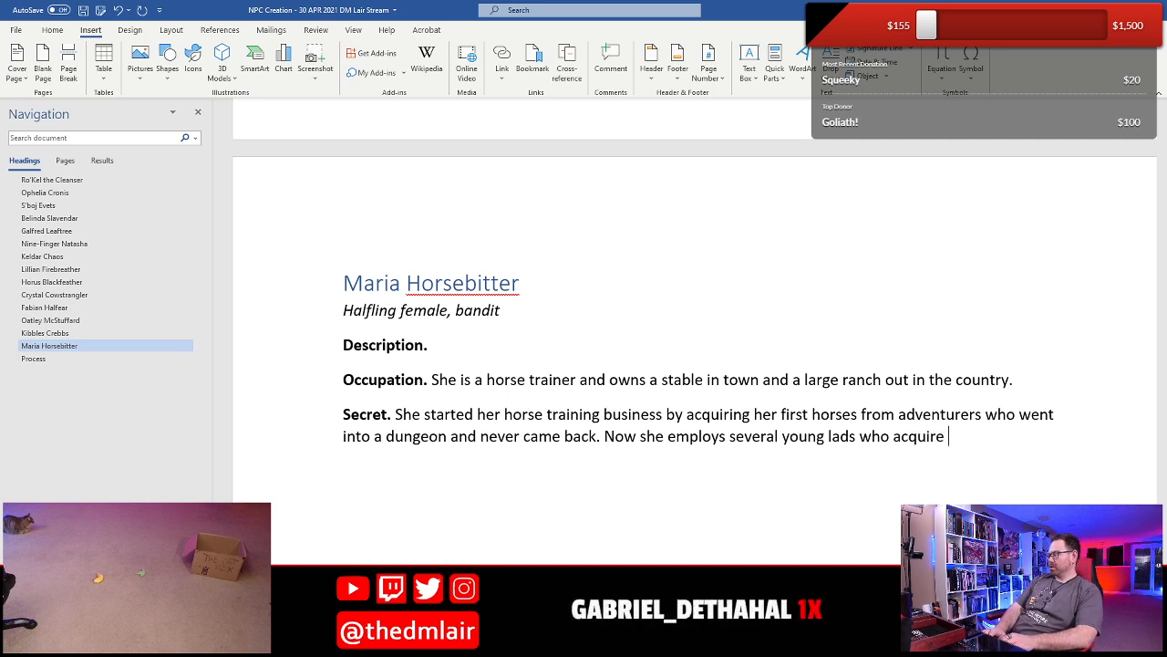
{"action": "type", "text": "more horses f"}
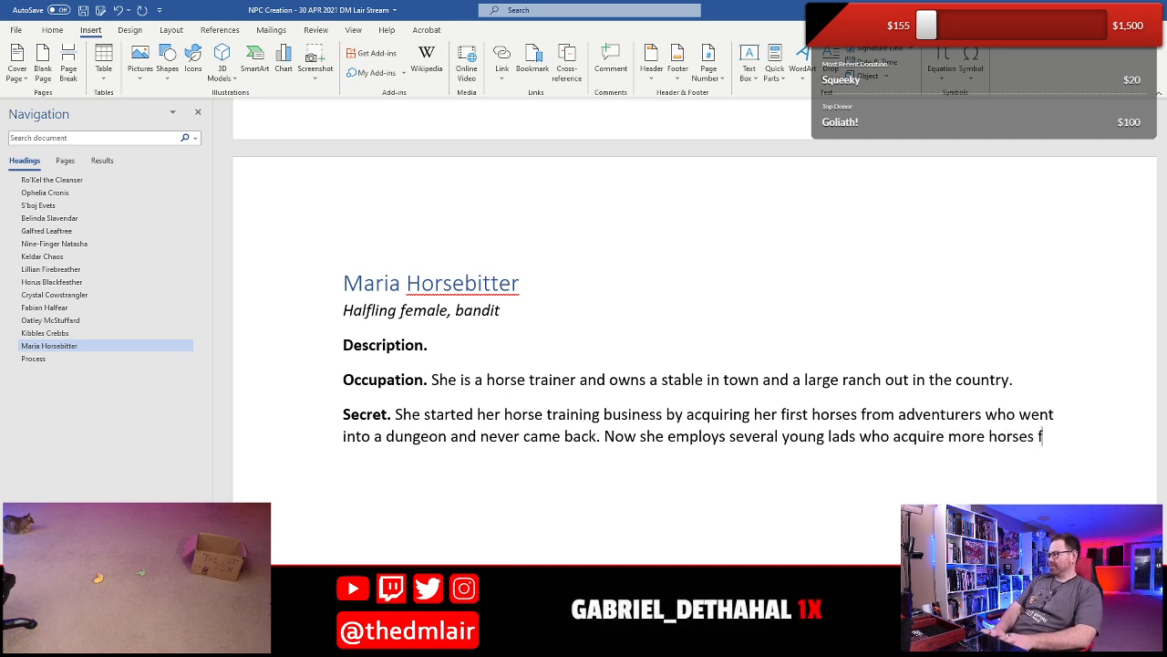
{"action": "type", "text": "or her by"}
{"action": "type", "text": " doing the same."}
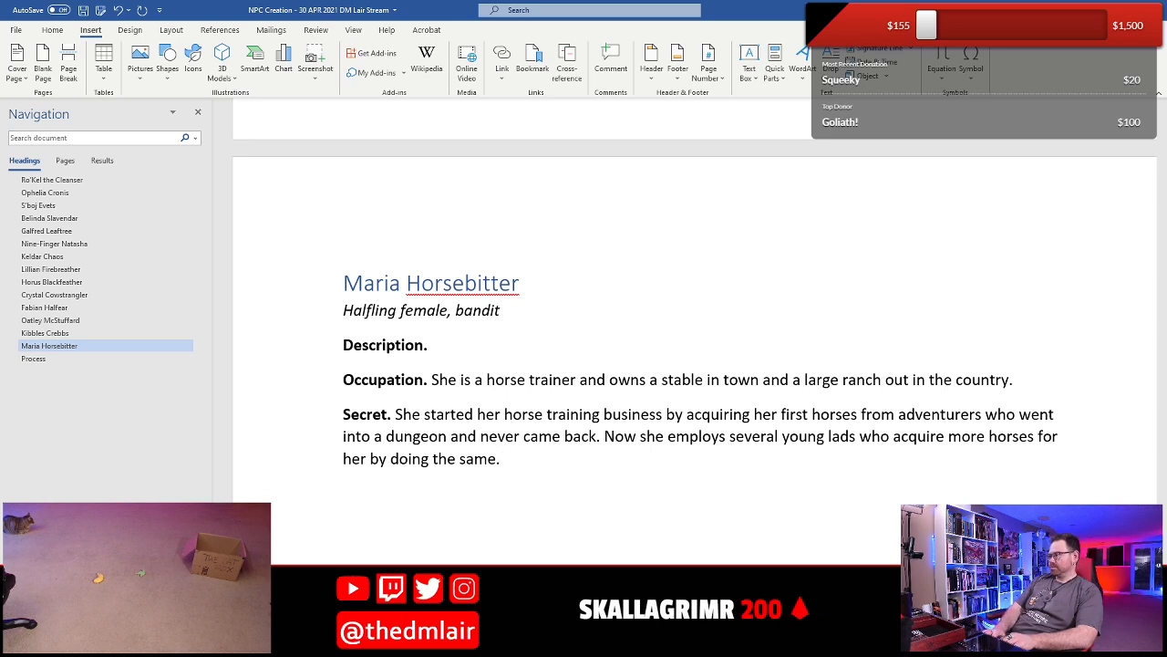
{"action": "key", "text": "BackSpace"}
- Extend the second Secret sentence with ": following adventurers to dungeons and nabbing their horse if they don't emerge after a day or so."
{"action": "type", "text": ": "}
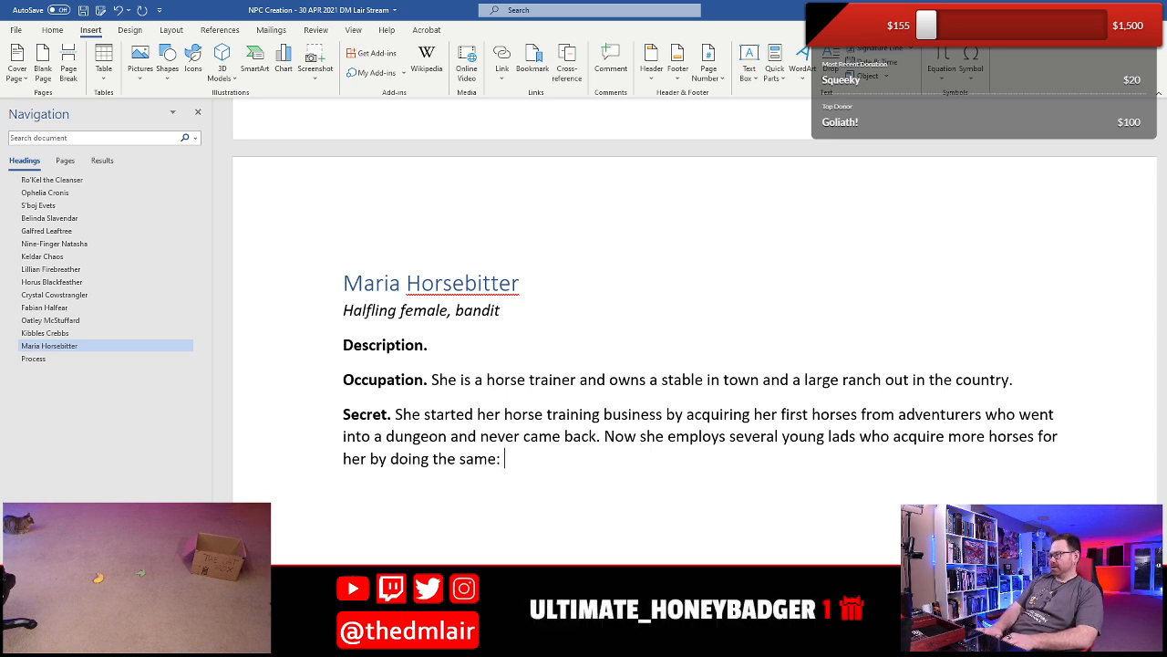
{"action": "type", "text": "following adven"}
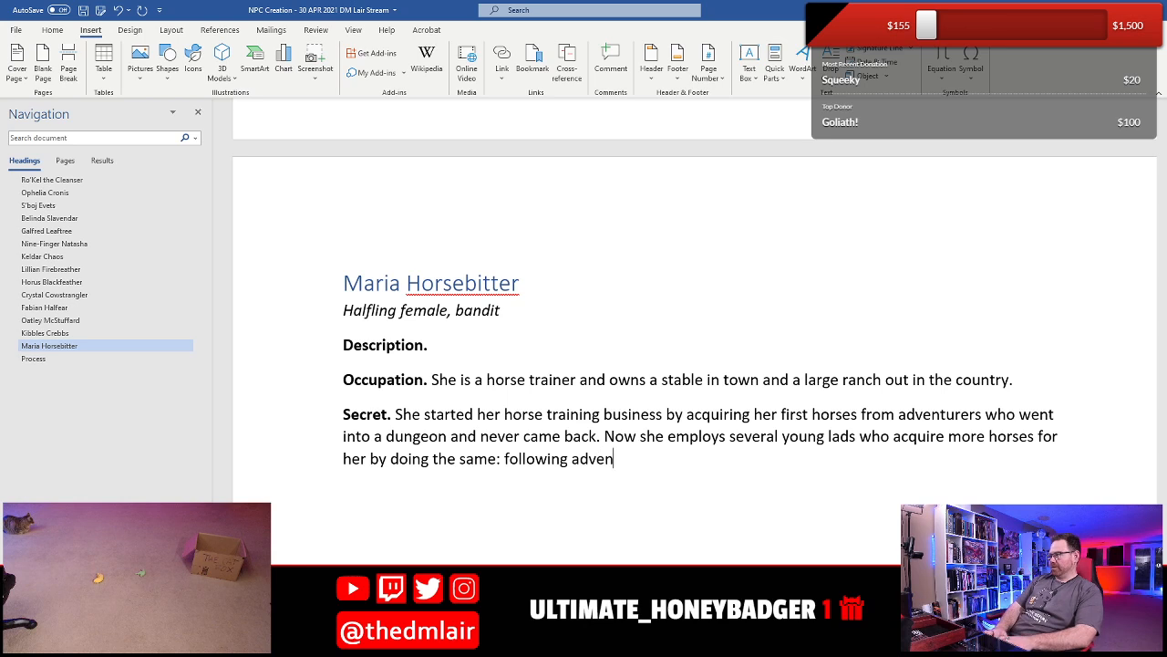
{"action": "type", "text": "turers to dungeons"}
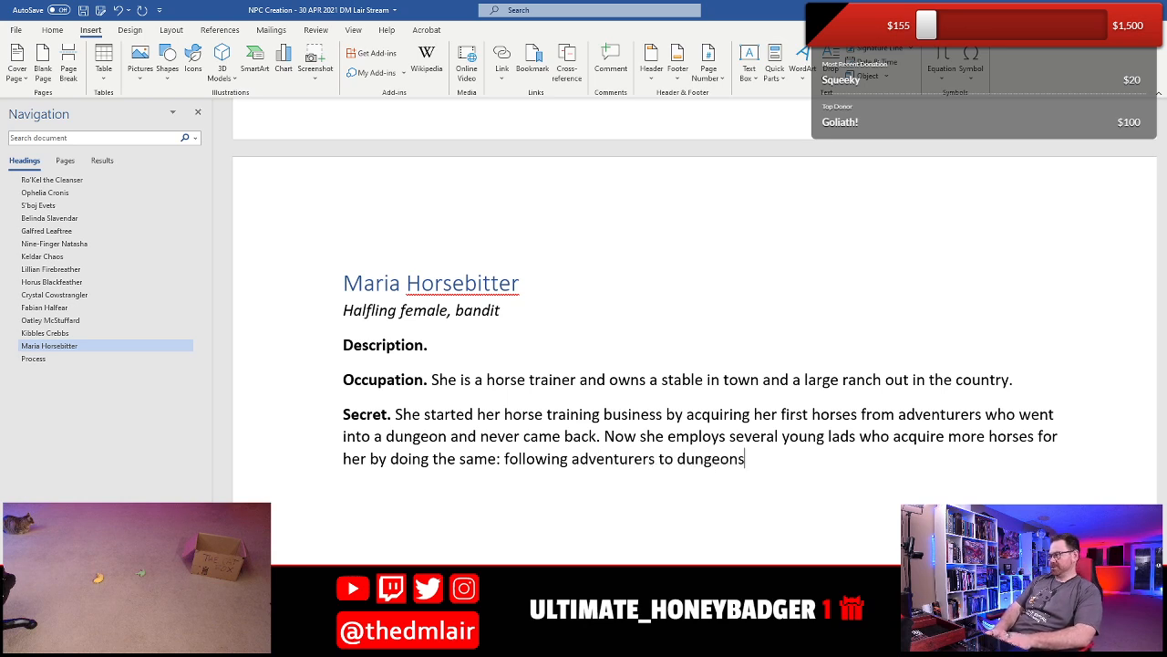
{"action": "type", "text": " and nabbing thei"}
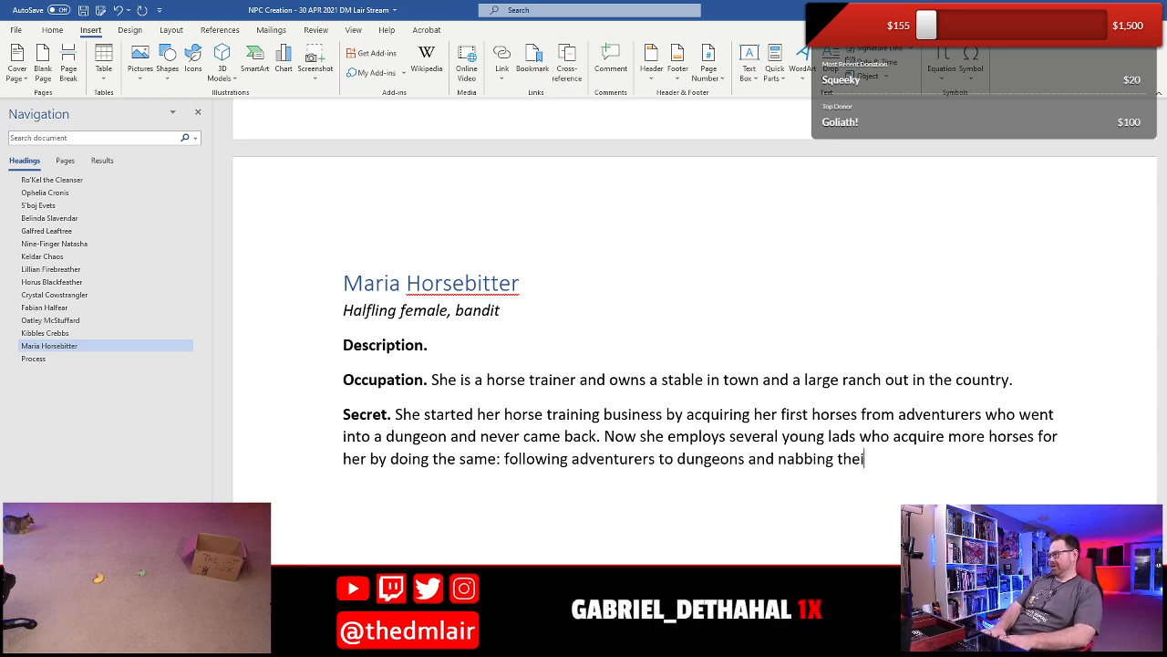
{"action": "type", "text": "r horse si"}
{"action": "key", "text": "BackSpace"}
{"action": "key", "text": "BackSpace"}
{"action": "type", "text": "if they don't"}
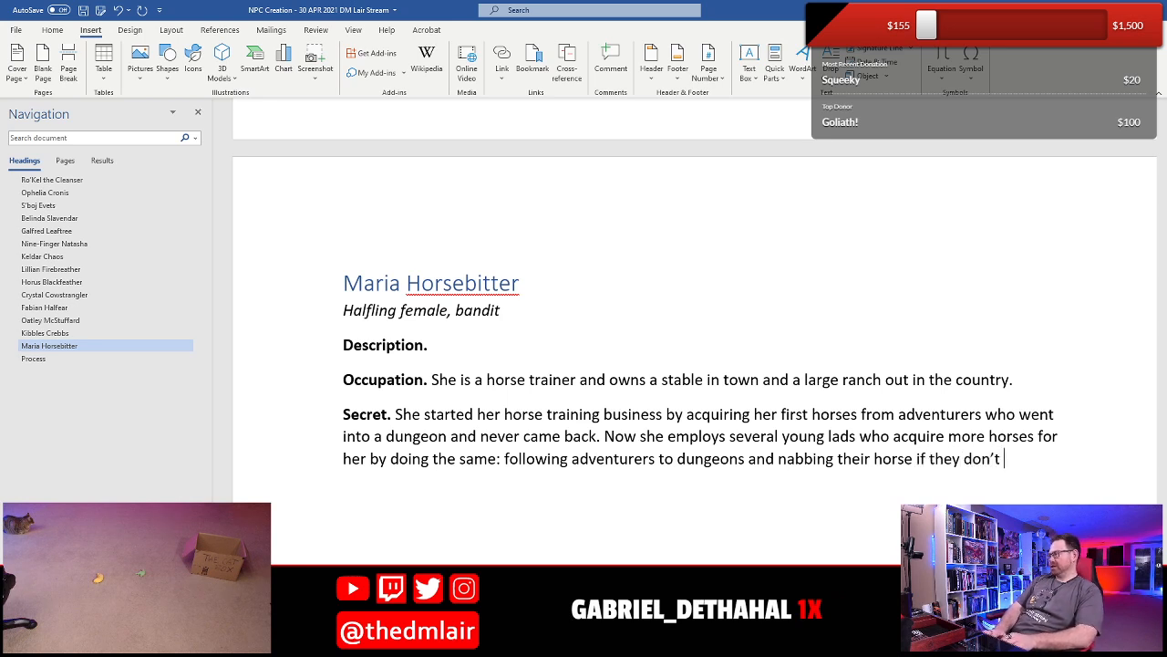
{"action": "type", "text": " emerge aft"}
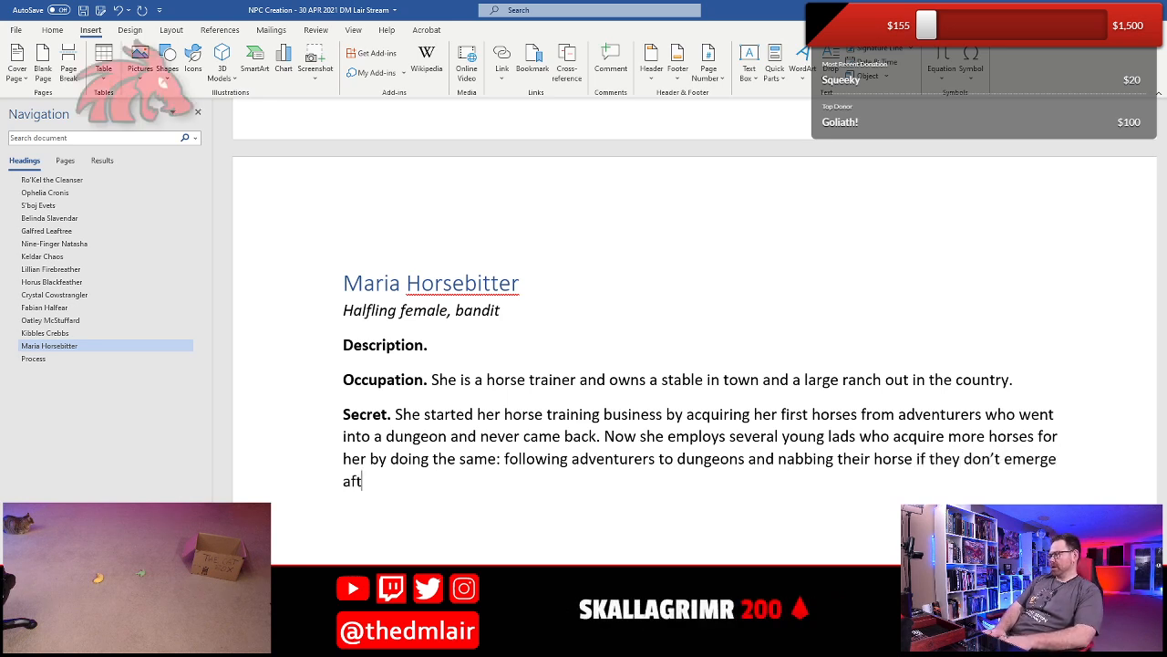
{"action": "type", "text": "er a day or so."}
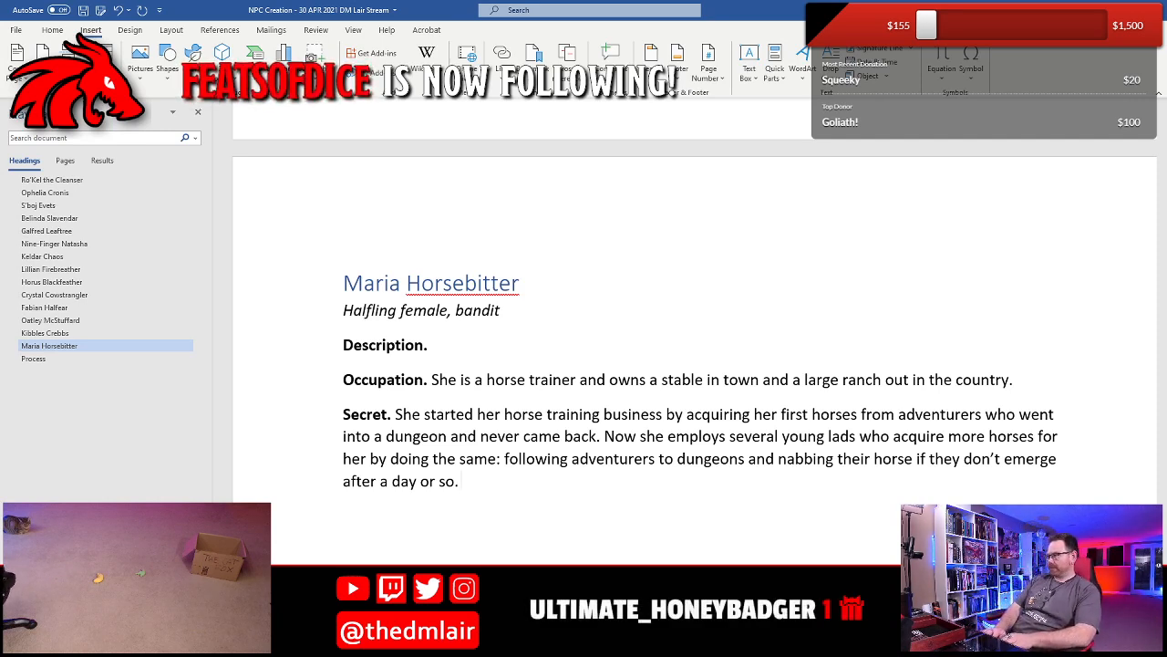
- Start a third sentence in Maria's Secret with "Sometimes the adventurer come out"
{"action": "type", "text": "Sometimes"}
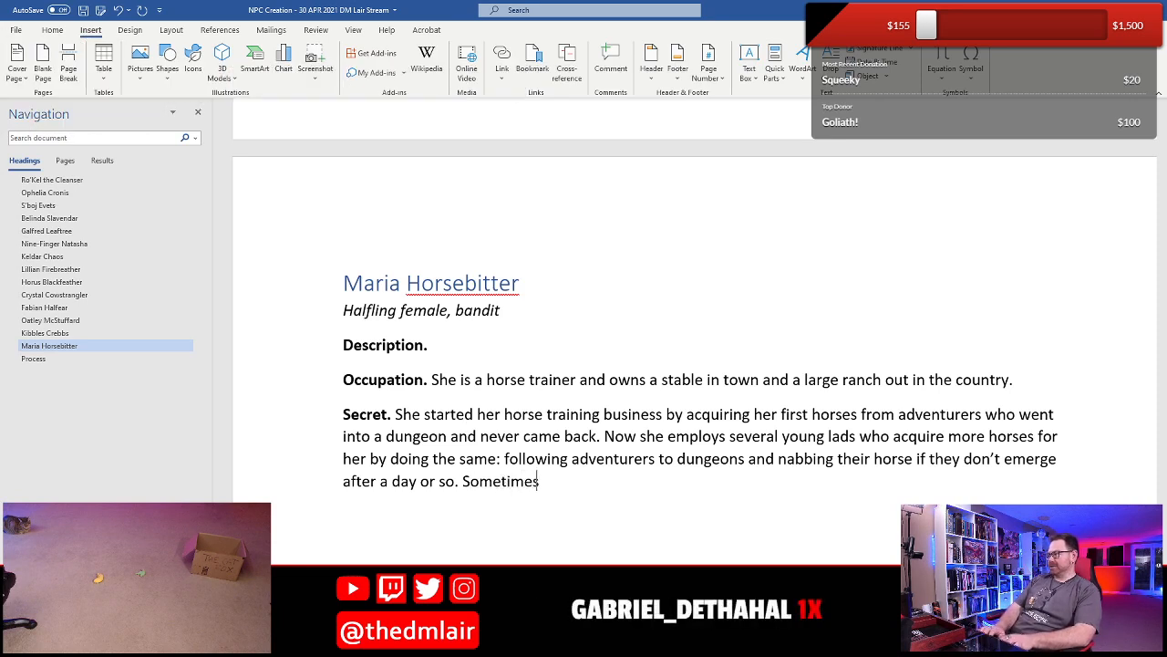
{"action": "type", "text": " the advneture"}
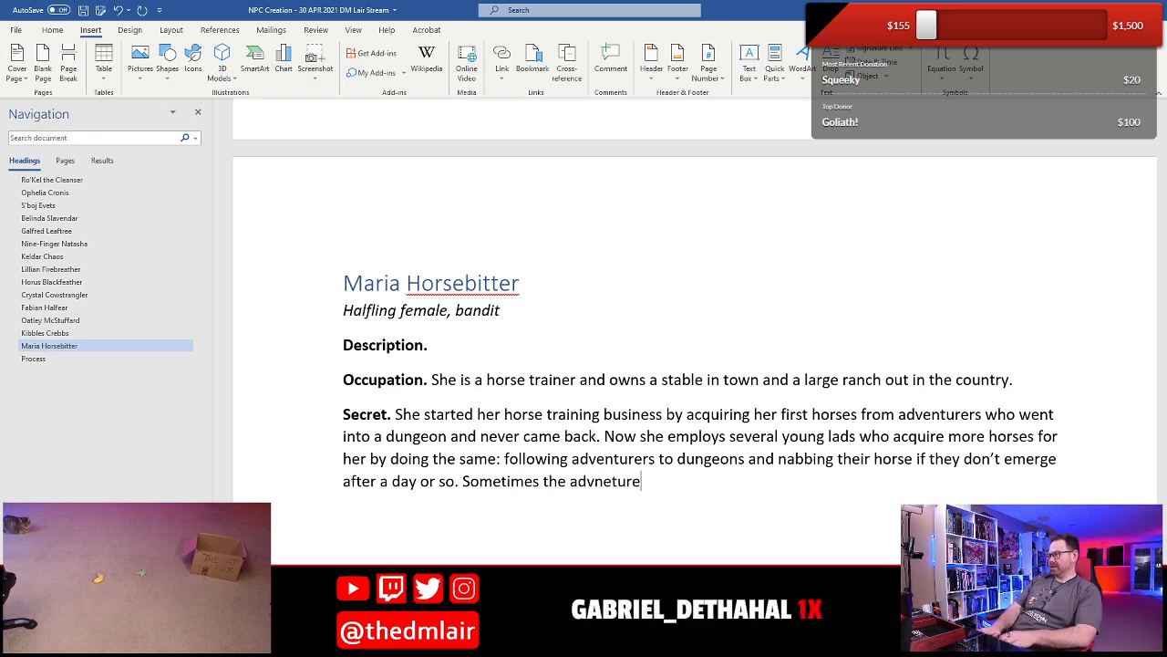
{"action": "key", "text": "BackSpace"}
{"action": "key", "text": "BackSpace"}
{"action": "key", "text": "BackSpace"}
{"action": "key", "text": "BackSpace"}
{"action": "key", "text": "BackSpace"}
{"action": "key", "text": "BackSpace"}
{"action": "type", "text": "entuers co"}
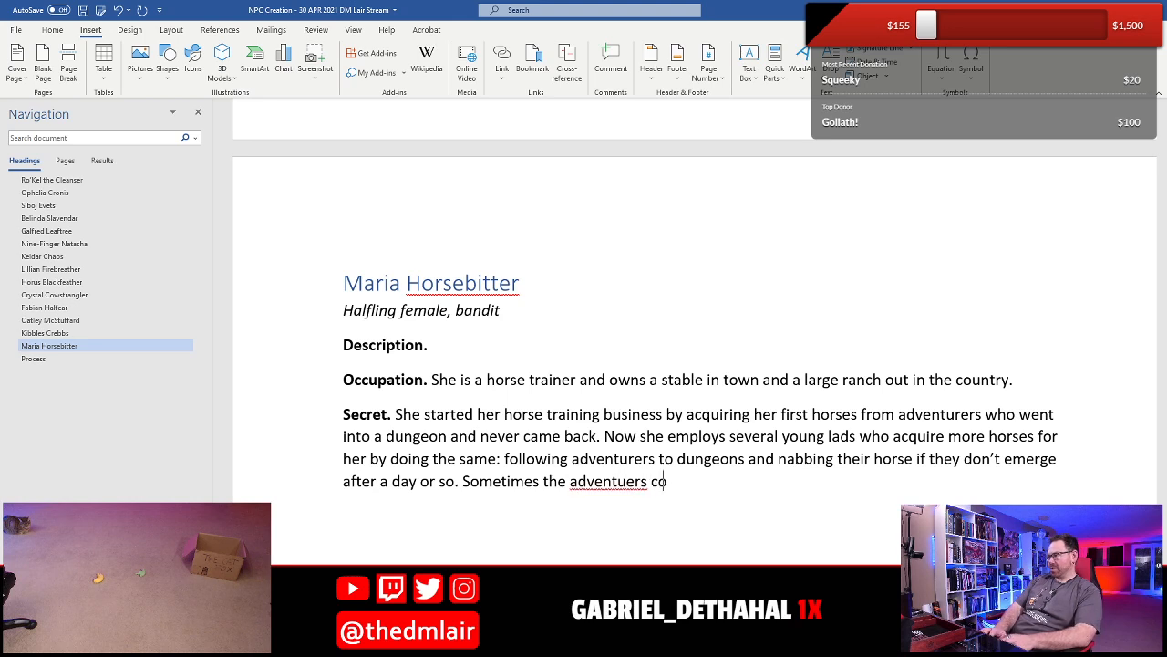
{"action": "key", "text": "BackSpace"}
{"action": "key", "text": "BackSpace"}
{"action": "key", "text": "BackSpace"}
{"action": "key", "text": "BackSpace"}
{"action": "key", "text": "BackSpace"}
{"action": "key", "text": "BackSpace"}
{"action": "type", "text": "rer co"}
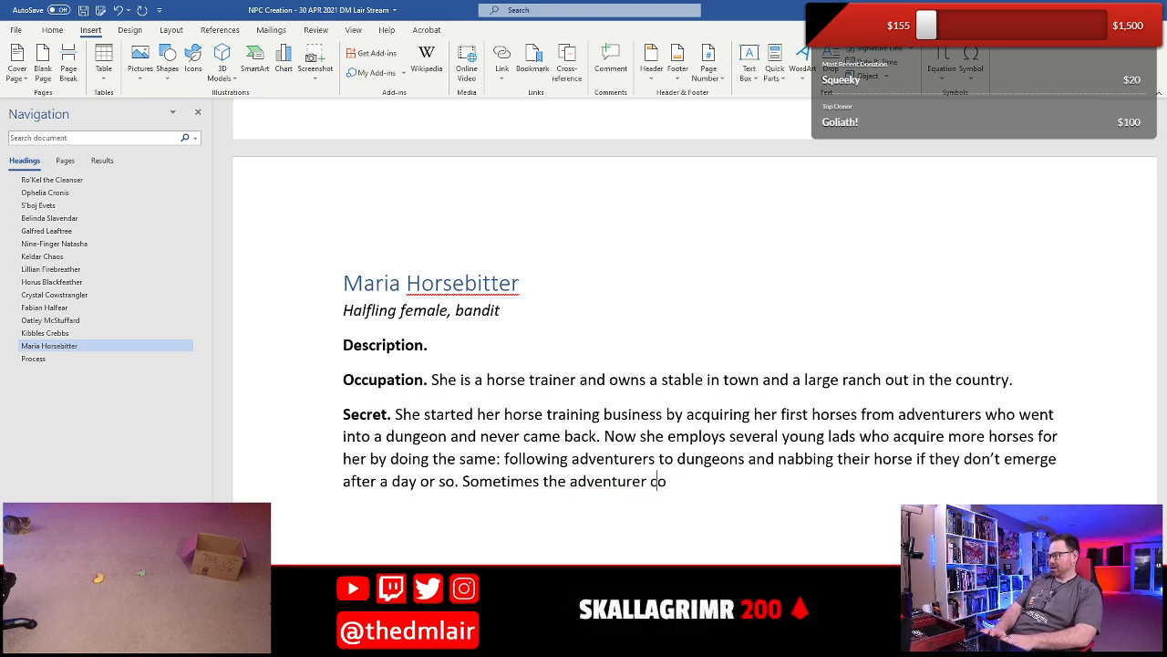
{"action": "type", "text": "me out"}
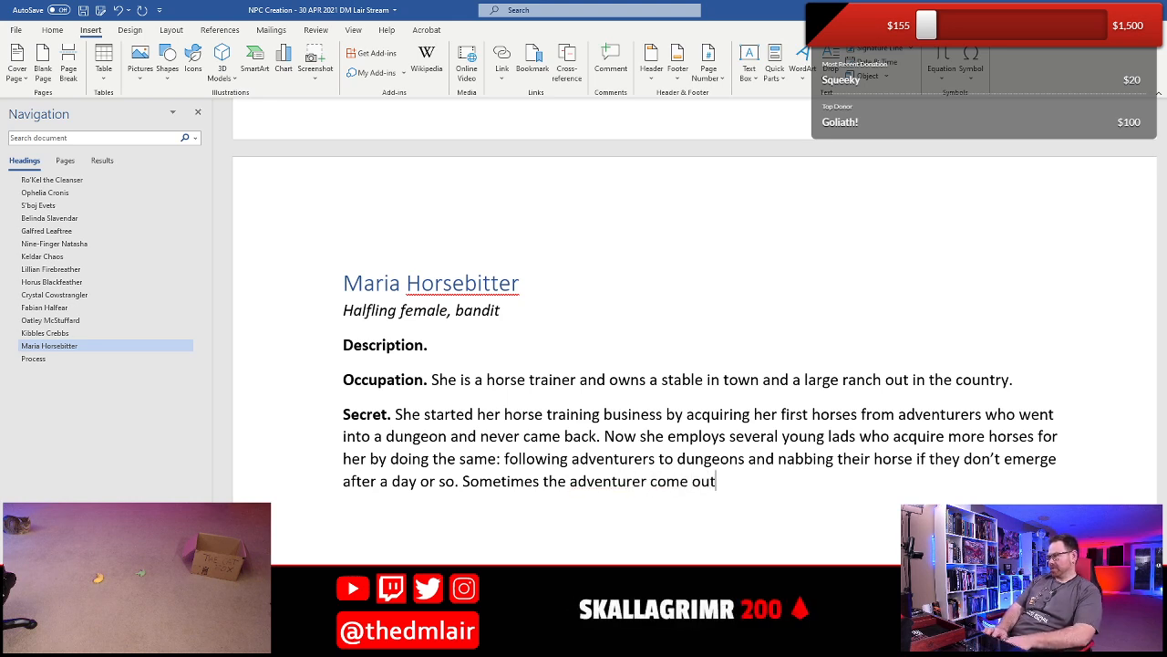
{"action": "type", "text": ", though, and natu"}
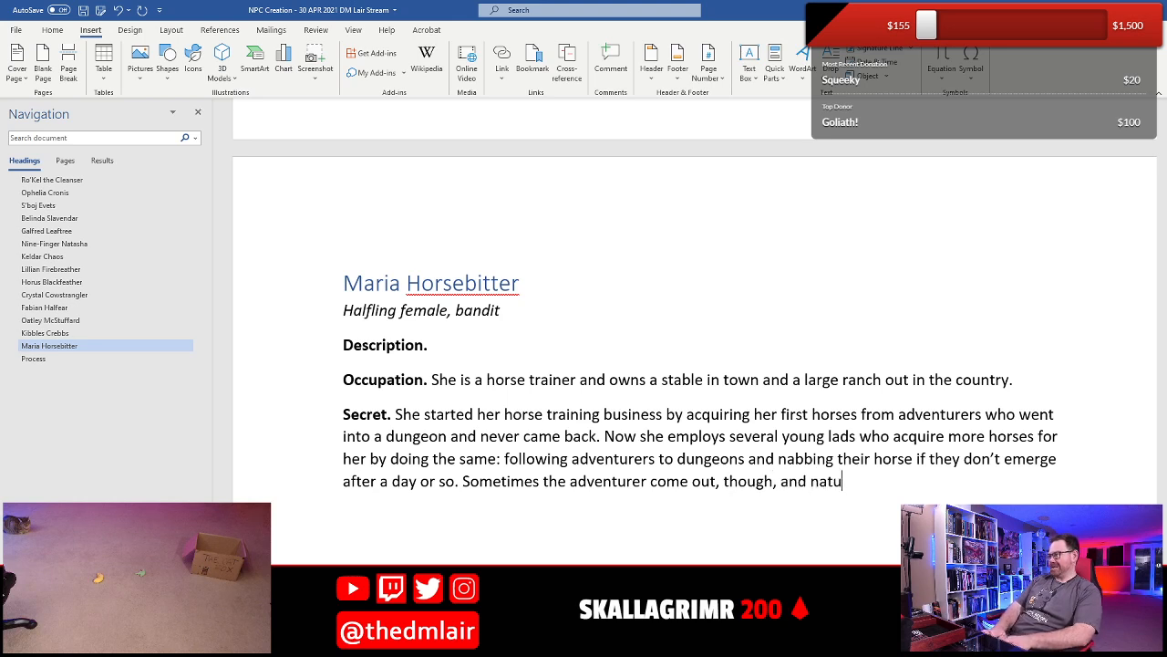
{"action": "type", "text": "rally begin "}
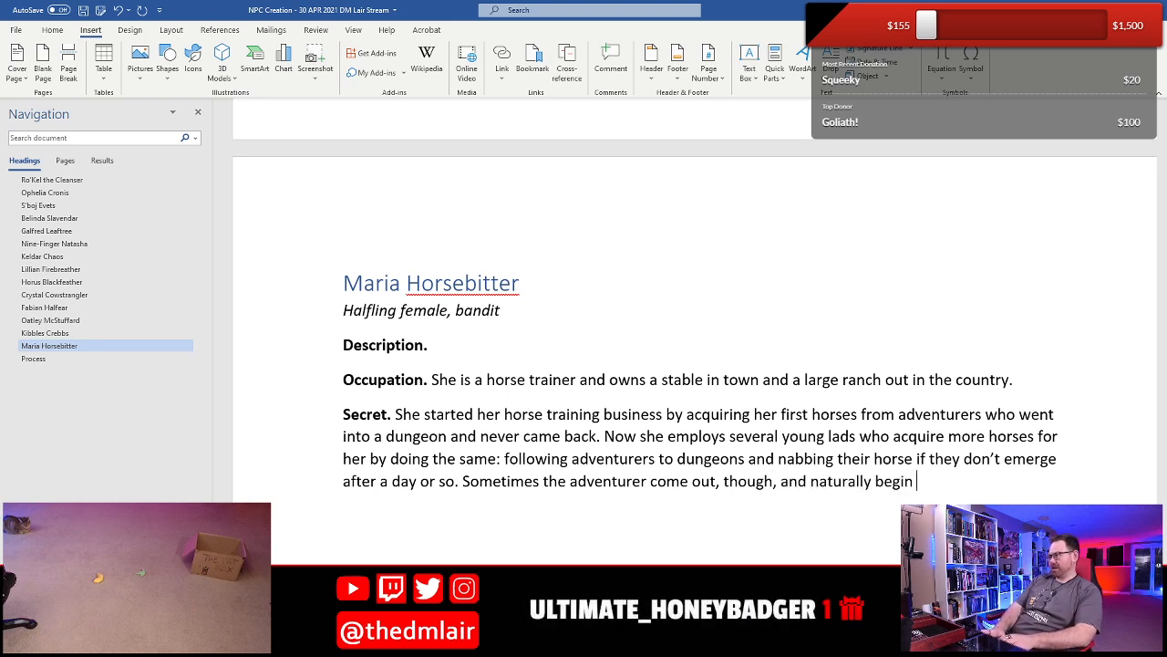
{"action": "type", "text": "looking fro"}
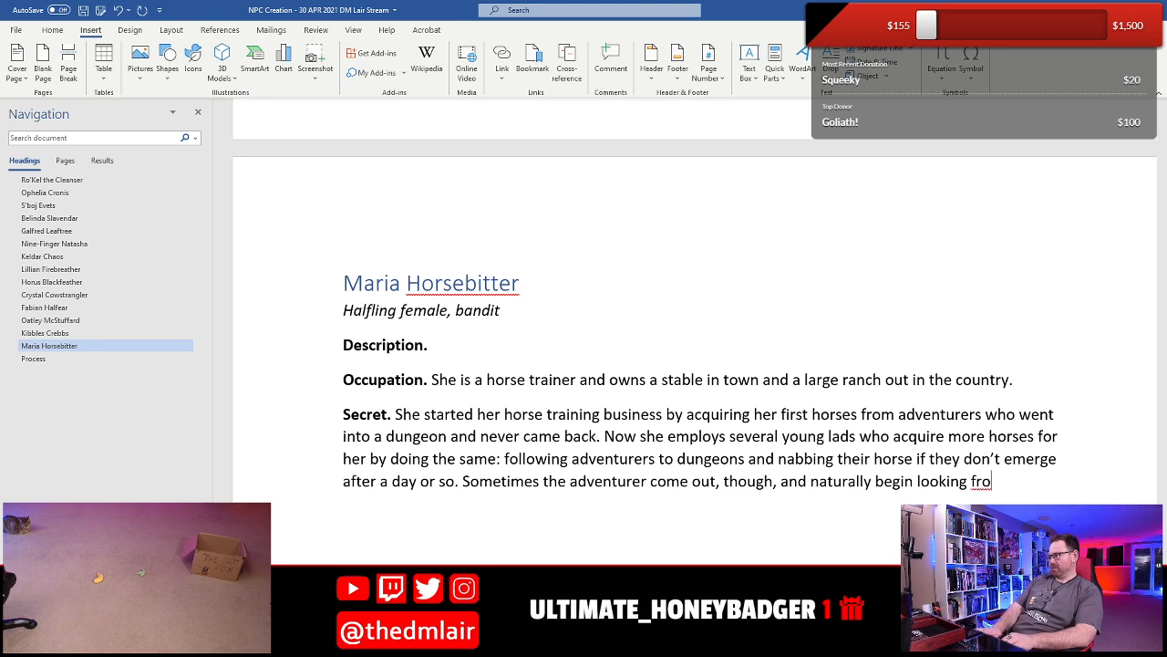
- Finish the third Secret sentence with ", though, and naturally begin looking for who took their horses." and save the document
{"action": "key", "text": "BackSpace"}
{"action": "key", "text": "BackSpace"}
{"action": "type", "text": "or who took their ho"}
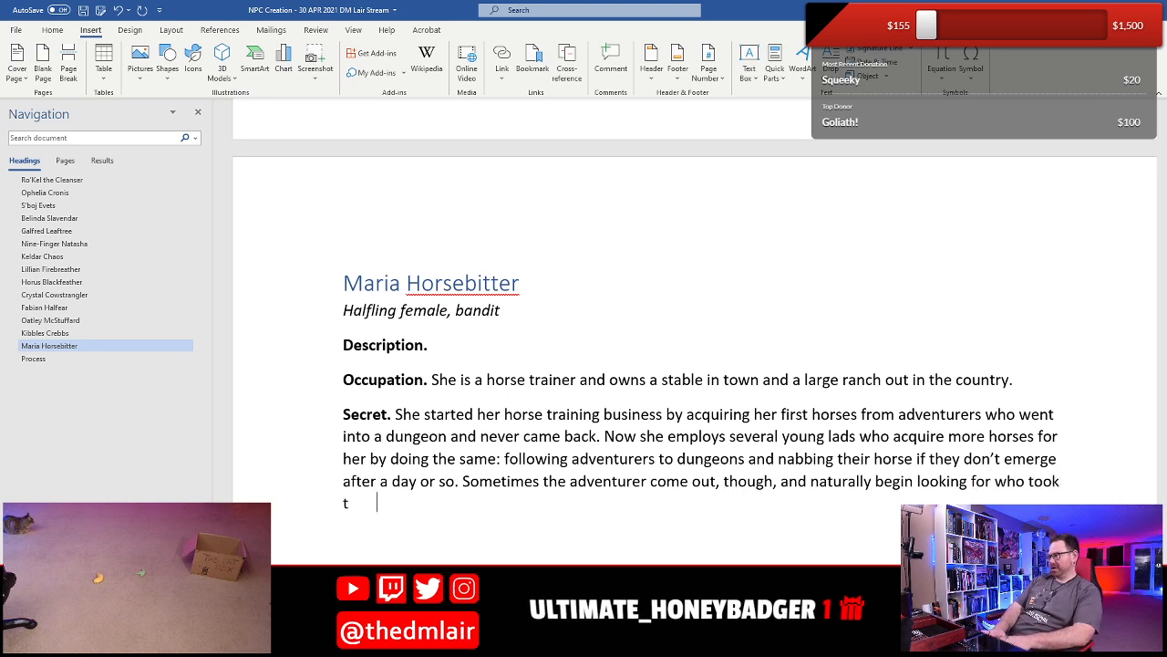
{"action": "type", "text": "rses."}
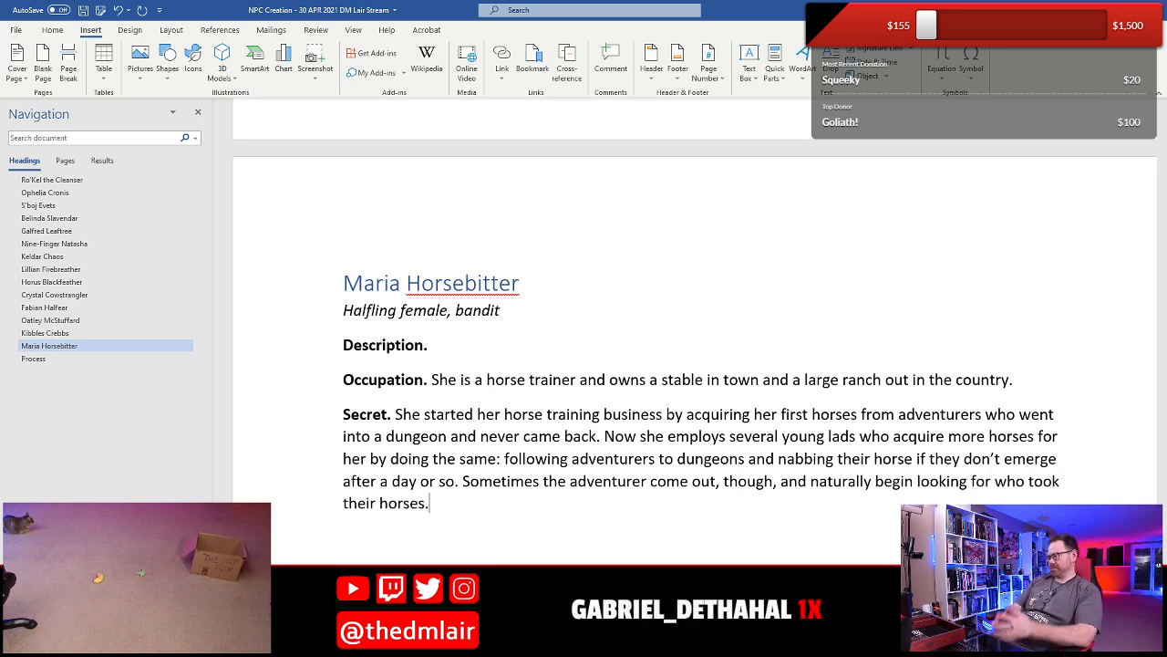
{"action": "key", "text": "ctrl+s"}
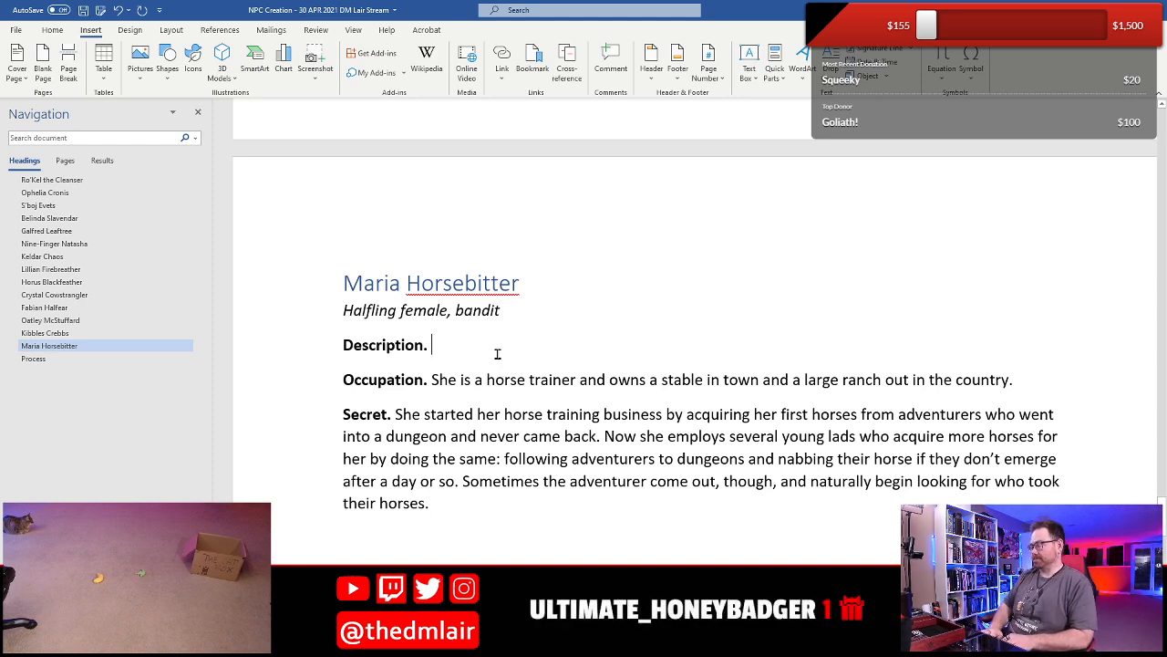
- Start Maria's Description with "The left side of her face is caved"
{"action": "type", "text": "Half"}
{"action": "key", "text": "BackSpace"}
{"action": "key", "text": "BackSpace"}
{"action": "key", "text": "BackSpace"}
{"action": "key", "text": "BackSpace"}
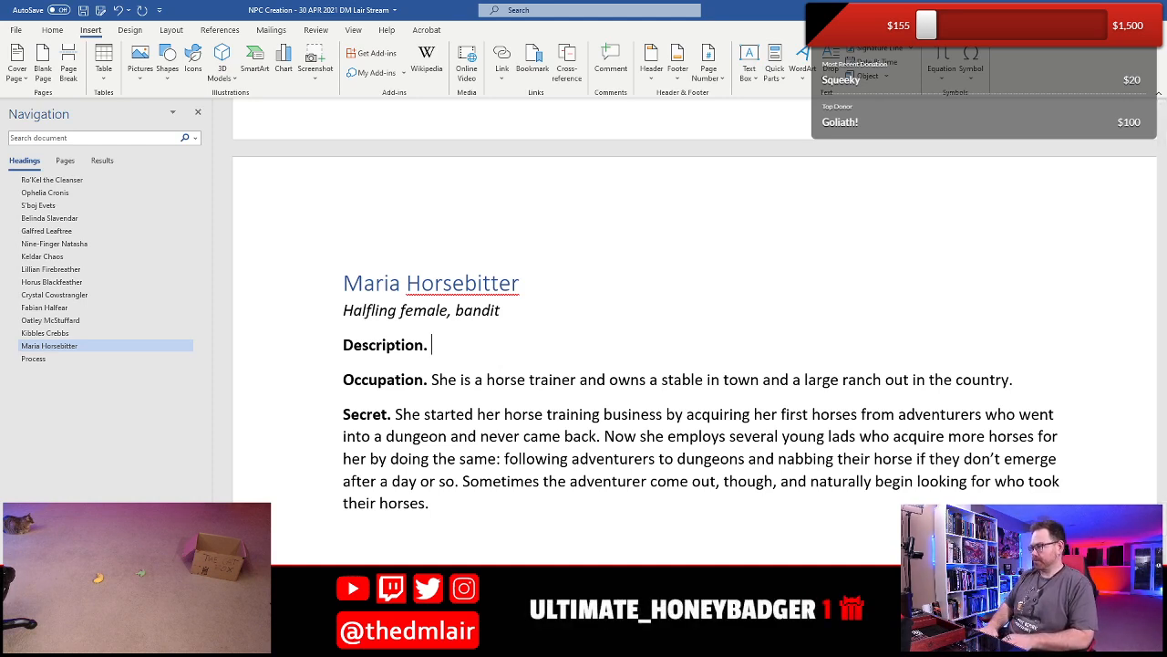
{"action": "type", "text": "The left si"}
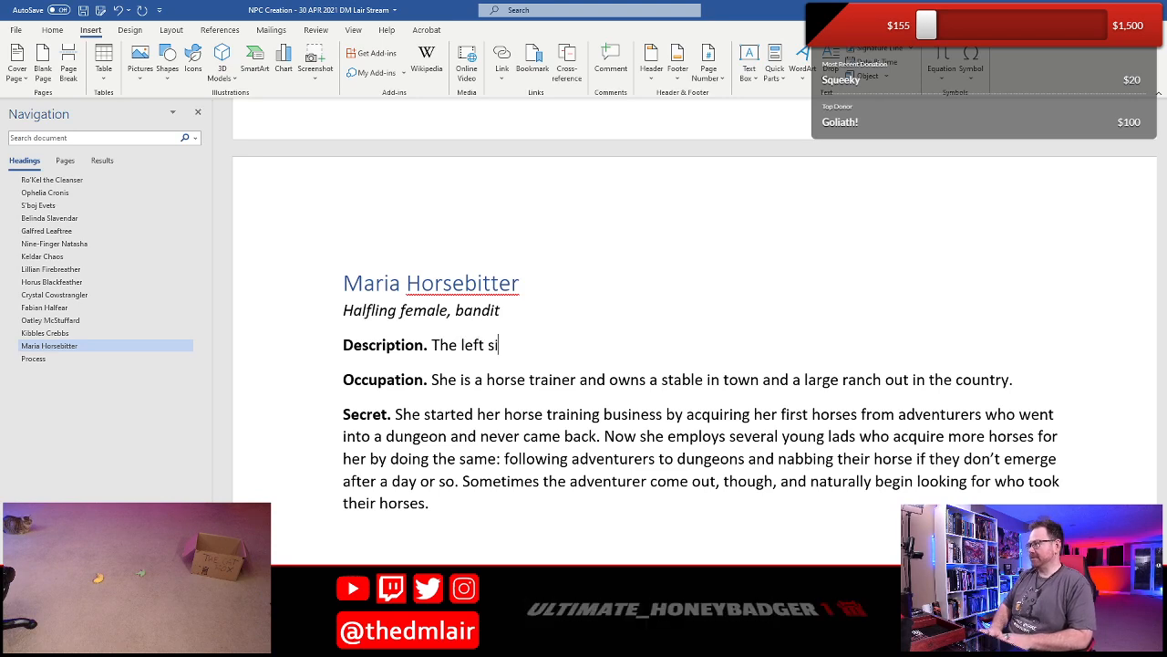
{"action": "type", "text": "de of her face is"}
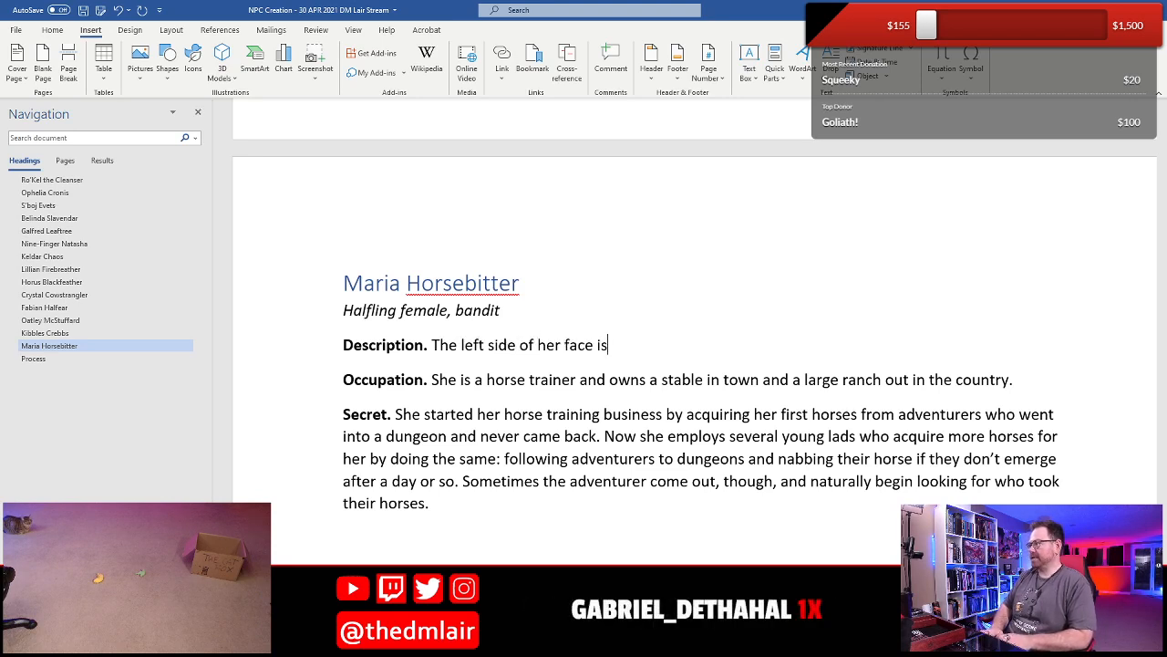
{"action": "type", "text": " caved "}
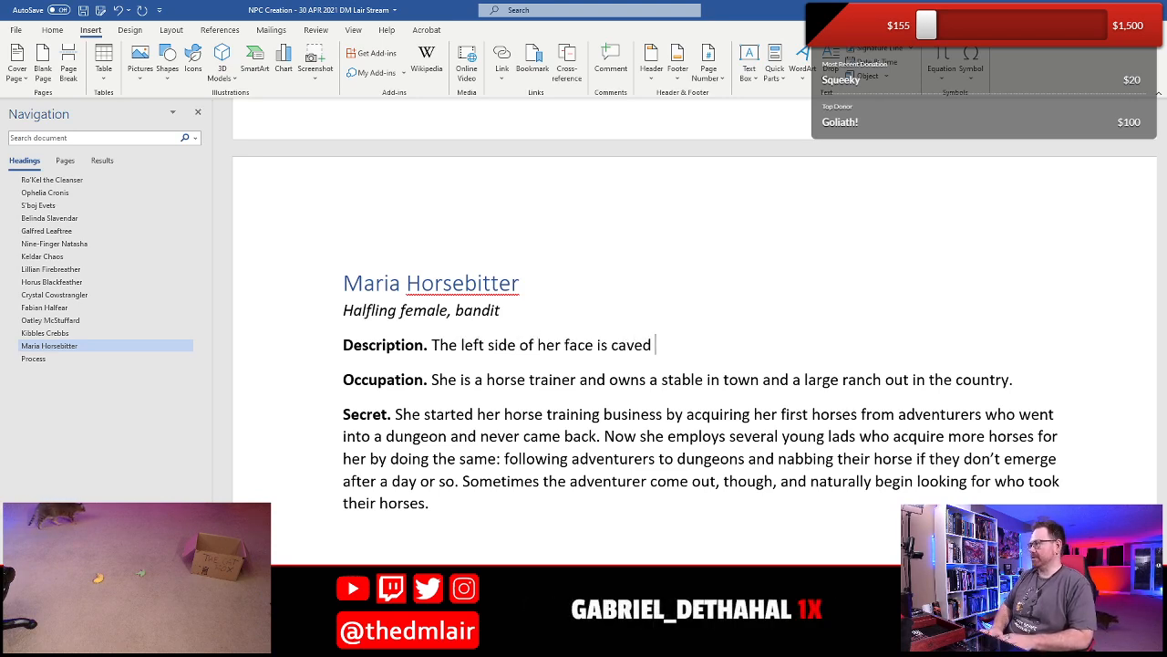
{"action": "type", "text": "in from a ho"}
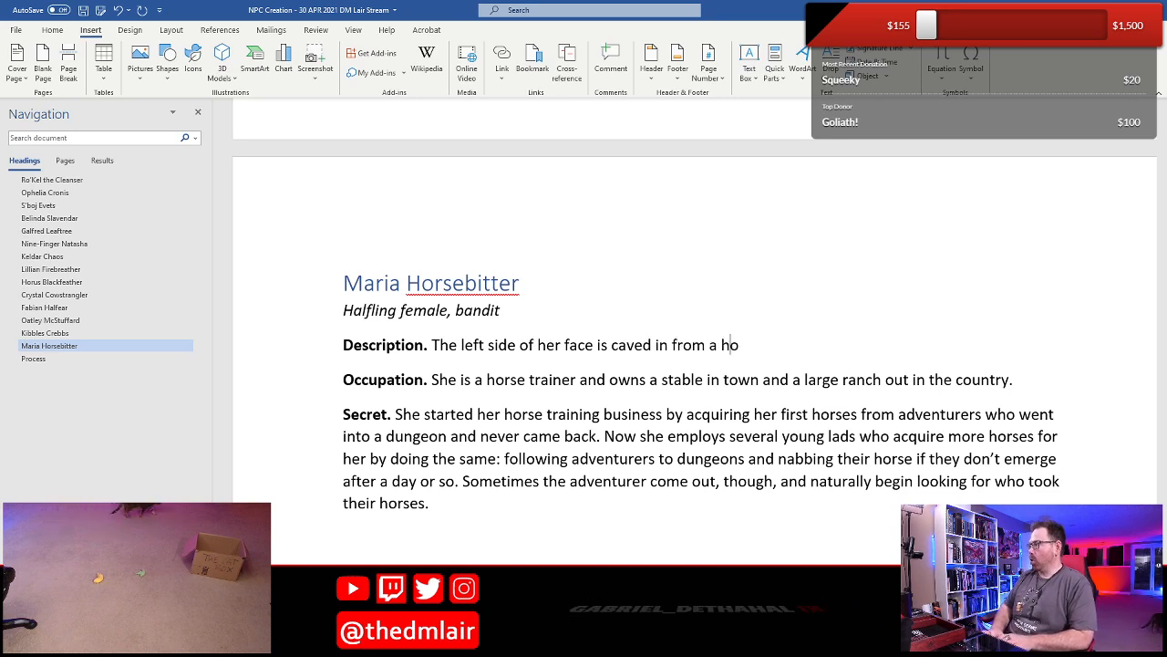
{"action": "type", "text": "rseki"}
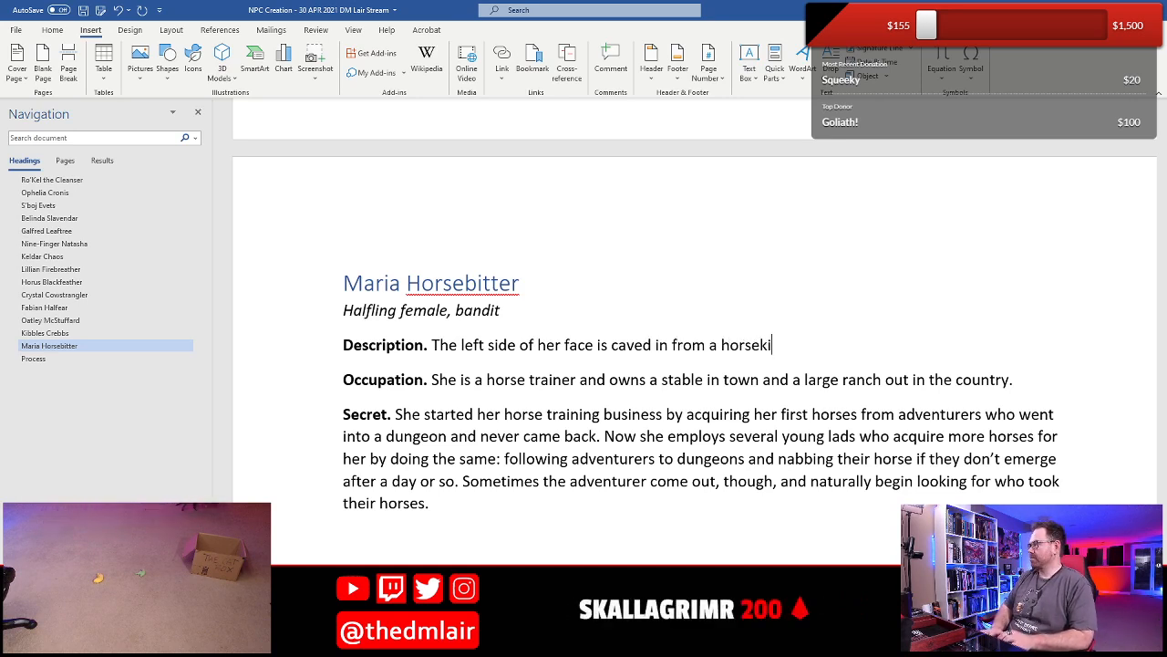
{"action": "type", "text": "ck"}
- Finish the sentence in Maria's Description with "in from a horse kick."
{"action": "key", "text": "BackSpace"}
{"action": "key", "text": "BackSpace"}
{"action": "key", "text": "BackSpace"}
{"action": "key", "text": "BackSpace"}
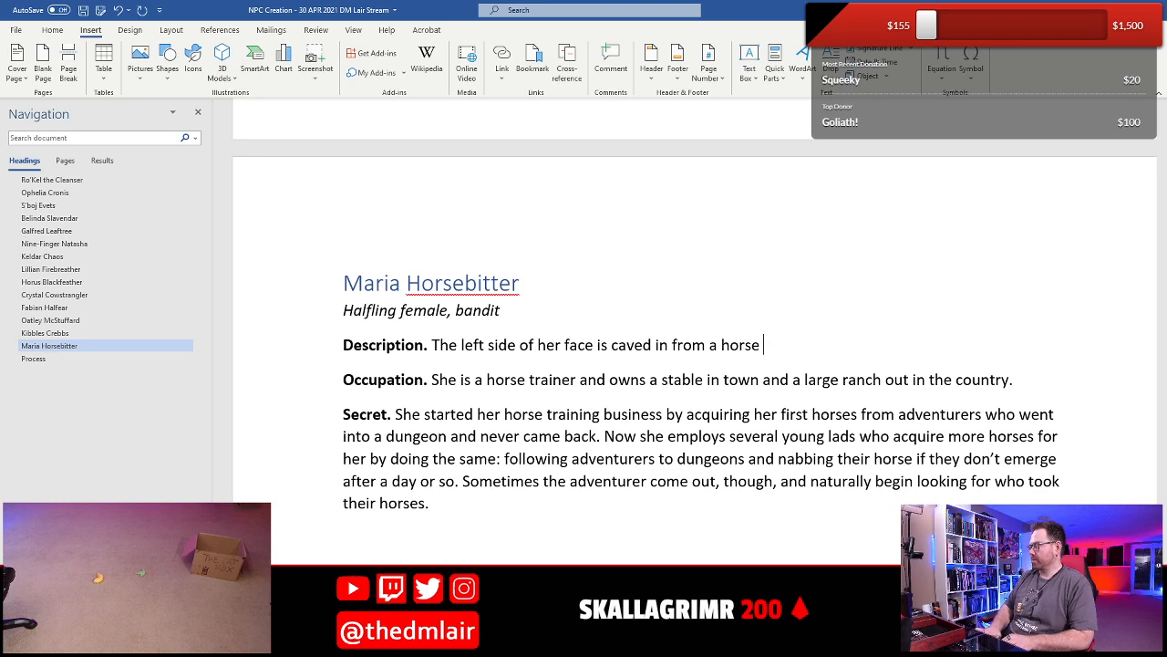
{"action": "type", "text": "kcik"}
{"action": "key", "text": "BackSpace"}
{"action": "key", "text": "BackSpace"}
{"action": "key", "text": "BackSpace"}
{"action": "type", "text": "ick."}
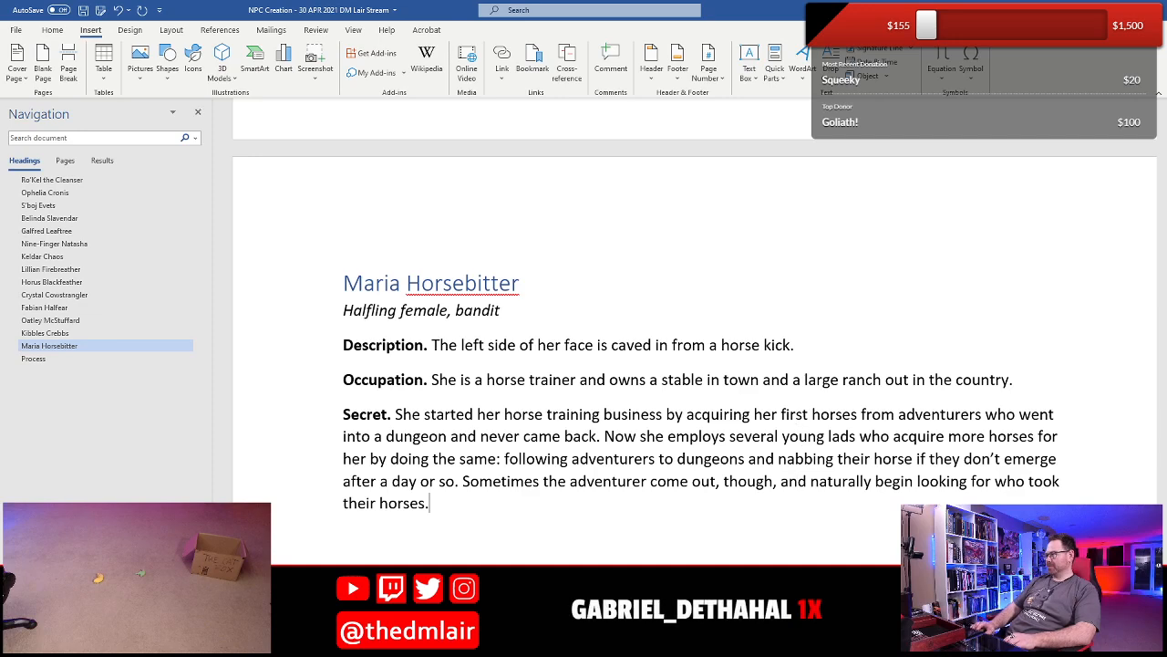
- Insert the NPC Template 2 building block on the empty line below Maria's Secret
{"action": "scroll", "coordinate": [392, 345], "scroll_direction": "down", "scroll_amount": 3}
{"action": "left_click", "coordinate": [401, 241]}
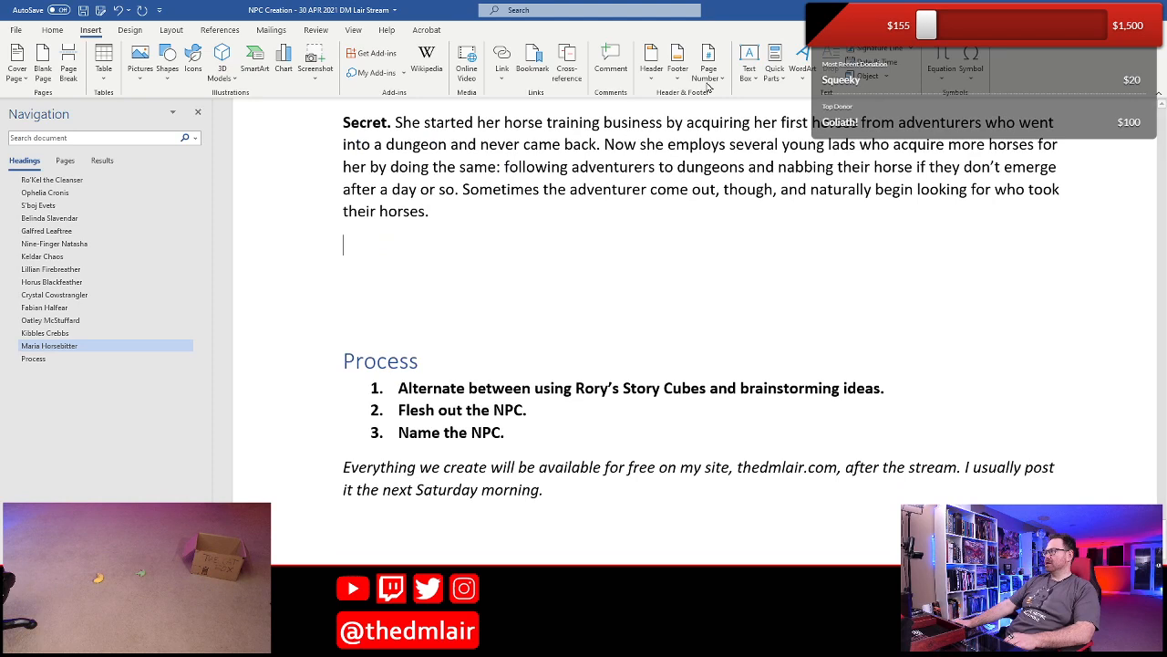
{"action": "left_click", "coordinate": [764, 84]}
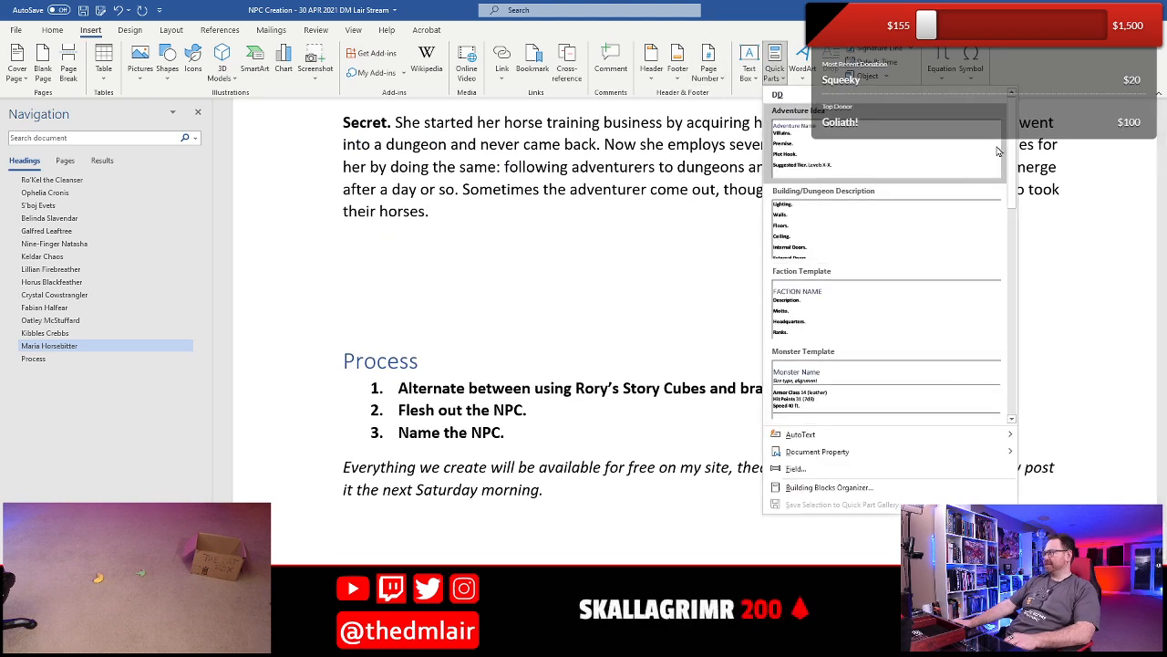
{"action": "left_click_drag", "start_coordinate": [1014, 129], "coordinate": [1024, 198]}
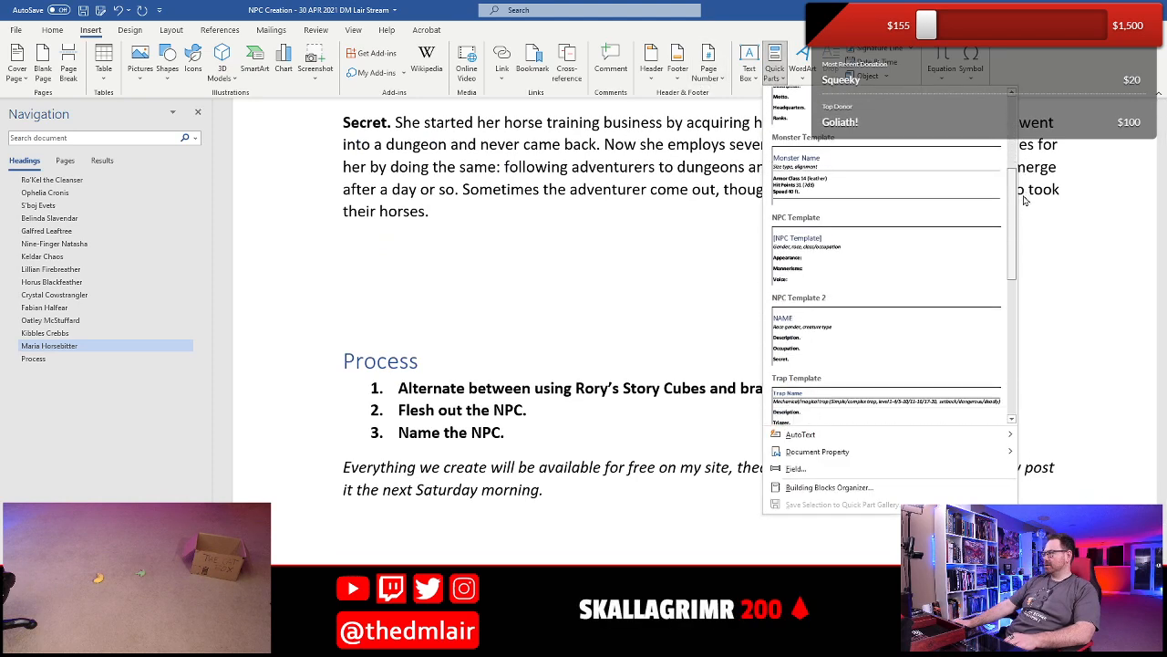
{"action": "left_click", "coordinate": [887, 313]}
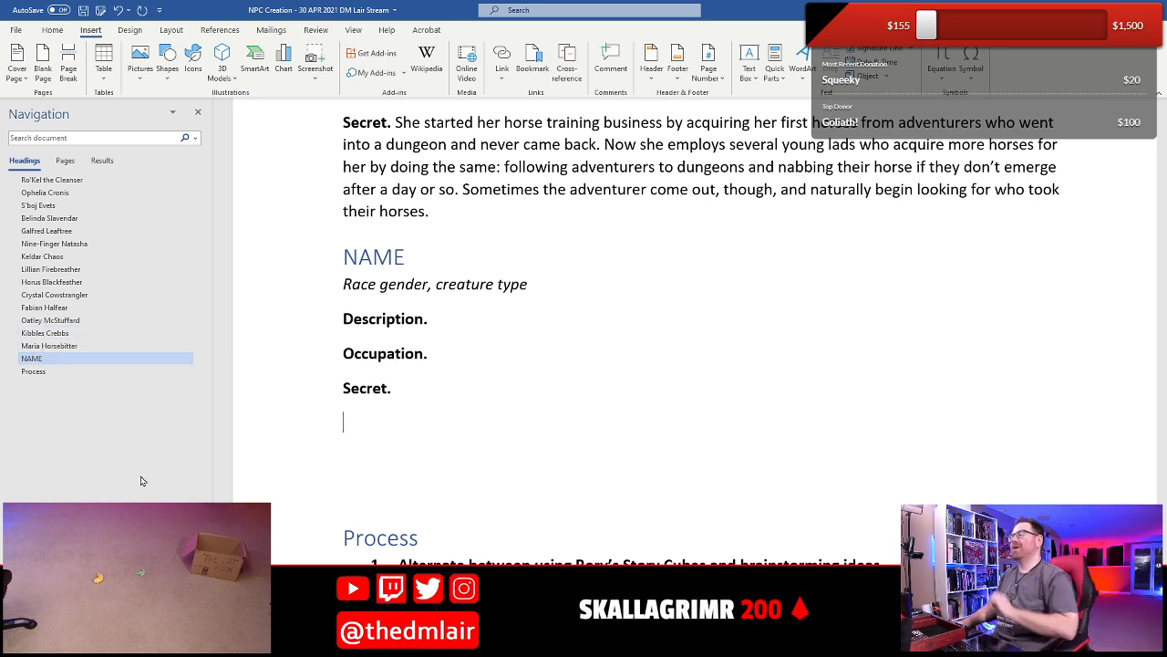
- Replace the NAME heading of the new NPC entry with "Teddy D'boer"
{"action": "left_click_drag", "start_coordinate": [337, 258], "coordinate": [406, 268]}
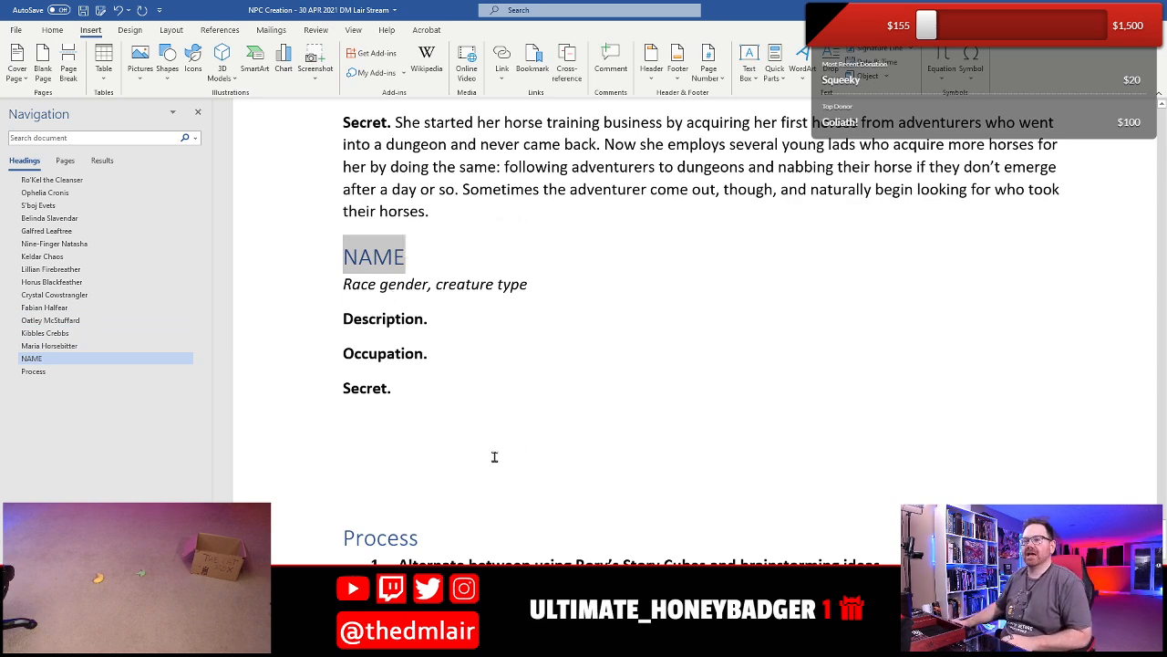
{"action": "scroll", "coordinate": [495, 459], "scroll_direction": "up", "scroll_amount": 5}
{"action": "scroll", "coordinate": [495, 458], "scroll_direction": "down", "scroll_amount": 5}
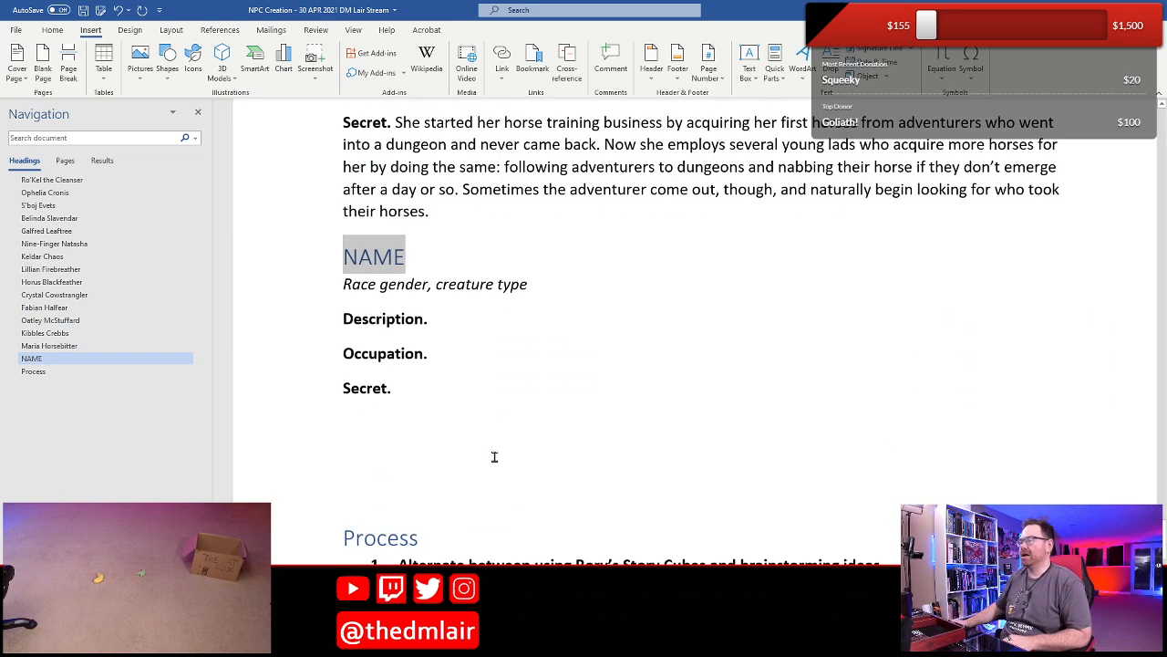
{"action": "type", "text": "Te"}
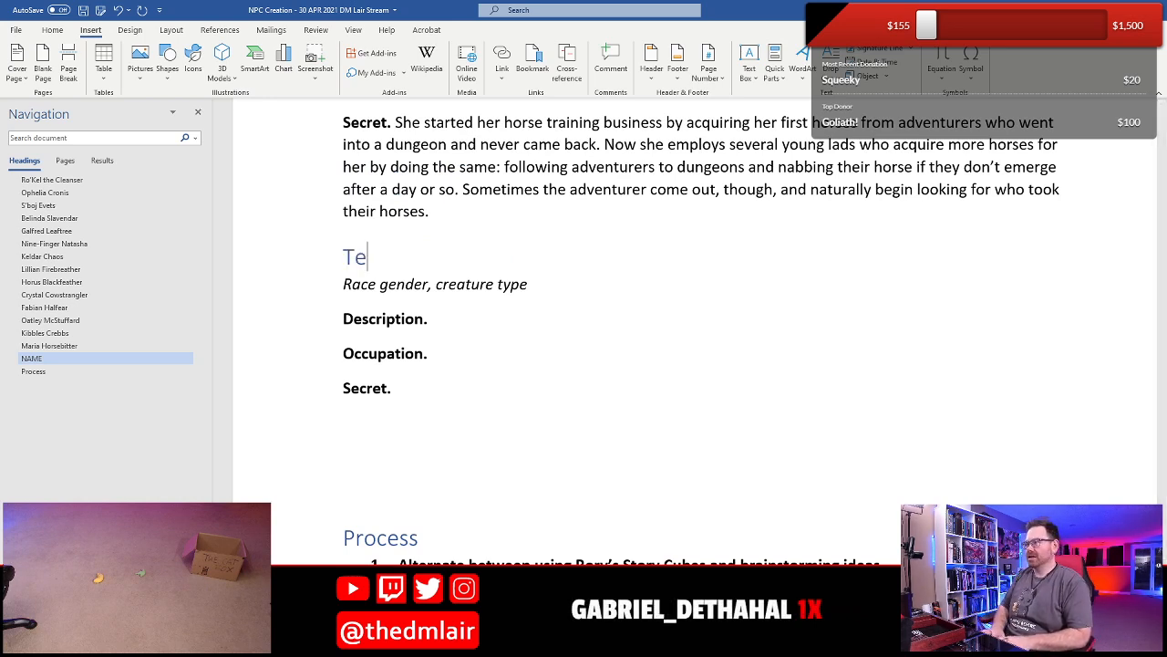
{"action": "type", "text": "ddy D'boer"}
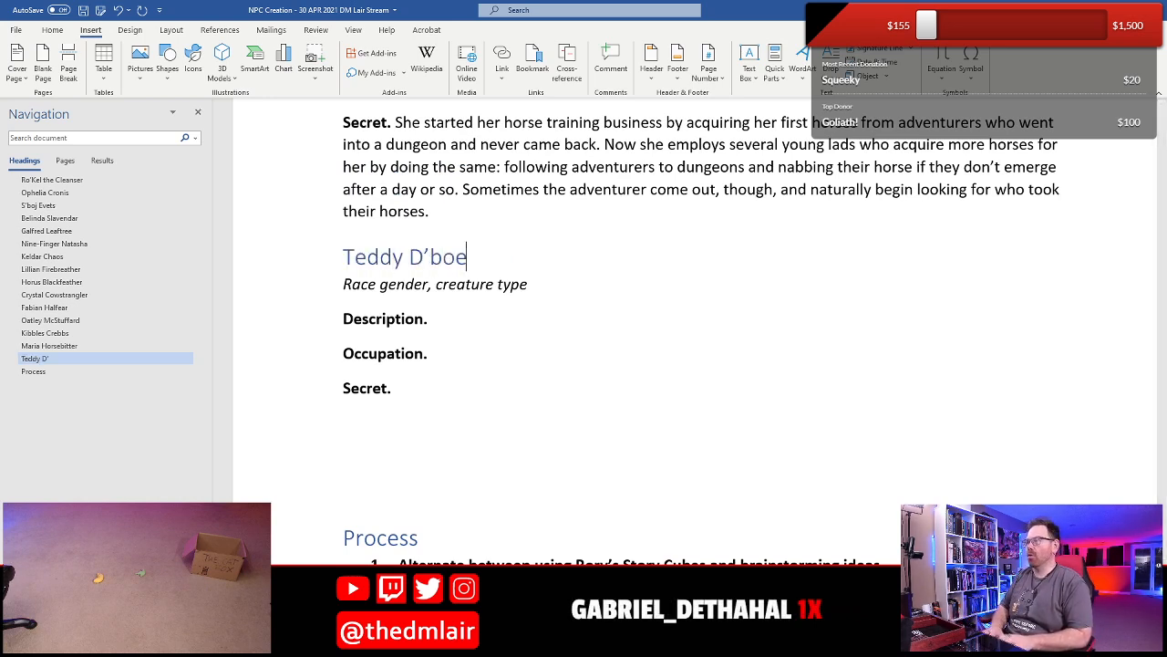
- Replace the "Race gender" placeholder under the Teddy D'boer heading with "Bugbear male"
{"action": "key", "text": "Right"}
{"action": "key", "text": "shift+Right"}
{"action": "key", "text": "shift+Right"}
{"action": "key", "text": "shift+Right"}
{"action": "key", "text": "shift+Right"}
{"action": "key", "text": "shift+Right"}
{"action": "key", "text": "shift+Right"}
{"action": "key", "text": "shift+Right"}
{"action": "key", "text": "shift+Right"}
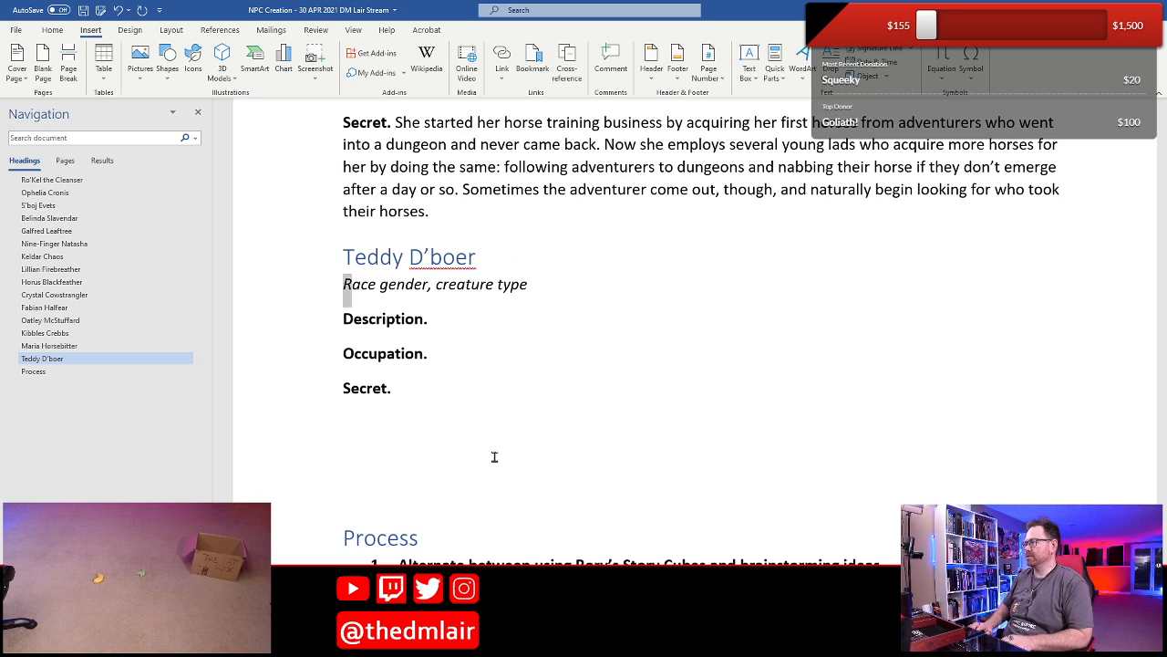
{"action": "key", "text": "shift+Right"}
{"action": "key", "text": "shift+Right"}
{"action": "key", "text": "shift+Right"}
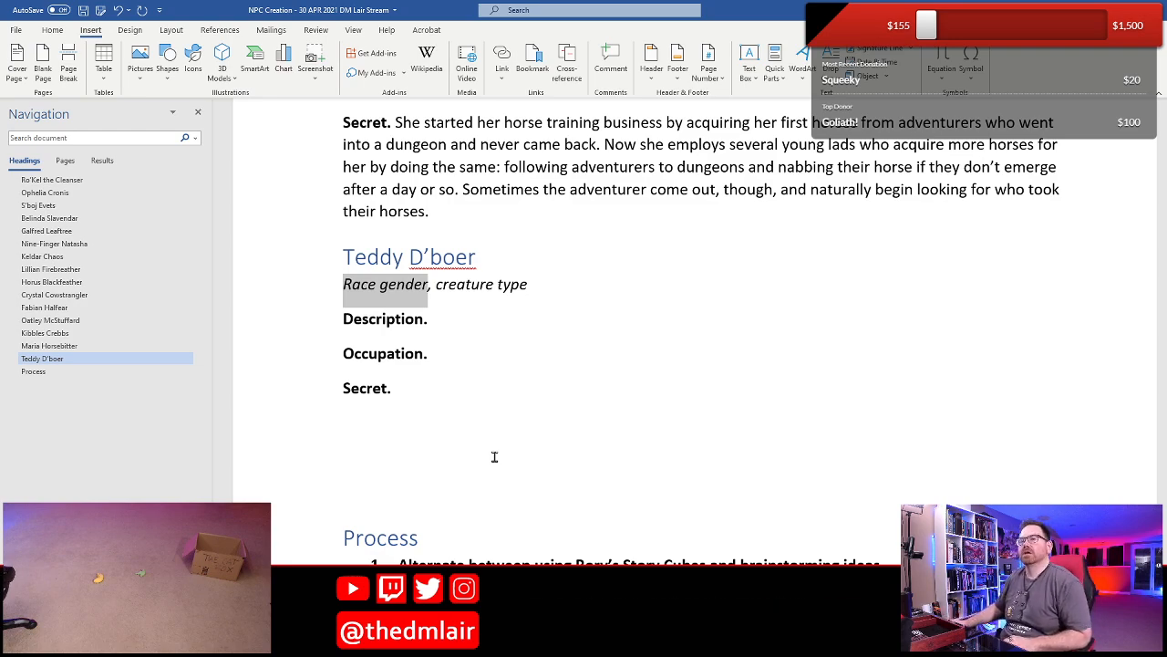
{"action": "scroll", "coordinate": [494, 456], "scroll_direction": "up", "scroll_amount": 5}
{"action": "scroll", "coordinate": [495, 456], "scroll_direction": "up", "scroll_amount": 10}
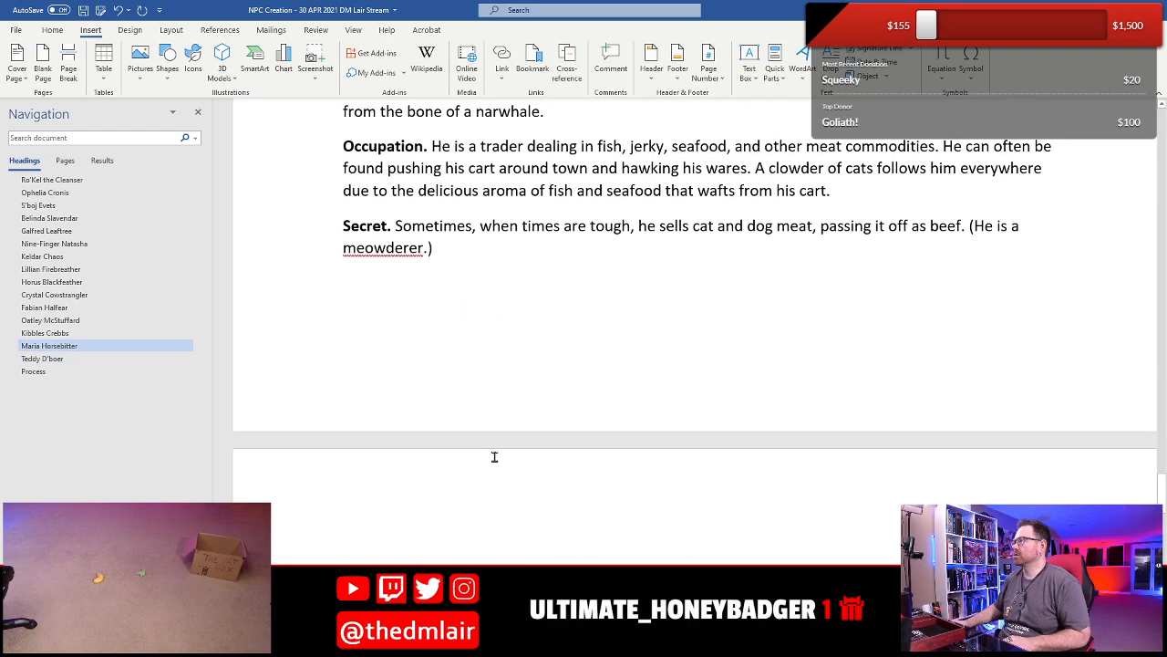
{"action": "scroll", "coordinate": [495, 456], "scroll_direction": "up", "scroll_amount": 4}
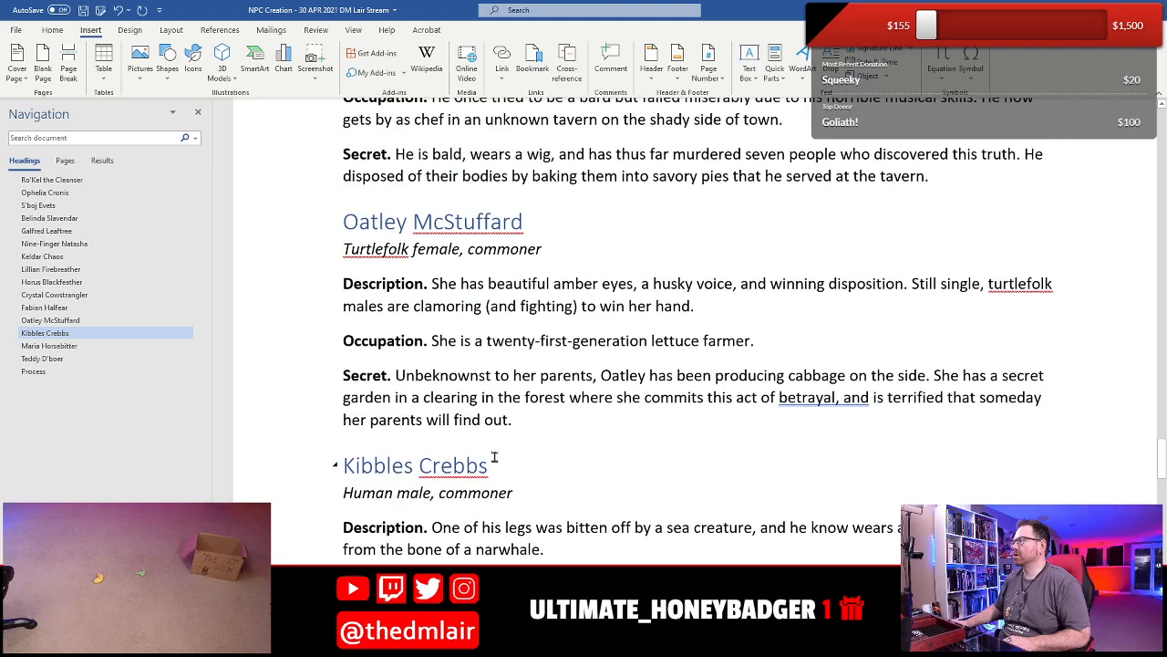
{"action": "scroll", "coordinate": [494, 456], "scroll_direction": "down", "scroll_amount": 16}
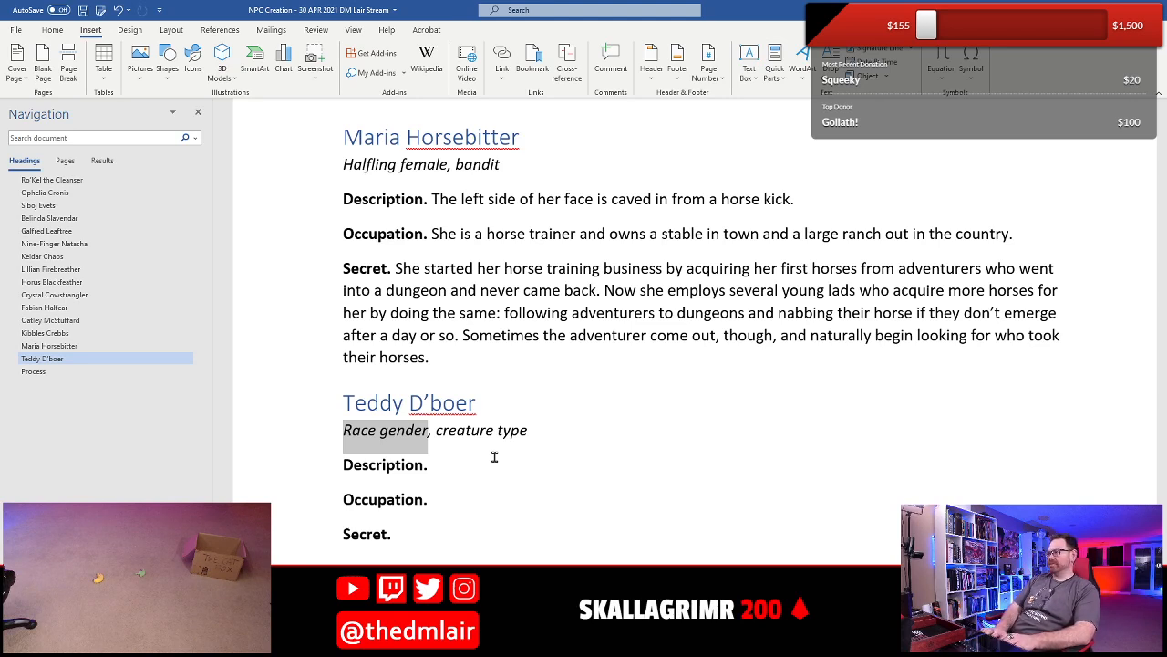
{"action": "type", "text": "Bub"}
{"action": "key", "text": "BackSpace"}
{"action": "type", "text": "gbear m"}
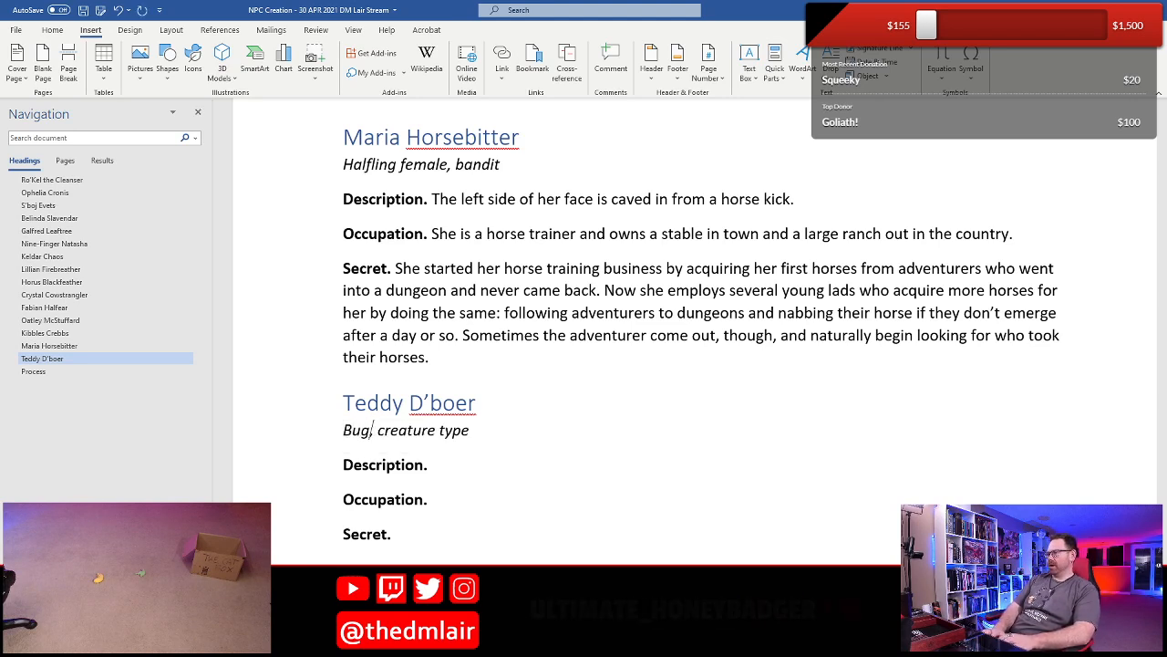
{"action": "type", "text": "ale"}
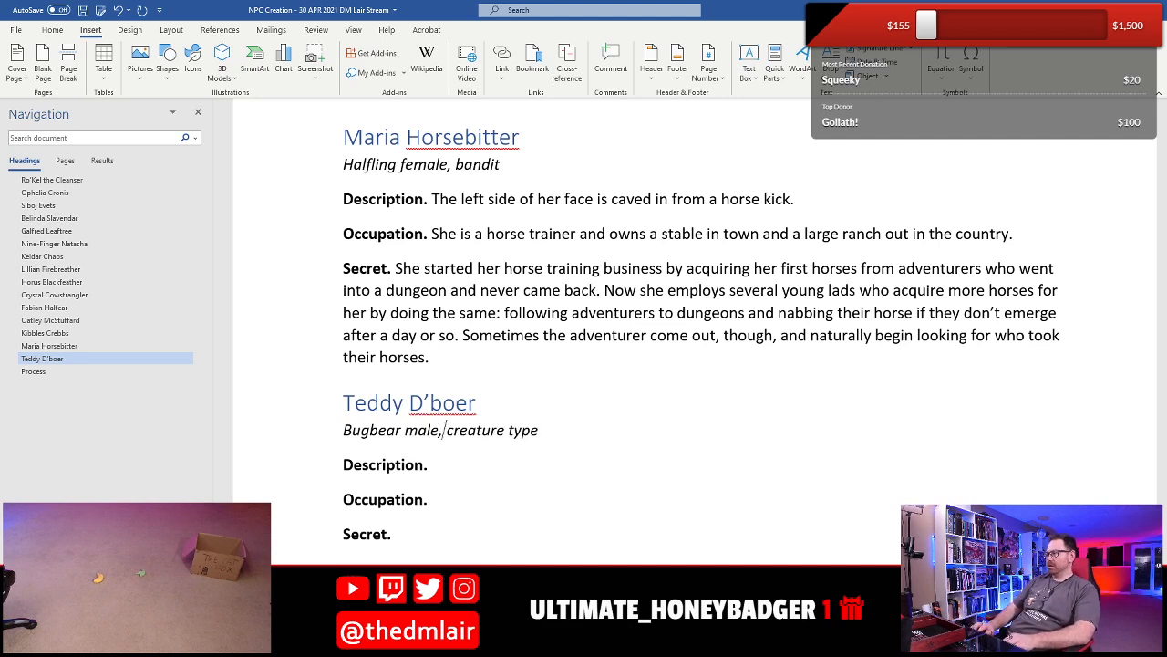
- Replace the "creature type" placeholder under the Teddy D'boer heading with "champion"
{"action": "left_click_drag", "start_coordinate": [446, 430], "coordinate": [538, 429]}
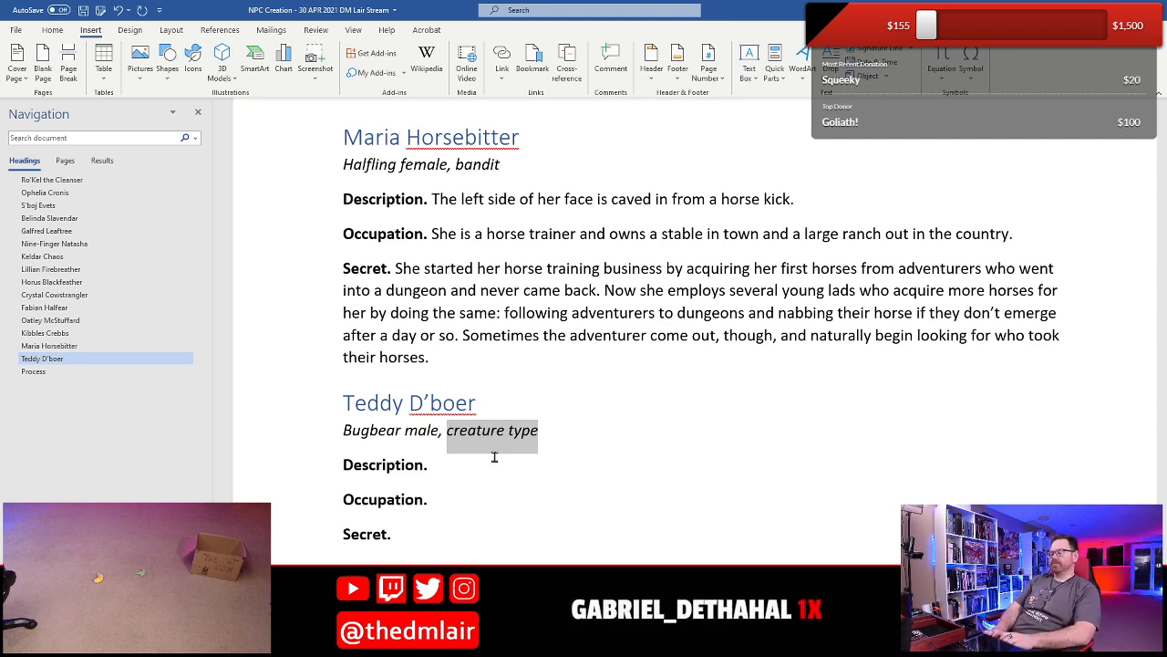
{"action": "type", "text": "champoin"}
{"action": "key", "text": "BackSpace"}
{"action": "key", "text": "BackSpace"}
{"action": "key", "text": "BackSpace"}
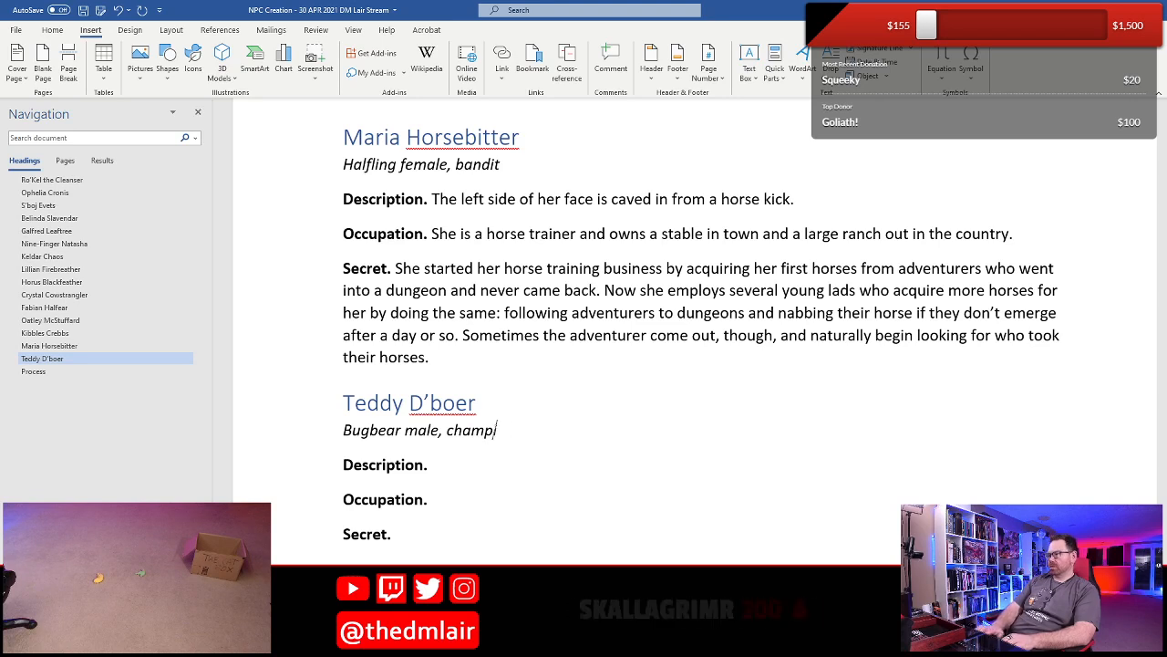
{"action": "type", "text": "ion"}
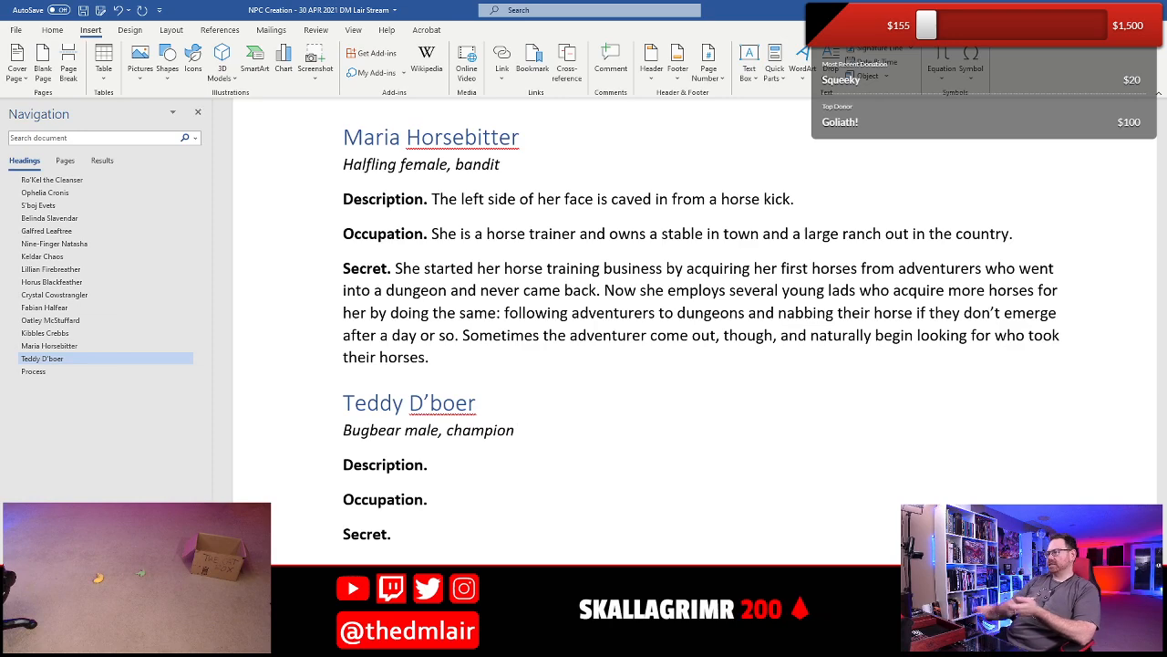
- Begin Teddy's Occupation with "He is a professional wrestler in"
{"action": "scroll", "coordinate": [576, 427], "scroll_direction": "down", "scroll_amount": 3}
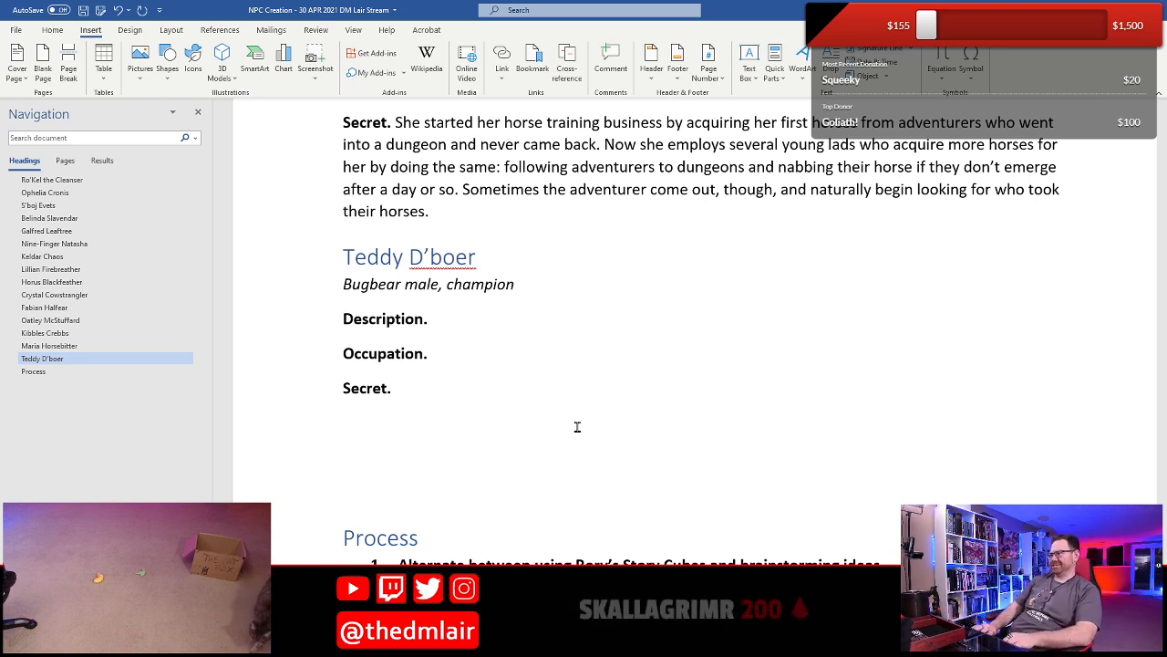
{"action": "key", "text": "Down"}
{"action": "type", "text": "He is a"}
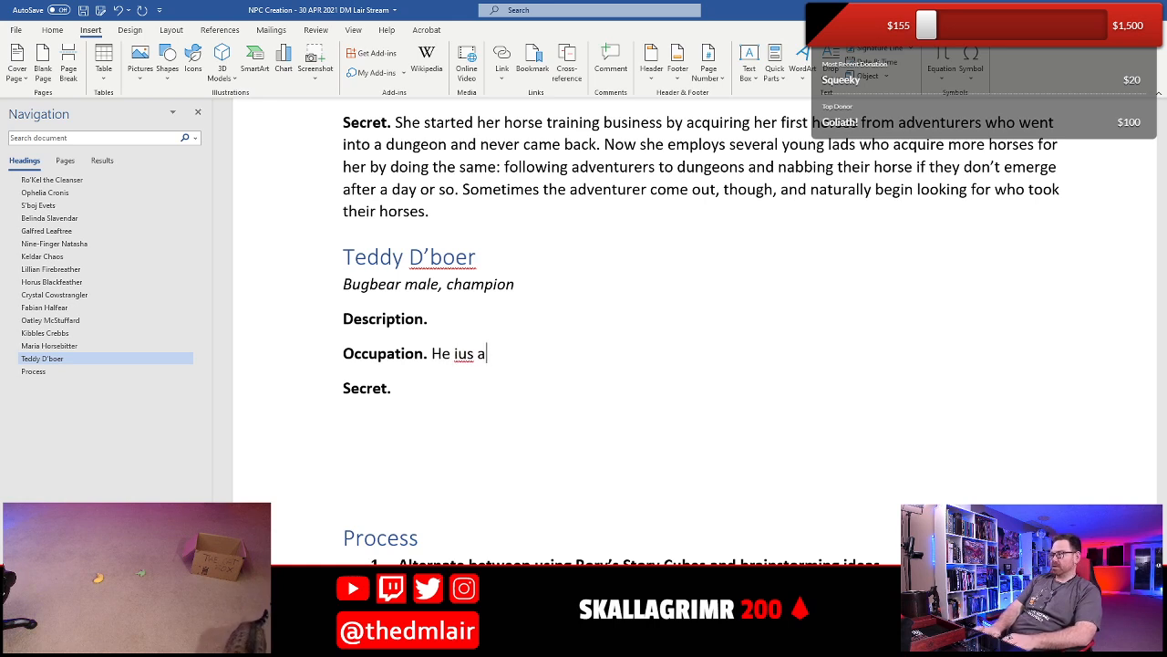
{"action": "key", "text": "BackSpace"}
{"action": "key", "text": "BackSpace"}
{"action": "key", "text": "BackSpace"}
{"action": "type", "text": "s a poro"}
{"action": "key", "text": "BackSpace"}
{"action": "key", "text": "BackSpace"}
{"action": "key", "text": "BackSpace"}
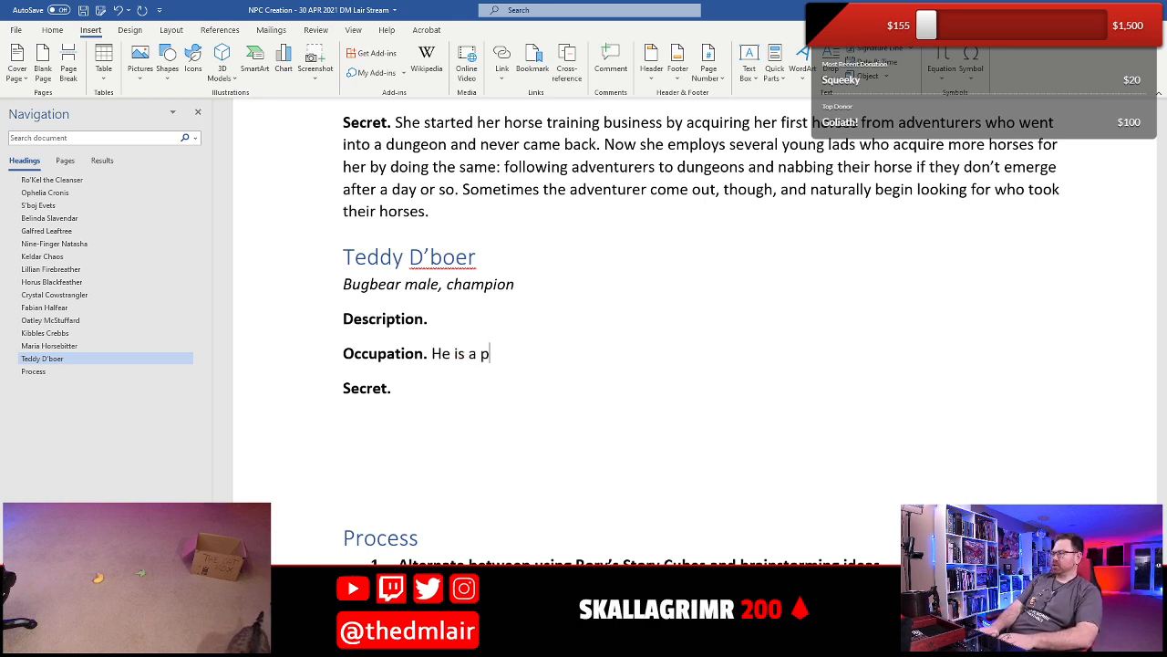
{"action": "type", "text": "rofessional w"}
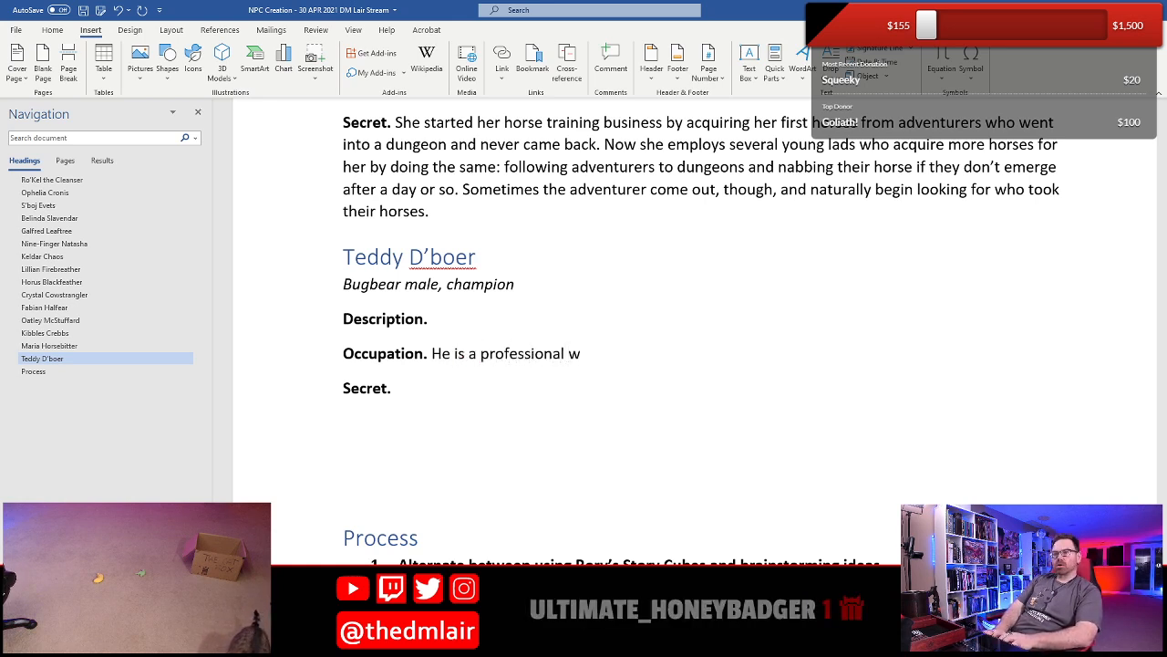
{"action": "type", "text": "restler ina"}
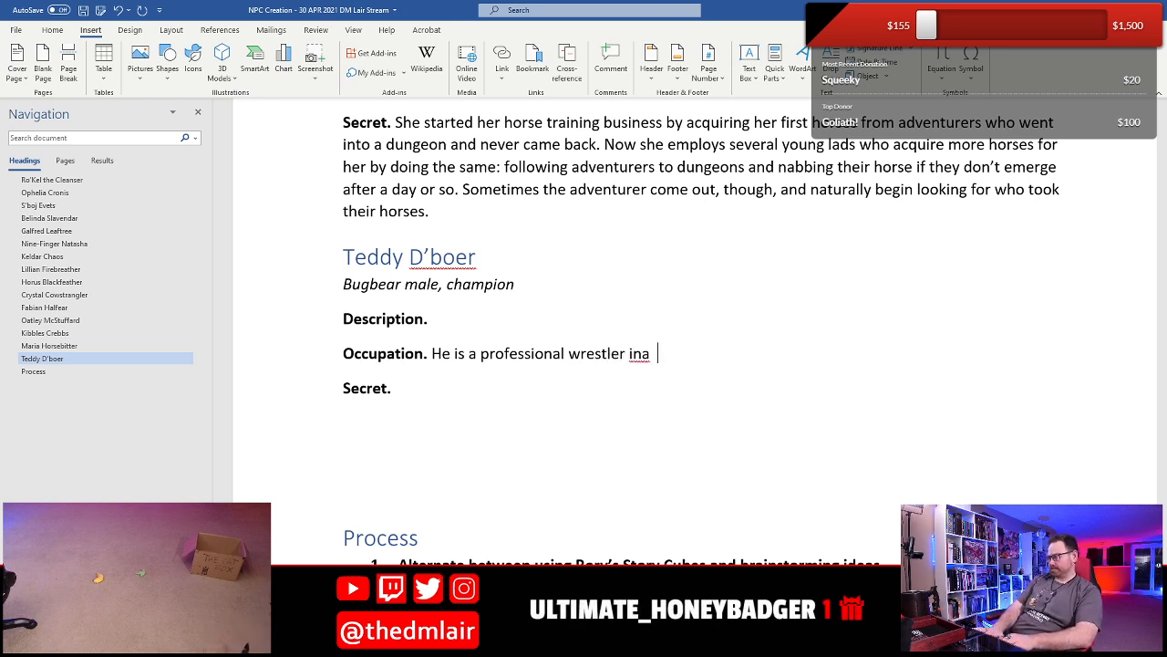
- Finish Teddy's Occupation sentence with "a local fighting arena."
{"action": "key", "text": "BackSpace"}
{"action": "key", "text": "BackSpace"}
{"action": "key", "text": "BackSpace"}
{"action": "type", "text": "a local "}
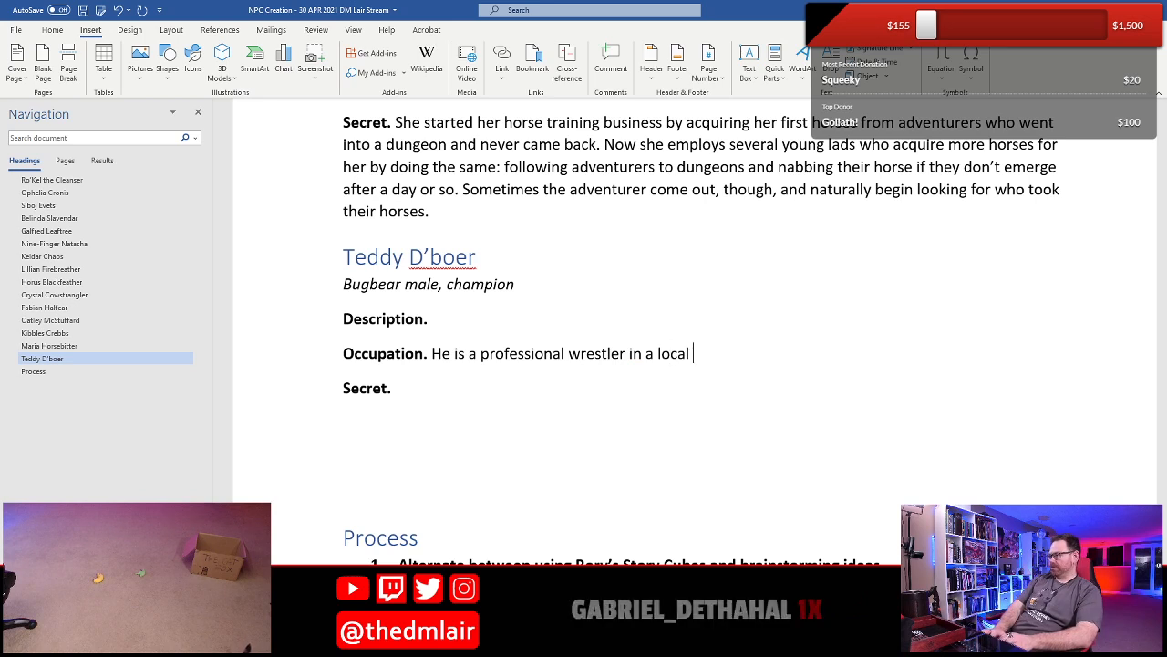
{"action": "type", "text": "fighting"}
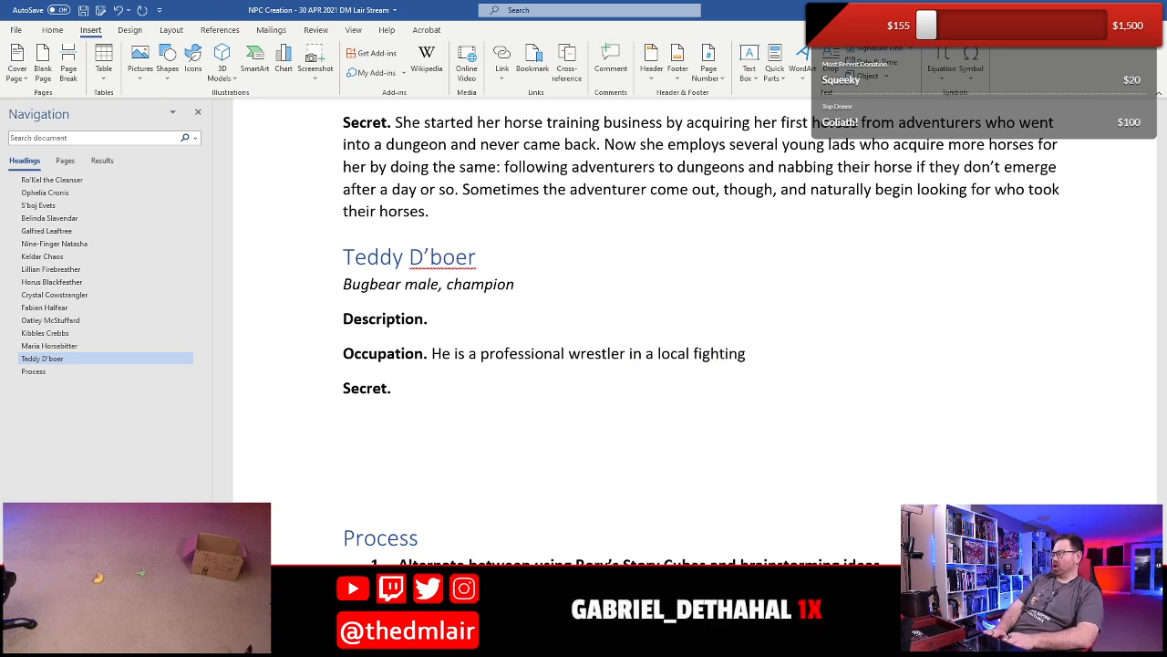
{"action": "type", "text": " arena"}
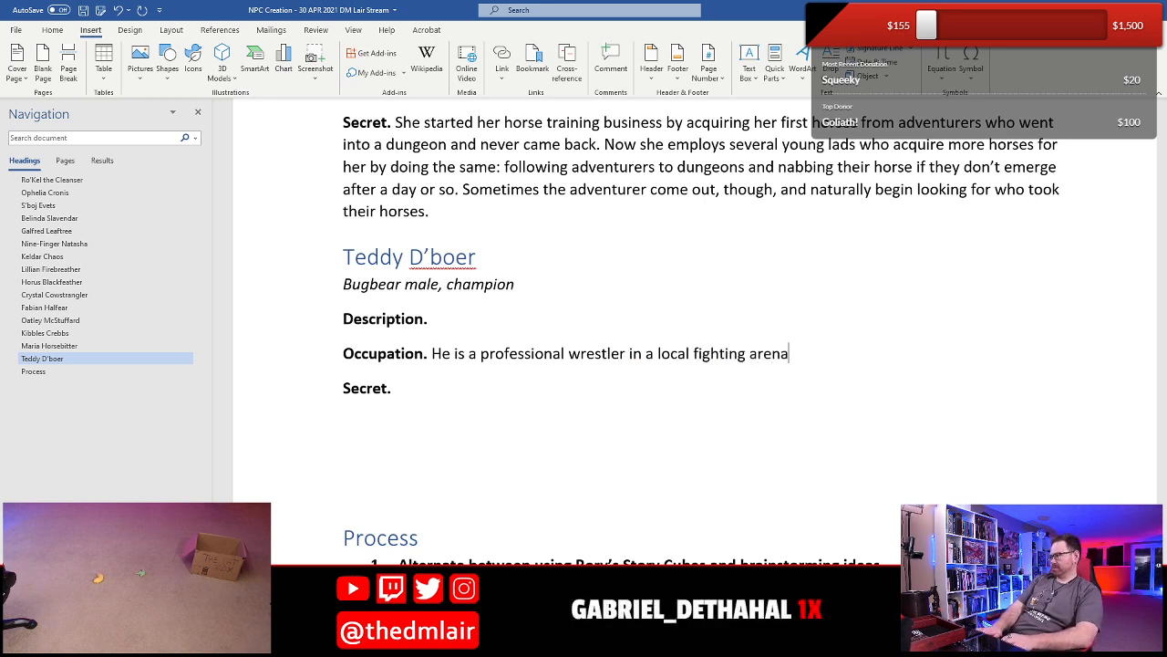
{"action": "type", "text": "."}
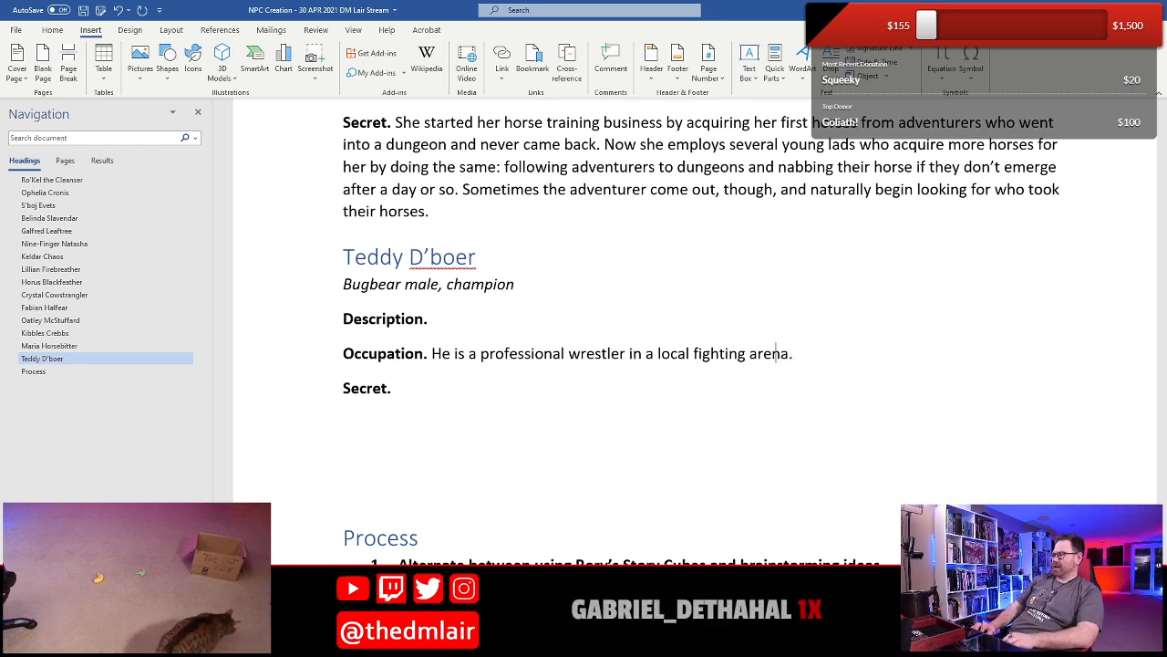
- Insert "and reining heavy-weight champion" after "professional wrestler" in Teddy's Occupation
{"action": "left_click", "coordinate": [629, 352]}
{"action": "type", "text": "and "}
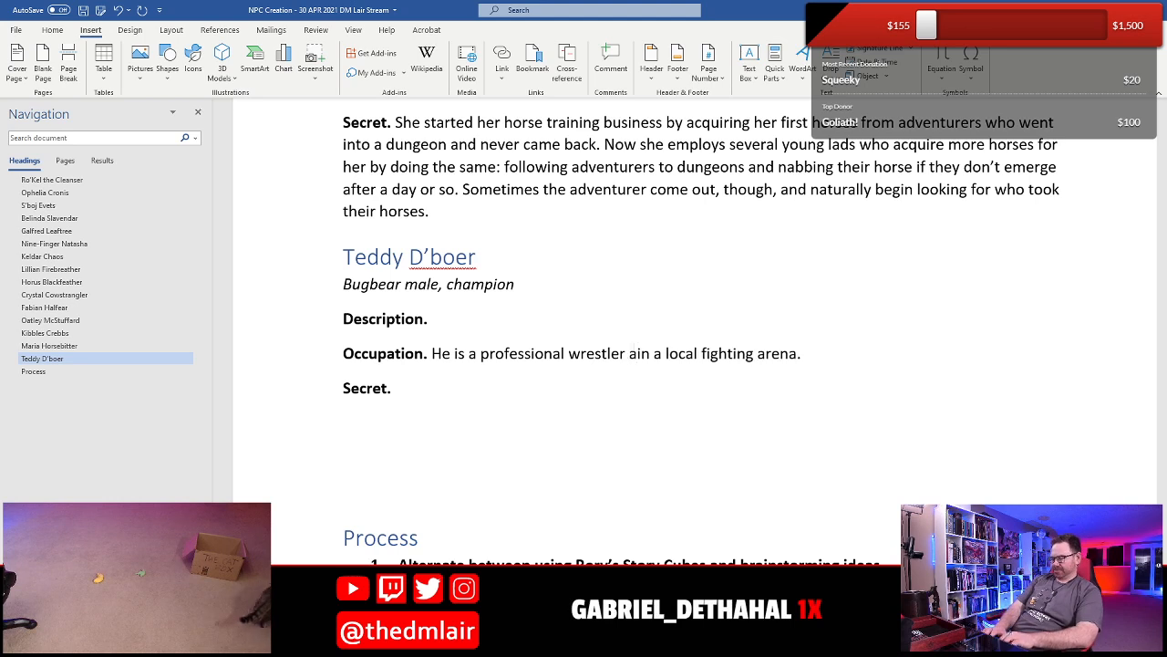
{"action": "type", "text": "reingin"}
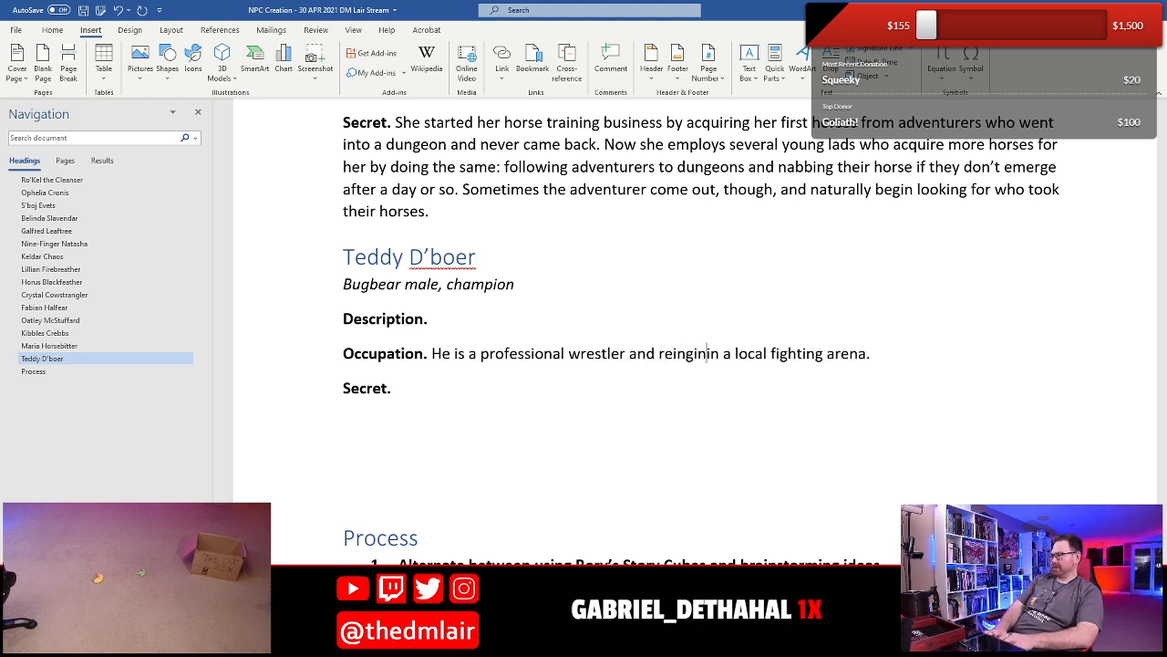
{"action": "key", "text": "BackSpace"}
{"action": "key", "text": "BackSpace"}
{"action": "key", "text": "BackSpace"}
{"action": "key", "text": "BackSpace"}
{"action": "type", "text": "ing heavy"}
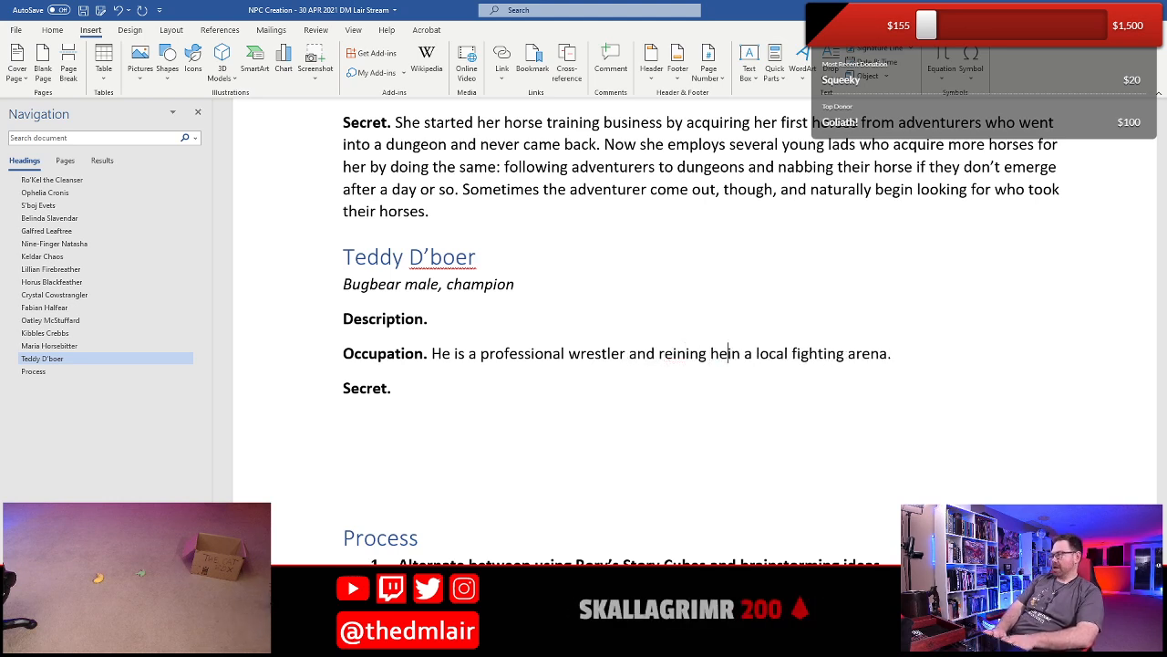
{"action": "type", "text": "-weight ch"}
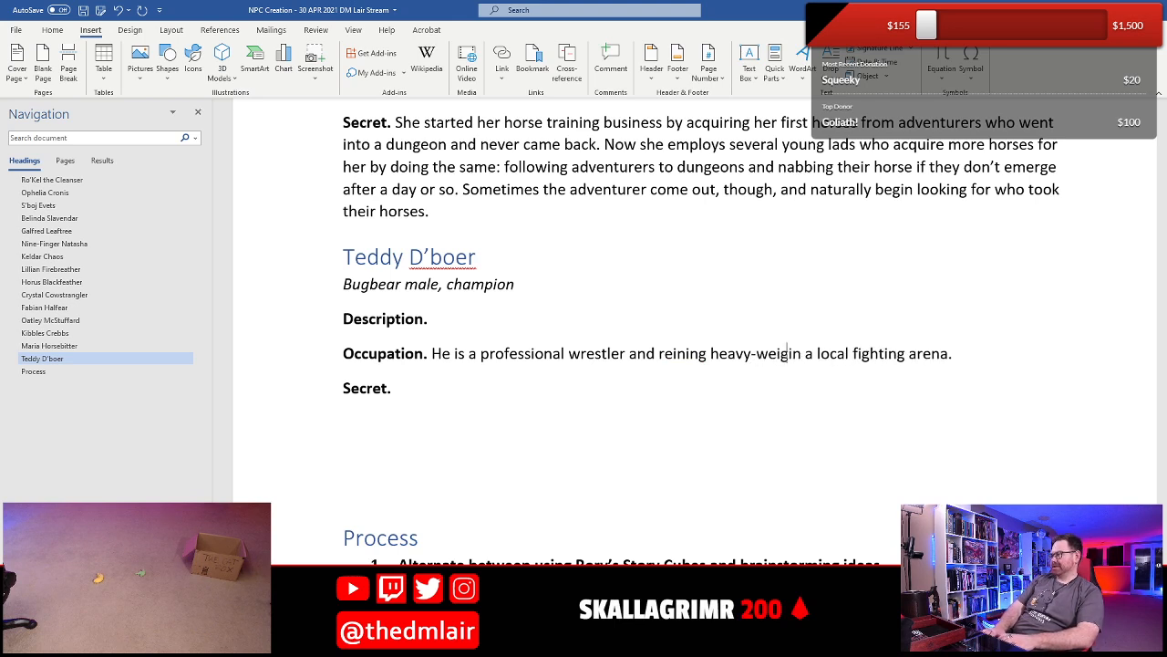
{"action": "type", "text": "ampion"}
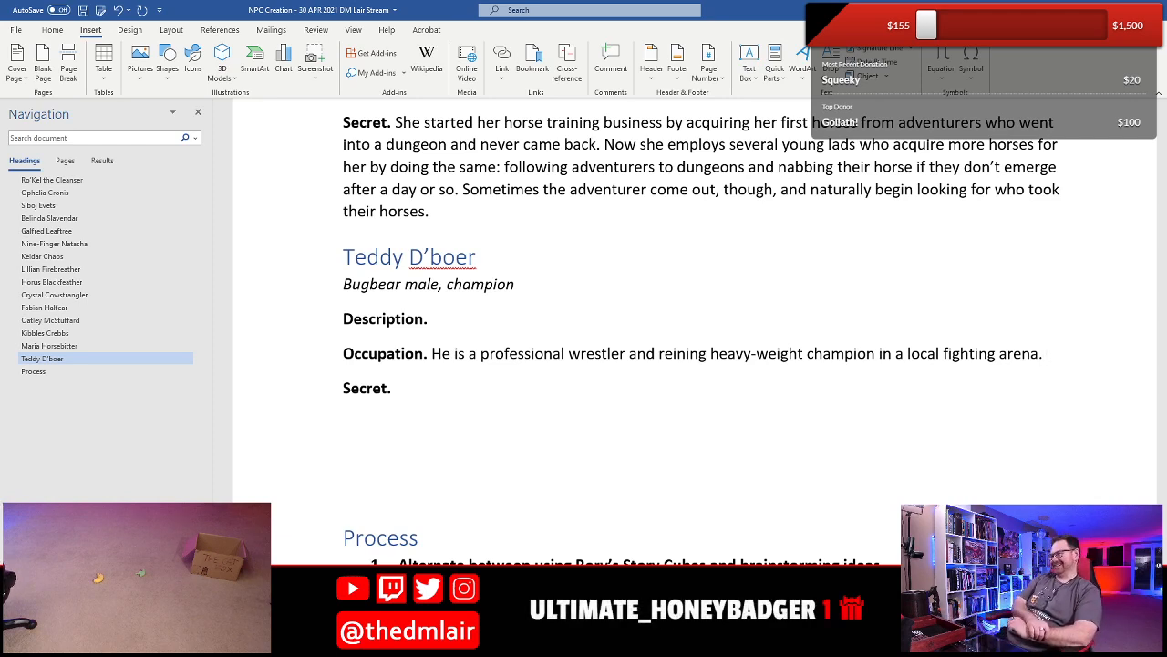
{"action": "key", "text": "BackSpace"}
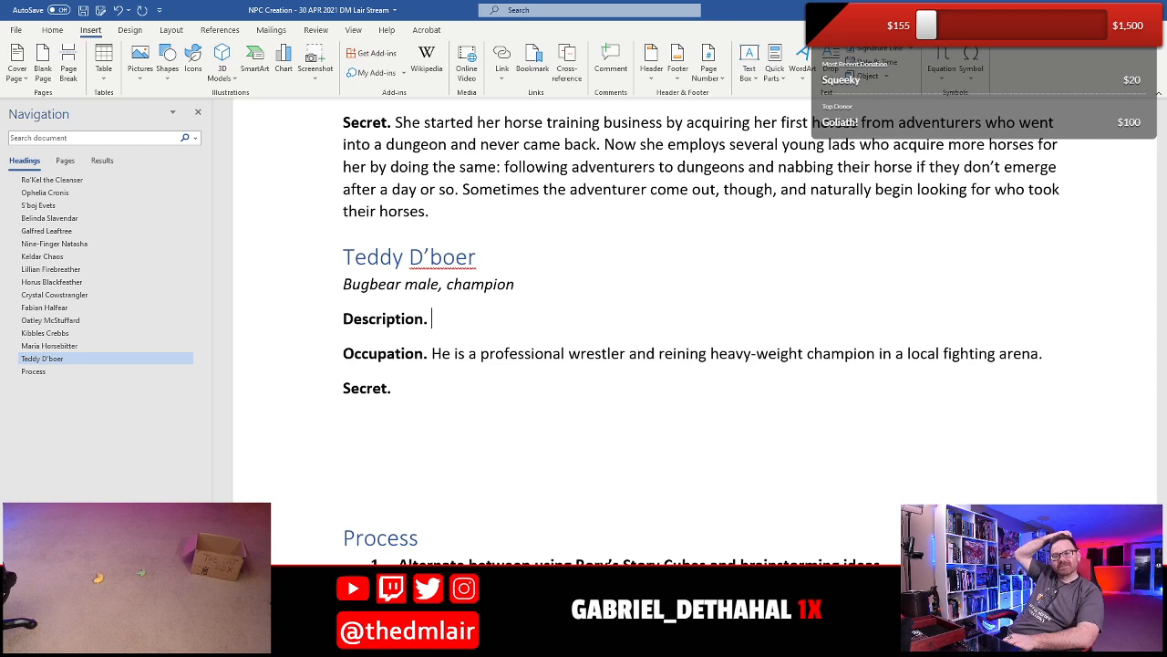
- Fill in Teddy's Secret with "He fights only to earn money to give it to the local orphanage."
{"action": "left_click", "coordinate": [432, 318]}
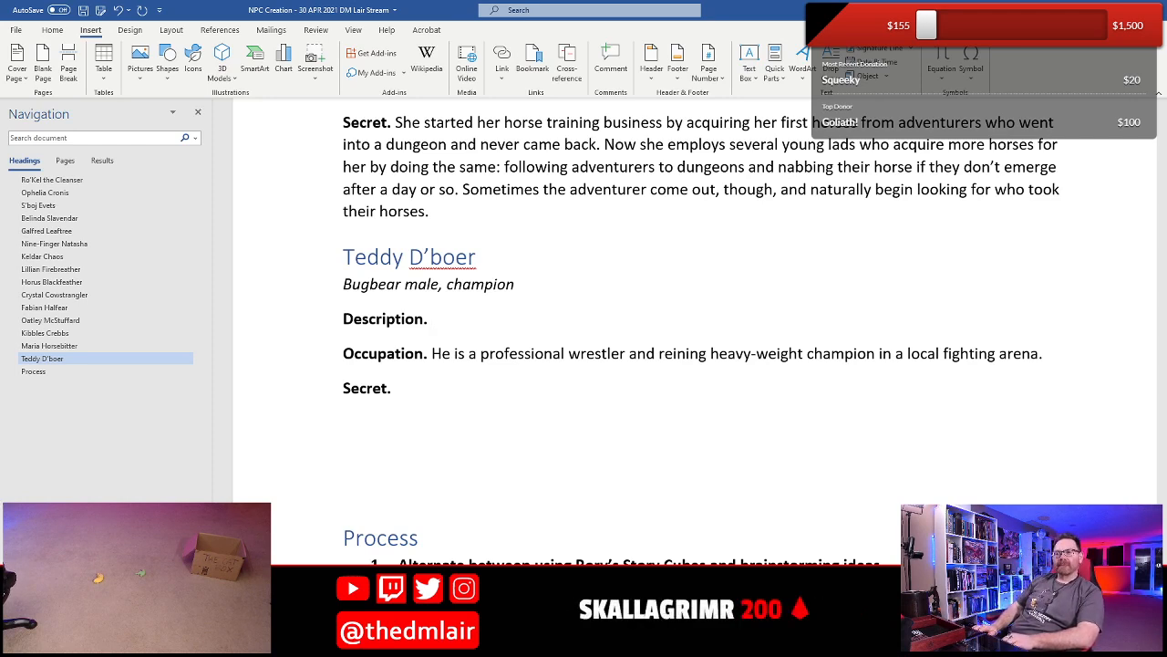
{"action": "key", "text": "Down"}
{"action": "key", "text": "Down"}
{"action": "key", "text": "Down"}
{"action": "key", "text": "Up"}
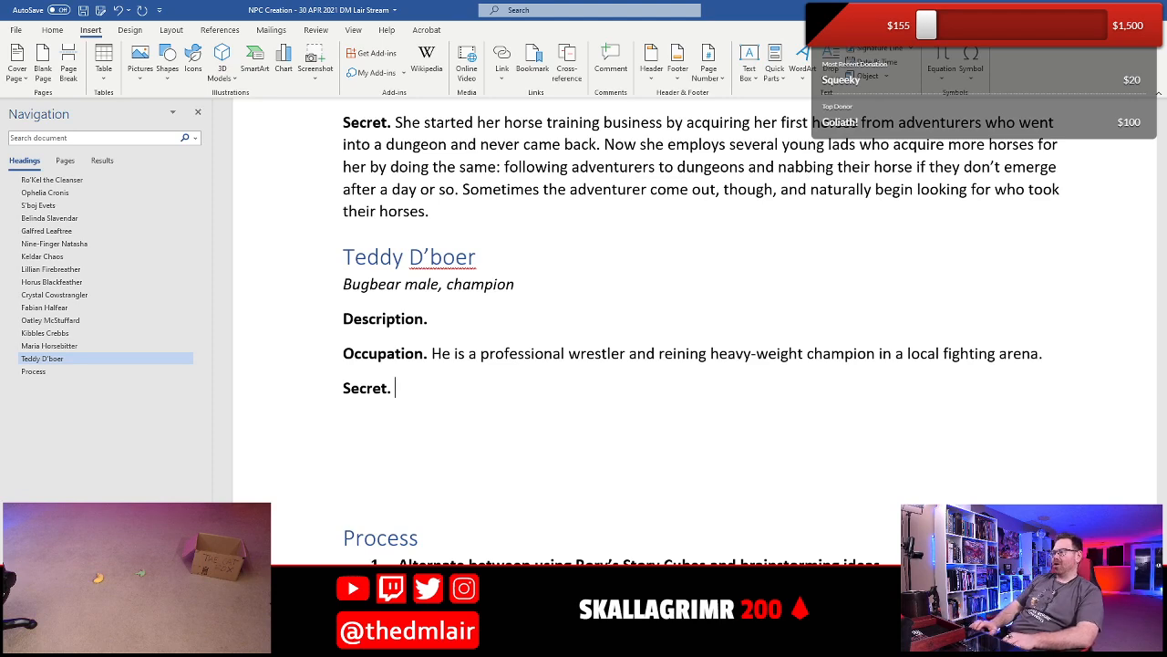
{"action": "type", "text": "He "}
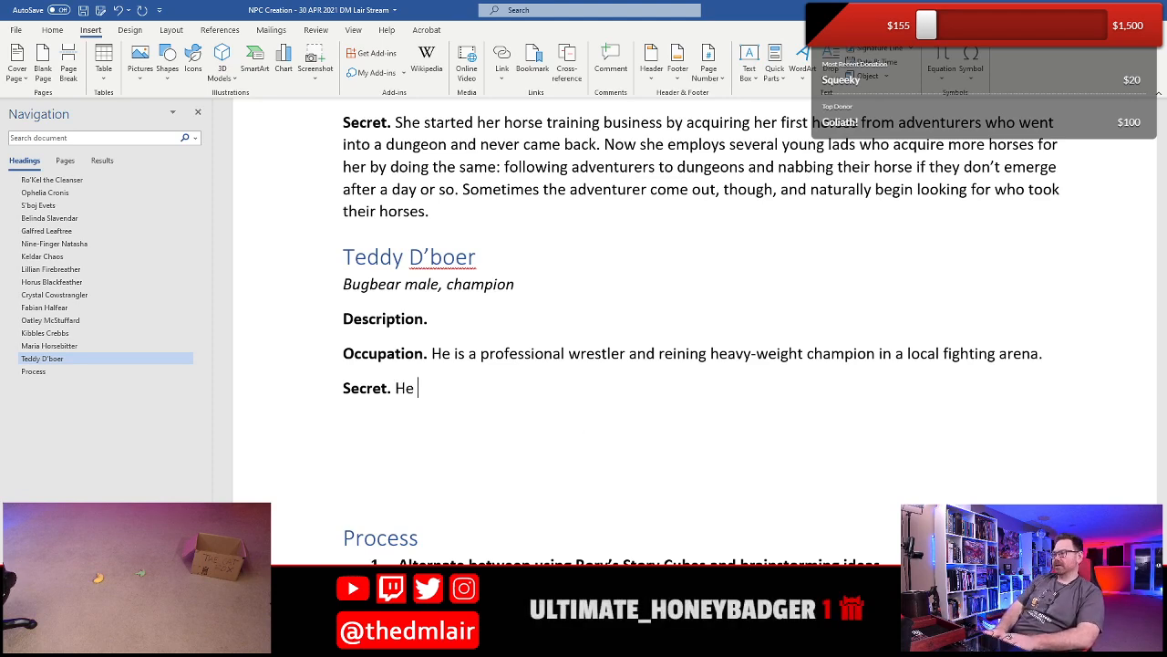
{"action": "type", "text": "fights only to "}
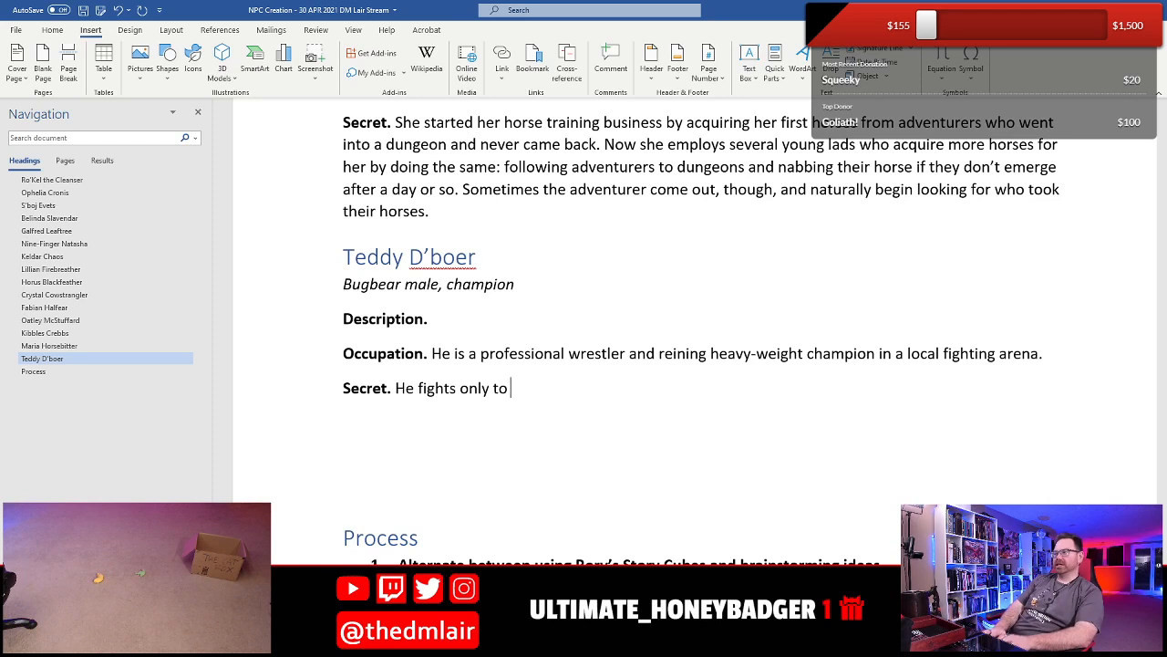
{"action": "type", "text": "earn money to give t"}
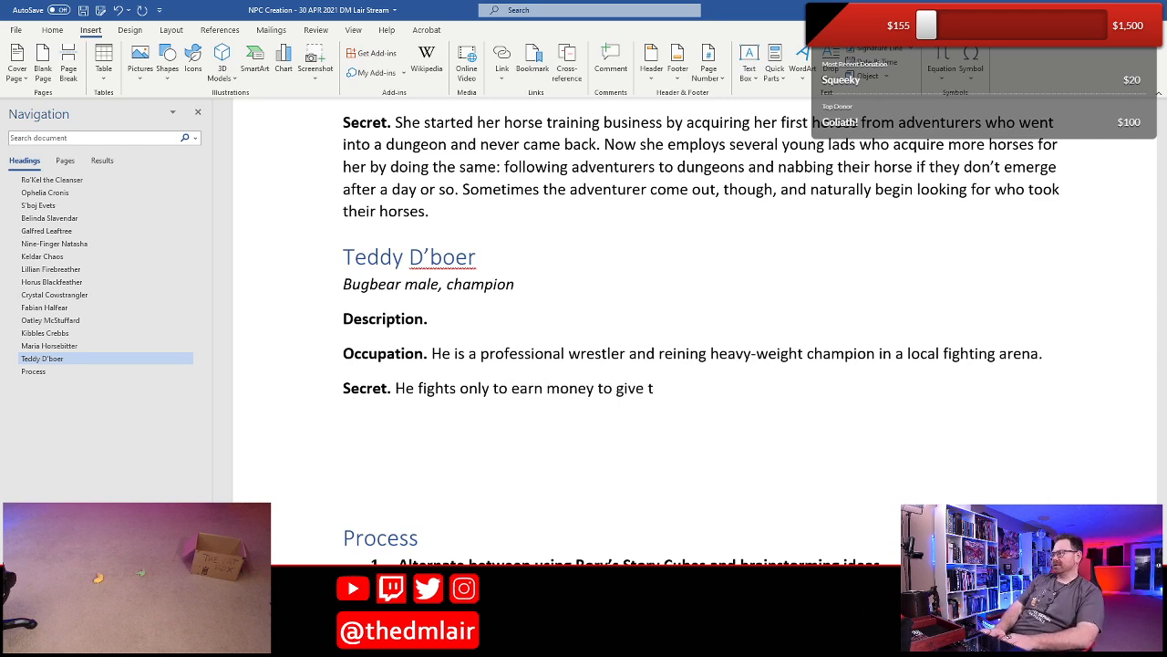
{"action": "key", "text": "BackSpace"}
{"action": "type", "text": "it to the "}
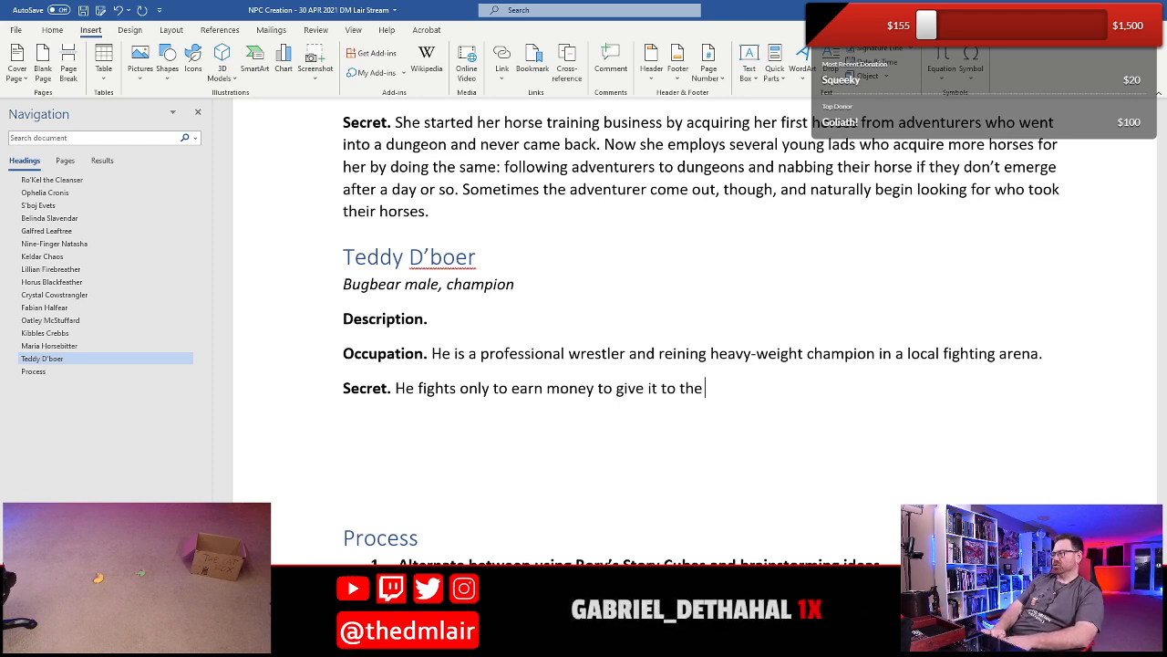
{"action": "type", "text": "local o"}
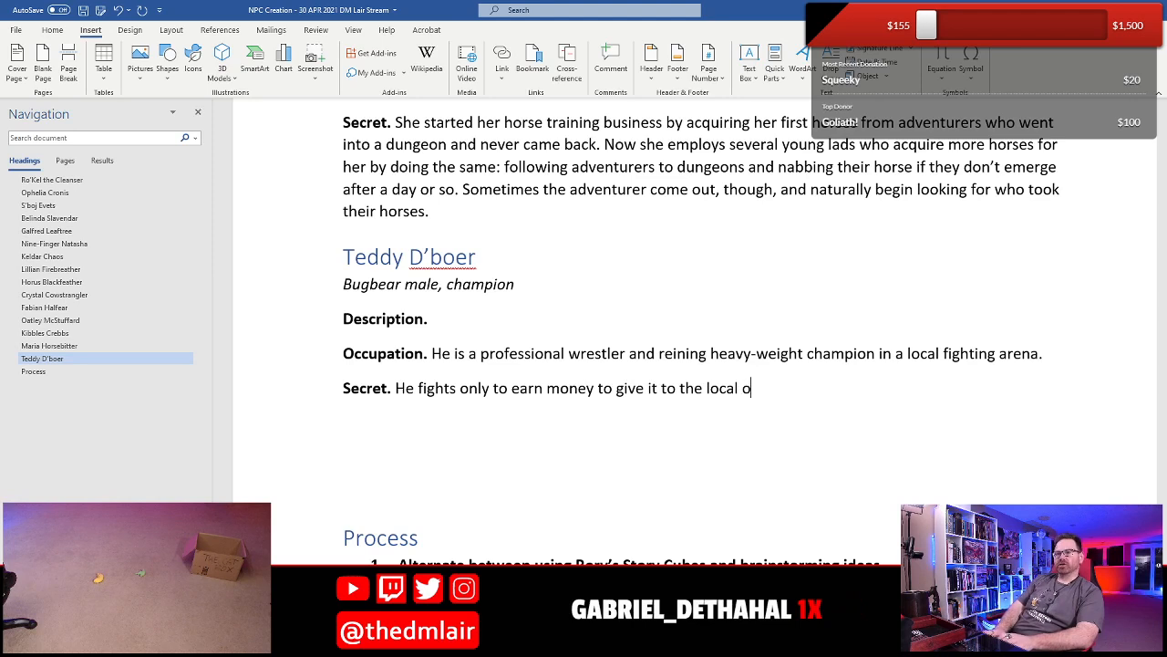
{"action": "type", "text": "rph"}
{"action": "key", "text": "BackSpace"}
{"action": "type", "text": "phanage"}
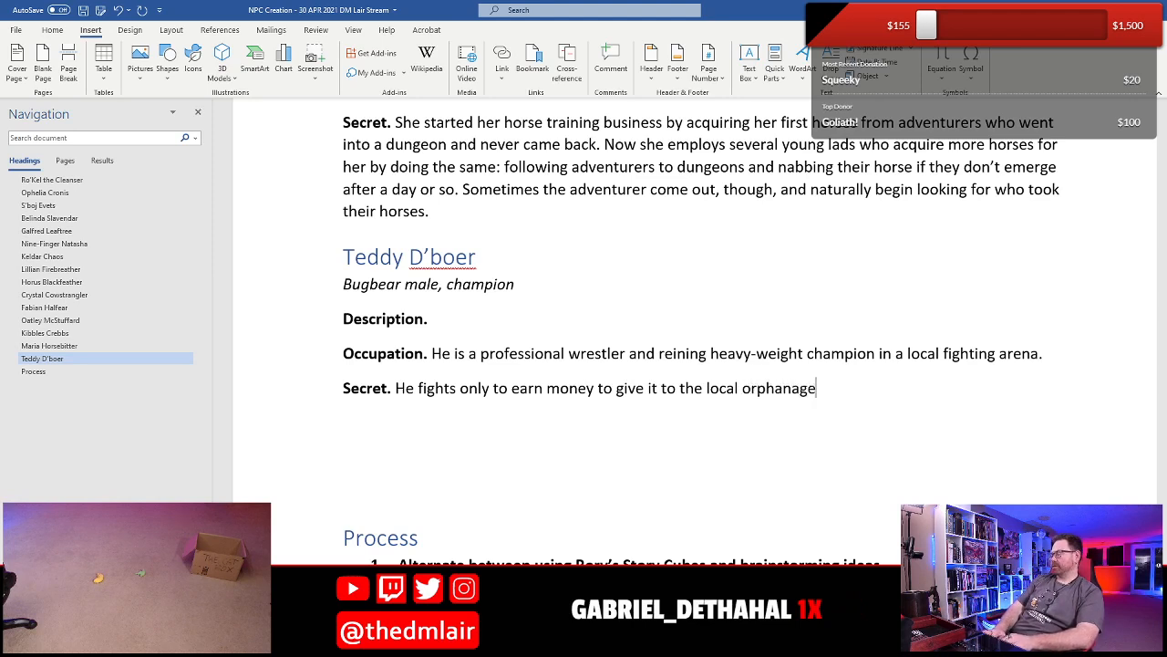
{"action": "type", "text": "."}
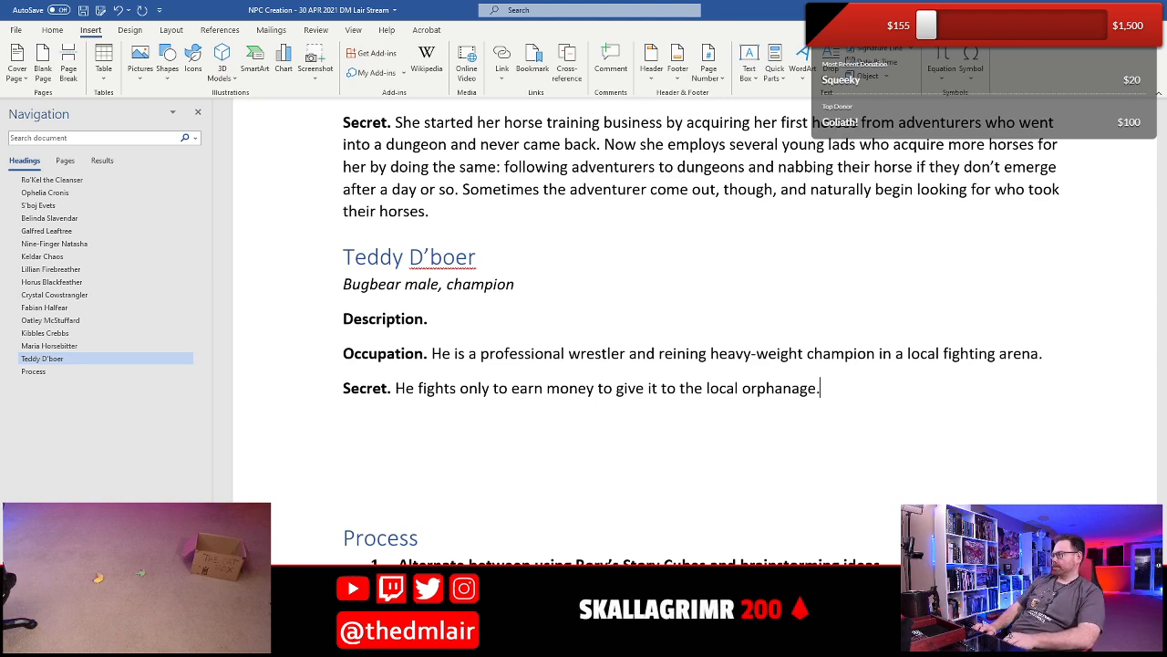
- Correct the spelling of "reining" to "reigning" in Teddy's Occupation
{"action": "key", "text": "Up"}
{"action": "key", "text": "Up"}
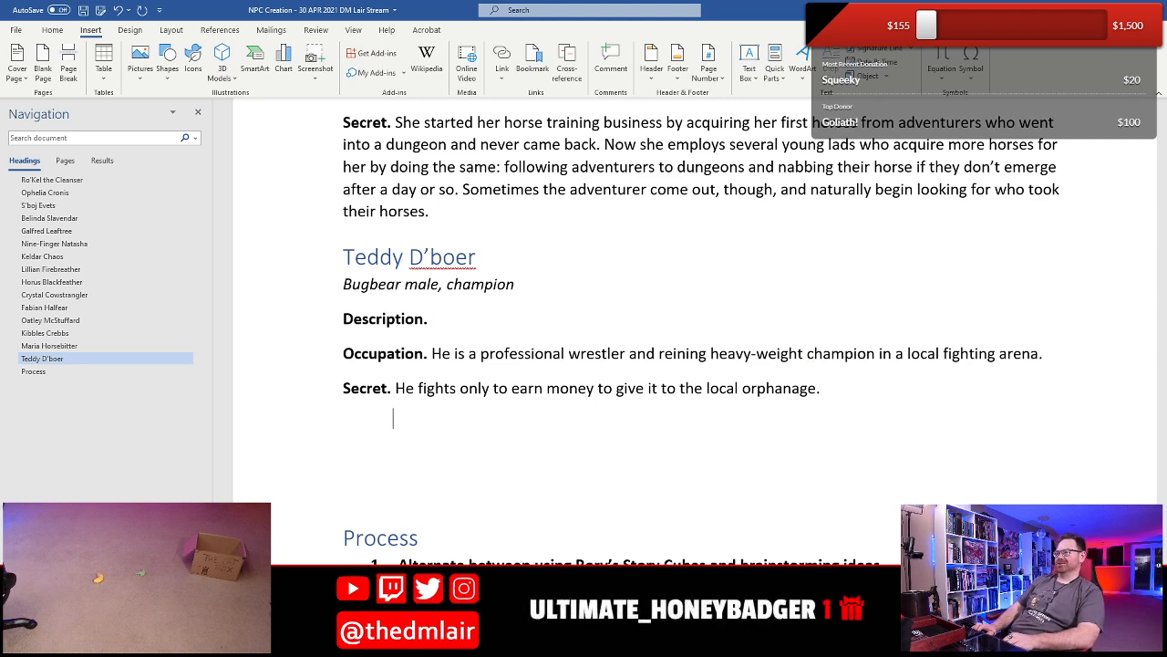
{"action": "left_click", "coordinate": [821, 387]}
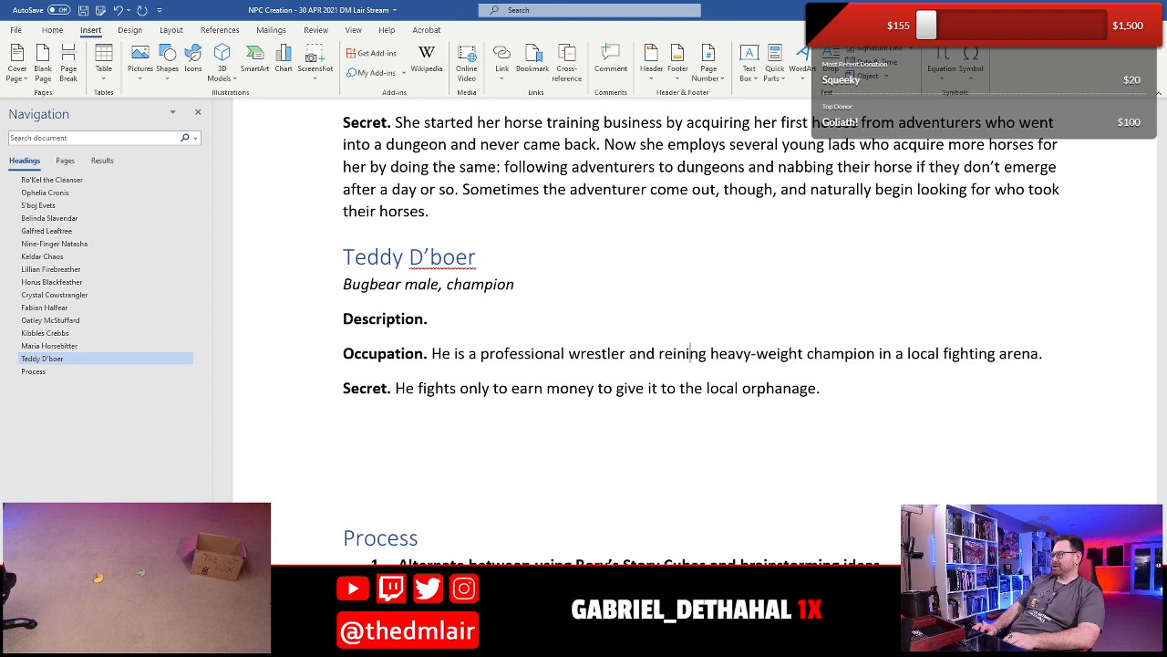
{"action": "key", "text": "Left"}
{"action": "key", "text": "Left"}
{"action": "key", "text": "Right"}
{"action": "key", "text": "BackSpace"}
{"action": "key", "text": "BackSpace"}
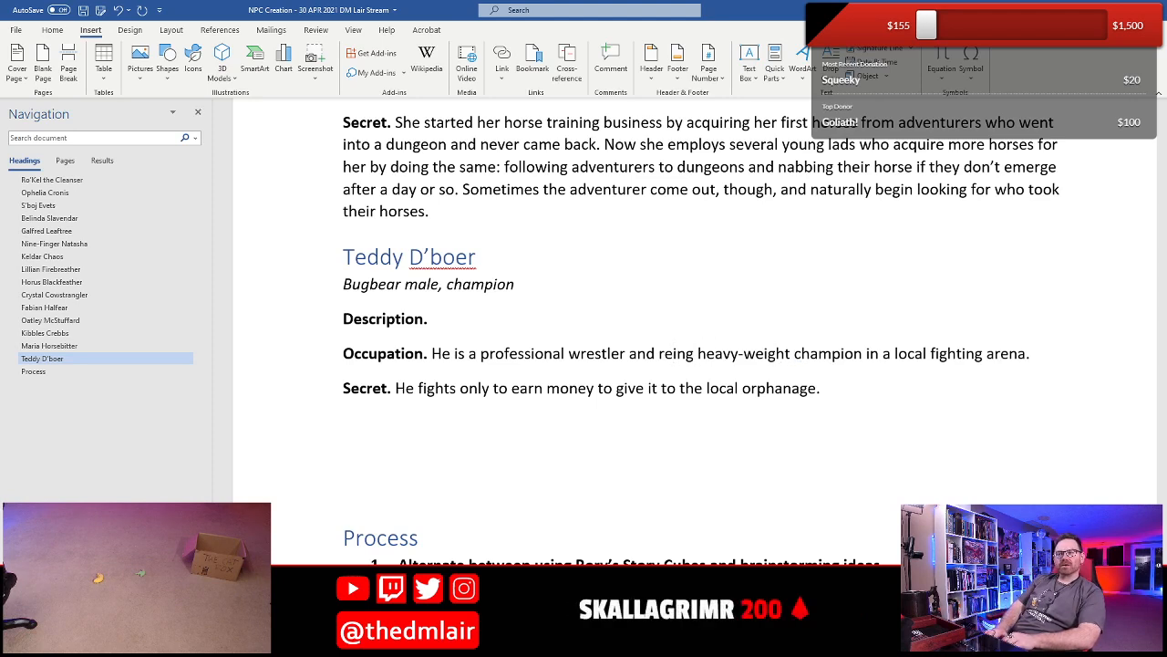
{"action": "type", "text": "ign"}
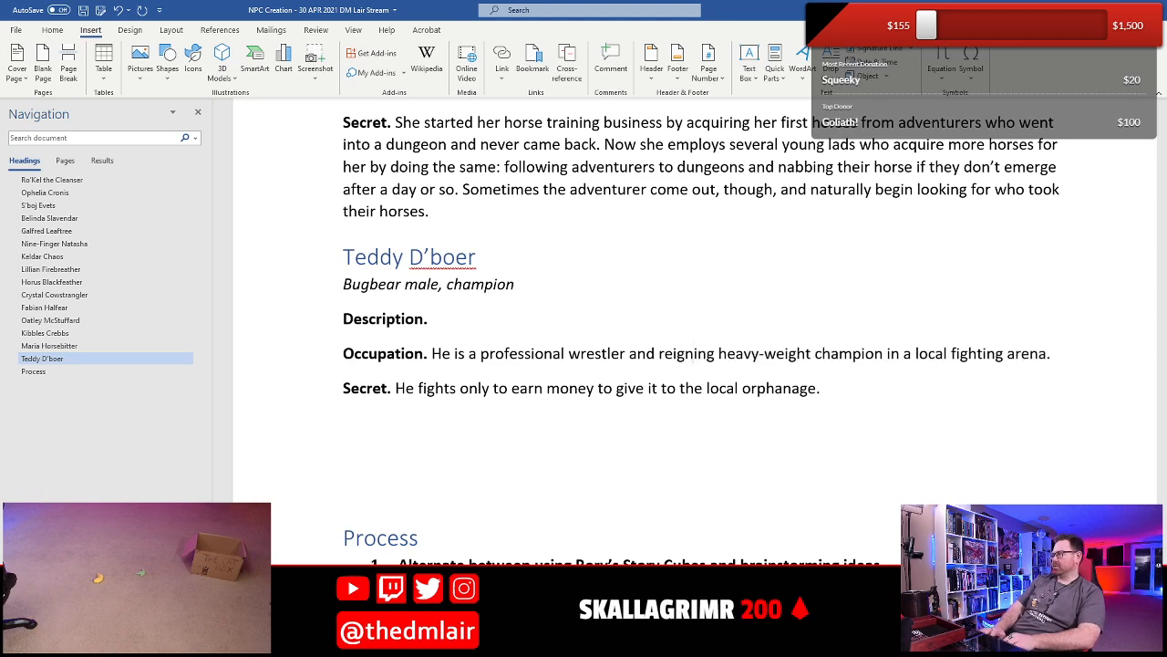
- Start Teddy's Description with "He has a scared face and culiflowered ears."
{"action": "key", "text": "Up"}
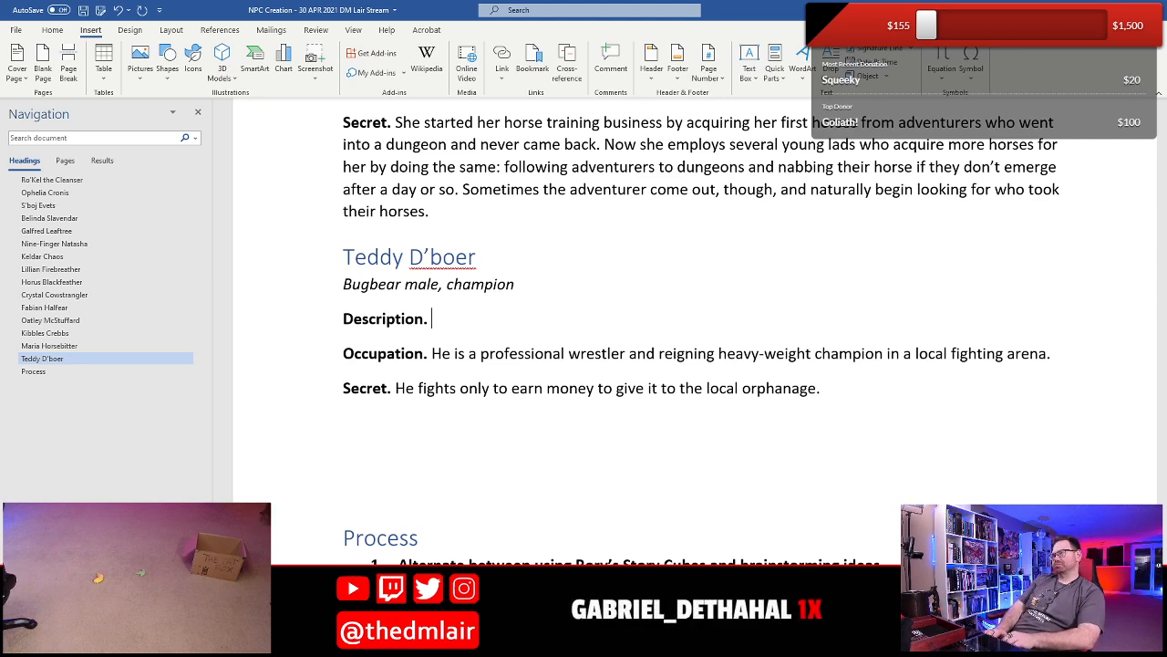
{"action": "type", "text": "He has a"}
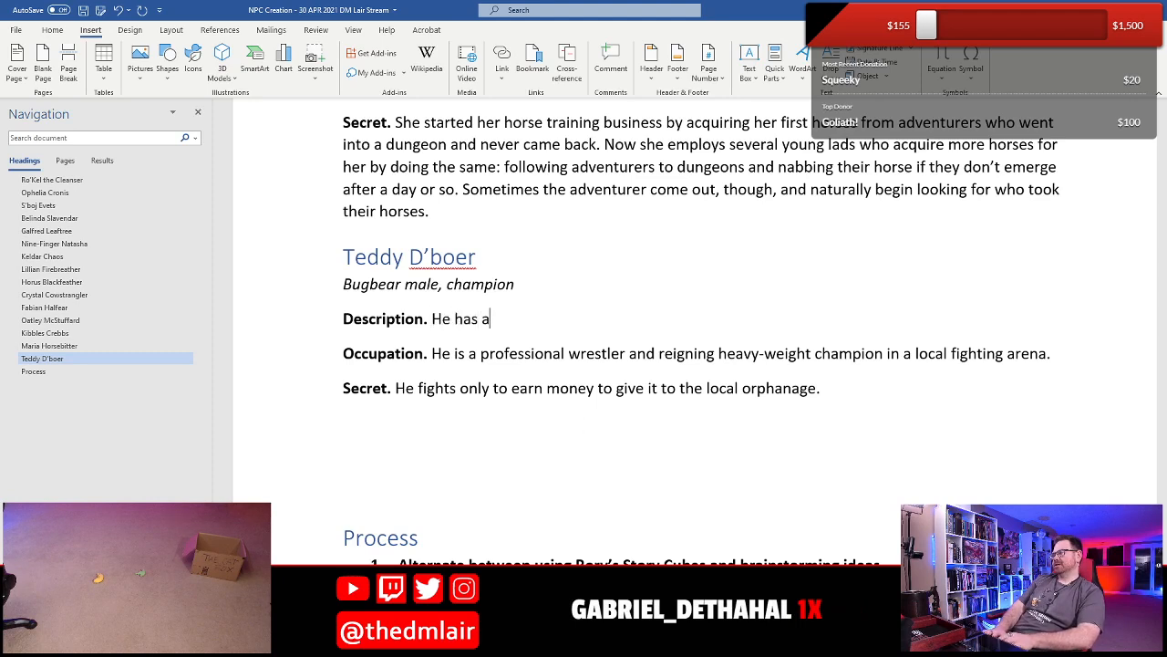
{"action": "type", "text": " scared face and "}
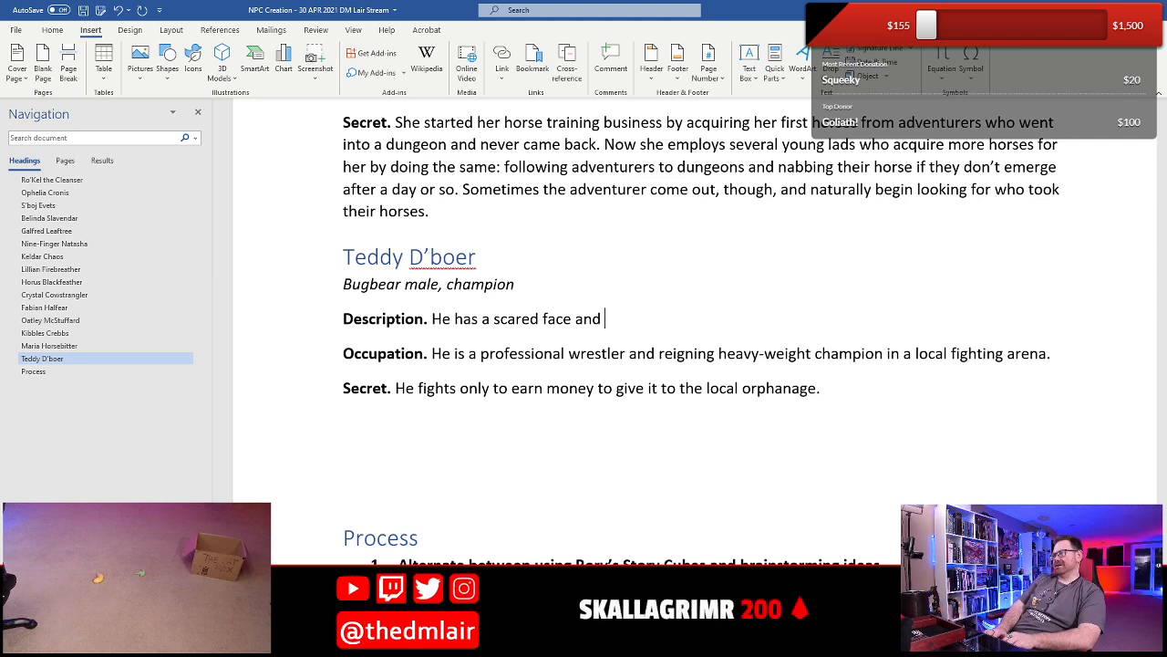
{"action": "type", "text": "cul"}
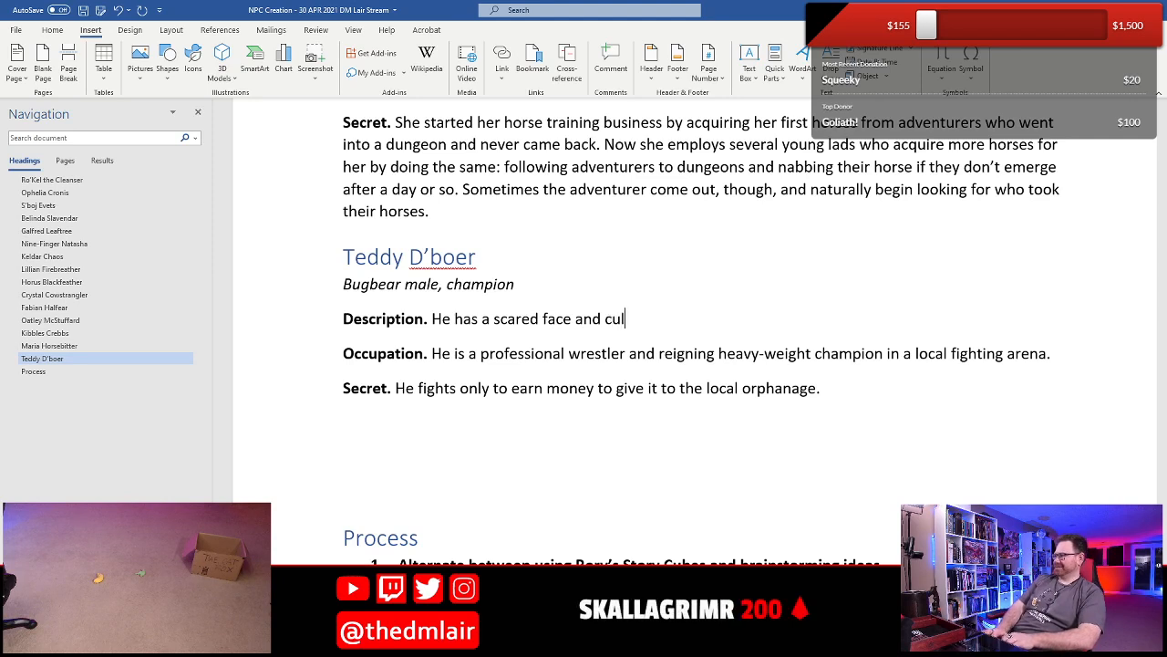
{"action": "type", "text": "iflowered "}
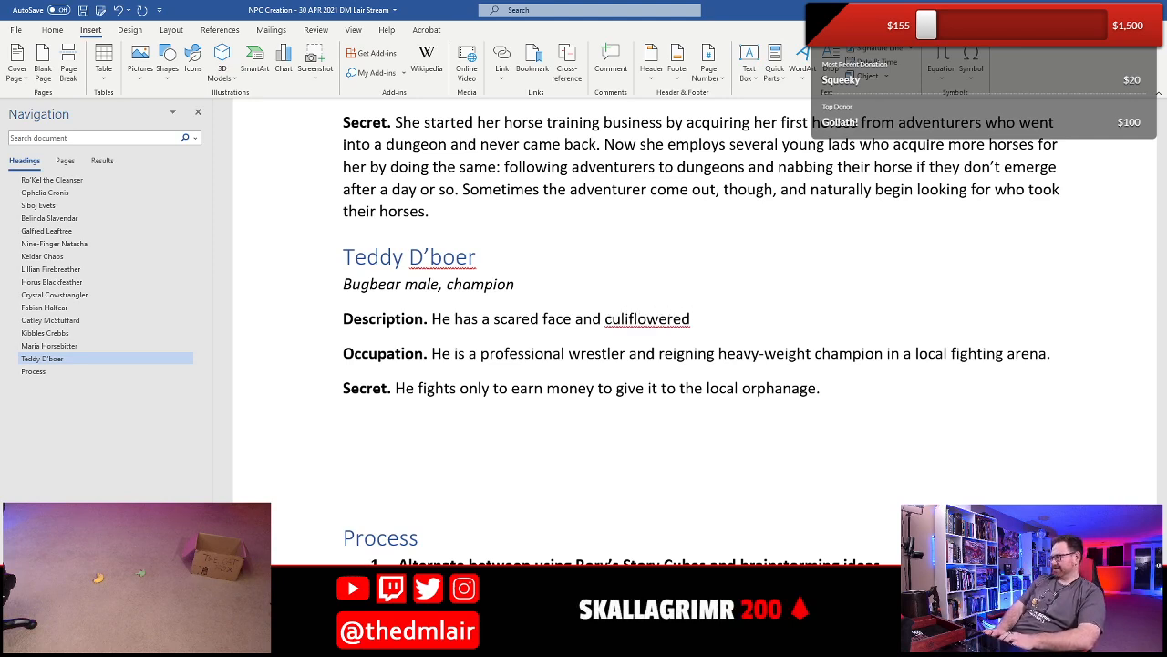
{"action": "type", "text": "ears."}
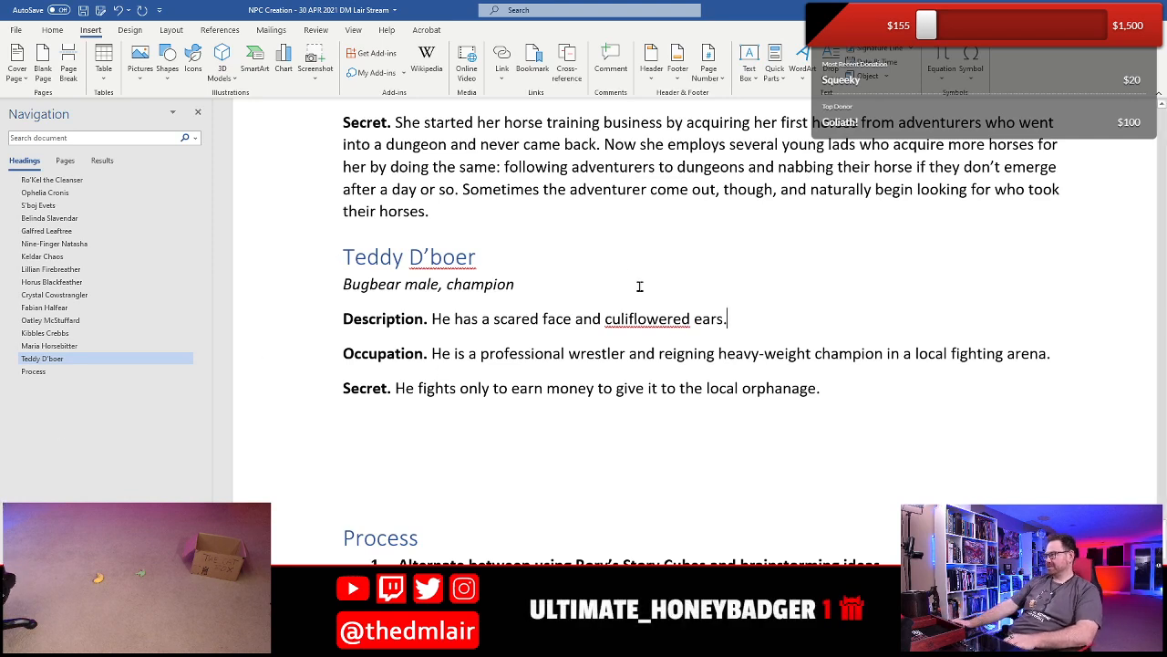
- Correct the misspelled word before "ears" in Teddy's Description to "cauliflowered"
{"action": "right_click", "coordinate": [646, 326]}
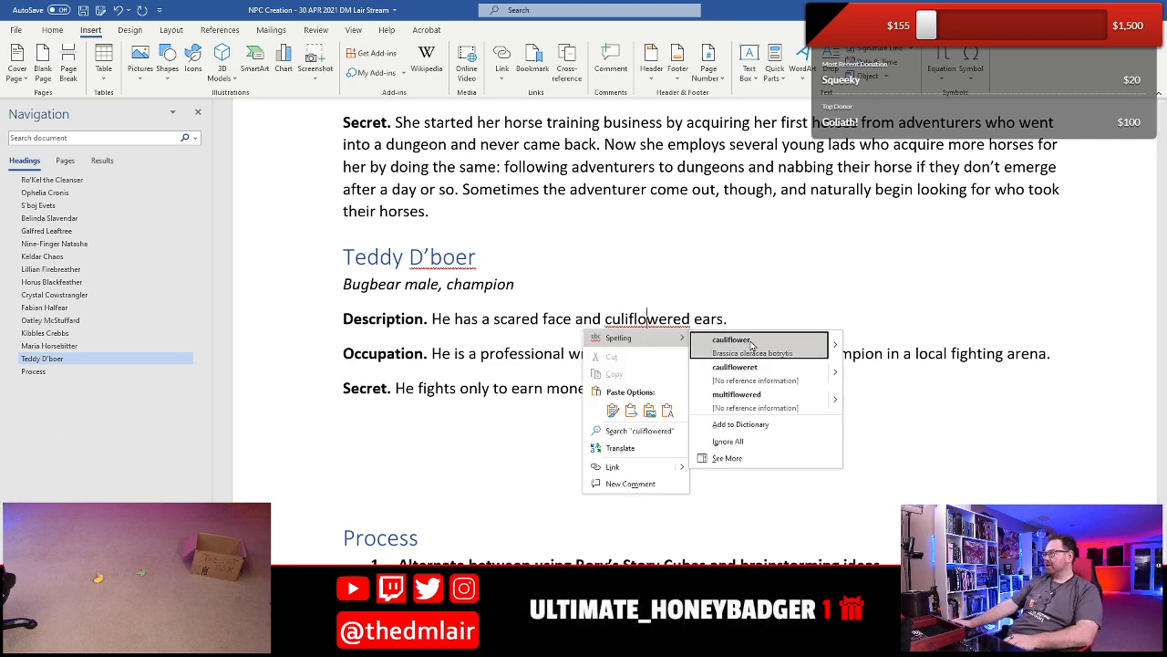
{"action": "left_click", "coordinate": [752, 340]}
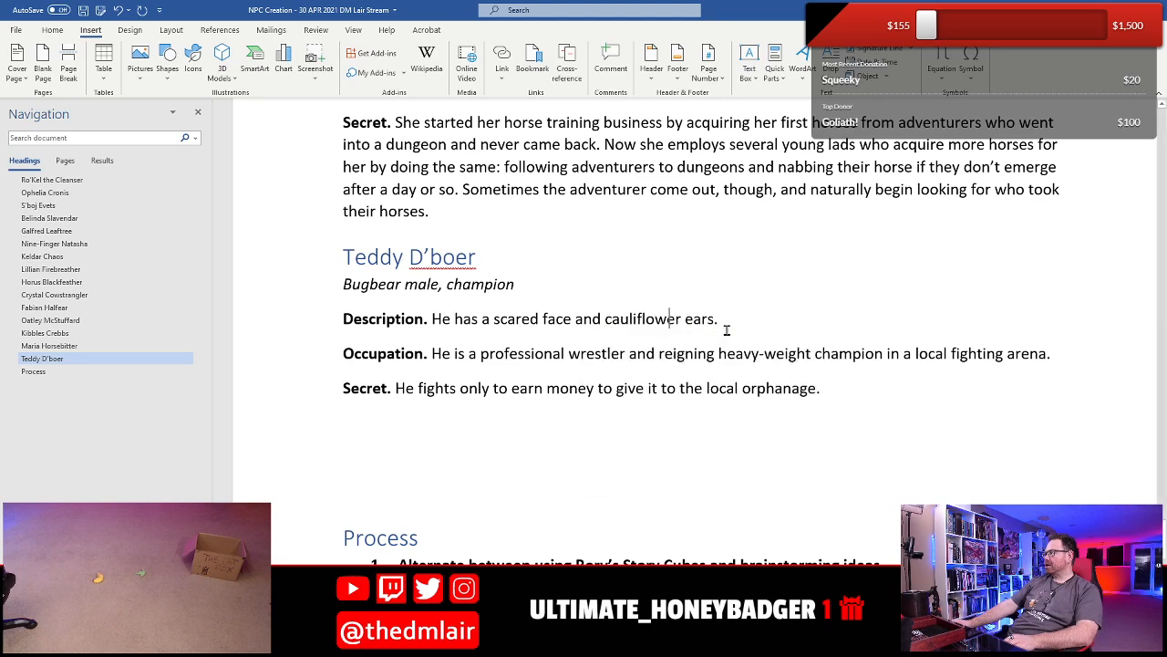
{"action": "type", "text": "ed"}
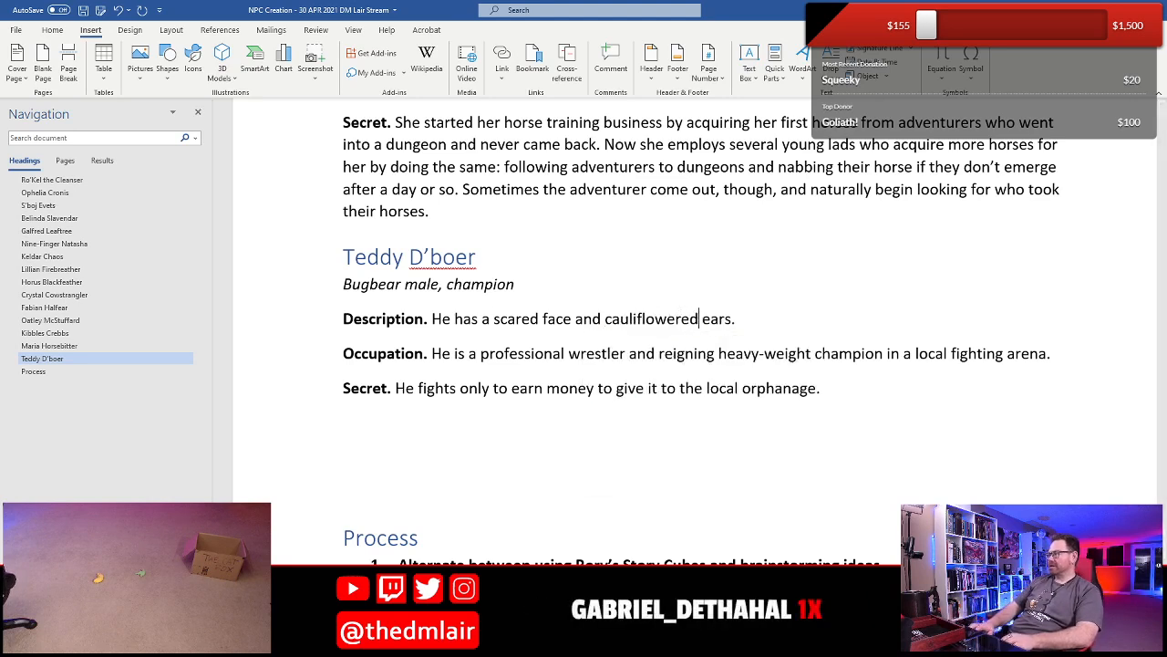
- Rework Teddy's Description sentence into the list "He has a scared face, cauliflowered ears, and sour disposition."
{"action": "key", "text": "Home"}
{"action": "key", "text": "Right"}
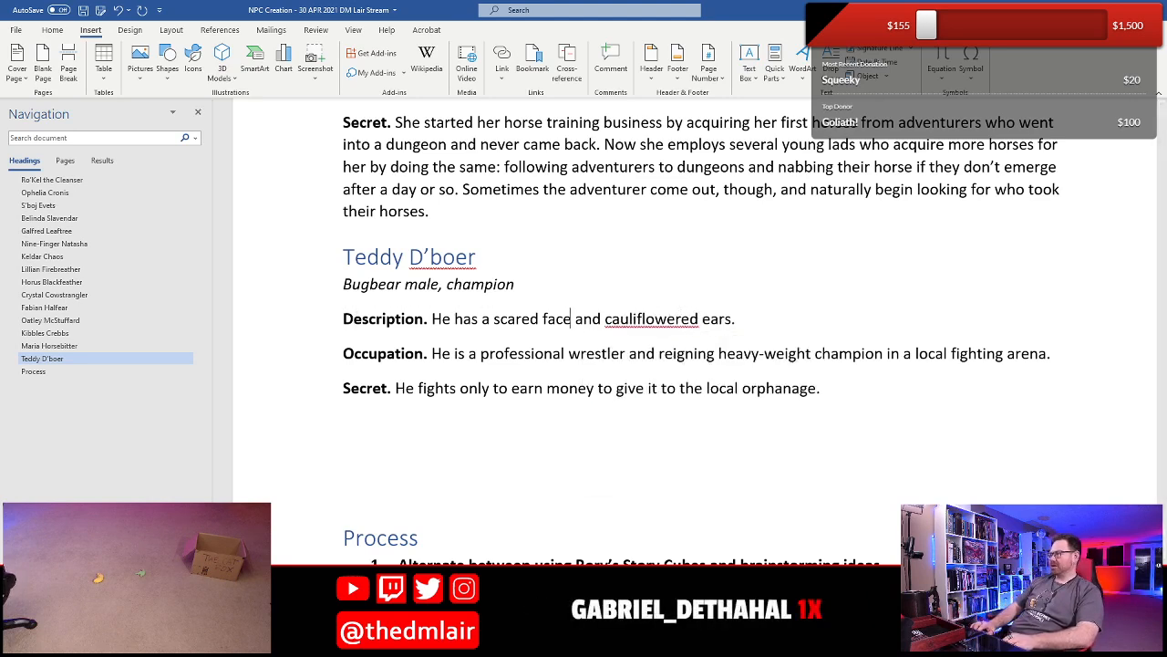
{"action": "key", "text": "BackSpace"}
{"action": "key", "text": "BackSpace"}
{"action": "key", "text": "BackSpace"}
{"action": "key", "text": "BackSpace"}
{"action": "key", "text": "BackSpace"}
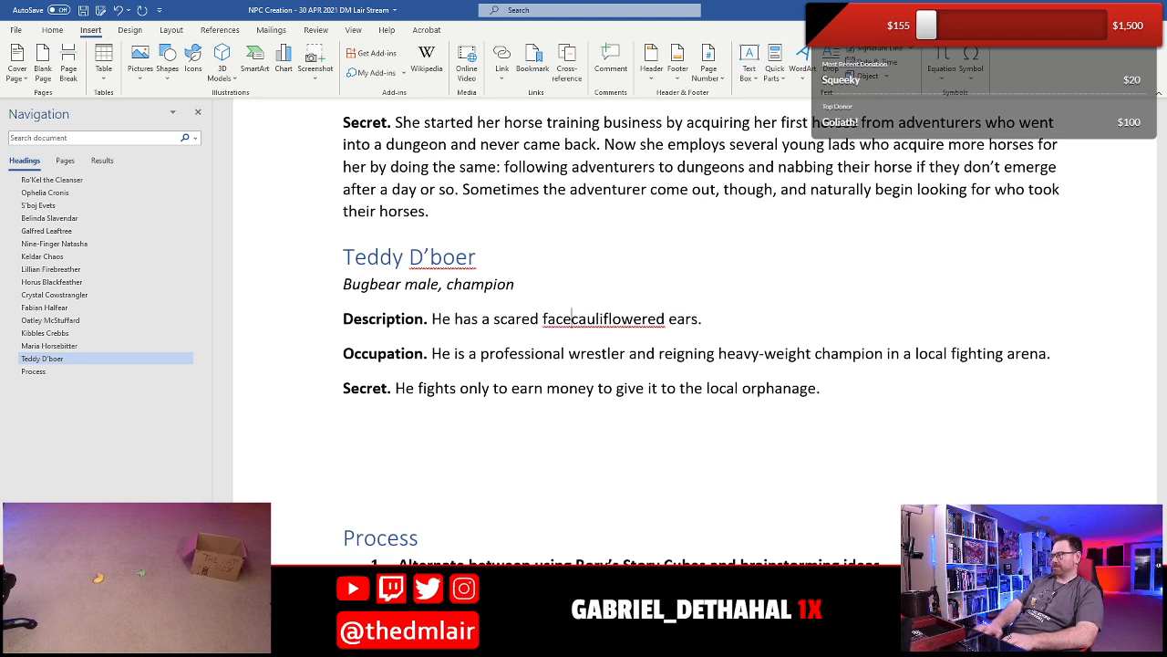
{"action": "type", "text": ", an"}
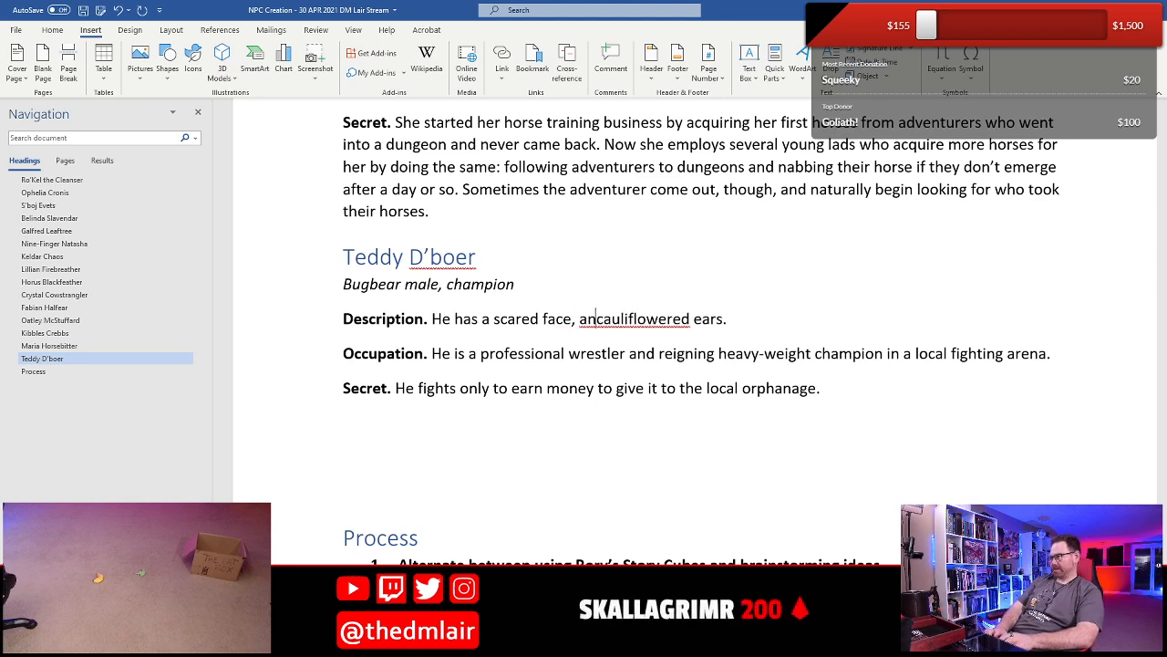
{"action": "key", "text": "BackSpace"}
{"action": "key", "text": "BackSpace"}
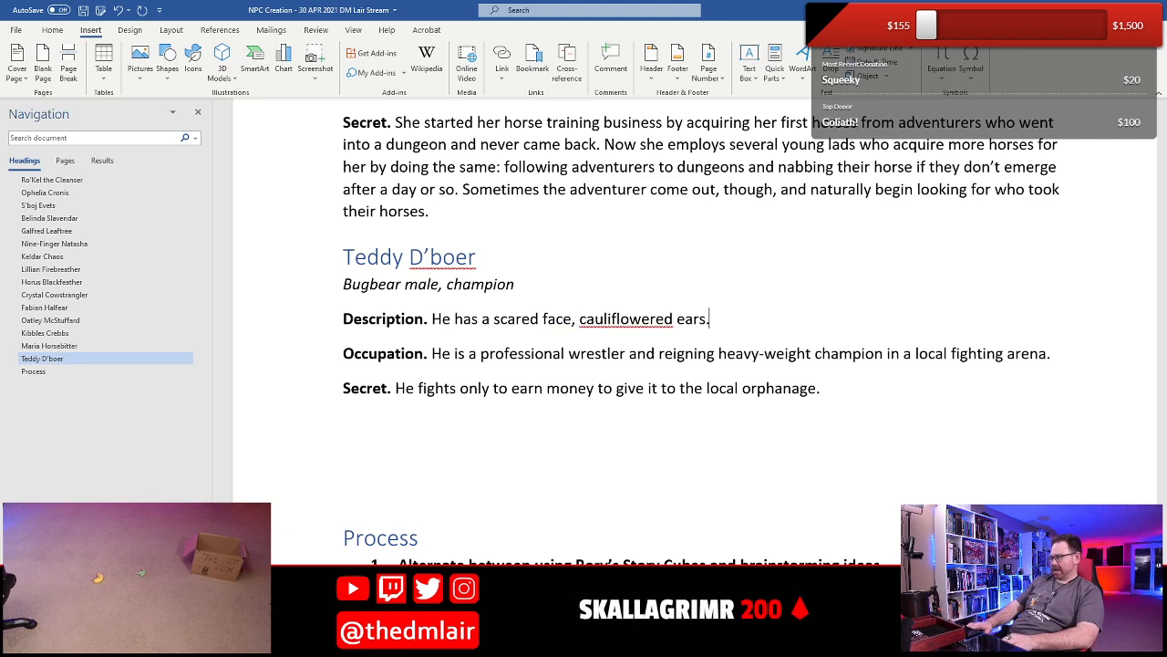
{"action": "type", "text": ", and"}
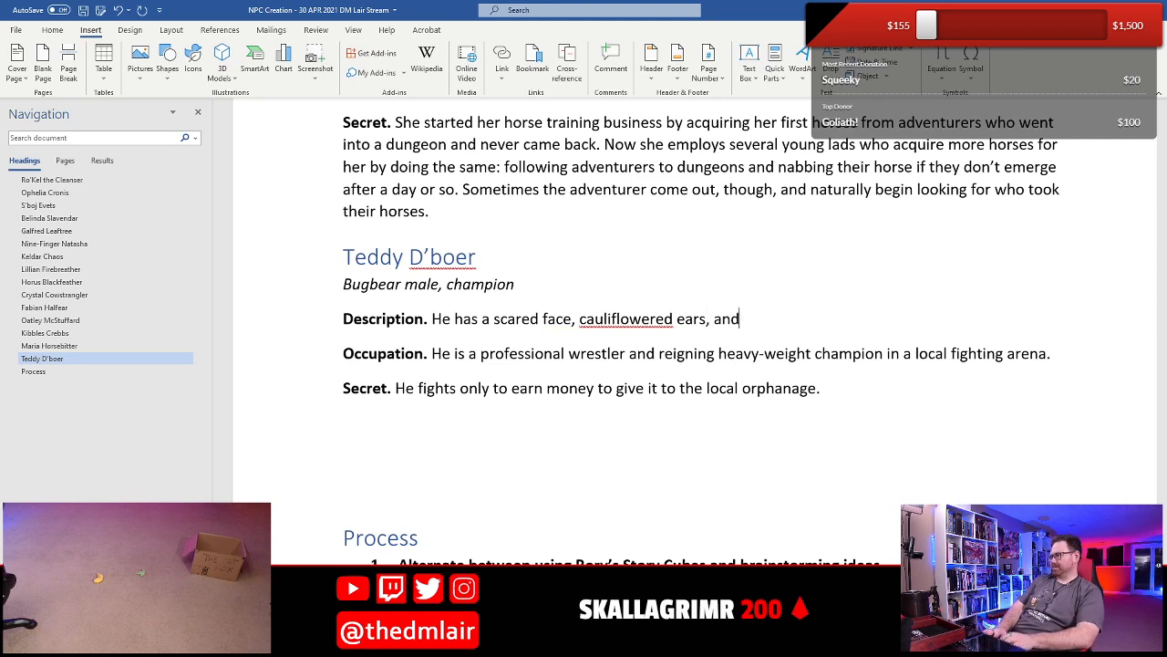
{"action": "type", "text": " sour disposition."}
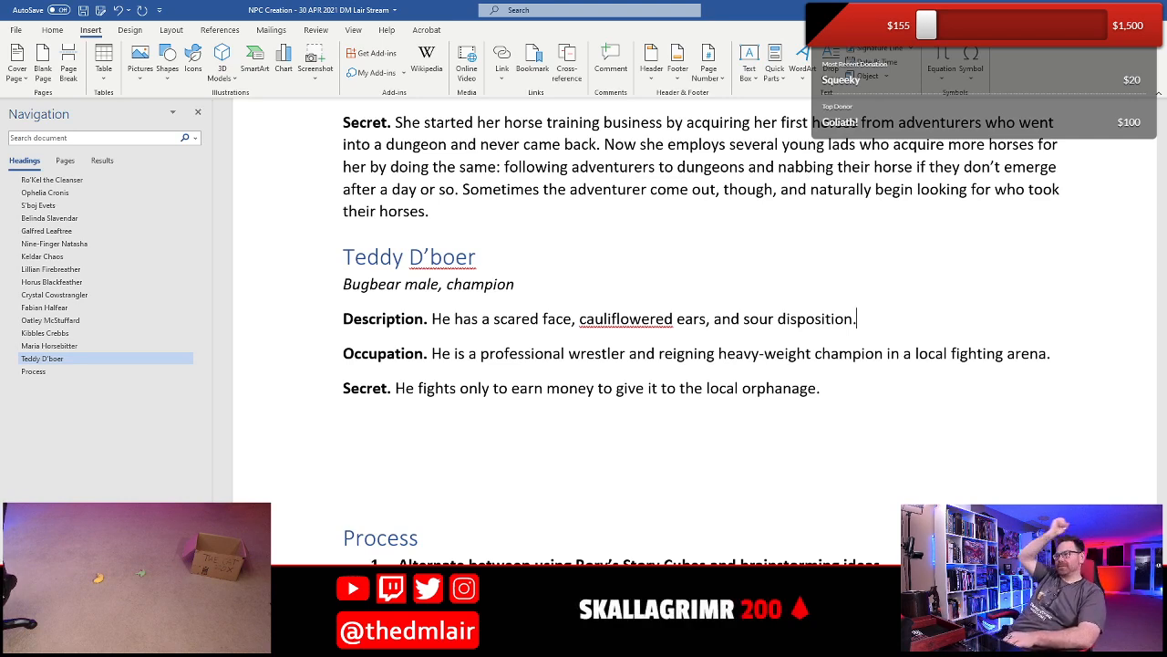
- Add "He has several bald patches on his fur where it was yanked out by other wrestlers." to Teddy's Description and save the document
{"action": "type", "text": "He has "}
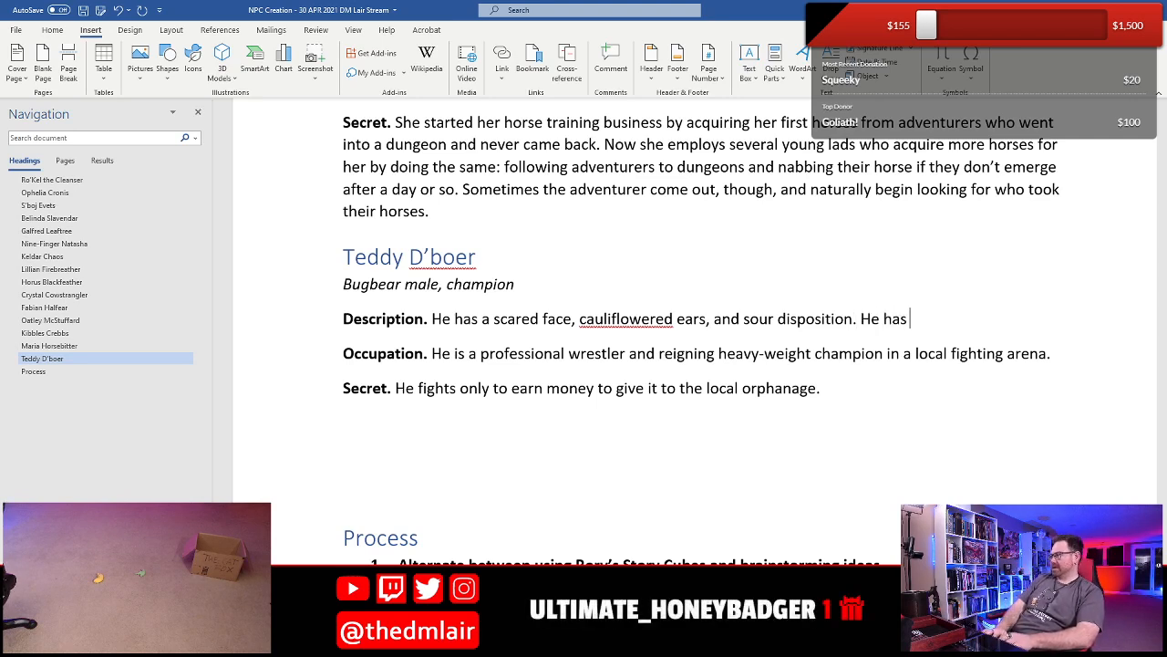
{"action": "type", "text": "several bald "}
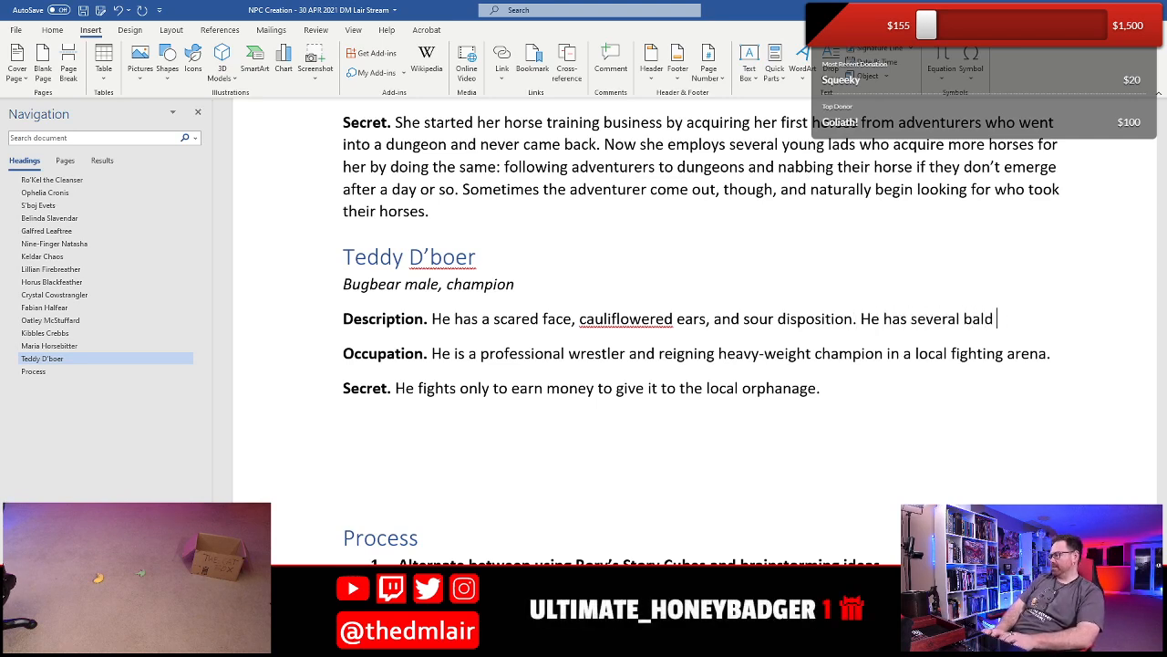
{"action": "type", "text": "patches on his fur "}
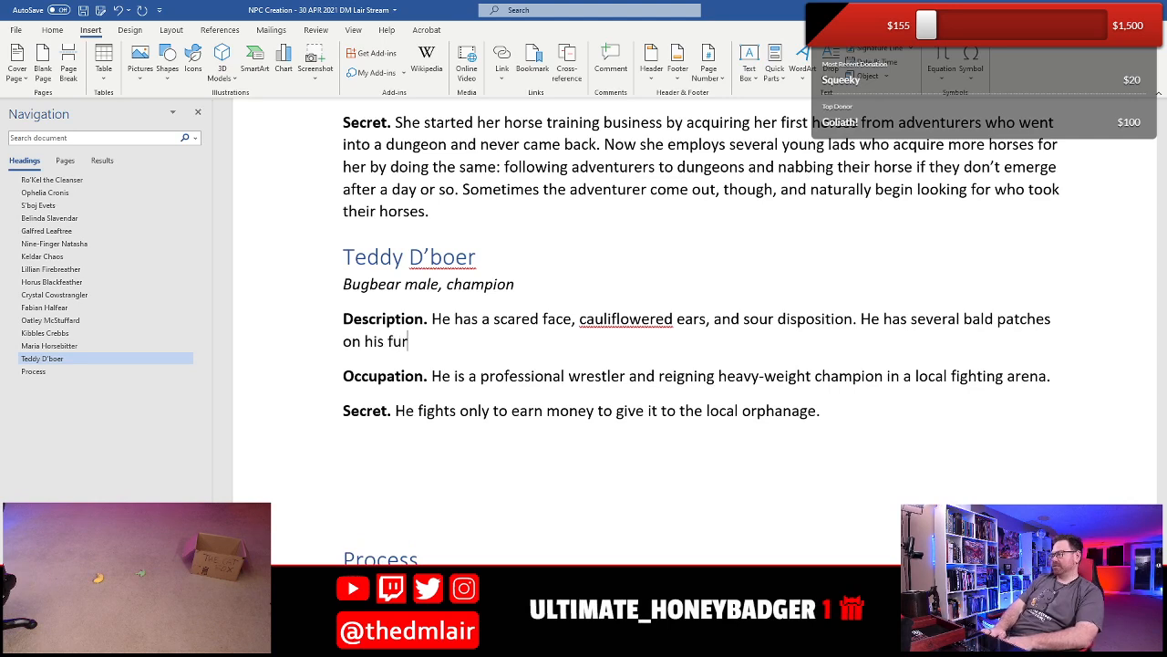
{"action": "type", "text": "where is "}
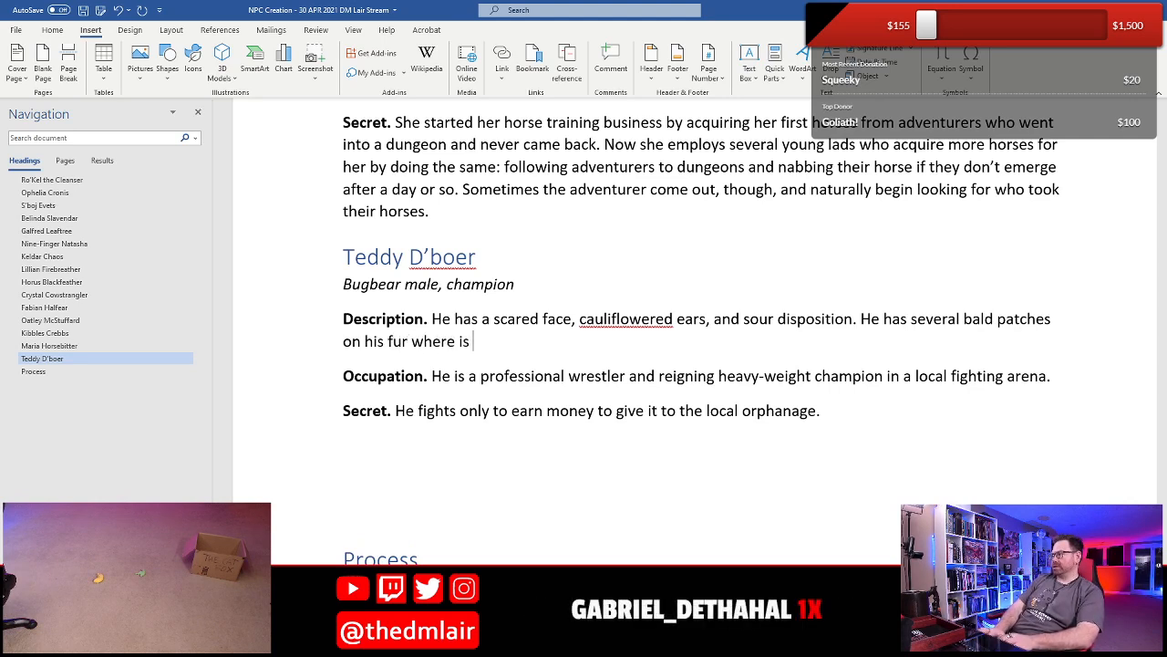
{"action": "key", "text": "BackSpace"}
{"action": "key", "text": "BackSpace"}
{"action": "type", "text": "t was yank"}
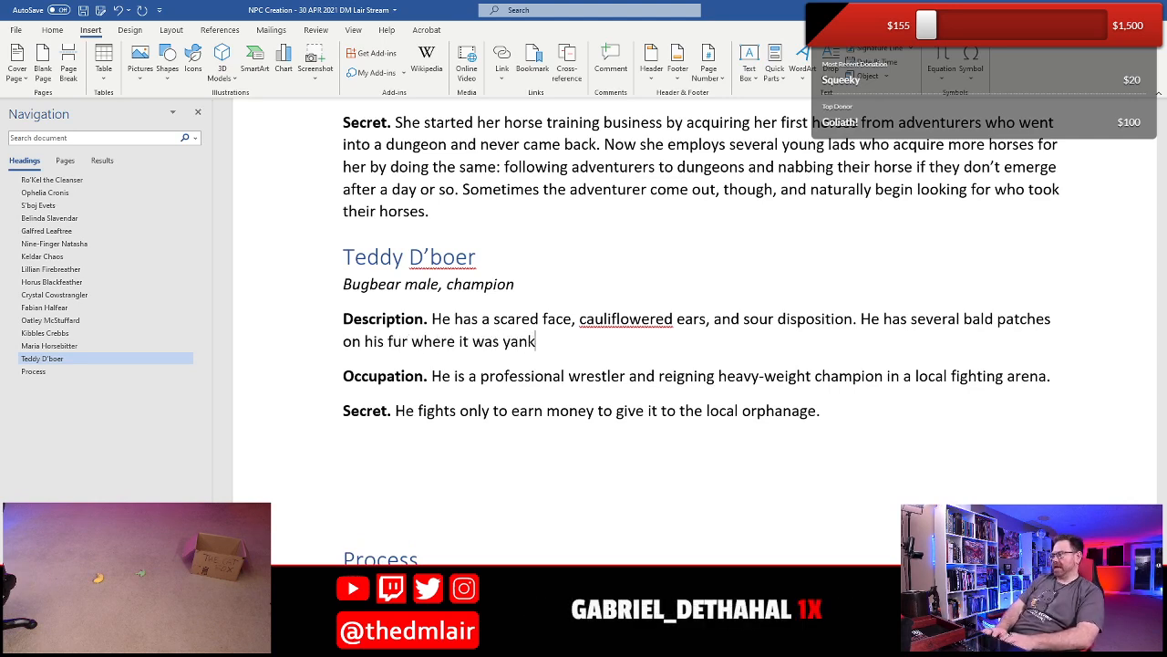
{"action": "type", "text": "ed out a"}
{"action": "key", "text": "BackSpace"}
{"action": "type", "text": "by "}
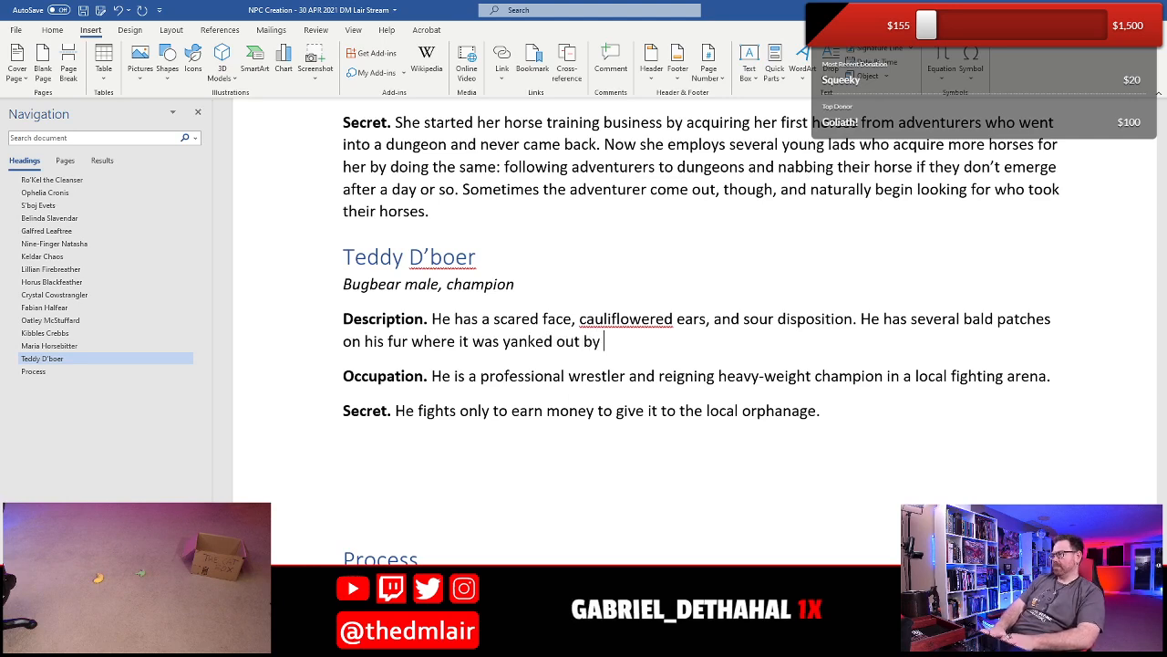
{"action": "type", "text": "other wrestlers."}
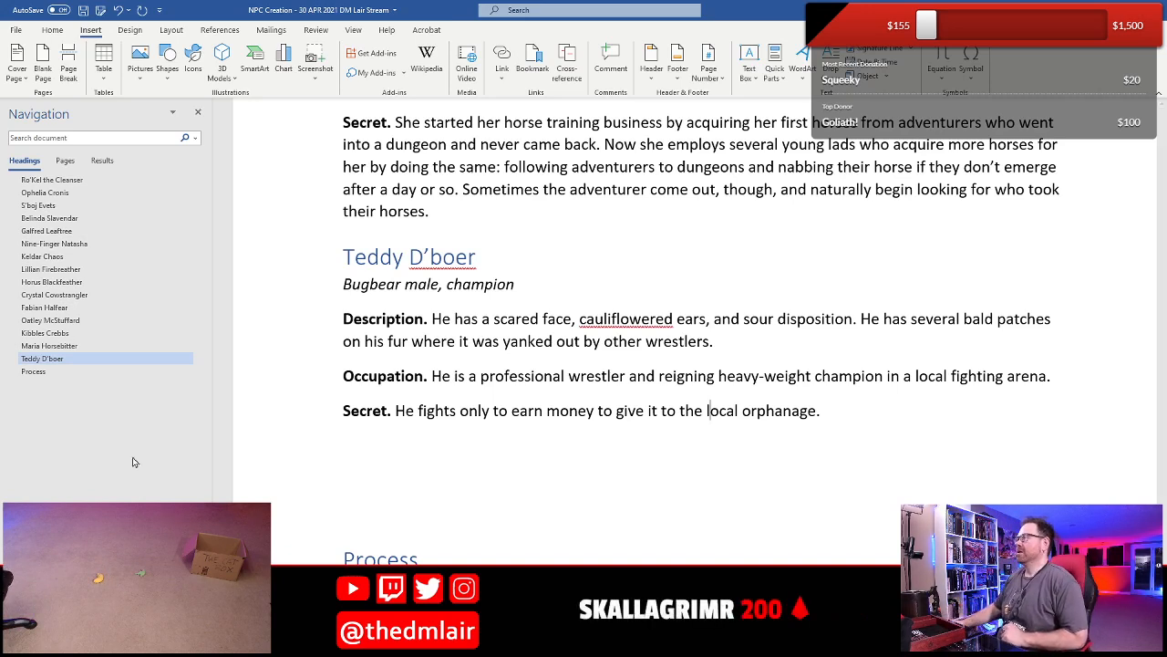
{"action": "left_click", "coordinate": [83, 10]}
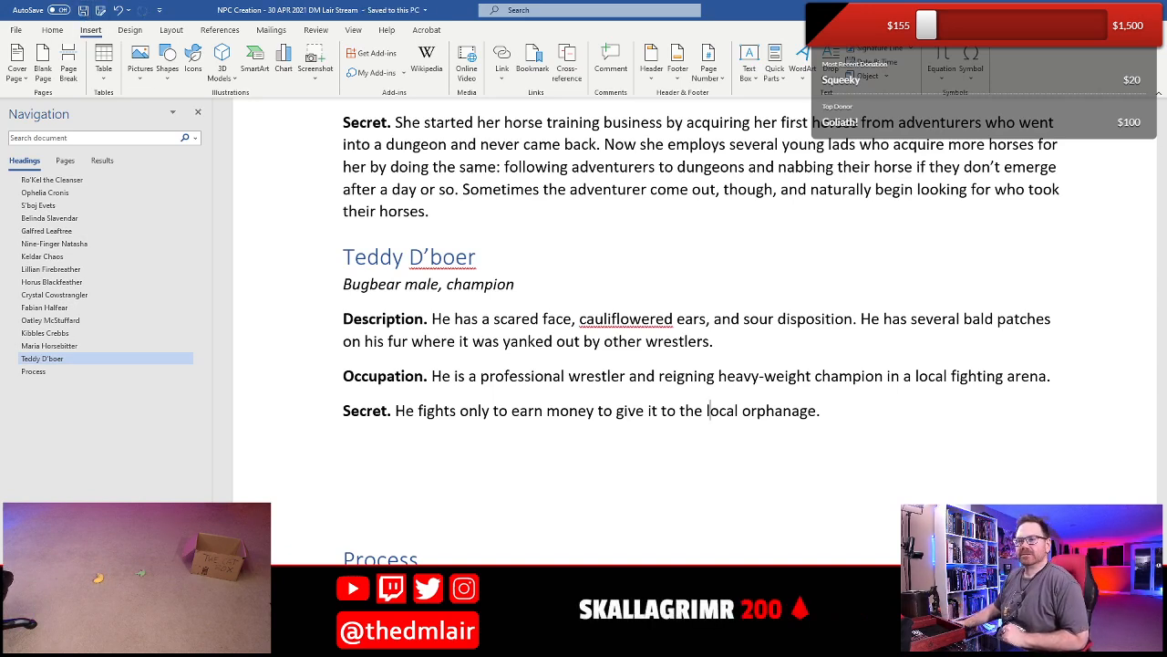
- Review the first NPC entries, from Ro'Kel the Cleanser through Ophelia Cronis to S'boj Evets
{"action": "left_click", "coordinate": [362, 445]}
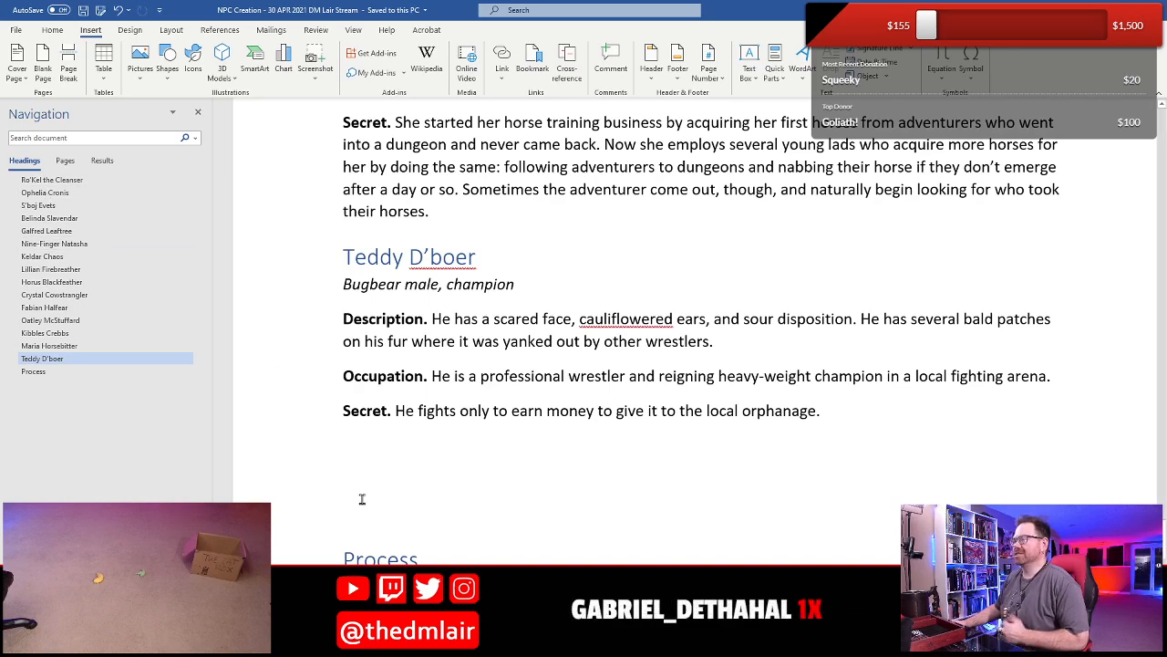
{"action": "scroll", "coordinate": [457, 398], "scroll_direction": "up", "scroll_amount": 20}
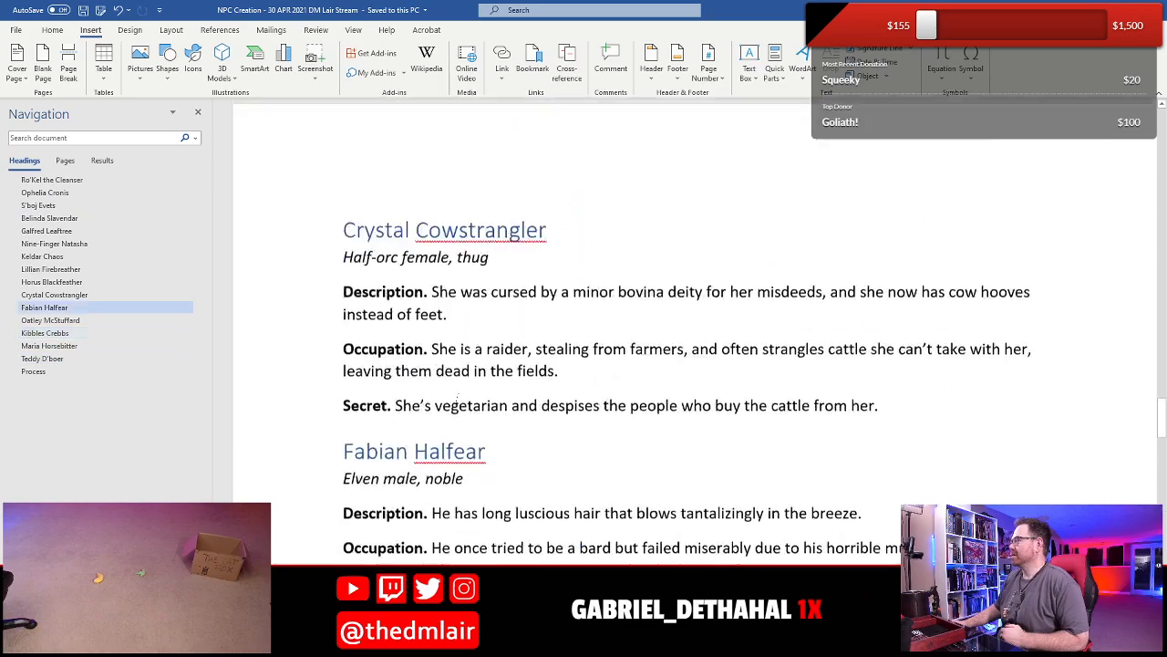
{"action": "scroll", "coordinate": [448, 398], "scroll_direction": "up", "scroll_amount": 3}
{"action": "scroll", "coordinate": [449, 398], "scroll_direction": "down", "scroll_amount": 2}
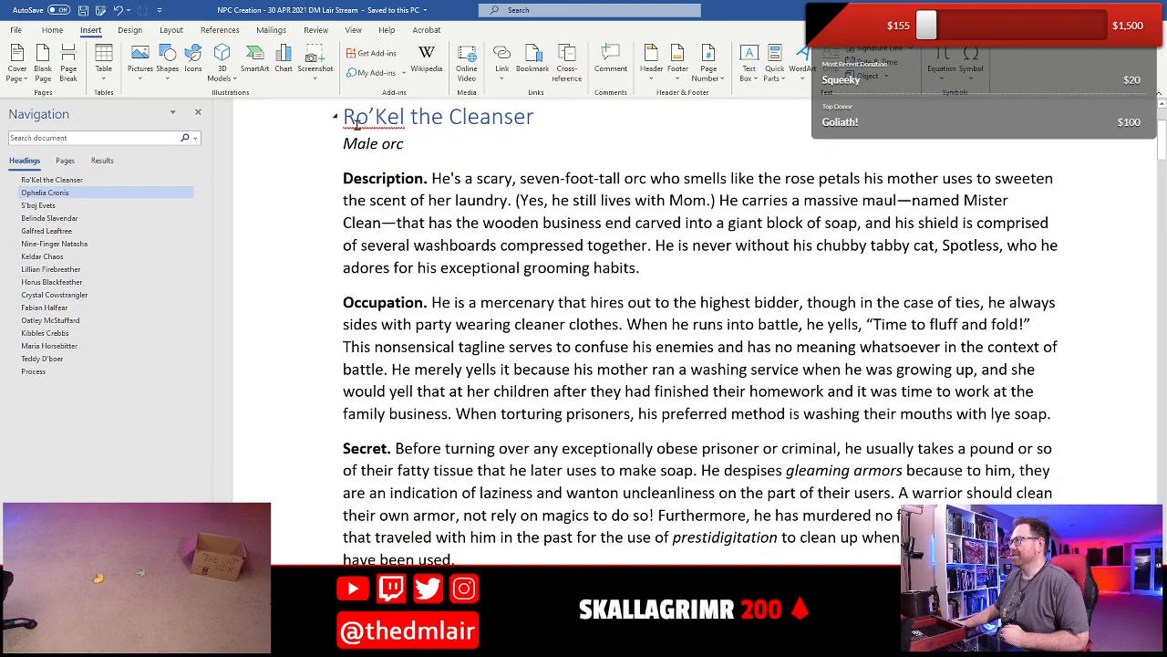
{"action": "left_click_drag", "start_coordinate": [355, 123], "coordinate": [440, 433]}
{"action": "left_click", "coordinate": [441, 433]}
{"action": "scroll", "coordinate": [440, 433], "scroll_direction": "down", "scroll_amount": 6}
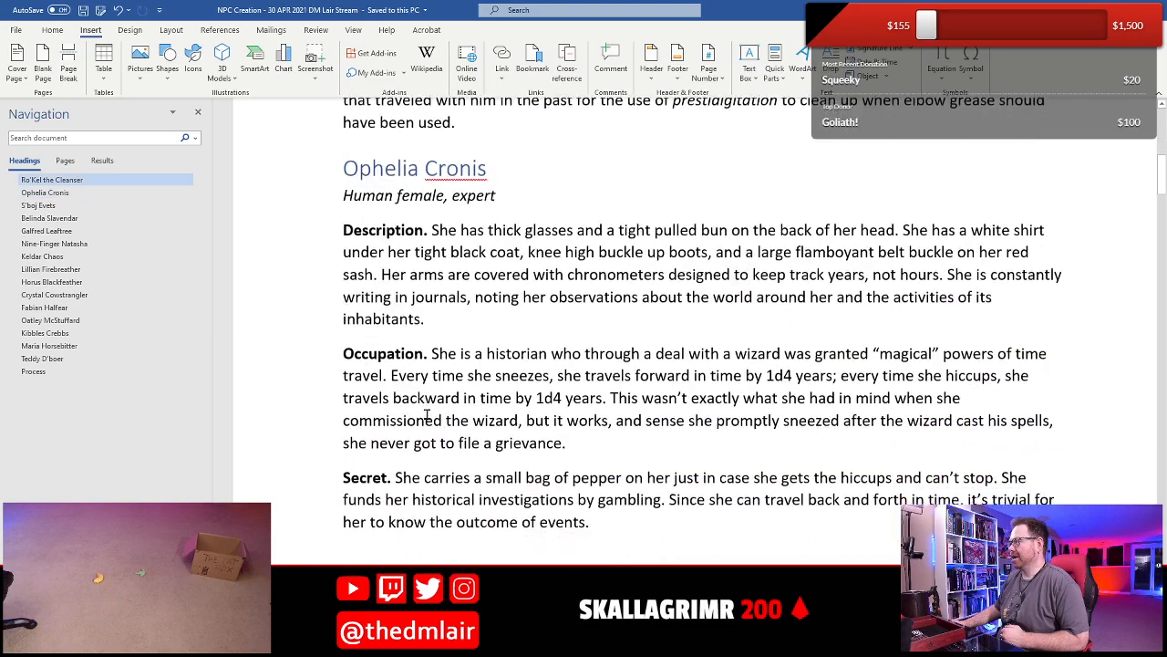
{"action": "left_click", "coordinate": [335, 167]}
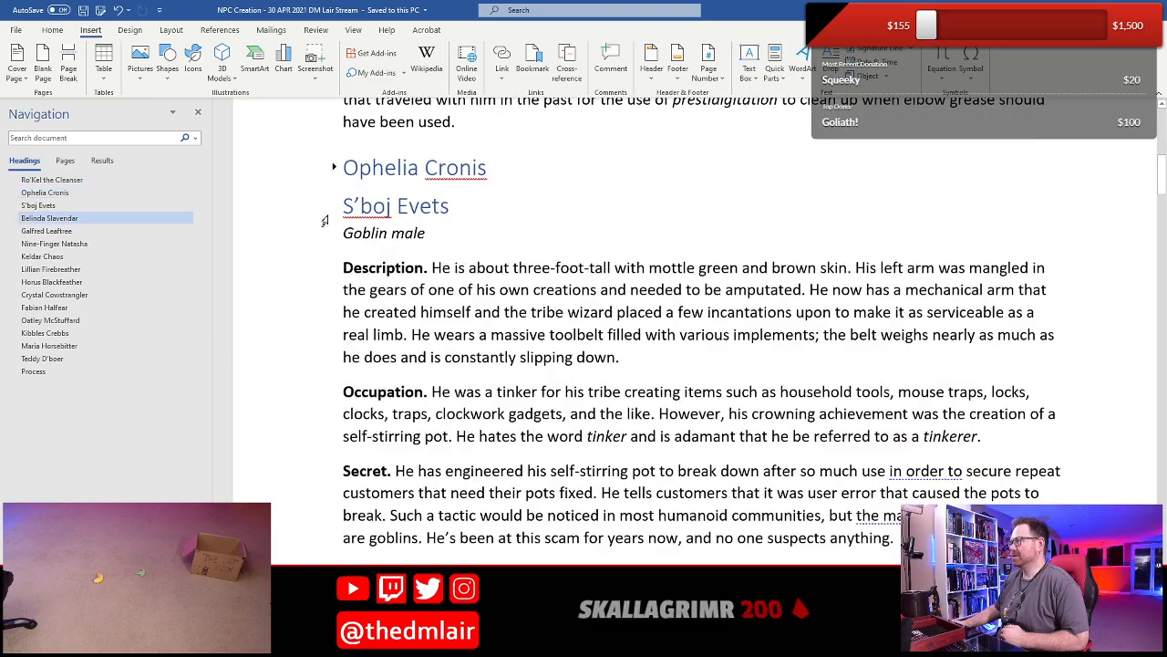
{"action": "left_click", "coordinate": [333, 167]}
{"action": "scroll", "coordinate": [510, 269], "scroll_direction": "down", "scroll_amount": 12}
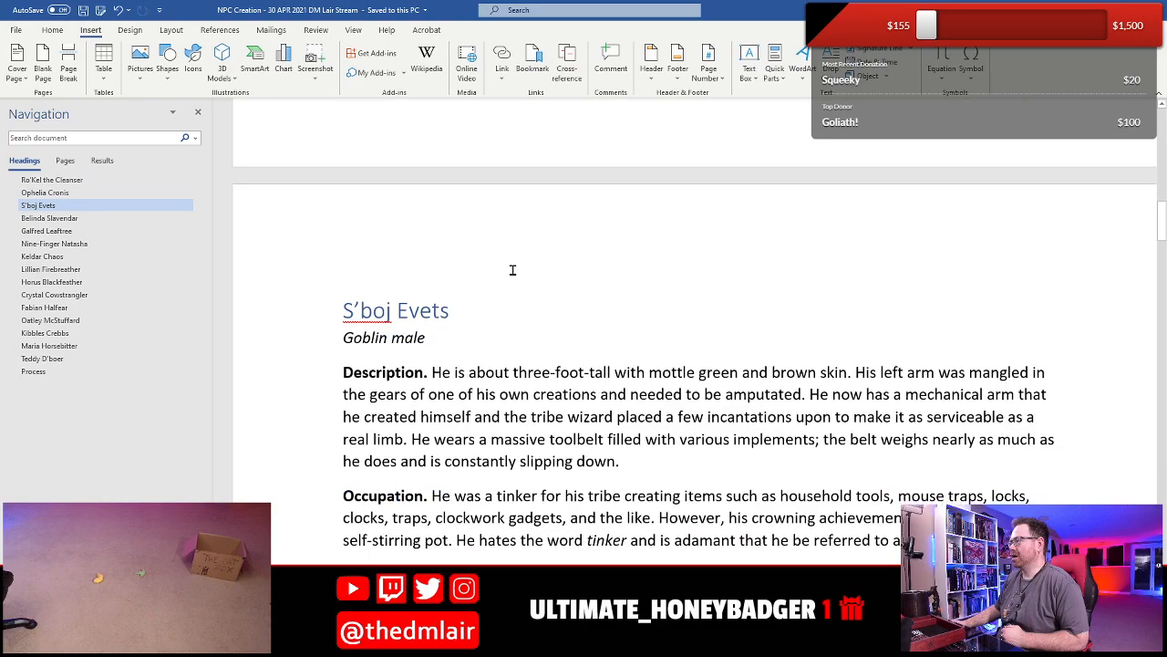
- Review the remaining NPC entries from Belinda Slavendar through Nine-Finger Natasha and Kibbles Crebbs to Teddy D'boer
{"action": "left_click", "coordinate": [476, 242]}
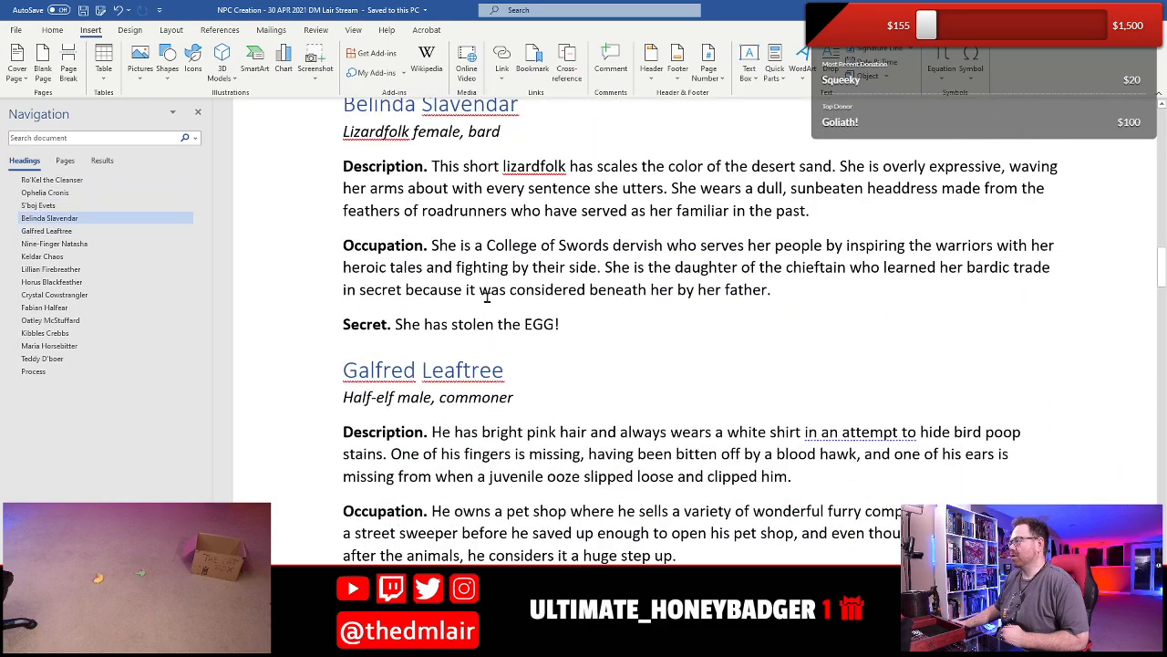
{"action": "scroll", "coordinate": [486, 296], "scroll_direction": "up", "scroll_amount": 1}
{"action": "scroll", "coordinate": [486, 297], "scroll_direction": "down", "scroll_amount": 5}
{"action": "scroll", "coordinate": [484, 297], "scroll_direction": "up", "scroll_amount": 1}
{"action": "scroll", "coordinate": [483, 297], "scroll_direction": "down", "scroll_amount": 3}
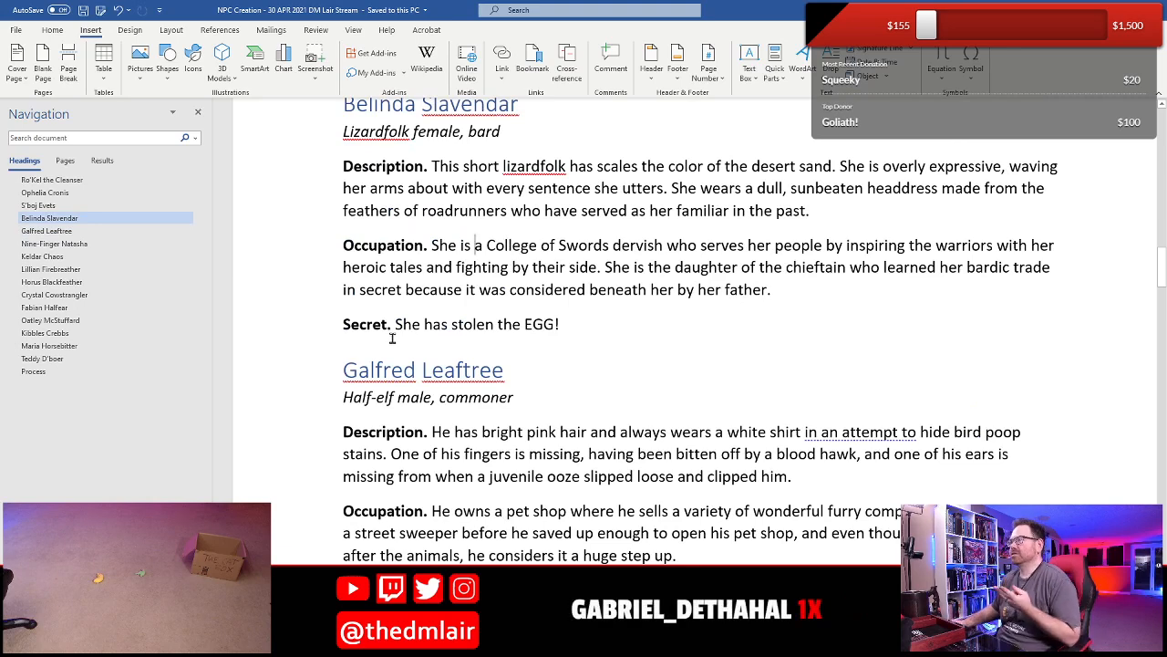
{"action": "left_click", "coordinate": [25, 246]}
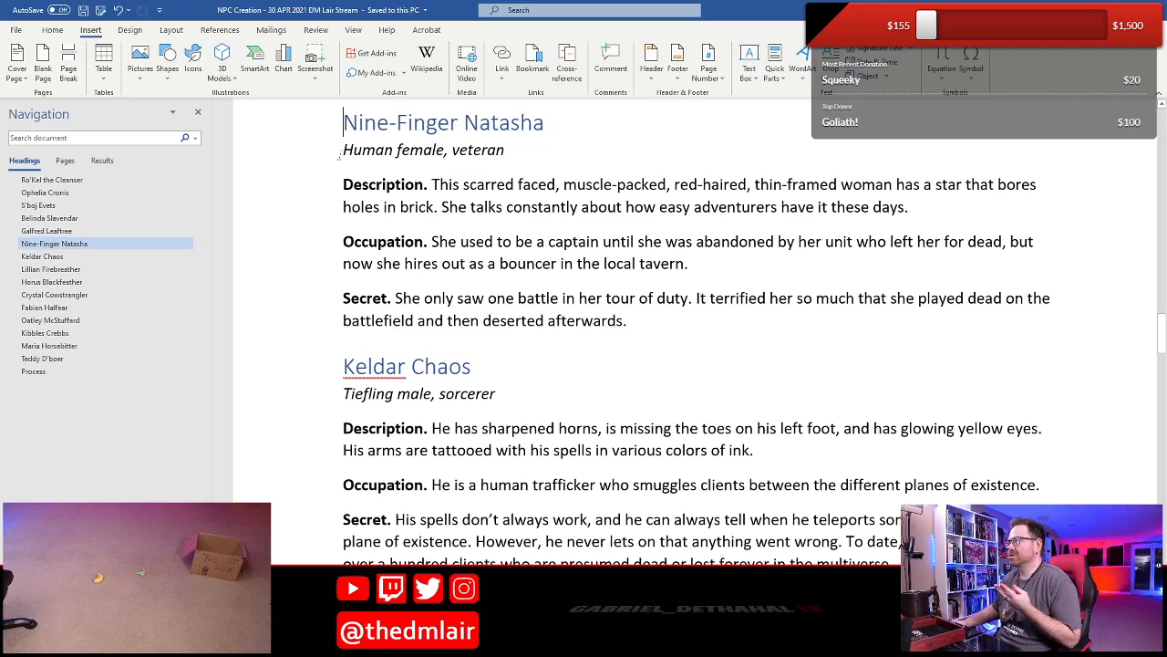
{"action": "scroll", "coordinate": [370, 148], "scroll_direction": "up", "scroll_amount": 8}
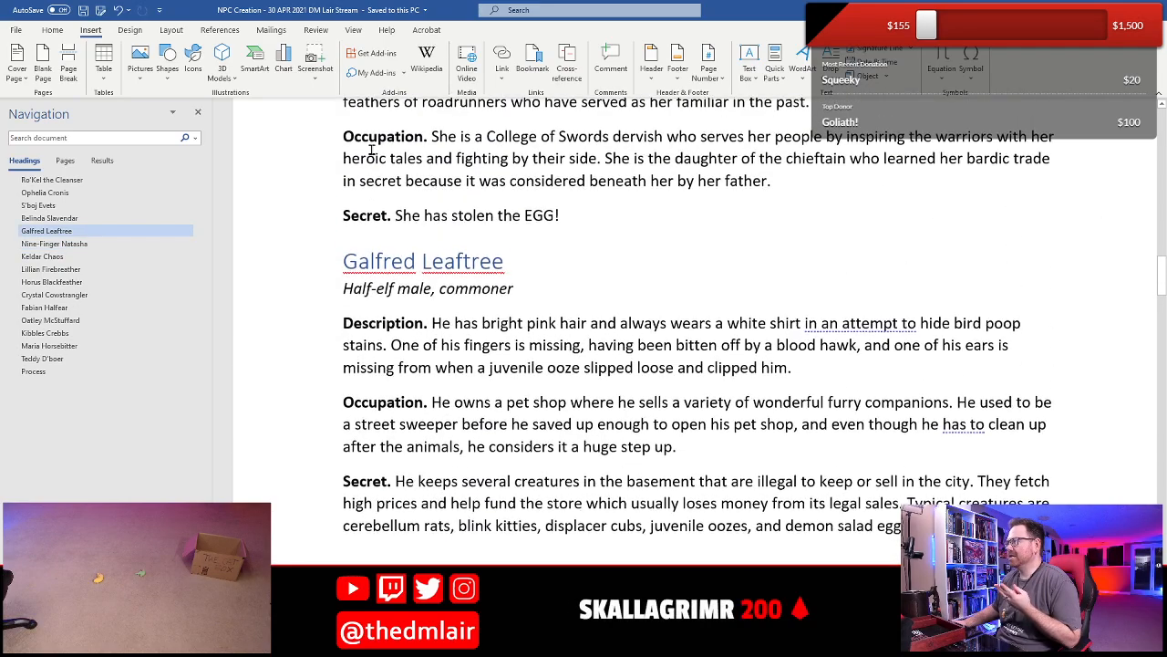
{"action": "scroll", "coordinate": [418, 344], "scroll_direction": "down", "scroll_amount": 8}
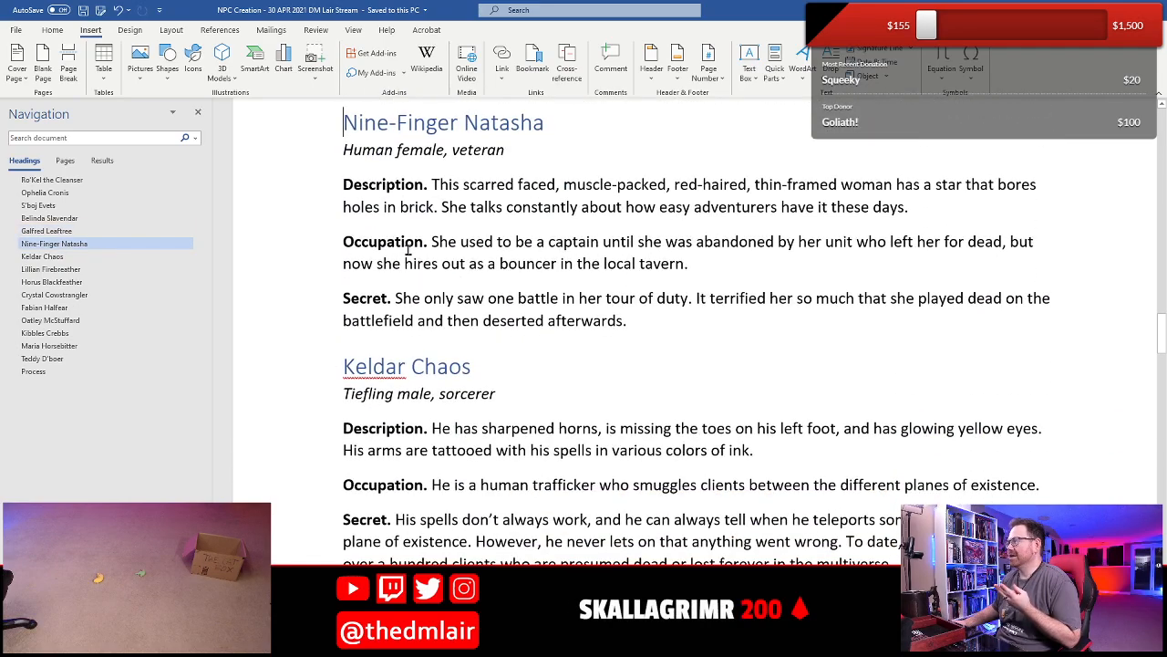
{"action": "scroll", "coordinate": [408, 253], "scroll_direction": "up", "scroll_amount": 2}
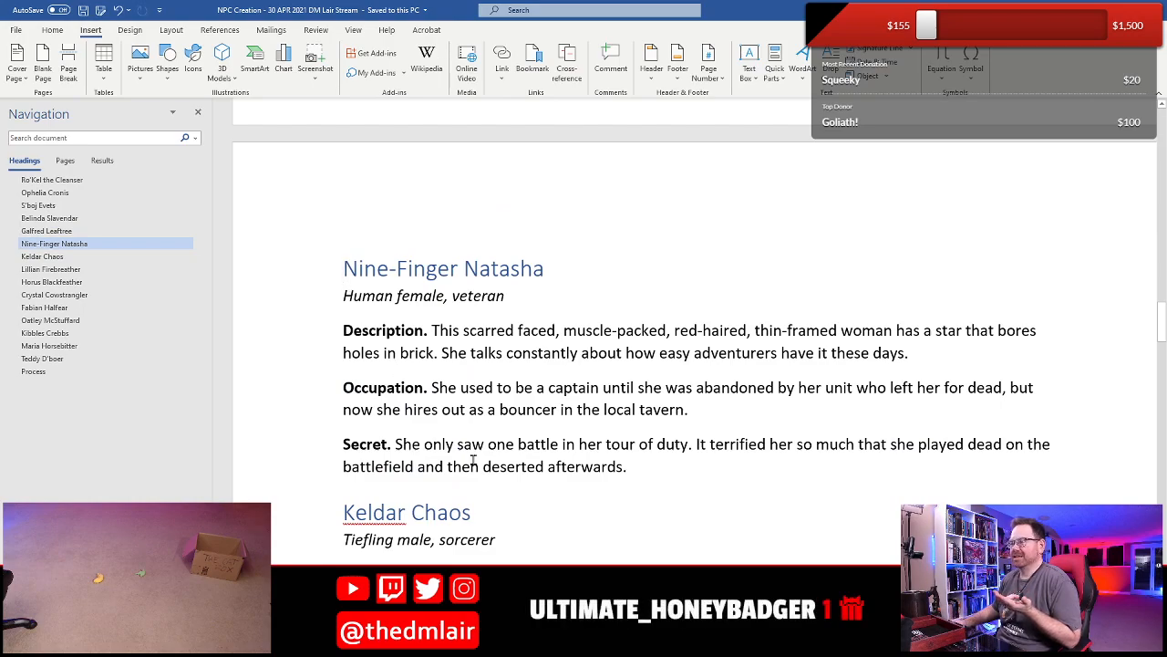
{"action": "scroll", "coordinate": [474, 461], "scroll_direction": "down", "scroll_amount": 20}
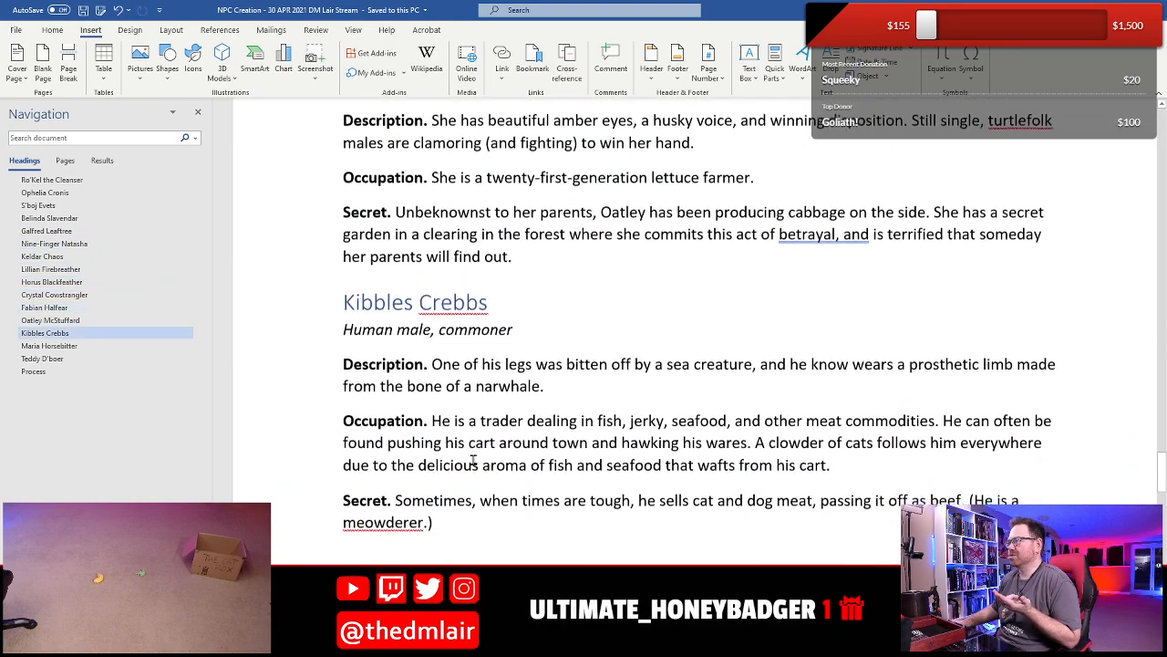
{"action": "scroll", "coordinate": [473, 461], "scroll_direction": "down", "scroll_amount": 8}
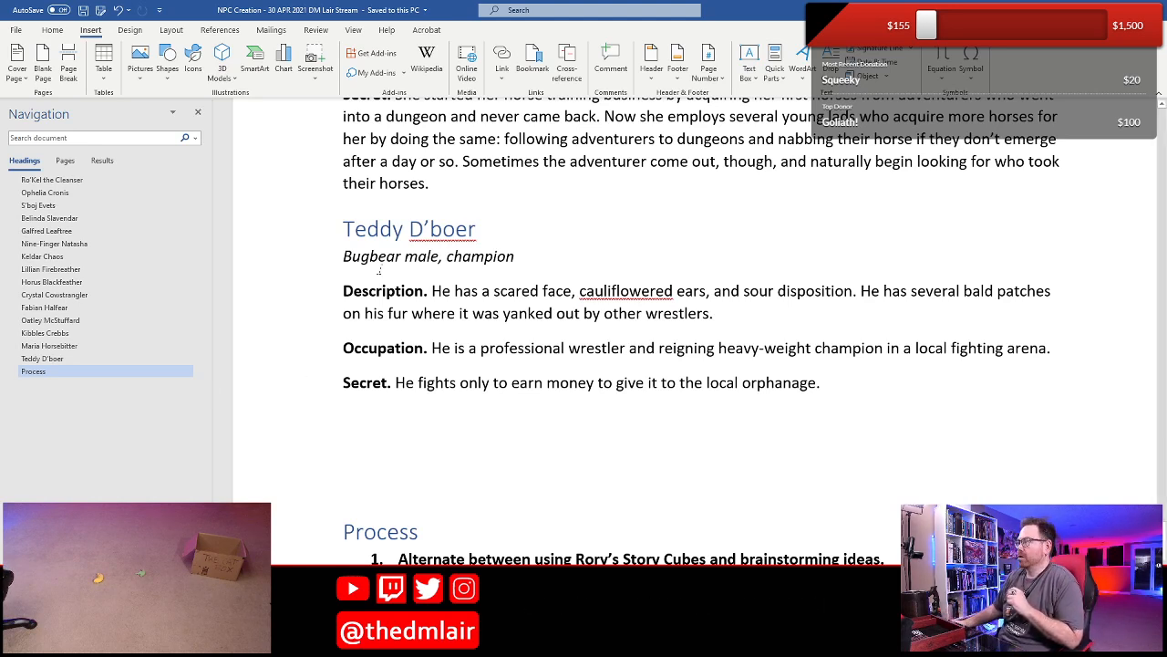
{"action": "left_click", "coordinate": [119, 10]}
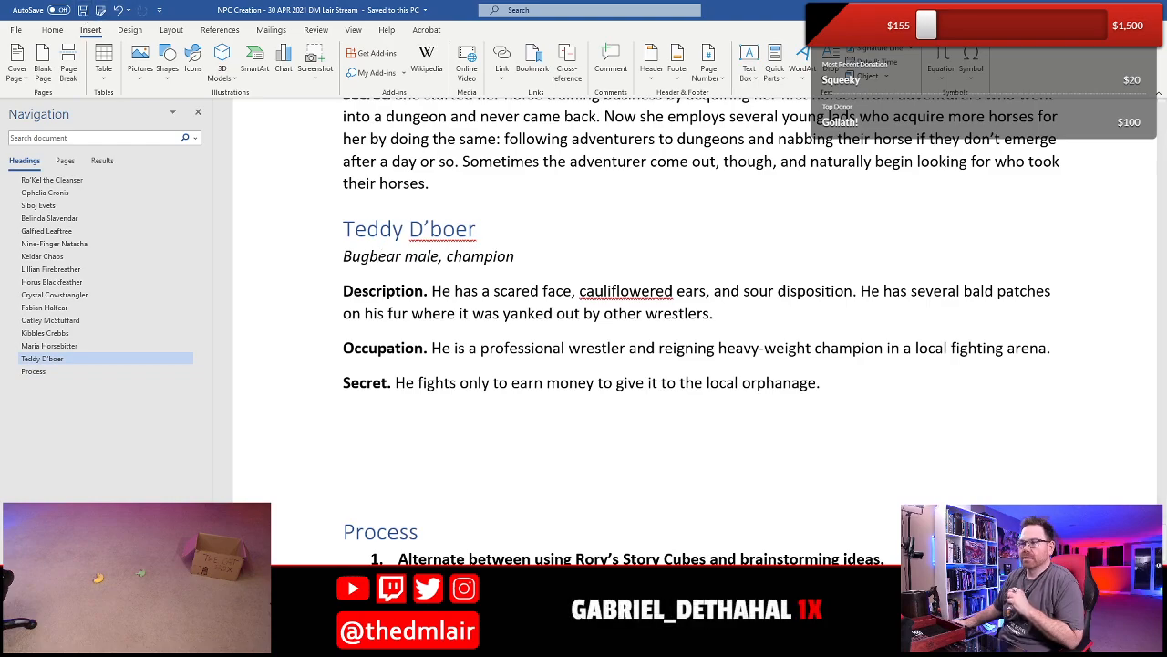